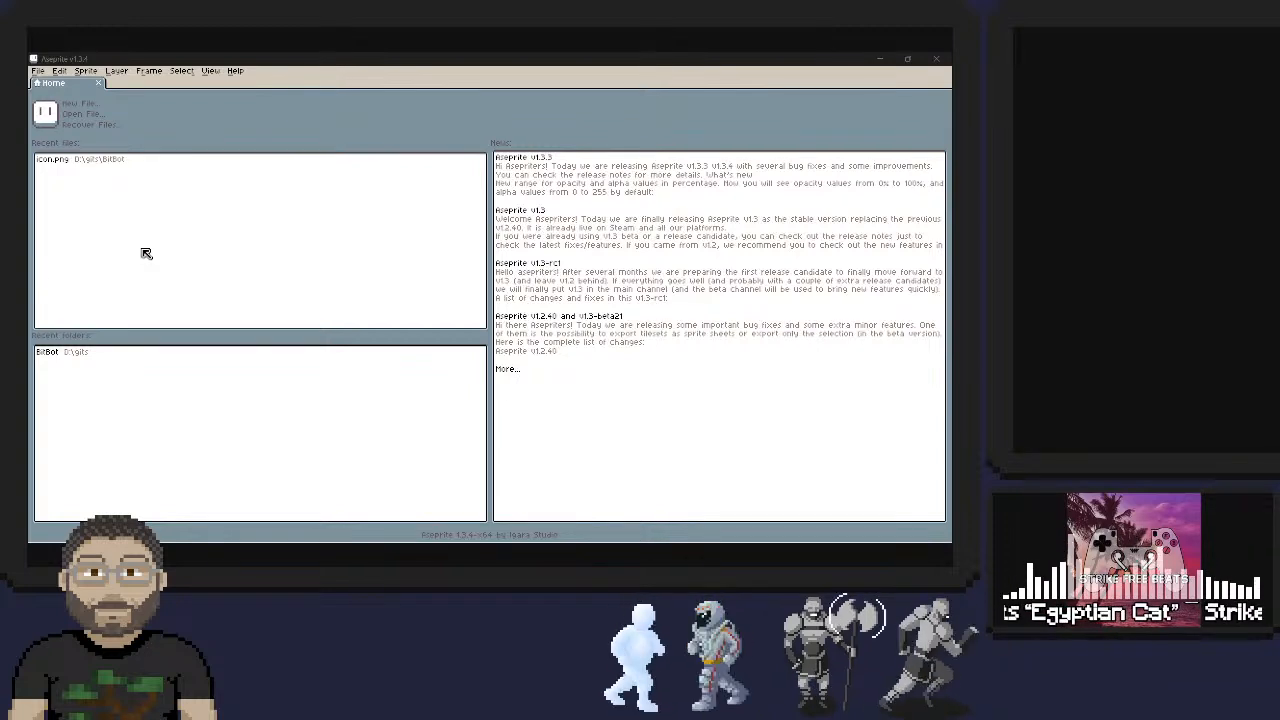
click(210, 71)
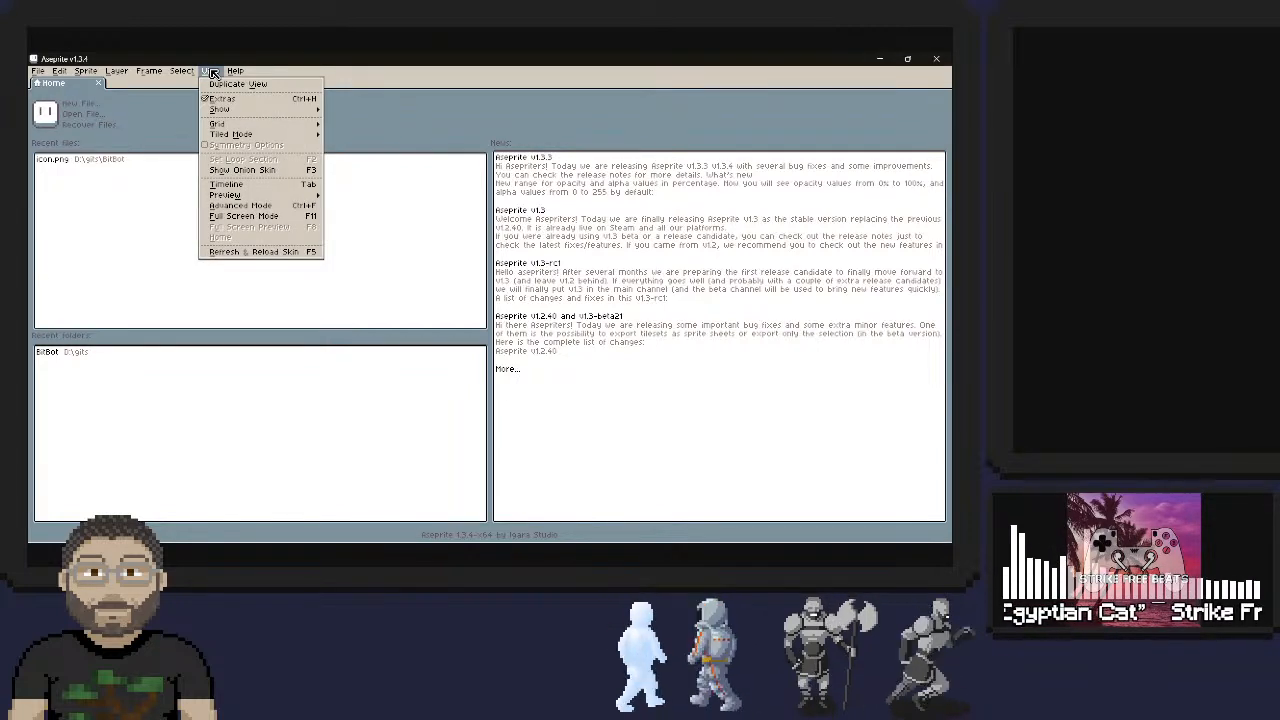
mouse_move(239, 135)
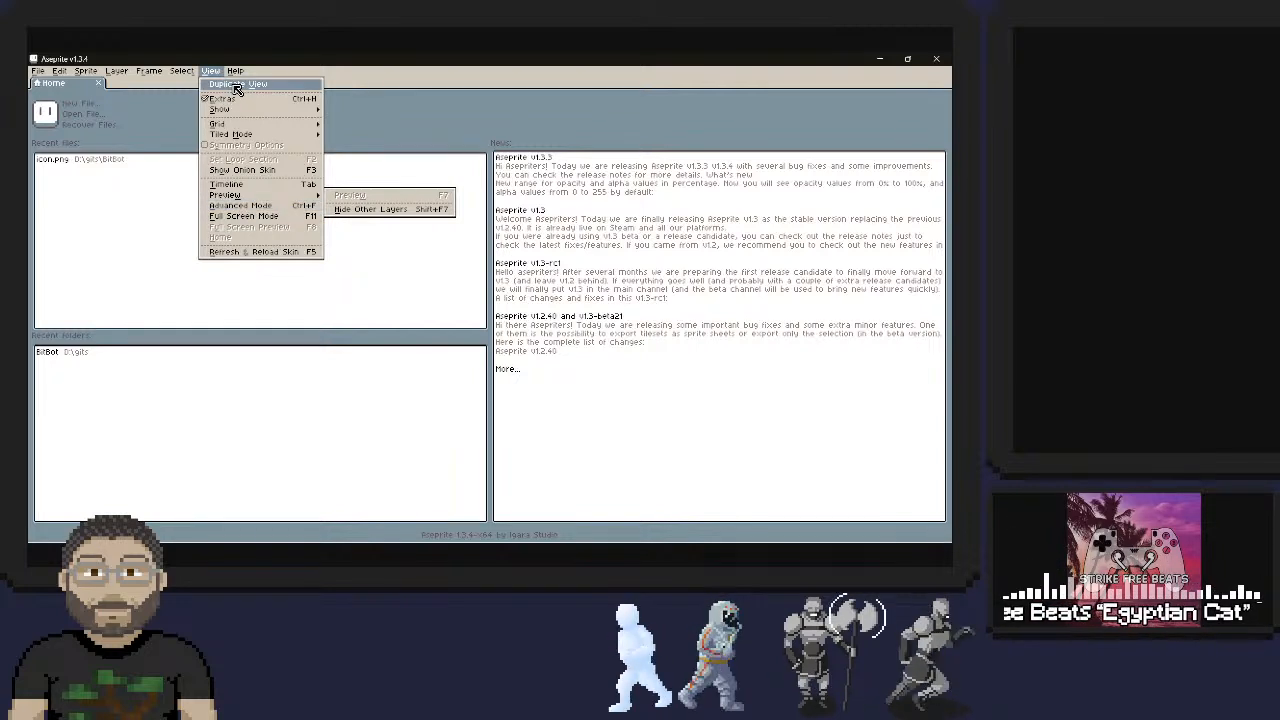
click(460, 104)
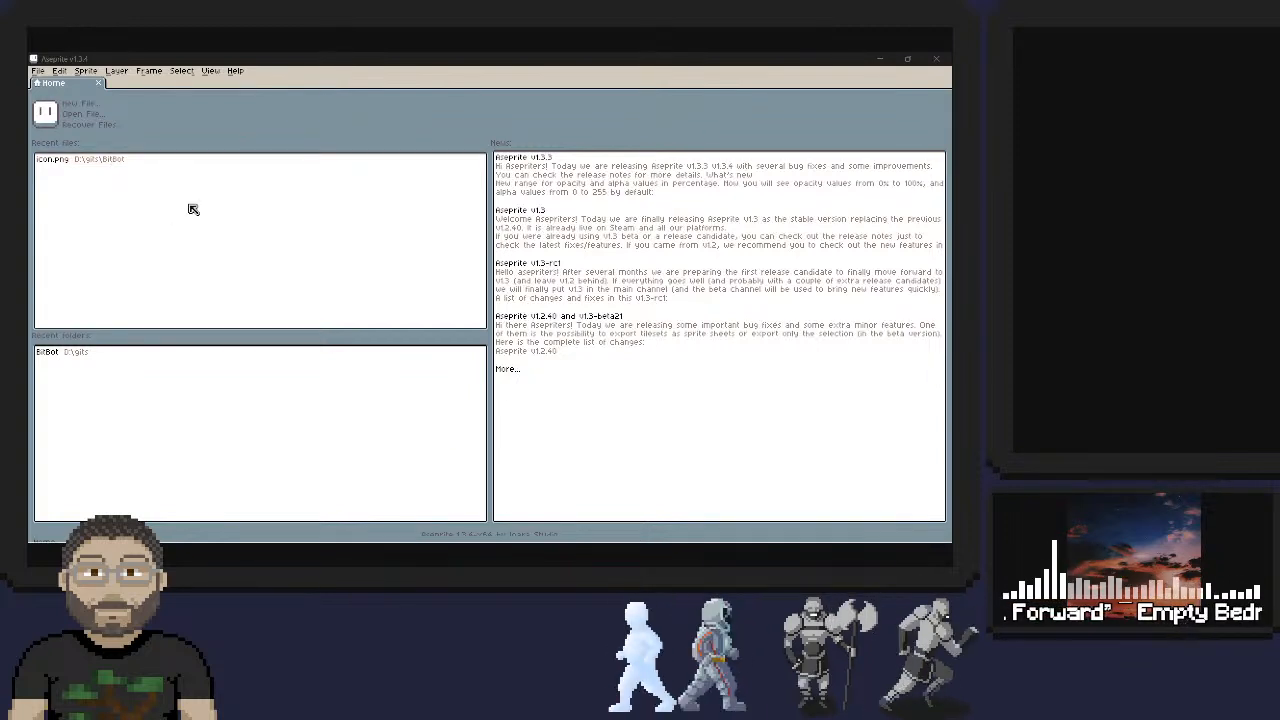
Start opening a file and show the refs folder in details view, with the Name column wide enough for full file names
click(40, 72)
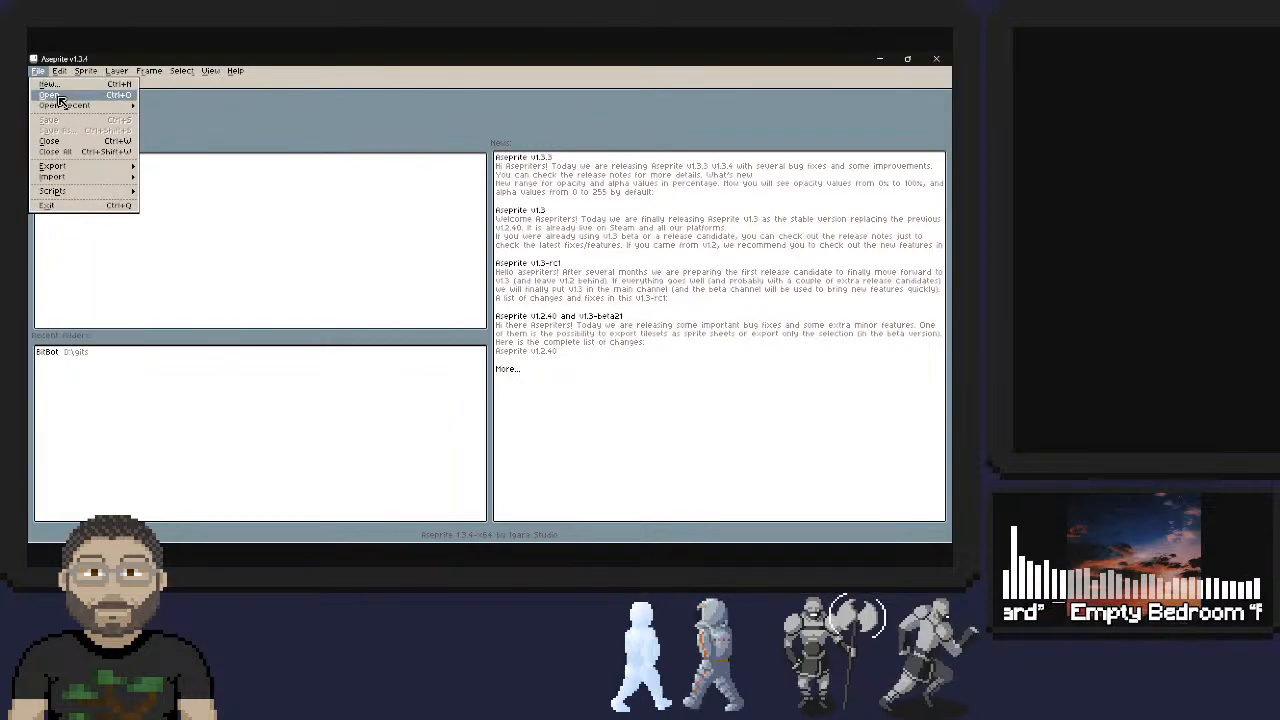
click(60, 96)
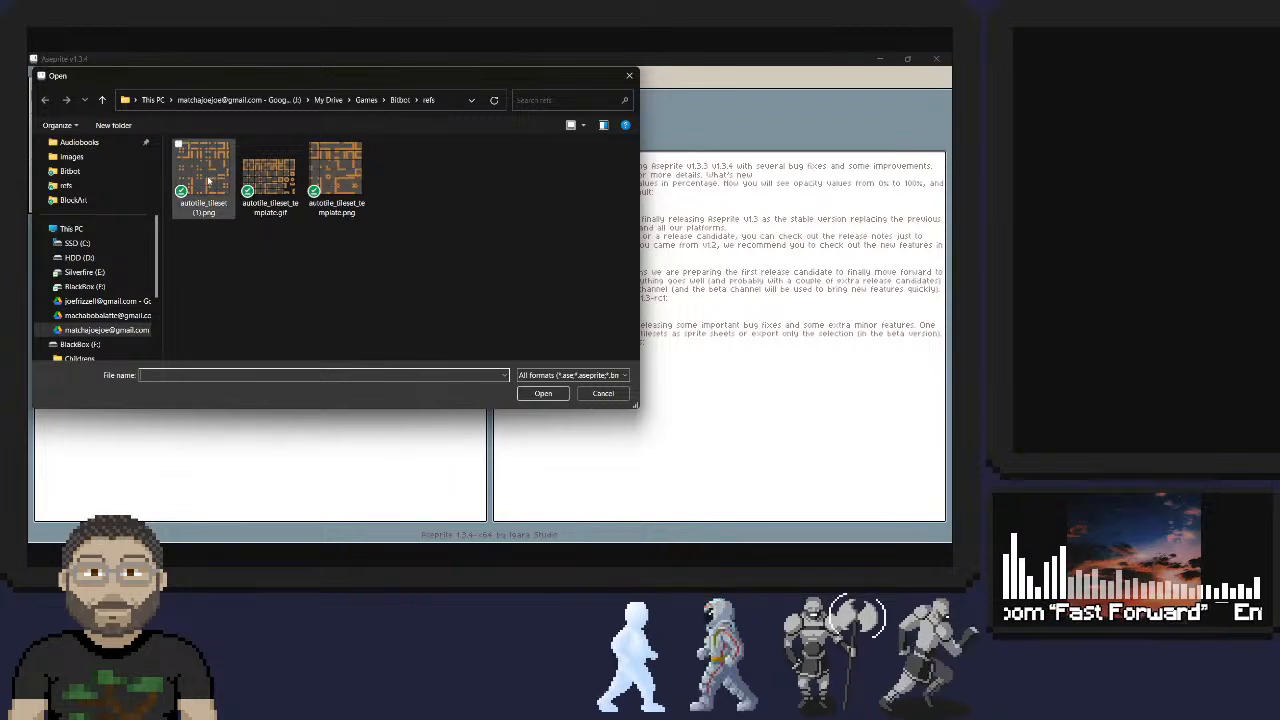
right_click(436, 196)
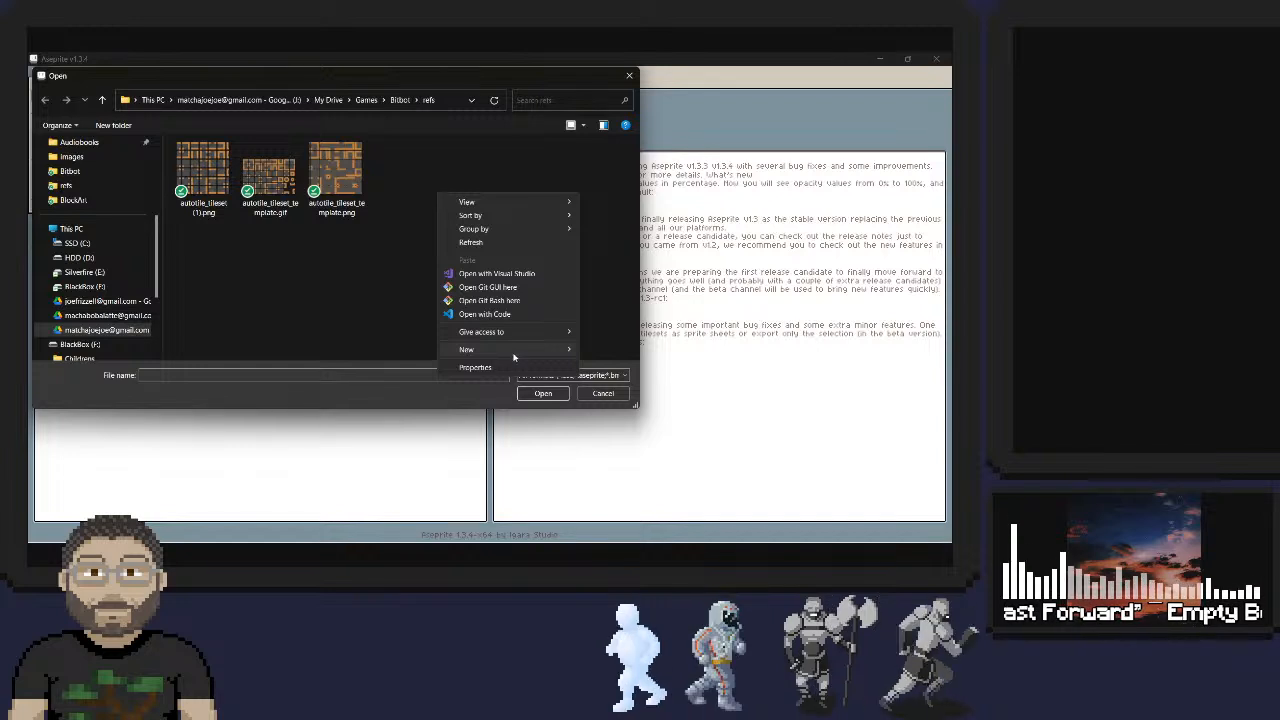
mouse_move(515, 355)
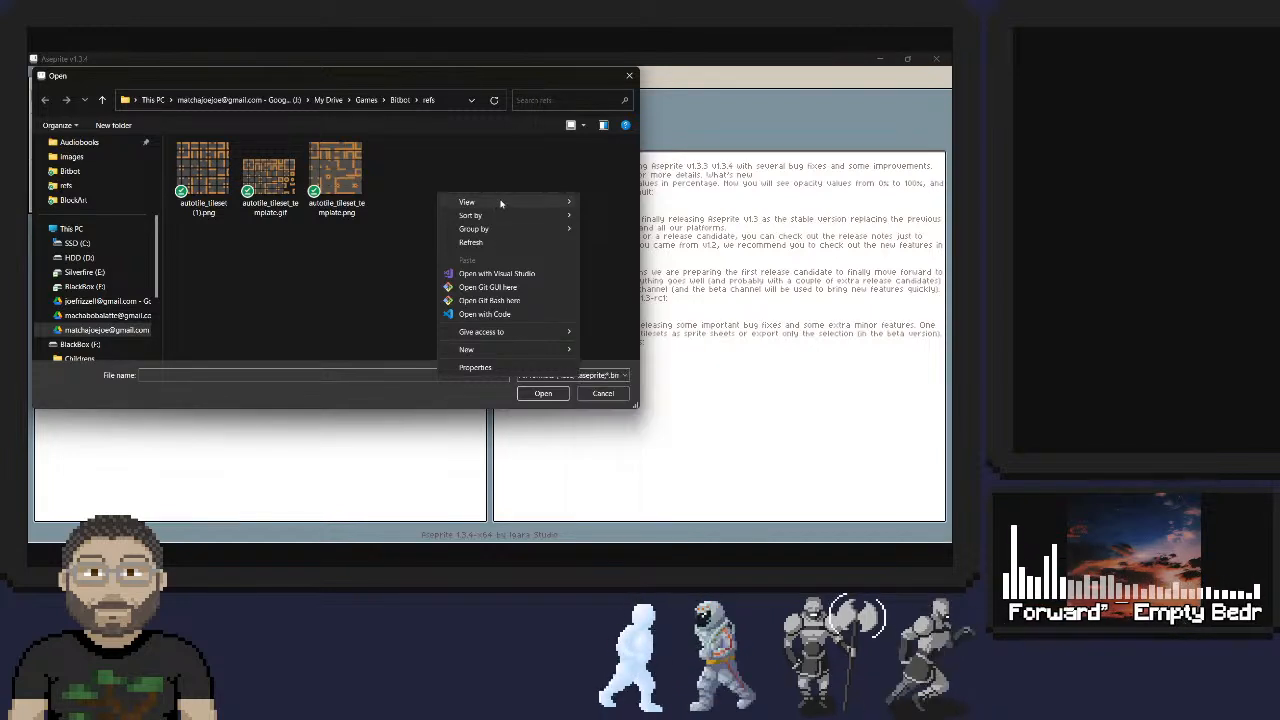
mouse_move(500, 202)
click(610, 269)
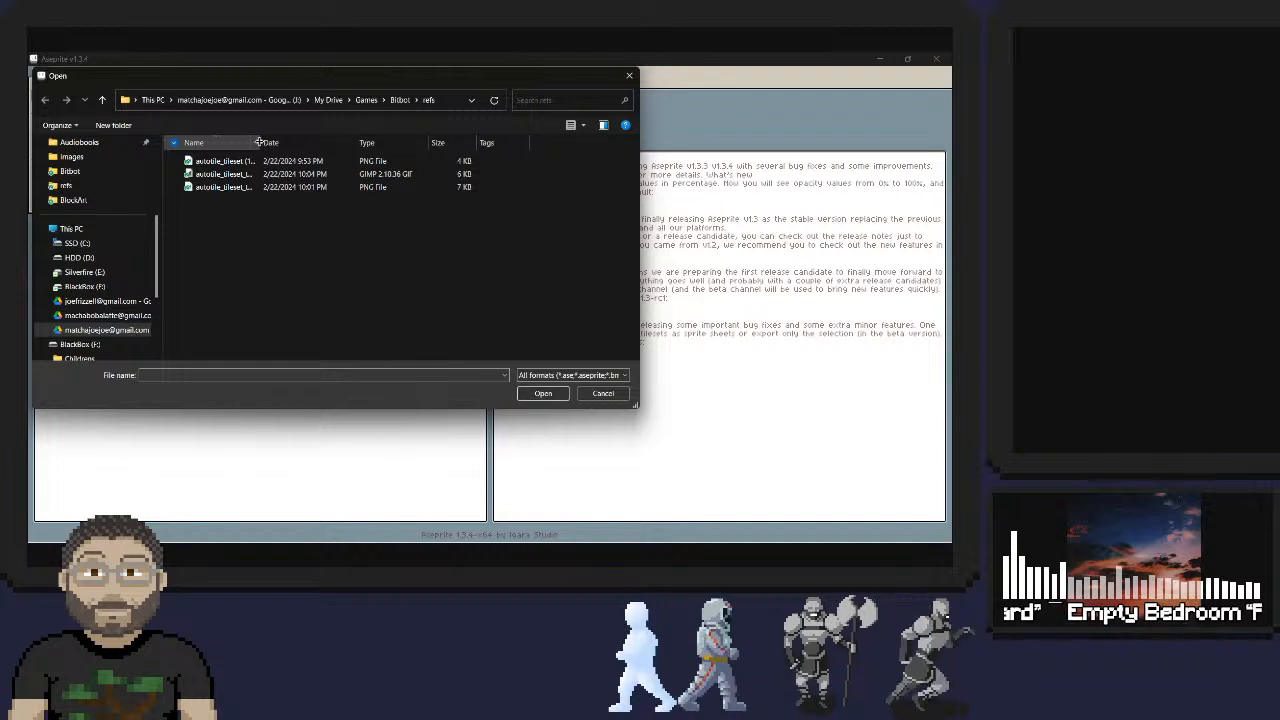
drag(258, 142, 314, 141)
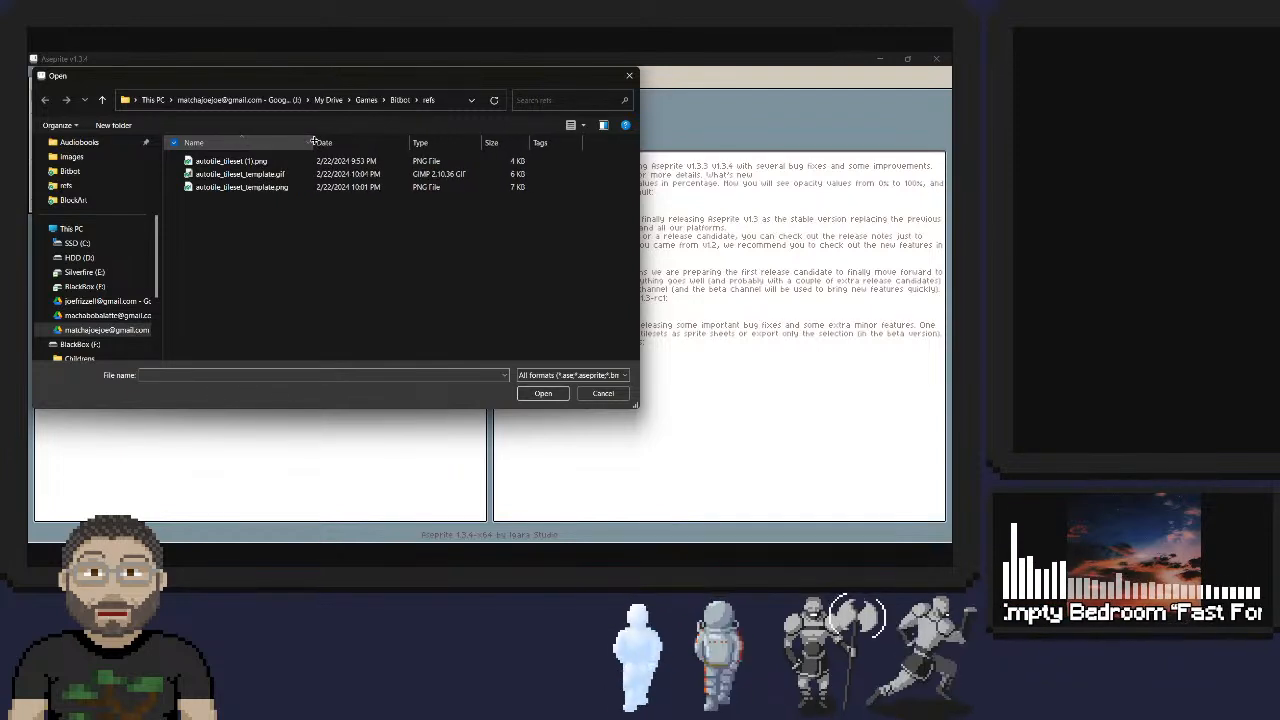
Open autotile_tileset_template.gif from the refs folder
click(280, 178)
double_click(265, 178)
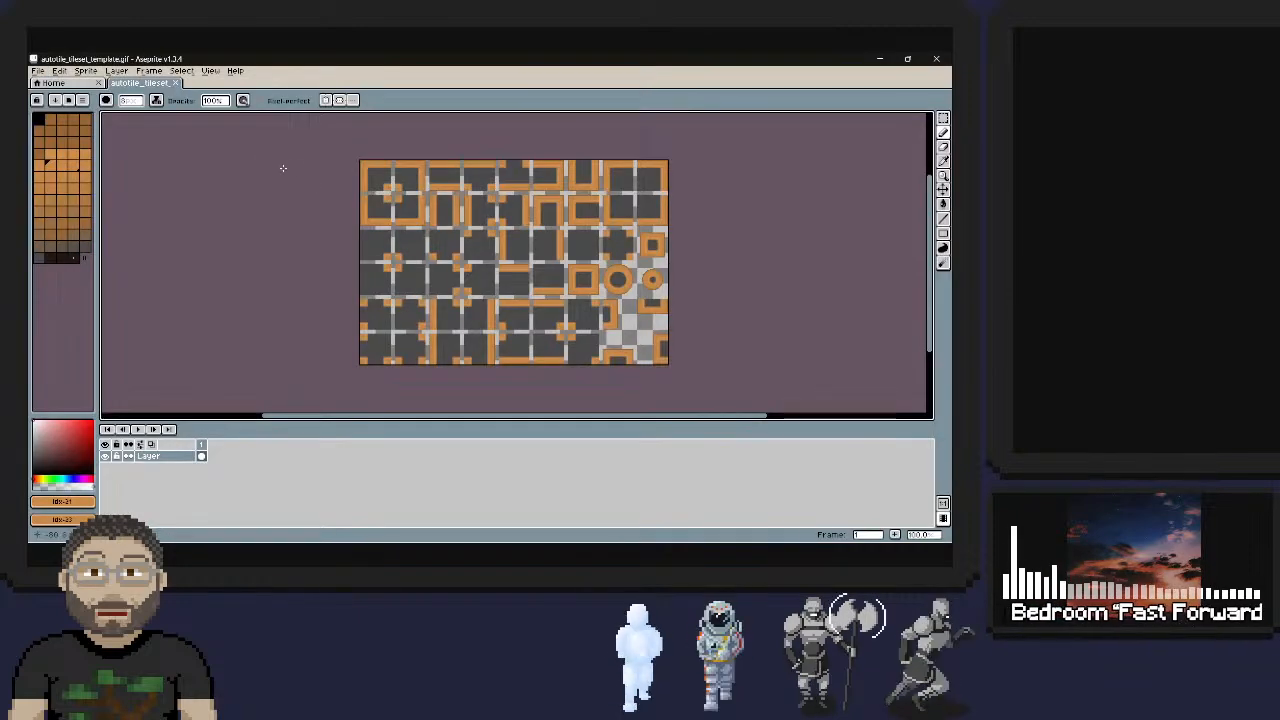
scroll(716, 256, up, 3)
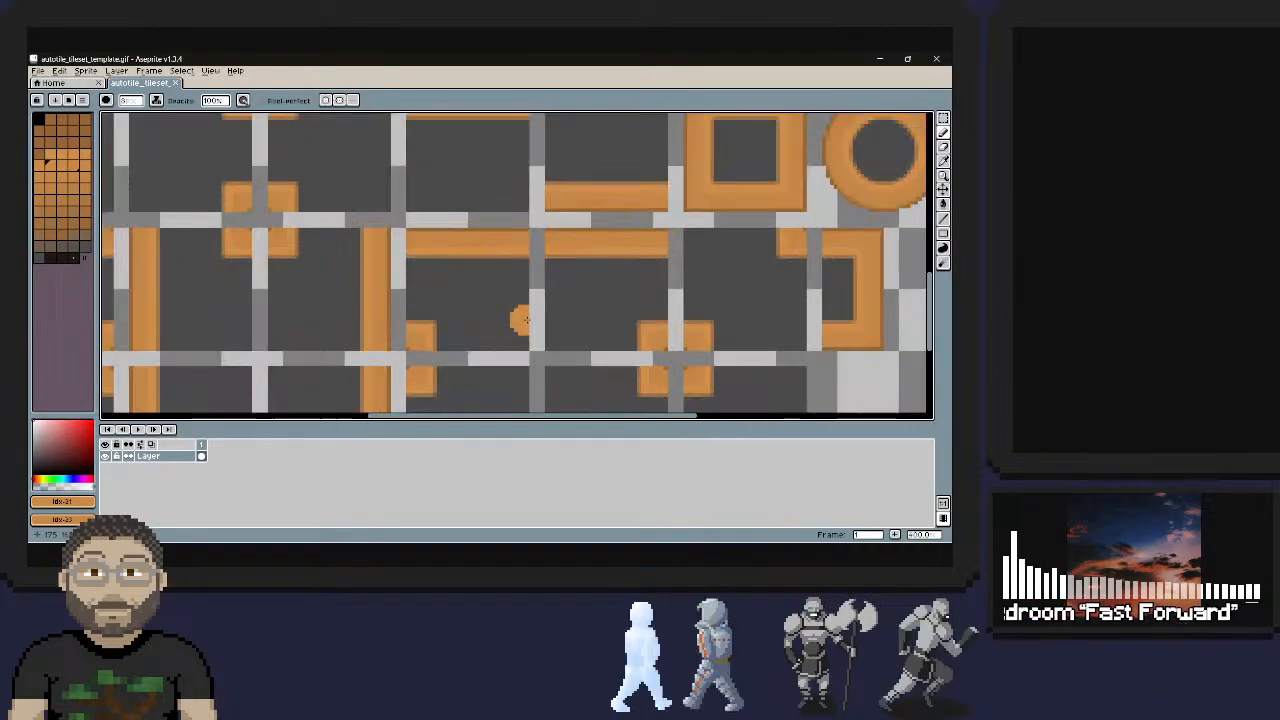
scroll(526, 316, down, 3)
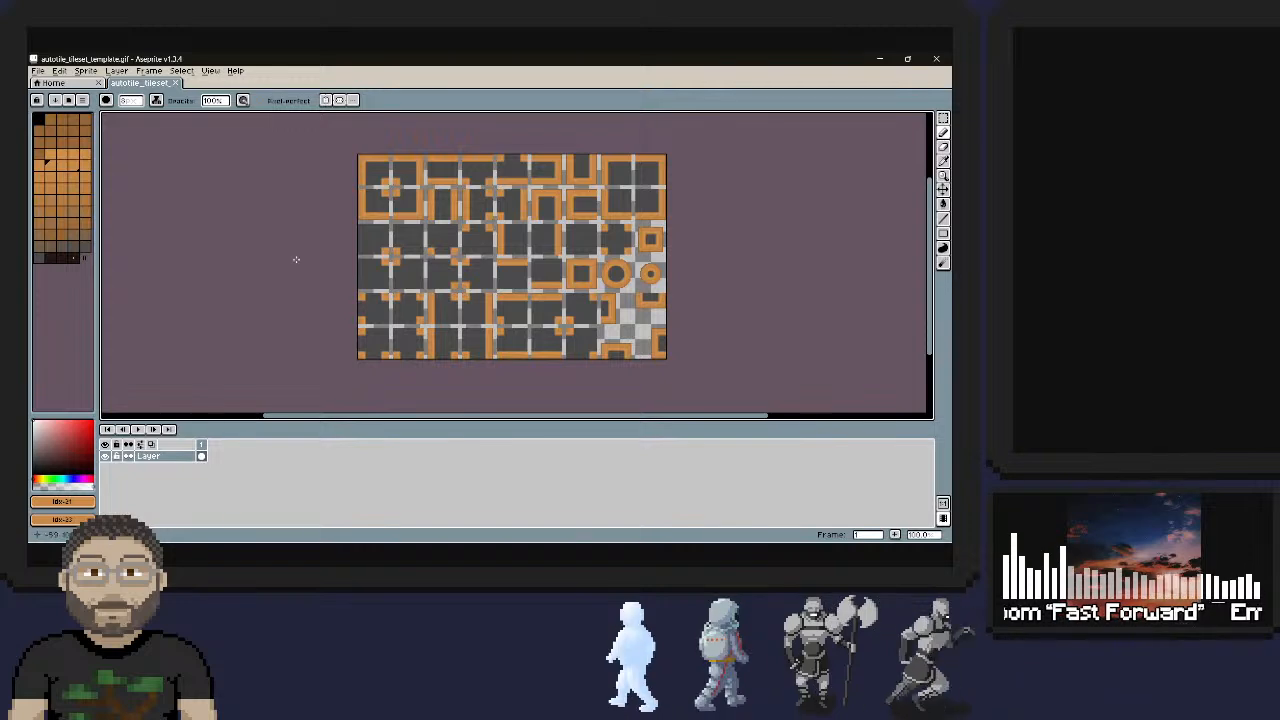
Resize the canvas to 324 px wide and 216 px high with a centred anchor, adding 2 px on every side
click(61, 71)
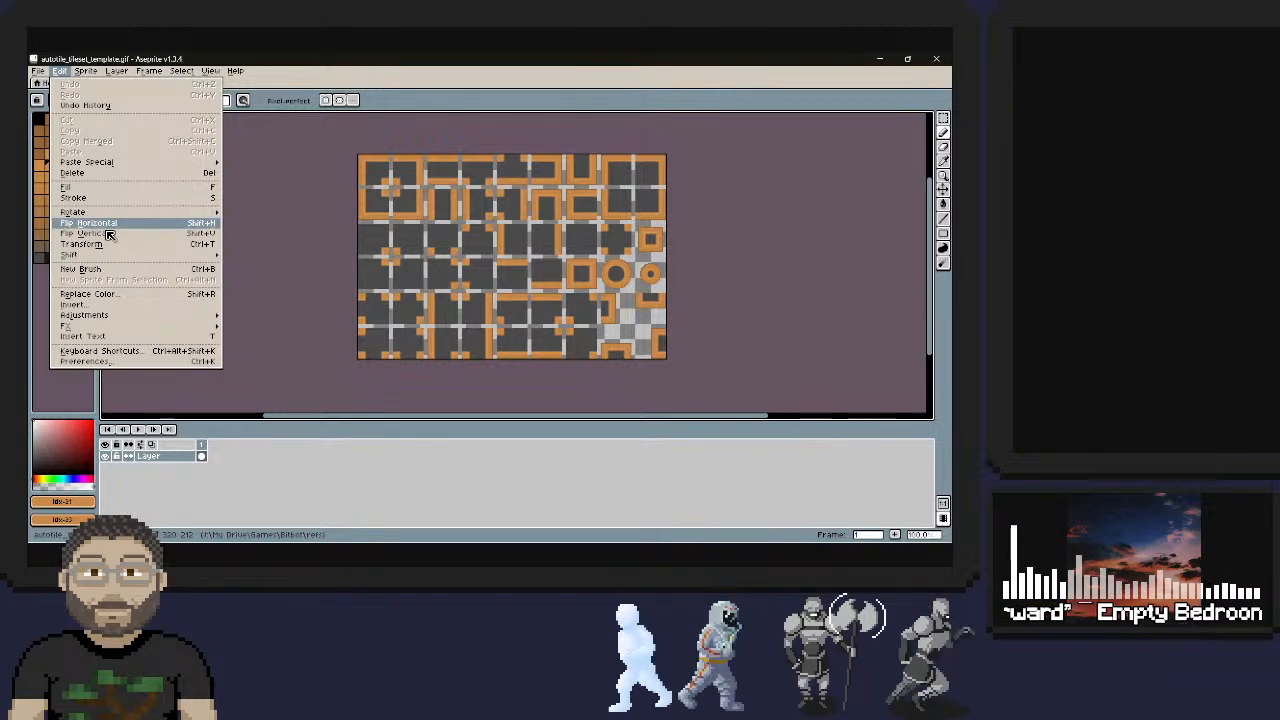
mouse_move(127, 66)
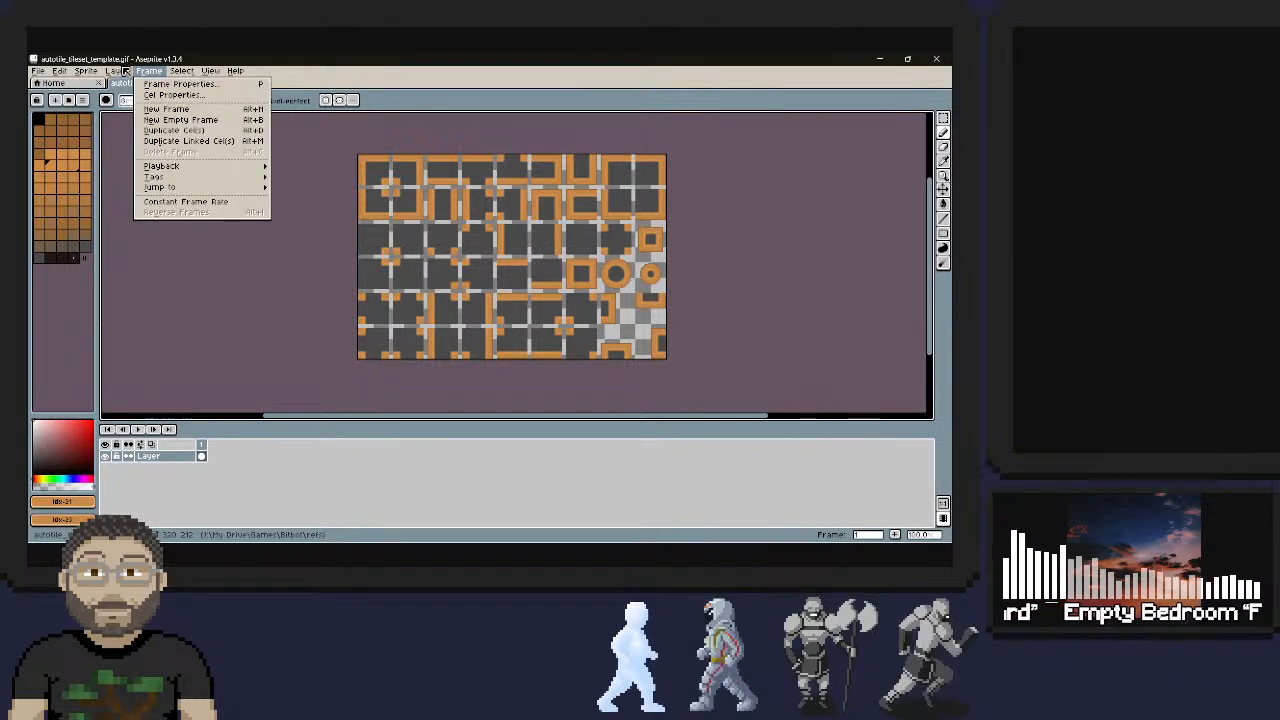
mouse_move(86, 71)
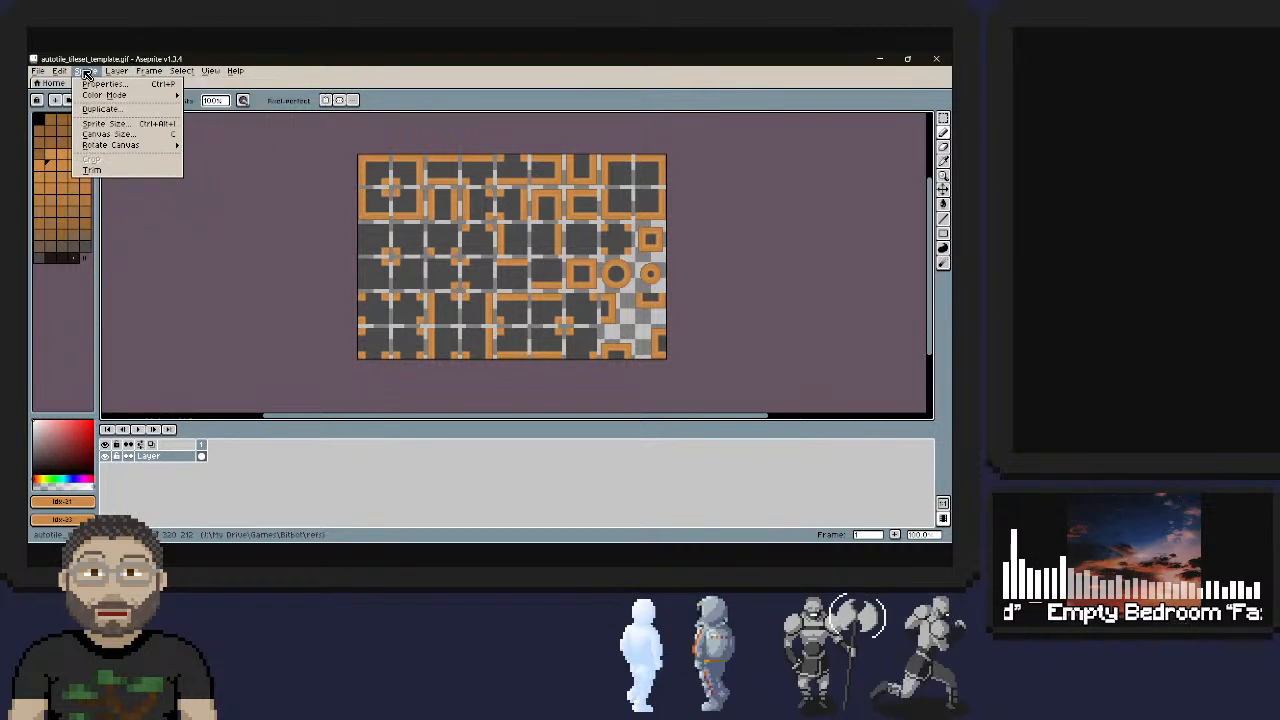
click(108, 133)
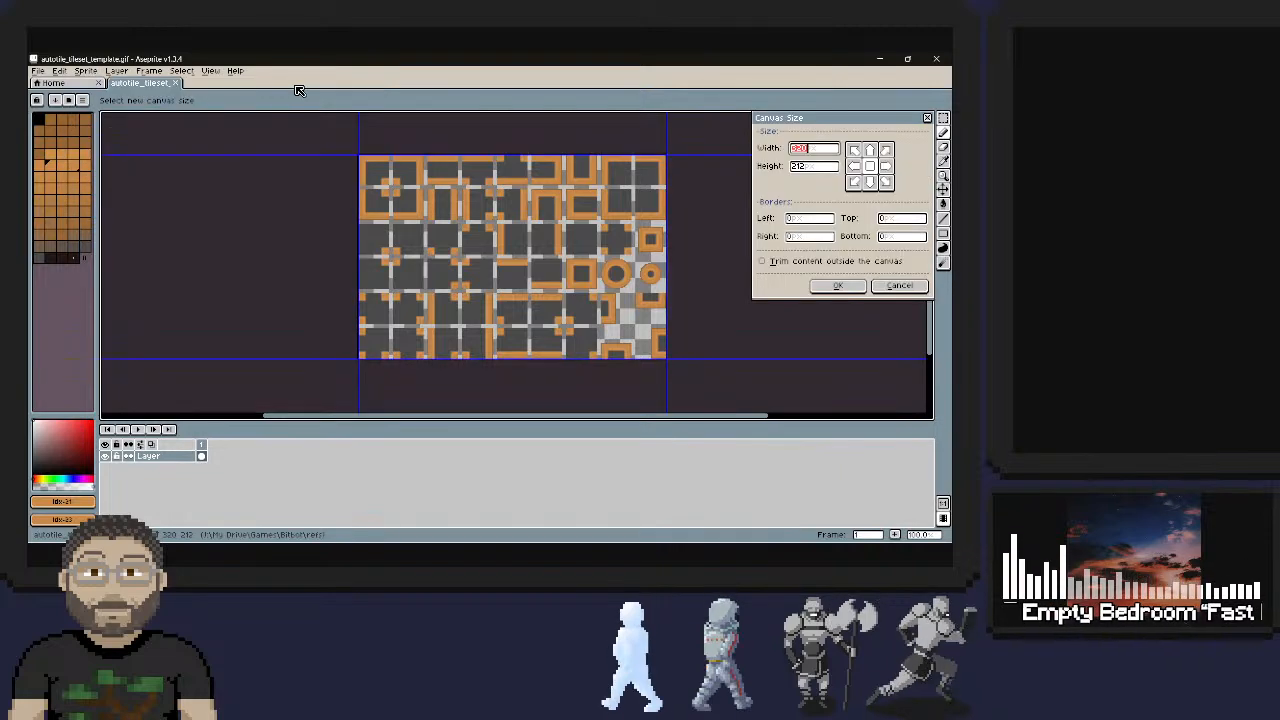
click(871, 166)
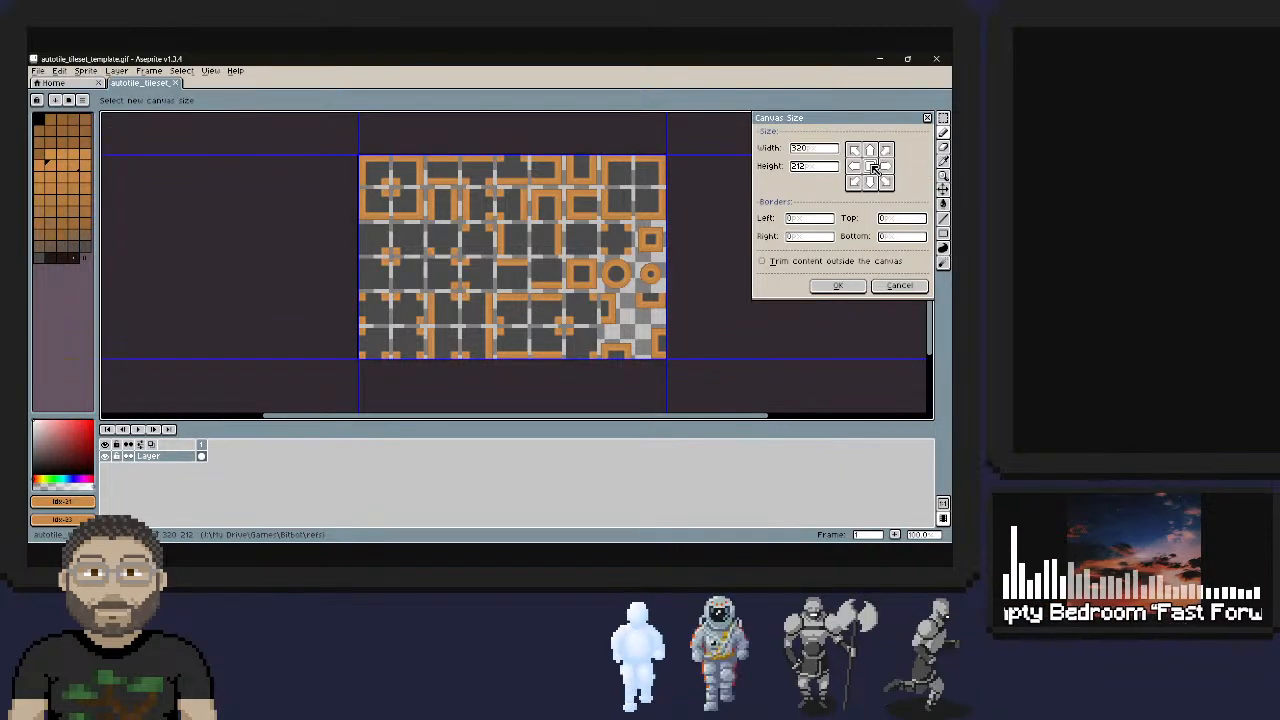
click(815, 150)
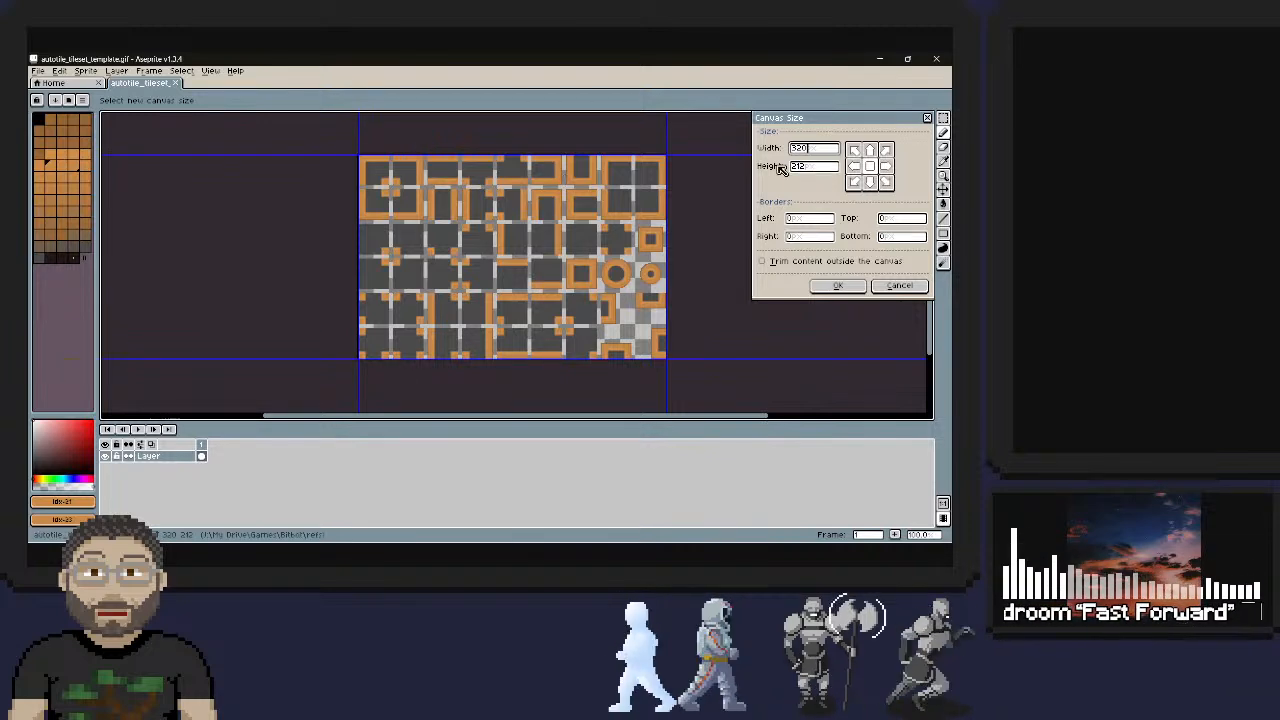
text(32)
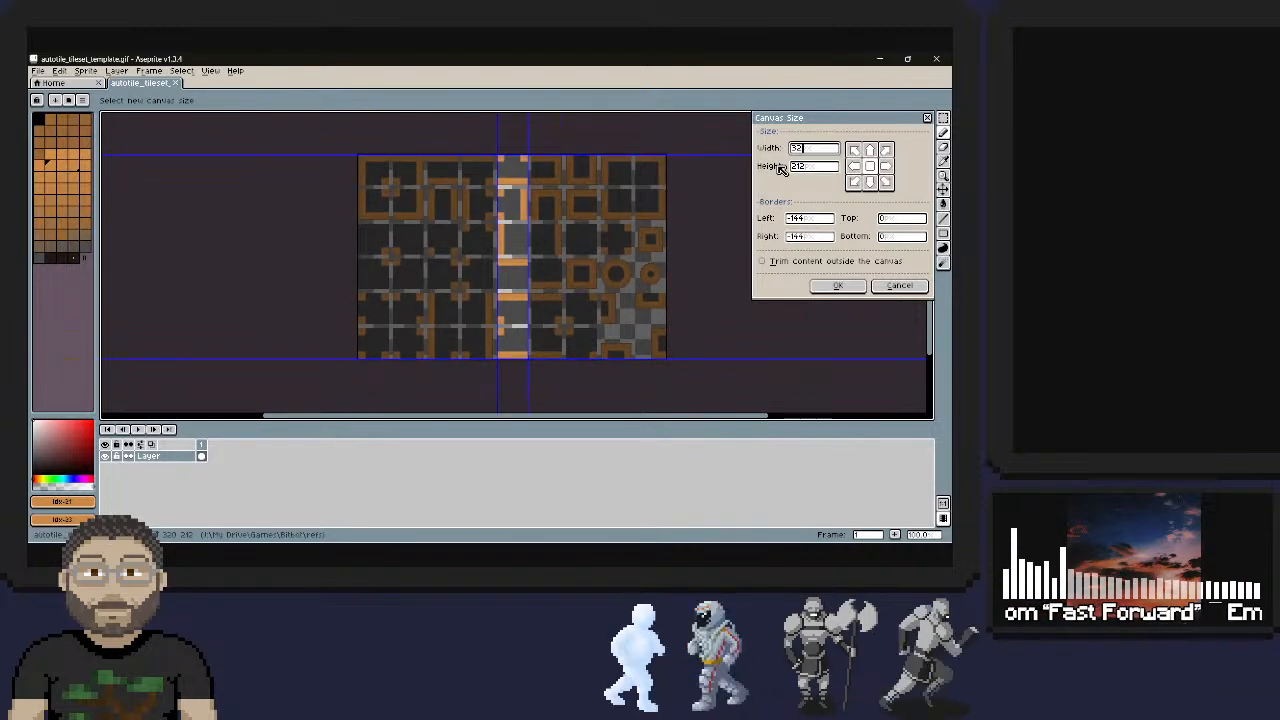
text(4)
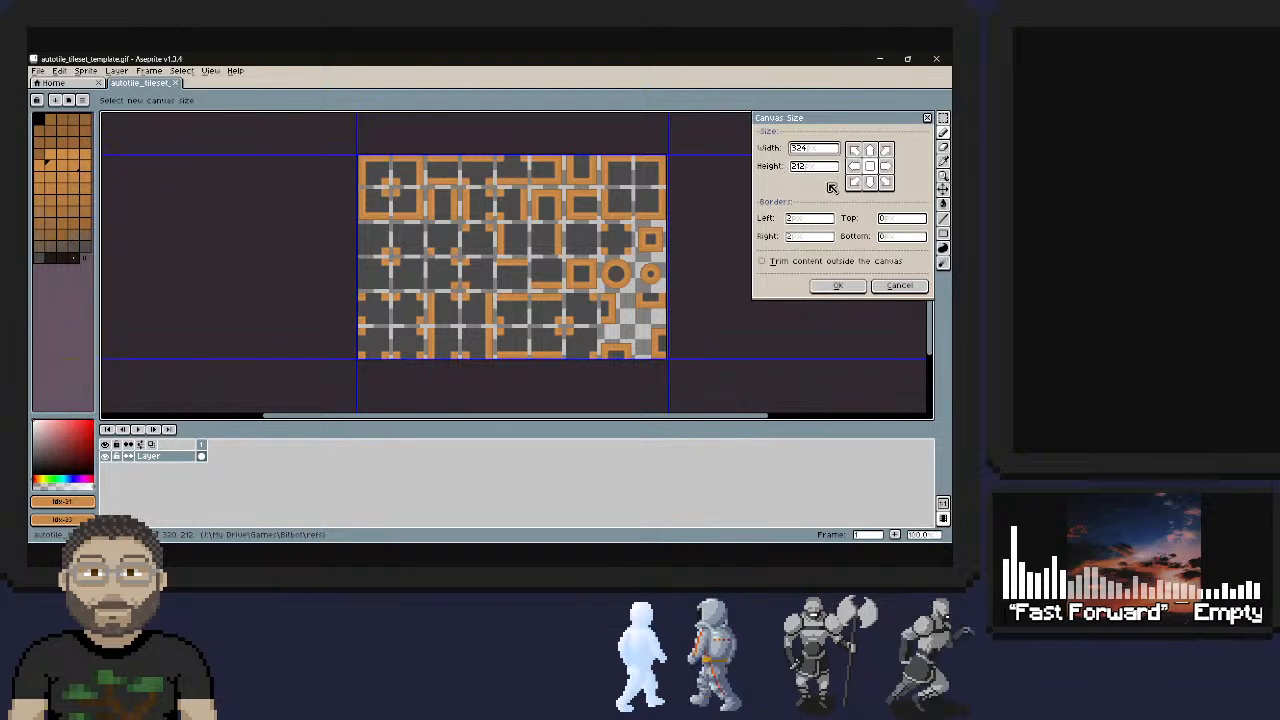
click(815, 168)
text(21)
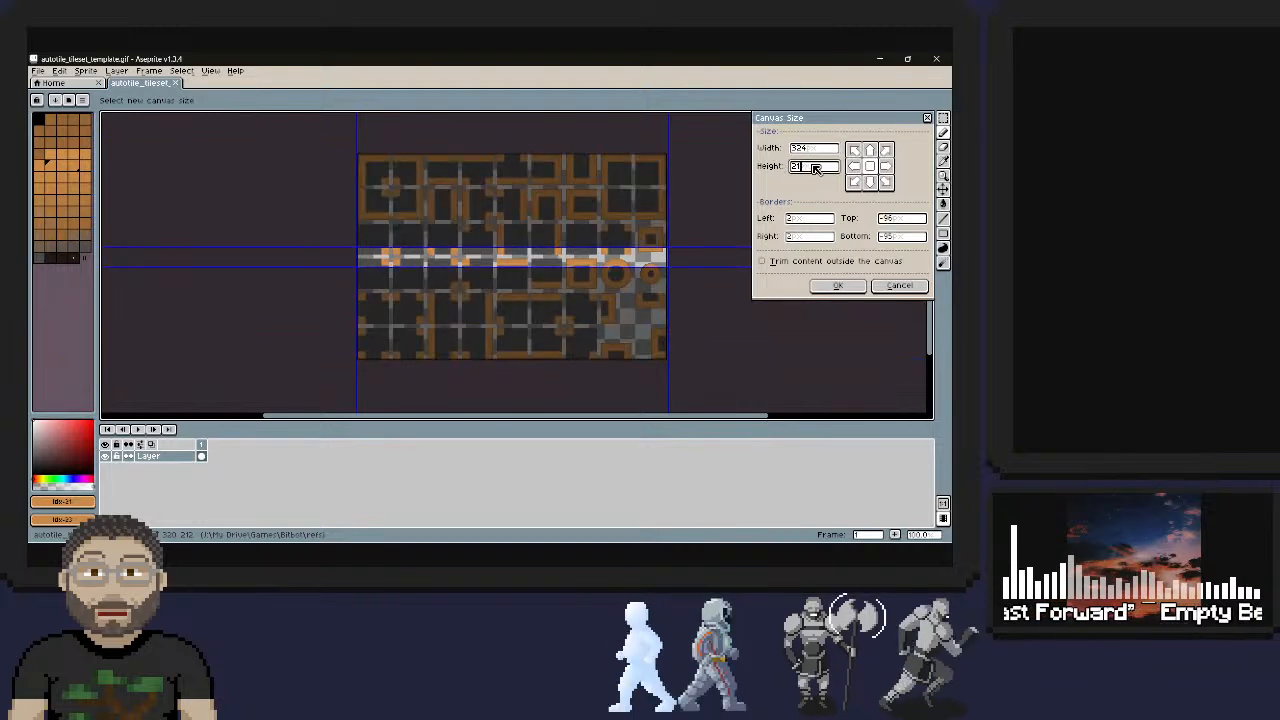
text(6)
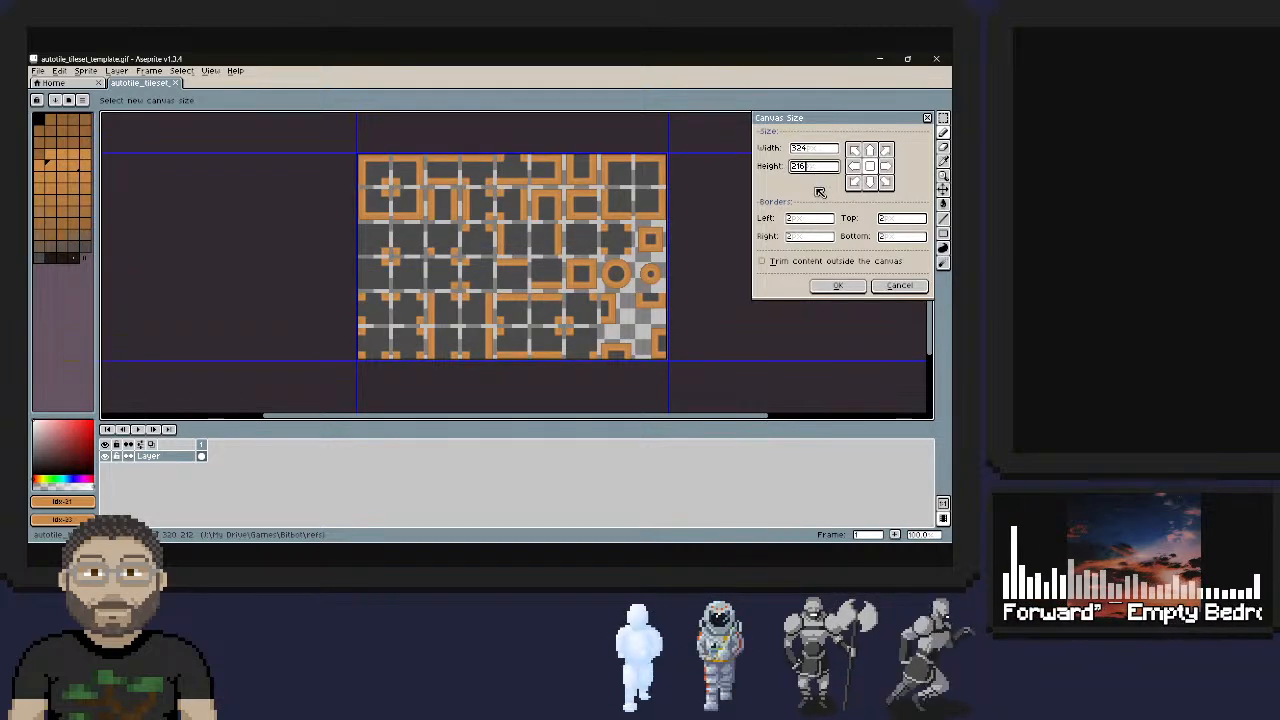
click(854, 288)
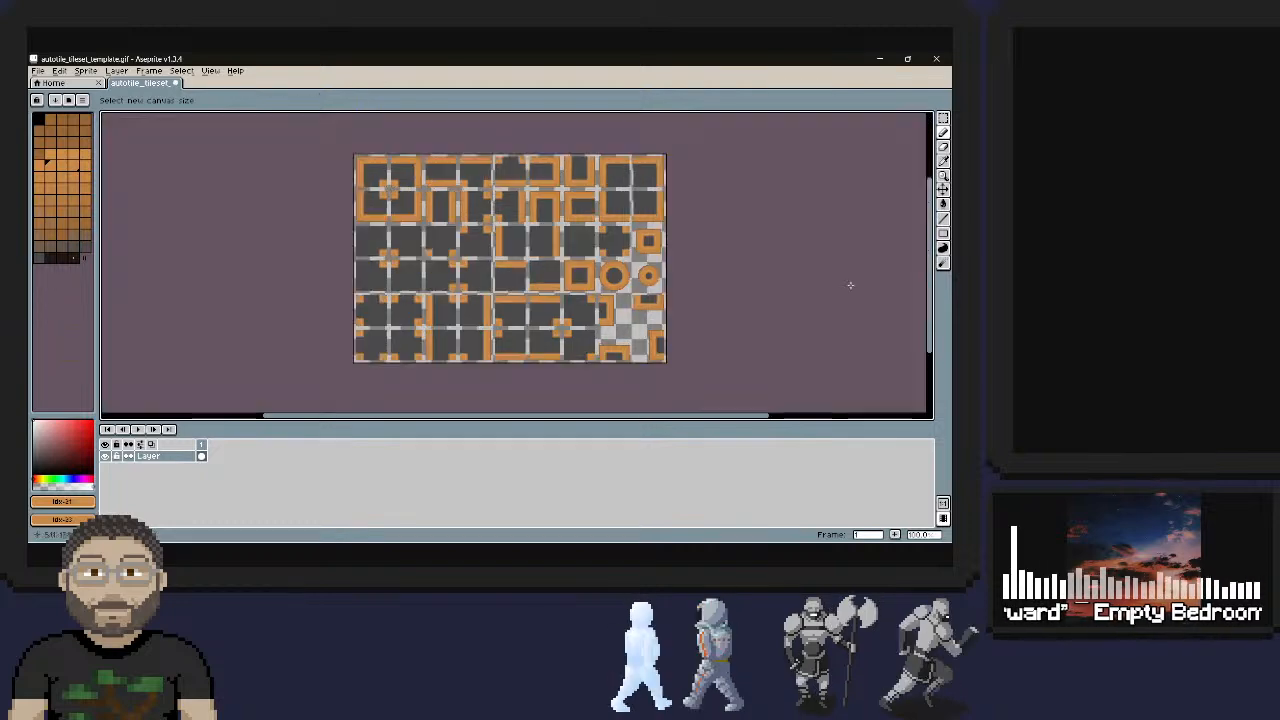
Show the Preview window, zoom it to fit the whole tileset and resize the window closely around it
scroll(504, 276, up, 2)
scroll(504, 276, down, 2)
scroll(504, 276, up, 1)
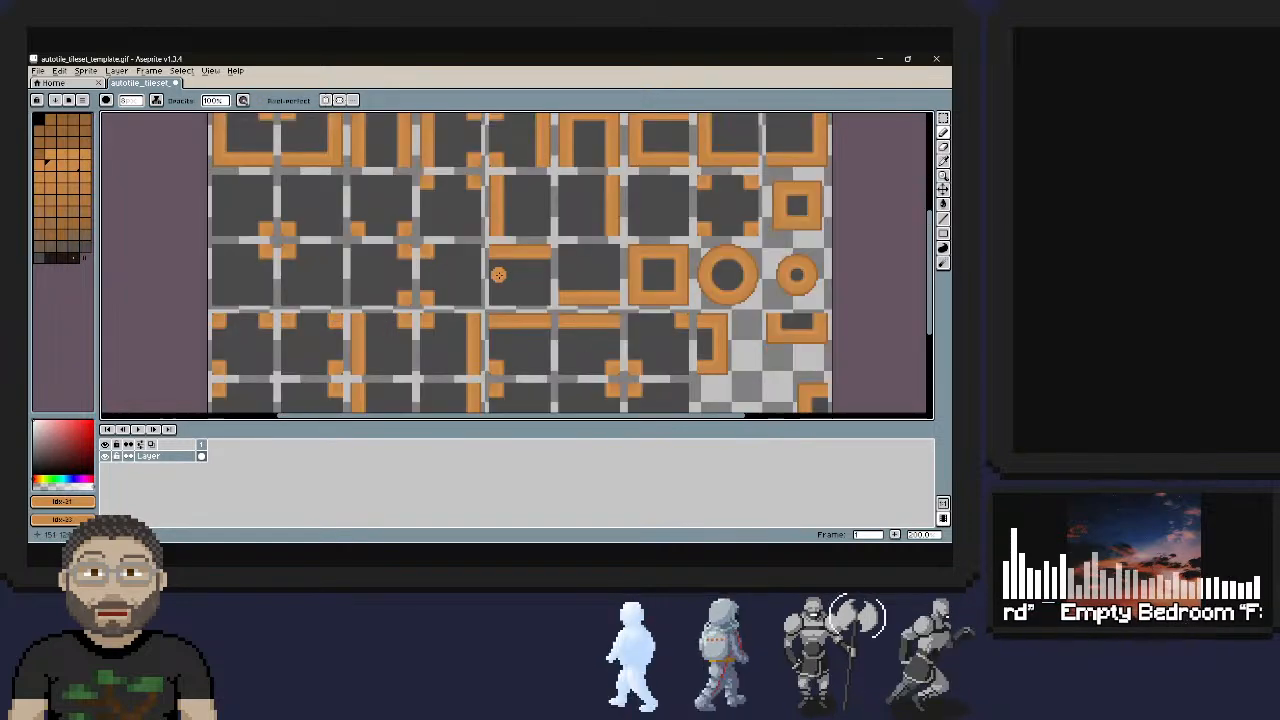
scroll(382, 256, down, 1)
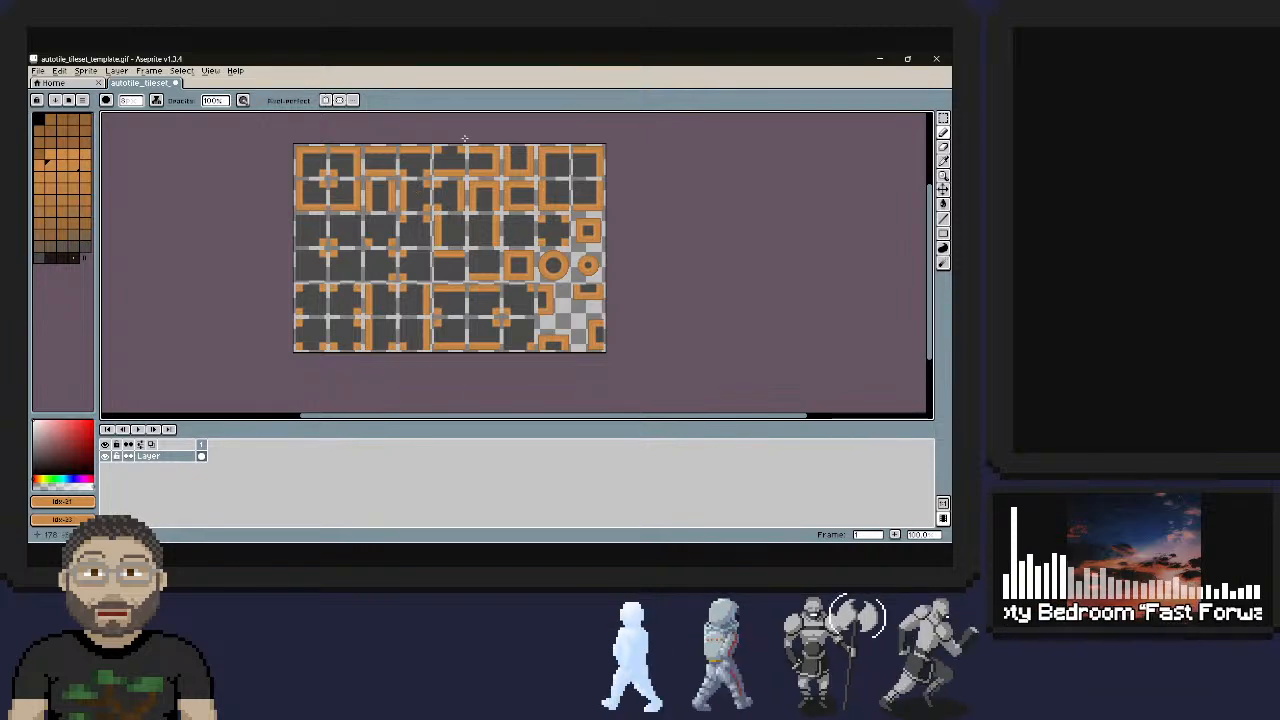
click(212, 72)
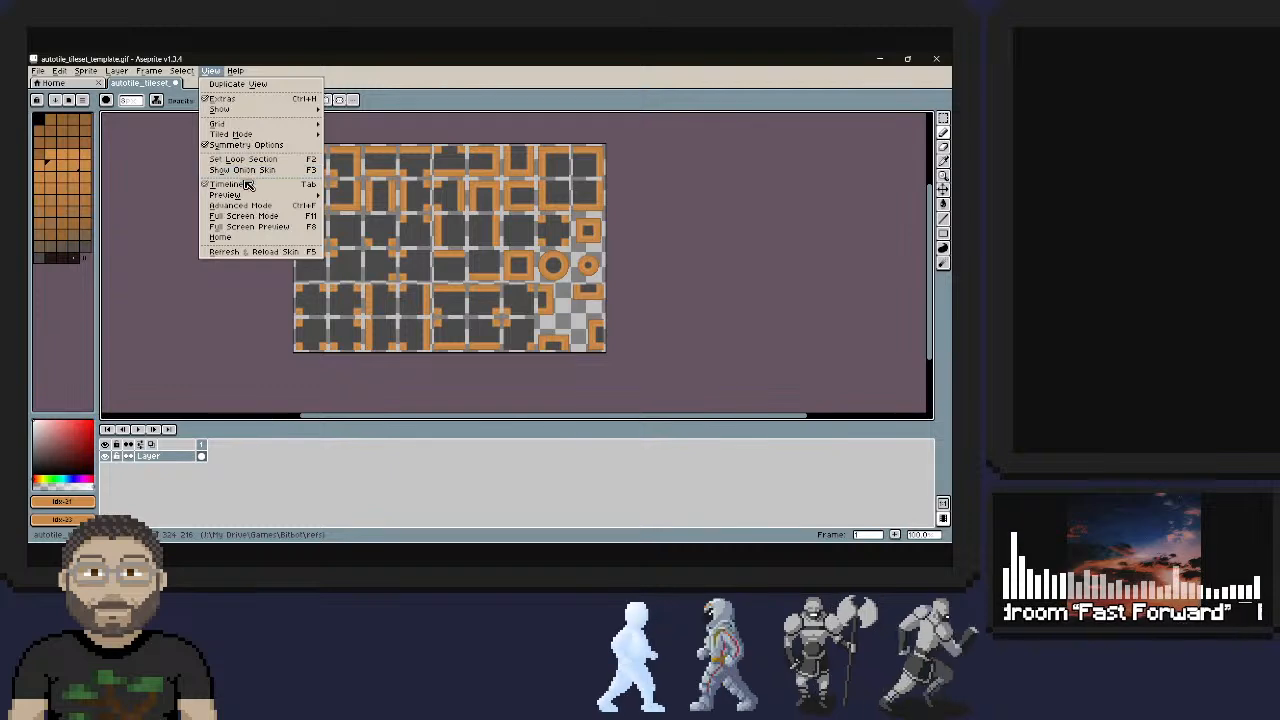
mouse_move(250, 194)
click(376, 196)
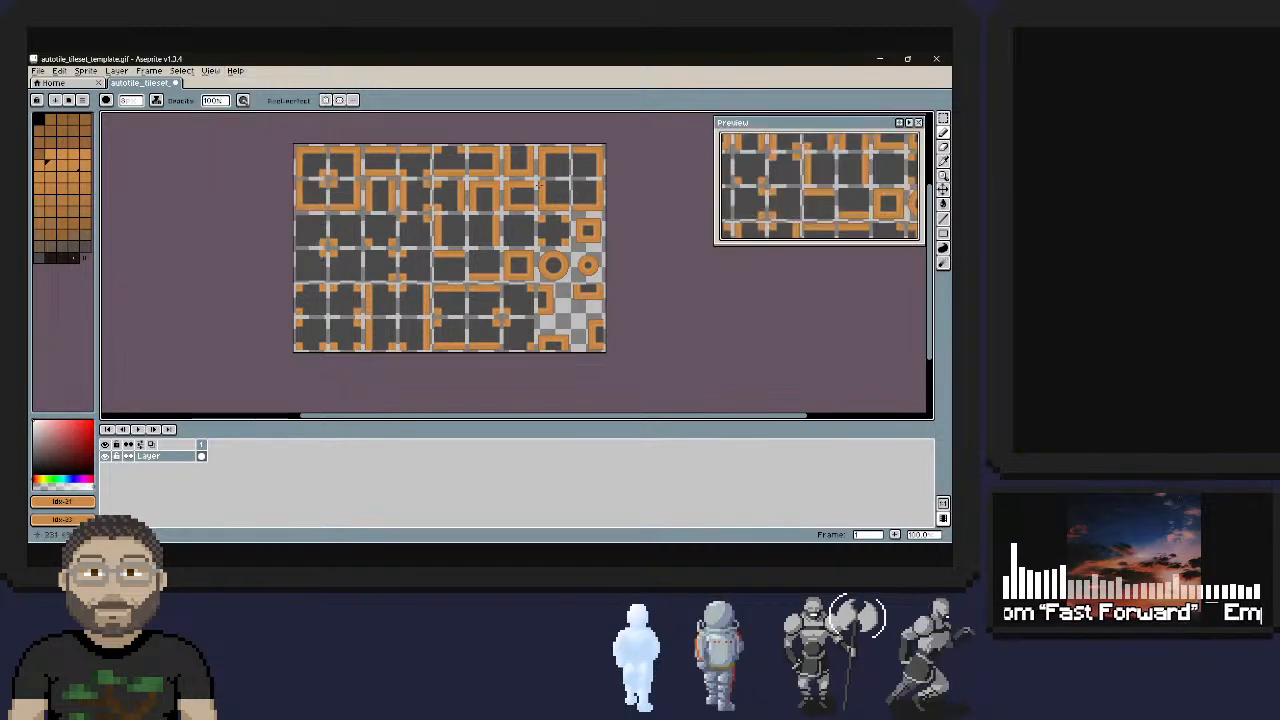
scroll(827, 155, down, 3)
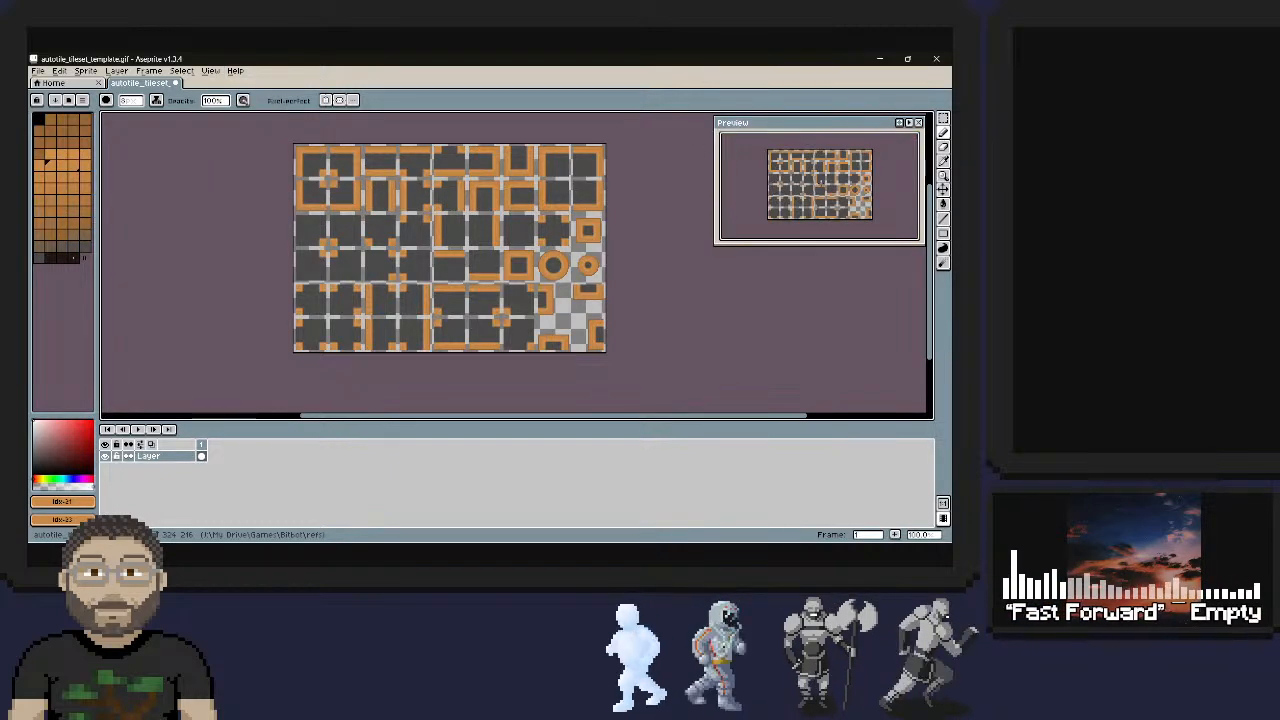
scroll(820, 181, up, 2)
drag(716, 243, 753, 253)
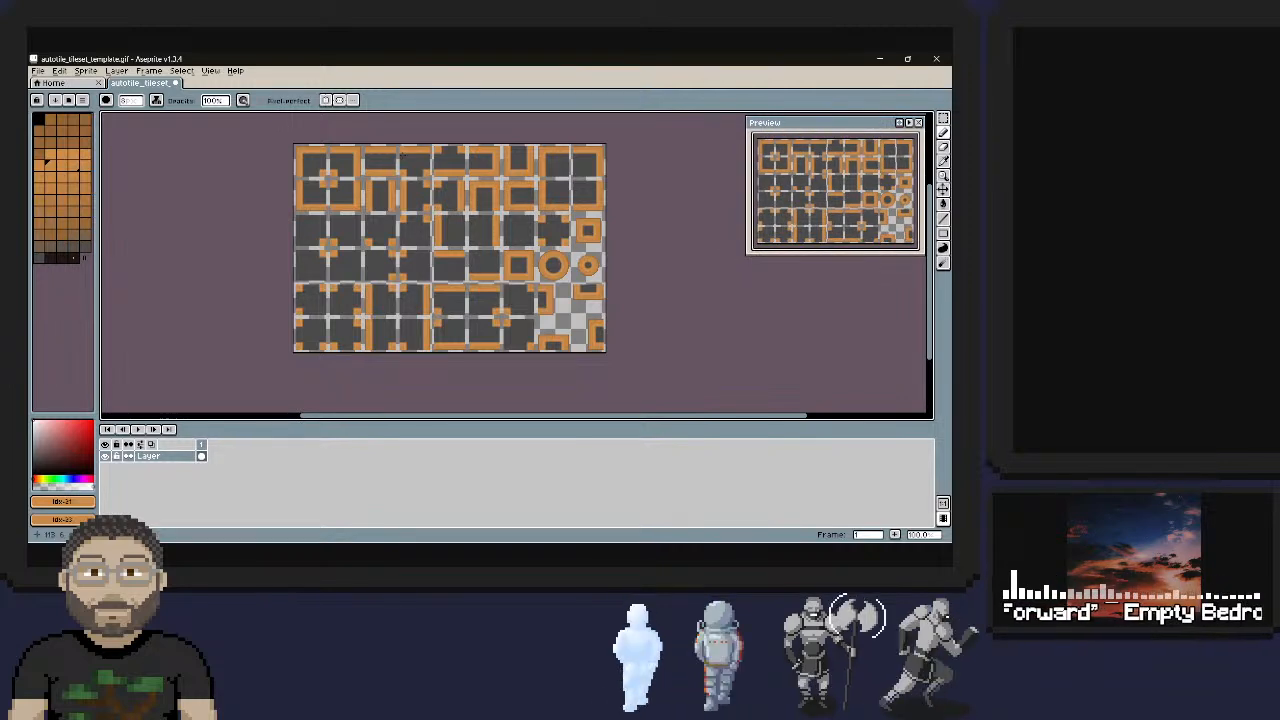
Examine the tiles and the gaps between them up close, then the complete tileset
scroll(335, 217, up, 3)
scroll(335, 217, down, 3)
scroll(335, 217, up, 4)
scroll(335, 217, down, 2)
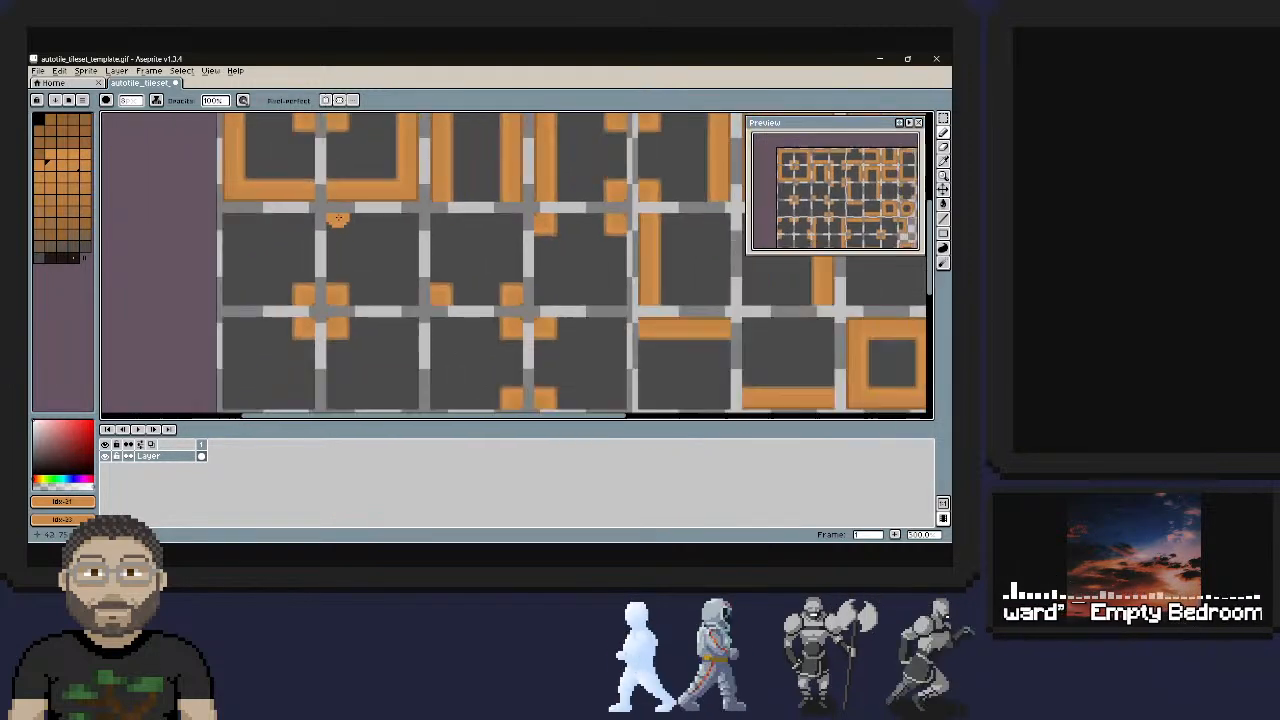
scroll(337, 210, up, 4)
scroll(340, 212, down, 3)
scroll(340, 212, up, 2)
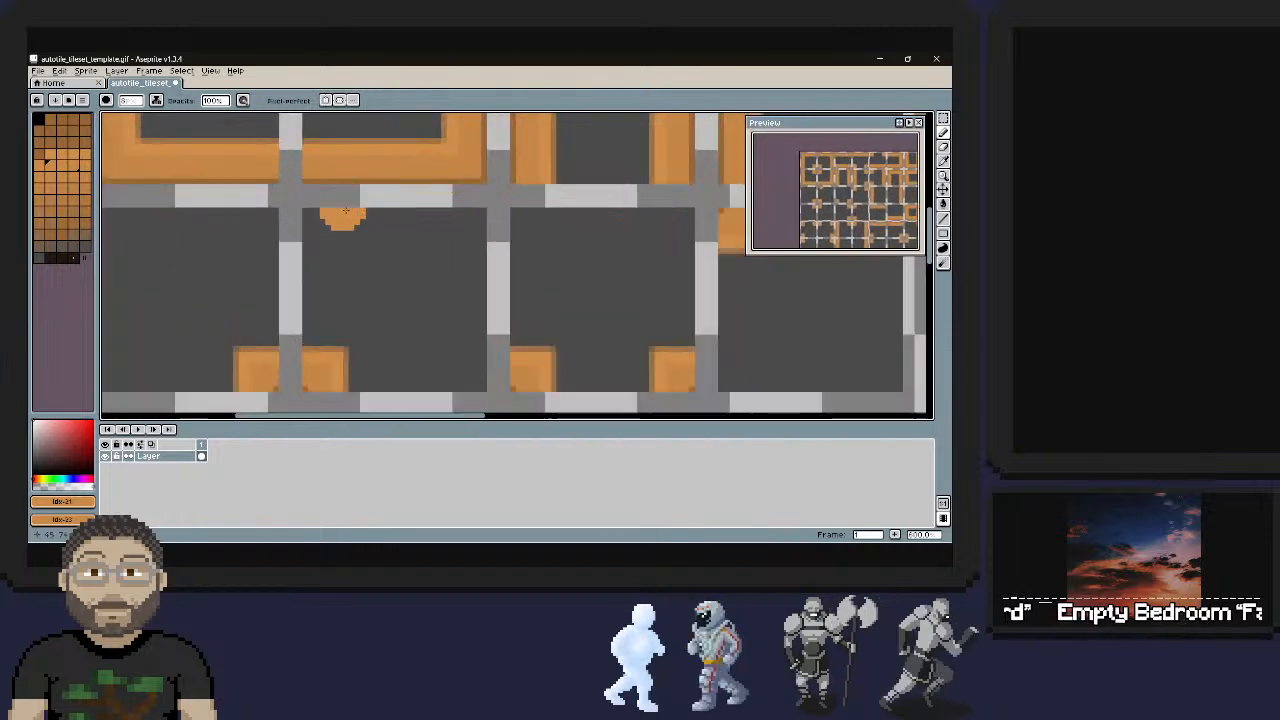
scroll(662, 256, down, 3)
scroll(662, 256, down, 3)
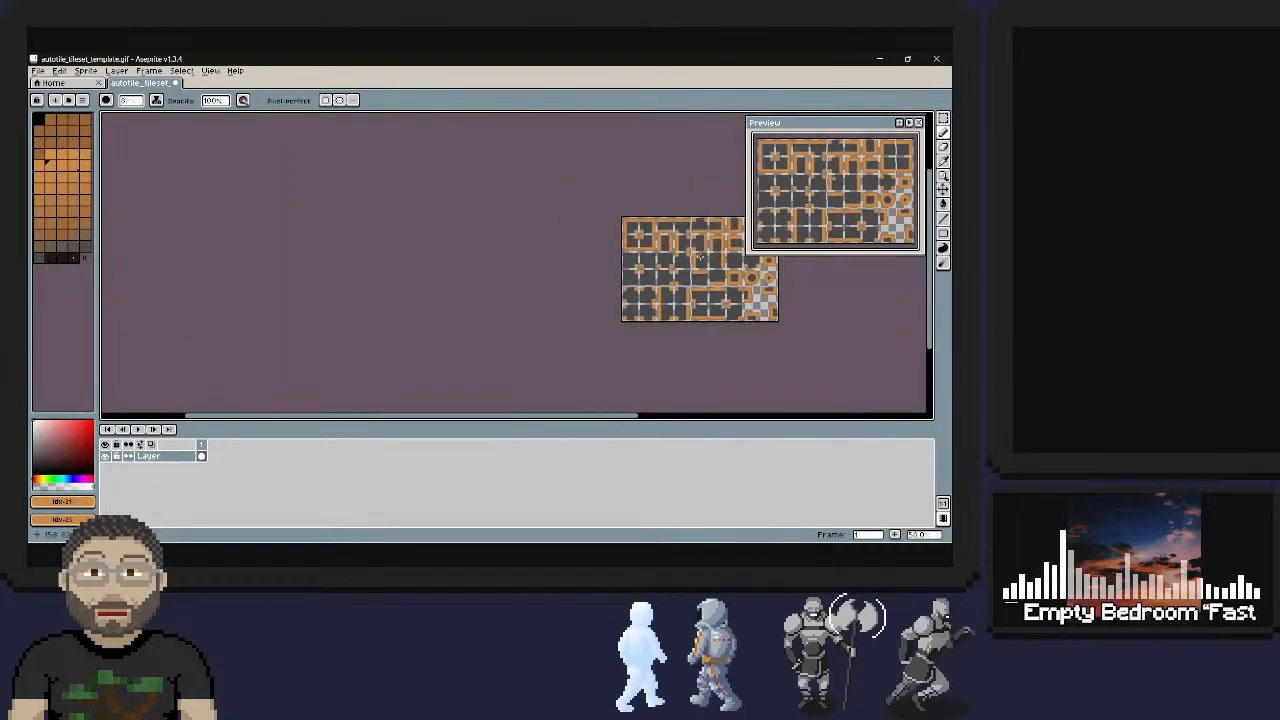
scroll(562, 253, up, 4)
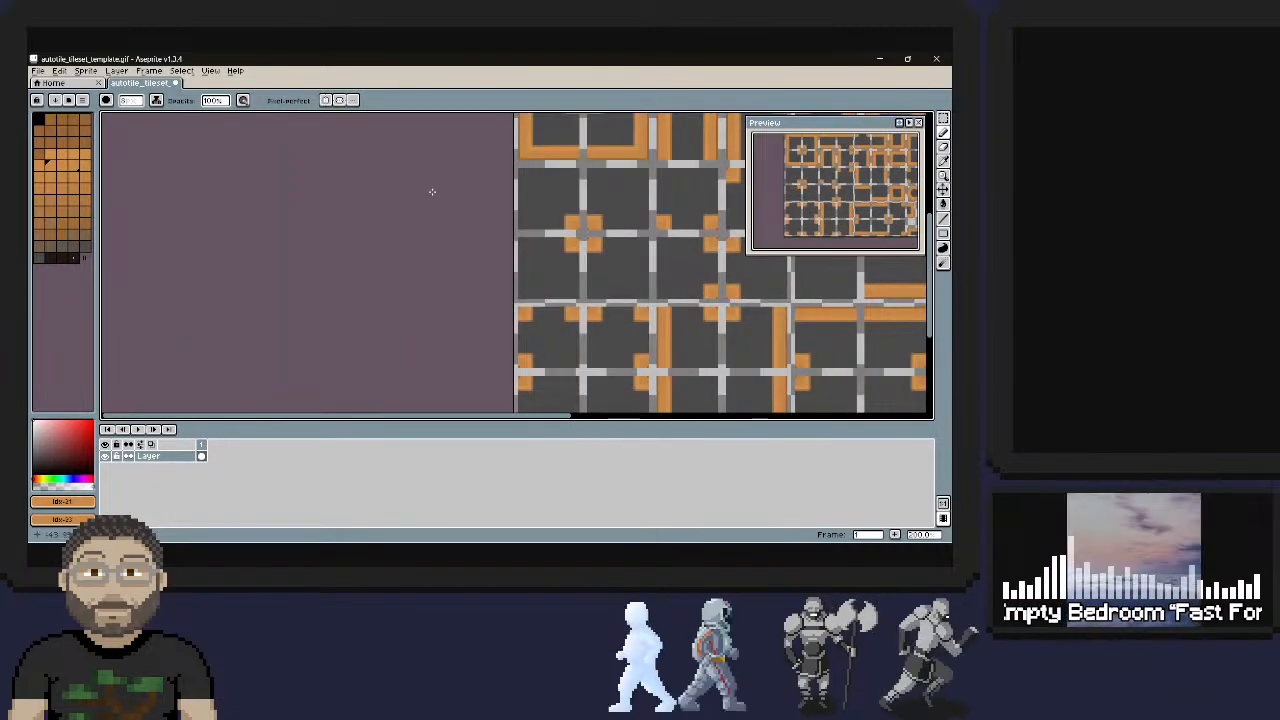
scroll(676, 252, down, 2)
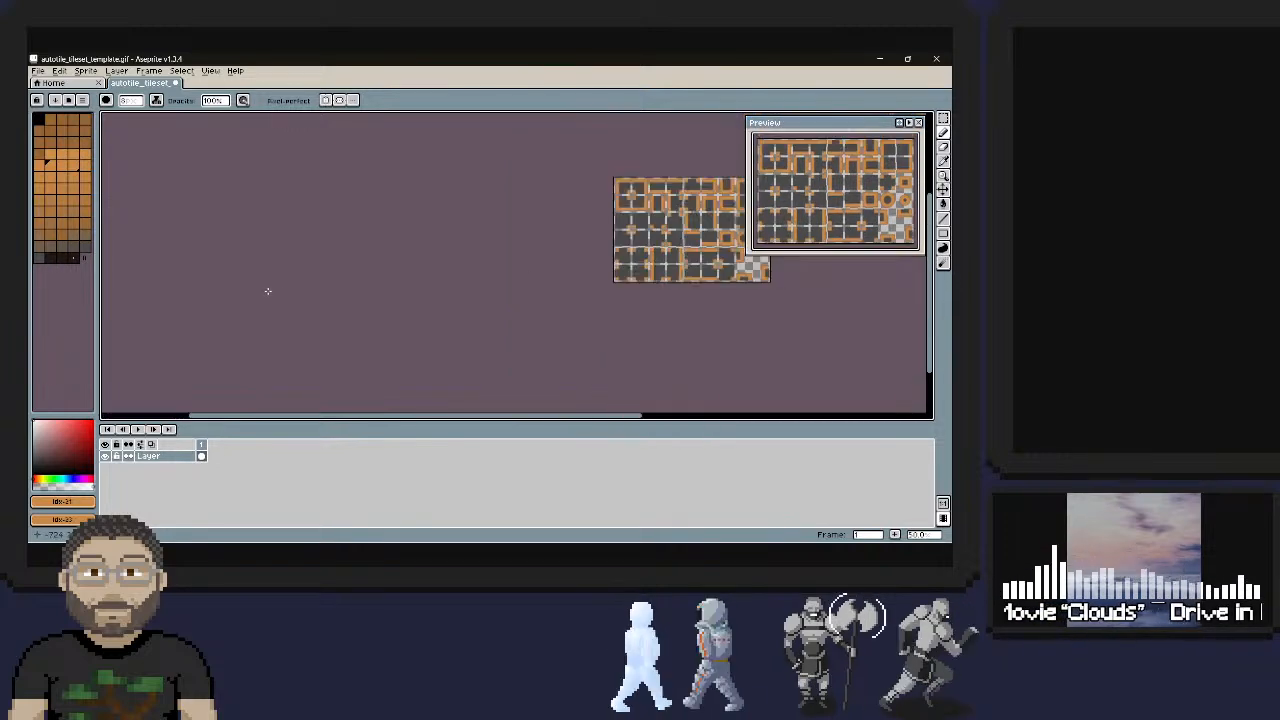
middle_drag(586, 306, 233, 361)
scroll(342, 243, up, 3)
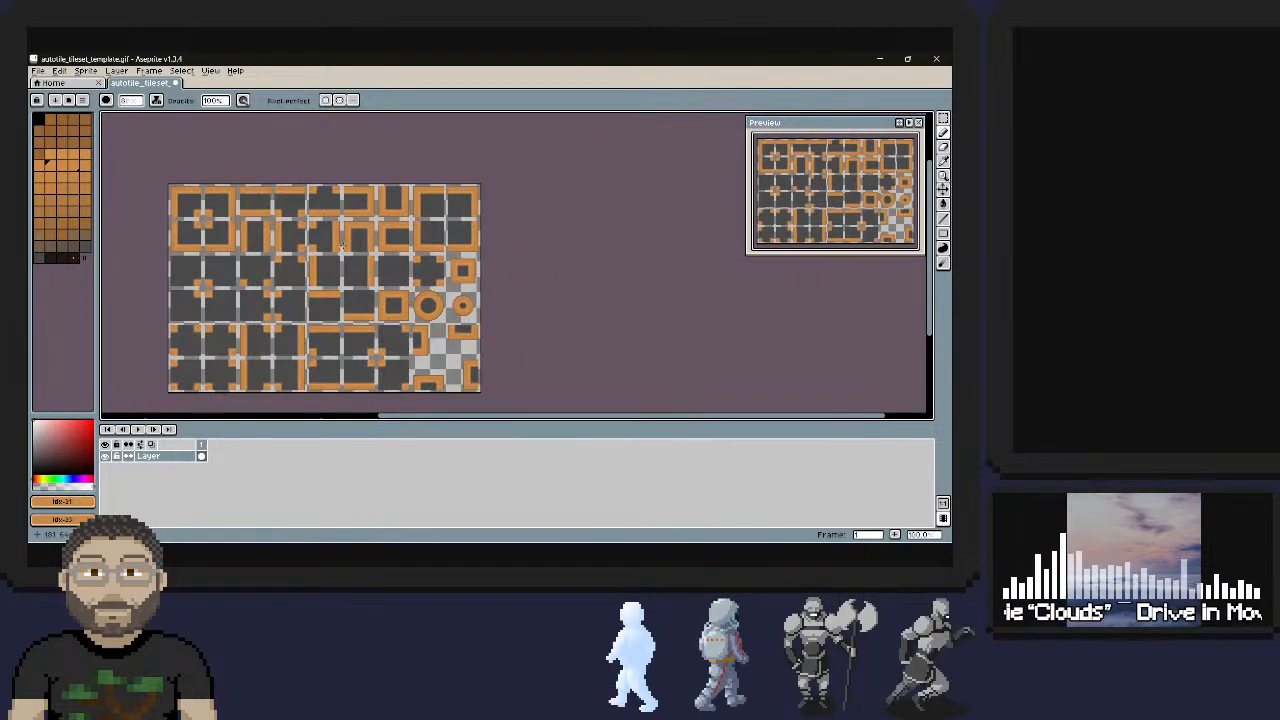
Set the canvas grid's width to 36 px in the grid settings
middle_drag(345, 243, 558, 163)
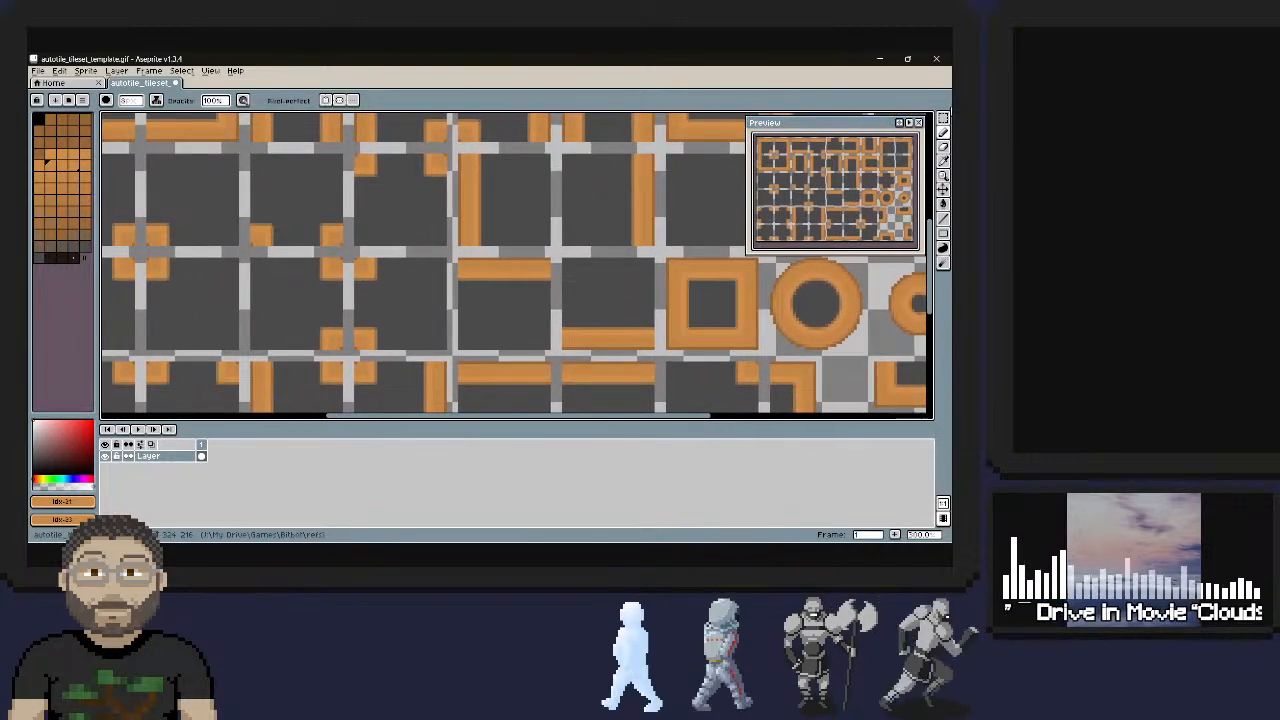
mouse_move(620, 194)
middle_down()
mouse_move(577, 197)
mouse_move(649, 249)
mouse_move(414, 171)
mouse_move(364, 241)
mouse_move(440, 189)
middle_up()
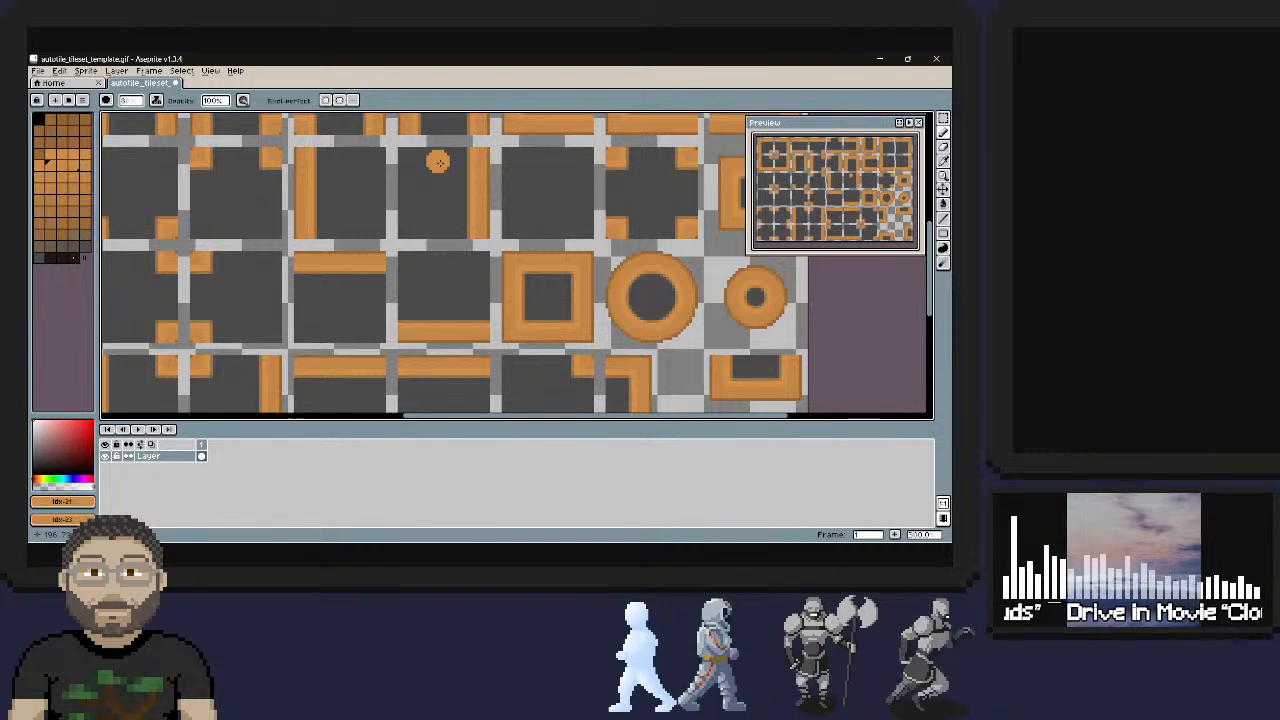
click(210, 71)
mouse_move(242, 124)
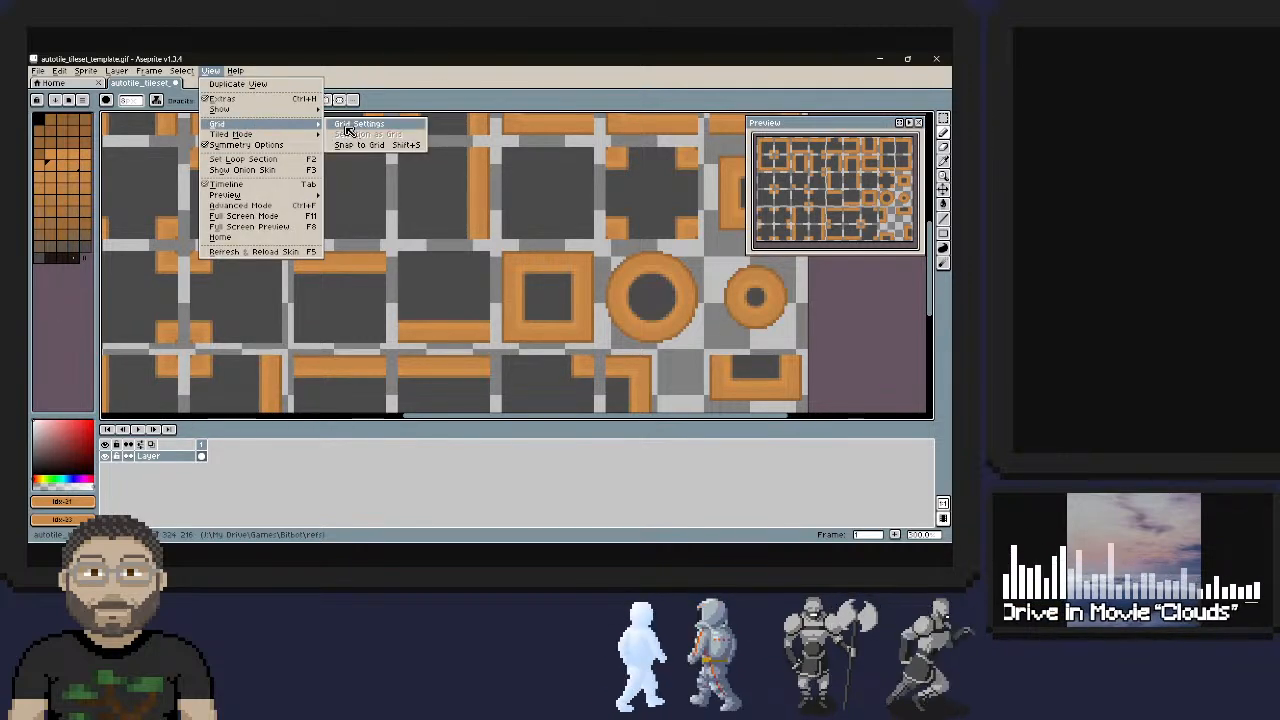
click(348, 135)
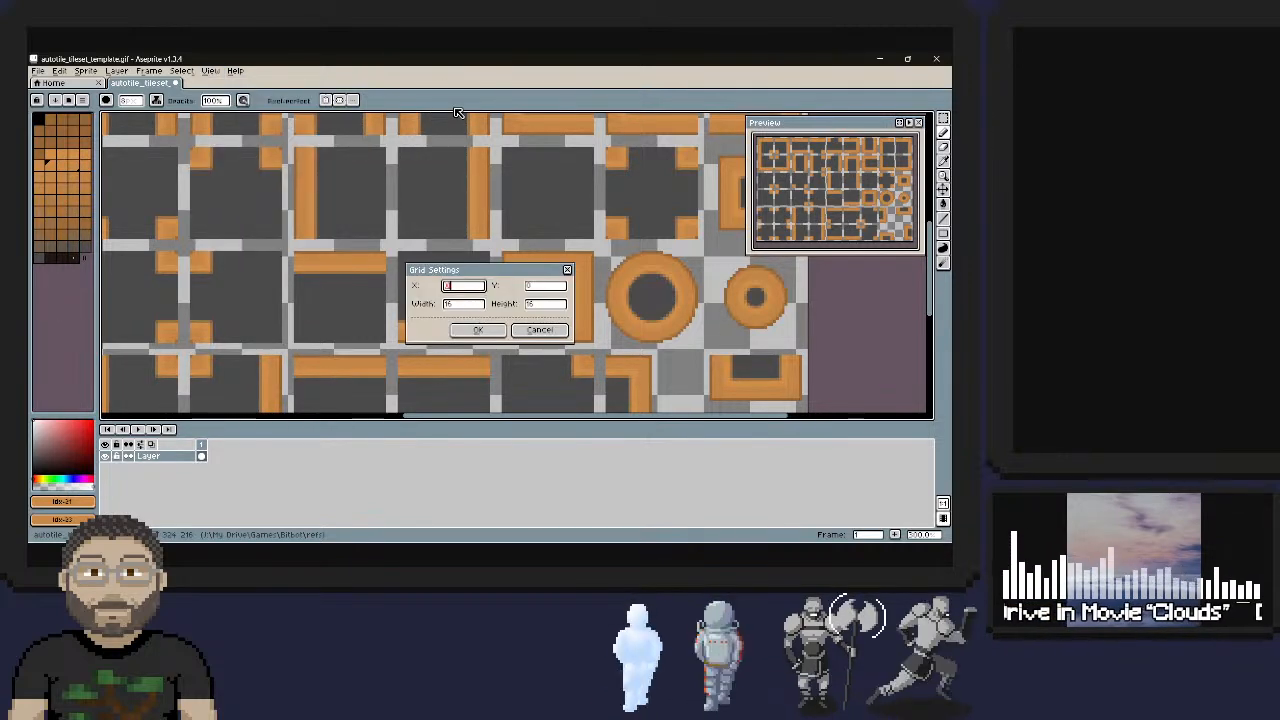
click(462, 305)
drag(459, 306, 434, 304)
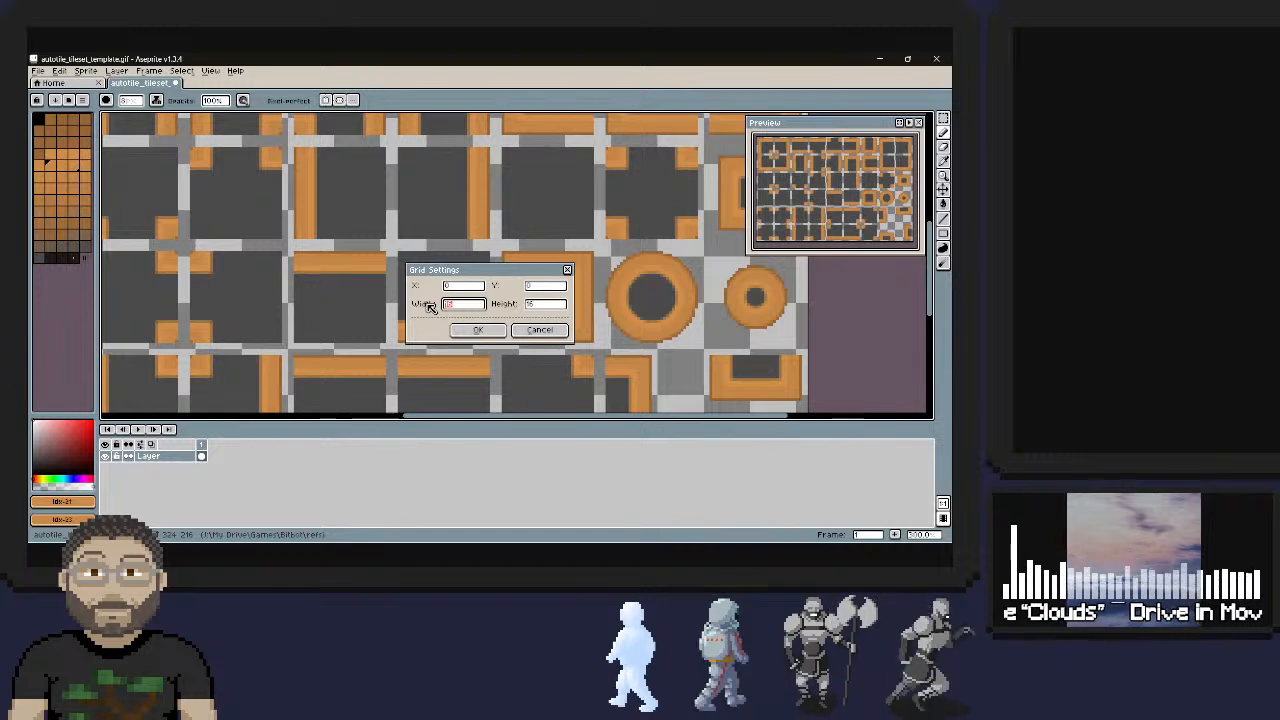
text(82)
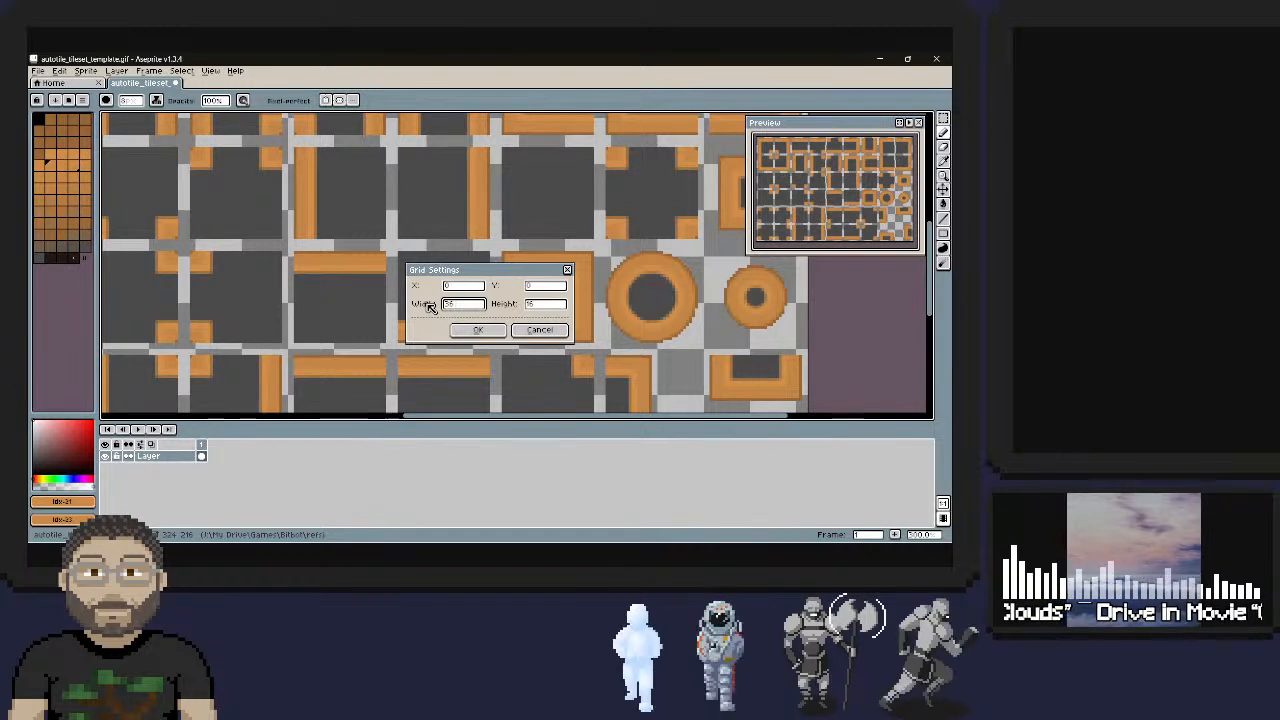
click(477, 329)
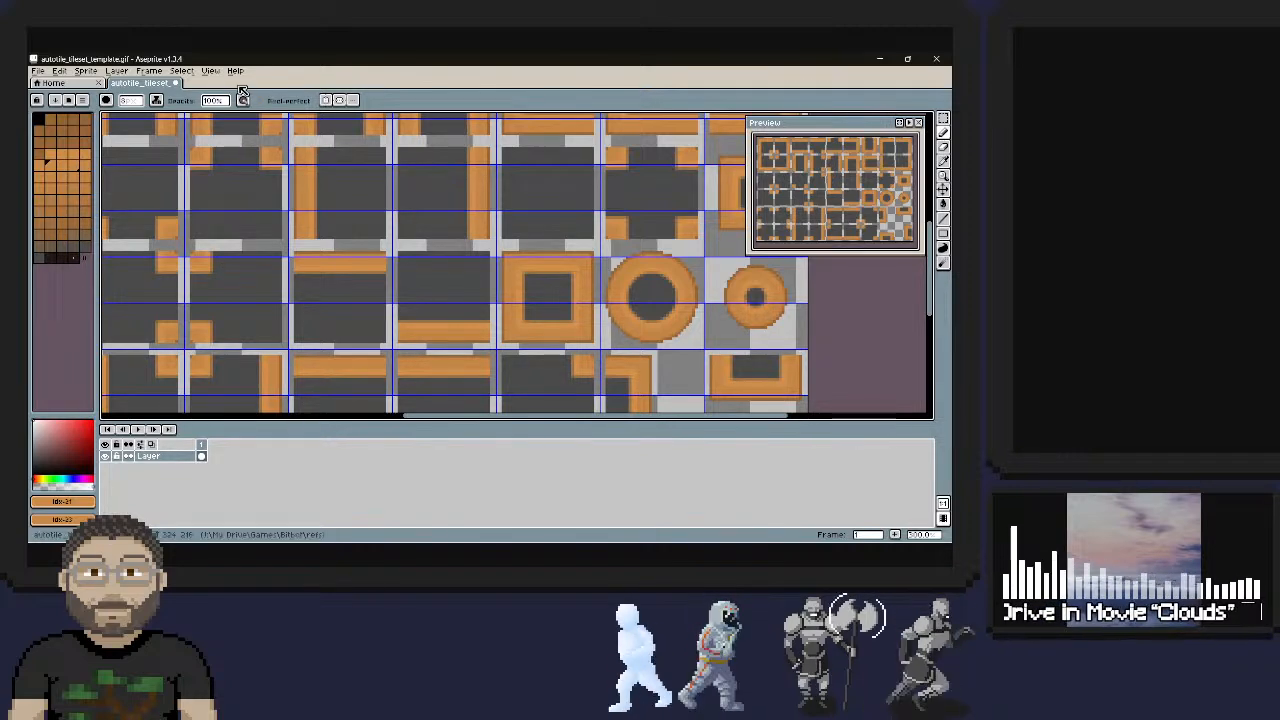
Set the grid's height to 36 px and check how the grid lines up with the tiles
click(181, 71)
mouse_move(211, 71)
mouse_move(236, 126)
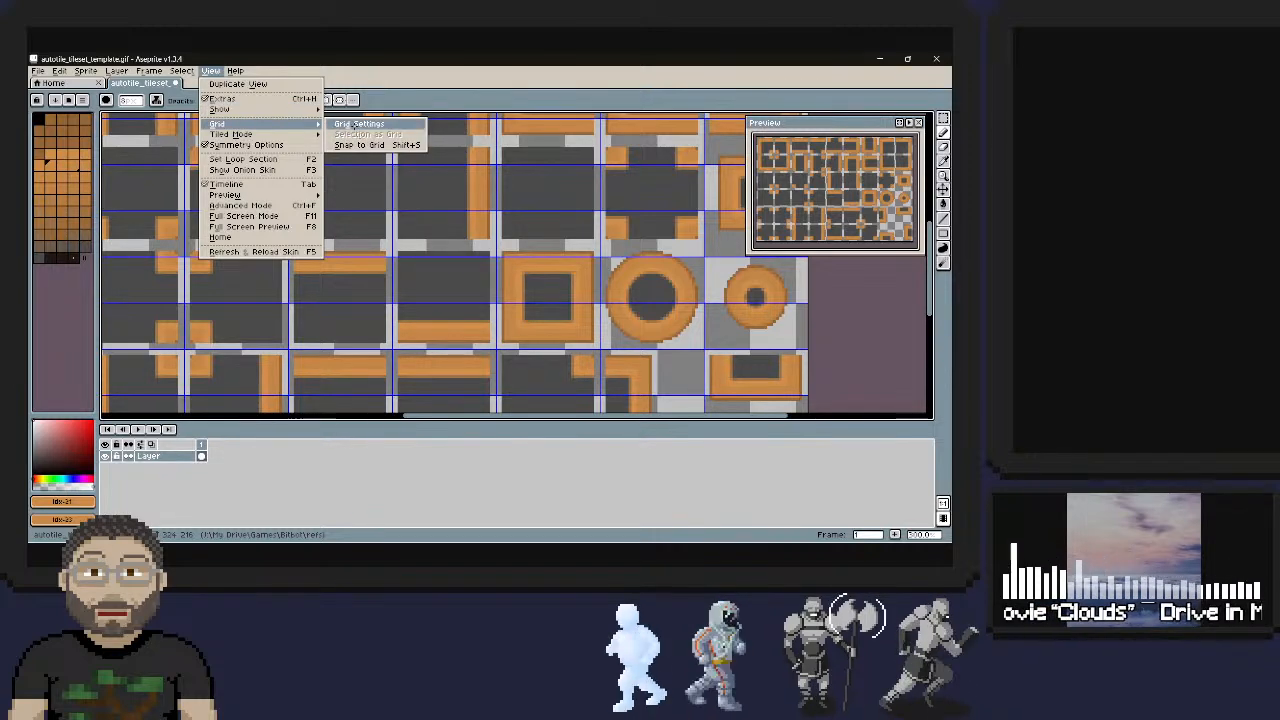
click(358, 124)
click(546, 304)
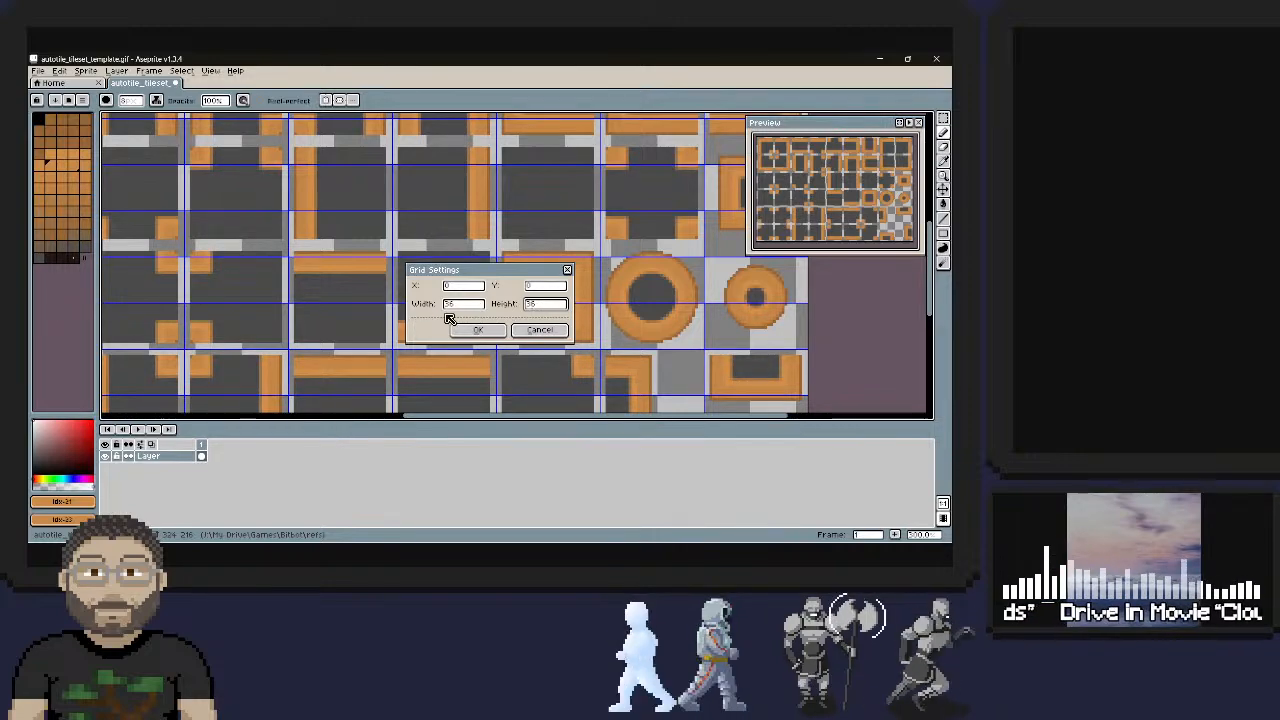
click(478, 330)
scroll(382, 300, up, 2)
scroll(380, 298, down, 2)
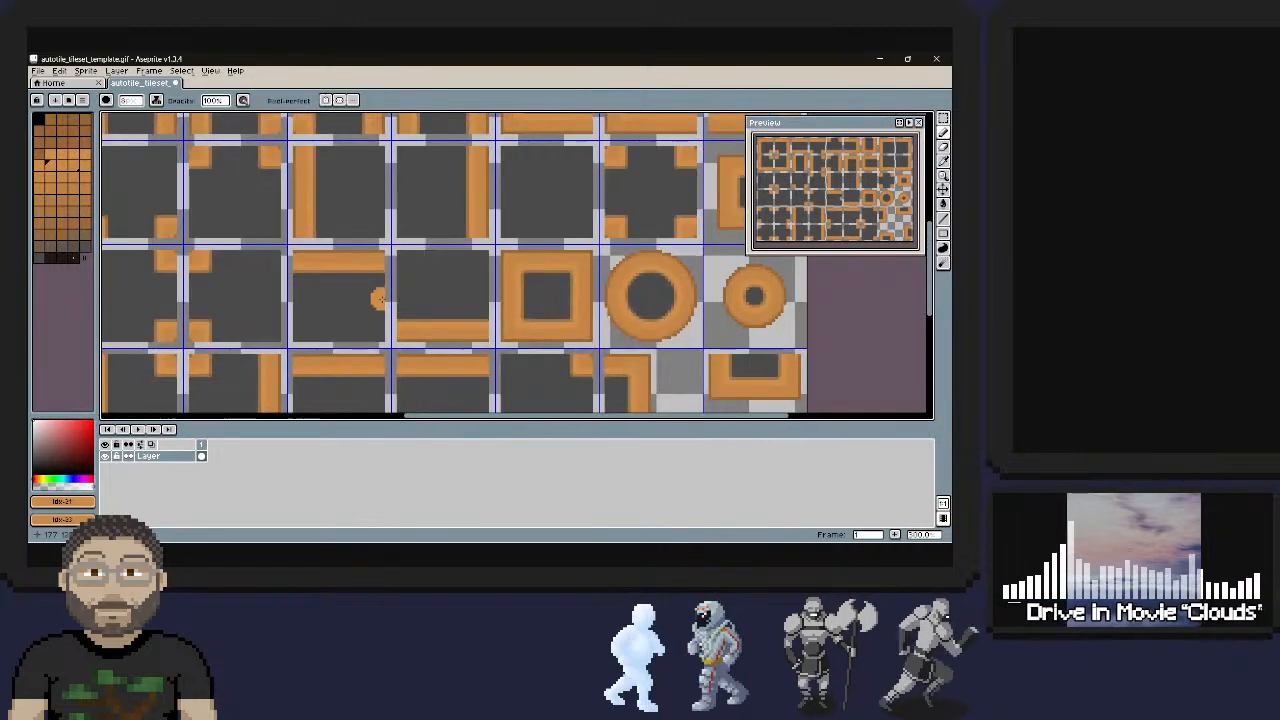
scroll(305, 272, up, 2)
middle_drag(305, 272, 403, 349)
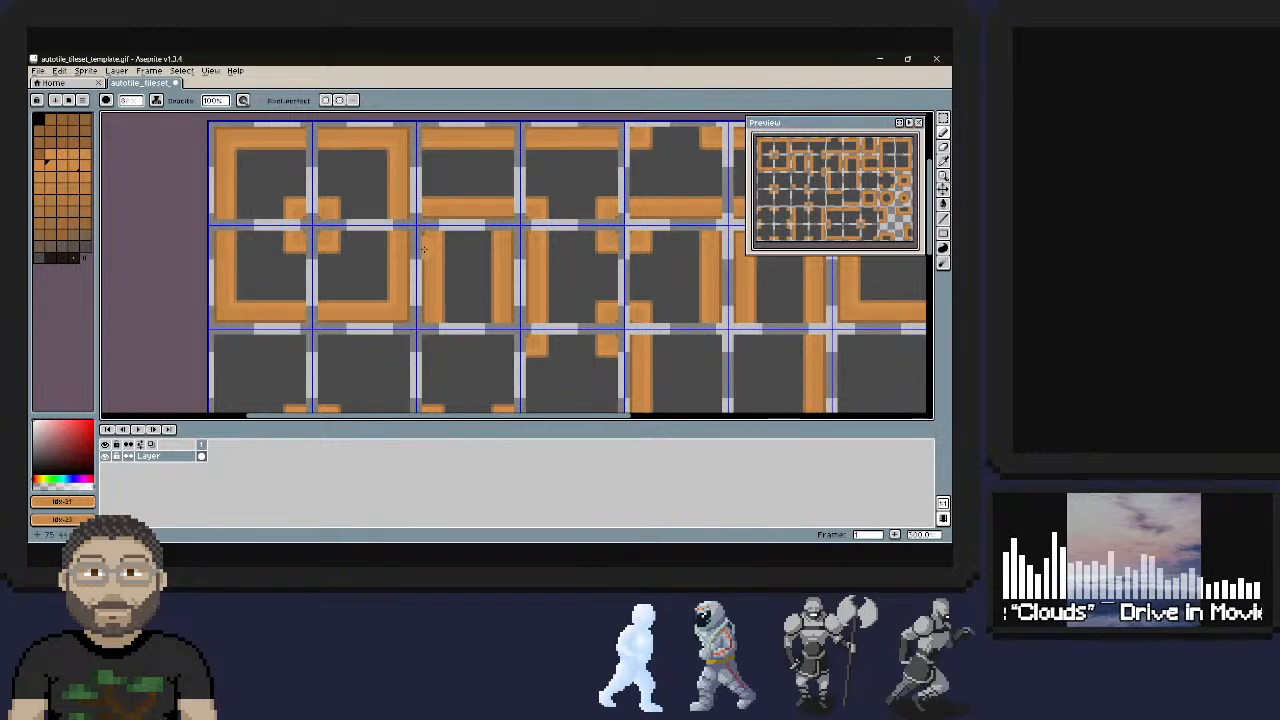
Try loading palette.hex from the Bitbot folder as the sprite's palette and undo the palette change
click(83, 100)
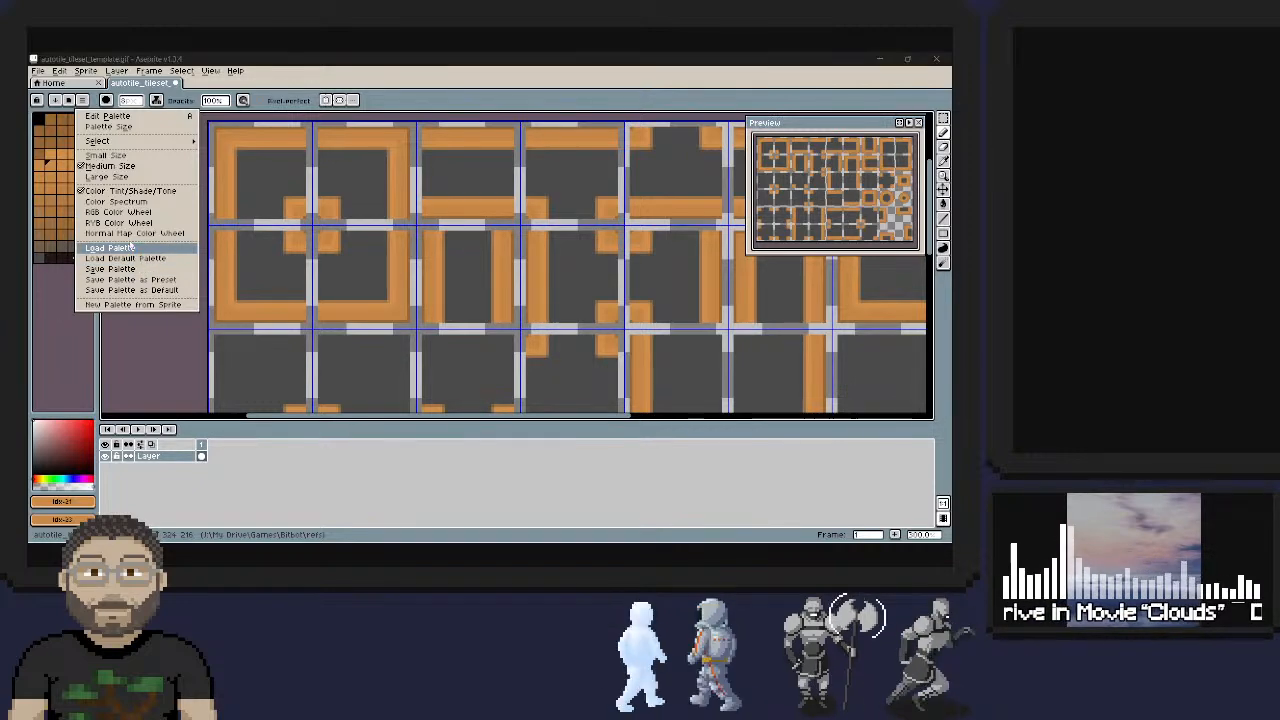
click(134, 250)
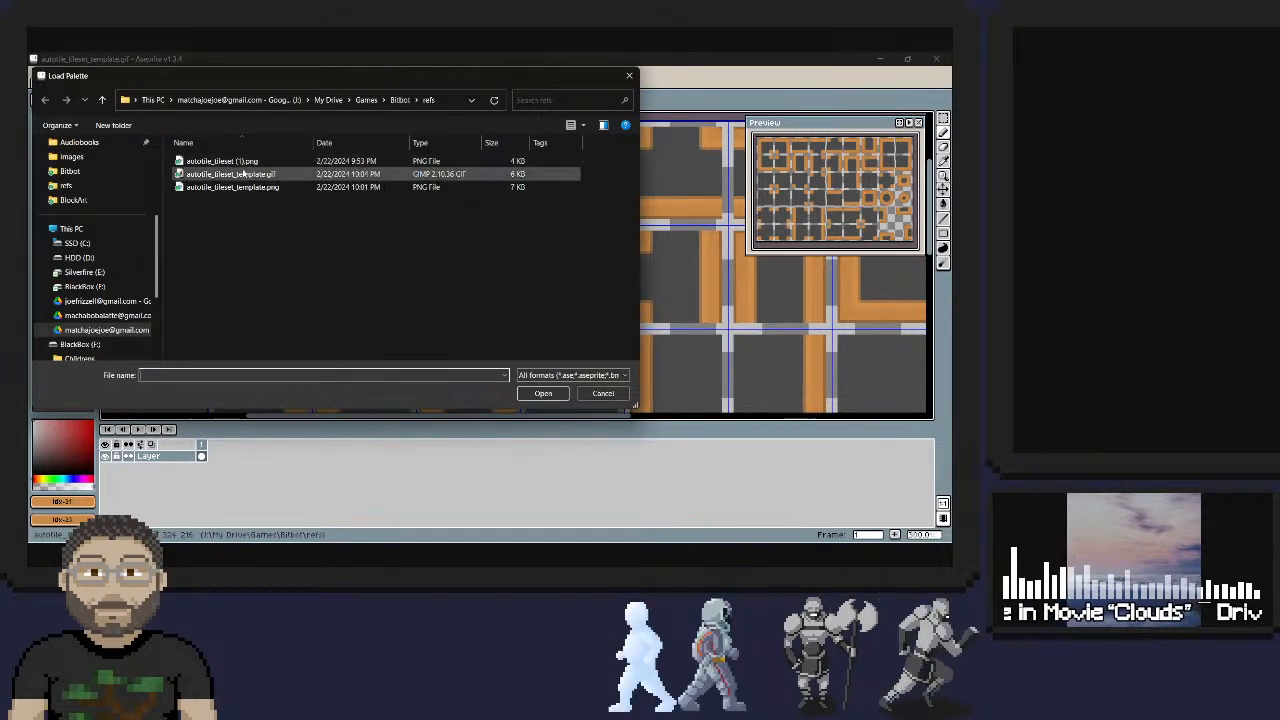
click(399, 100)
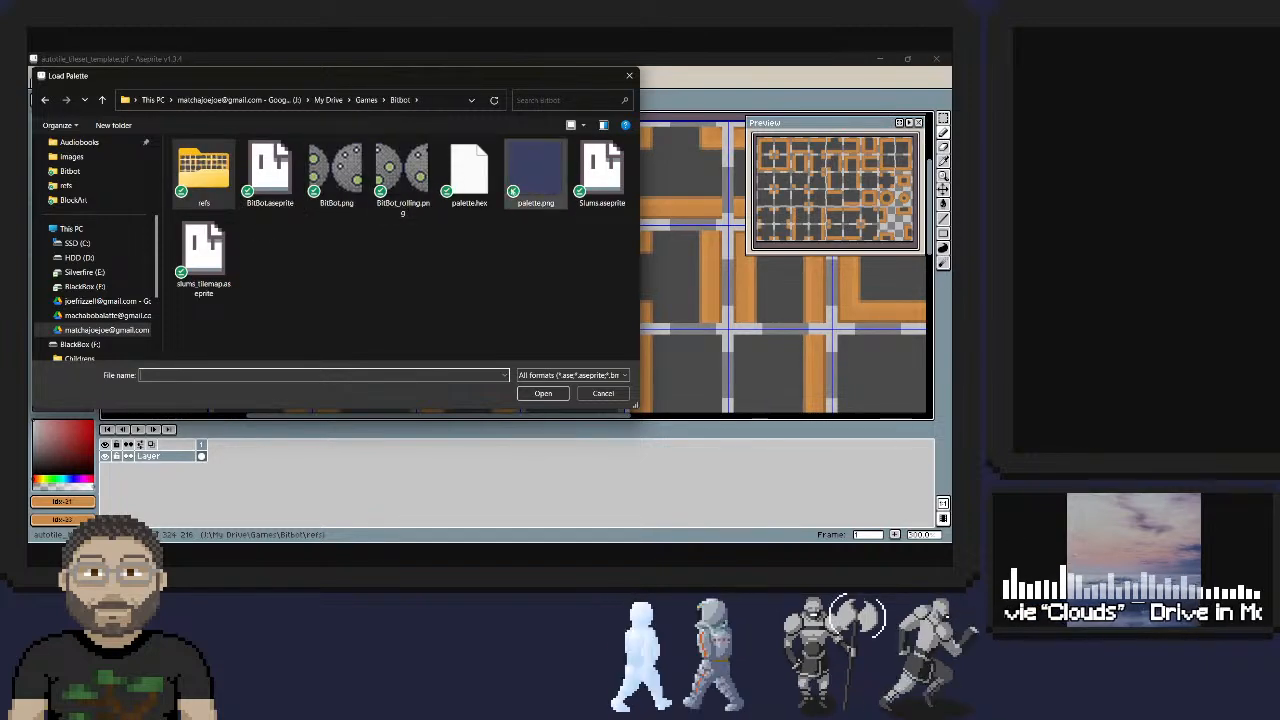
click(485, 180)
double_click(485, 180)
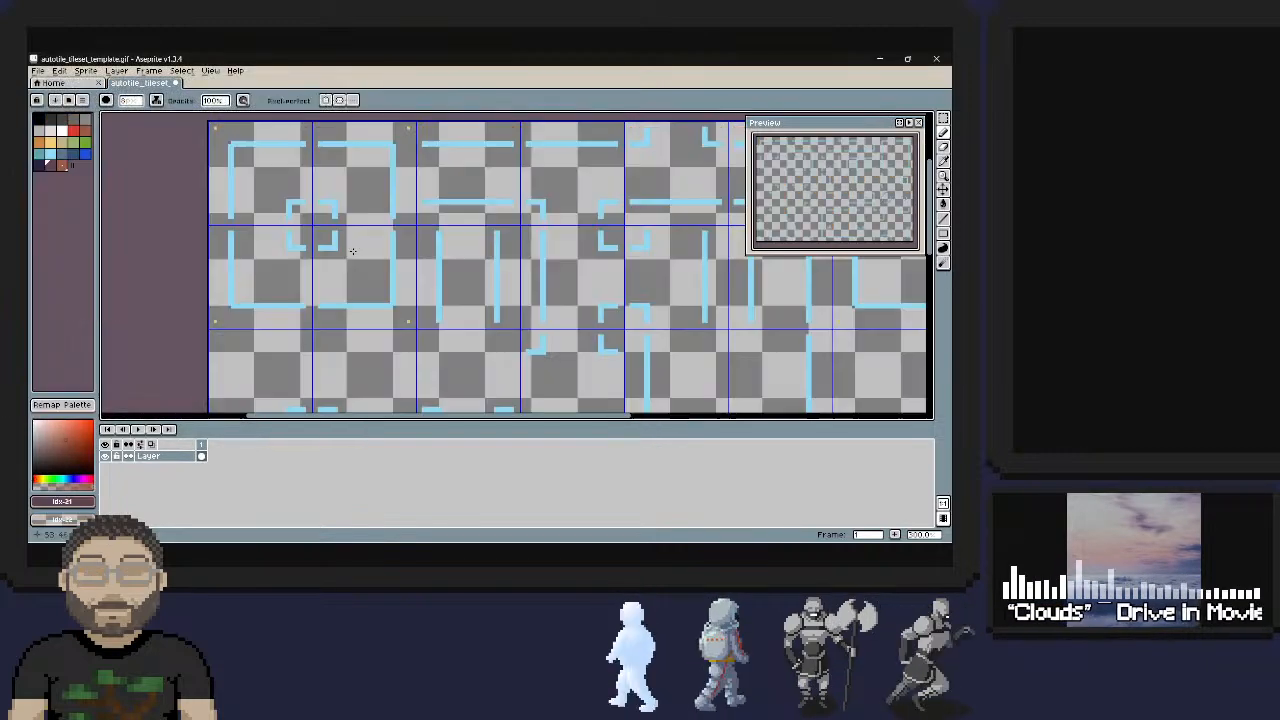
scroll(308, 236, down, 2)
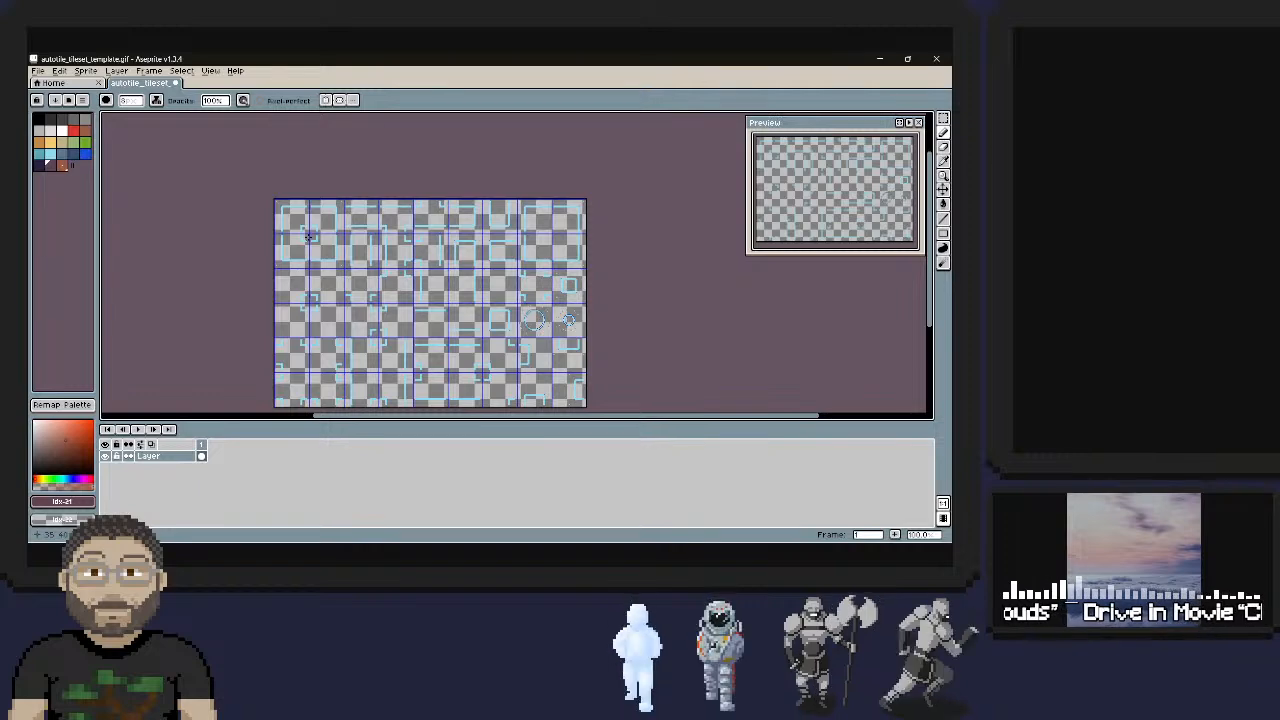
scroll(308, 236, up, 1)
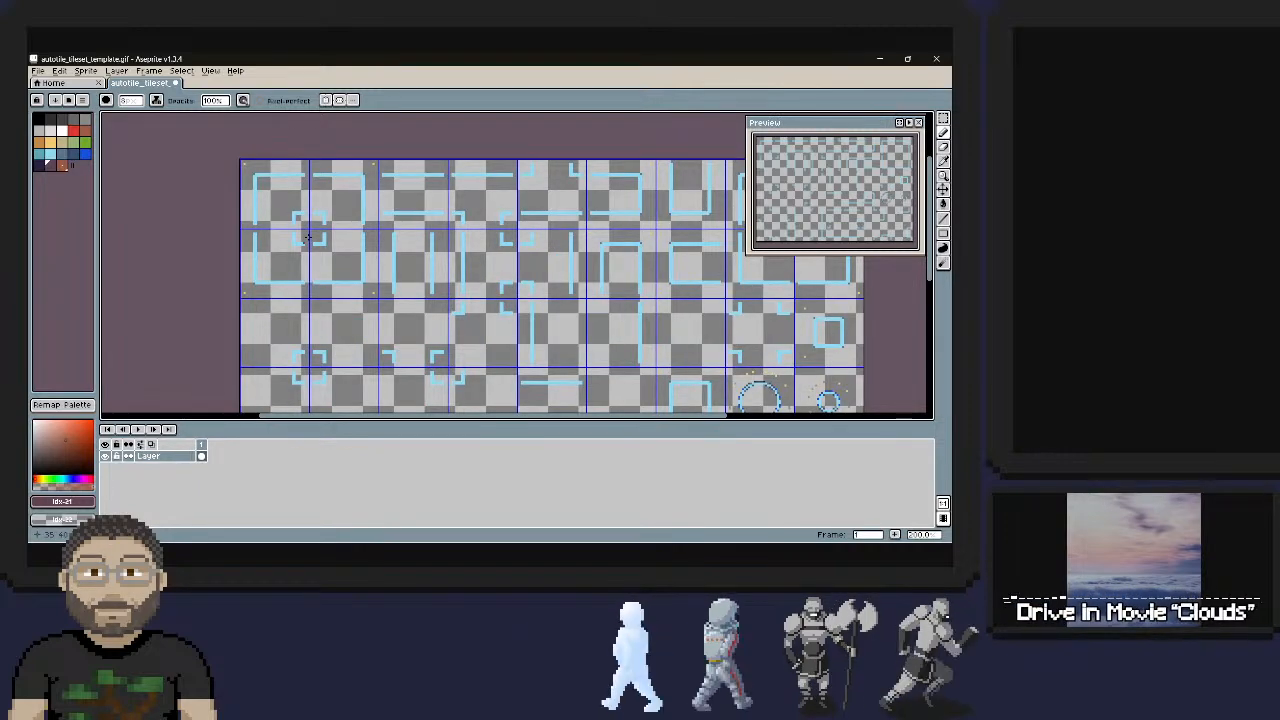
key(ctrl+z)
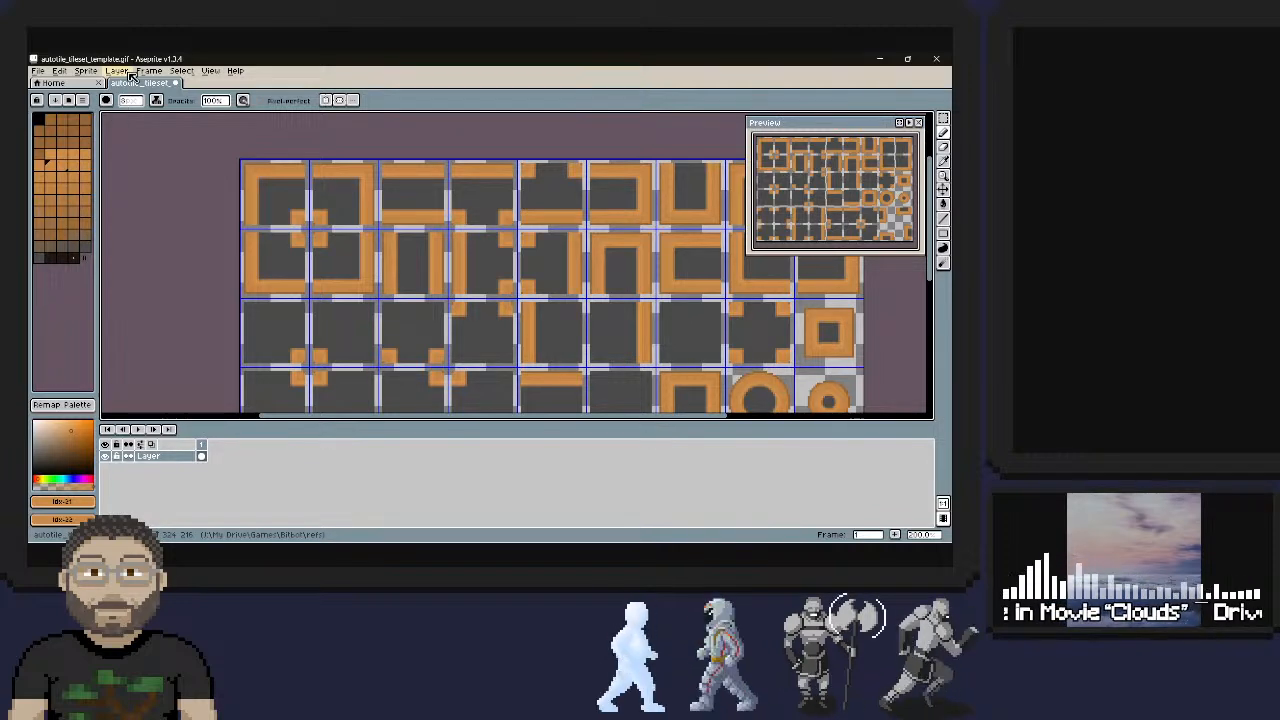
Convert the tileset sprite's colour mode to RGB Color
click(92, 74)
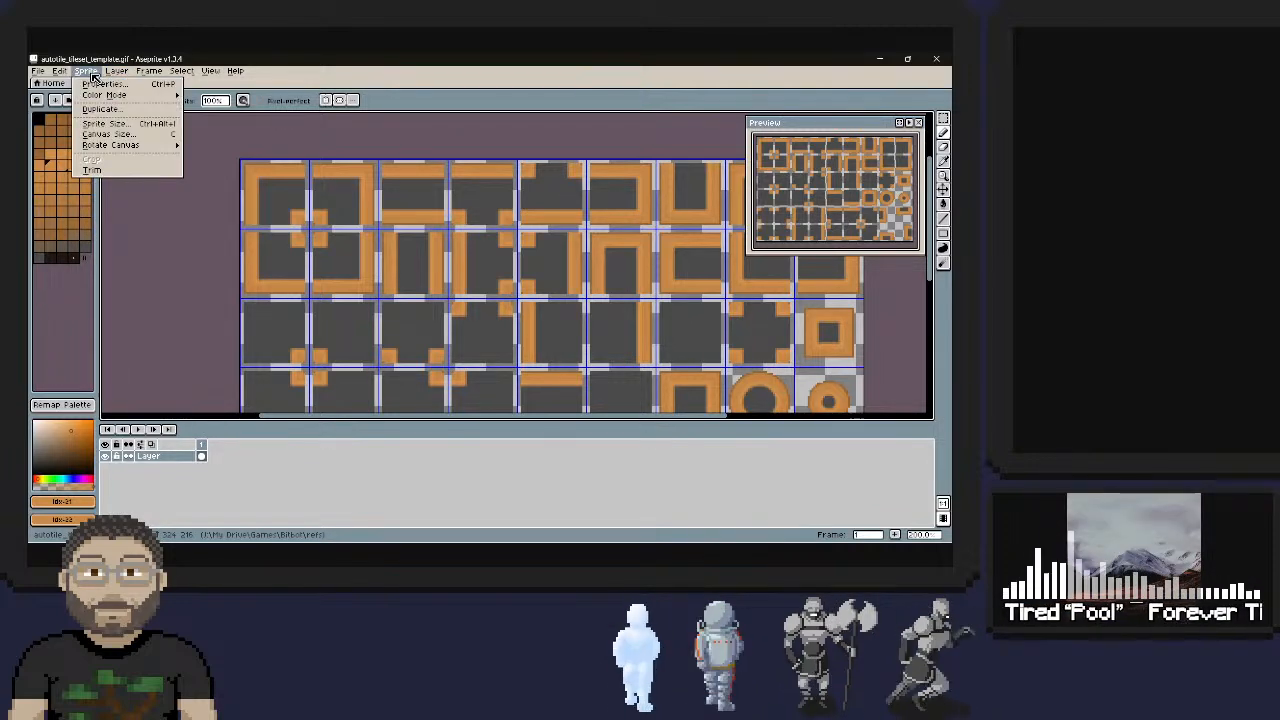
mouse_move(115, 95)
click(215, 95)
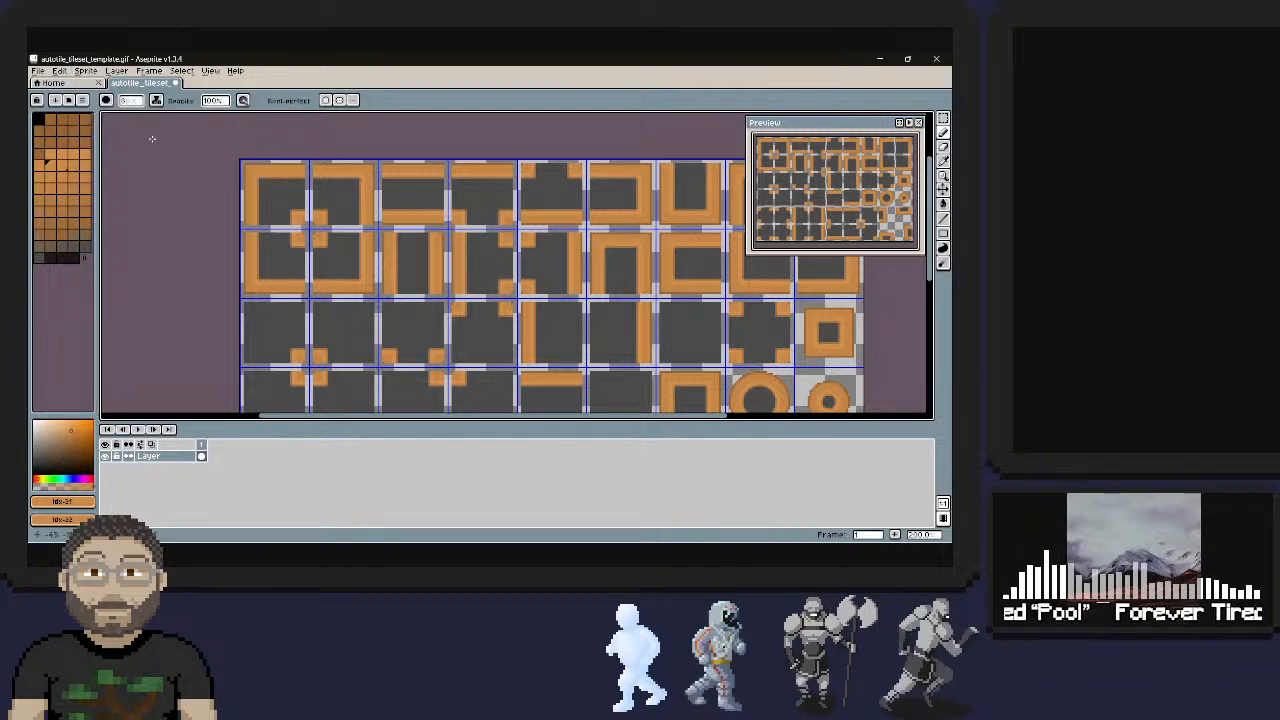
click(83, 101)
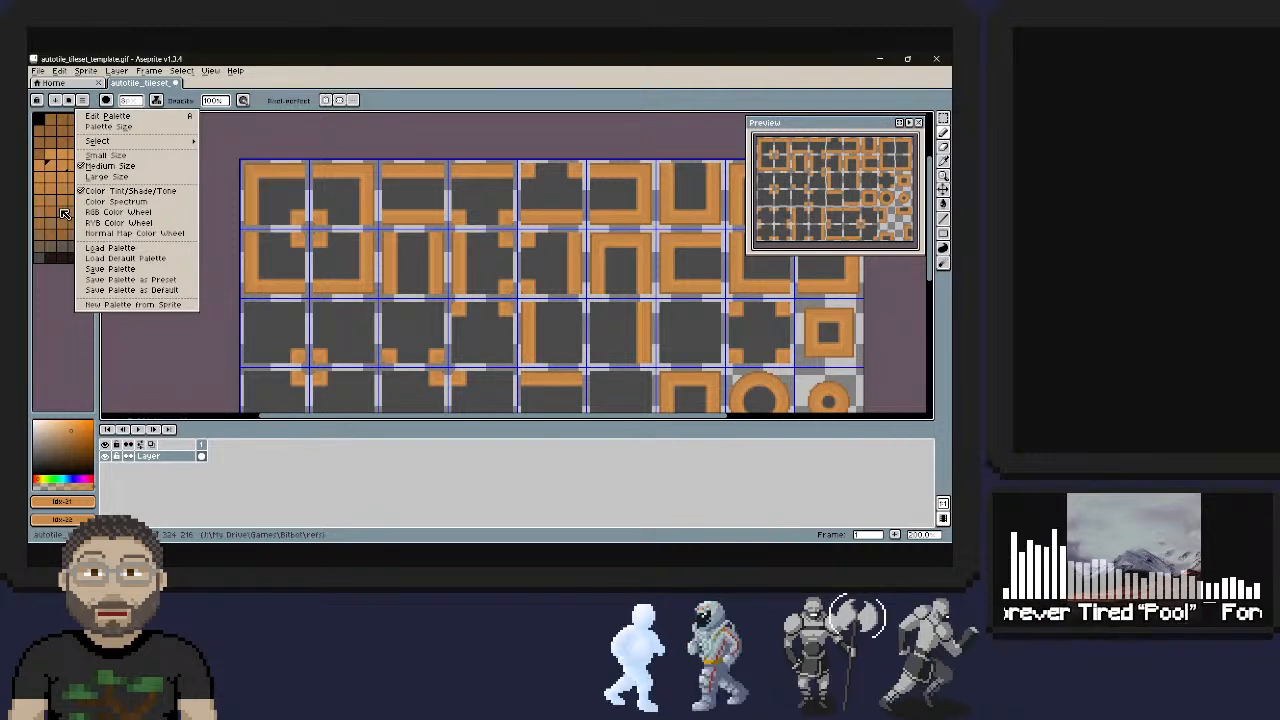
click(92, 72)
click(87, 71)
mouse_move(135, 95)
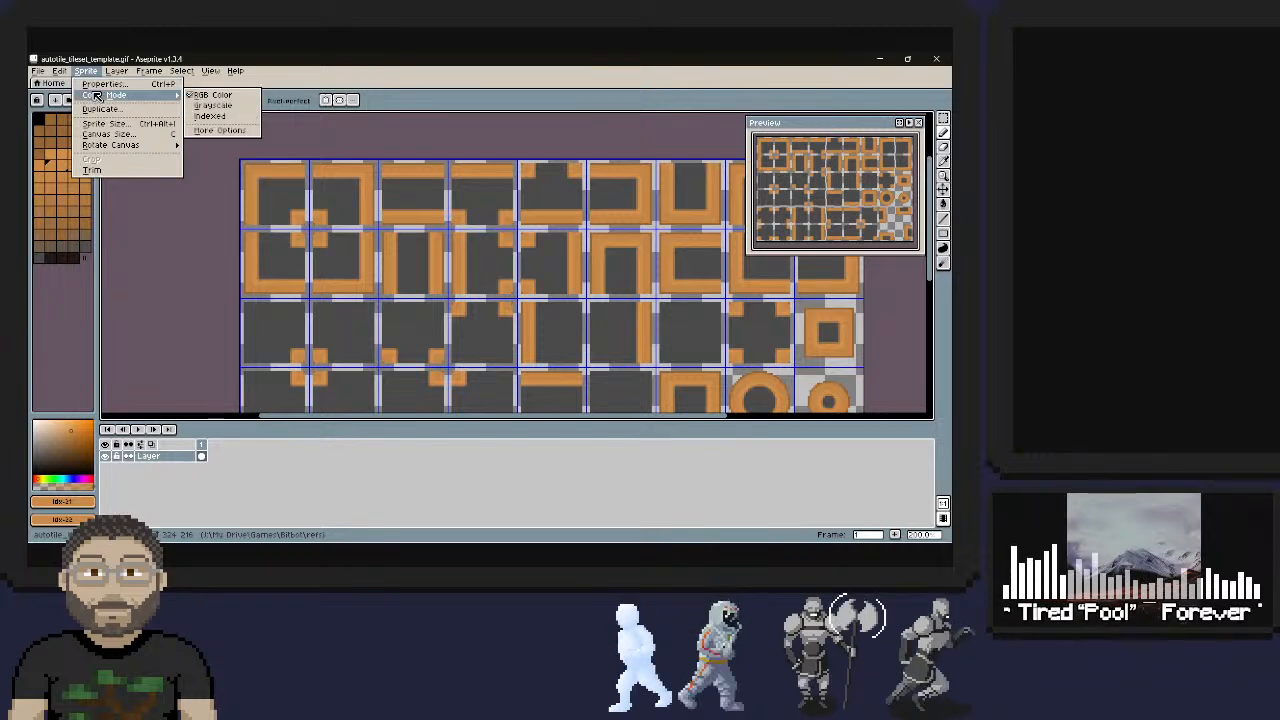
mouse_move(71, 77)
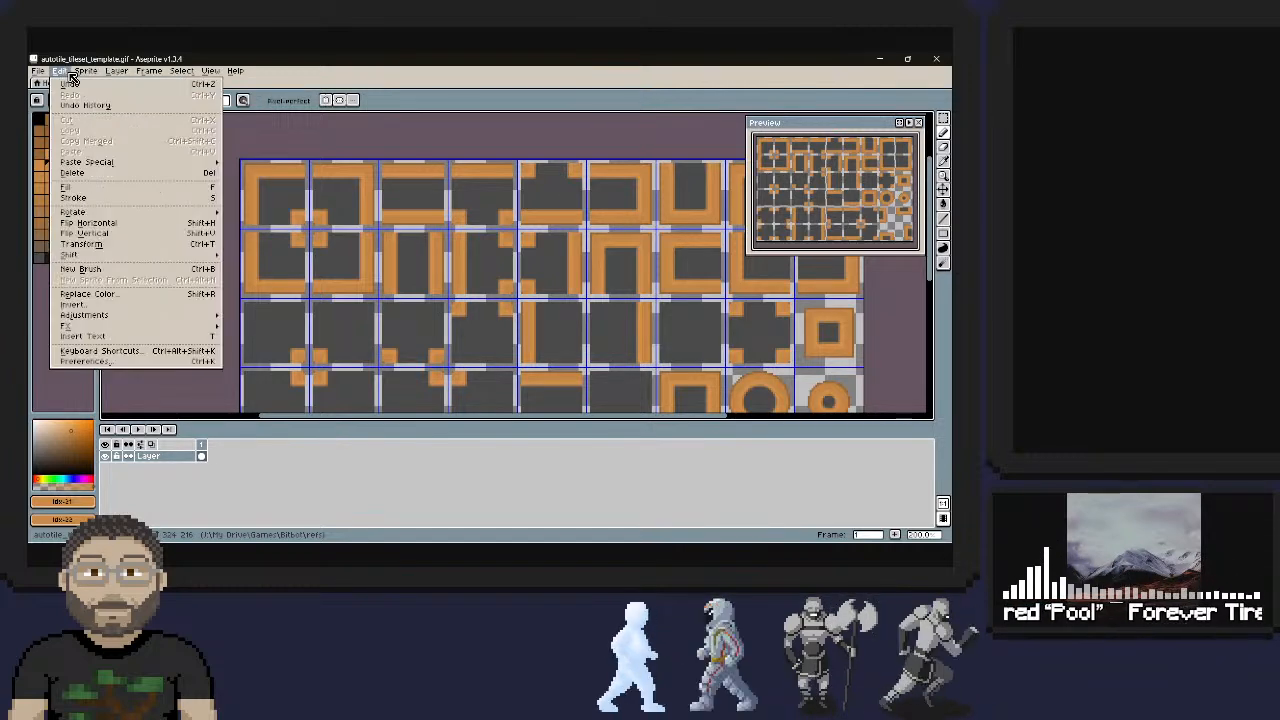
key(Escape)
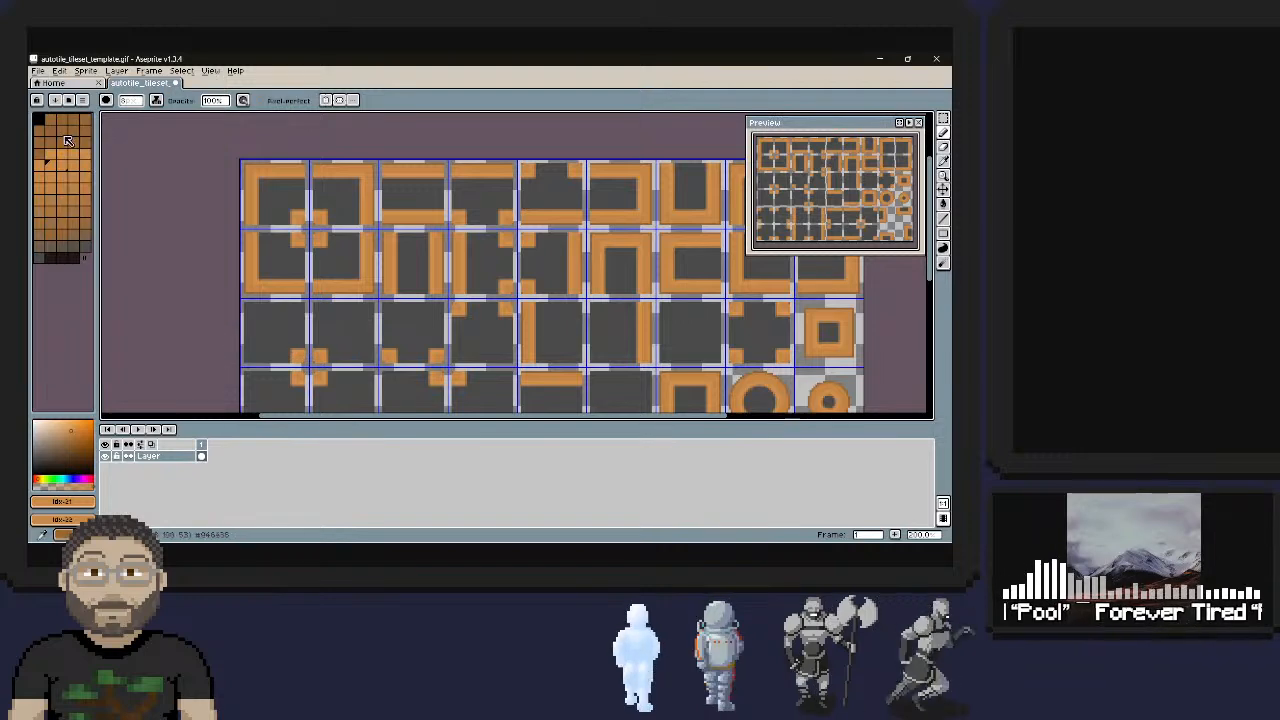
Load palette.hex from the Bitbot folder as the sprite's palette and save it as the default palette
click(83, 101)
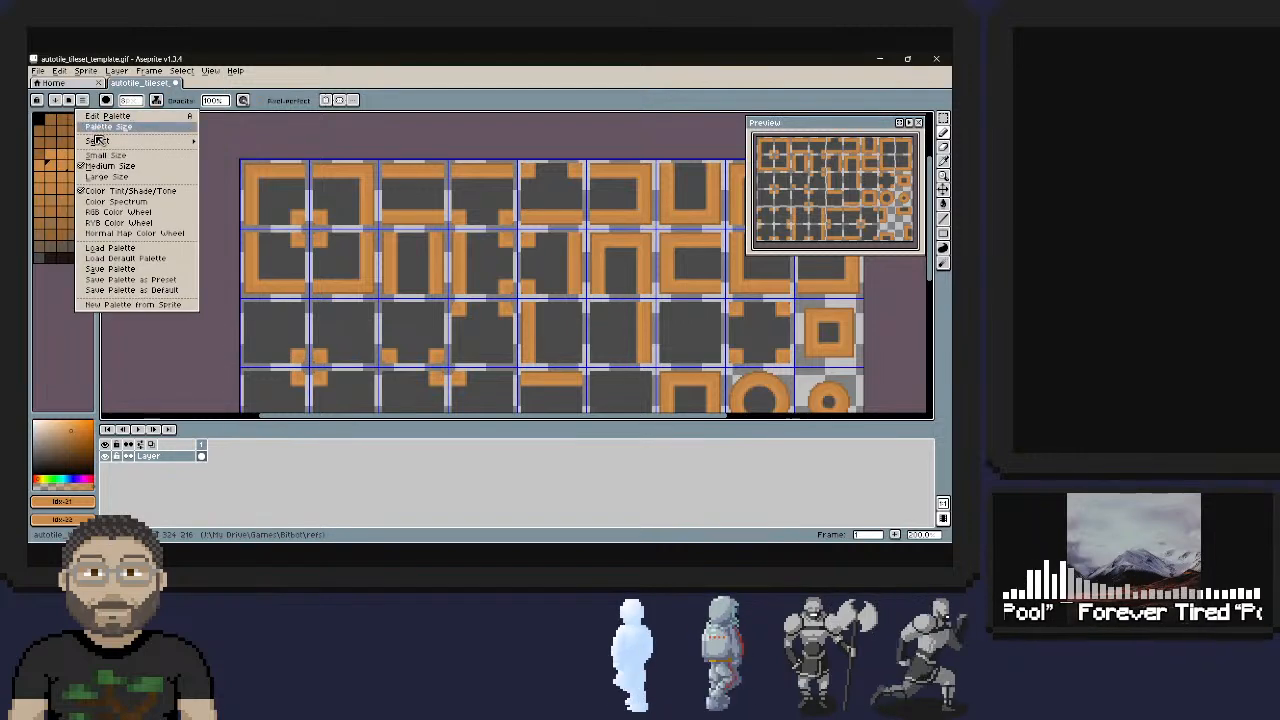
click(120, 247)
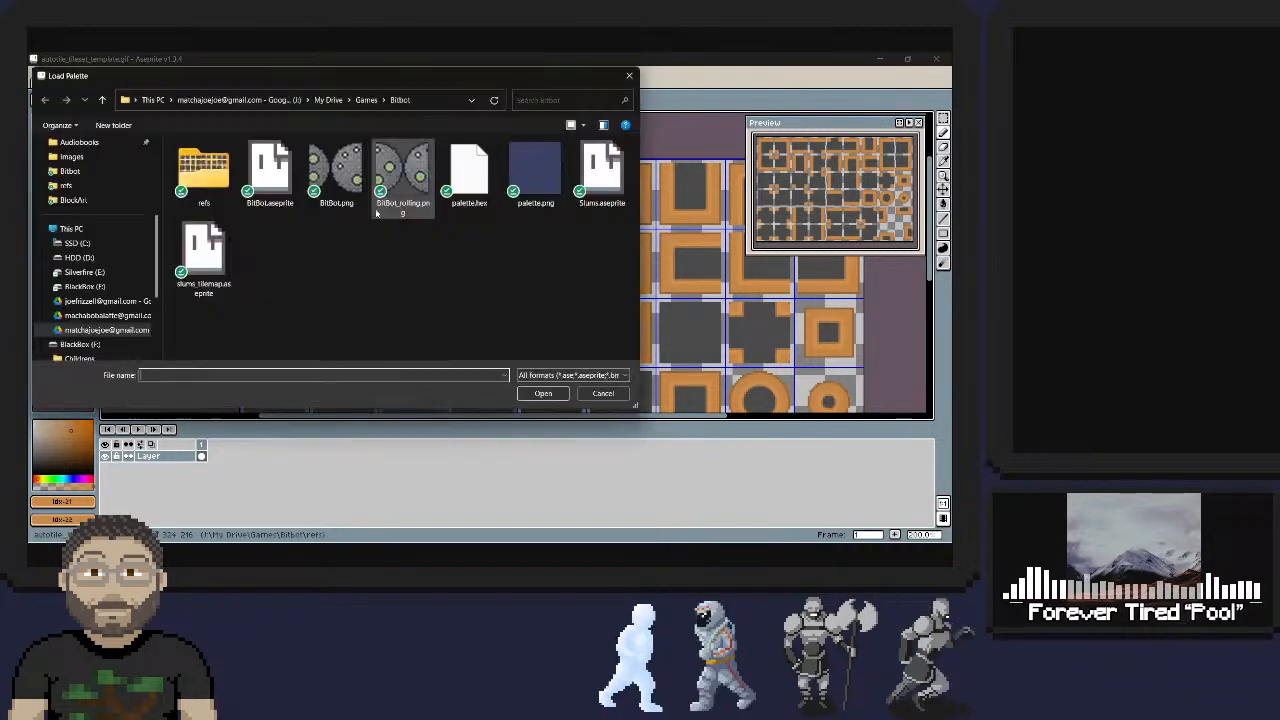
double_click(469, 175)
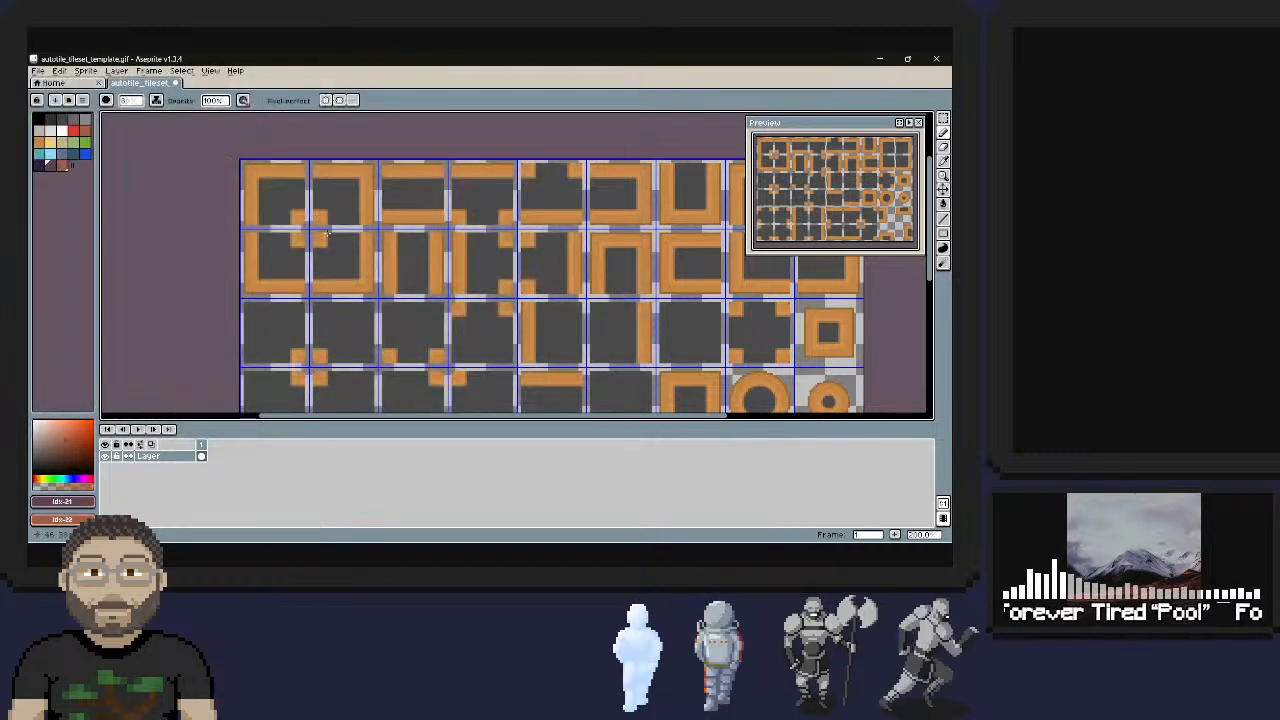
click(83, 101)
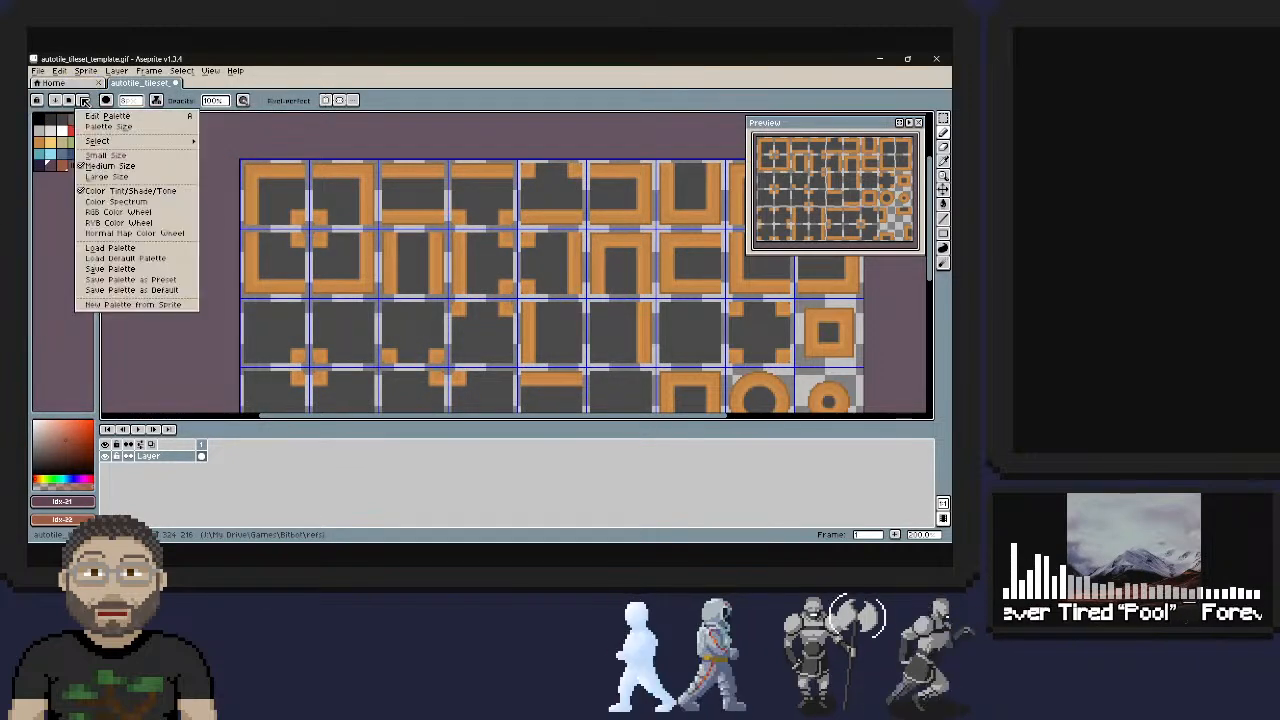
click(128, 289)
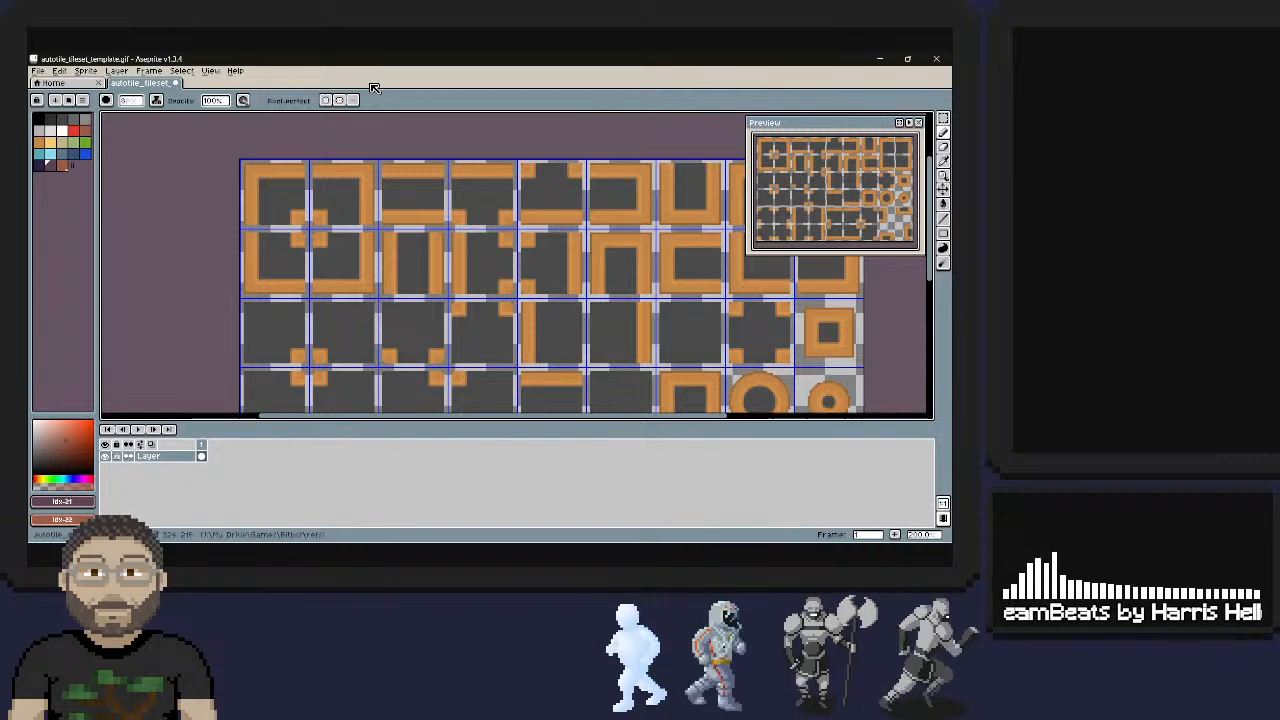
Rename the tileset's existing layer as template
right_click(172, 456)
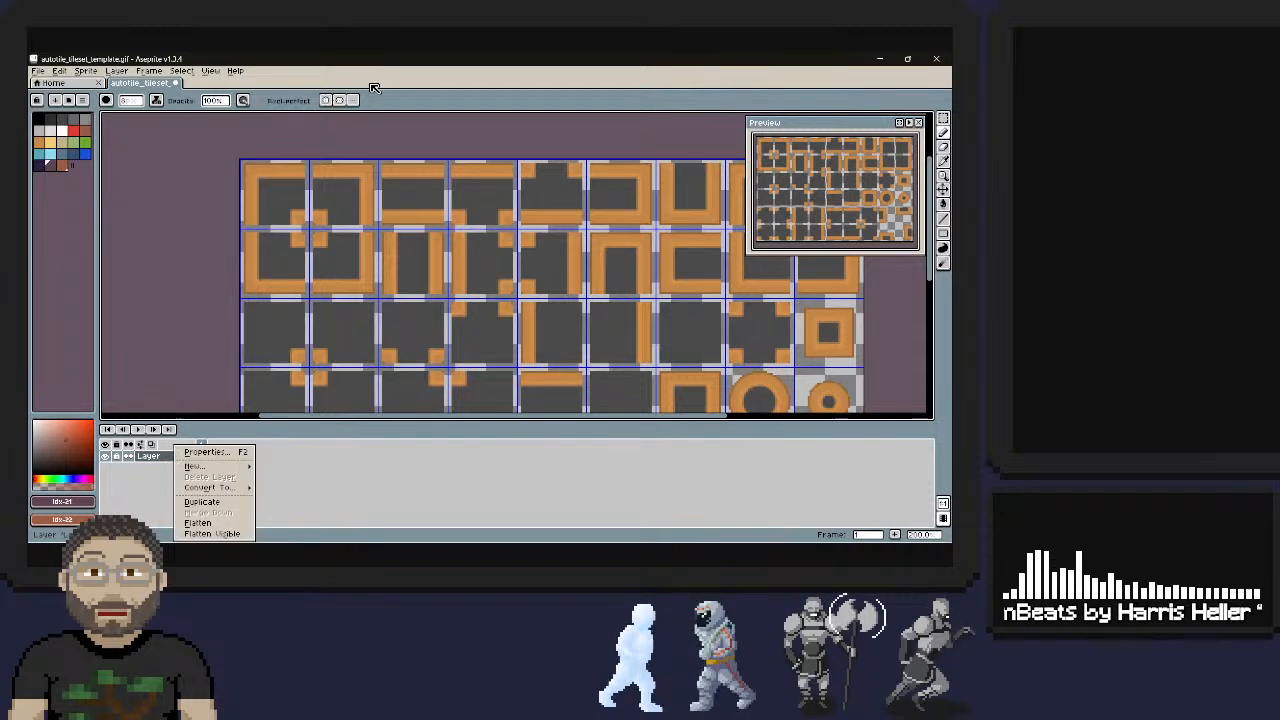
click(206, 452)
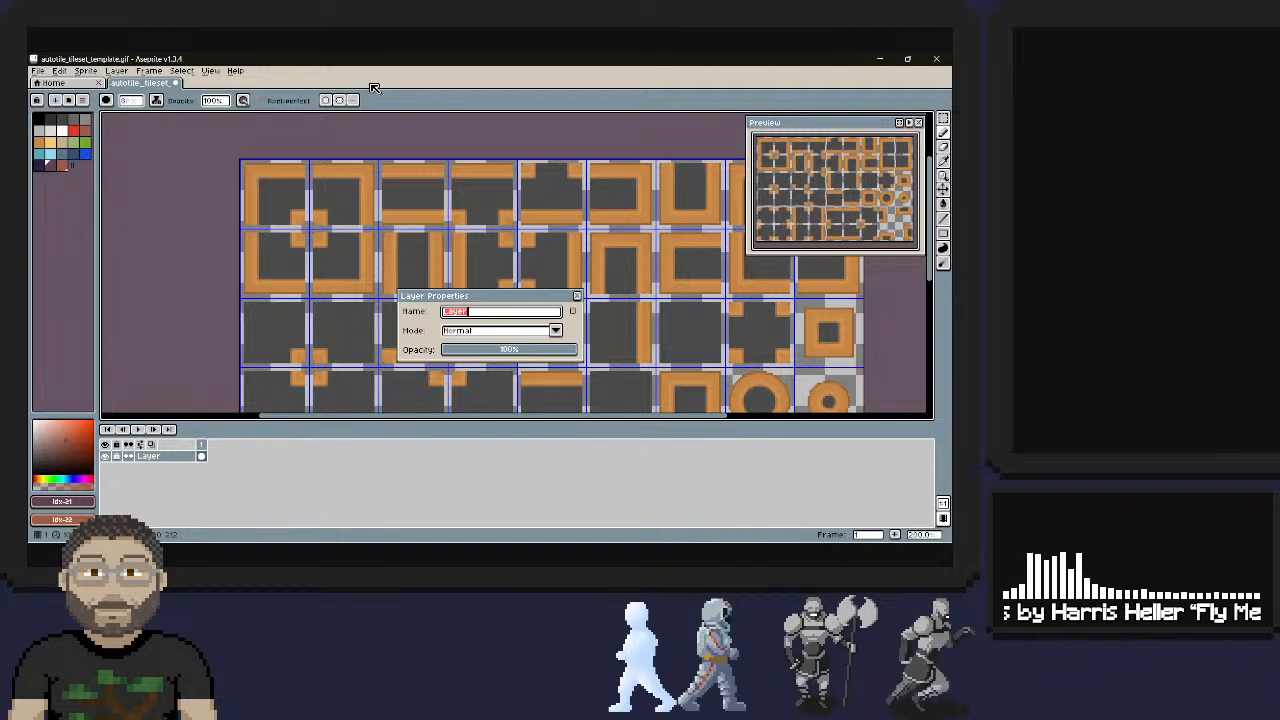
text(template)
key(Return)
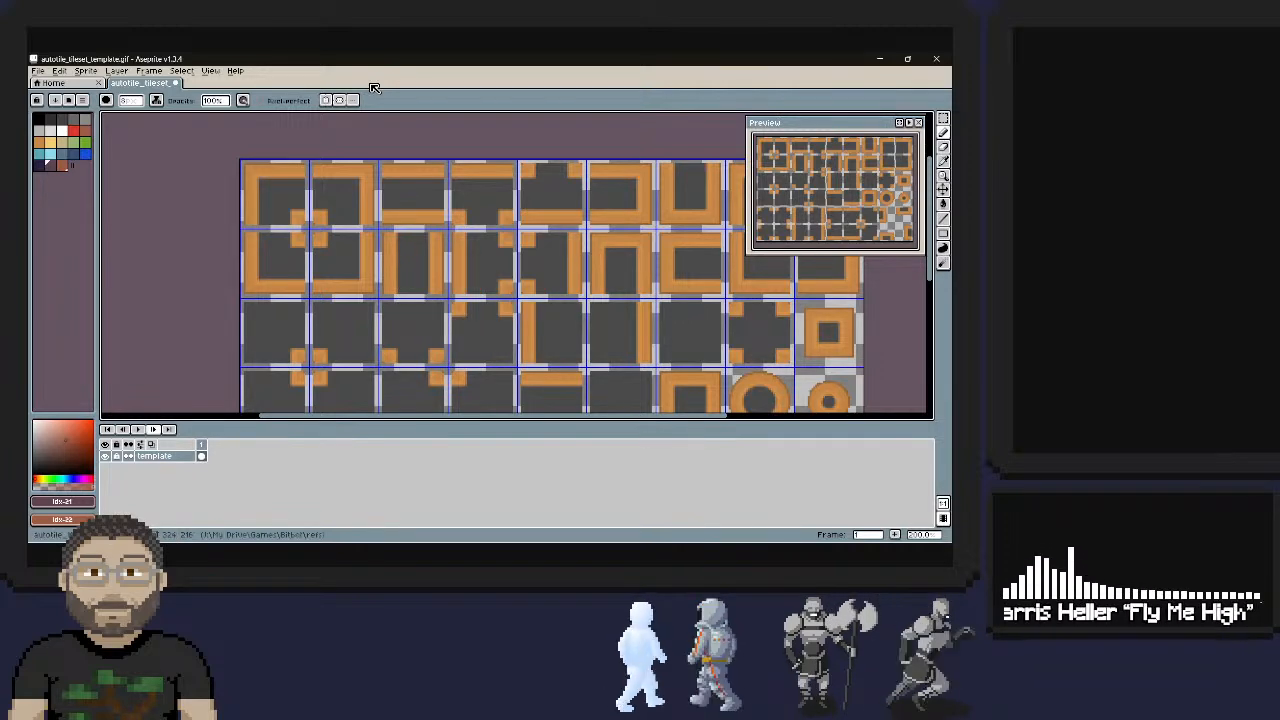
right_click(176, 455)
mouse_move(200, 466)
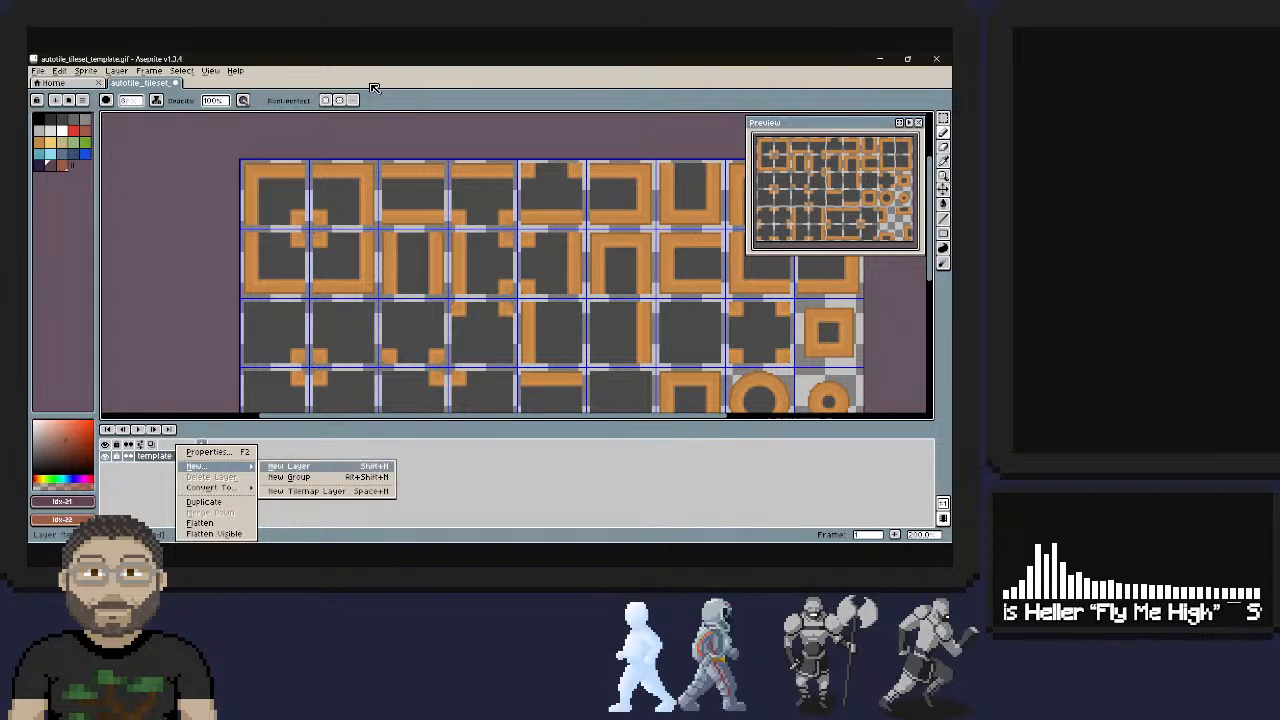
click(290, 466)
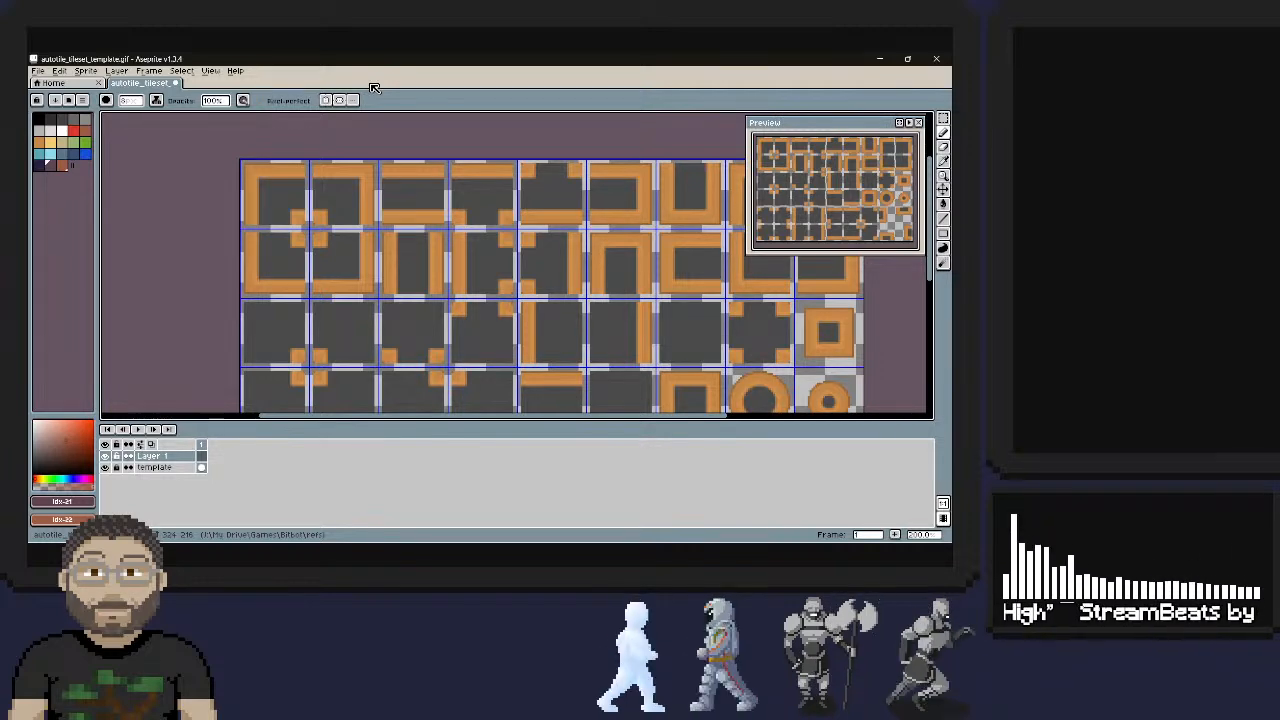
right_click(182, 456)
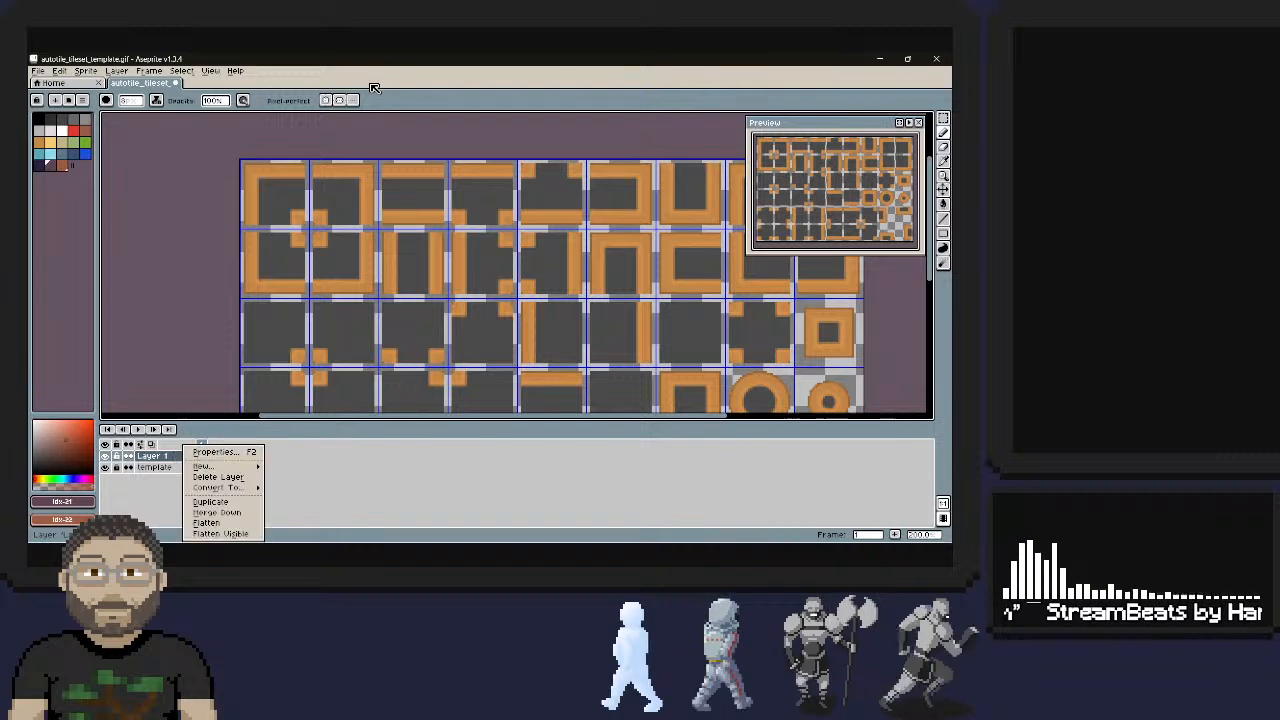
click(210, 475)
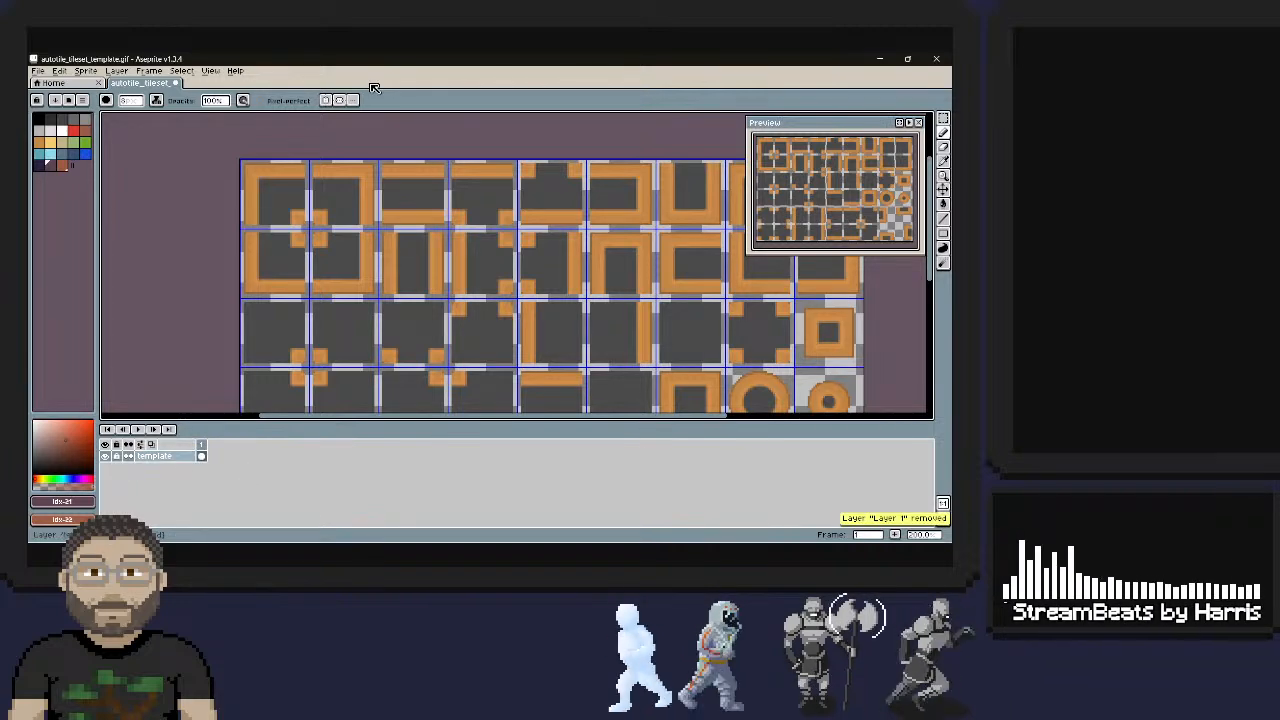
Duplicate the template layer and rename the copy as slums
right_click(155, 456)
click(210, 503)
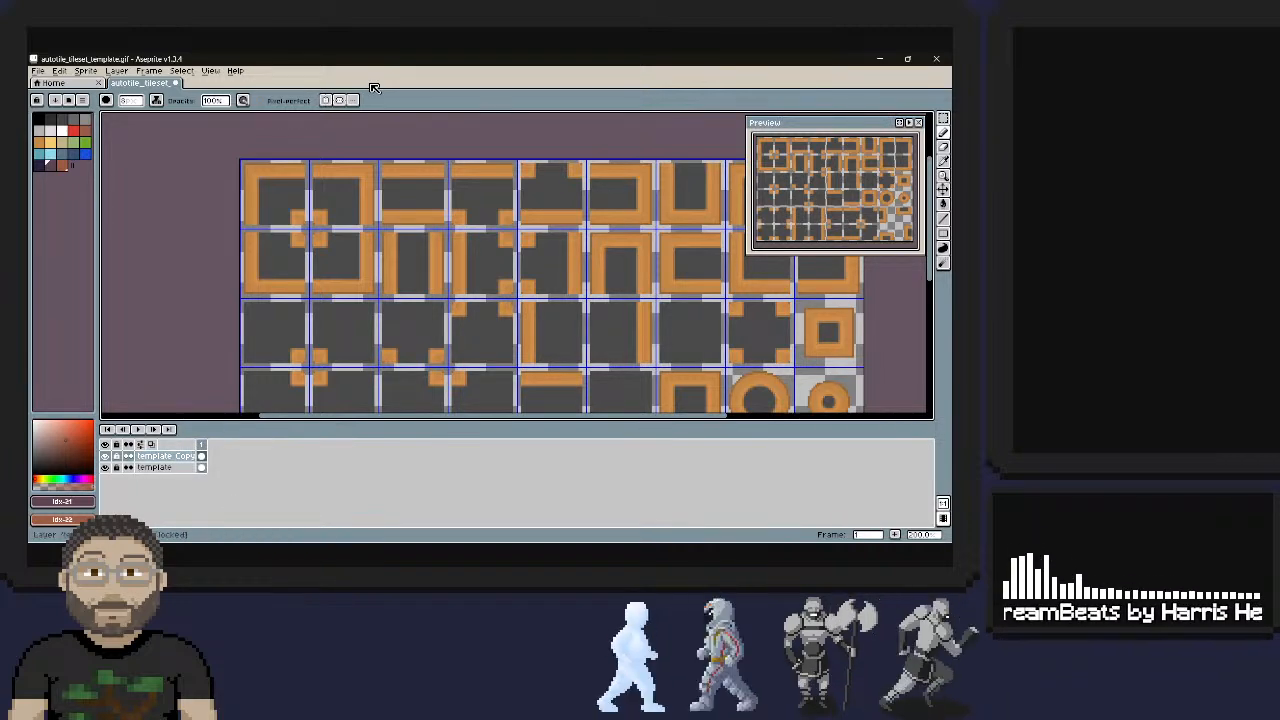
double_click(165, 456)
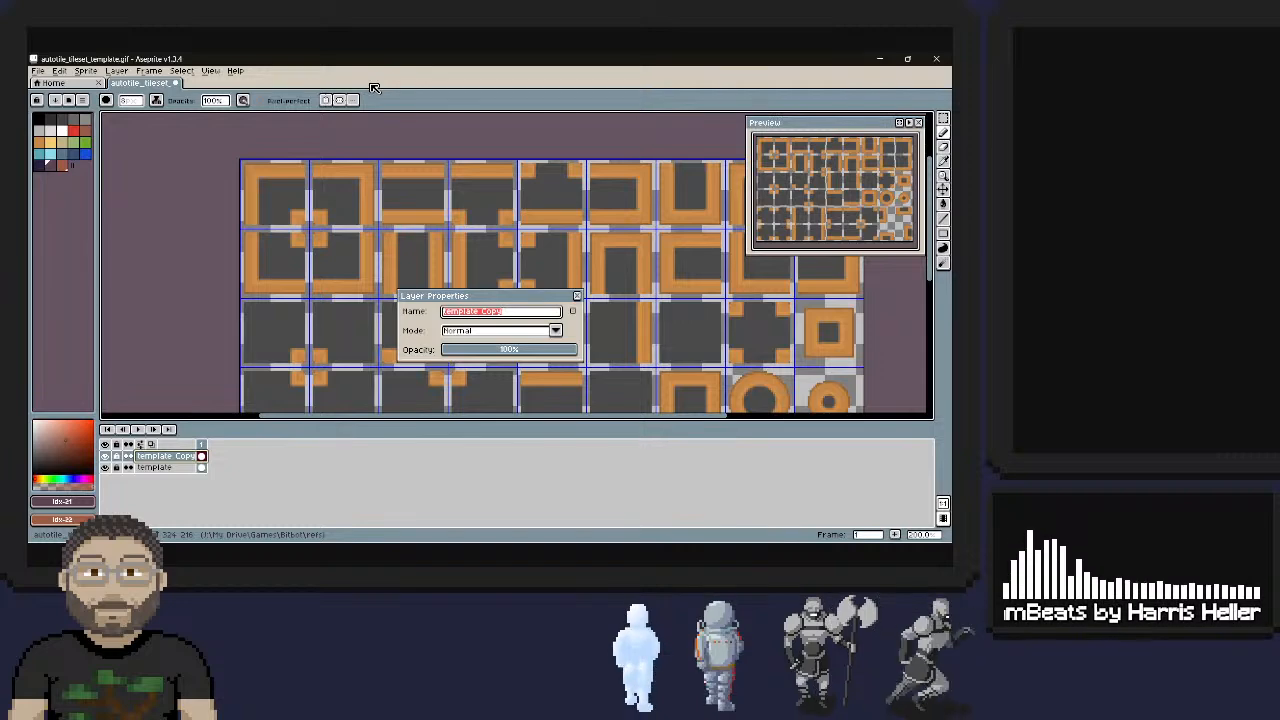
text(Grass)
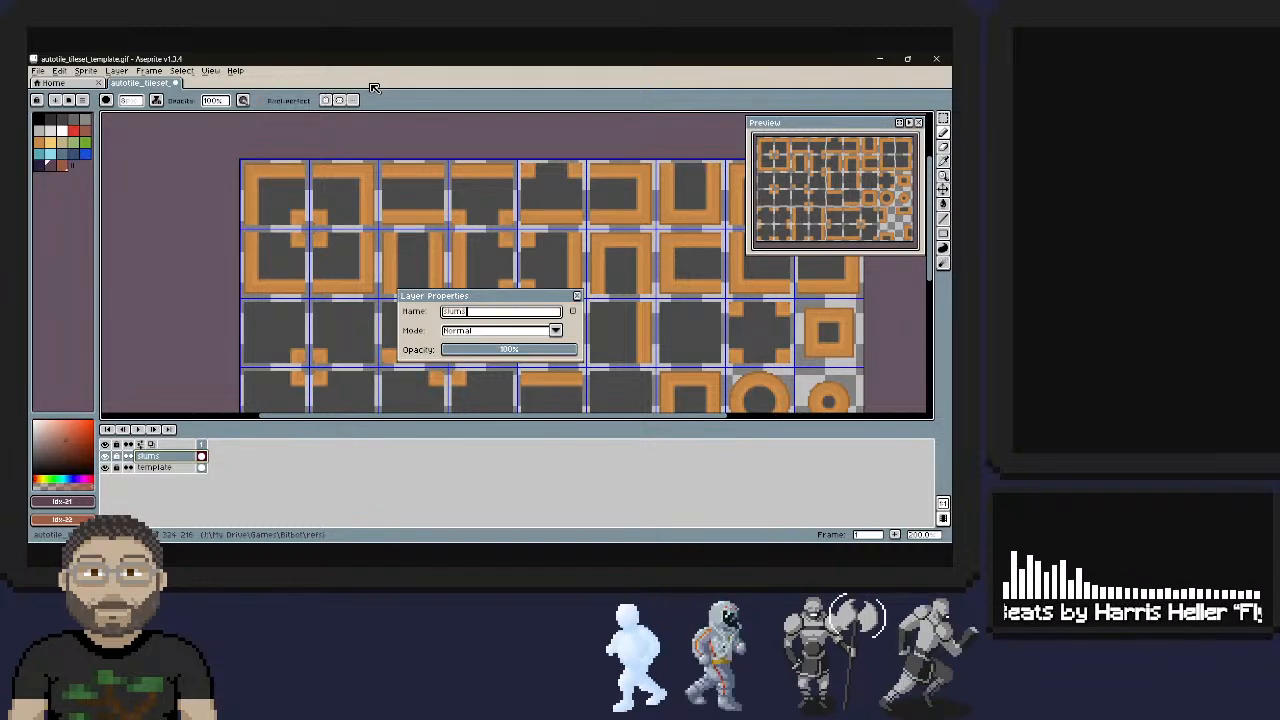
key(Return)
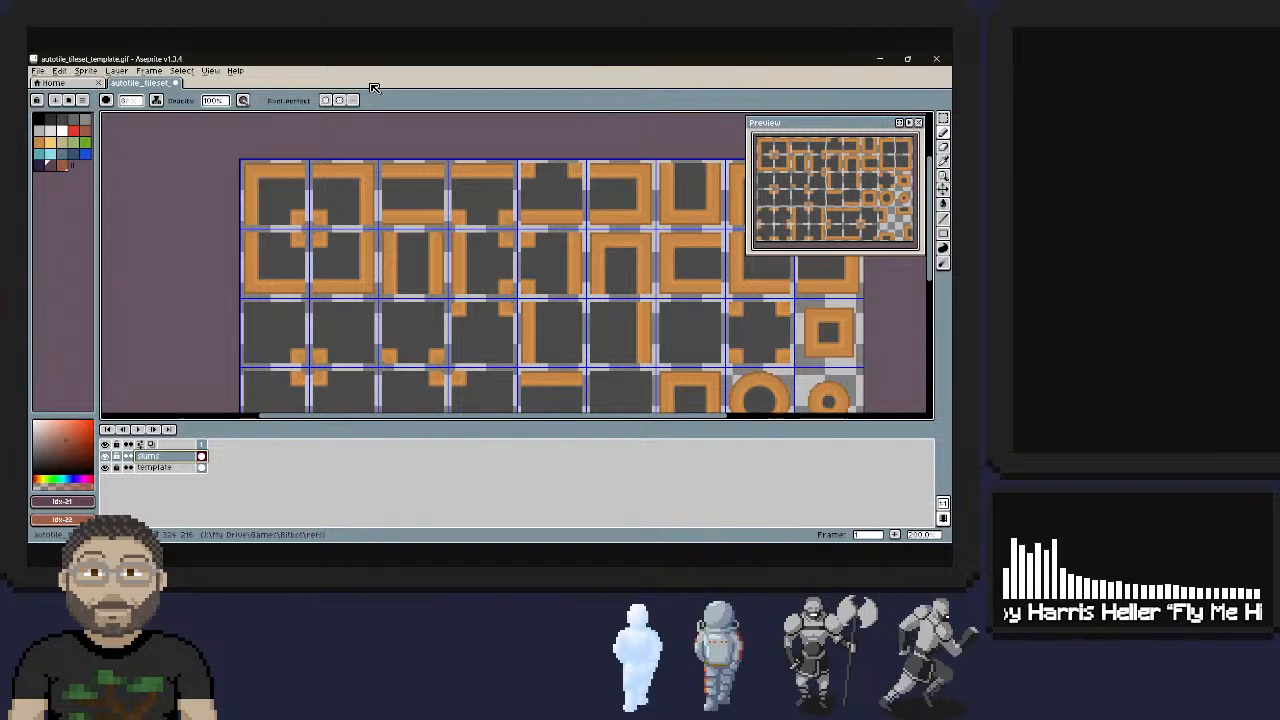
click(156, 100)
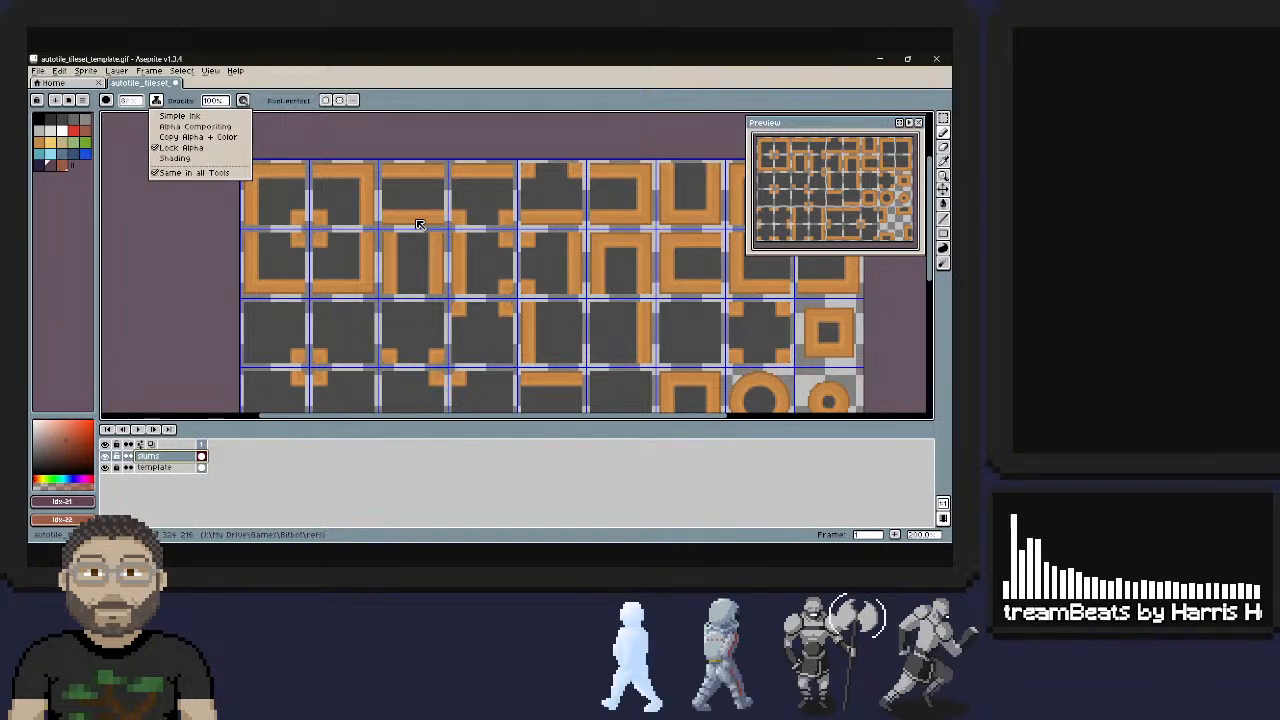
key(space)
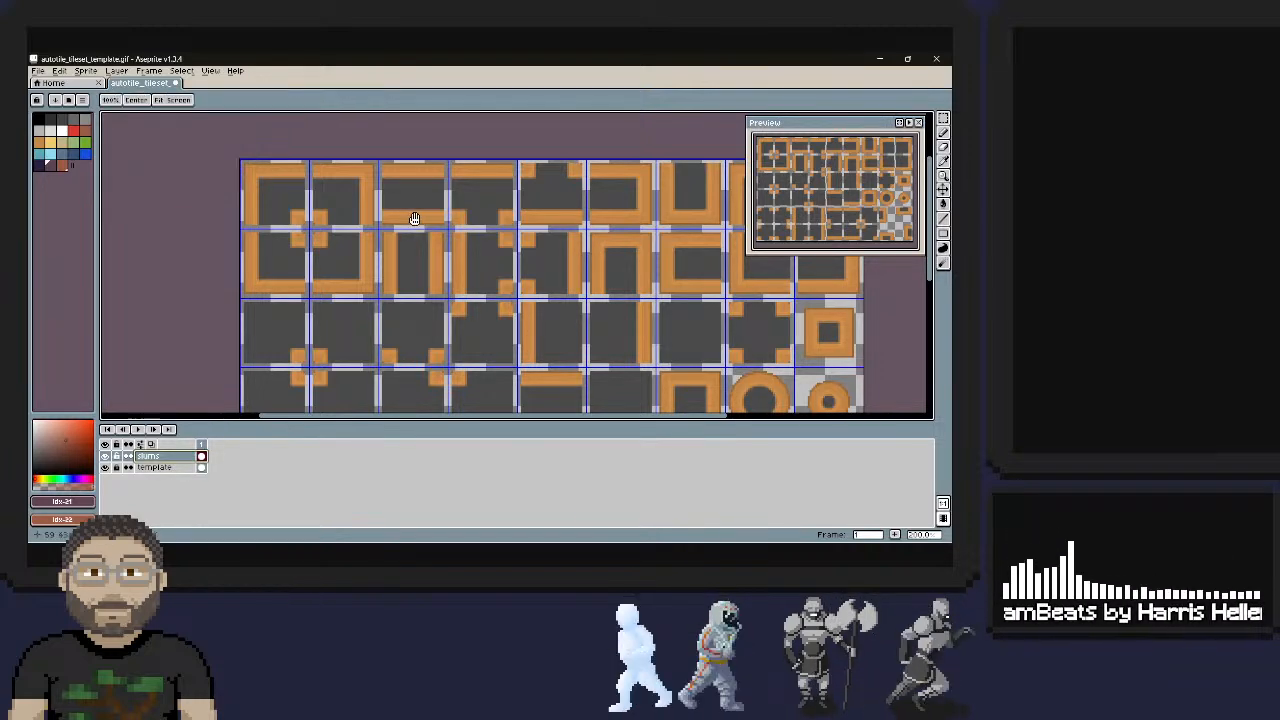
scroll(414, 218, right, 5)
scroll(414, 218, down, 1)
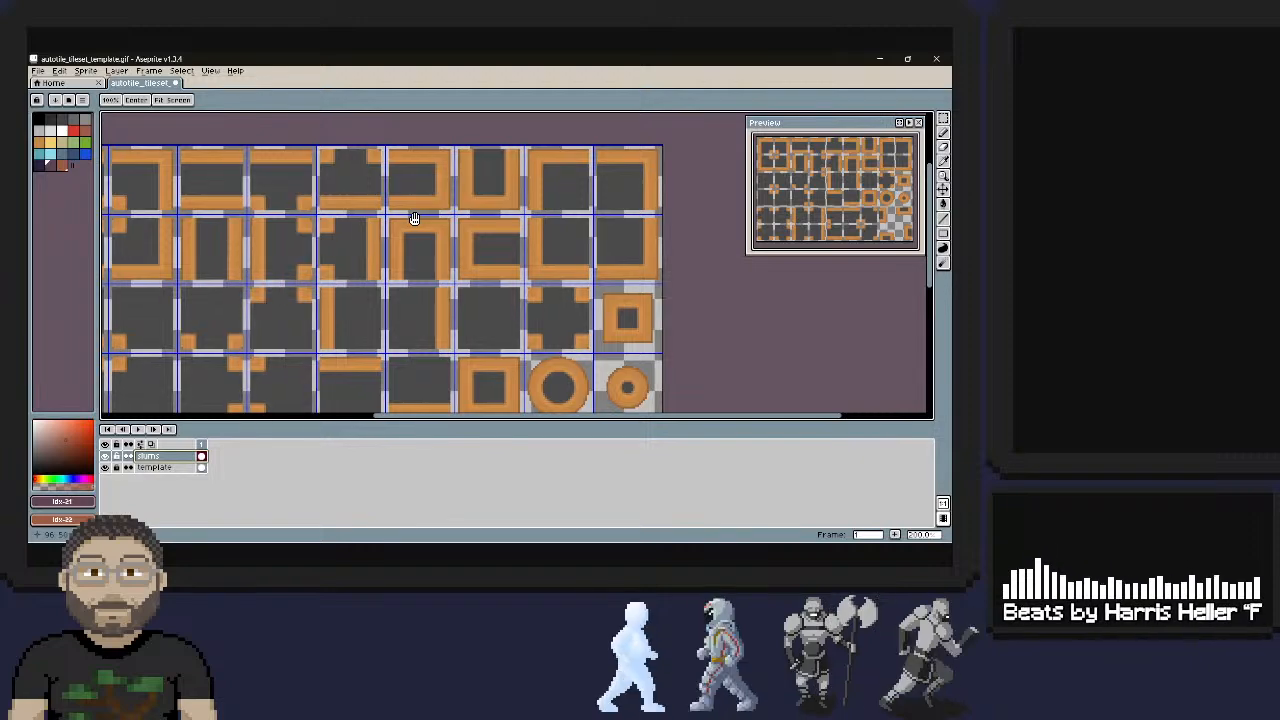
scroll(414, 218, left, 6)
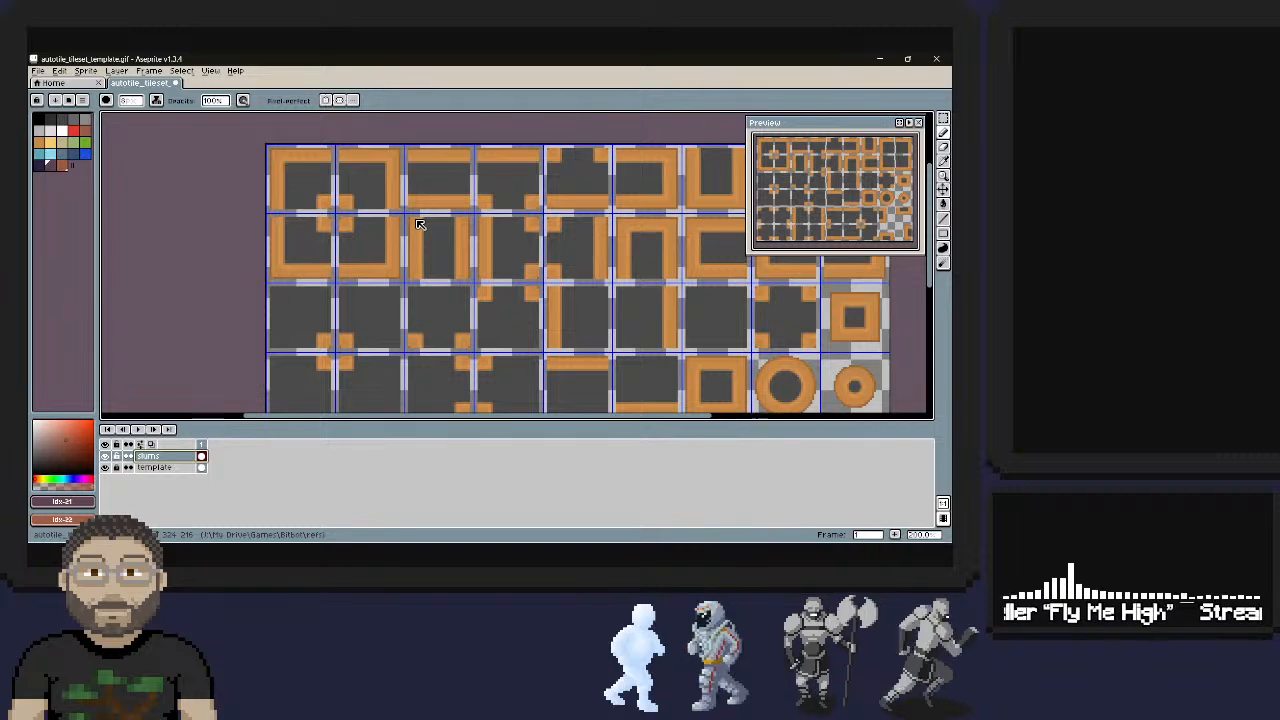
Add a second frame after frame 1 and turn on onion skinning
right_click(201, 445)
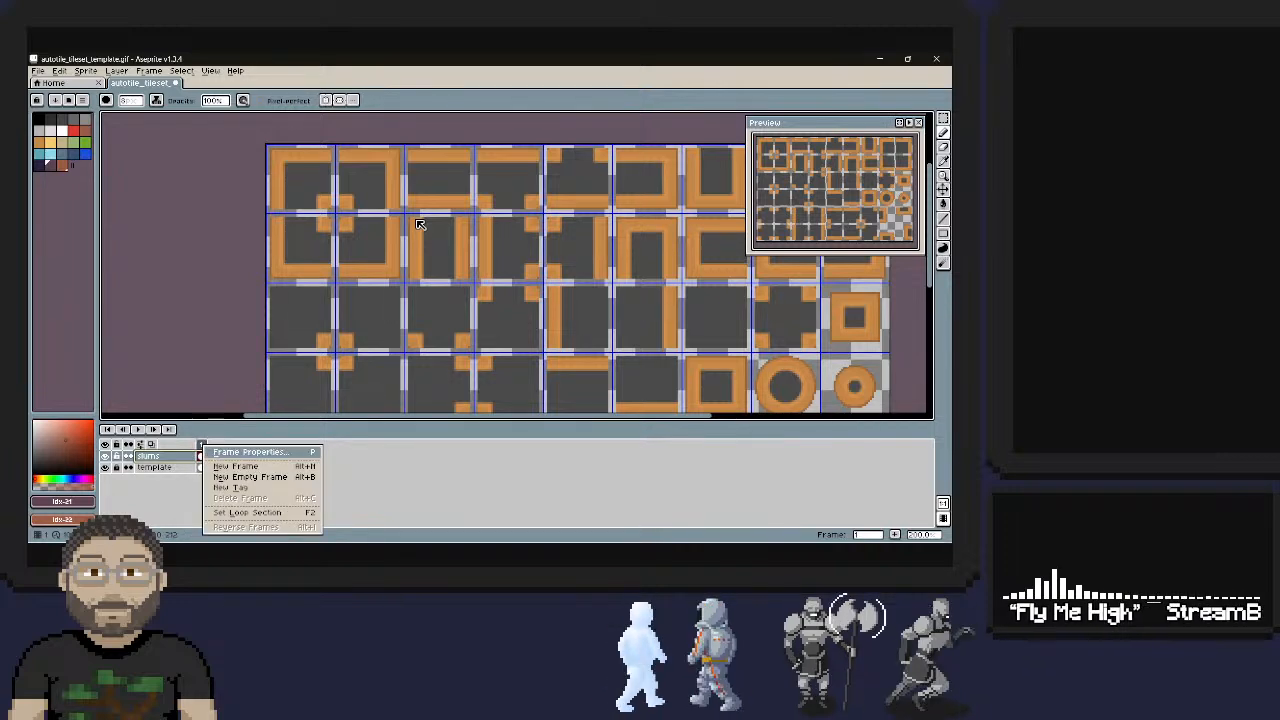
key(Down)
key(Return)
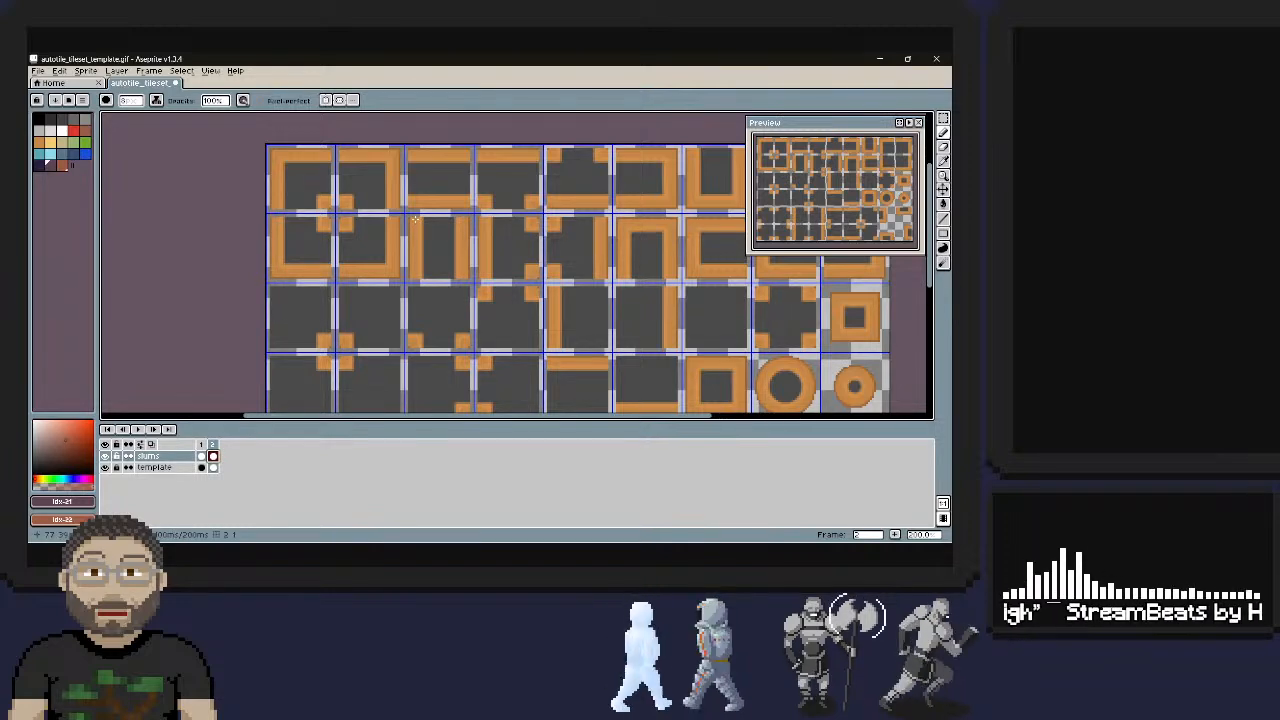
key(alt+v)
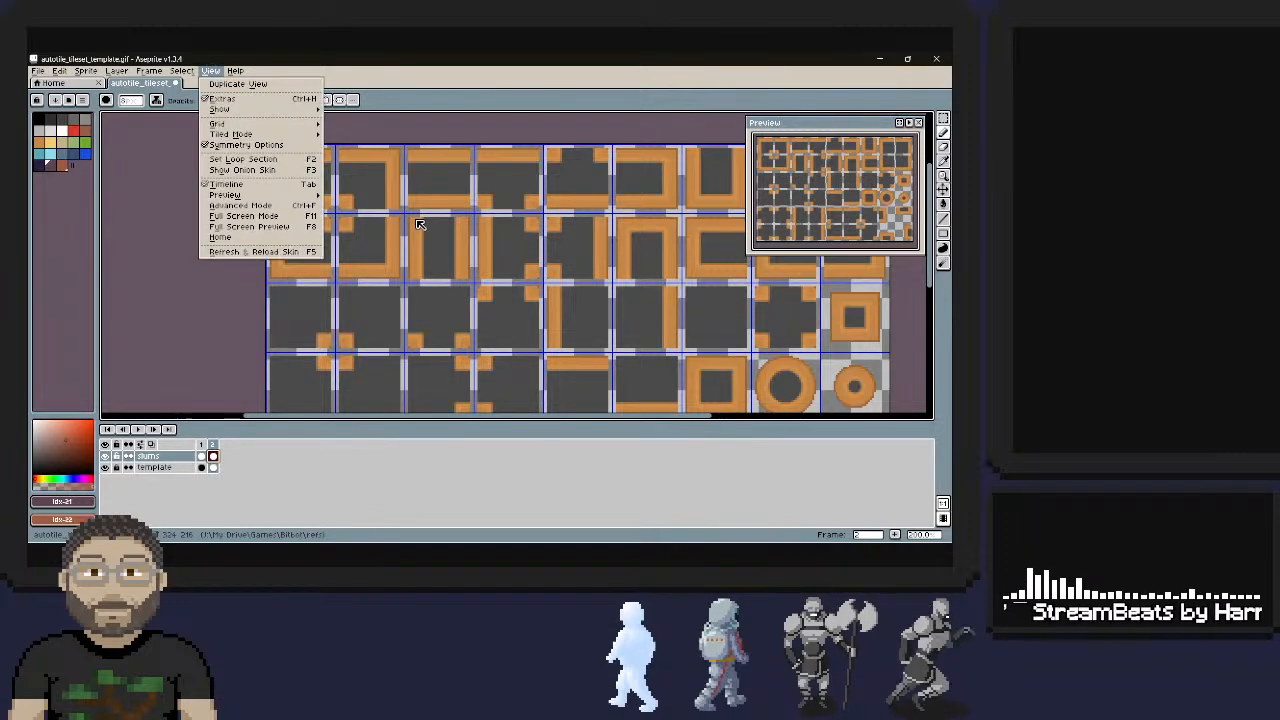
key(Down)
key(Down)
key(Return)
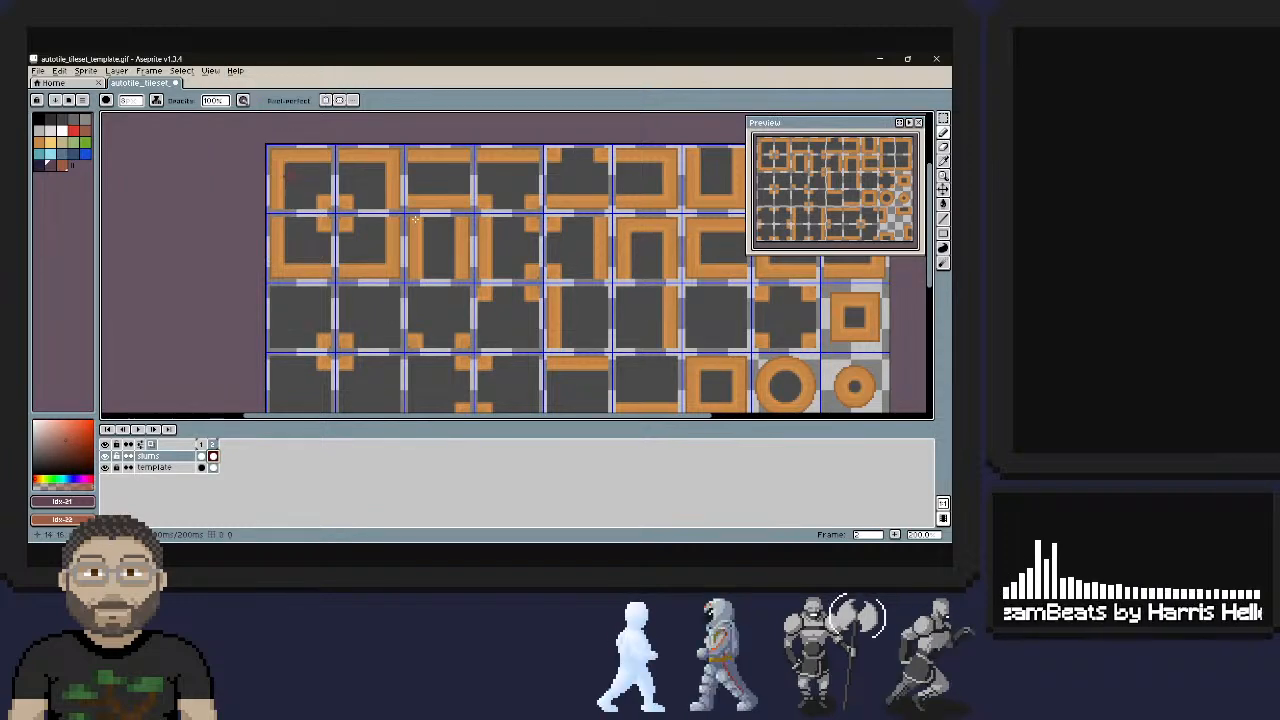
Paint dithered dark purple strokes over the first tile of the top row on the slums layer
mouse_move(282, 166)
mouse_down()
mouse_move(324, 198)
mouse_move(280, 175)
mouse_move(284, 205)
mouse_move(292, 150)
mouse_up()
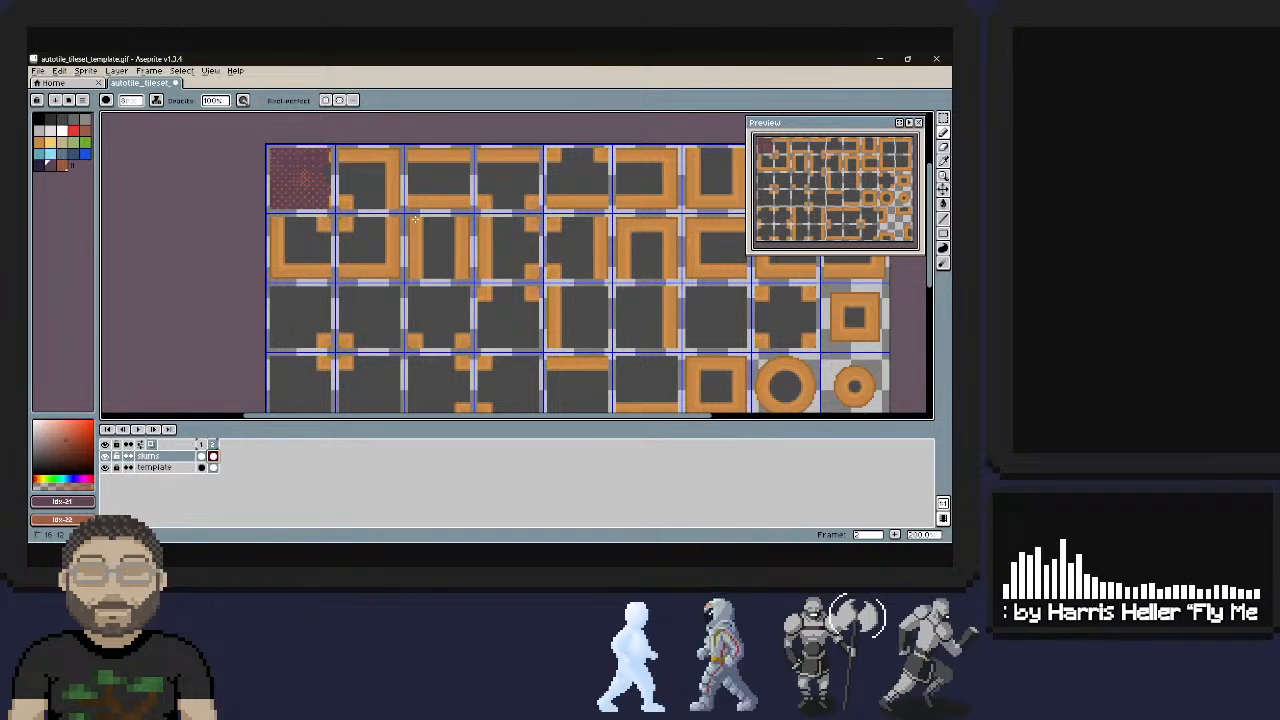
drag(328, 196, 330, 206)
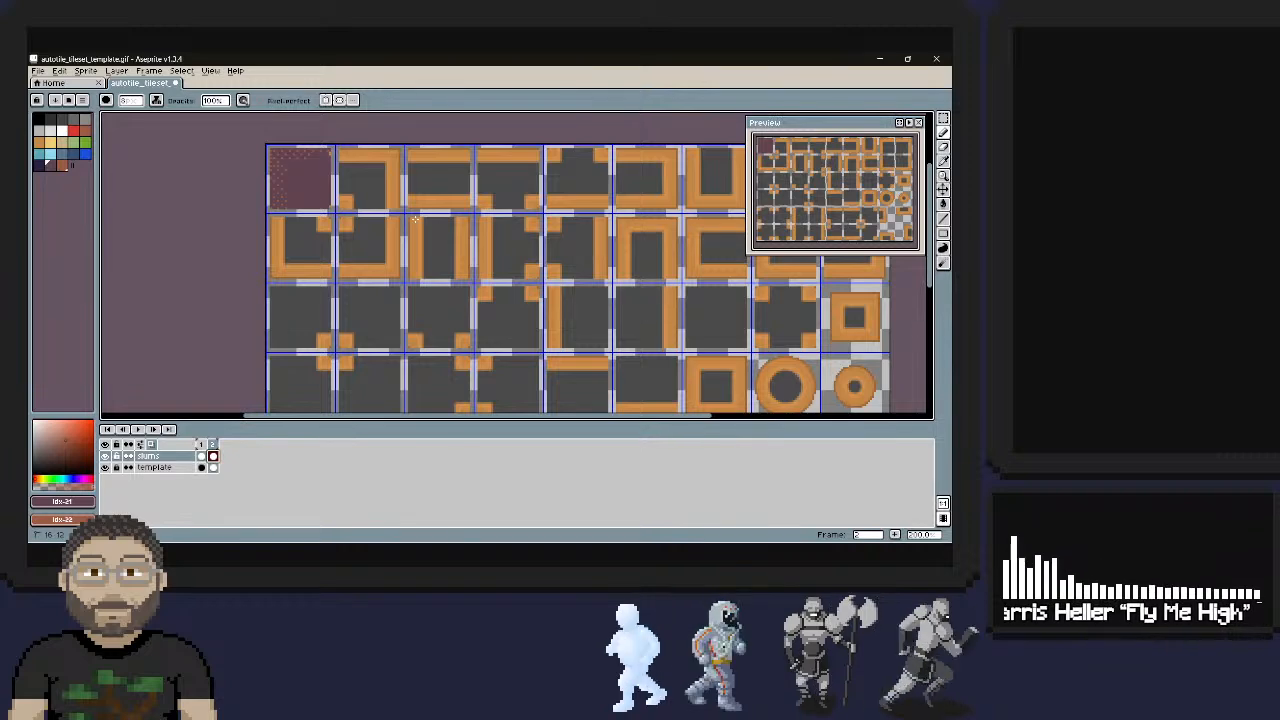
click(325, 201)
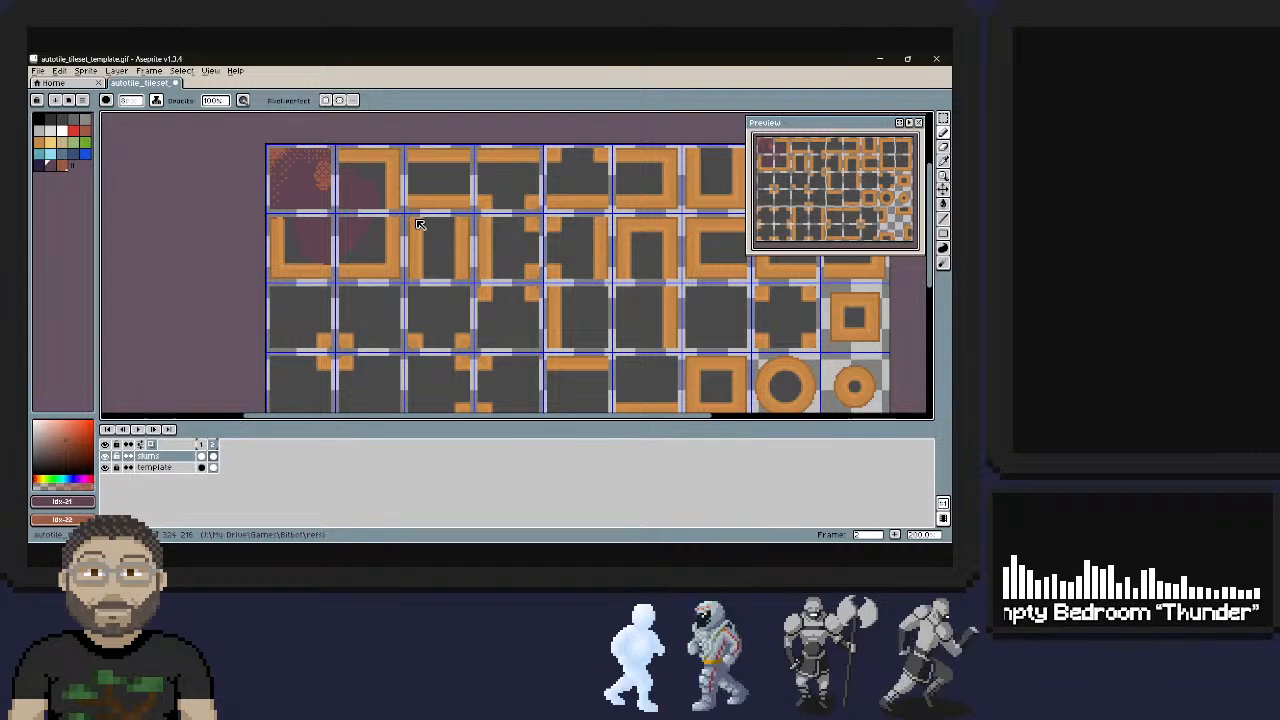
Adjust the brush dynamics for solid strokes and paint the first two top-row tiles in dark purple and reddish brown
click(243, 100)
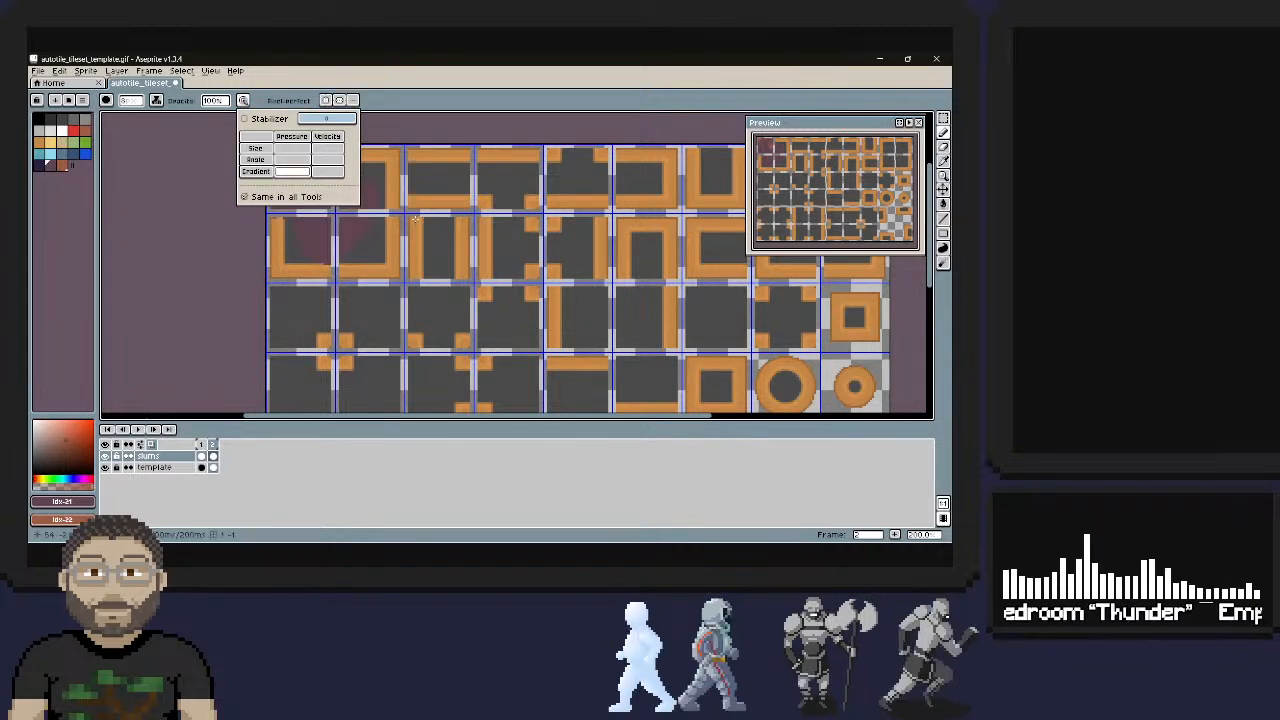
click(414, 218)
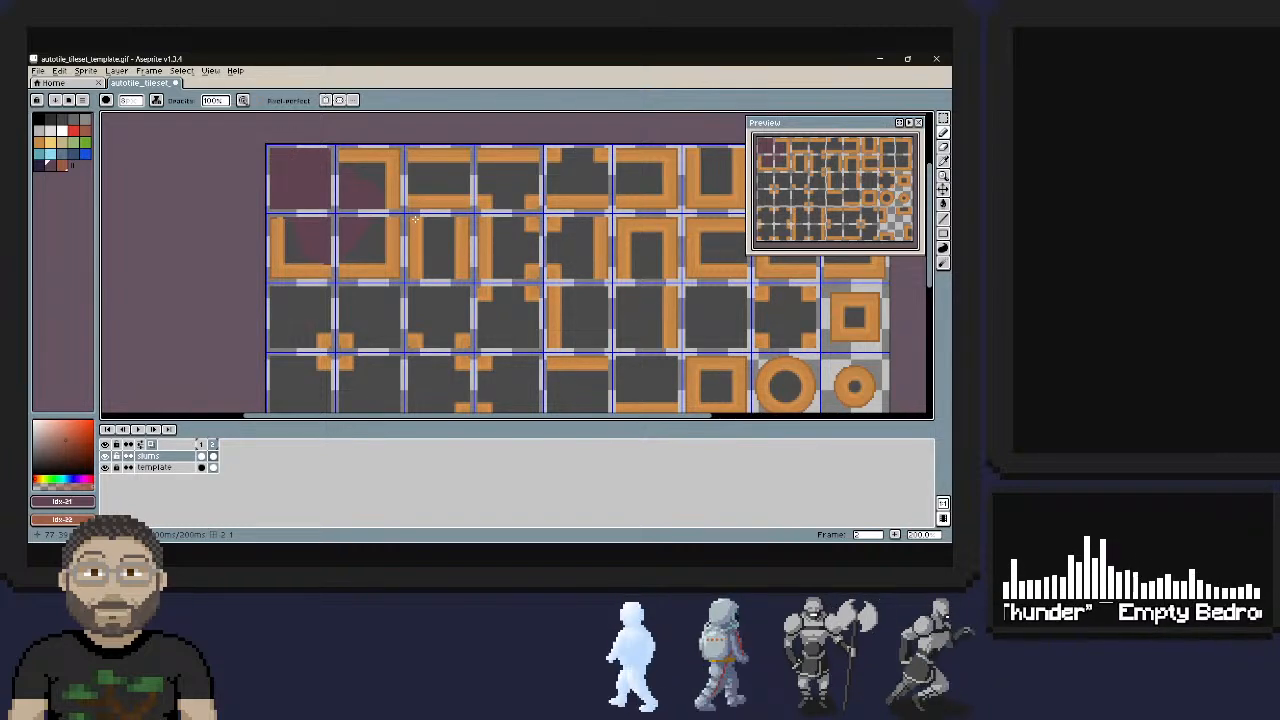
drag(340, 156, 382, 158)
mouse_move(299, 160)
mouse_down()
mouse_move(287, 198)
mouse_move(280, 155)
mouse_move(306, 200)
mouse_move(326, 204)
mouse_up()
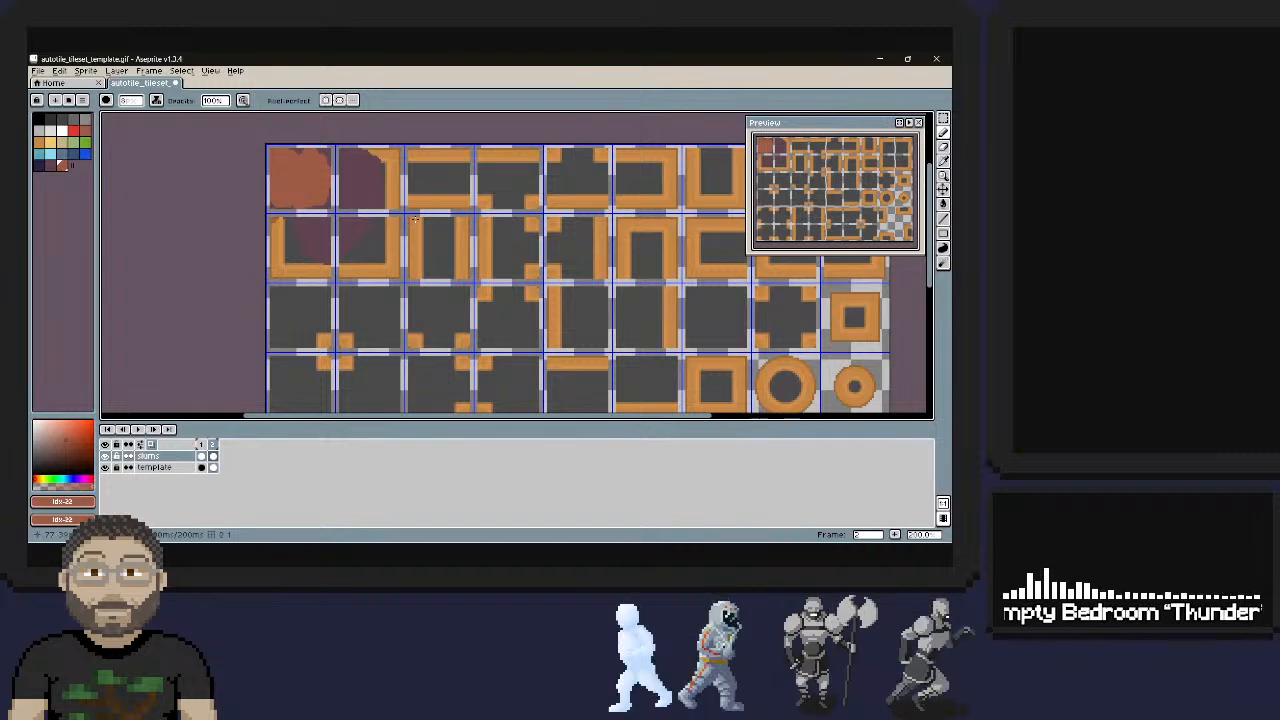
Try moving the reddish-brown swatch to the end of the palette and return it beside the red swatch
alt+click(415, 219)
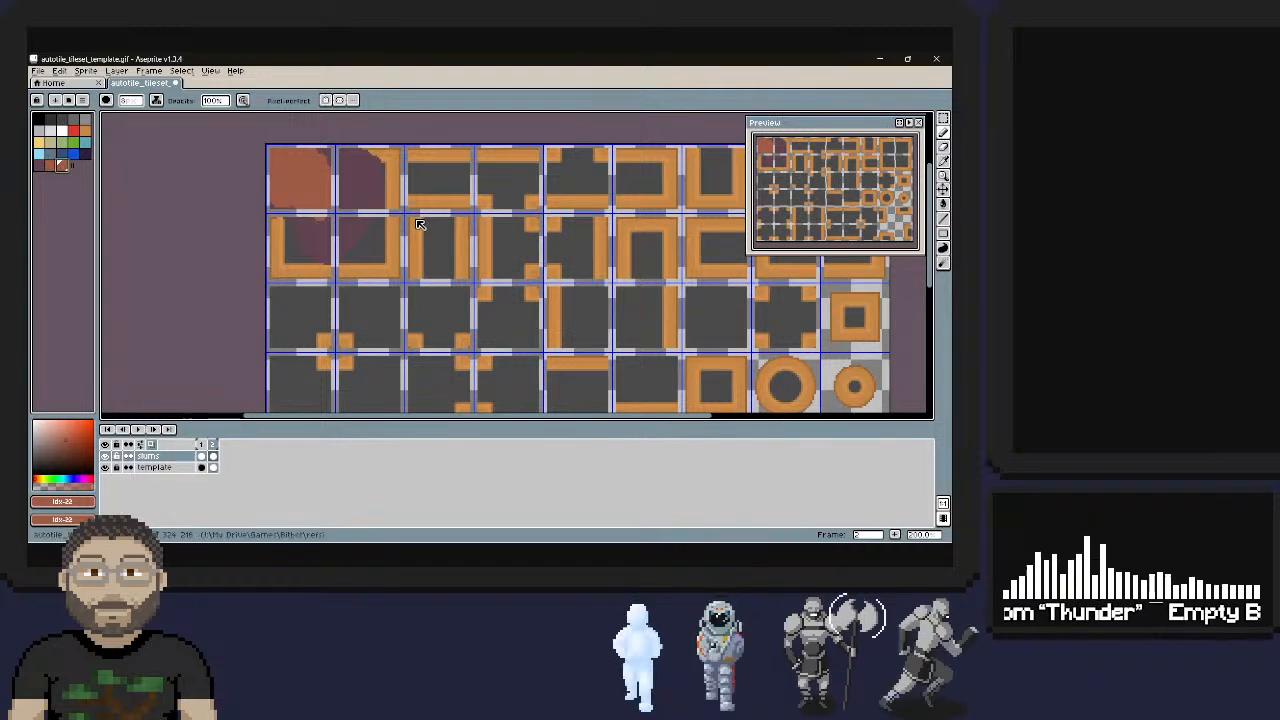
click(50, 153)
click(74, 131)
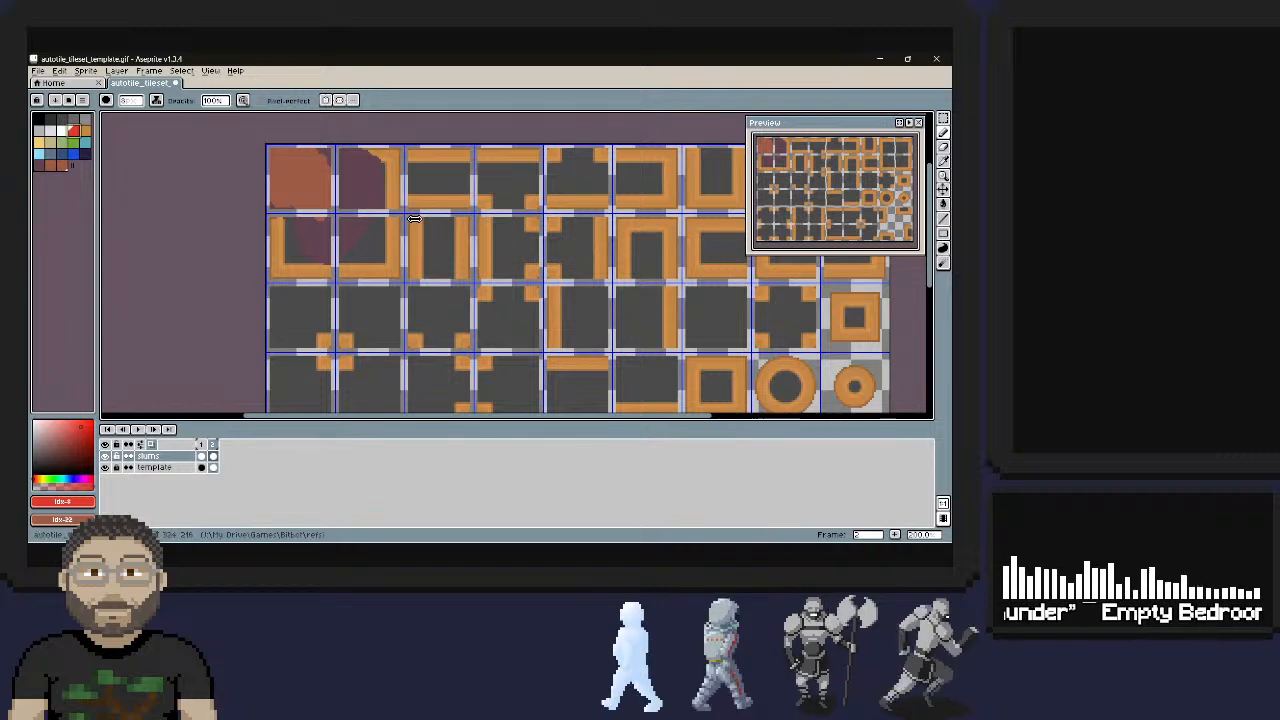
alt+scroll(415, 219, down, 10)
alt+scroll(420, 224, down, 4)
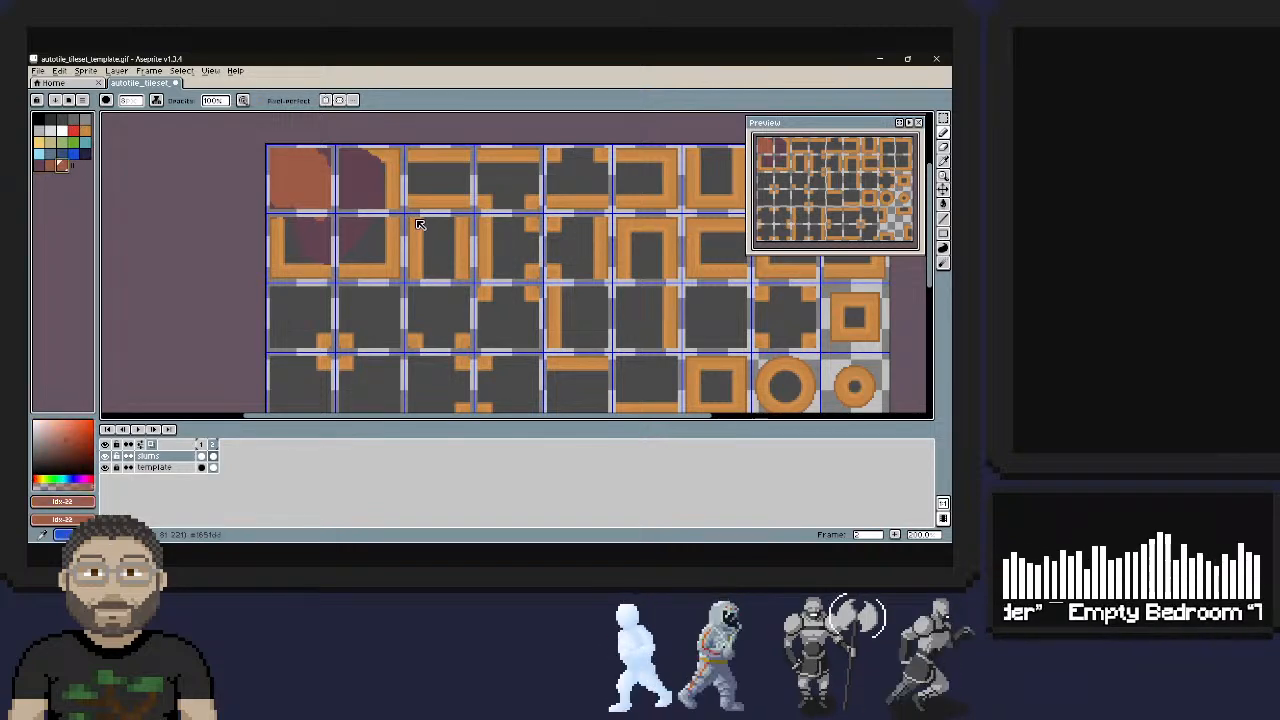
alt+scroll(420, 224, up, 13)
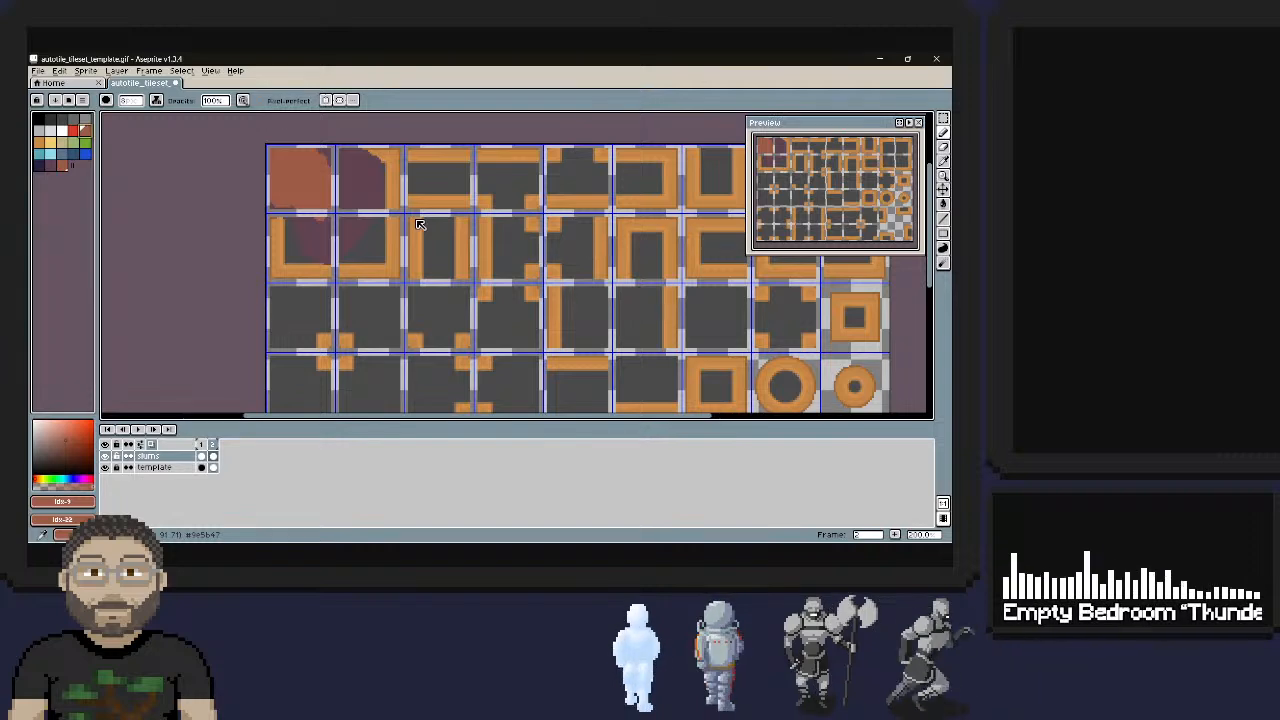
Choose the dark purple palette colour and paint over the first top-row tile and much of the tile below it
alt+scroll(415, 218, down, 12)
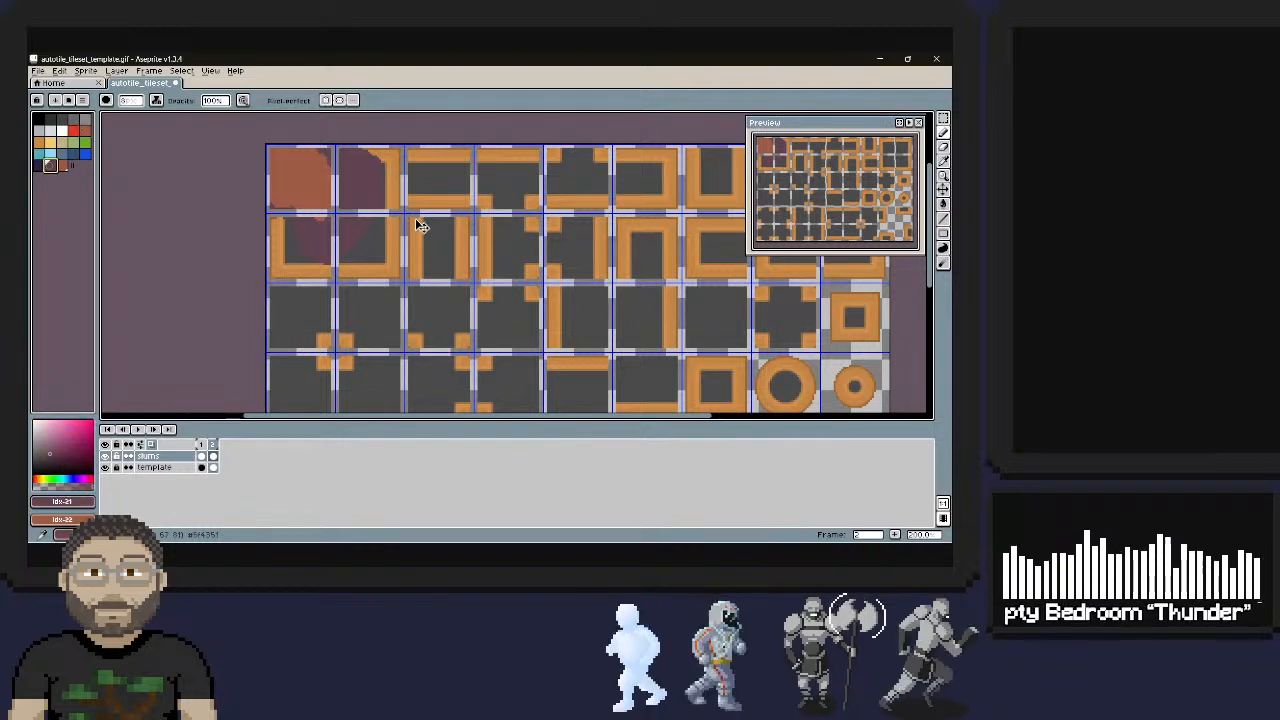
mouse_move(321, 198)
mouse_down()
mouse_move(312, 170)
mouse_move(284, 176)
mouse_move(280, 270)
mouse_up()
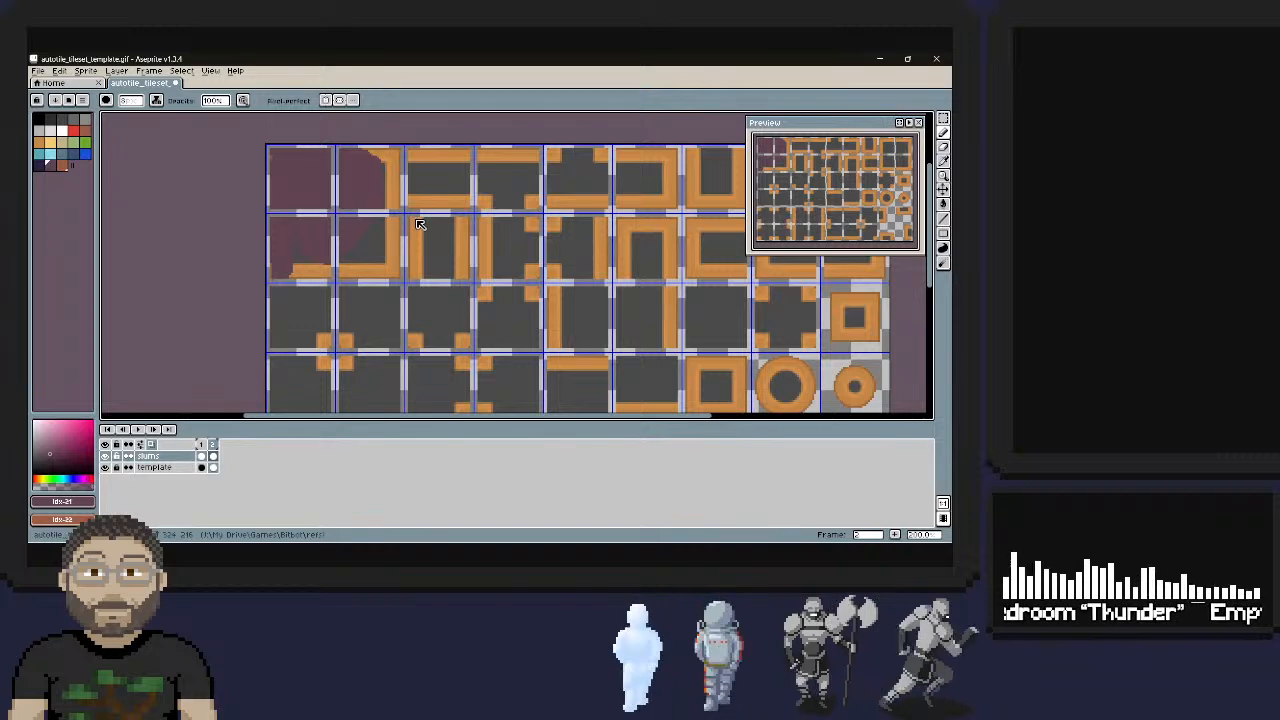
Fill the centre and edge bands of the fourth tile in the second row with dark purple using the Paint Bucket
click(942, 203)
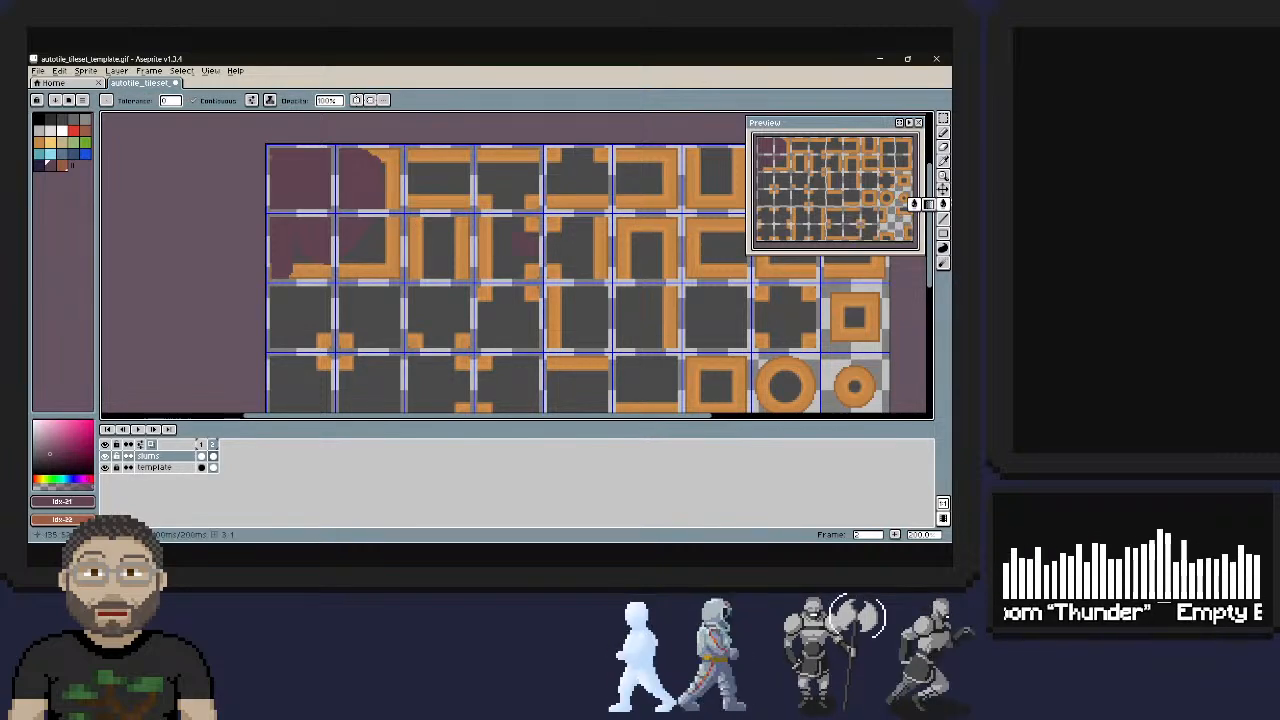
click(508, 248)
click(482, 248)
click(489, 248)
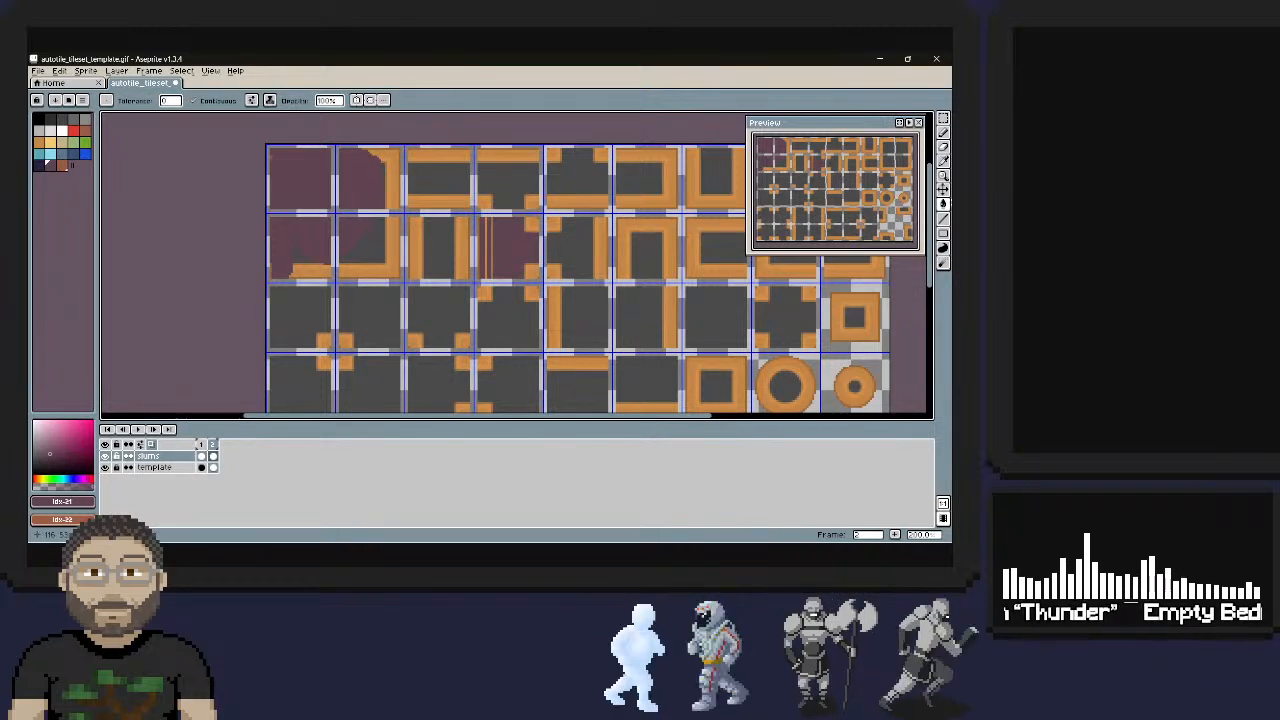
click(489, 248)
click(492, 248)
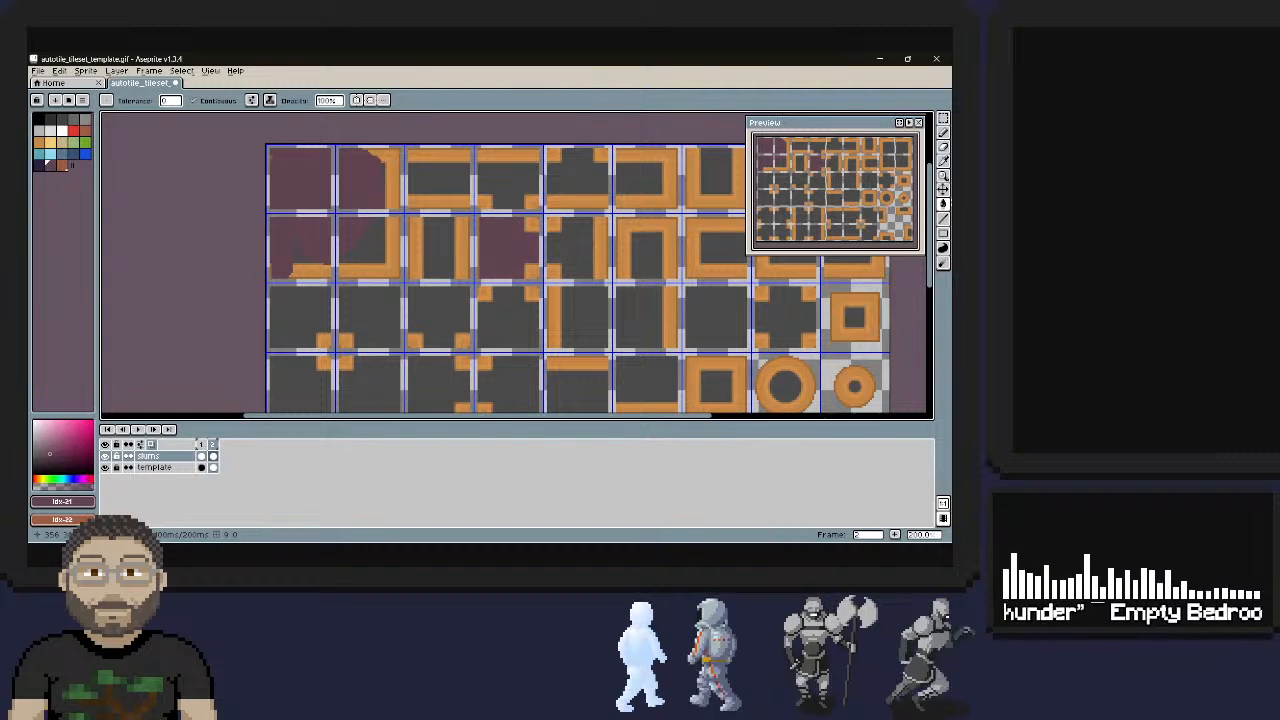
Set the fill tolerance to 99 and fill the remaining orange corners of the fourth second-row tile
click(170, 100)
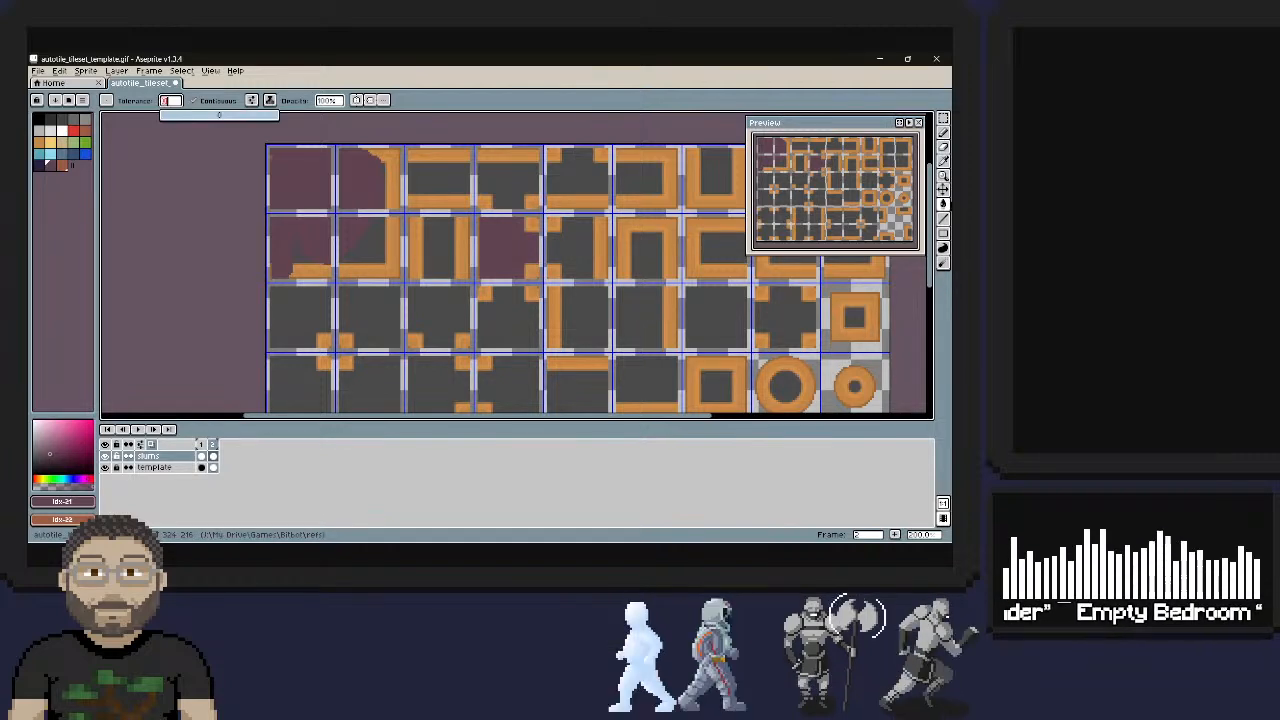
click(207, 115)
click(533, 233)
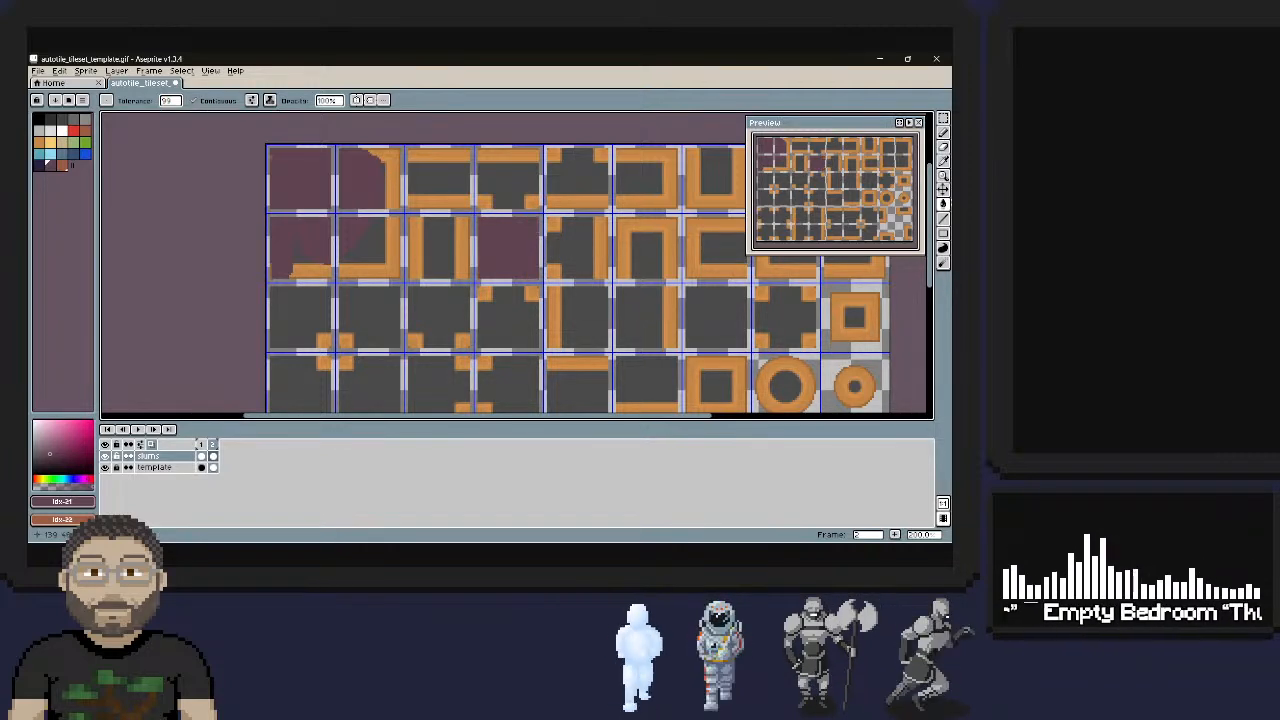
Fill the orange borders and grey centres of the fourth, fifth and sixth top-row tiles with dark purple
click(485, 202)
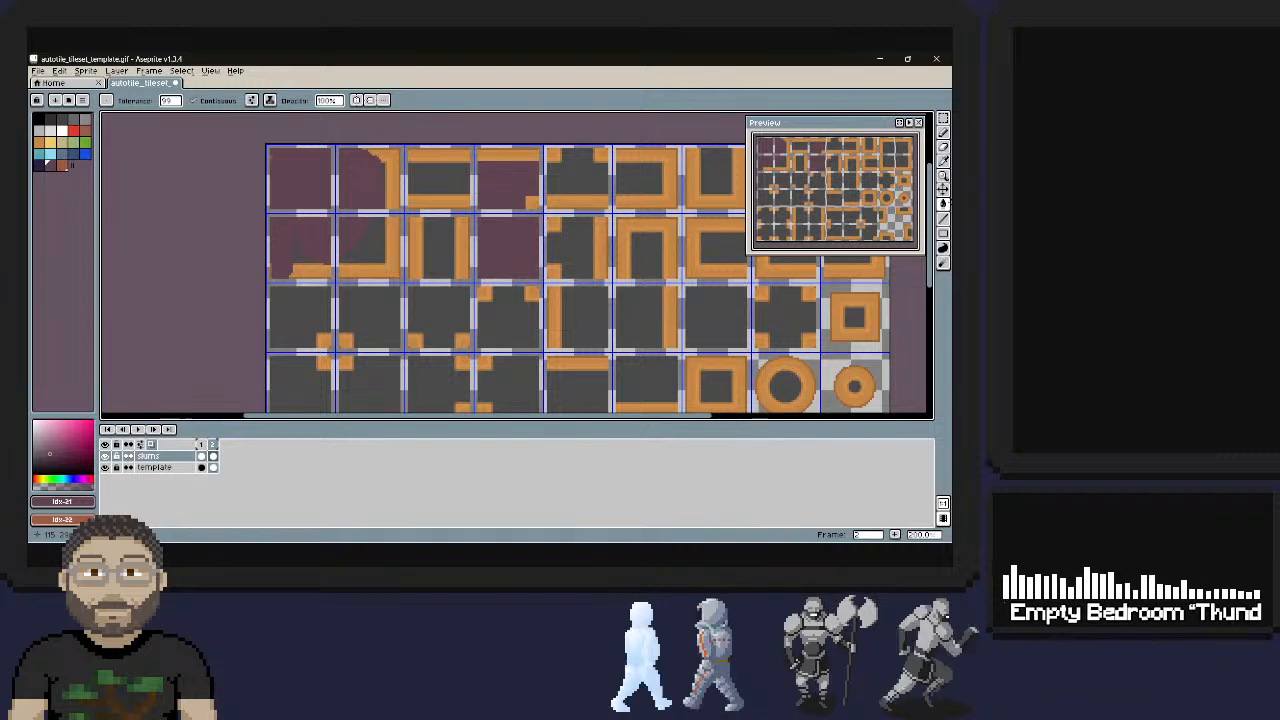
click(508, 155)
click(533, 203)
click(577, 203)
click(554, 156)
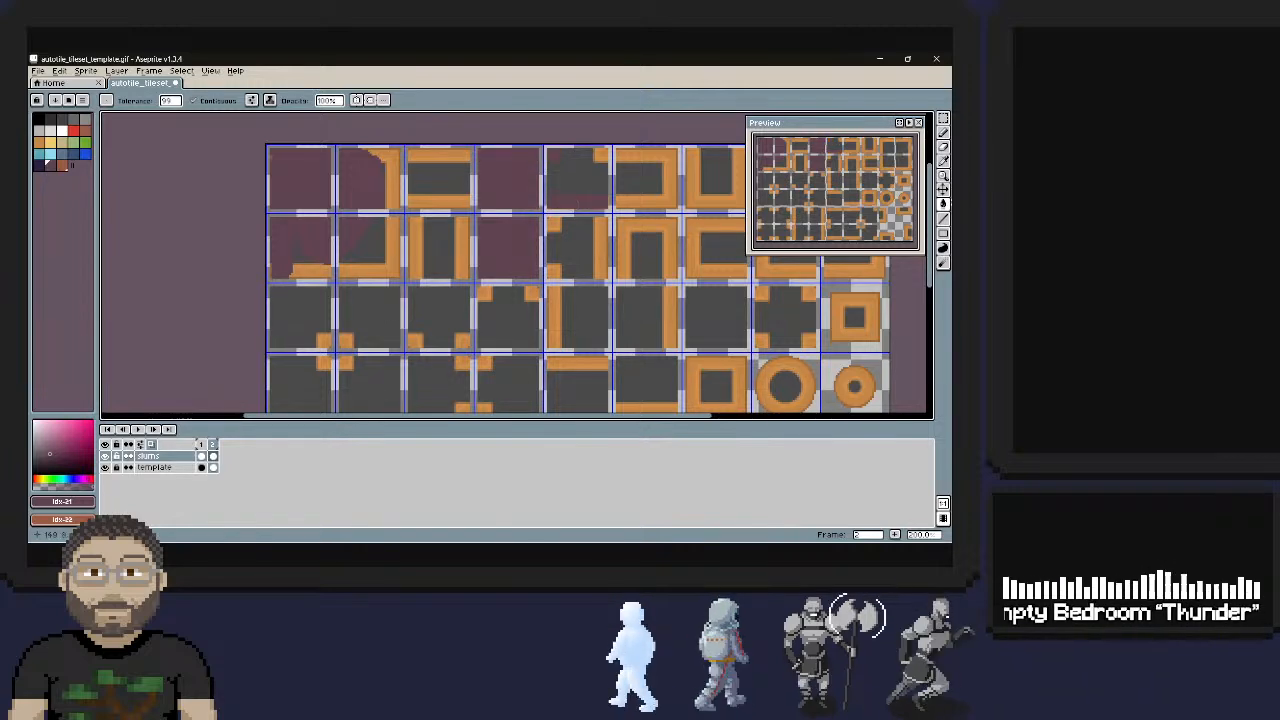
click(600, 156)
click(640, 180)
click(621, 180)
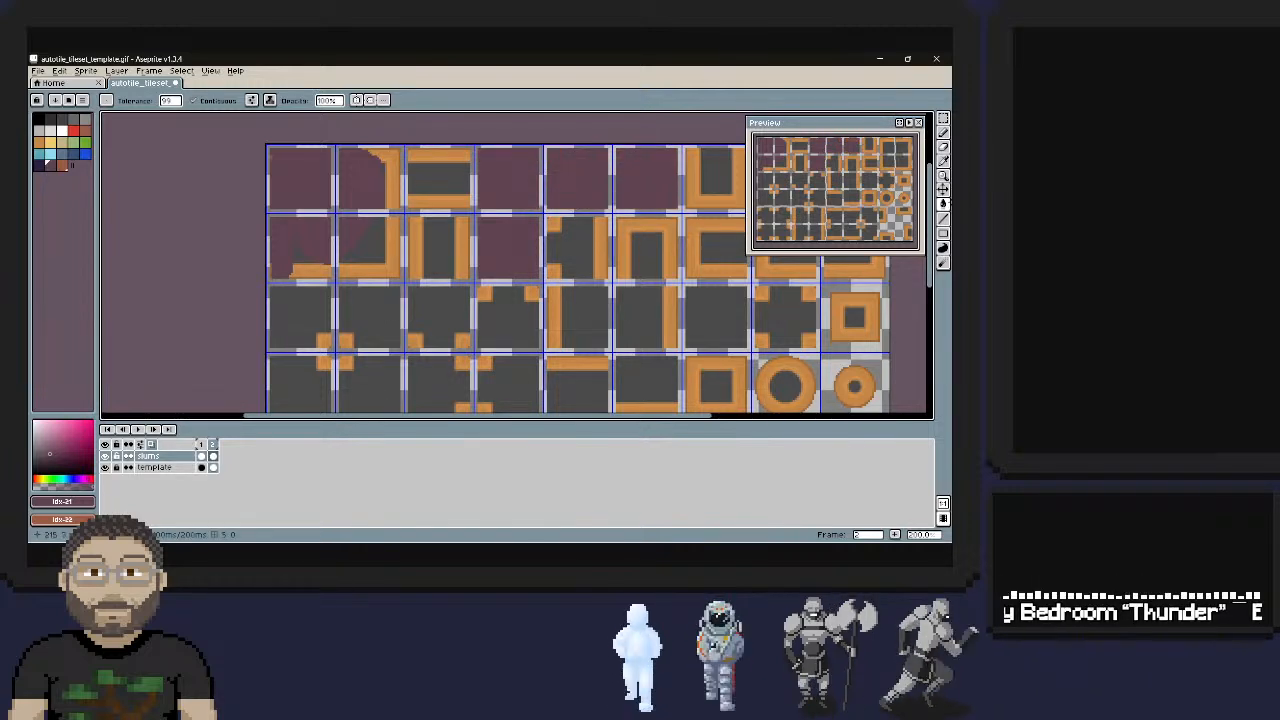
Fill the sixth, fifth and third tiles of the second row with dark purple
click(646, 255)
click(621, 251)
click(565, 255)
click(597, 250)
click(553, 224)
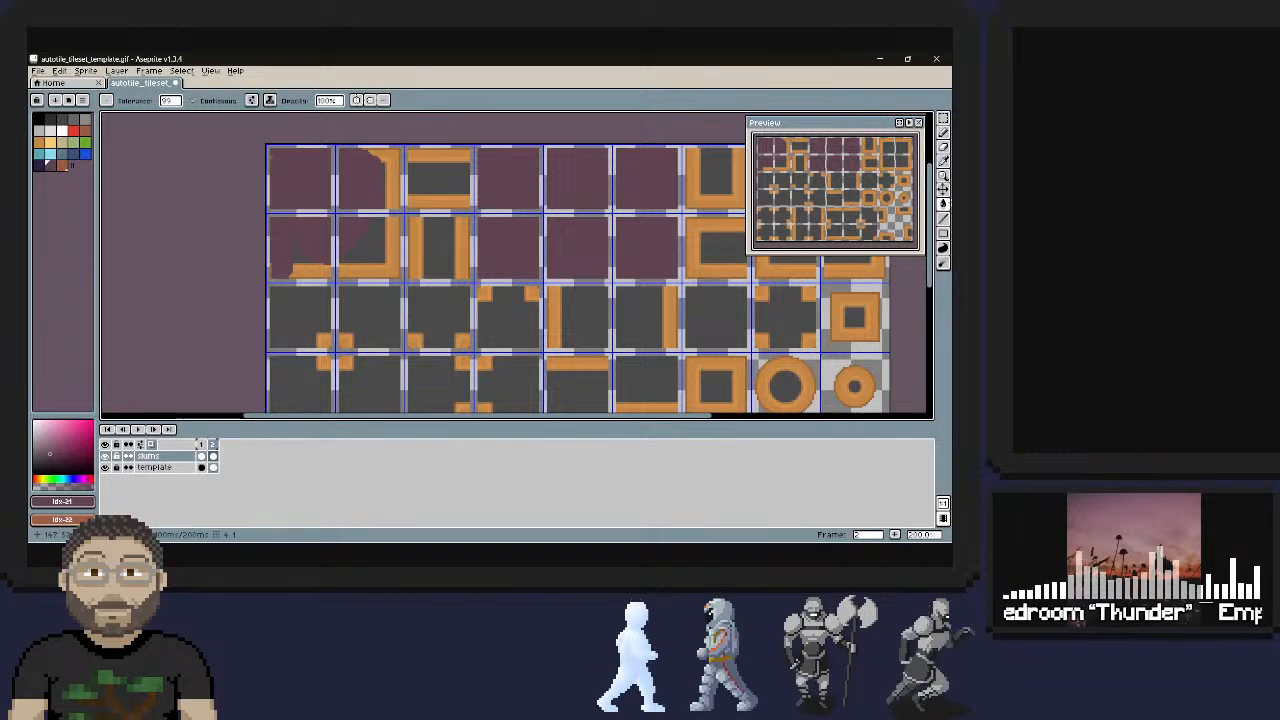
click(415, 248)
click(464, 248)
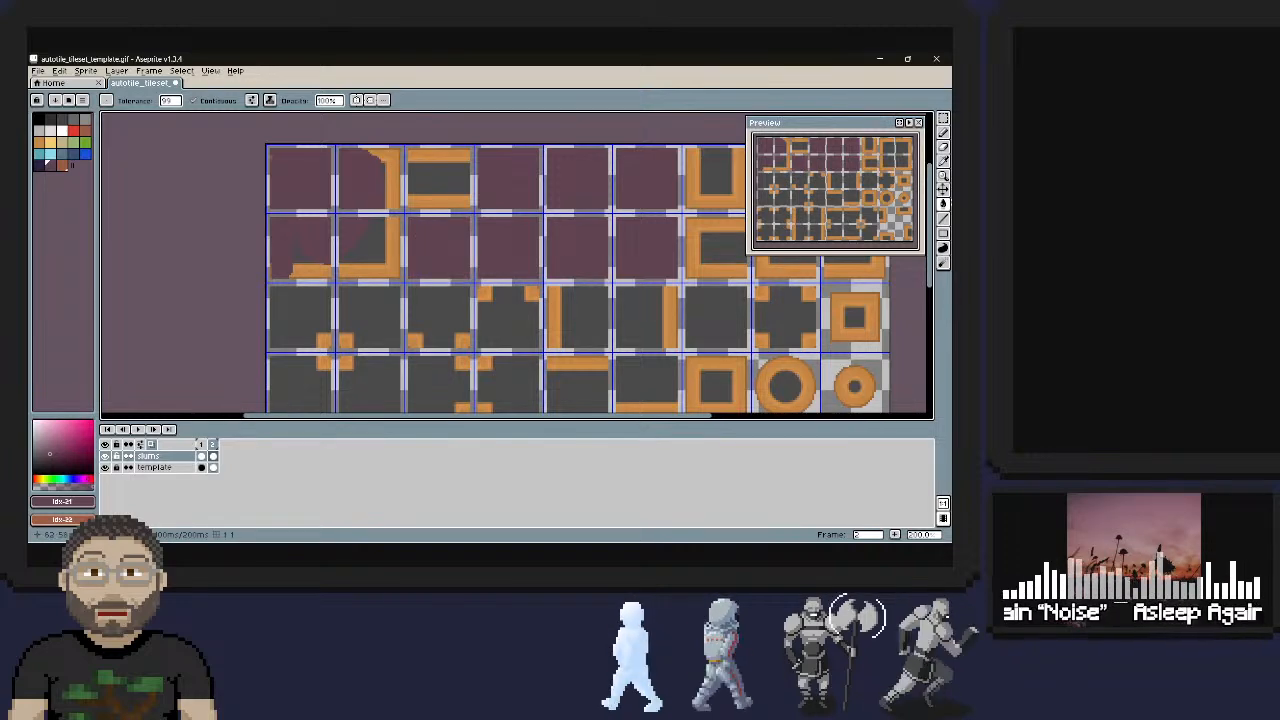
Fill the rest of the first two columns' tiles in rows one and two and the third top-row tile's upper band with dark purple
click(396, 250)
click(392, 185)
click(378, 155)
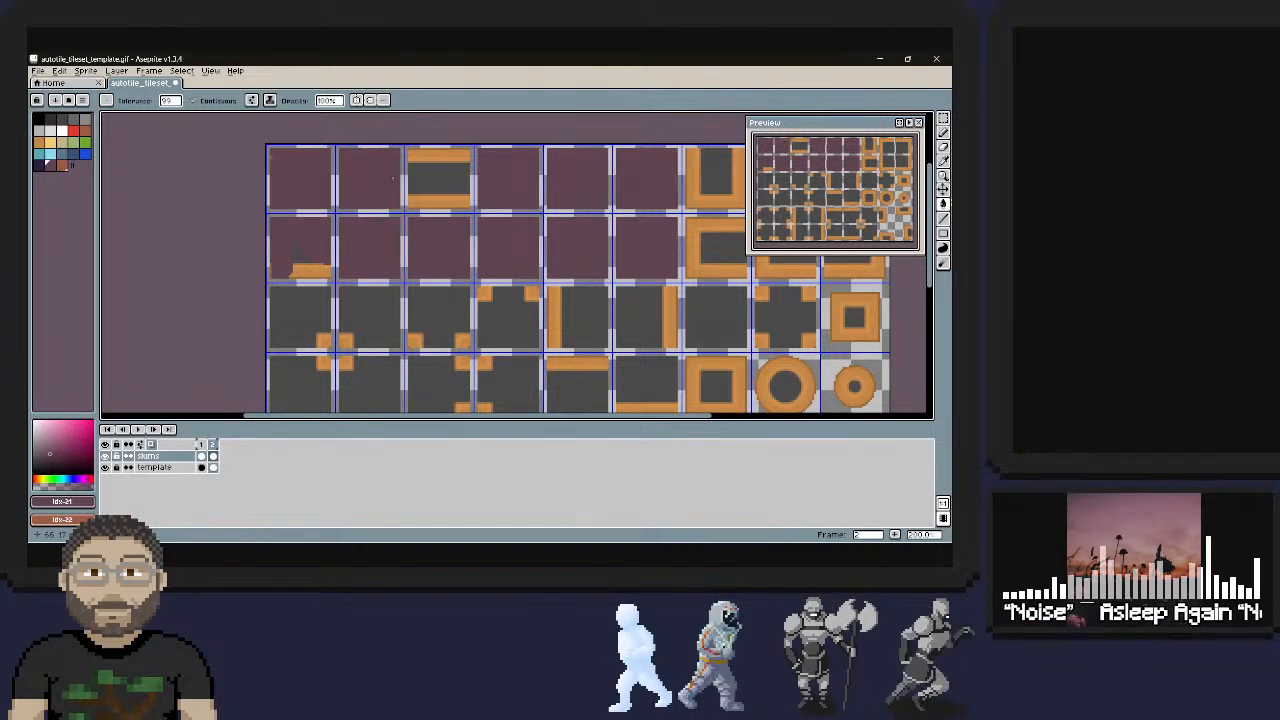
click(438, 156)
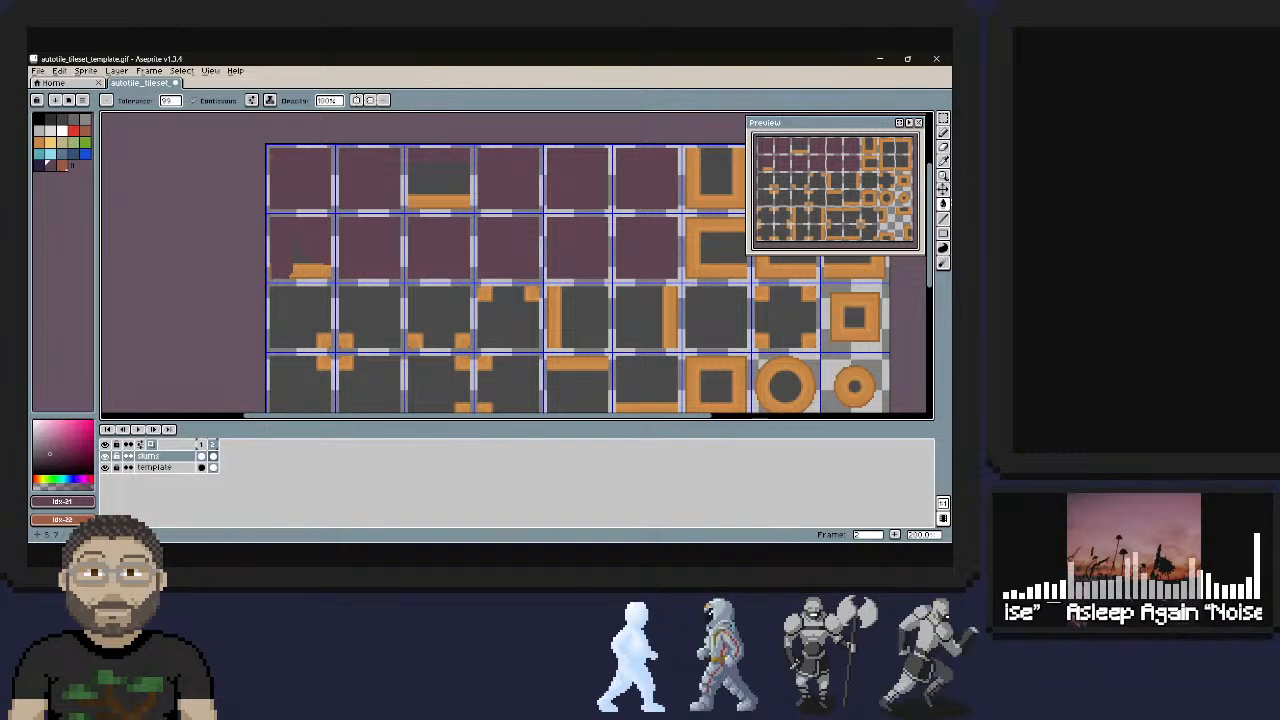
click(310, 270)
Fill the first two tiles of the third and fourth rows with dark purple, including their orange corners
click(300, 305)
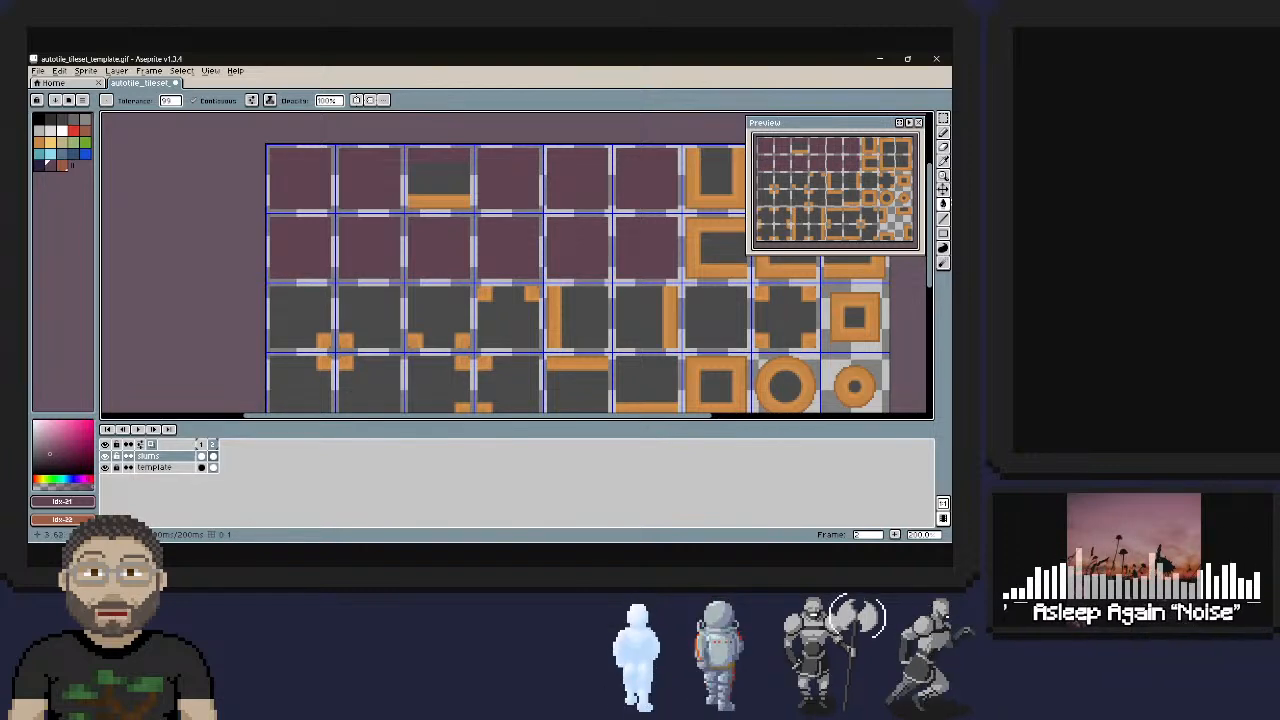
click(325, 341)
click(346, 341)
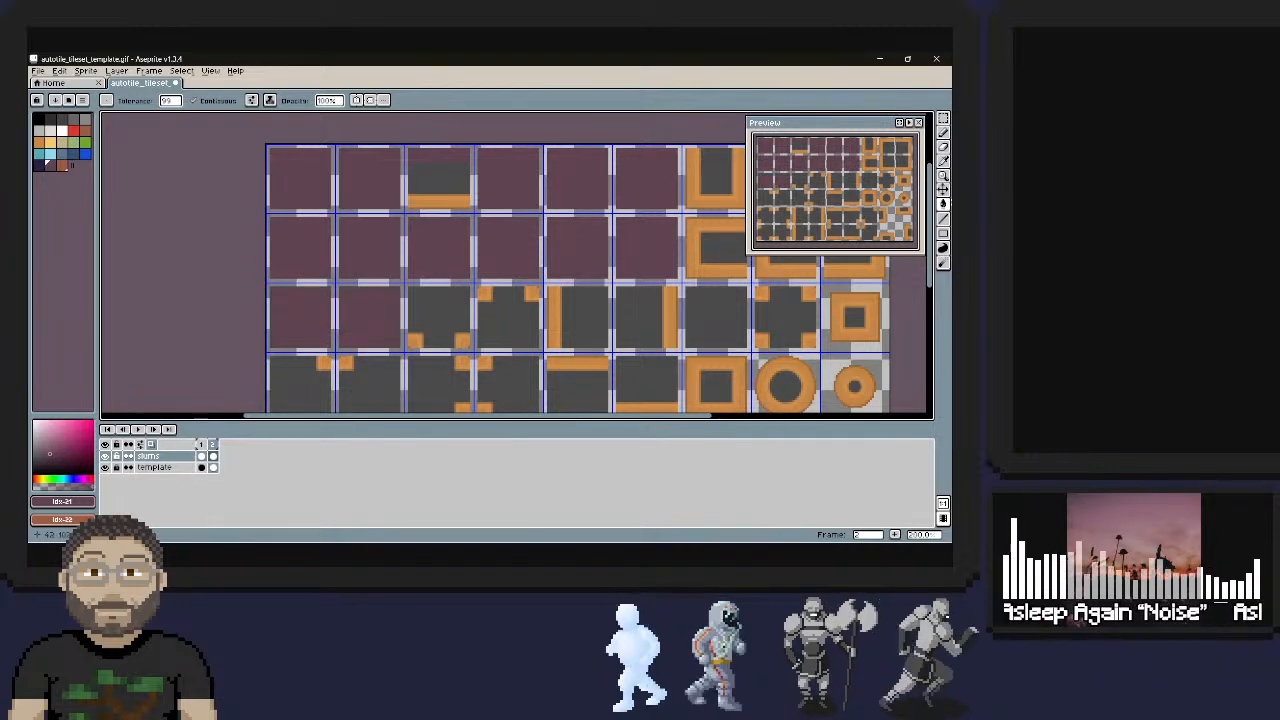
click(370, 315)
click(346, 362)
click(323, 363)
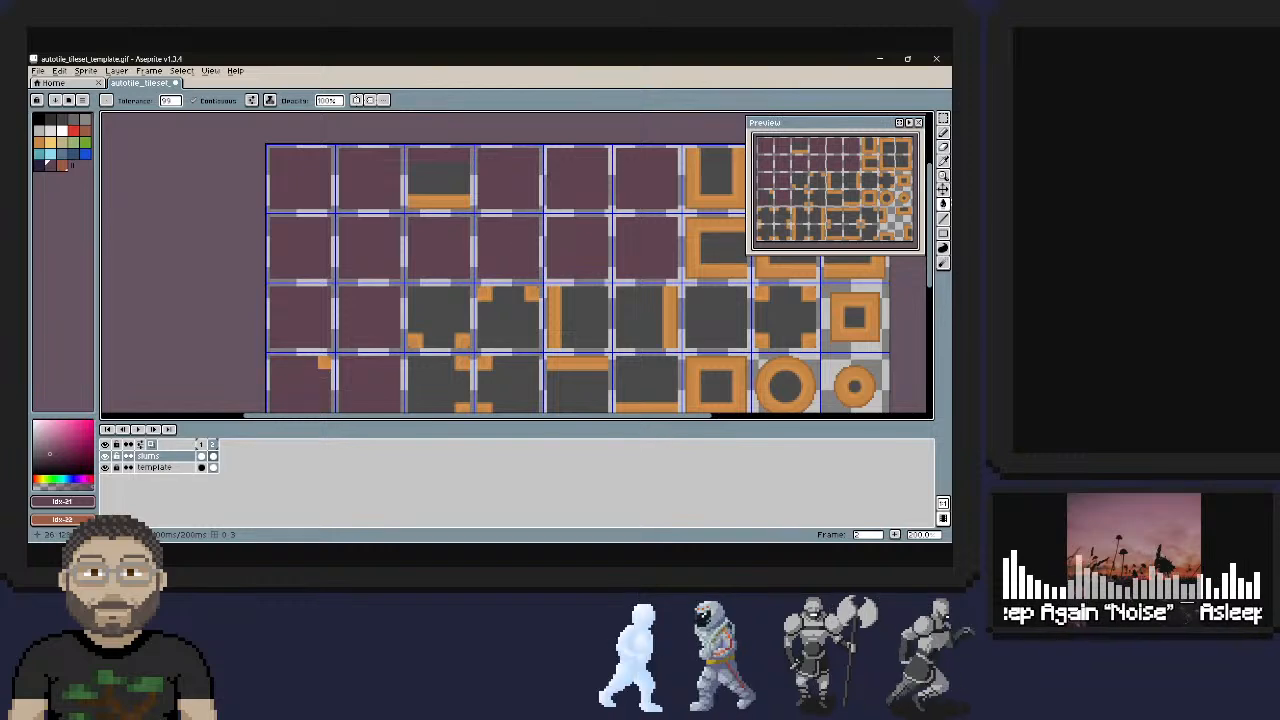
click(300, 385)
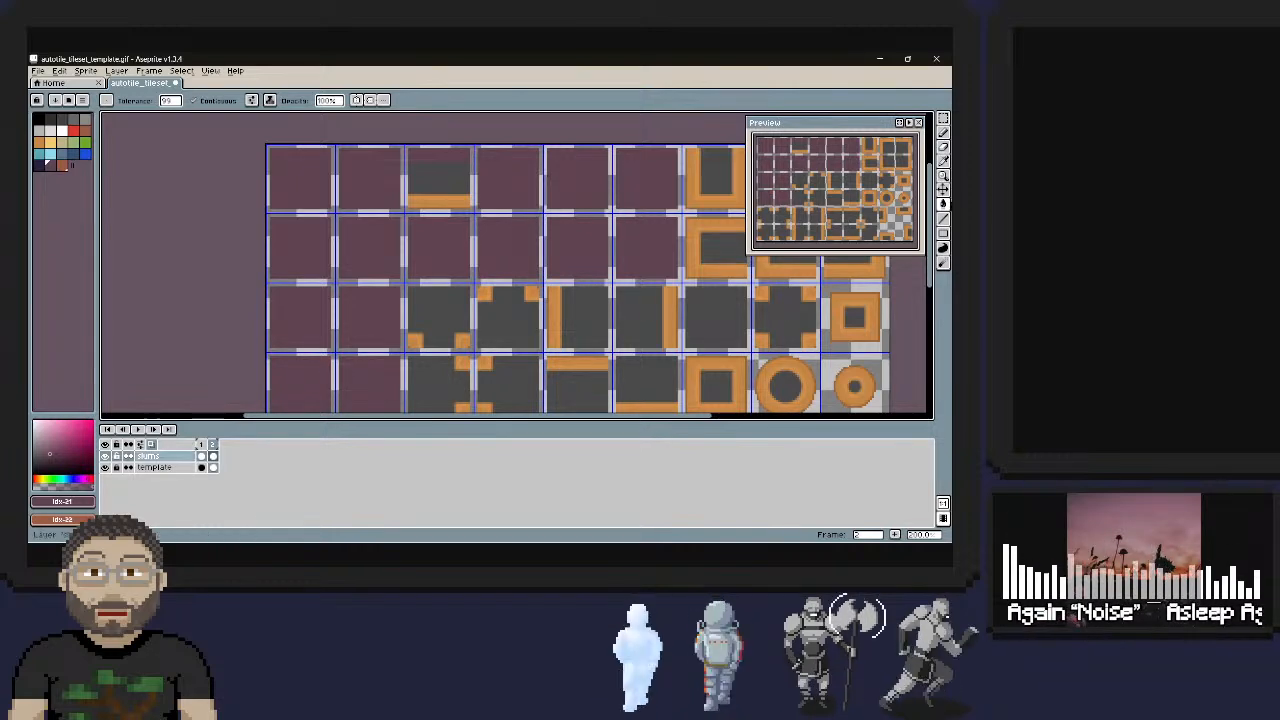
Lower the slums layer's opacity to 76% in its layer properties
right_click(177, 455)
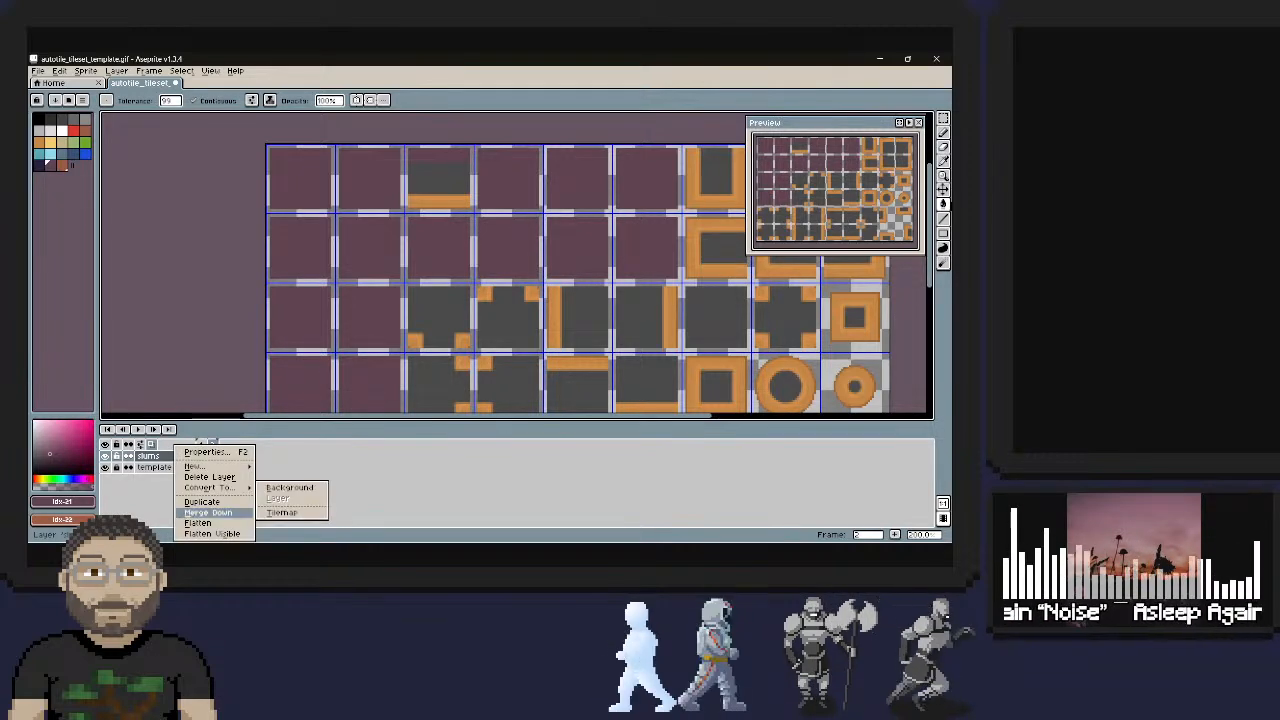
click(235, 452)
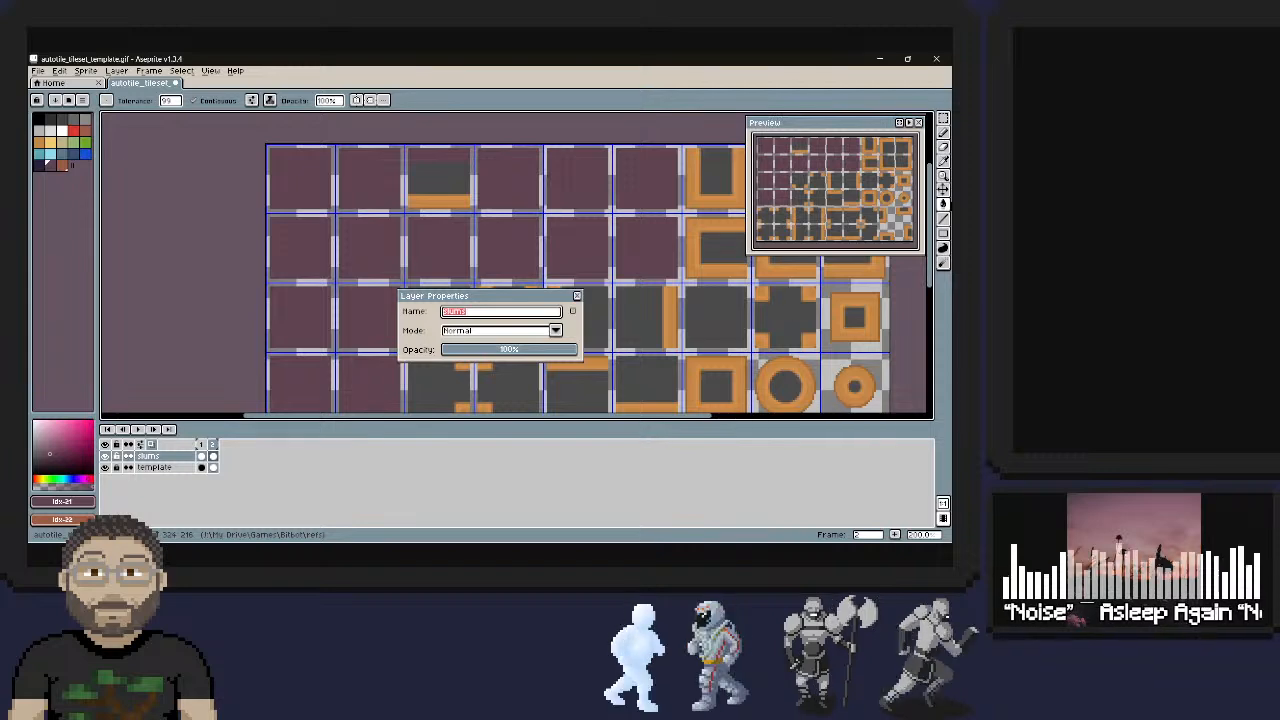
mouse_move(545, 350)
mouse_down()
mouse_move(509, 350)
mouse_move(532, 350)
mouse_up()
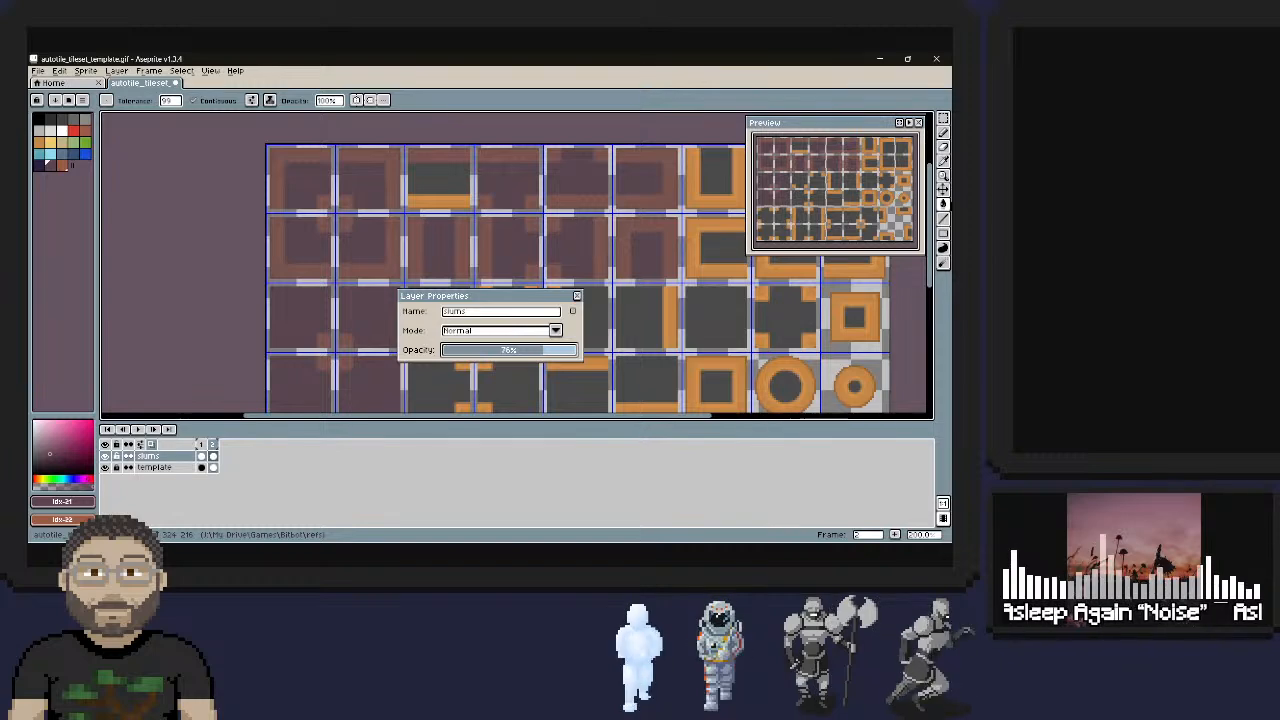
click(577, 296)
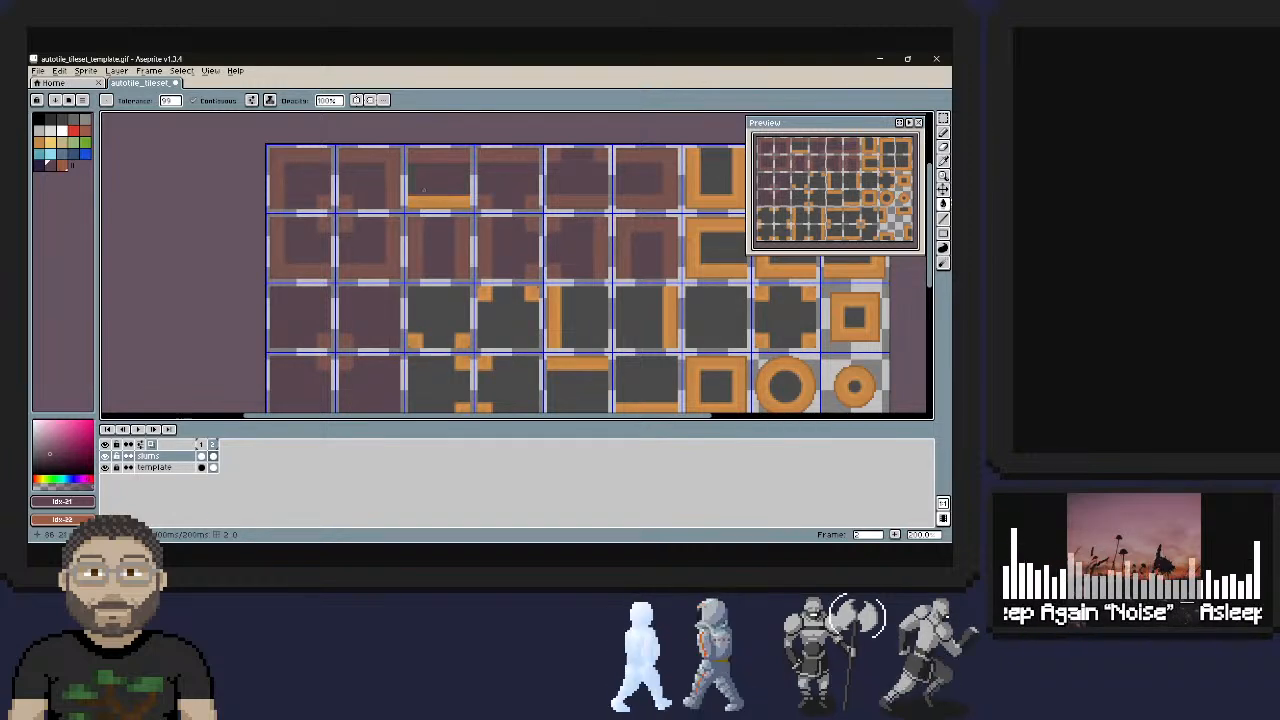
Fill the rest of the third top-row tile and the third and fourth tiles of the third row with dark purple
drag(423, 199, 468, 201)
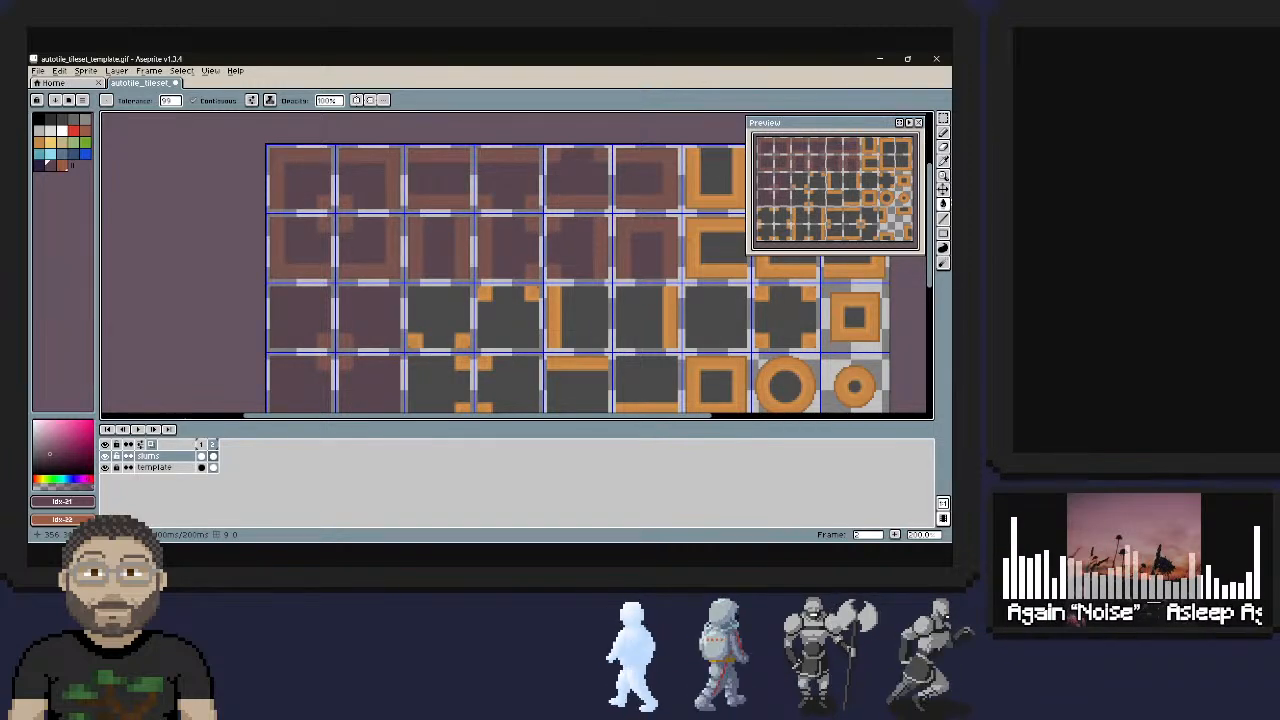
click(210, 71)
click(207, 60)
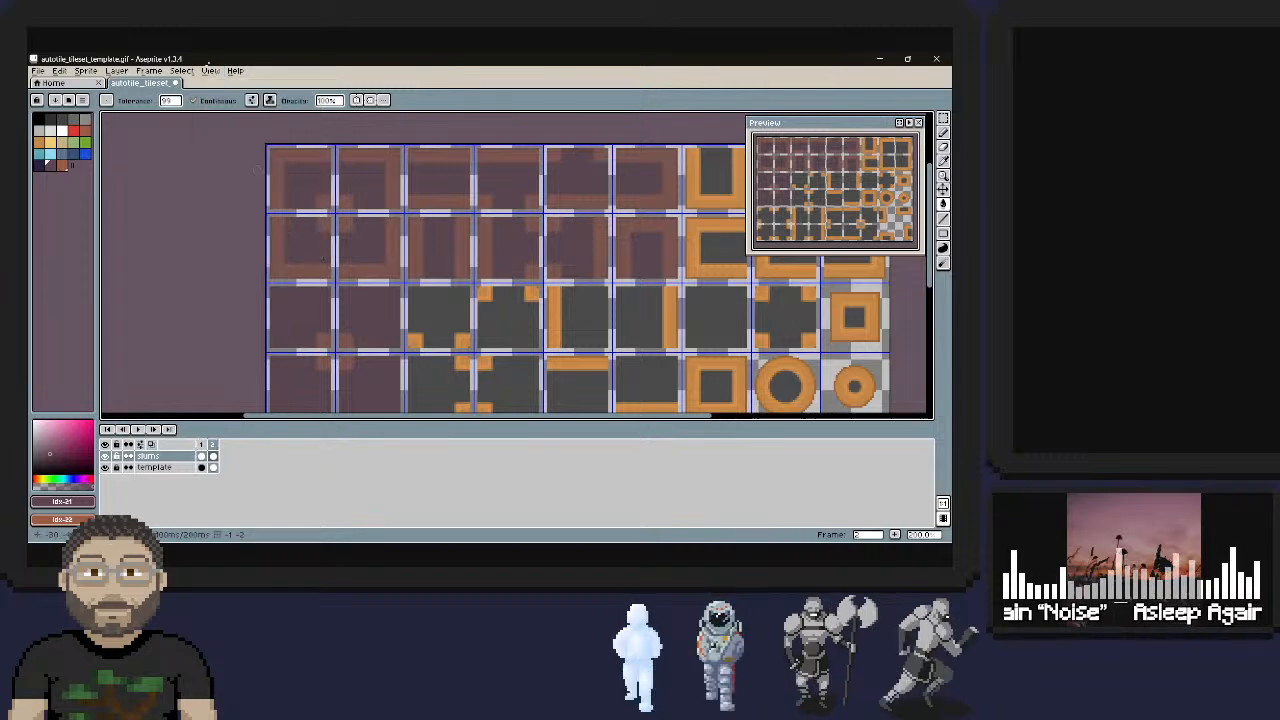
drag(482, 292, 490, 300)
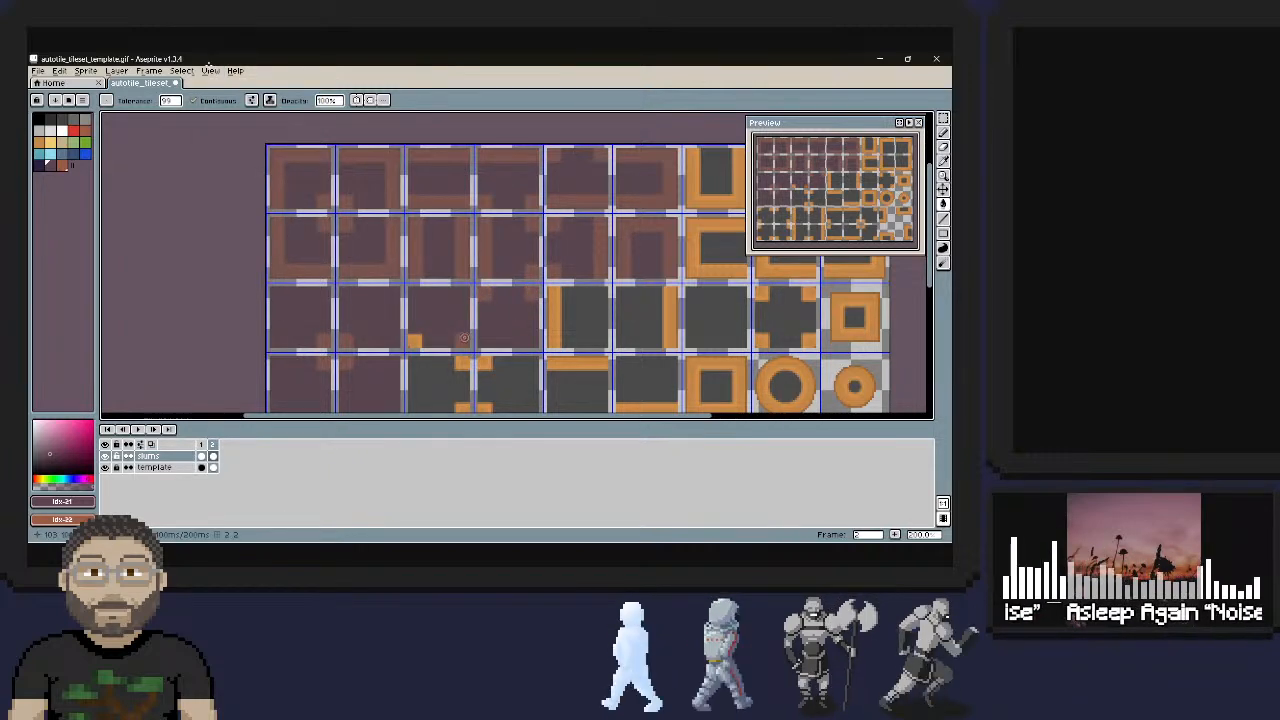
Delete the first frame from the timeline
middle_drag(500, 300, 378, 162)
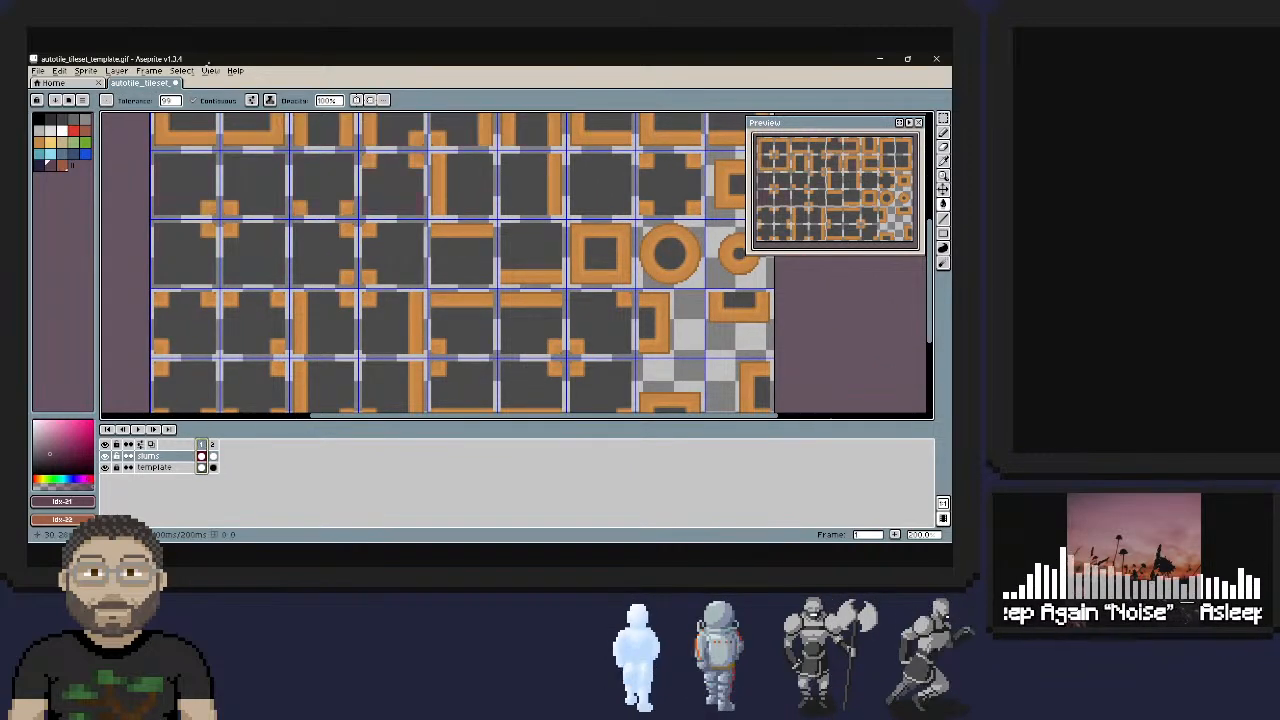
right_click(202, 444)
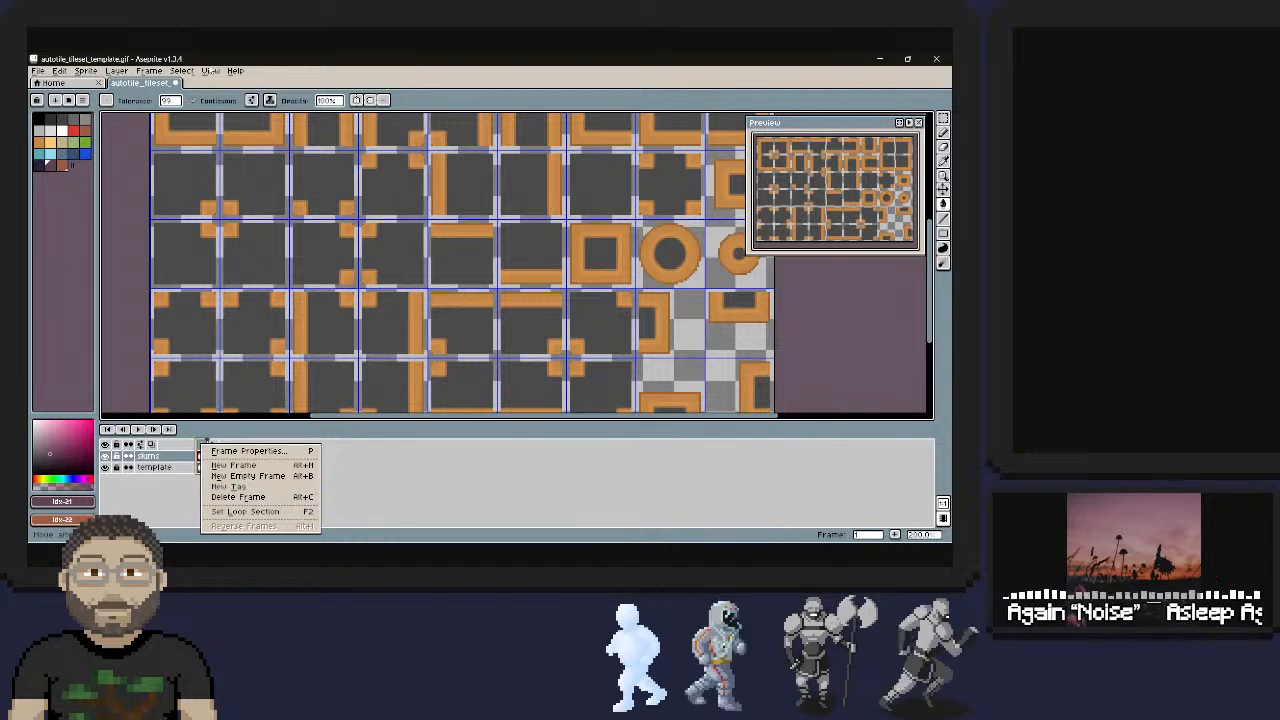
key(Escape)
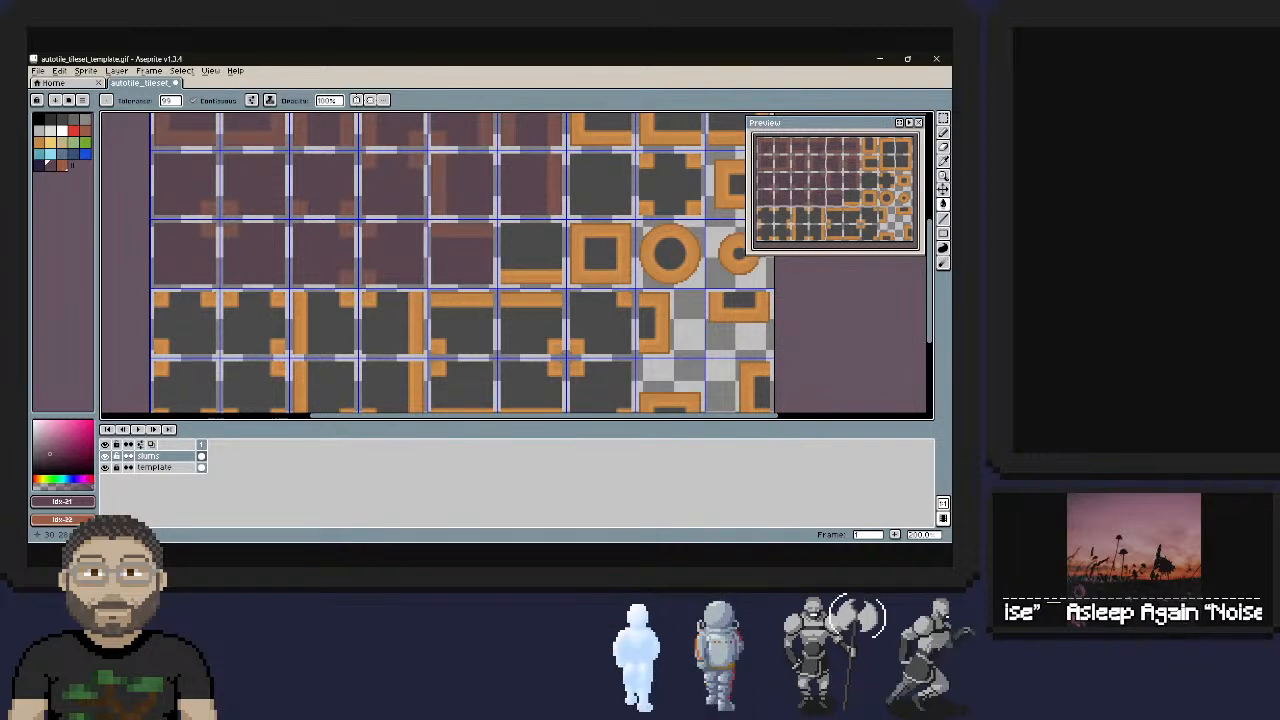
Fill the sixth to eighth tiles of the fourth row and the centres of the seventh and eighth third-row tiles with dark purple
click(527, 256)
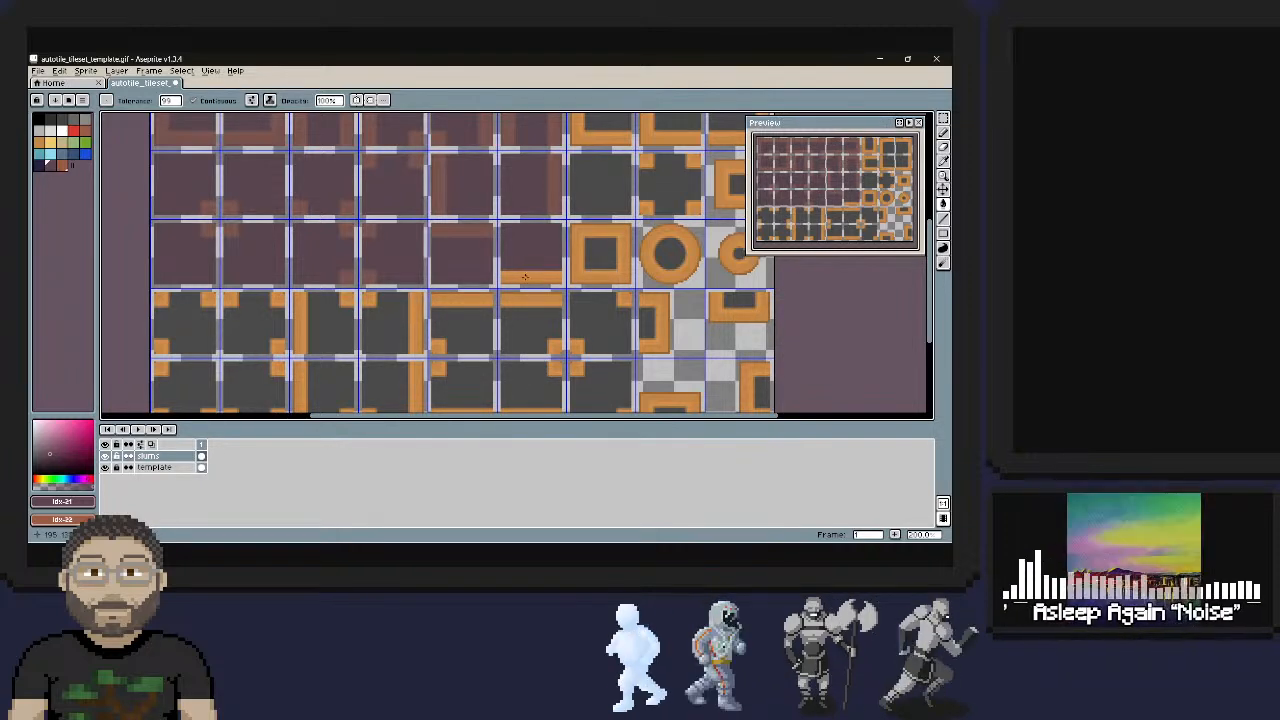
click(530, 276)
click(592, 249)
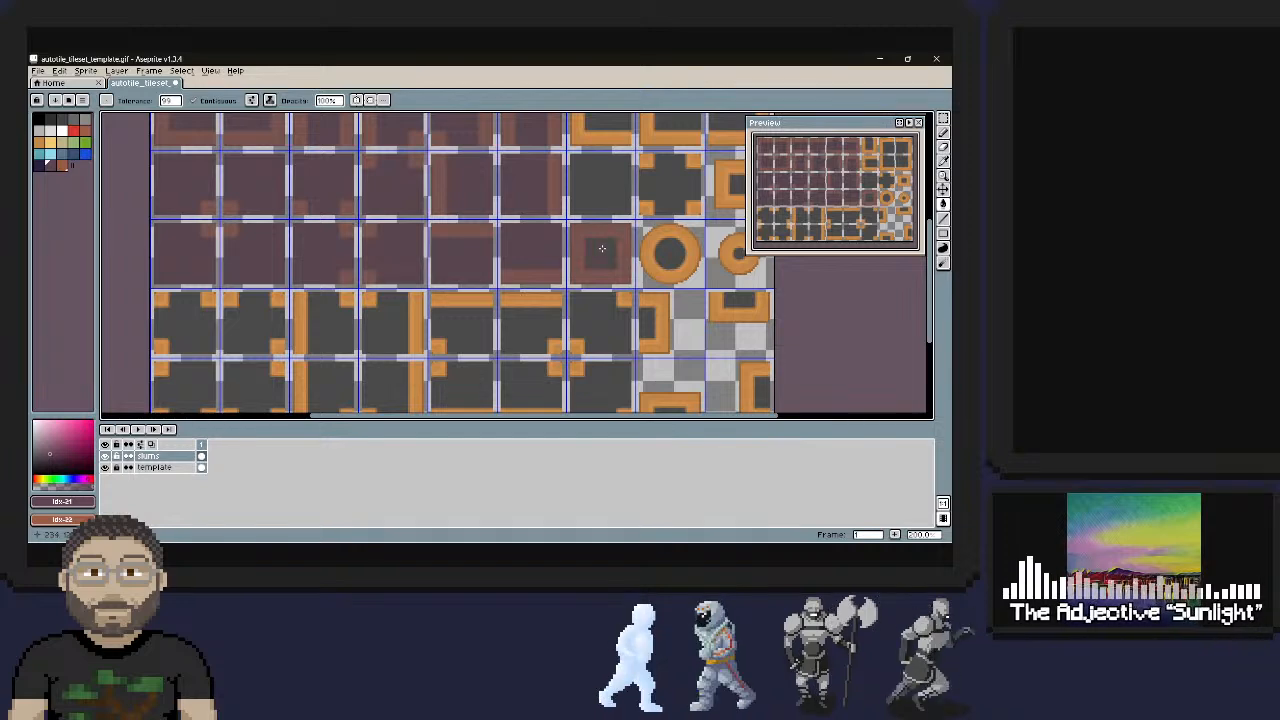
click(681, 187)
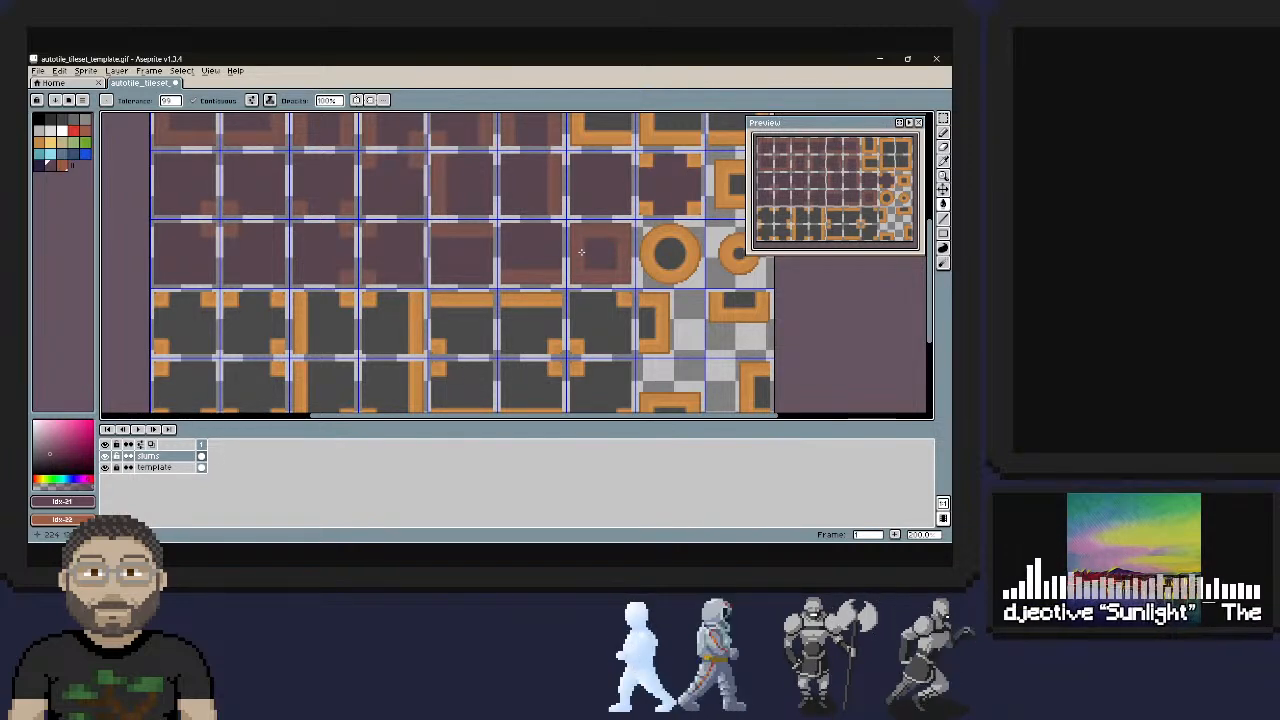
click(677, 269)
scroll(686, 276, up, 2)
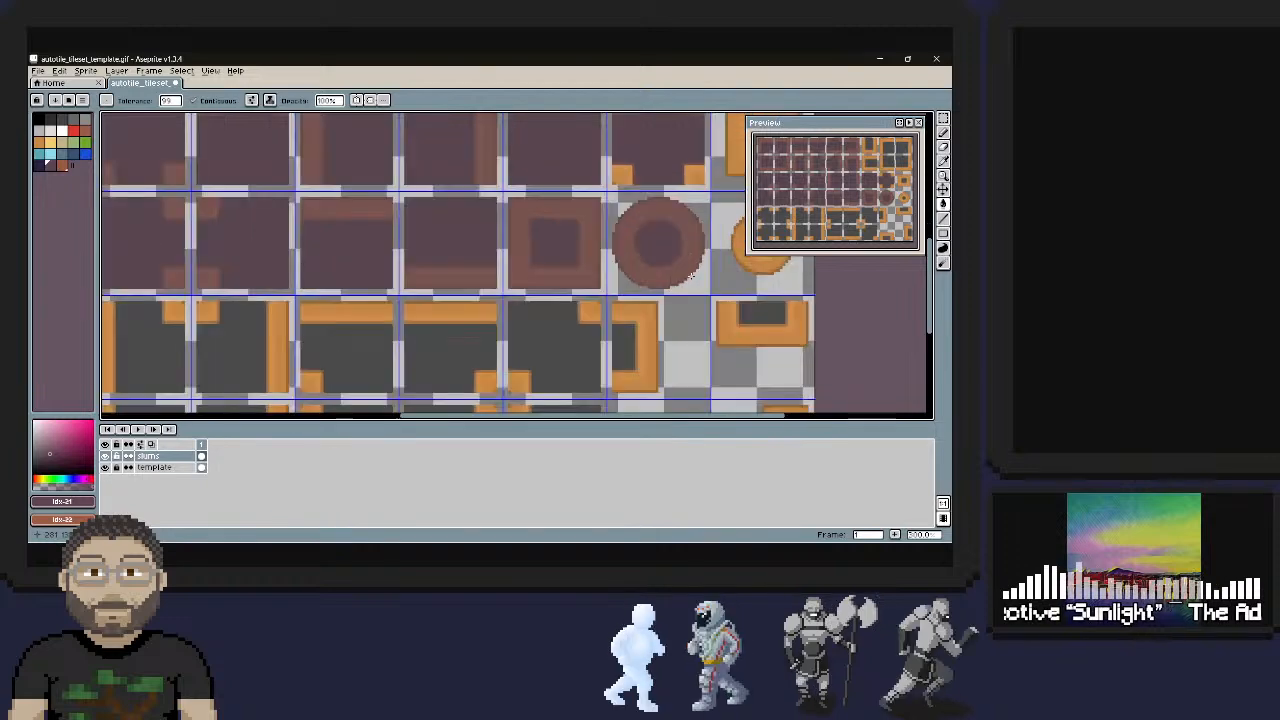
Fill the eighth third-row tile's orange corners and the eighth and seventh second-row tiles with dark purple
scroll(686, 276, down, 1)
scroll(658, 250, down, 1)
middle_drag(658, 250, 649, 328)
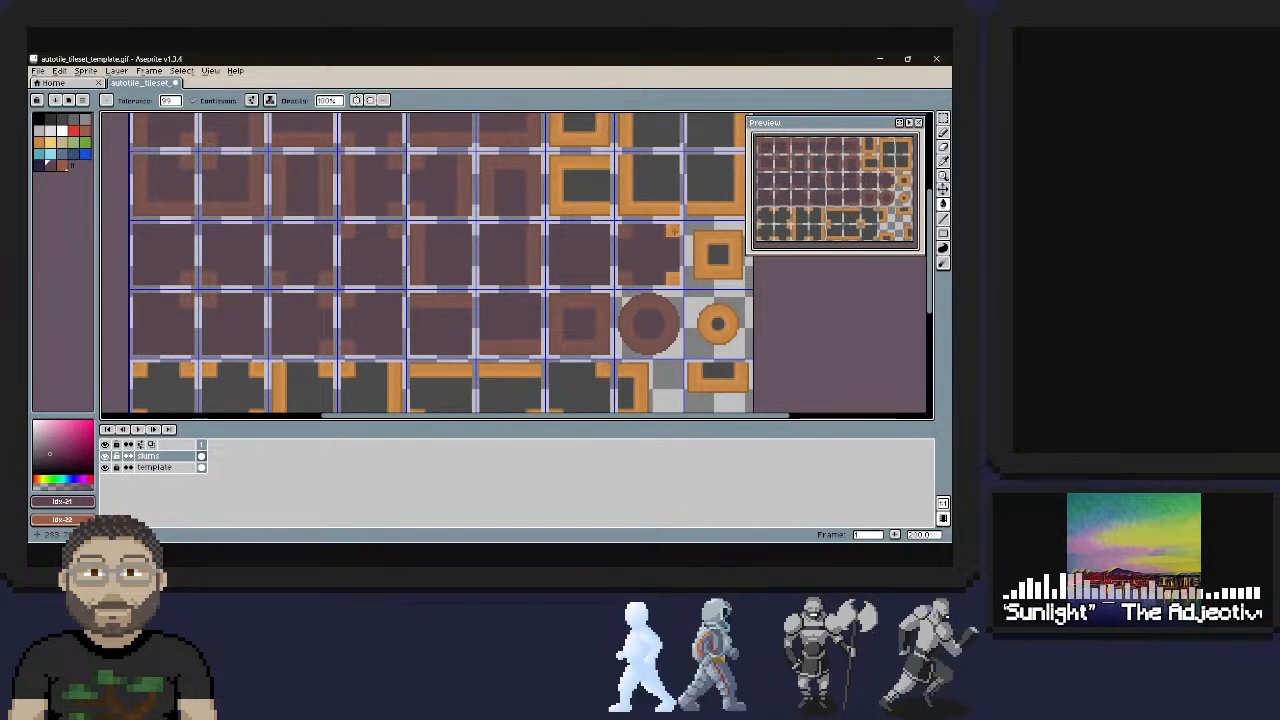
click(673, 231)
click(674, 279)
click(631, 195)
click(626, 198)
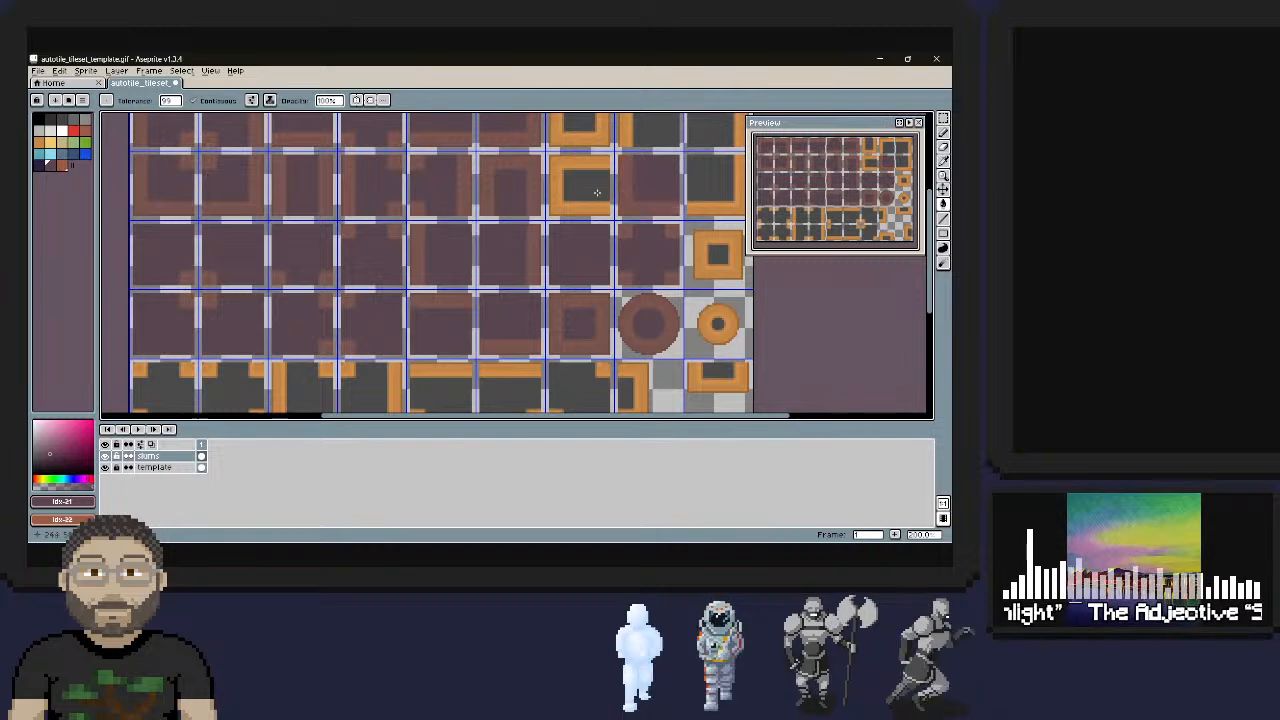
click(585, 185)
click(578, 159)
Fill the seventh, eighth and ninth tiles of the top row with dark purple
scroll(590, 188, up, 1)
scroll(595, 184, down, 2)
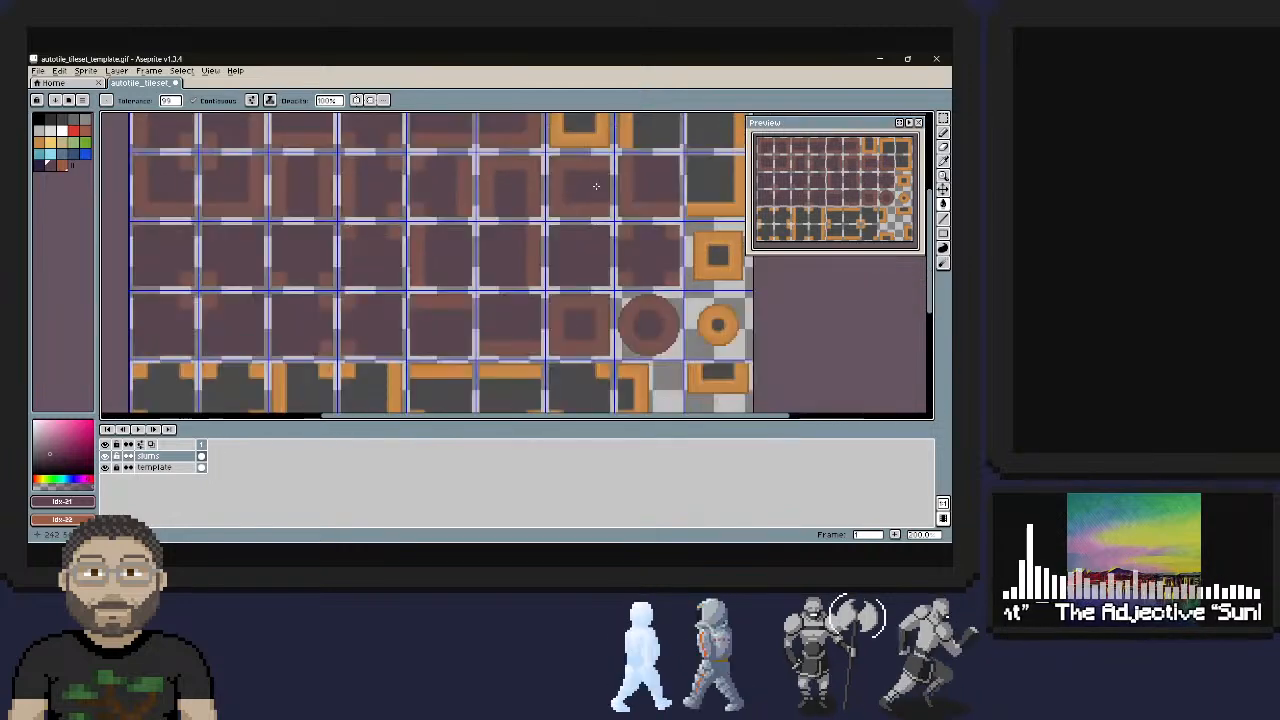
key(ctrl+z)
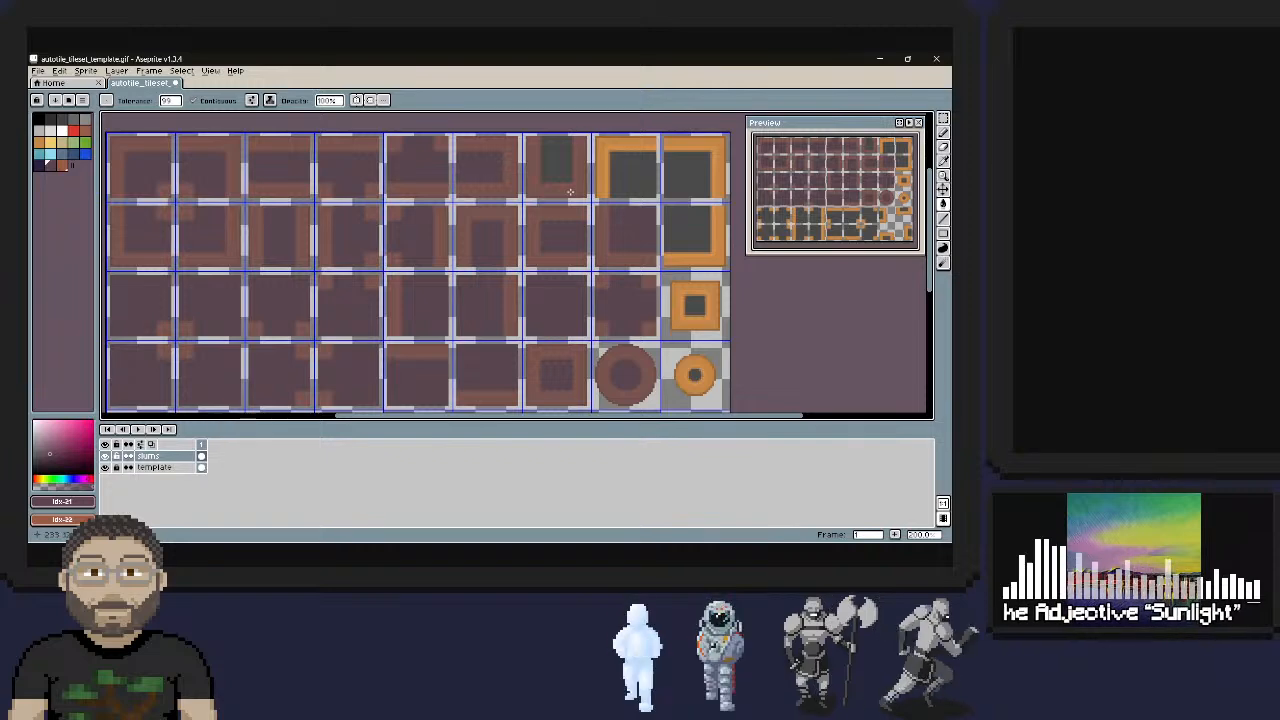
key(ctrl+y)
key(ctrl+y)
key(ctrl+y)
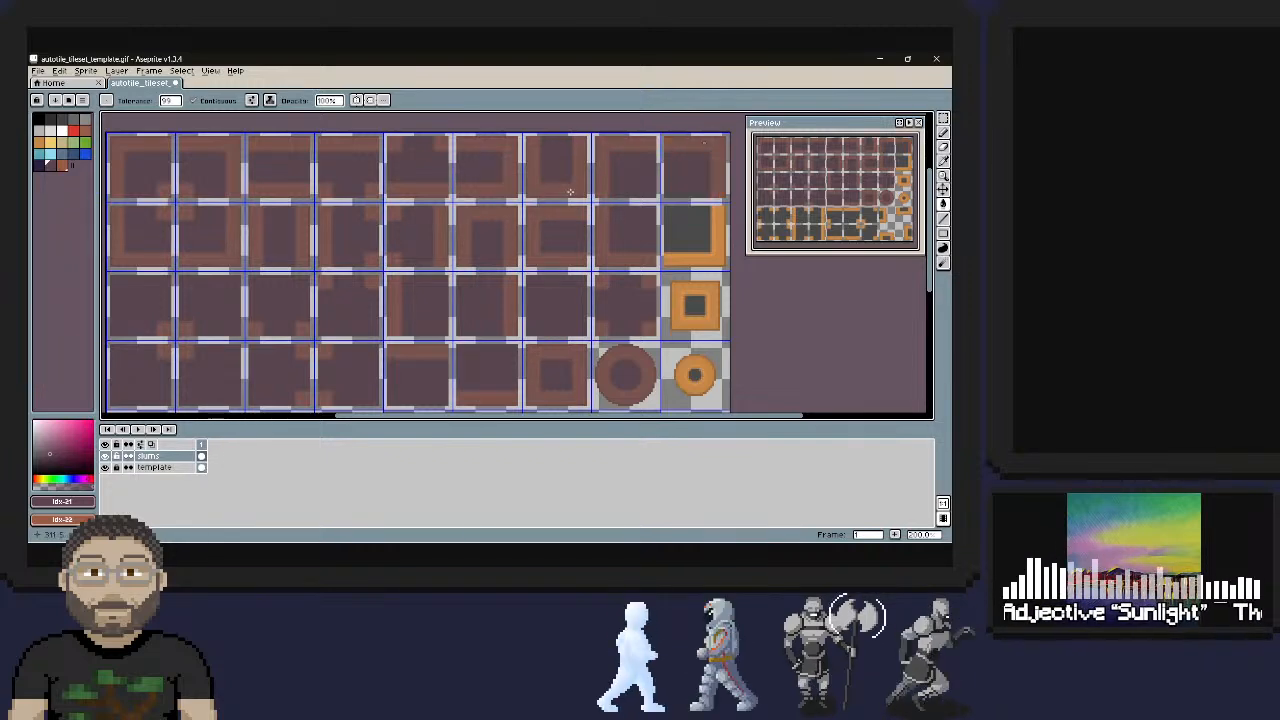
Fill the ninth second-row tile and the small square and small circle tiles below it with dark purple
key(ctrl+y)
key(ctrl+y)
key(ctrl+y)
key(ctrl+y)
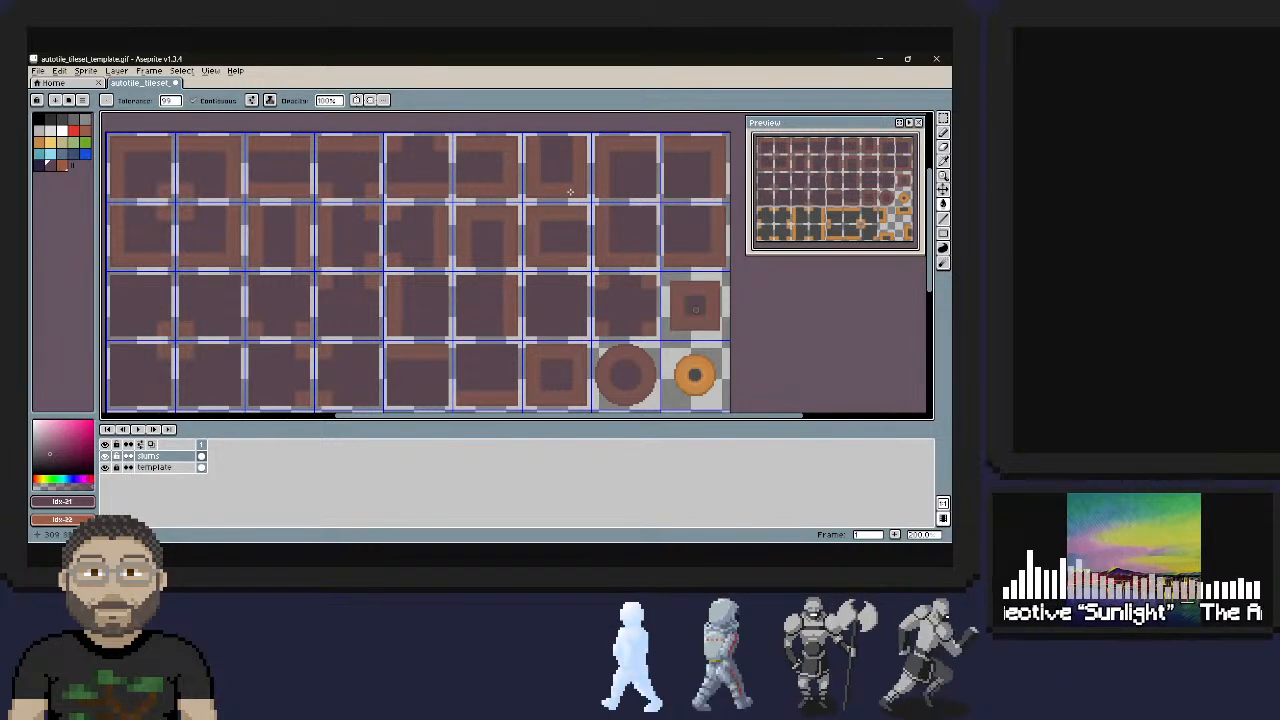
key(ctrl+y)
key(ctrl+y)
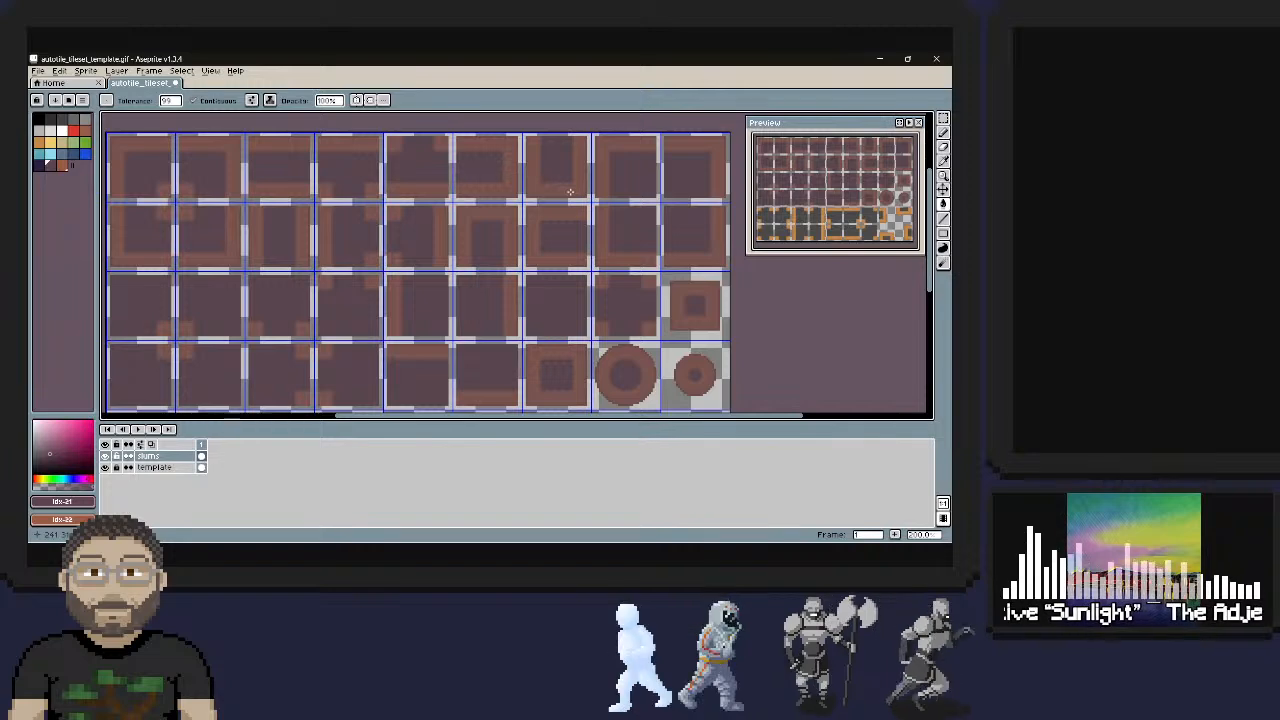
Fill the seventh, eighth and ninth tiles of the fifth row with dark purple
key(space)
scroll(569, 191, down, 5)
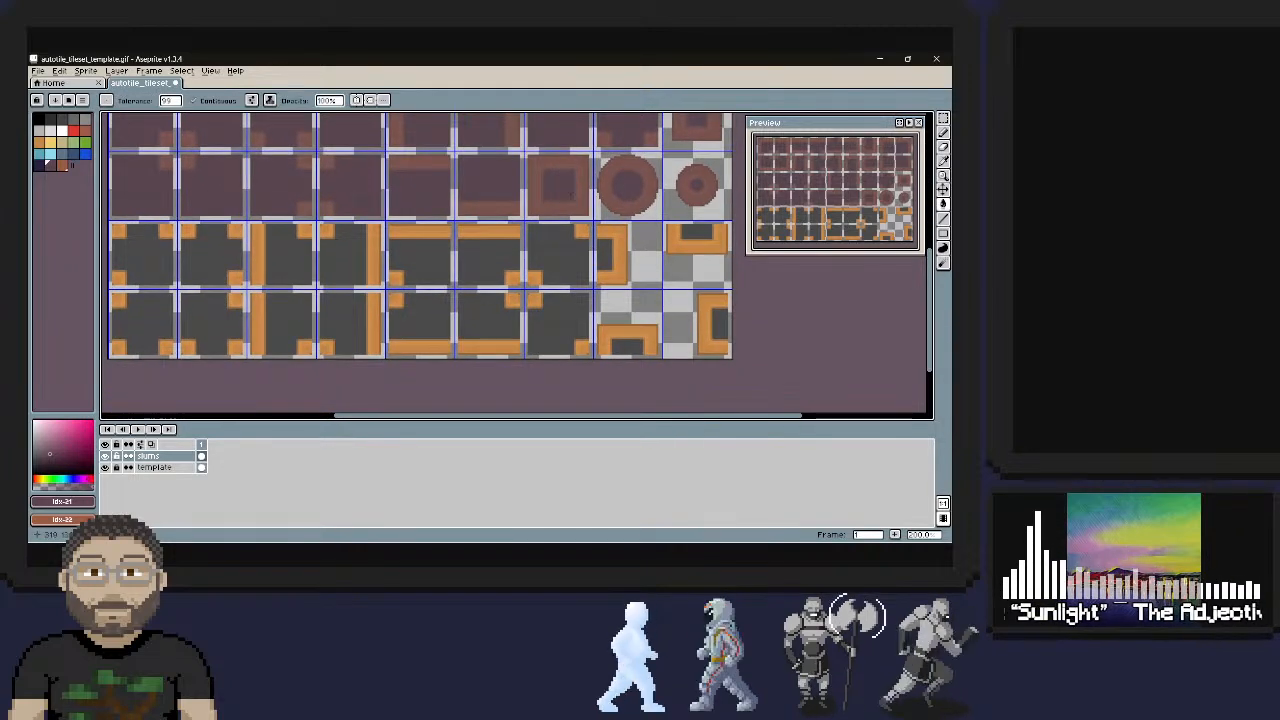
key(ctrl+y)
key(ctrl+y)
key(ctrl+y)
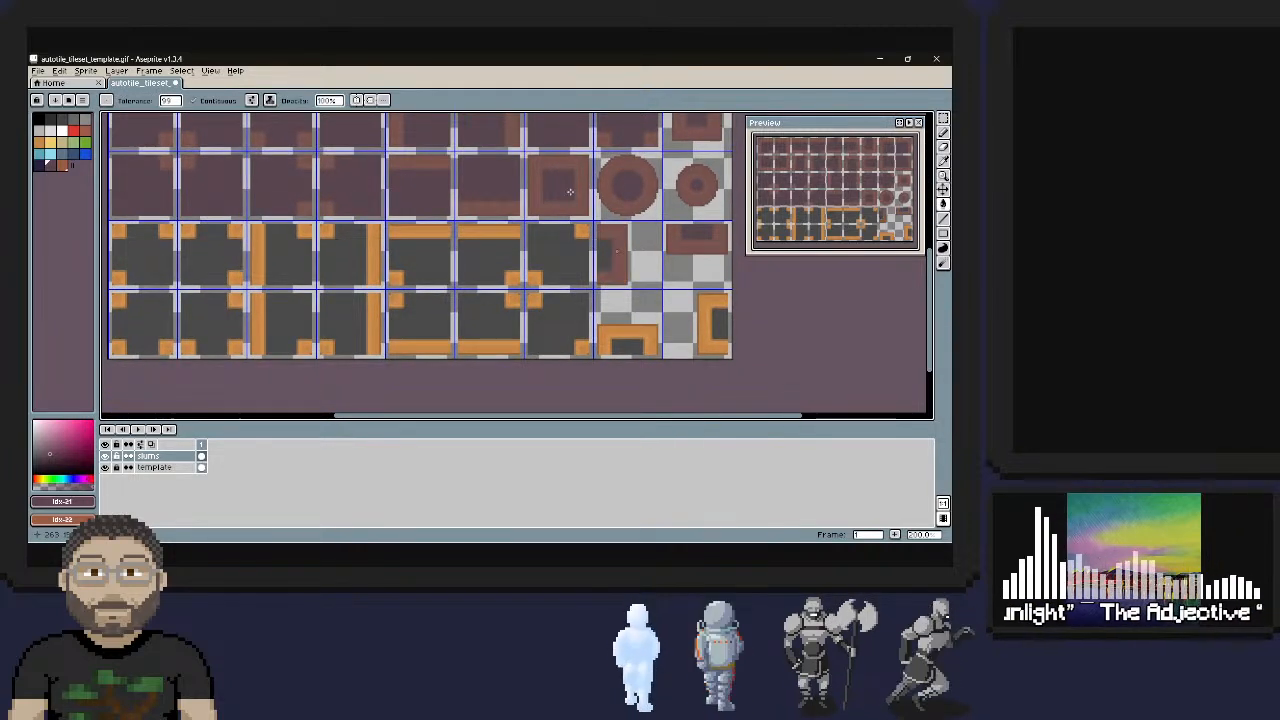
key(ctrl+y)
key(ctrl+y)
key(ctrl+y)
key(ctrl+y)
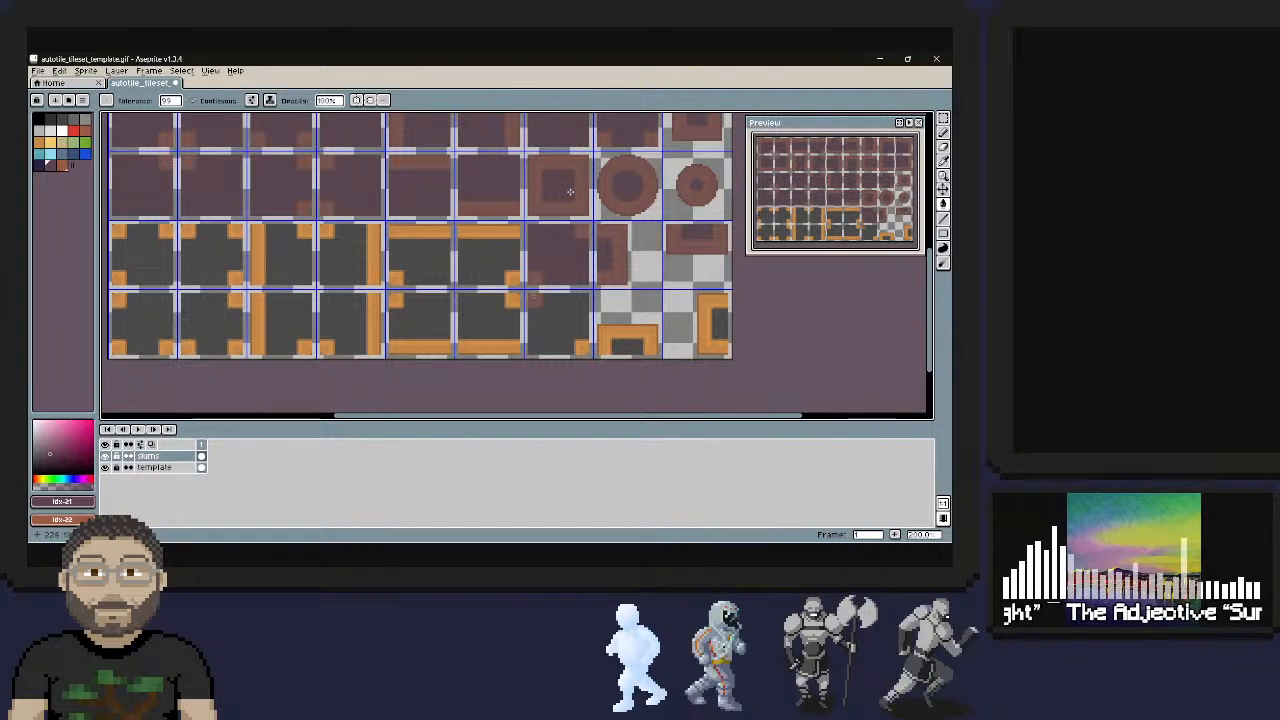
Fill the seventh, eighth and ninth tiles of the bottom row with dark purple
key(ctrl+y)
key(ctrl+y)
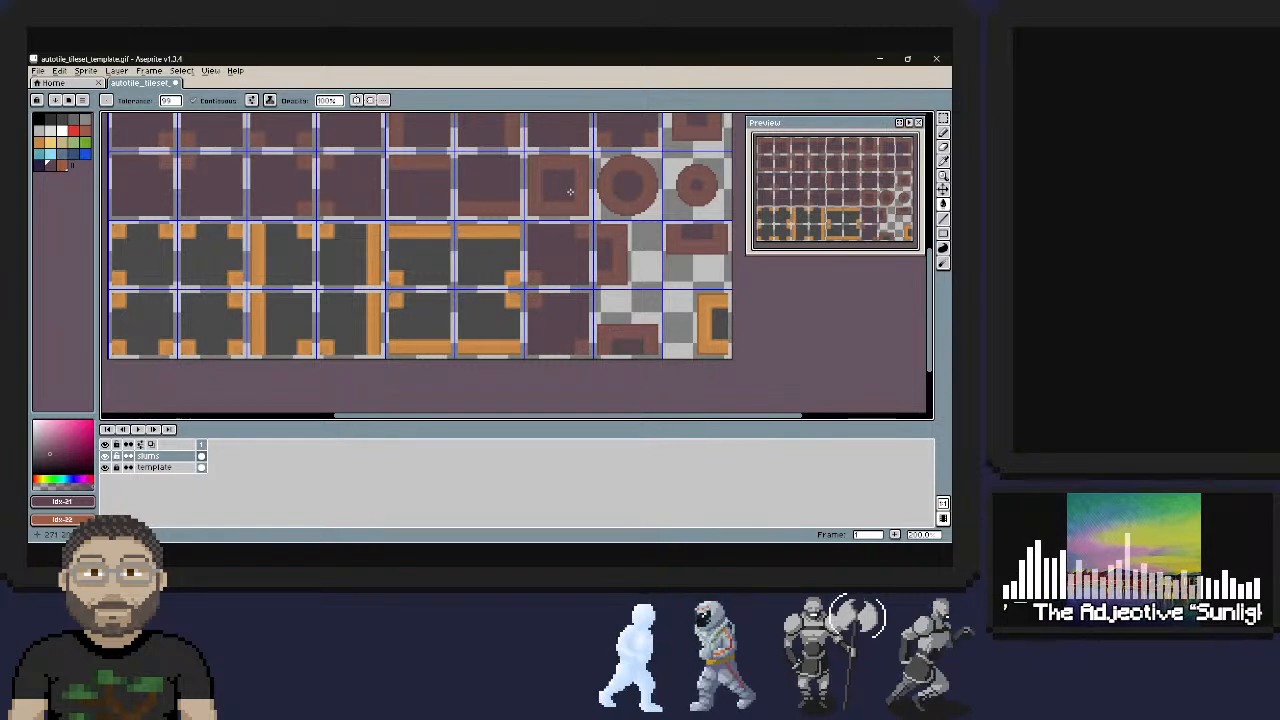
key(ctrl+y)
key(ctrl+y)
key(ctrl+y)
key(ctrl+y)
key(ctrl+y)
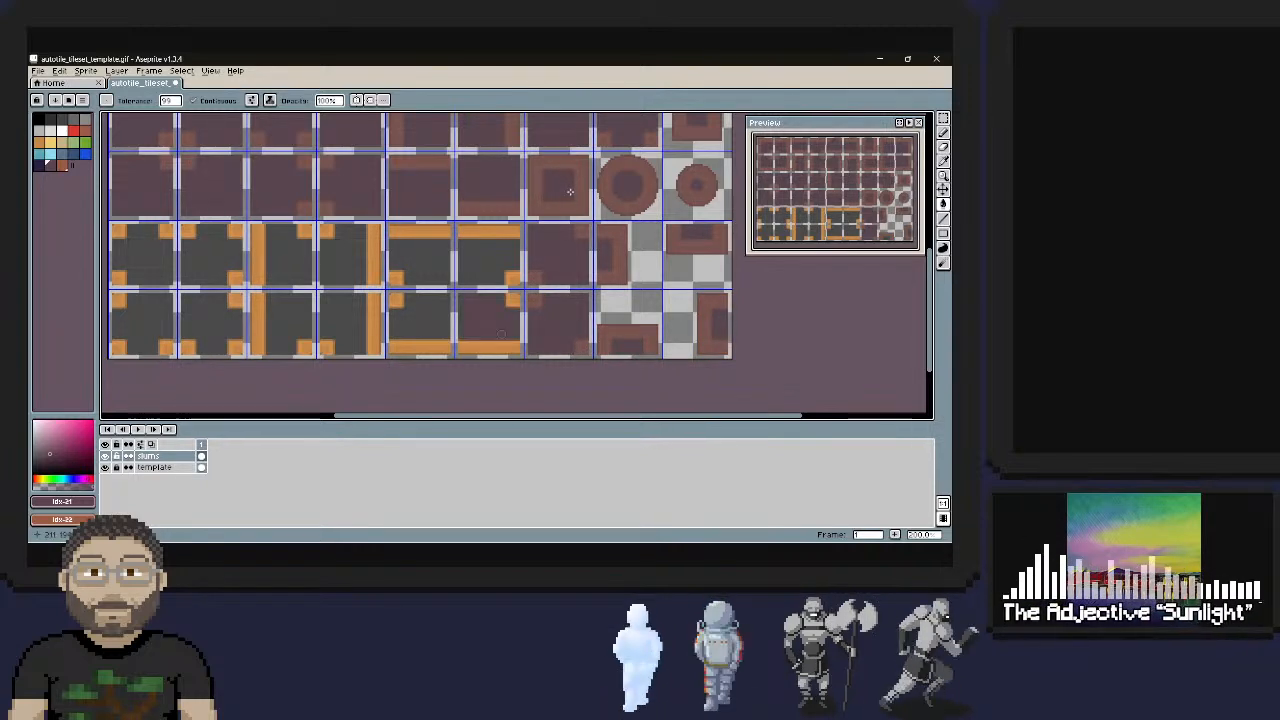
Fill the sixth bottom-row tile and the sixth and fifth tiles of the fifth row with dark purple
key(ctrl+y)
key(ctrl+y)
key(ctrl+y)
key(ctrl+y)
key(ctrl+y)
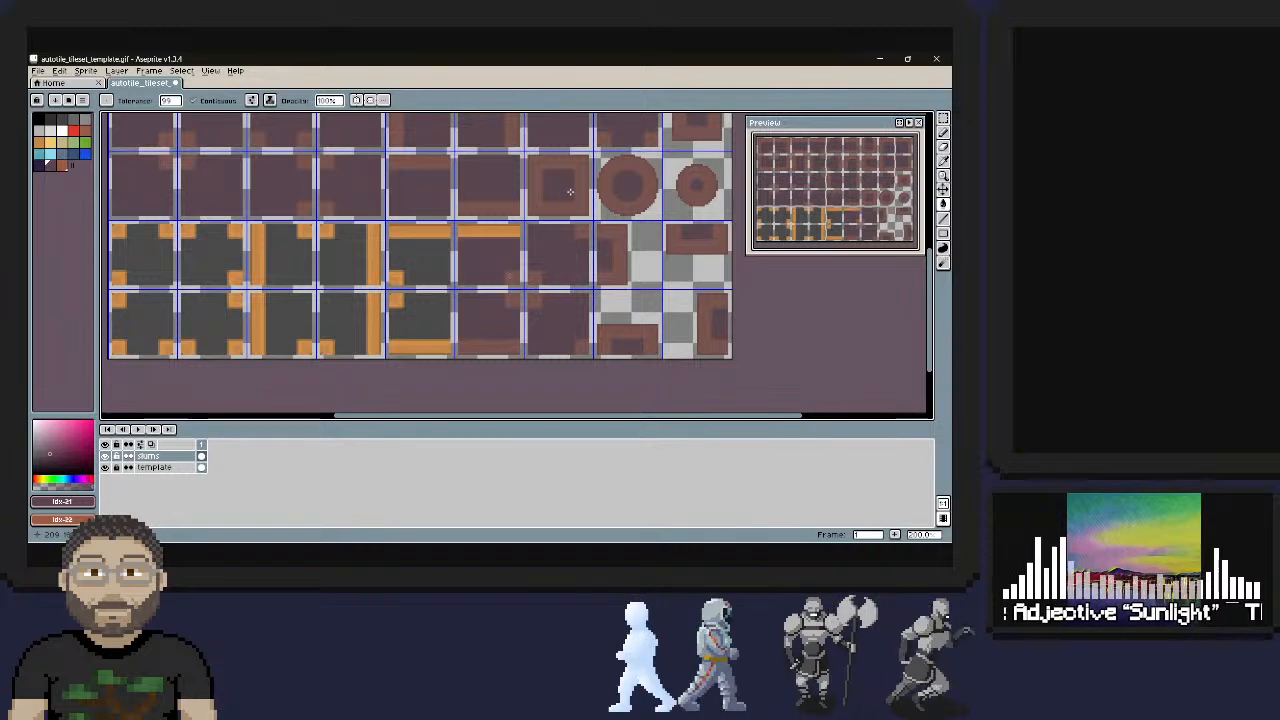
key(ctrl+y)
key(ctrl+y)
key(ctrl+y)
key(ctrl+y)
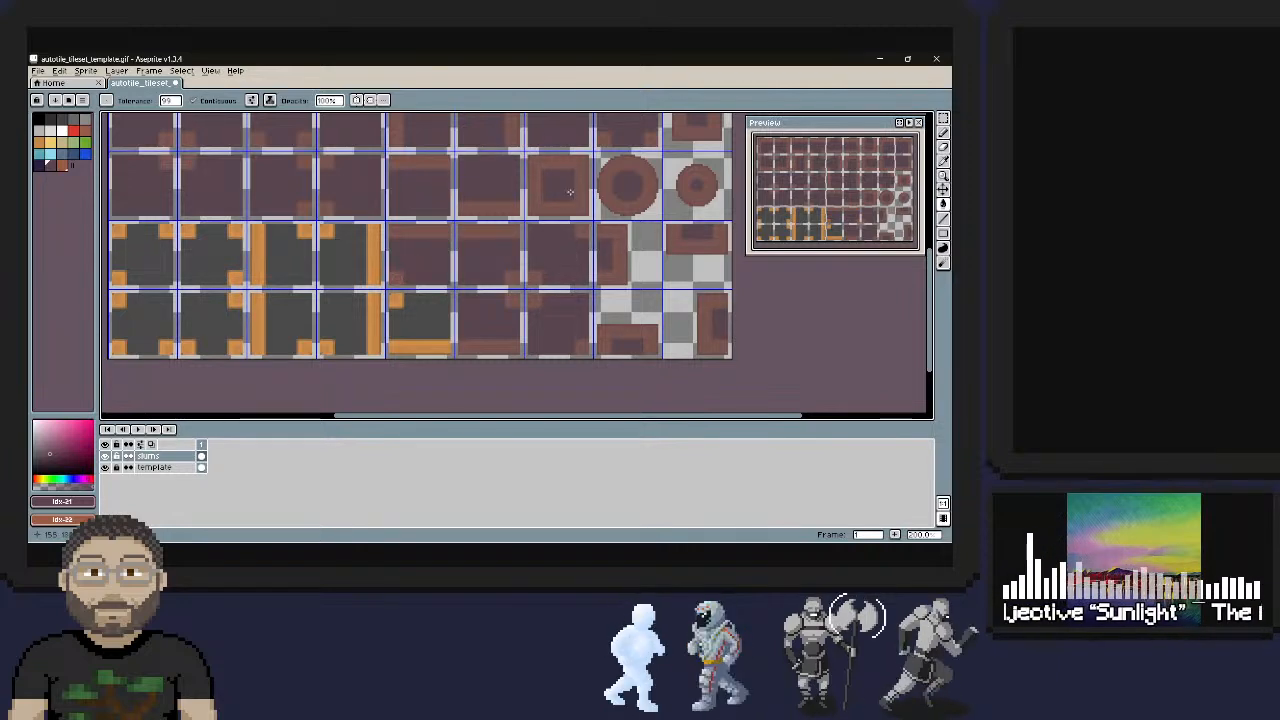
Fill the fifth and fourth bottom-row tiles and the fourth tile of the fifth row with dark purple
key(ctrl+y)
key(ctrl+y)
key(ctrl+y)
key(ctrl+y)
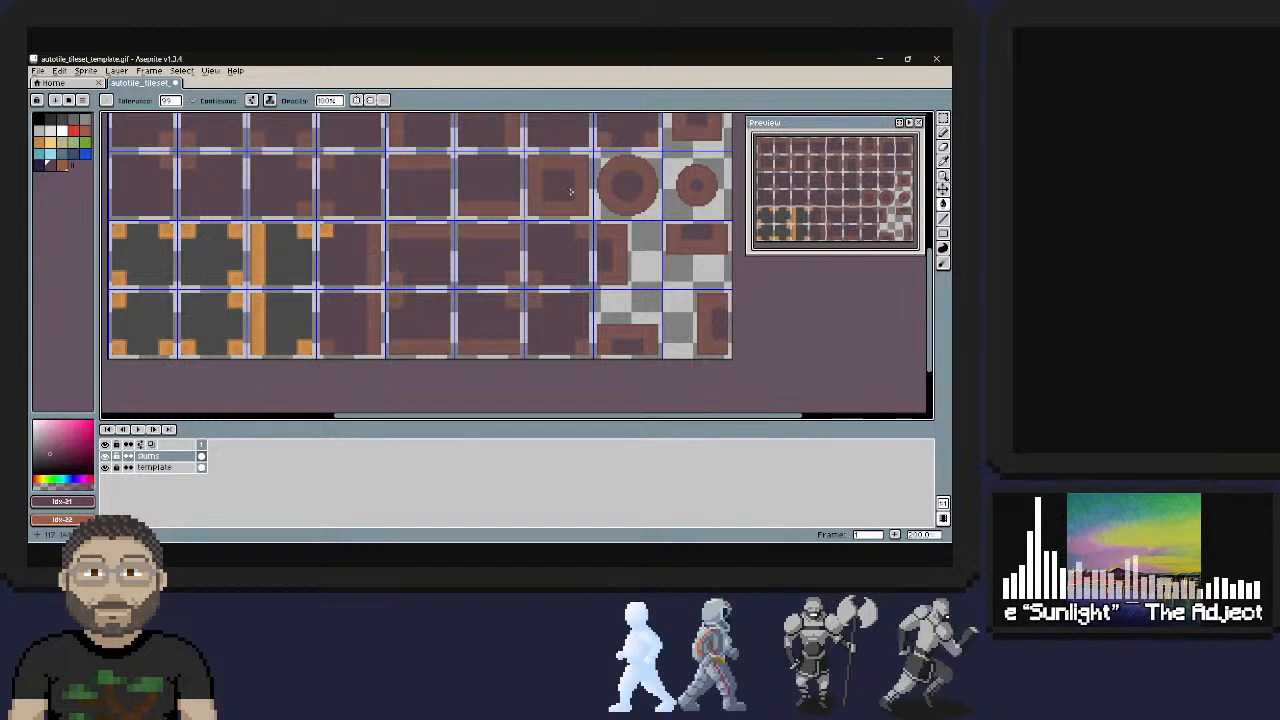
Fill the third tiles of the fifth and bottom rows with dark purple, including their orange edges and corners
key(ctrl+y)
key(ctrl+y)
key(ctrl+y)
key(ctrl+y)
key(ctrl+y)
key(ctrl+y)
key(ctrl+y)
key(ctrl+y)
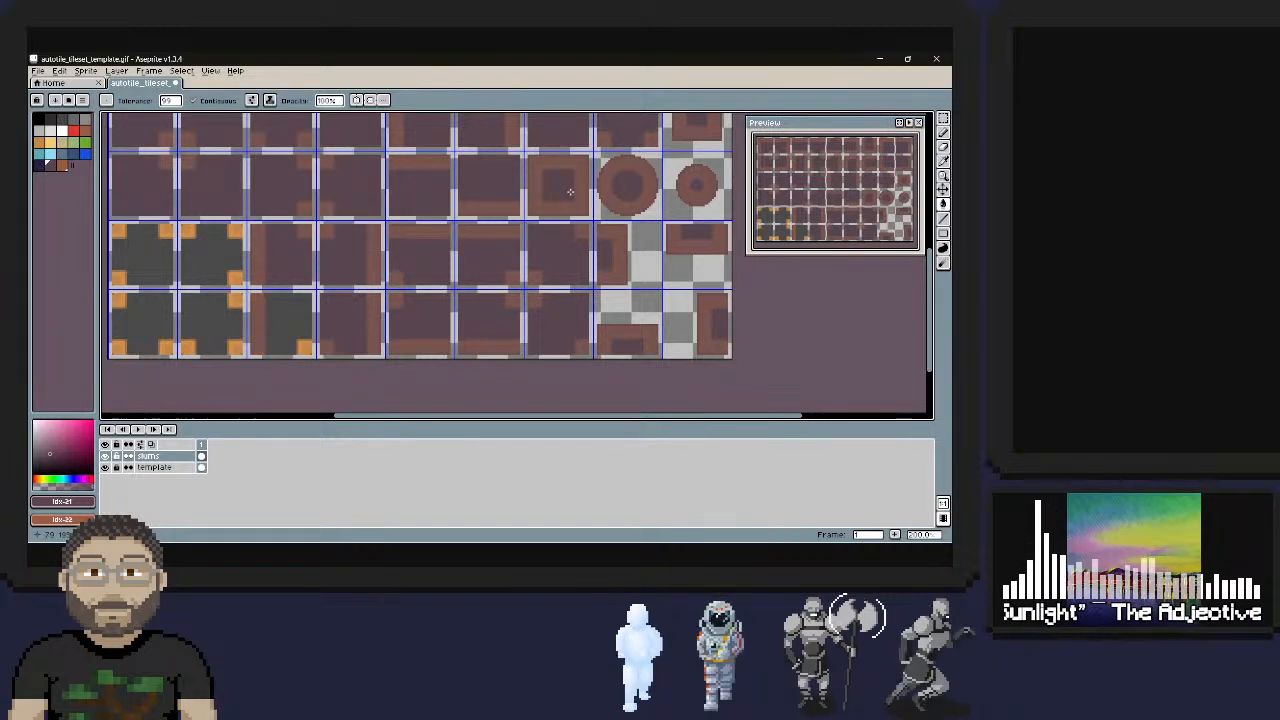
key(ctrl+y)
key(ctrl+y)
key(ctrl+y)
key(ctrl+y)
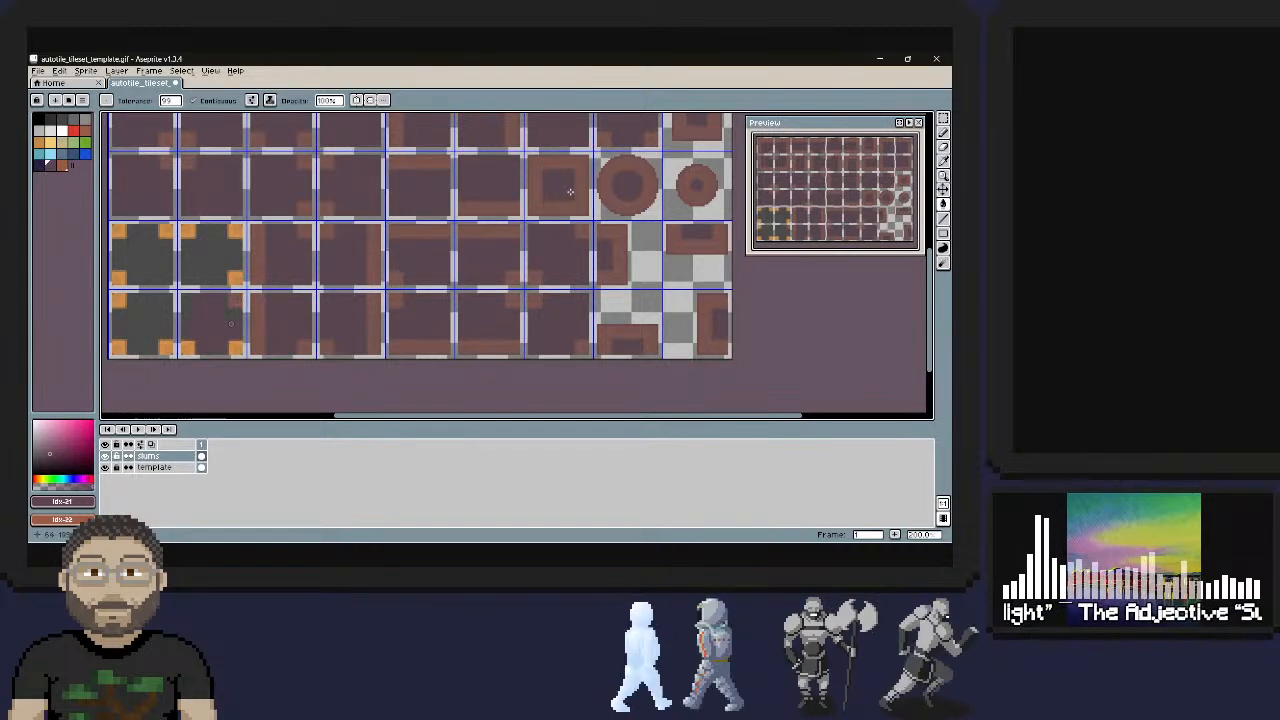
Fill the first and second tiles of the fifth and bottom rows with dark purple
key(ctrl+y)
key(ctrl+y)
key(ctrl+y)
key(ctrl+y)
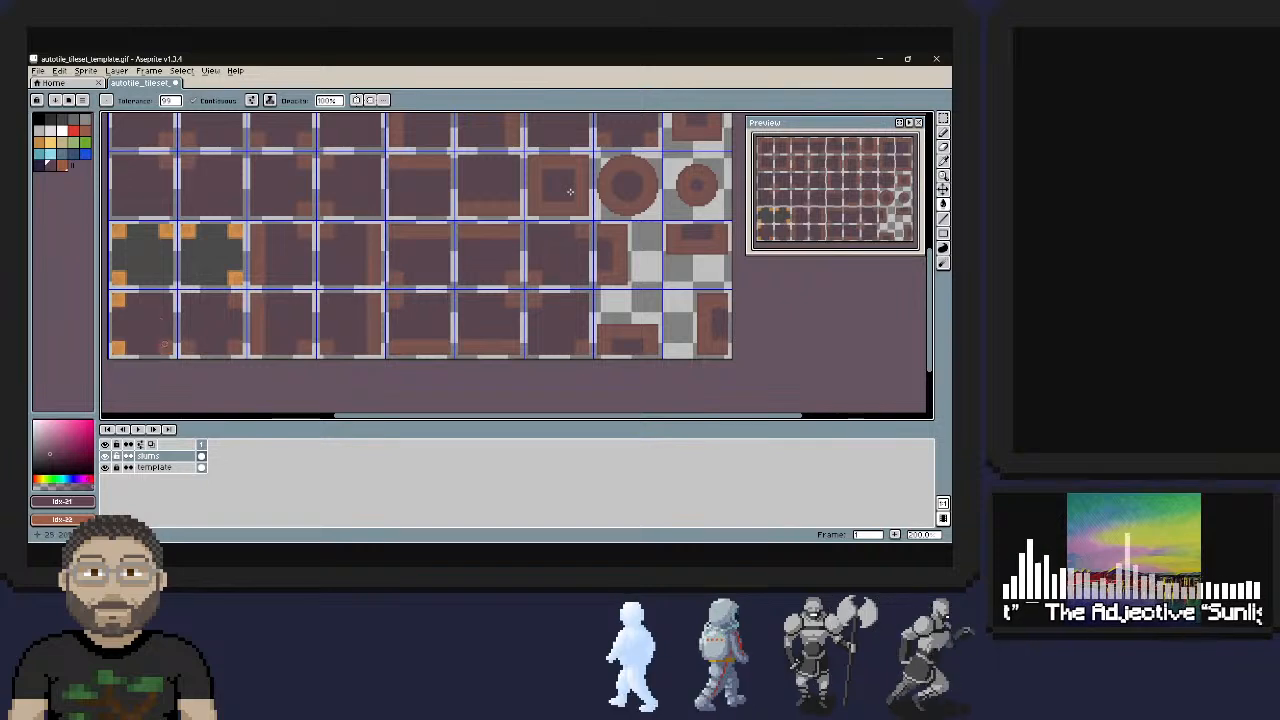
key(ctrl+y)
key(ctrl+y)
key(ctrl+y)
key(ctrl+y)
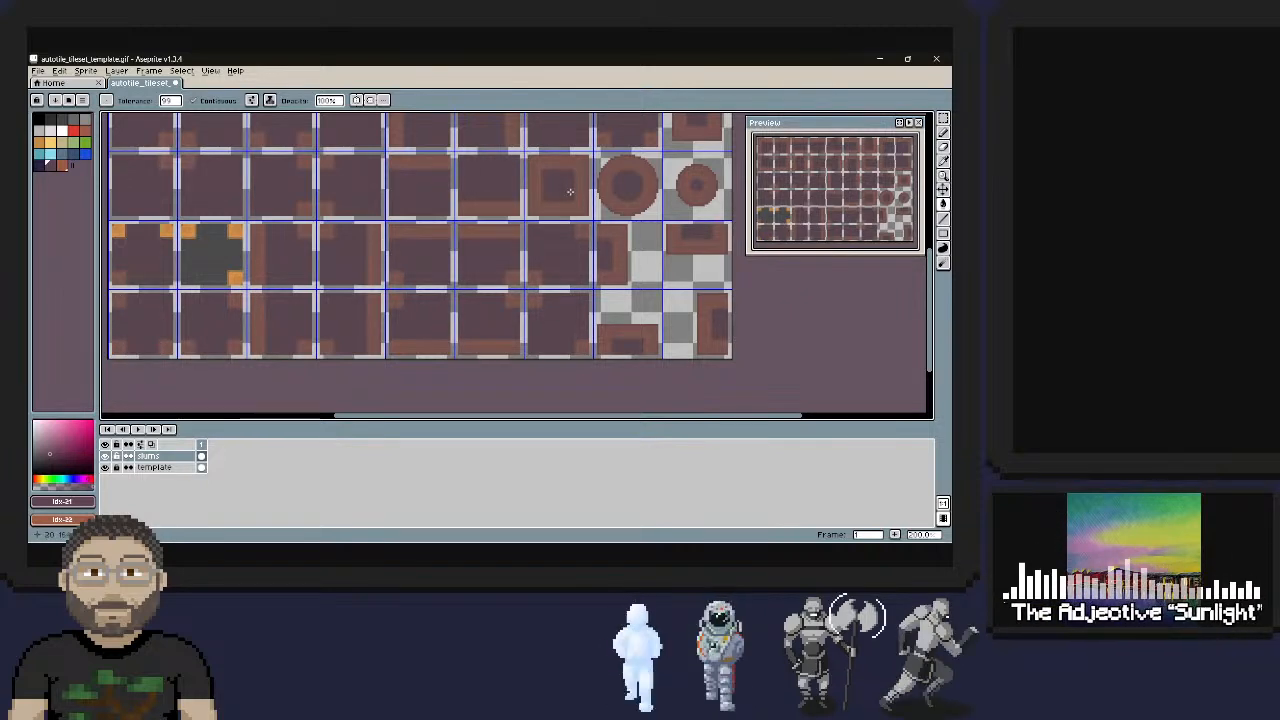
key(ctrl+y)
key(ctrl+y)
key(ctrl+y)
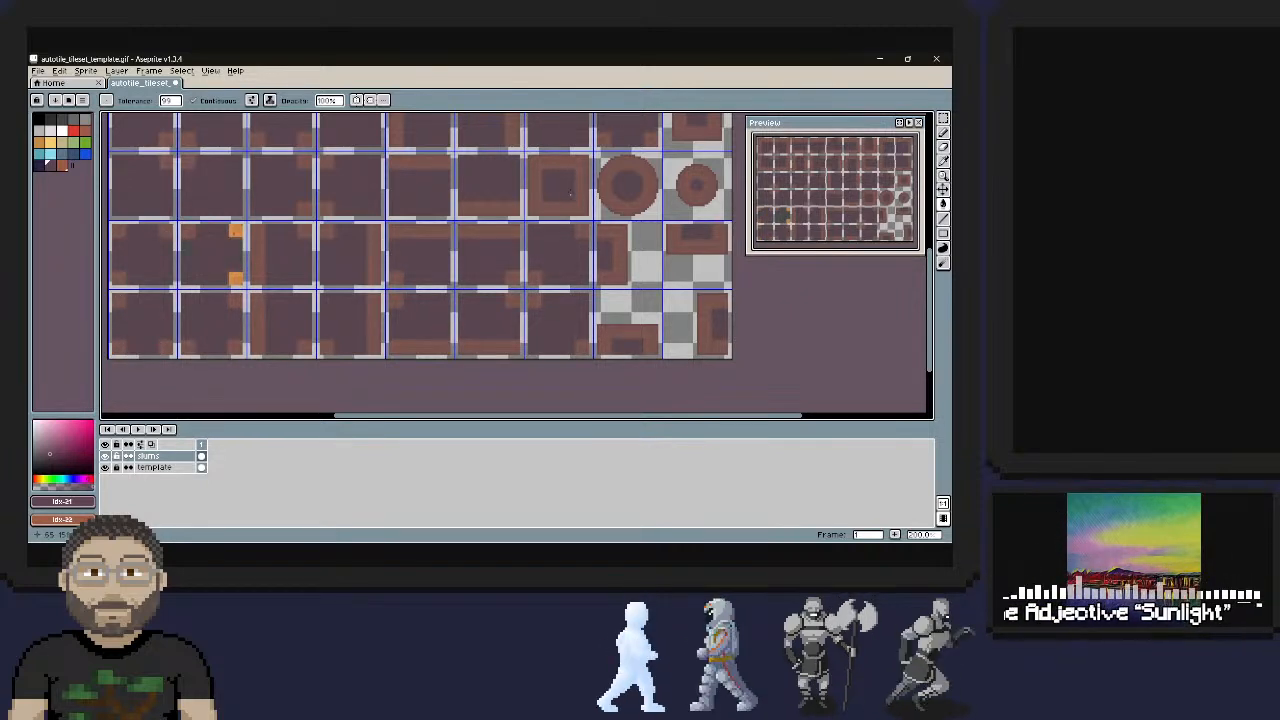
Set up the Pencil tool with reddish brown as the foreground colour and transparent as the background colour
key(space)
scroll(569, 191, up, 10)
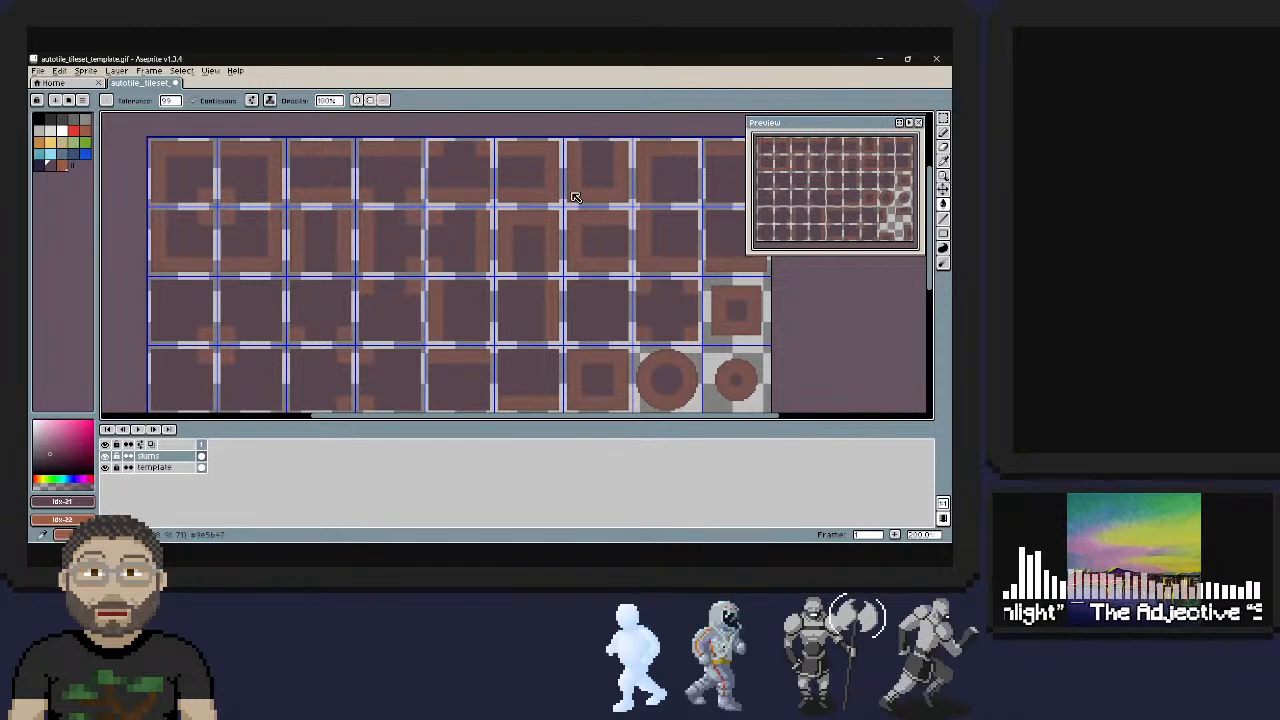
key(bracketright)
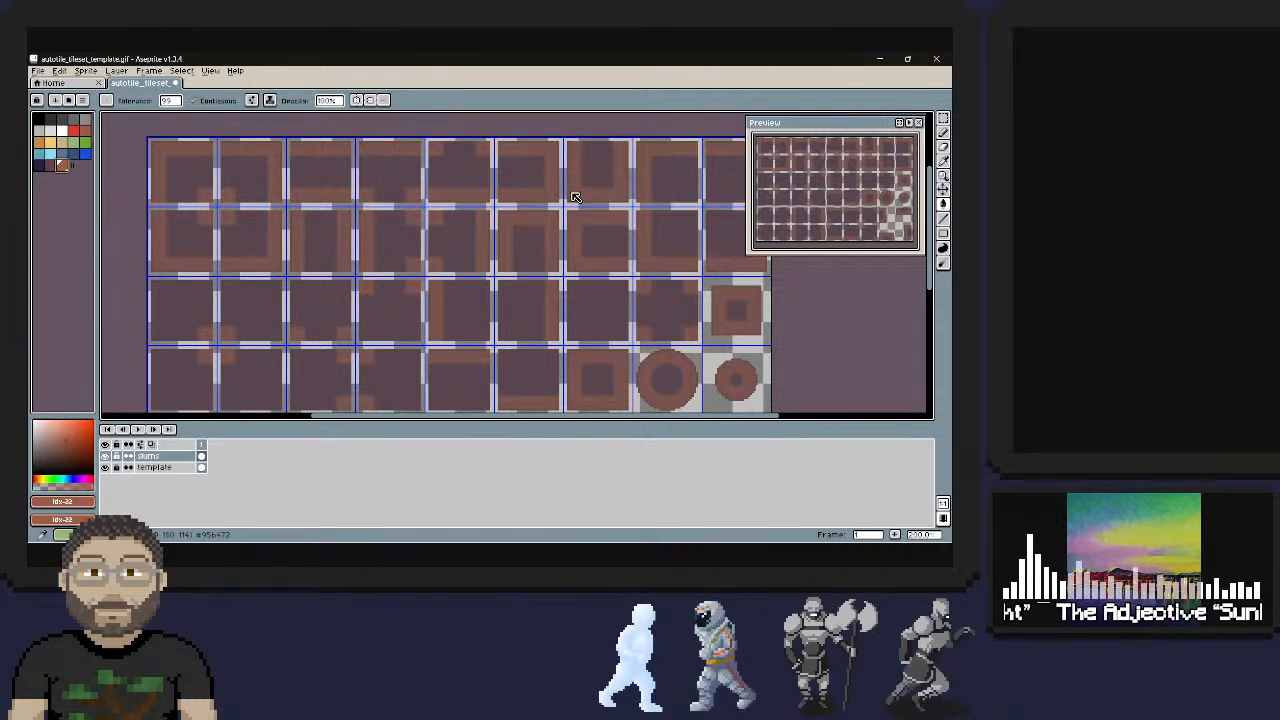
key(shift+bracketleft)
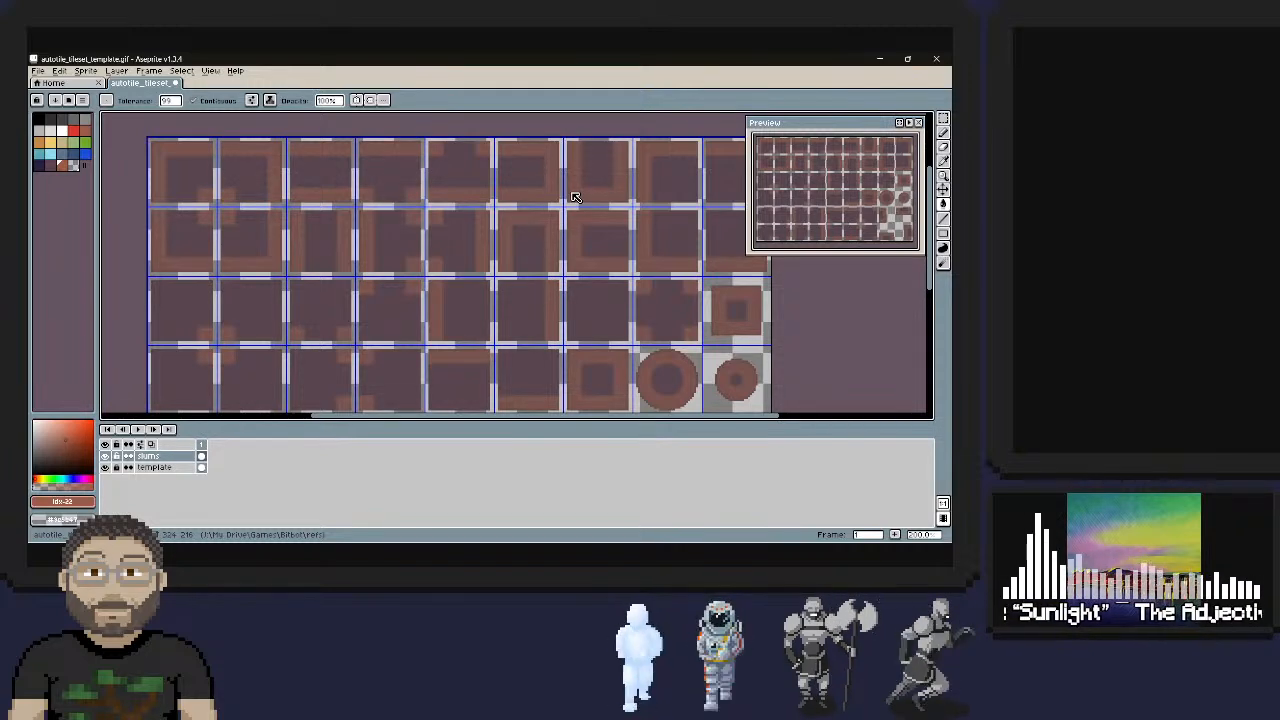
key(b)
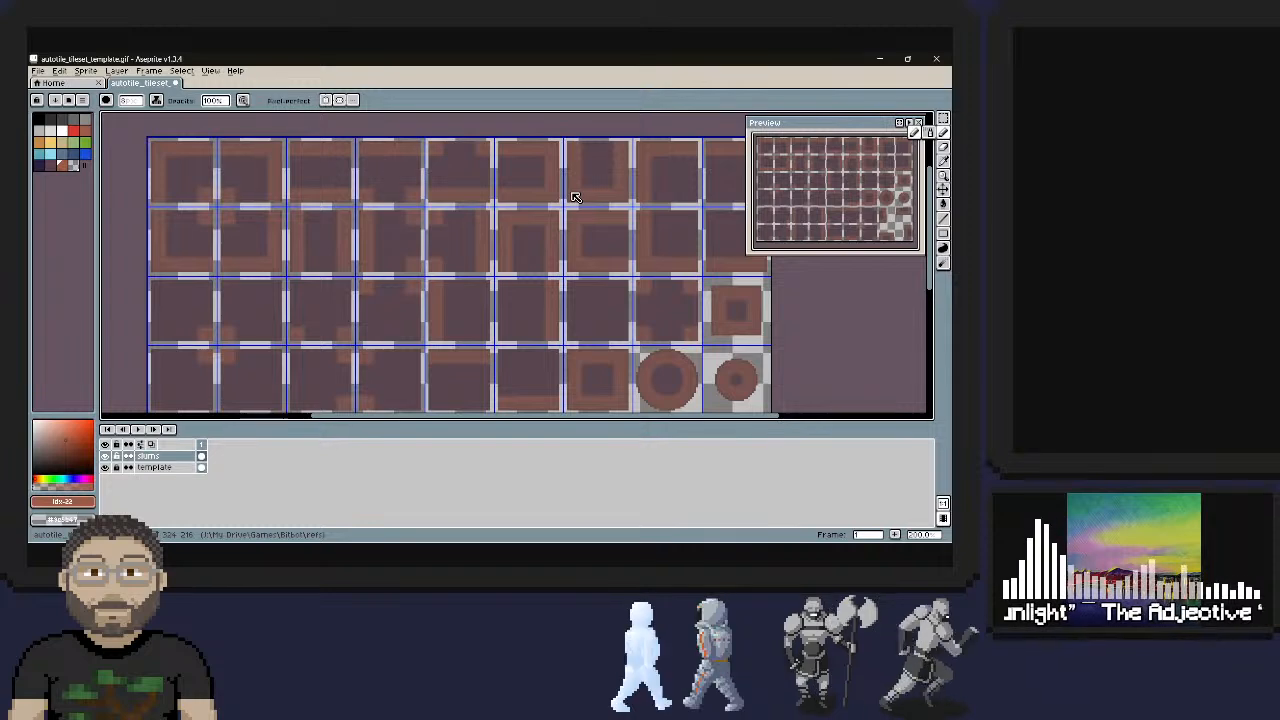
Undo the trial stroke on the first tile and open the pencil dynamics with the pressure gradient and Bayer Matrix 4x4
drag(157, 196, 163, 147)
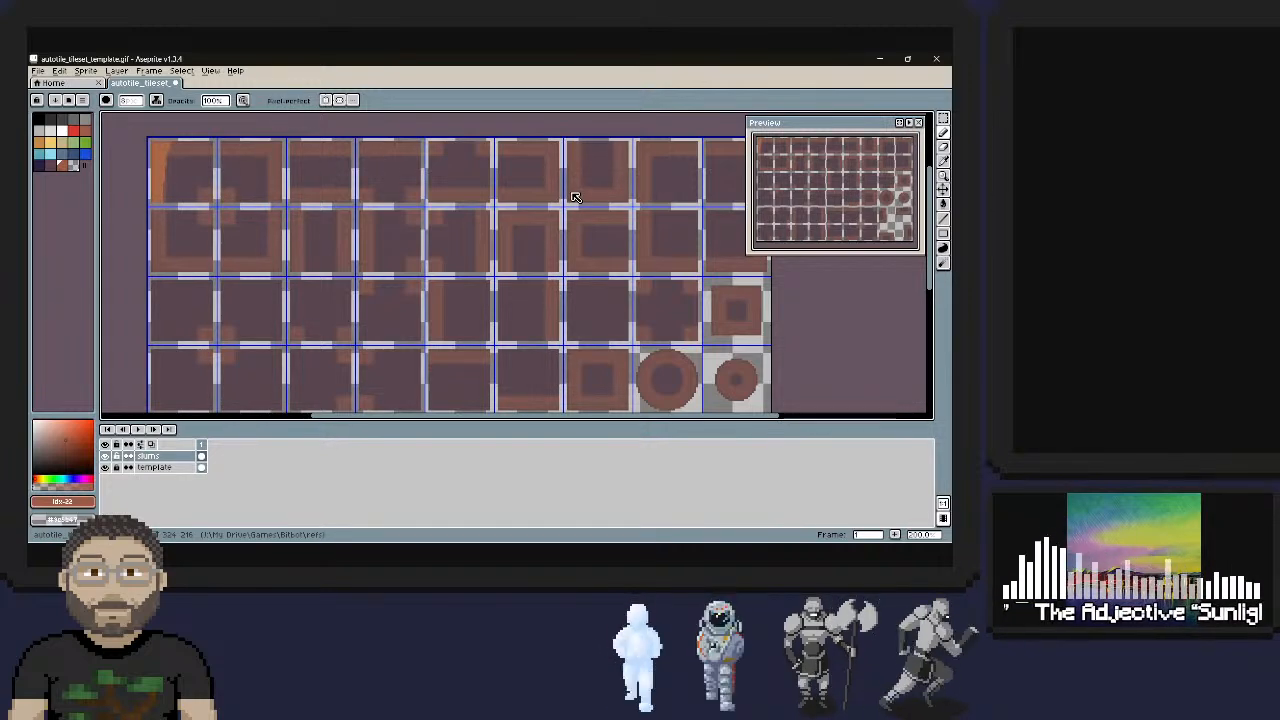
key(ctrl+z)
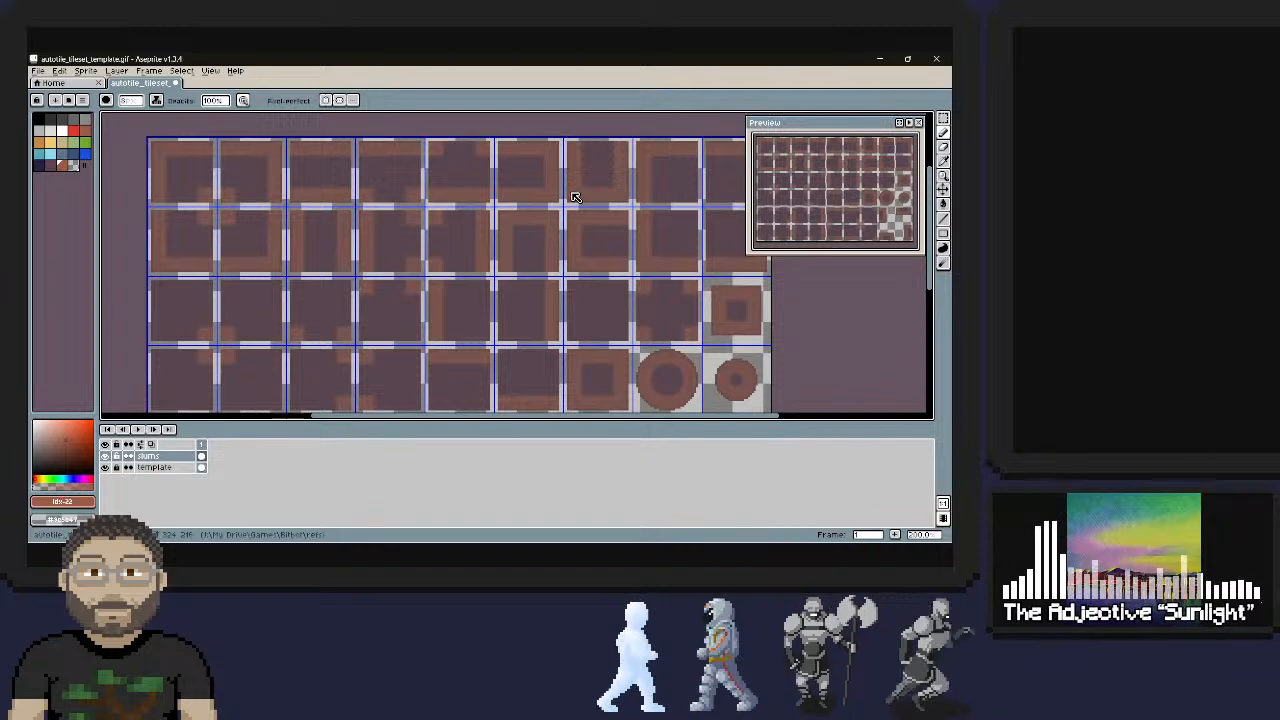
click(243, 100)
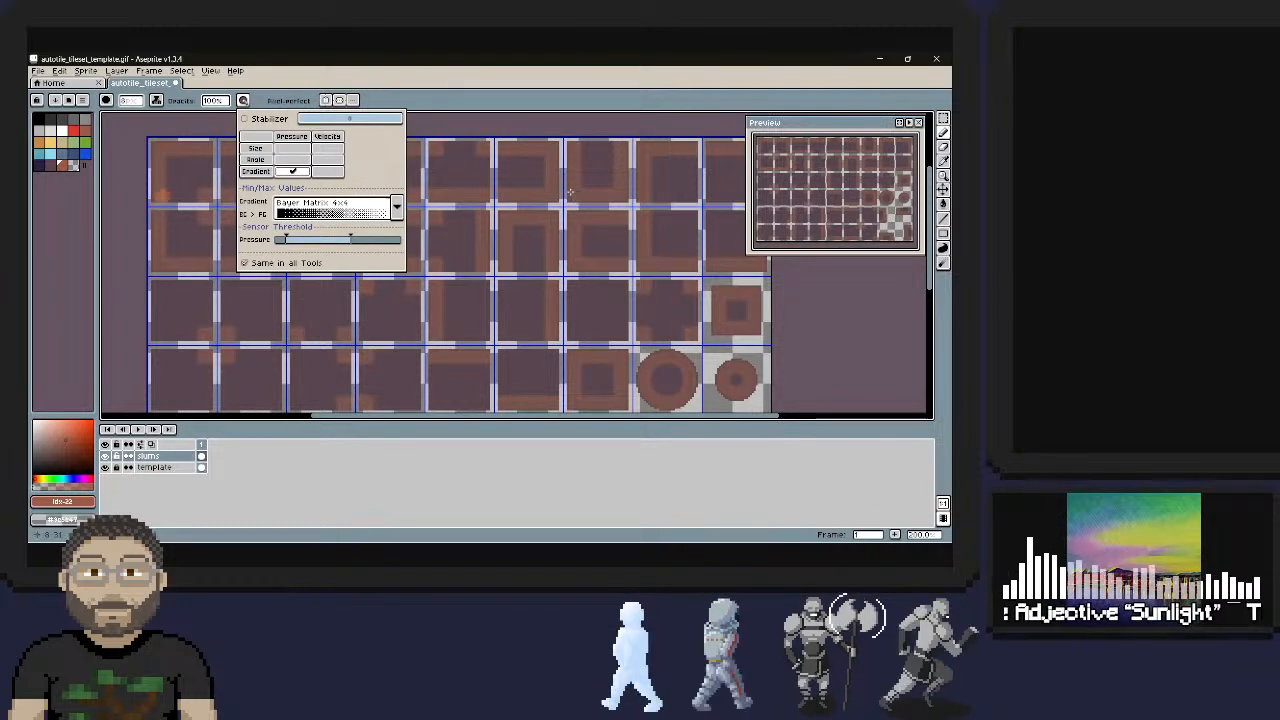
Paint dithered brown shading along the borders and centre of the first two-by-two tile block, softening it inward with dark purple
mouse_move(156, 195)
mouse_down()
mouse_move(163, 147)
mouse_move(213, 145)
mouse_up()
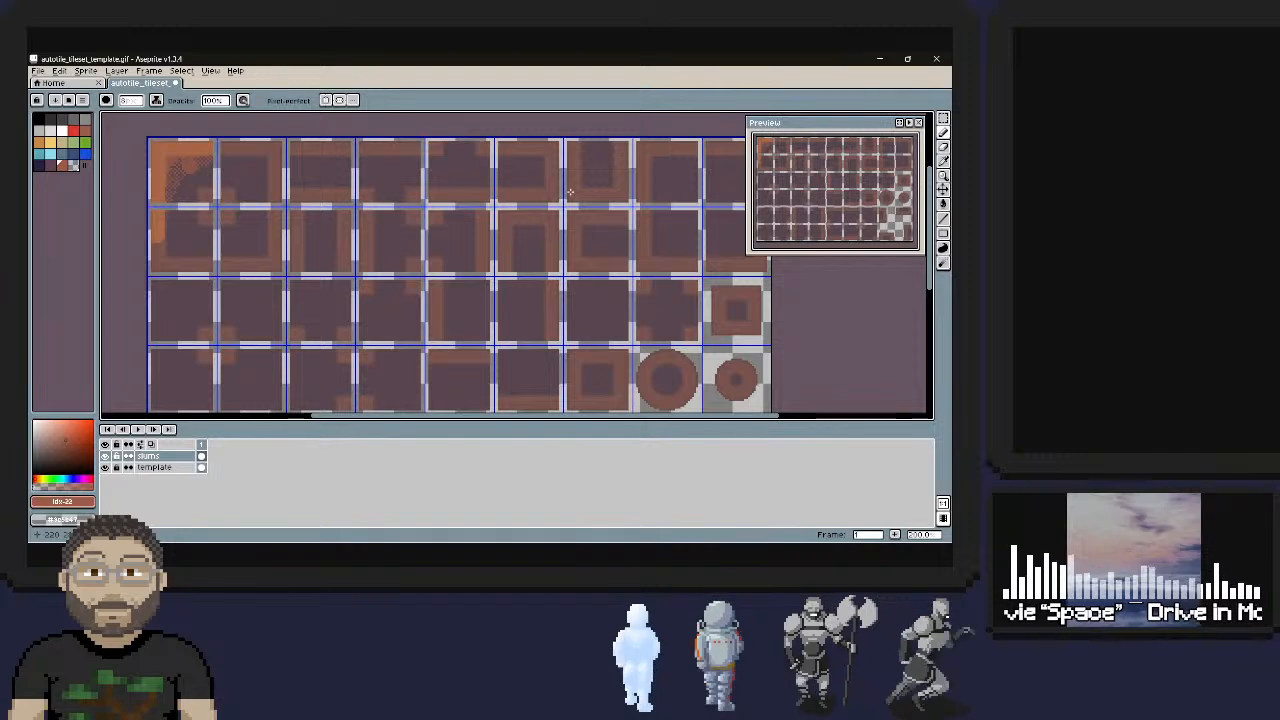
mouse_move(155, 231)
mouse_down()
mouse_move(160, 265)
mouse_move(211, 265)
mouse_up()
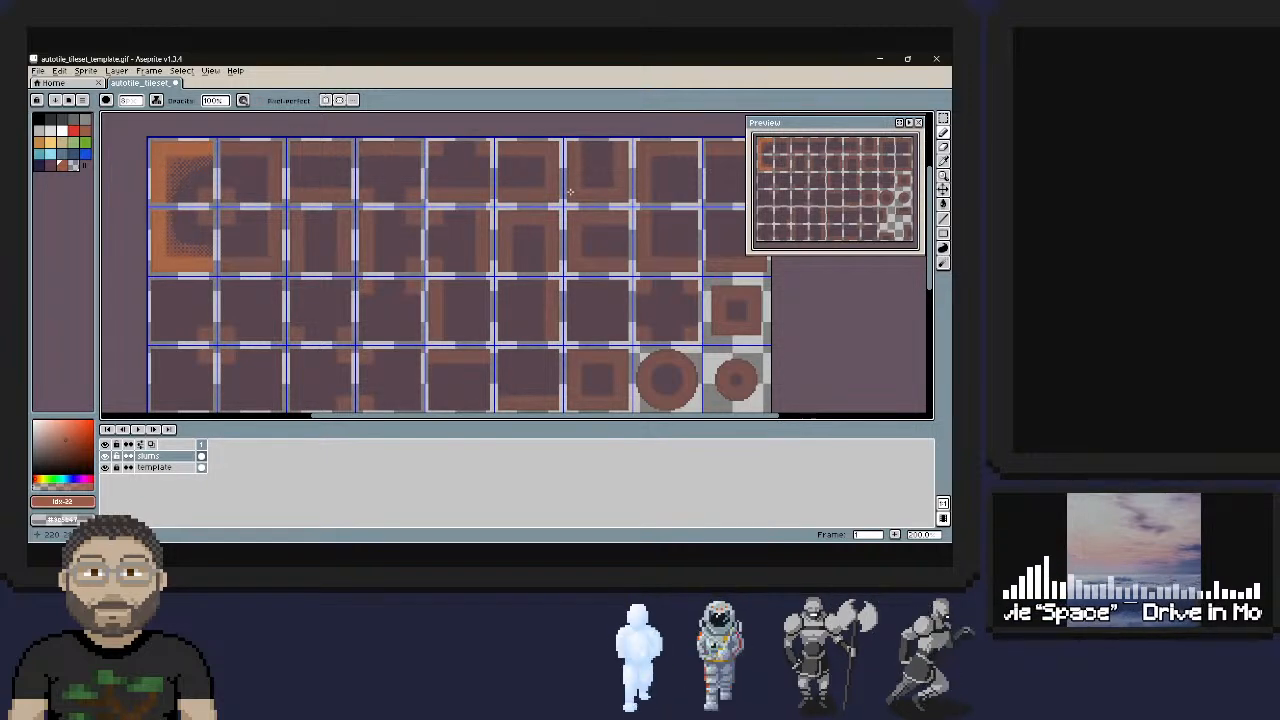
mouse_move(173, 150)
mouse_down()
mouse_move(278, 146)
mouse_move(276, 268)
mouse_move(208, 266)
mouse_up()
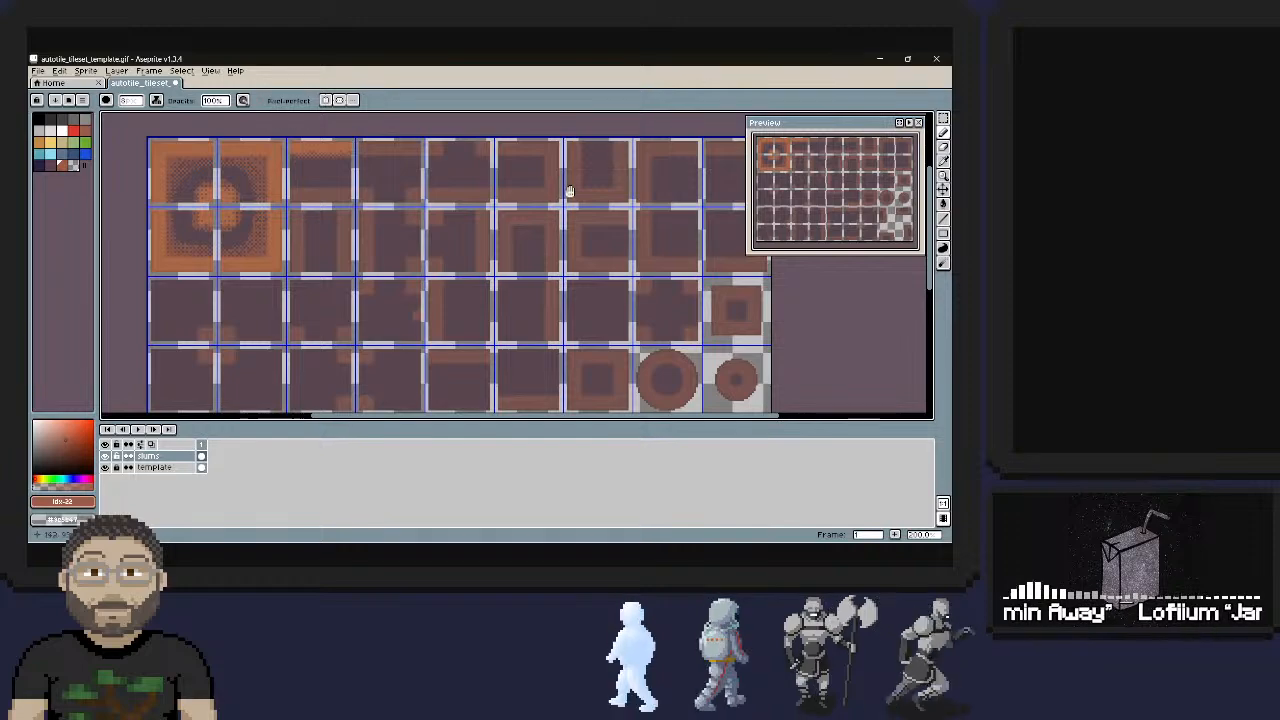
mouse_move(570, 191)
middle_down()
mouse_move(555, 115)
mouse_move(503, 93)
mouse_move(656, 125)
mouse_move(556, 282)
mouse_move(520, 303)
mouse_move(580, 303)
mouse_move(682, 163)
mouse_move(658, 176)
middle_up()
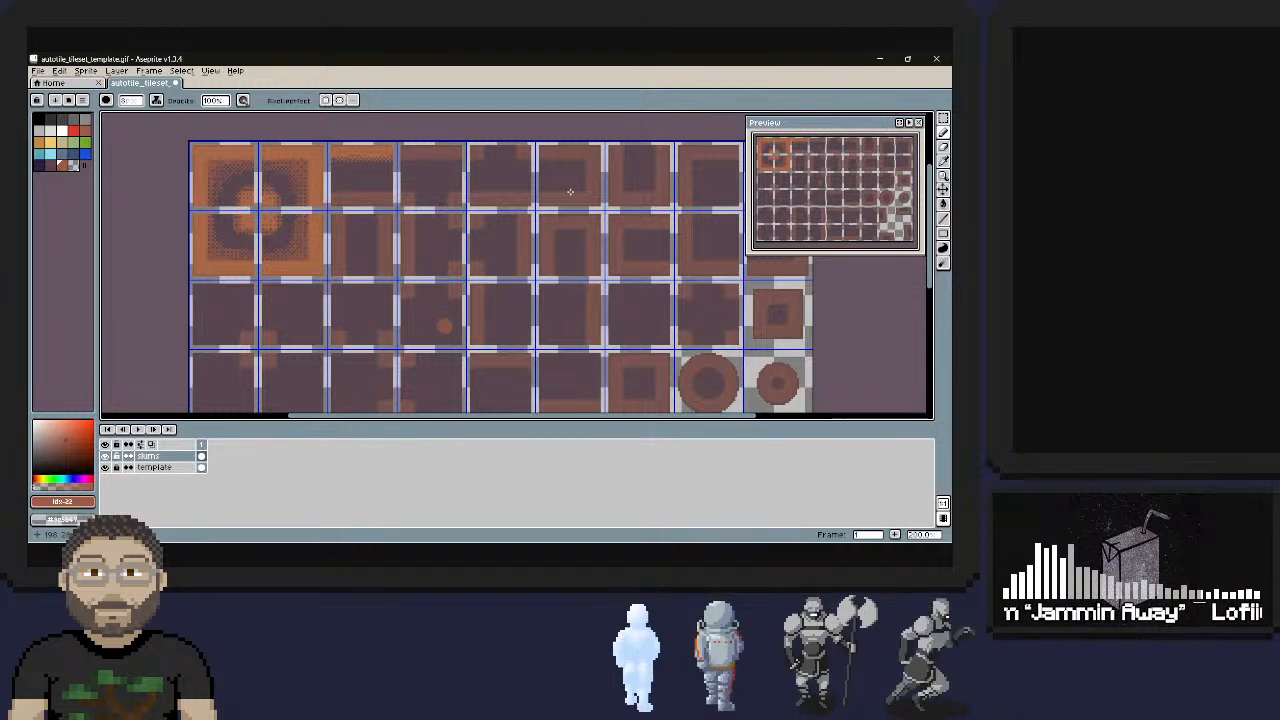
click(50, 165)
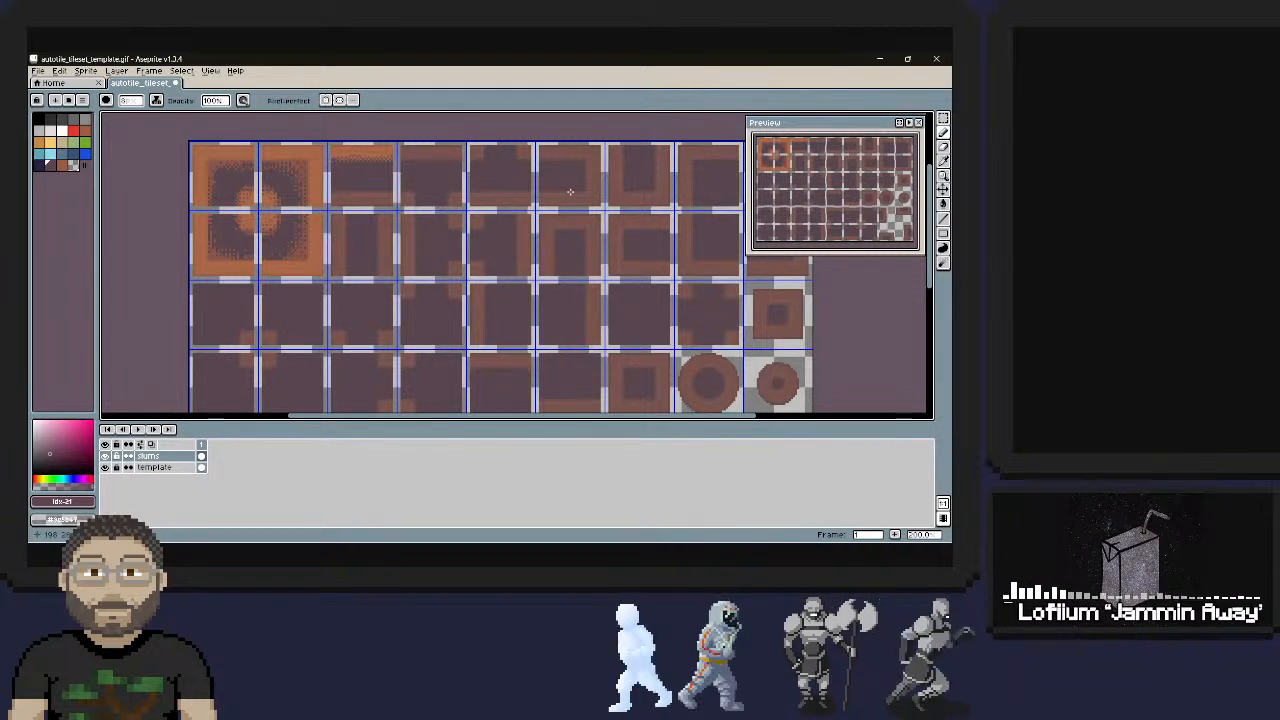
Paint dithered brown along the top edges of the third to sixth top-row tiles and around the fifth and sixth tiles' lower edges
alt+click(570, 192)
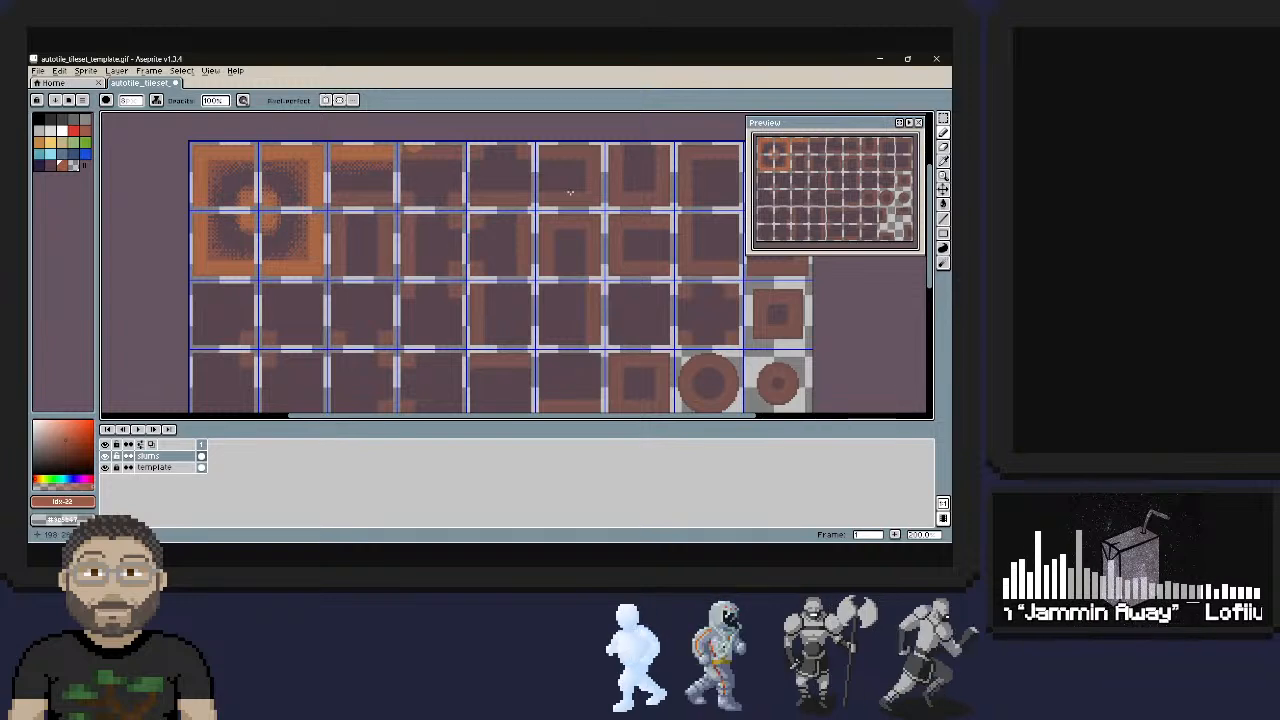
drag(402, 150, 456, 157)
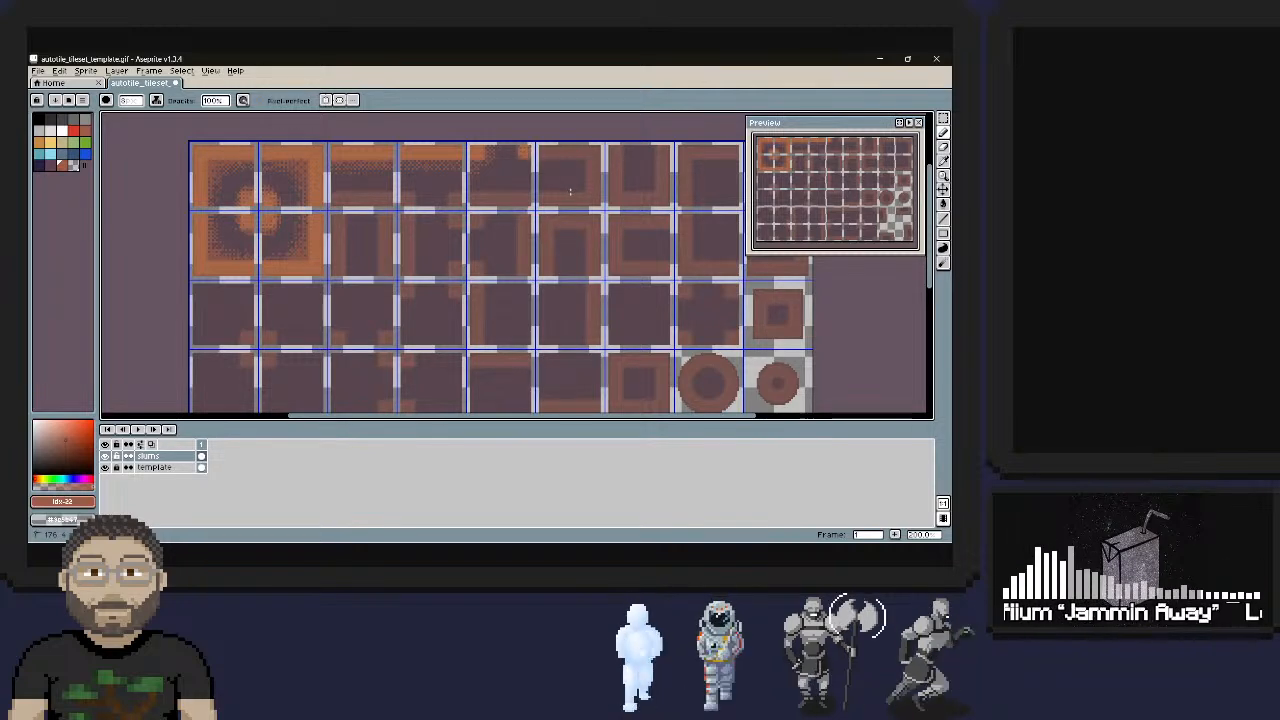
drag(540, 150, 571, 150)
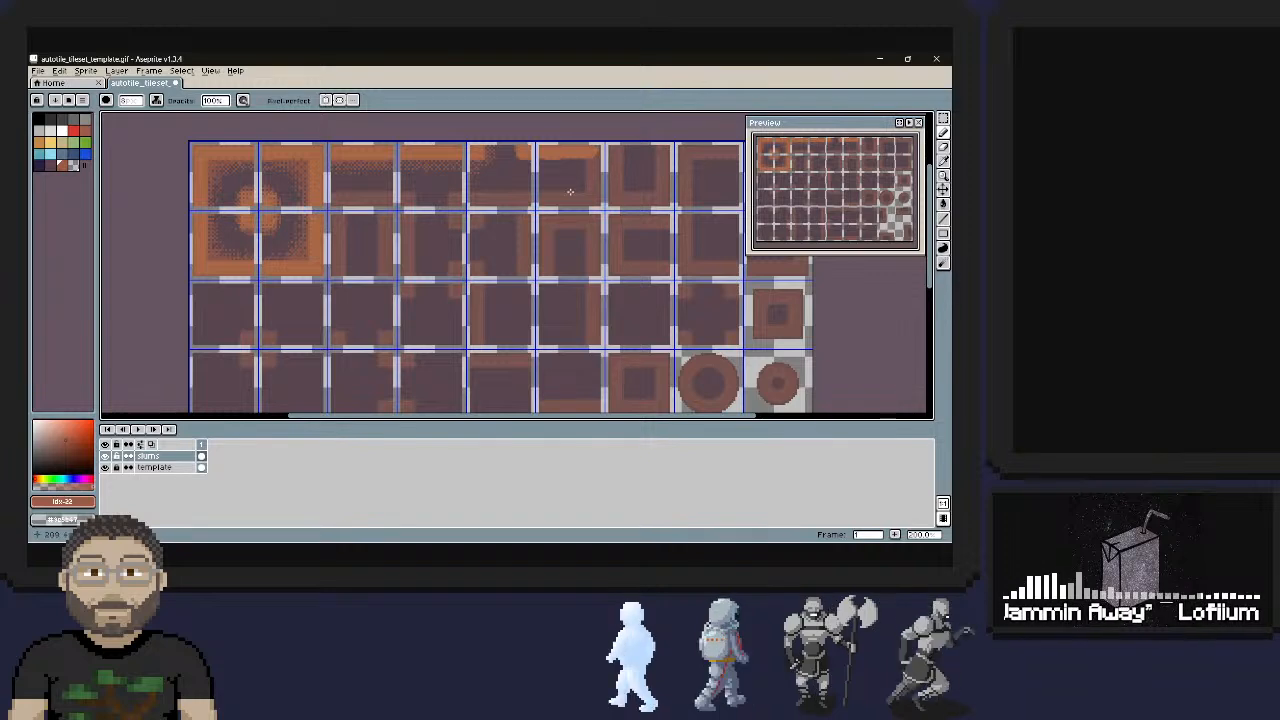
mouse_move(594, 148)
mouse_down()
mouse_move(594, 204)
mouse_move(508, 202)
mouse_up()
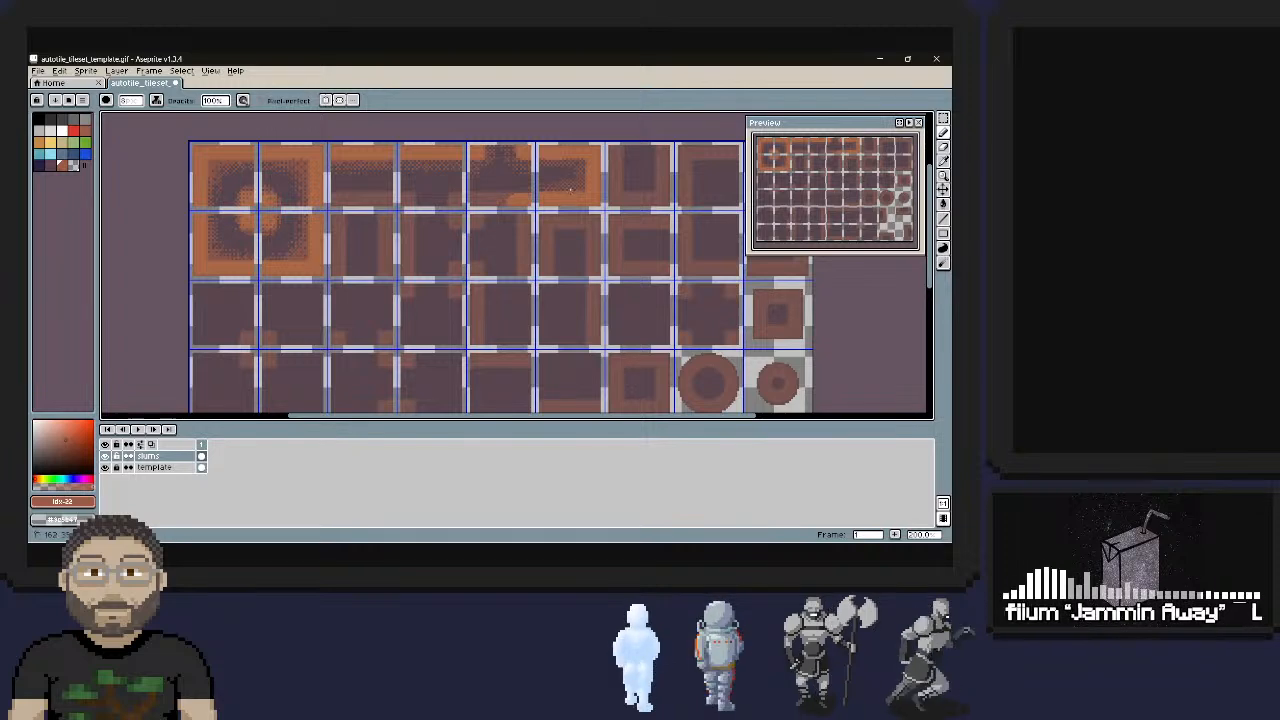
drag(504, 200, 470, 200)
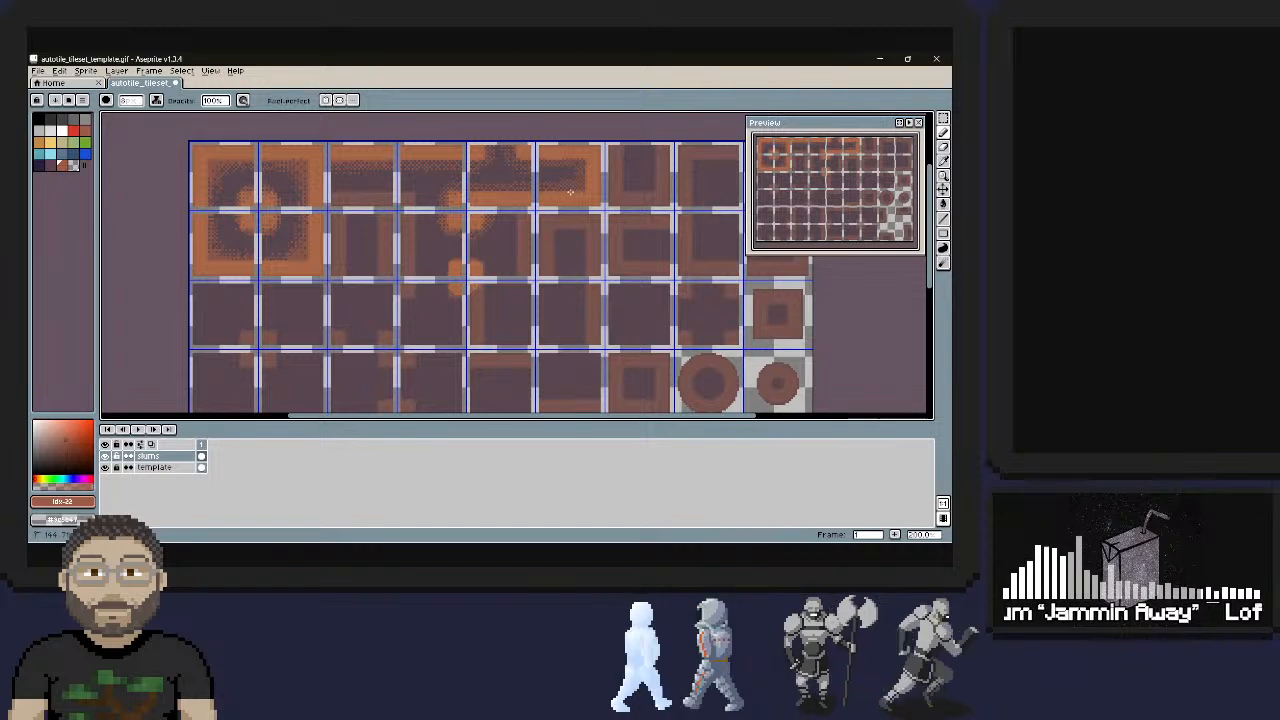
Paint brown along the third column's inner edges, the fourth second-row tile's left edge and the fifth third-row tile's left edge
mouse_move(467, 278)
mouse_down()
mouse_move(484, 268)
mouse_move(476, 336)
mouse_move(478, 267)
mouse_up()
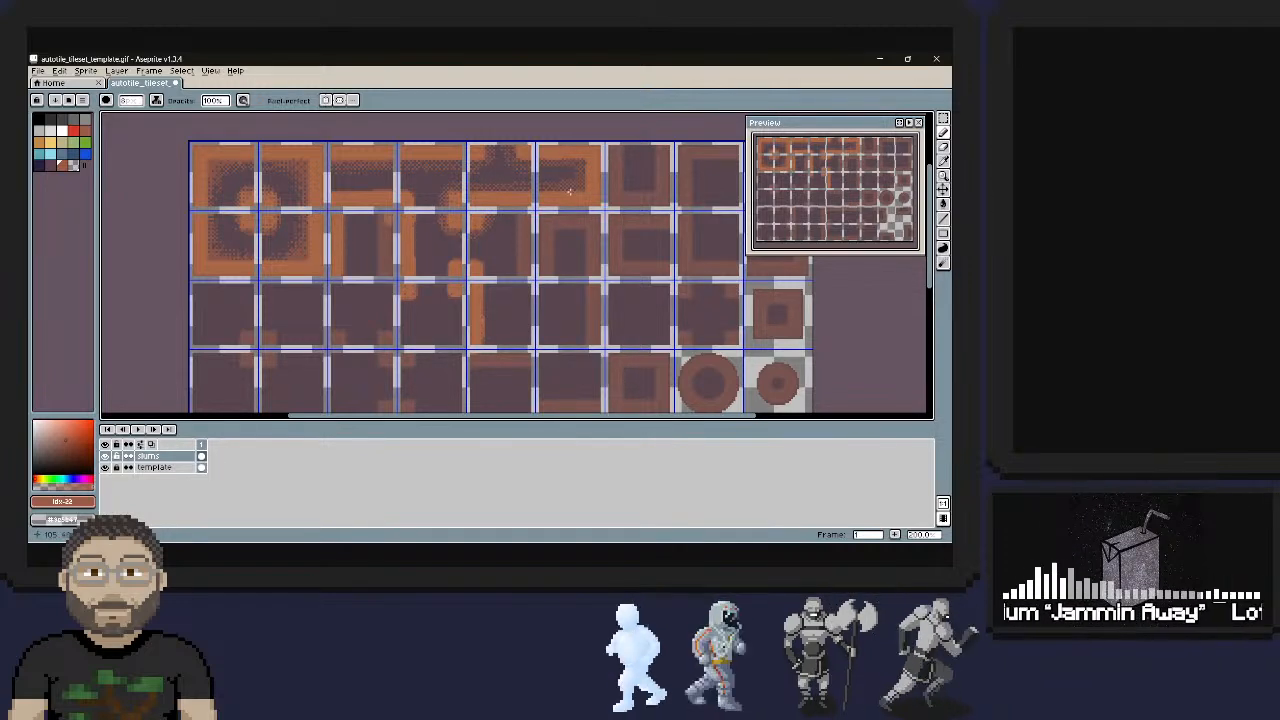
mouse_move(389, 220)
mouse_down()
mouse_move(388, 268)
mouse_move(389, 176)
mouse_up()
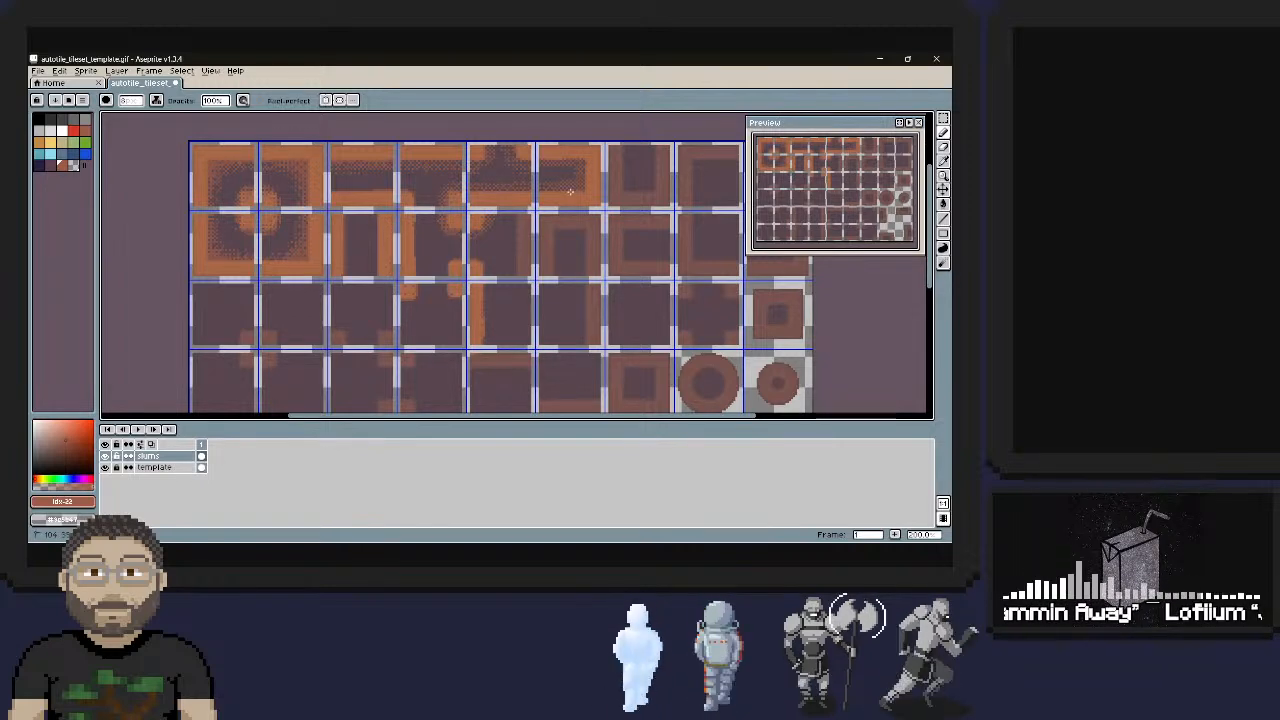
drag(376, 222, 376, 270)
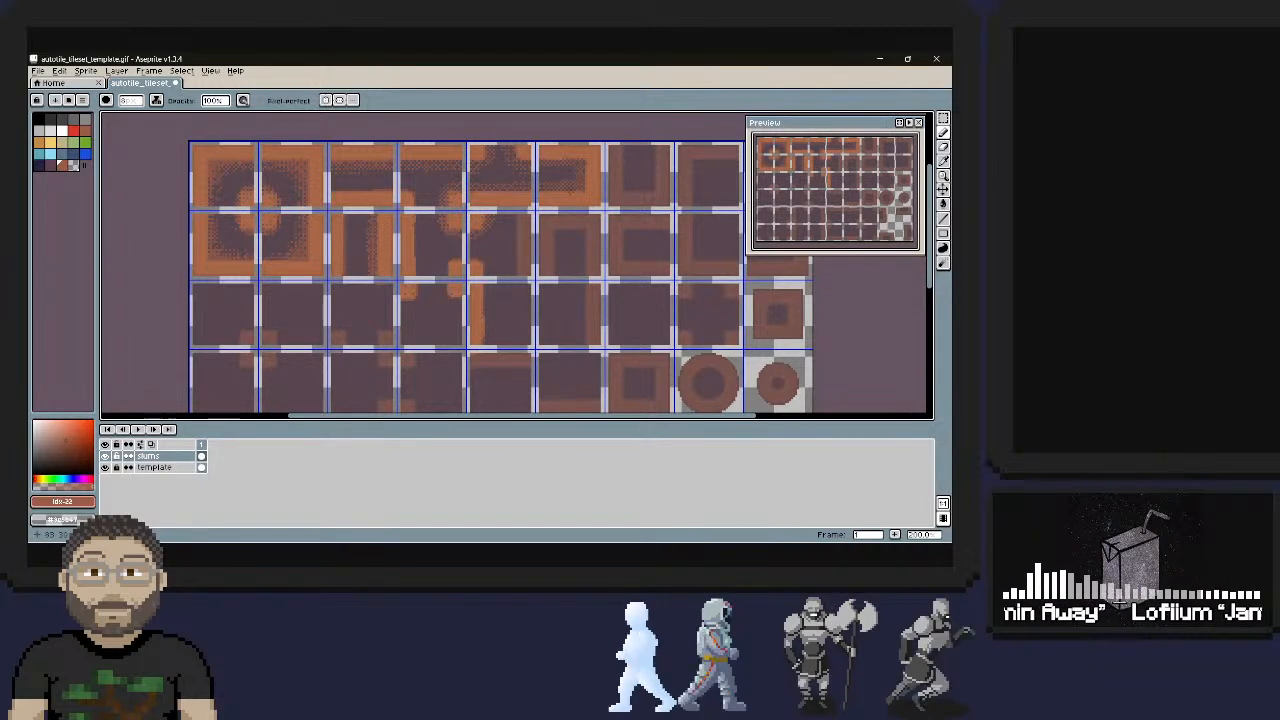
drag(348, 218, 346, 286)
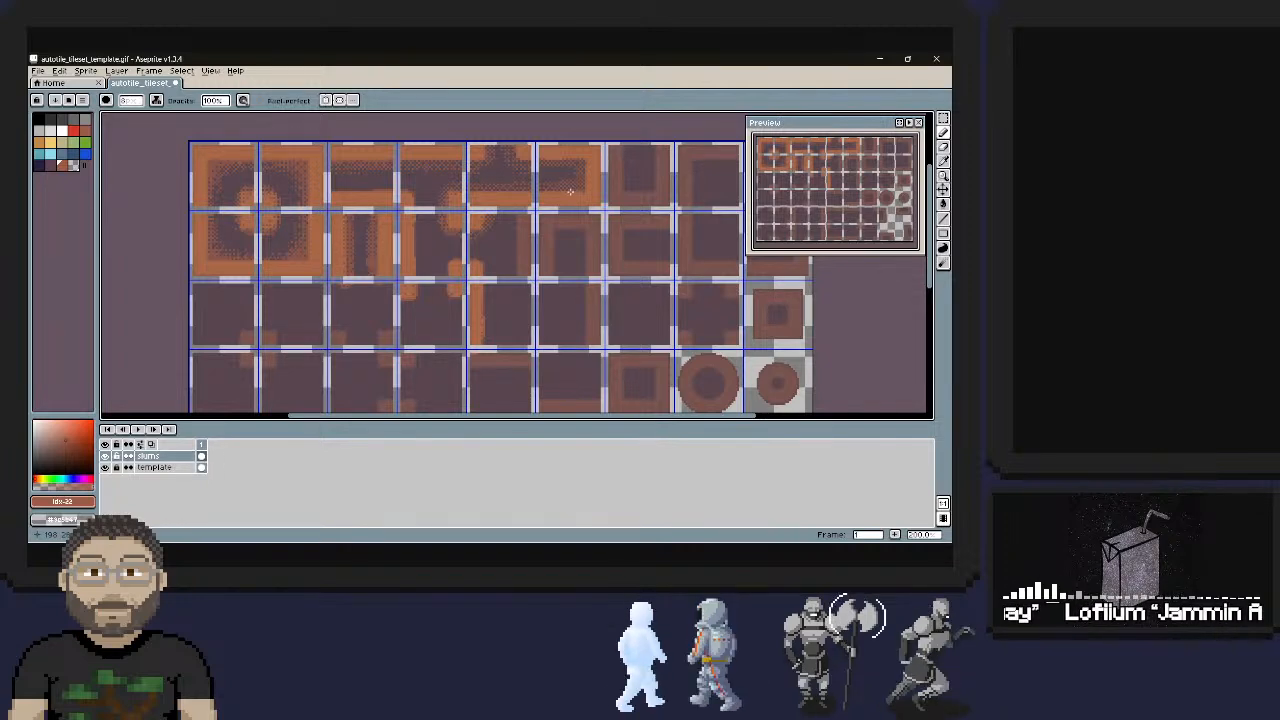
Blend the brown edges with dark purple and dither the brown corner spots between the third and fourth rows in the first three columns
key(bracketleft)
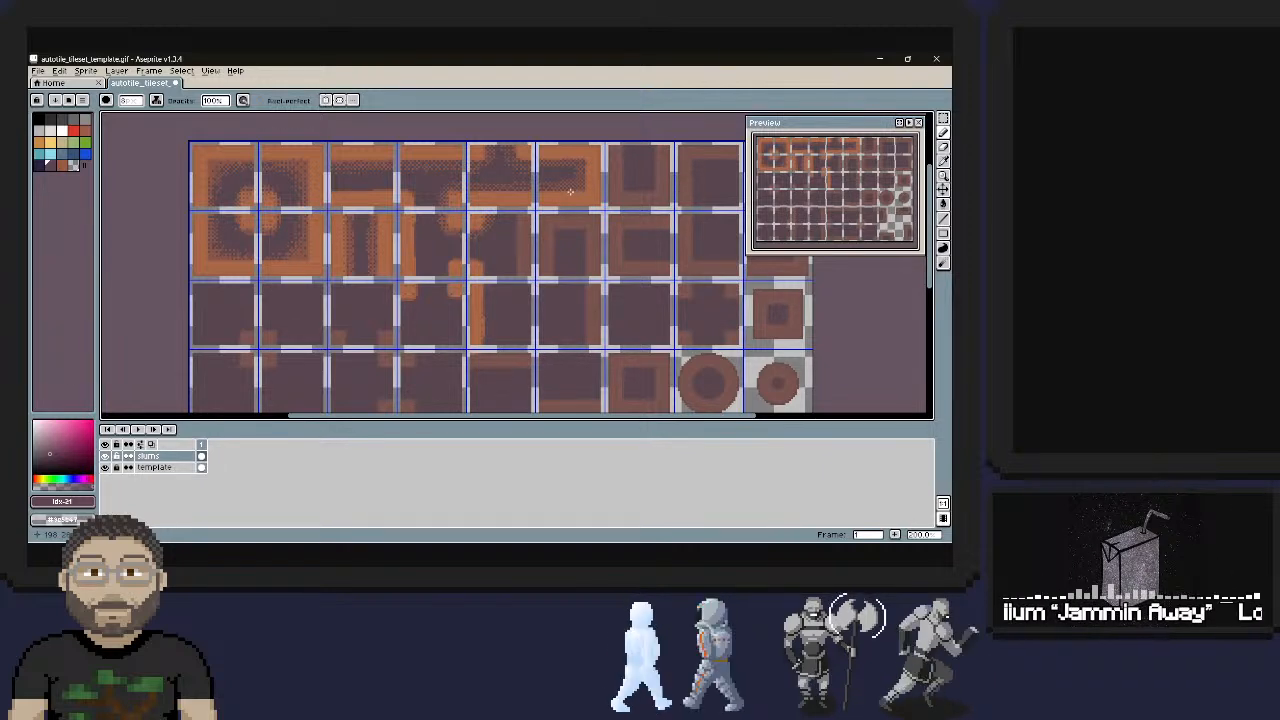
key(bracketright)
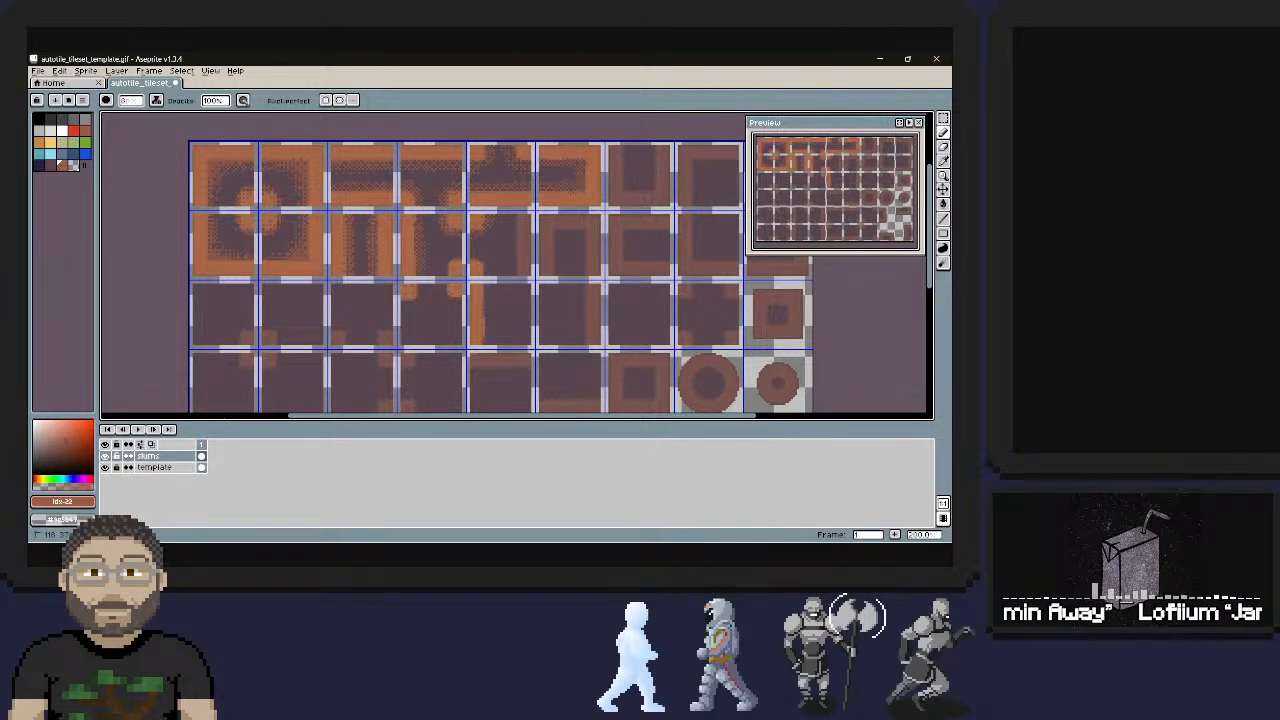
alt+click(572, 194)
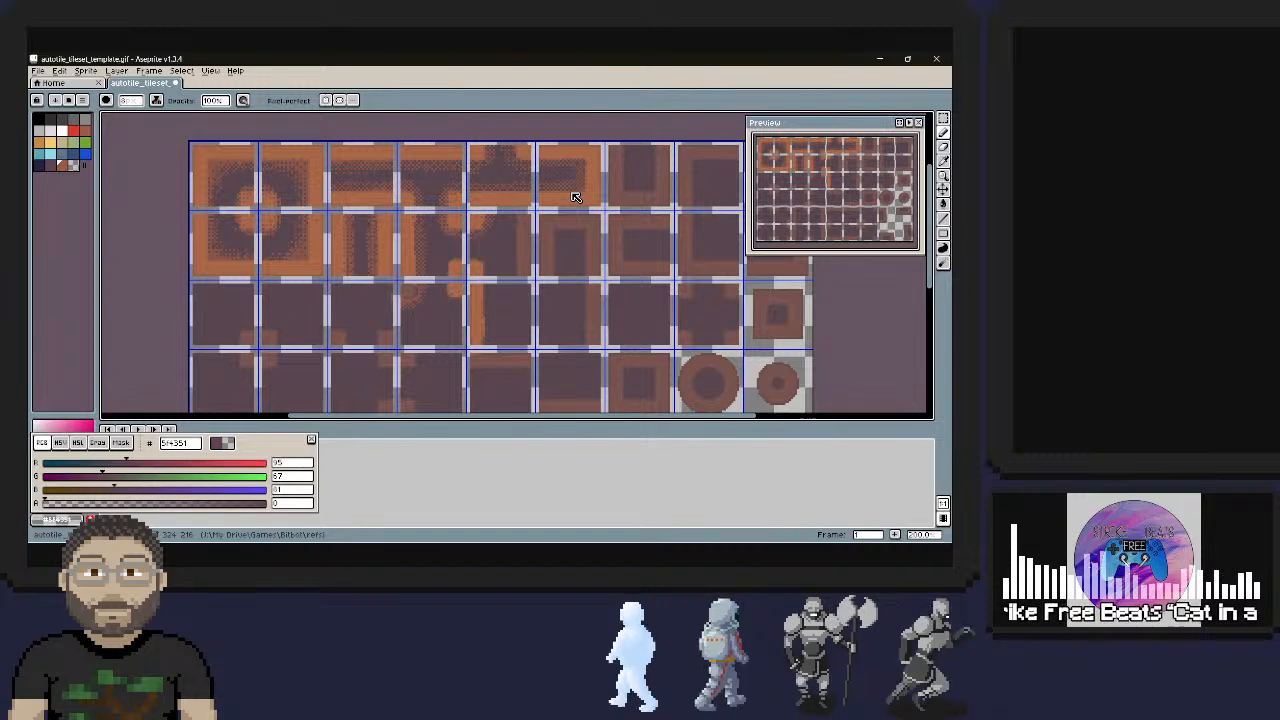
key(Escape)
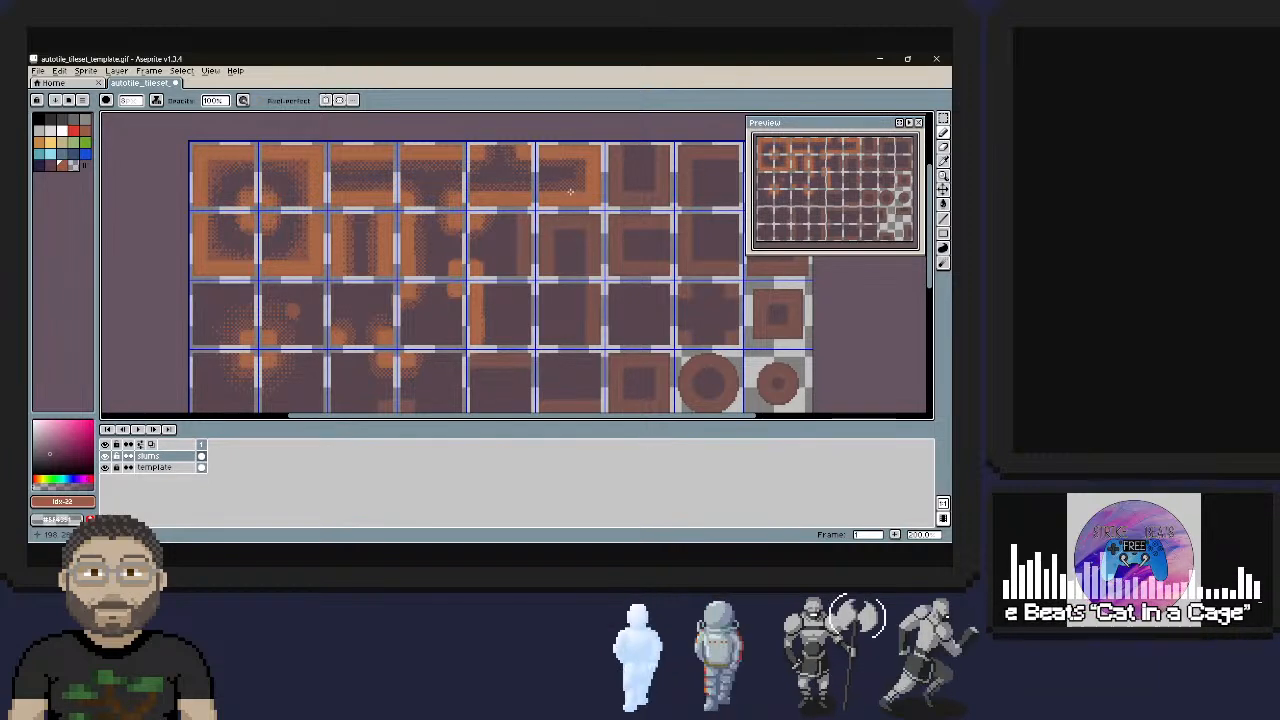
scroll(570, 191, down, 1)
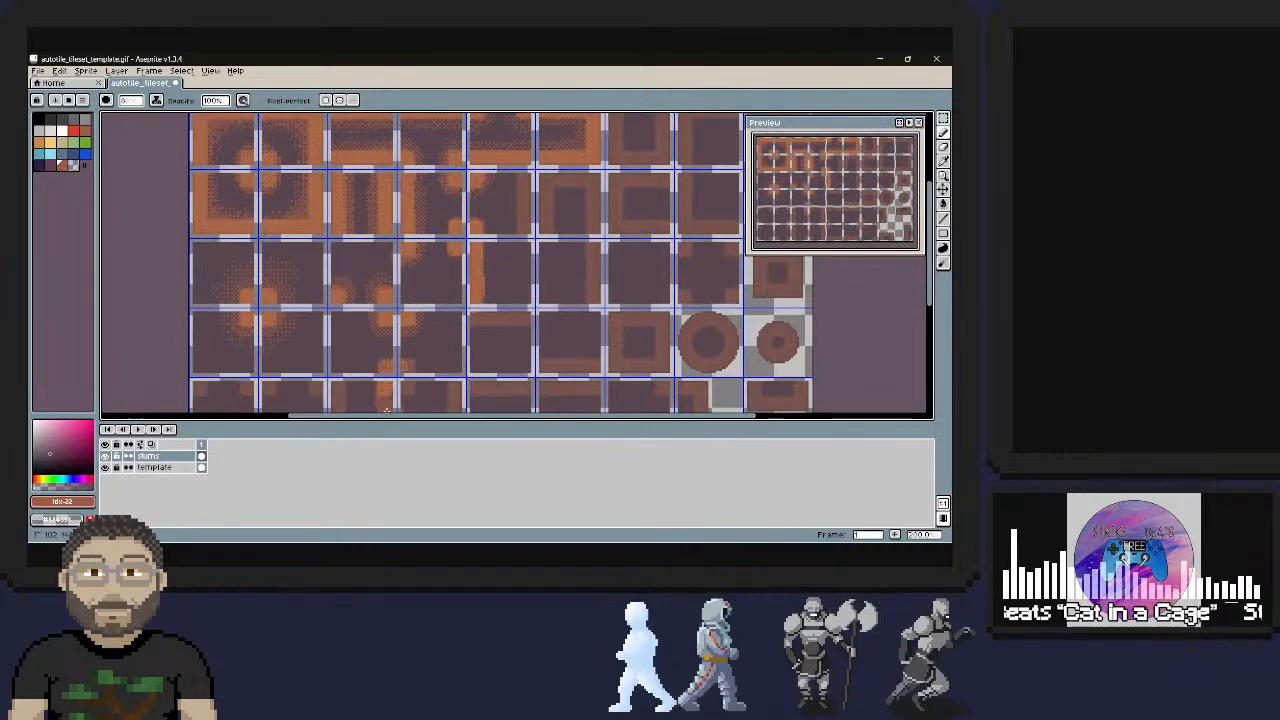
scroll(386, 411, down, 3)
scroll(386, 411, right, 1)
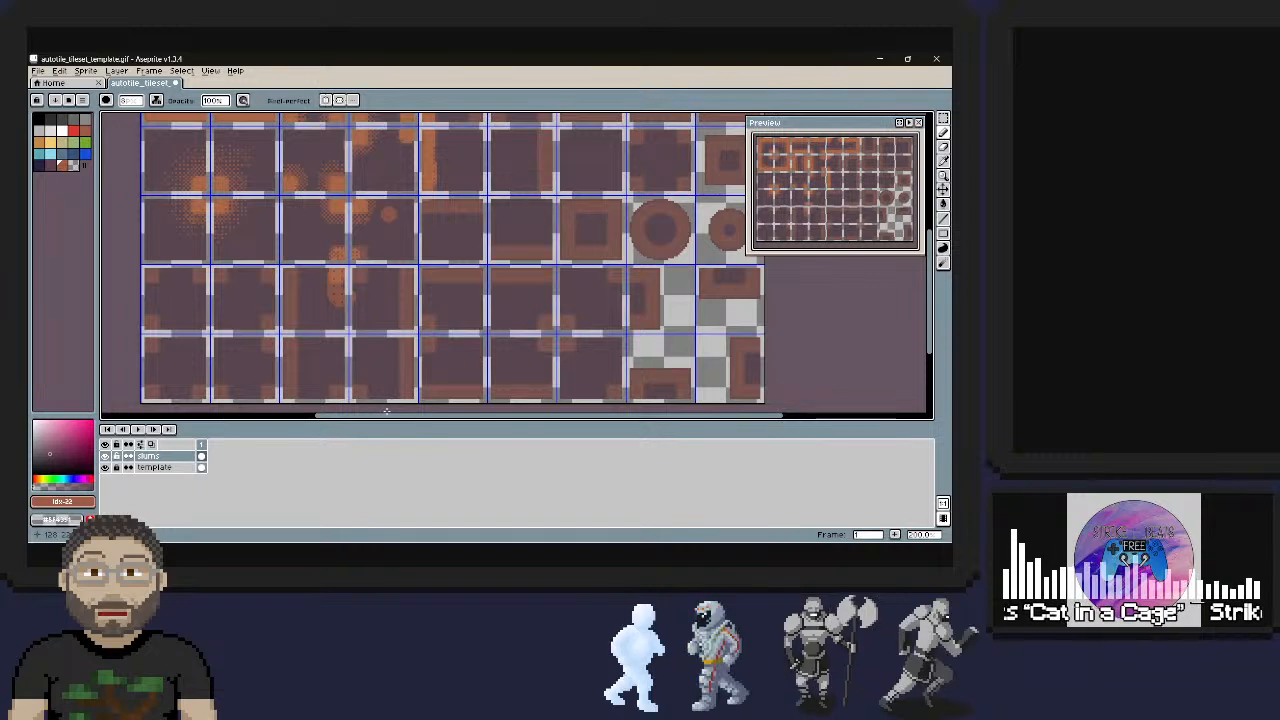
key(shift+s)
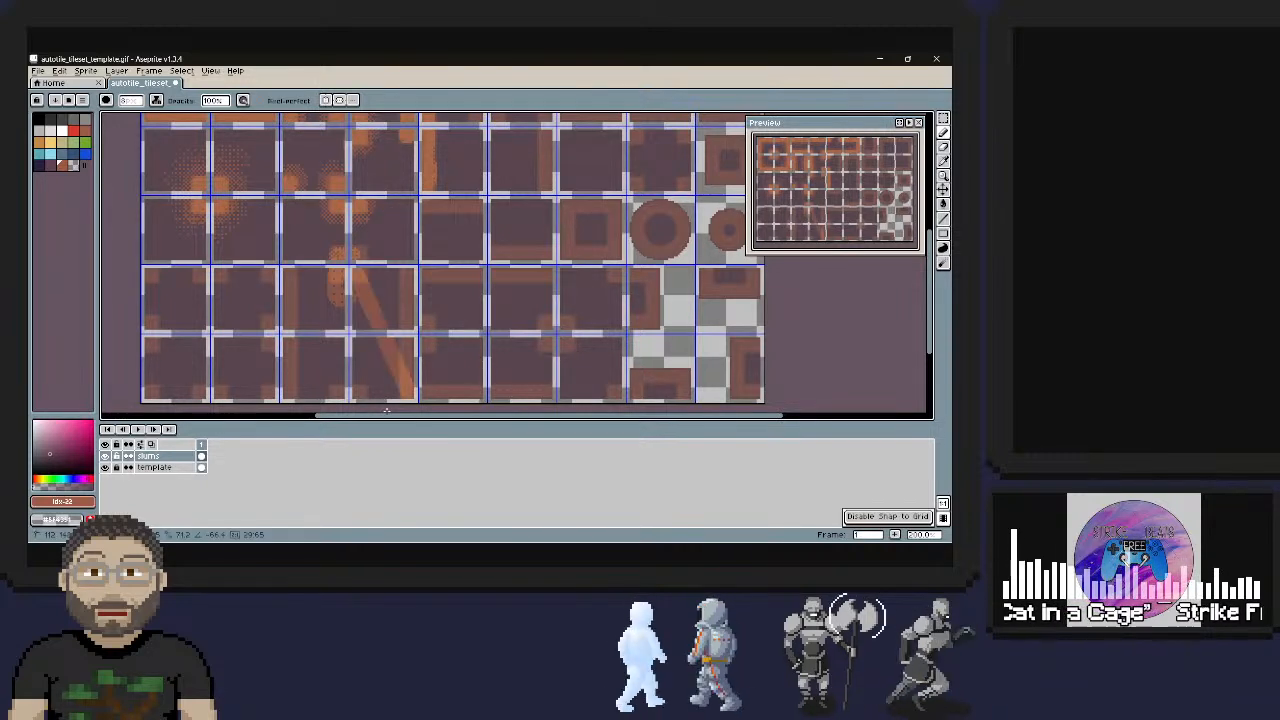
key(ctrl+z)
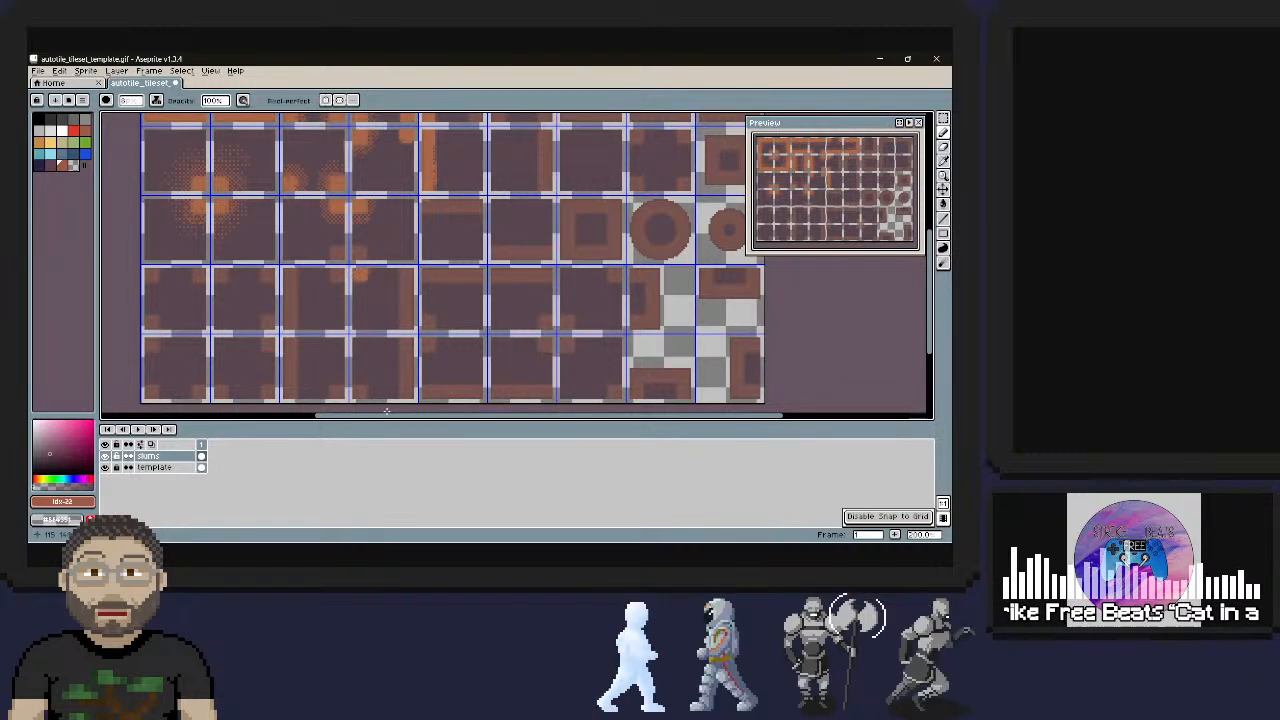
Turn off Snap to Grid and dither the brown spot between the fourth and fifth rows where the third and fourth columns meet
click(205, 71)
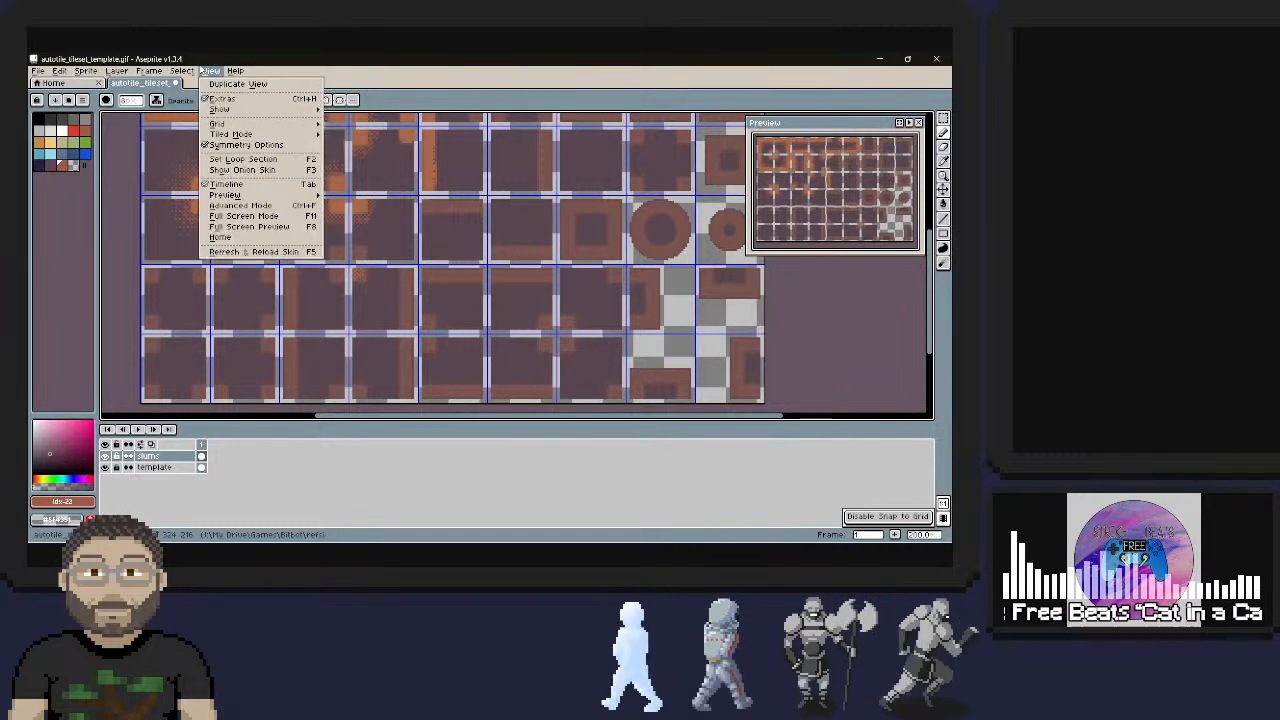
key(Down)
key(Down)
key(Down)
key(Down)
key(Right)
key(Down)
key(Down)
key(Return)
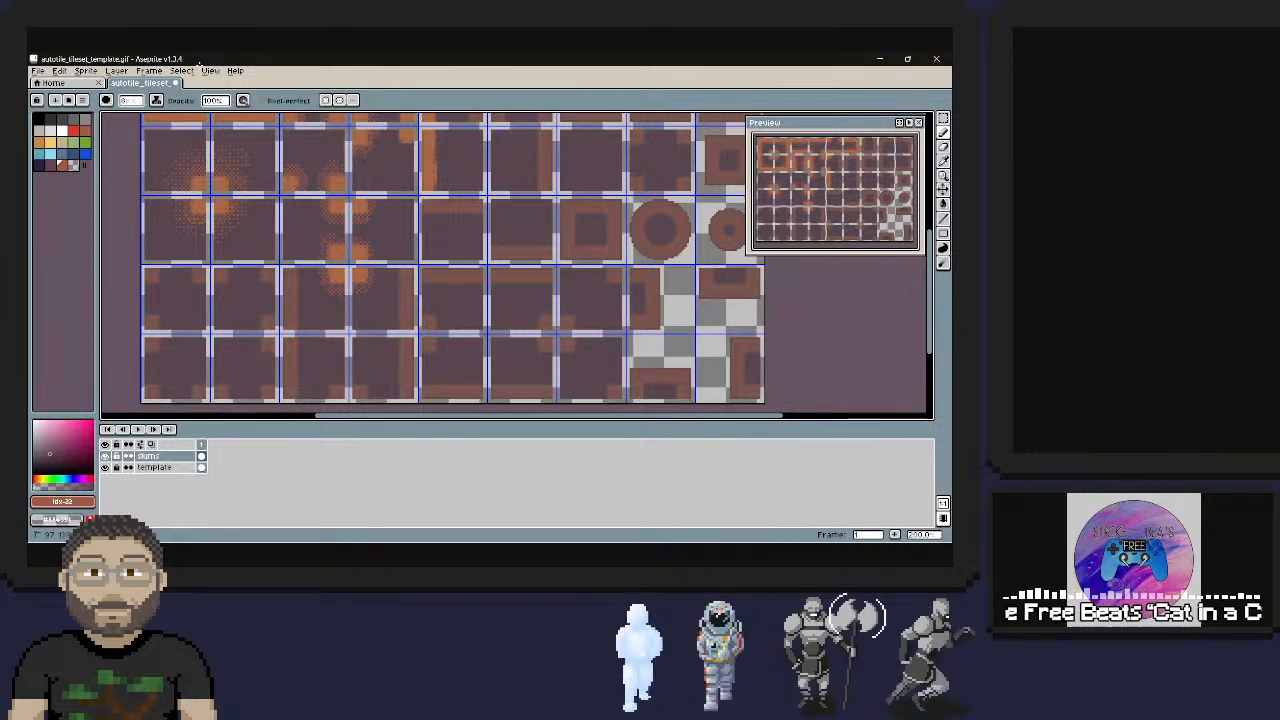
click(374, 240)
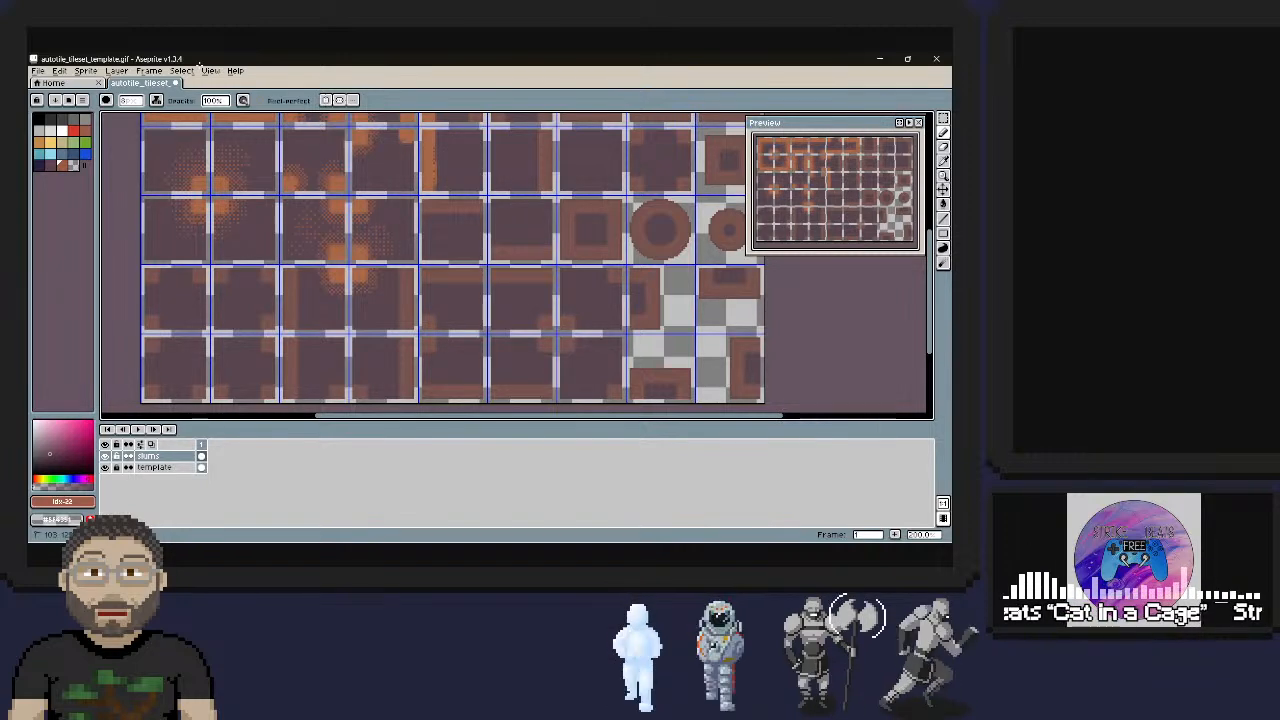
Dither the dark interiors of the third and fourth rows and paint brown edges on the sixth column's second and third tiles
scroll(515, 265, up, 3)
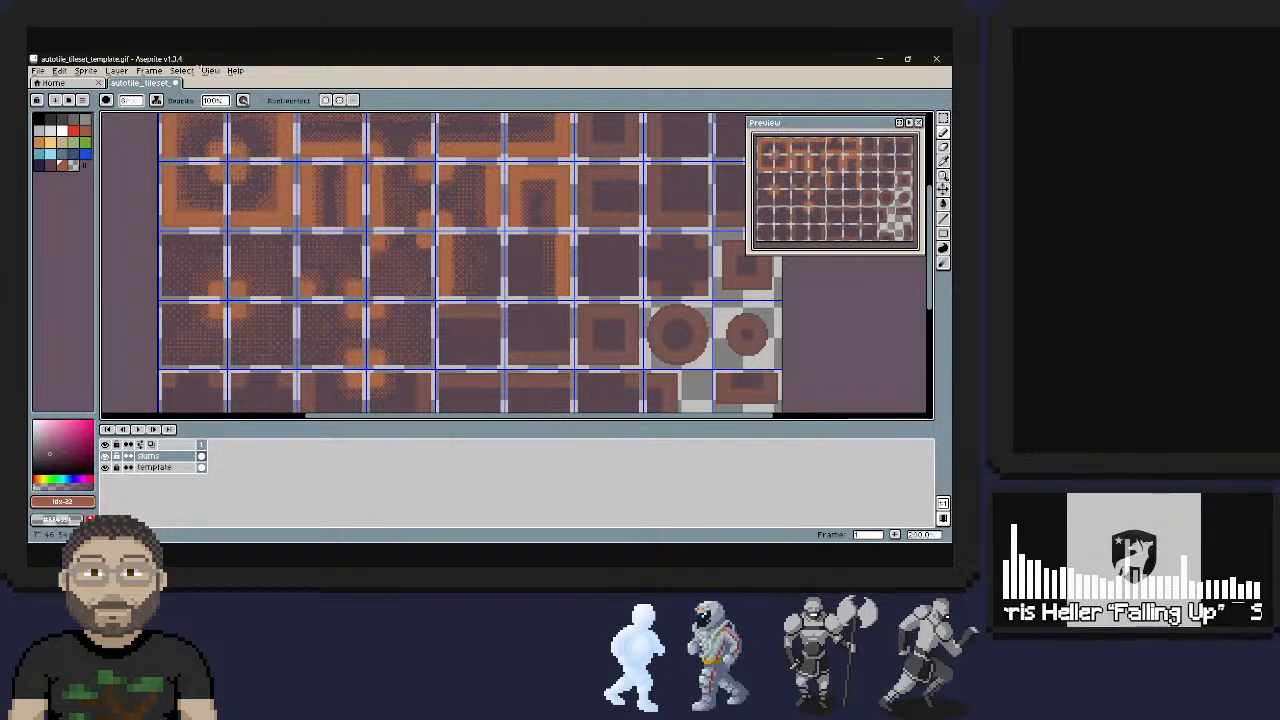
key(z)
drag(428, 237, 438, 313)
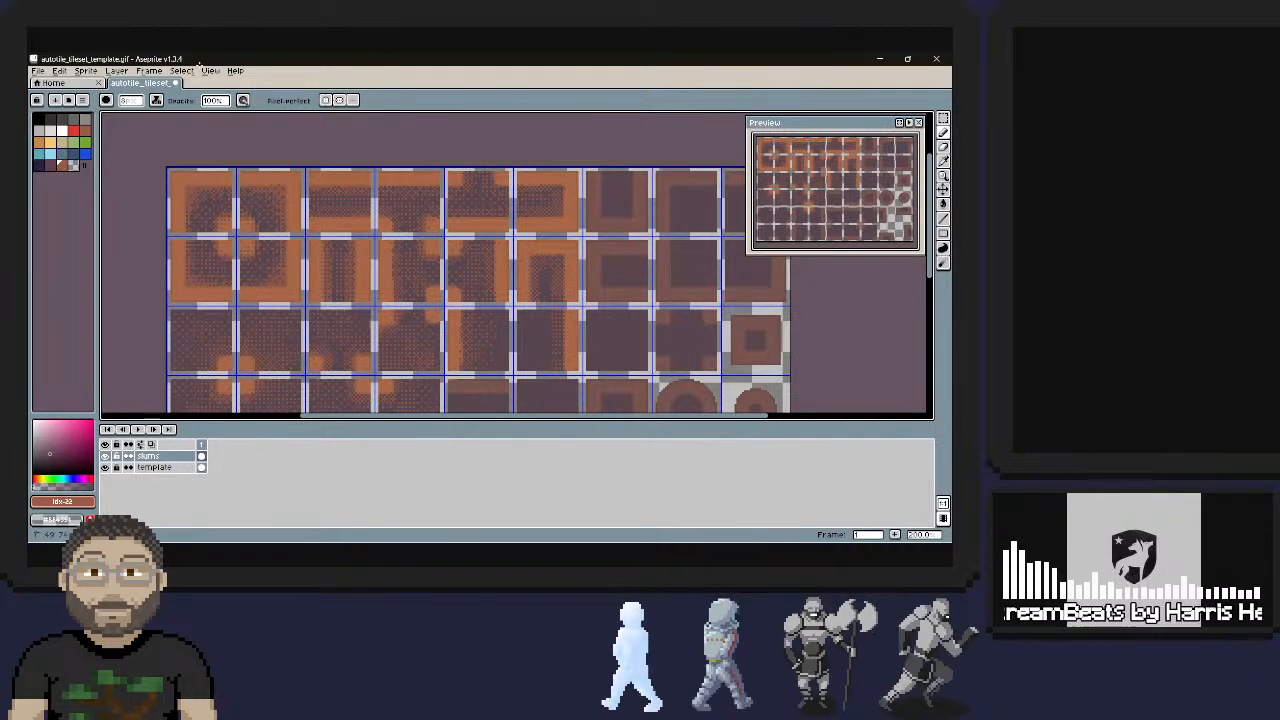
Paint brown along the fourth row's fifth-tile top edge and sixth-tile bottom edge, and dither both tiles' interiors
middle_drag(526, 306, 471, 178)
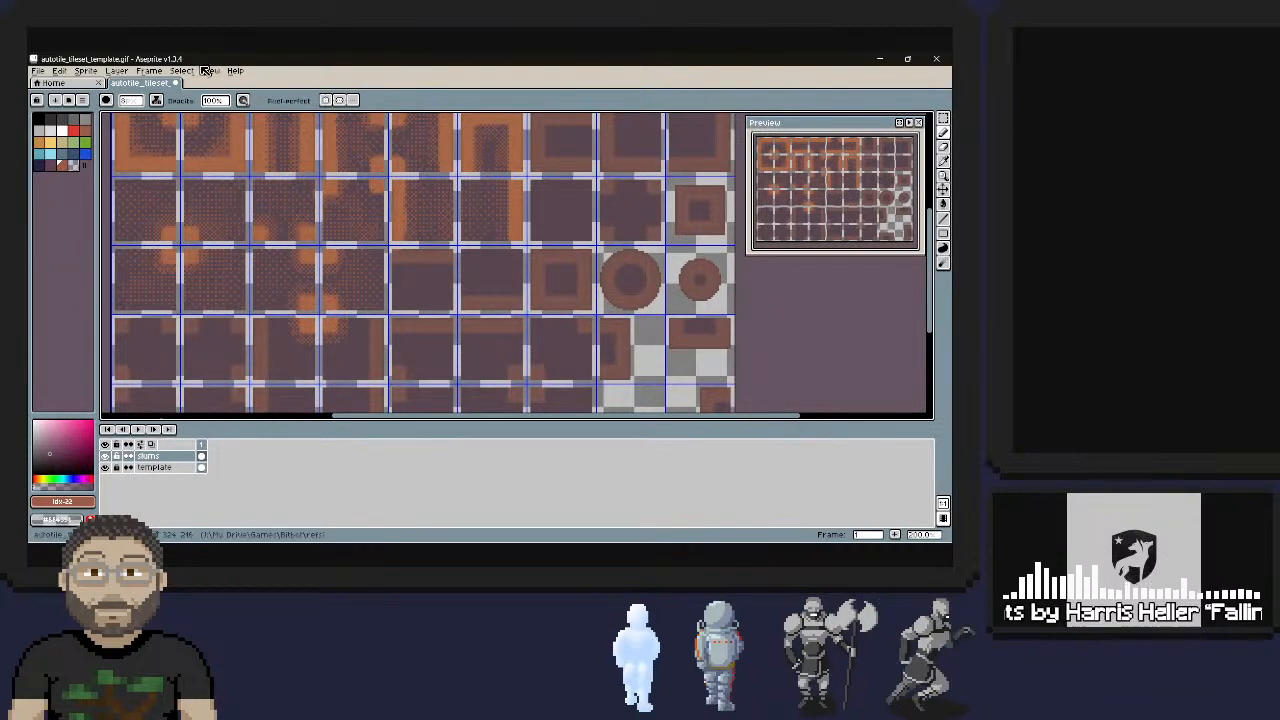
middle_drag(199, 61, 194, 79)
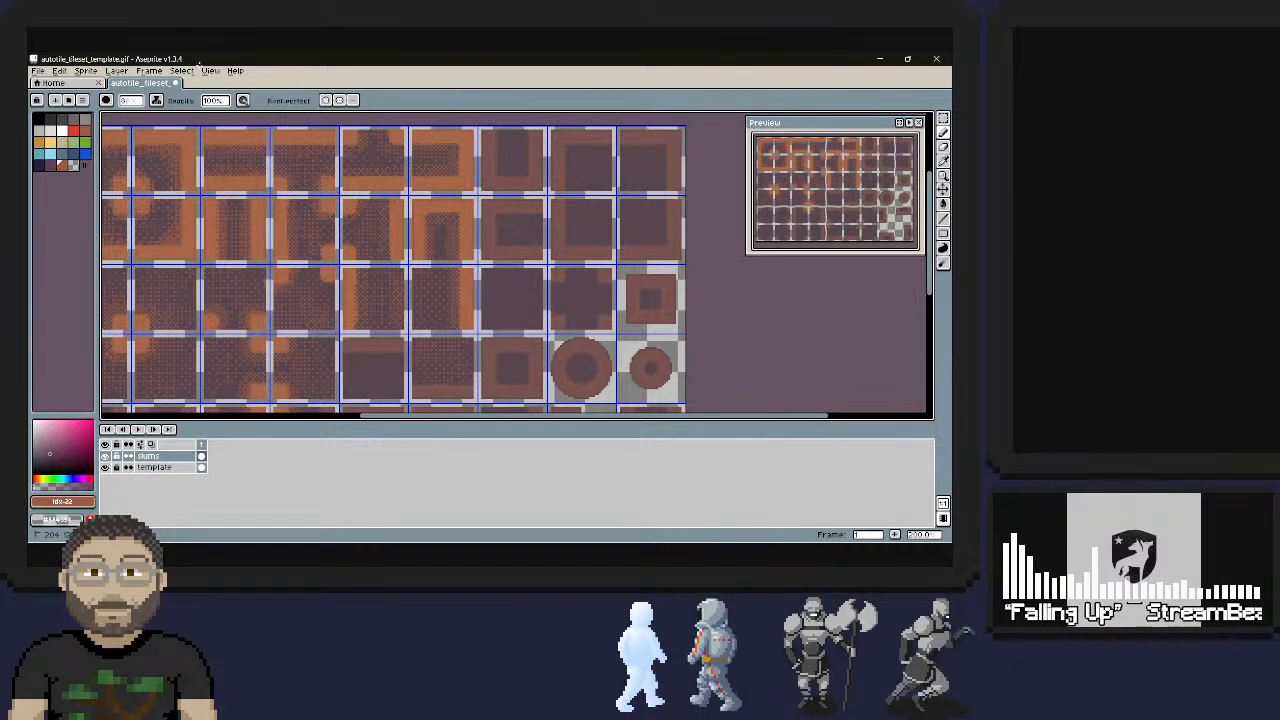
middle_drag(450, 393, 444, 287)
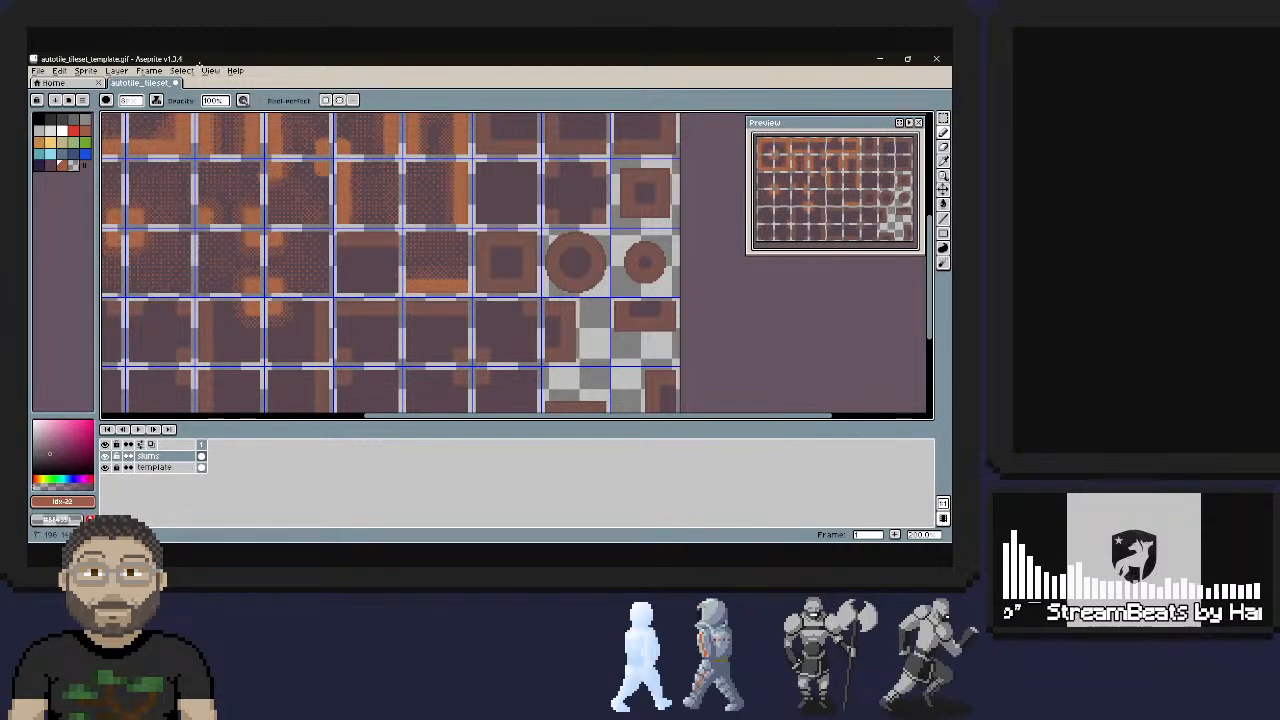
drag(338, 242, 380, 244)
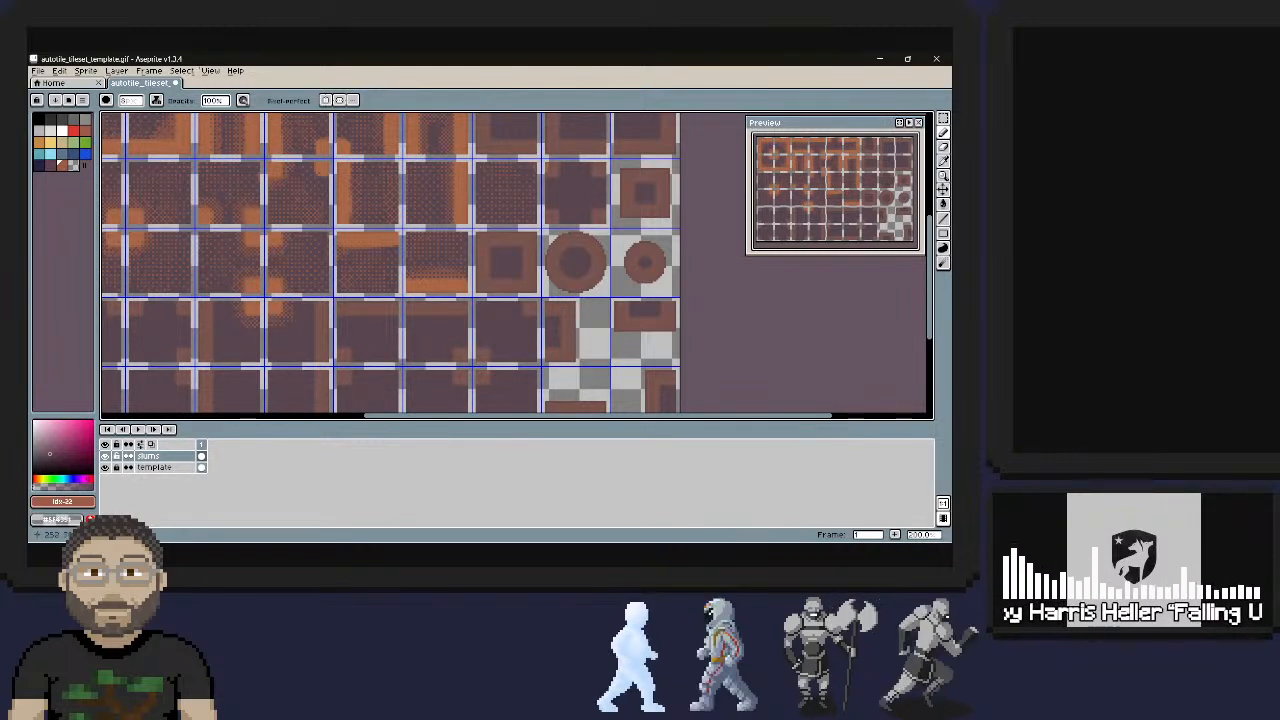
Paint brown edges on the seventh column's top two tiles and around the two-by-two block in the last two columns
middle_drag(560, 149, 520, 286)
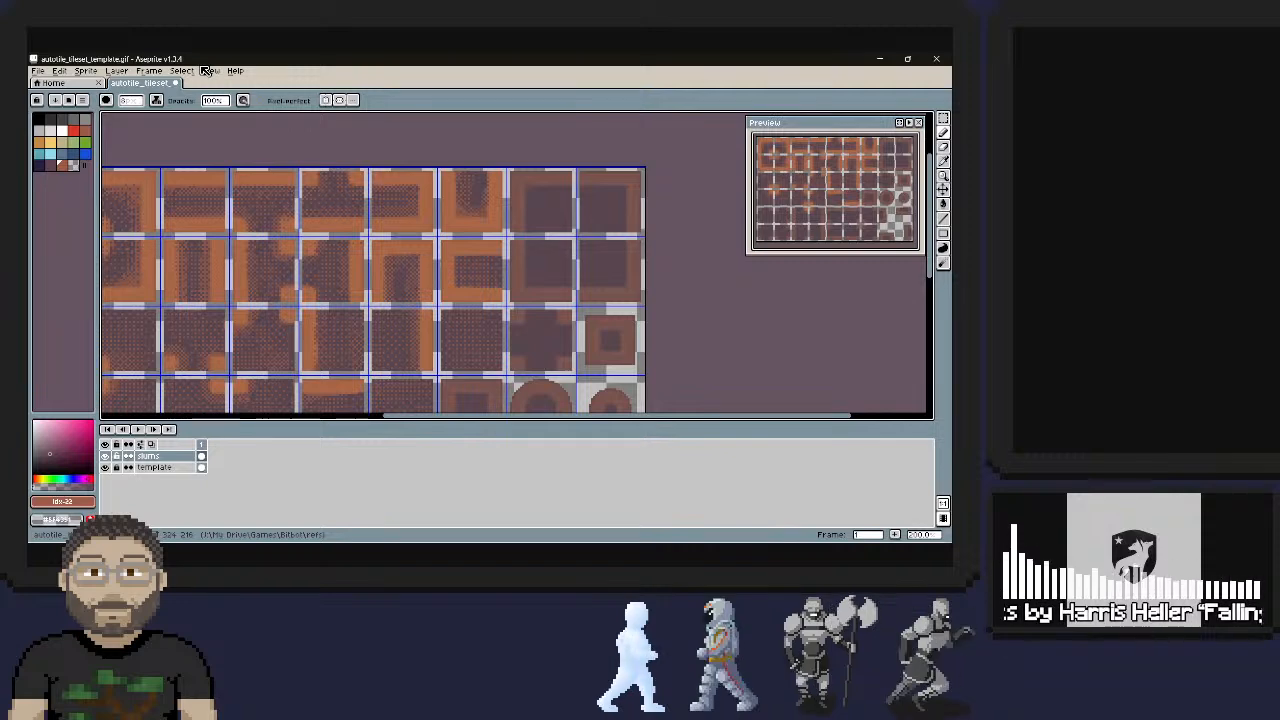
mouse_move(517, 250)
mouse_down()
mouse_move(518, 273)
mouse_move(520, 179)
mouse_up()
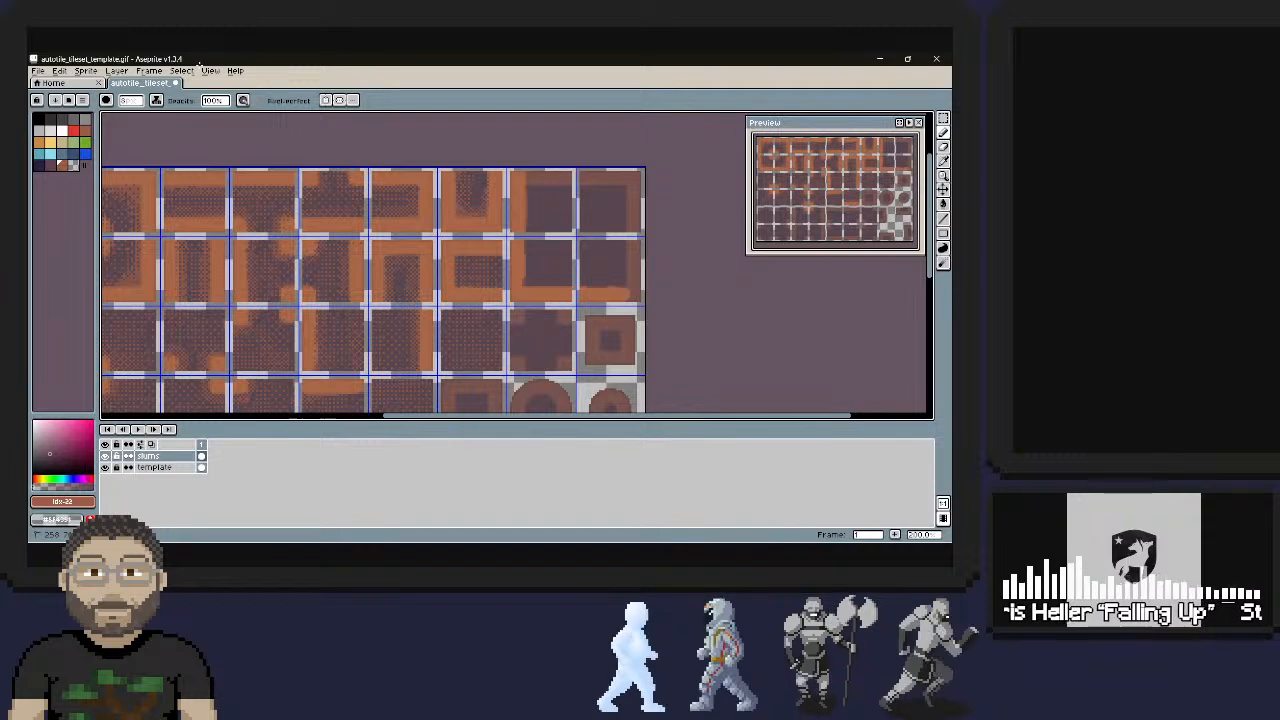
drag(634, 176, 634, 288)
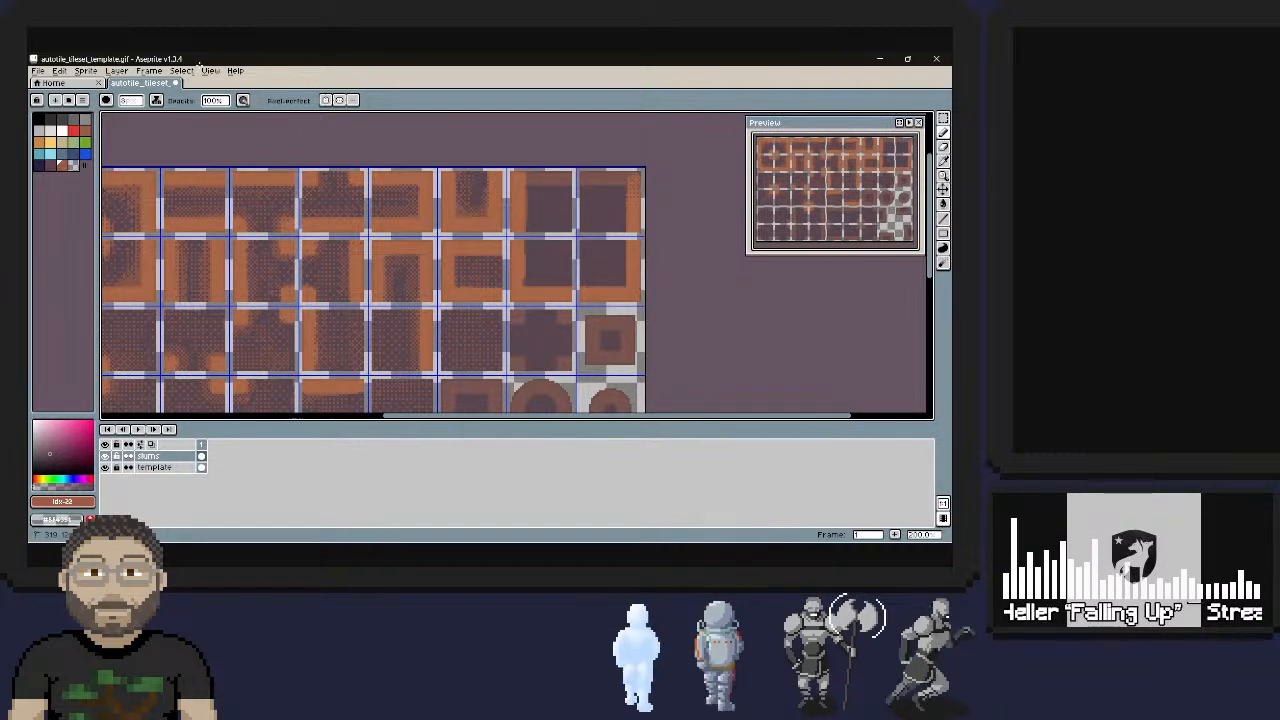
drag(634, 188, 630, 178)
Dither the interior of the last two columns' two-by-two block, and paint brown the third row's eighth-tile corners and ninth-tile square ring
drag(531, 190, 618, 176)
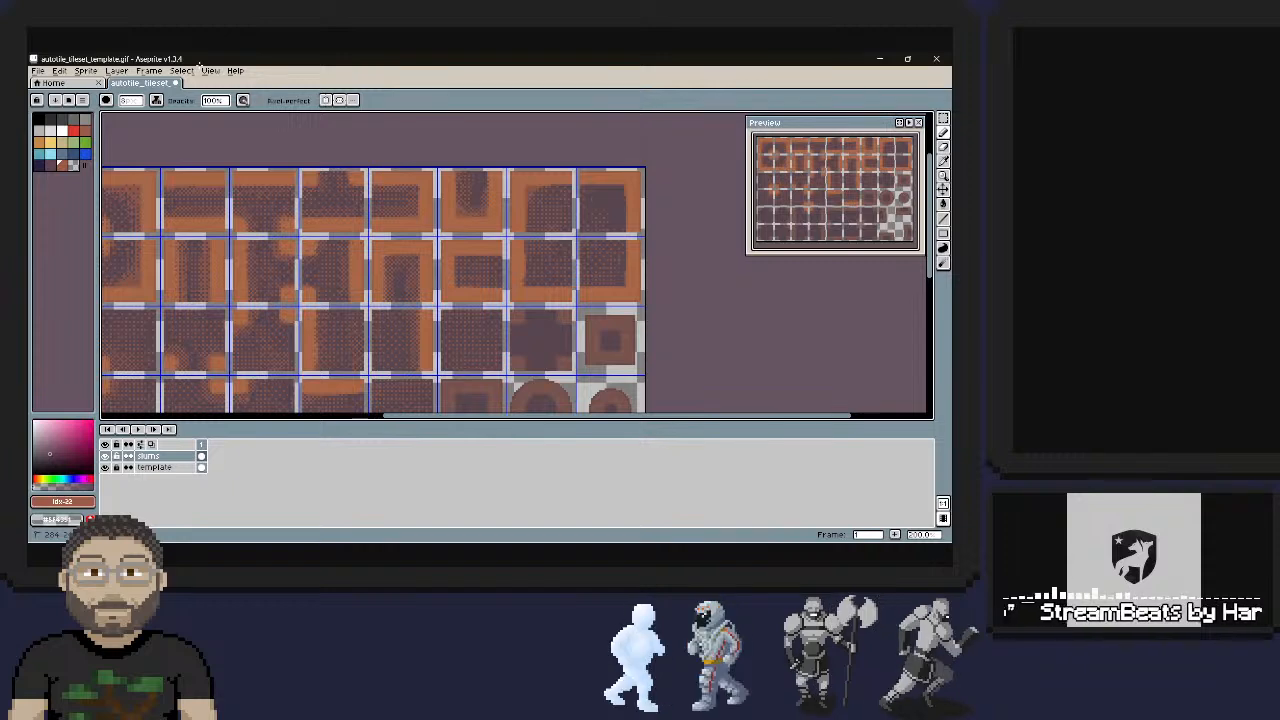
mouse_move(582, 186)
mouse_down()
mouse_move(622, 190)
mouse_move(624, 230)
mouse_up()
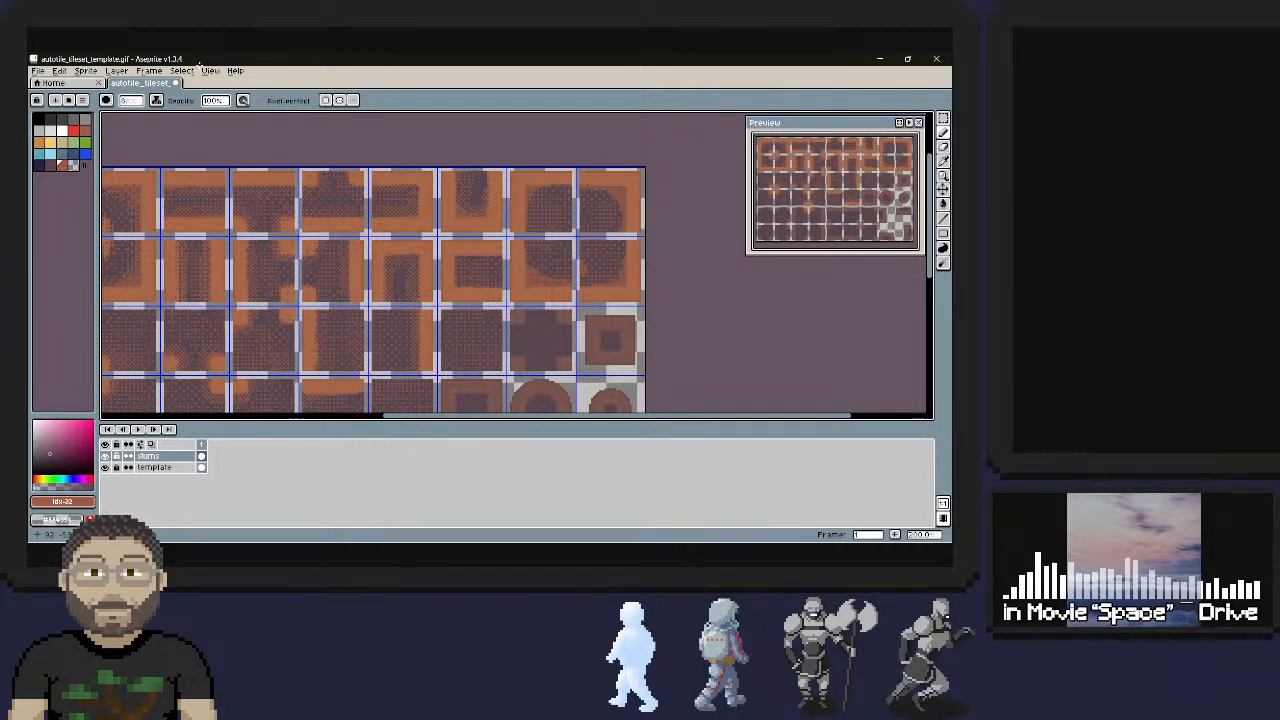
key(ctrl+z)
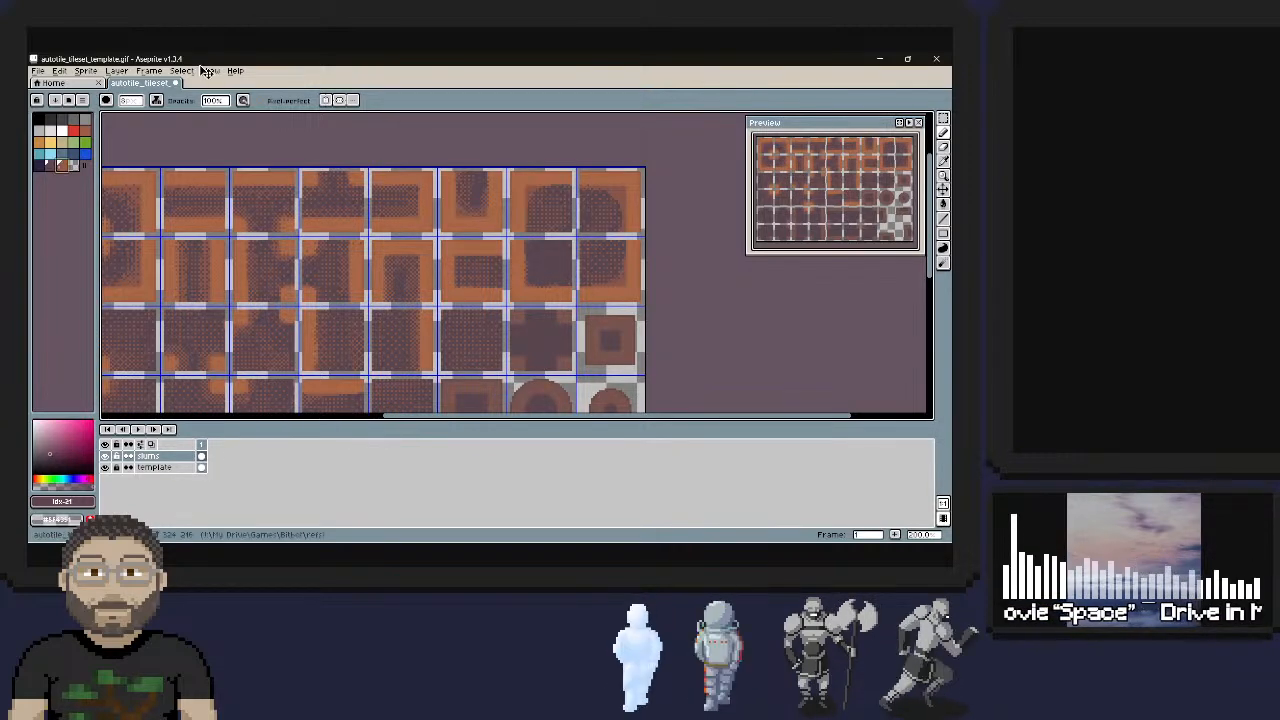
key(bracketright)
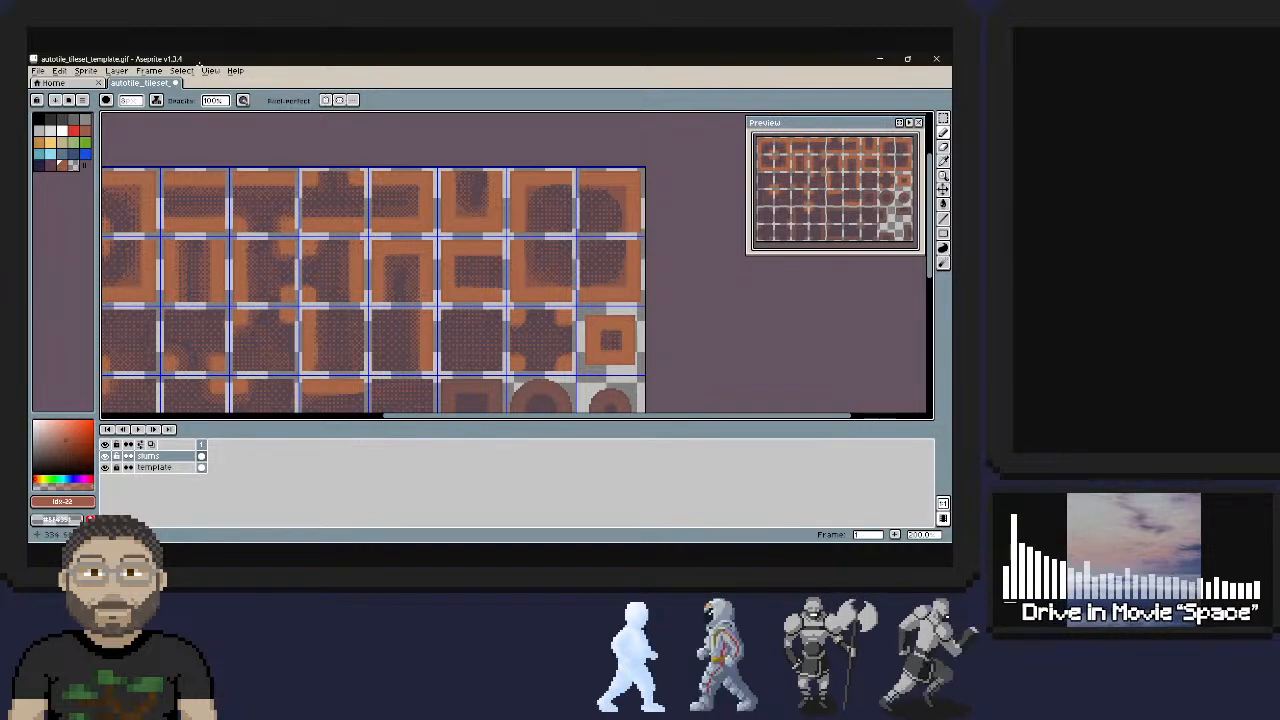
Save the tileset as slums_tilemap.aseprite in the Bitbot folder, overwriting the existing file
scroll(373, 265, down, 3)
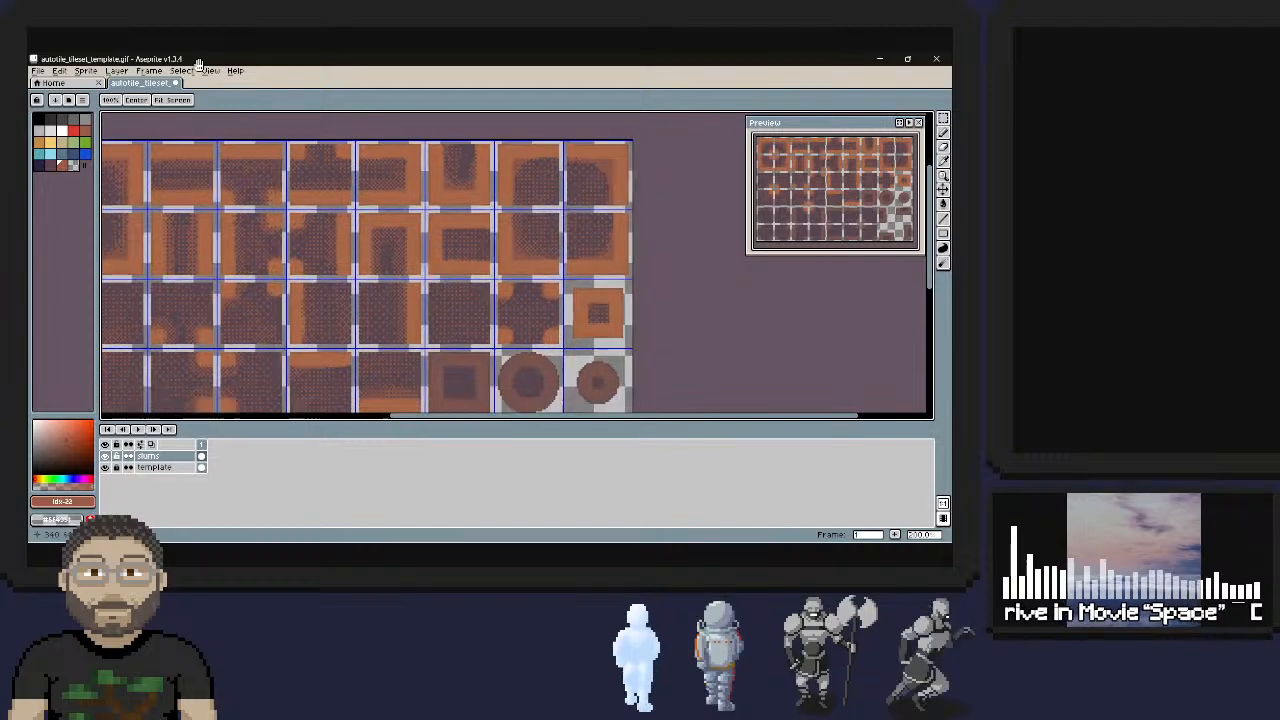
middle_drag(373, 265, 402, 256)
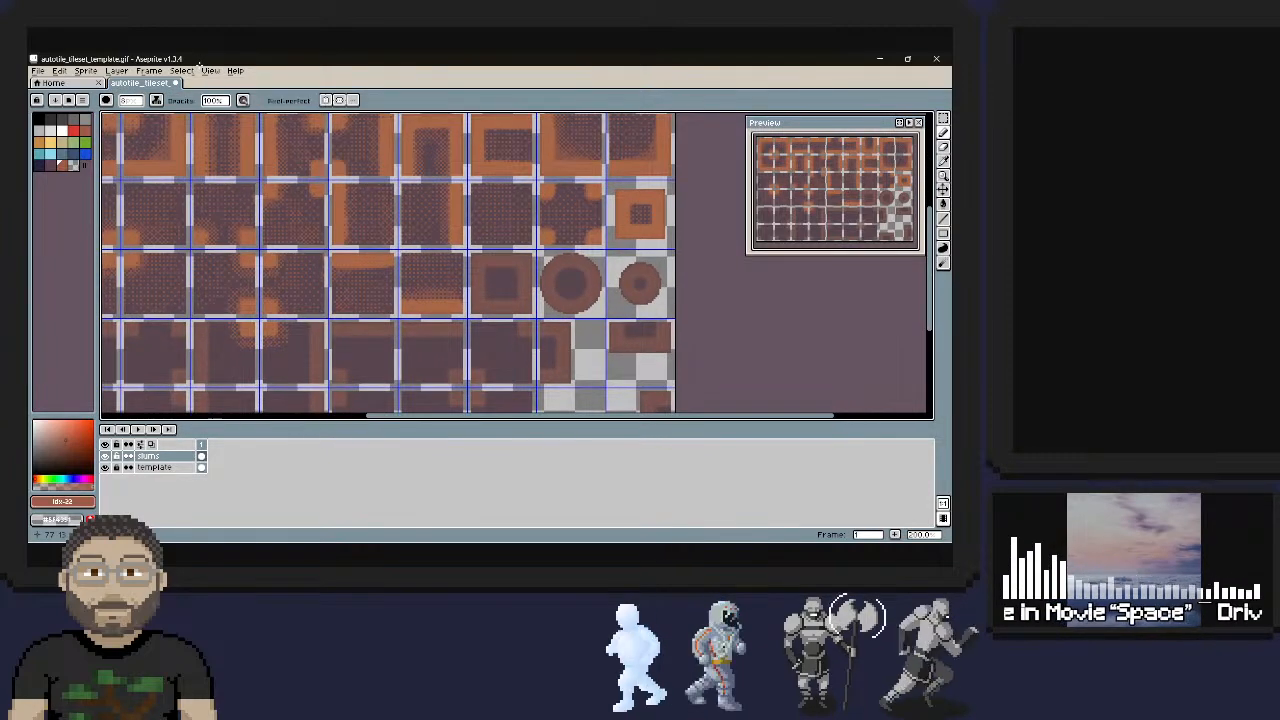
key(ctrl+s)
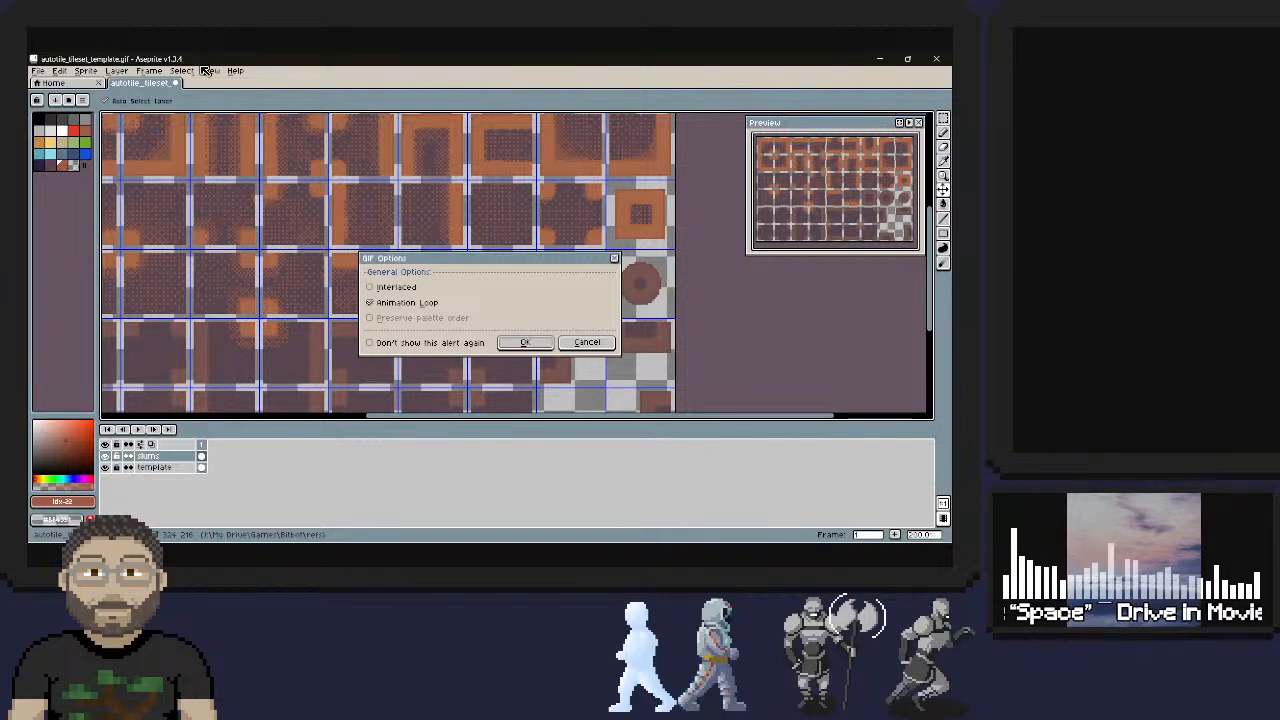
key(Return)
click(38, 71)
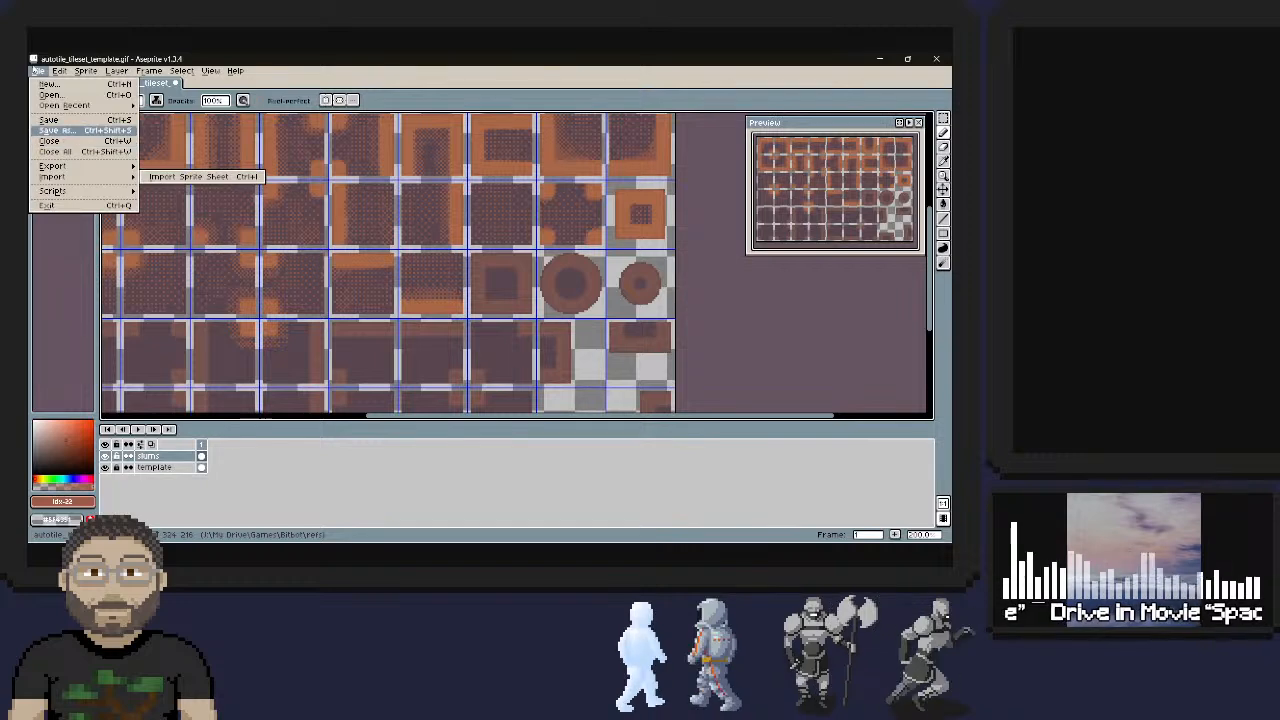
click(115, 130)
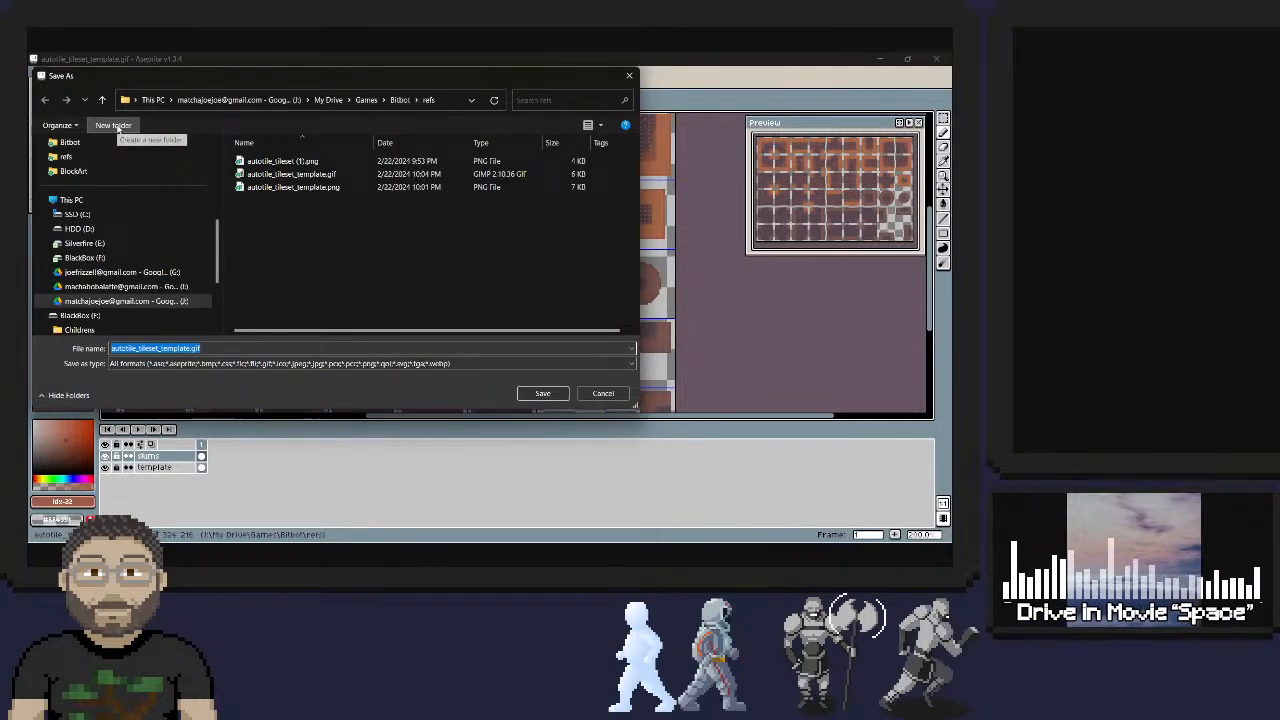
click(399, 100)
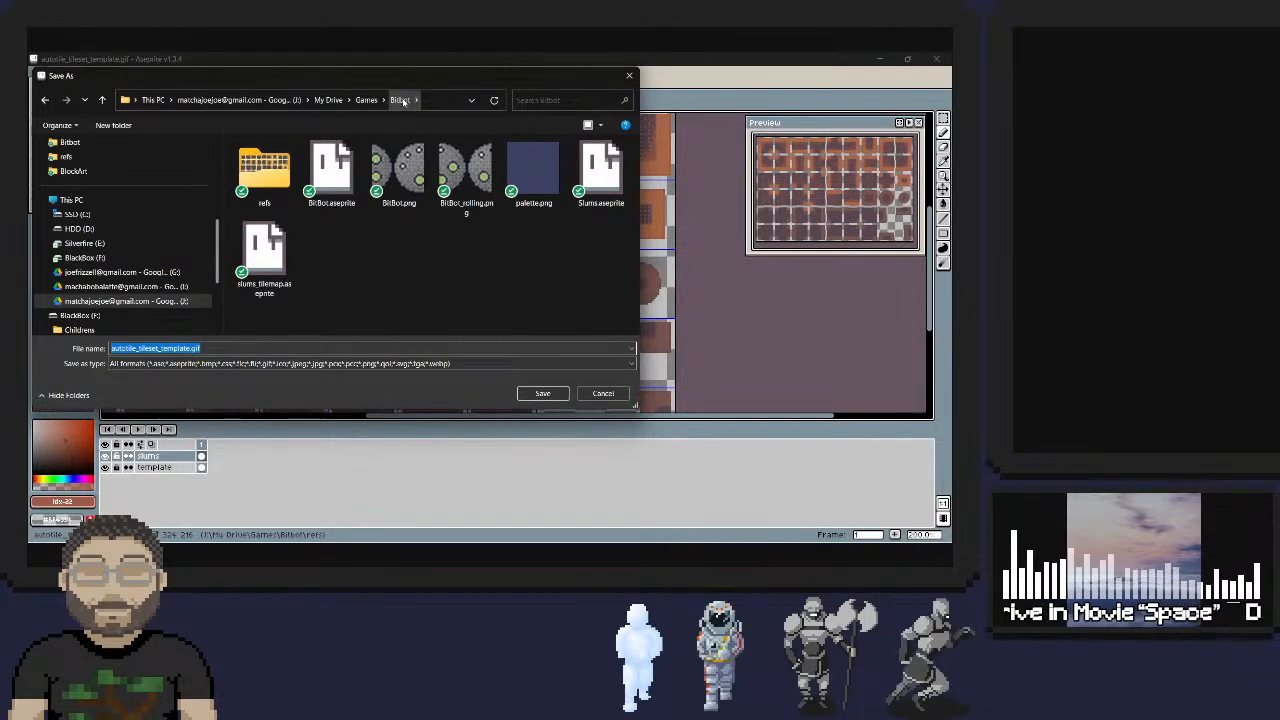
click(191, 348)
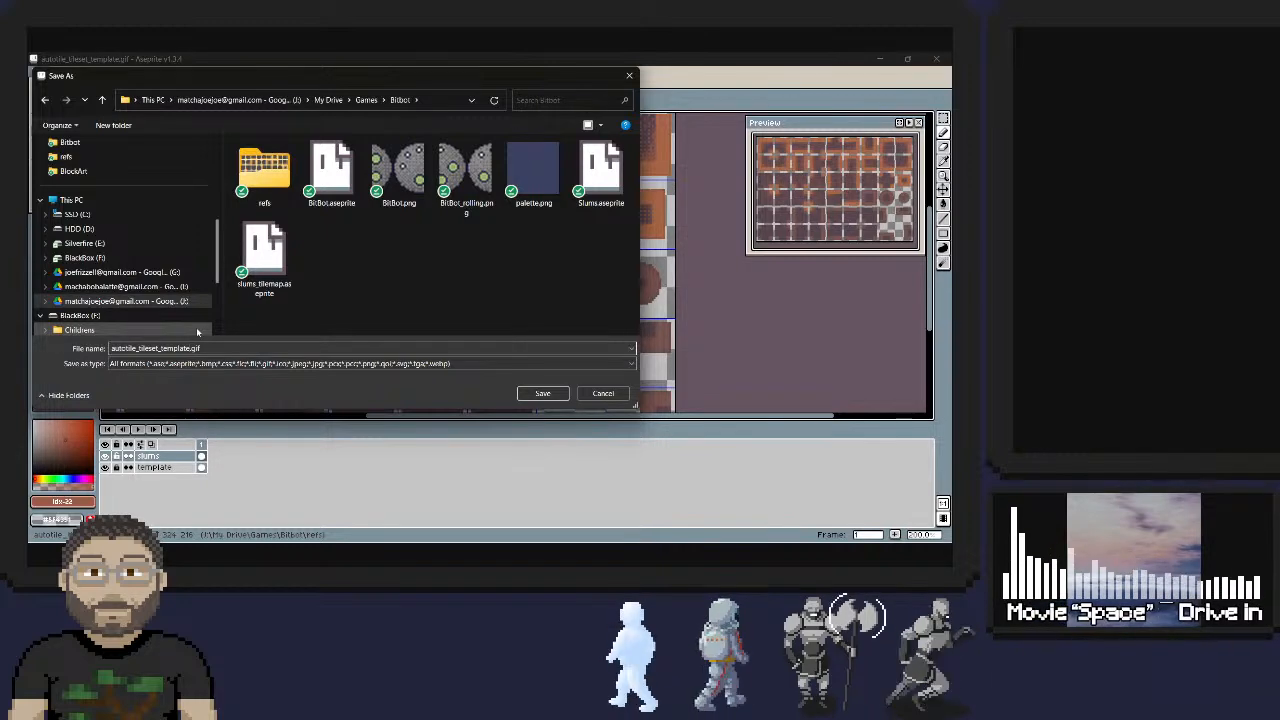
key(BackSpace)
key(BackSpace)
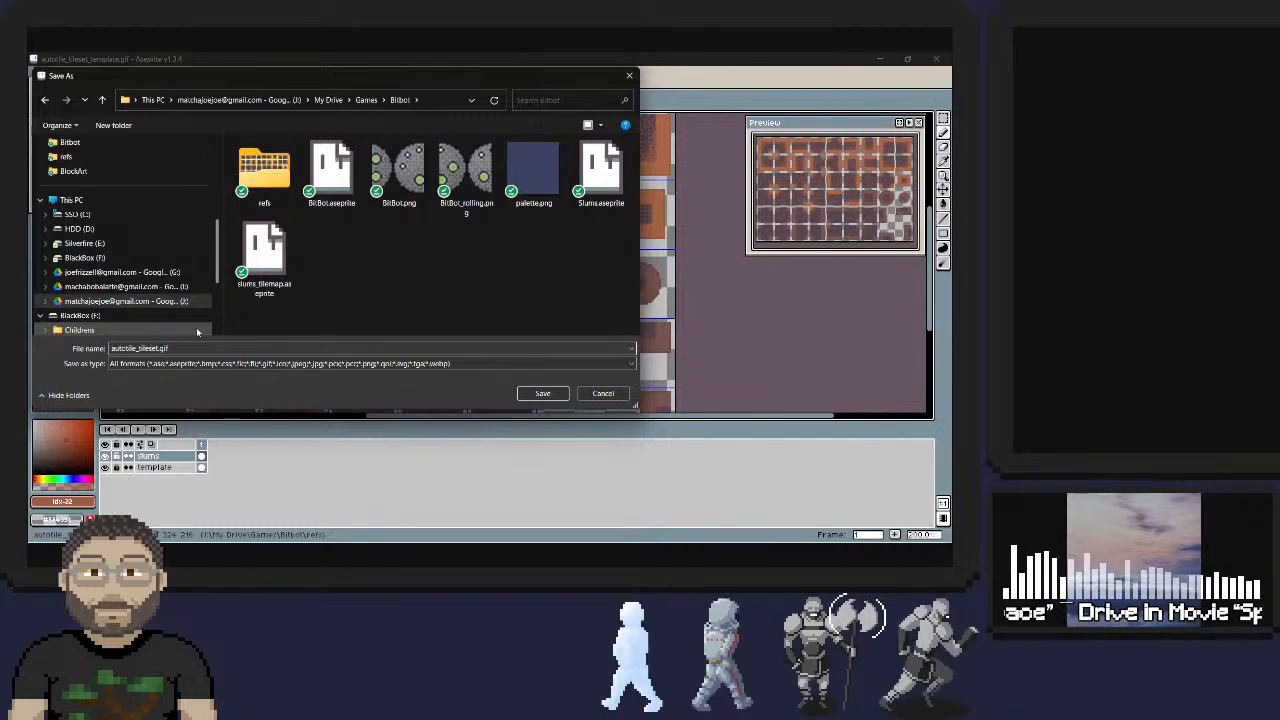
click(264, 258)
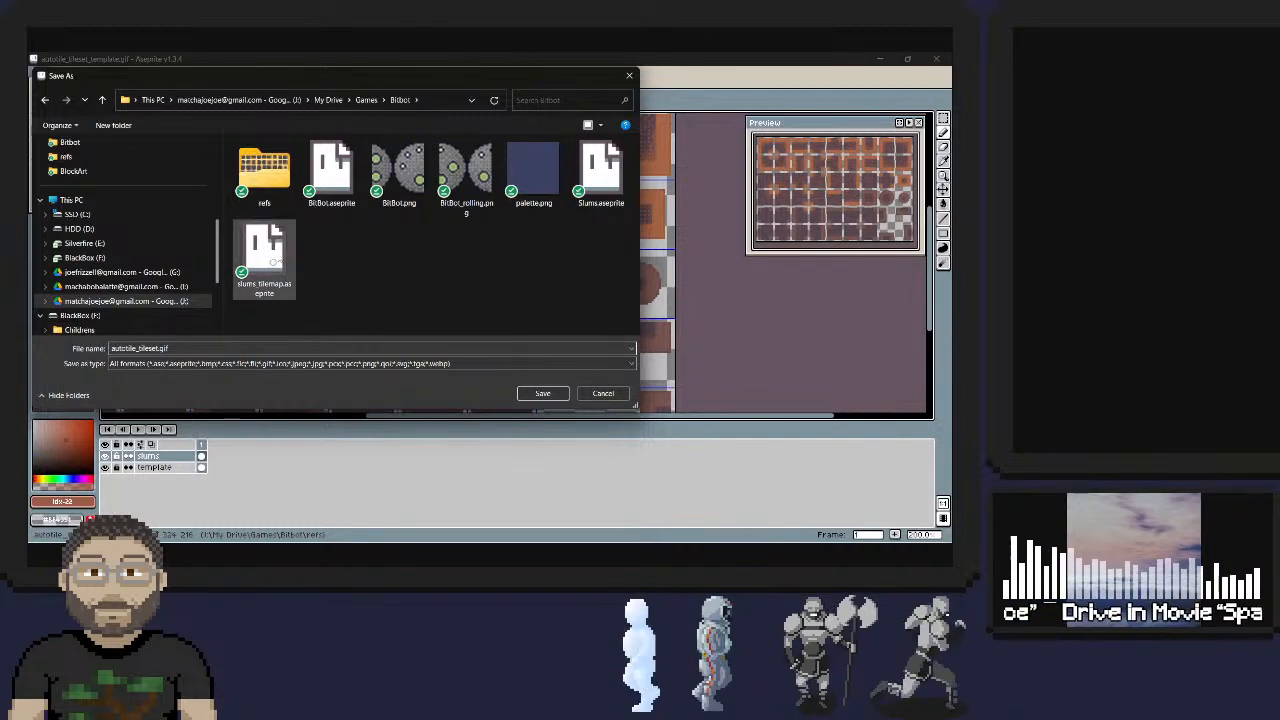
click(555, 393)
click(522, 304)
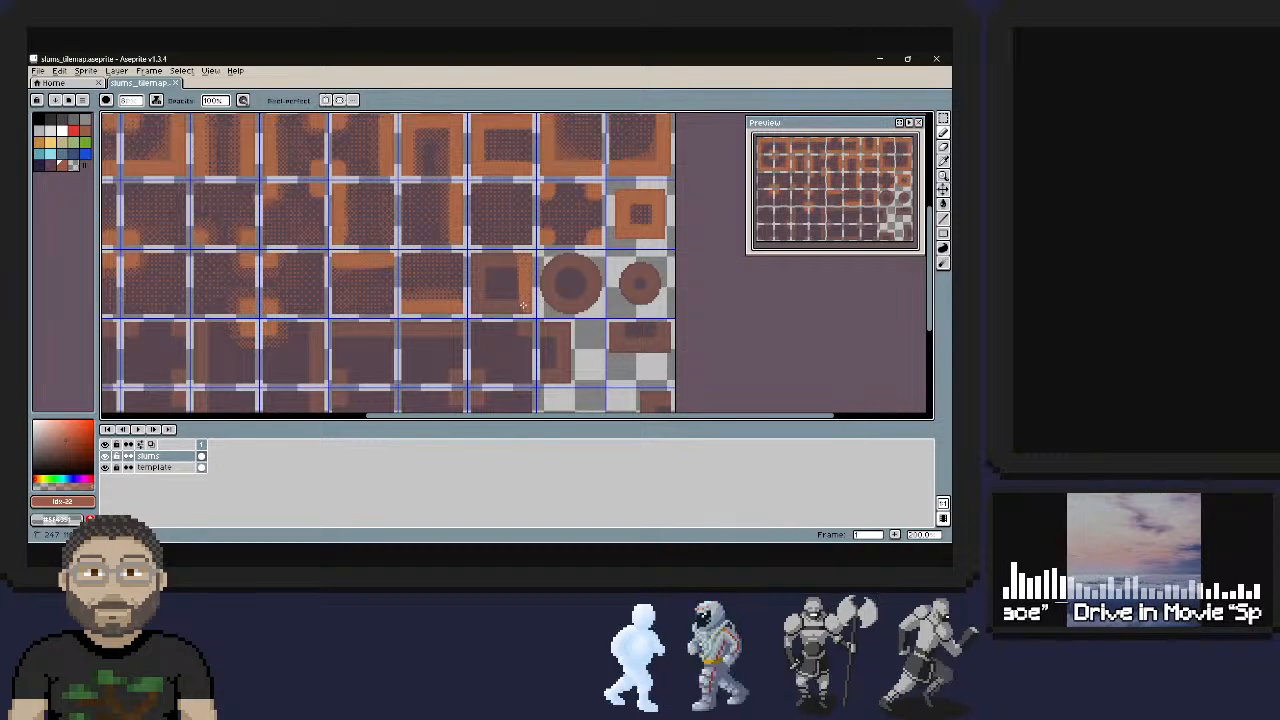
Paint brown rings with dithered dark purple centres on the fourth row's seventh and eighth tiles, and brown the fifth row's eighth tile
mouse_move(517, 305)
mouse_down()
mouse_move(480, 307)
mouse_move(523, 305)
mouse_up()
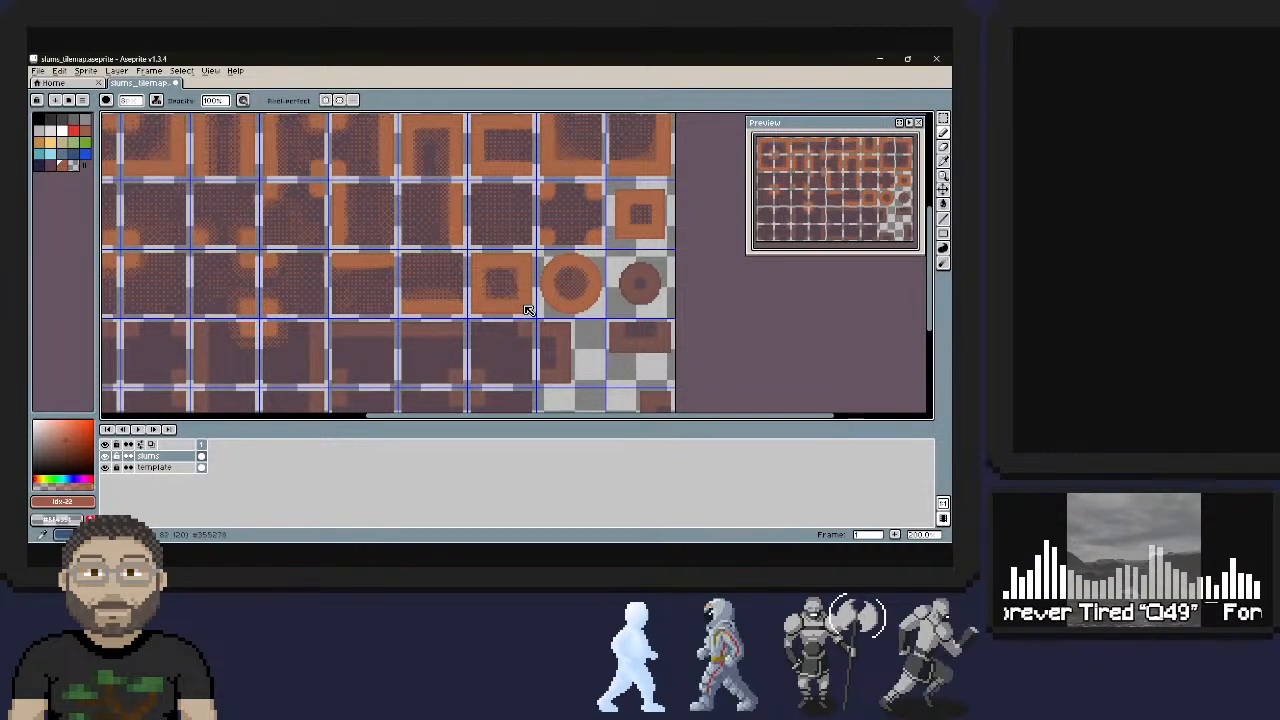
click(50, 165)
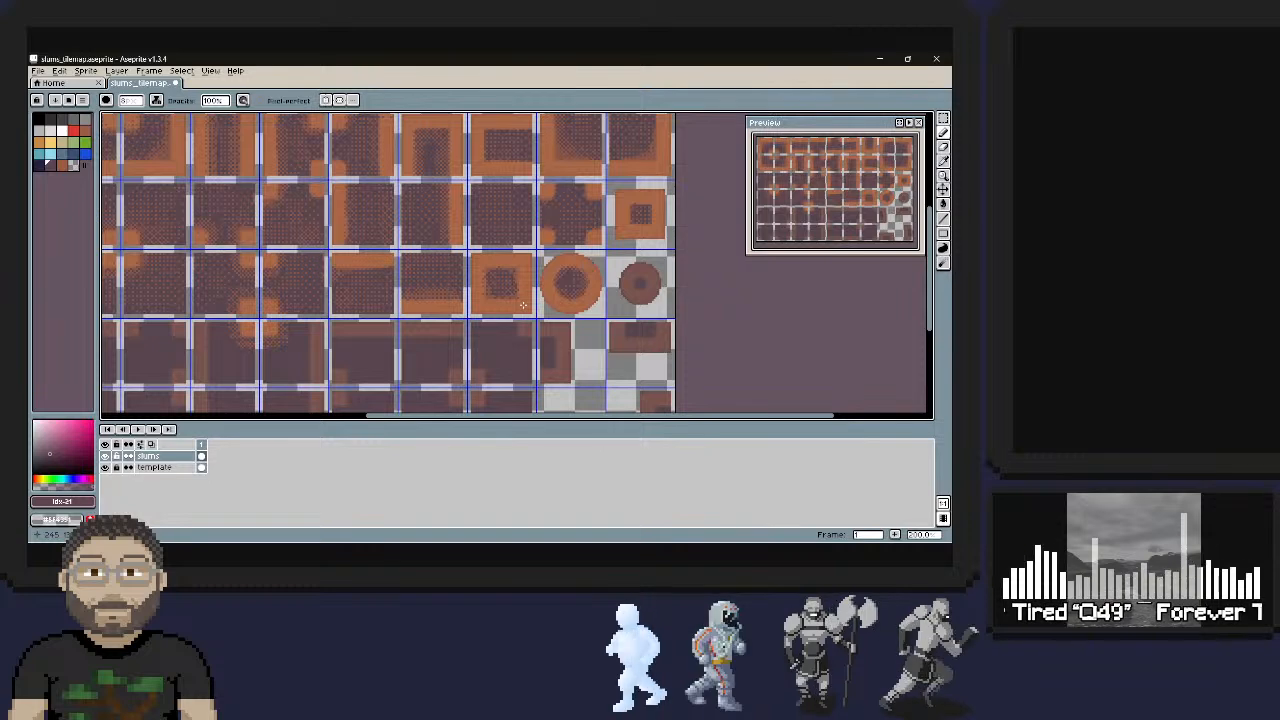
click(62, 165)
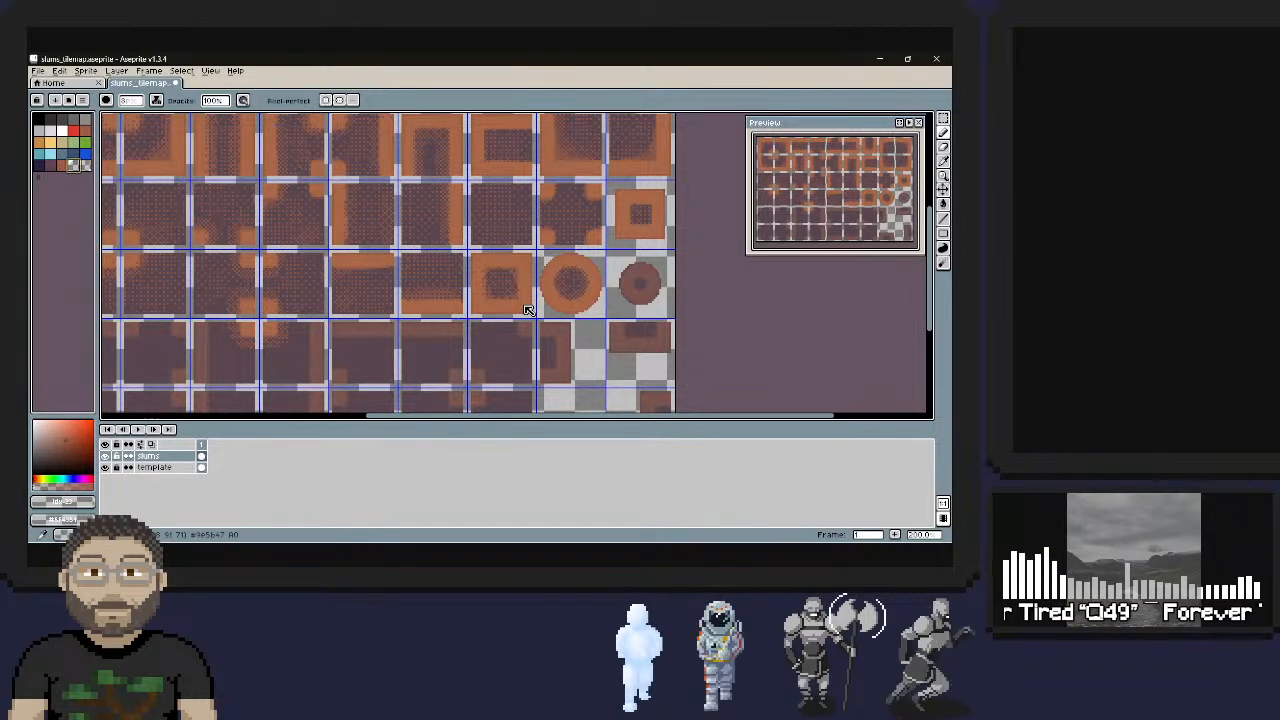
alt+click(528, 310)
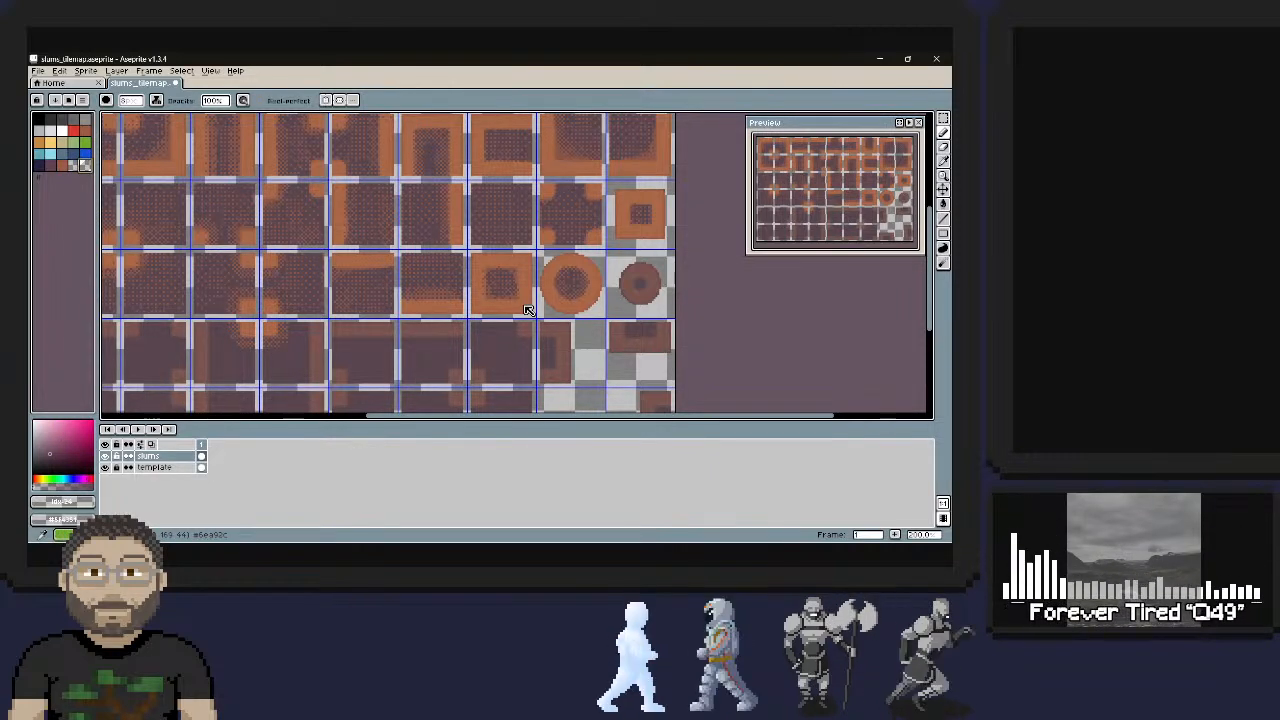
alt+click(526, 308)
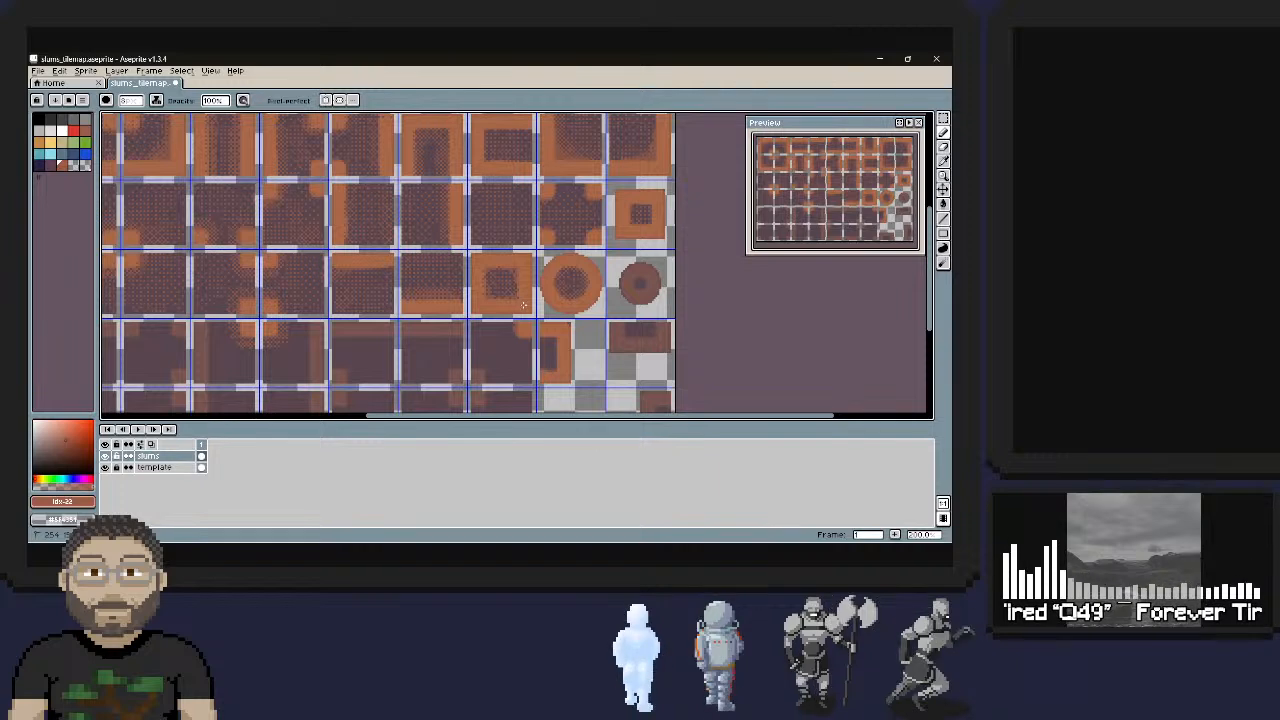
Paint brown the ninth column's lower three tiles, the sixth row's eighth tile, and the cross between the bottom rows' sixth and seventh tiles
mouse_move(612, 322)
mouse_down()
mouse_move(620, 350)
mouse_move(658, 346)
mouse_move(664, 326)
mouse_up()
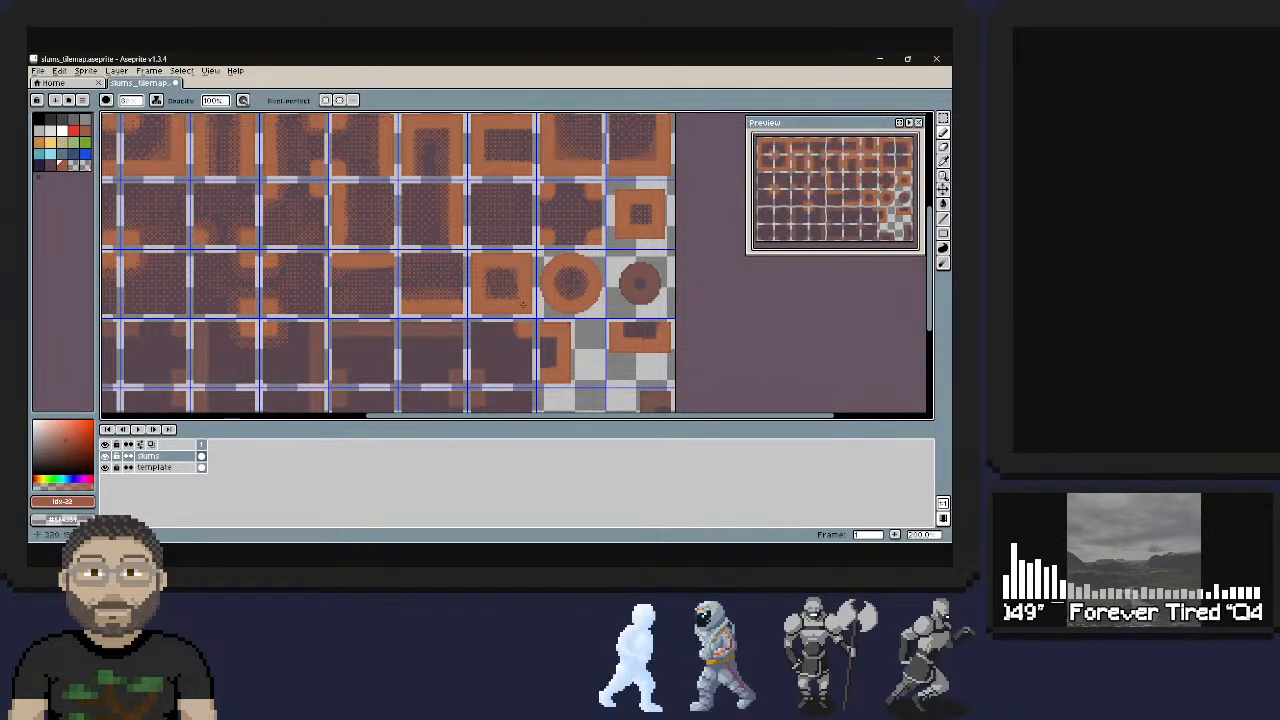
mouse_move(632, 268)
mouse_down()
mouse_move(625, 292)
mouse_move(638, 300)
mouse_move(655, 286)
mouse_move(646, 268)
mouse_move(635, 290)
mouse_up()
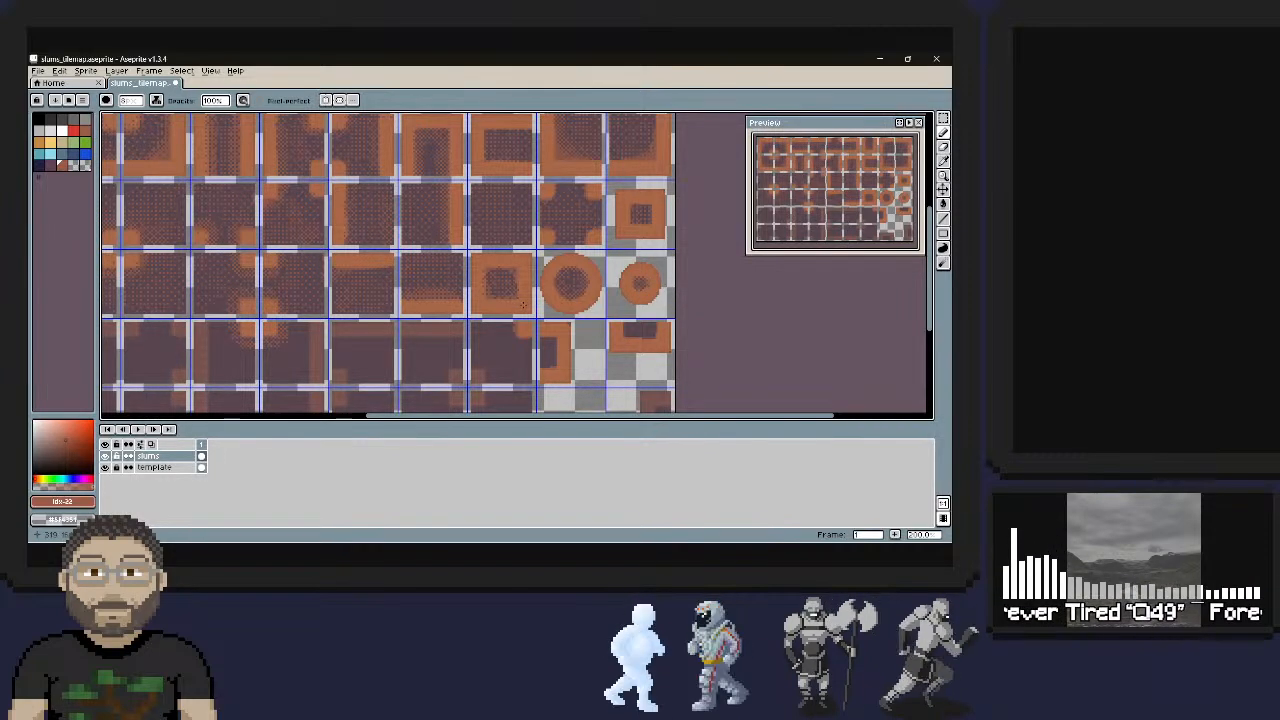
scroll(523, 305, down, 3)
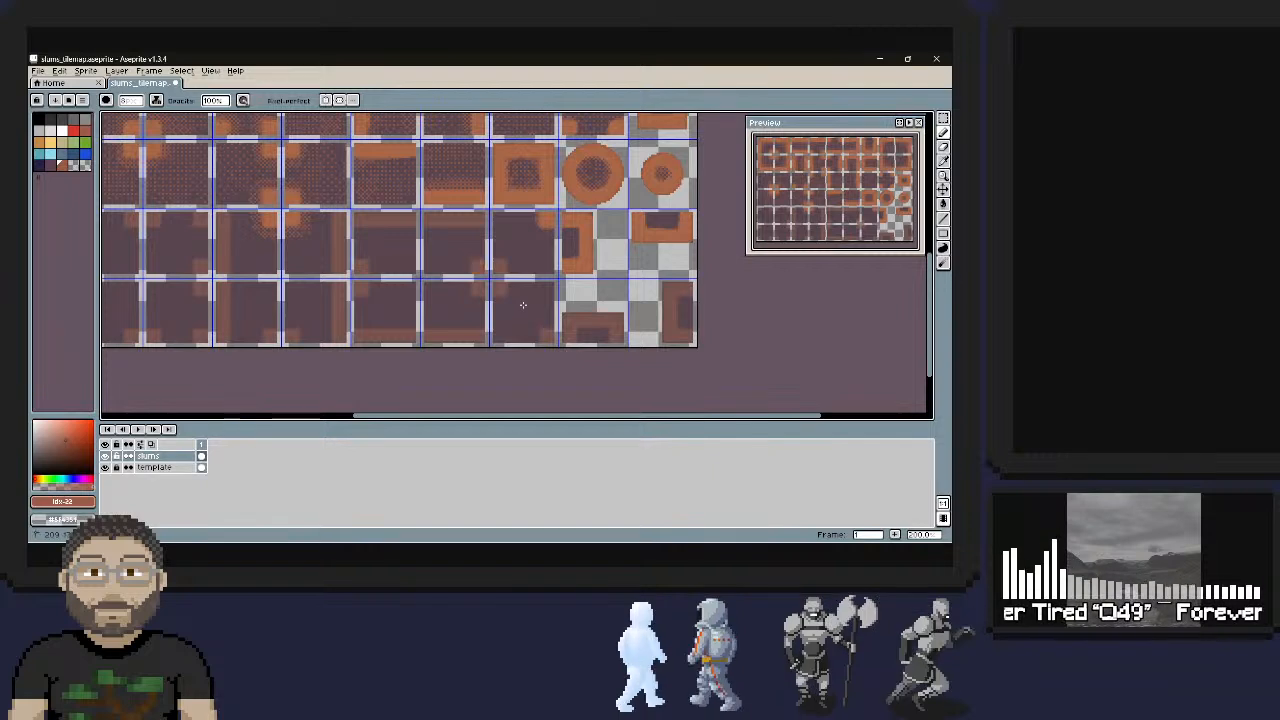
mouse_move(477, 265)
mouse_down()
mouse_move(476, 288)
mouse_move(495, 289)
mouse_move(498, 261)
mouse_move(507, 268)
mouse_up()
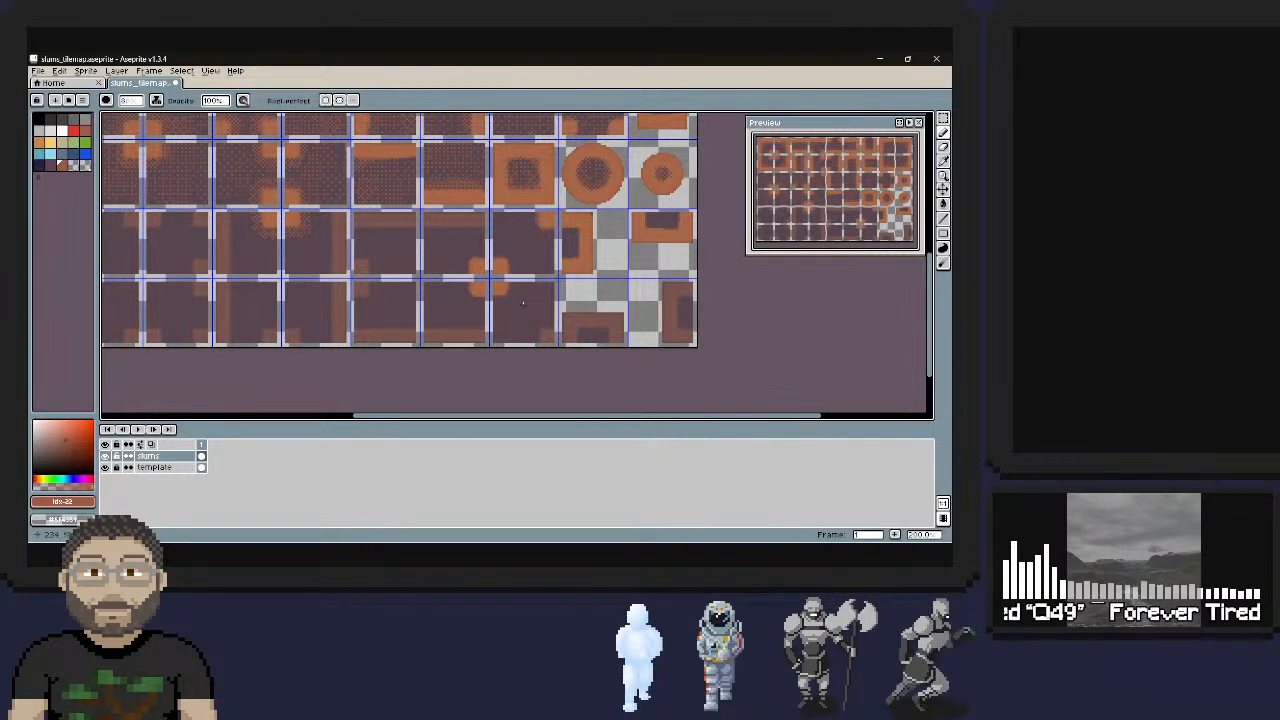
mouse_move(550, 340)
mouse_down()
mouse_move(570, 322)
mouse_move(614, 319)
mouse_move(616, 338)
mouse_up()
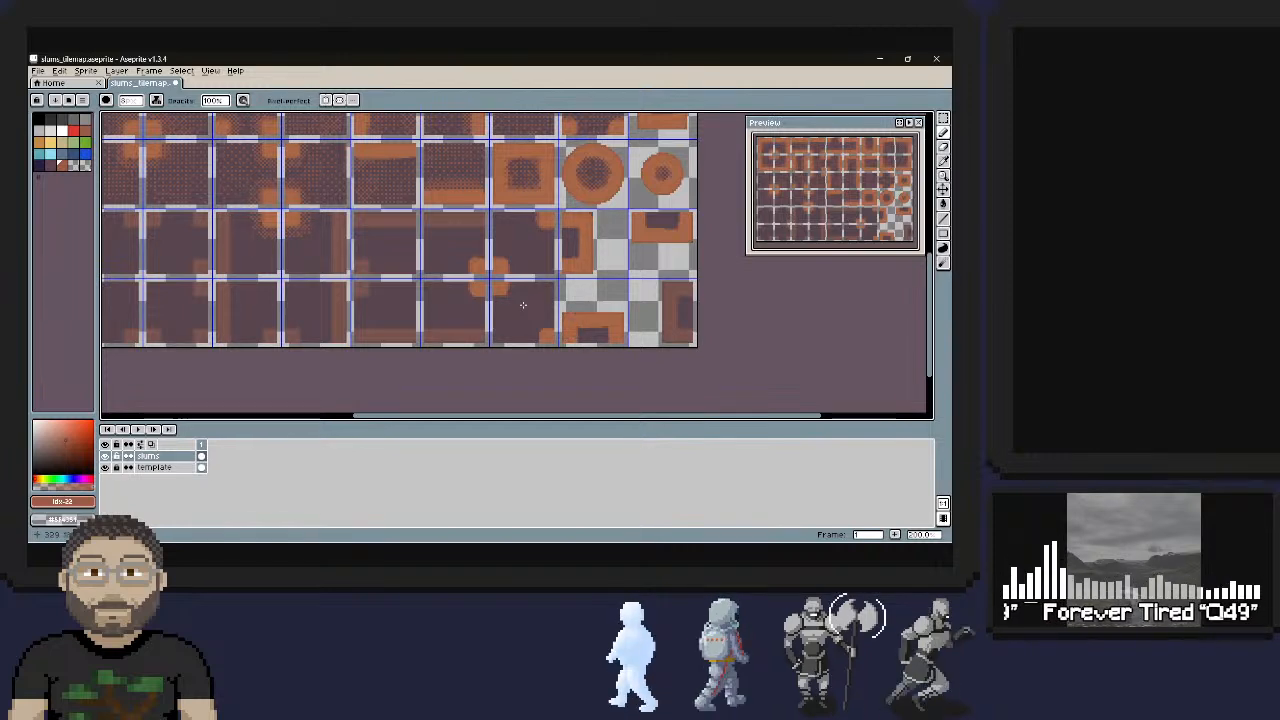
mouse_move(690, 292)
mouse_down()
mouse_move(668, 290)
mouse_move(668, 336)
mouse_move(690, 337)
mouse_move(688, 302)
mouse_up()
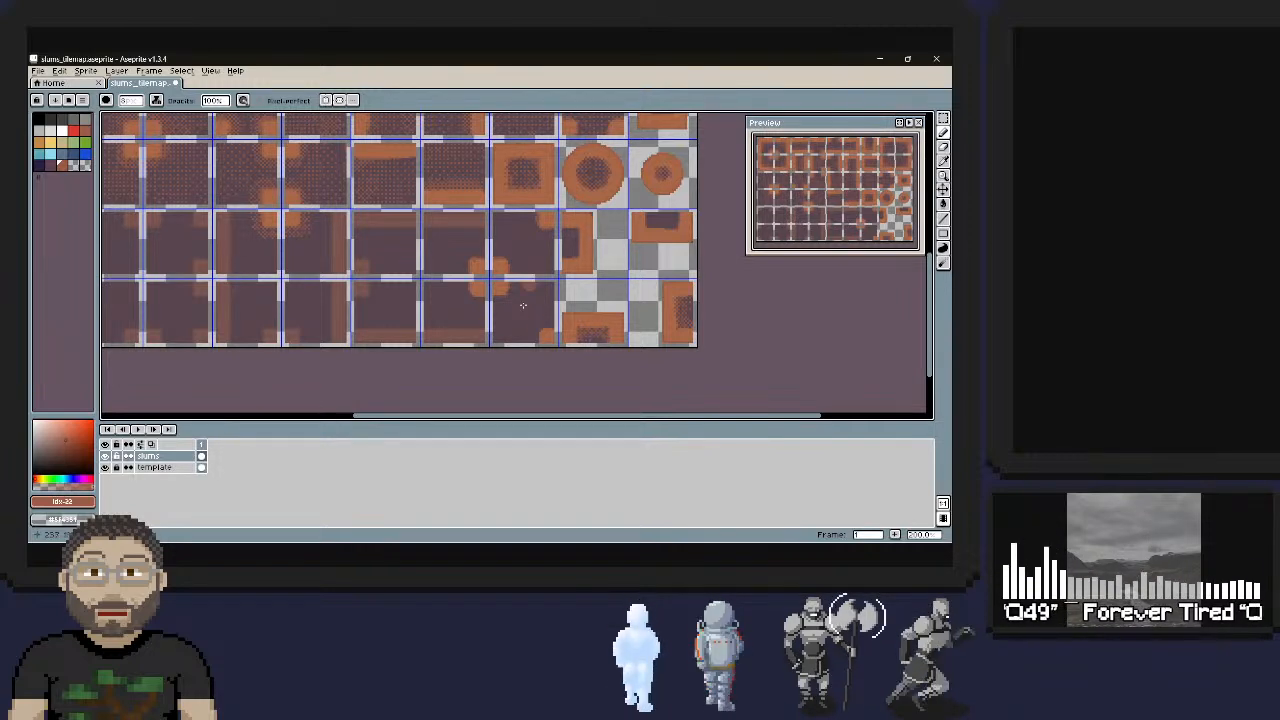
Dither the interiors of the fifth and sixth rows' sixth and seventh tiles around their brown corners and edges
click(522, 305)
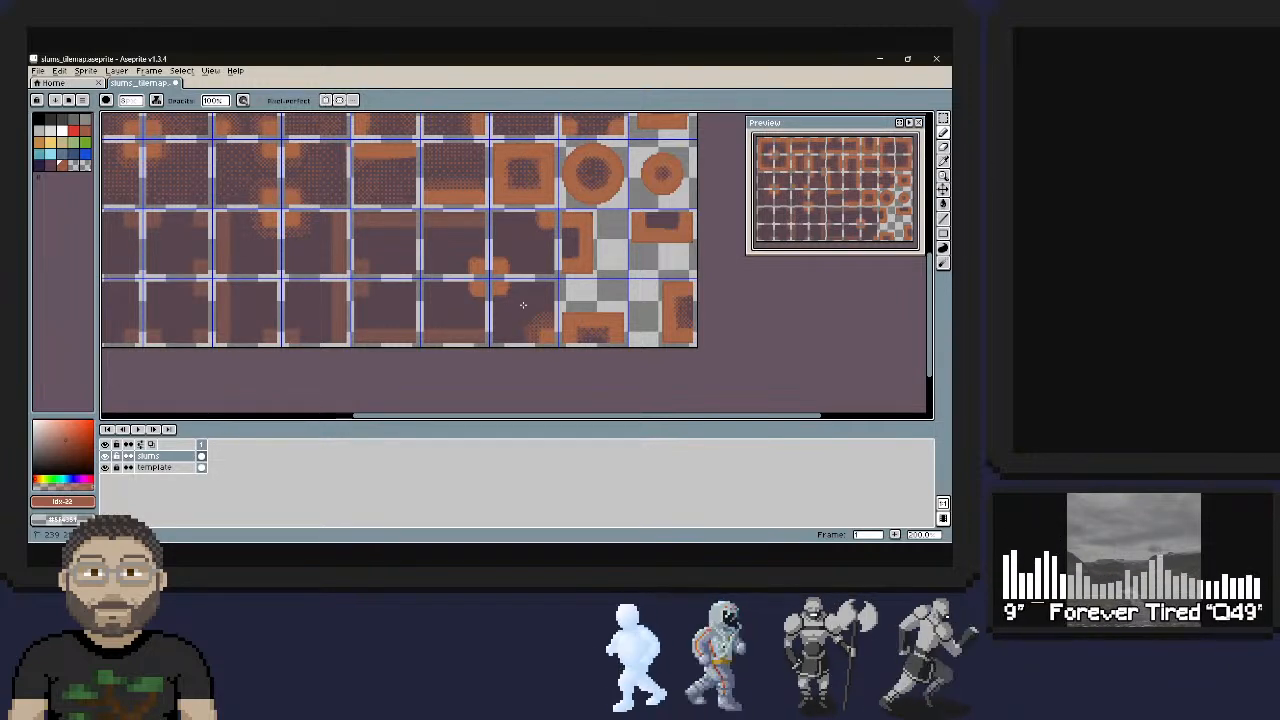
click(522, 305)
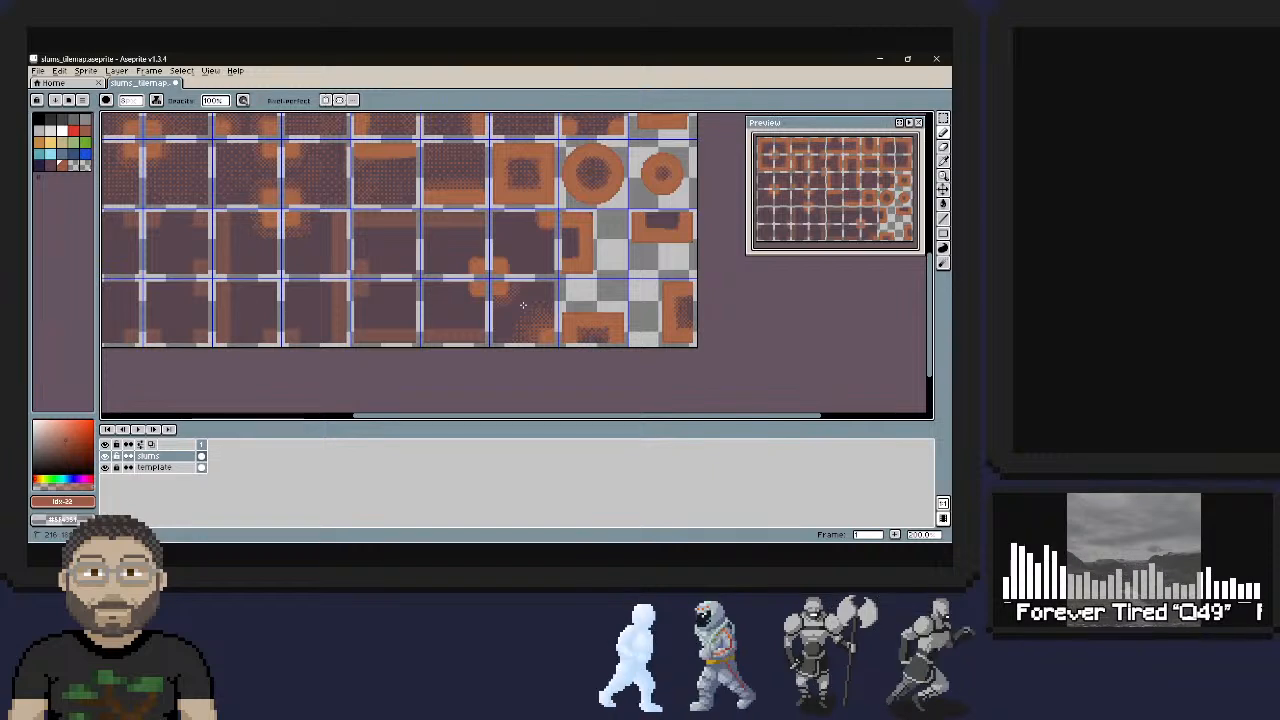
click(510, 254)
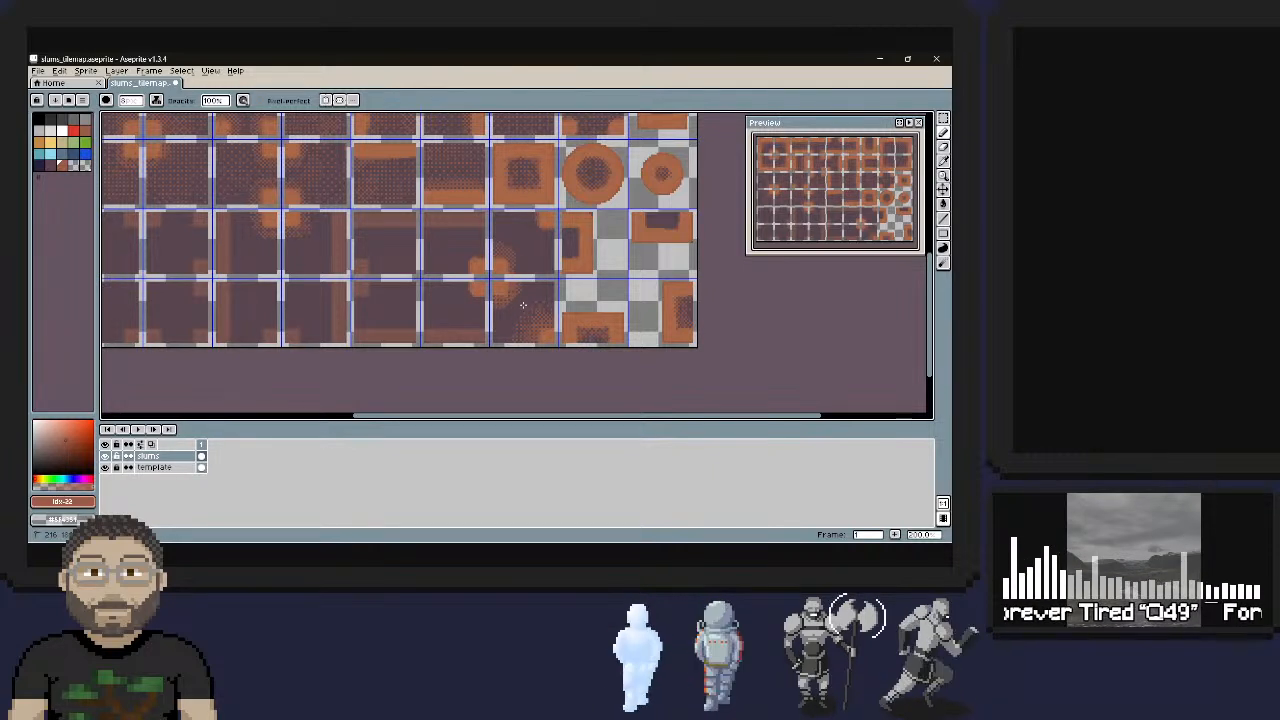
click(518, 262)
click(535, 223)
click(541, 234)
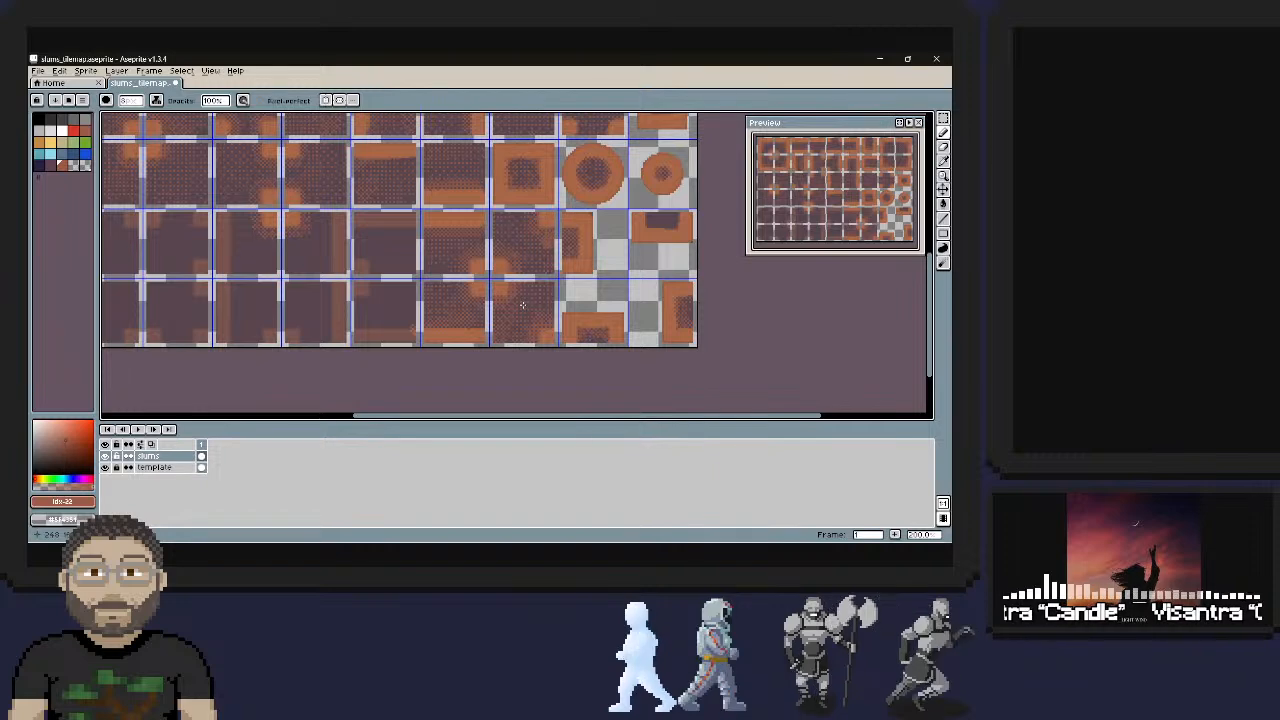
Examine the whole tileset at a reduced scale to find the tiles that still lack shading
key(space)
scroll(522, 304, right, 5)
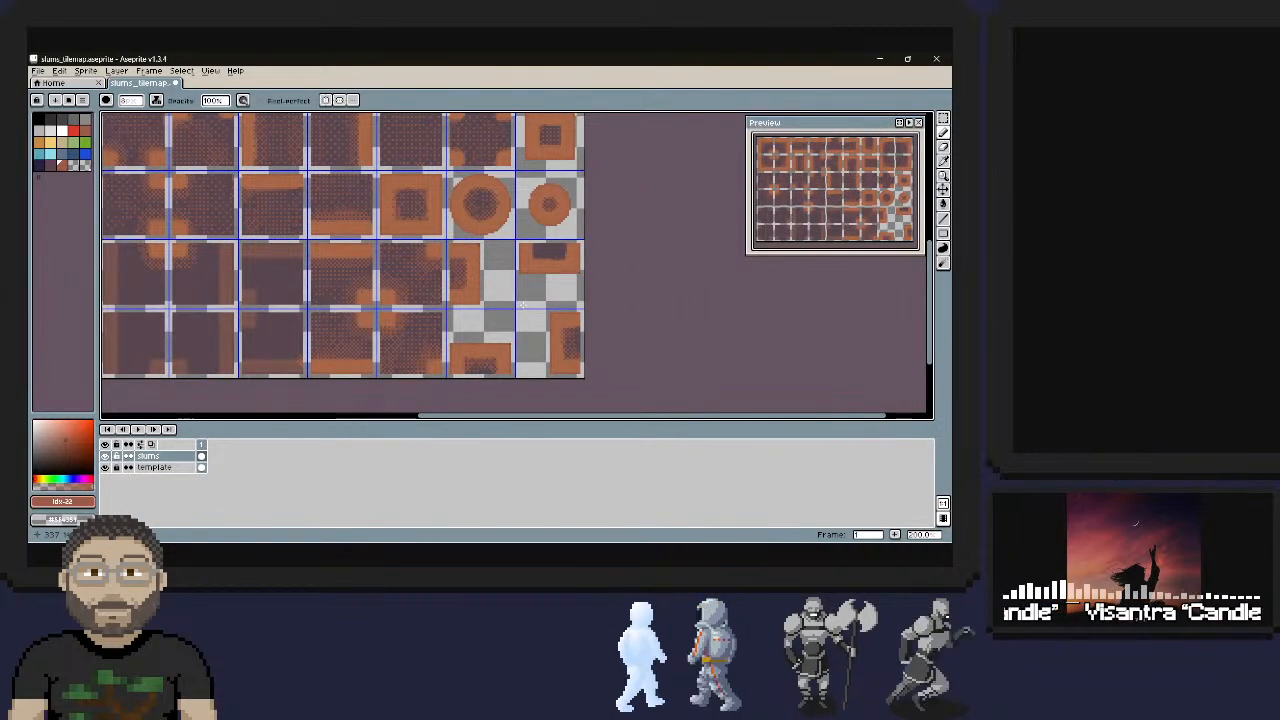
key(z)
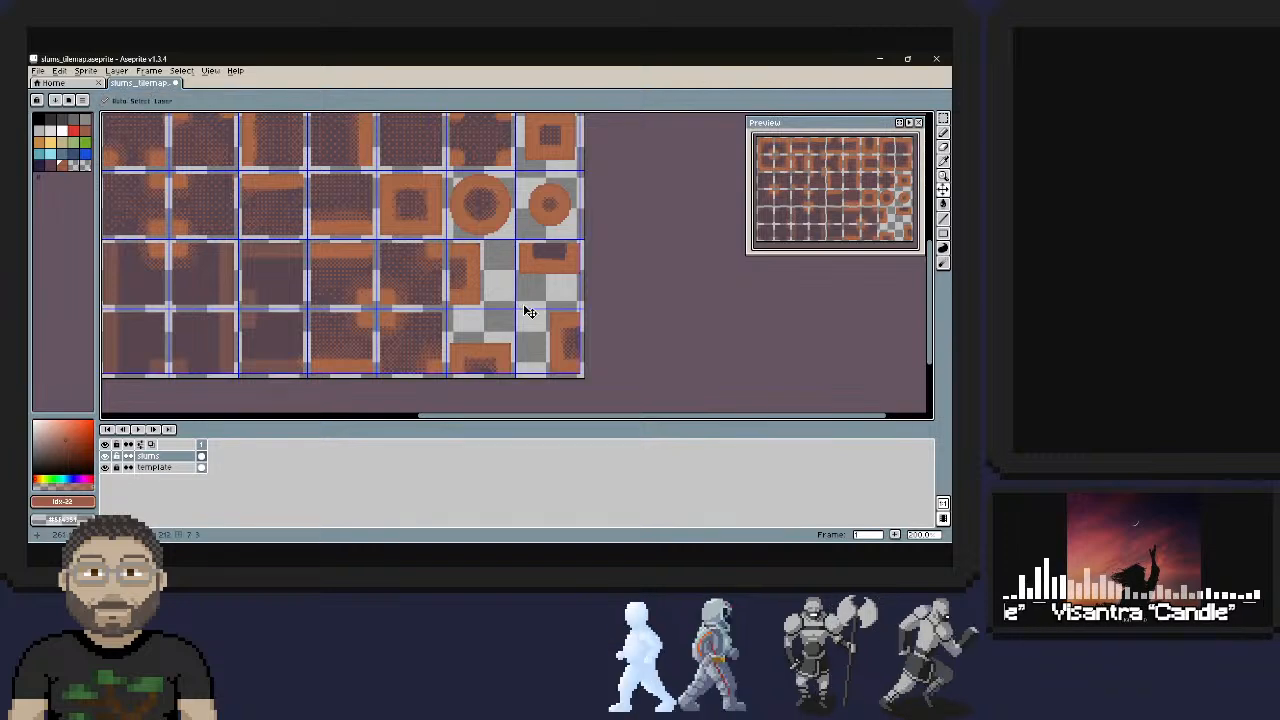
right_click(524, 305)
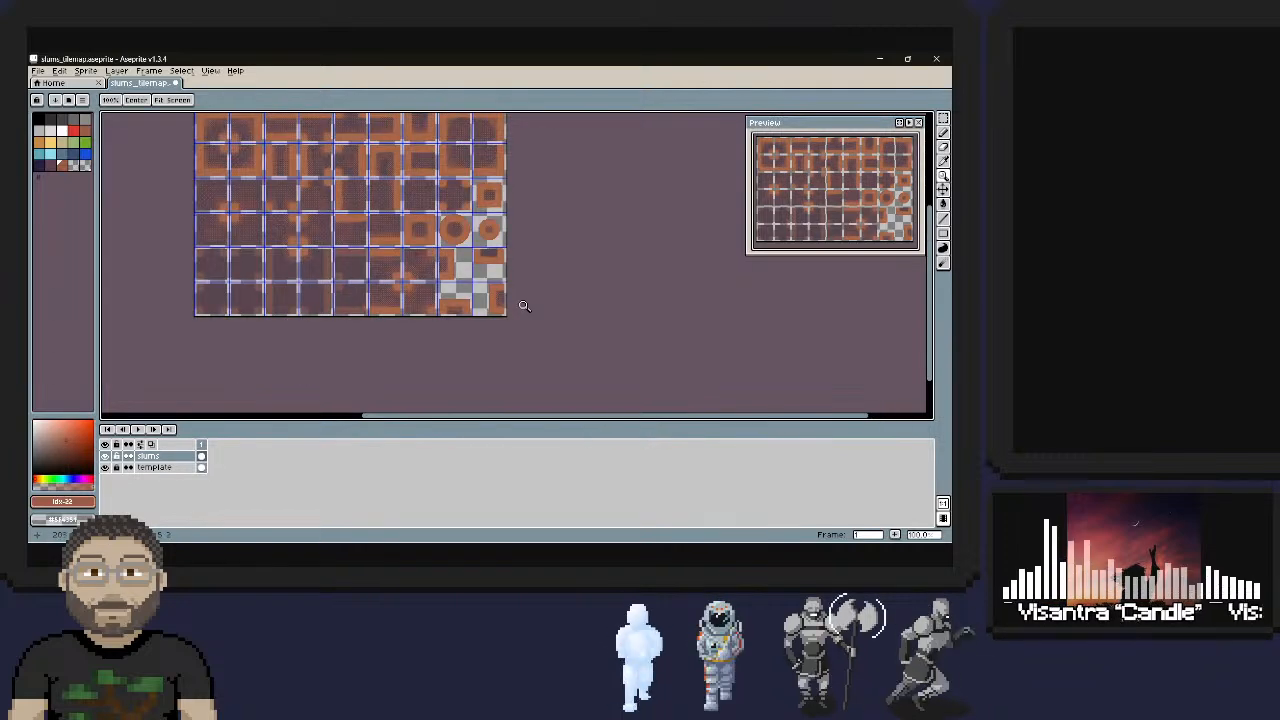
scroll(524, 305, up, 2)
scroll(524, 305, left, 3)
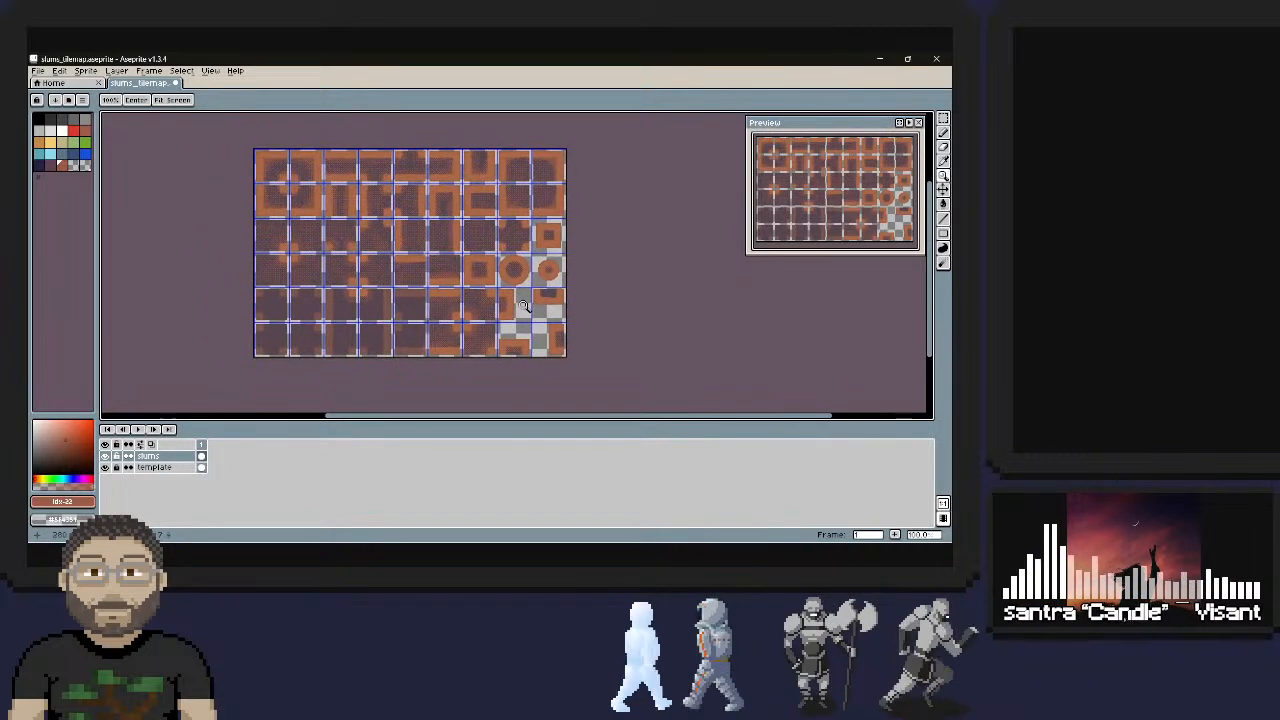
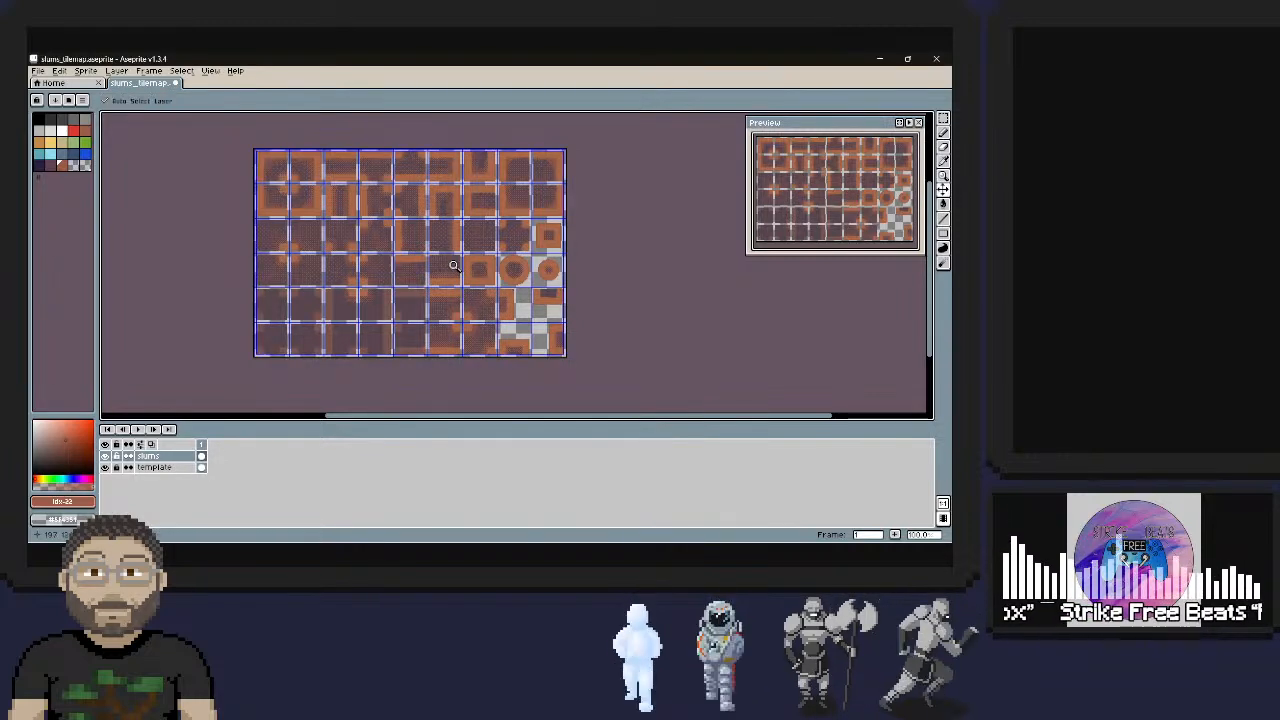
Paint brown edges and corners on the bottom two rows' fourth and fifth tiles, and dither their interiors
scroll(457, 270, up, 1)
key(z)
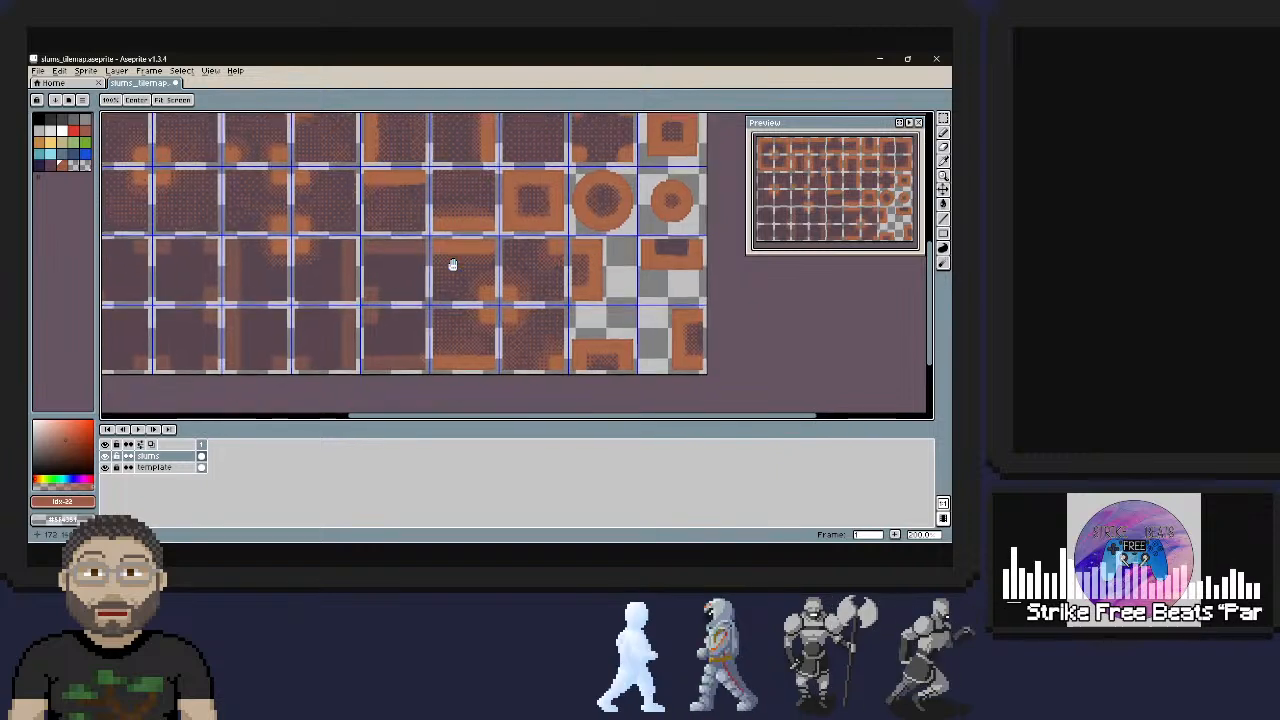
scroll(455, 267, down, 2)
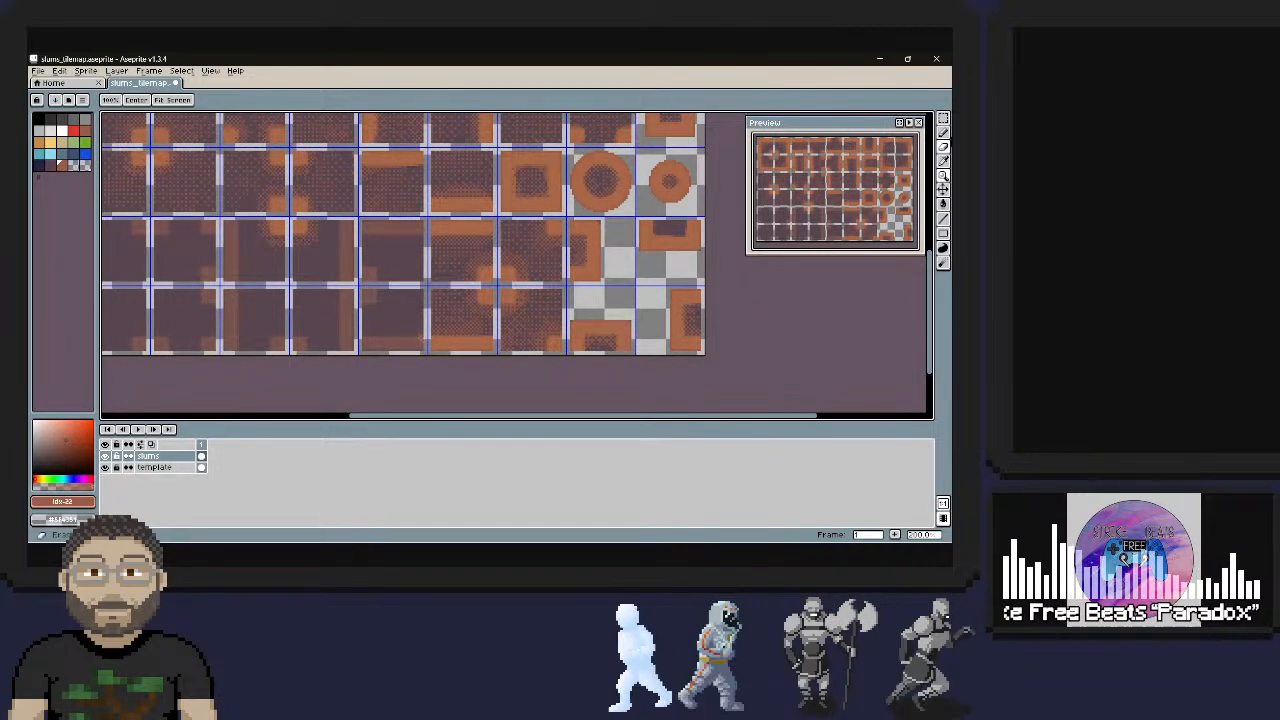
click(943, 147)
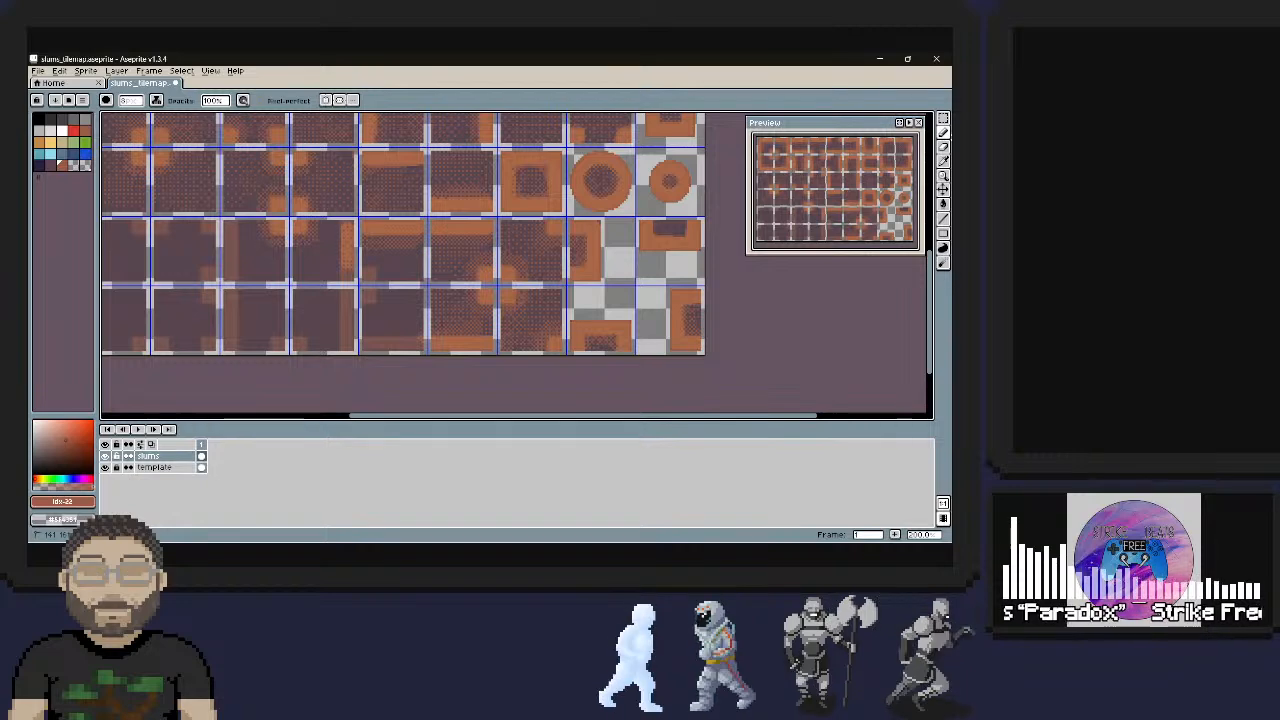
drag(340, 232, 347, 276)
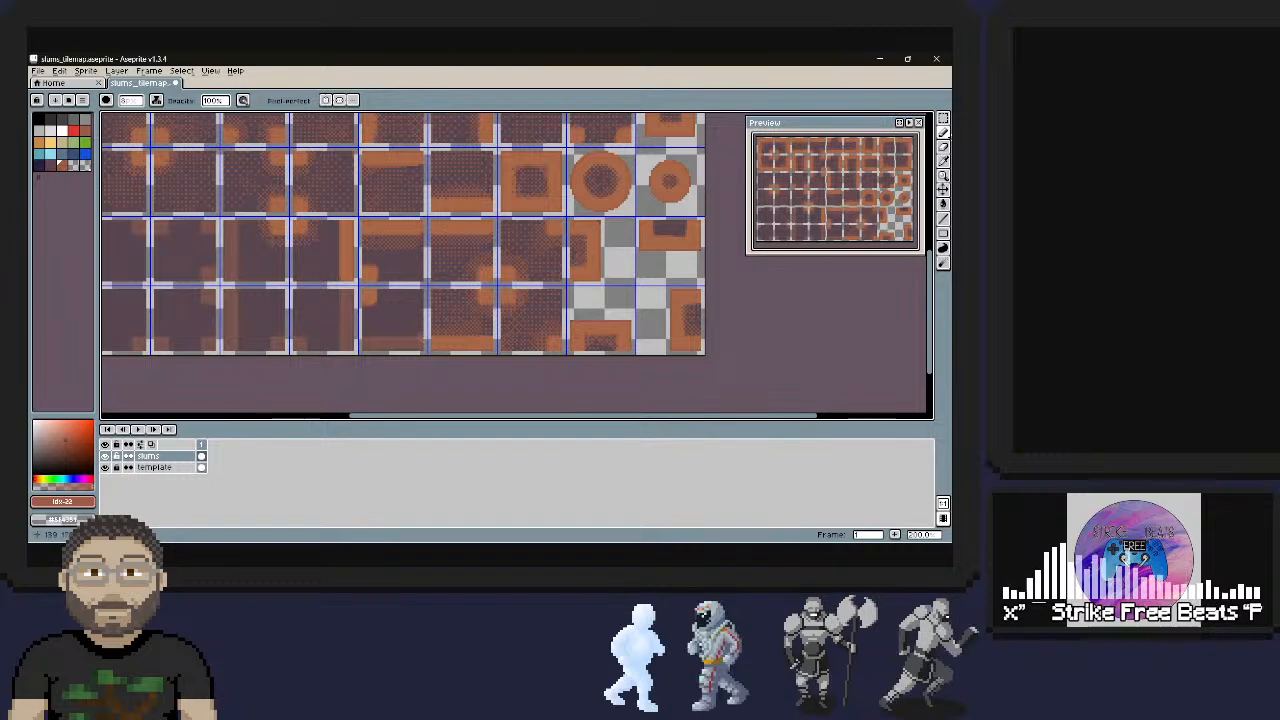
mouse_move(347, 294)
mouse_down()
mouse_move(347, 347)
mouse_move(411, 347)
mouse_move(369, 342)
mouse_move(391, 342)
mouse_up()
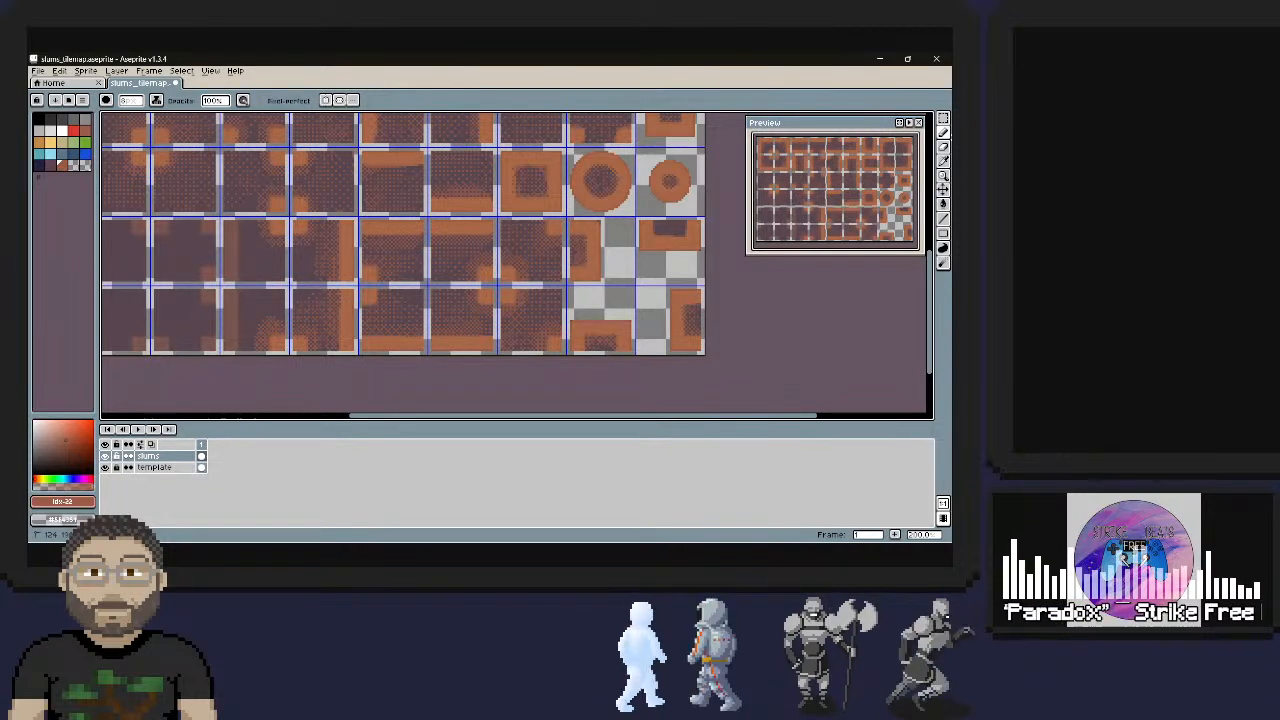
Paint brown the third column's left edge and the first three columns' corners in the bottom two rows, and dither their interiors
drag(232, 295, 232, 350)
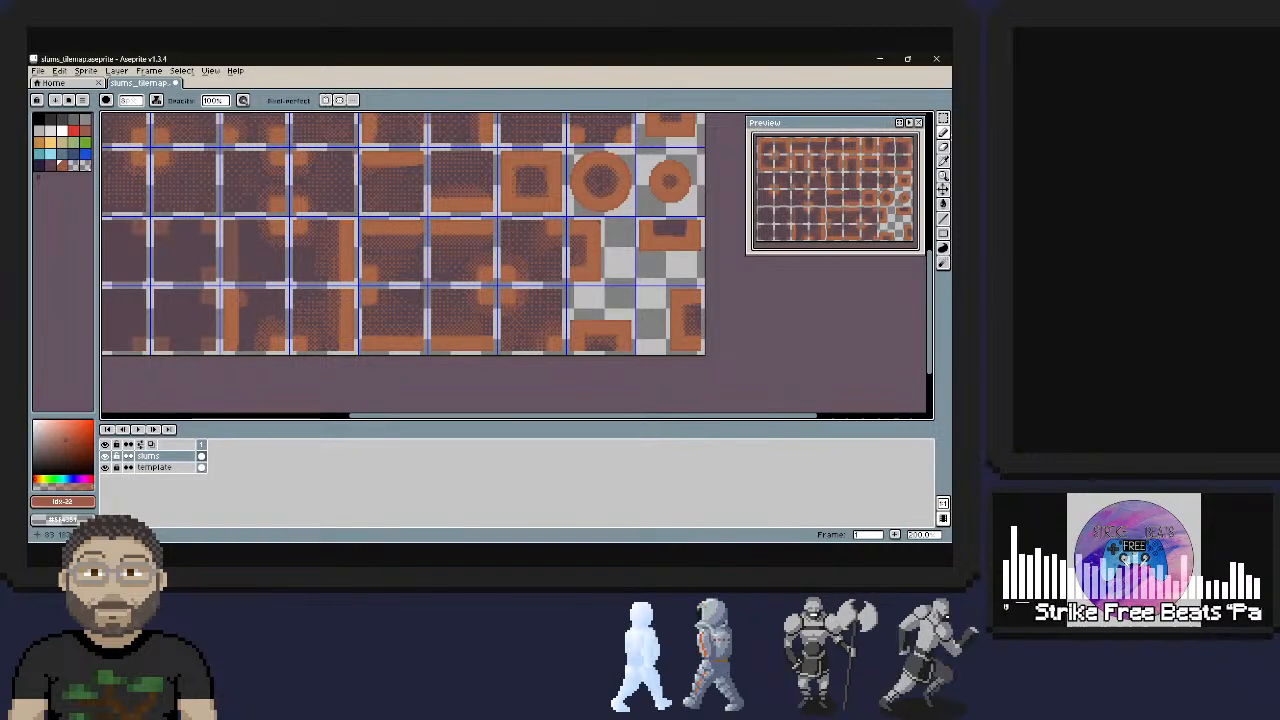
drag(246, 300, 245, 340)
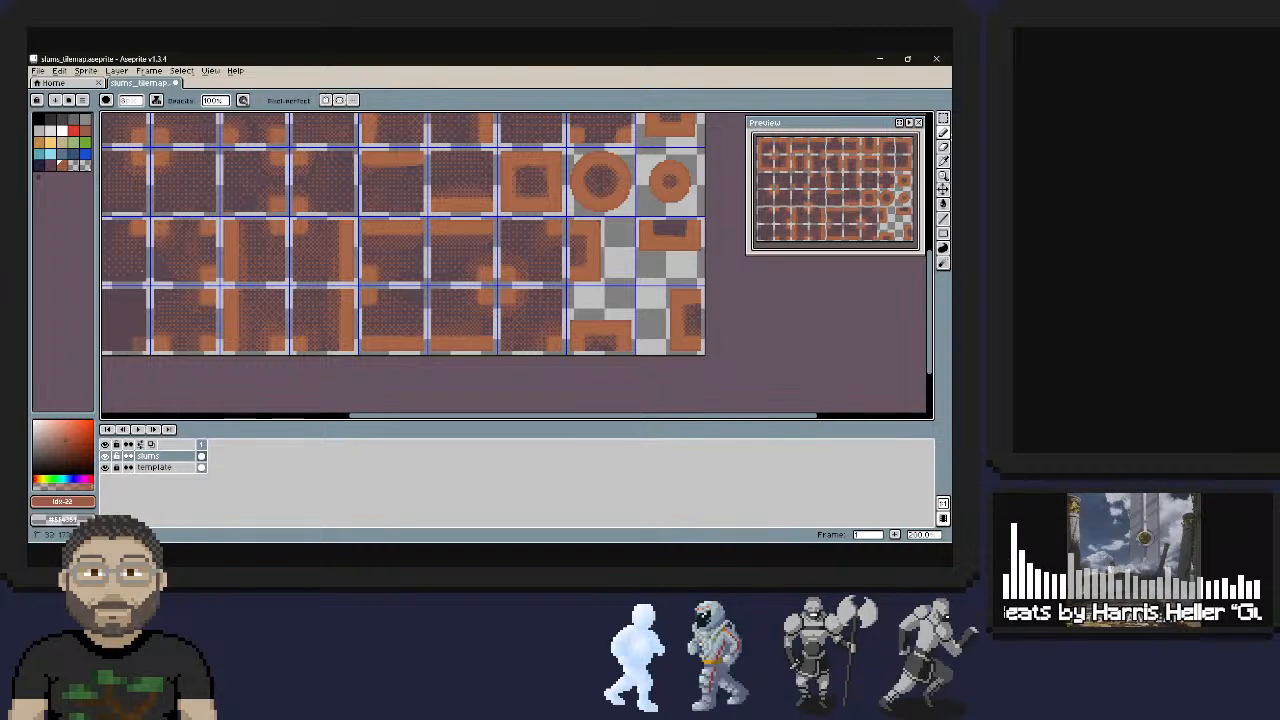
middle_drag(178, 257, 322, 254)
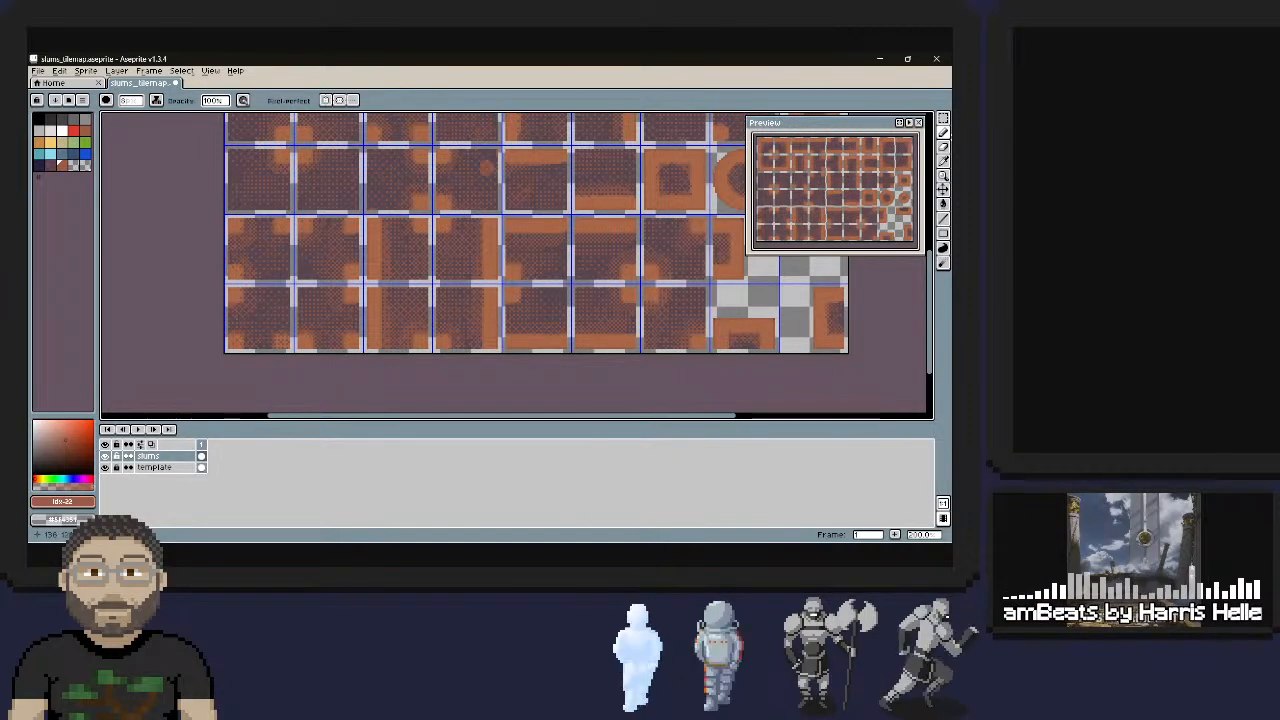
Undo the last stray brown strokes on the fourth column's tiles
key(ctrl+z)
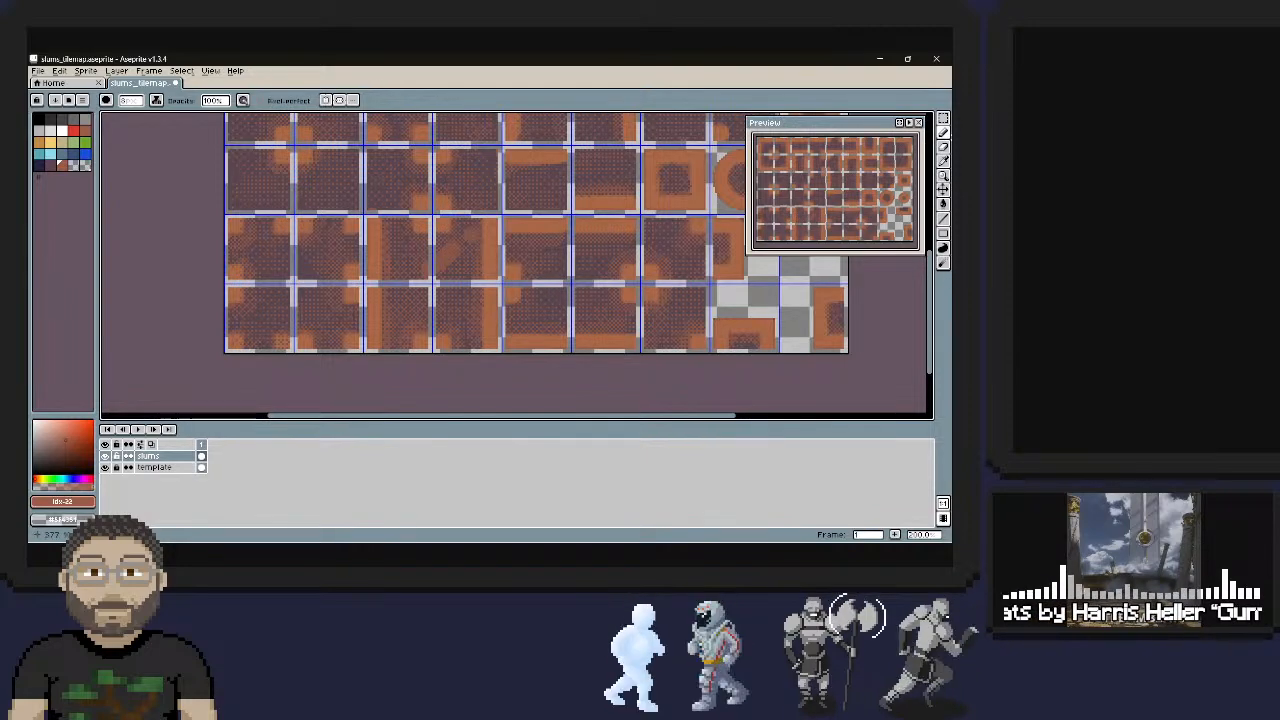
key(ctrl+z)
Inspect the shading and dithering of the tiles across all rows, up to the last column
middle_drag(436, 264, 404, 388)
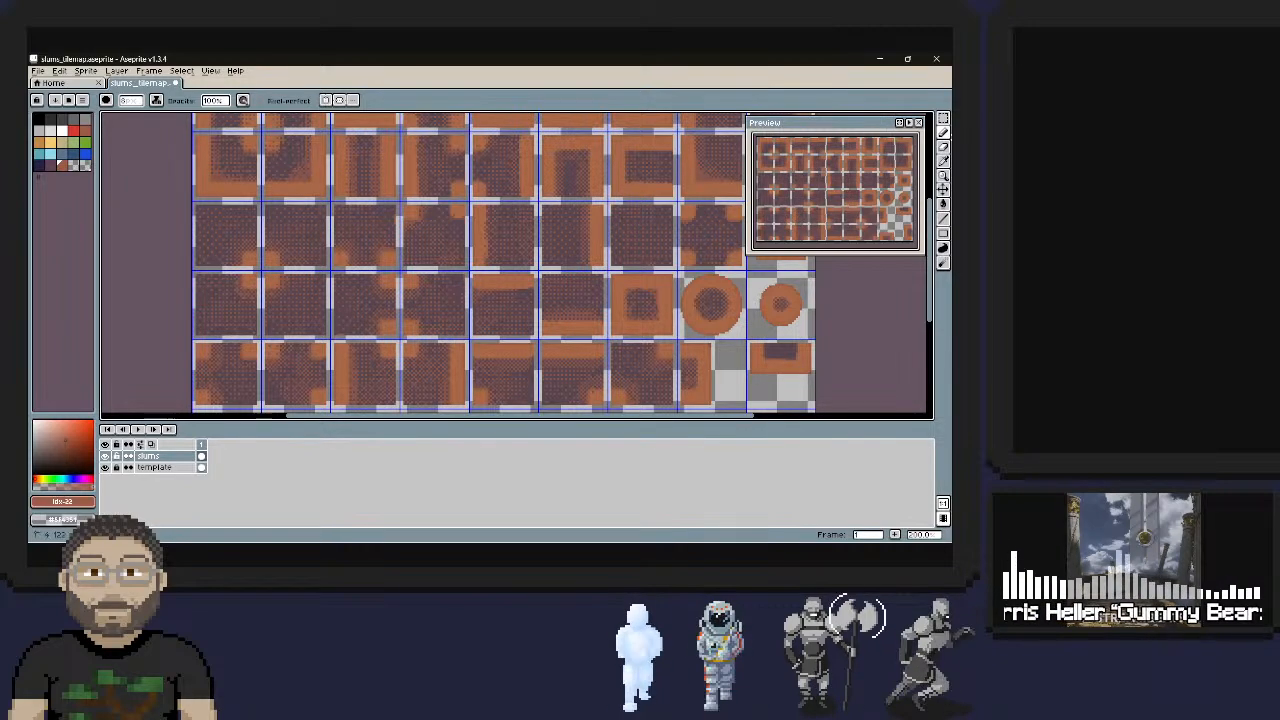
mouse_move(505, 225)
middle_down()
mouse_move(497, 276)
mouse_move(412, 280)
middle_up()
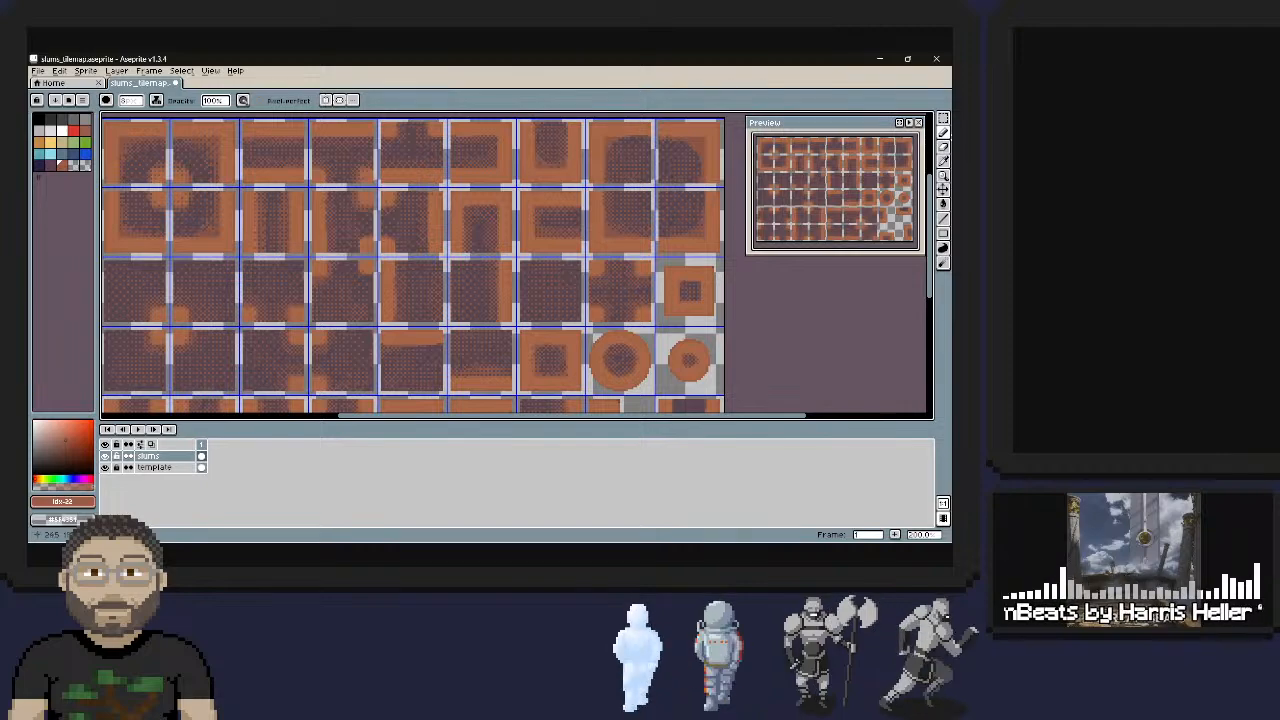
middle_drag(623, 359, 633, 227)
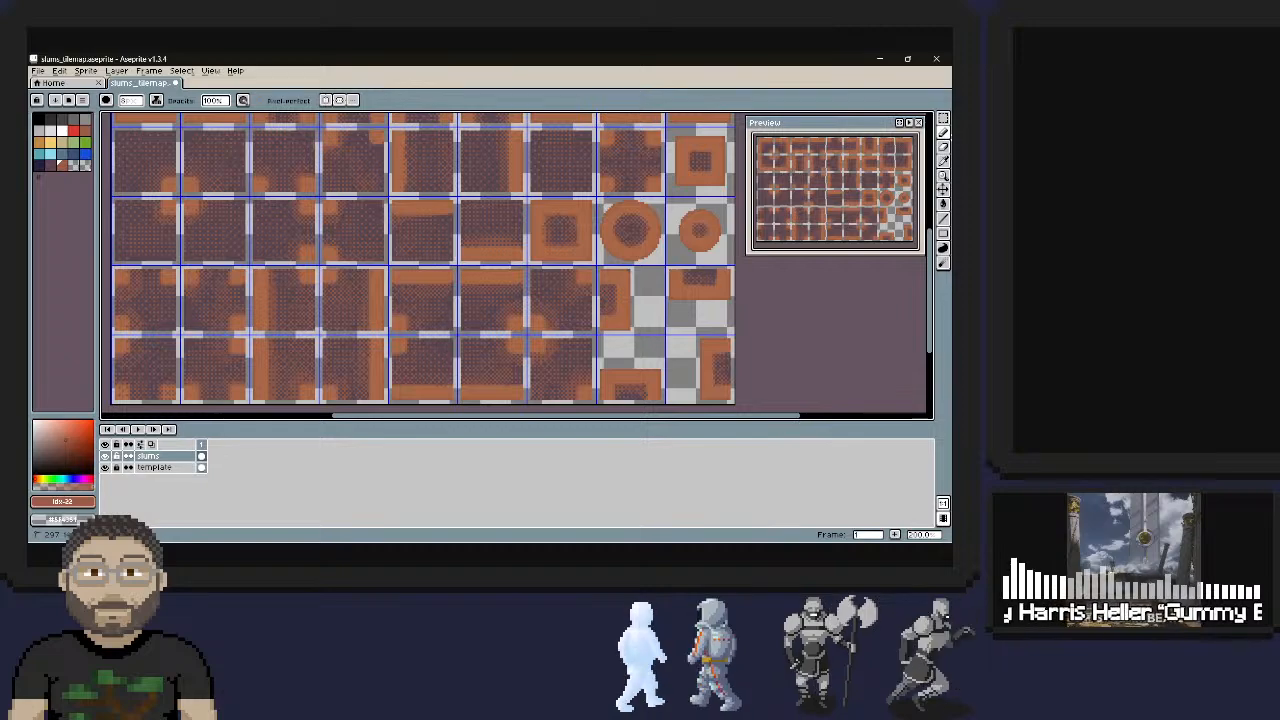
middle_drag(420, 260, 317, 212)
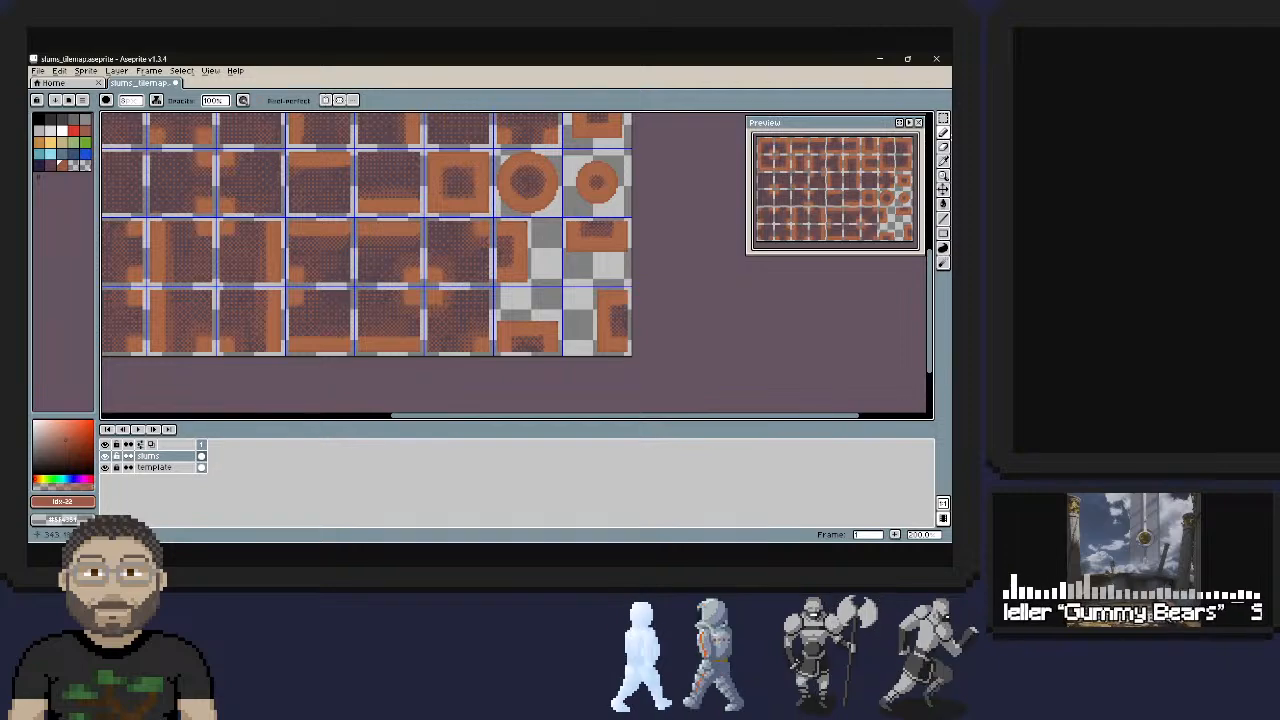
middle_drag(616, 312, 622, 322)
scroll(375, 265, up, 2)
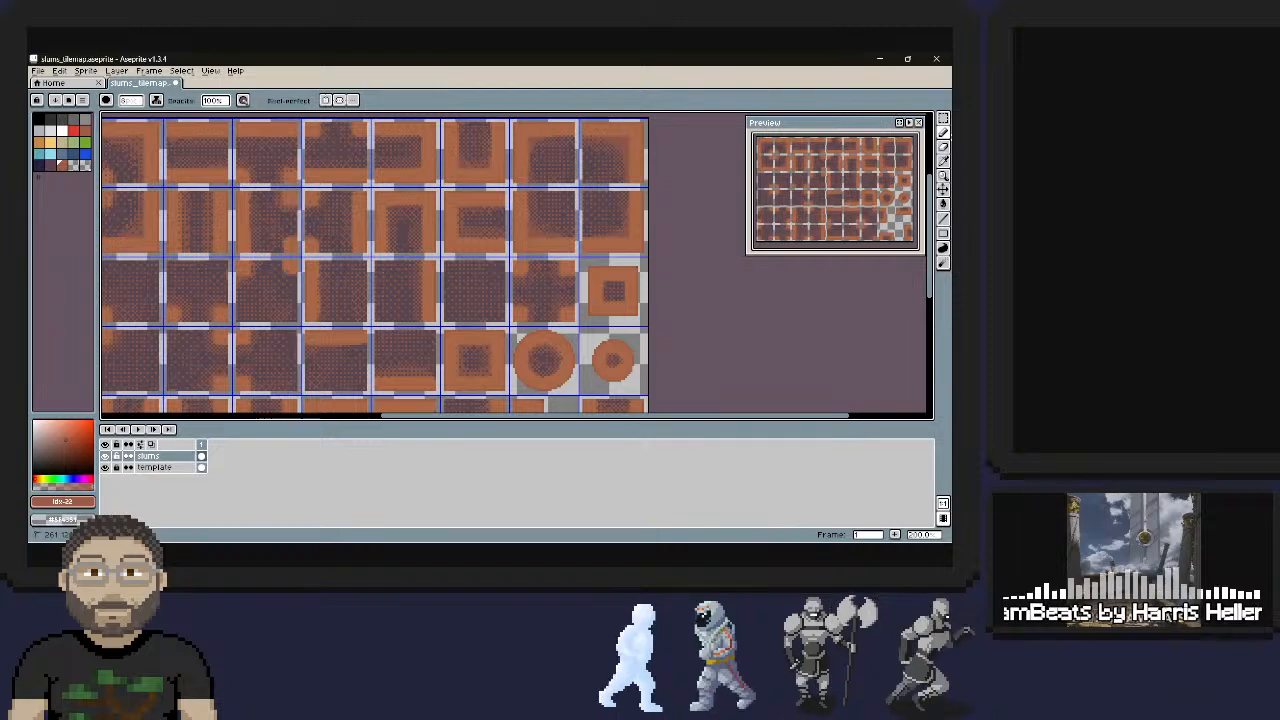
middle_drag(341, 282, 400, 158)
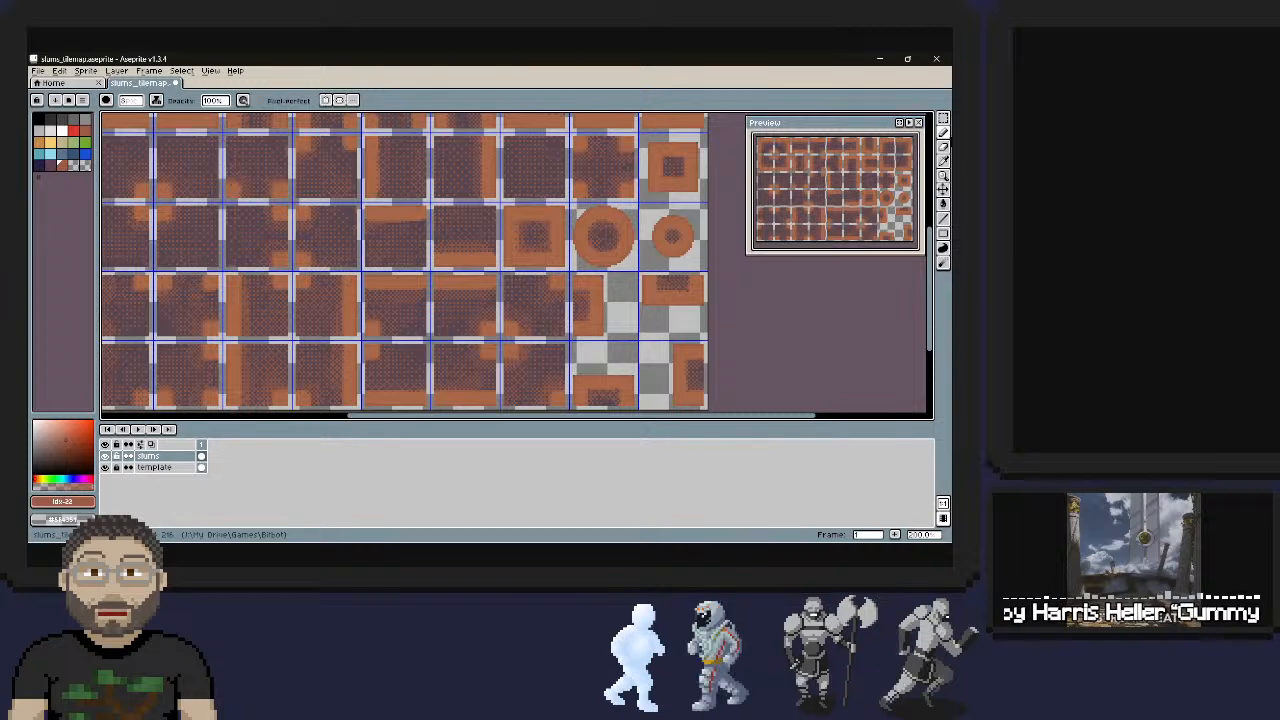
Set the slums layer's opacity to 100% in its layer properties and check the whole tileset
right_click(188, 455)
click(214, 452)
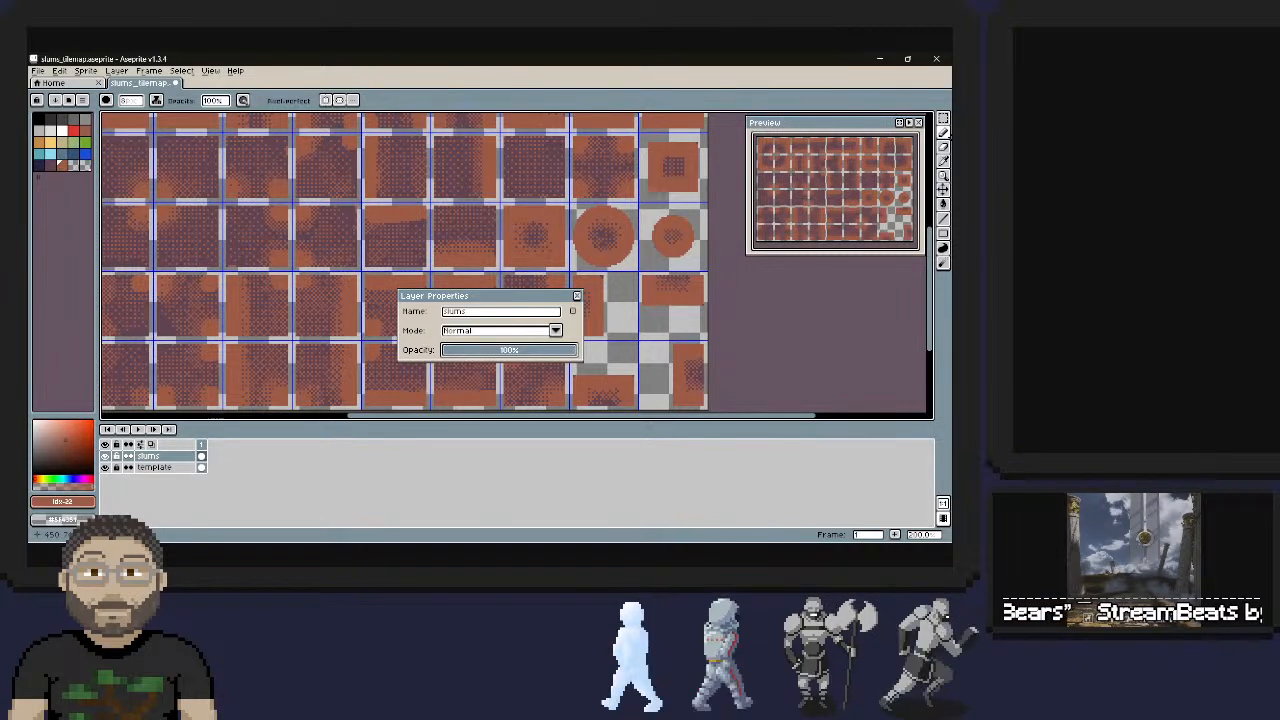
middle_drag(602, 195, 575, 224)
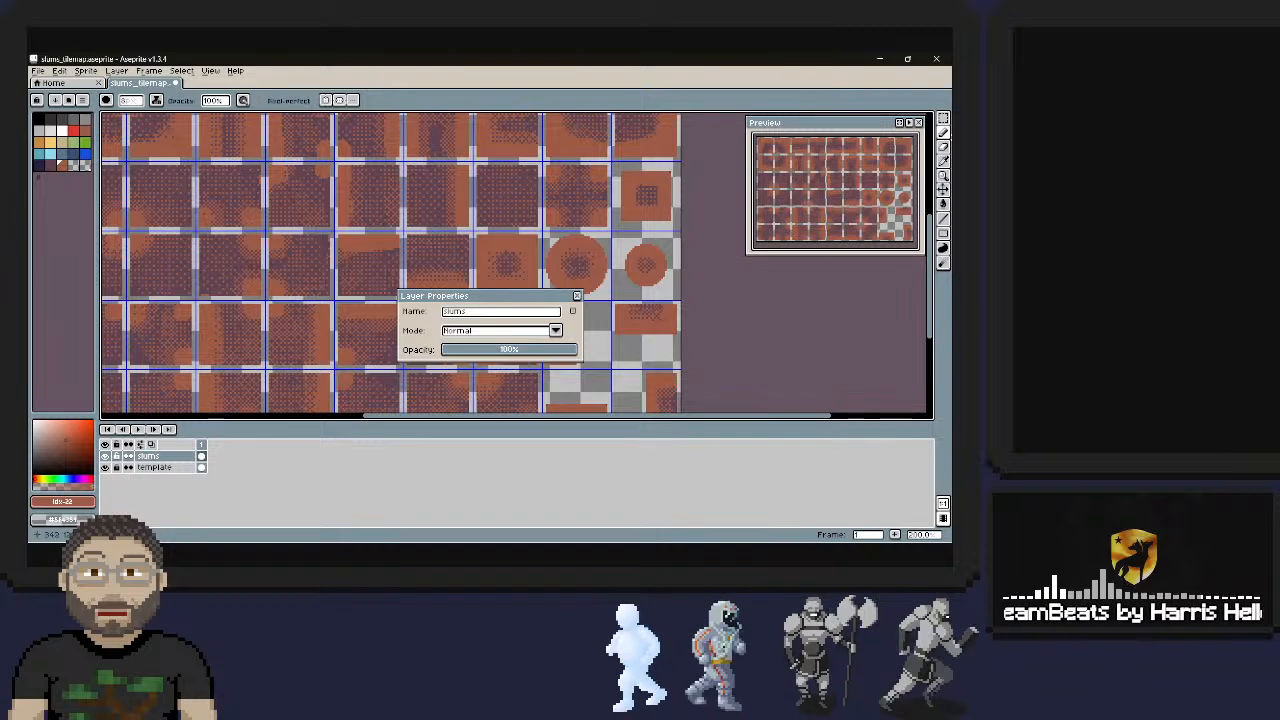
key(z)
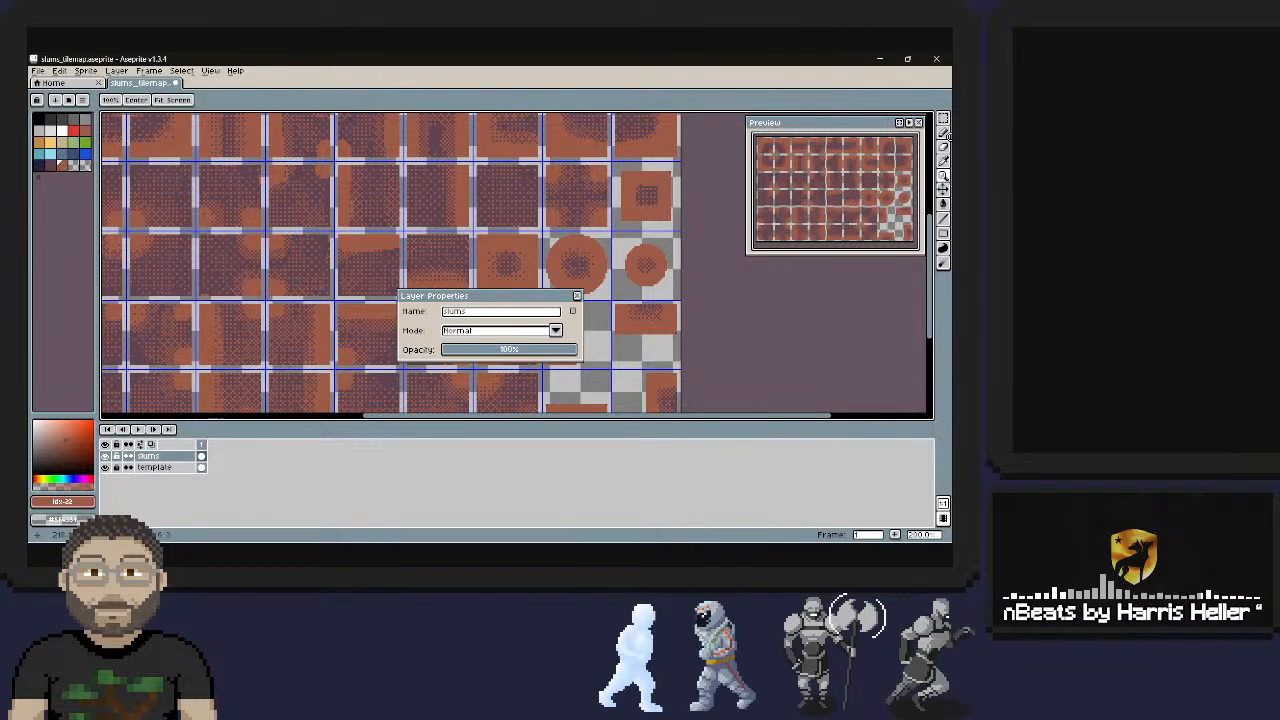
right_click(486, 235)
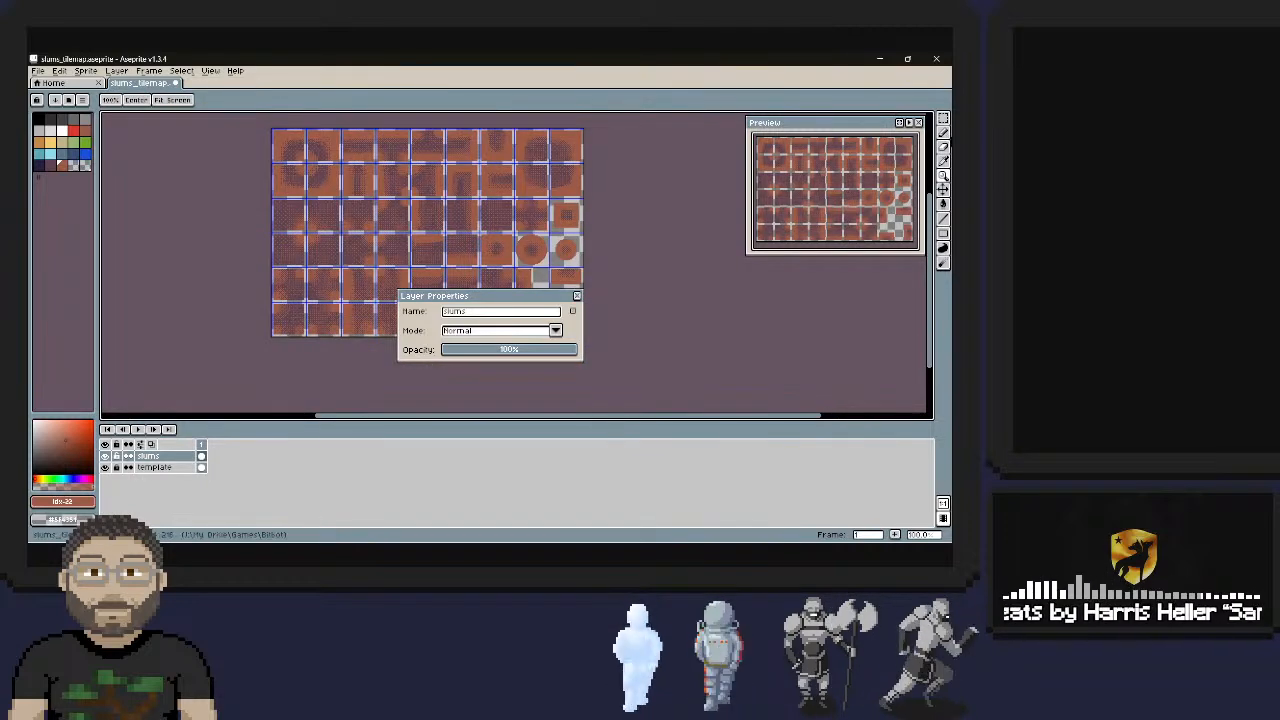
drag(450, 296, 587, 296)
key(Escape)
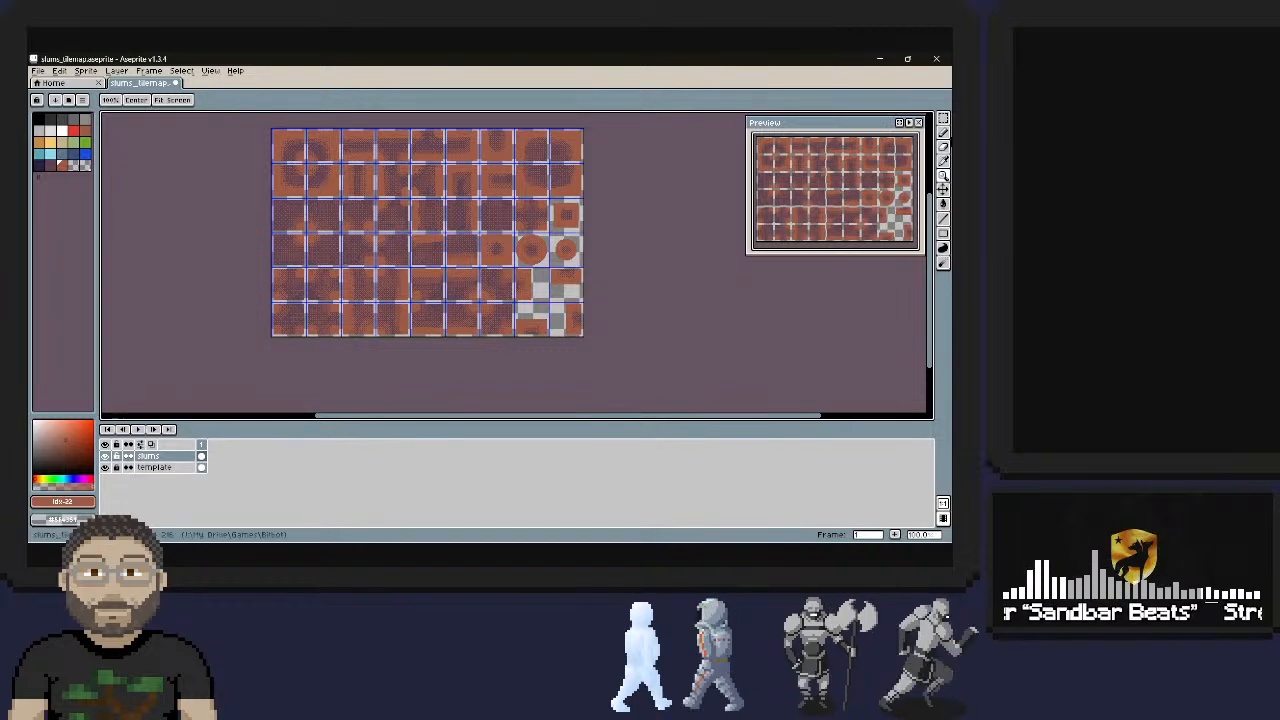
Compare the dark purple and reddish-brown palette colours with the Pencil tool, checking the purple's RGB values, and leave reddish-brown as the drawing colour
click(943, 133)
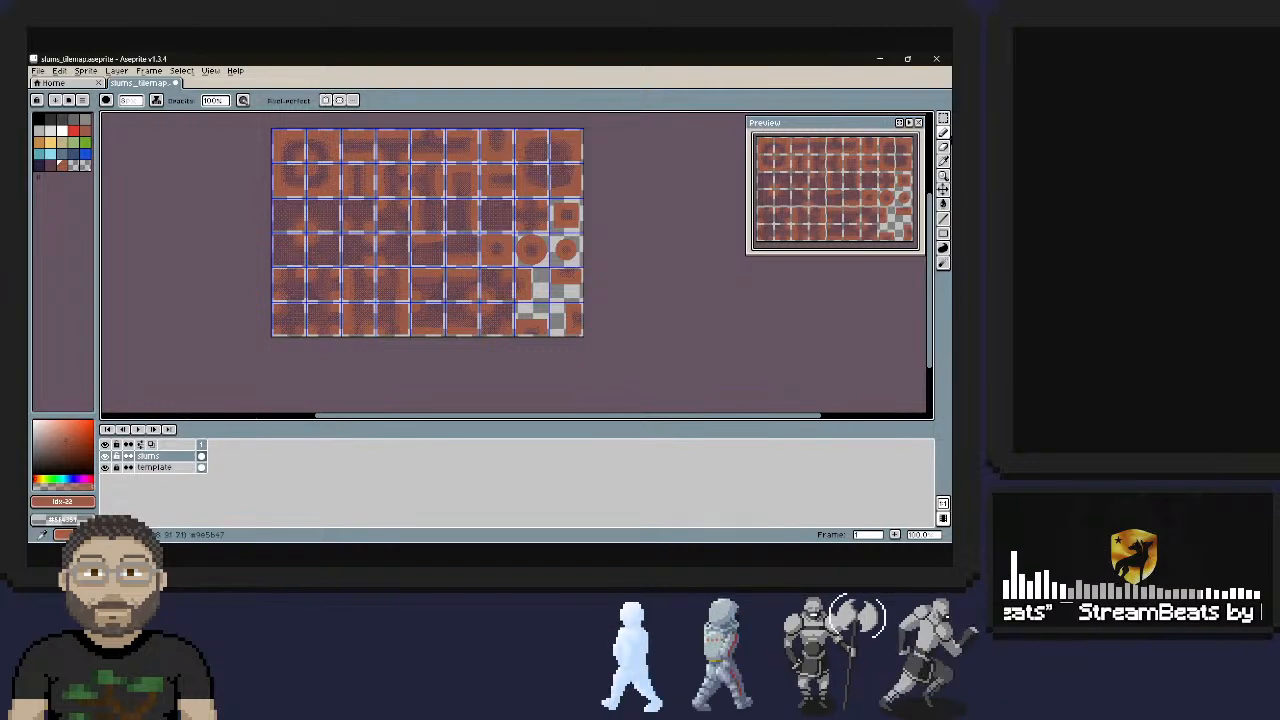
click(50, 165)
click(62, 501)
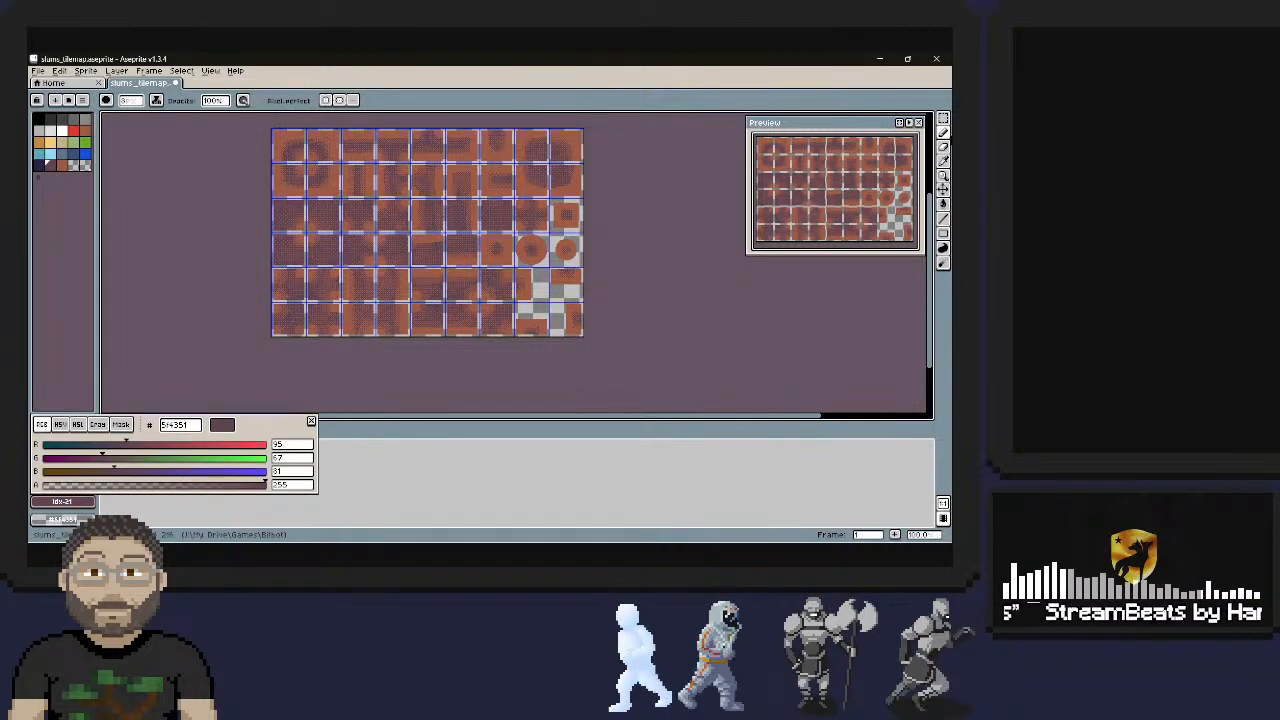
key(Escape)
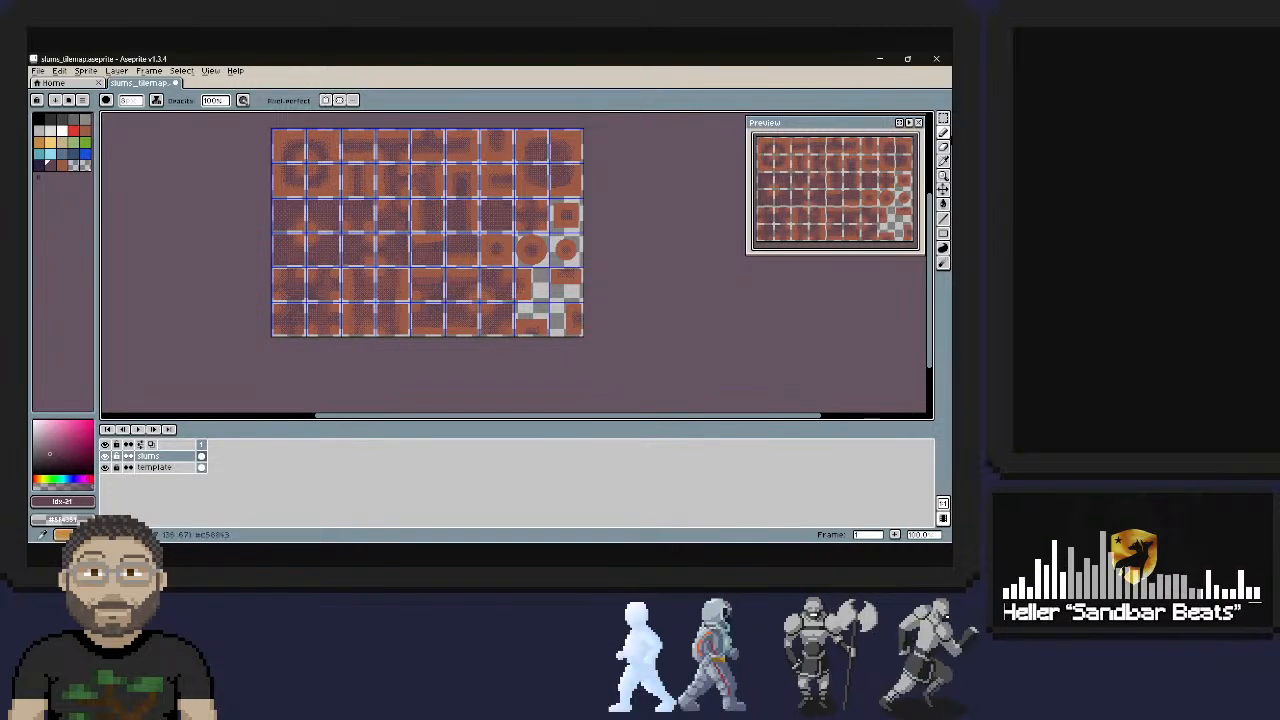
click(62, 165)
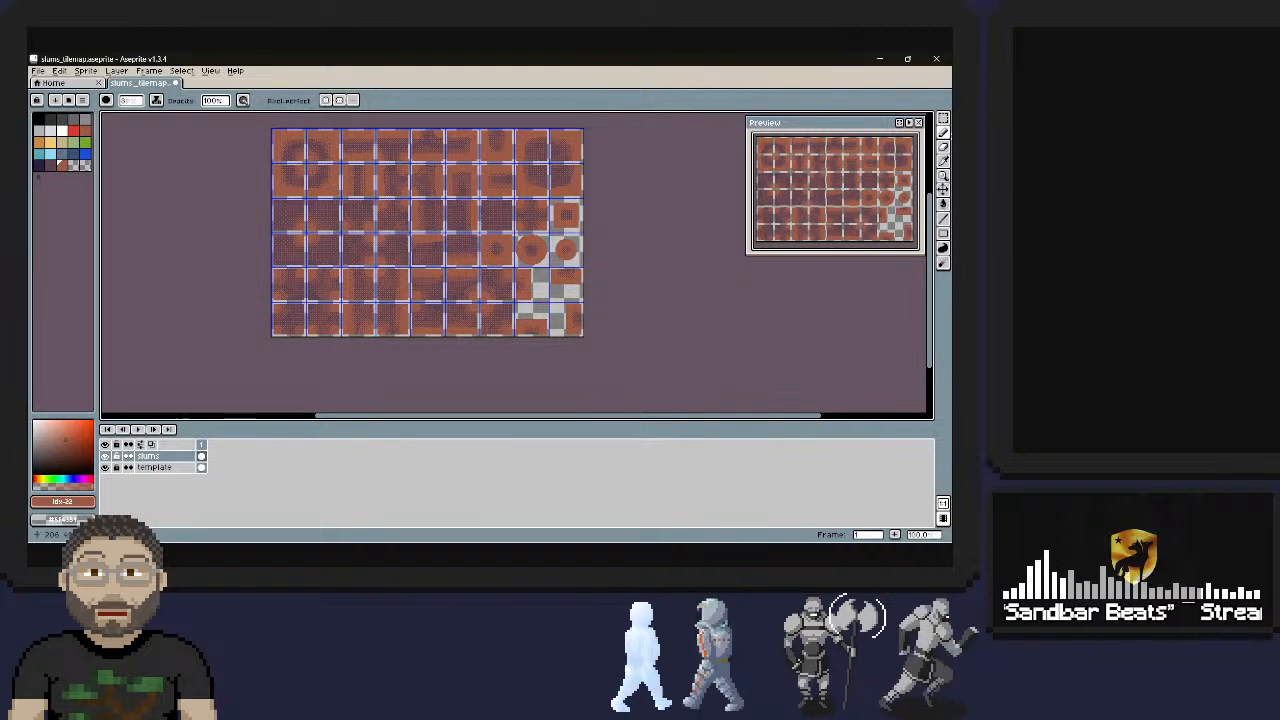
middle_drag(427, 232, 377, 280)
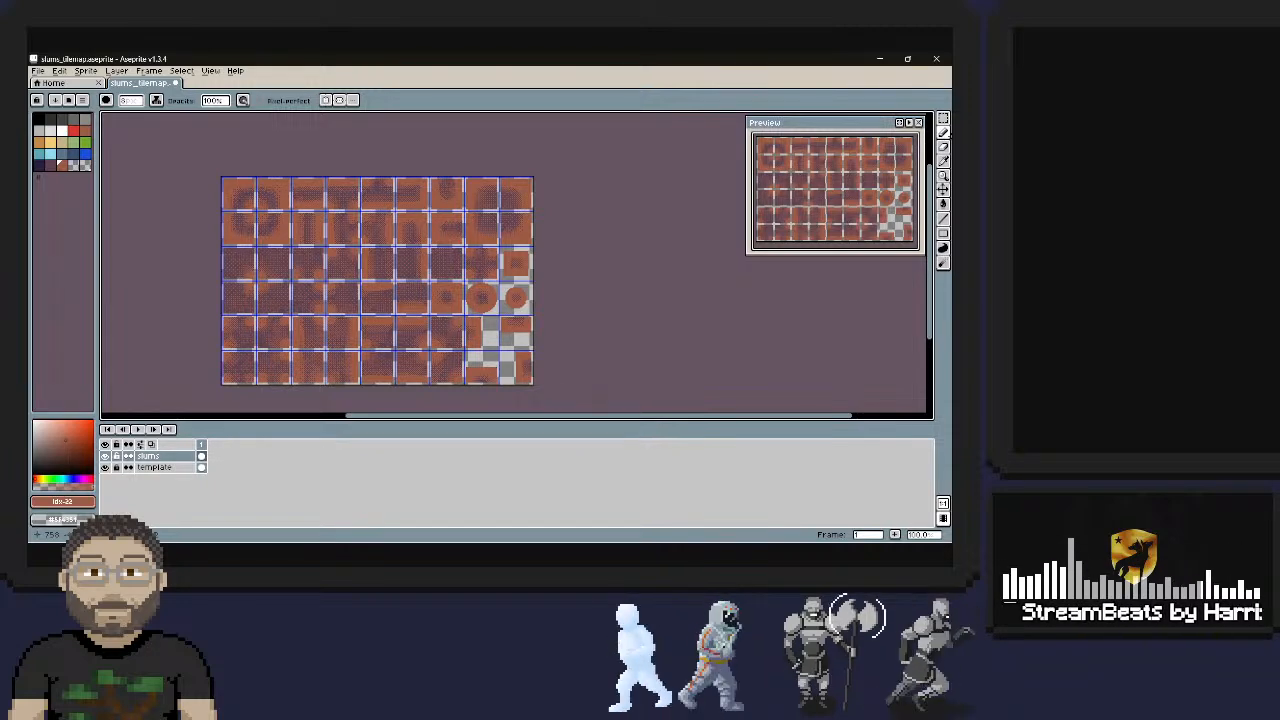
click(47, 162)
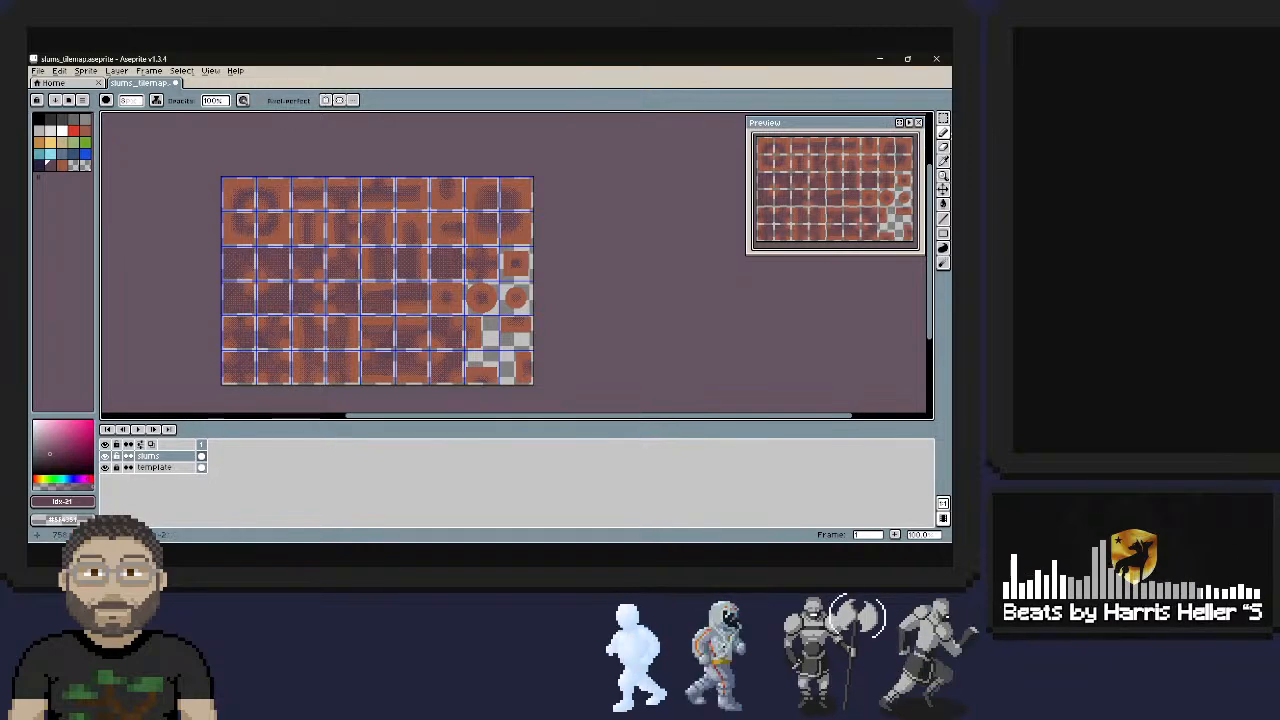
click(58, 163)
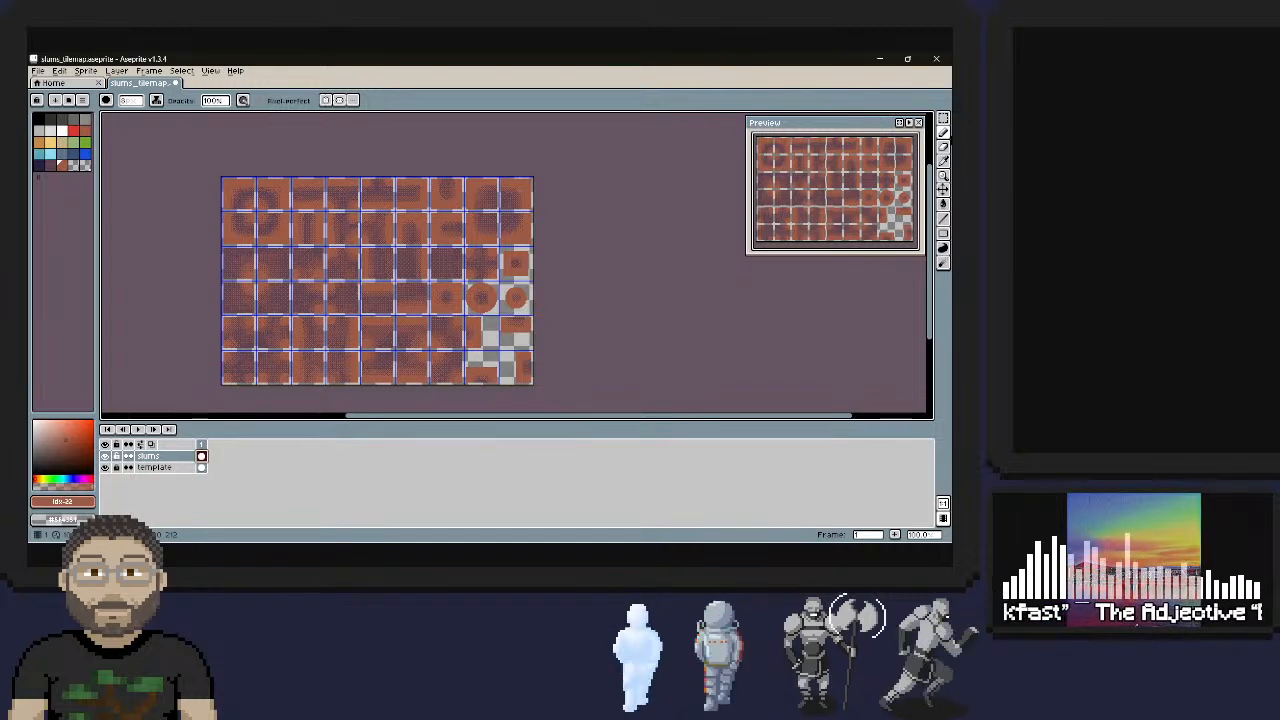
Toggle the slums layer's visibility to compare the shaded tiles with the template beneath, leaving the layer shown
click(105, 456)
click(105, 456)
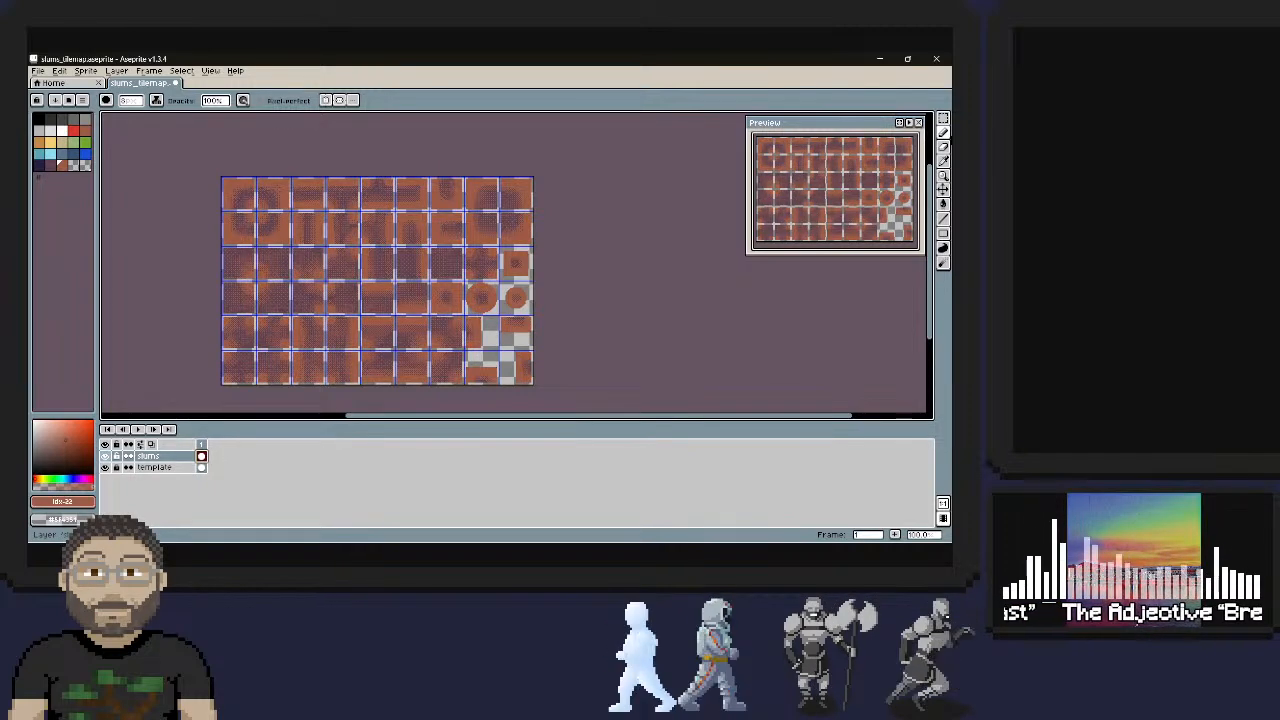
click(105, 456)
click(105, 456)
click(105, 456)
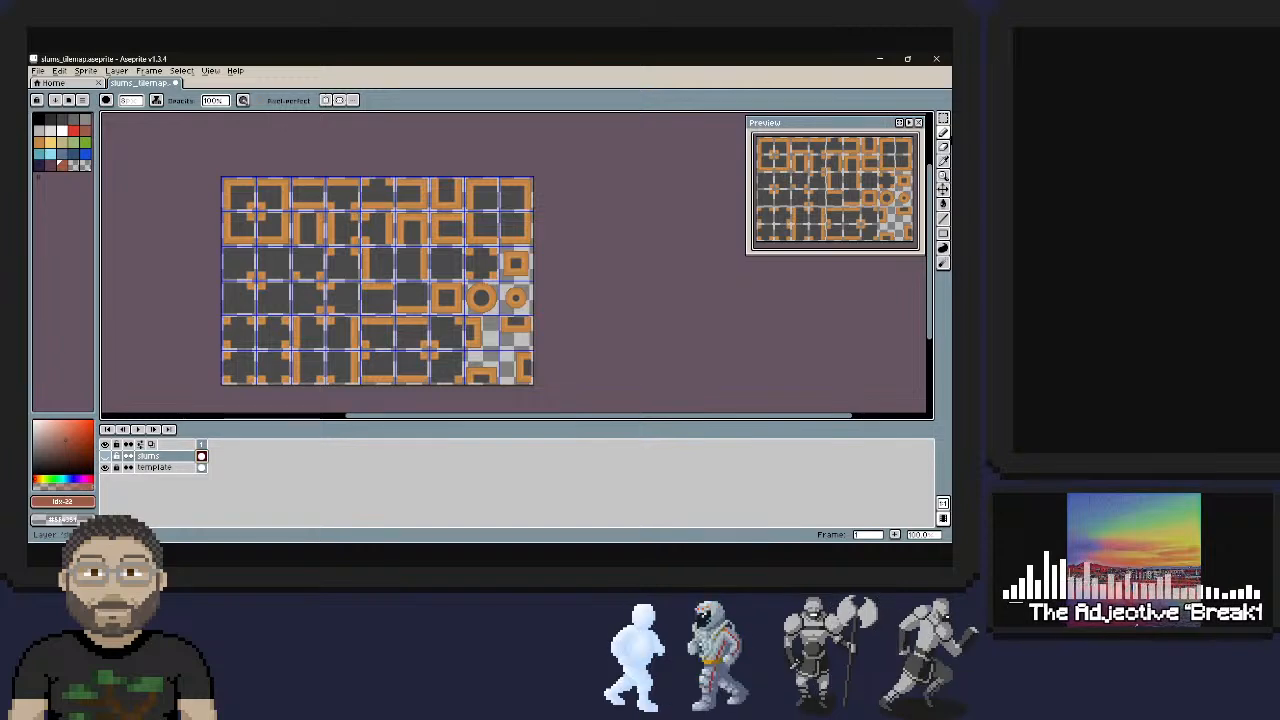
click(105, 456)
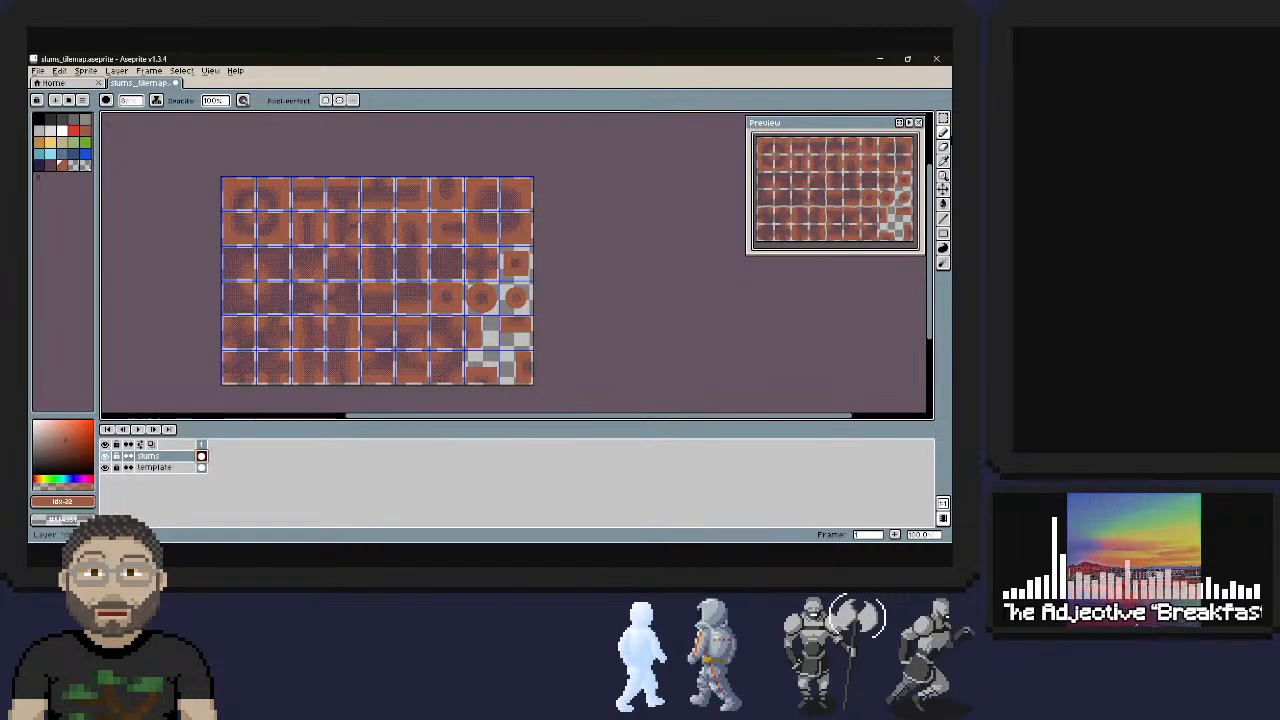
click(105, 456)
click(105, 456)
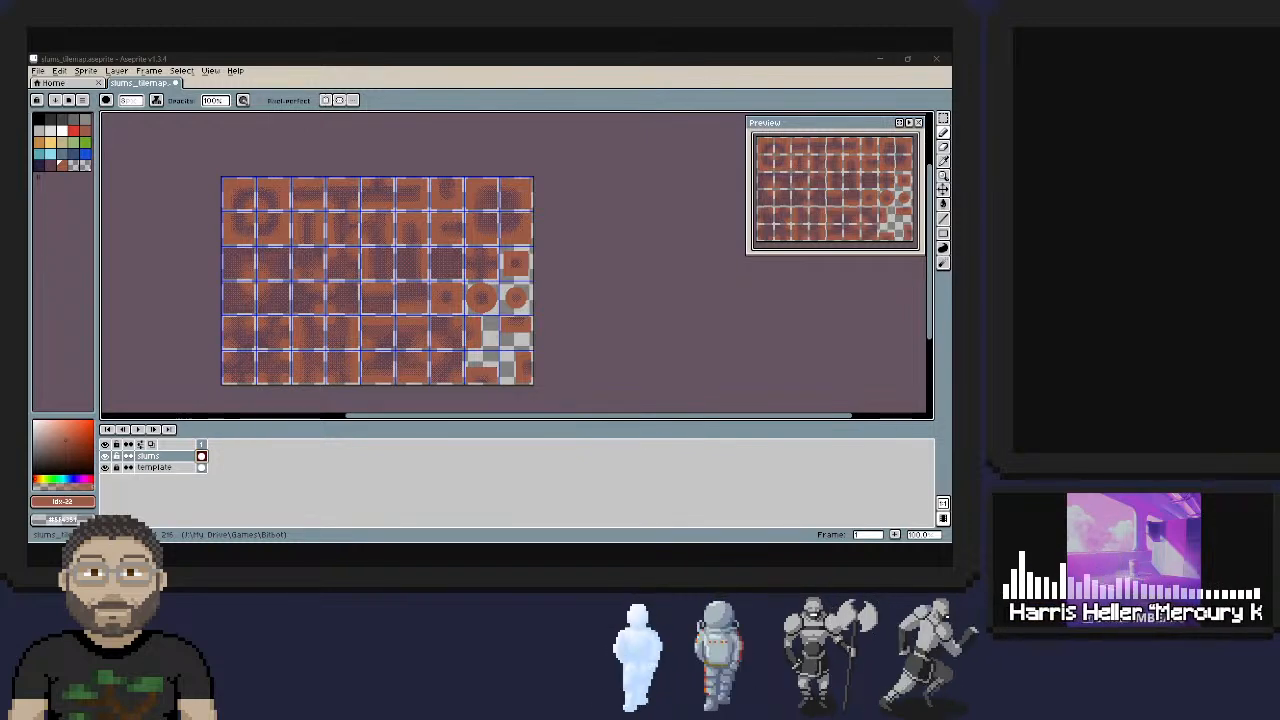
Switch to Godot Engine, open the BitBot project from the Project Manager, and open the Windows taskbar settings
drag(414, 286, 519, 134)
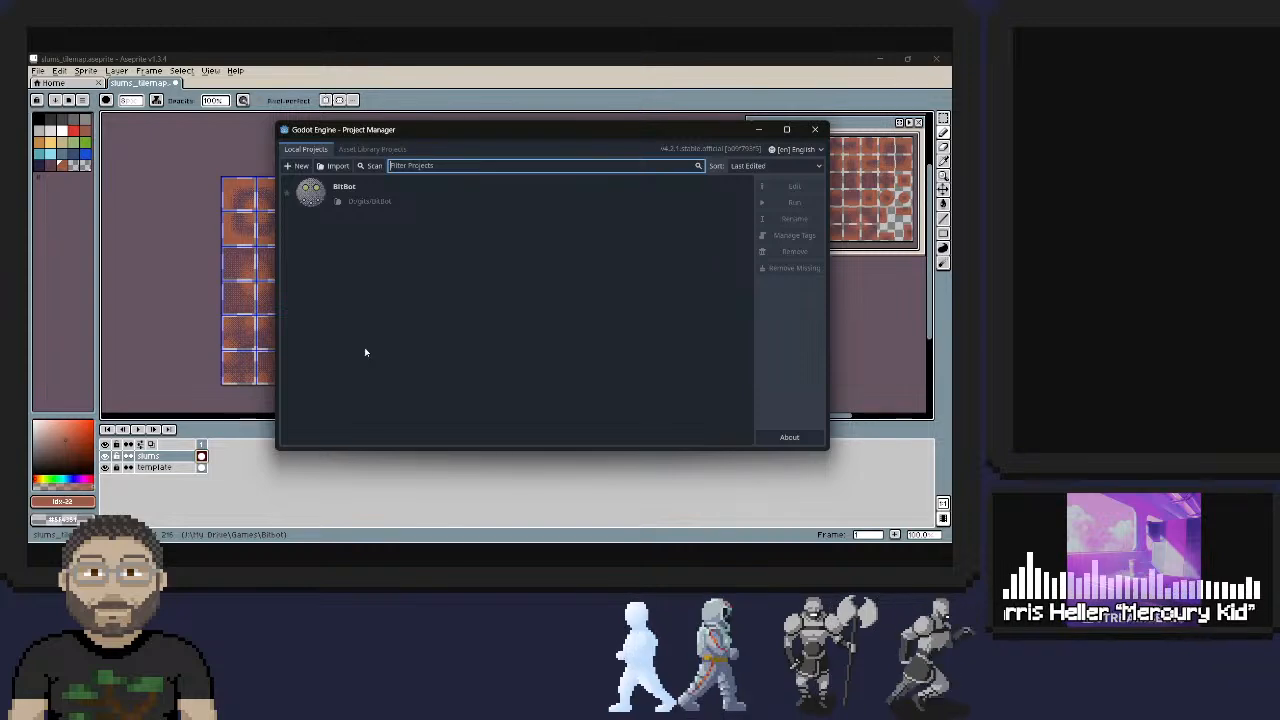
double_click(468, 201)
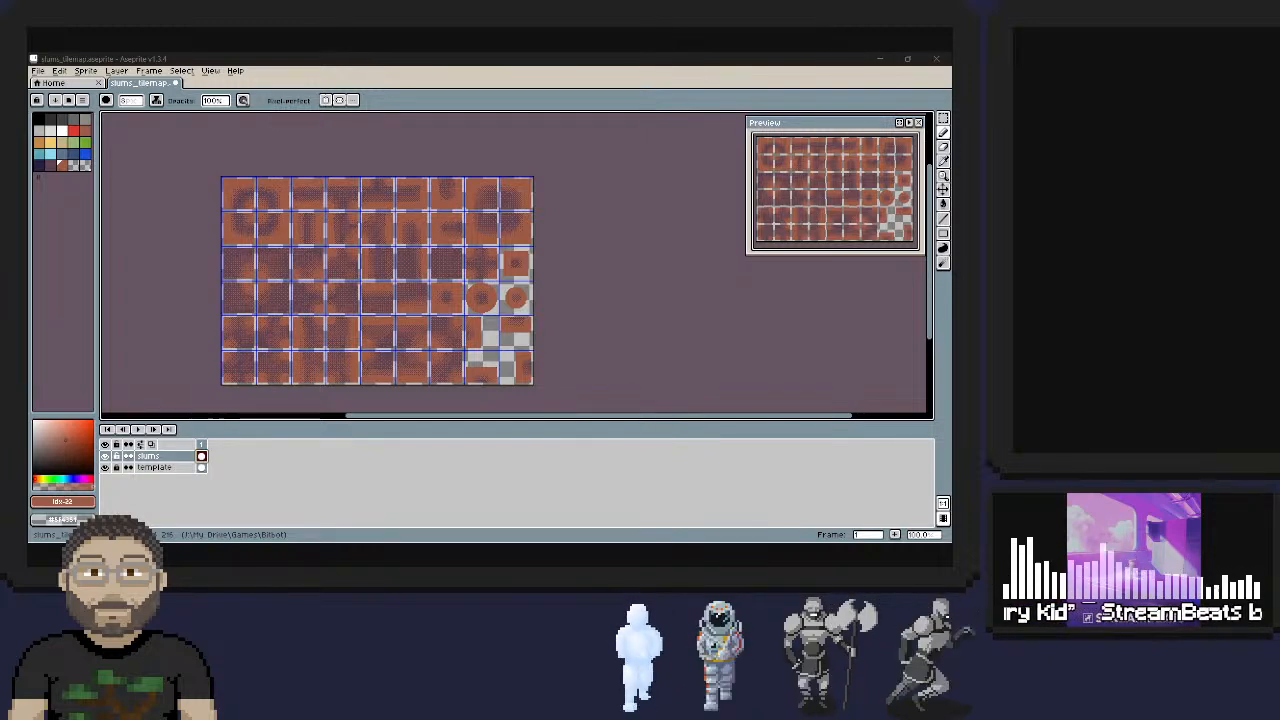
key(alt+Tab)
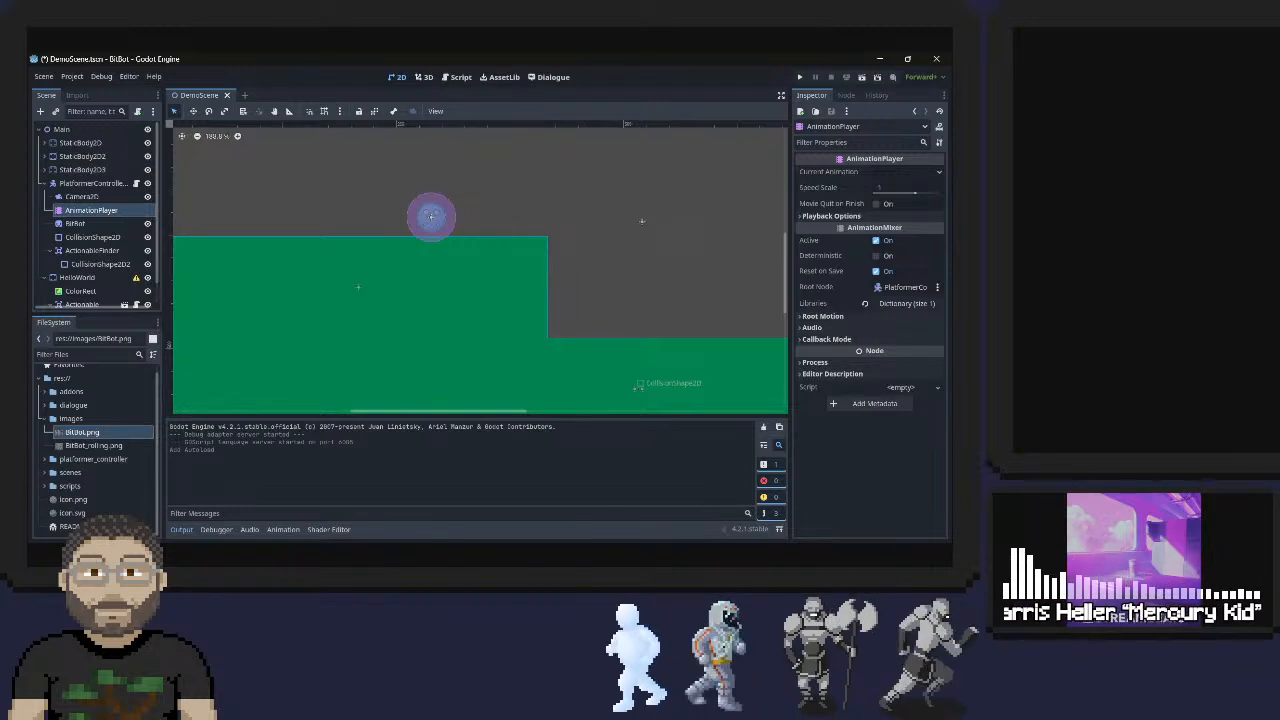
right_click(716, 545)
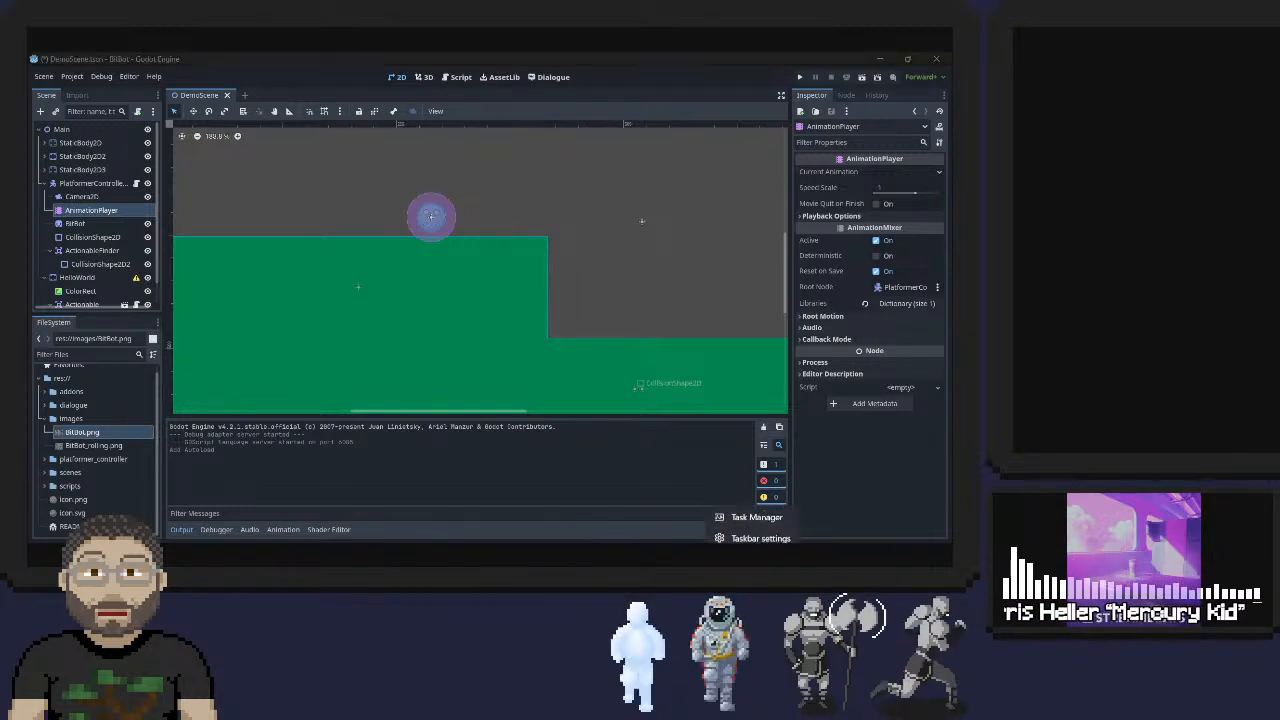
click(753, 537)
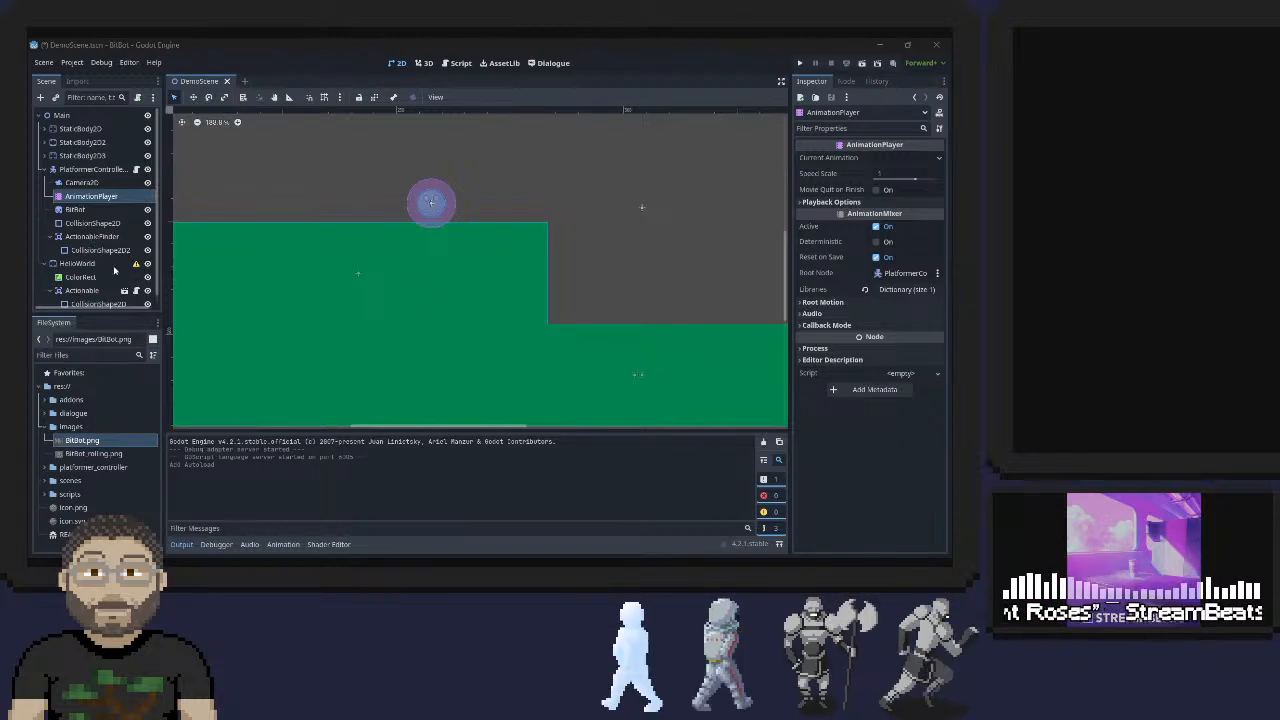
Inspect the raised green platform in DemoScene by selecting the CollisionShape2D and ColorRect of StaticBody2D2
scroll(425, 275, up, 1)
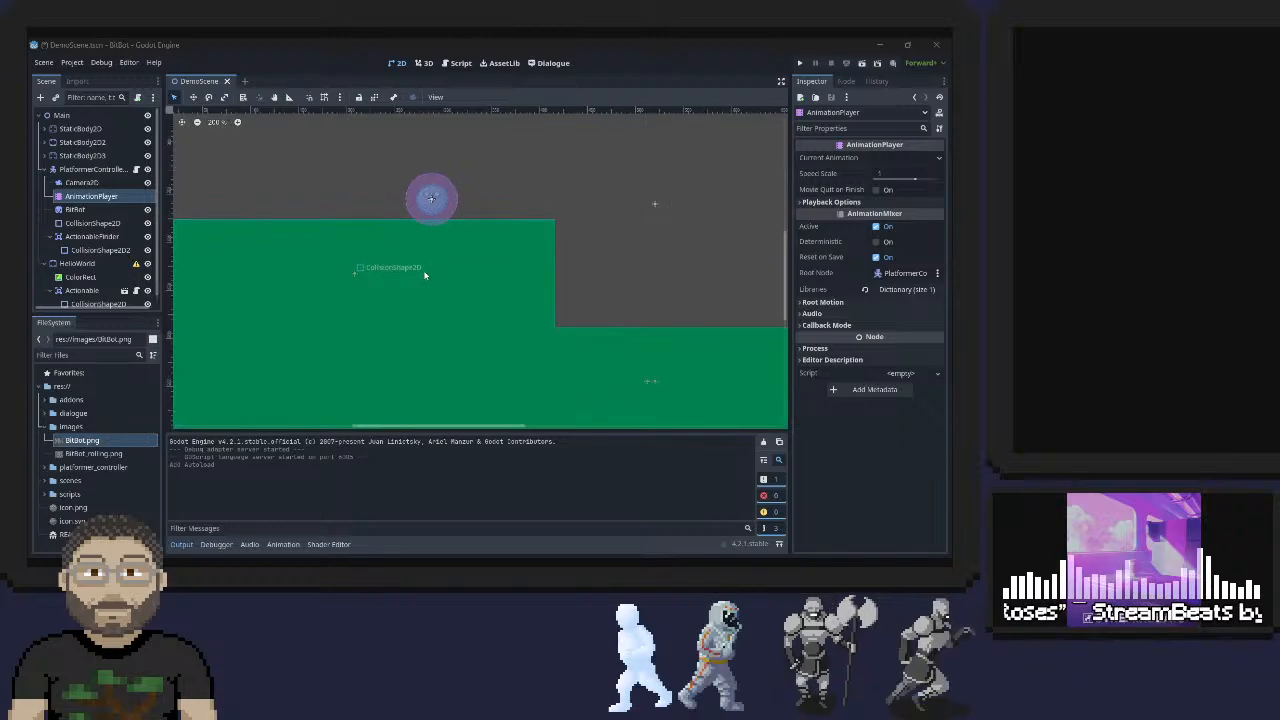
scroll(424, 266, down, 6)
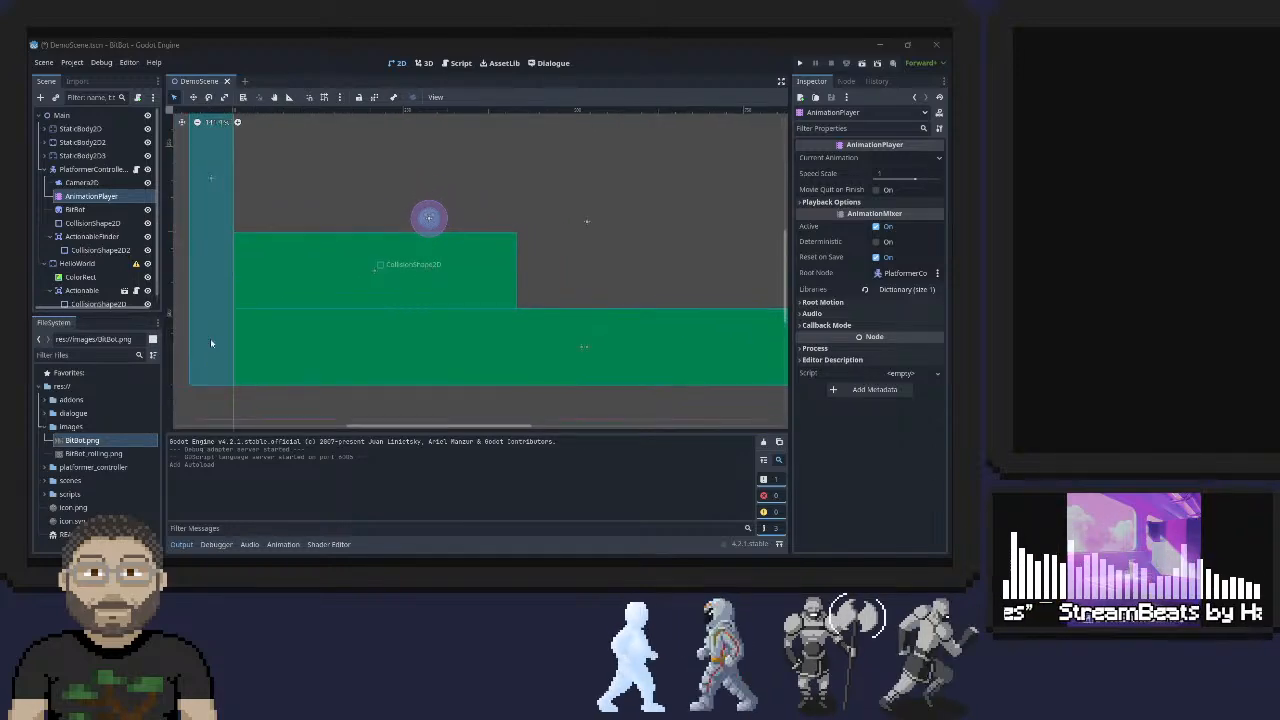
click(319, 256)
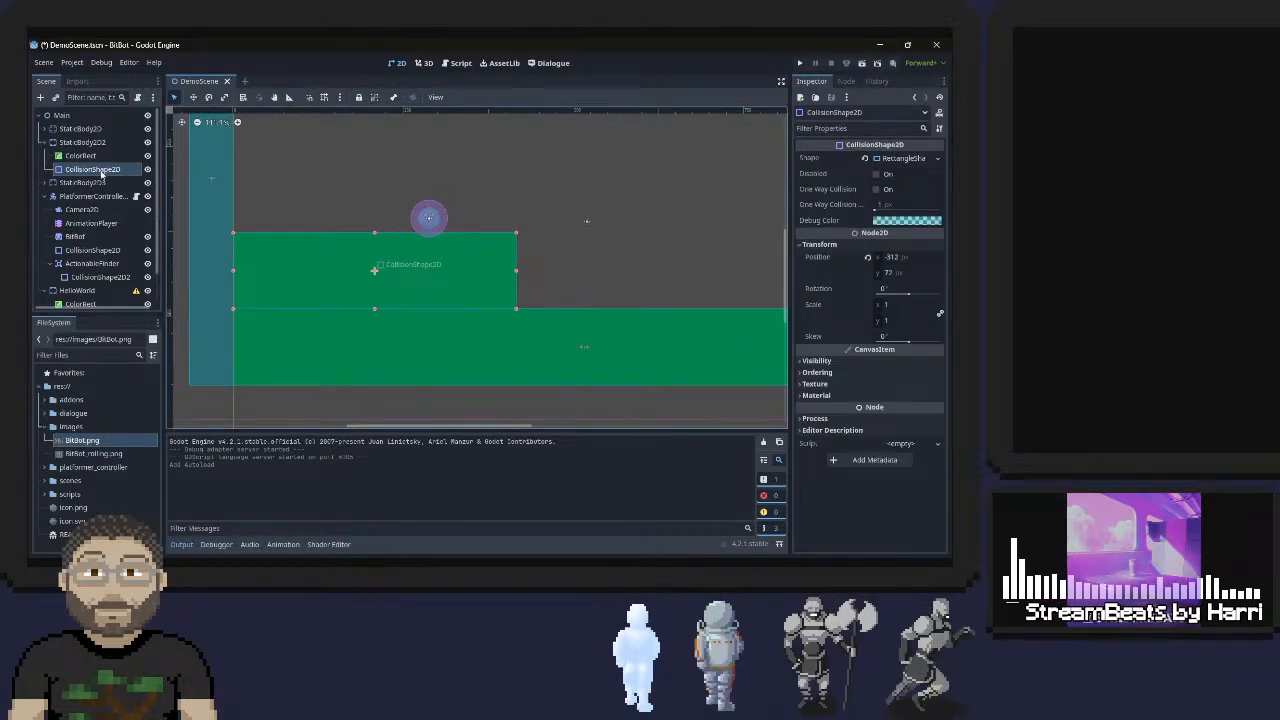
click(82, 156)
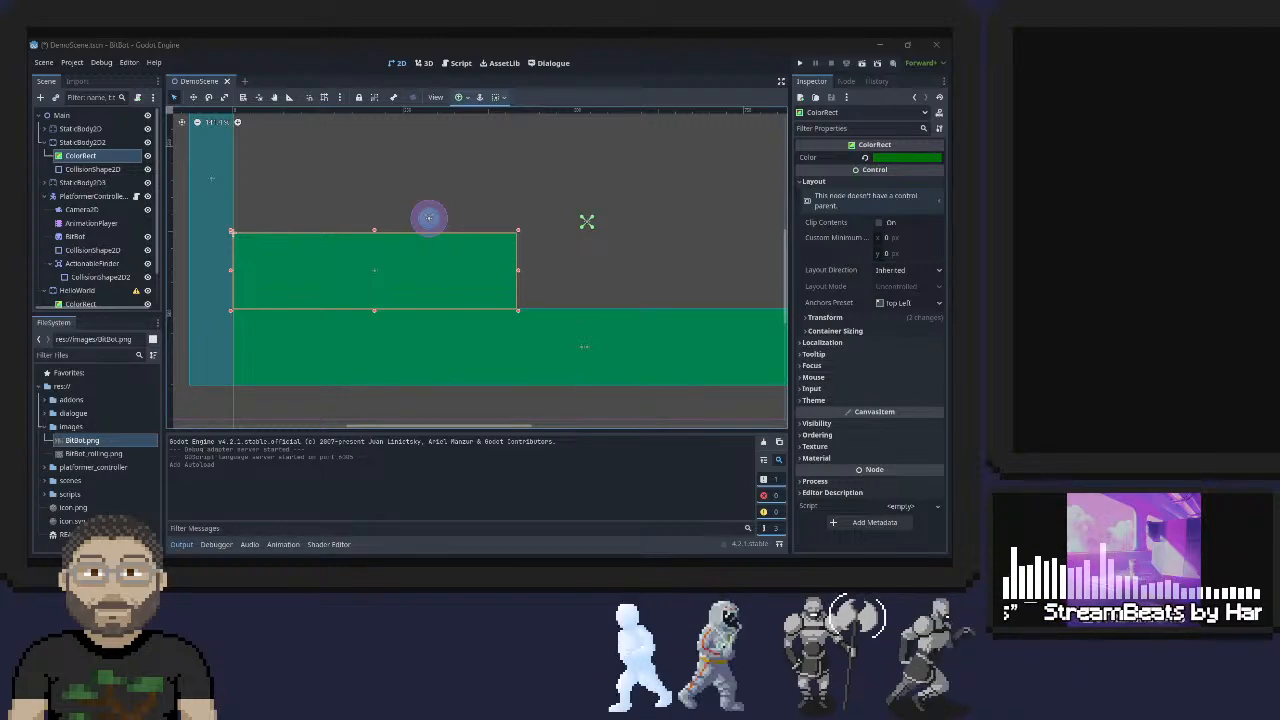
Switch to the browser's Godot documentation, skim the Using TileMaps page, and follow its link to Using TileSets
drag(335, 160, 375, 39)
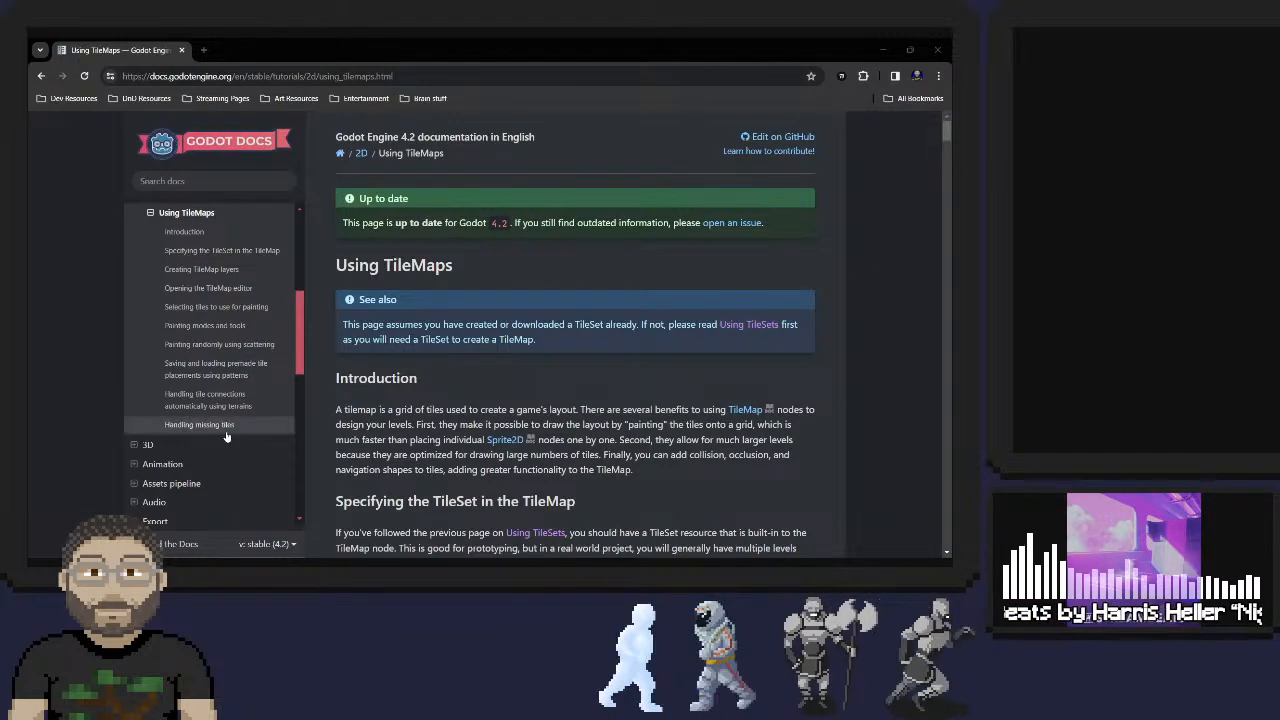
scroll(420, 300, down, 3)
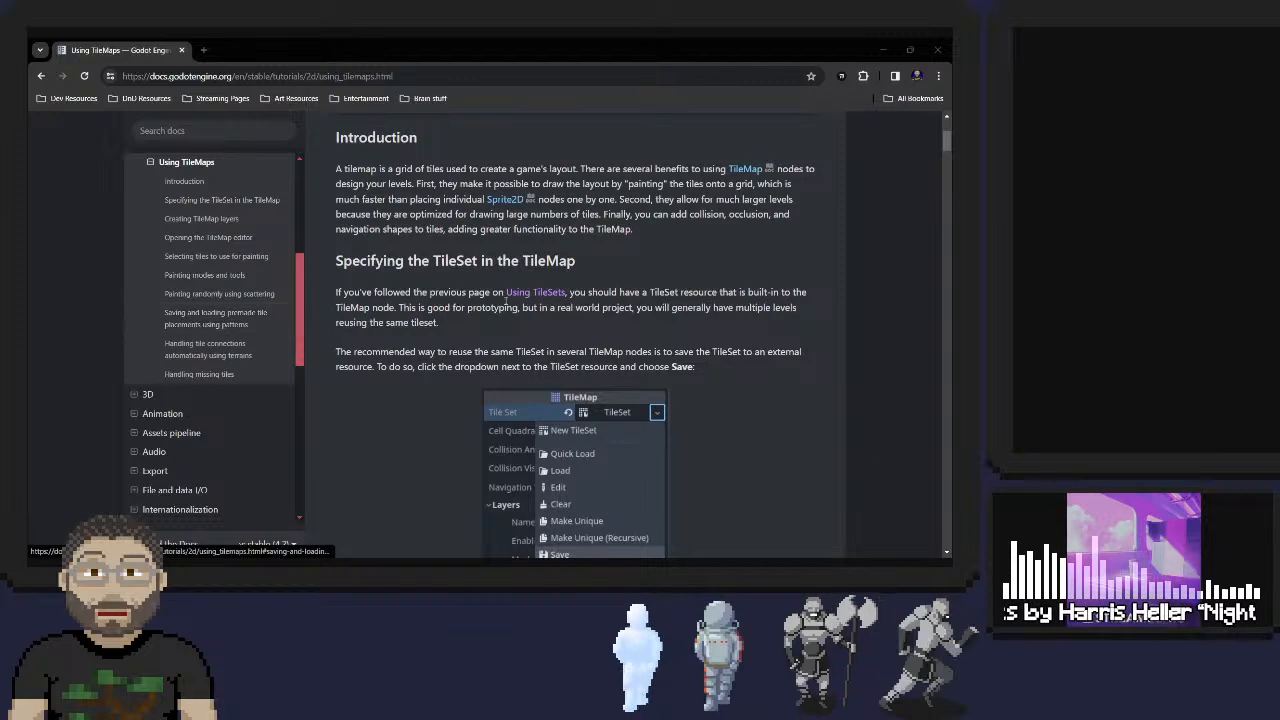
scroll(506, 301, down, 2)
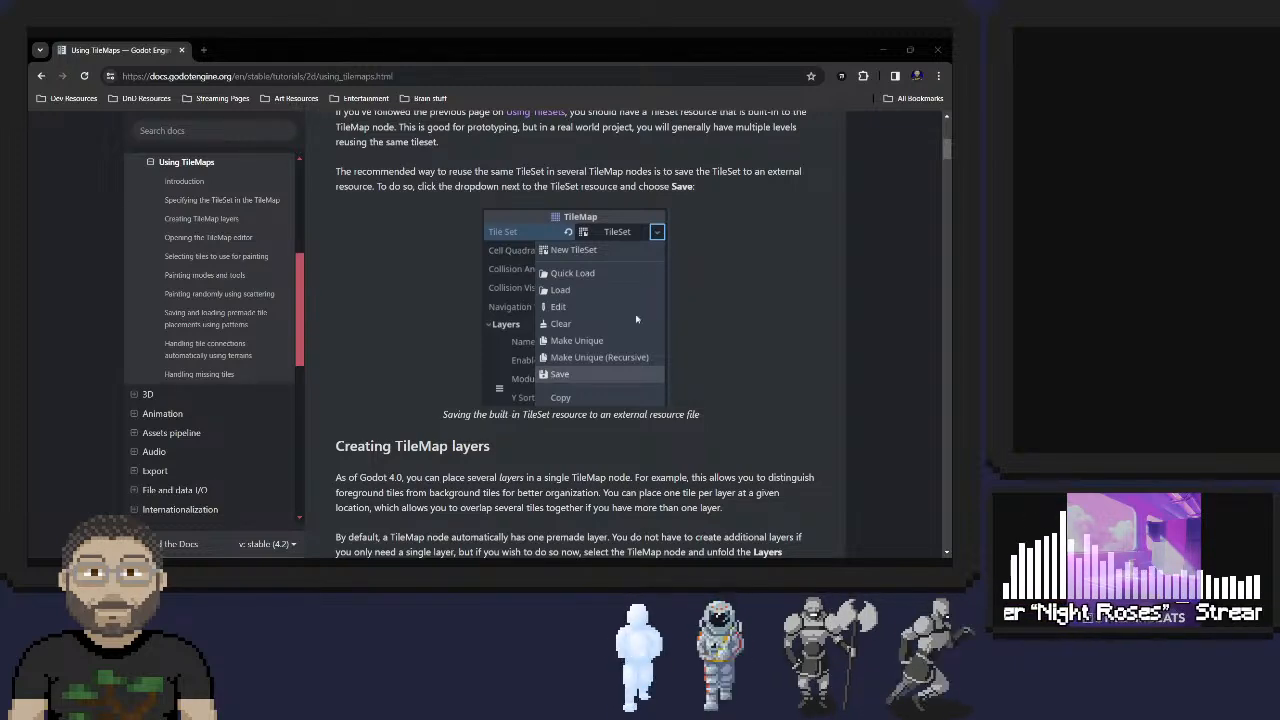
scroll(472, 334, up, 4)
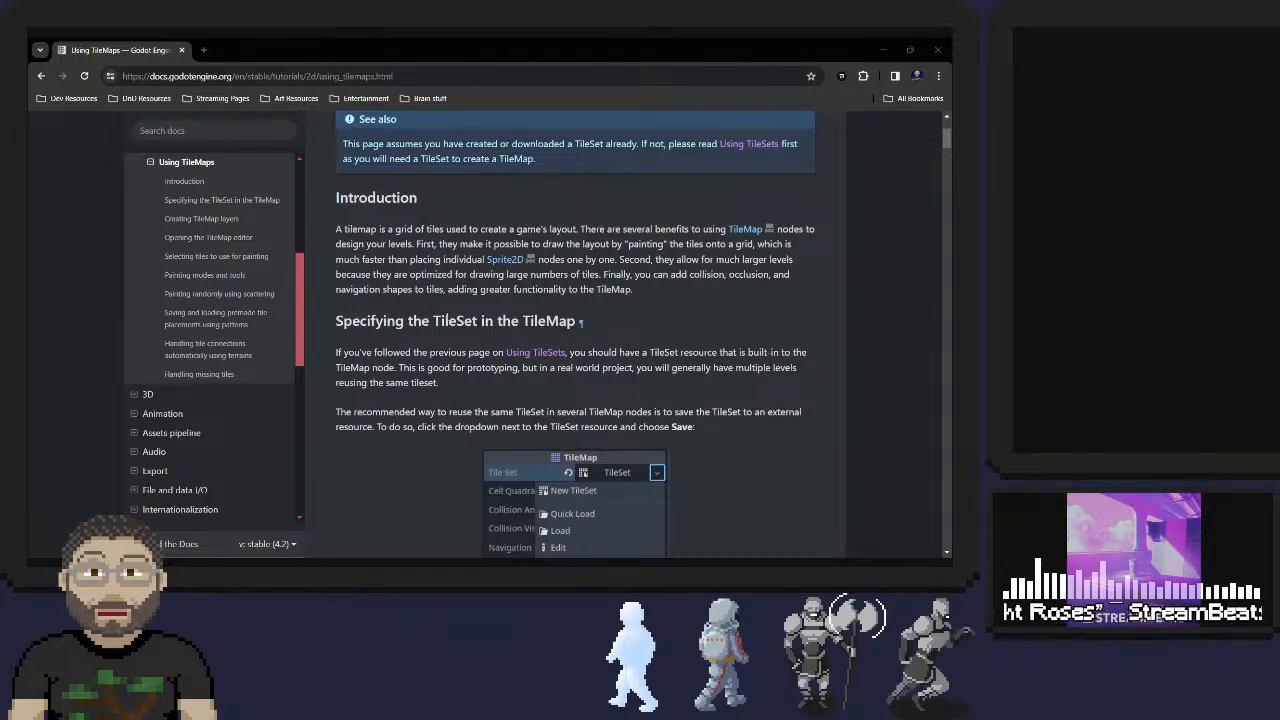
scroll(437, 350, up, 1)
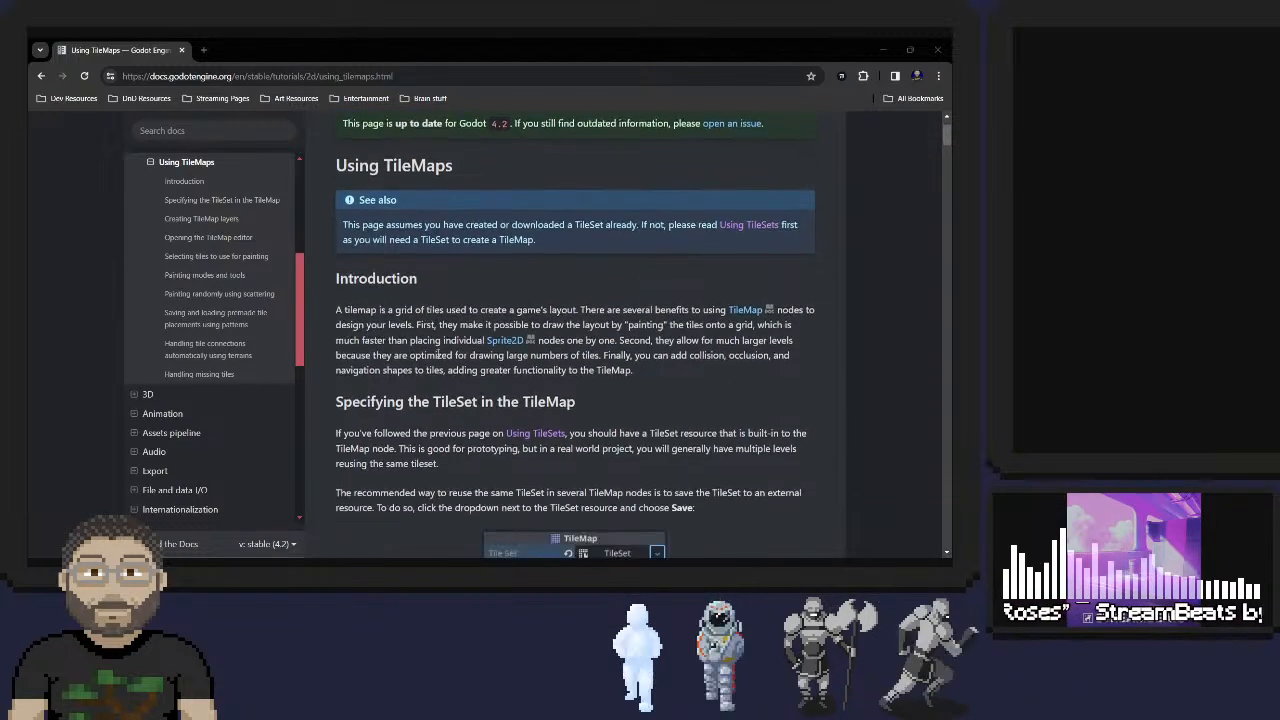
scroll(437, 354, down, 1)
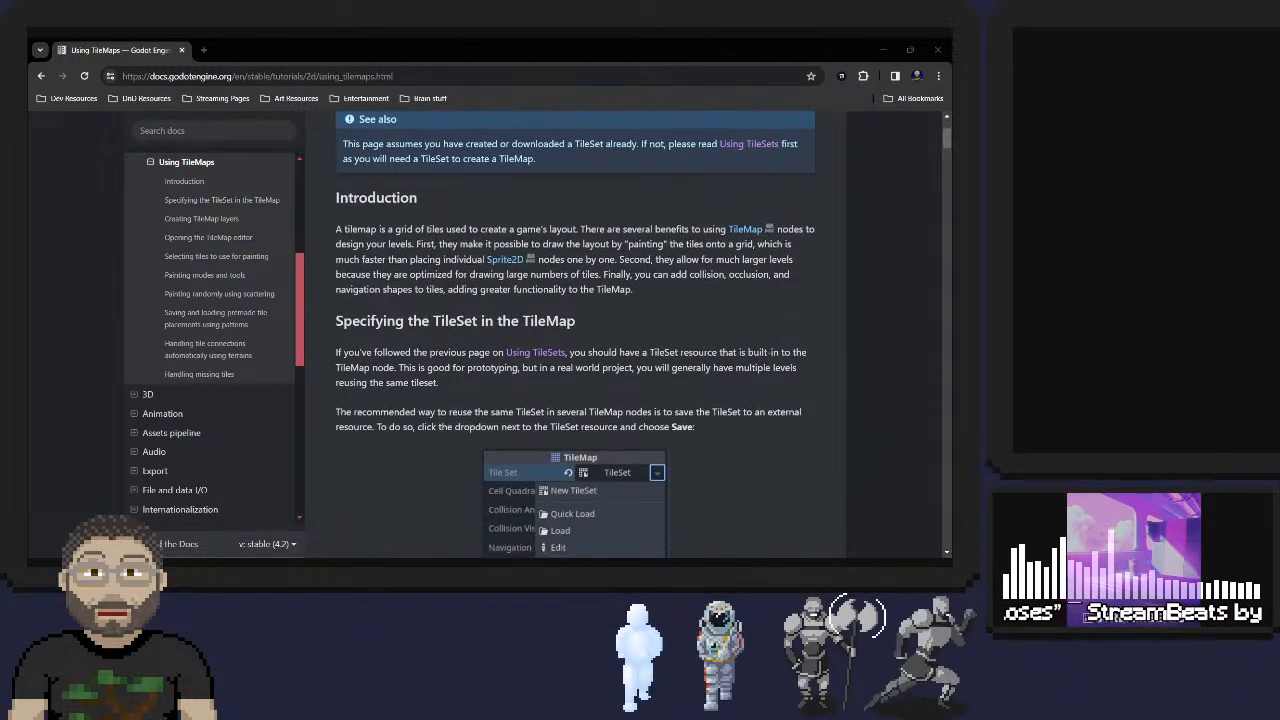
click(541, 354)
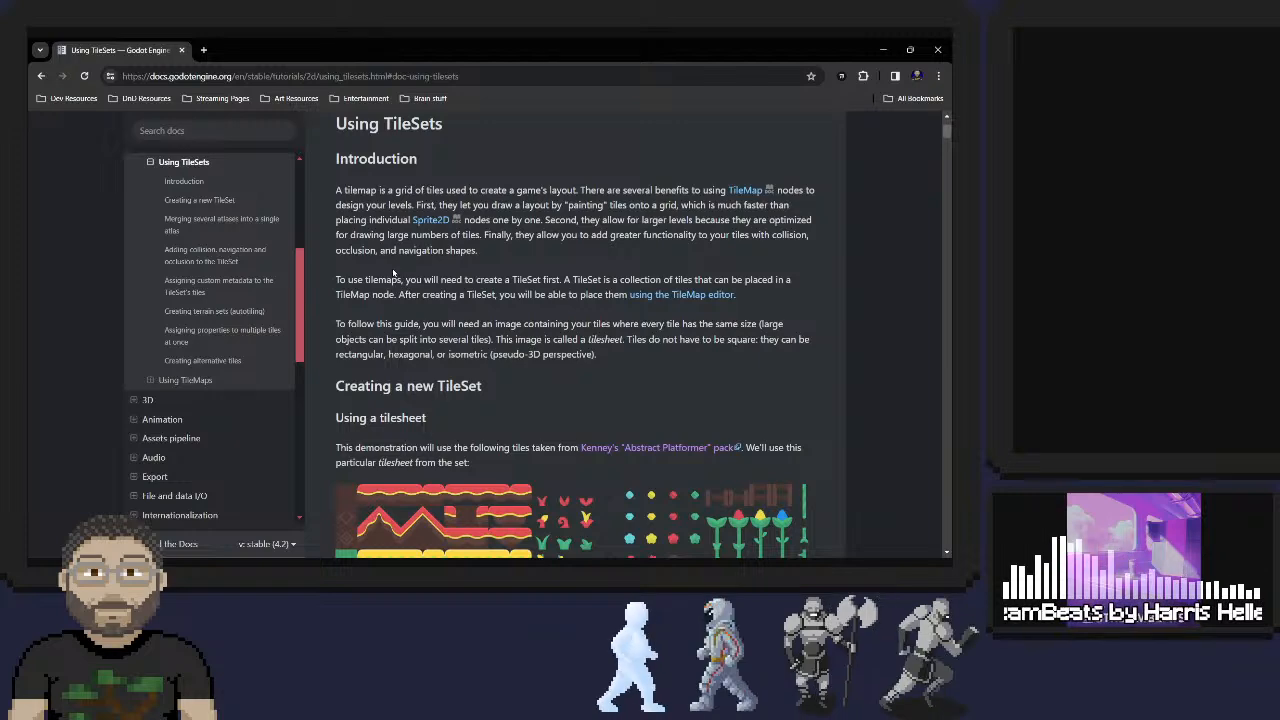
Read the Using TileSets page from the introduction through creating a TileSet from a tilesheet on a new TileMap node
scroll(404, 275, up, 3)
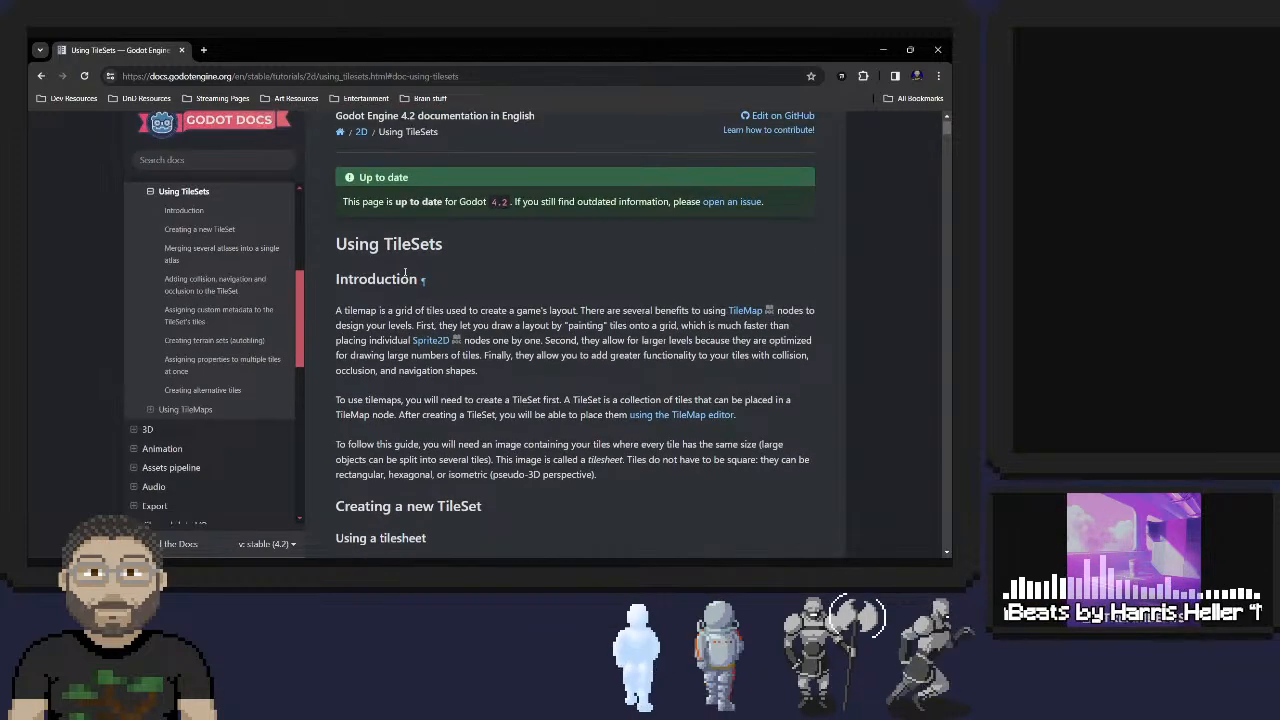
scroll(405, 272, down, 2)
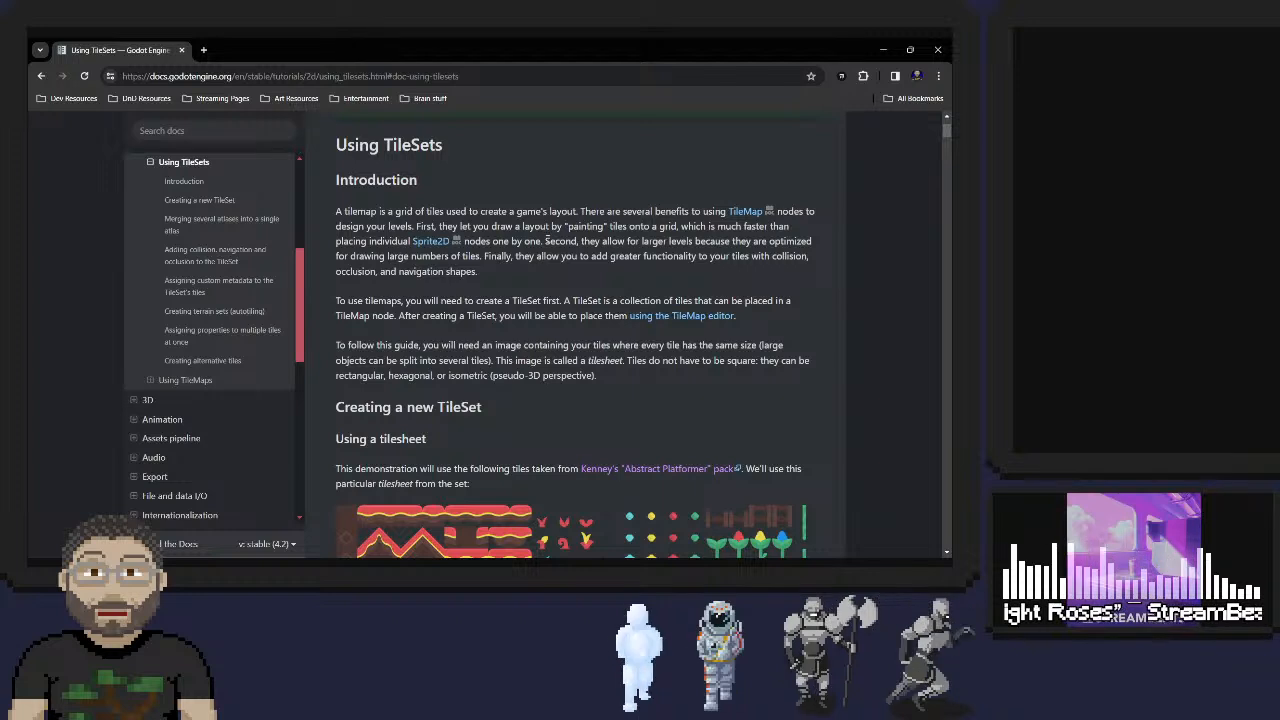
drag(546, 241, 750, 242)
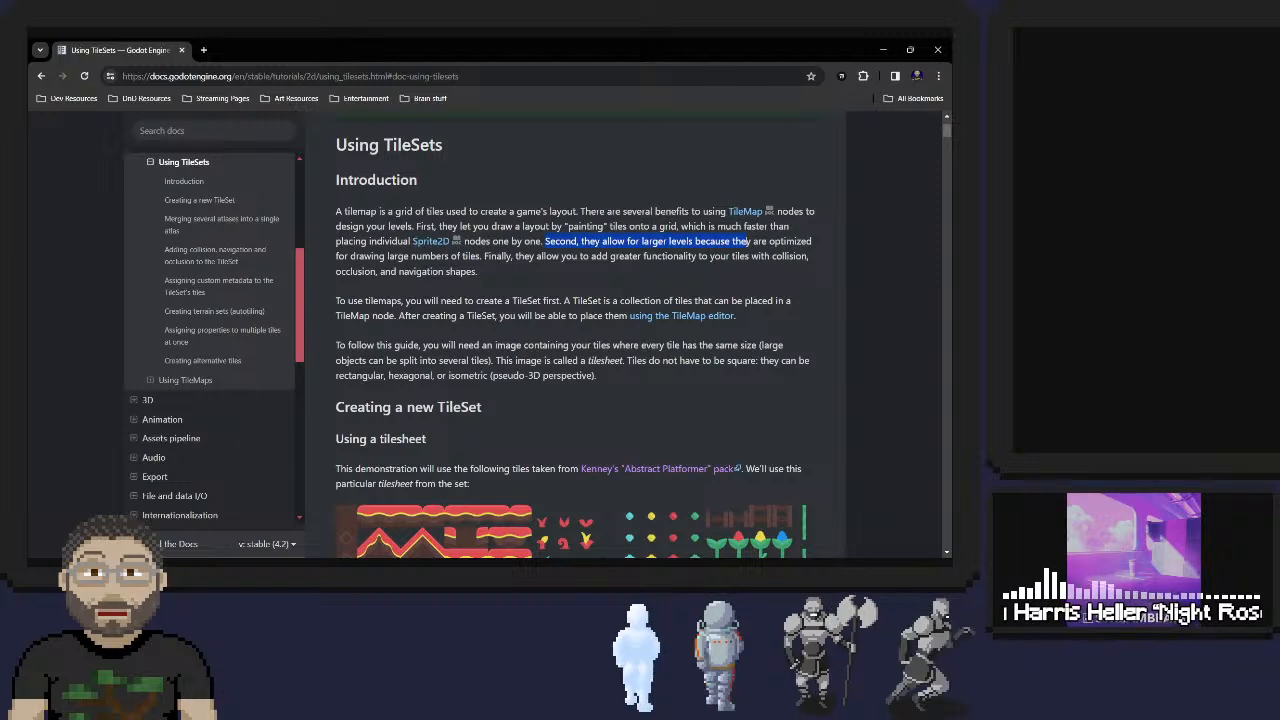
scroll(652, 270, down, 1)
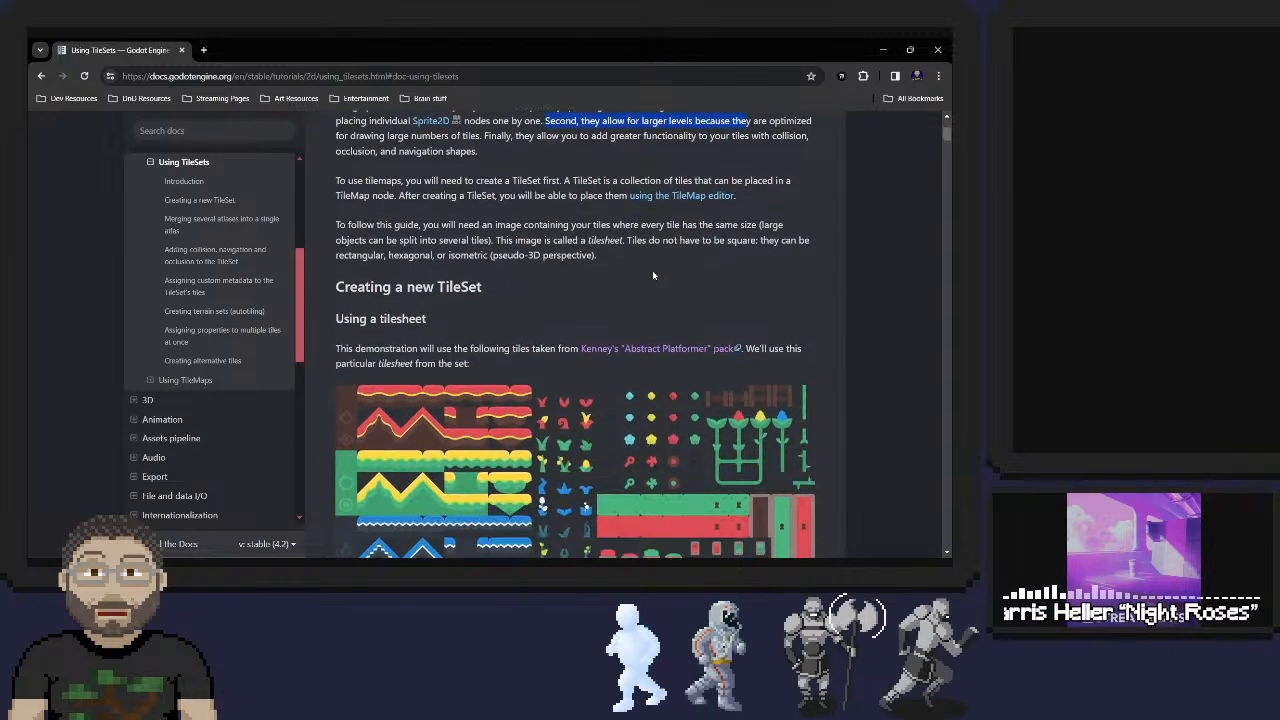
scroll(620, 258, down, 1)
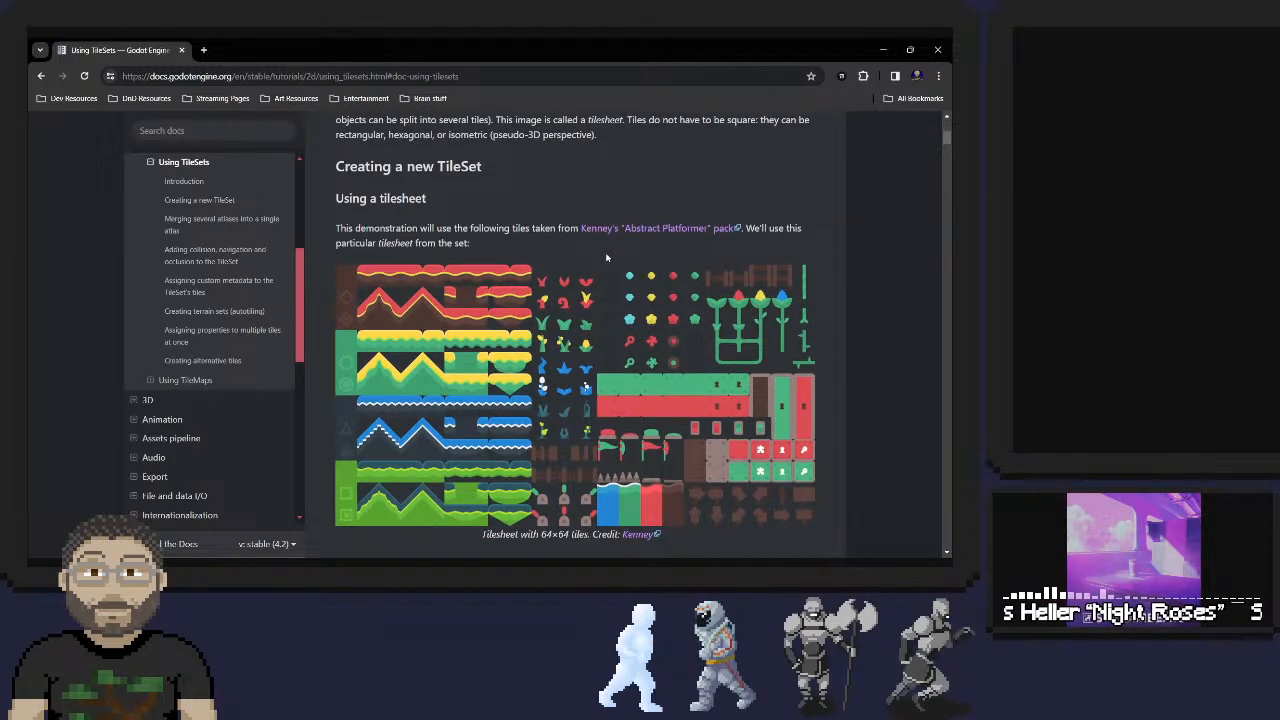
scroll(606, 258, down, 1)
scroll(503, 246, down, 1)
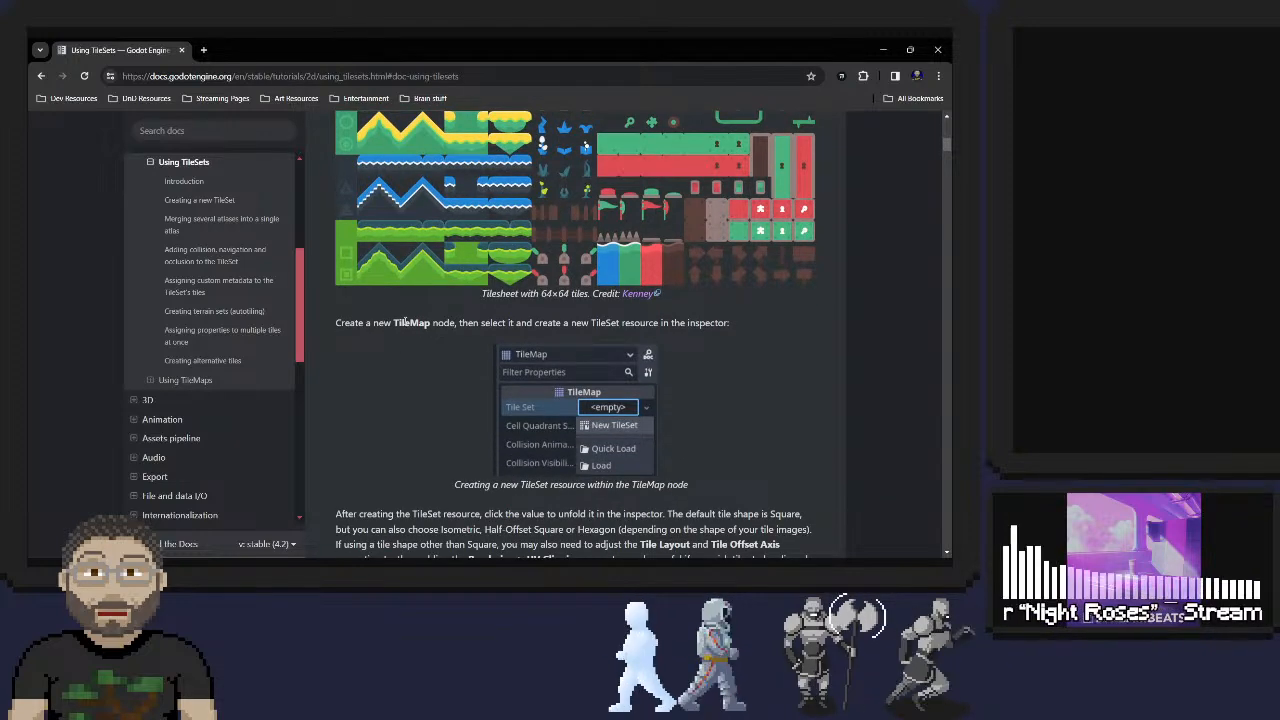
scroll(585, 145, up, 3)
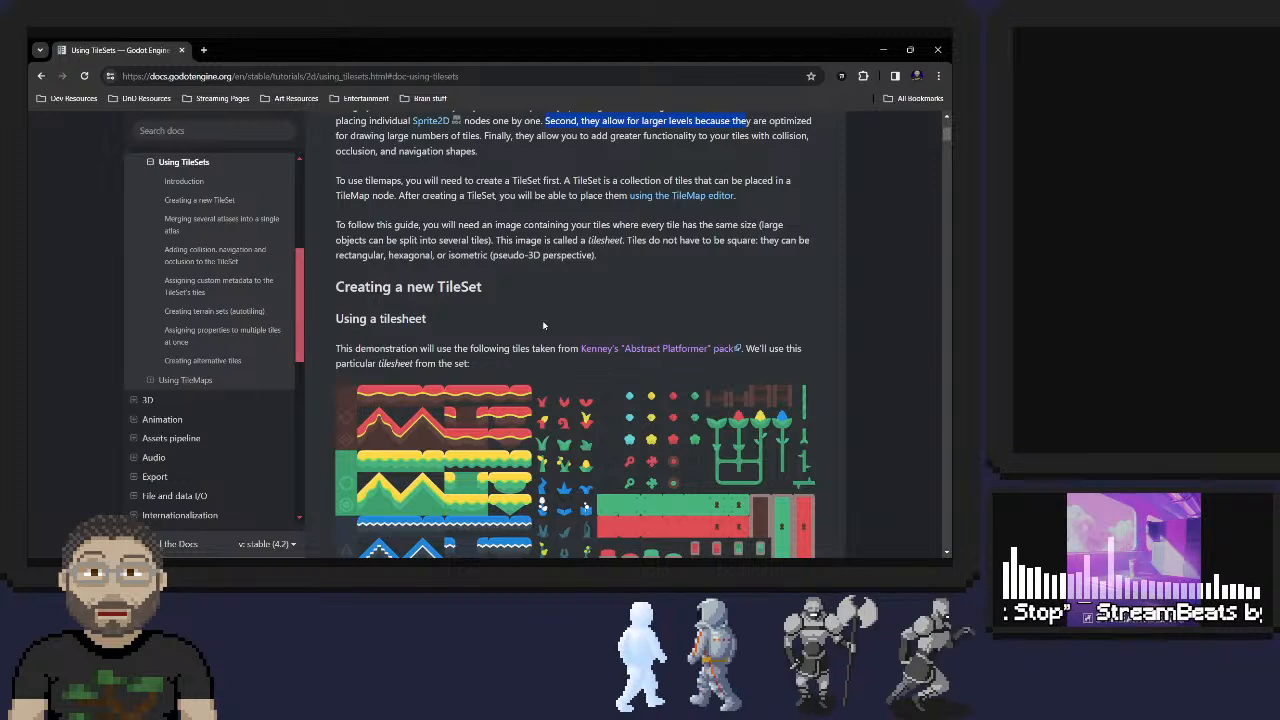
scroll(543, 325, down, 3)
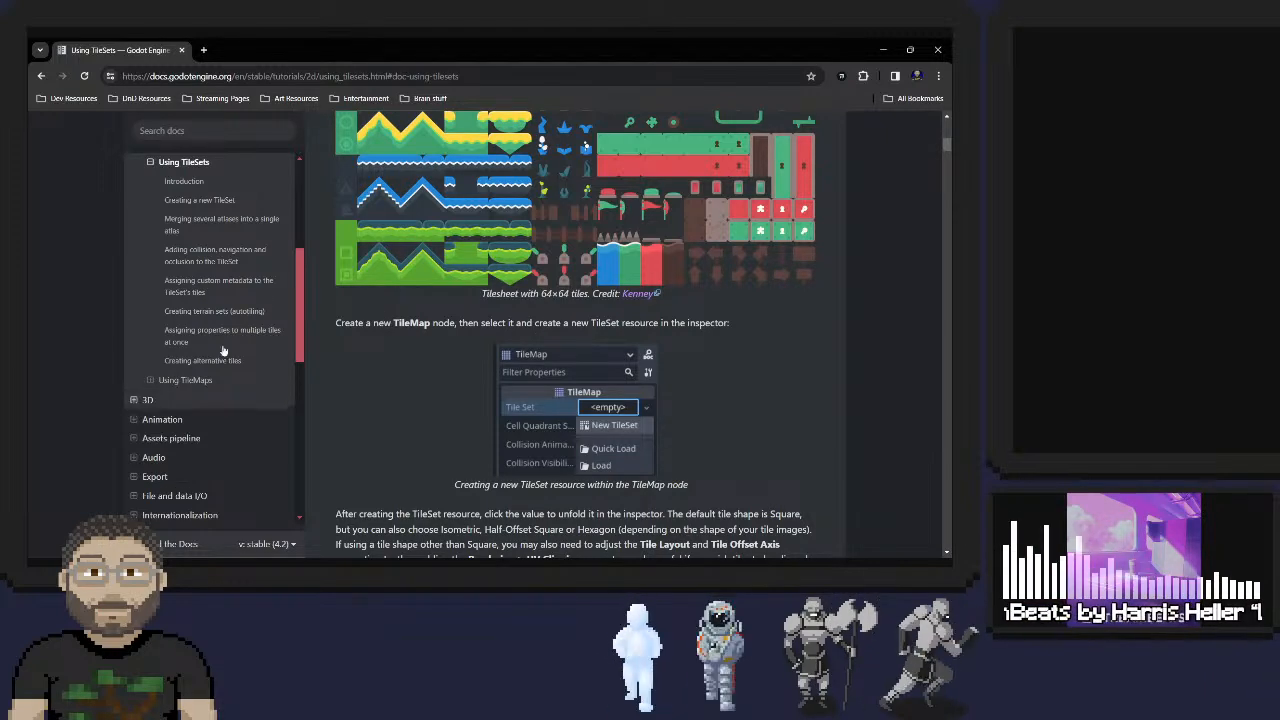
Switch from the documentation to Godot and add a TileMap node as a child of Main in DemoScene
key(super+Down)
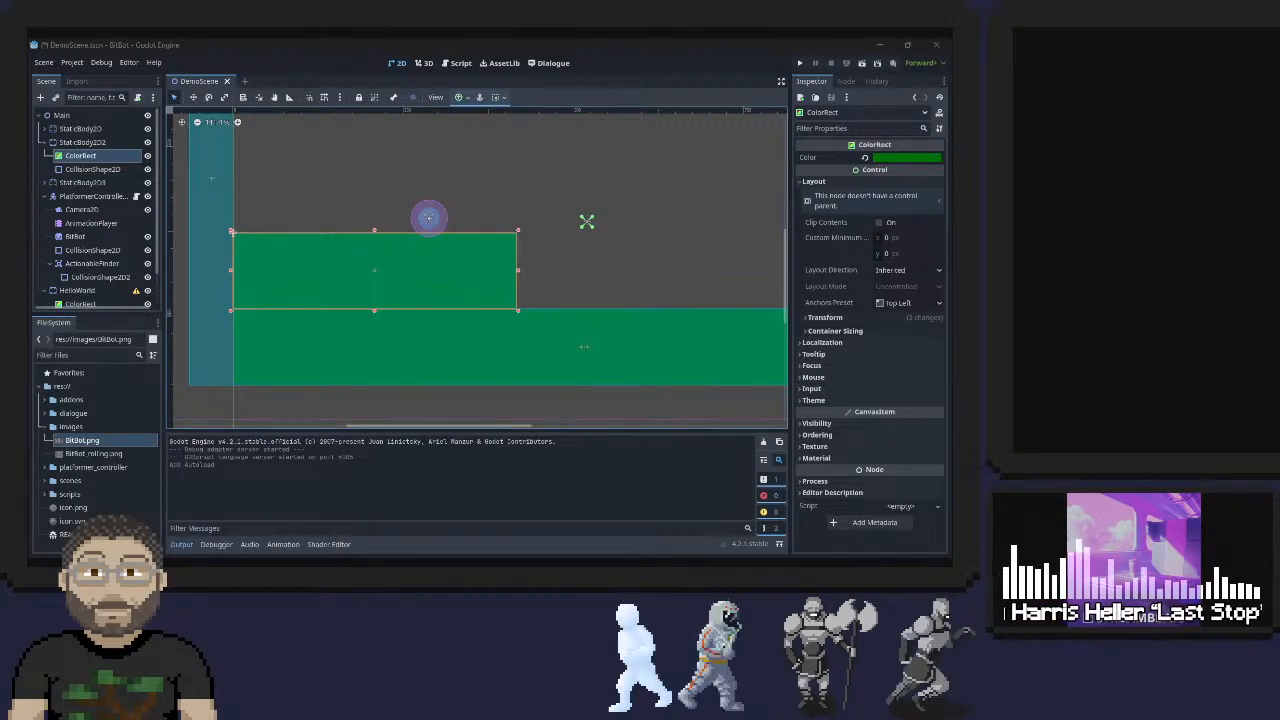
key(alt+Tab)
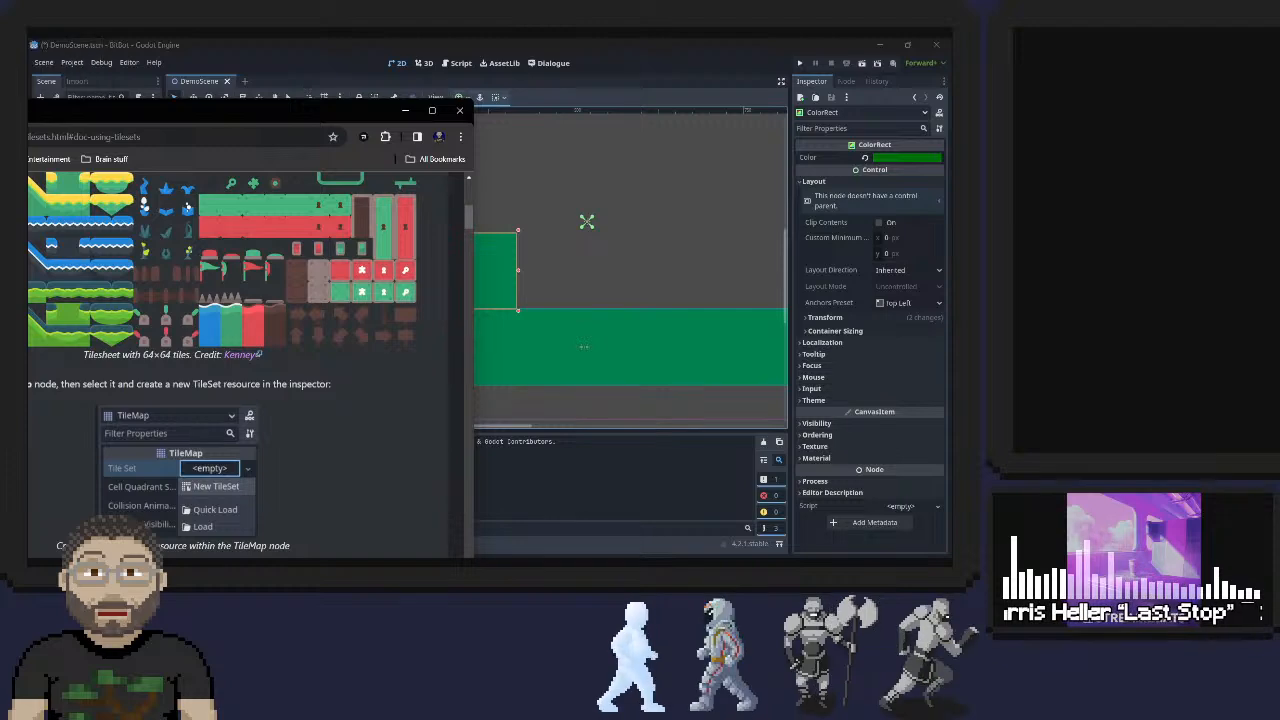
key(super+Down)
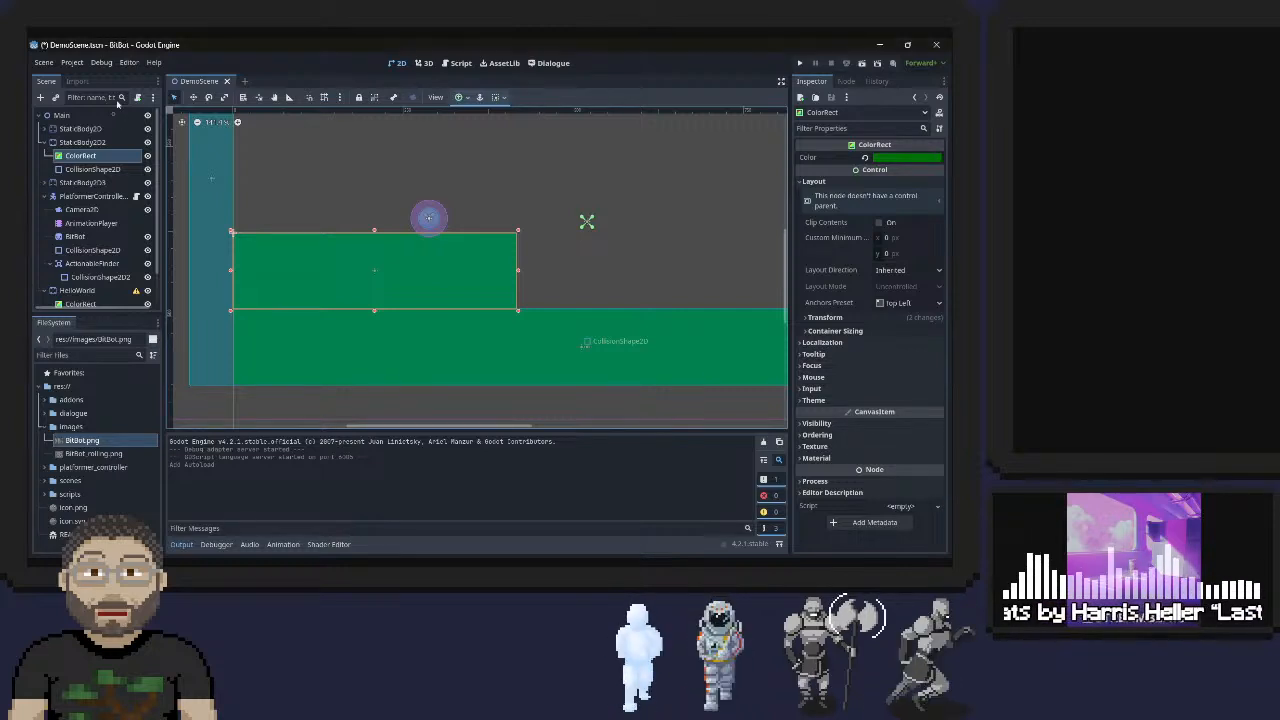
click(70, 115)
right_click(108, 116)
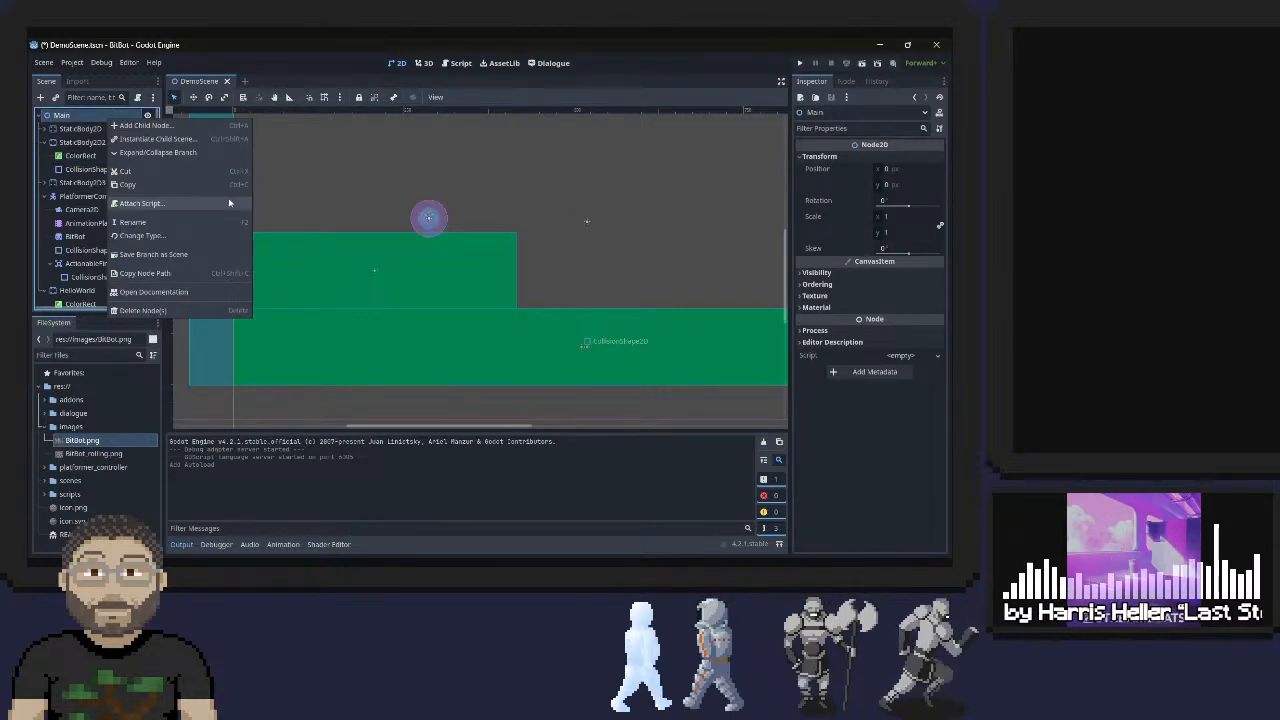
click(145, 125)
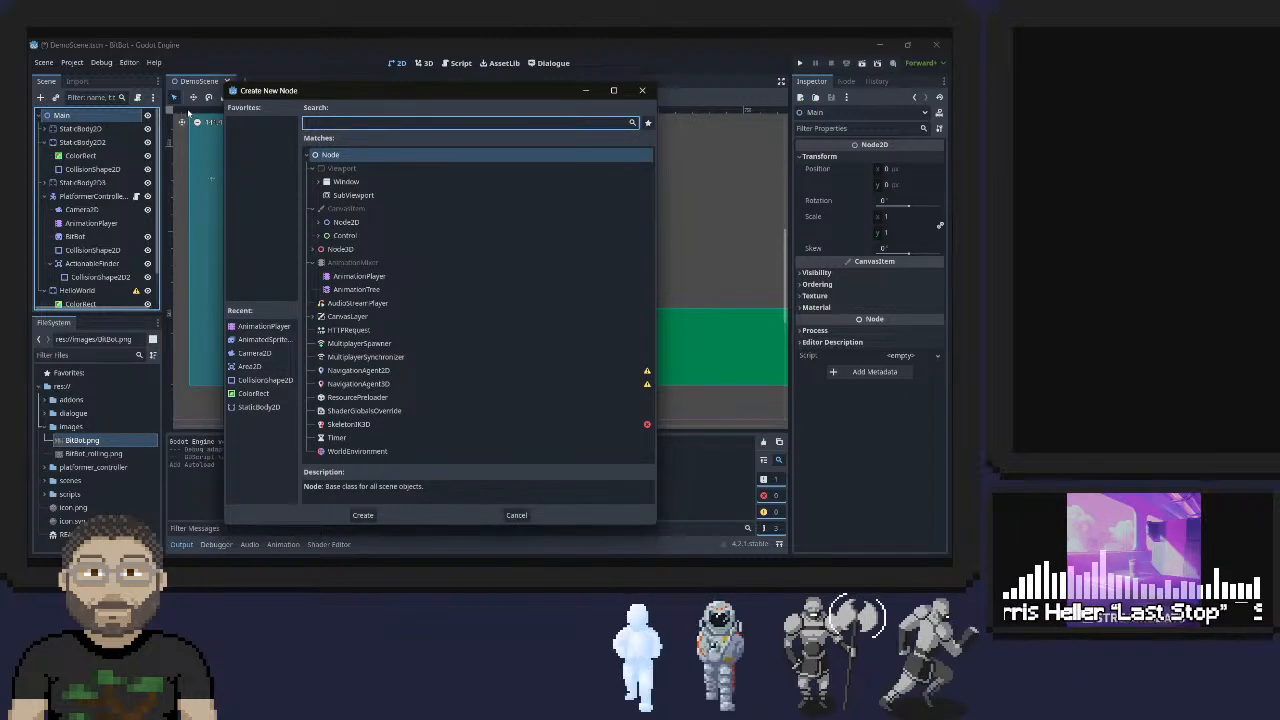
text(tilema)
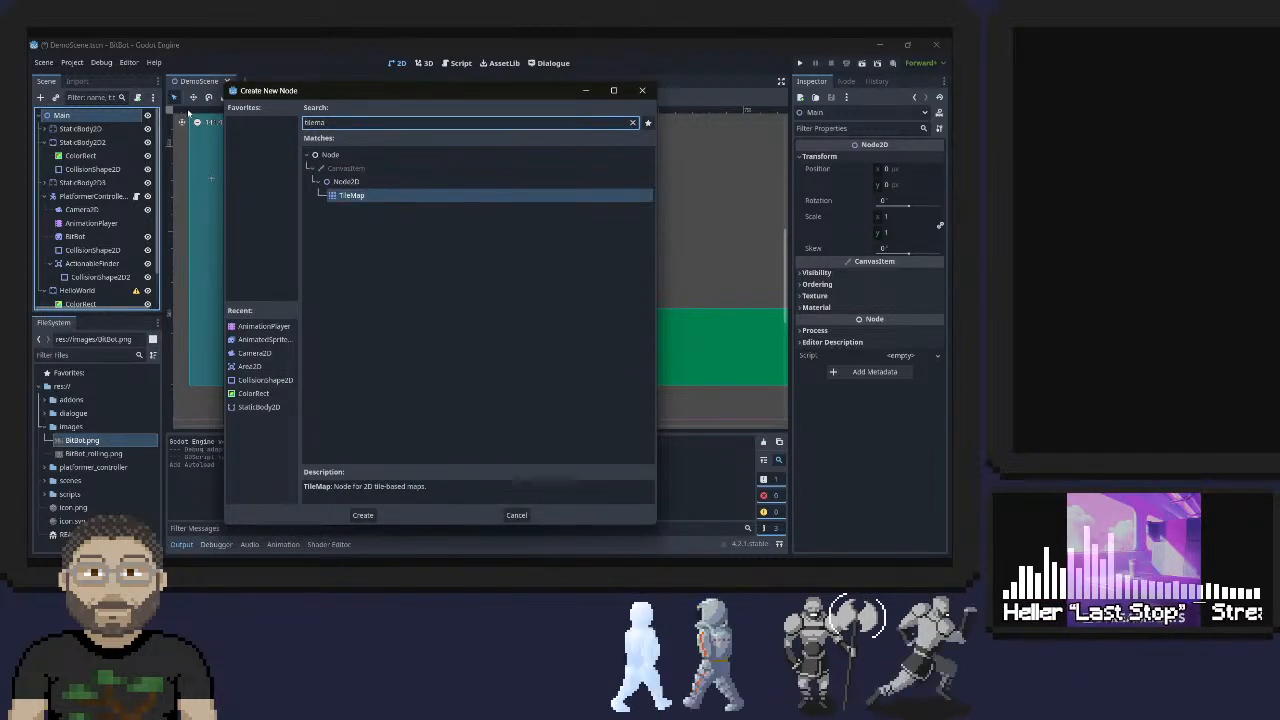
key(Return)
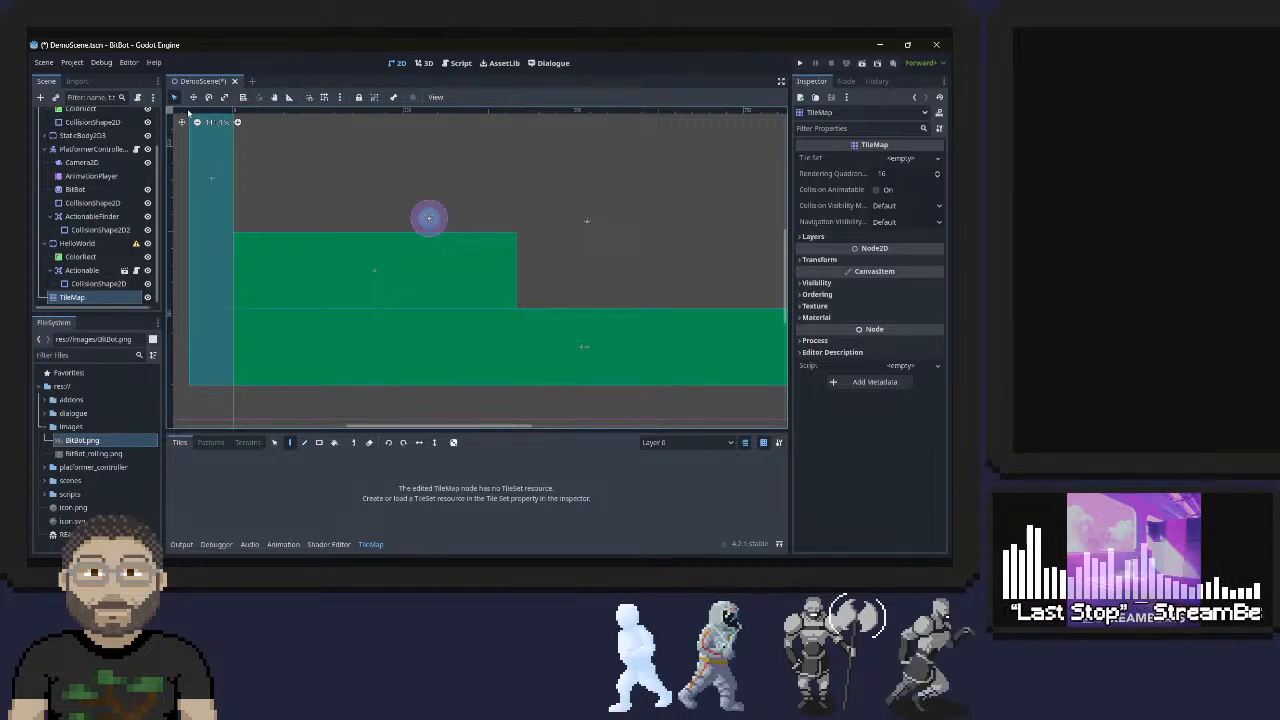
Assign a new TileSet resource to the TileMap and unfold its properties
click(937, 159)
click(928, 173)
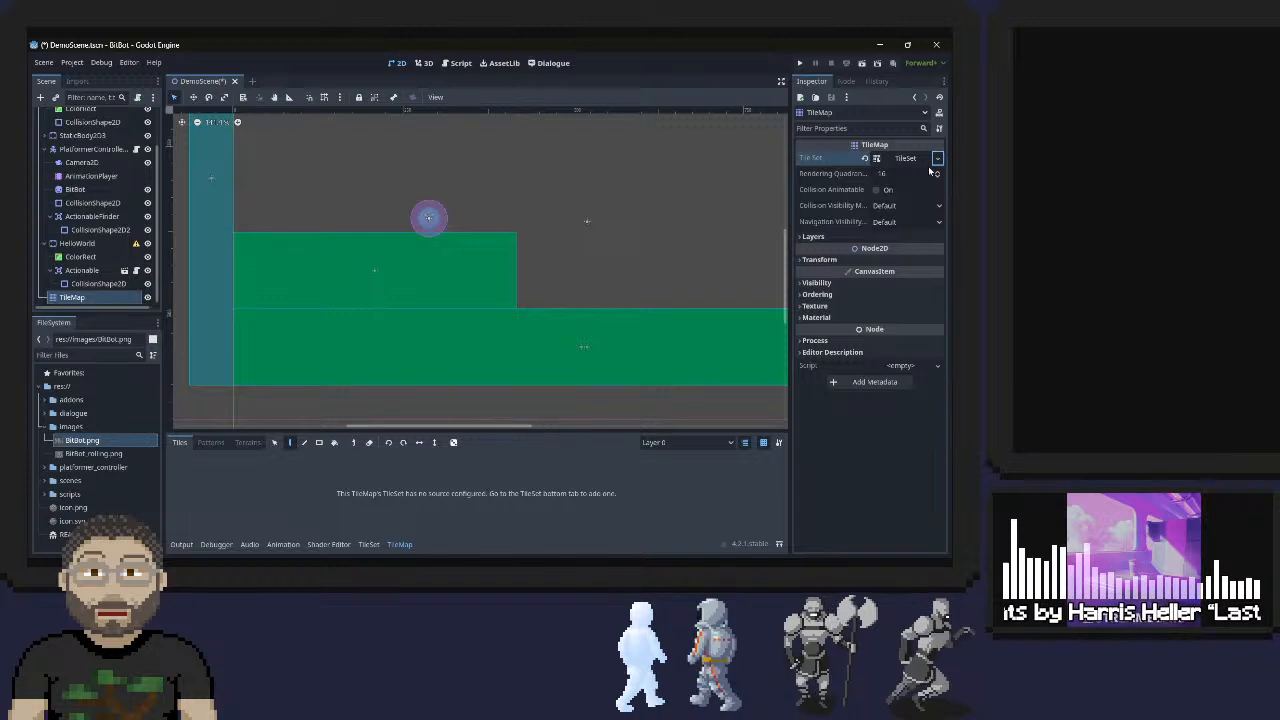
click(368, 544)
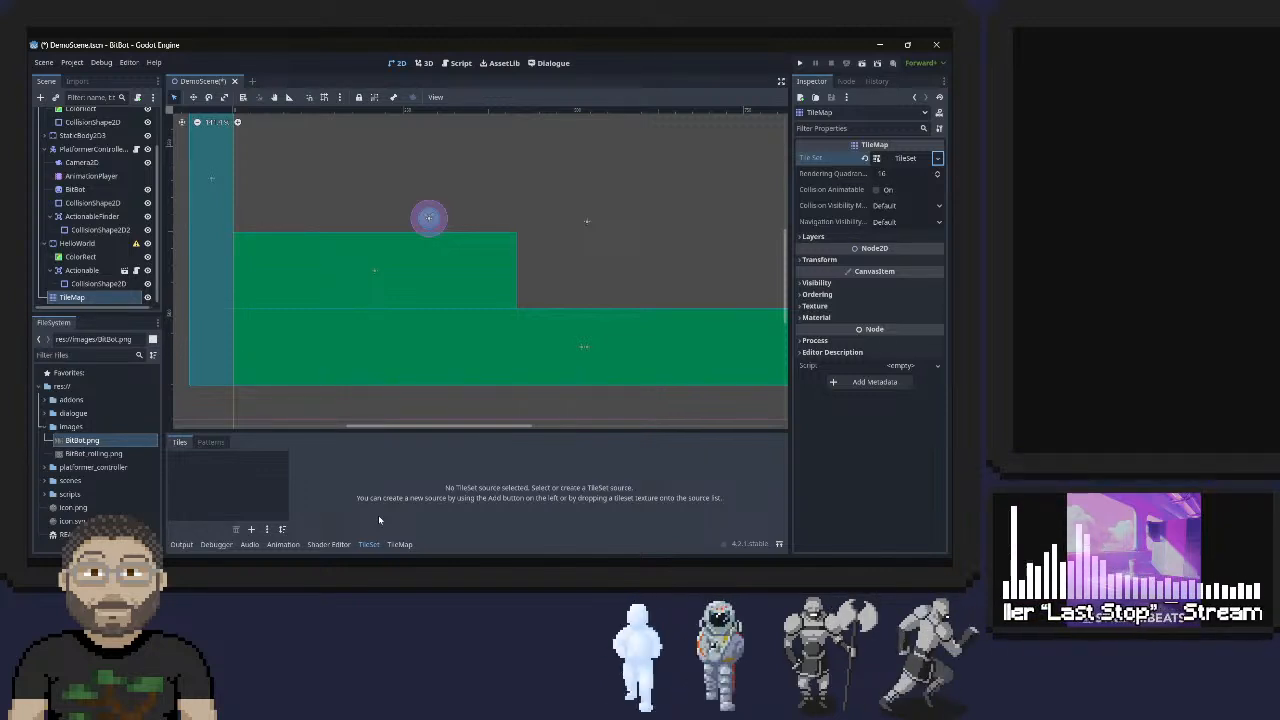
click(938, 159)
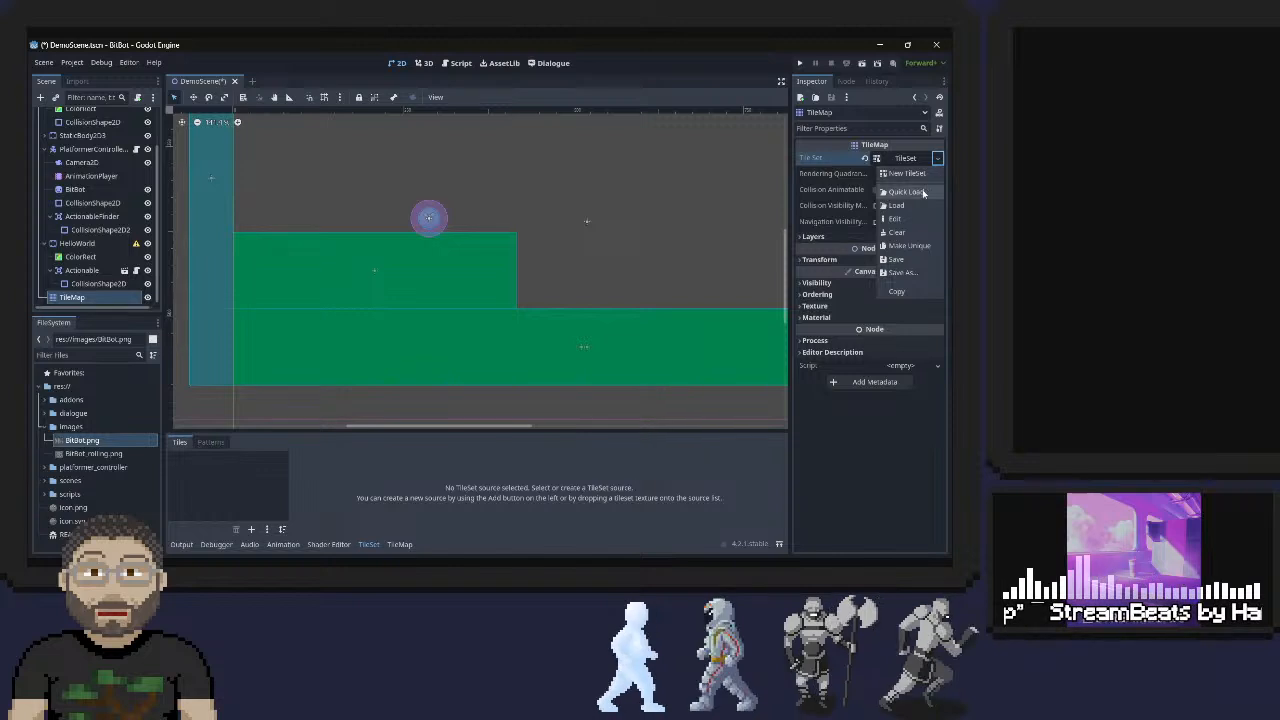
click(892, 173)
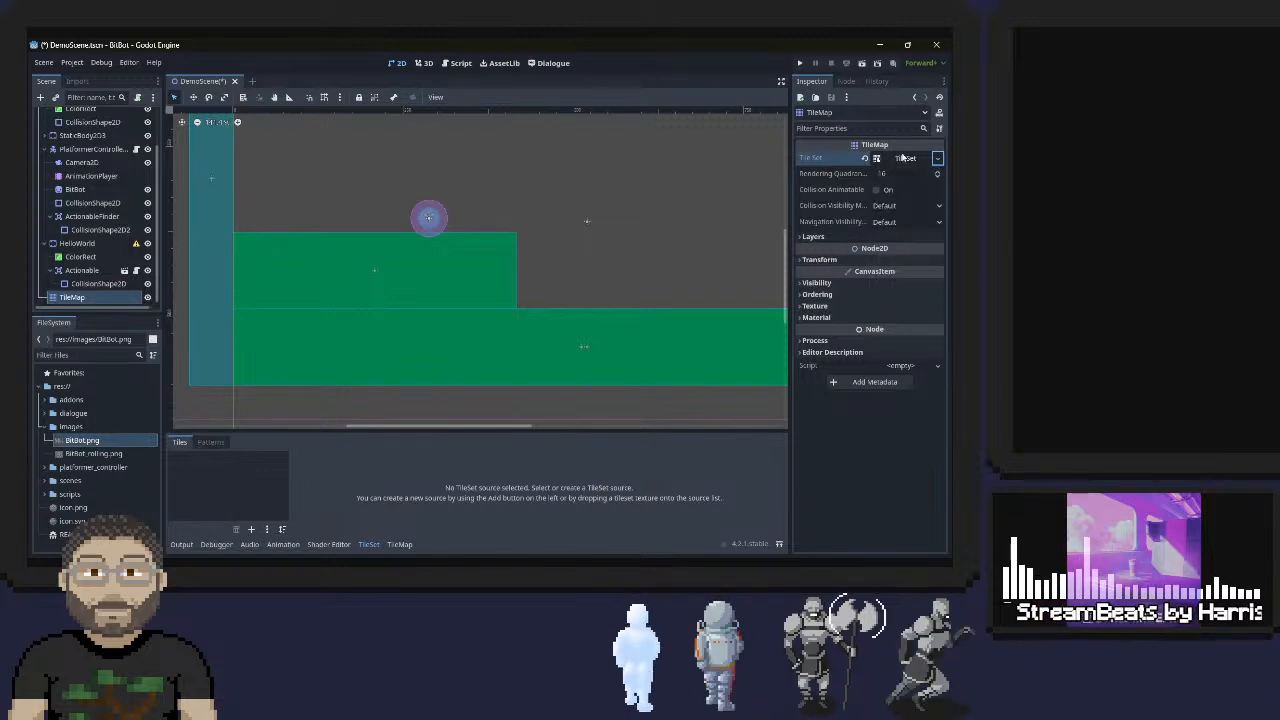
click(897, 157)
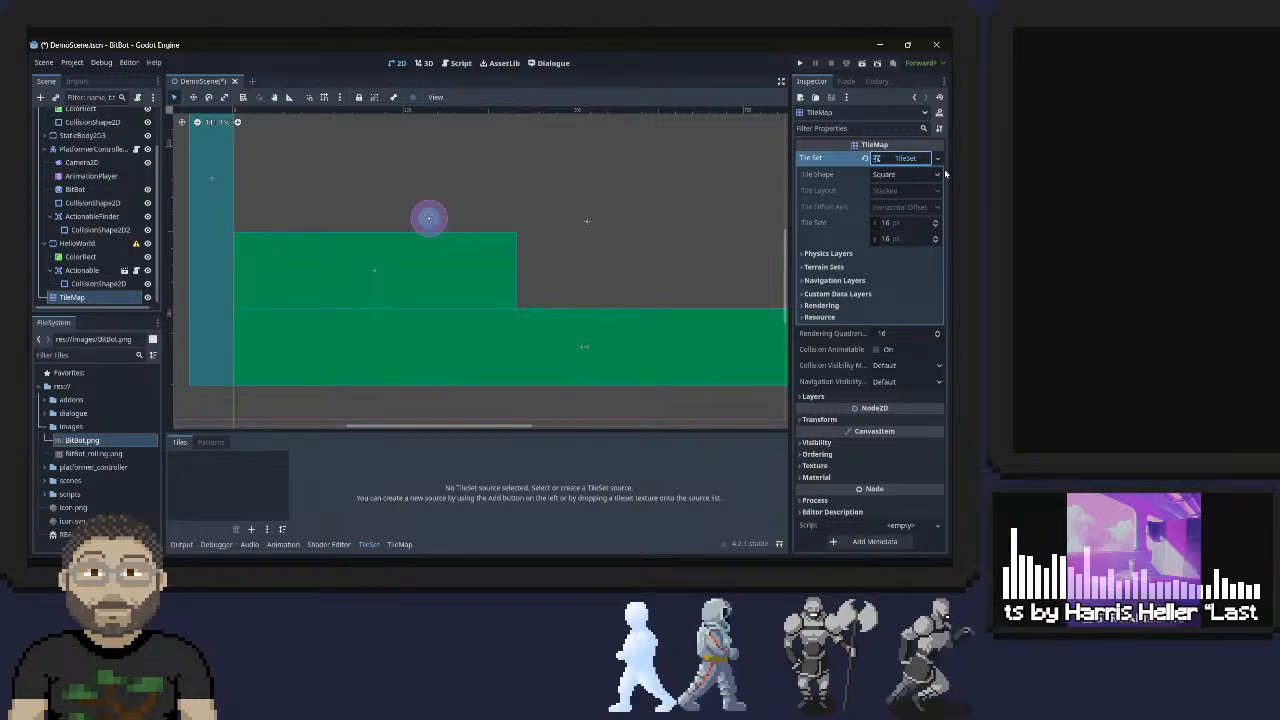
Keep the Square tile shape, set the TileSet's tile size to 32 × 32 px, and save the scene
click(941, 174)
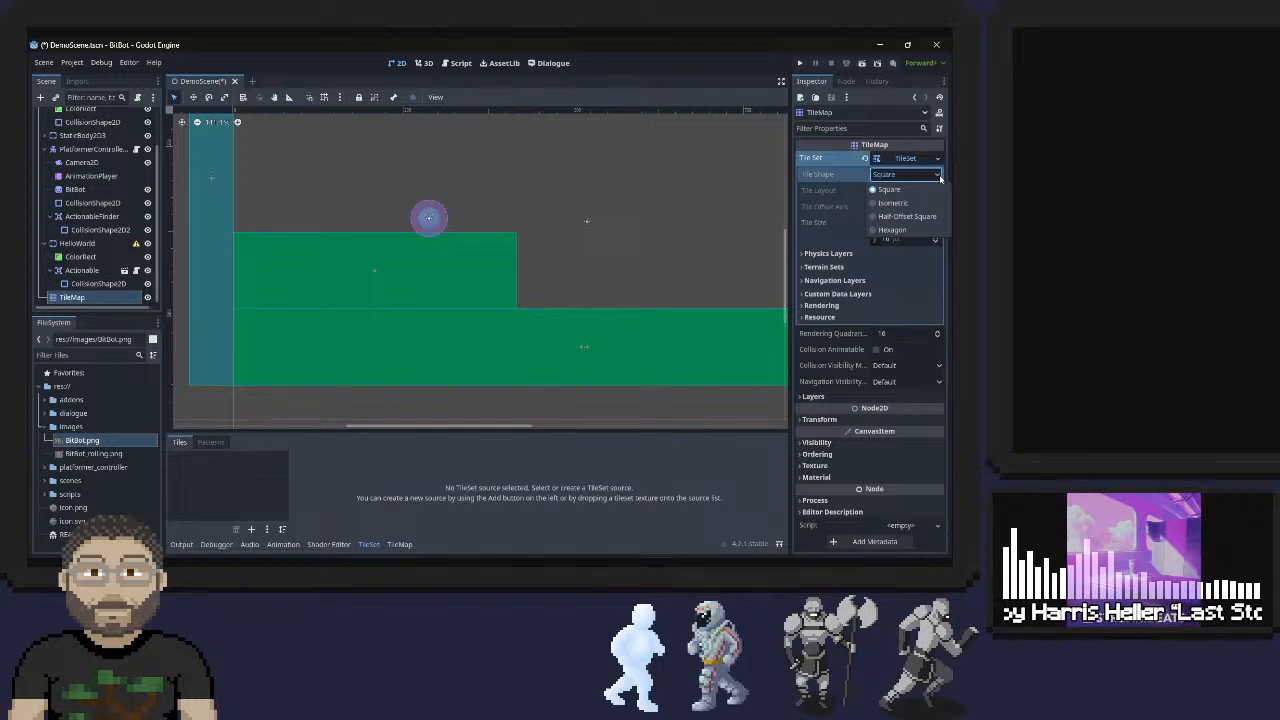
click(945, 174)
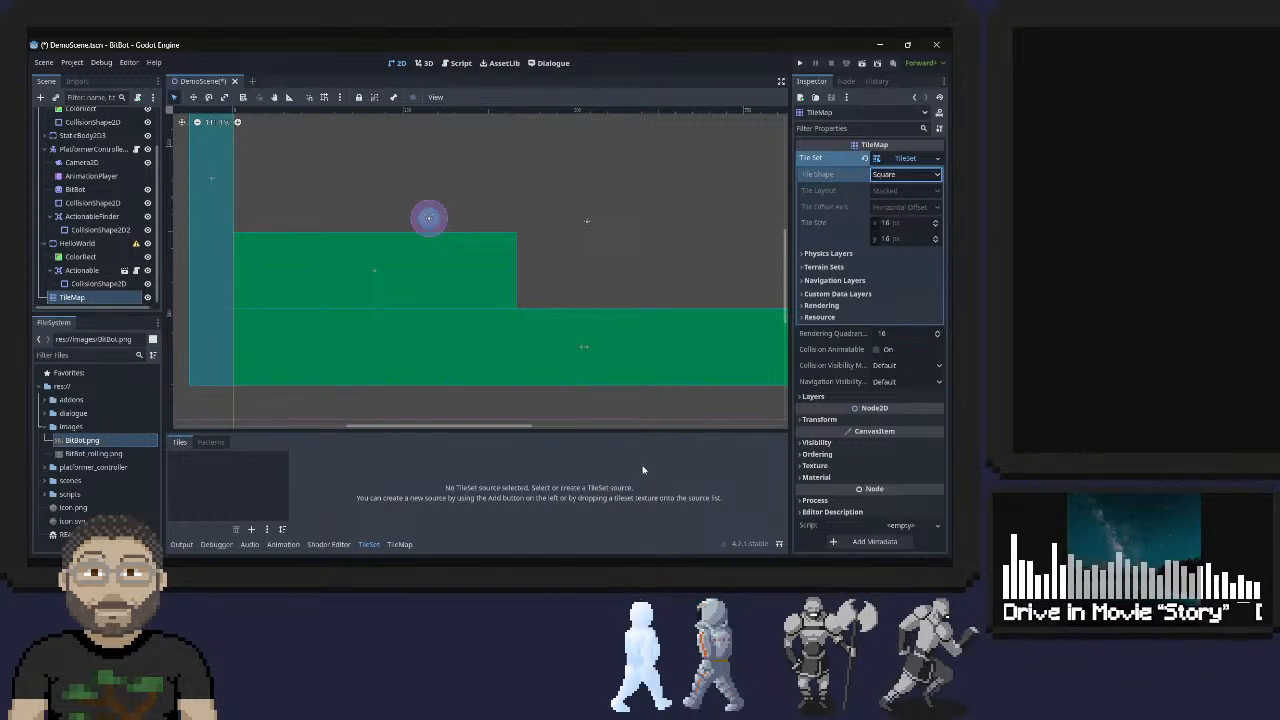
click(888, 224)
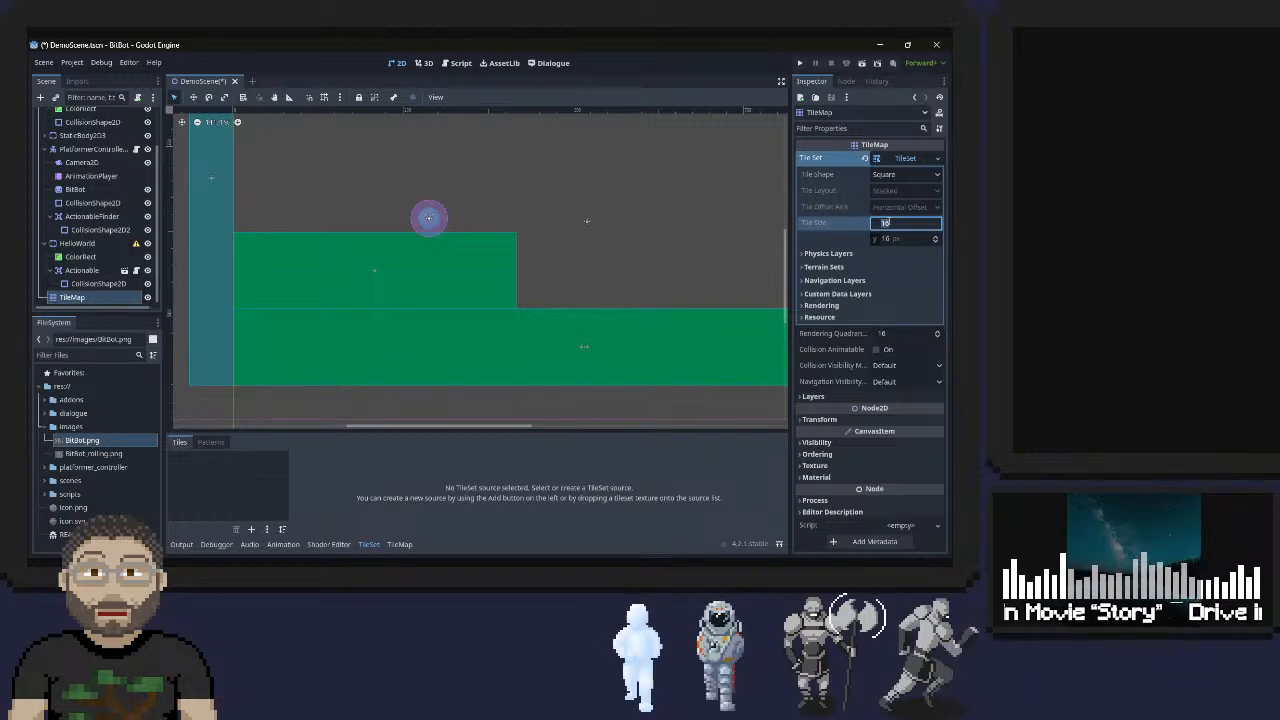
text(32)
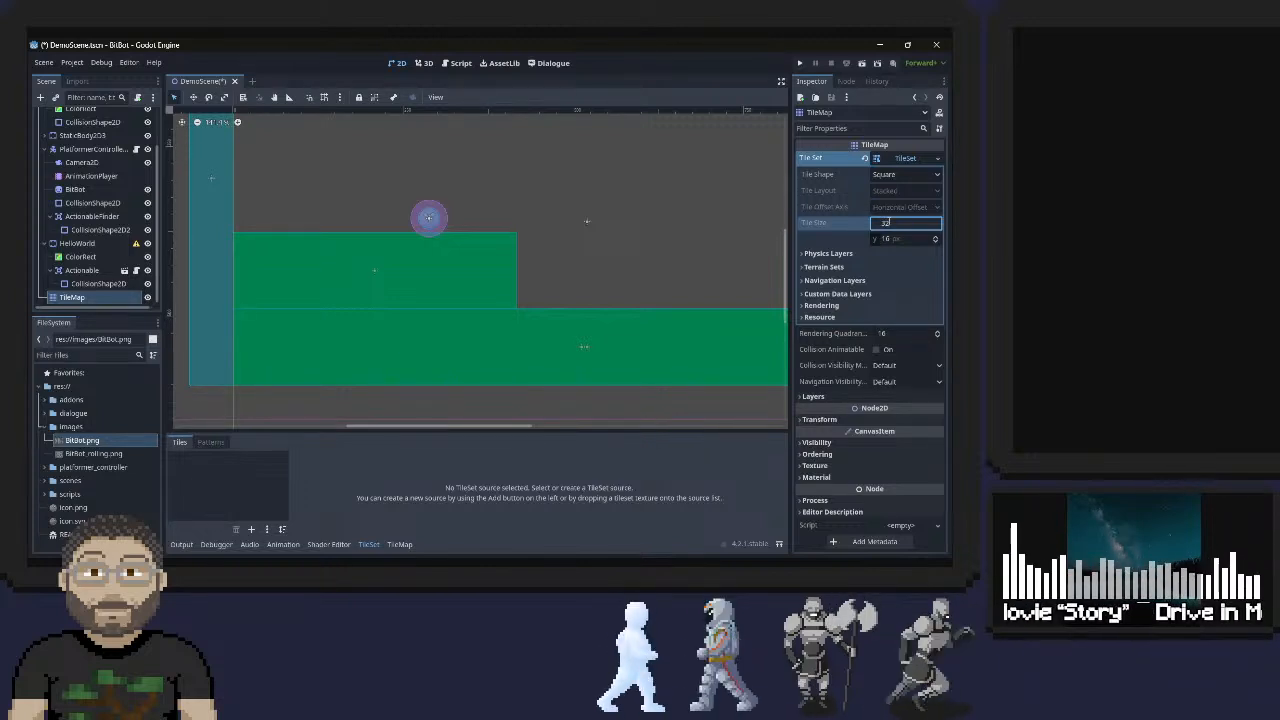
key(Tab)
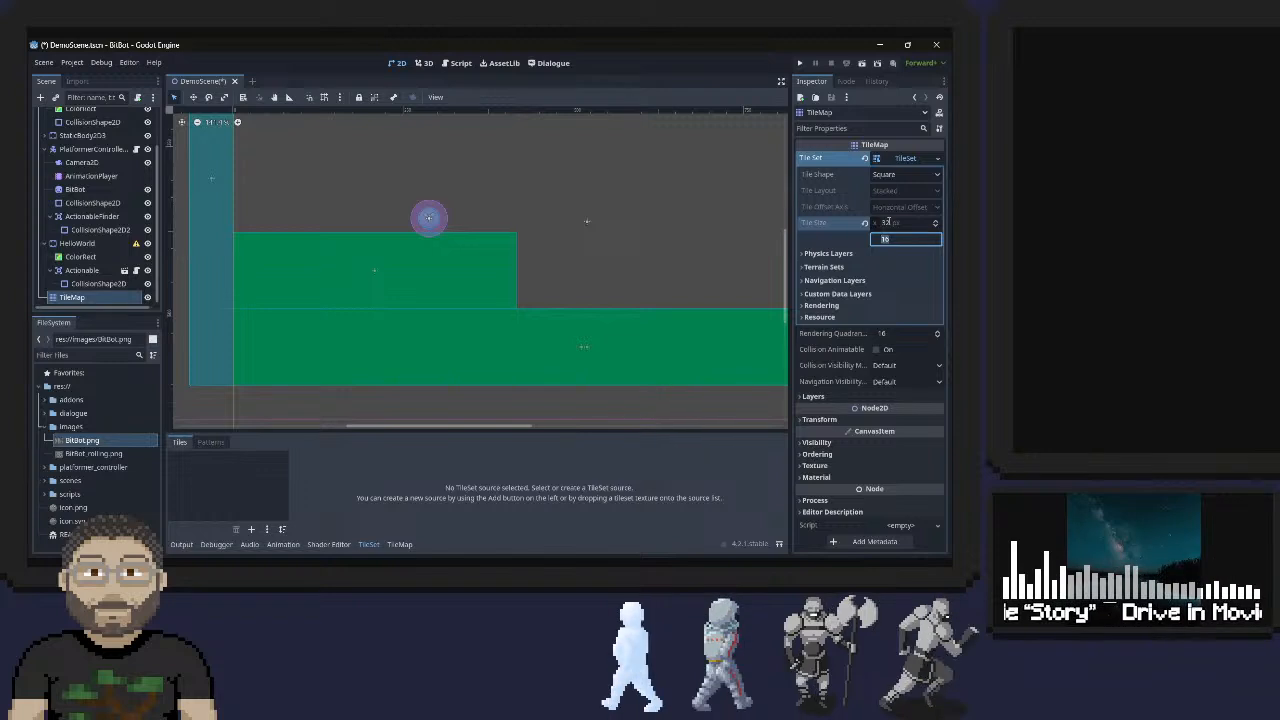
text(32)
key(ctrl+s)
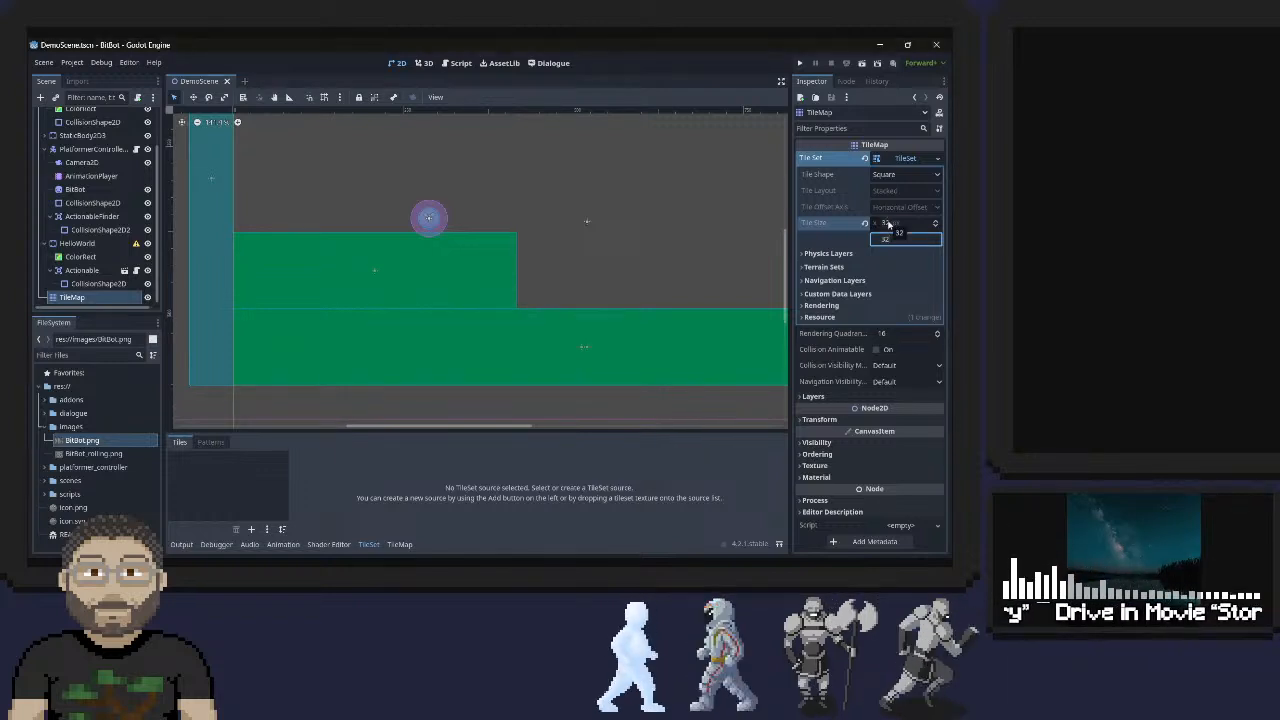
key(Return)
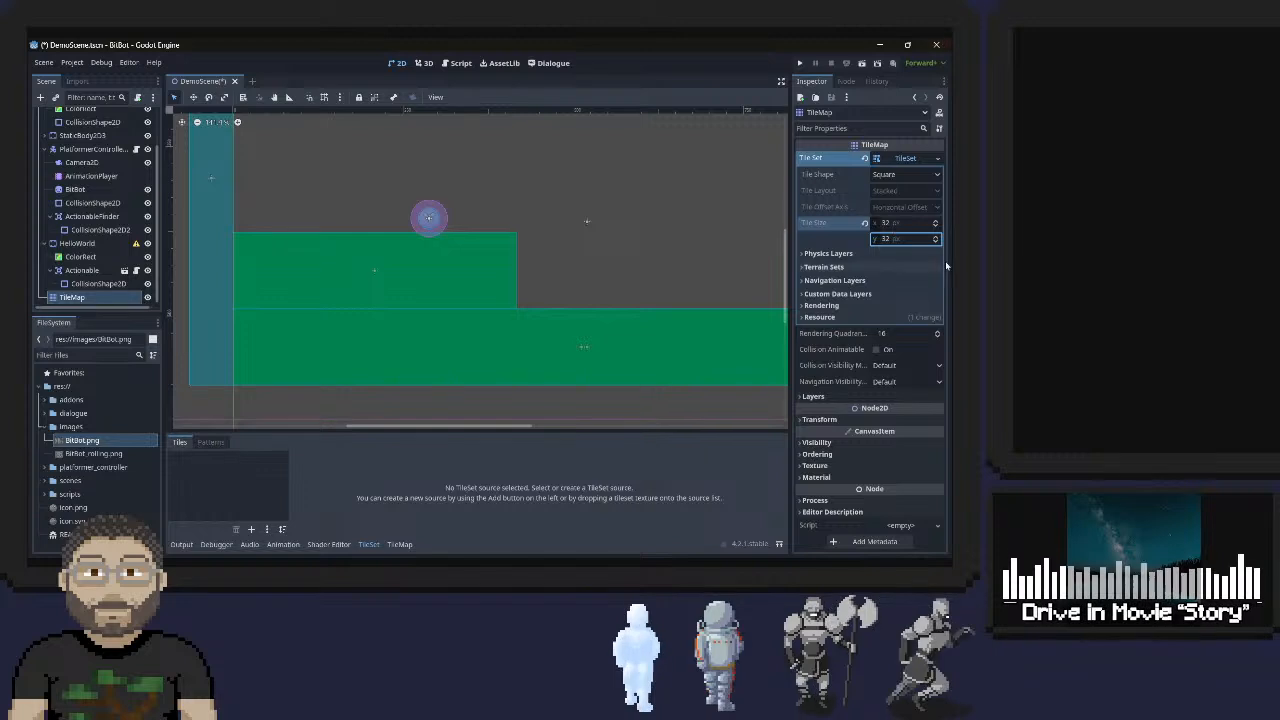
click(727, 219)
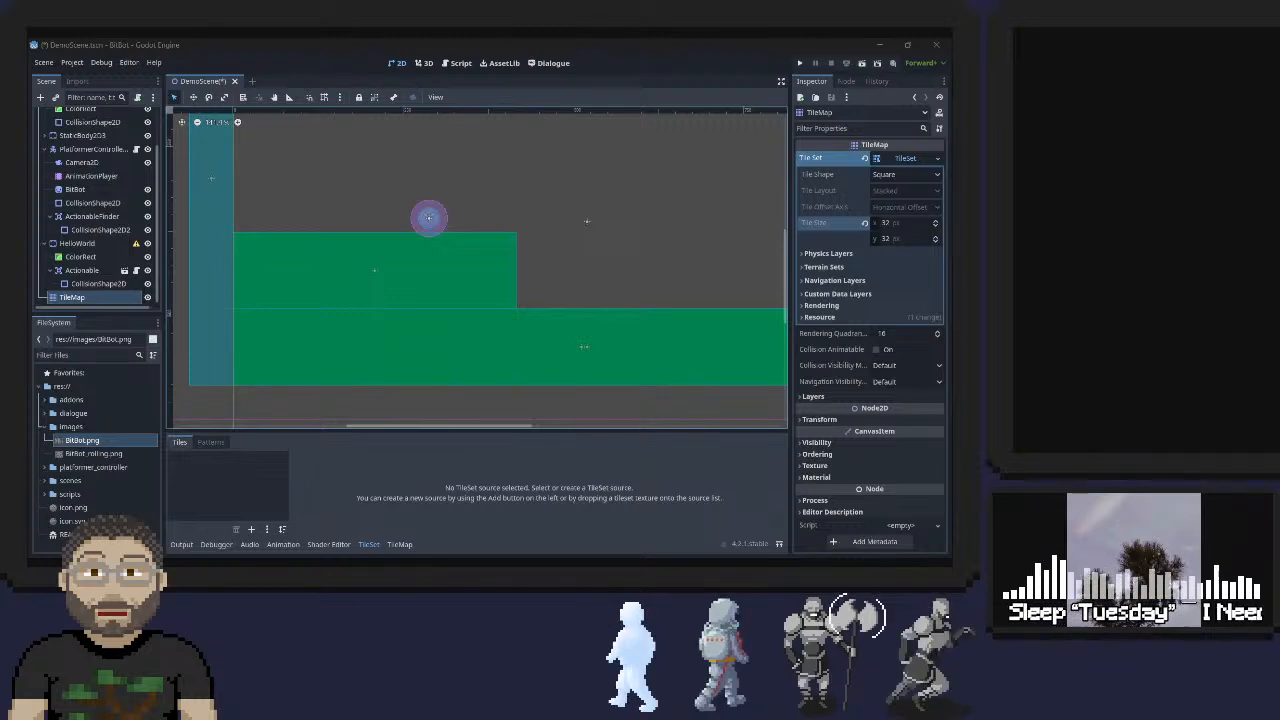
Start adding an Atlas source to the TileSet, open the project folder in the file manager, and switch to Aseprite
click(252, 529)
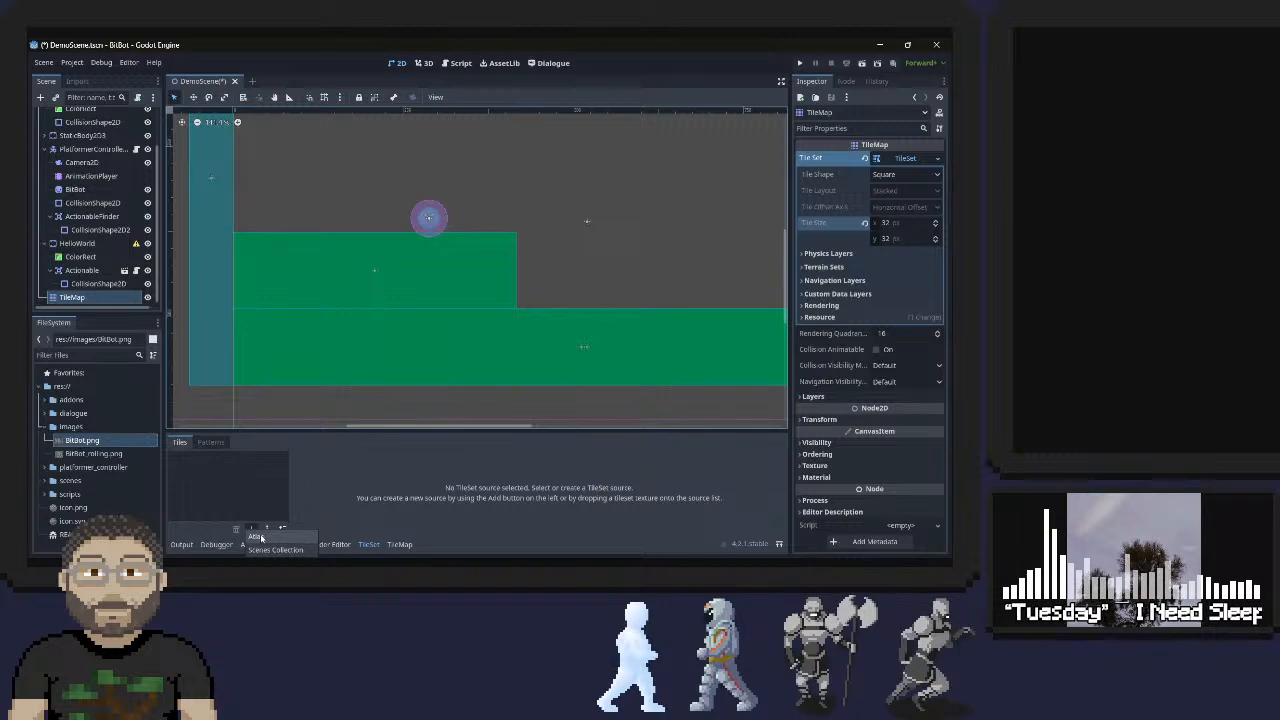
click(258, 537)
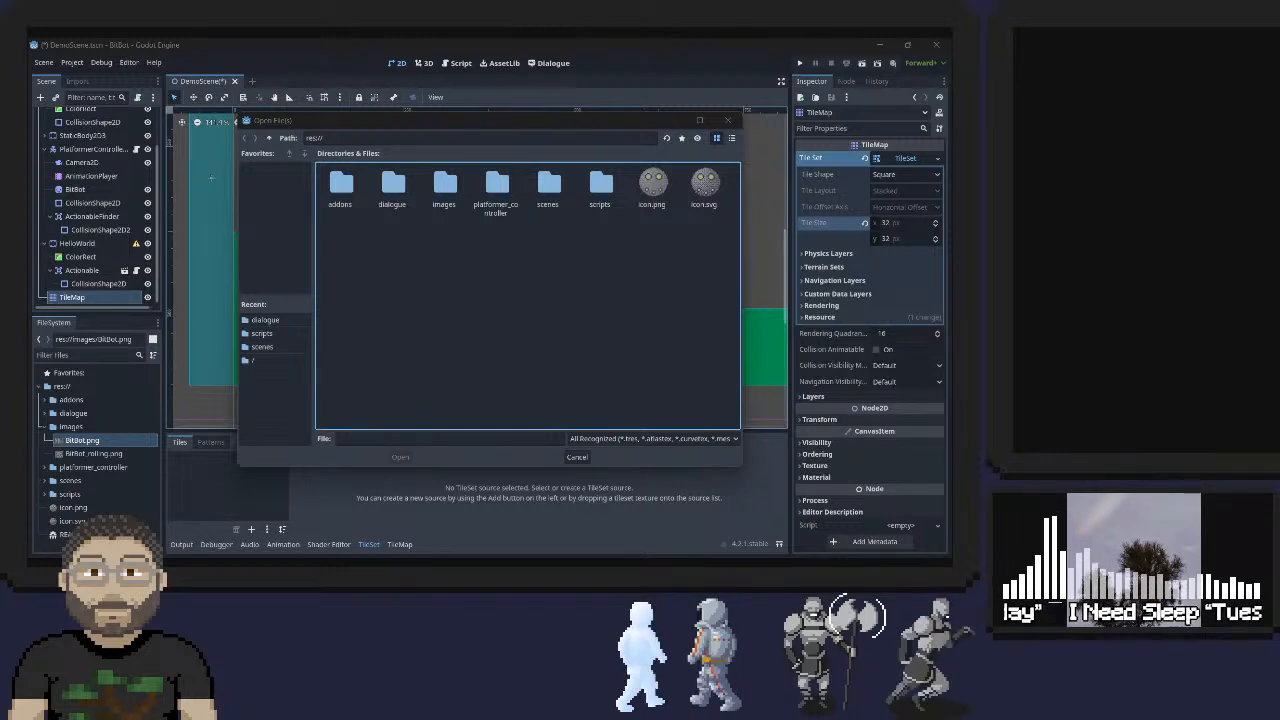
right_click(424, 318)
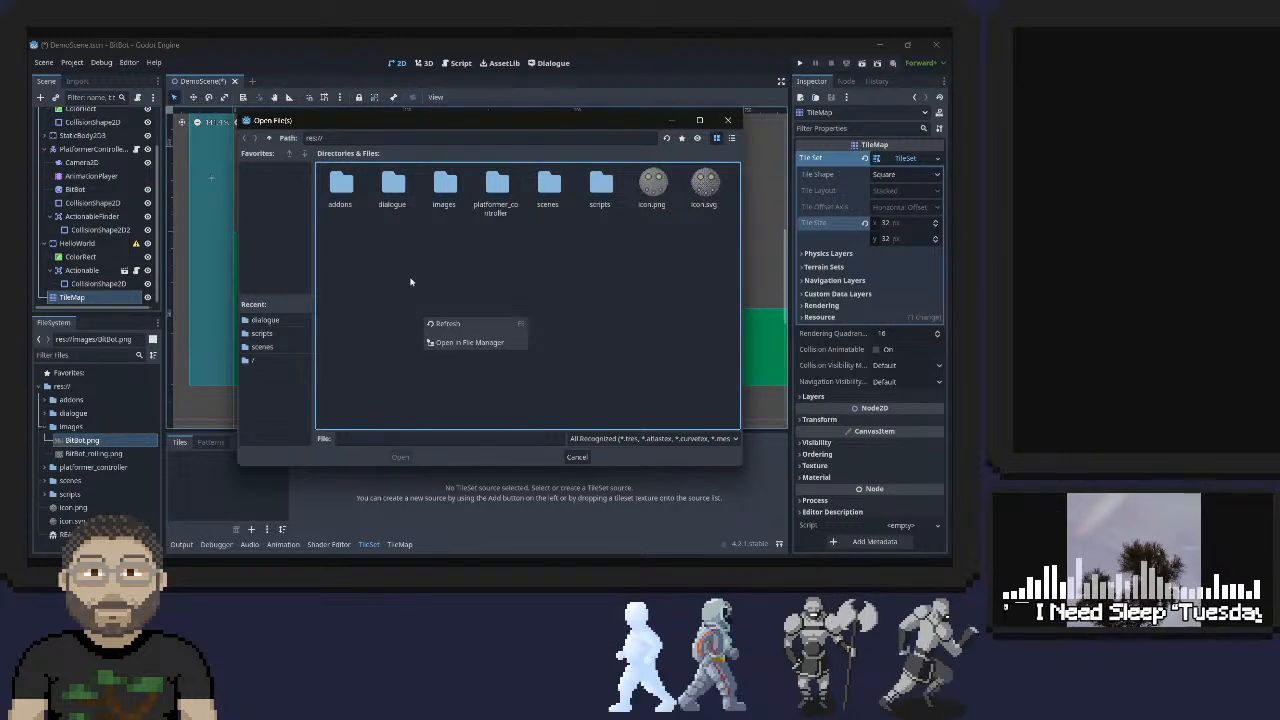
click(456, 343)
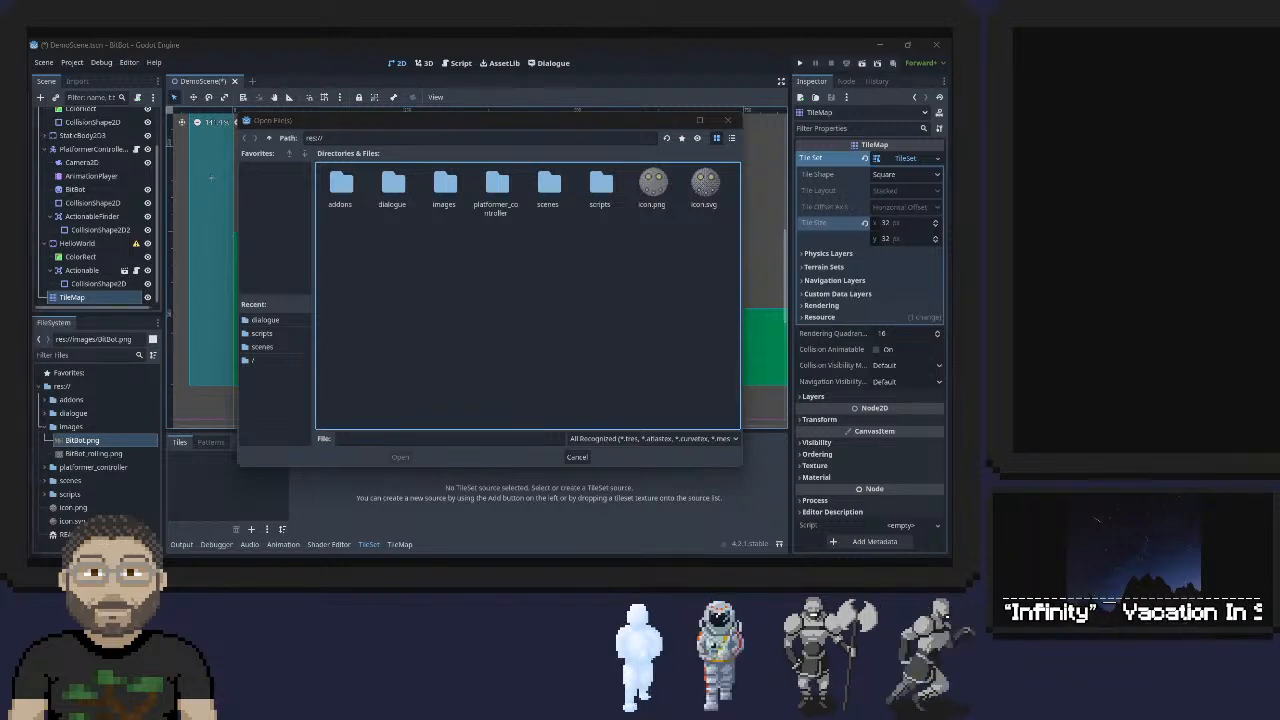
key(alt+Tab)
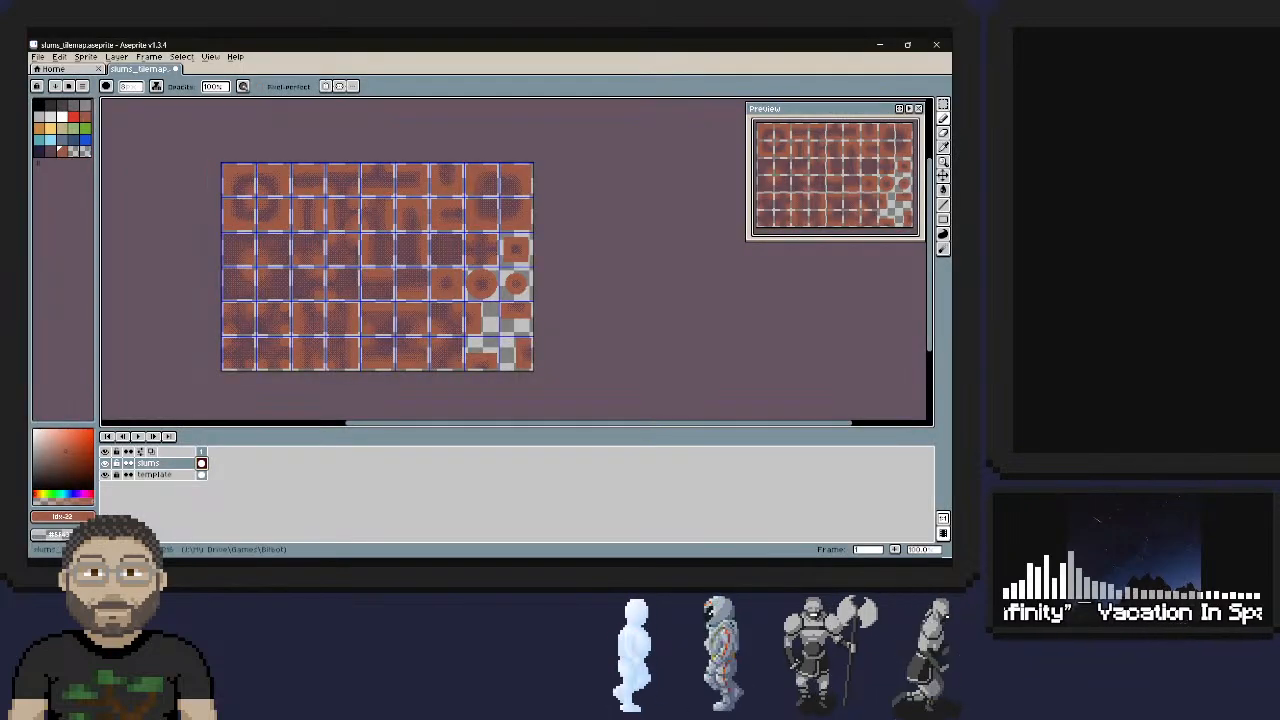
click(37, 56)
mouse_move(58, 156)
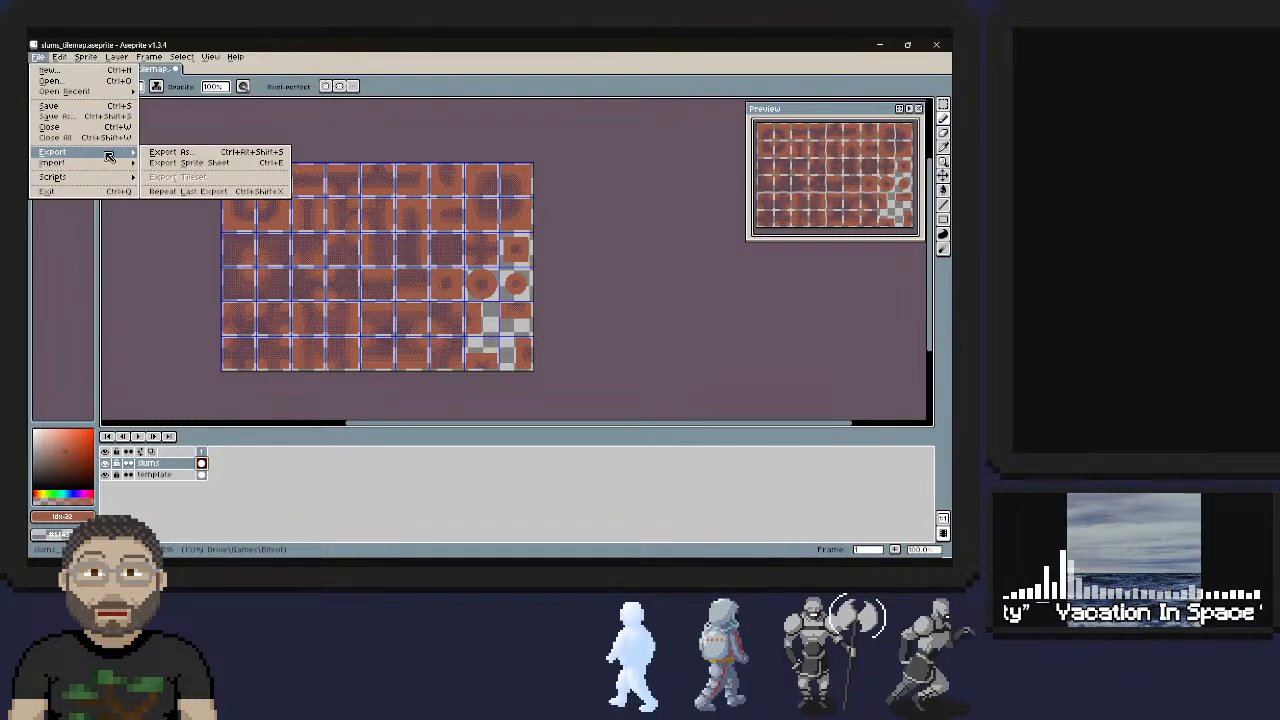
click(200, 166)
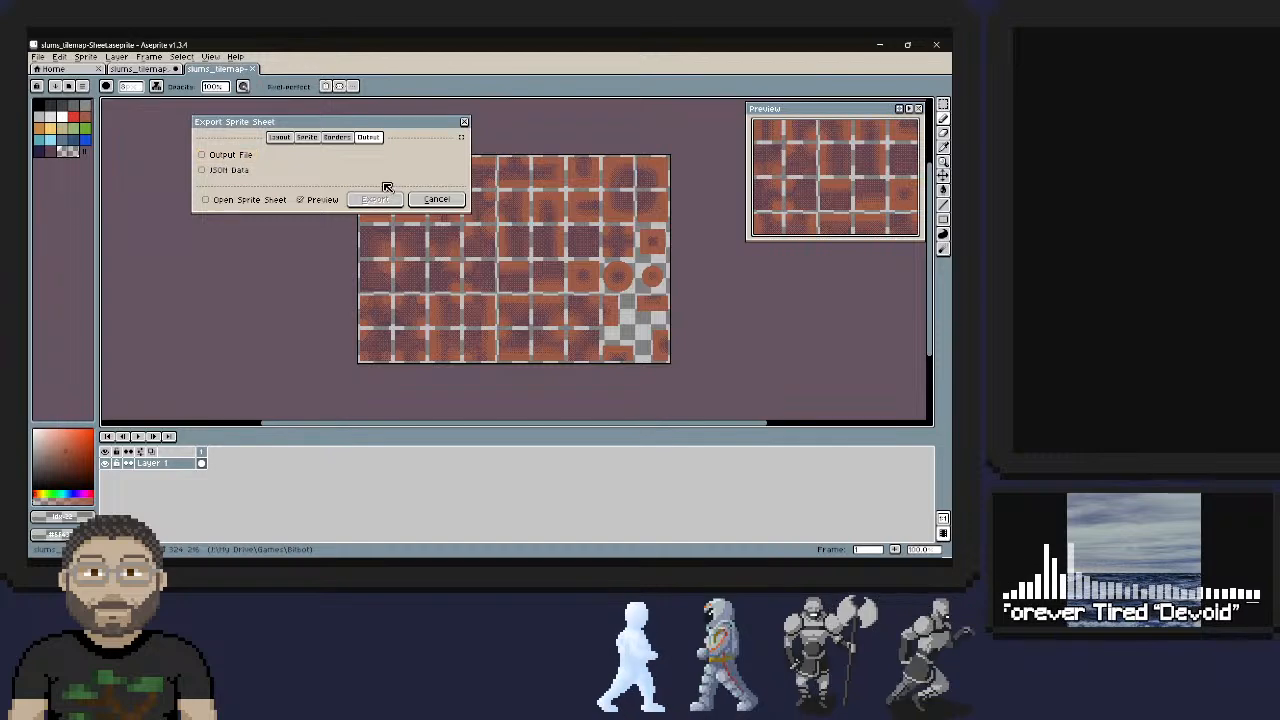
click(436, 199)
Export the slums tilemap as slums_tilemap.png at 100% size, choosing which layers to include
click(38, 57)
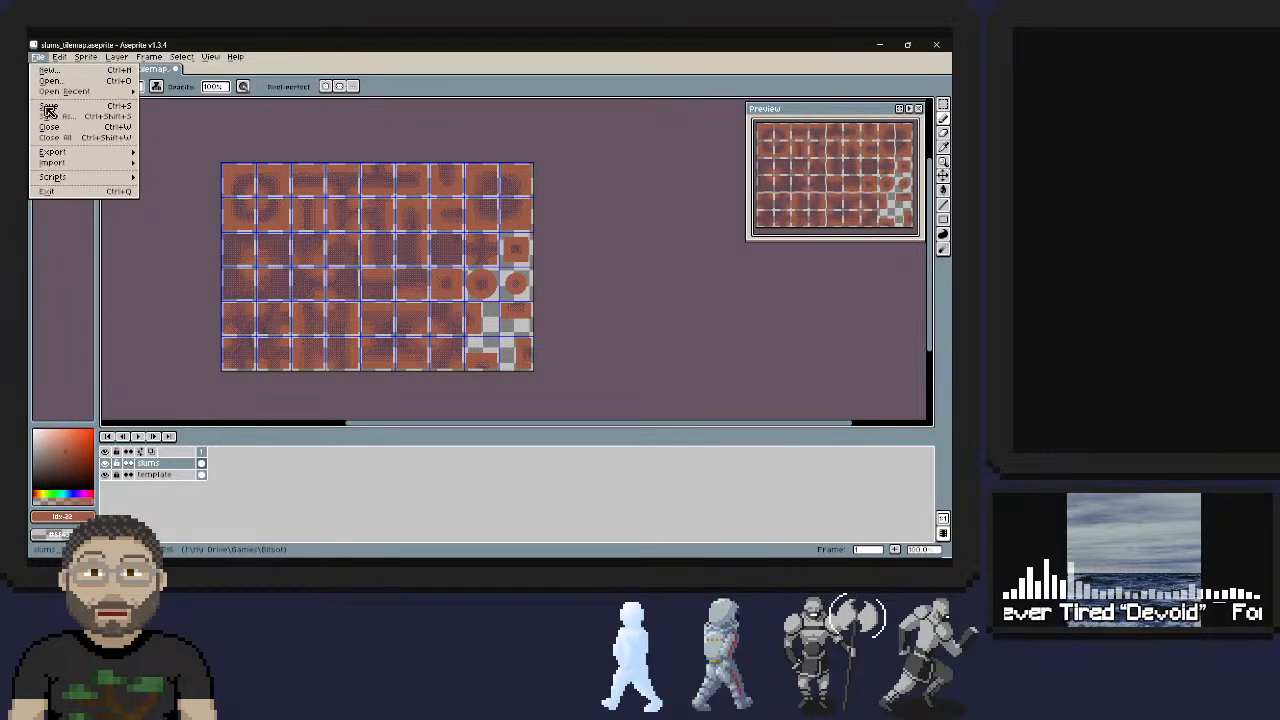
mouse_move(60, 152)
click(171, 155)
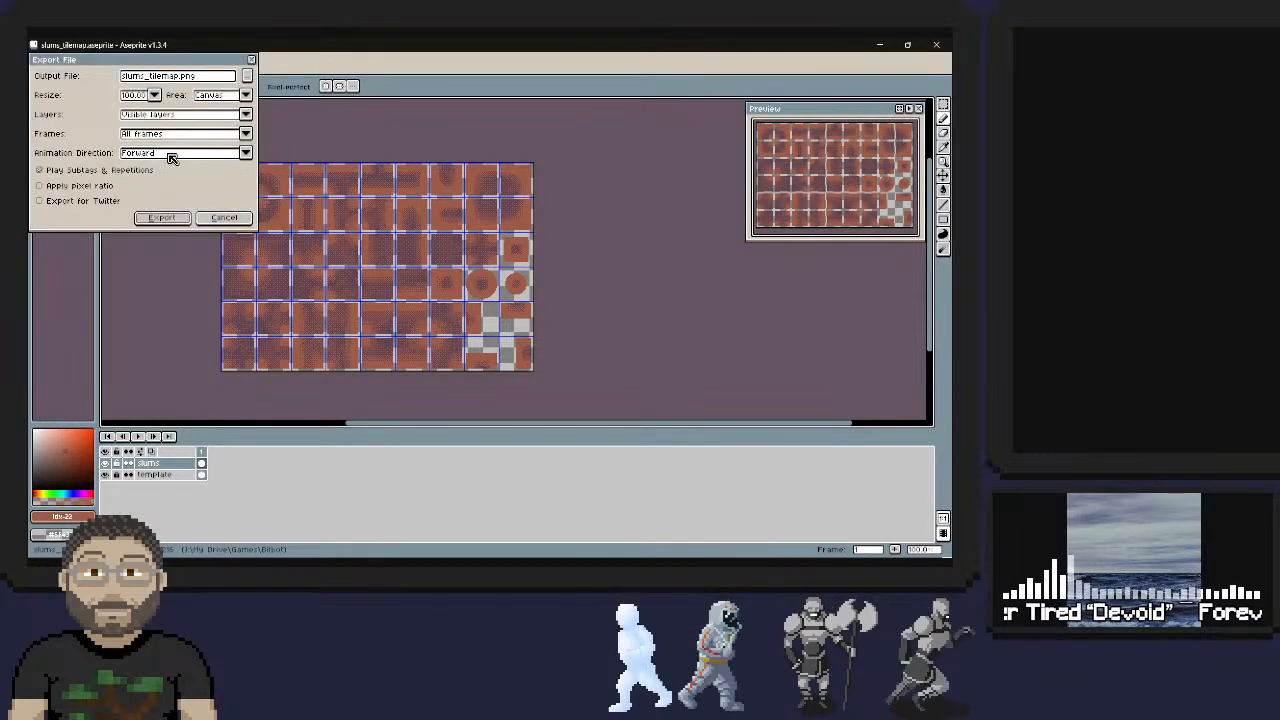
click(245, 114)
click(163, 139)
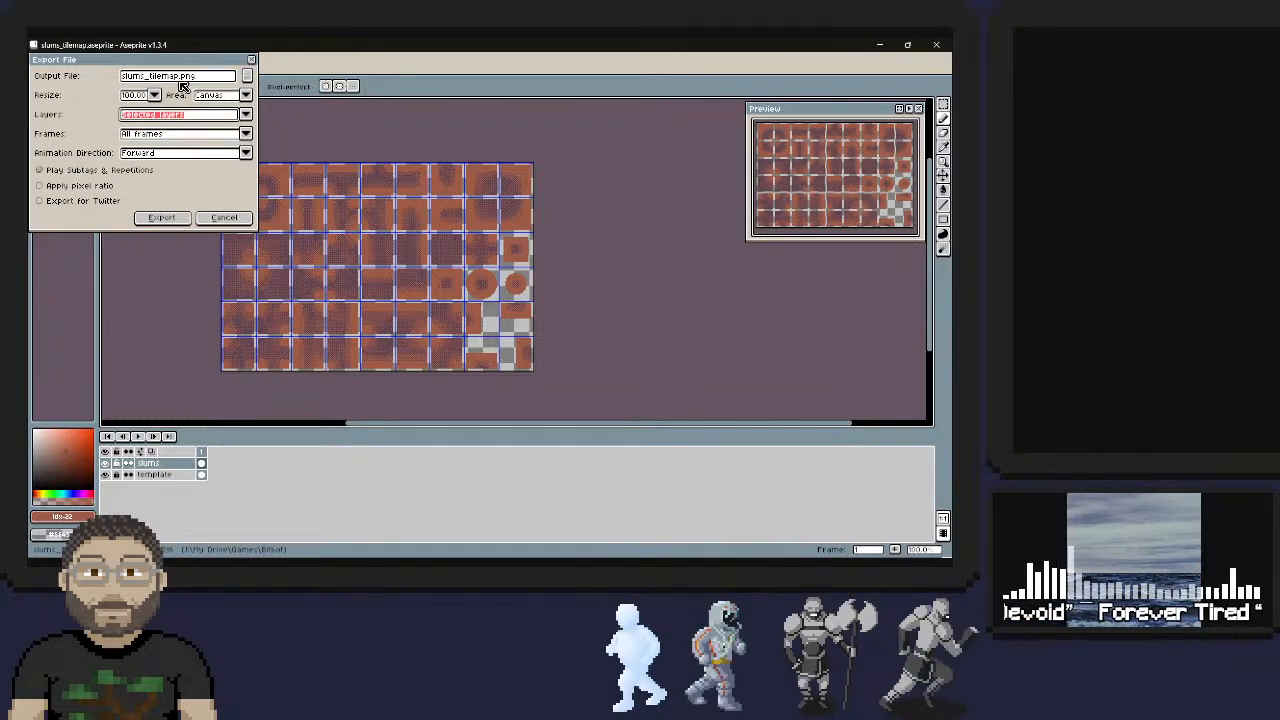
click(161, 217)
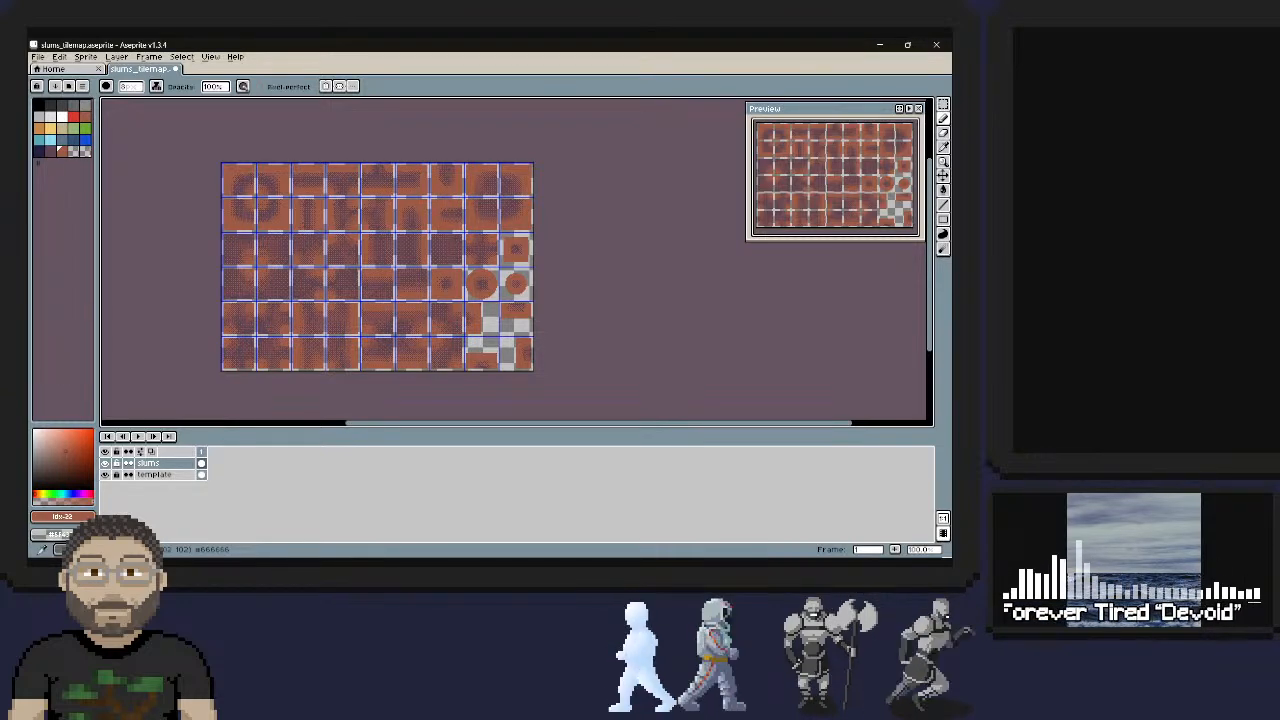
Switch back to Godot and load slums_tilemap.png from the images folder as the TileSet's atlas texture
key(alt+Tab)
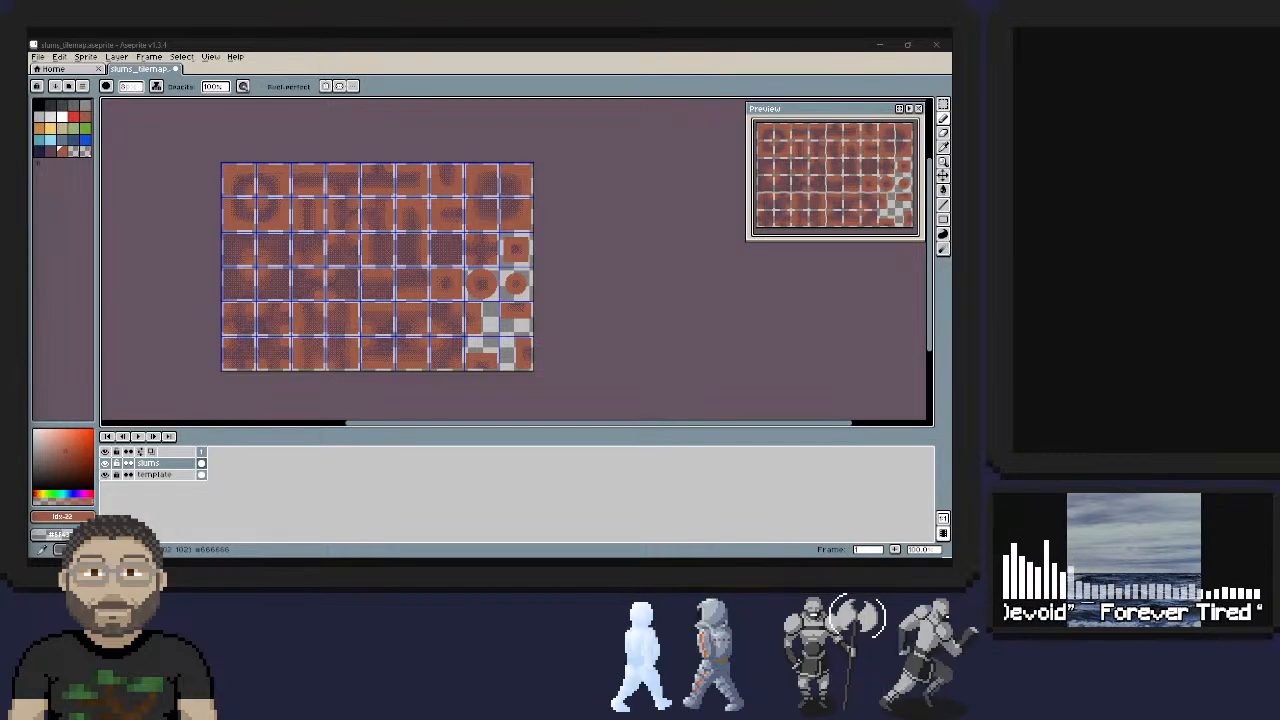
key(alt+Tab)
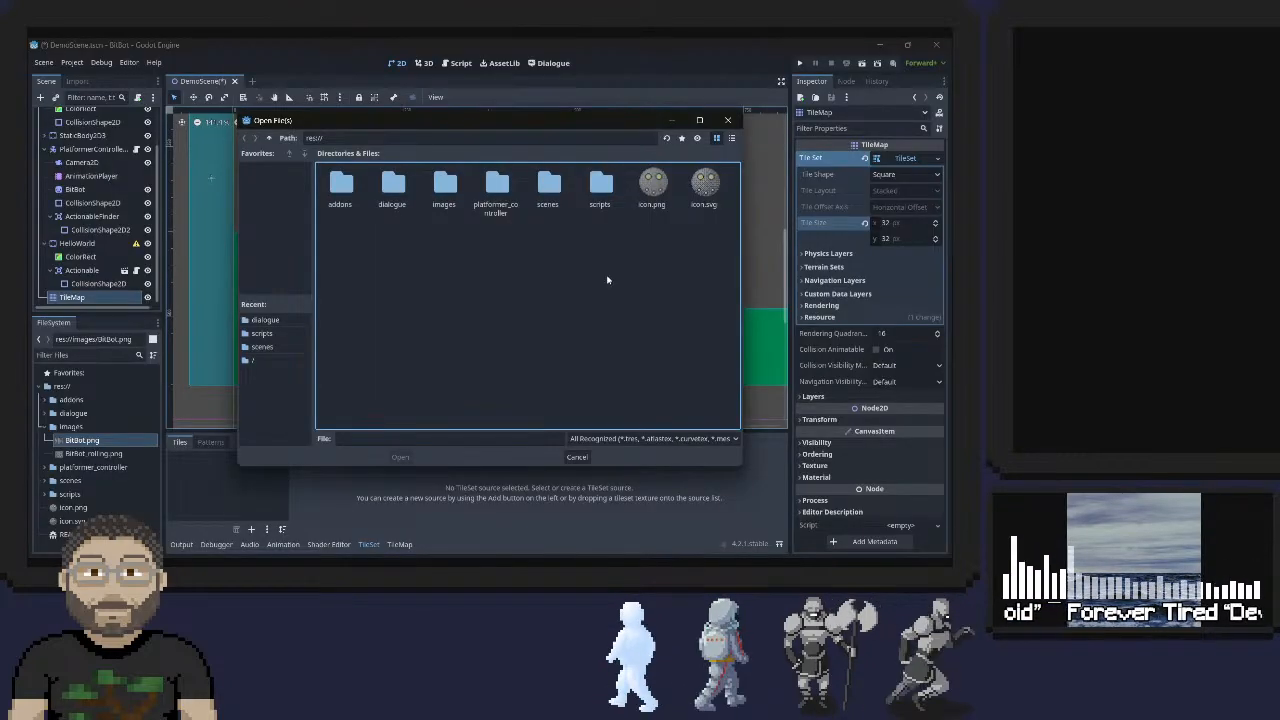
double_click(444, 185)
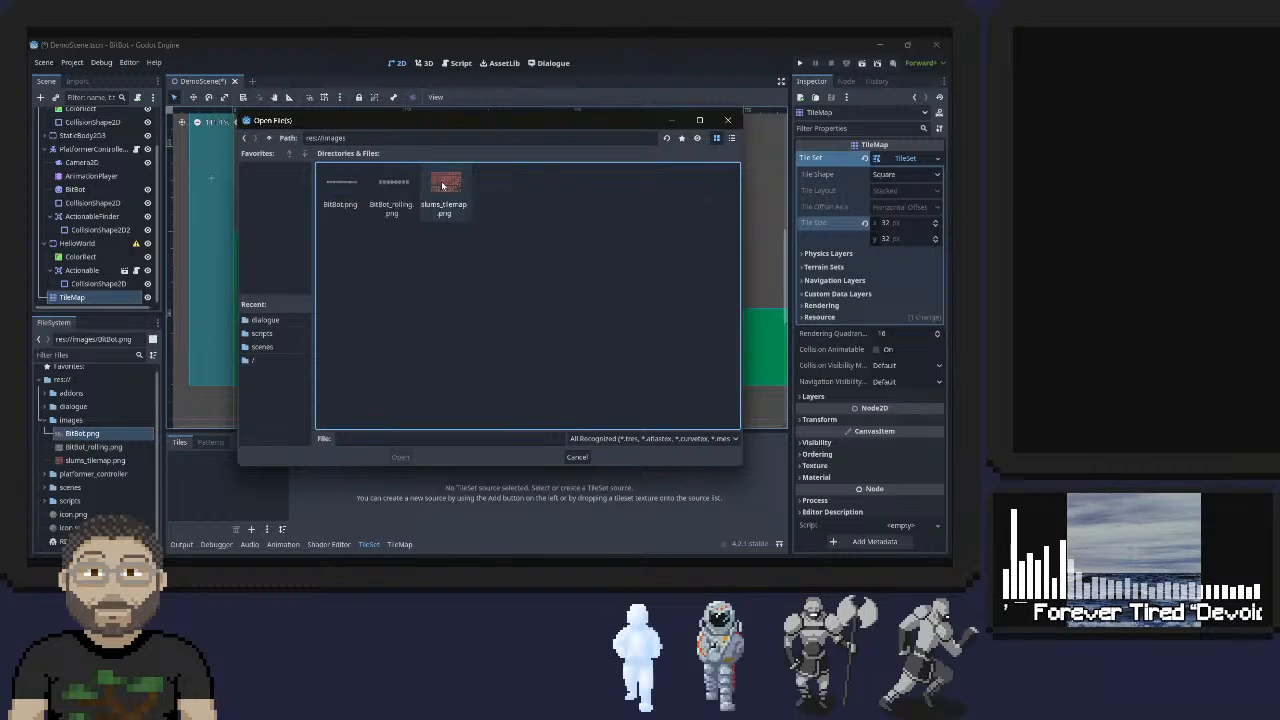
double_click(444, 190)
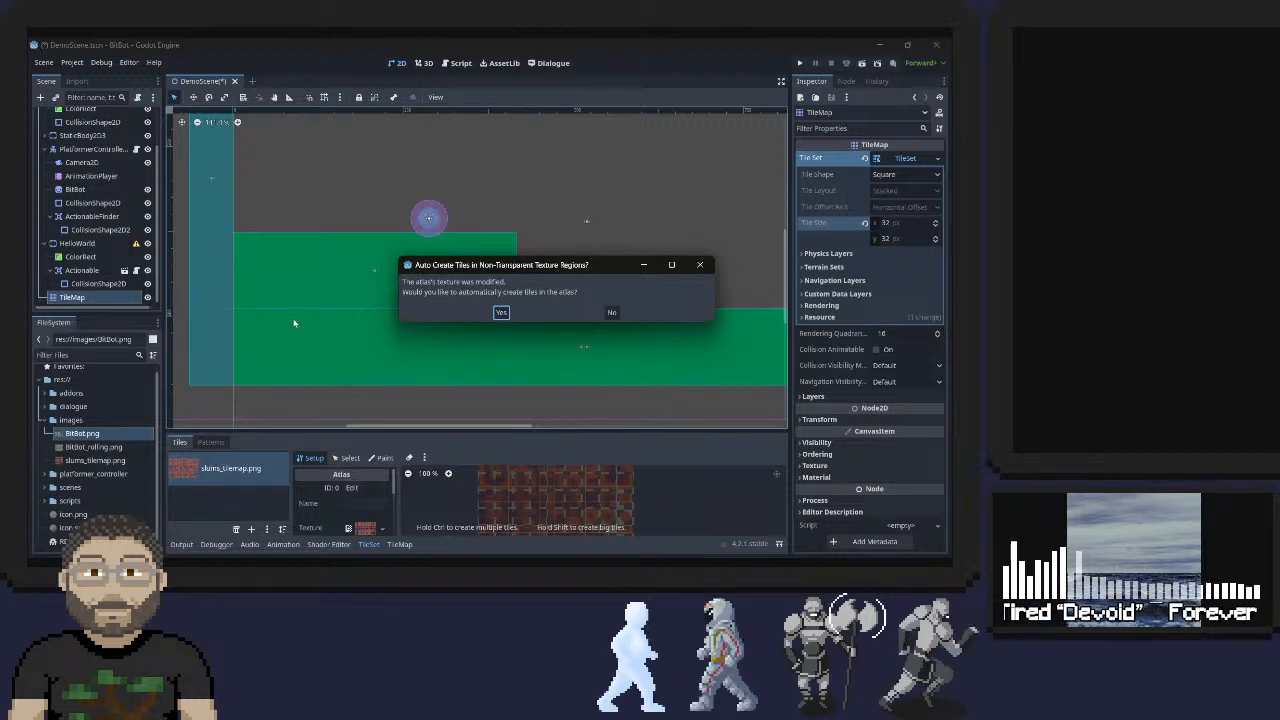
Automatically create tiles in the slums_tilemap.png atlas and enlarge the TileSet editor to show all atlas settings
click(502, 313)
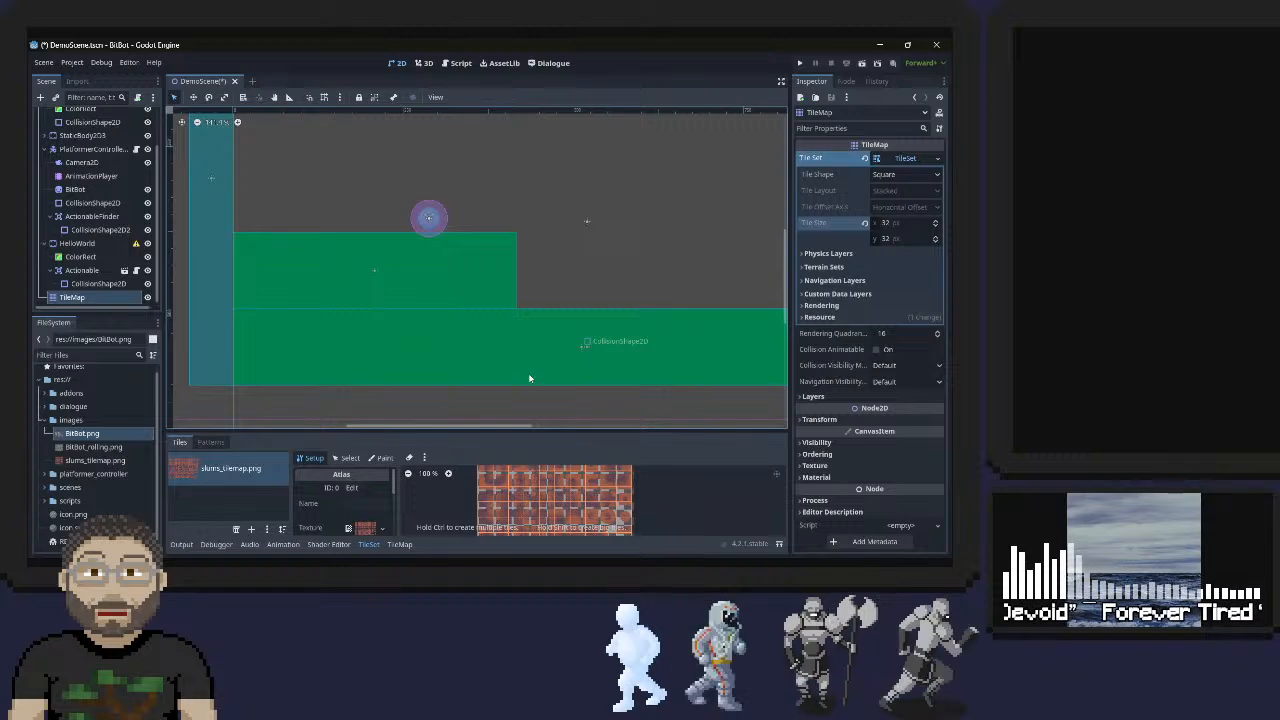
scroll(527, 482, down, 2)
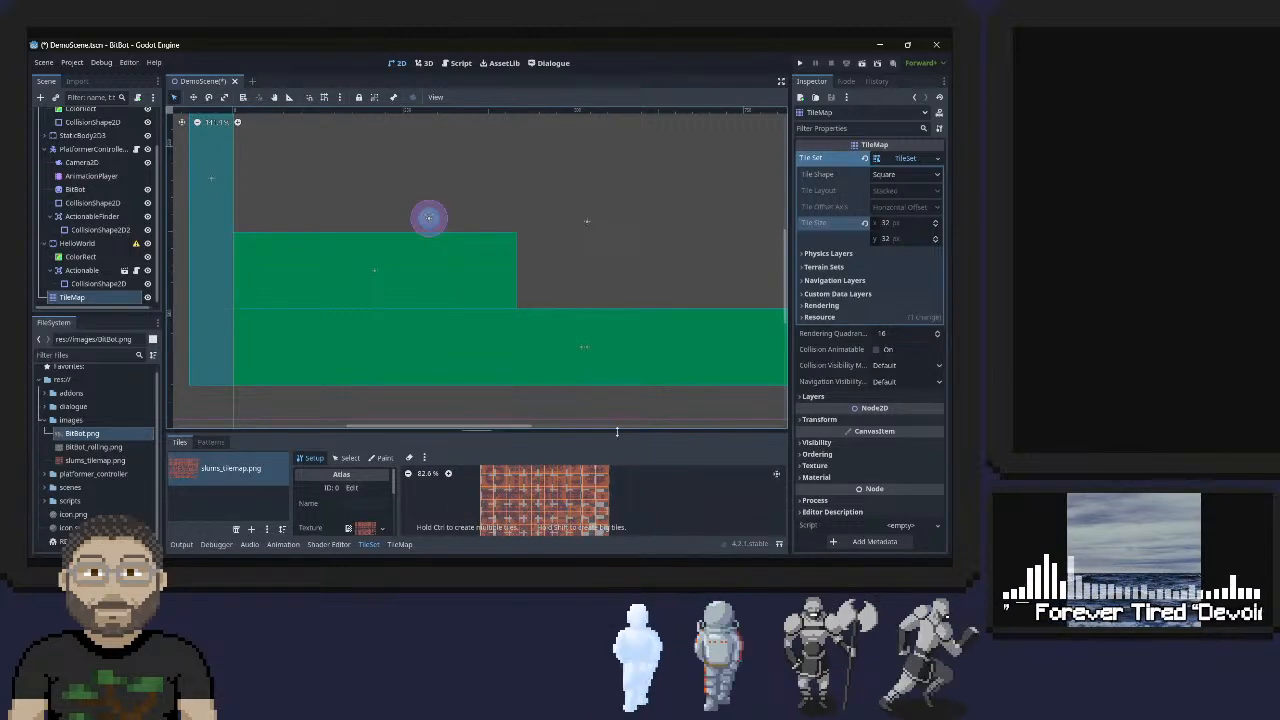
drag(620, 427, 600, 253)
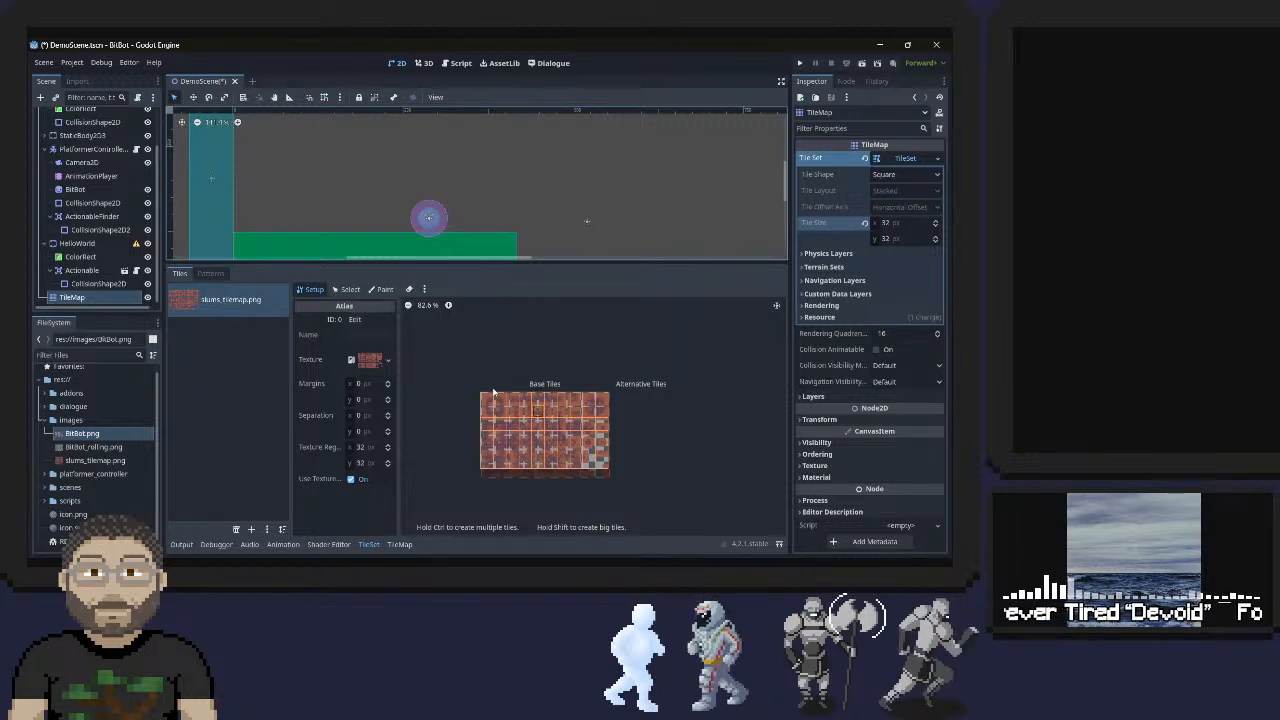
click(355, 319)
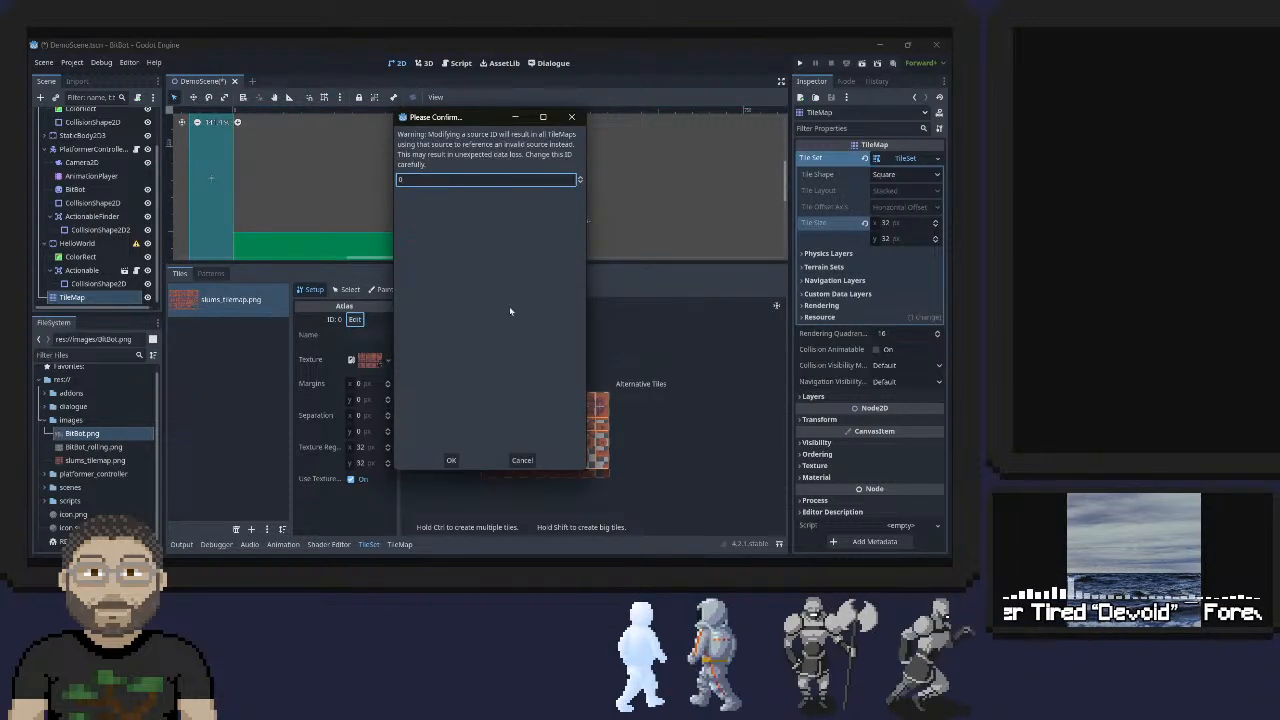
click(572, 117)
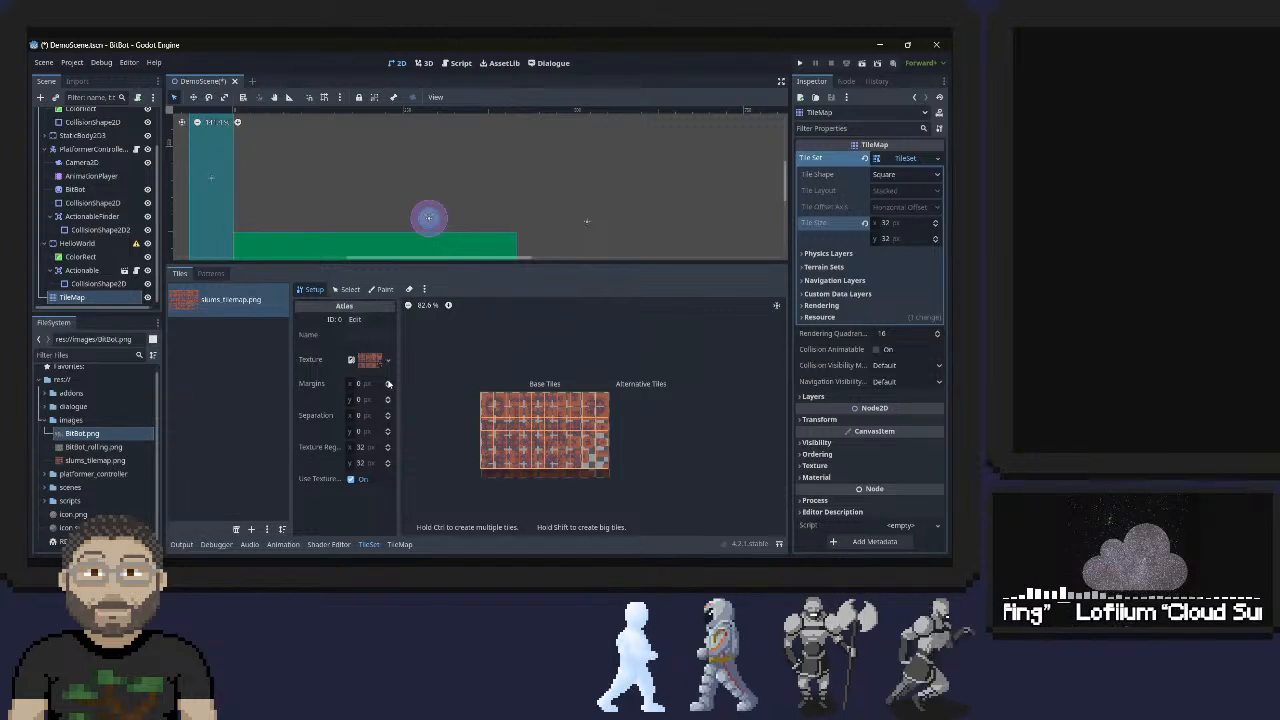
Set the atlas separation to 2 px in x and y, and its margins to 2 px in x and y
click(389, 415)
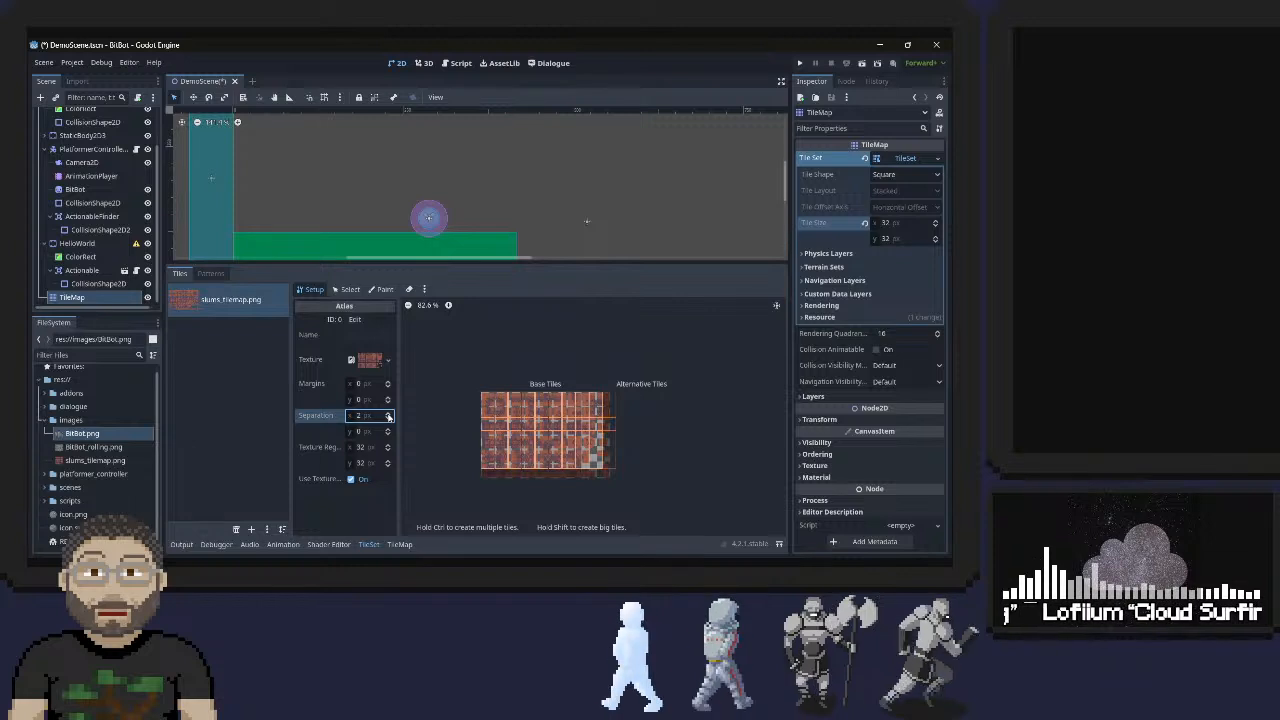
click(389, 415)
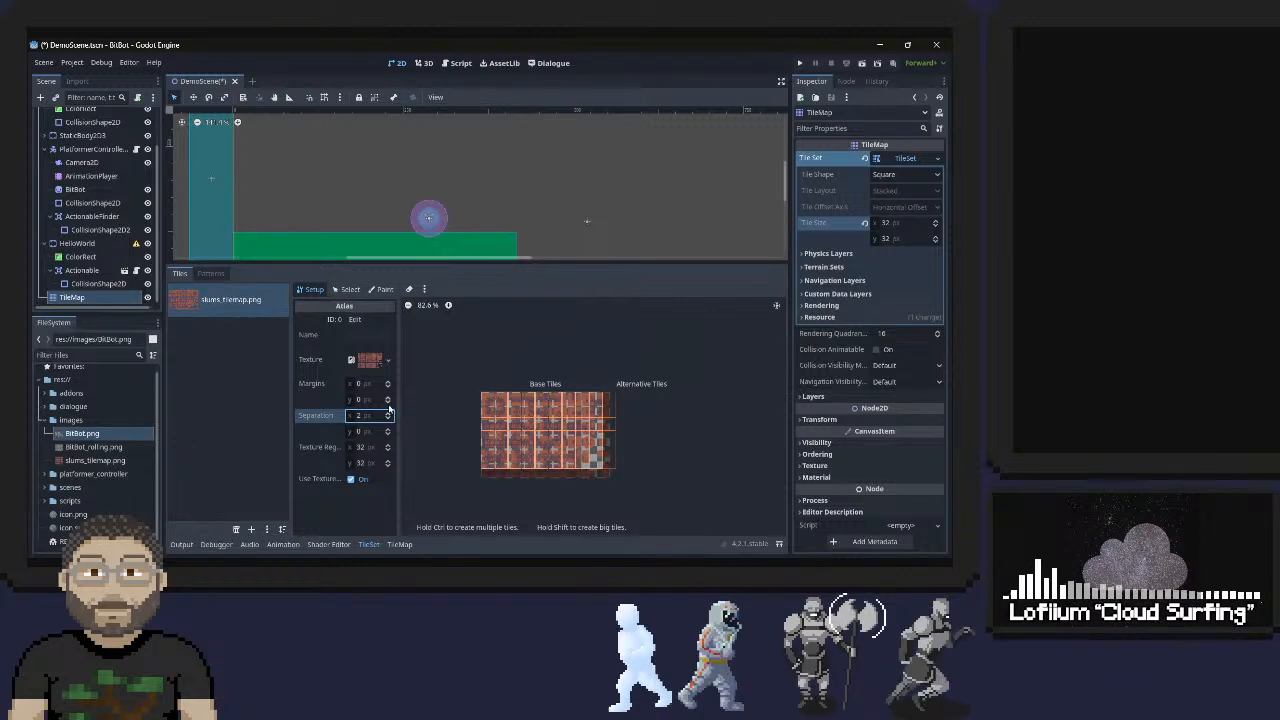
click(389, 430)
click(389, 430)
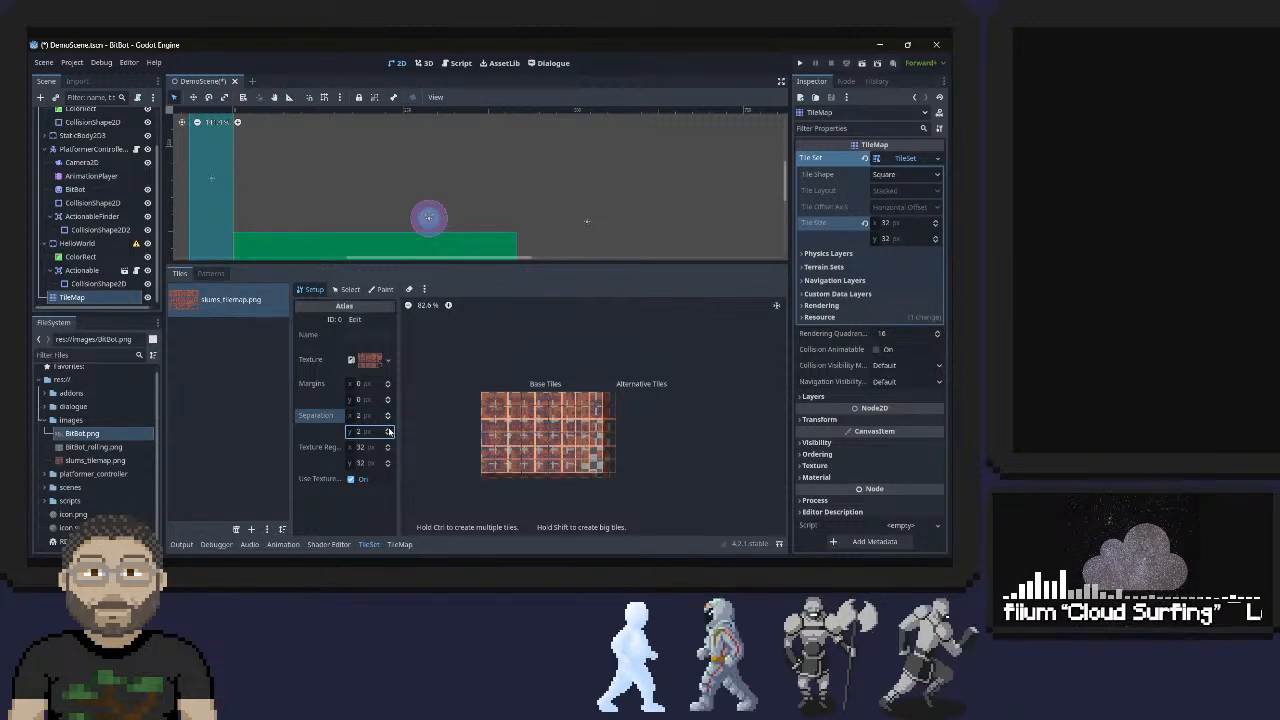
click(388, 383)
click(388, 383)
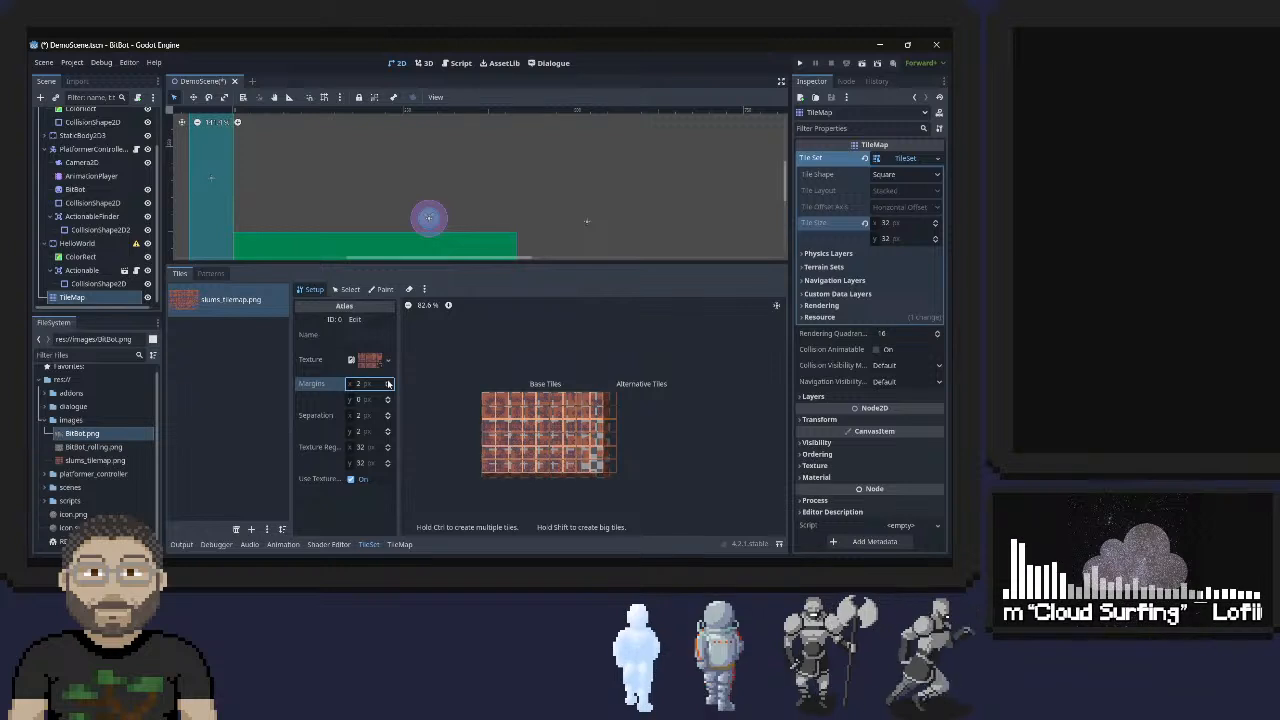
click(389, 399)
click(389, 399)
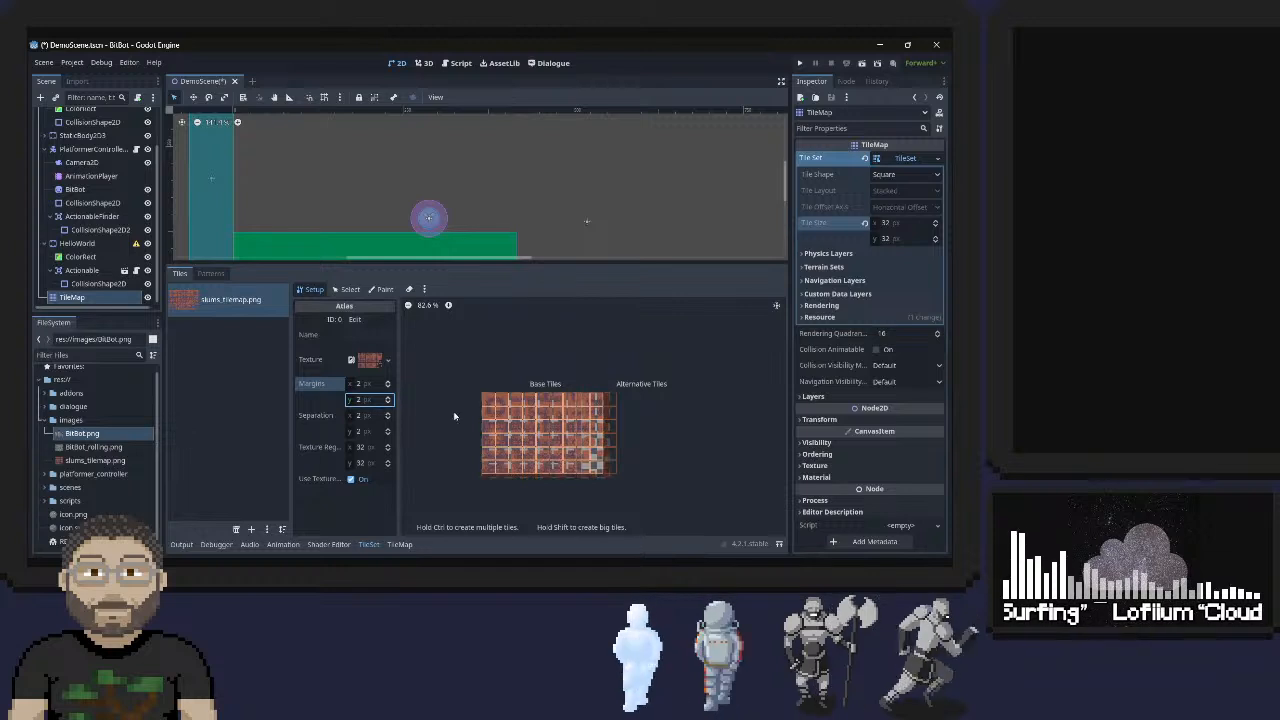
Set the atlas separation to 4 px in both x and y so the grid fits the tiles
click(388, 414)
click(388, 414)
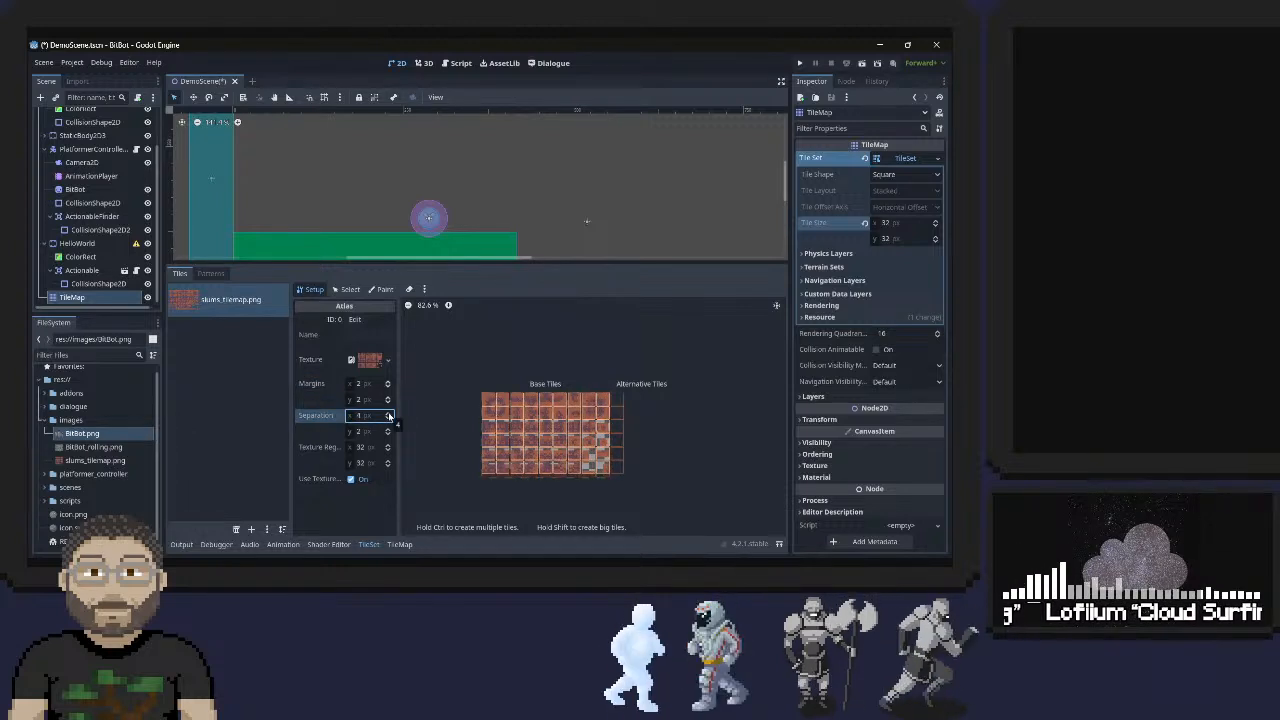
click(389, 431)
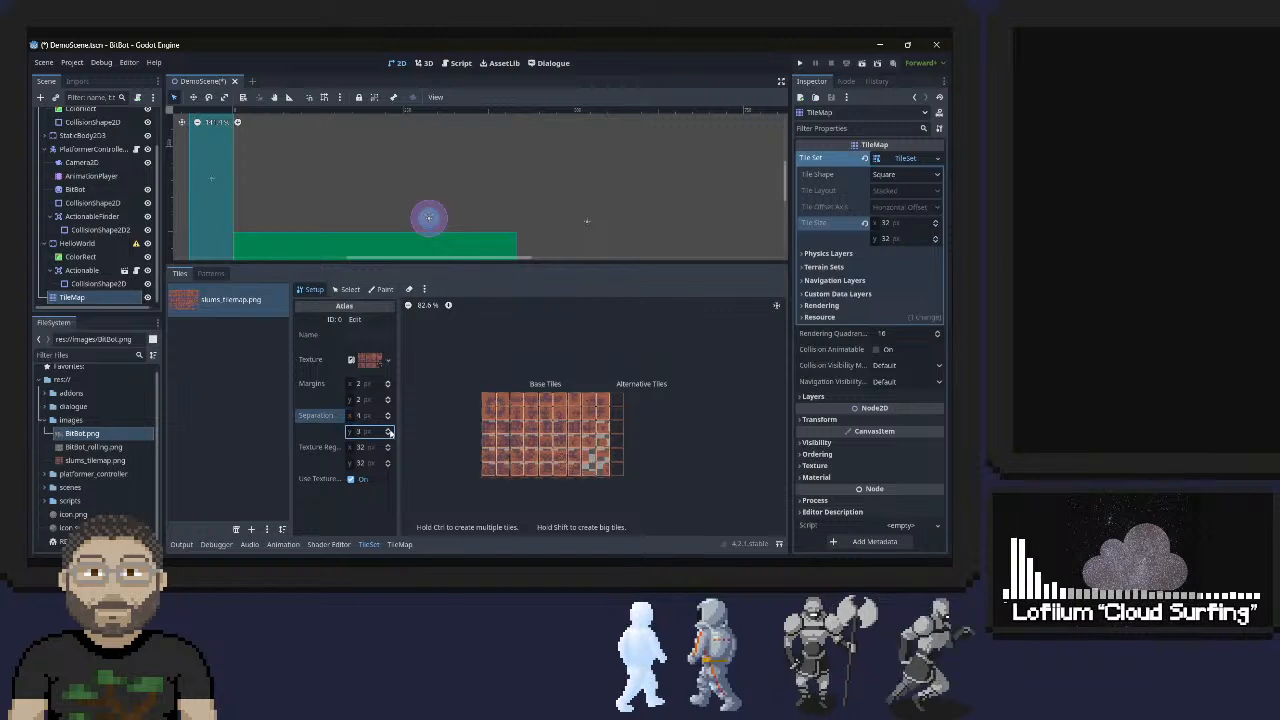
click(389, 431)
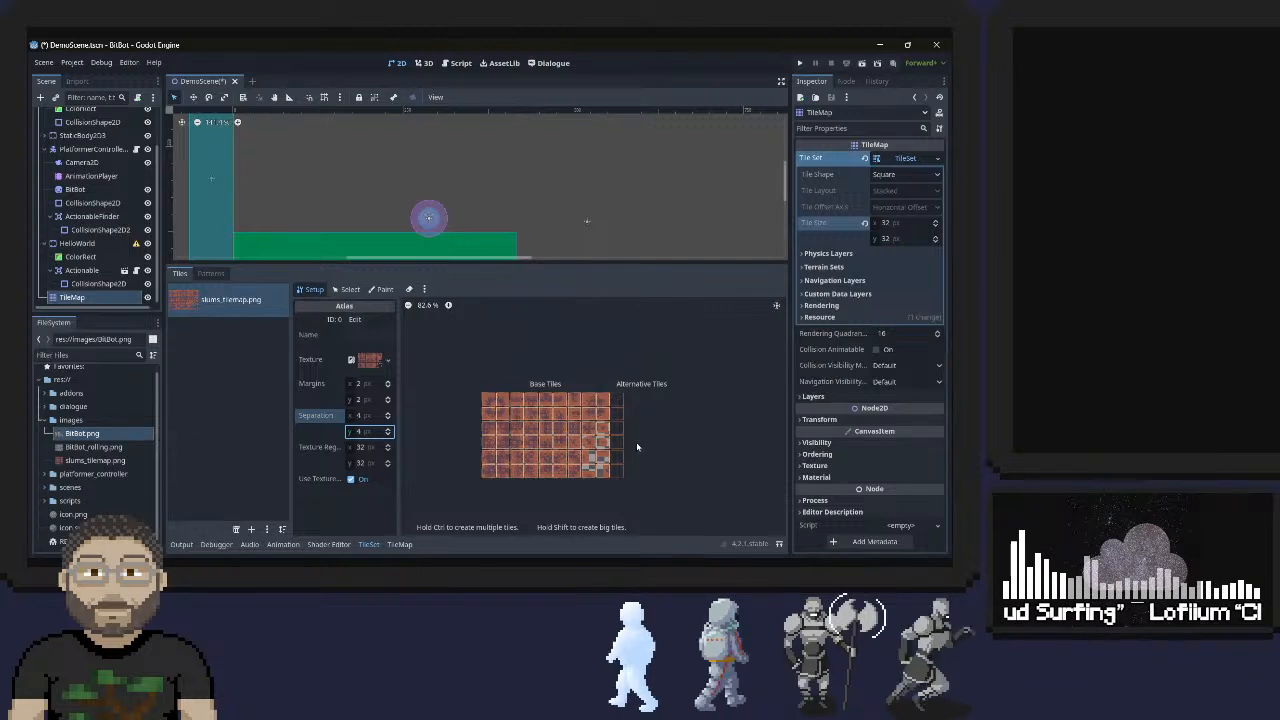
scroll(590, 455, down, 1)
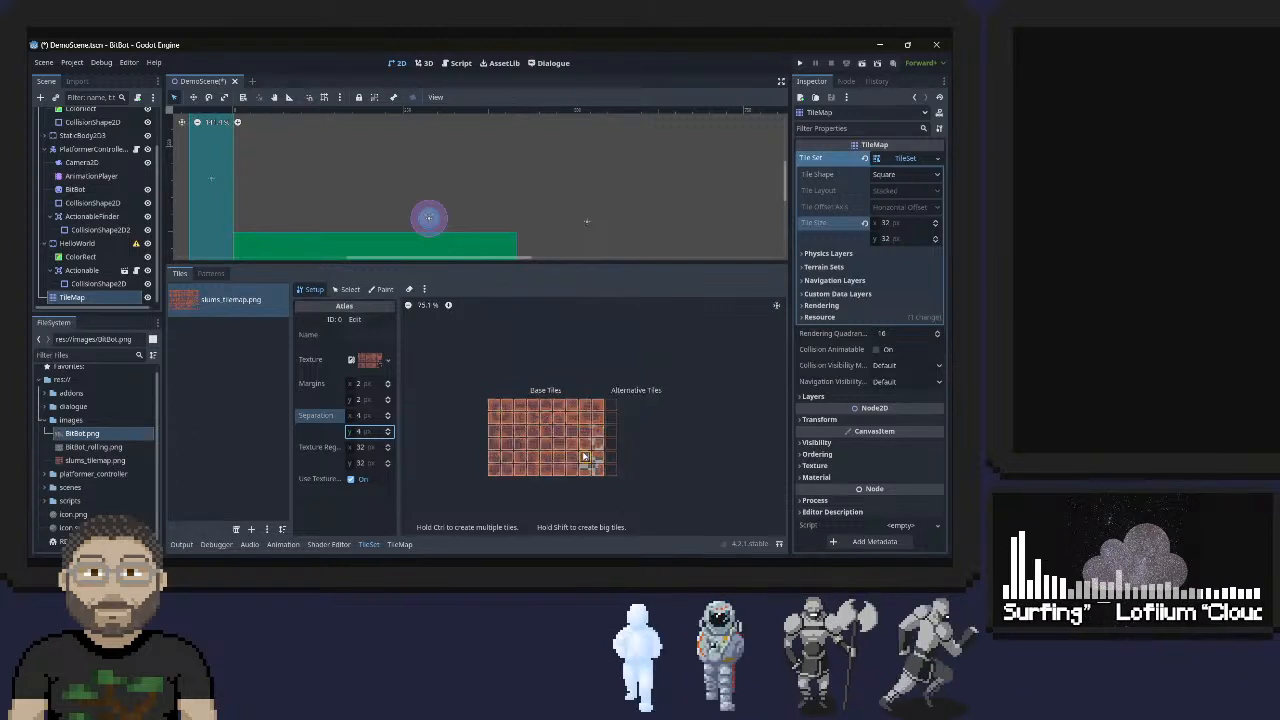
scroll(590, 455, up, 1)
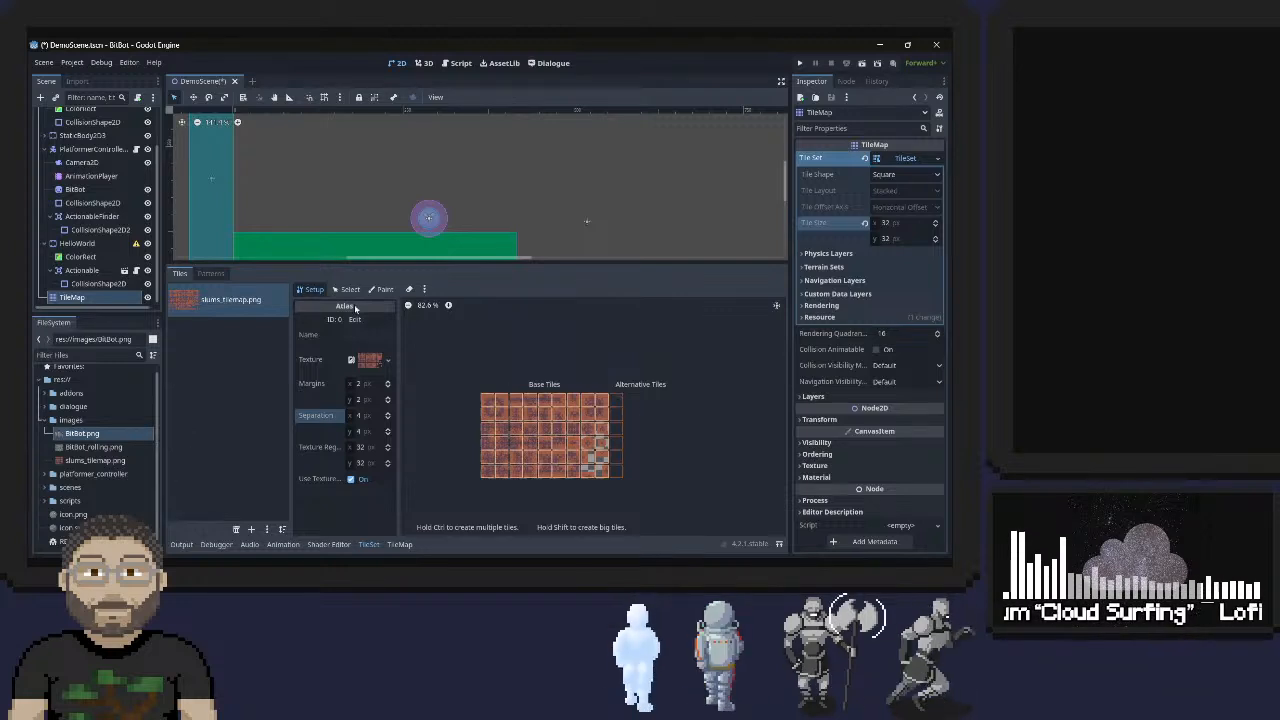
Remove the atlas tiles in fully transparent texture regions and review the other automatic tile creation and removal options
click(424, 289)
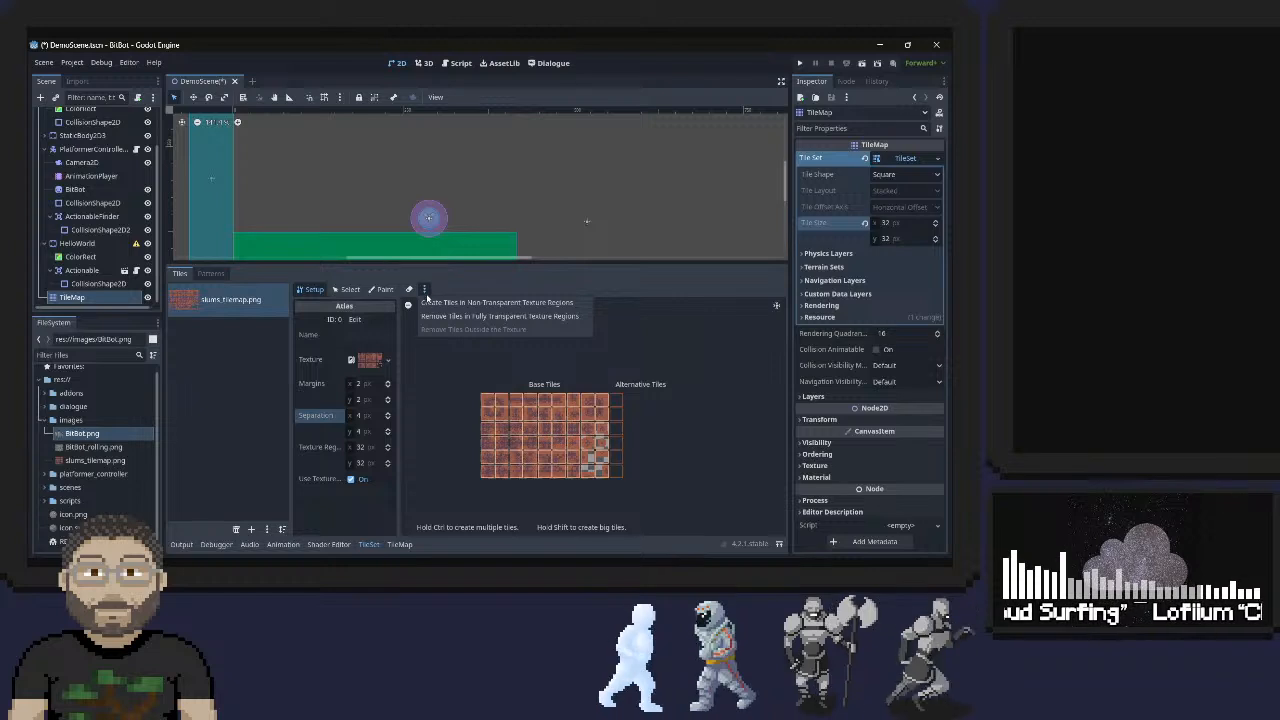
click(437, 317)
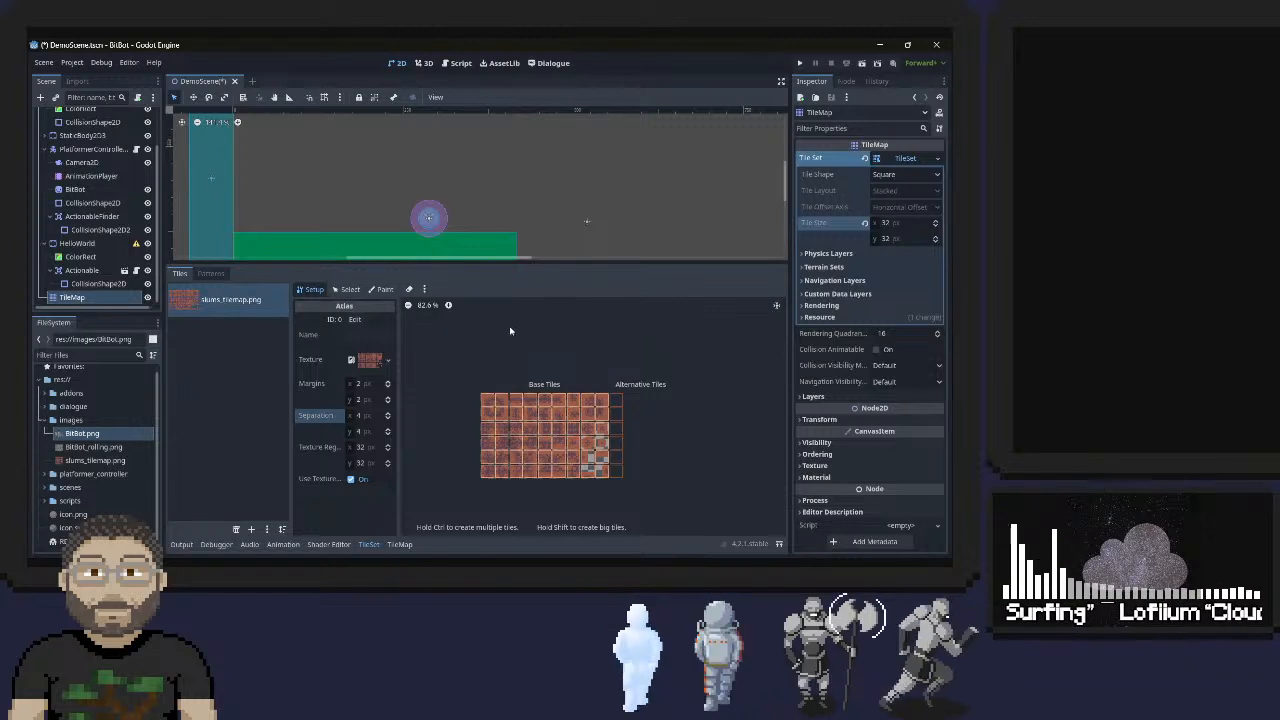
click(426, 289)
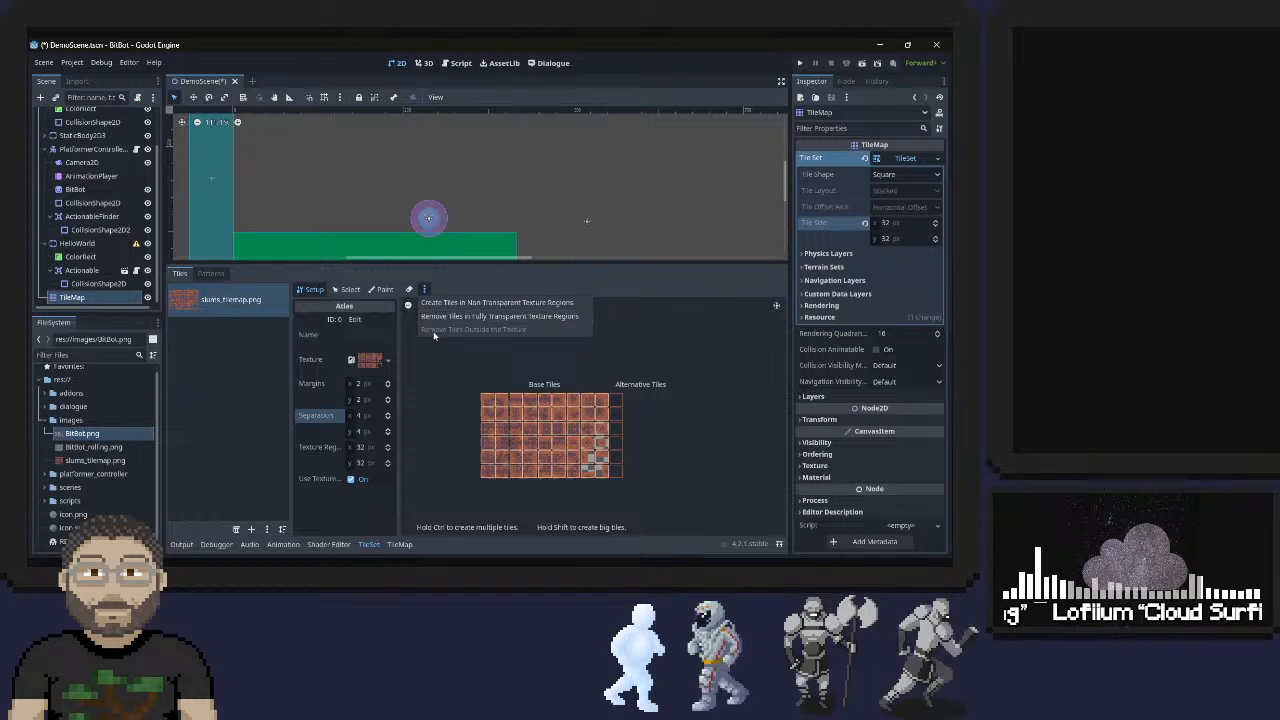
click(645, 419)
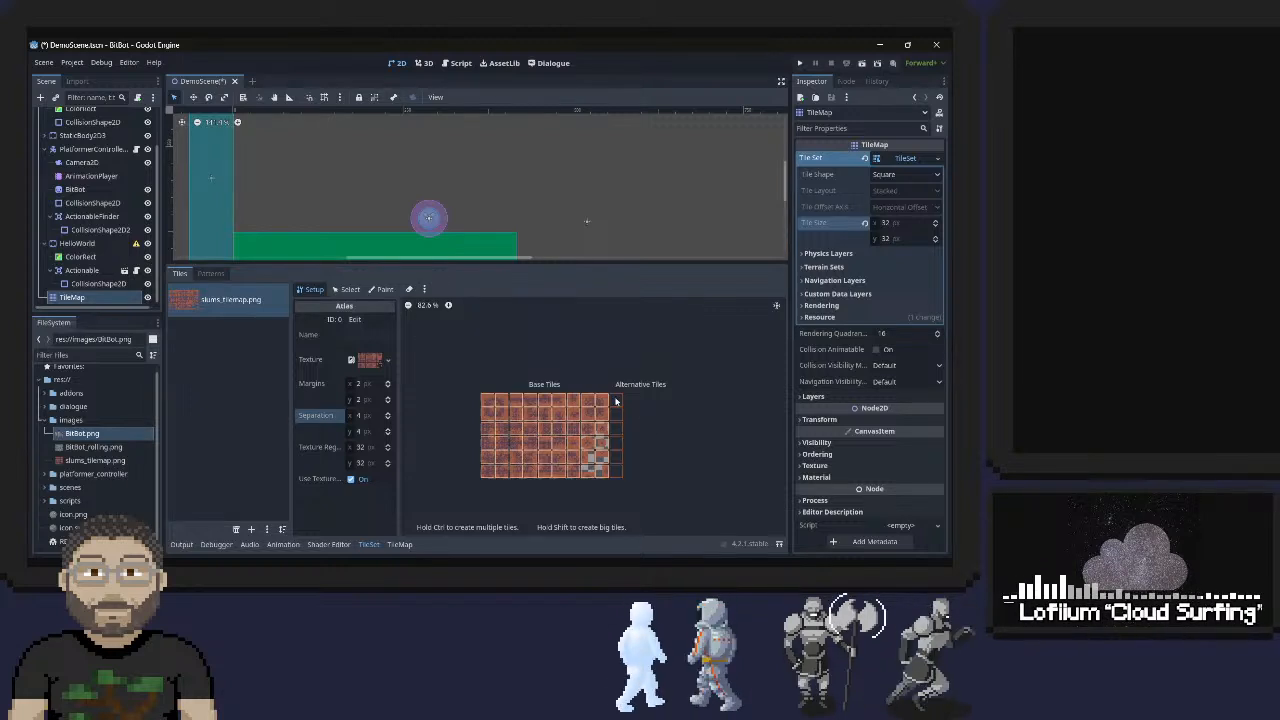
scroll(604, 440, up, 2)
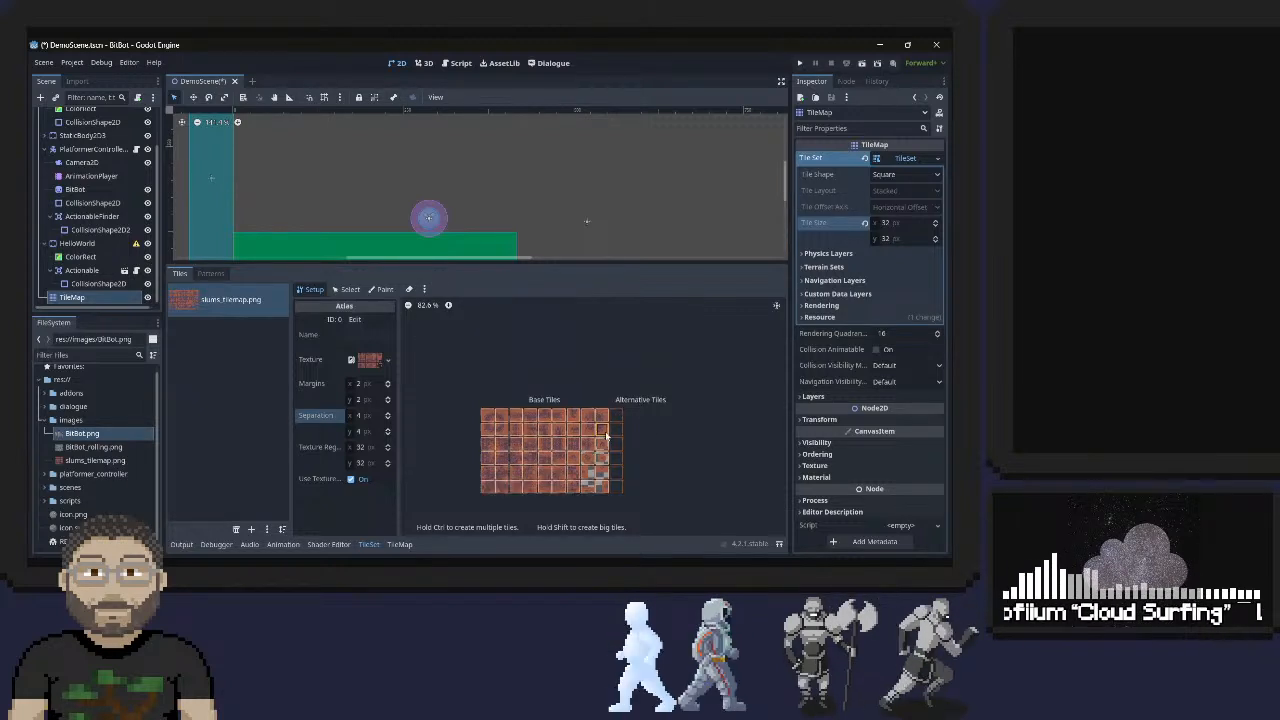
scroll(604, 435, down, 2)
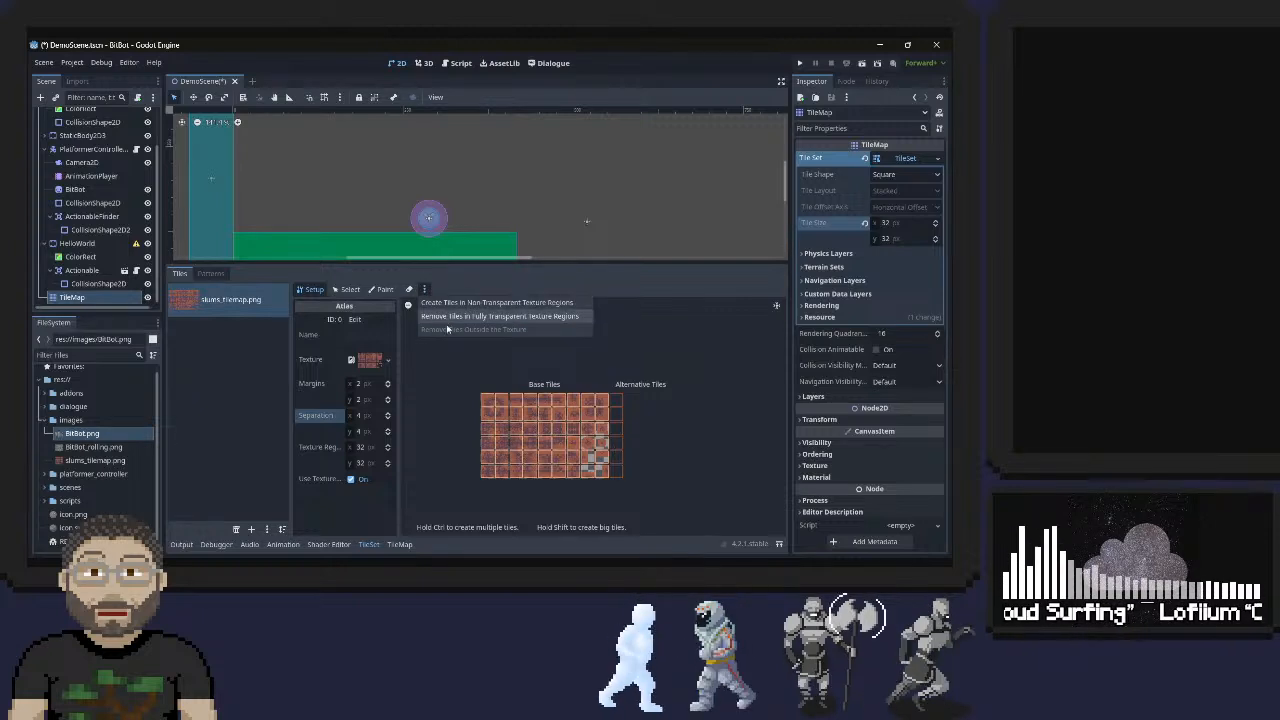
click(466, 380)
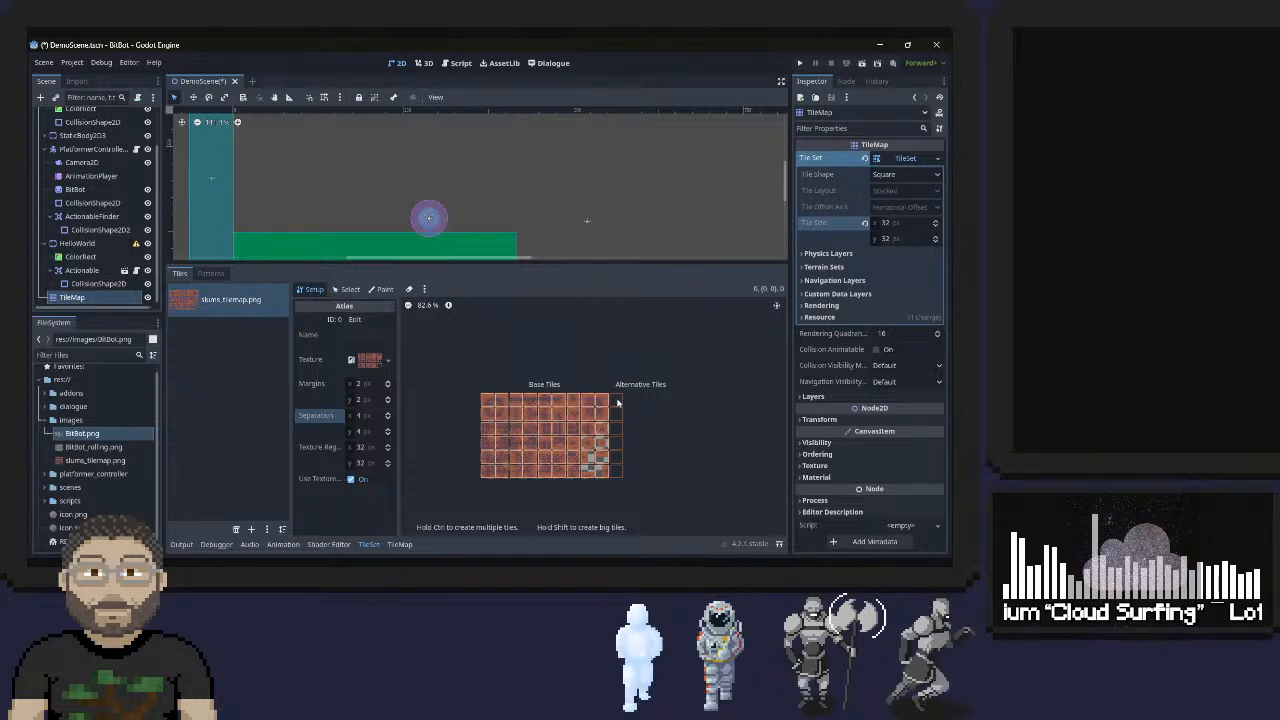
Try adding two alternative tiles for the atlas's first base tile, and delete them again
right_click(490, 400)
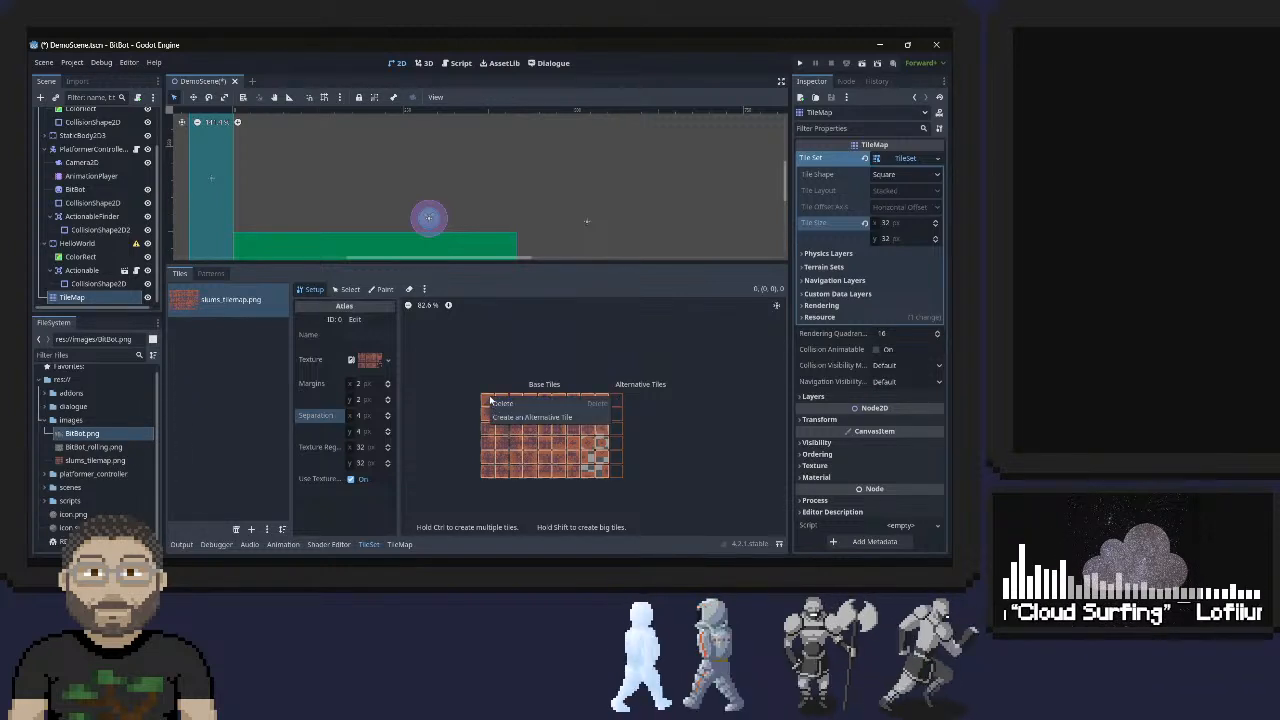
click(449, 400)
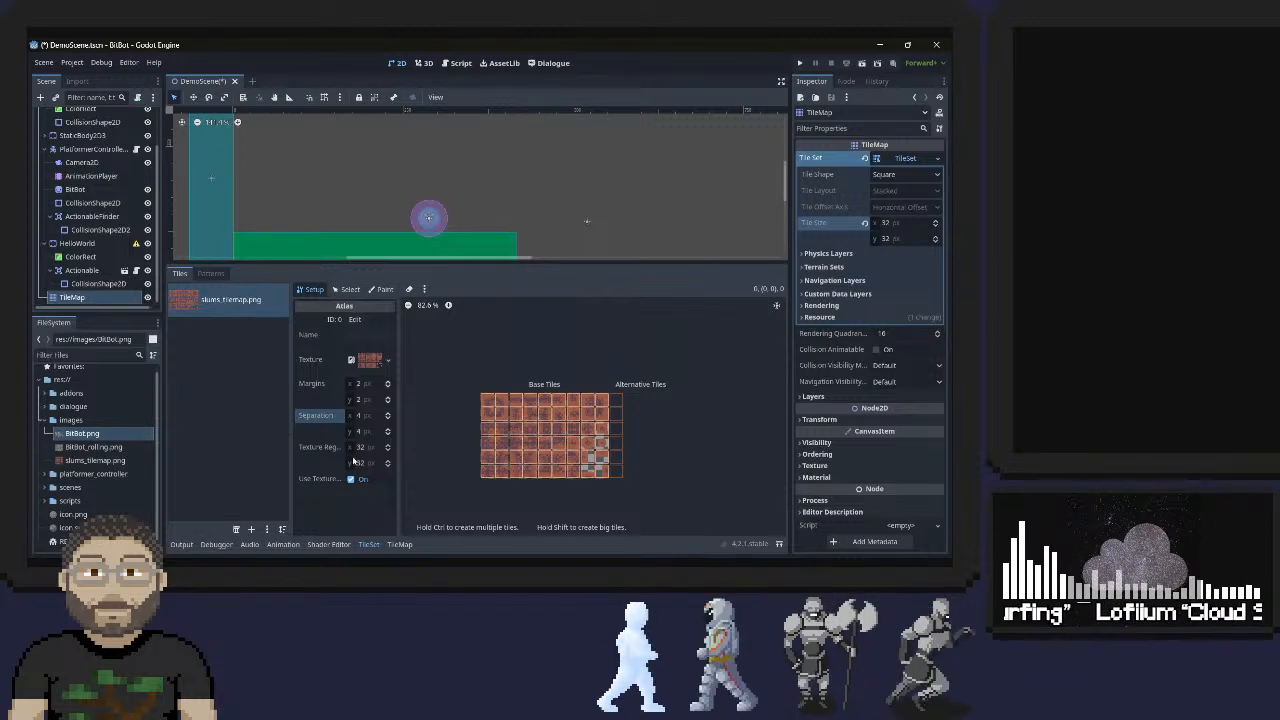
right_click(488, 400)
click(518, 423)
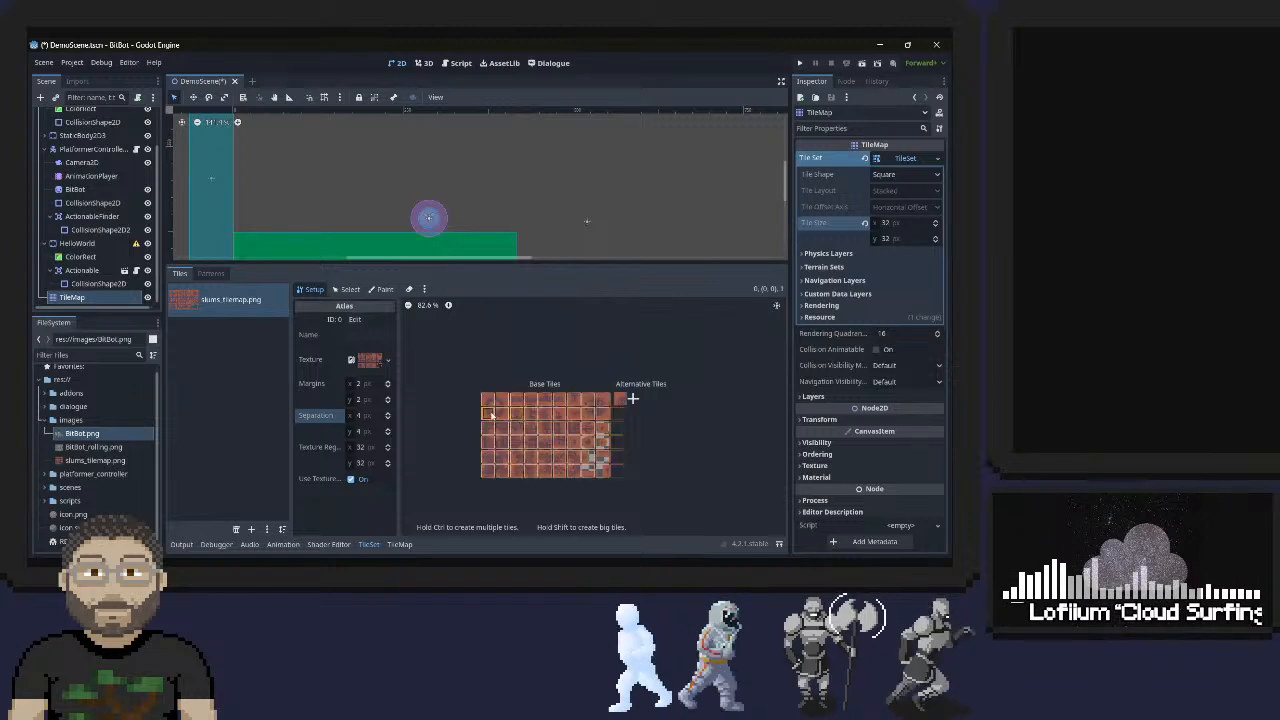
click(632, 399)
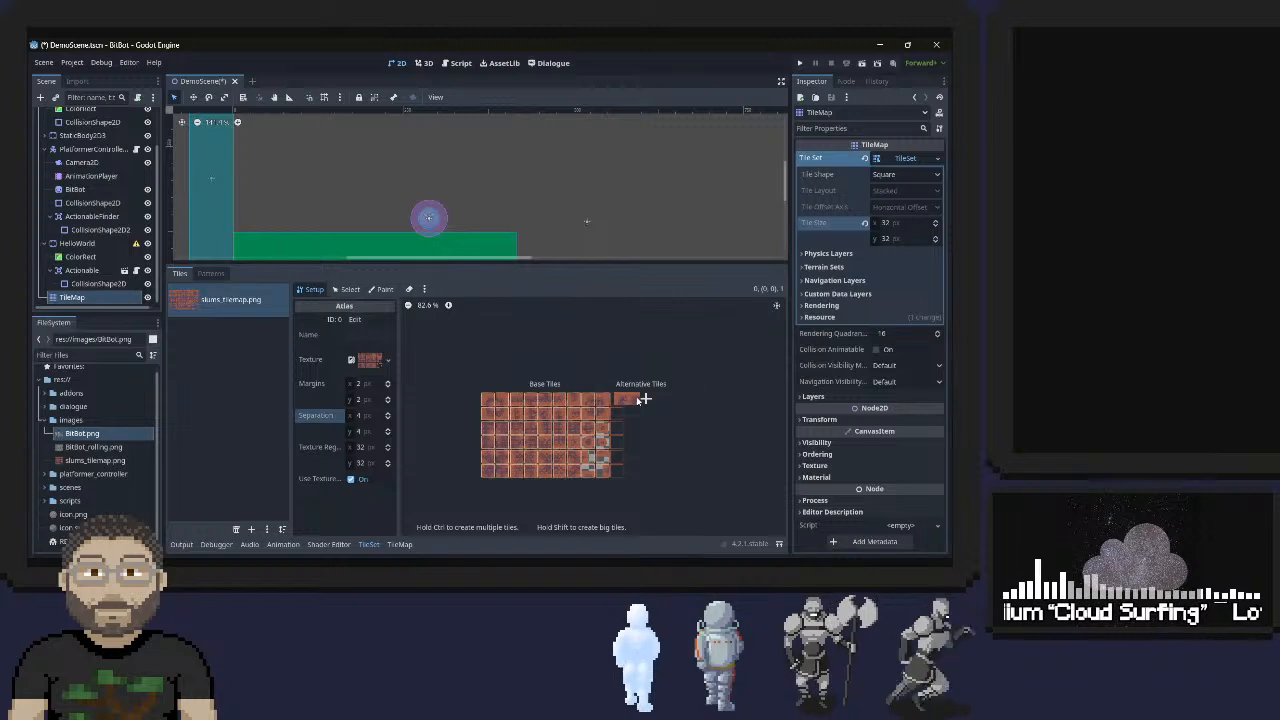
right_click(635, 399)
click(645, 408)
right_click(625, 400)
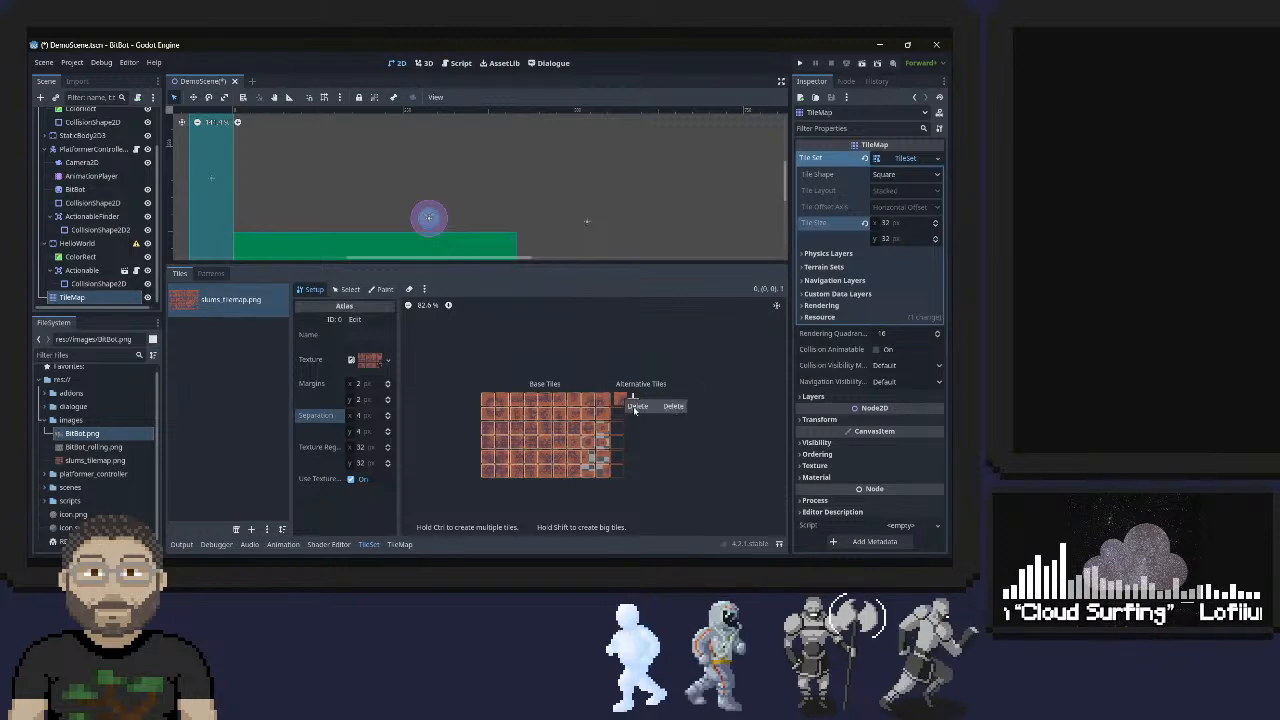
click(637, 406)
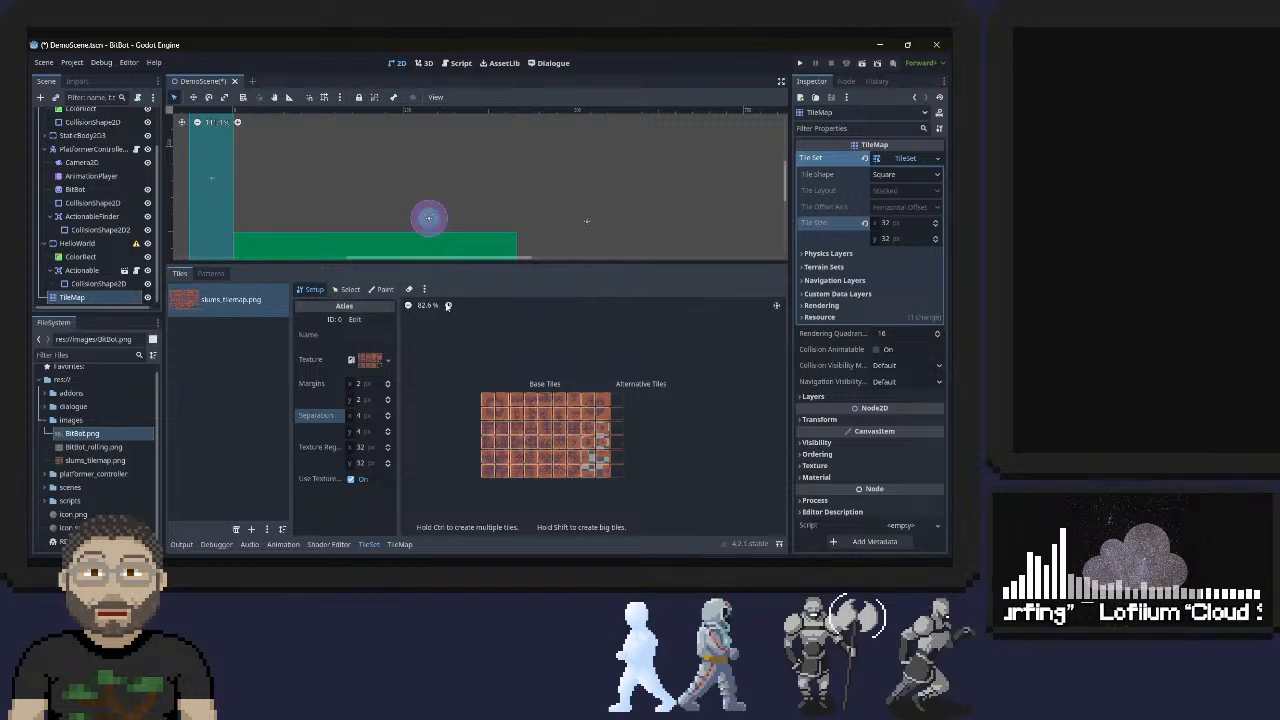
Examine the base tile properties of individual tiles at both ends of the atlas's upper rows
click(448, 305)
middle_drag(514, 343, 557, 300)
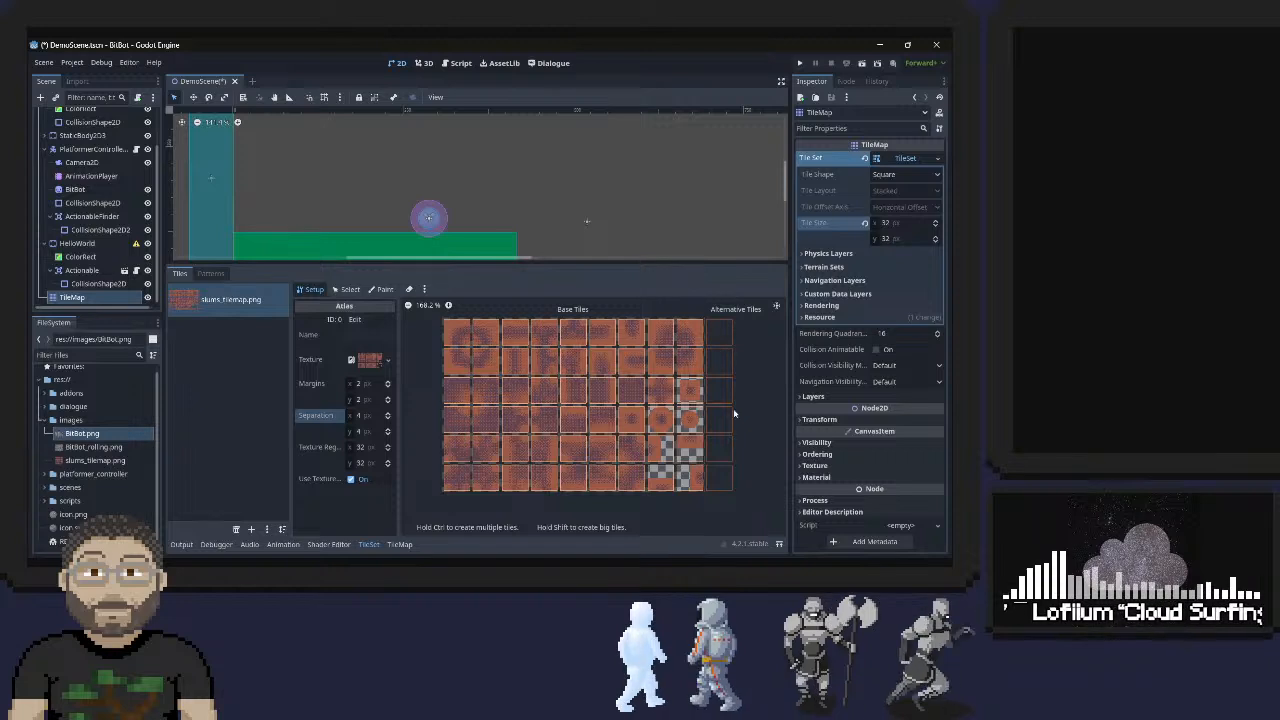
click(777, 307)
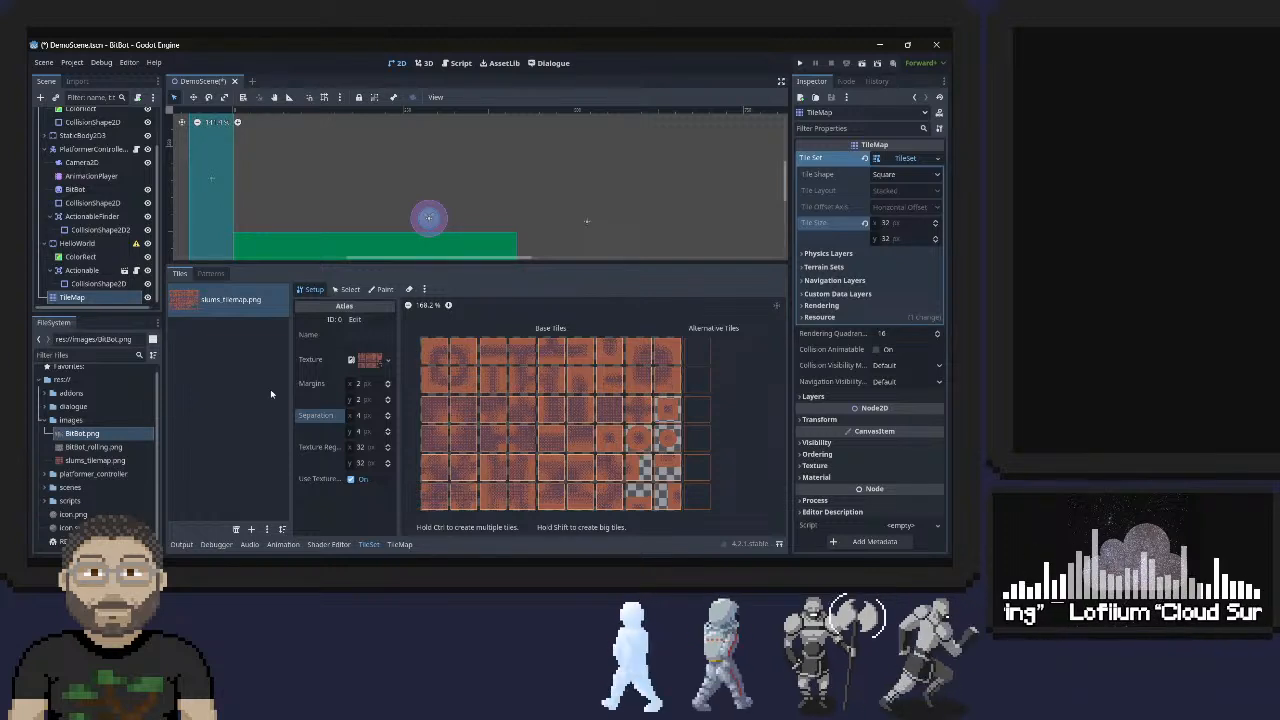
click(346, 289)
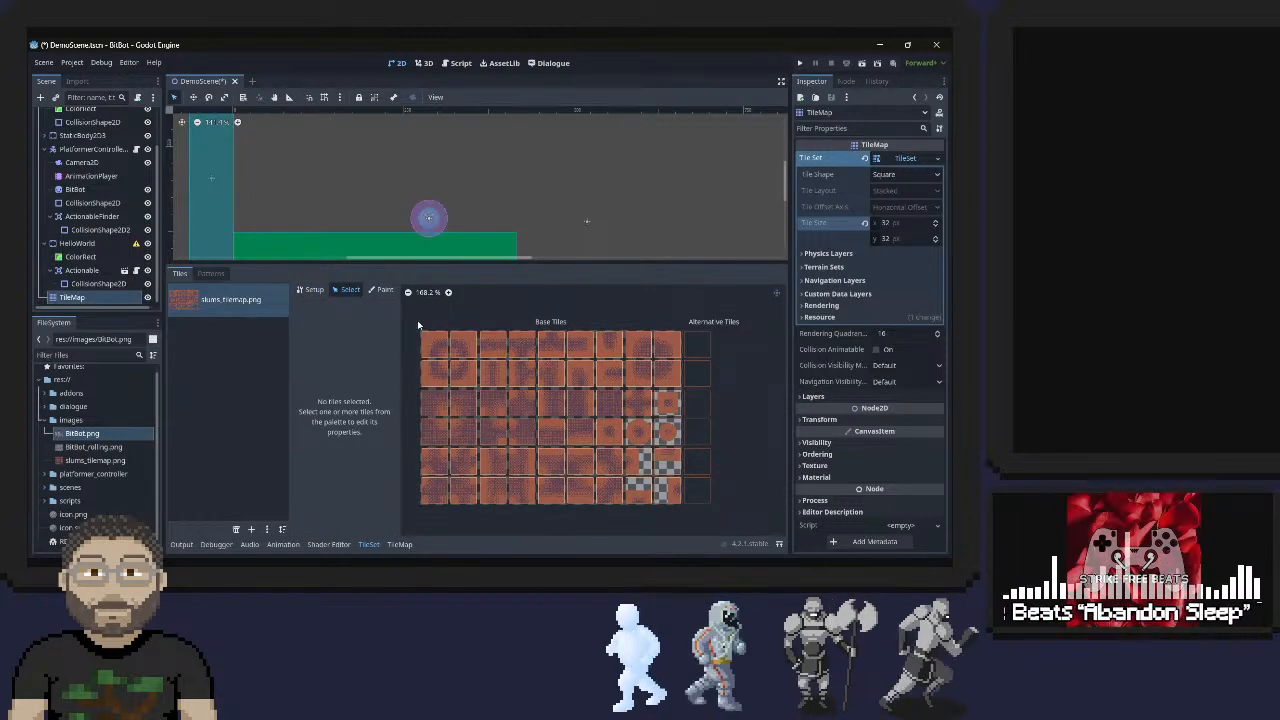
click(446, 347)
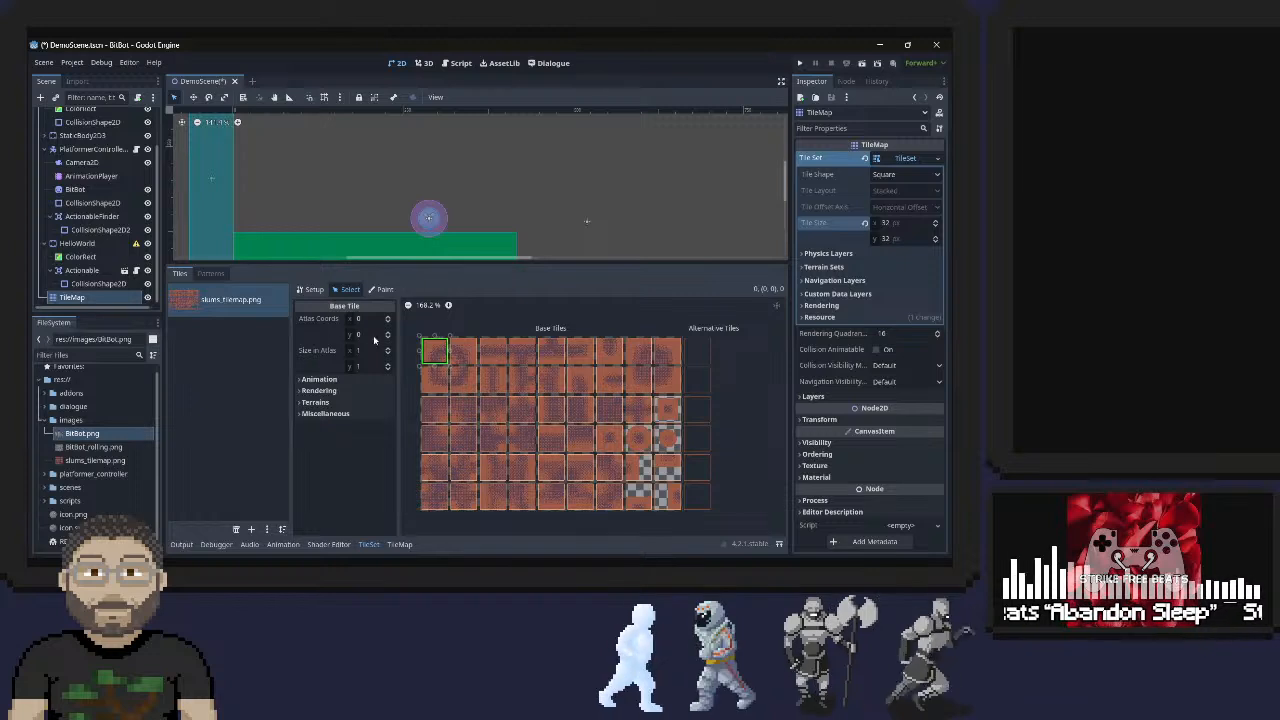
click(463, 379)
click(432, 381)
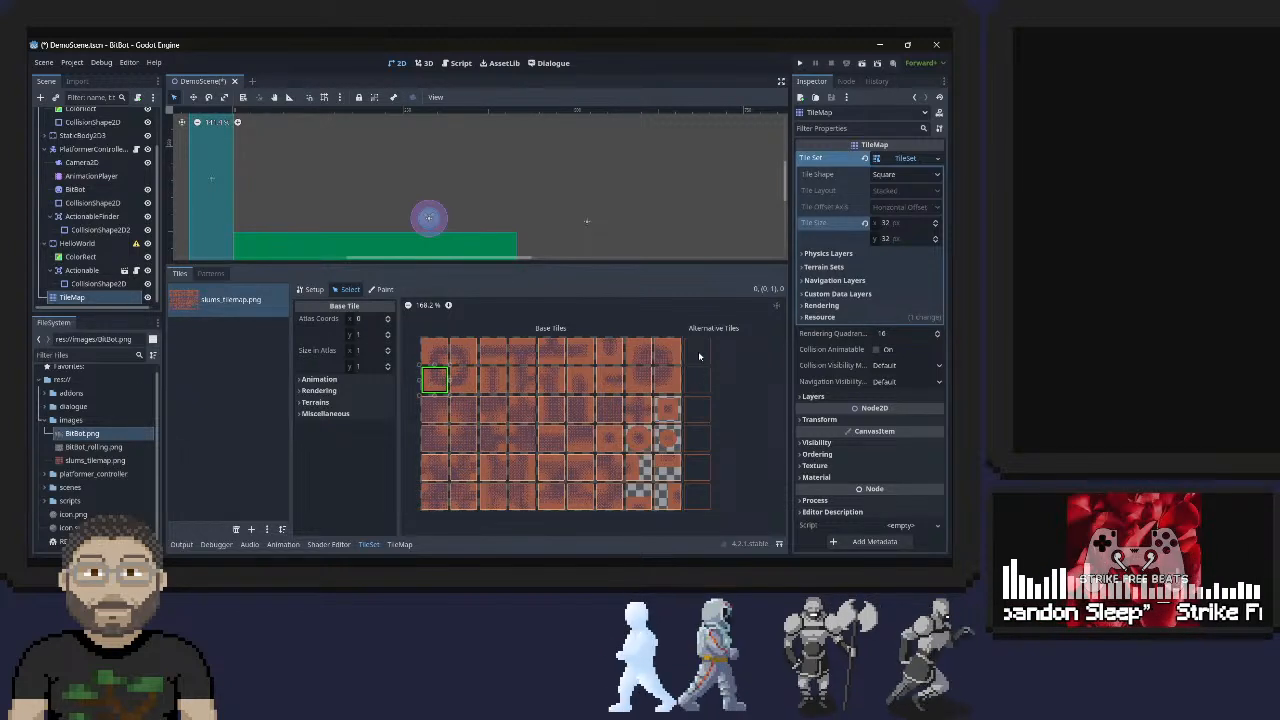
click(667, 380)
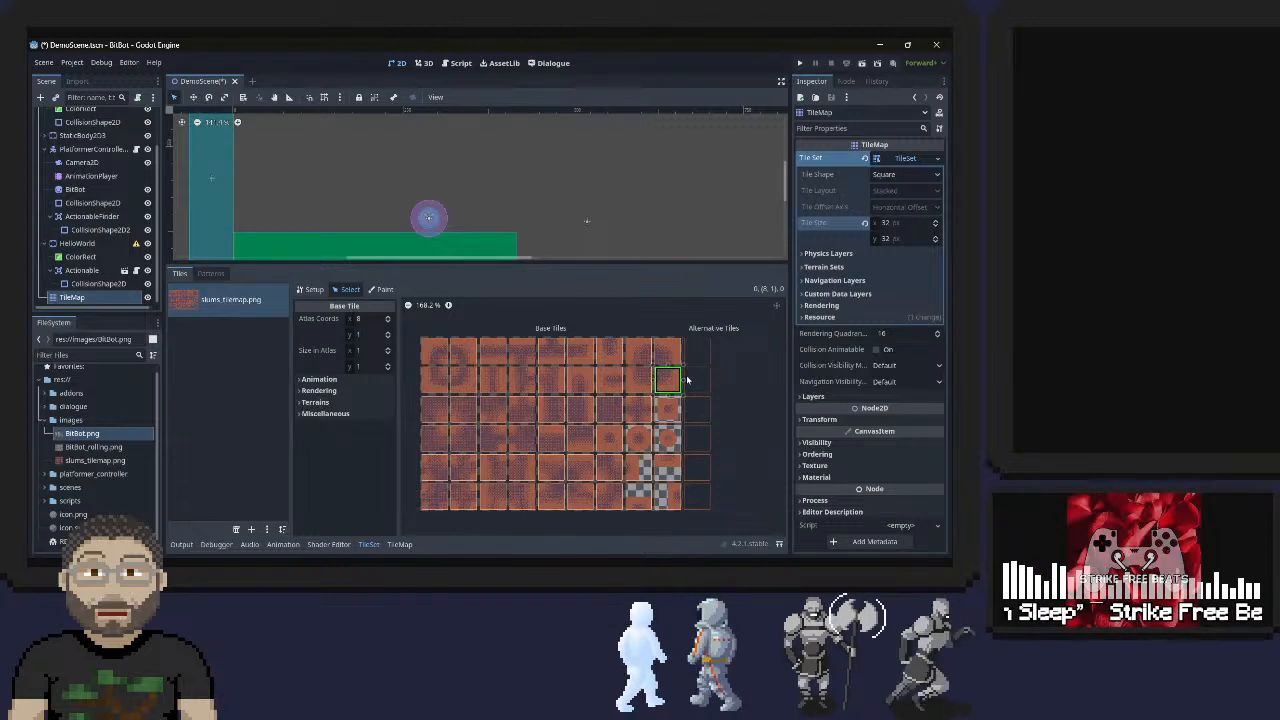
Review which tile properties can be painted onto the atlas tiles, such as rendering, terrains and physics
click(382, 289)
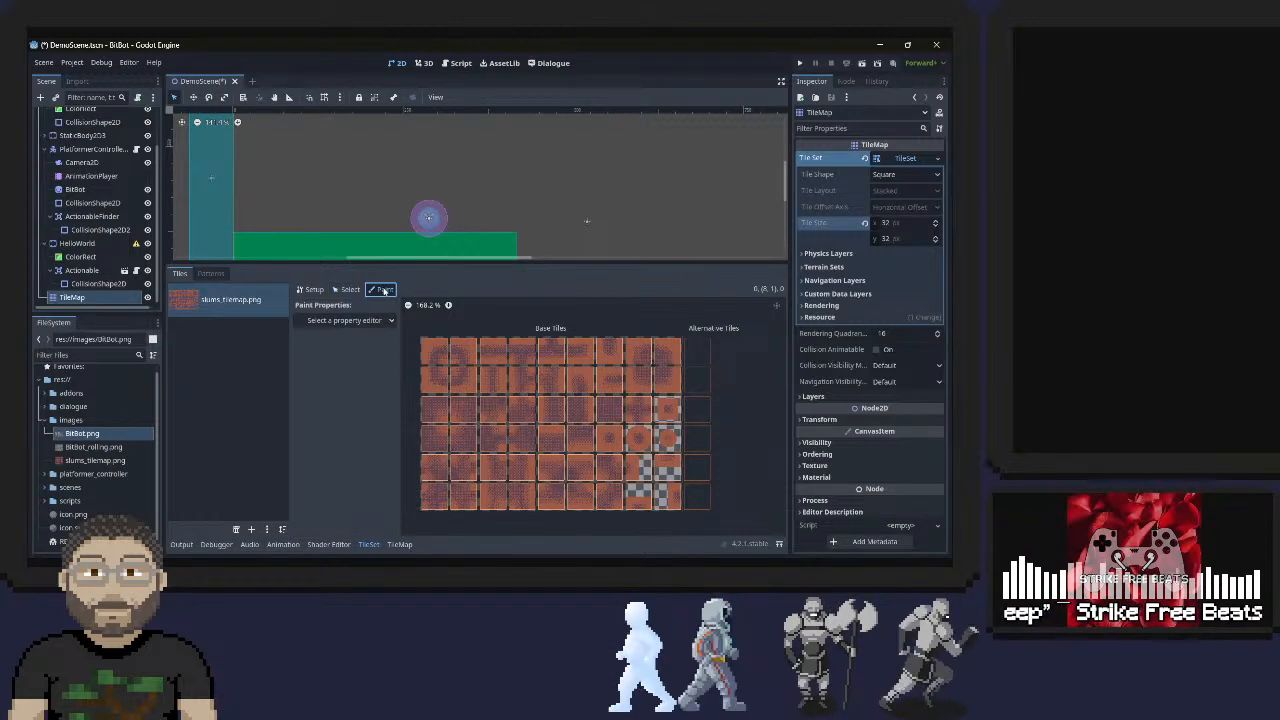
click(355, 320)
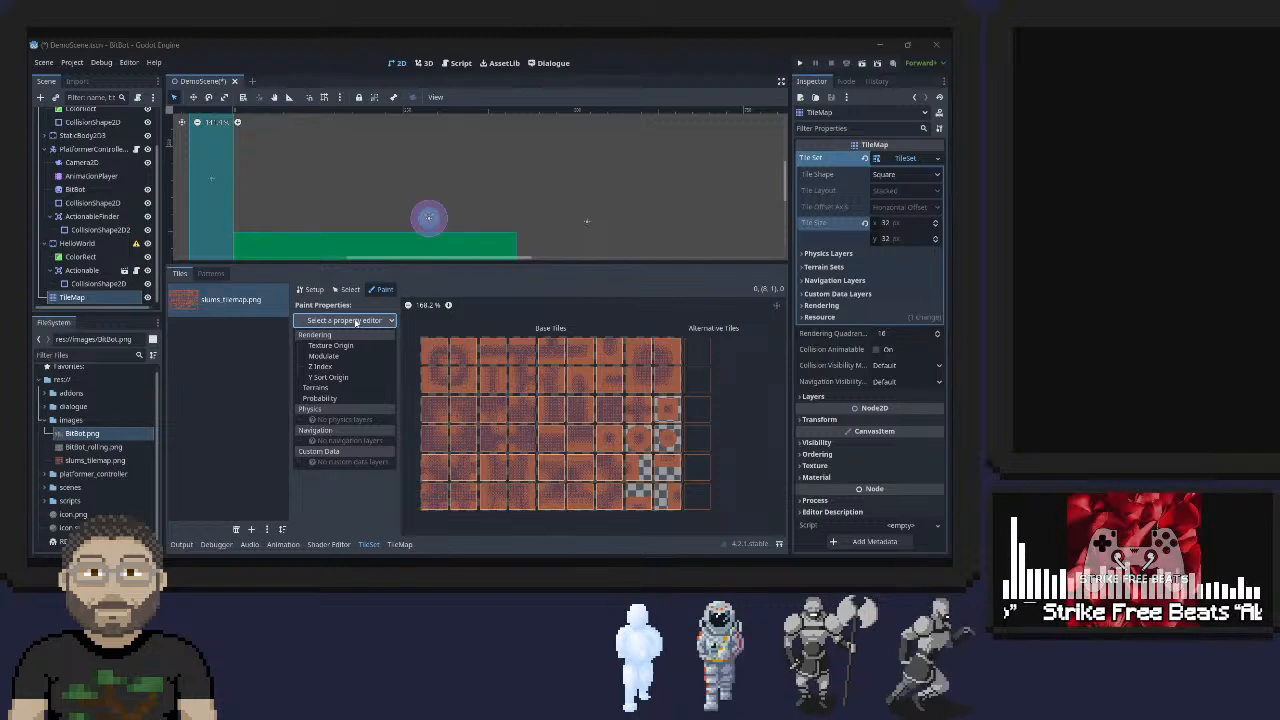
click(333, 310)
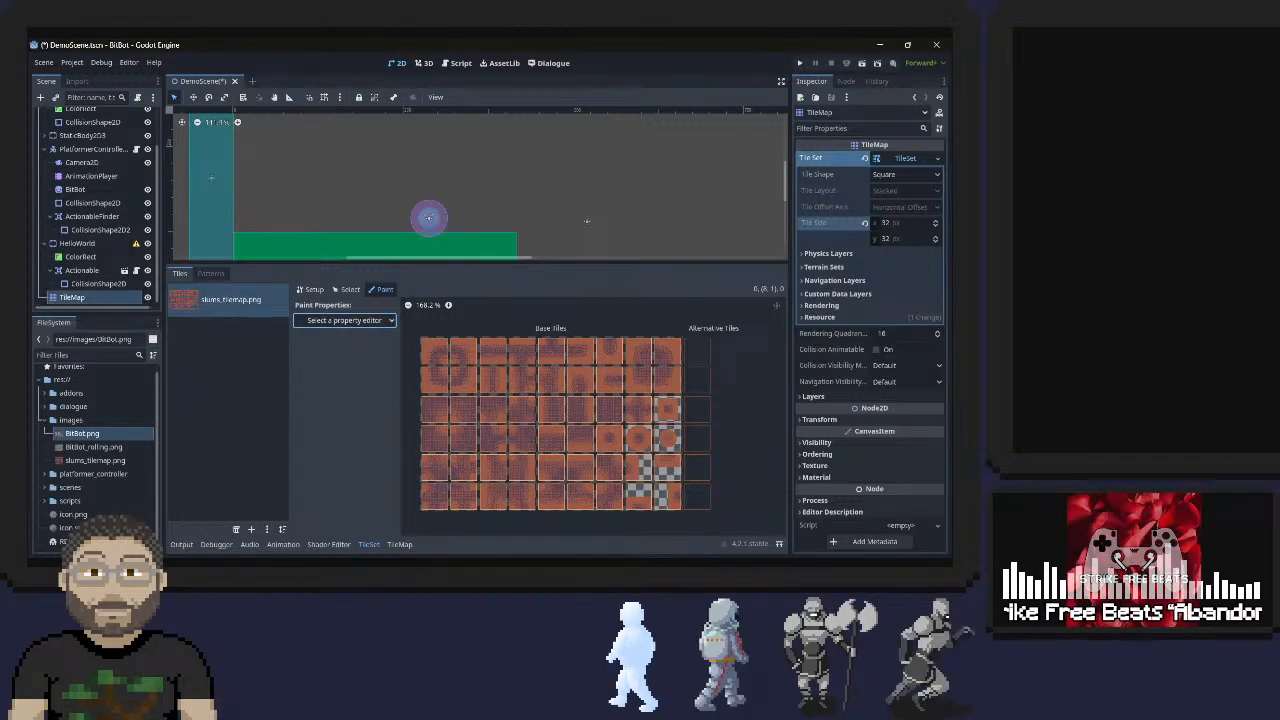
key(alt+Tab)
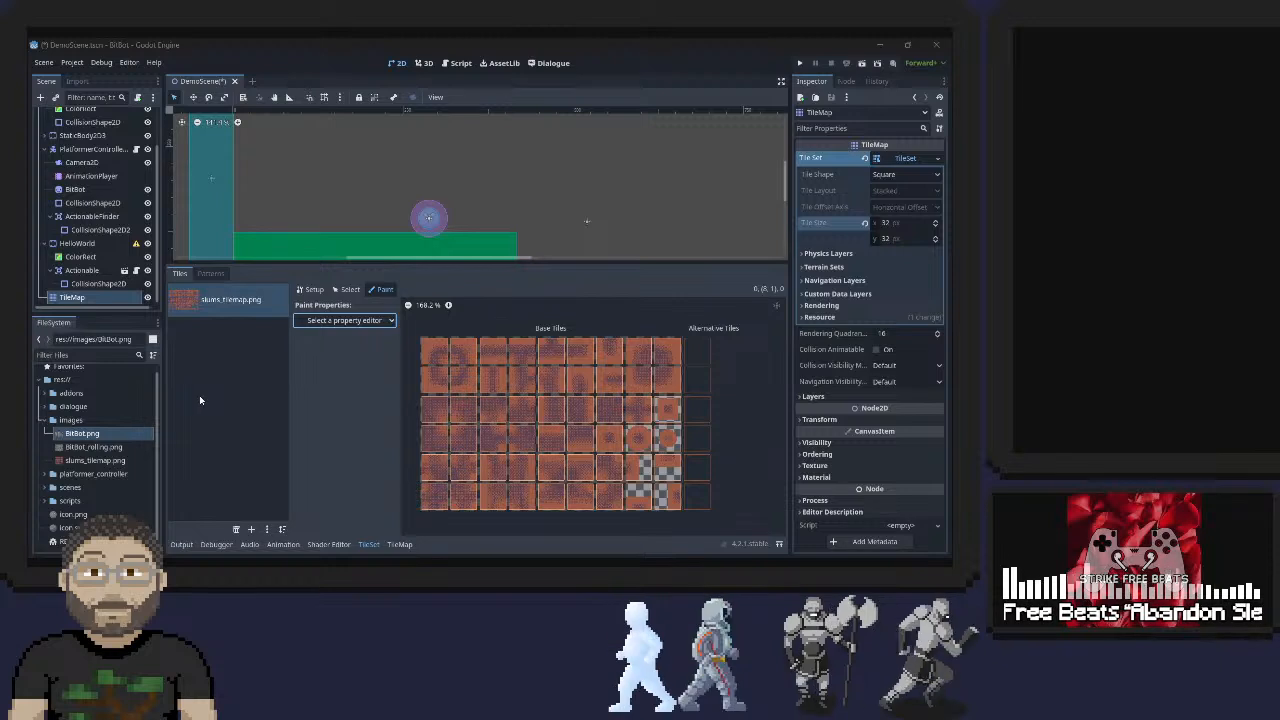
Try erasing the last tile in the atlas's first row, undo the erasure, and save the scene
click(311, 290)
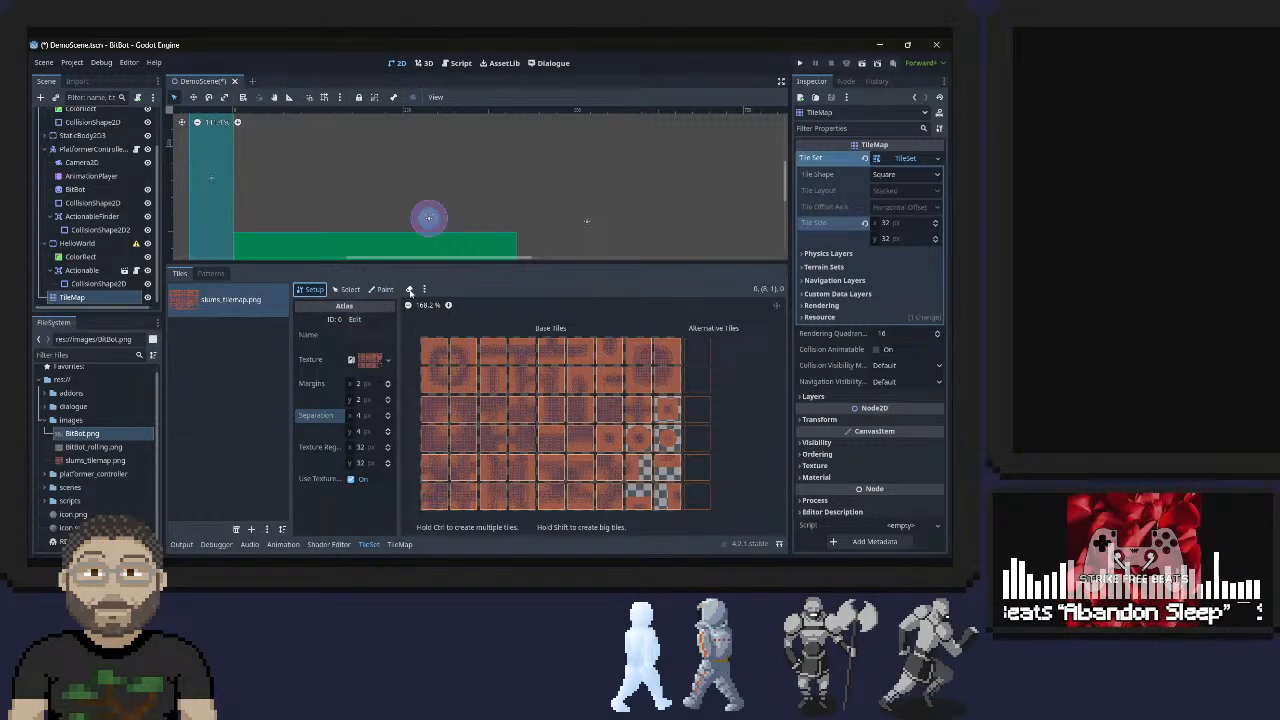
click(660, 357)
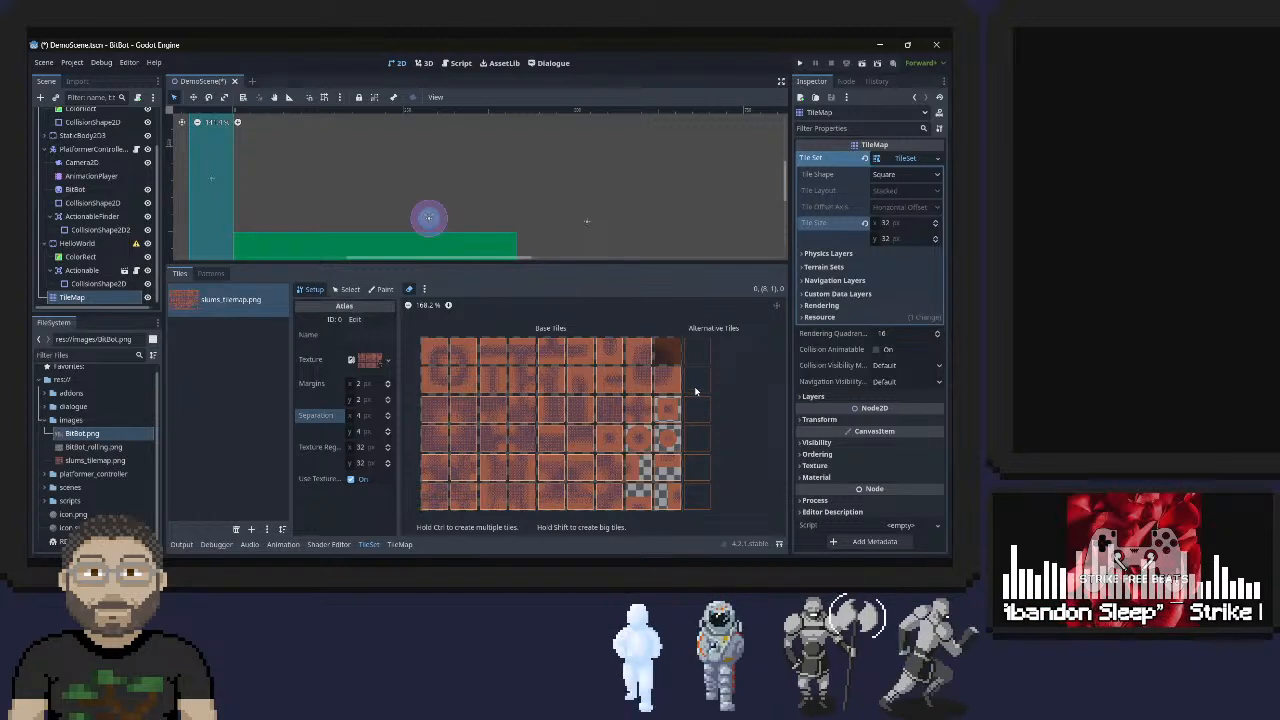
key(ctrl+z)
key(ctrl+s)
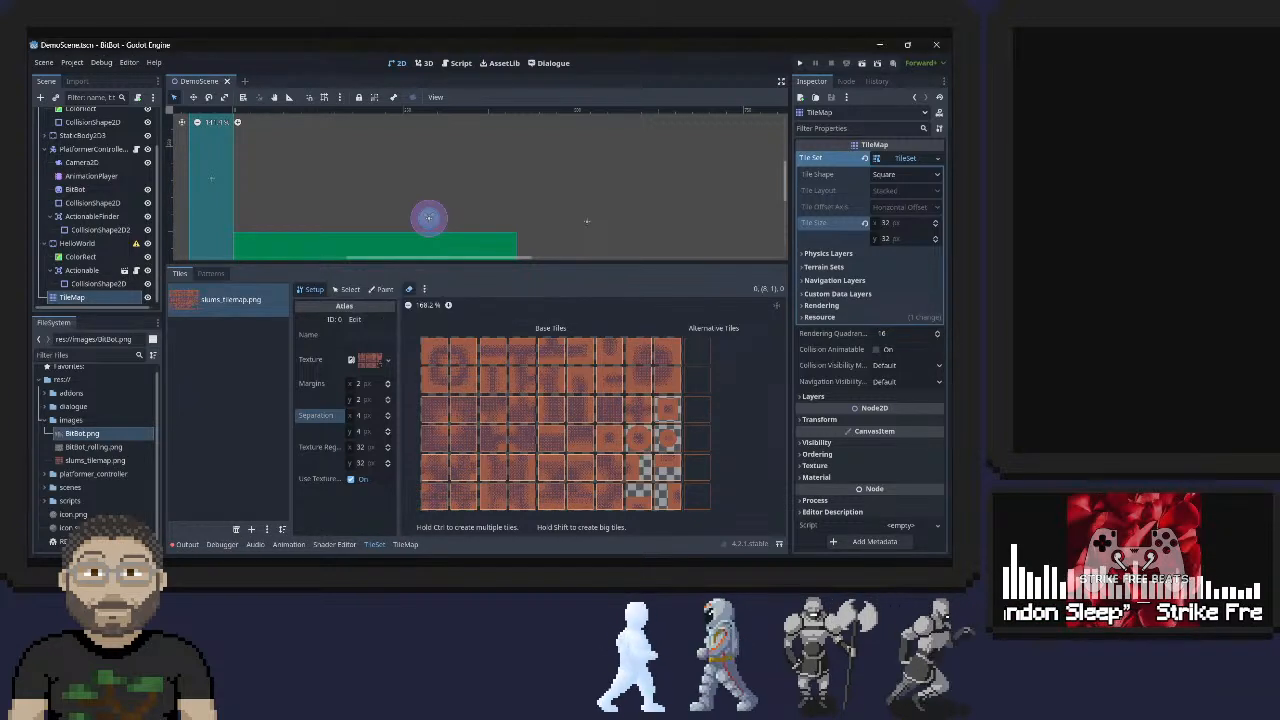
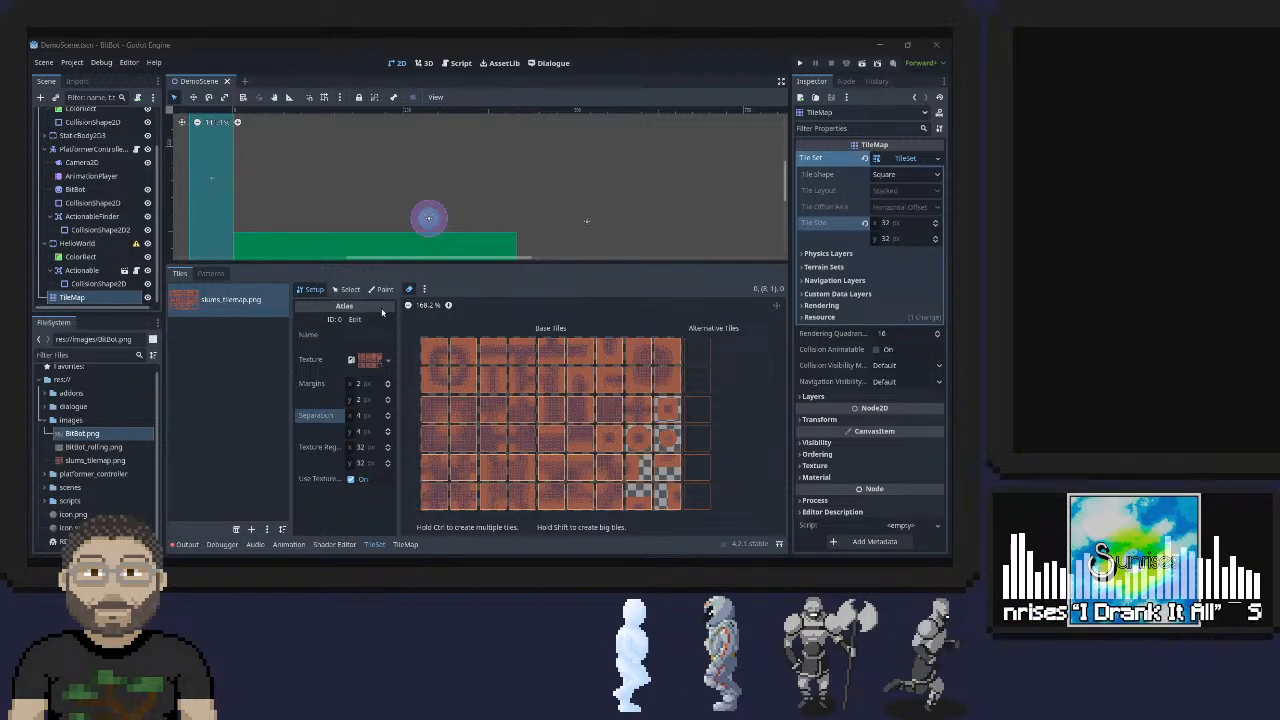
scroll(544, 200, down, 2)
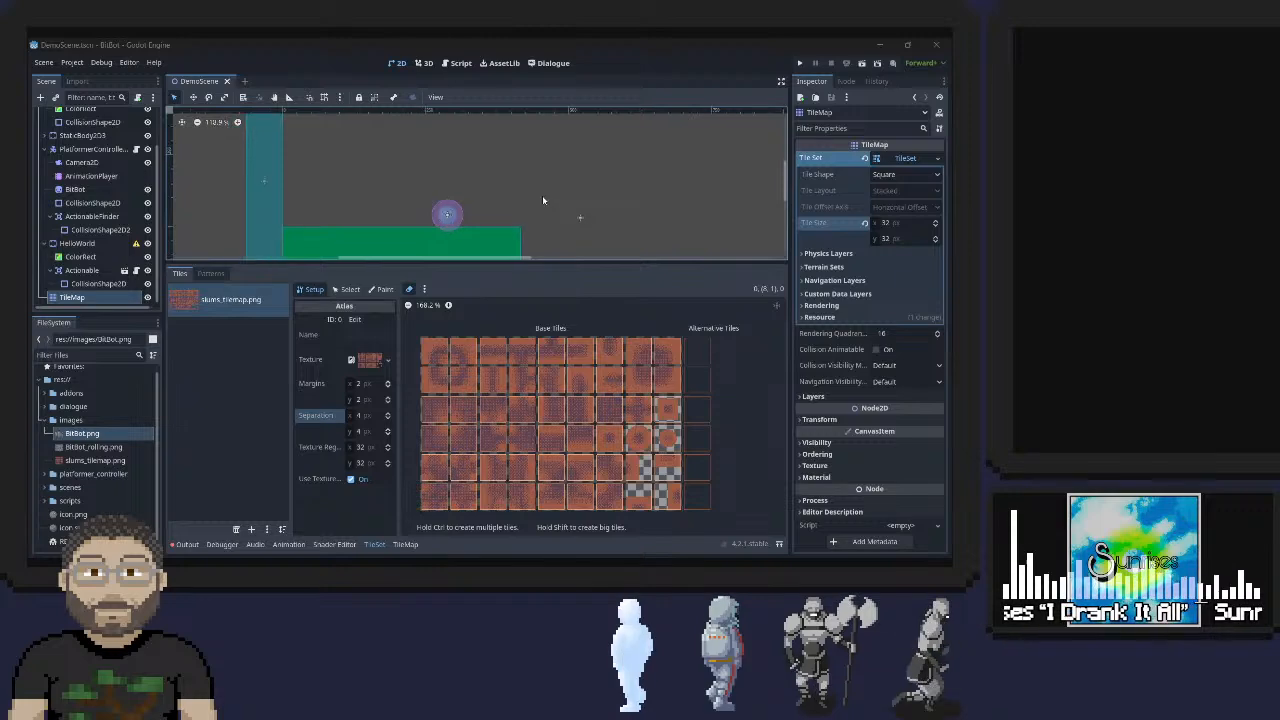
middle_drag(565, 197, 378, 135)
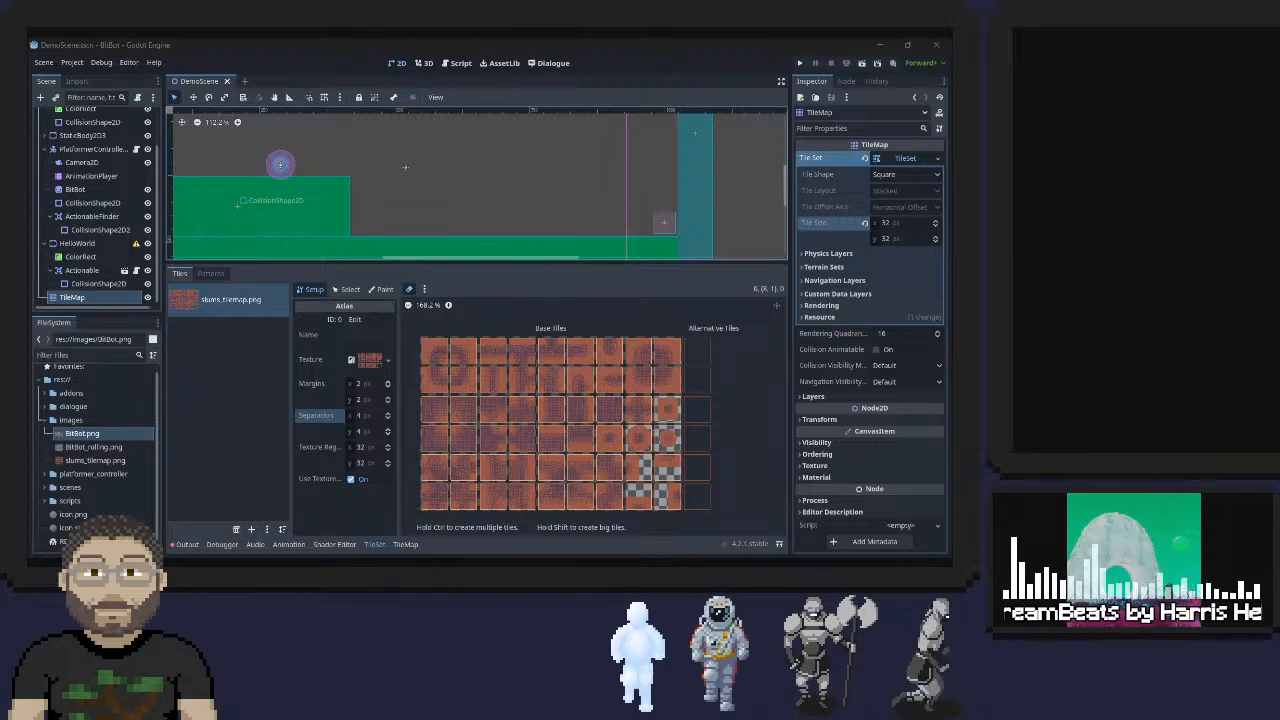
right_click(74, 297)
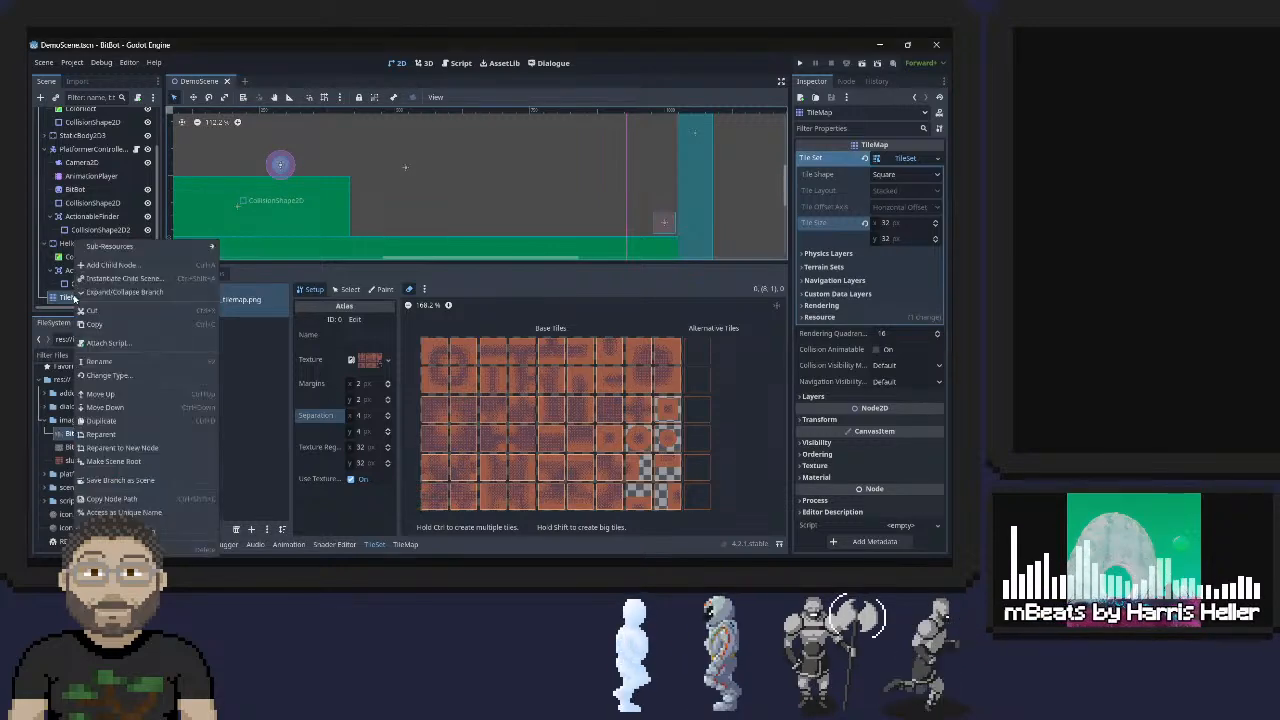
click(60, 297)
drag(60, 297, 45, 528)
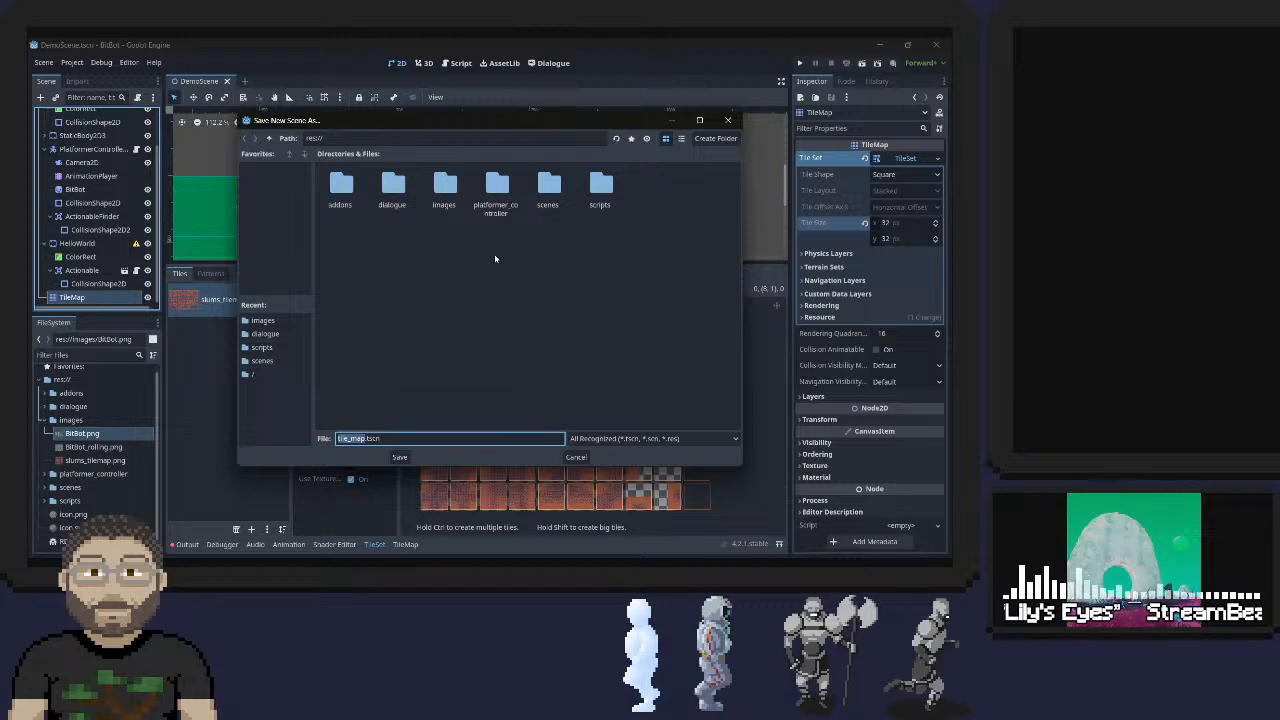
click(729, 121)
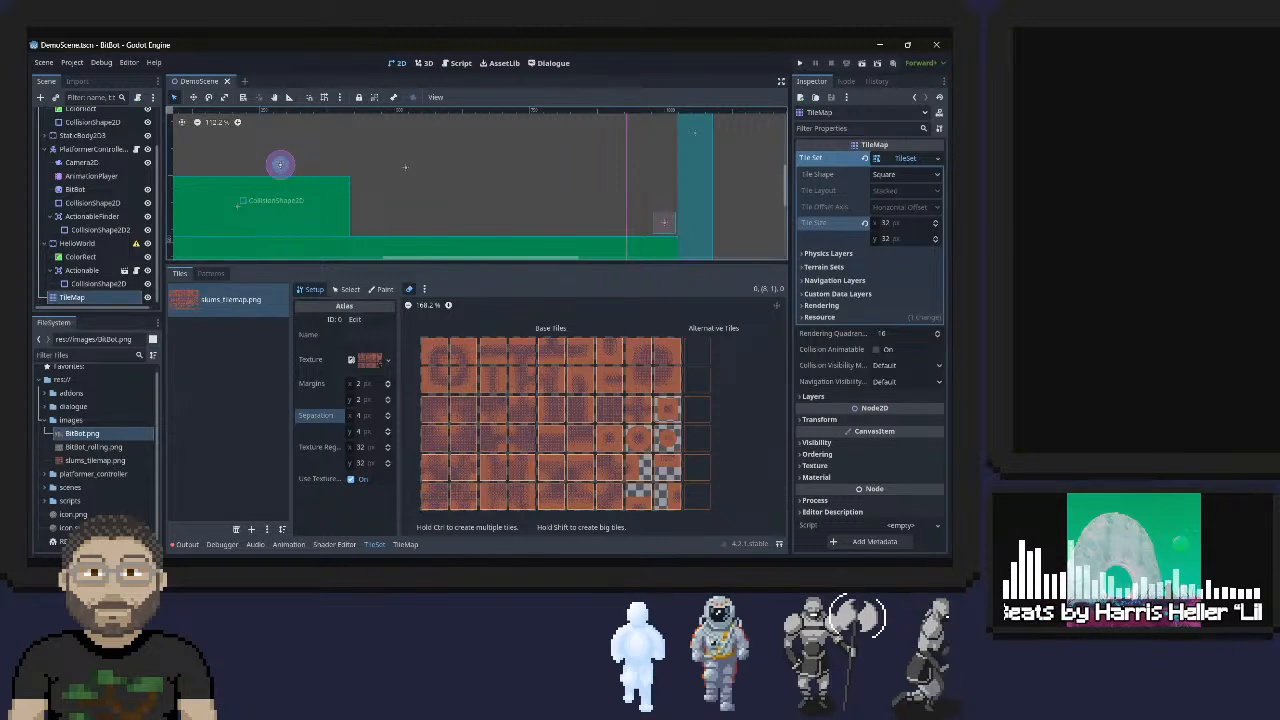
right_click(58, 381)
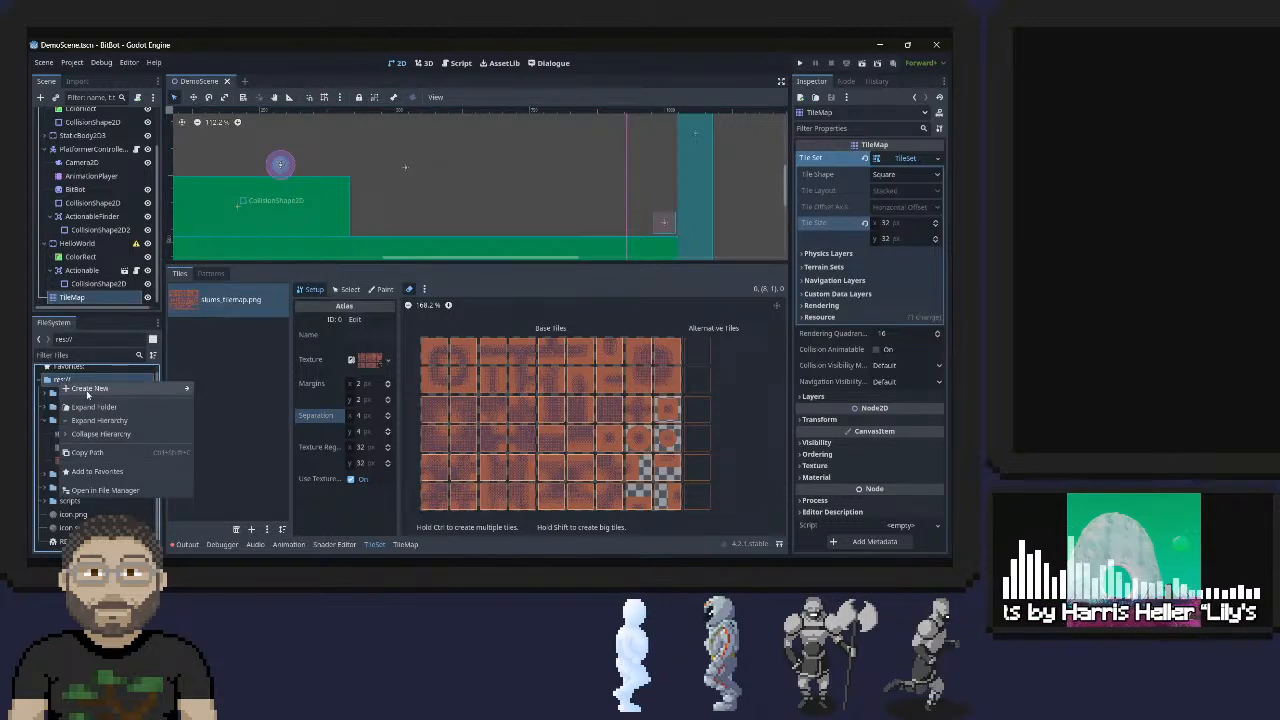
mouse_move(120, 388)
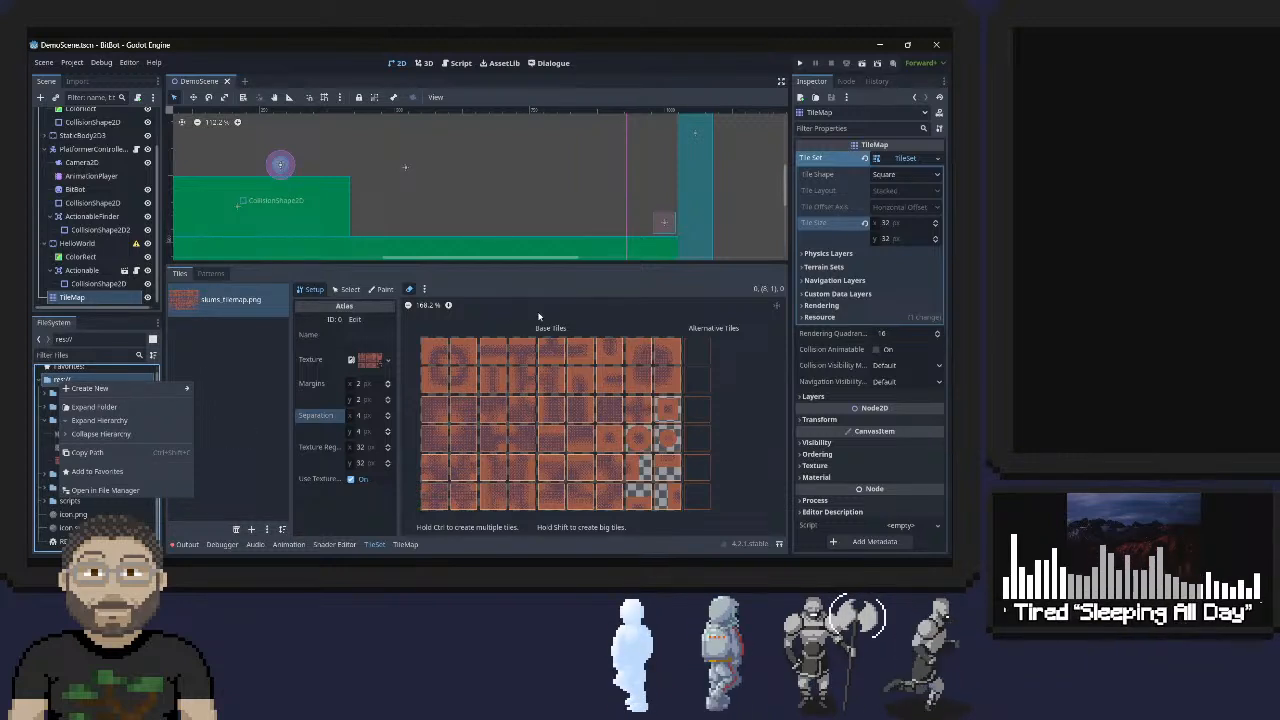
click(370, 323)
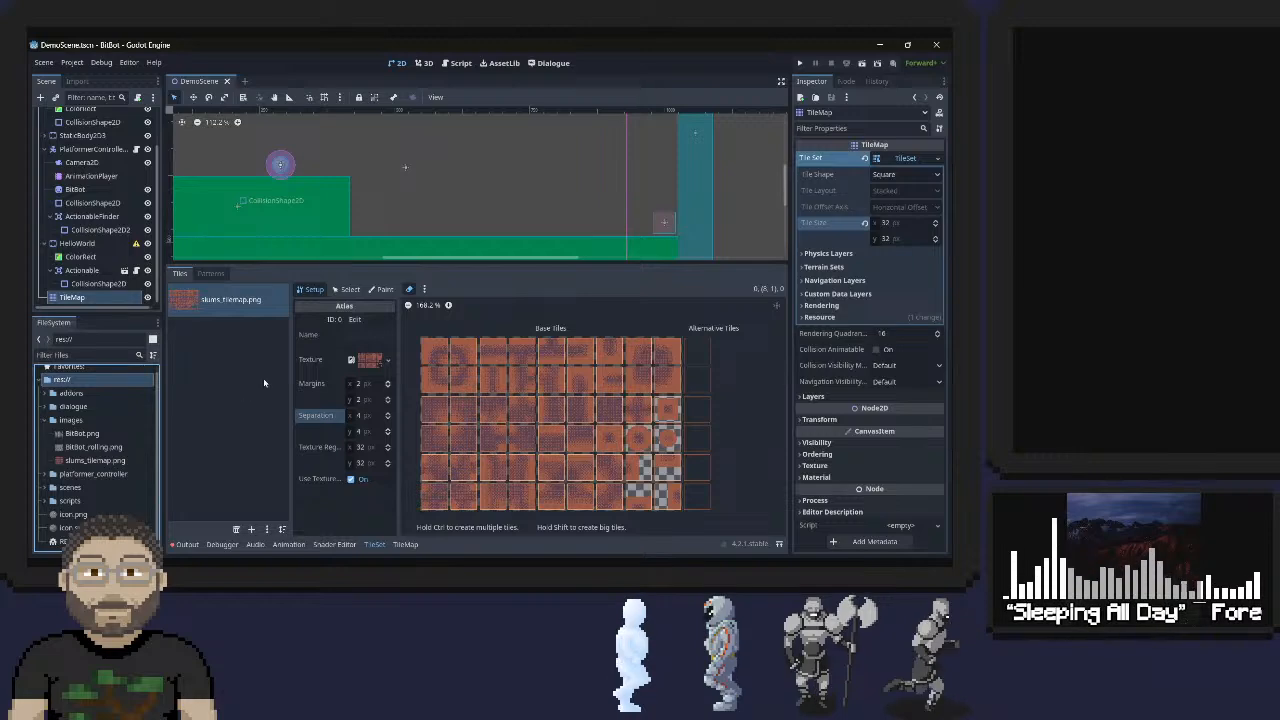
Check the TileSet's patterns, return to its tiles, and shrink the tile editor to enlarge the 2D viewport
click(210, 273)
click(176, 274)
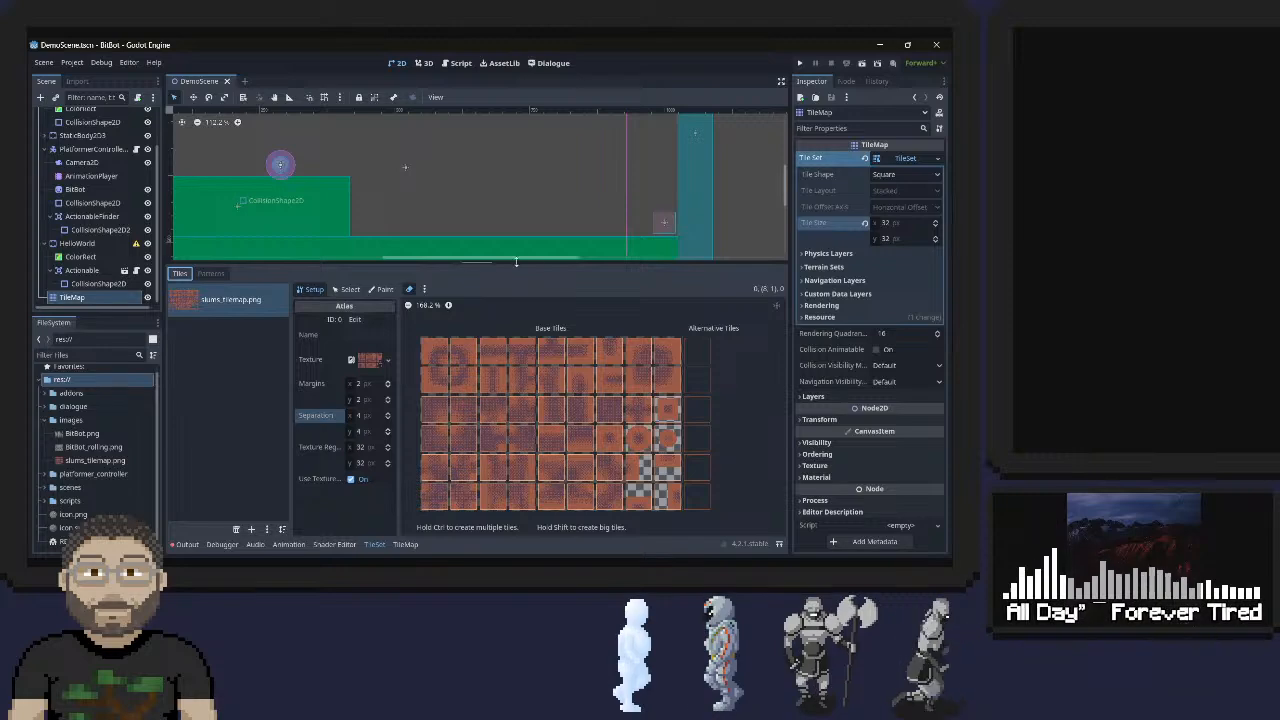
drag(516, 261, 531, 337)
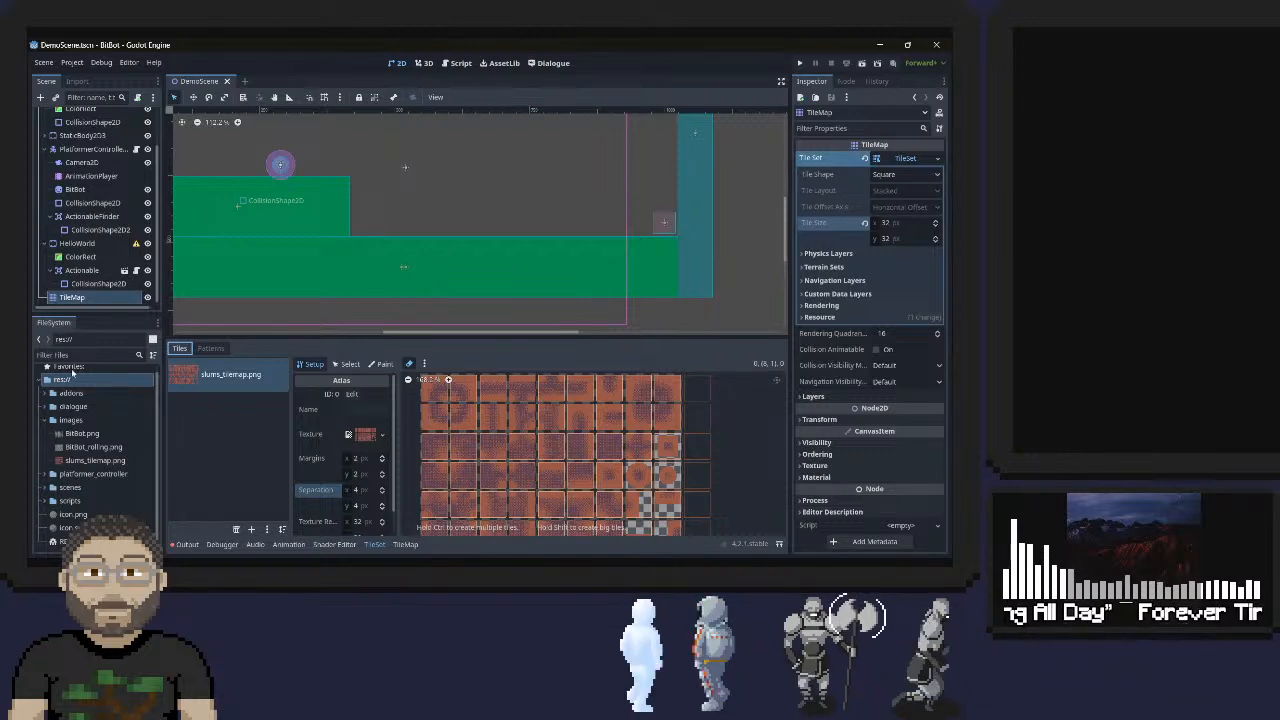
Create atlas tiles in non-transparent texture regions and remove the tiles in fully transparent ones
click(424, 364)
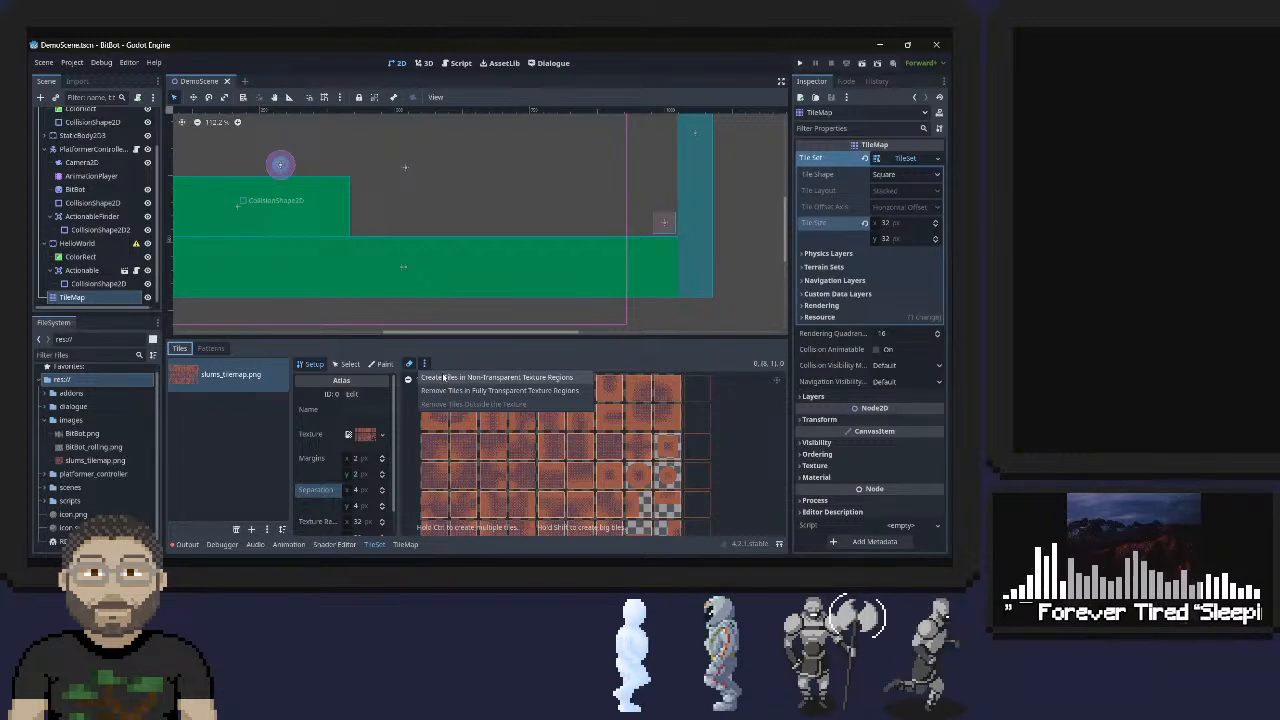
click(443, 378)
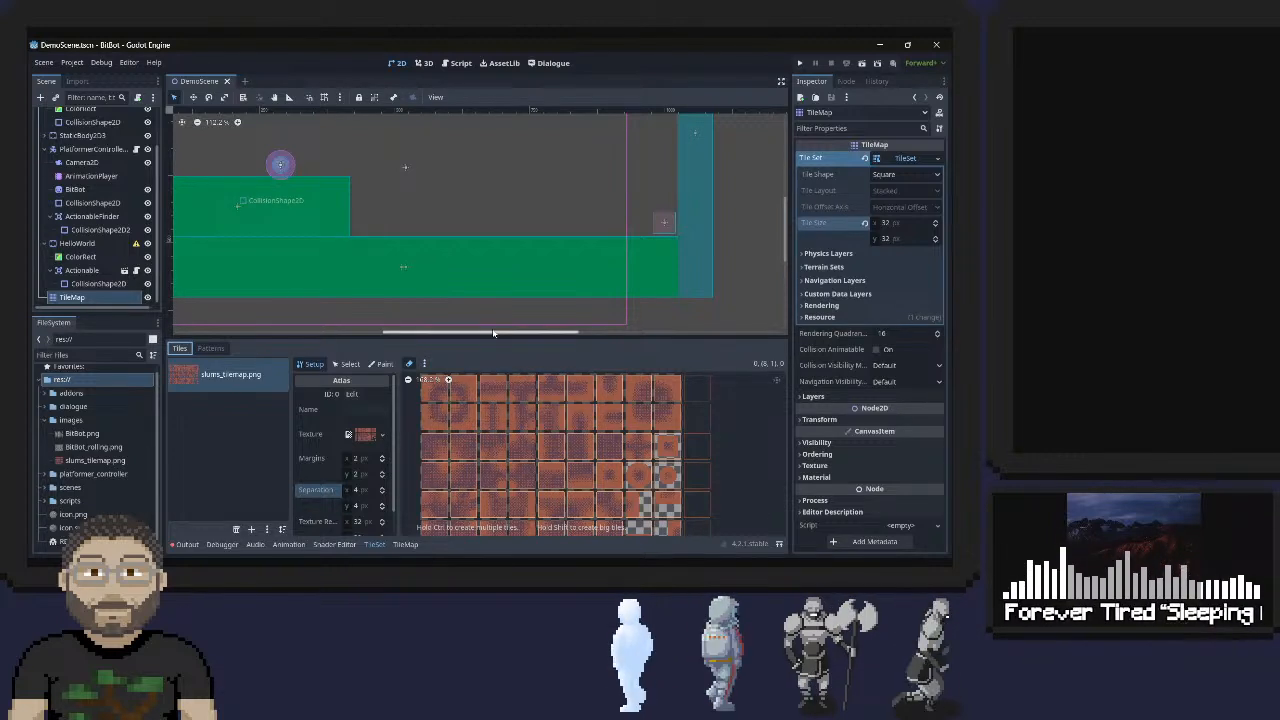
click(424, 364)
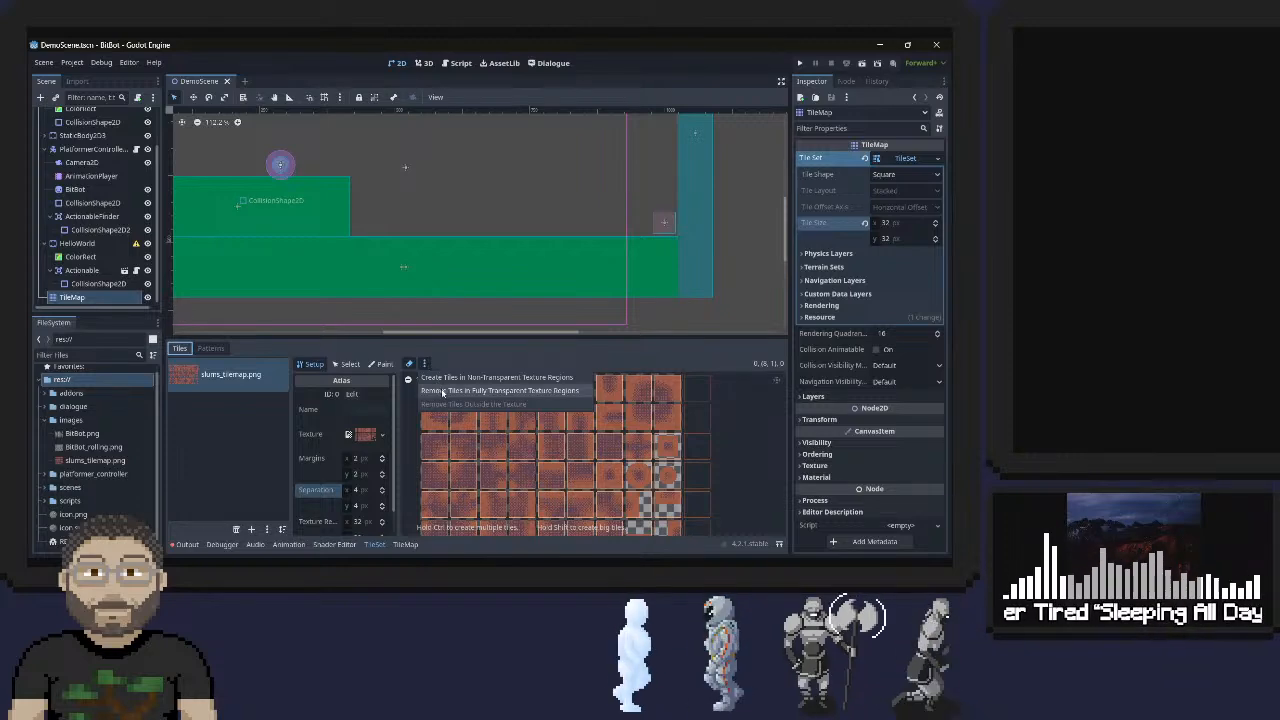
click(443, 391)
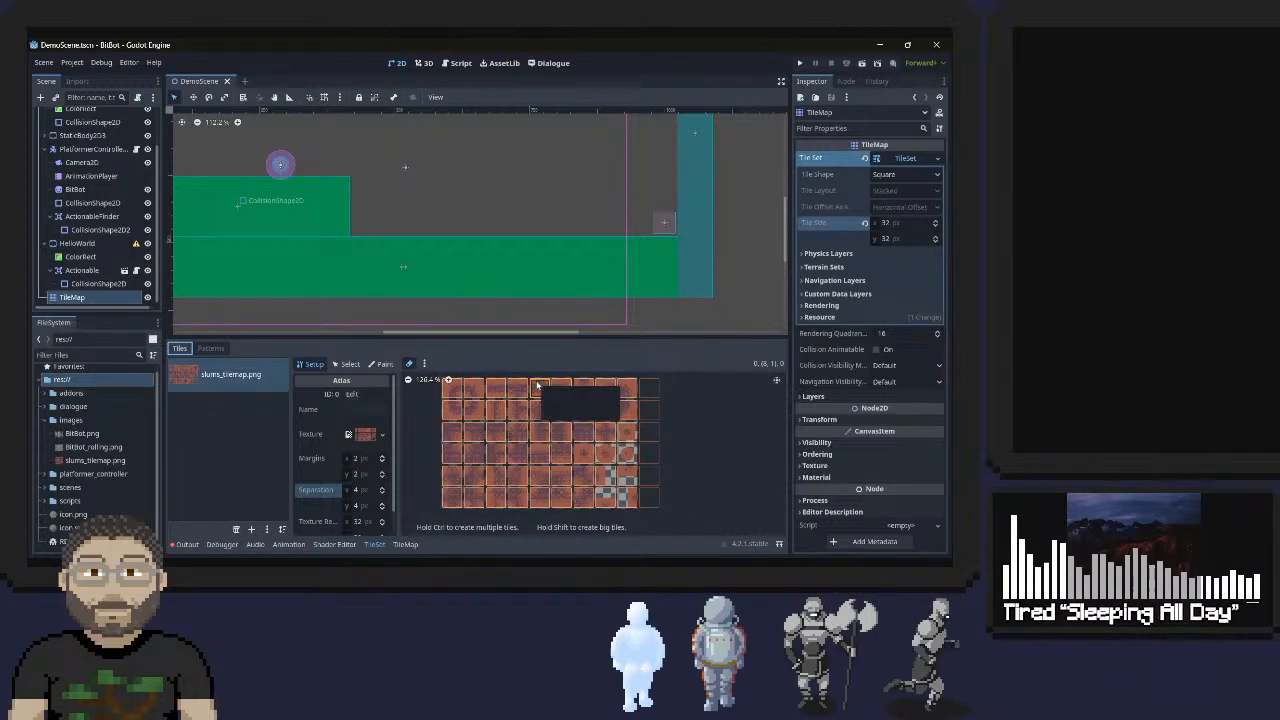
scroll(537, 385, up, 1)
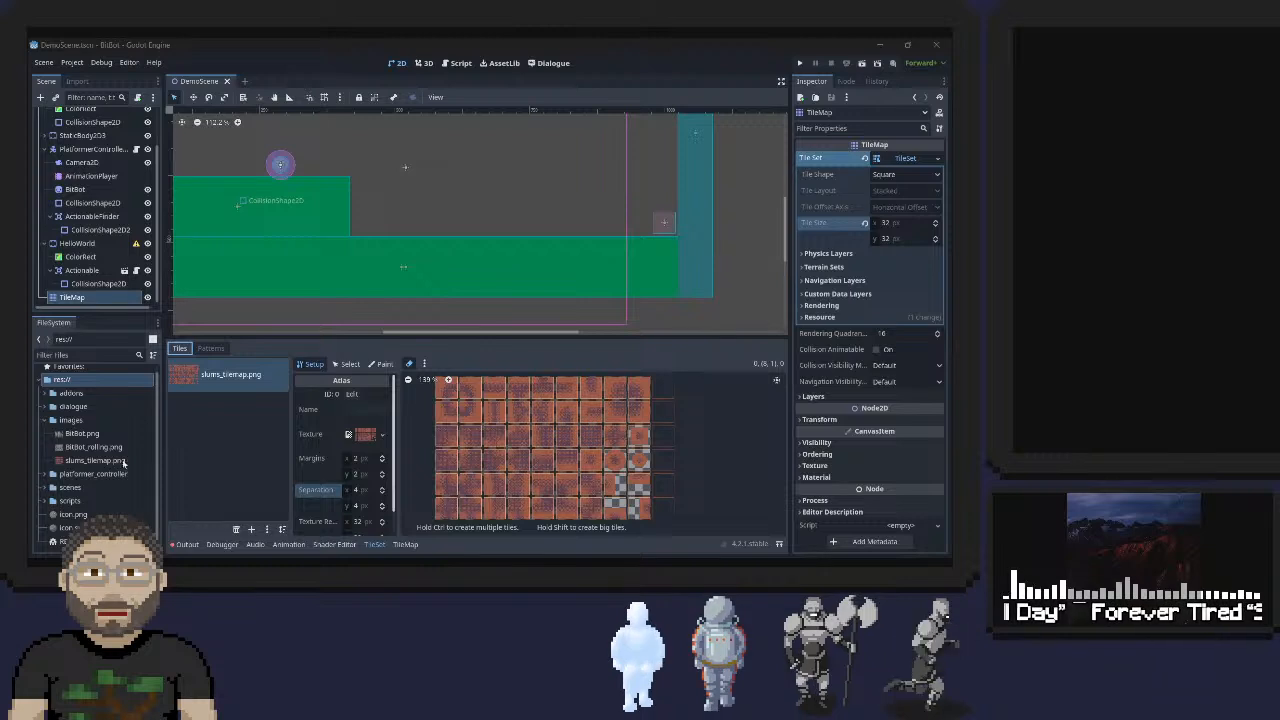
Expand the scenes folder and switch from TileSet editing to the TileMap's tile painting editor
click(62, 487)
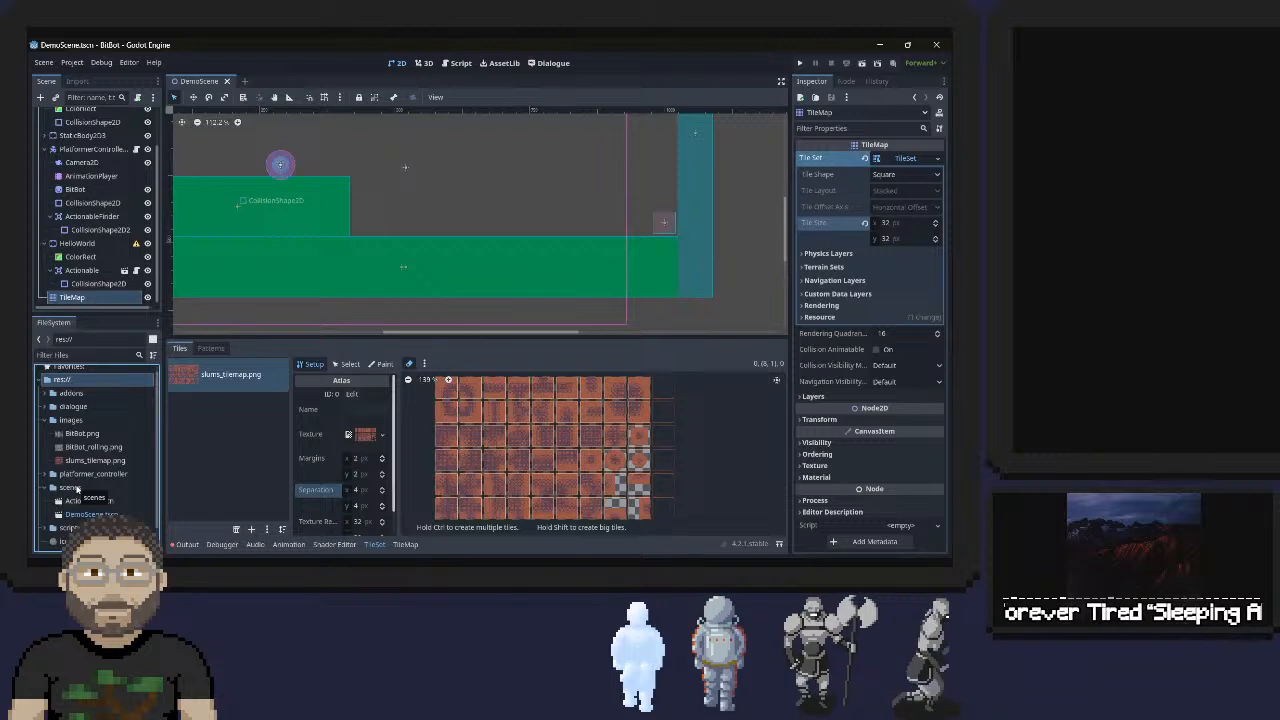
click(72, 487)
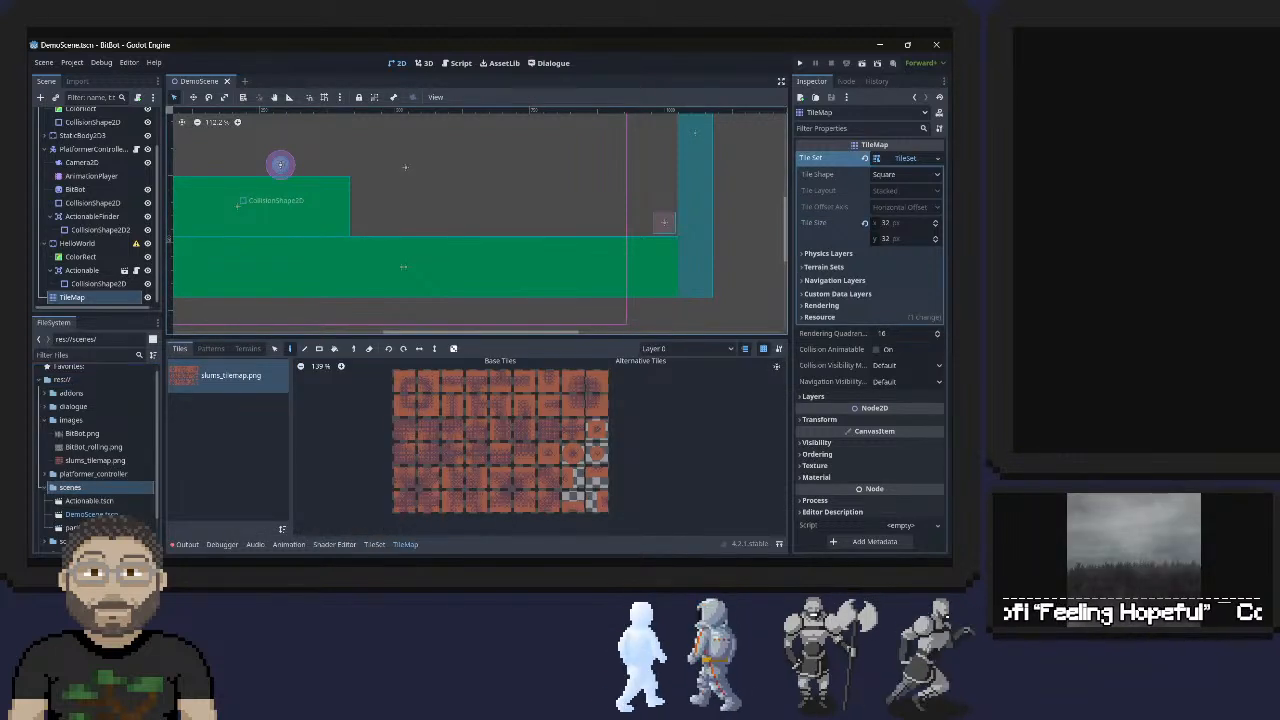
click(200, 426)
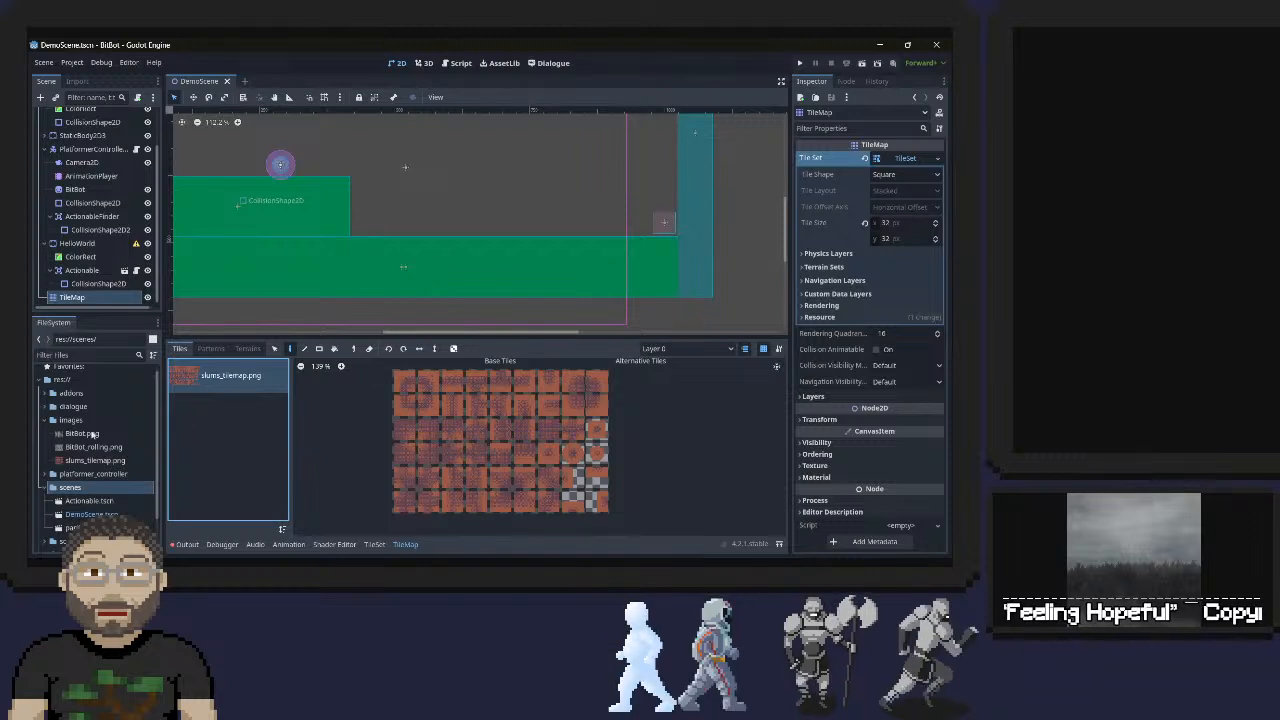
click(88, 300)
click(243, 399)
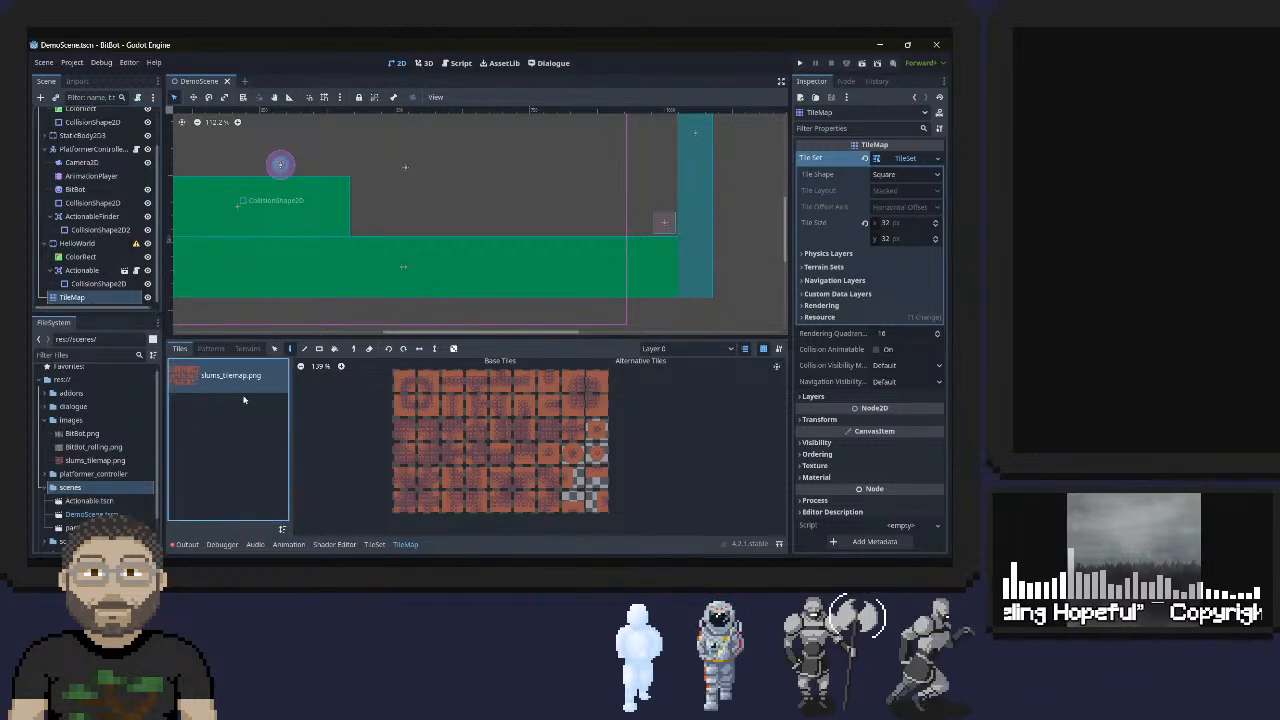
click(211, 348)
click(180, 348)
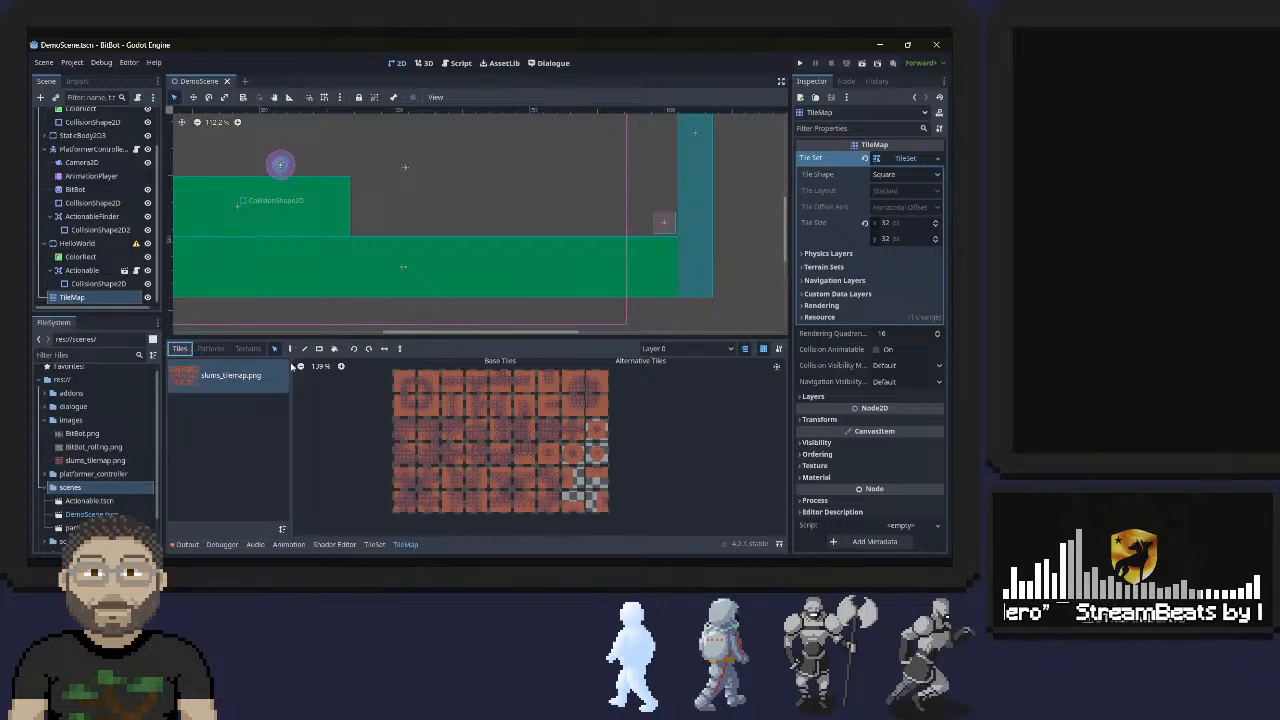
Try painting a freehand block of the atlas's second top-row tile above the lower green floor, and undo it
click(427, 381)
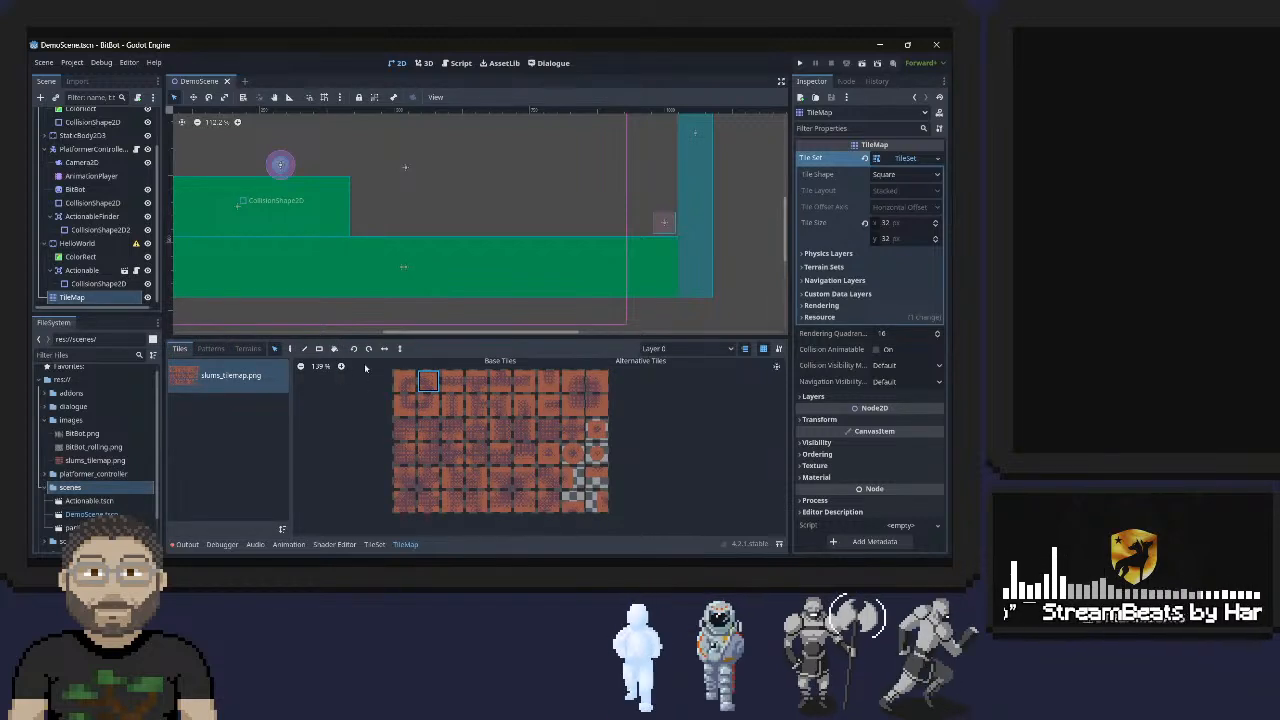
click(291, 349)
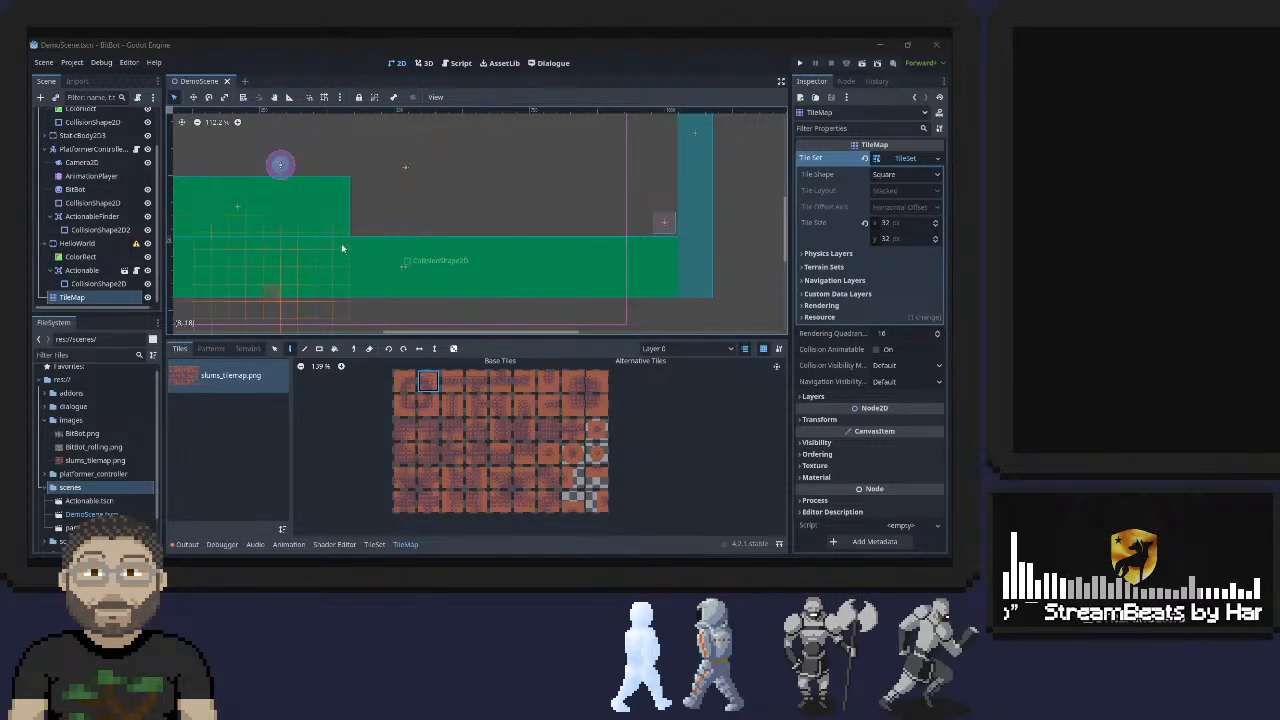
mouse_move(405, 207)
mouse_down()
mouse_move(503, 169)
mouse_move(449, 191)
mouse_move(516, 190)
mouse_up()
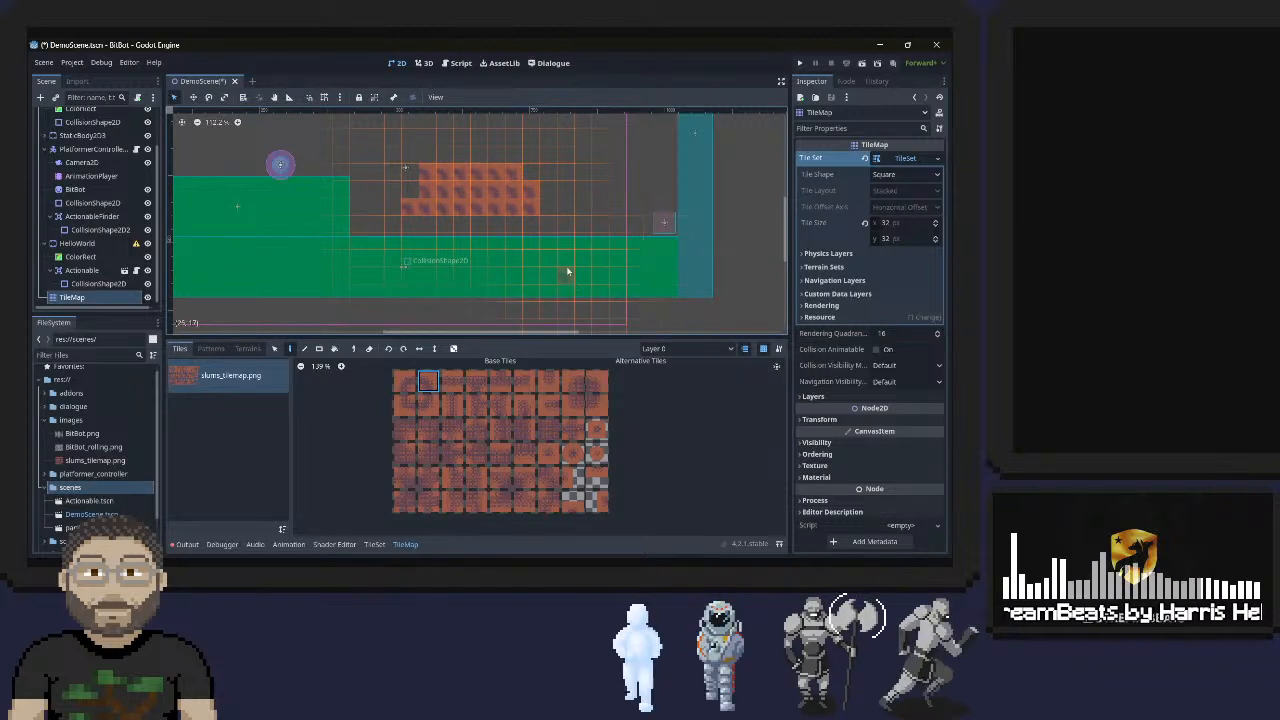
key(ctrl+z)
key(Escape)
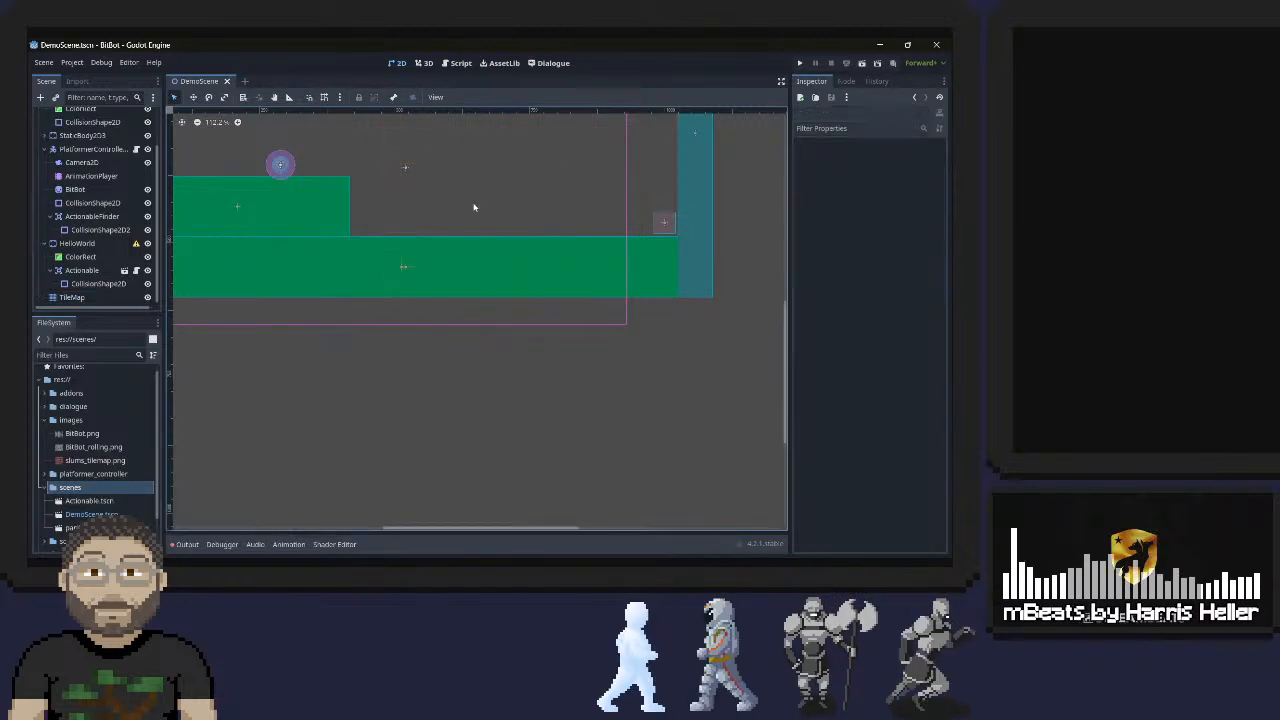
Reselect the TileMap node and choose the first tile of the atlas's top row for painting
click(72, 297)
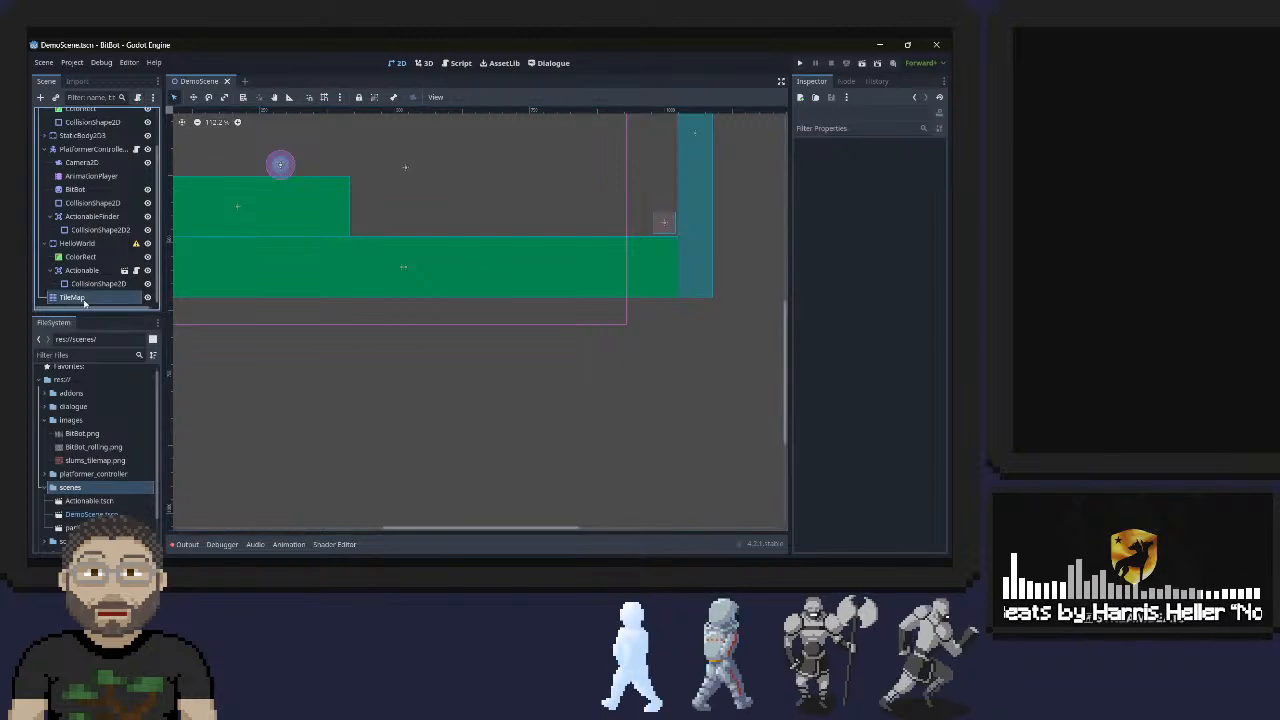
click(317, 289)
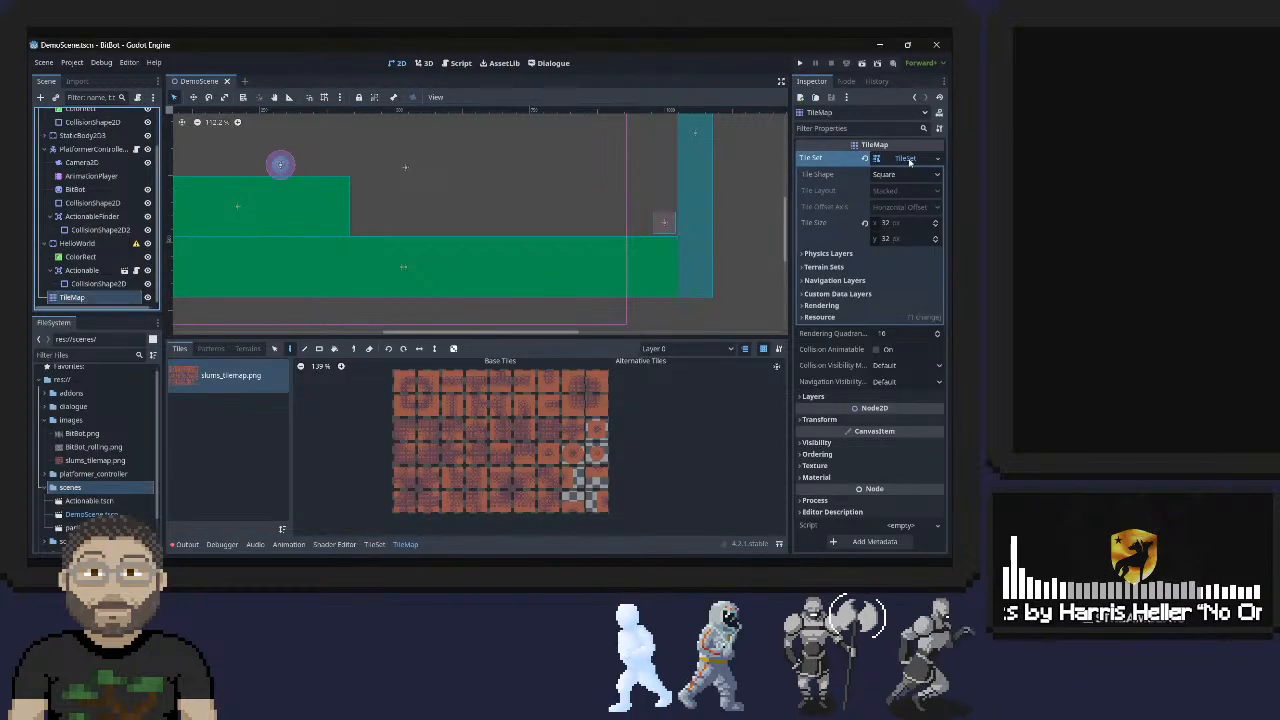
click(403, 381)
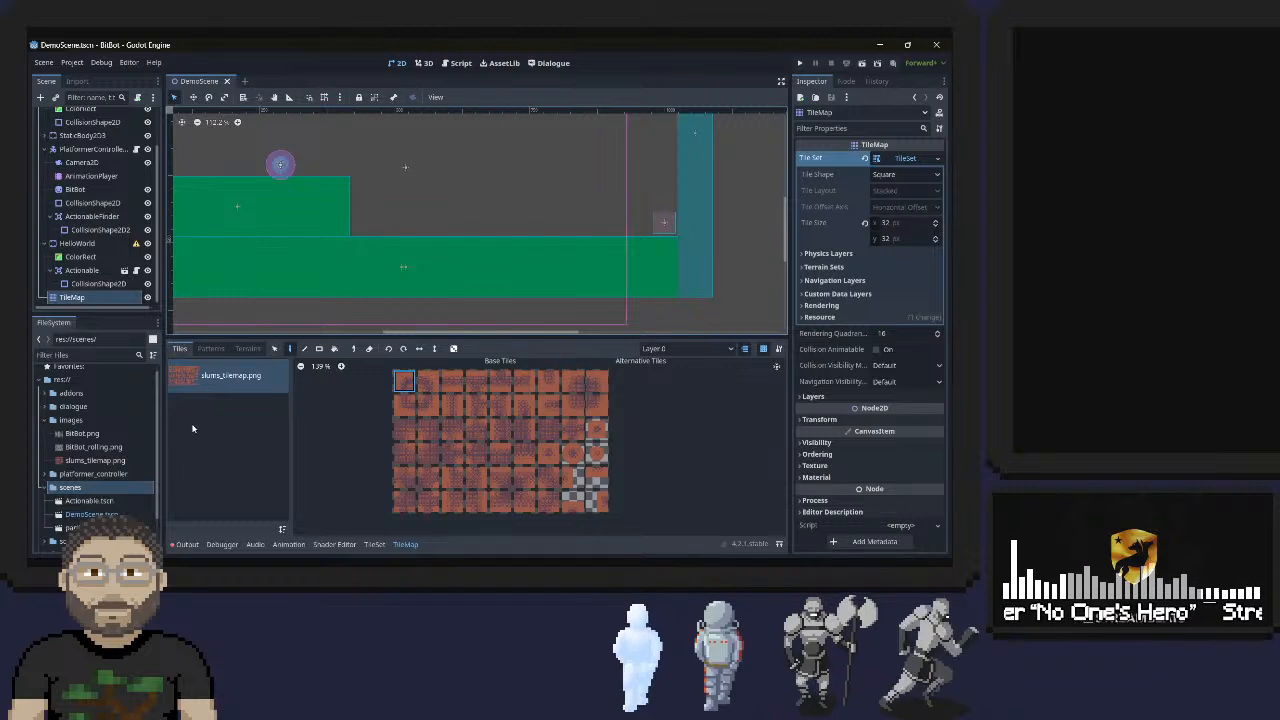
Switch the TileMap editor to tile selection and check the output log and the debugger's stack trace
click(275, 348)
click(259, 382)
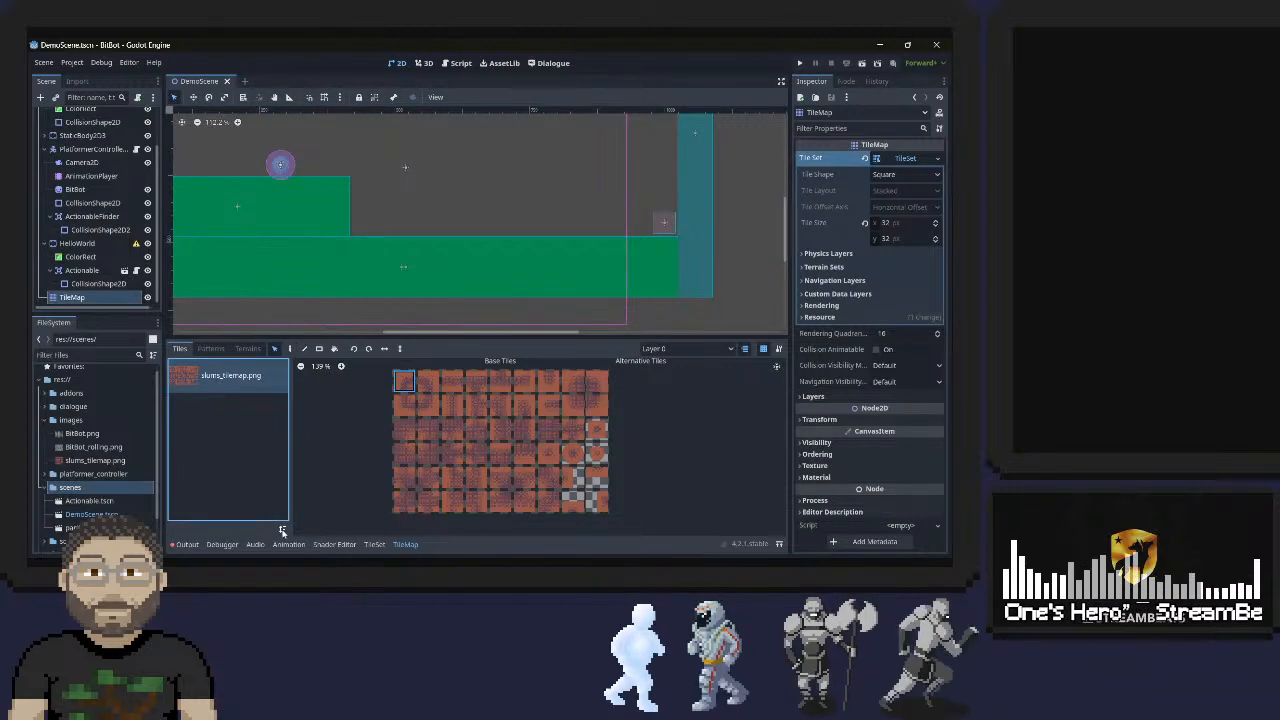
click(192, 546)
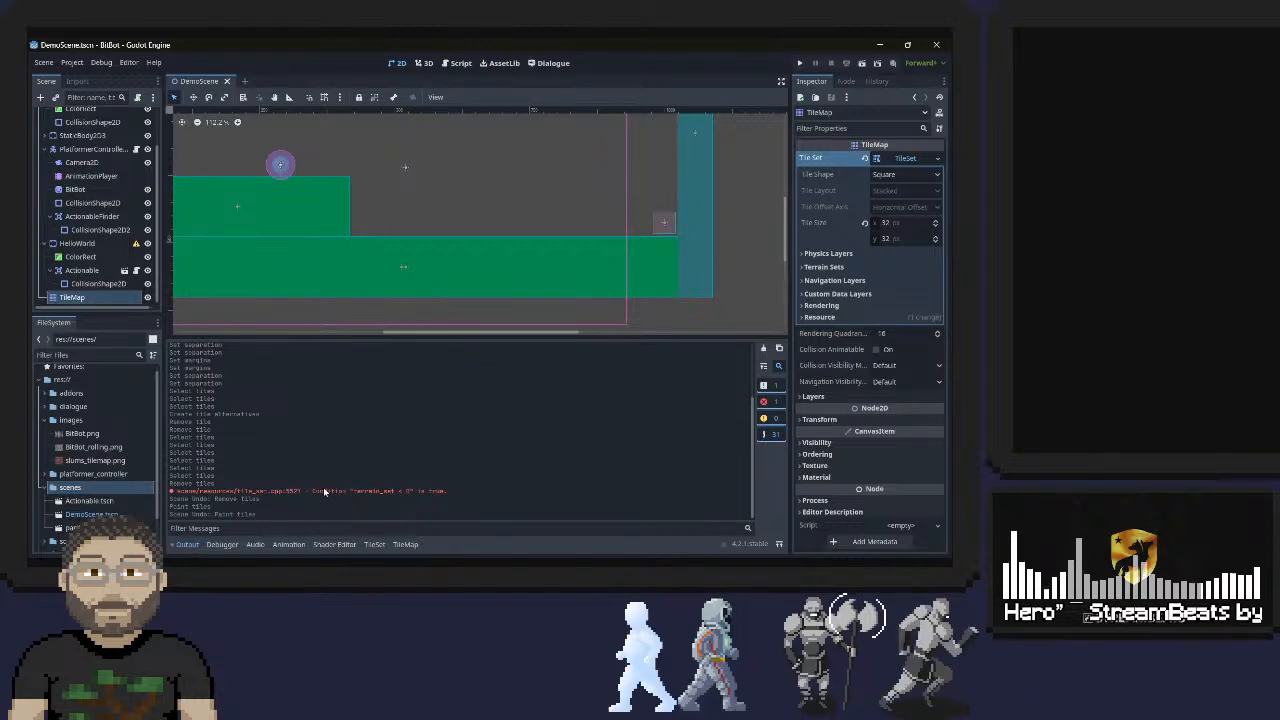
click(225, 546)
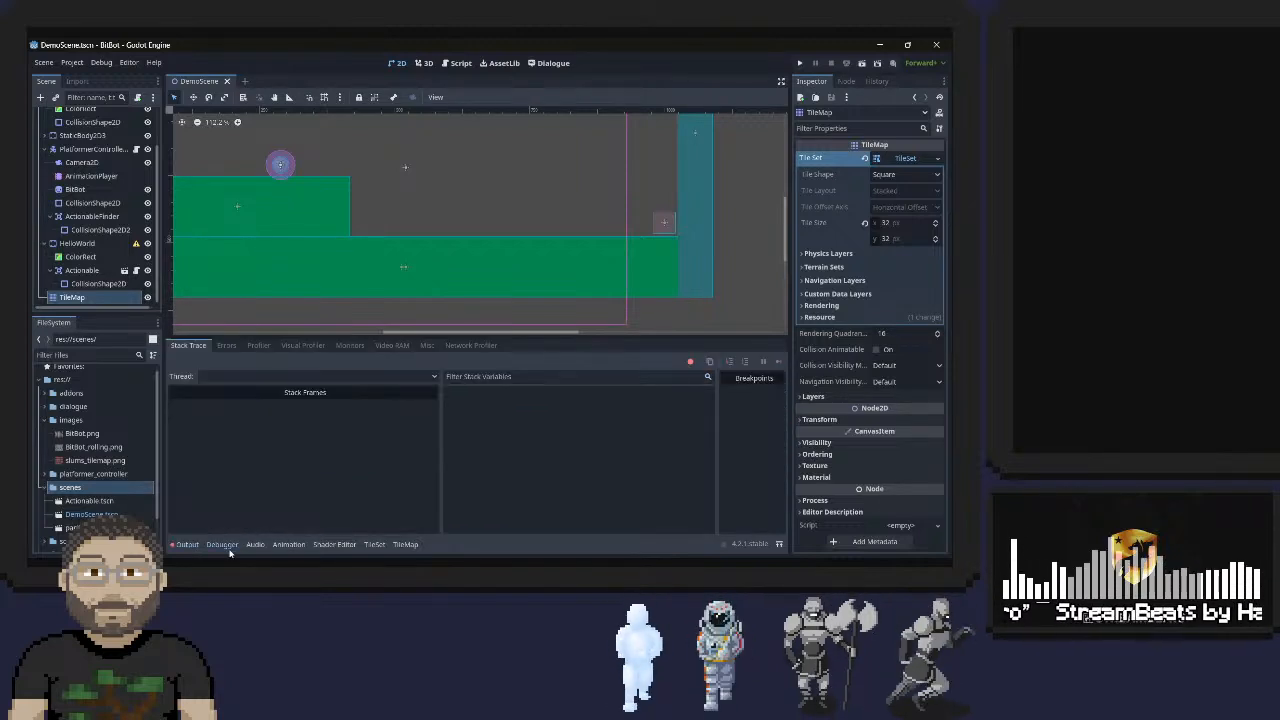
Compare the TileSet editor's atlas setup with the TileMap's tile painting editor
click(373, 545)
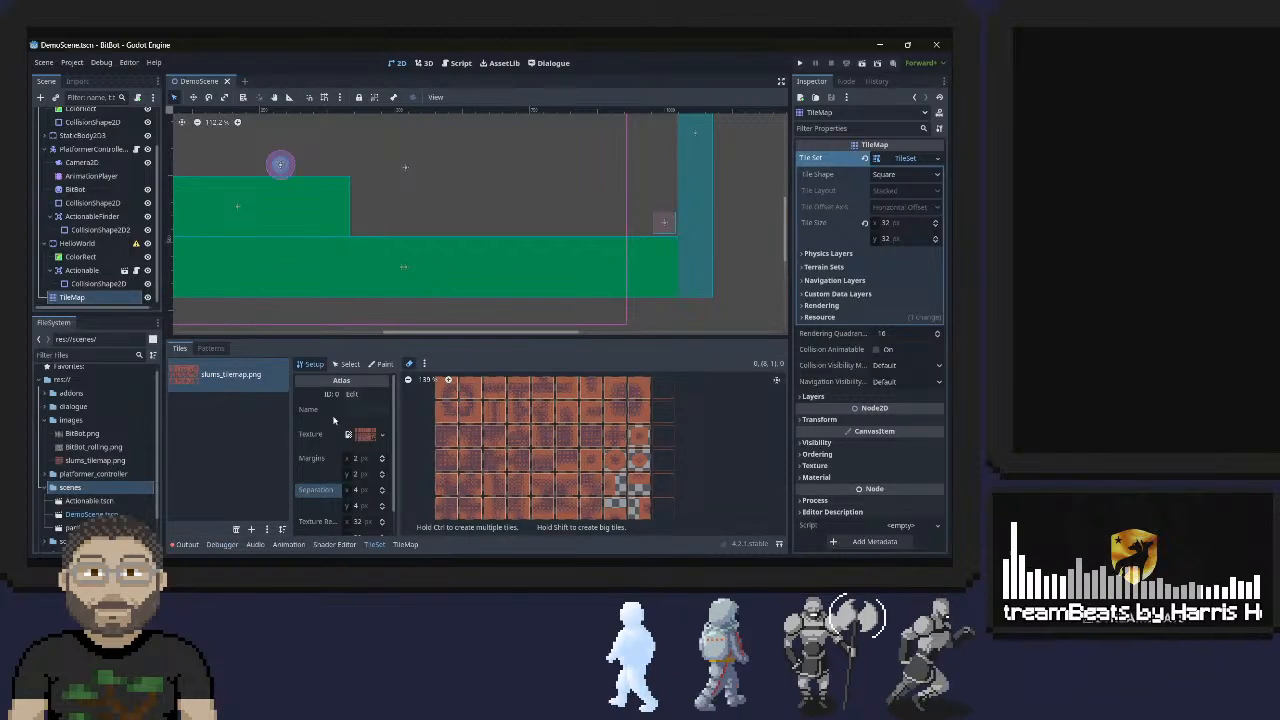
click(405, 545)
click(376, 546)
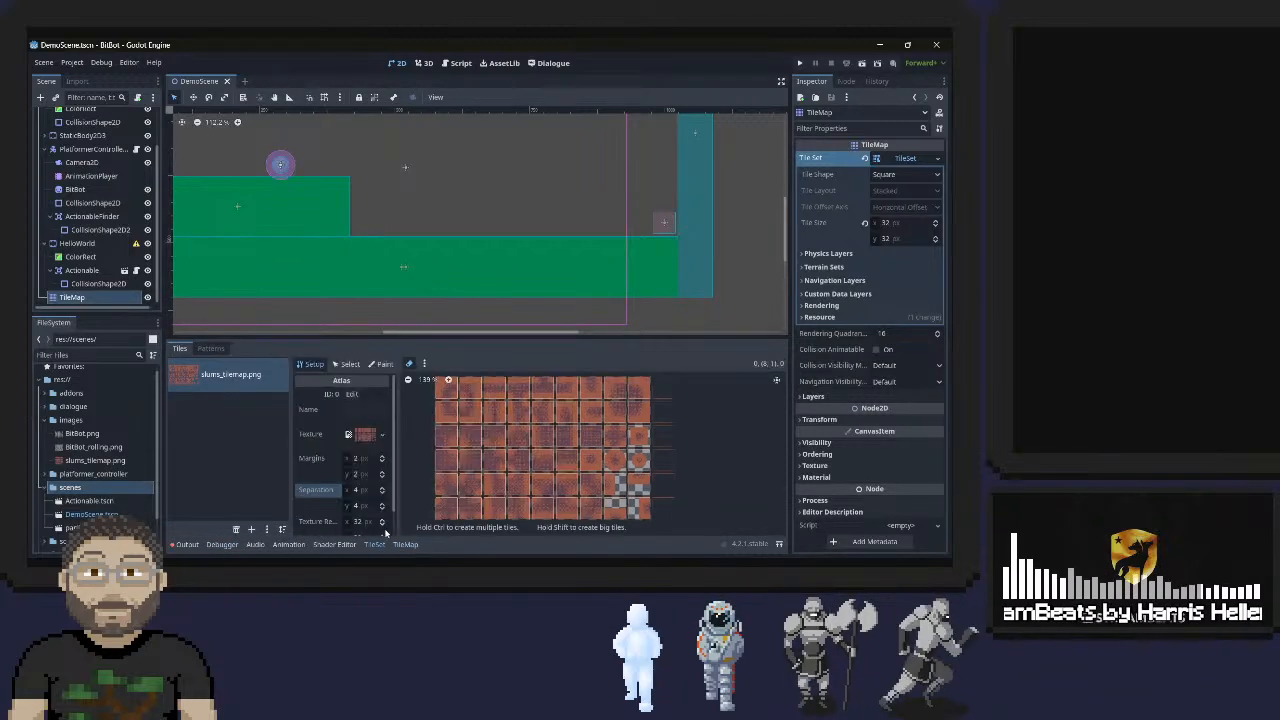
click(400, 545)
click(378, 546)
click(403, 545)
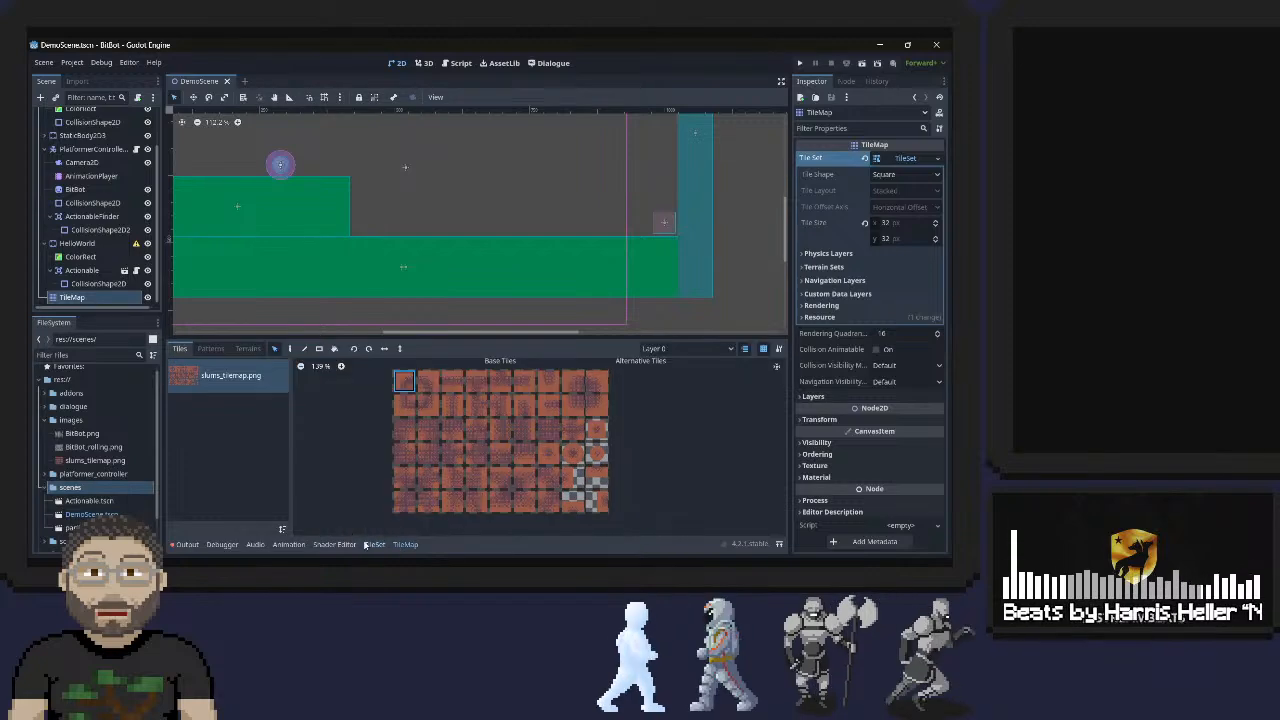
click(372, 546)
click(405, 546)
click(375, 546)
click(403, 545)
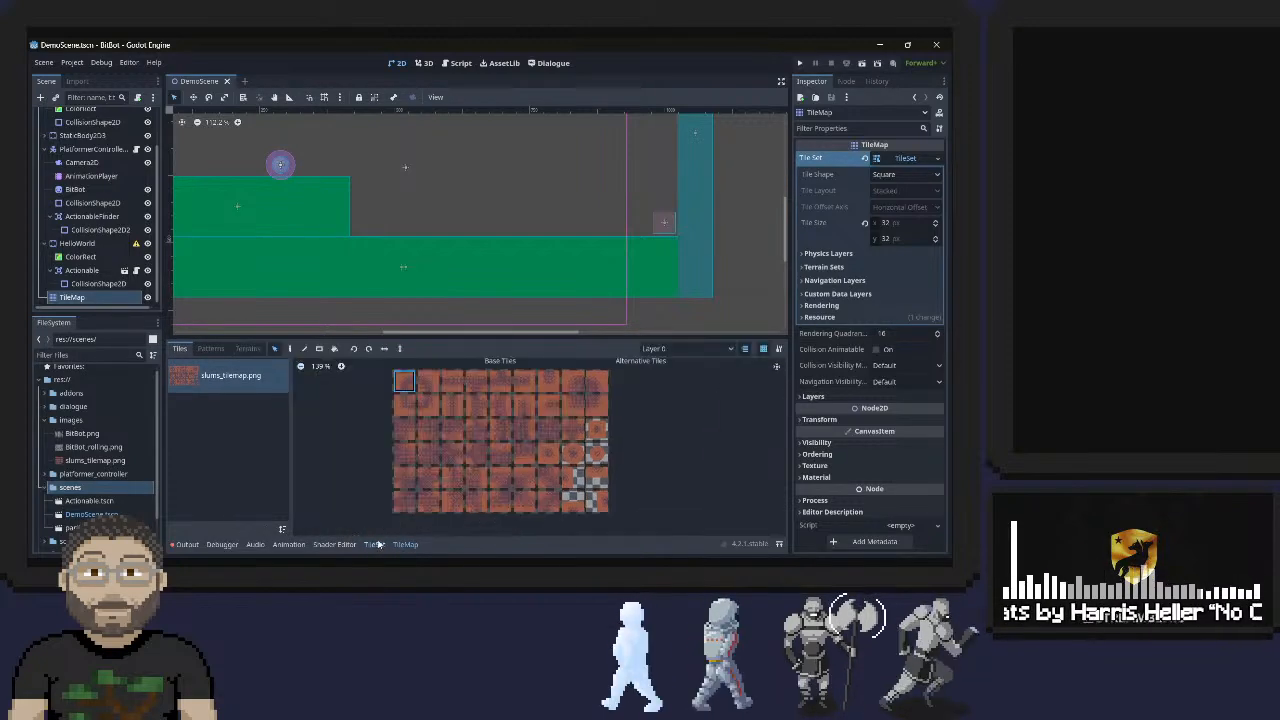
Add a scenes collection source to the TileSet and open its name for editing
click(374, 546)
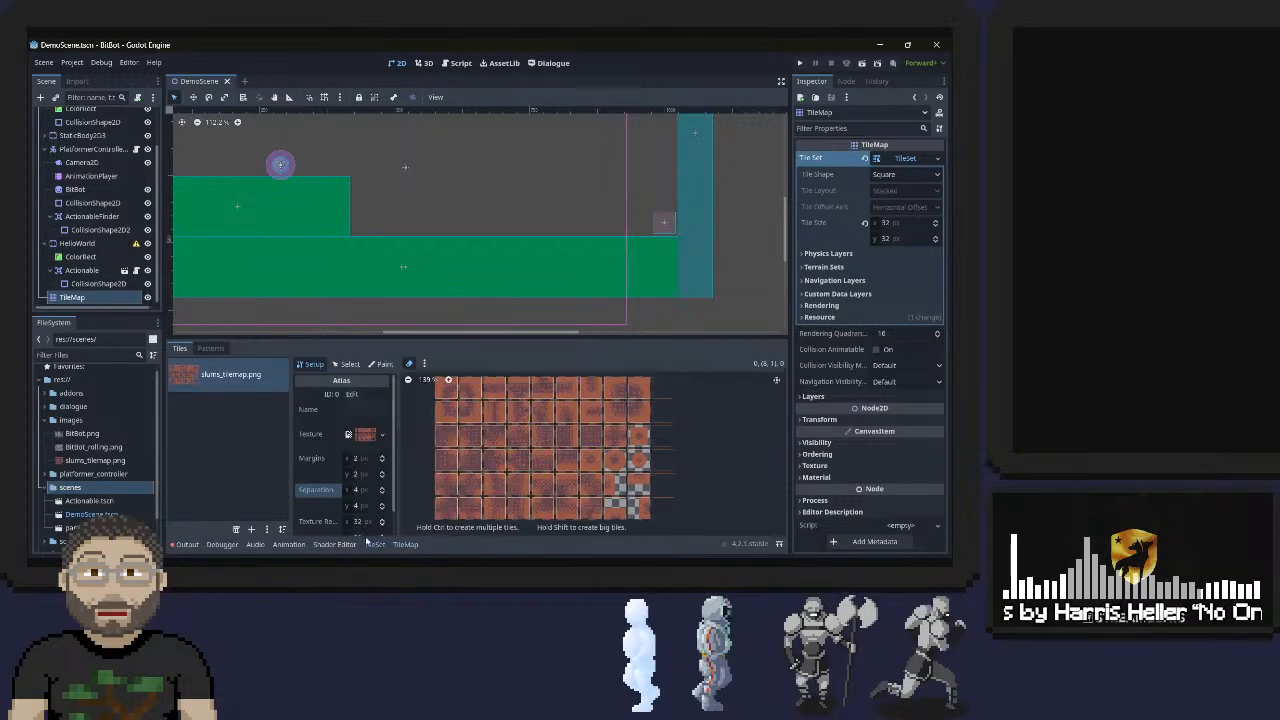
click(251, 529)
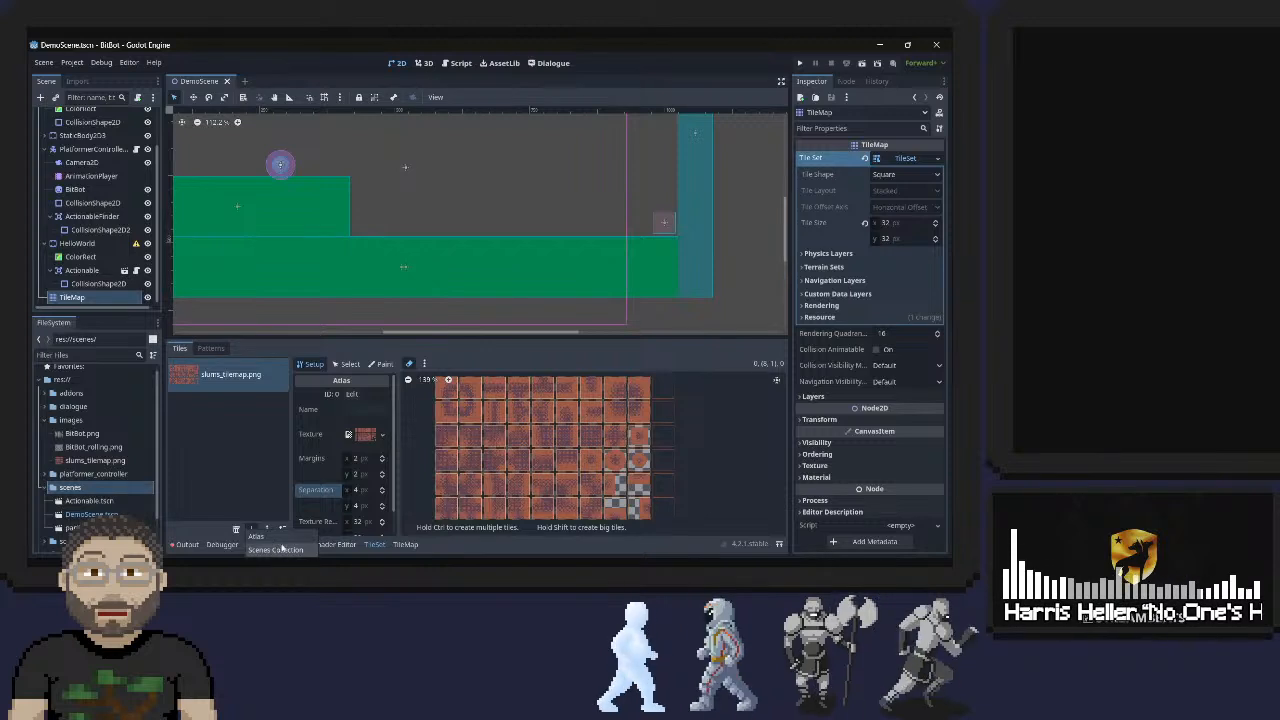
click(280, 549)
click(355, 397)
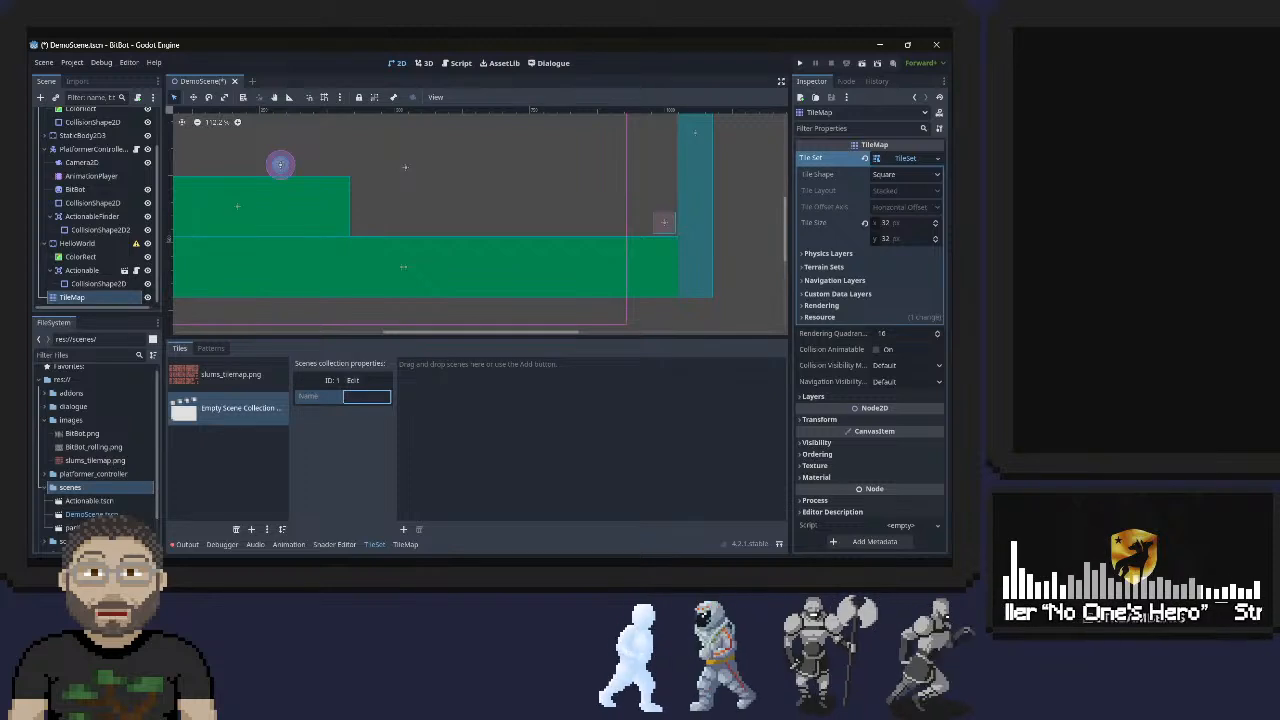
Add particles.tscn from the scenes folder to the tile set's empty scene collection and name the collection "particles"
drag(72, 527, 454, 455)
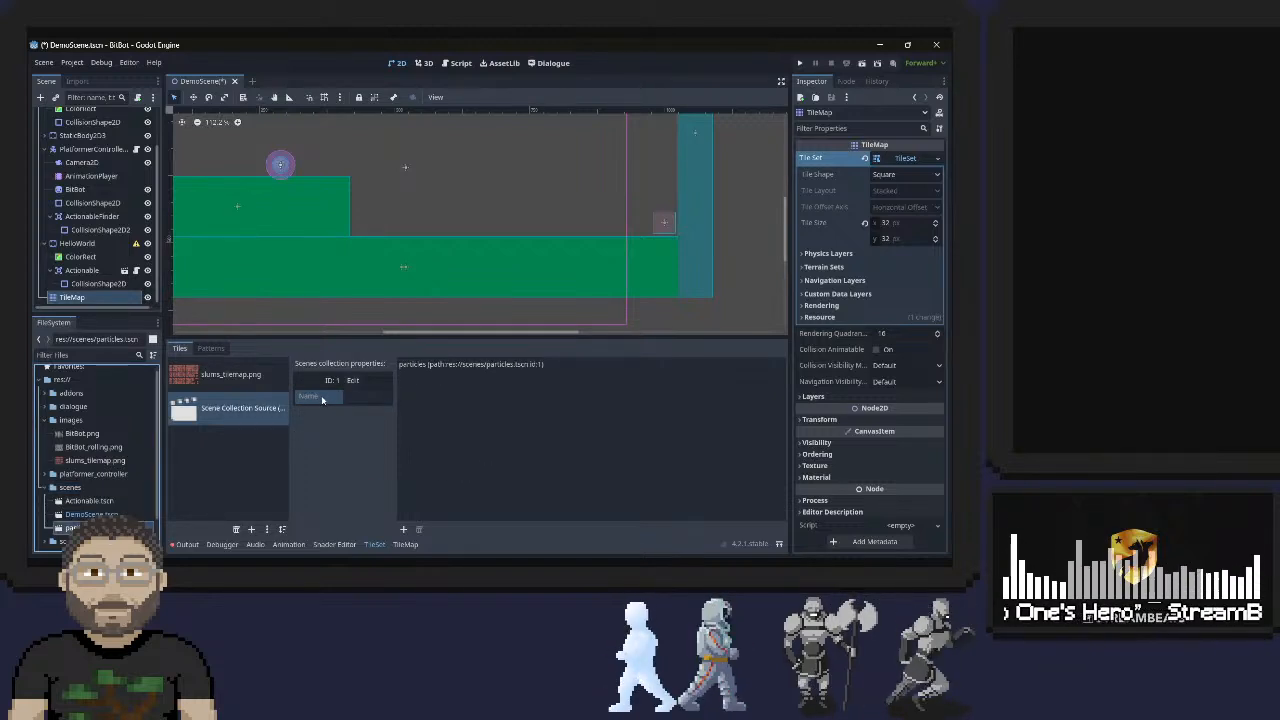
click(355, 396)
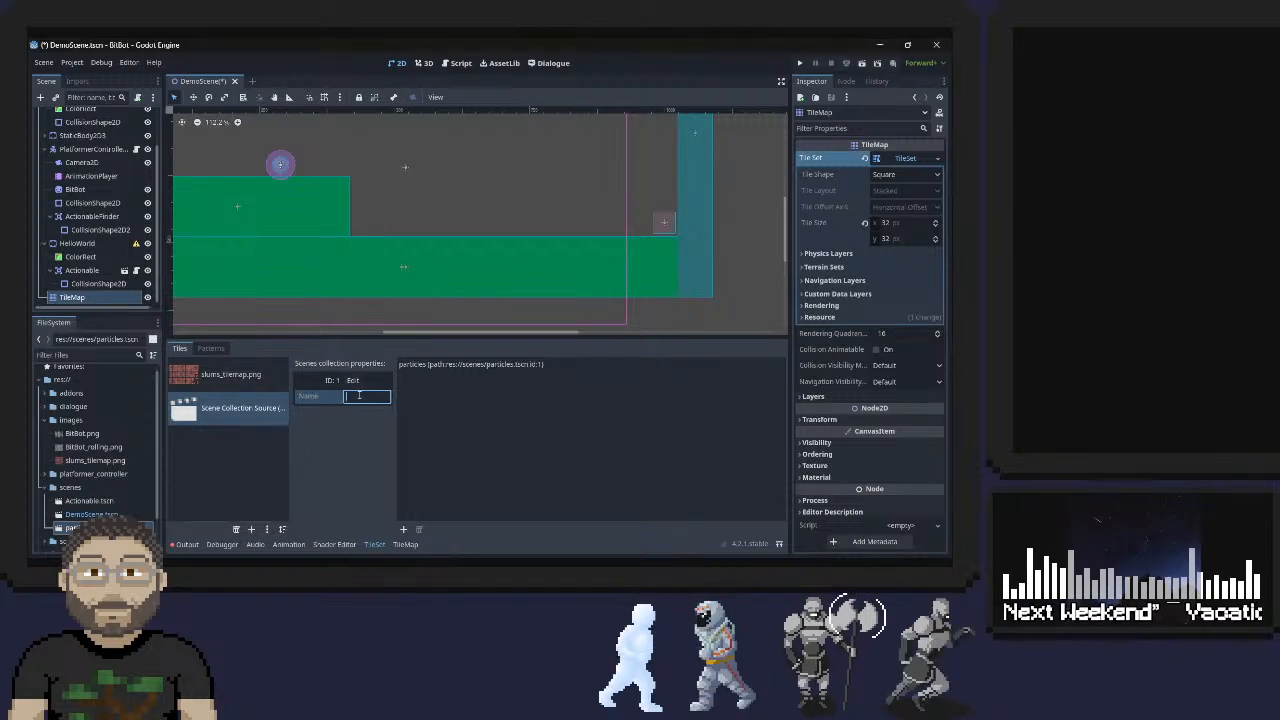
text(pa)
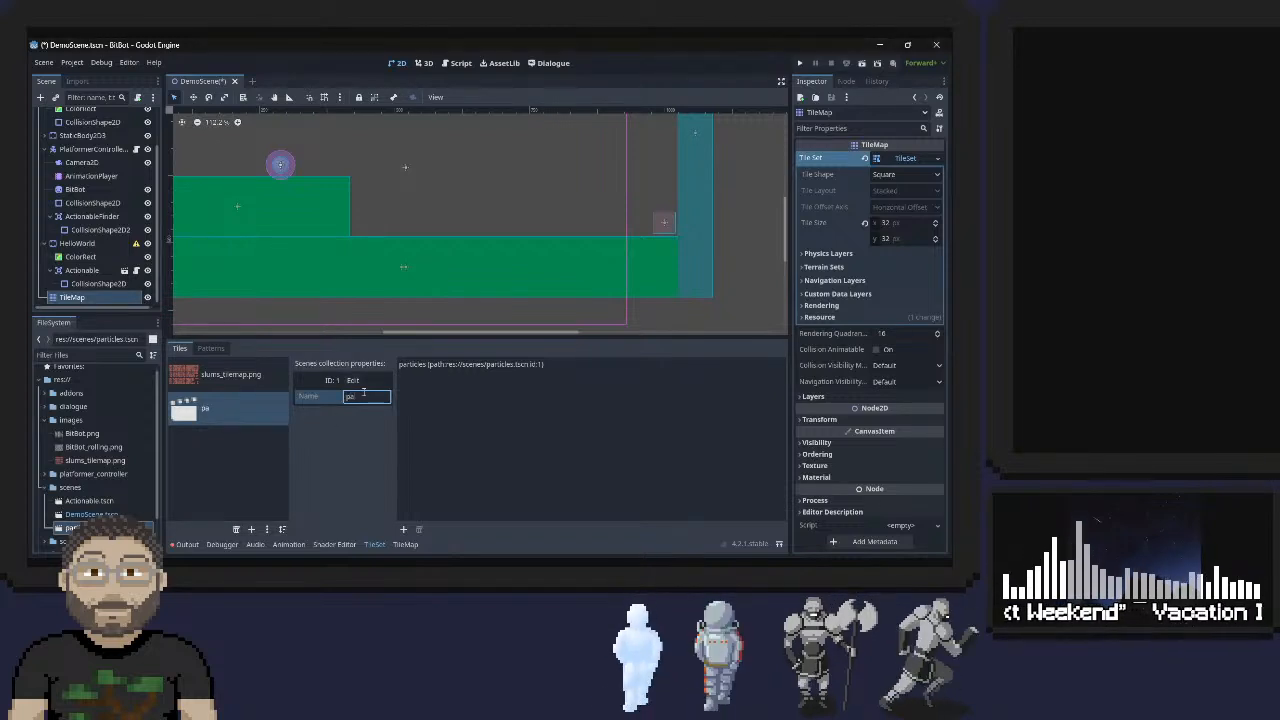
text(rticle)
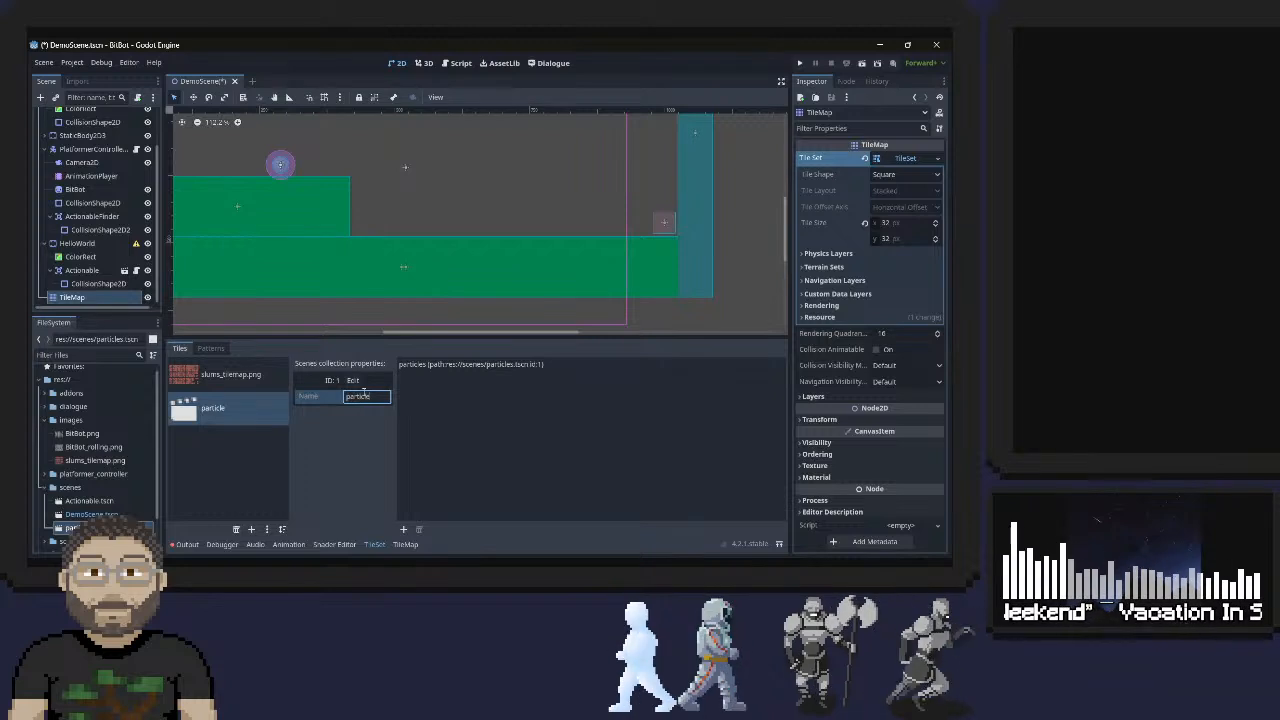
text(s)
key(Return)
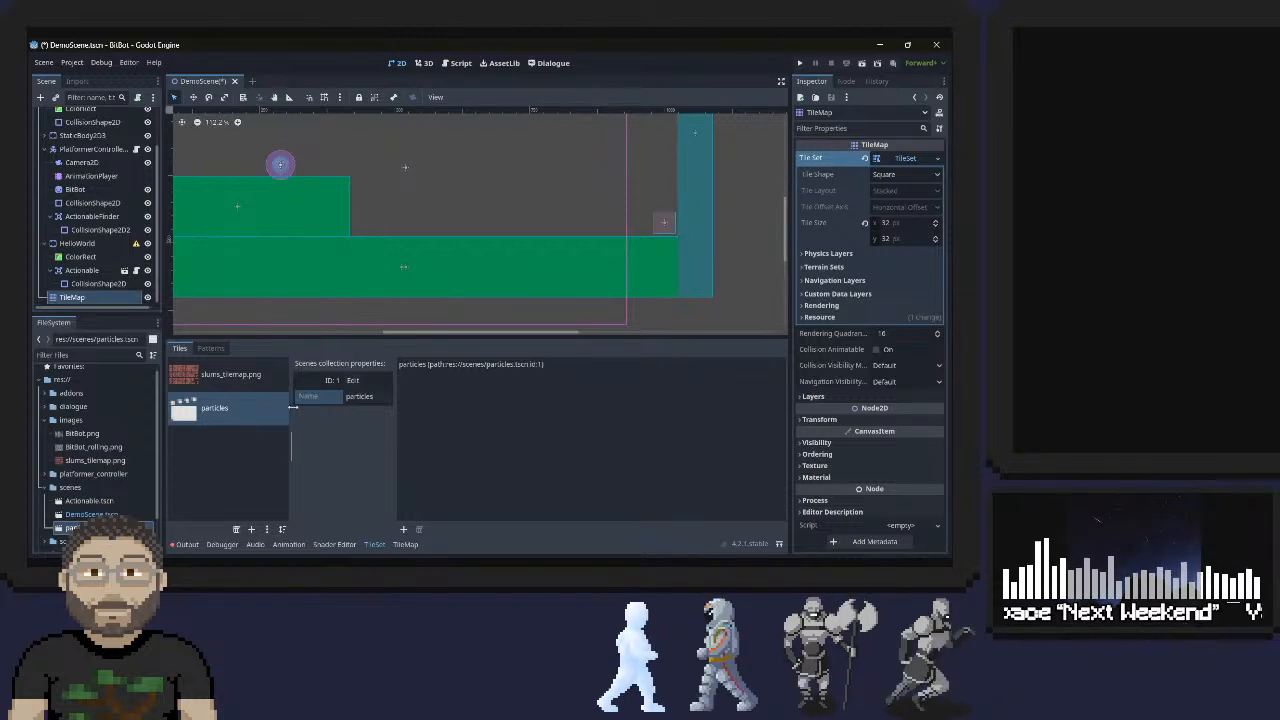
Add a physics layer to the TileMap's tile set
click(447, 366)
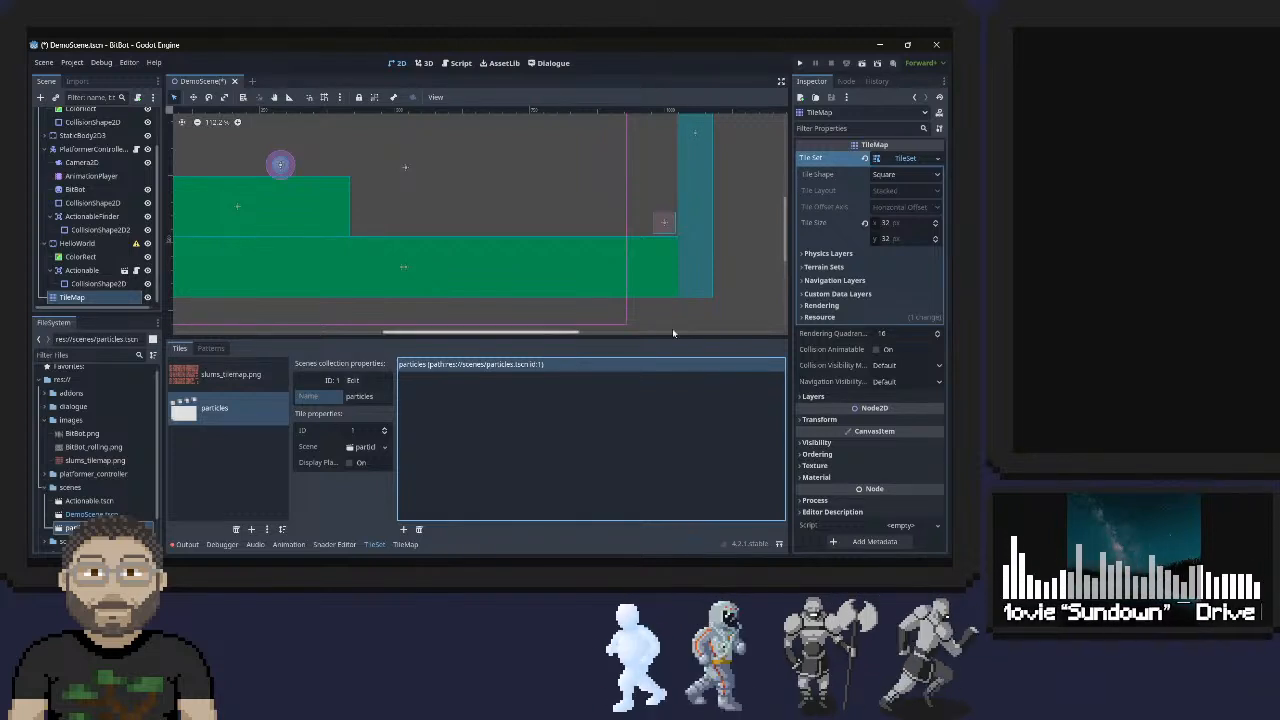
click(868, 254)
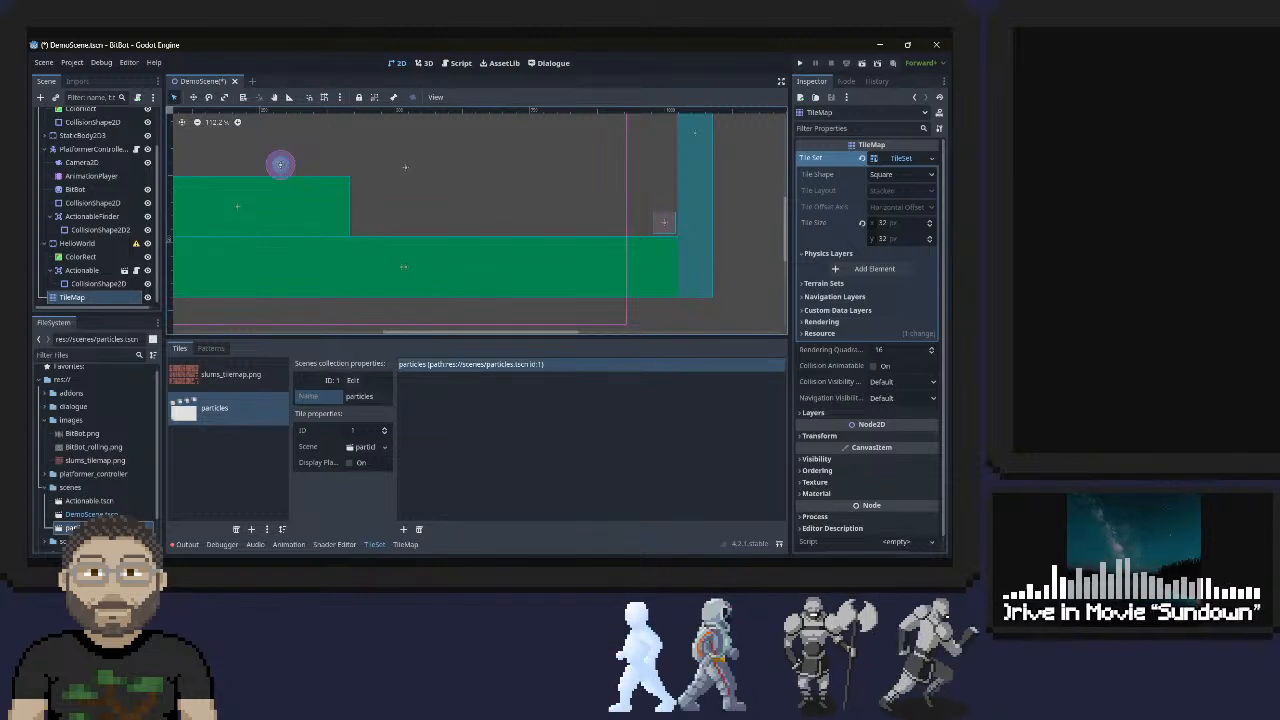
click(871, 268)
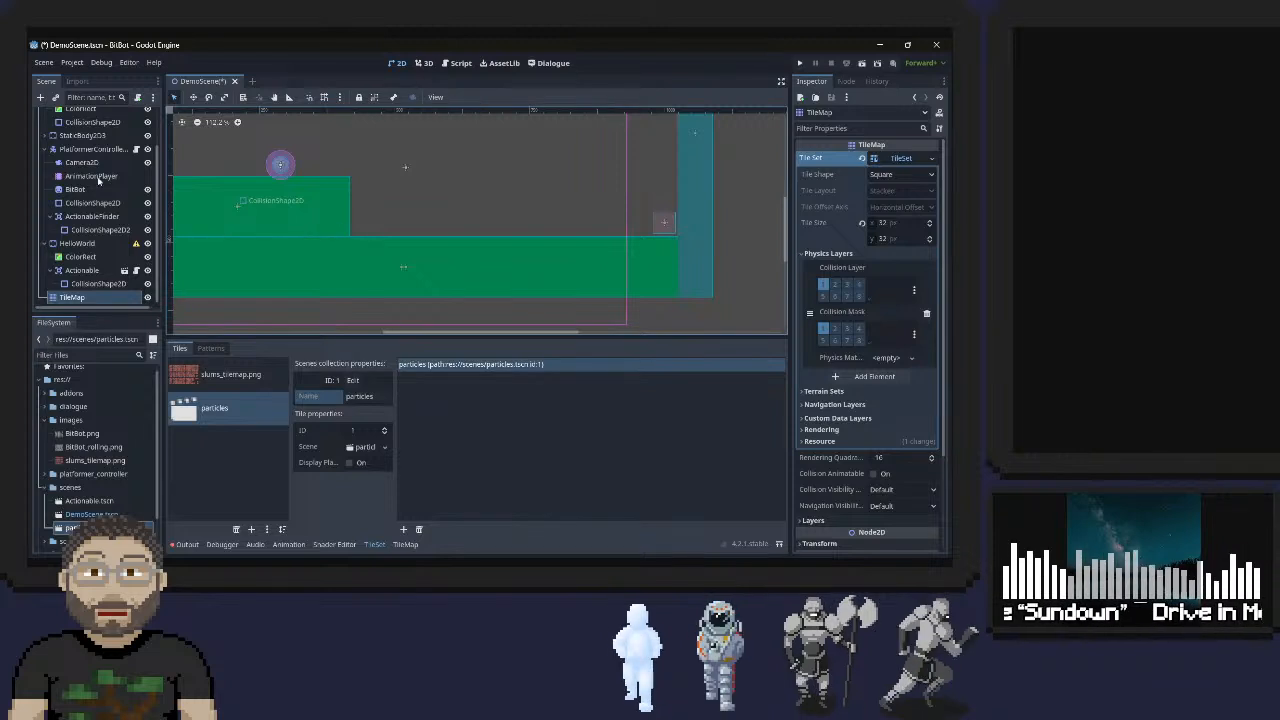
Delete the StaticBody2D2 node and its children from the scene
scroll(92, 143, up, 3)
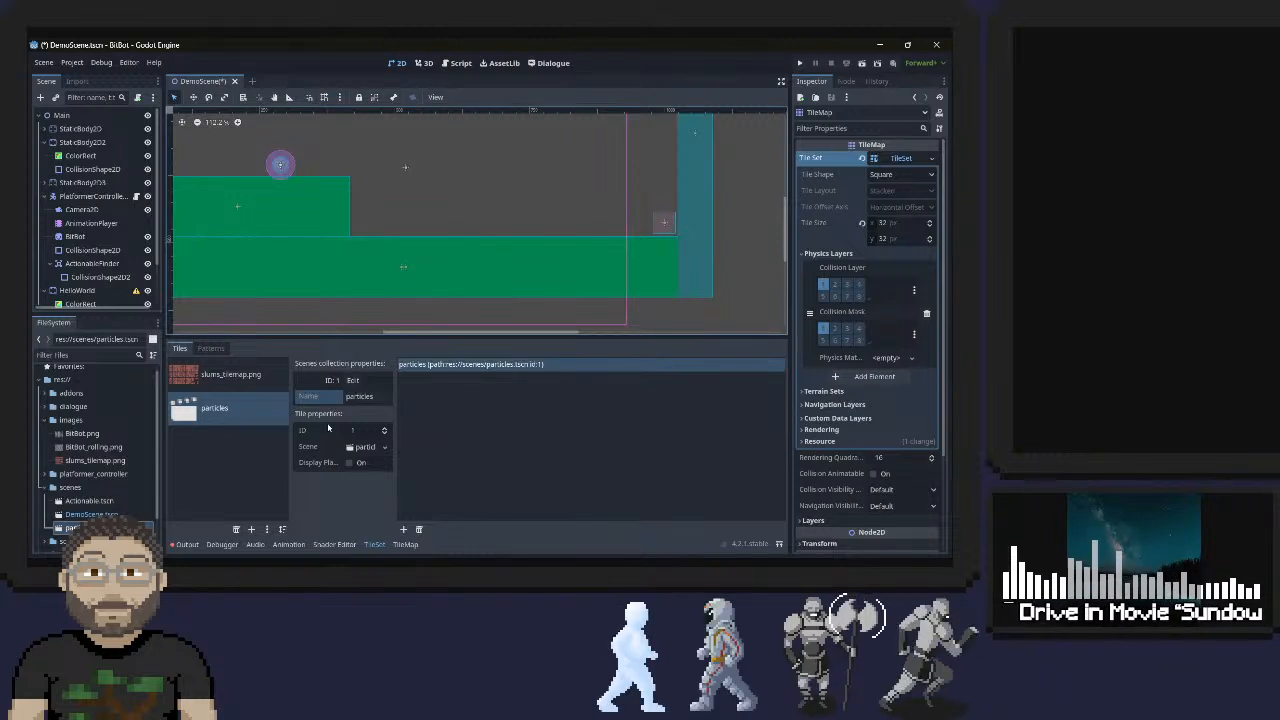
click(405, 545)
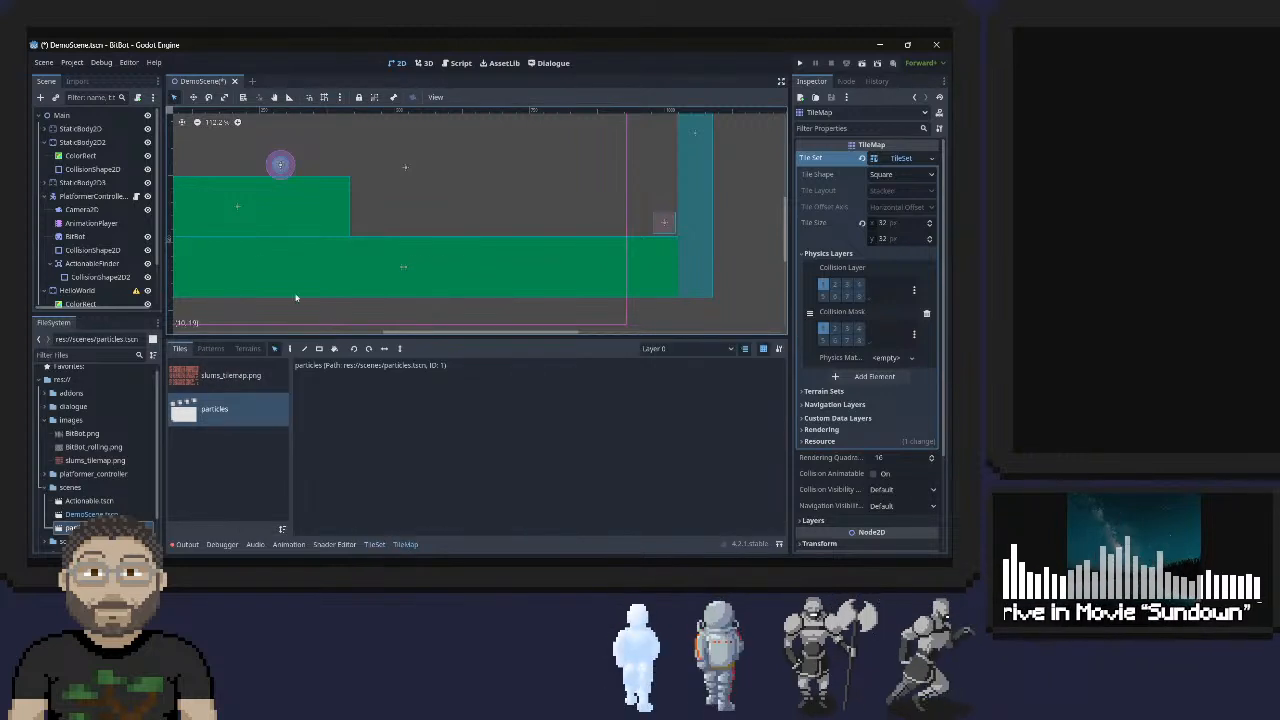
click(116, 148)
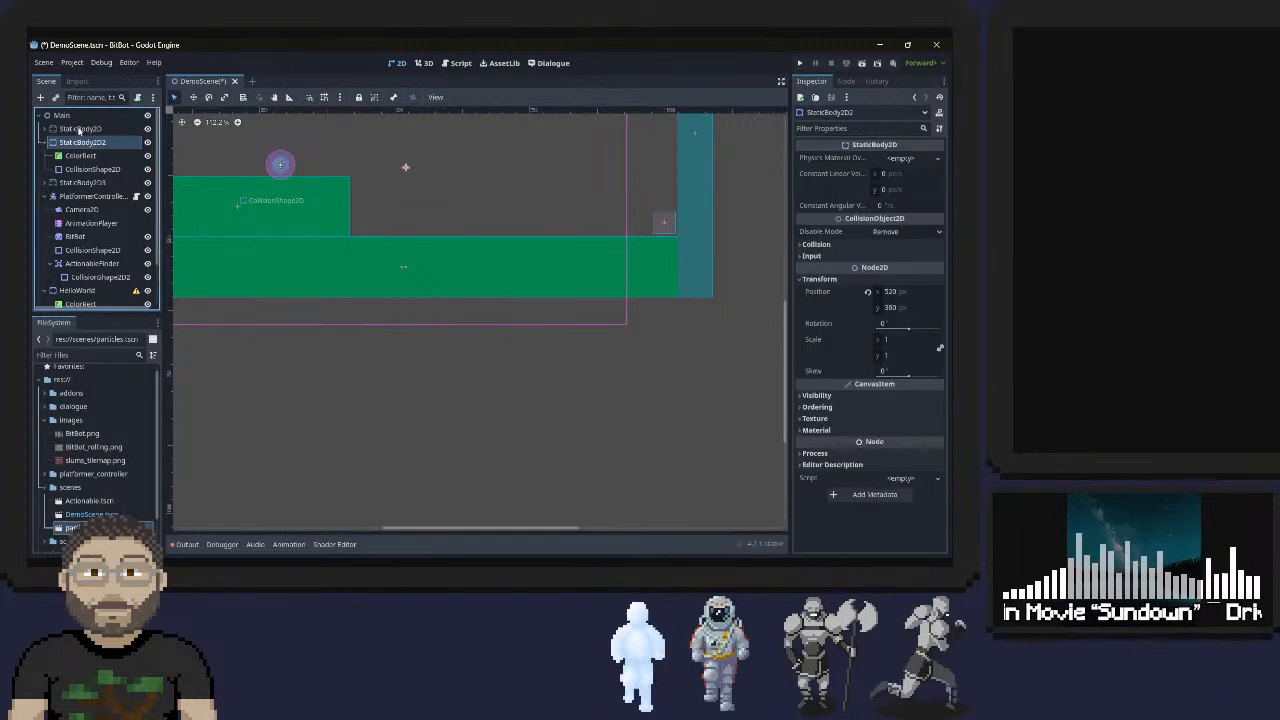
click(147, 129)
click(147, 129)
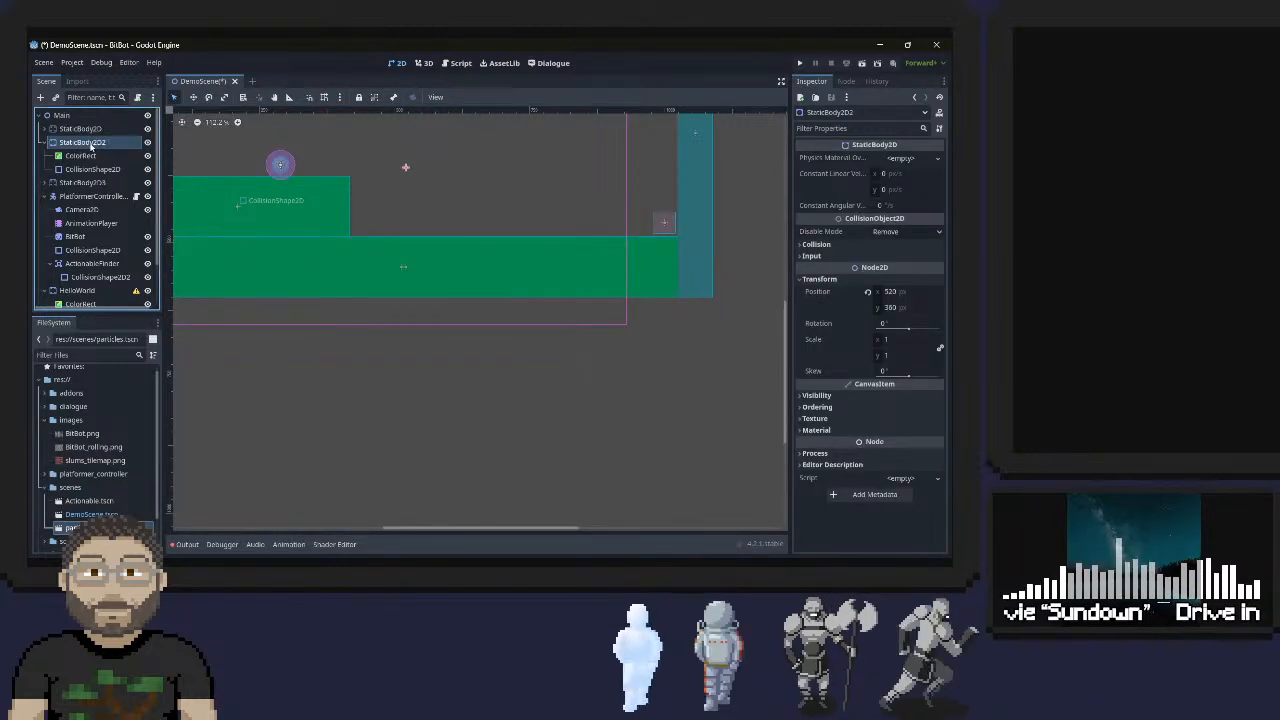
double_click(90, 143)
key(Escape)
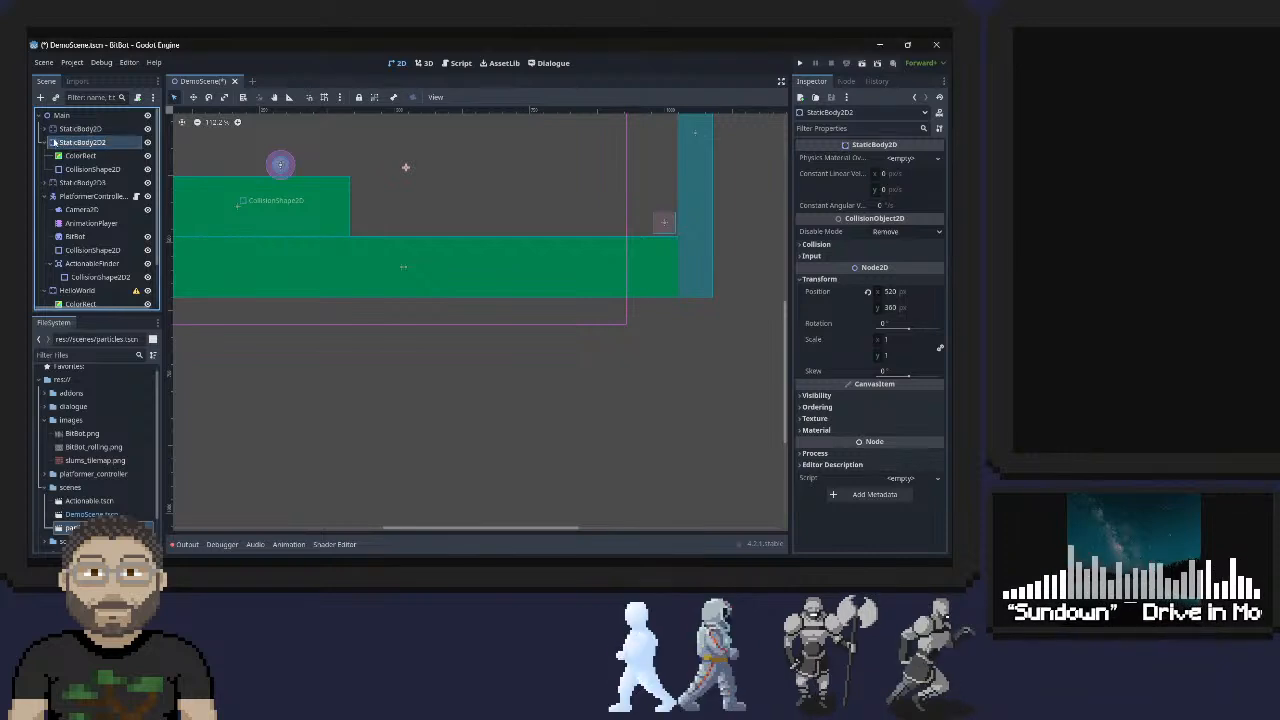
right_click(90, 143)
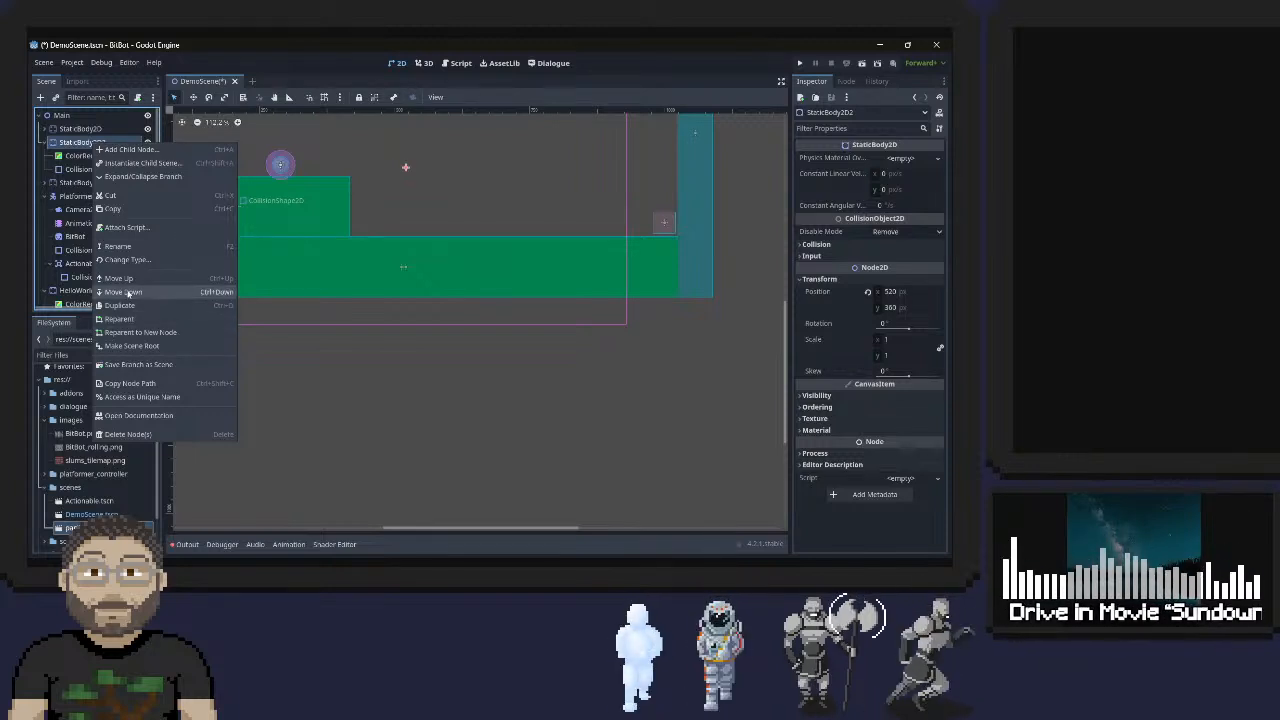
click(126, 434)
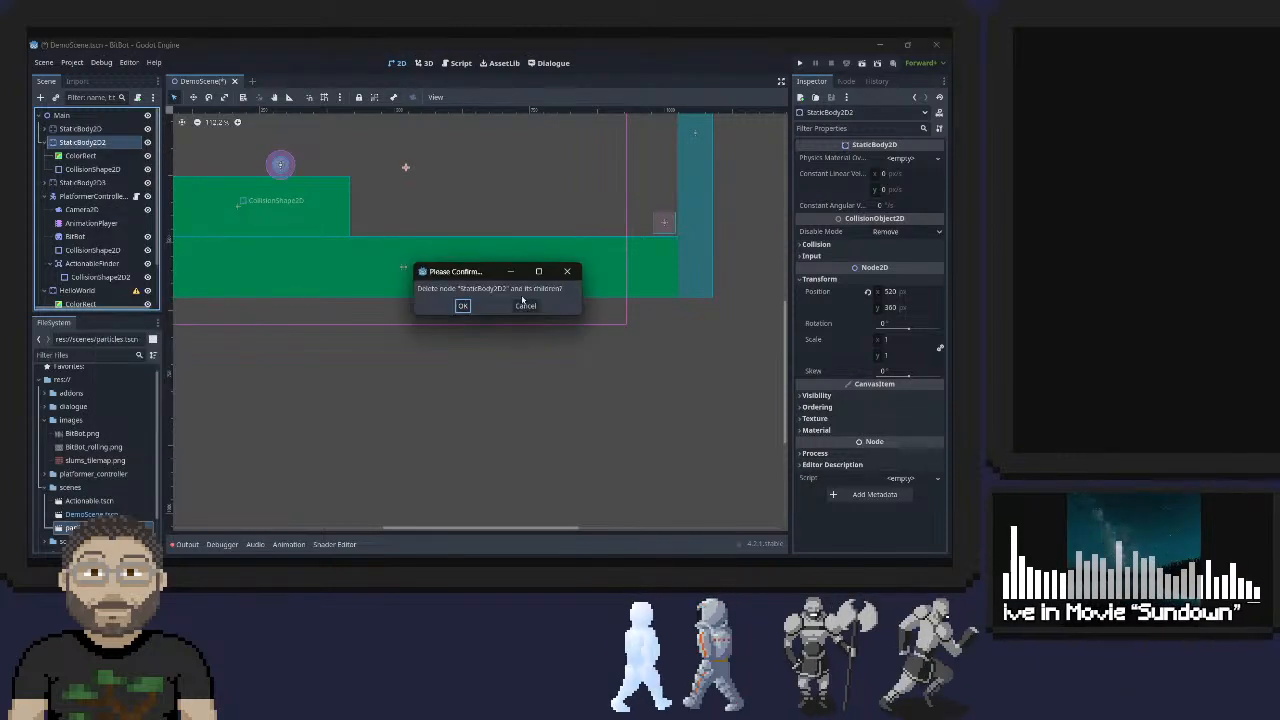
click(462, 305)
Delete the StaticBody2D3 node and its children from the scene
click(88, 132)
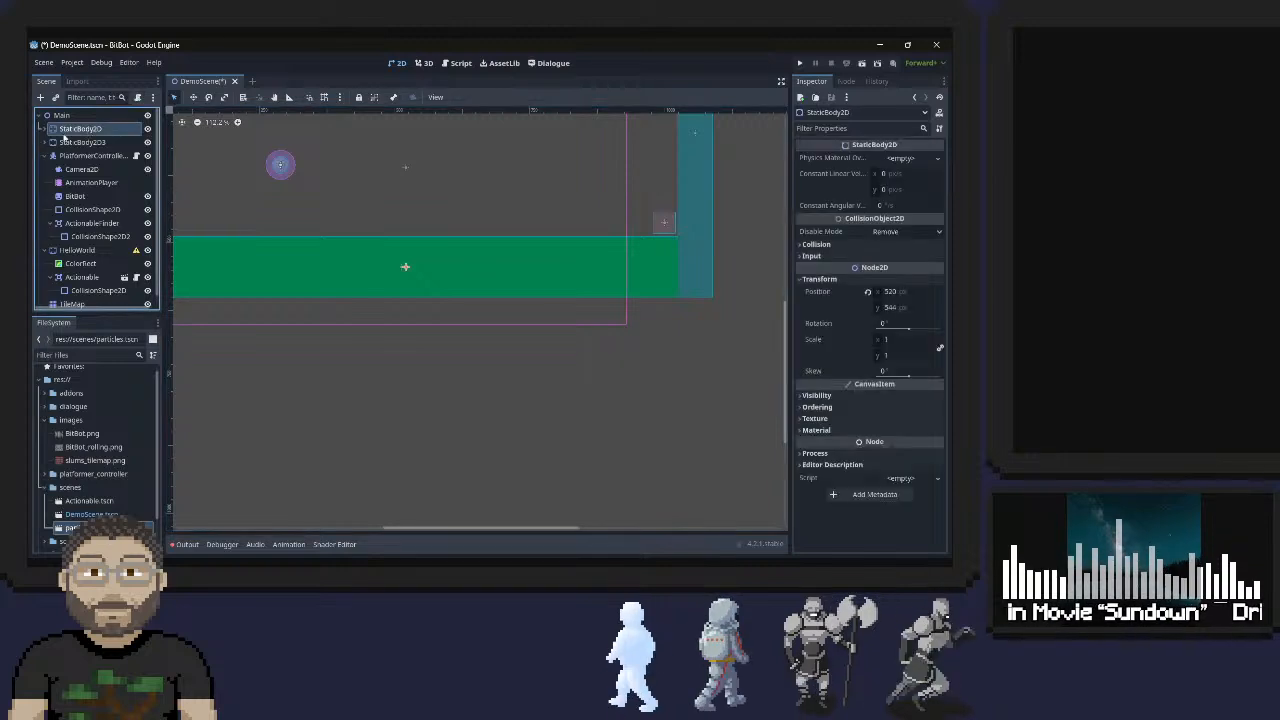
click(147, 143)
click(147, 143)
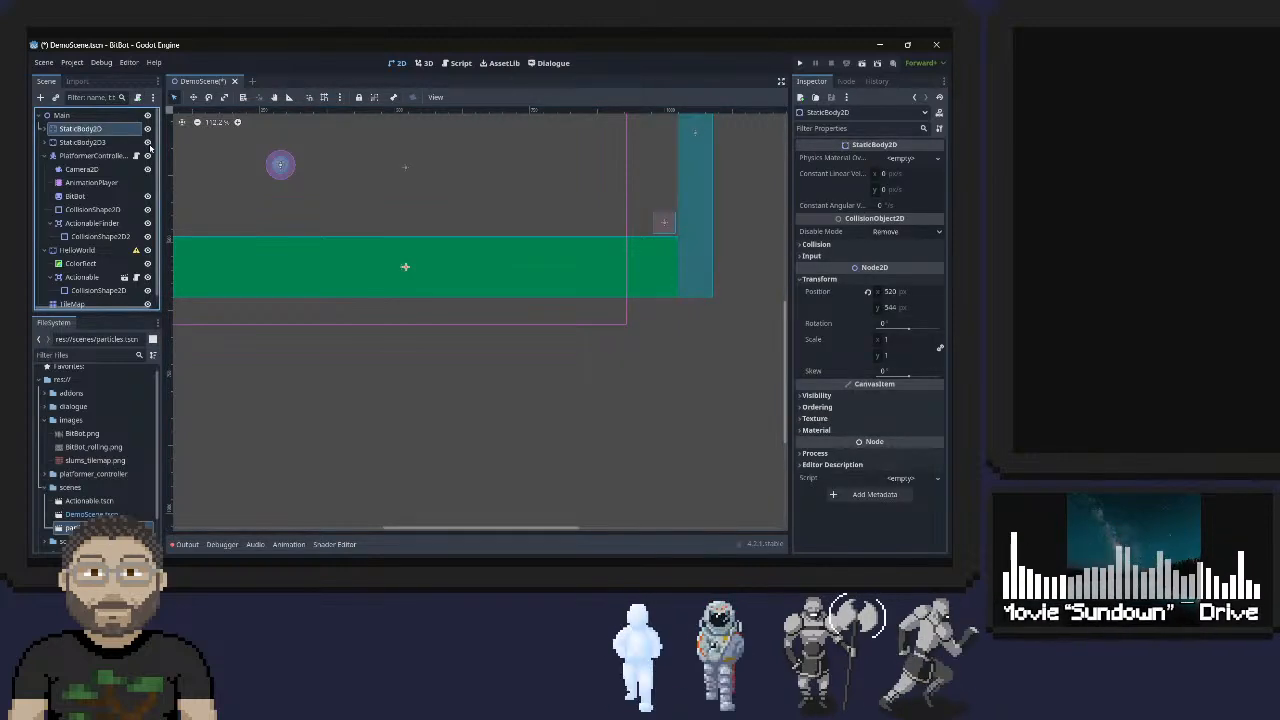
click(90, 142)
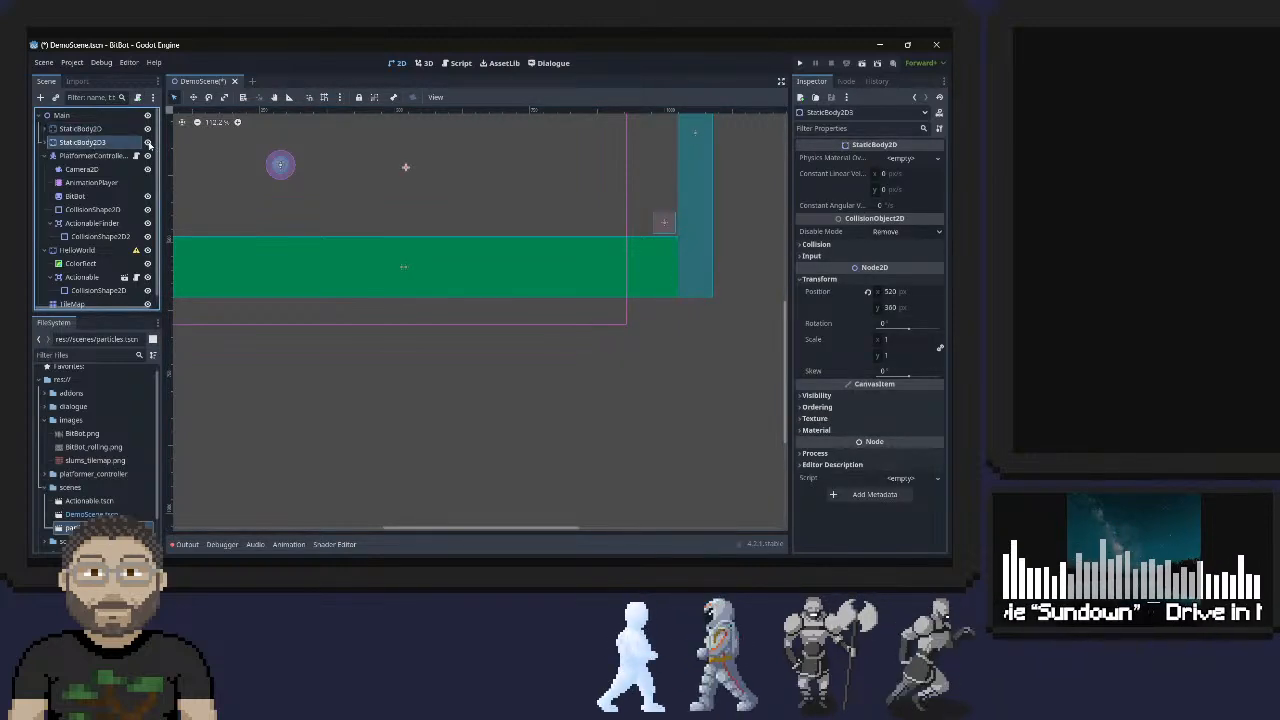
click(147, 143)
click(148, 143)
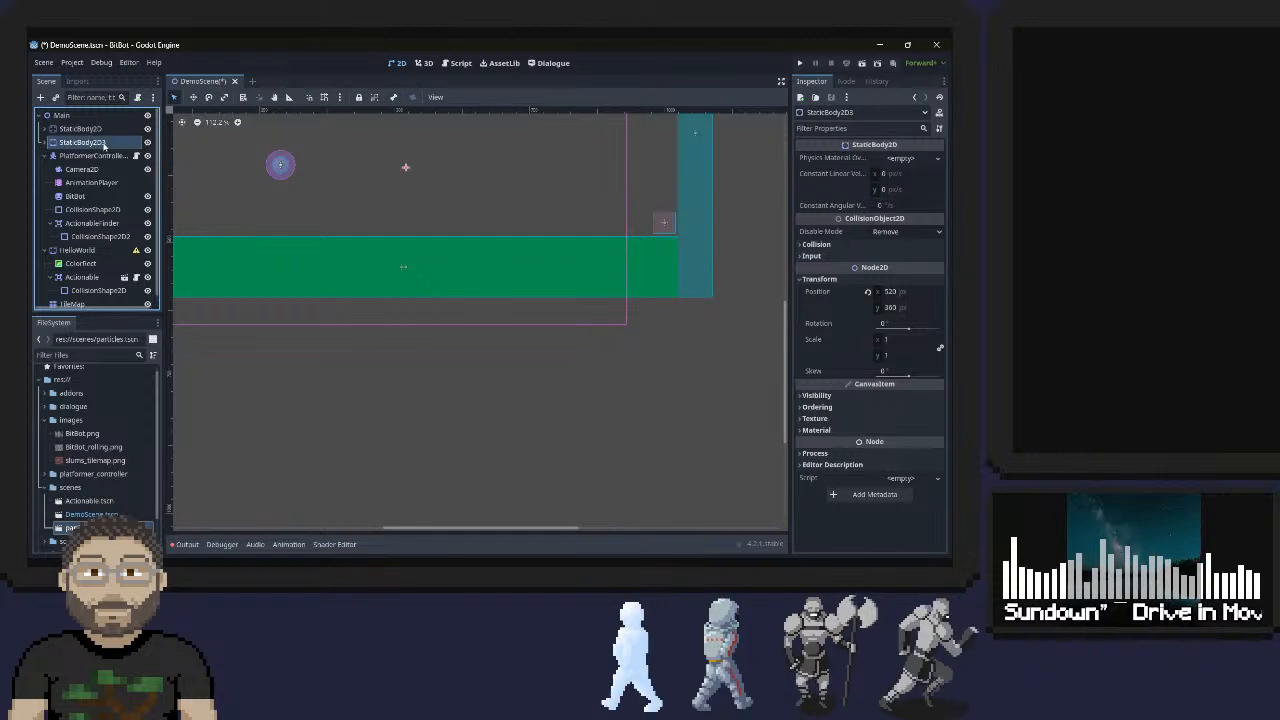
right_click(103, 145)
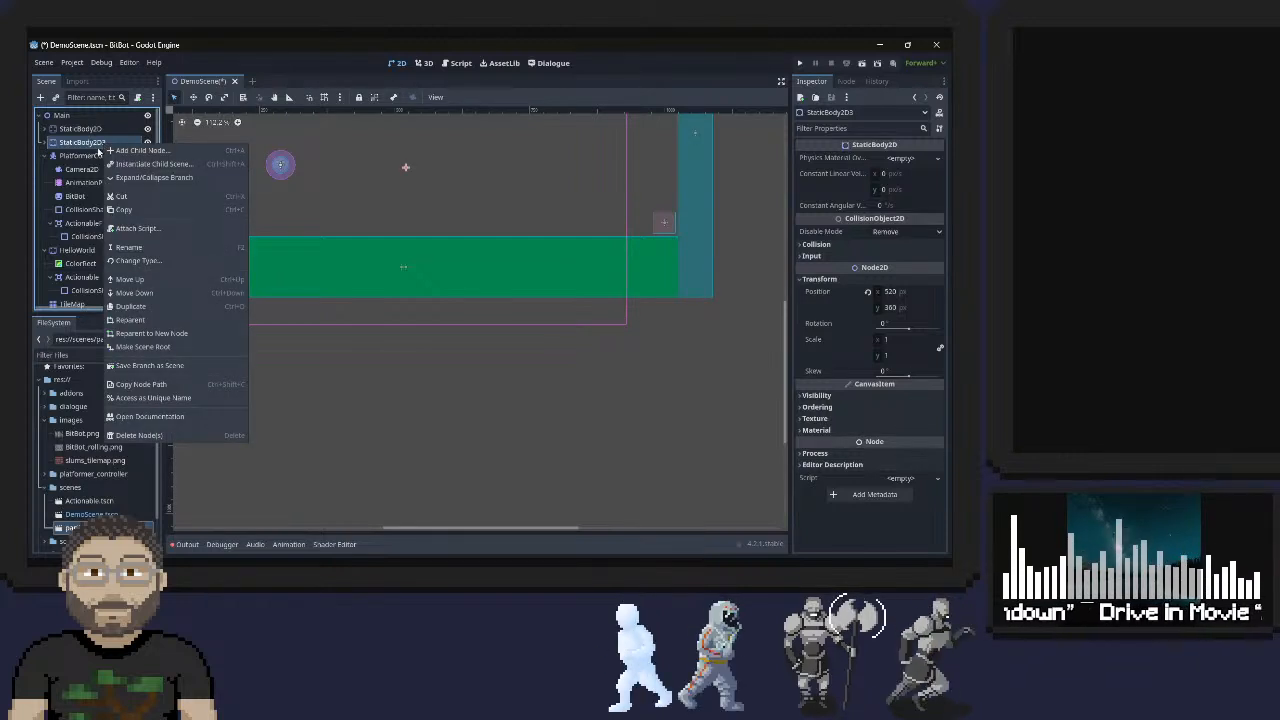
click(139, 435)
click(462, 306)
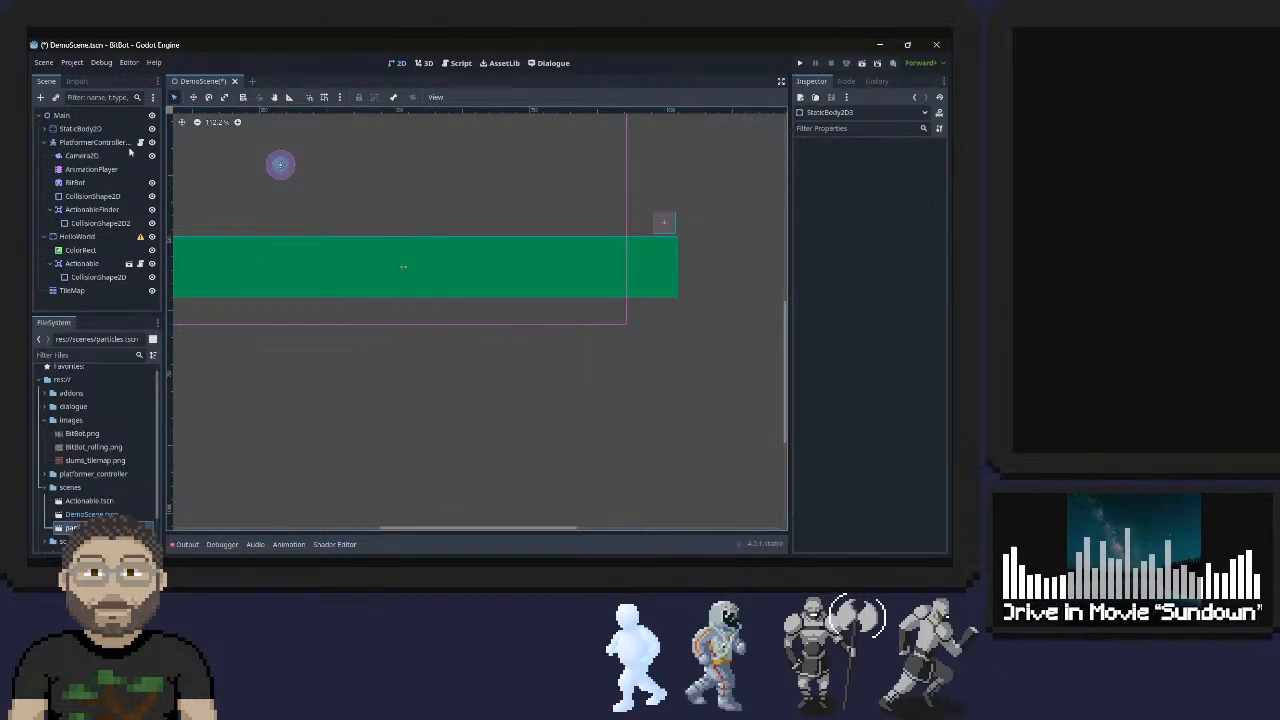
Delete the remaining StaticBody2D floor node and its children
click(90, 129)
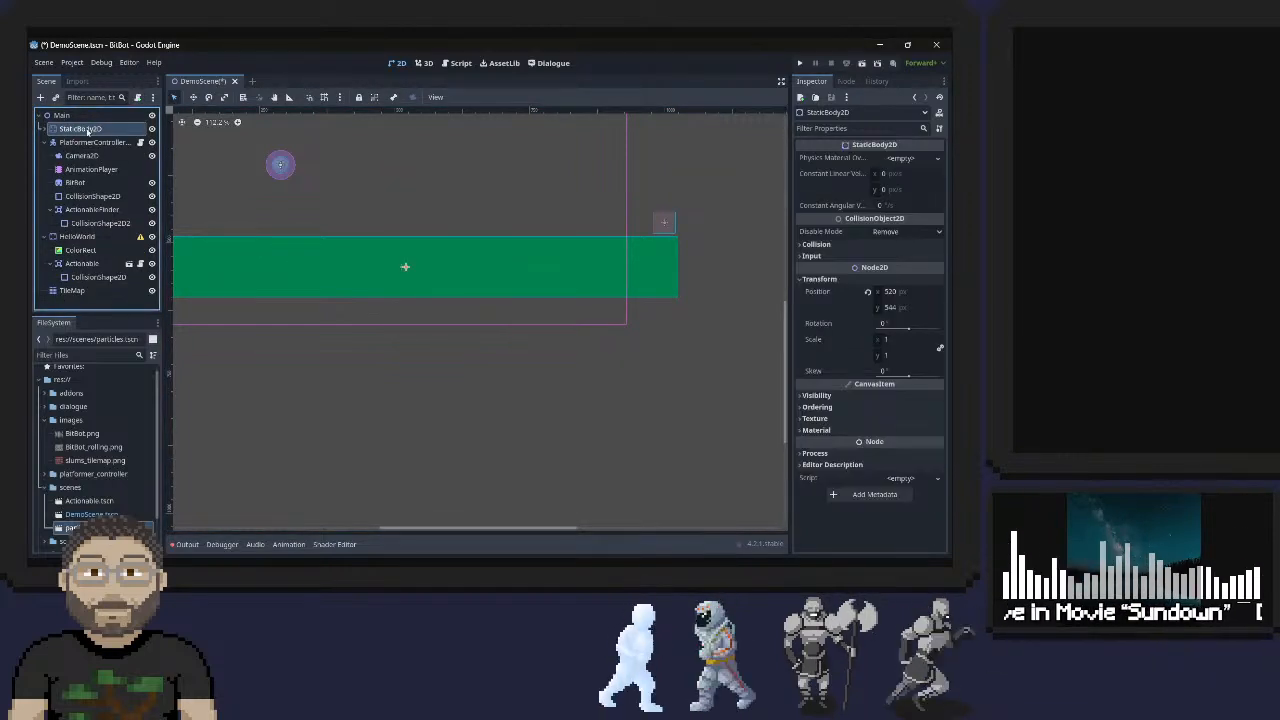
right_click(87, 132)
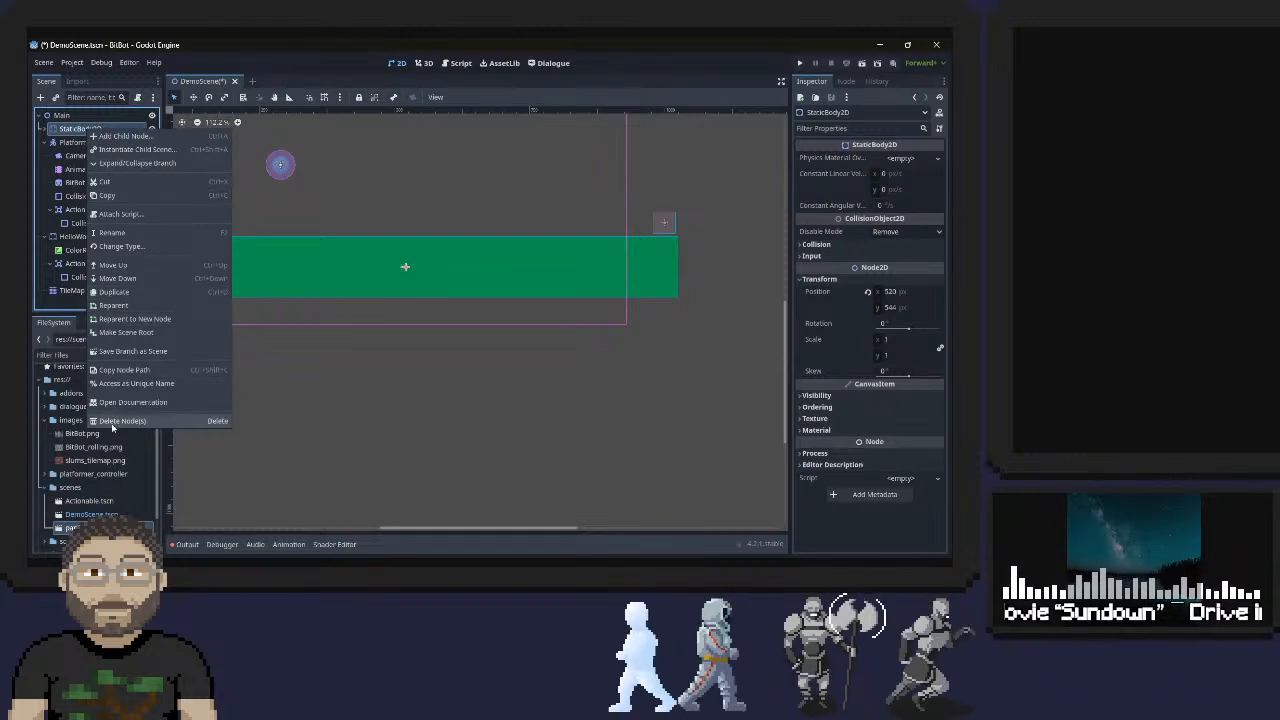
click(120, 421)
key(Return)
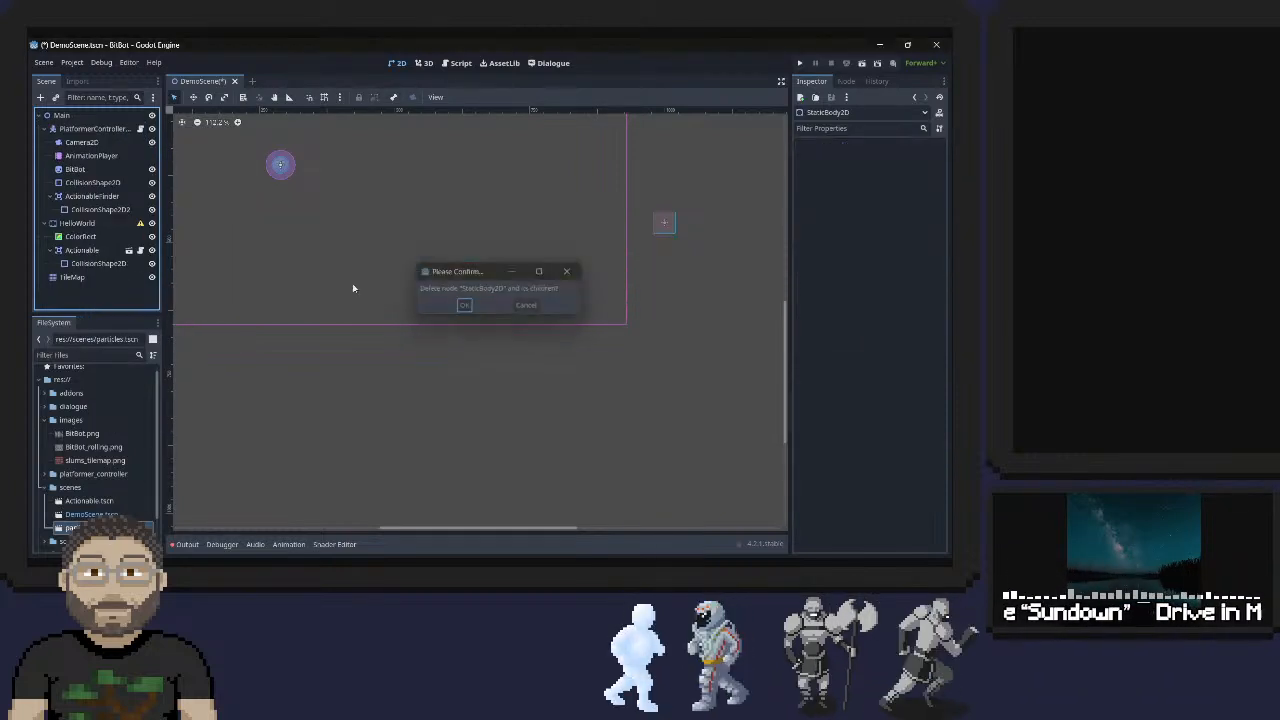
Collapse the HelloWorld and PlatformerController2D branches in the scene tree
scroll(295, 205, down, 2)
middle_drag(295, 205, 272, 303)
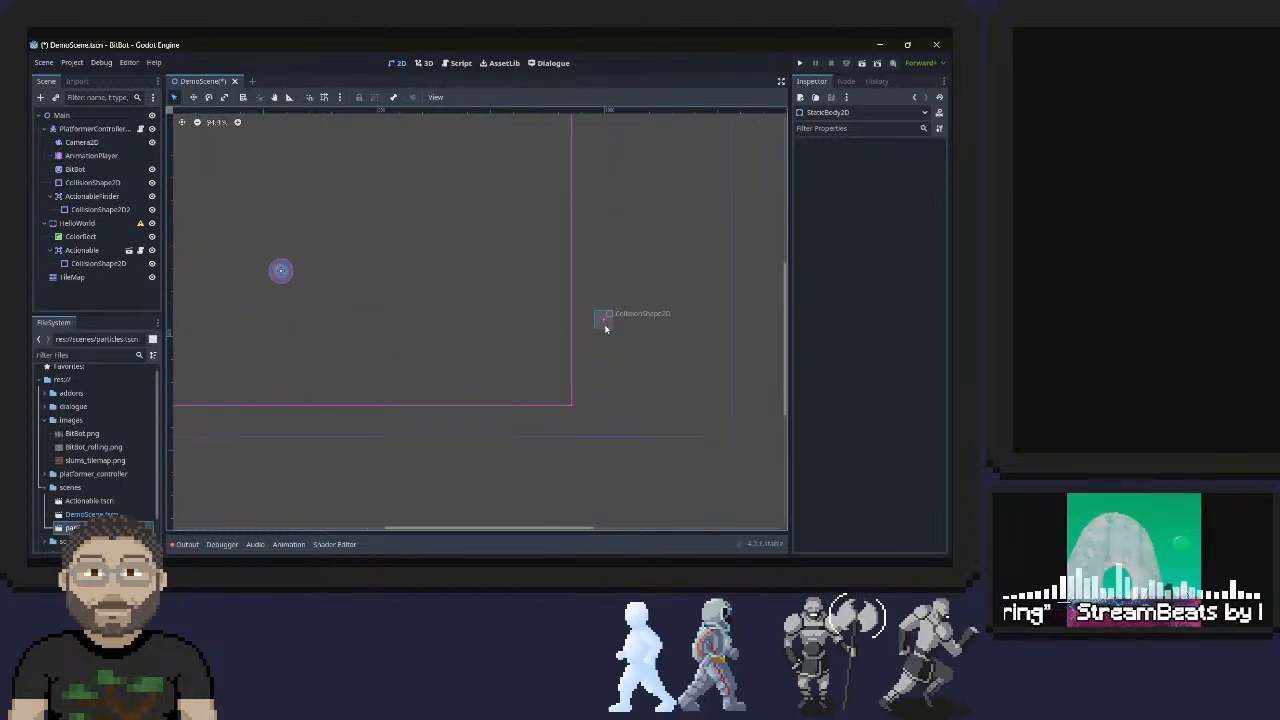
click(604, 322)
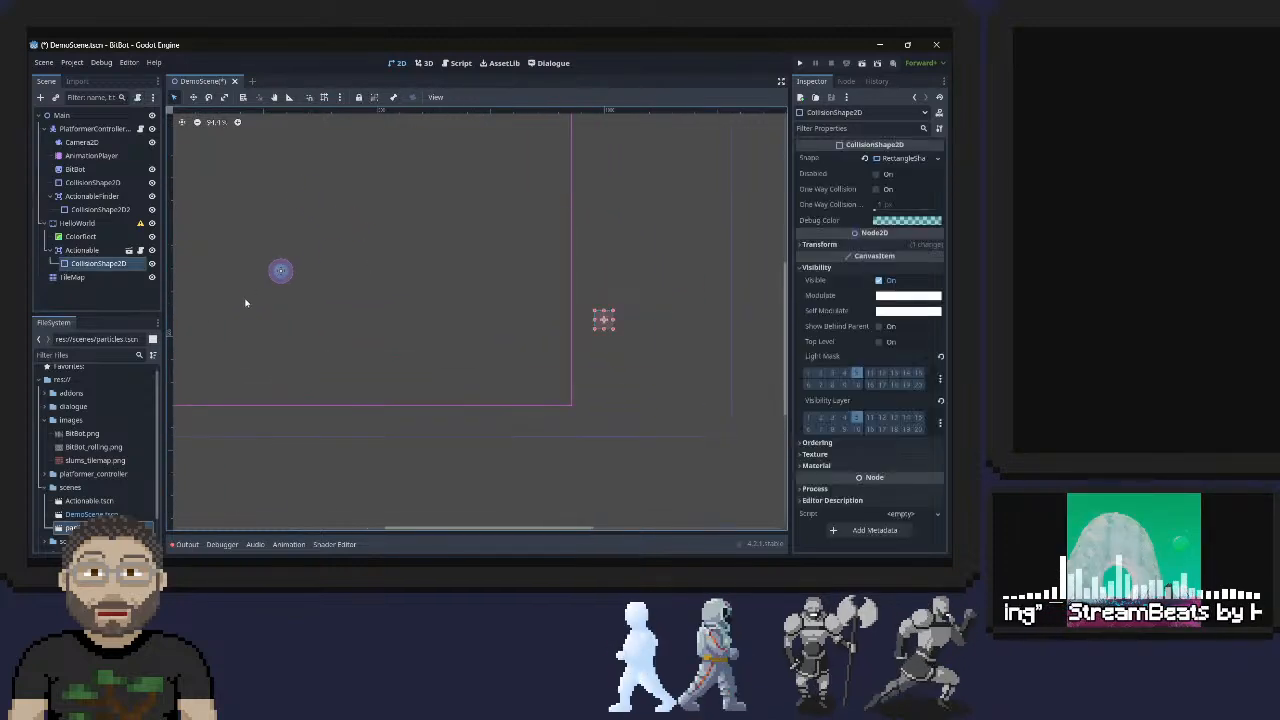
click(46, 223)
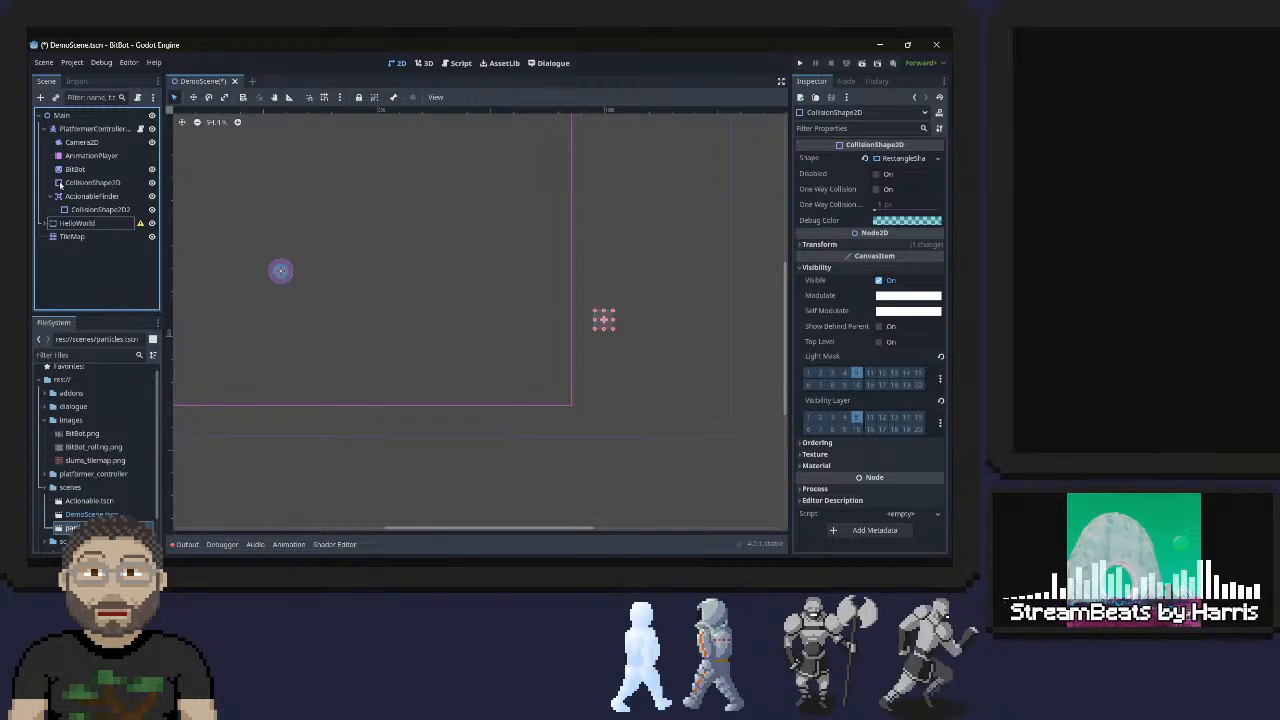
click(46, 131)
click(48, 129)
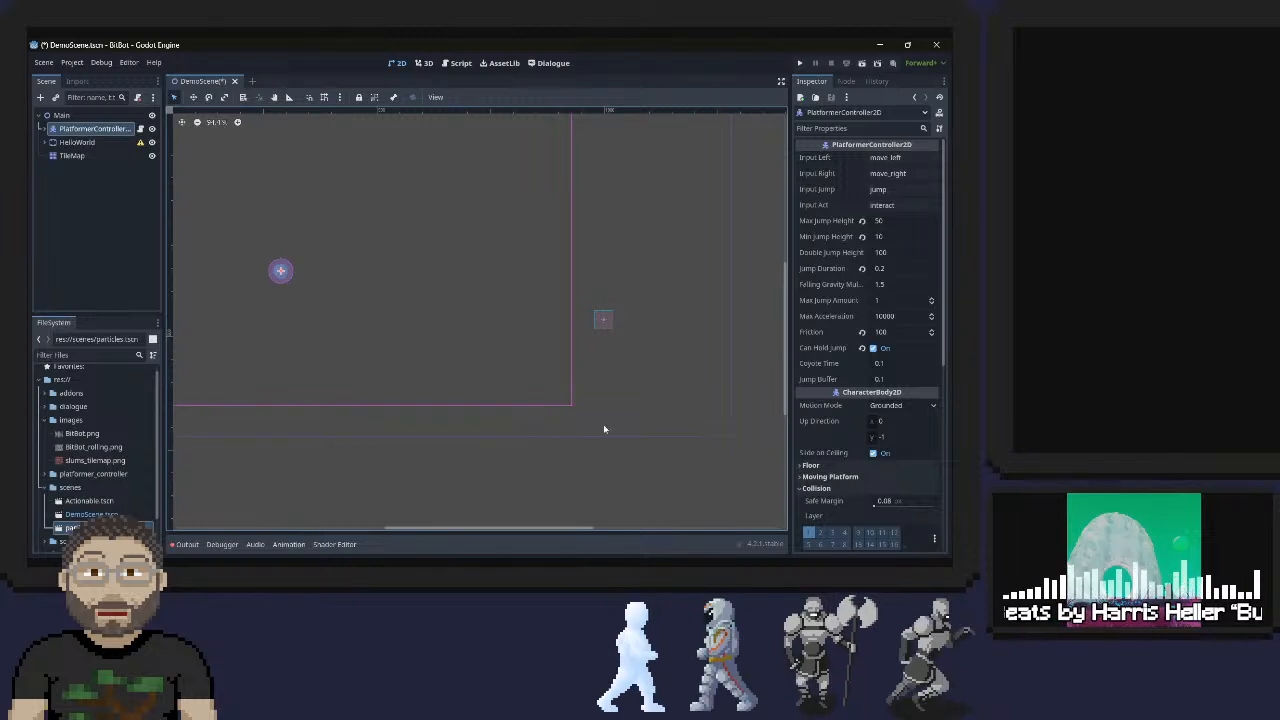
Select the TileMap node and open the slums_tilemap.png atlas setup in the TileSet editor
click(74, 155)
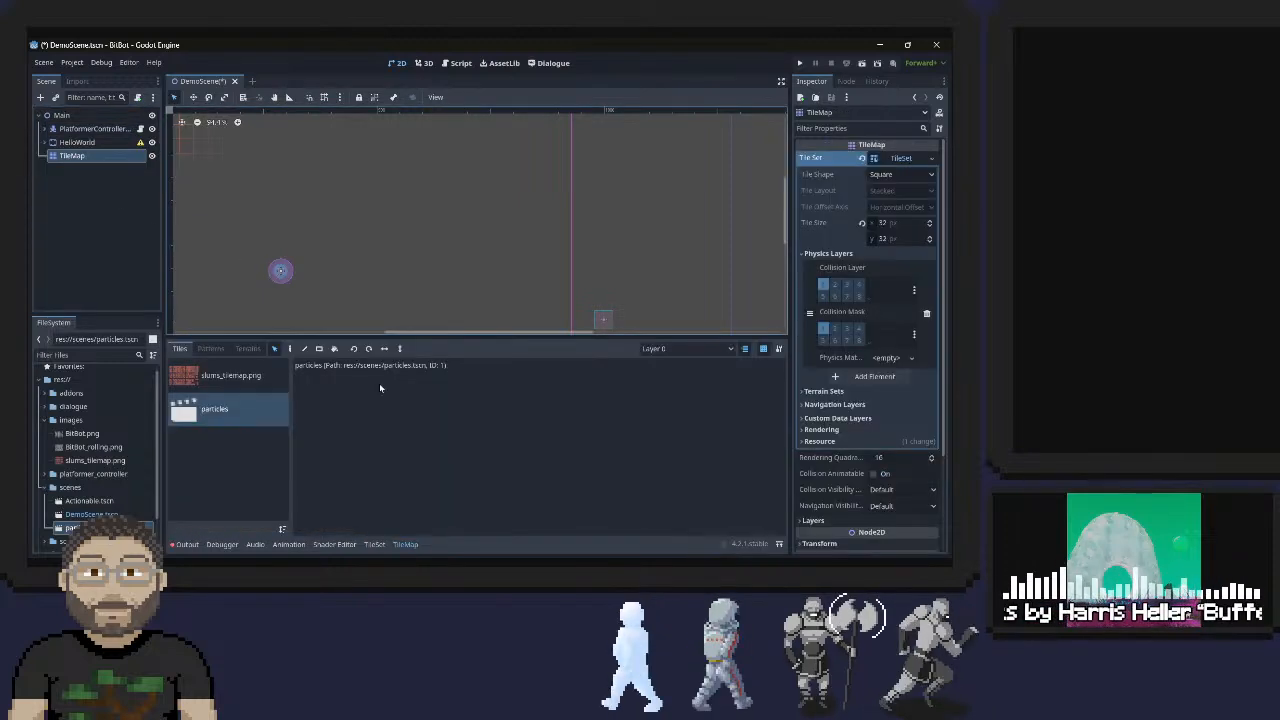
click(290, 348)
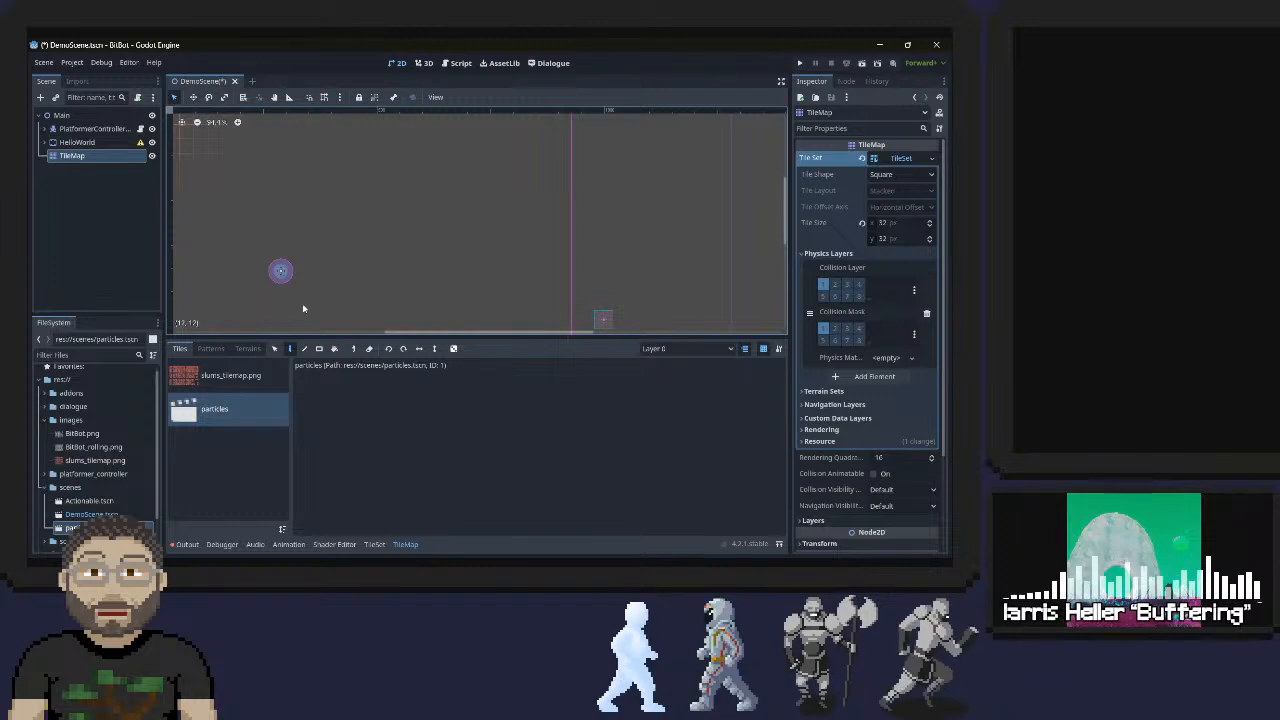
click(274, 348)
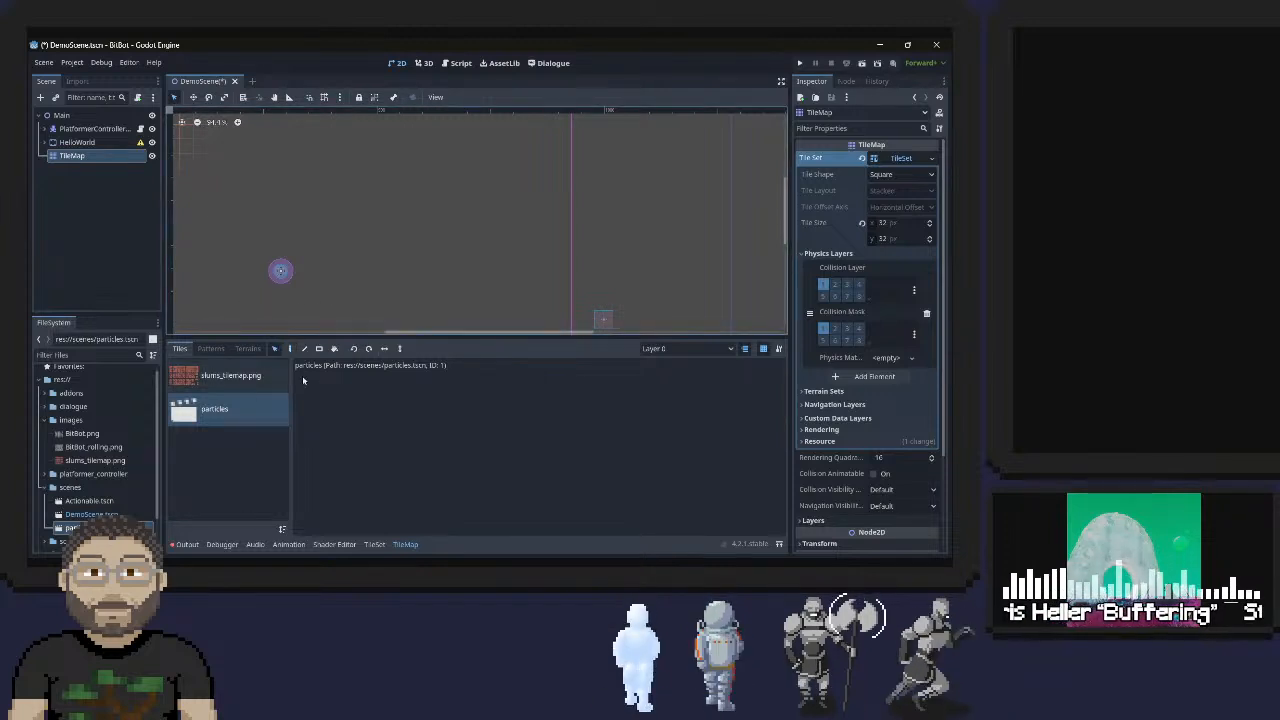
click(192, 378)
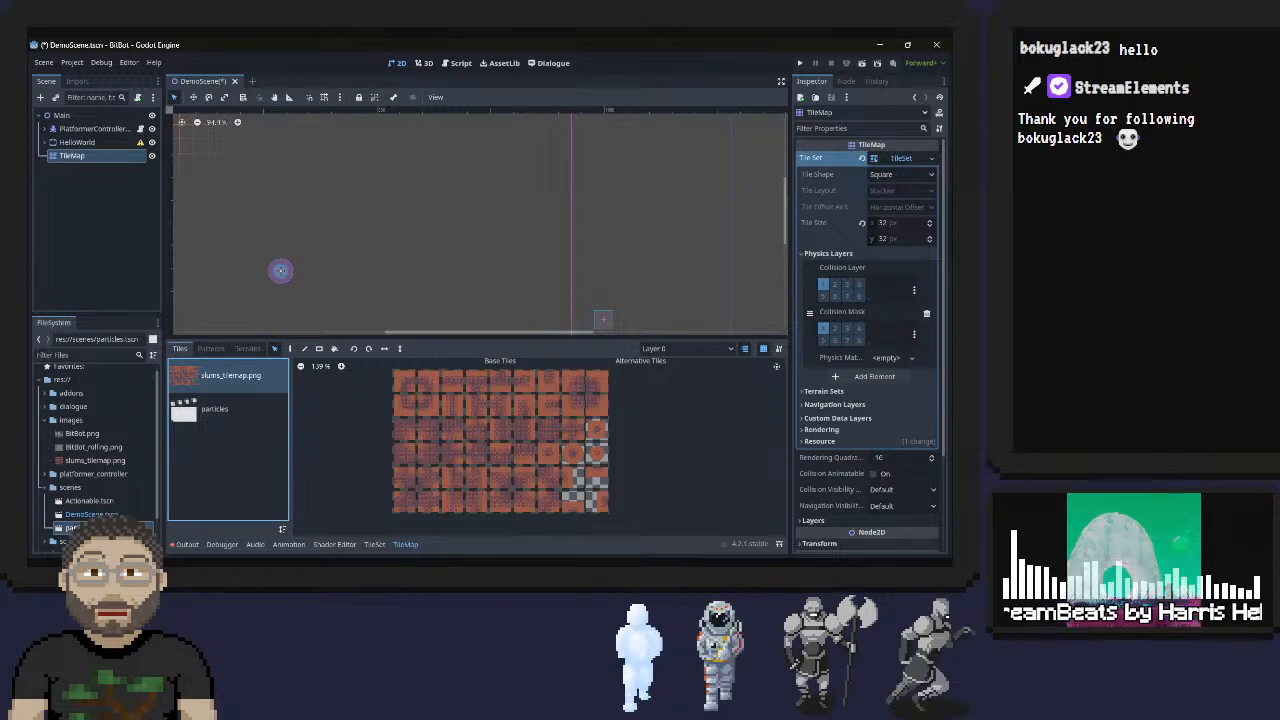
click(374, 544)
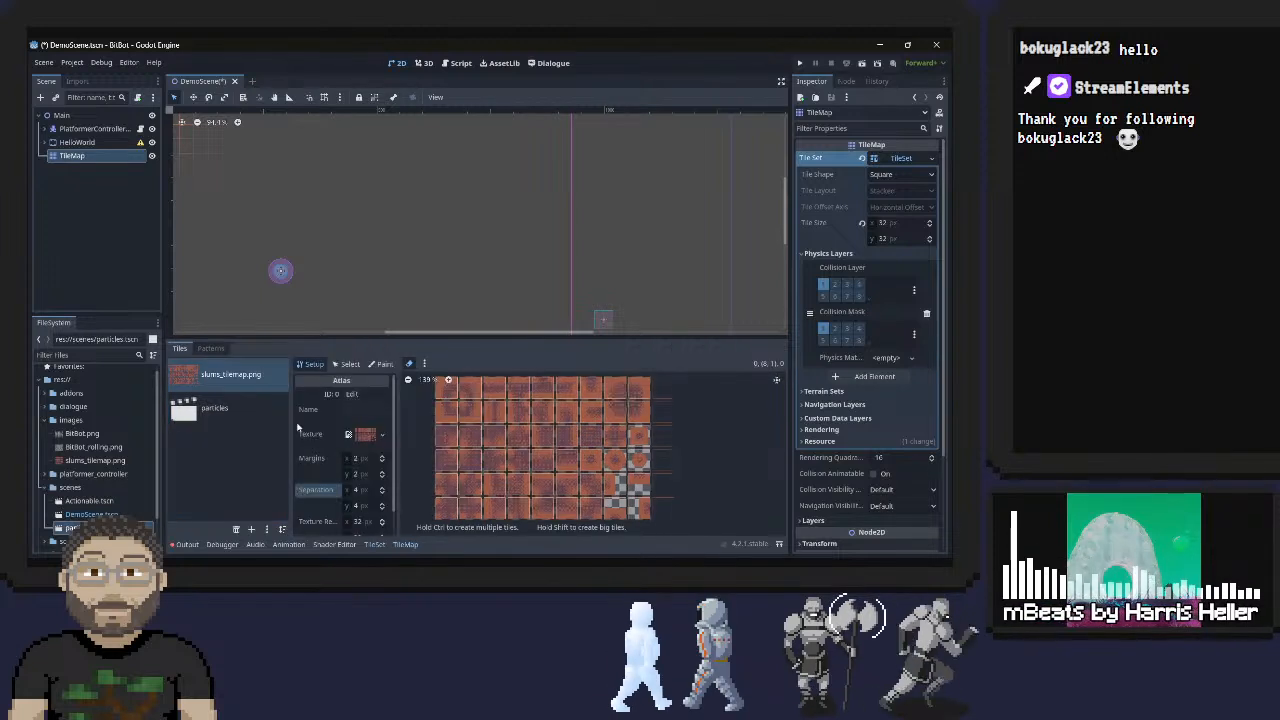
scroll(330, 462, down, 1)
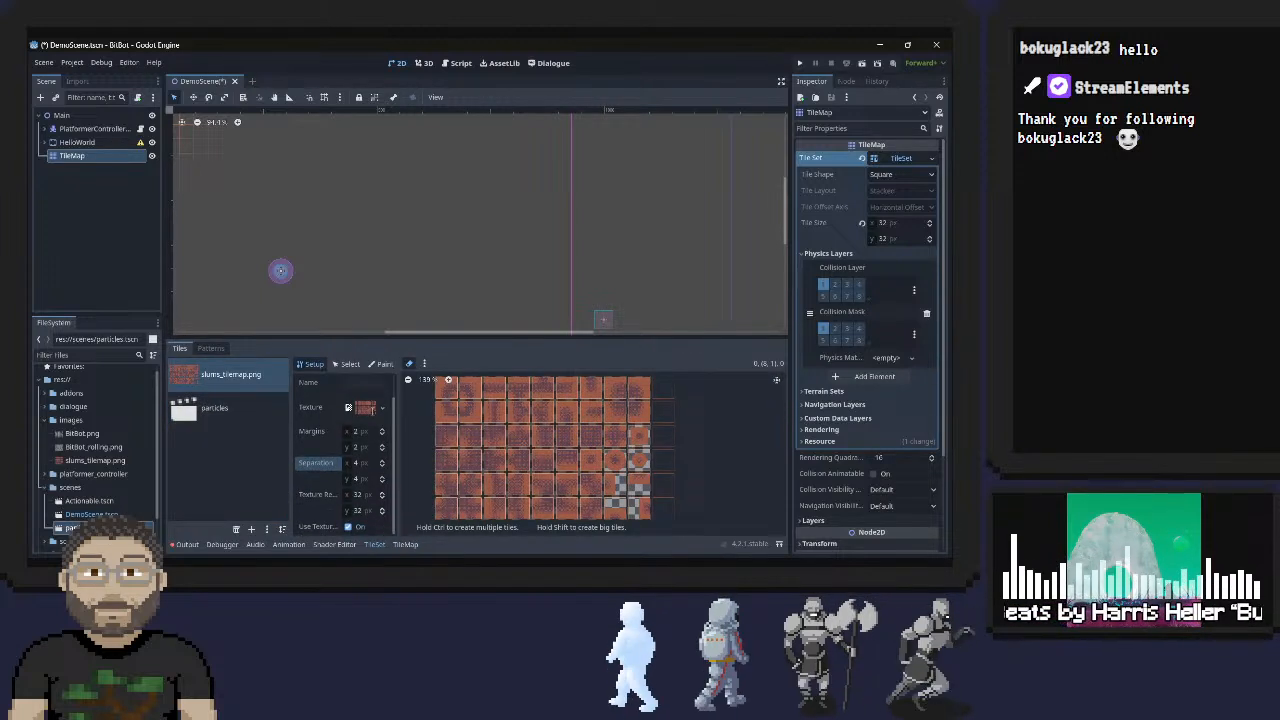
scroll(368, 413, up, 2)
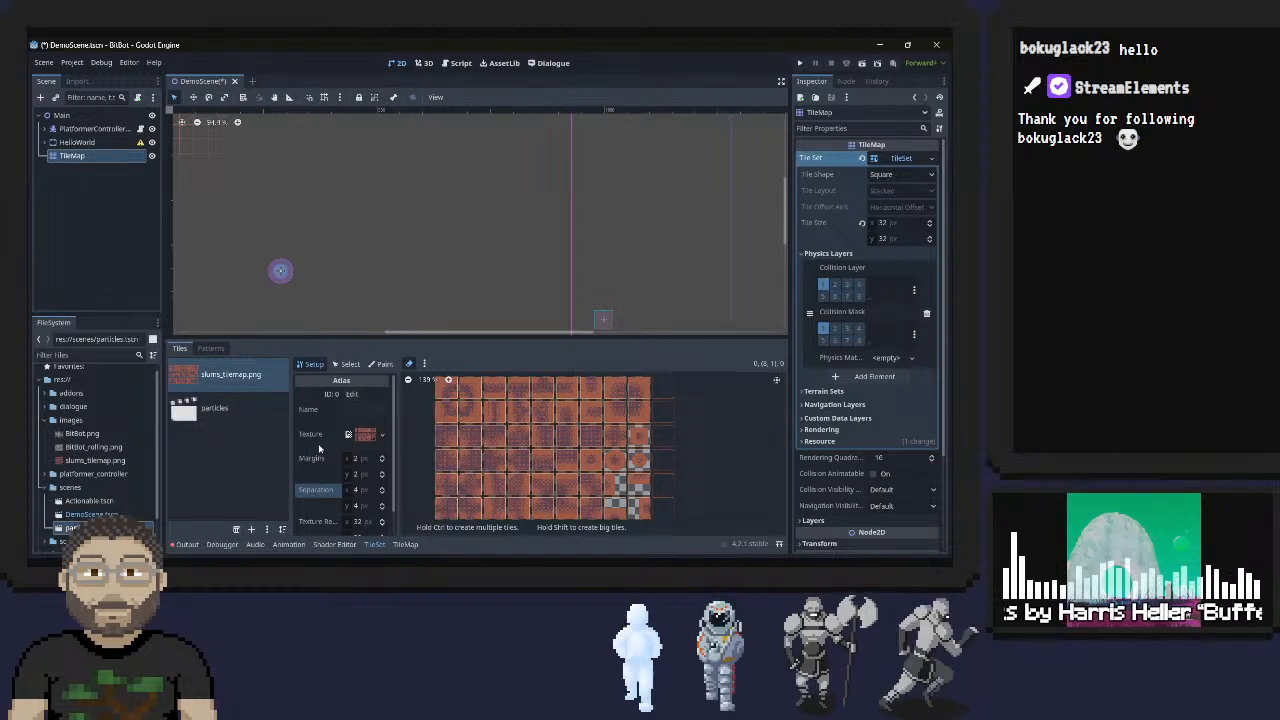
In the slums_tilemap.png atlas, select the tile at coordinates 2, 1 and show its Physics properties
click(224, 385)
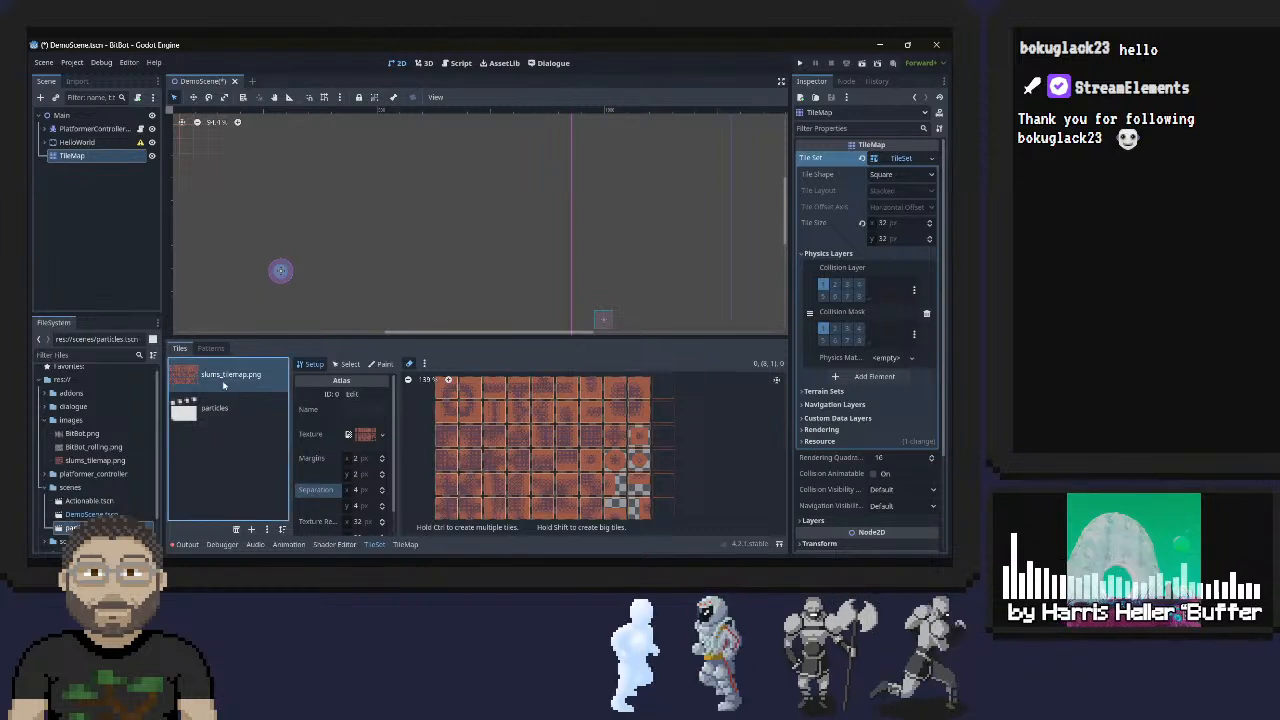
click(349, 364)
click(448, 380)
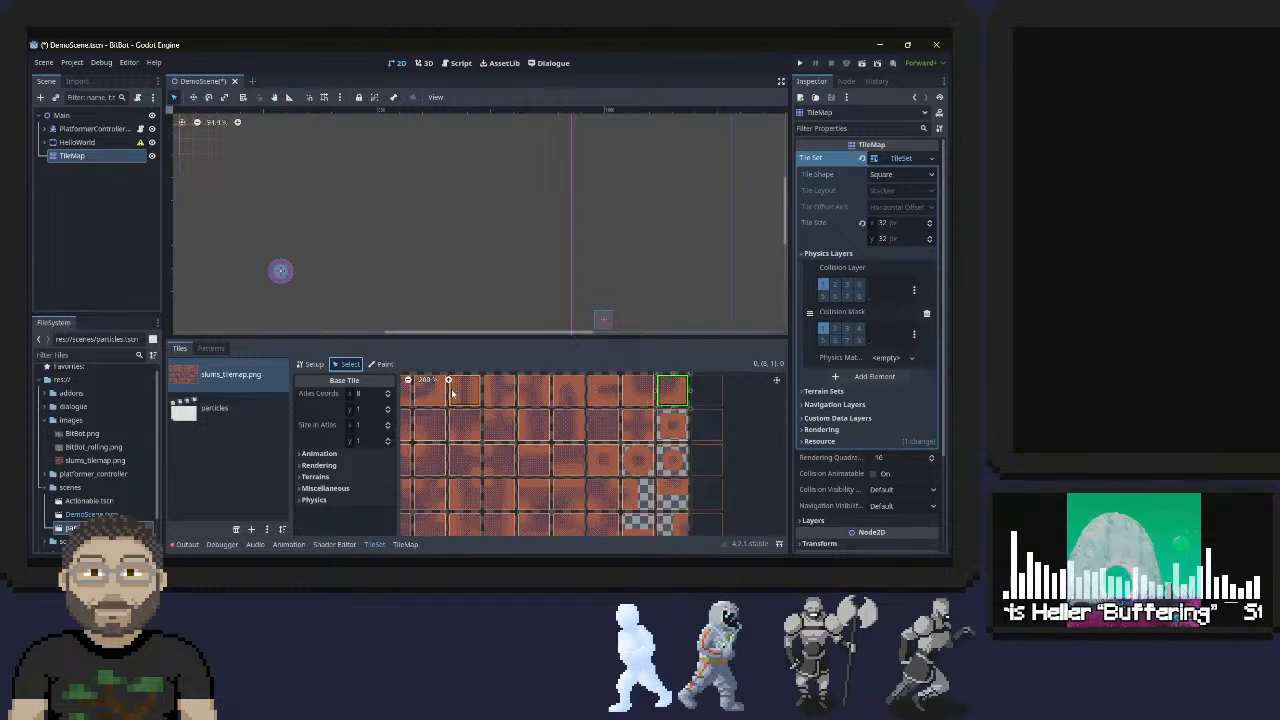
click(471, 401)
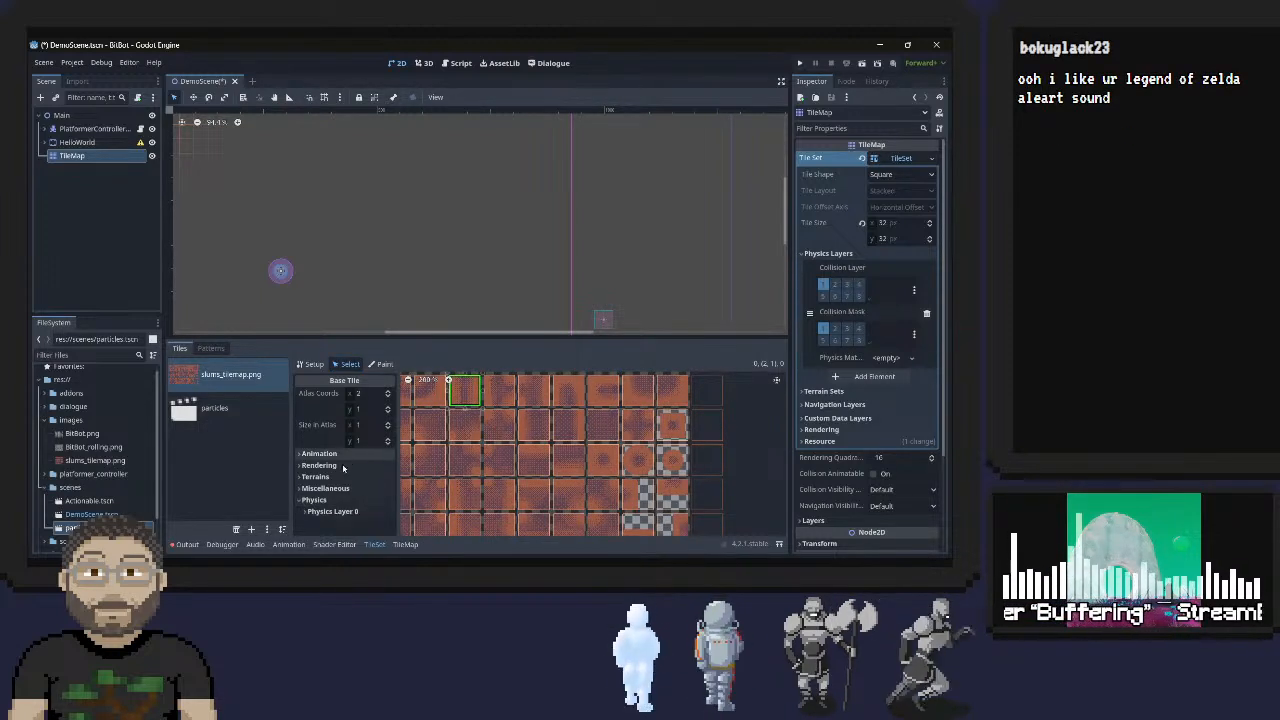
click(301, 500)
click(305, 513)
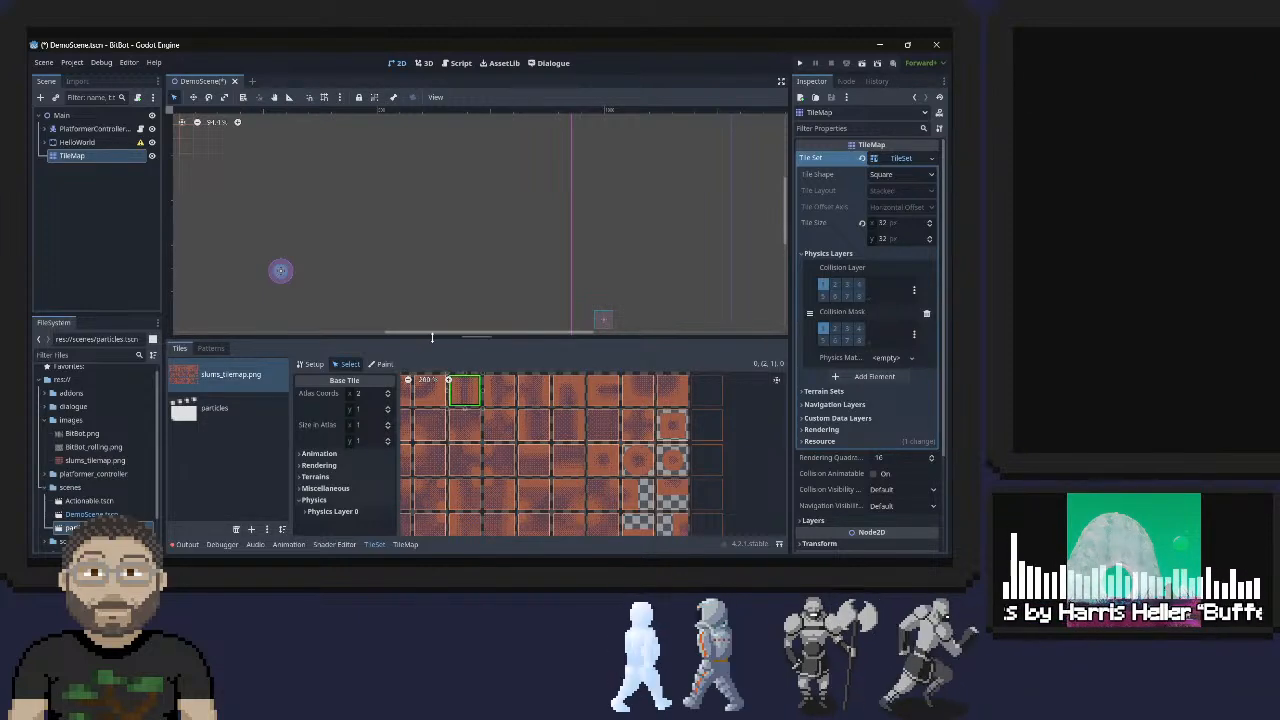
Enlarge the TileSet editor, expand Physics Layer 0 and give the first atlas tile a full-square collision polygon
drag(430, 337, 436, 216)
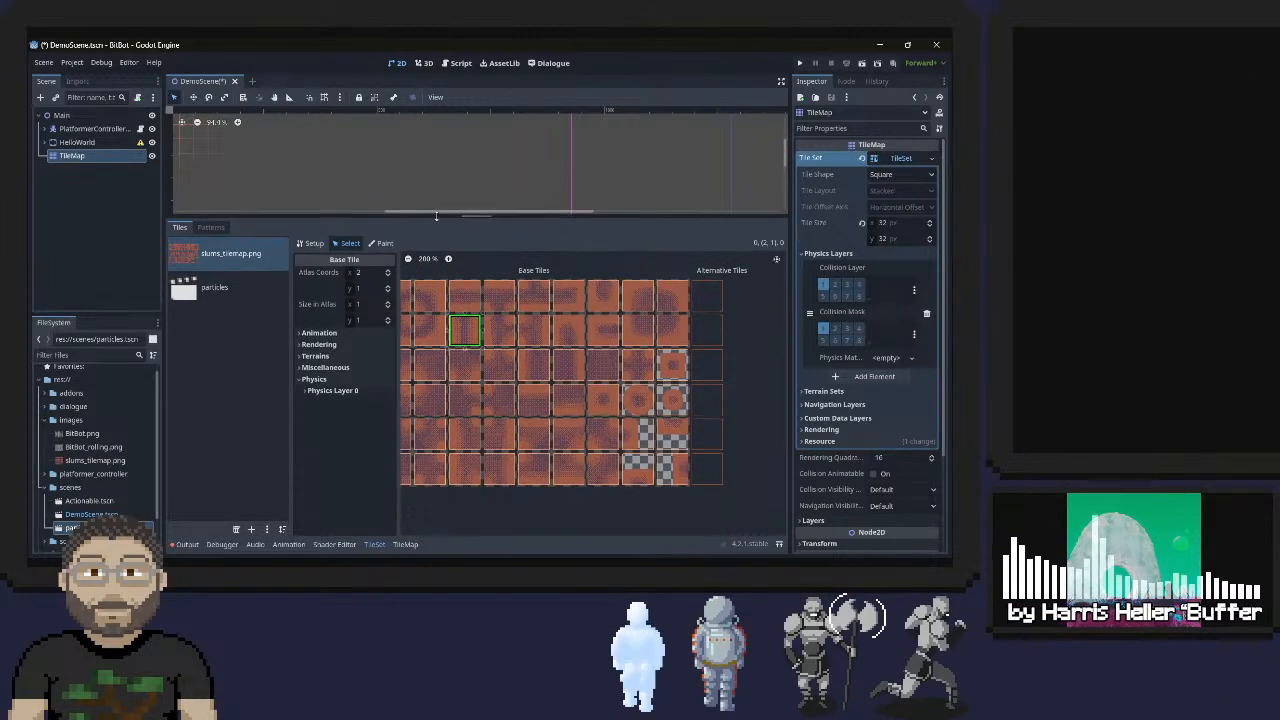
click(332, 390)
scroll(366, 436, down, 1)
click(437, 296)
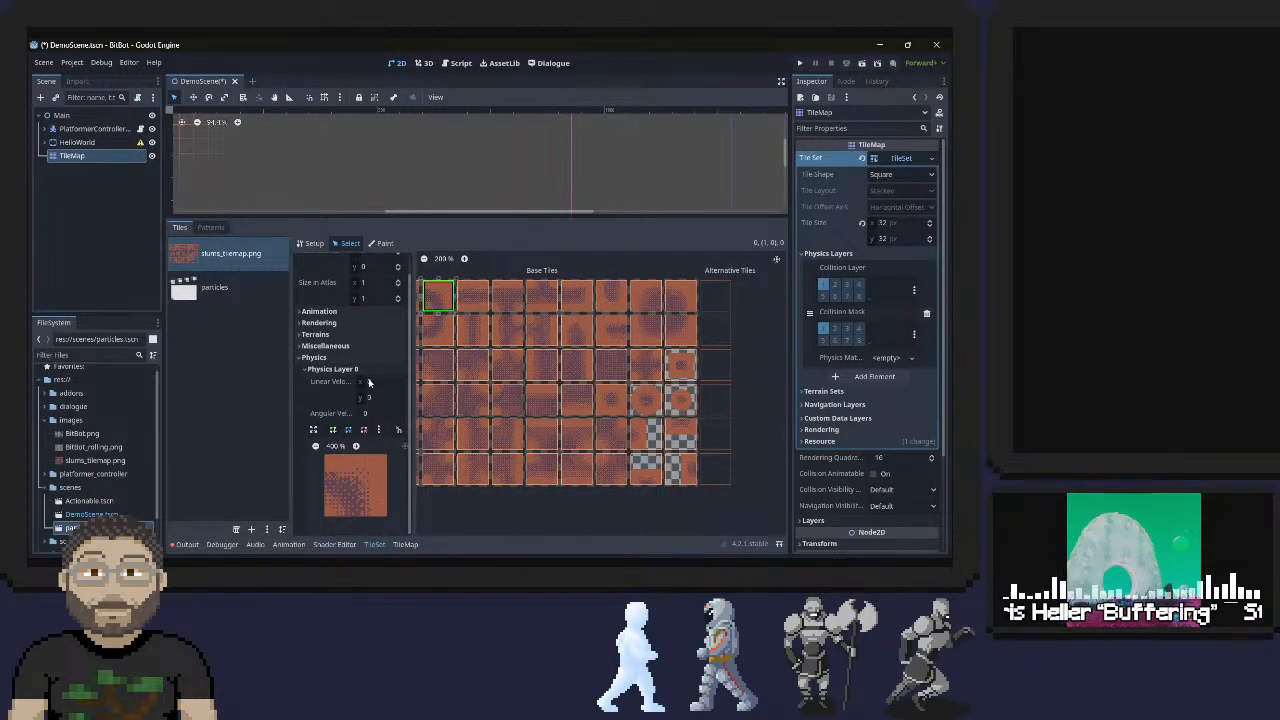
click(355, 485)
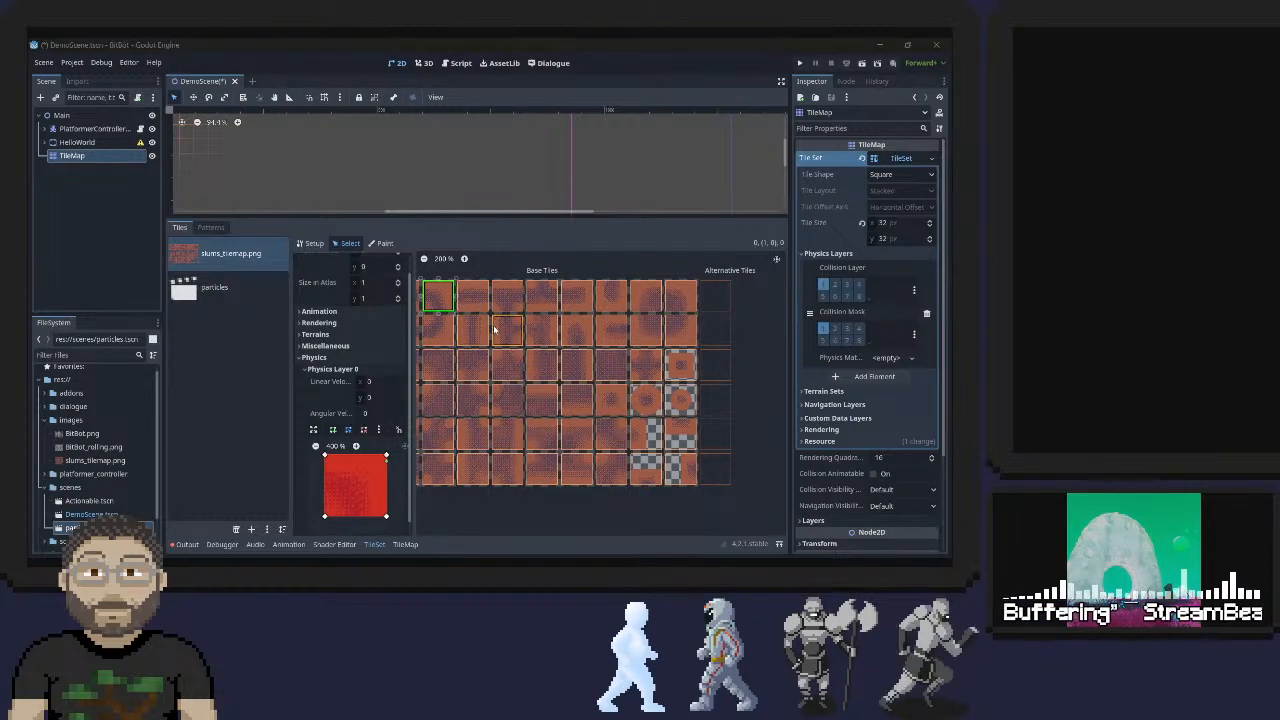
Select every tile in the atlas and assign them all the default full-square collision polygon on Physics Layer 0
key(ctrl+a)
click(640, 90)
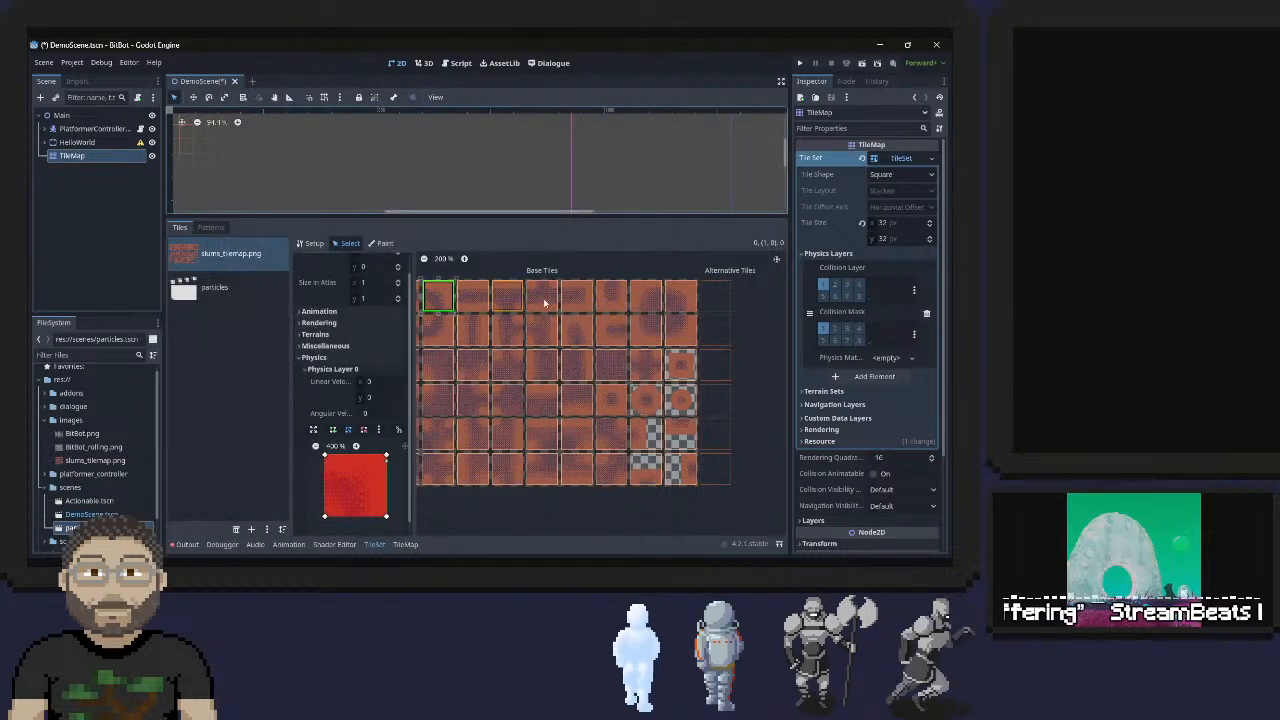
drag(585, 305, 401, 302)
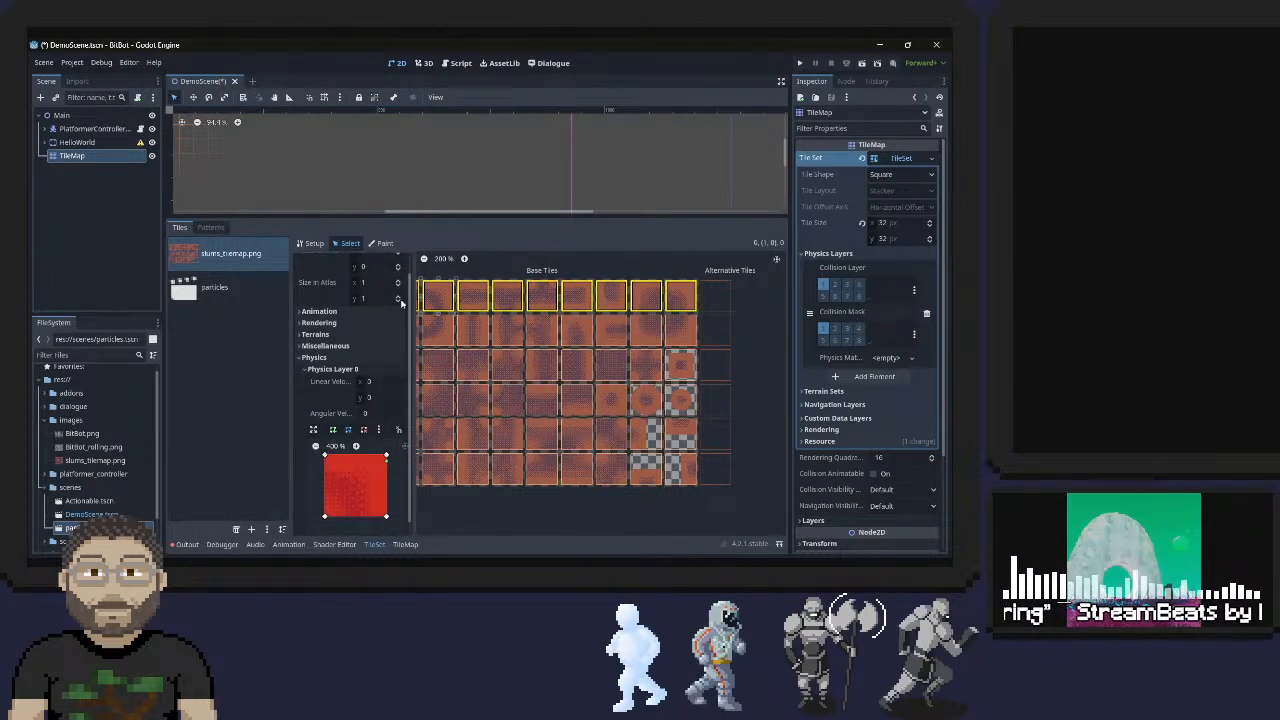
drag(262, 301, 270, 302)
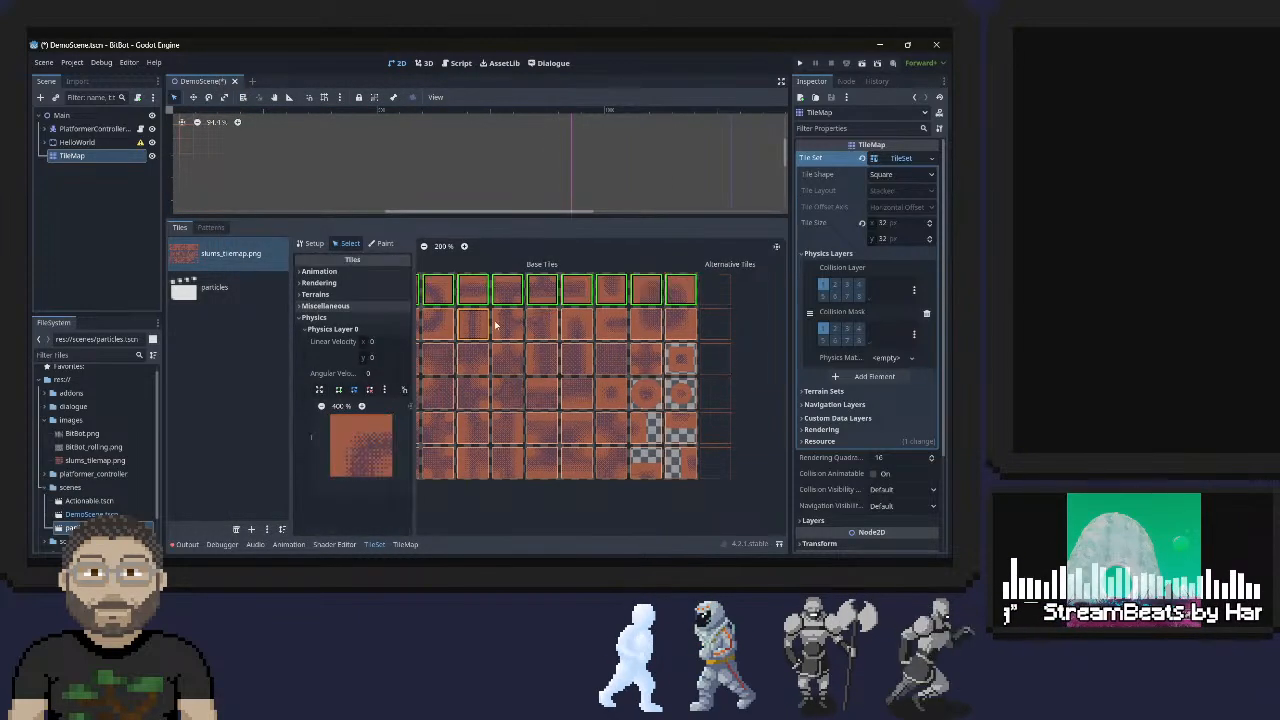
click(424, 246)
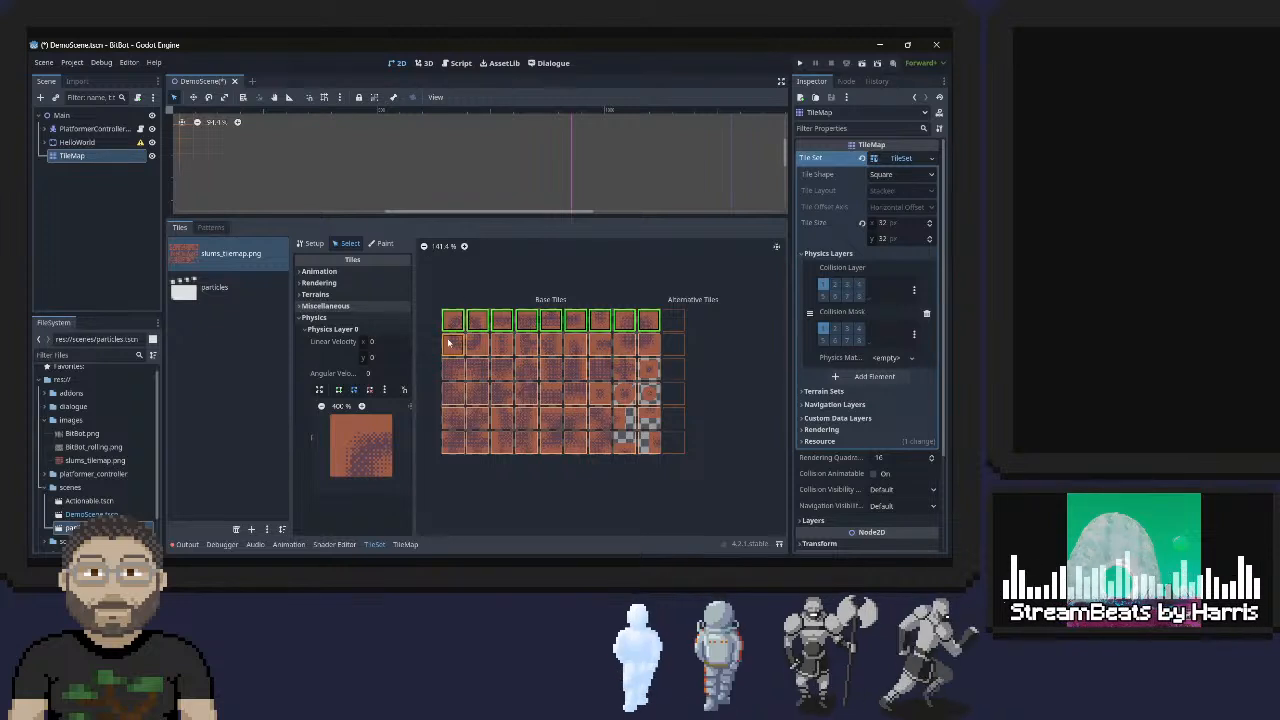
drag(448, 343, 653, 358)
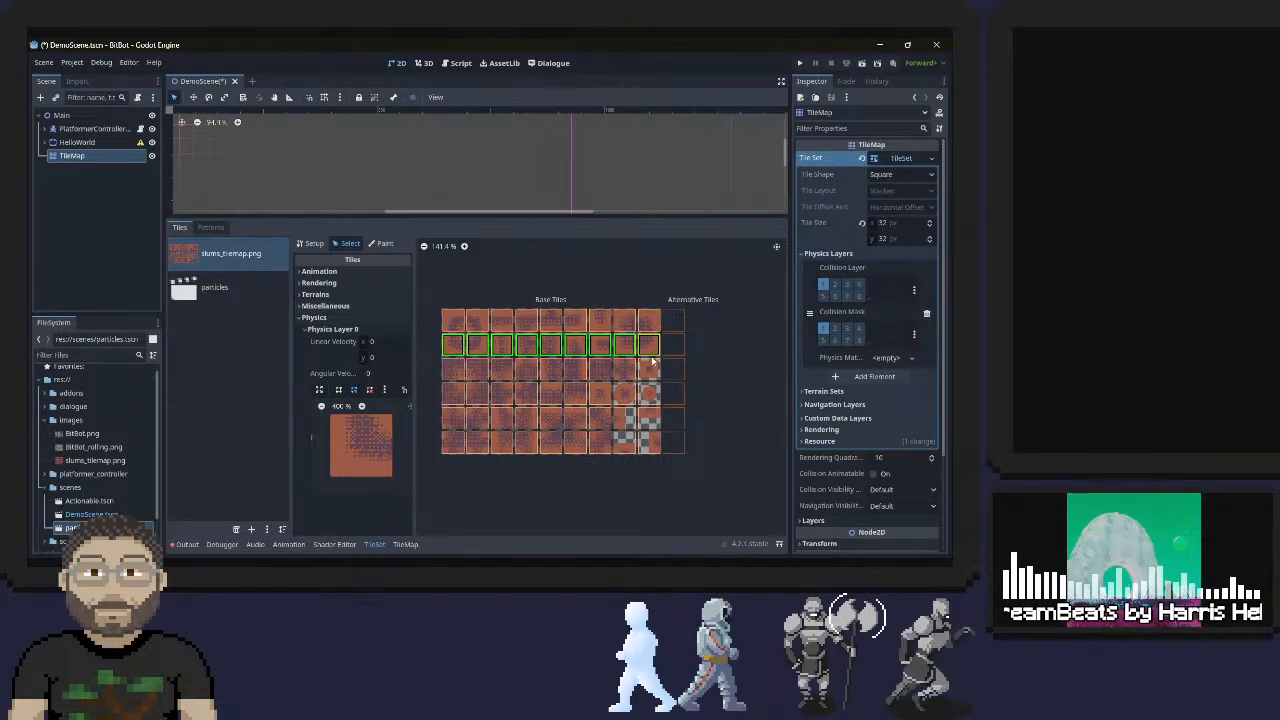
drag(452, 321, 648, 448)
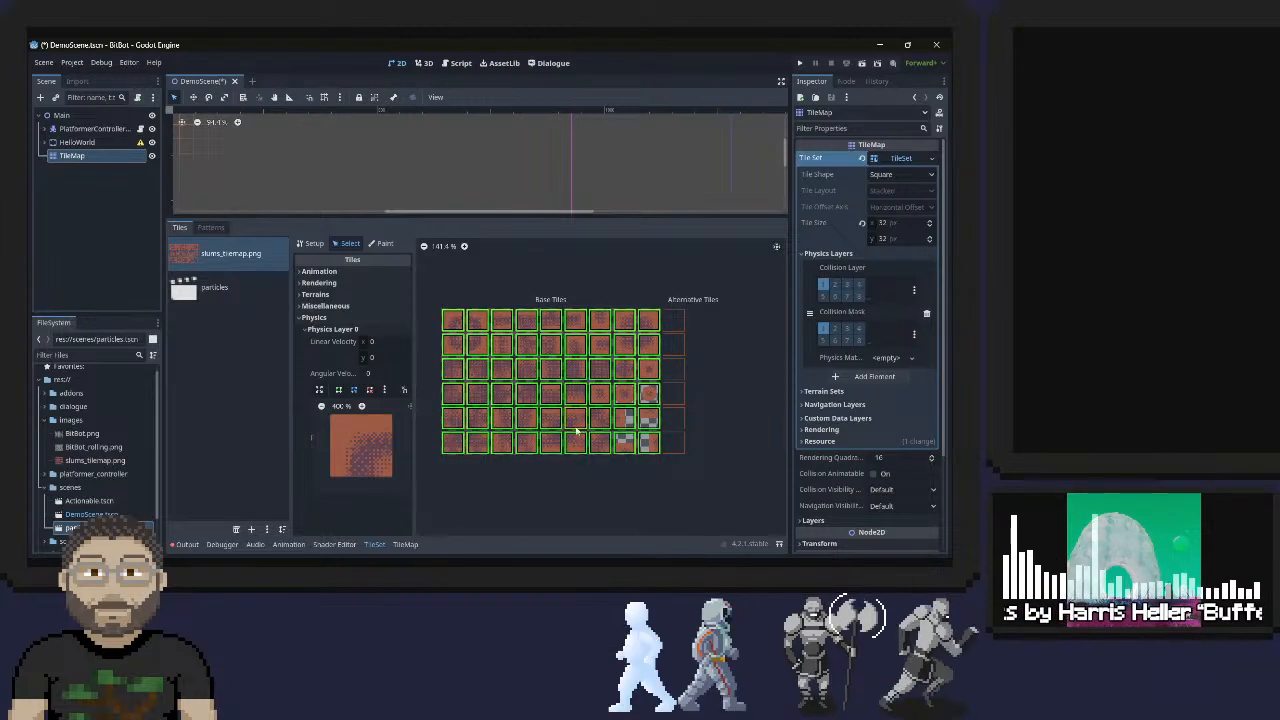
key(f)
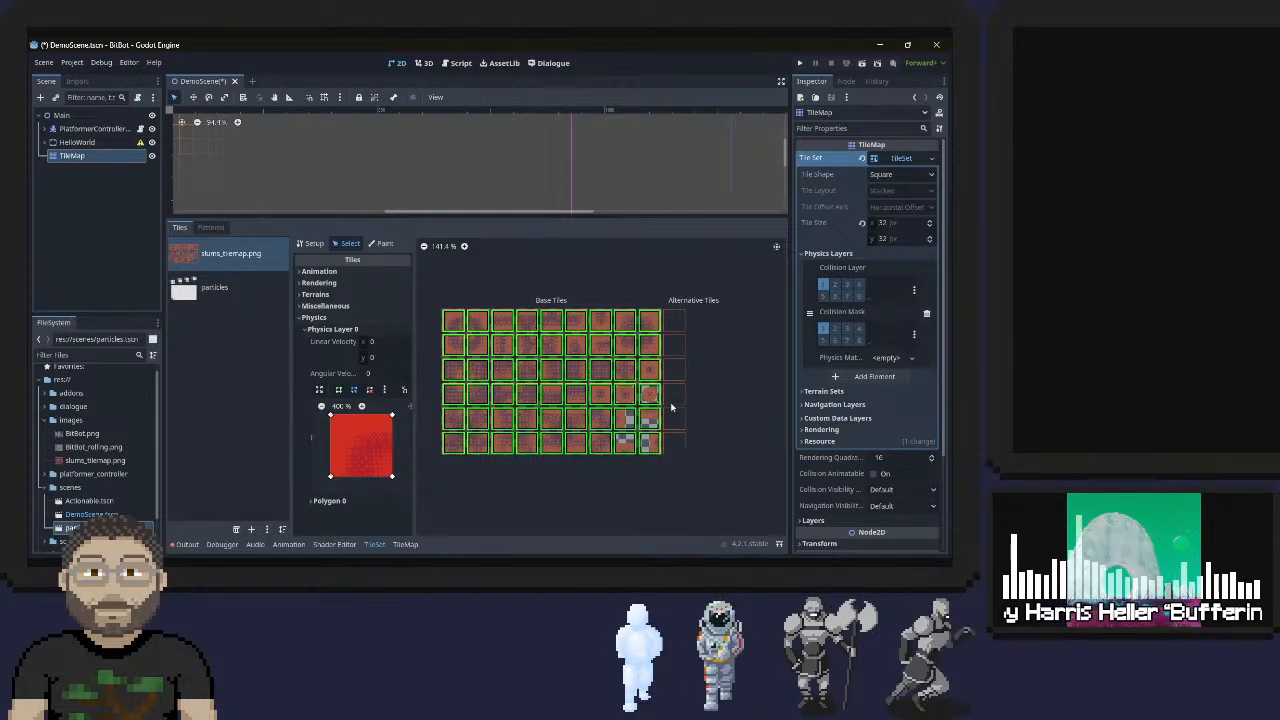
Try to fit the collision polygon of the round tile at 7, 3 to its outline by moving the corner points inward
click(625, 401)
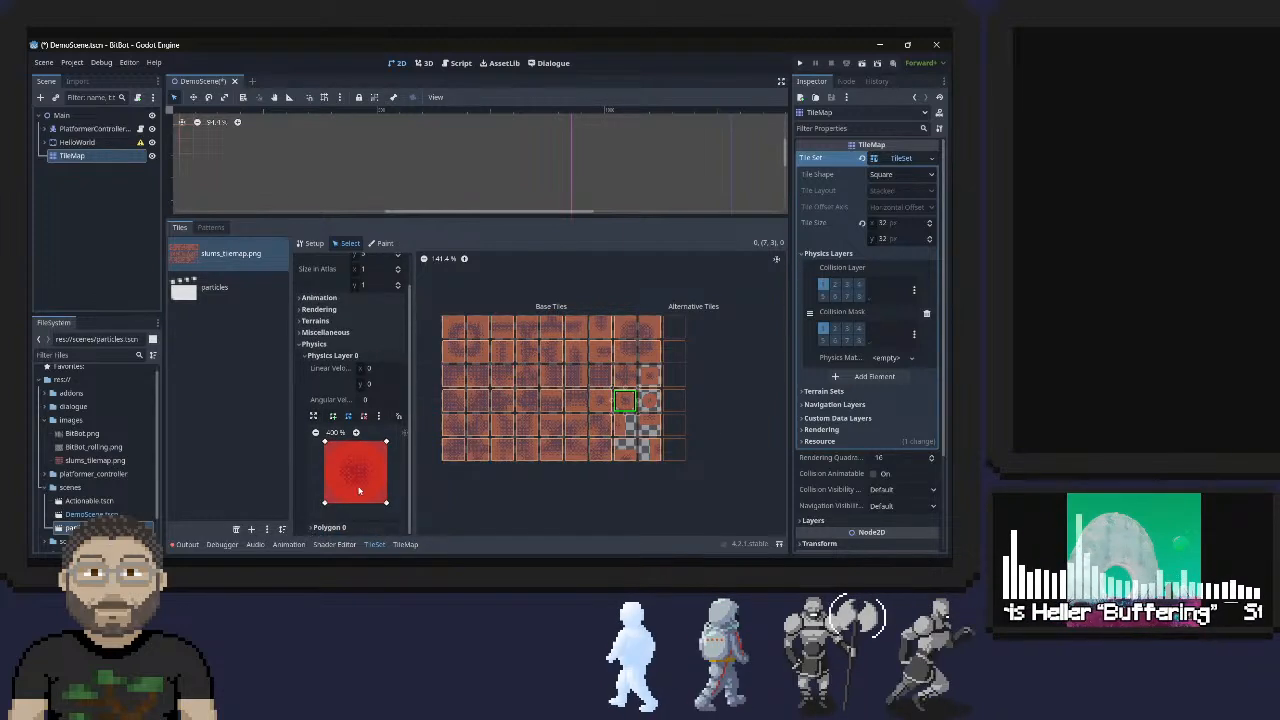
click(387, 443)
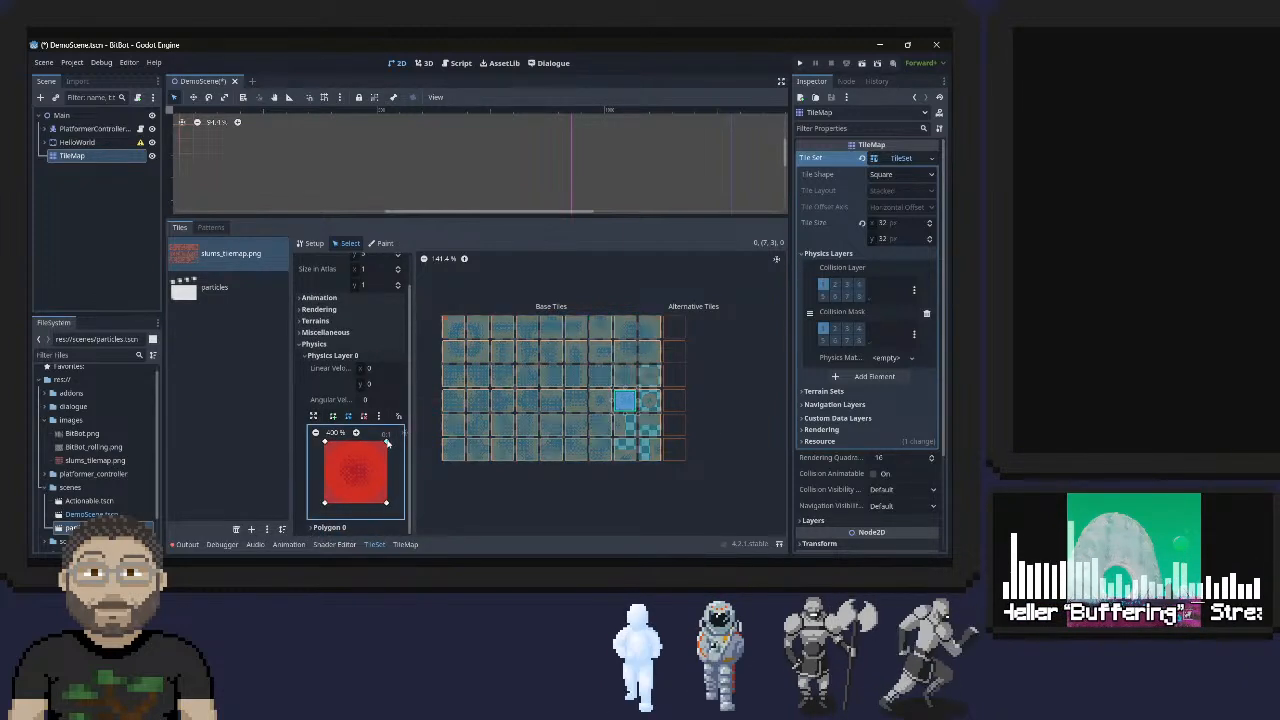
drag(387, 443, 379, 451)
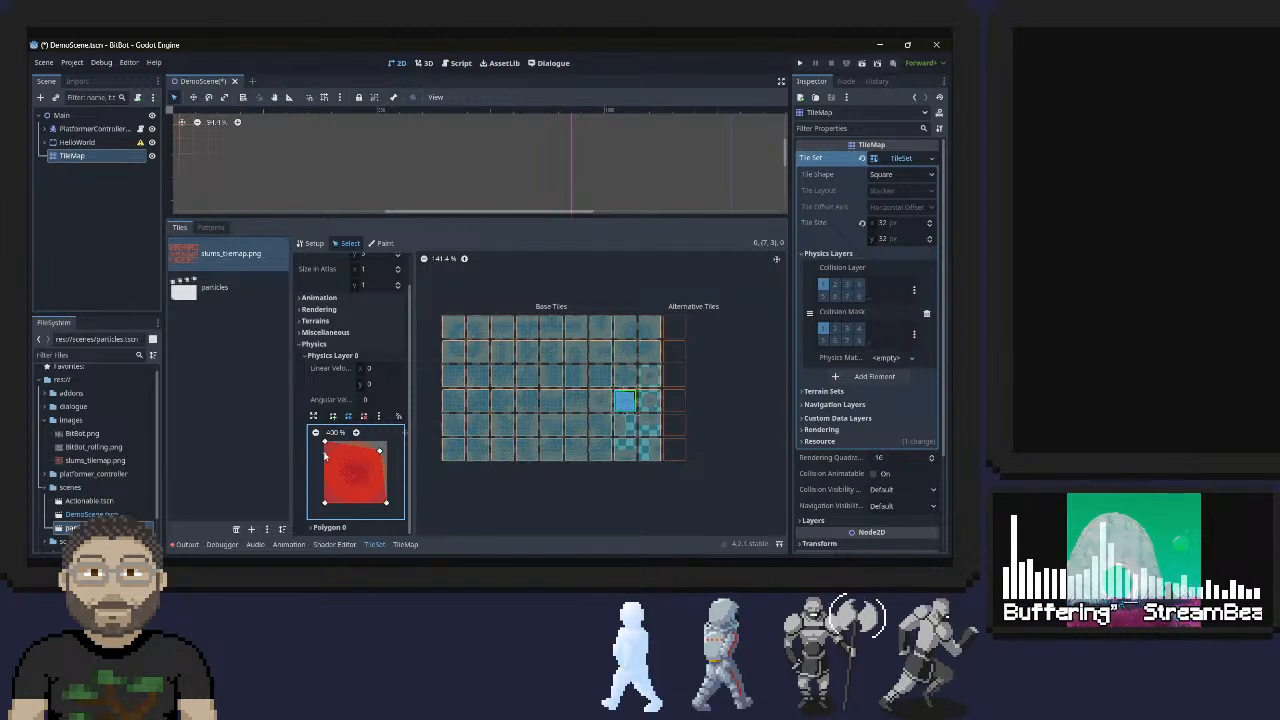
drag(326, 442, 357, 443)
drag(324, 502, 331, 457)
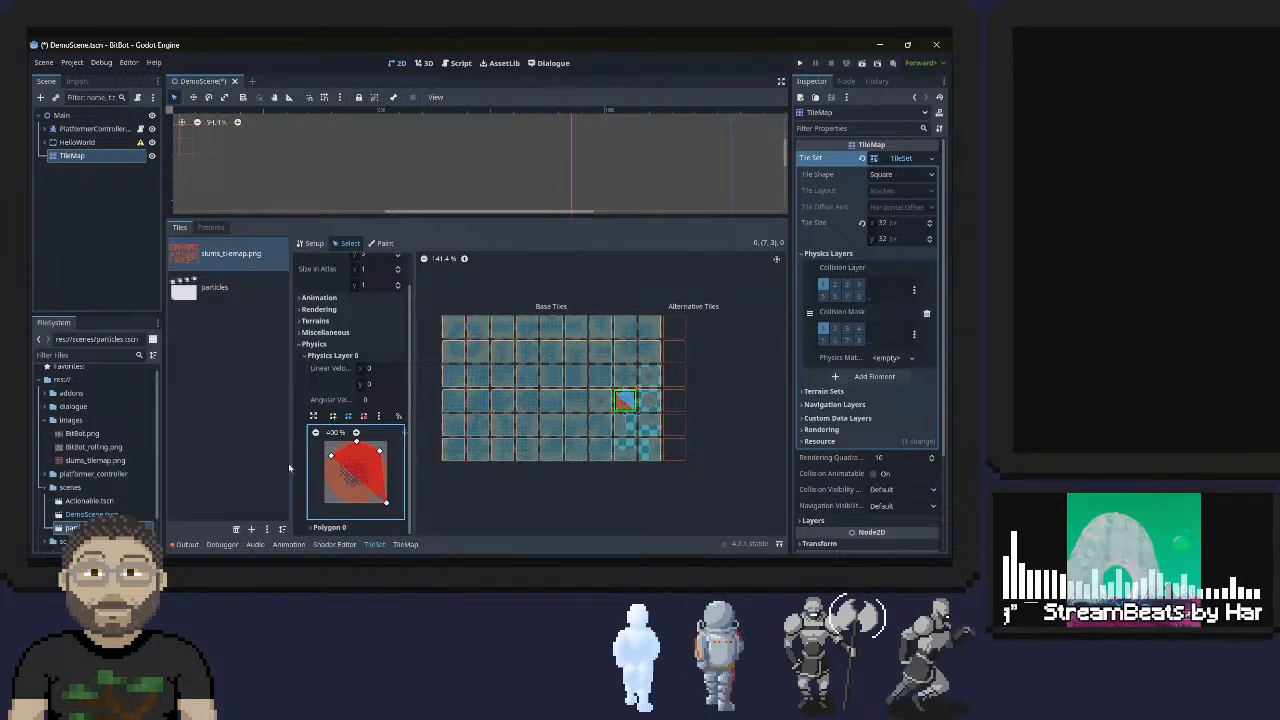
Clear the collision polygon of the round tile at atlas coordinates 7, 3
scroll(332, 472, down, 1)
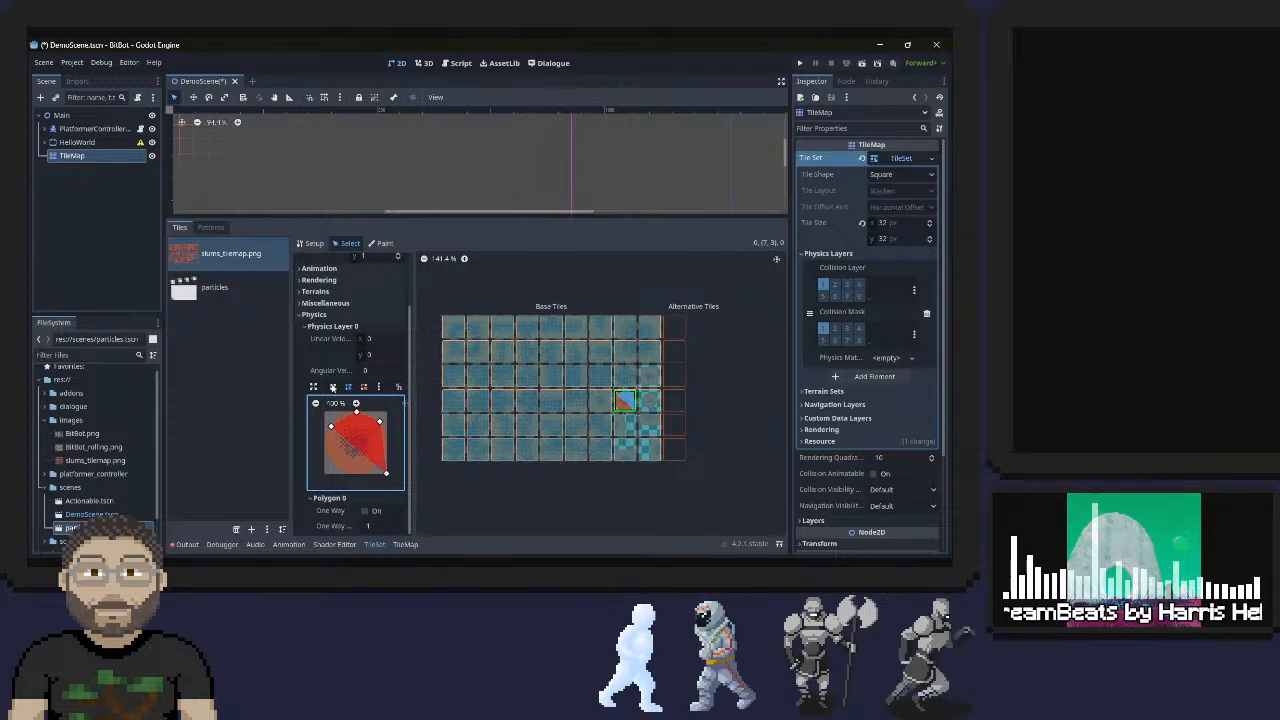
click(380, 388)
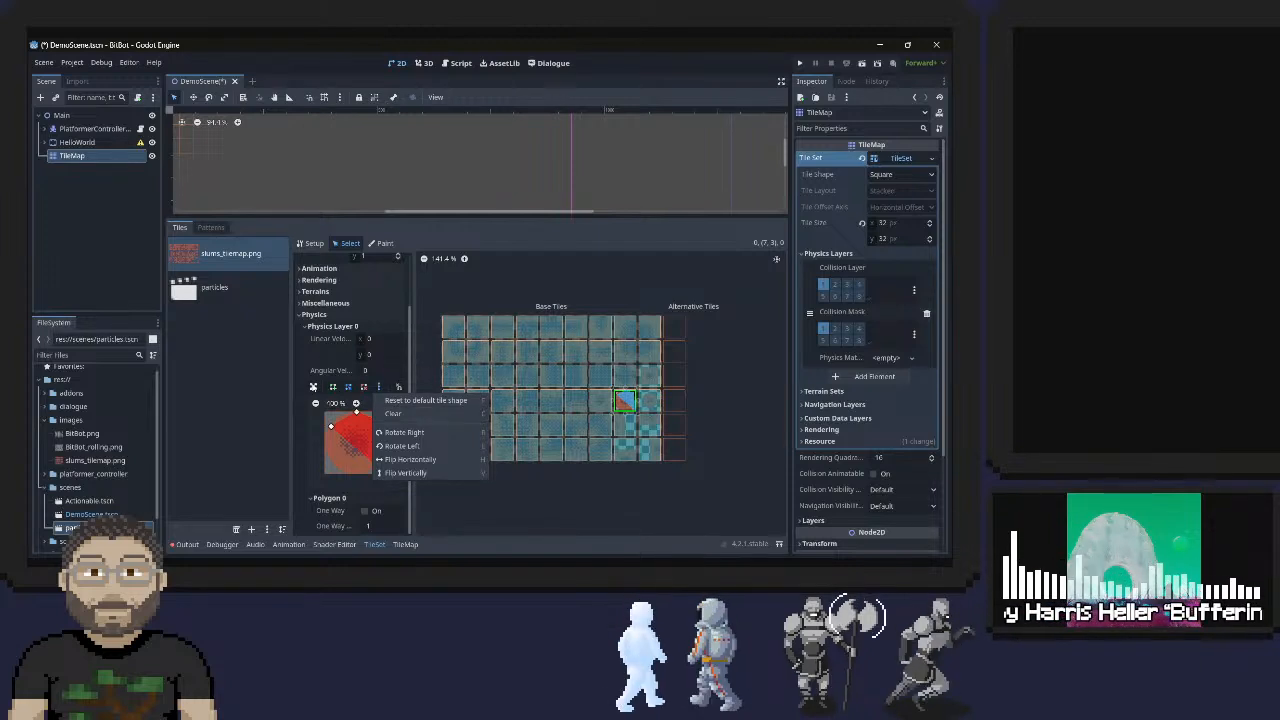
click(313, 387)
click(313, 387)
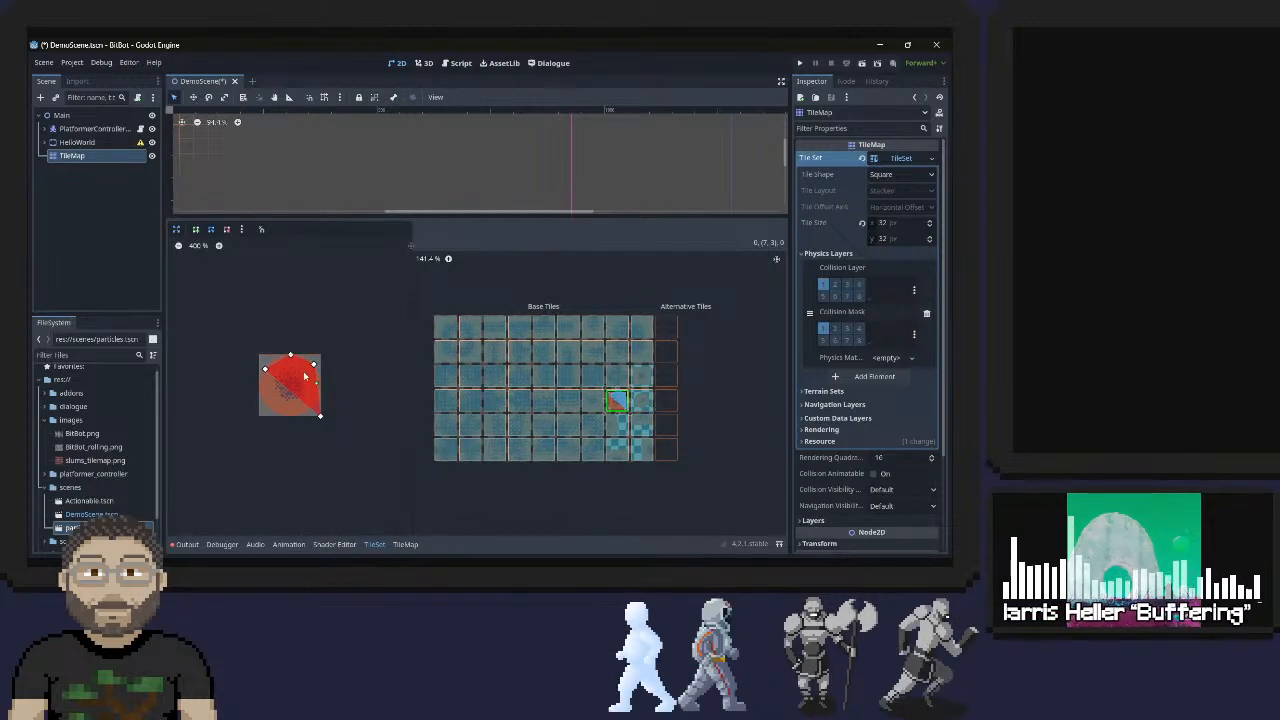
click(179, 230)
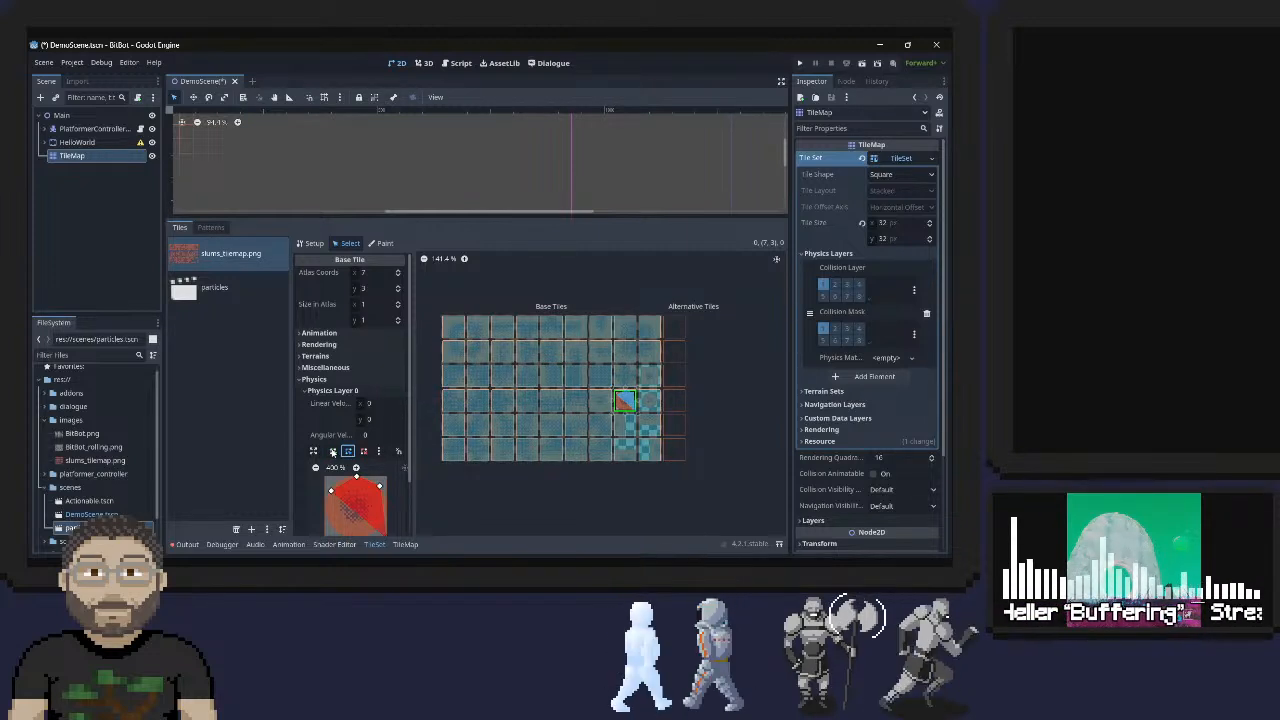
click(380, 452)
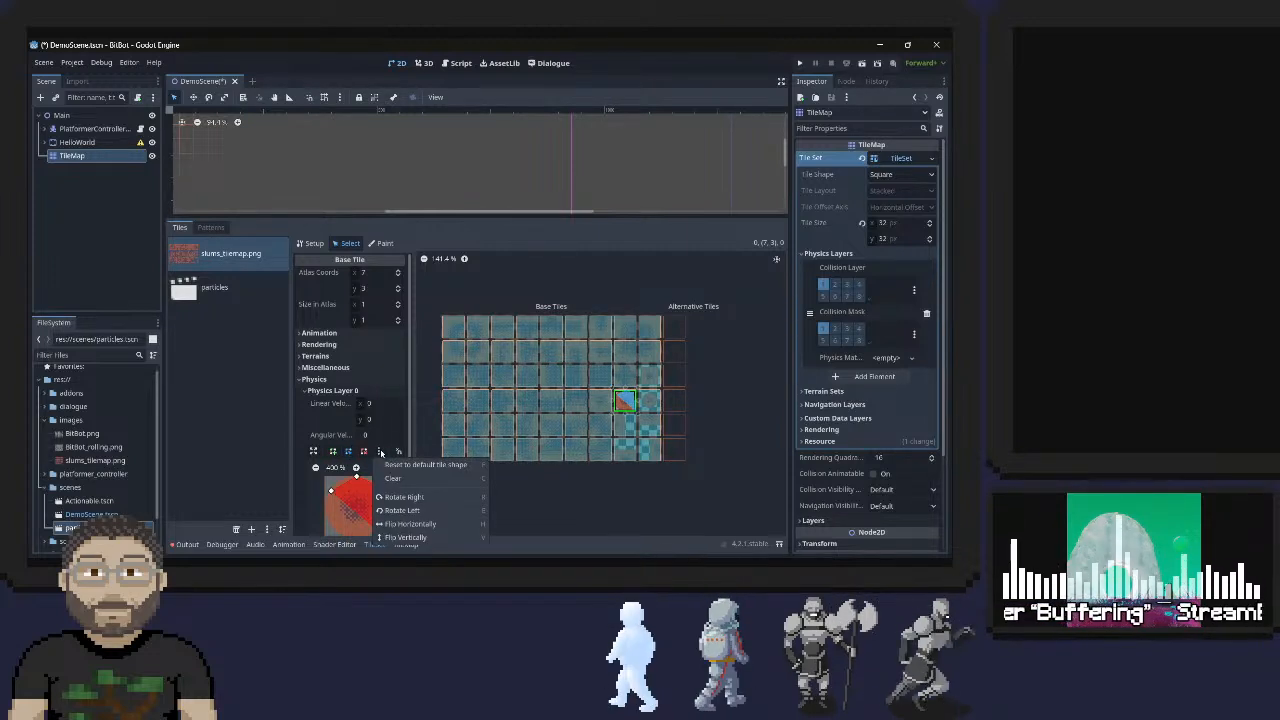
click(396, 479)
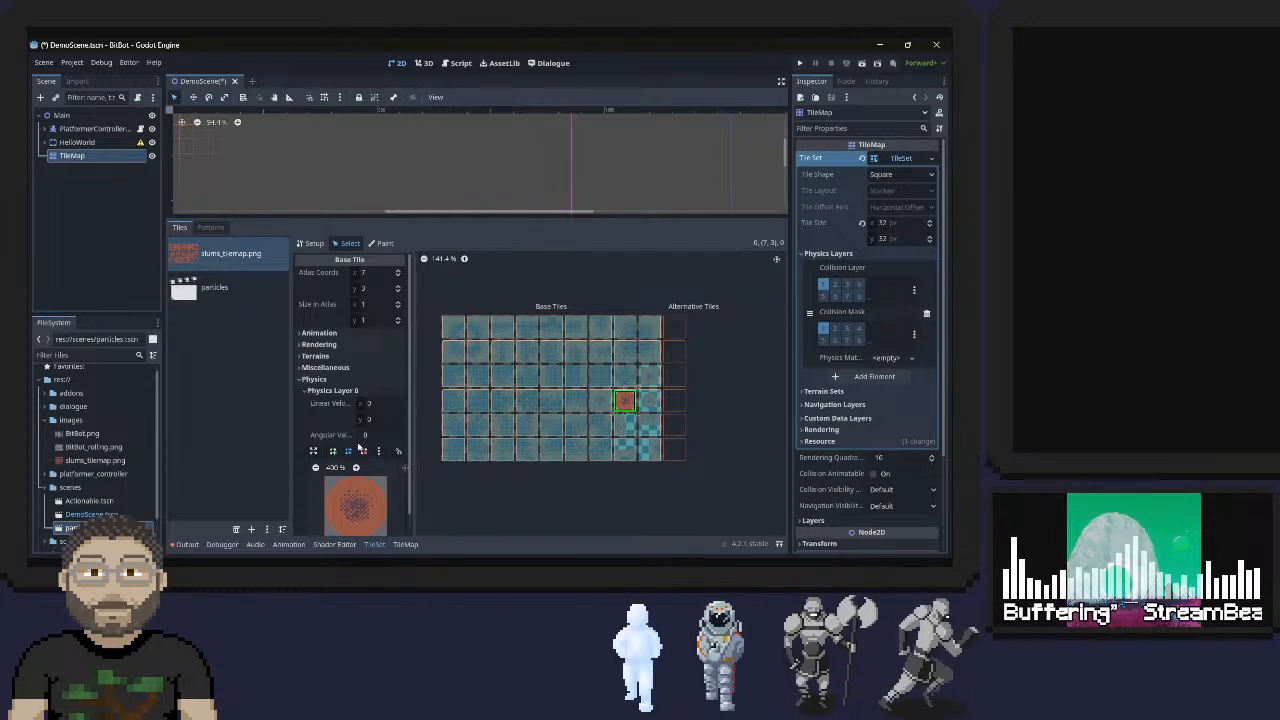
Expand the collision polygon editor for the round tile and magnify it to 800%
click(380, 452)
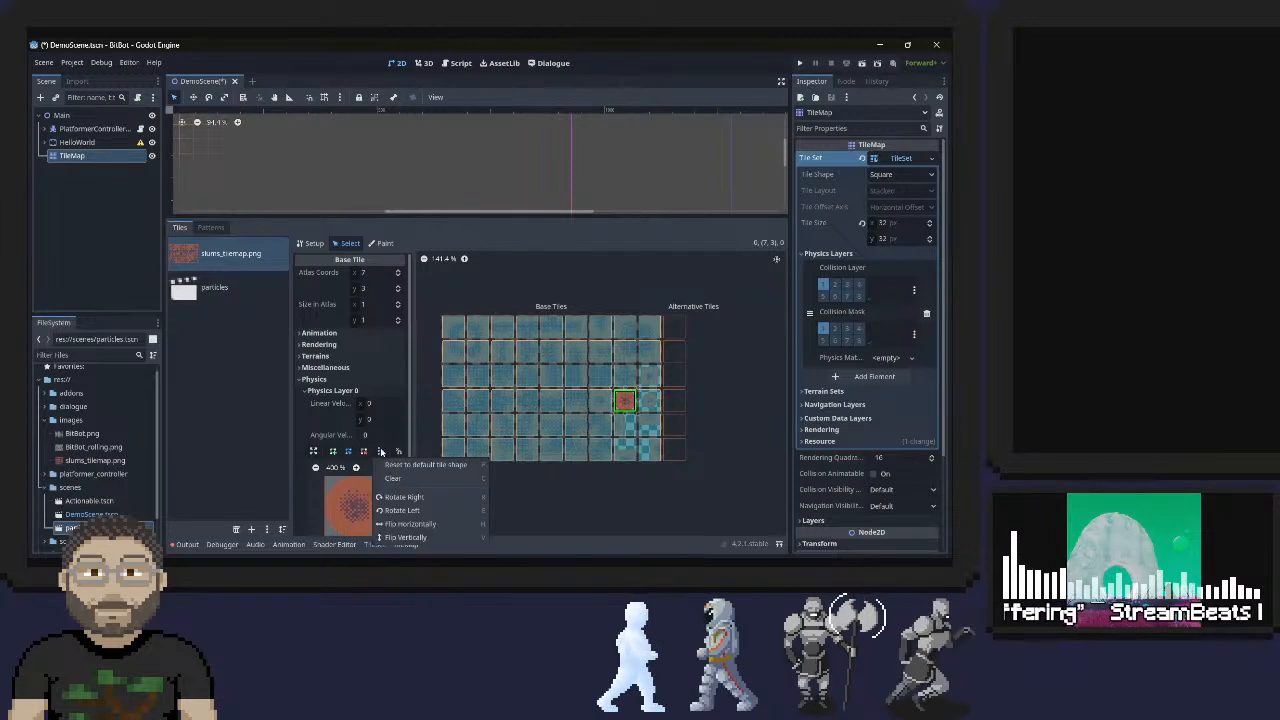
click(397, 441)
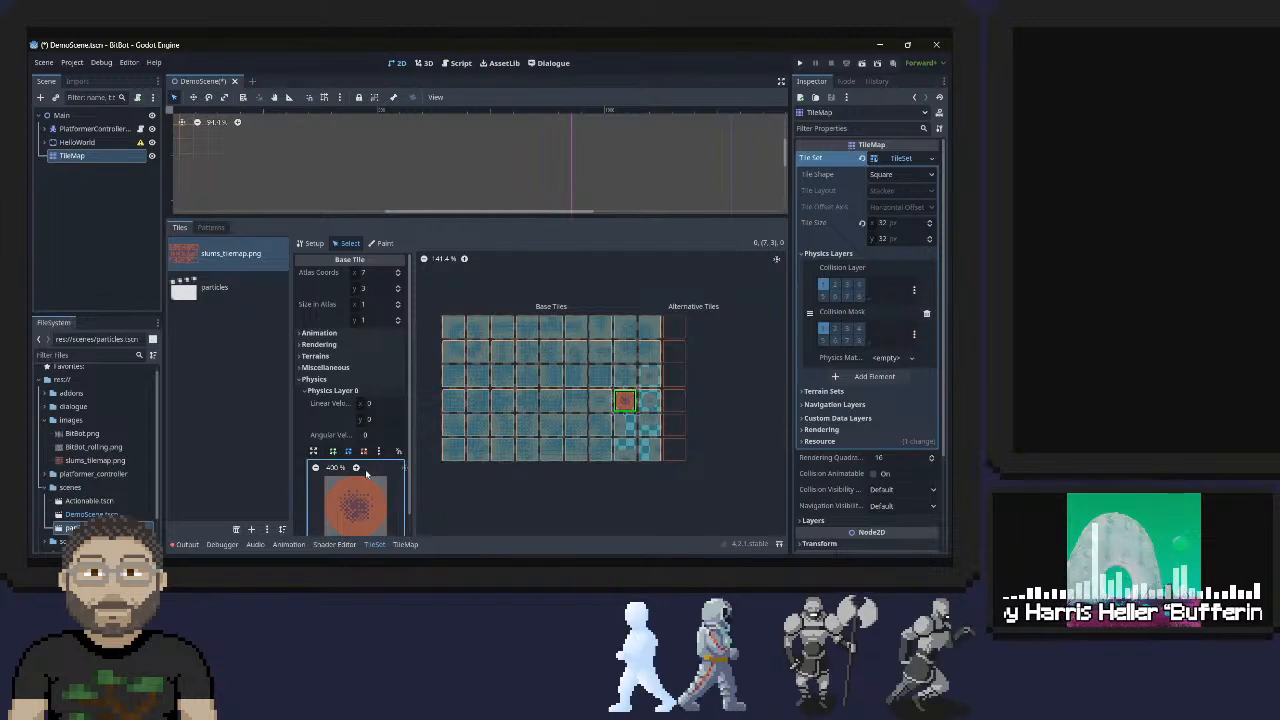
scroll(350, 460, down, 1)
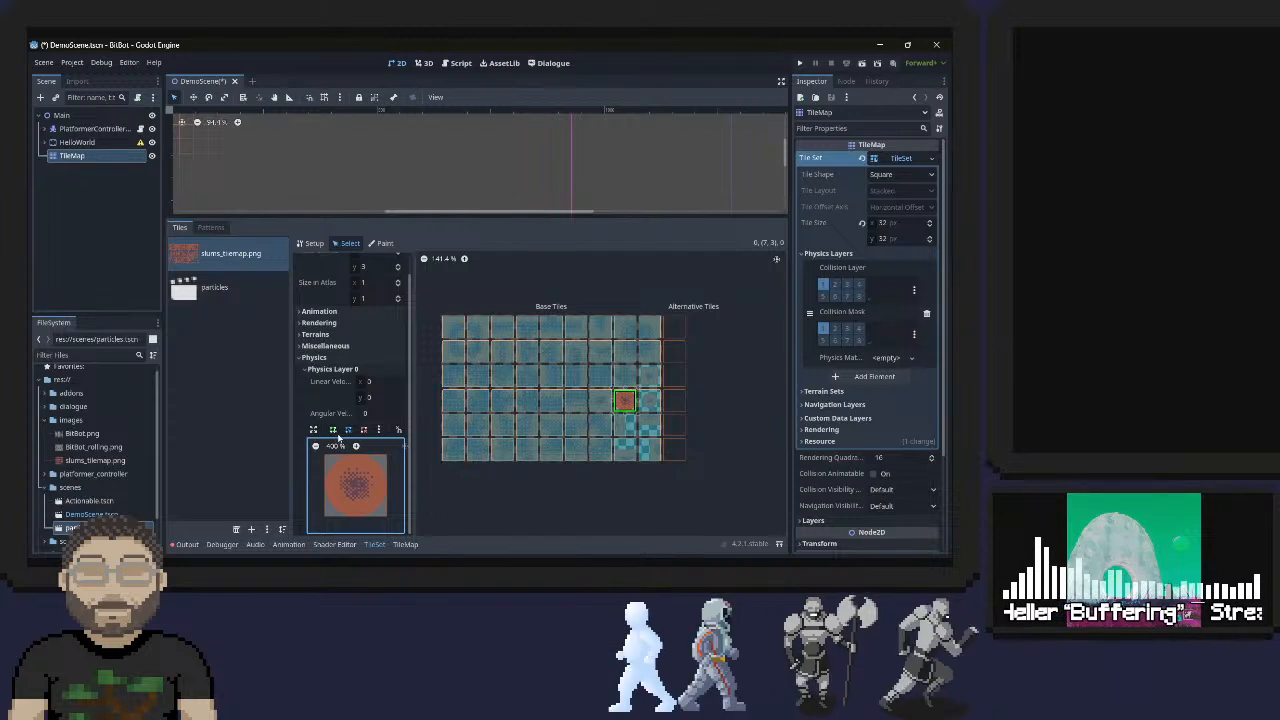
click(313, 429)
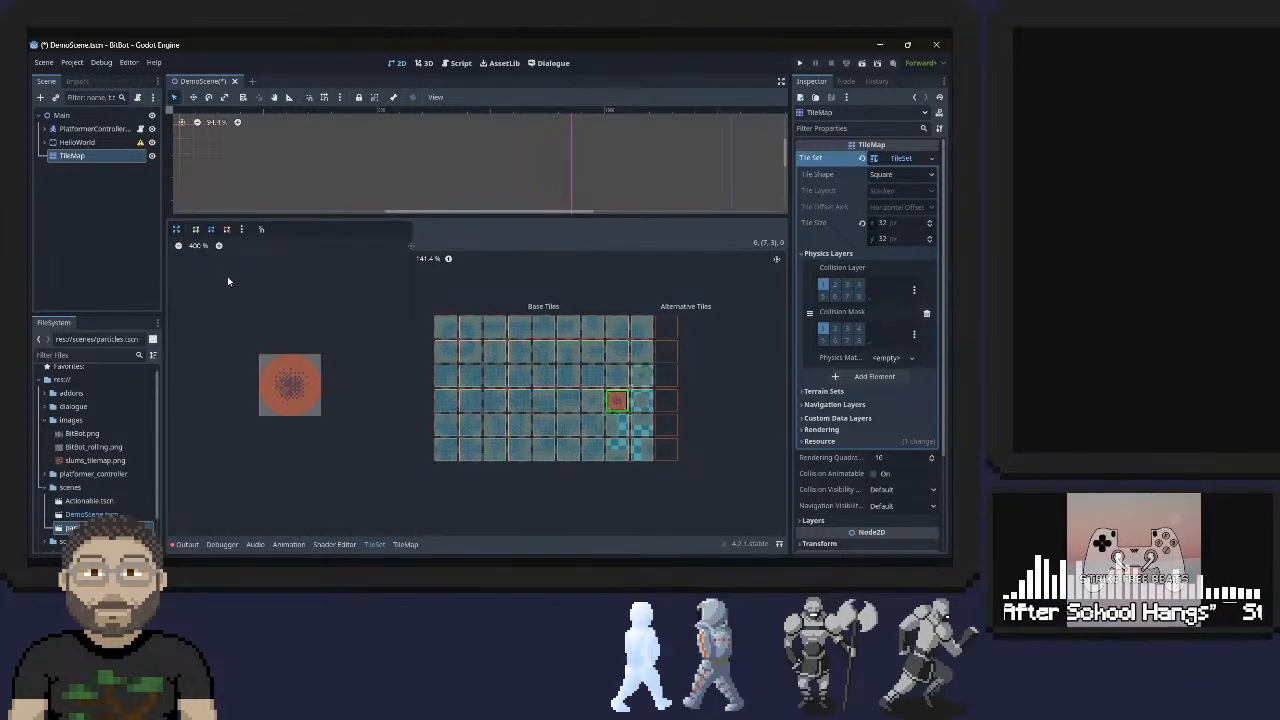
click(219, 245)
click(219, 245)
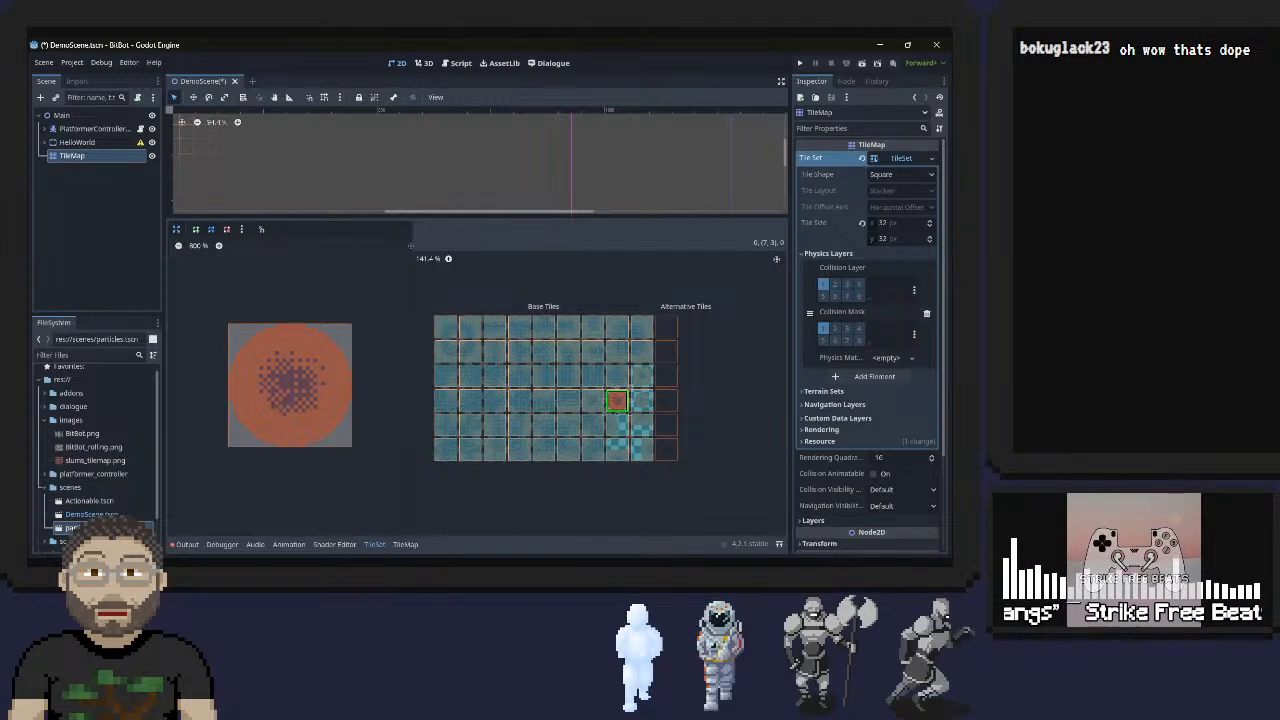
Switch to Aseprite to view the slums_tilemap artwork, and return to Godot
key(alt+Tab)
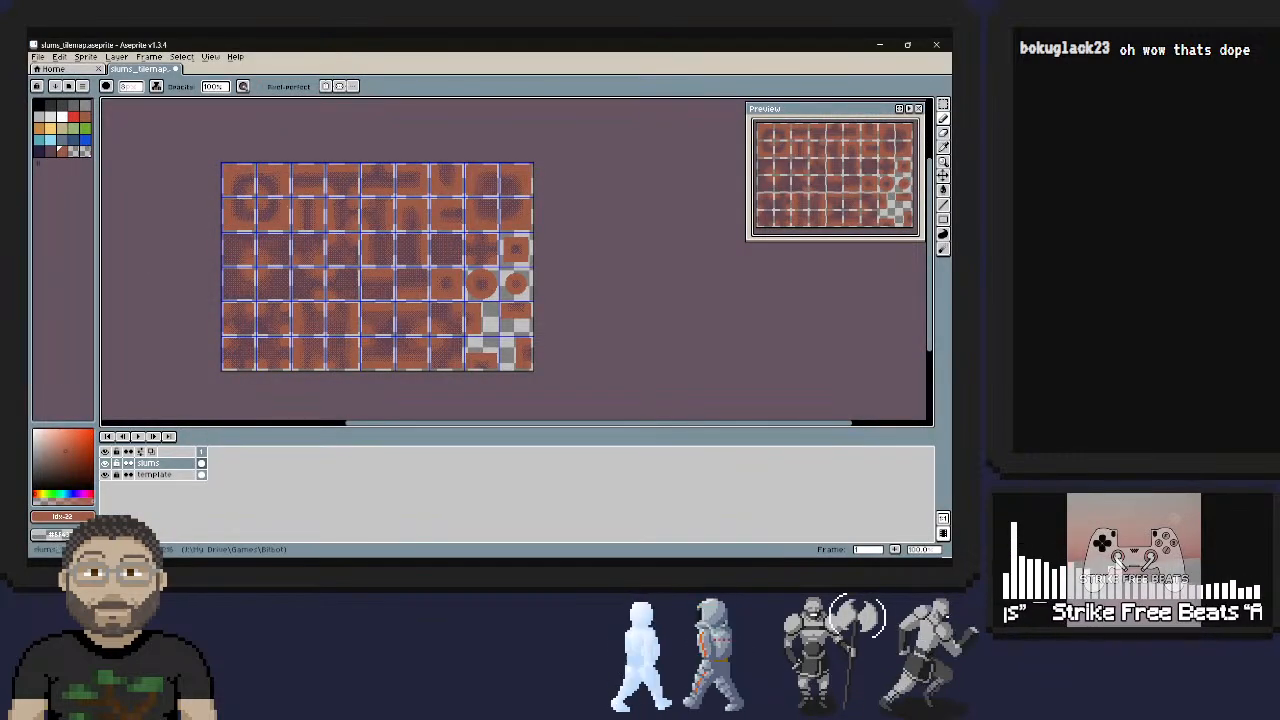
key(alt+Tab)
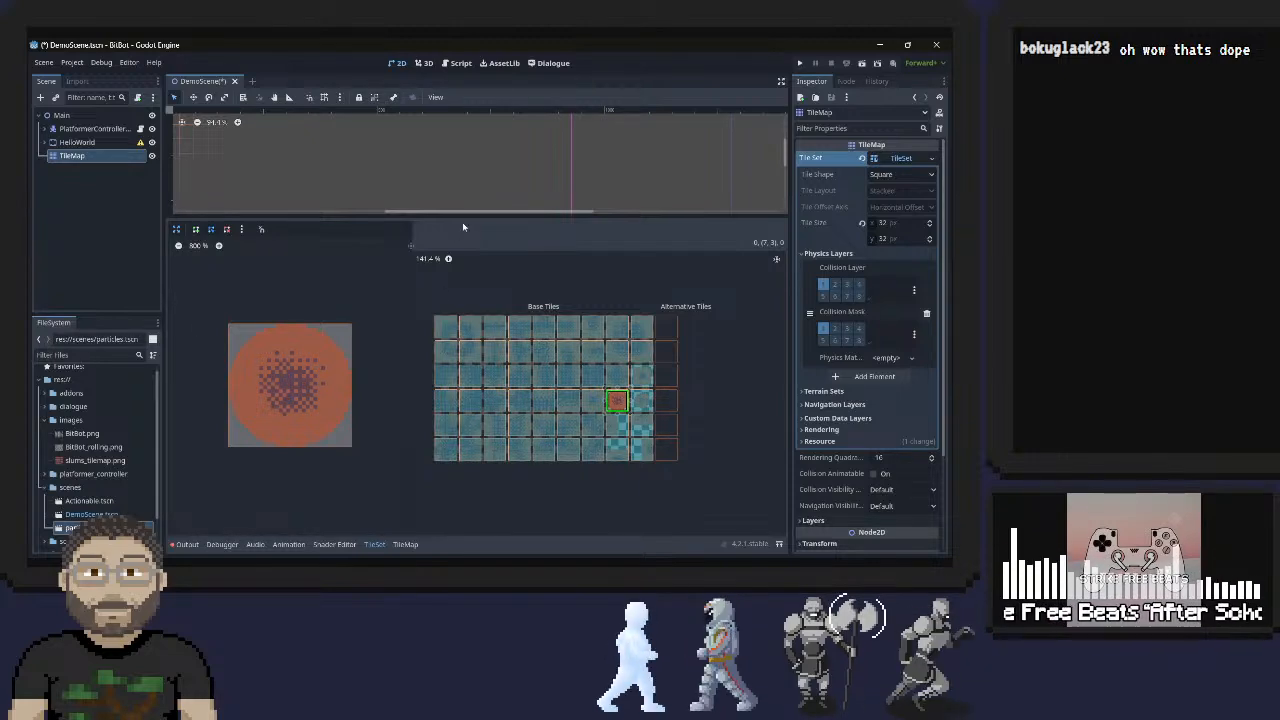
Give the scene viewport more height and open the TileMap editor for painting with the slums_tilemap.png tiles
drag(468, 218, 471, 270)
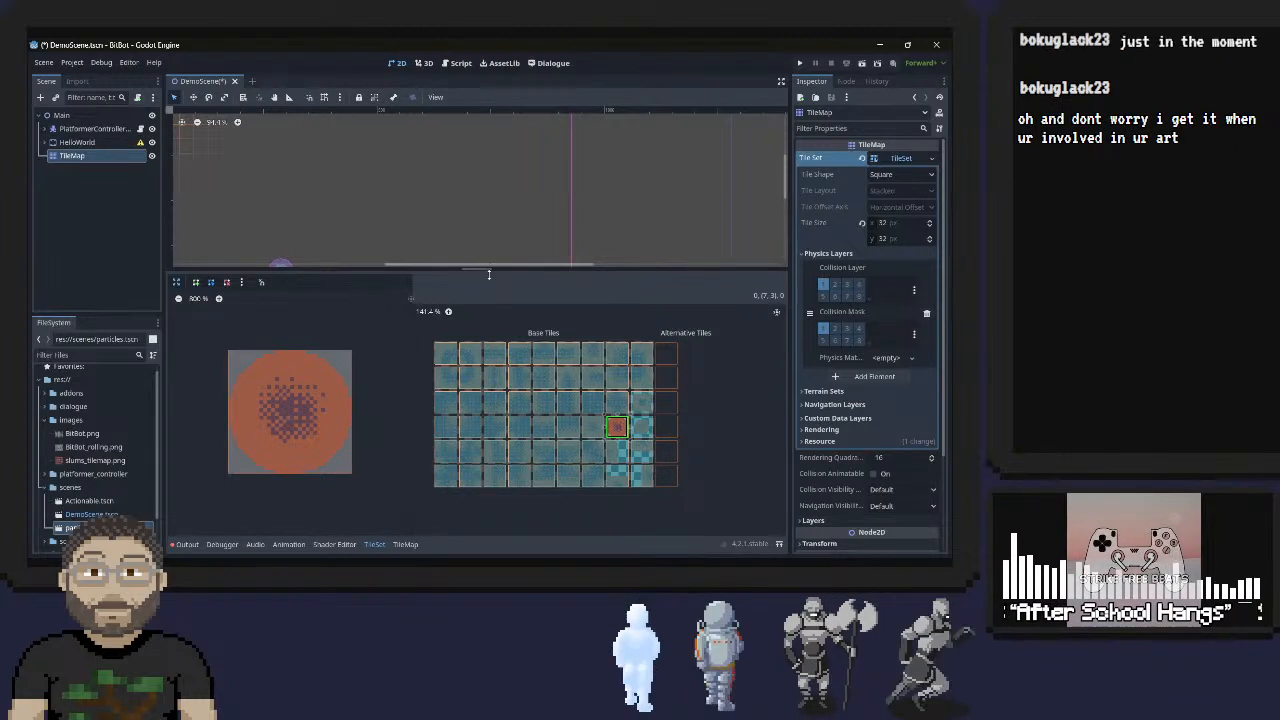
drag(478, 271, 480, 290)
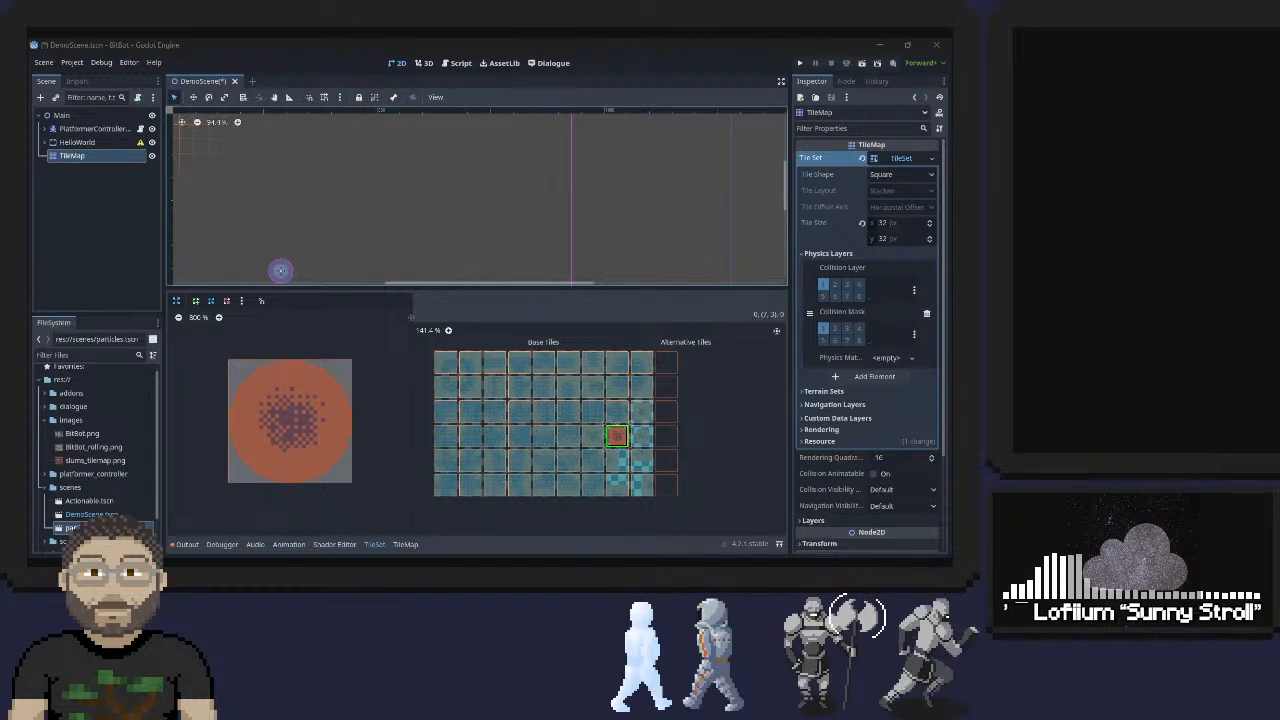
scroll(367, 250, down, 2)
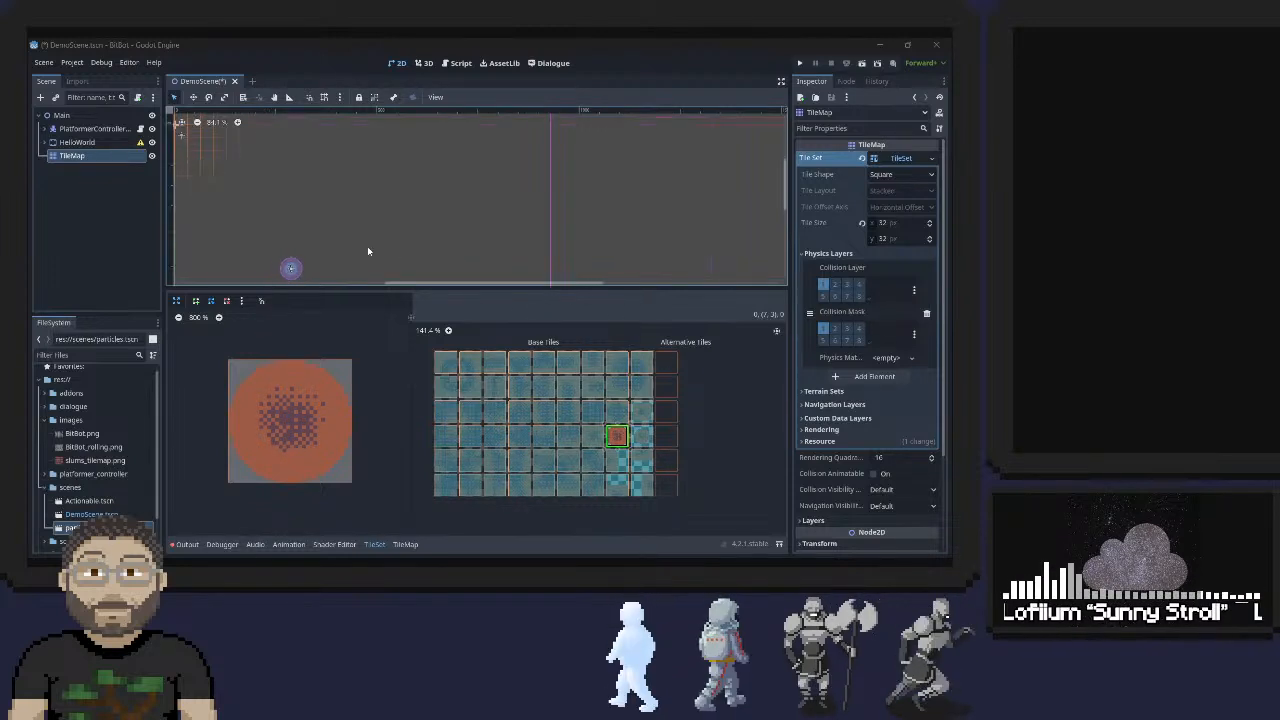
drag(475, 289, 475, 343)
middle_drag(380, 285, 420, 183)
click(418, 544)
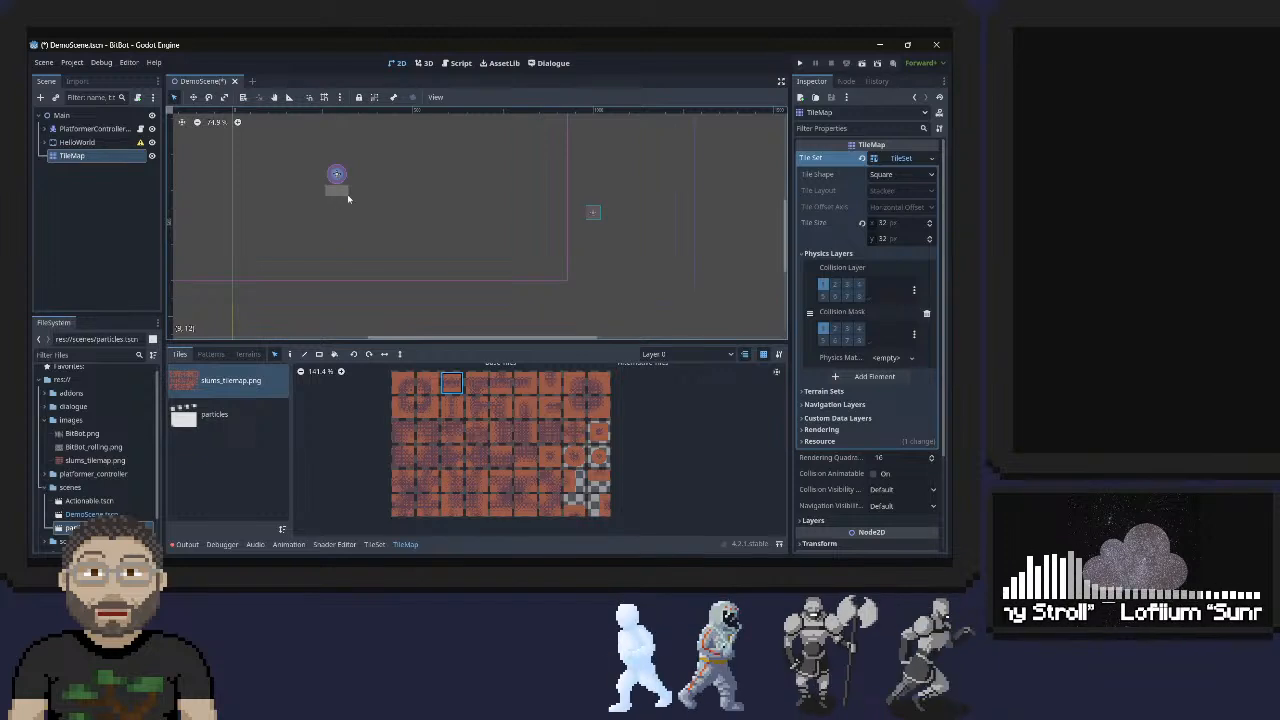
Paint a descending, stepped platform below the player with the top row's third tile, and run the project to test it
click(452, 383)
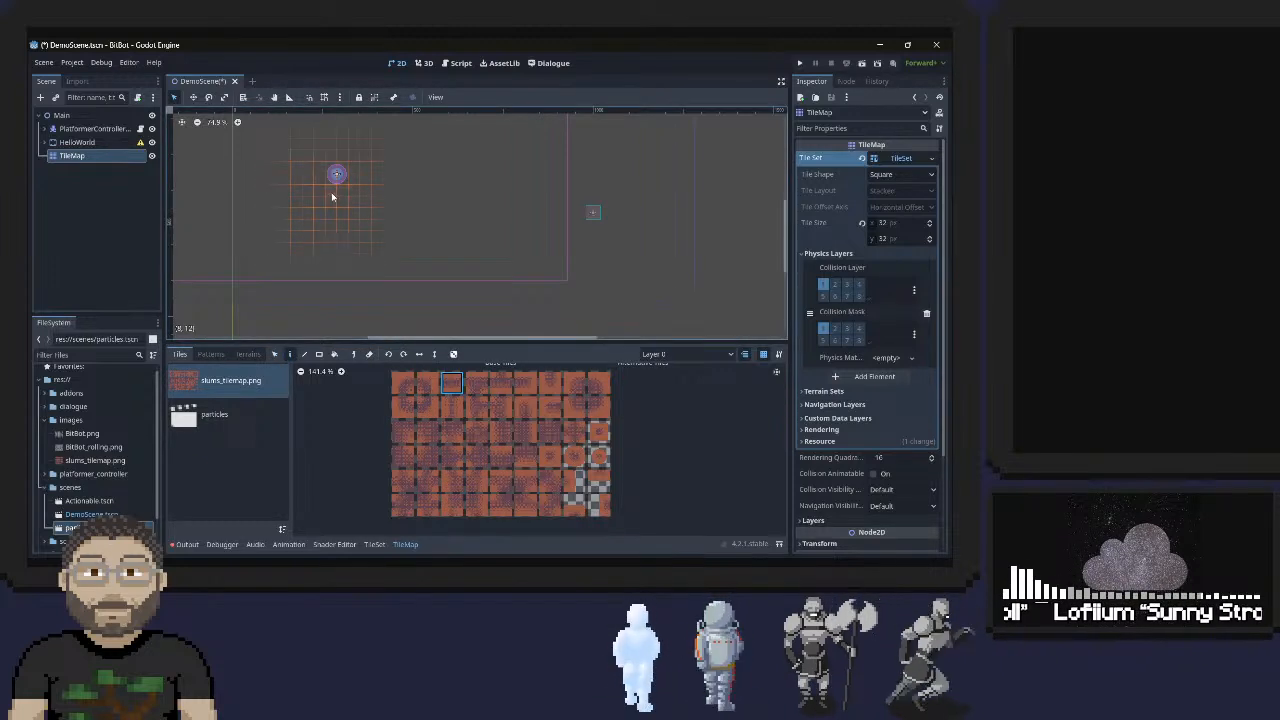
drag(358, 194, 593, 228)
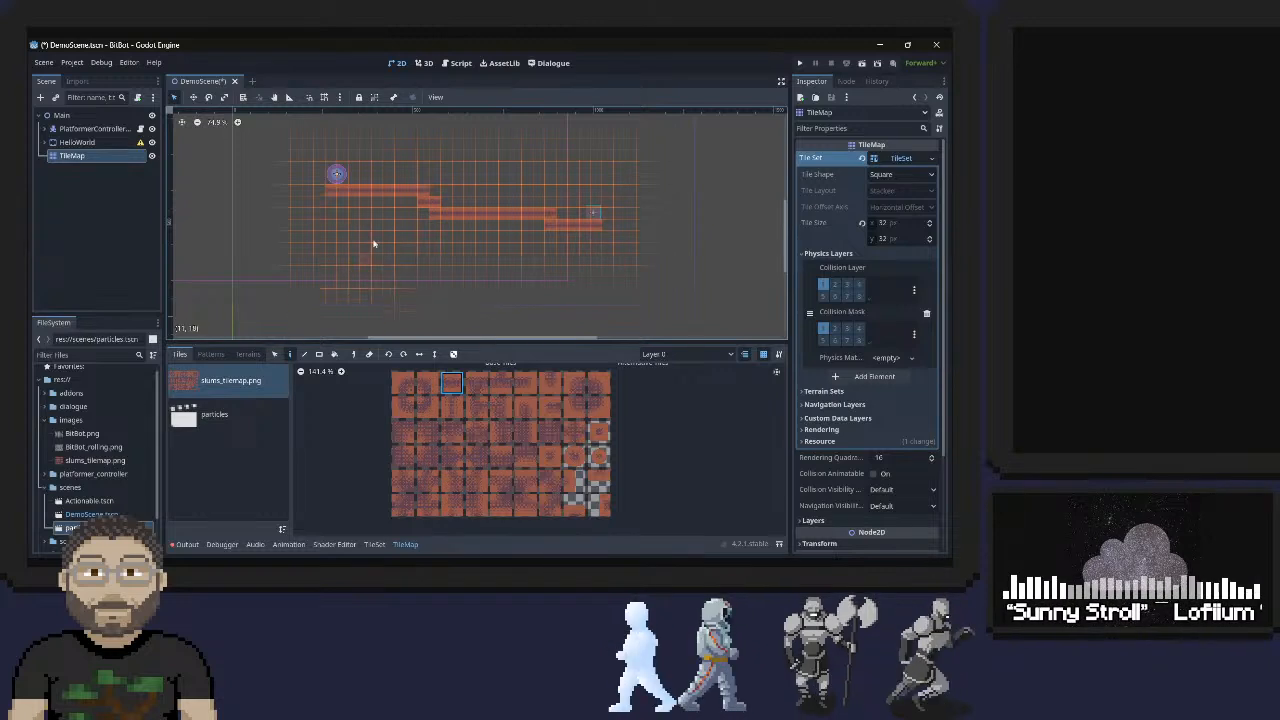
click(801, 62)
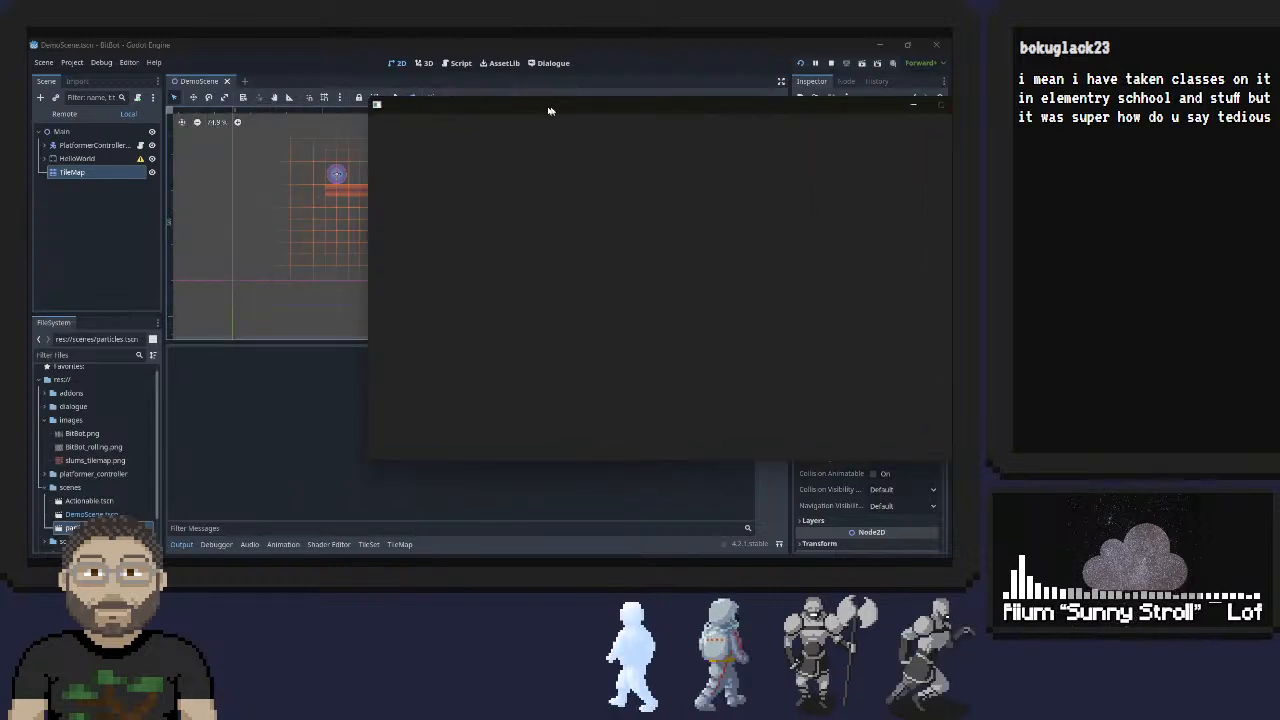
drag(400, 106, 282, 89)
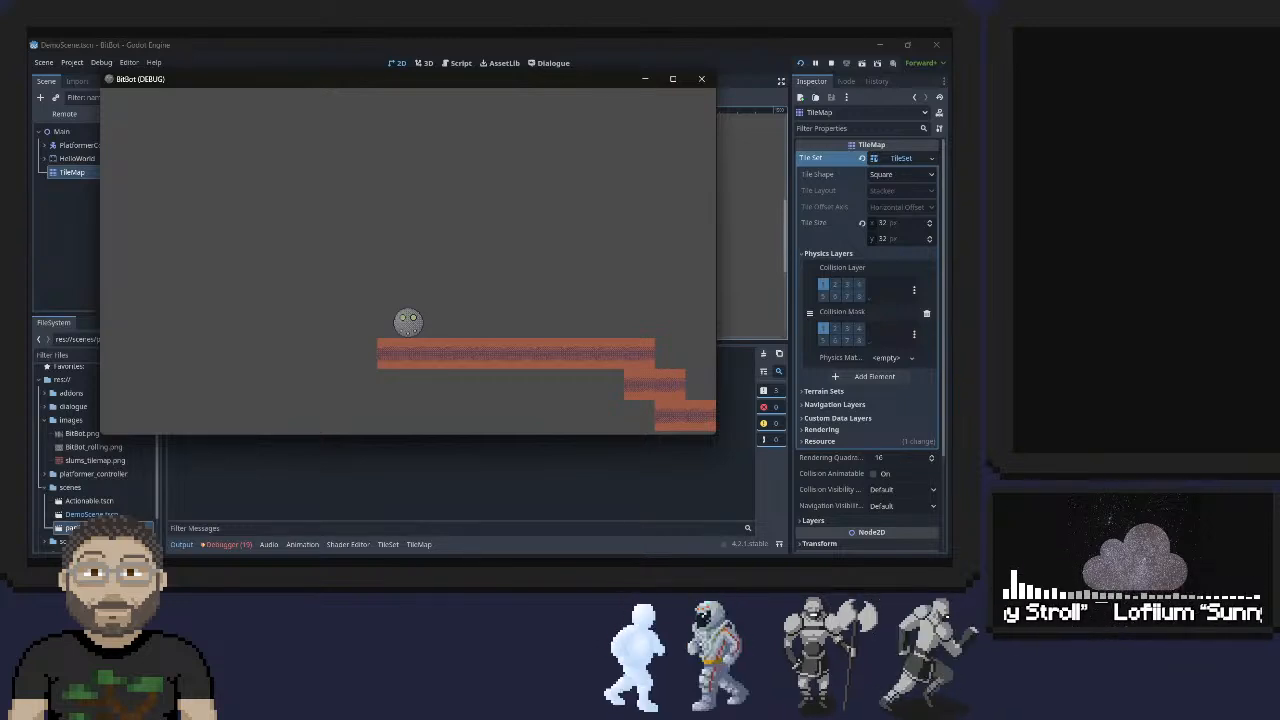
Switch to Aseprite and create a new sprite with RGB color mode and a transparent background
key(alt+Tab)
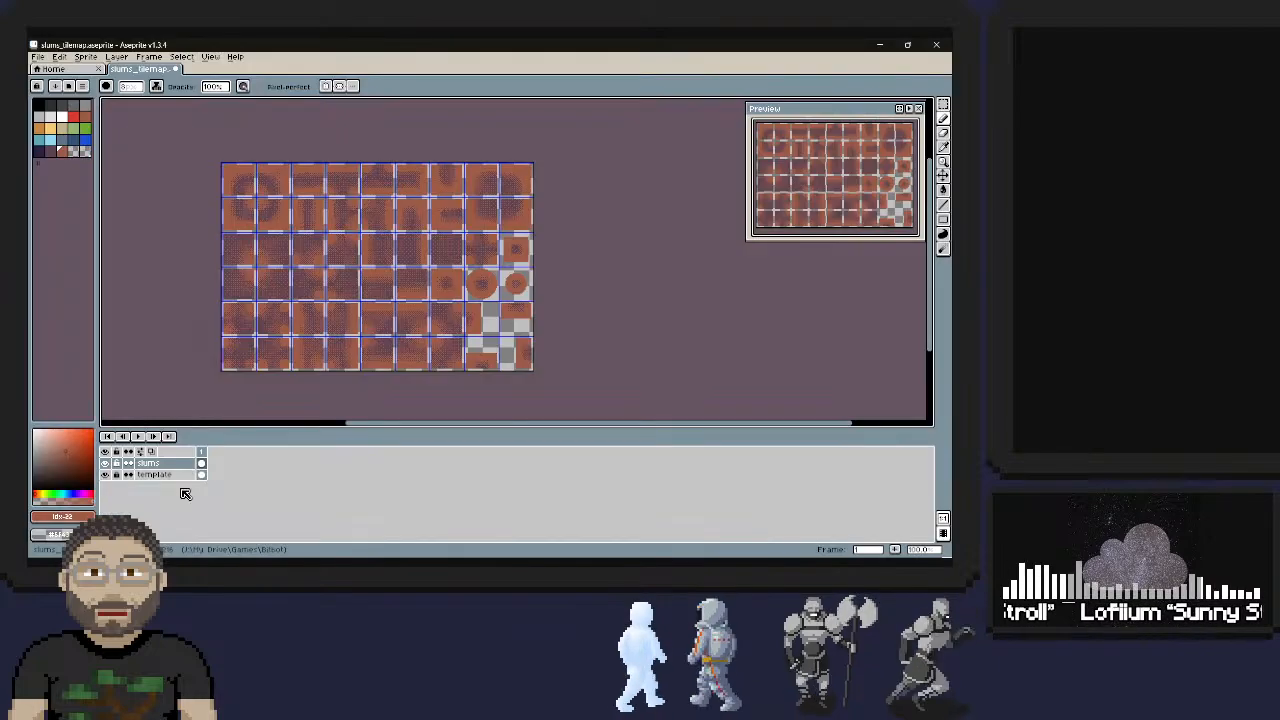
click(38, 57)
click(55, 72)
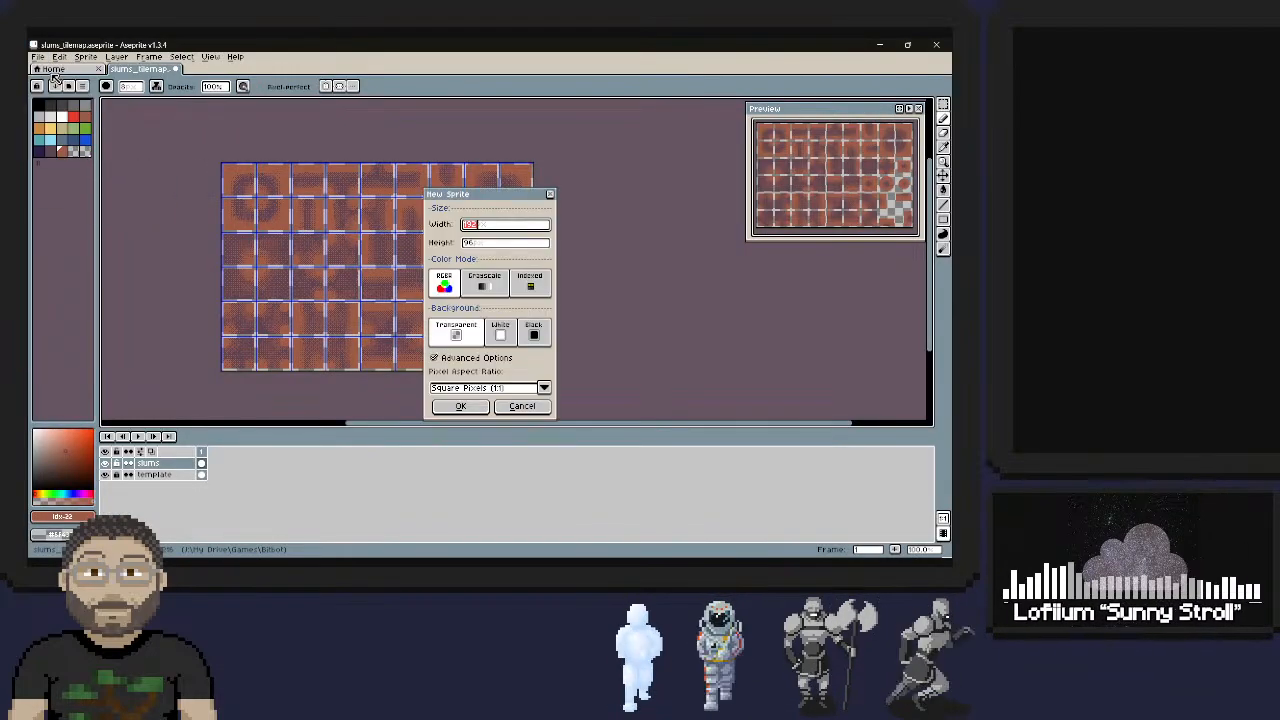
click(460, 404)
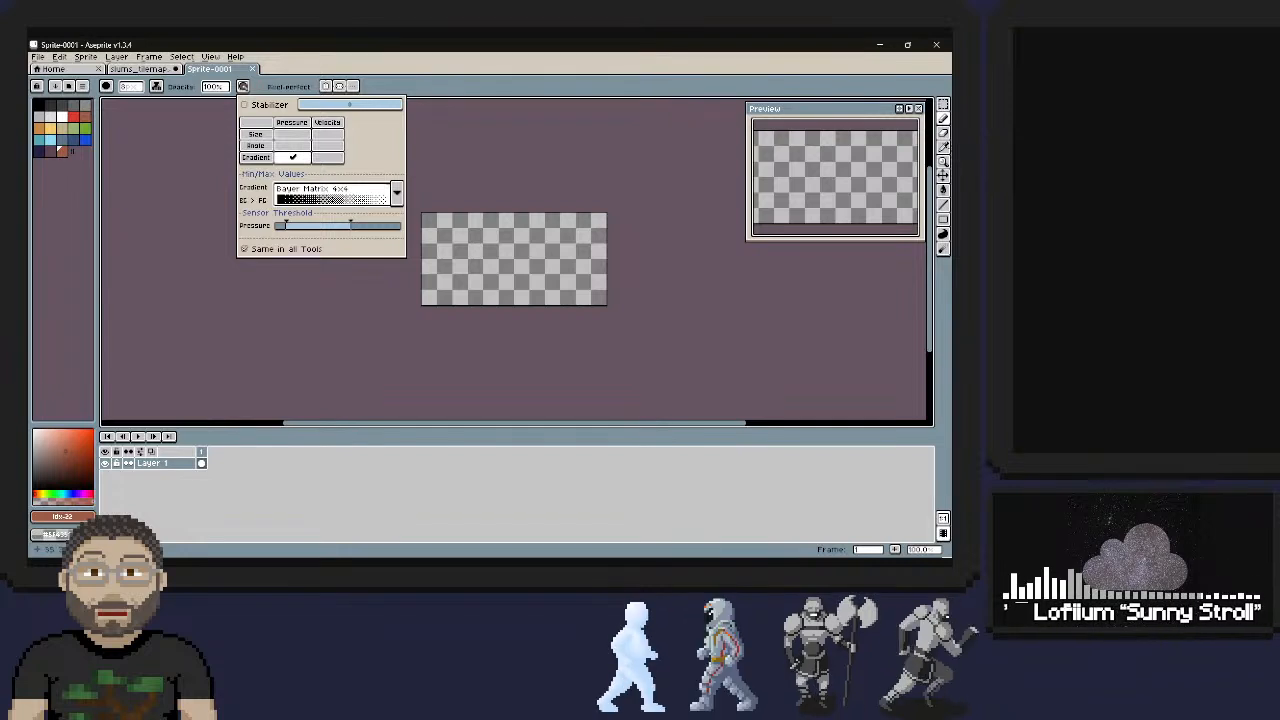
click(439, 258)
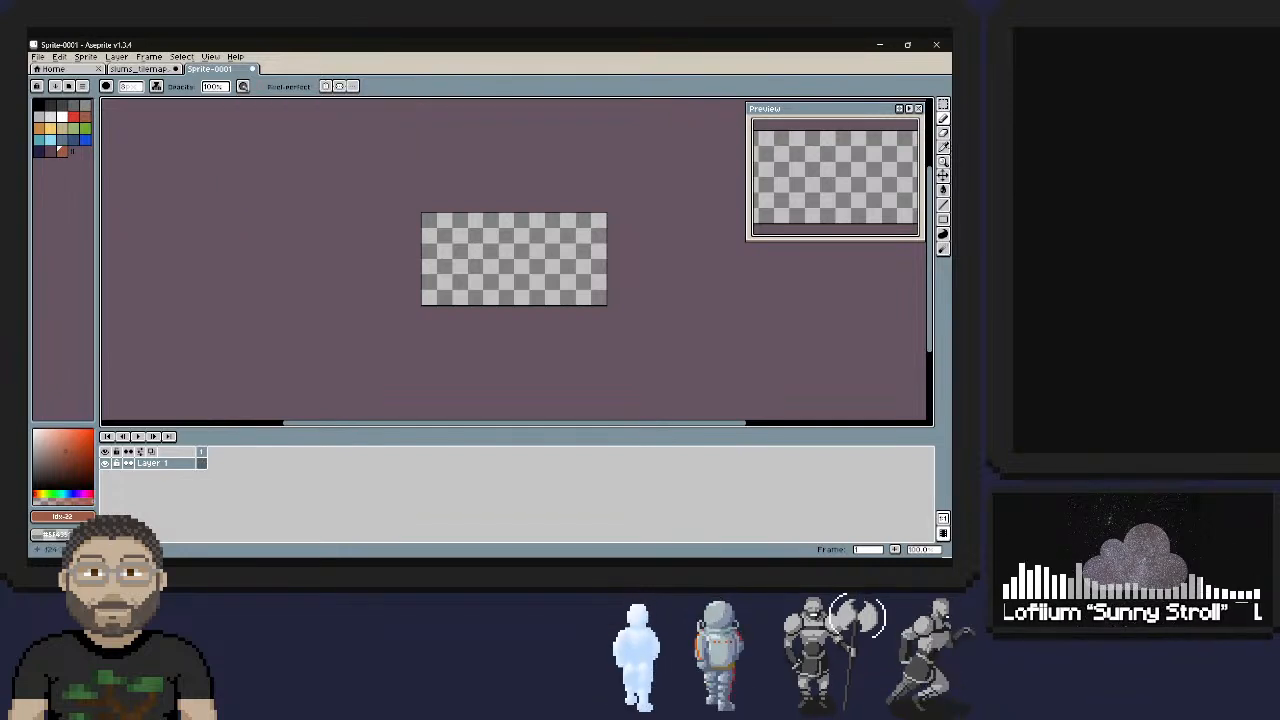
Set up a large black brush, check its pressure-driven Bayer Matrix 4x4 gradient dynamics, and change its ink mode
key(bracketright)
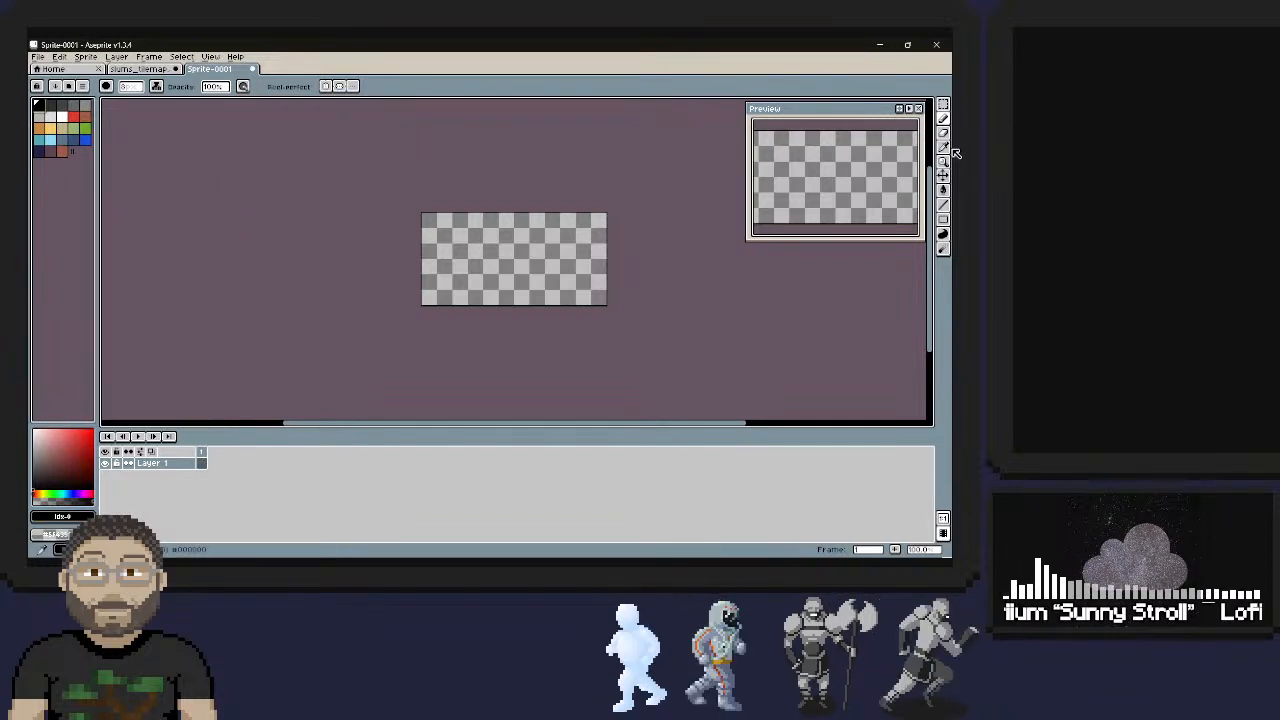
click(156, 86)
click(200, 135)
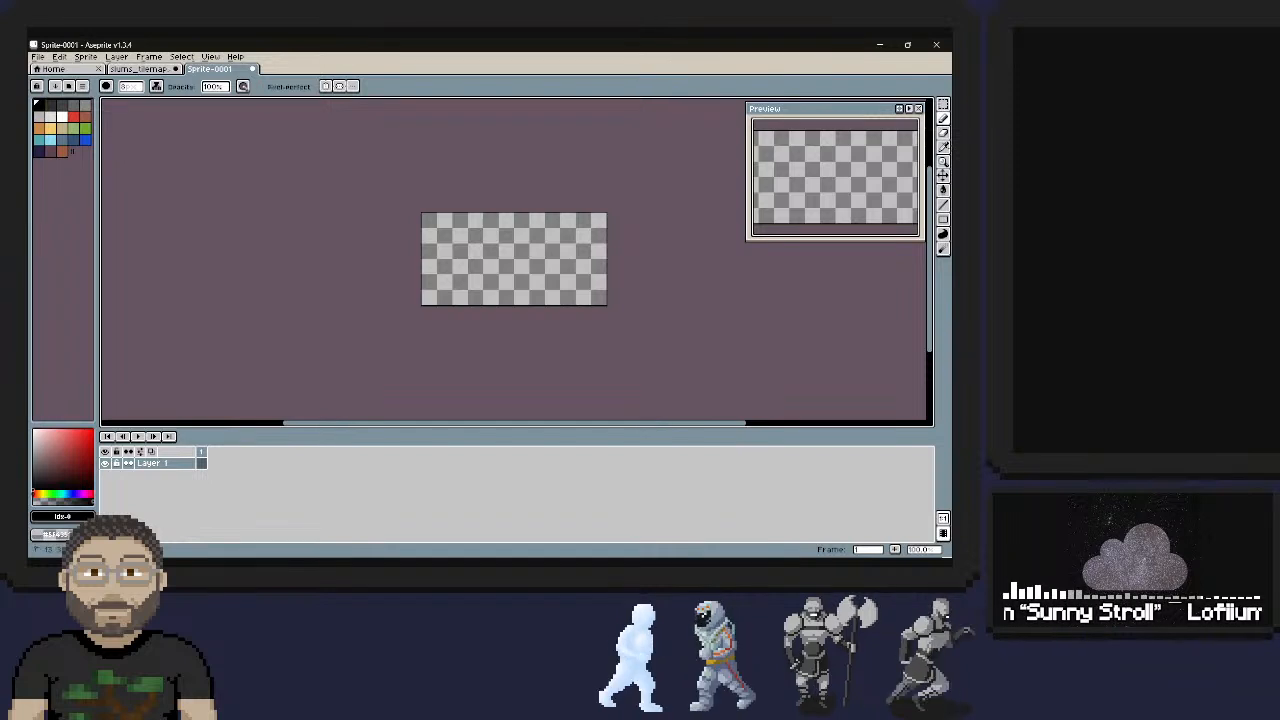
click(130, 86)
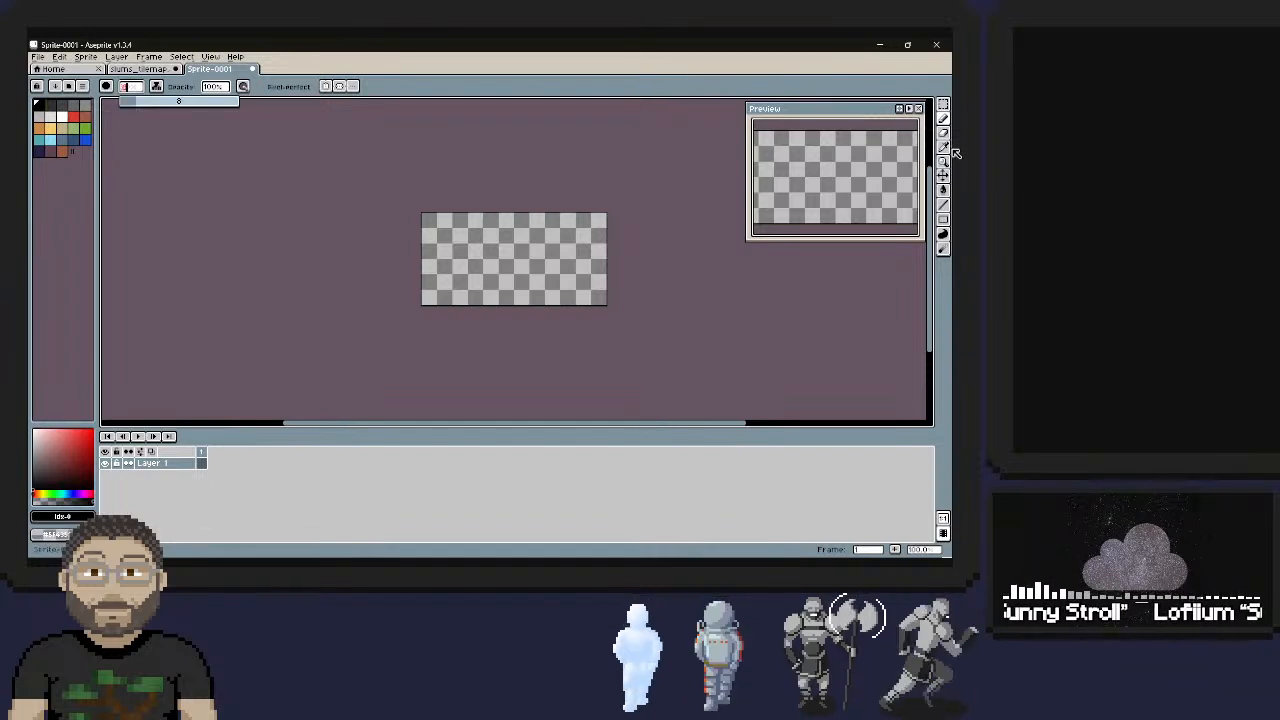
drag(184, 100, 175, 100)
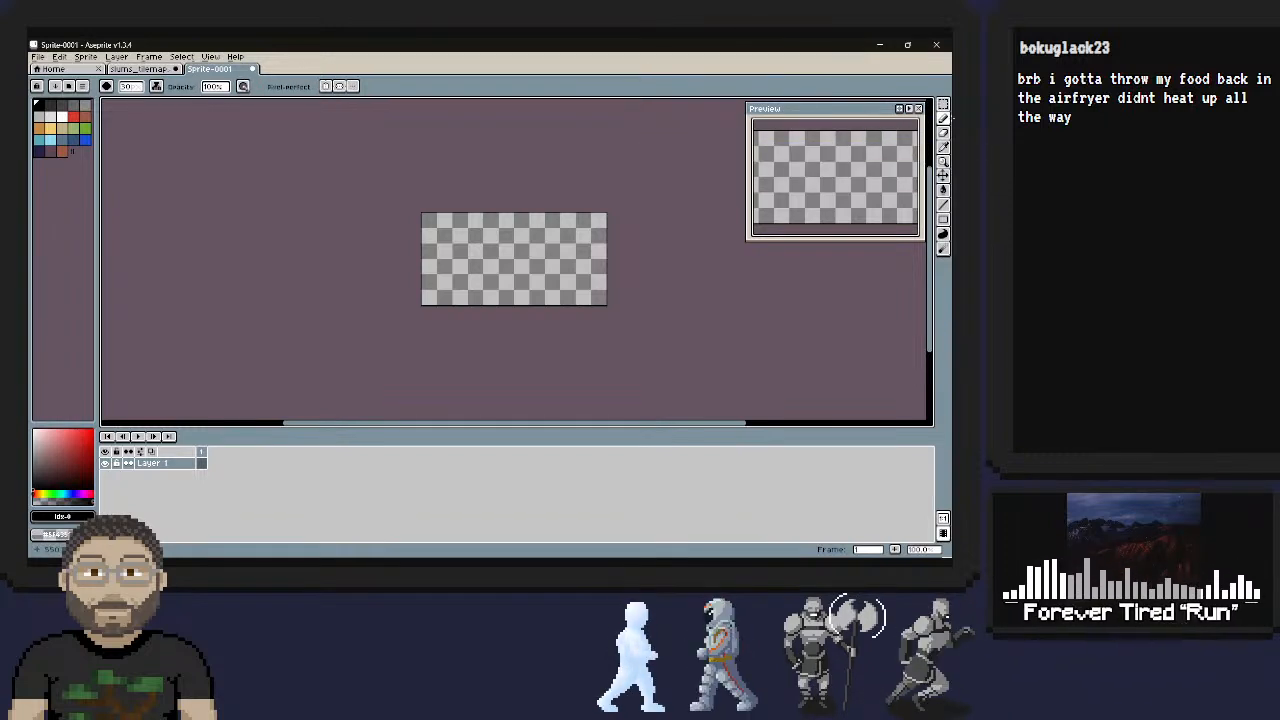
click(243, 86)
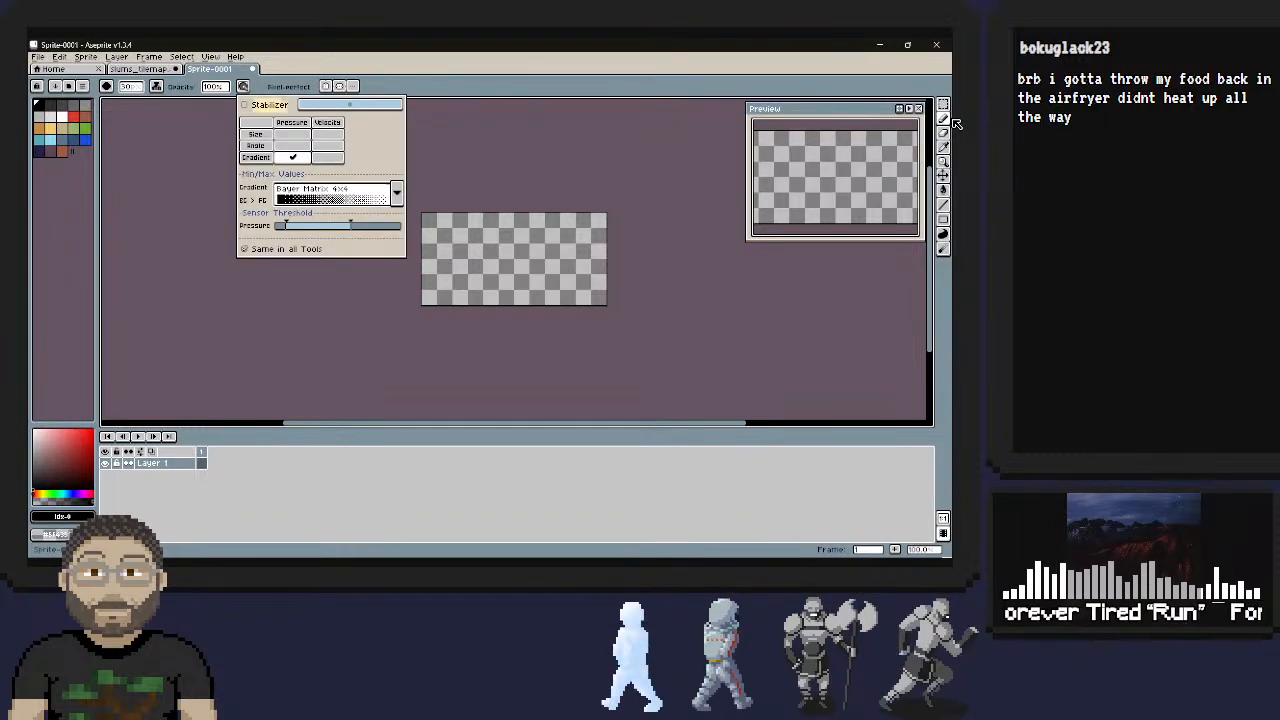
click(156, 86)
click(158, 136)
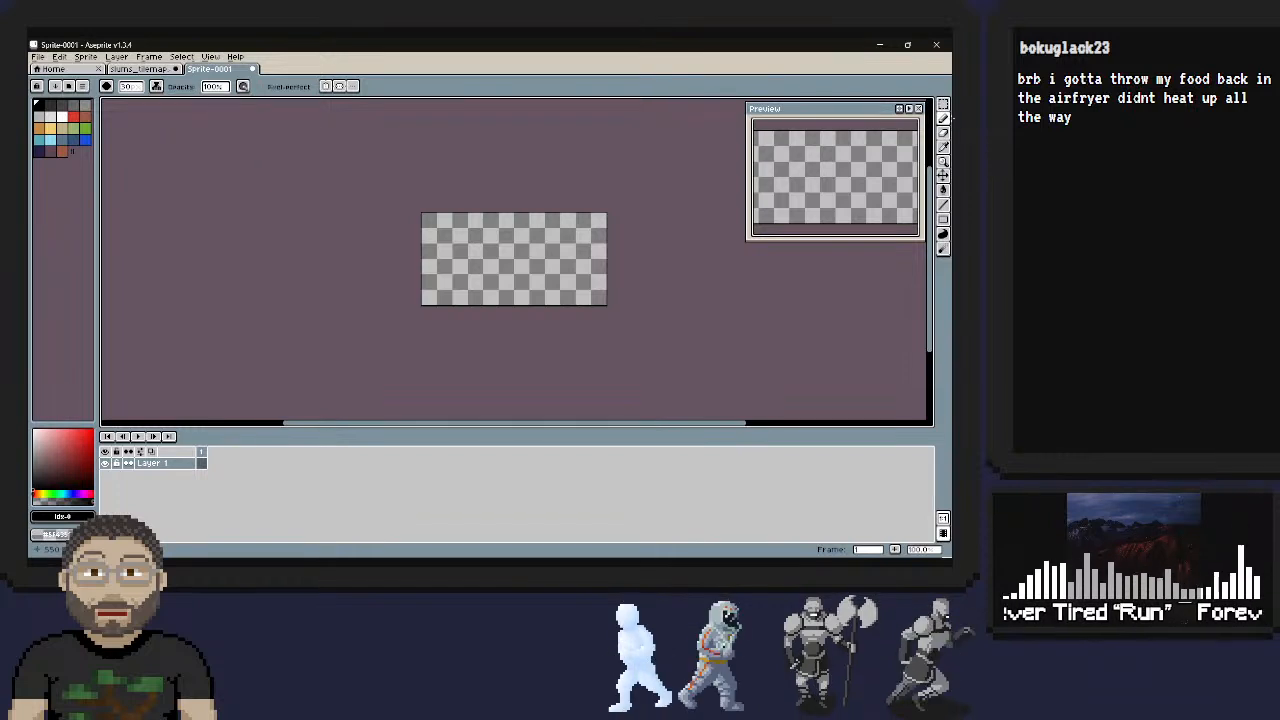
click(156, 86)
click(172, 103)
Paint overlapping dithered strokes across the blank canvas in black, white, and black again, varying the pen pressure
drag(443, 233, 565, 250)
mouse_move(441, 264)
mouse_down()
mouse_move(447, 290)
mouse_move(530, 285)
mouse_move(588, 250)
mouse_move(558, 230)
mouse_move(524, 226)
mouse_move(566, 276)
mouse_move(515, 240)
mouse_move(583, 257)
mouse_move(532, 263)
mouse_move(580, 259)
mouse_move(564, 240)
mouse_move(536, 248)
mouse_move(527, 273)
mouse_move(526, 247)
mouse_move(572, 280)
mouse_move(490, 268)
mouse_move(556, 243)
mouse_up()
key(x)
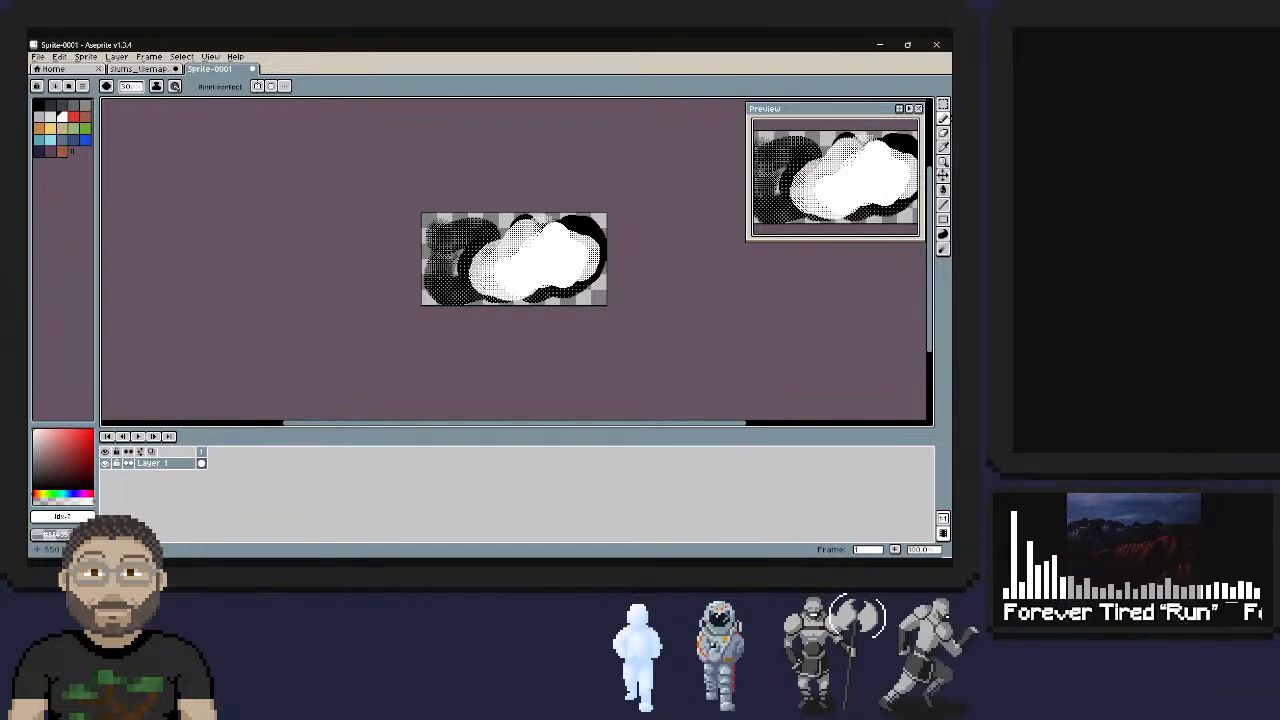
click(39, 105)
mouse_move(504, 267)
mouse_down()
mouse_move(510, 254)
mouse_move(577, 260)
mouse_up()
Blur the dithered strokes inside the white area of the painting with the Blur tool
click(943, 248)
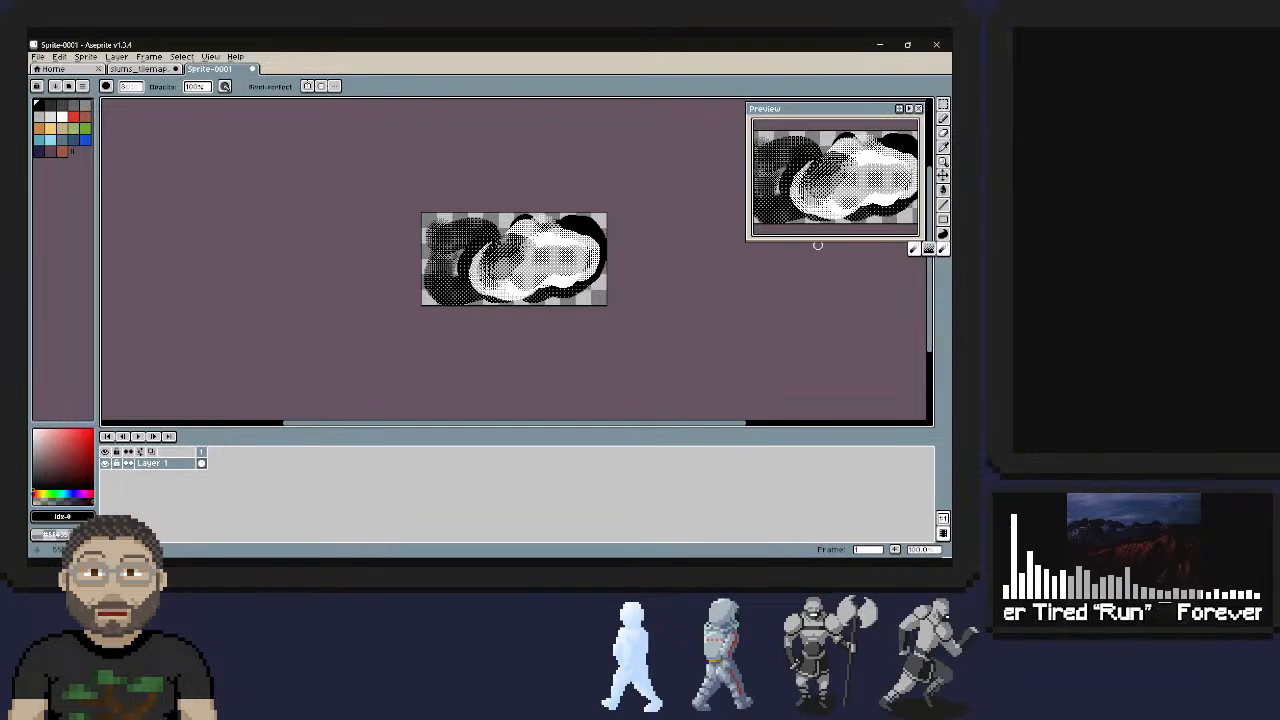
mouse_move(490, 268)
mouse_down()
mouse_move(548, 258)
mouse_move(535, 284)
mouse_up()
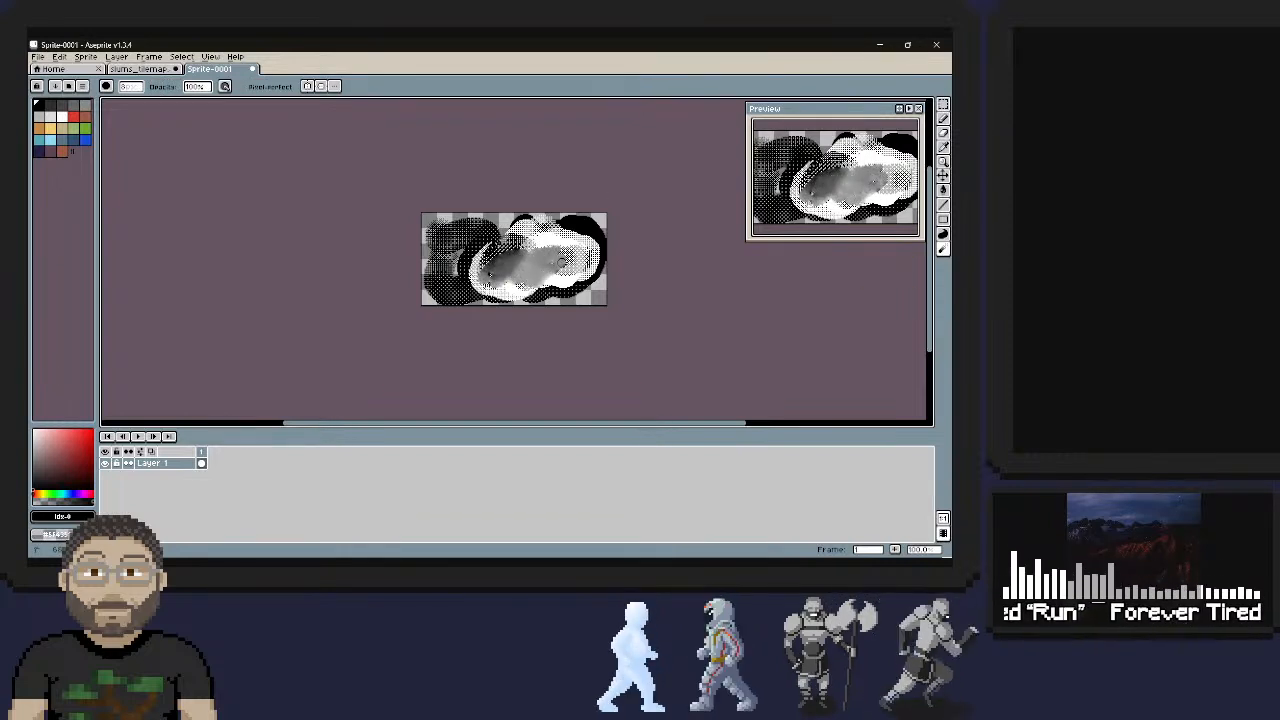
mouse_move(570, 245)
mouse_down()
mouse_move(570, 268)
mouse_move(595, 250)
mouse_up()
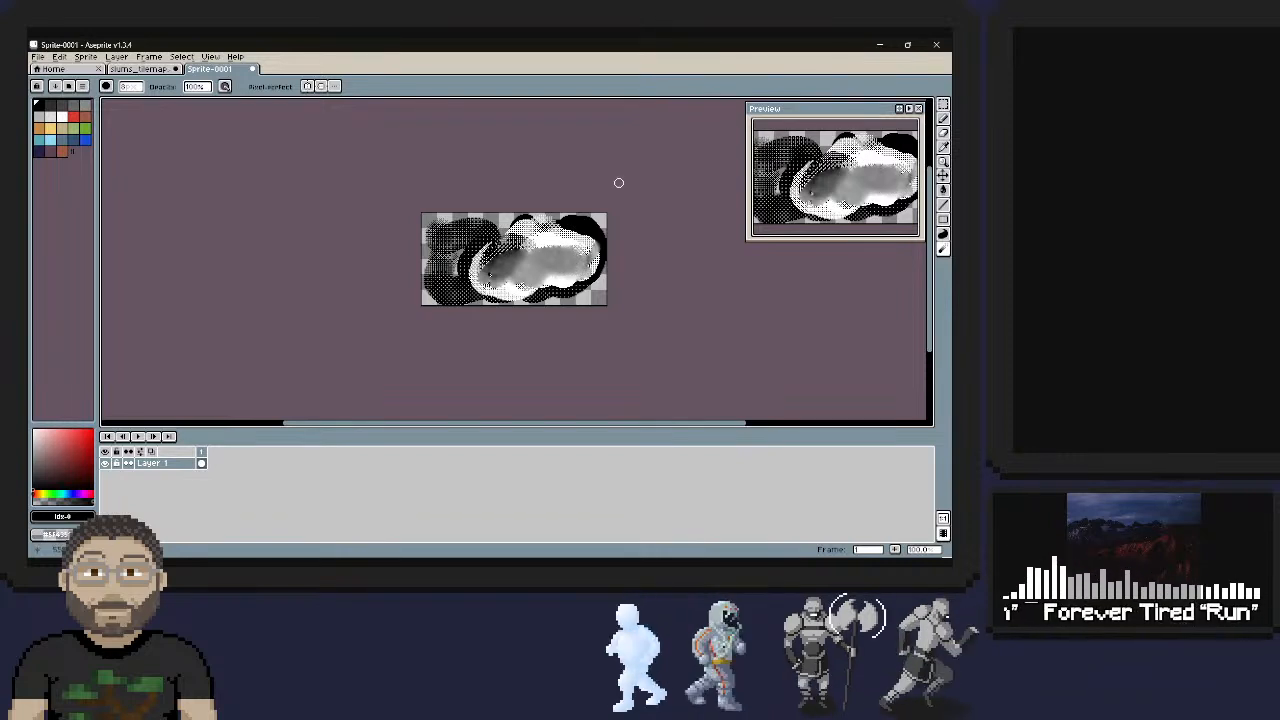
Look through the contour and pencil tool variants, and close Sprite-0001 without saving it
click(945, 234)
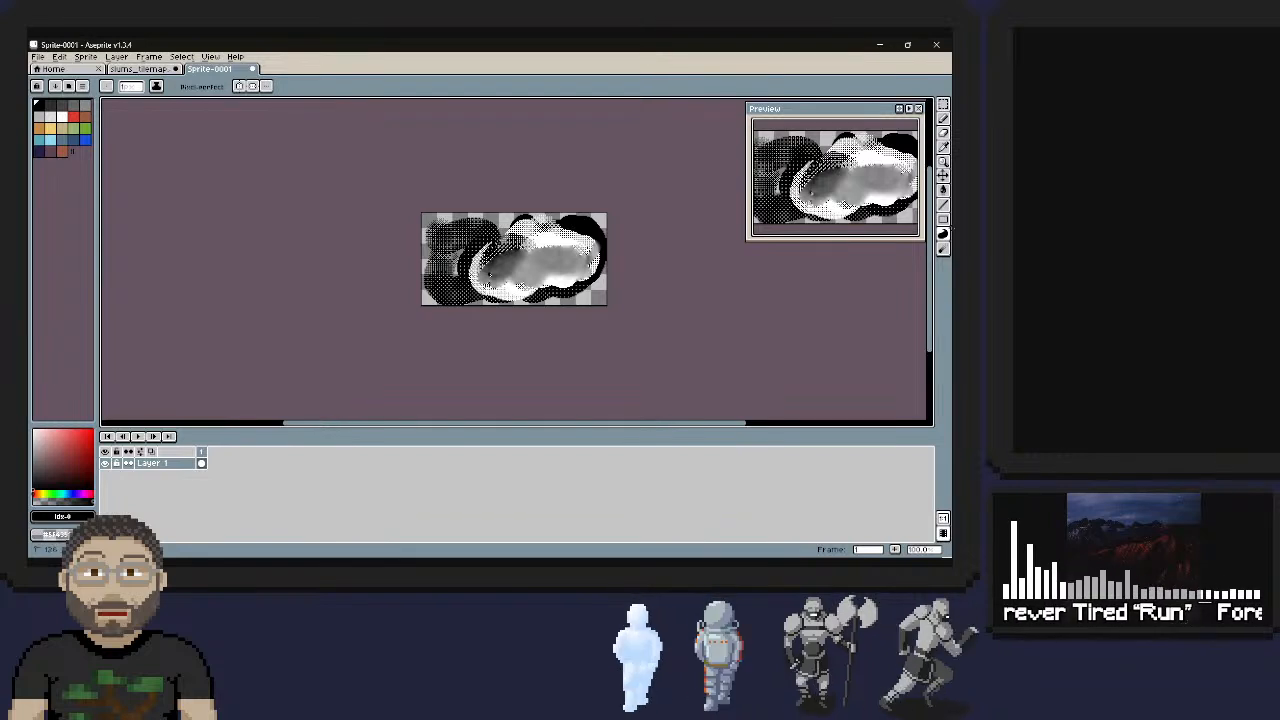
click(943, 234)
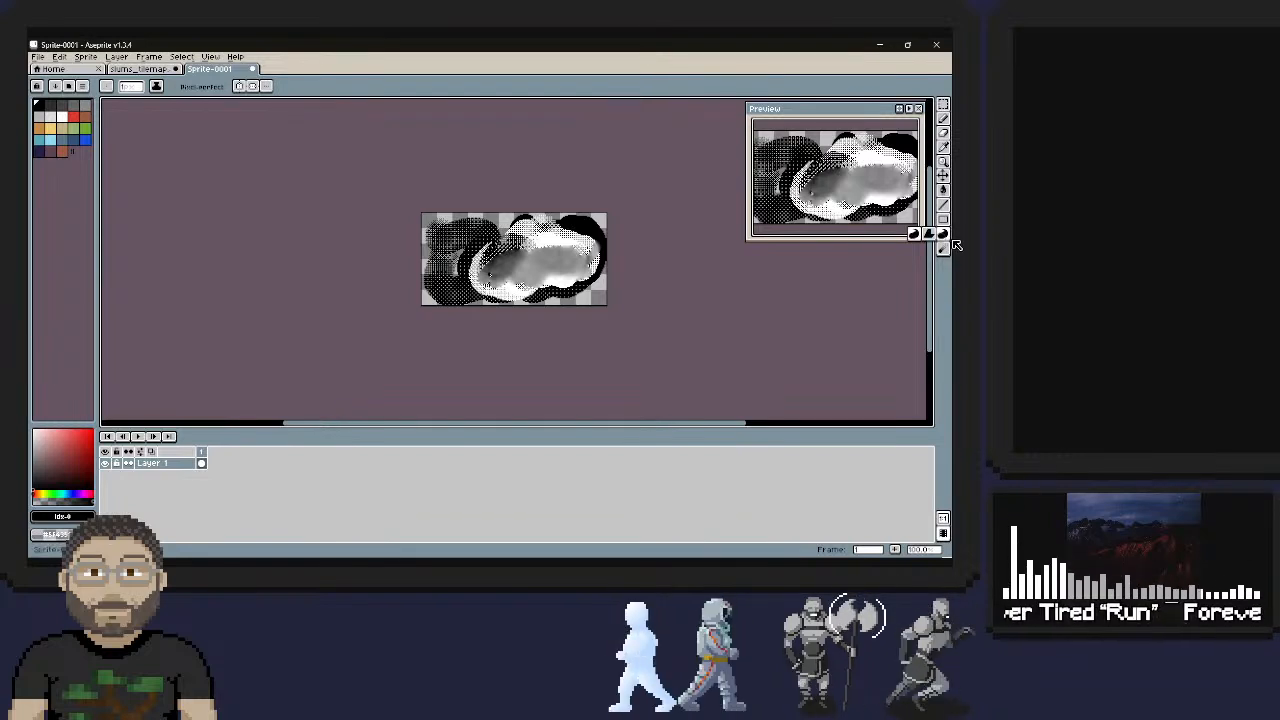
click(944, 119)
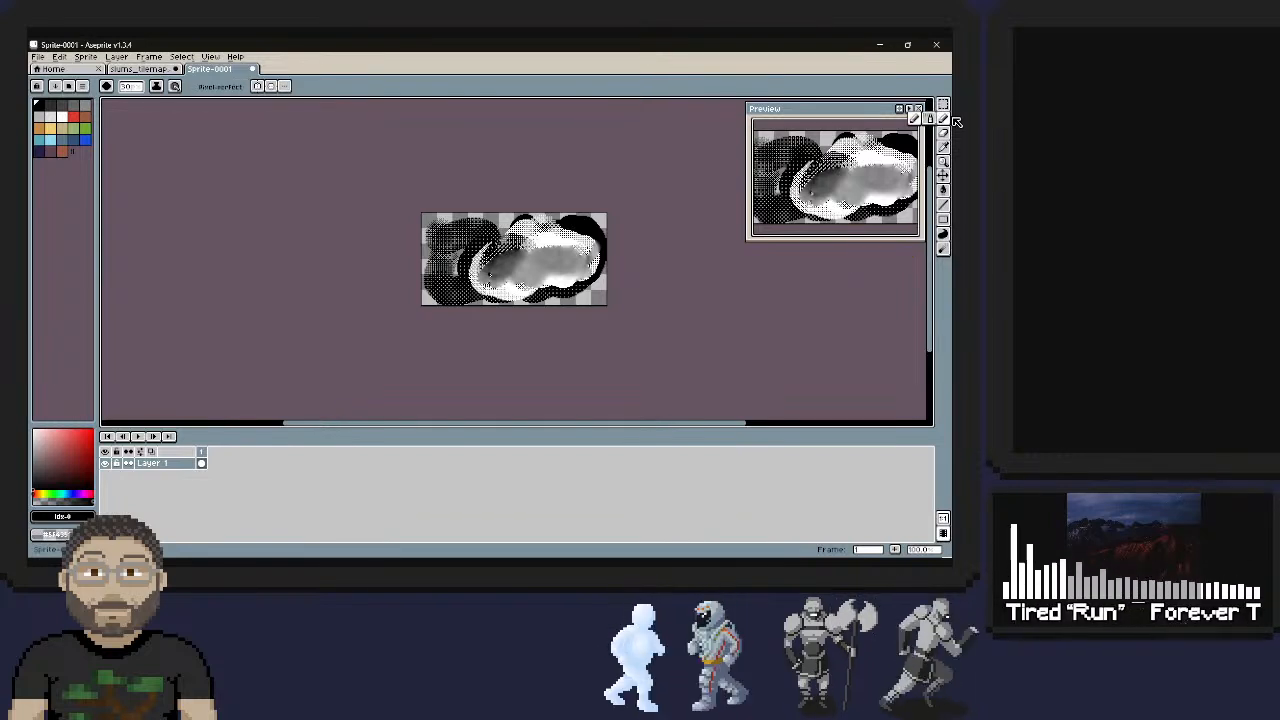
key(ctrl+w)
key(n)
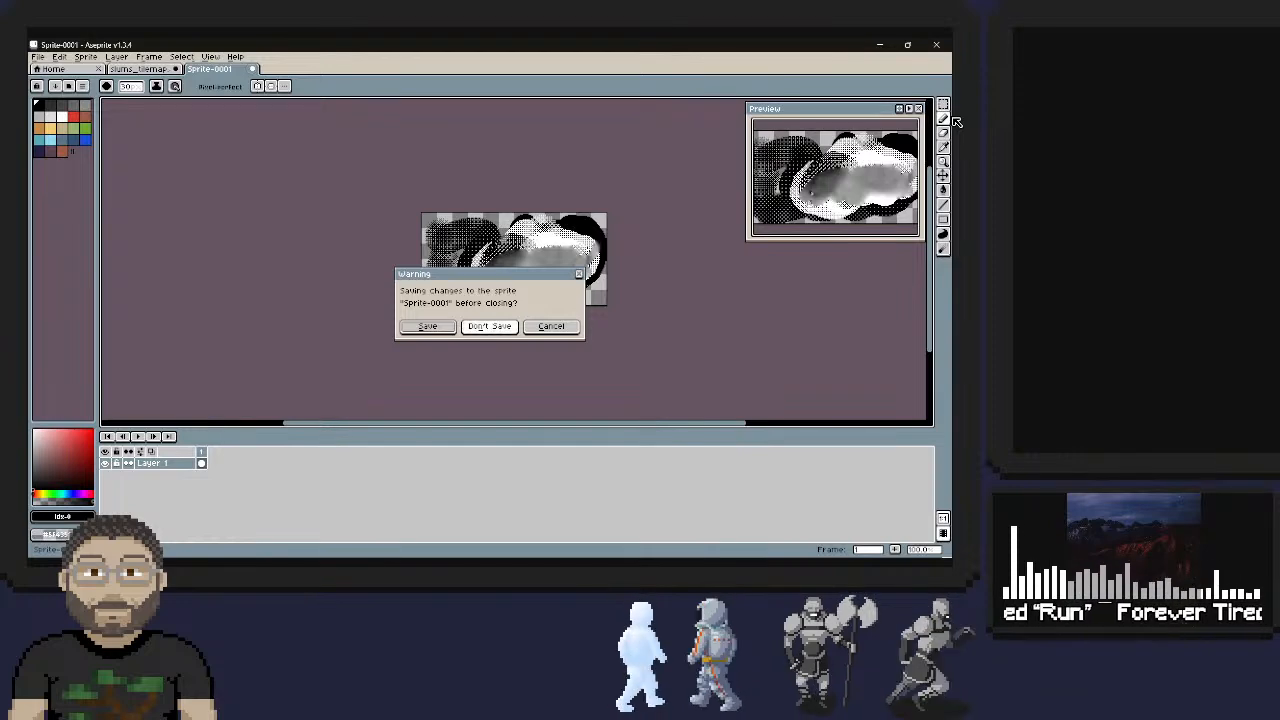
Switch back to Godot and examine the debugger's error list from the running project
key(alt+Tab)
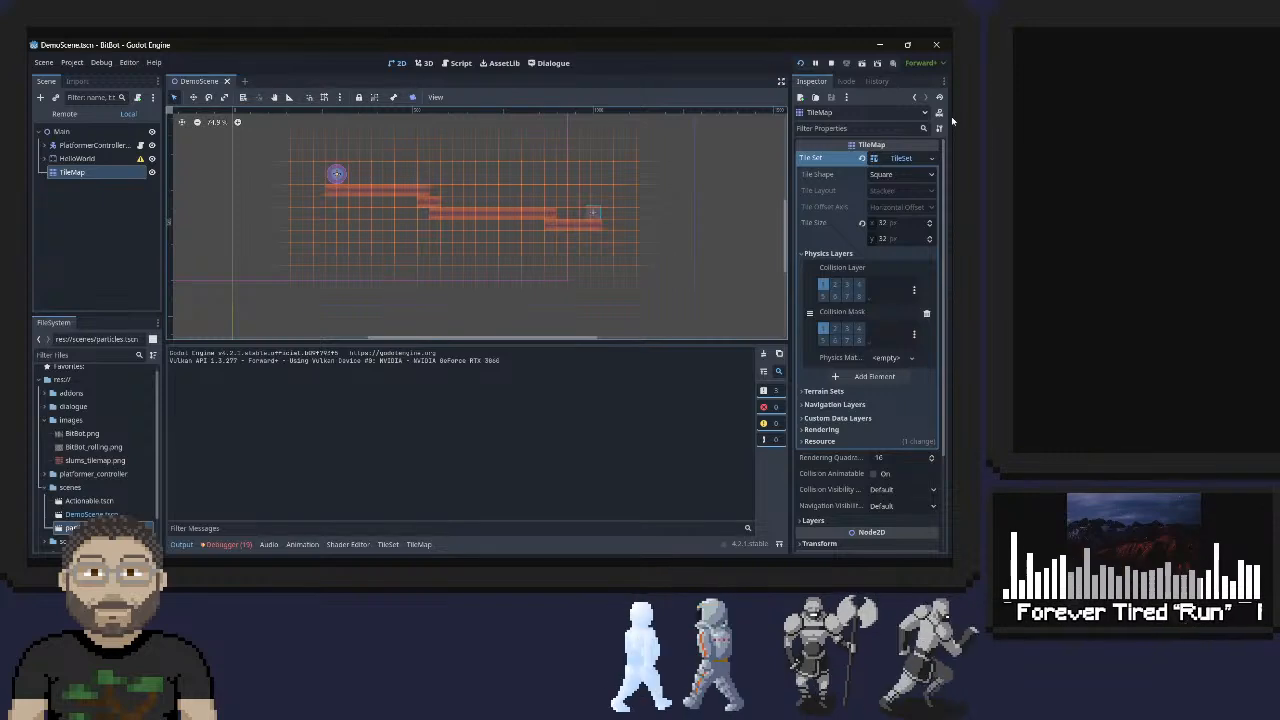
key(alt+Tab)
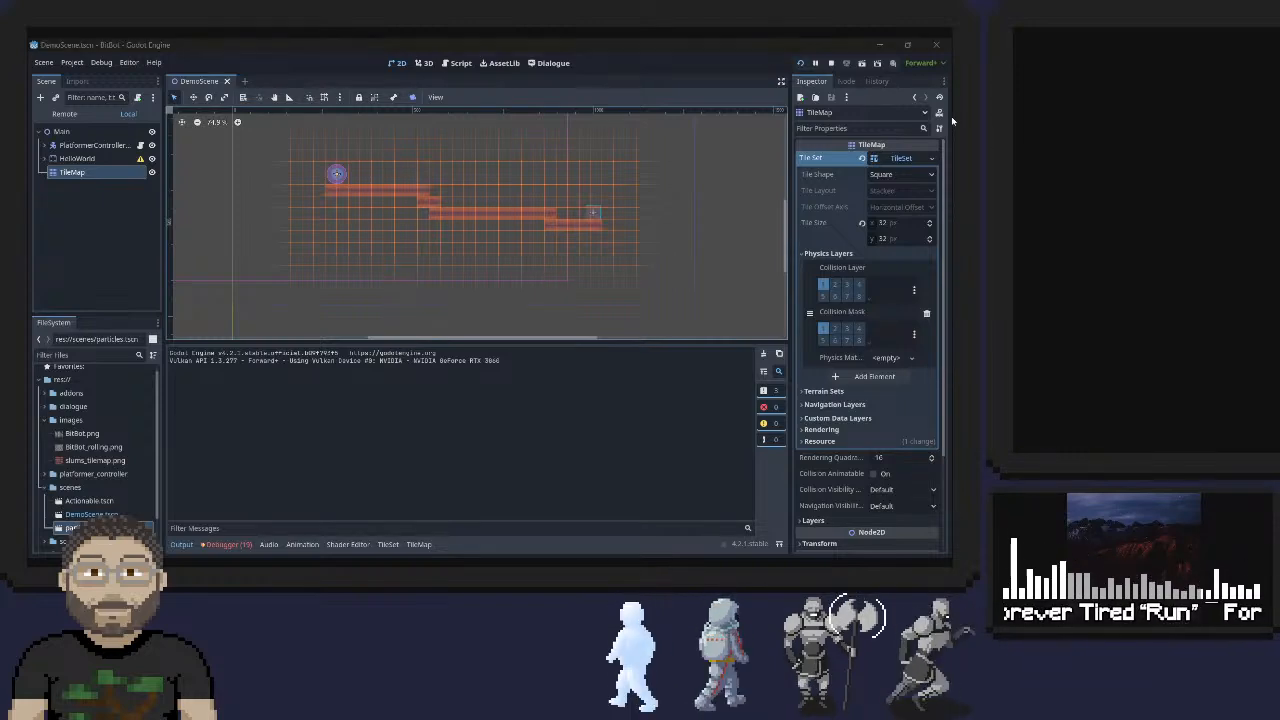
key(alt+Tab)
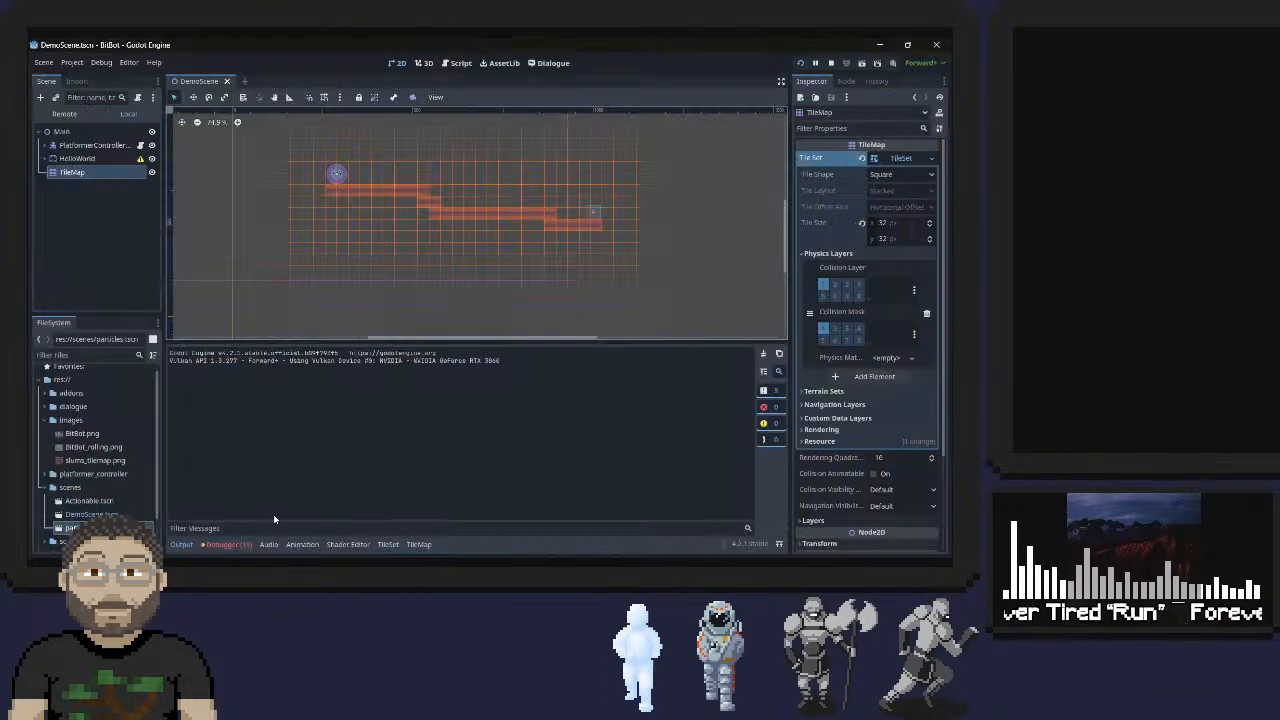
click(226, 544)
click(245, 349)
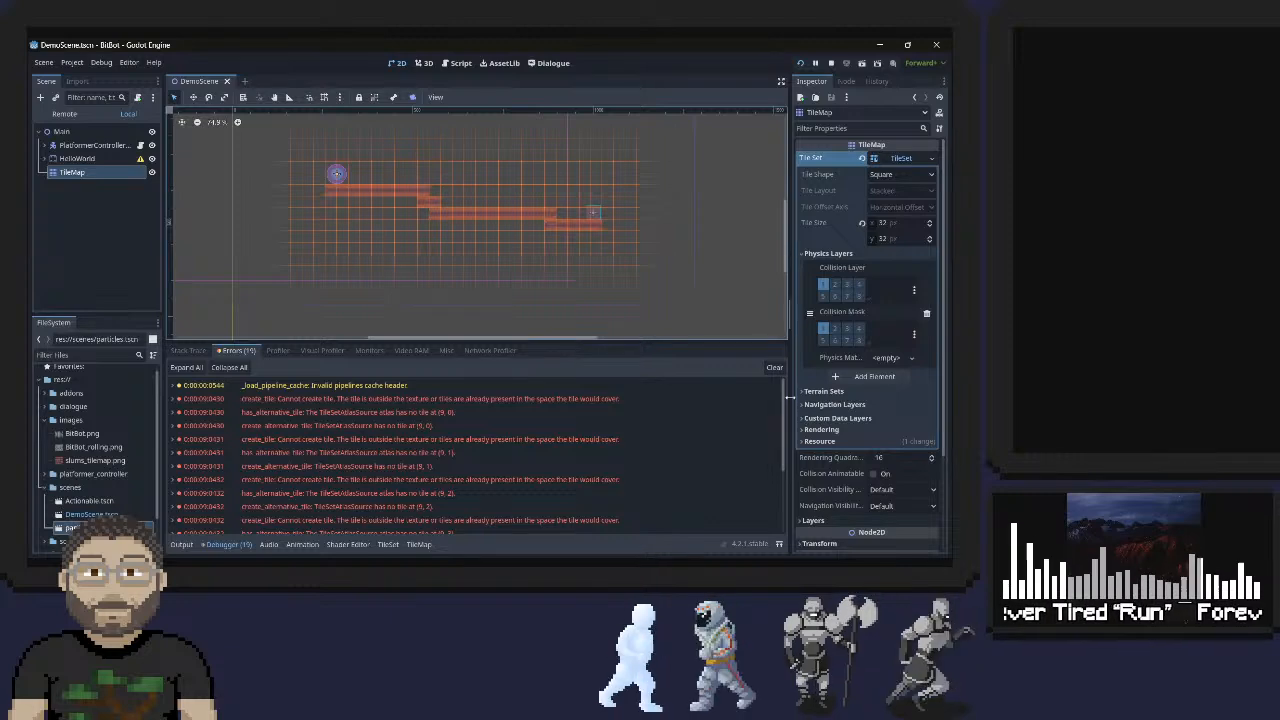
scroll(786, 430, down, 3)
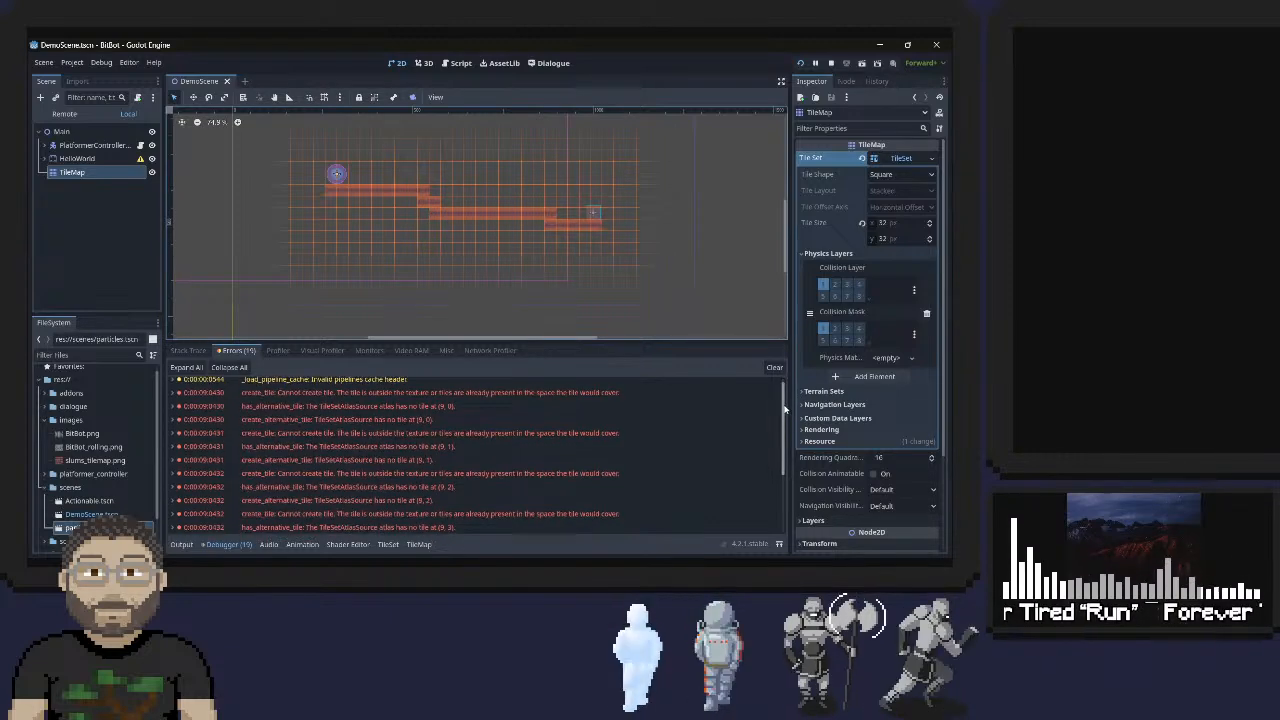
mouse_move(786, 430)
mouse_down()
mouse_move(788, 469)
mouse_move(788, 409)
mouse_up()
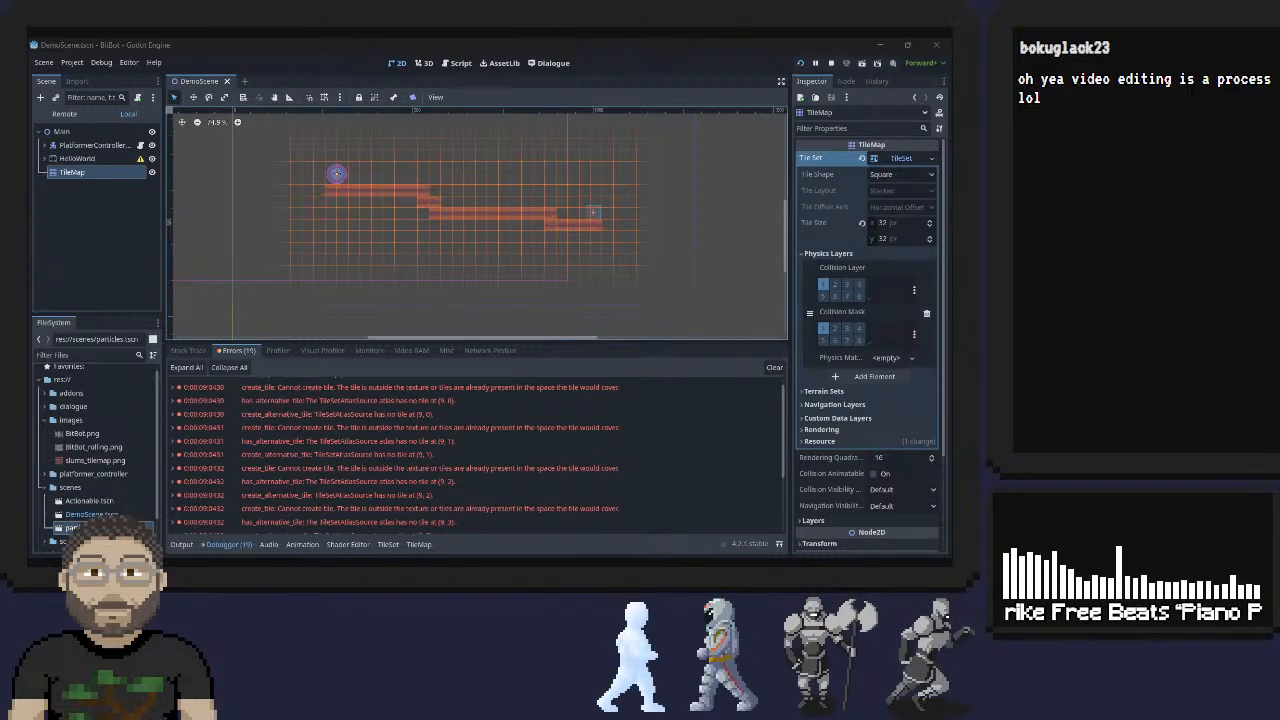
Switch to the browser, maximize the personal website, and browse the 3D Models category of its art portfolio
key(alt+Tab)
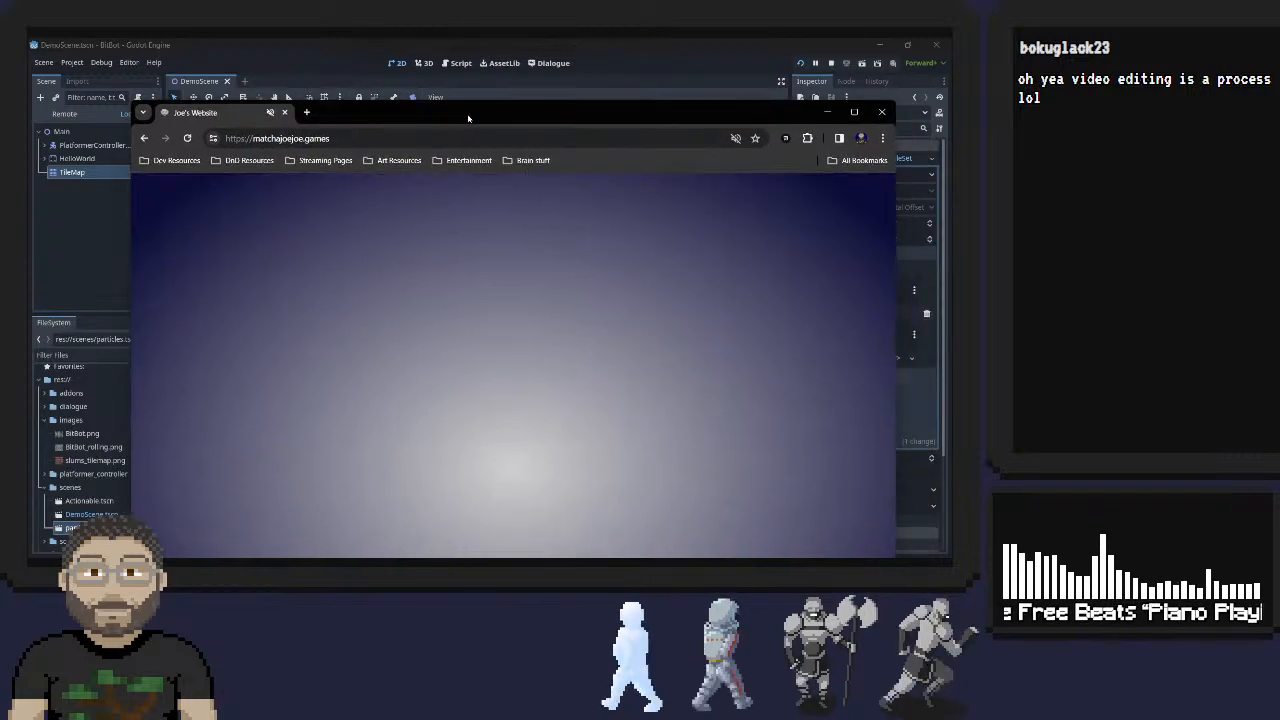
double_click(457, 111)
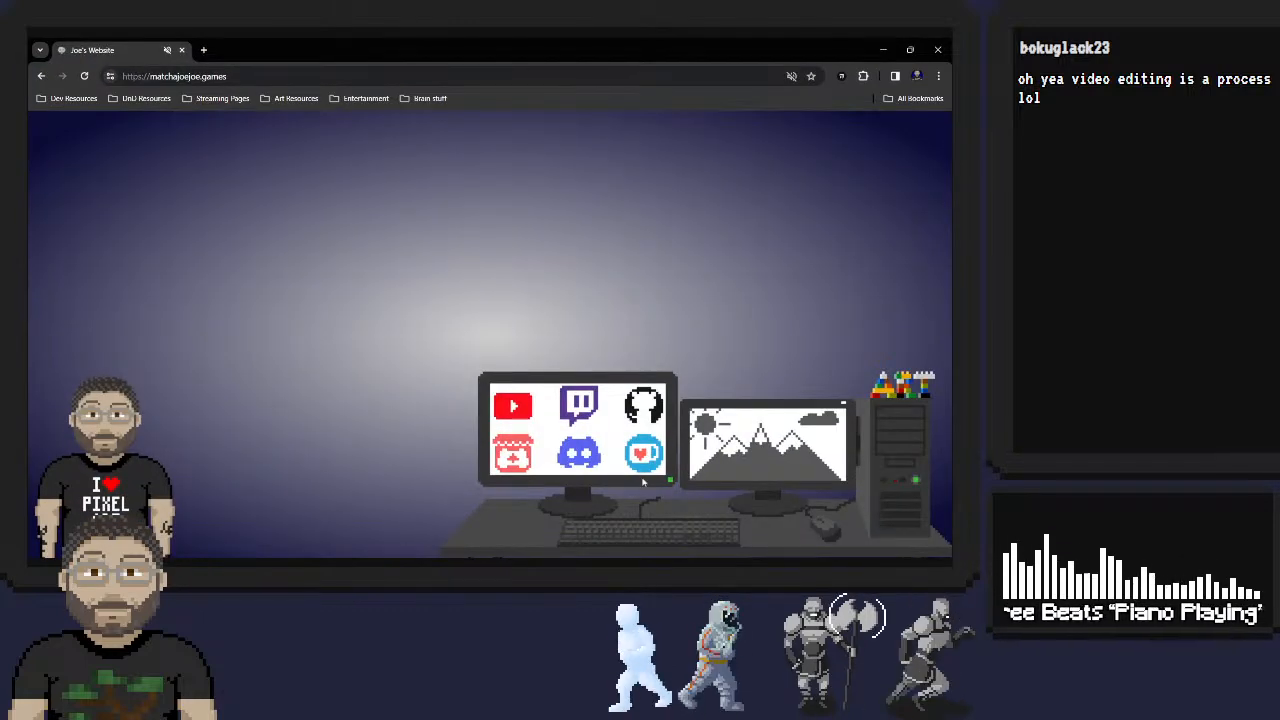
mouse_move(889, 391)
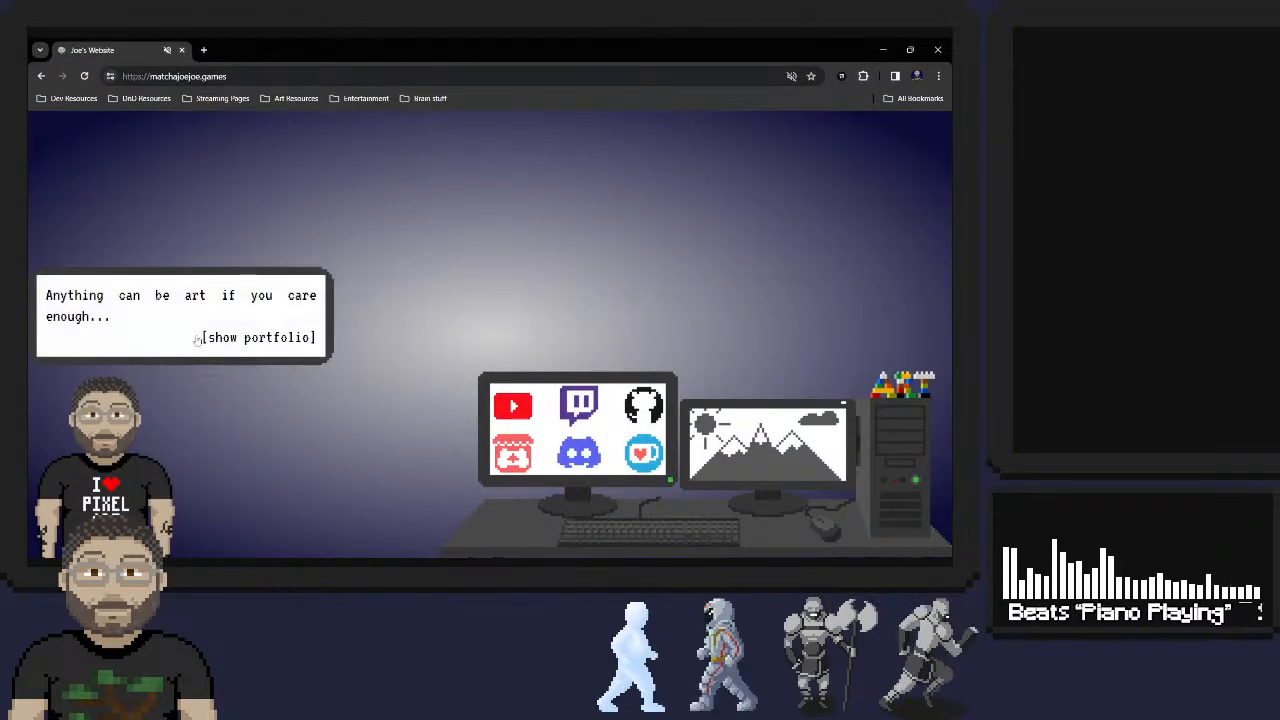
click(253, 339)
scroll(730, 234, down, 3)
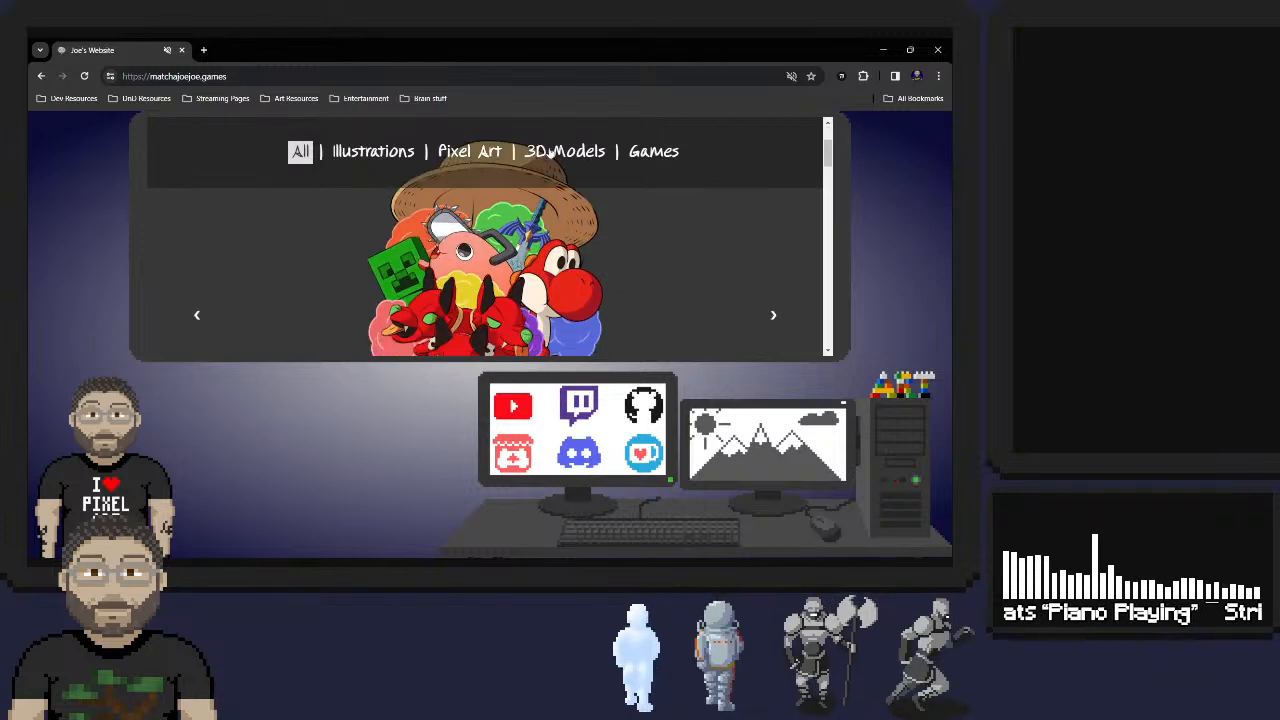
click(562, 152)
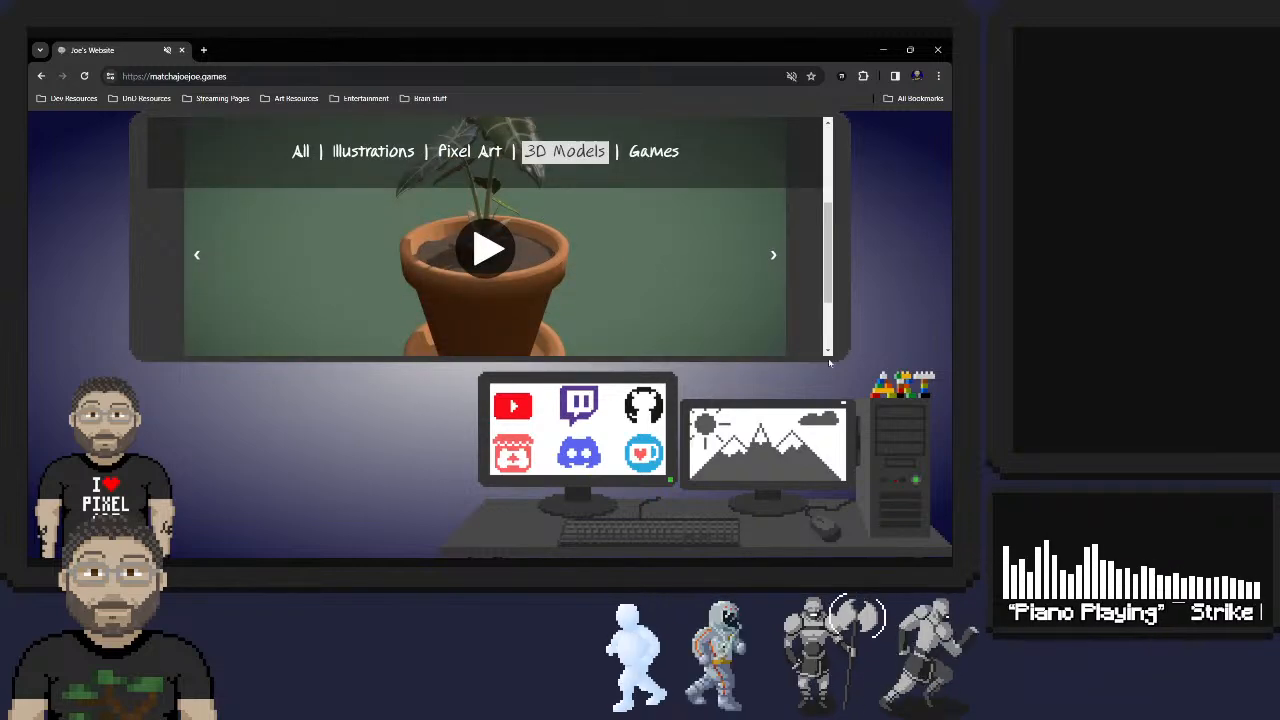
click(773, 277)
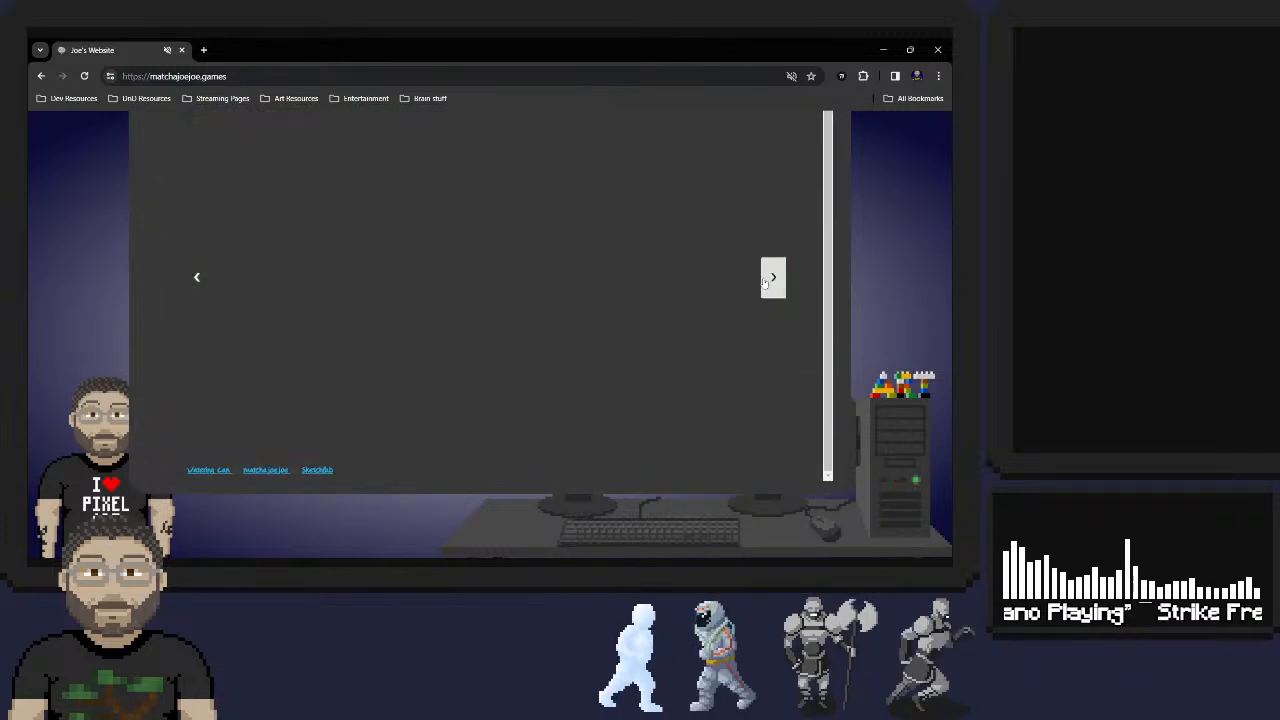
click(197, 277)
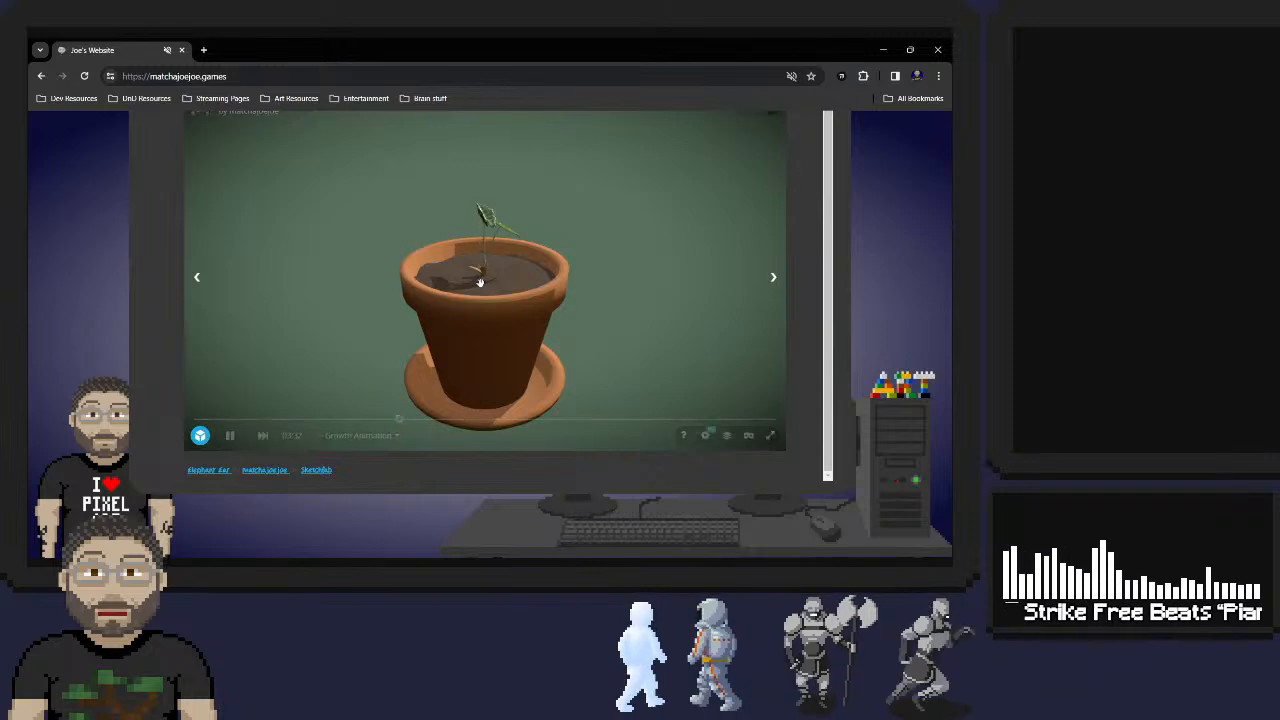
Rotate the potted plant 3D model, and close the browser to look further through Godot's debugger error list
drag(479, 283, 537, 264)
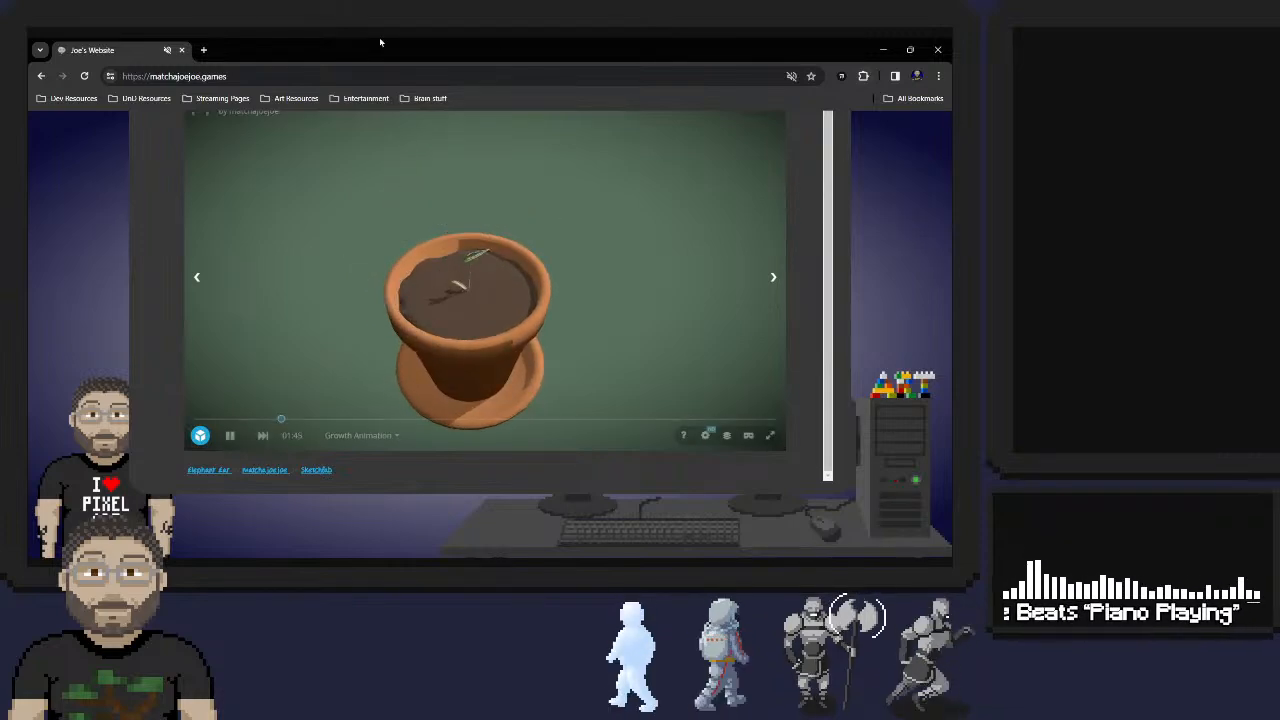
click(937, 49)
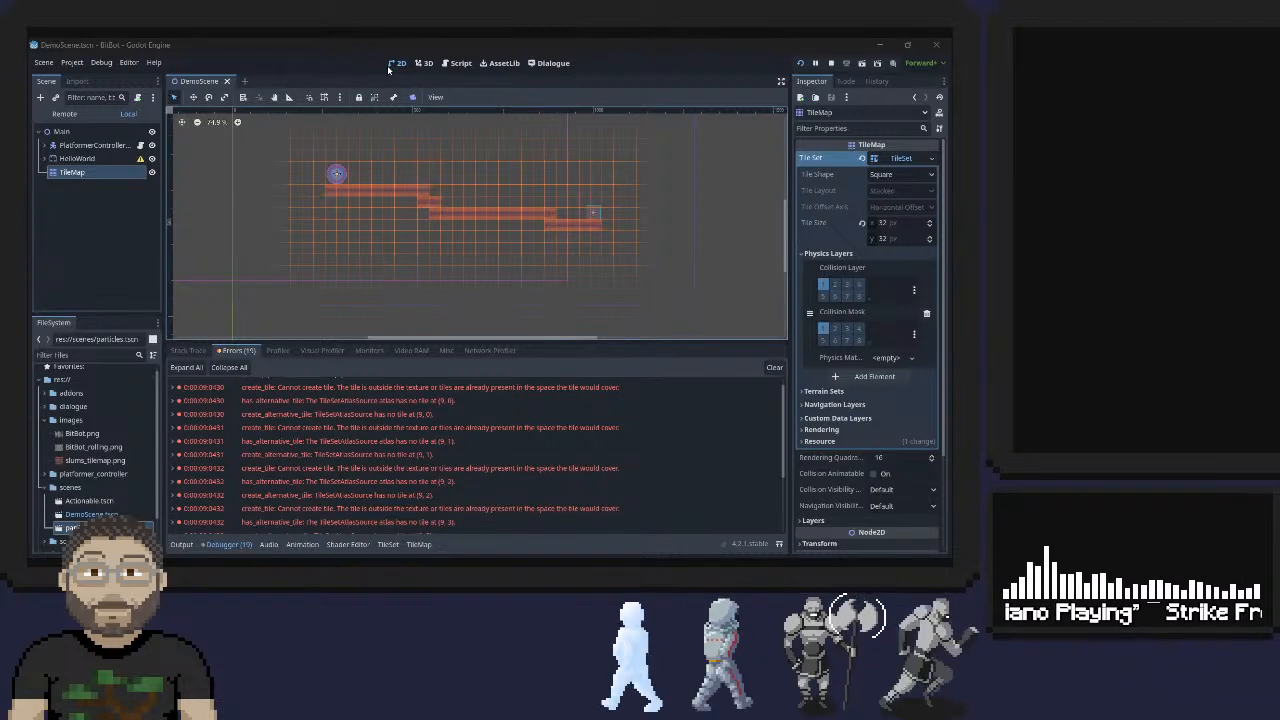
scroll(430, 428, down, 3)
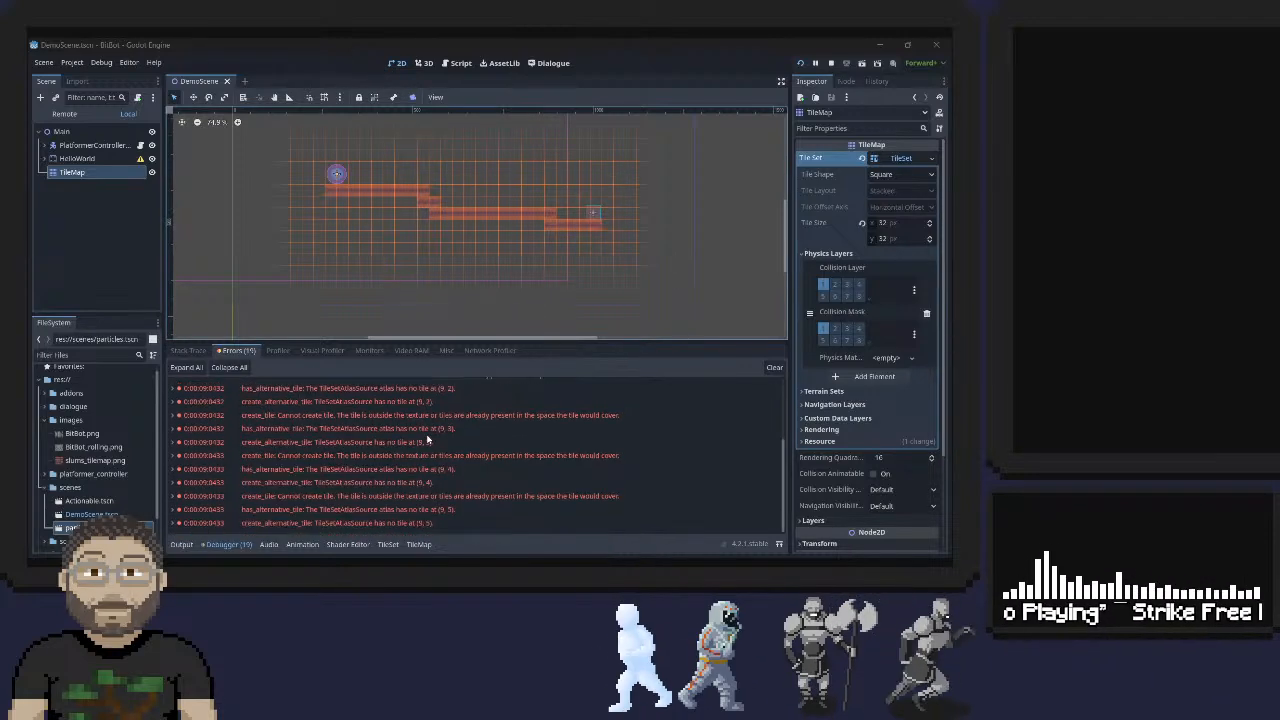
click(337, 495)
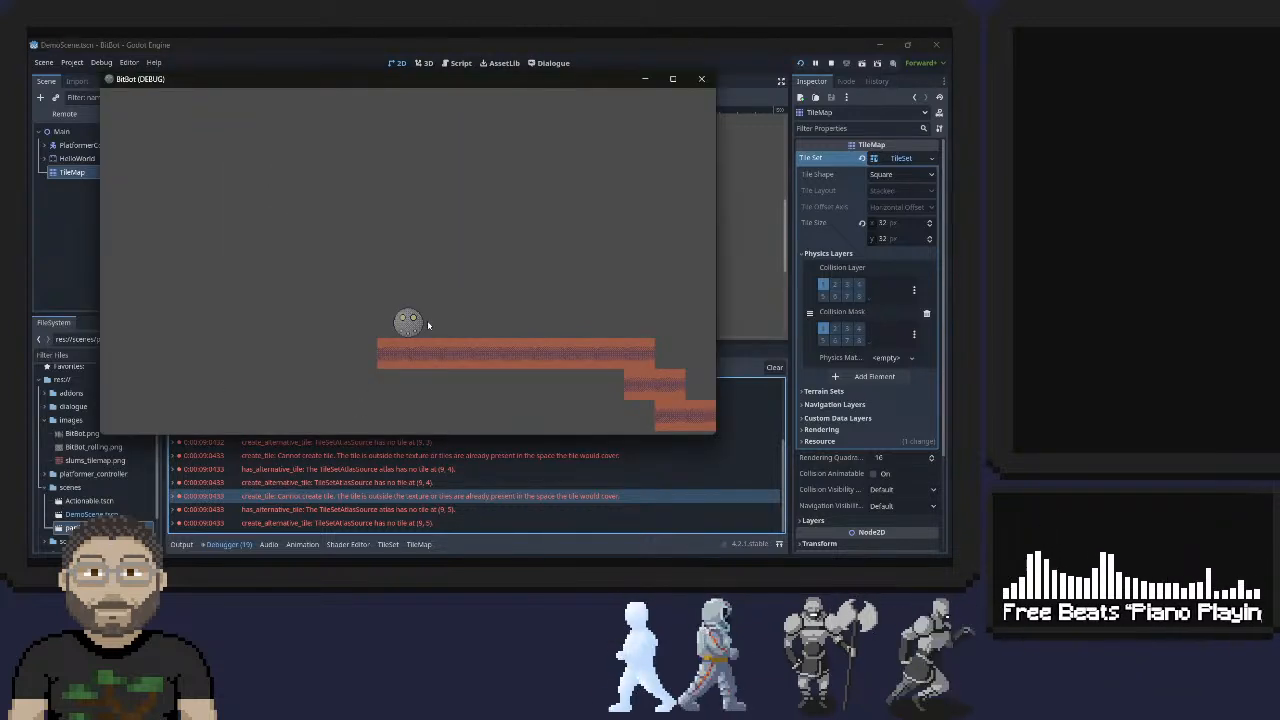
Test the ground collisions in the running game by rolling the character down the stepped platforms toward the red block
key(Right)
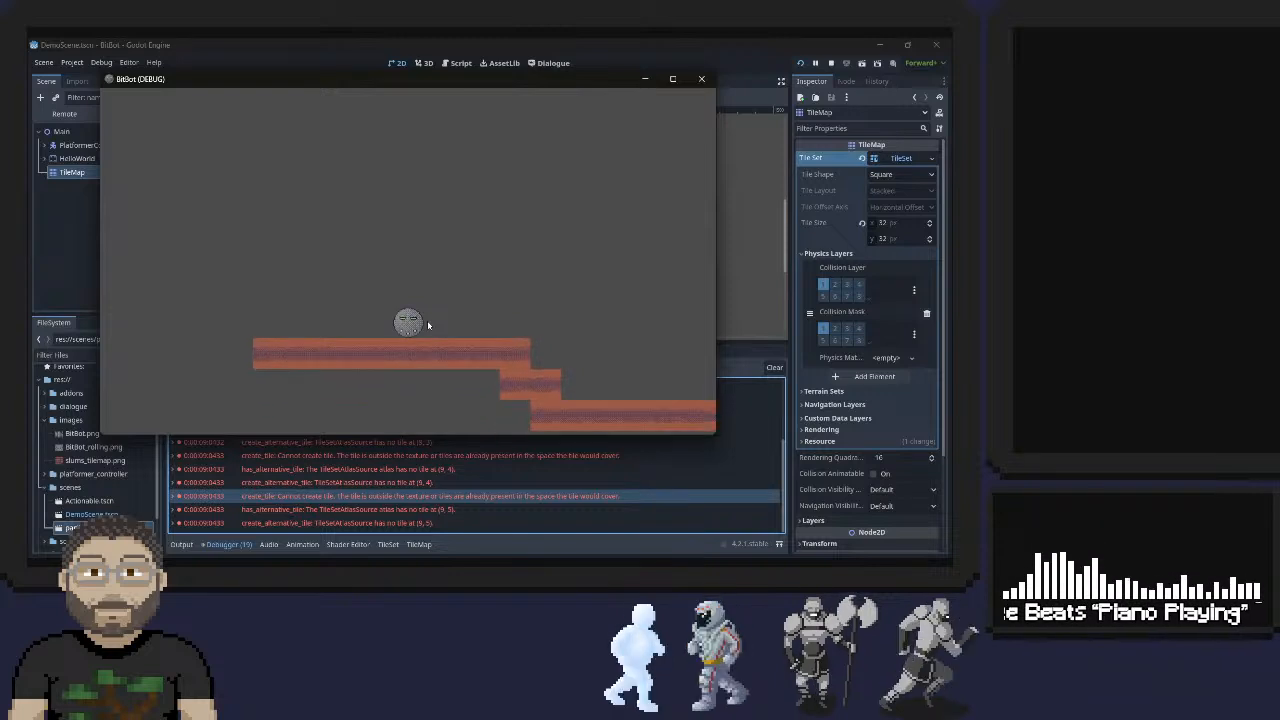
key(Right)
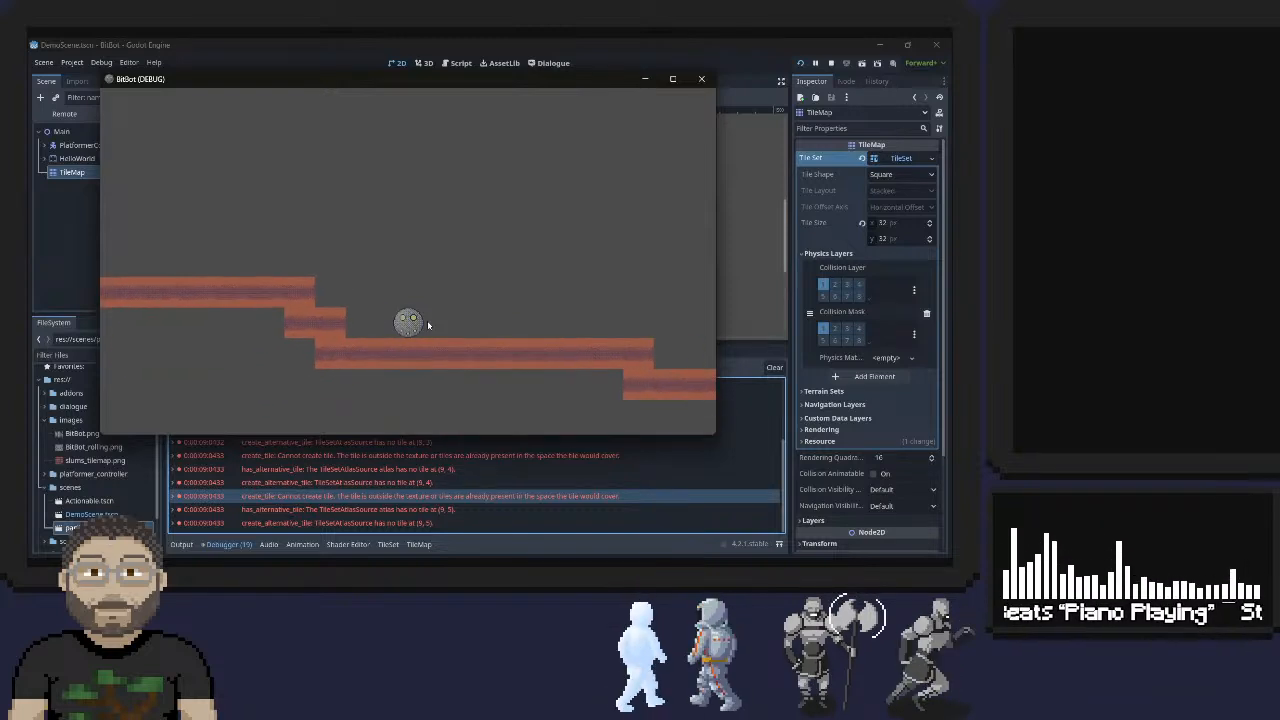
key(Left)
key(space)
key(Right)
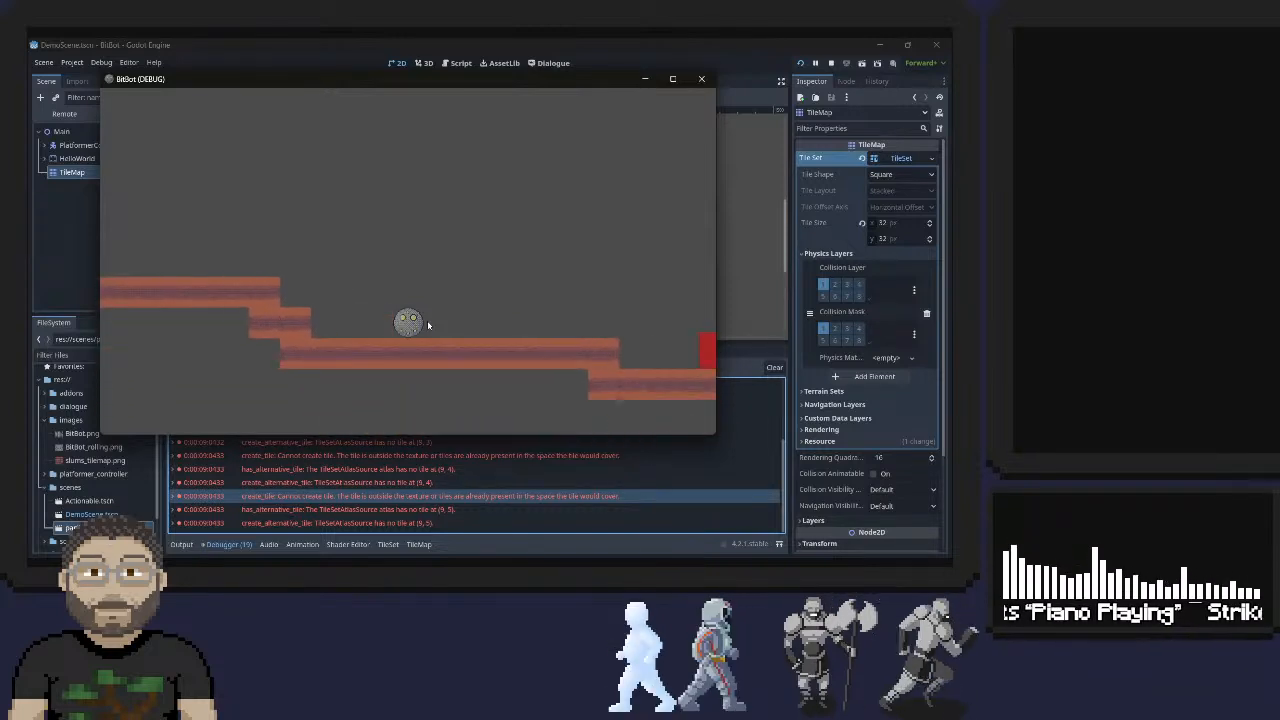
key(Left)
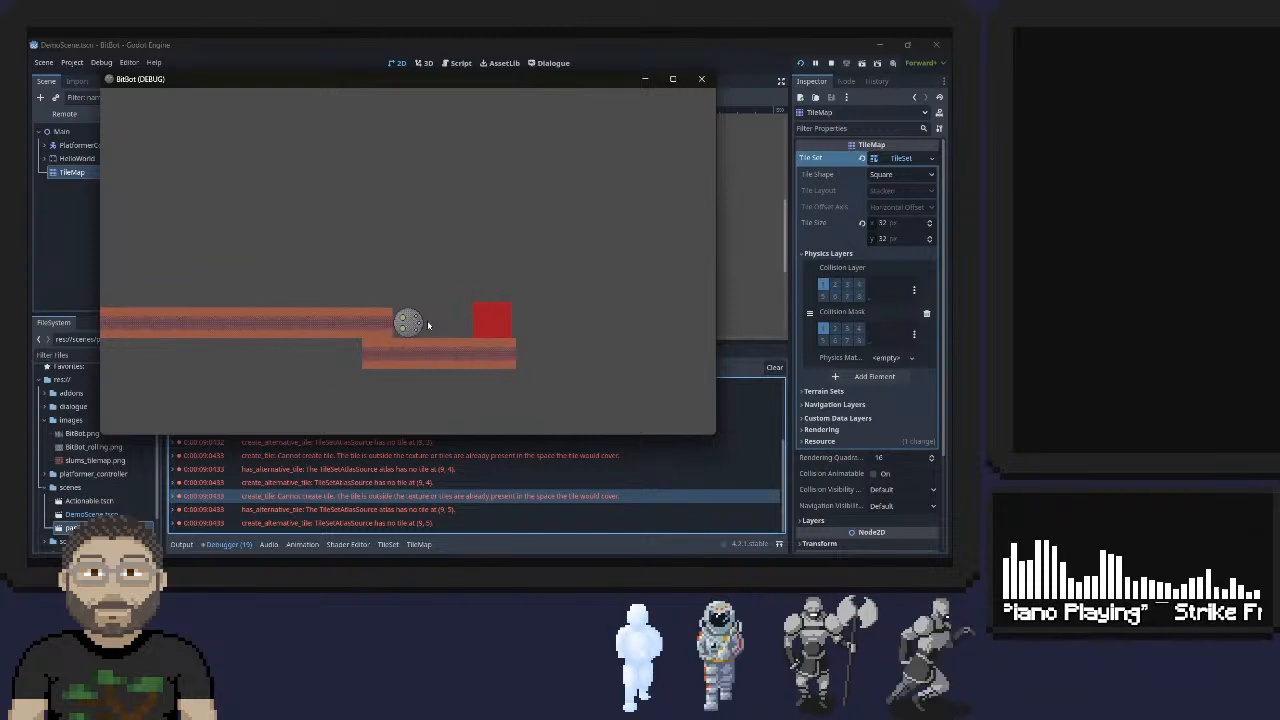
key(F8)
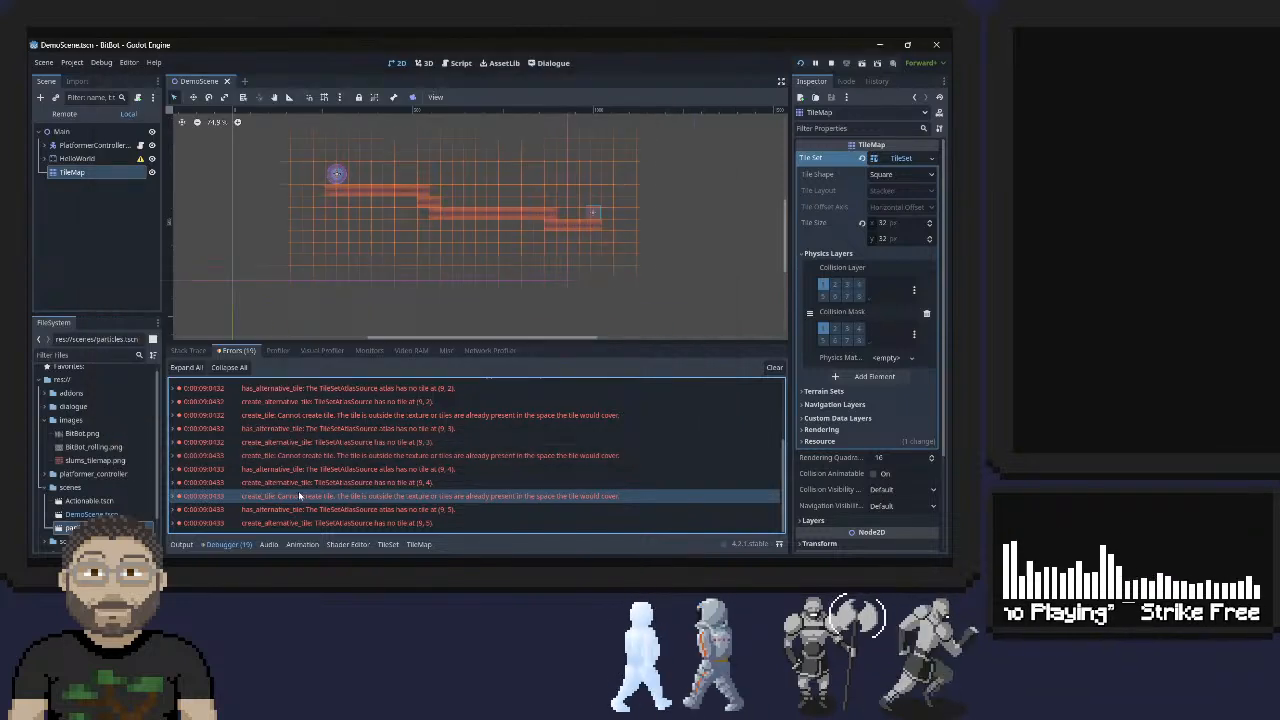
Examine the debugger's tile errors and compare them with the slums_tilemap.png tile palette of the TileMap
click(330, 482)
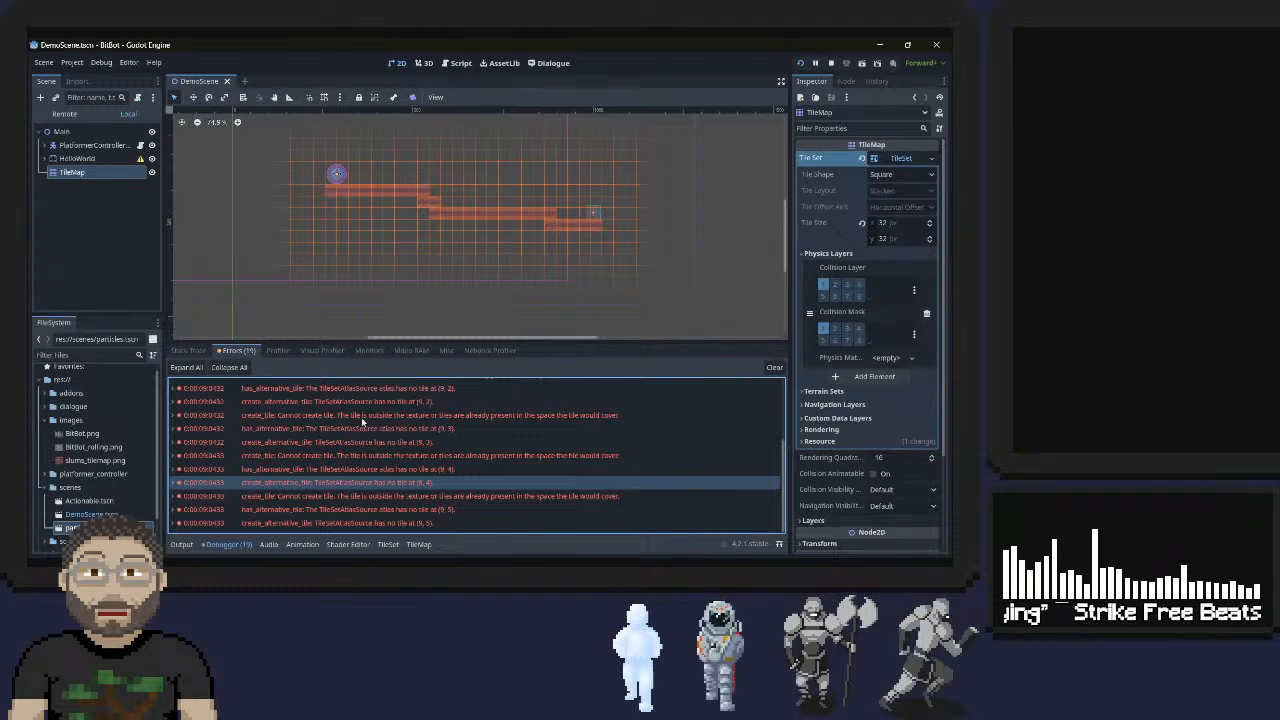
scroll(361, 417, up, 2)
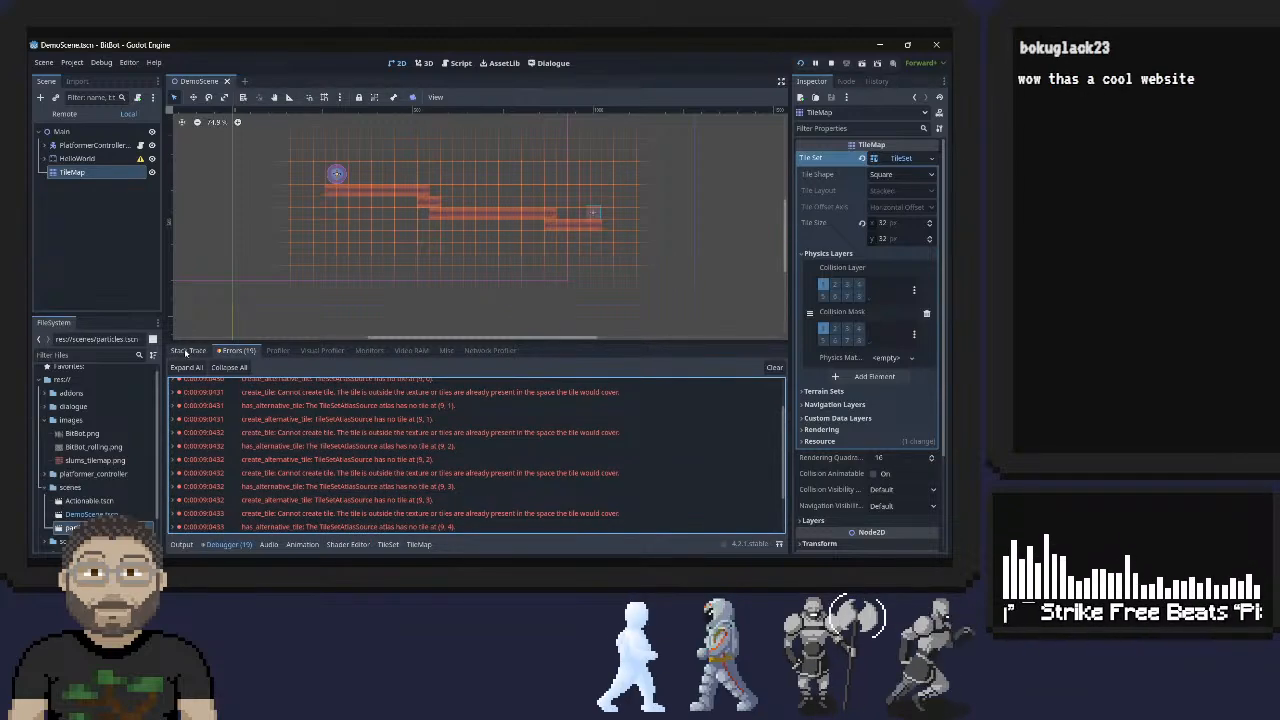
click(417, 544)
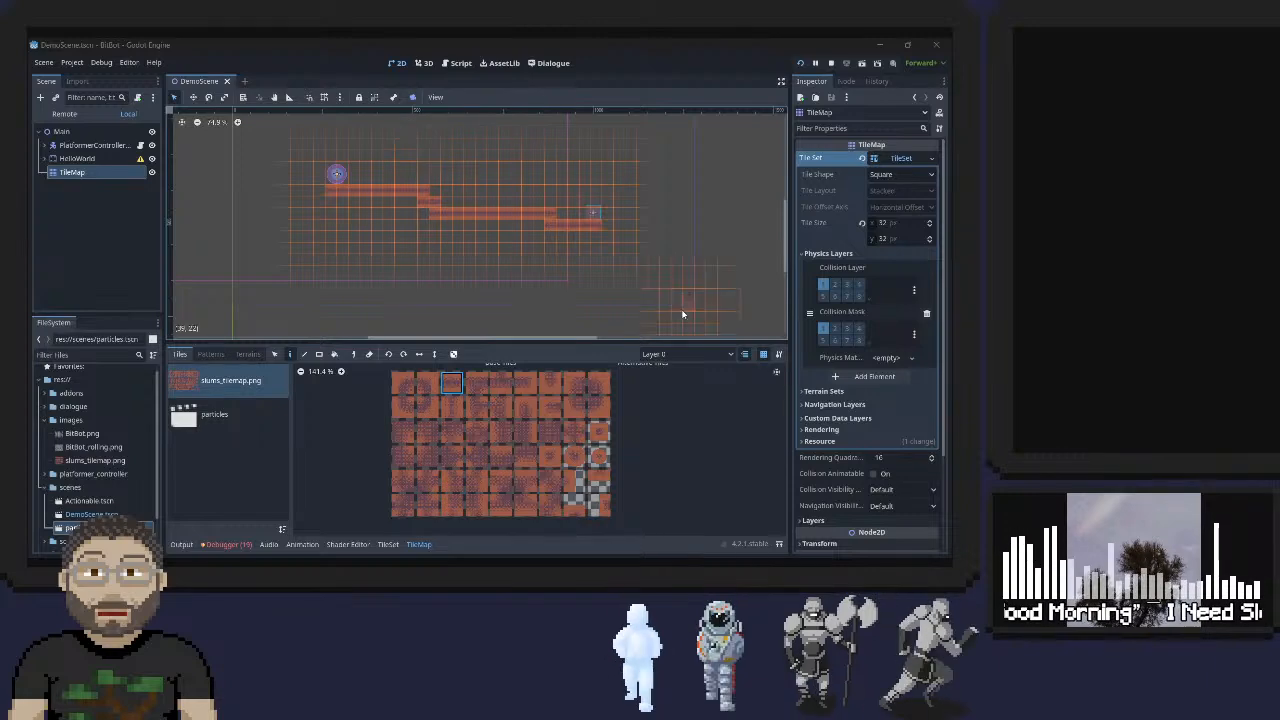
scroll(675, 422, up, 1)
scroll(674, 414, down, 2)
scroll(673, 408, down, 1)
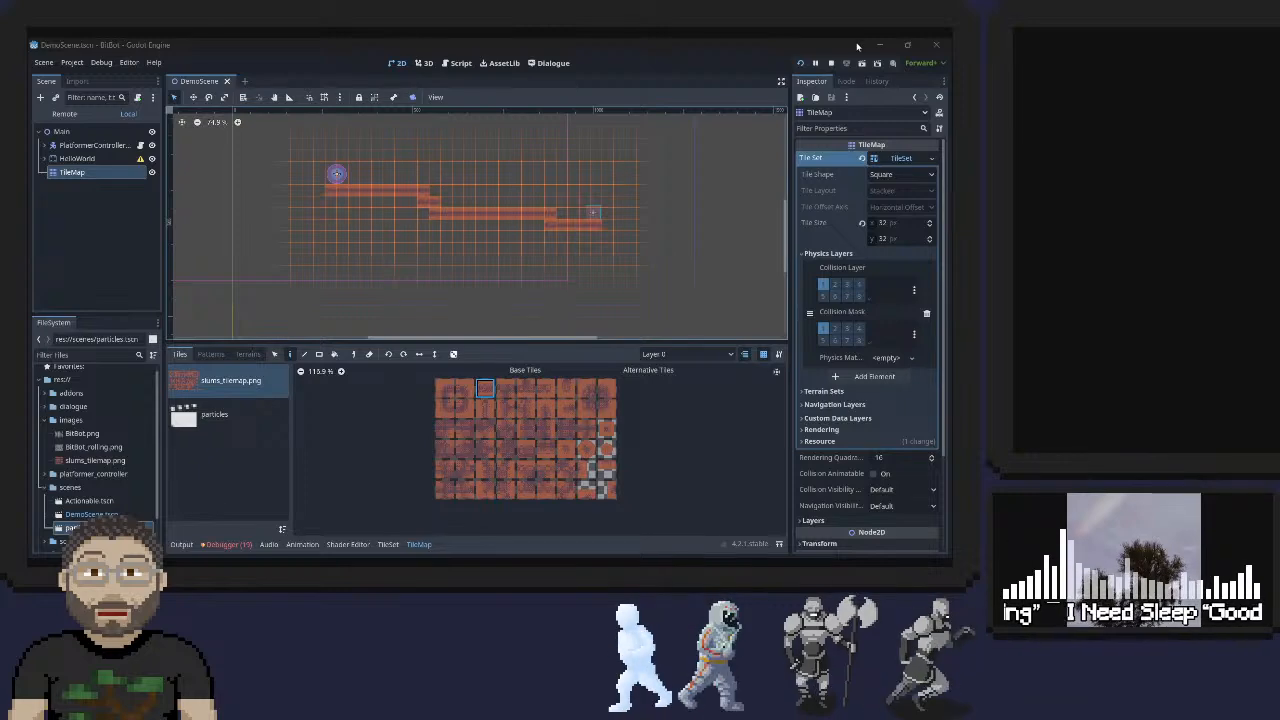
Stop the running project and read through the debugger's list of tile errors
click(831, 63)
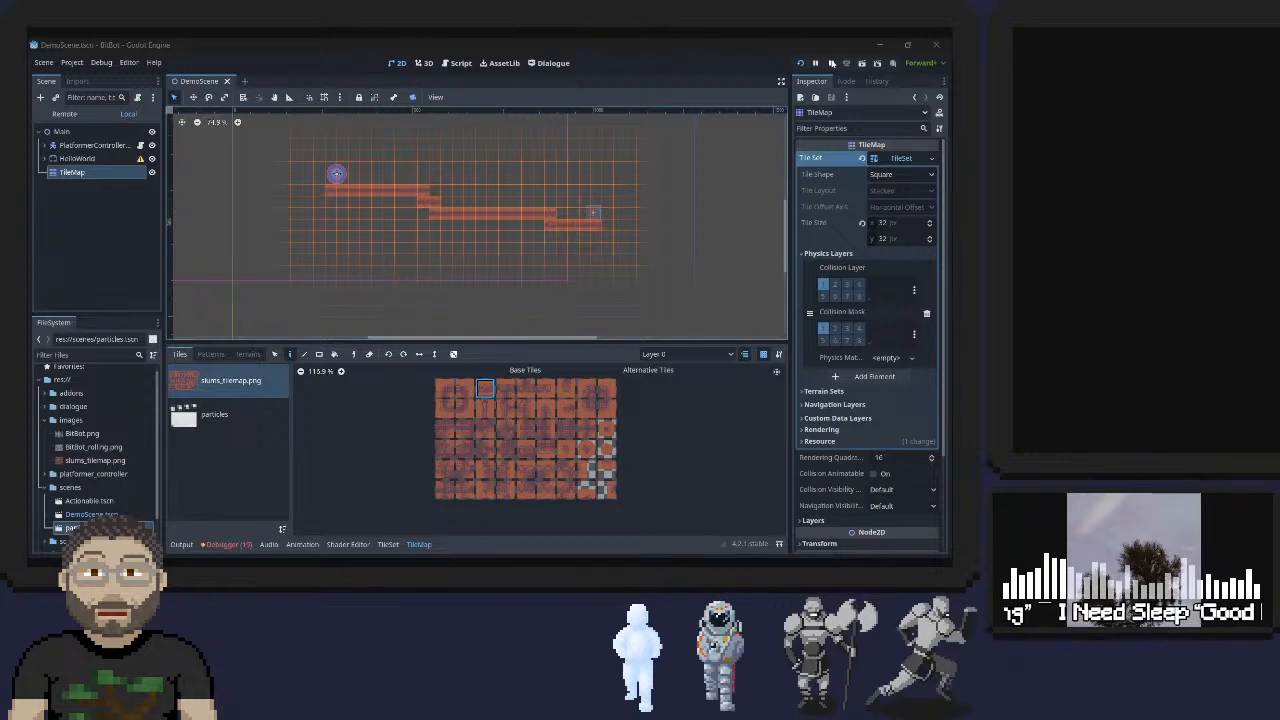
click(227, 545)
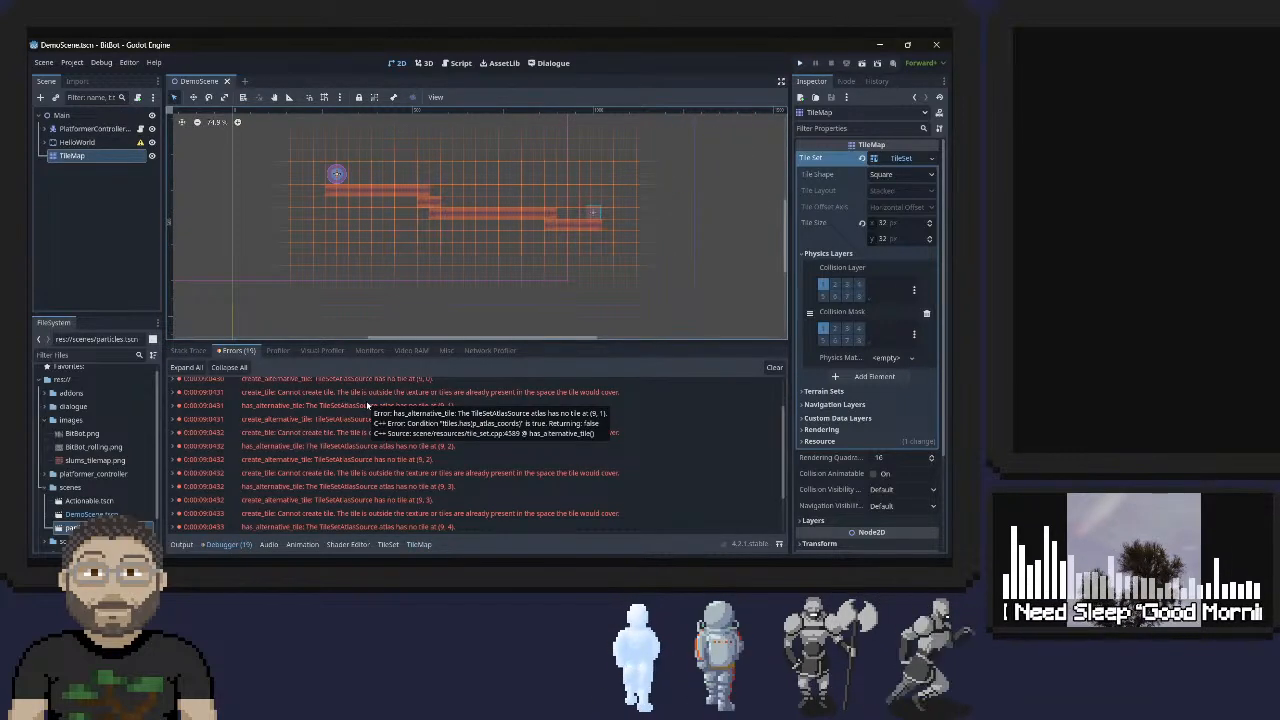
scroll(378, 475, up, 2)
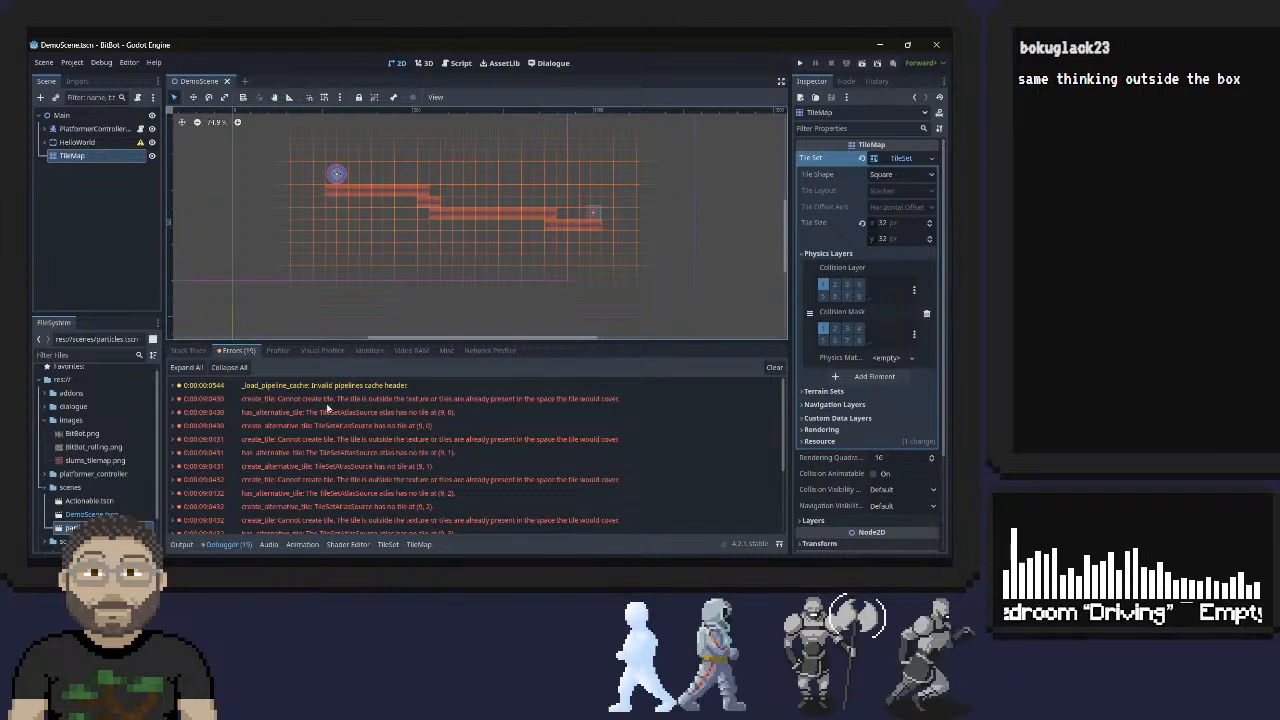
scroll(336, 424, down, 1)
scroll(336, 424, down, 1)
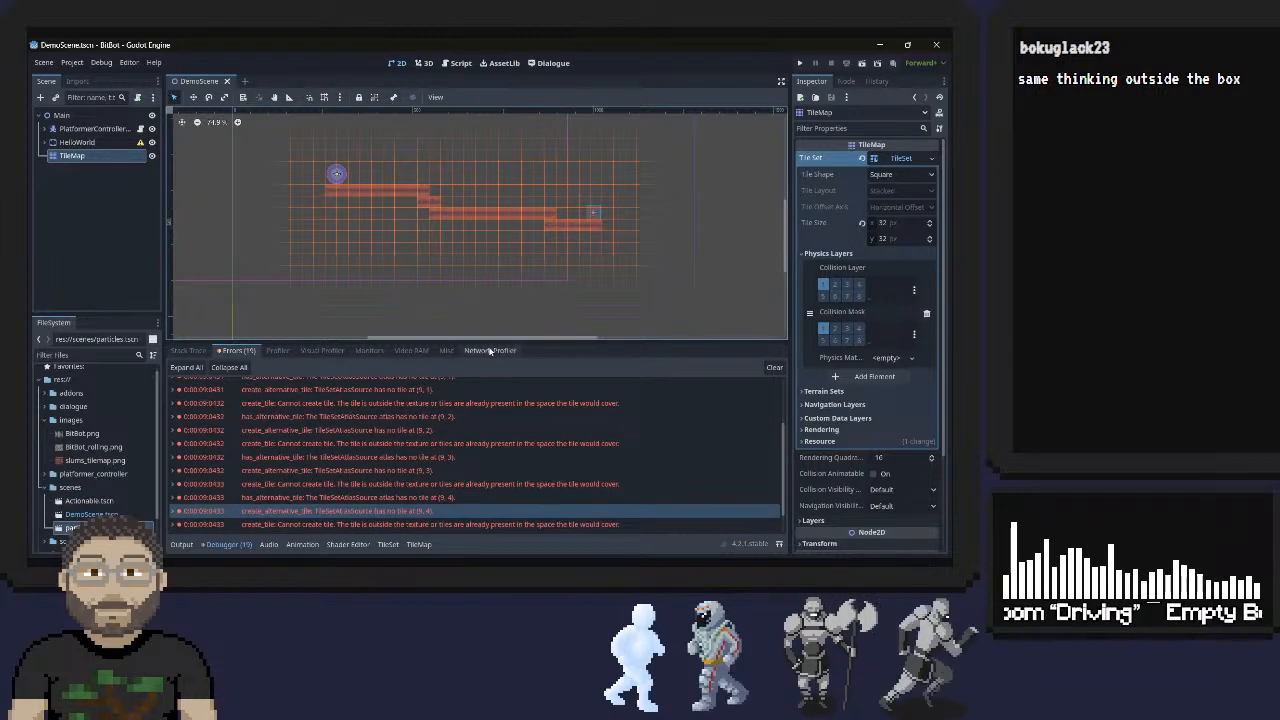
Review the base tile properties and the atlas setup values of slums_tilemap.png in the TileSet editor
click(418, 544)
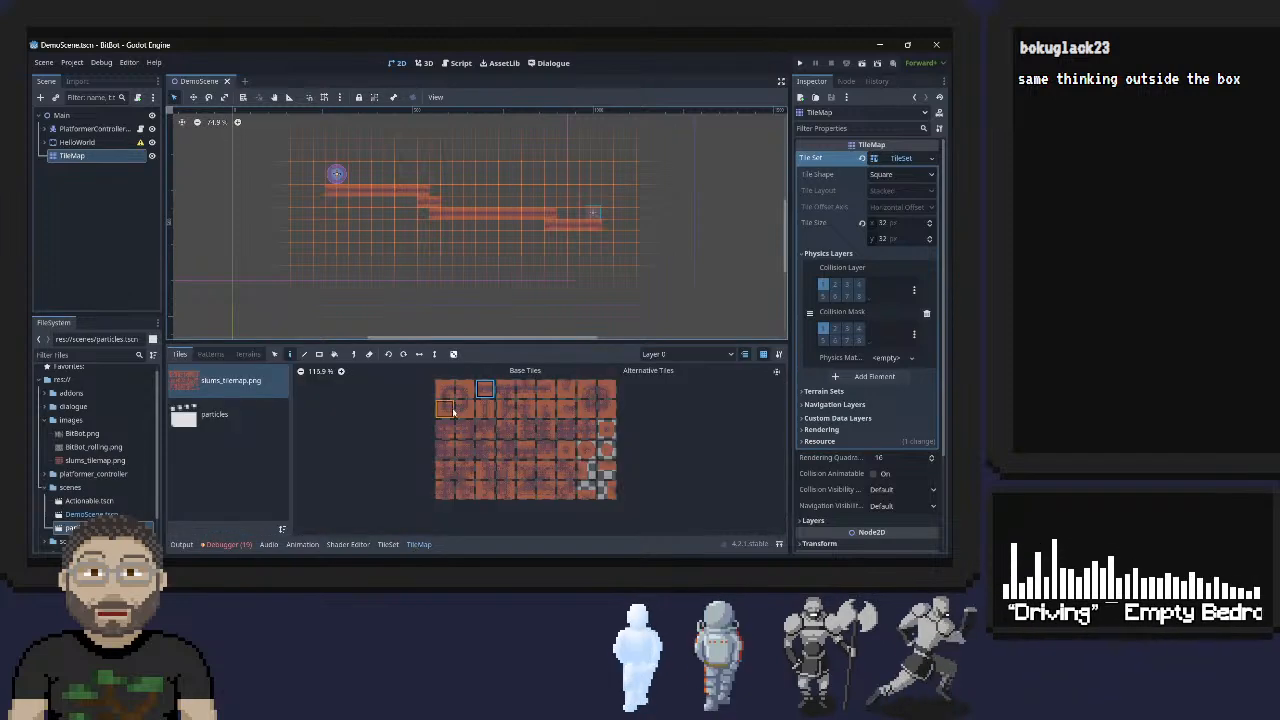
click(388, 544)
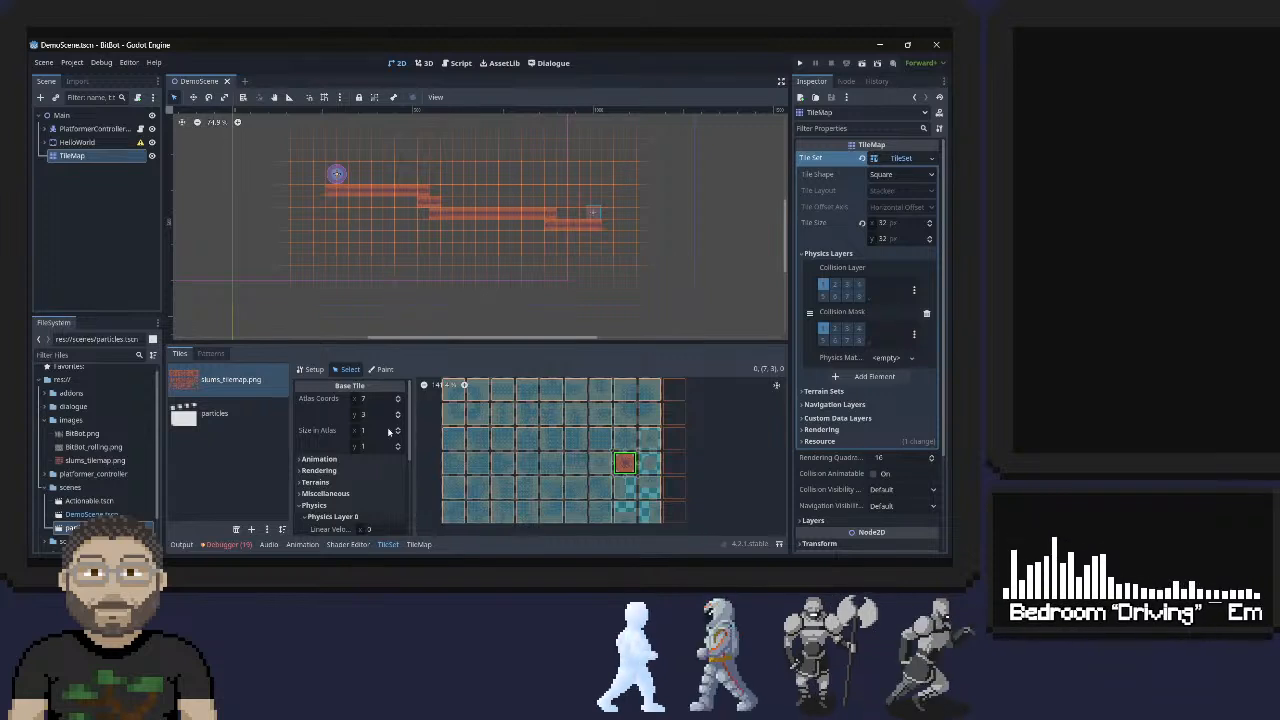
scroll(385, 445, down, 2)
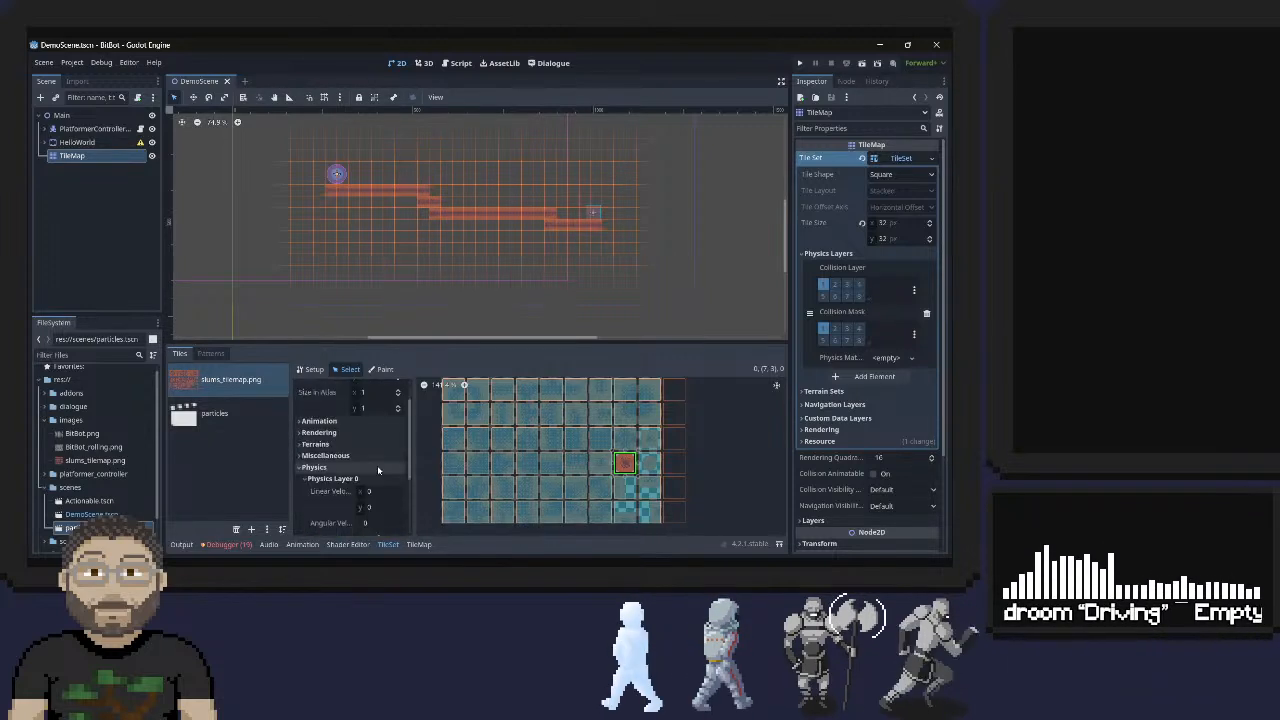
scroll(381, 460, up, 2)
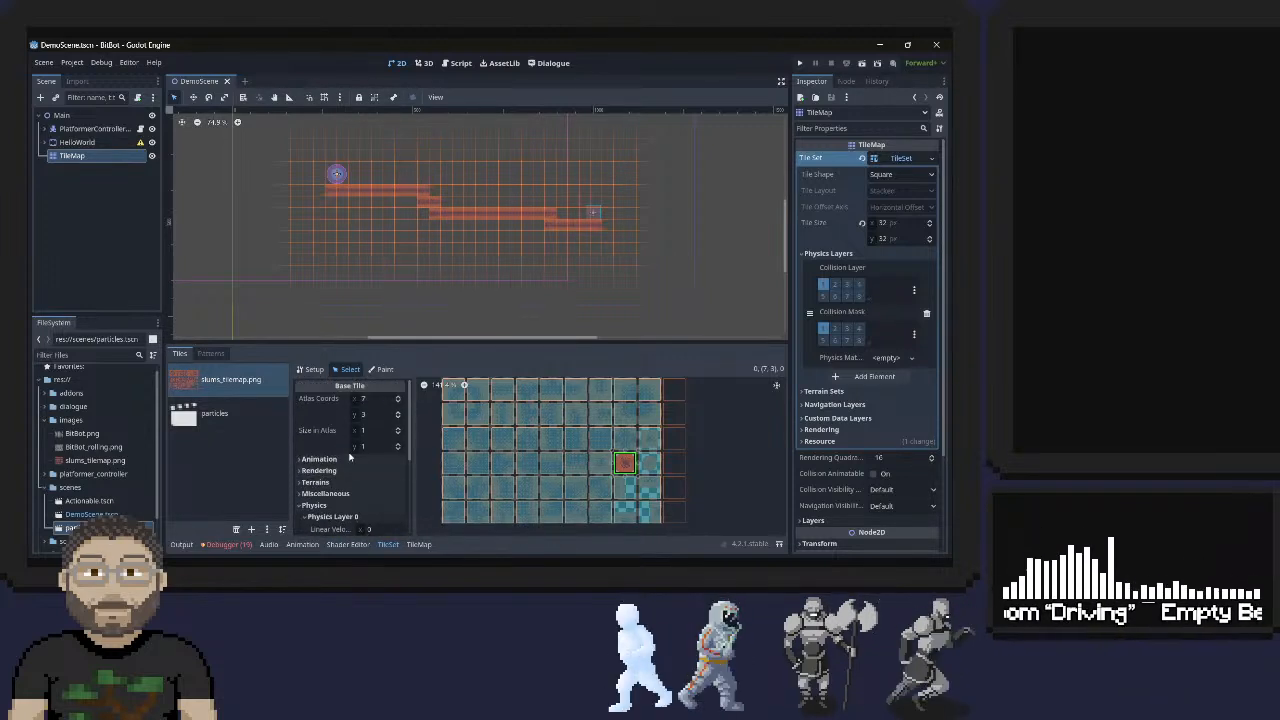
click(309, 369)
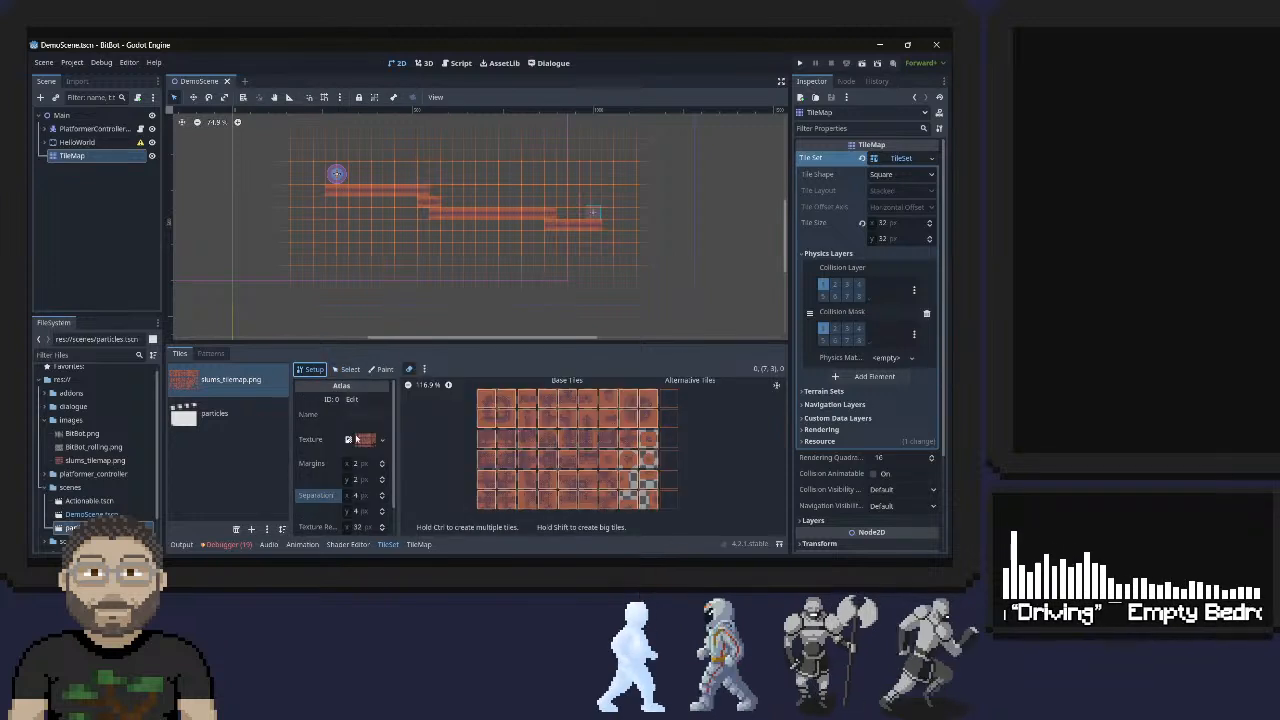
scroll(340, 445, down, 1)
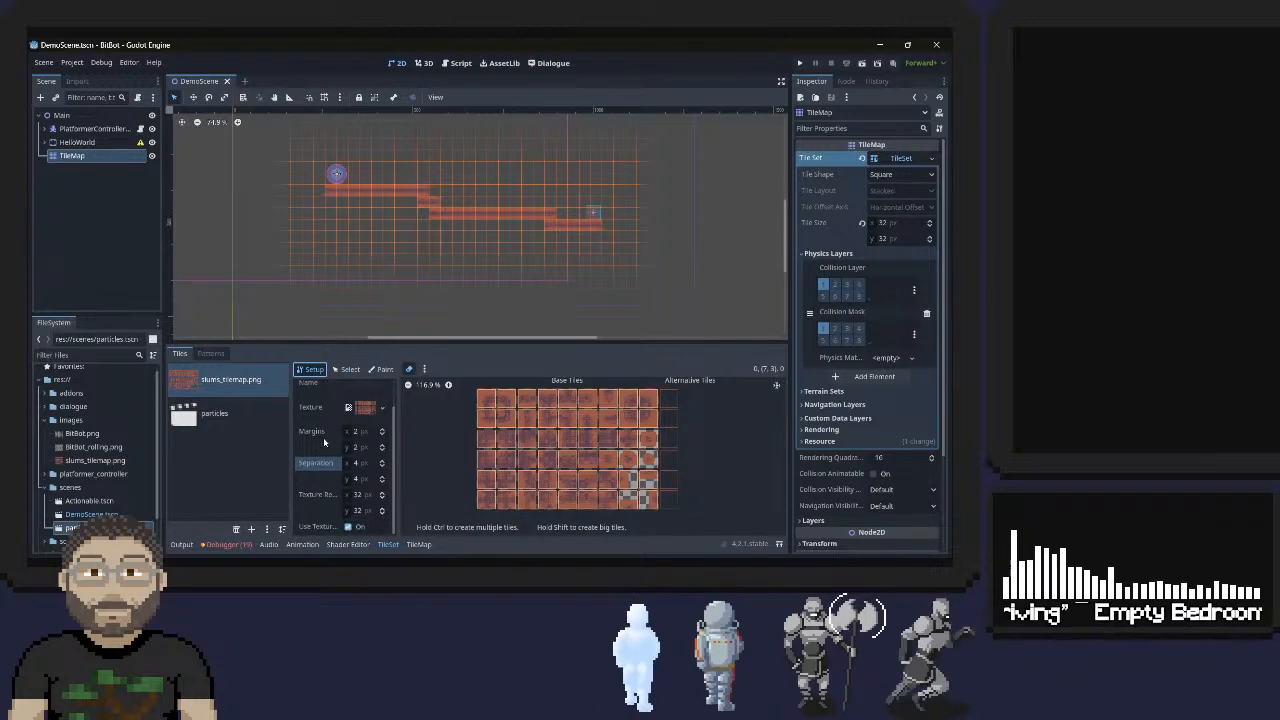
scroll(352, 408, up, 1)
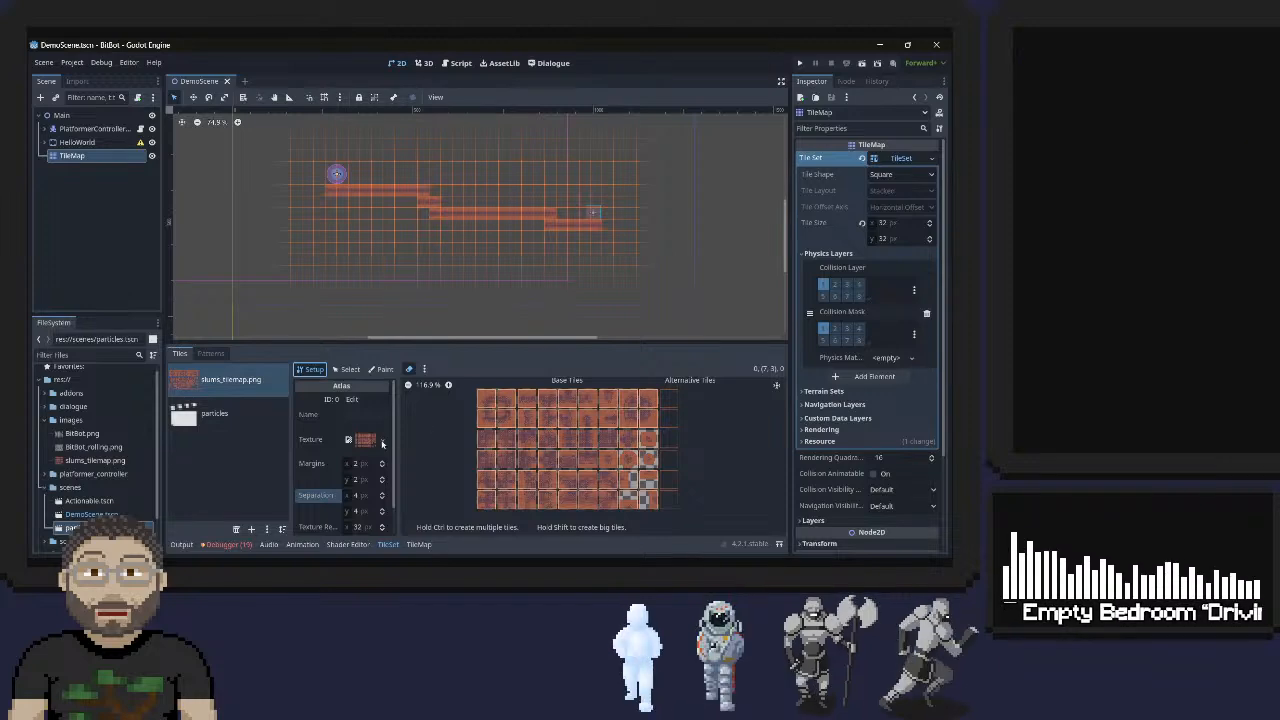
Widen the atlas settings area of the TileSet editor so its property names and values have more room
drag(396, 441, 449, 441)
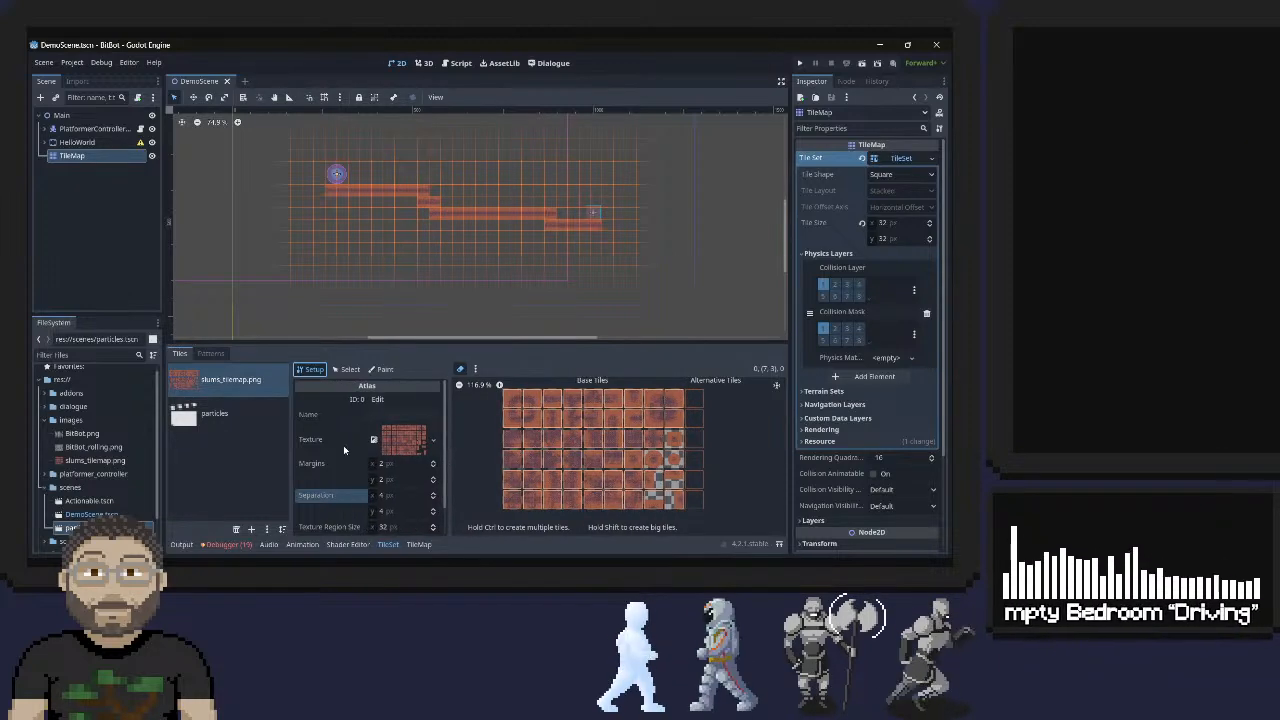
drag(289, 430, 272, 424)
drag(428, 426, 465, 421)
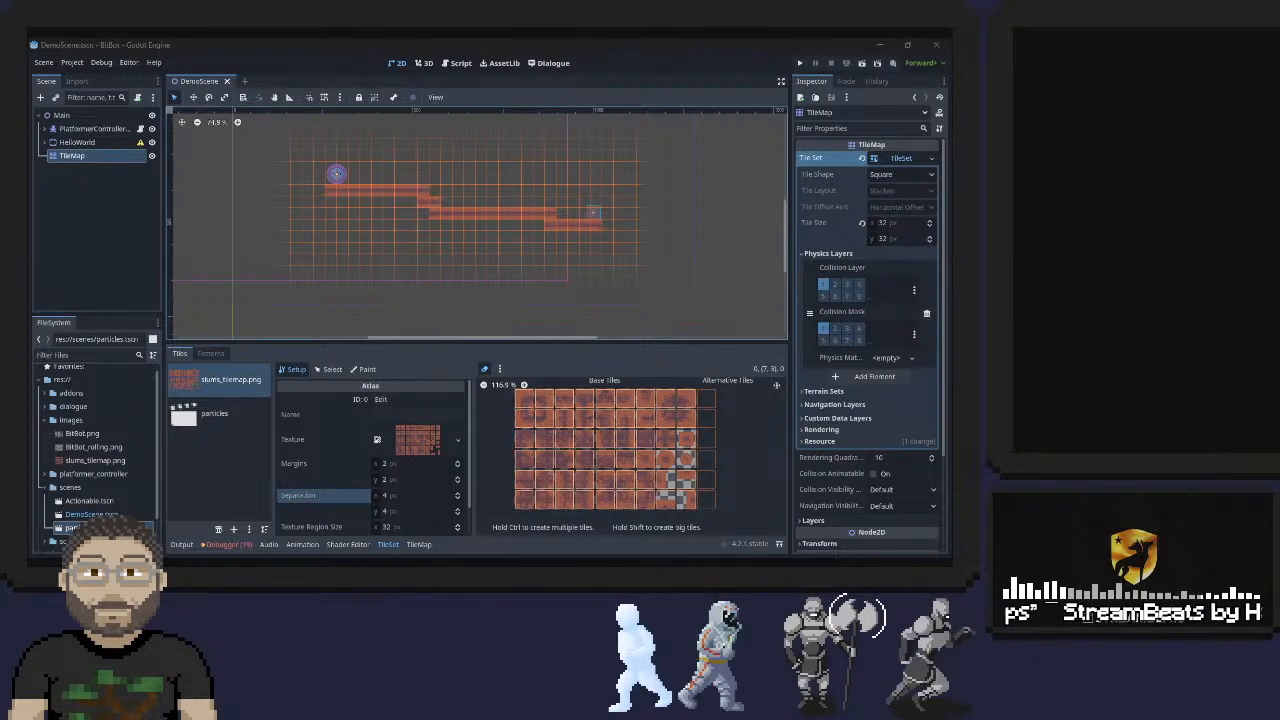
Erase the base tiles at atlas coordinates (8, 0), (8, 1) and (8, 2) from the slums_tilemap.png atlas
click(488, 369)
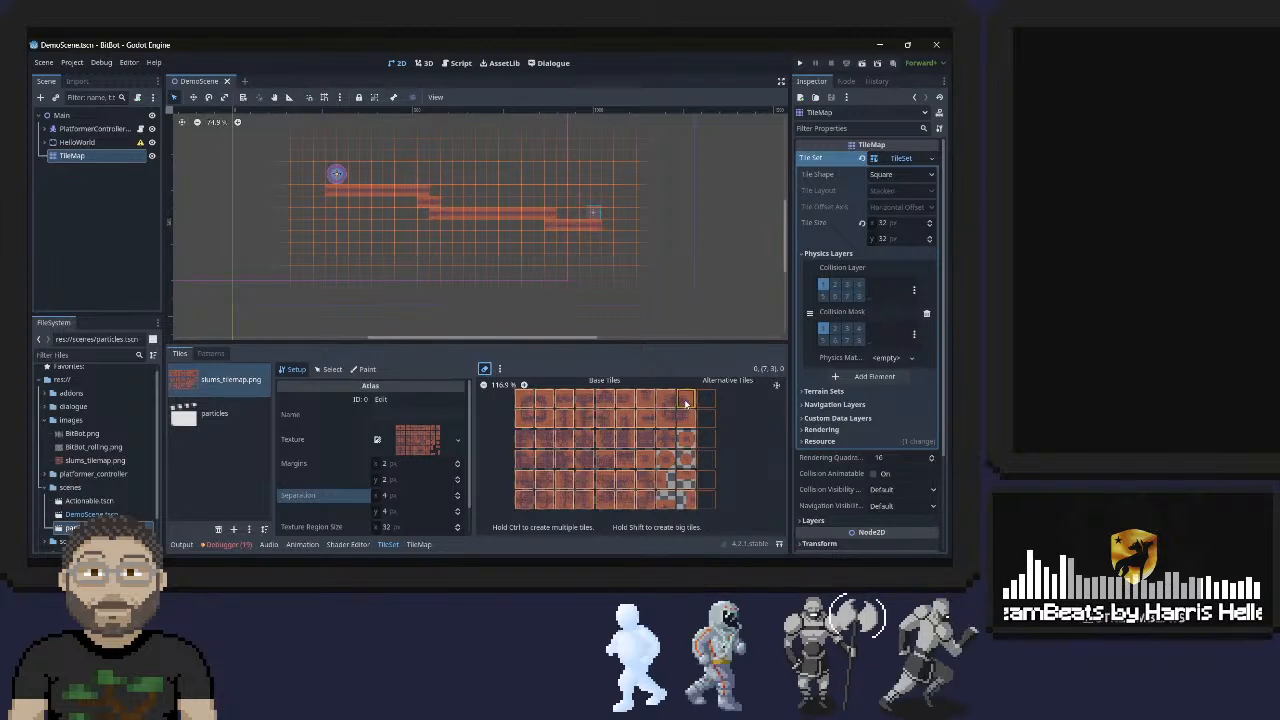
click(688, 398)
click(689, 417)
click(692, 436)
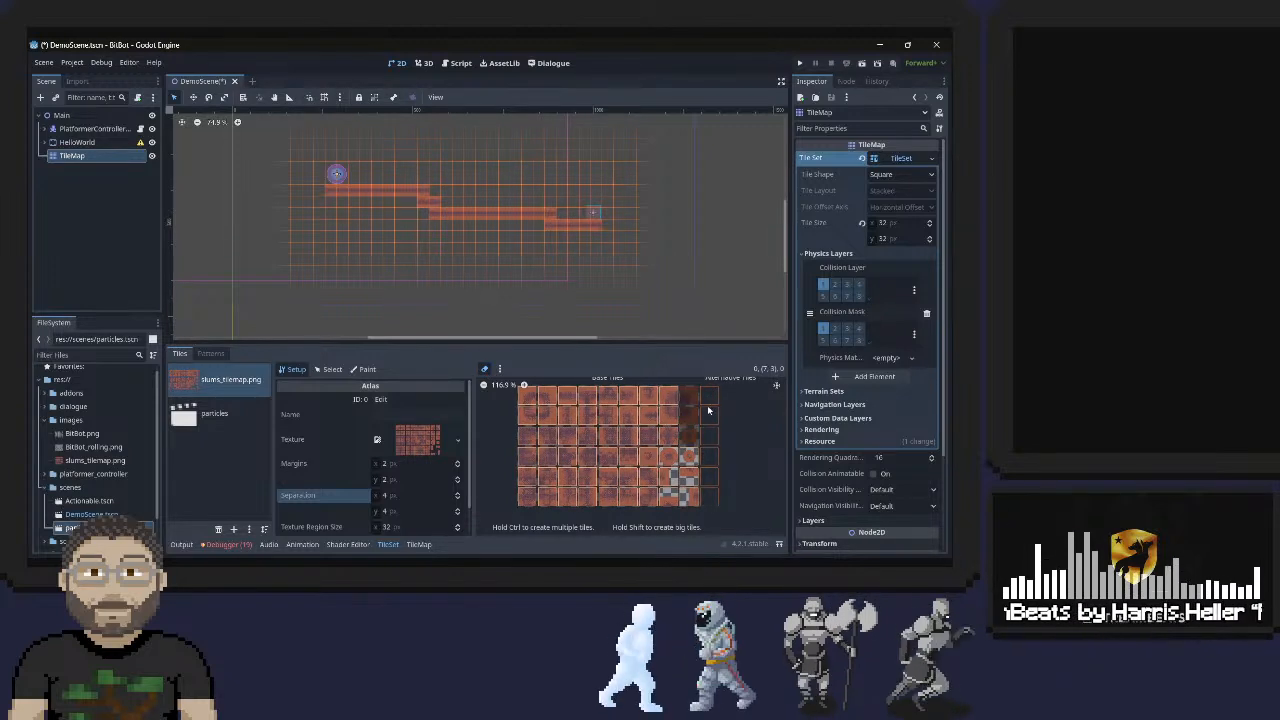
Turn off the eraser and recreate the three erased tiles at atlas coordinates (8, 0), (8, 1) and (8, 2)
middle_drag(727, 426, 669, 439)
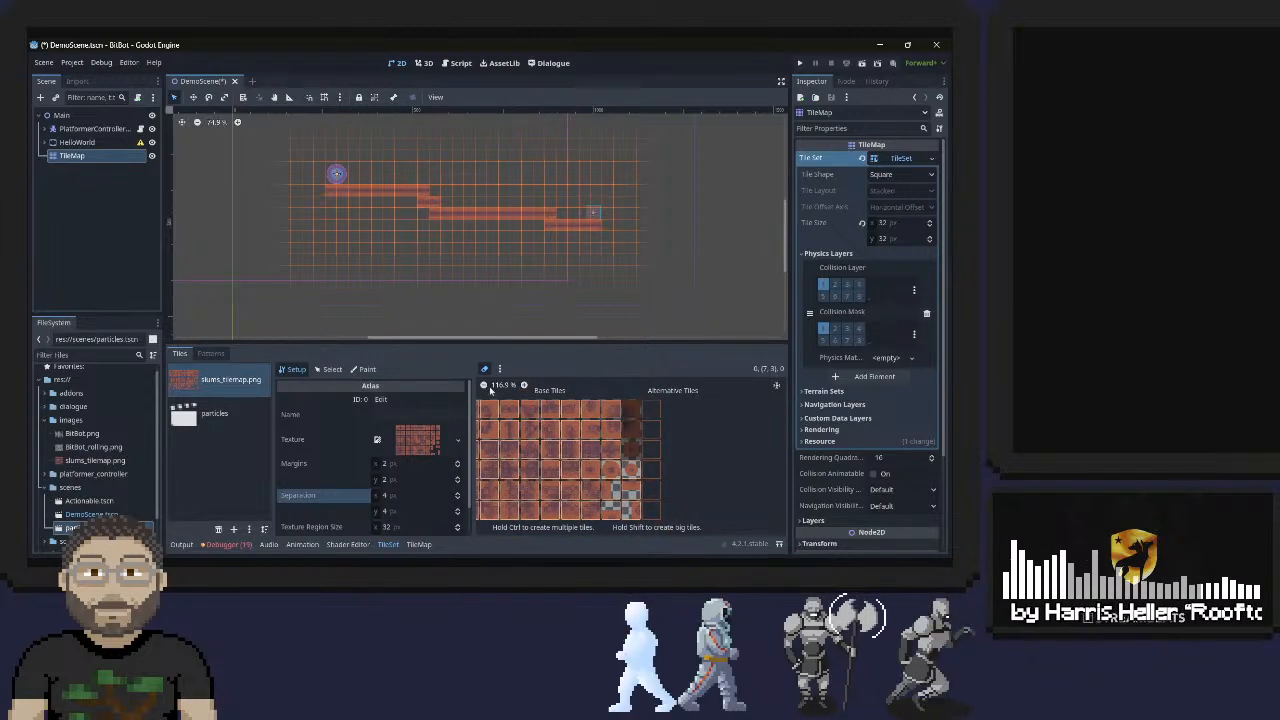
click(650, 422)
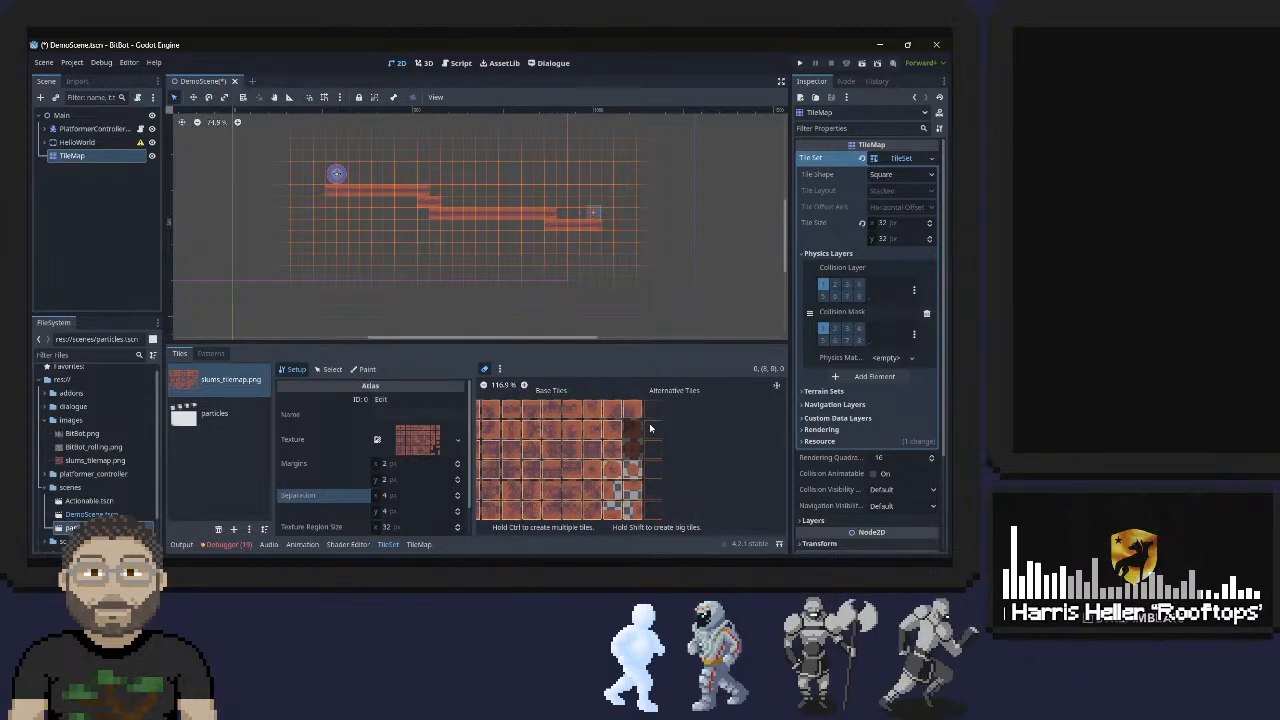
right_click(630, 428)
click(650, 441)
right_click(632, 452)
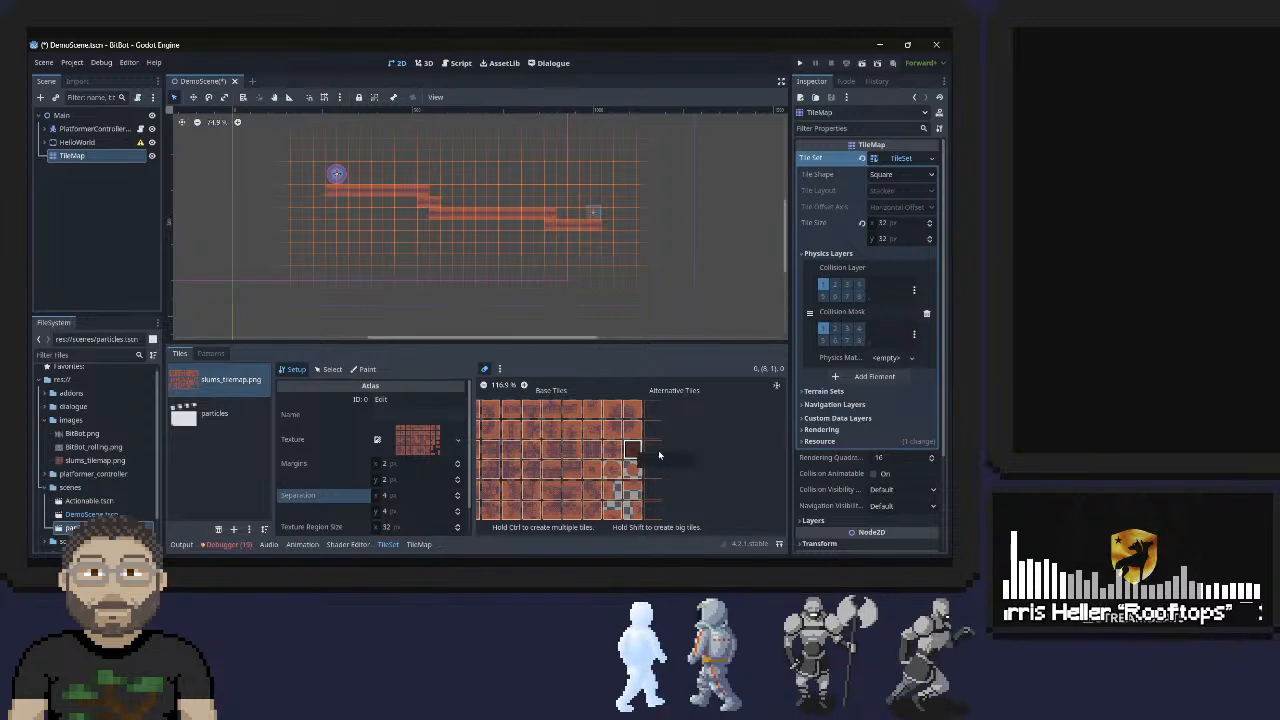
click(652, 462)
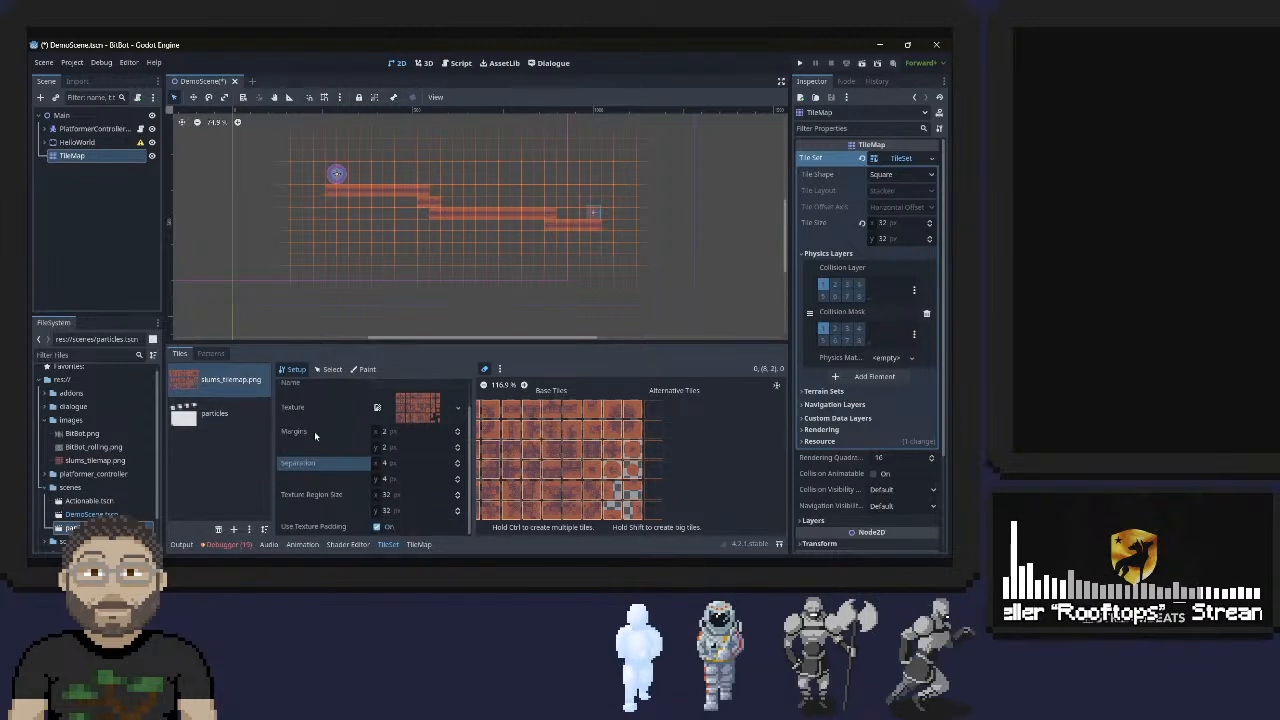
Inspect the base tiles at atlas coordinates (8, 2), (8, 0) and (7, 0) in tile selection mode
click(324, 369)
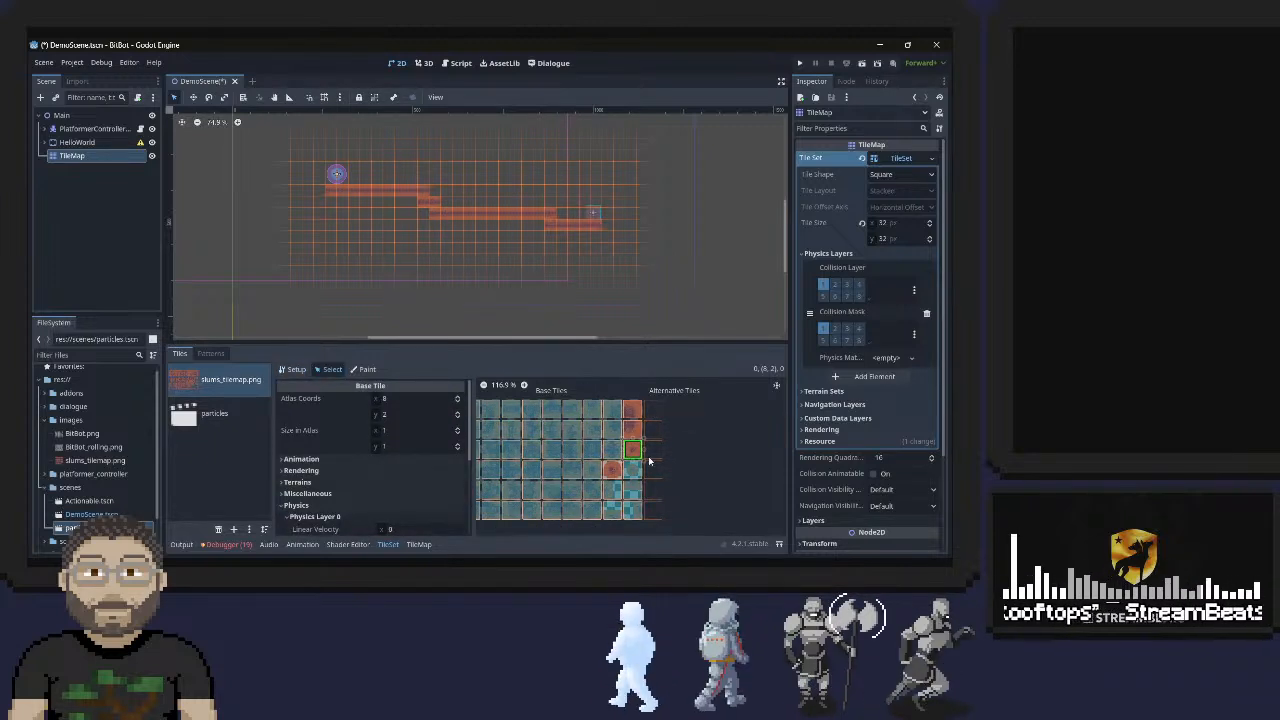
click(612, 469)
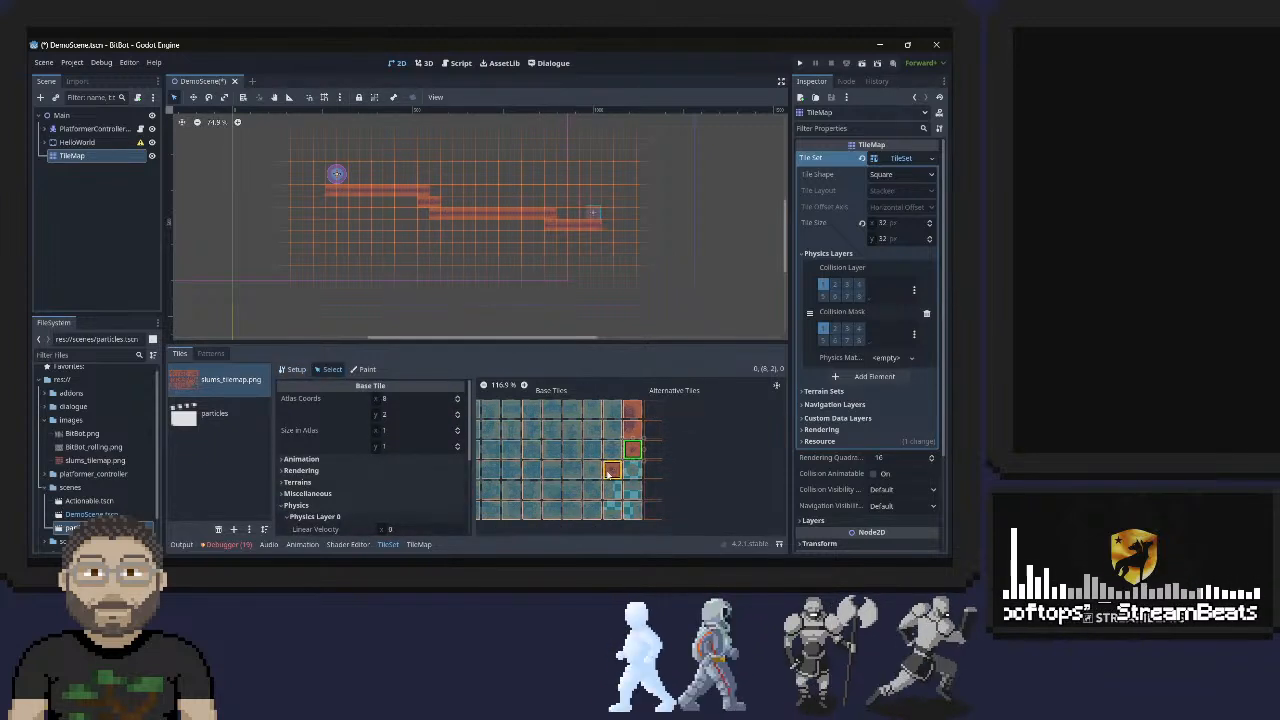
click(632, 409)
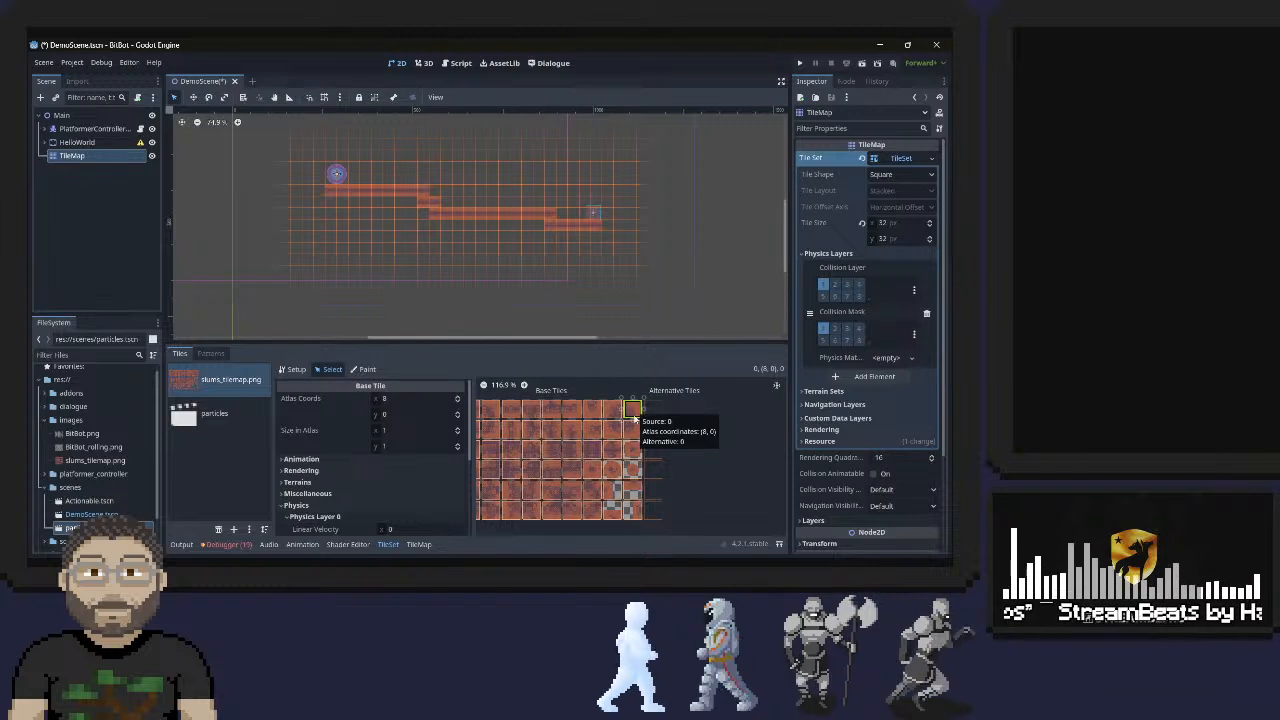
click(606, 409)
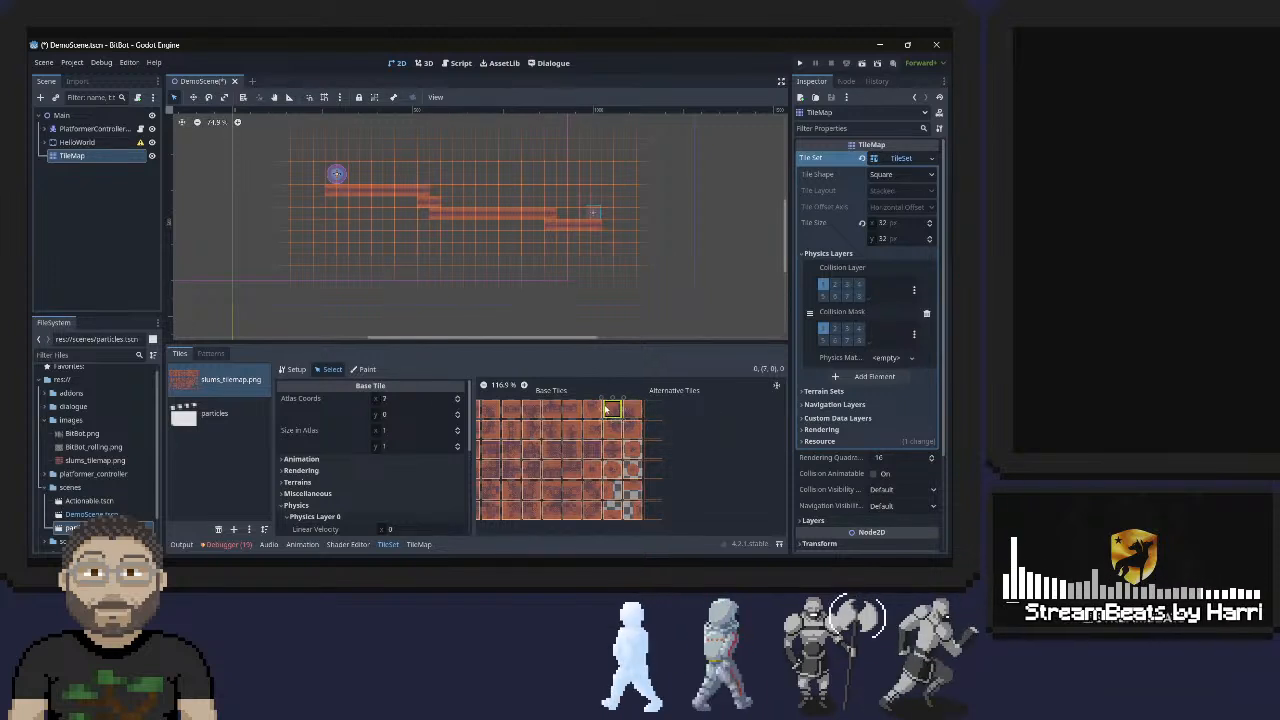
key(ctrl+a)
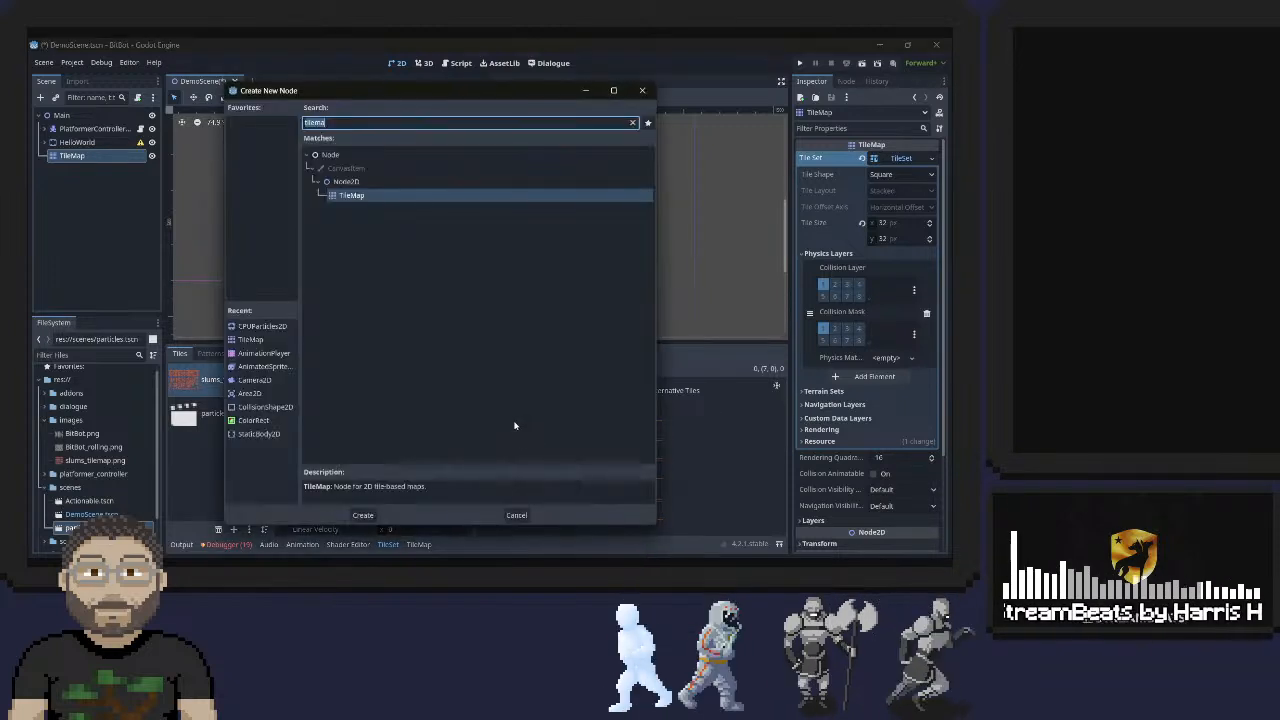
click(645, 92)
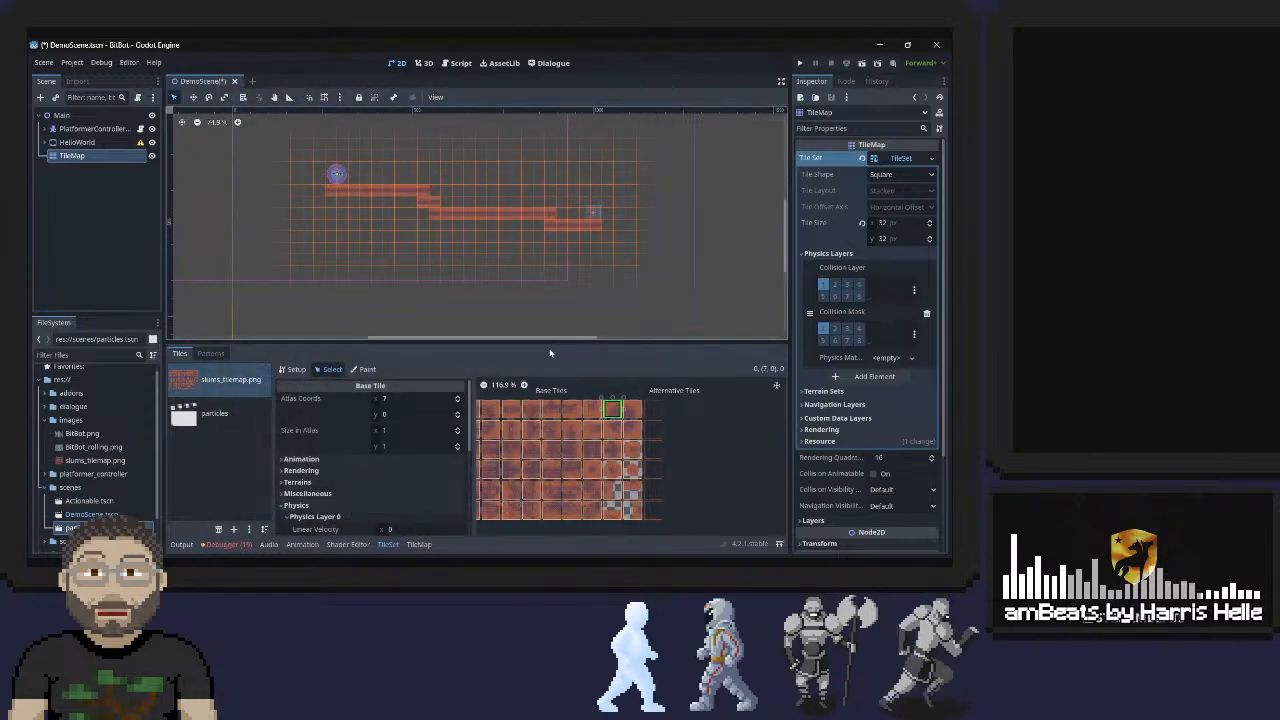
Give tiles (8, 0), (8, 1), (8, 2) and (7, 3) the default full-tile collision polygon on Physics Layer 0
click(632, 410)
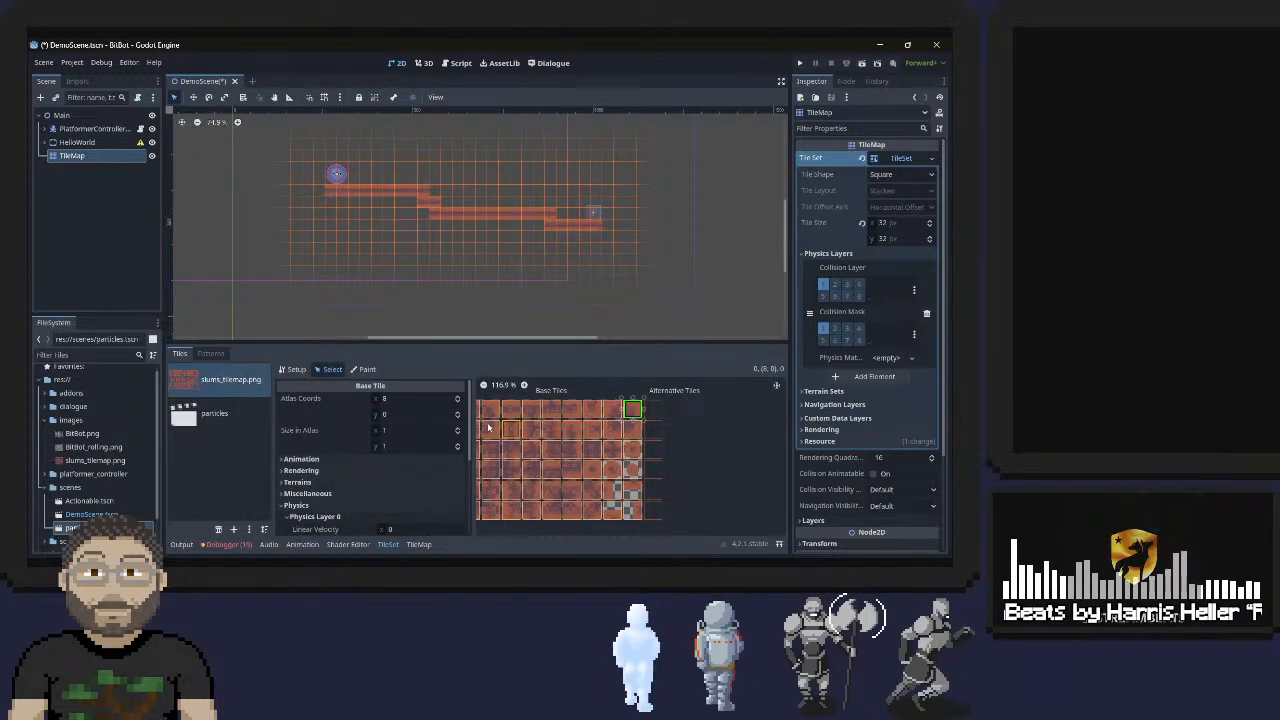
scroll(382, 481, down, 4)
scroll(385, 476, down, 2)
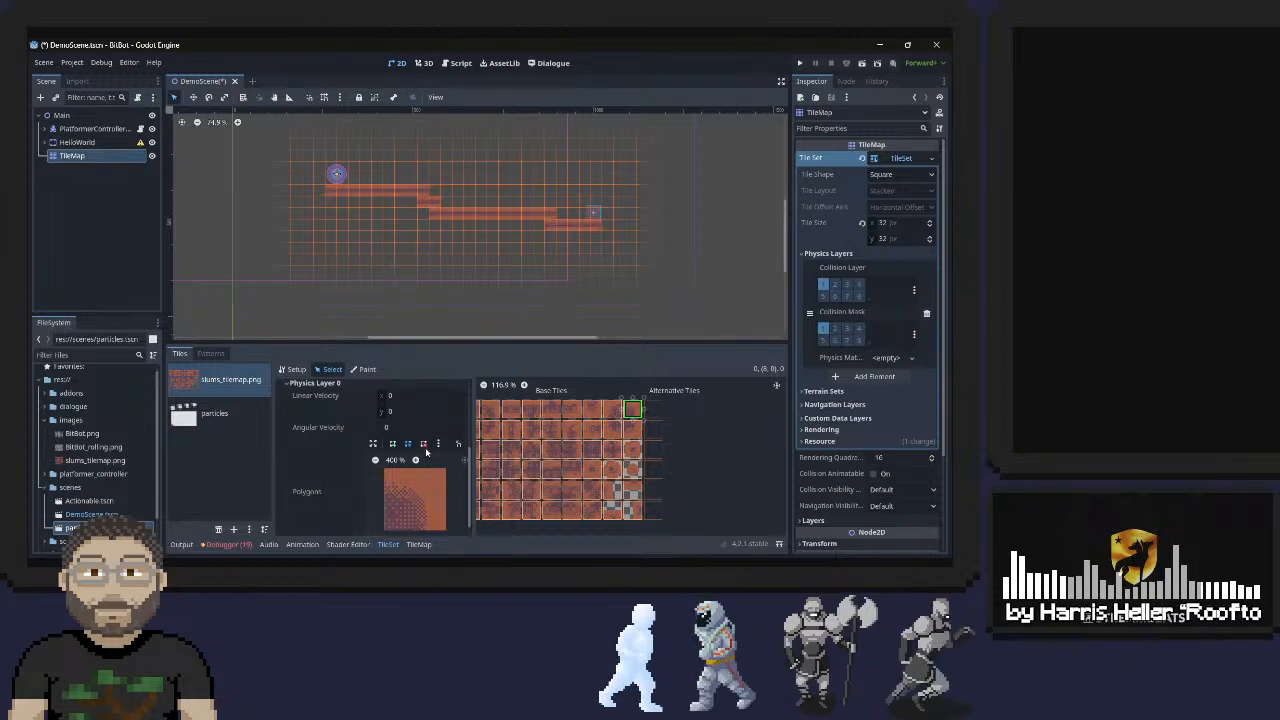
key(f)
click(632, 430)
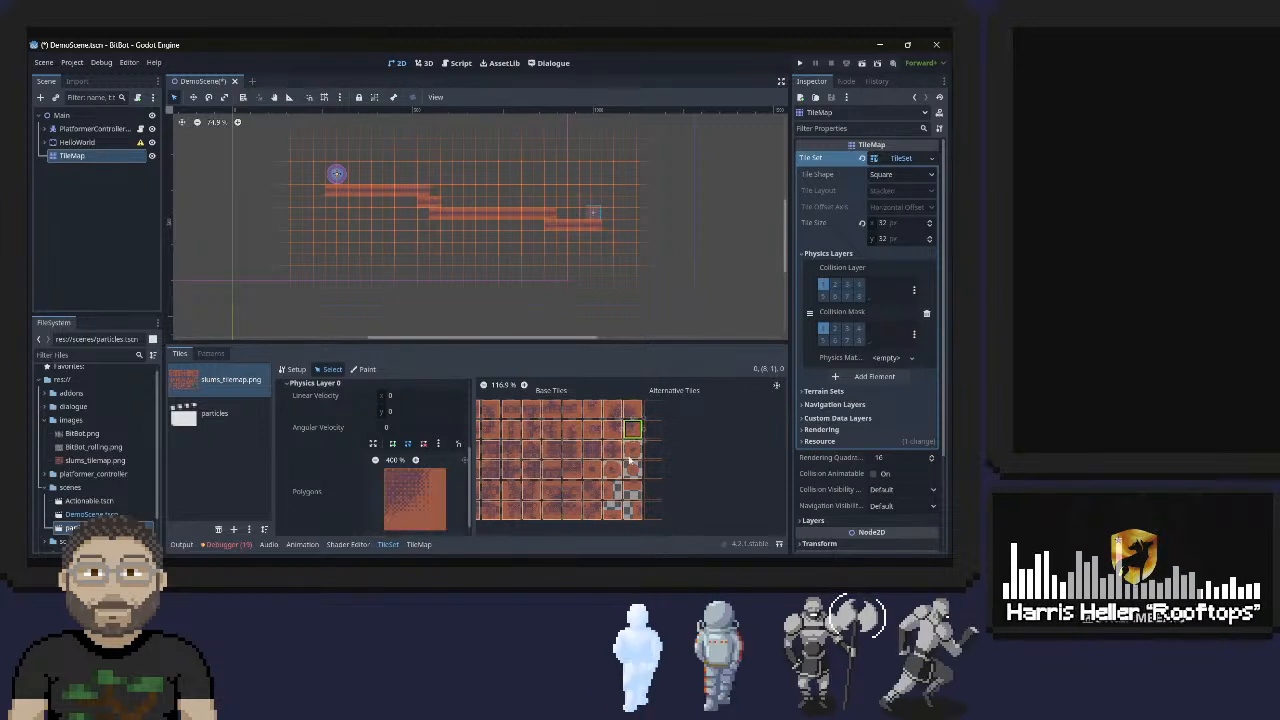
key(f)
click(632, 450)
key(f)
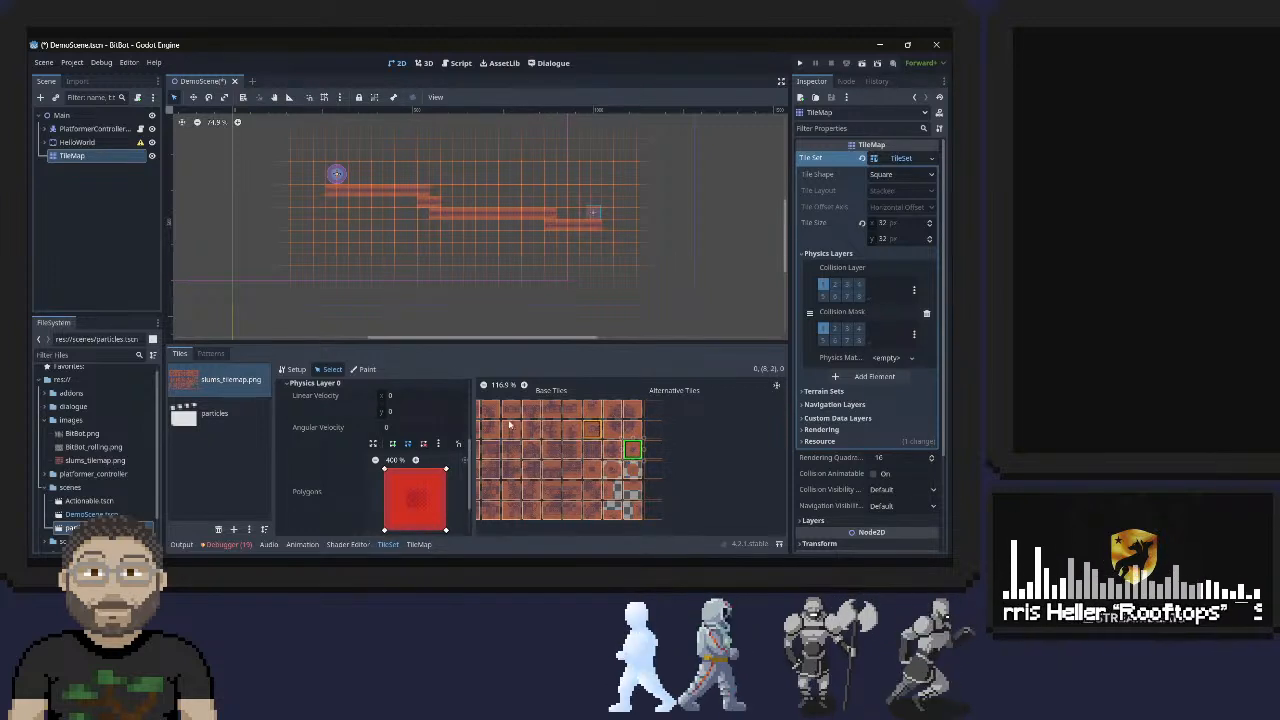
click(612, 469)
key(f)
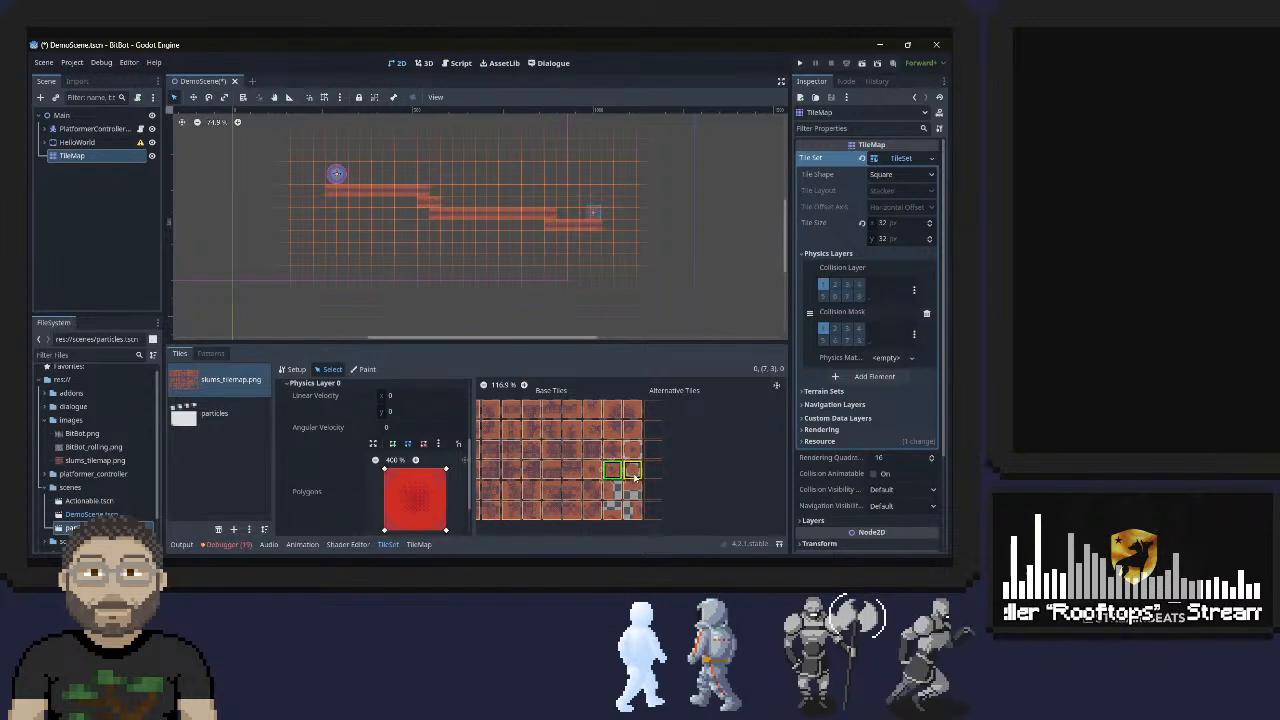
Add the default collision polygon to tile (8, 4) and shrink it to cover only the tile's upper half
click(632, 489)
key(f)
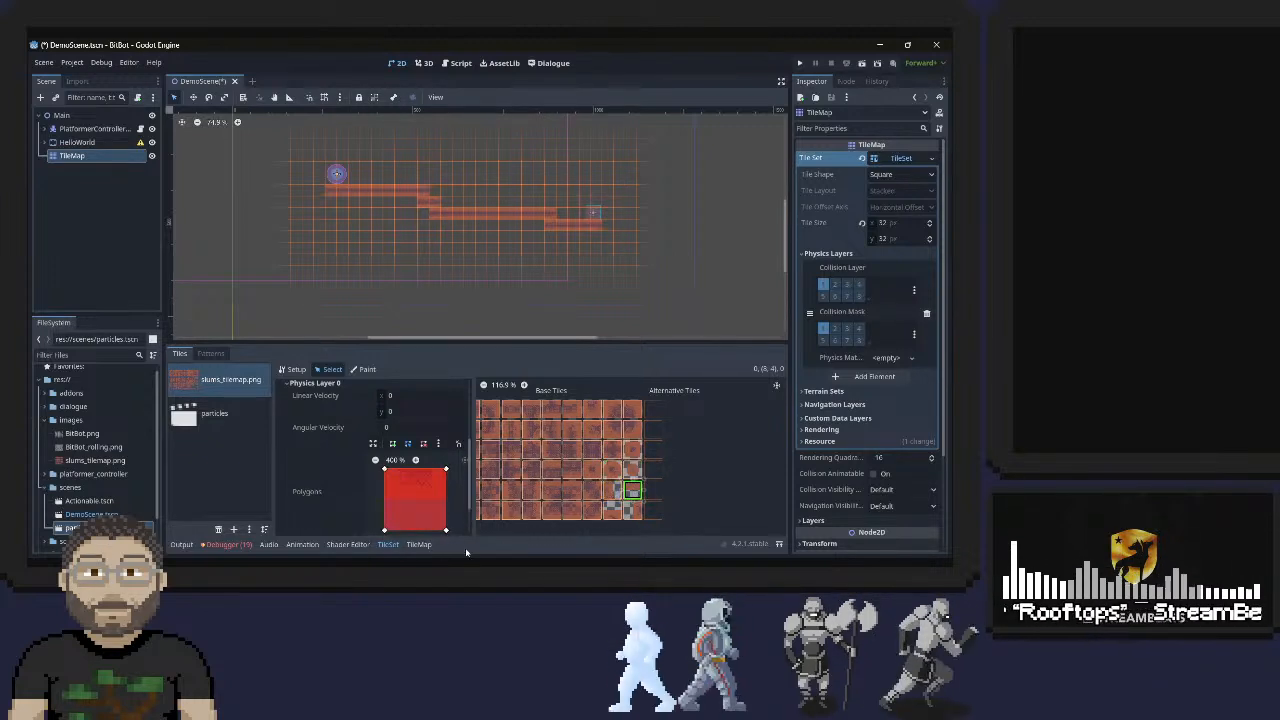
drag(446, 529, 446, 500)
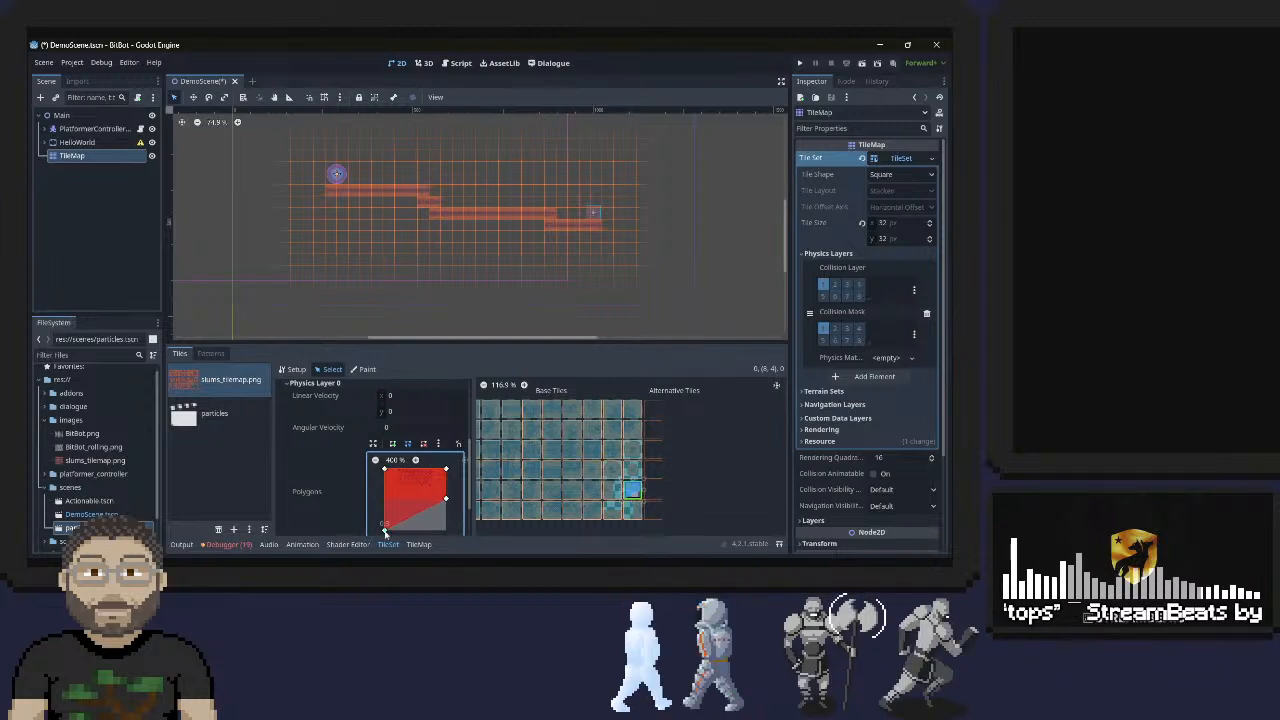
drag(385, 530, 383, 502)
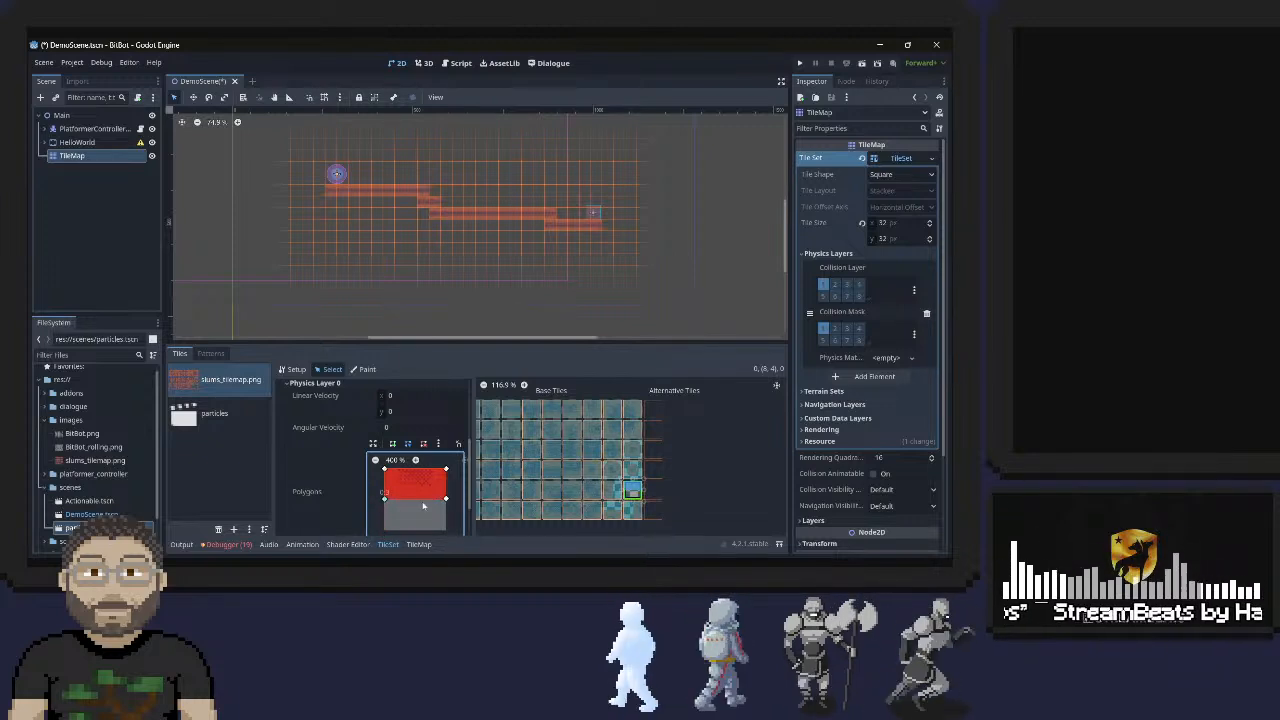
Reshape the collision polygon of tile (8, 5) to cover only the tile's right half
click(632, 510)
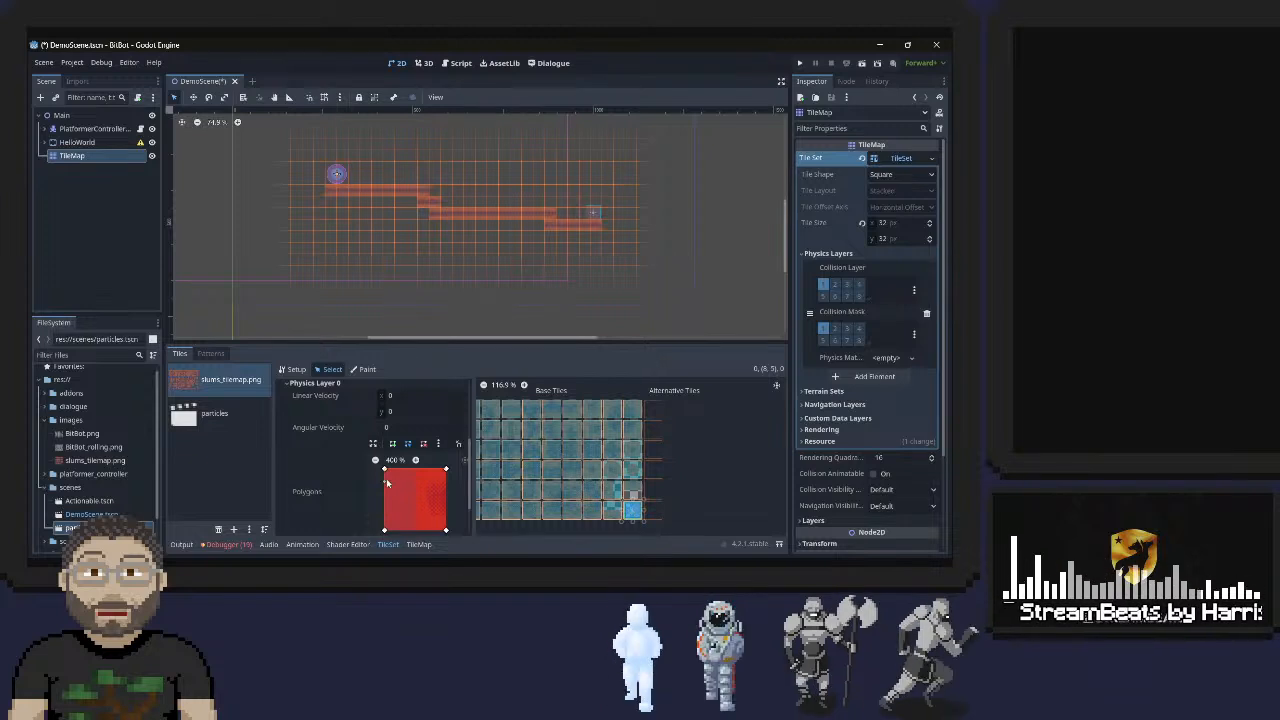
drag(385, 468, 413, 467)
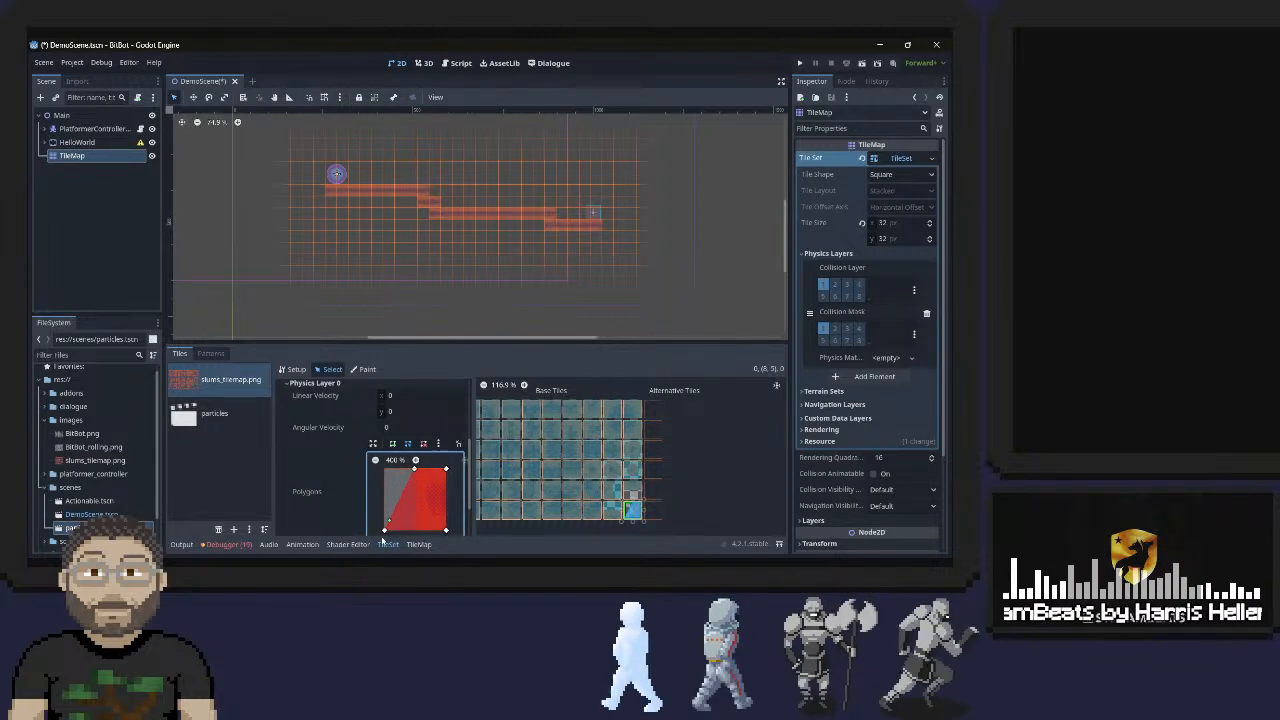
drag(385, 530, 415, 531)
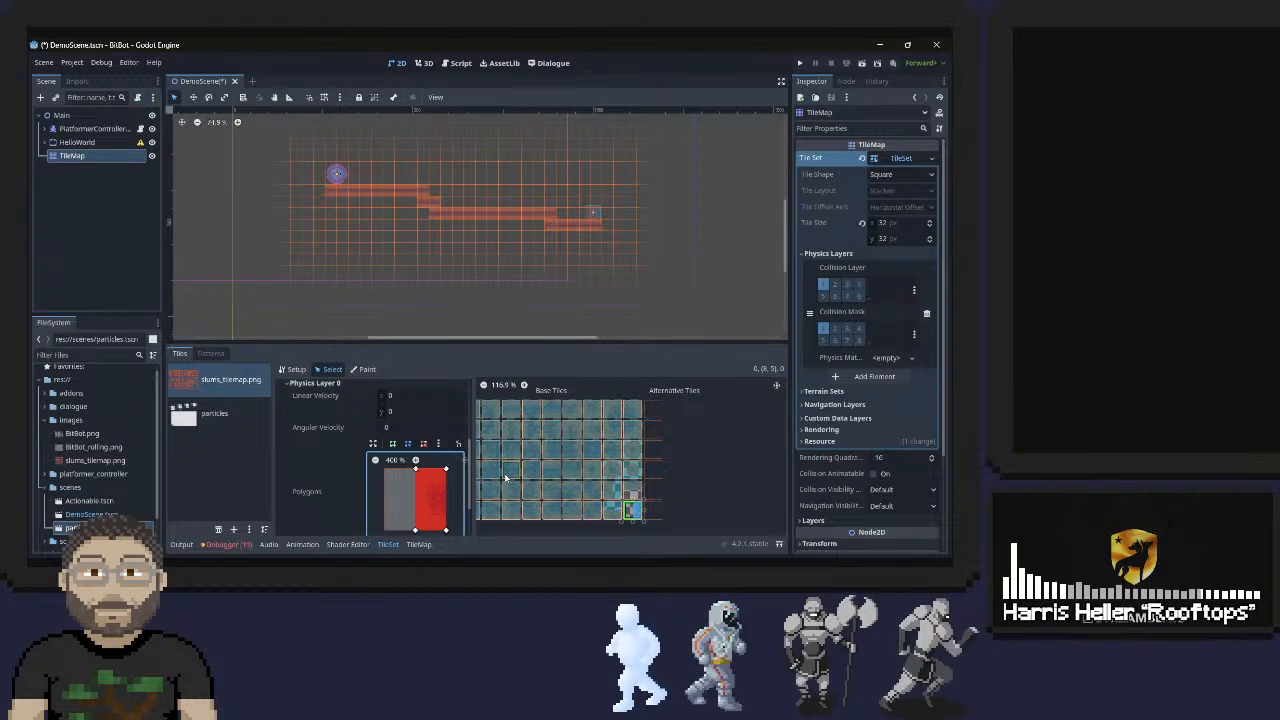
Reshape the collision polygon of tile (7, 5) to cover only the tile's lower half
click(611, 510)
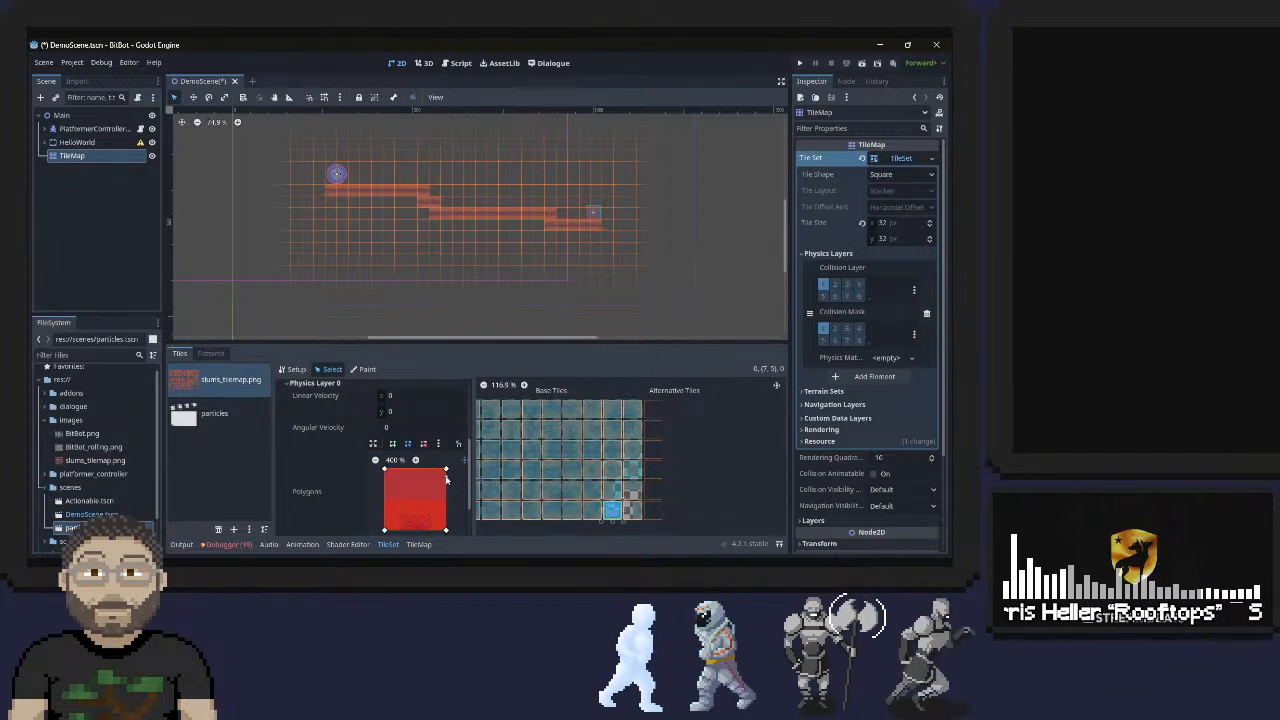
drag(446, 470, 446, 503)
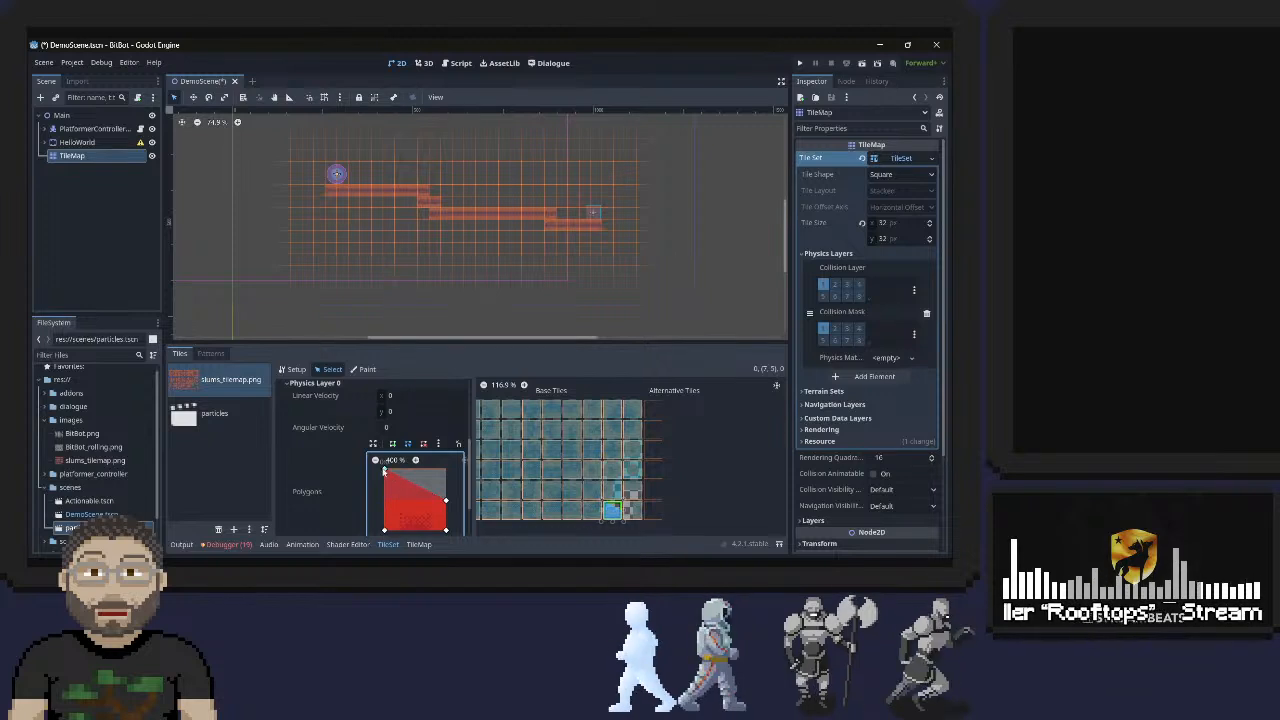
drag(384, 471, 384, 502)
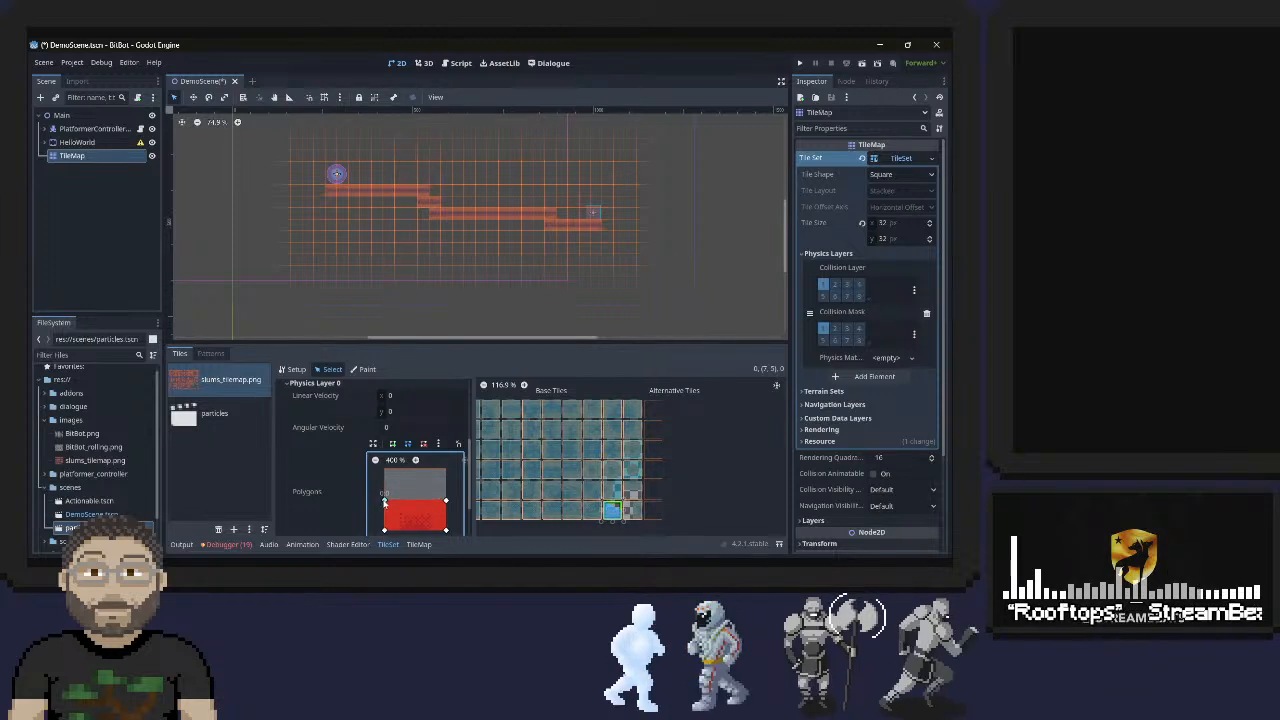
Reshape the collision polygon of tile (7, 4) to cover only the tile's left half
click(612, 490)
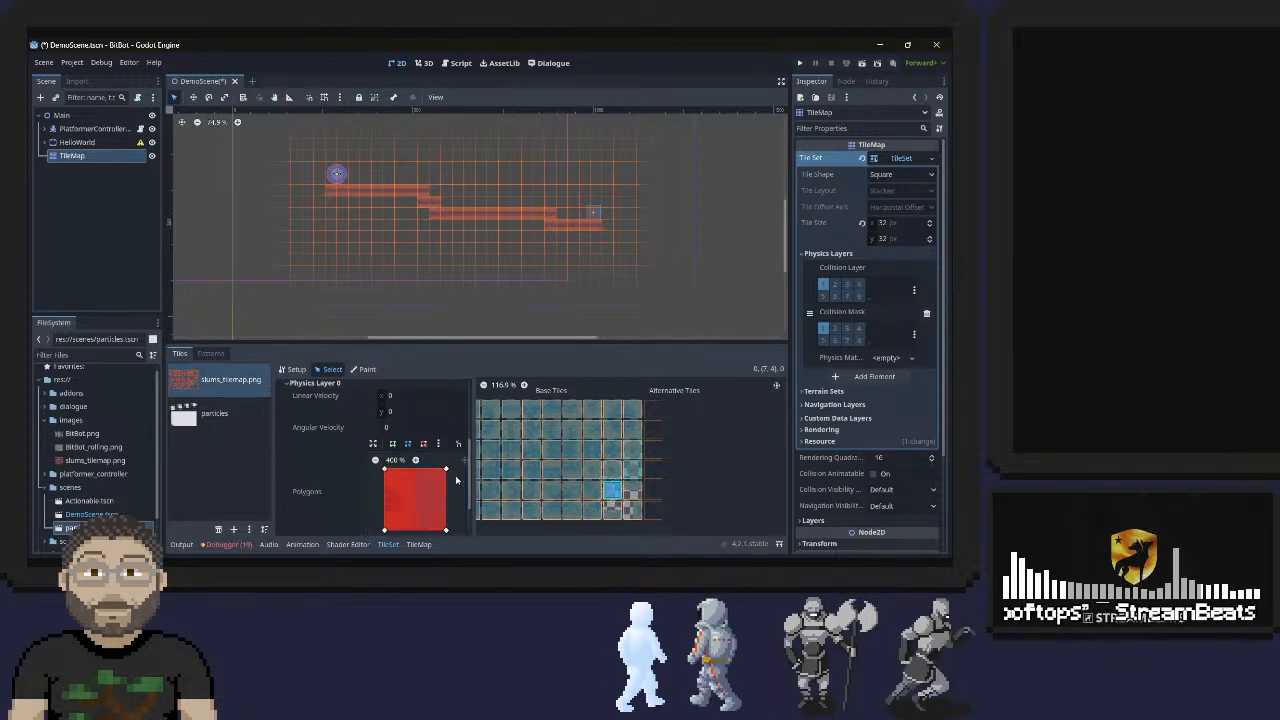
drag(446, 468, 415, 469)
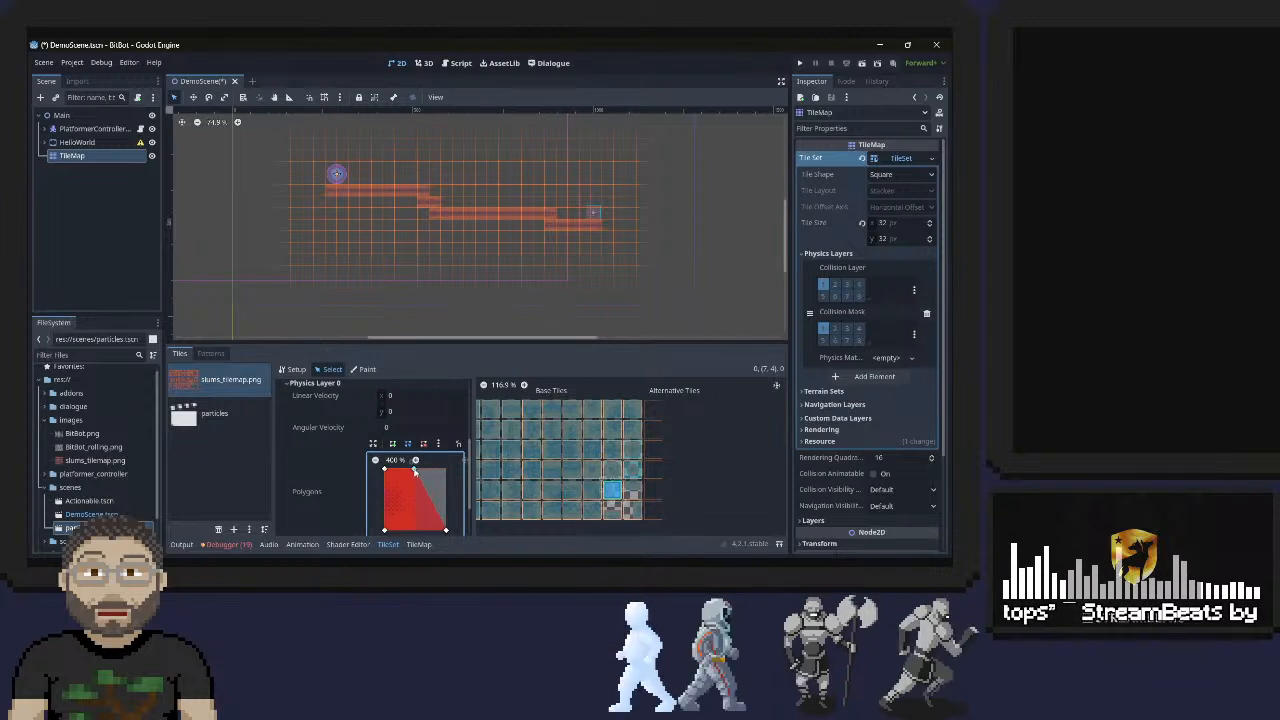
drag(446, 531, 416, 533)
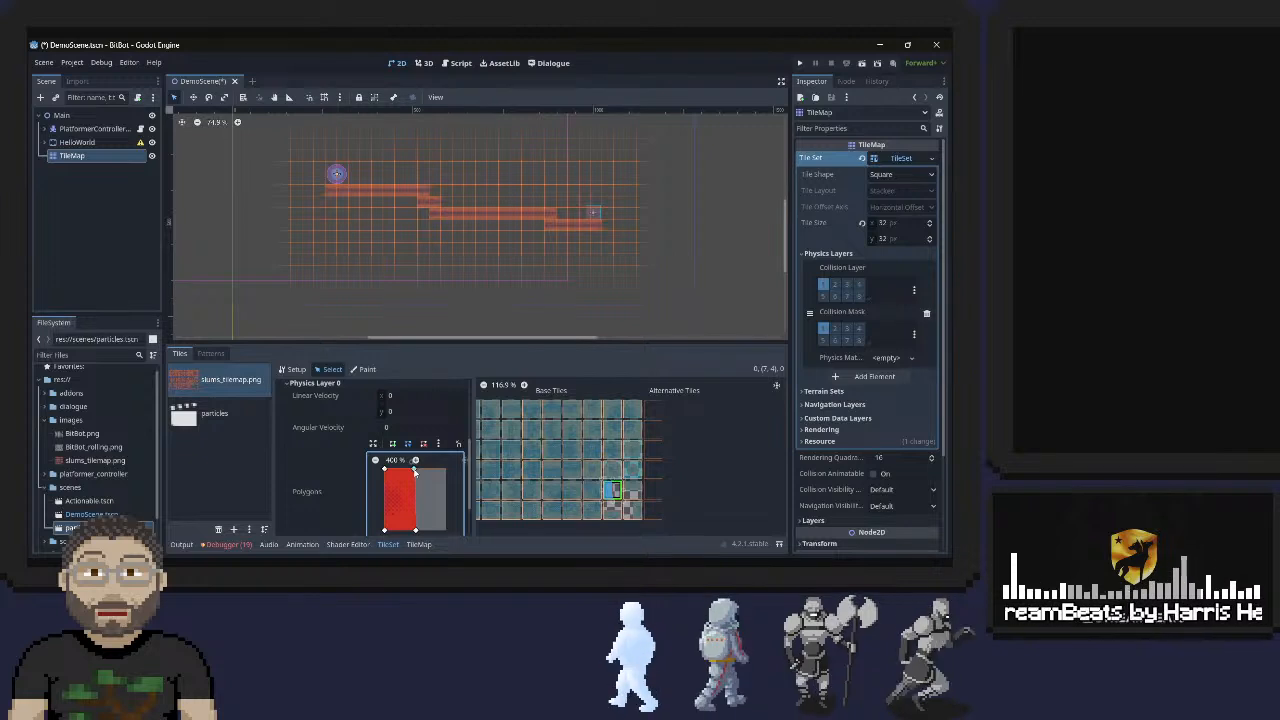
drag(417, 532, 414, 531)
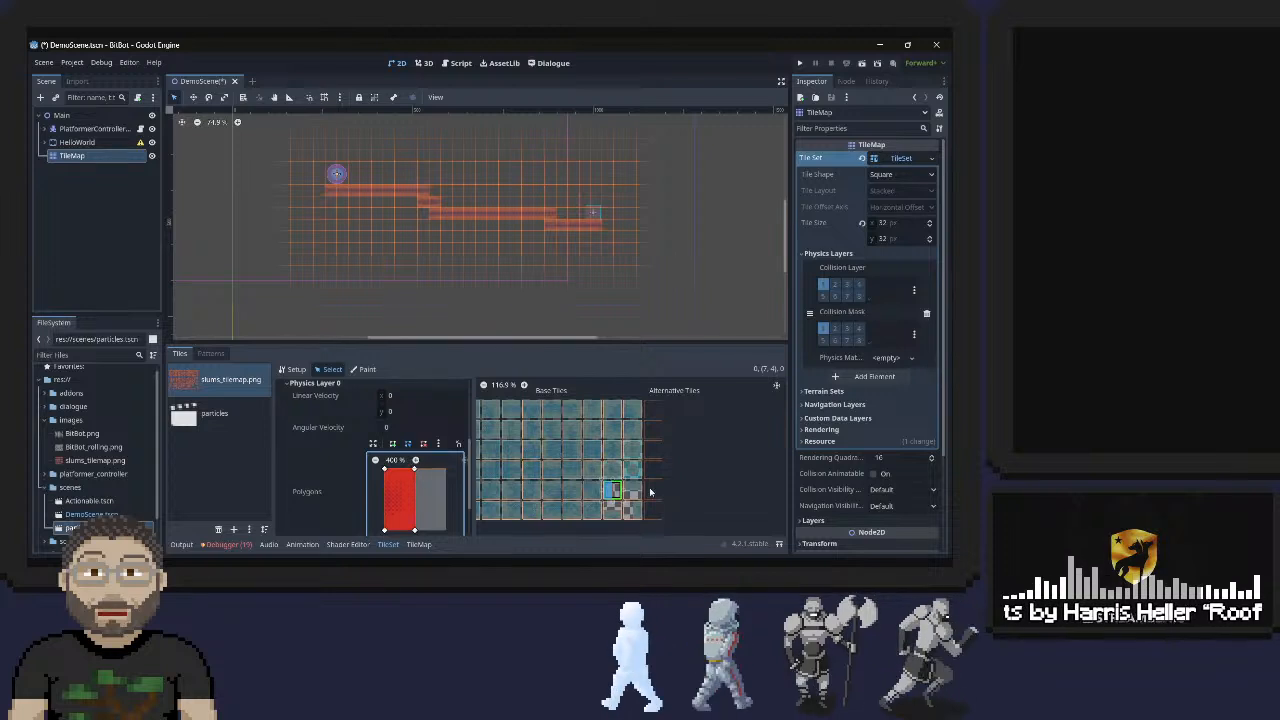
Paint a three-tile-high vertical wall with atlas tile (7, 4) in the TileMap, just left of the player character
click(418, 545)
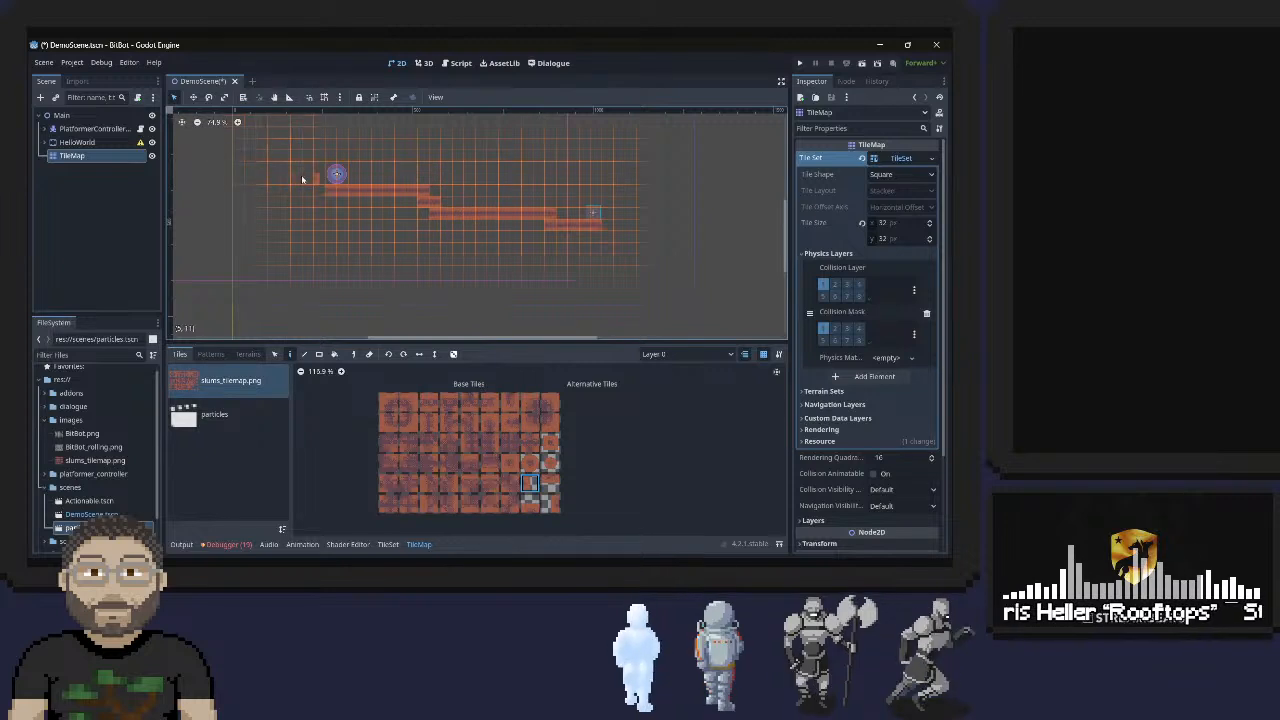
drag(319, 165, 317, 155)
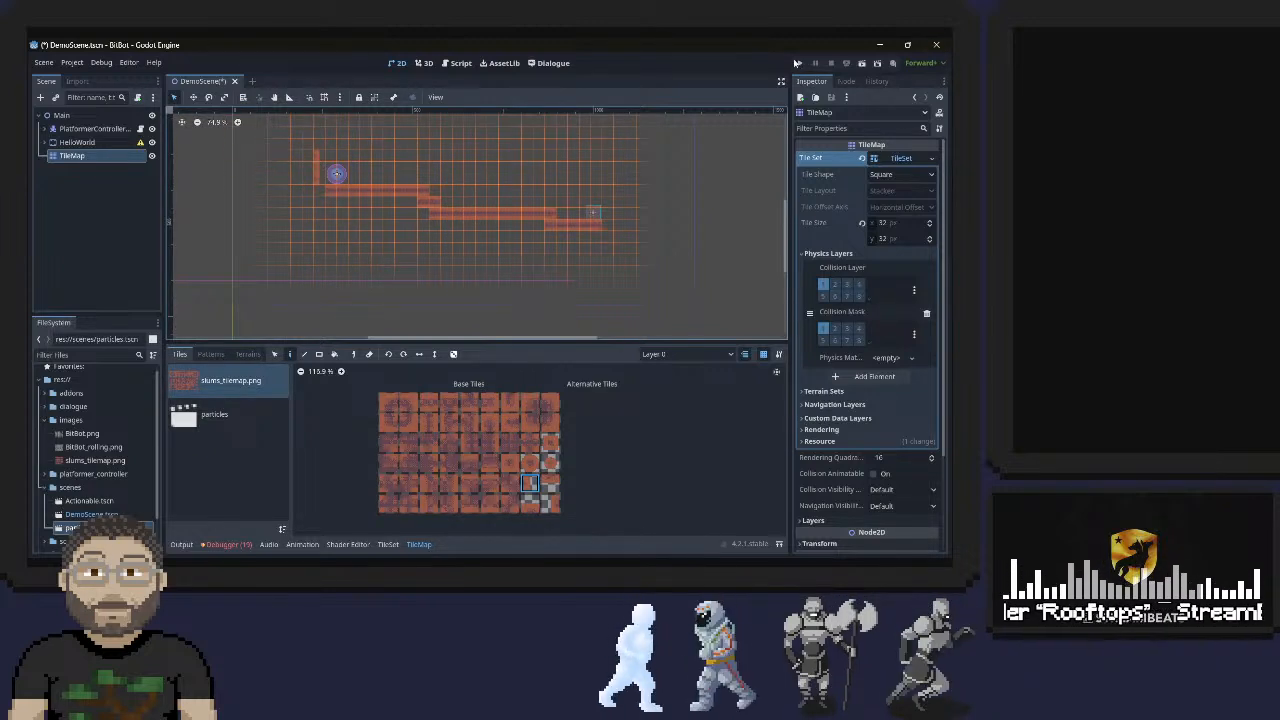
Run the project, roll the character back and forth against the new wall to test its collision, and close the game
click(799, 63)
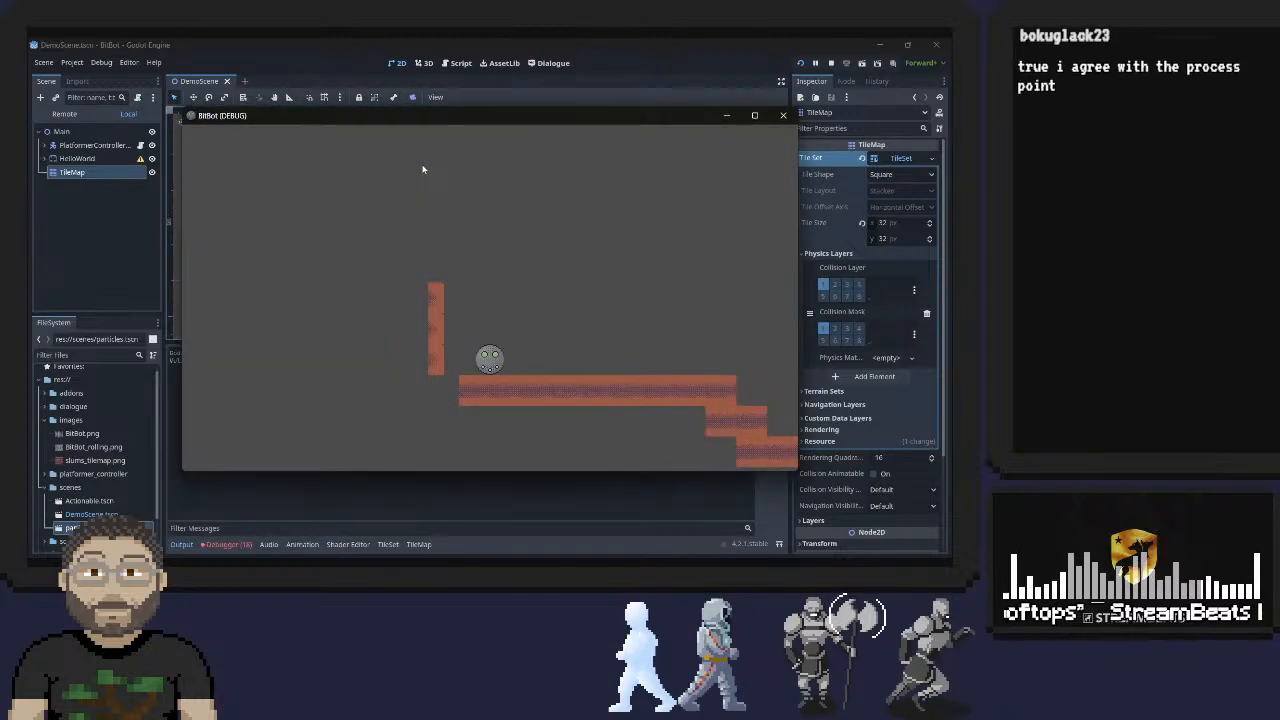
key(Left)
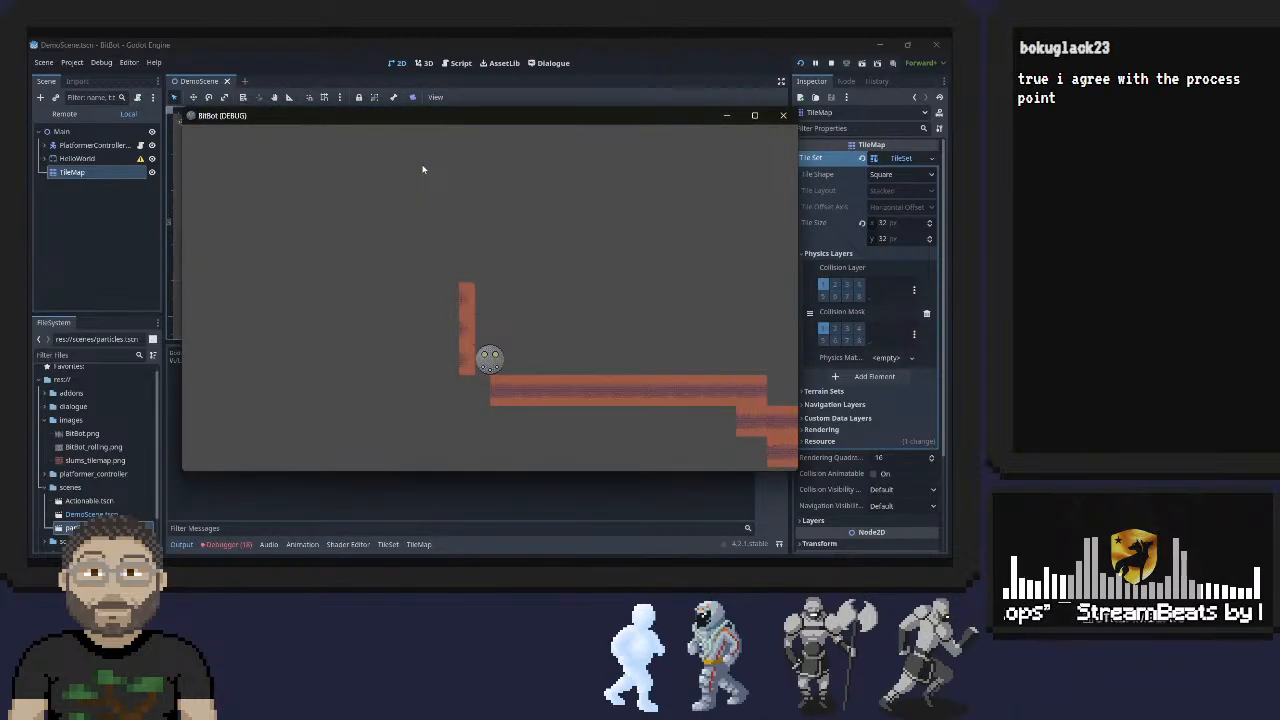
key(Right)
key(Left)
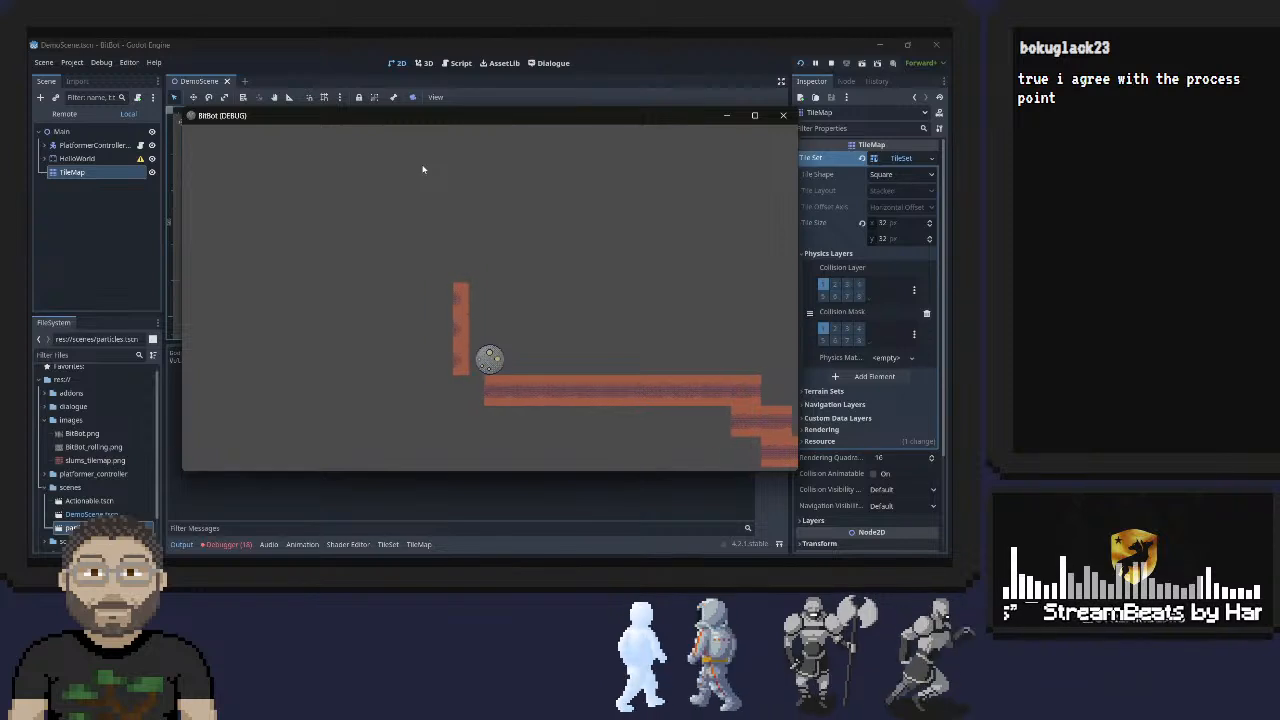
key(Right)
key(Left)
key(Right)
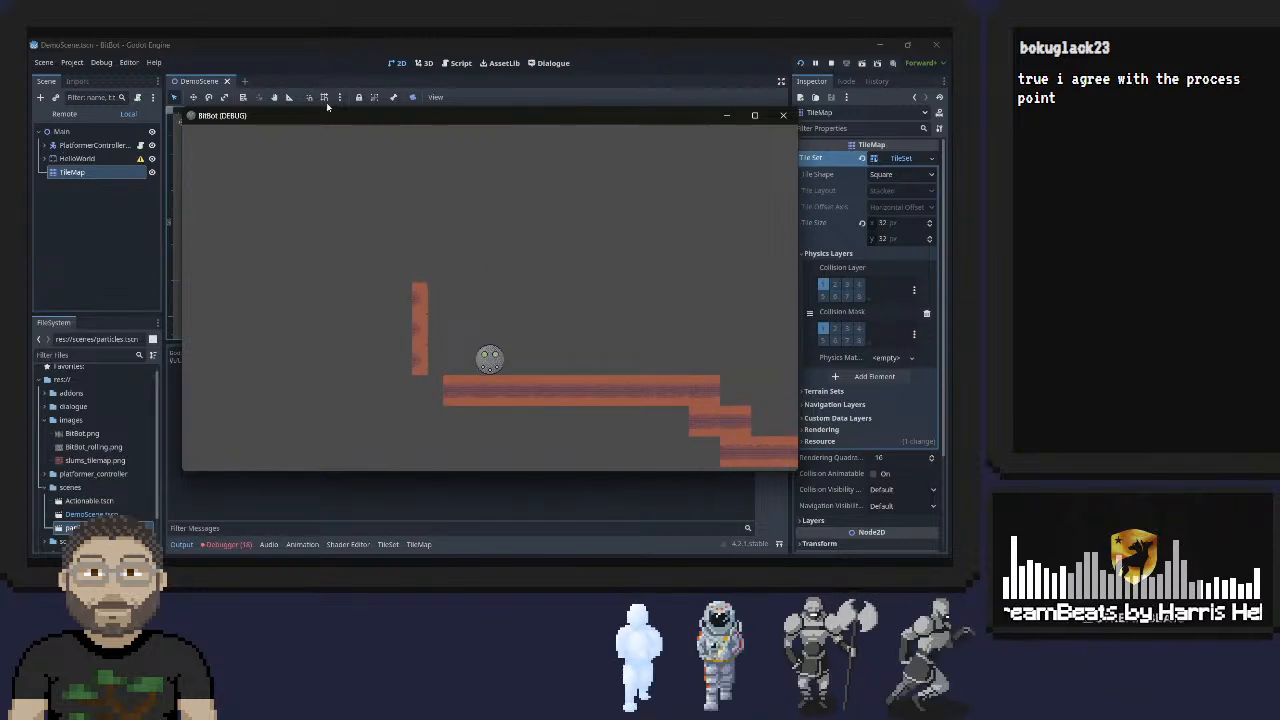
click(784, 115)
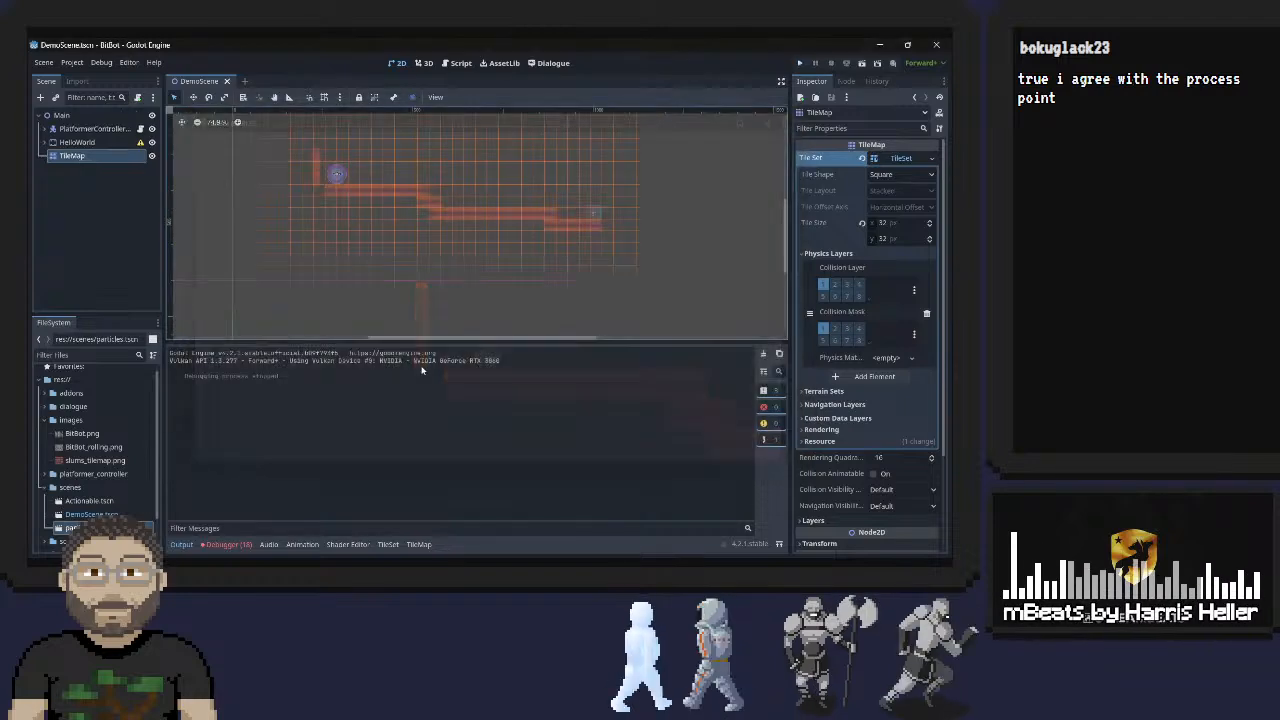
Review the debugger's error list and expand the details of the first create_tile error
click(226, 545)
click(243, 354)
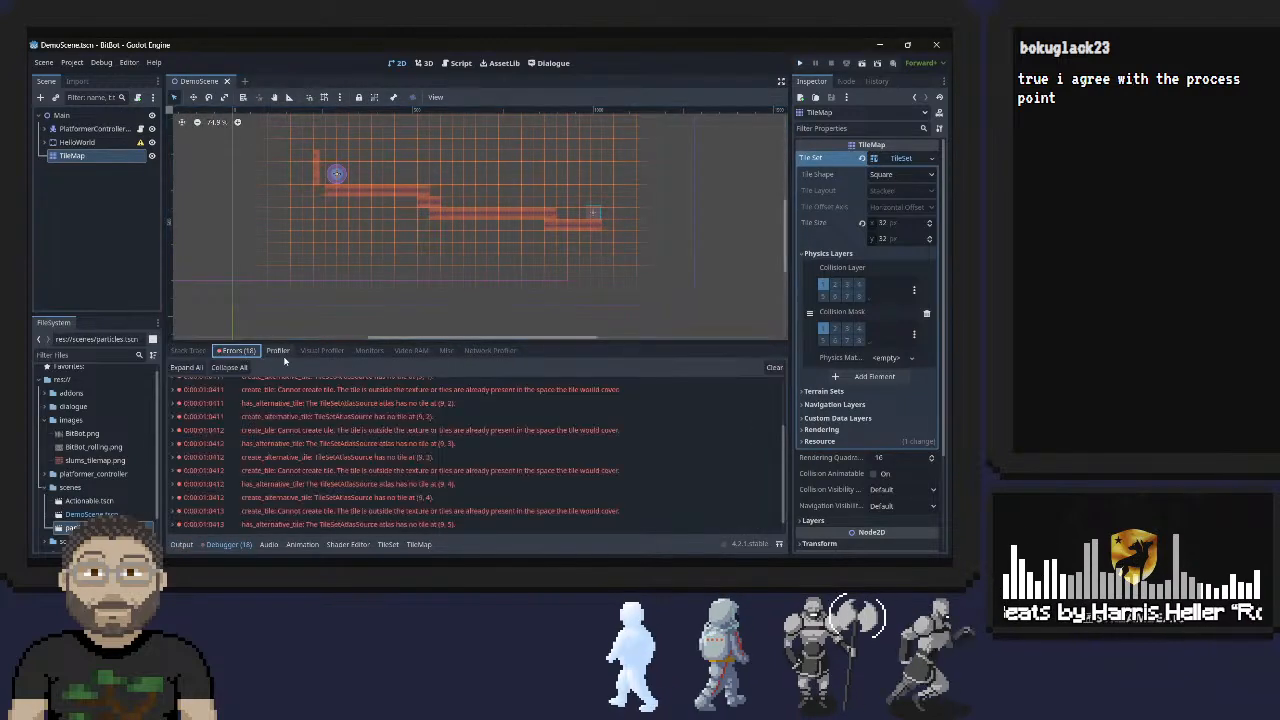
scroll(364, 405, down, 3)
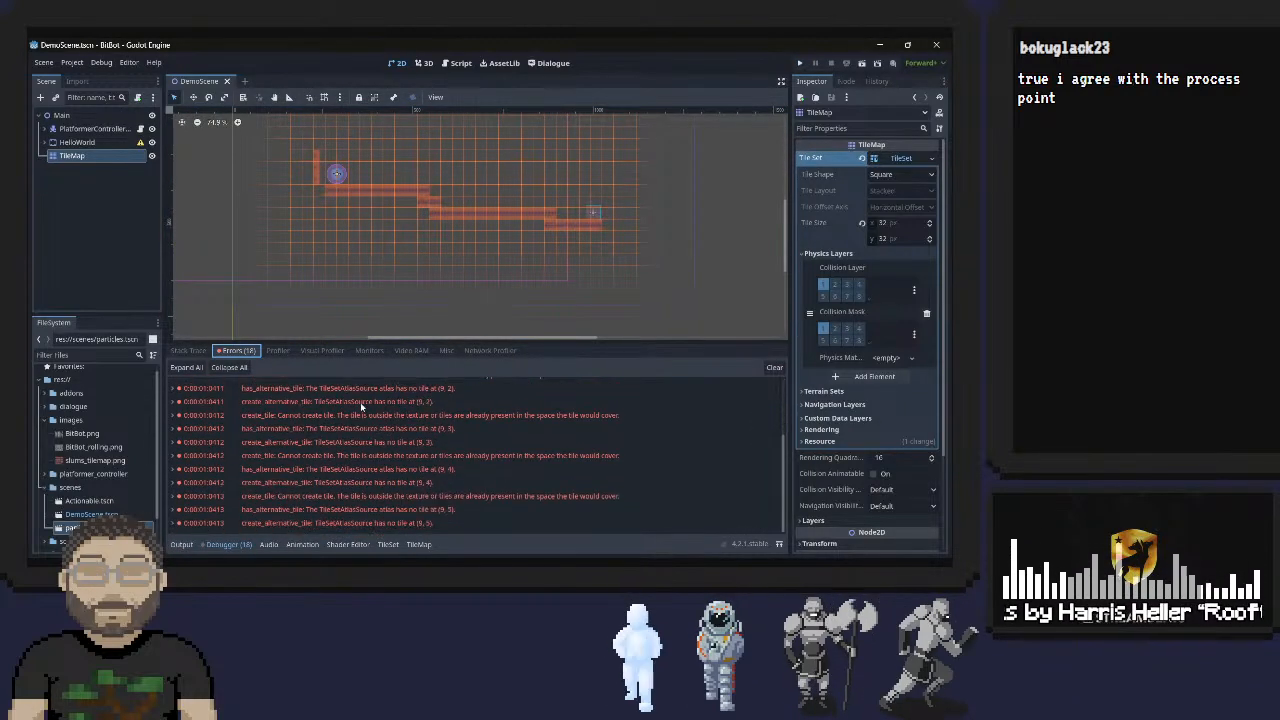
scroll(190, 385, up, 3)
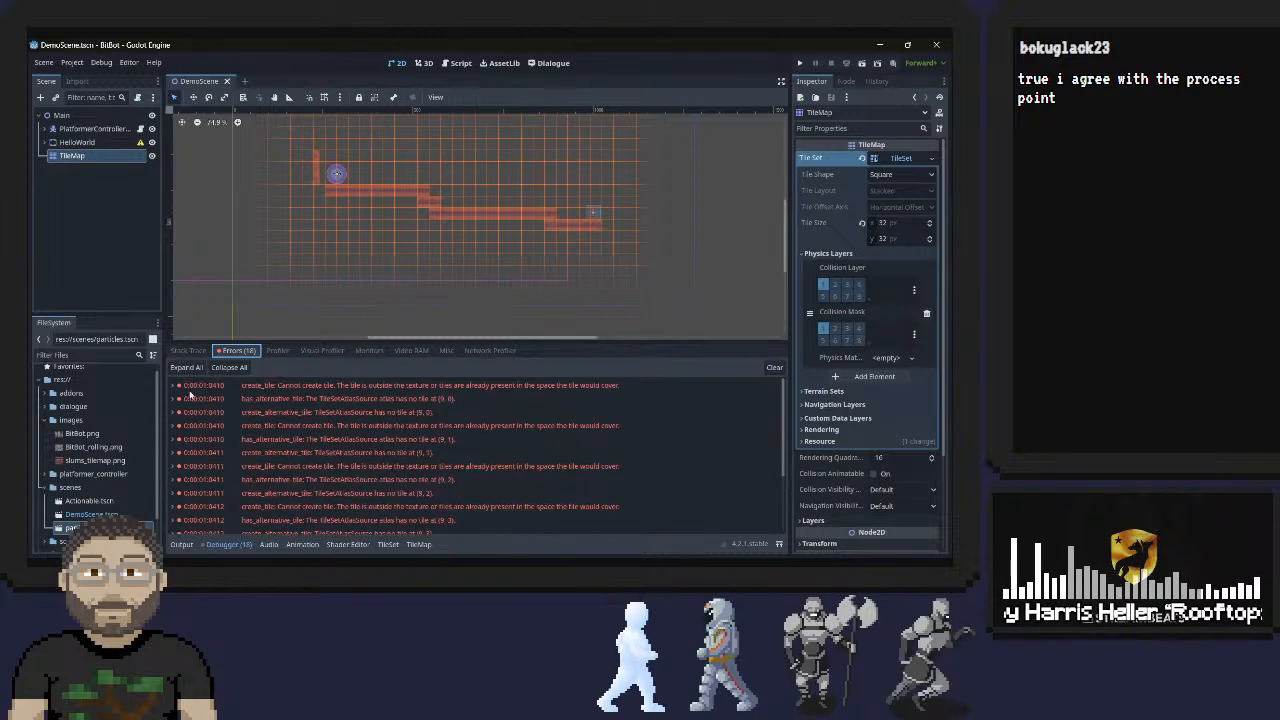
click(175, 387)
click(175, 387)
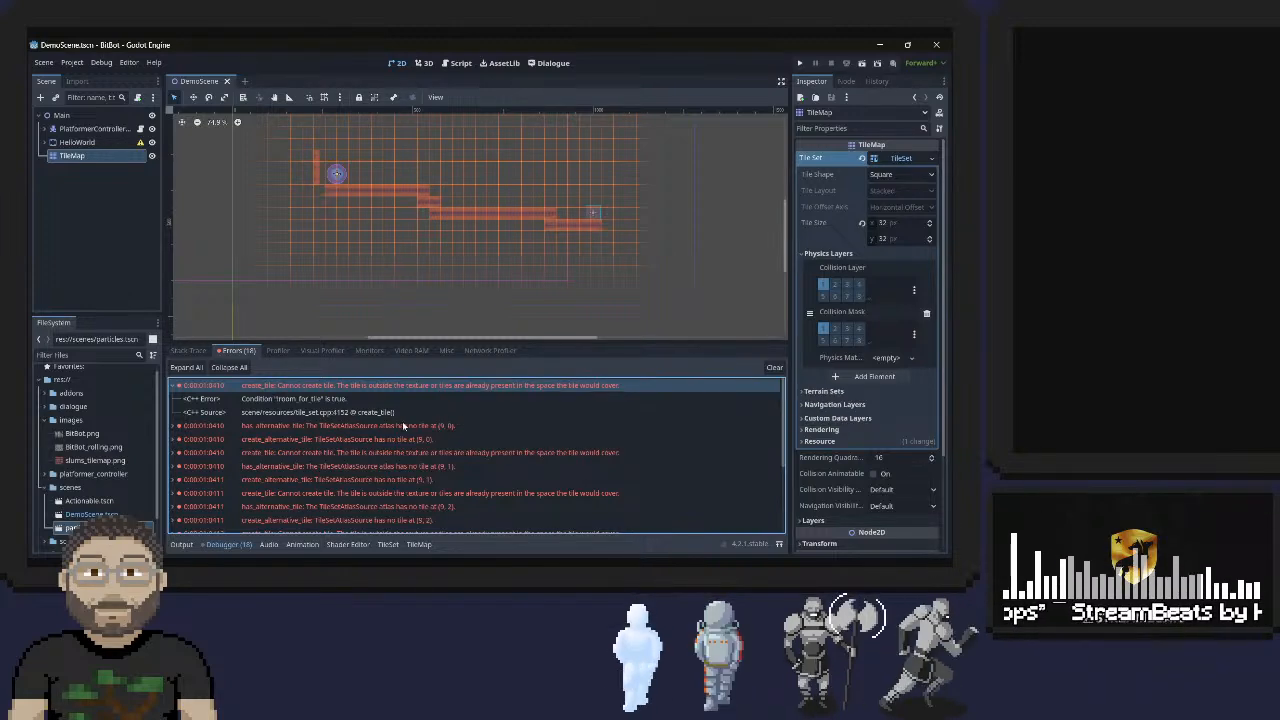
Compare the tile coordinates in the debugger's errors with the outermost columns and lower tiles of the slums_tilemap.png atlas in the TileSet
scroll(410, 430, down, 3)
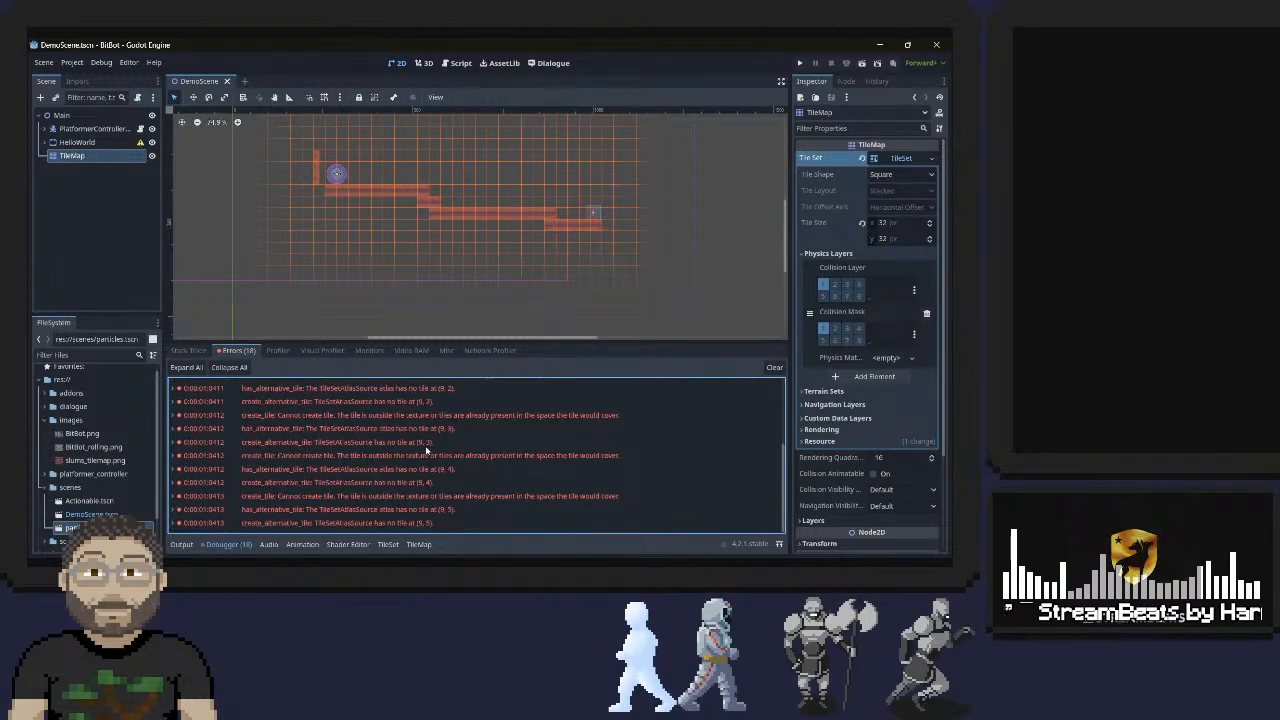
scroll(380, 452, up, 3)
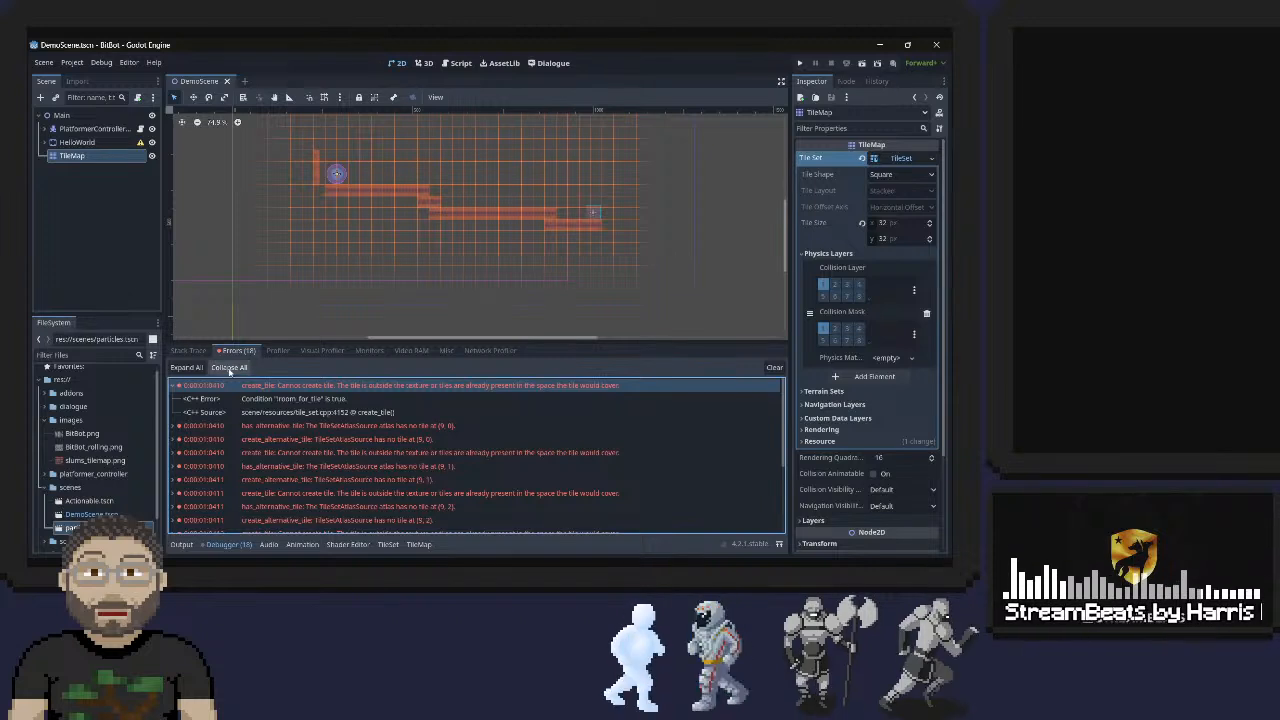
click(418, 546)
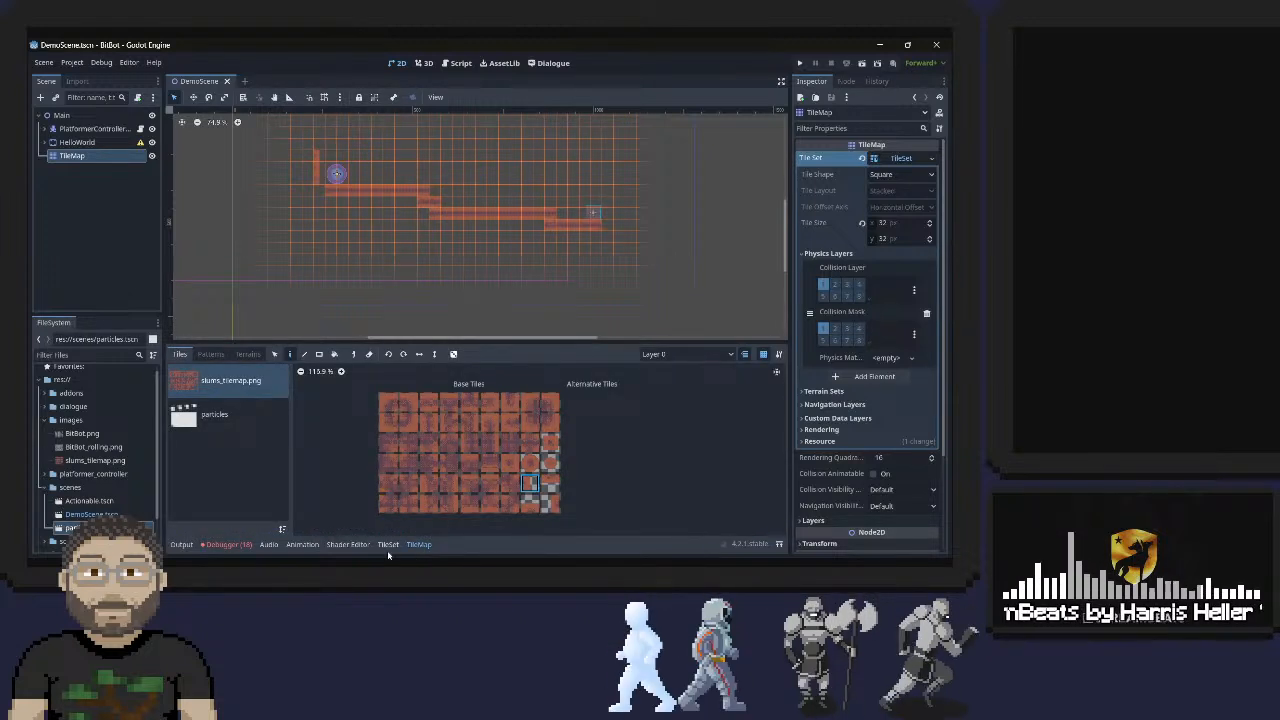
click(388, 545)
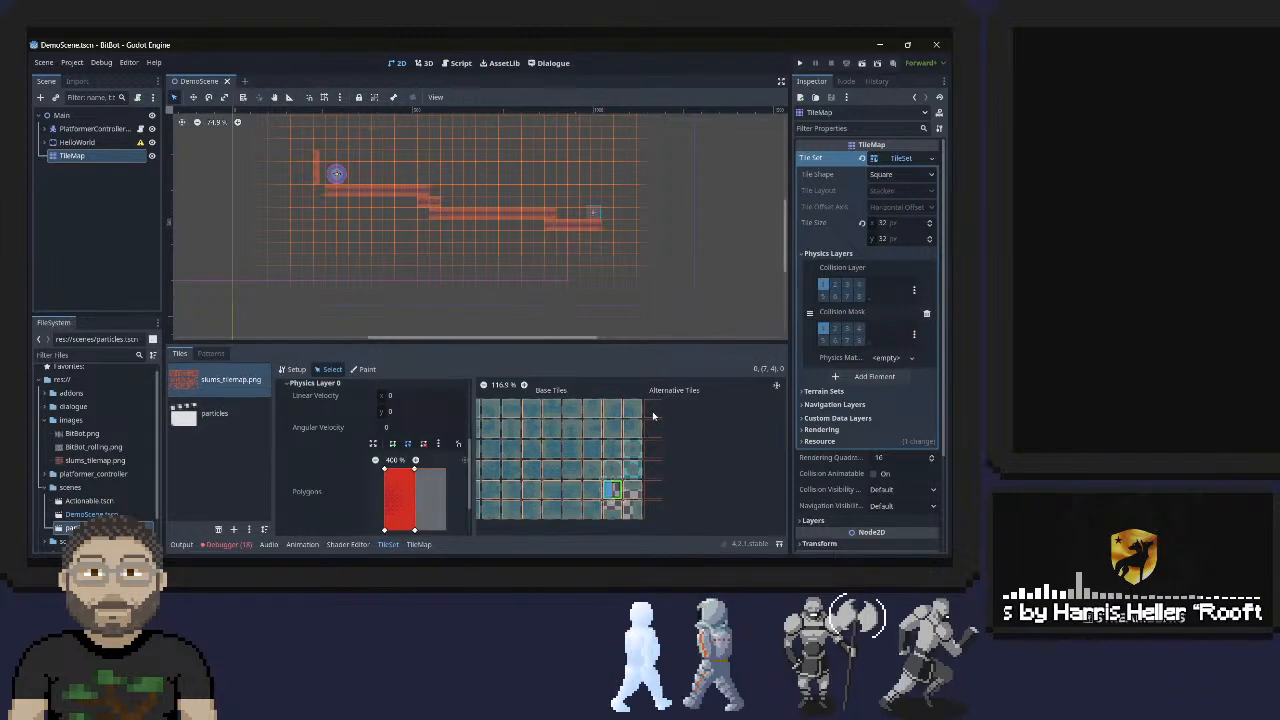
scroll(380, 431, up, 3)
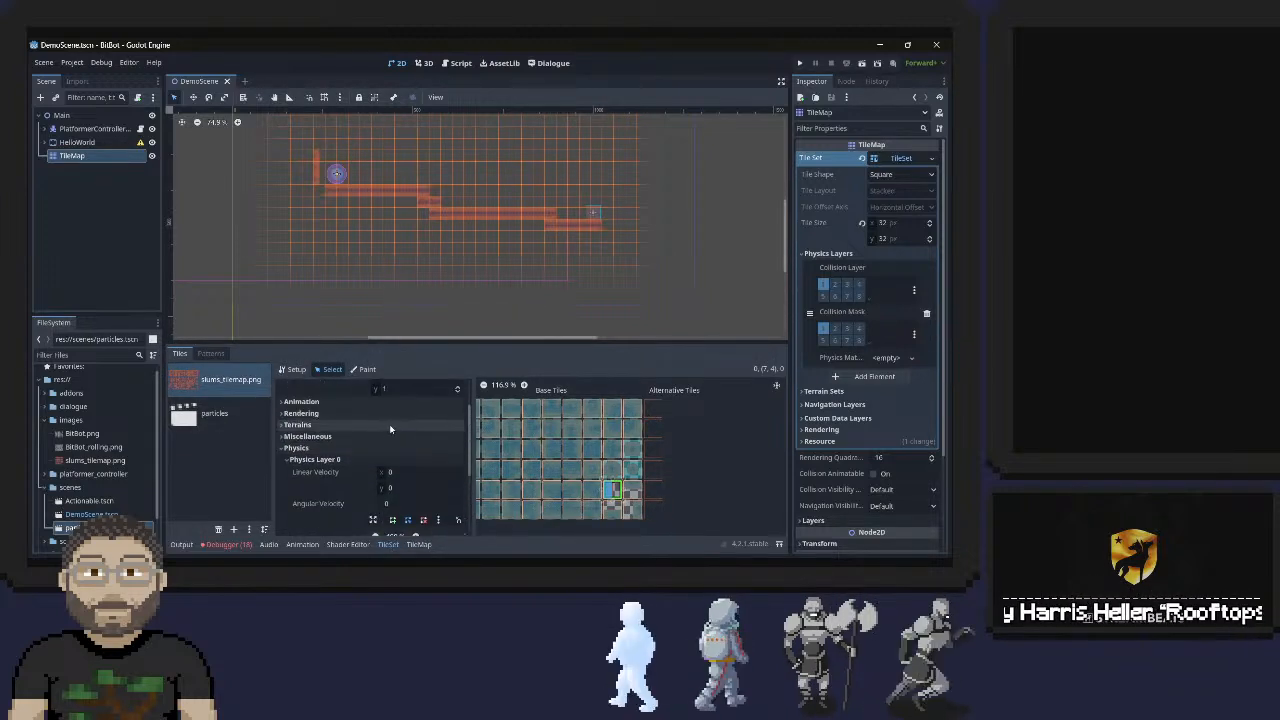
scroll(390, 429, up, 2)
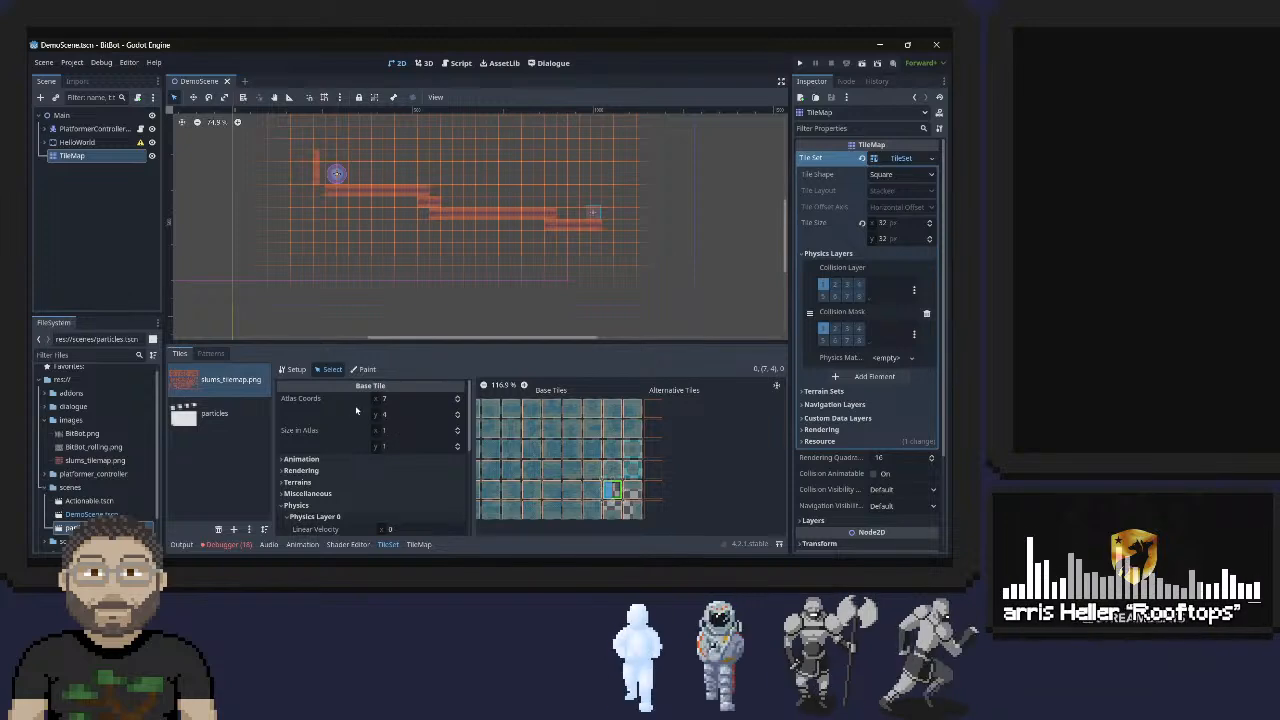
click(632, 408)
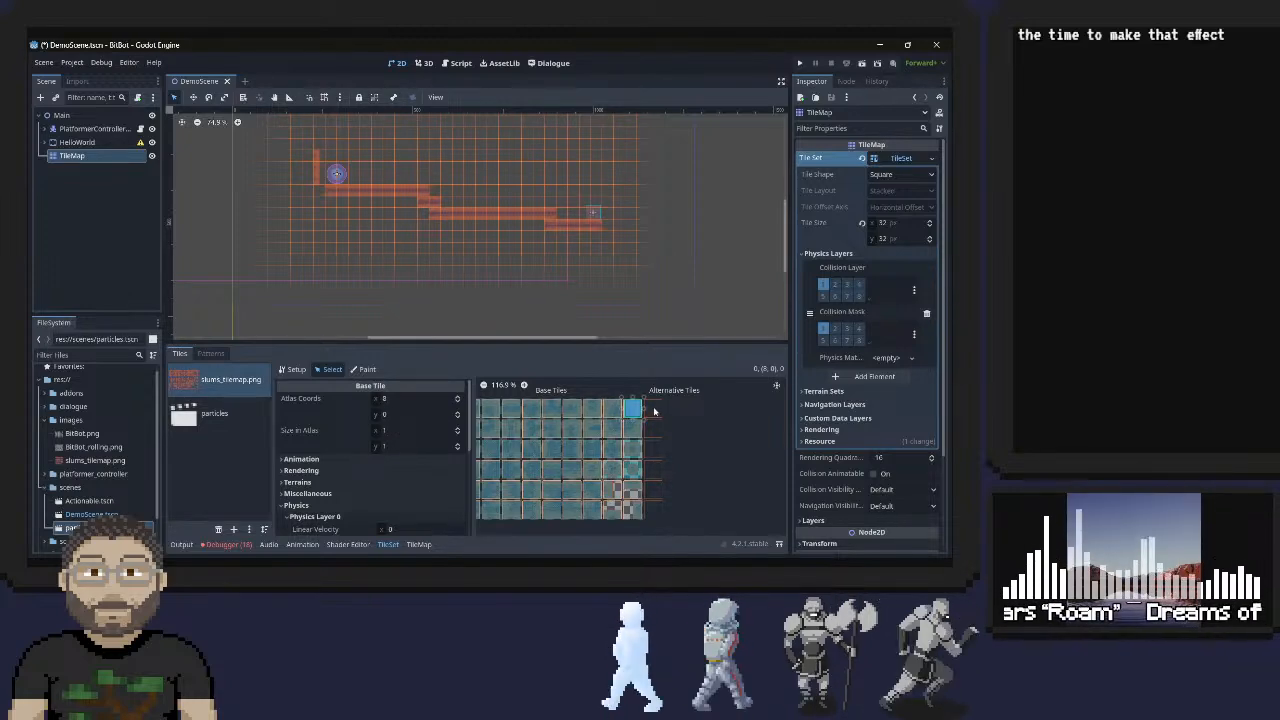
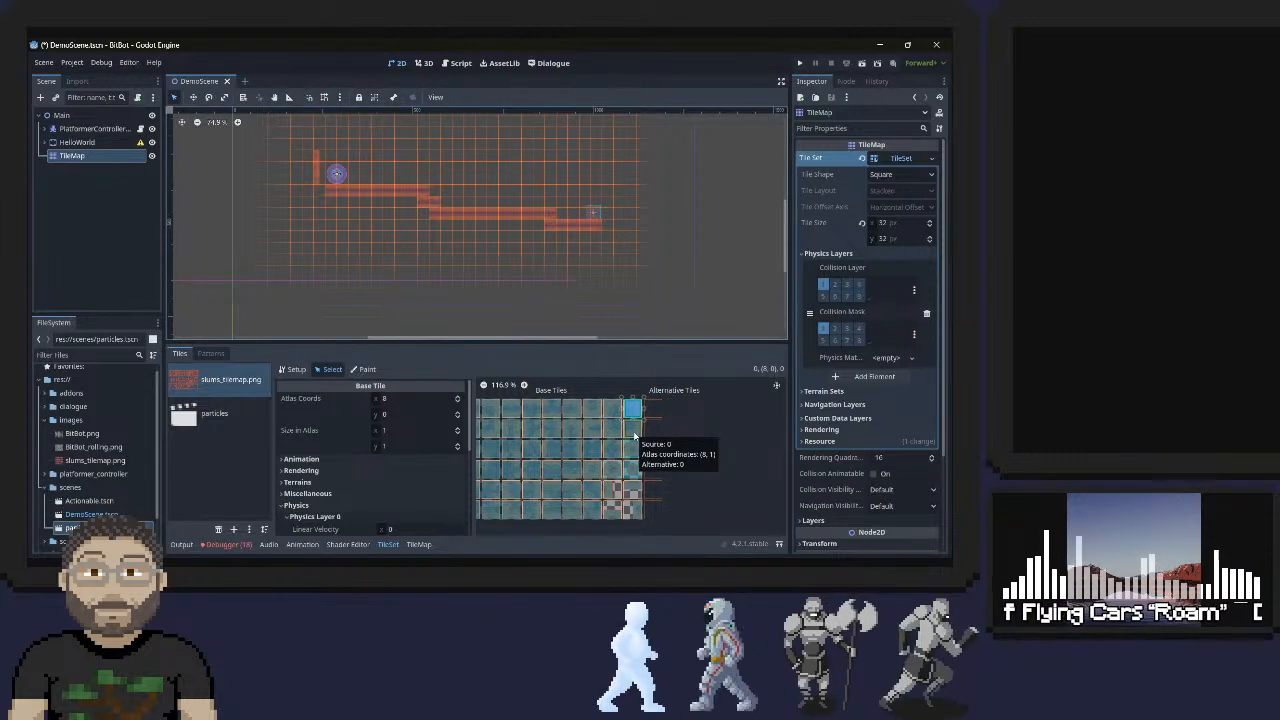
click(612, 408)
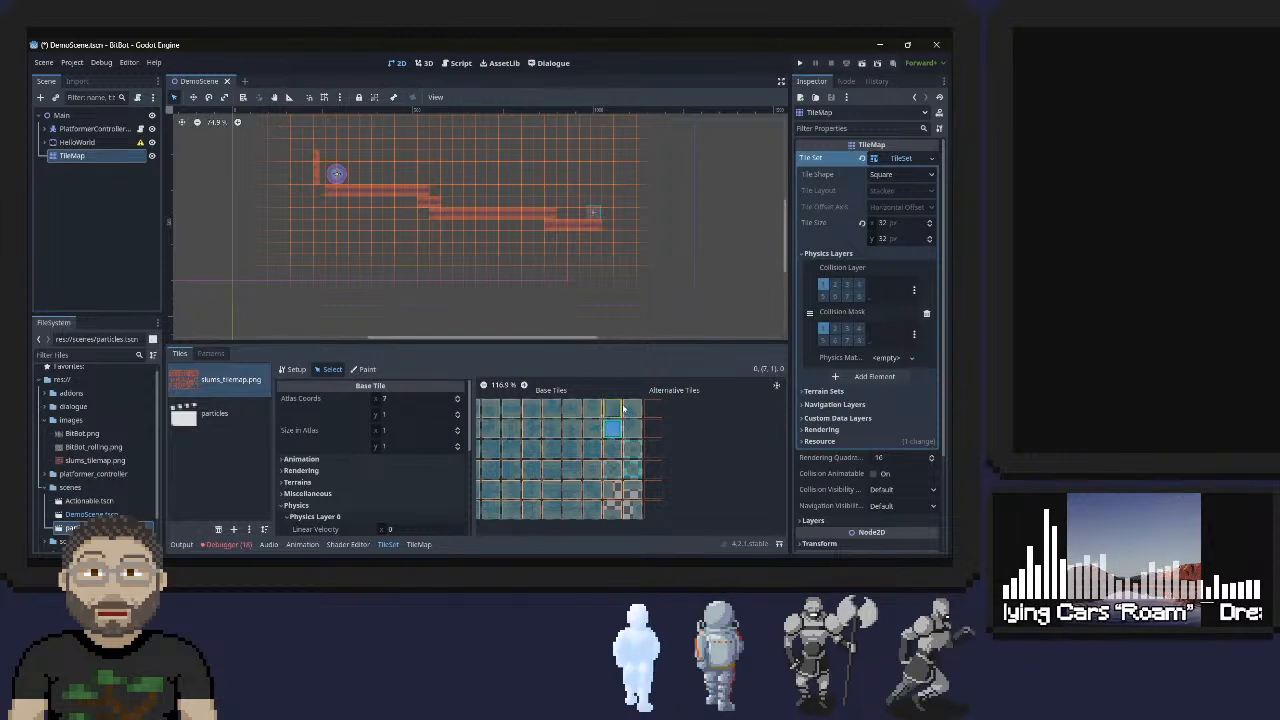
key(ctrl+z)
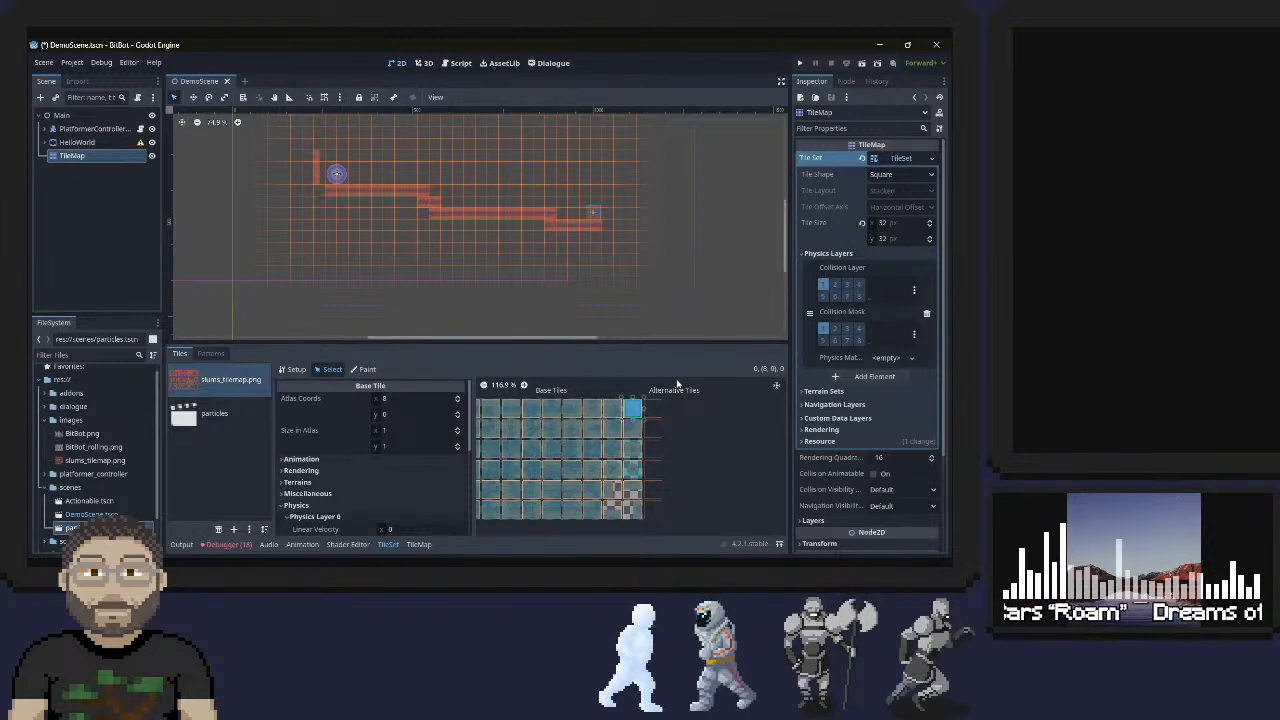
click(612, 490)
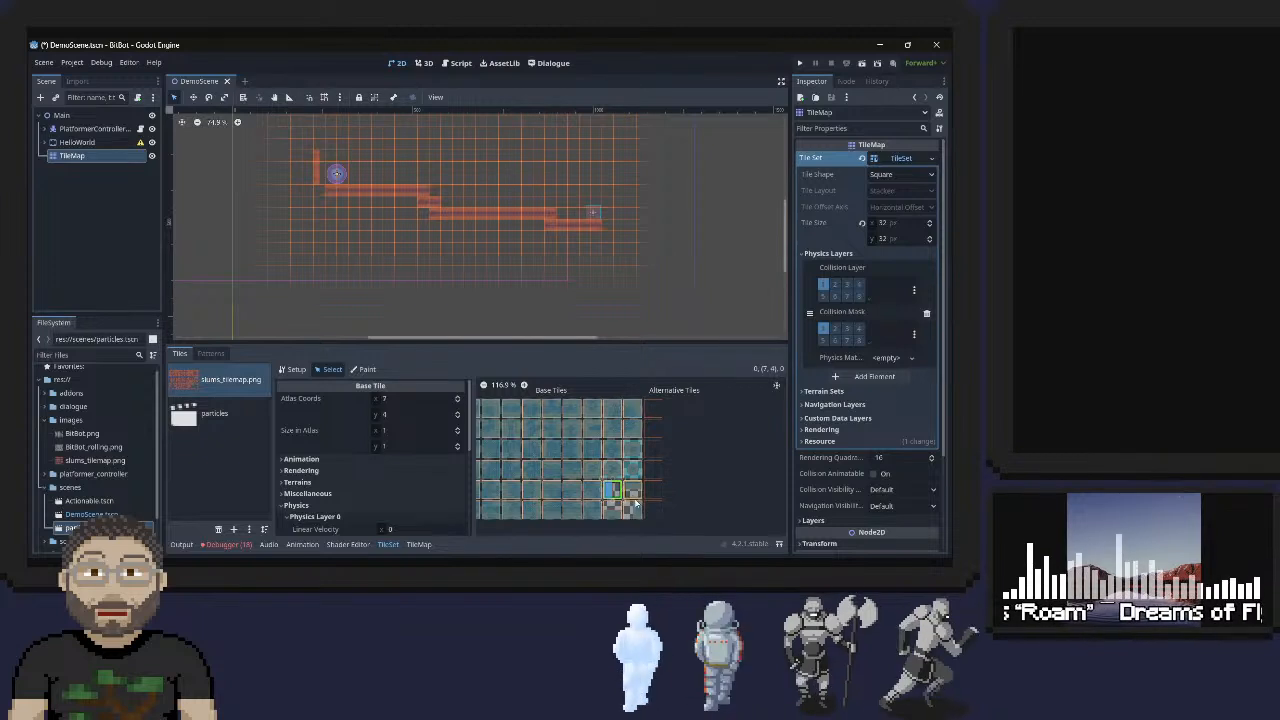
click(612, 508)
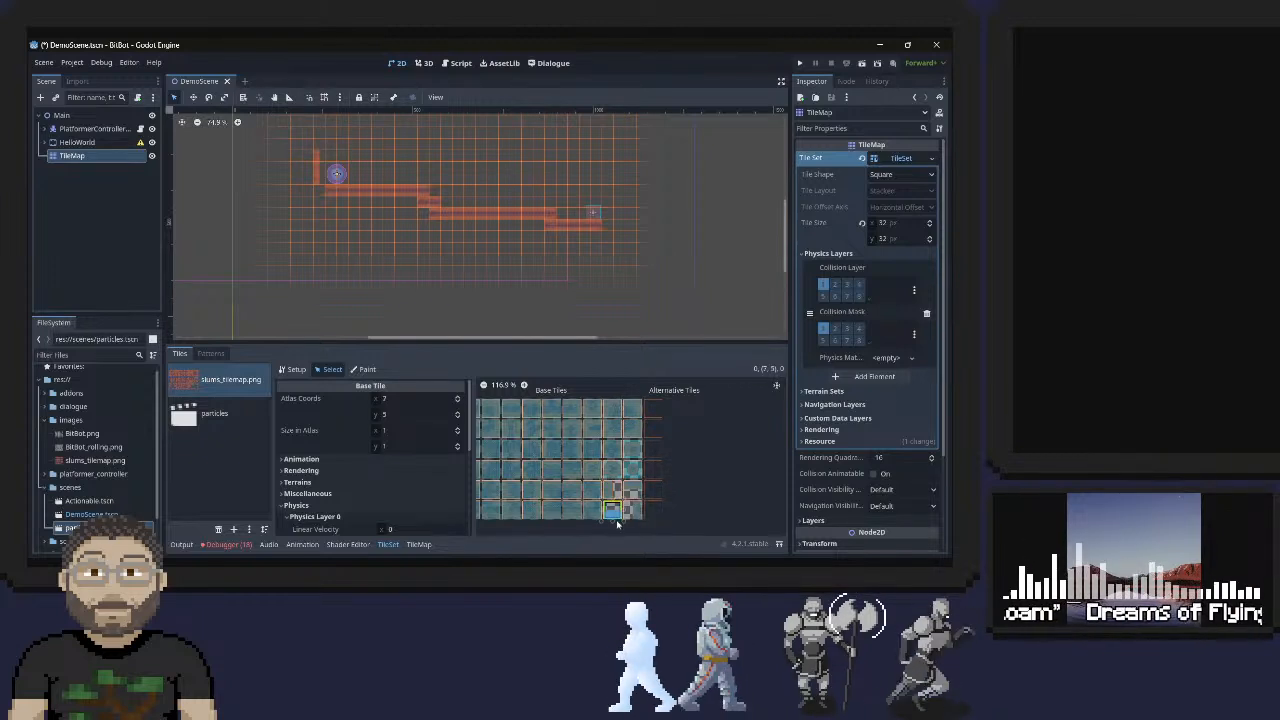
Reshape the square collision polygon of atlas tile (7, 3) into an octagon that follows the tile's large round shape
click(611, 469)
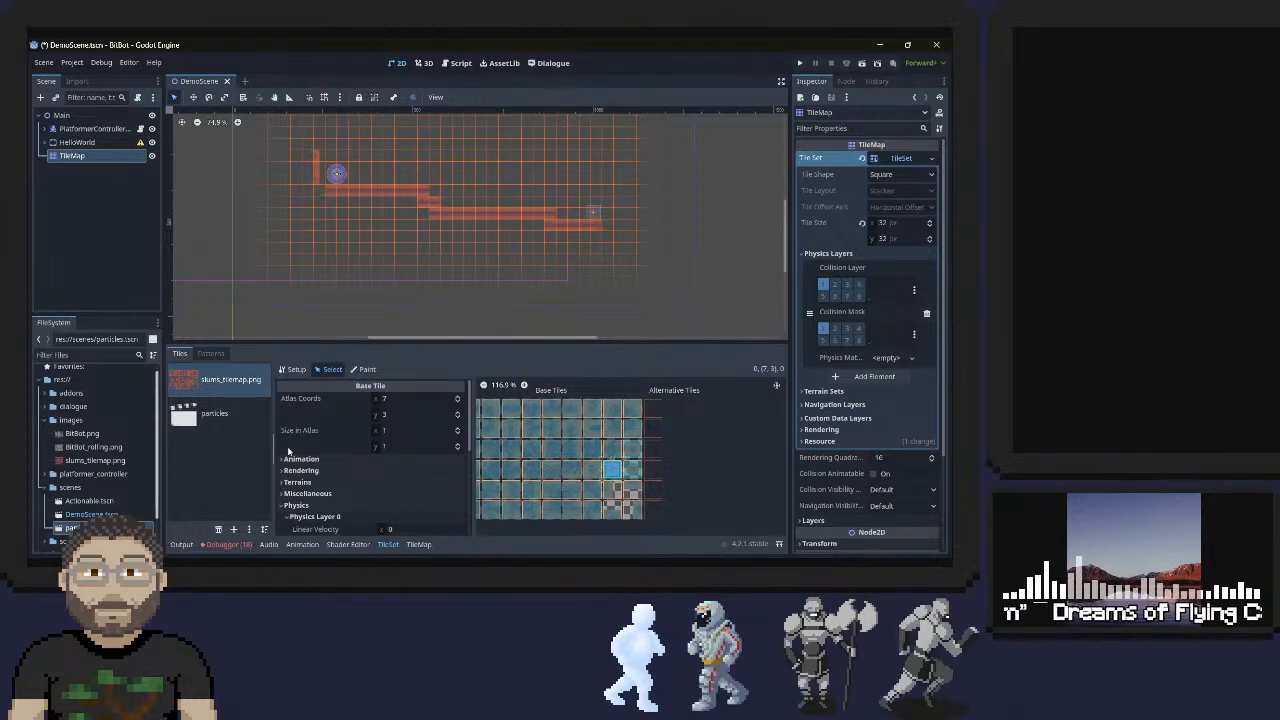
scroll(369, 440, down, 5)
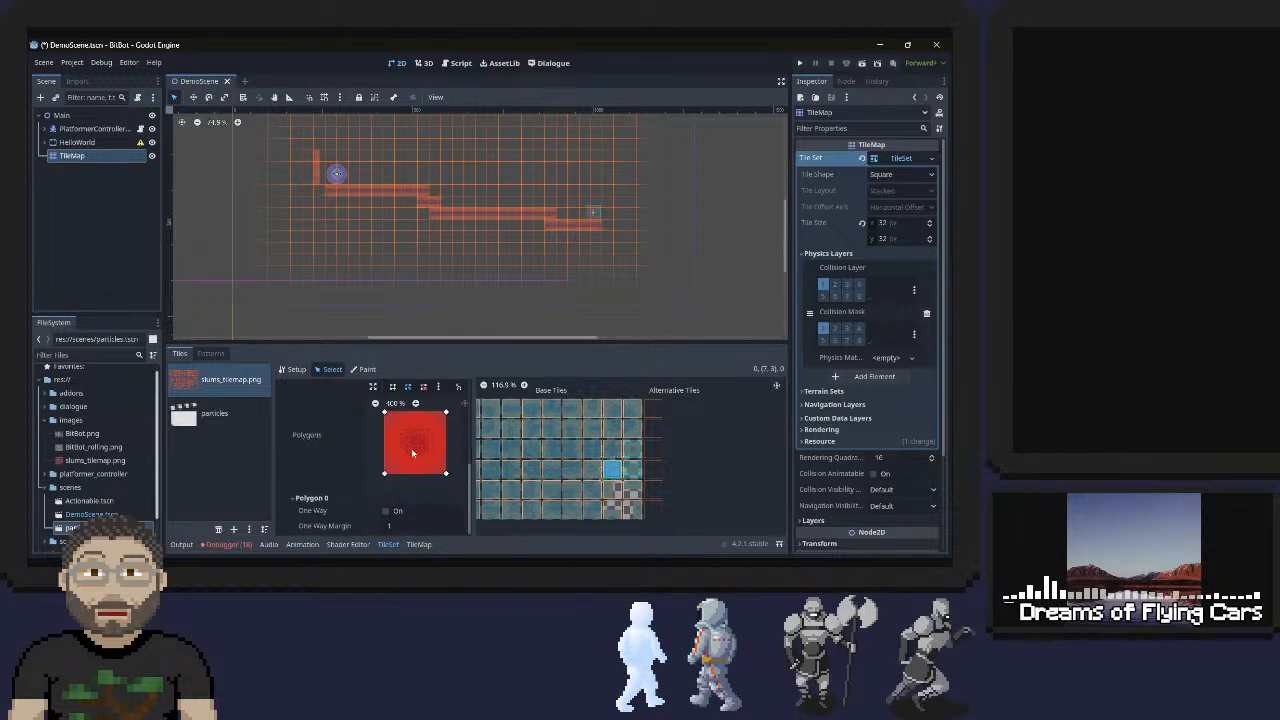
drag(384, 451, 407, 452)
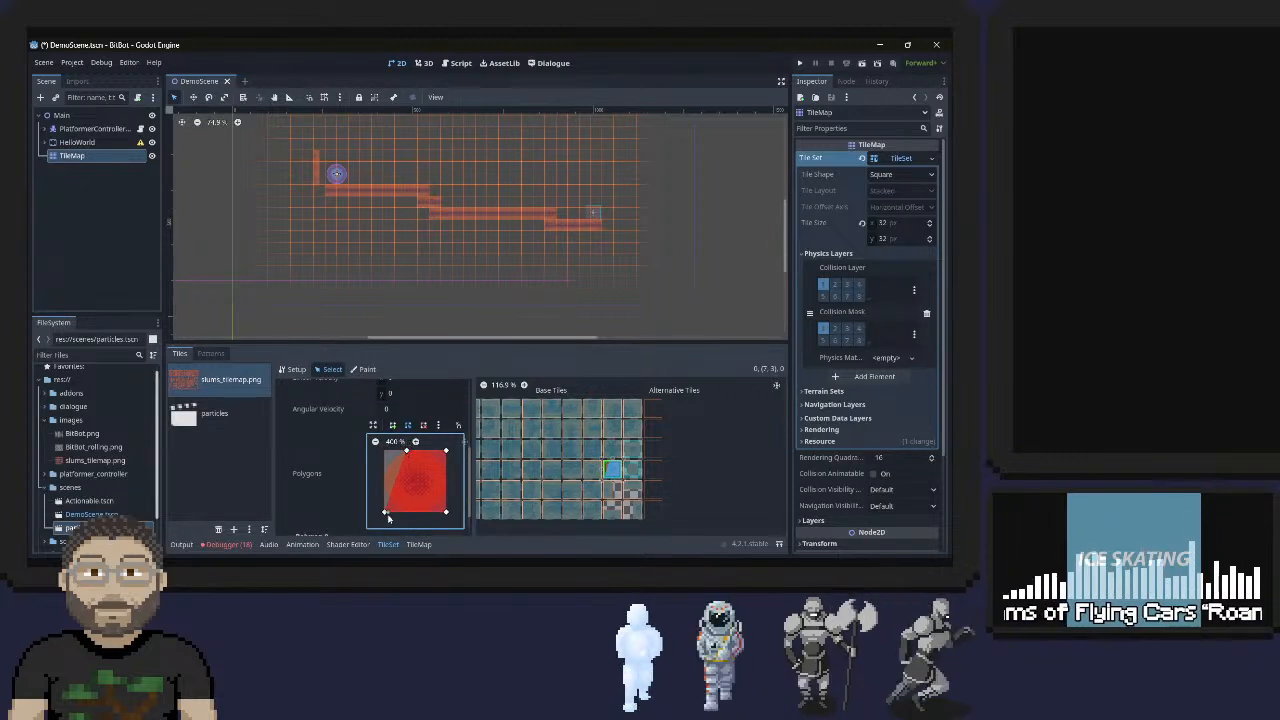
drag(385, 512, 388, 466)
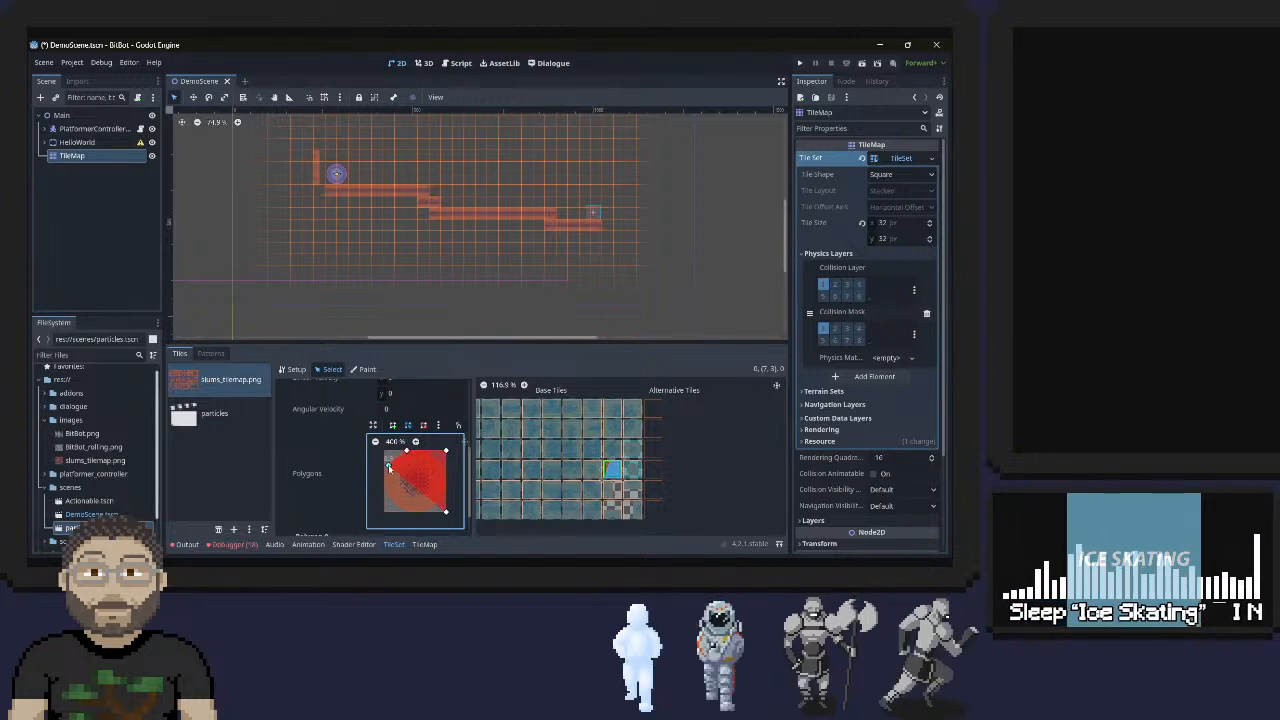
drag(444, 511, 386, 476)
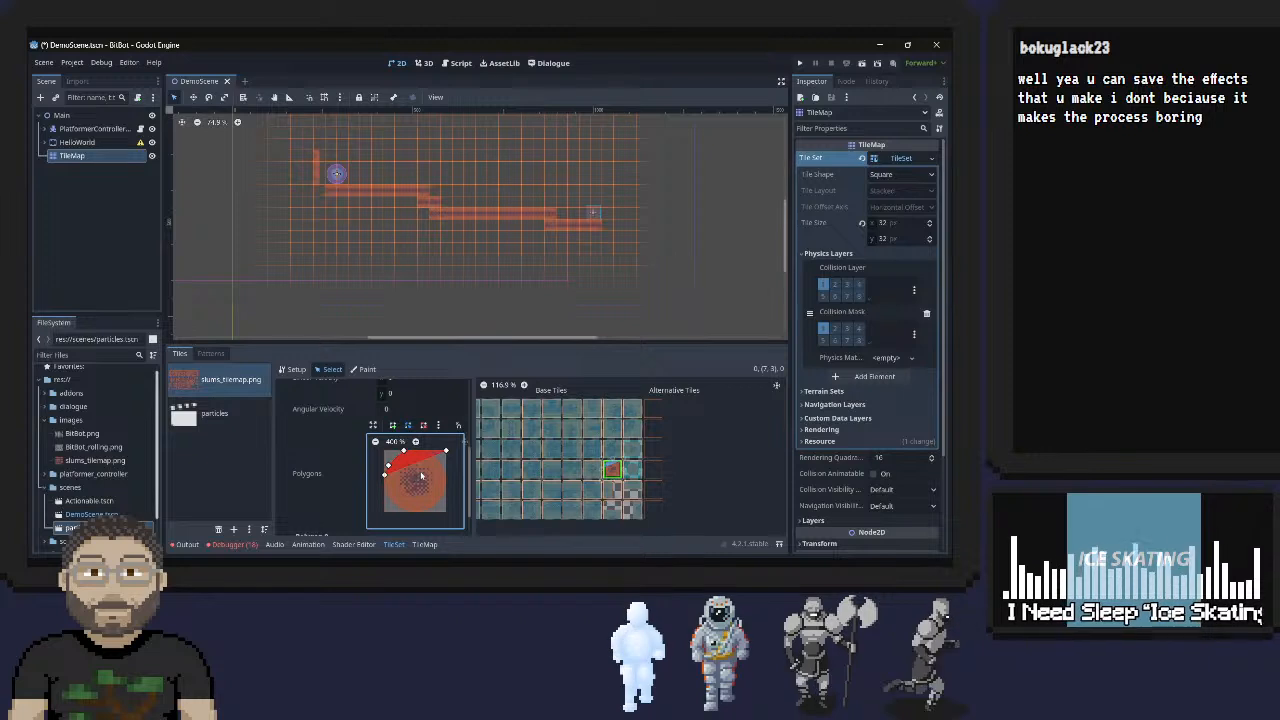
click(404, 494)
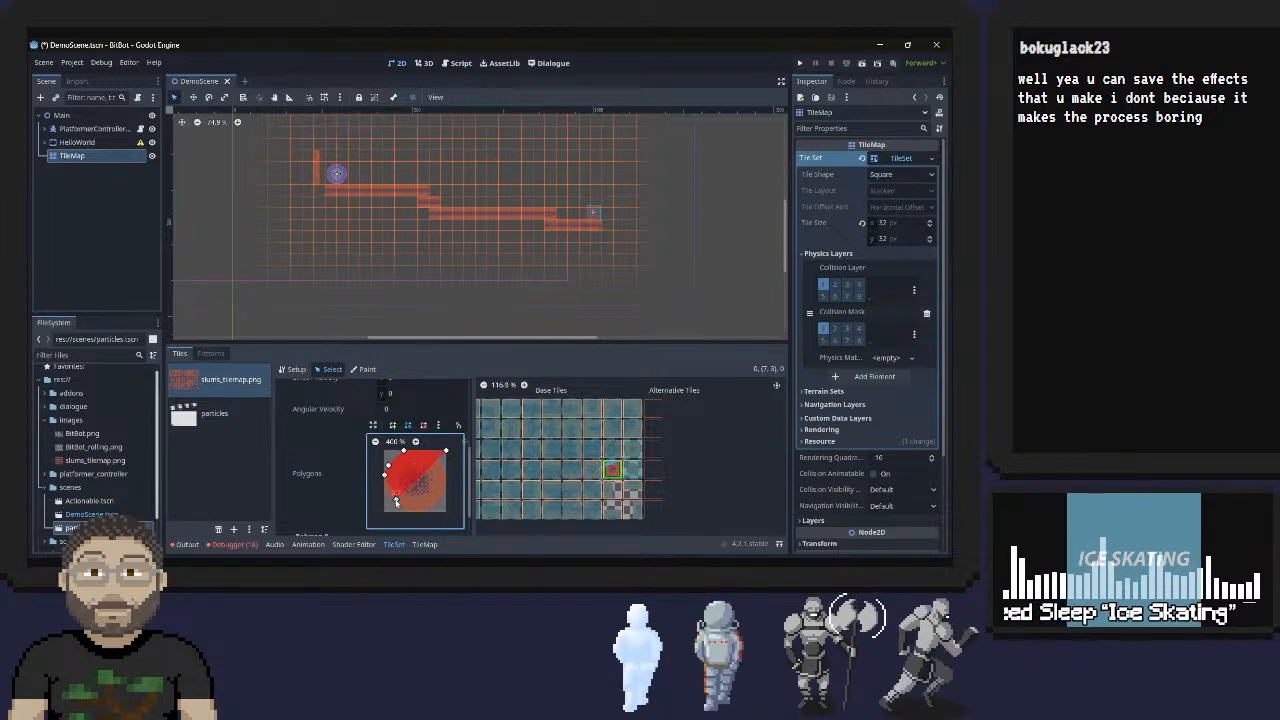
drag(404, 494, 430, 512)
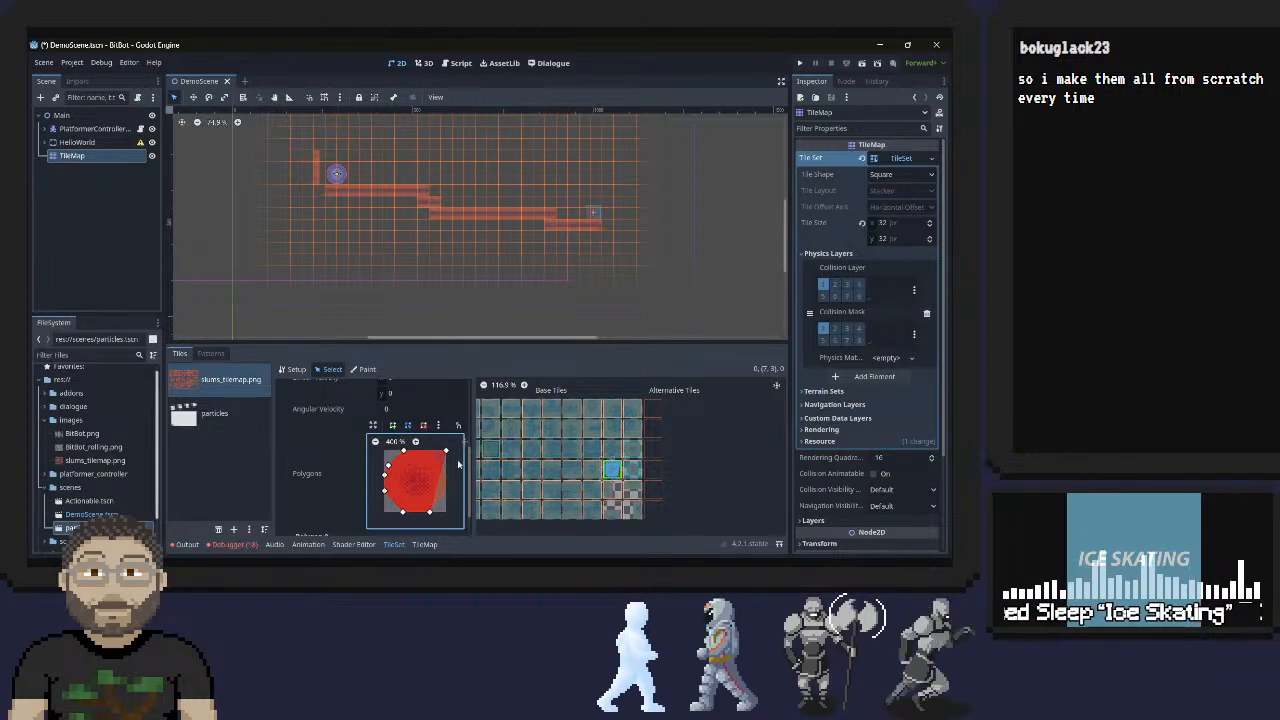
drag(439, 480, 446, 469)
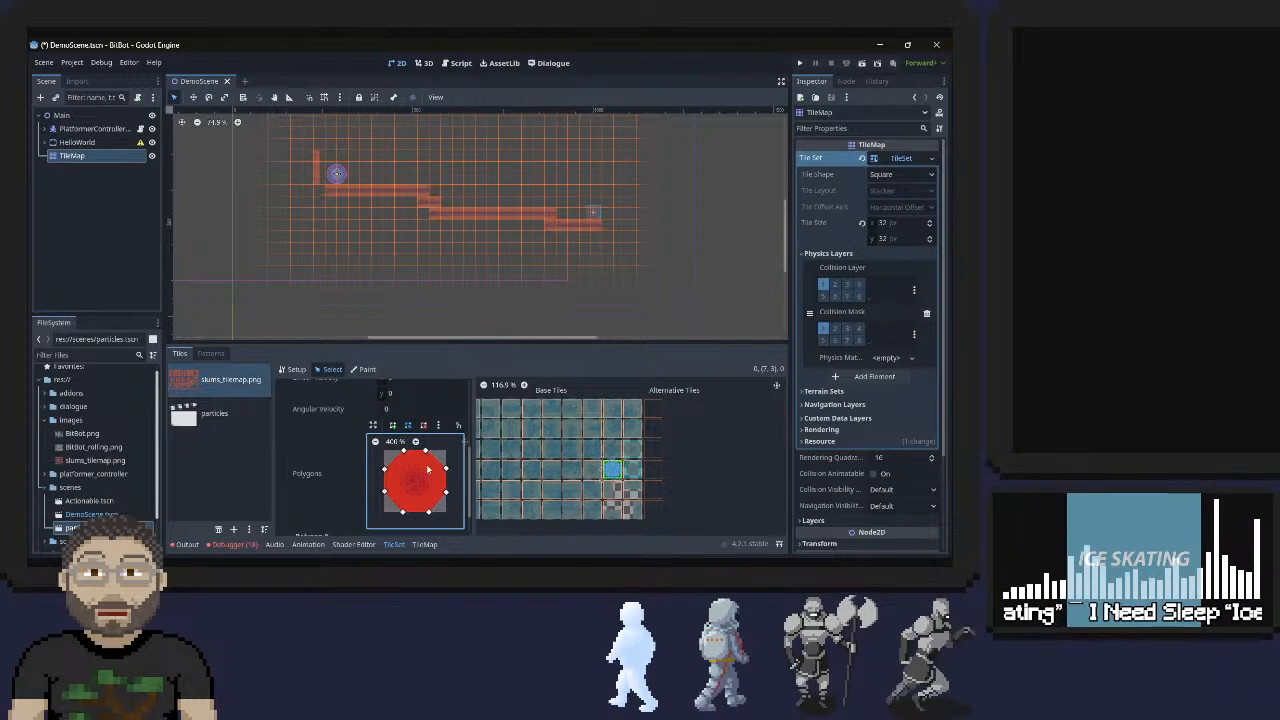
Reshape the collision polygon of atlas tile (8, 3) into a small octagon around the tile's round shape
click(633, 471)
drag(447, 453, 424, 463)
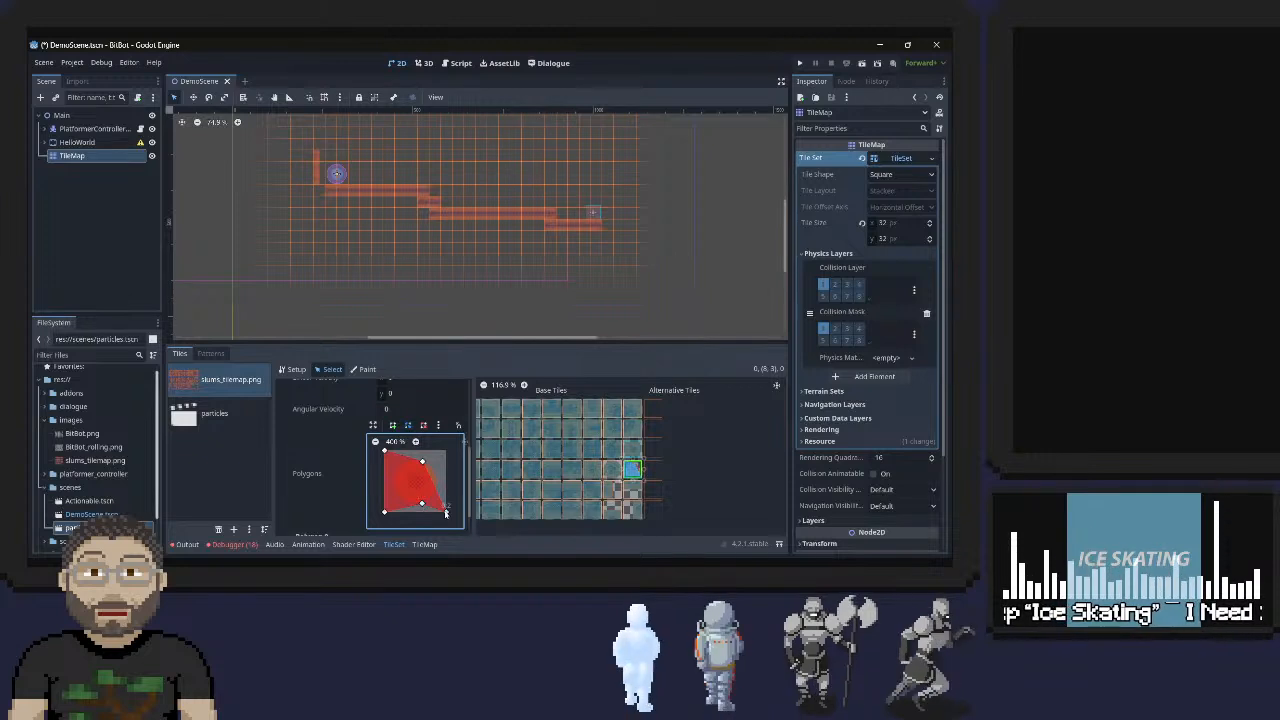
drag(446, 511, 435, 475)
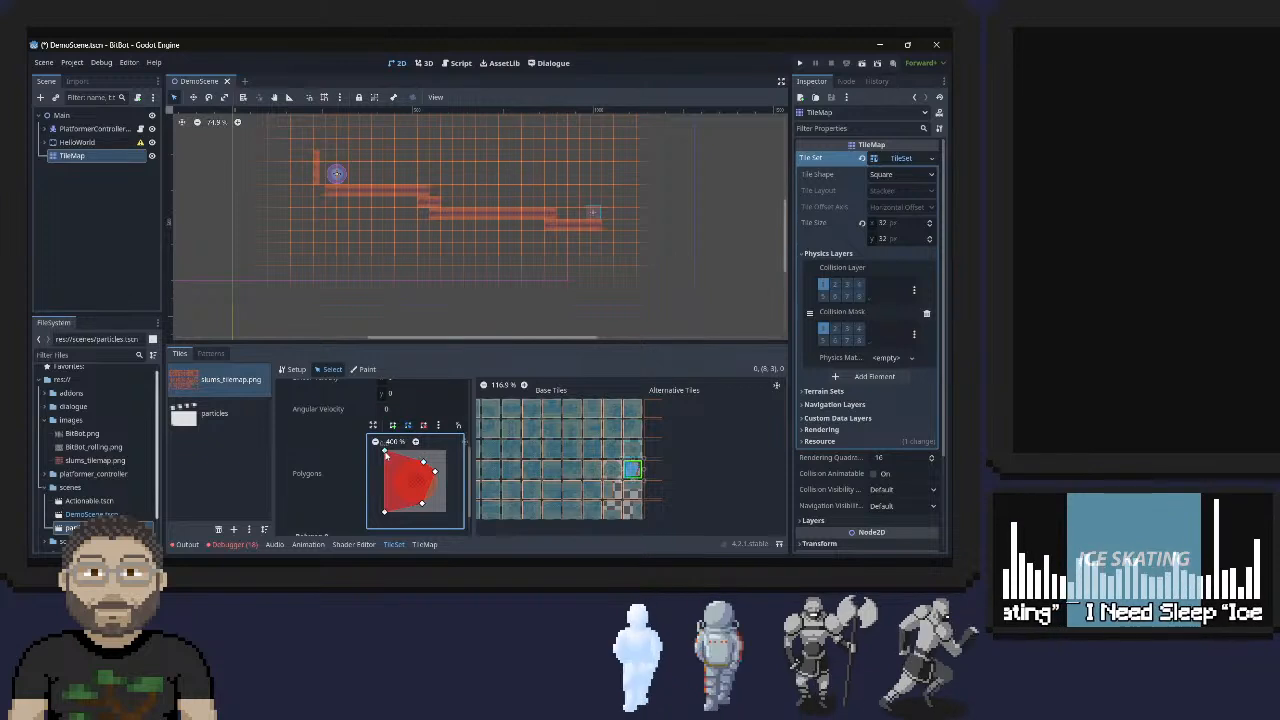
drag(384, 451, 410, 463)
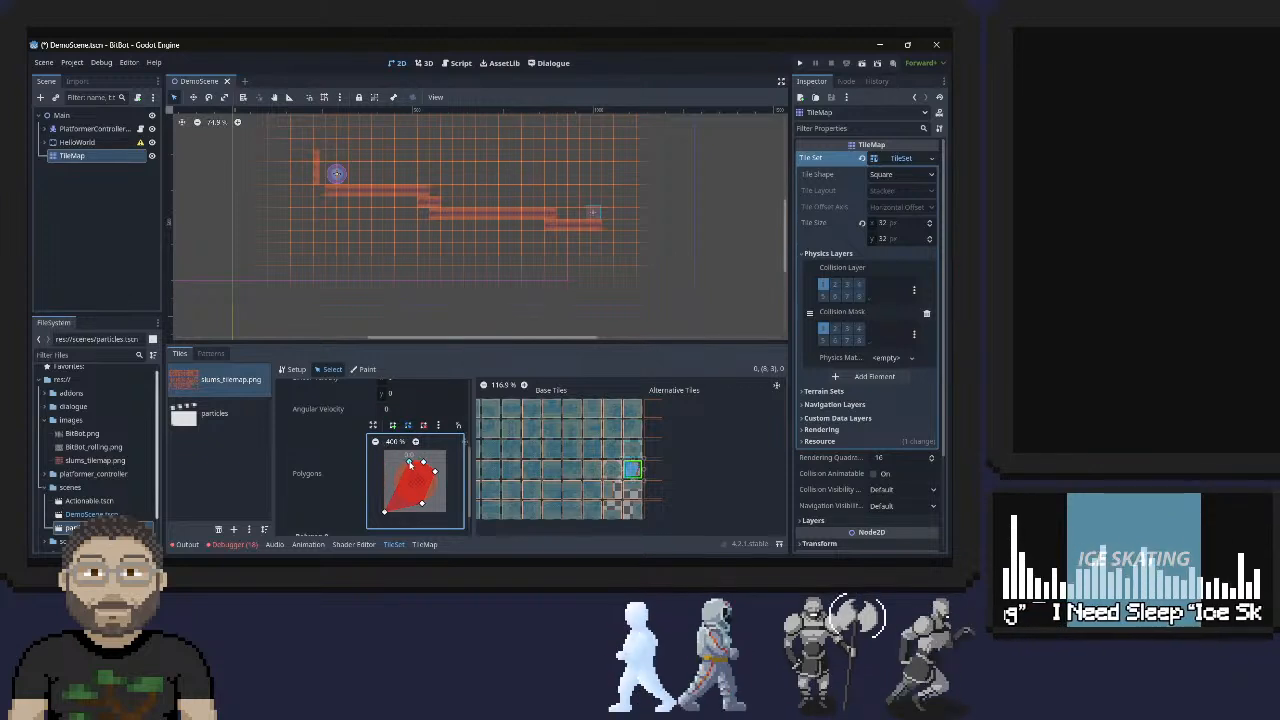
drag(384, 511, 394, 471)
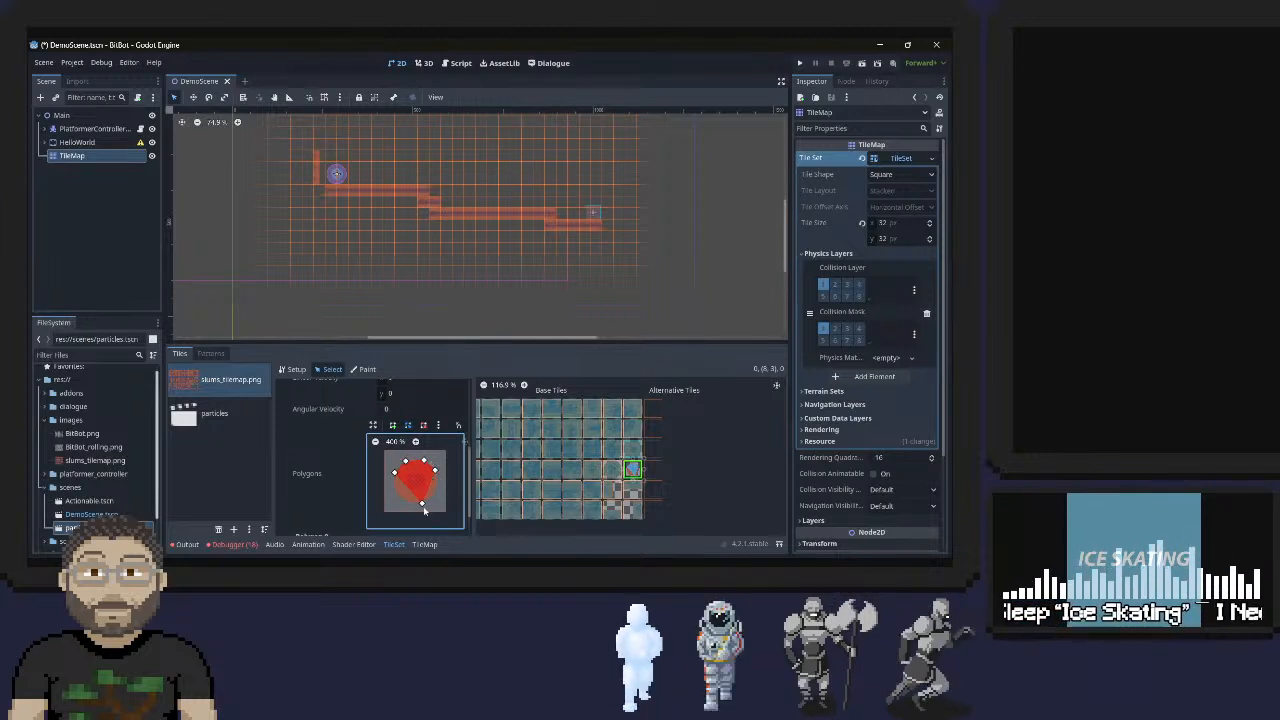
drag(424, 508, 436, 493)
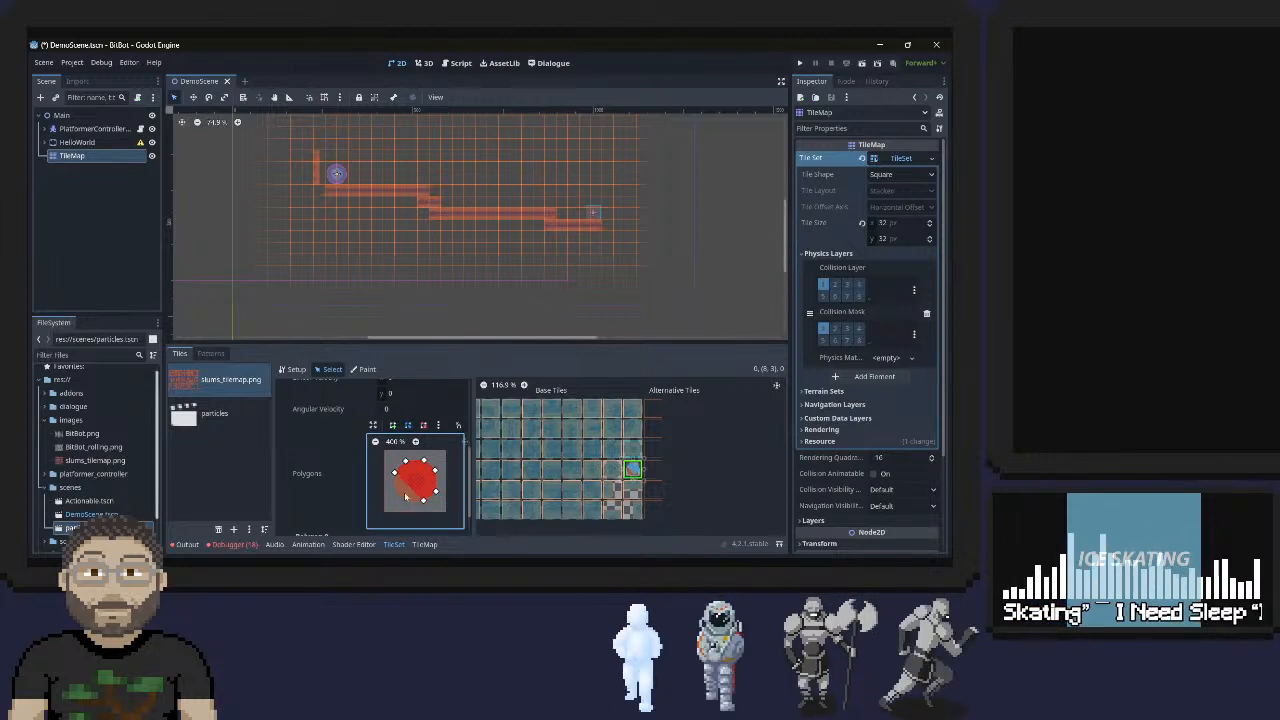
drag(410, 488, 410, 503)
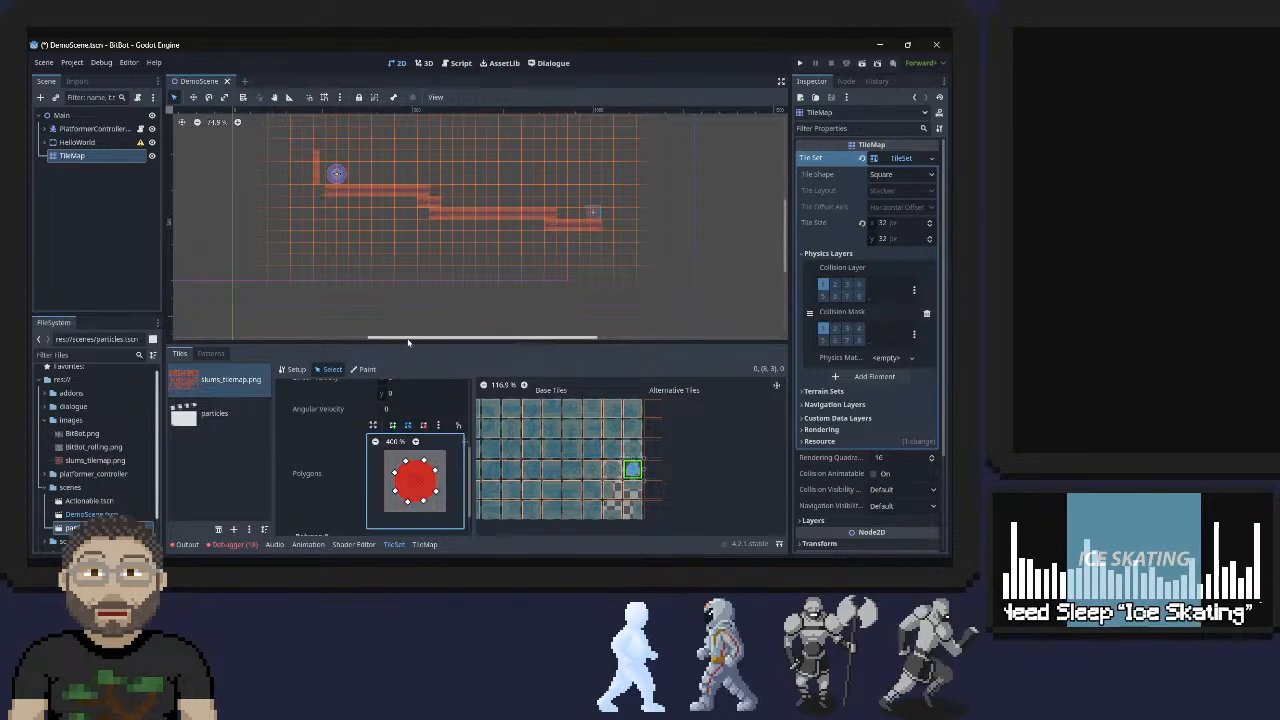
Refine the right half of atlas tile (8, 3)'s collision polygon with added and moved points that follow the tile's round edge
drag(407, 345, 395, 262)
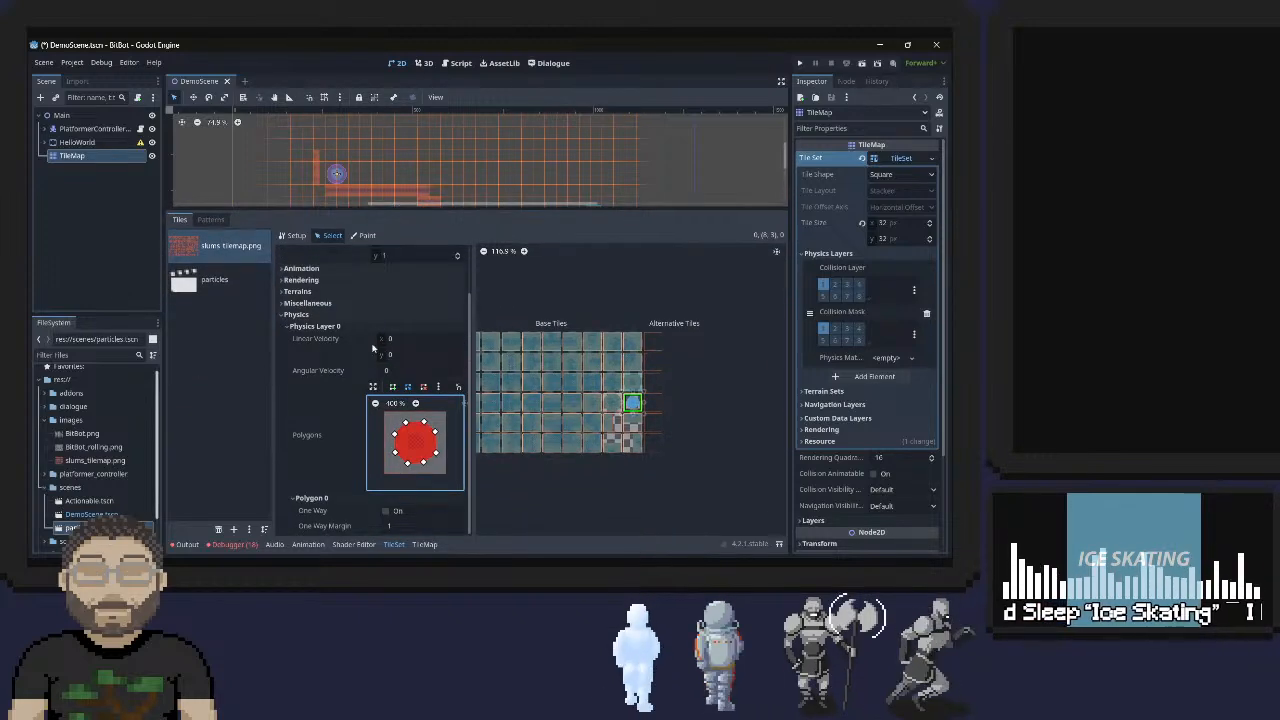
click(373, 386)
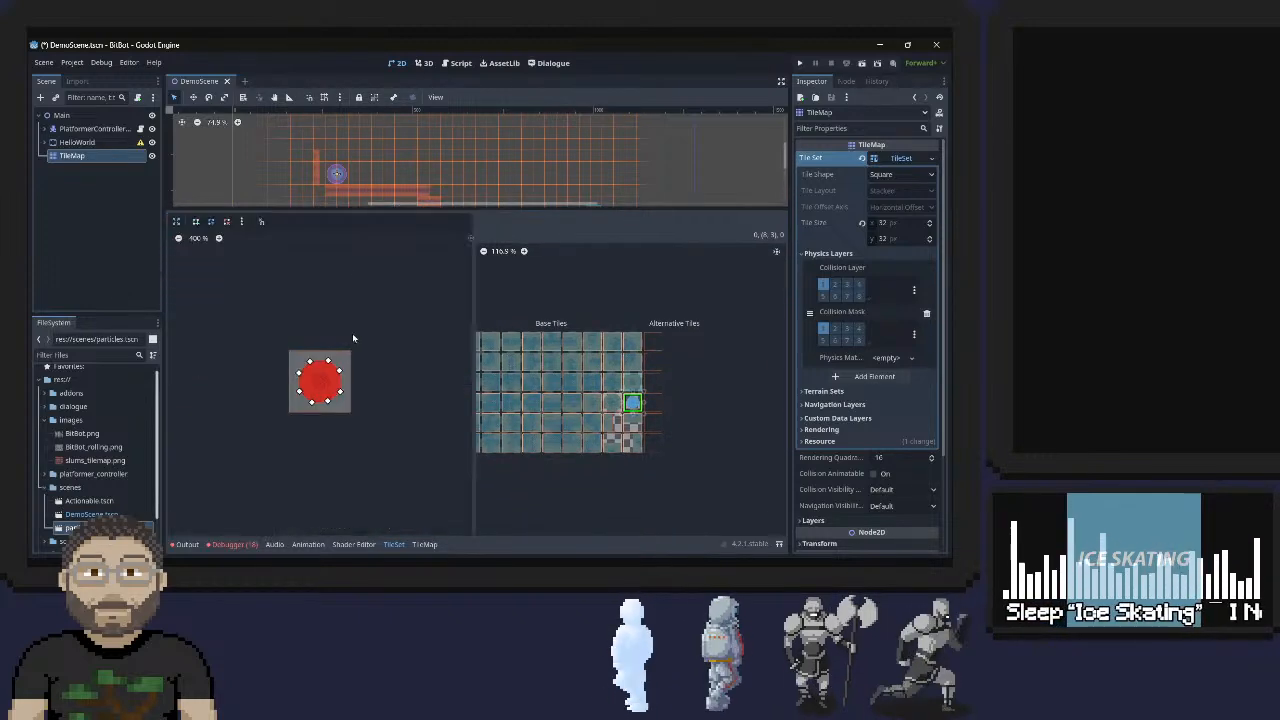
click(219, 238)
click(219, 238)
click(219, 238)
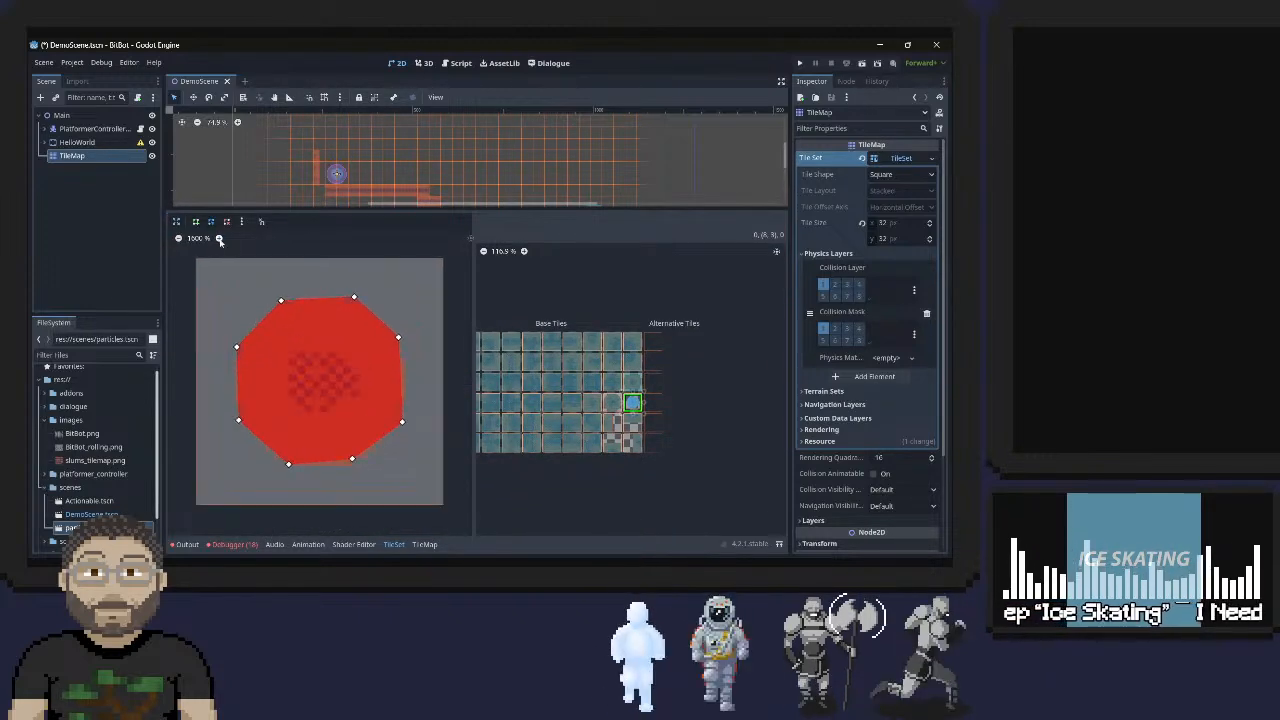
click(358, 300)
drag(358, 300, 340, 298)
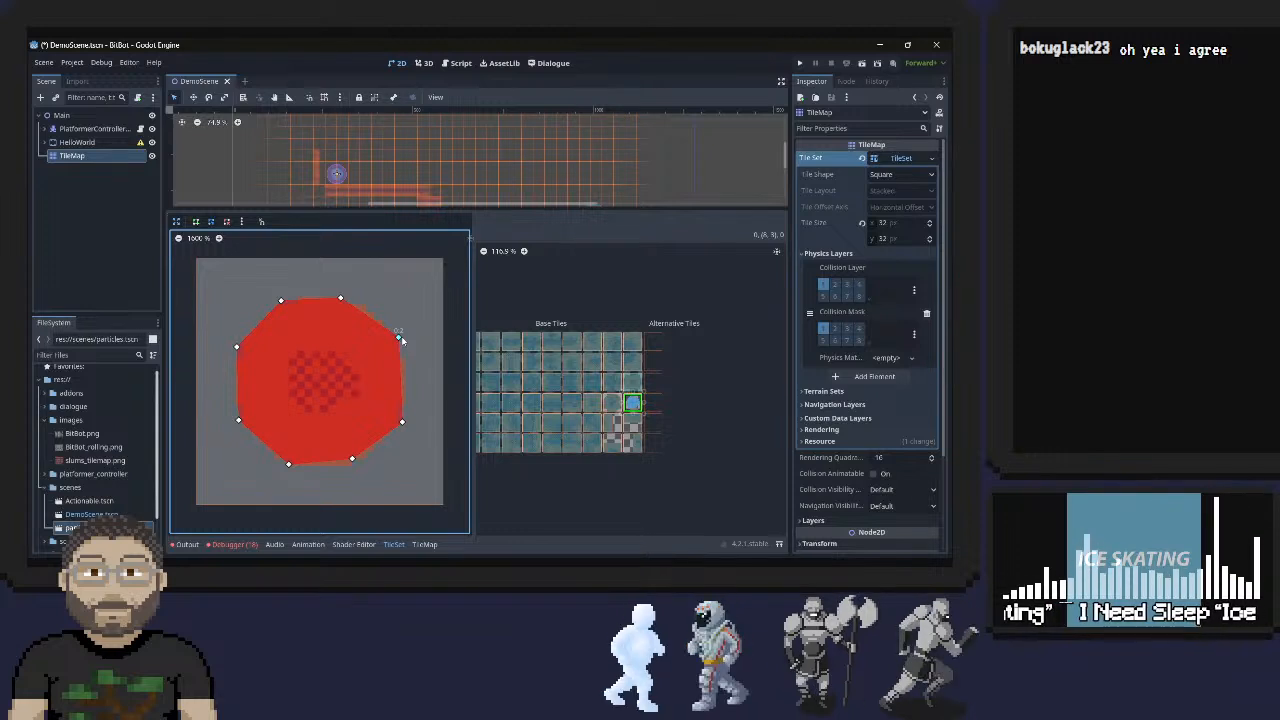
drag(401, 341, 366, 310)
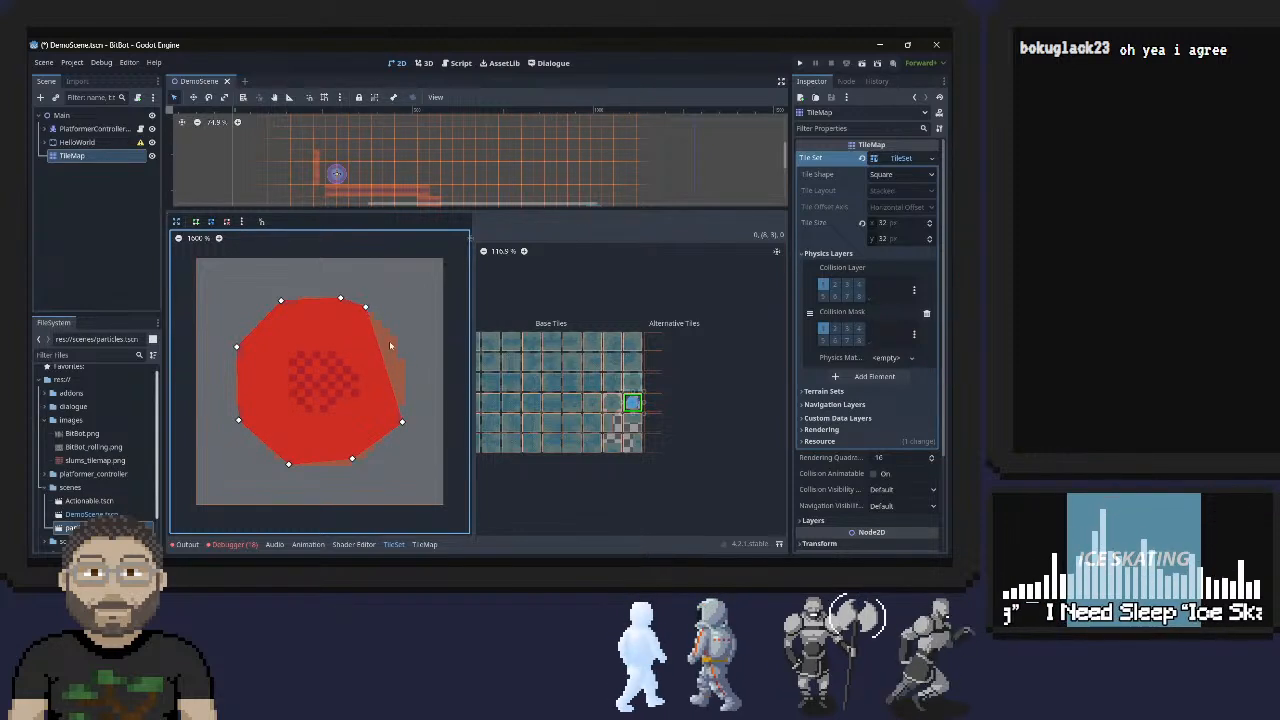
drag(385, 363, 397, 340)
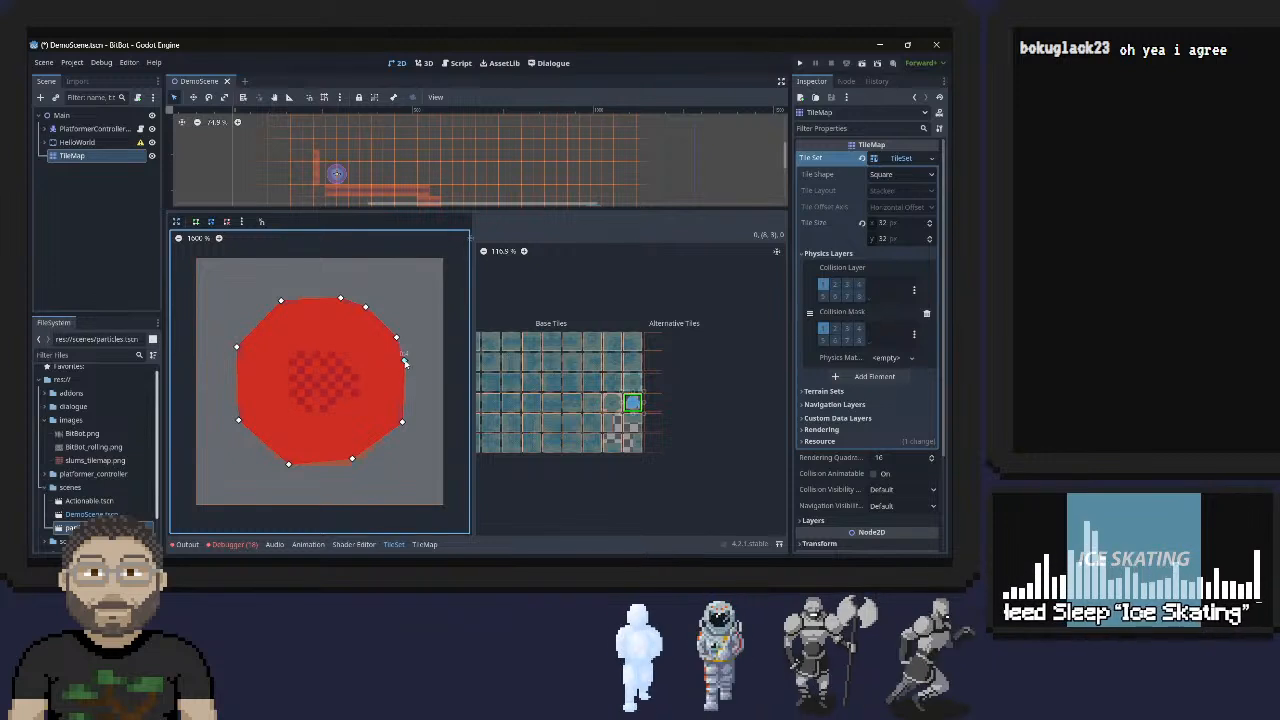
drag(403, 421, 366, 460)
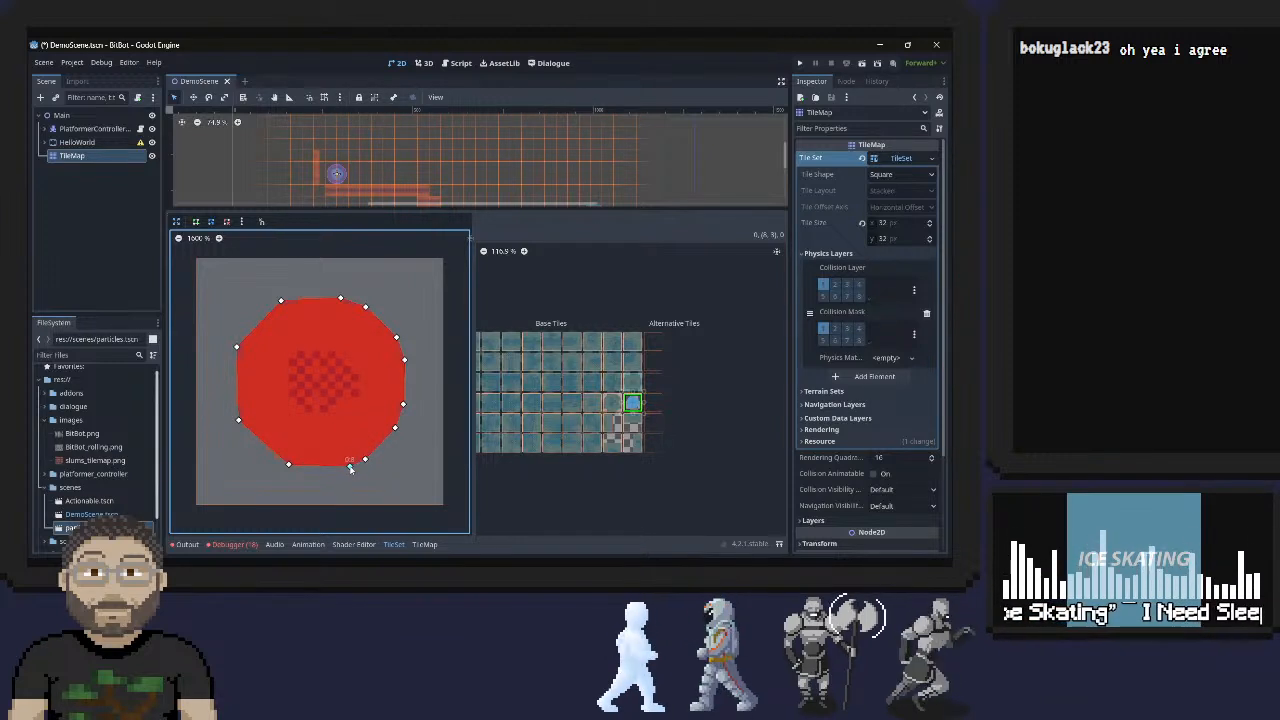
Round off the lower, left and upper sides of tile (8, 3)'s collision polygon with extra points to complete the circular outline
click(349, 465)
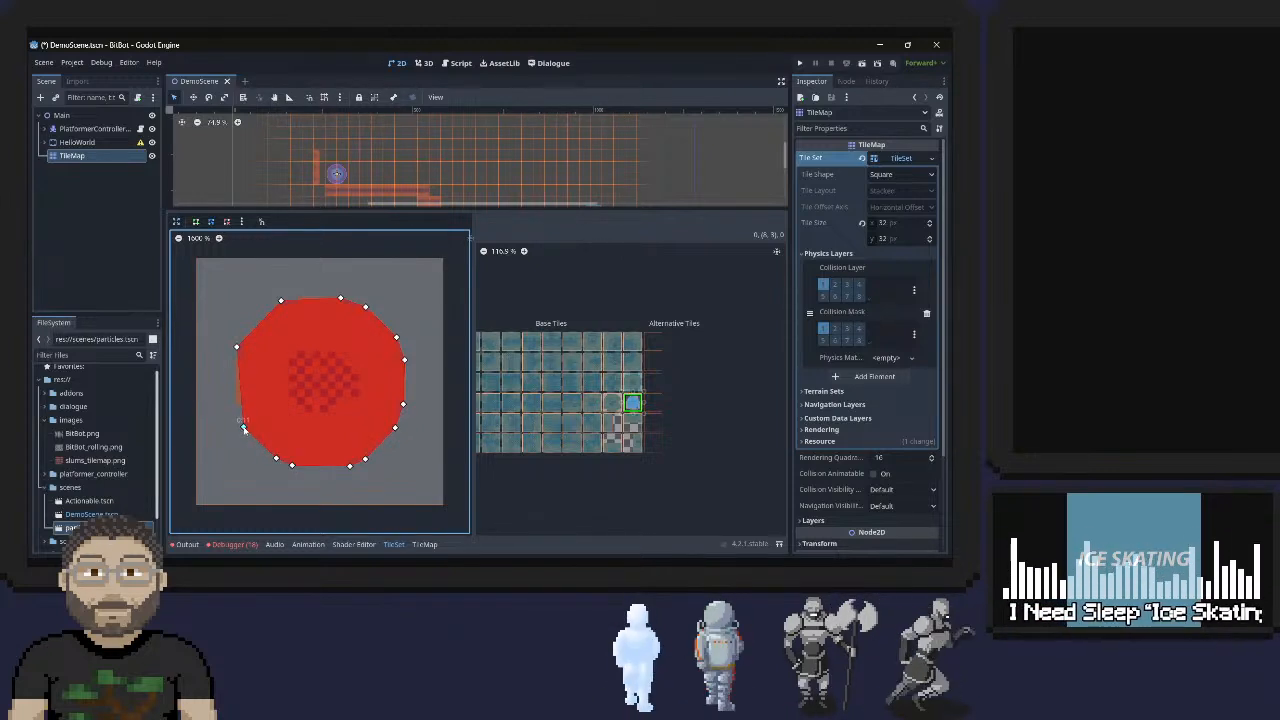
drag(241, 404, 234, 404)
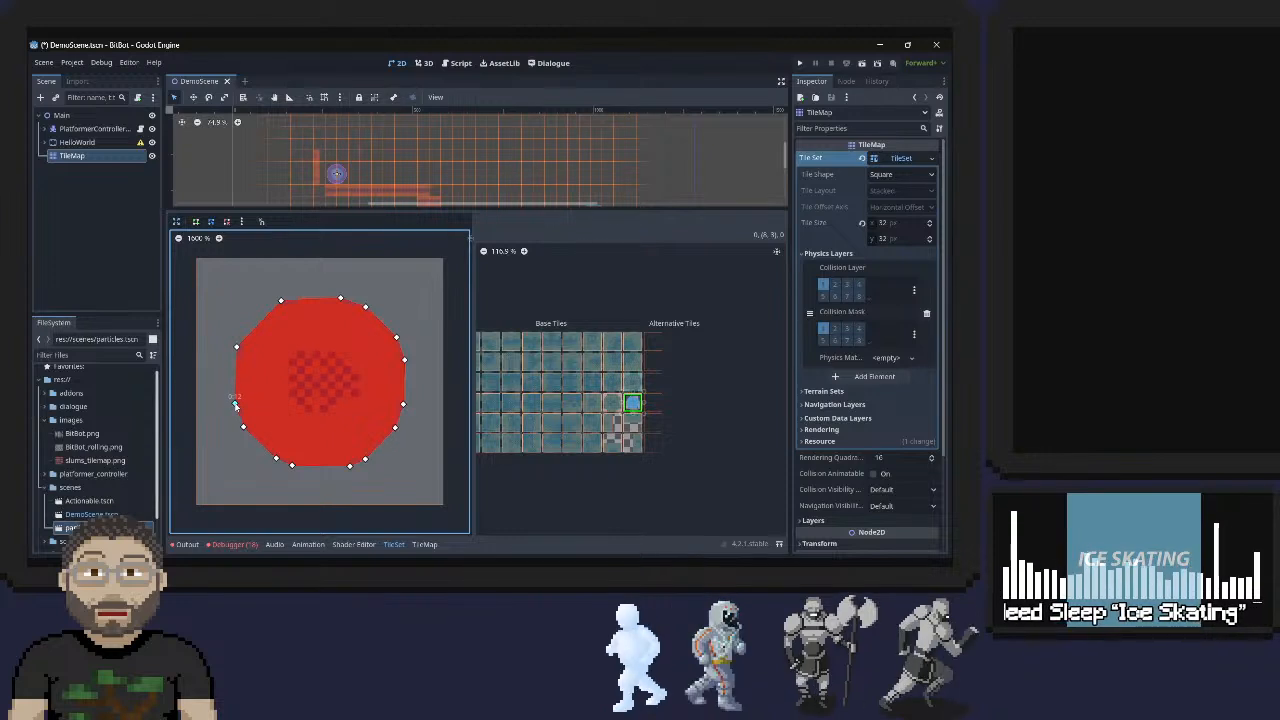
drag(238, 349, 234, 360)
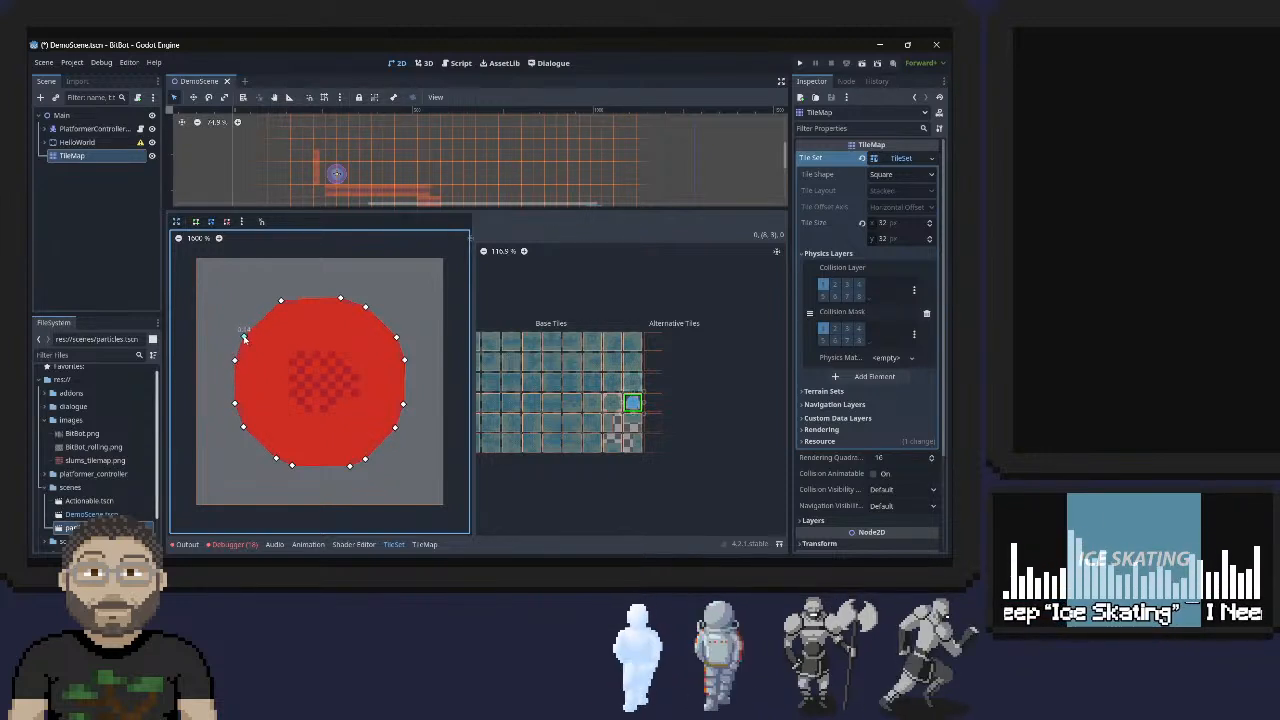
drag(282, 300, 272, 304)
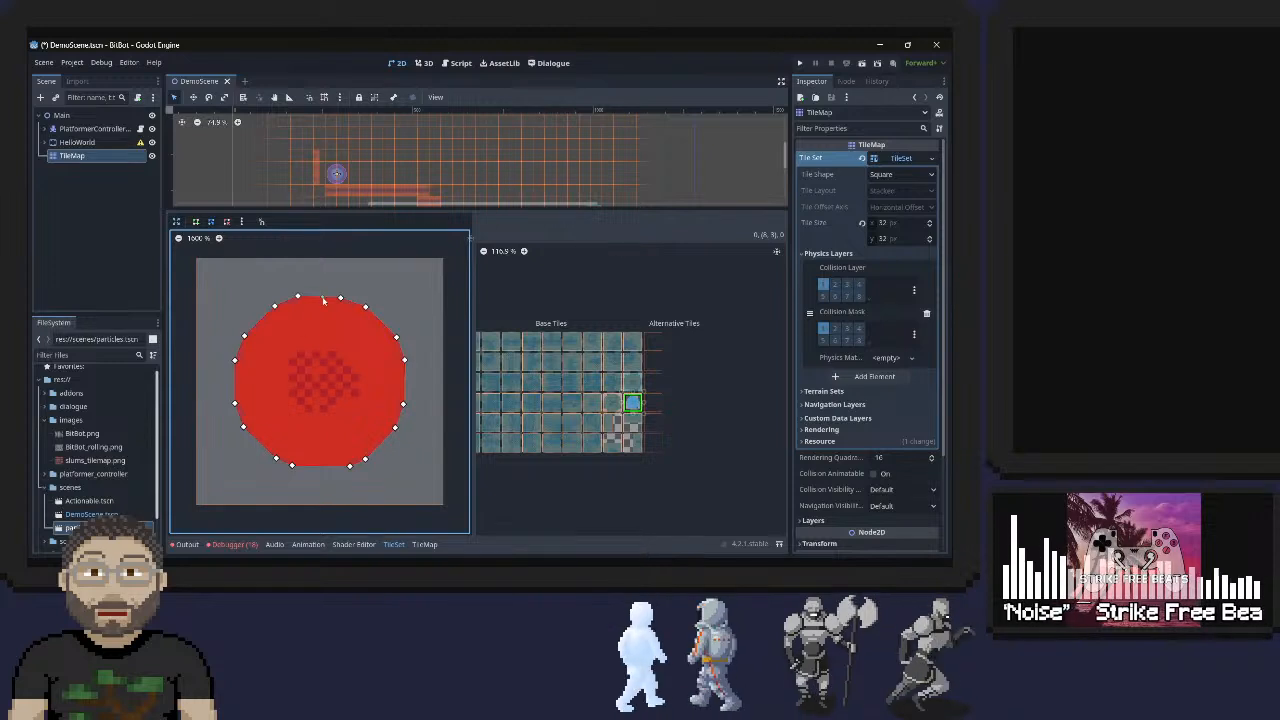
click(178, 238)
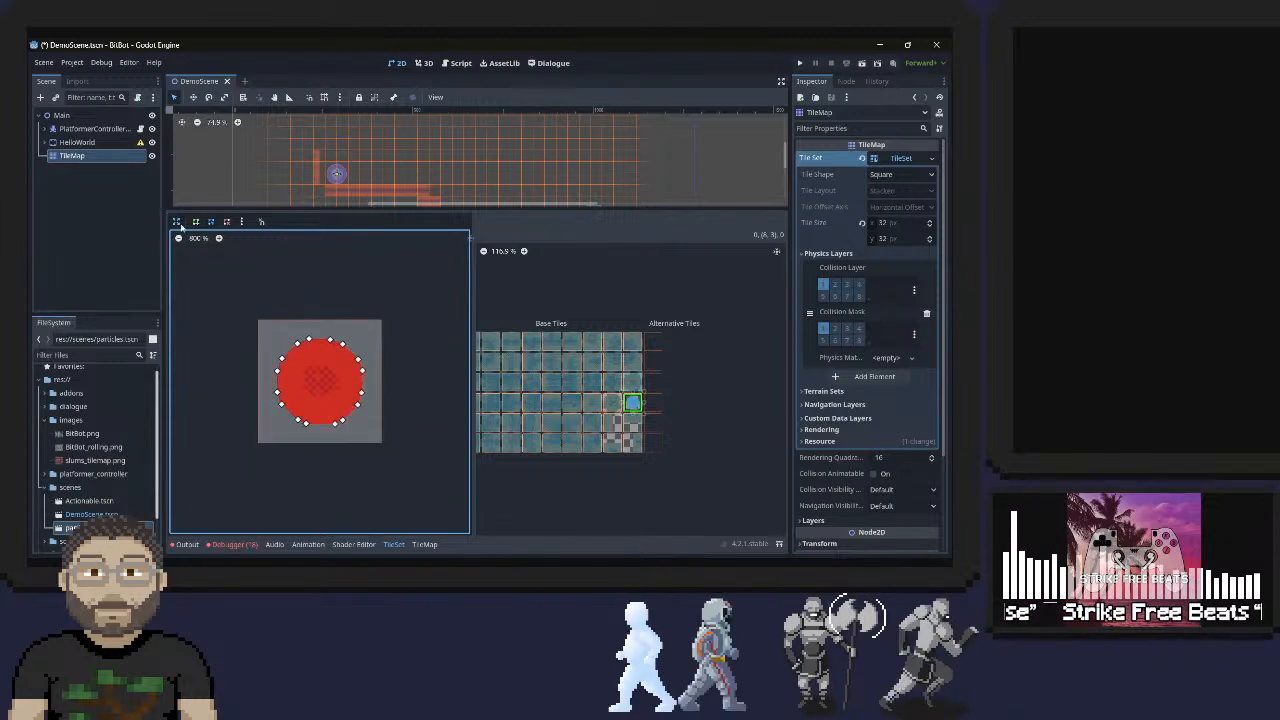
click(177, 221)
scroll(340, 421, down, 2)
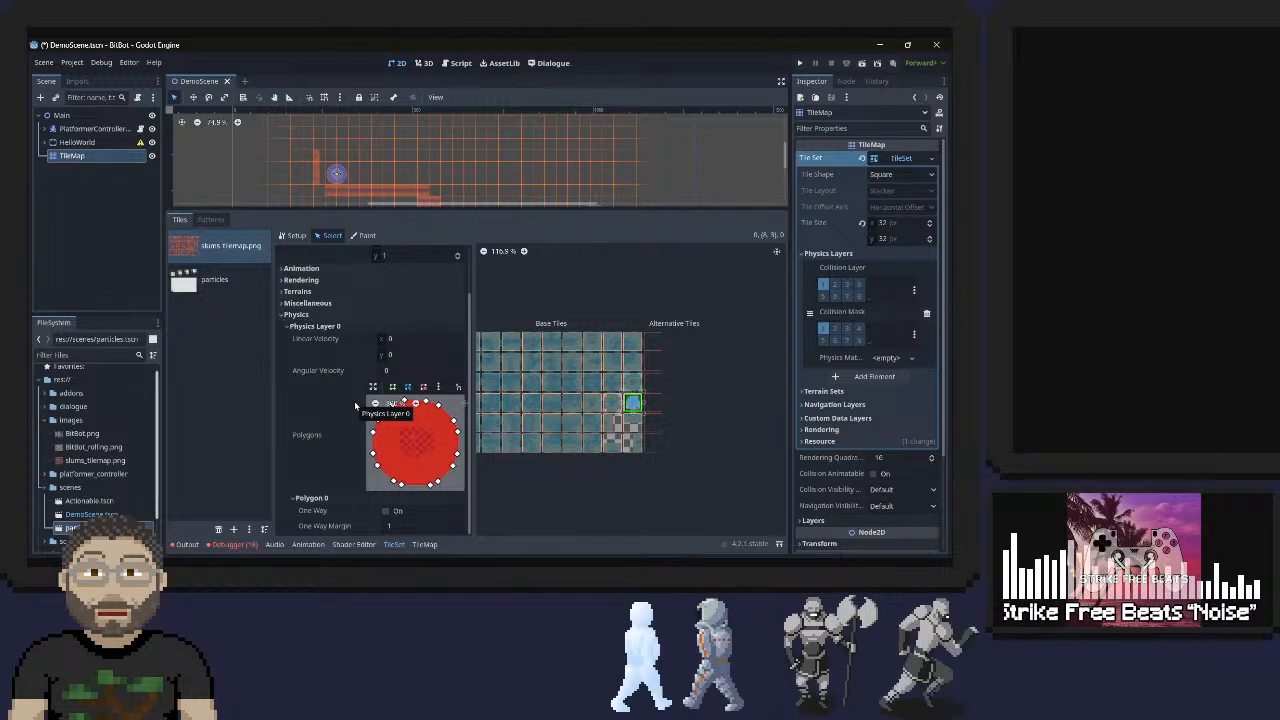
Shrink the square collision polygon of atlas tile (8, 2) by moving its four corners inward toward the smaller block
click(632, 381)
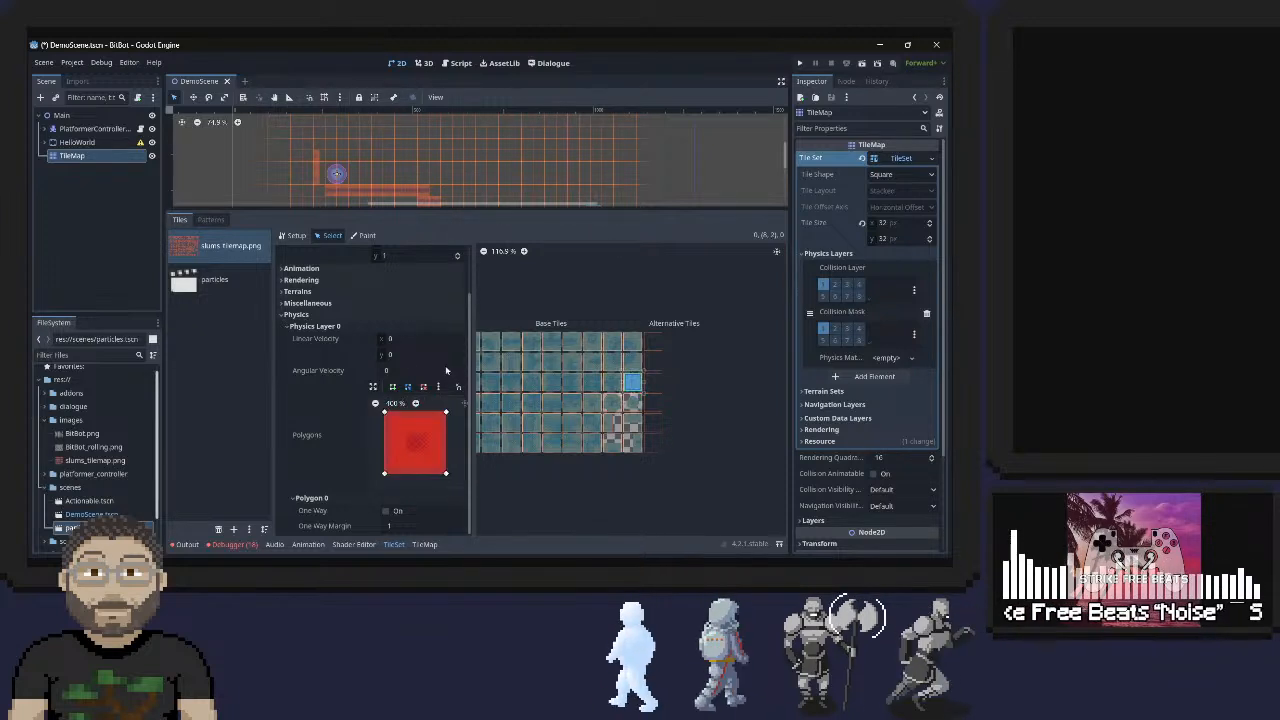
drag(446, 411, 440, 420)
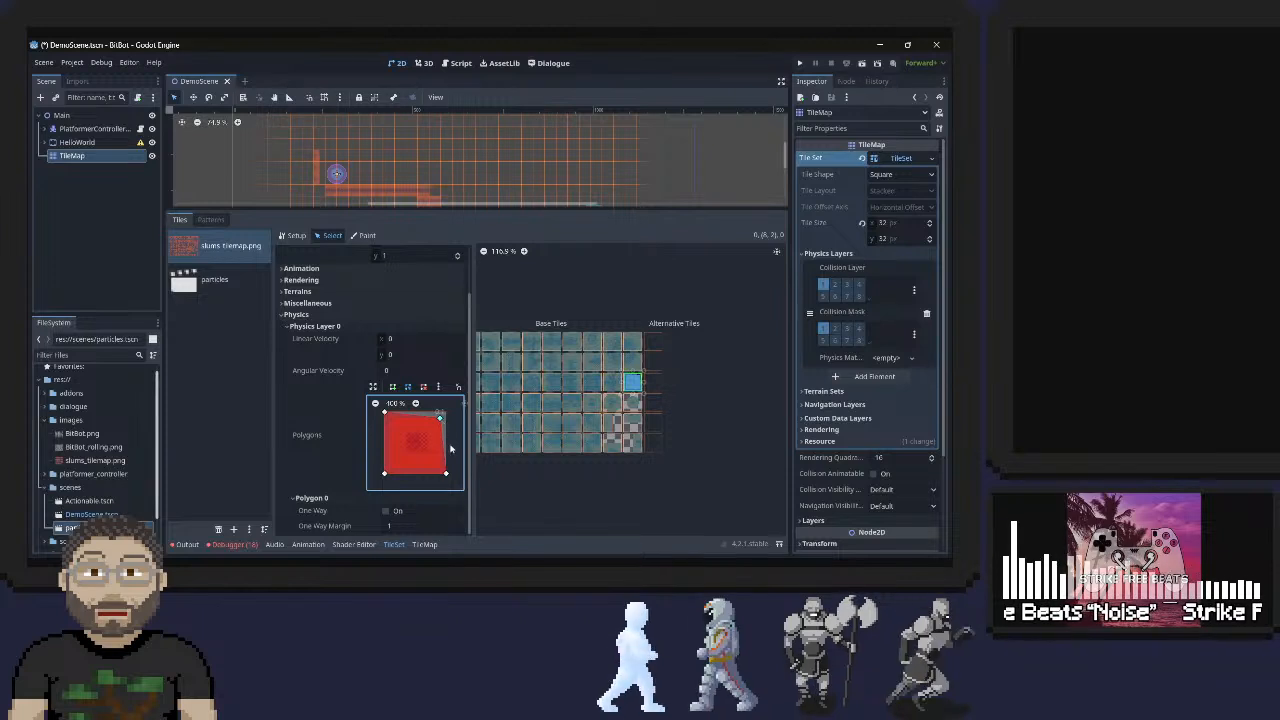
drag(446, 472, 441, 470)
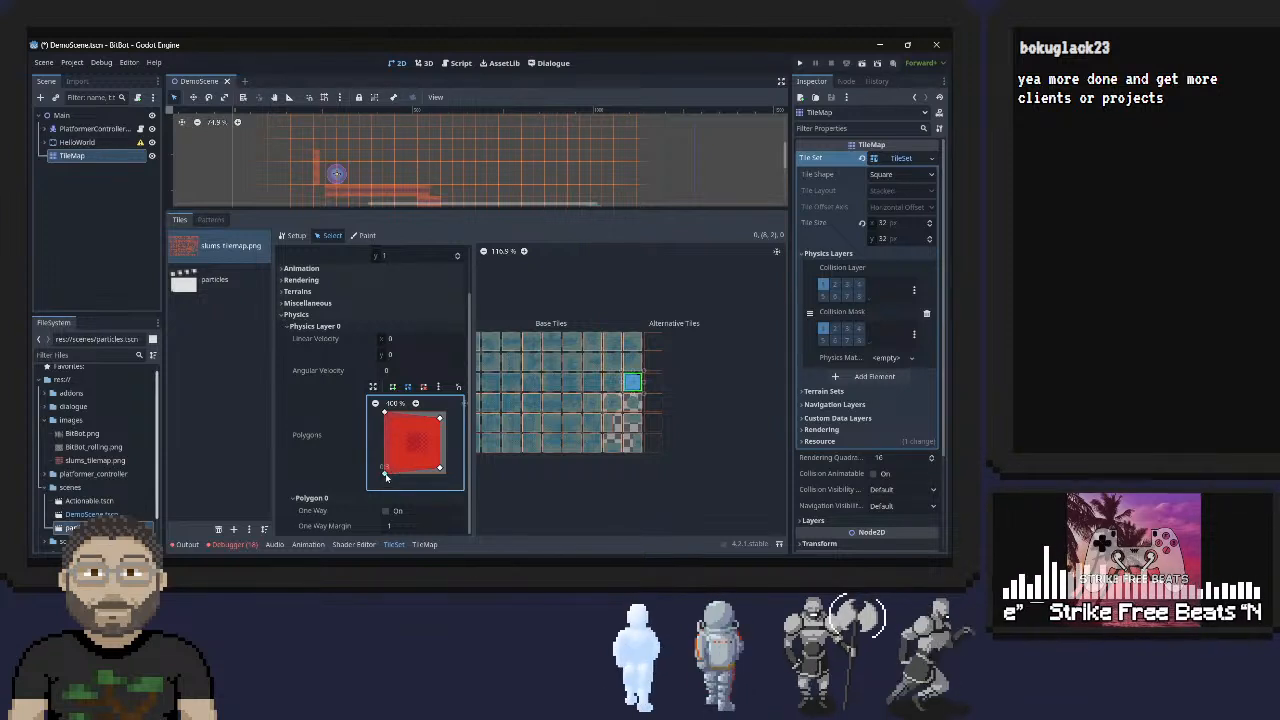
drag(385, 473, 391, 469)
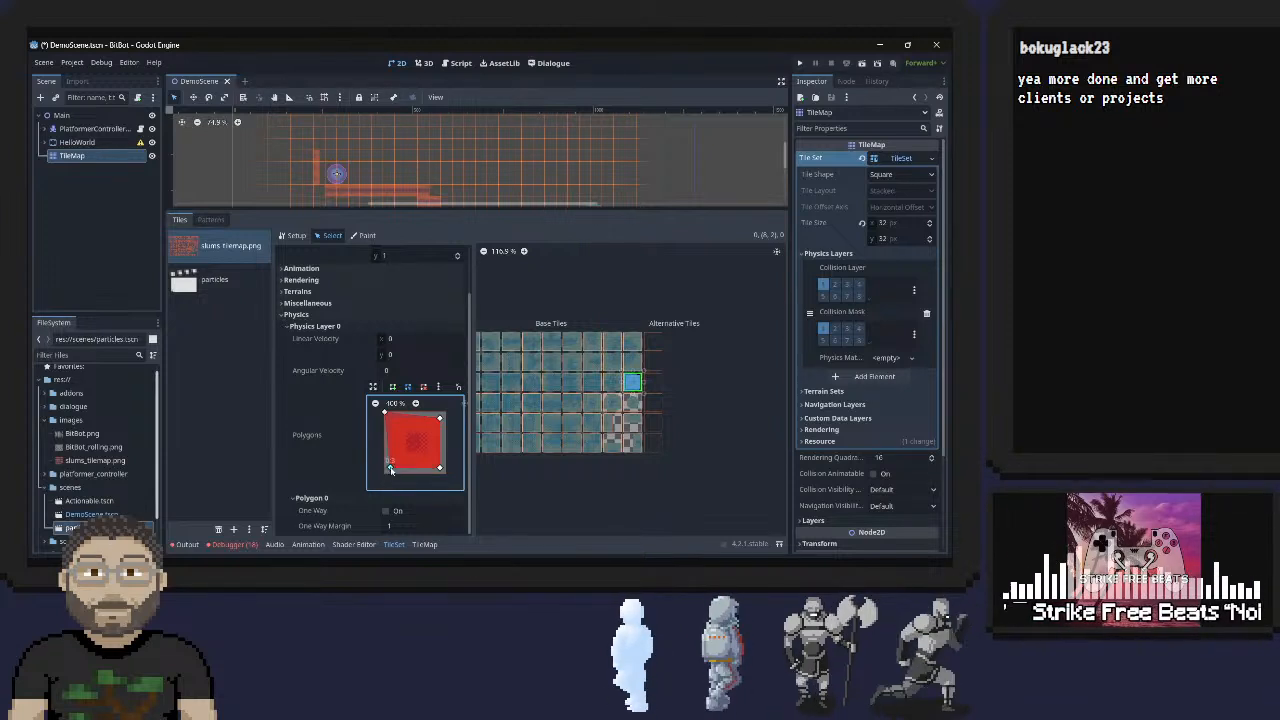
drag(386, 413, 391, 418)
Fine-tune all four corners of tile (8, 2)'s collision polygon in an enlarged view so they match the block's edges
click(371, 386)
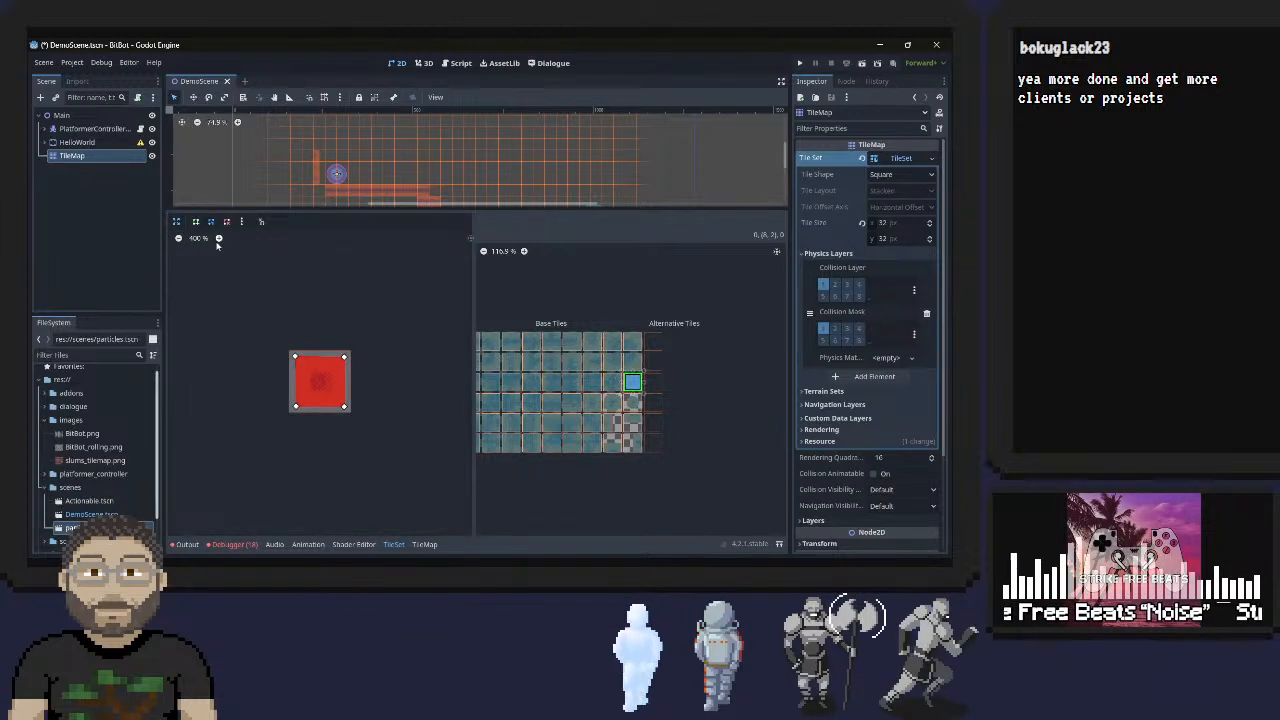
click(219, 238)
click(219, 238)
drag(220, 281, 220, 283)
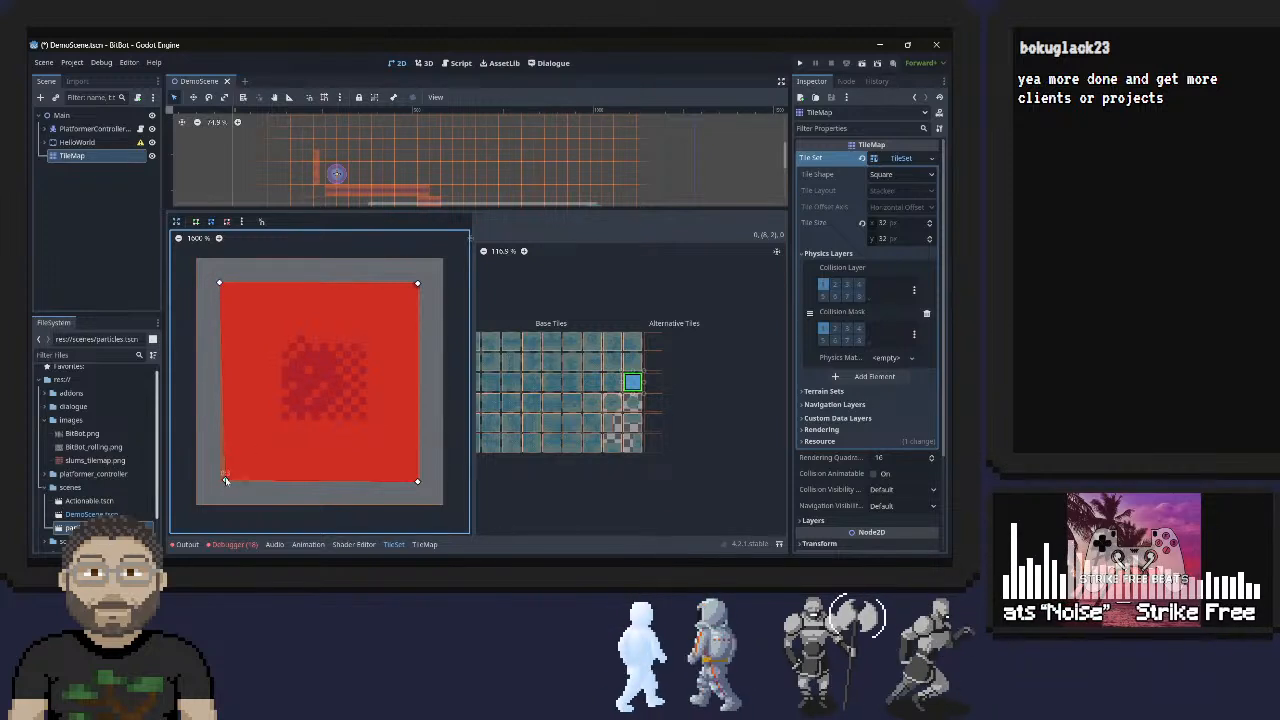
drag(225, 480, 221, 482)
drag(417, 482, 421, 482)
drag(417, 283, 421, 283)
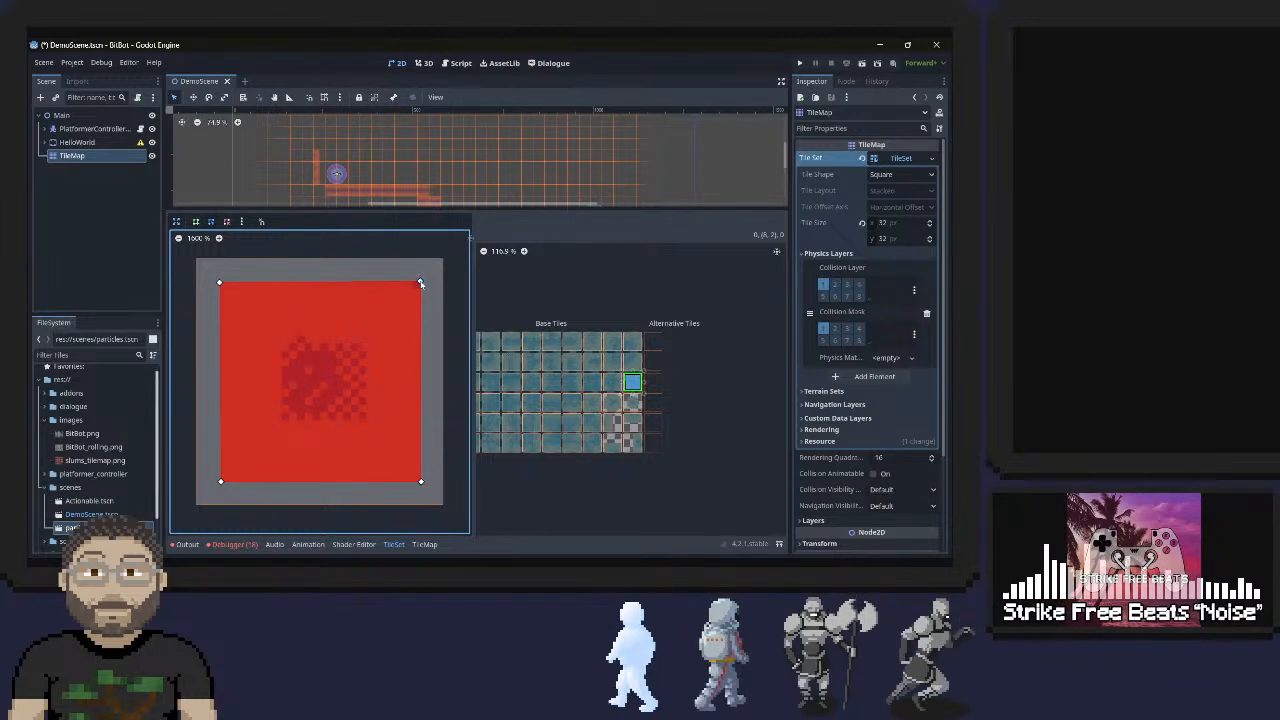
click(176, 221)
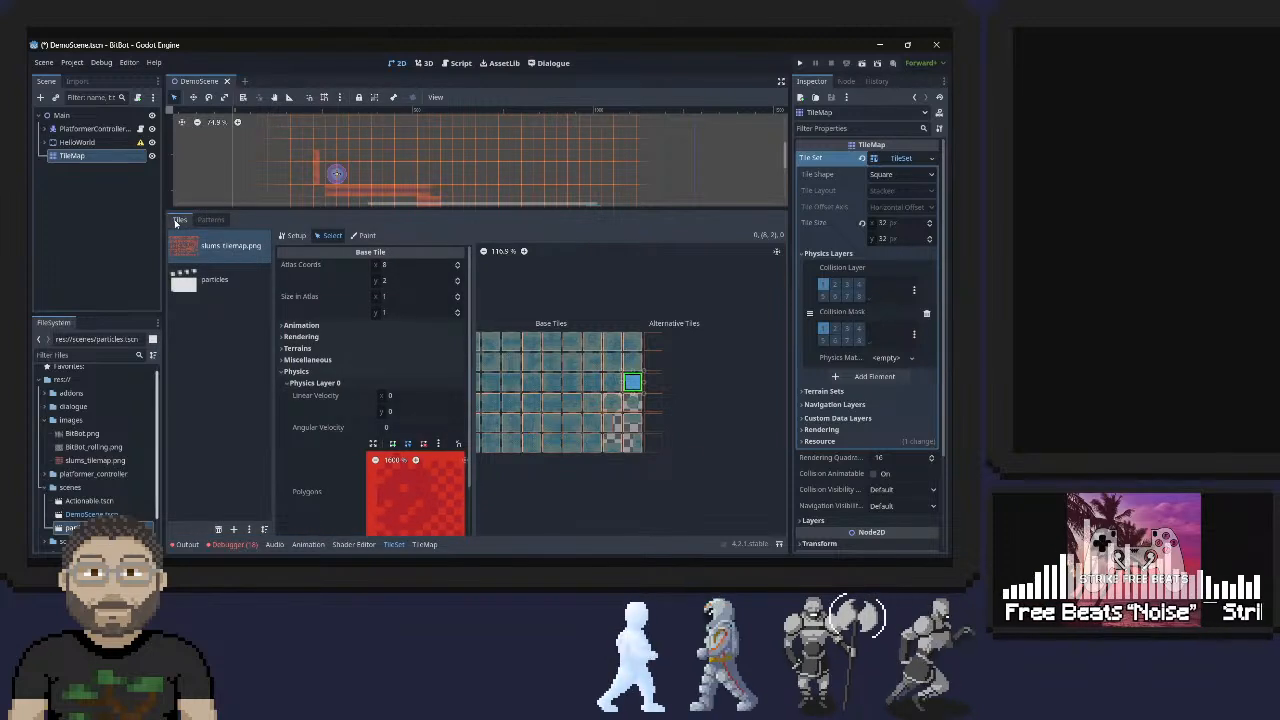
scroll(405, 427, down, 2)
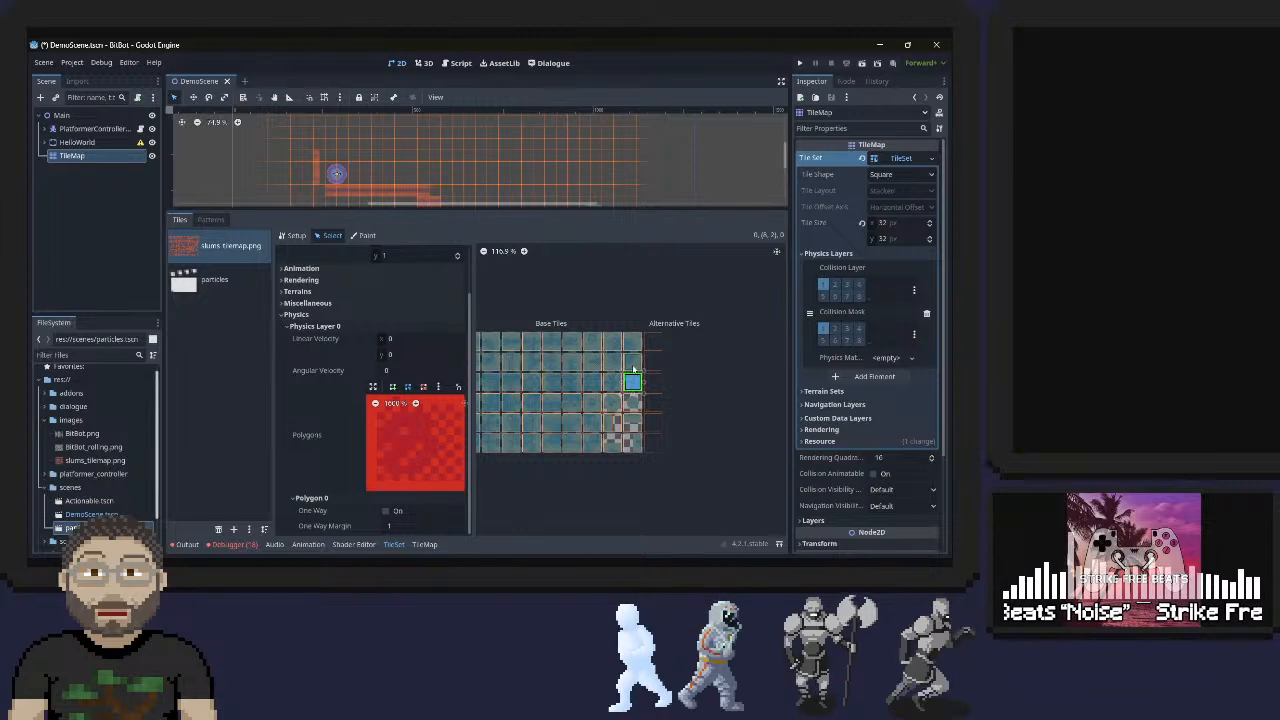
Open the slums_tilemap.png atlas setup and check its options for automatically creating and removing tiles
middle_drag(557, 503, 603, 486)
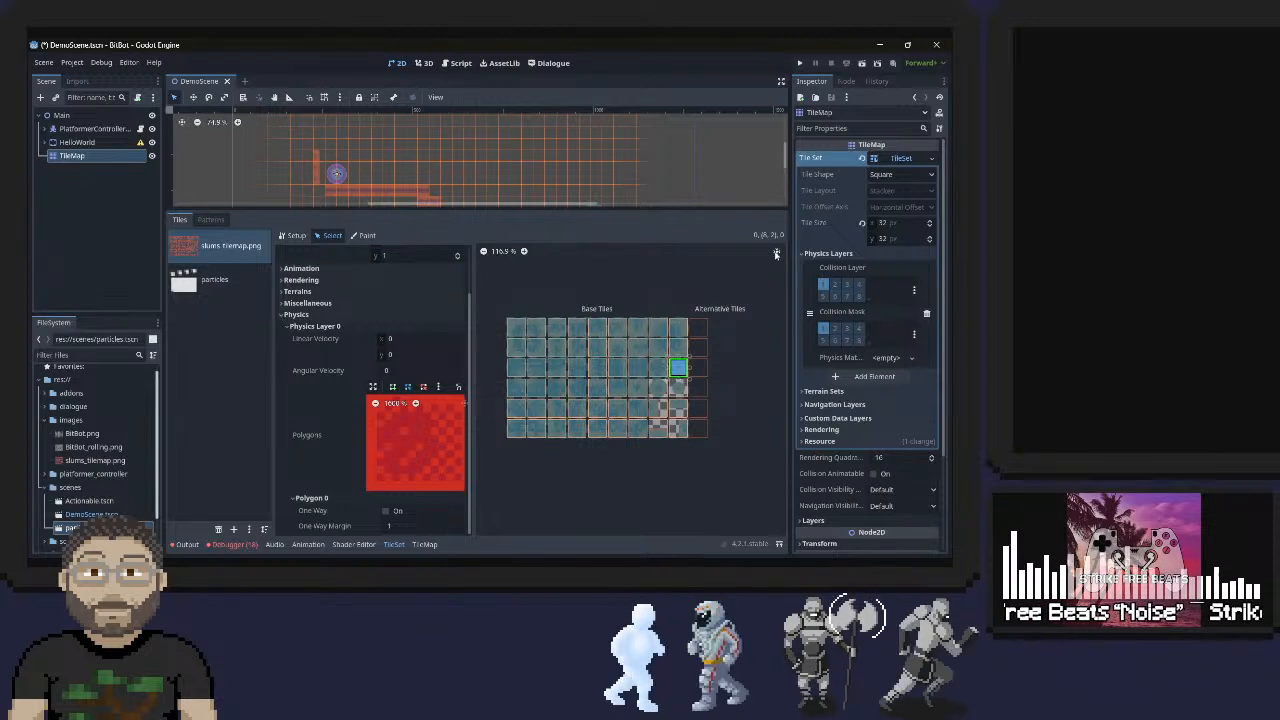
click(776, 254)
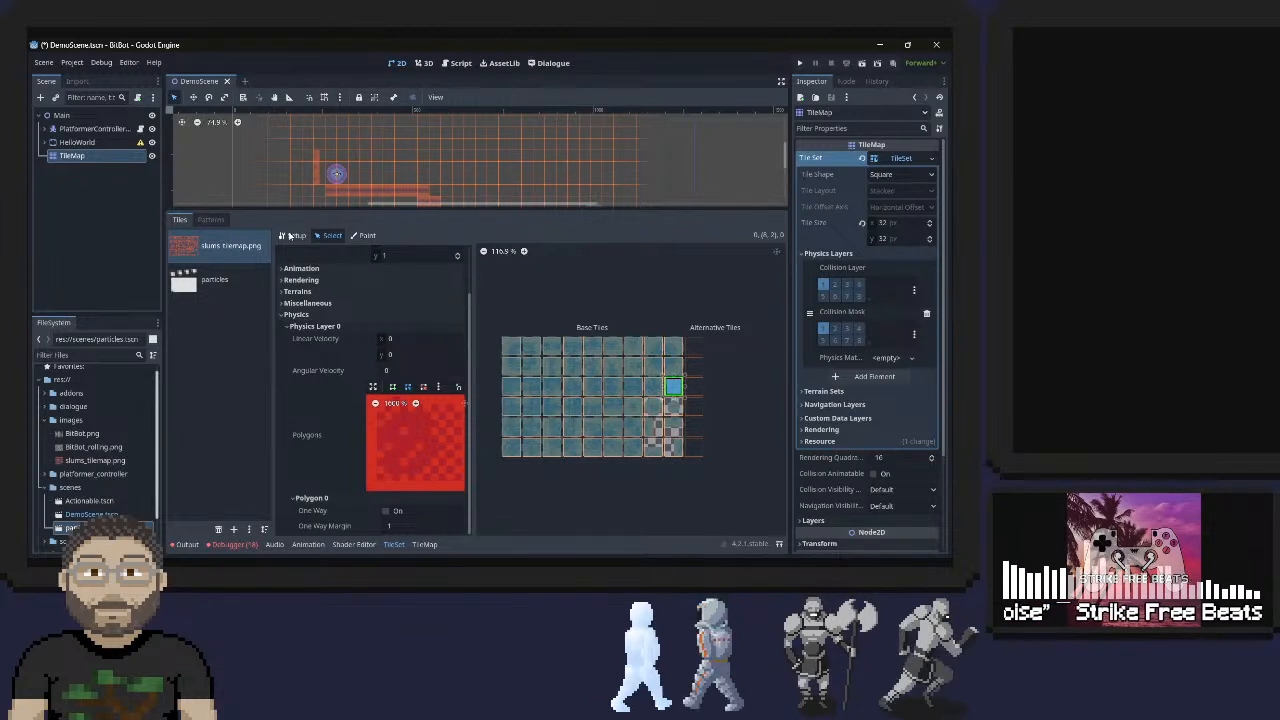
click(292, 235)
click(499, 236)
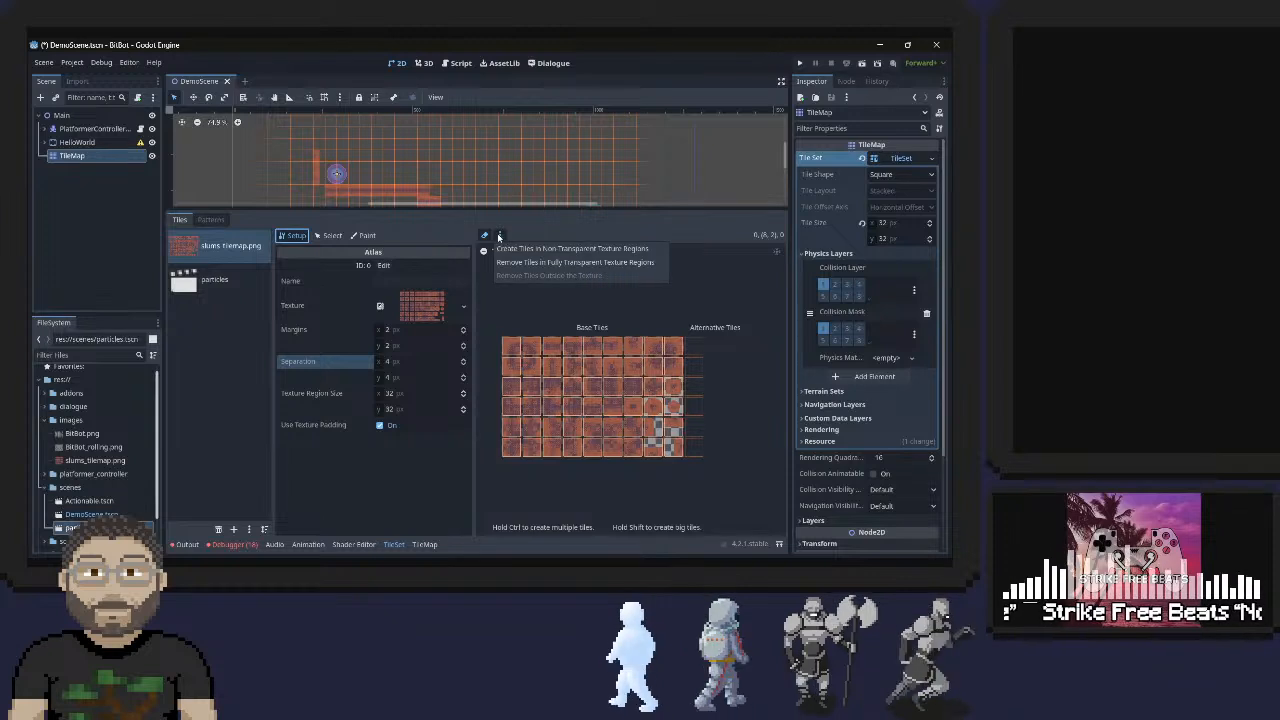
click(499, 236)
click(498, 238)
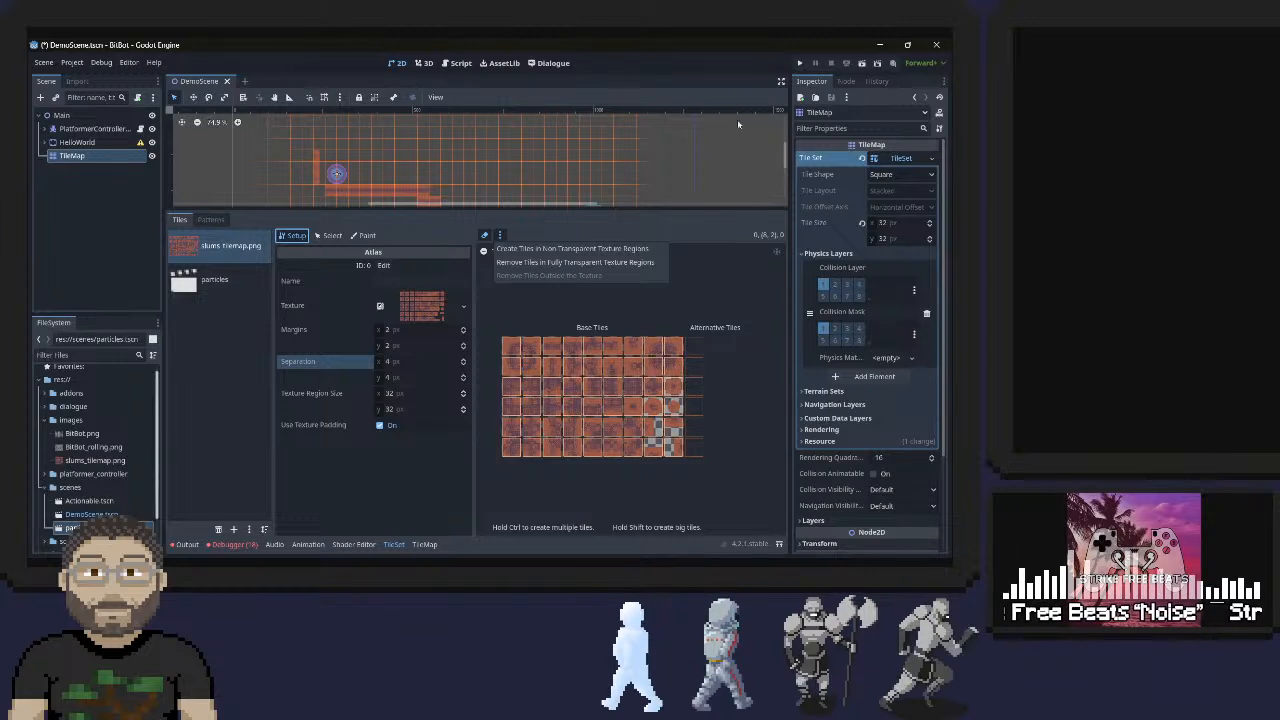
Quit the Godot editor and save the modified DemoScene resources
click(938, 44)
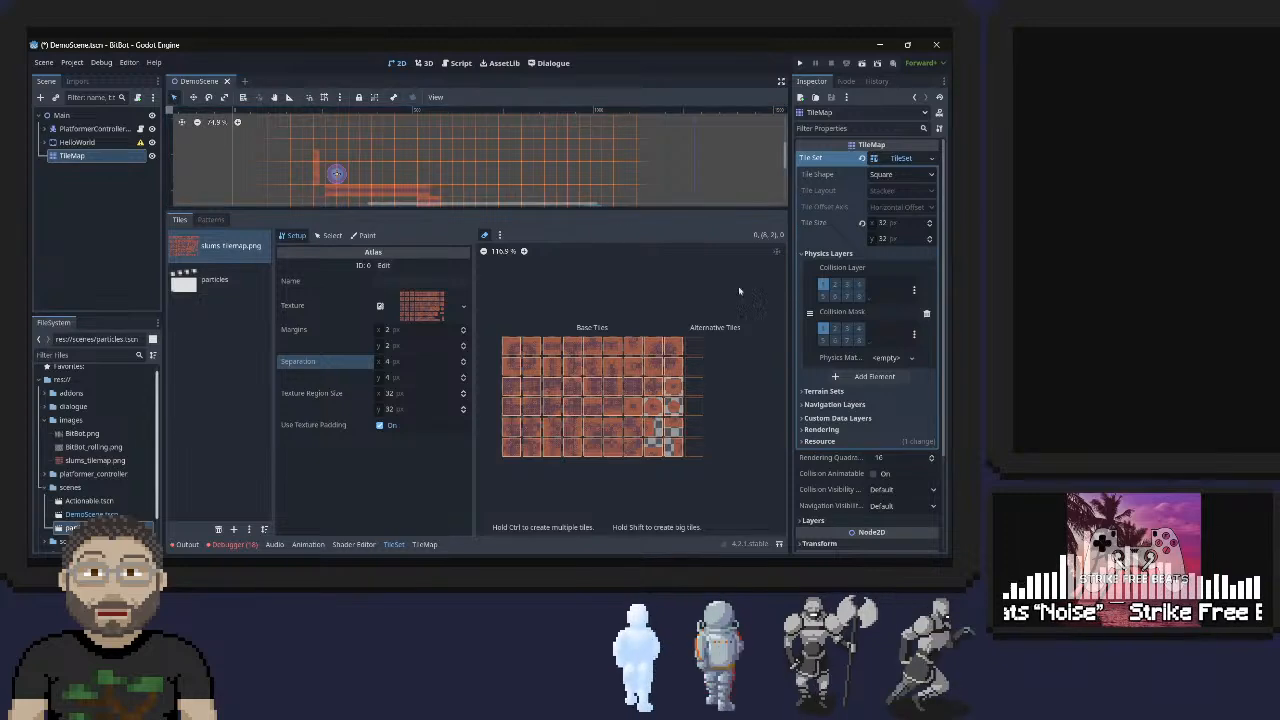
click(936, 44)
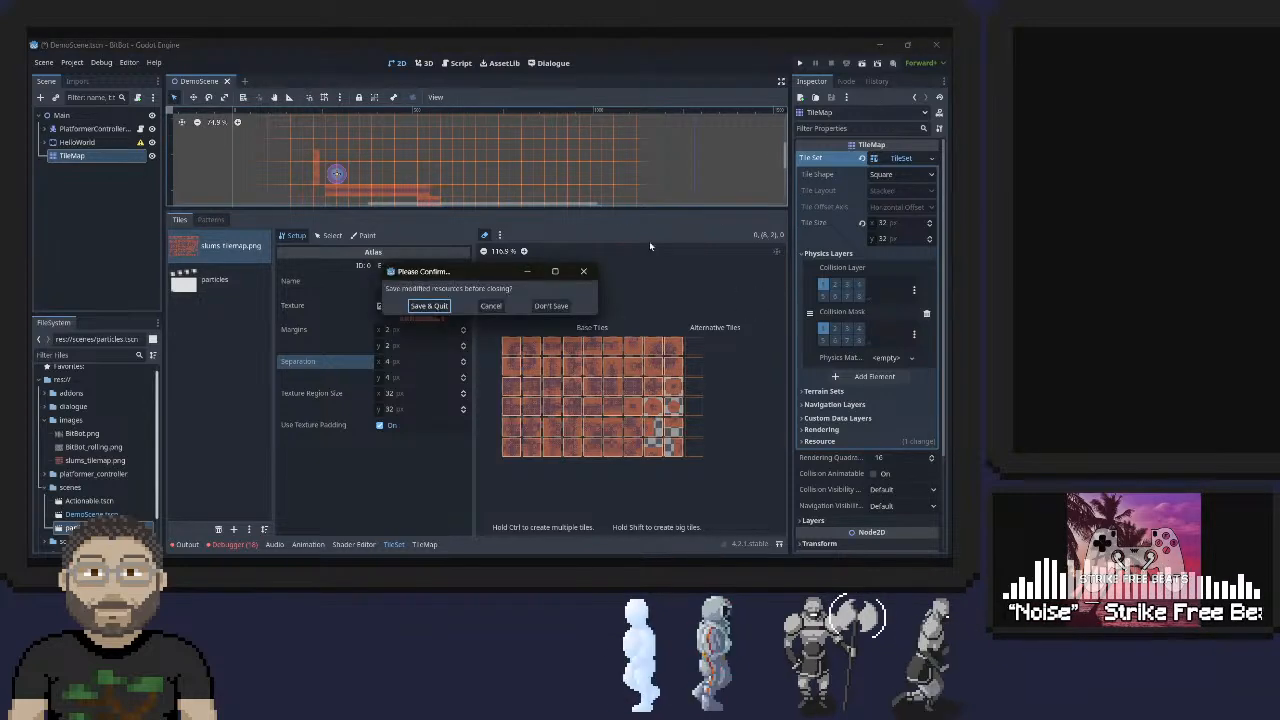
click(429, 306)
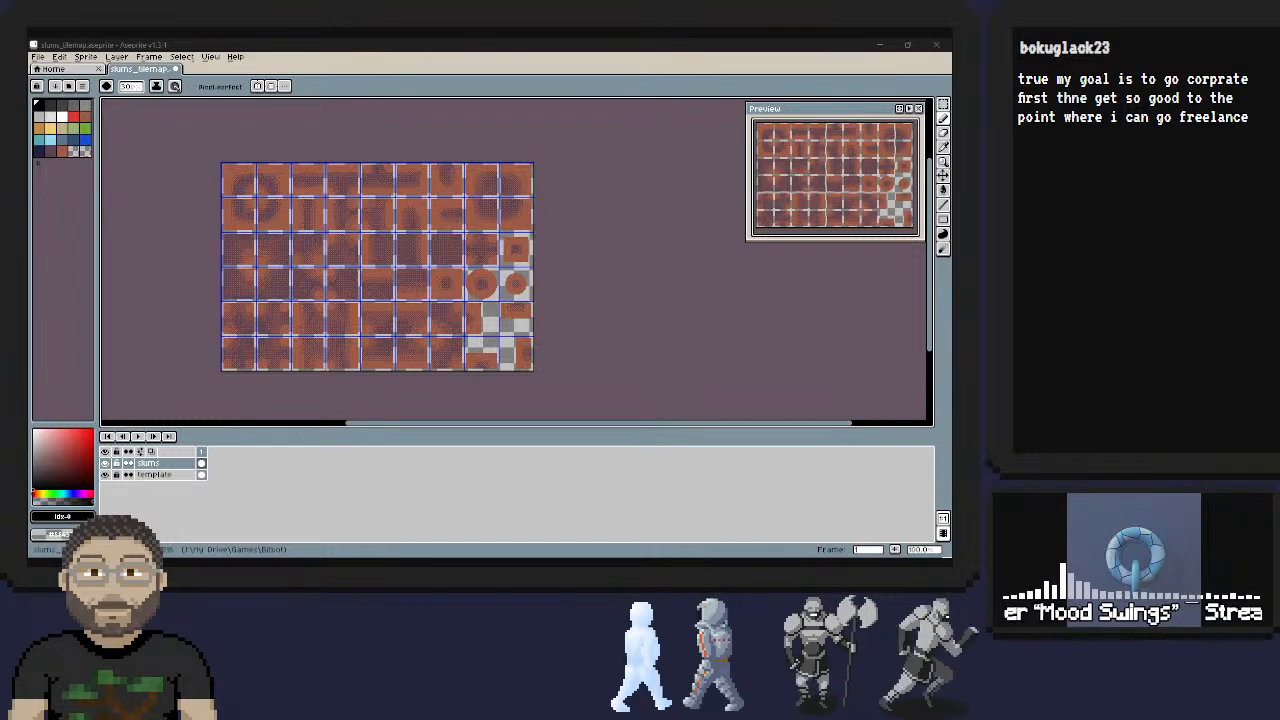
Switch back to the BitBot project in Godot and examine the slums_tilemap.png base tiles in the TileMap palette up close
key(alt+Tab)
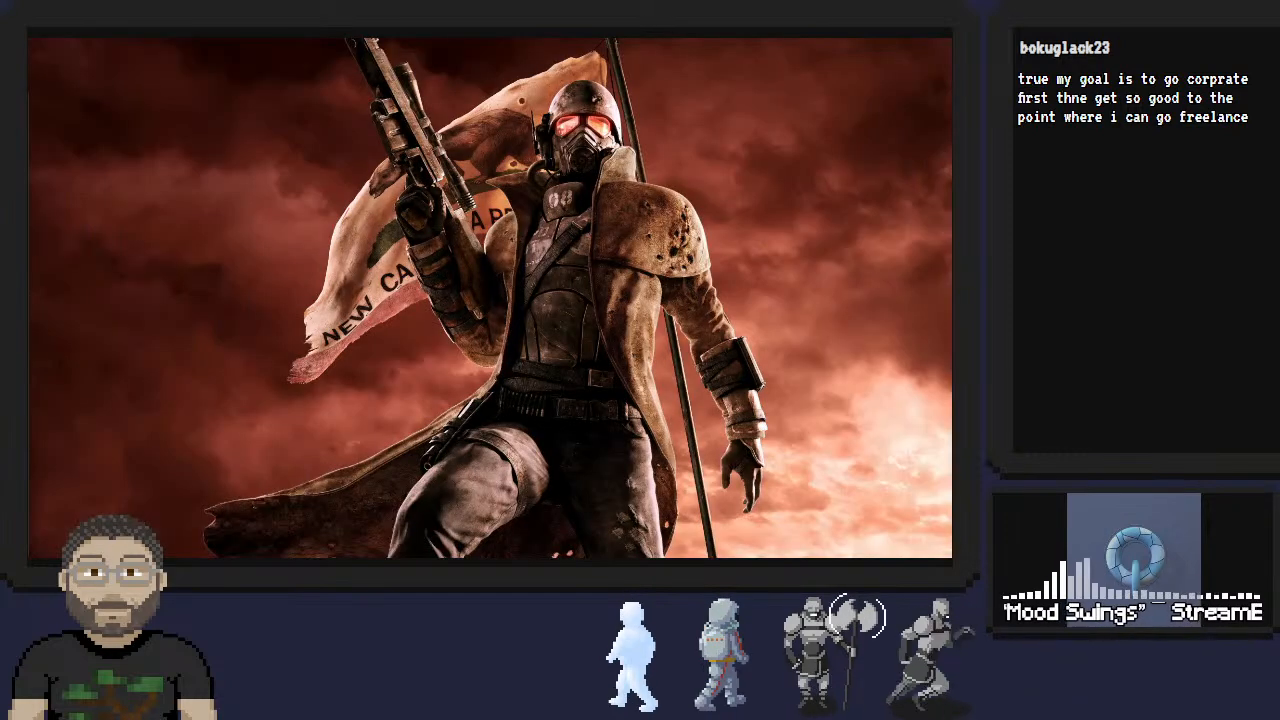
key(alt+Tab)
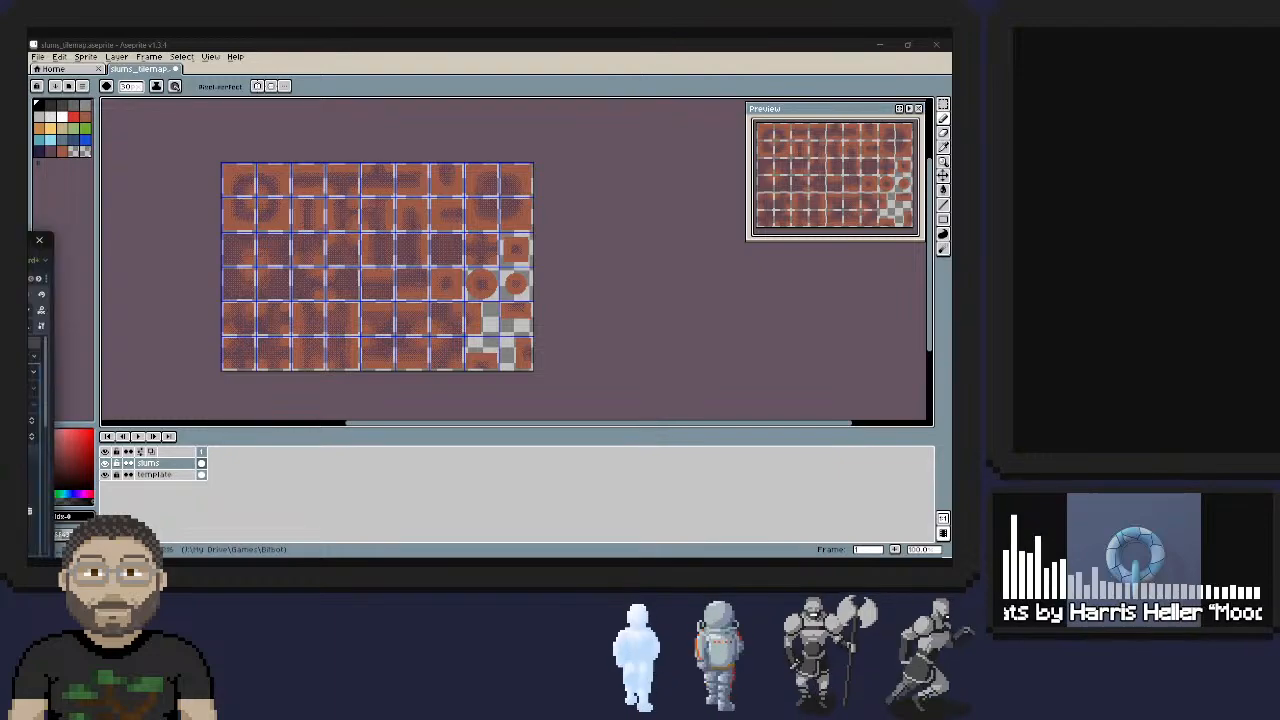
drag(30, 332, 331, 37)
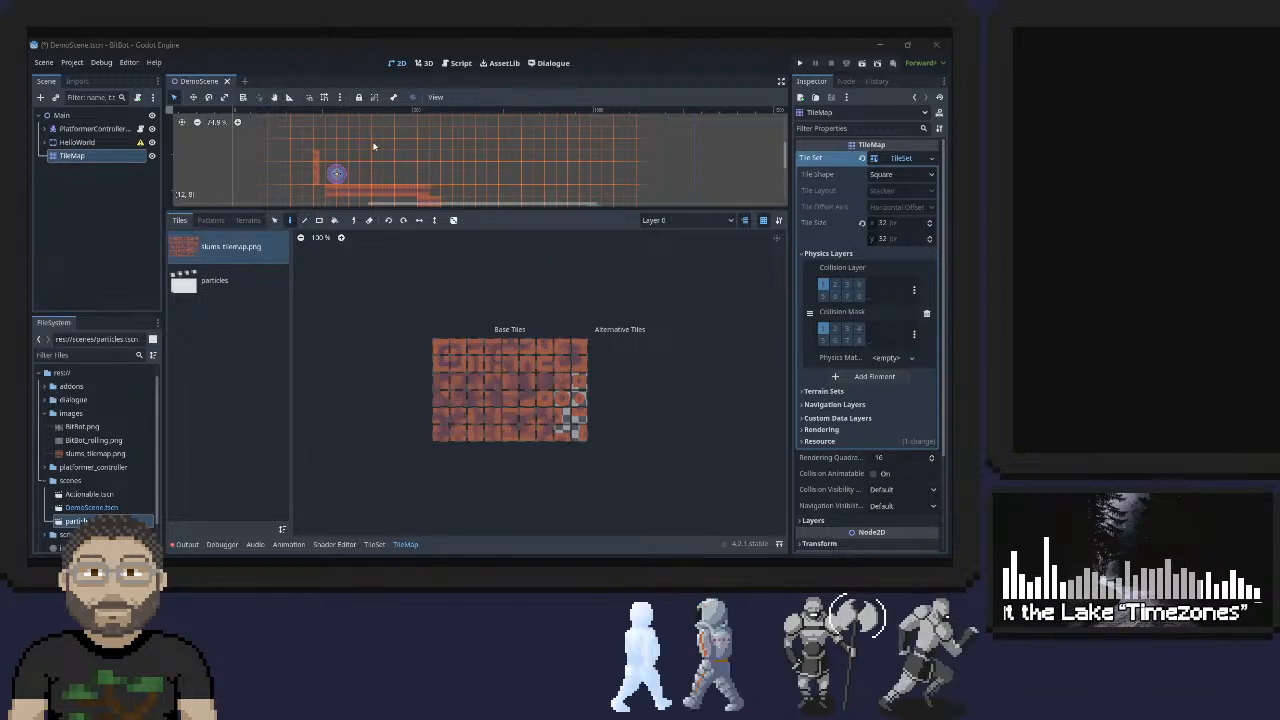
scroll(488, 339, down, 4)
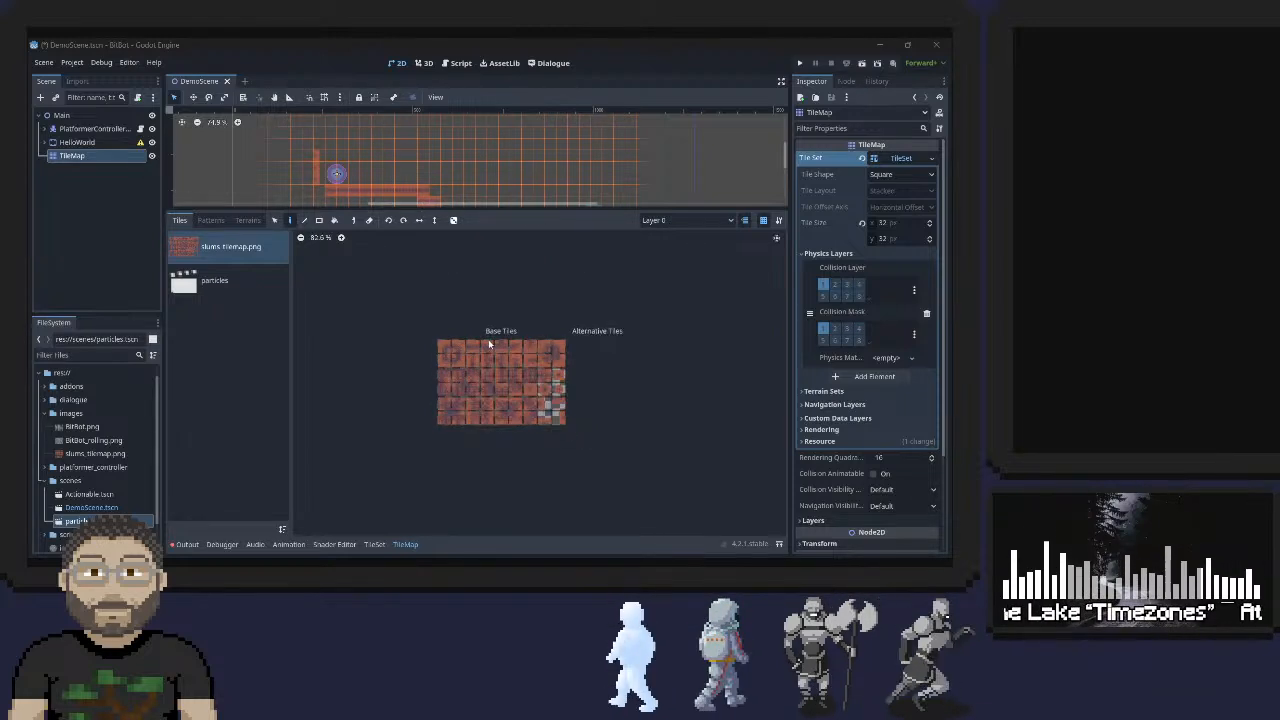
scroll(536, 395, up, 6)
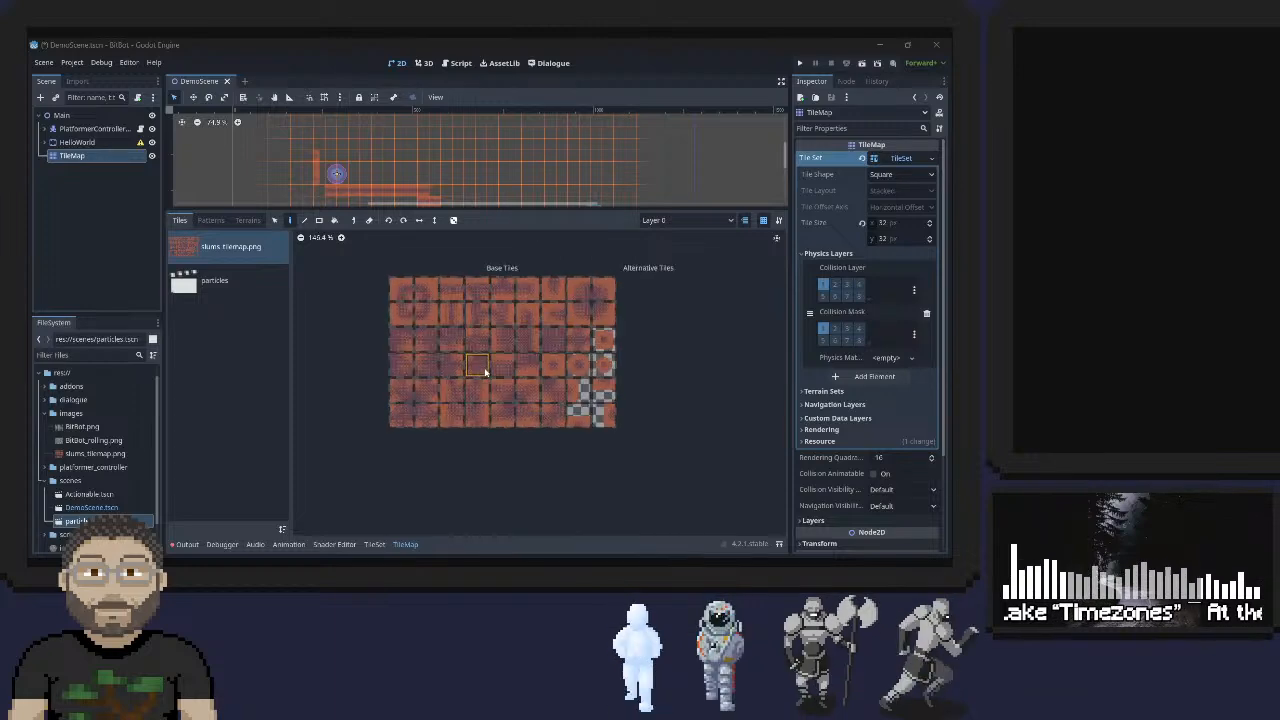
scroll(486, 369, up, 1)
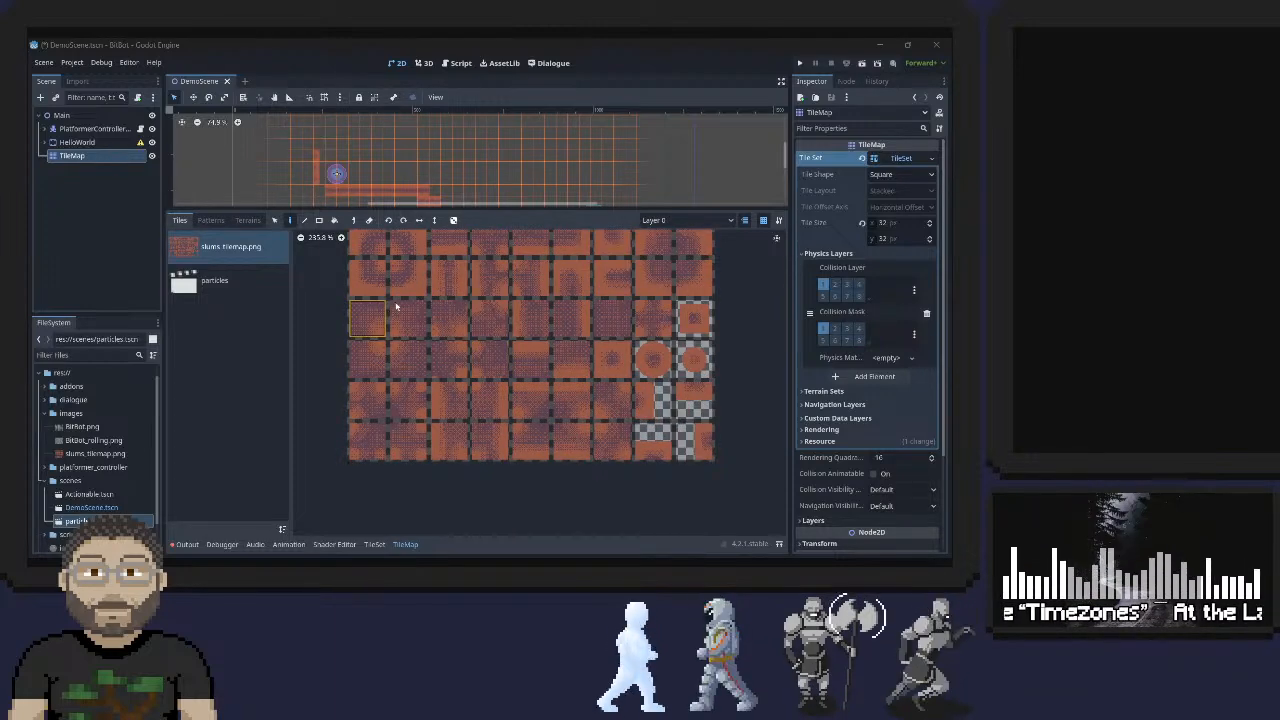
Examine the slums_tilemap.png base tiles in the TileSet atlas setup and save the scene
click(374, 544)
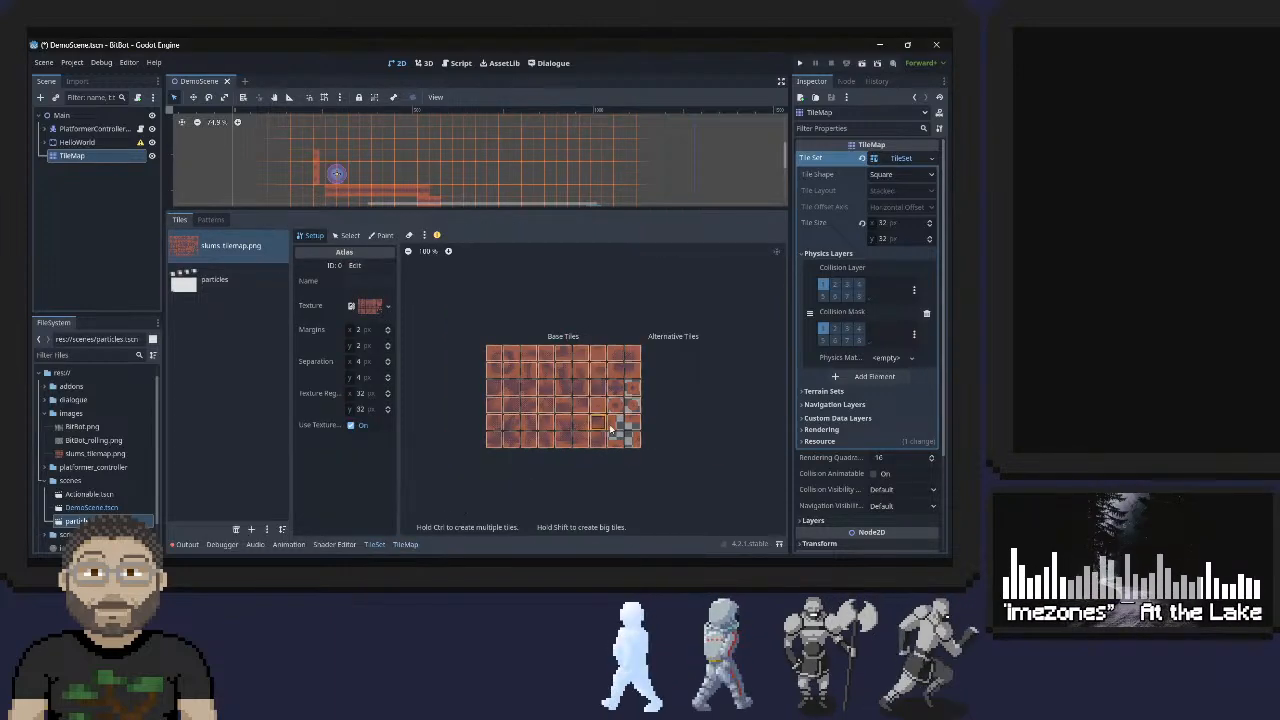
scroll(666, 344, up, 2)
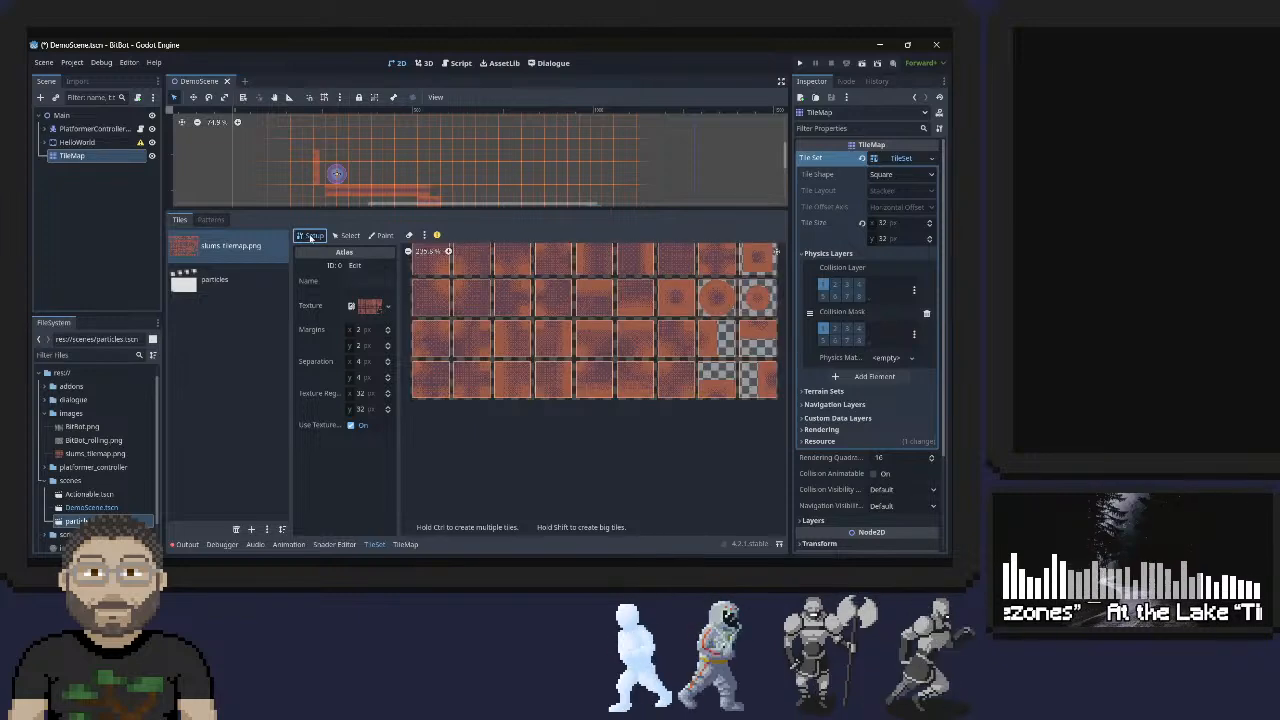
scroll(700, 403, down, 1)
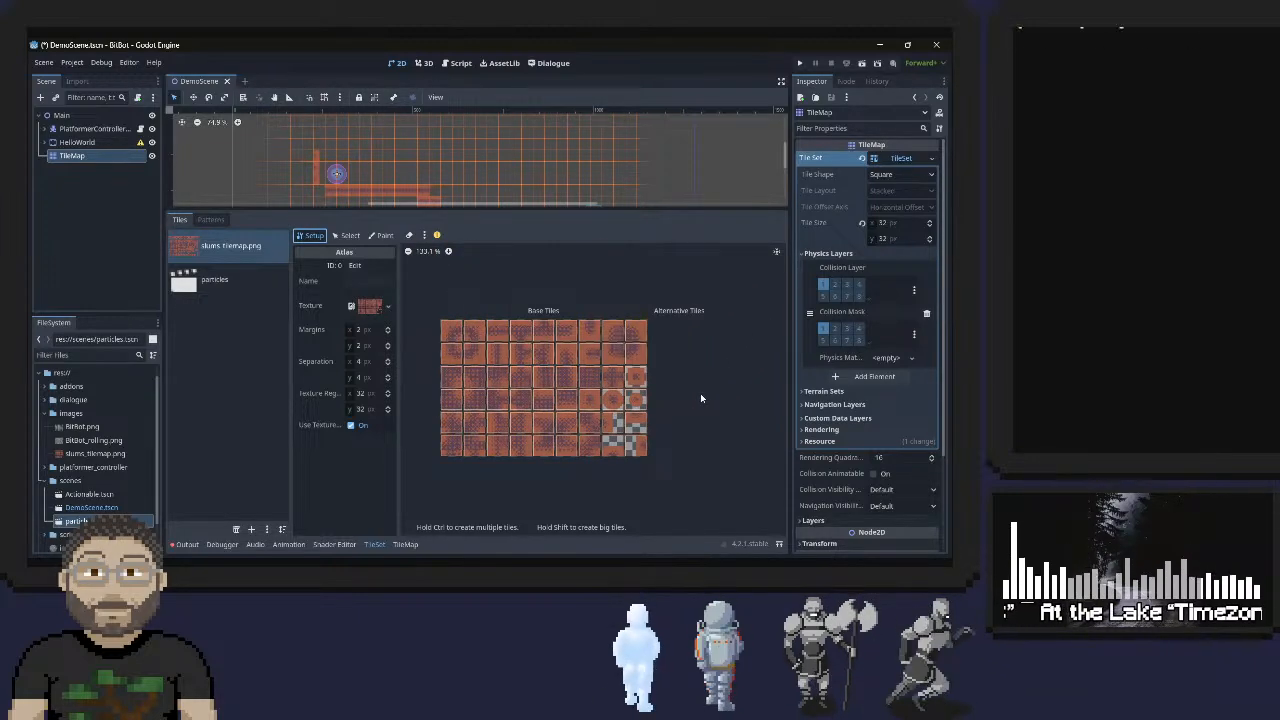
key(ctrl+s)
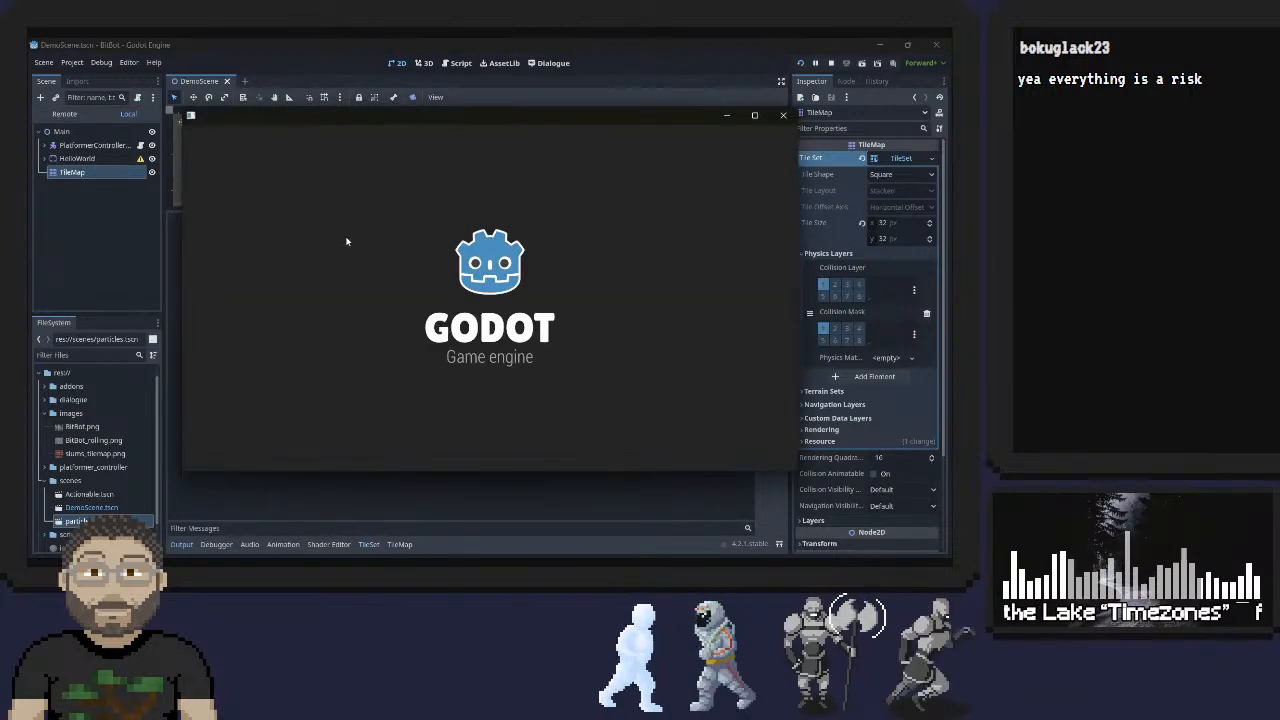
Review the debugger's errors and stack trace for the running project, and stop the run
click(238, 545)
click(245, 218)
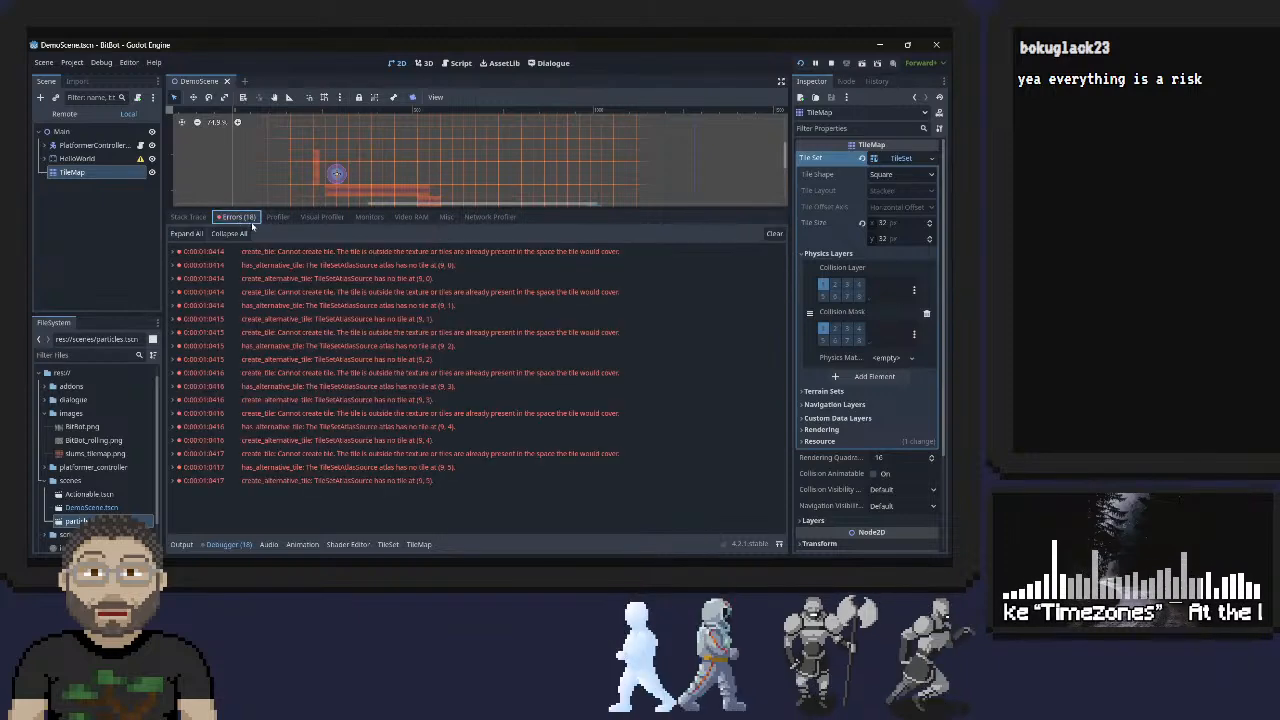
click(204, 218)
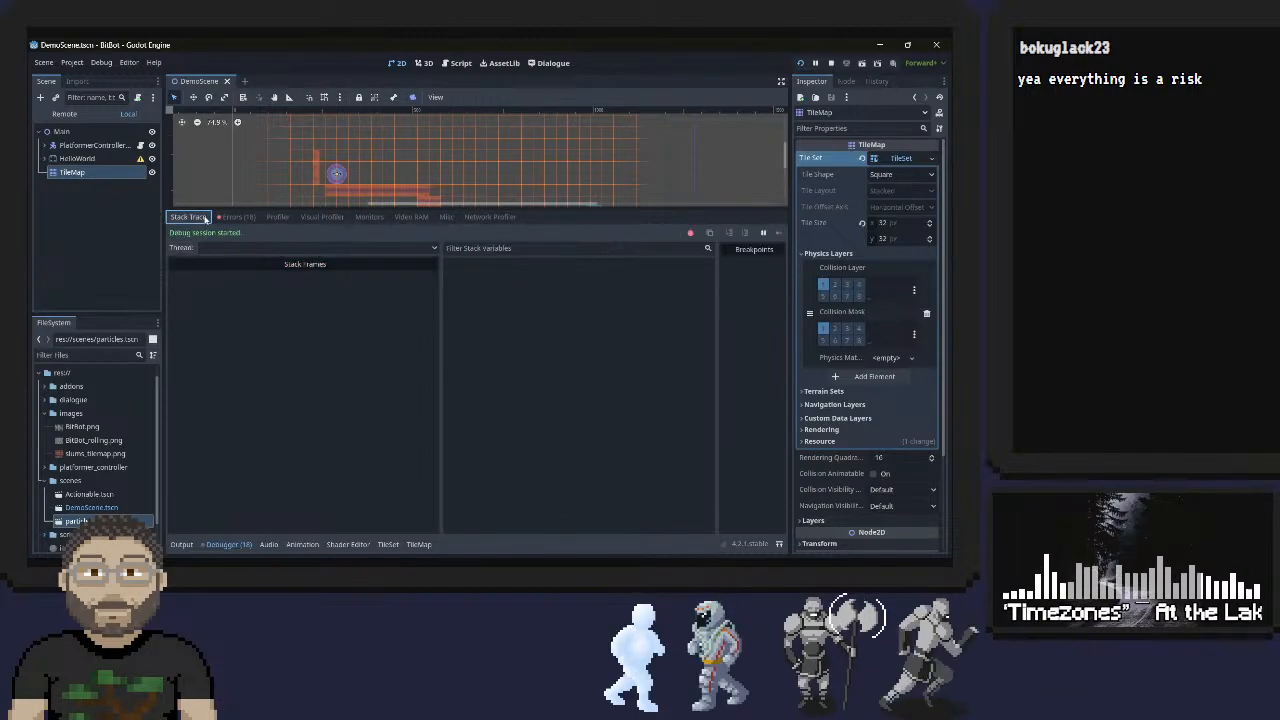
click(237, 217)
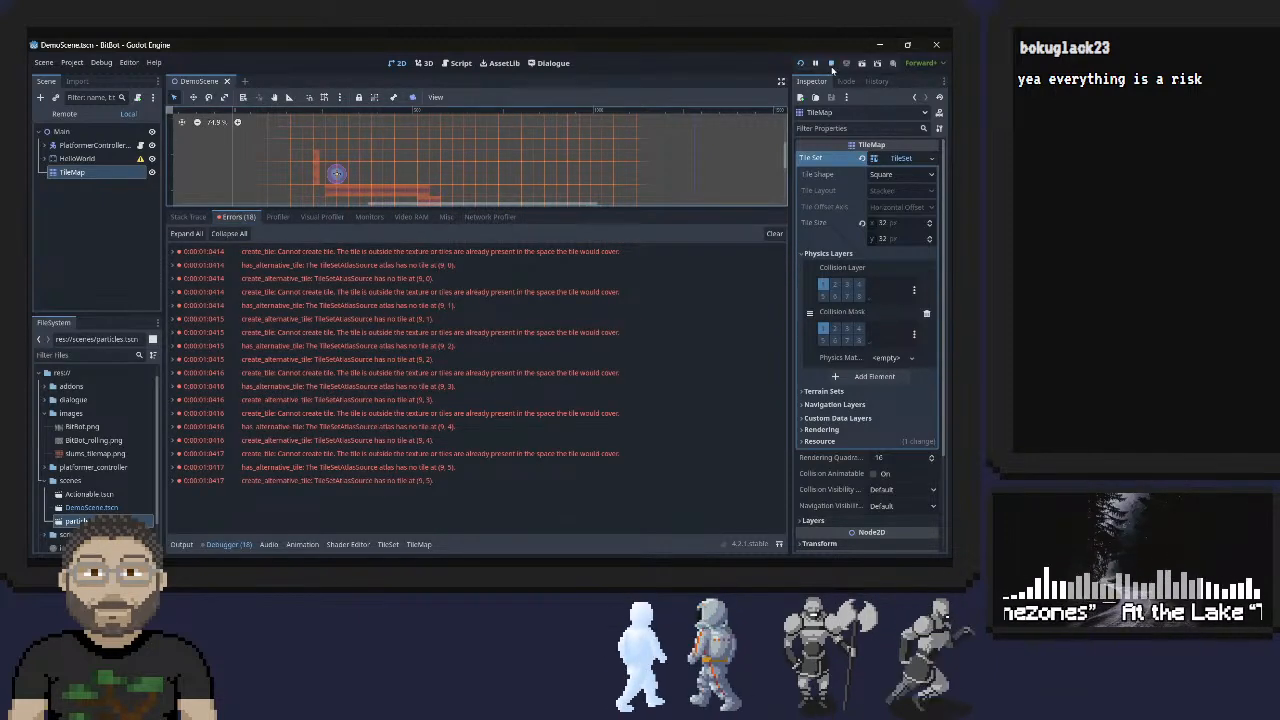
click(831, 63)
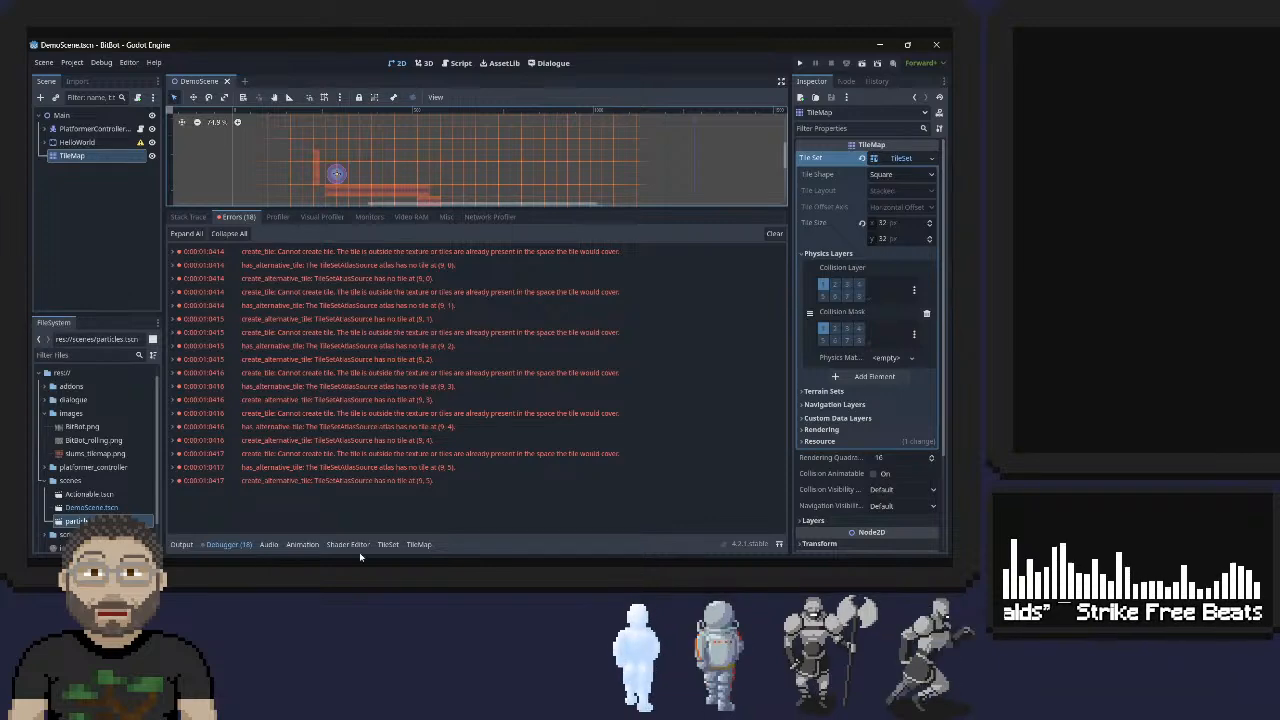
Remove the tiles lying outside the texture from the slums_tilemap.png atlas and save the scene
click(385, 546)
click(384, 547)
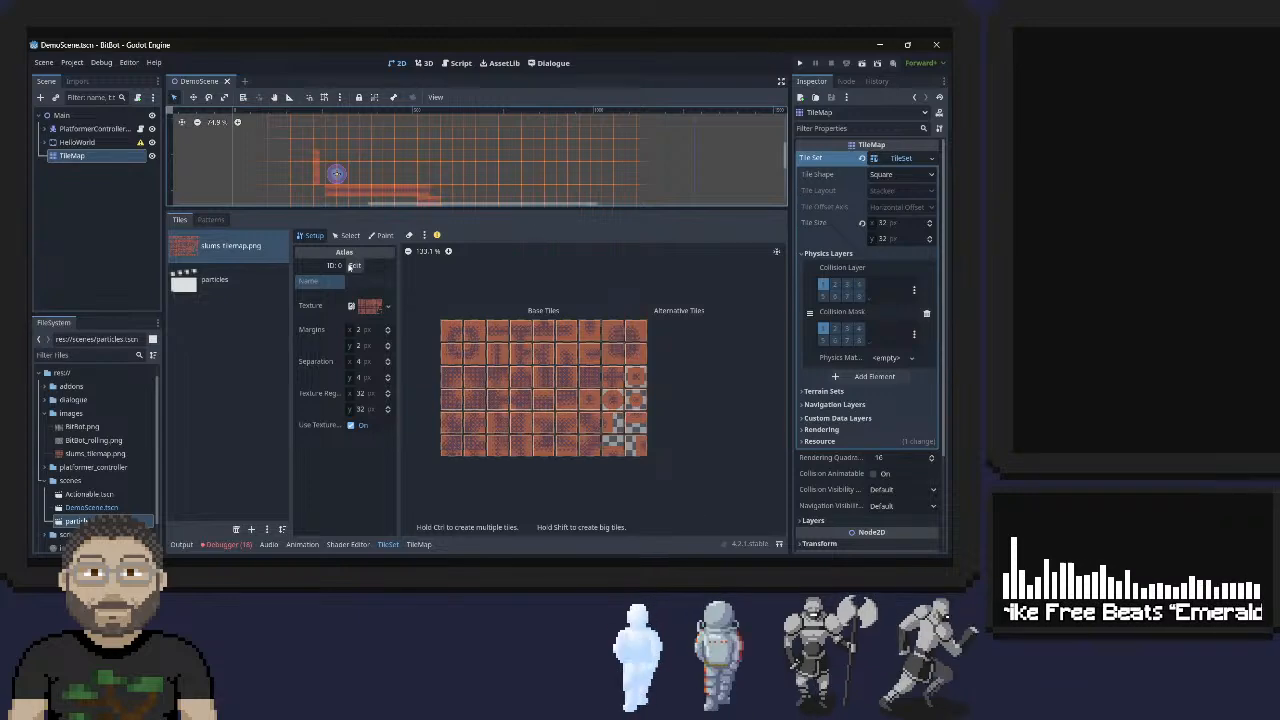
click(360, 265)
click(571, 118)
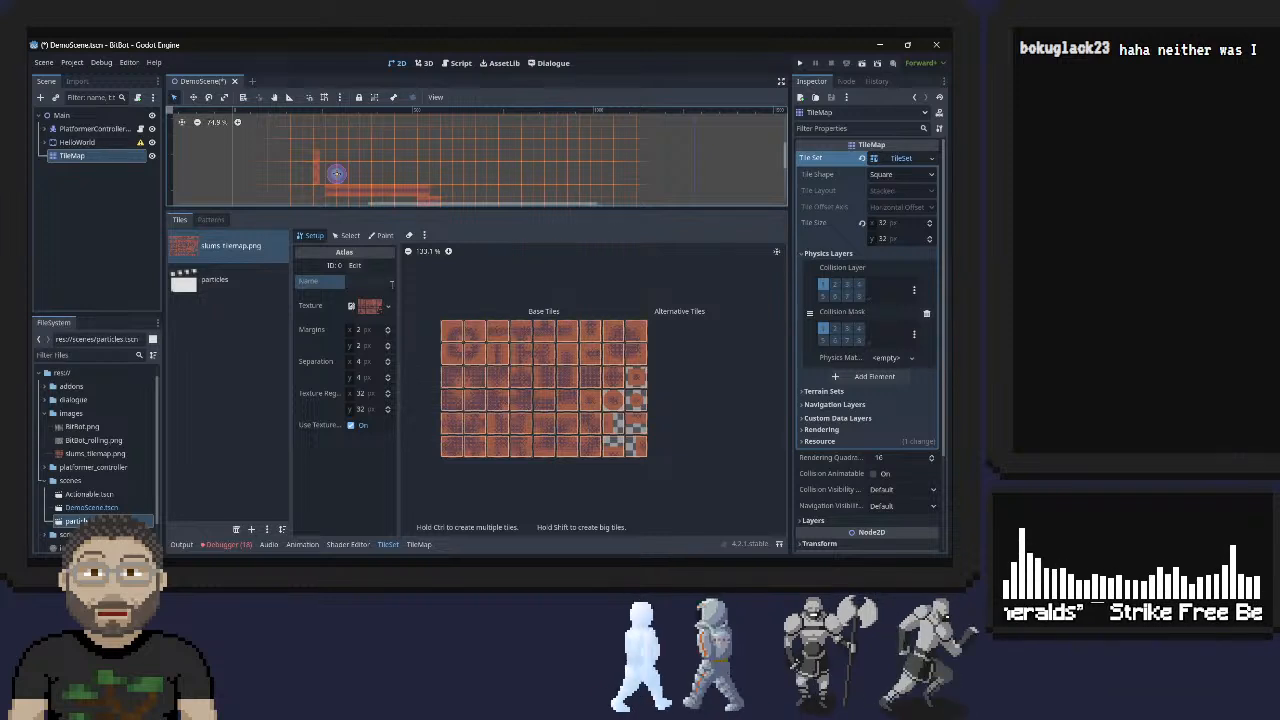
key(ctrl+s)
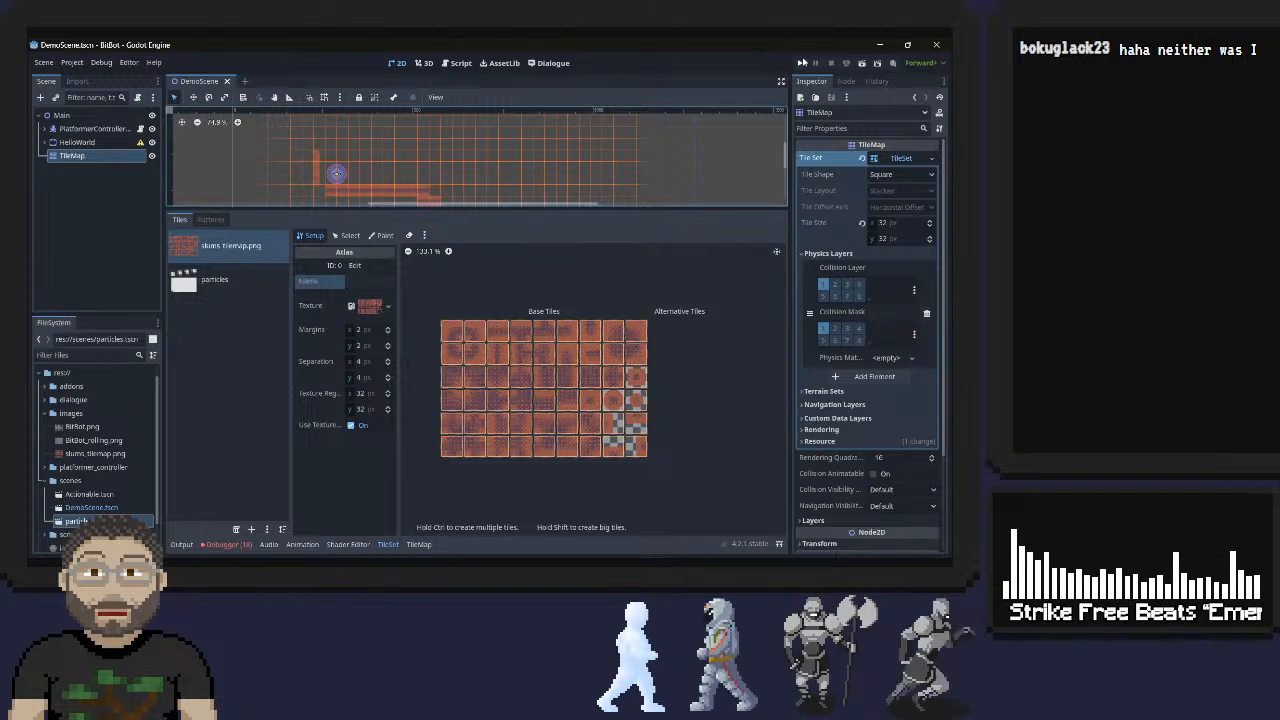
Run the project, roll the robot back and forth across the platforms and wall to test collisions, and close the game
click(800, 63)
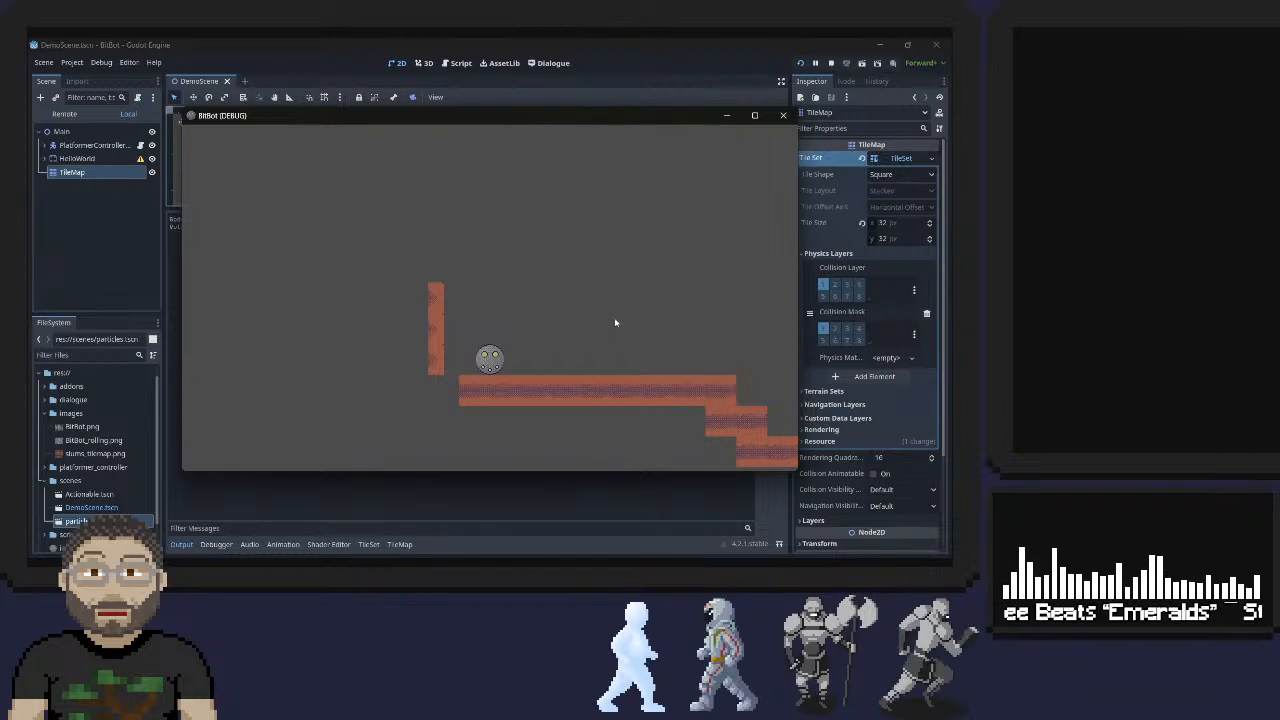
key(Left)
key(Right)
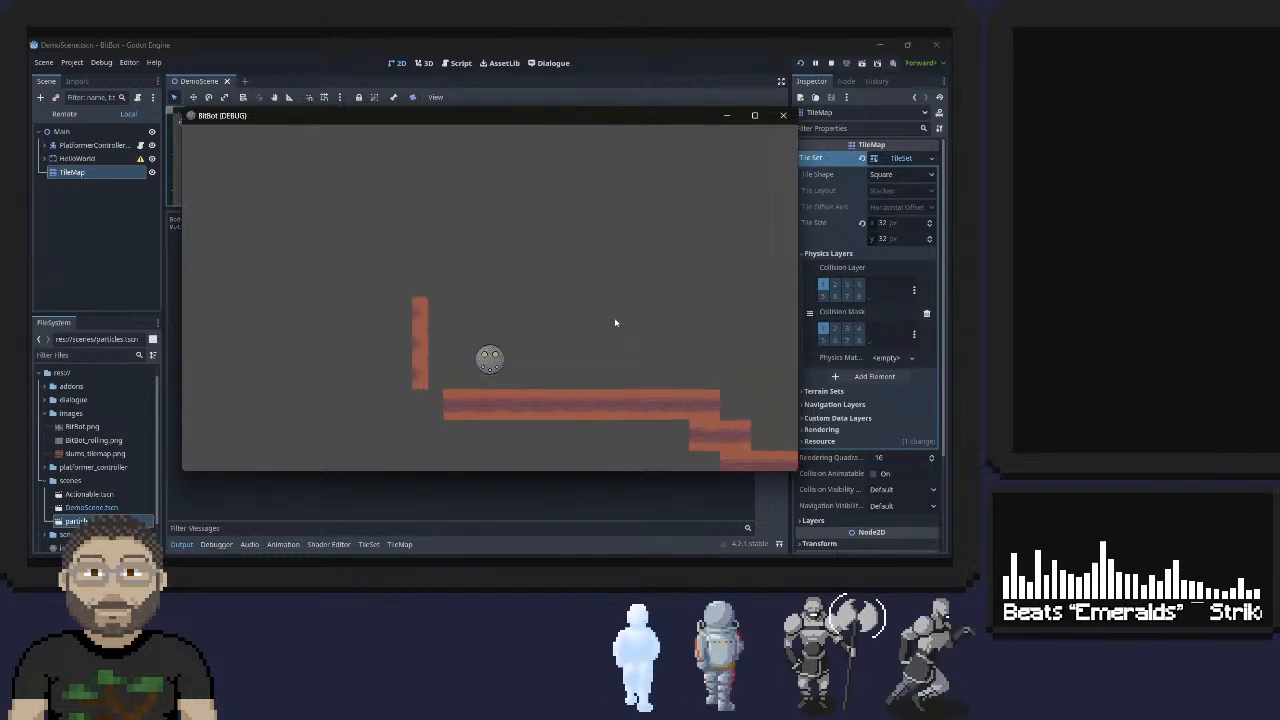
key(Right)
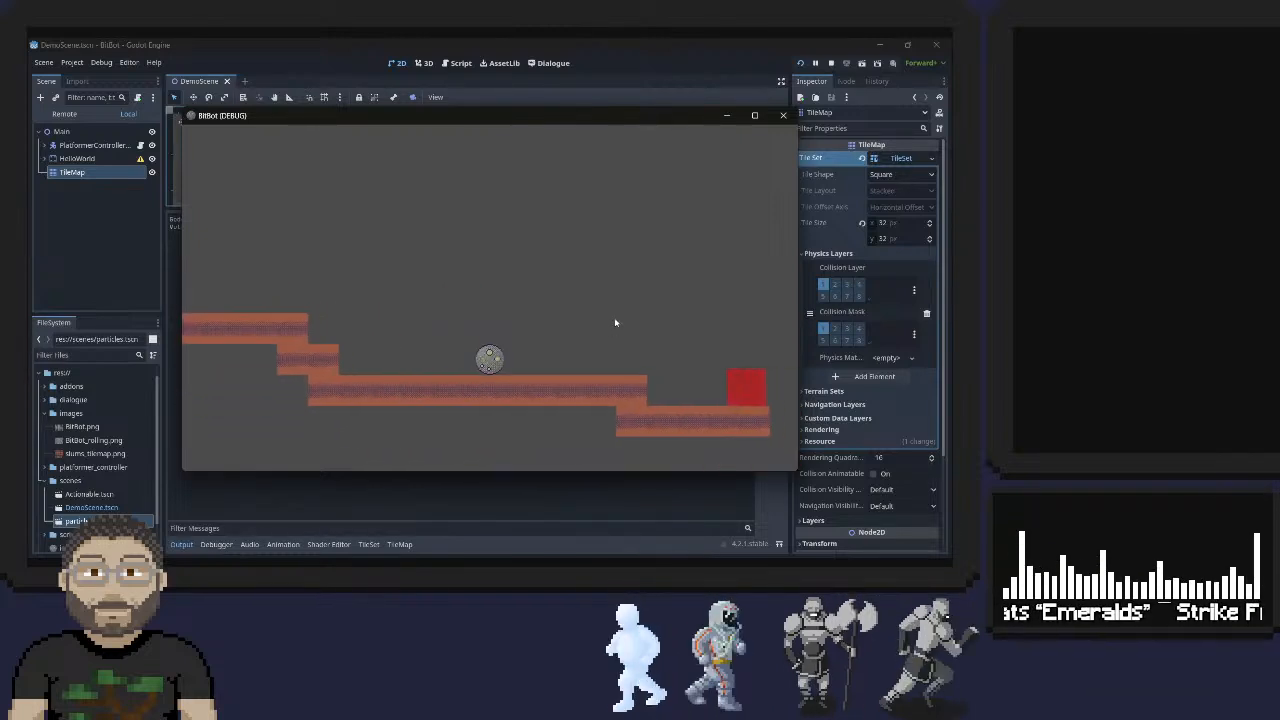
key(Right)
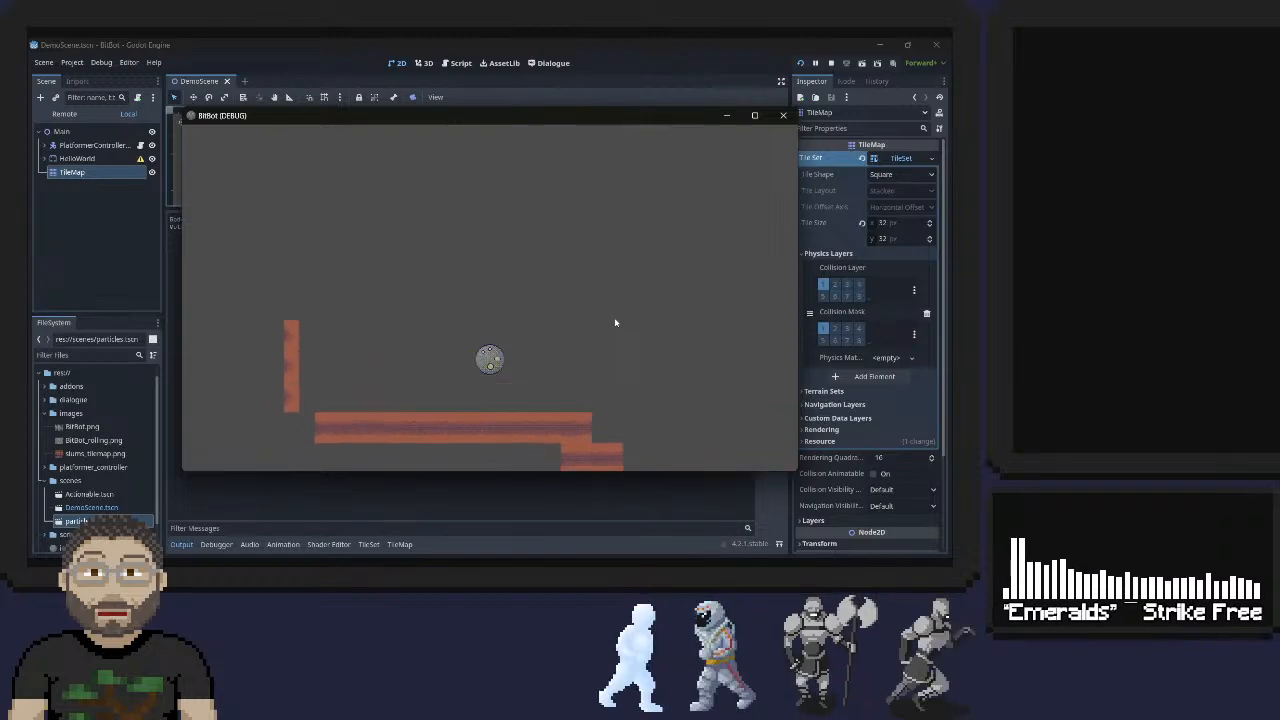
key(Left)
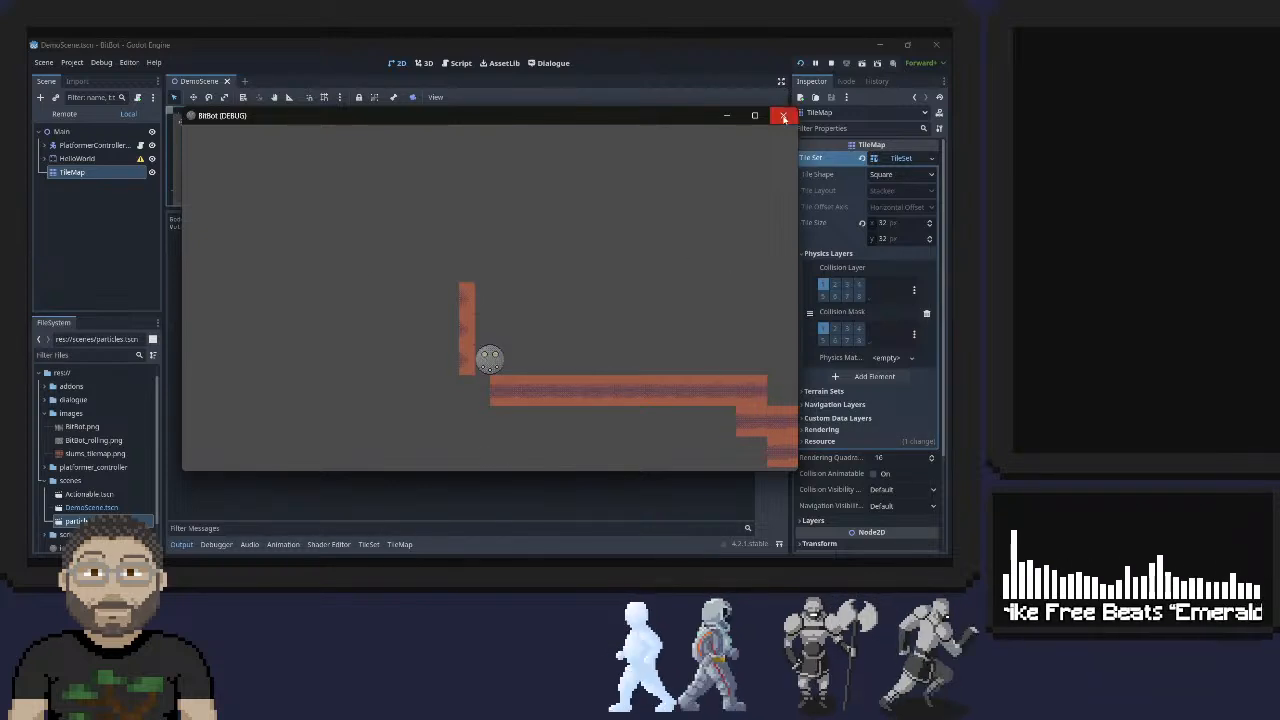
click(783, 115)
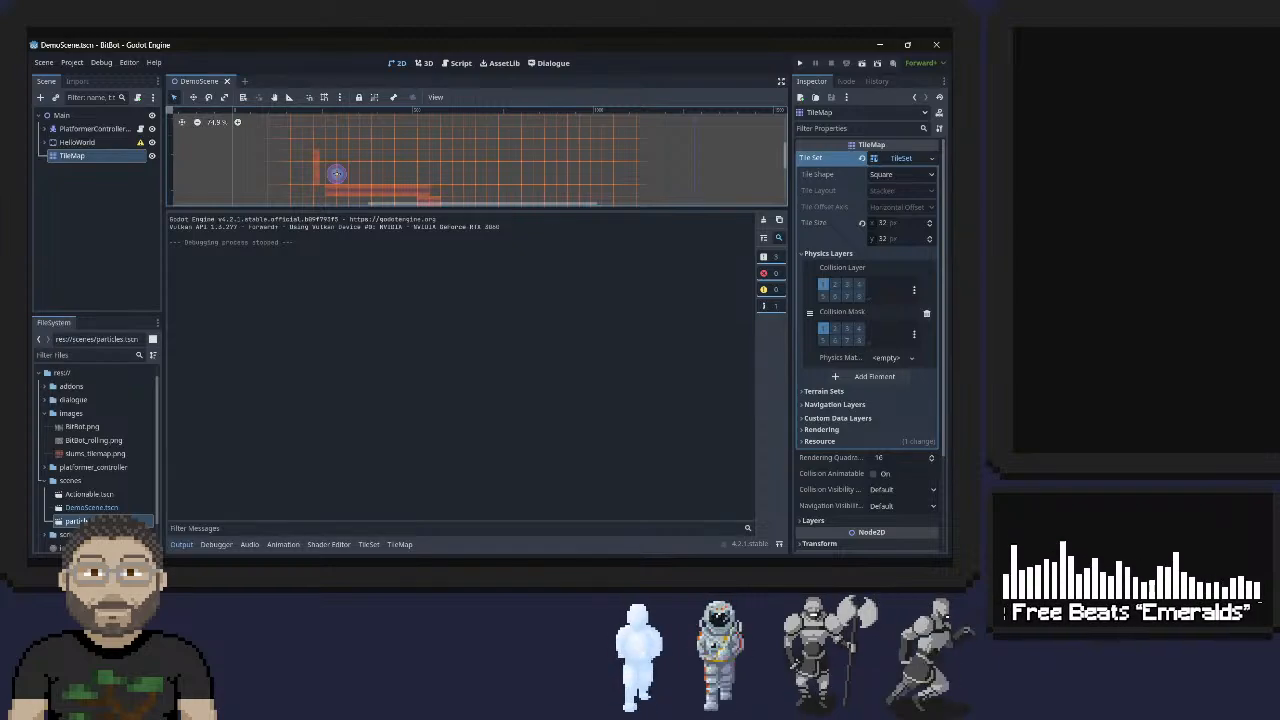
Switch to the Using TileSets documentation in the browser and review how to add collision, navigation and occlusion layers
key(alt+Tab)
drag(460, 362, 623, 38)
scroll(633, 227, down, 5)
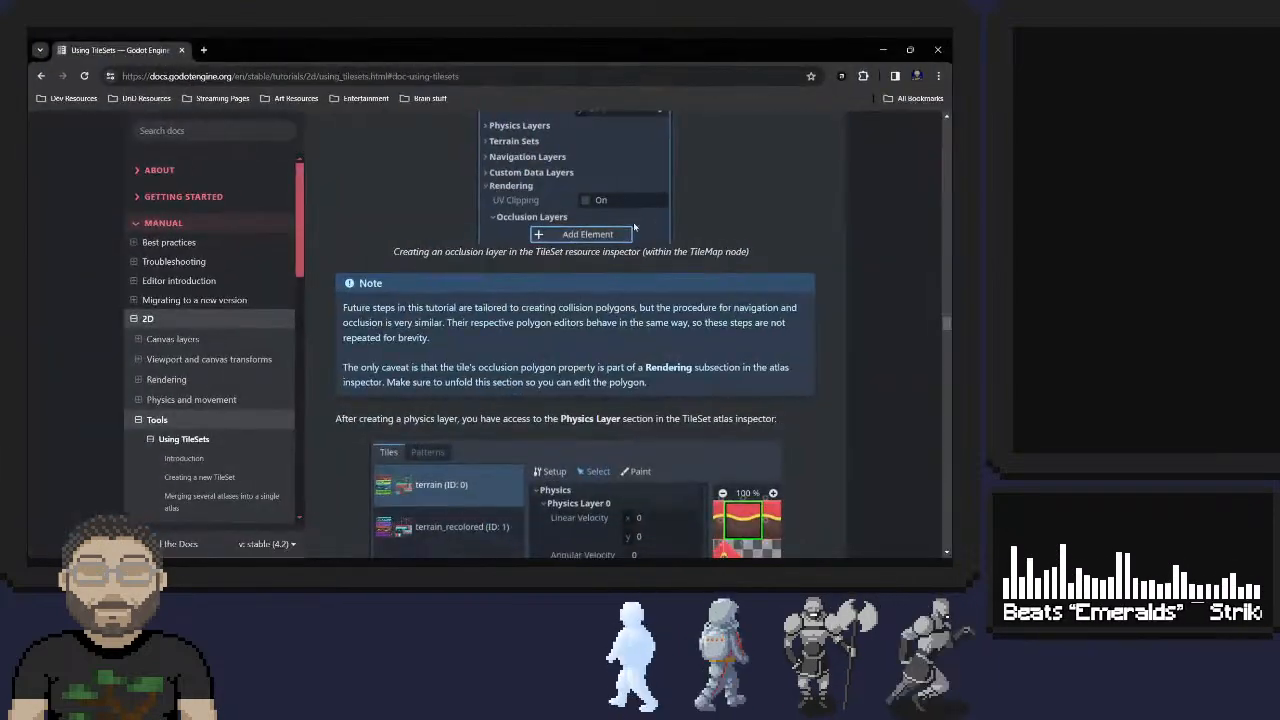
scroll(633, 227, down, 3)
scroll(411, 293, up, 5)
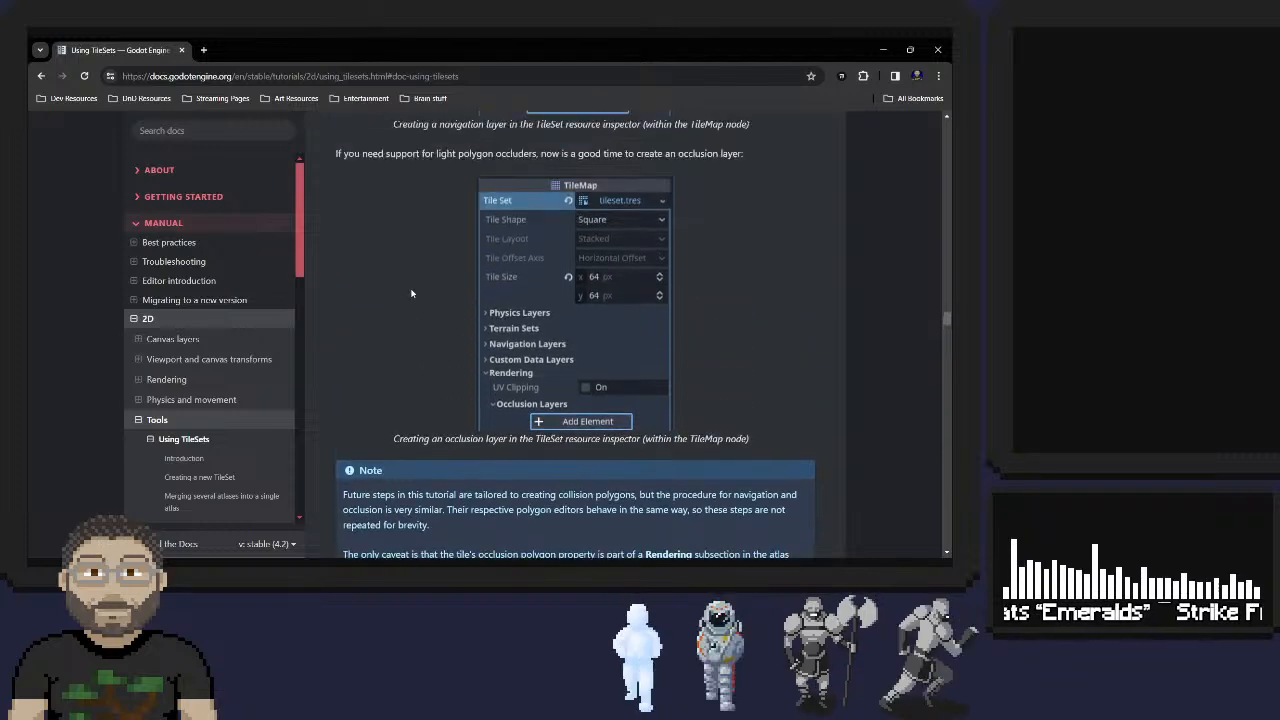
scroll(416, 289, up, 1)
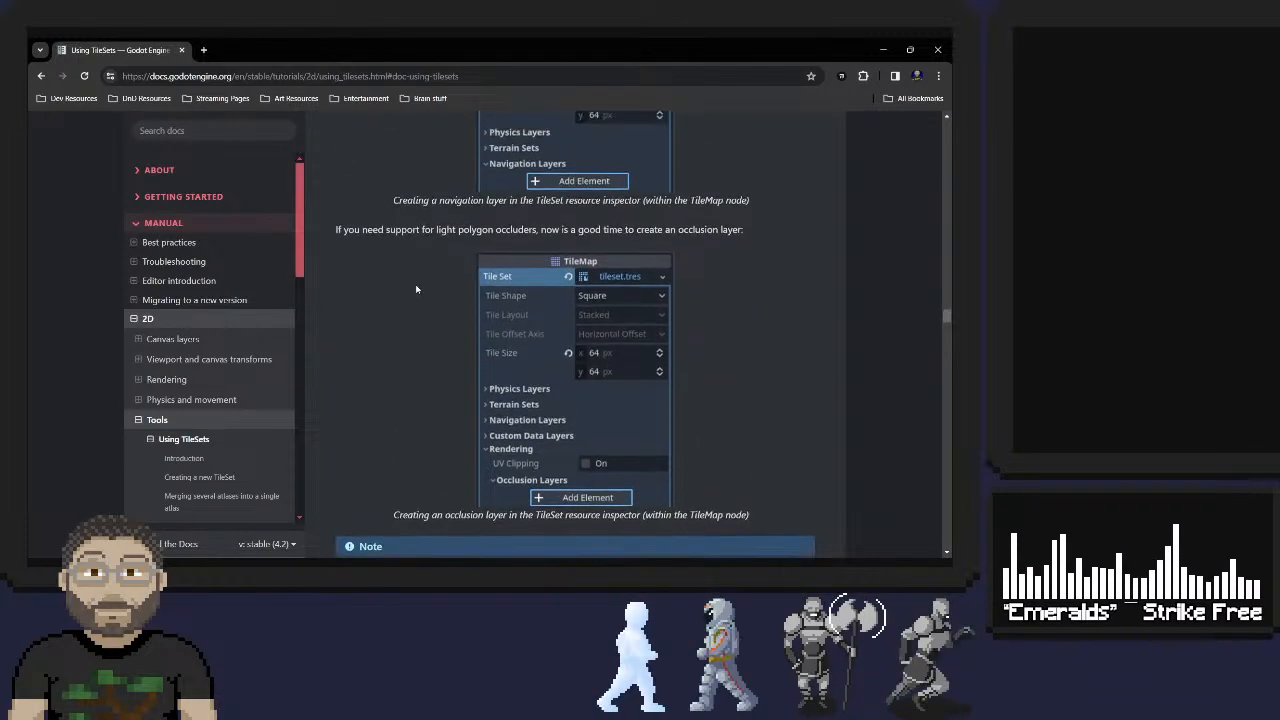
scroll(416, 289, up, 3)
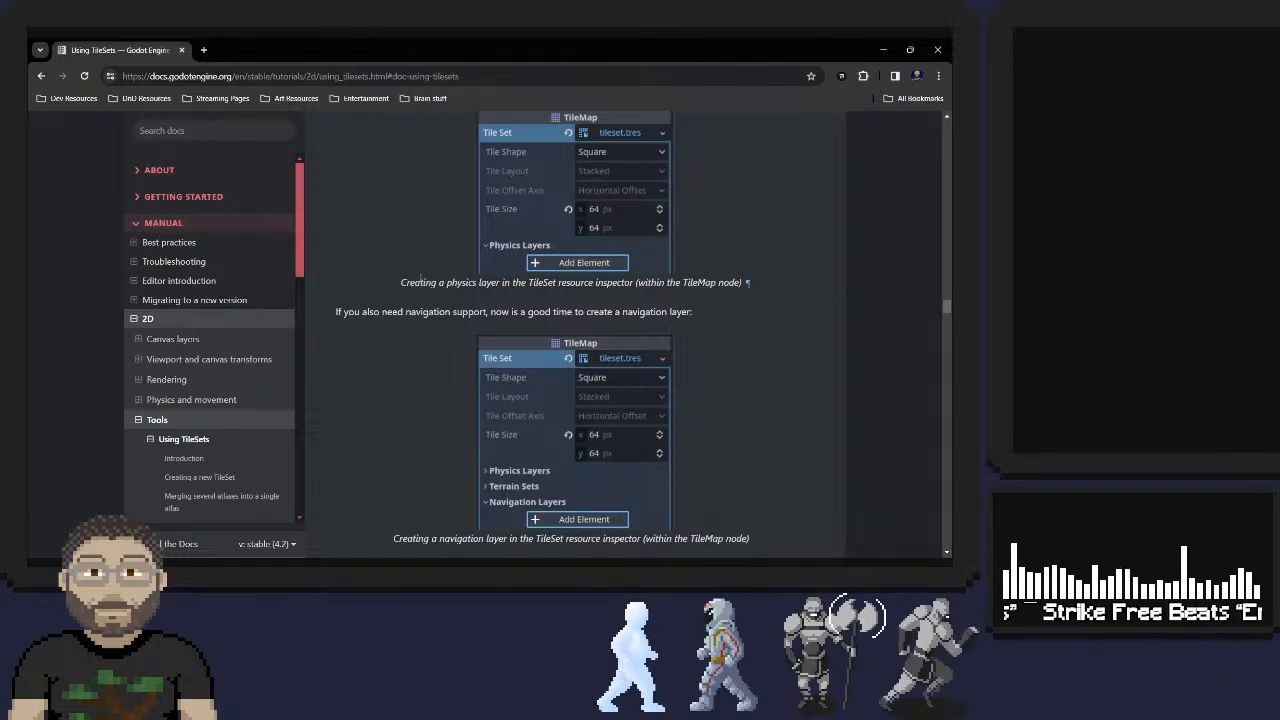
scroll(420, 281, up, 3)
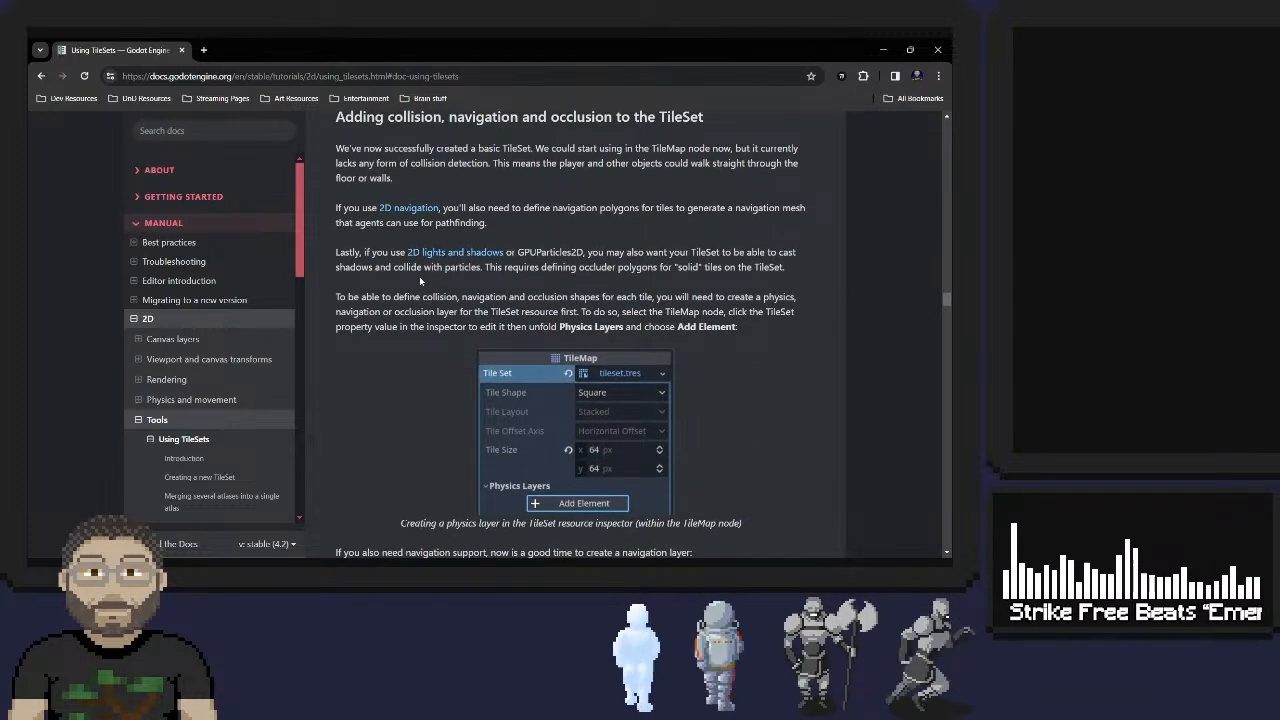
scroll(419, 276, up, 2)
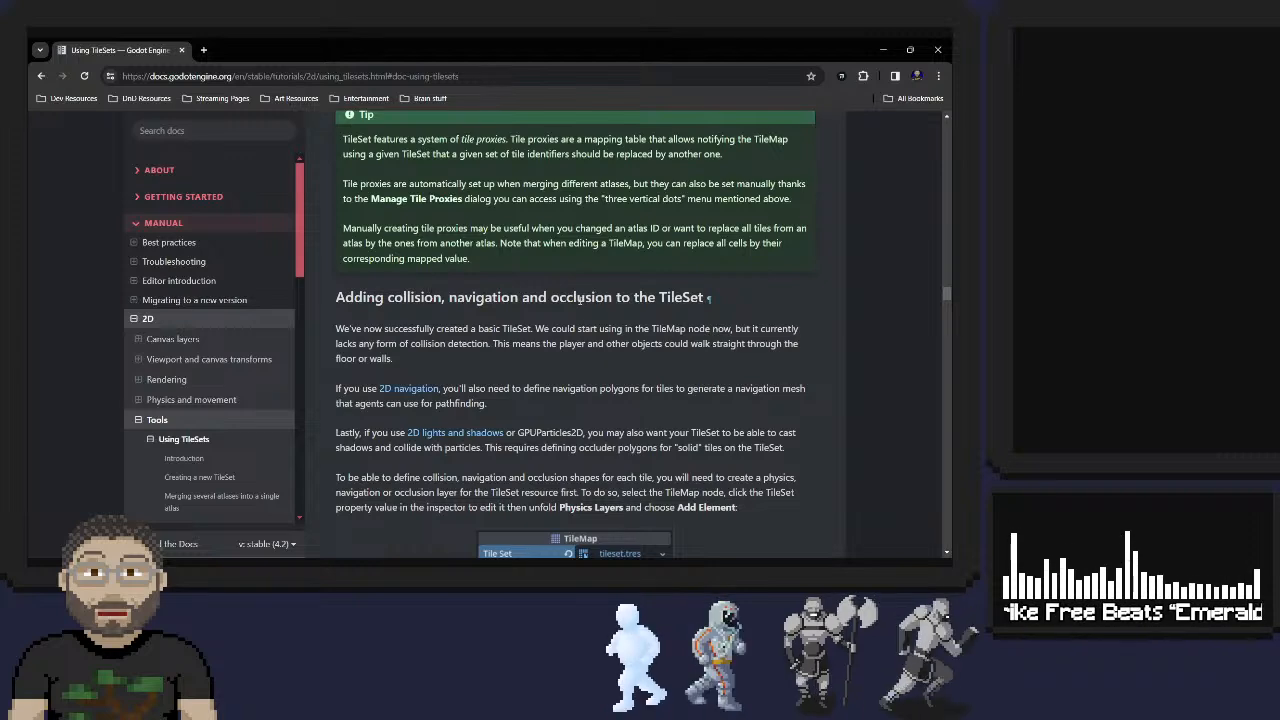
Read the documentation on editing tile collision polygons, including default rectangle, triangle and custom shapes
scroll(419, 276, down, 5)
scroll(494, 306, down, 10)
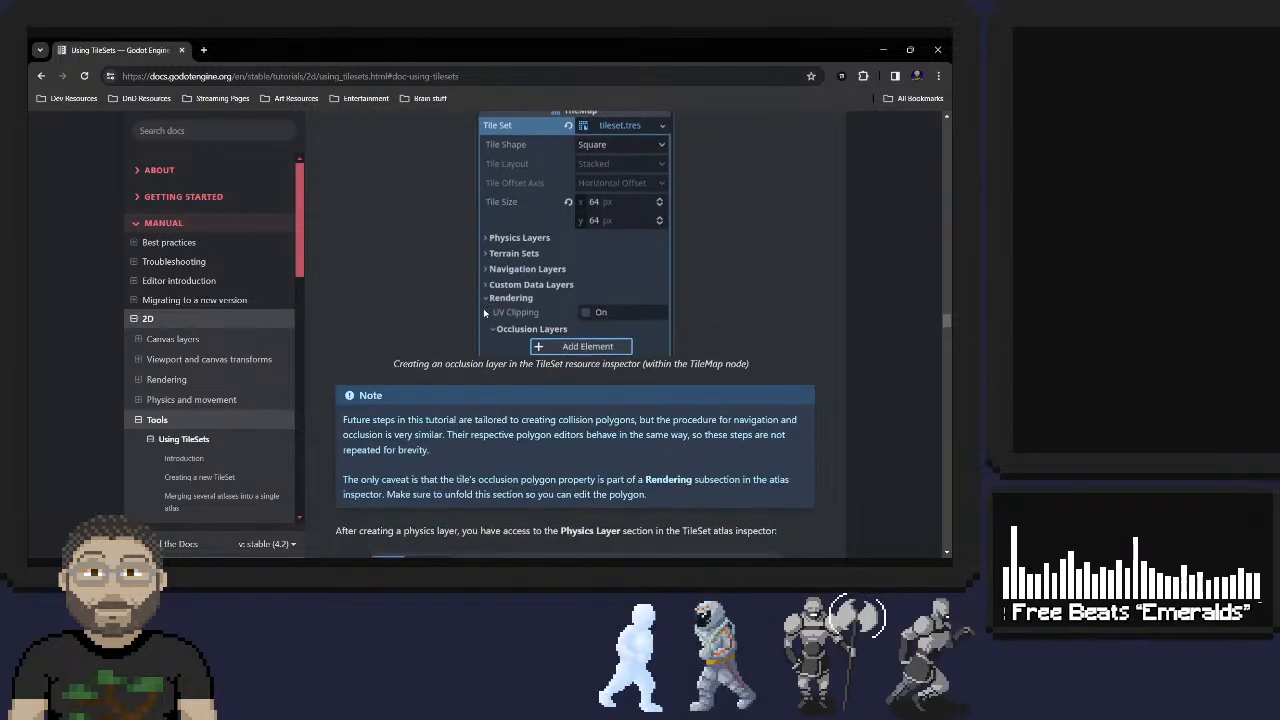
scroll(483, 313, down, 6)
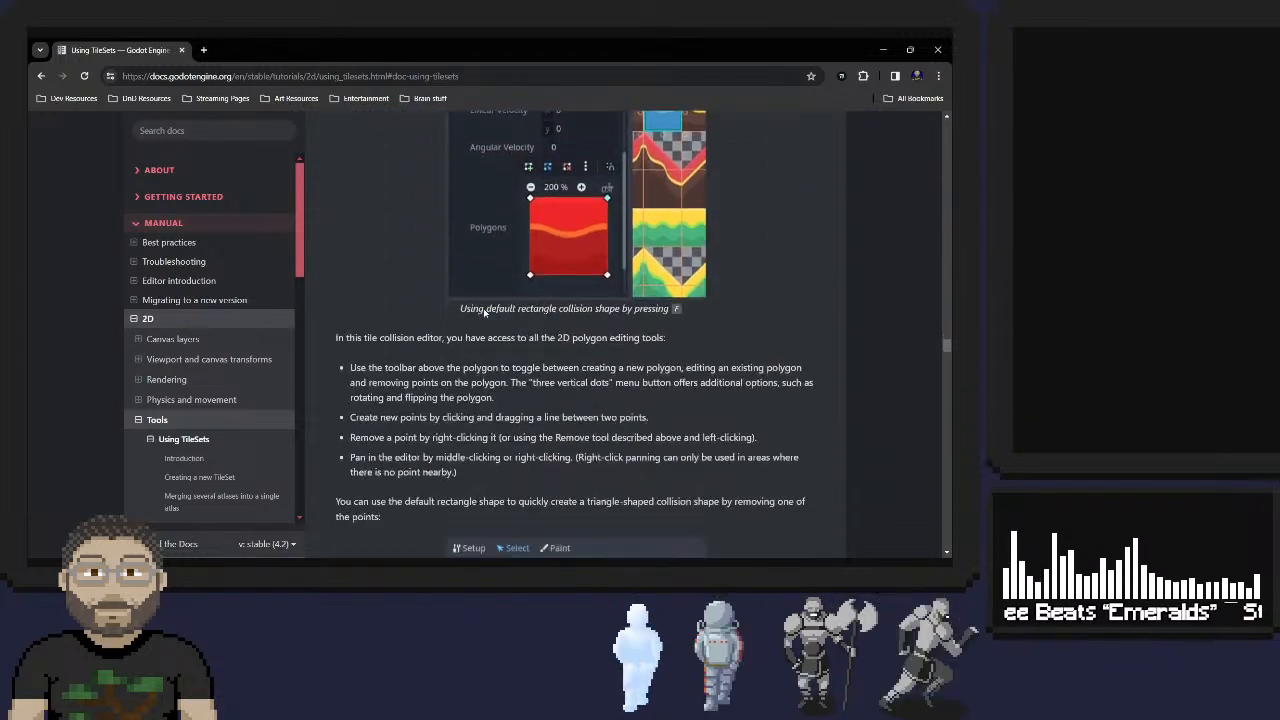
scroll(405, 305, down, 1)
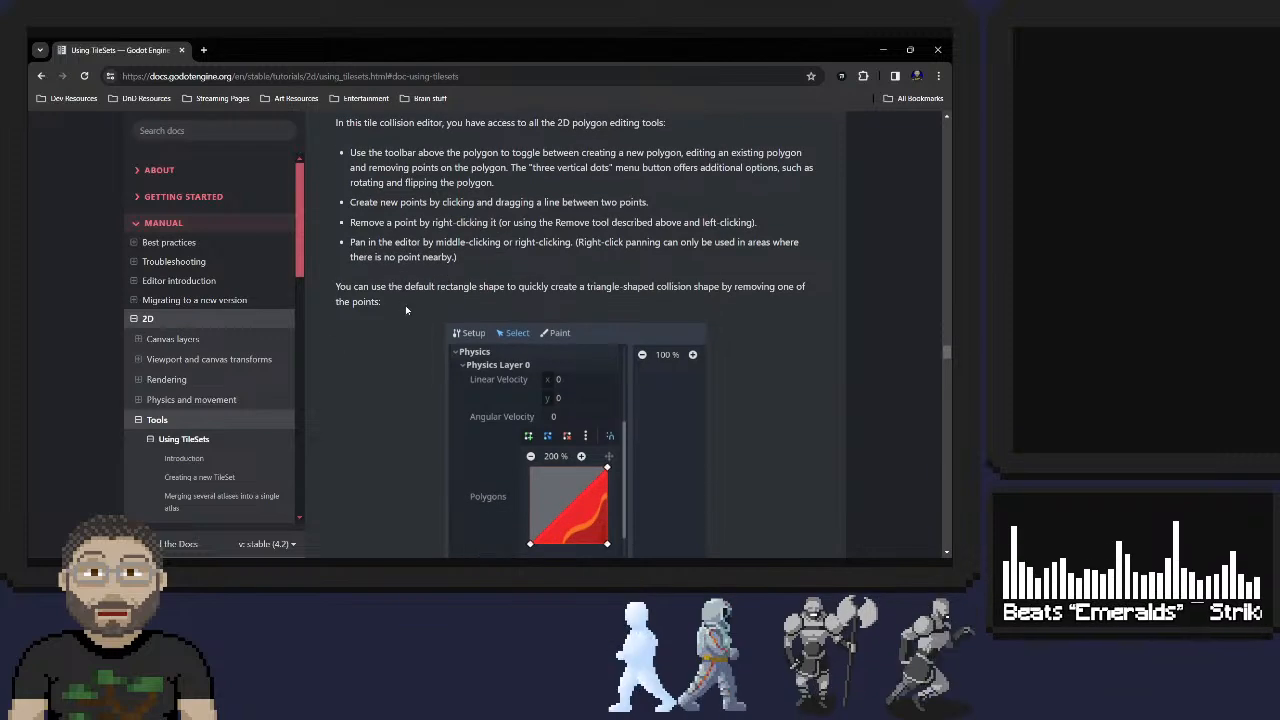
scroll(405, 305, up, 2)
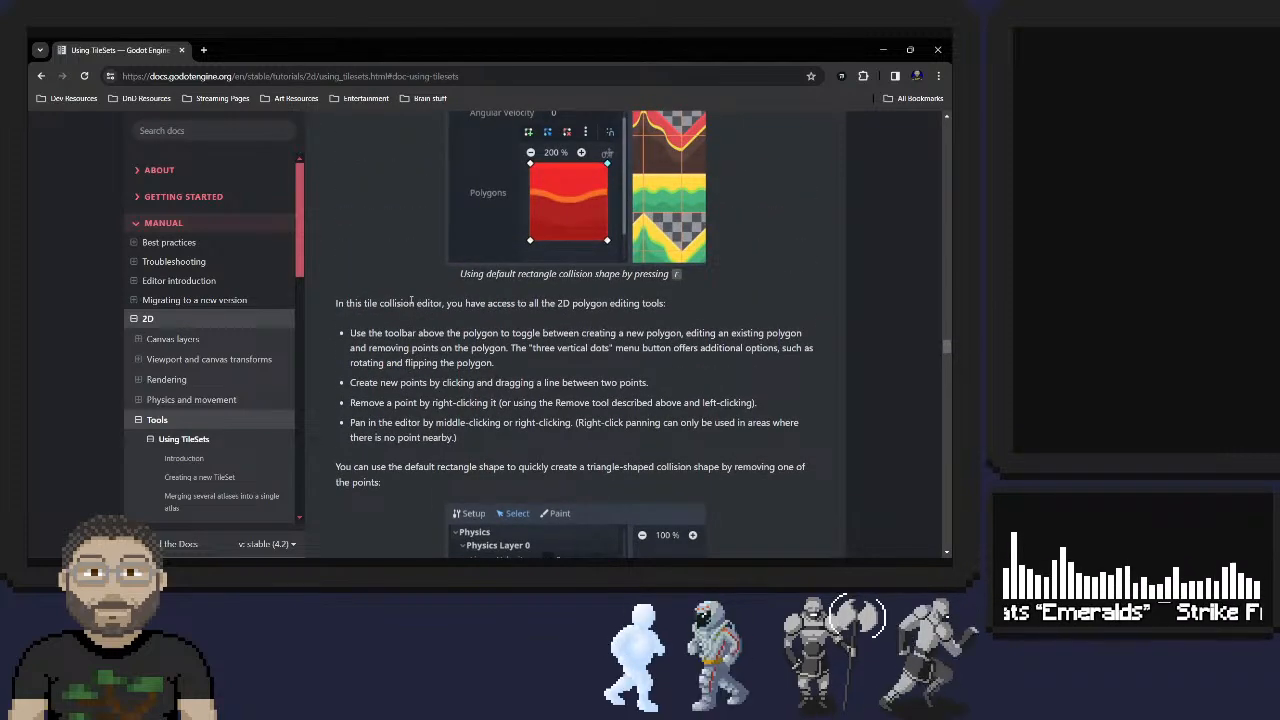
scroll(410, 300, down, 7)
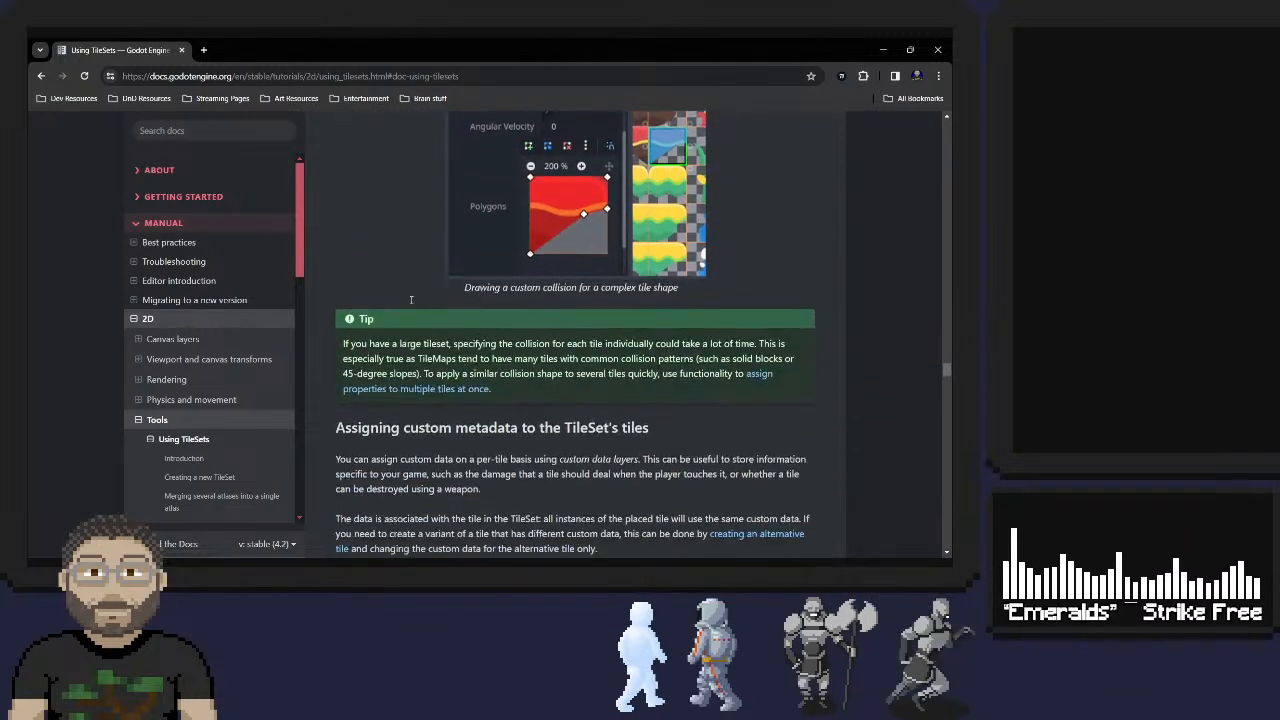
Read the documentation section on assigning custom metadata to the TileSet's tiles through custom data layers
scroll(410, 300, down, 5)
scroll(410, 304, down, 3)
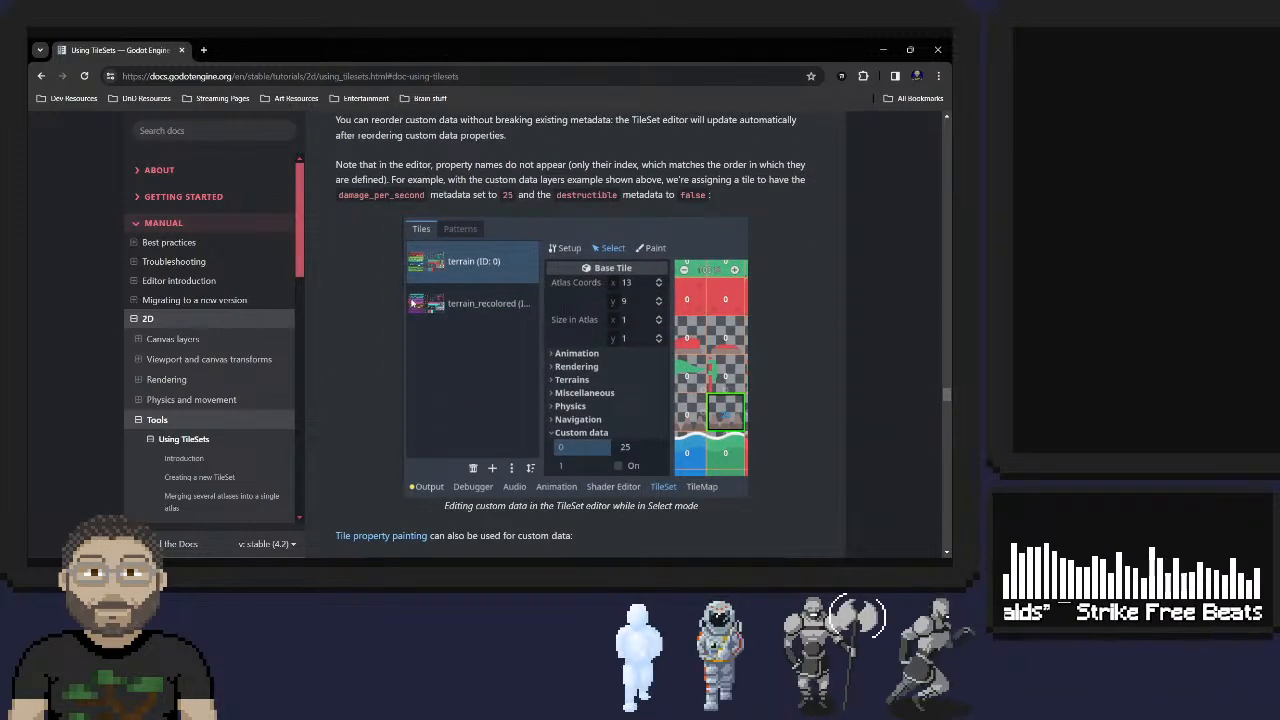
scroll(391, 304, up, 4)
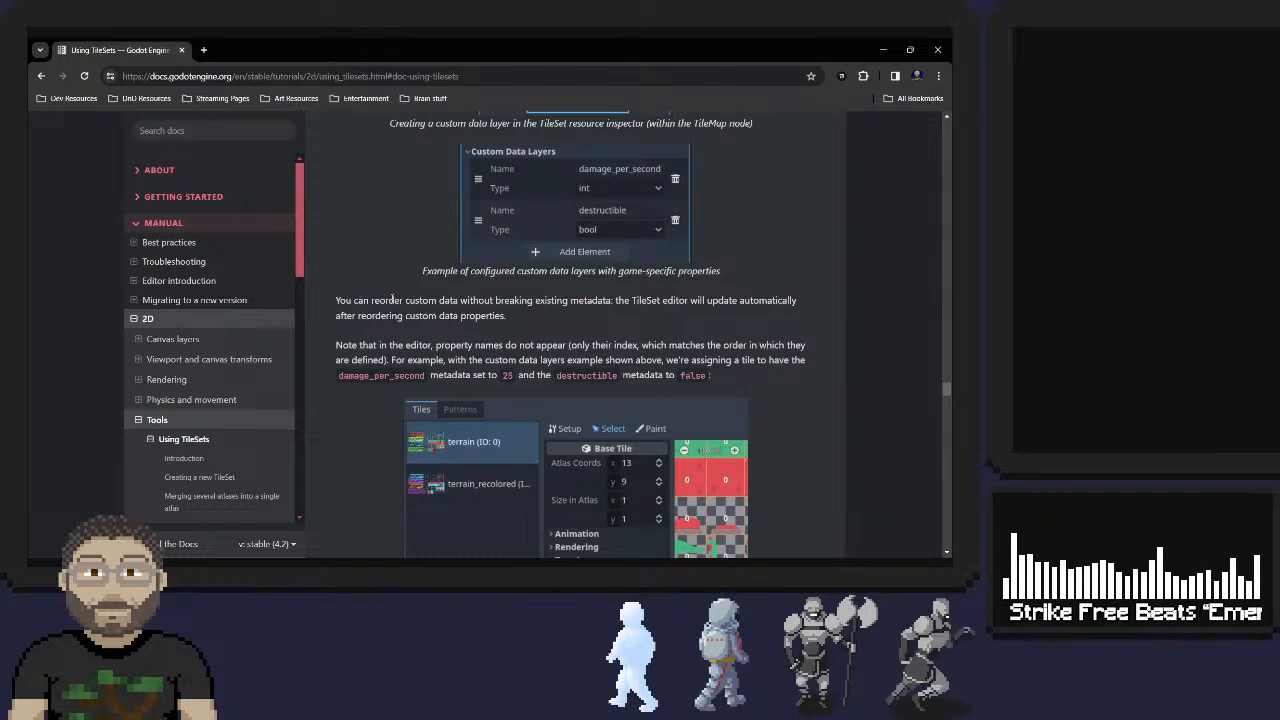
scroll(392, 299, up, 6)
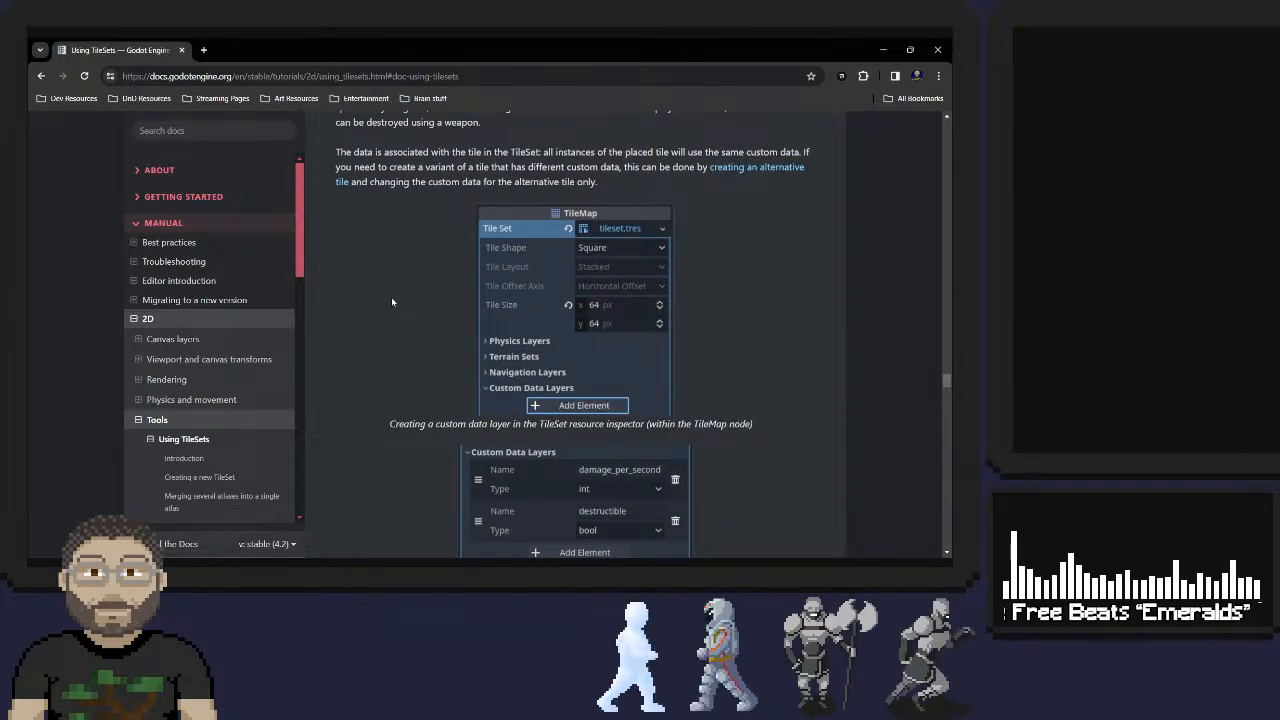
scroll(391, 297, down, 7)
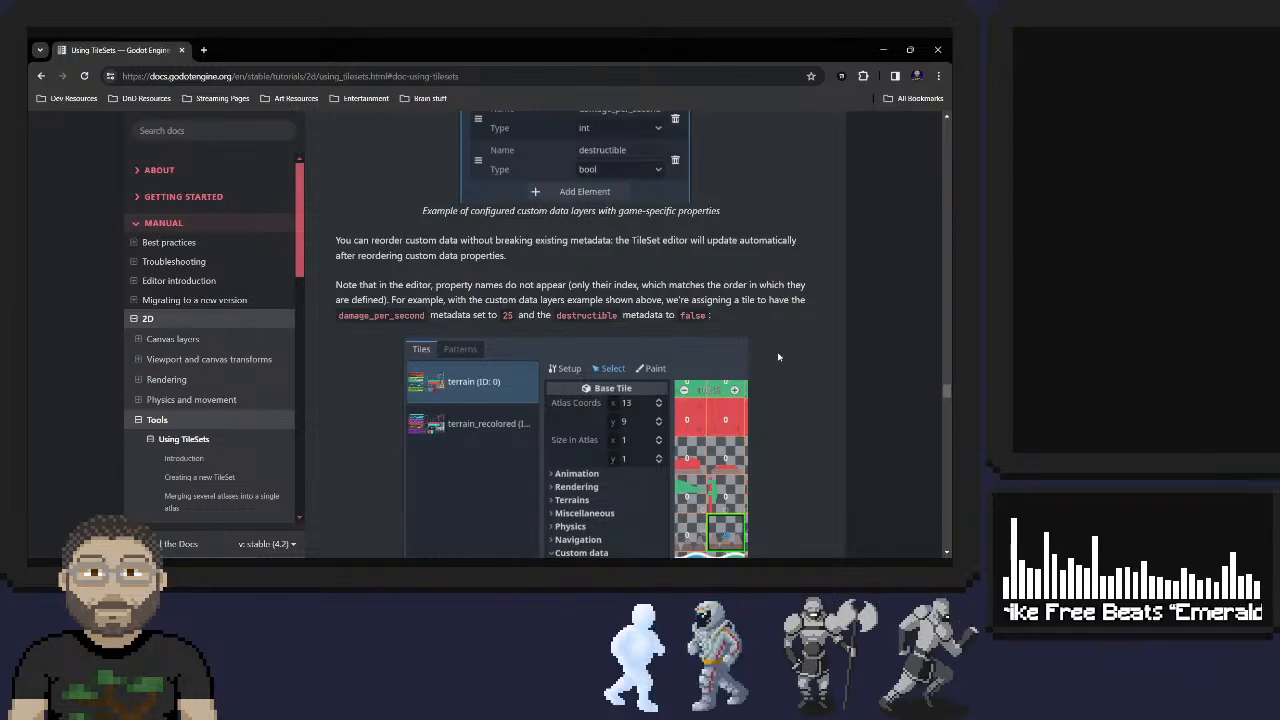
Read the documentation section on creating terrain sets (autotiling), including the terrain matching modes
scroll(778, 356, down, 3)
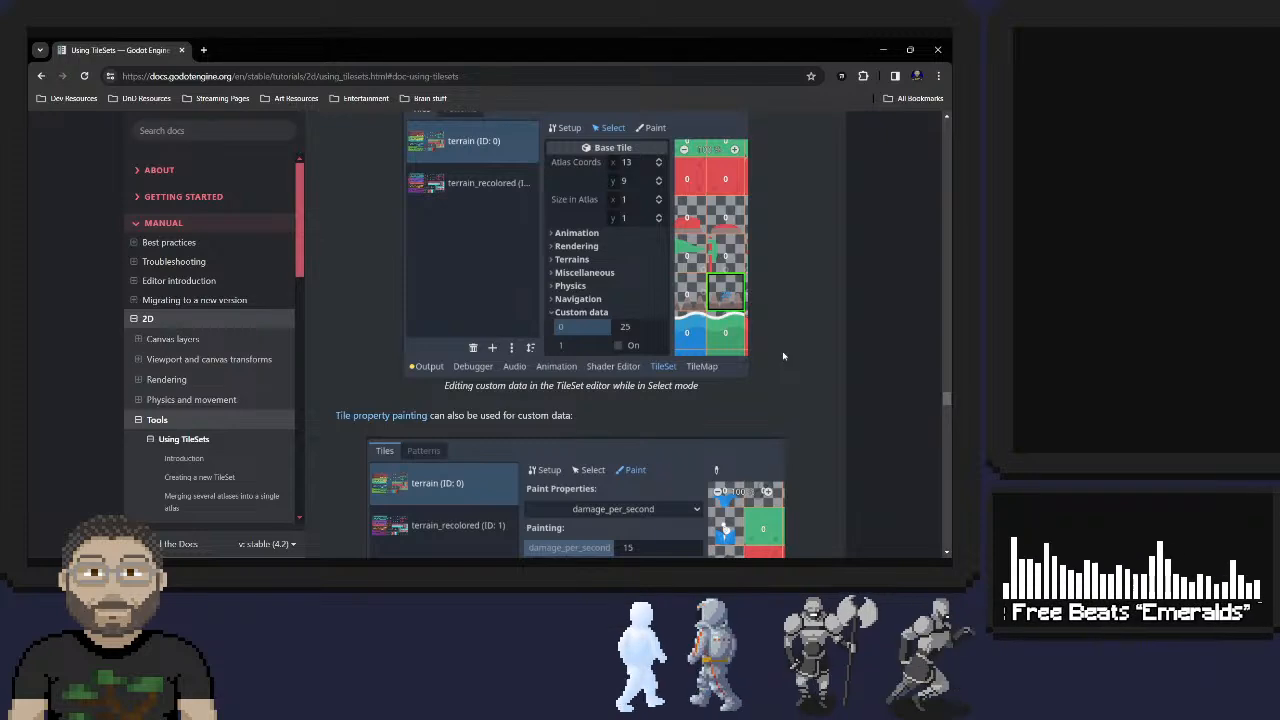
scroll(783, 356, down, 7)
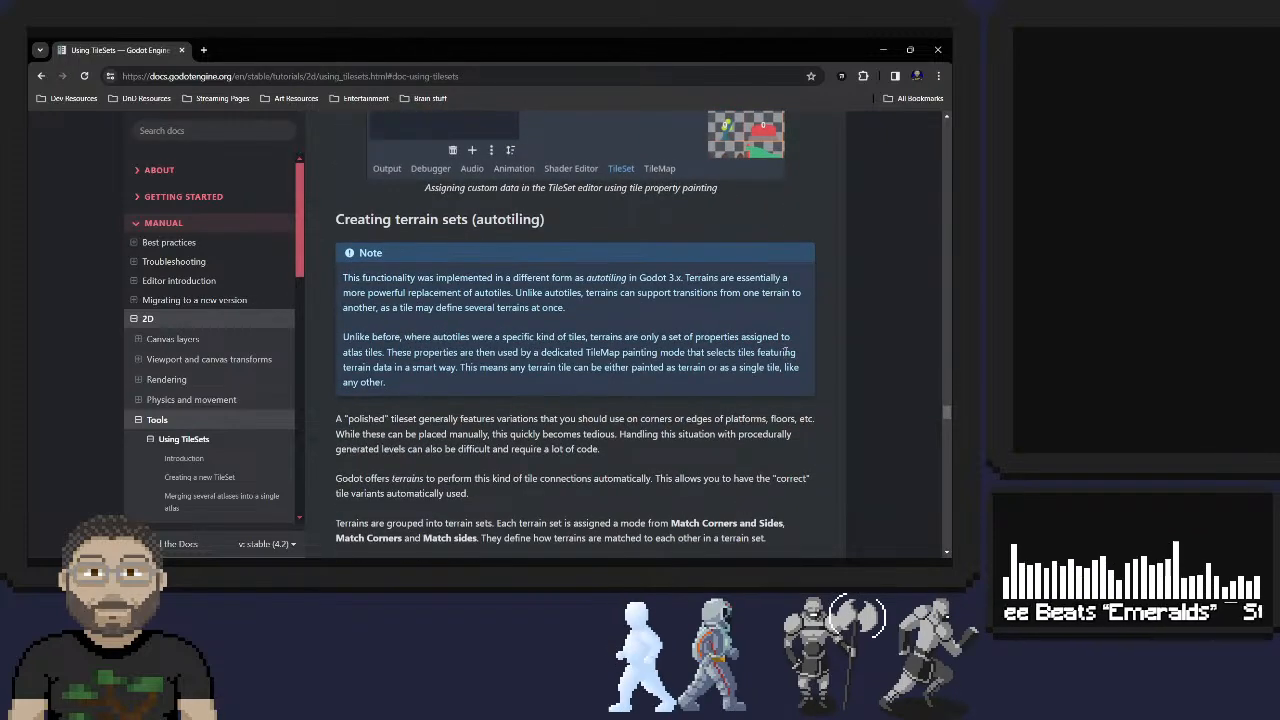
scroll(786, 352, down, 2)
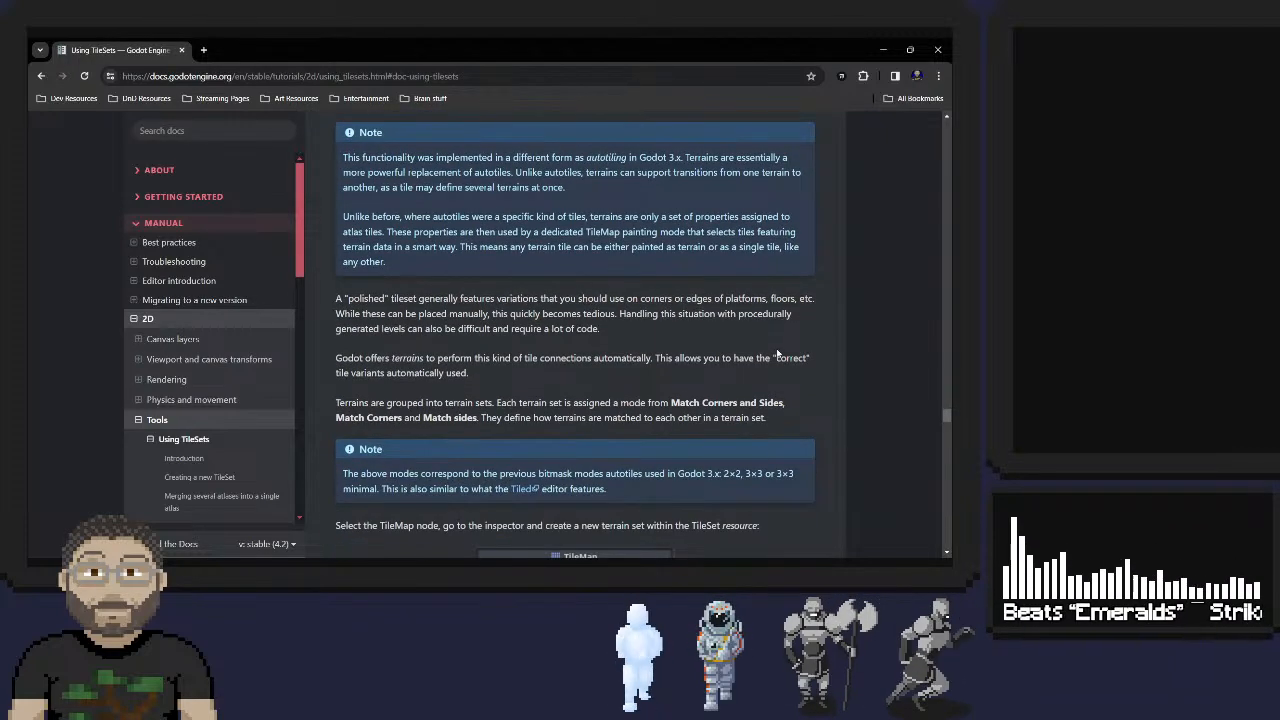
scroll(778, 356, up, 1)
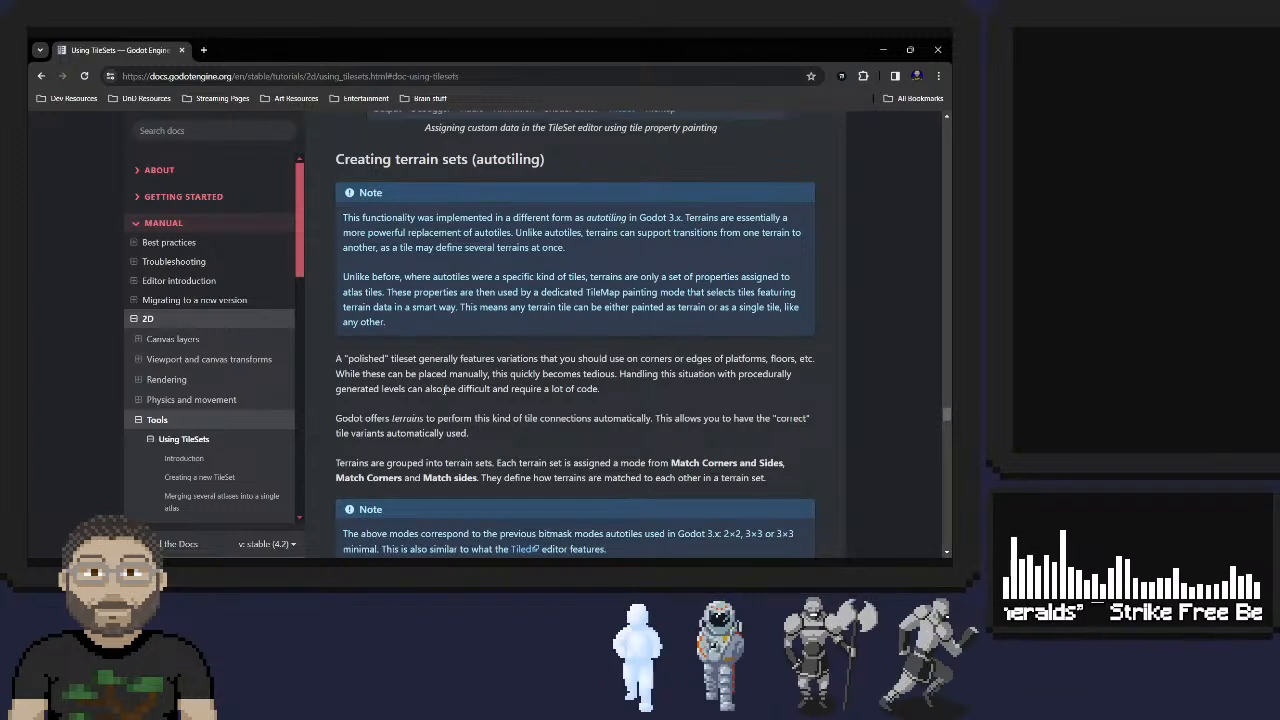
scroll(634, 352, down, 2)
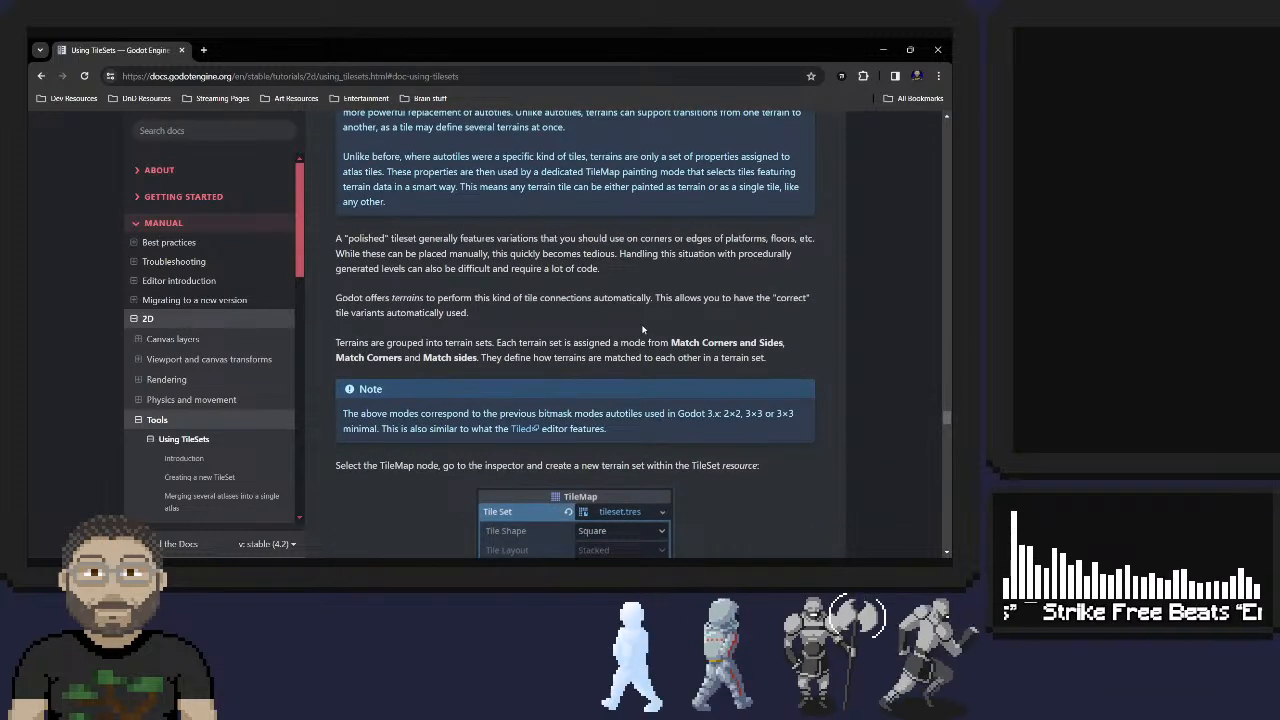
scroll(517, 300, down, 1)
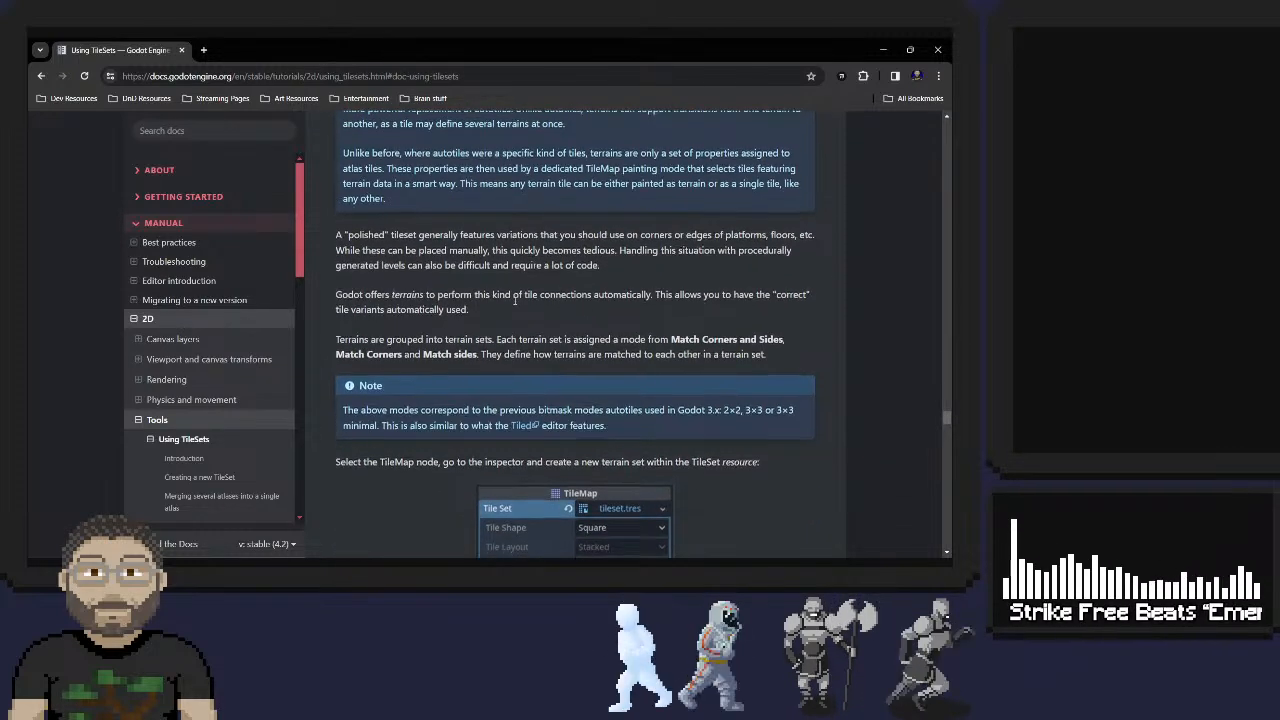
triple_click(589, 193)
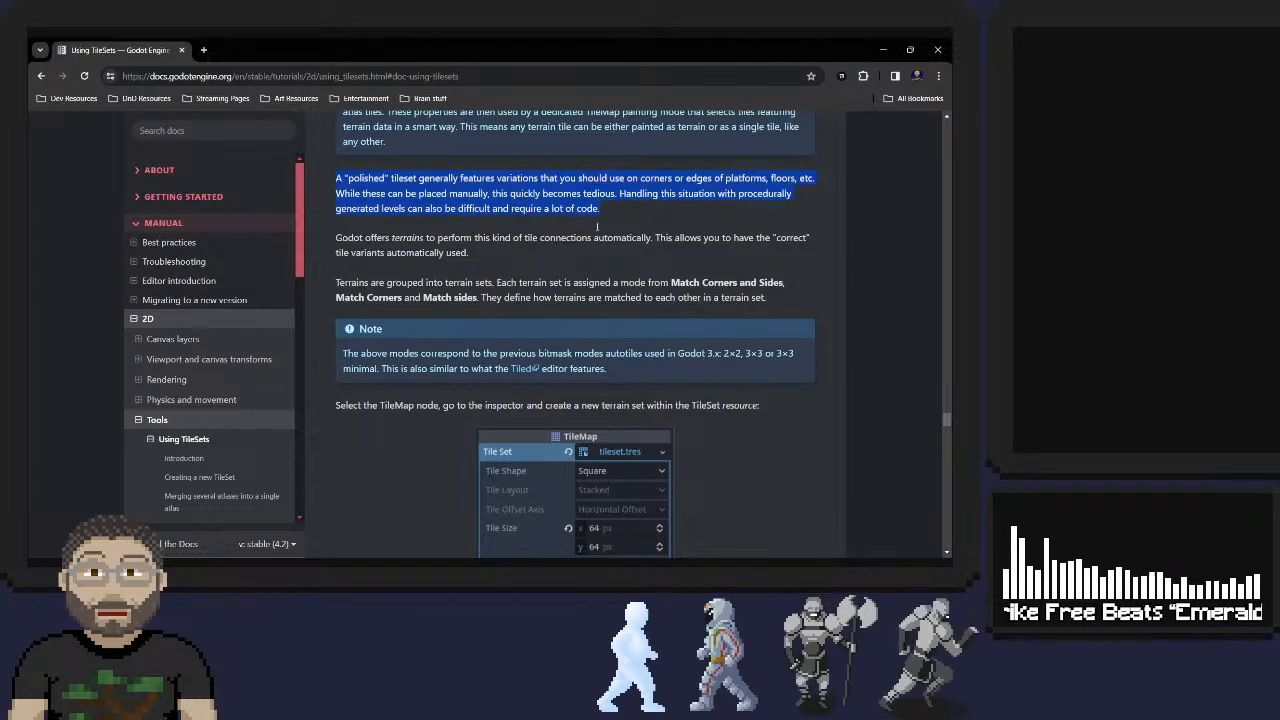
click(583, 231)
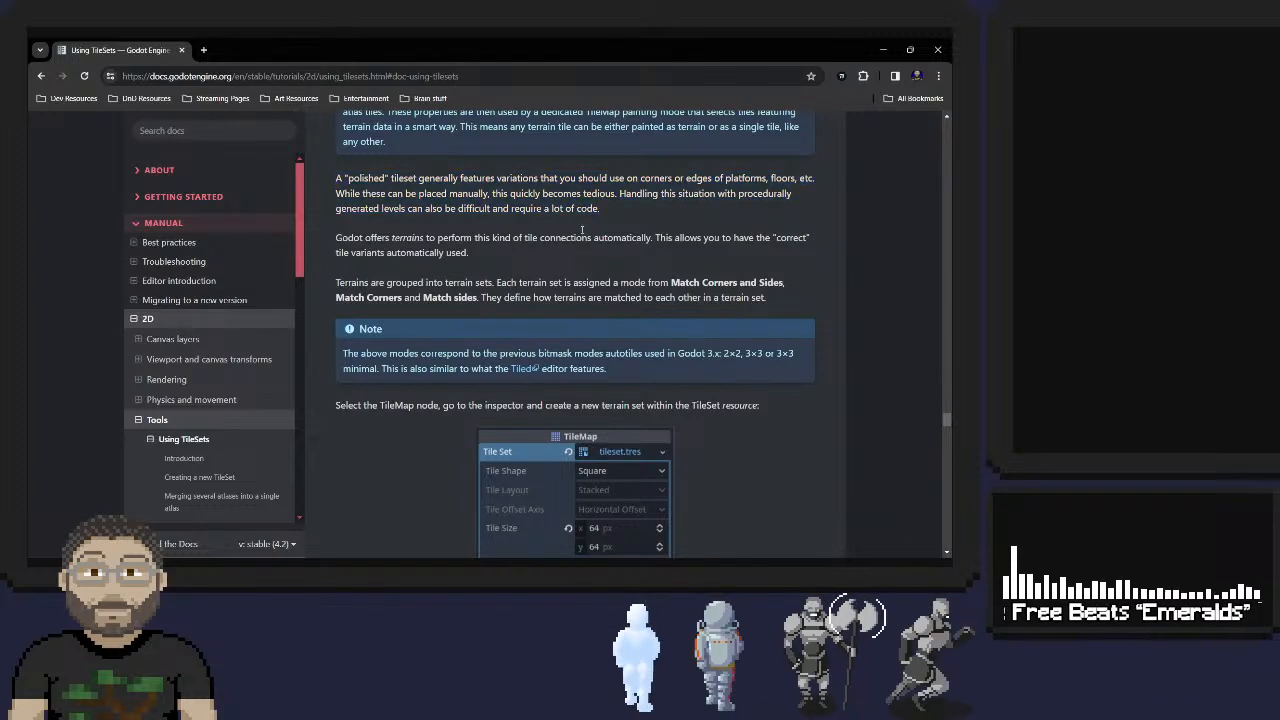
scroll(473, 265, down, 1)
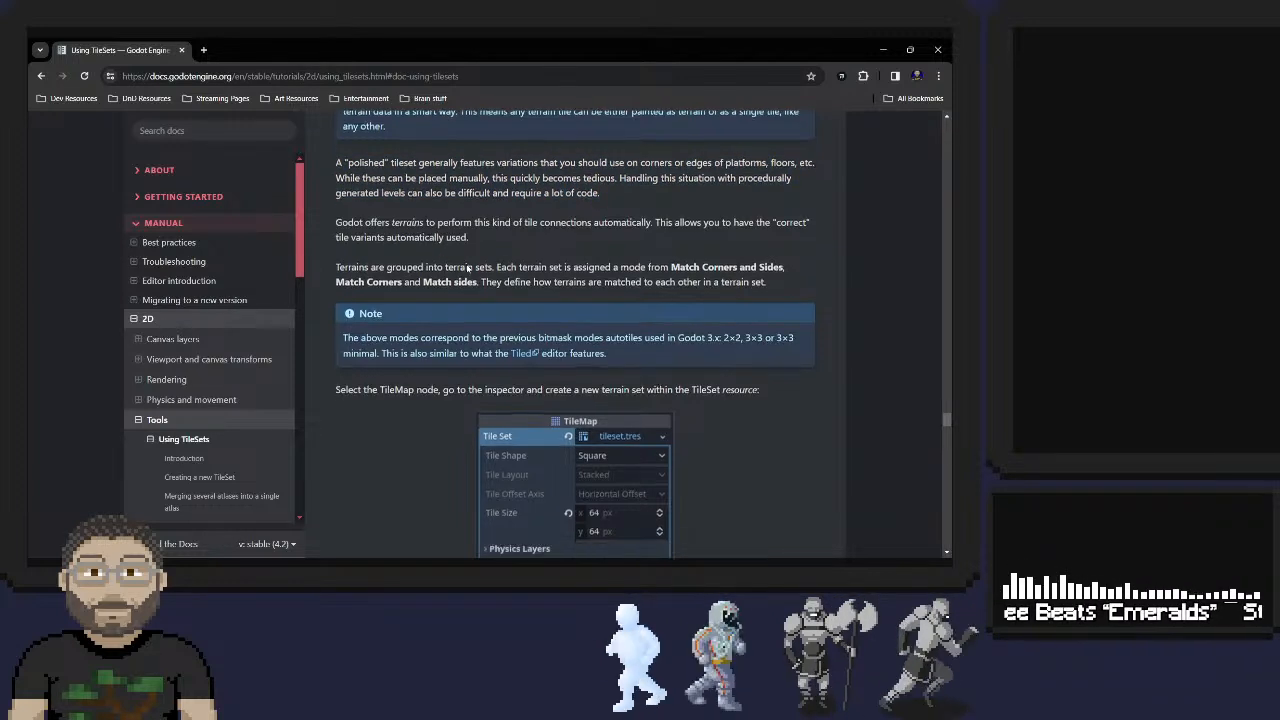
scroll(453, 243, down, 2)
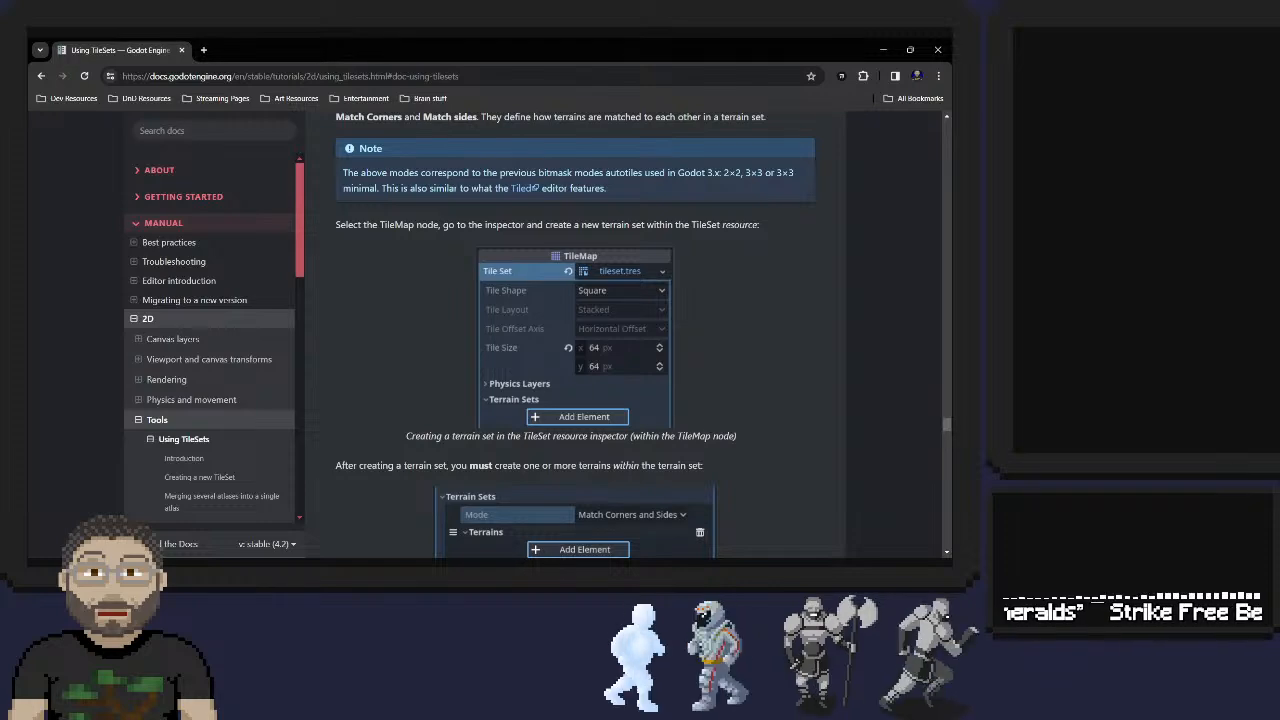
Switch to Godot, enlarge the 2D viewport by shrinking the output area, and add a terrain set to the TileMap's TileSet
key(alt+Tab)
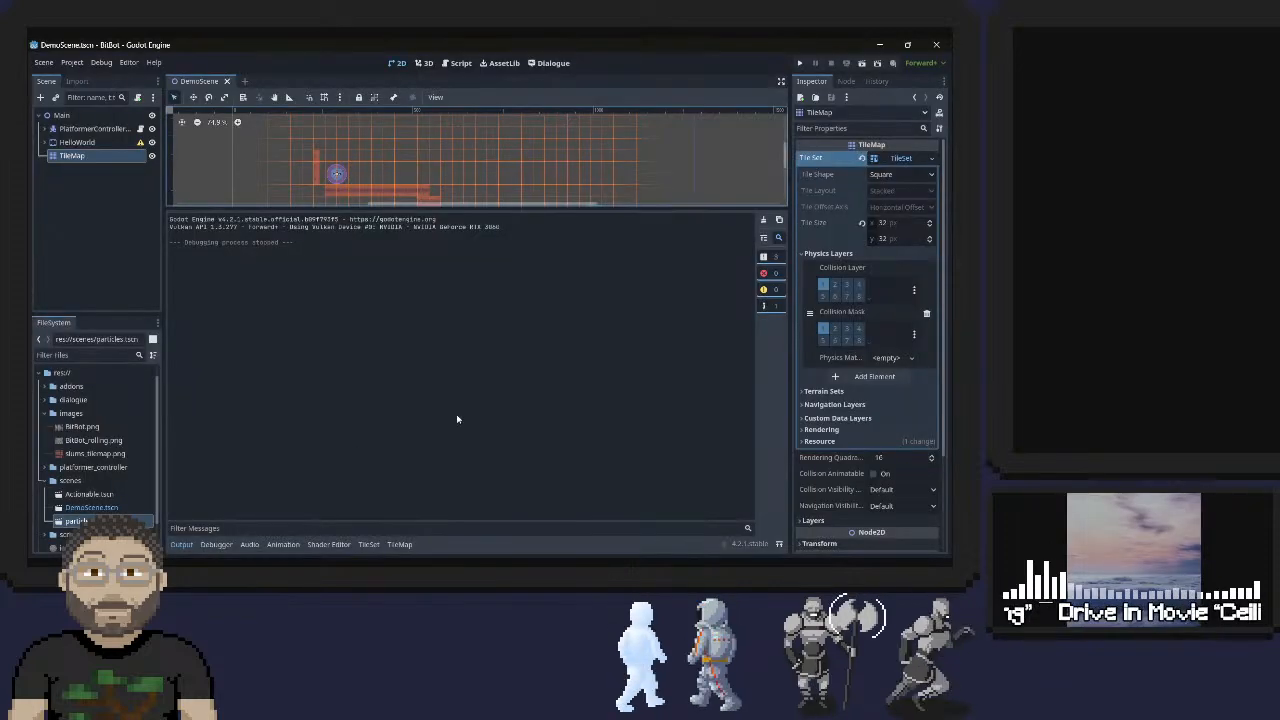
drag(537, 209, 537, 432)
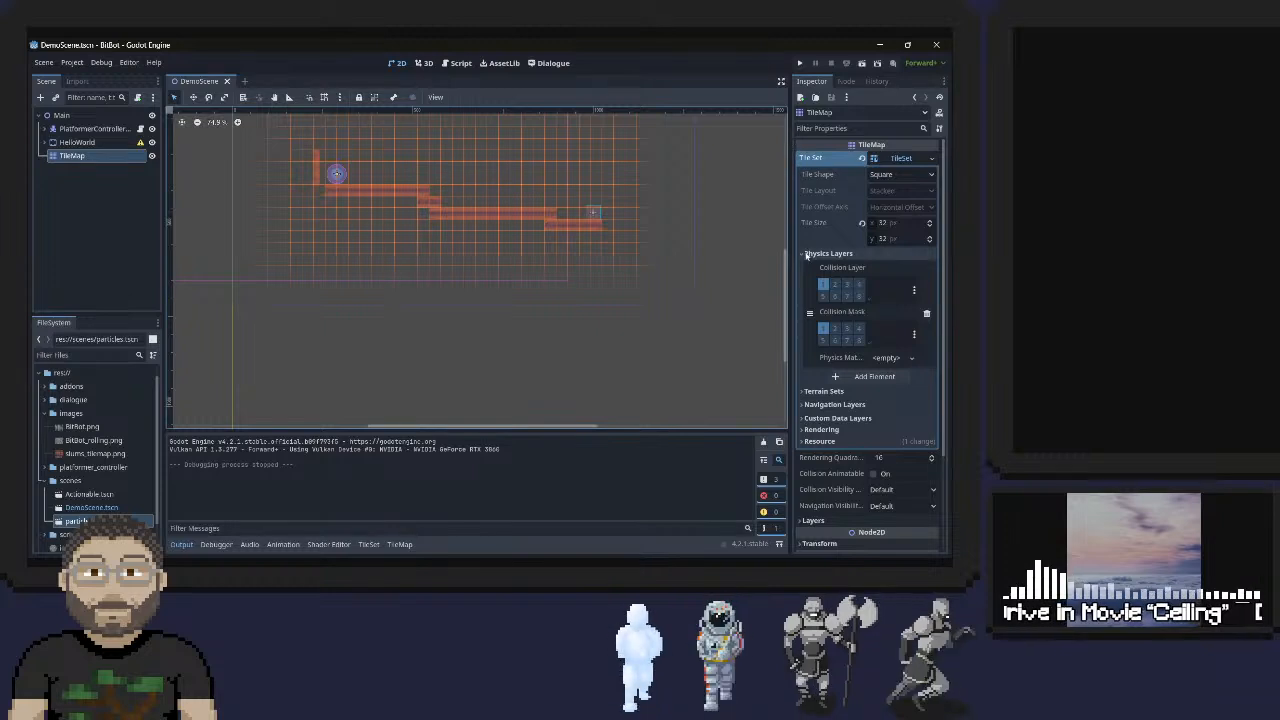
scroll(815, 297, down, 3)
click(818, 289)
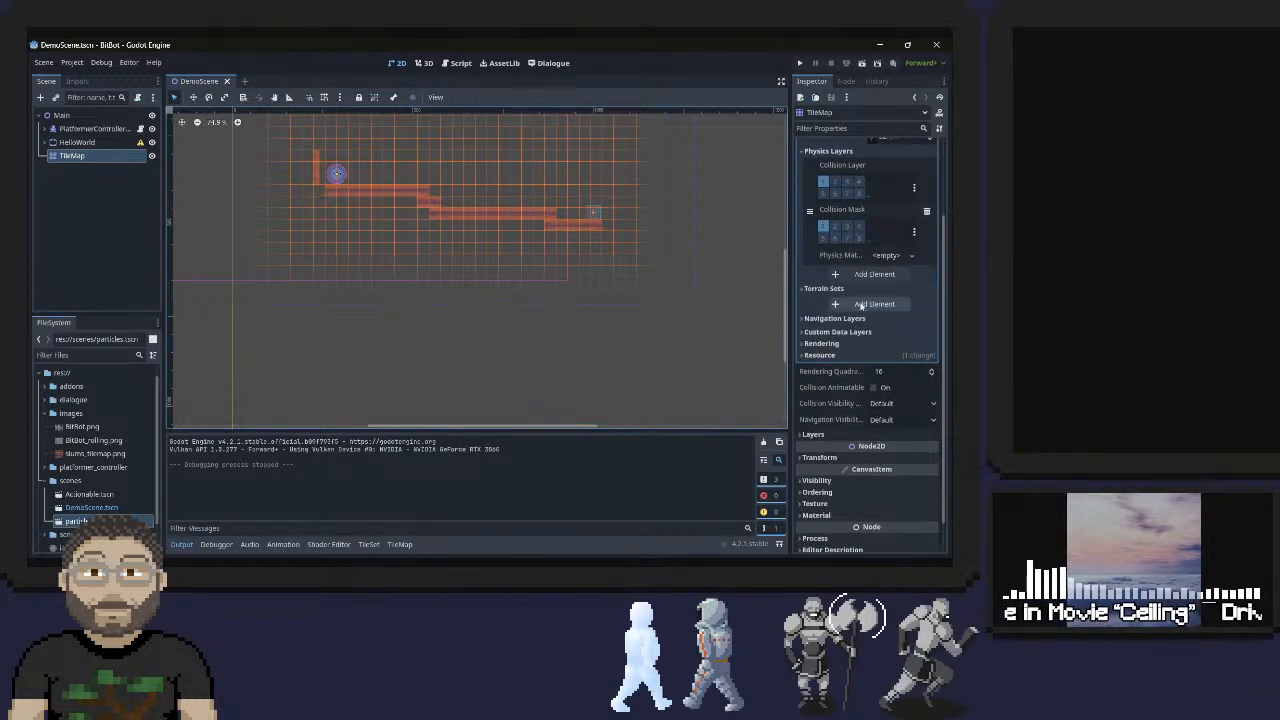
click(872, 304)
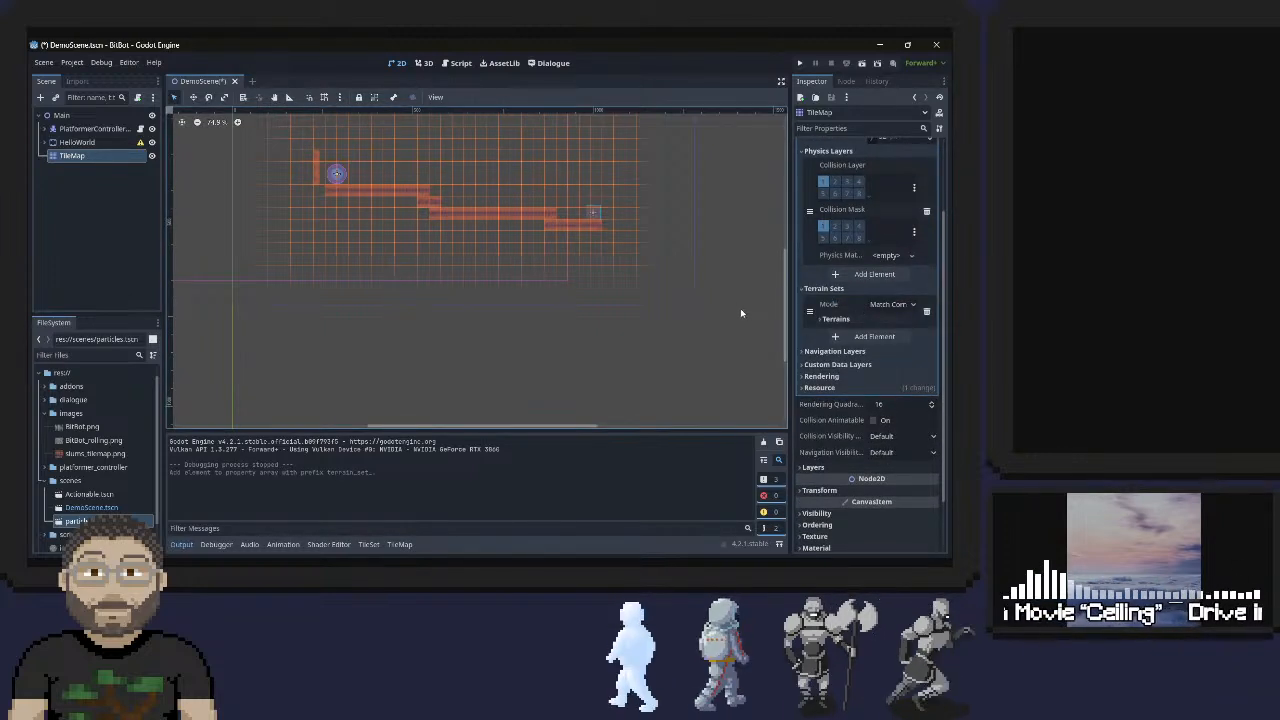
Return to the browser documentation and read how to create terrains within the new terrain set
key(alt+Tab)
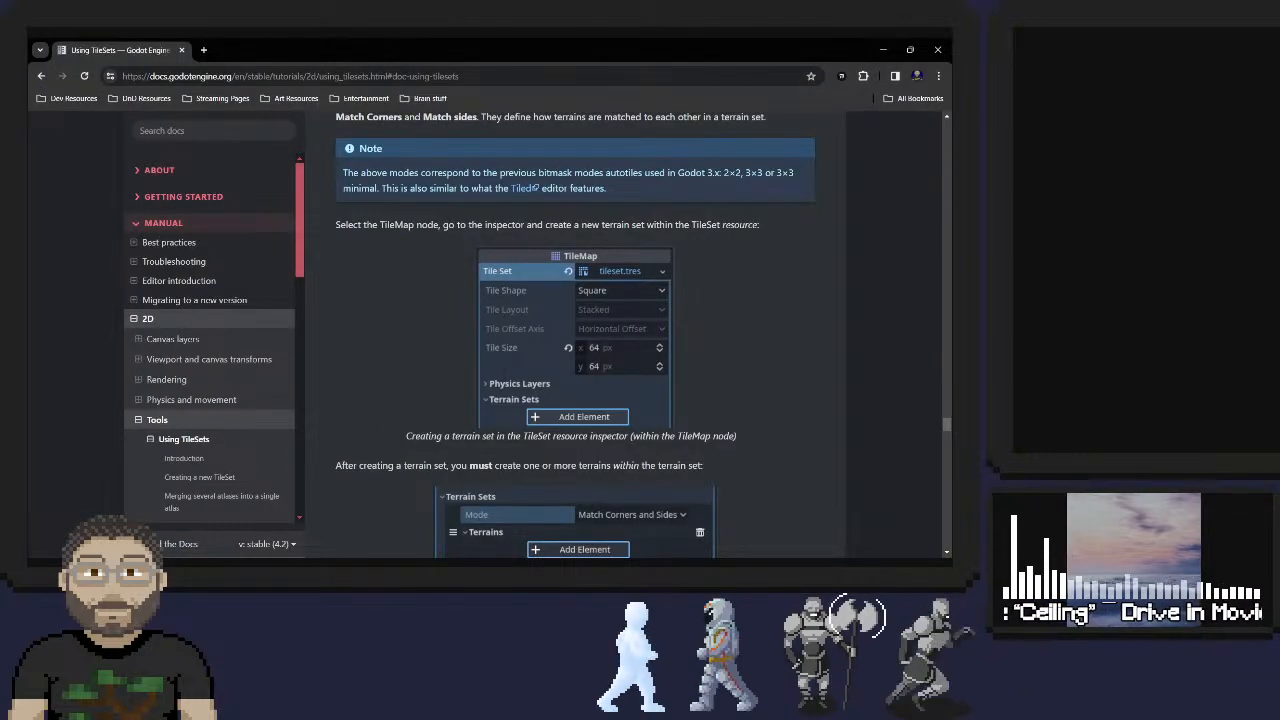
key(alt+Tab)
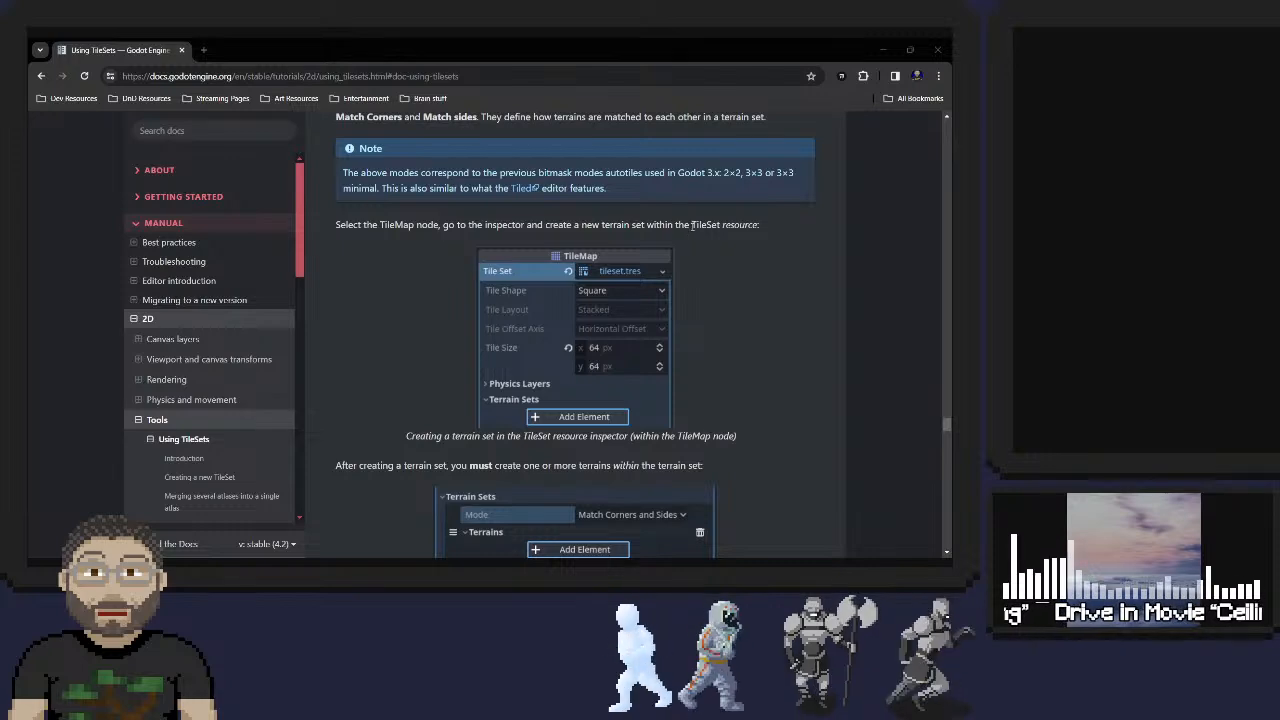
scroll(497, 314, down, 3)
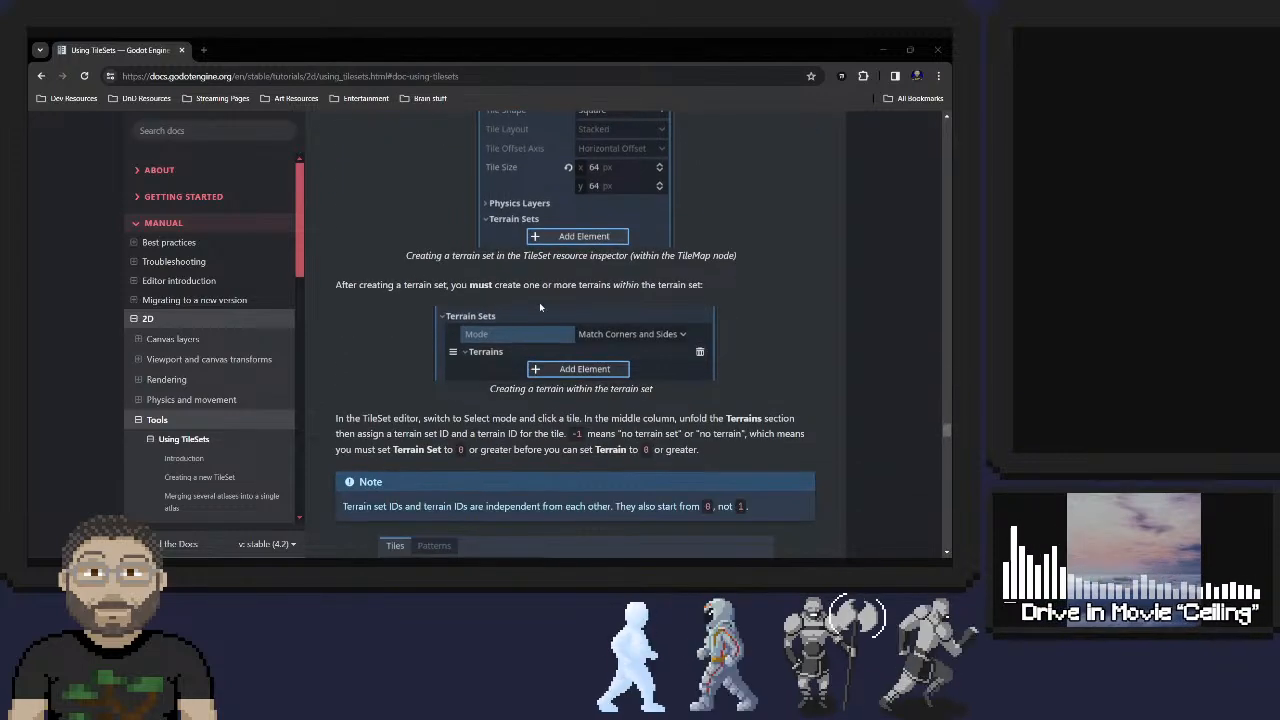
scroll(539, 302, down, 4)
scroll(539, 302, up, 3)
scroll(544, 310, up, 2)
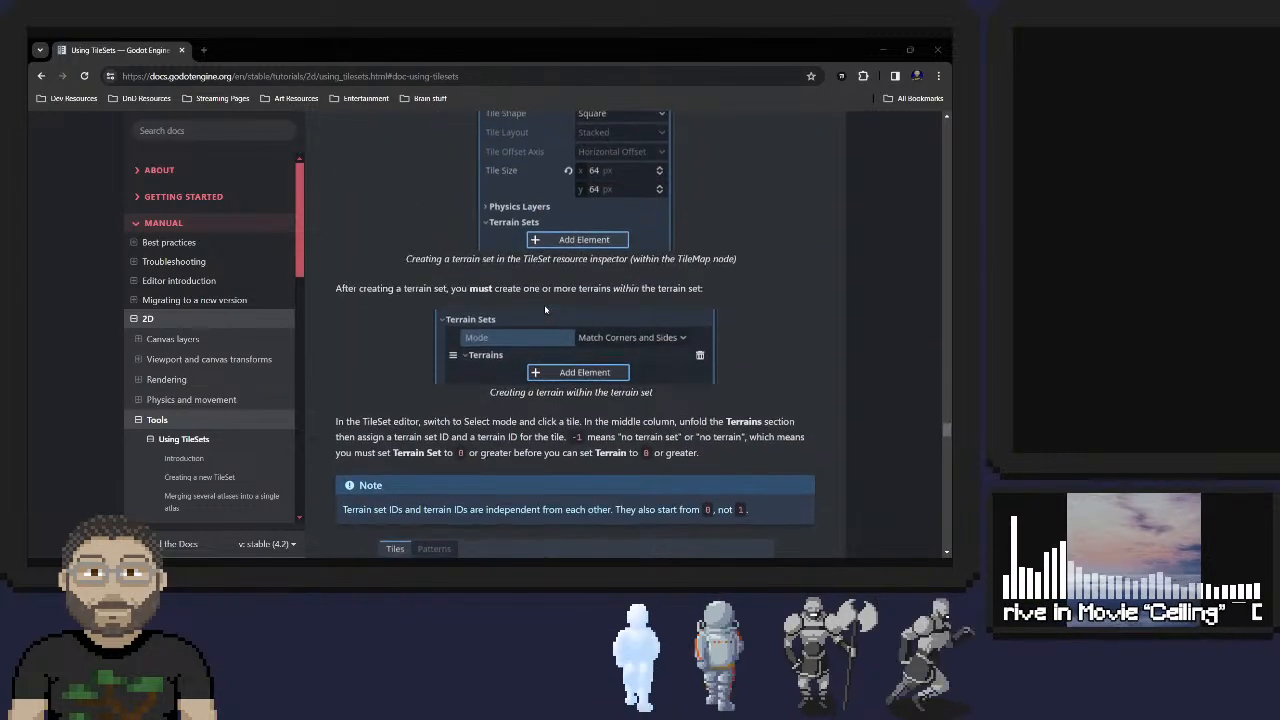
scroll(546, 309, down, 1)
scroll(547, 305, down, 1)
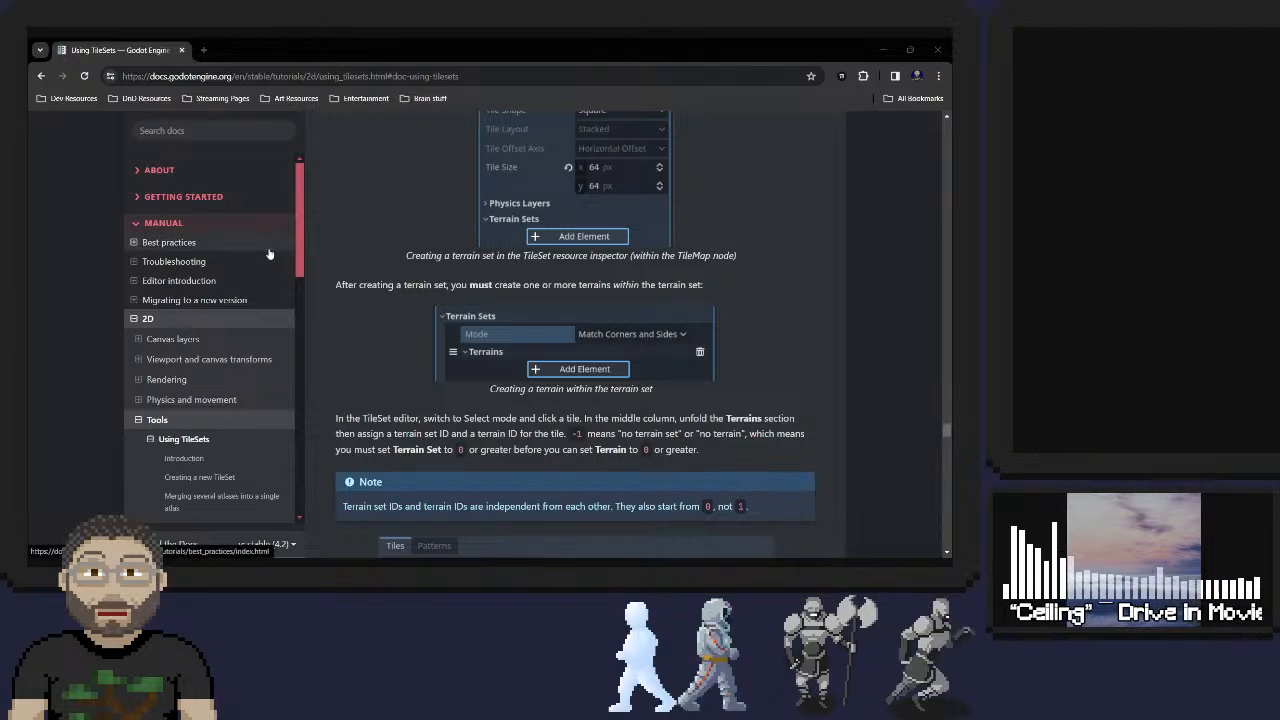
Switch to Godot and add one terrain element to the TileSet's new terrain set
key(alt+Tab)
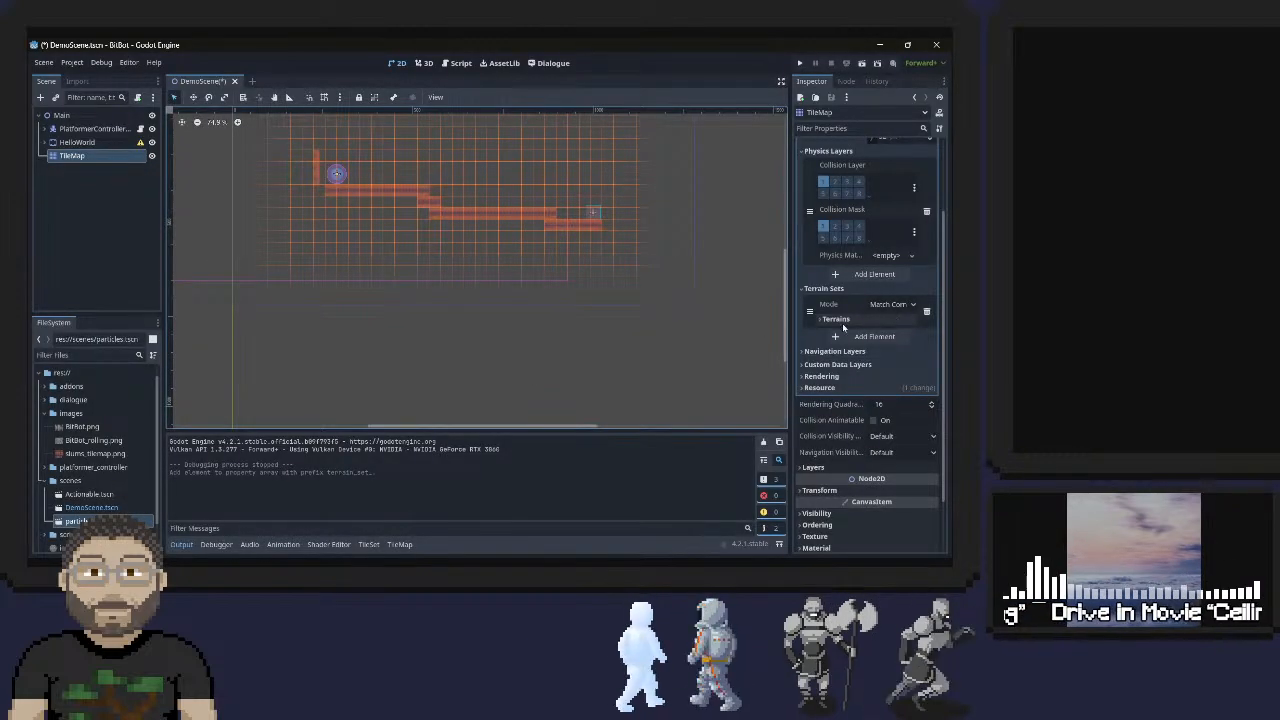
click(843, 323)
click(860, 337)
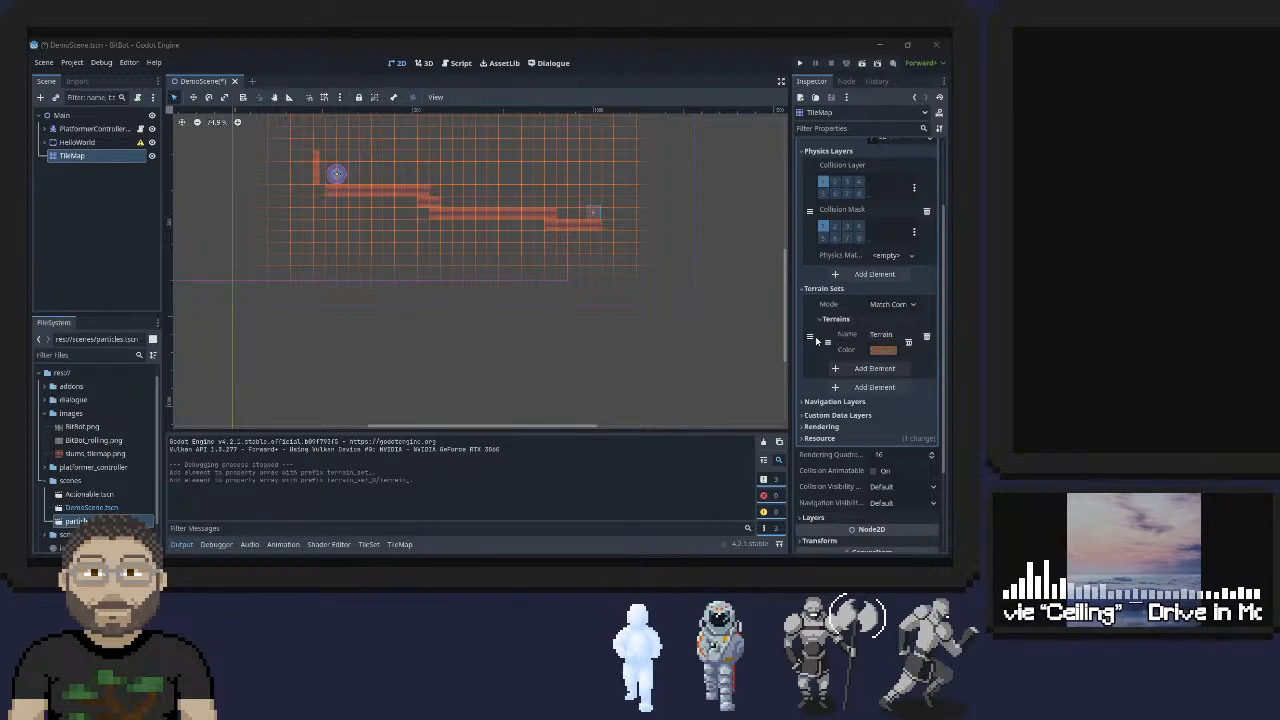
Compare the documentation's terrain set example with the TileMap's terrain settings in Godot
key(alt+Tab)
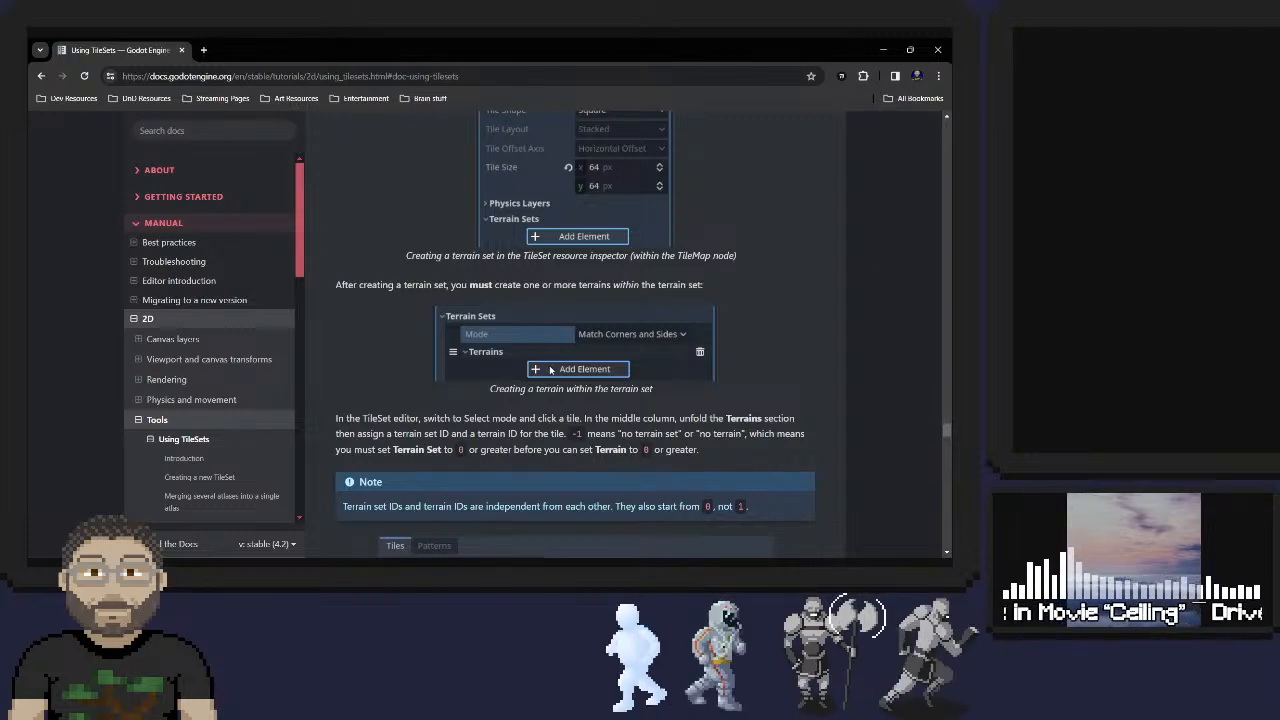
key(alt+Tab)
key(alt+Tab)
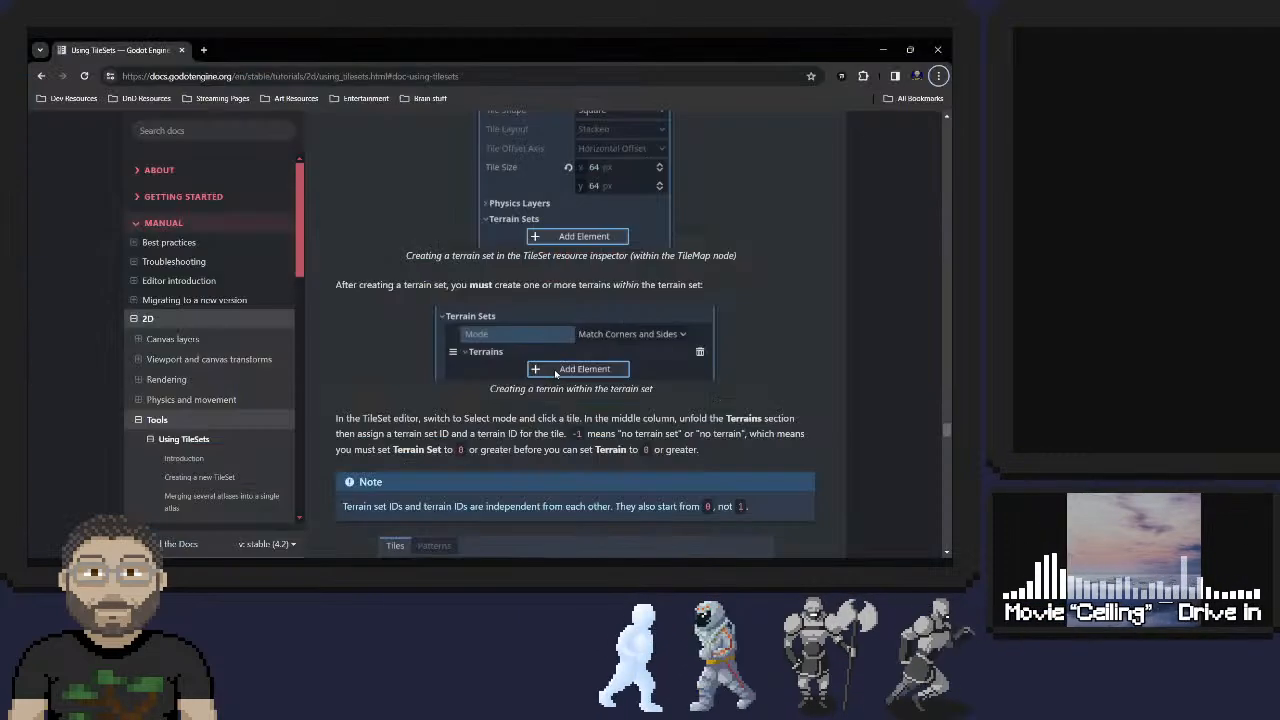
key(alt+Tab)
key(alt+Tab)
key(alt+Tab)
key(alt+Tab)
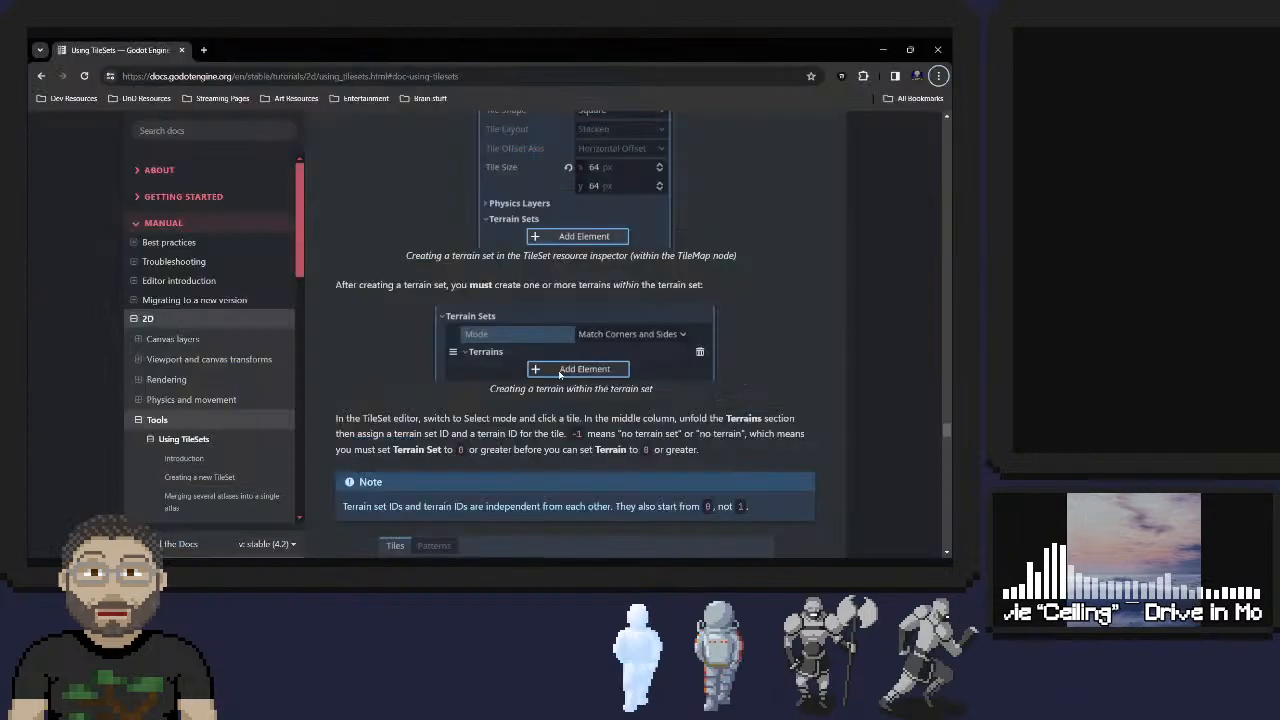
key(alt+Tab)
key(alt+Tab)
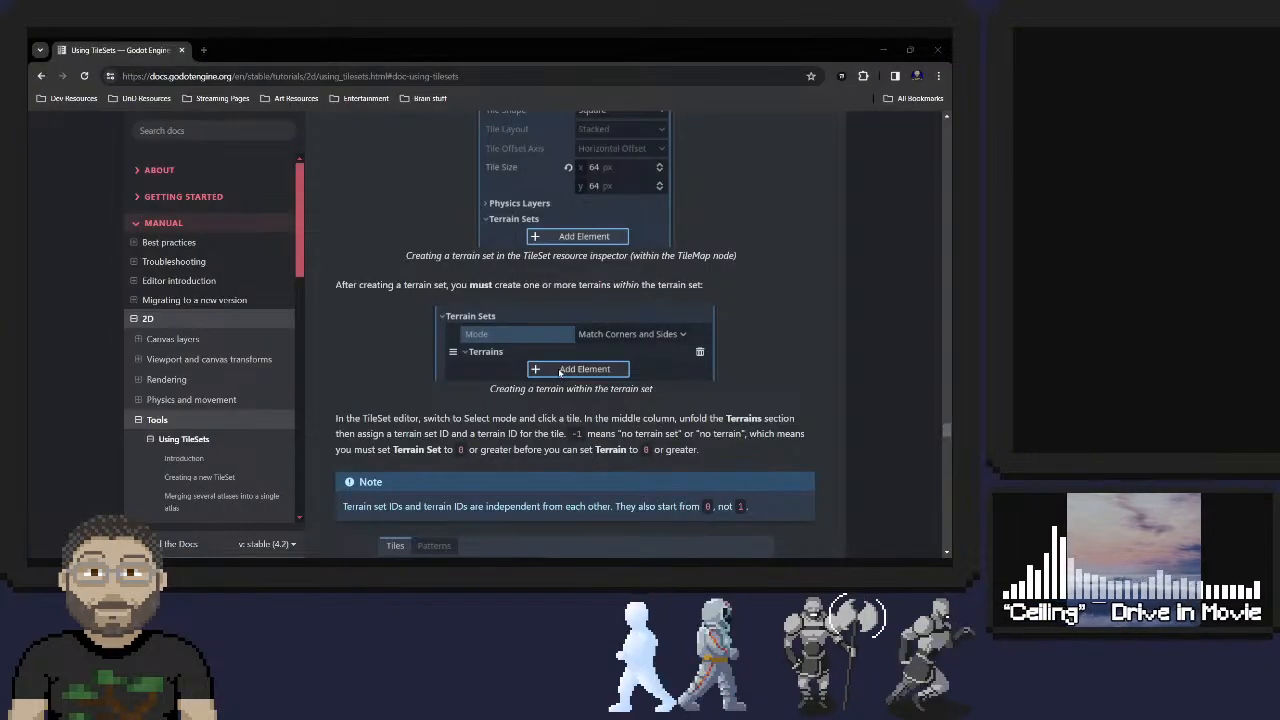
key(alt+Tab)
key(alt+Tab)
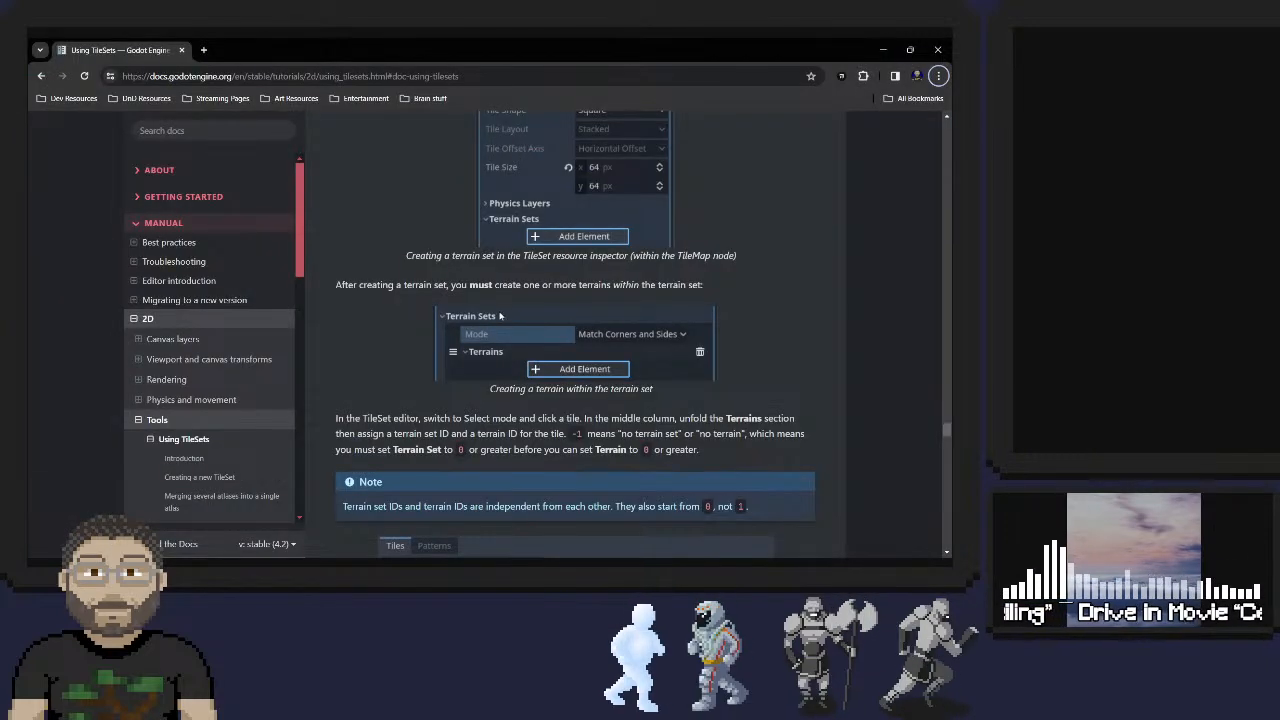
Read the documentation on assigning terrain set and terrain IDs to a tile in the TileSet editor's Select mode
scroll(510, 320, down, 1)
scroll(530, 328, up, 1)
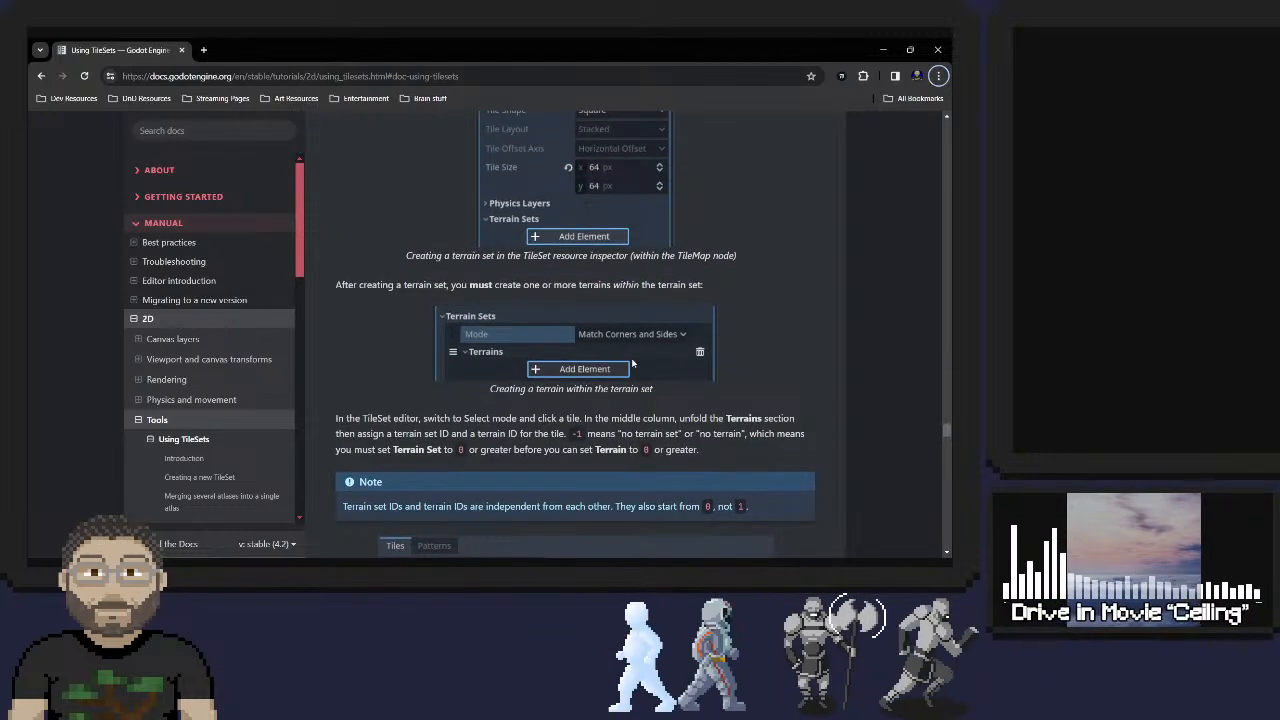
scroll(567, 314, down, 2)
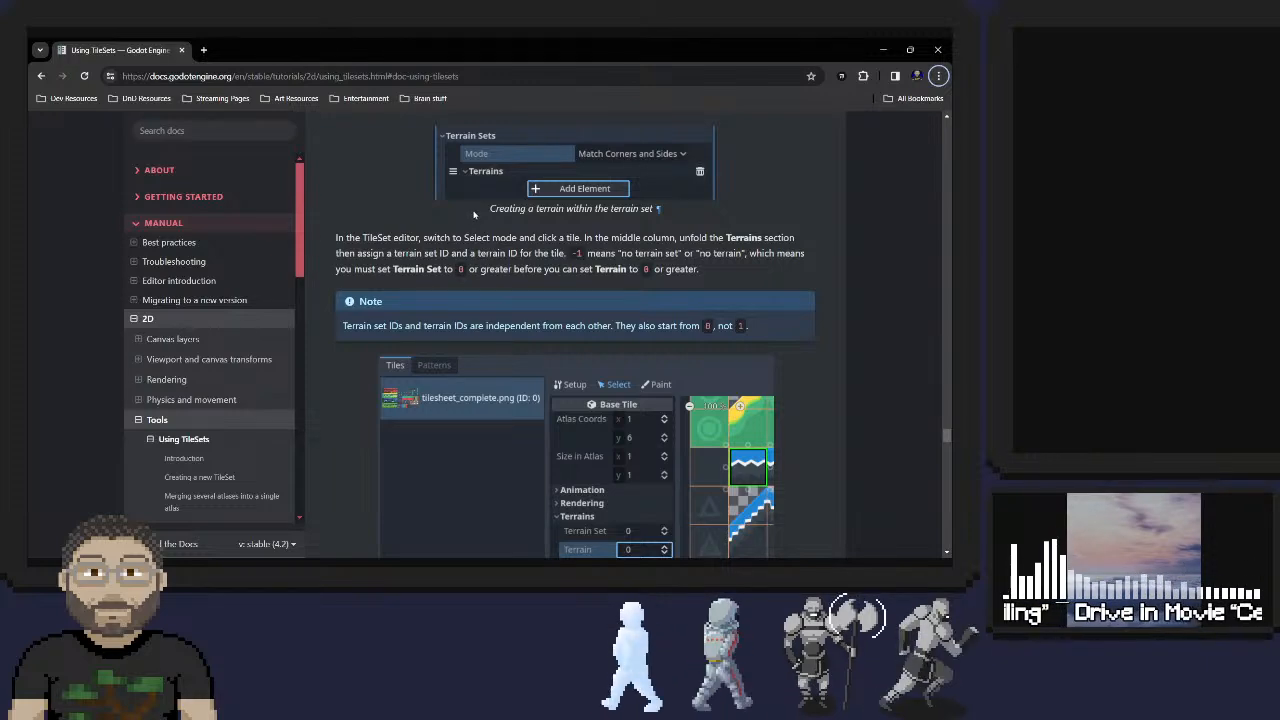
scroll(477, 208, up, 3)
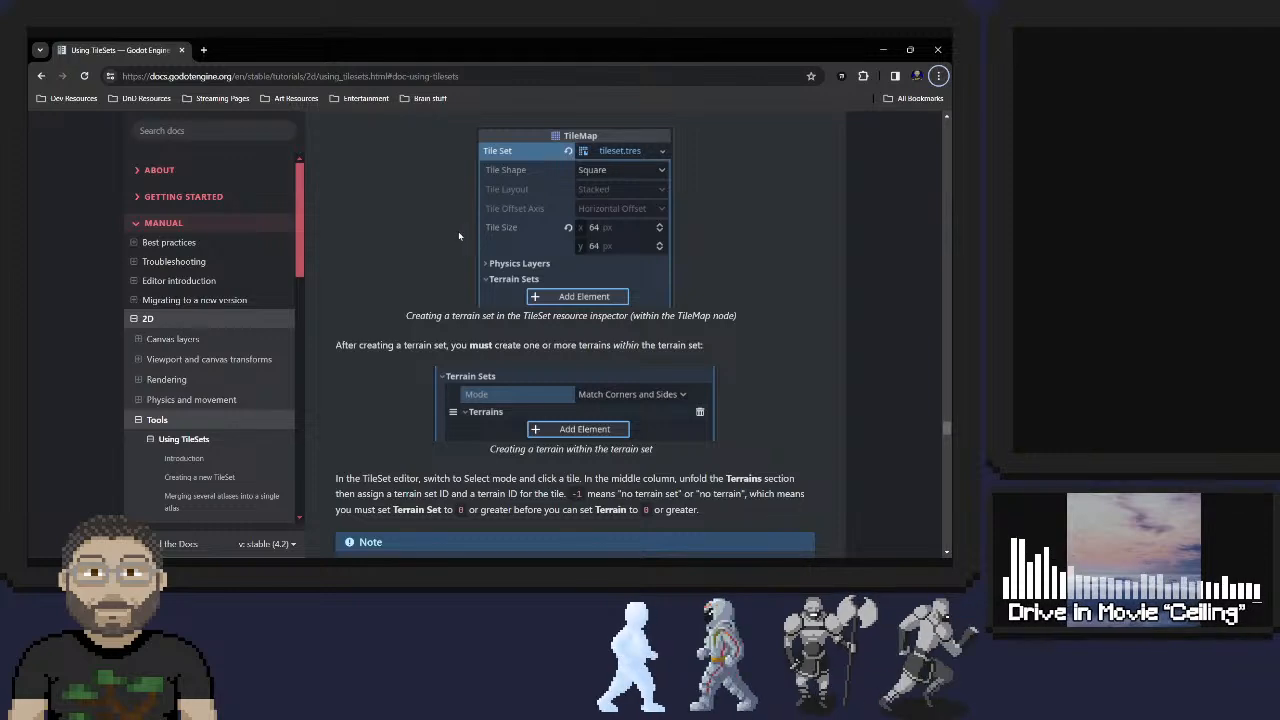
scroll(468, 271, up, 2)
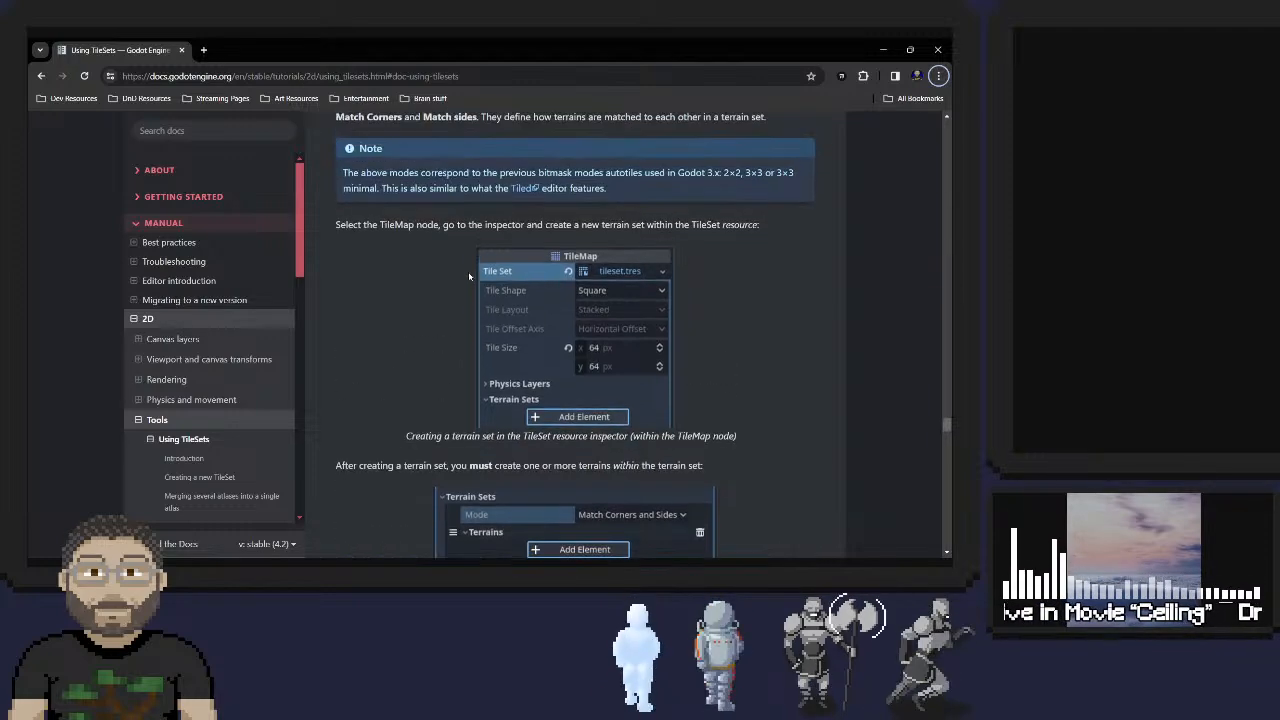
scroll(468, 271, up, 1)
scroll(466, 270, down, 3)
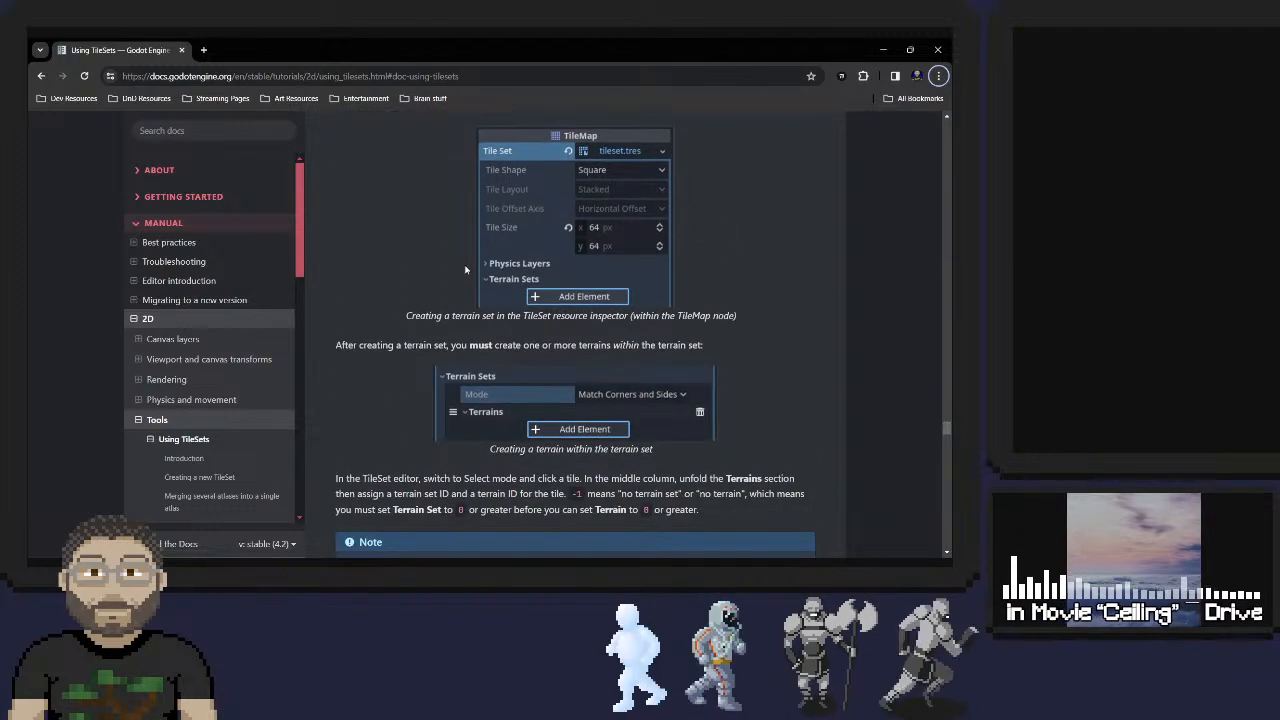
scroll(450, 264, down, 3)
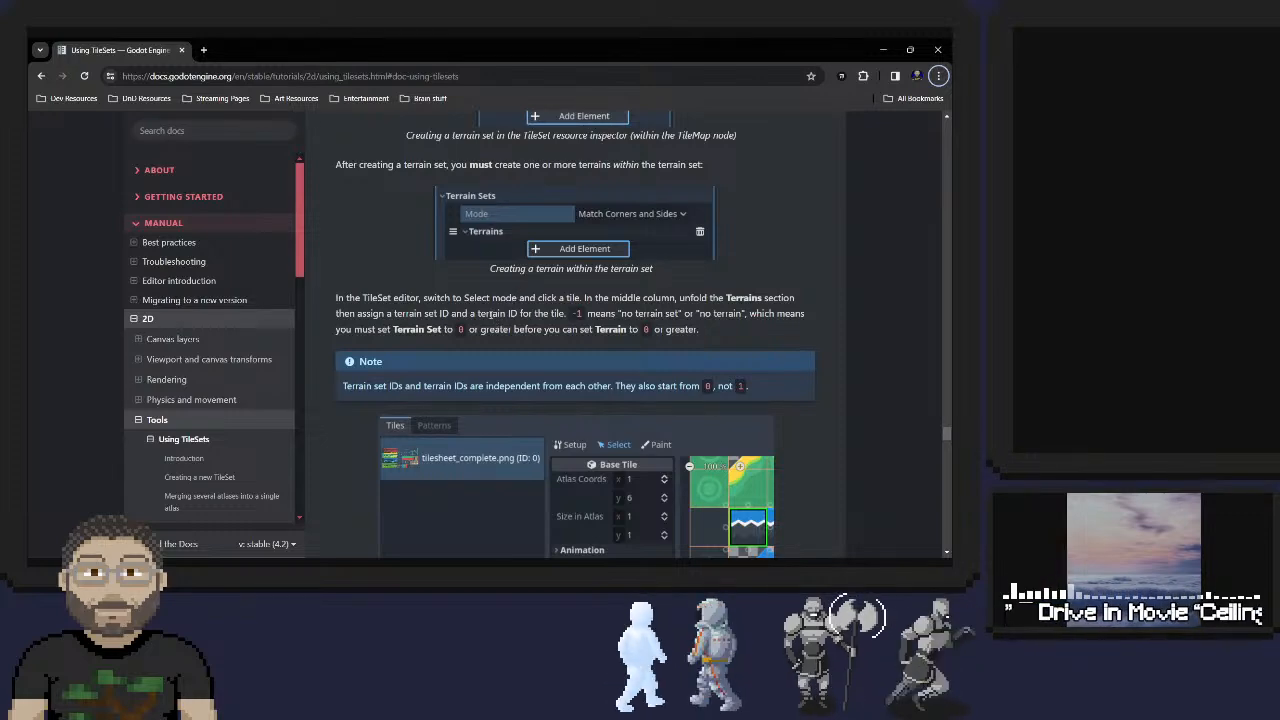
scroll(491, 320, down, 2)
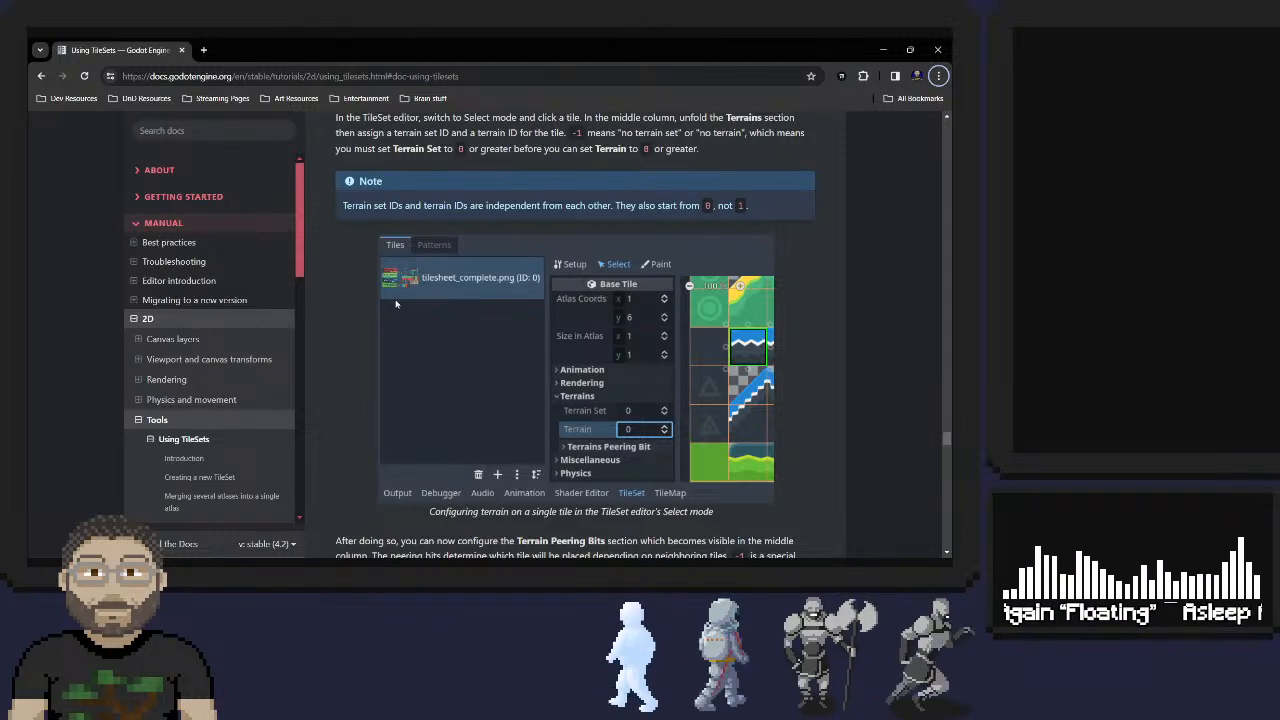
scroll(485, 299, up, 1)
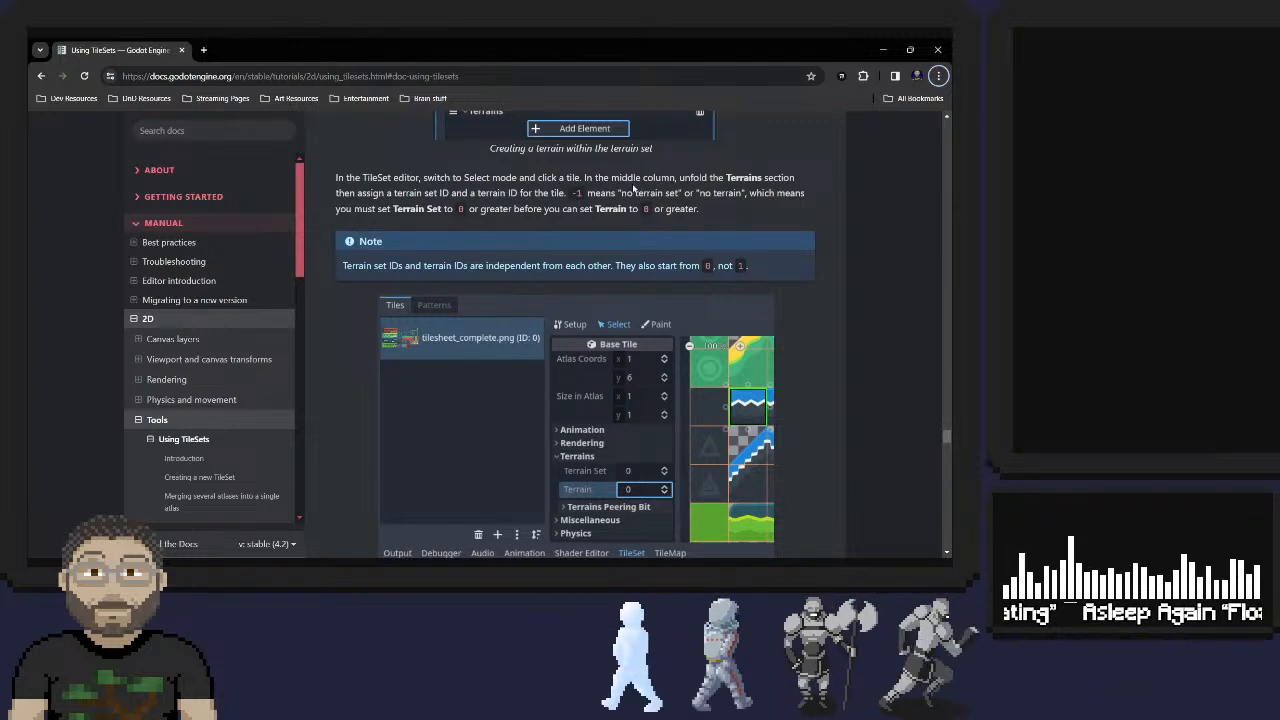
double_click(744, 178)
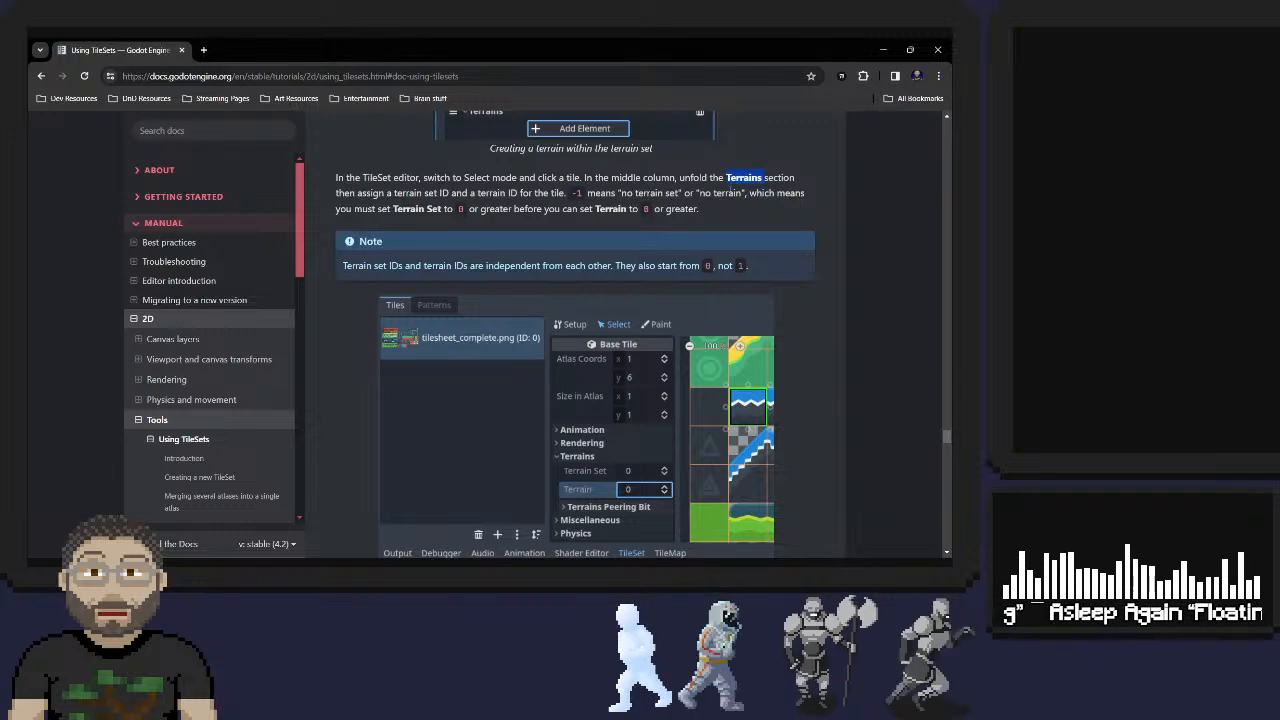
Reread the documentation on terrain IDs, switch to Godot, and open the TileSet editor in Select mode with more room
triple_click(431, 207)
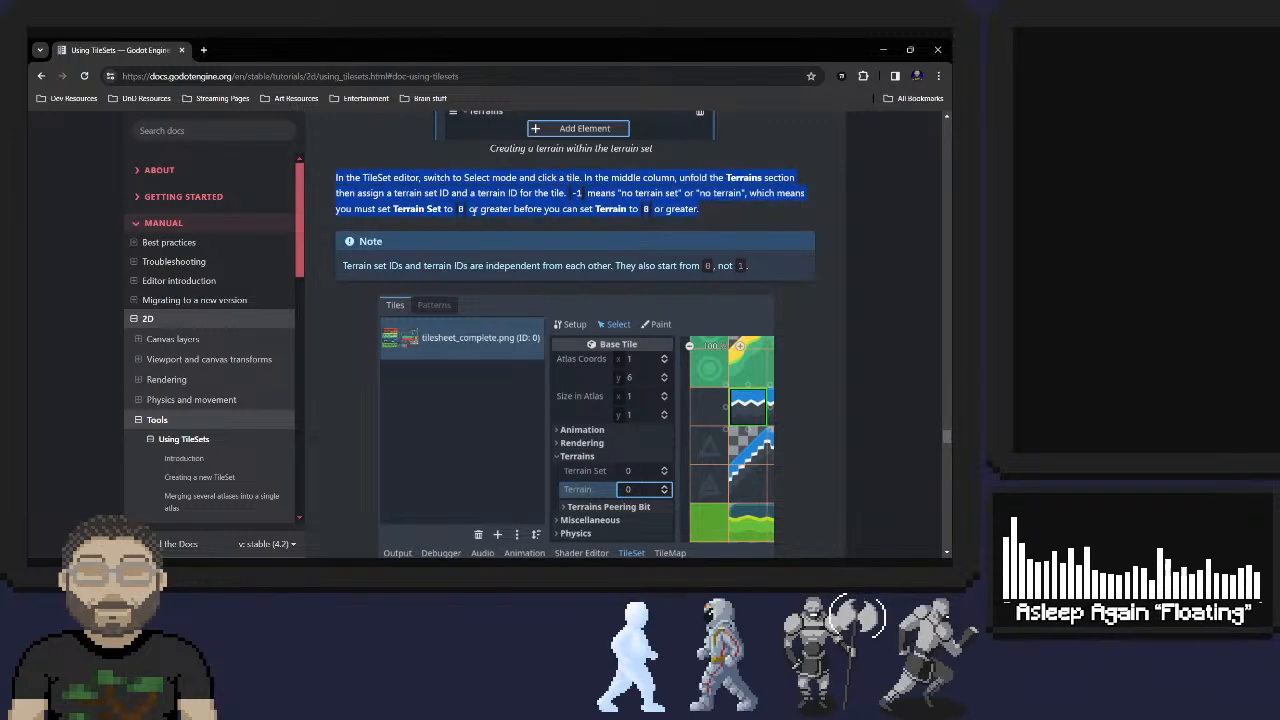
click(577, 193)
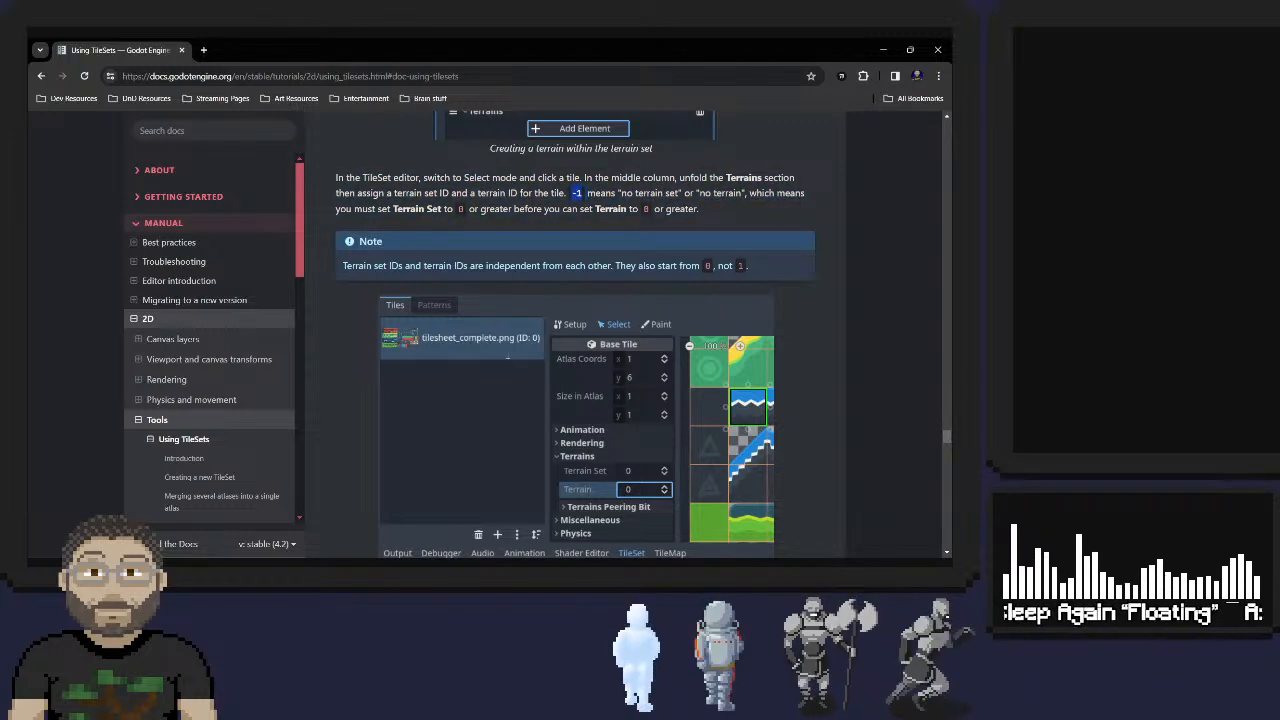
key(alt+Tab)
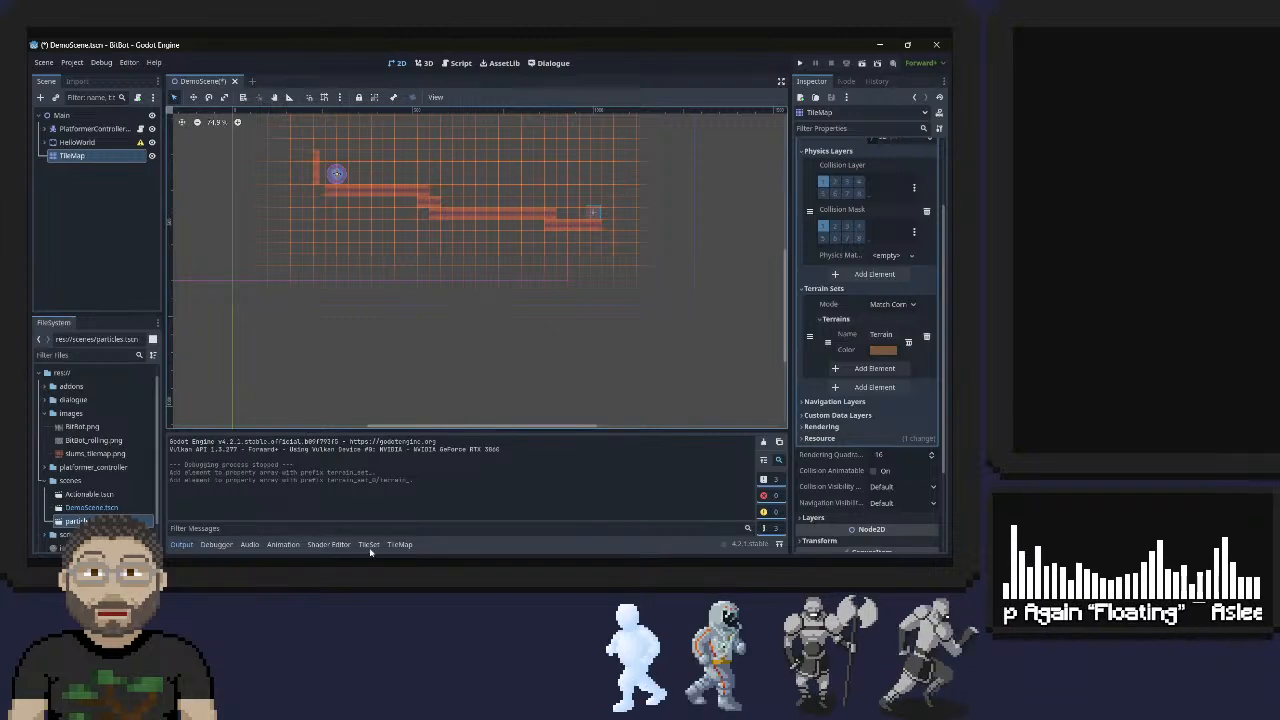
click(368, 544)
drag(435, 430, 430, 264)
click(348, 292)
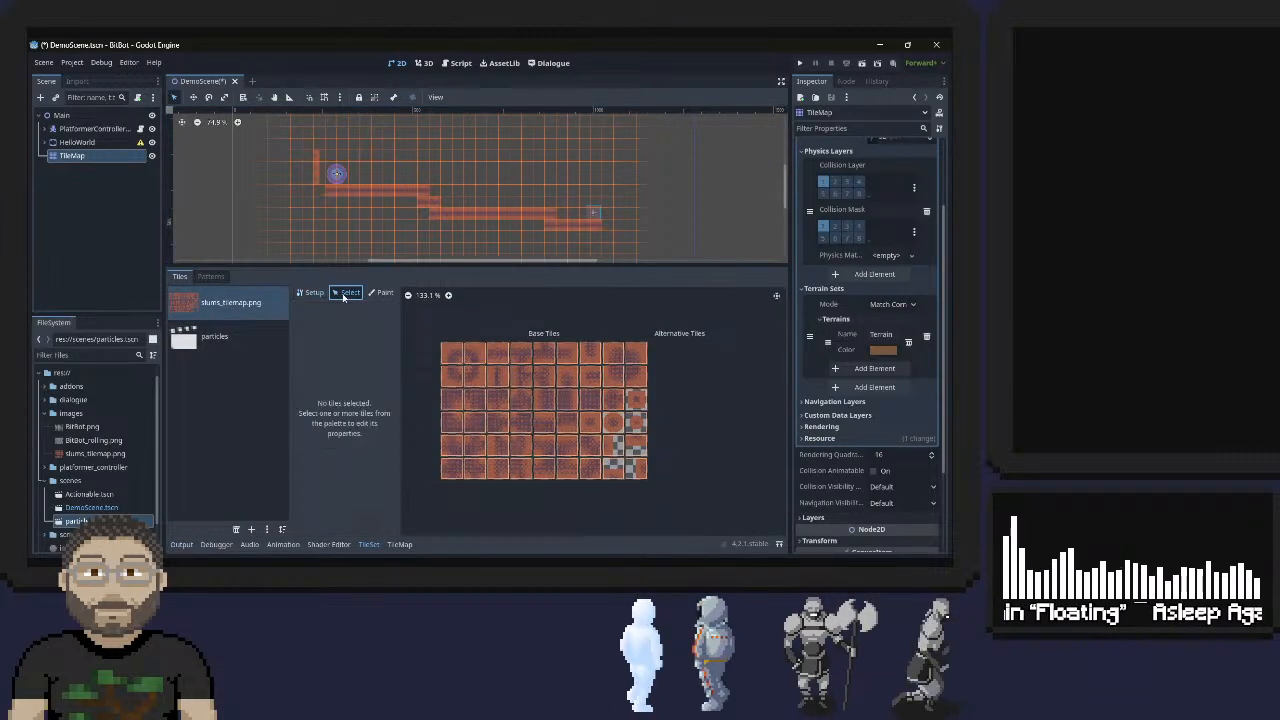
Assign terrain set 0 and terrain 0 to the slums_tilemap tile at atlas coordinates (0, 0)
click(452, 359)
click(312, 405)
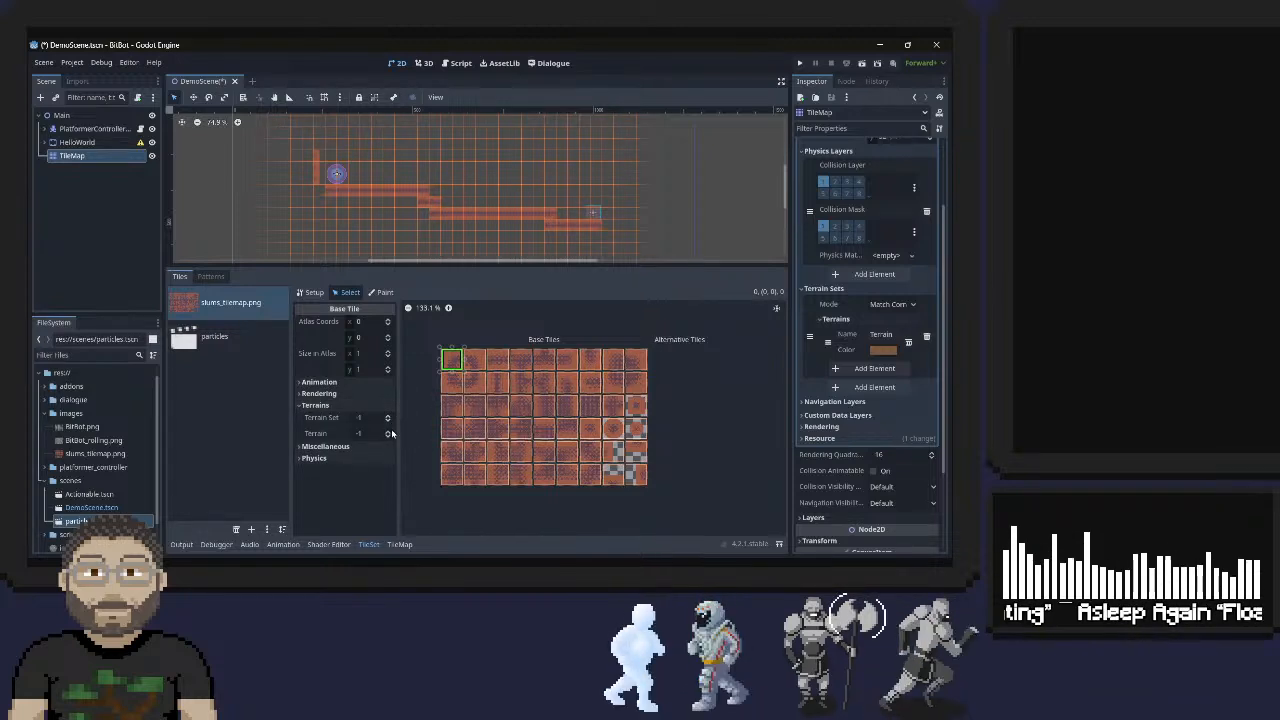
click(388, 434)
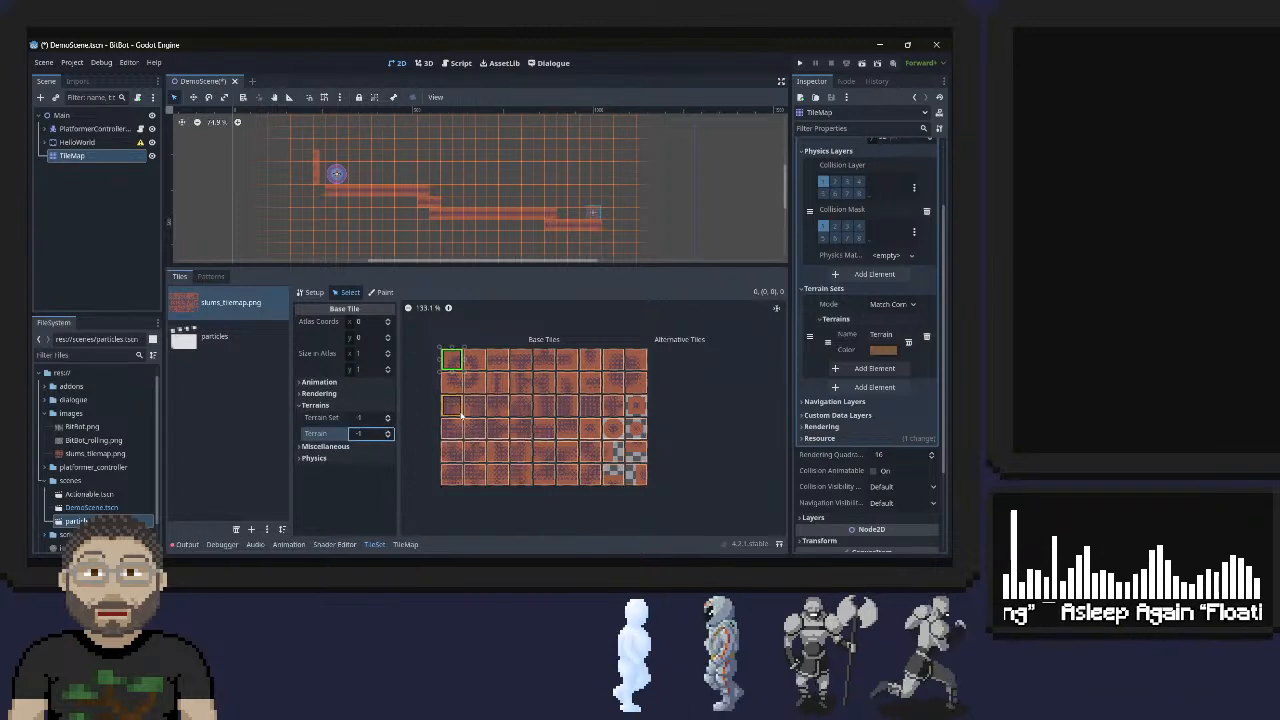
click(389, 416)
click(387, 433)
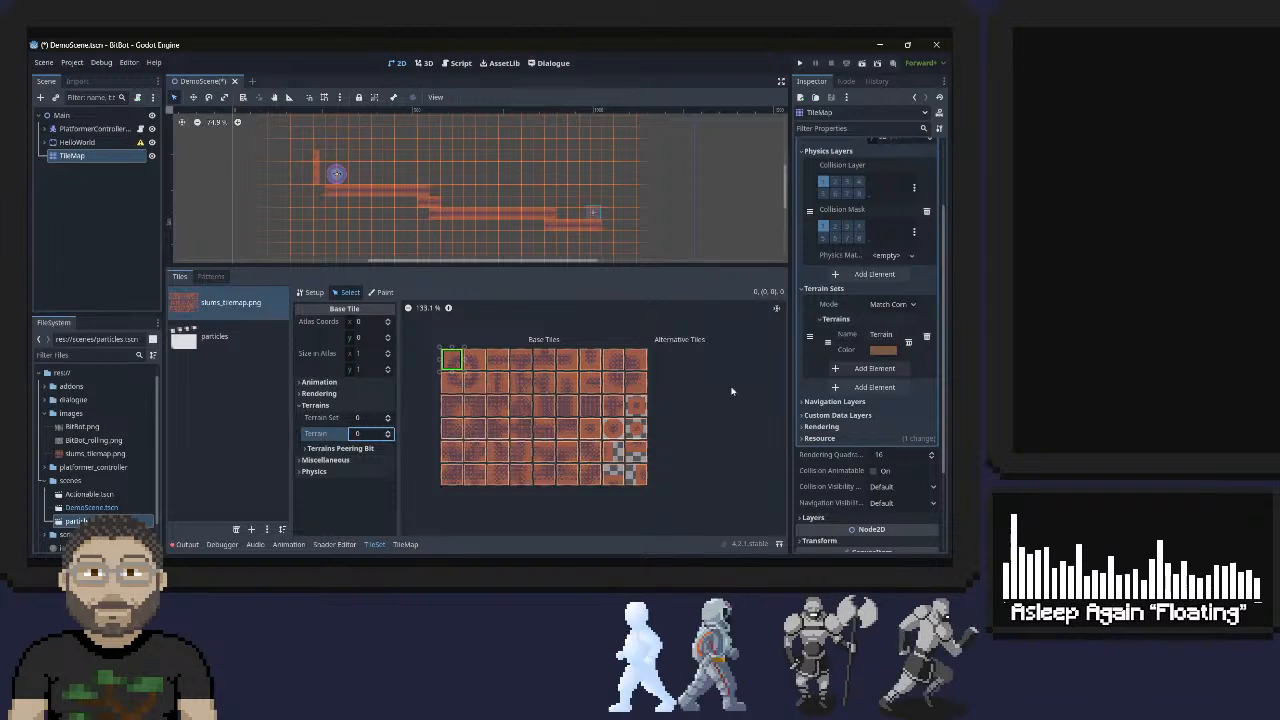
Set the terrain's color to reddish brown 9e5b47 and check the terrain set's mode options
click(882, 350)
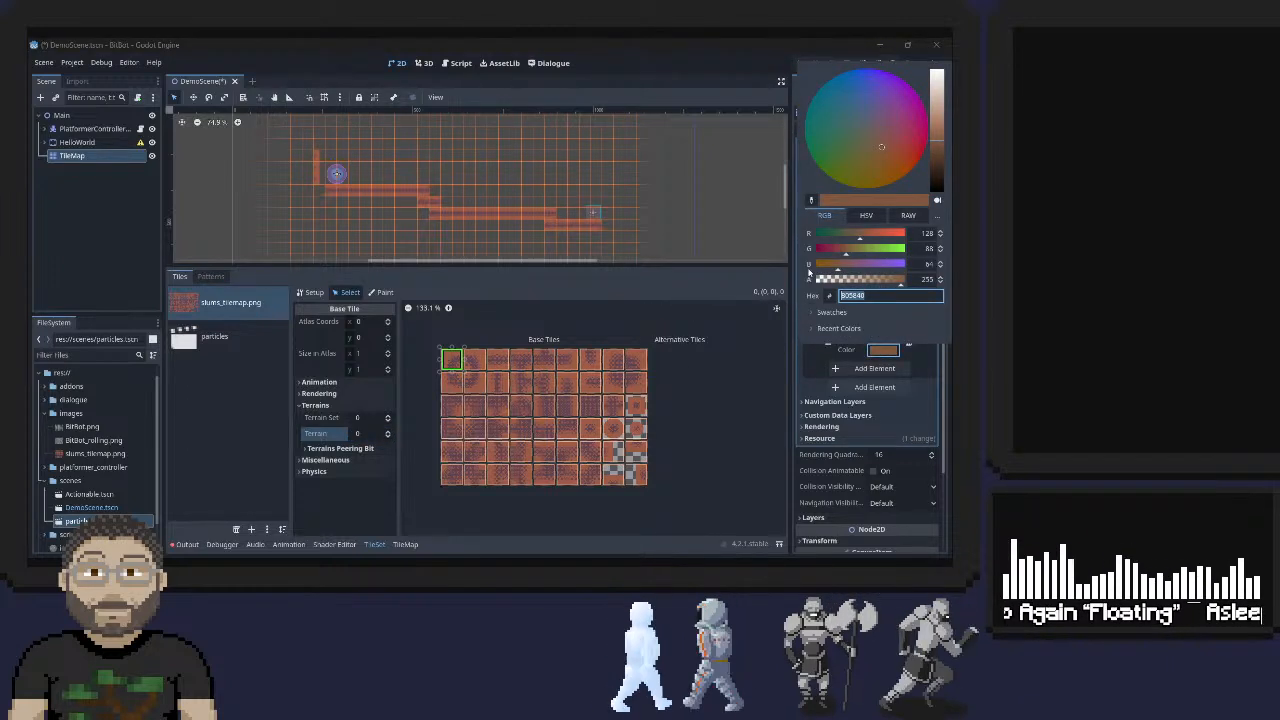
click(507, 385)
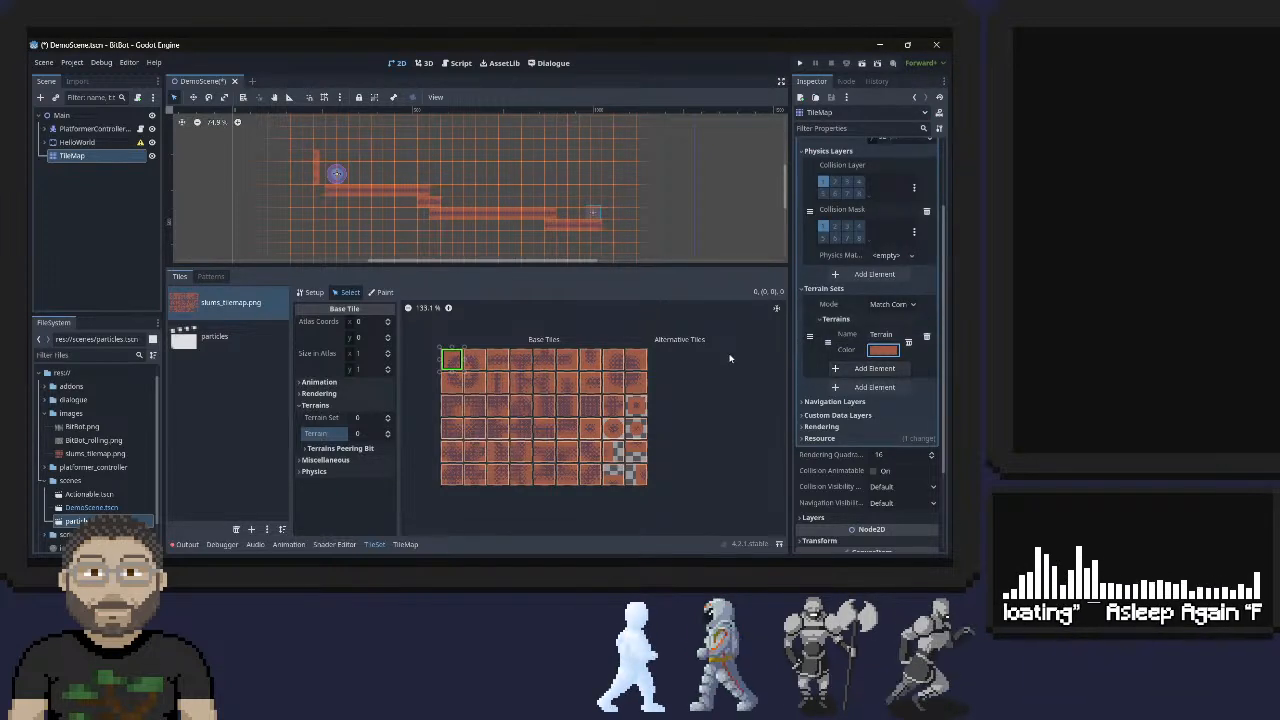
click(885, 305)
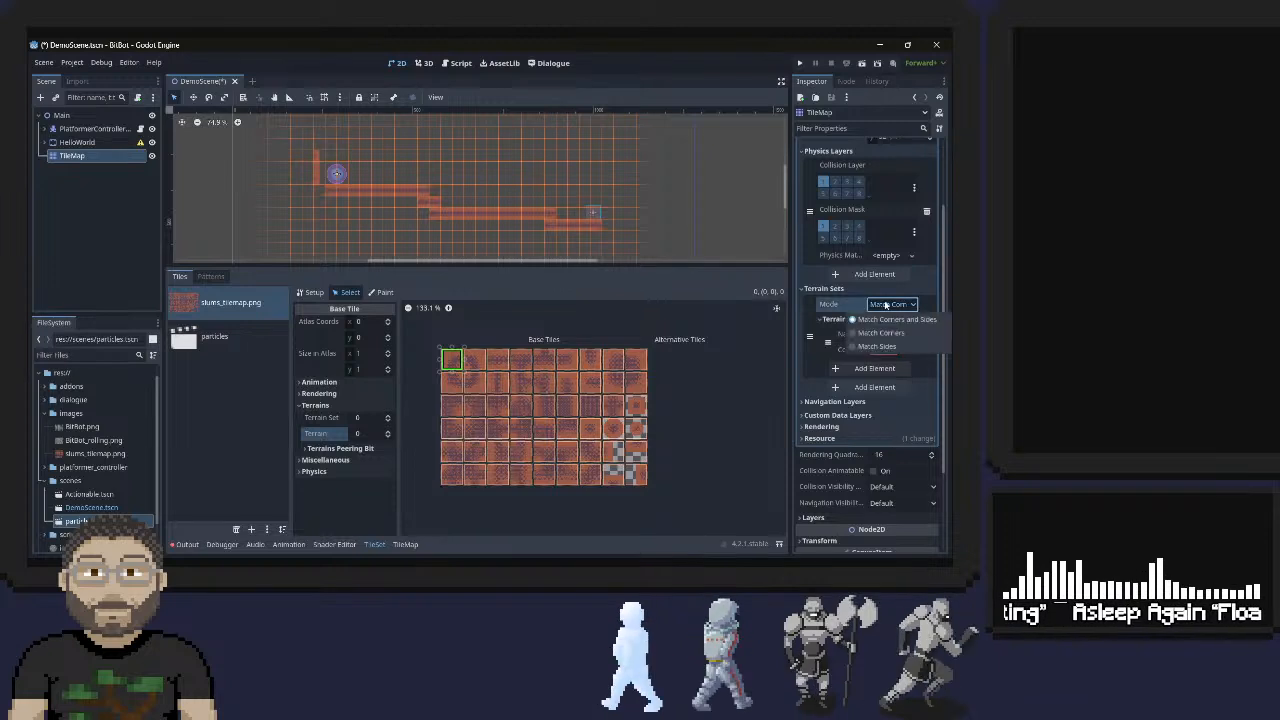
click(825, 302)
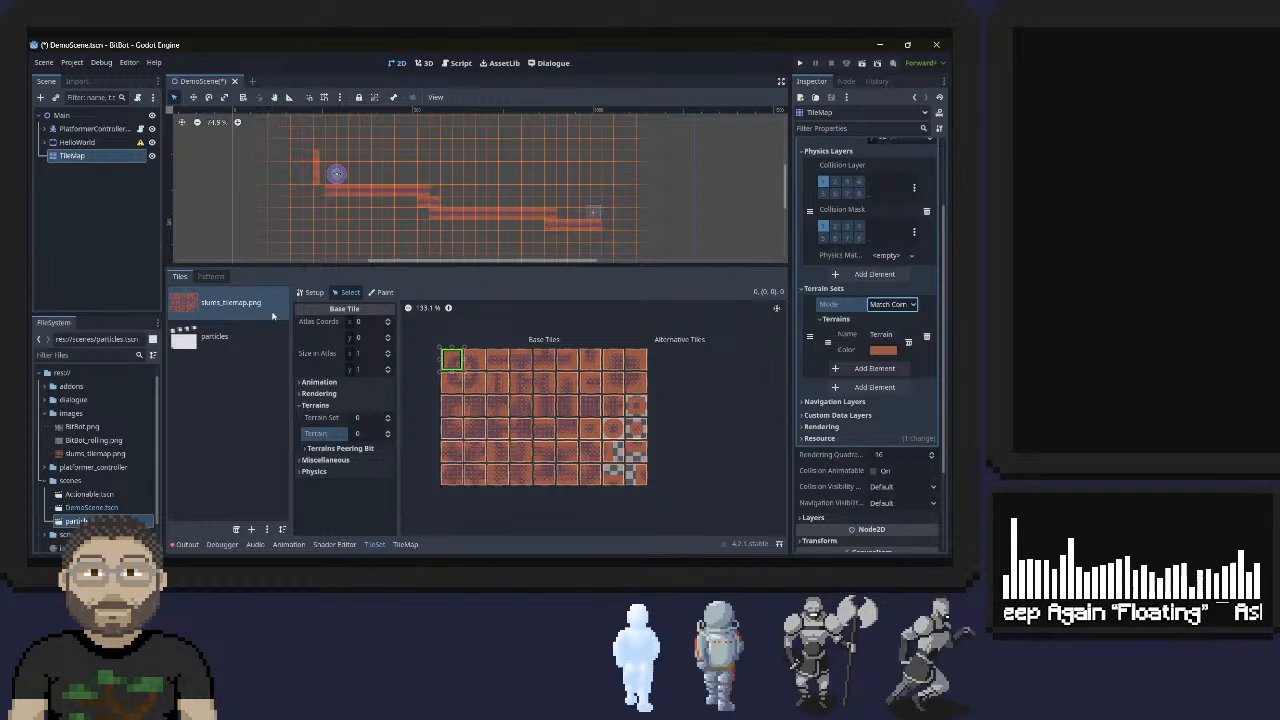
Switch to the browser documentation and read how Terrain Peering Bits determine tile placement from neighboring tiles
key(alt+Tab)
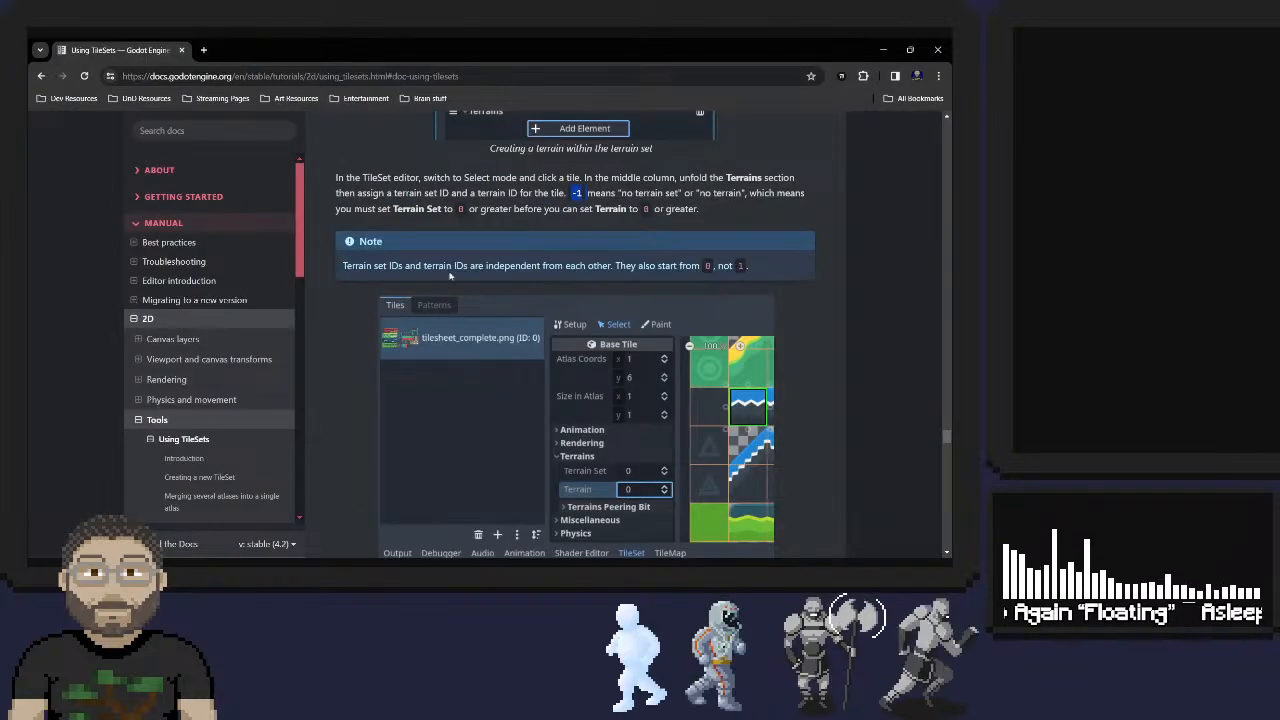
scroll(319, 268, down, 2)
scroll(321, 266, up, 2)
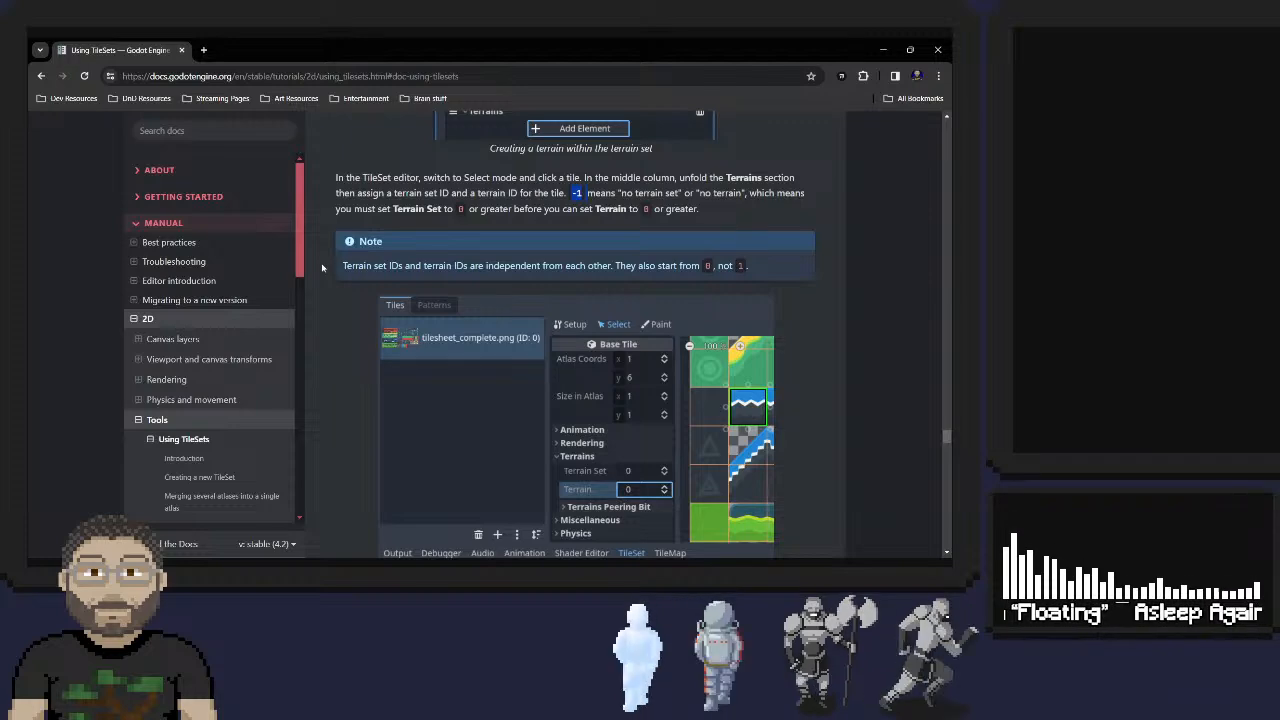
scroll(322, 267, down, 2)
scroll(322, 267, down, 3)
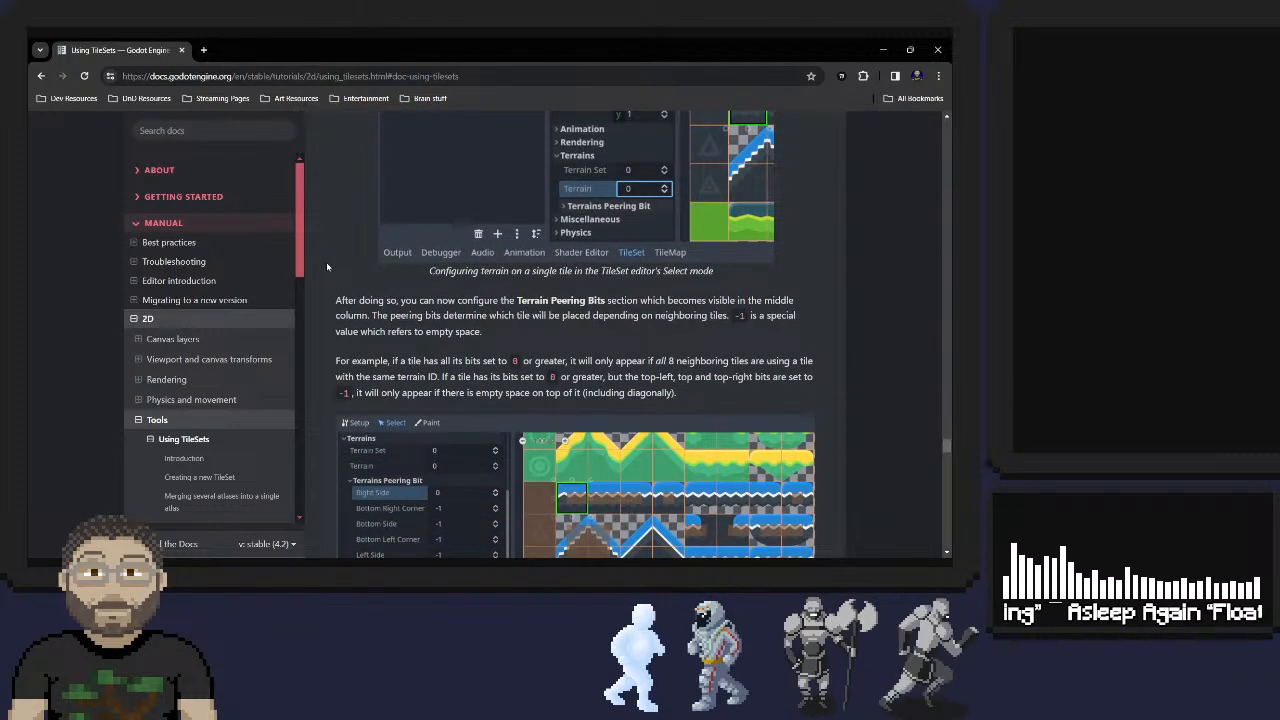
scroll(326, 262, down, 2)
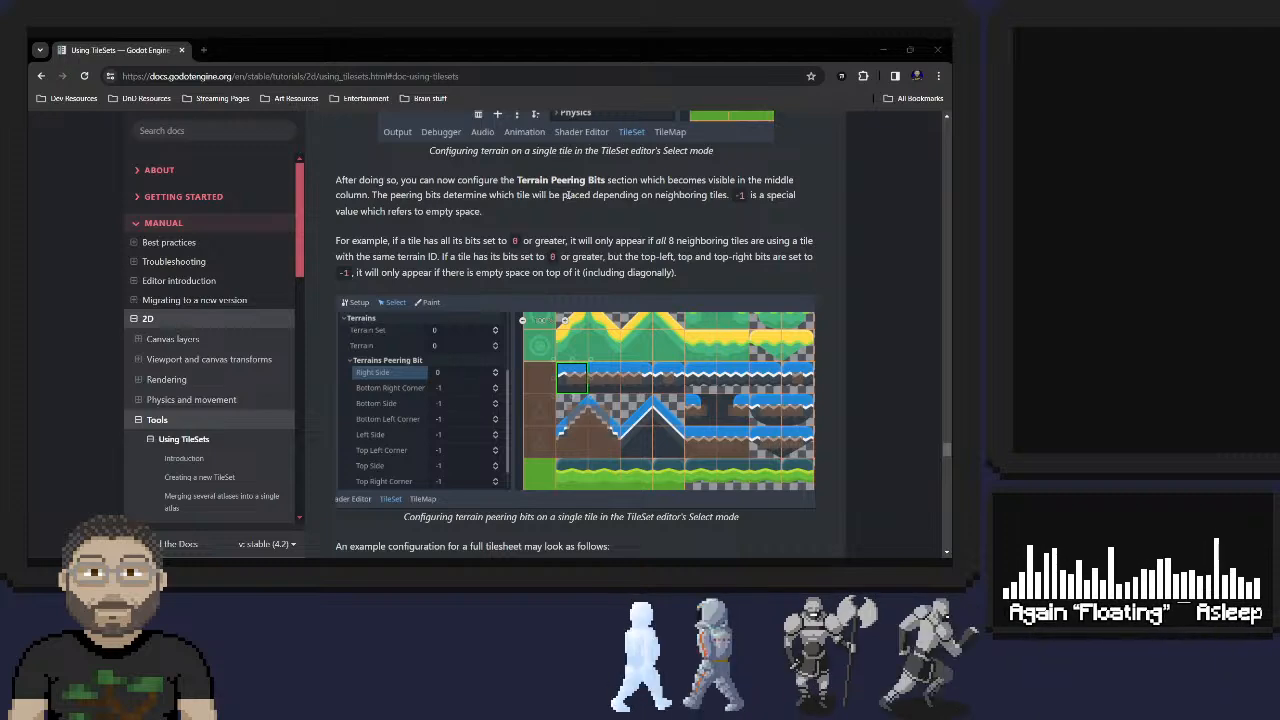
Switch to Godot, expand the tile's Terrains Peering Bit section, and enlarge the TileSet editor to show all its bits
key(alt+Tab)
click(306, 448)
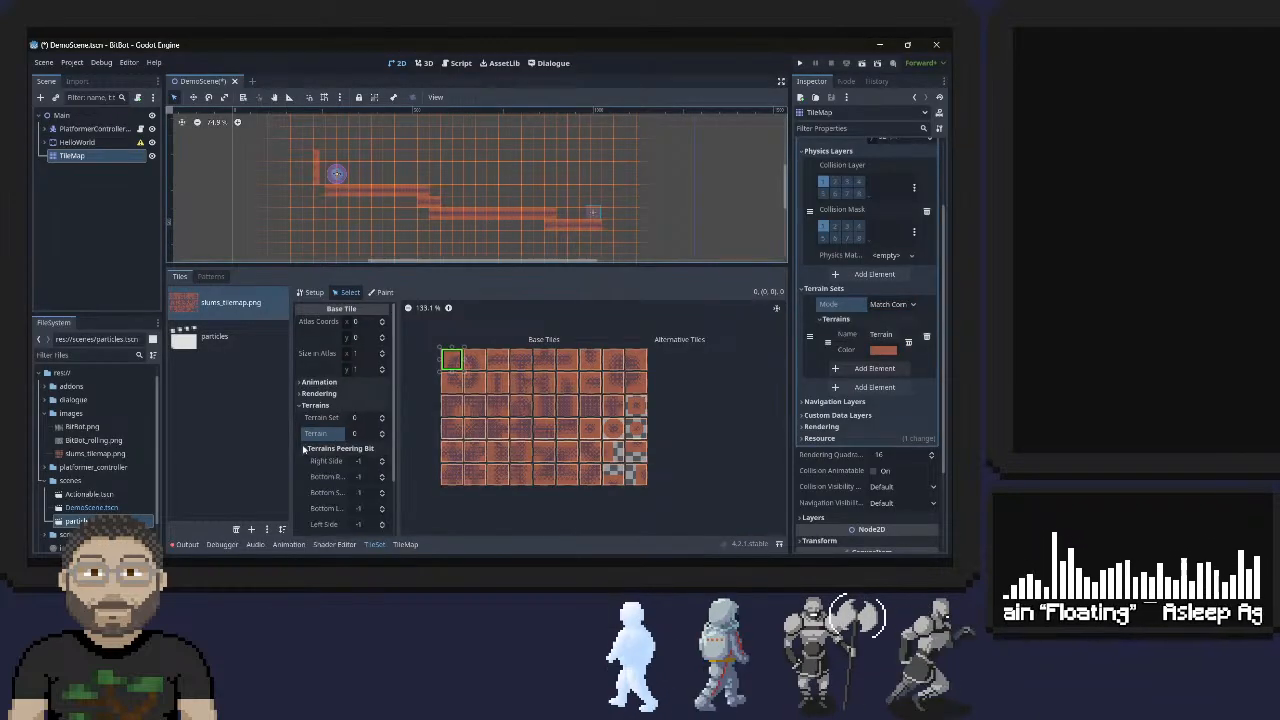
scroll(334, 419, down, 1)
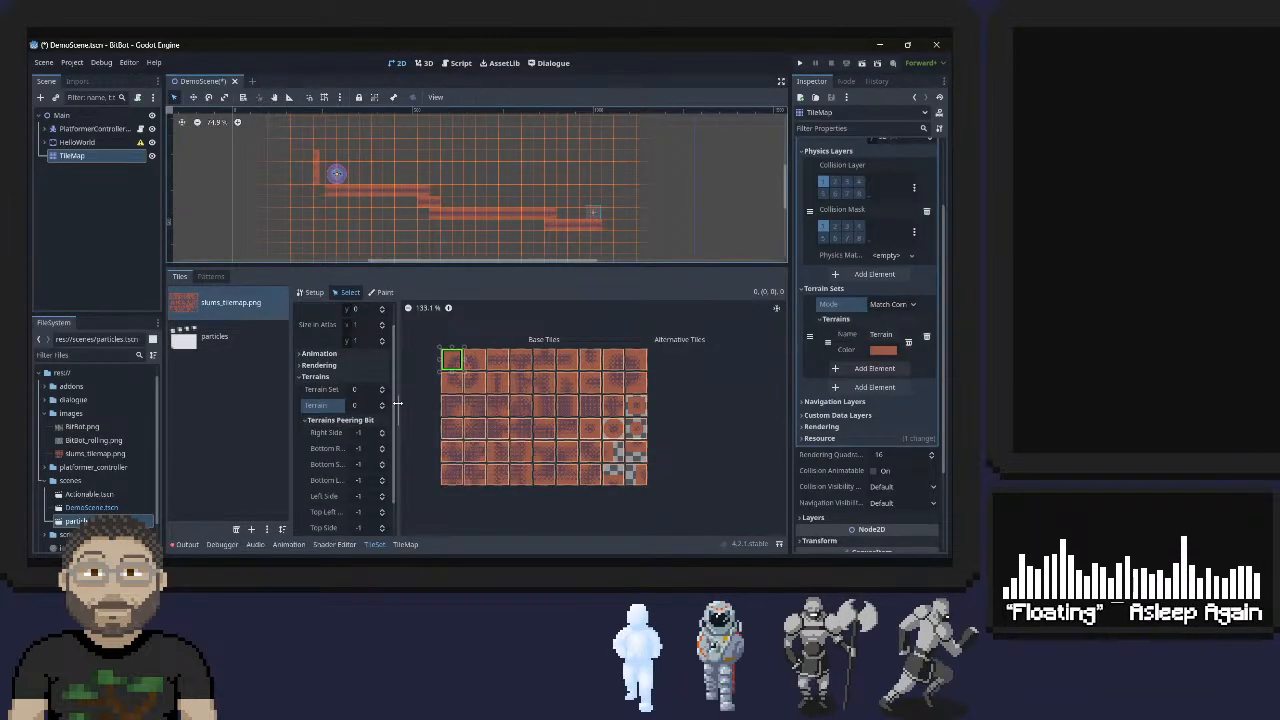
drag(410, 399, 452, 399)
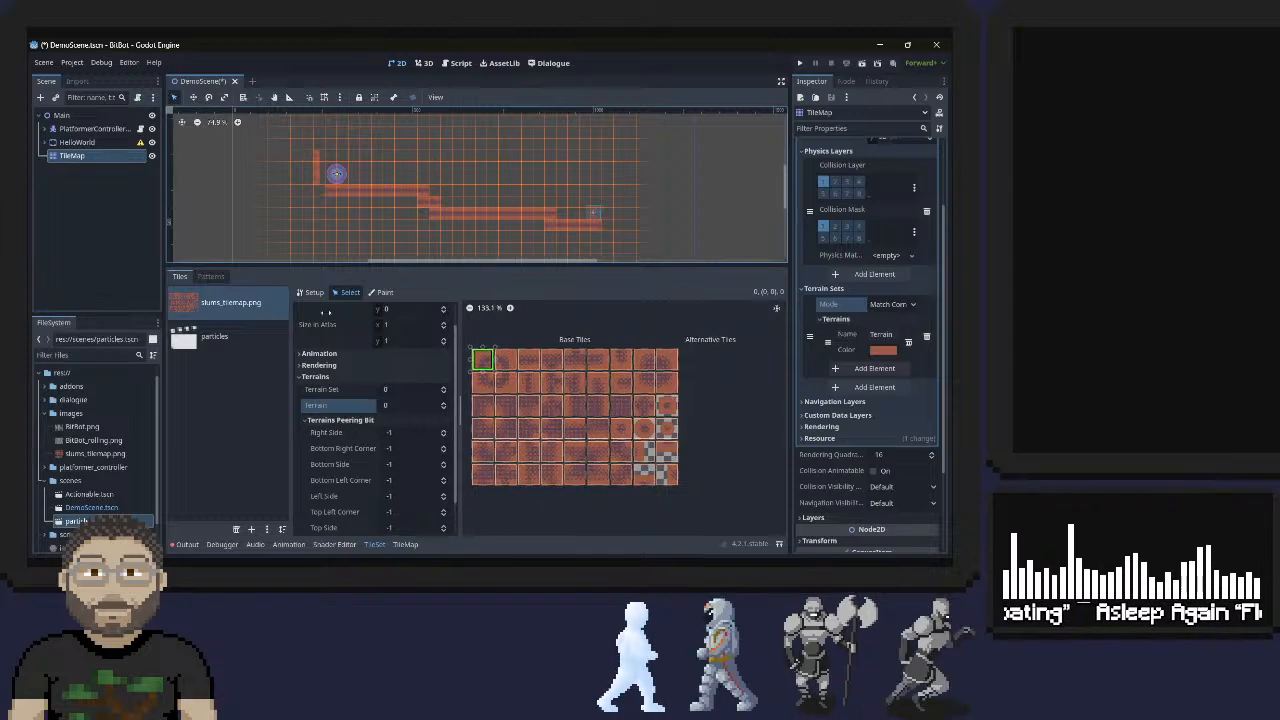
drag(370, 273, 360, 162)
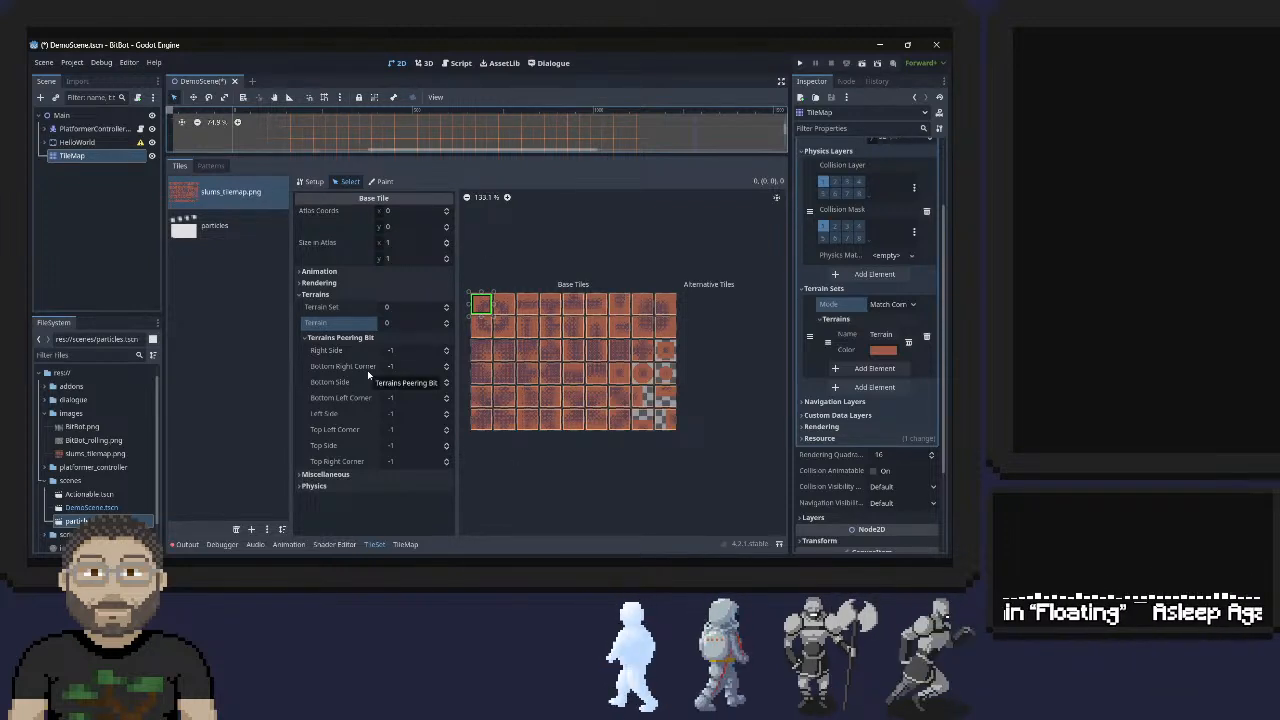
Recheck the documentation's peering bit example, then set tile (0, 0)'s Right Side and Bottom Side bits to 0 in Godot
key(alt+Tab)
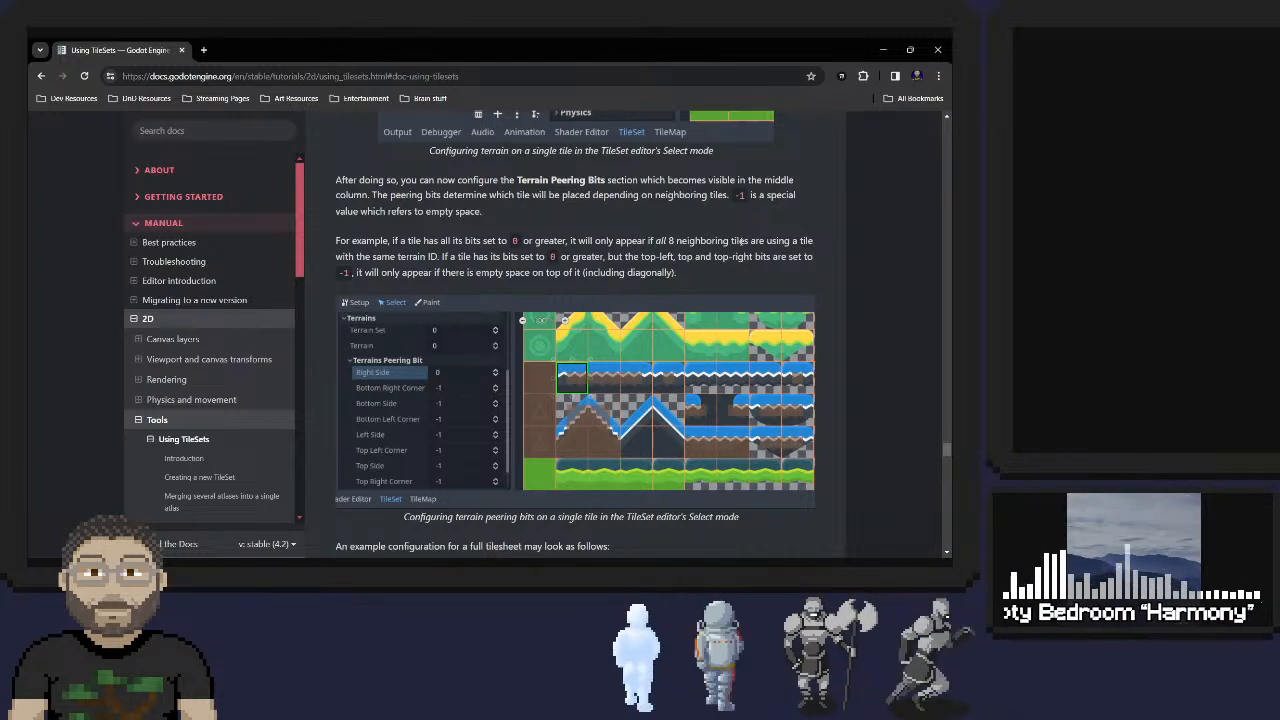
key(alt+Tab)
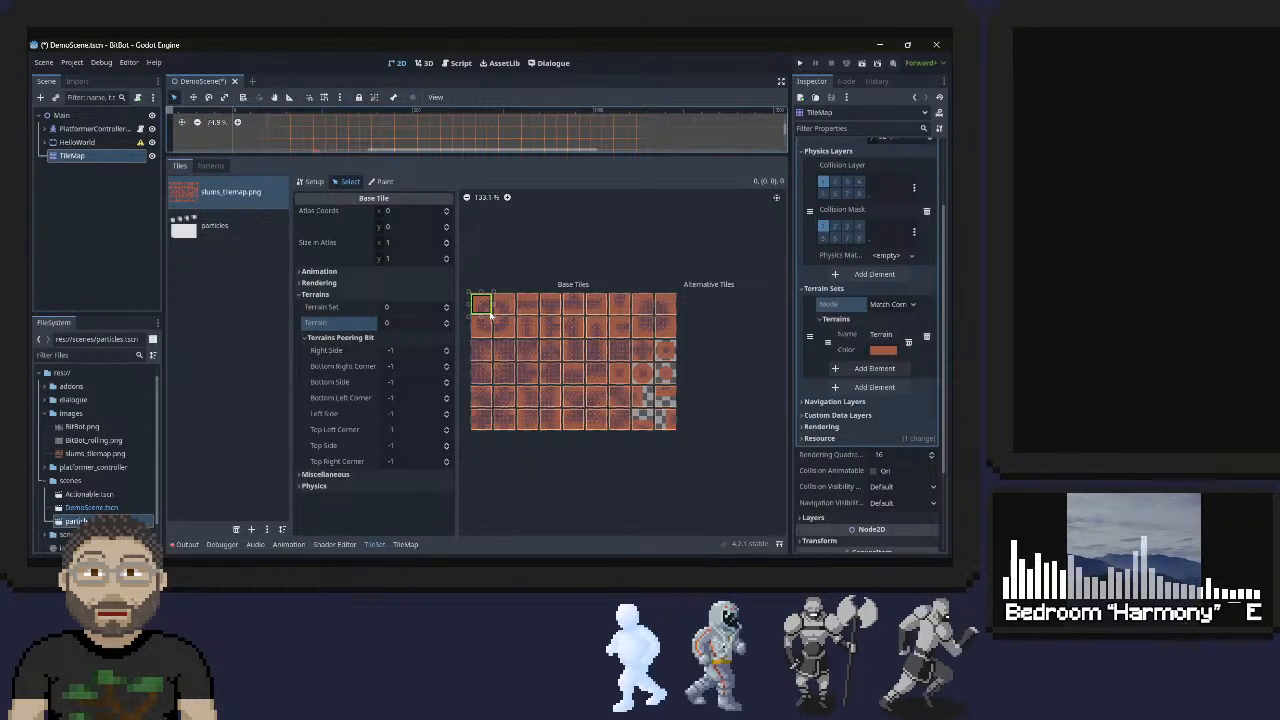
click(447, 349)
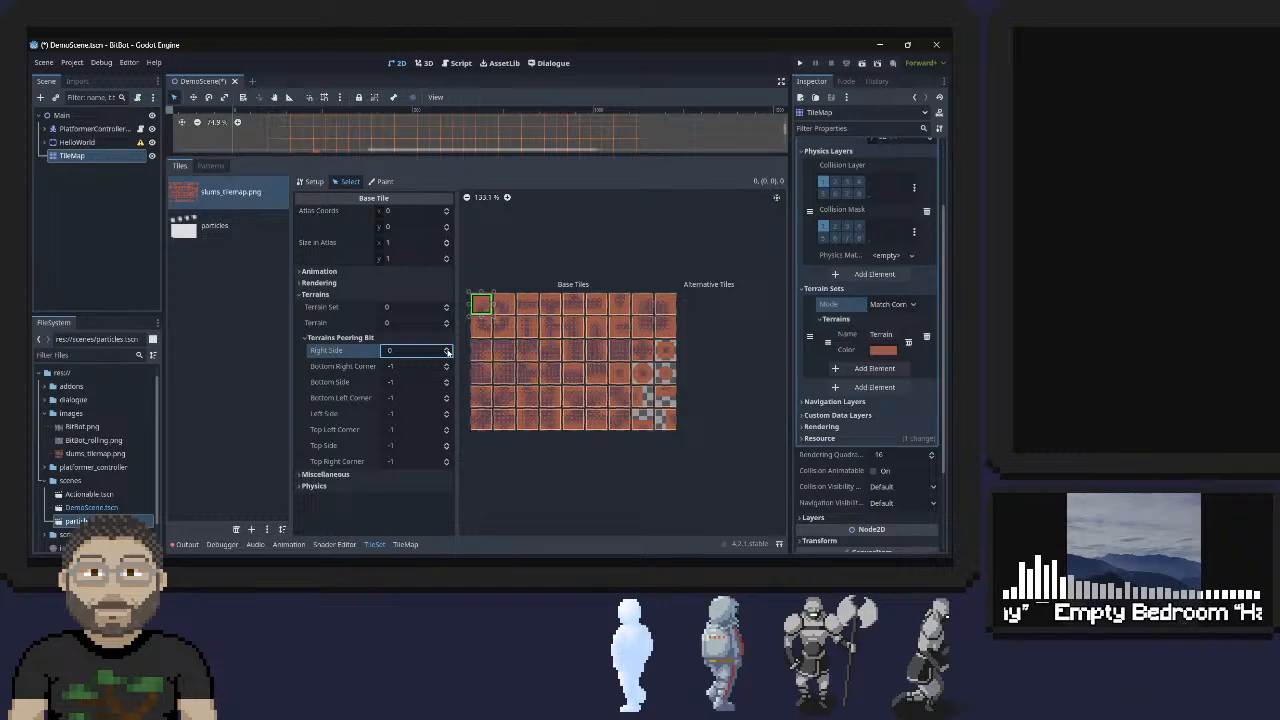
click(447, 381)
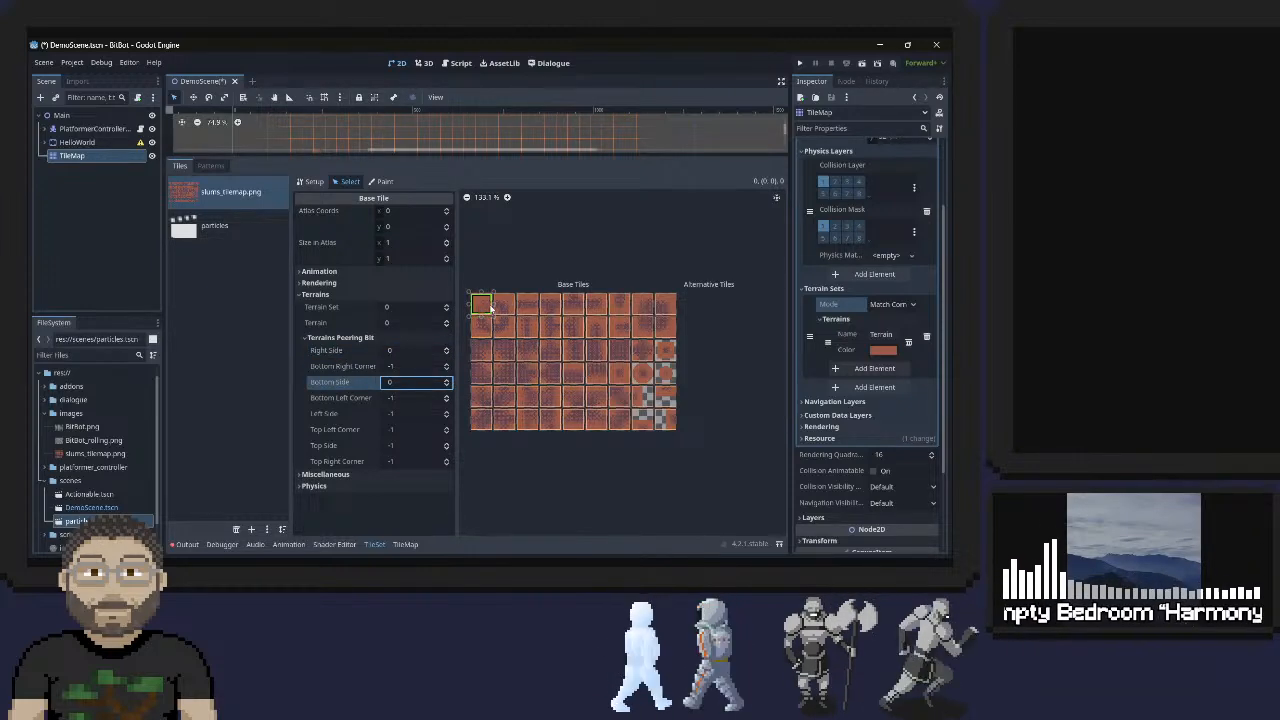
scroll(490, 308, up, 8)
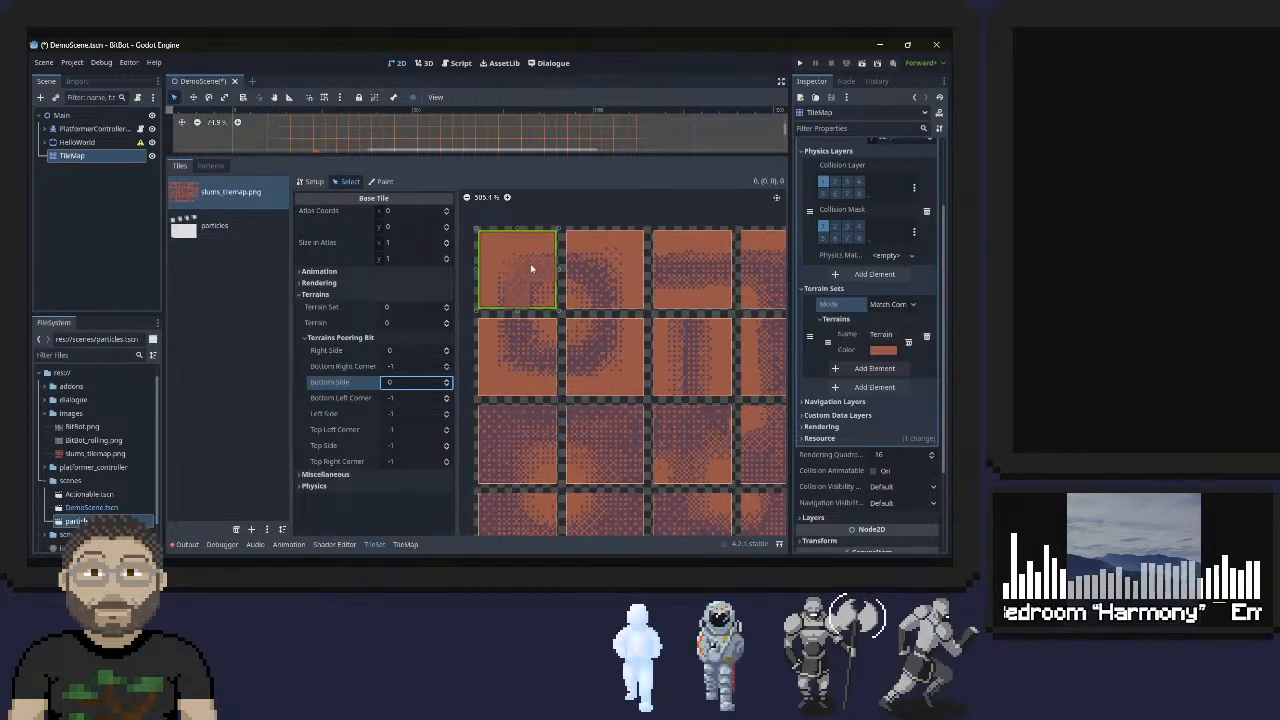
scroll(506, 278, down, 4)
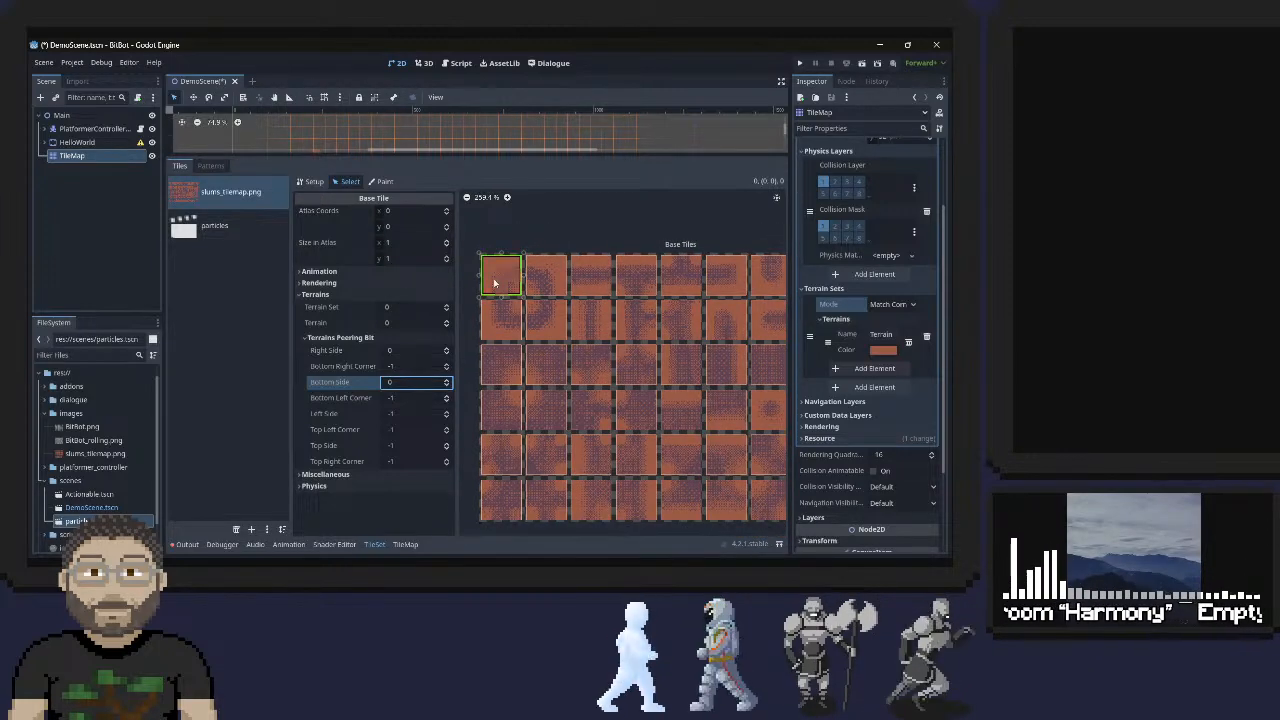
Change the terrain's color to a near-black shade that contrasts with the tile artwork
click(882, 351)
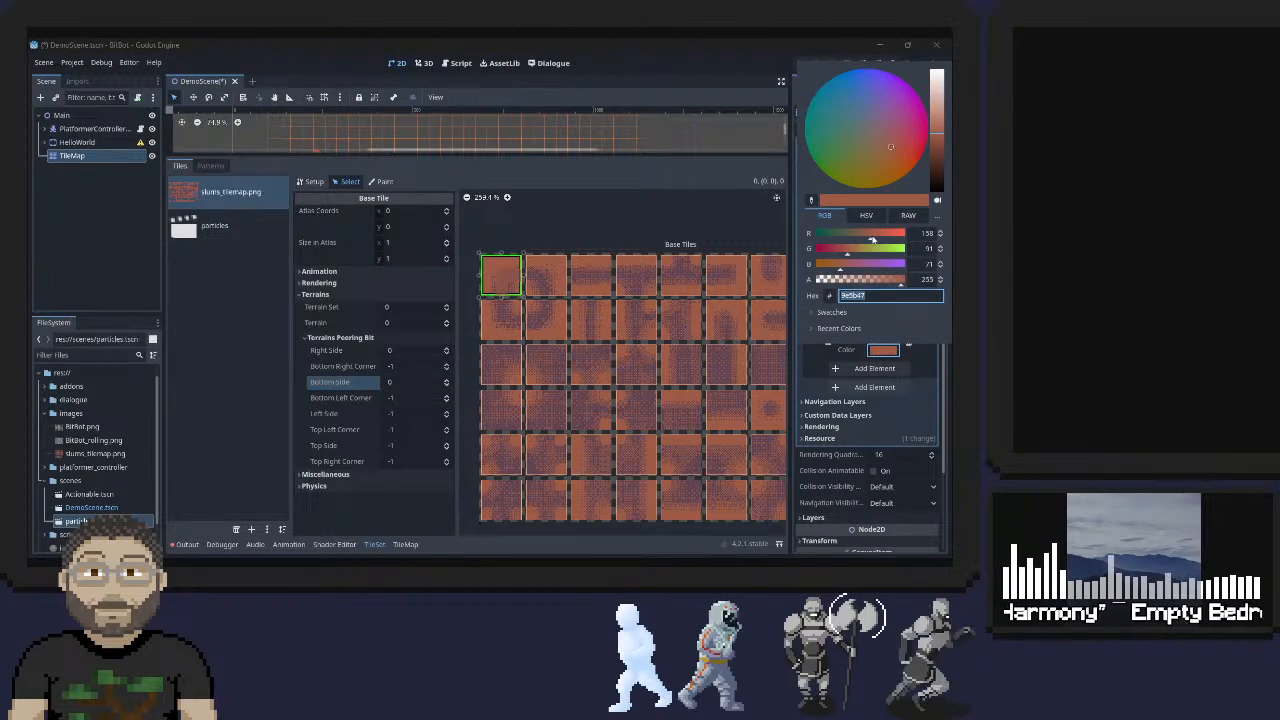
drag(872, 235, 848, 272)
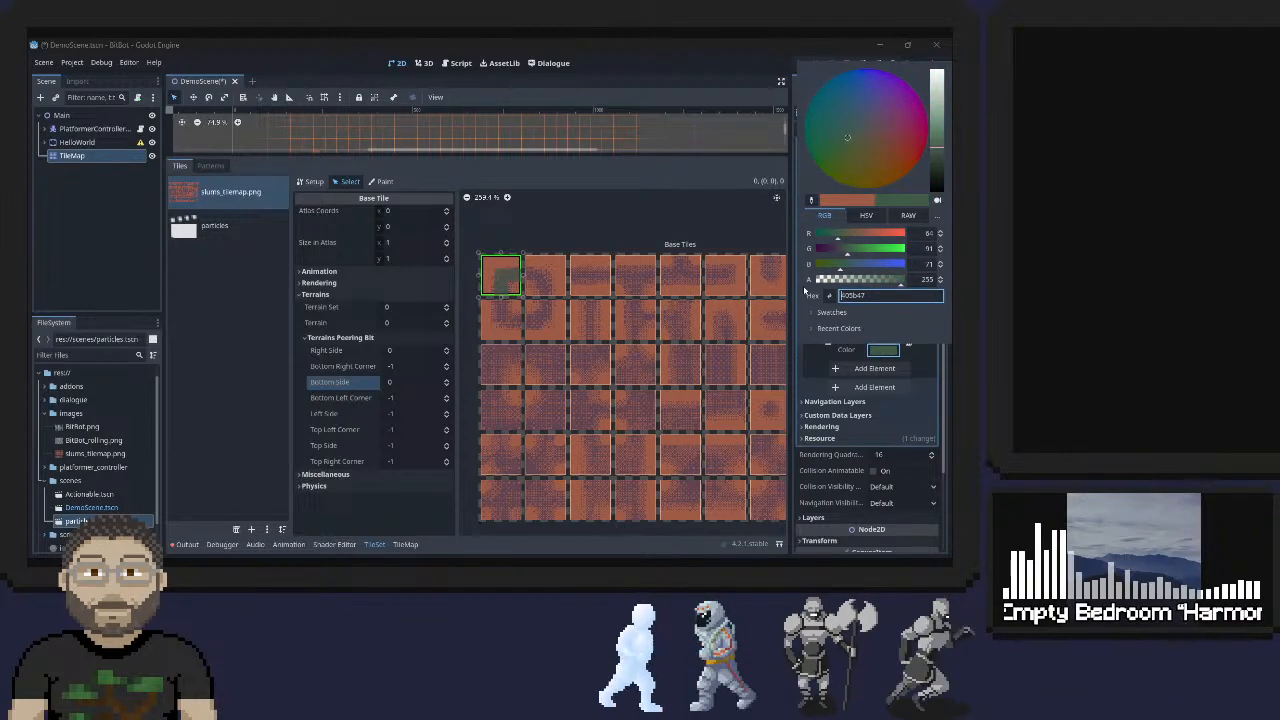
click(800, 236)
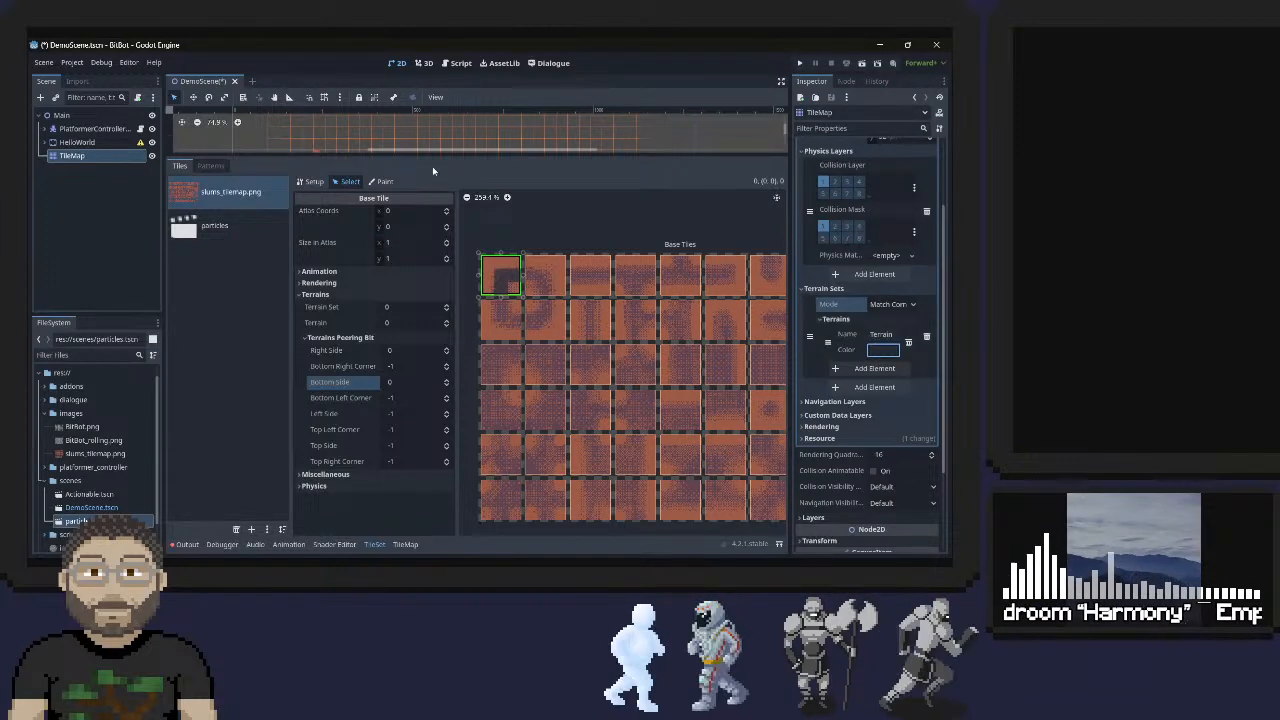
Assign tile (1, 0) terrain set 0 and terrain 0, with its Bottom Side and Left Side peering bits at 0
click(551, 271)
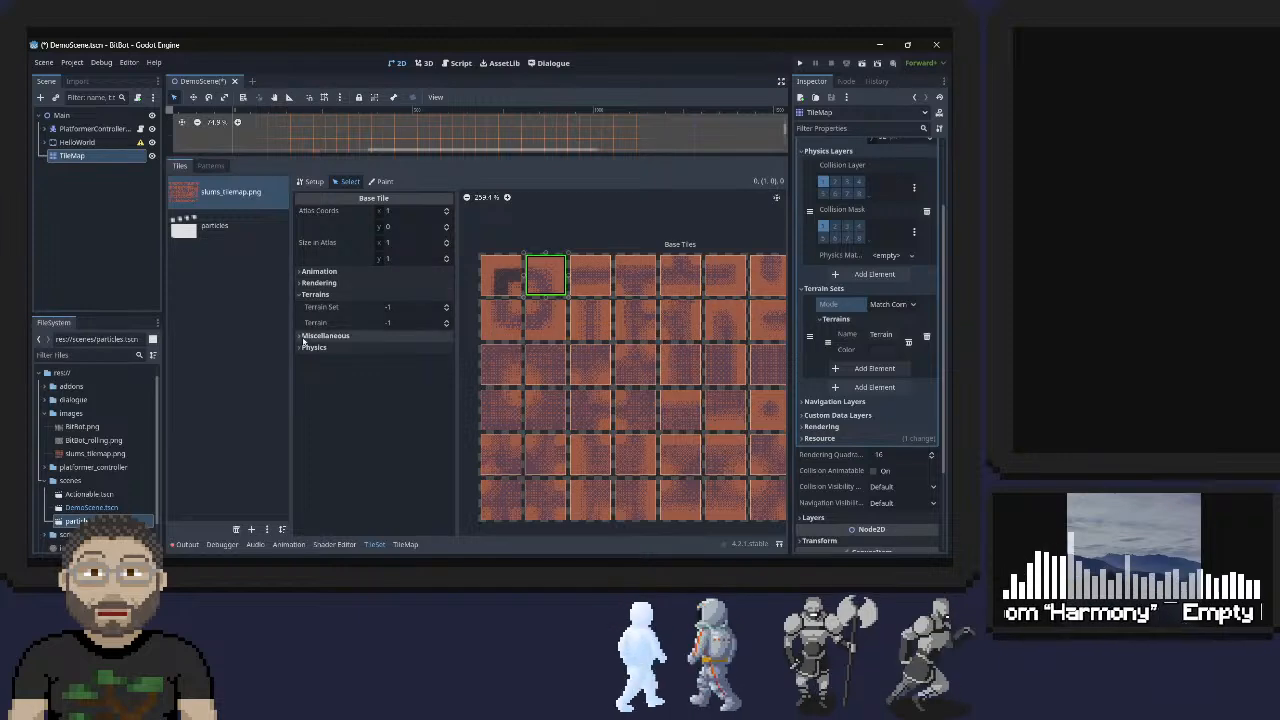
click(446, 306)
click(446, 320)
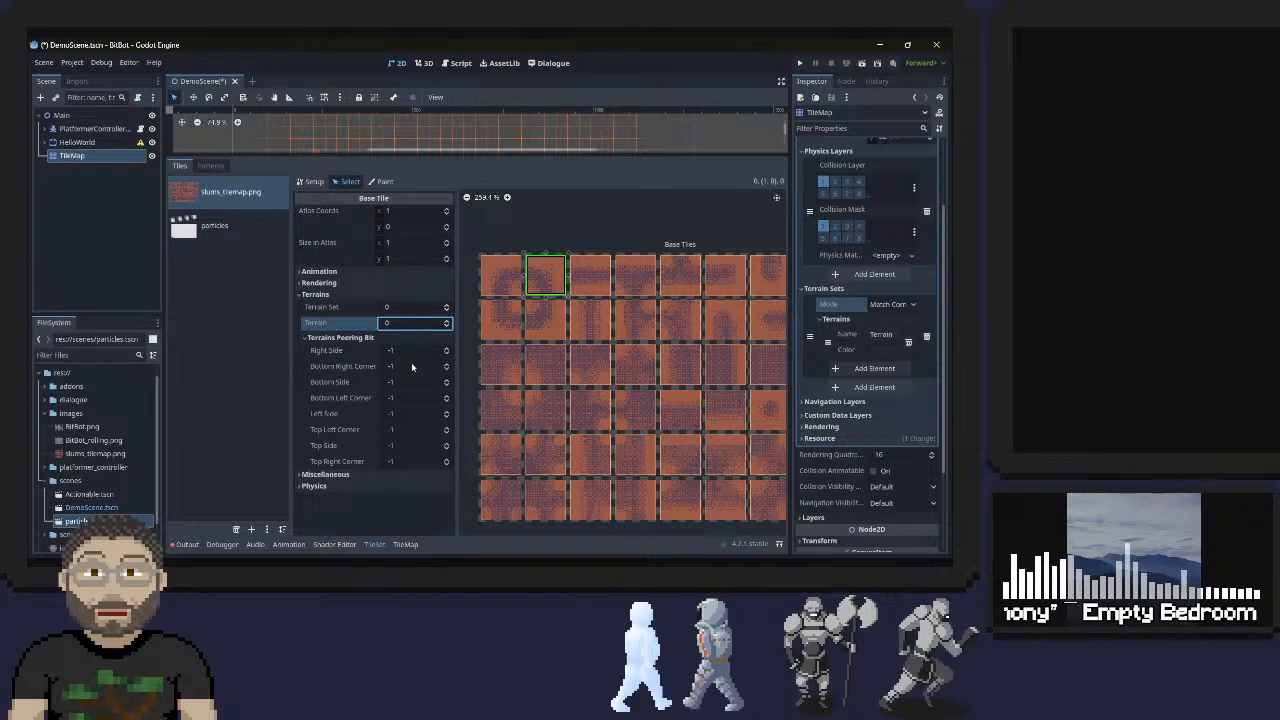
click(446, 381)
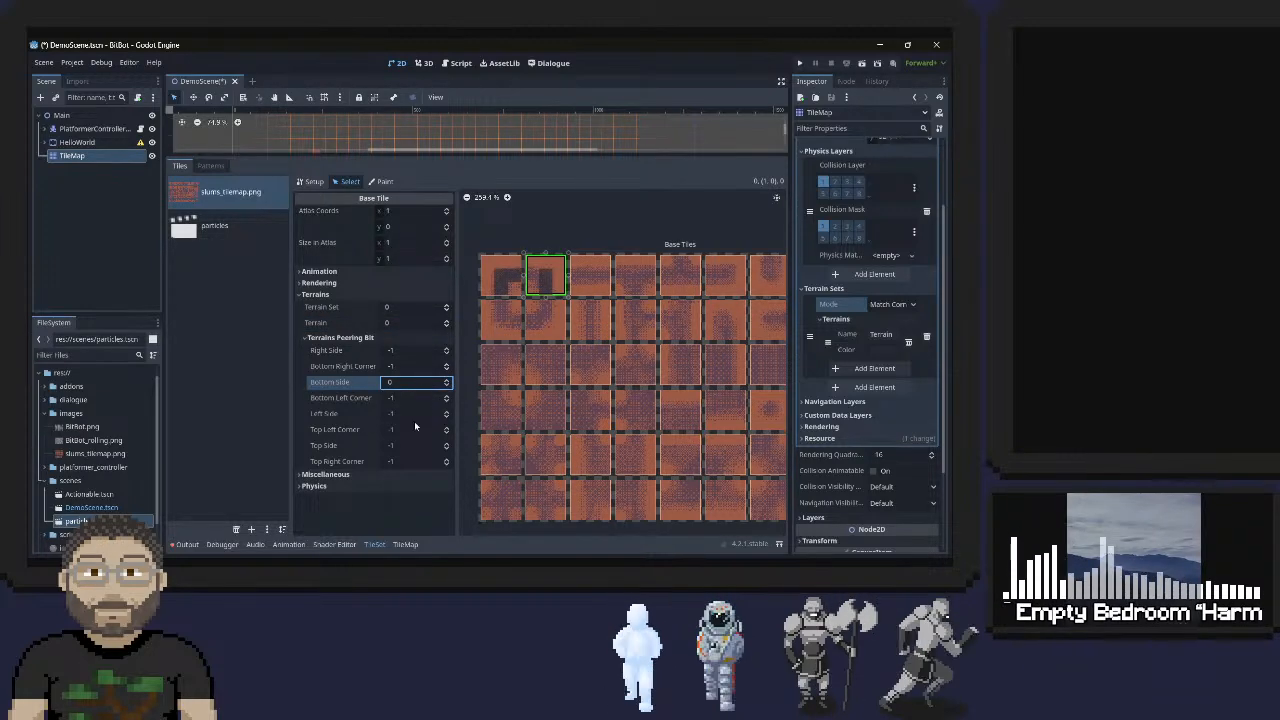
Assign tile (0, 1) terrain set 0 and terrain 0, with its Right Side and Top Side peering bits at 0
click(501, 321)
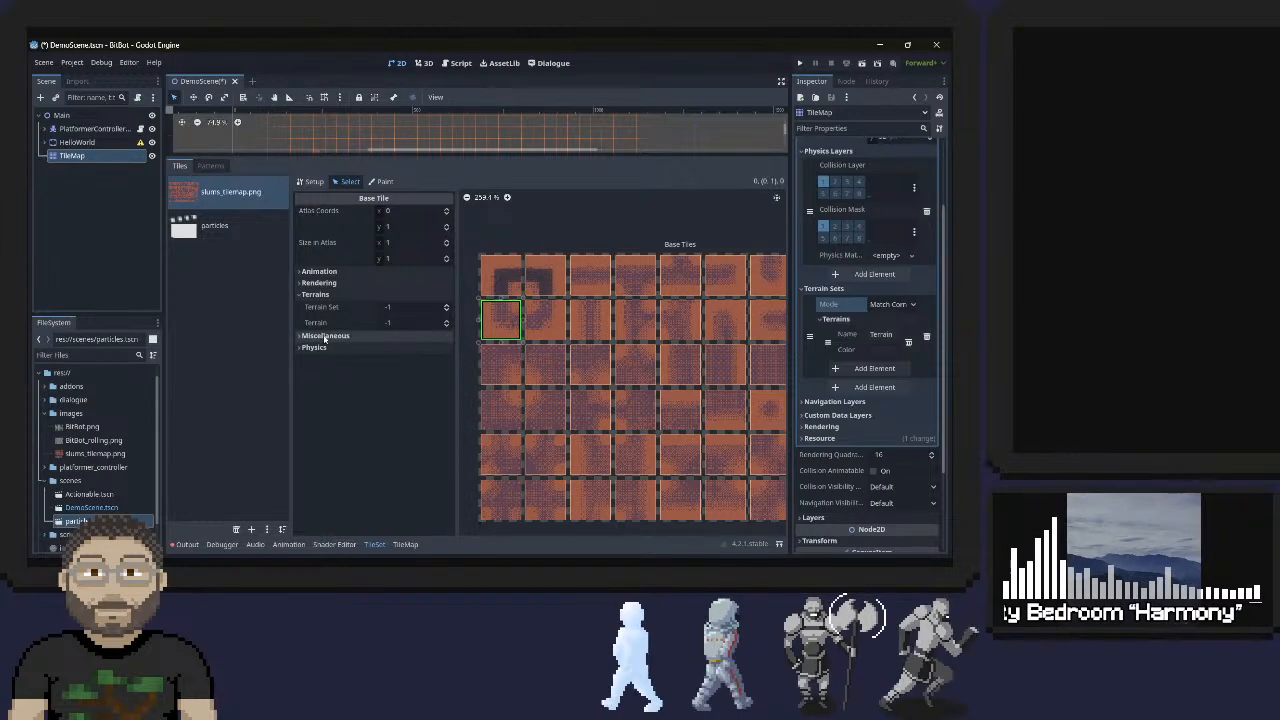
click(447, 304)
click(447, 320)
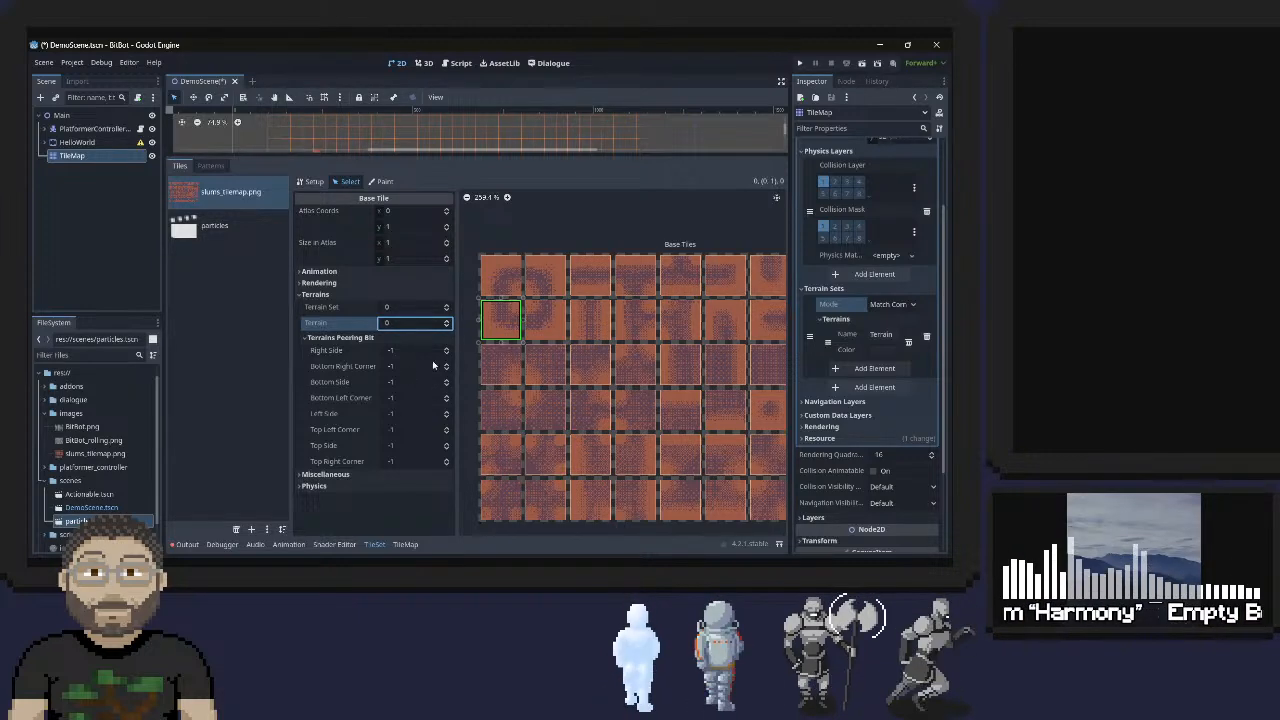
click(447, 348)
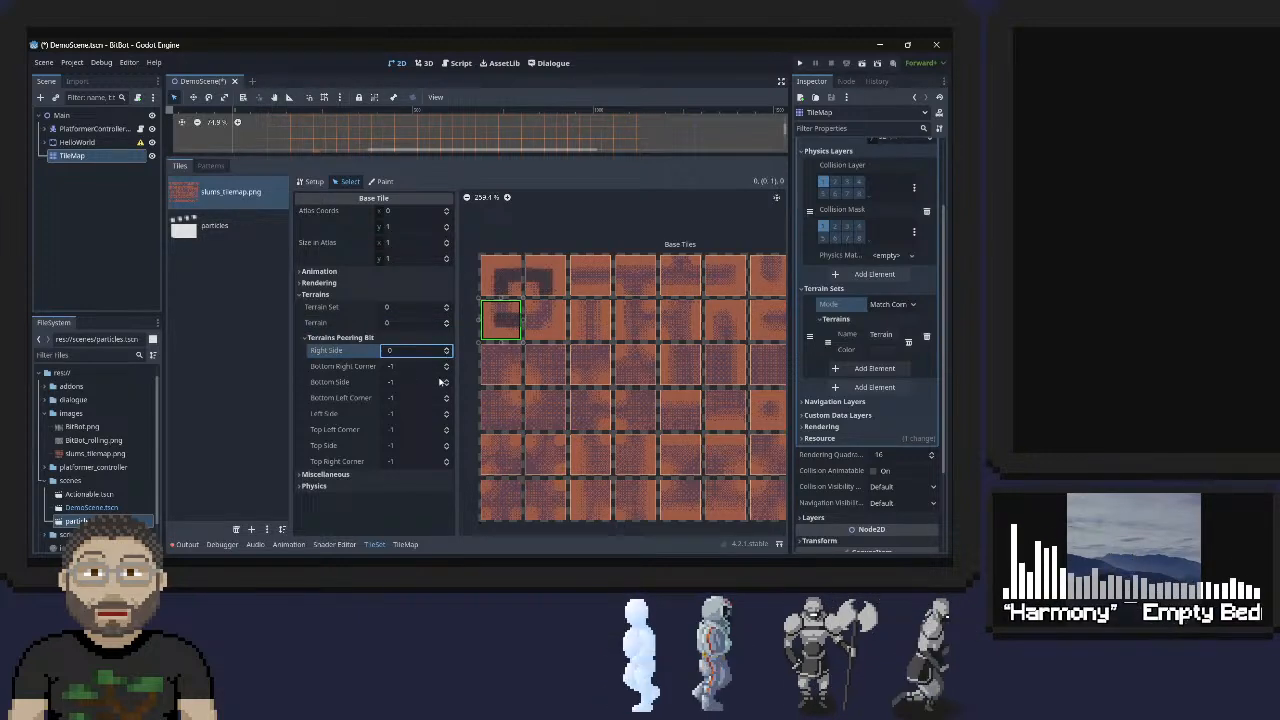
click(447, 445)
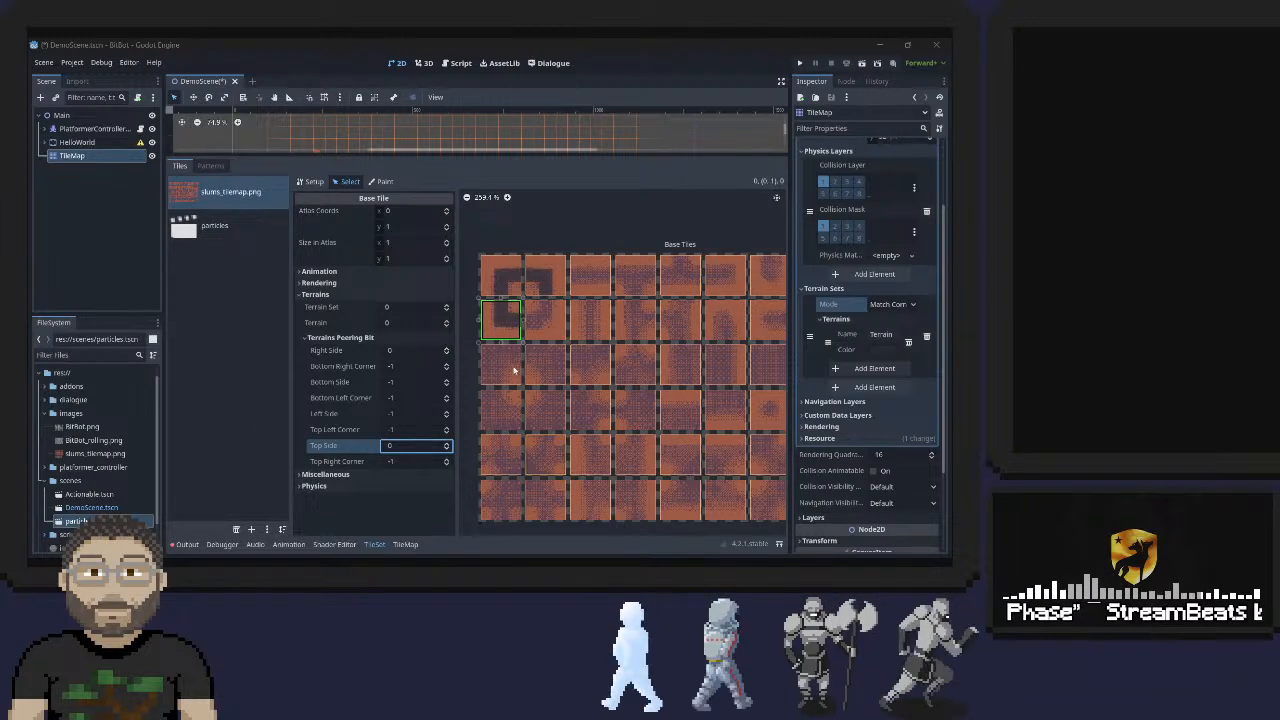
Assign tile (1, 1) terrain set 0 and terrain 0, with its Left Side and Top Side peering bits at 0
click(545, 320)
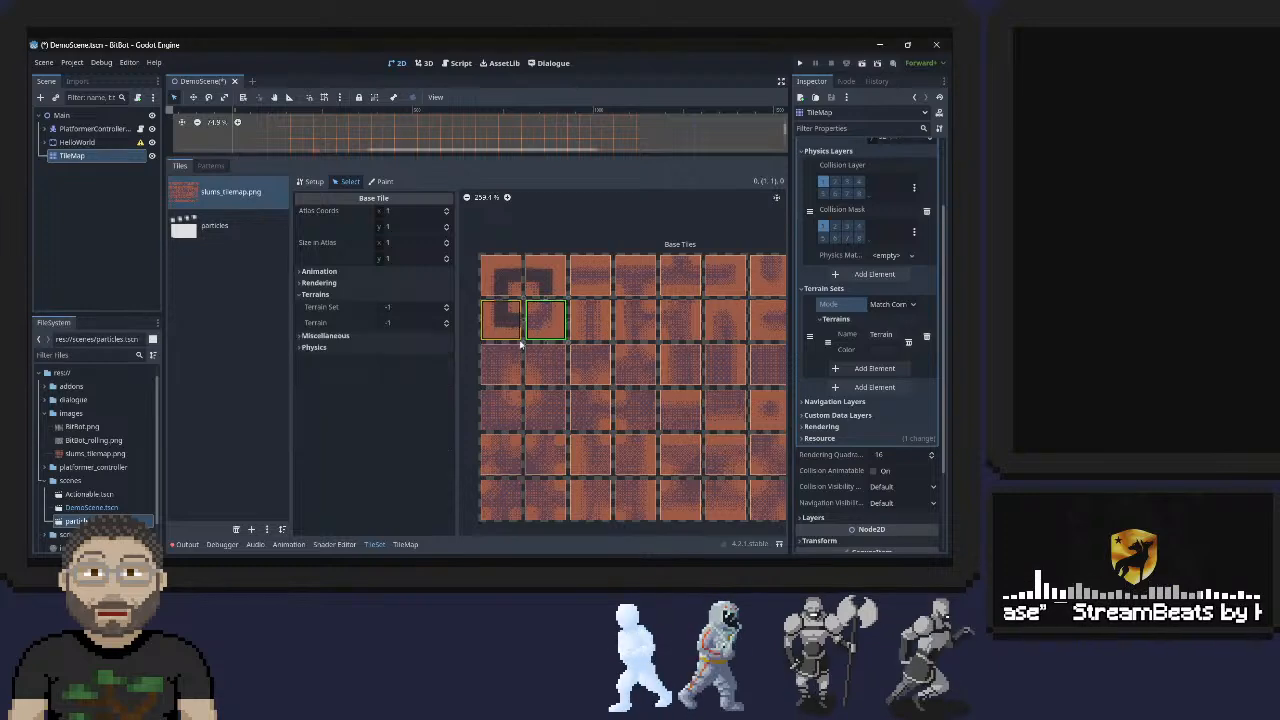
click(446, 305)
click(447, 321)
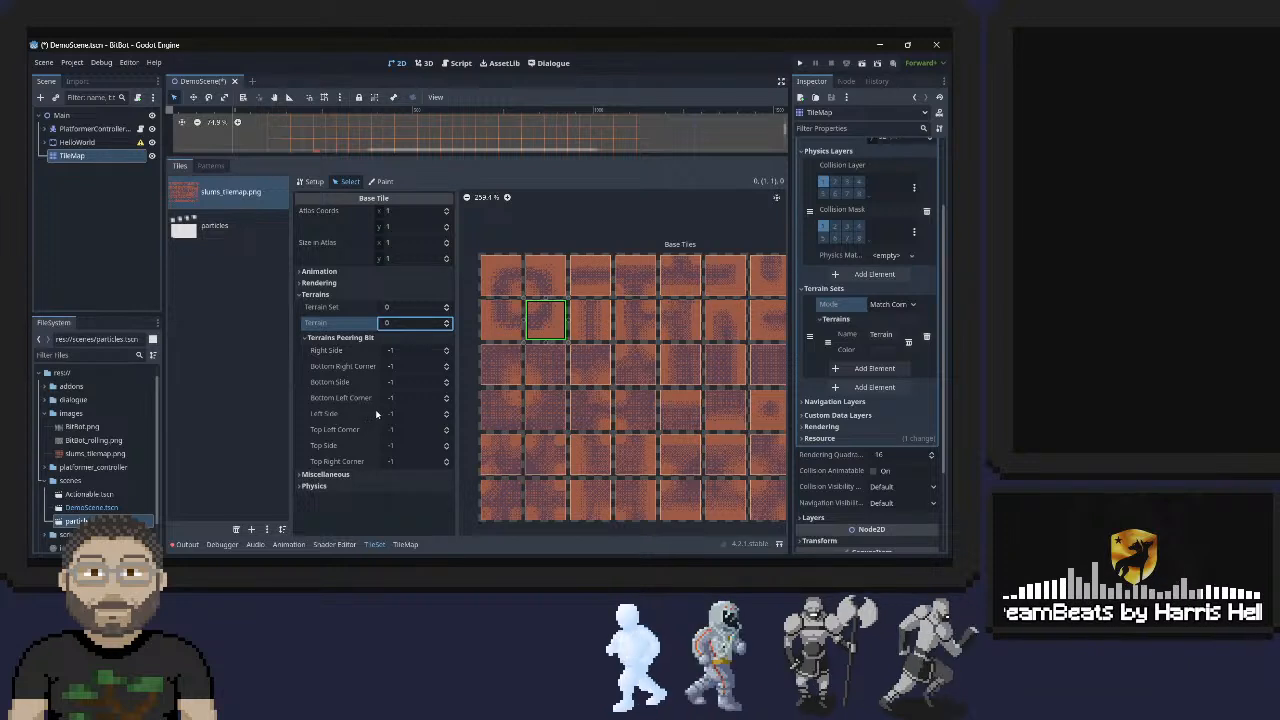
click(446, 411)
double_click(446, 427)
click(446, 443)
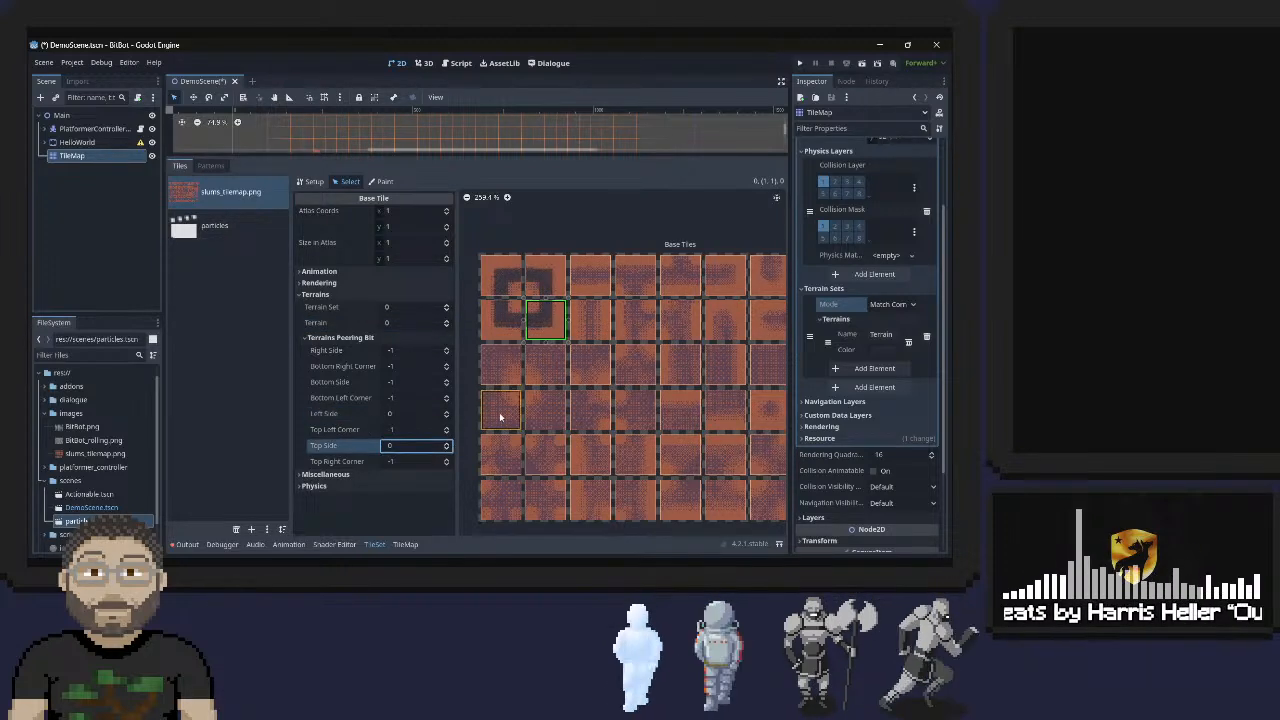
Assign tile (2, 0) terrain set 0 and terrain 0, with its Right Side and Left Side peering bits at 0
click(590, 276)
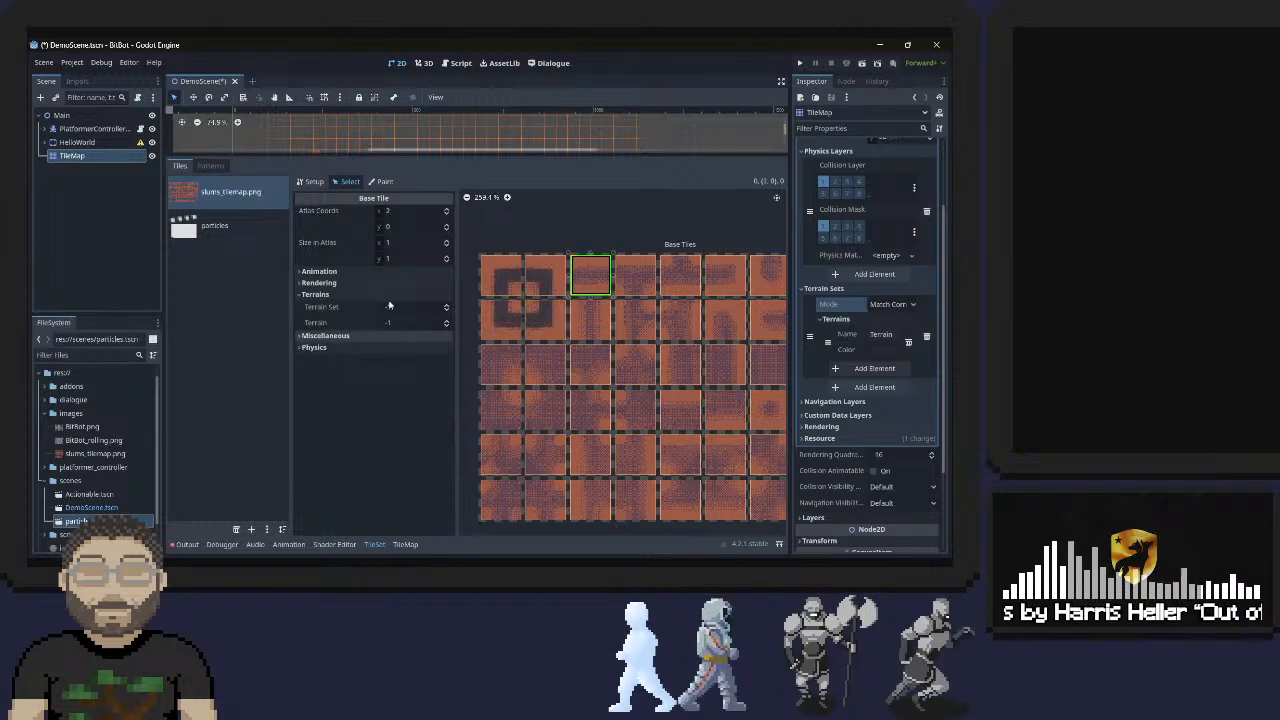
click(447, 306)
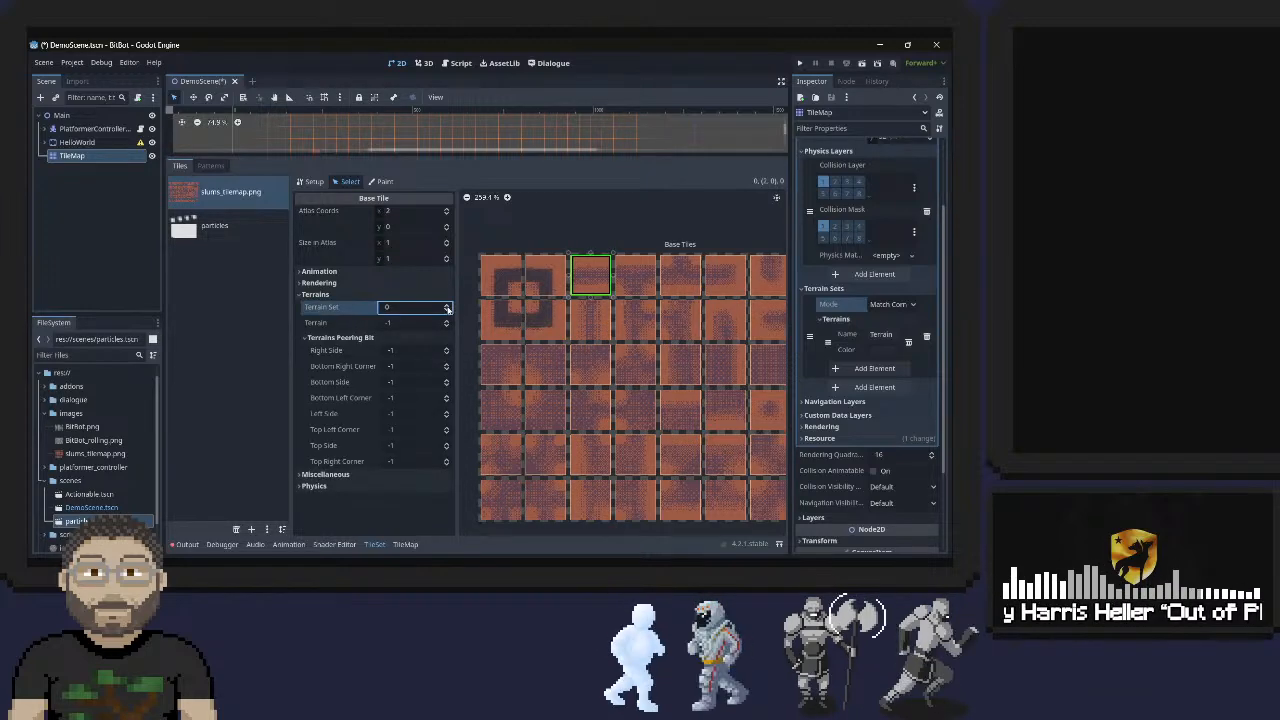
click(447, 323)
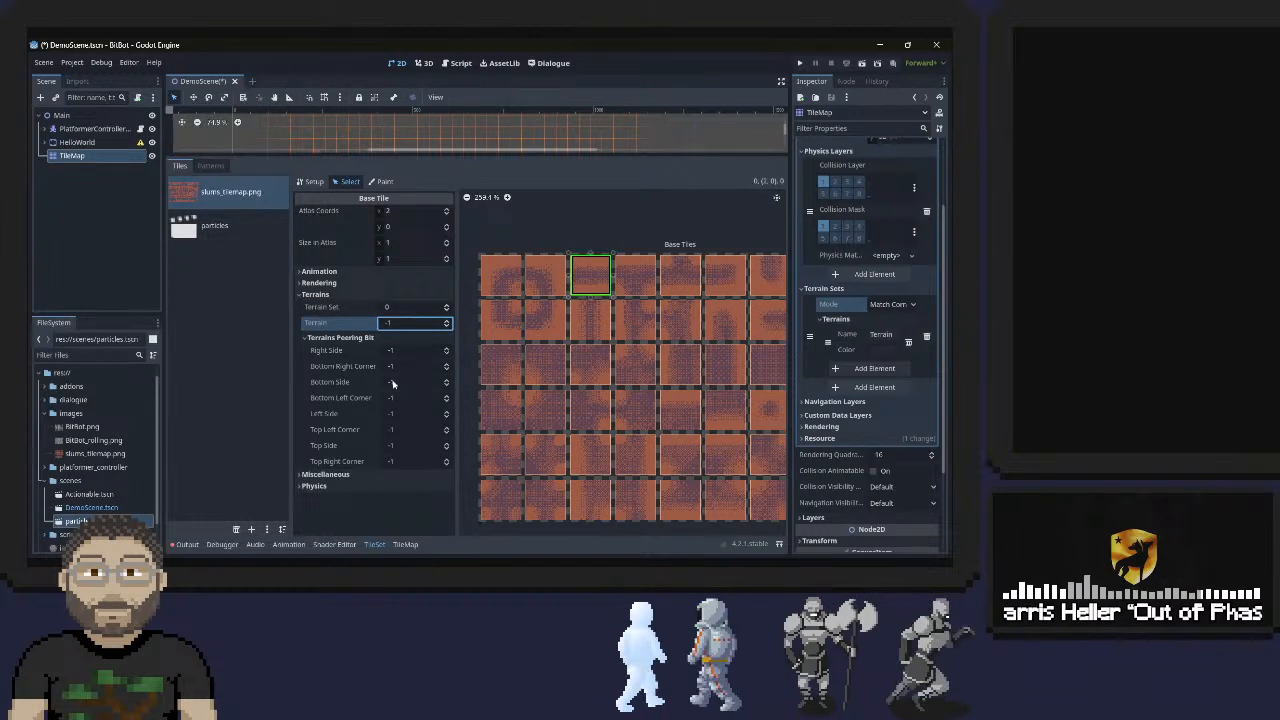
click(447, 320)
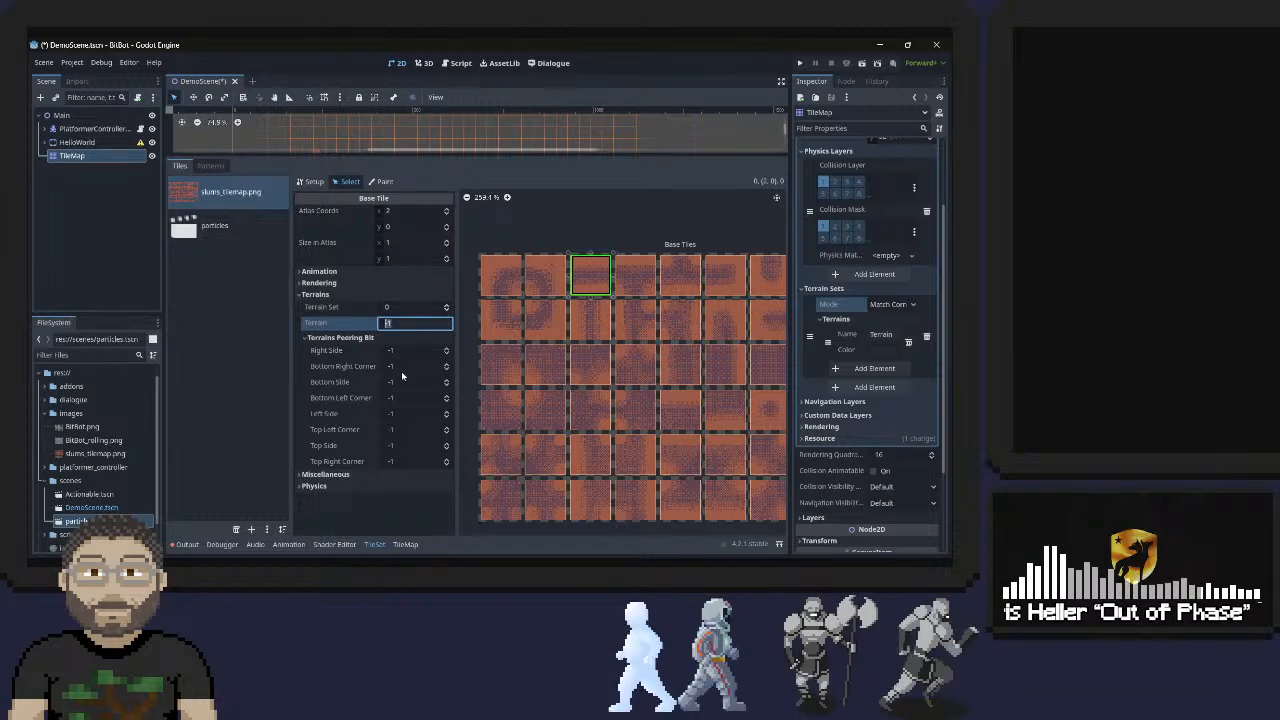
key(Tab)
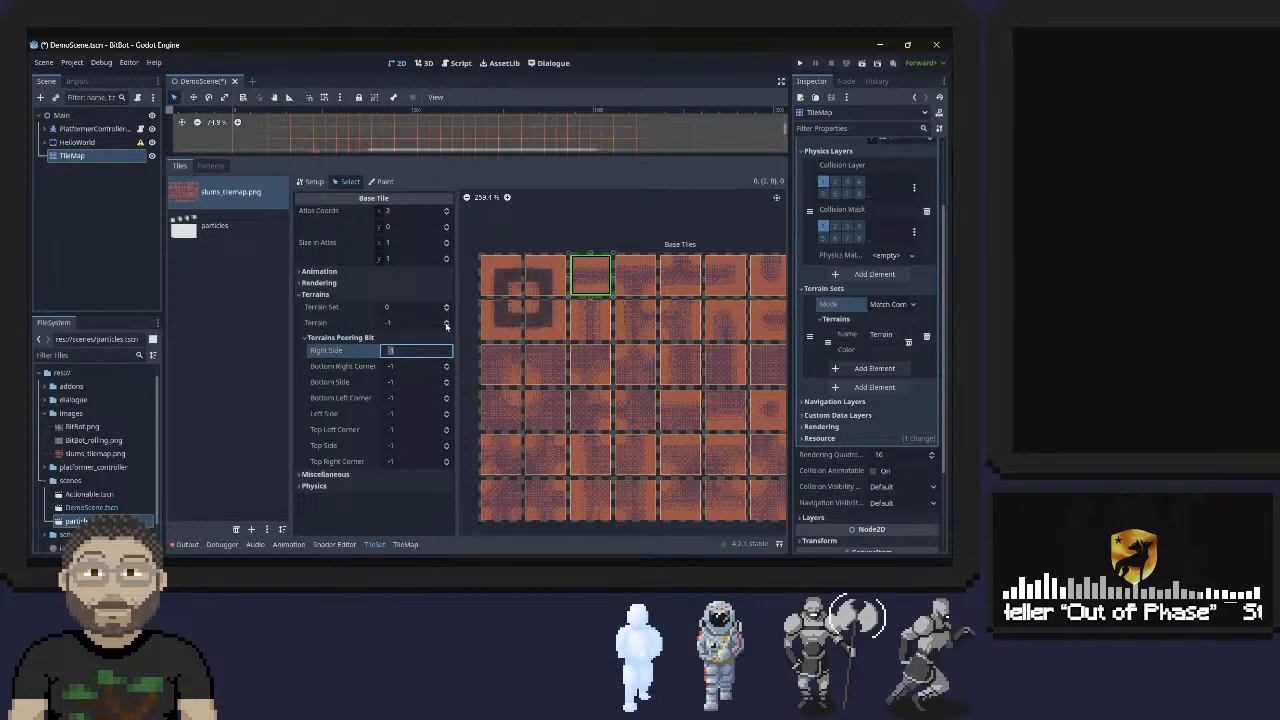
click(440, 322)
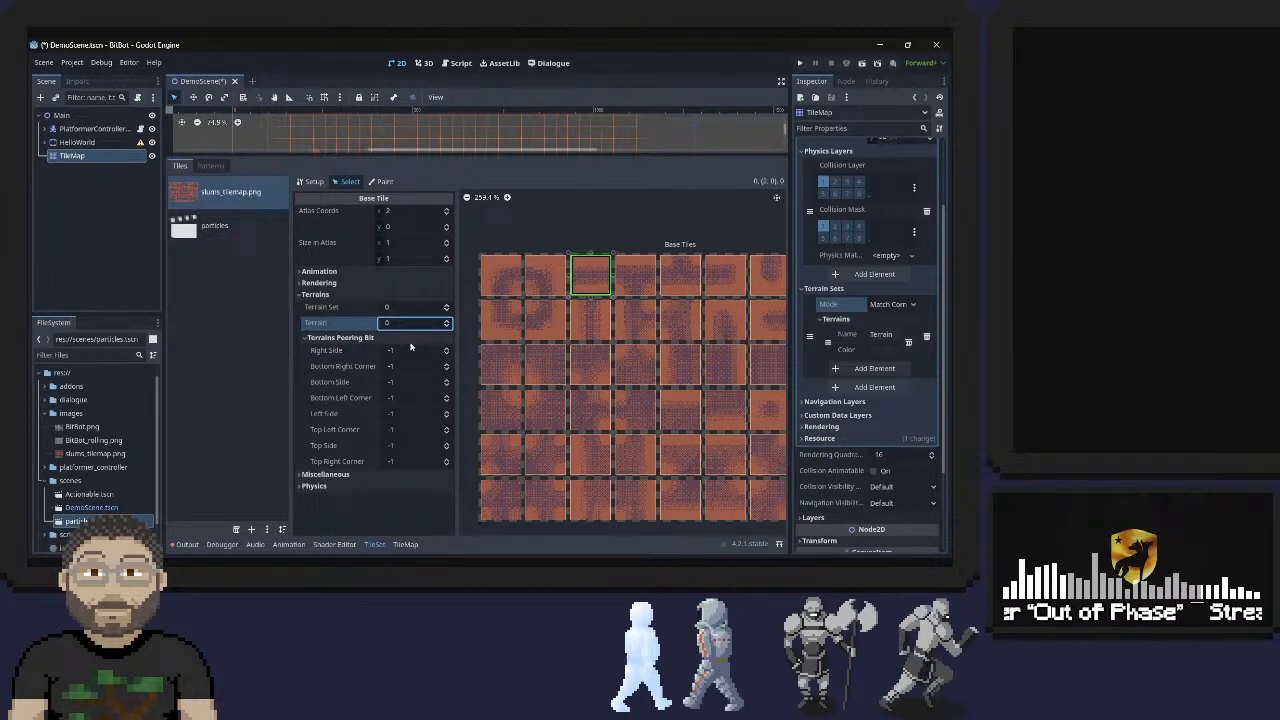
click(446, 350)
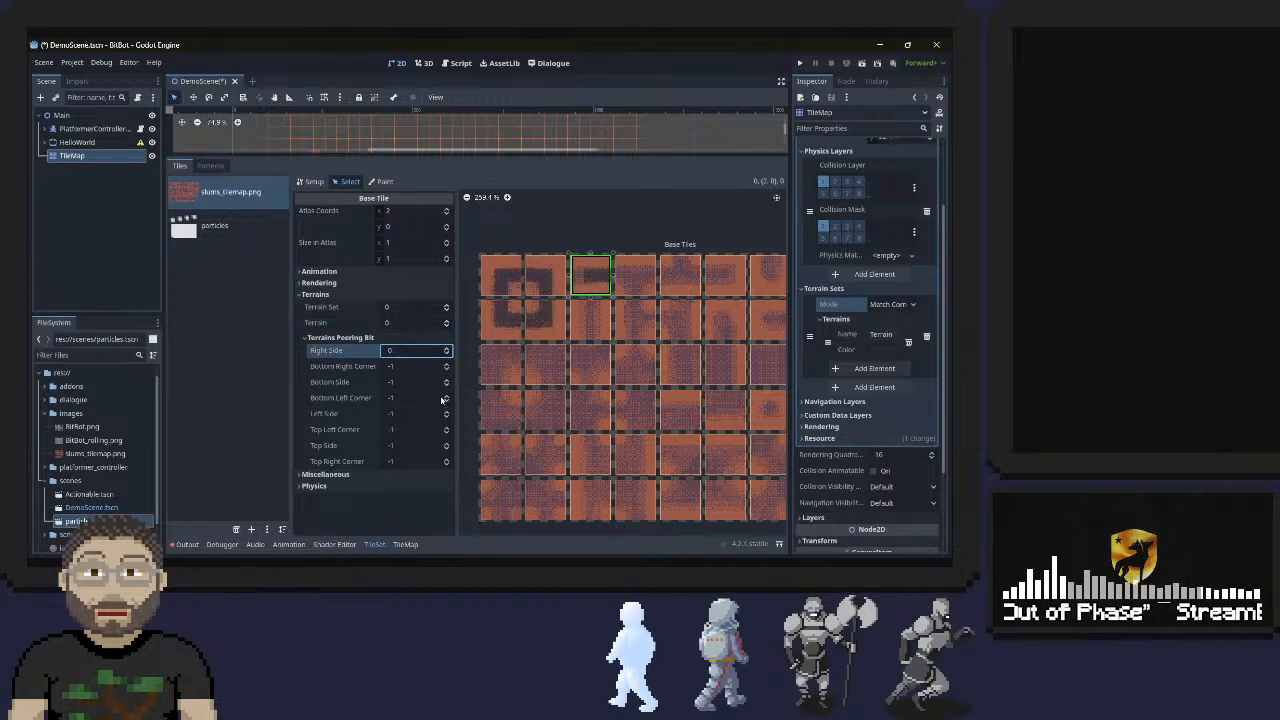
click(444, 413)
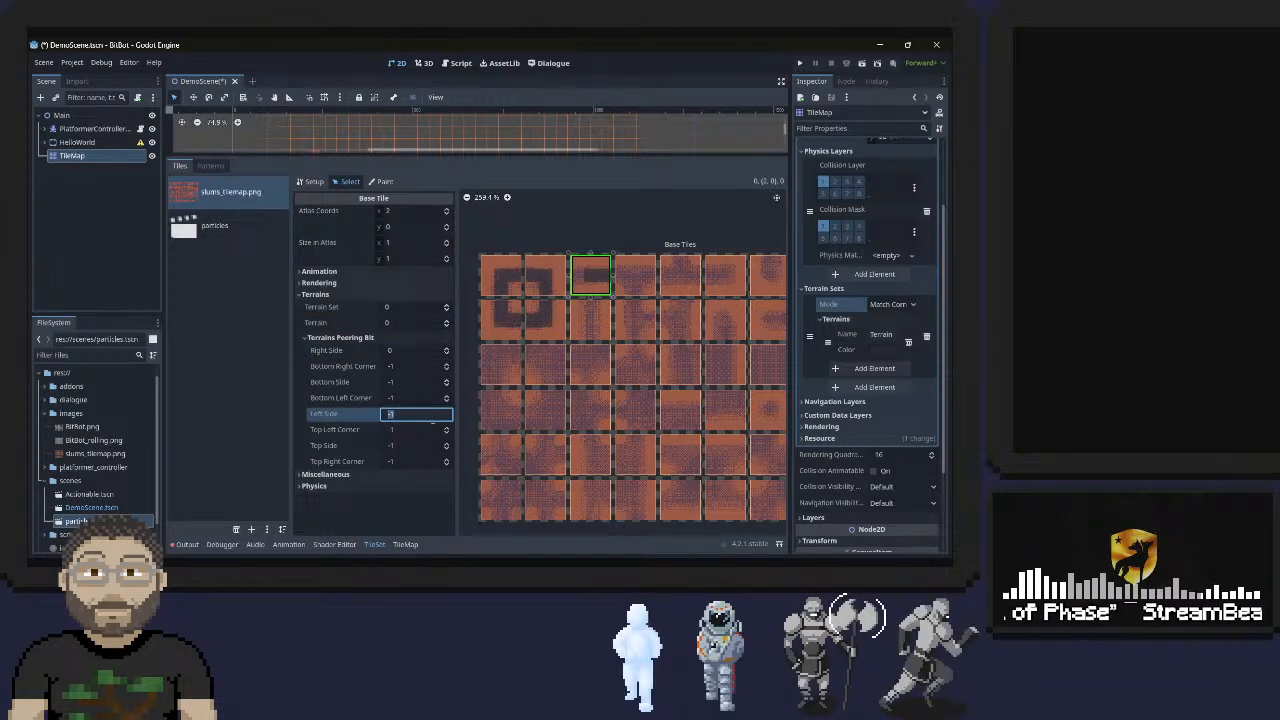
click(447, 411)
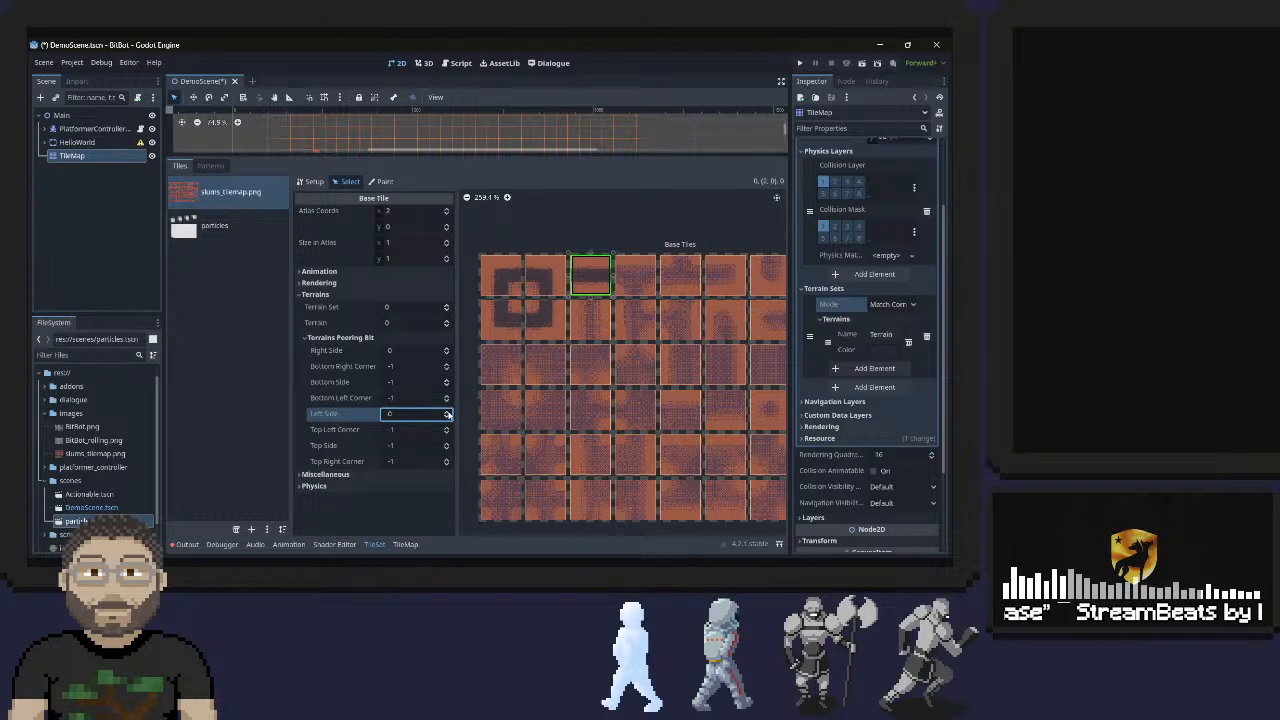
Assign tile (2, 1) terrain set 0 and terrain 0, with its Top Side and Bottom Side peering bits at 0
click(590, 318)
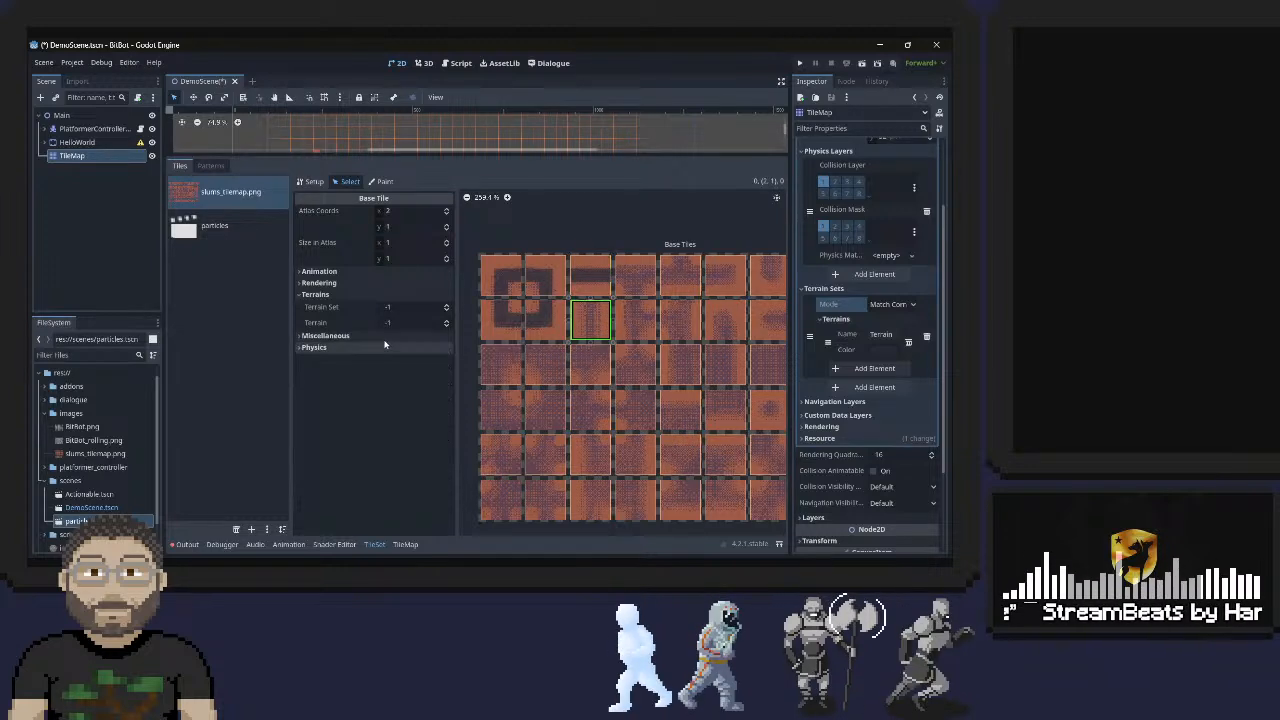
click(447, 307)
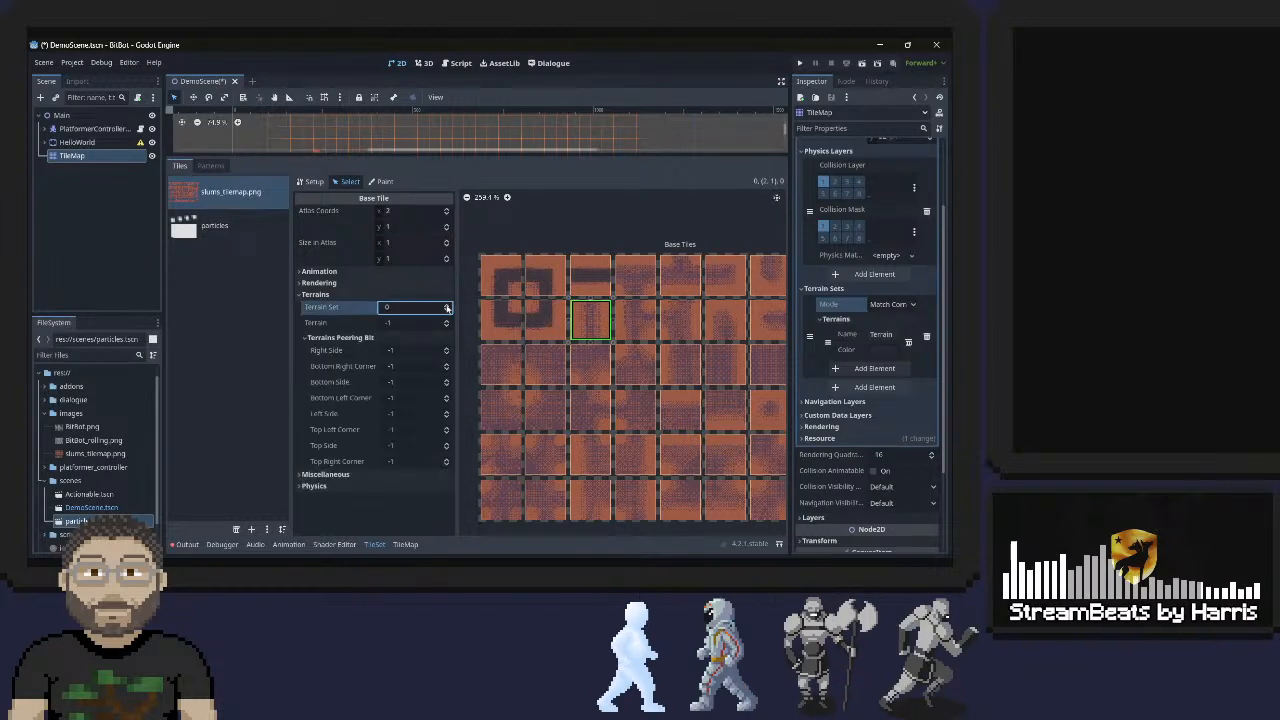
click(447, 321)
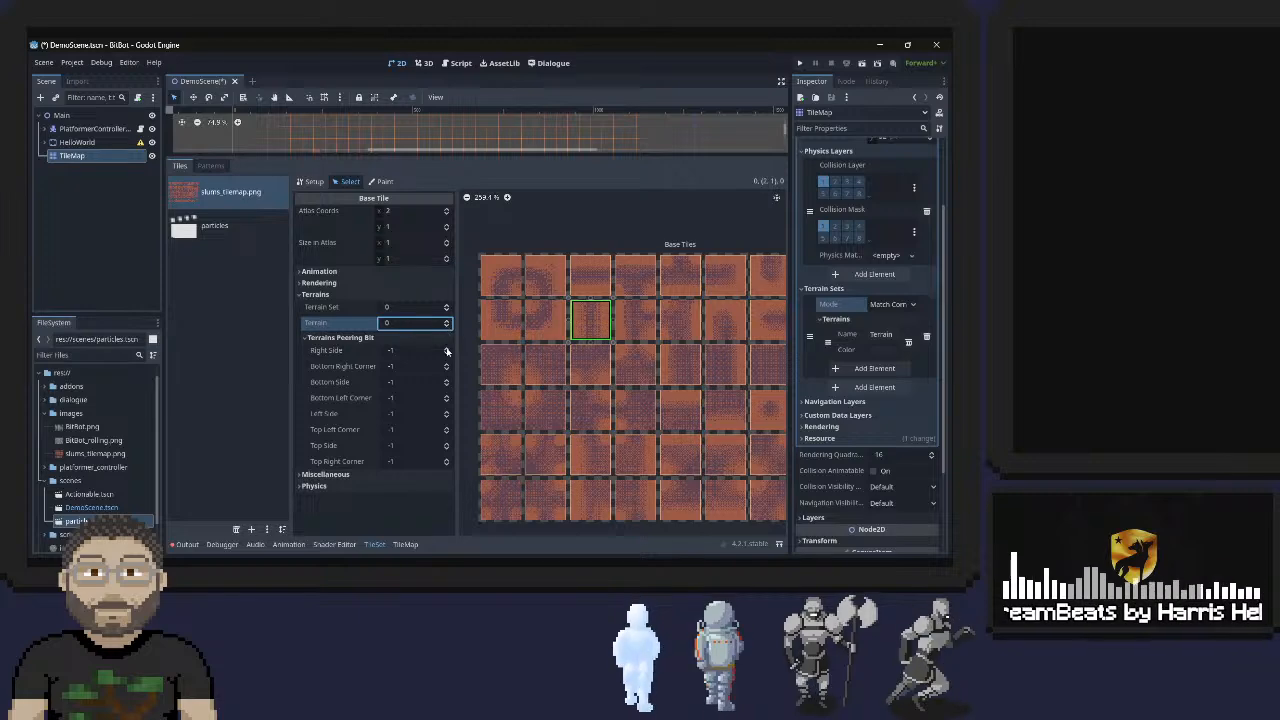
click(447, 446)
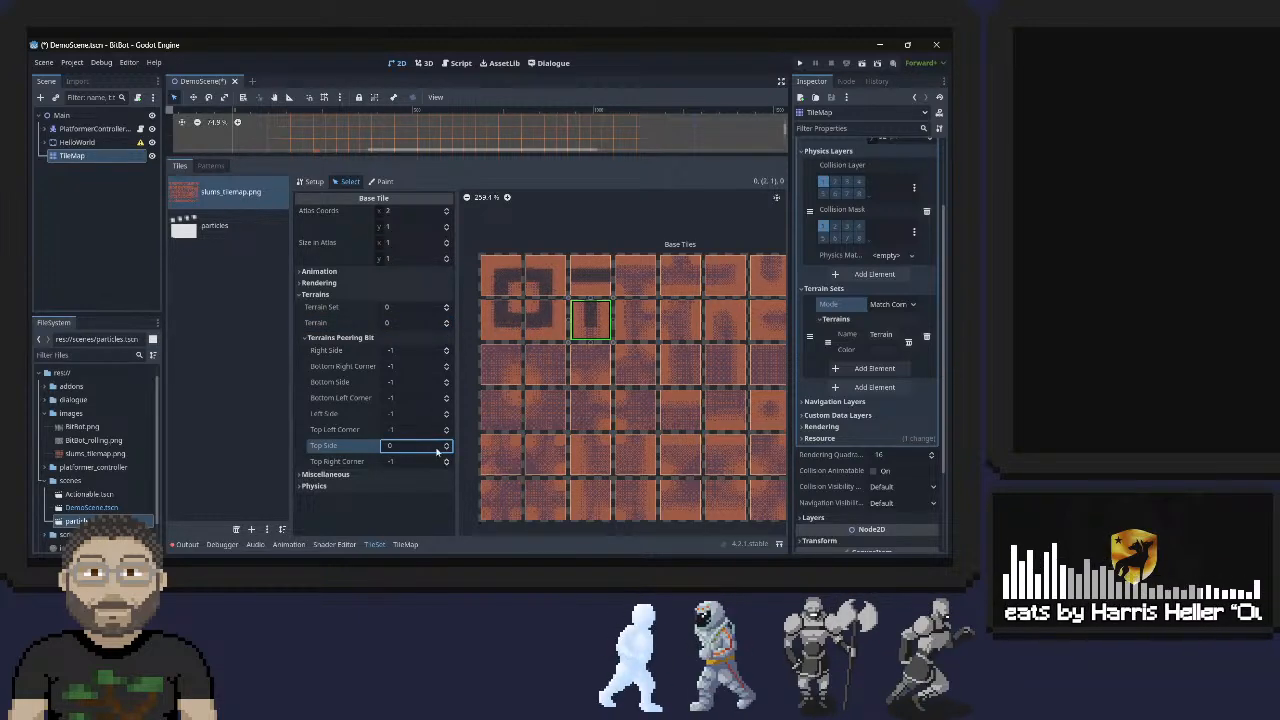
click(447, 380)
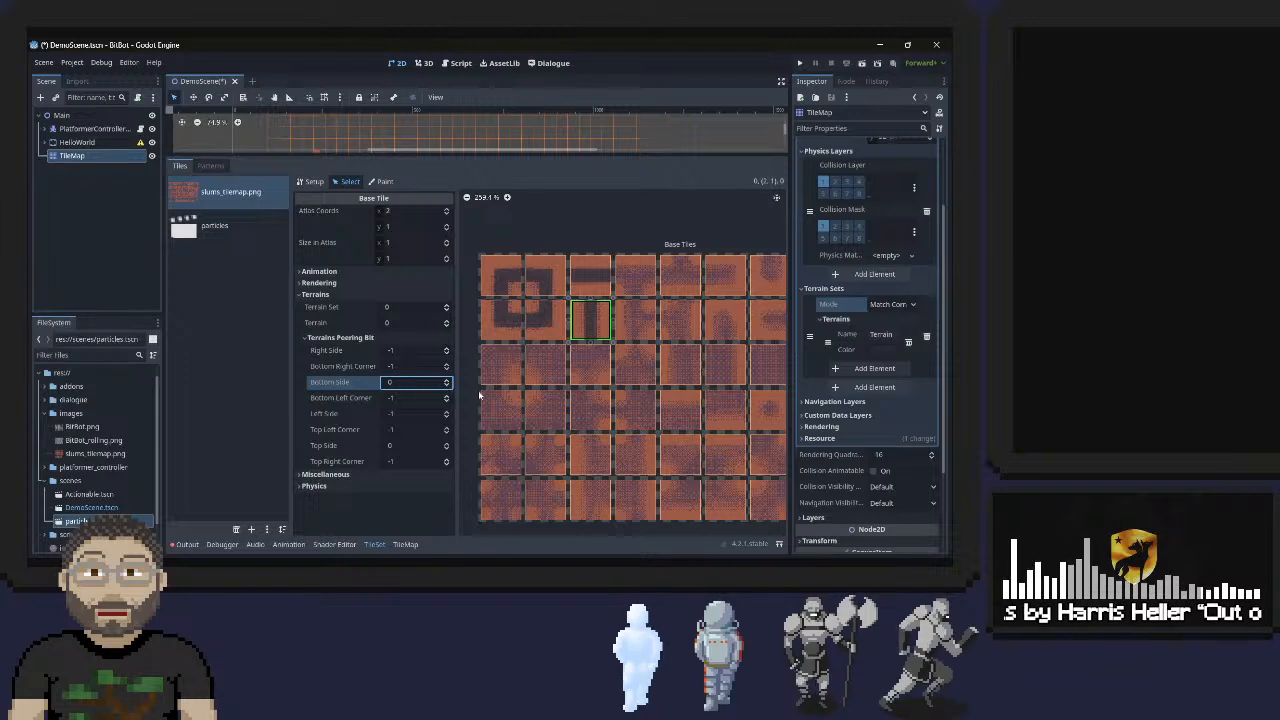
Assign tile (3, 0) terrain set 0 and terrain 0, with its Right, Left and Bottom Side peering bits at 0
click(636, 275)
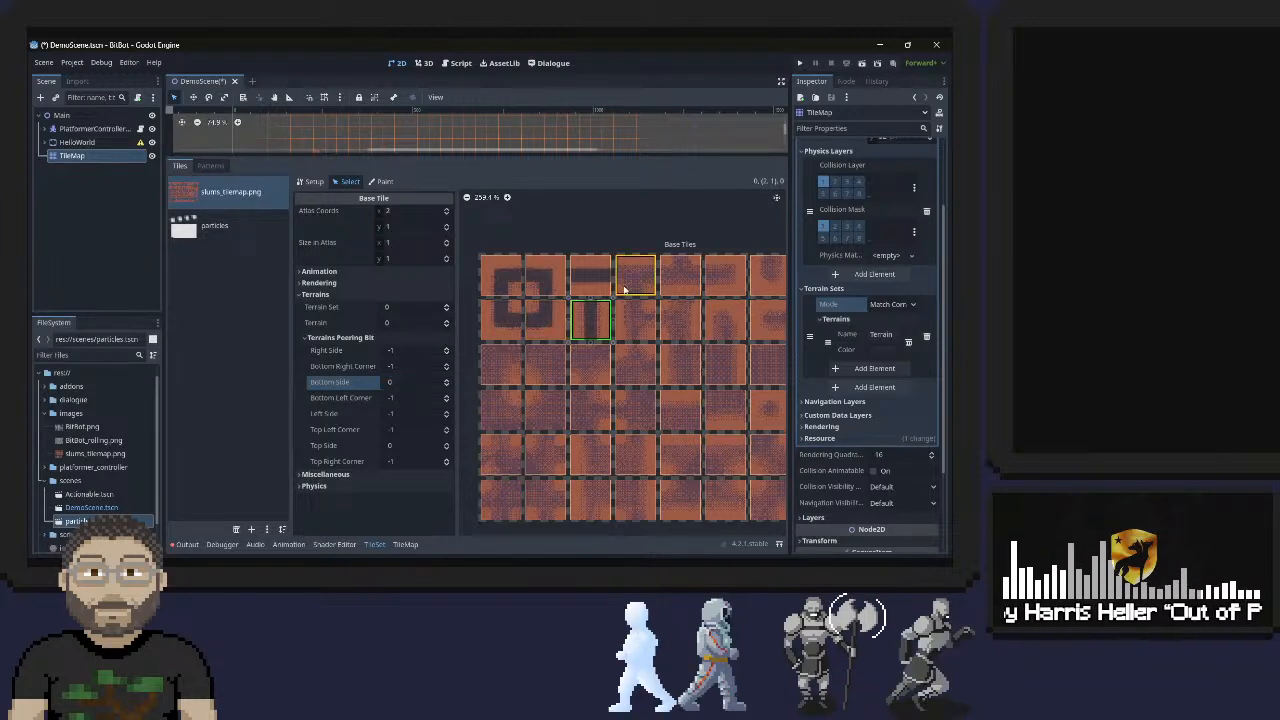
click(447, 306)
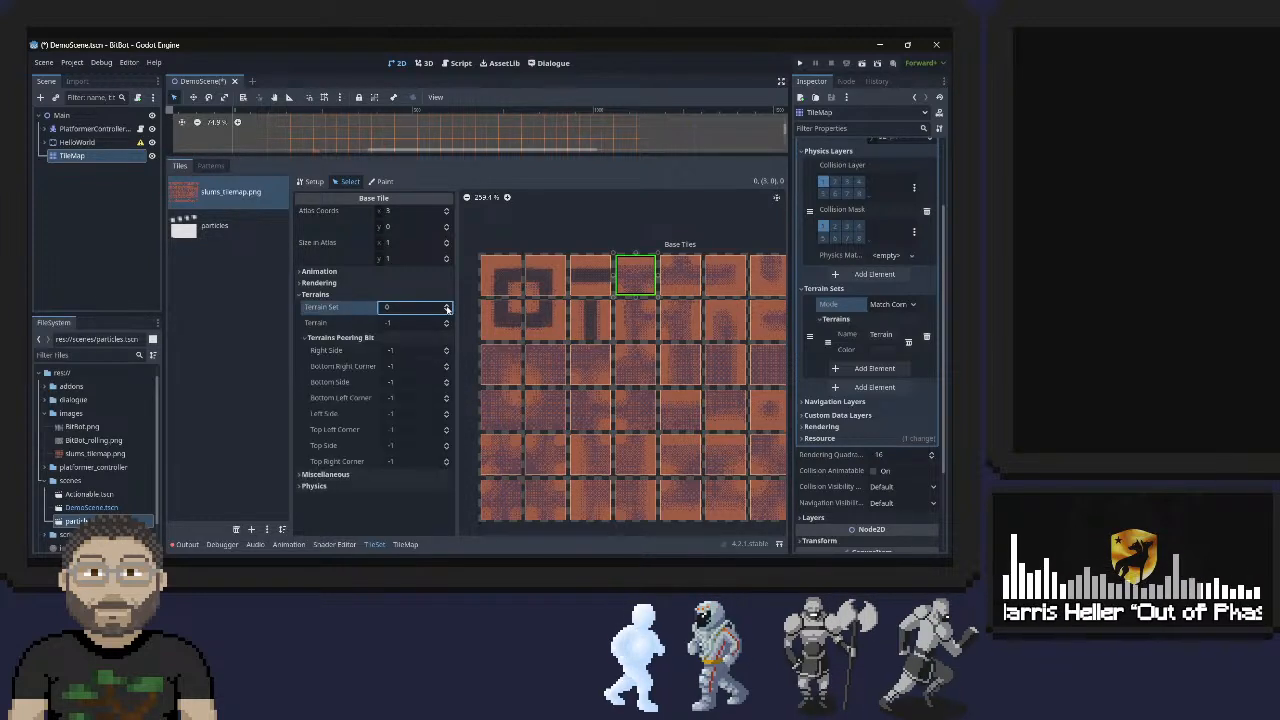
click(447, 321)
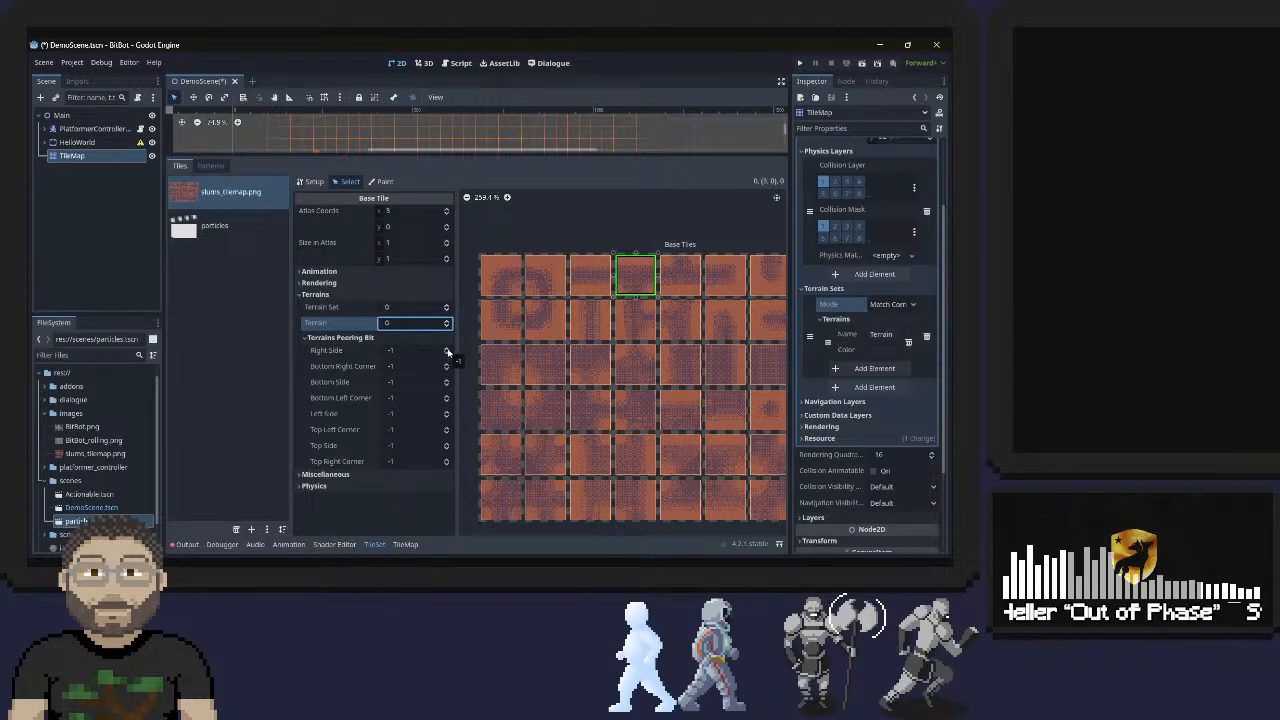
click(447, 350)
click(447, 413)
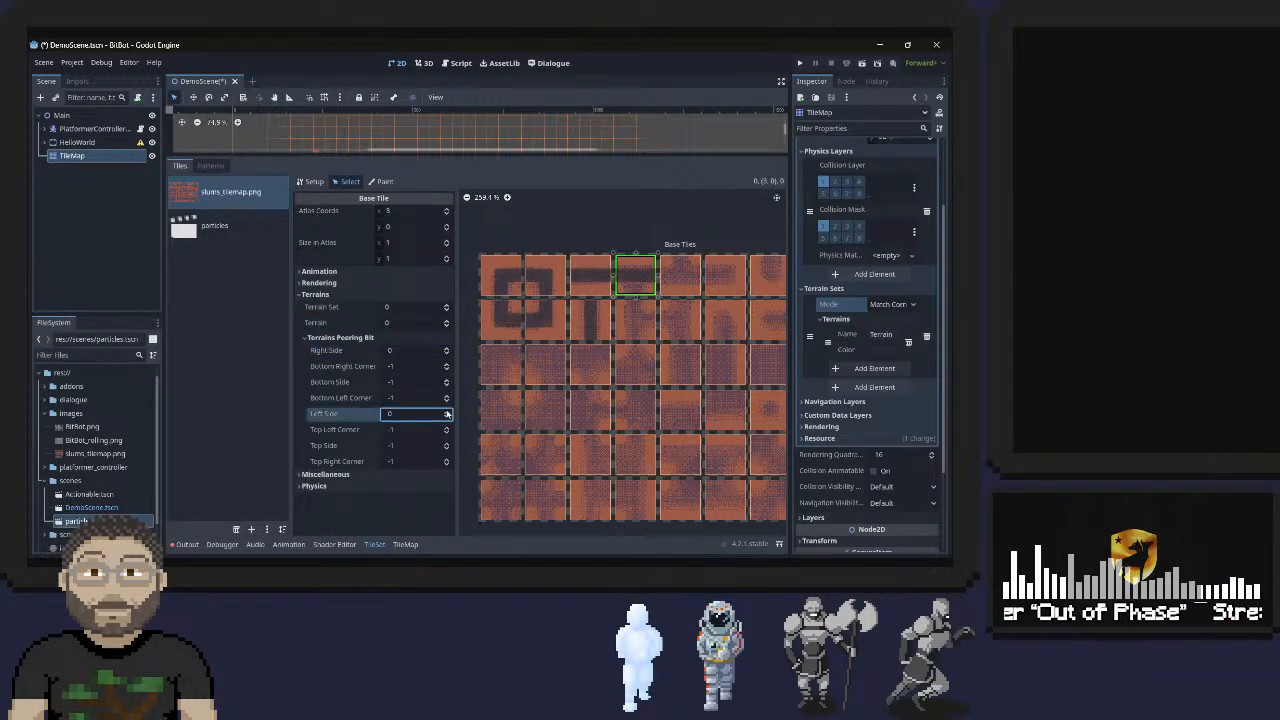
click(447, 382)
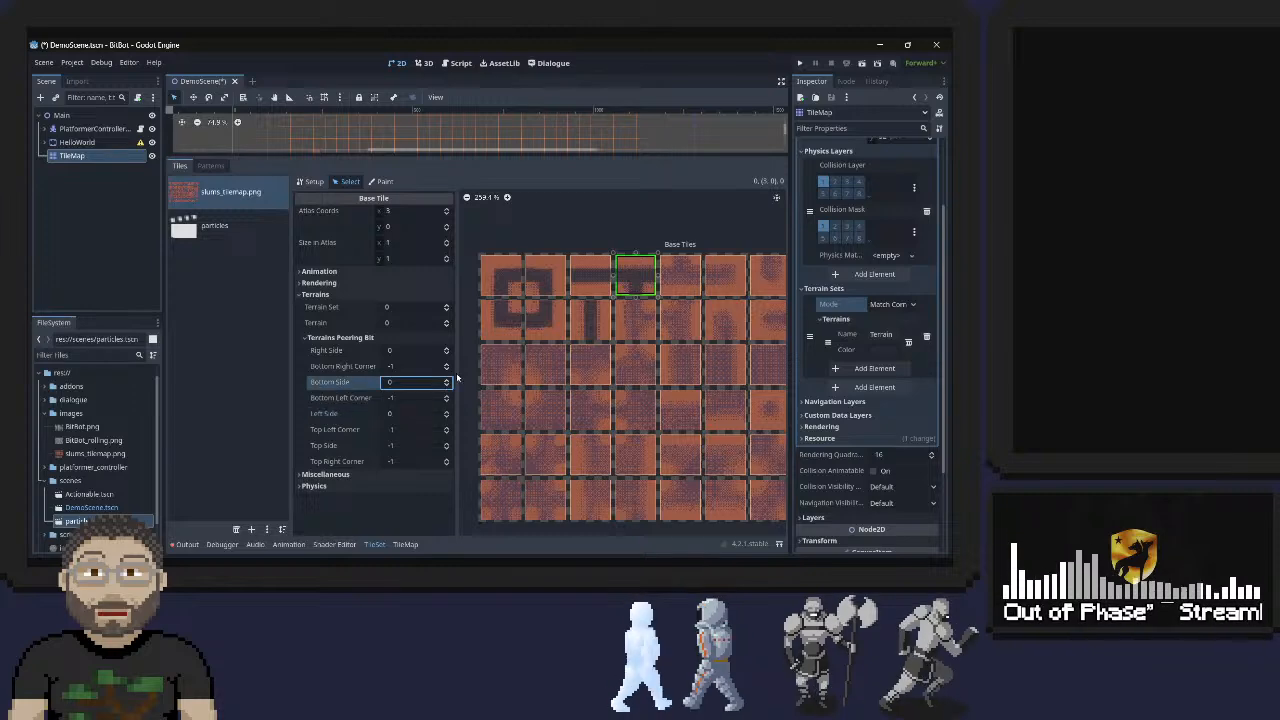
Assign tile (4, 0) terrain set 0 and terrain 0, with its Right, Left and Top Side peering bits at 0
click(681, 281)
middle_drag(609, 243, 495, 253)
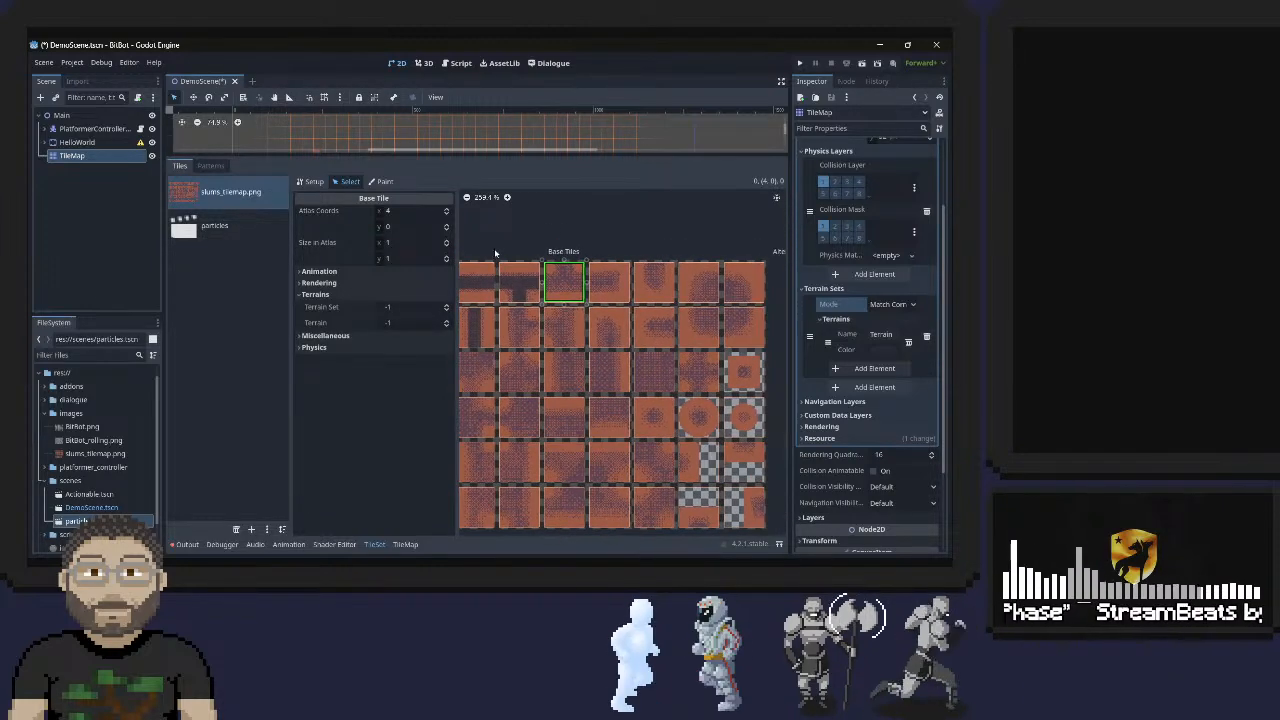
click(447, 305)
click(447, 320)
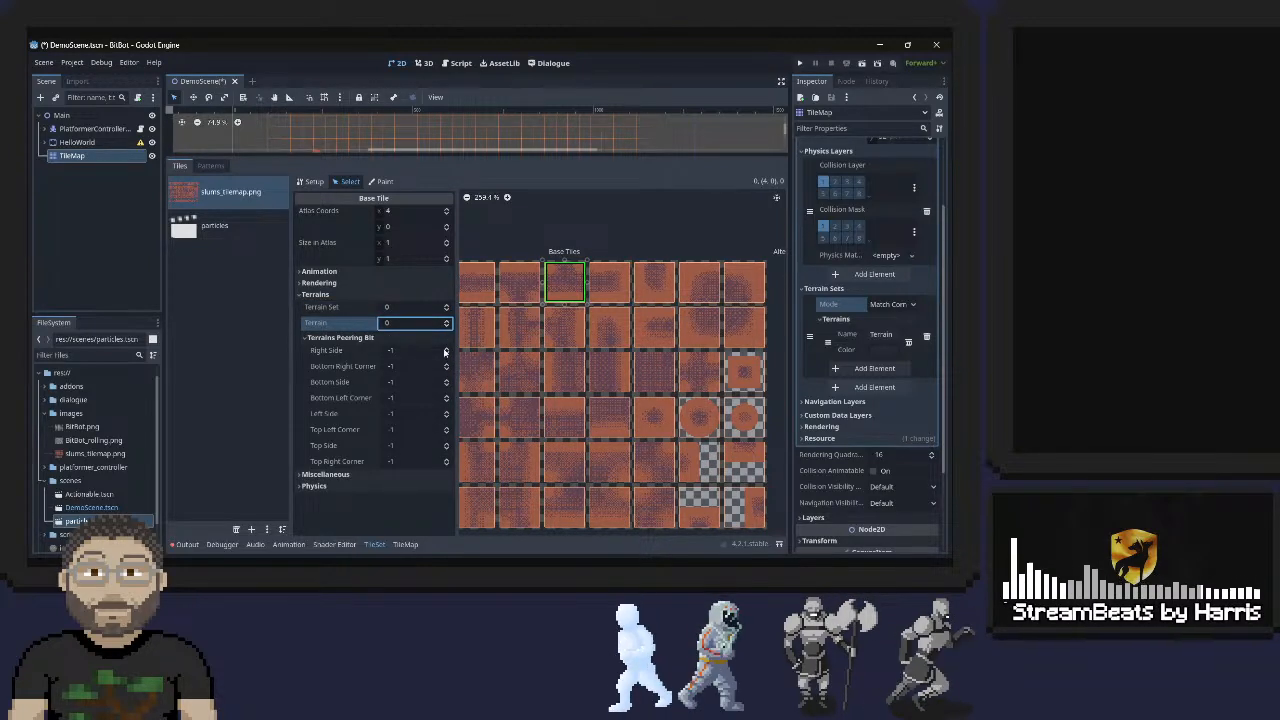
click(446, 349)
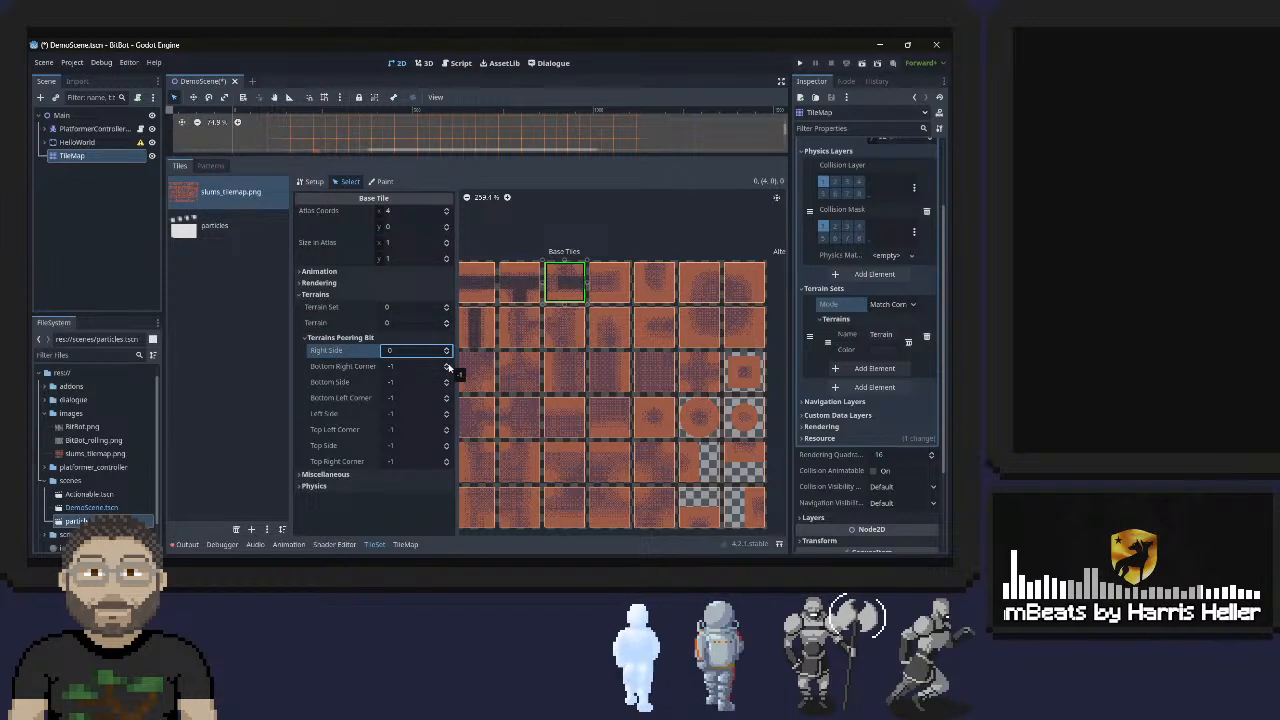
click(446, 413)
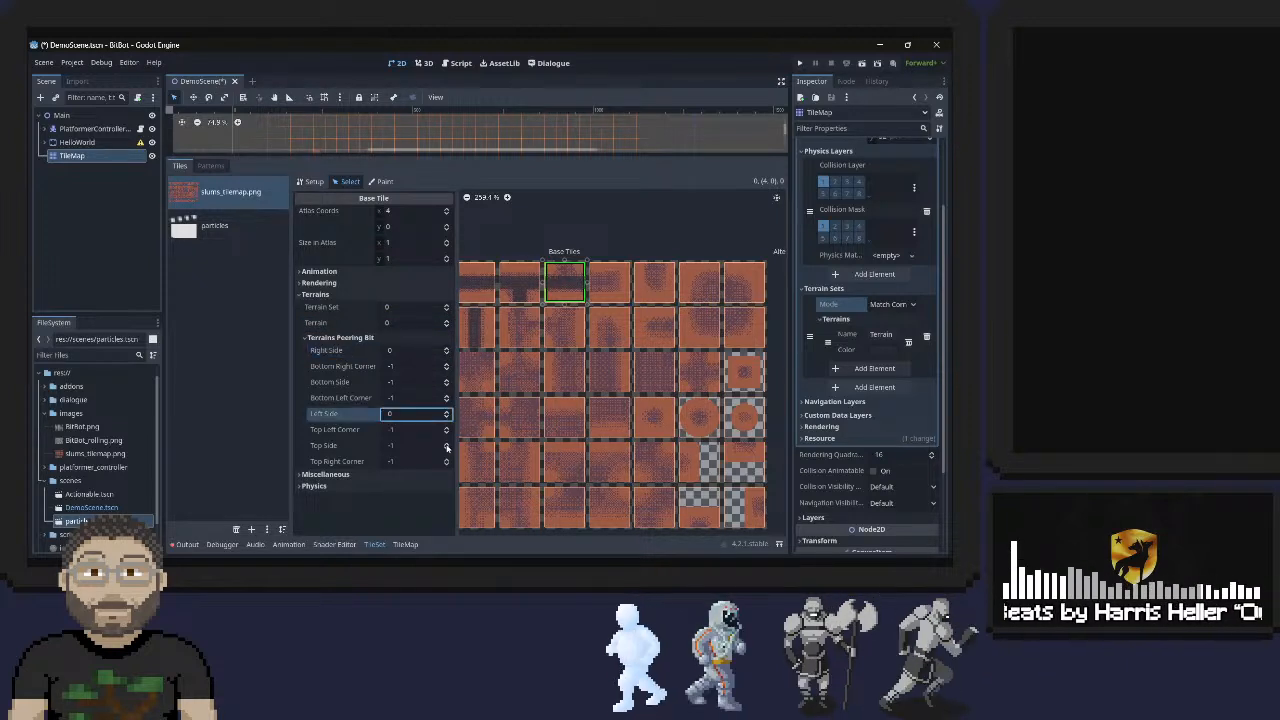
click(446, 444)
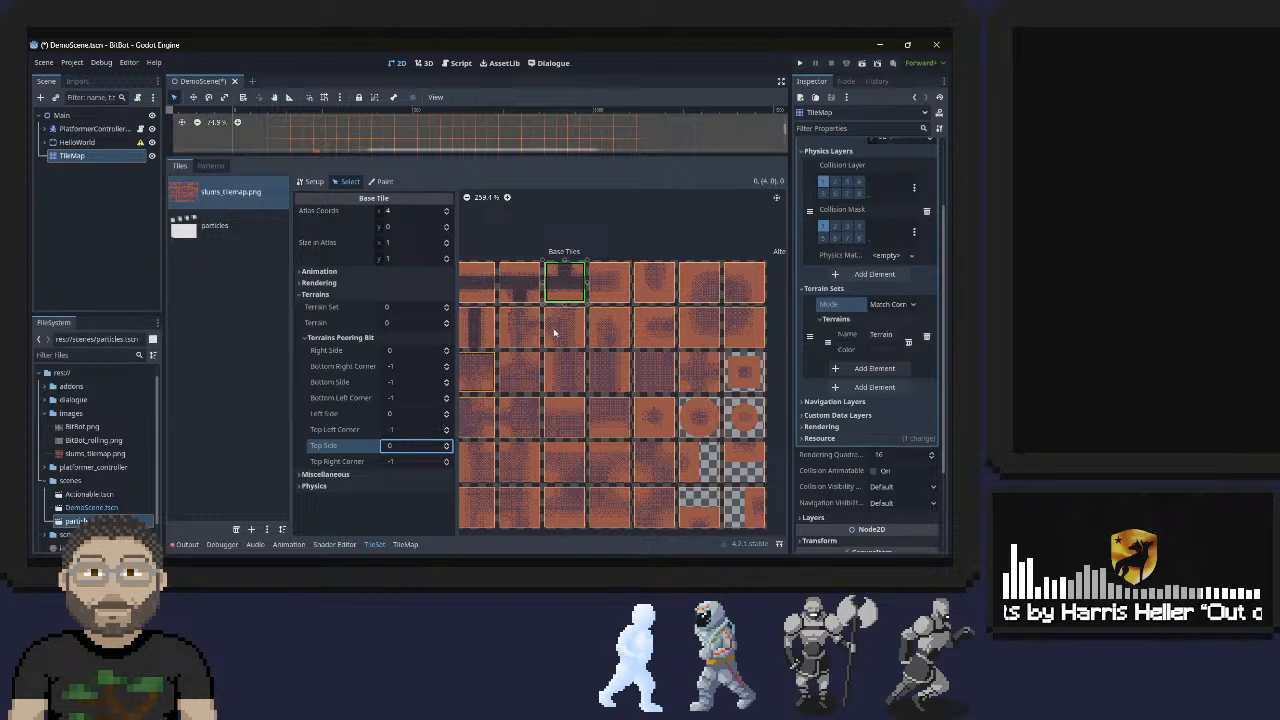
Assign tile (5, 0) terrain set 0 and terrain 0, with its Left Side peering bit at 0
click(592, 296)
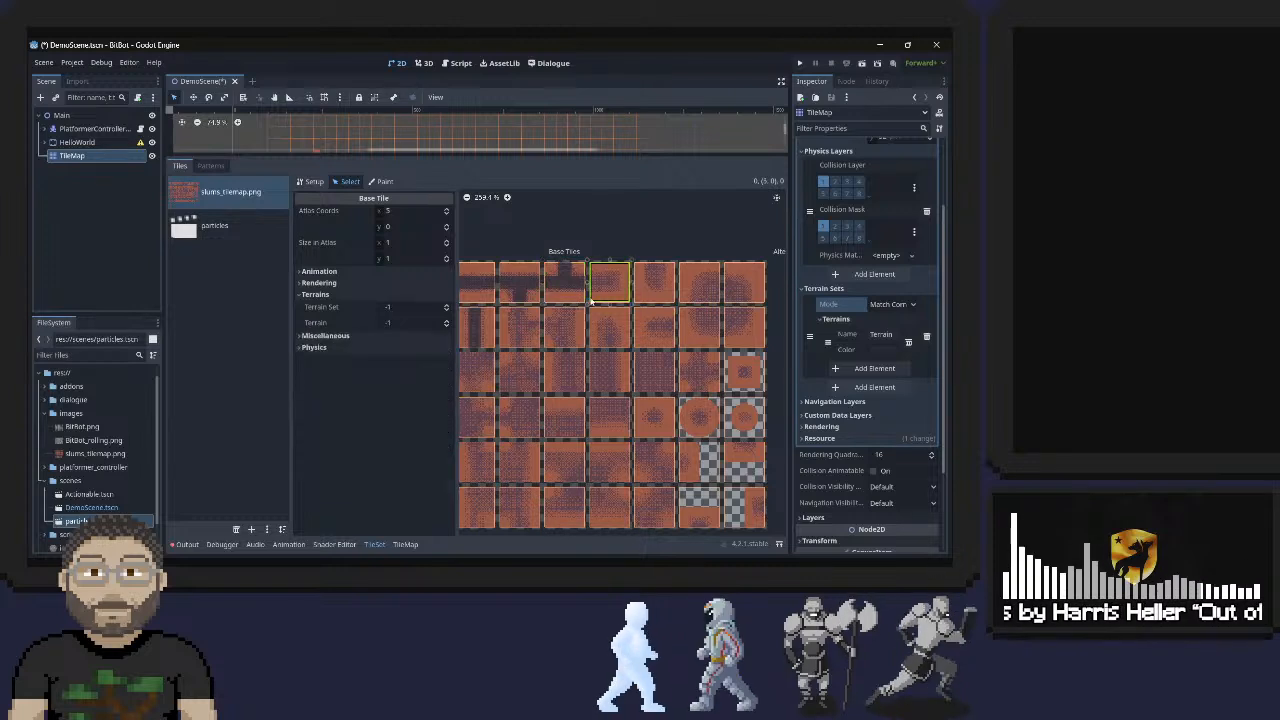
click(447, 307)
click(446, 321)
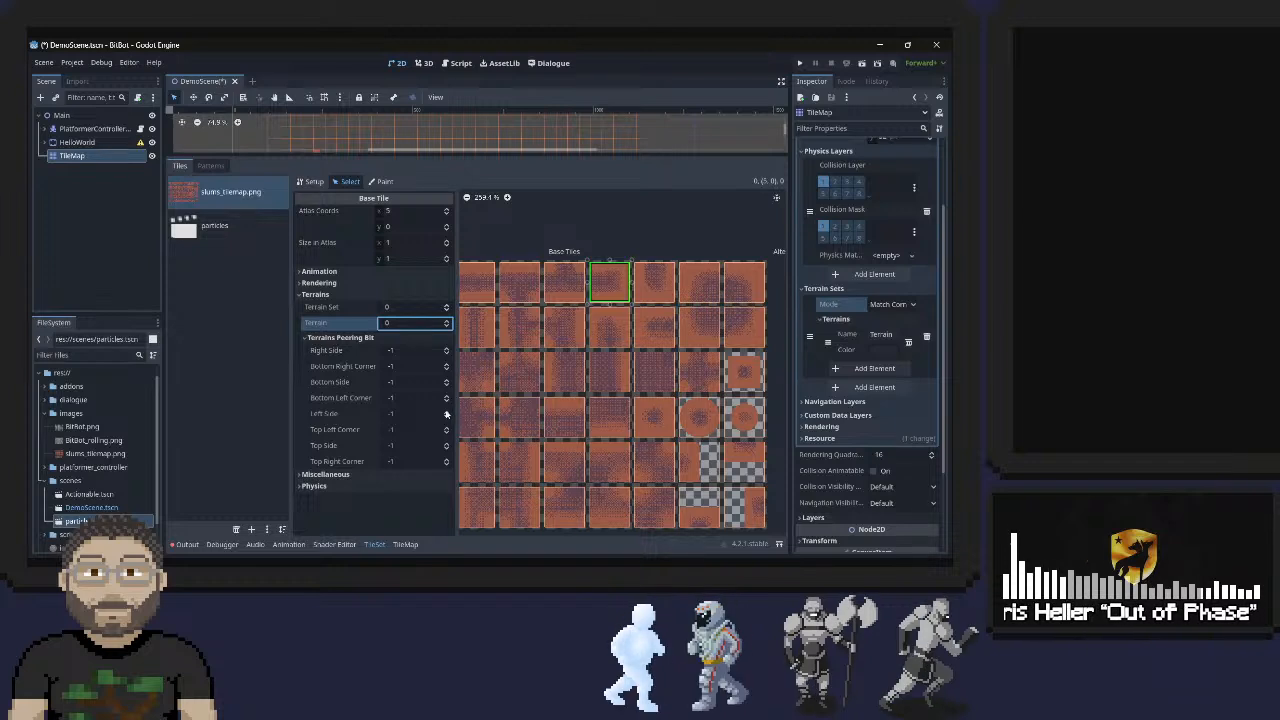
Assign tile (6, 0) terrain set 0 and terrain 0, with its Top Side peering bit at 0
click(654, 279)
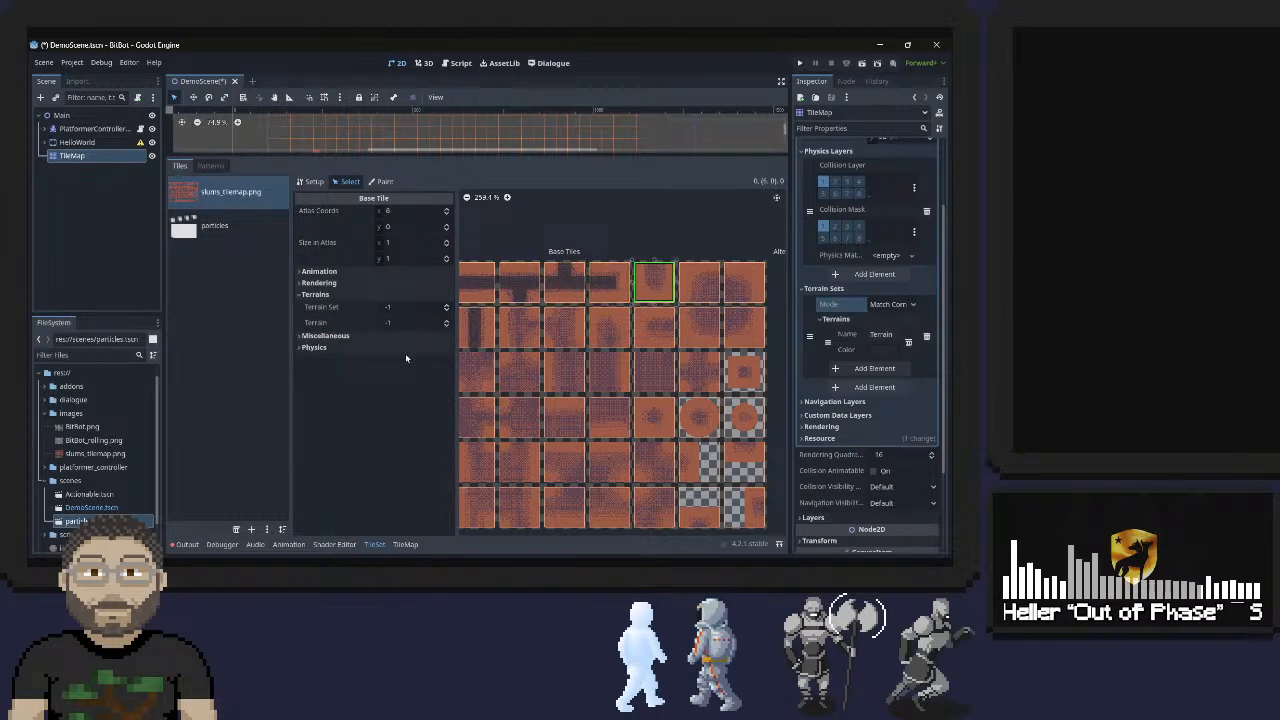
click(447, 306)
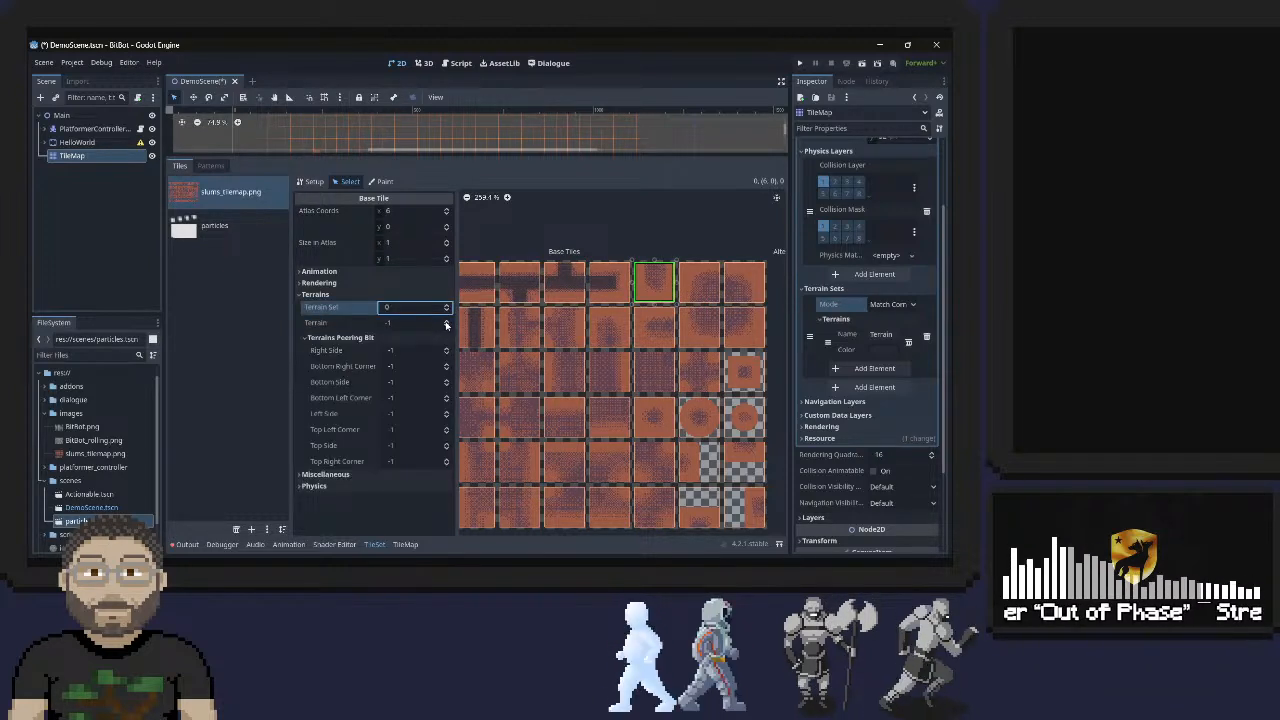
click(447, 322)
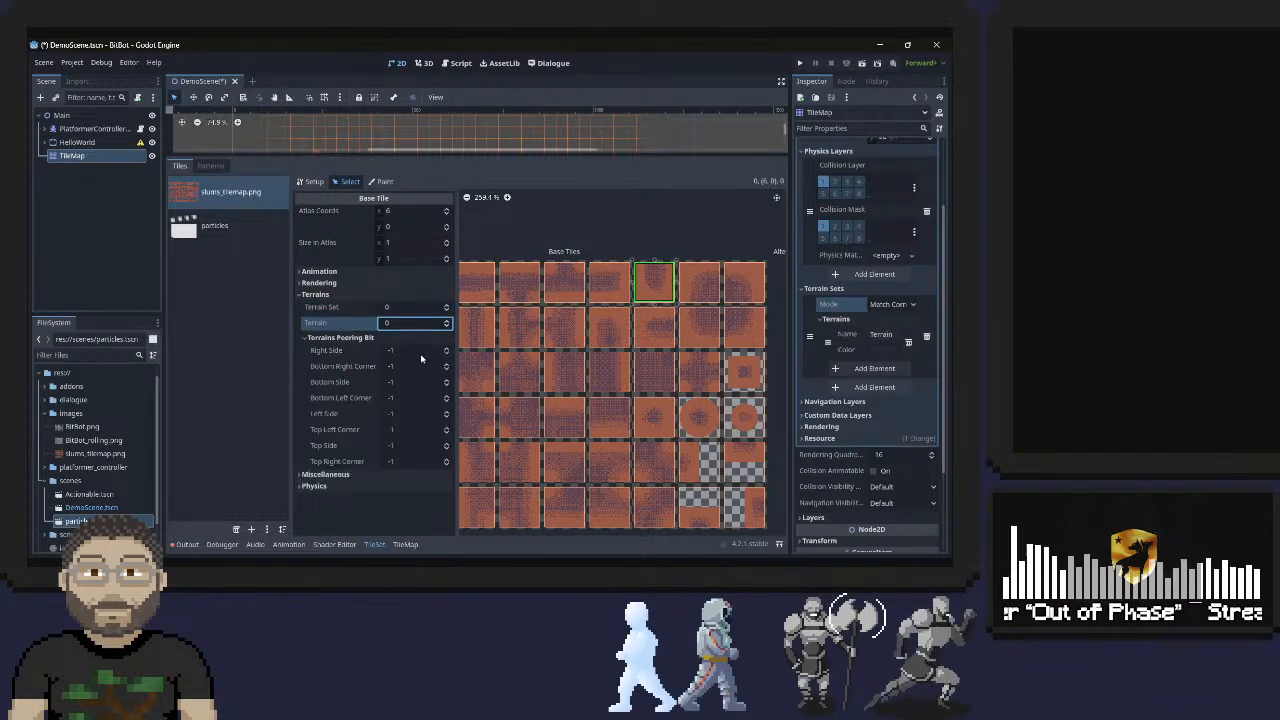
click(447, 444)
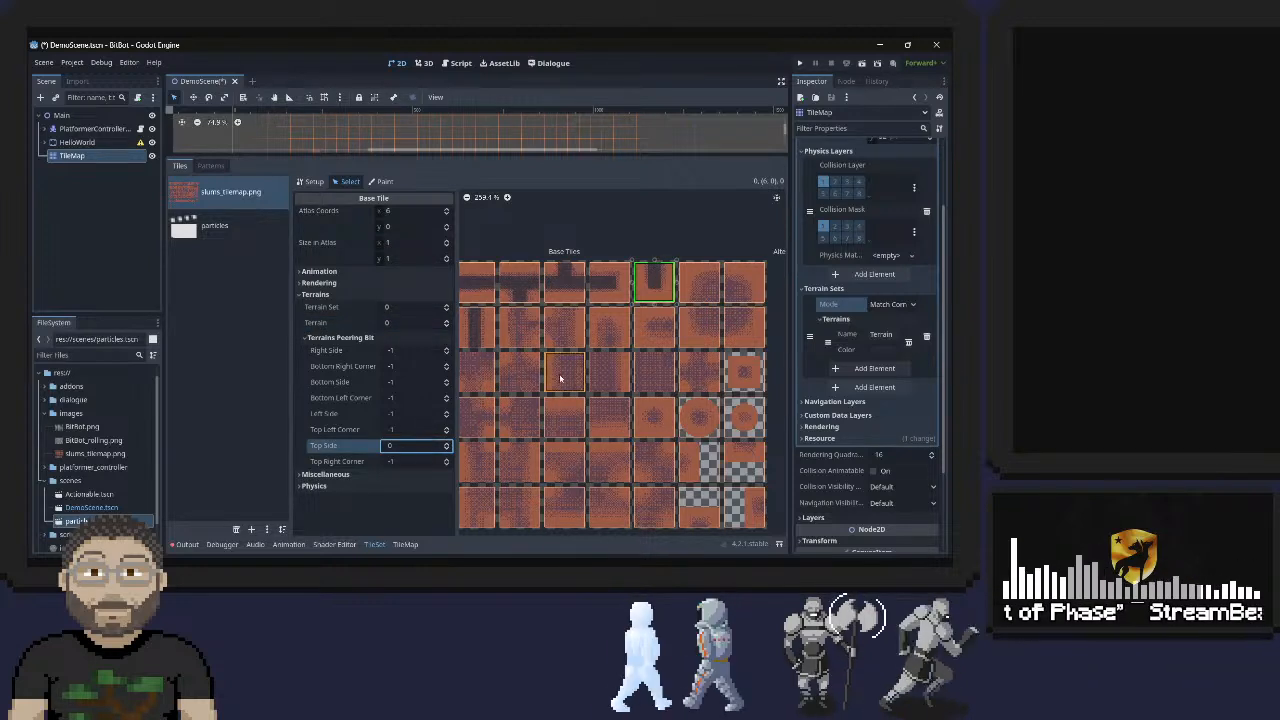
Assign tile (7, 0) terrain set 0 and terrain 0, with its Right Side, Bottom Right Corner and Bottom Side peering bits at 0
click(699, 281)
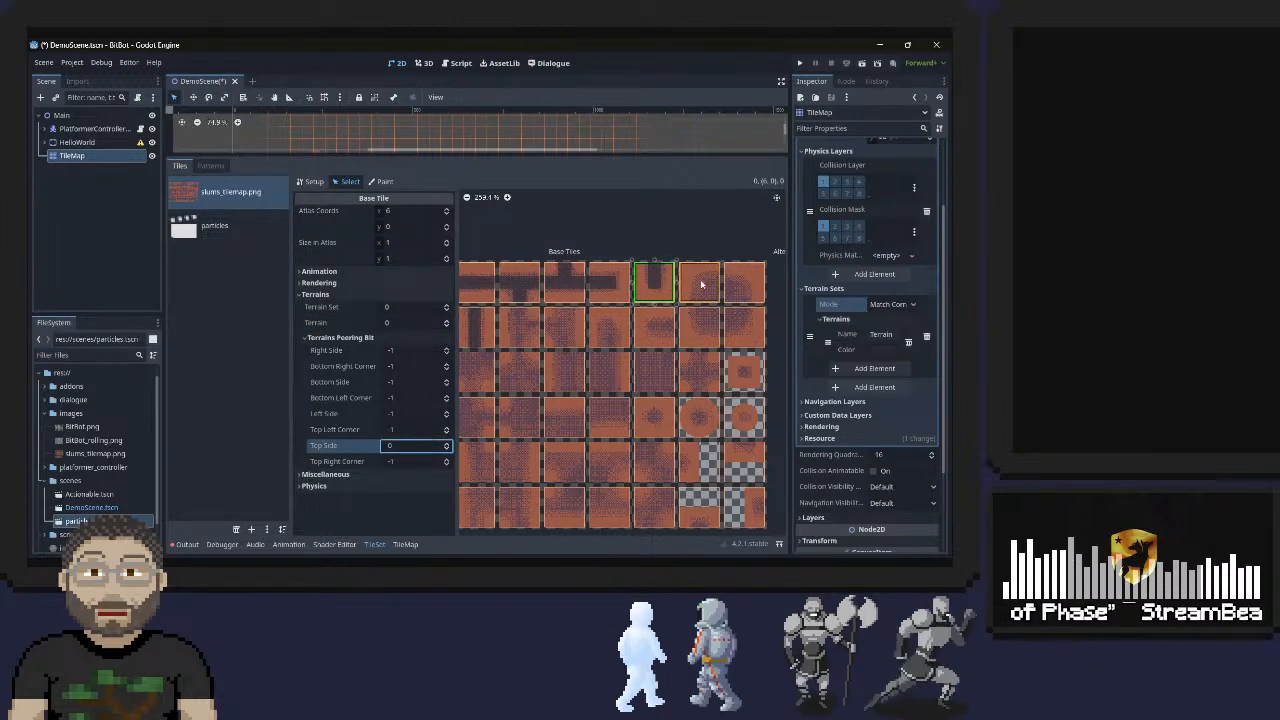
click(446, 307)
click(447, 322)
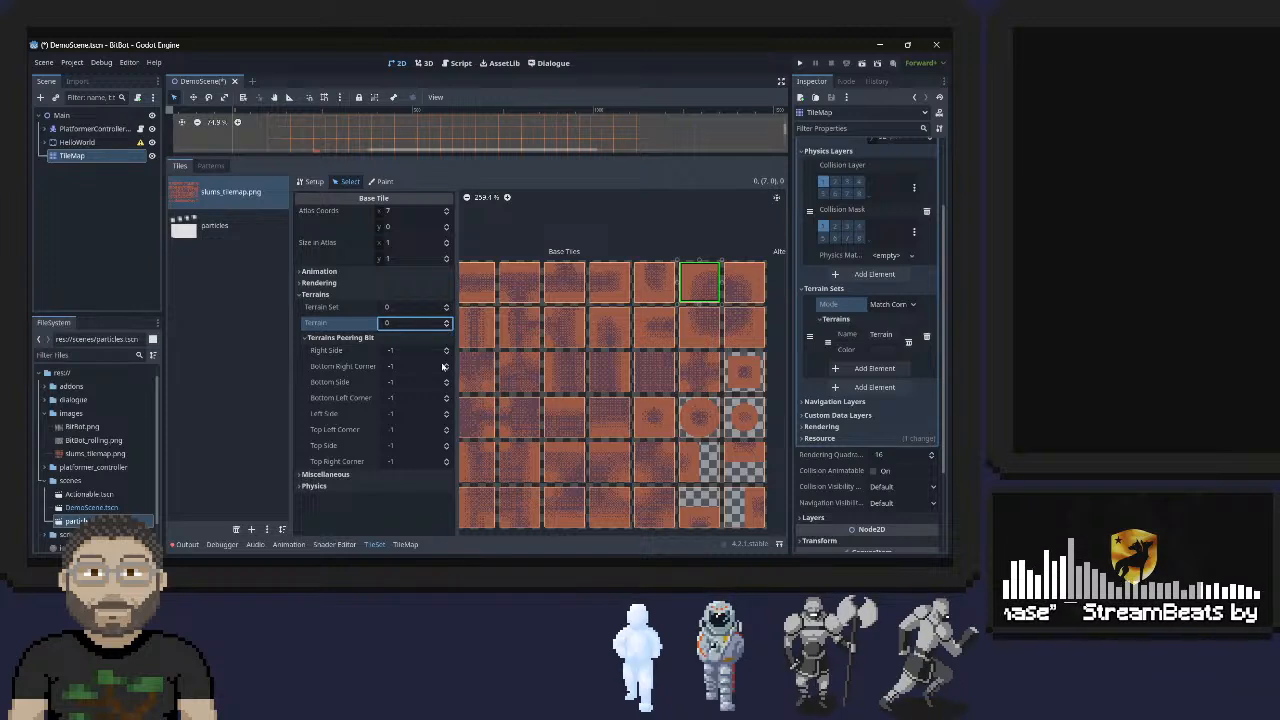
click(447, 350)
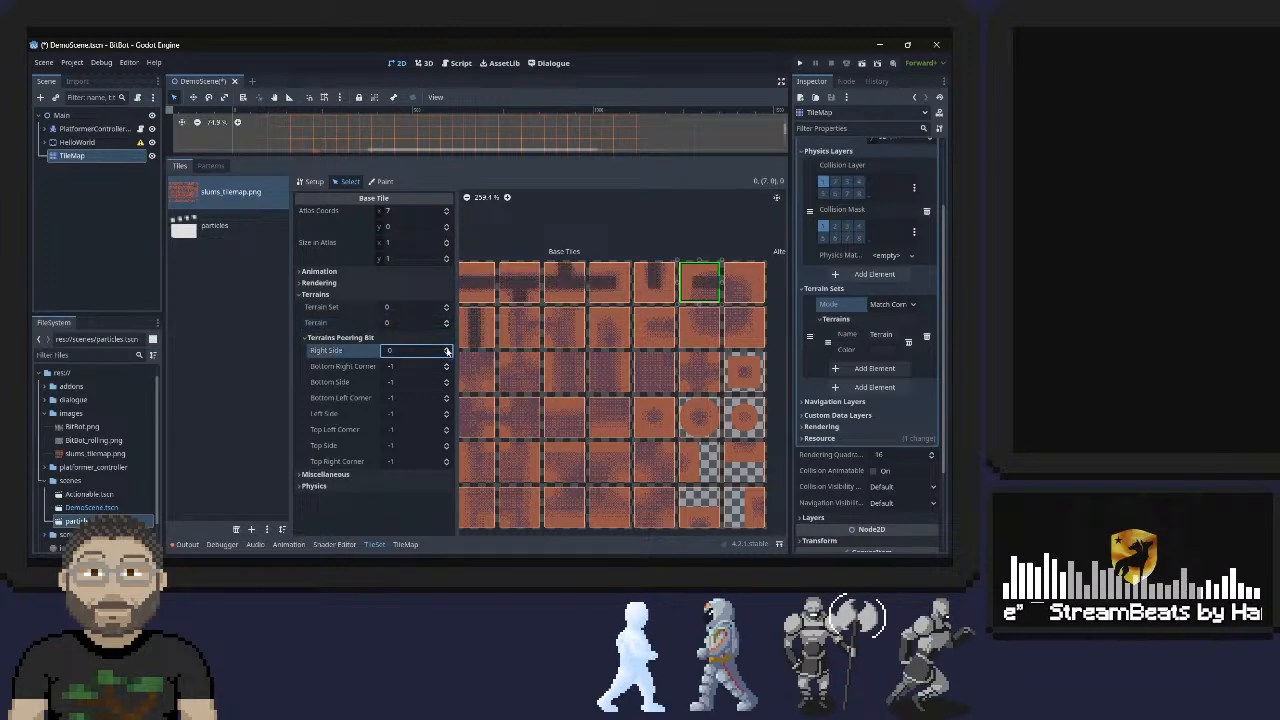
click(447, 366)
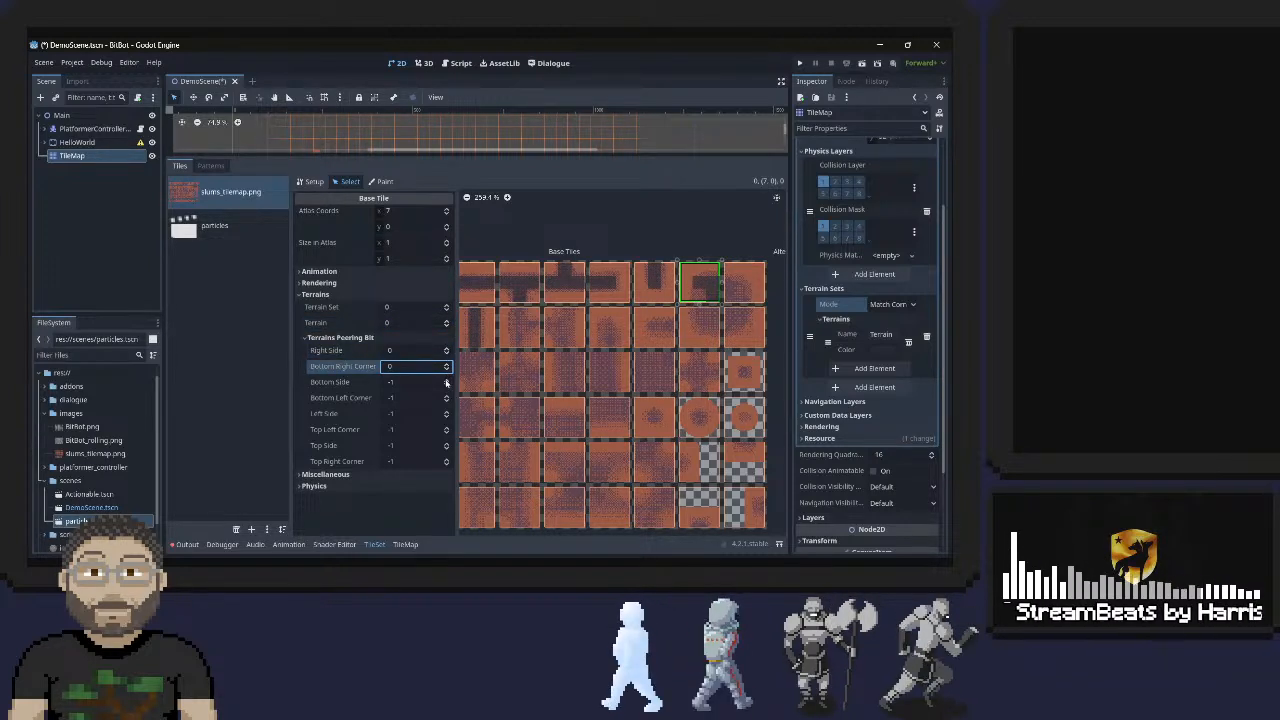
click(447, 382)
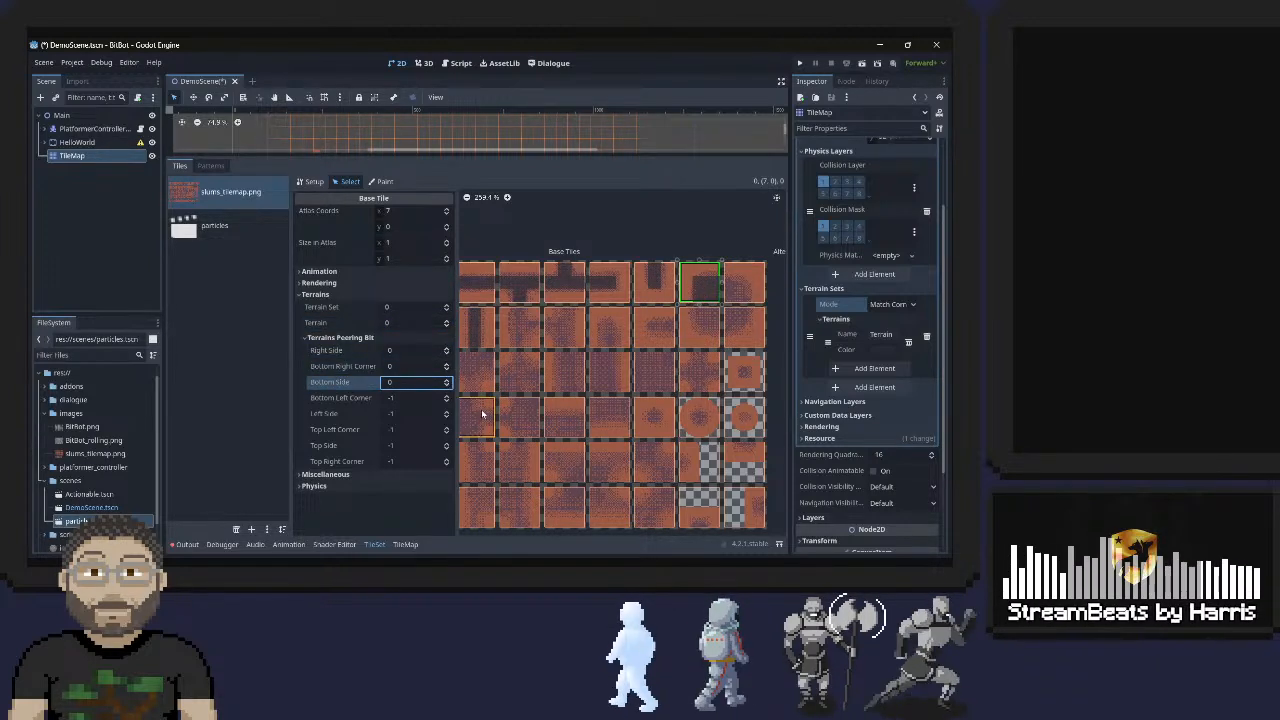
Assign tile (8, 0) terrain set 0 and terrain 0, with its Bottom Side, Bottom Left Corner and Left Side peering bits at 0
click(744, 282)
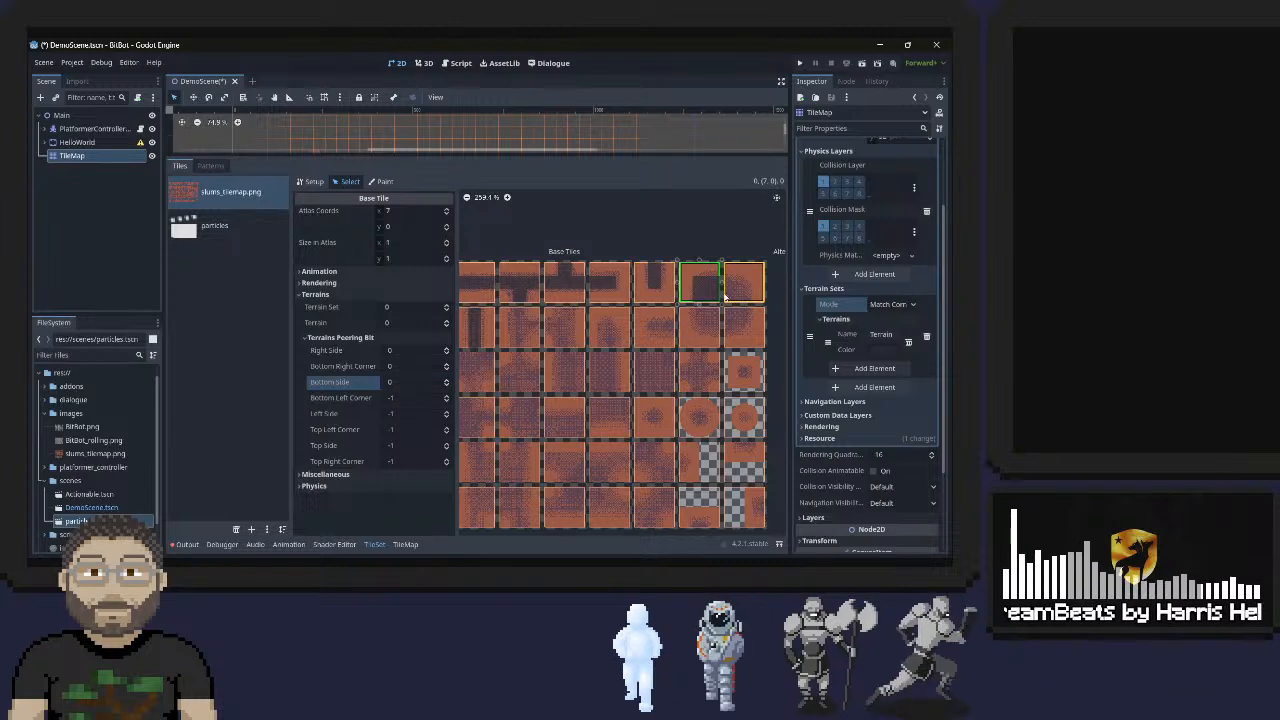
click(448, 305)
click(448, 321)
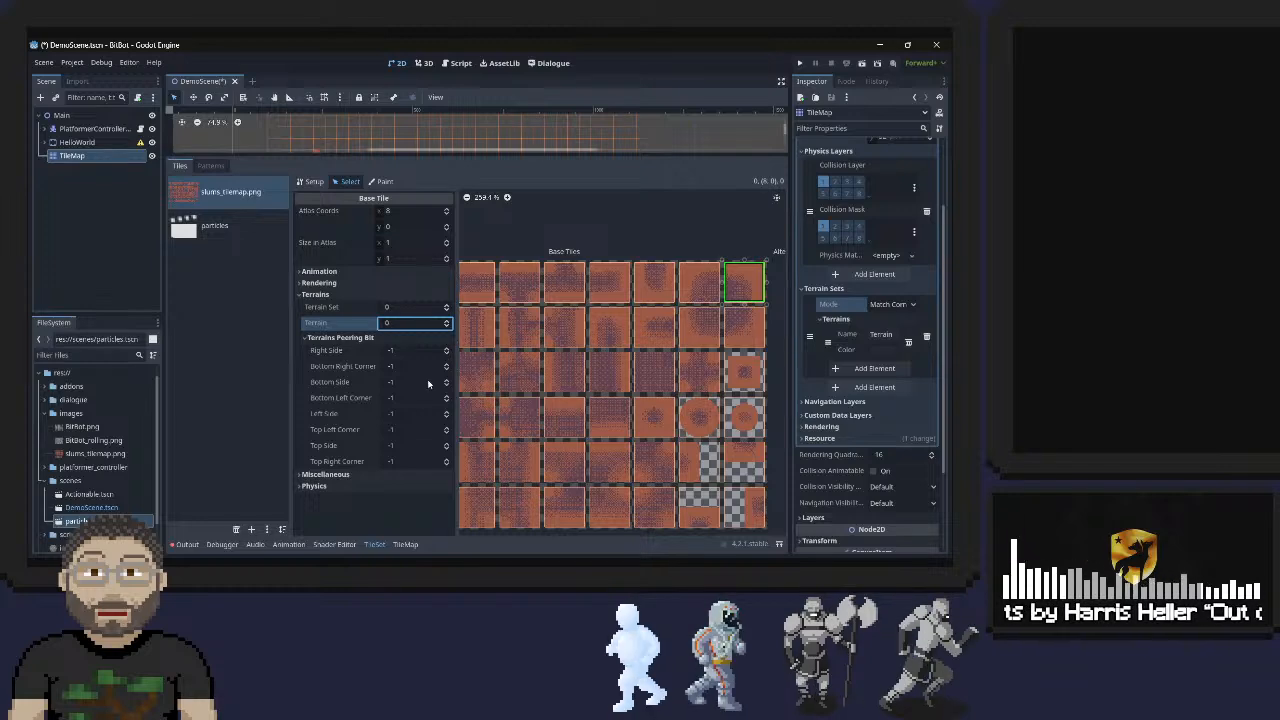
click(447, 381)
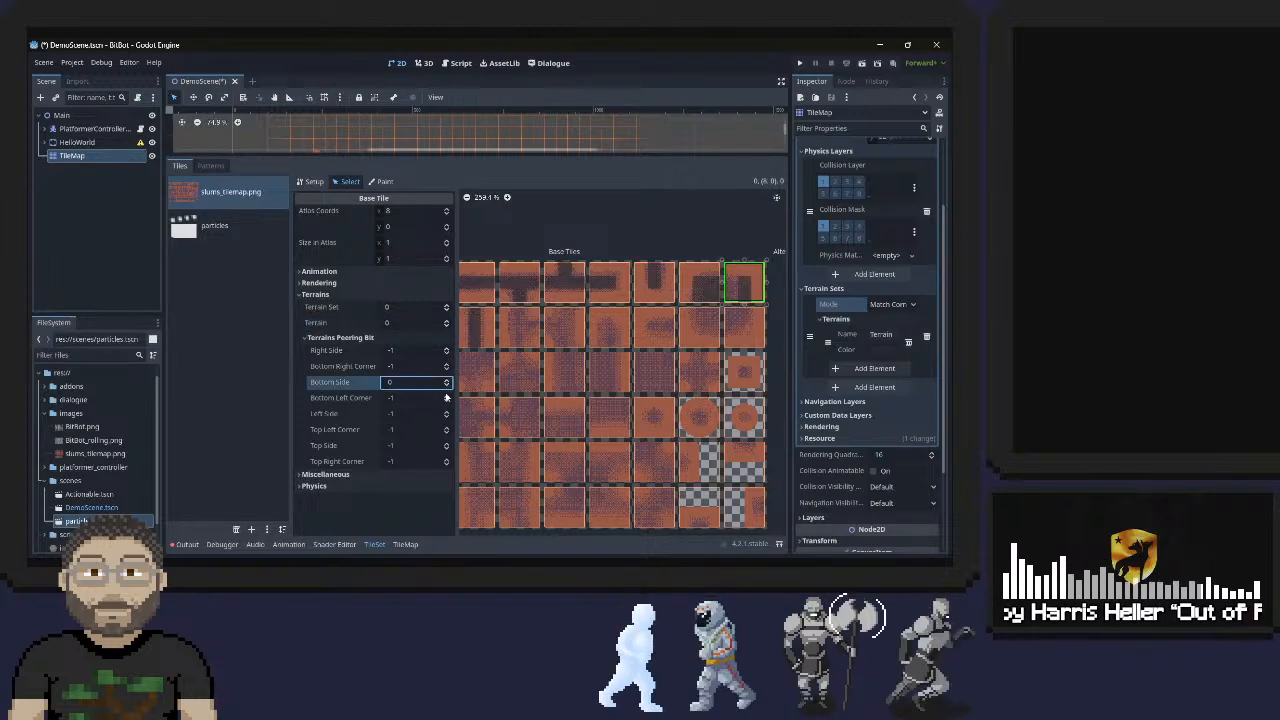
click(447, 396)
click(447, 412)
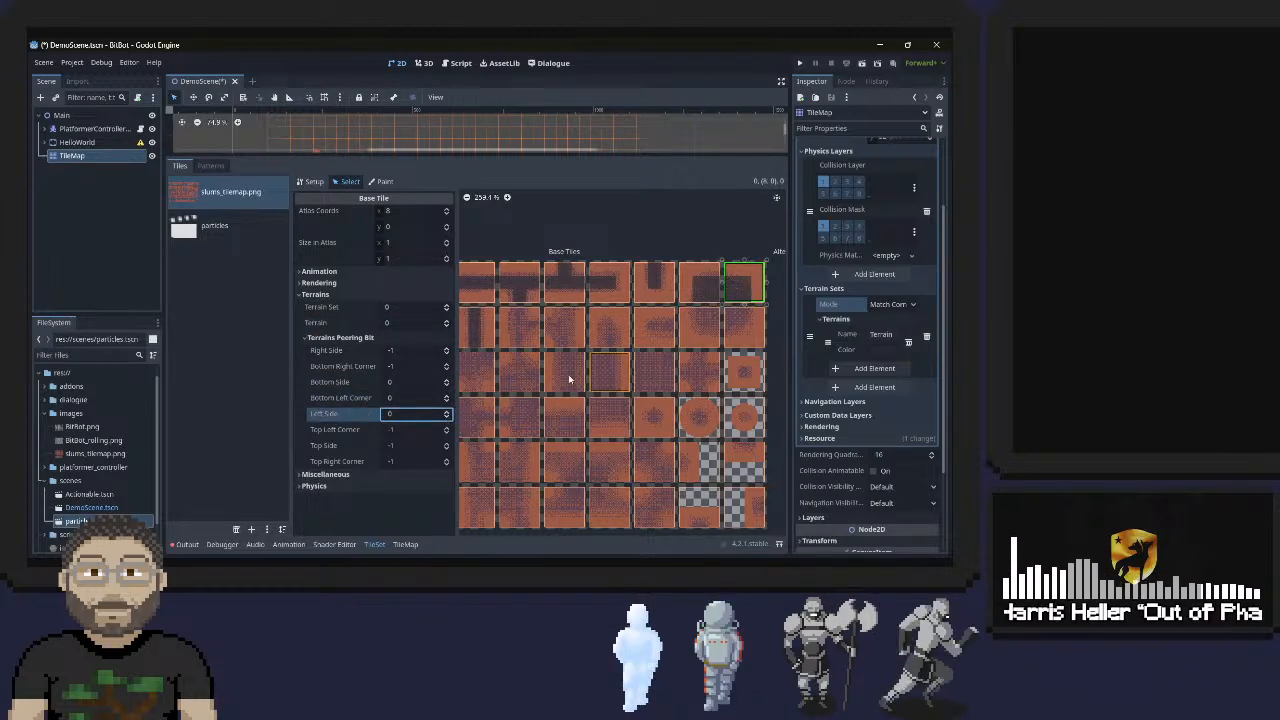
Assign tile (3, 1) in the second row terrain set 0 and terrain 0
middle_drag(569, 378, 600, 354)
click(552, 316)
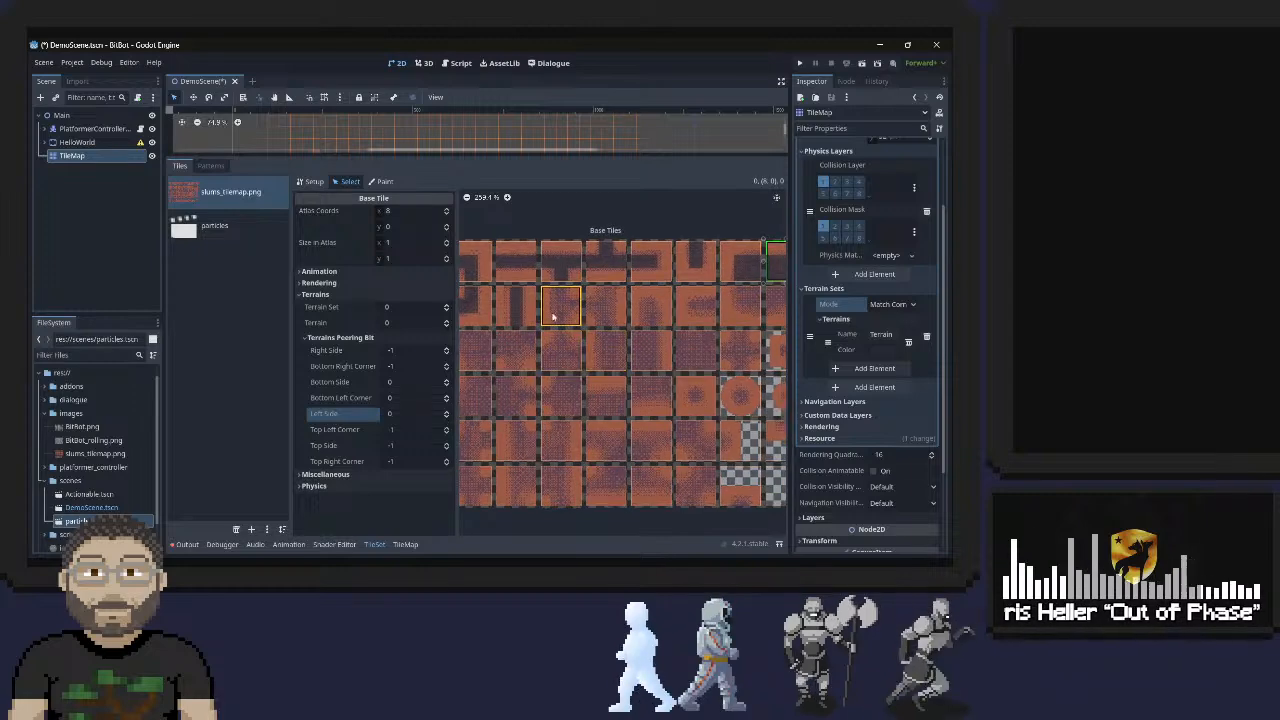
click(552, 316)
click(447, 309)
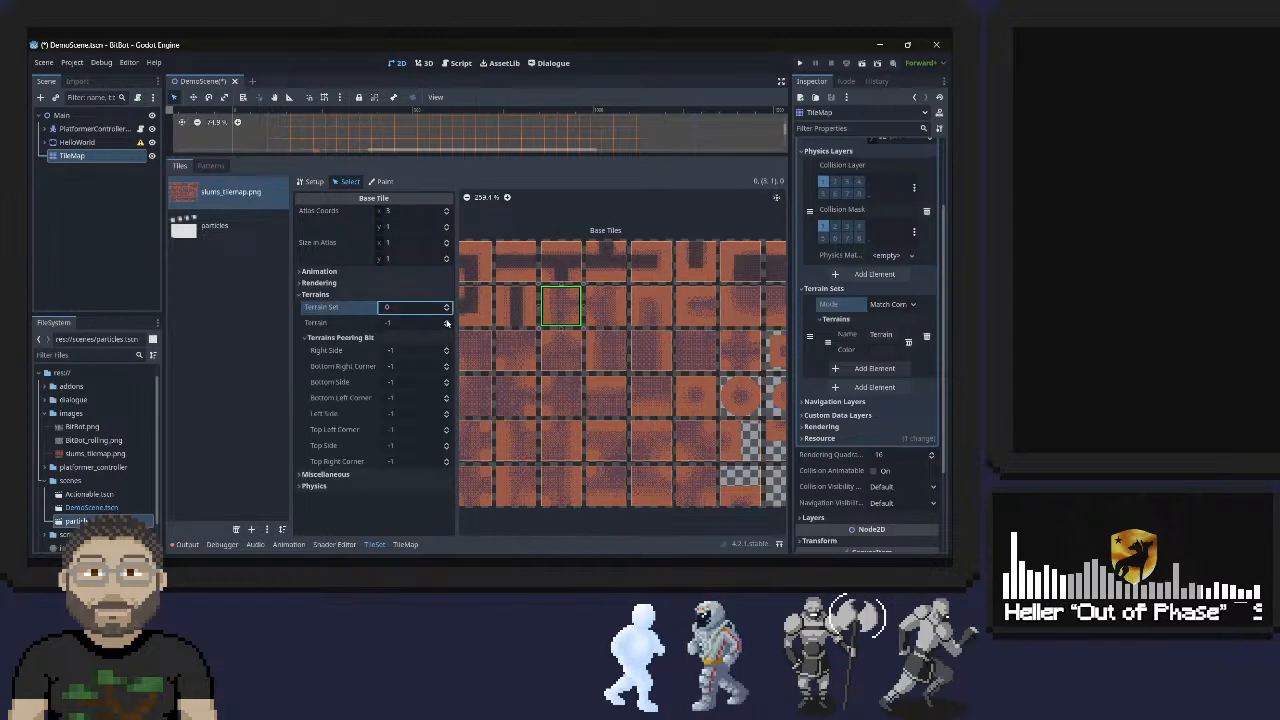
click(447, 322)
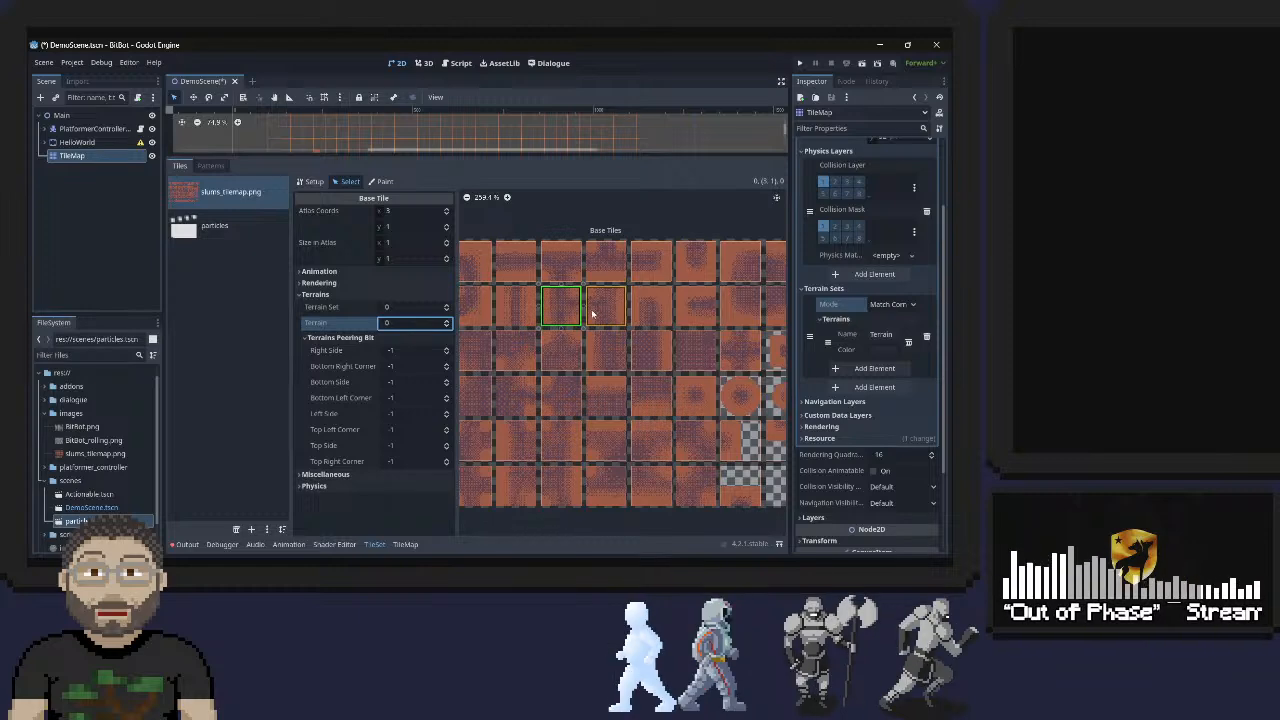
Try to assign terrain set 0 and terrain 0 to all tiles in the first seven columns at once
scroll(610, 316, down, 4)
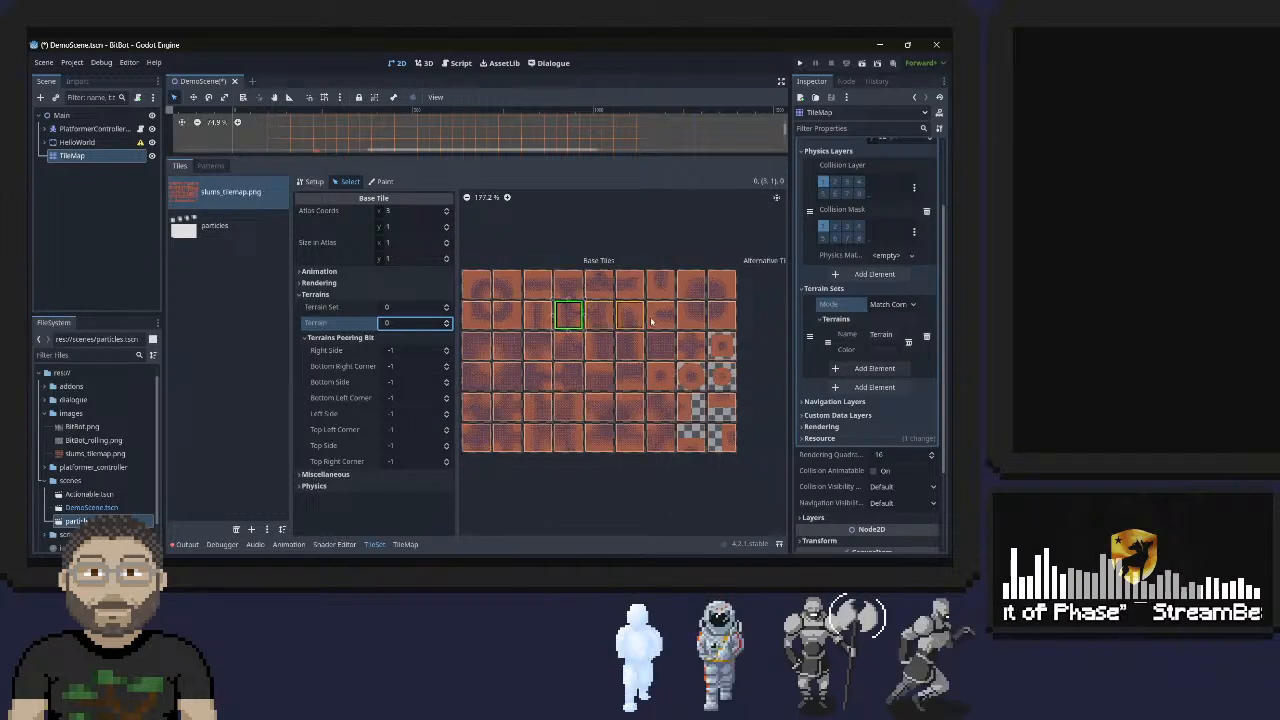
drag(655, 318, 472, 436)
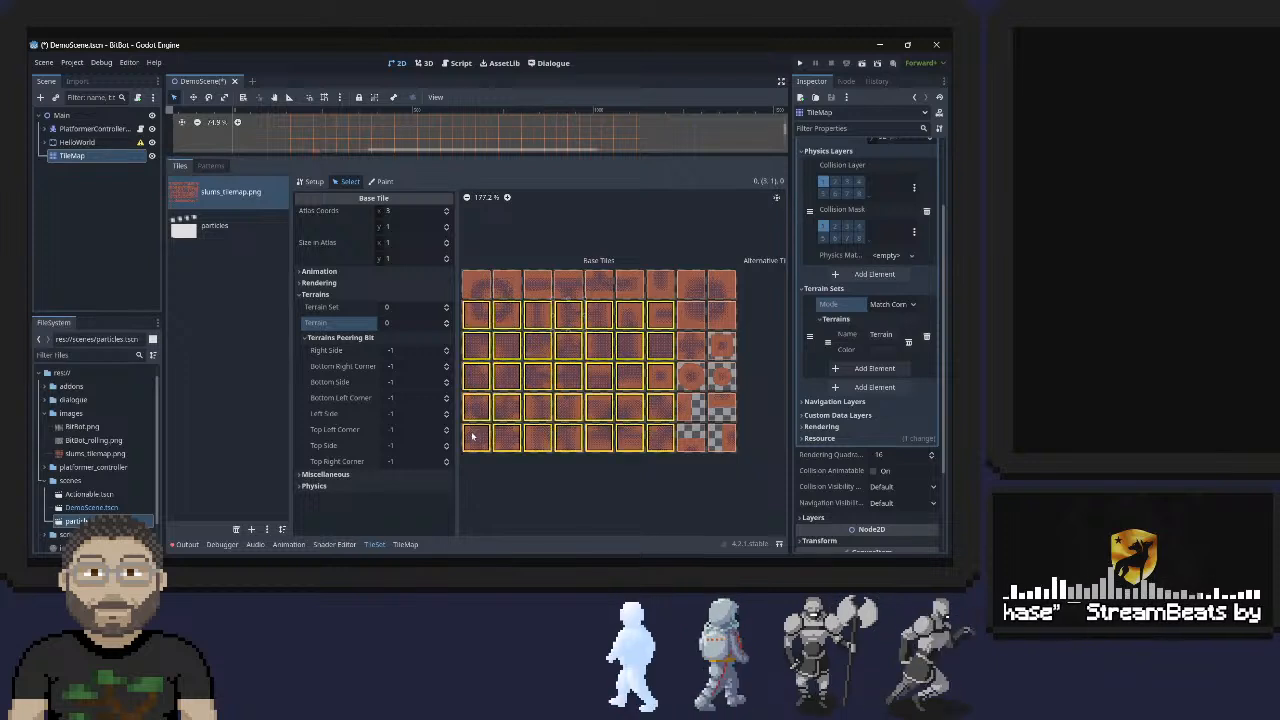
drag(476, 280, 659, 448)
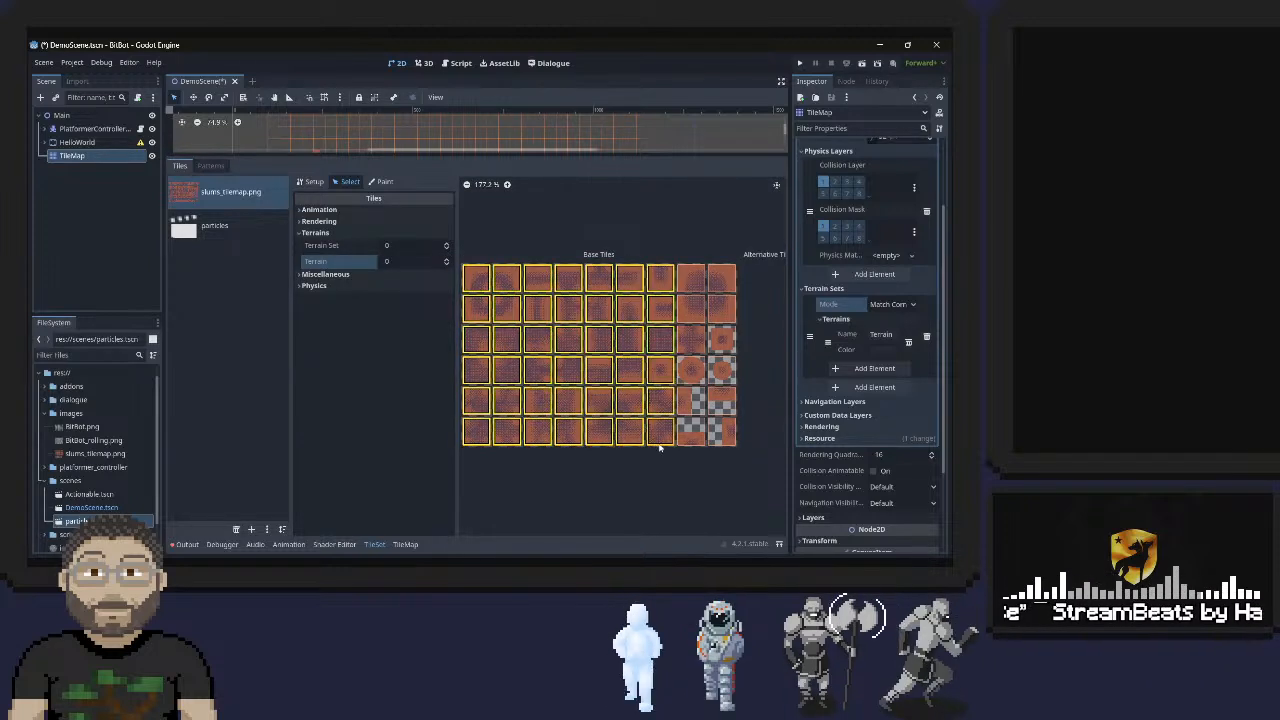
click(446, 245)
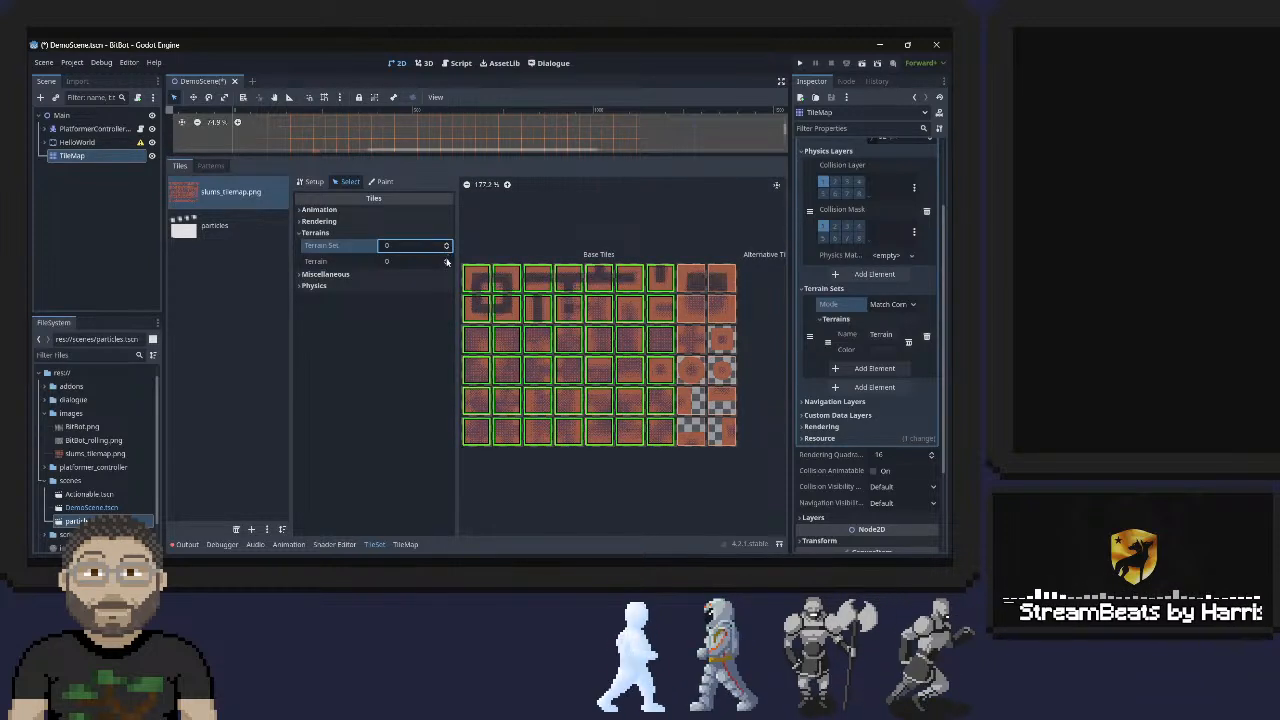
click(446, 261)
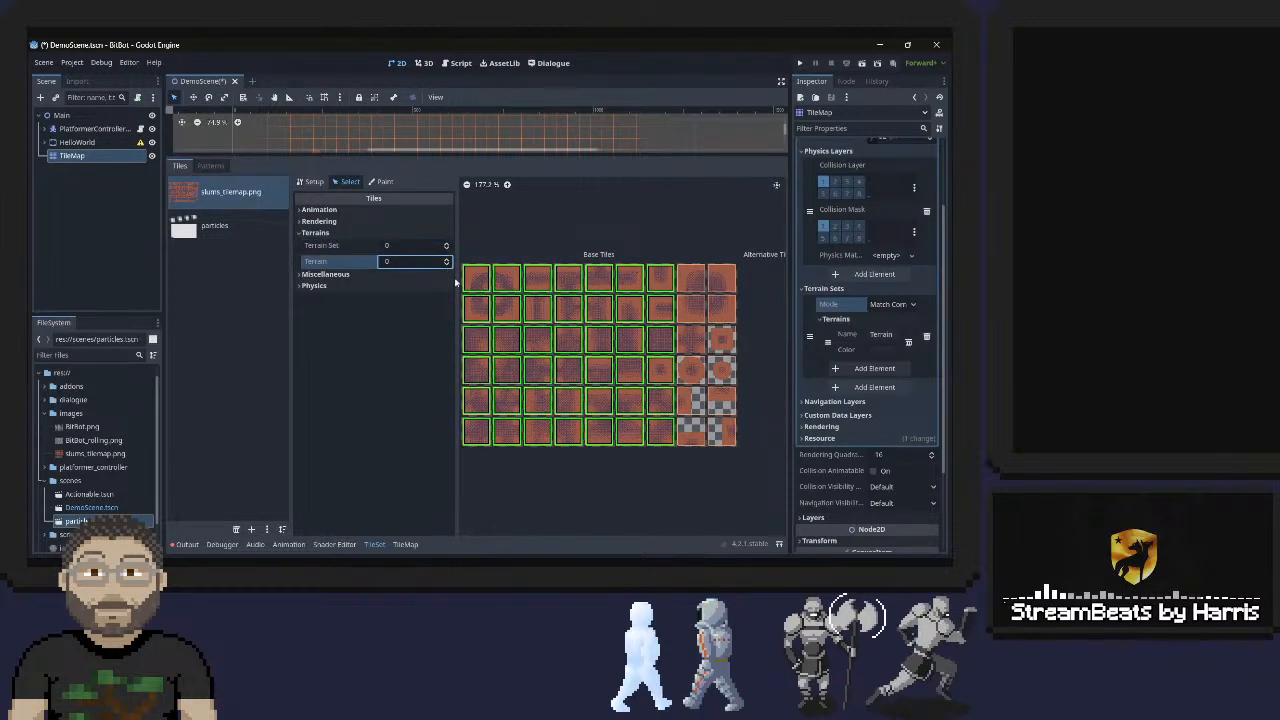
click(396, 245)
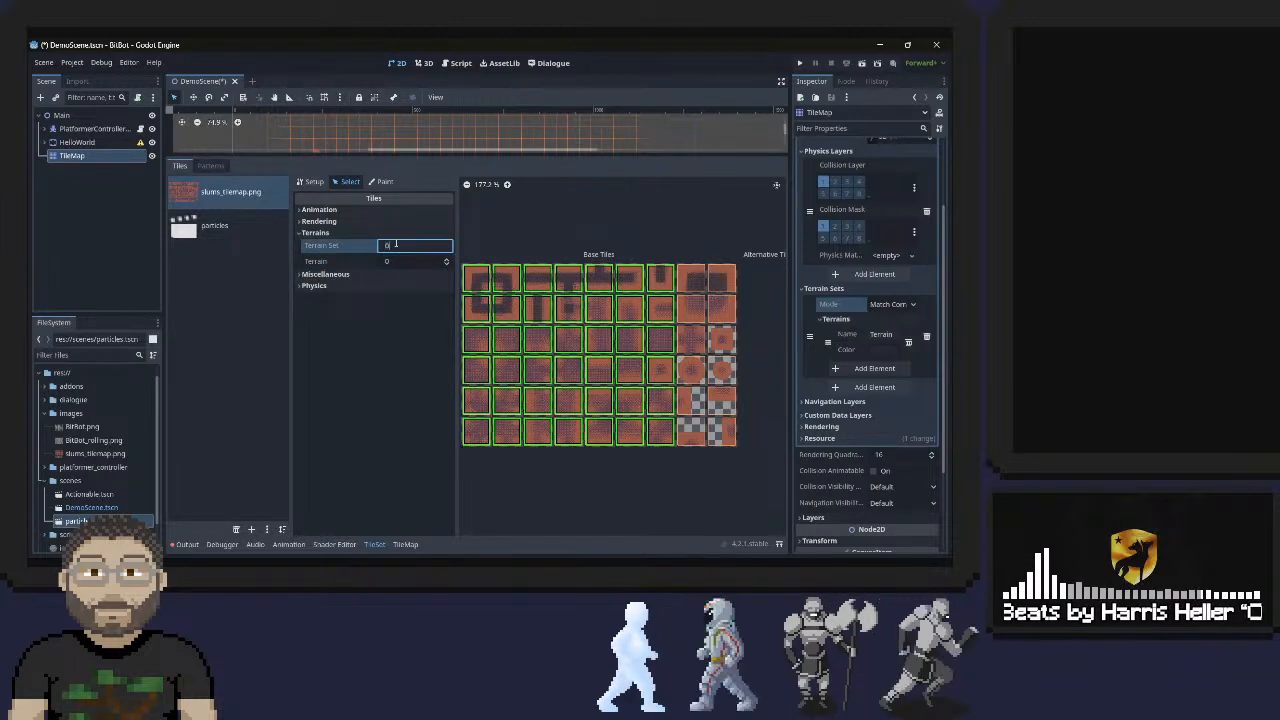
Assign terrain set 0 and terrain 0 to the block of tiles from (4, 1) to (6, 5) together, and select tile (4, 1)
click(600, 313)
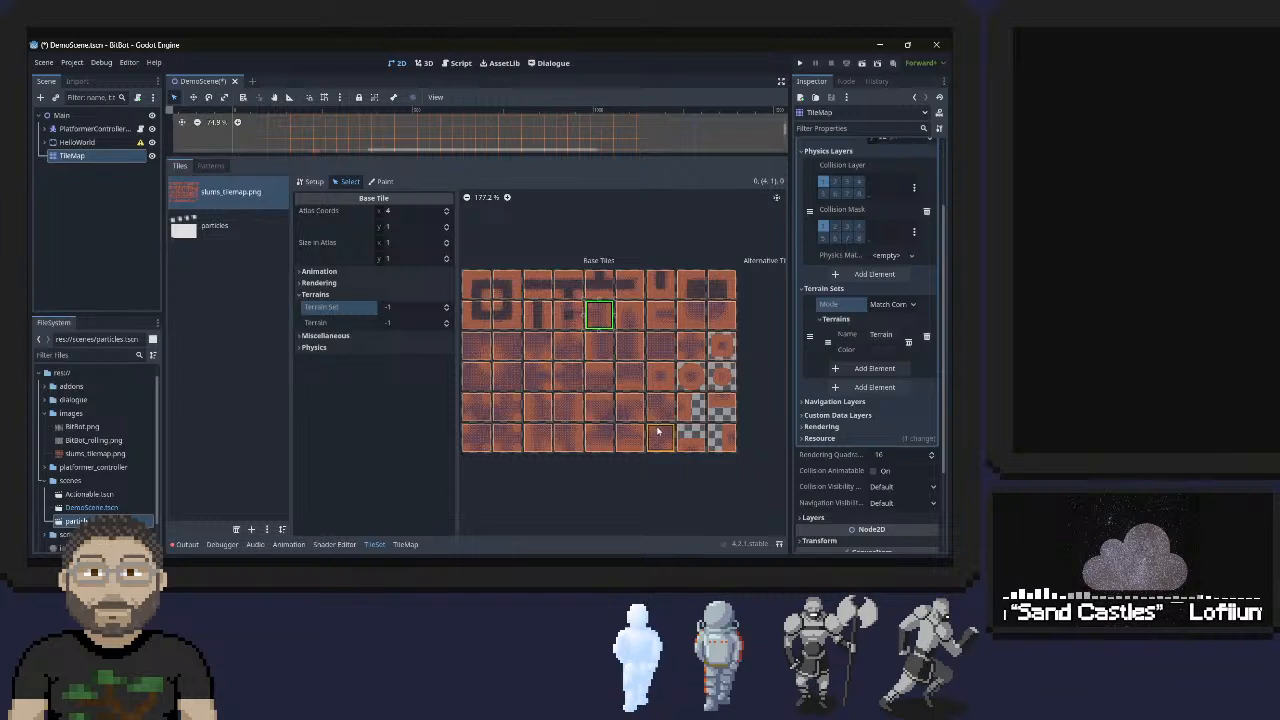
drag(658, 431, 600, 313)
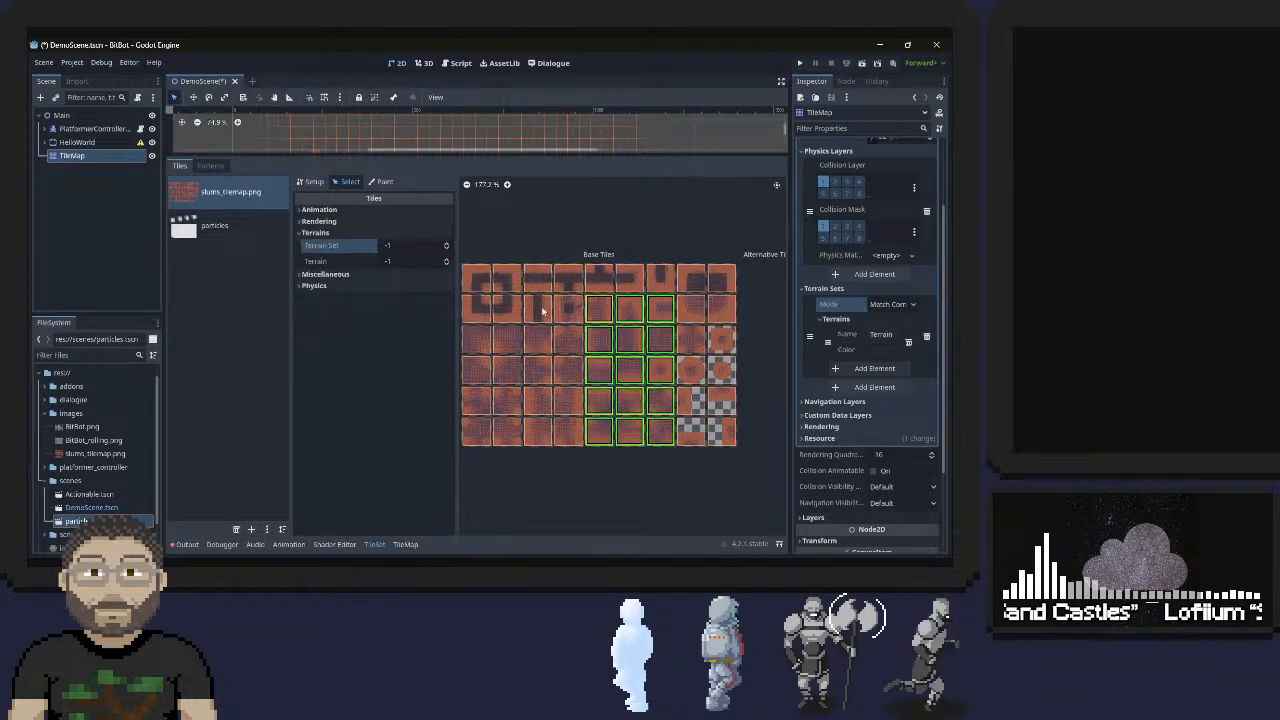
click(447, 244)
click(447, 259)
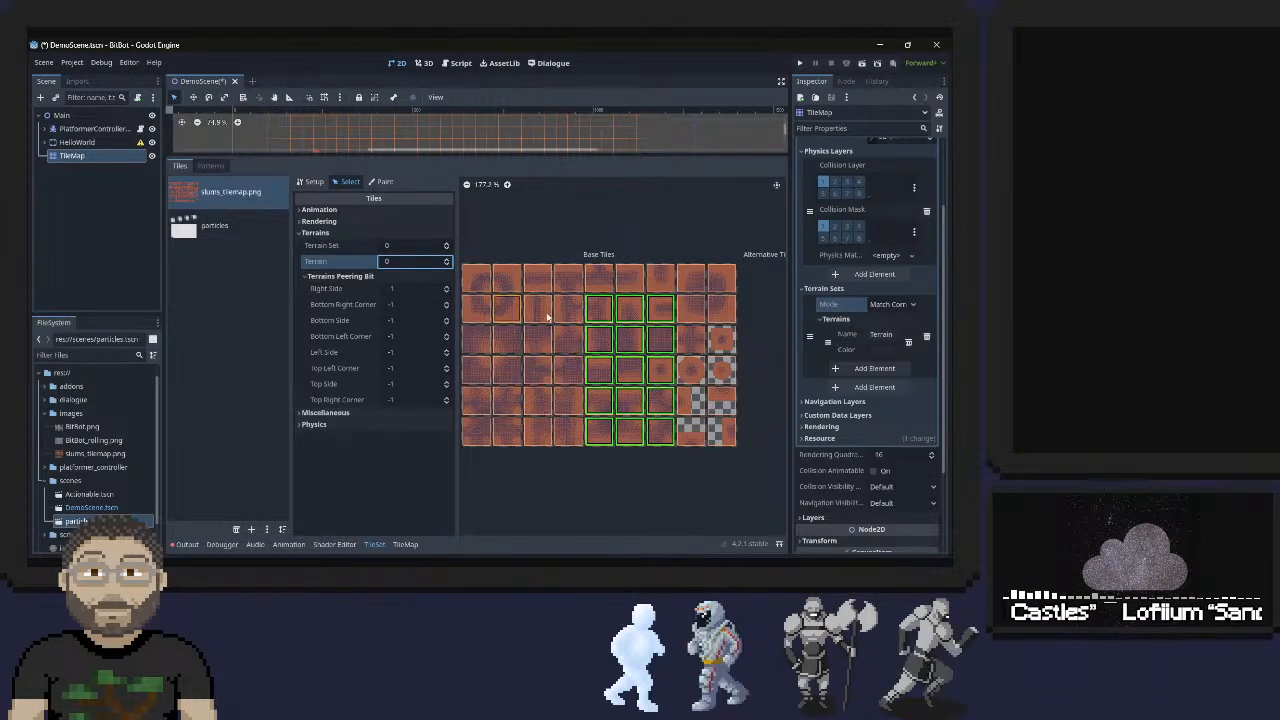
click(607, 310)
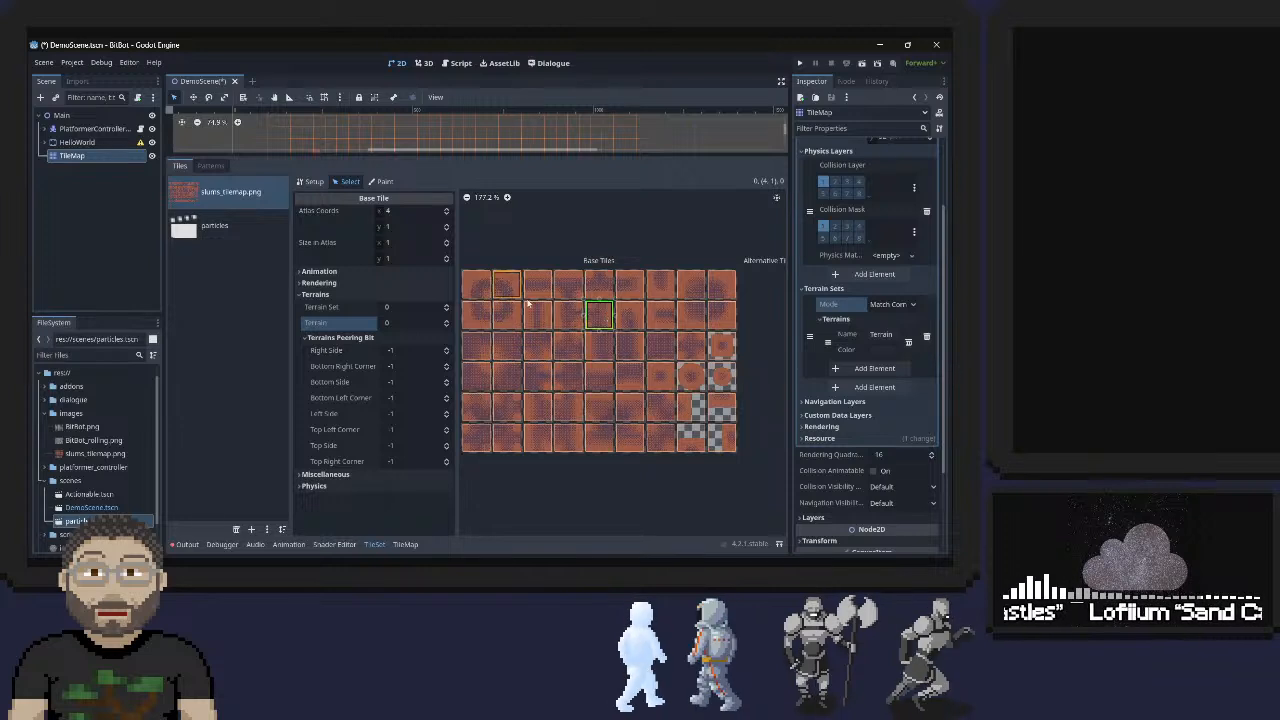
Assign terrain set 0 and terrain 0 to the 4×4 block of tiles spanning atlas columns 0–3 and rows 2–5
drag(568, 340, 480, 438)
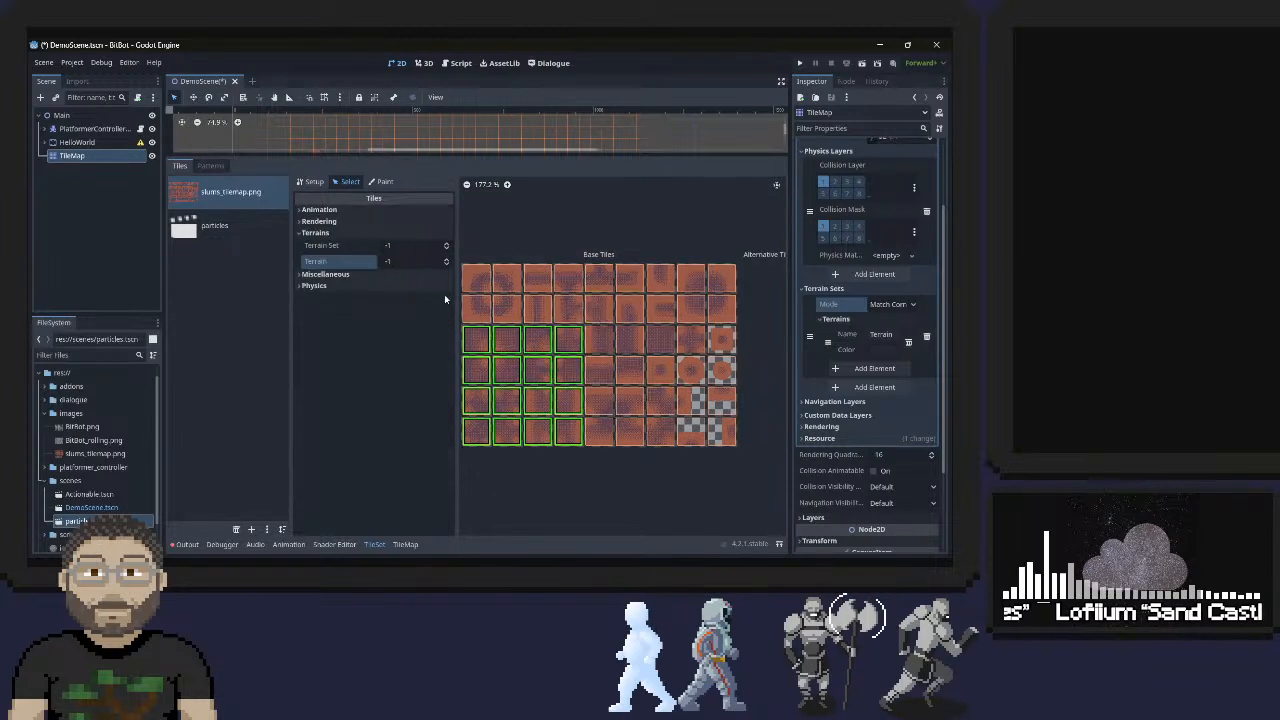
click(447, 243)
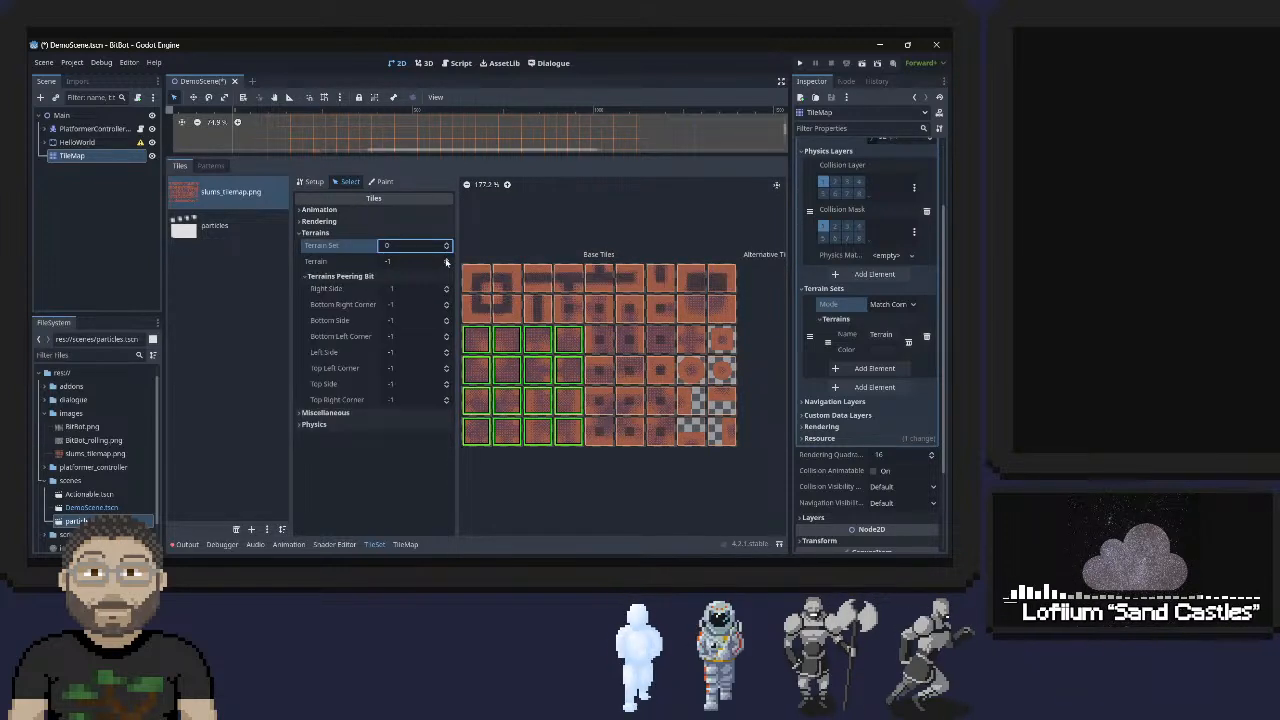
click(447, 261)
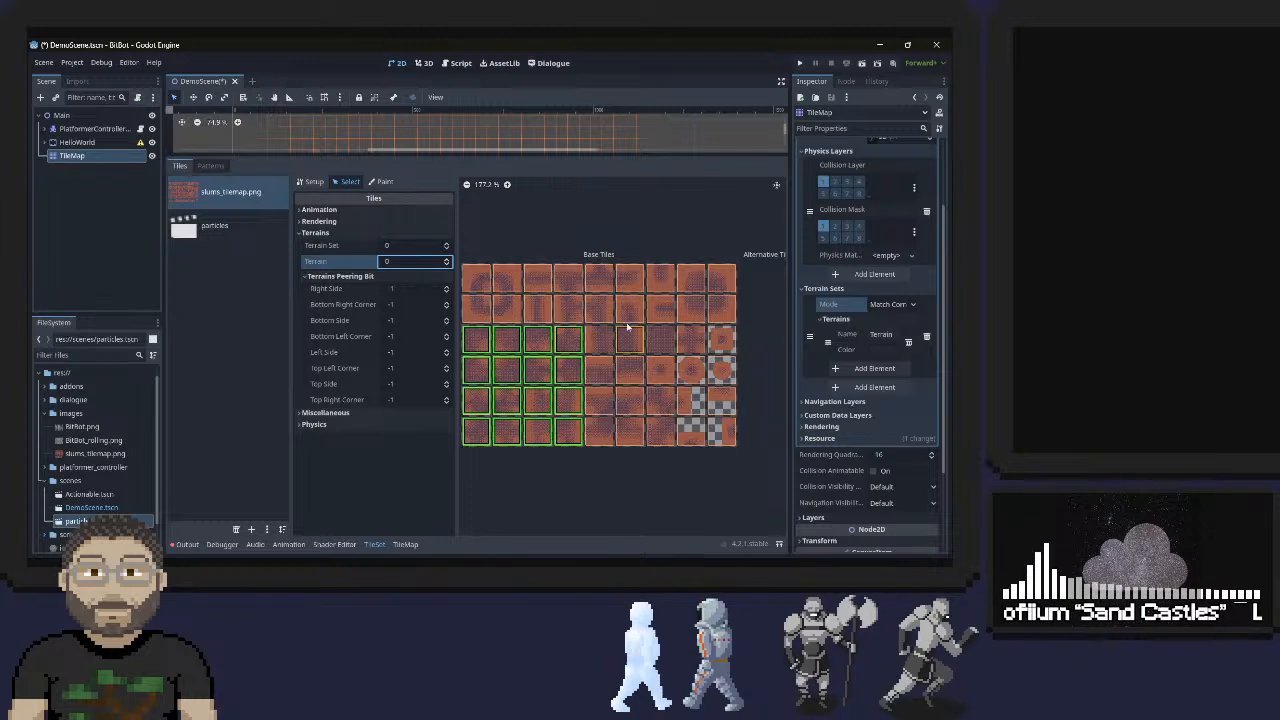
Set the Left Side, Bottom Side and Top Side terrain peering bits of the tile at atlas coordinates (4, 1) to 0
click(568, 314)
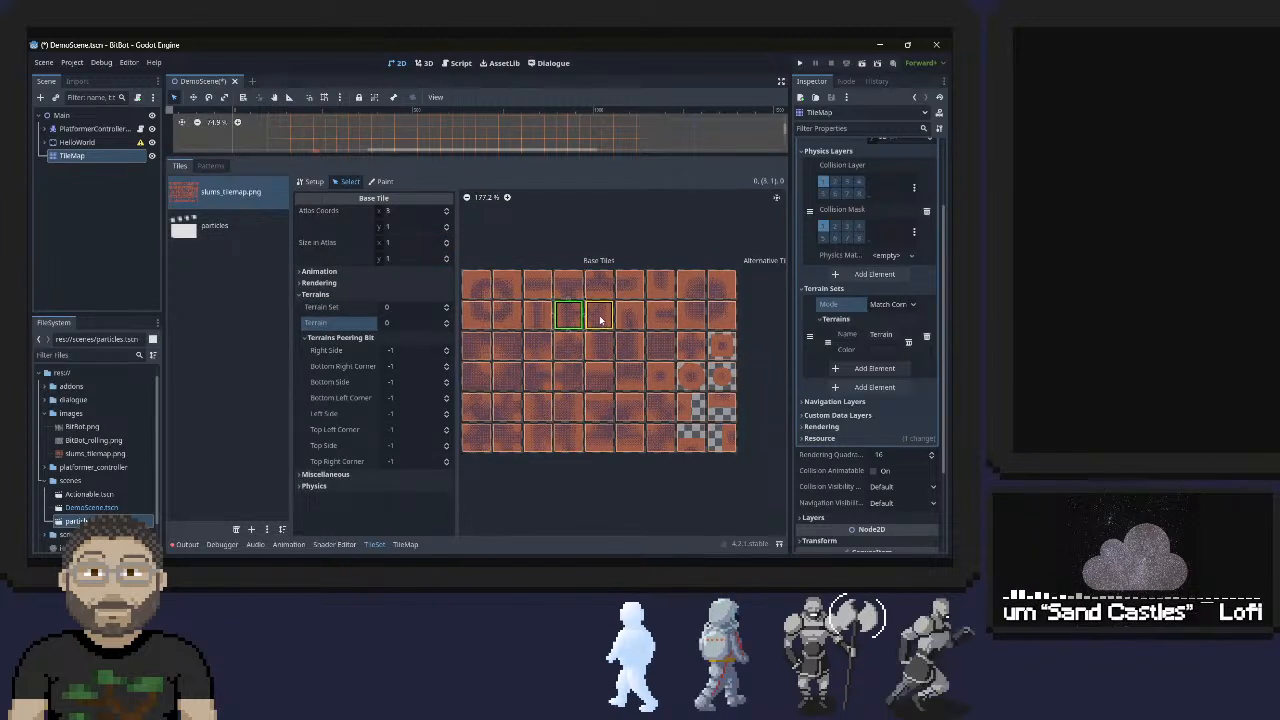
click(600, 318)
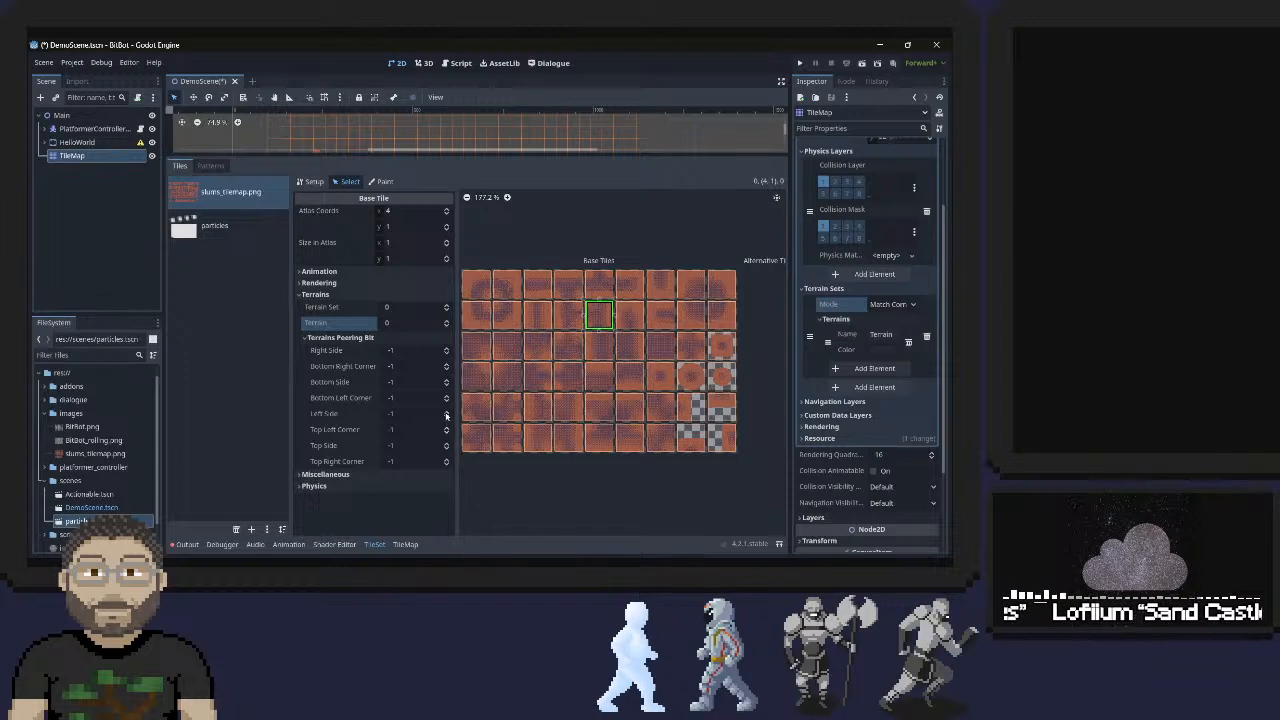
click(446, 411)
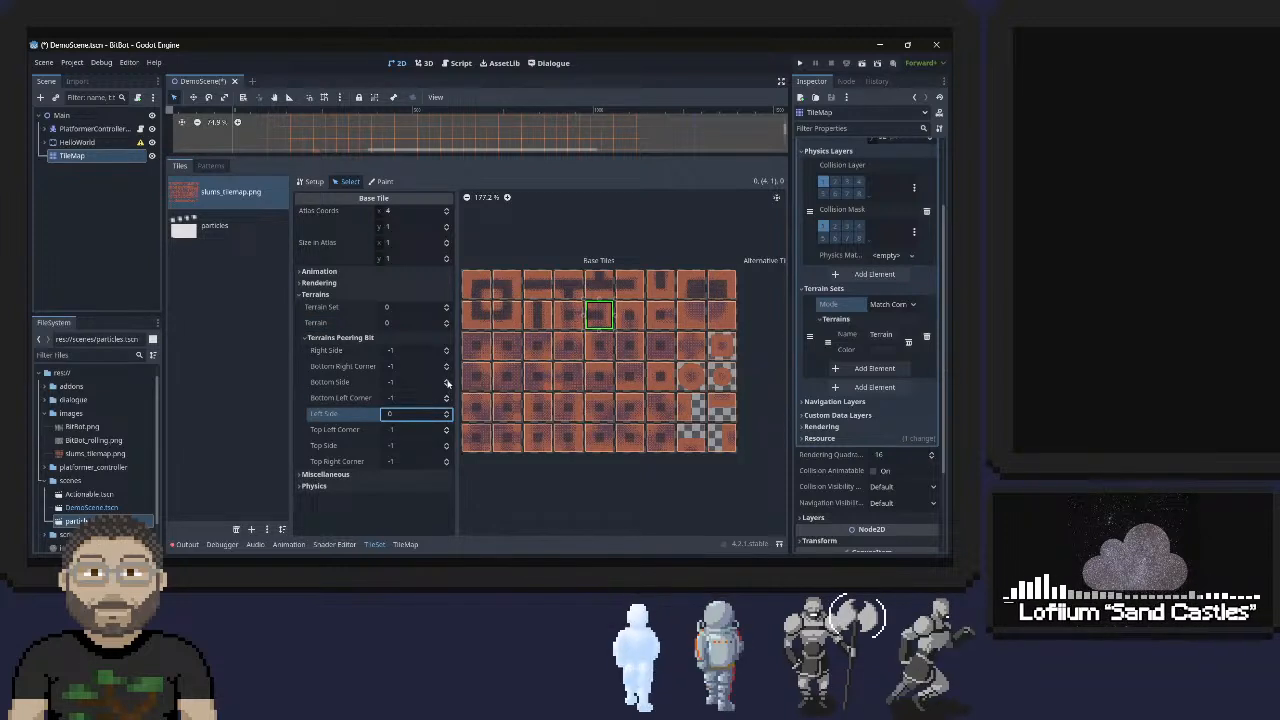
click(446, 380)
click(446, 444)
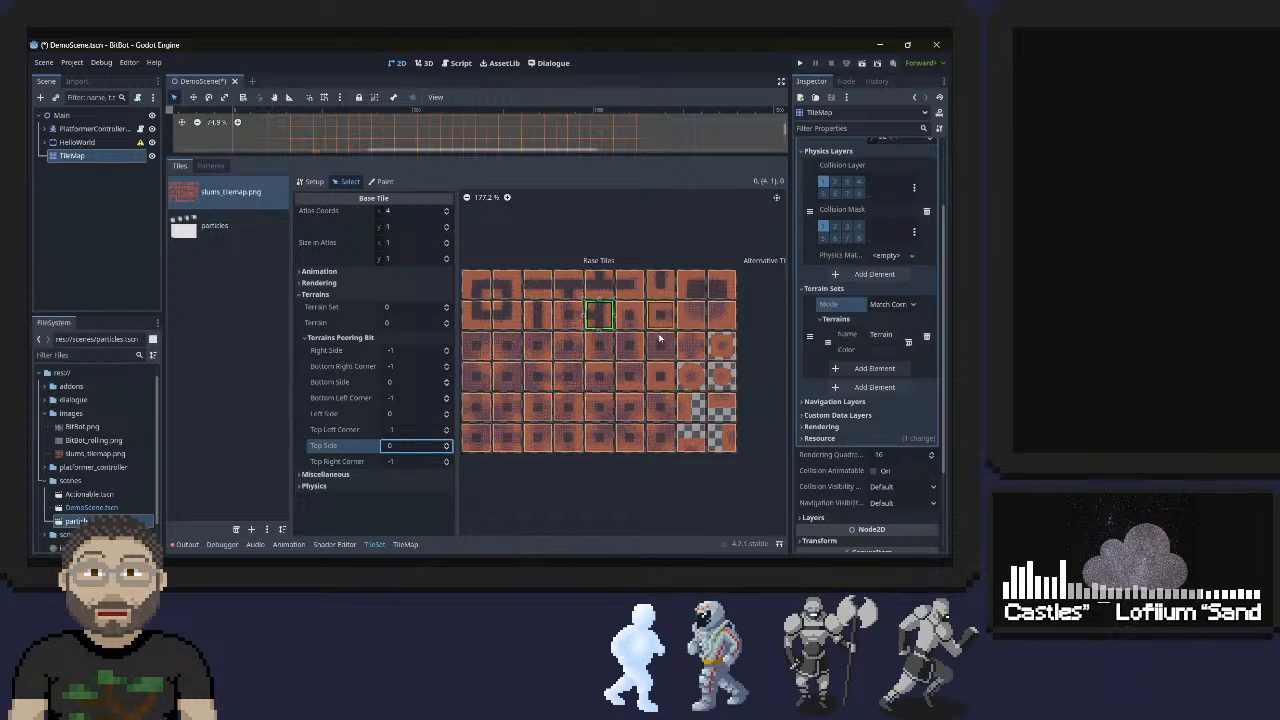
Assign terrain set 0 and terrain 0 to the tiles at atlas coordinates (7, 1), (8, 1) and (7, 2)
click(691, 316)
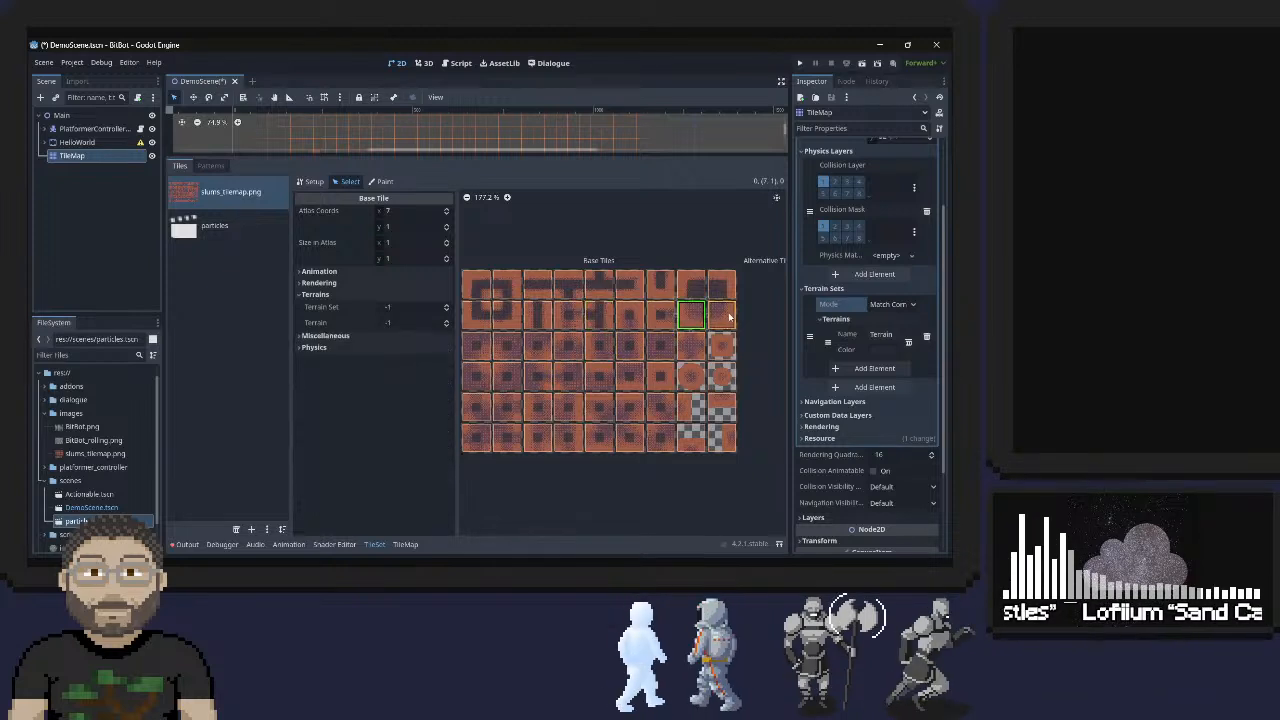
drag(685, 318, 687, 316)
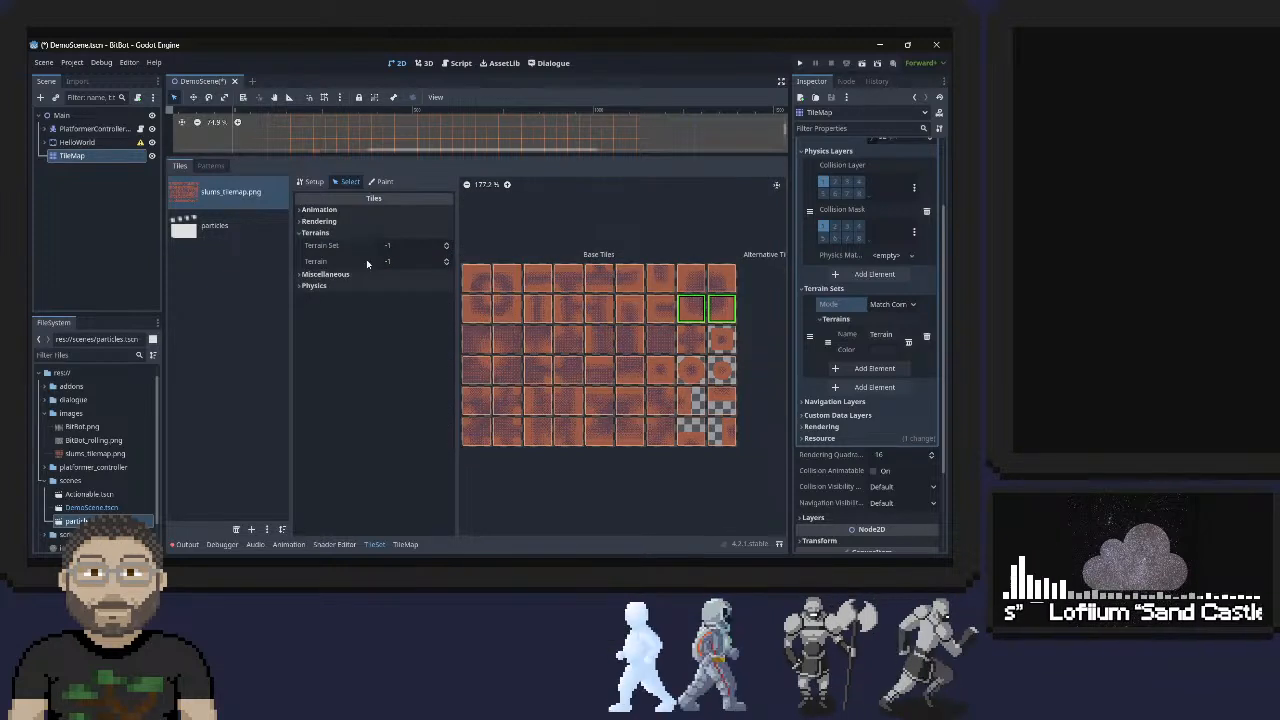
click(447, 244)
click(447, 261)
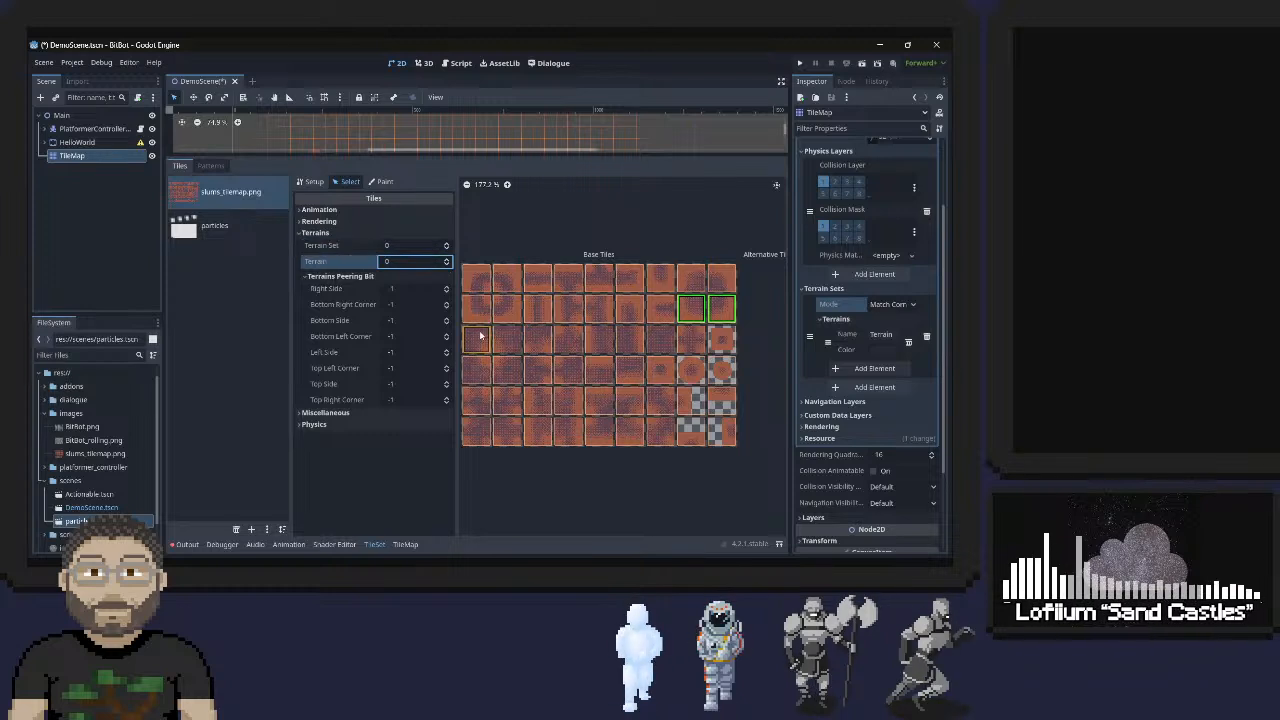
click(688, 337)
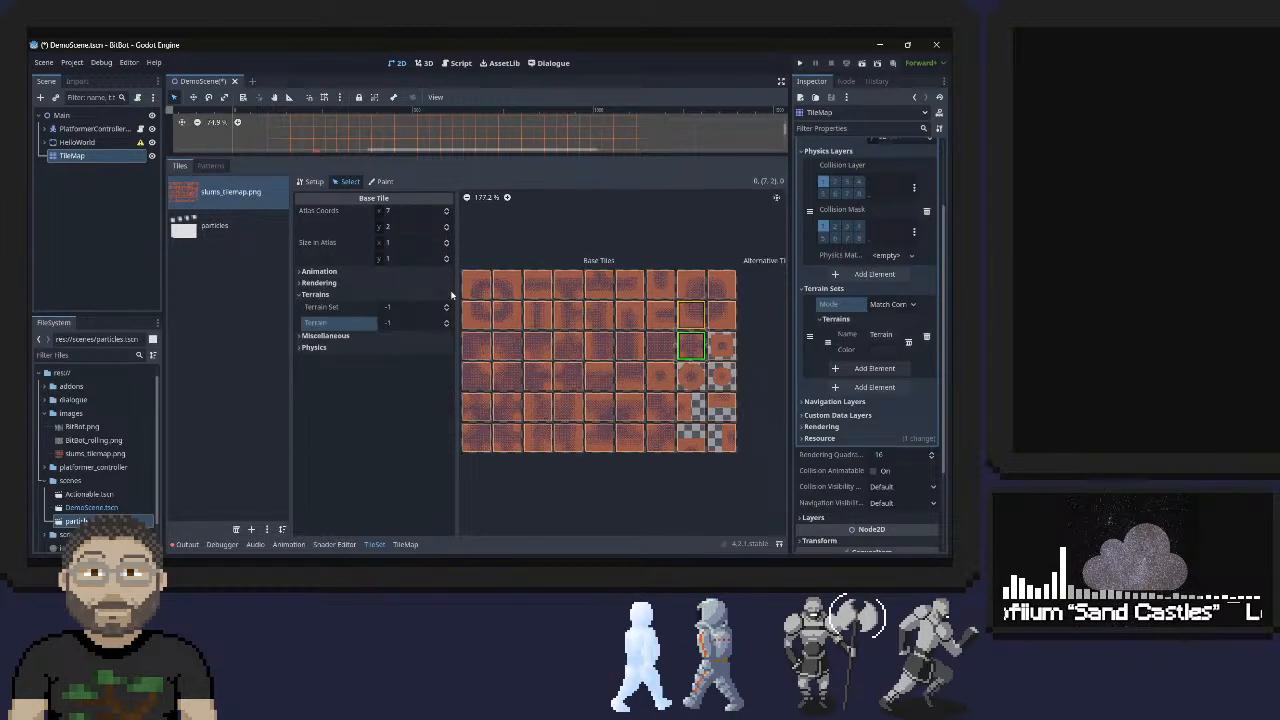
click(447, 305)
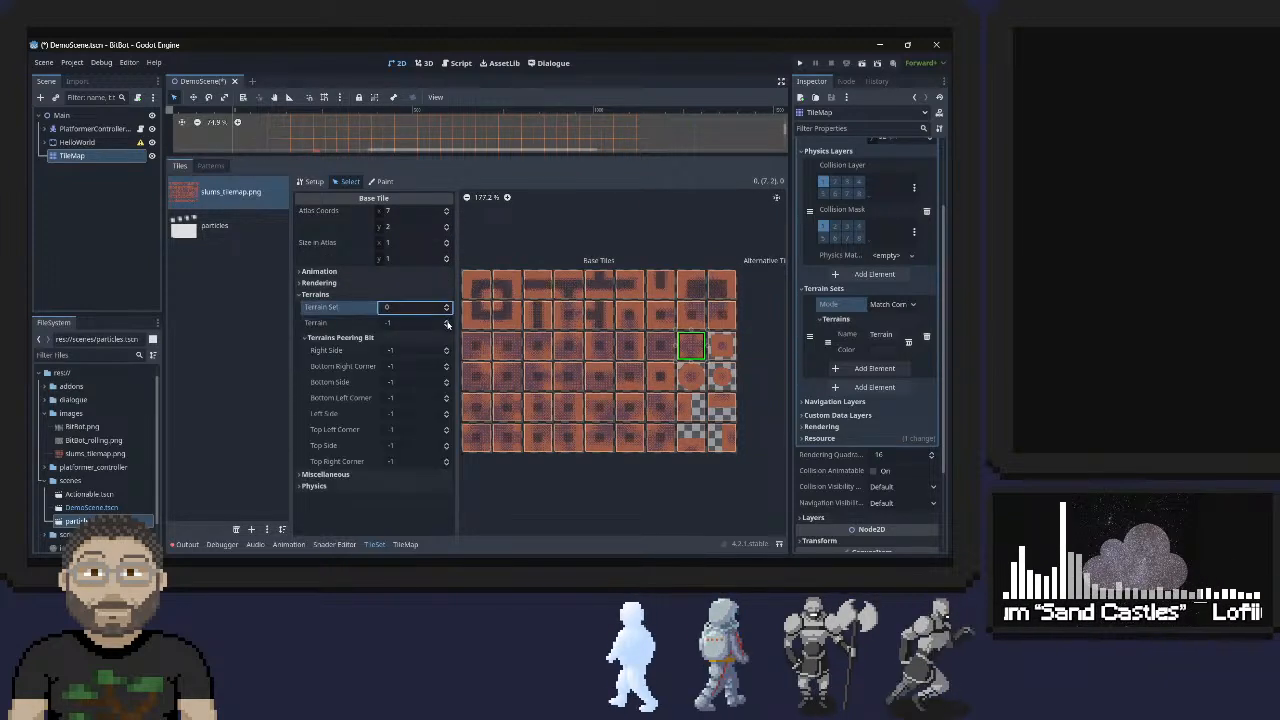
click(447, 320)
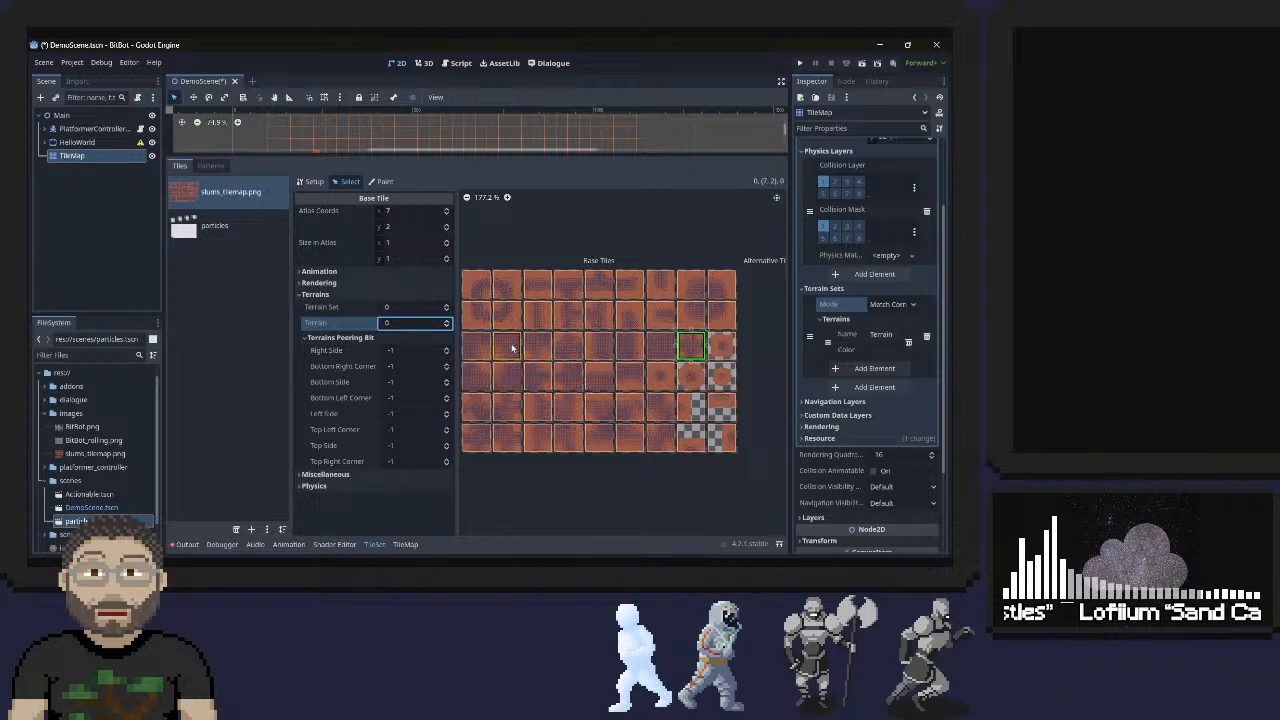
Create two alternative tiles for the base tile at atlas coordinates (6, 0)
scroll(585, 362, down, 1)
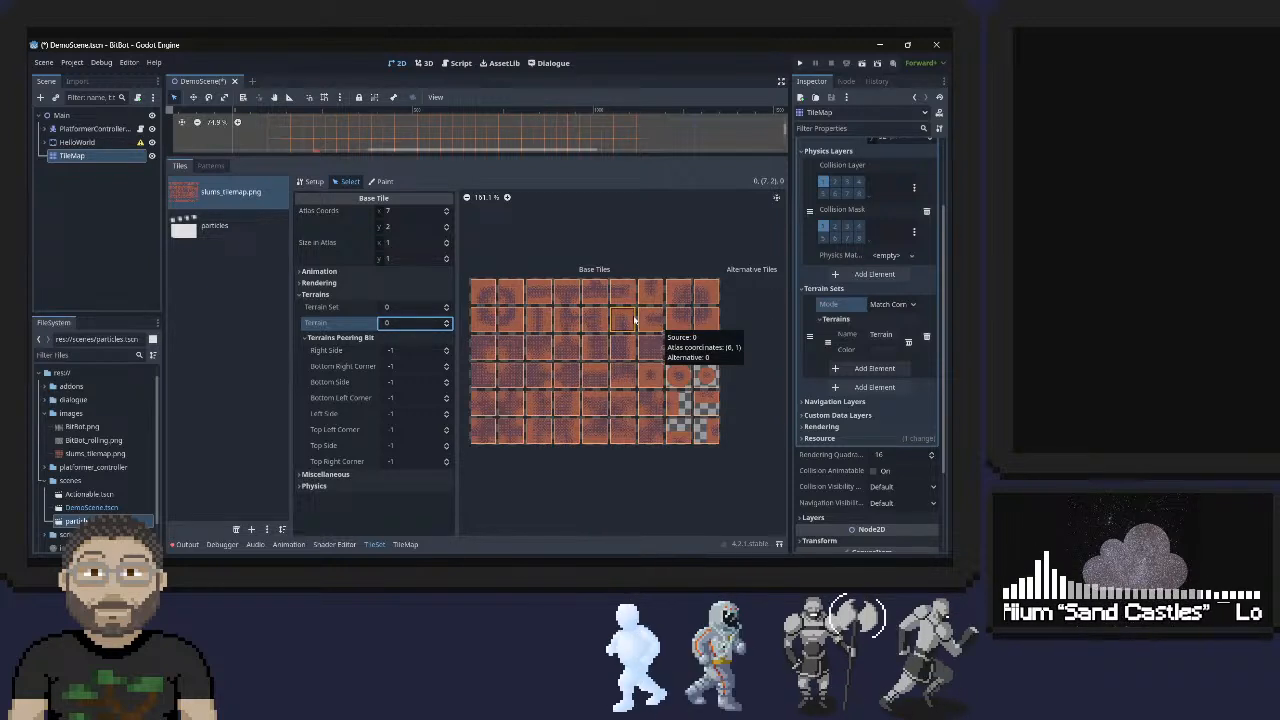
click(656, 296)
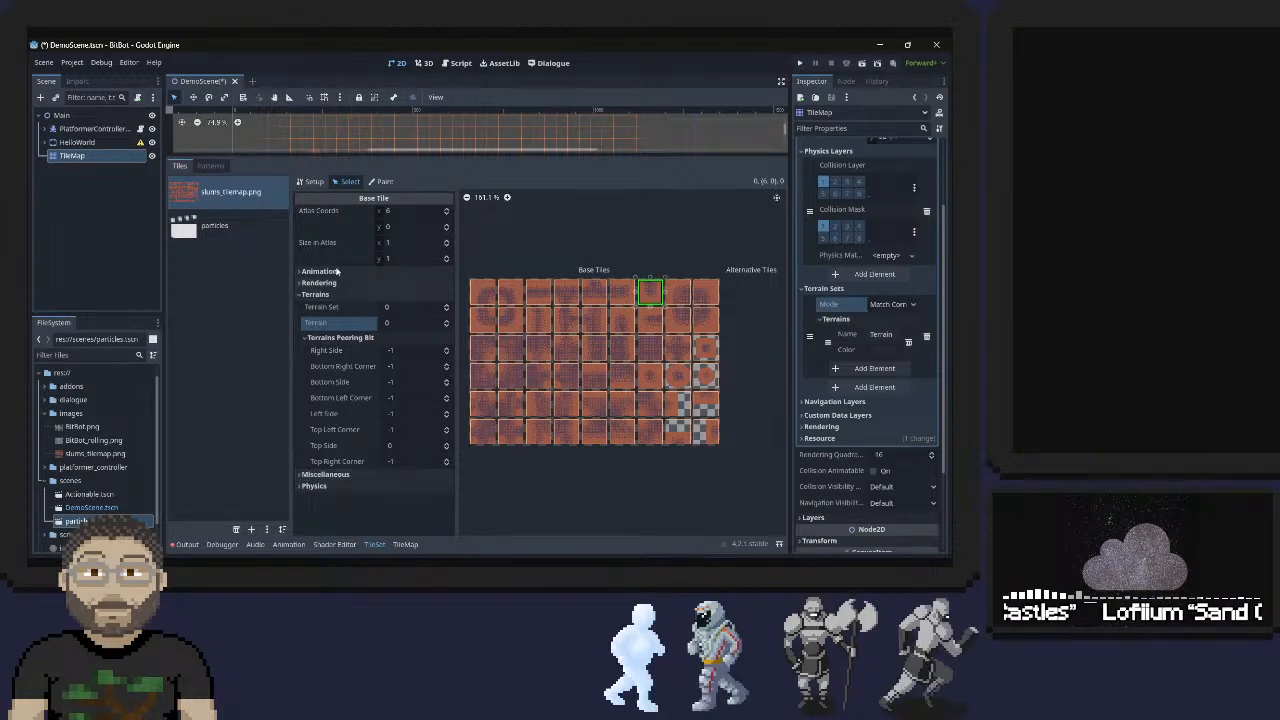
click(315, 182)
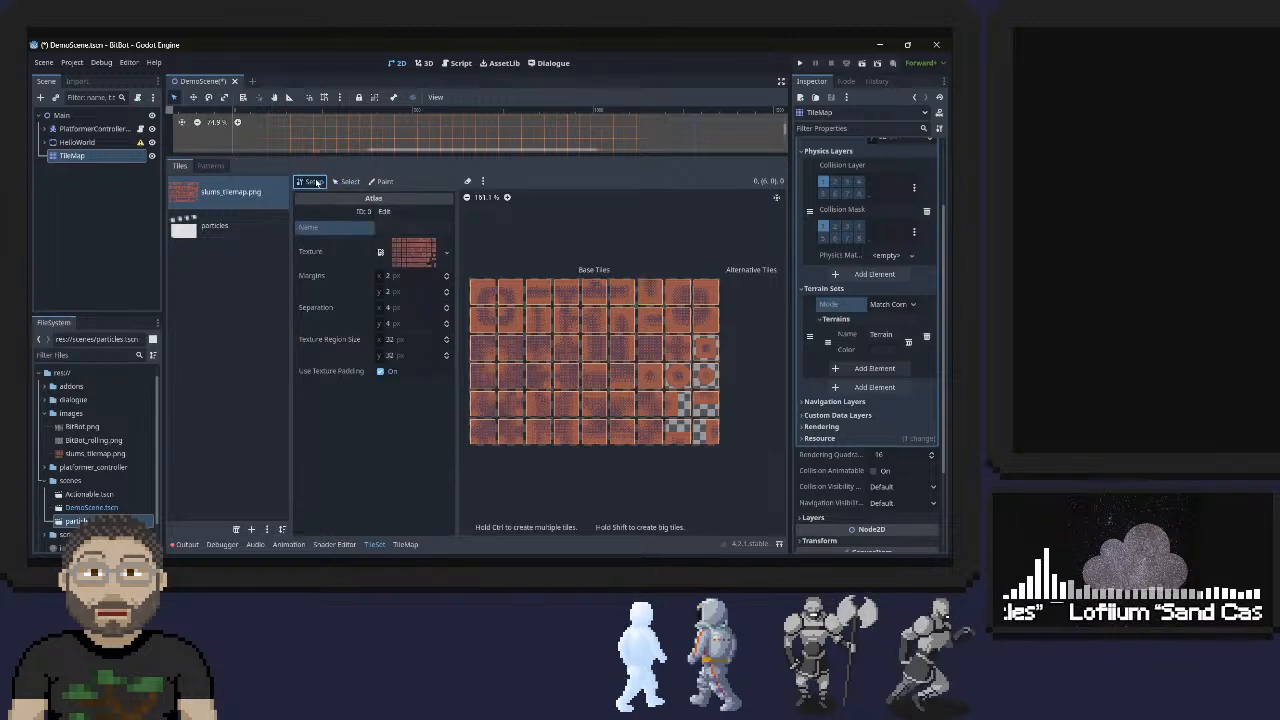
click(344, 182)
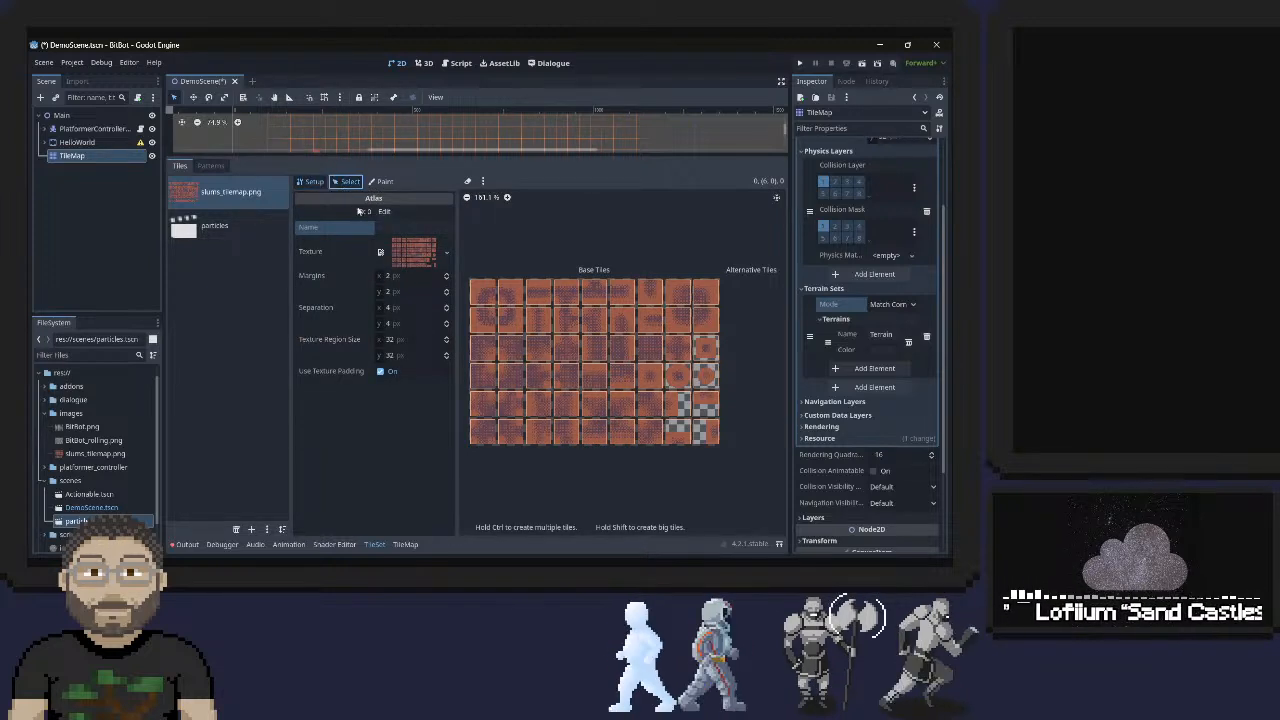
right_click(643, 292)
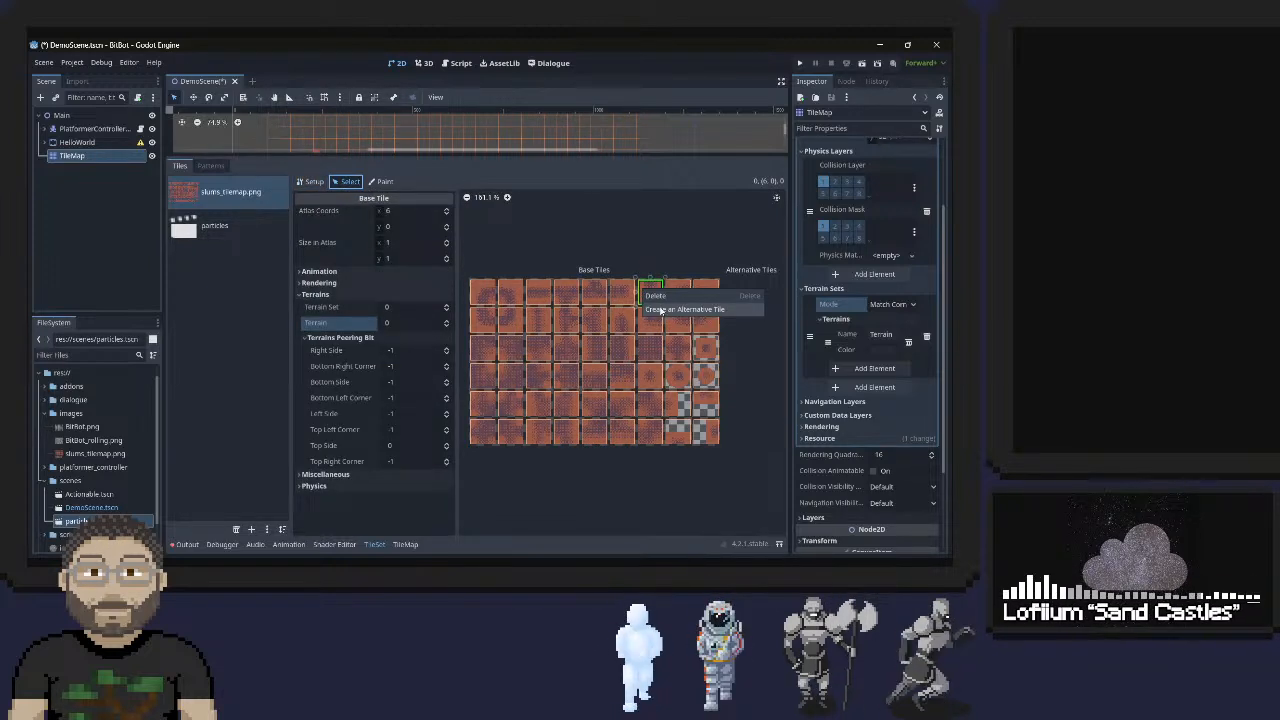
click(693, 310)
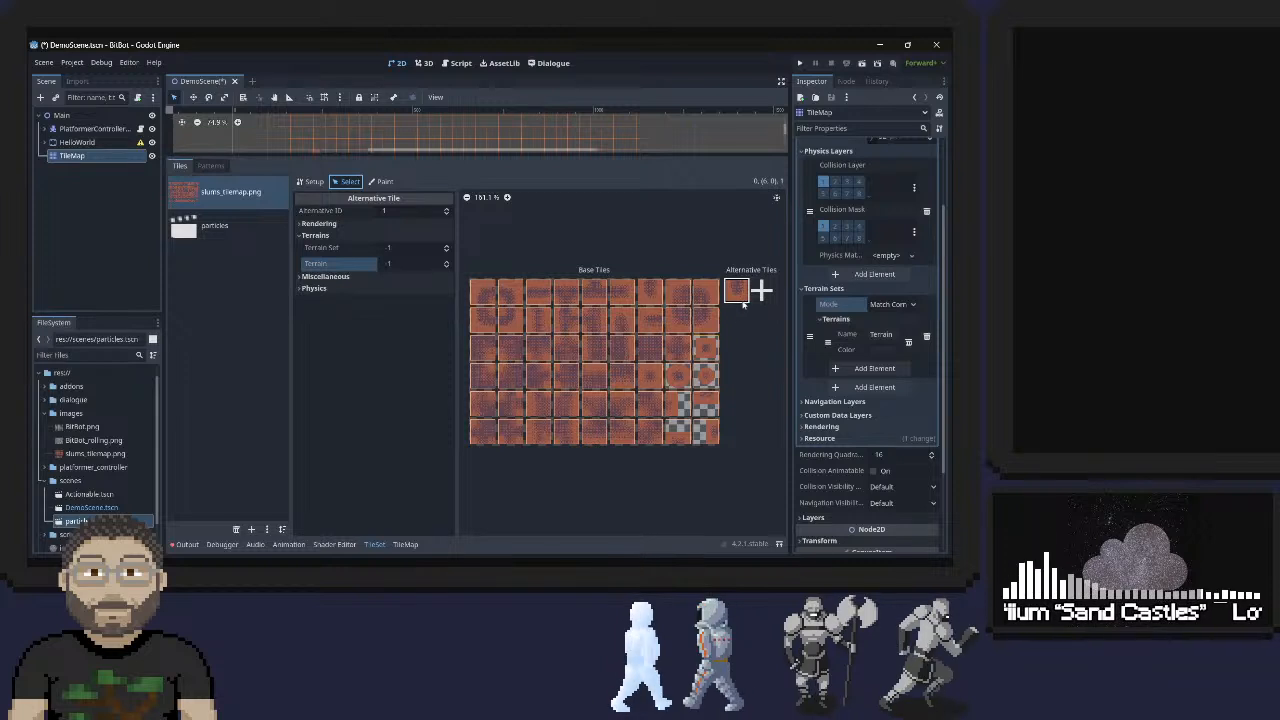
click(684, 398)
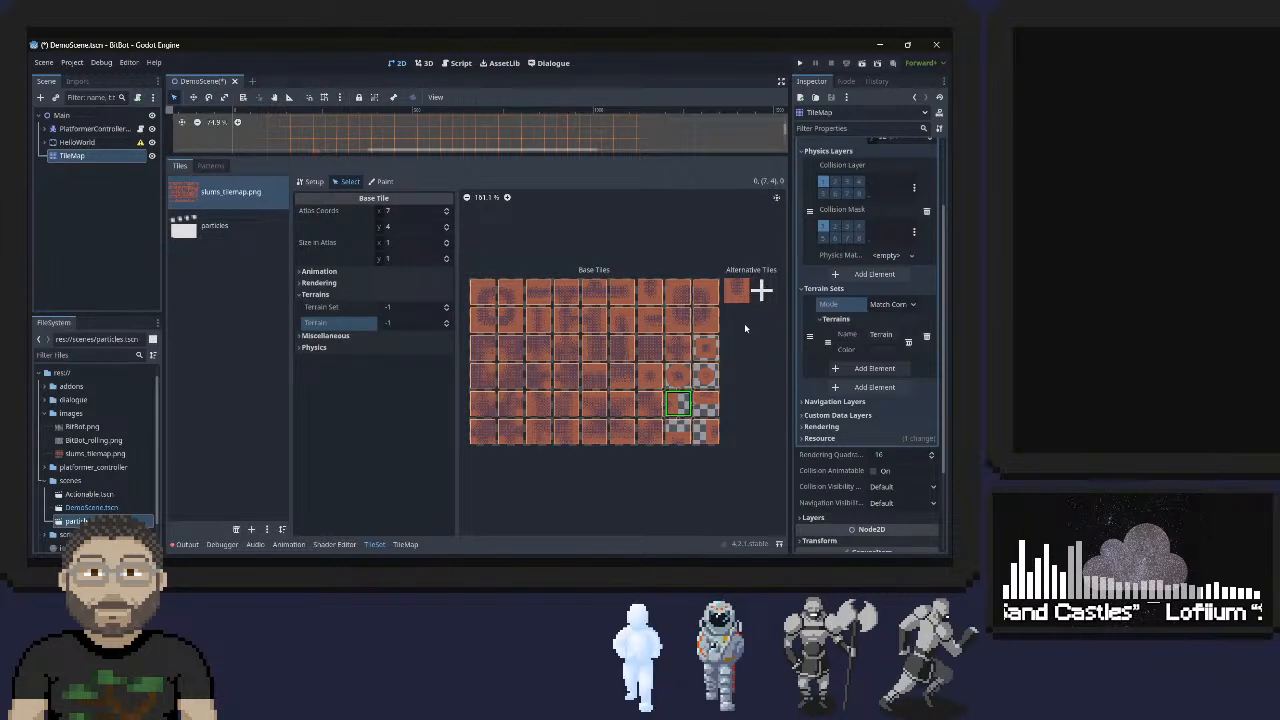
click(761, 290)
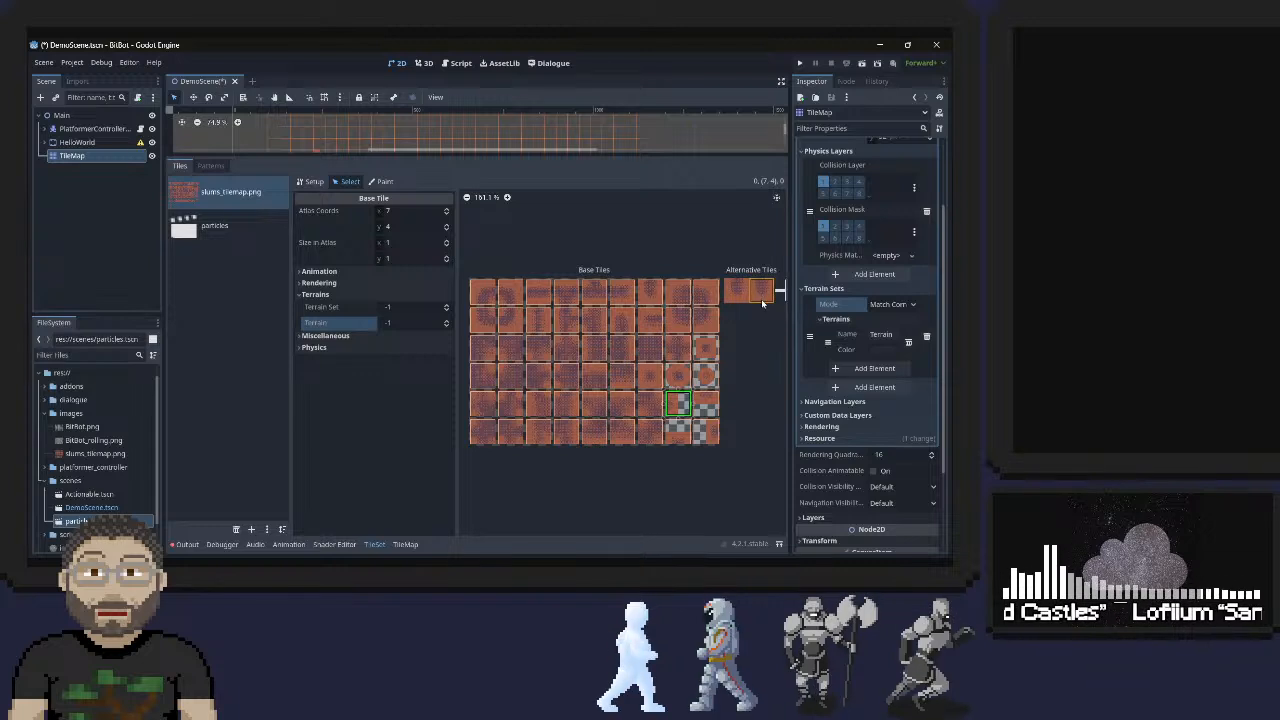
Delete both alternative tiles of the base tile at (6, 0)
right_click(764, 292)
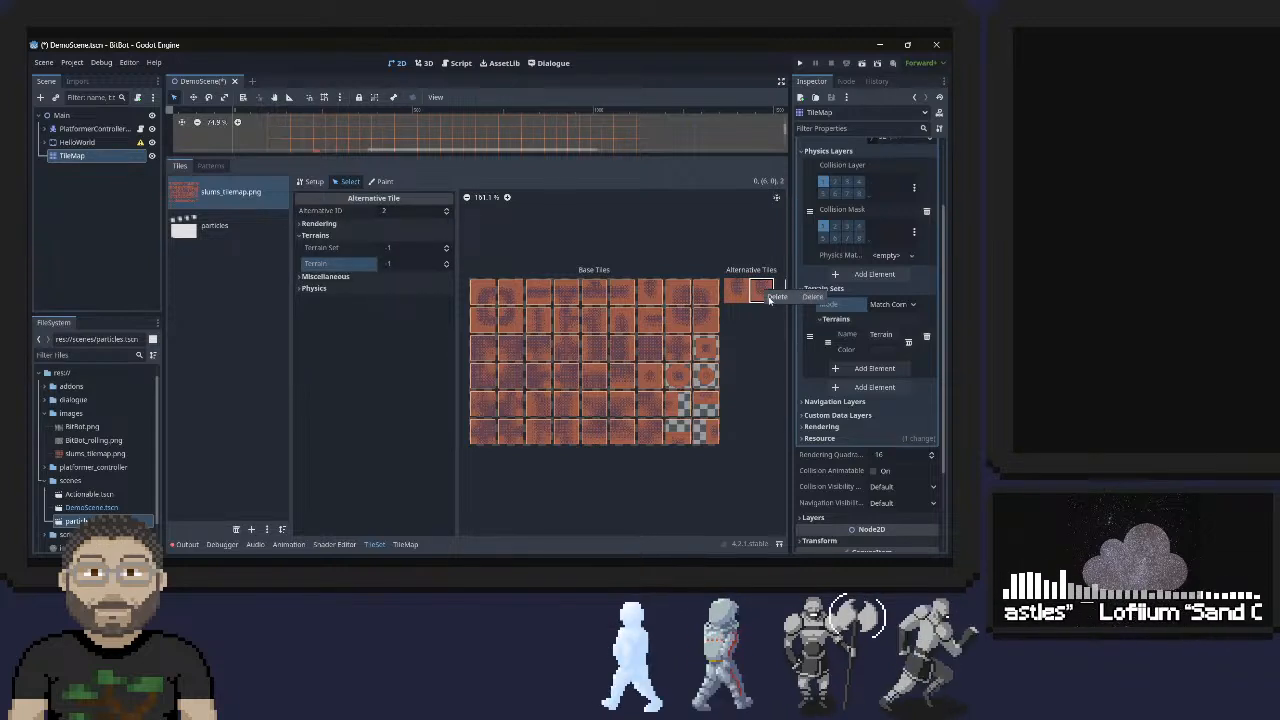
click(792, 297)
right_click(739, 288)
click(745, 302)
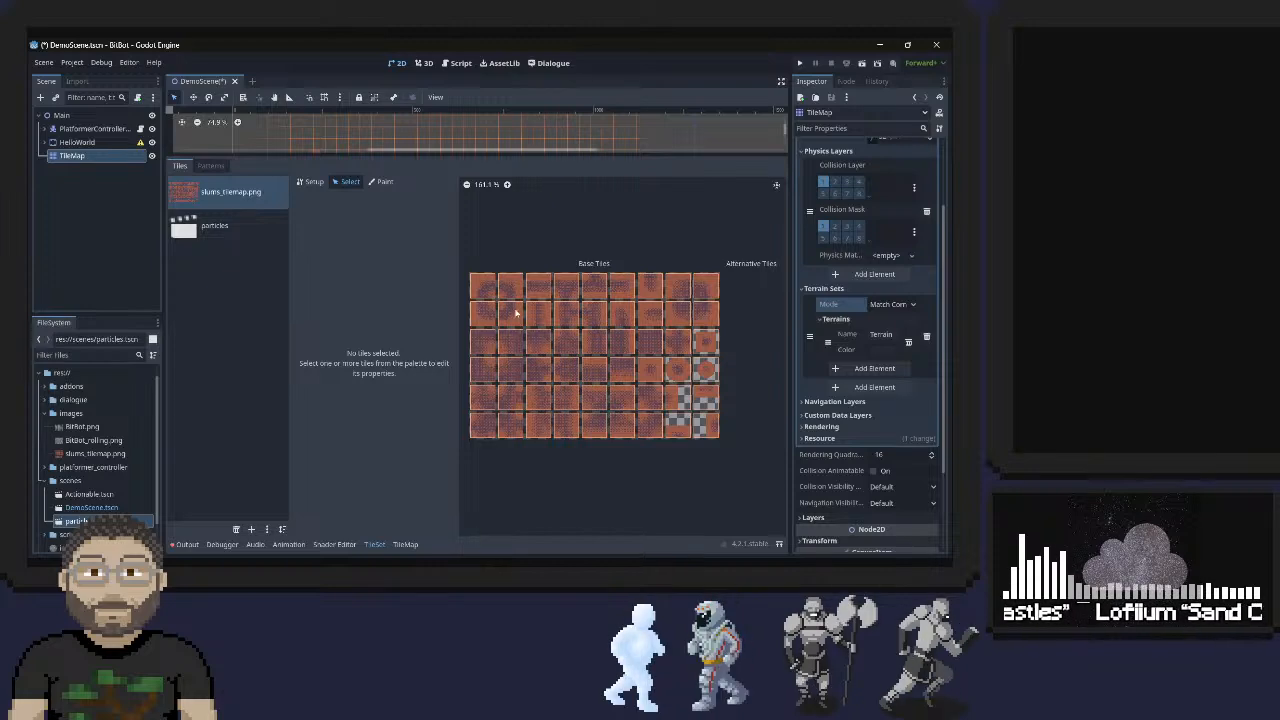
Enlarge the scene view above the tile set editor and inspect the terrain peering bits of the tile at (0, 0)
scroll(590, 351, up, 3)
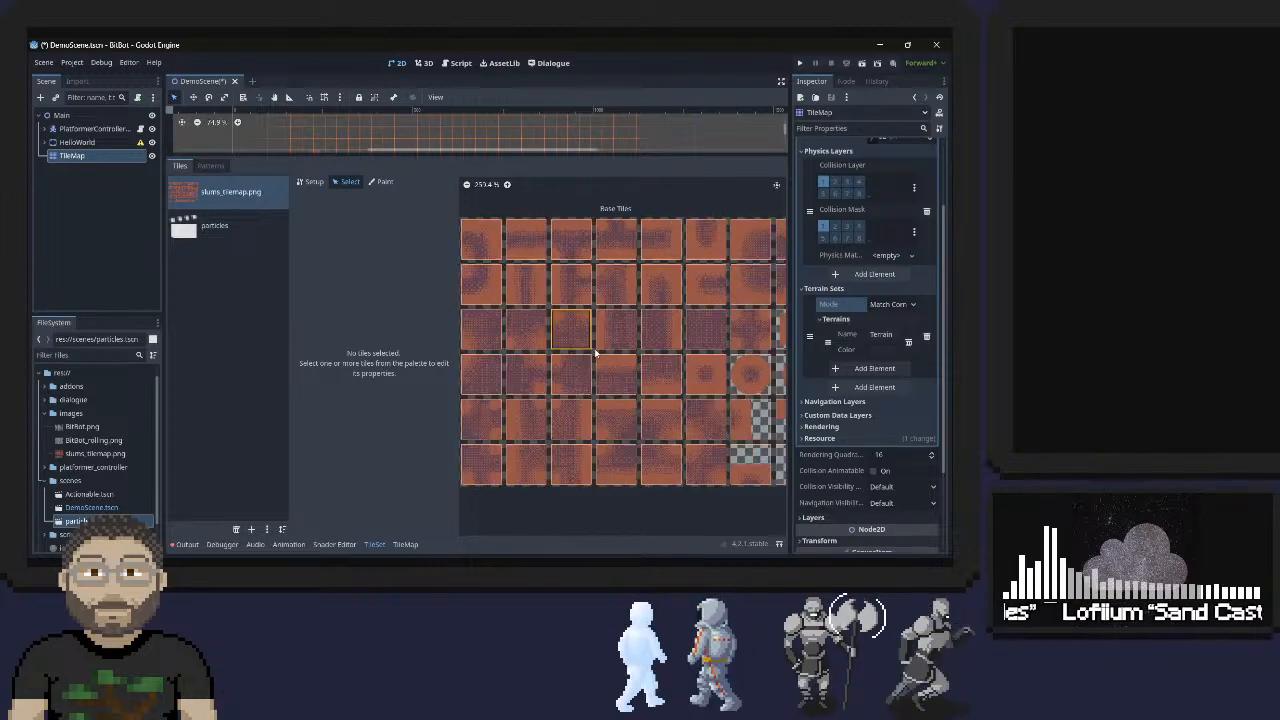
scroll(603, 348, down, 3)
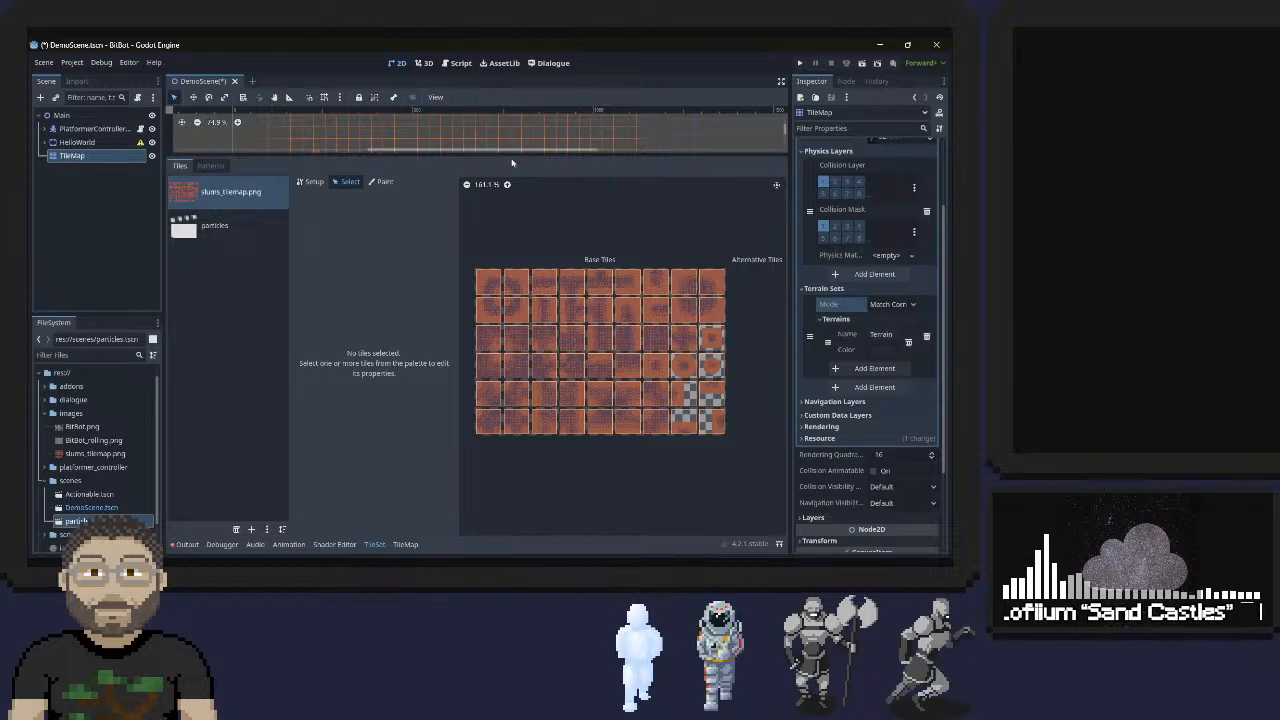
drag(508, 176, 511, 261)
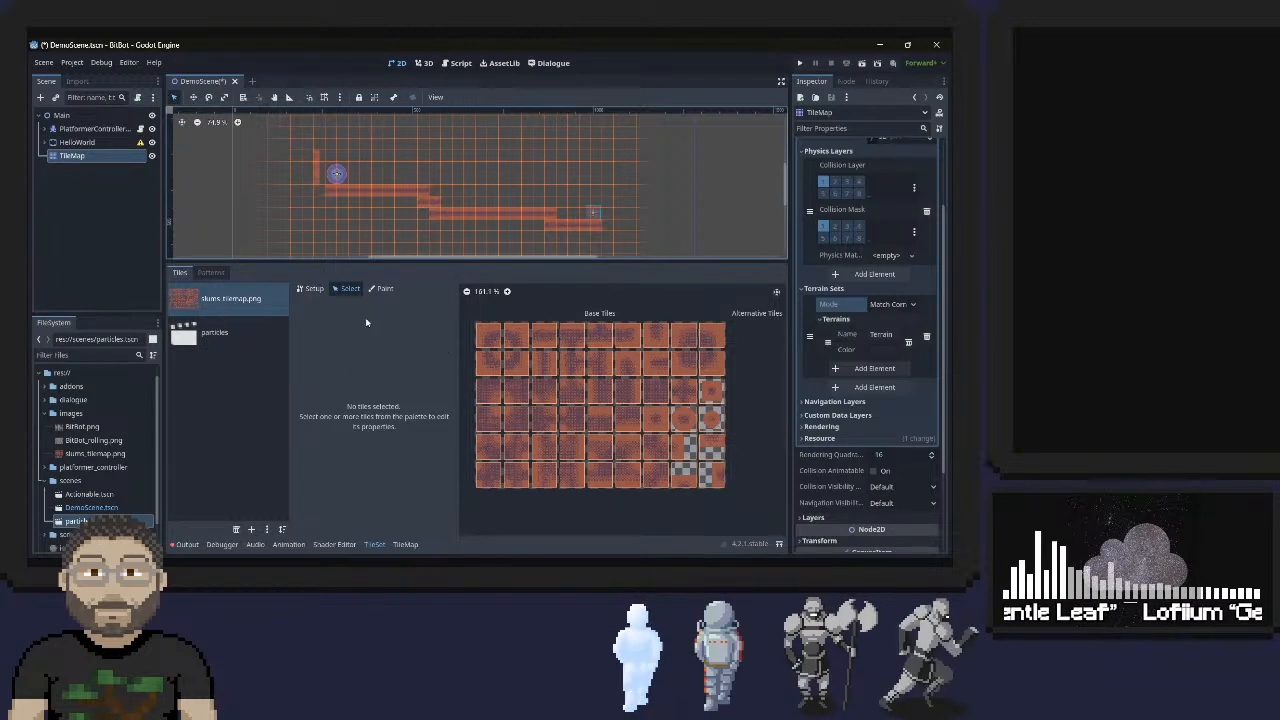
click(488, 338)
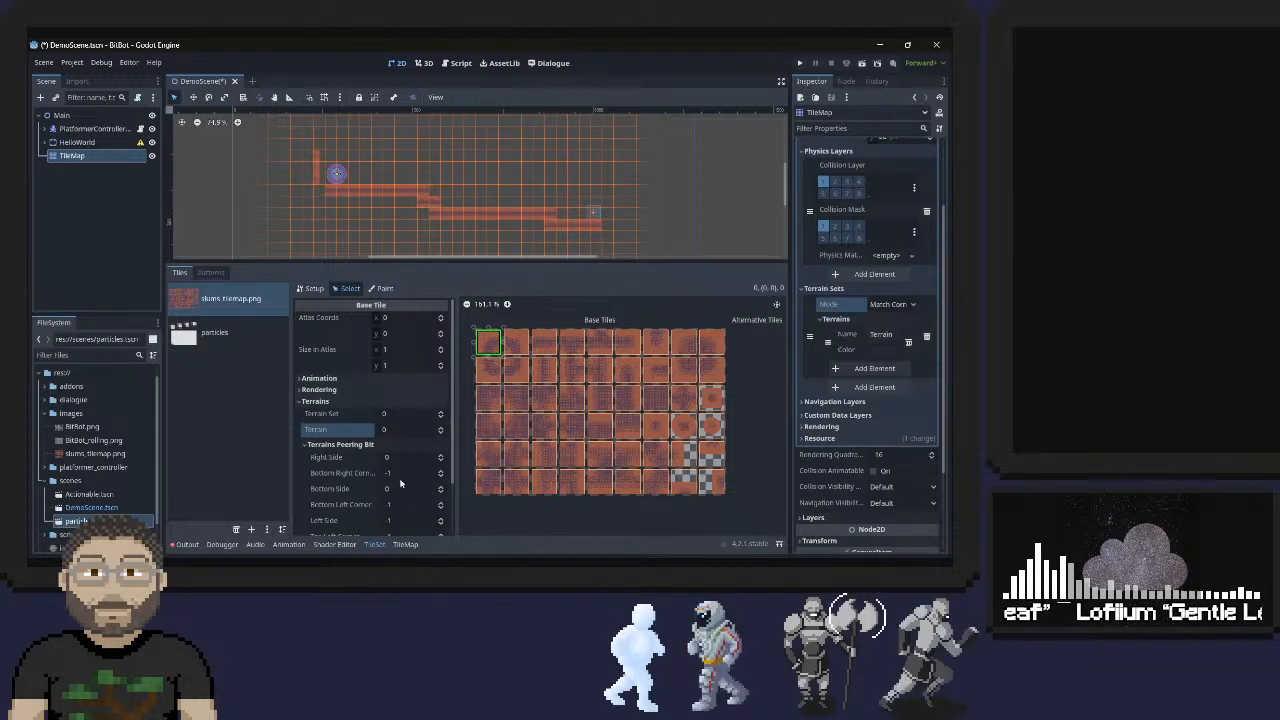
scroll(400, 484, down, 2)
click(348, 404)
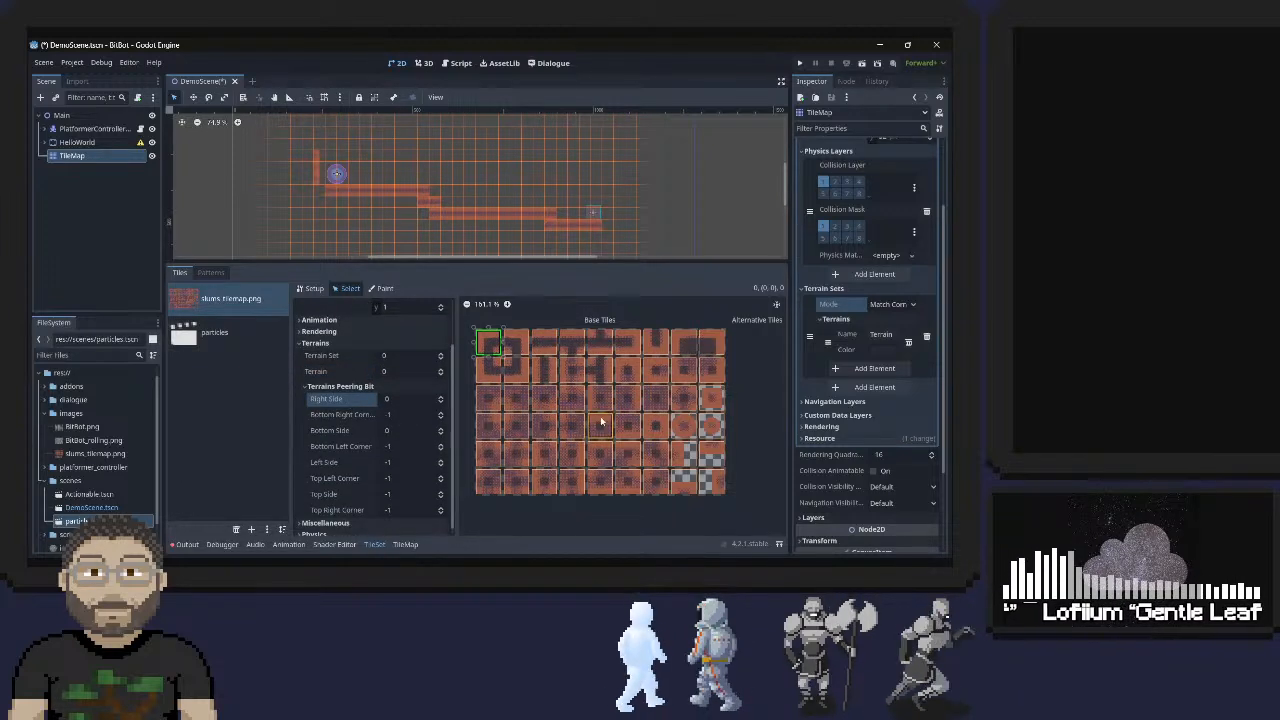
Set the Bottom Side peering bit of tile (5, 1) and the Right Side peering bit of tile (6, 1) to 0
click(628, 370)
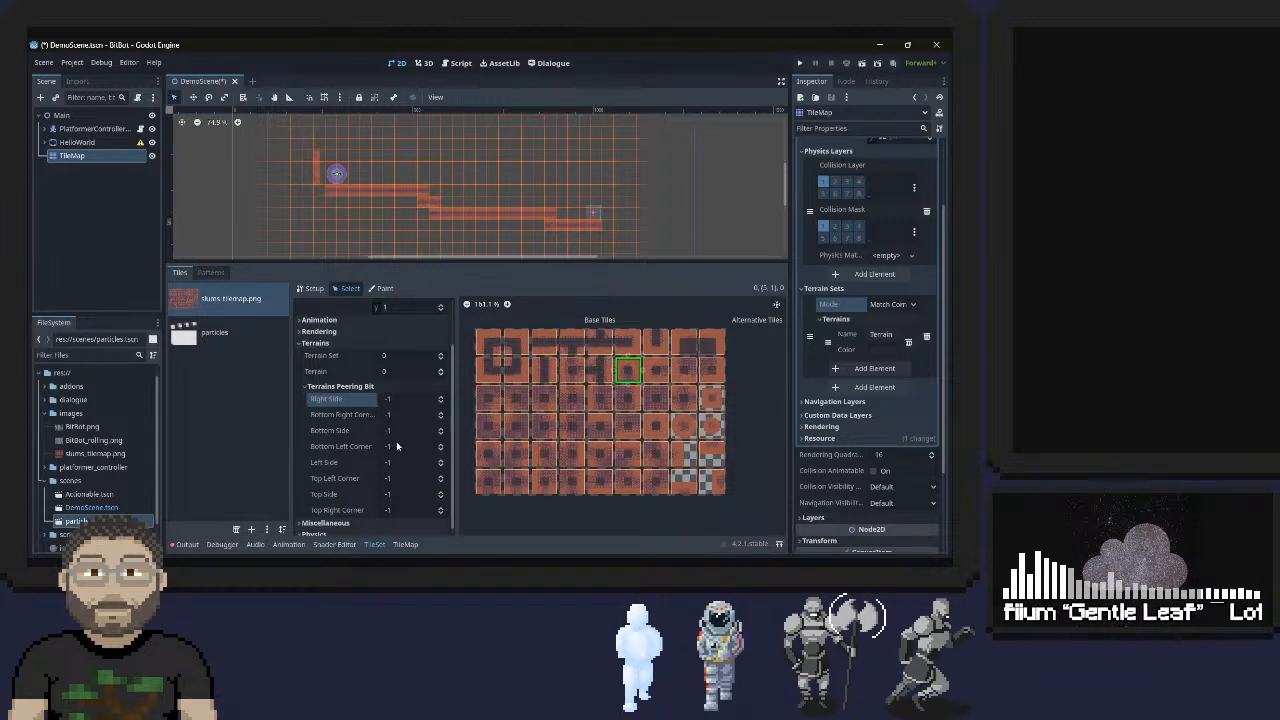
click(441, 430)
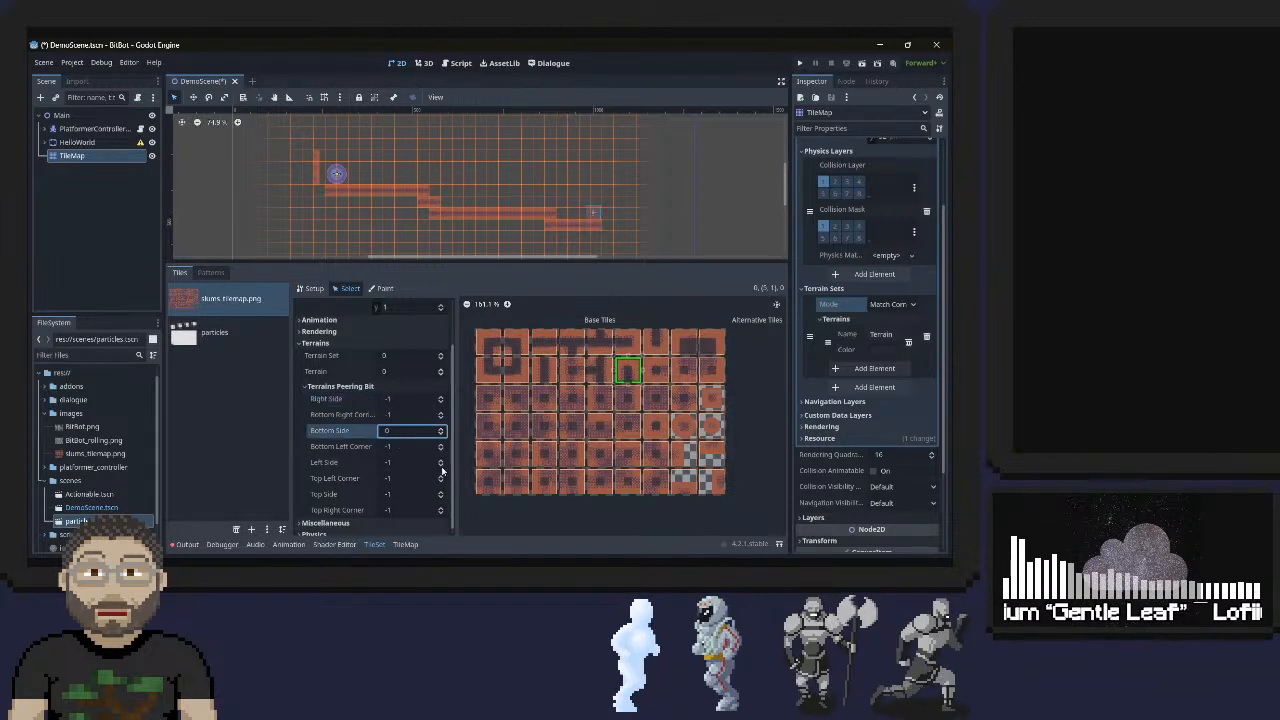
click(656, 370)
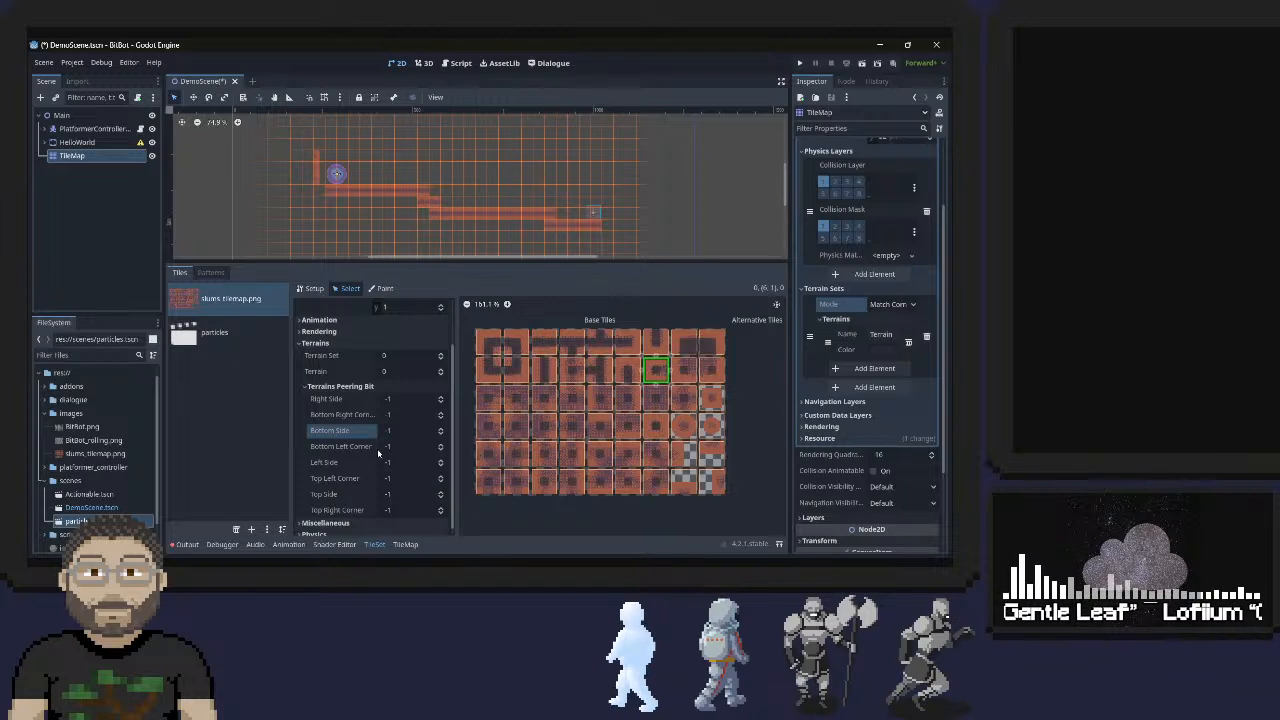
click(441, 396)
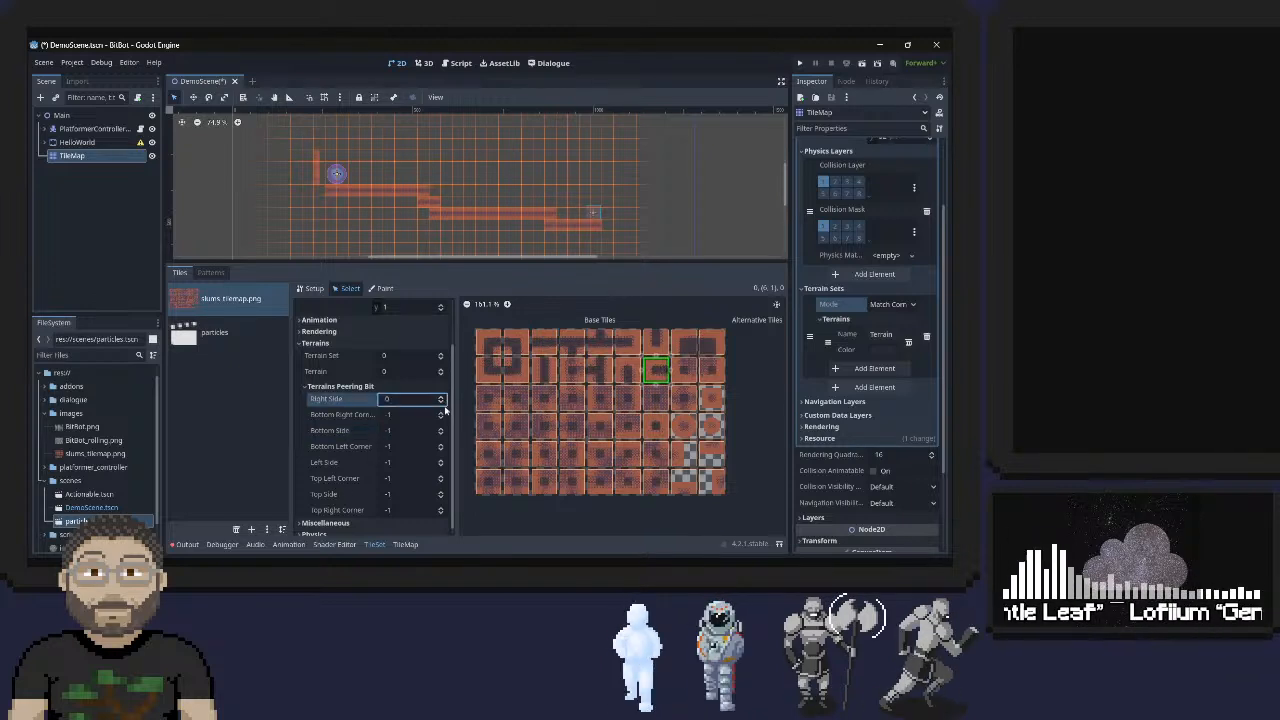
Set the Right Side, Top Side and Top Right Corner peering bits of tile (7, 1) to 0
click(684, 370)
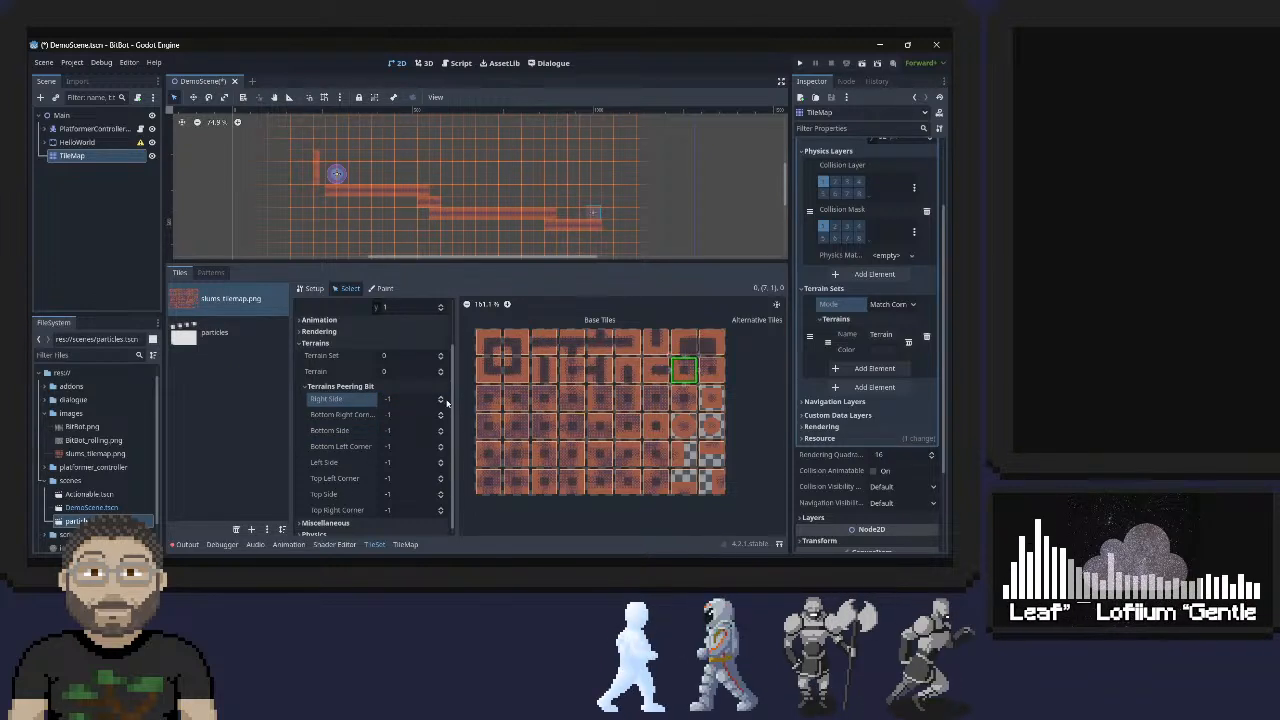
click(441, 396)
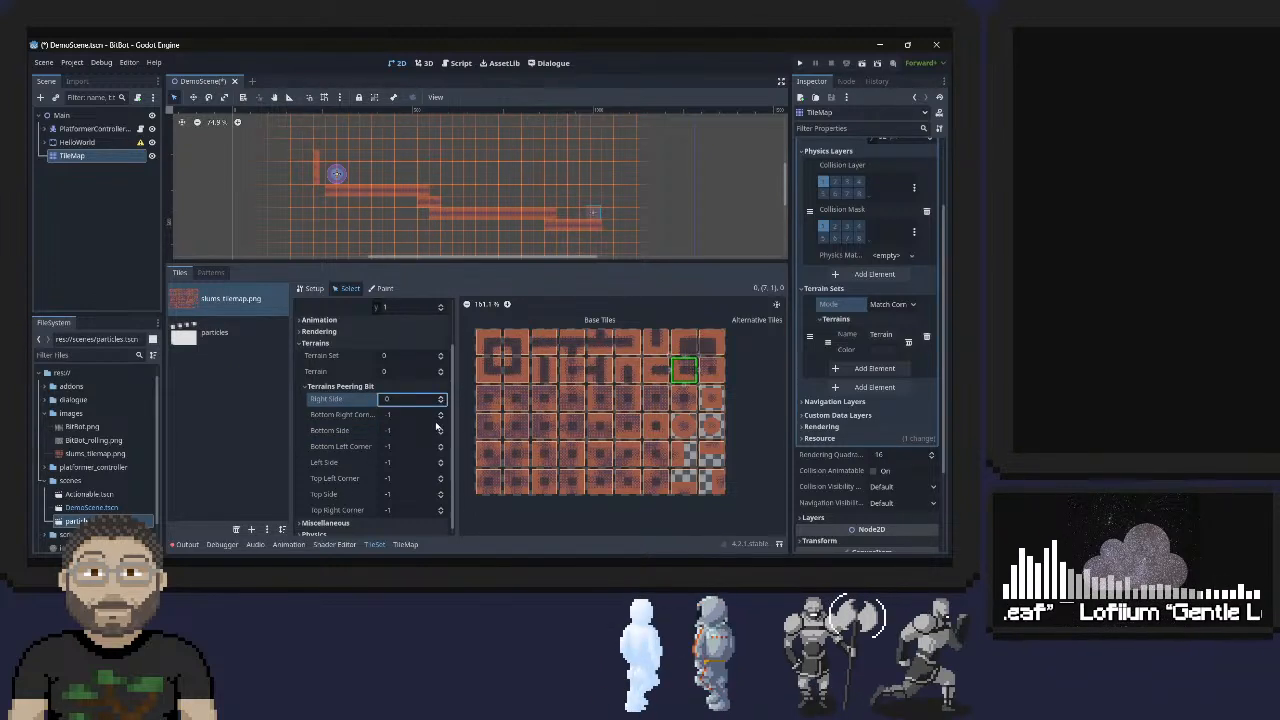
click(441, 492)
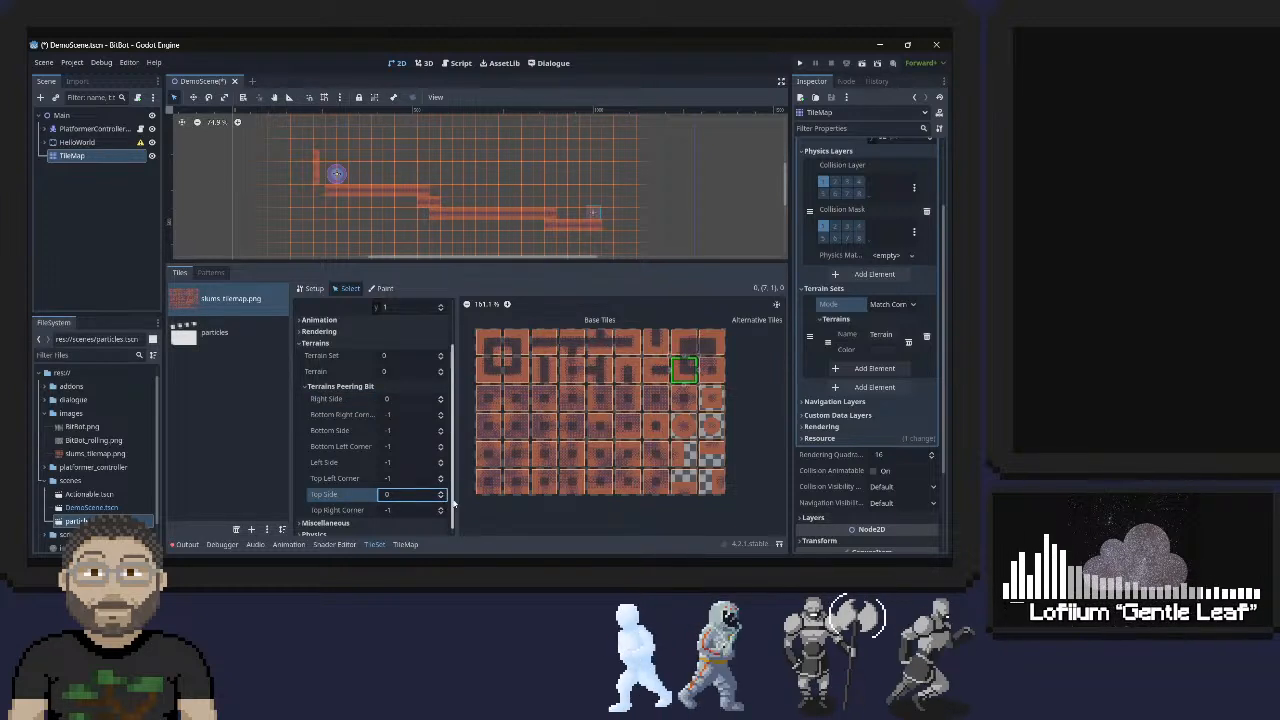
click(441, 508)
Set the Left Side, Top Left Corner and Top Side peering bits of tile (8, 1) to 0, keeping Right Side at -1
click(714, 381)
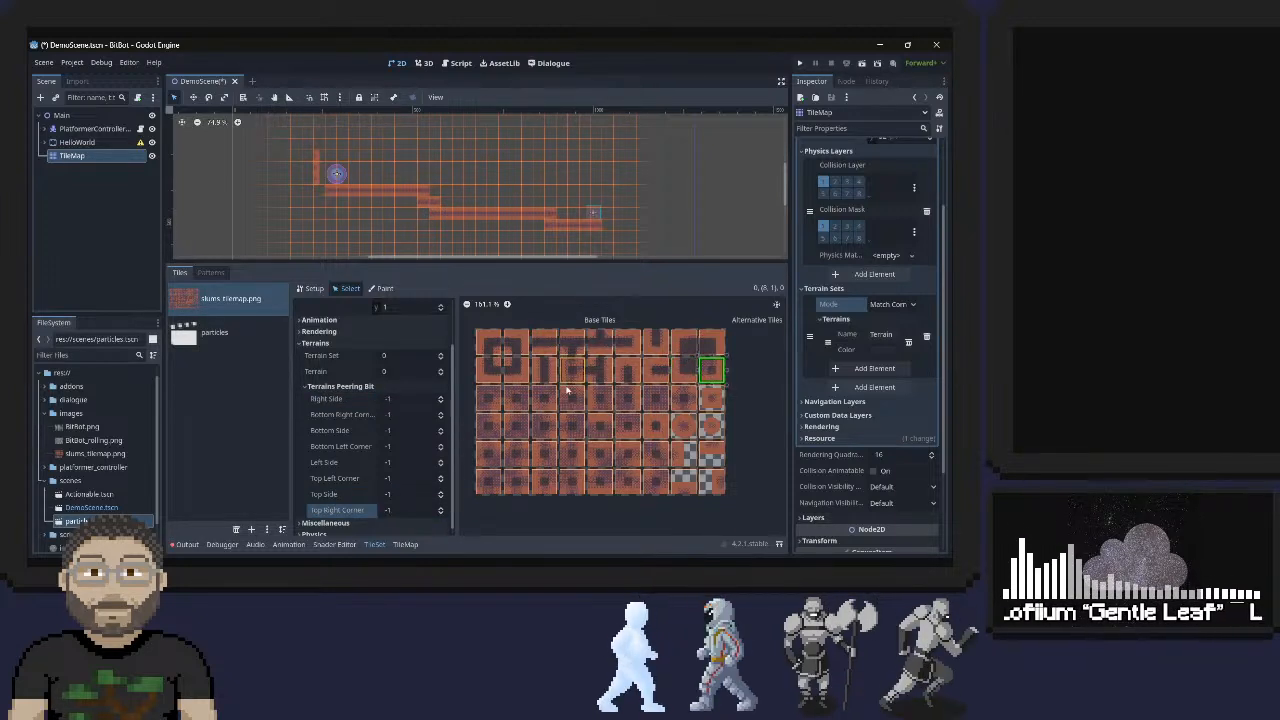
click(441, 398)
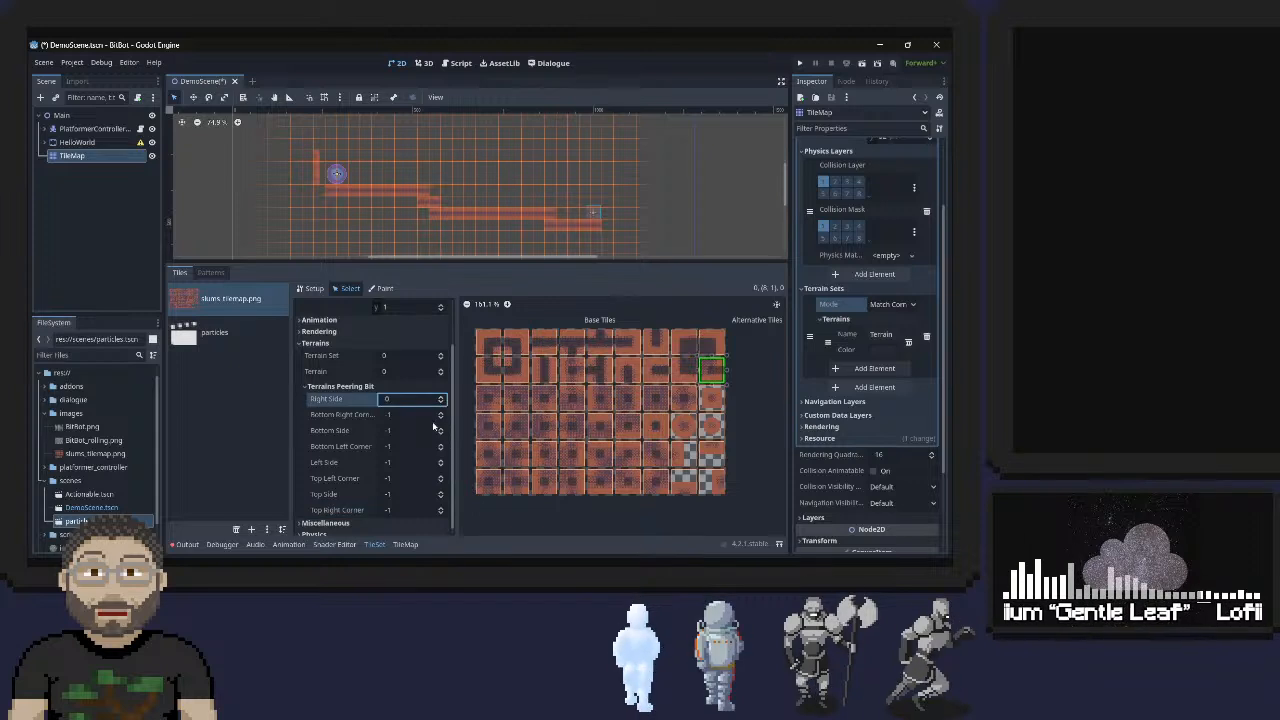
click(440, 403)
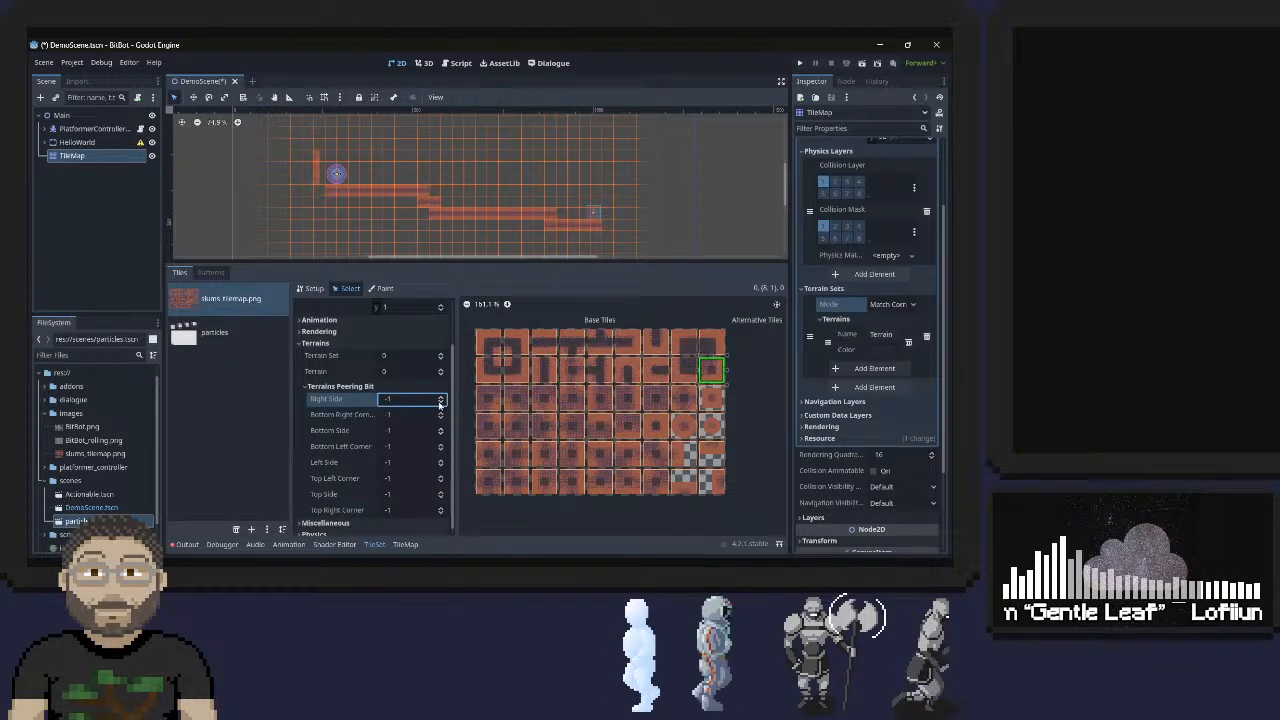
click(441, 459)
click(441, 476)
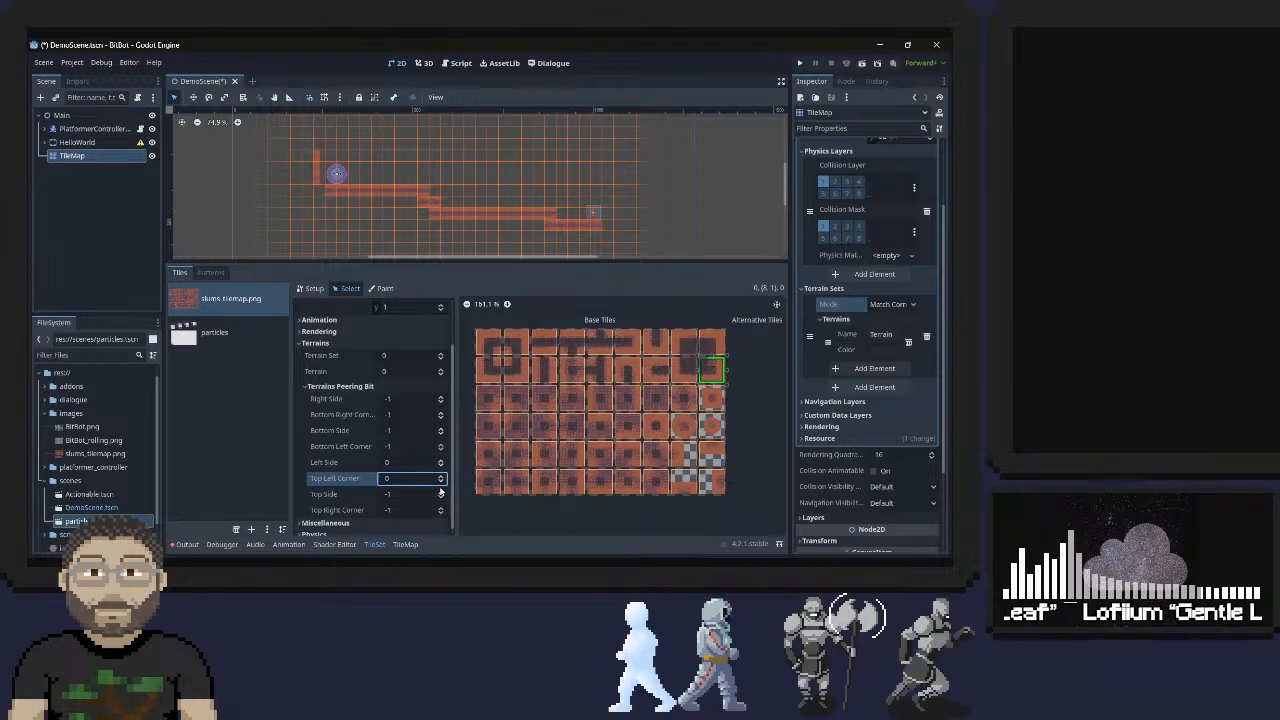
click(441, 491)
Set all terrain peering bits of tile (0, 2) to 0 except the Bottom Right Corner
click(493, 403)
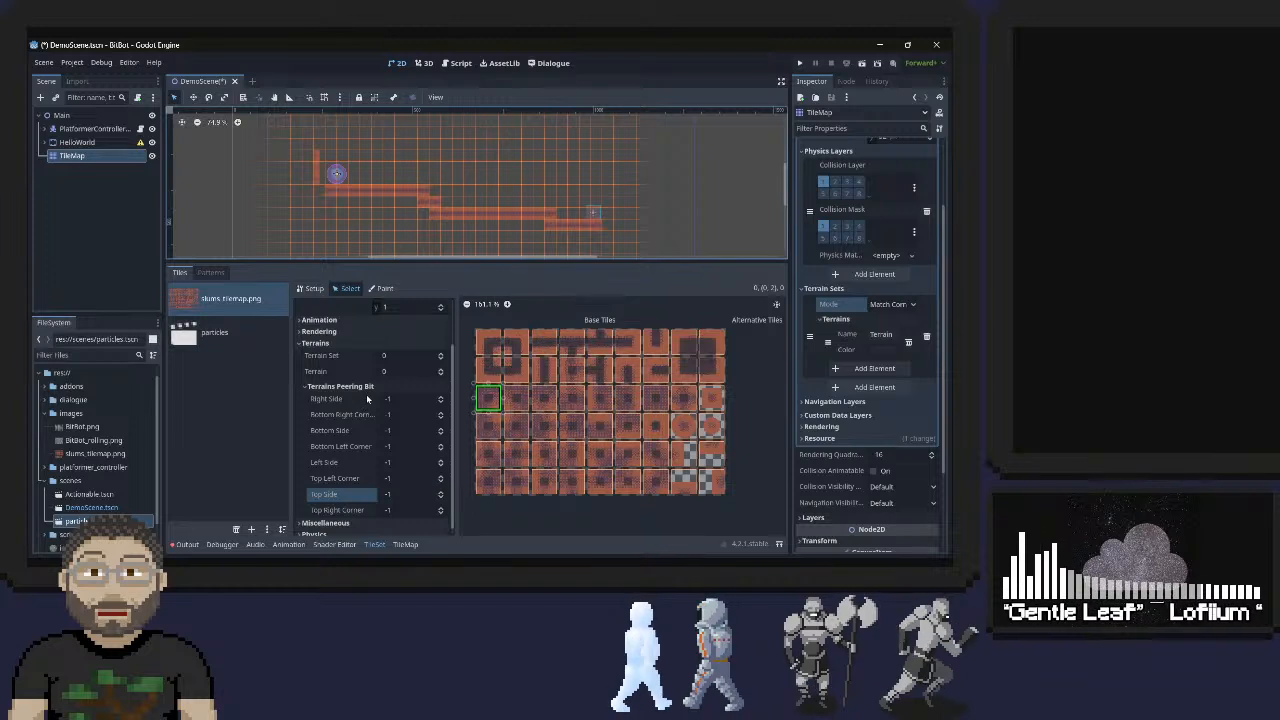
click(440, 396)
click(441, 428)
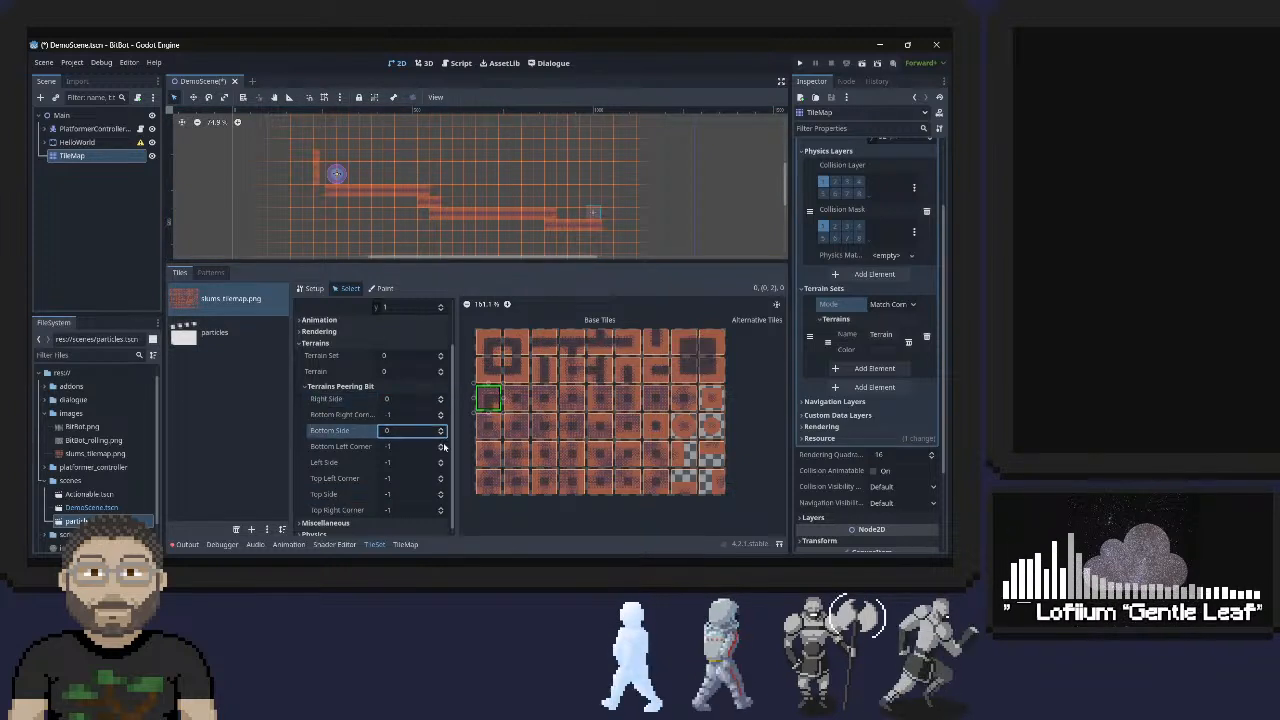
click(441, 446)
click(441, 462)
click(441, 478)
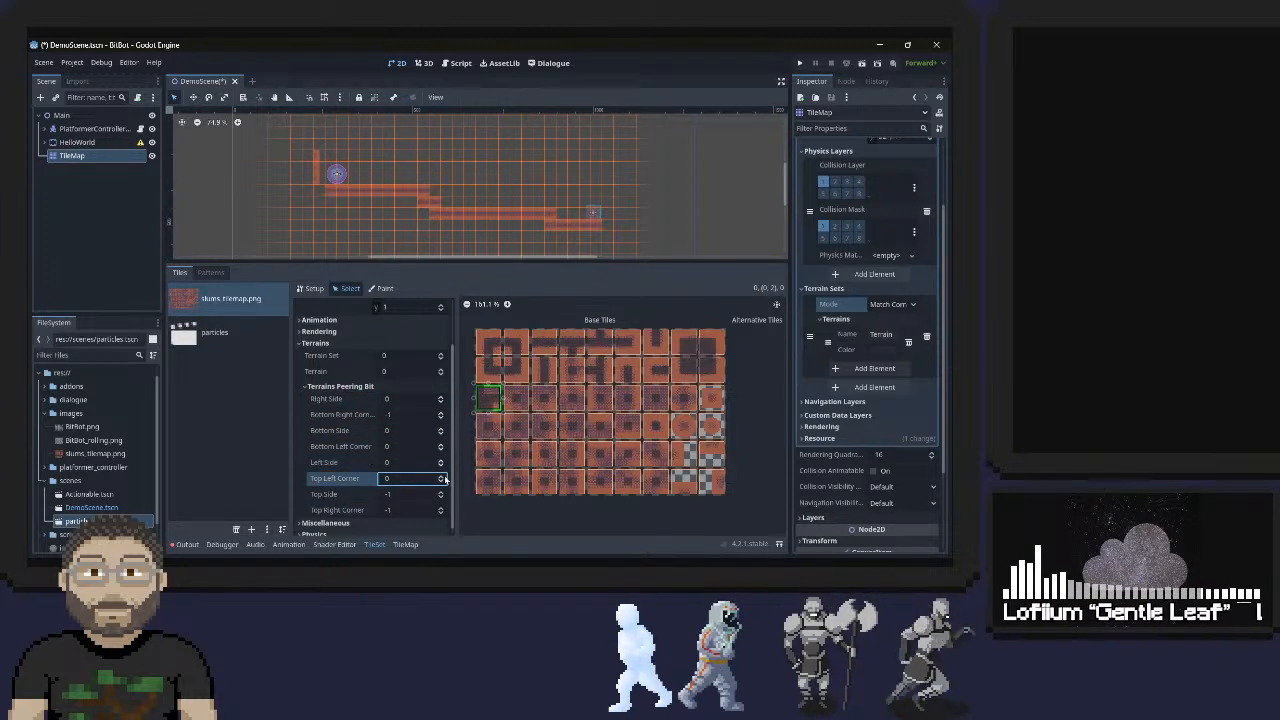
click(441, 494)
click(441, 510)
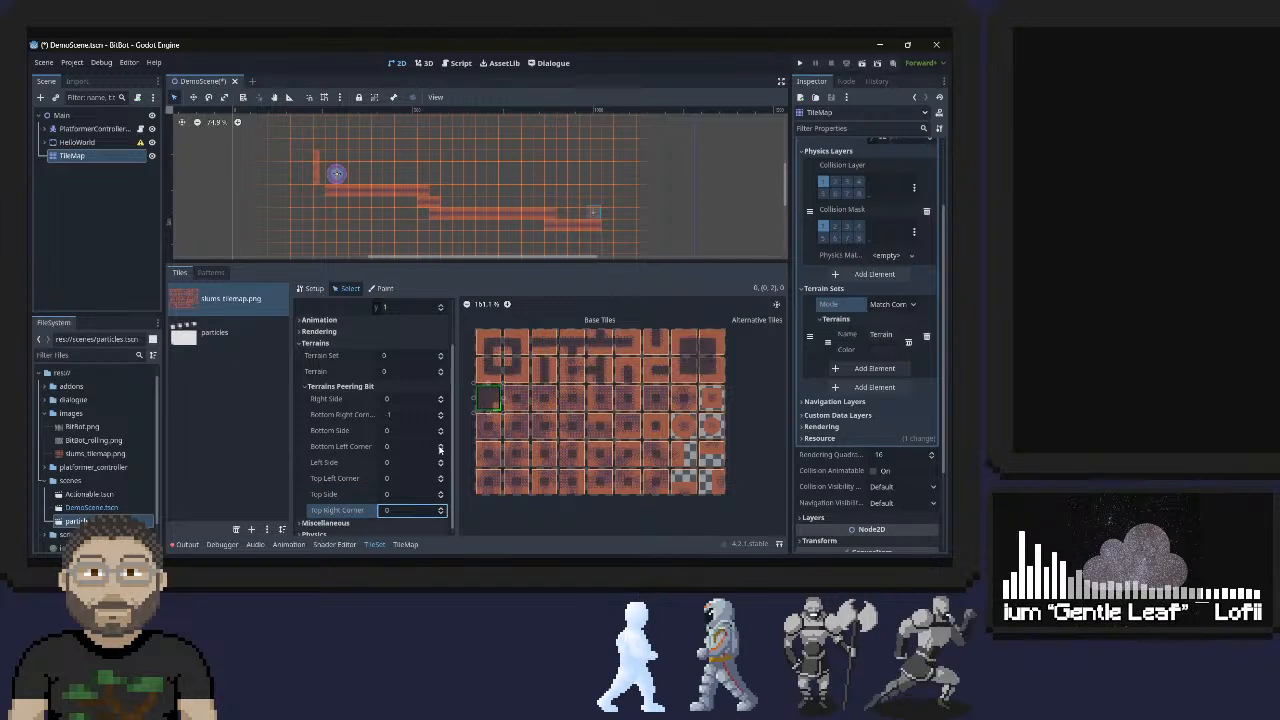
Set the Right Side, Bottom Right Corner and Bottom Side peering bits of tile (1, 2) to 0
click(516, 399)
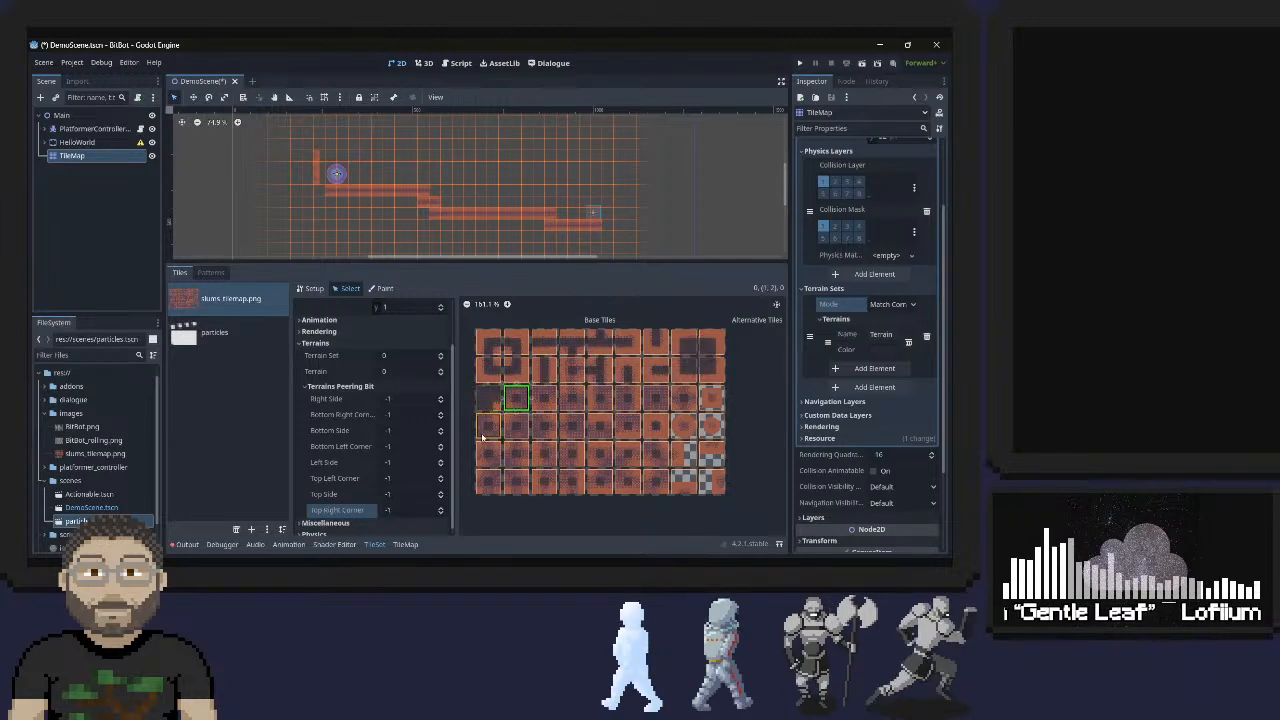
click(441, 398)
click(441, 414)
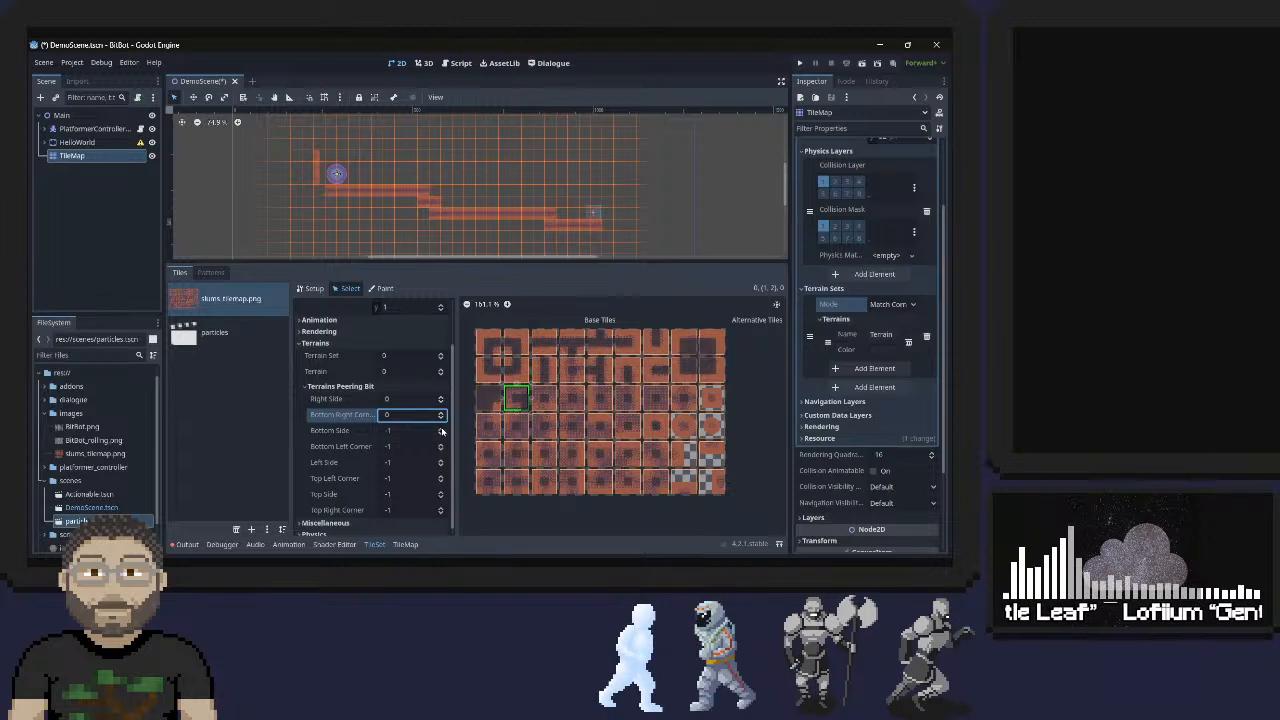
click(441, 430)
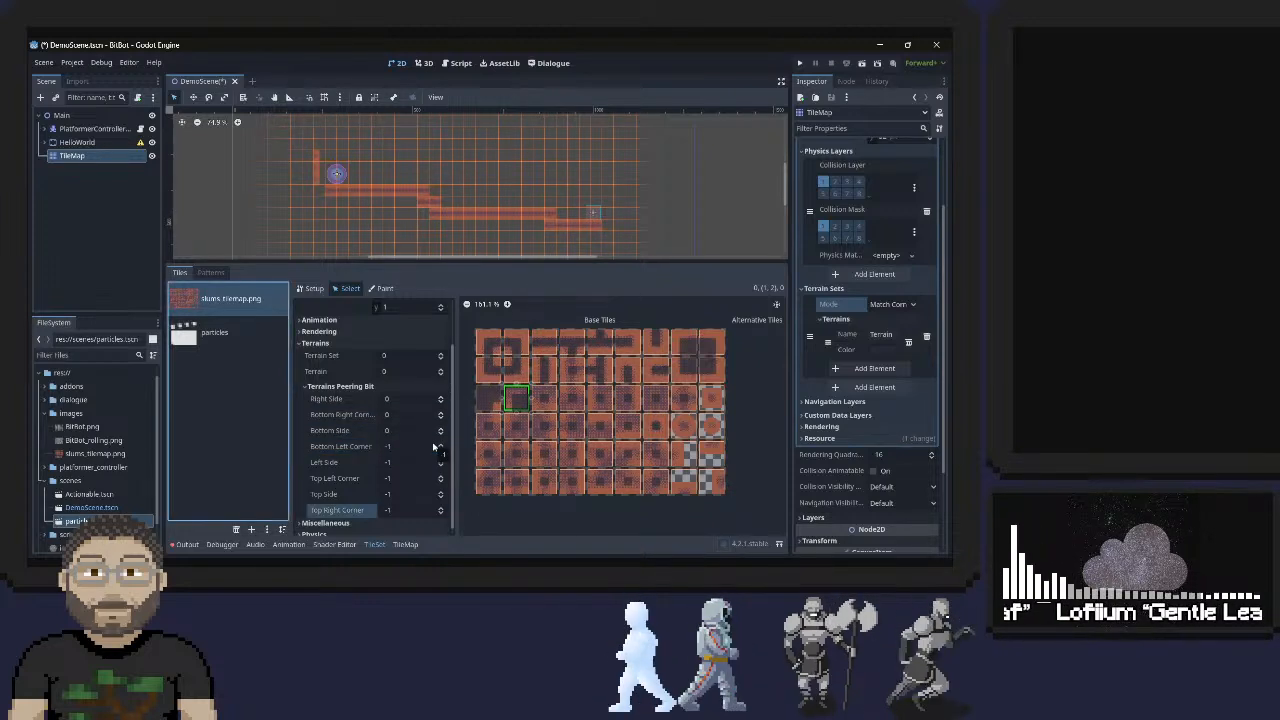
key(Down)
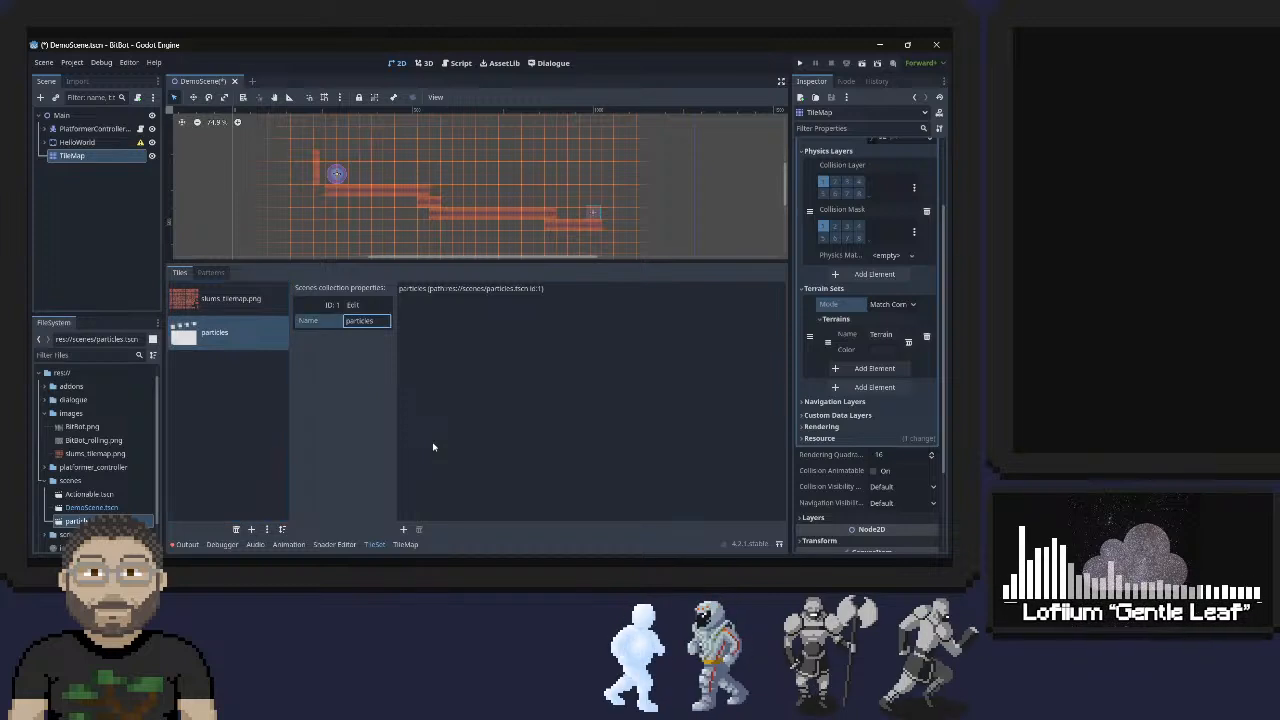
key(Up)
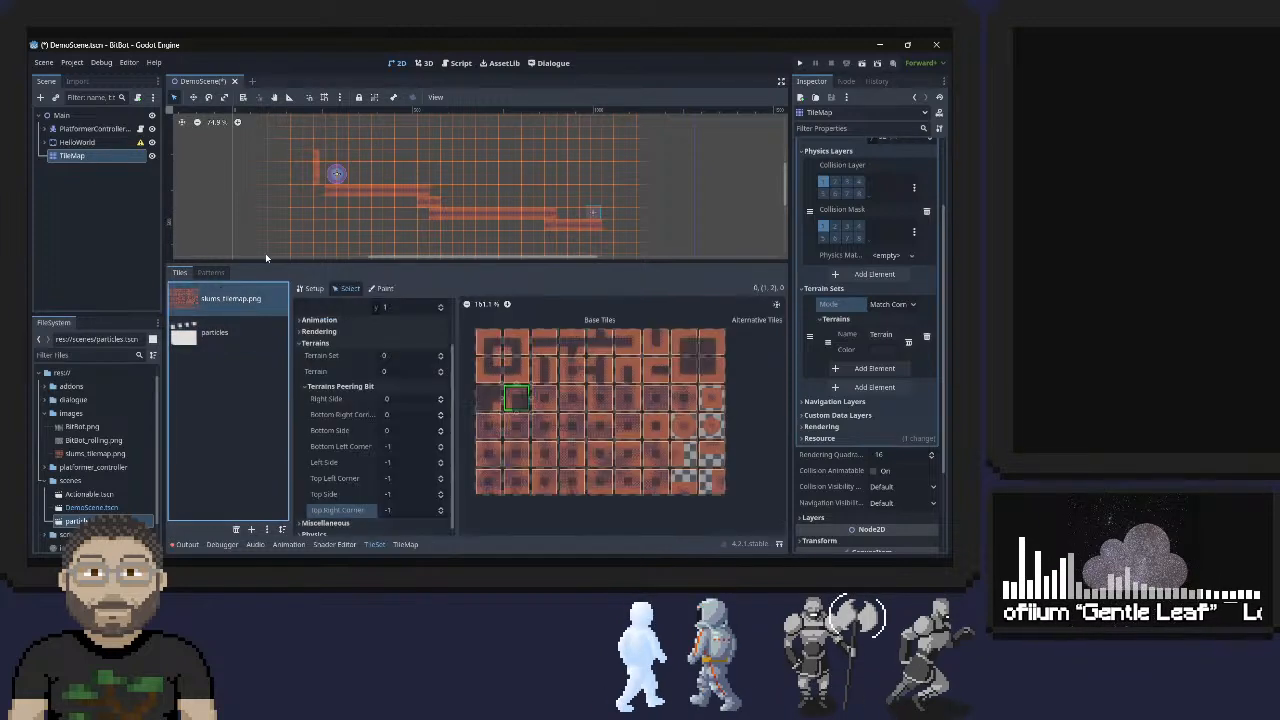
click(353, 447)
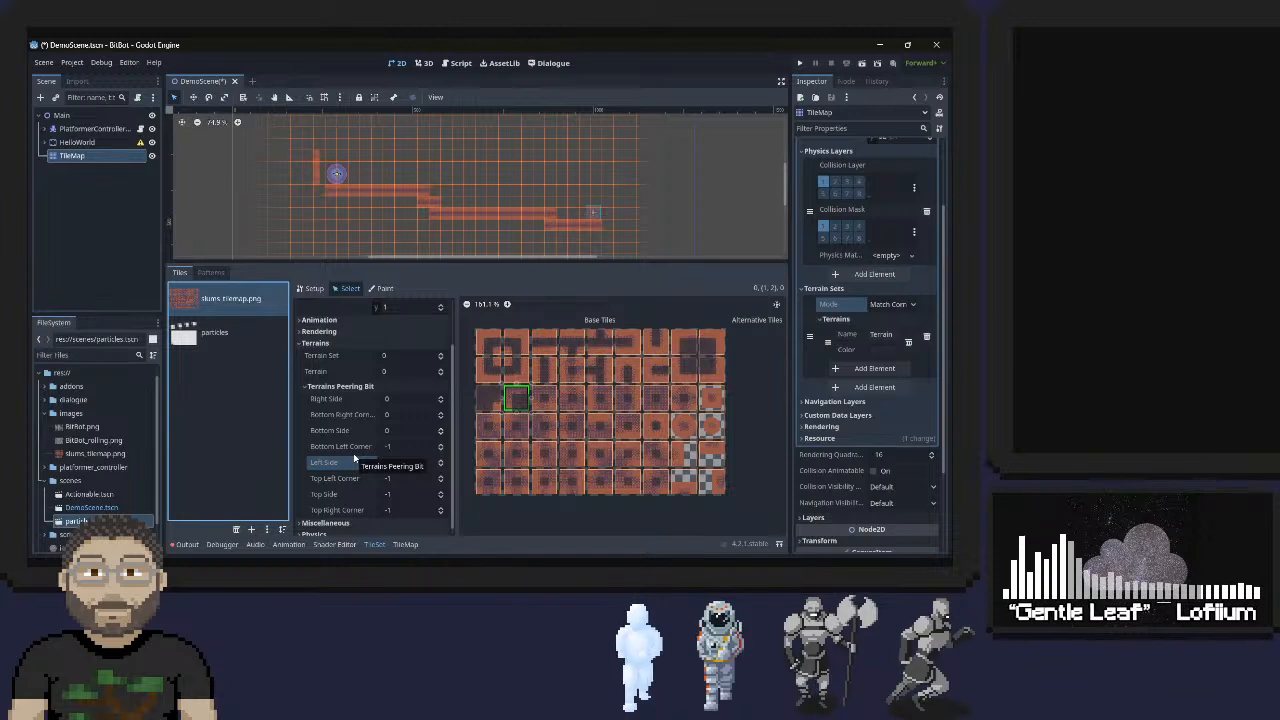
key(Right)
key(Down)
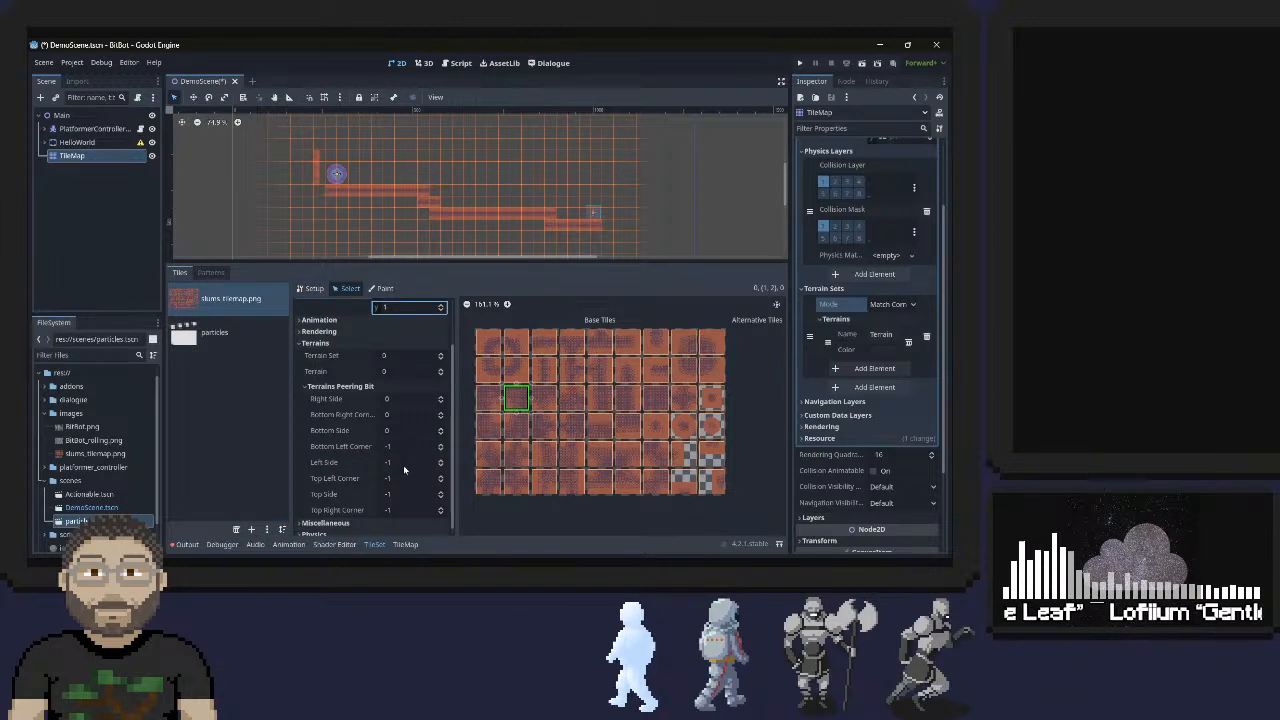
Set the Left Side, Top Left Corner, Top Side and Top Right Corner peering bits of tile (1, 2) to 0
click(404, 462)
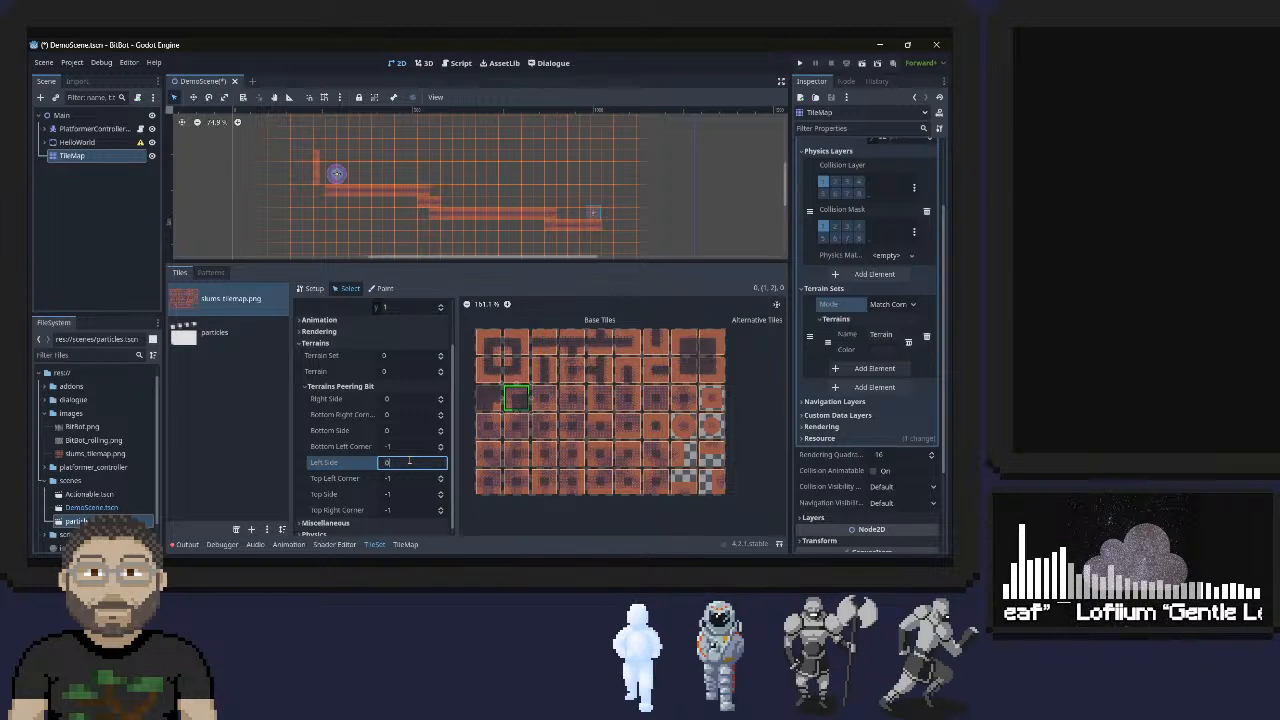
key(Tab)
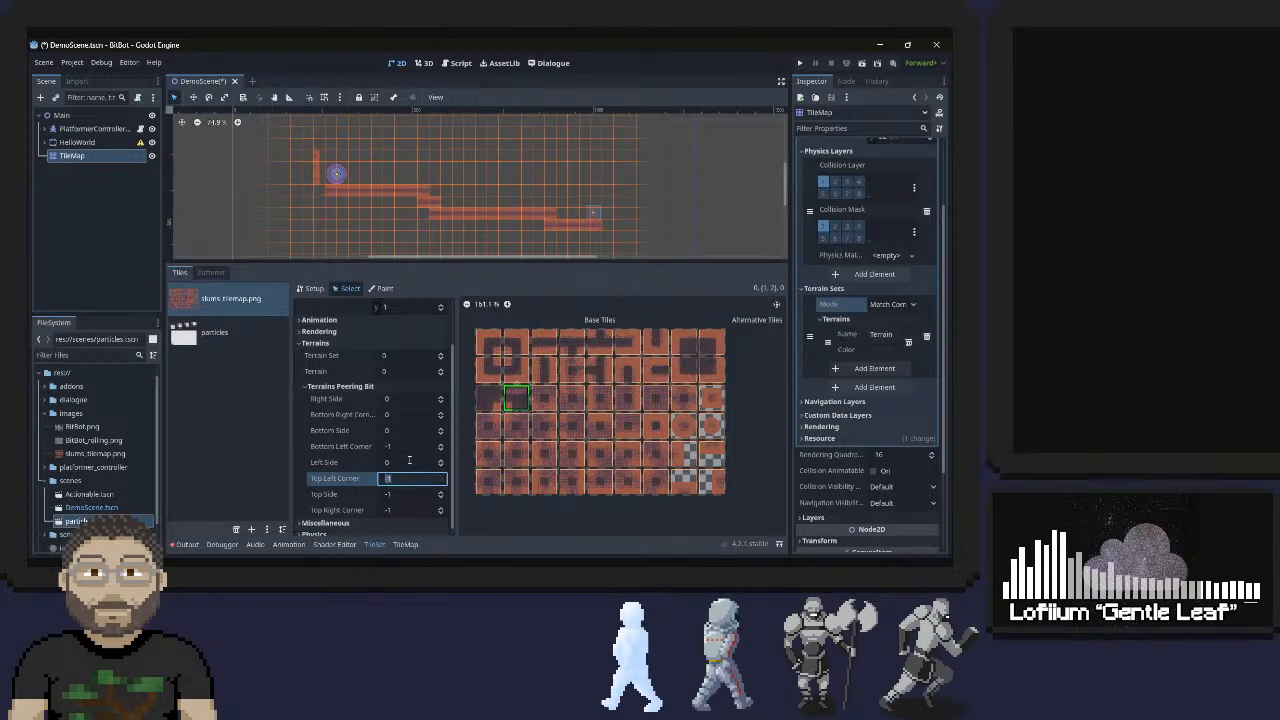
text(0)
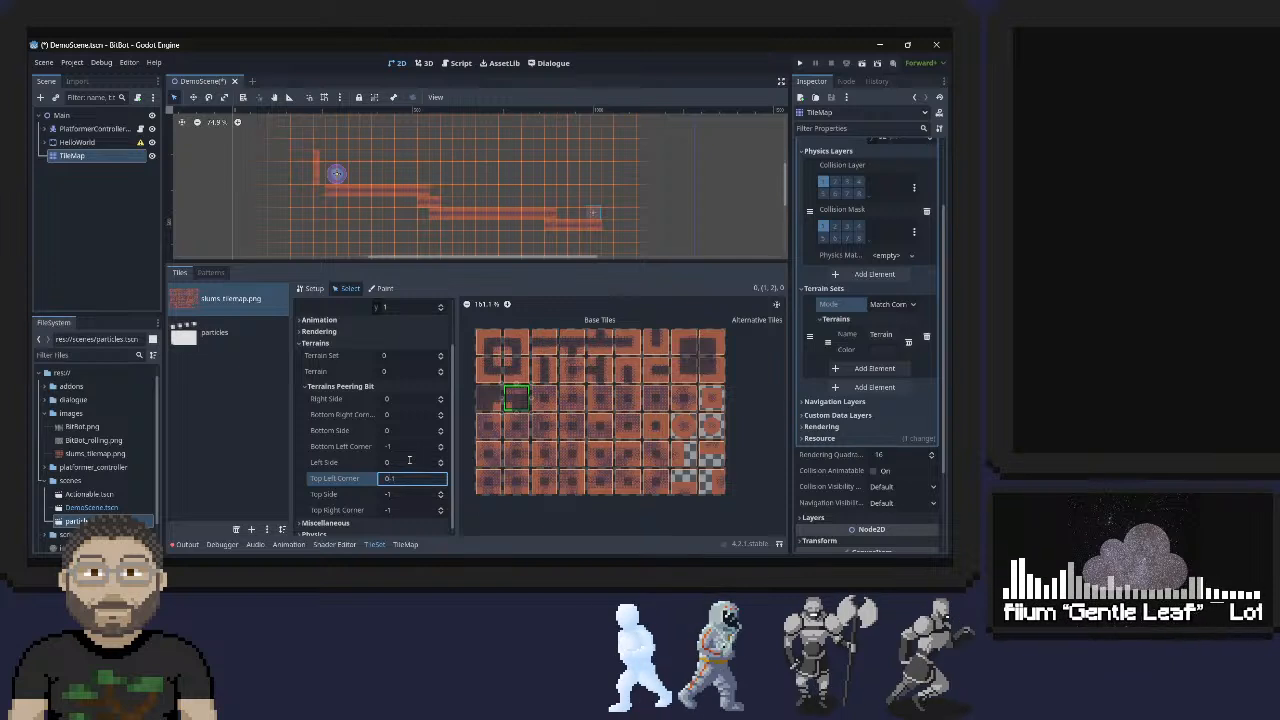
key(BackSpace)
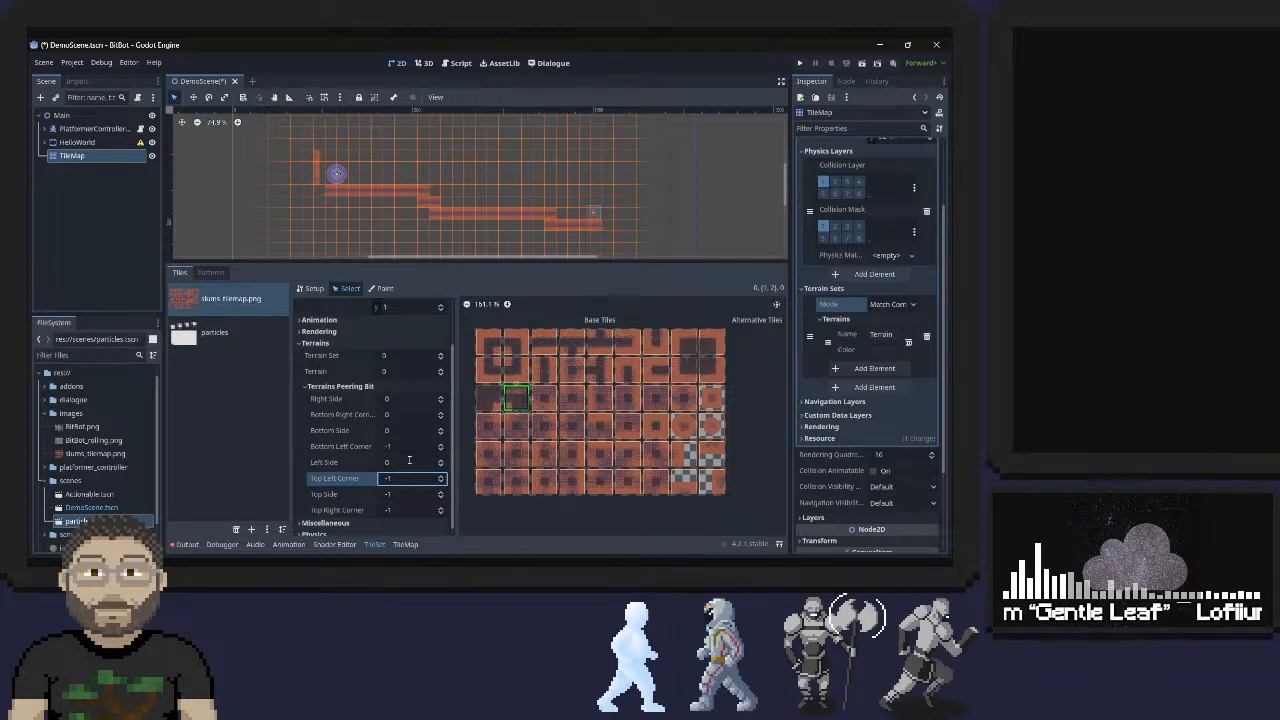
key(Delete)
key(Delete)
text(0)
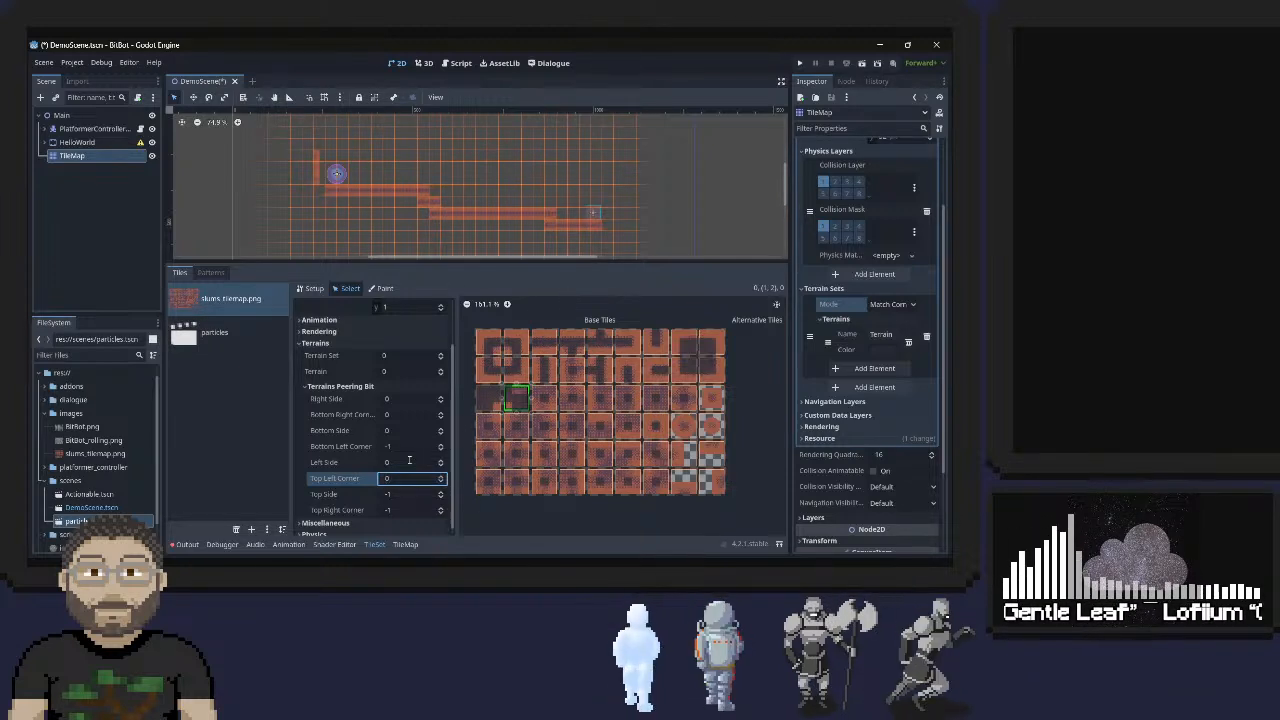
key(Tab)
text(0)
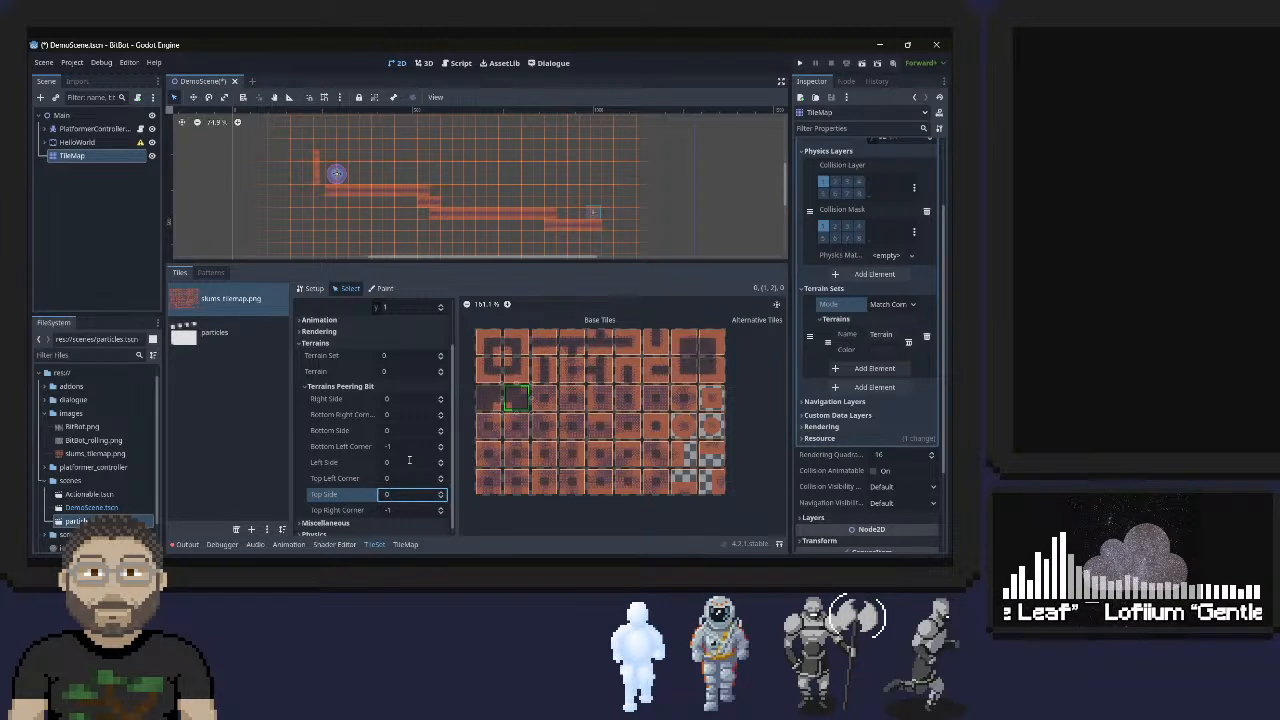
key(Tab)
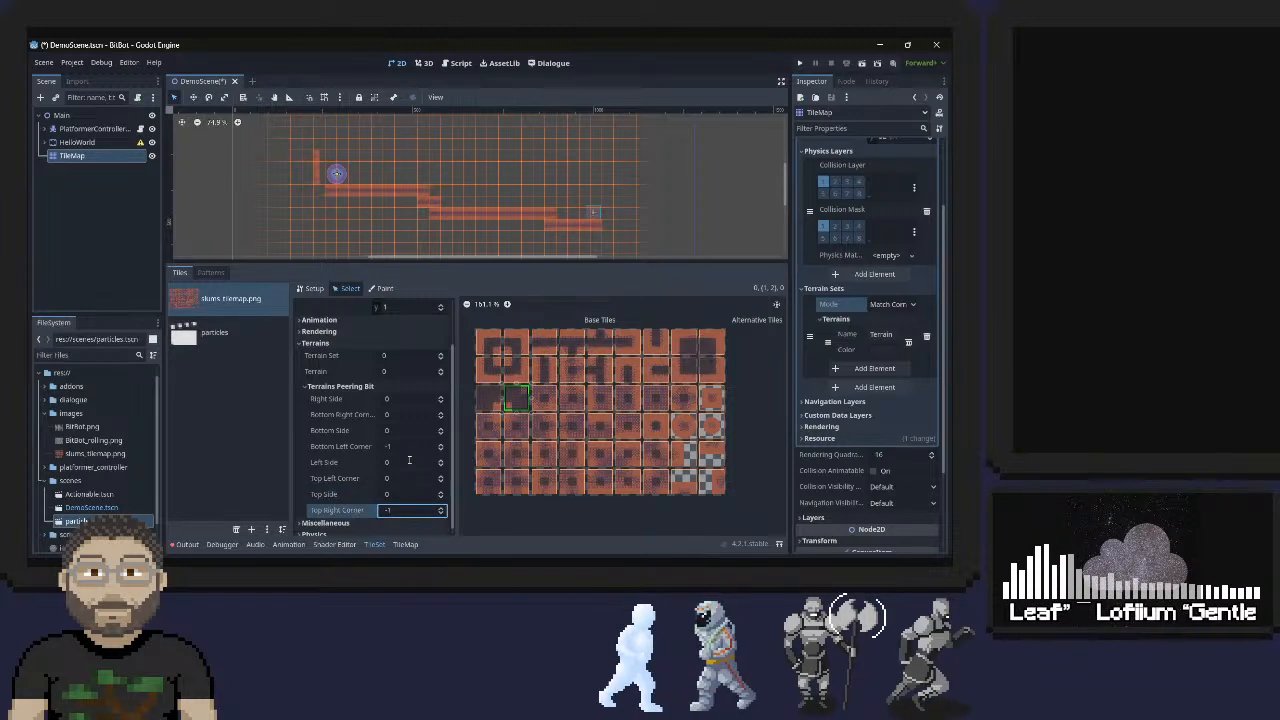
text(0)
key(Return)
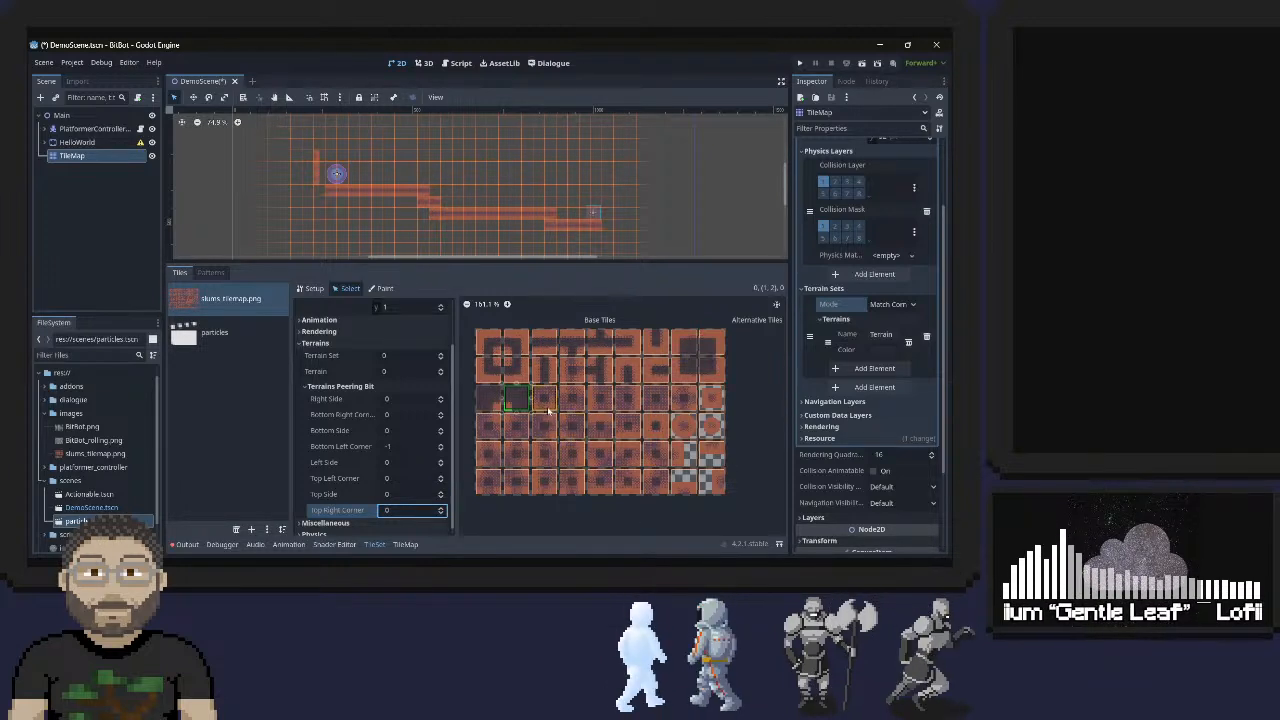
Set all terrain peering bits of tile (2, 2) to 0 except the Bottom Right and Bottom Left Corners
click(544, 398)
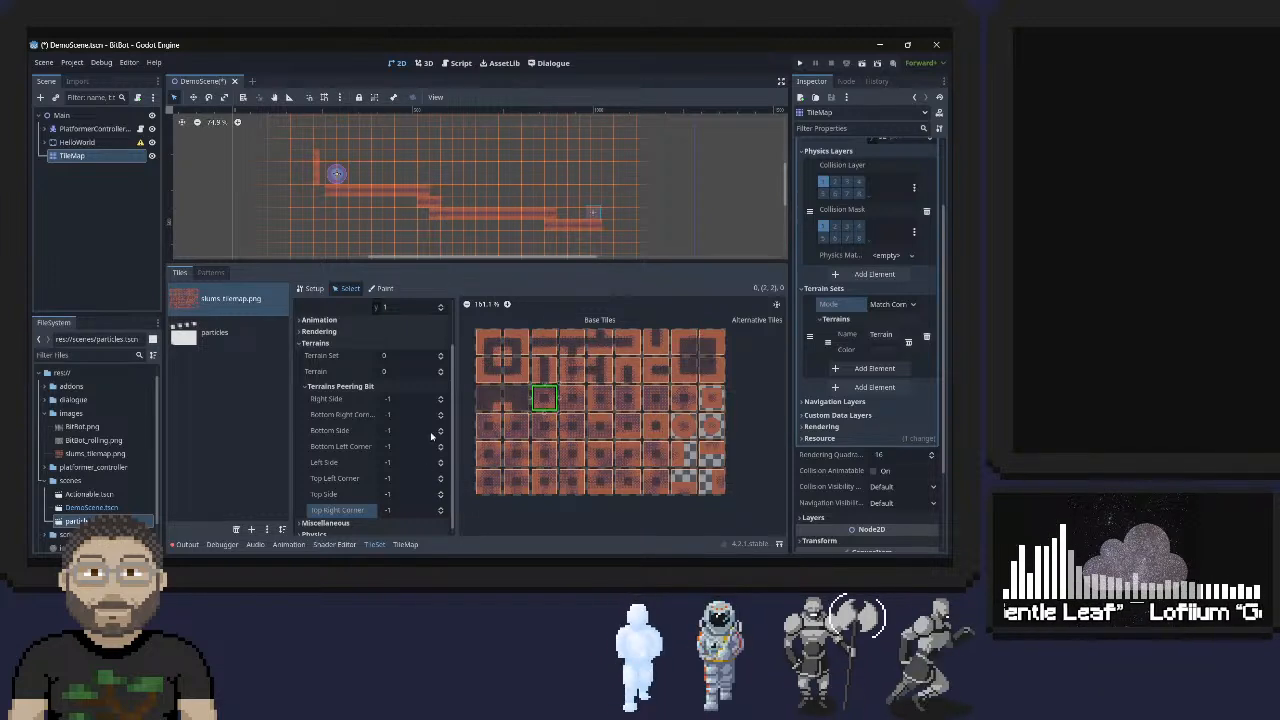
click(442, 397)
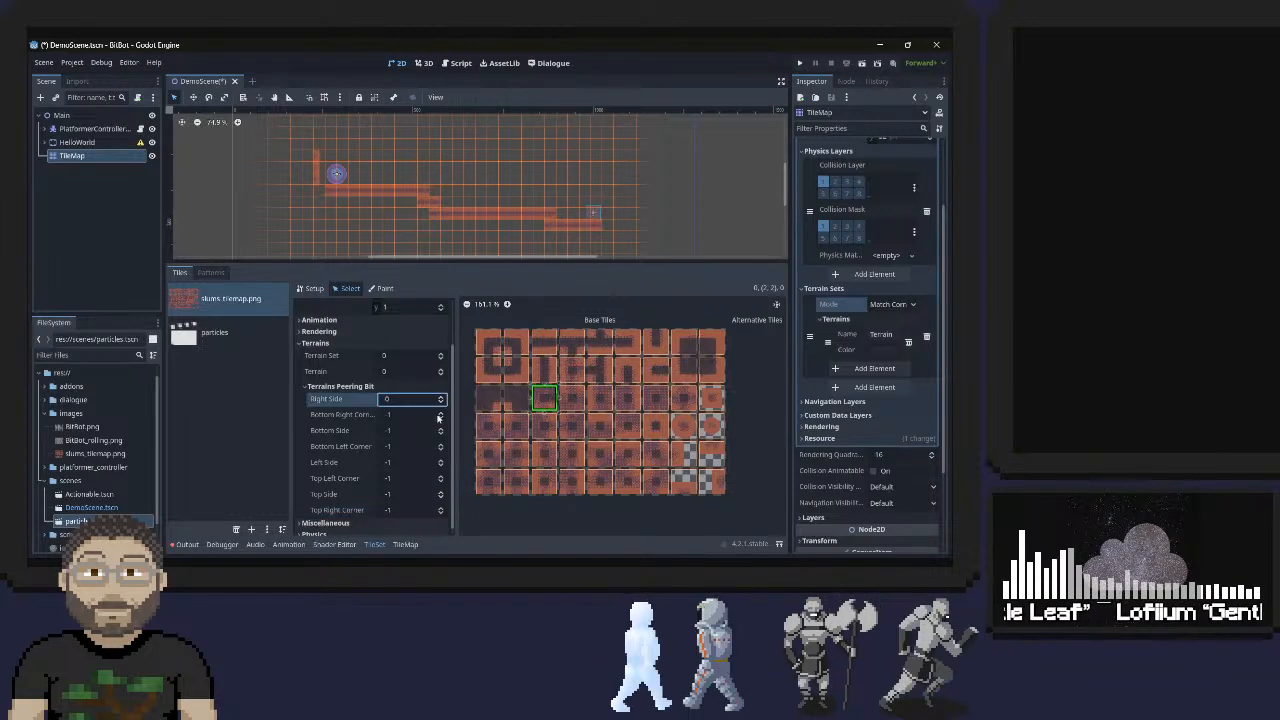
click(441, 413)
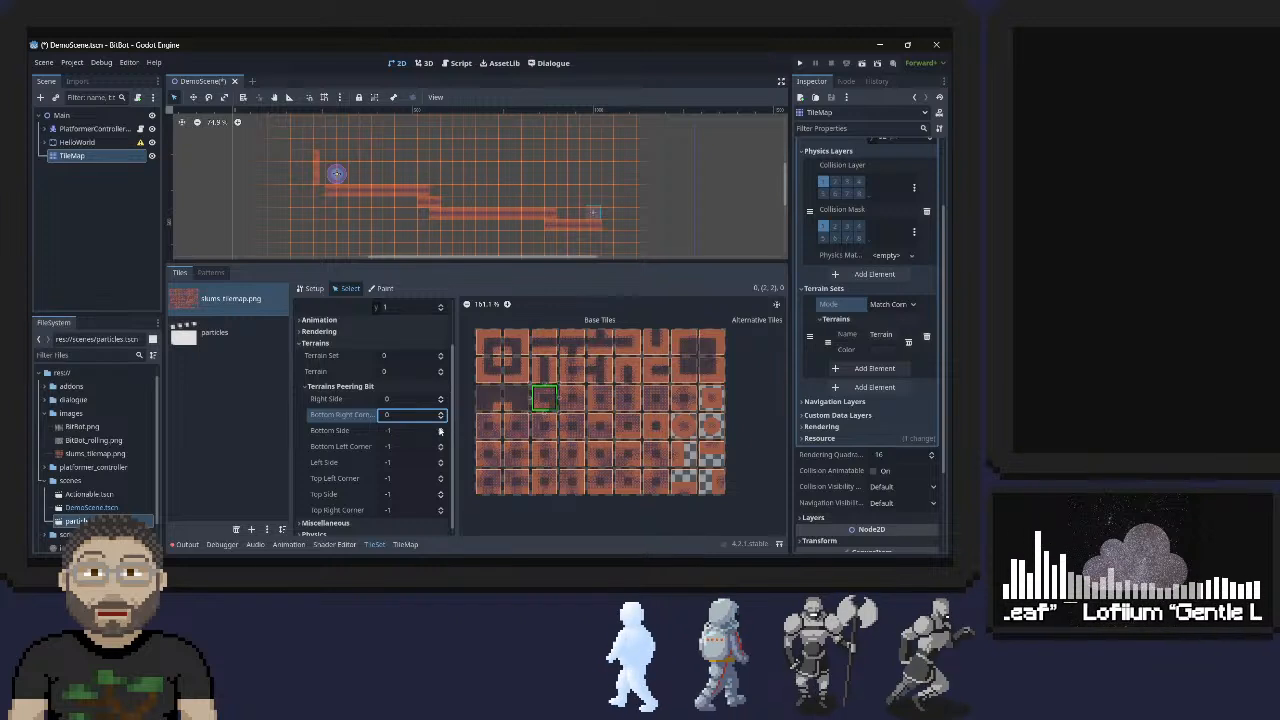
key(Down)
click(441, 430)
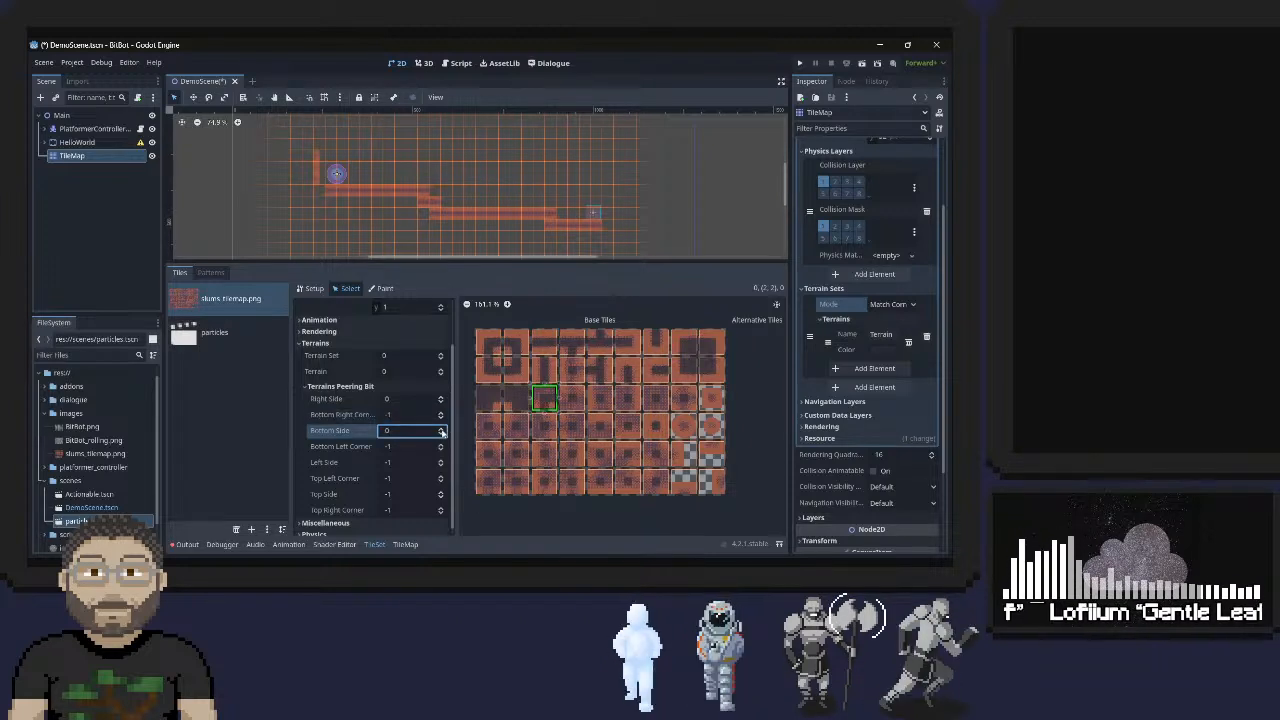
click(441, 446)
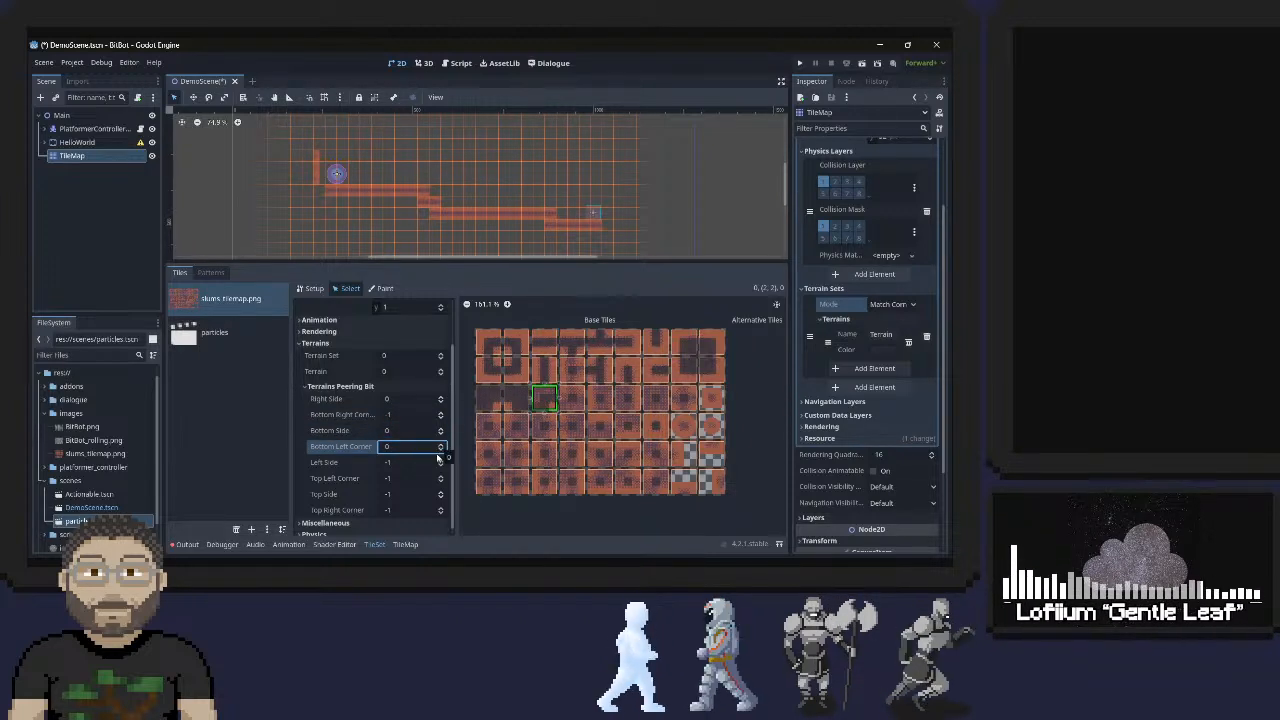
click(441, 451)
click(441, 462)
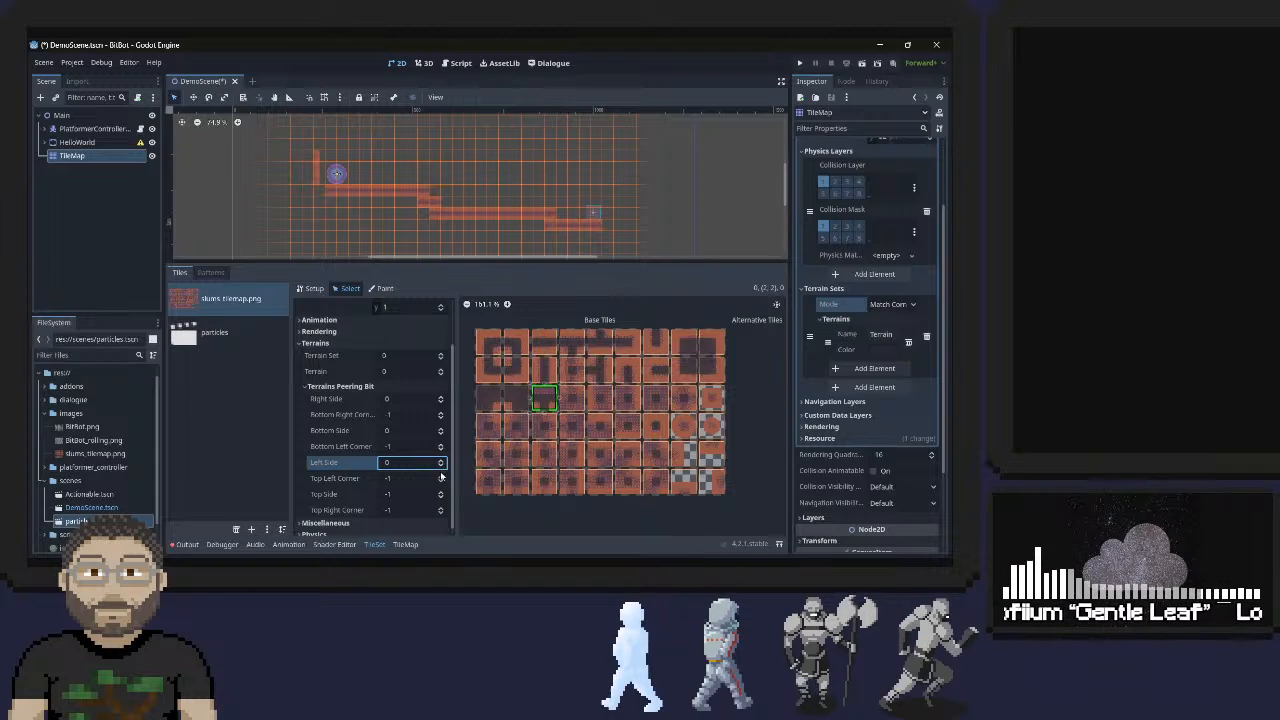
click(441, 478)
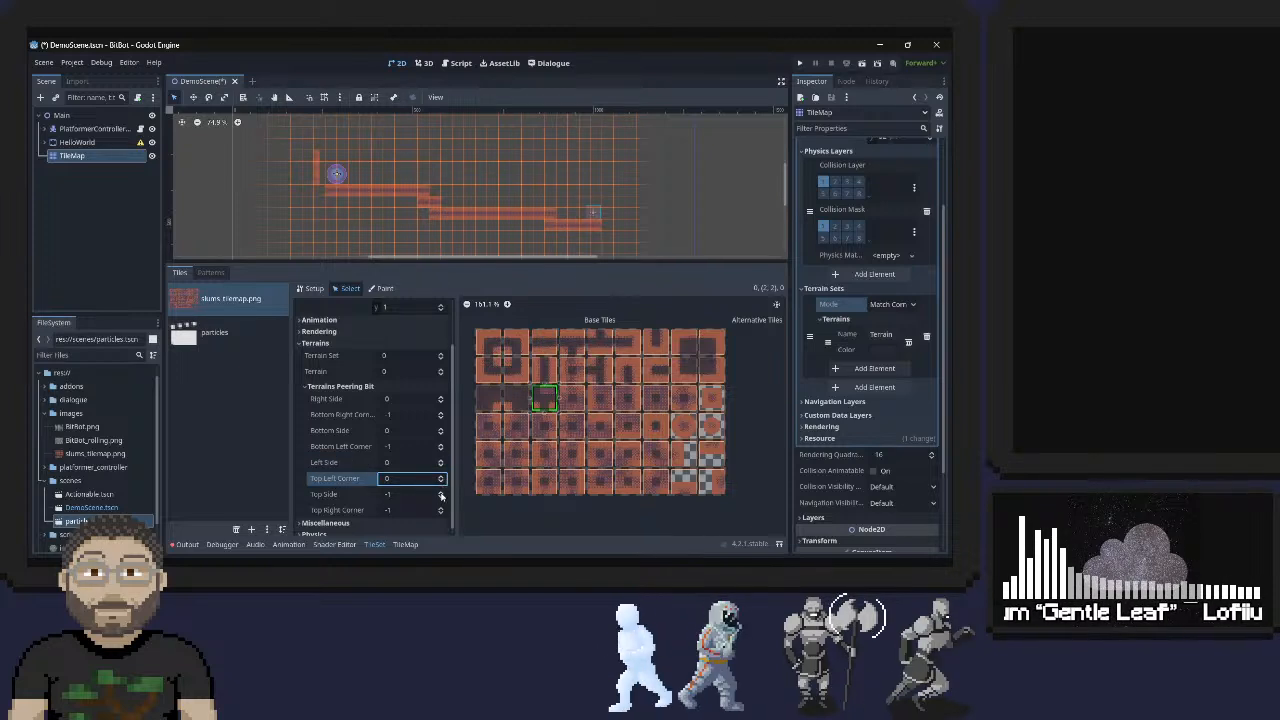
click(441, 492)
click(440, 510)
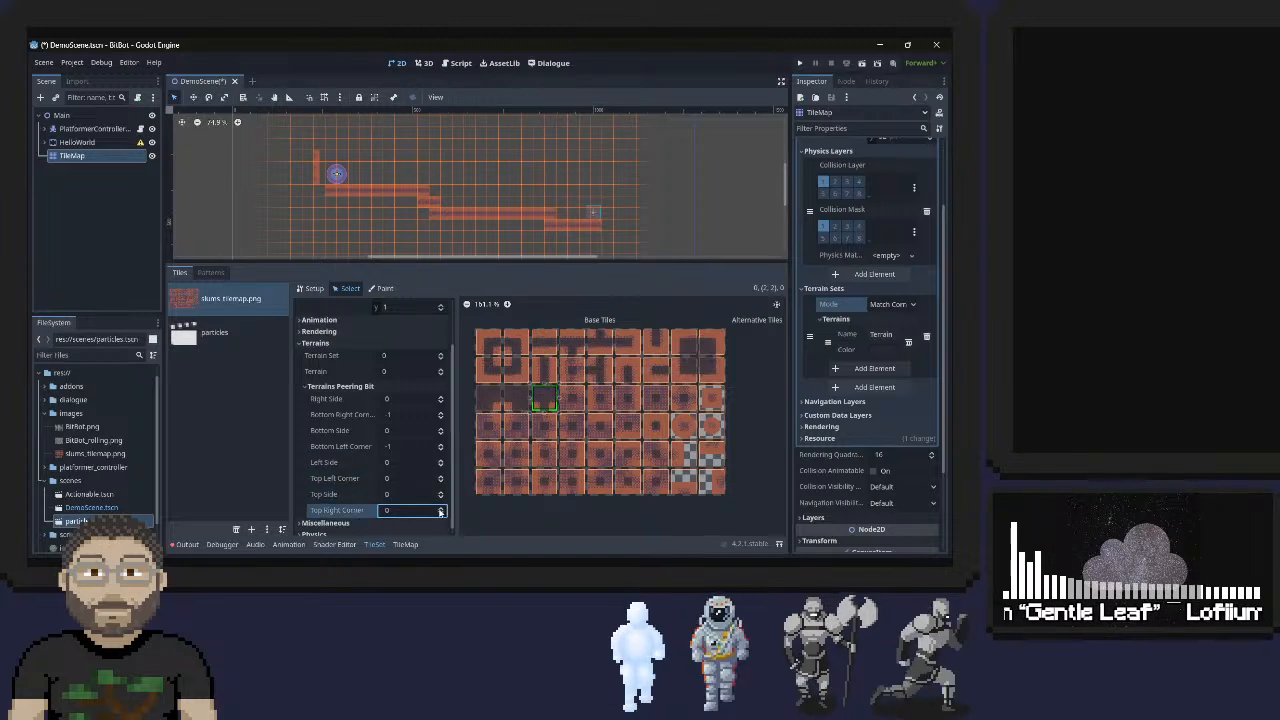
Set all terrain peering bits of tile (3, 2) to 0 except the Top Left and Top Right Corners
click(577, 405)
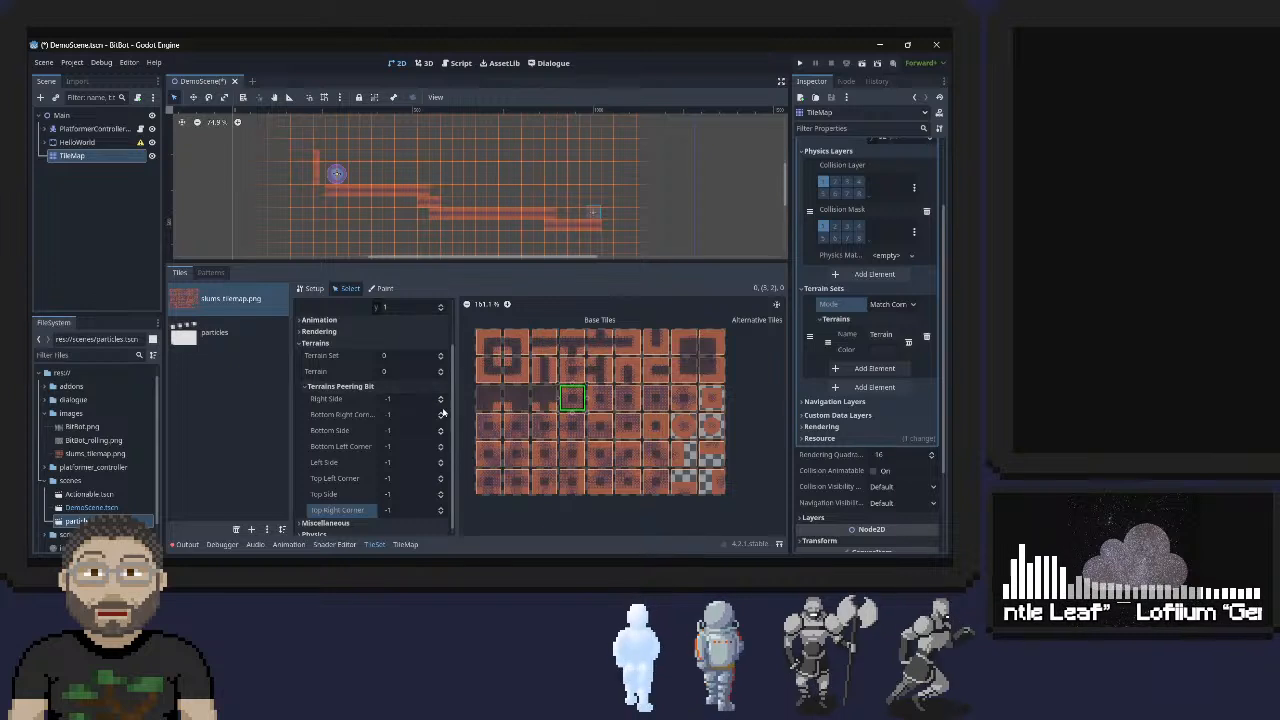
click(440, 400)
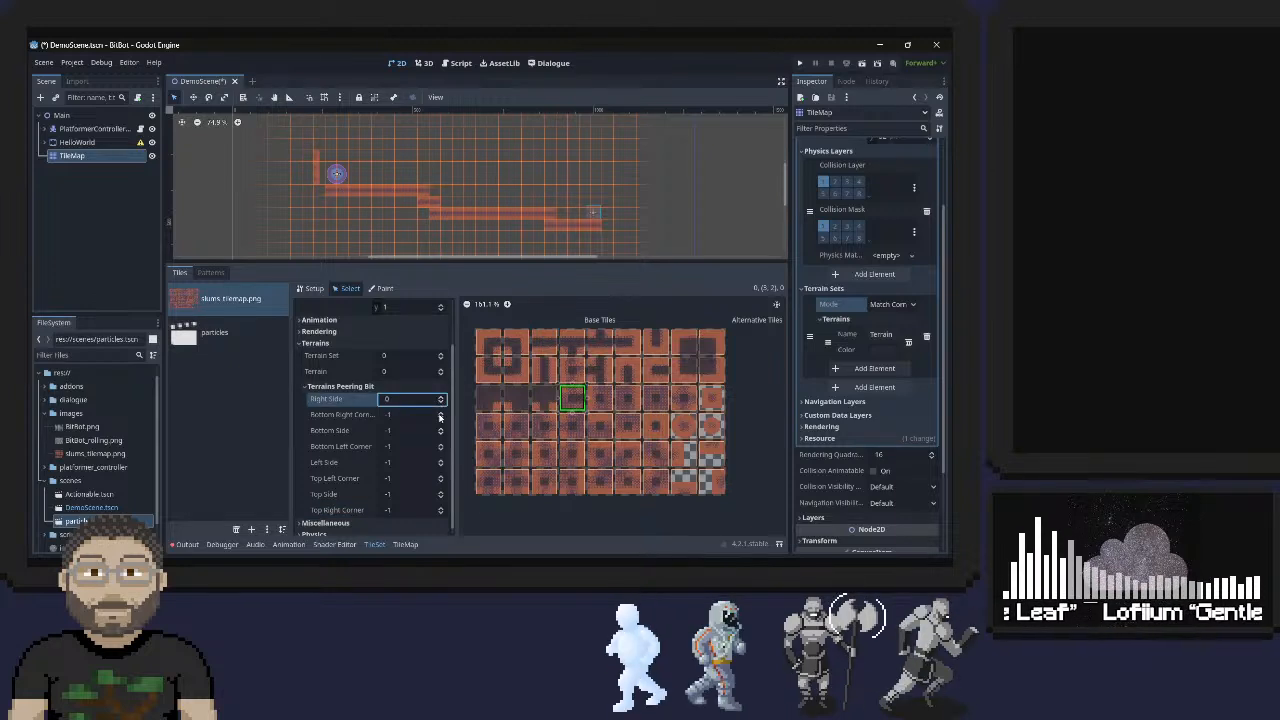
click(440, 414)
click(440, 430)
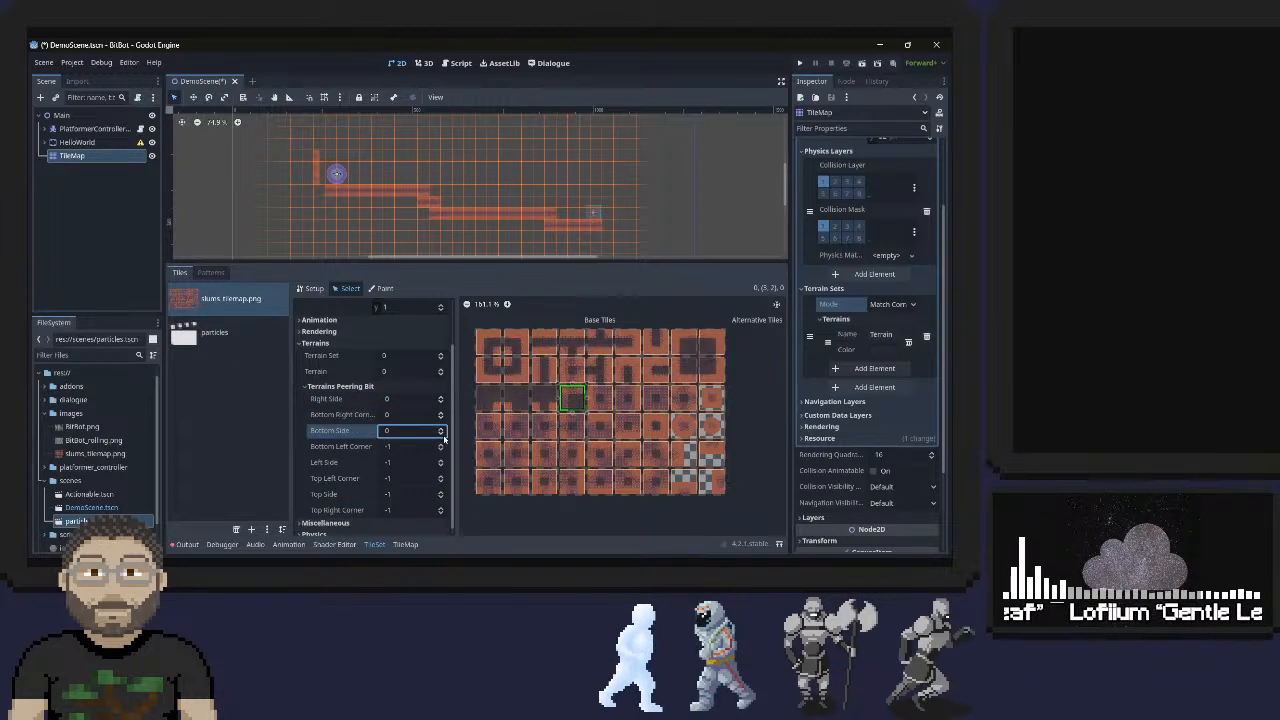
click(440, 446)
click(440, 462)
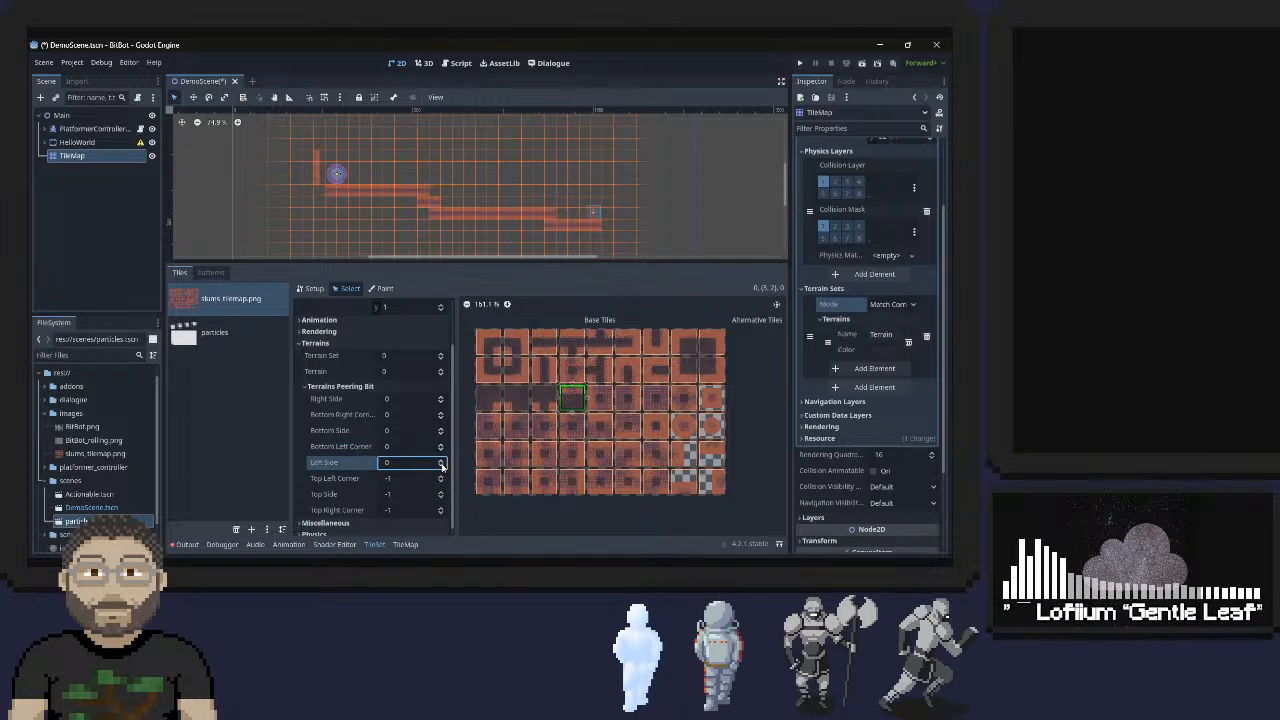
click(440, 494)
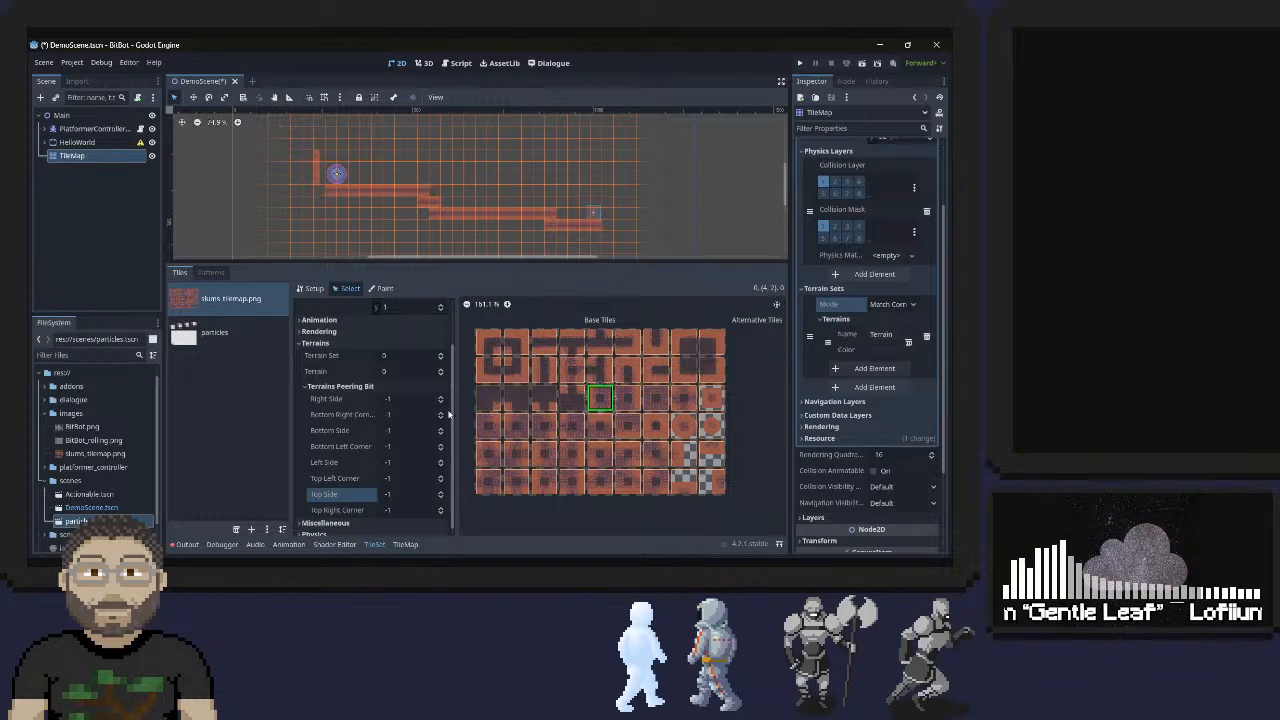
Set the Right Side, Bottom Right Corner, Bottom Side, Top Side and Top Right Corner peering bits of tile (4, 2) to 0
click(441, 398)
click(441, 415)
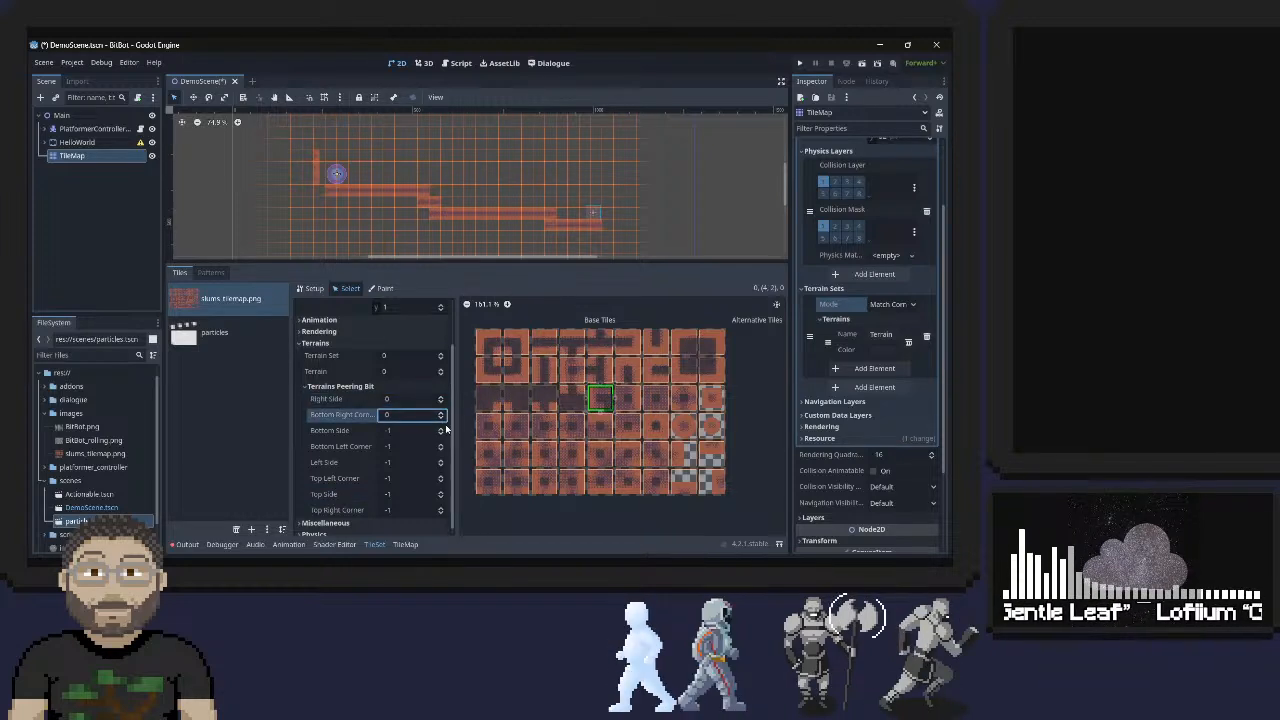
click(441, 430)
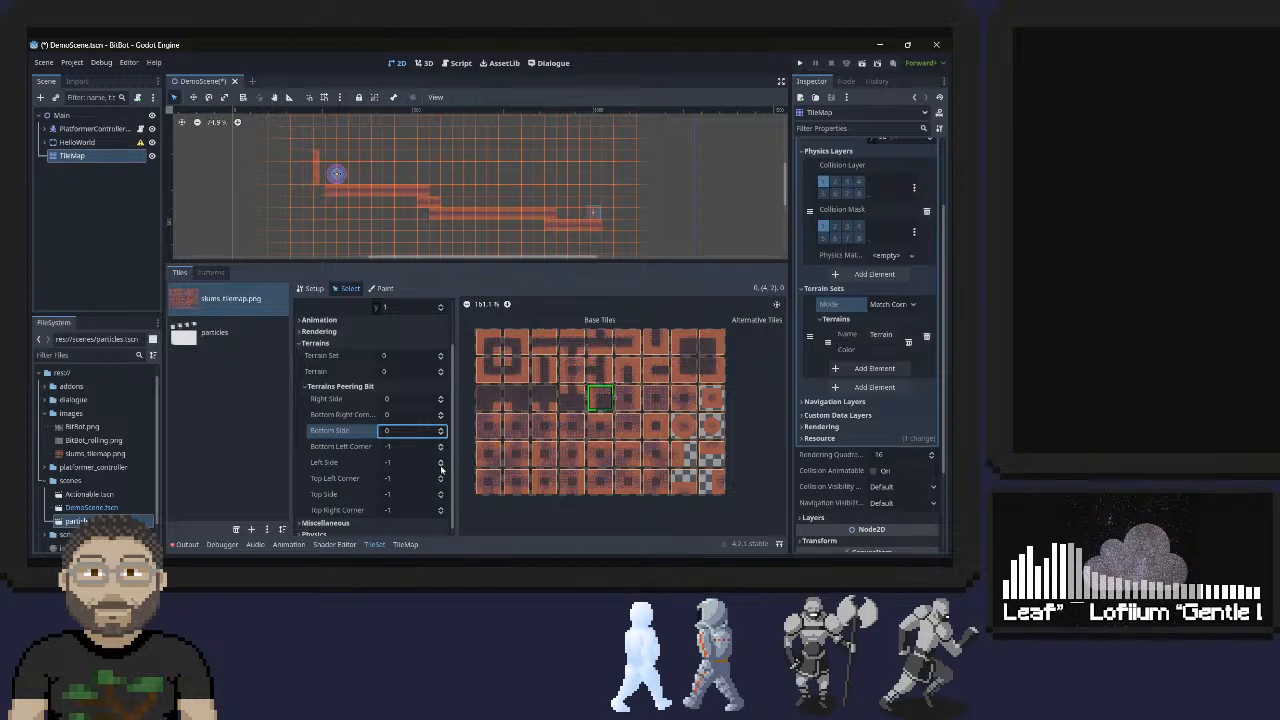
click(440, 495)
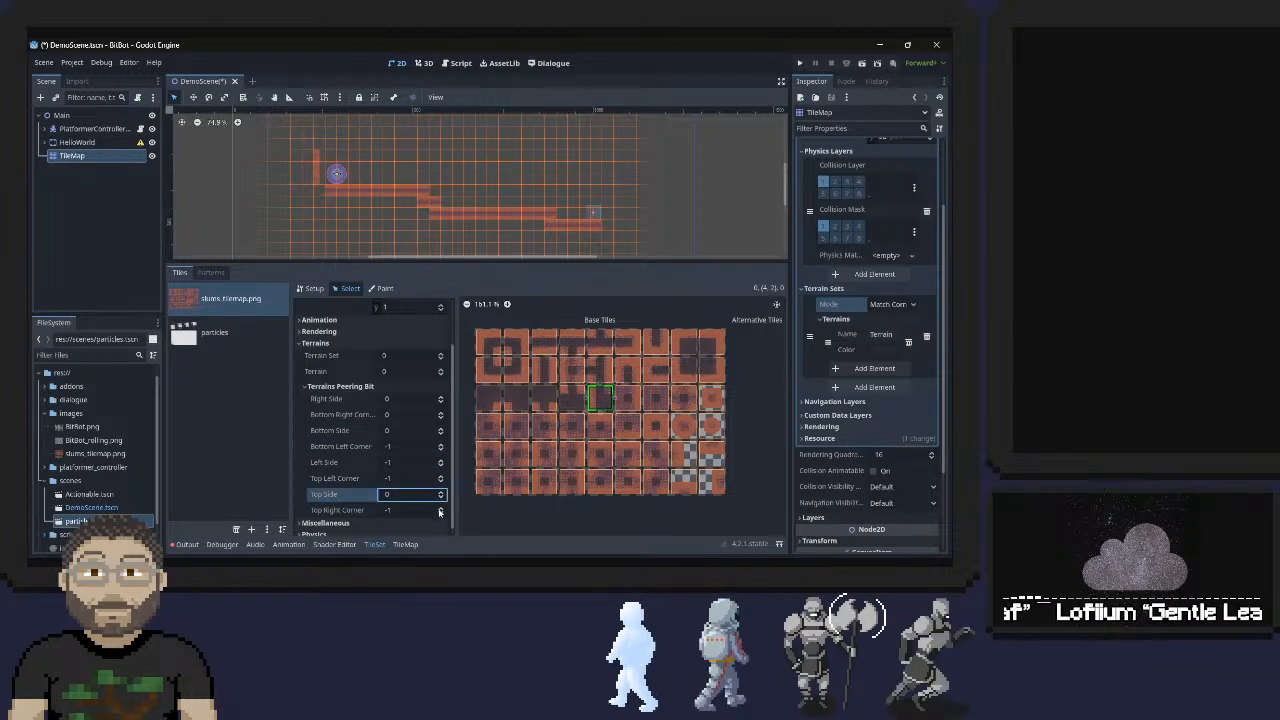
click(441, 509)
Set the Bottom Side, Bottom Left Corner, Left Side, Top Left Corner and Top Side peering bits of tile (5, 2) to 0
click(627, 398)
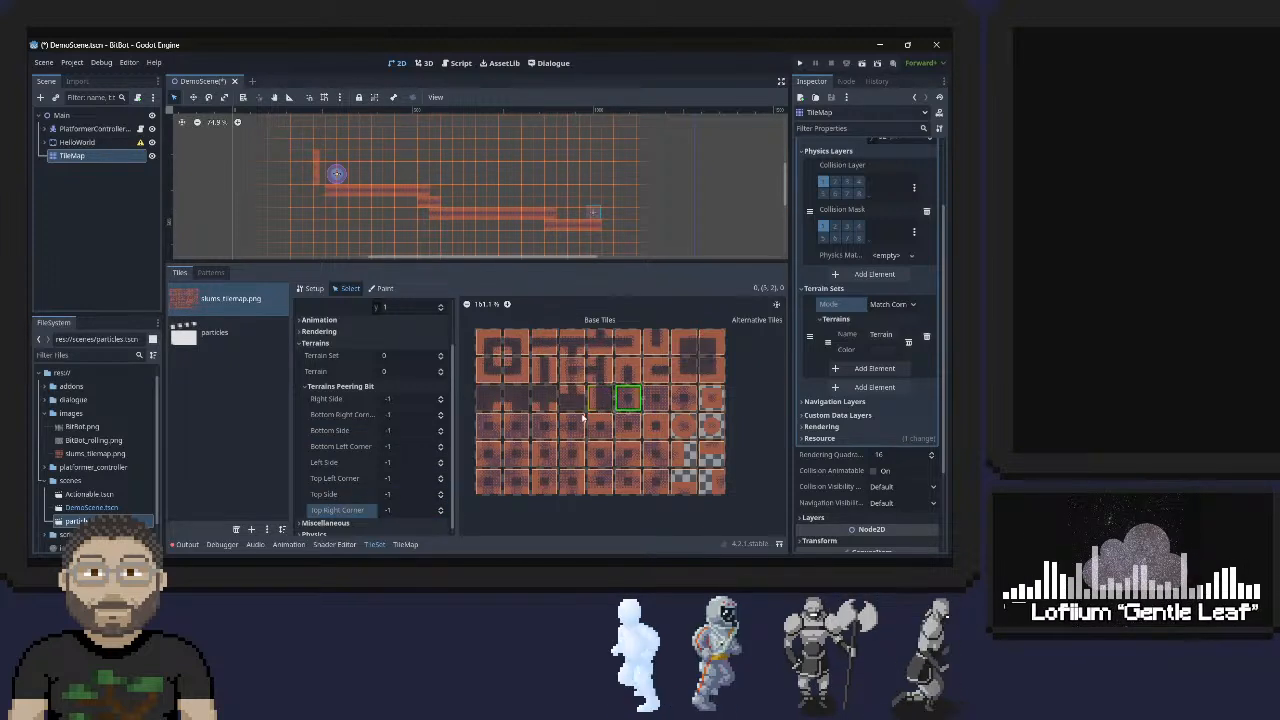
click(440, 429)
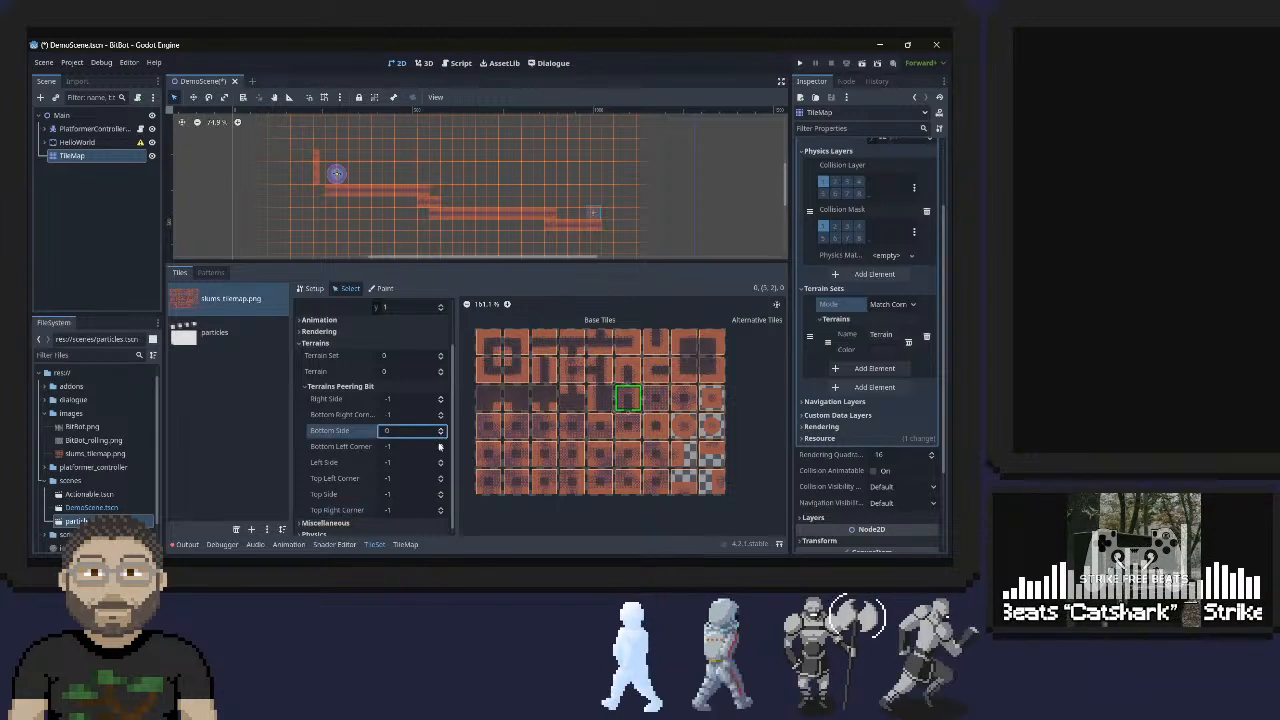
click(440, 444)
click(440, 460)
click(440, 476)
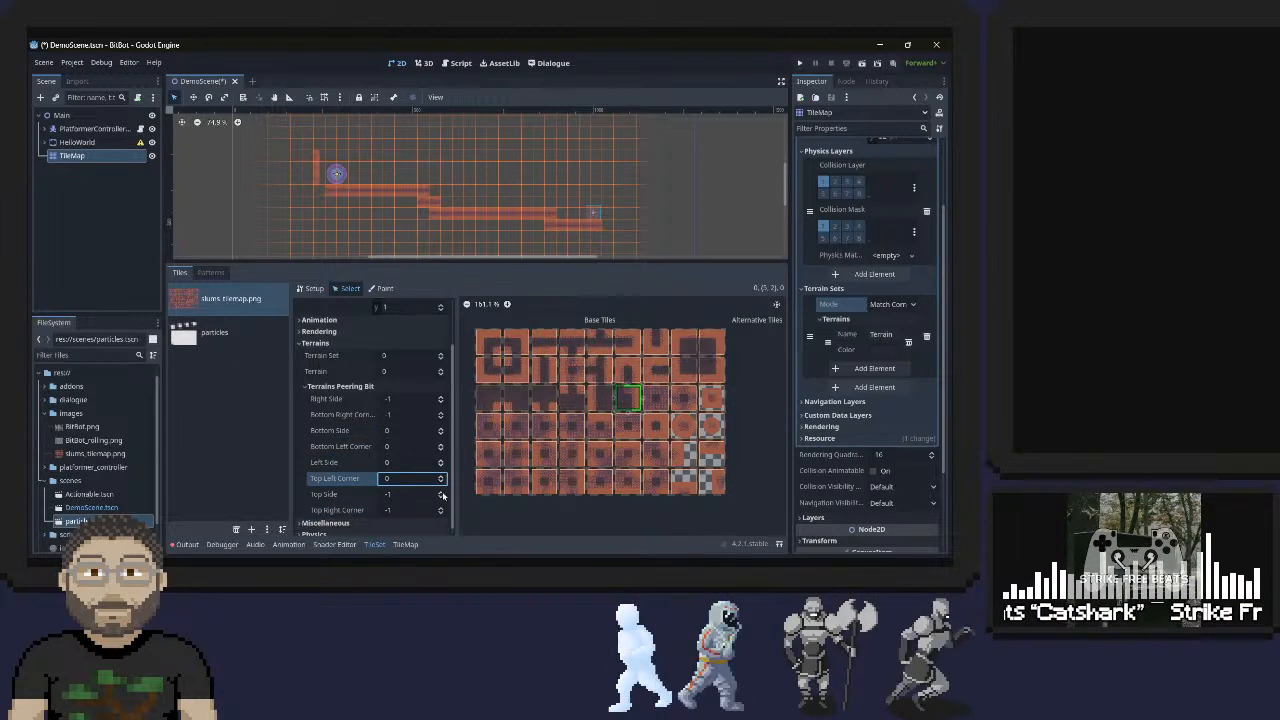
click(441, 493)
Set all eight terrain peering bits of tile (6, 2) to 0
click(656, 398)
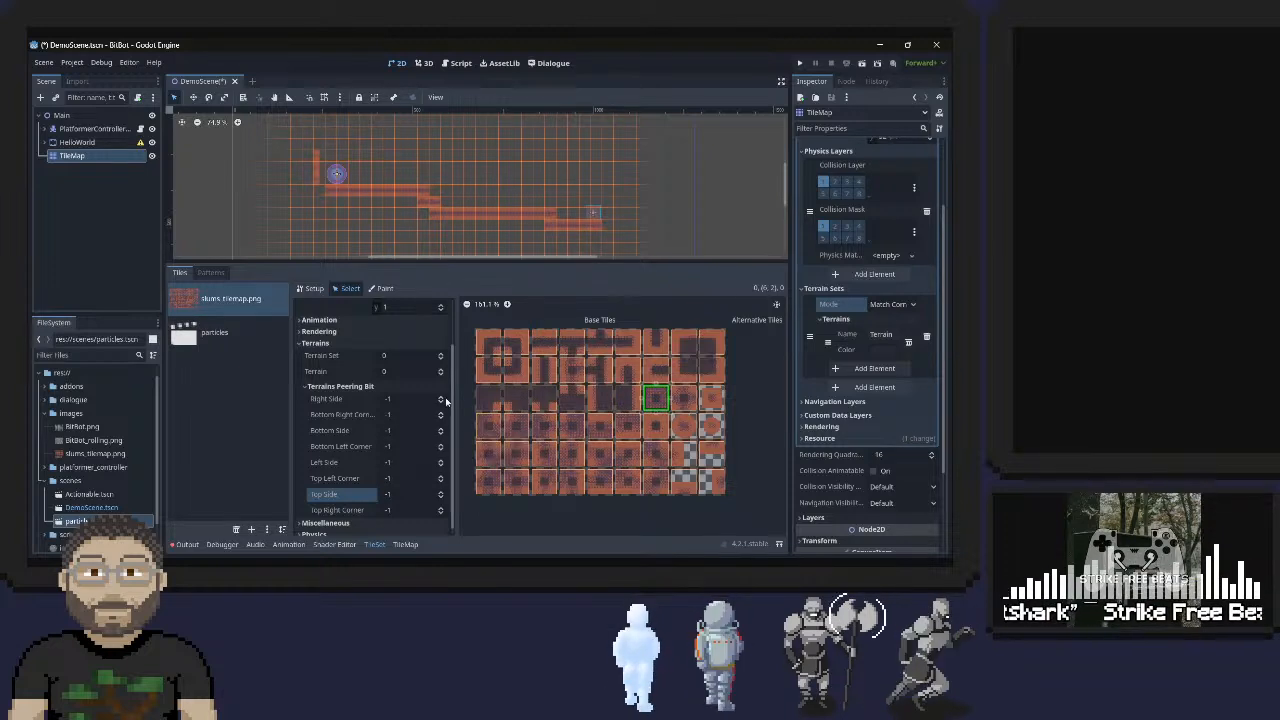
click(442, 397)
click(442, 413)
click(442, 429)
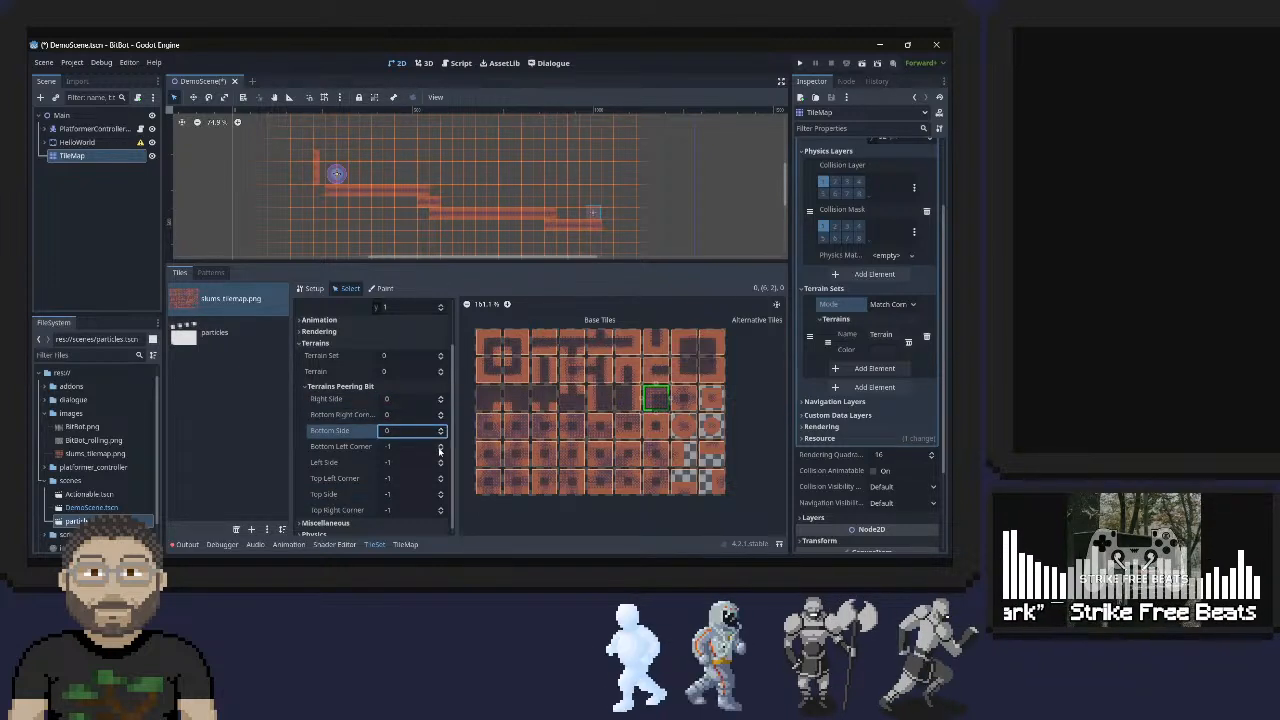
click(442, 445)
click(441, 461)
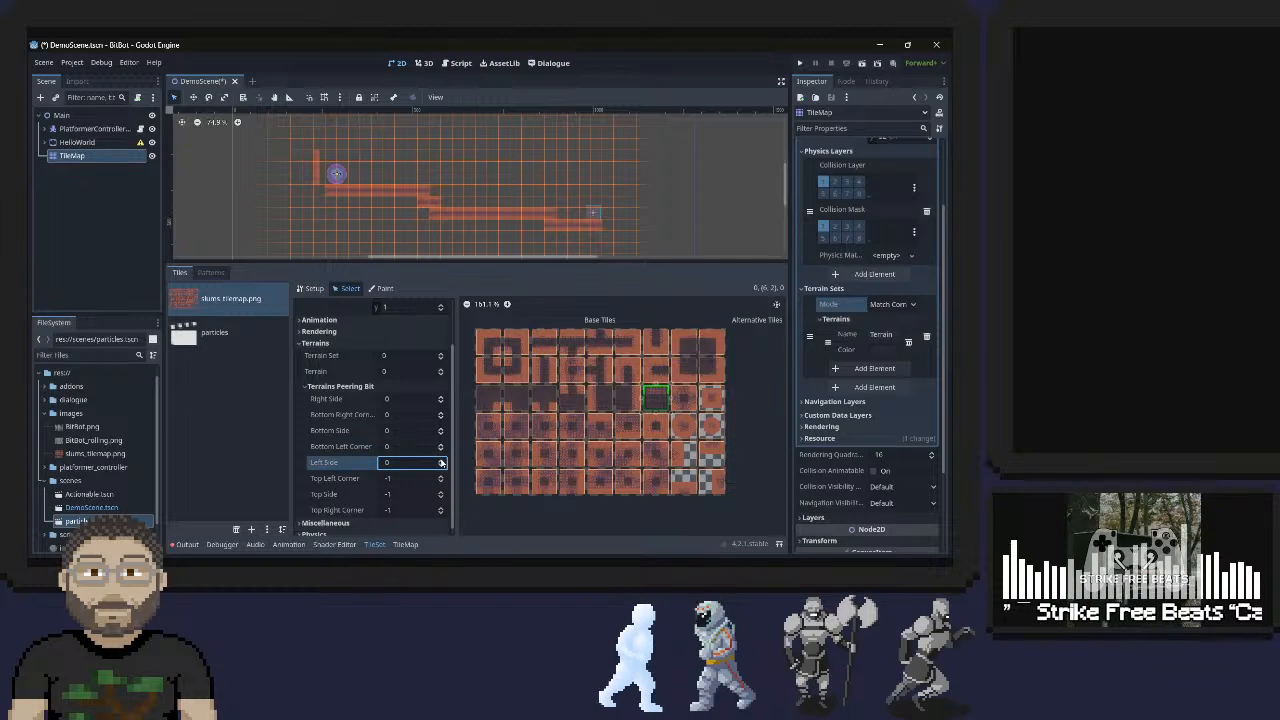
click(441, 477)
click(441, 493)
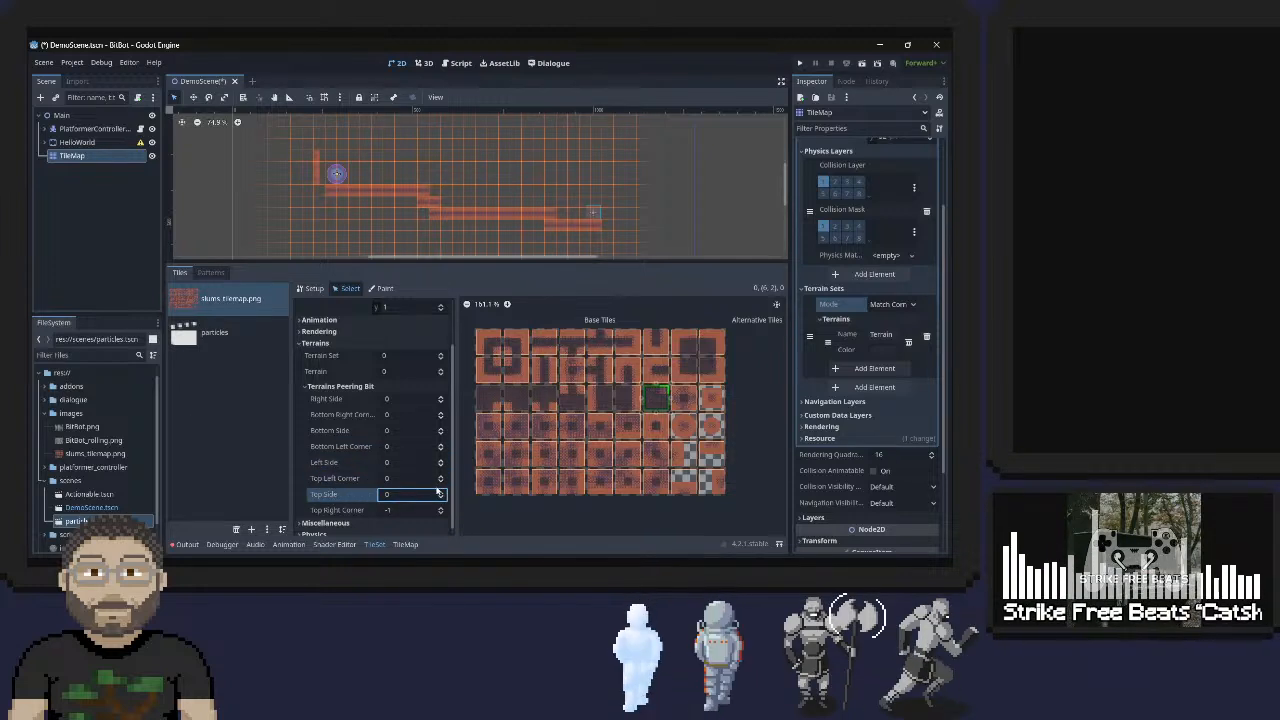
click(441, 509)
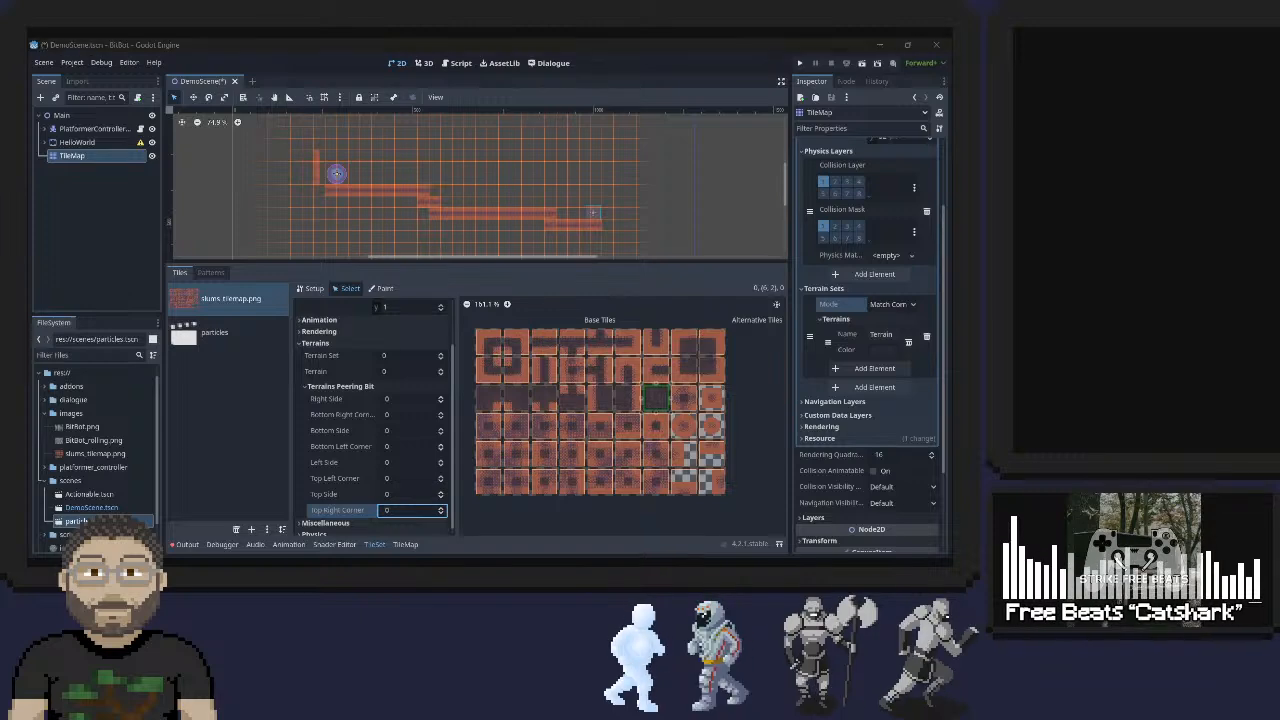
Switch to the browser, examine the example full tilesheet with peering bits in the Godot Using TileSets docs, and close the browser
key(alt+Tab)
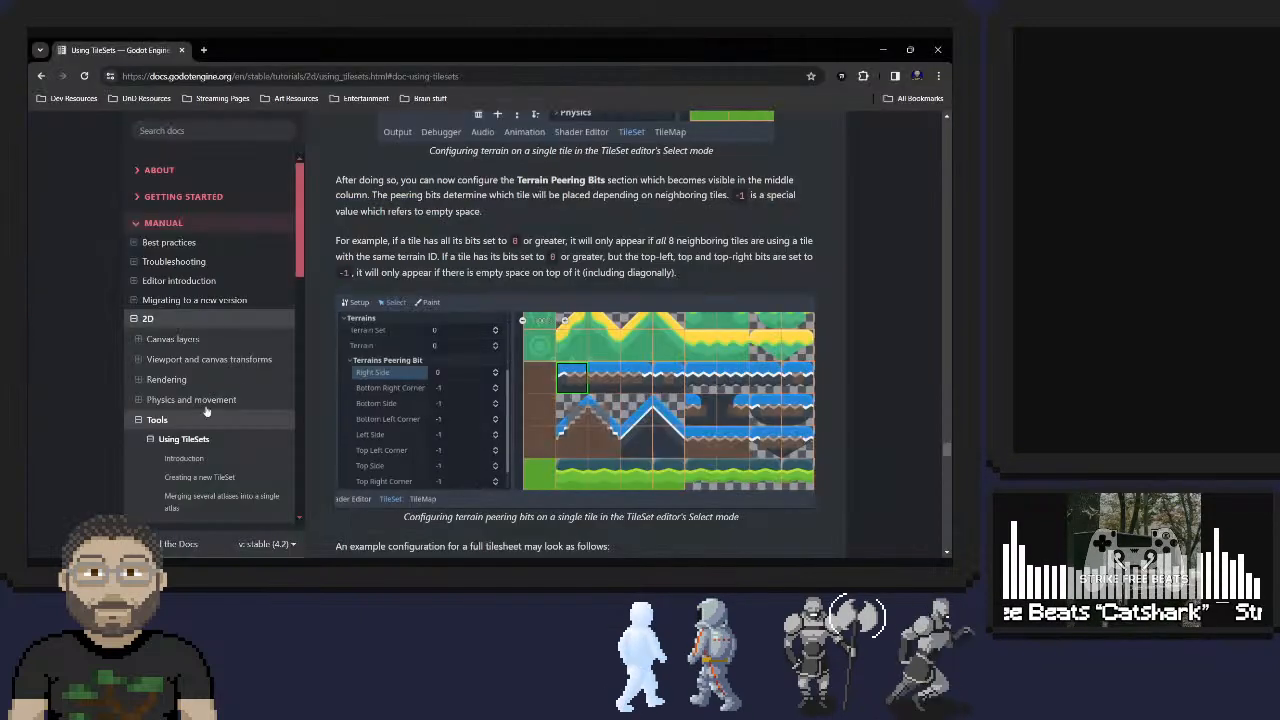
key(alt+Tab)
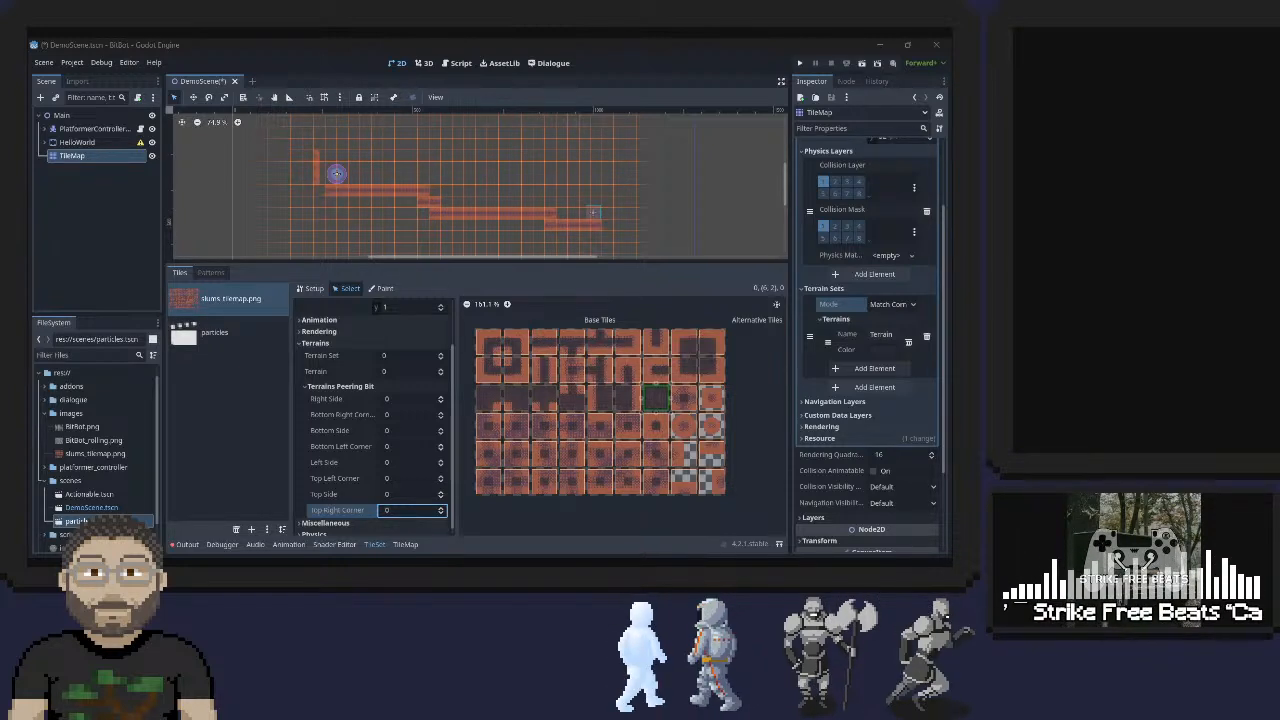
drag(0, 235, 455, 37)
scroll(601, 325, down, 10)
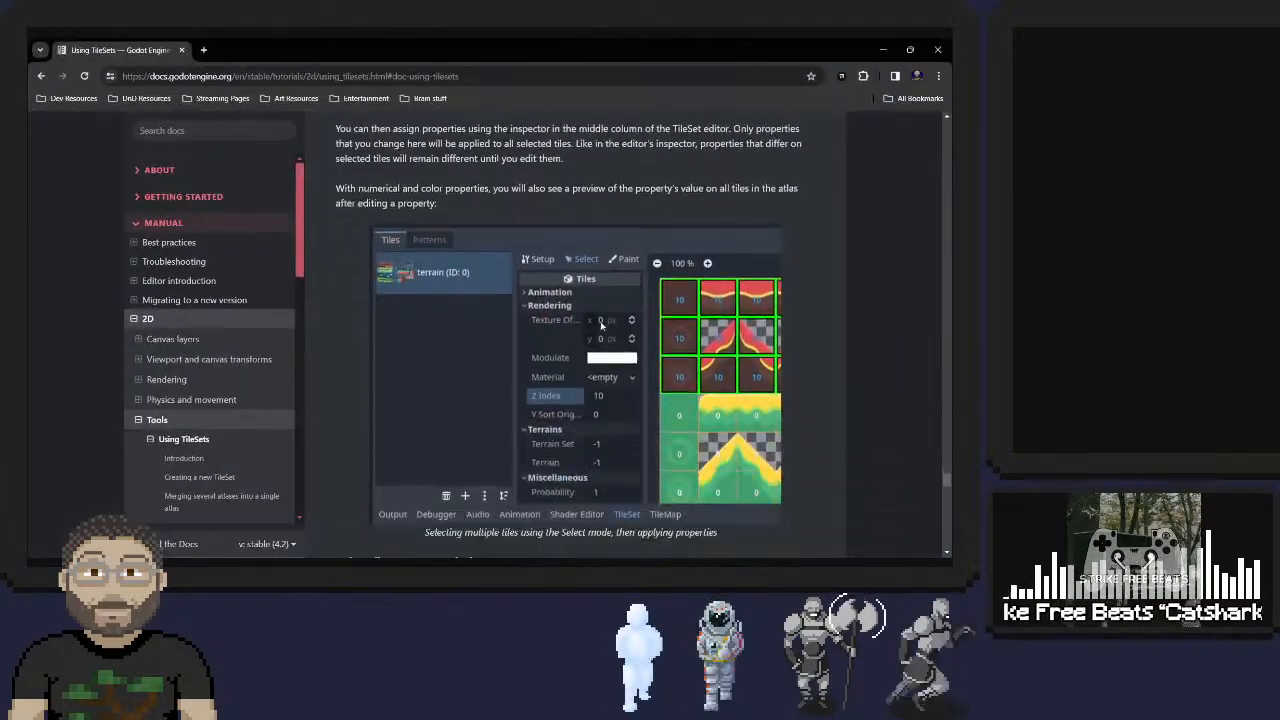
scroll(601, 325, down, 15)
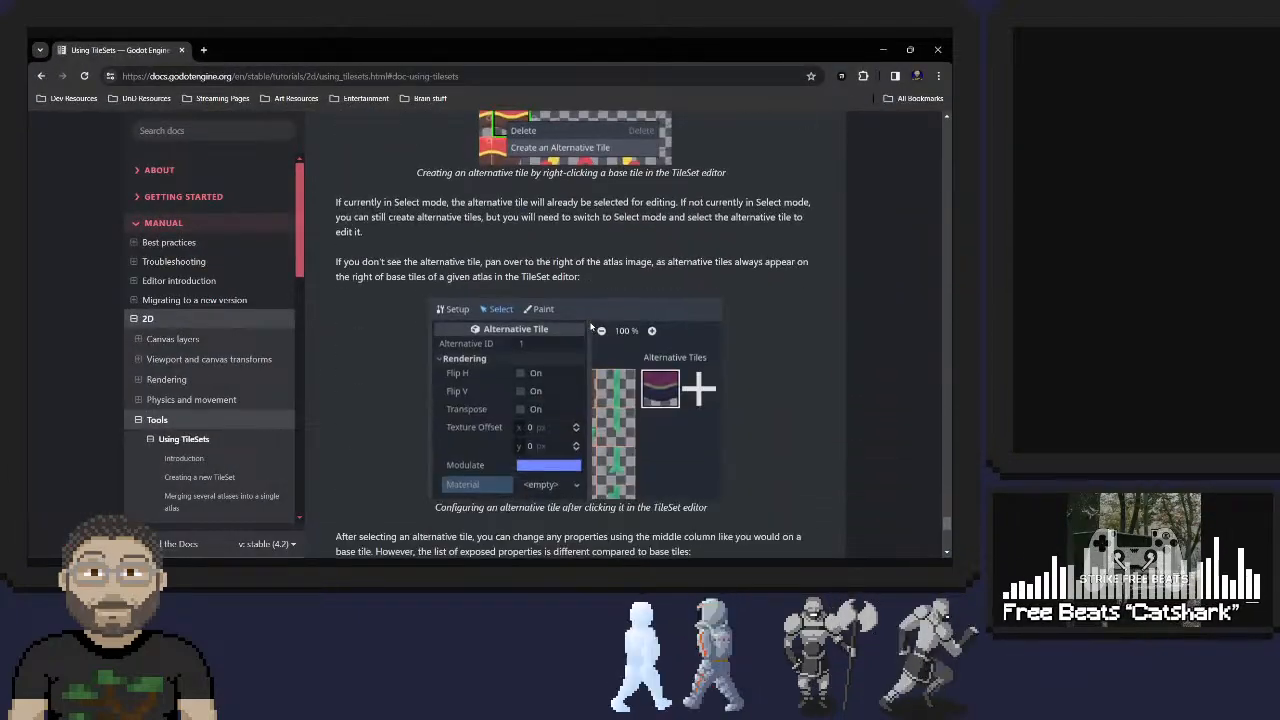
scroll(591, 326, up, 15)
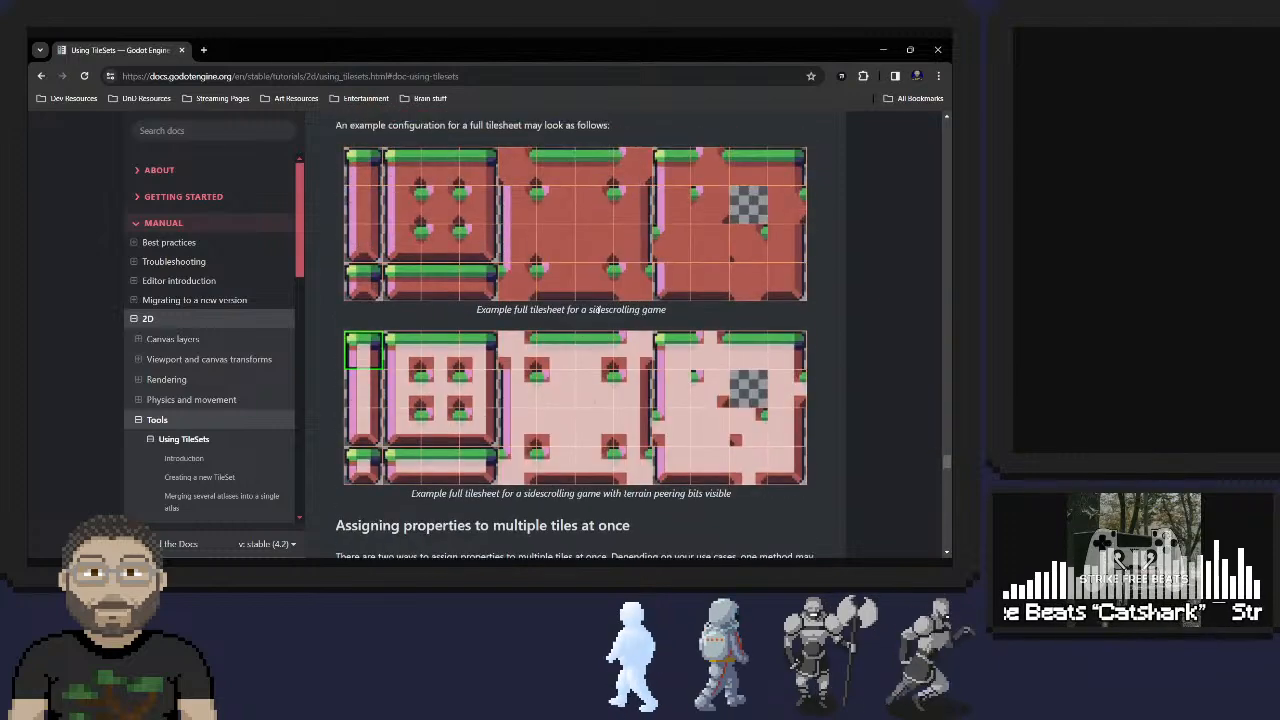
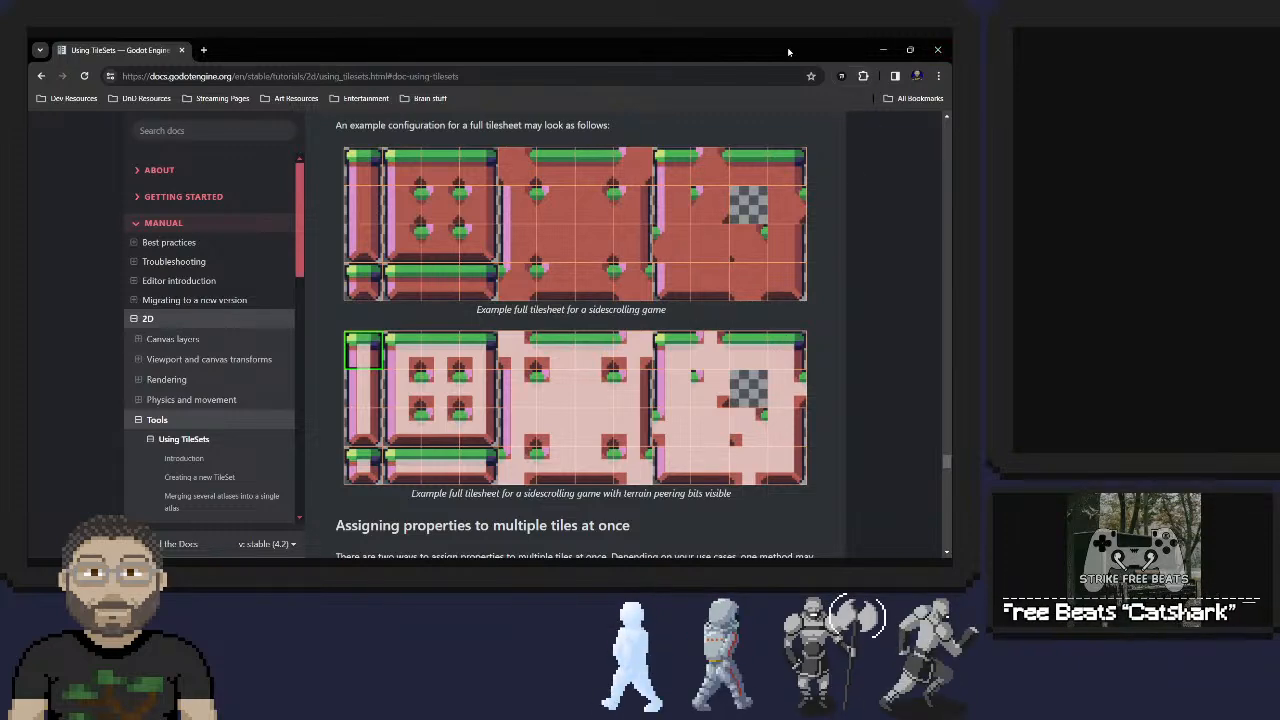
click(937, 49)
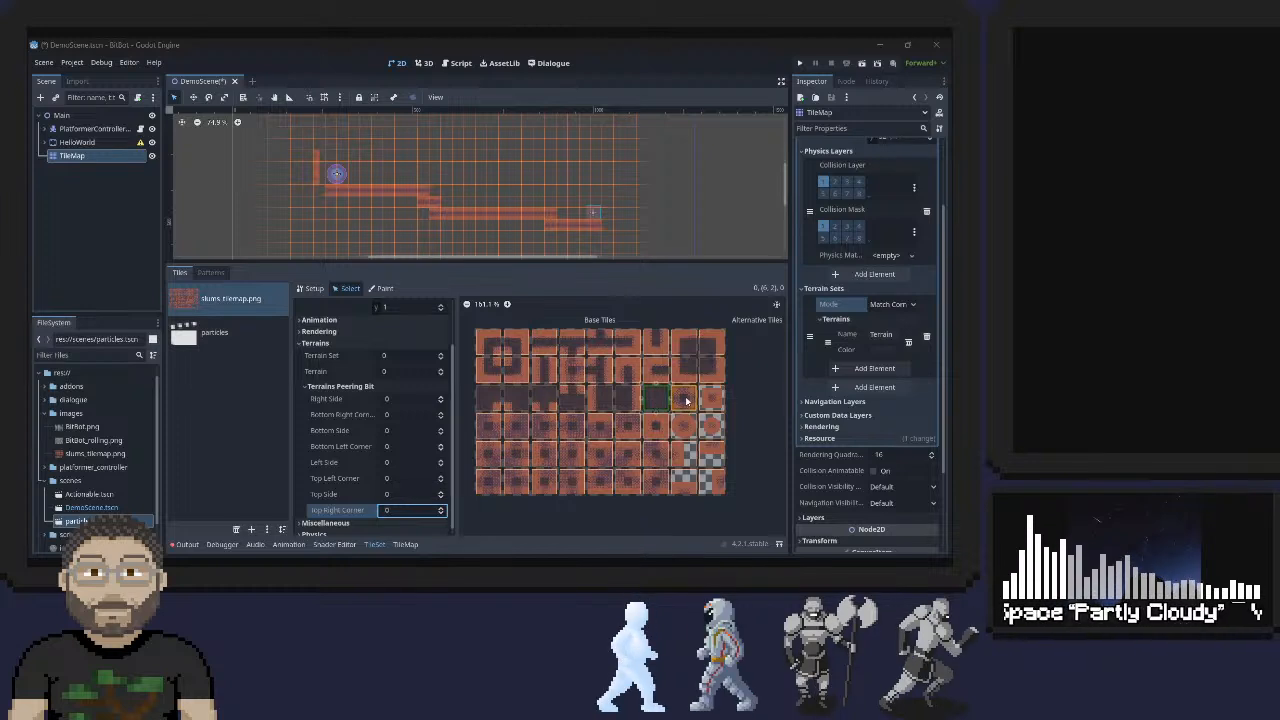
Set the Right Side terrain peering bit of tile (7, 2) to 0
click(683, 399)
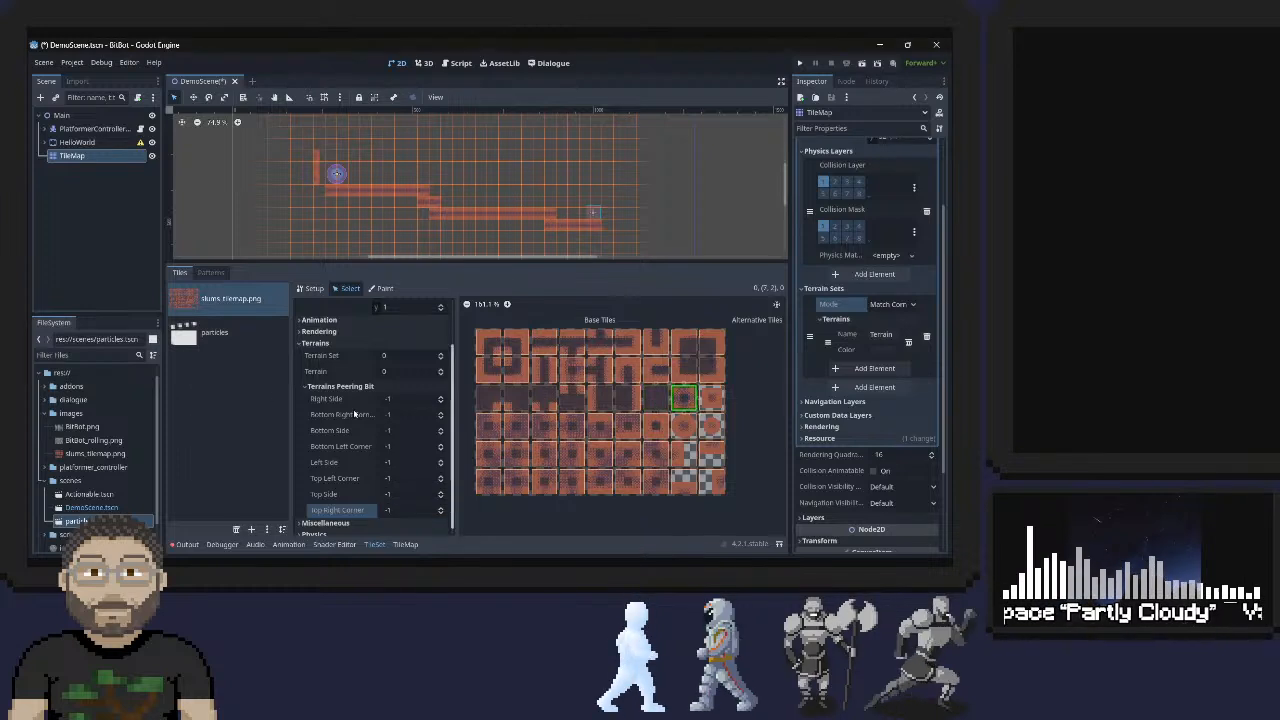
click(440, 396)
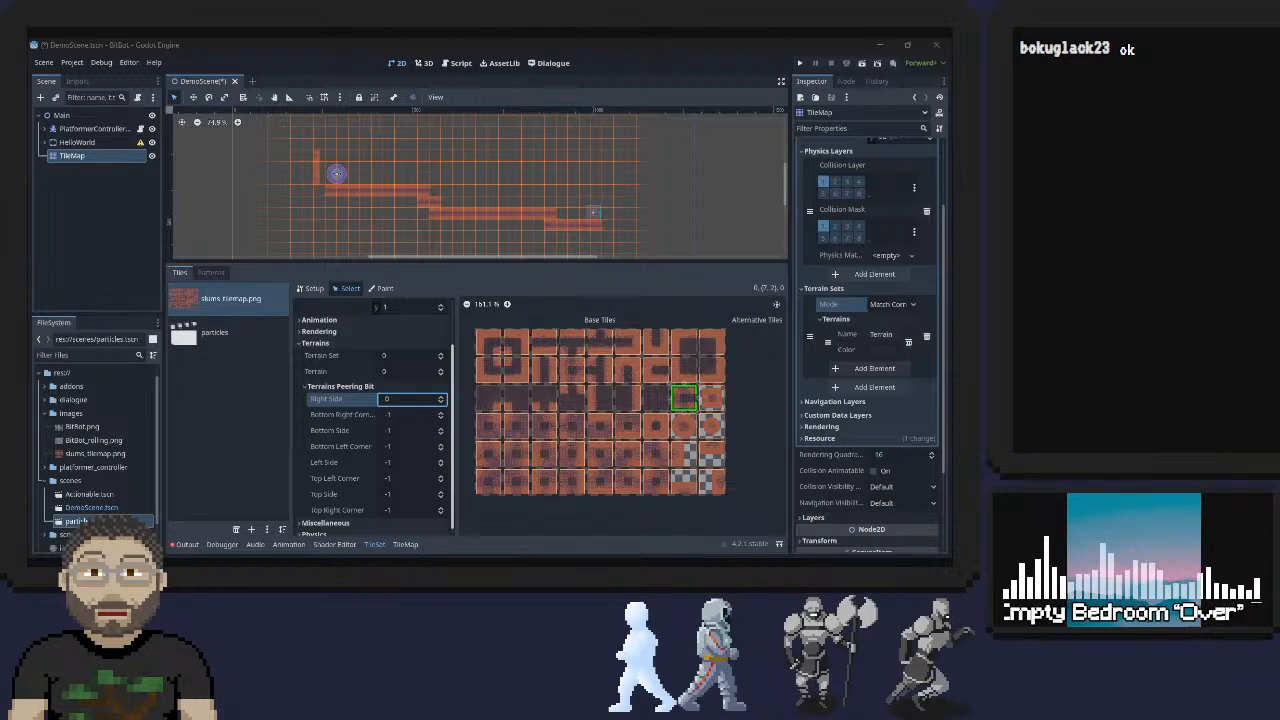
Bring up Macro Deck, connect it to OBS, and return to the Godot editor
drag(320, 555, 441, 94)
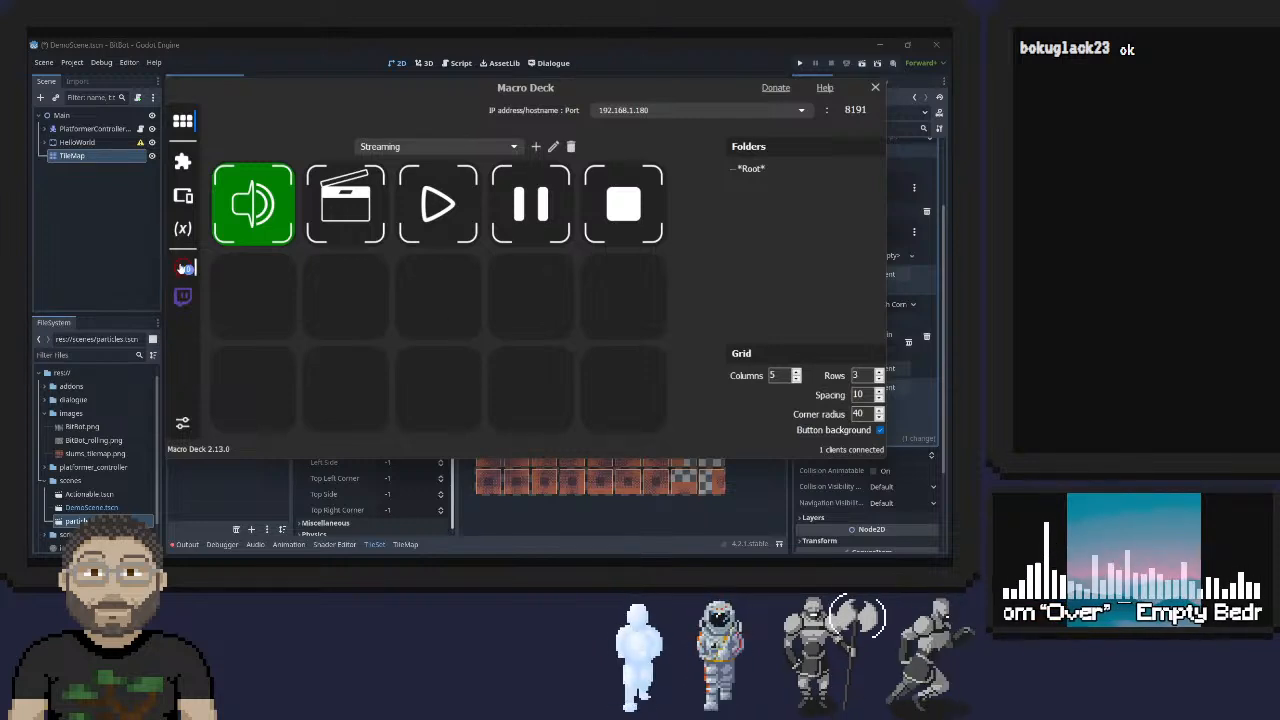
click(184, 268)
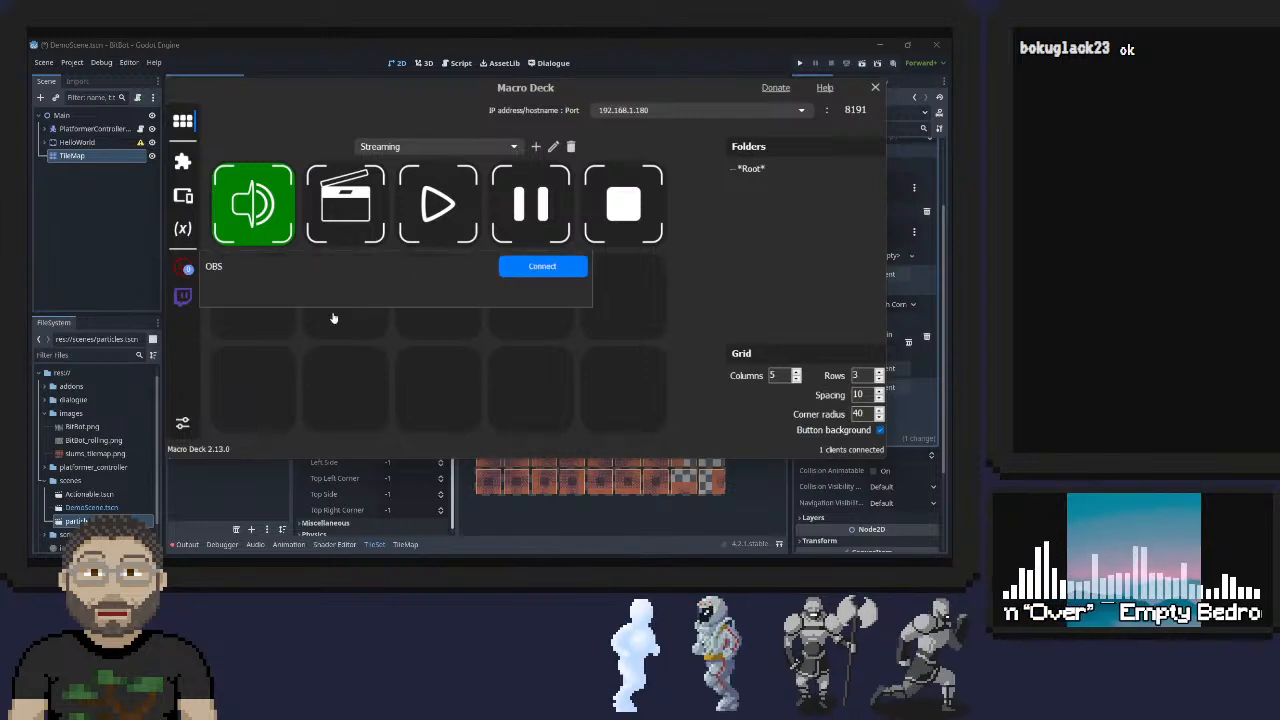
click(558, 266)
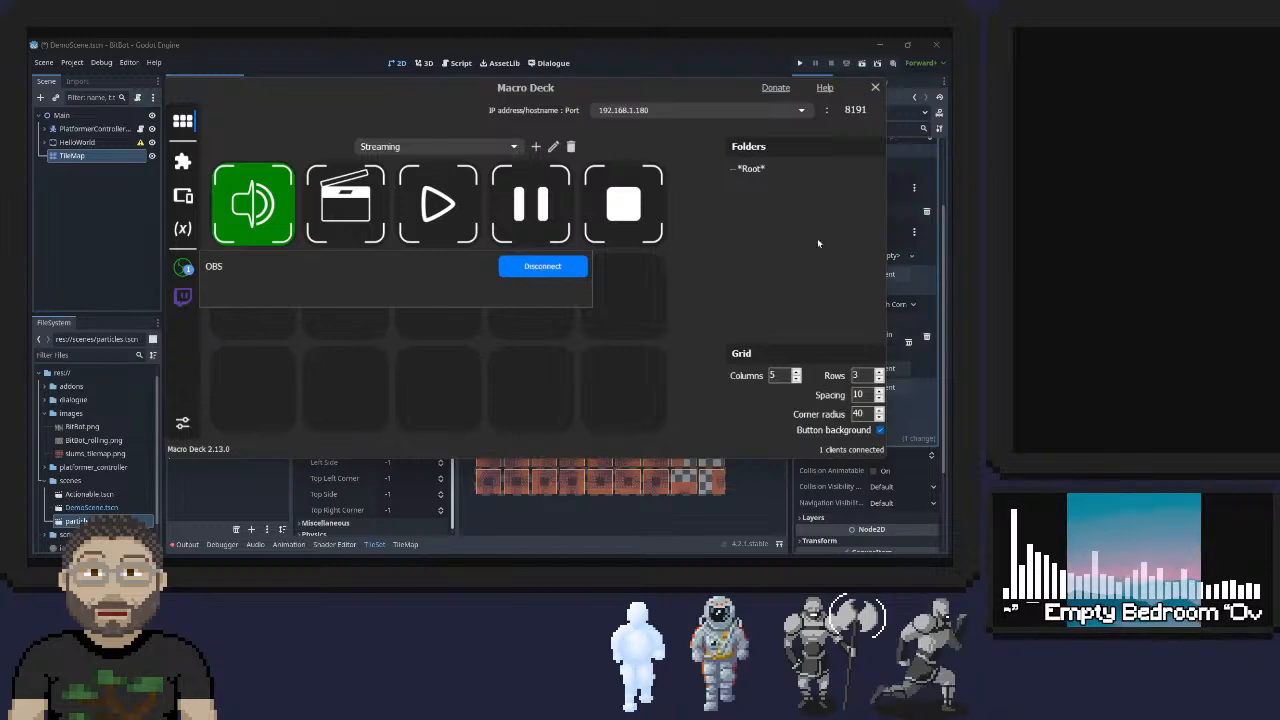
drag(398, 94, 396, 121)
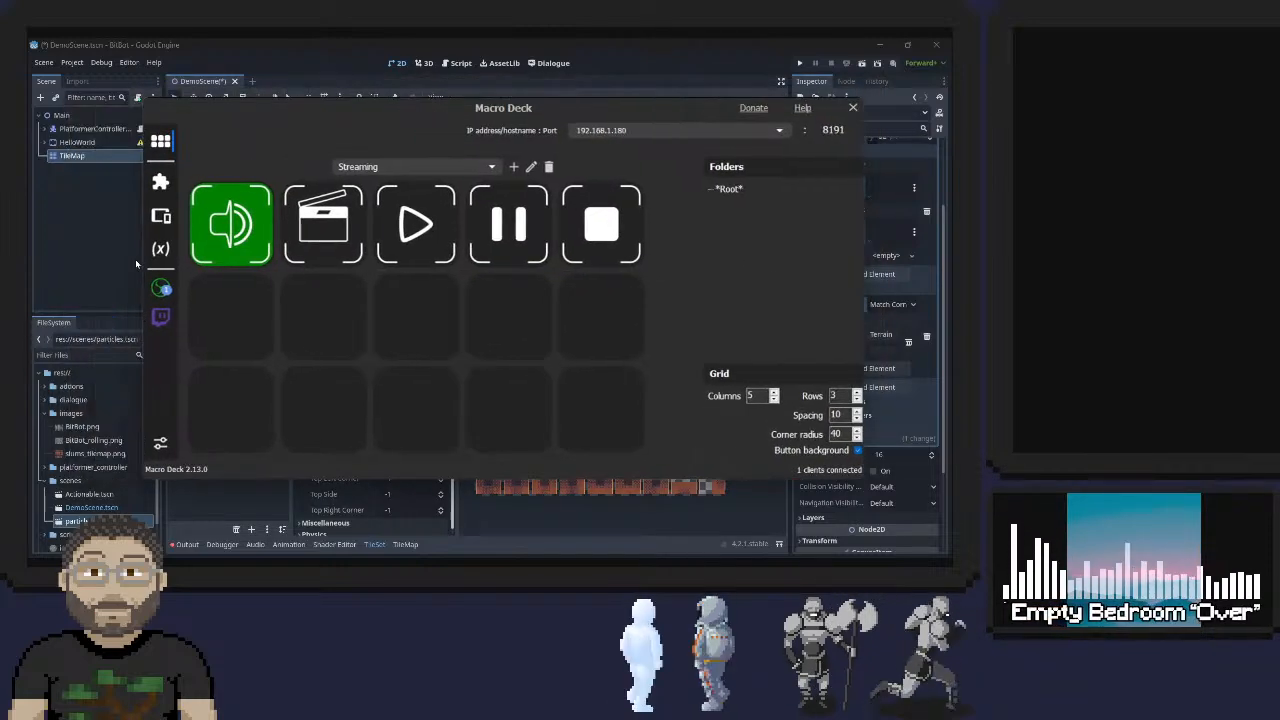
key(alt+Tab)
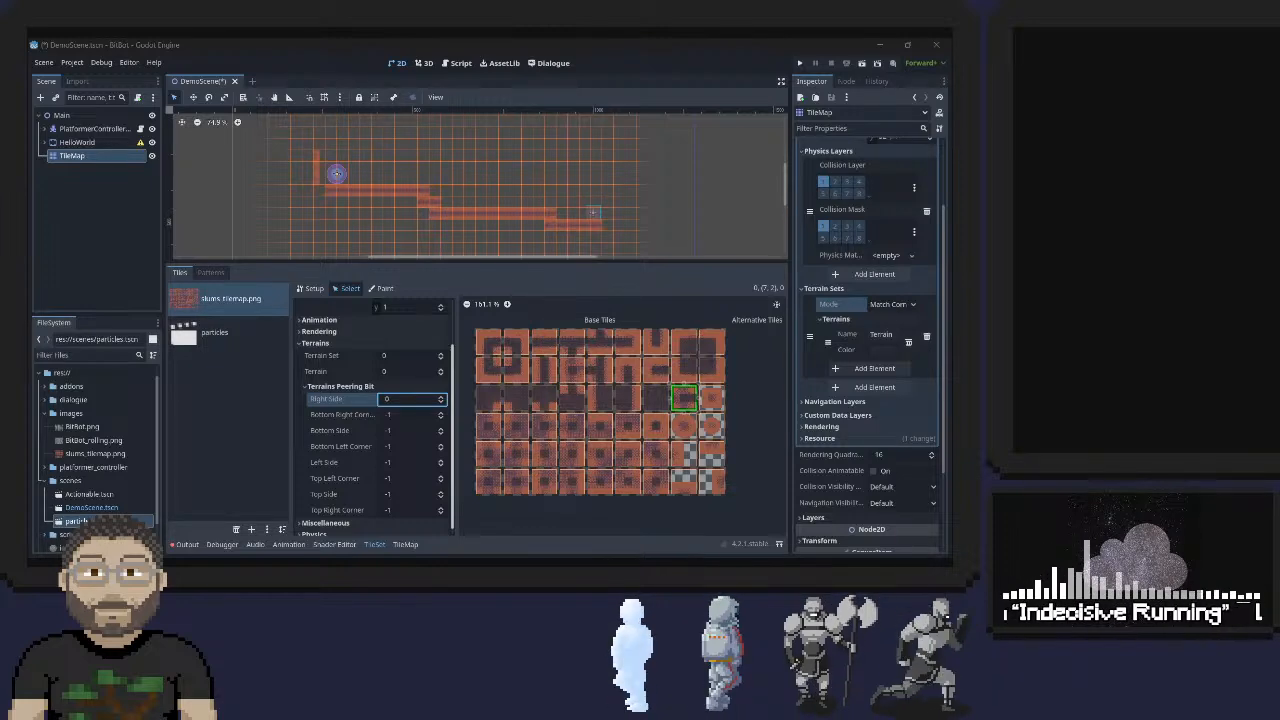
drag(30, 342, 426, 211)
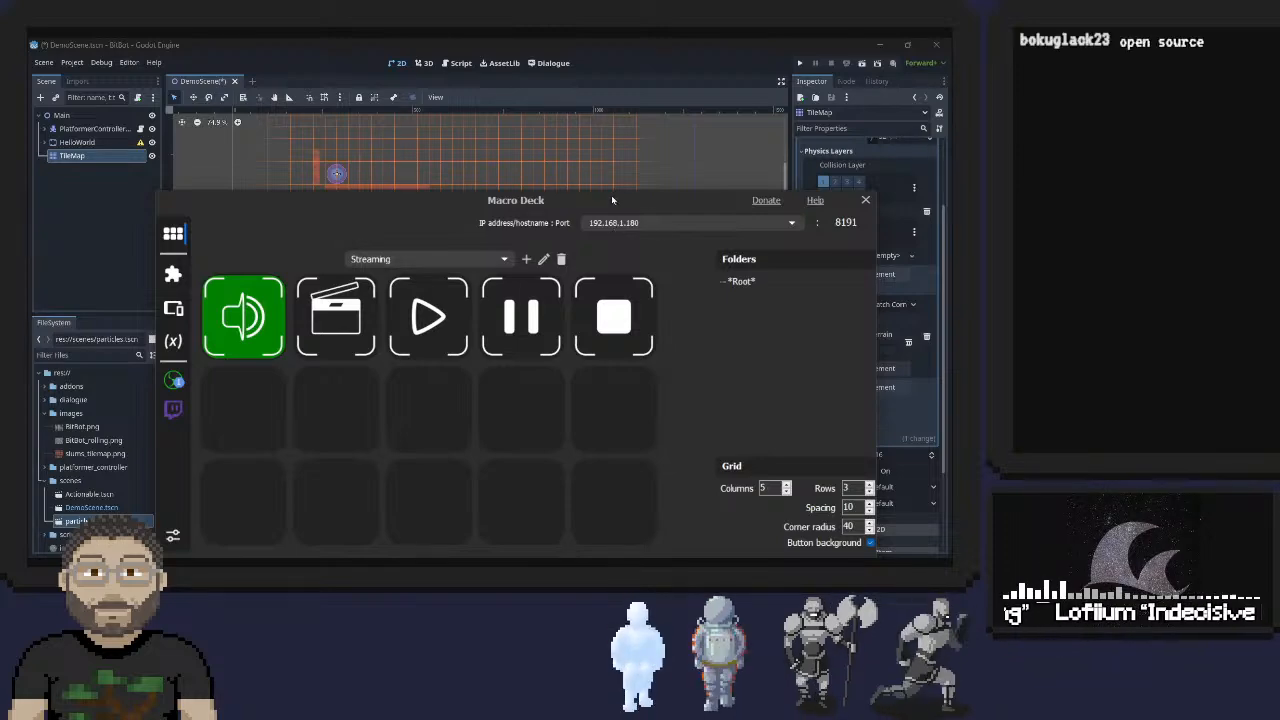
drag(615, 209, 5, 195)
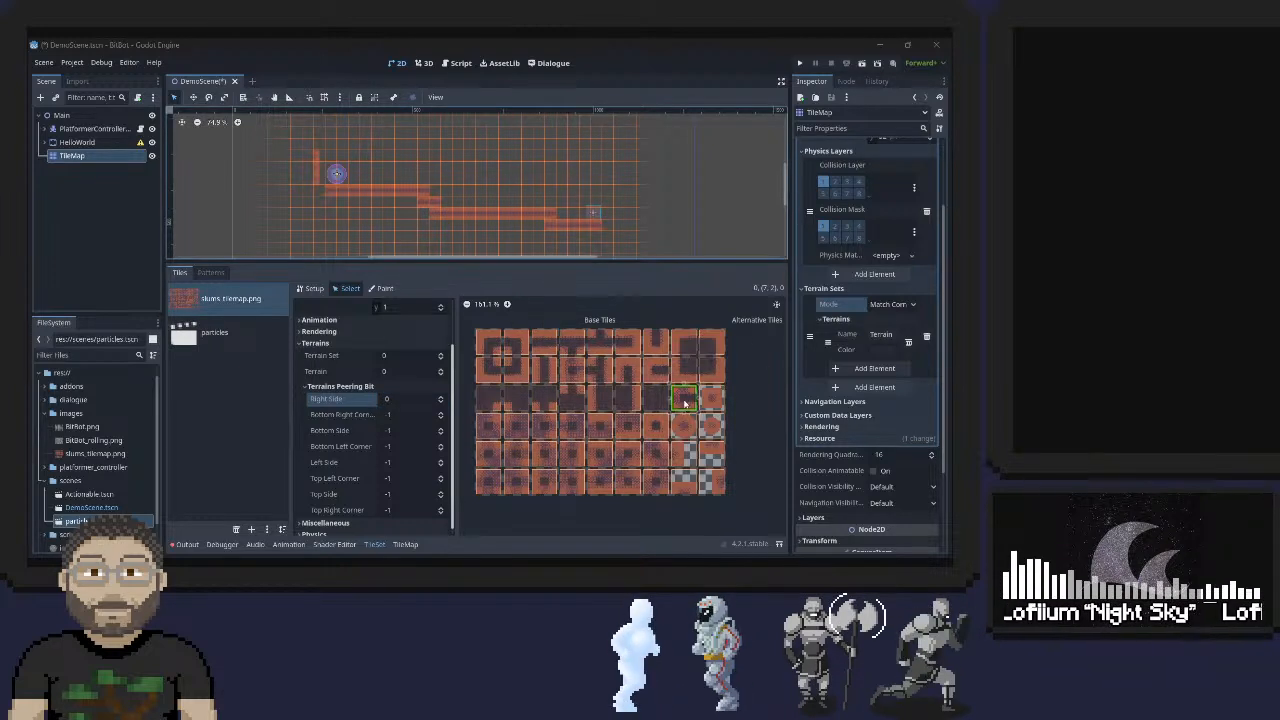
Set the Bottom Side, Left Side and Top Side peering bits of tile (7, 2) to 0, and select tile (8, 2)
click(440, 427)
click(440, 462)
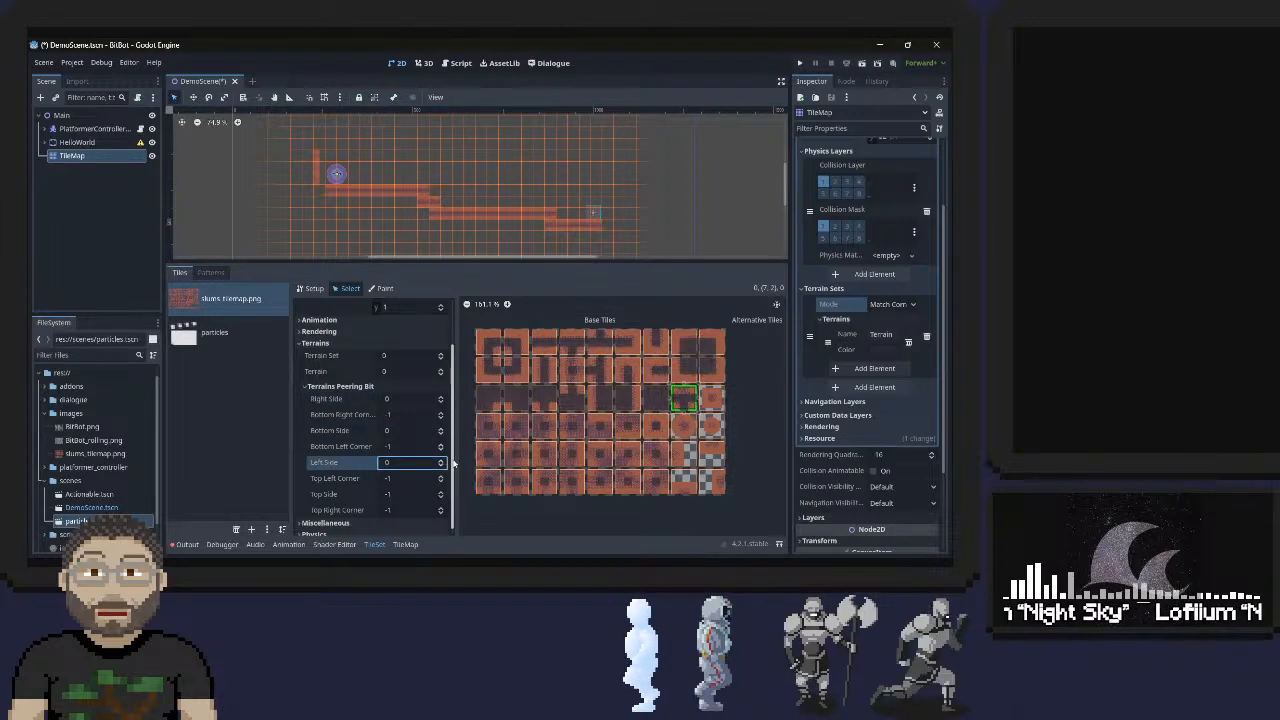
click(440, 491)
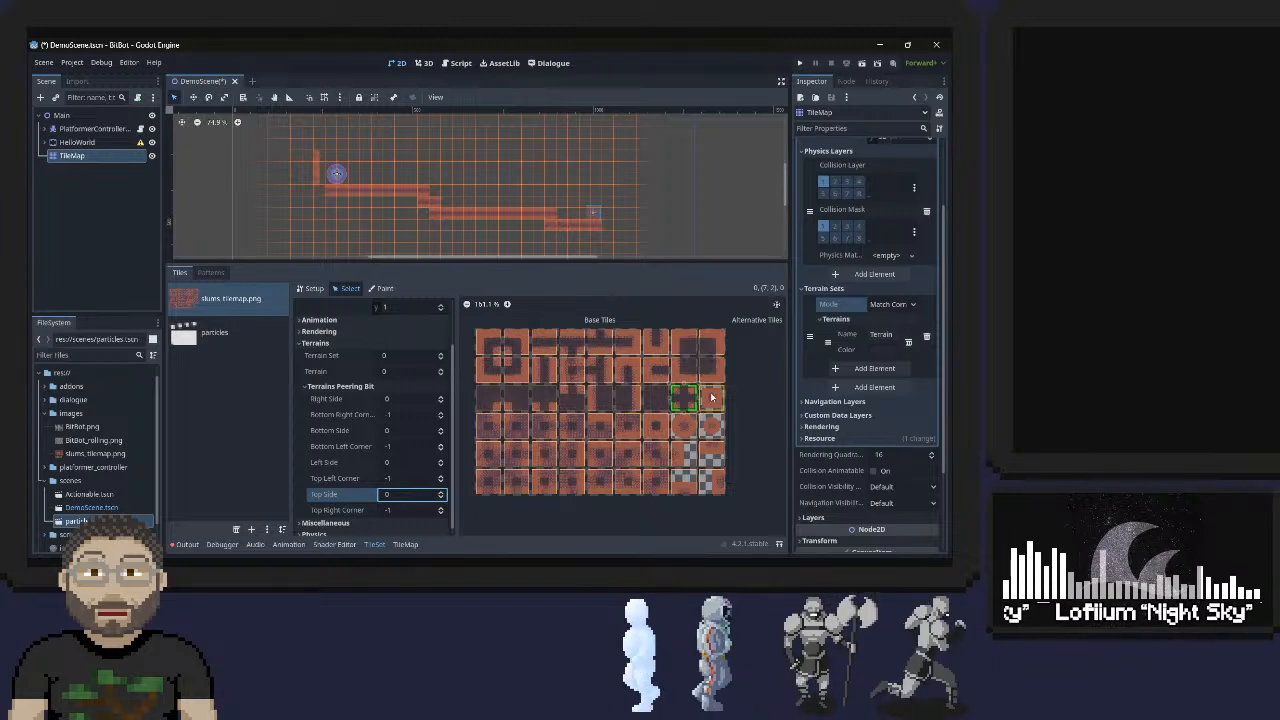
click(711, 398)
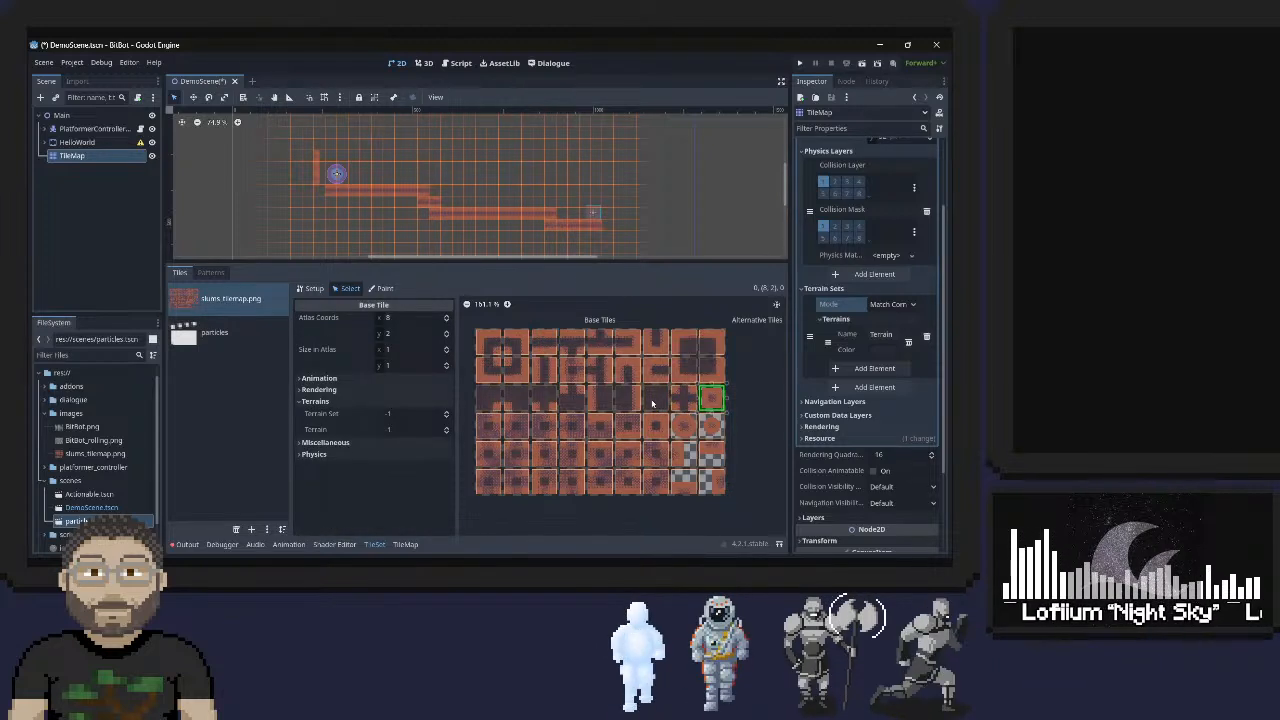
Set both the Terrain Set and the Terrain of tile (8, 2) to 0
click(446, 411)
click(441, 426)
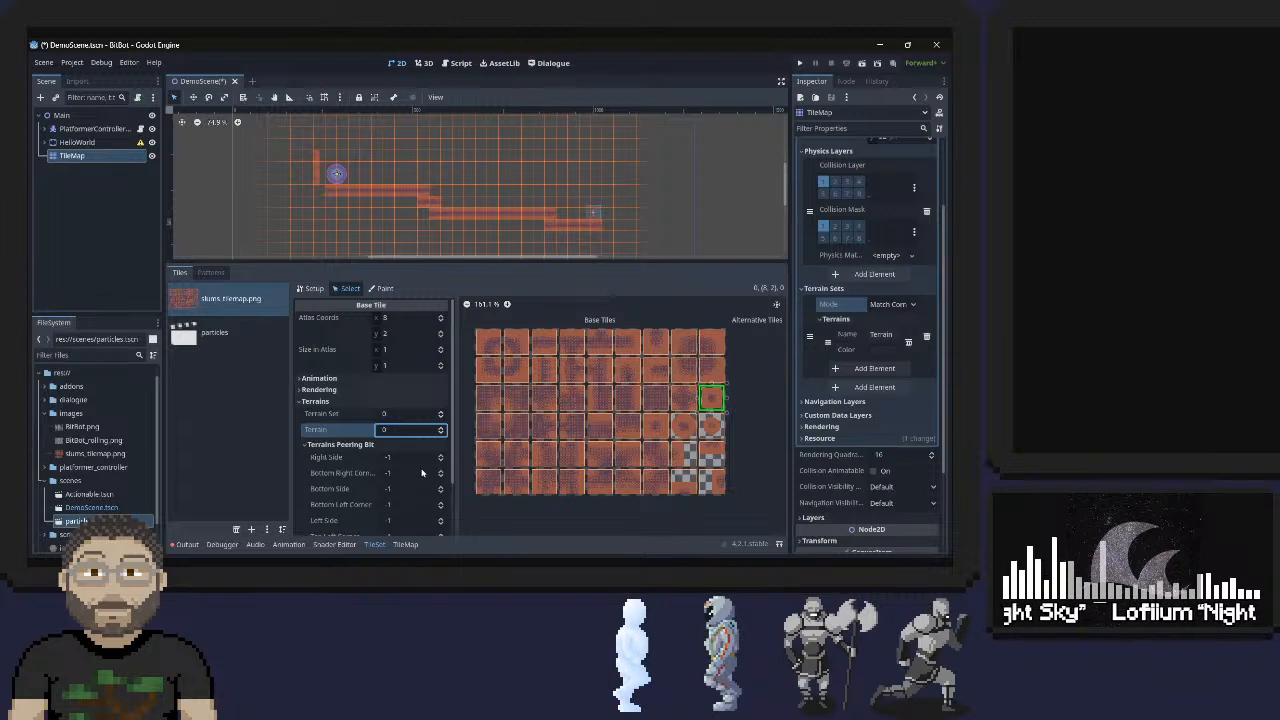
scroll(366, 478, down, 2)
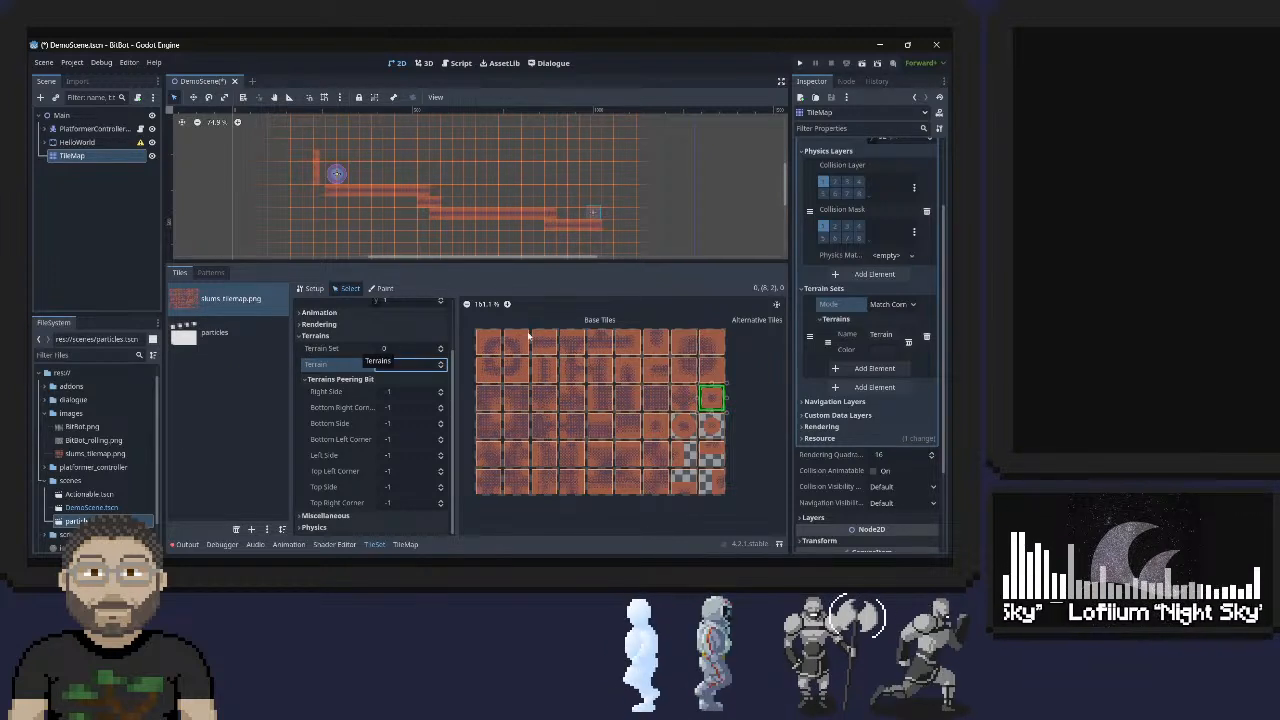
Set all terrain peering bits of tile (0, 3) except Top Right Corner to 0
click(488, 425)
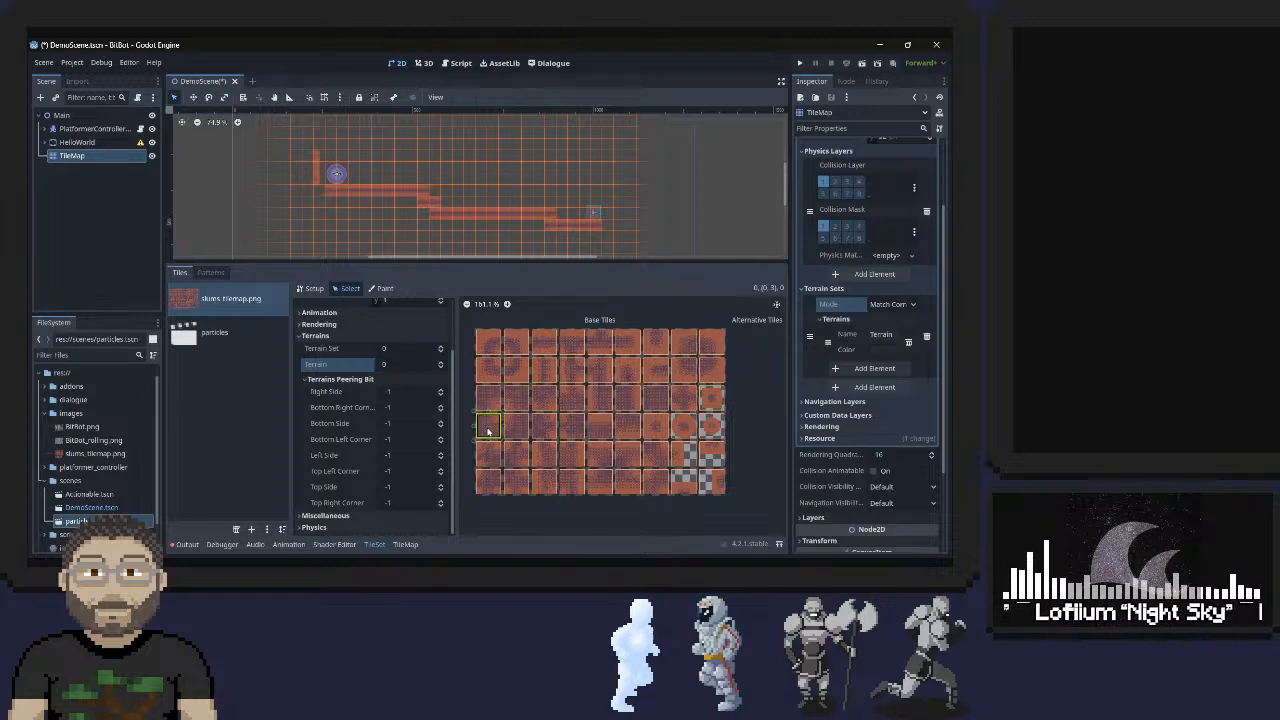
click(441, 392)
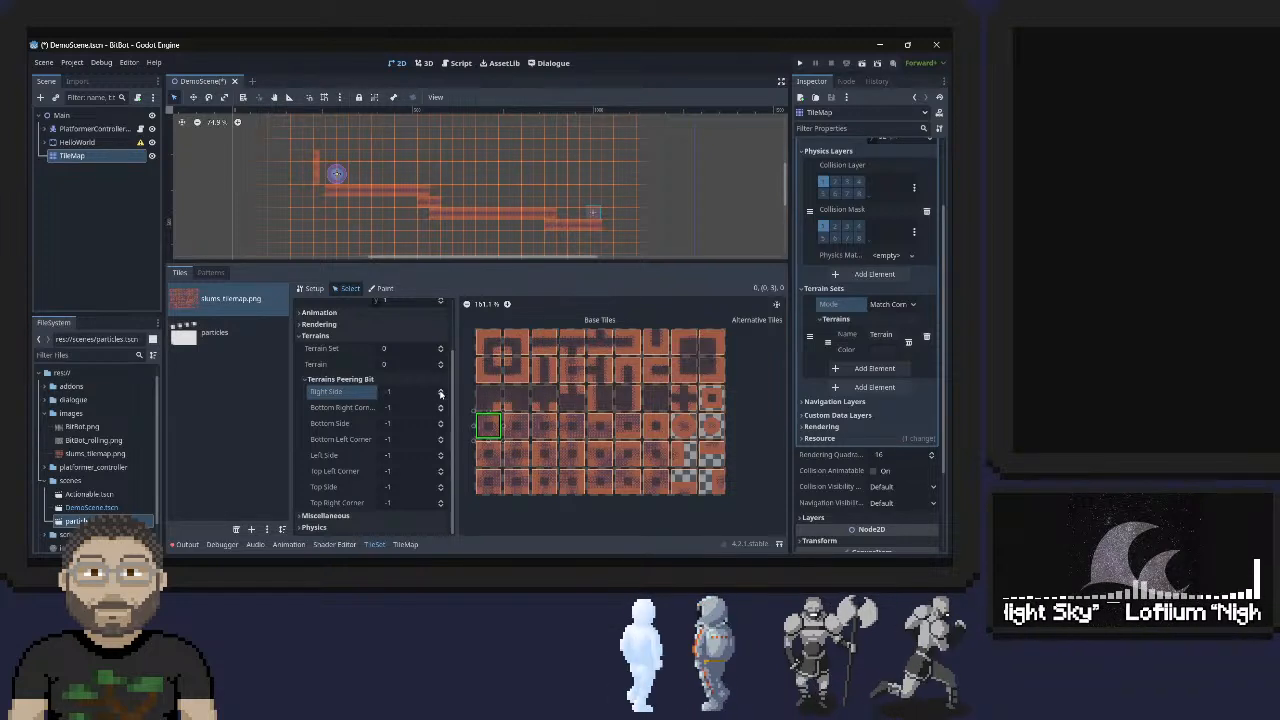
click(441, 390)
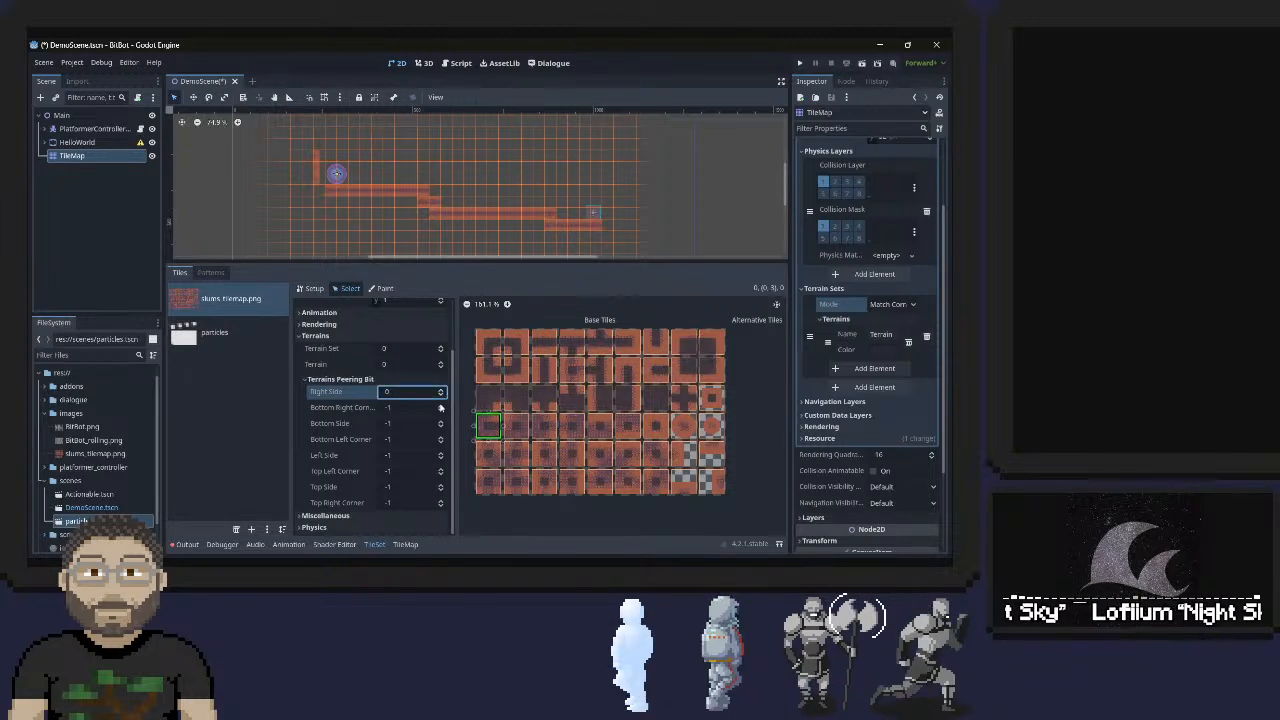
click(441, 407)
click(441, 421)
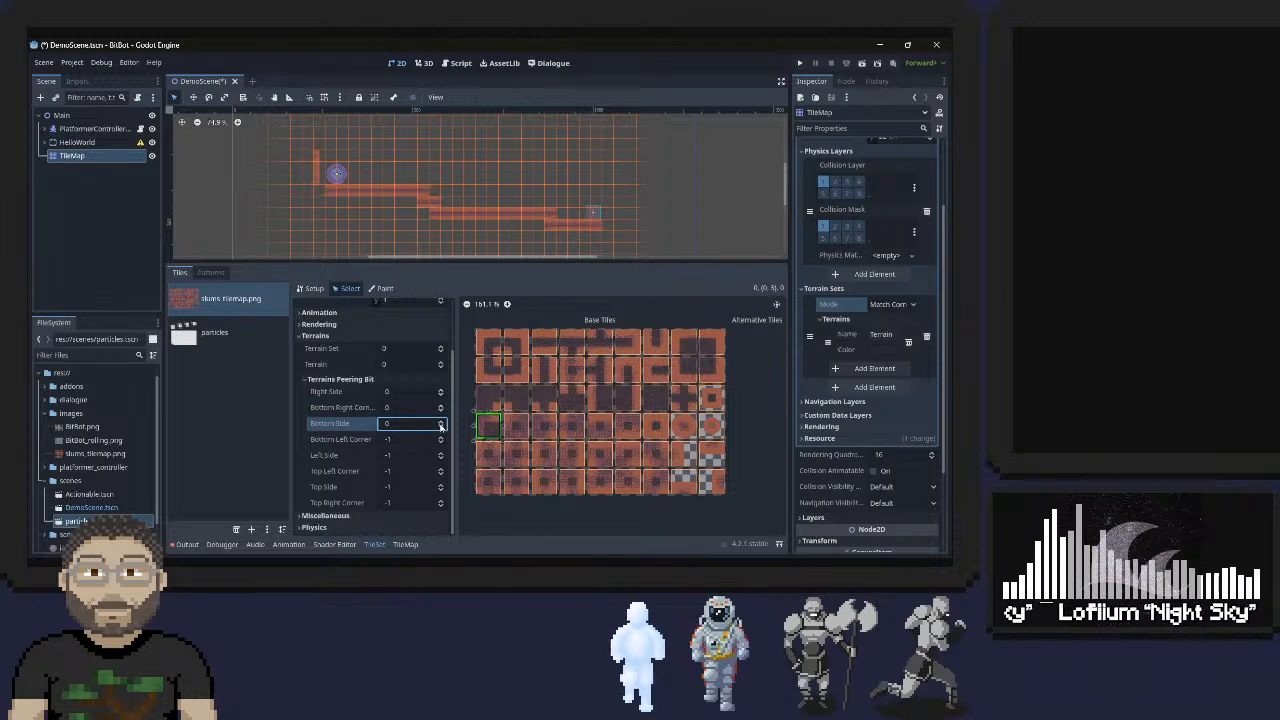
click(441, 438)
click(441, 455)
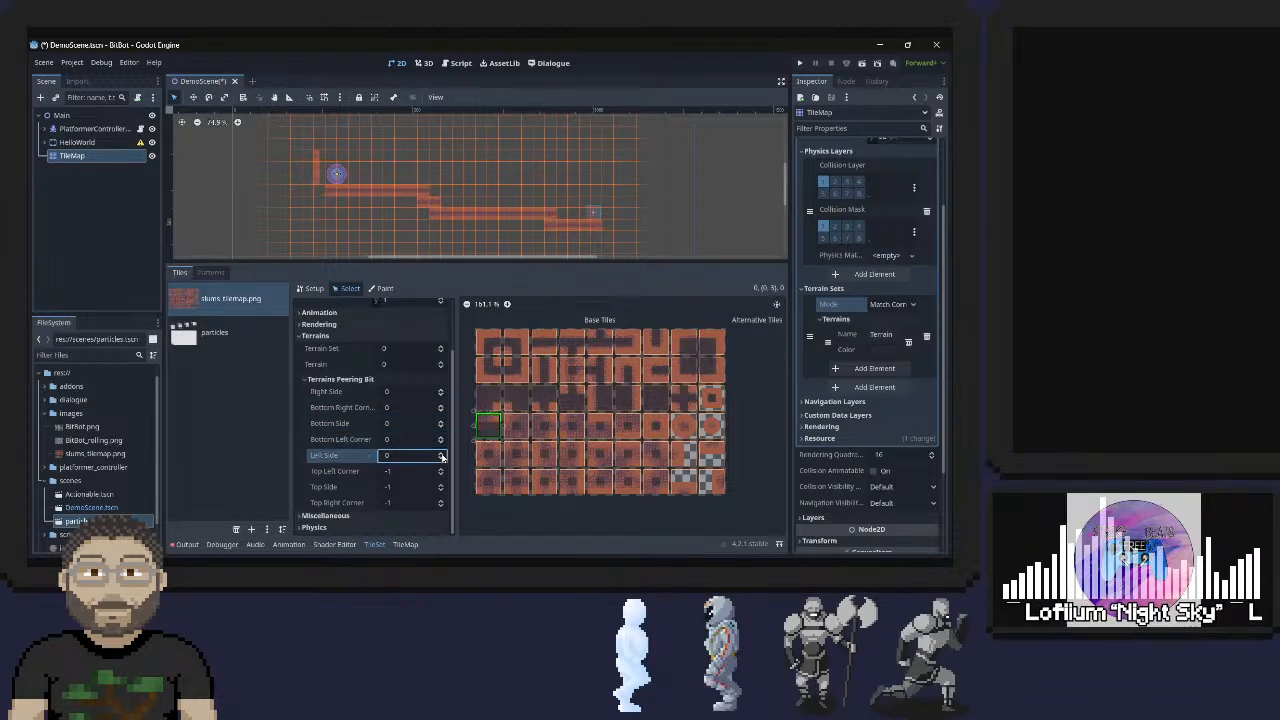
click(441, 471)
click(441, 487)
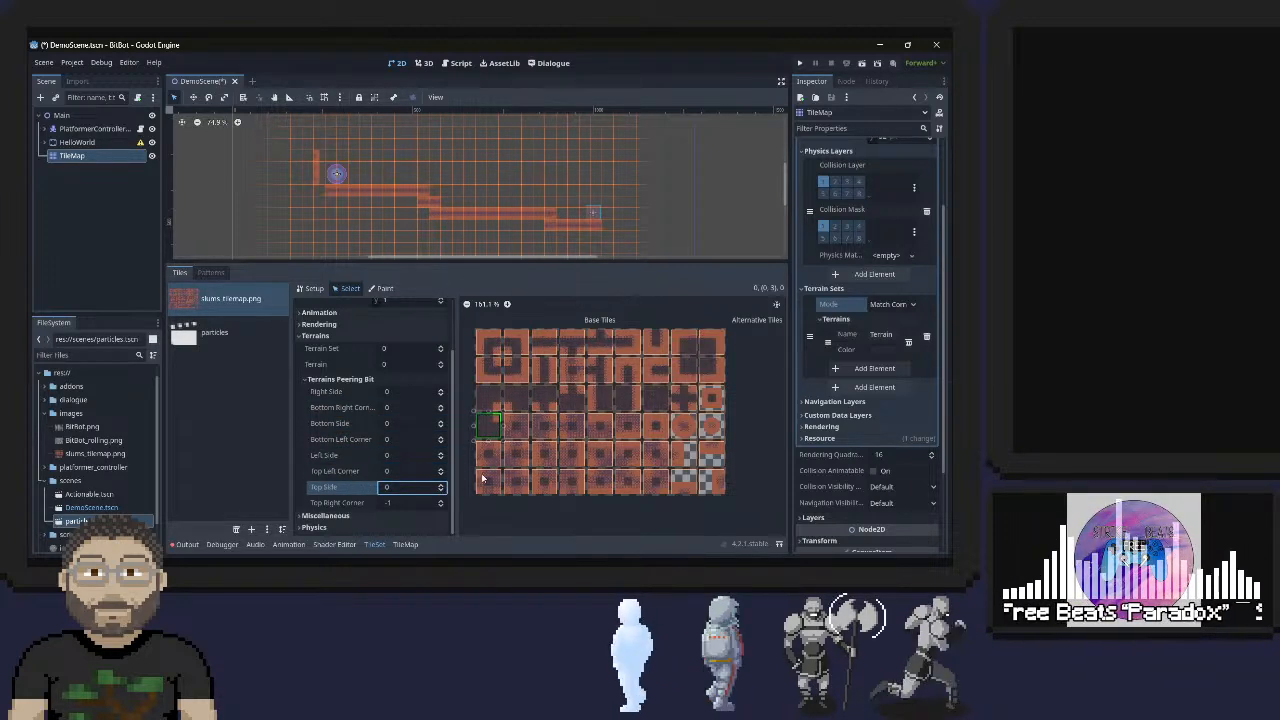
Set all terrain peering bits of tile (1, 3) except Top Left Corner to 0
click(510, 430)
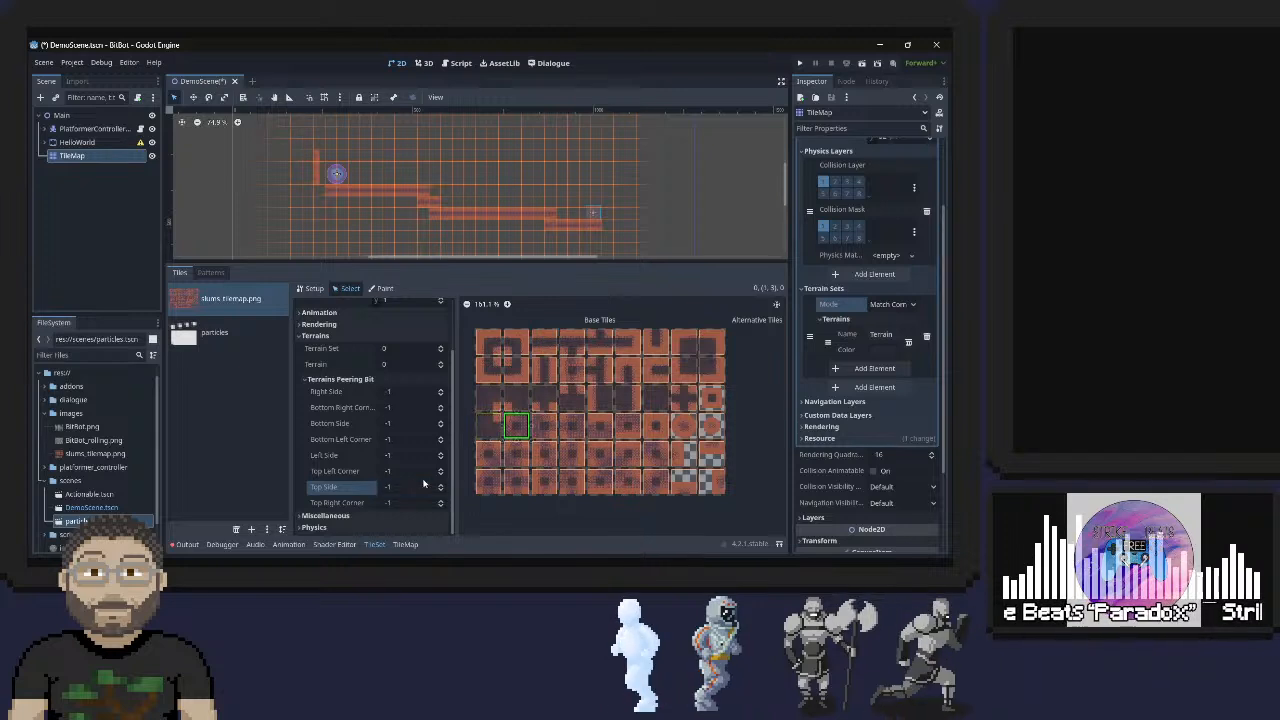
click(440, 391)
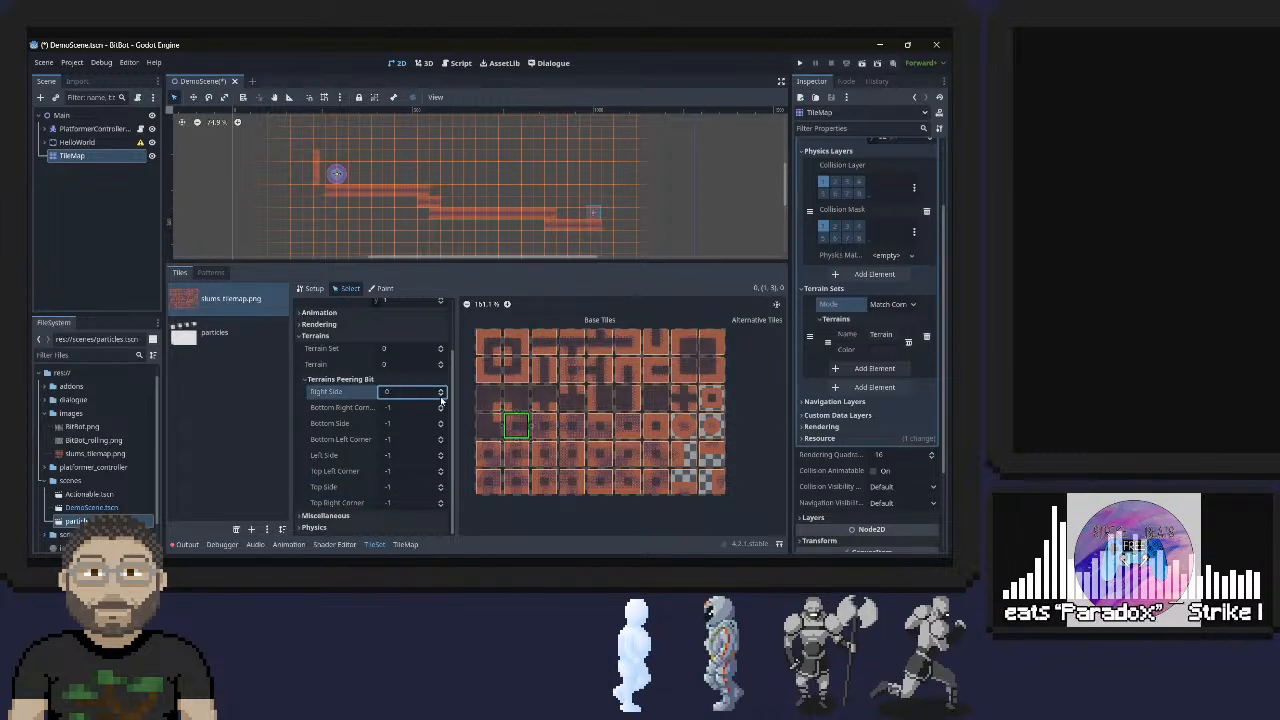
click(440, 406)
click(440, 422)
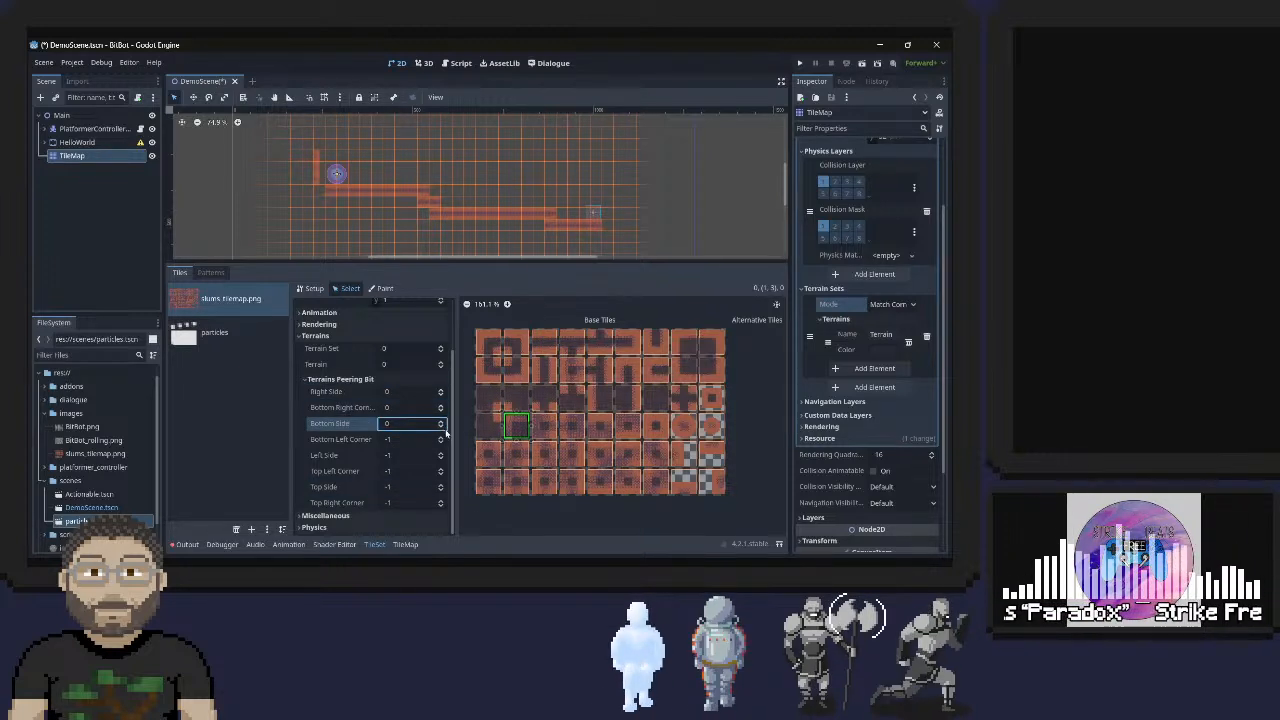
click(441, 439)
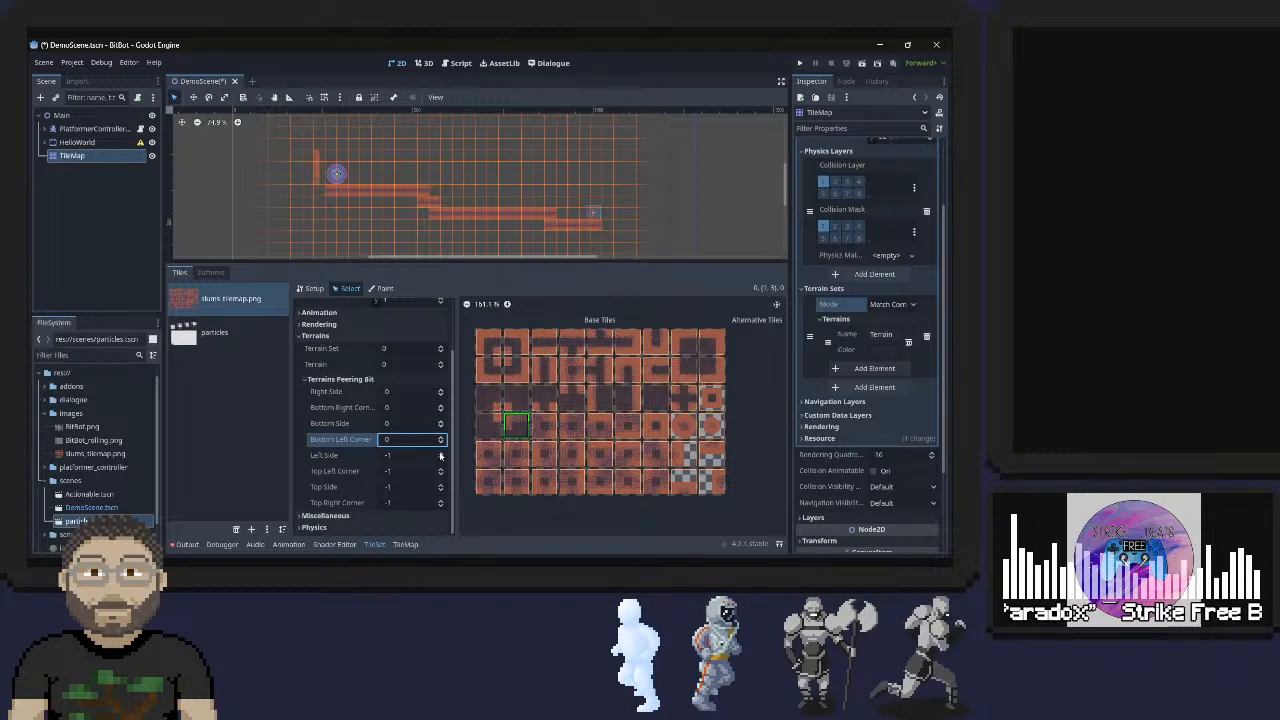
click(440, 455)
click(440, 487)
click(441, 503)
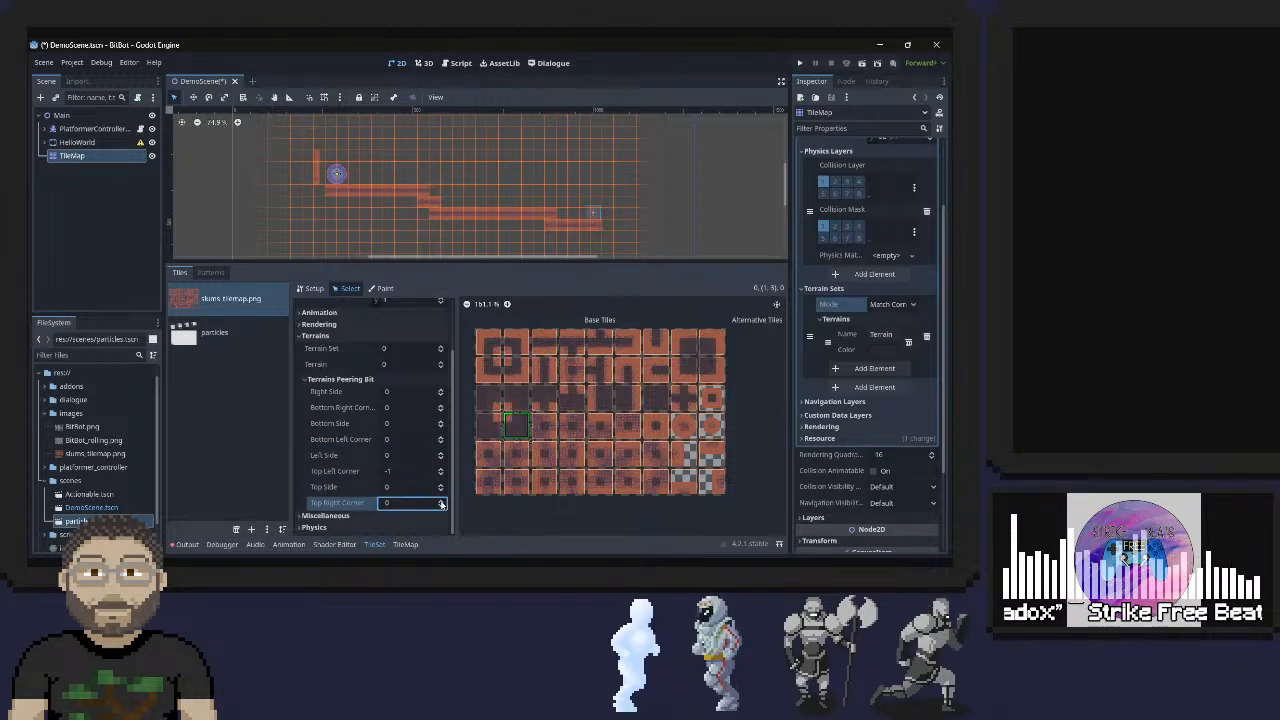
Set all terrain peering bits of tile (2, 3) except Bottom Right Corner and Top Right Corner to 0
click(540, 426)
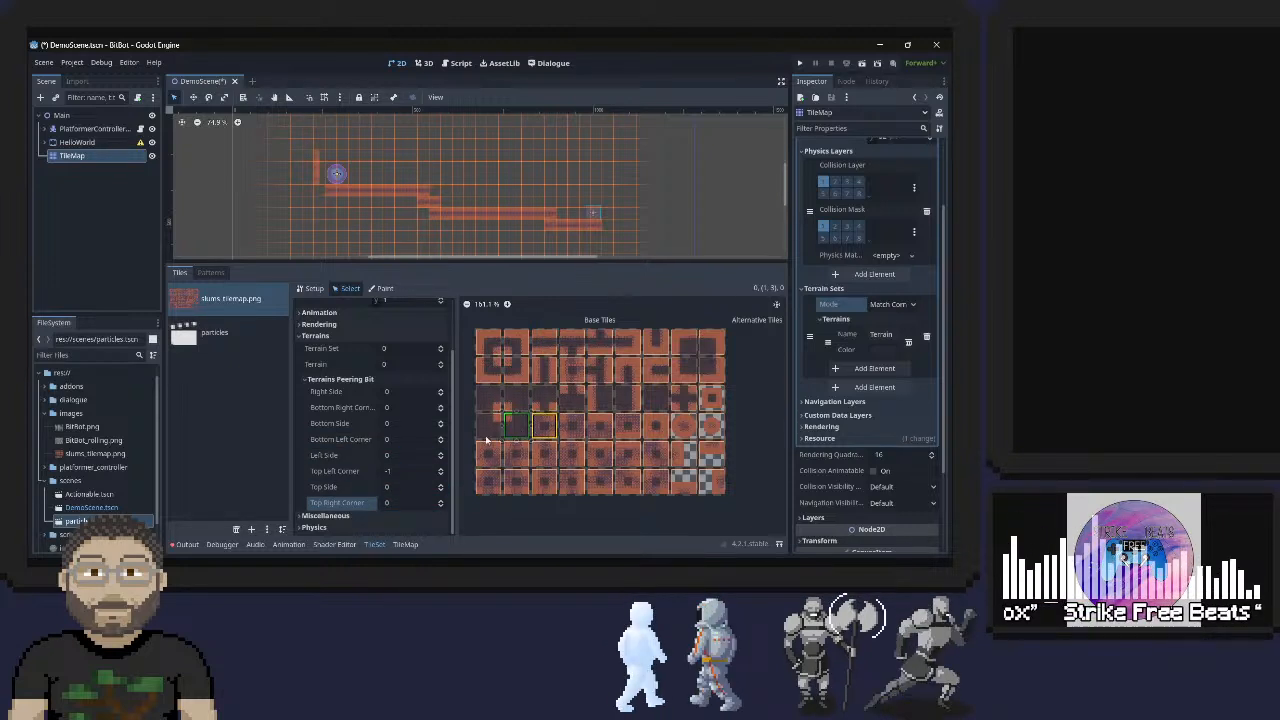
click(439, 392)
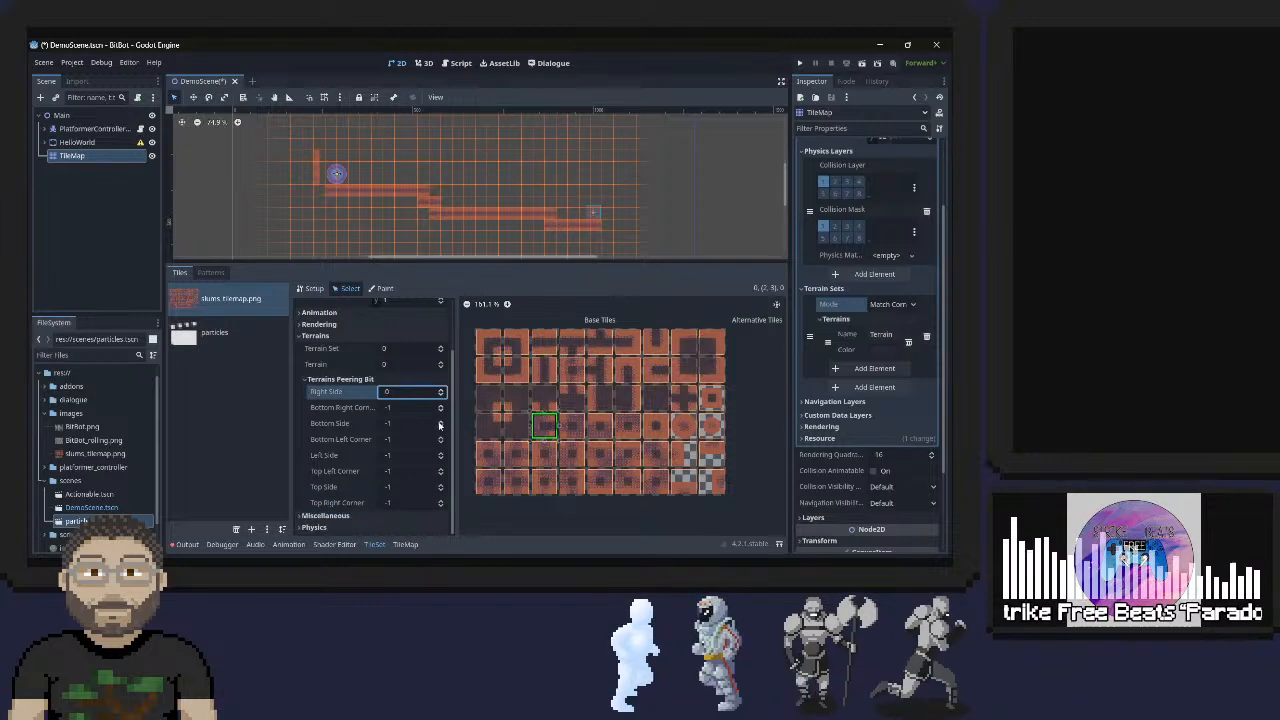
click(440, 422)
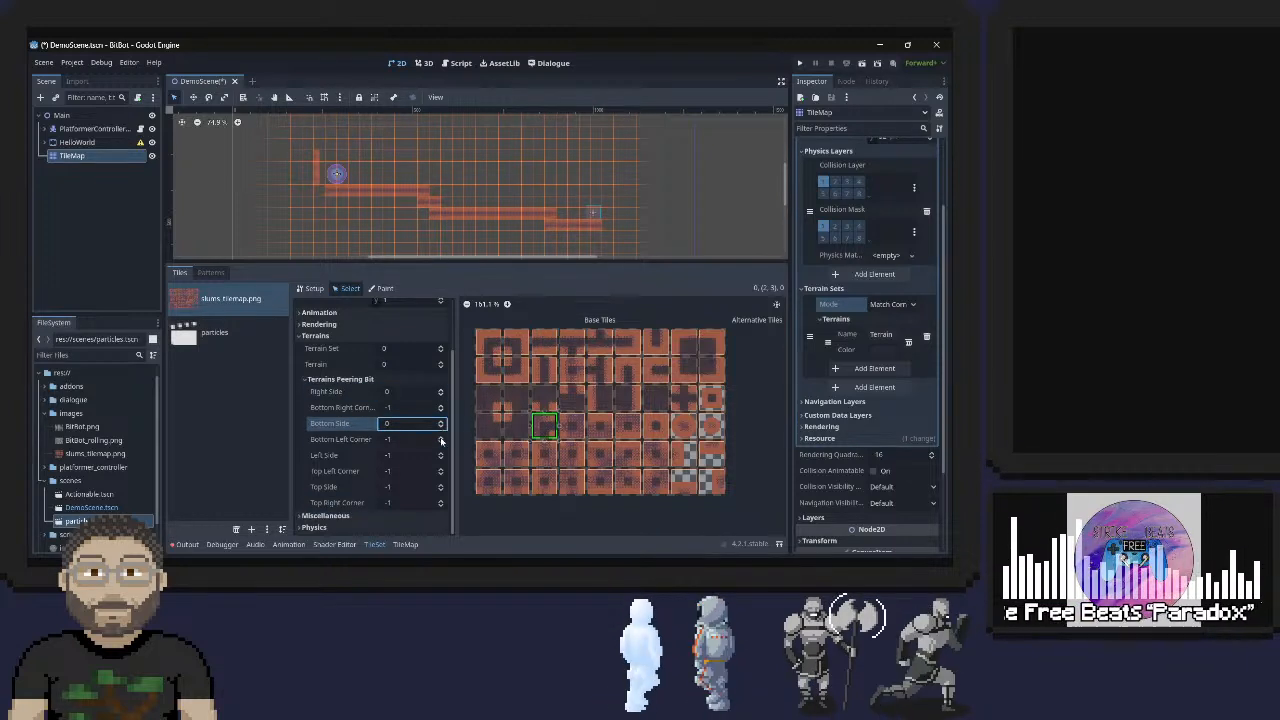
click(440, 438)
click(440, 453)
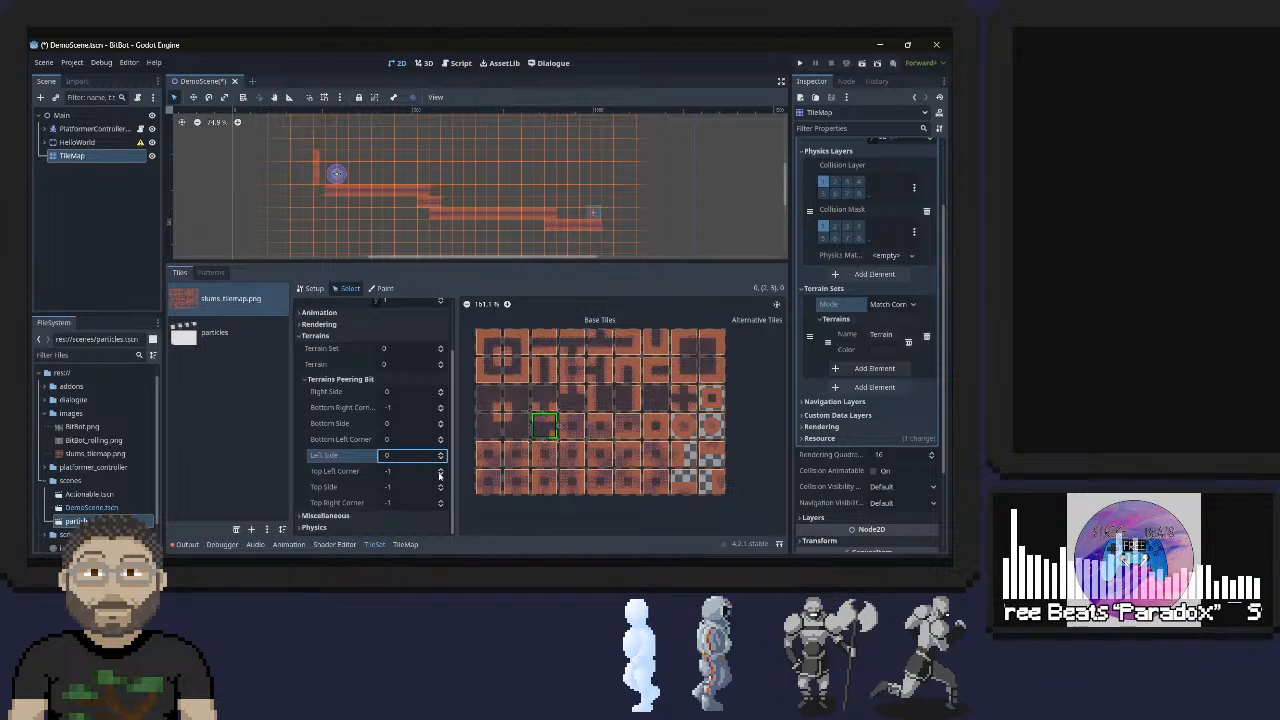
click(440, 470)
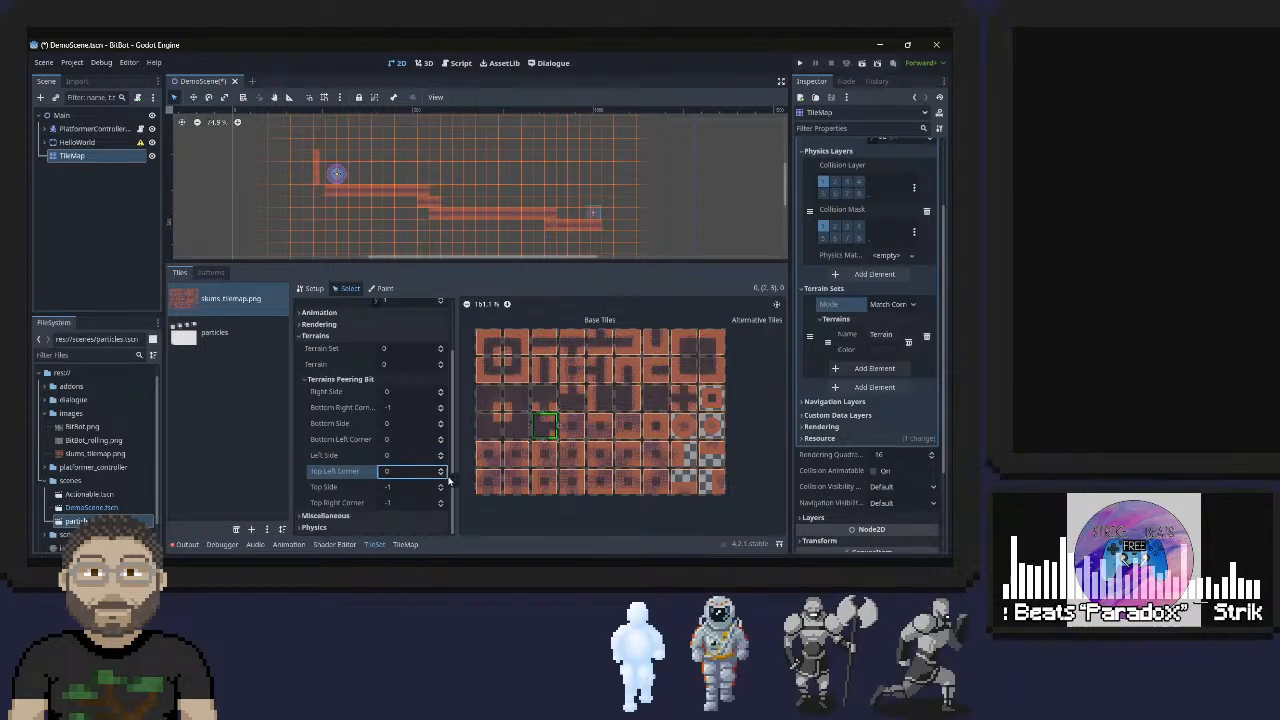
click(440, 486)
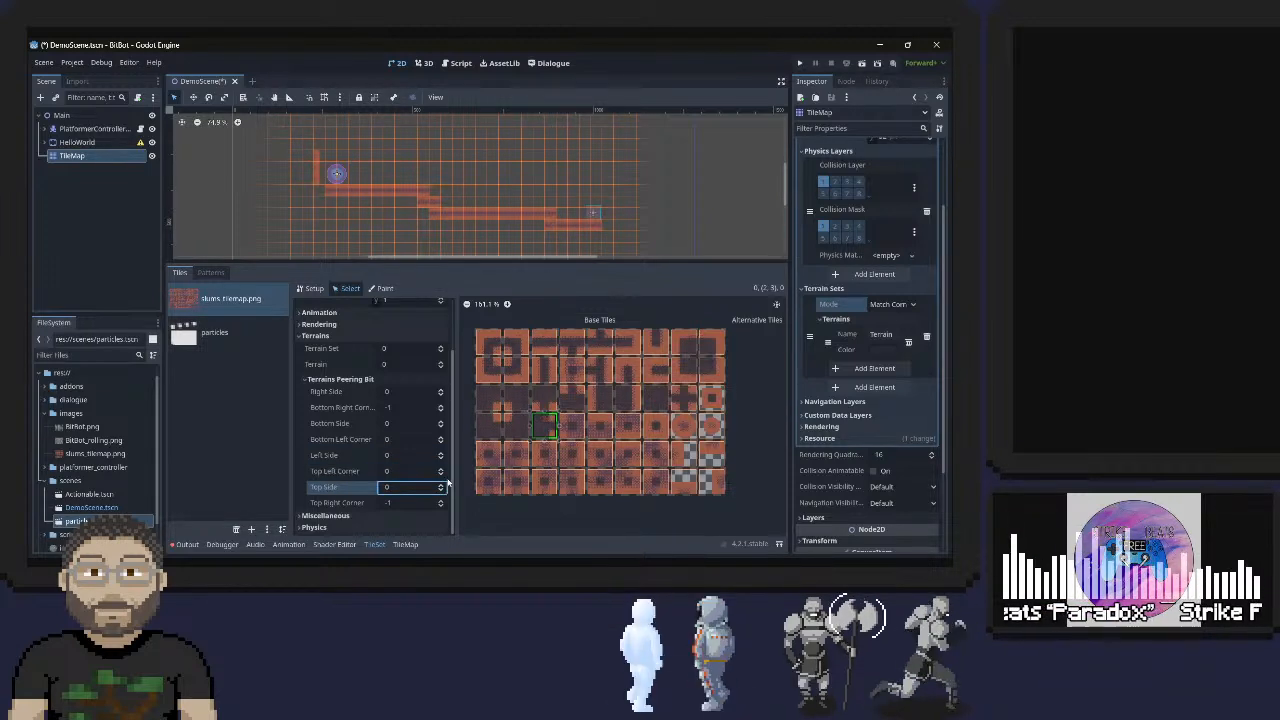
Set all terrain peering bits of tile (3, 3) except Bottom Left Corner and Top Left Corner to 0
click(568, 426)
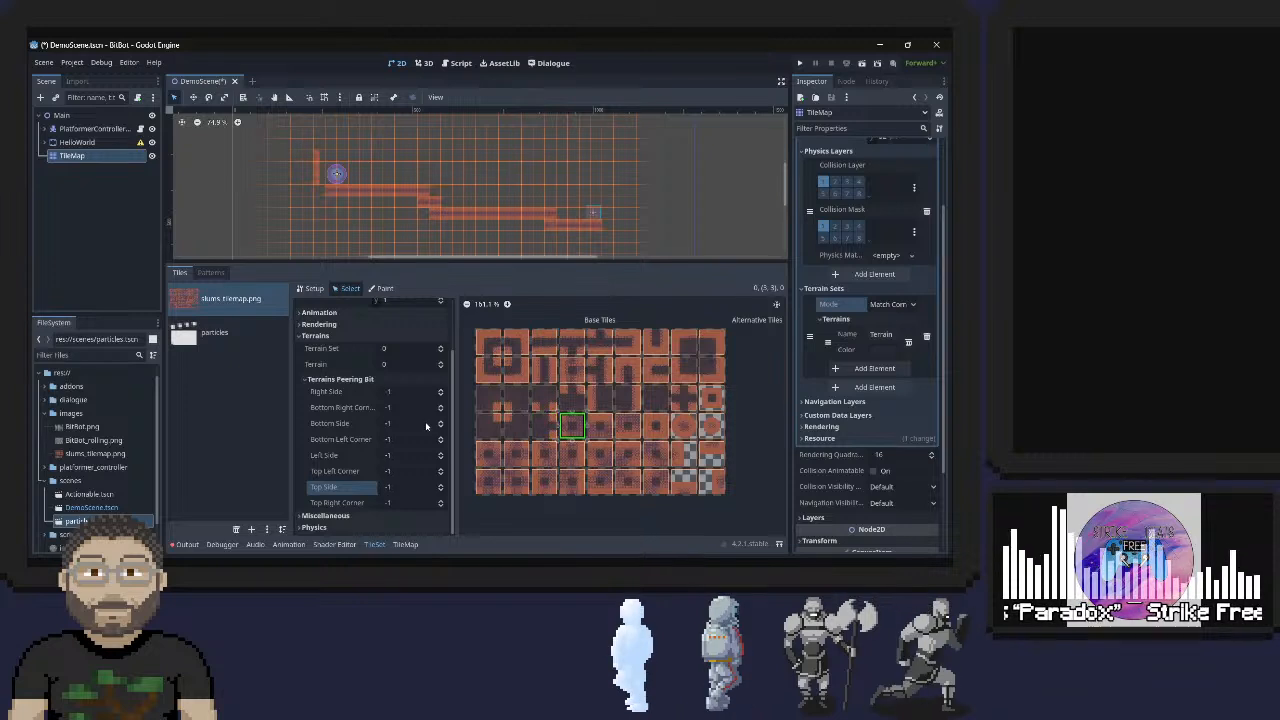
click(440, 389)
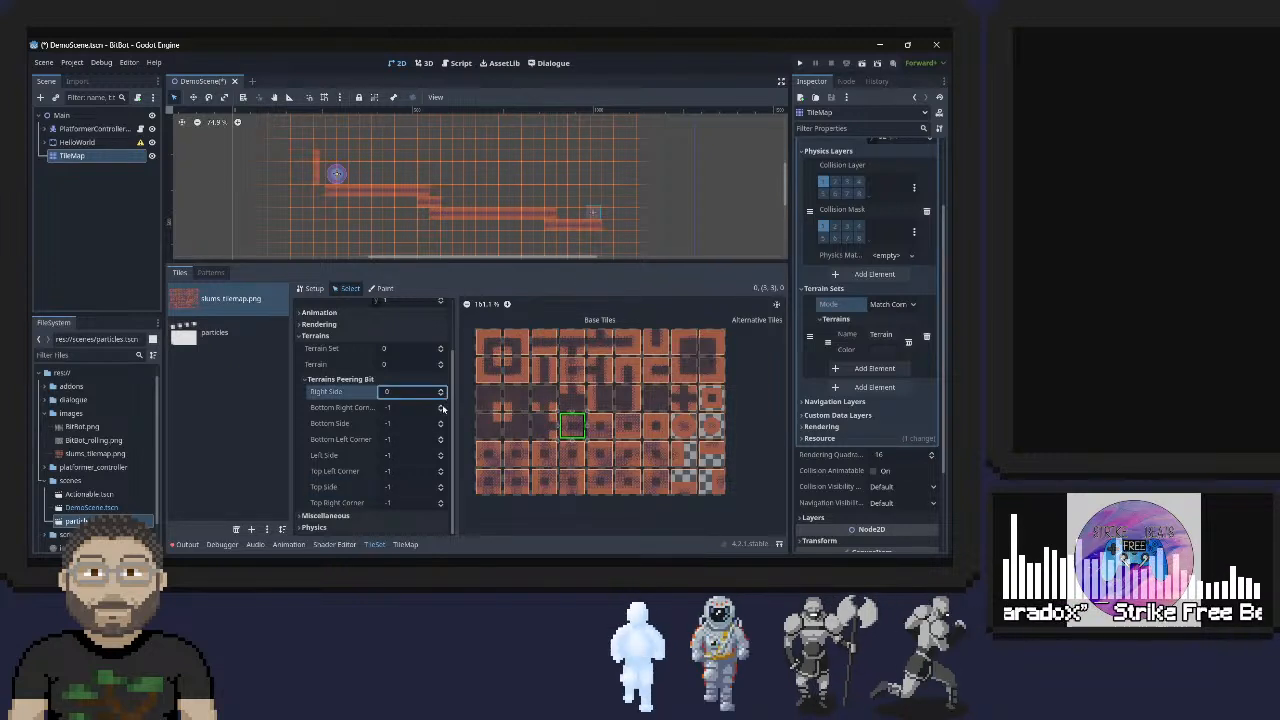
click(440, 405)
click(441, 422)
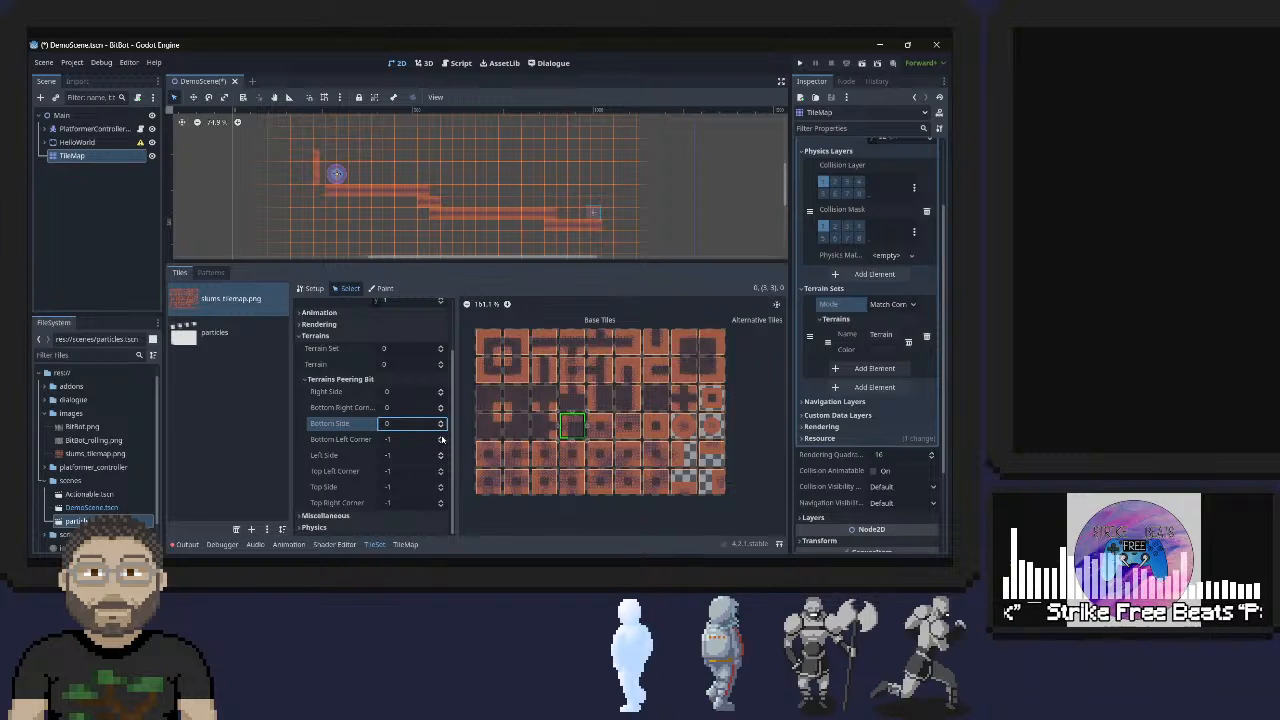
click(441, 454)
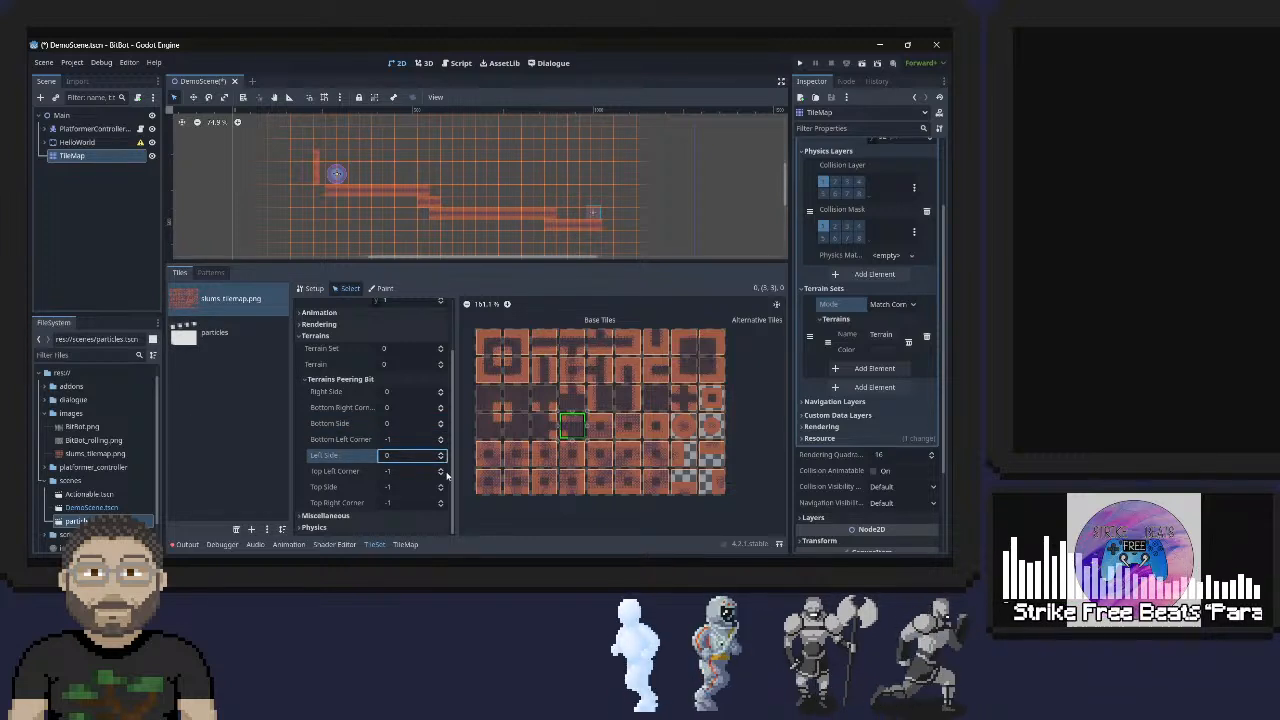
click(441, 484)
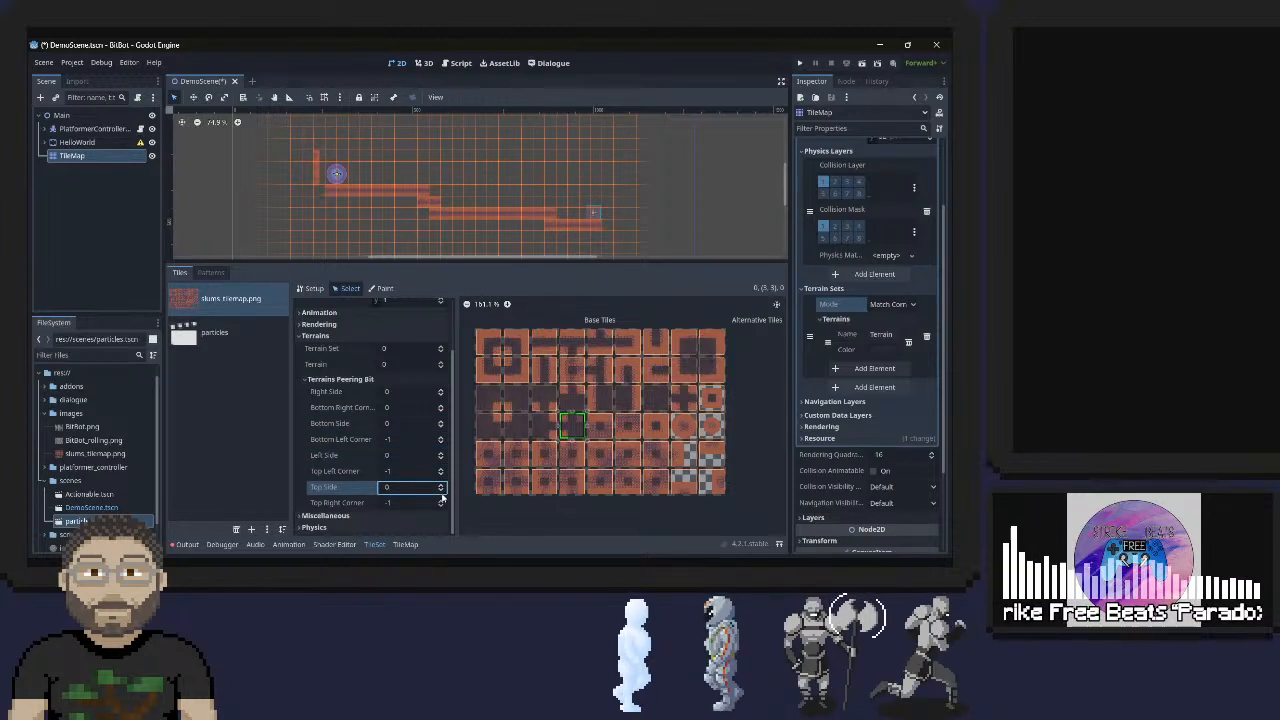
click(441, 500)
Set the Right Side, Bottom Right Corner, Bottom Side, Bottom Left Corner and Left Side peering bits of tile (4, 3) to 0
click(598, 425)
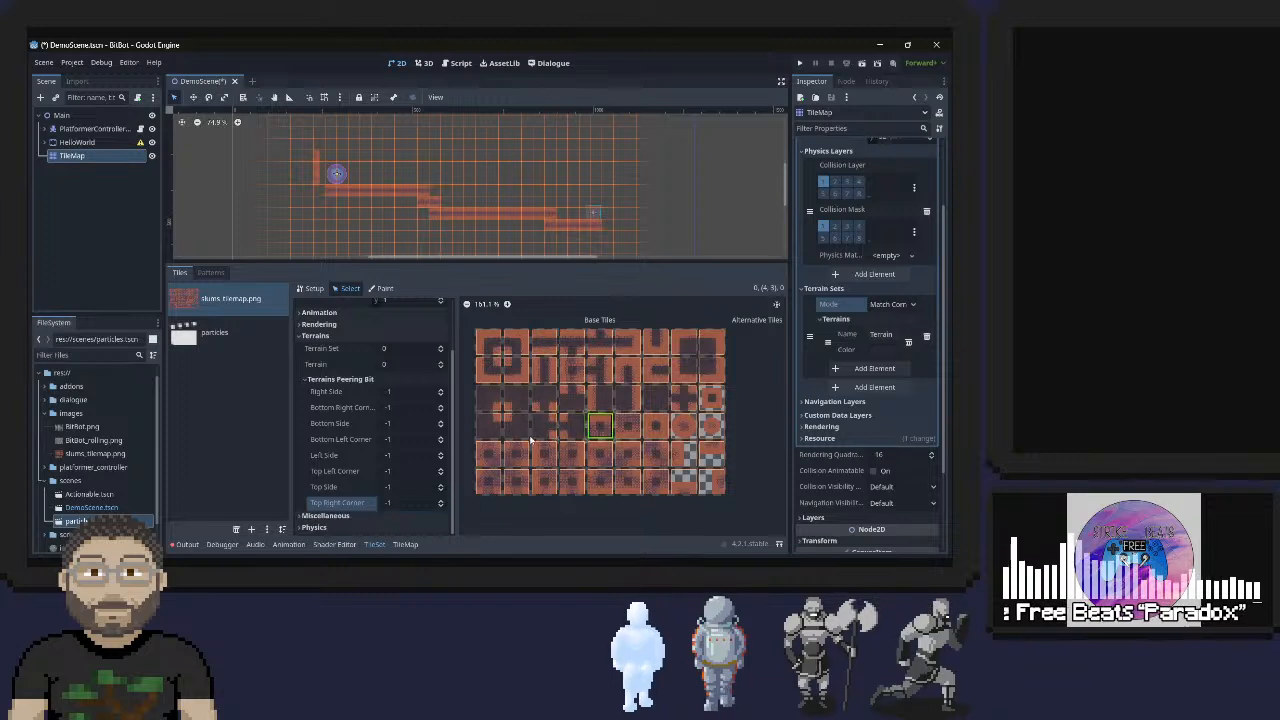
click(441, 391)
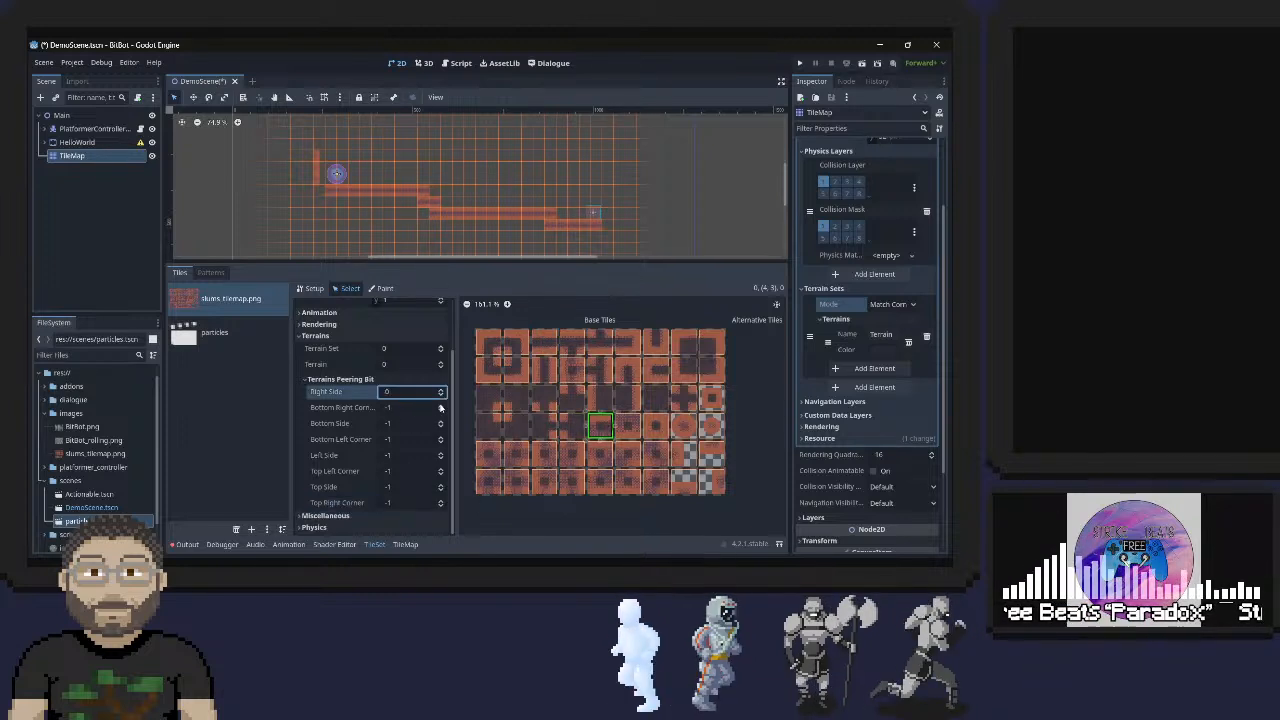
click(441, 407)
click(441, 423)
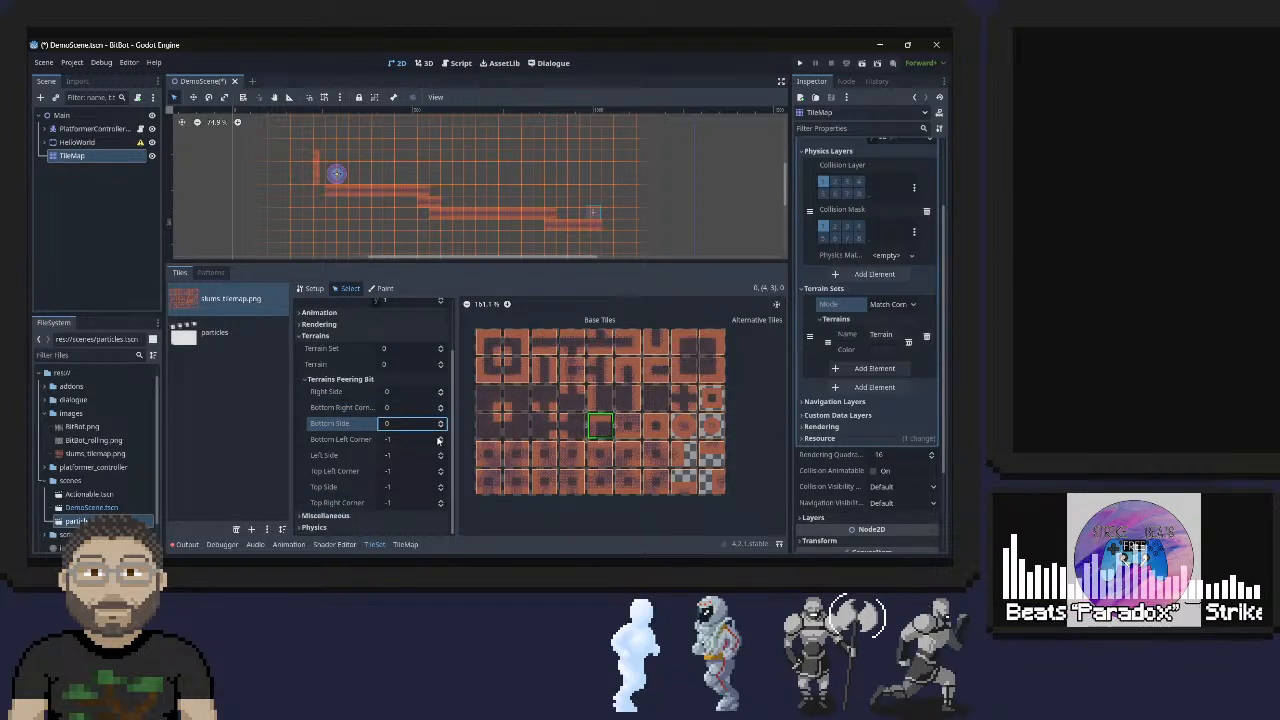
click(441, 439)
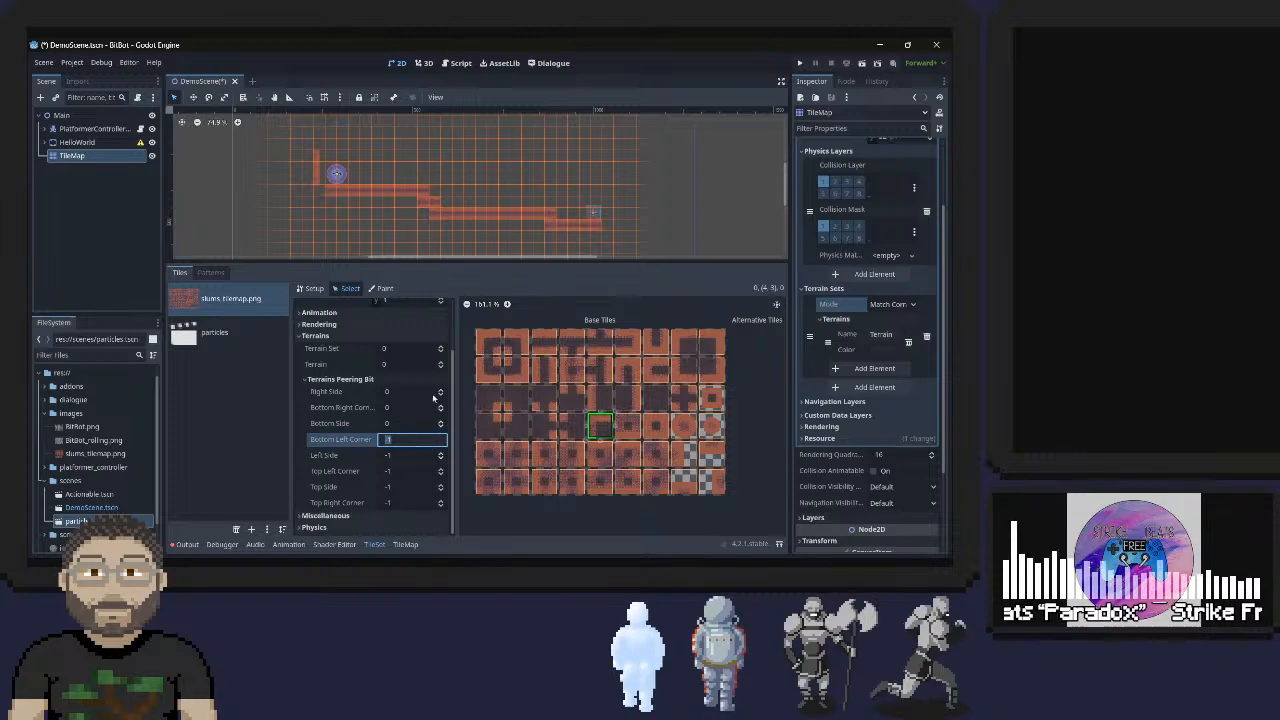
text(0)
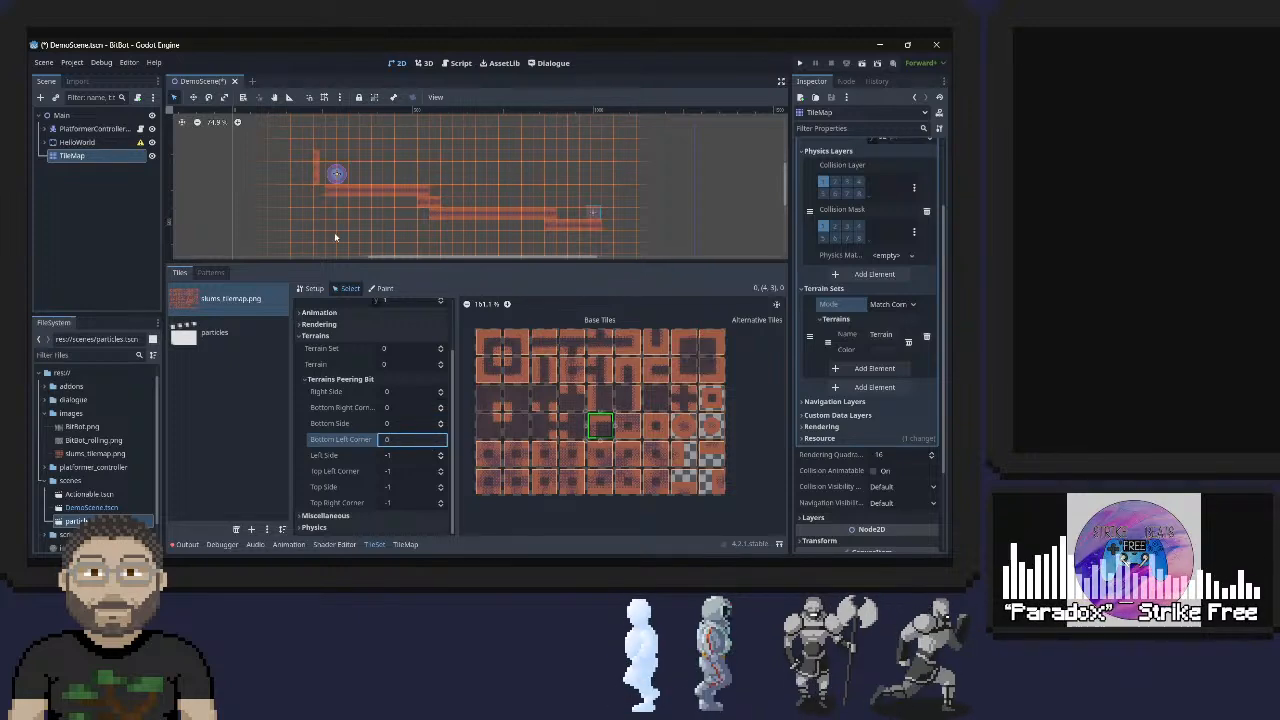
key(Return)
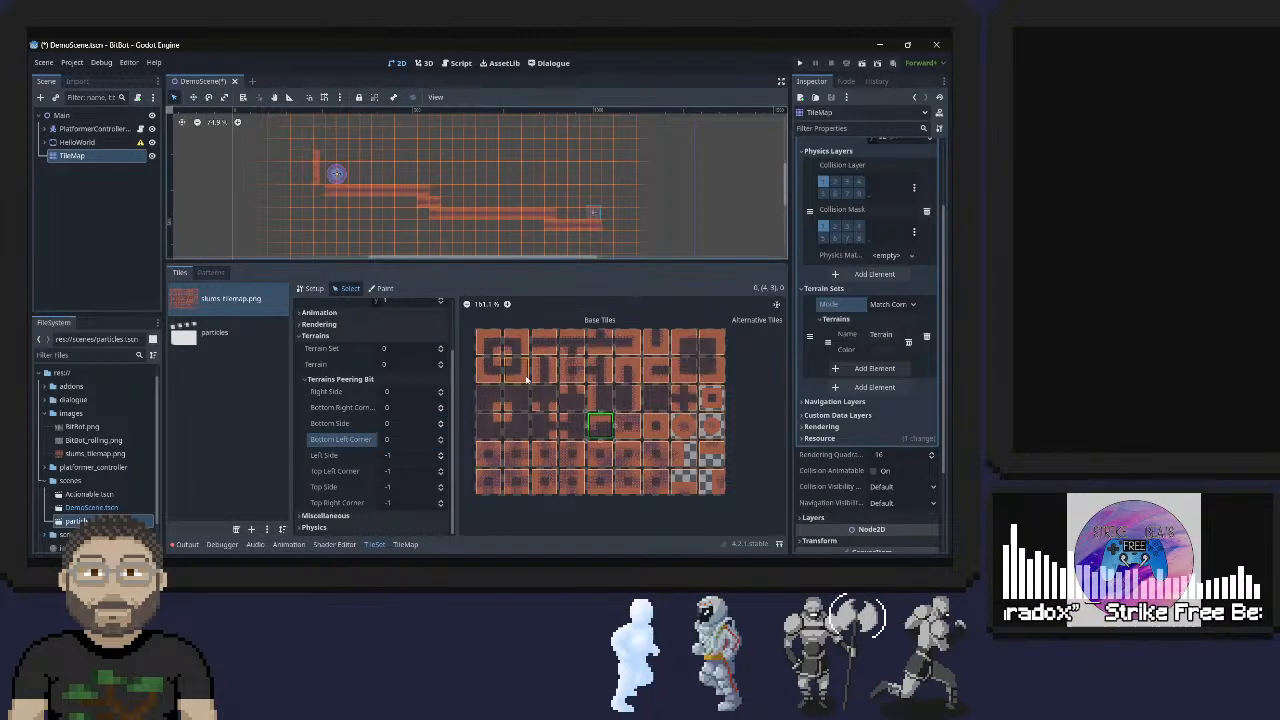
click(440, 469)
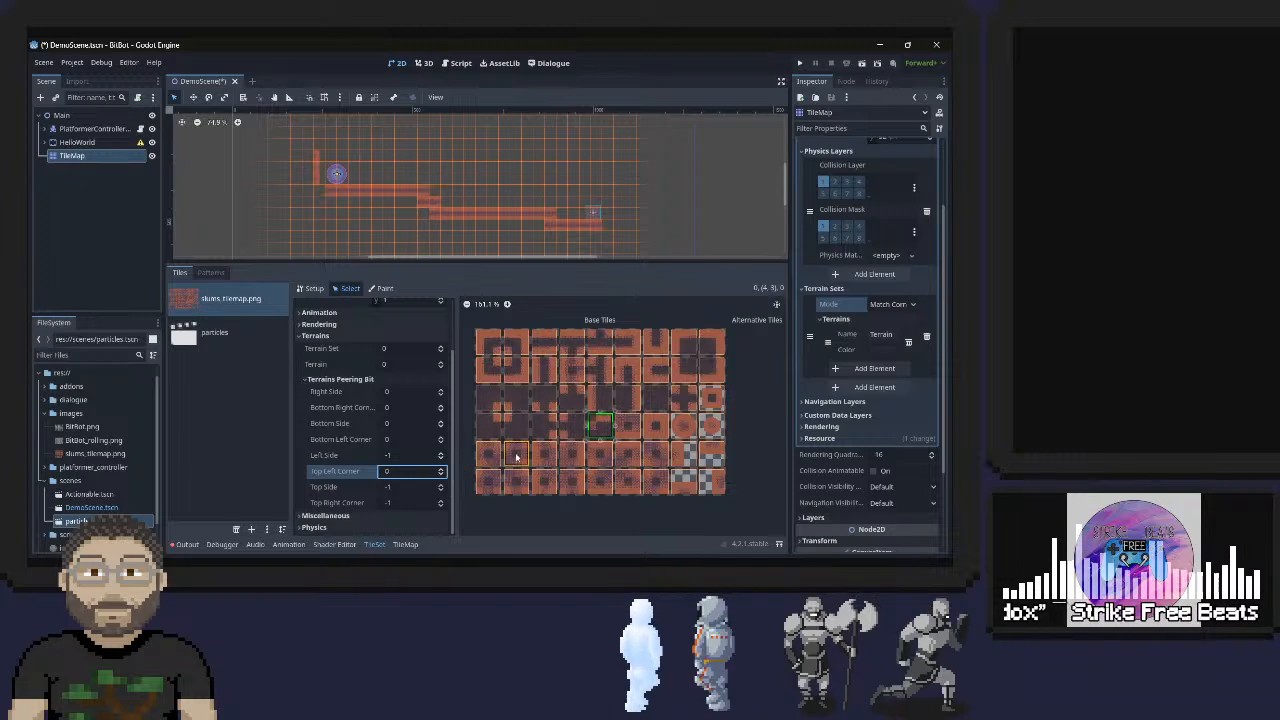
click(442, 474)
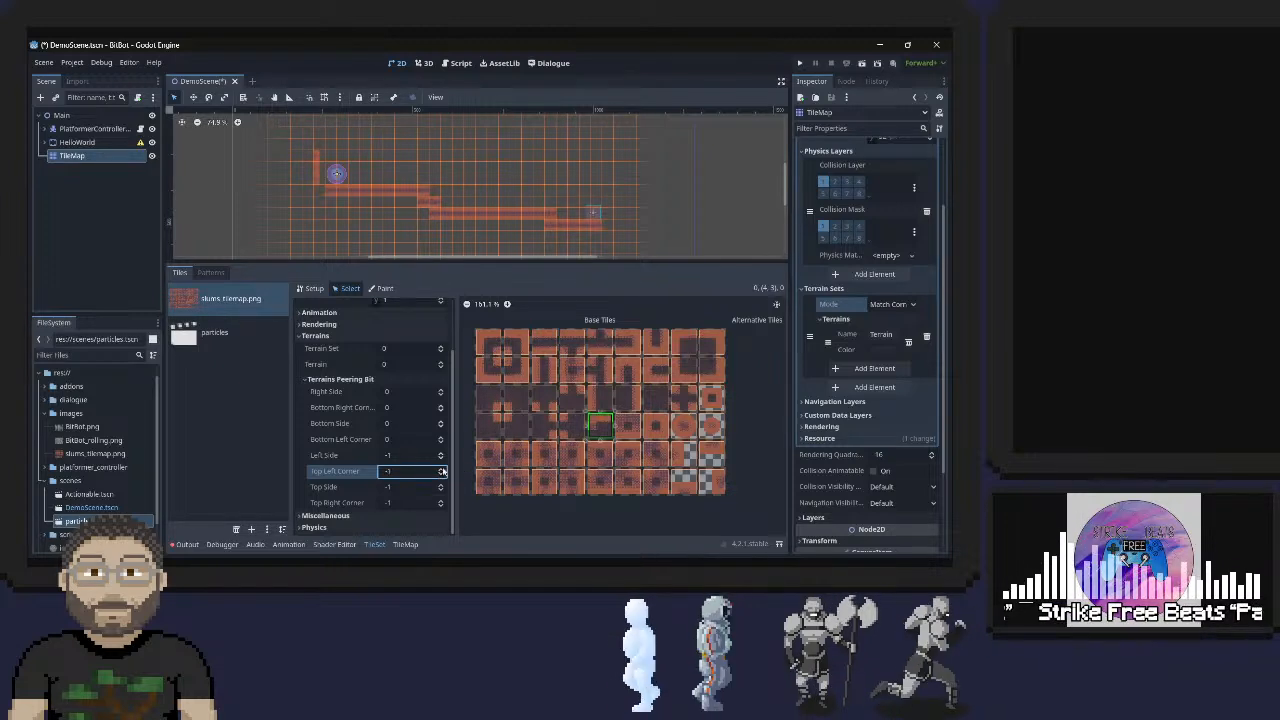
click(443, 456)
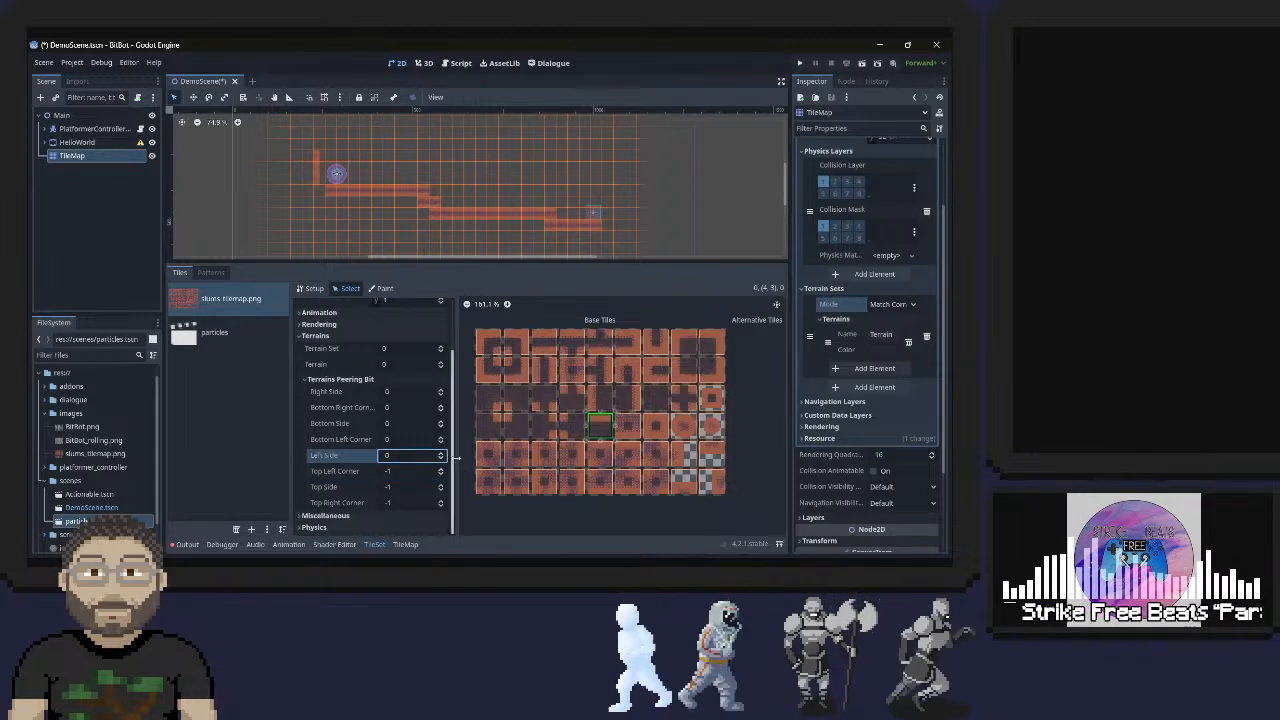
Set the Right Side, Left Side, Top Left Corner, Top Side and Top Right Corner peering bits of tile (5, 3) to 0
click(628, 426)
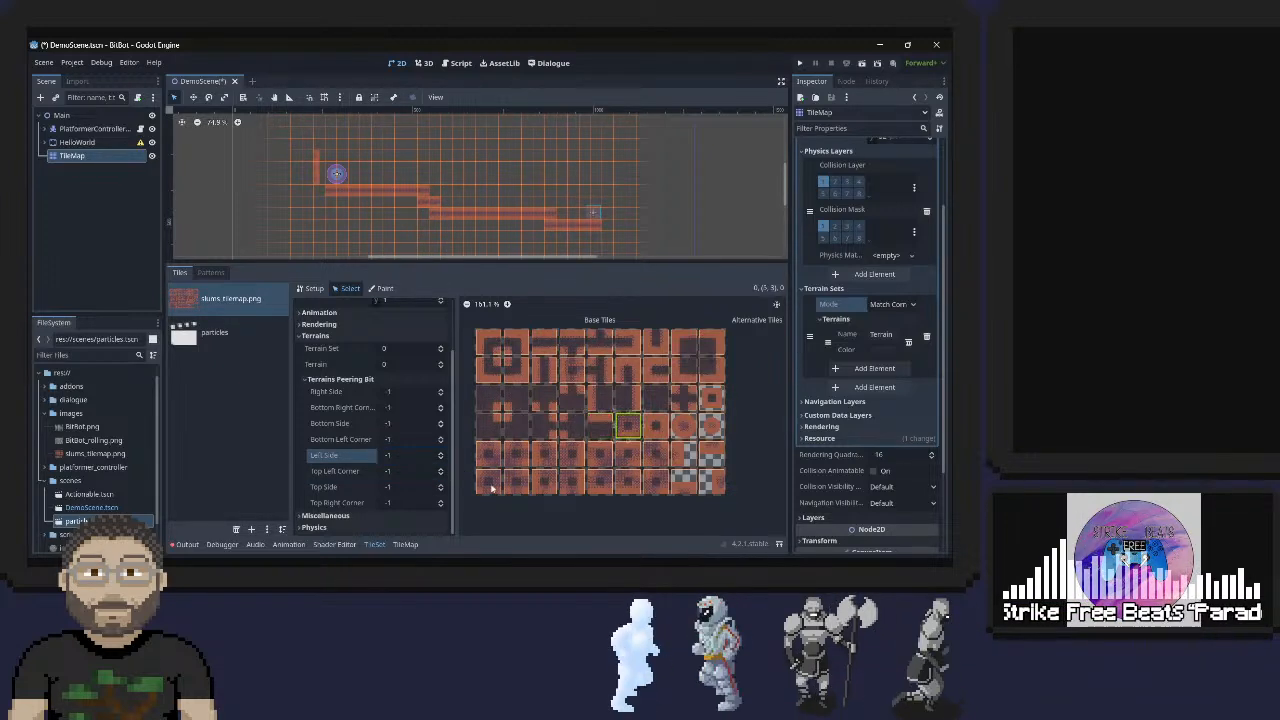
click(440, 392)
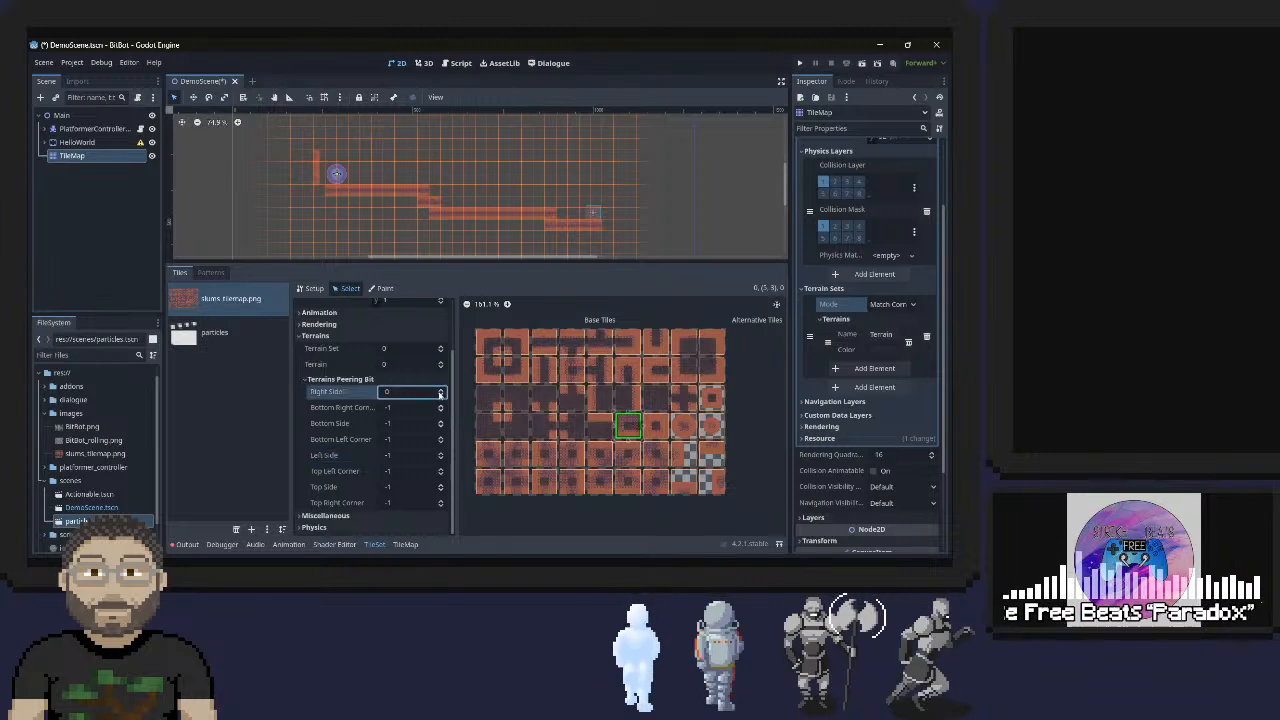
click(441, 454)
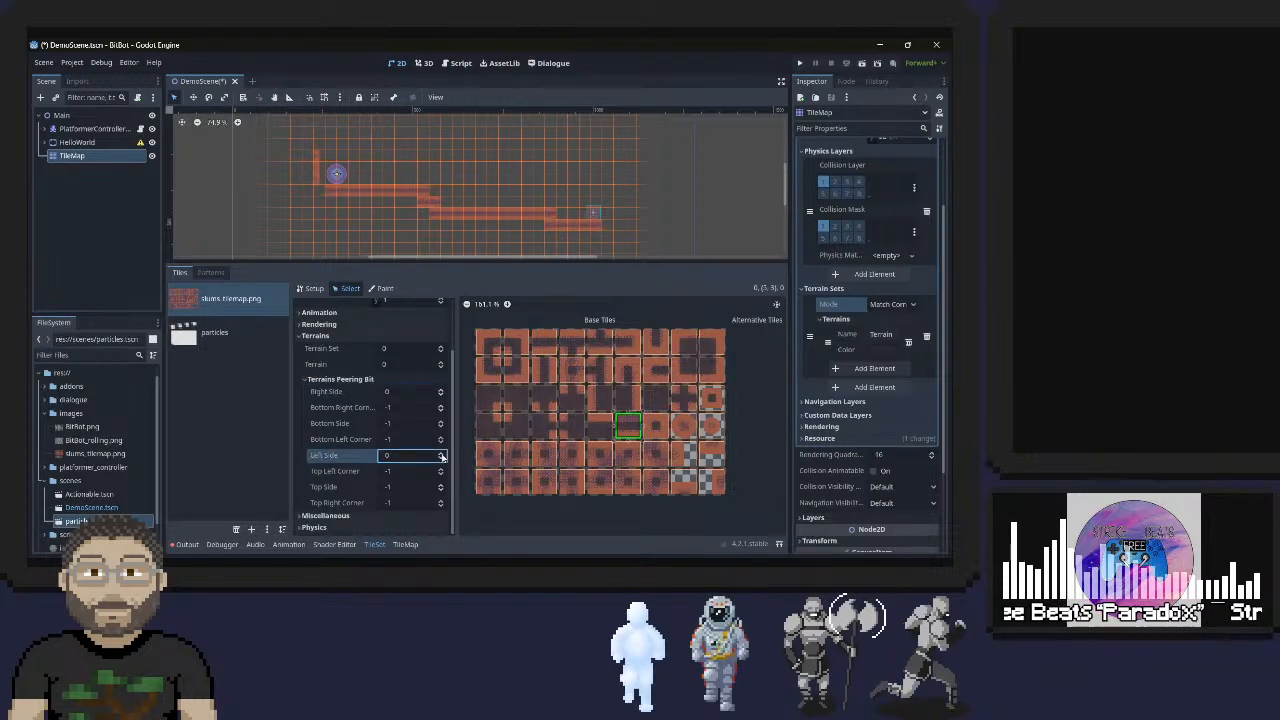
click(442, 470)
click(441, 486)
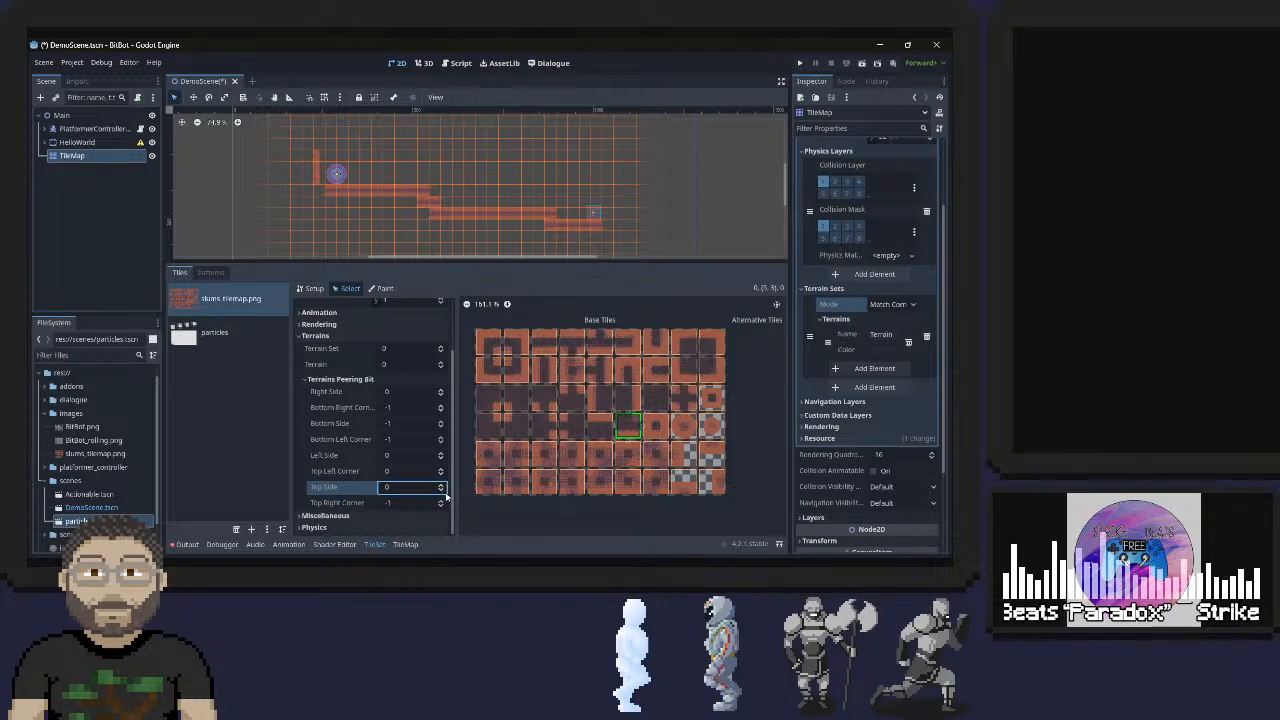
click(441, 502)
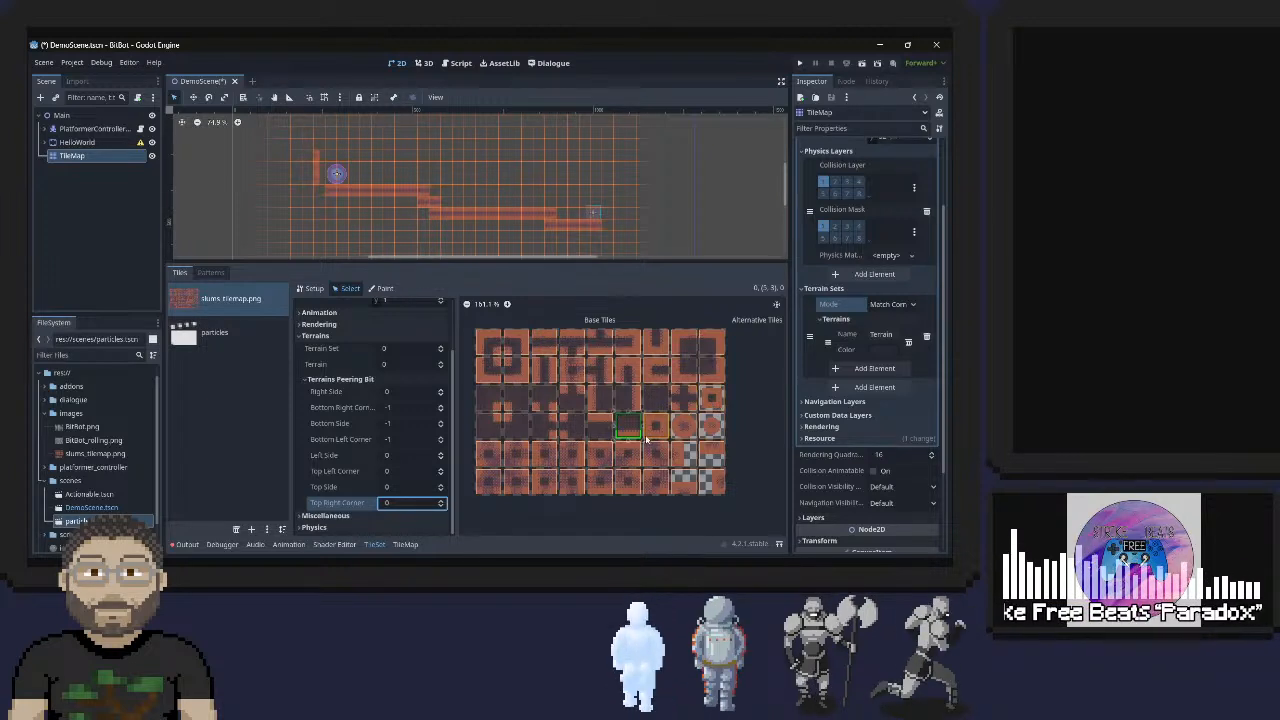
Clear the terrain assignment of tile (8, 2) by setting its Terrain and Terrain Set to -1, and check tile (7, 3)
click(710, 401)
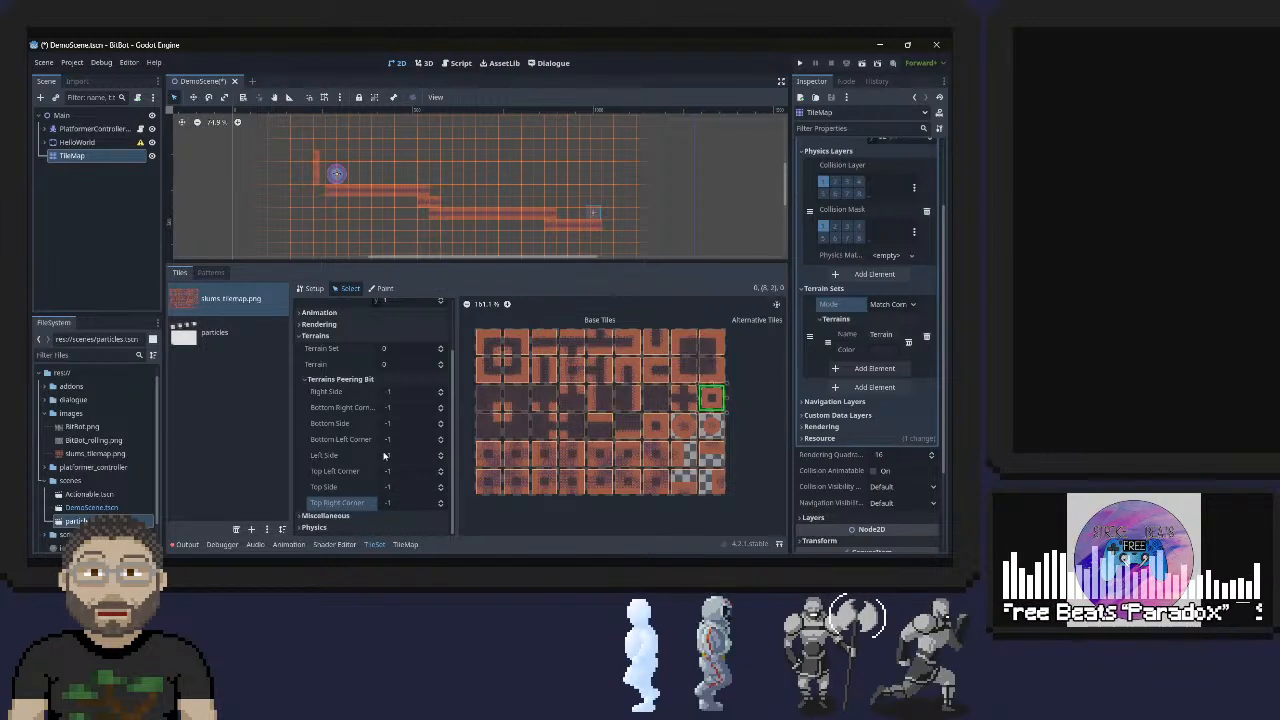
click(440, 368)
click(441, 352)
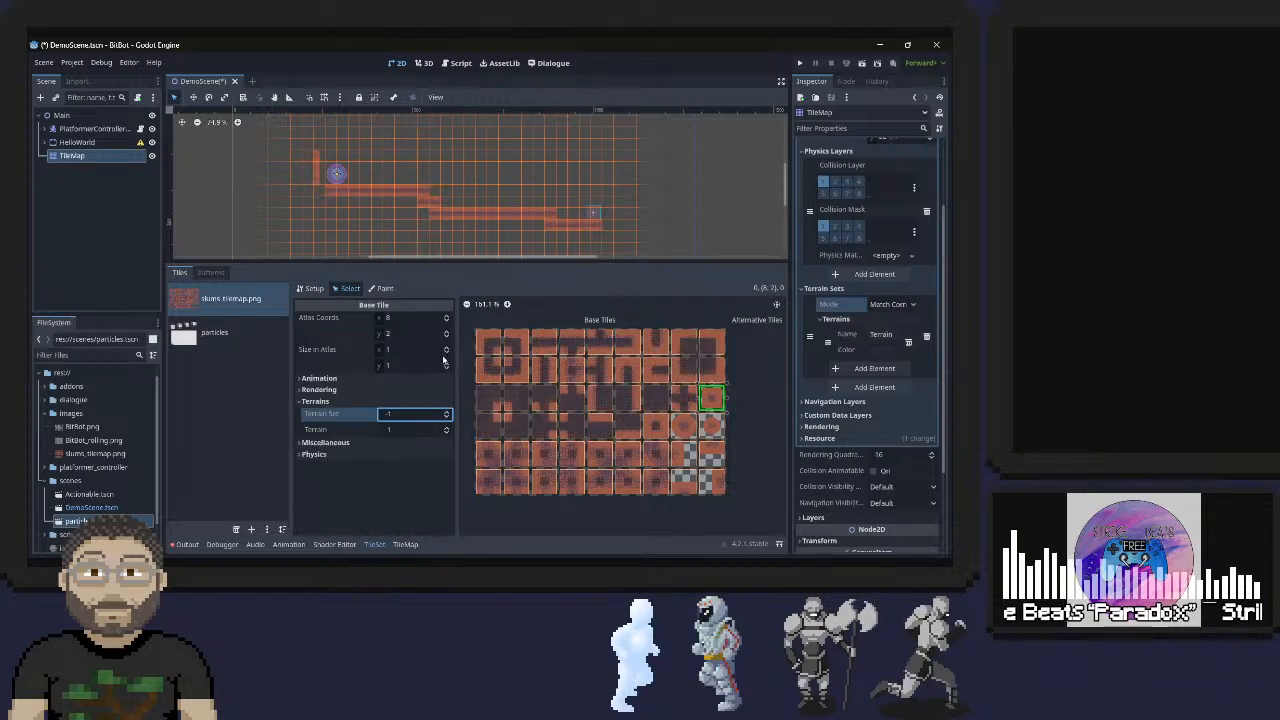
click(681, 427)
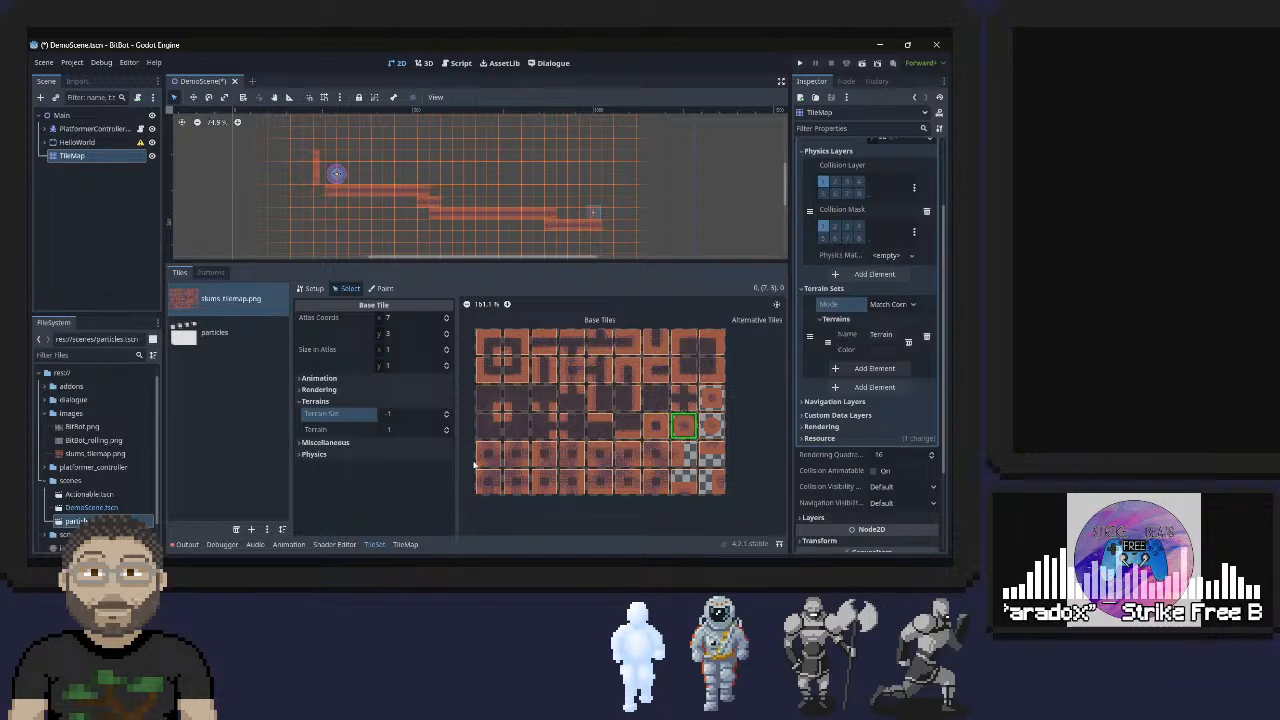
Set the Right Side, Bottom Right Corner, Bottom Side, Left Side and Top Side peering bits of tile (0, 4) to 0
click(488, 456)
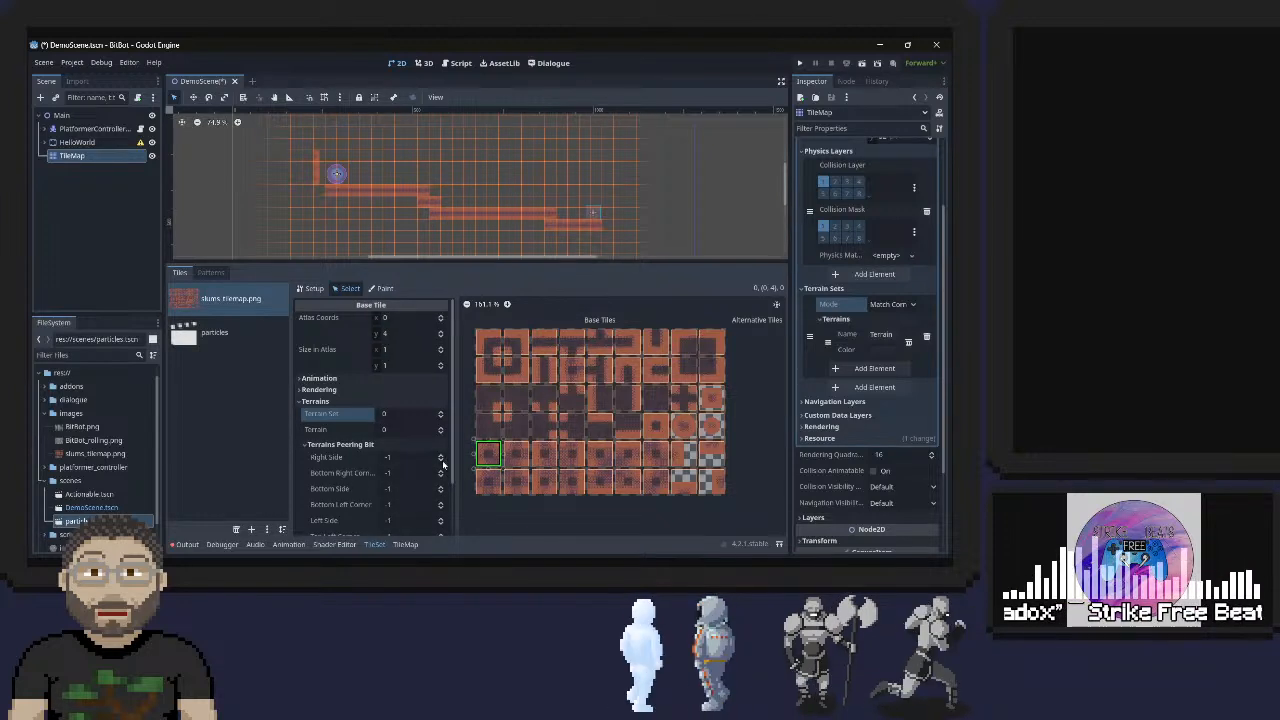
click(442, 455)
click(441, 470)
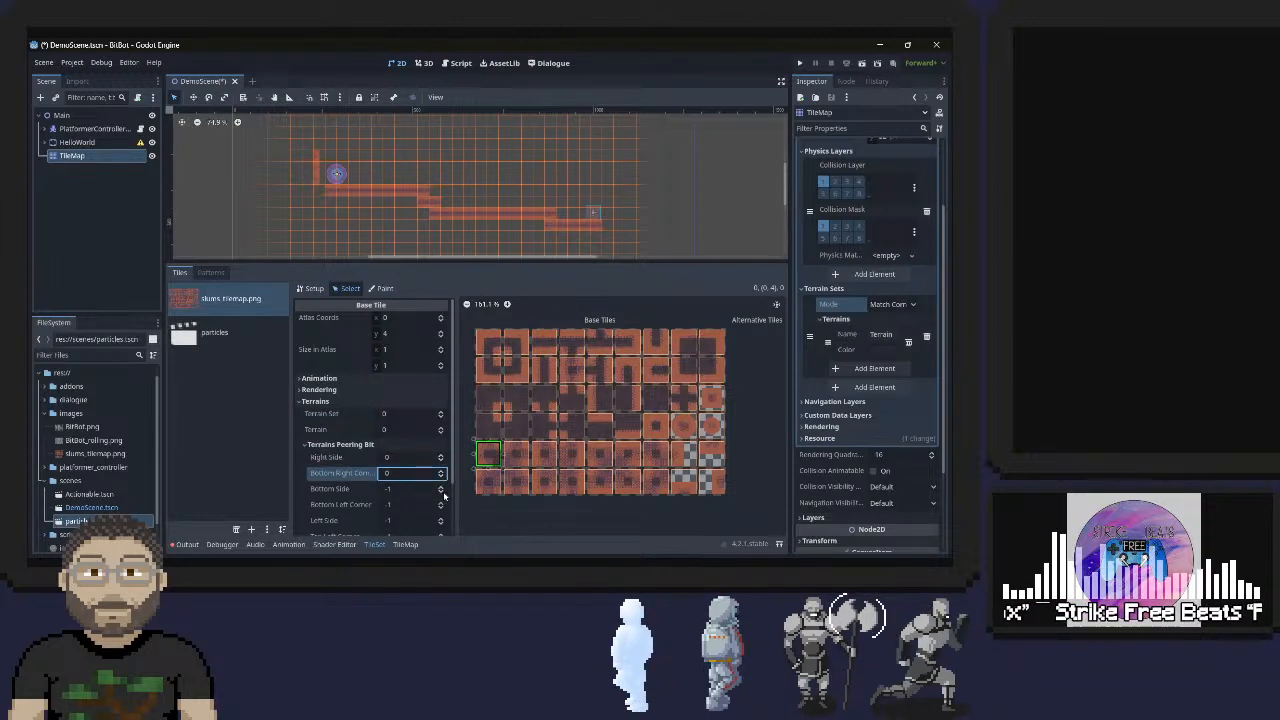
click(440, 492)
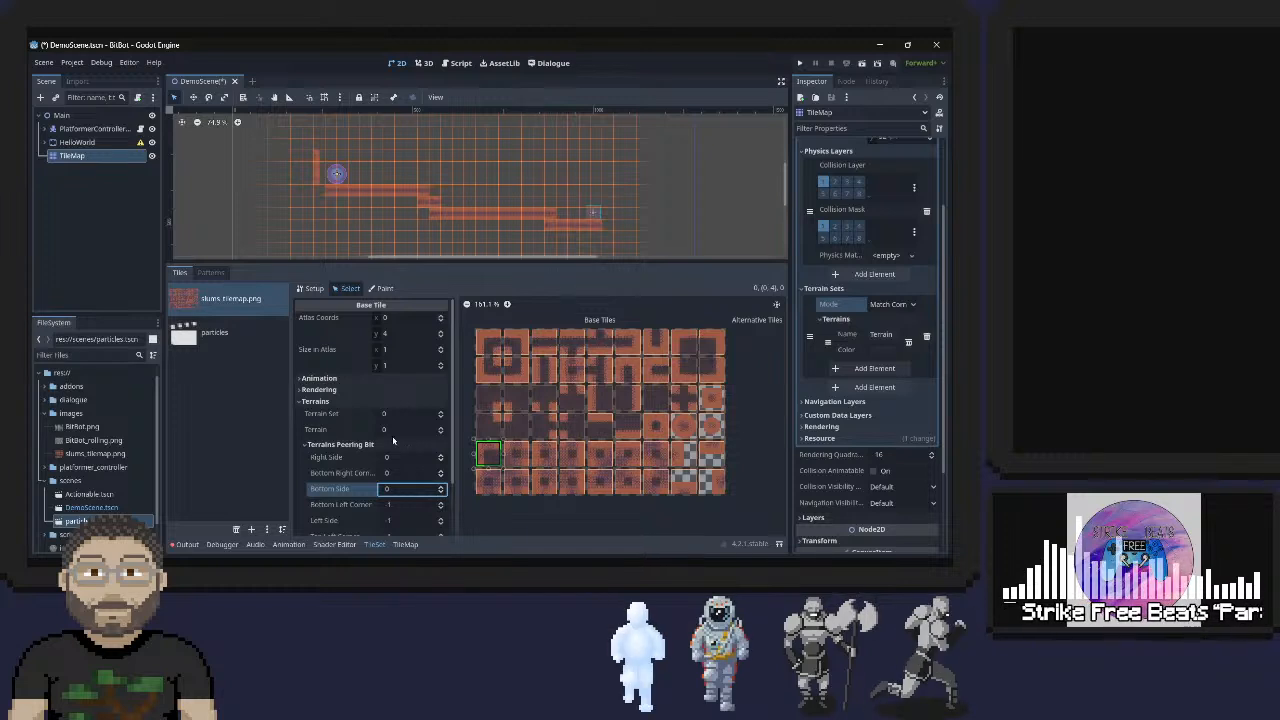
scroll(380, 448, down, 2)
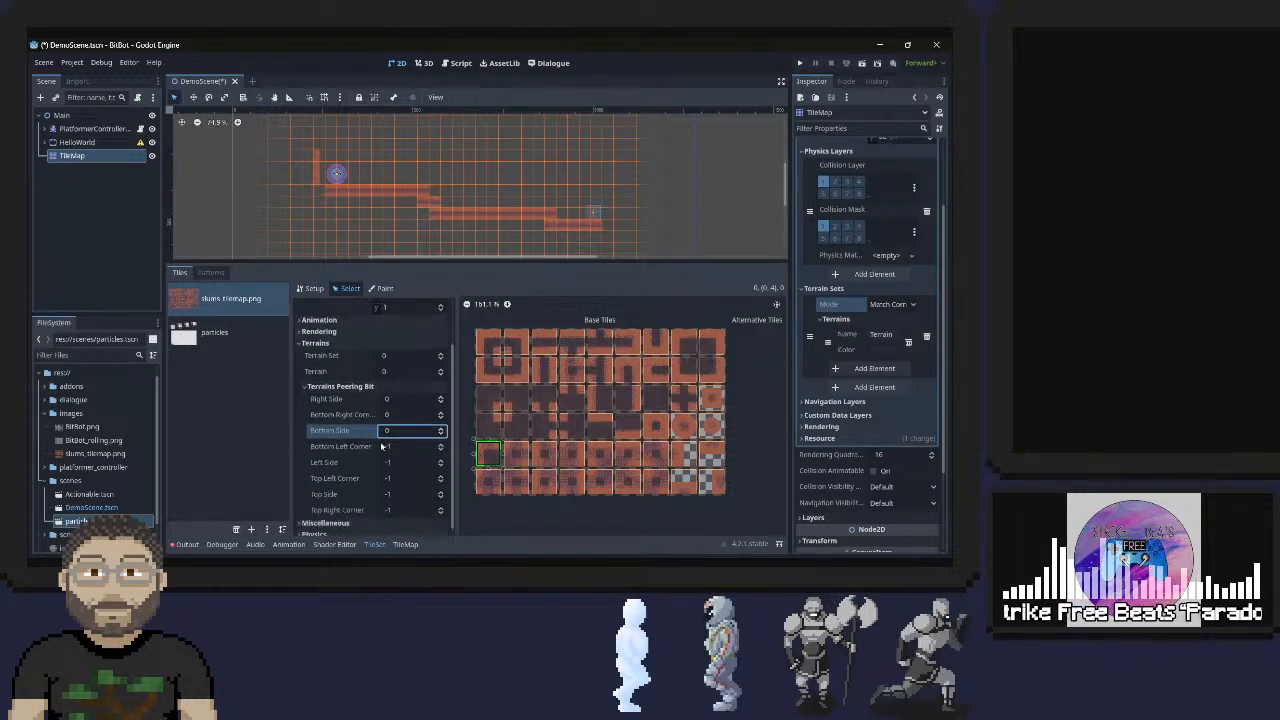
click(441, 453)
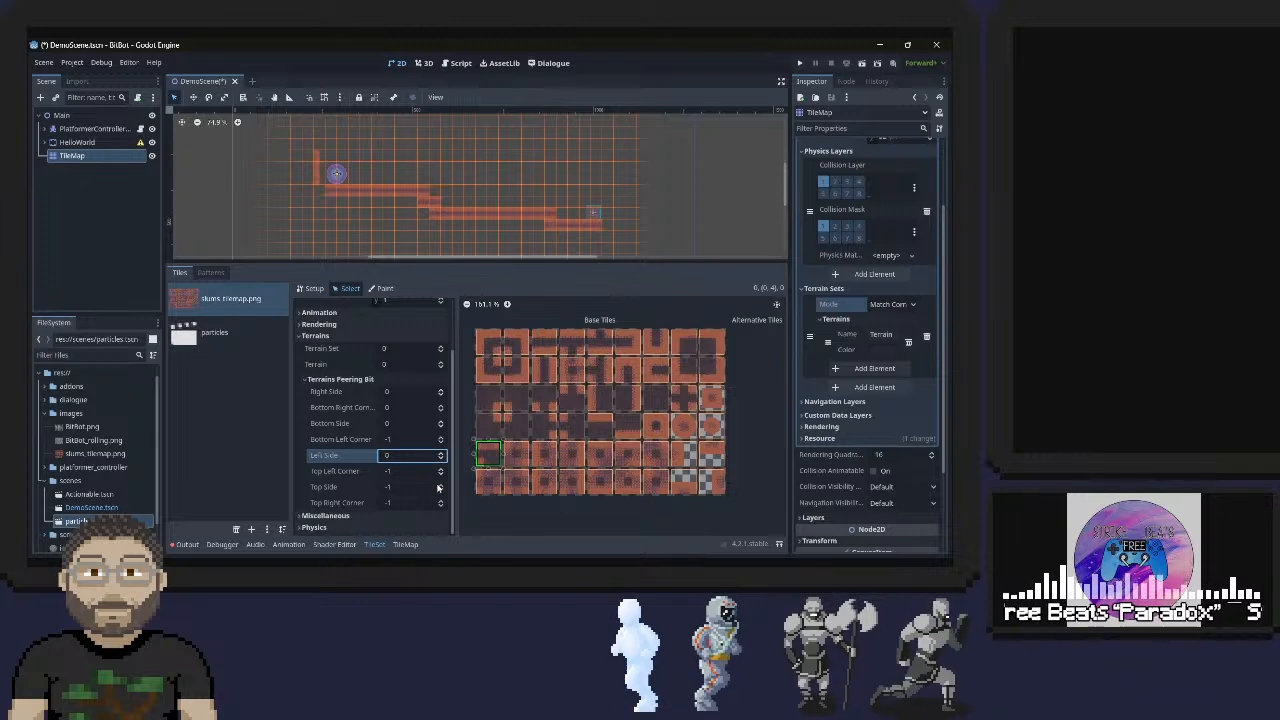
click(441, 491)
Set the Right Side, Bottom Side, Bottom Left Corner, Left Side and Top Side peering bits of tile (1, 4) to 0
click(516, 455)
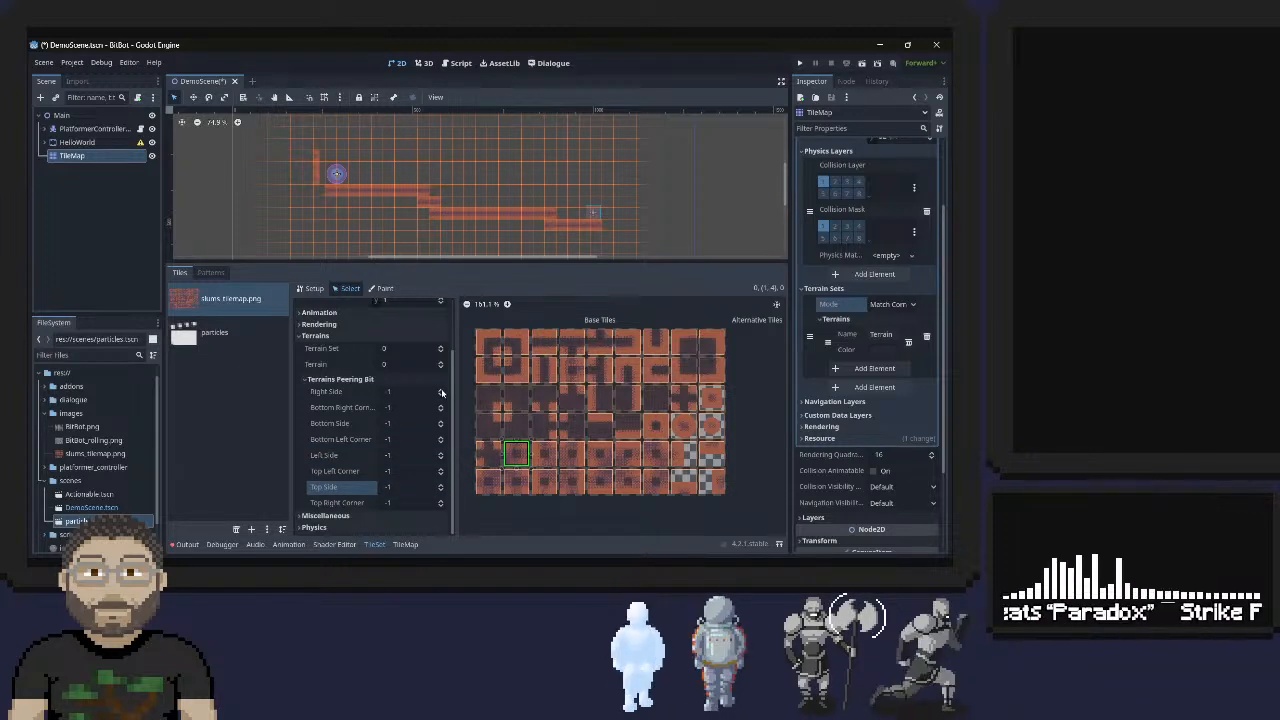
click(441, 389)
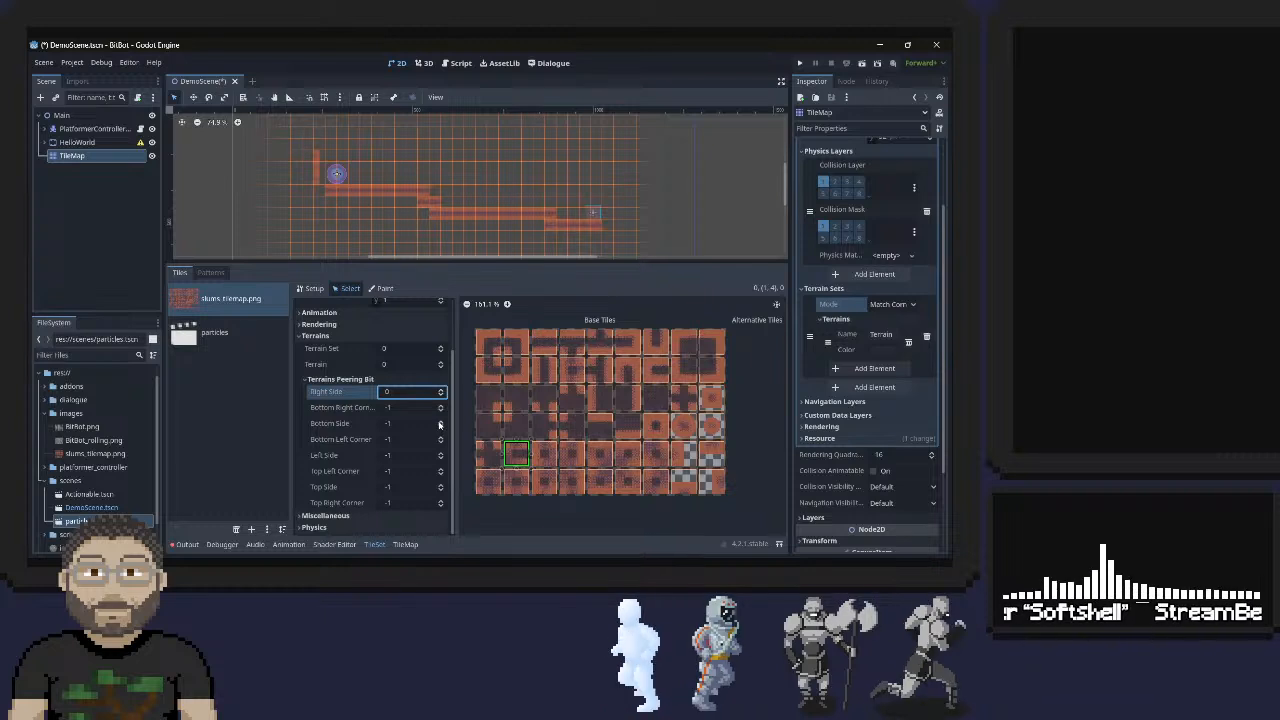
click(440, 421)
click(440, 439)
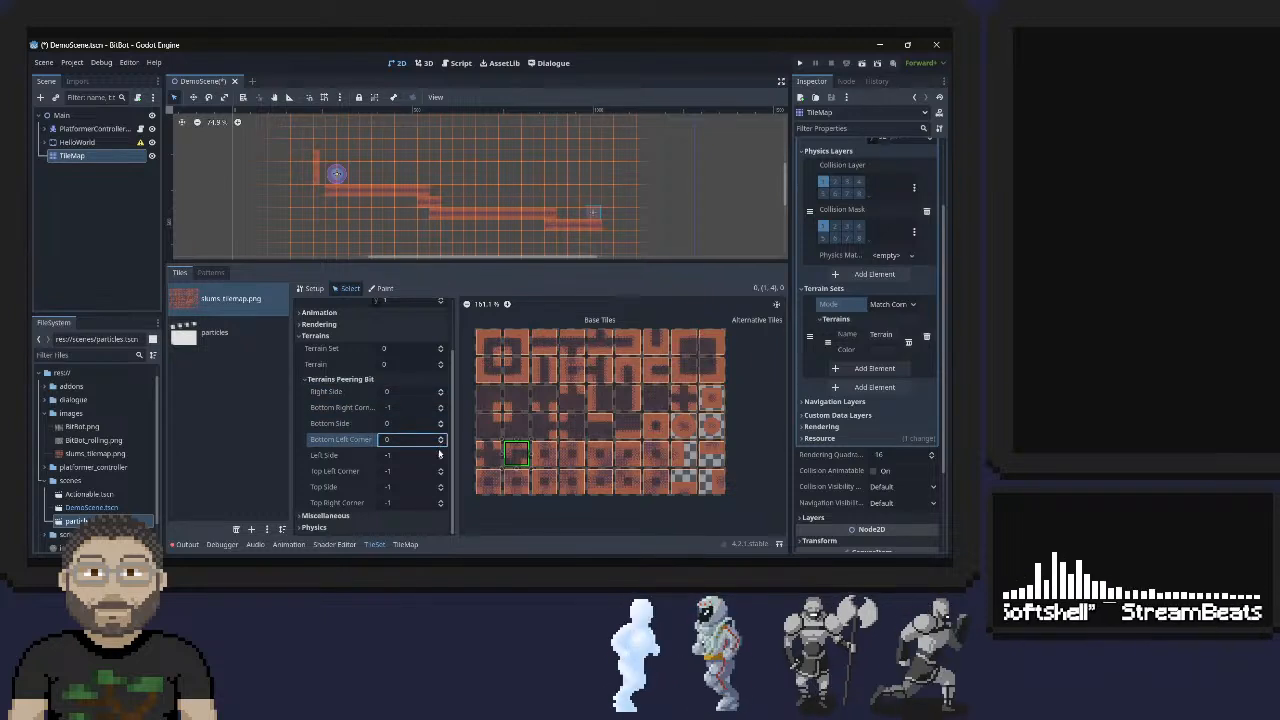
click(441, 453)
click(440, 485)
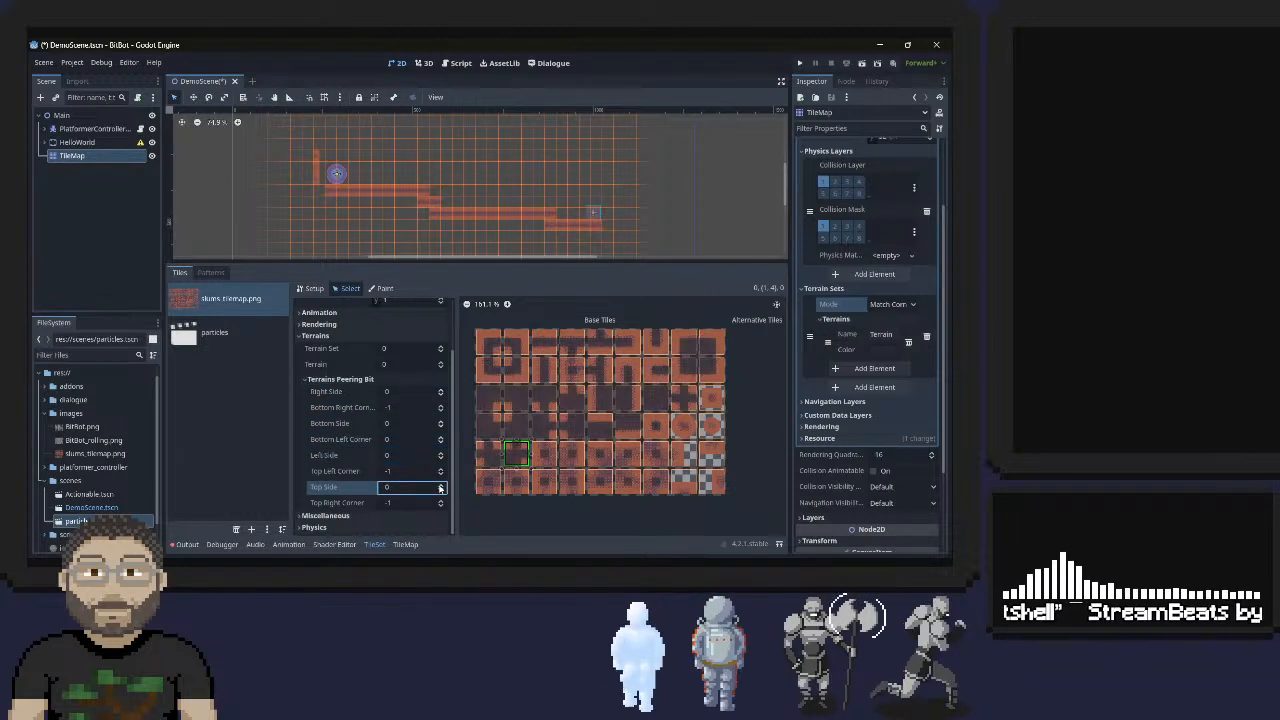
Set the Right Side, Bottom Right Corner, Bottom Side and Top Side peering bits of tile (2, 4) to 0
click(545, 453)
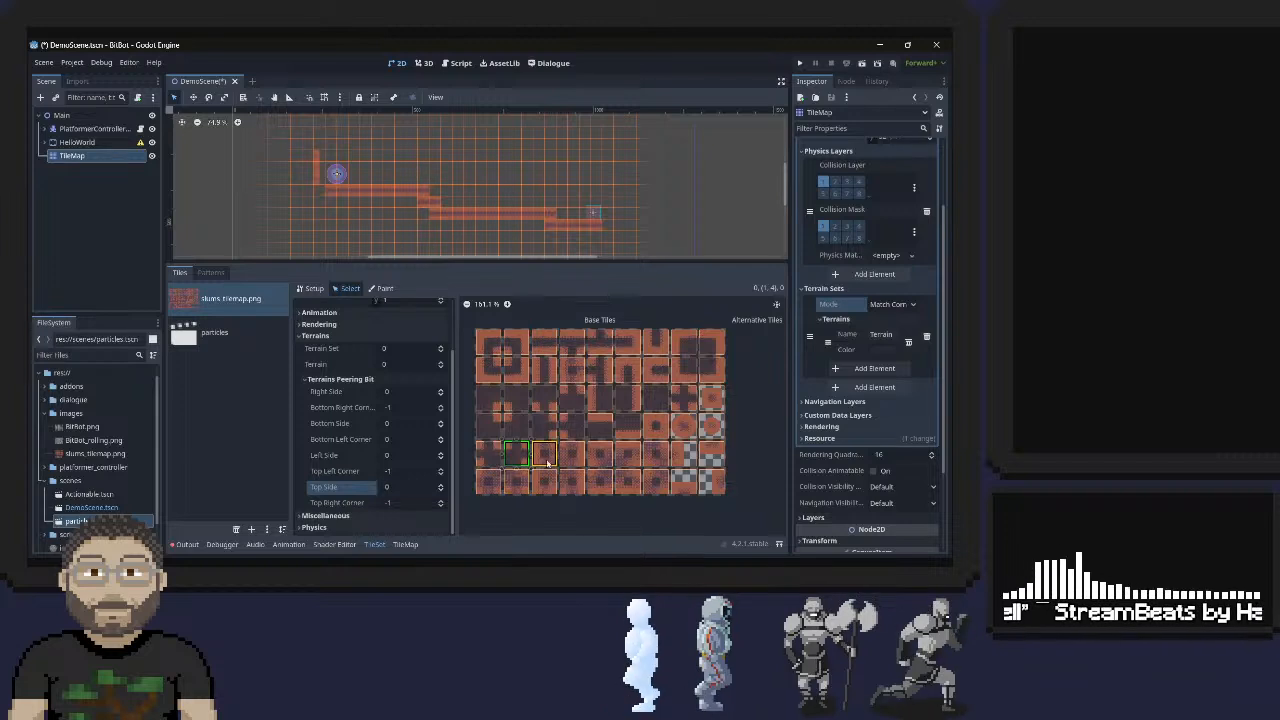
click(440, 389)
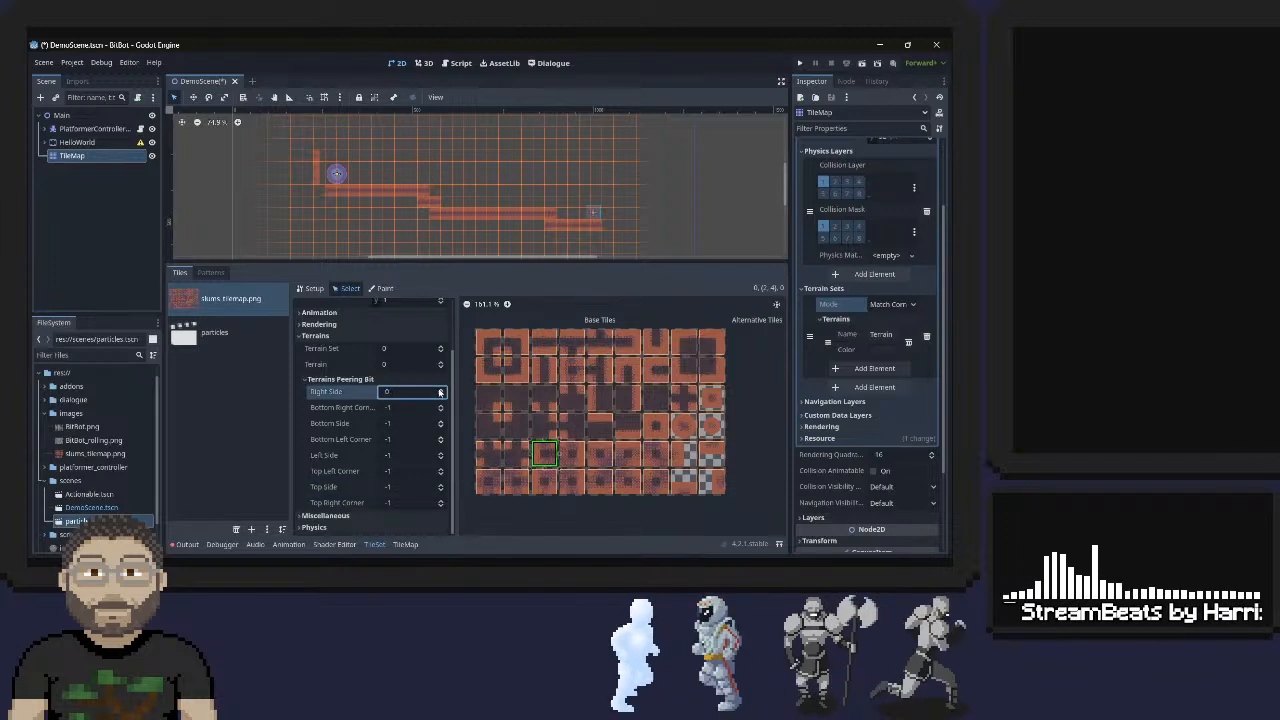
click(441, 405)
click(441, 421)
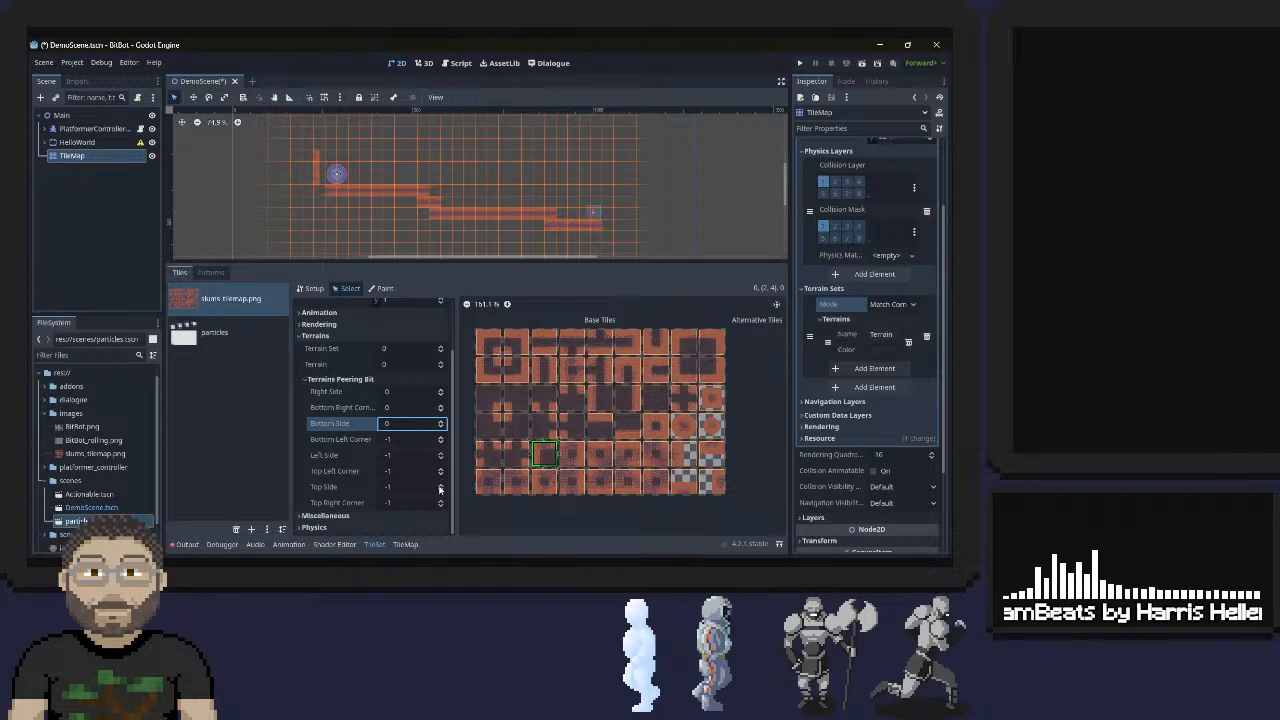
click(441, 484)
Set the Bottom Side, Bottom Left Corner, Left Side and Top Side peering bits of tile (3, 4) to 0
click(572, 453)
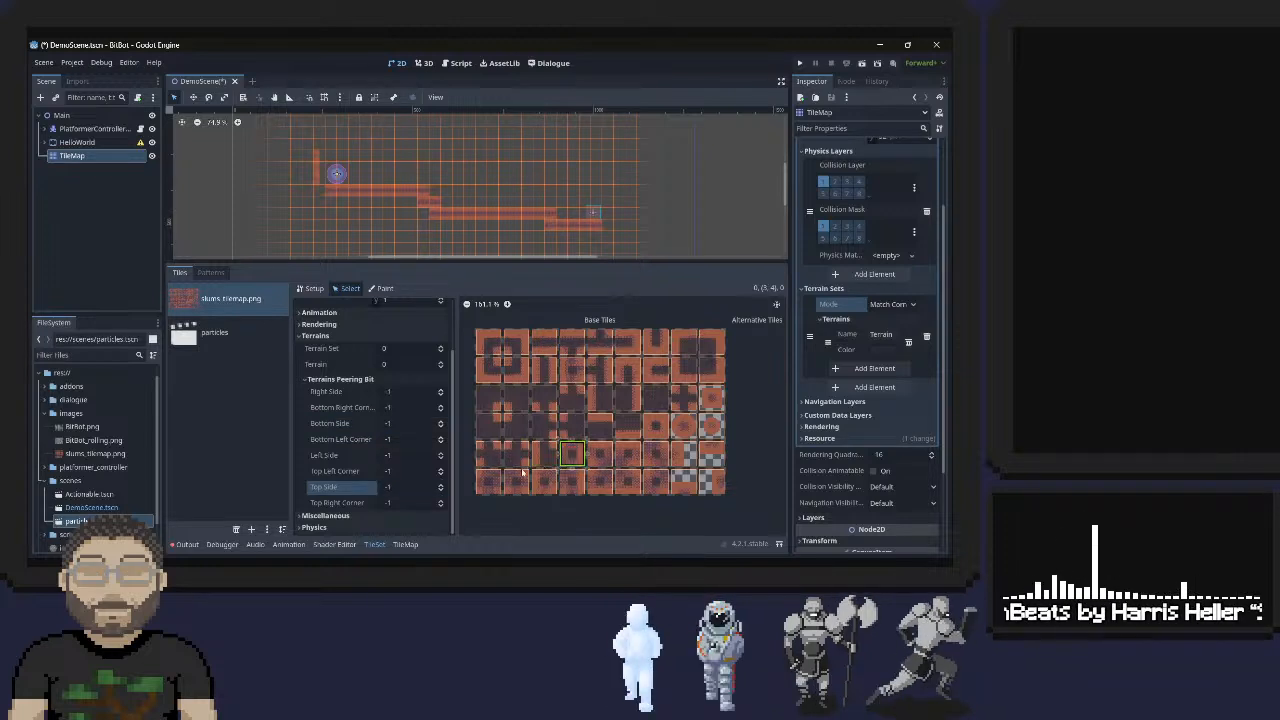
click(441, 421)
click(441, 437)
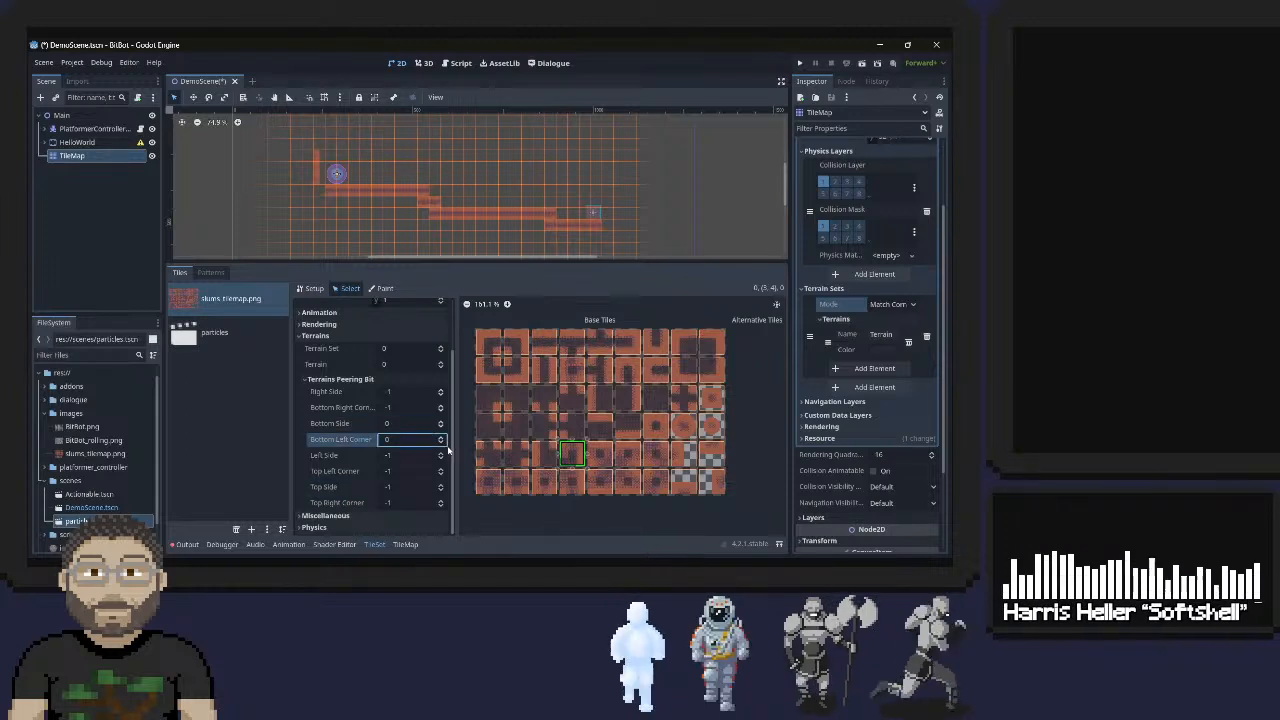
click(441, 453)
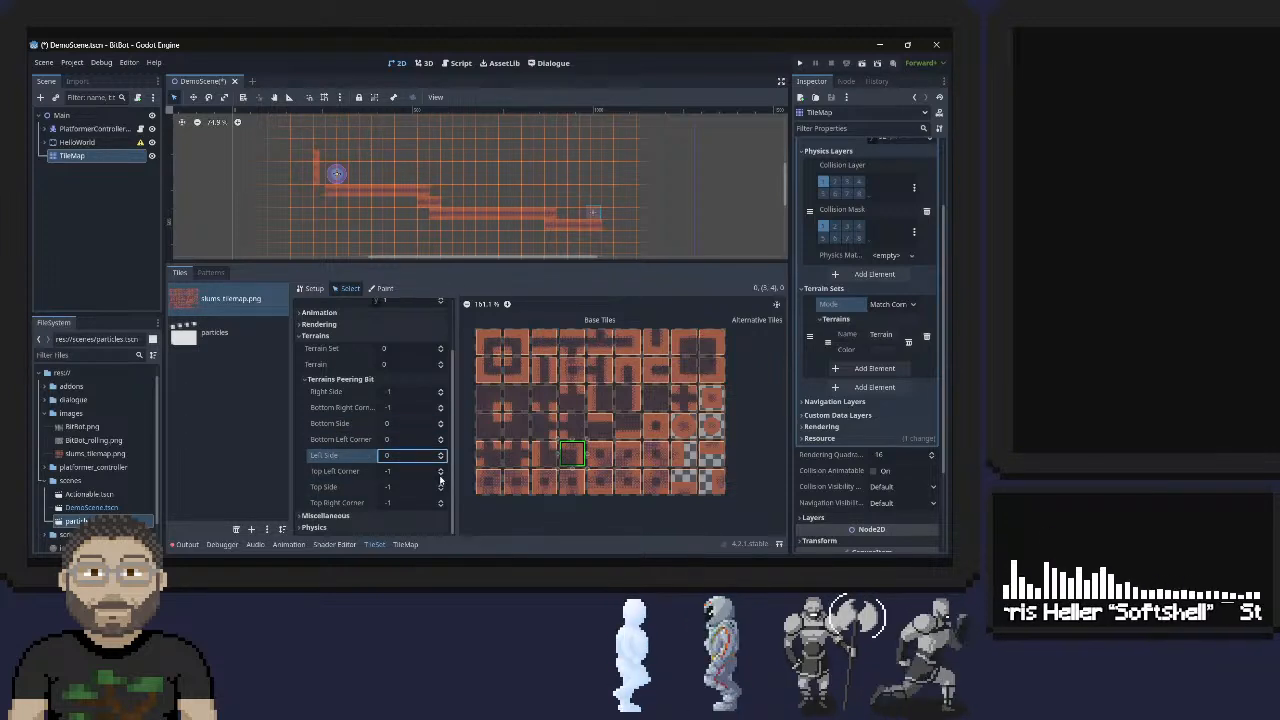
click(441, 482)
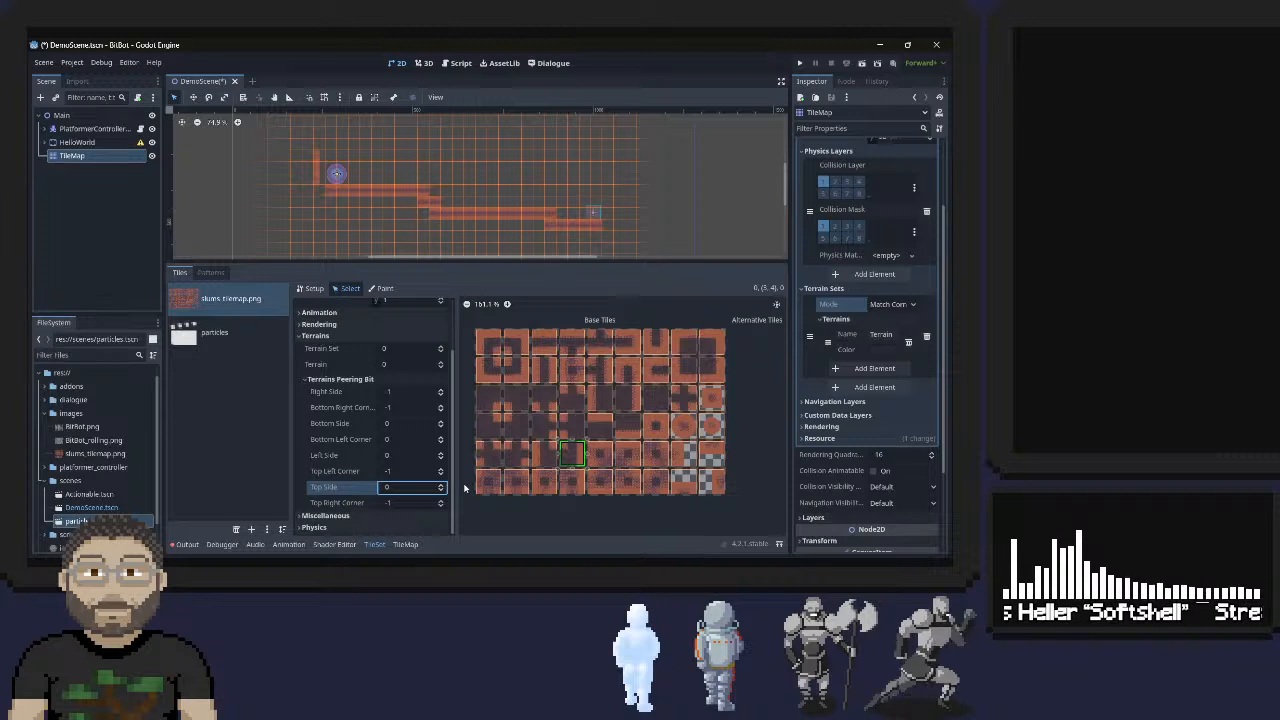
Set the Right Side, Bottom Right Corner, Bottom Side and Left Side peering bits of tile (4, 4) to 0
click(599, 454)
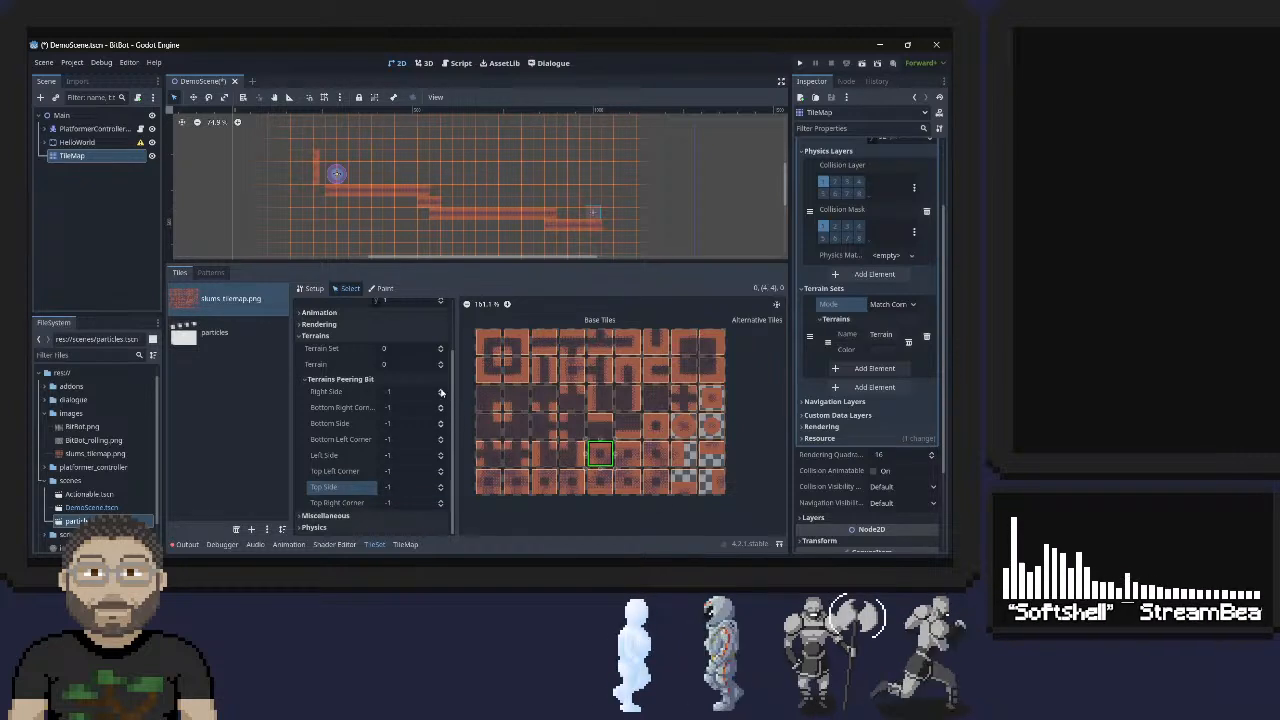
click(441, 390)
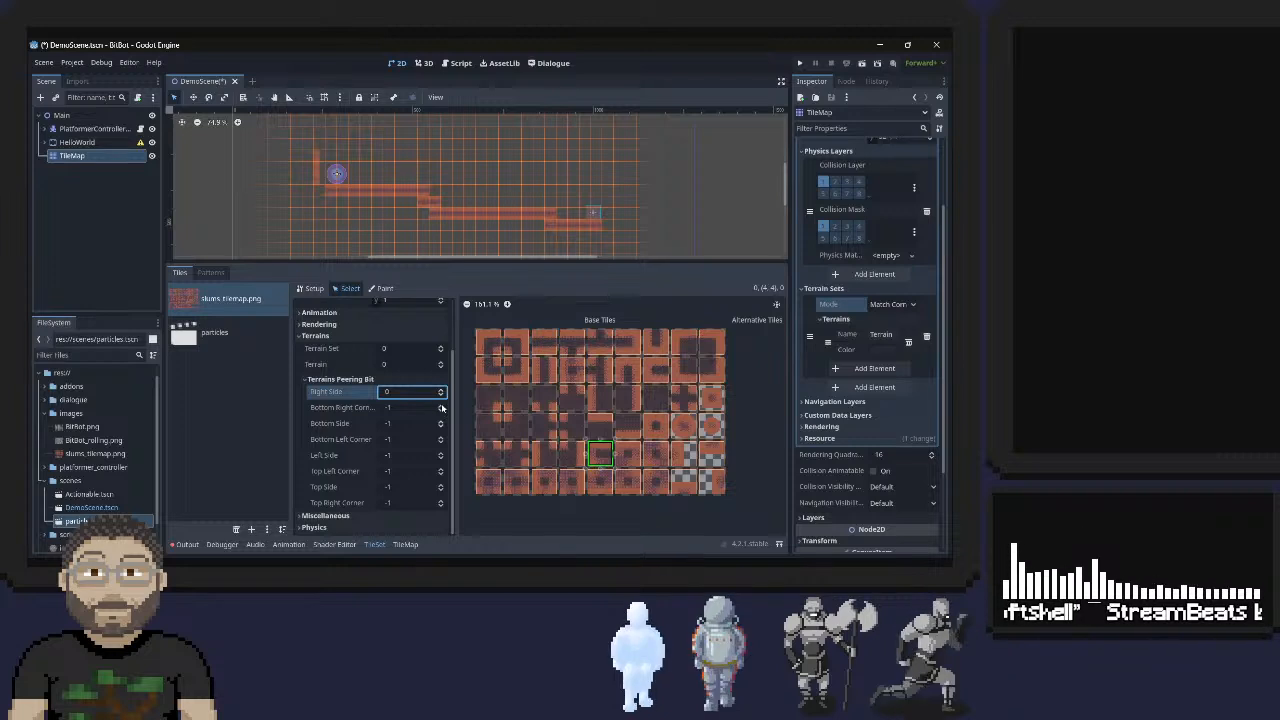
click(441, 406)
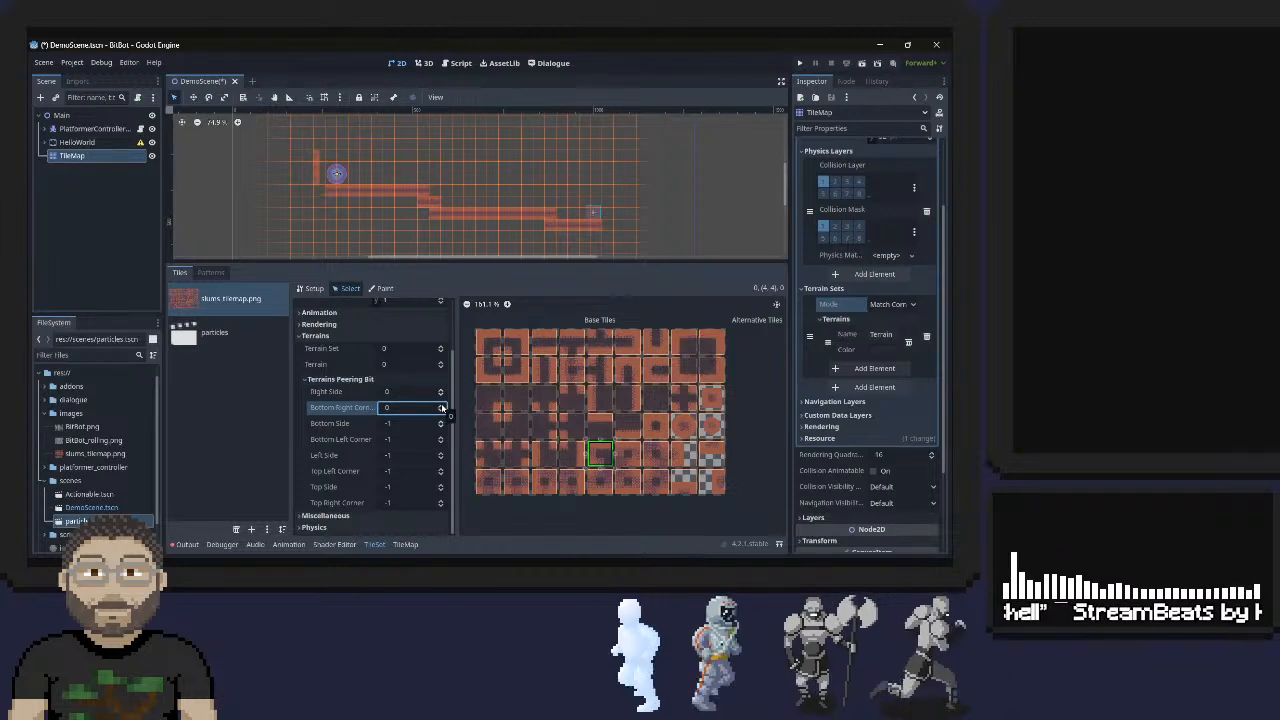
click(441, 409)
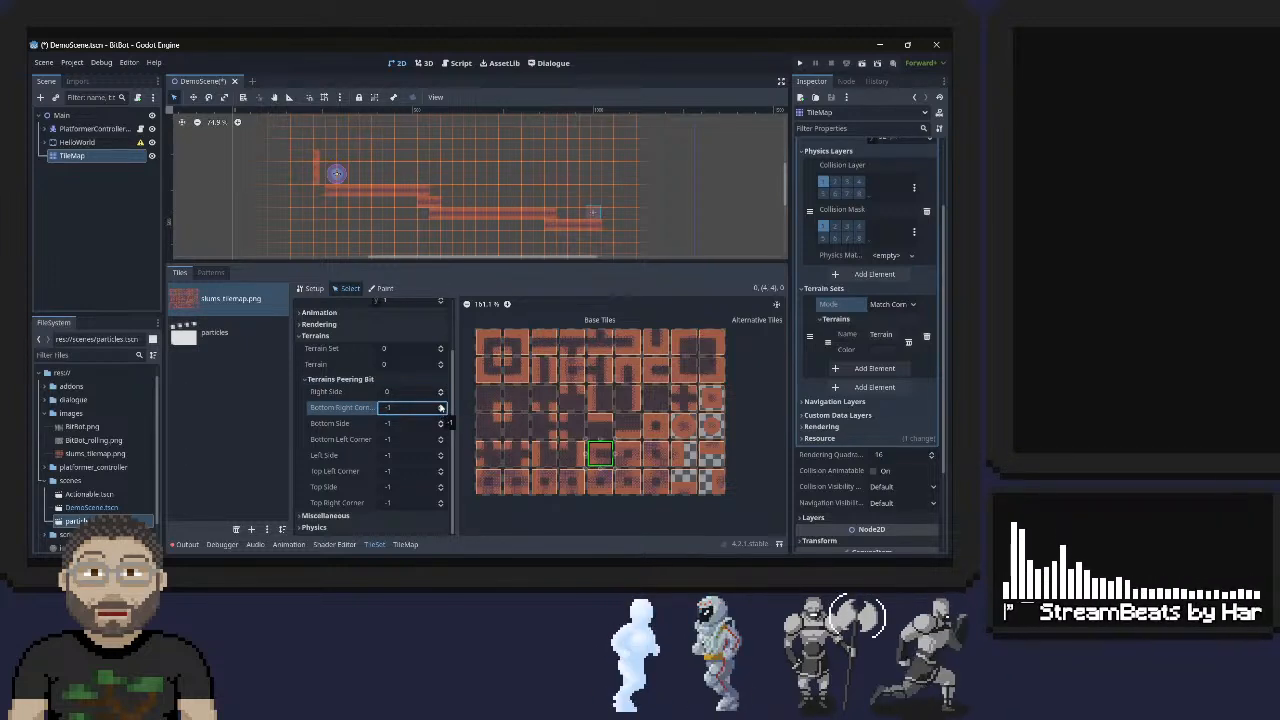
click(441, 421)
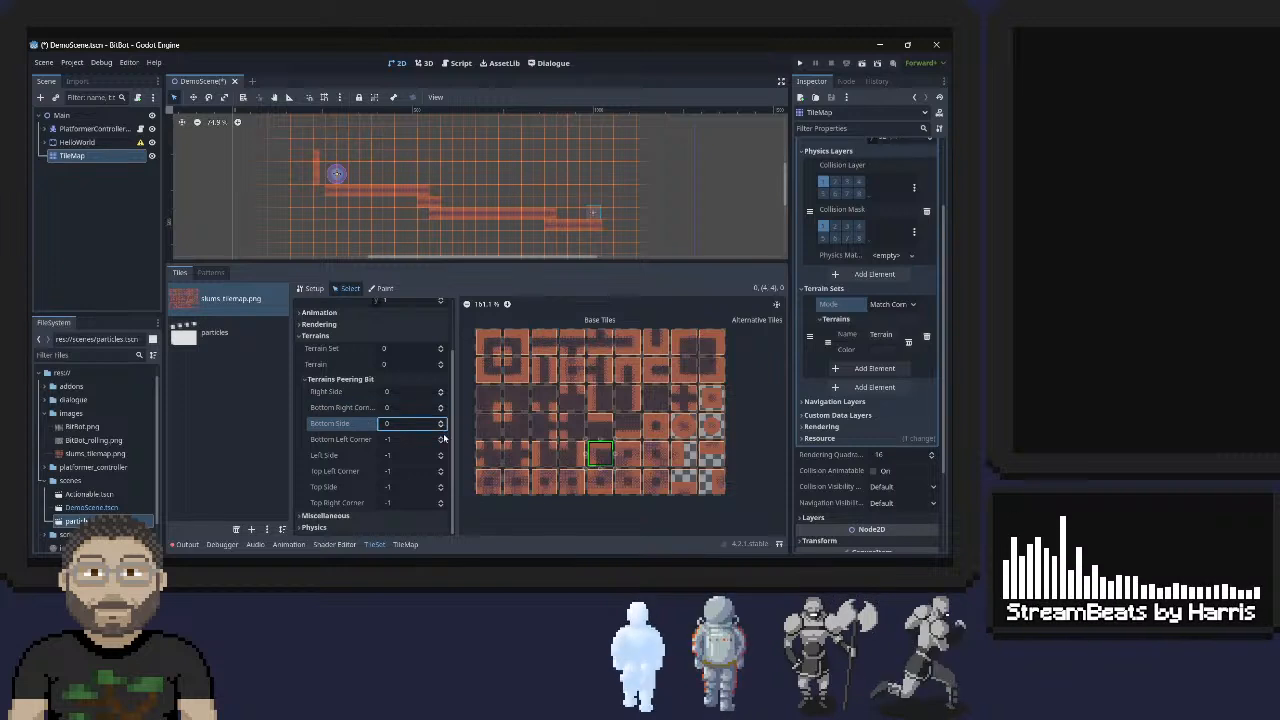
click(441, 455)
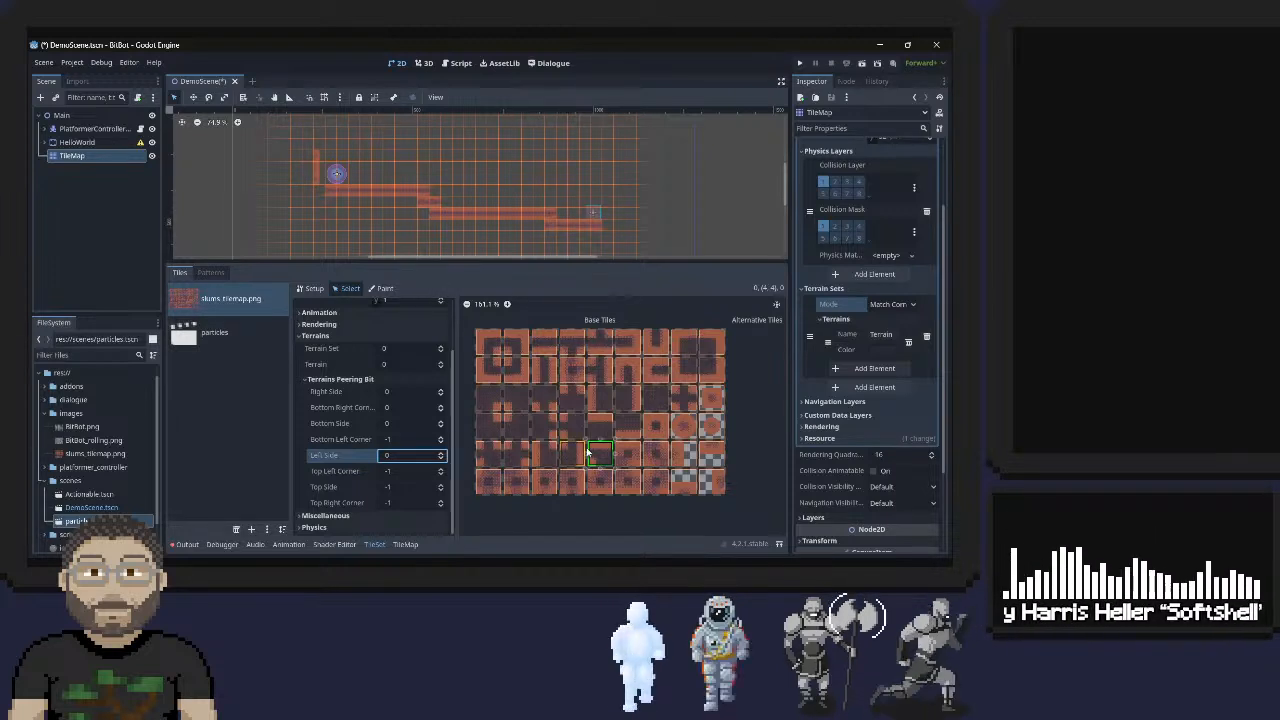
Set the Right Side, Bottom Side, Bottom Left Corner and Left Side peering bits of tile (5, 4) to 0
click(628, 455)
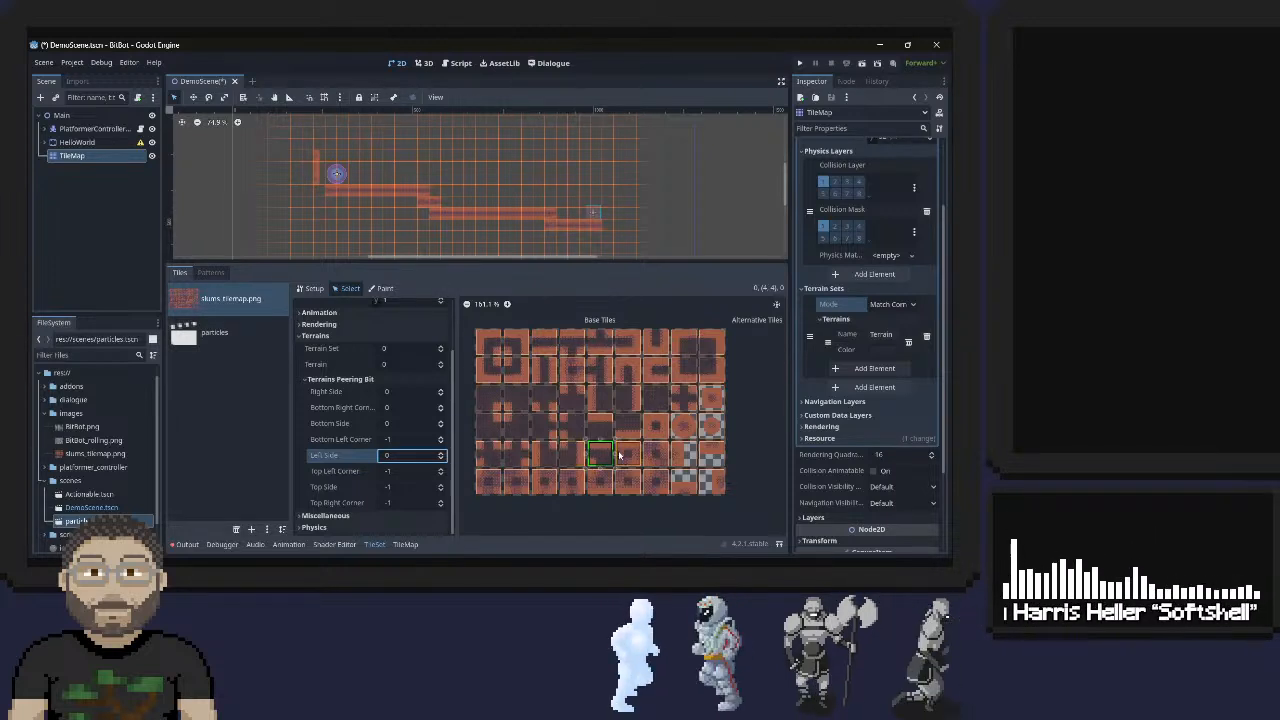
click(441, 389)
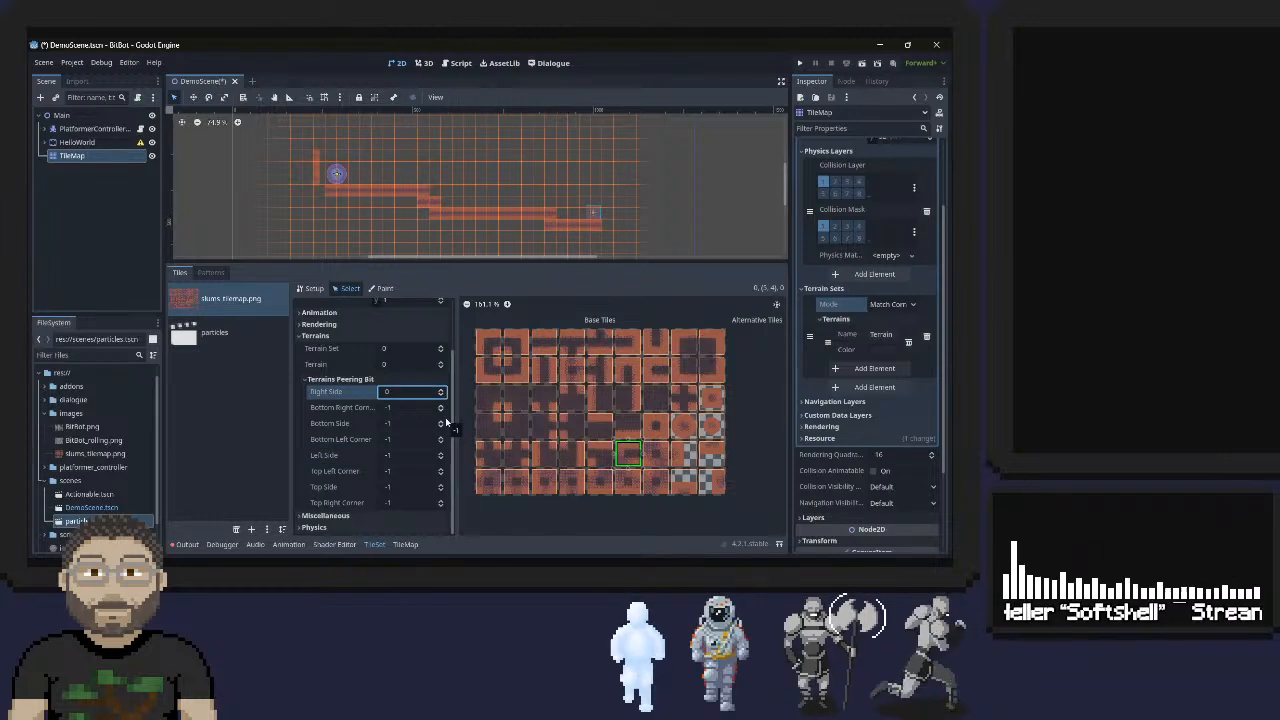
click(441, 422)
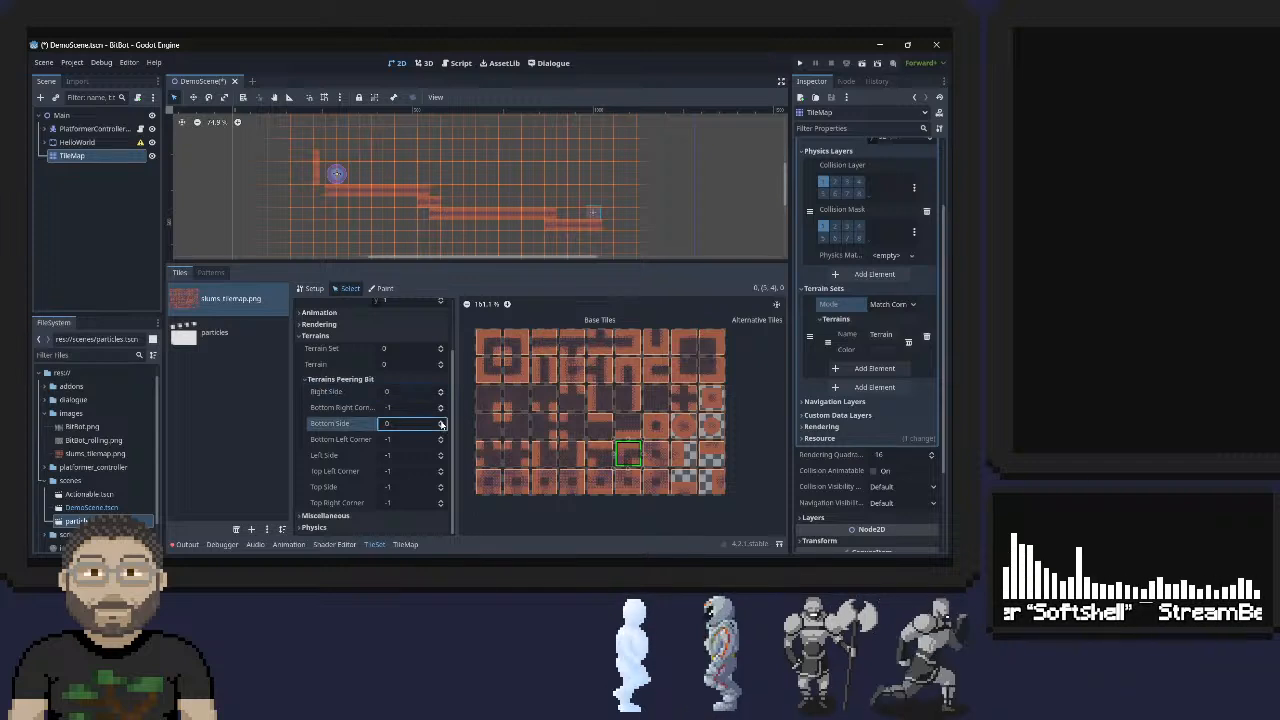
click(441, 437)
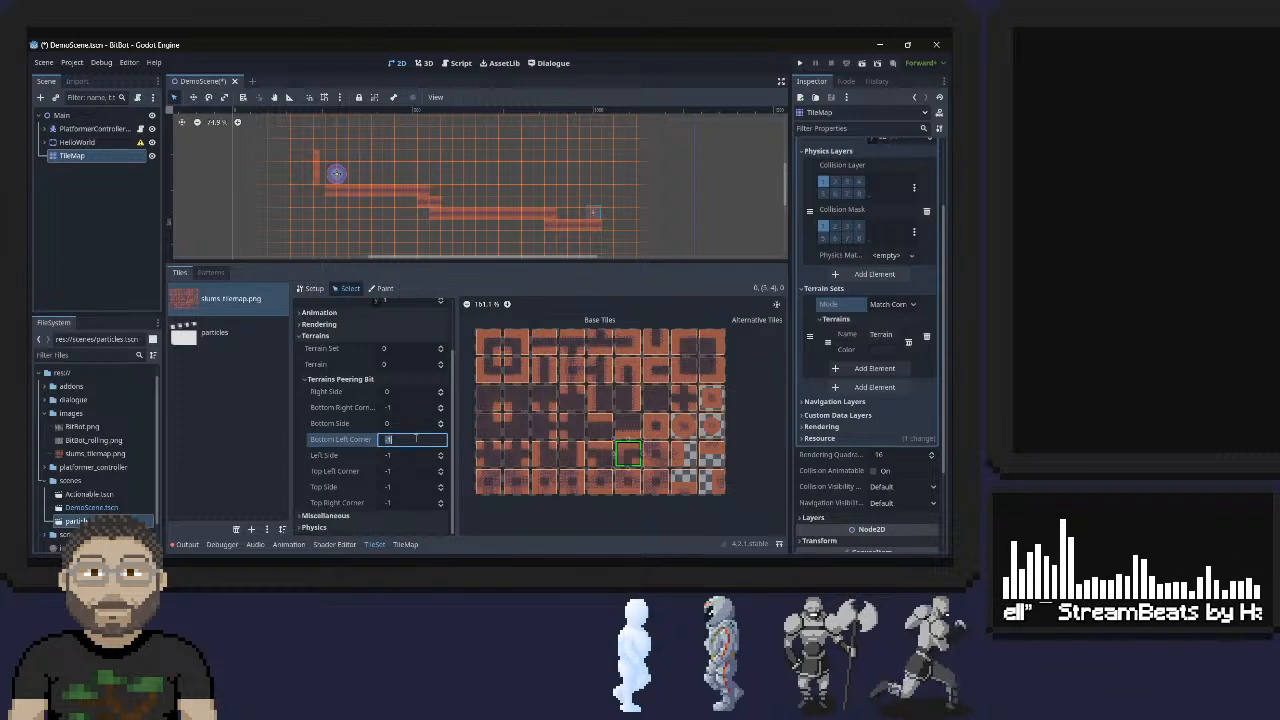
text(-1)
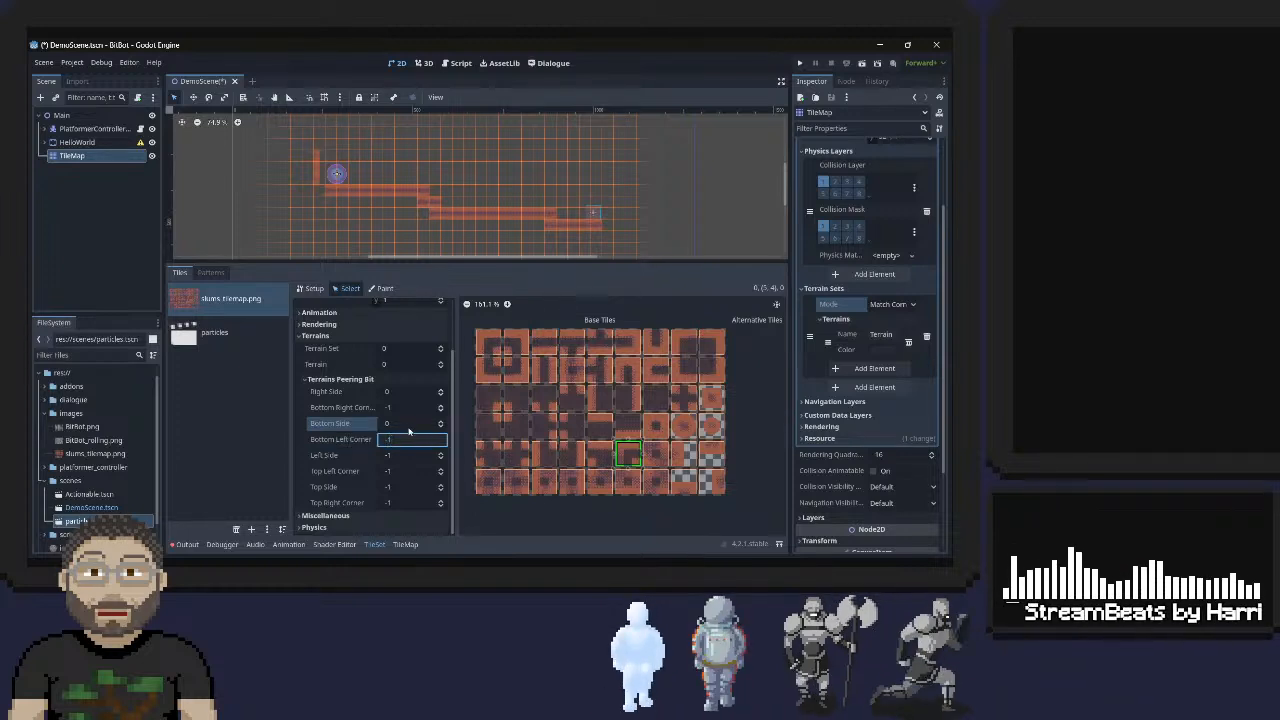
click(441, 438)
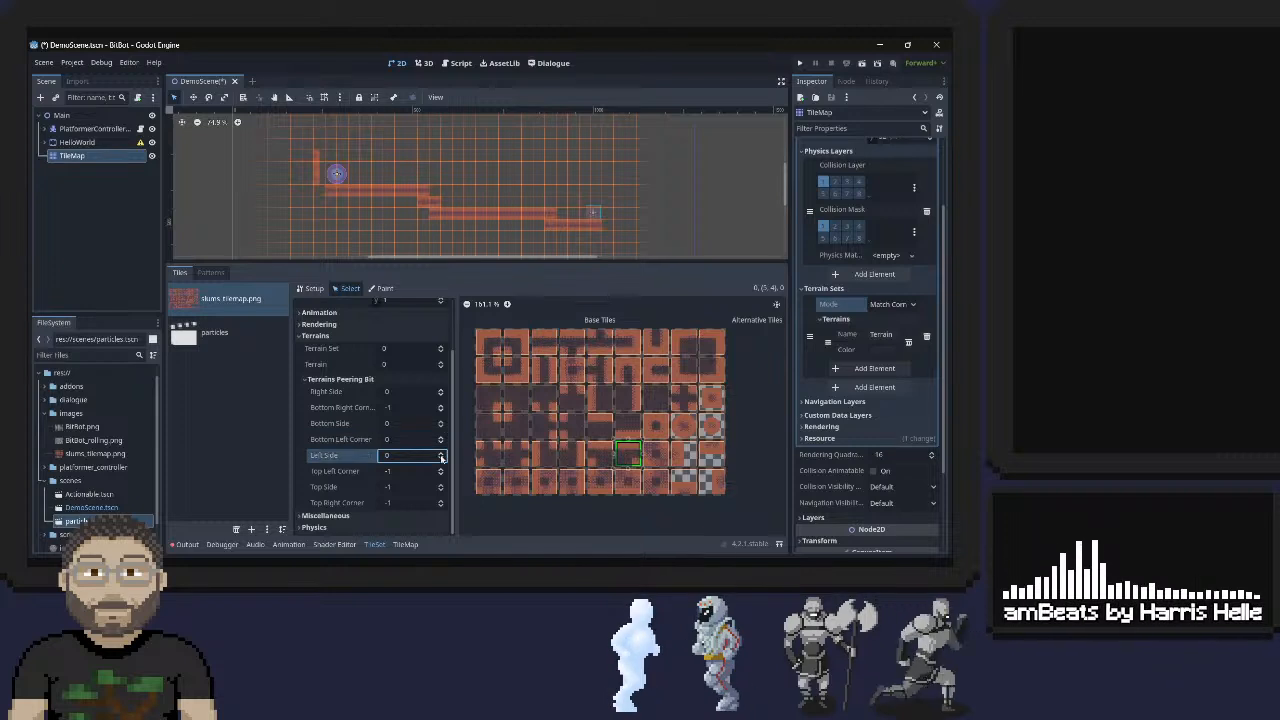
Set the Right Side, Bottom Right Corner, Bottom Side, Left Side, Top Left Corner and Top Side peering bits of tile (6, 4) to 0
click(656, 453)
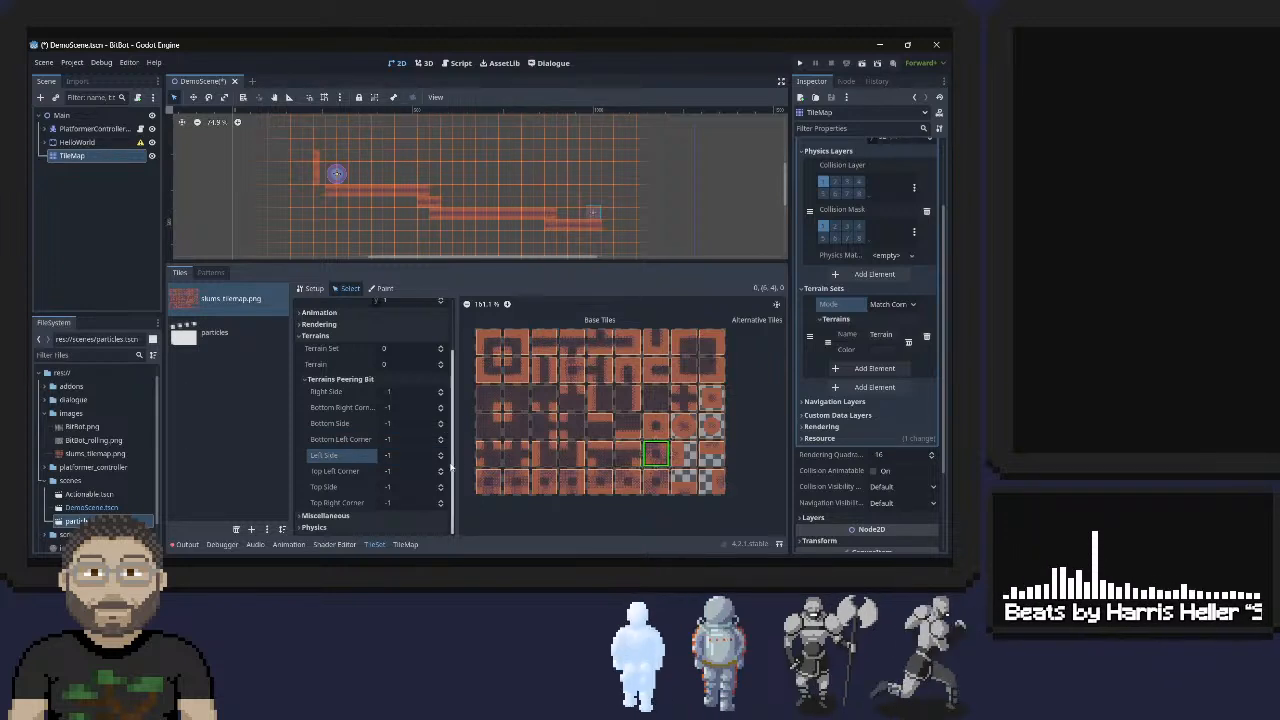
click(441, 389)
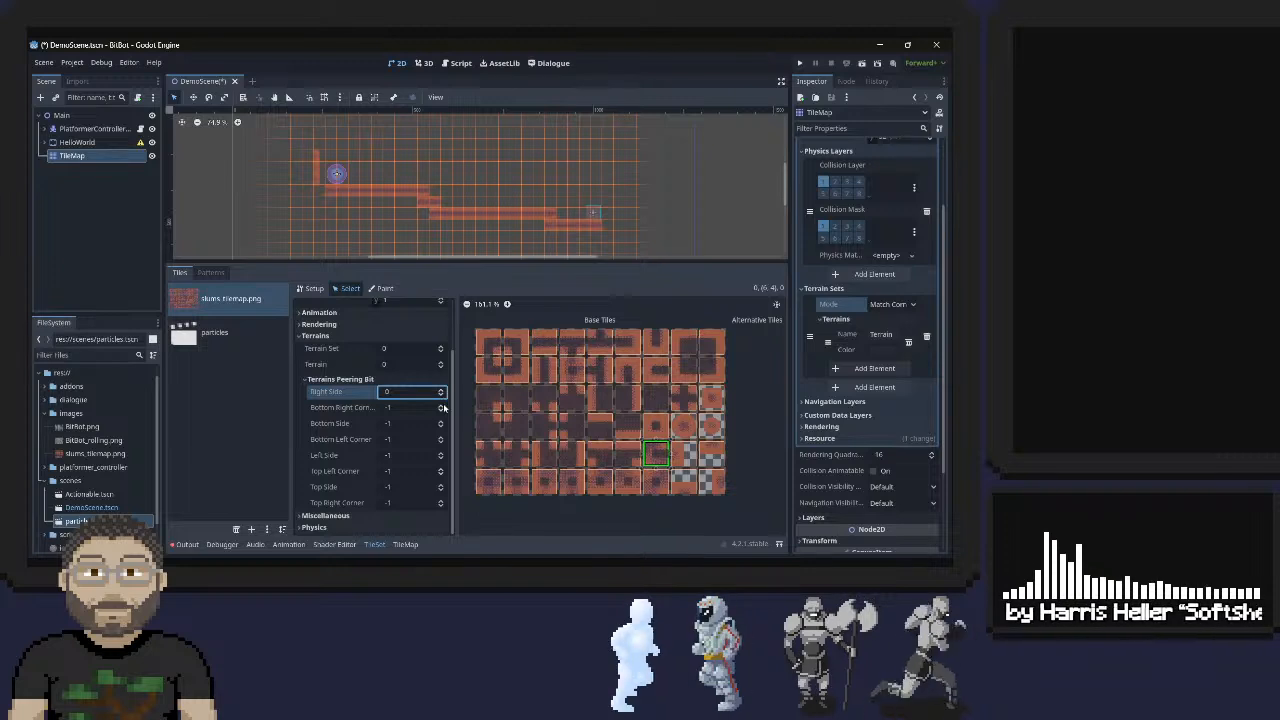
click(441, 405)
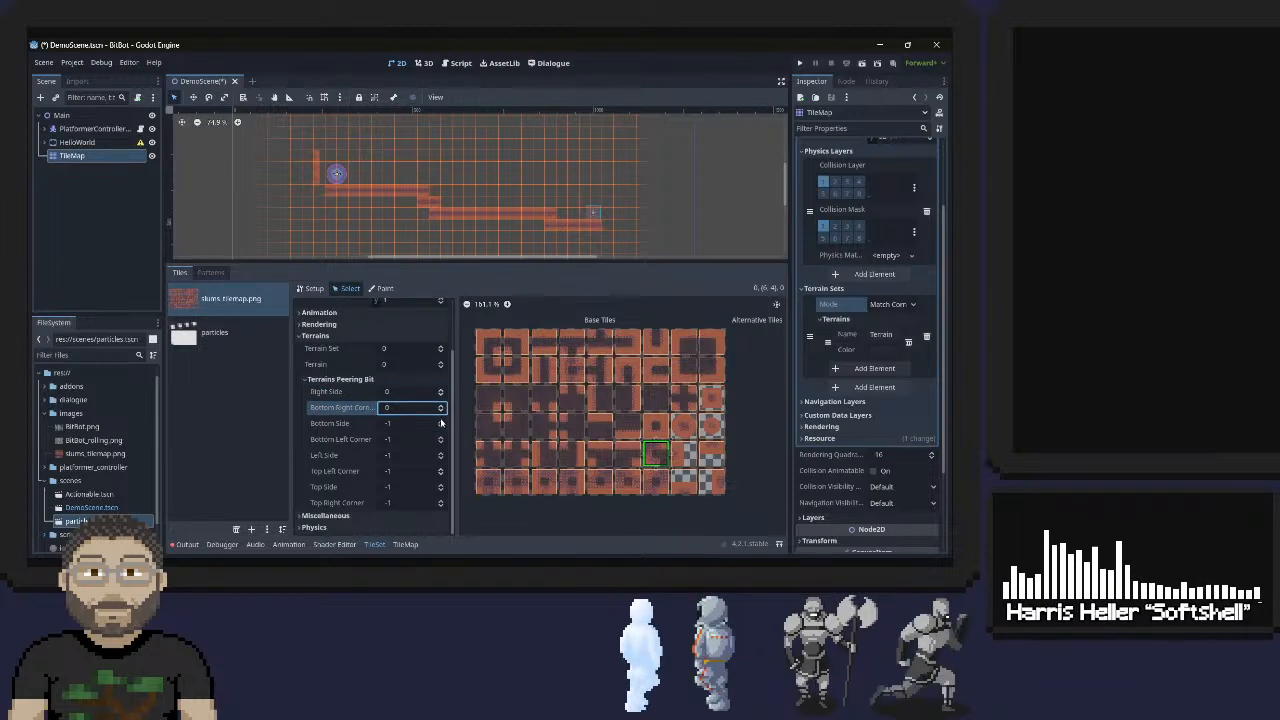
click(441, 421)
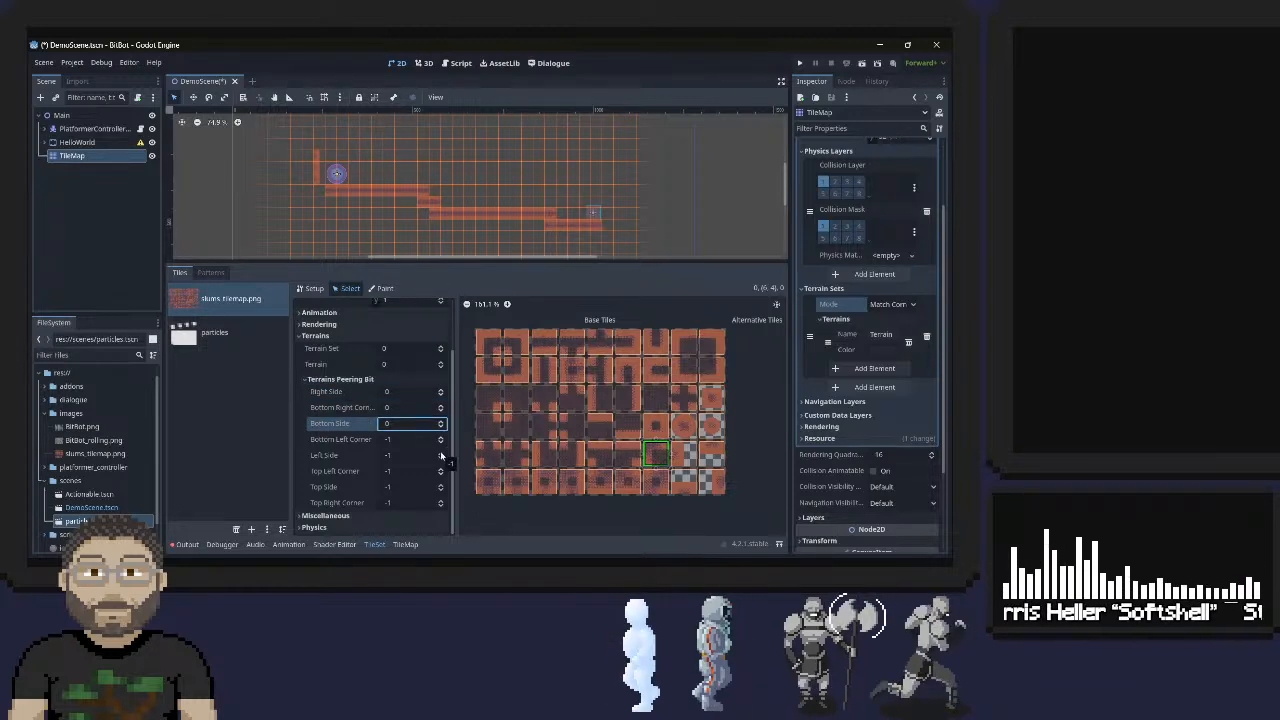
click(441, 453)
click(441, 469)
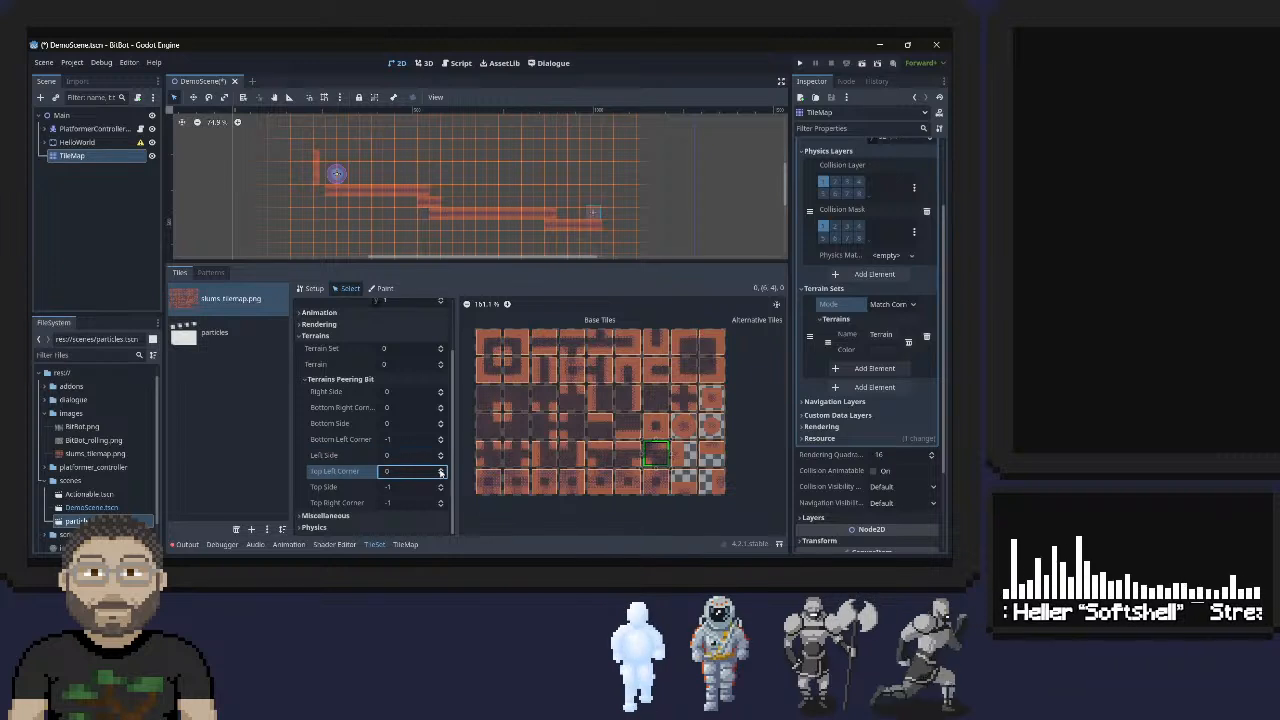
click(441, 485)
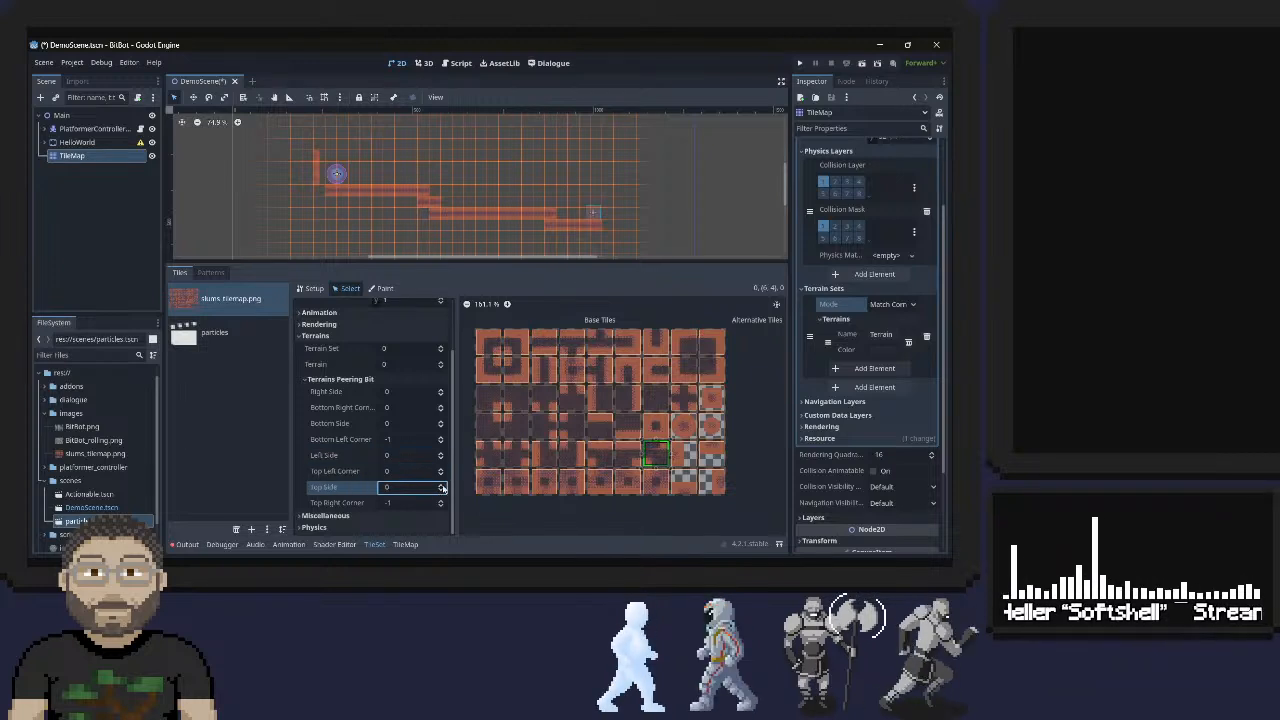
Set the Right Side, Bottom Side, Left Side, Top Side and Top Right Corner peering bits of tile (0, 5) to 0
click(683, 453)
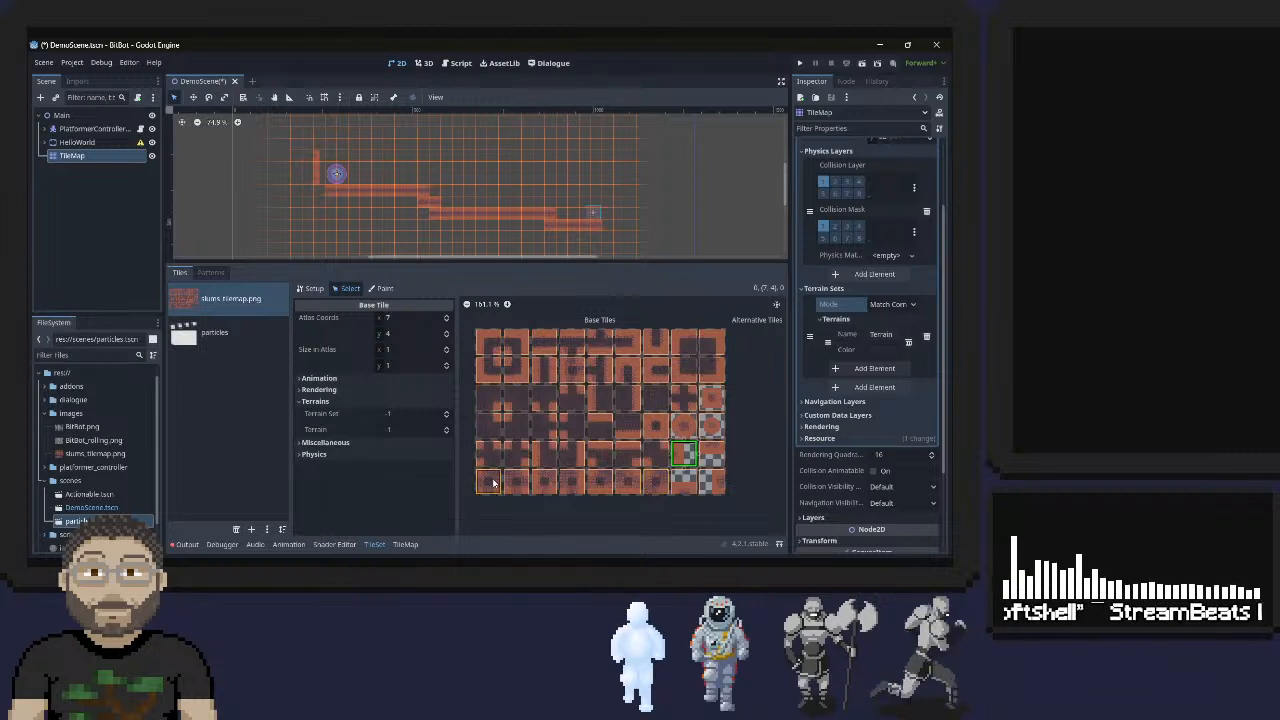
click(490, 482)
scroll(369, 423, down, 2)
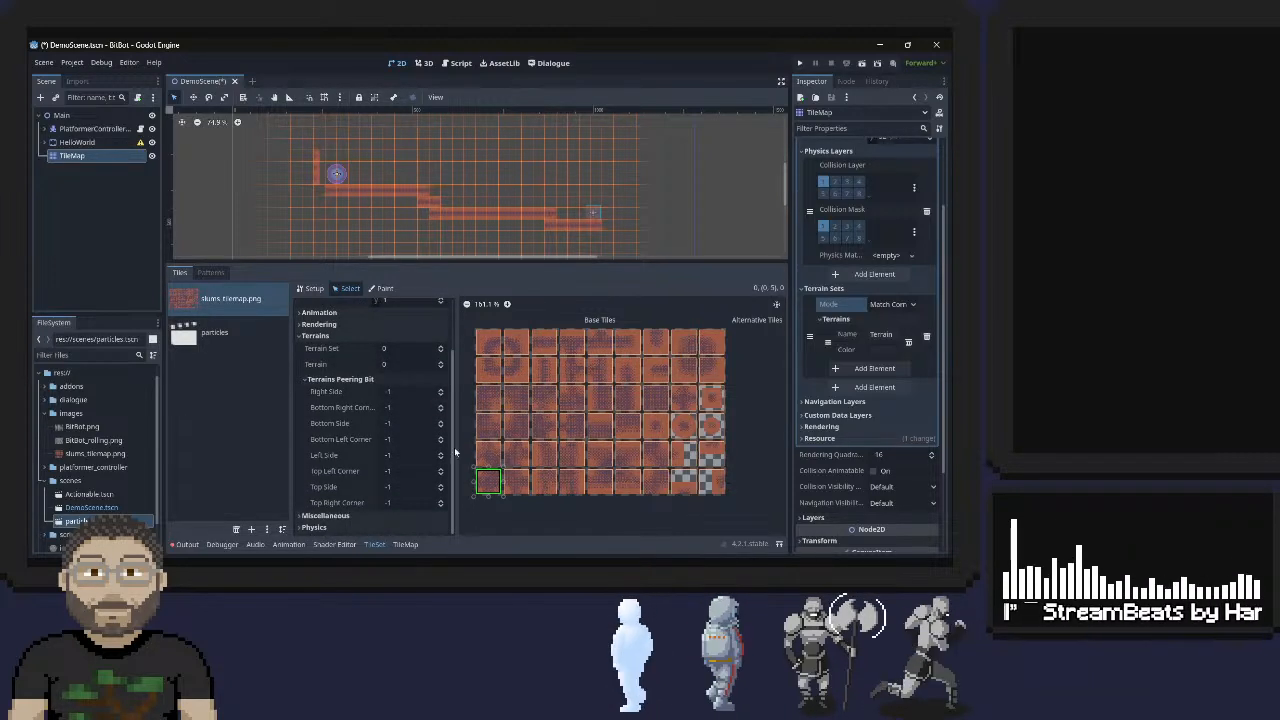
click(337, 393)
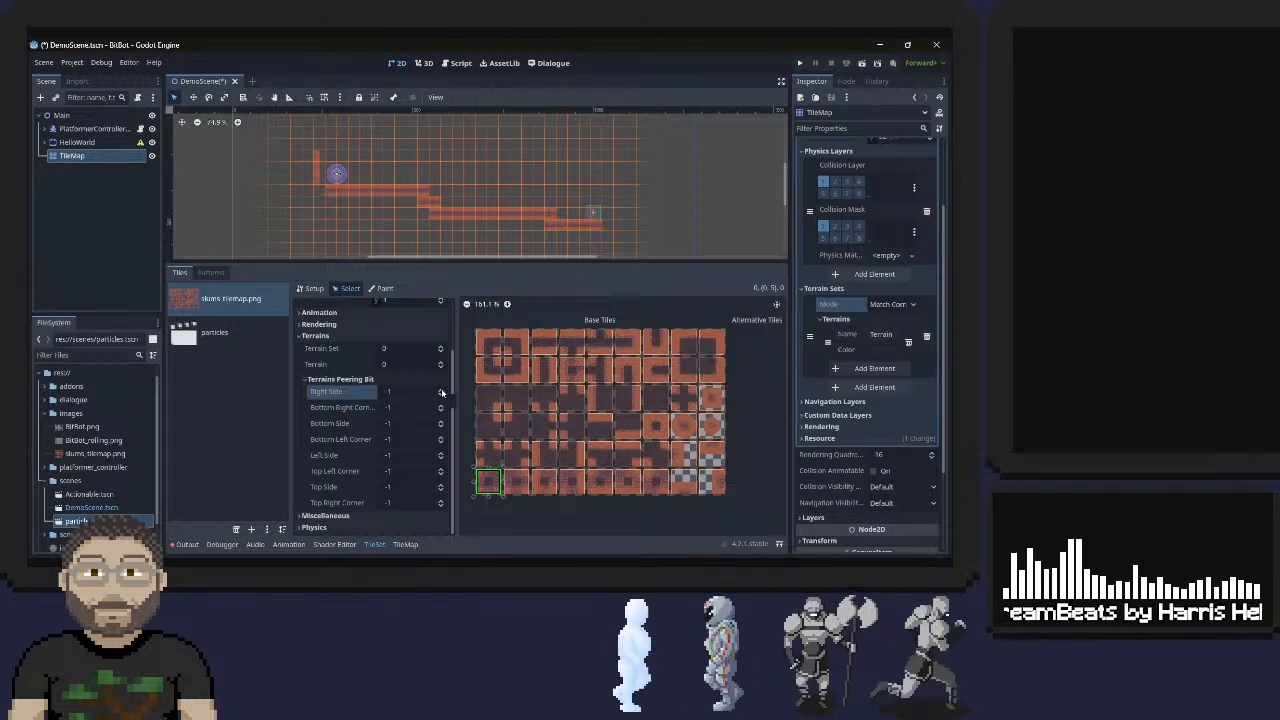
click(441, 391)
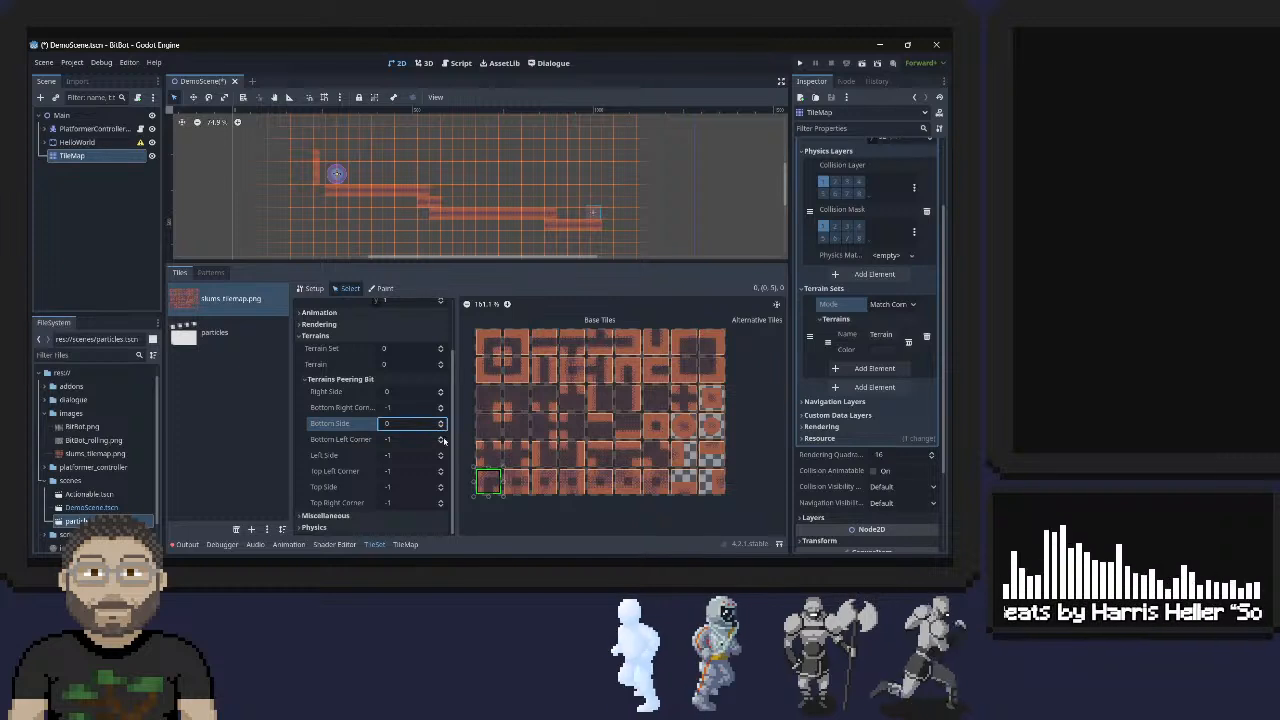
click(440, 453)
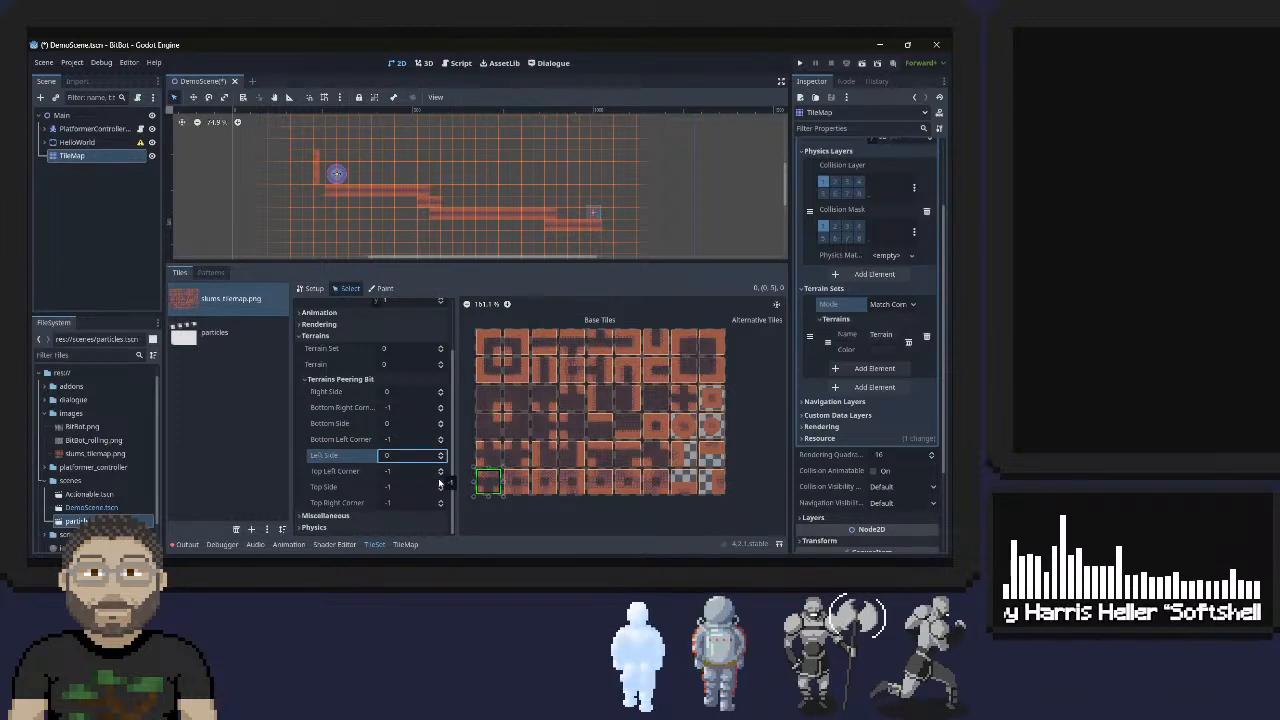
click(440, 484)
click(440, 503)
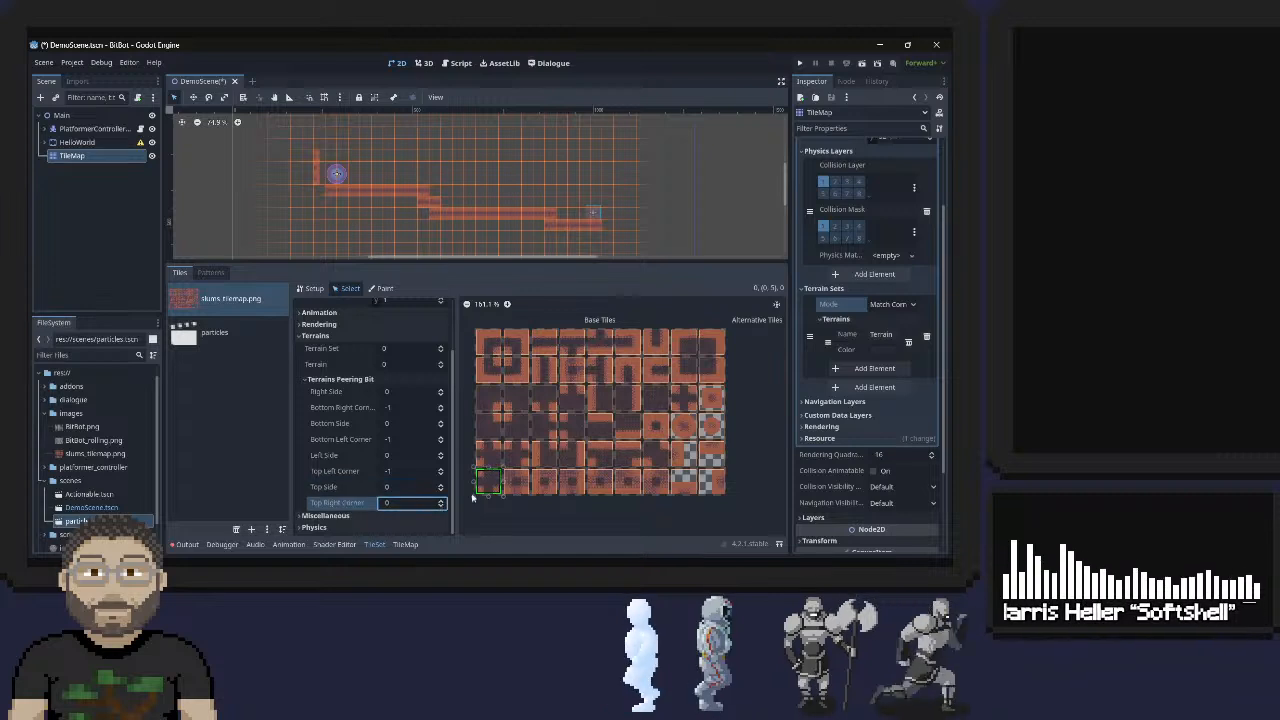
Set the Right Side, Bottom Side, Left Side, Top Left Corner and Top Side peering bits of tile (1, 5) to 0
click(516, 481)
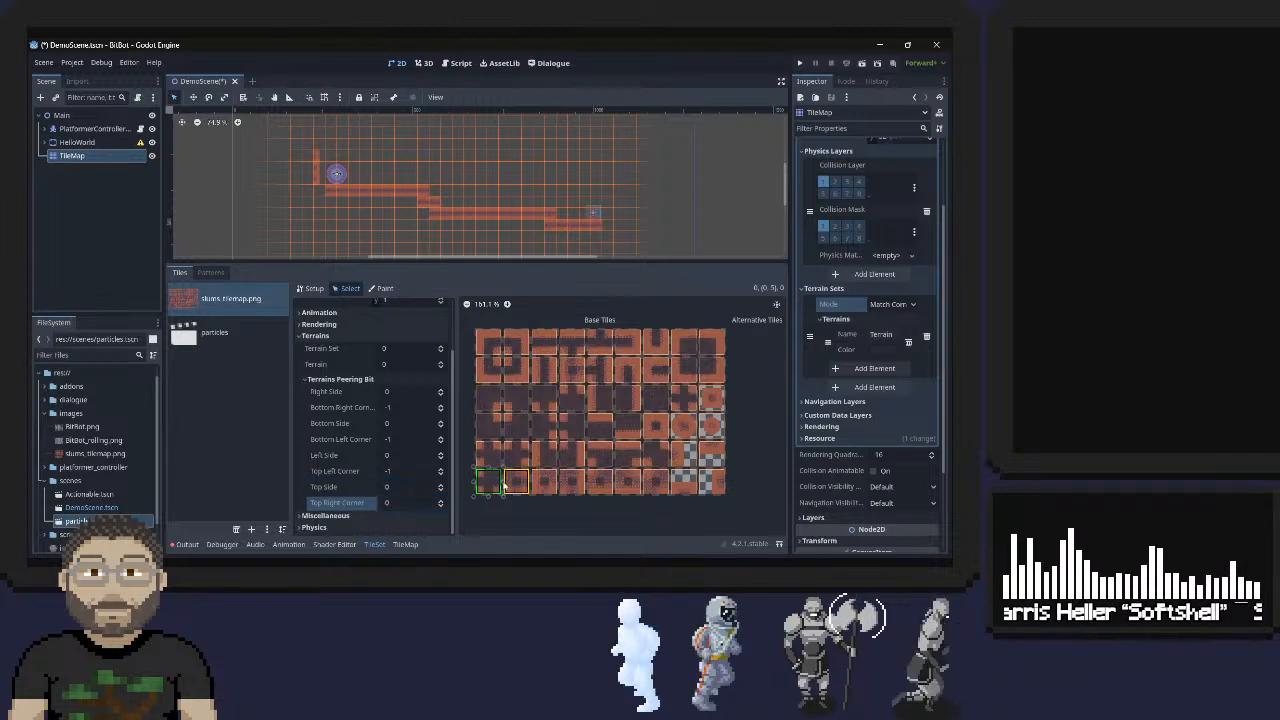
click(442, 392)
click(440, 507)
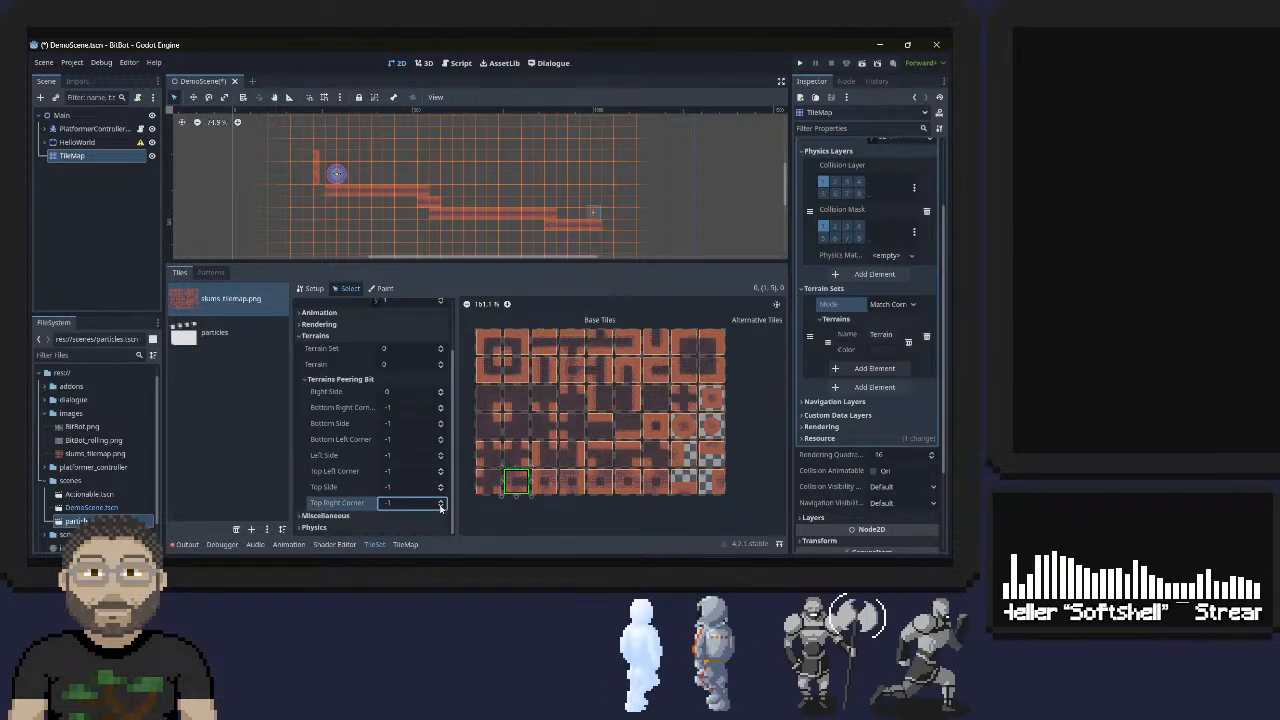
click(441, 501)
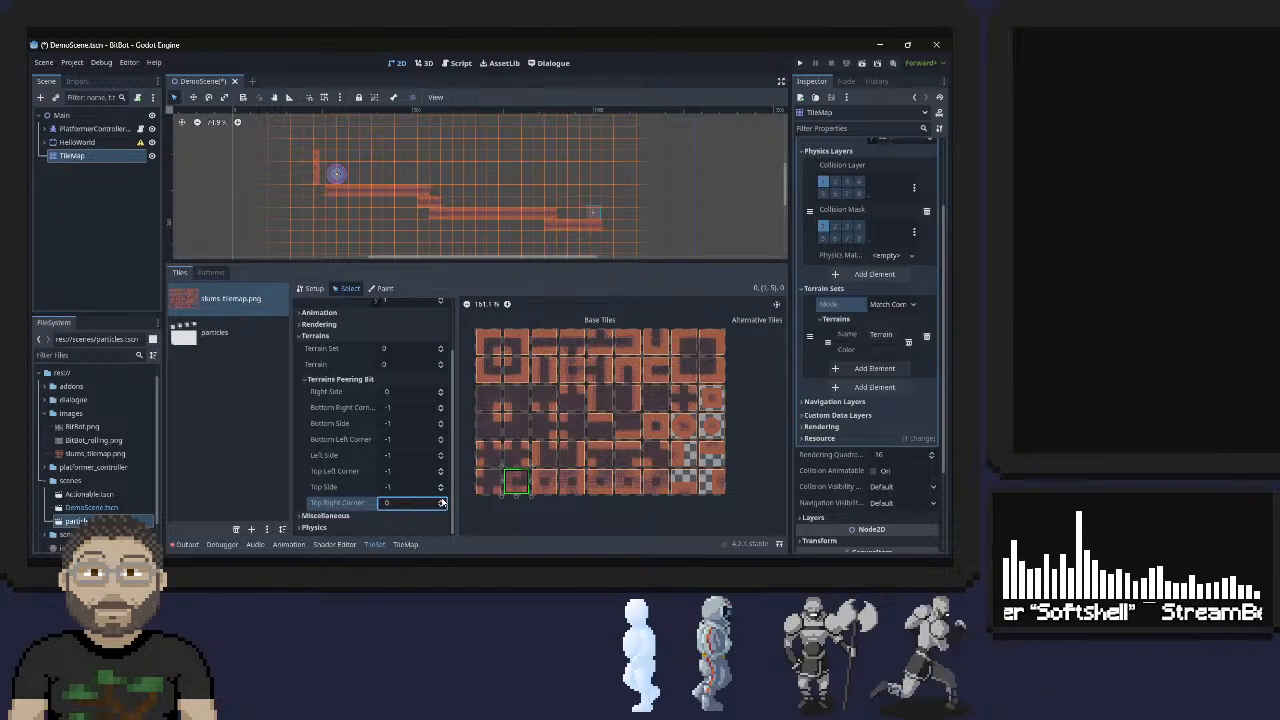
click(441, 507)
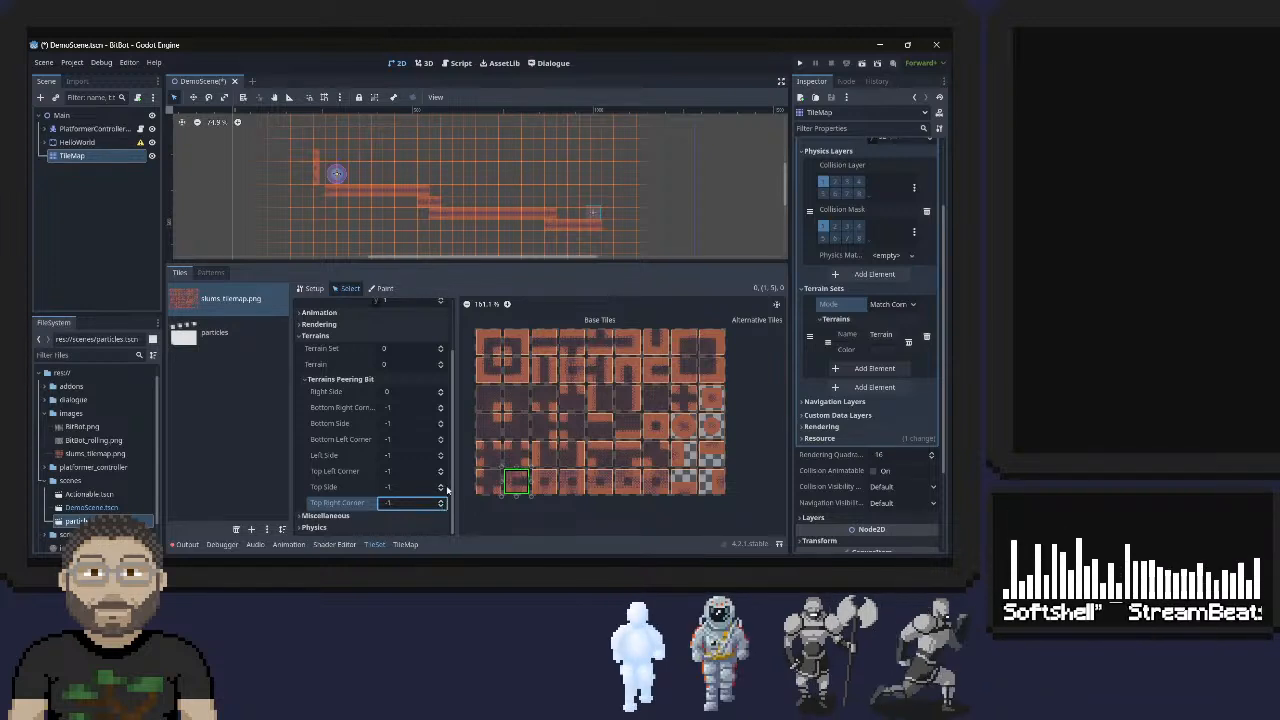
click(440, 485)
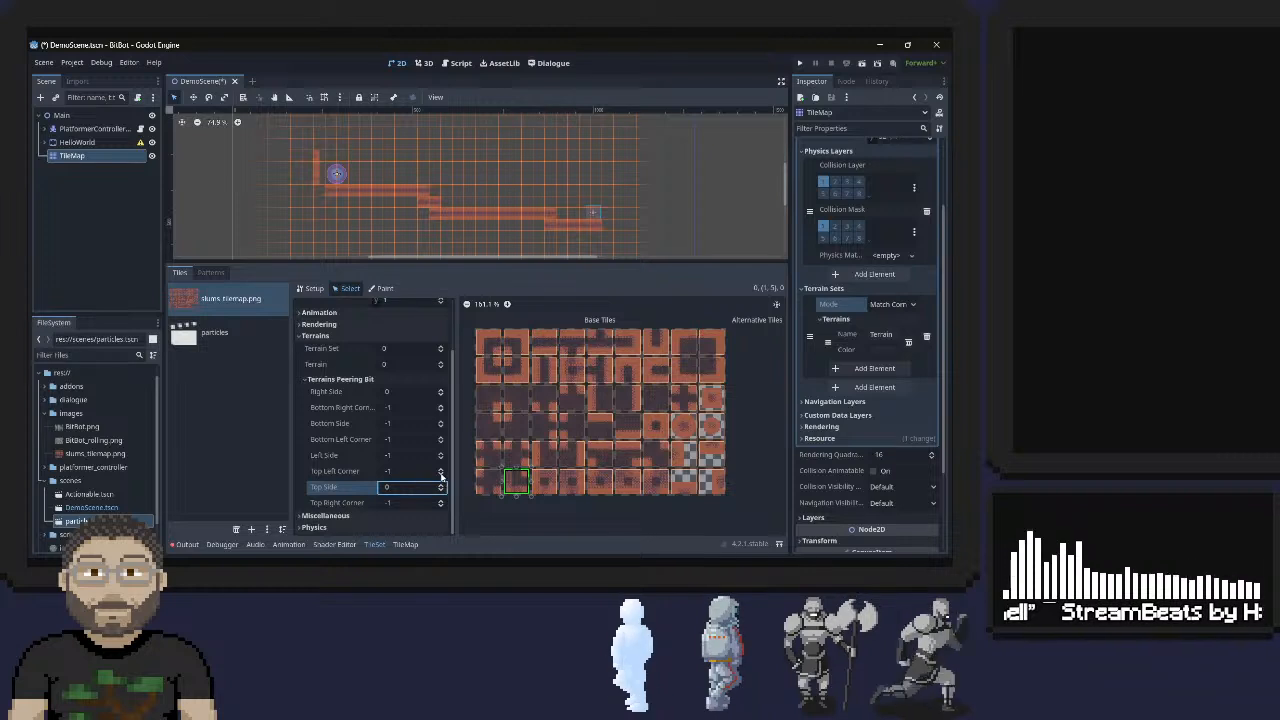
click(439, 468)
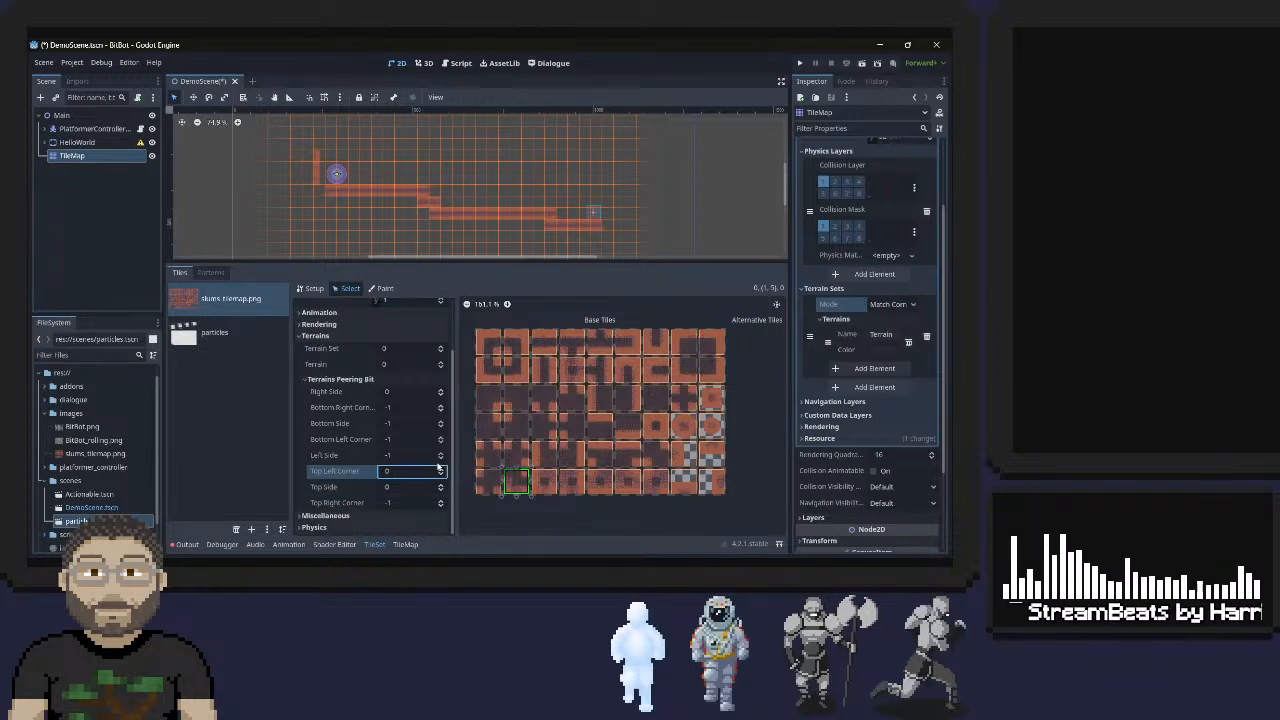
click(441, 453)
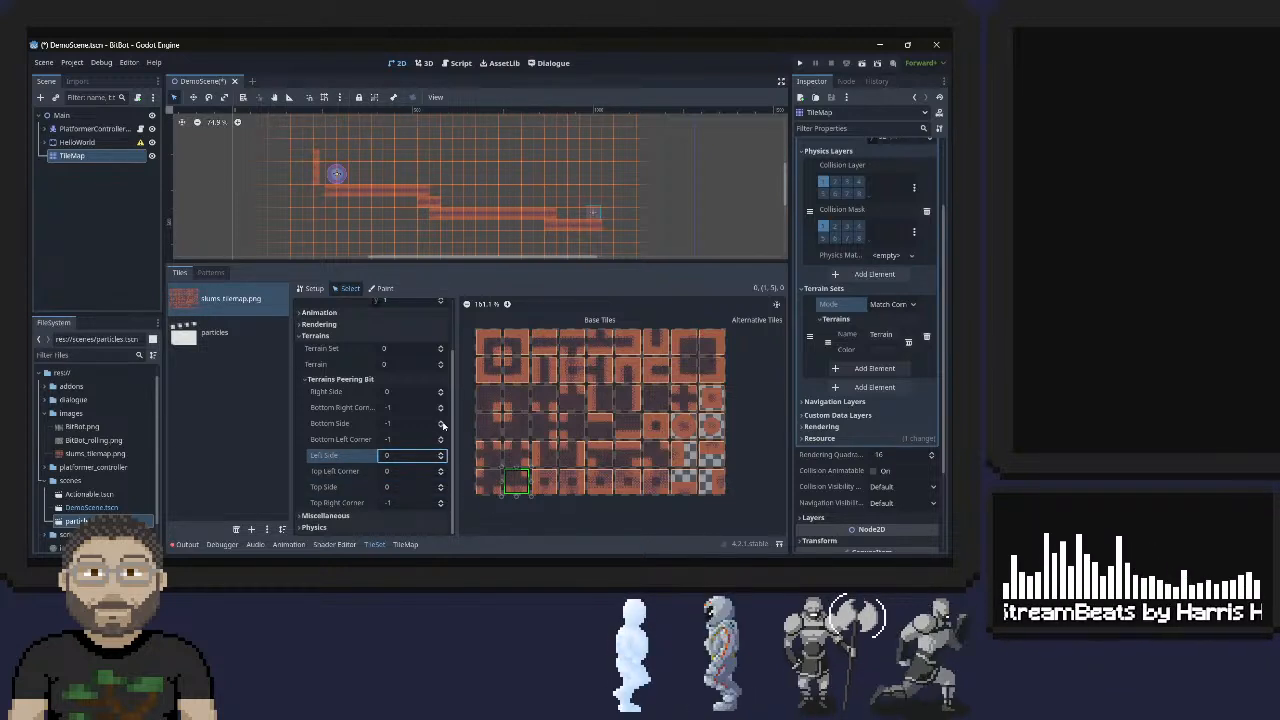
click(441, 424)
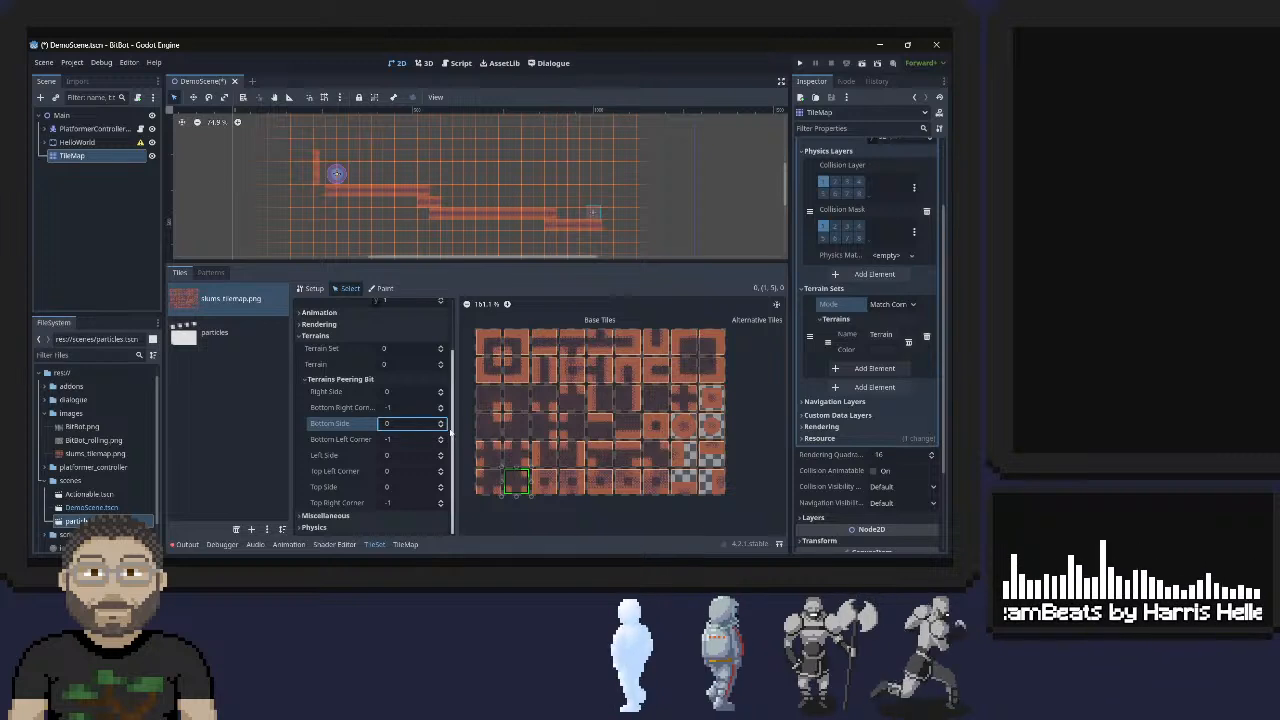
Set the Right Side, Bottom Side, Top Side and Top Right Corner peering bits of tile (2, 5) to 0
click(545, 483)
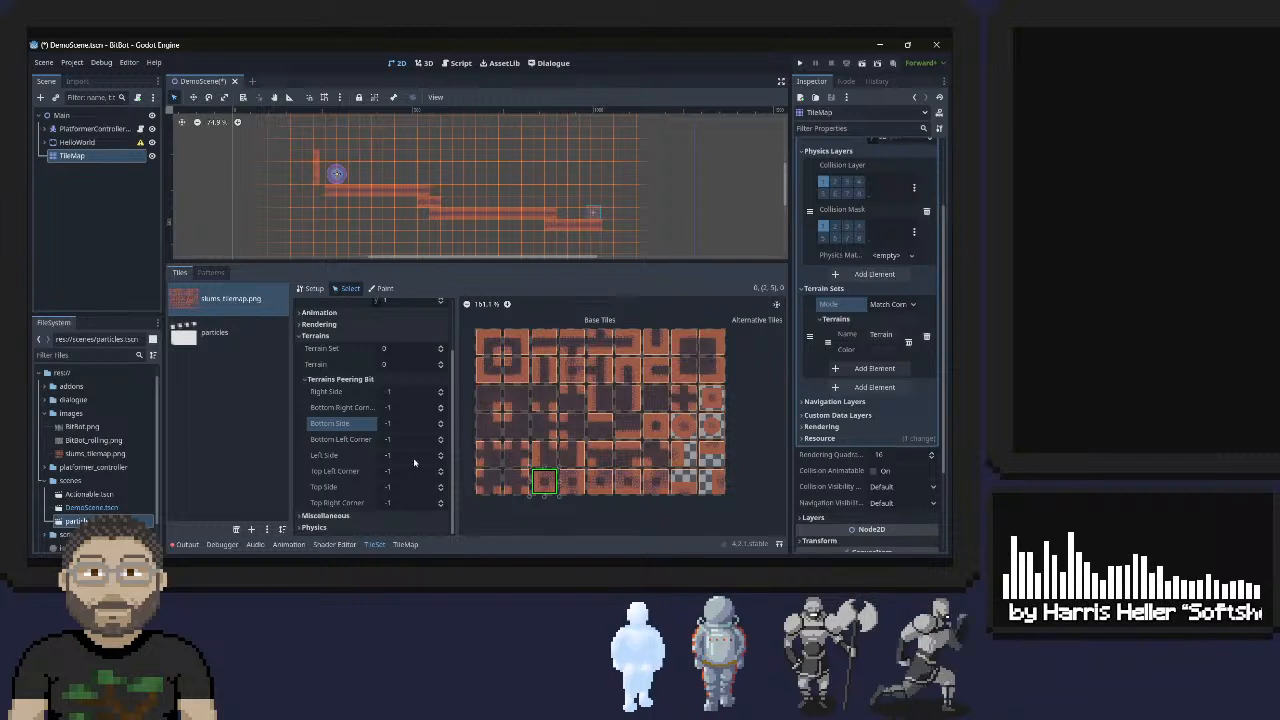
click(441, 389)
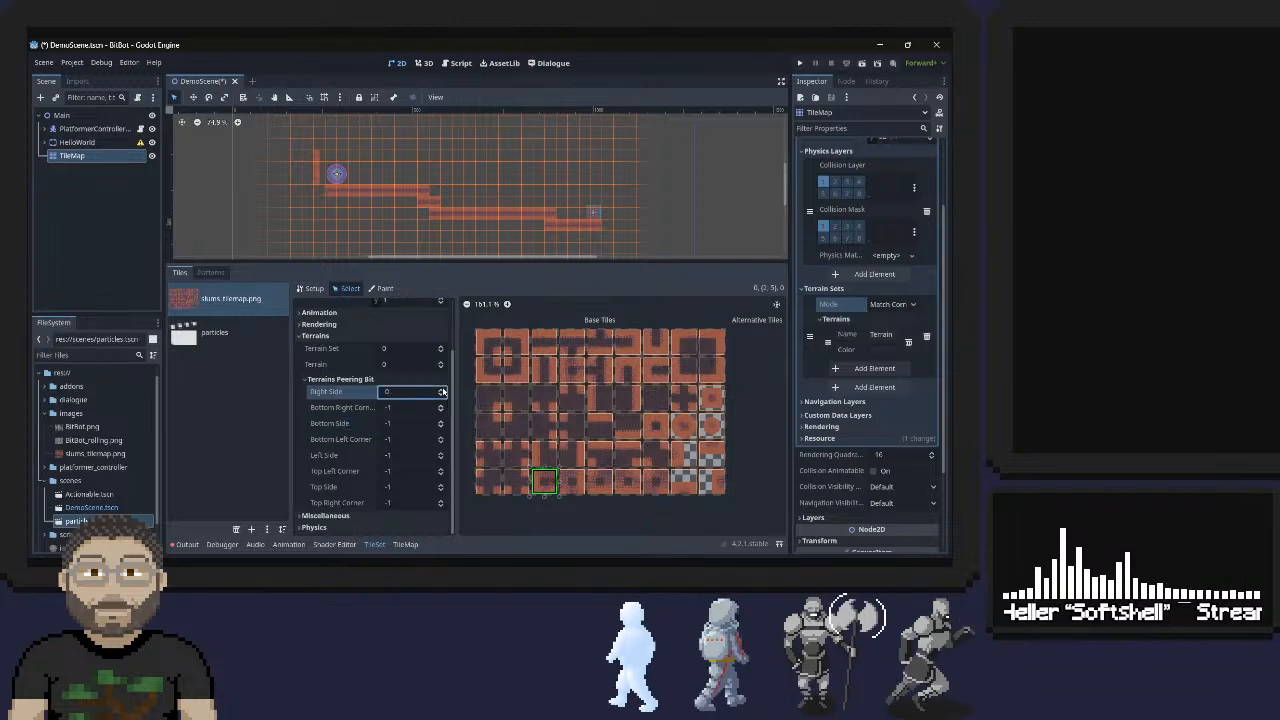
click(441, 421)
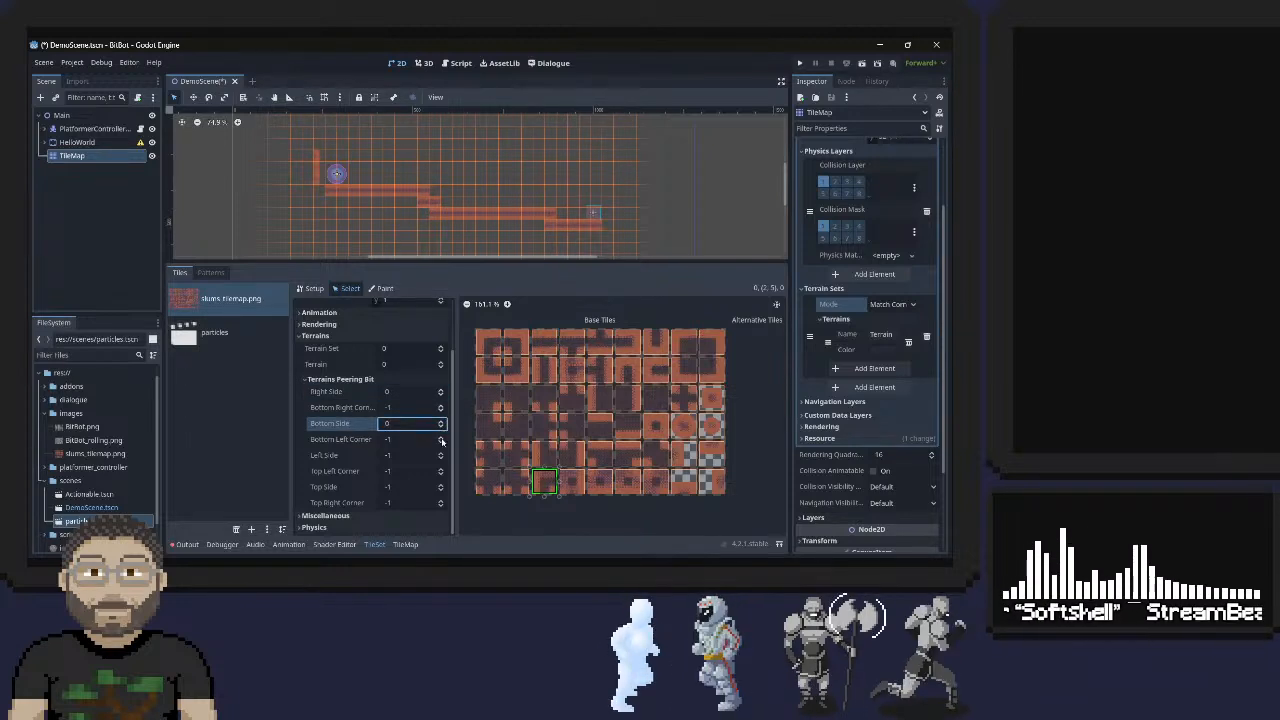
click(441, 484)
click(441, 500)
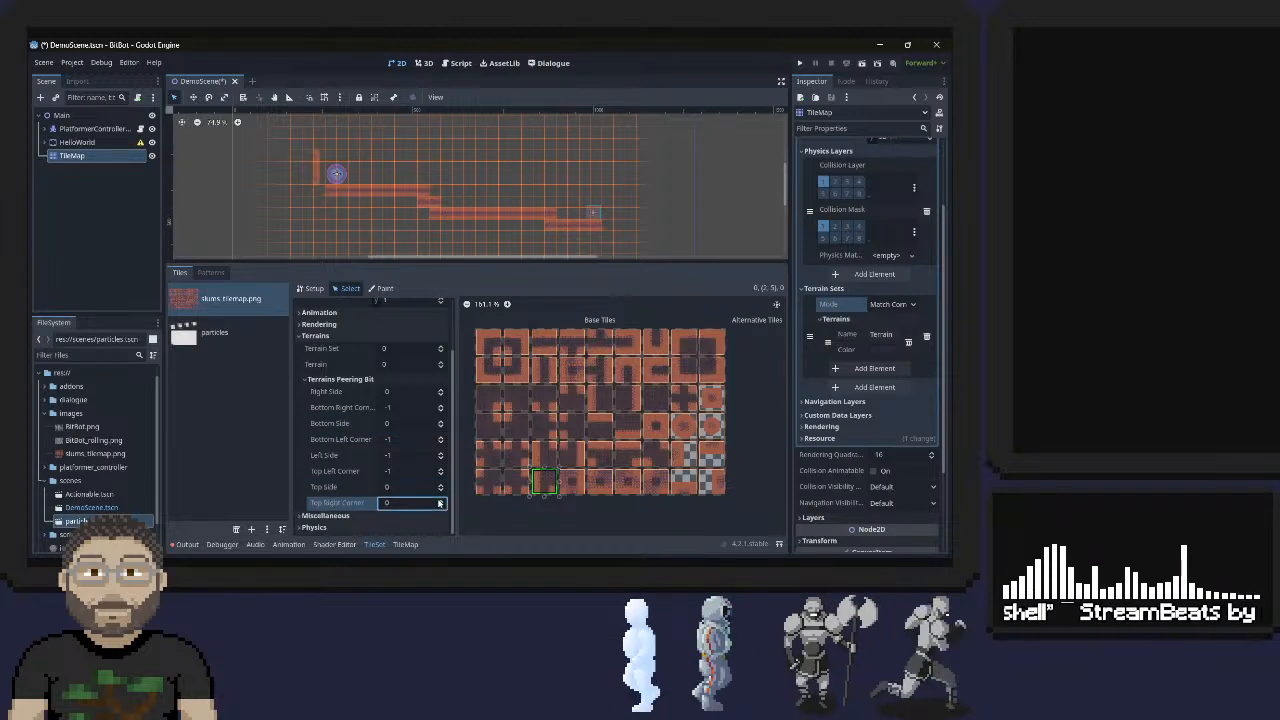
Set the Right Side, Bottom Side, Left Side, Top Left Corner and Top Side peering bits of tile (3, 5) to 0
click(572, 481)
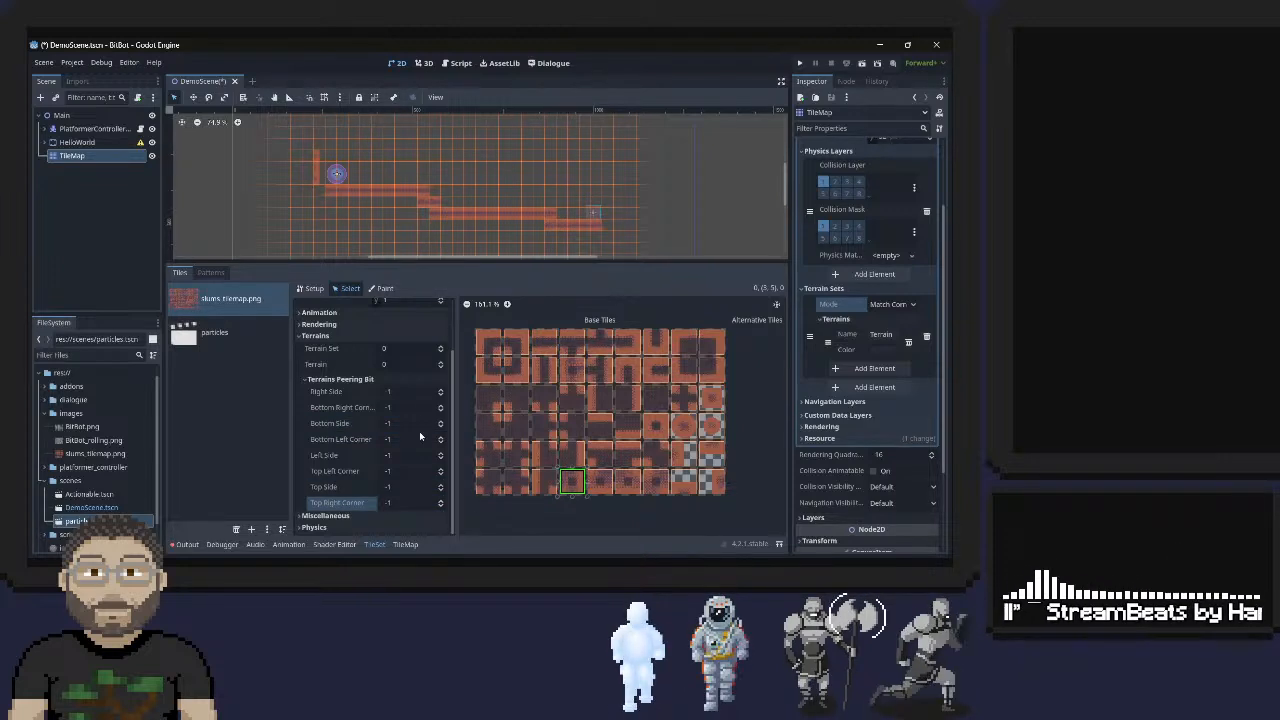
click(441, 389)
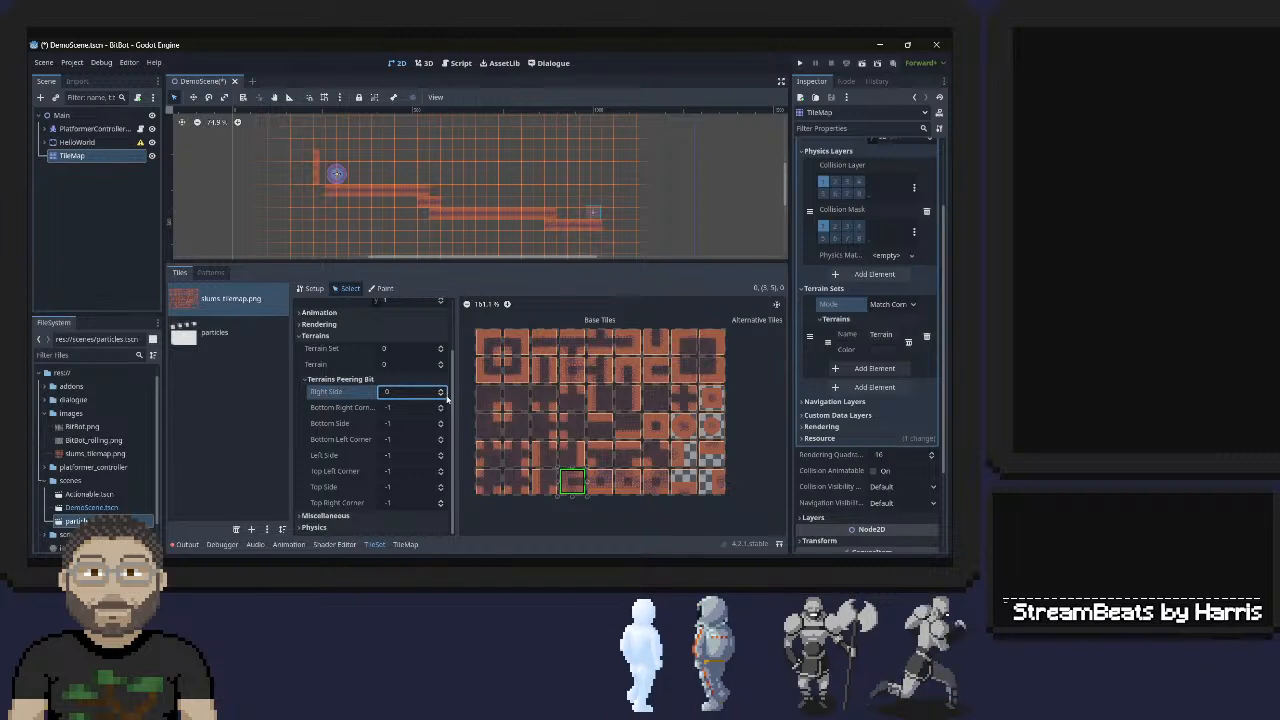
click(441, 421)
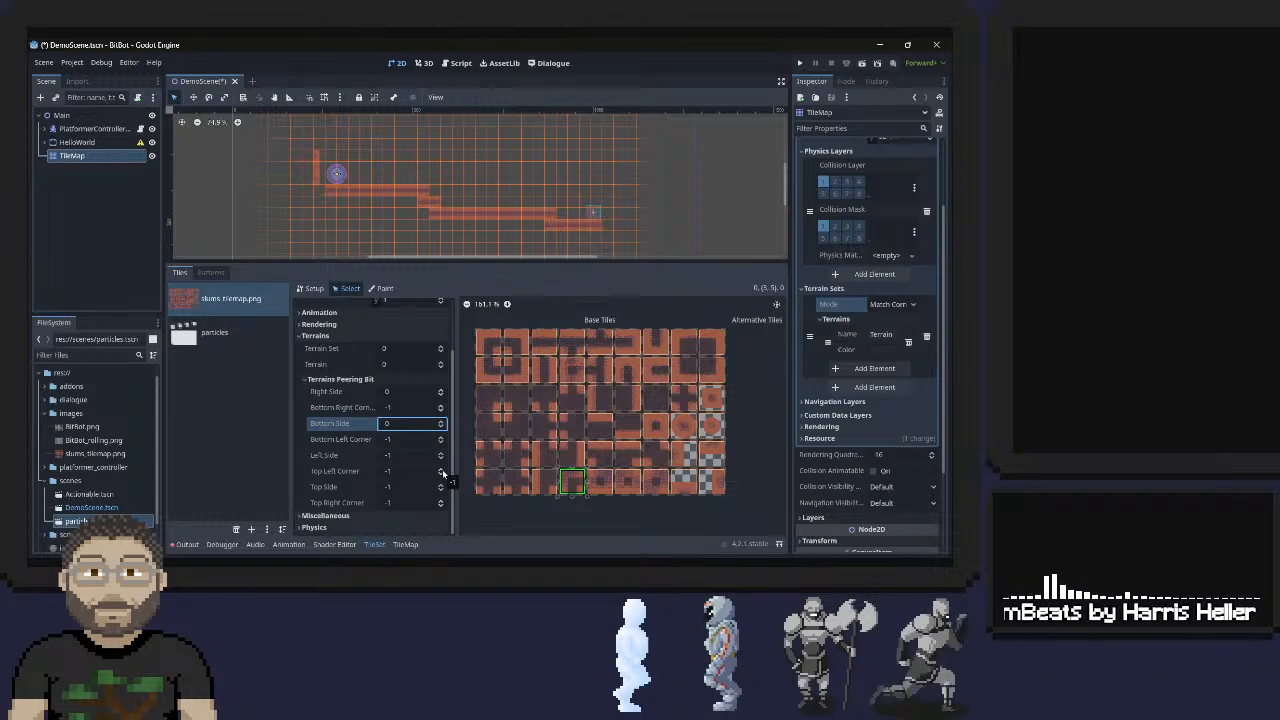
click(441, 469)
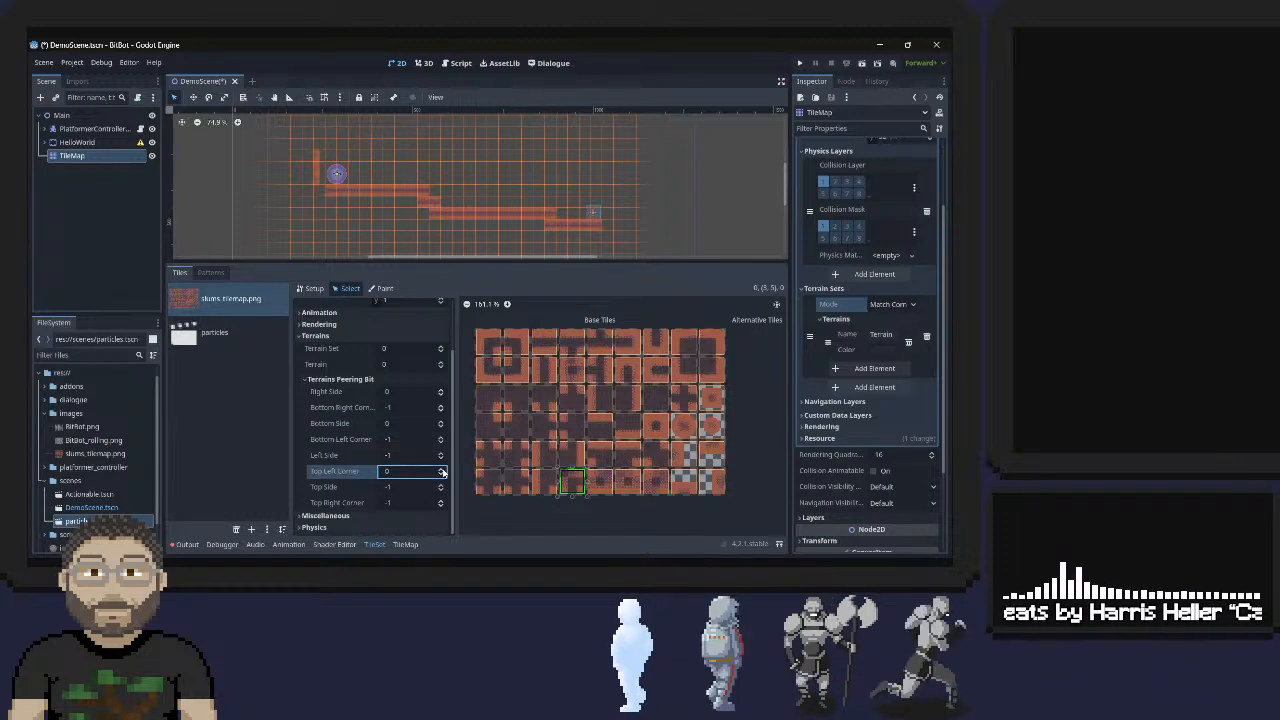
click(441, 454)
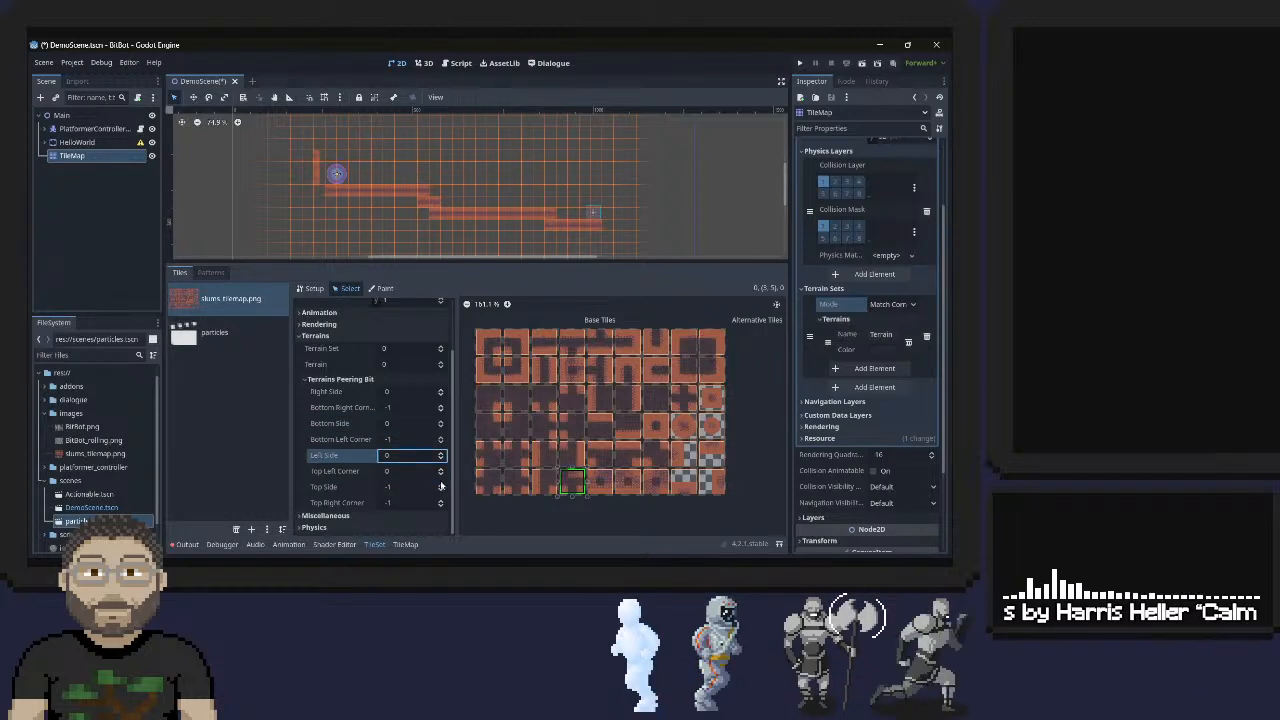
click(441, 486)
Set the Right Side, Left Side, Top Side and Top Right Corner peering bits of tile (4, 5) to 0
click(600, 482)
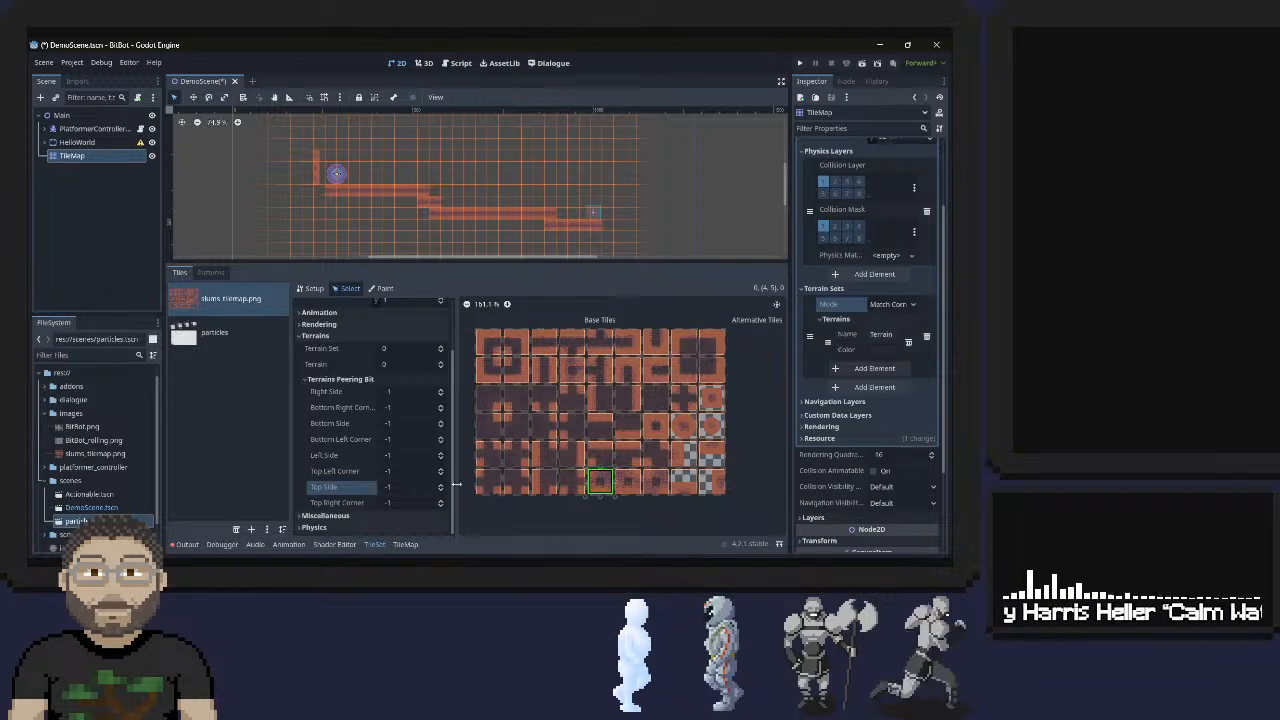
click(441, 391)
click(442, 412)
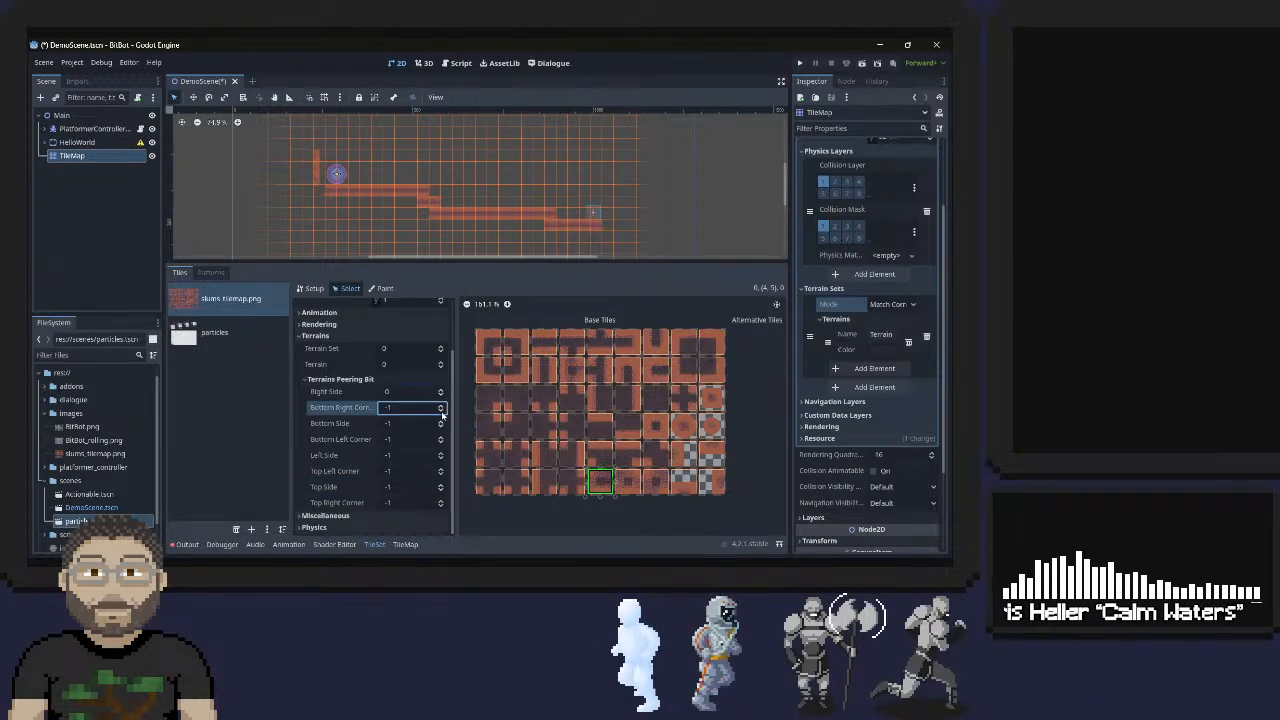
click(441, 406)
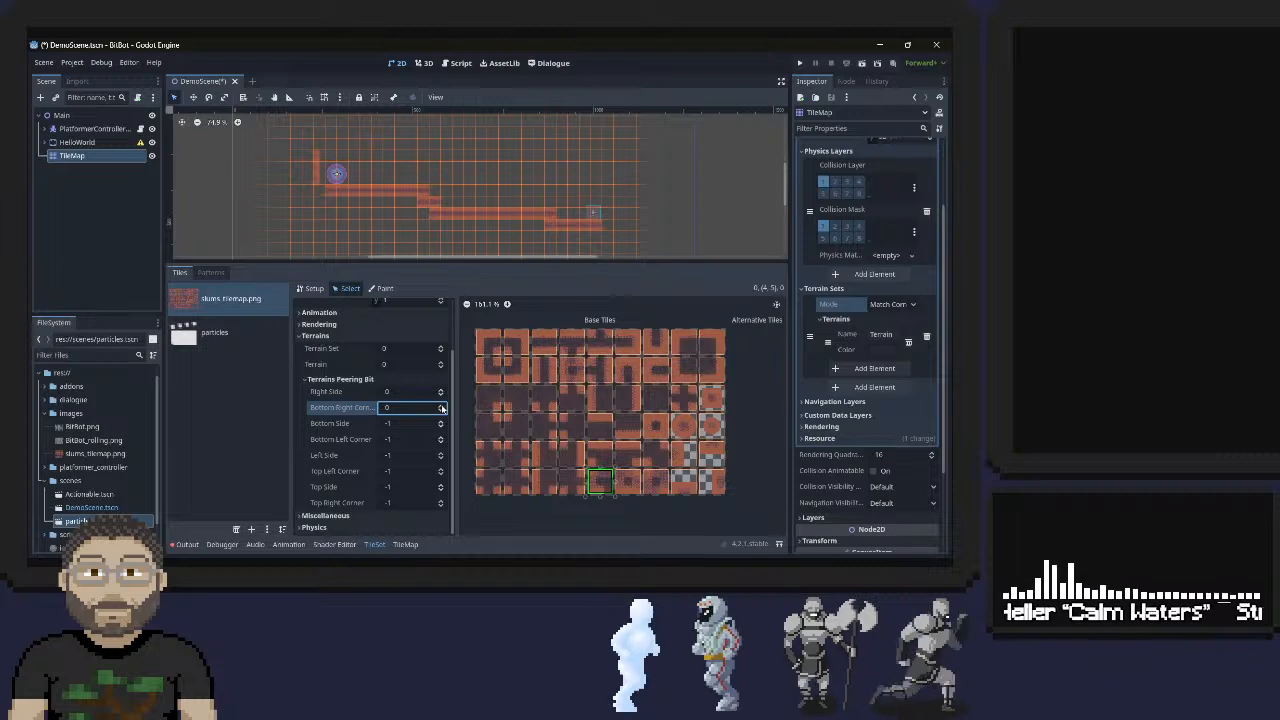
click(441, 411)
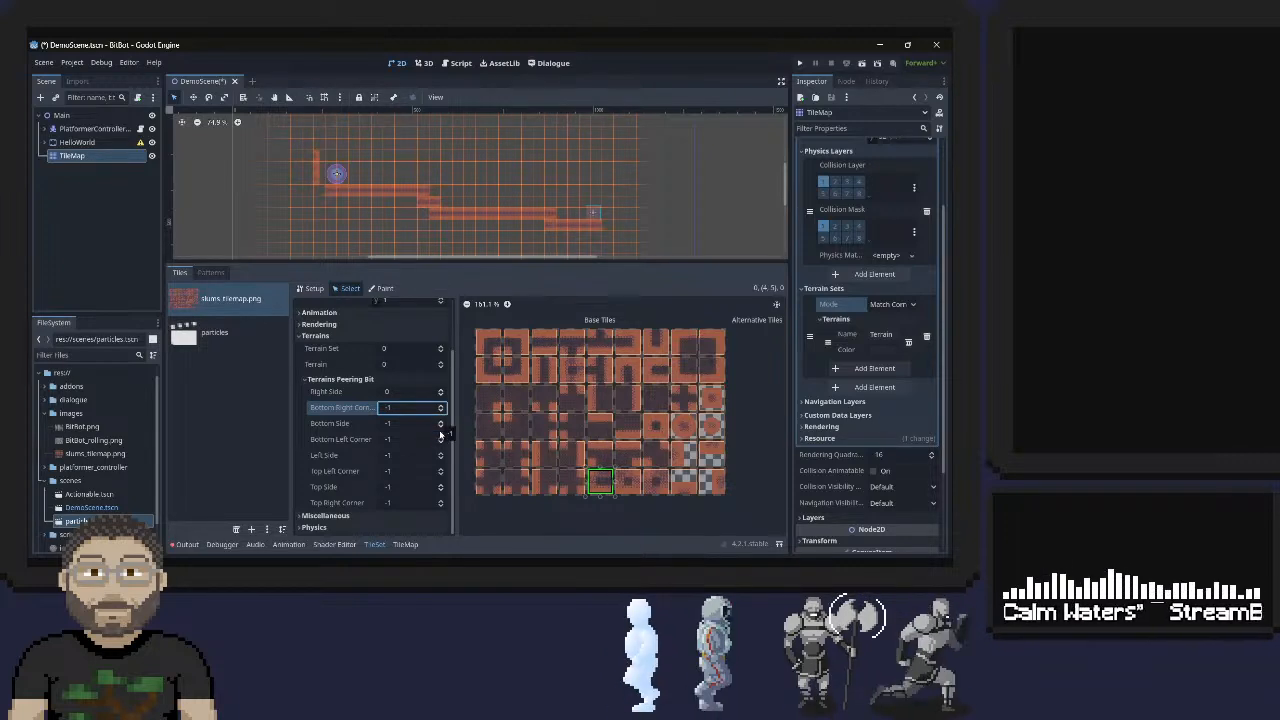
click(441, 452)
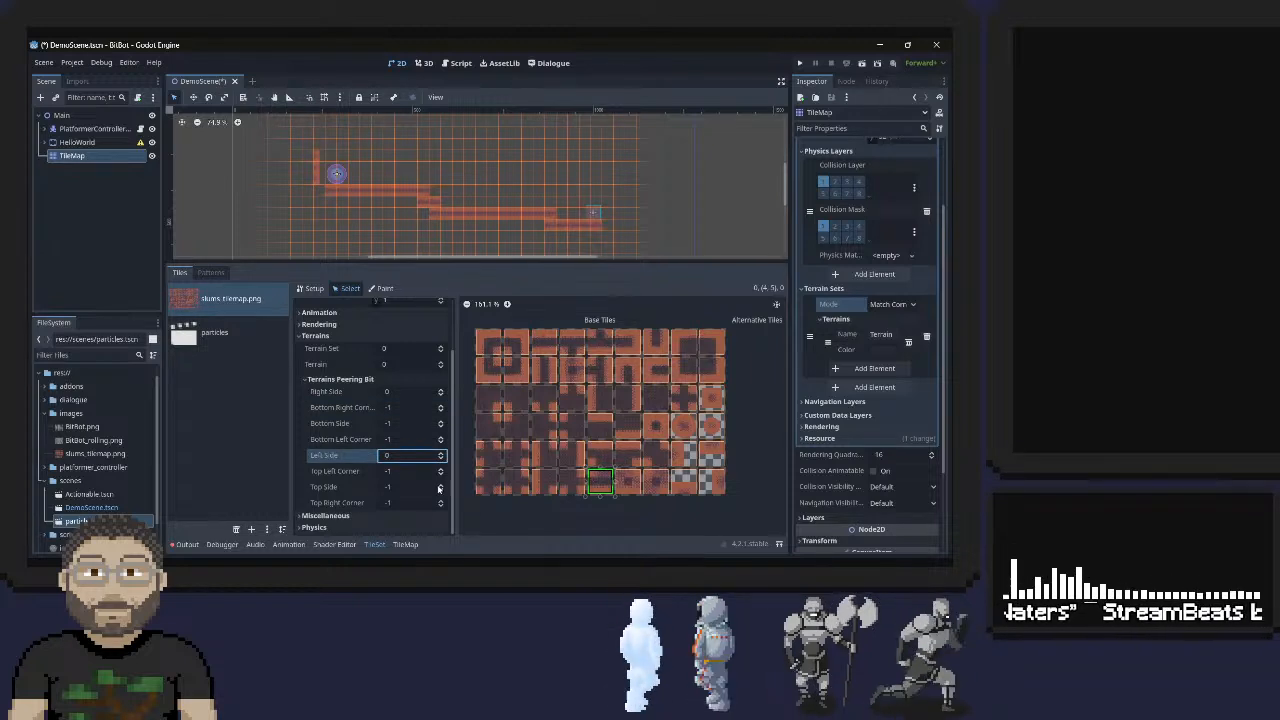
click(441, 485)
click(440, 501)
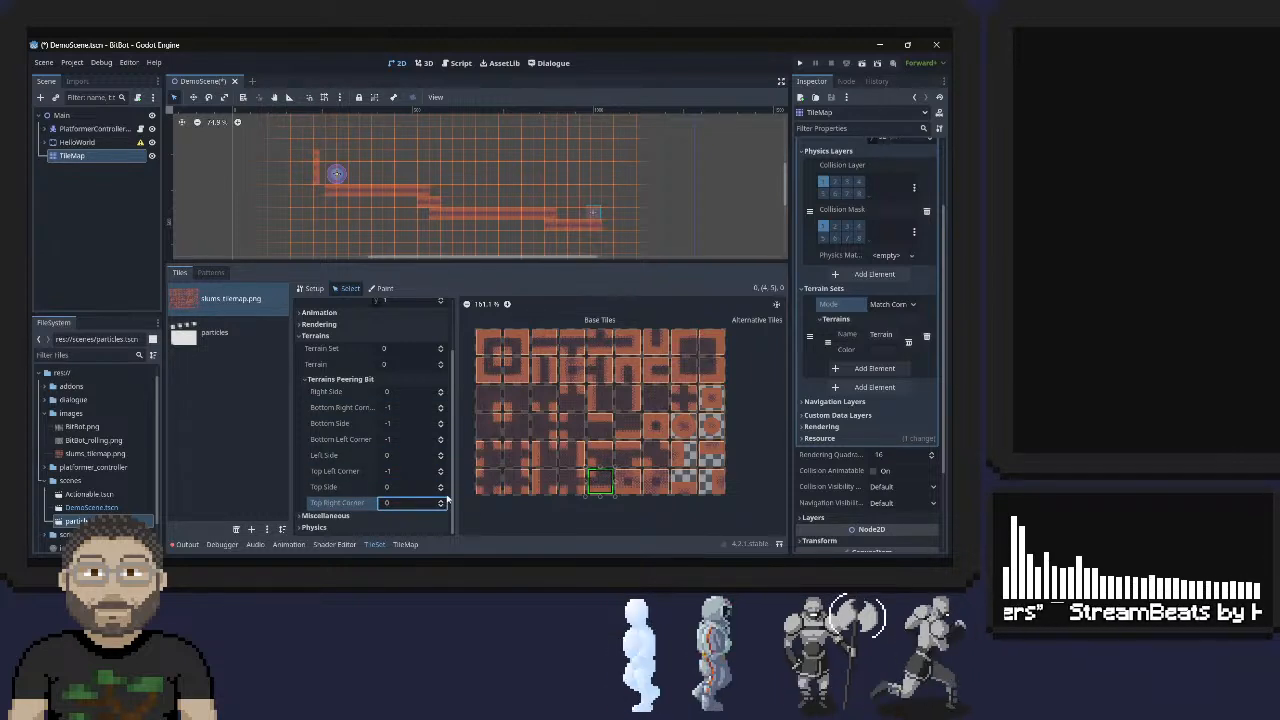
Set the Right Side, Bottom Side and Top Side peering bits of tile (3, 1) to 0
click(628, 482)
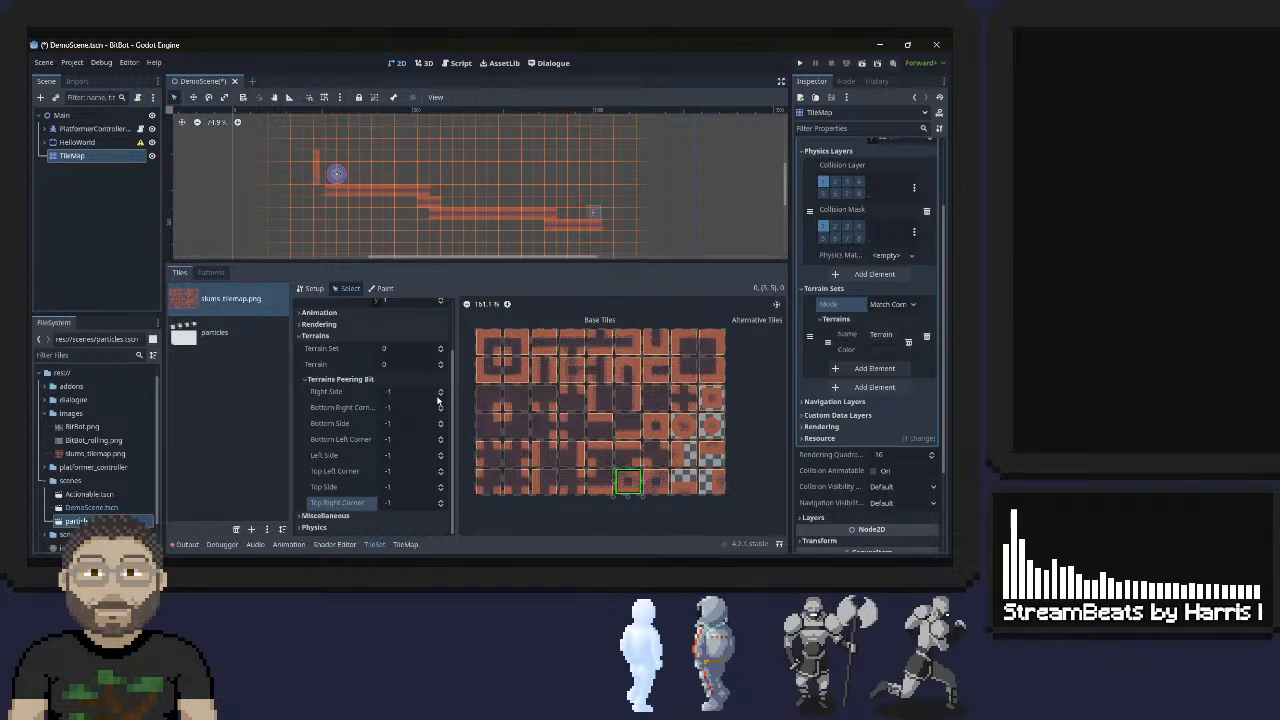
click(572, 370)
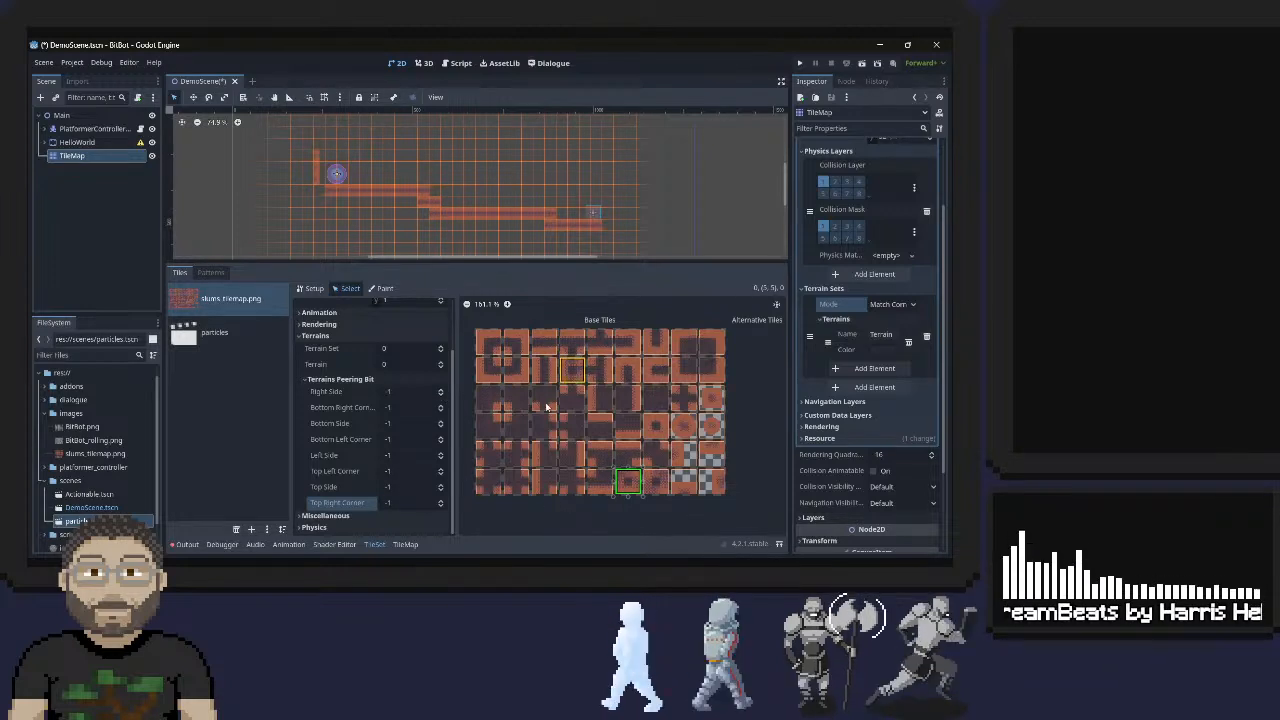
click(441, 390)
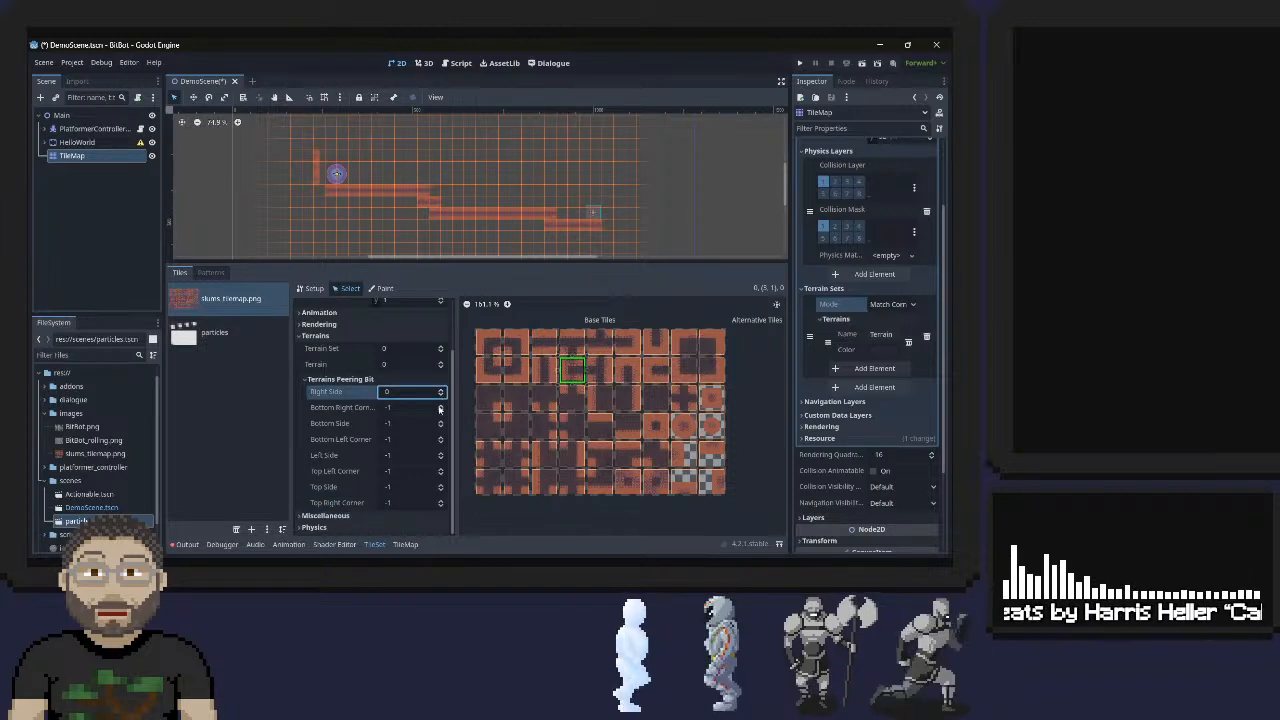
click(441, 485)
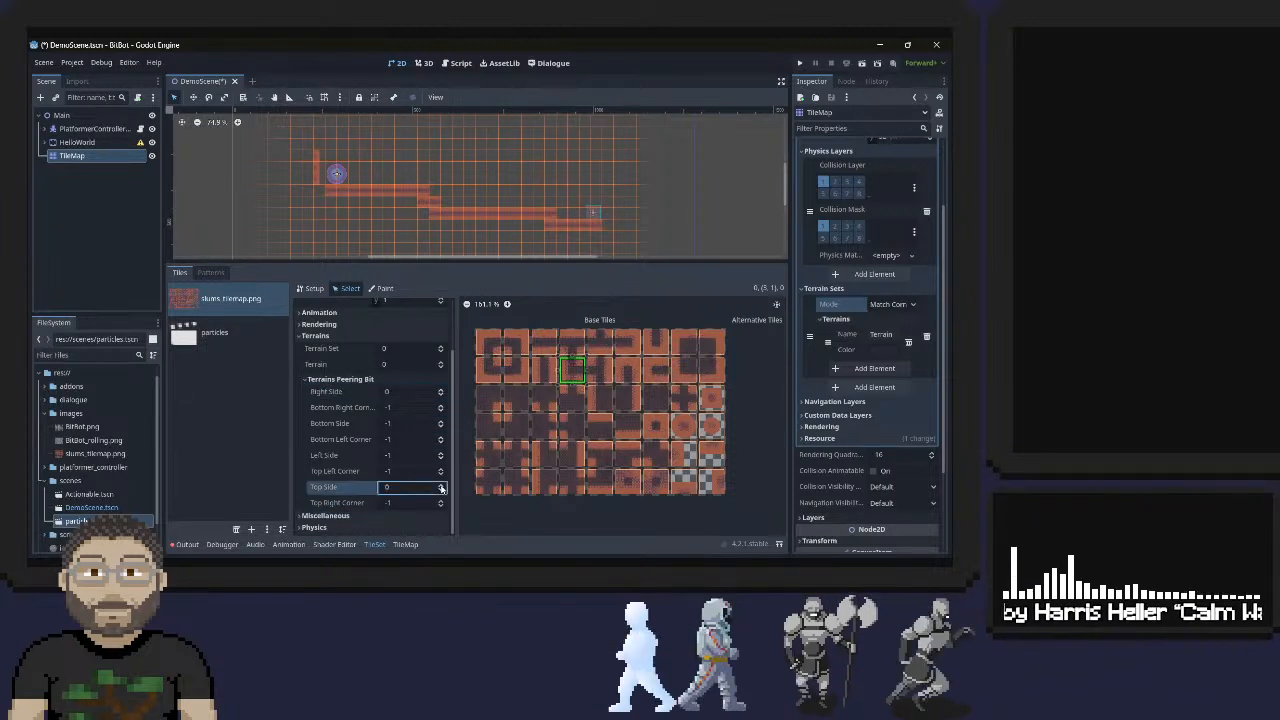
click(440, 421)
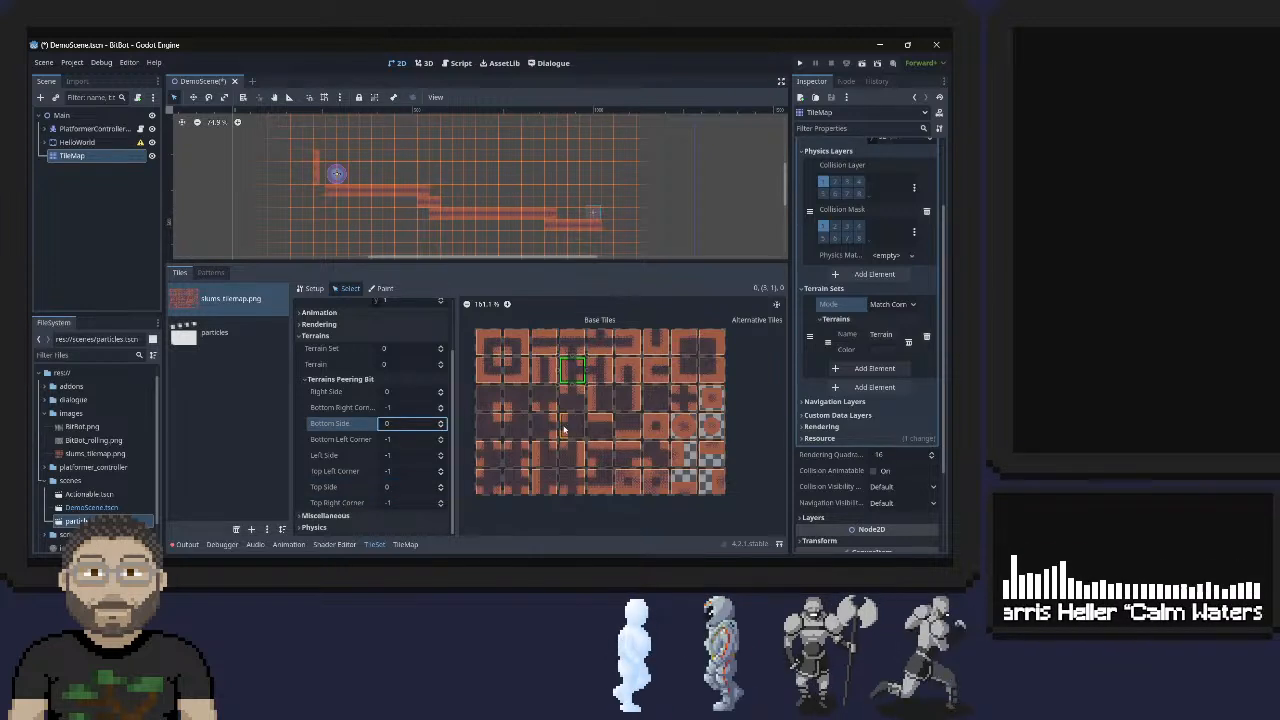
Set the Right Side, Left Side, Top Left Corner and Top Side peering bits of tile (5, 5) to 0
click(630, 482)
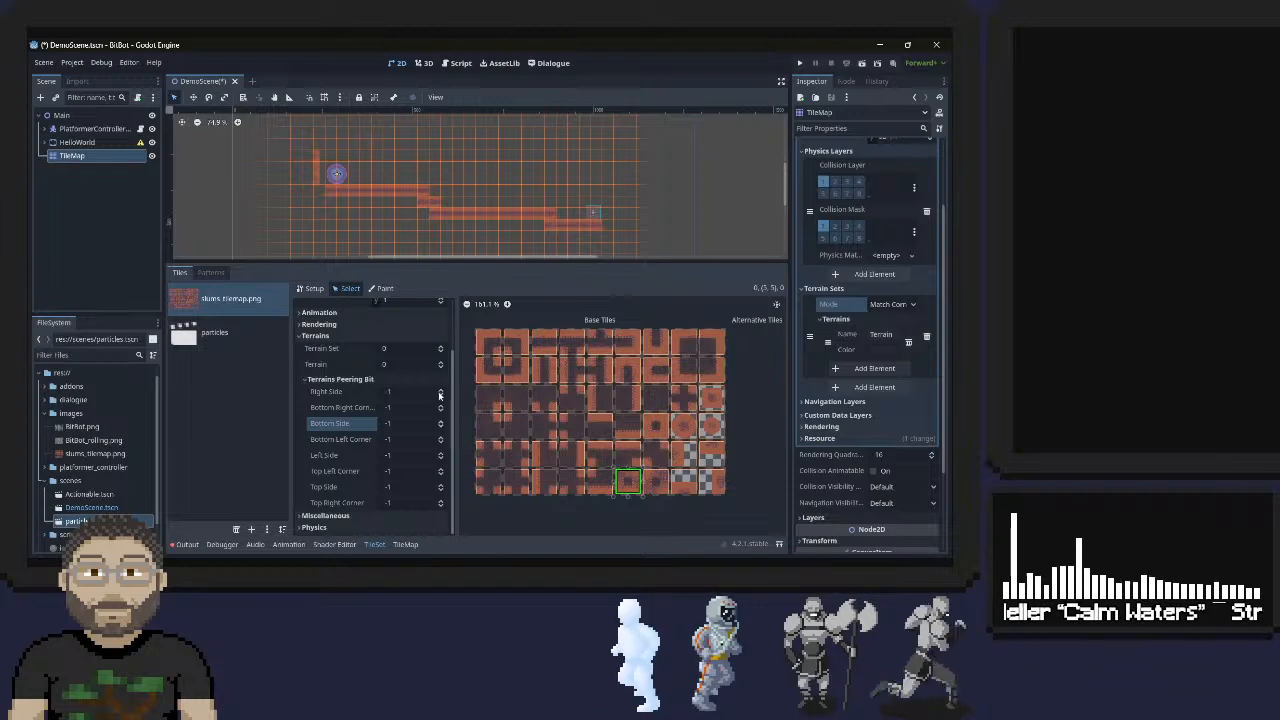
click(441, 391)
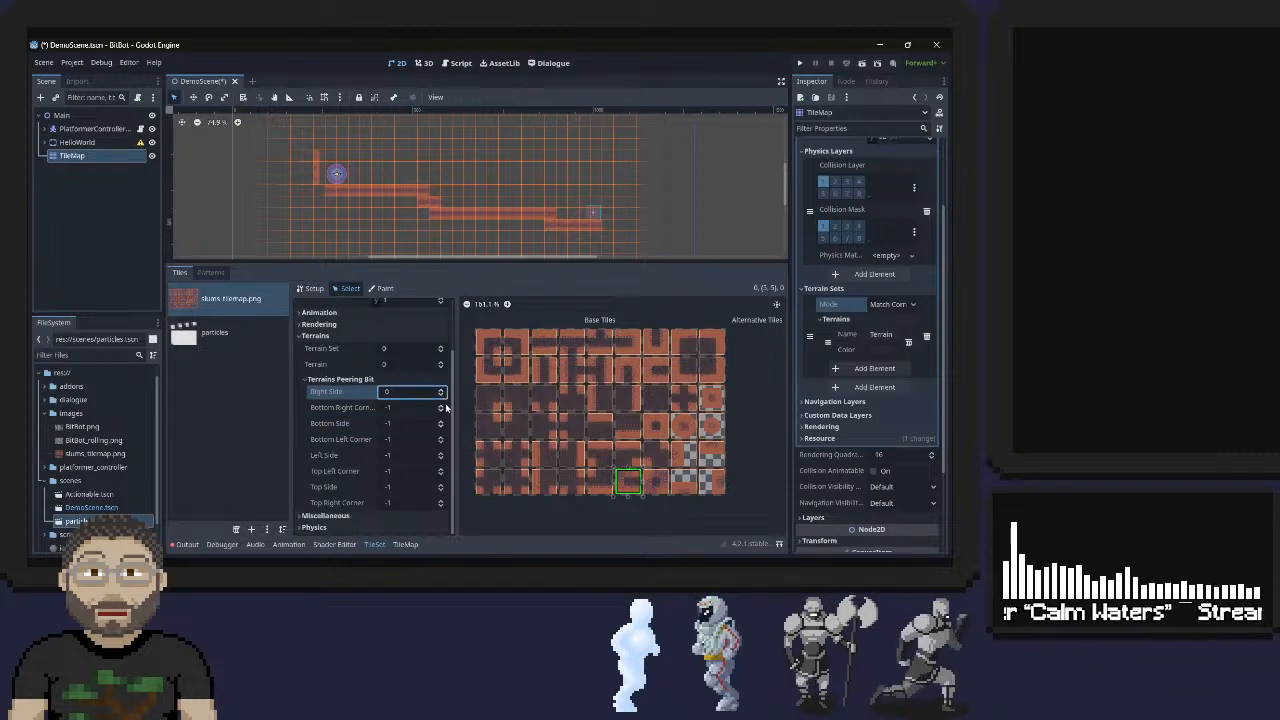
click(440, 455)
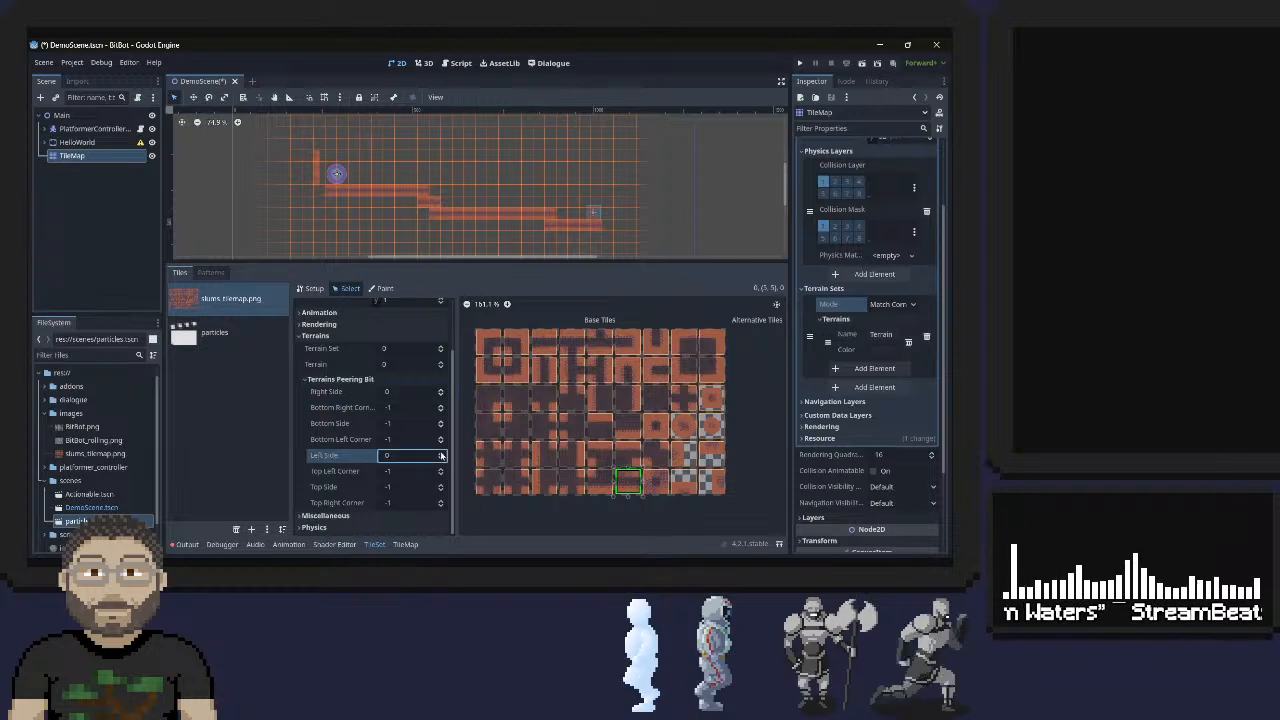
click(441, 471)
click(440, 486)
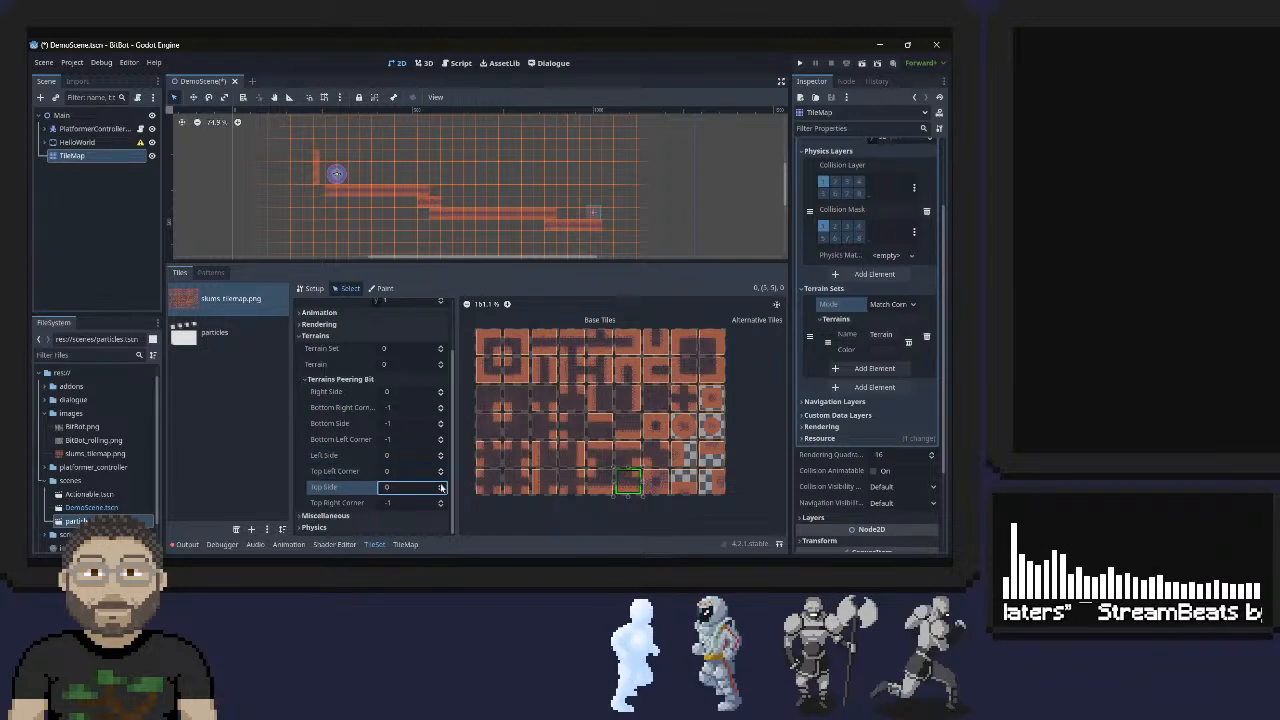
Set the Right Side, Bottom Side, Bottom Left Corner, Left Side, Top Side and Top Right Corner bits of tile (6, 5) to 0; save the scene
click(656, 482)
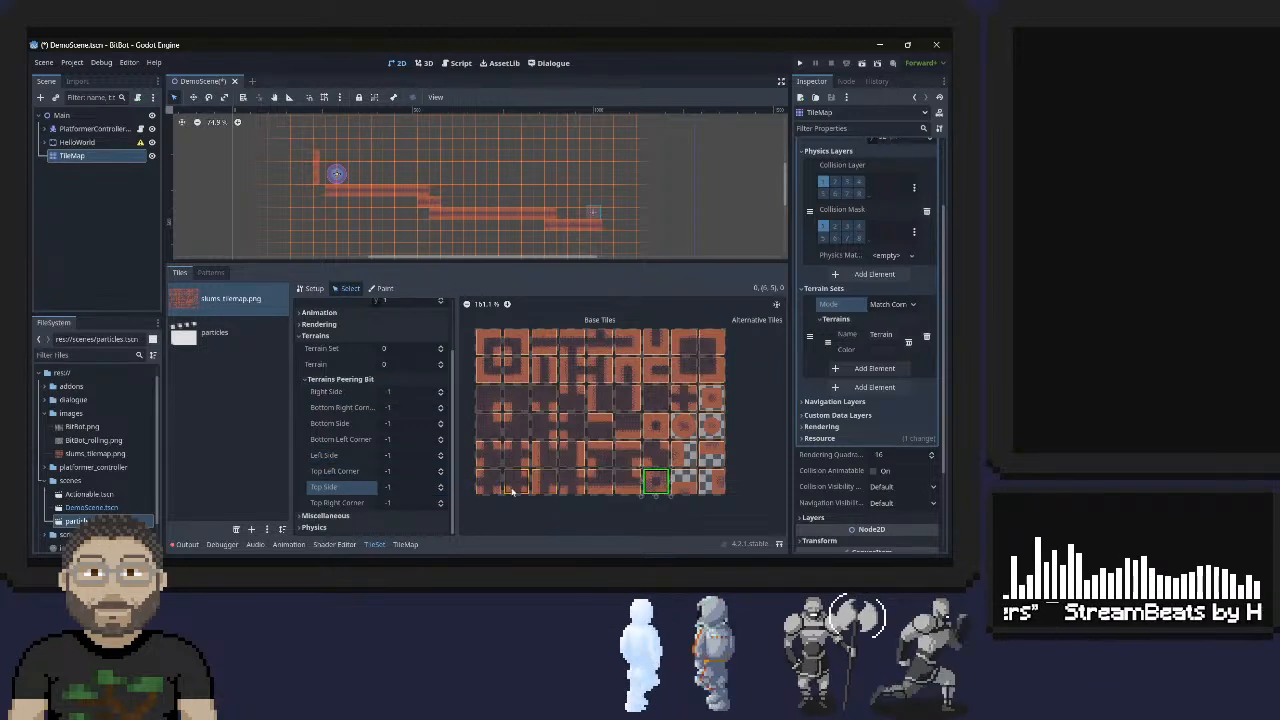
click(441, 390)
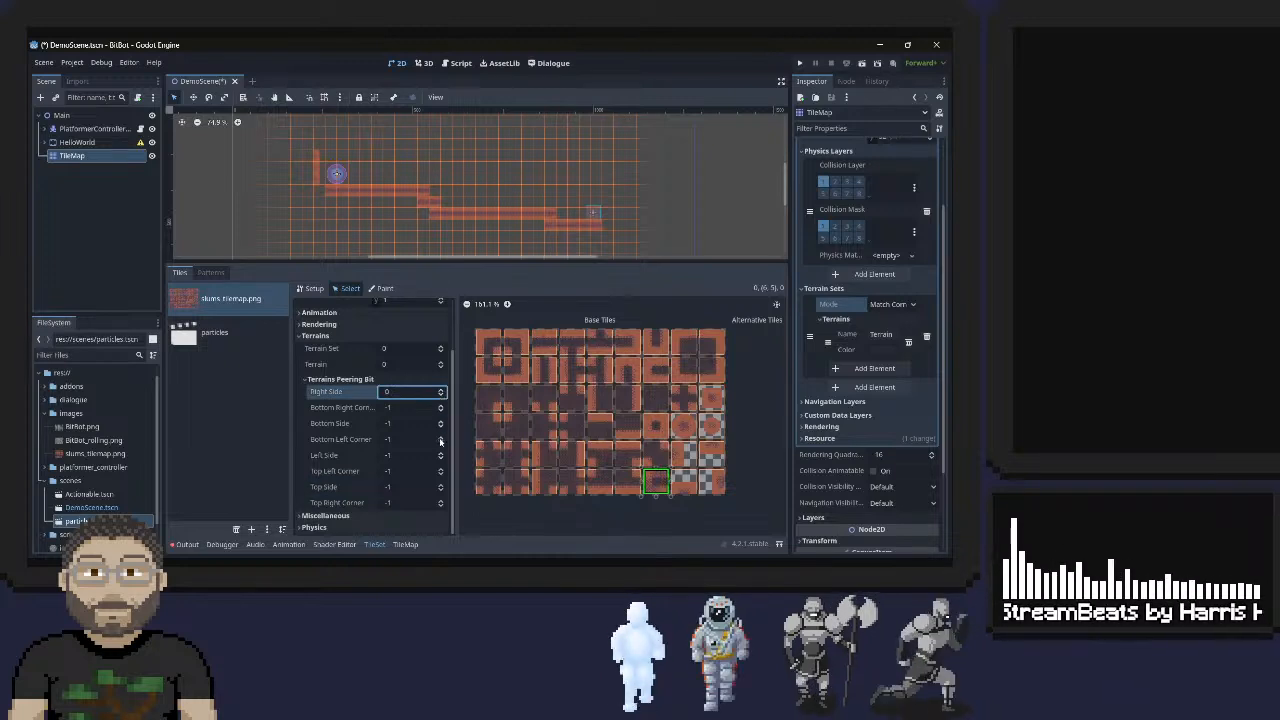
click(442, 437)
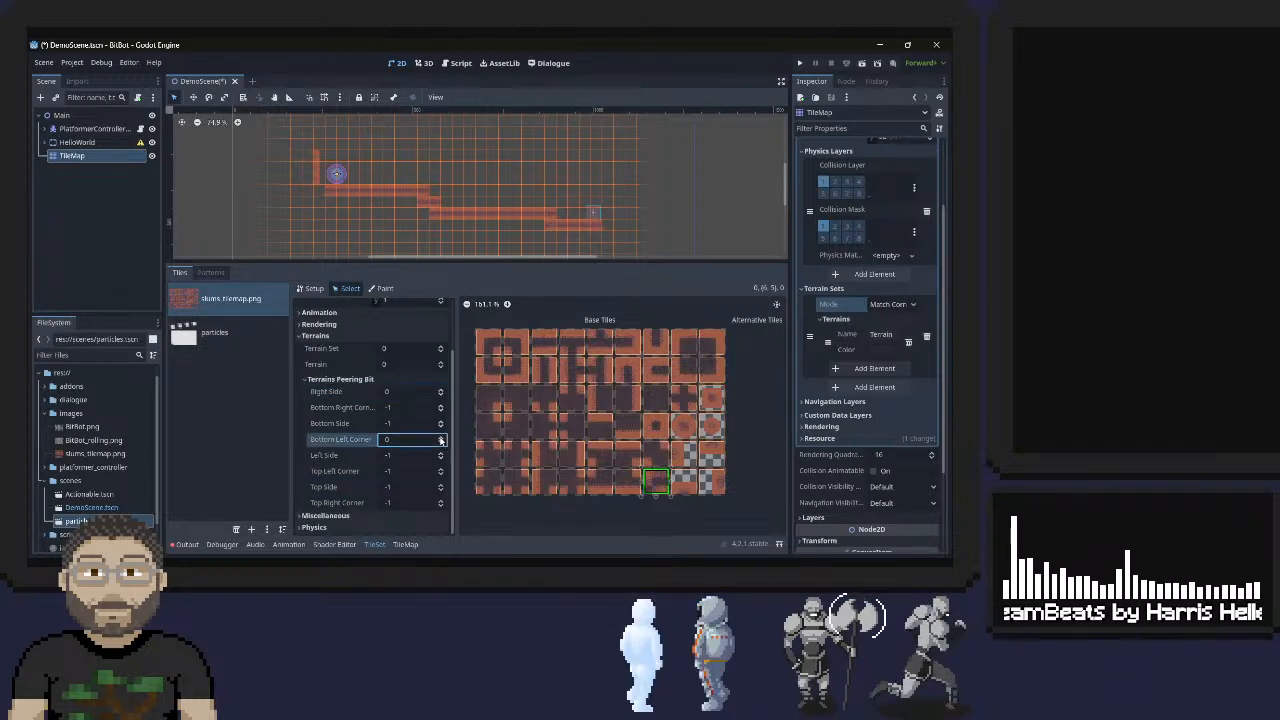
click(441, 421)
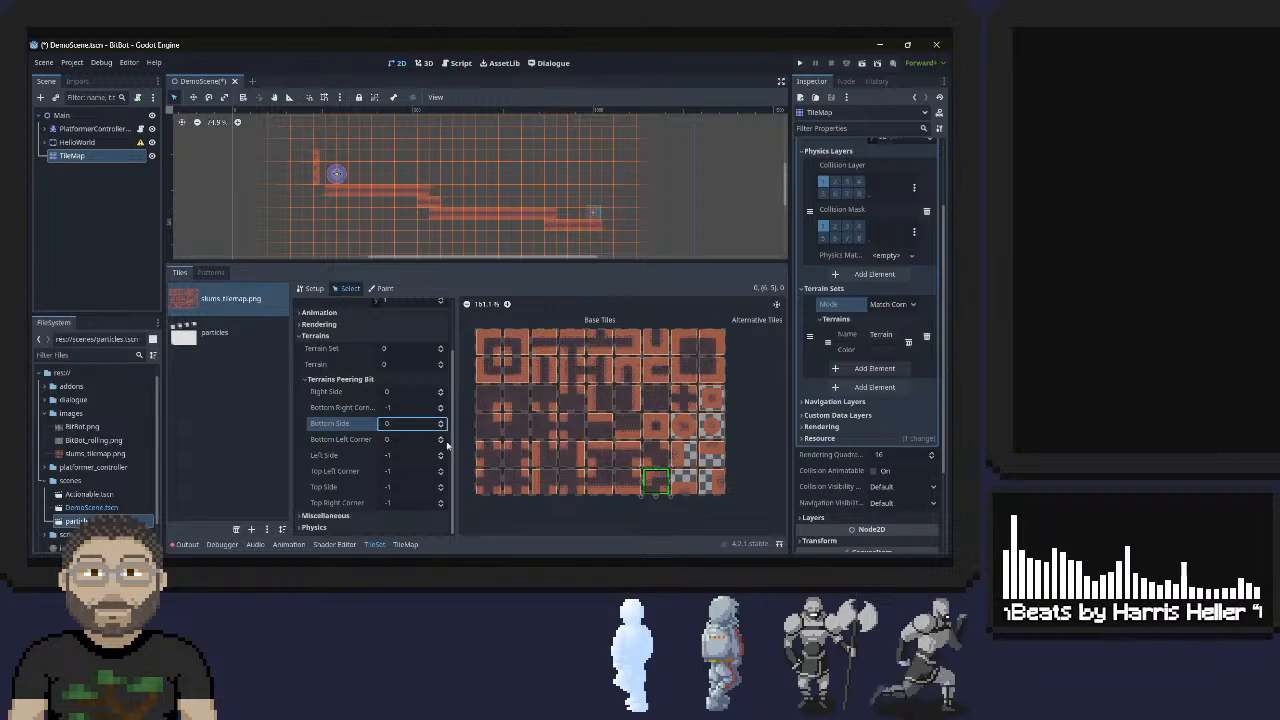
click(441, 453)
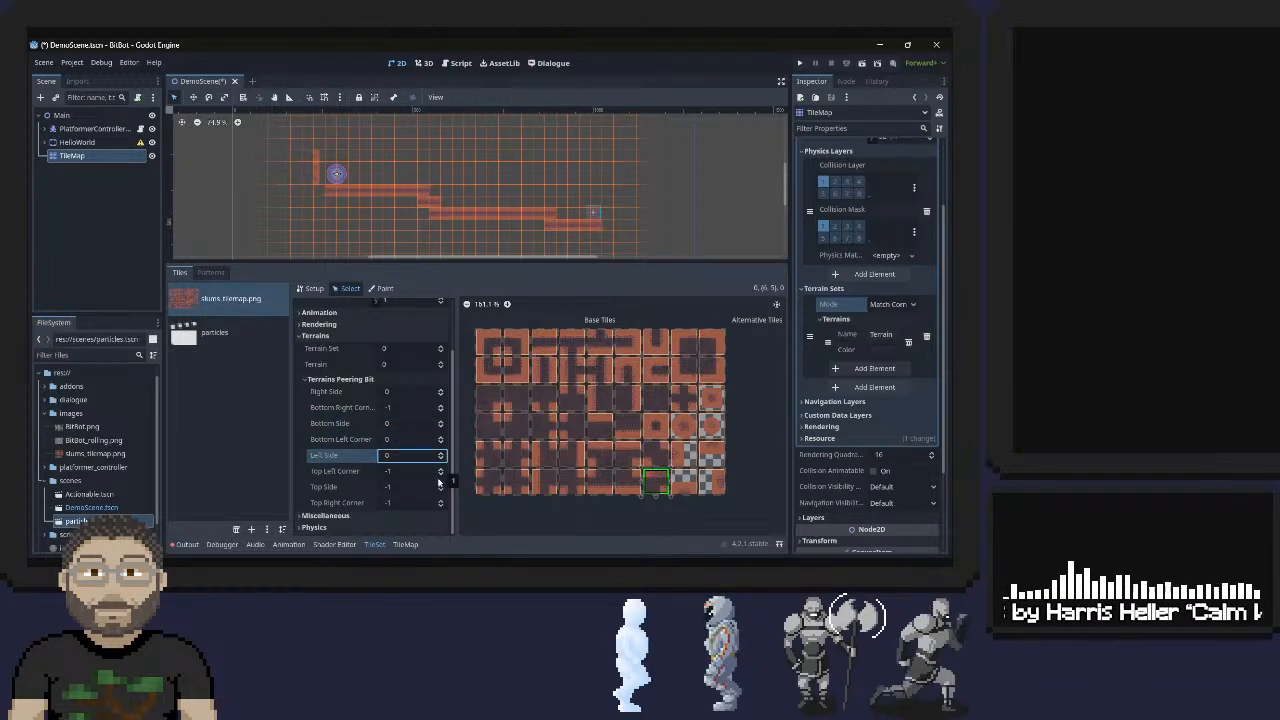
click(441, 484)
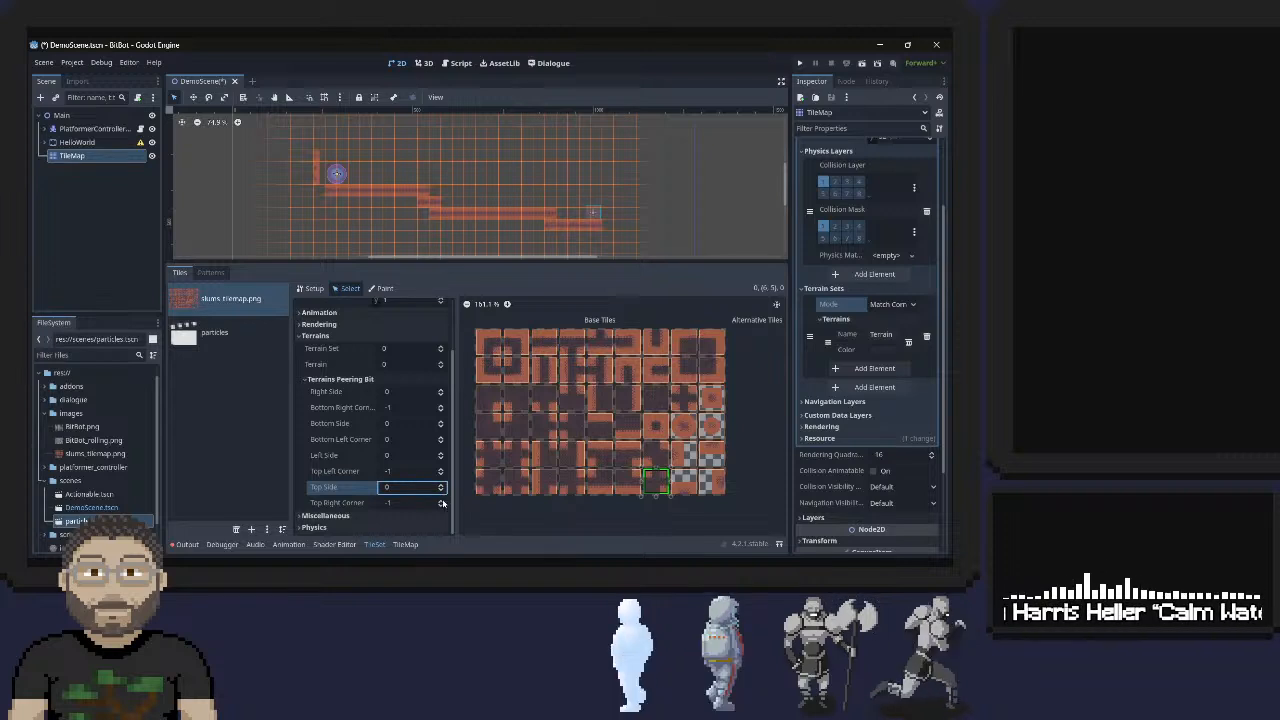
click(441, 501)
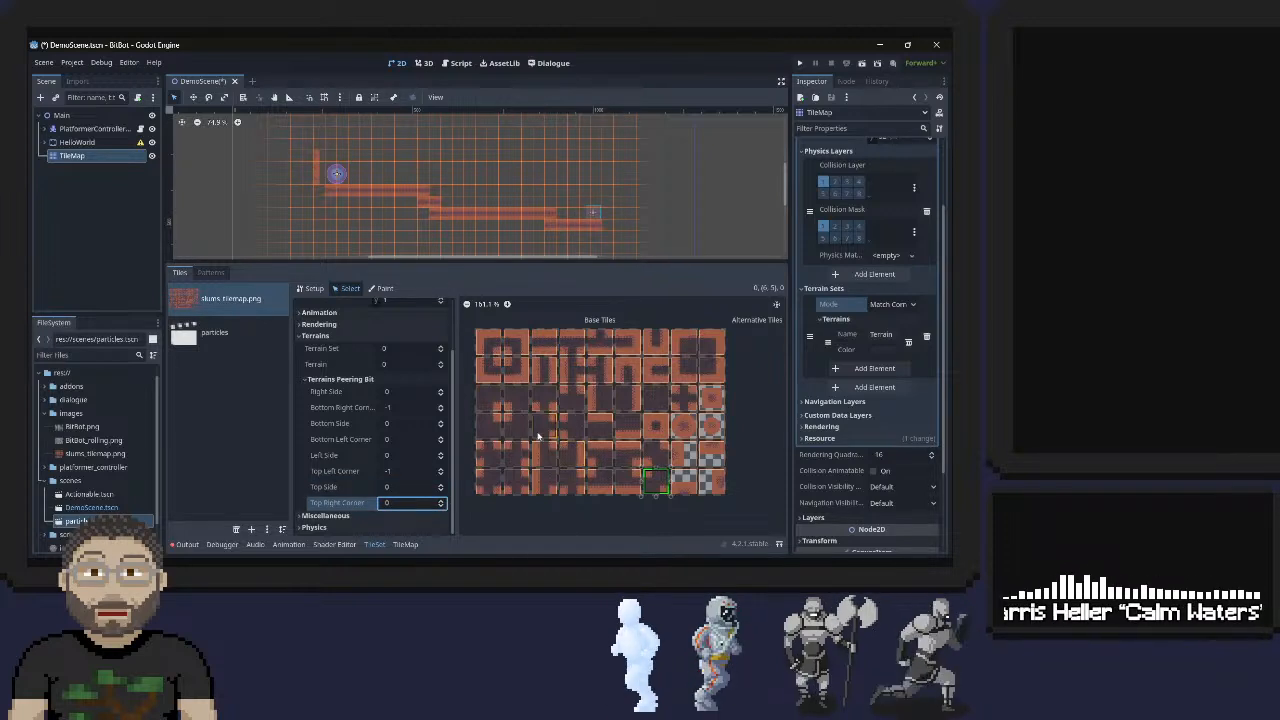
key(ctrl+s)
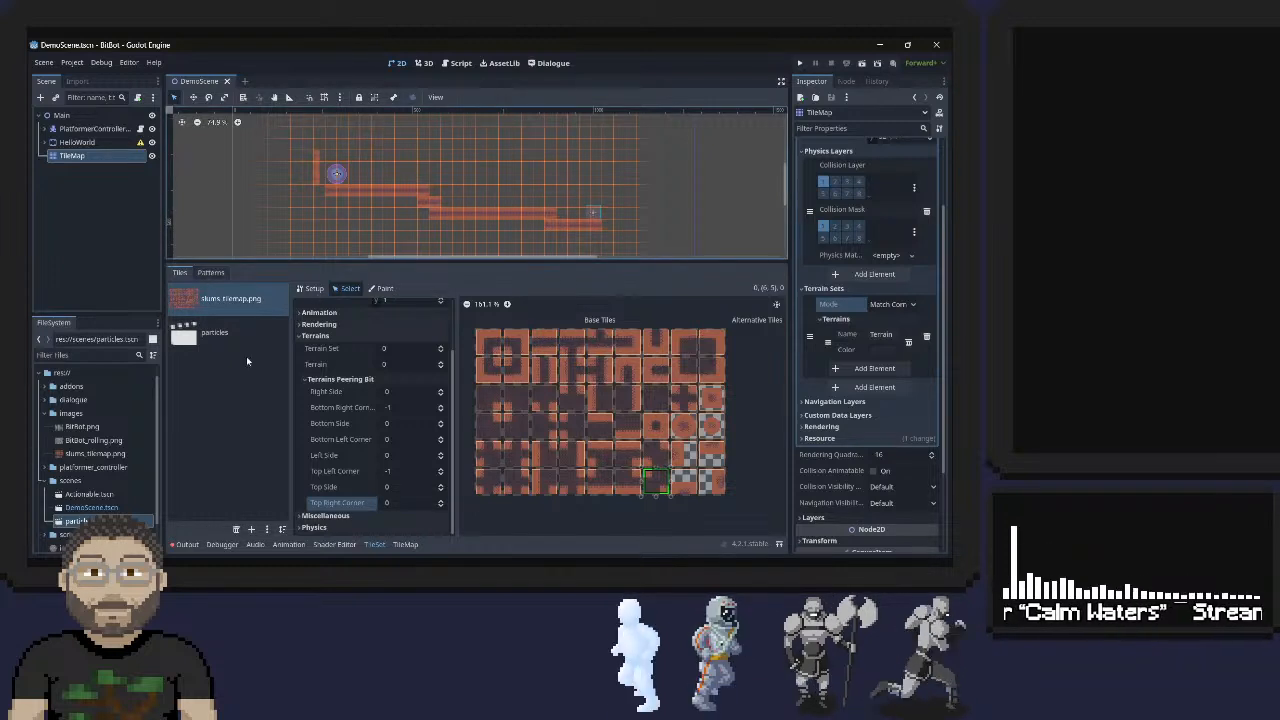
Erase all the painted platform and wall tiles from Layer 0 of the TileMap in the scene
click(405, 544)
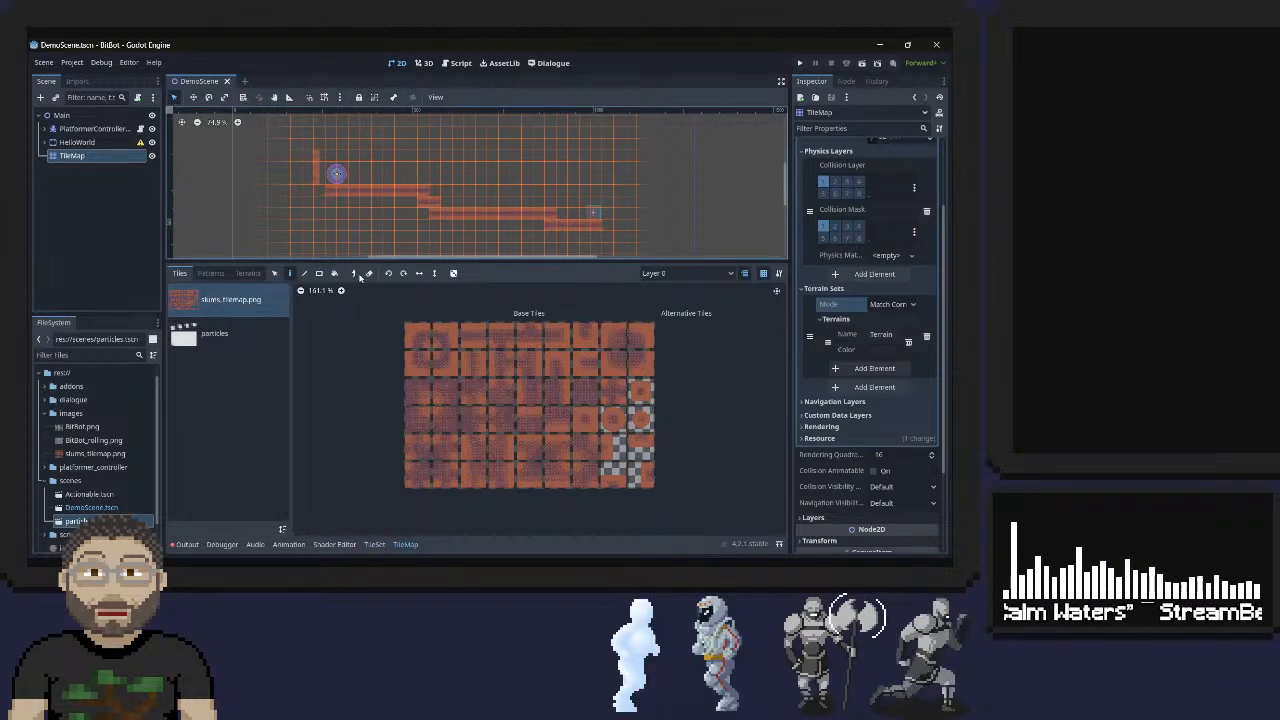
click(368, 273)
mouse_move(594, 224)
mouse_down()
mouse_move(326, 194)
mouse_move(313, 175)
mouse_up()
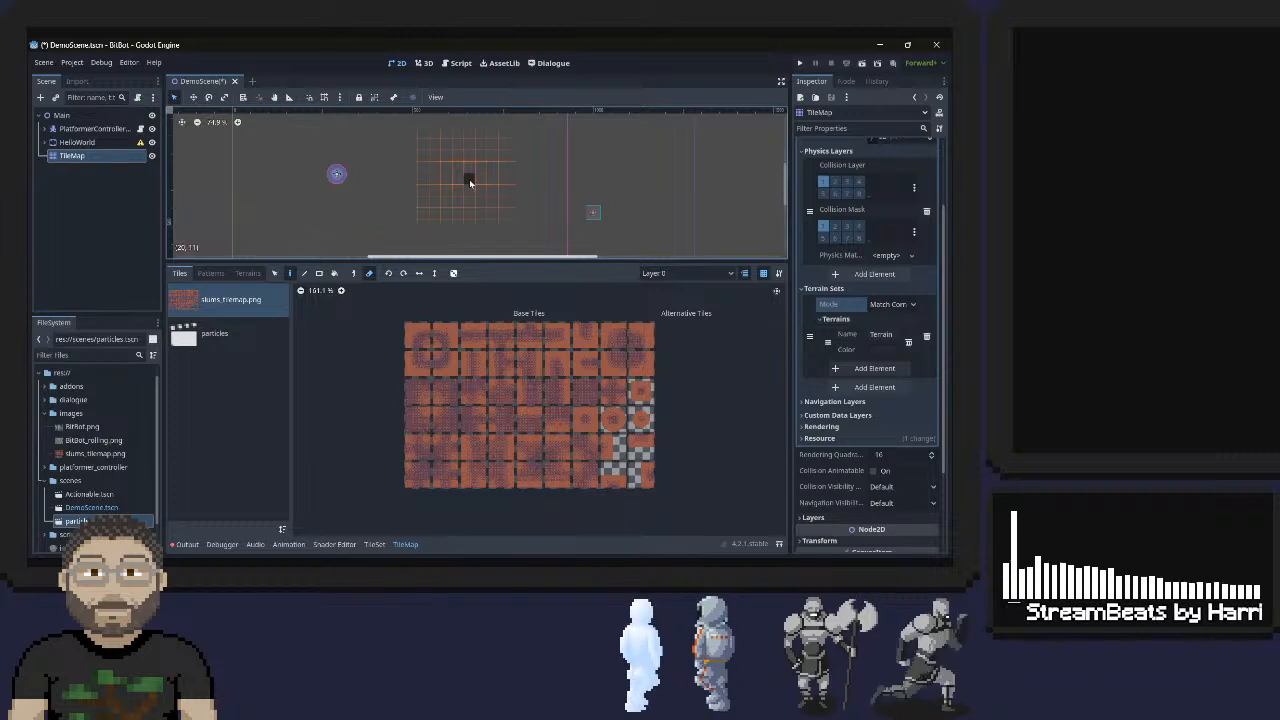
Try painting a short row of the first slums_tilemap.png tile beneath the player in the scene
scroll(466, 180, down, 2)
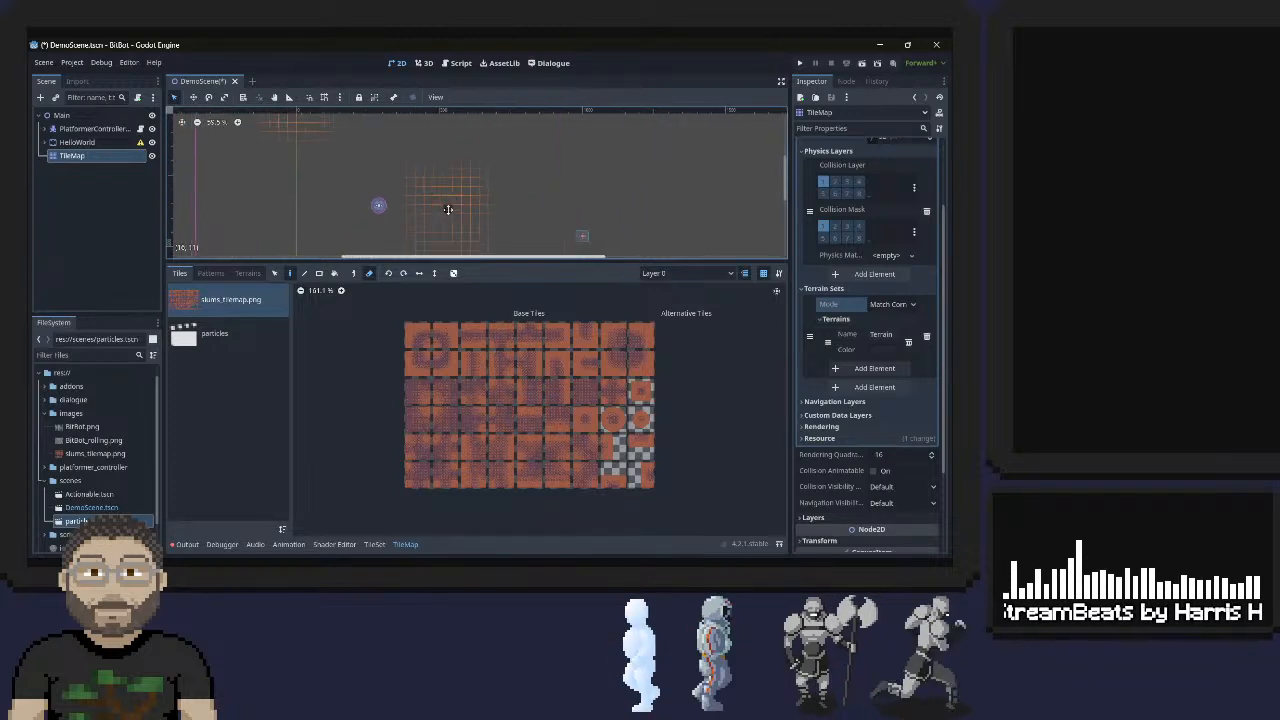
middle_drag(448, 209, 470, 254)
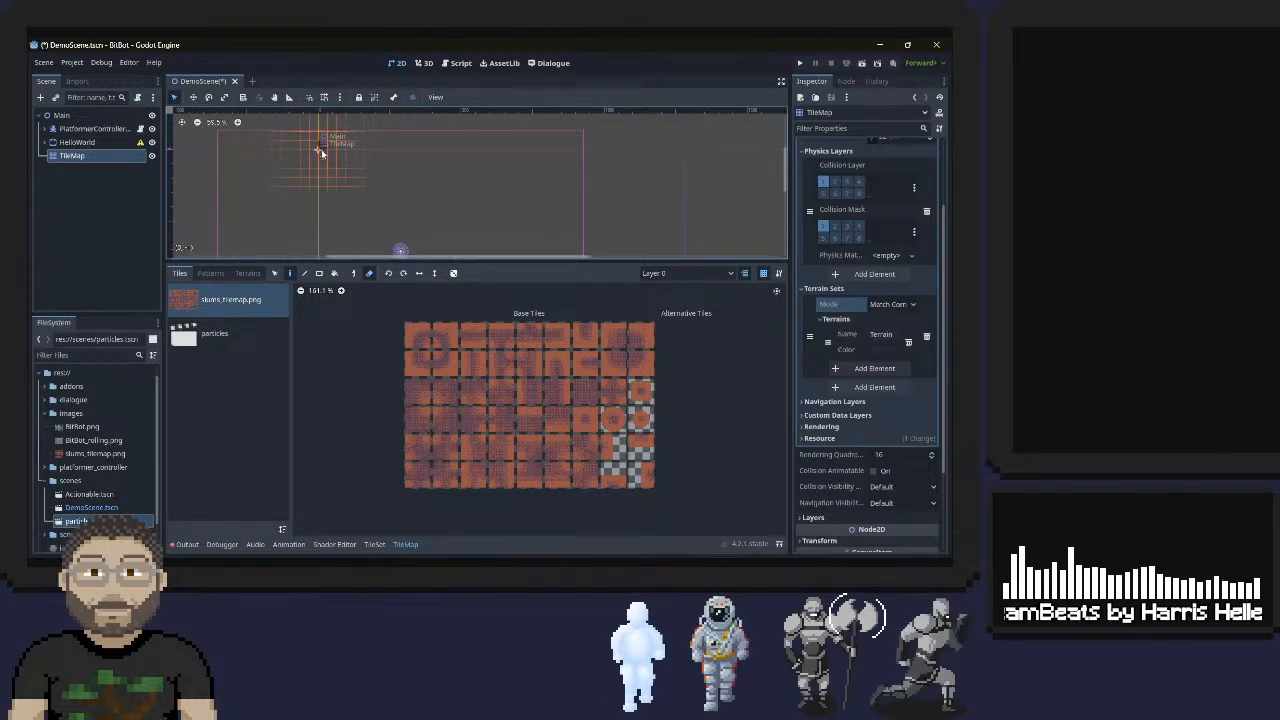
mouse_move(528, 172)
middle_down()
mouse_move(428, 130)
mouse_move(488, 167)
mouse_move(485, 124)
middle_up()
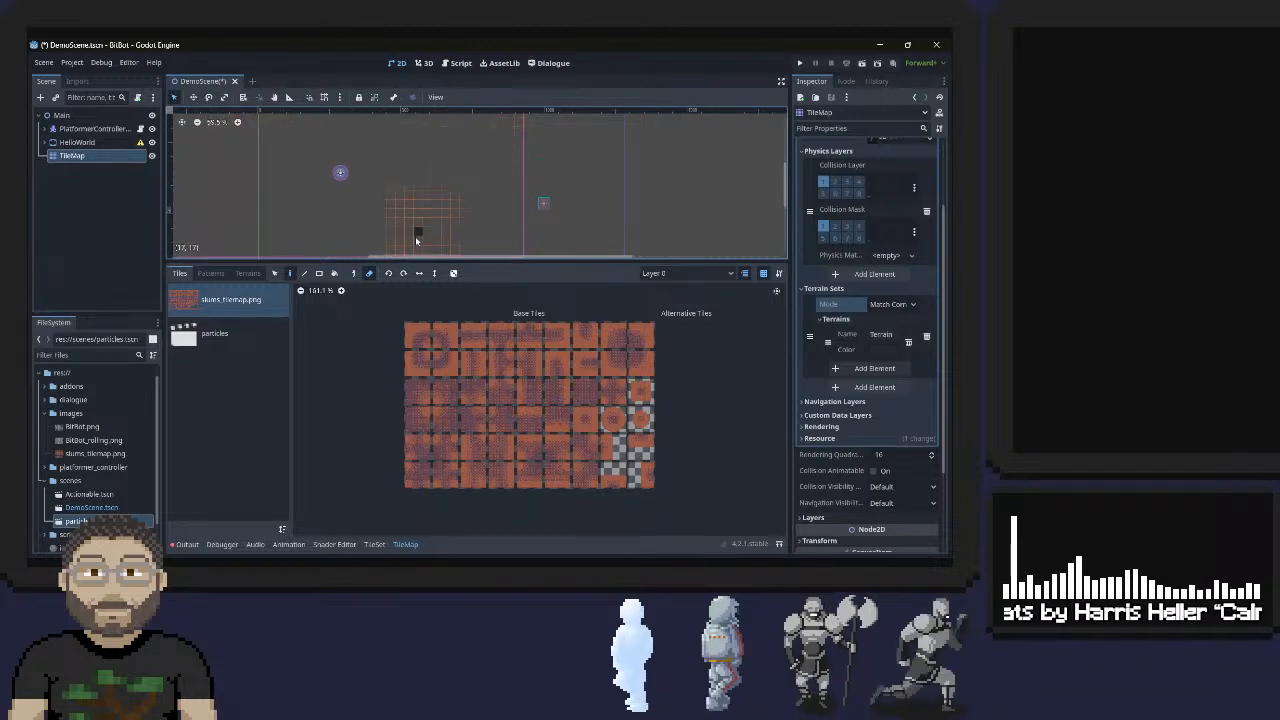
click(417, 335)
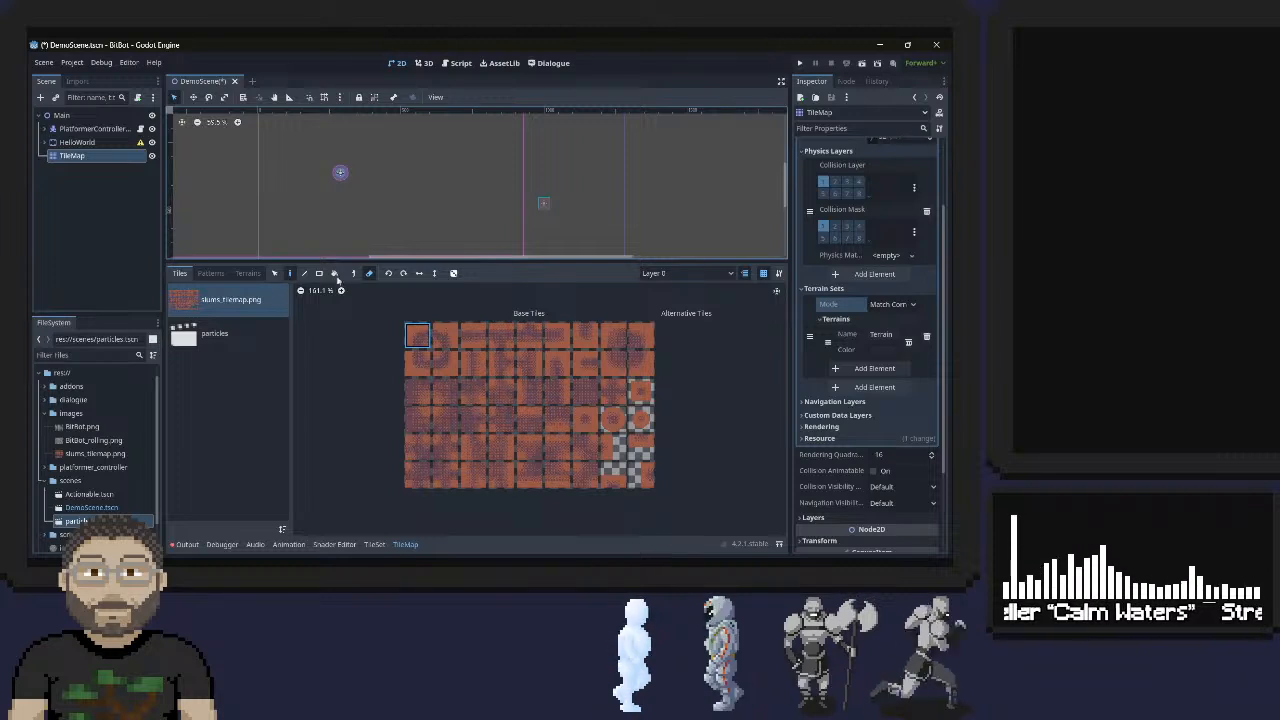
click(270, 370)
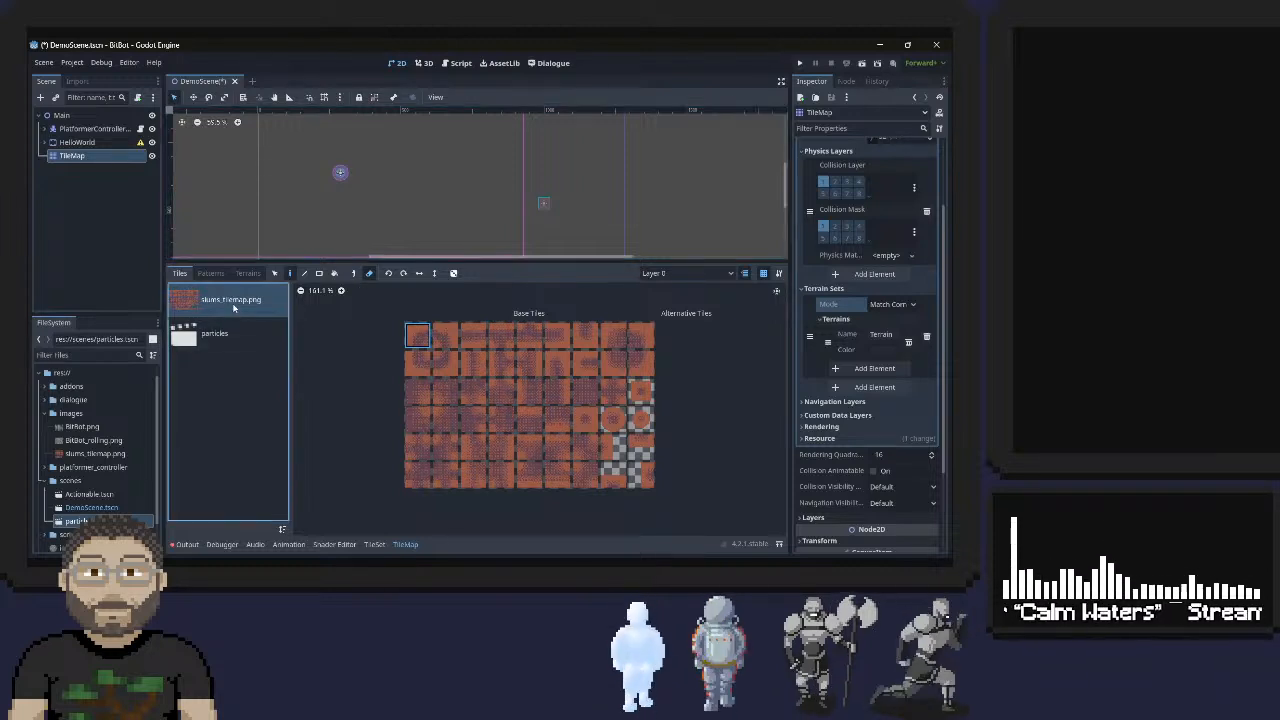
click(412, 334)
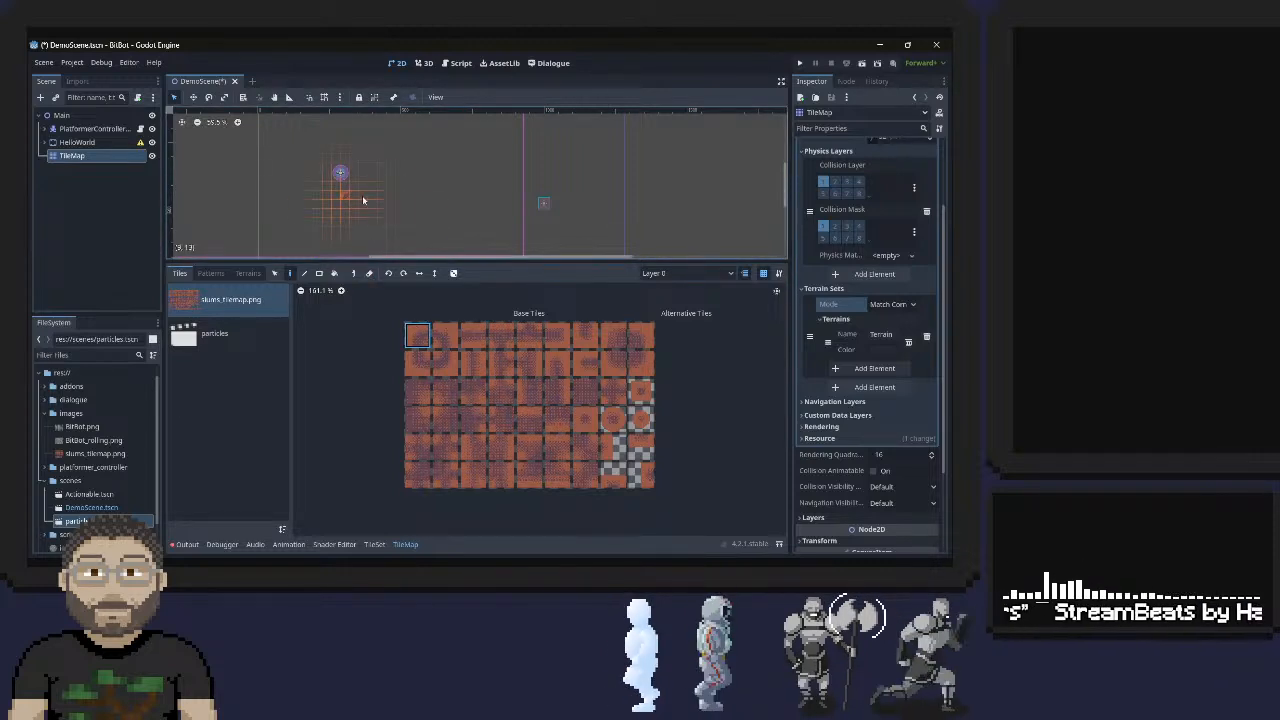
drag(341, 196, 386, 199)
key(ctrl+z)
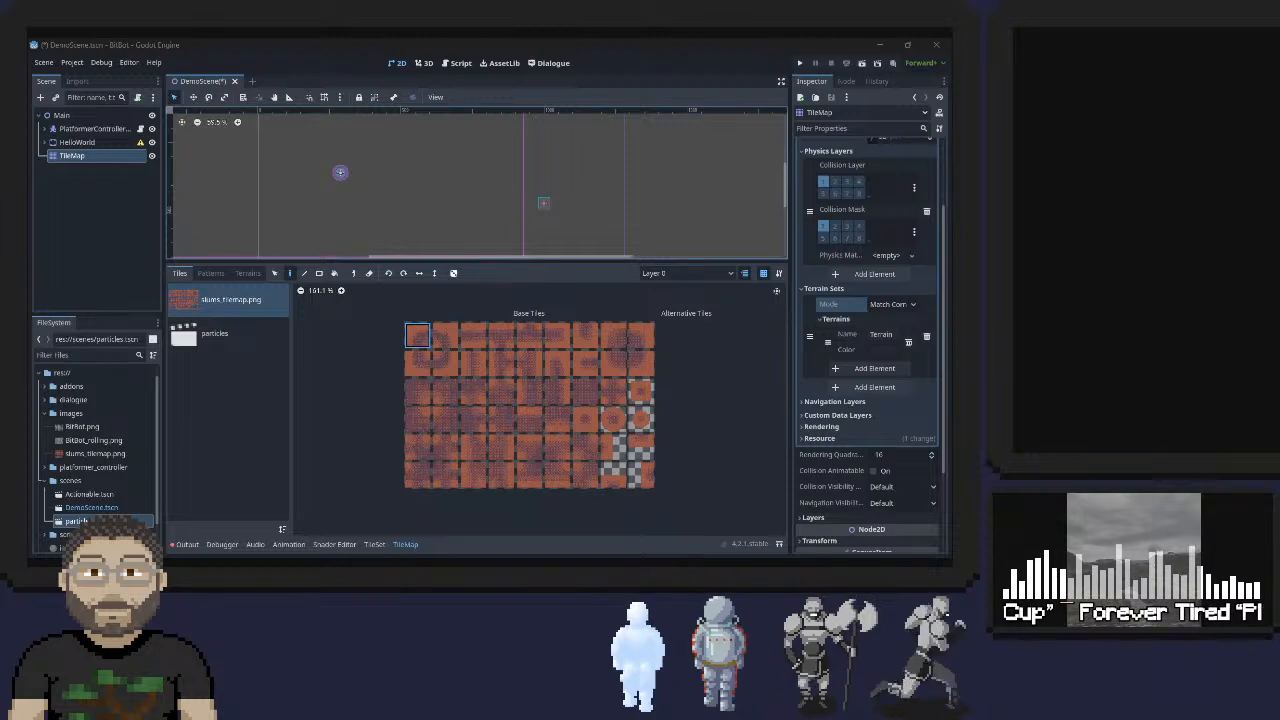
click(882, 350)
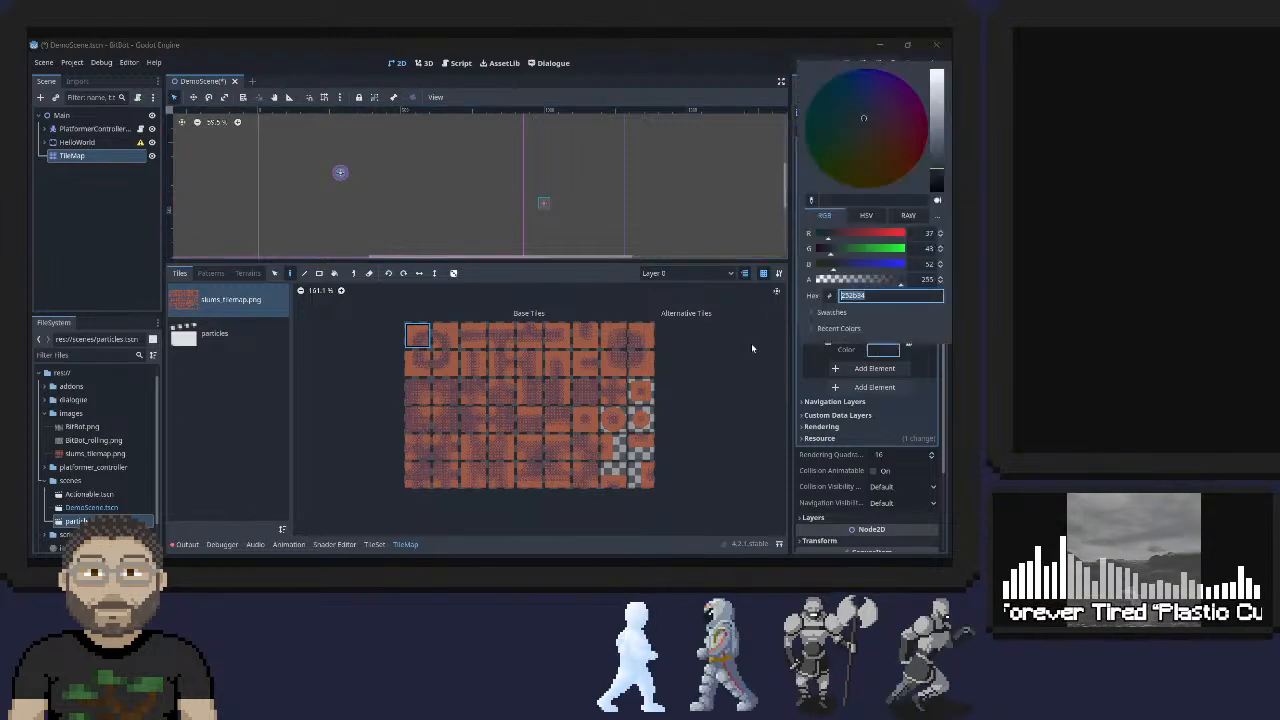
click(889, 352)
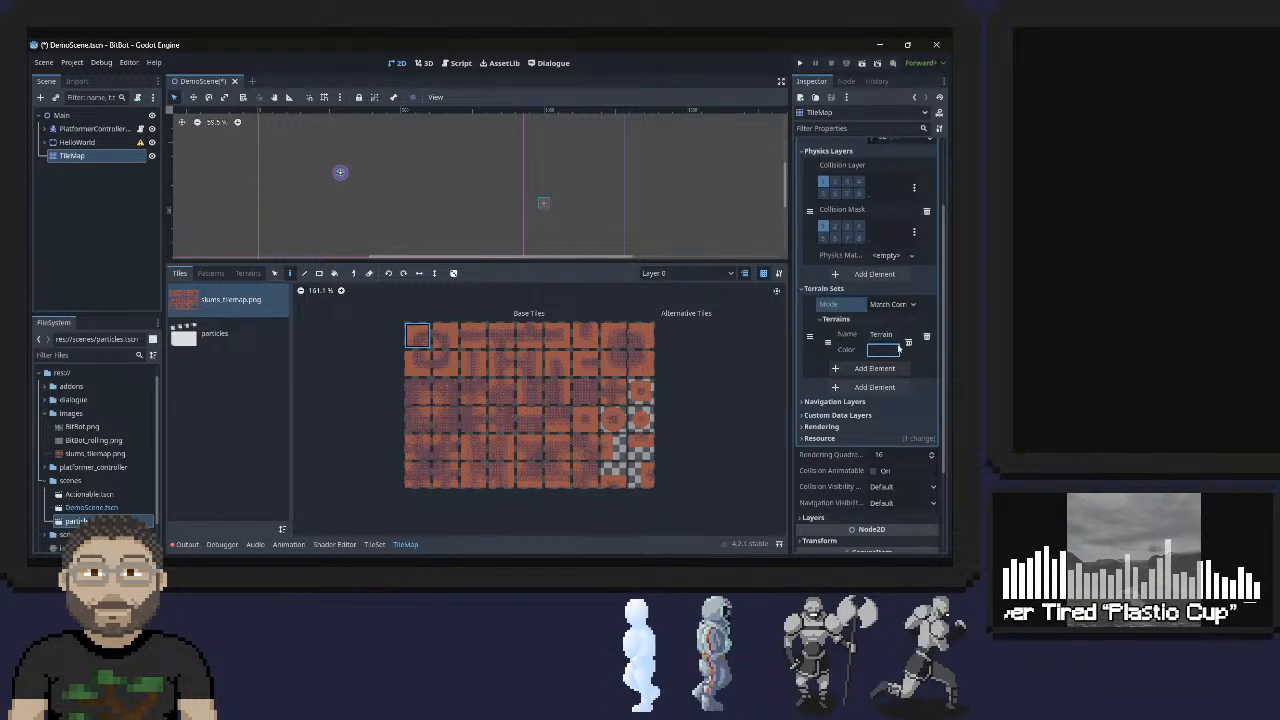
Try filling a rectangular area beneath the player with the first slums_tilemap.png tile, then undo the fill
click(319, 274)
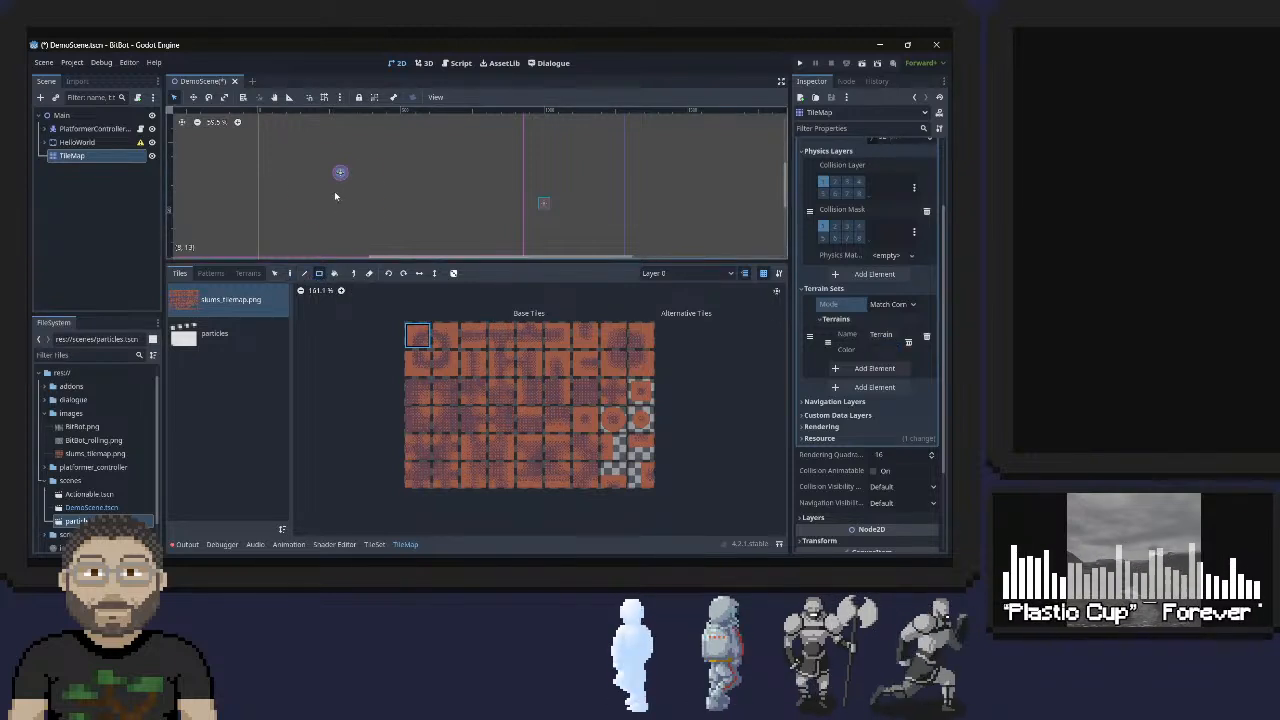
drag(335, 196, 427, 222)
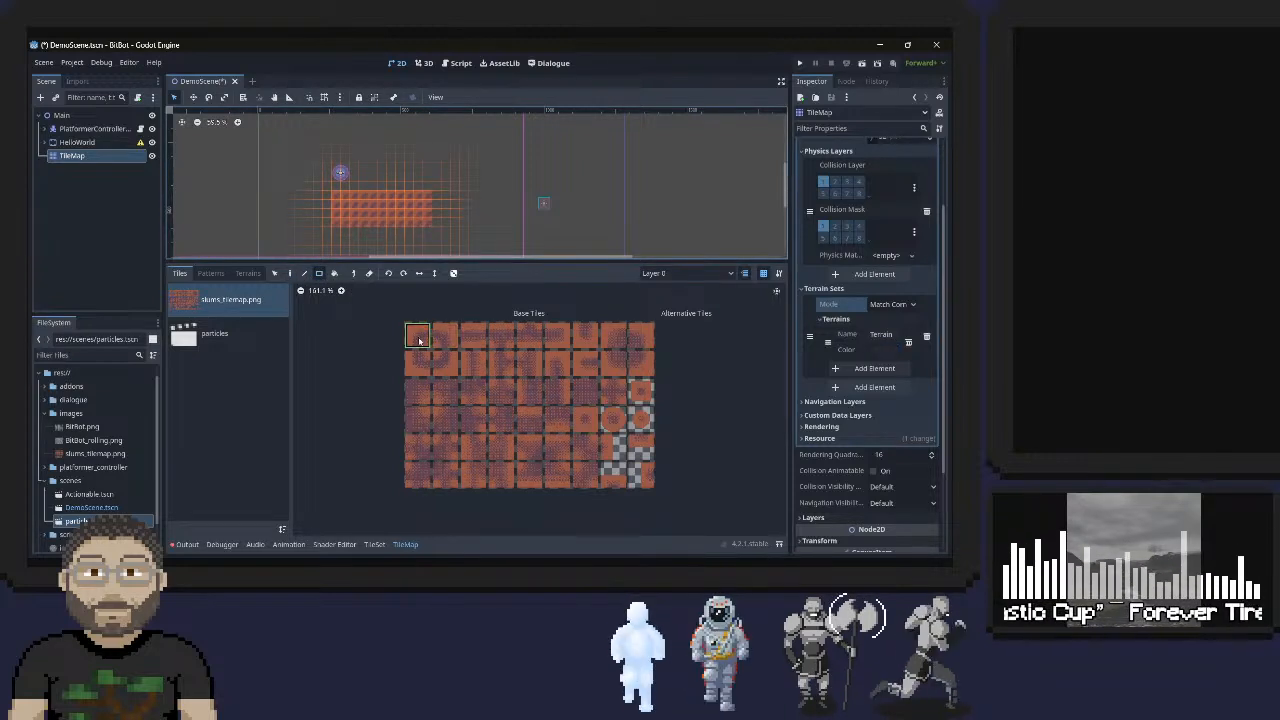
key(ctrl+z)
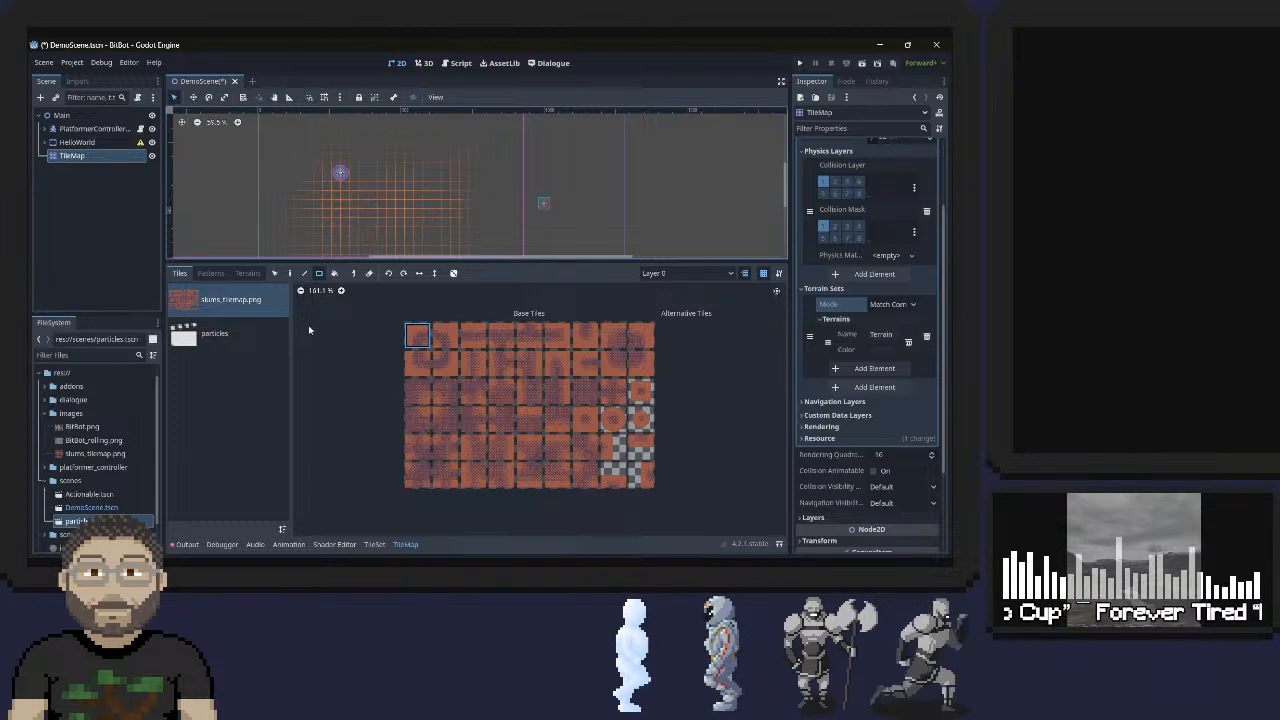
Paint a floor beneath the player with Terrain 0, stepping down towards the HelloWorld object, with a raised wall at each end; save the scene
click(247, 273)
click(210, 305)
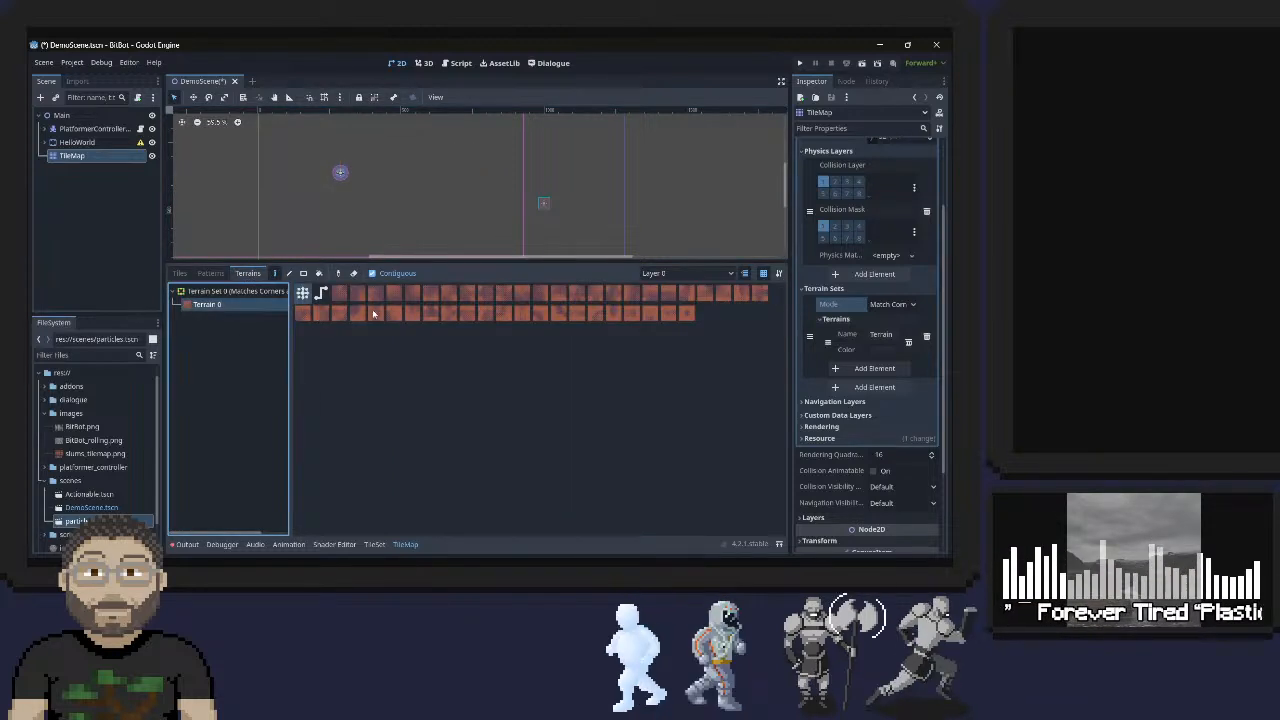
click(321, 292)
mouse_move(340, 193)
mouse_down()
mouse_move(429, 200)
mouse_move(362, 196)
mouse_move(346, 213)
mouse_move(365, 216)
mouse_move(440, 202)
mouse_move(555, 220)
mouse_move(319, 220)
mouse_up()
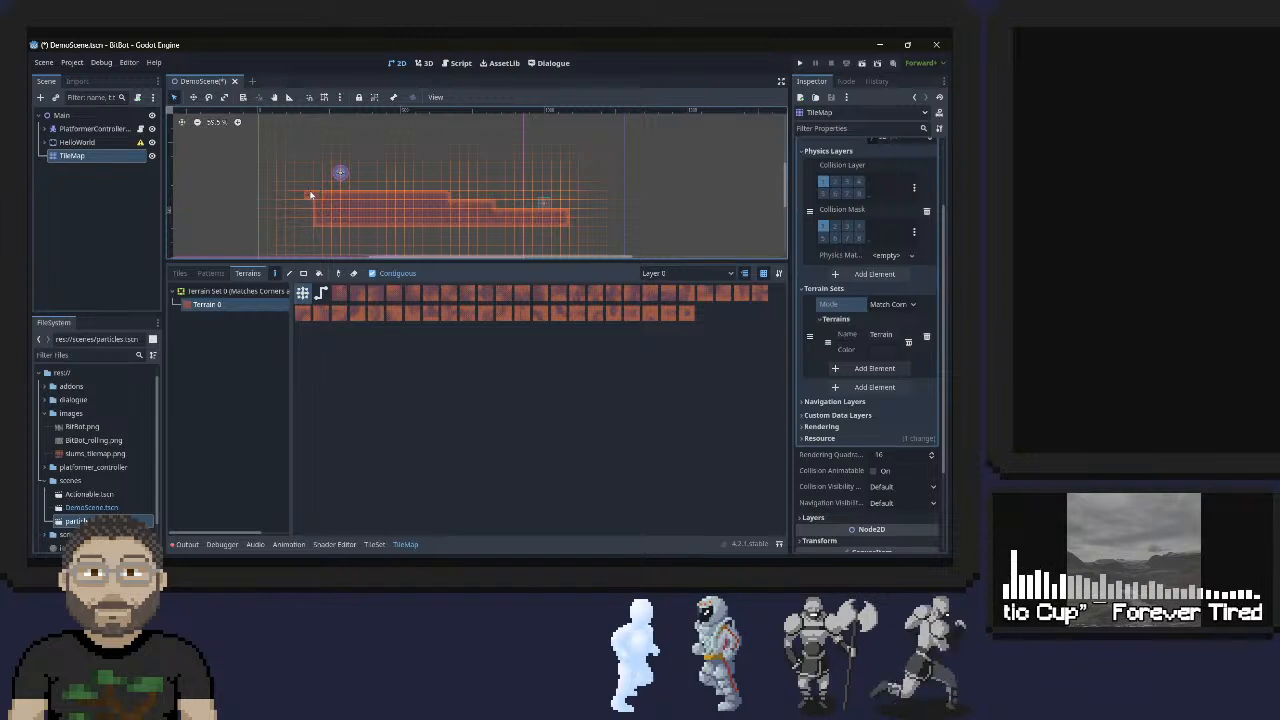
mouse_move(311, 200)
mouse_down()
mouse_move(312, 222)
mouse_move(585, 230)
mouse_move(558, 211)
mouse_up()
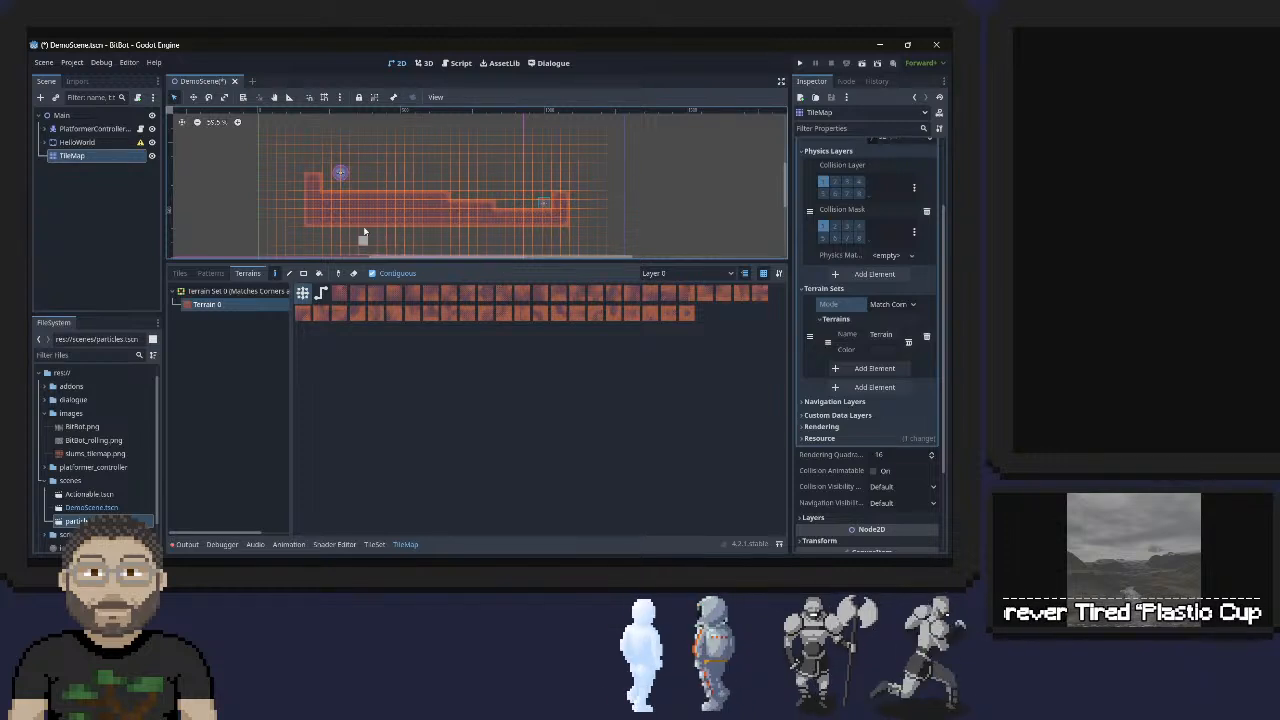
key(ctrl+s)
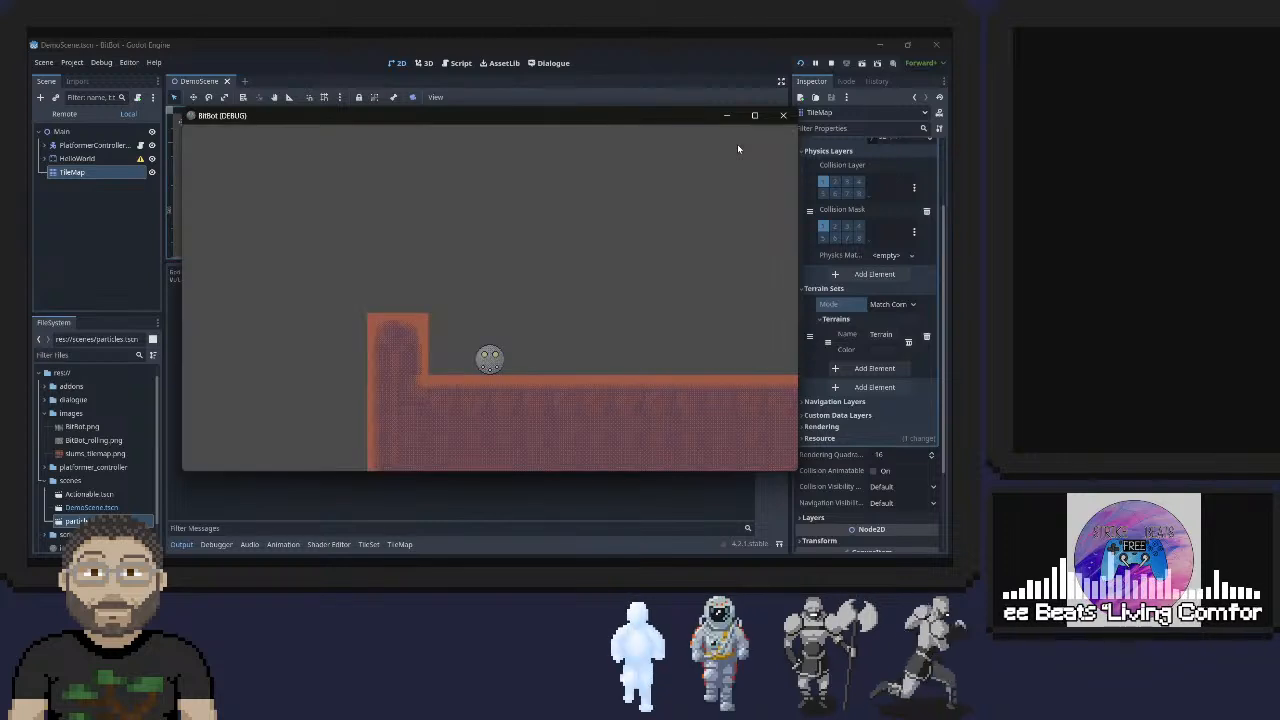
Playtest the repainted level by rolling the bot between the raised wall, the descending steps and the red block
key(Left)
key(space)
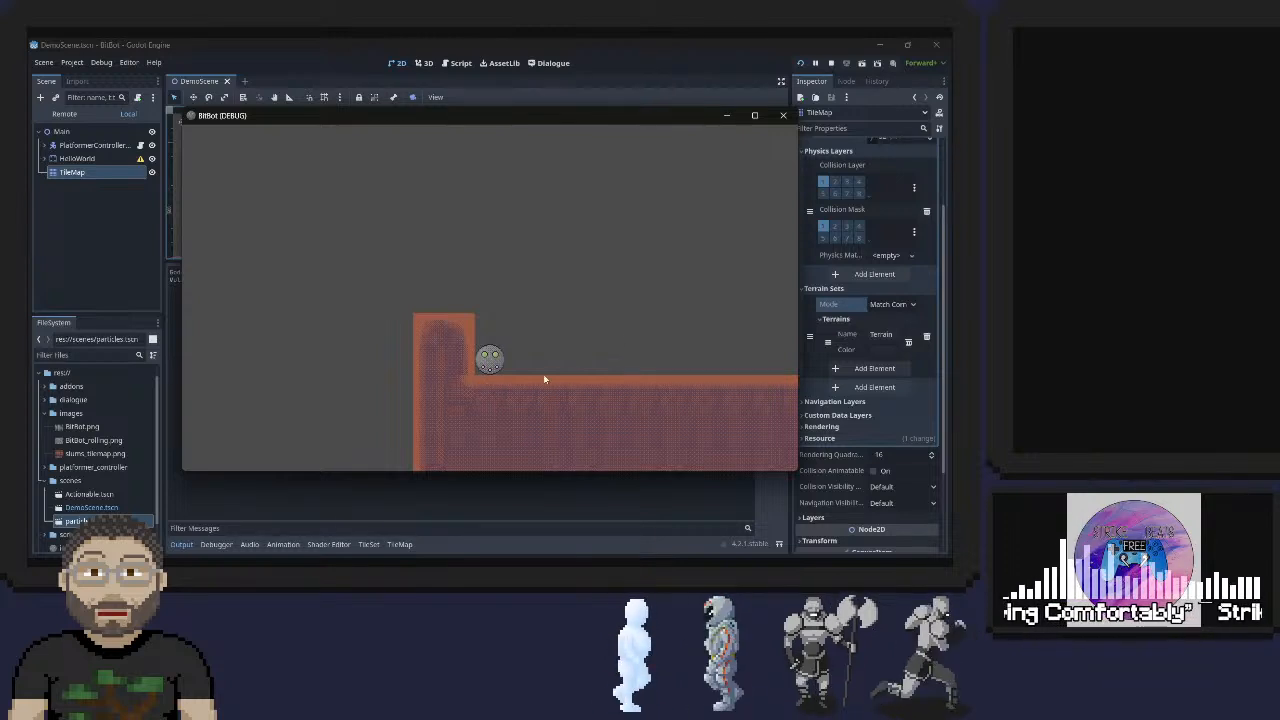
key(Right)
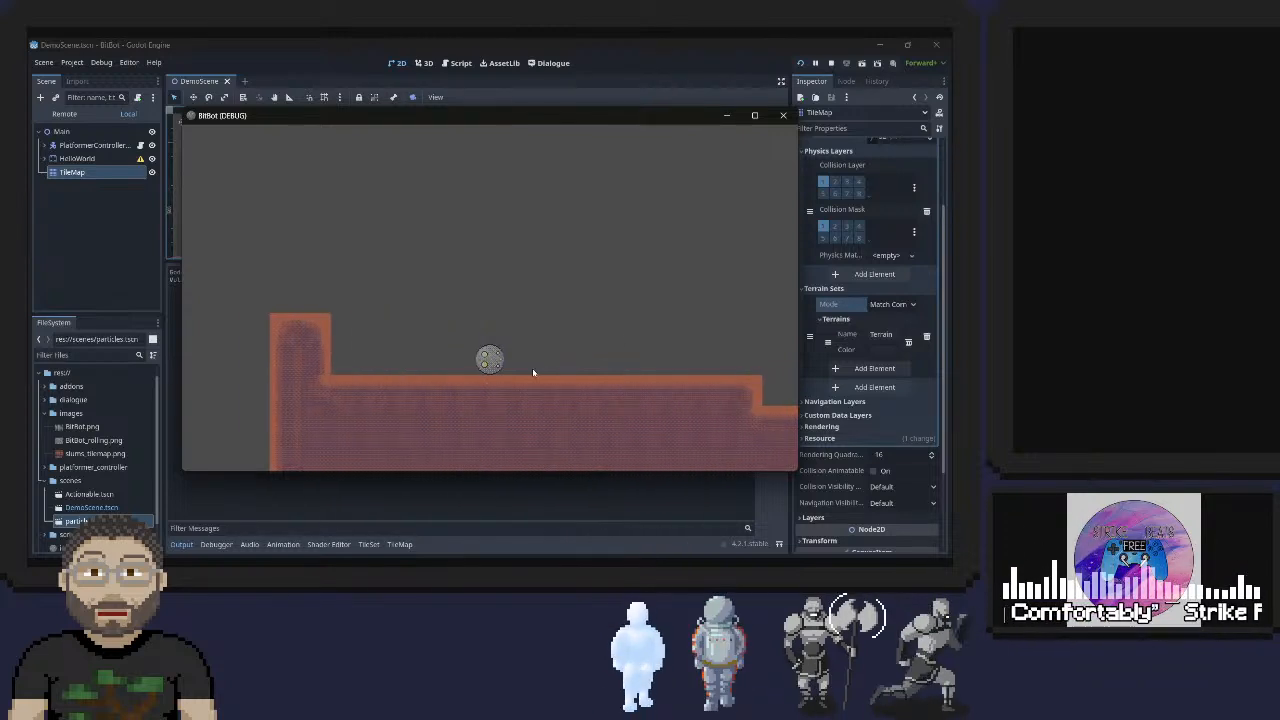
key(Right)
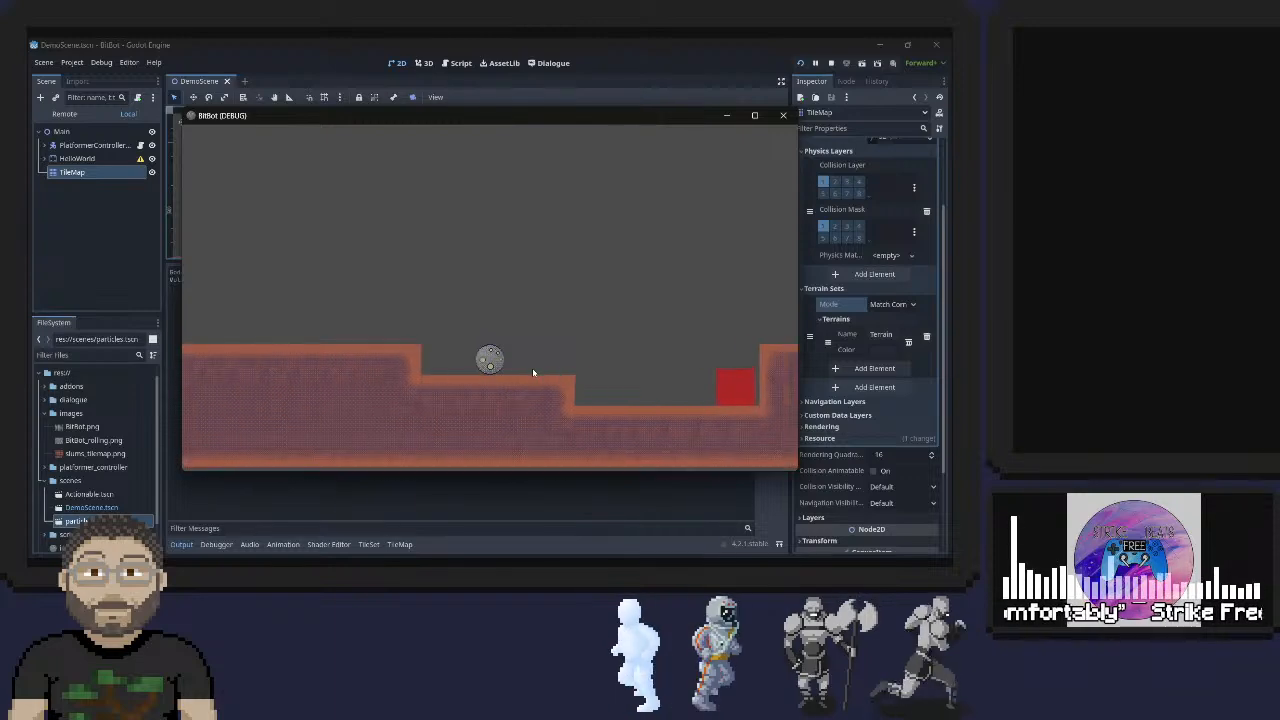
key(Right)
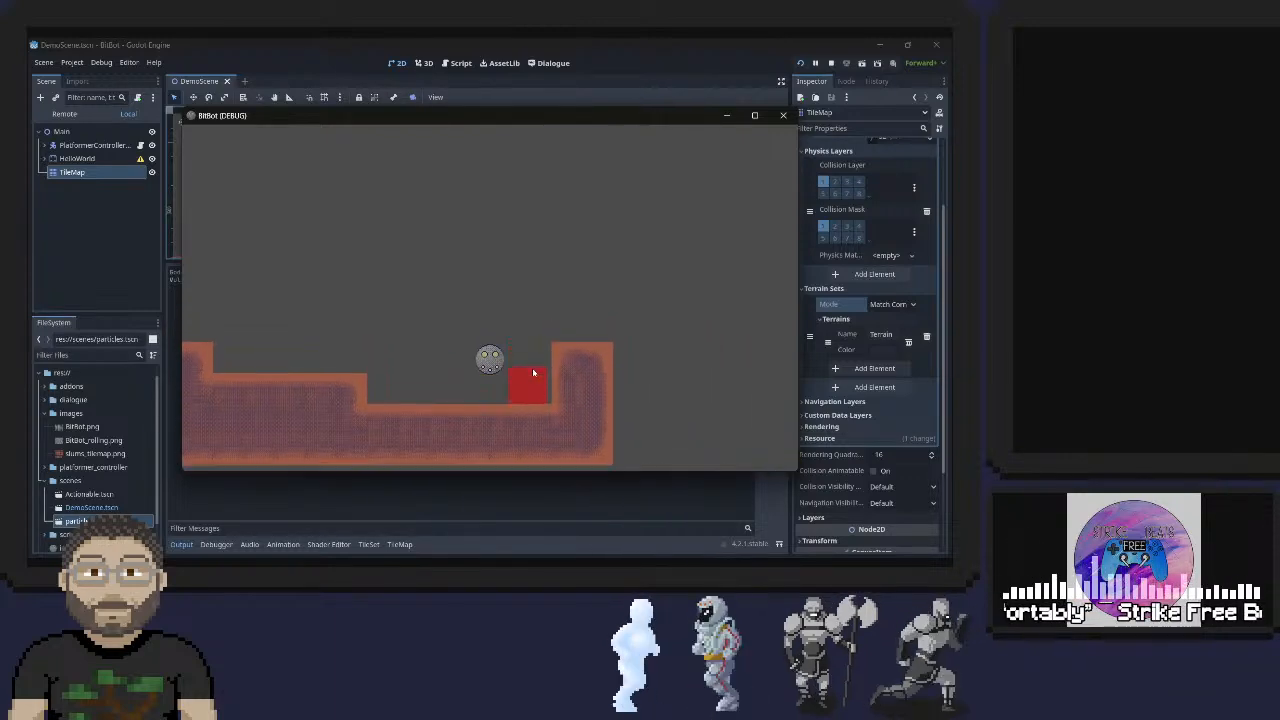
key(Left)
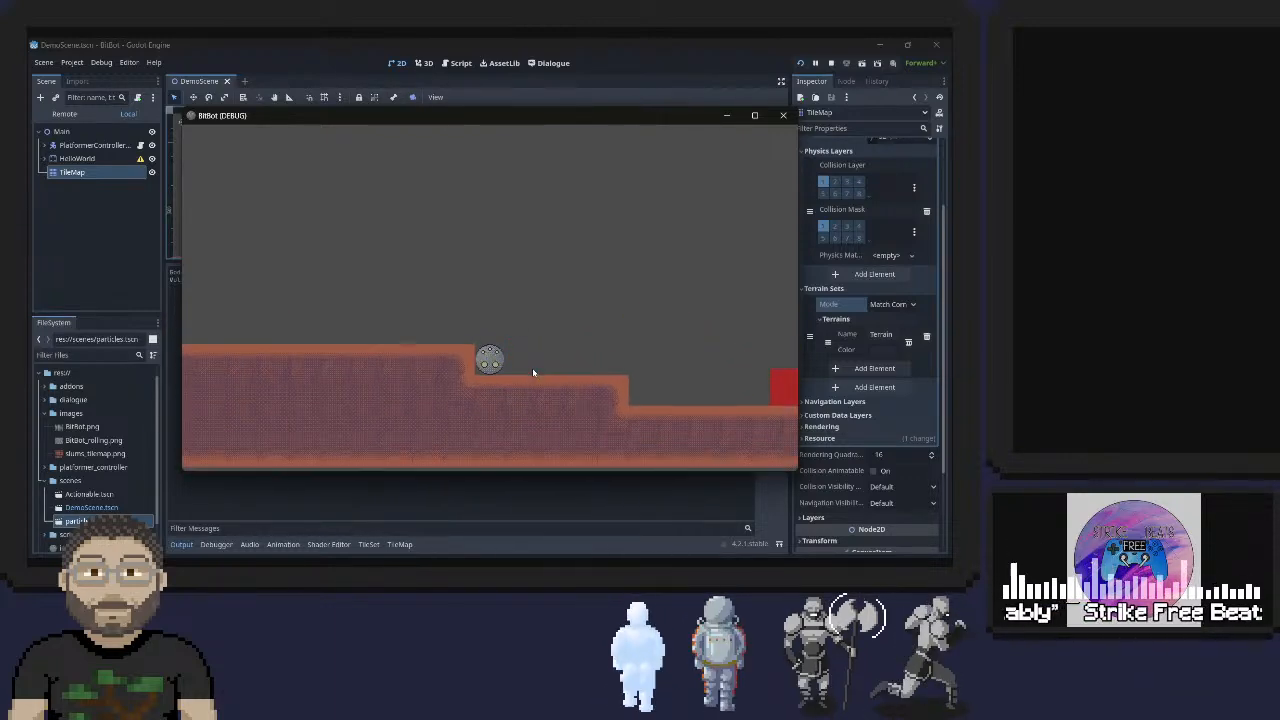
key(Right)
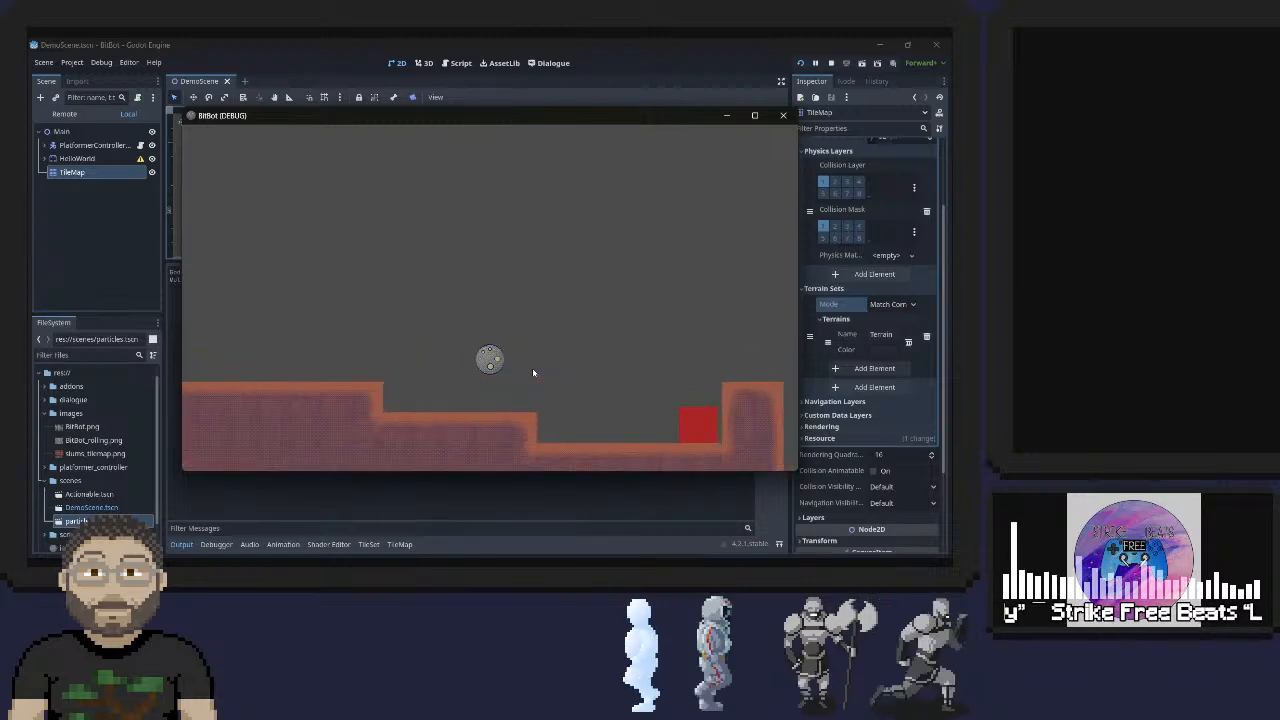
key(Left)
key(Right)
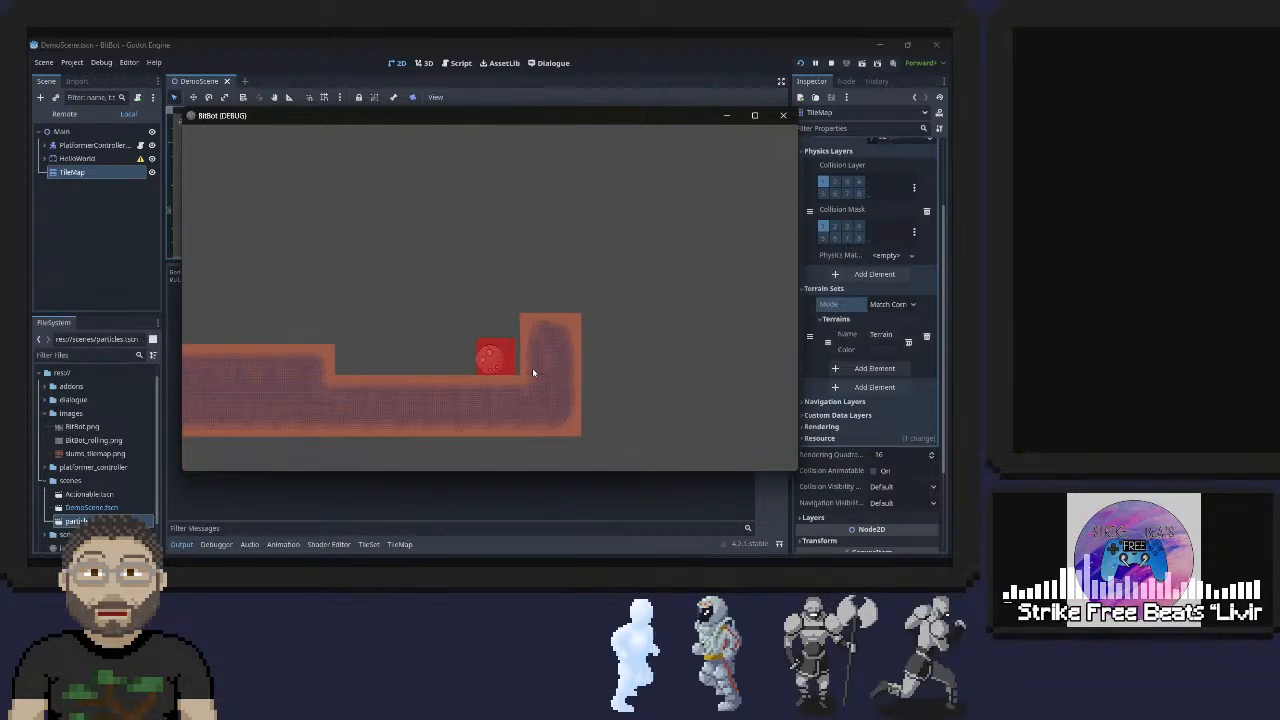
key(Left)
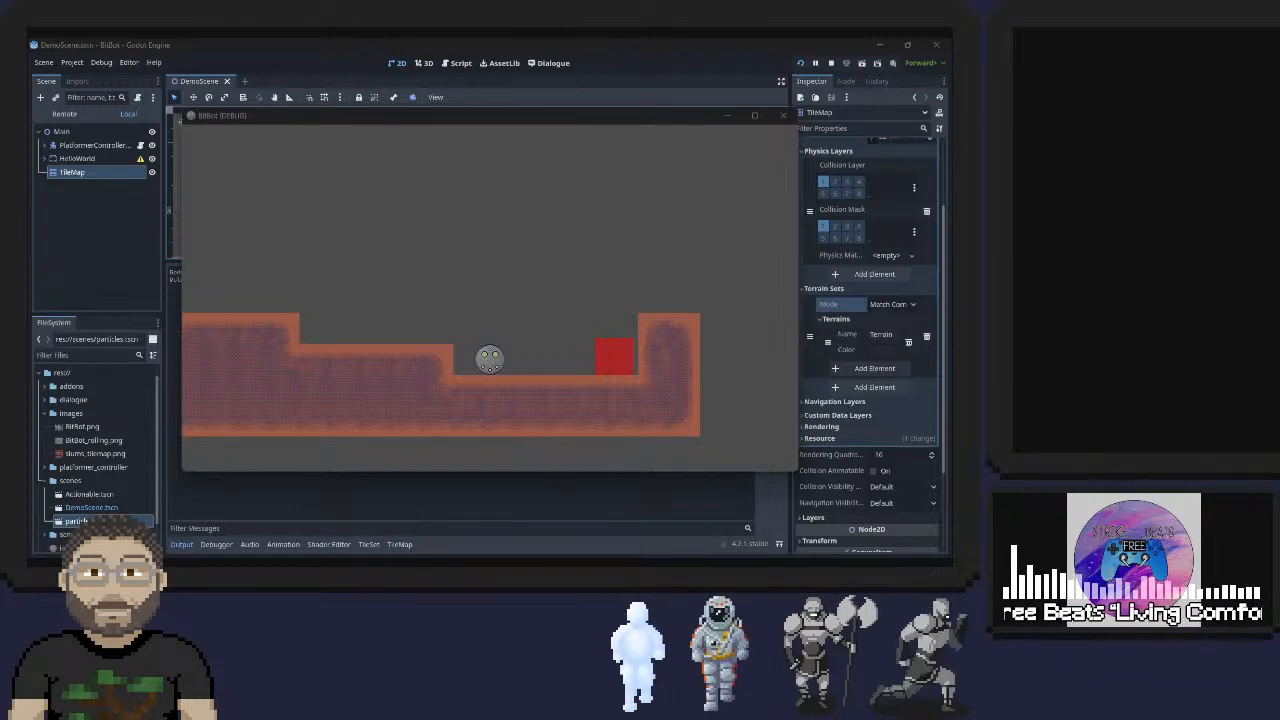
Roll and jump the bot across the whole level again to check terrain edges and collisions, then close the running game
click(531, 139)
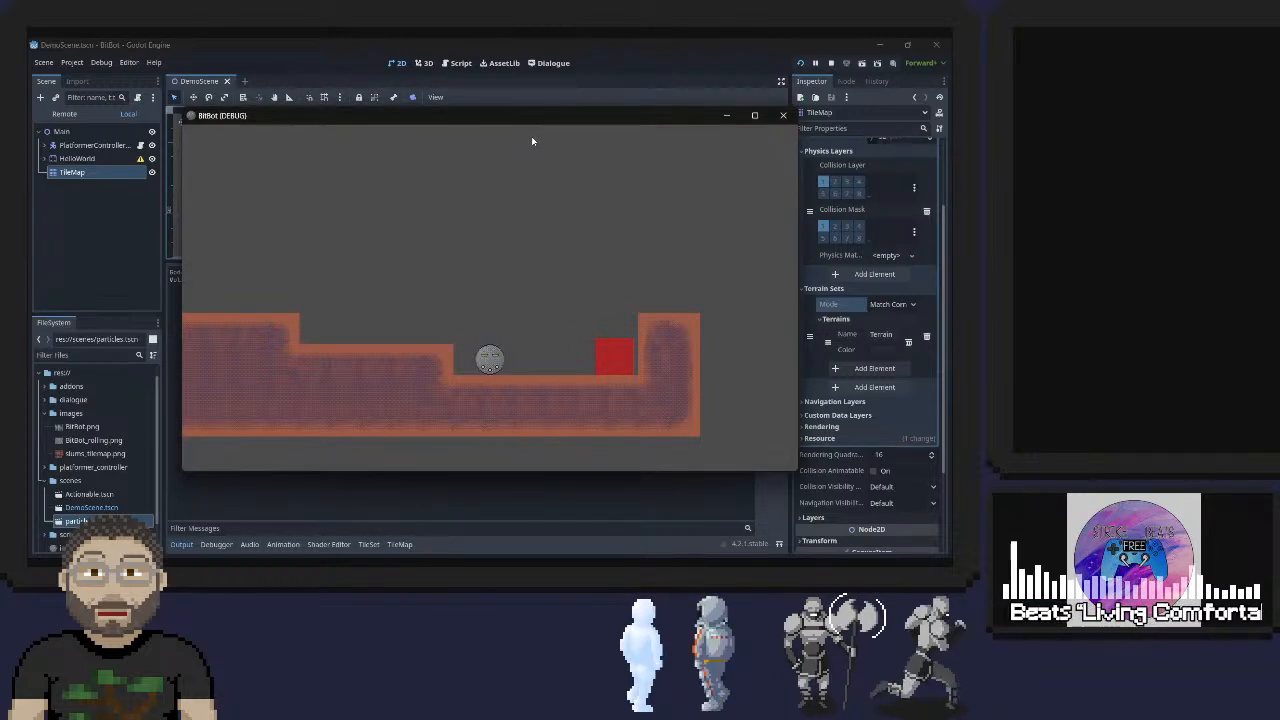
key(Left)
key(Left)
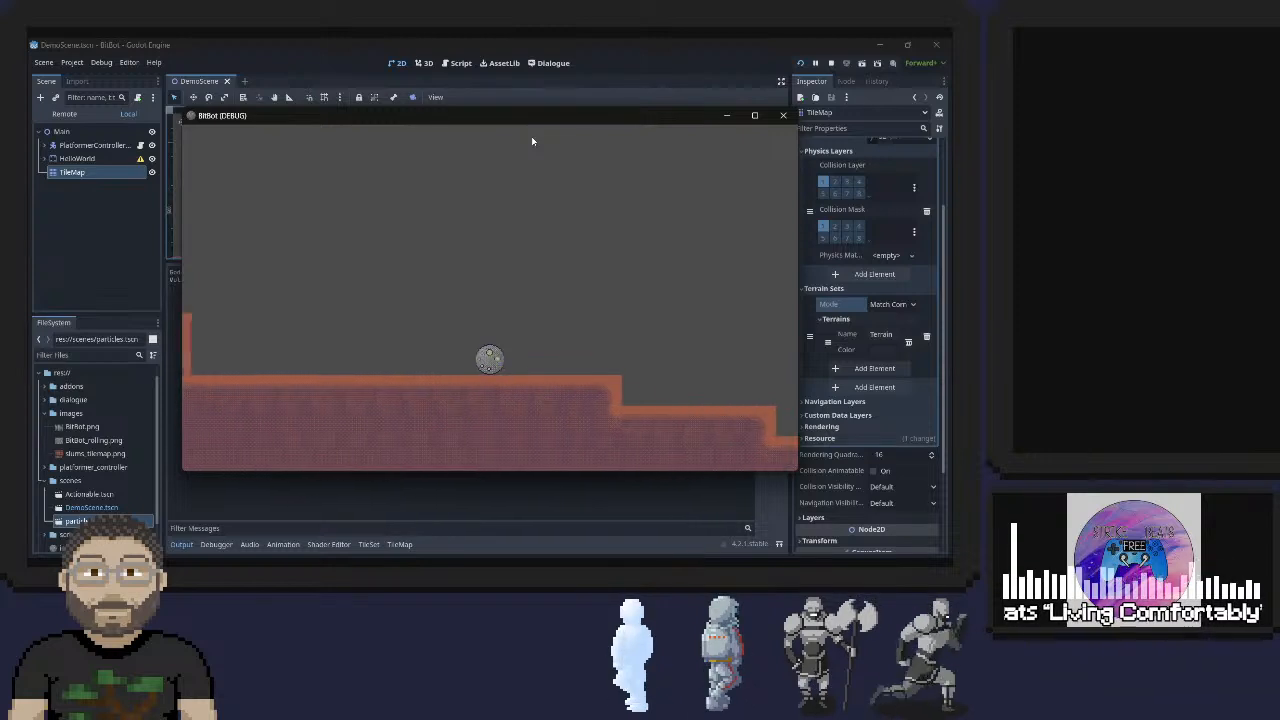
key(Left)
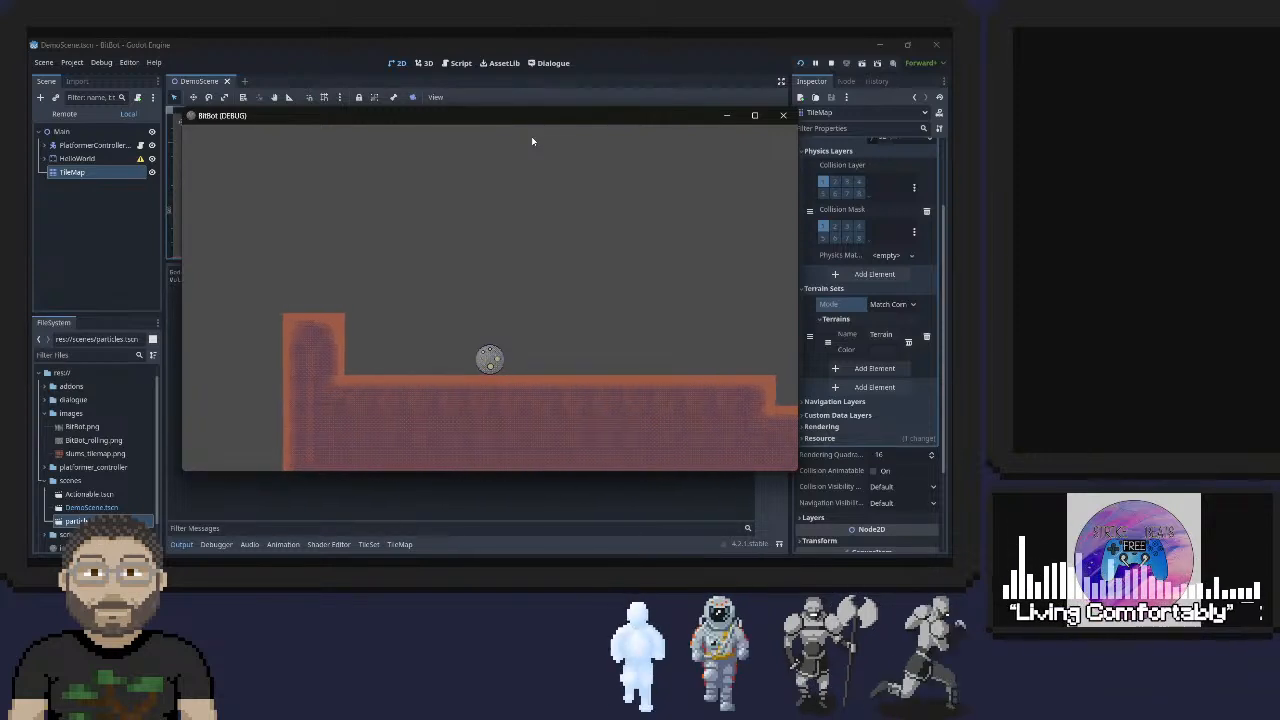
key(Right)
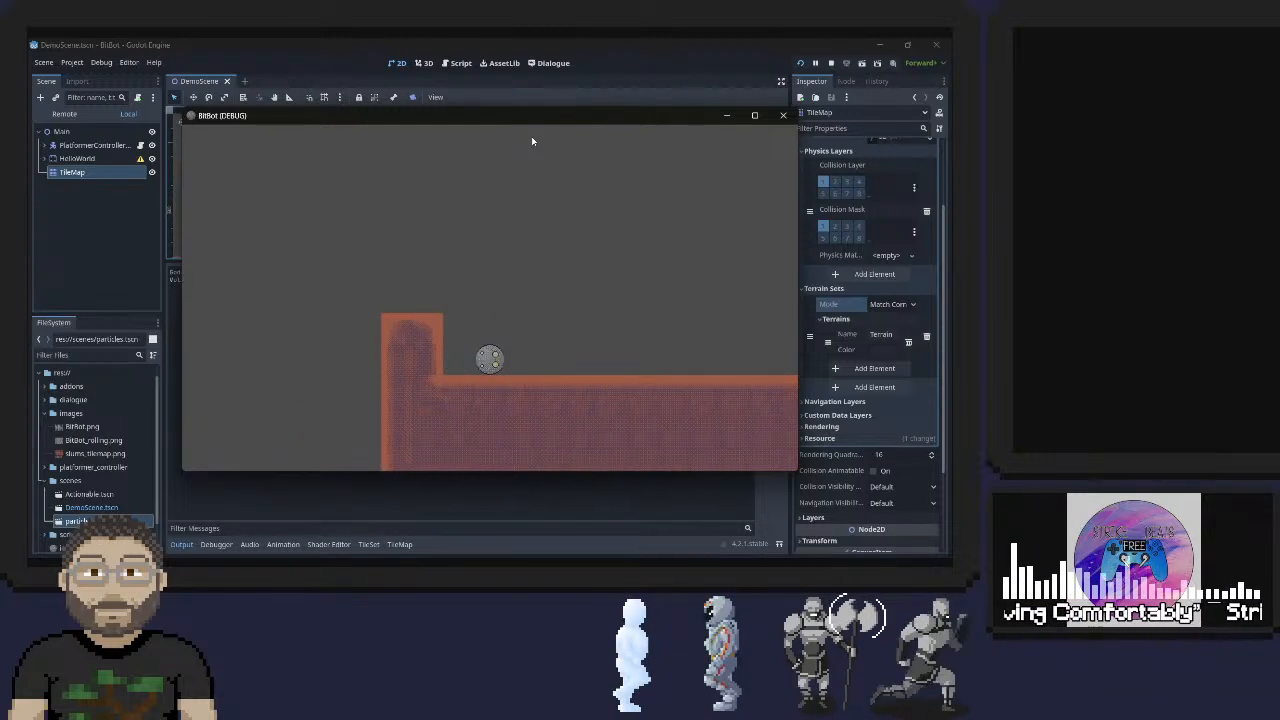
key(Right)
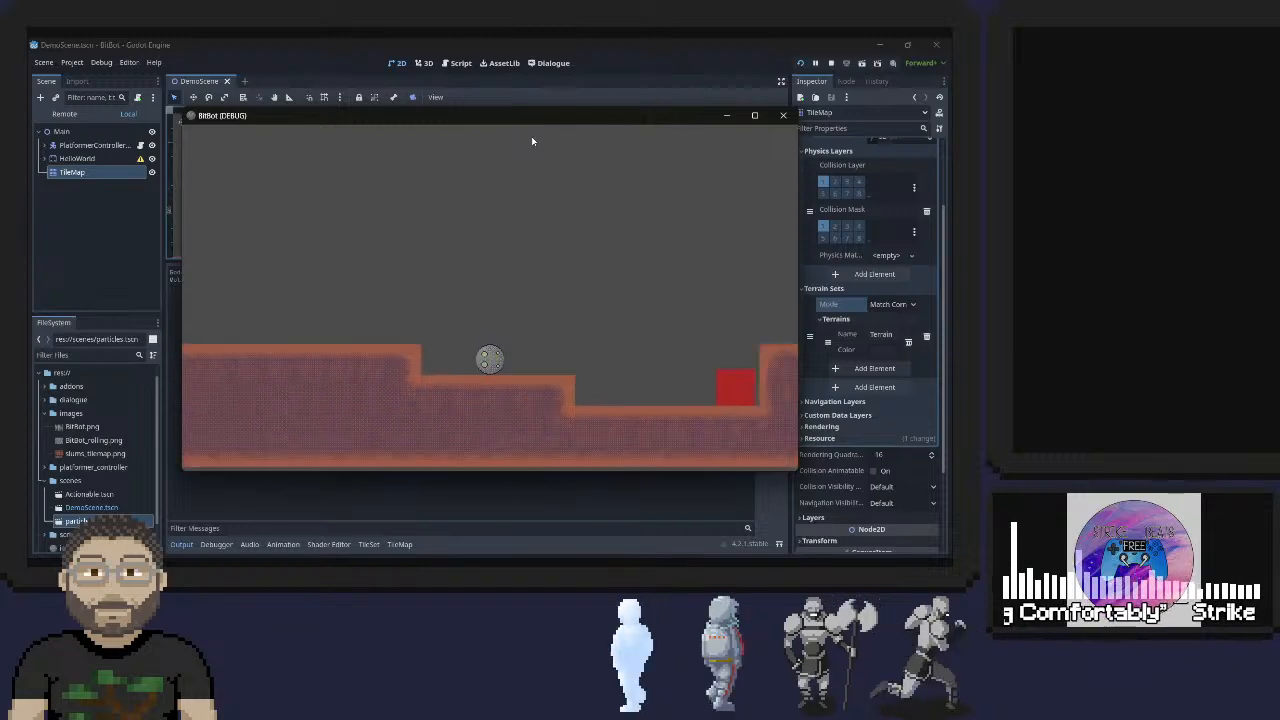
key(Right)
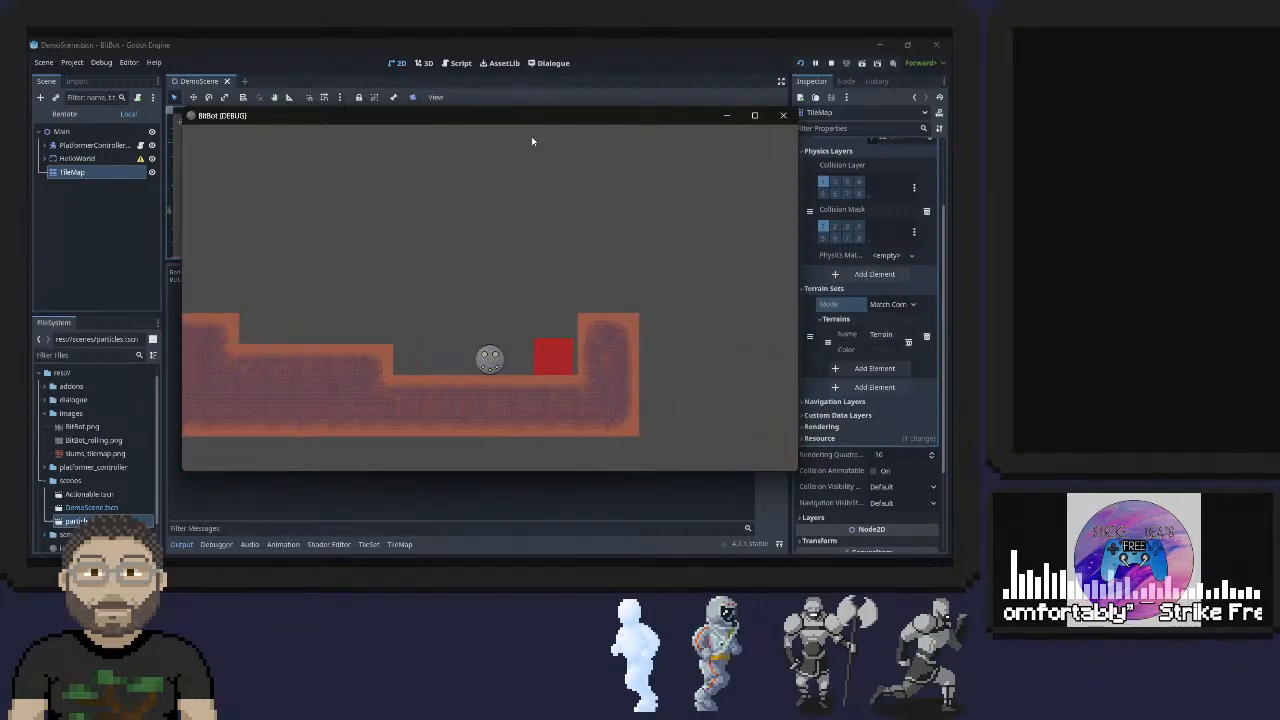
key(Return)
key(Return)
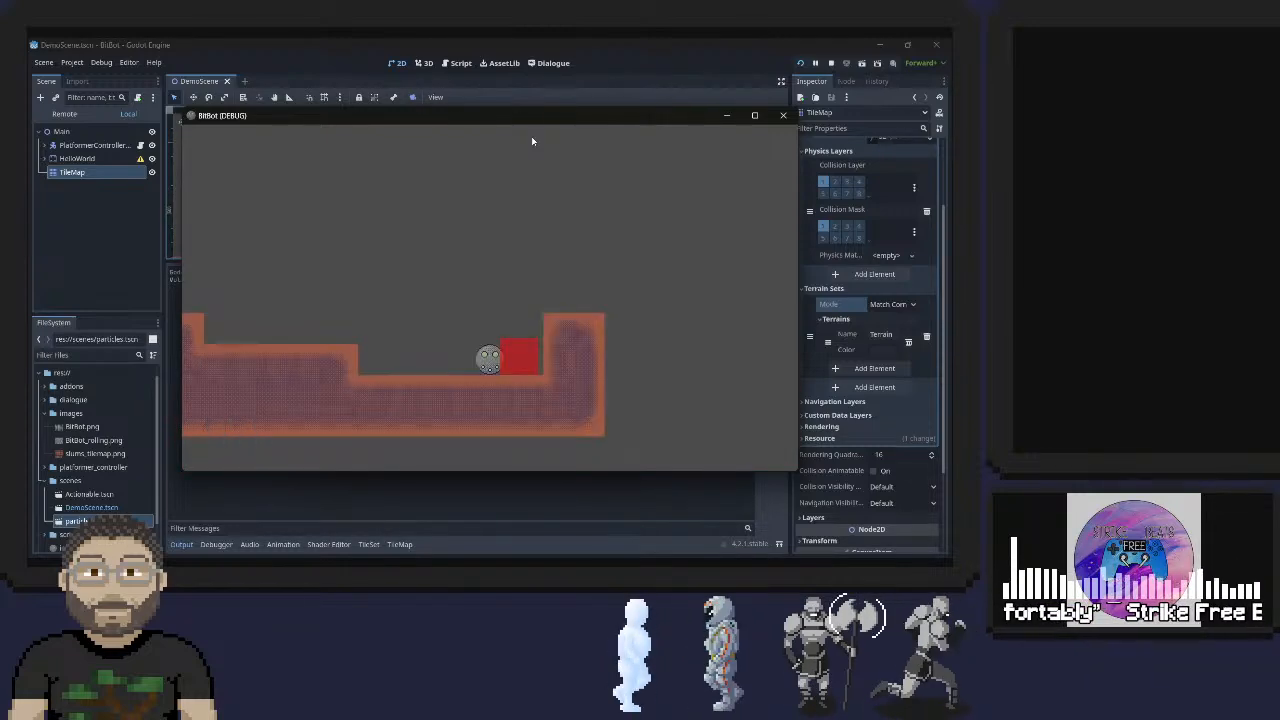
key(Left)
key(Left)
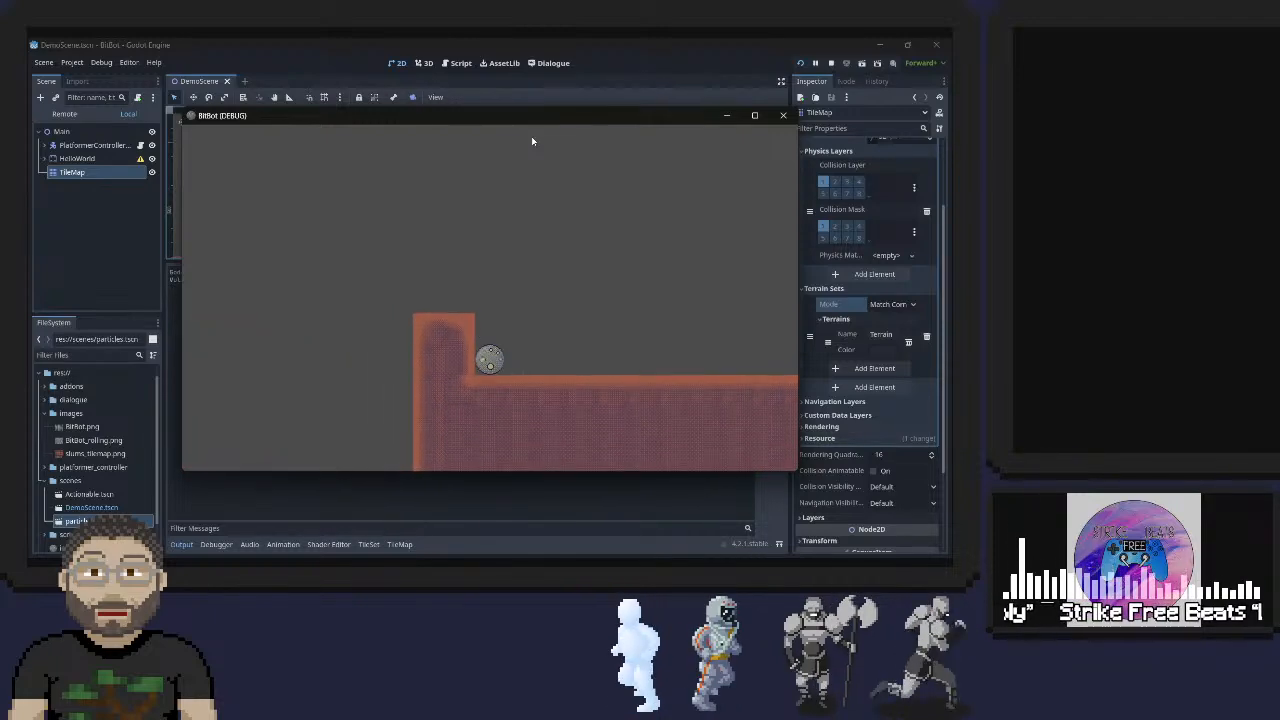
key(space)
key(space)
key(Right)
key(Right)
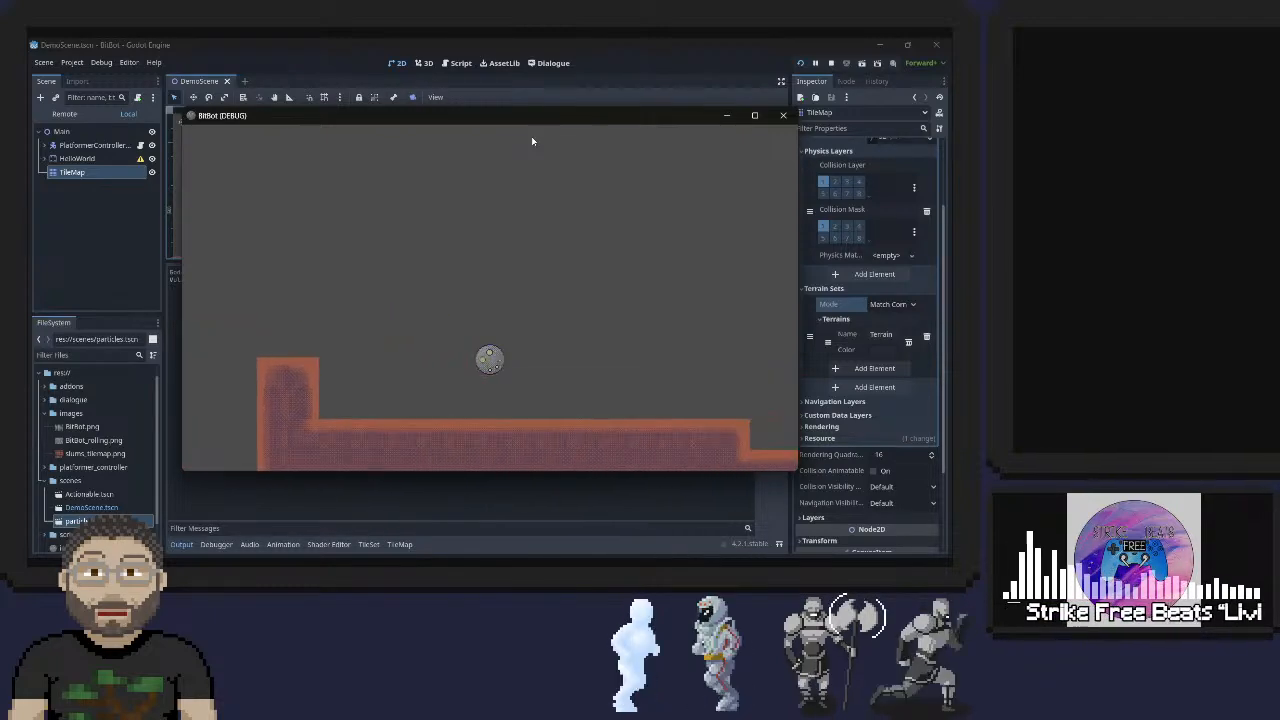
key(Right)
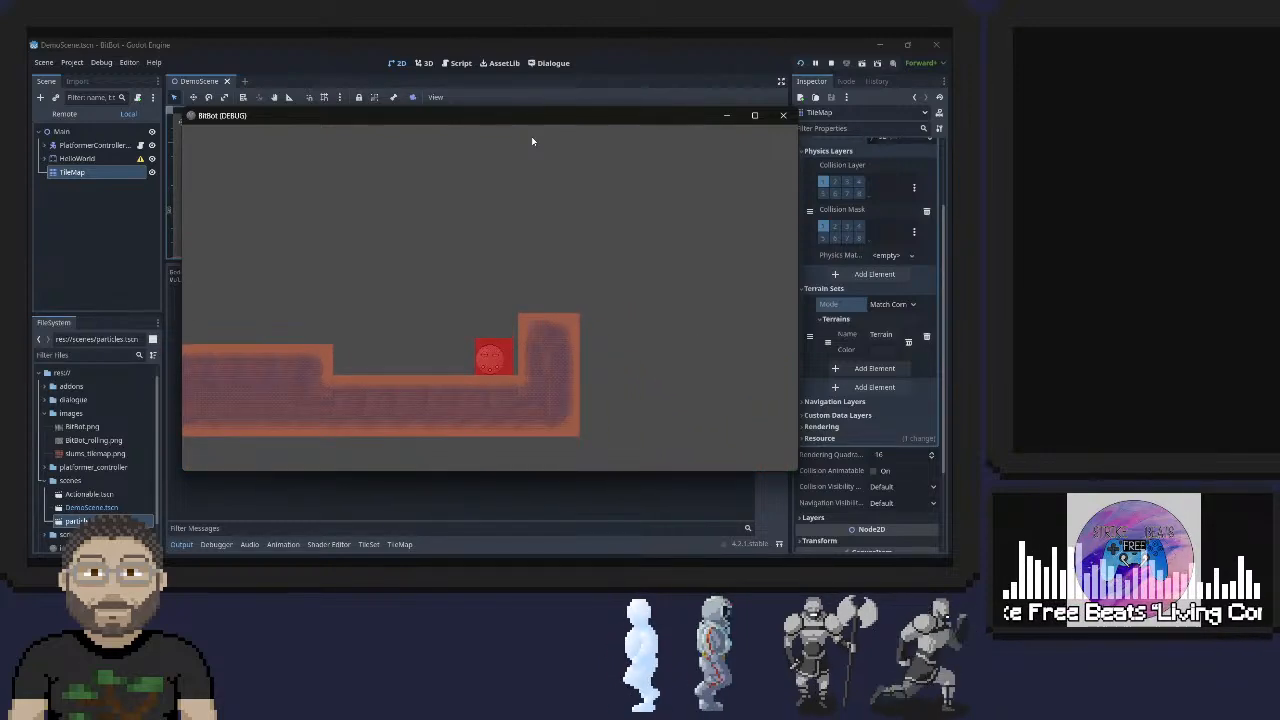
click(783, 115)
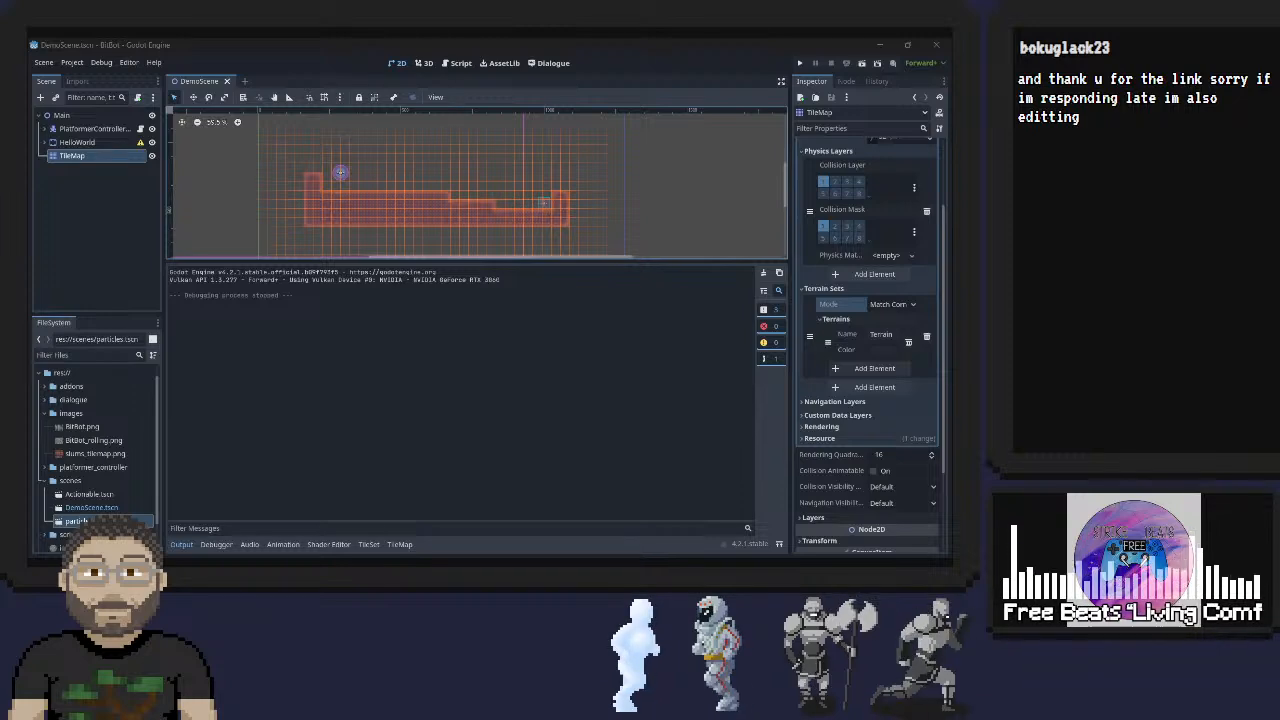
Switch to slums_tilemap in Aseprite and set the Pencil tool to a smaller brush with Lock Alpha ink
key(alt+Tab)
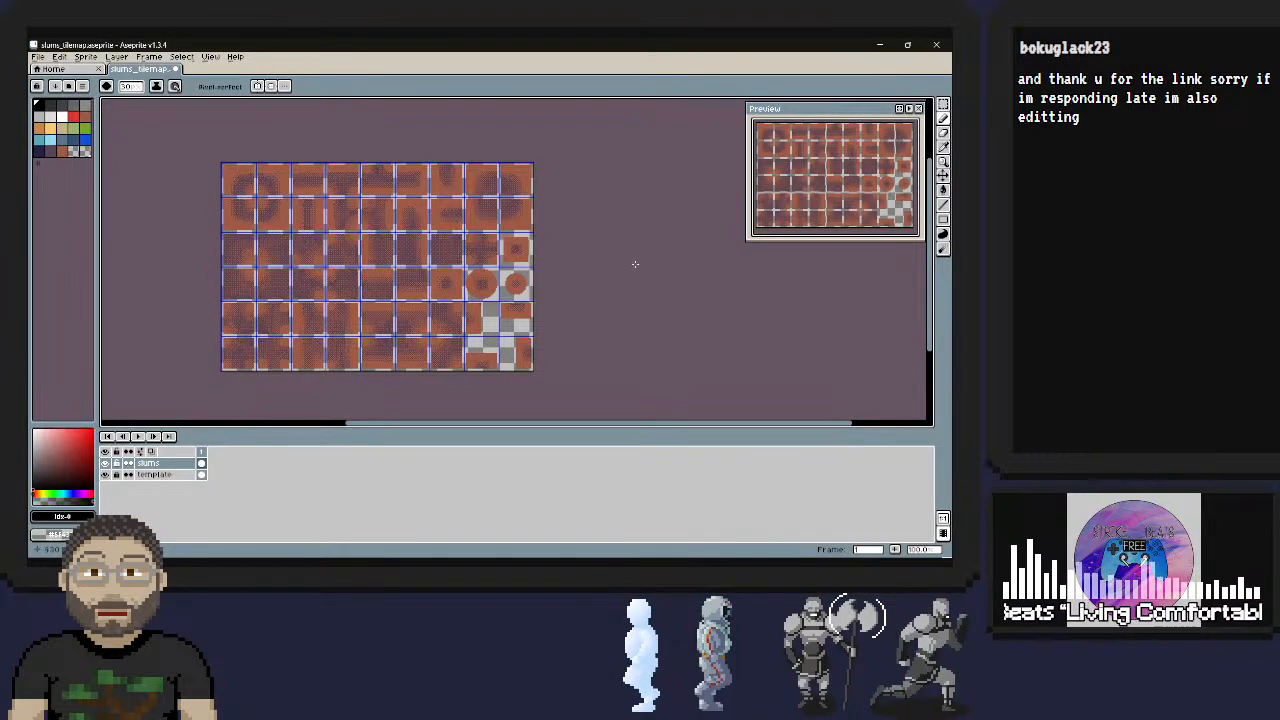
click(942, 104)
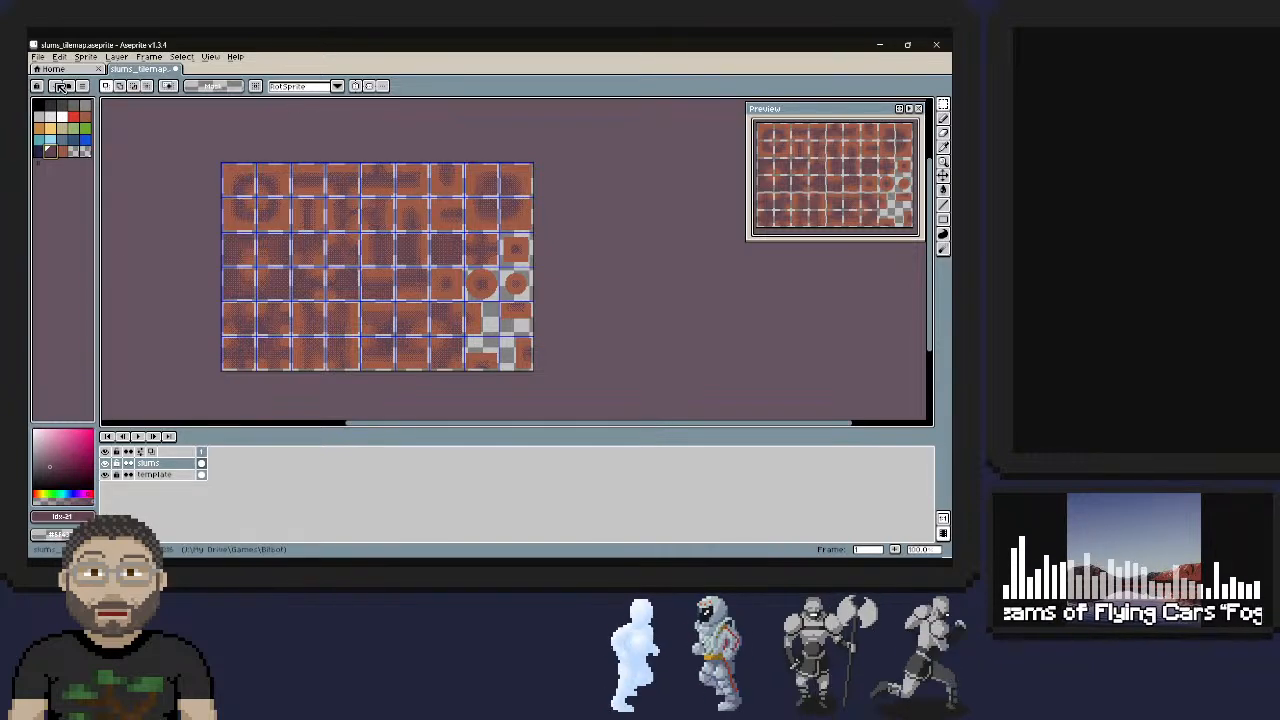
click(943, 118)
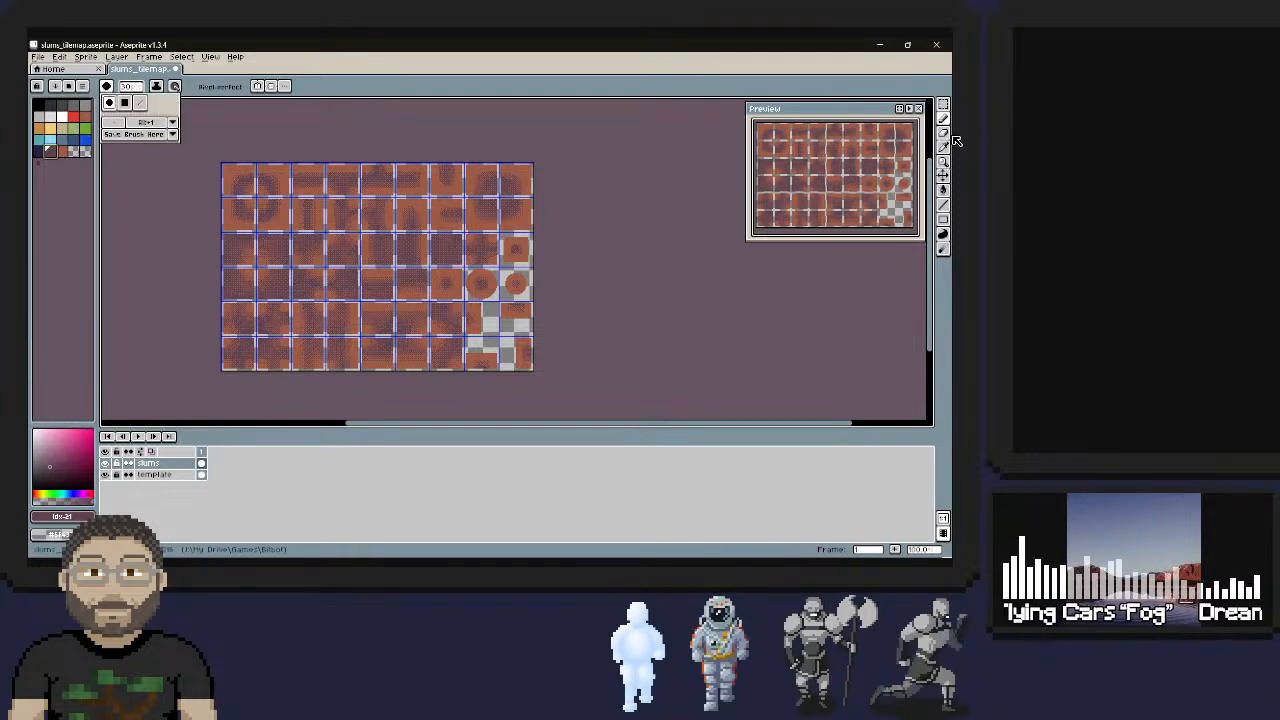
text(6)
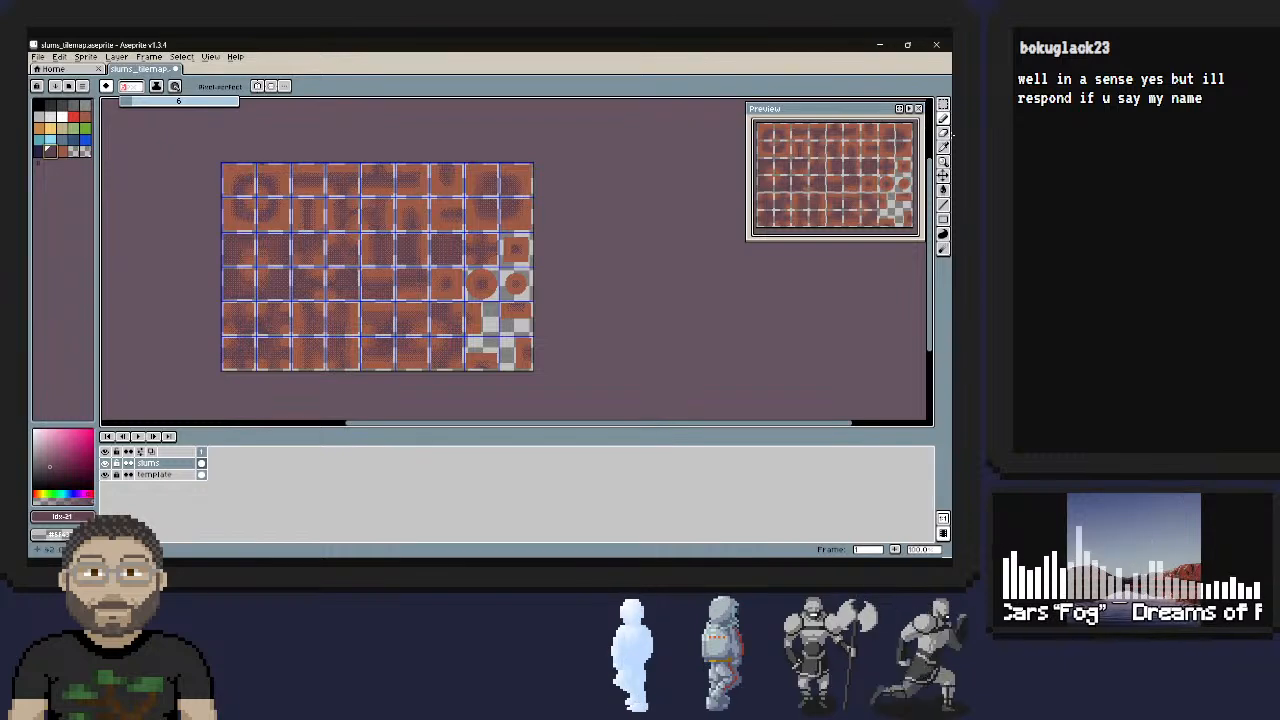
click(156, 86)
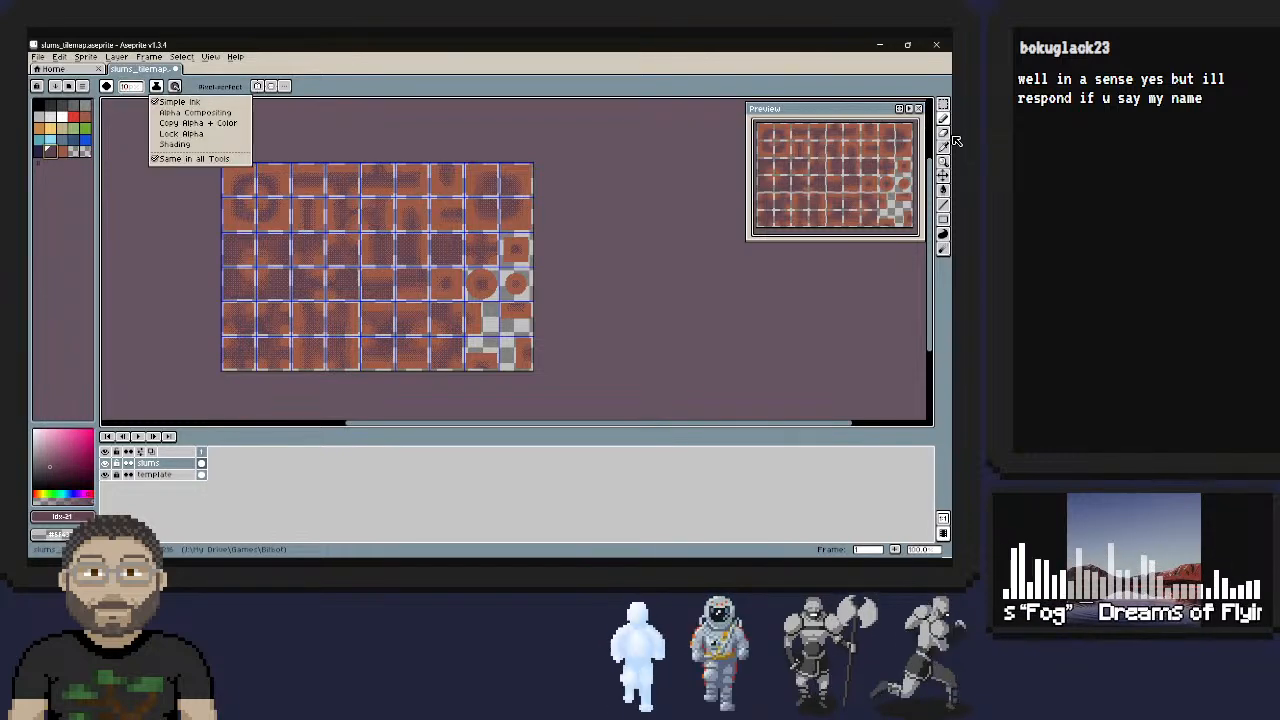
click(181, 133)
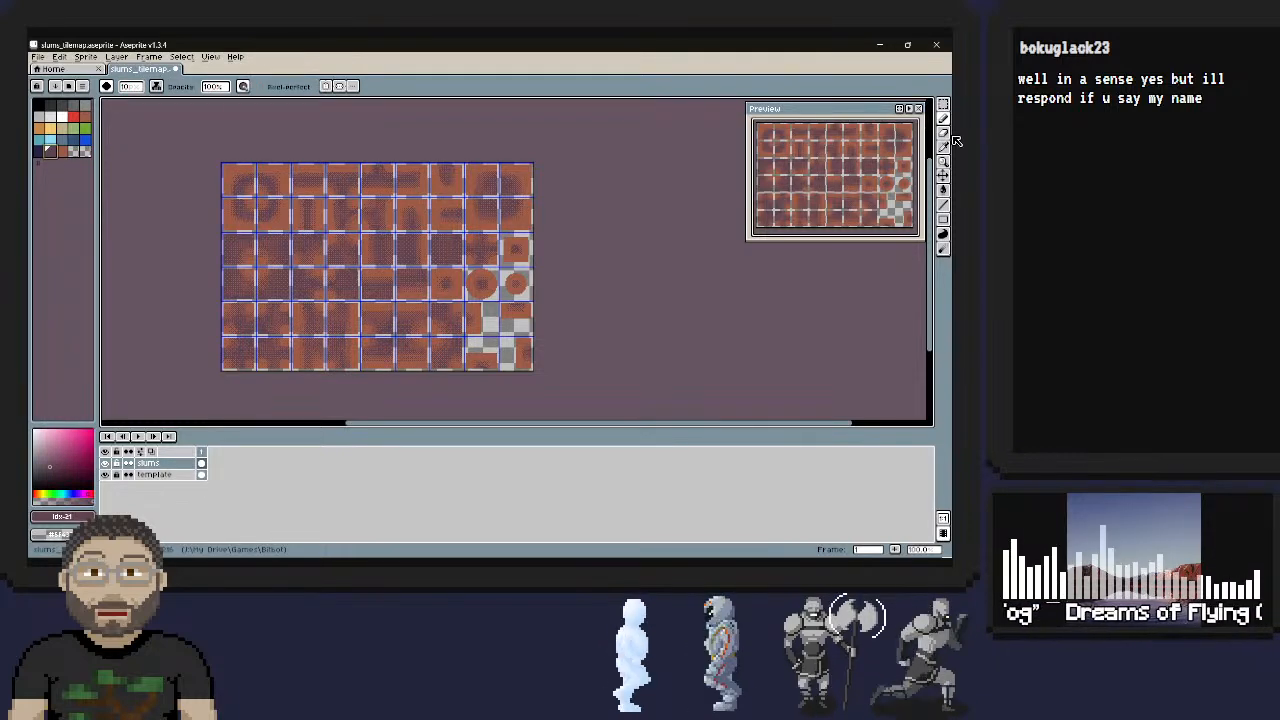
Set the pencil dynamics so pressure controls the gradient, using the Bayer Matrix 4x4 dither
click(243, 86)
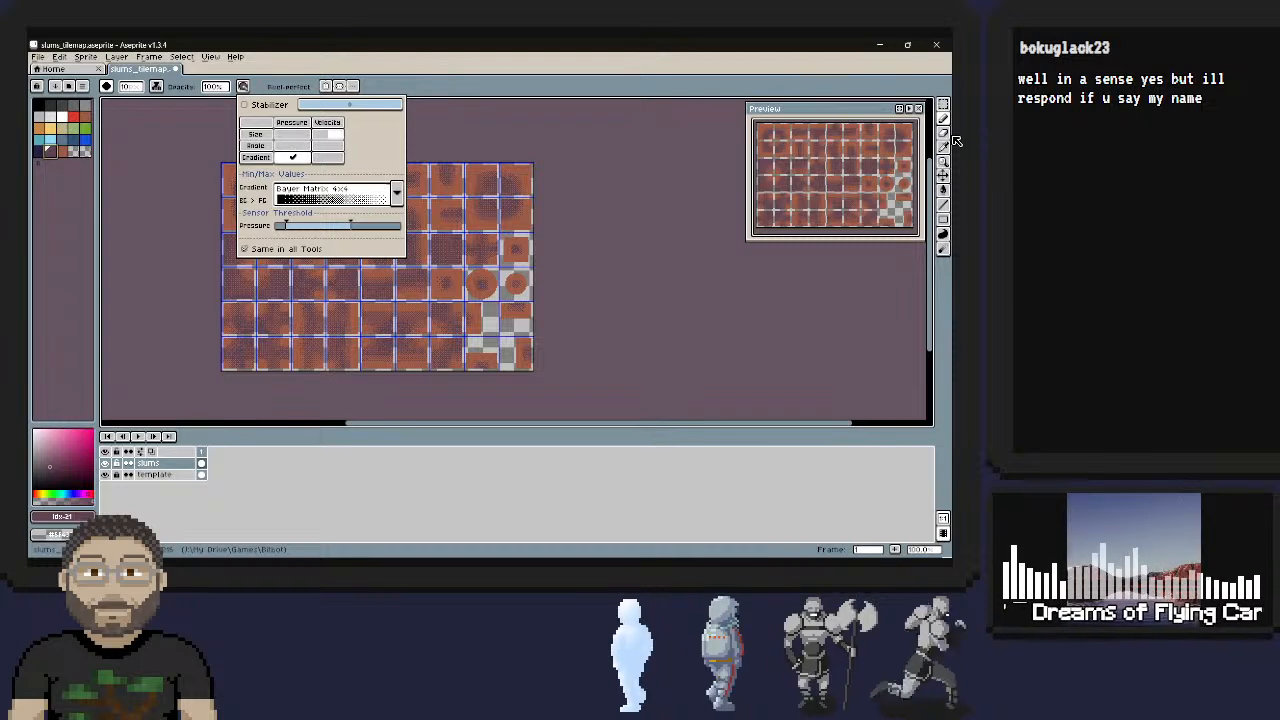
click(292, 157)
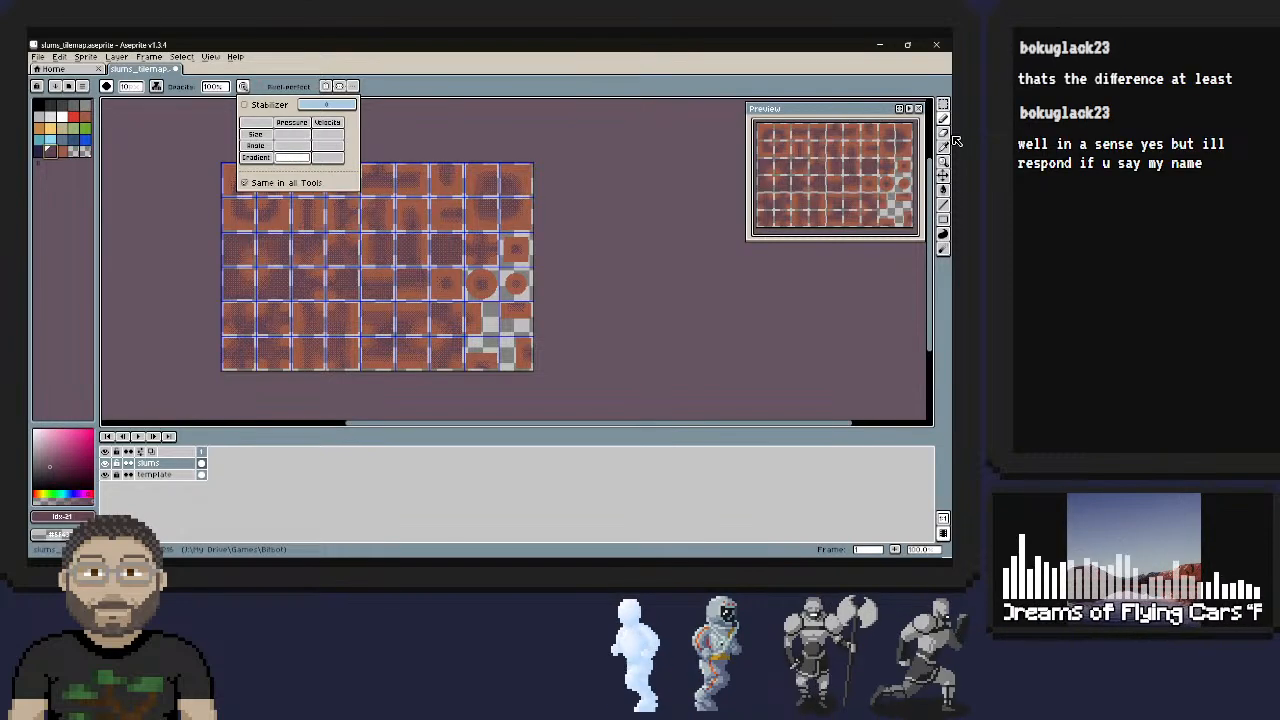
click(292, 157)
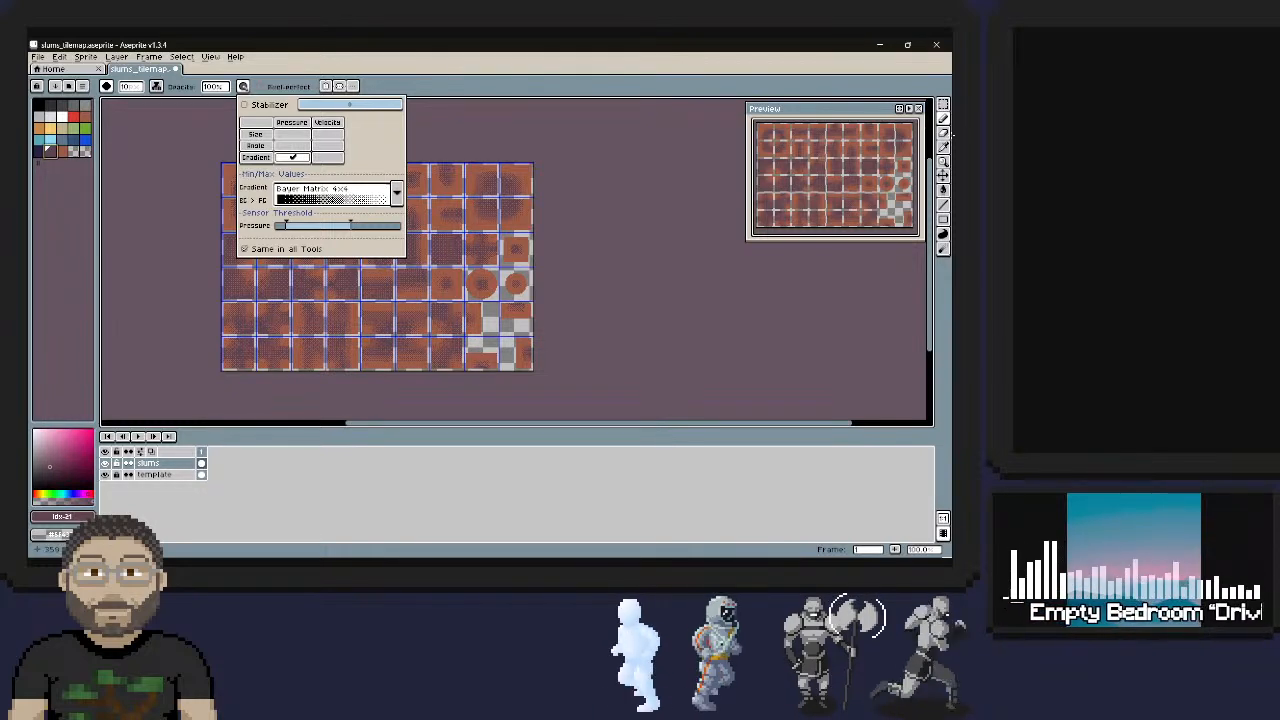
key(Escape)
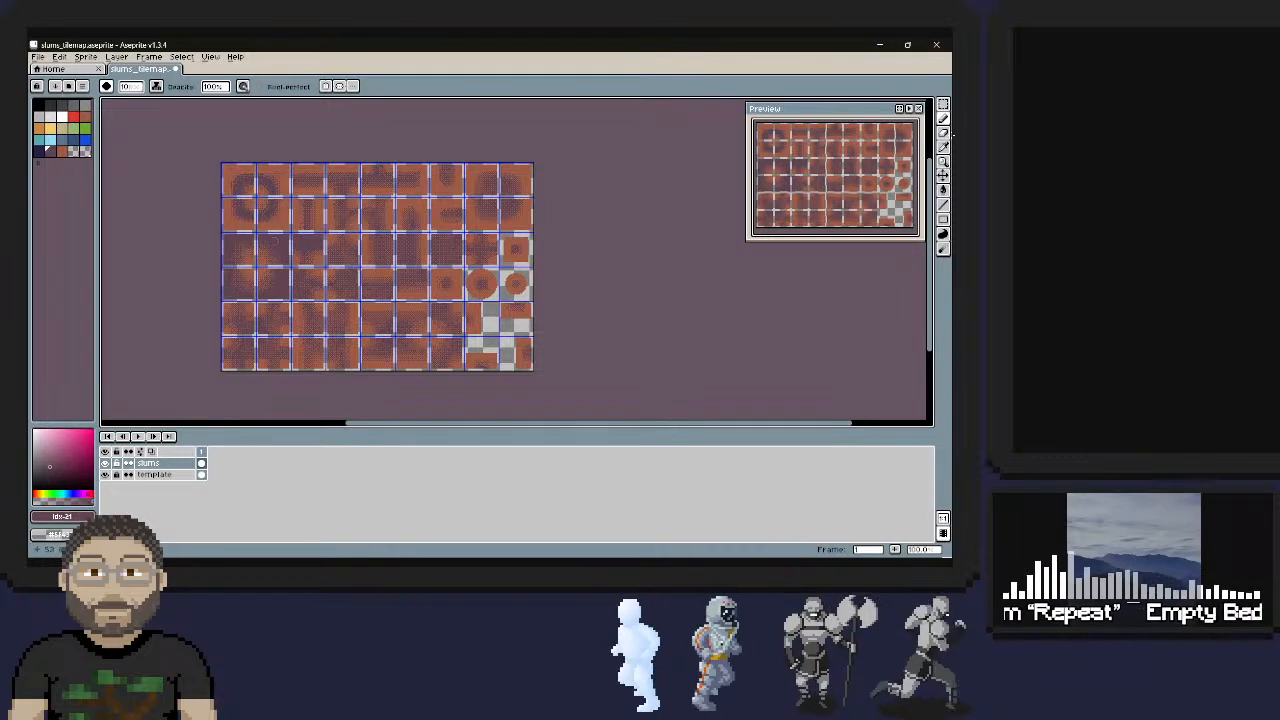
Rework the dithered shading across the slums tiles, alternating between the orange-brown and purple palette colours
key(])
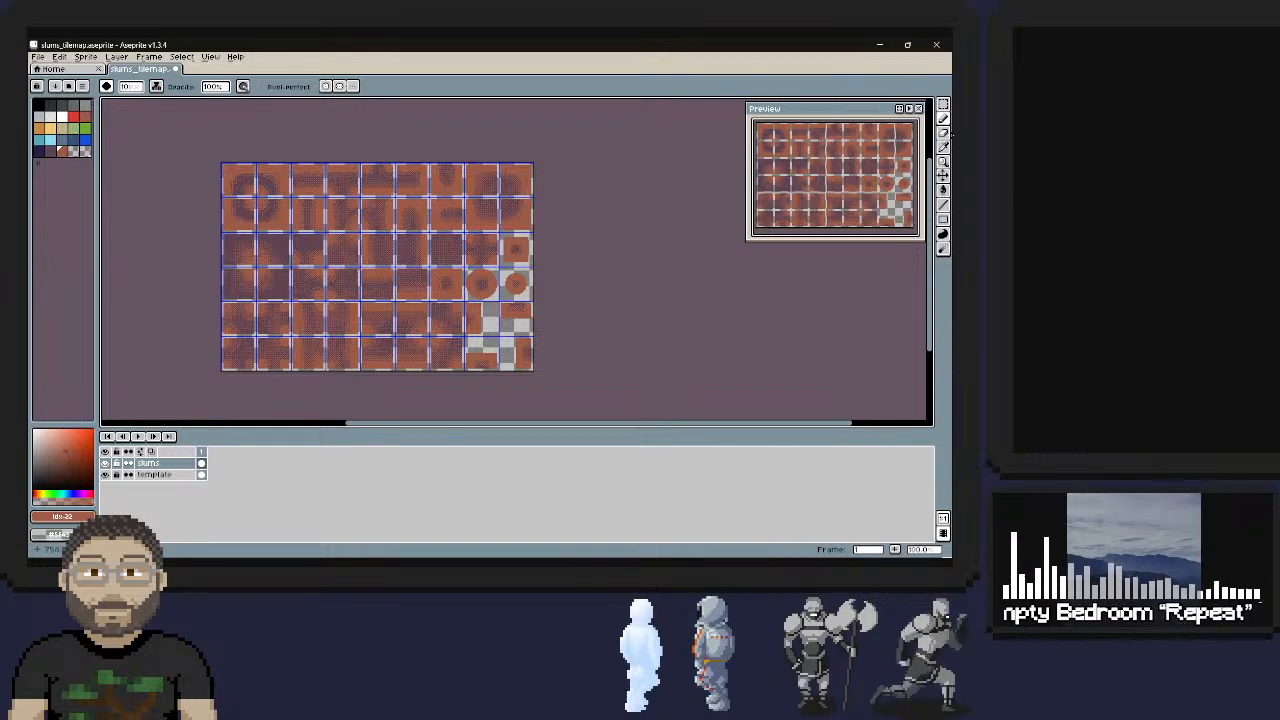
key(bracketleft)
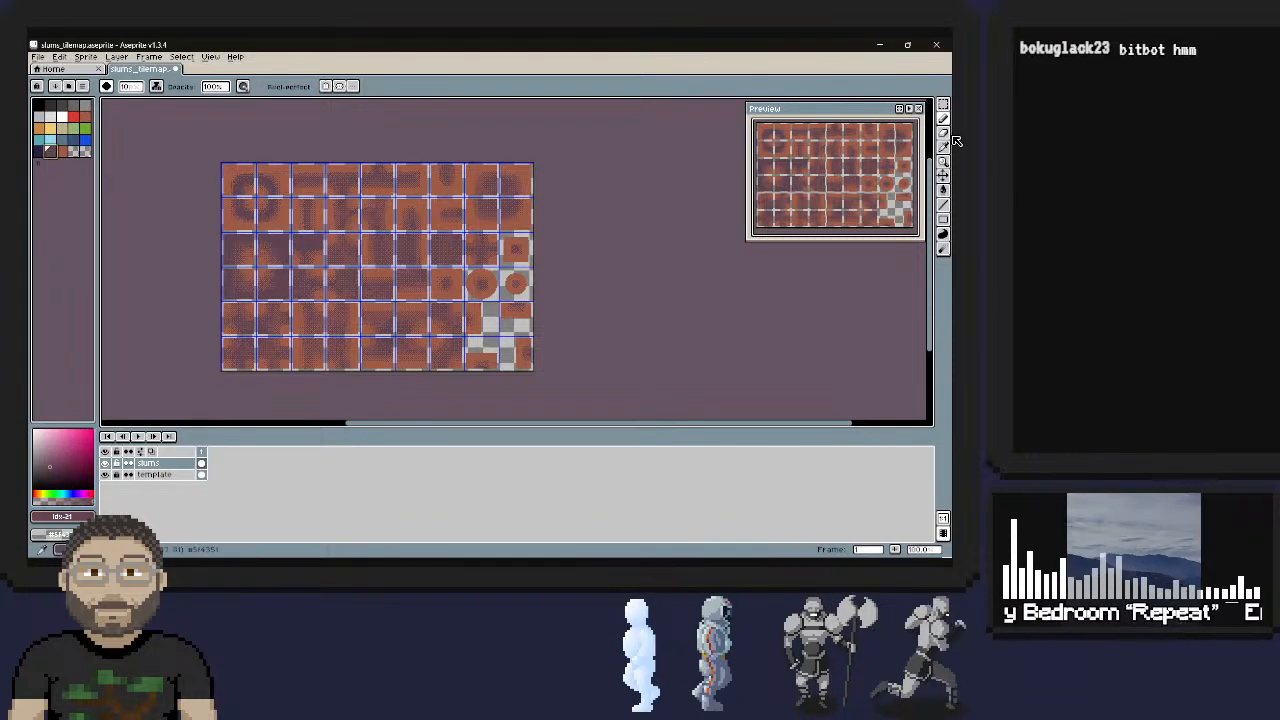
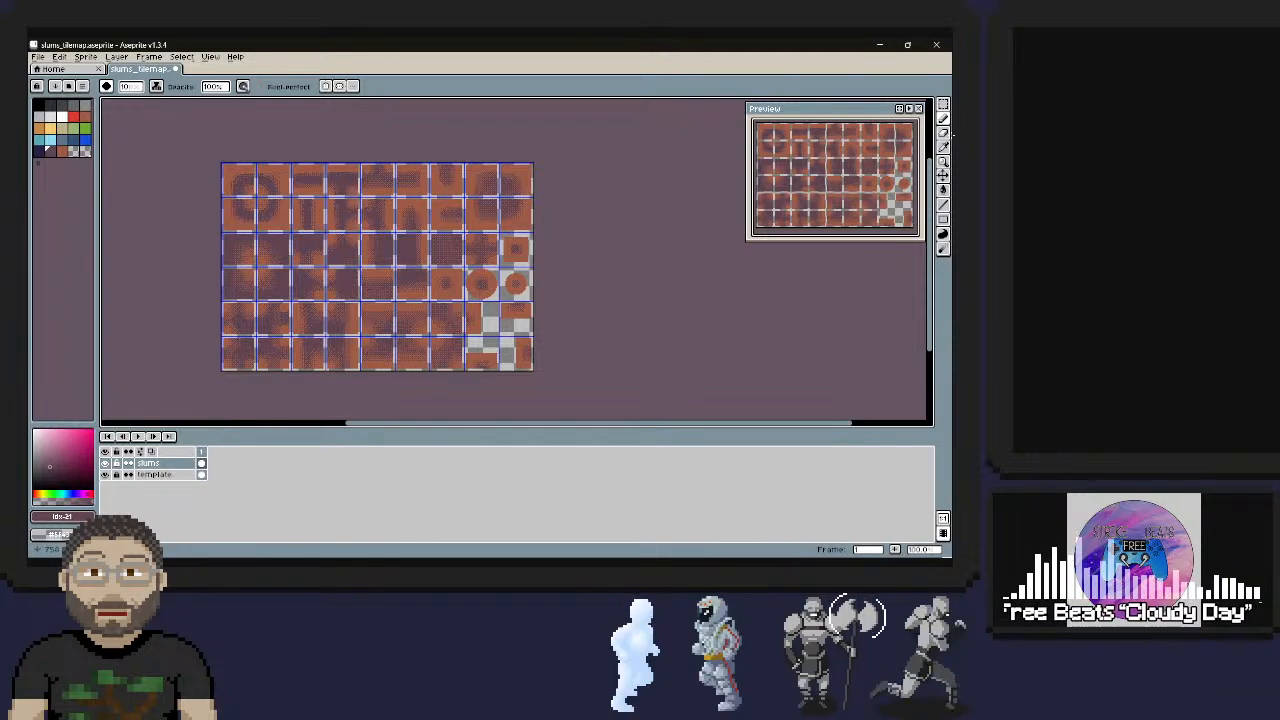
Switch to Godot and playtest the level, rolling the bot down the steps to trigger and dismiss the red block's dialogue; close the game
key(alt+Tab)
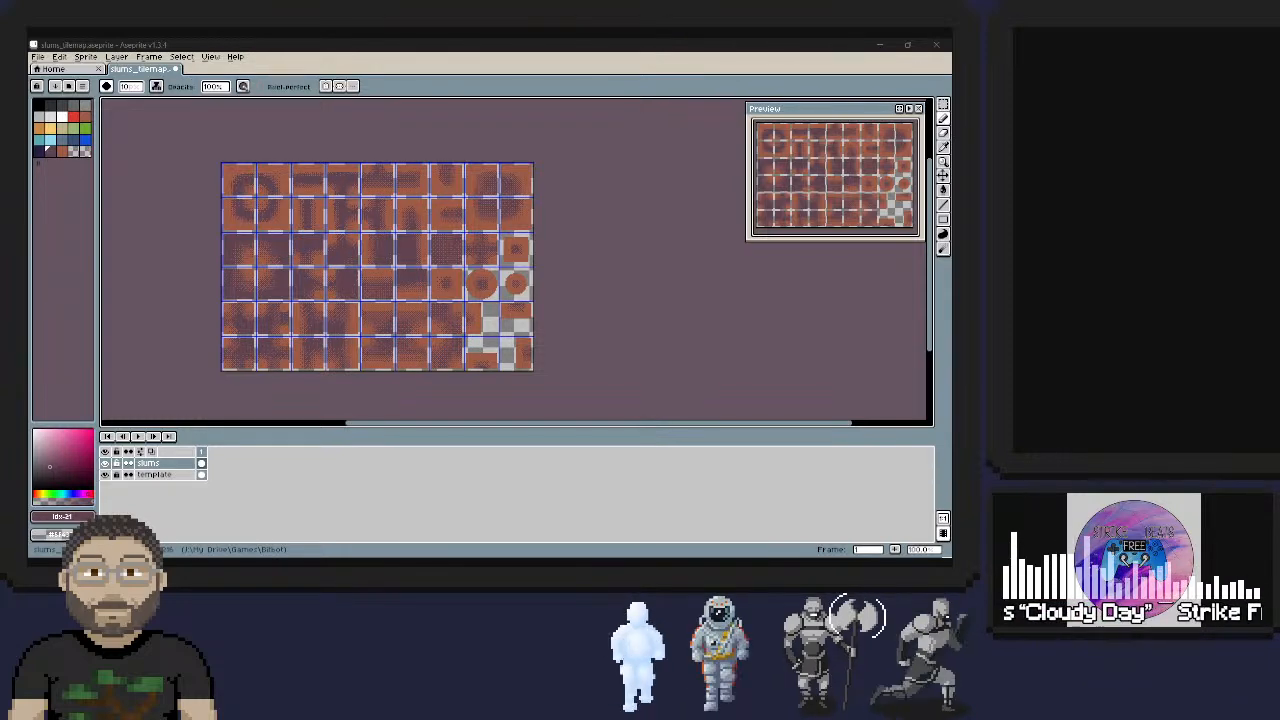
key(alt+Tab)
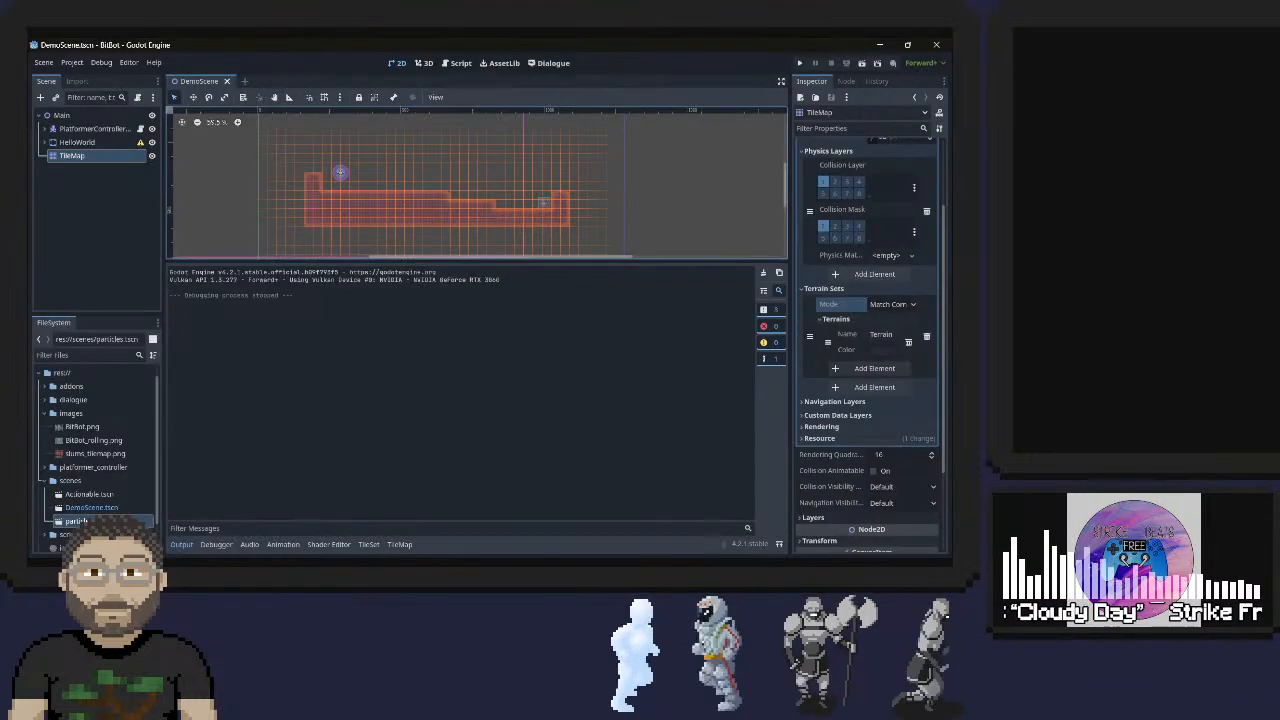
click(799, 64)
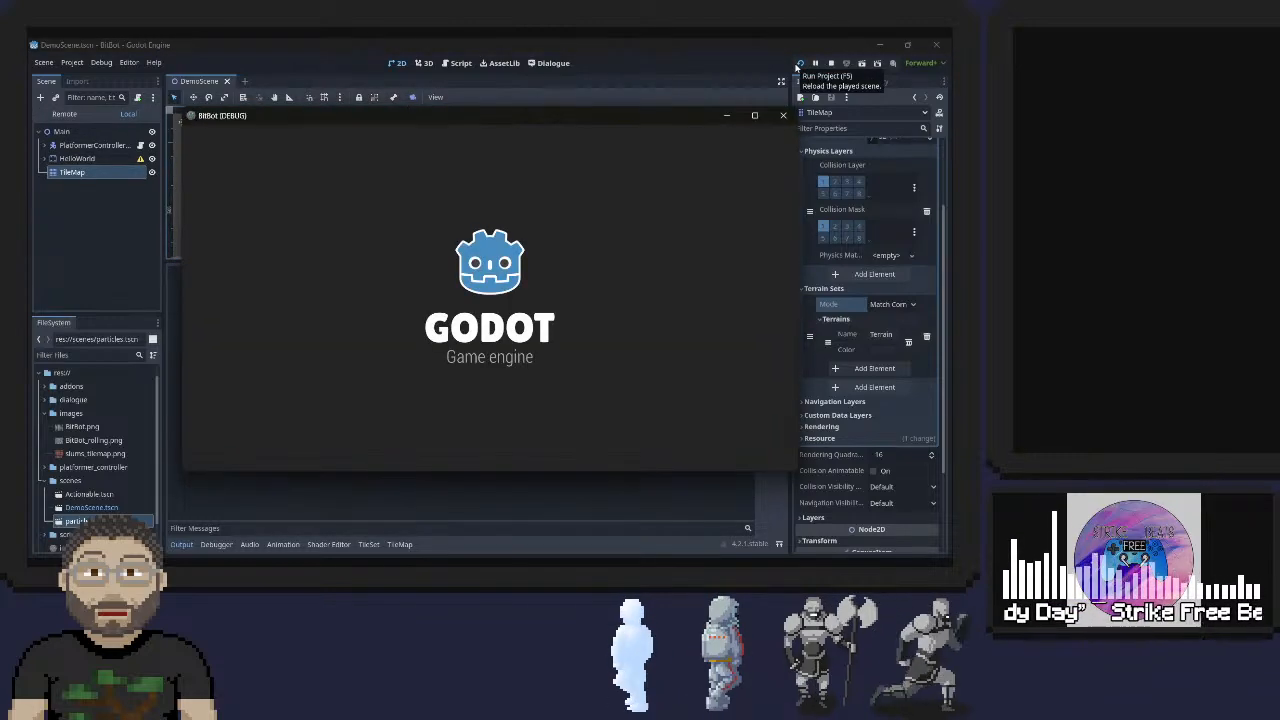
key(Right)
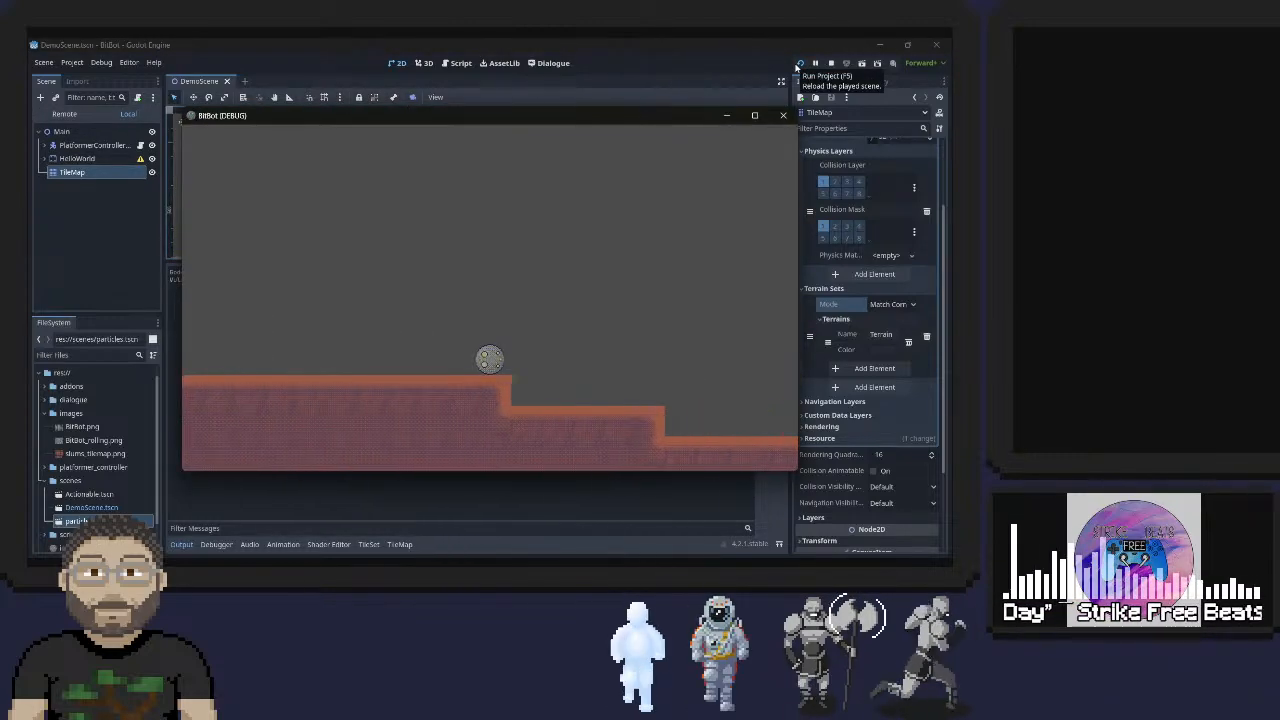
key(Right)
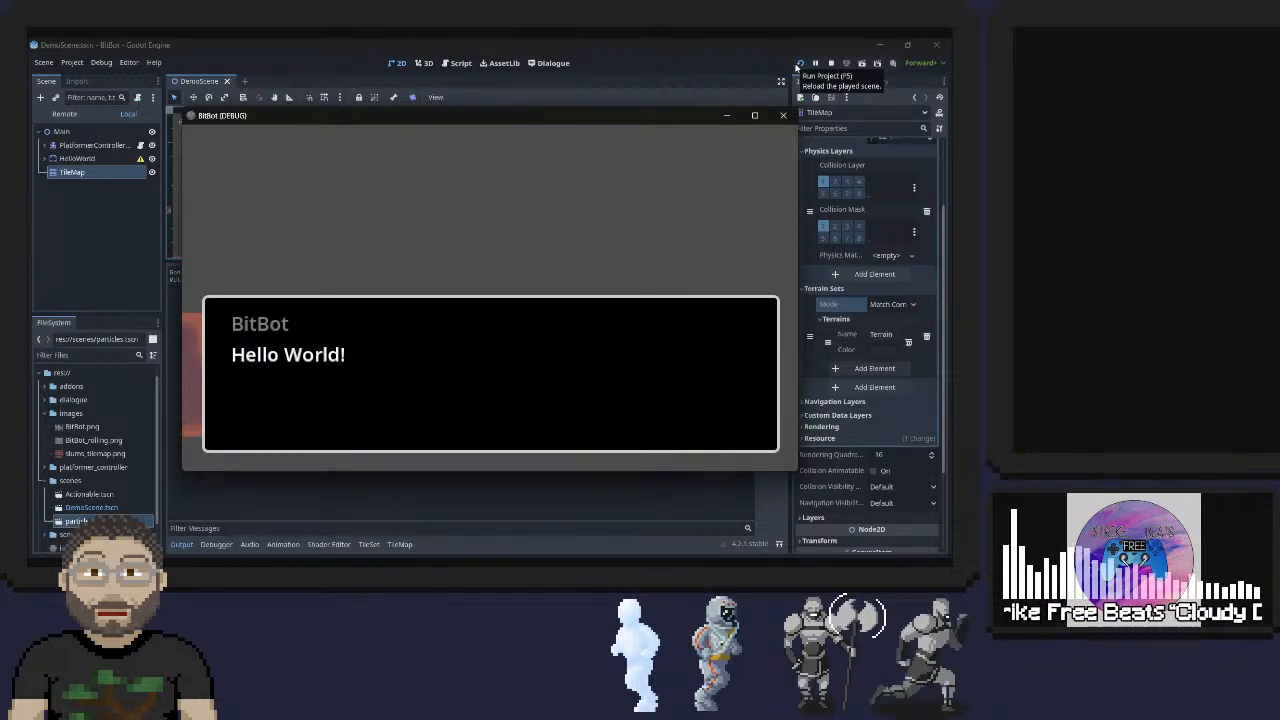
key(Return)
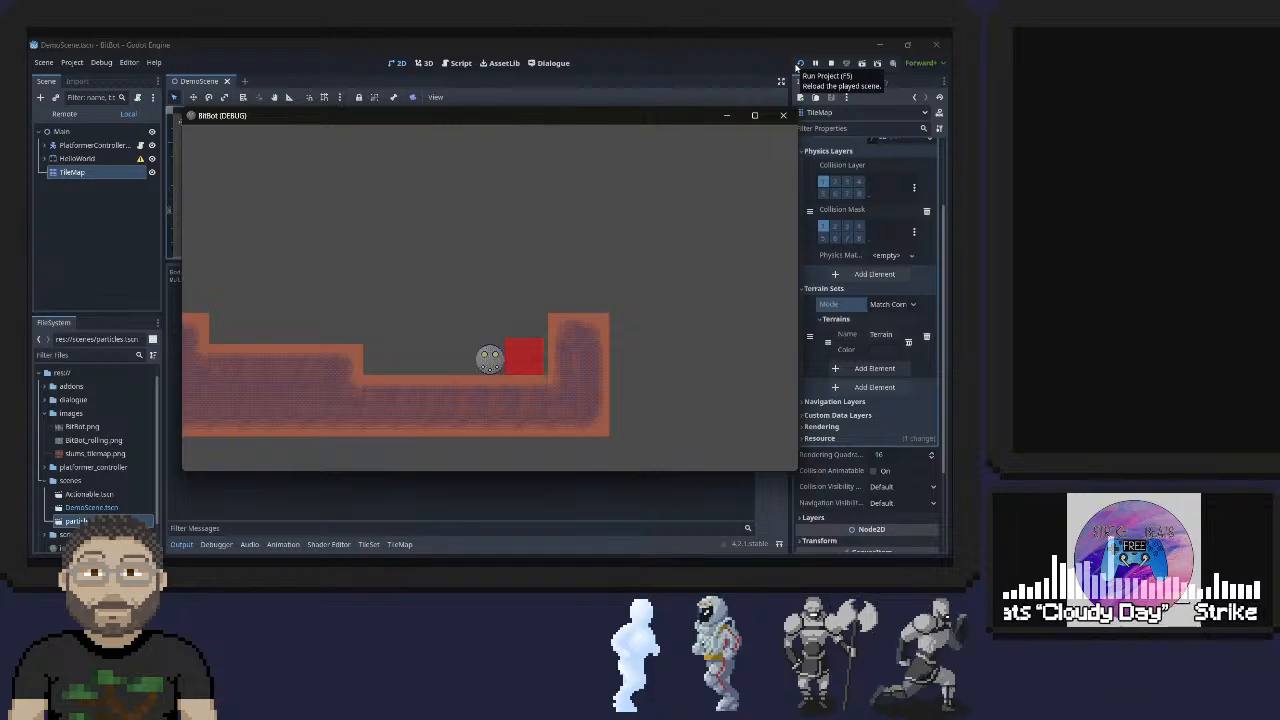
click(783, 117)
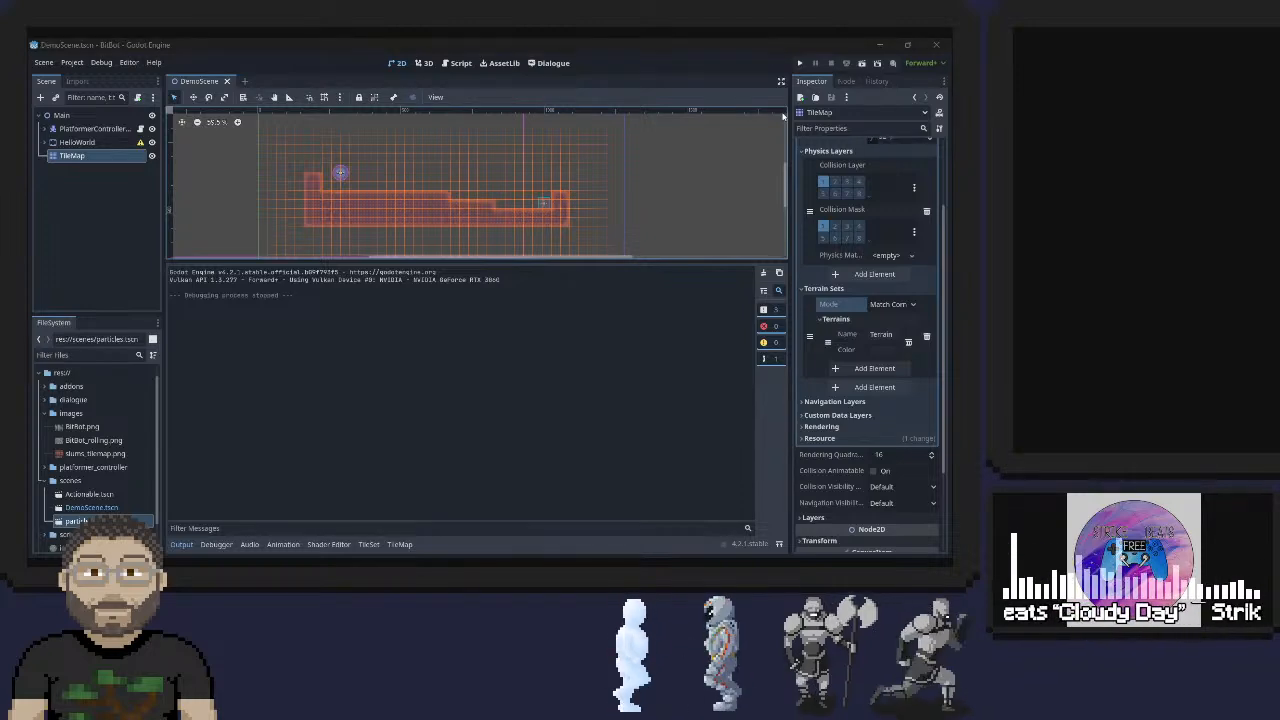
Return to Aseprite, raise the brush's minimum pressure threshold, and touch up the tile shading with the orange-brown and purple colours
key(alt+Tab)
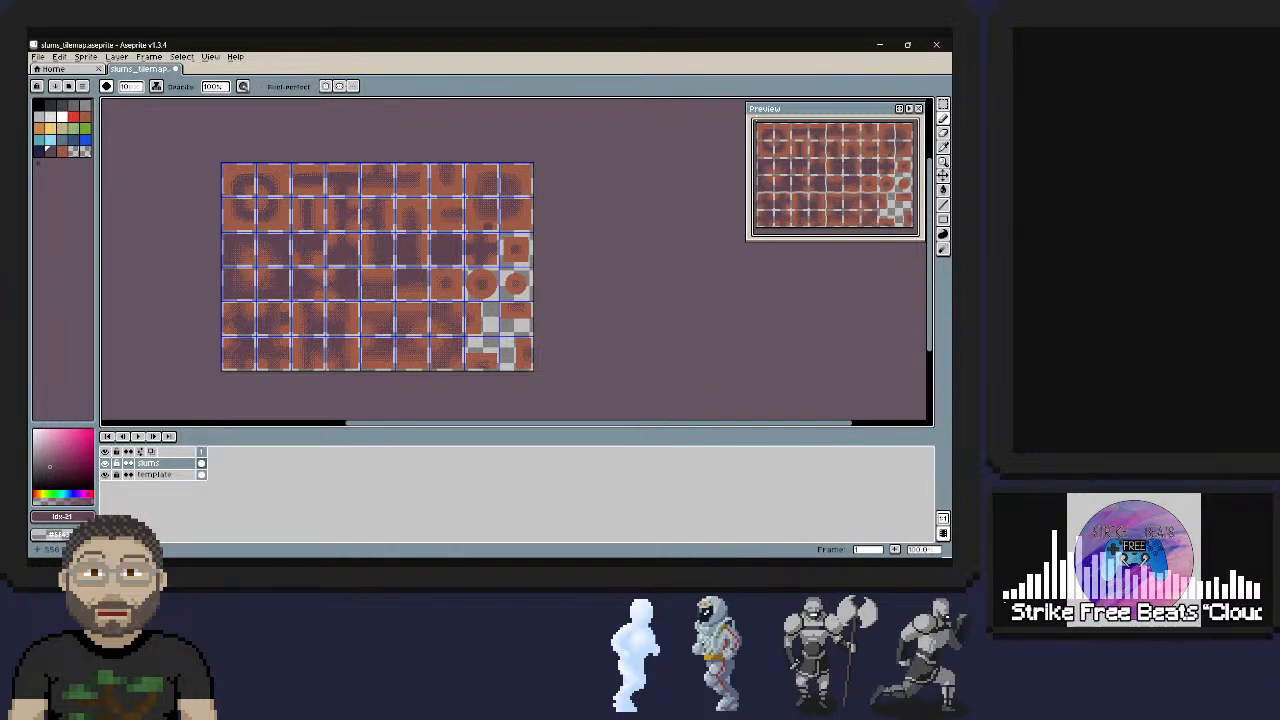
click(242, 86)
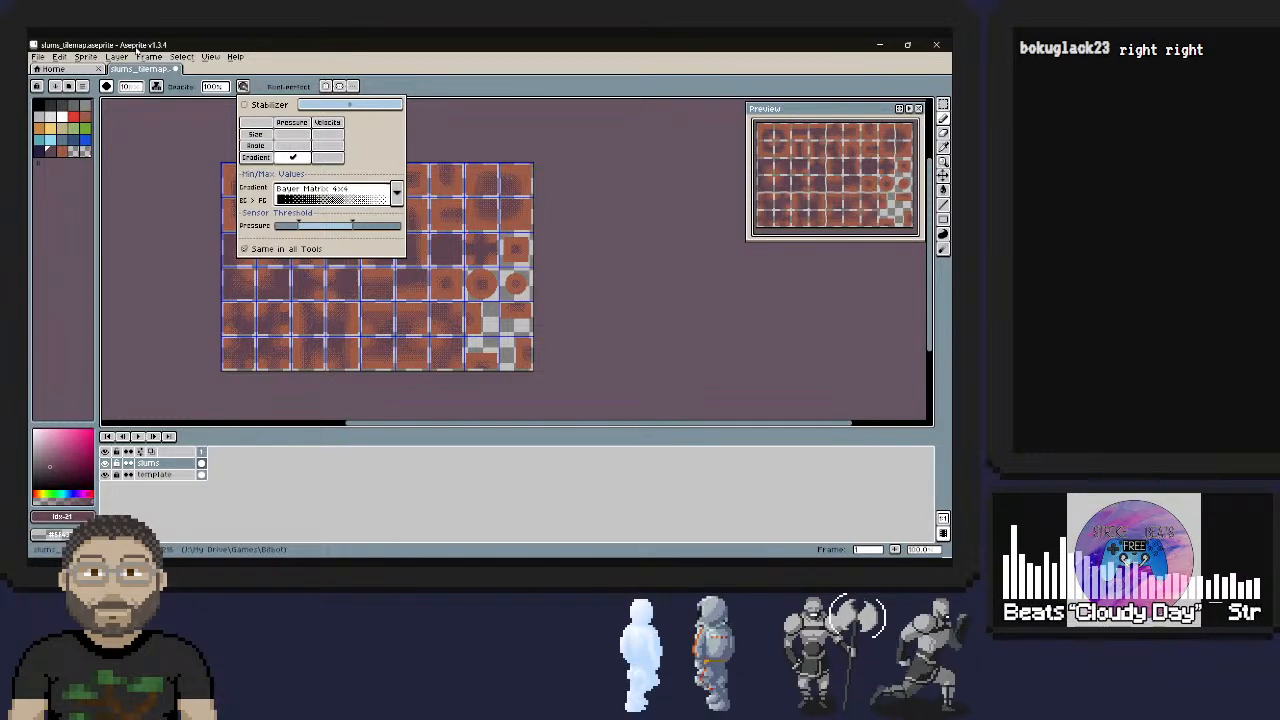
click(136, 50)
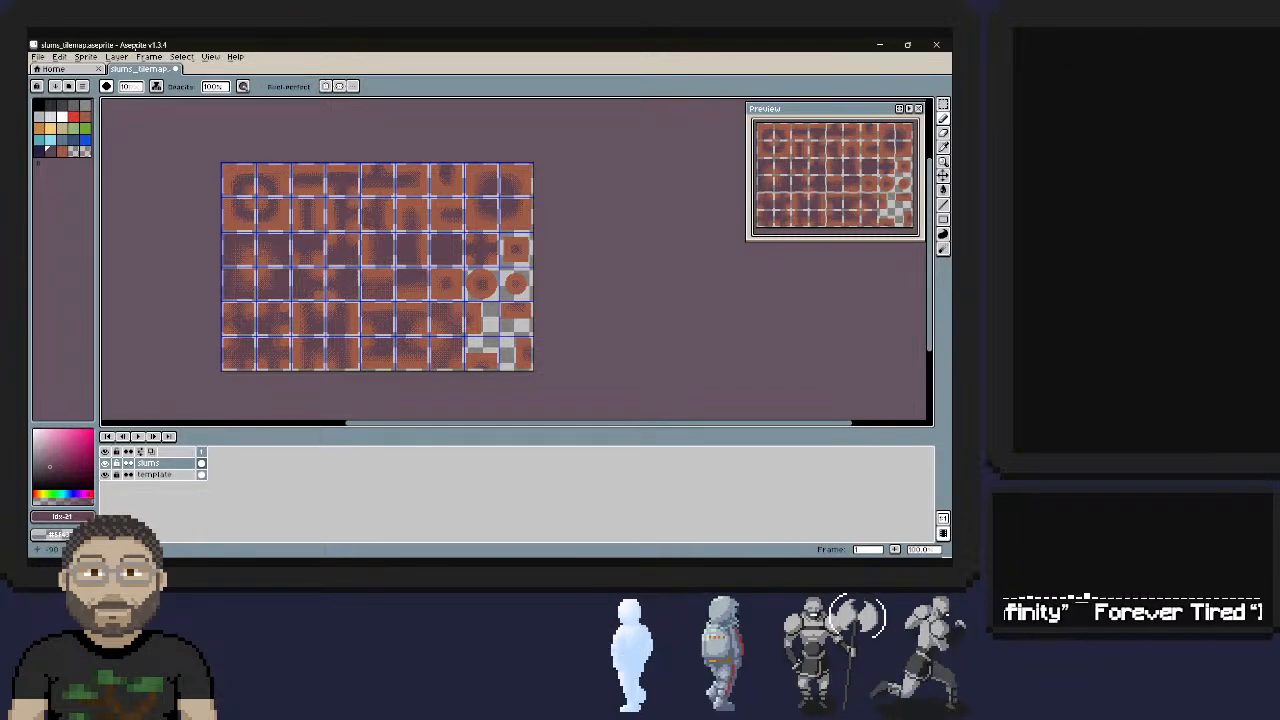
key(])
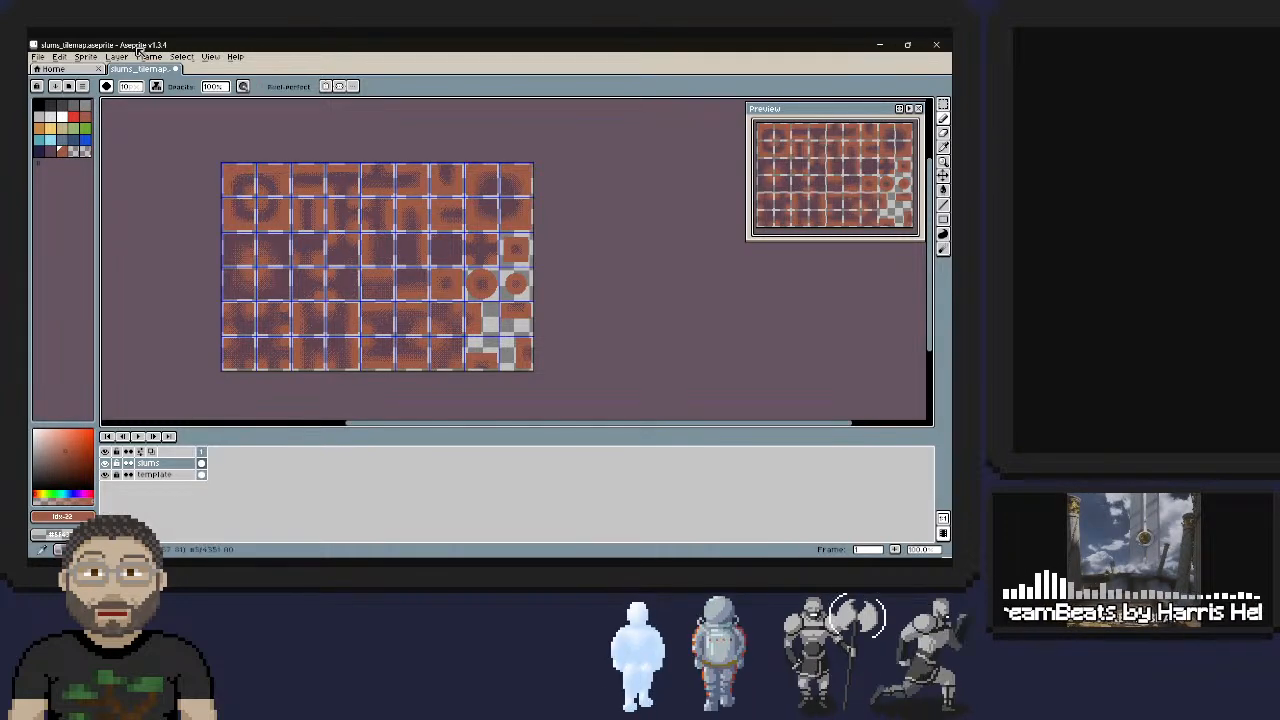
key([)
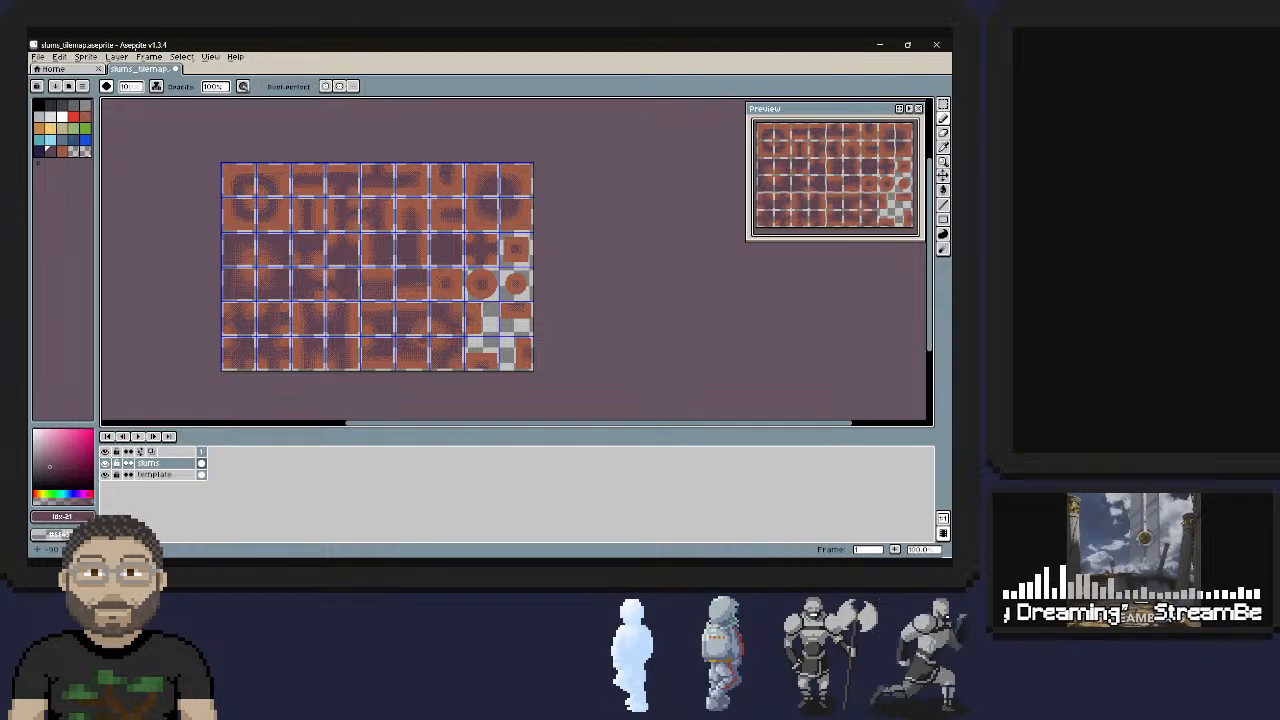
Touch up the dithered shading on the square tile beside the large circle with the purple and orange-brown colours
key(z)
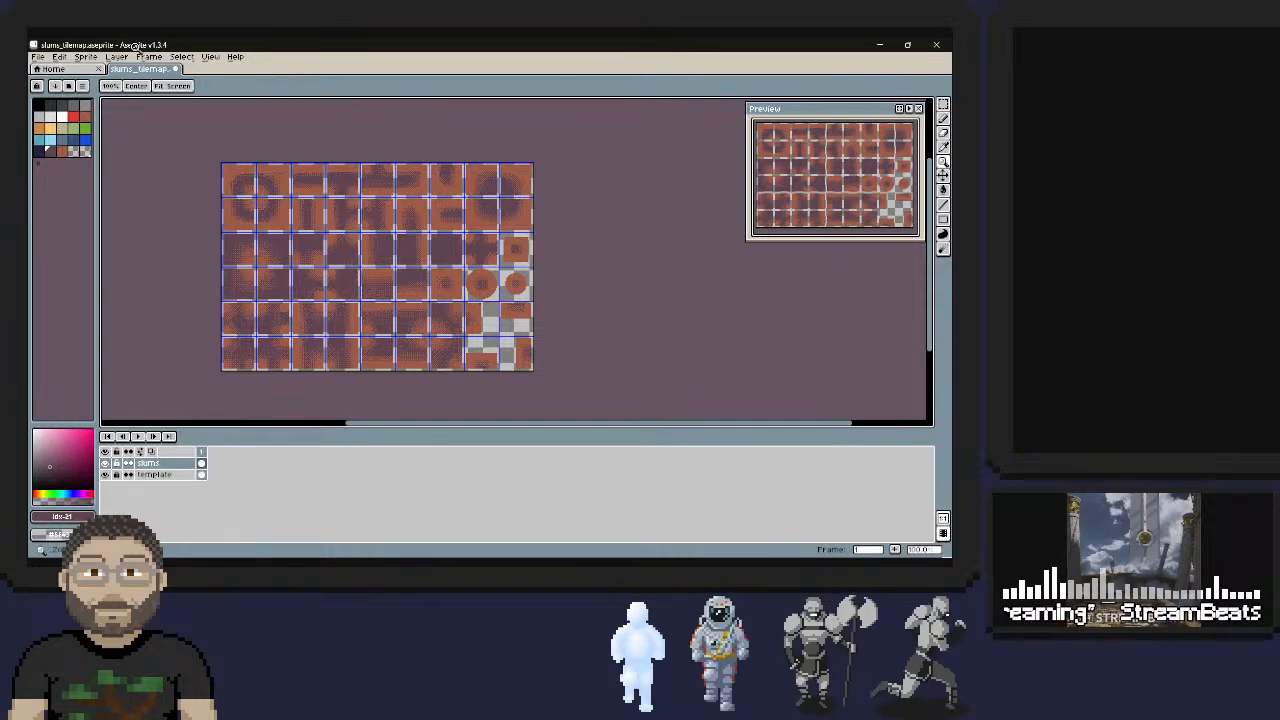
click(422, 342)
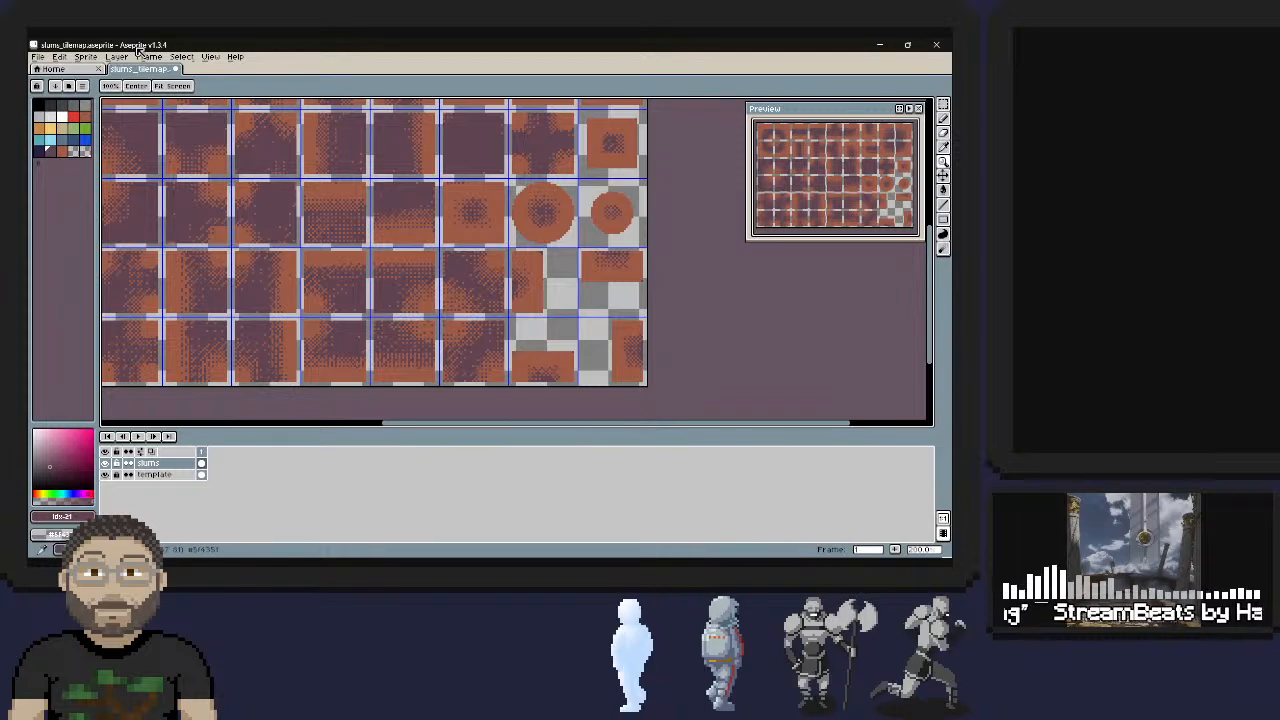
key(plus)
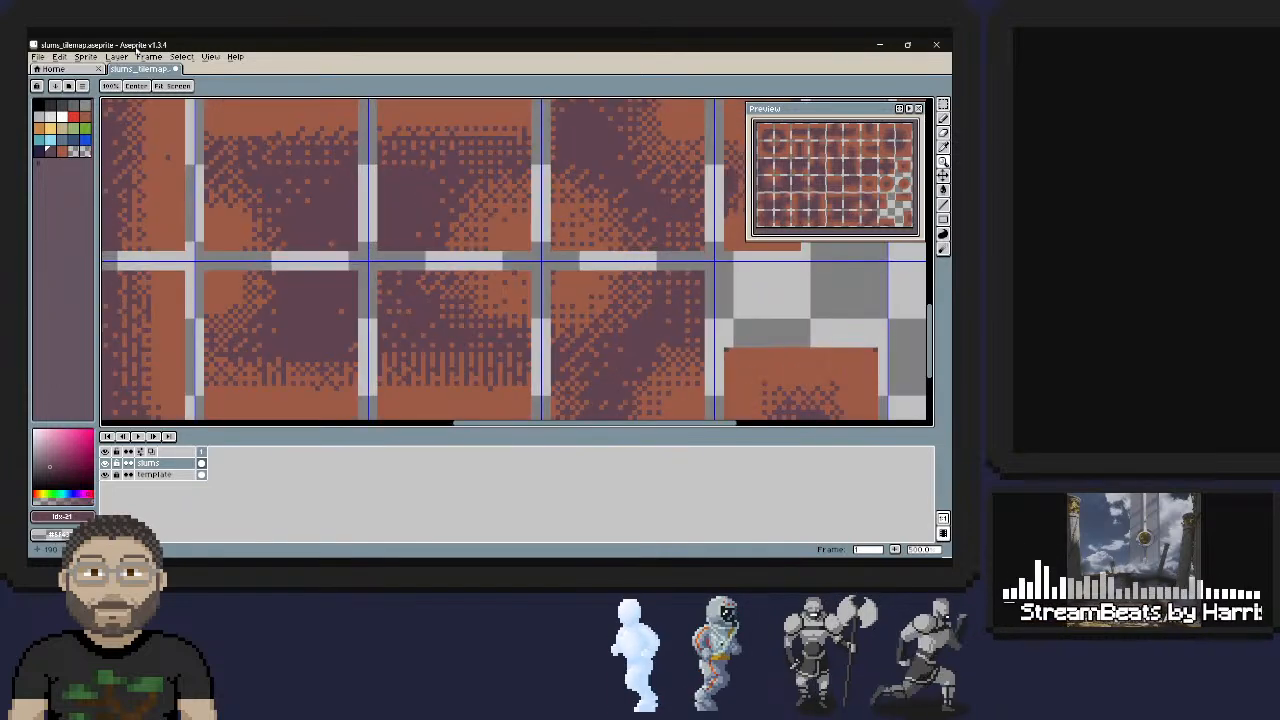
key(minus)
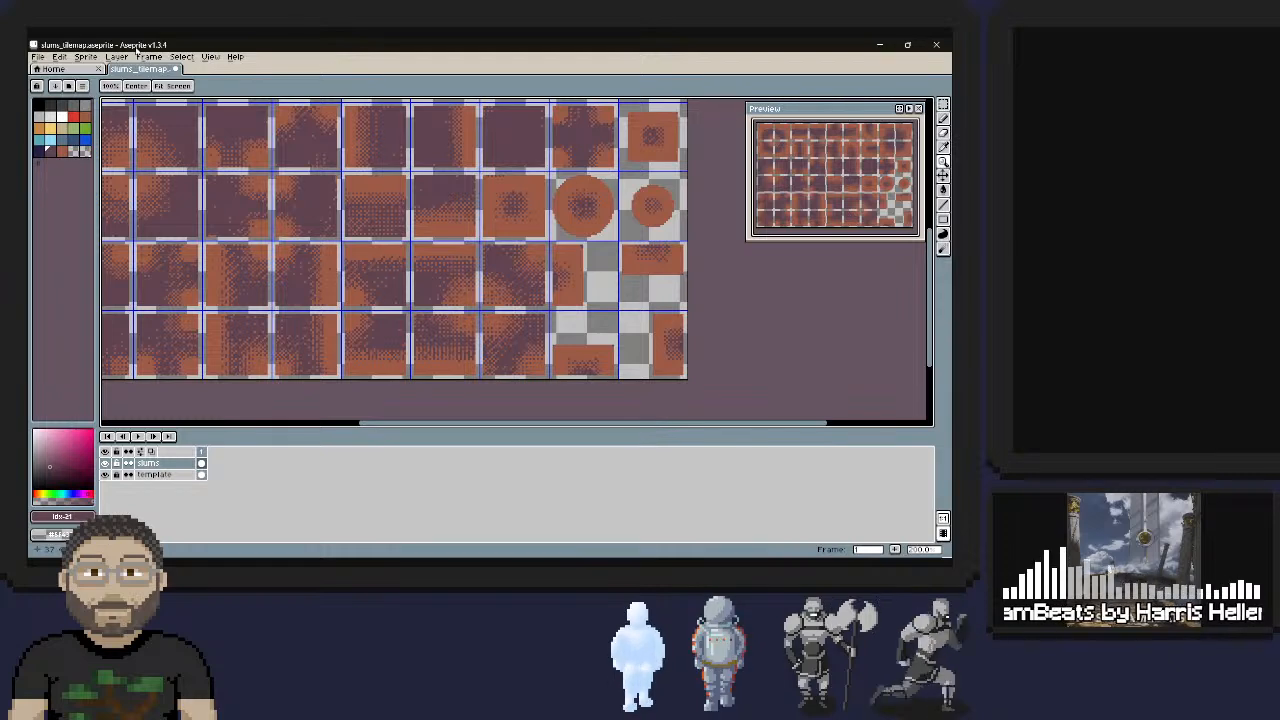
key(b)
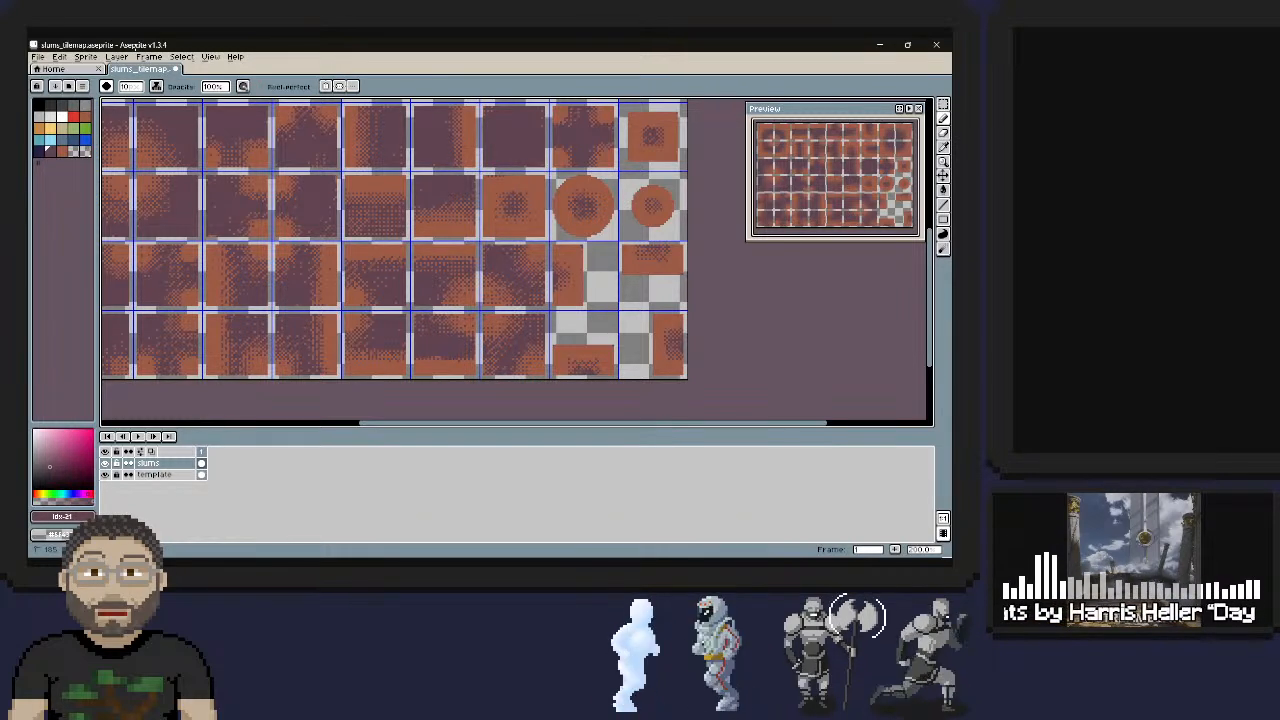
click(62, 151)
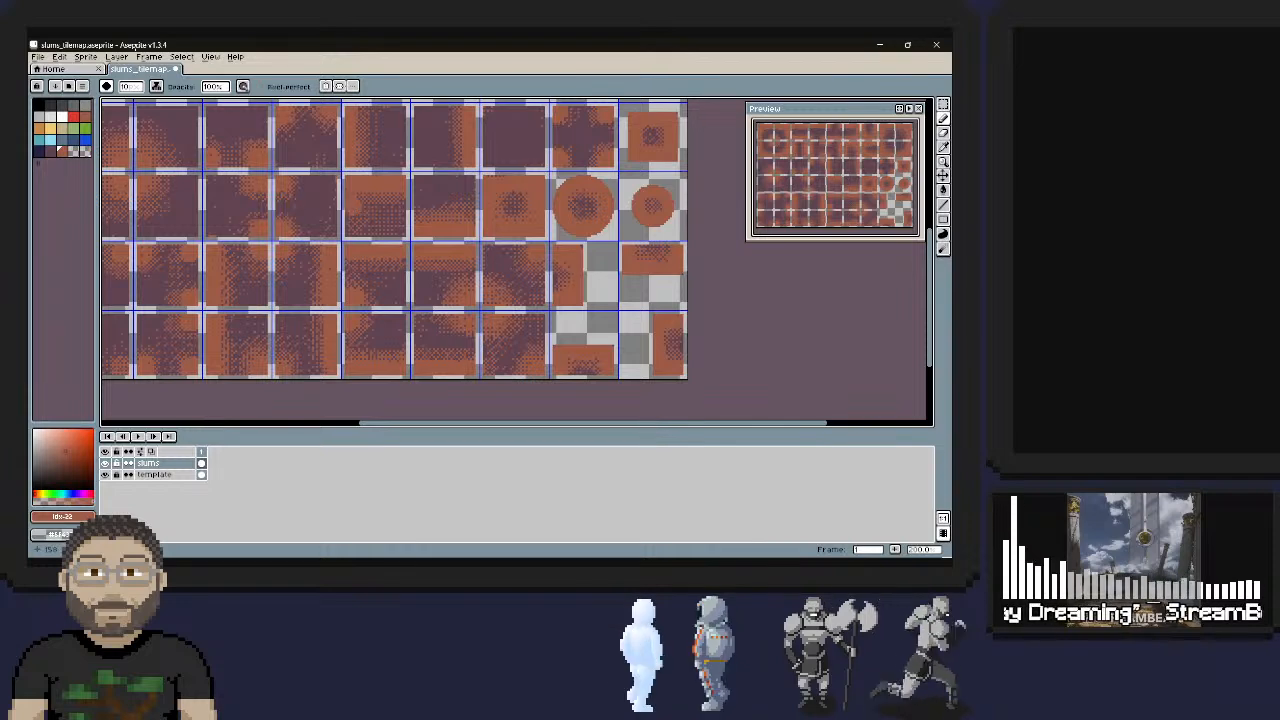
click(50, 151)
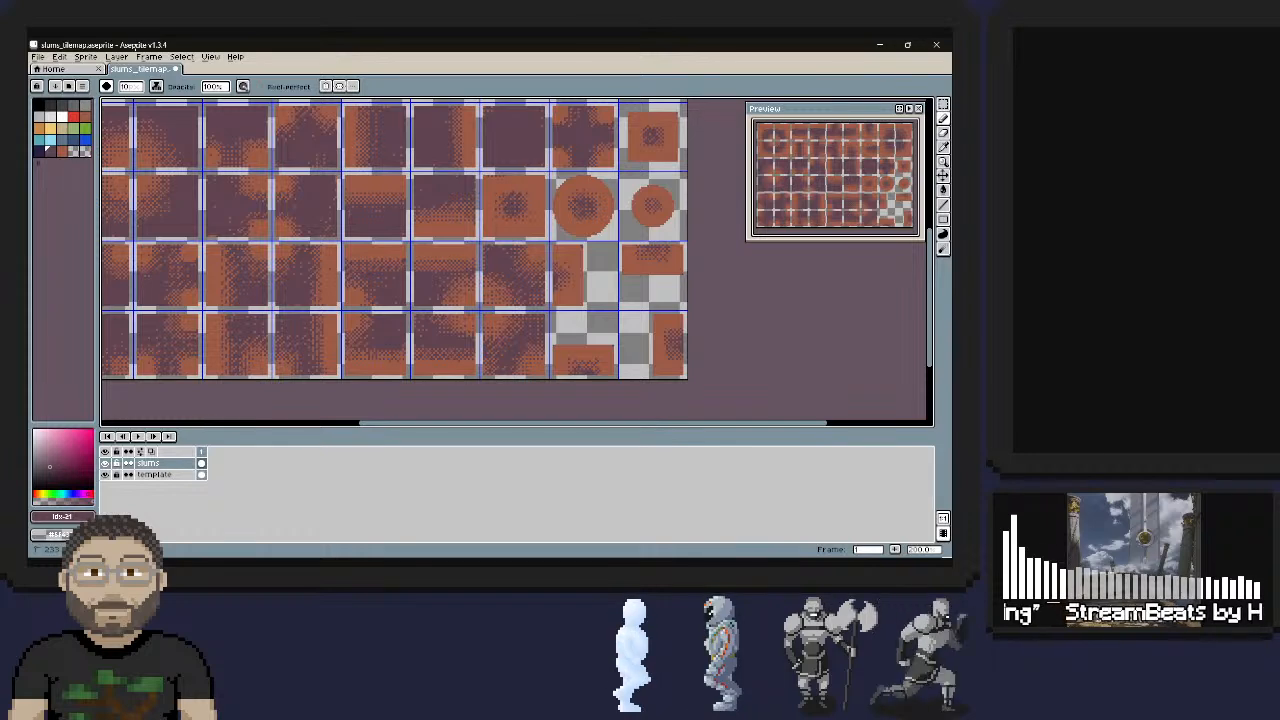
click(532, 186)
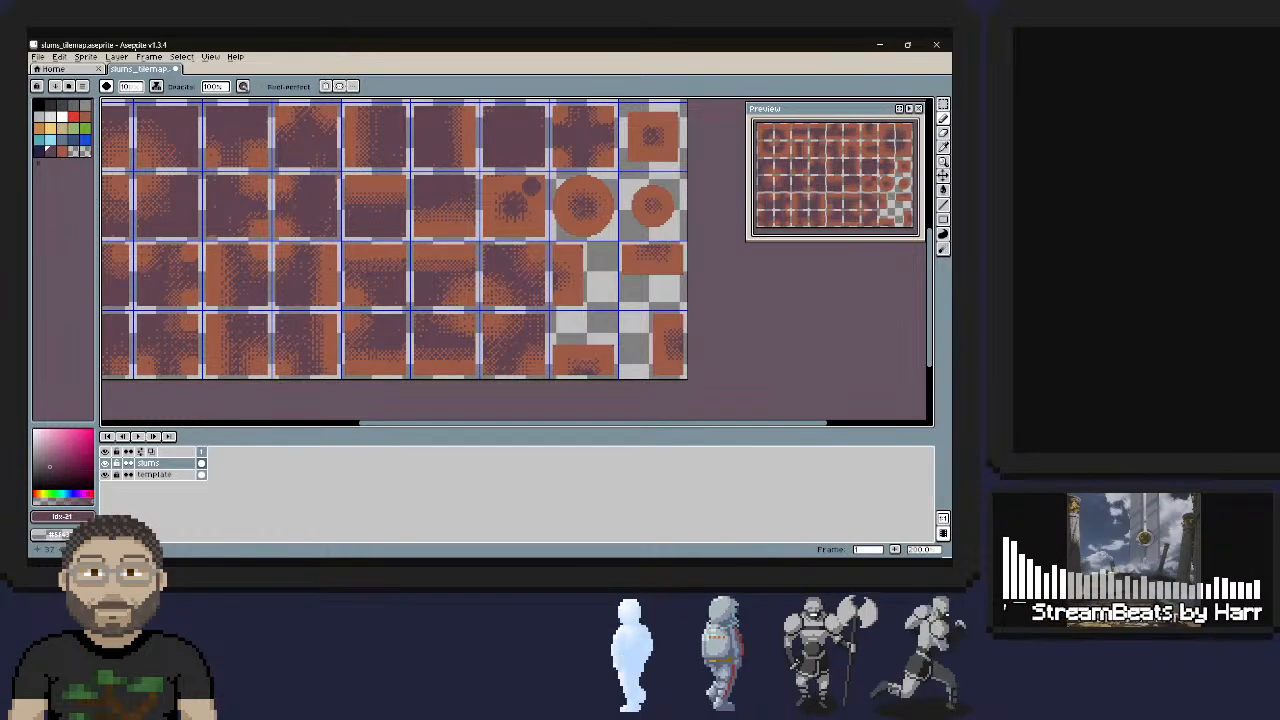
key(ctrl+z)
click(62, 151)
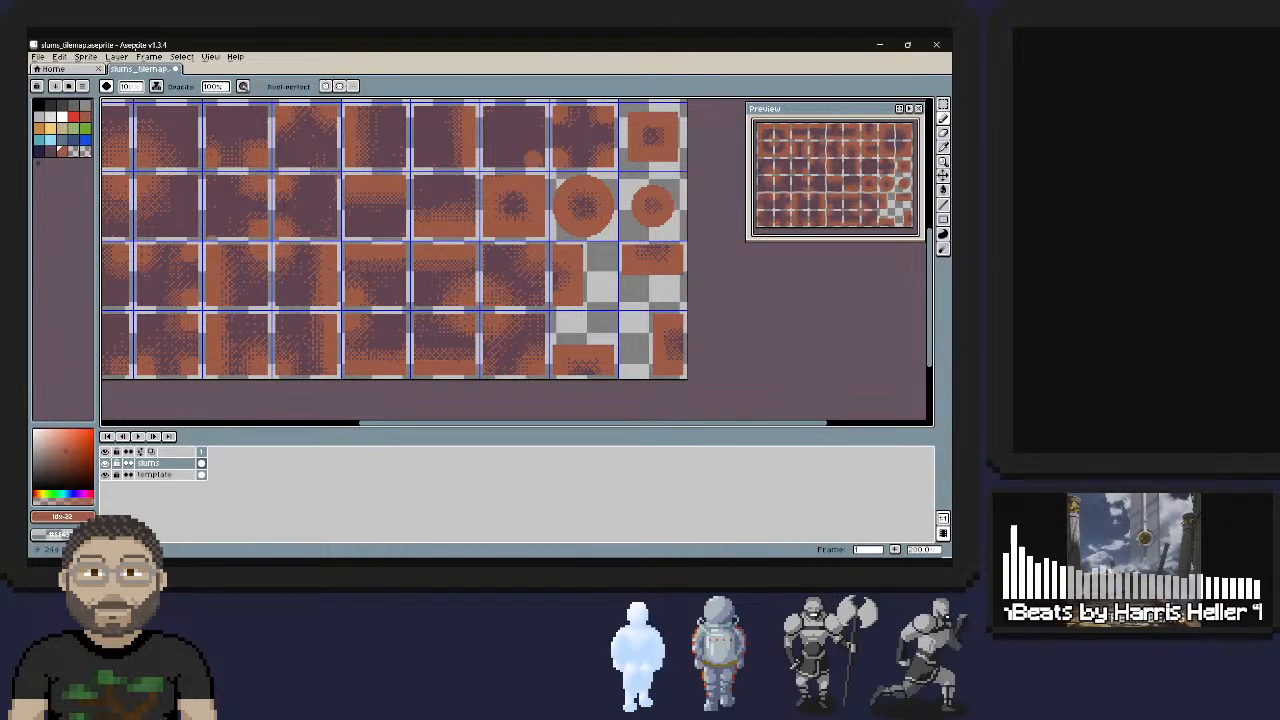
click(50, 151)
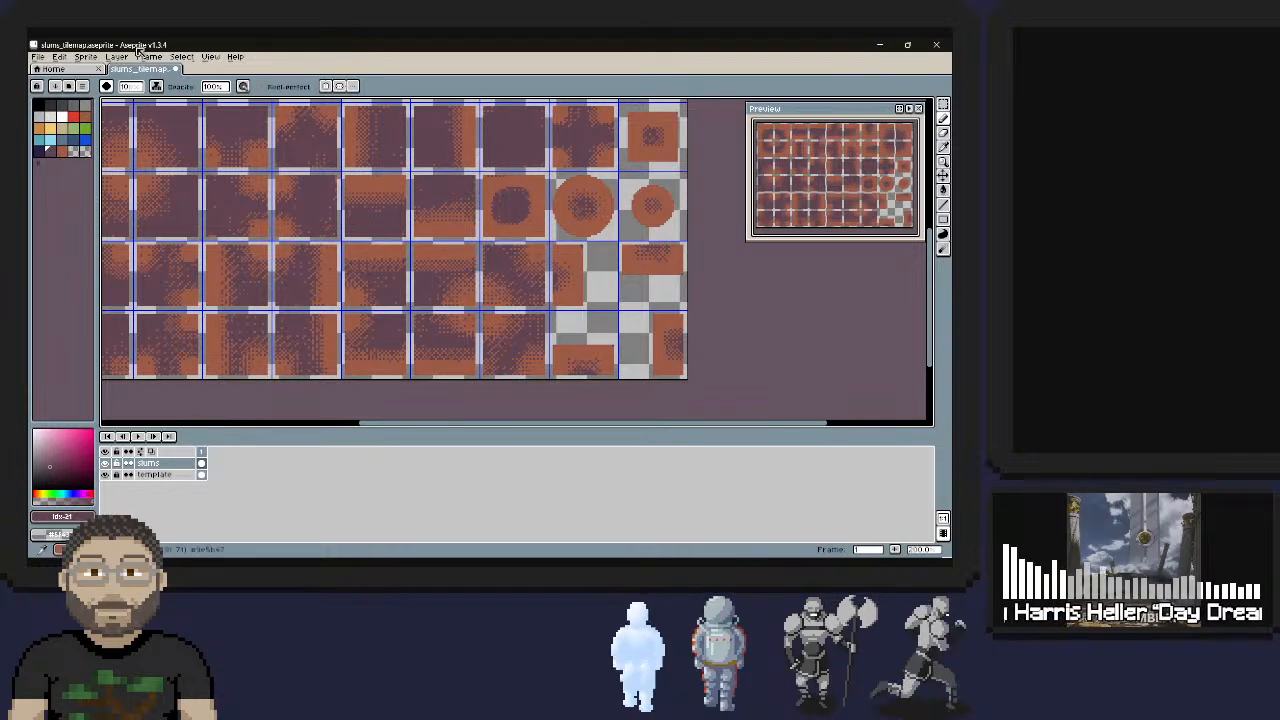
click(62, 151)
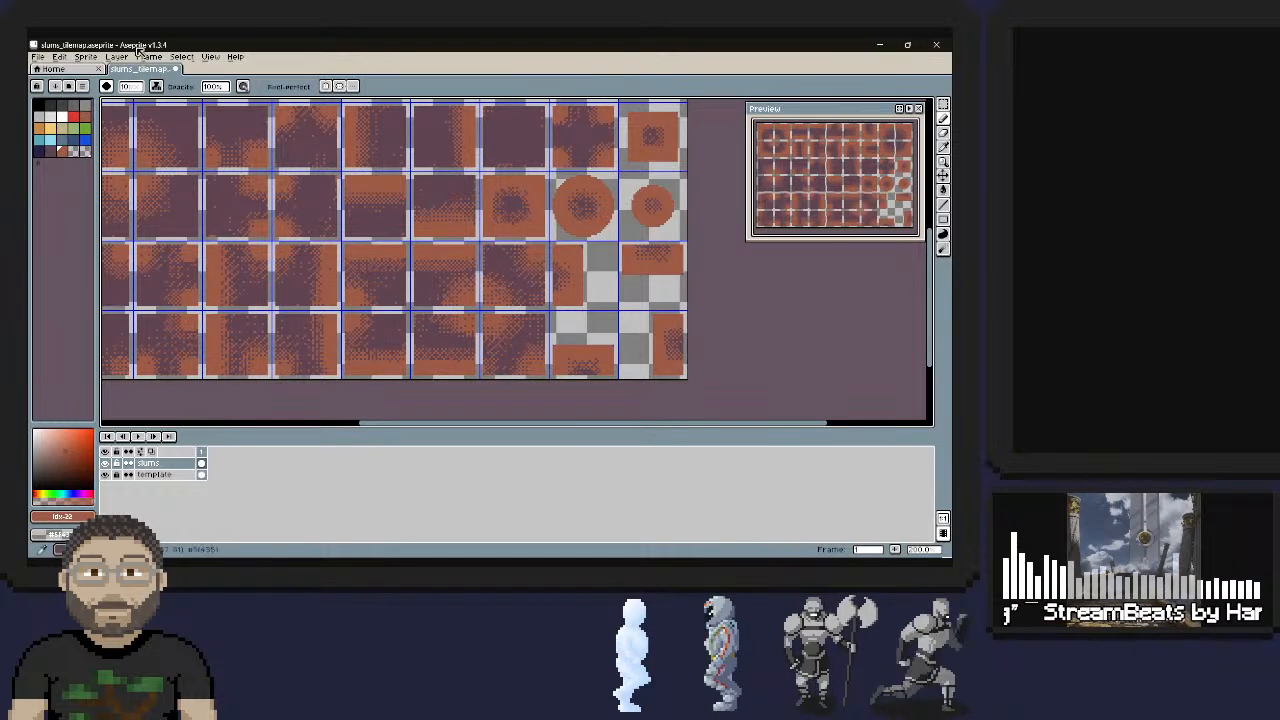
Rework the dithering on the tiles in the two lowest rows, alternating sampled orange-brown and purple shades
alt+click(394, 336)
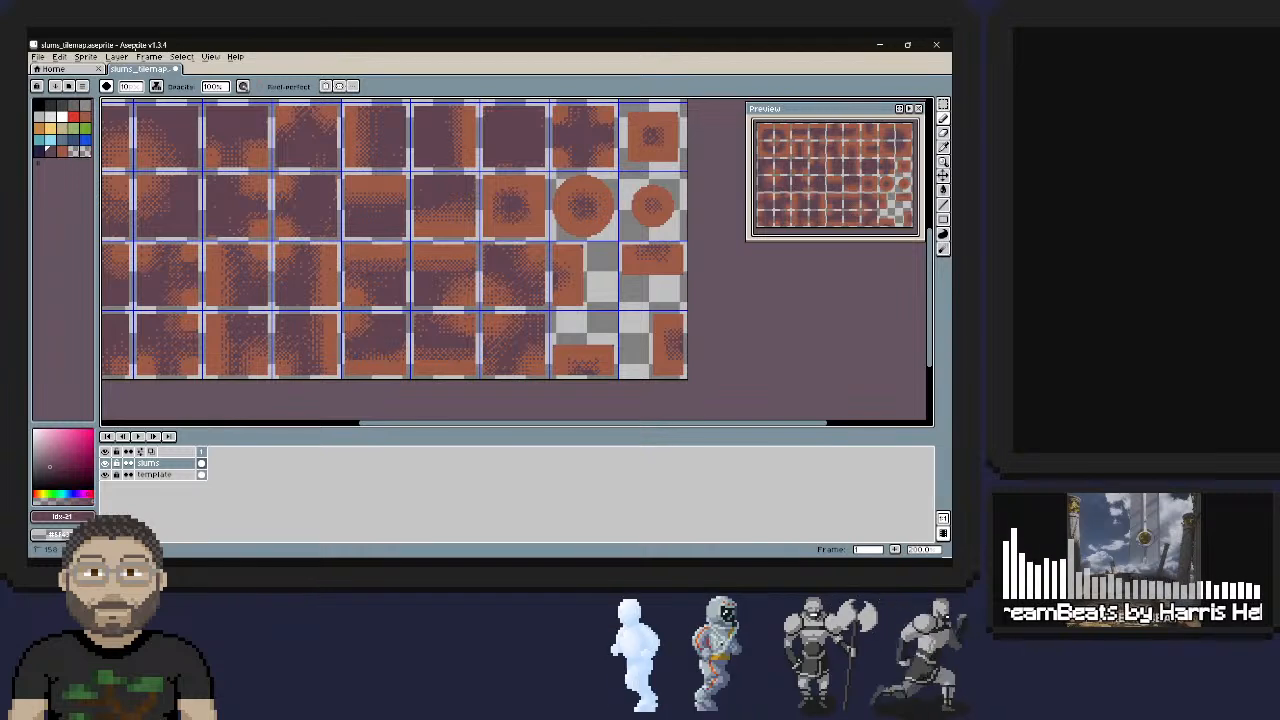
alt+click(352, 276)
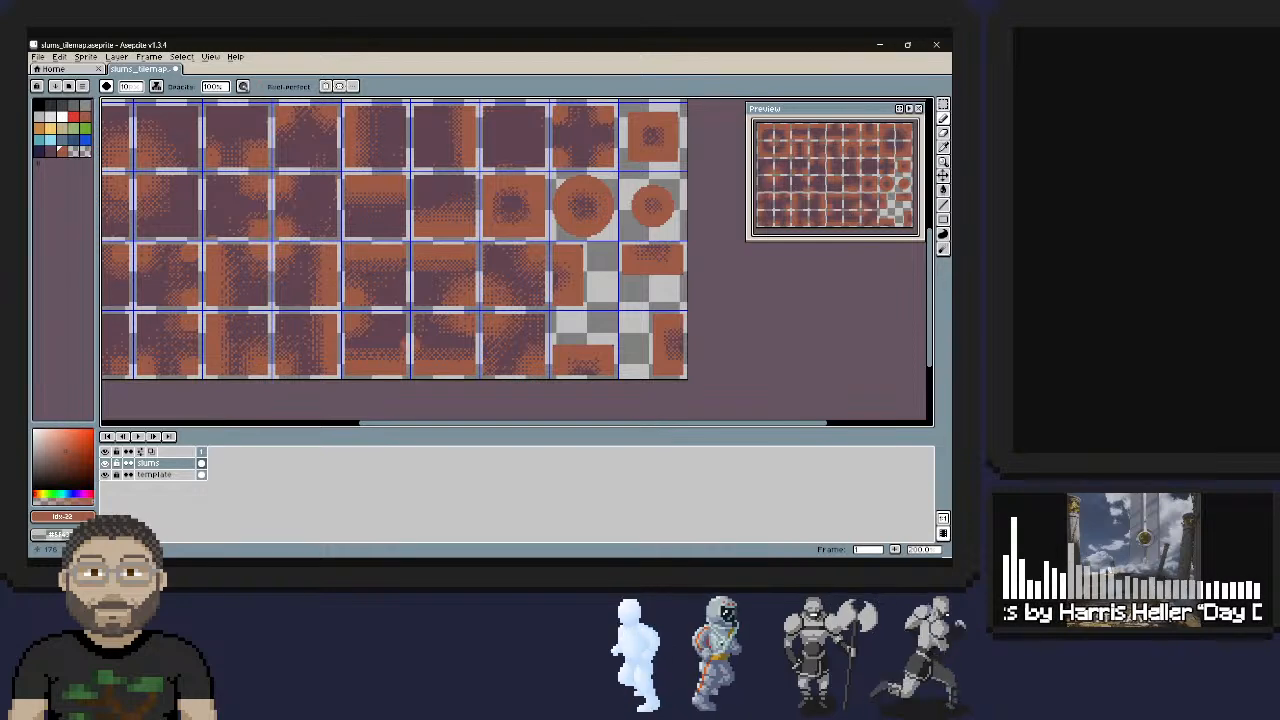
click(420, 340)
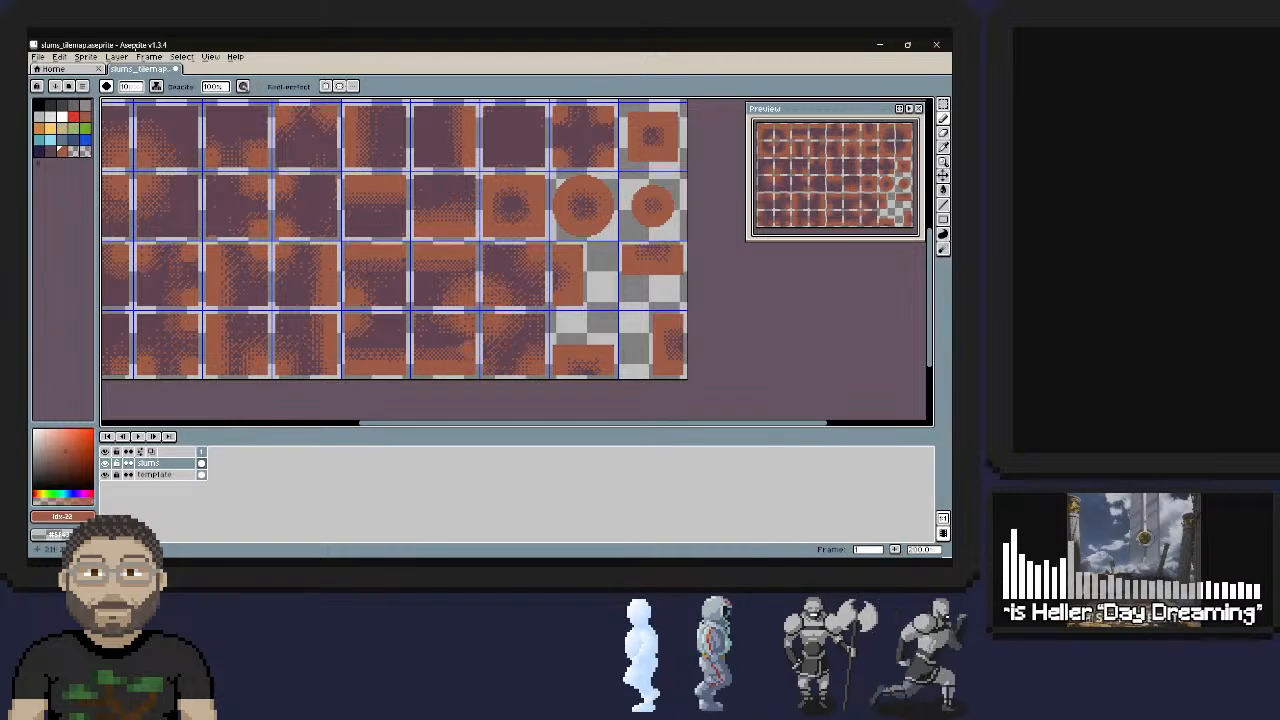
click(50, 150)
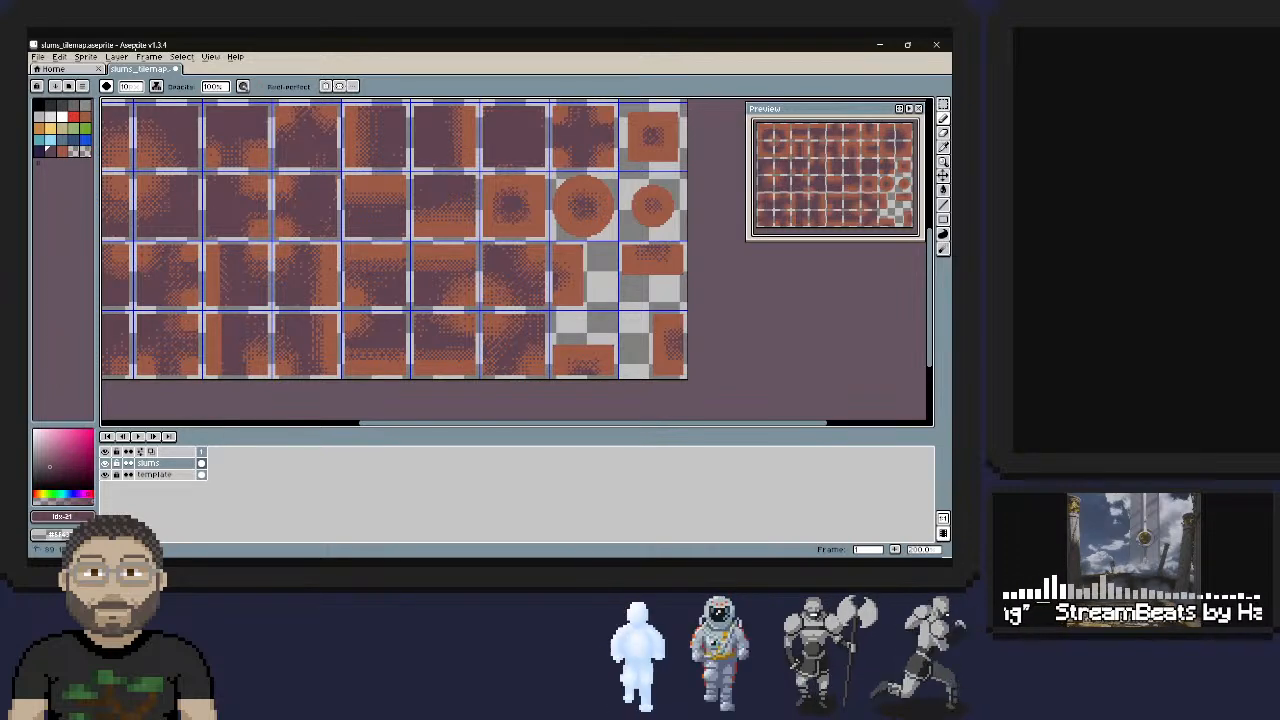
click(60, 148)
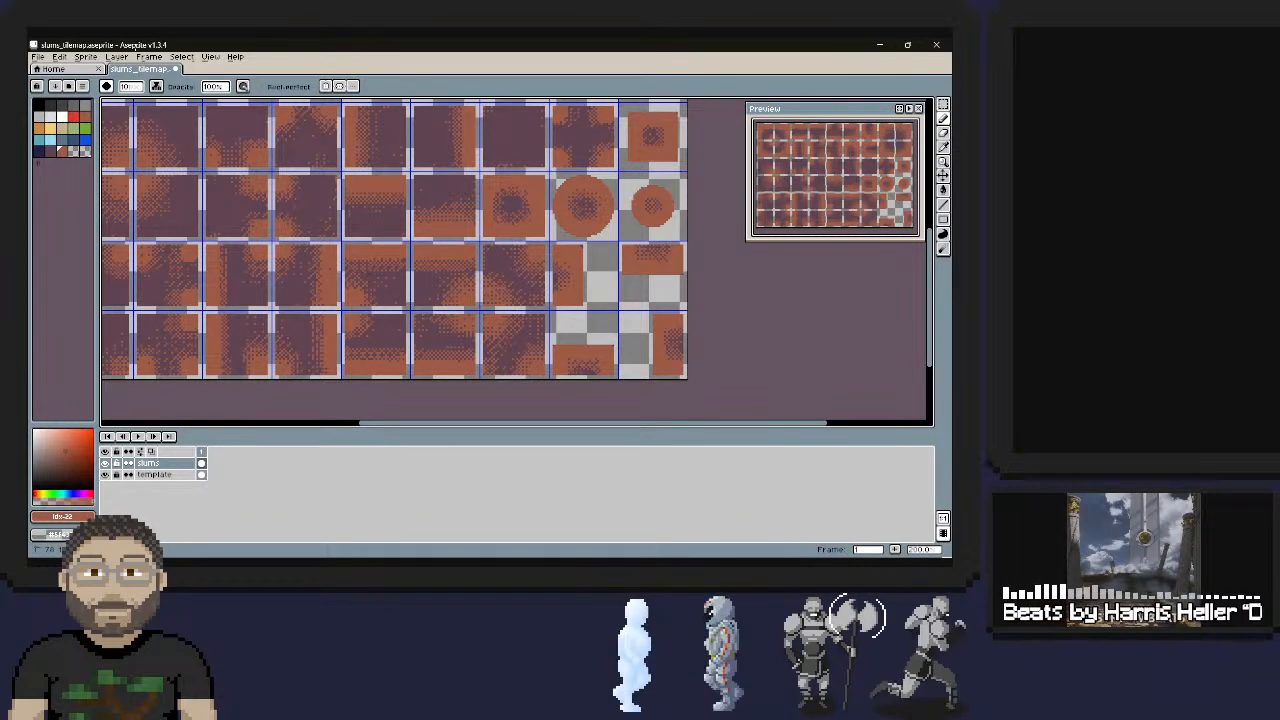
click(224, 227)
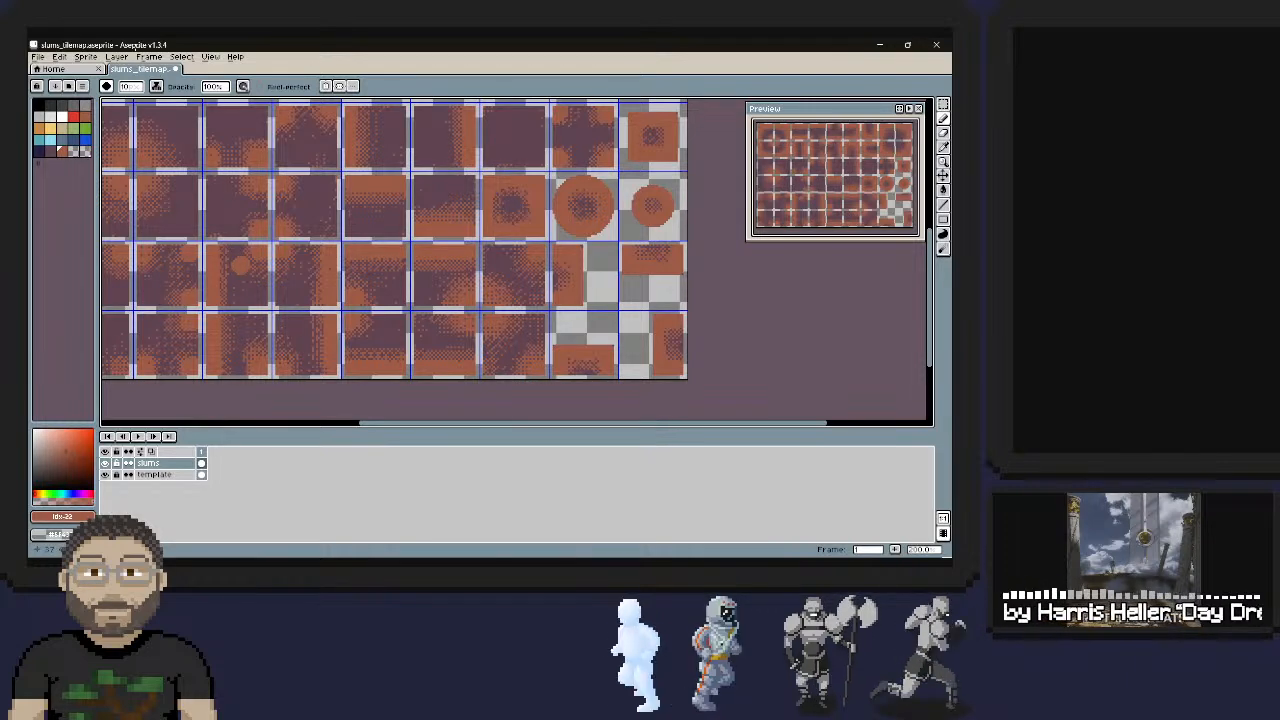
click(50, 151)
Switch to the Spray tool with the grey-blue palette colour and set its pressure gradient to Bayer Matrix 8x8 with higher pressure thresholds
click(62, 140)
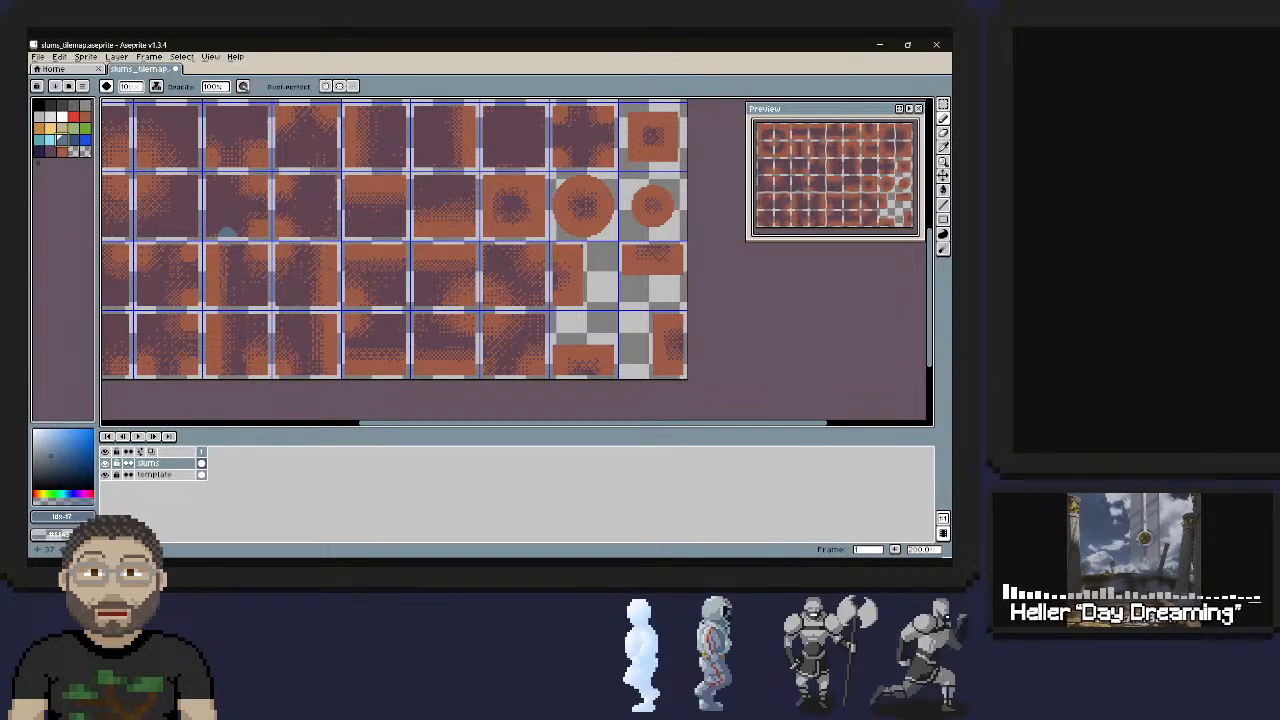
click(942, 118)
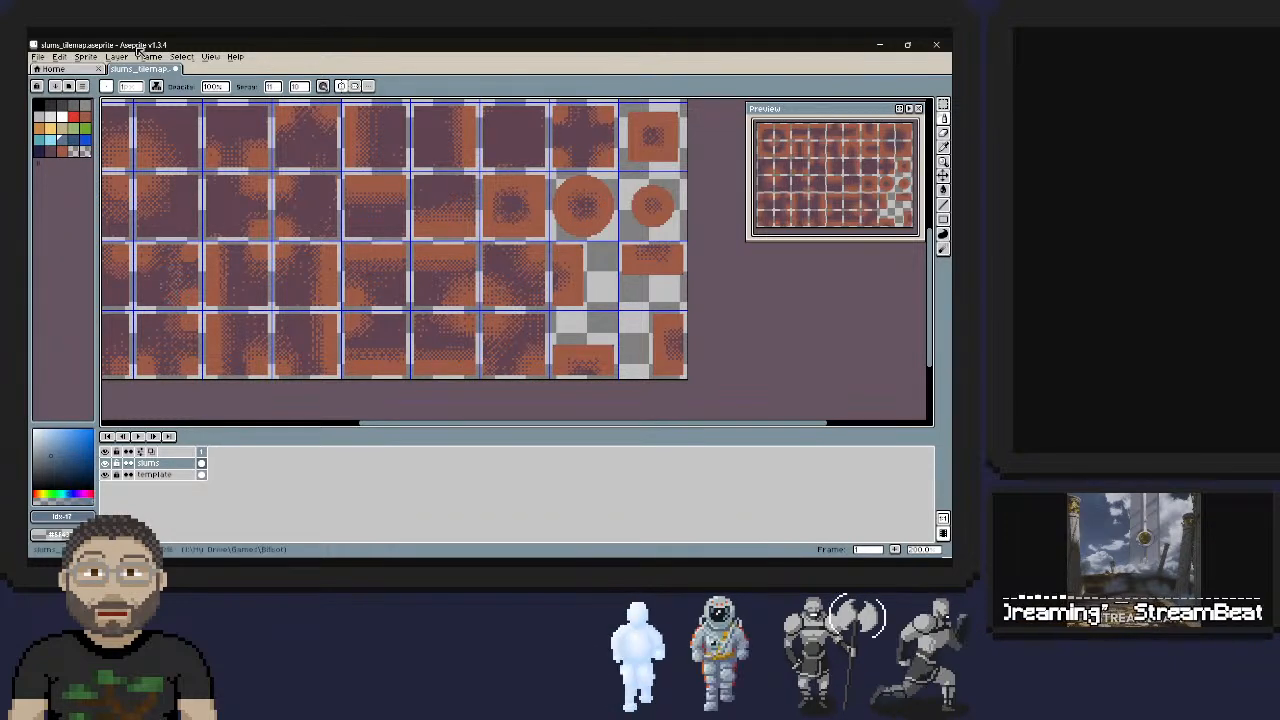
click(323, 86)
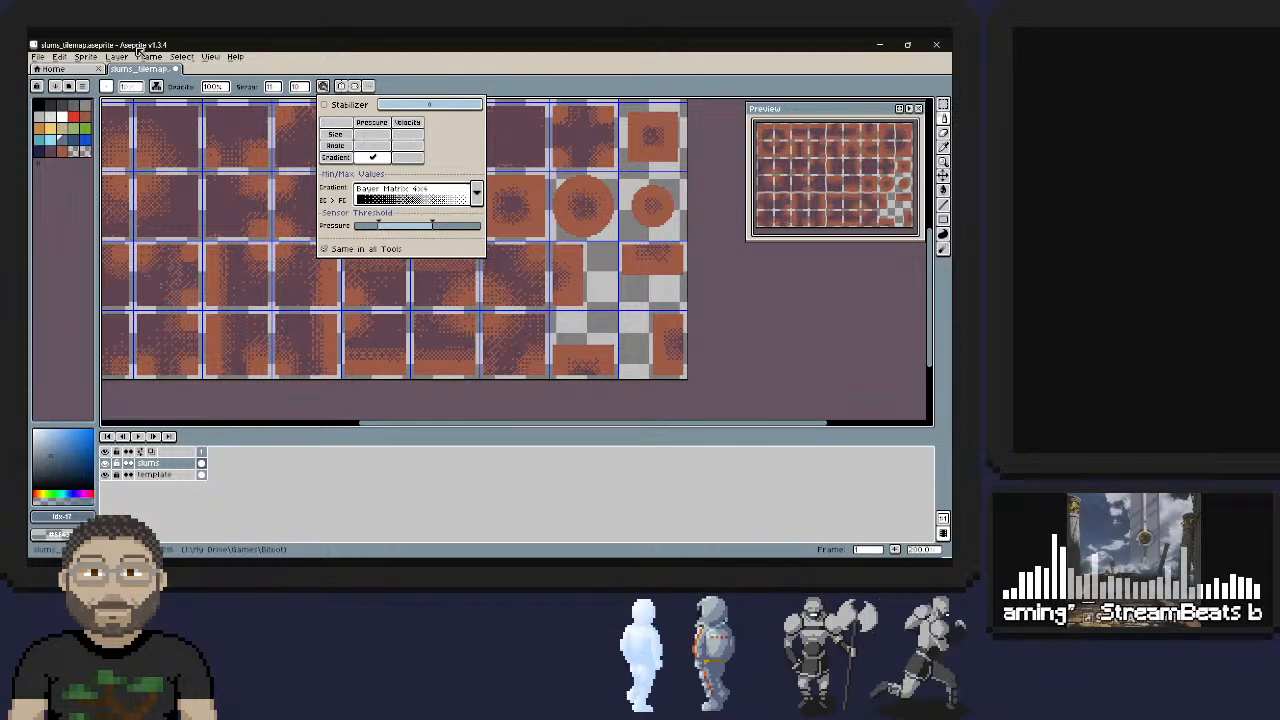
click(476, 192)
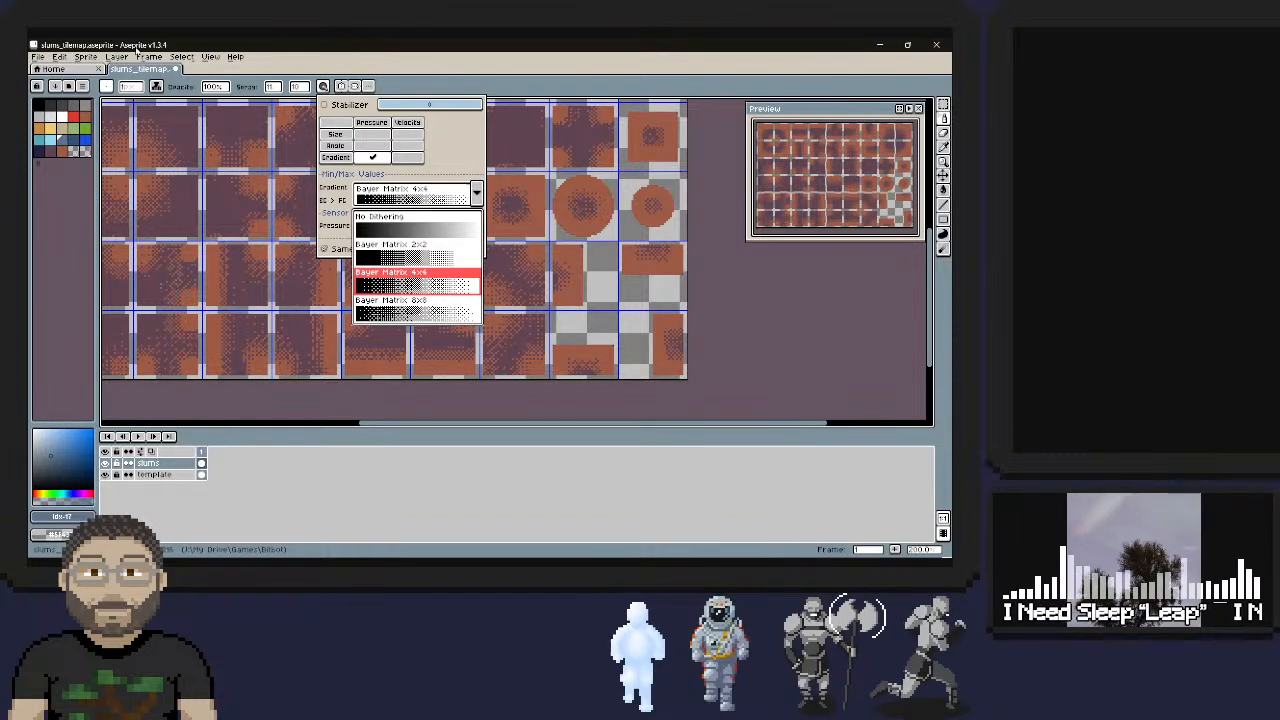
click(417, 308)
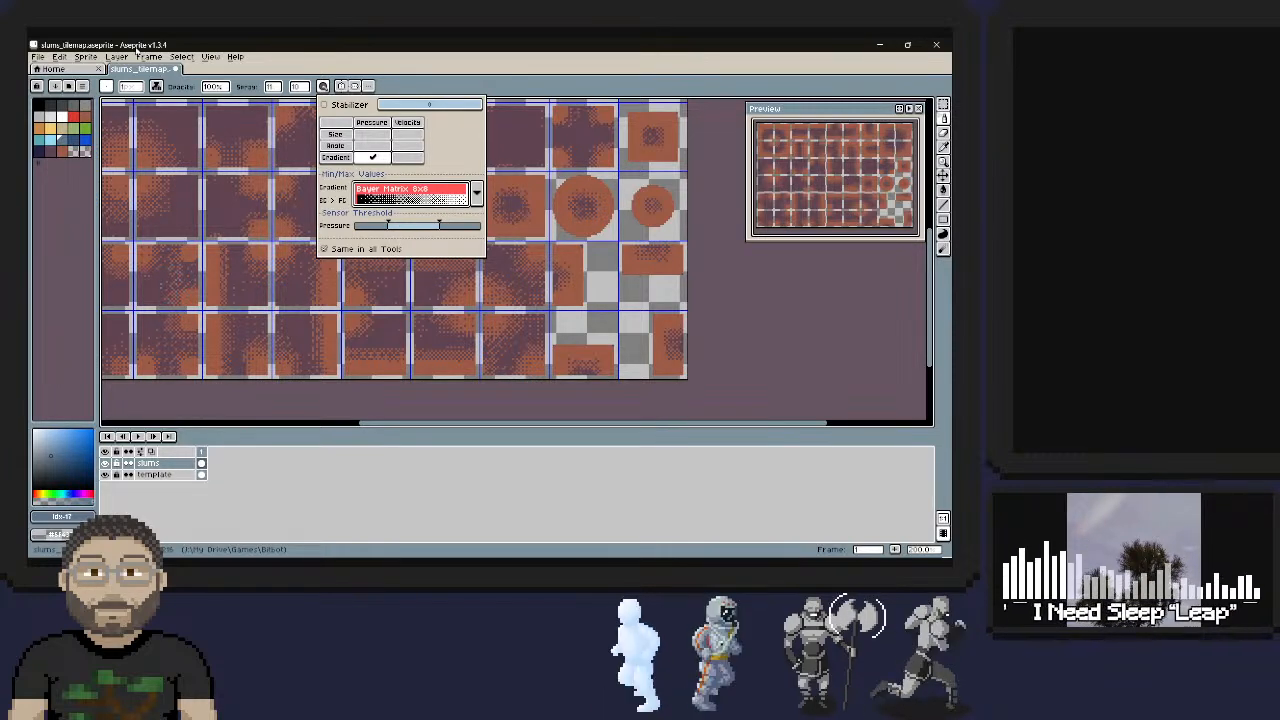
key(Escape)
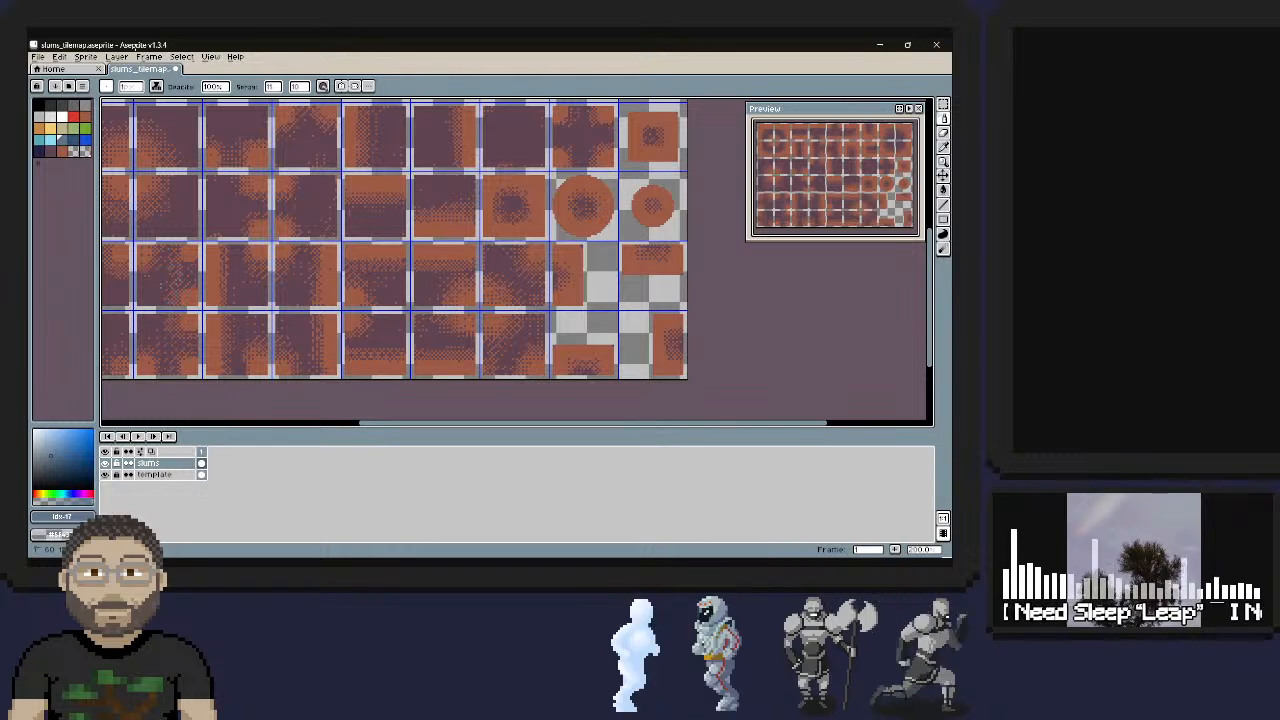
Try spraying grey-blue speckles onto the tiles and undo the test strokes
key(ctrl+z)
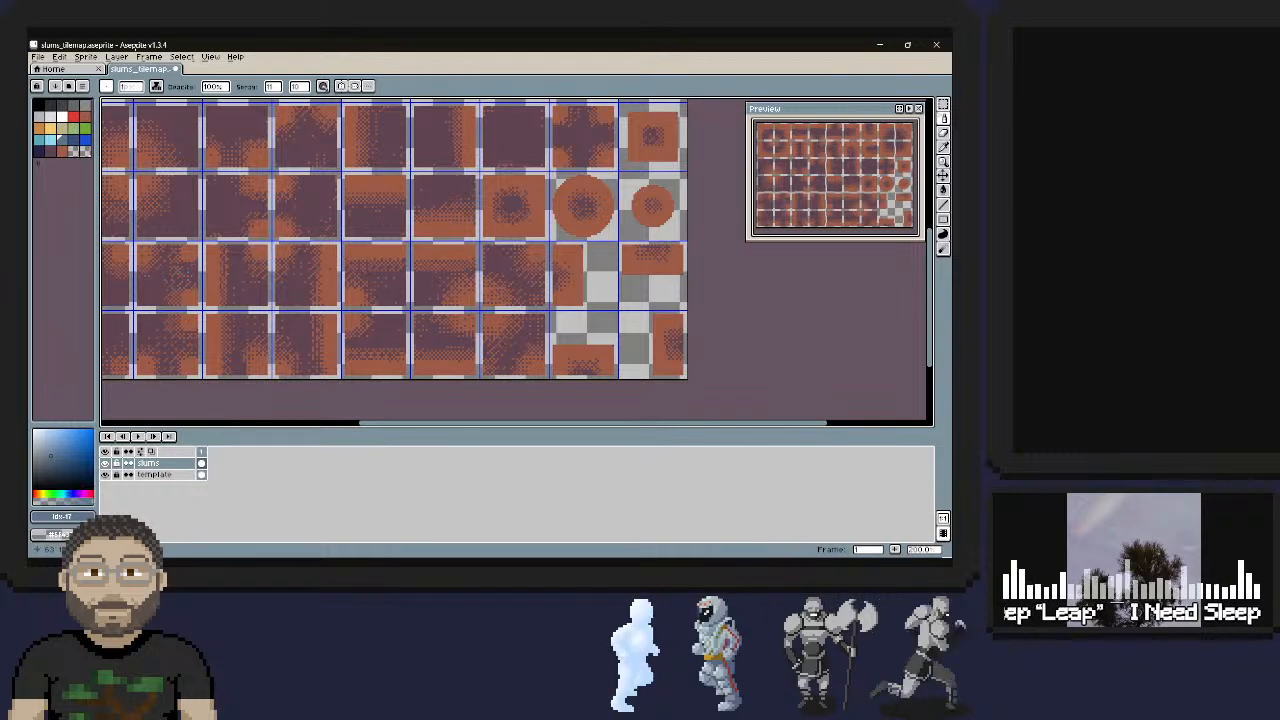
key(ctrl+z)
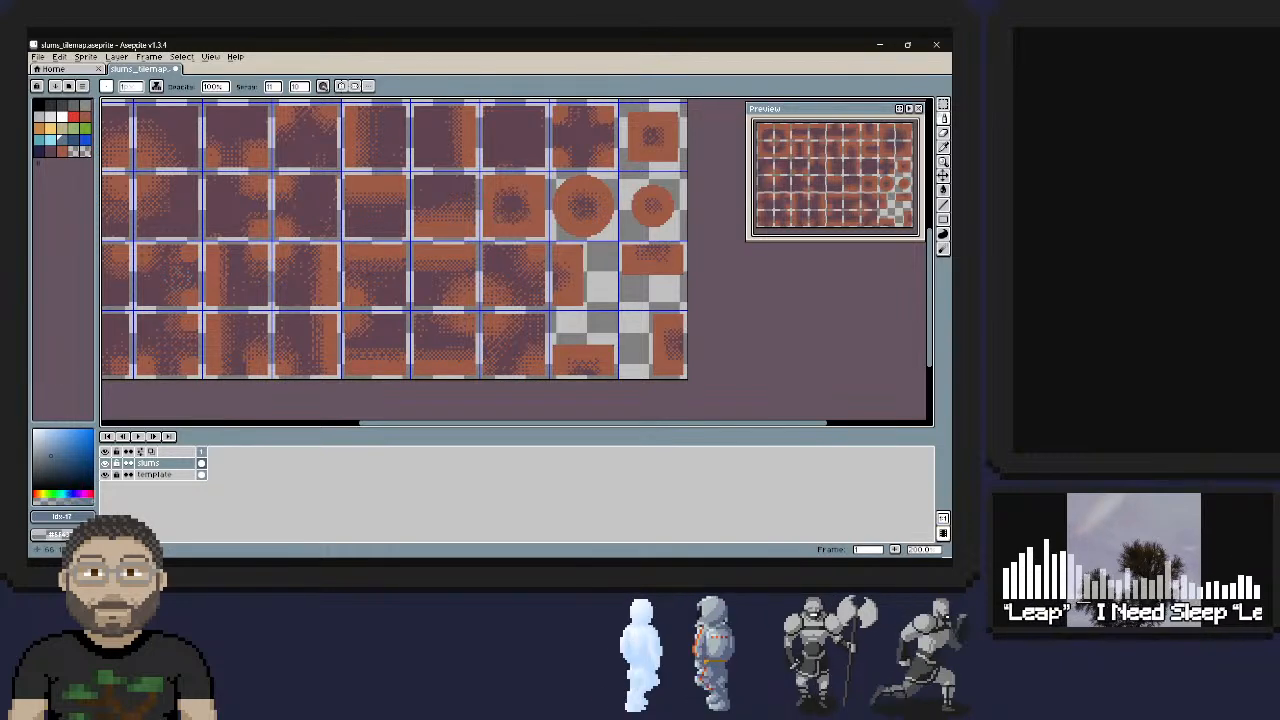
key(ctrl+z)
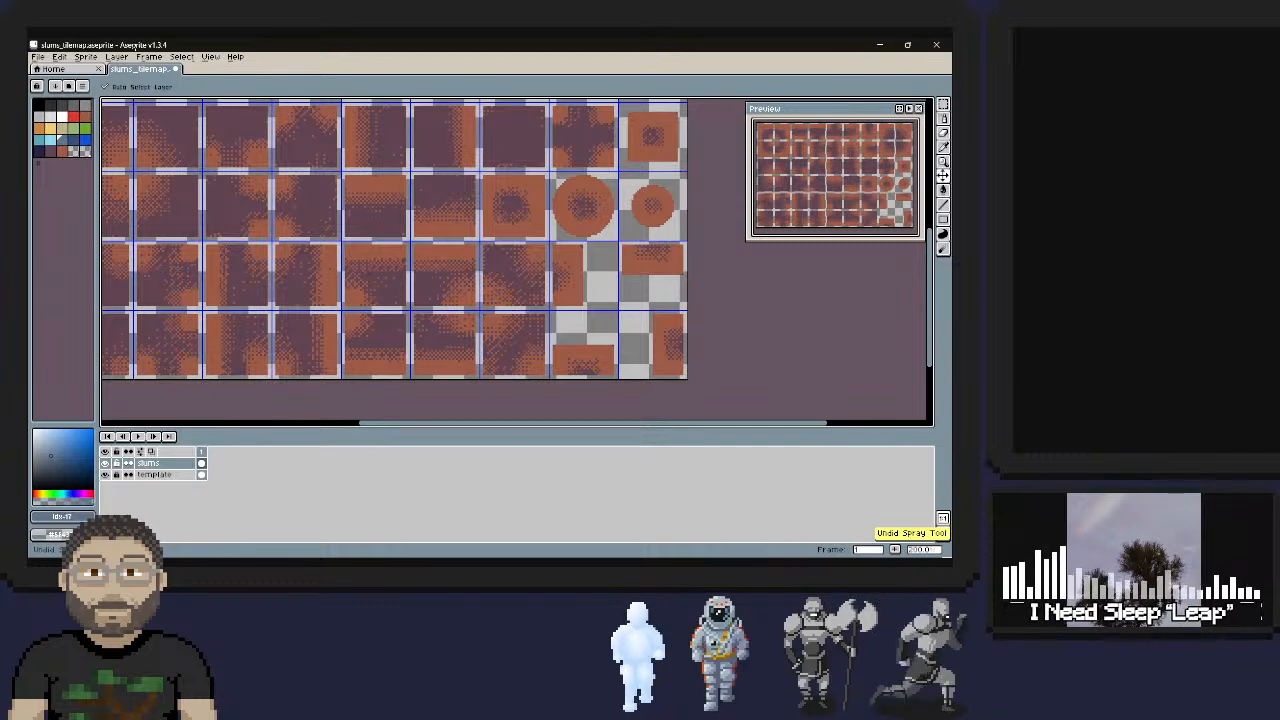
key(ctrl+z)
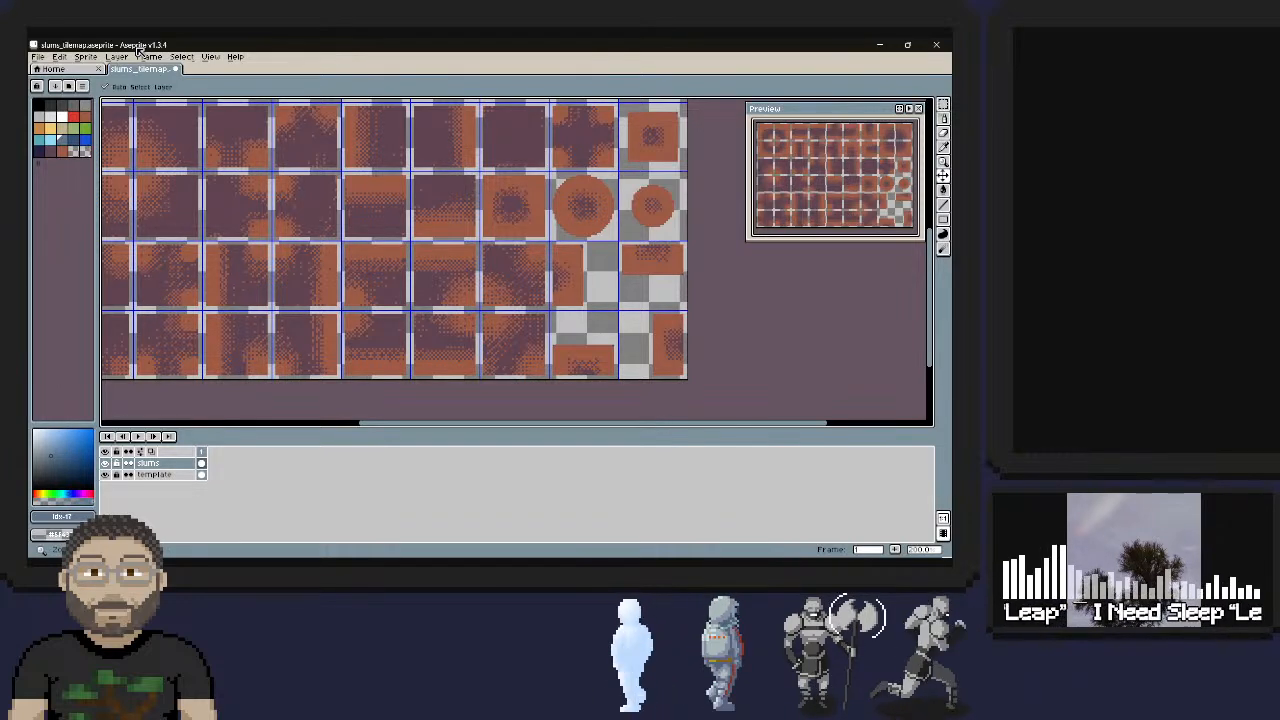
Try spraying grey-blue speckles over the tiles in the middle and lower rows, undoing strokes between attempts
key(z)
key(plus)
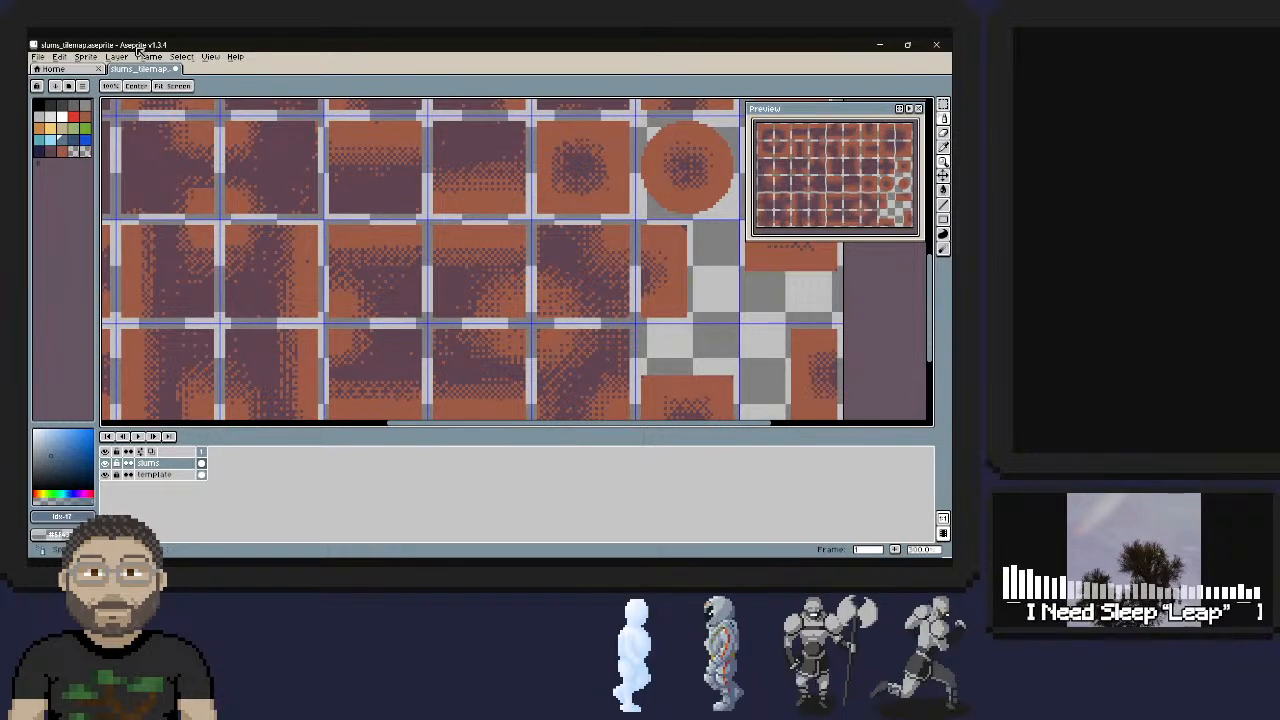
key(b)
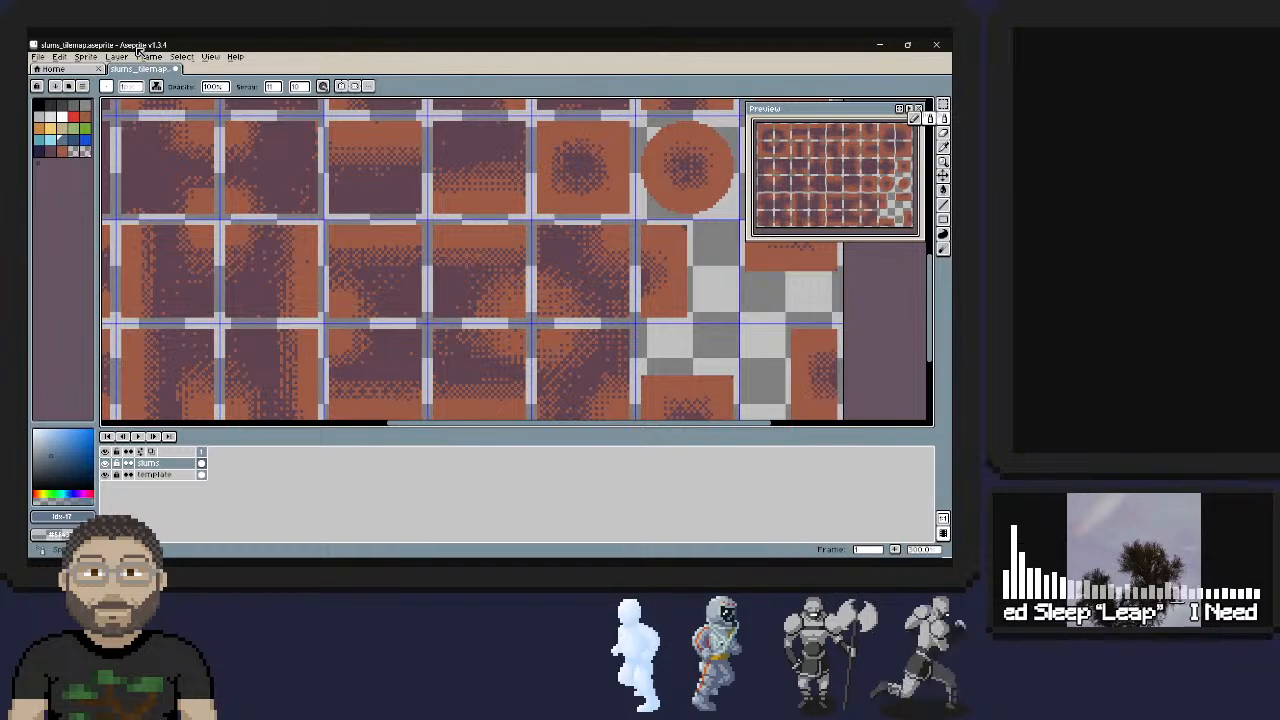
key(m)
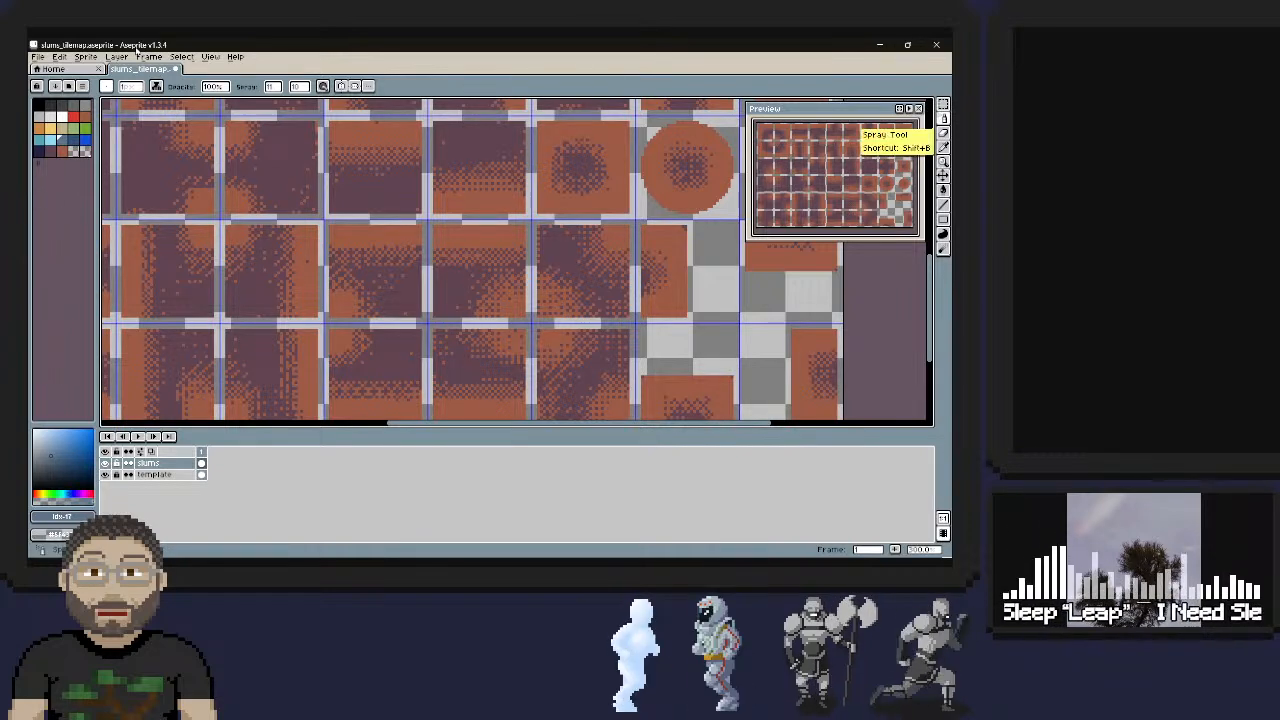
key(e)
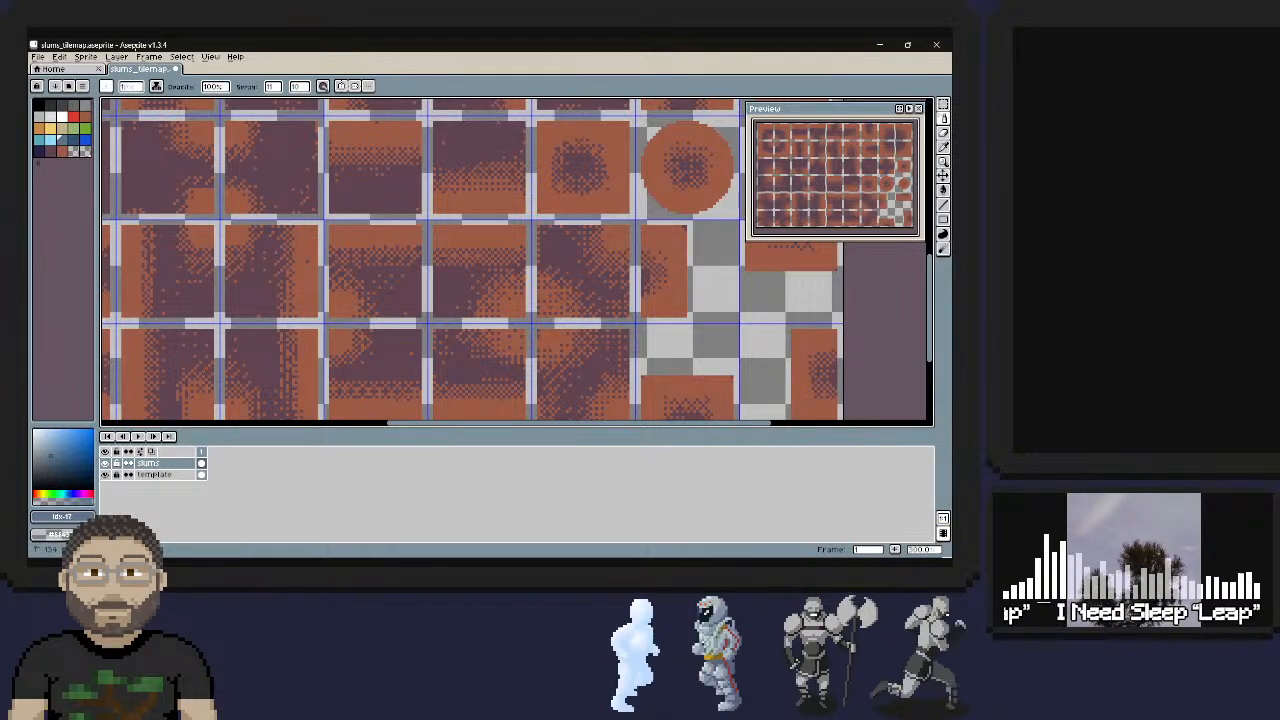
key(ctrl+z)
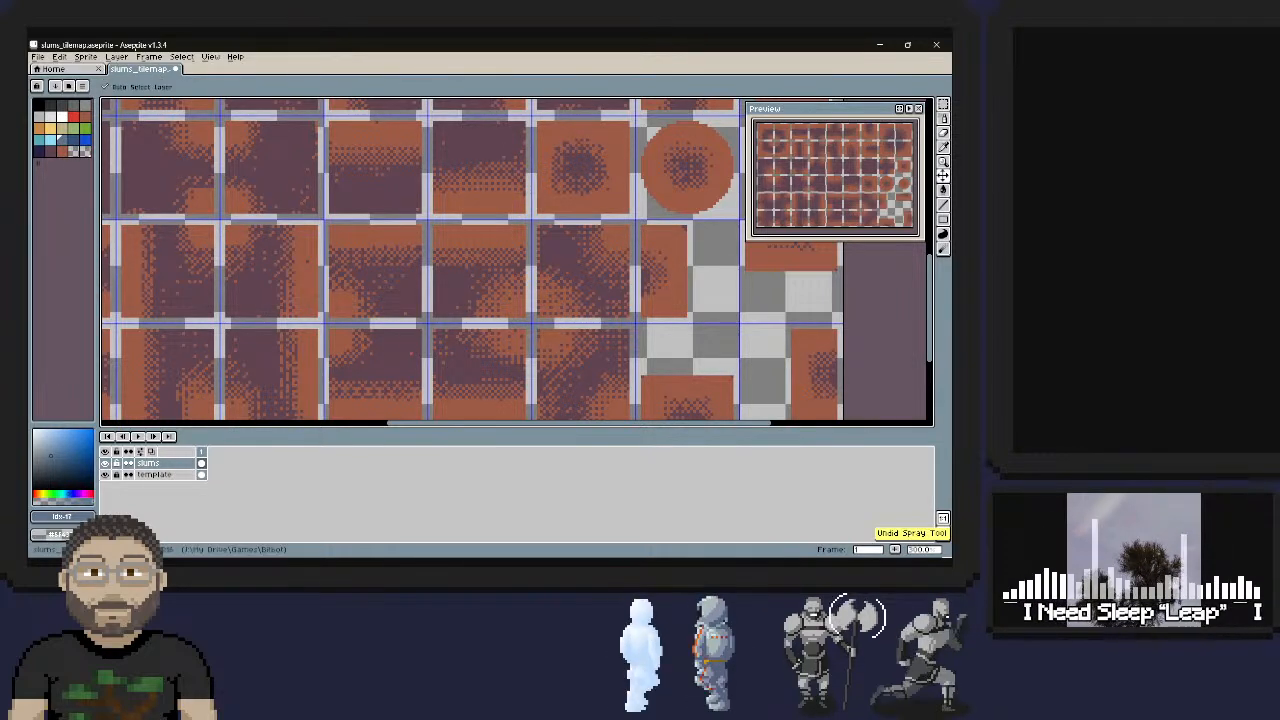
key(ctrl+z)
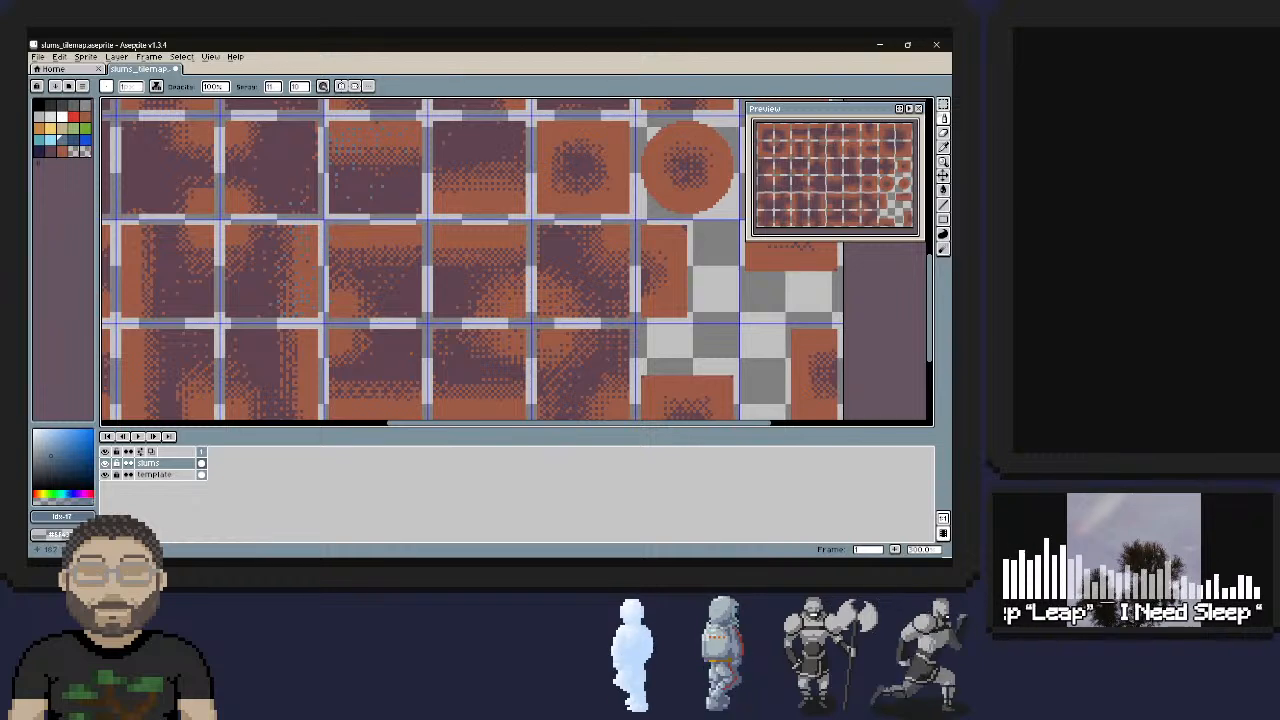
key(ctrl+z)
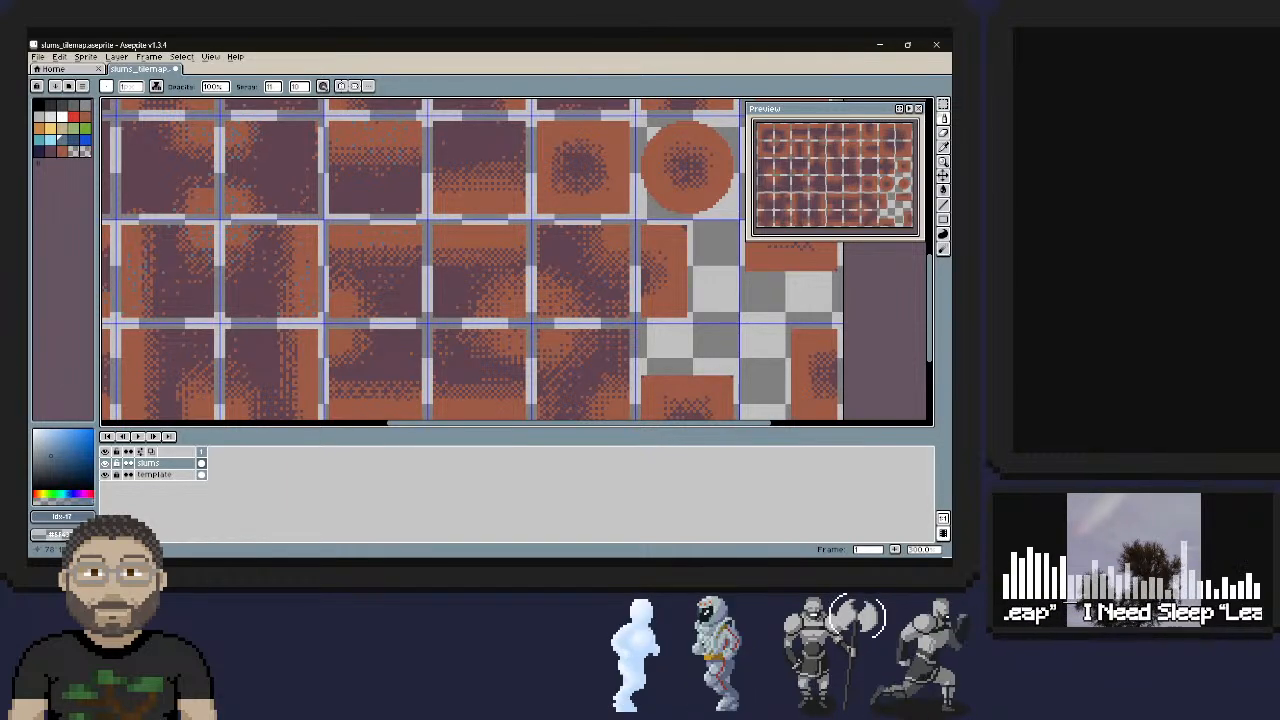
Check the speckles across the whole tileset and undo the remaining Spray tool strokes
middle_drag(500, 260, 488, 232)
click(942, 161)
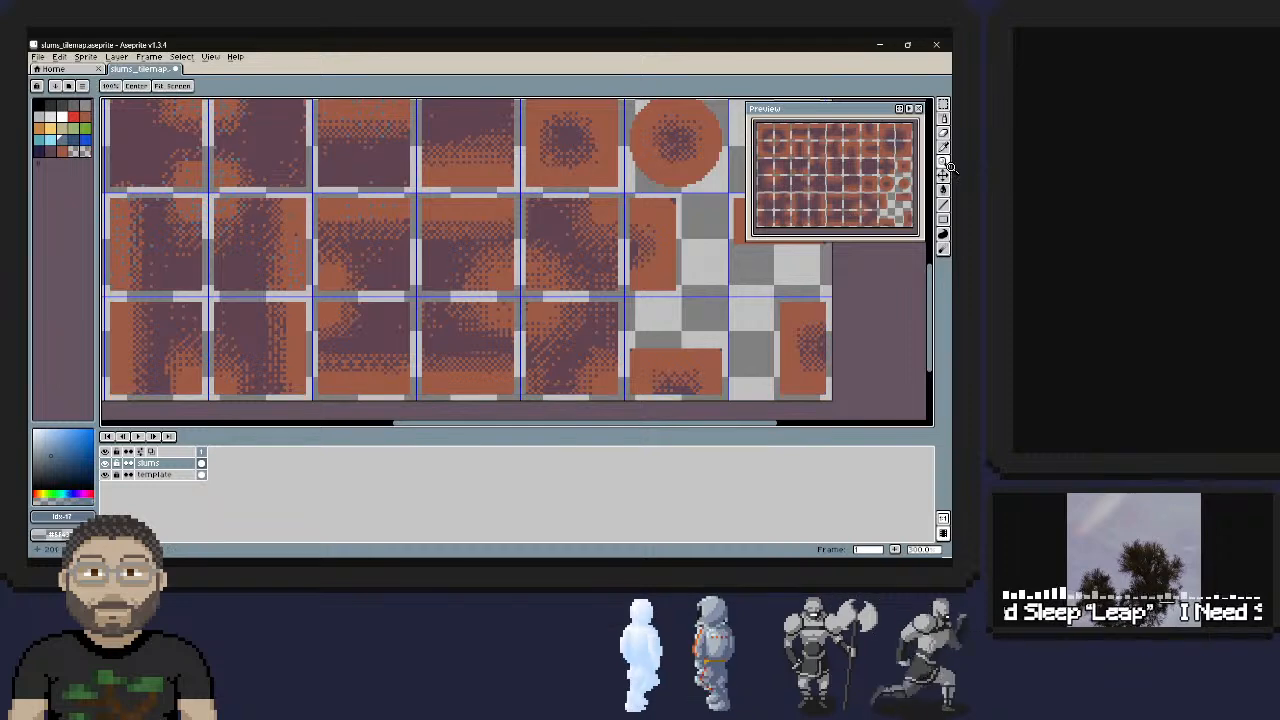
scroll(474, 249, down, 1)
scroll(474, 249, down, 1)
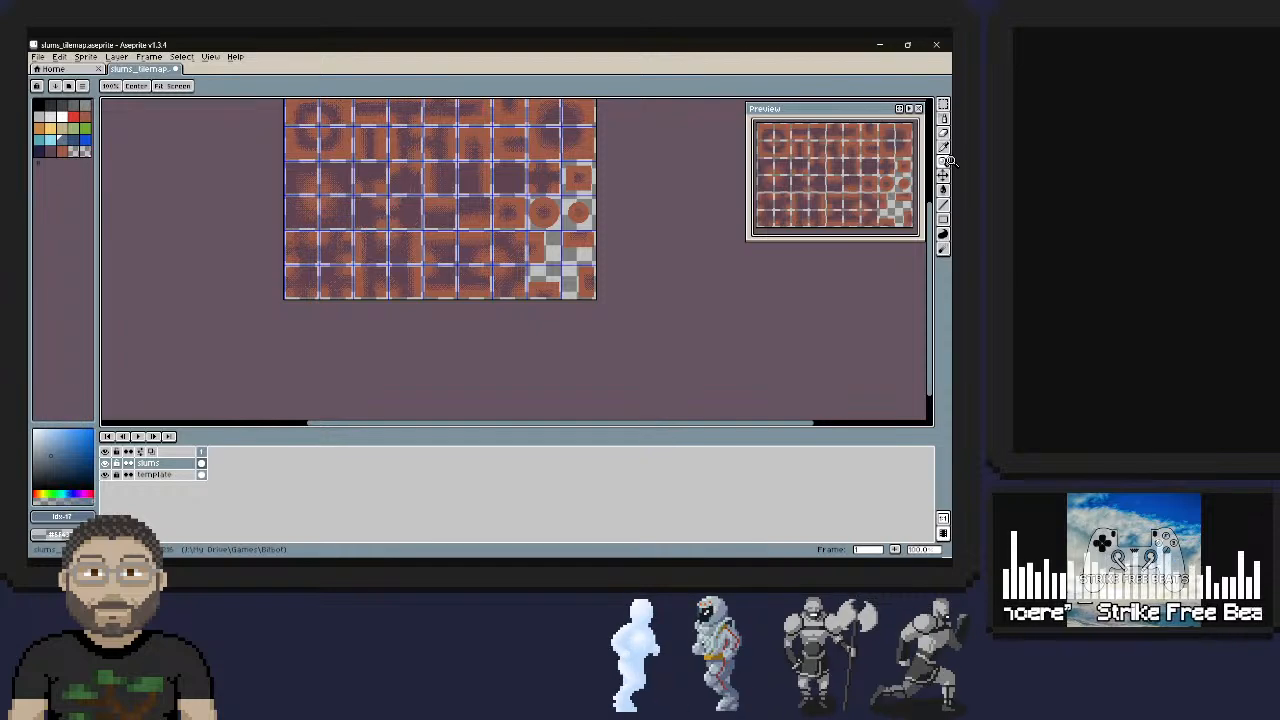
key(ctrl+0)
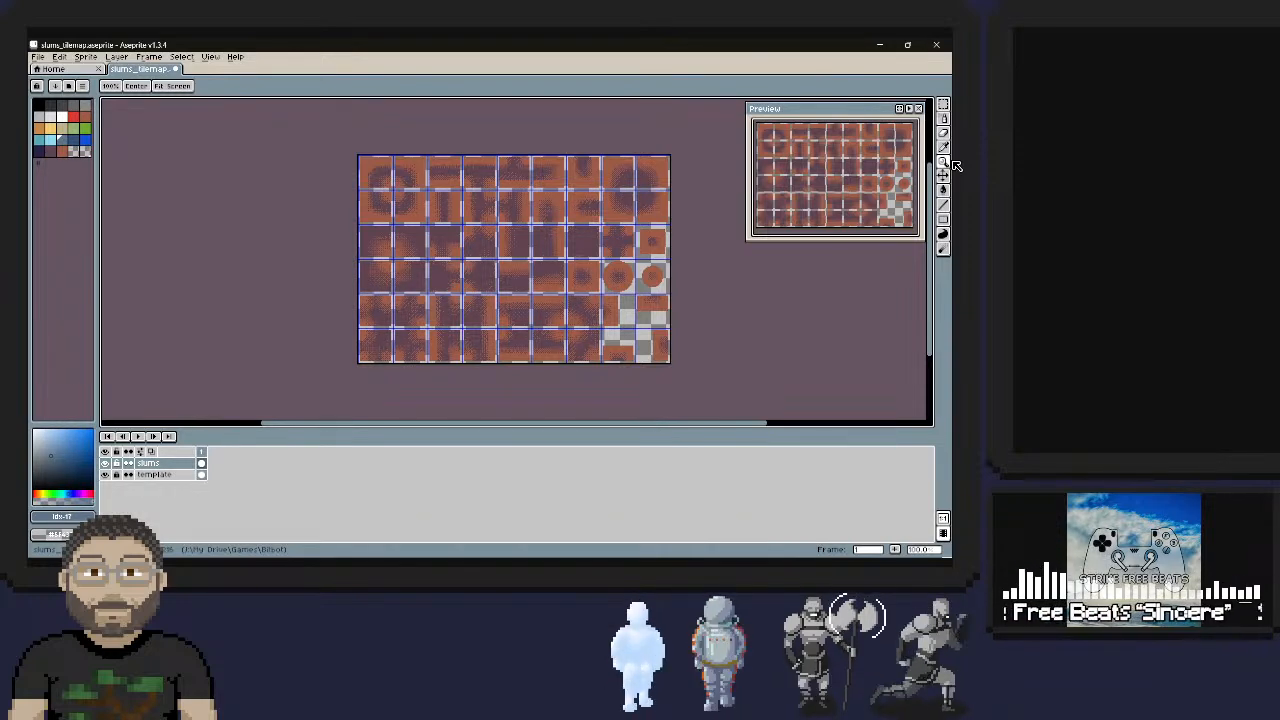
key(plus)
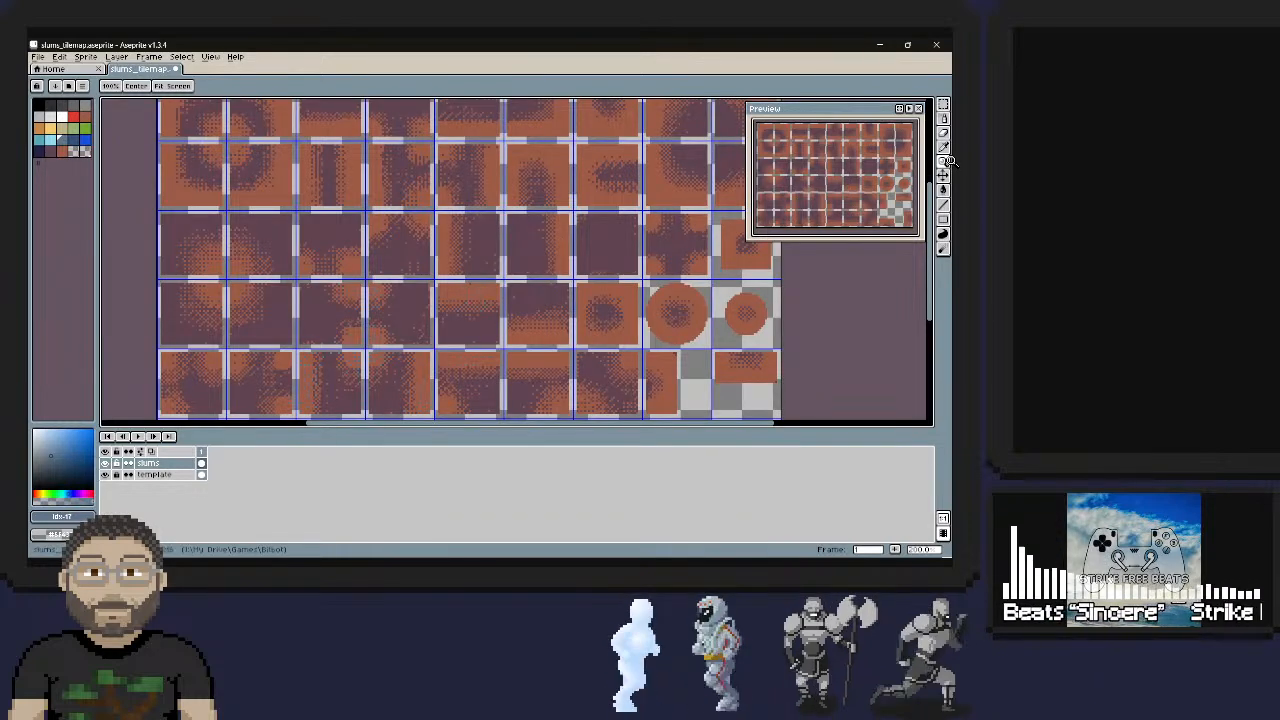
key(minus)
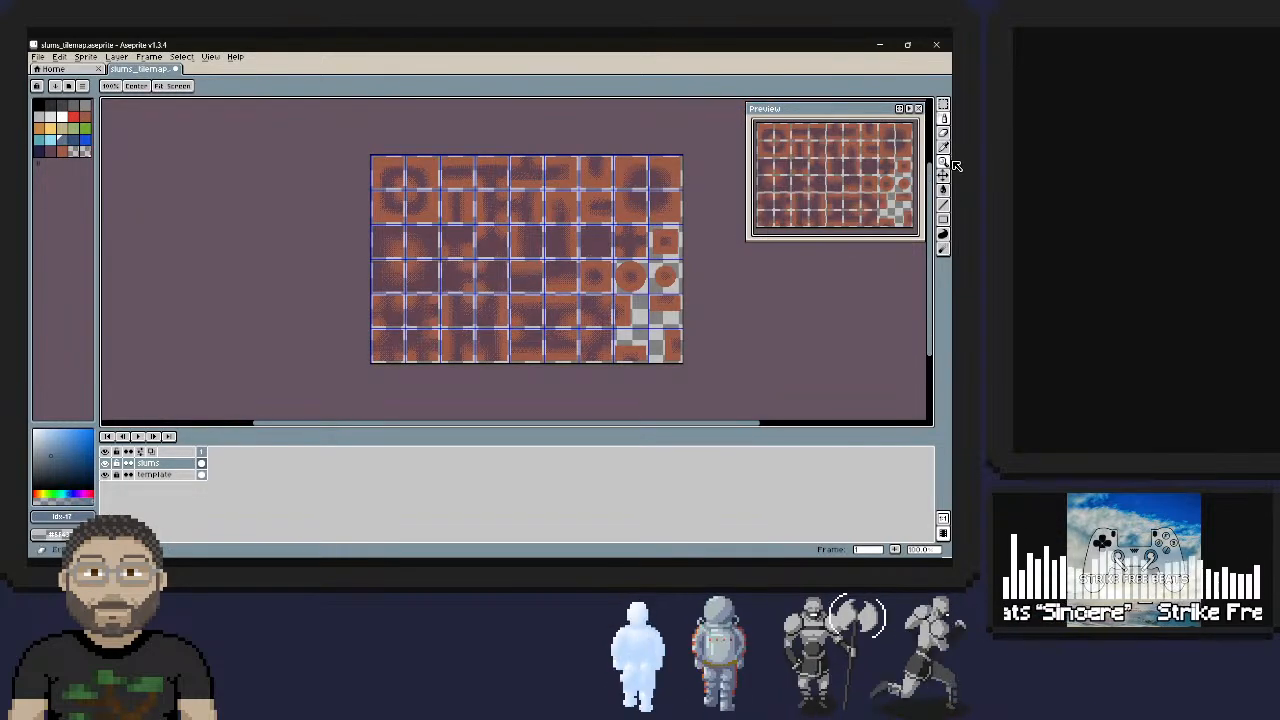
key(b)
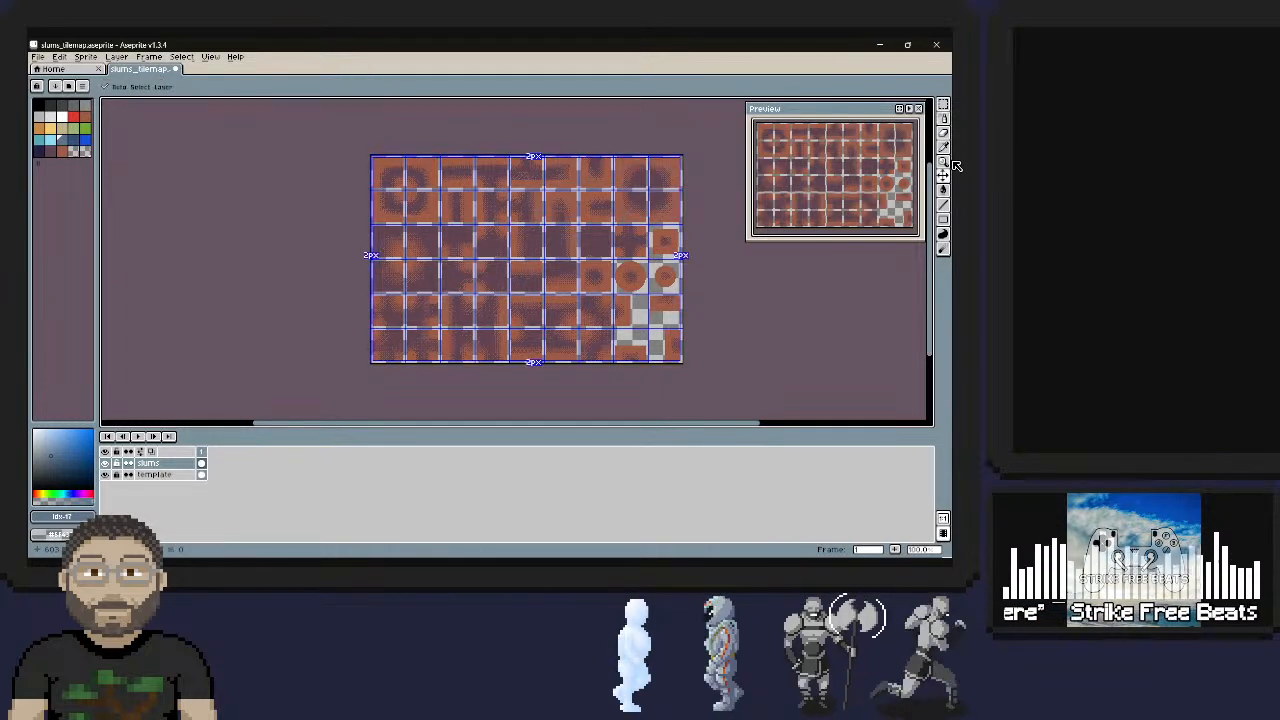
key(ctrl+z)
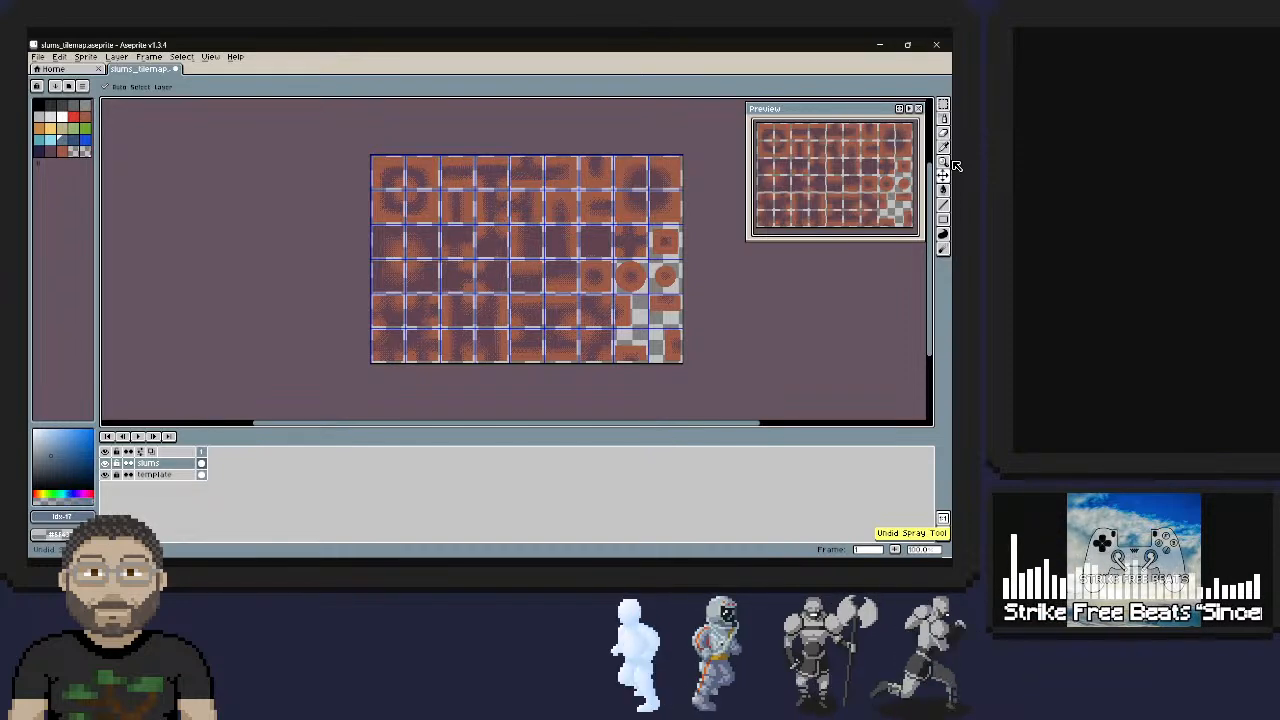
key(ctrl+z)
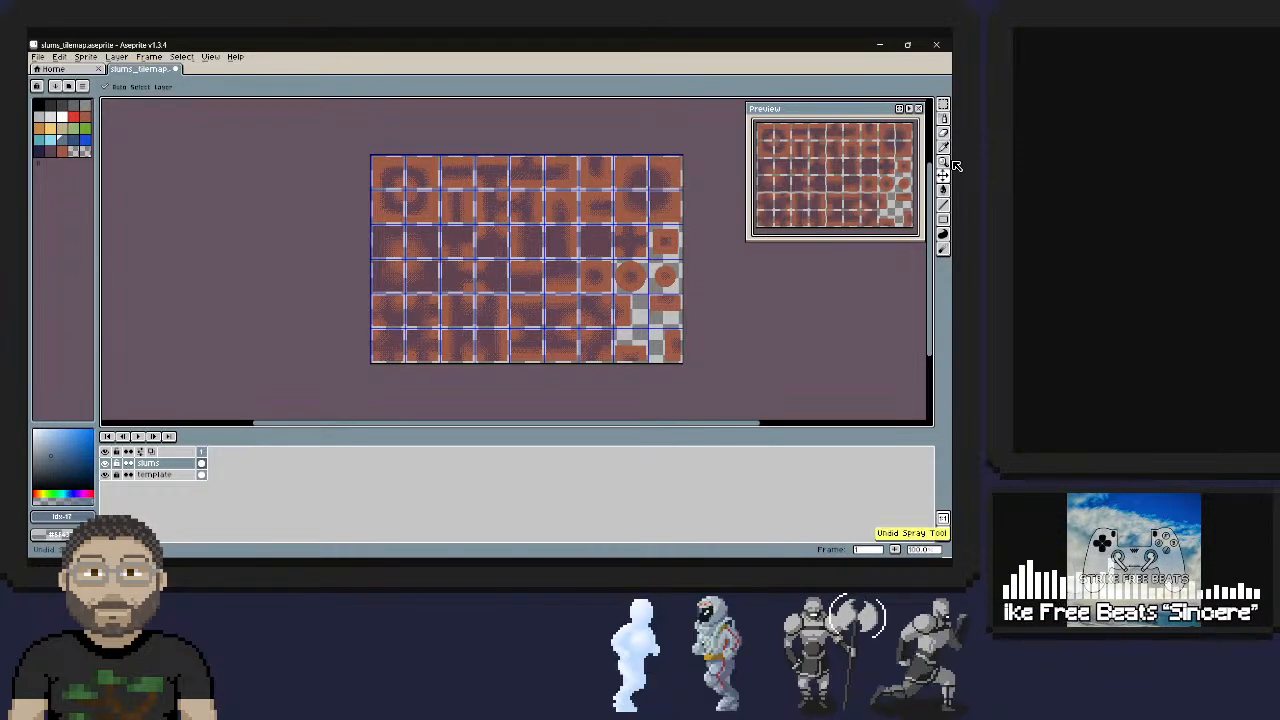
key(ctrl+z)
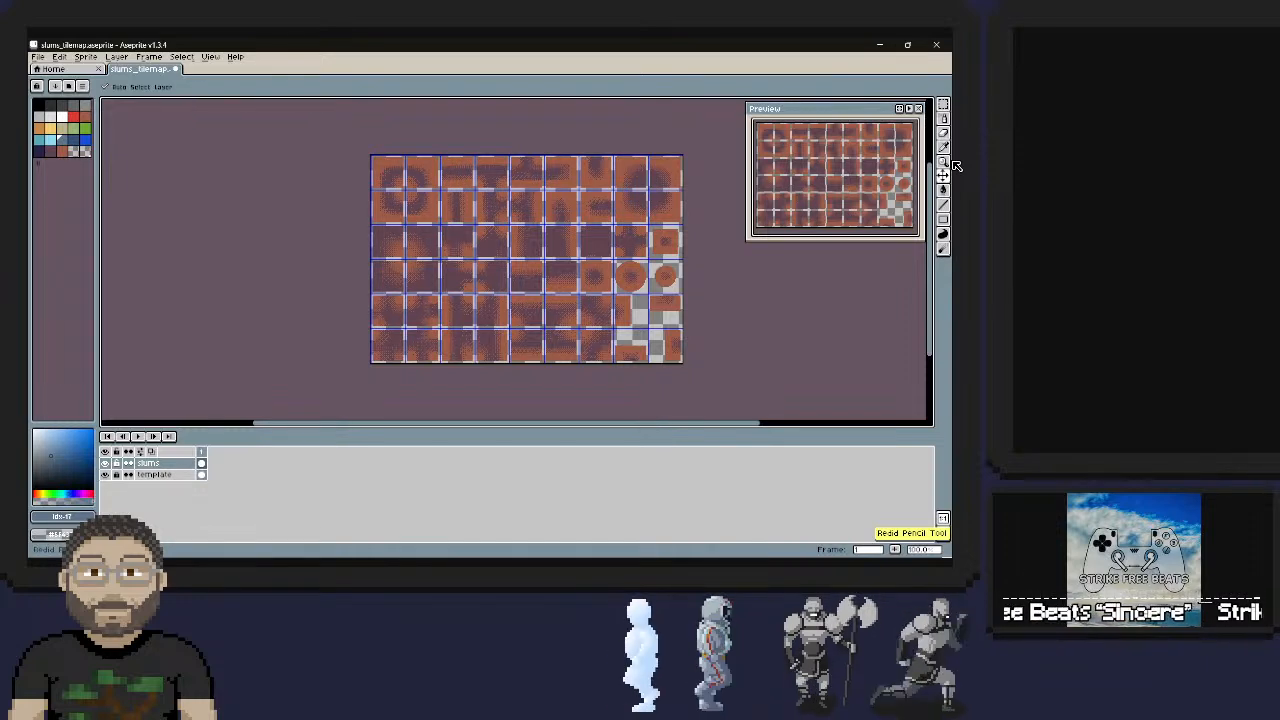
key(ctrl+z)
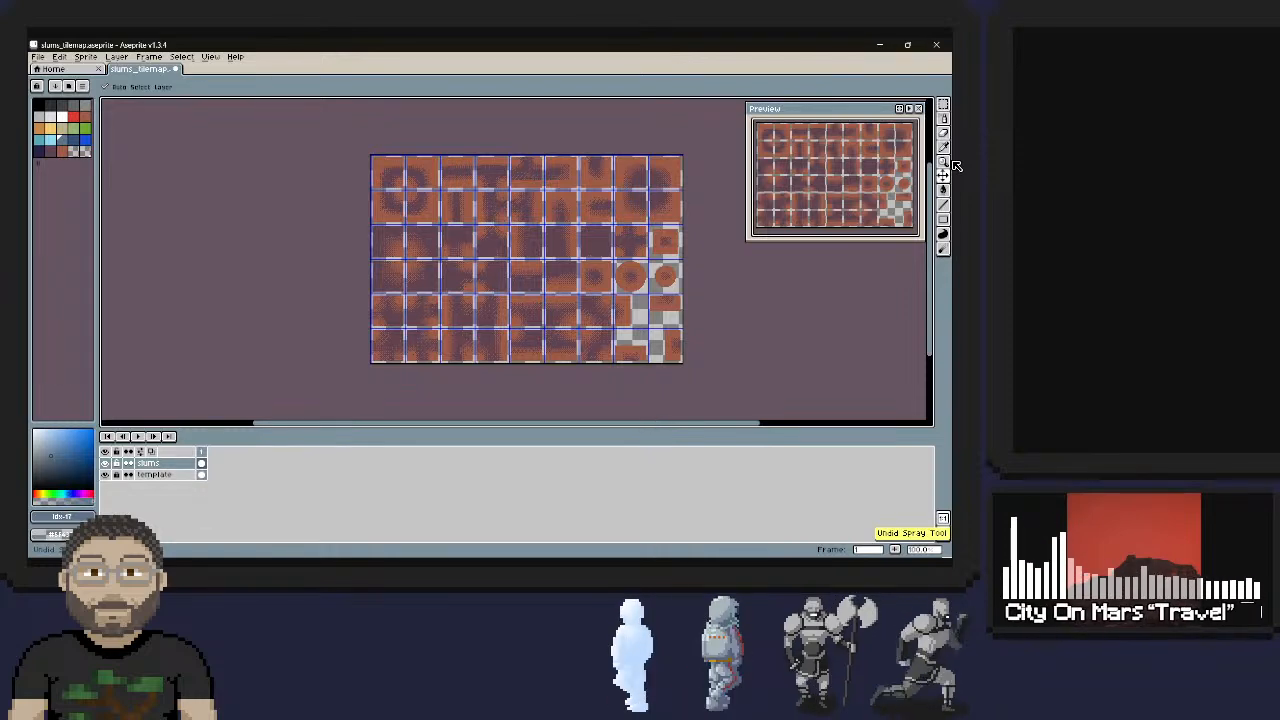
Return to the Spray tool and lower its spray width and speed for a sparser effect
click(952, 104)
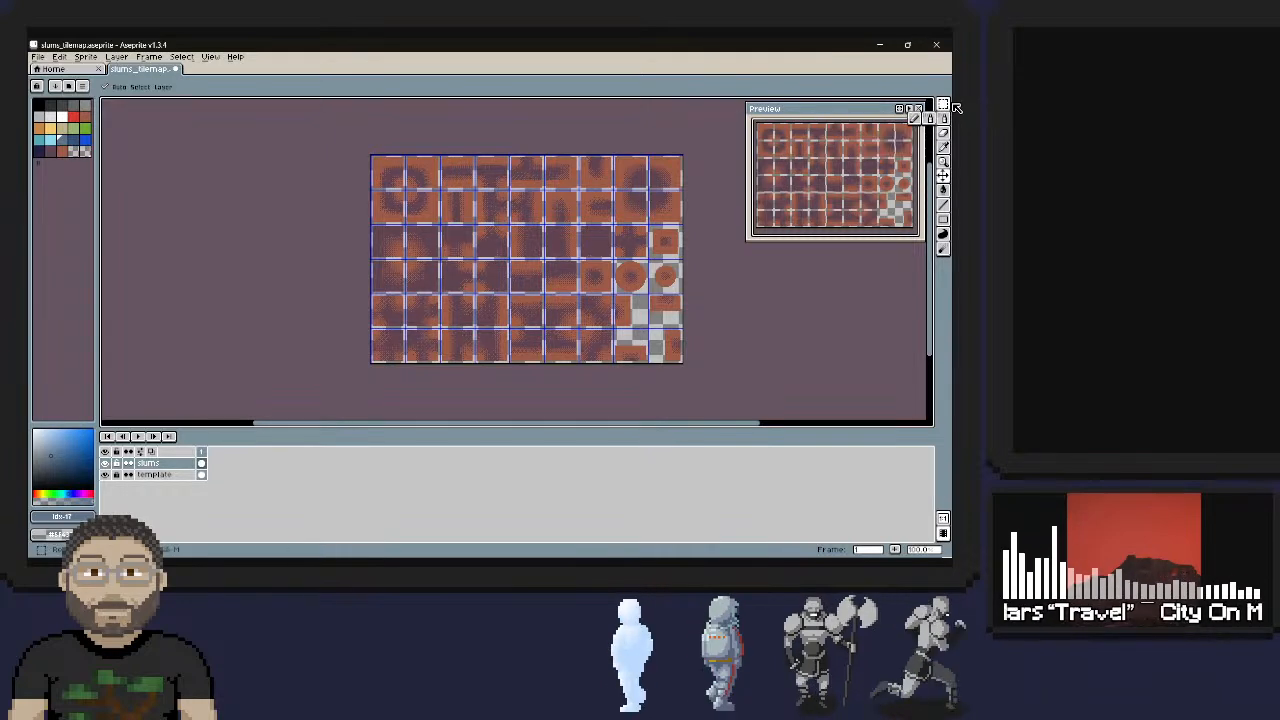
click(952, 104)
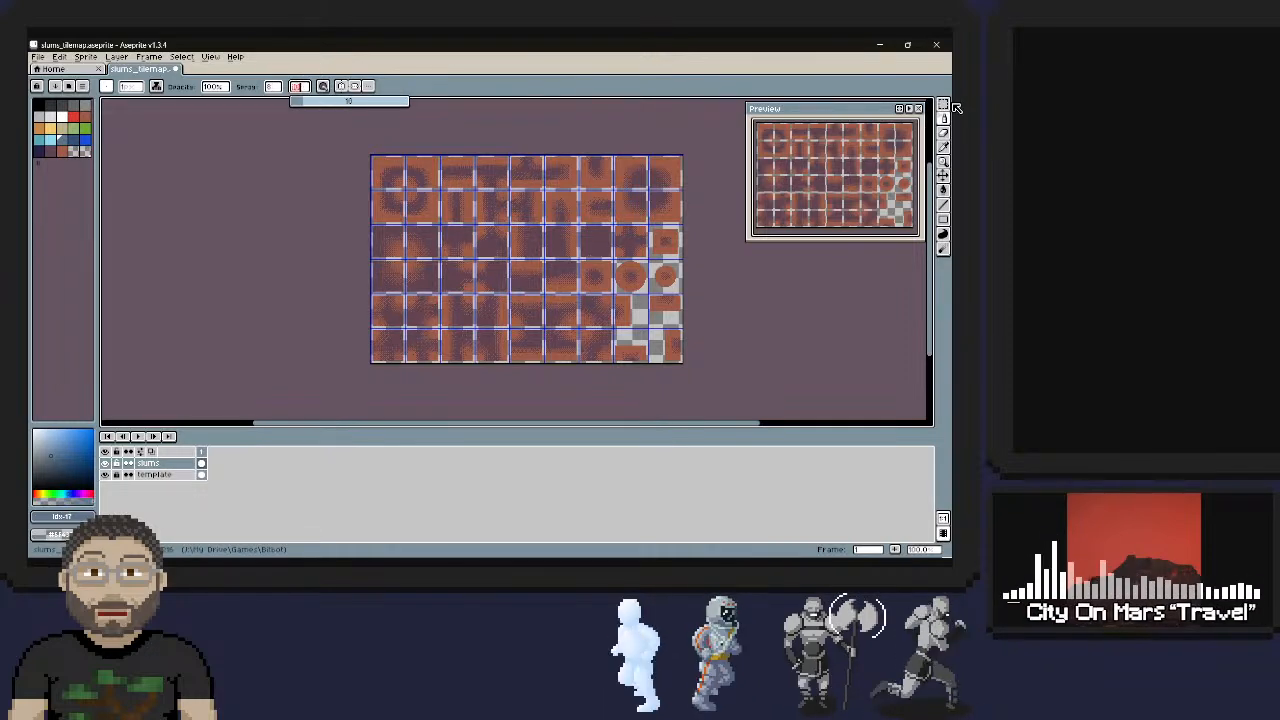
key(Tab)
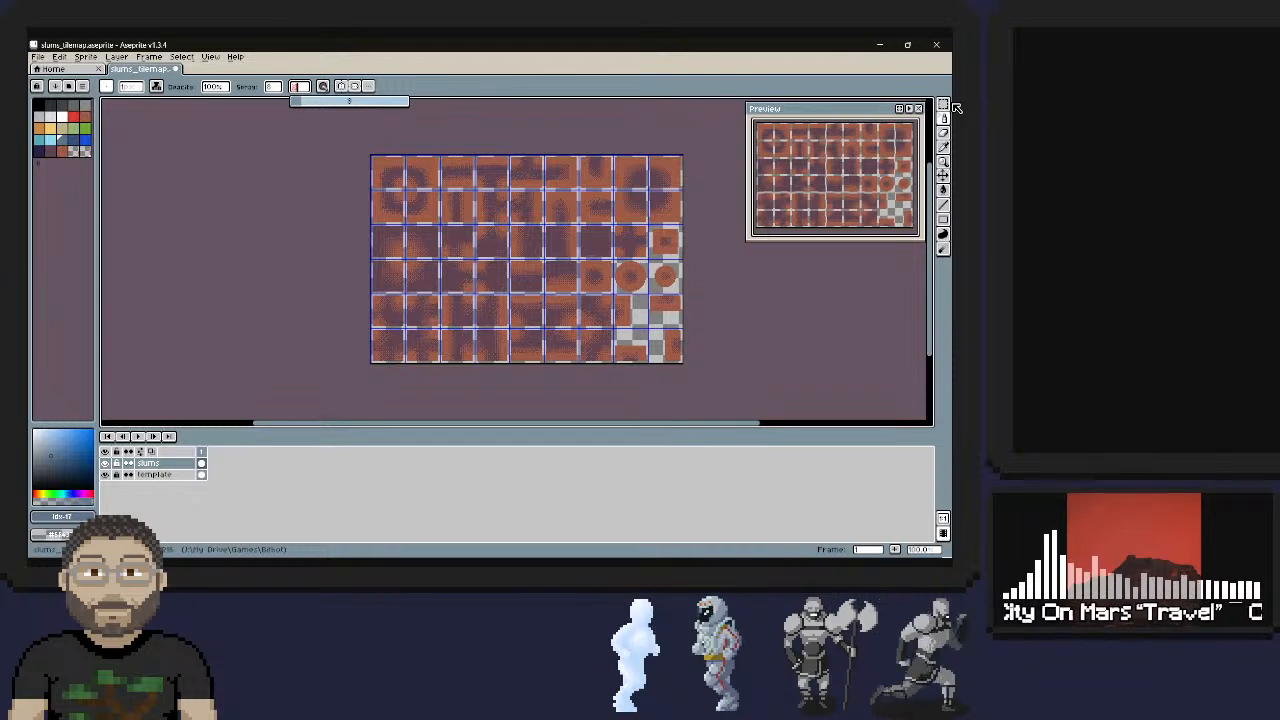
key(Return)
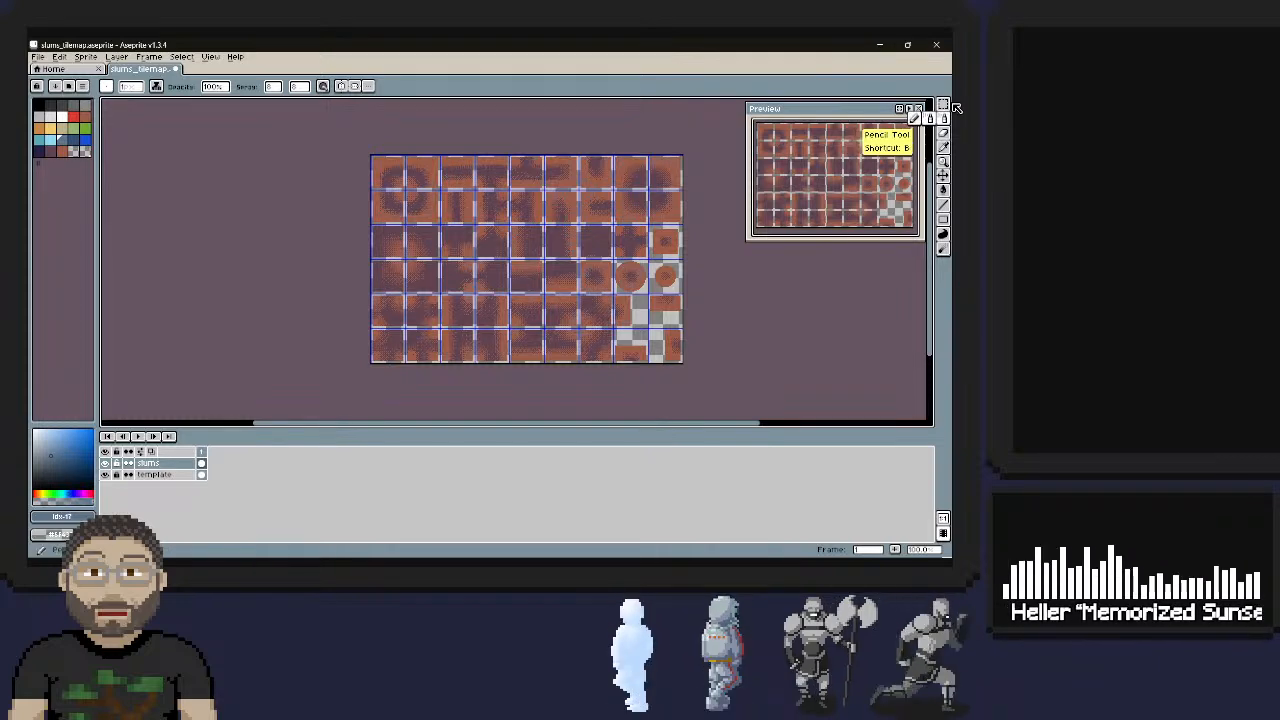
Retouch the tiles' dithered shading using a larger Pencil brush with the purple and orange-brown palette colours
key(b)
key(bracketright)
key(bracketright)
key(bracketright)
key(bracketright)
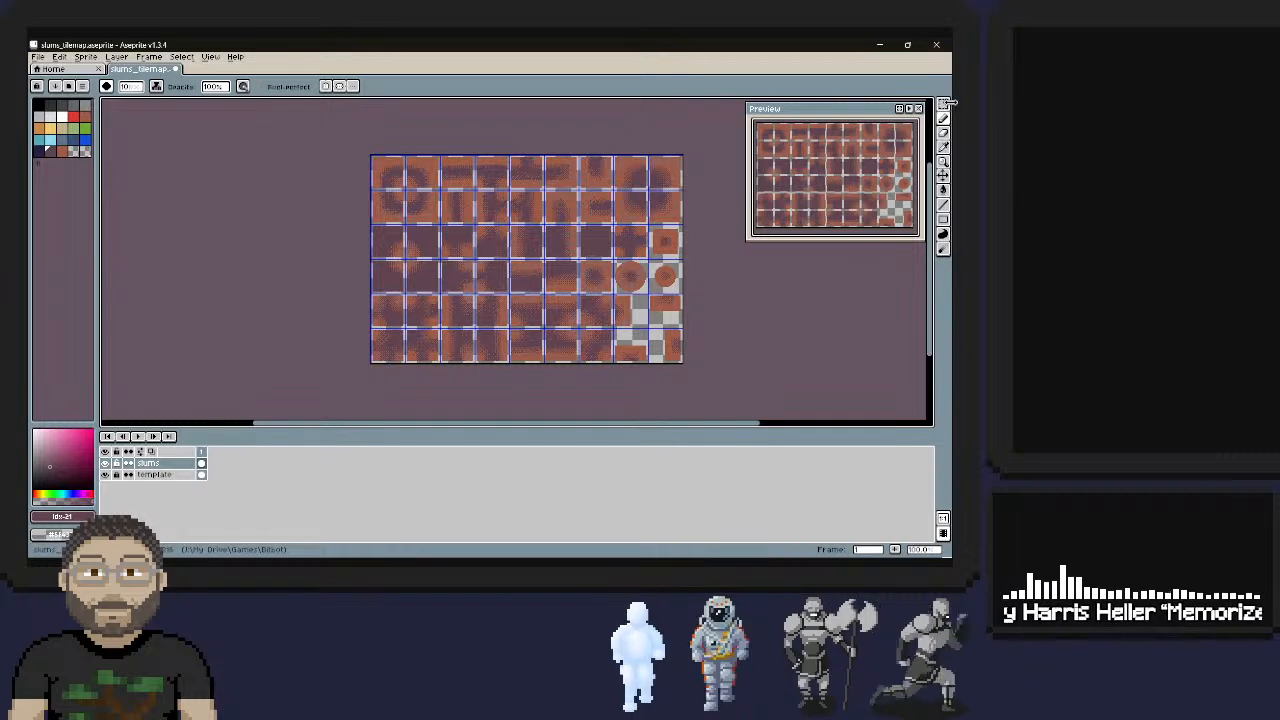
key(])
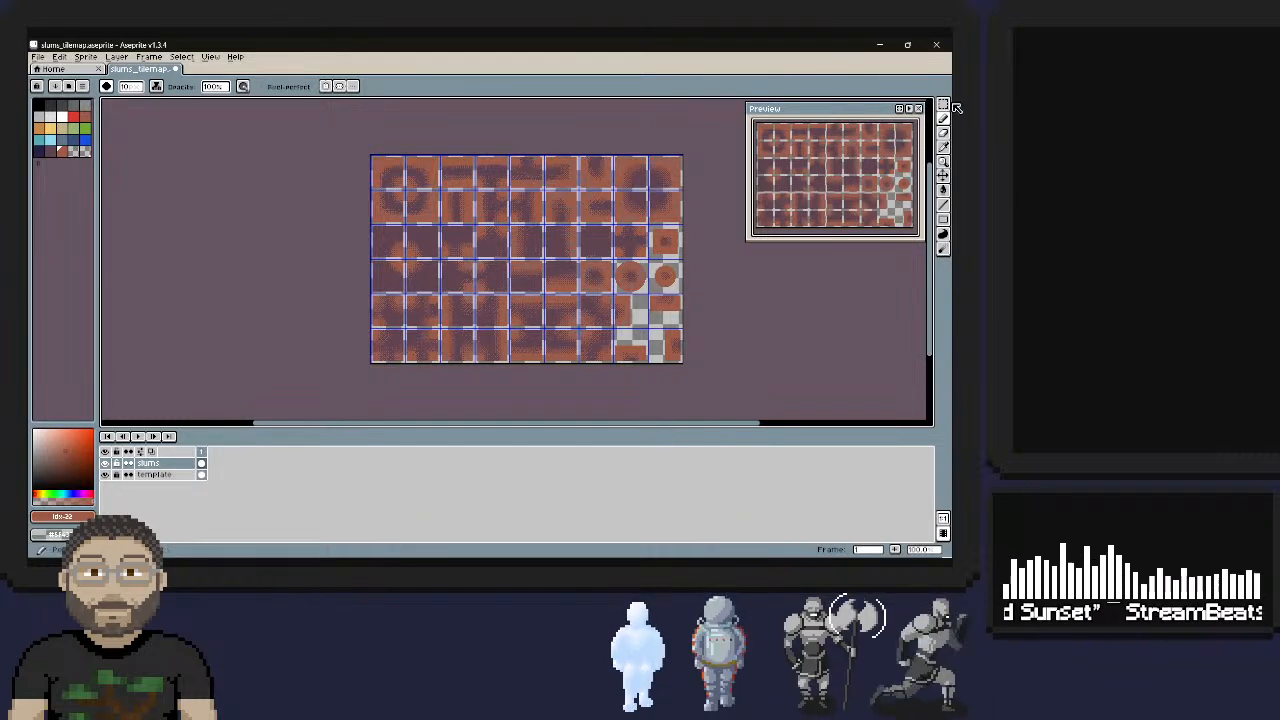
Spray sparse speckles over the tiles with the Spray tool in the grey-blue palette colour
key(shift+b)
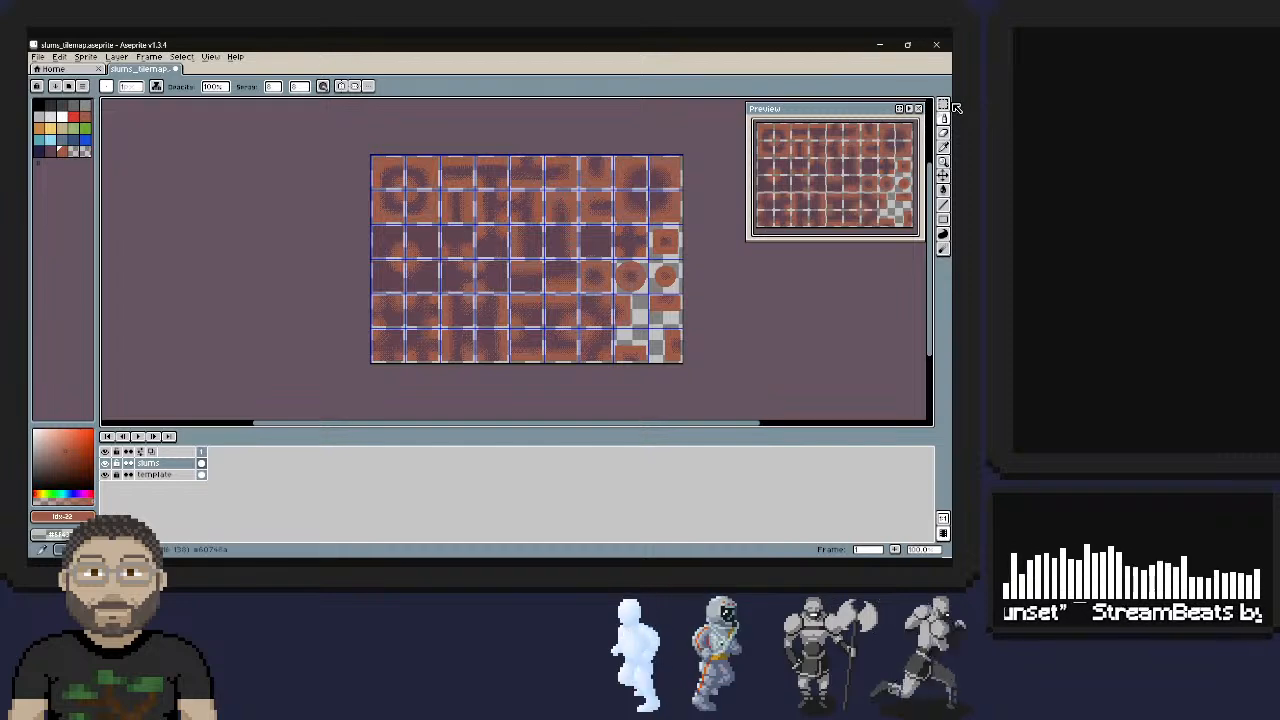
key(bracketleft)
key(bracketleft)
key(bracketleft)
key(bracketleft)
key(bracketleft)
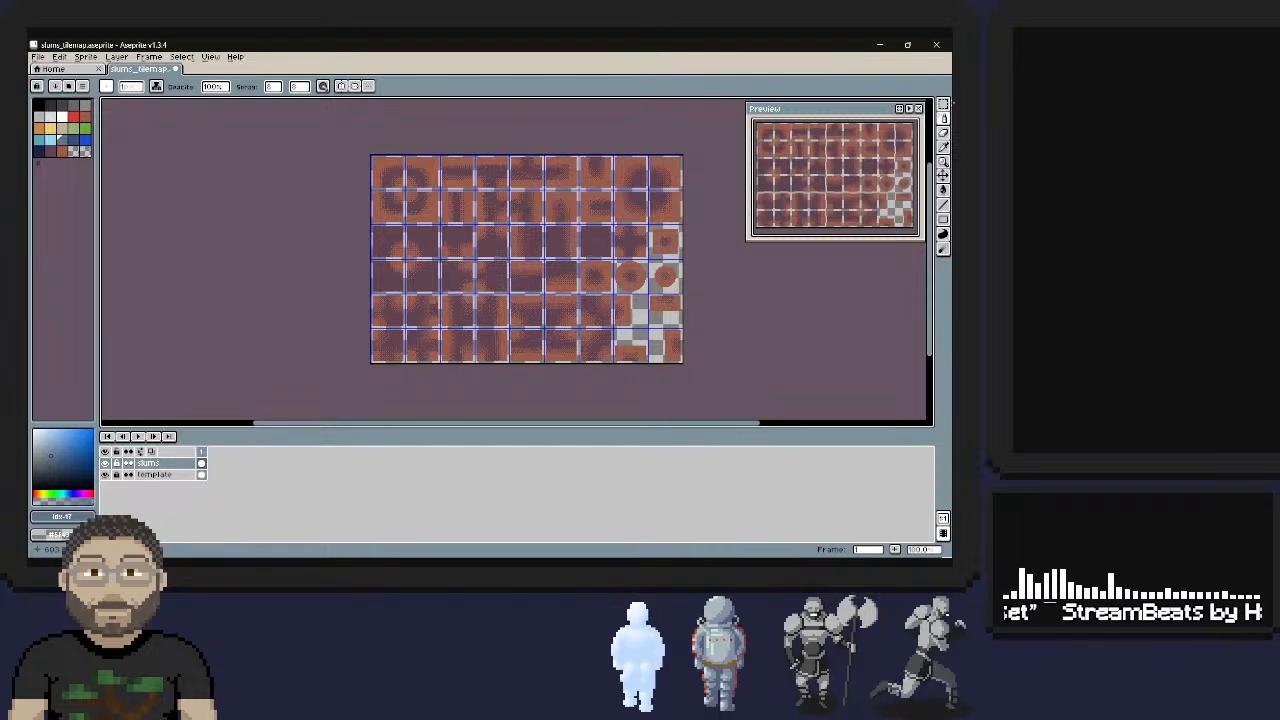
Save the sprite and export the selected layers as slums_tilemap.png at 100% size
key(v)
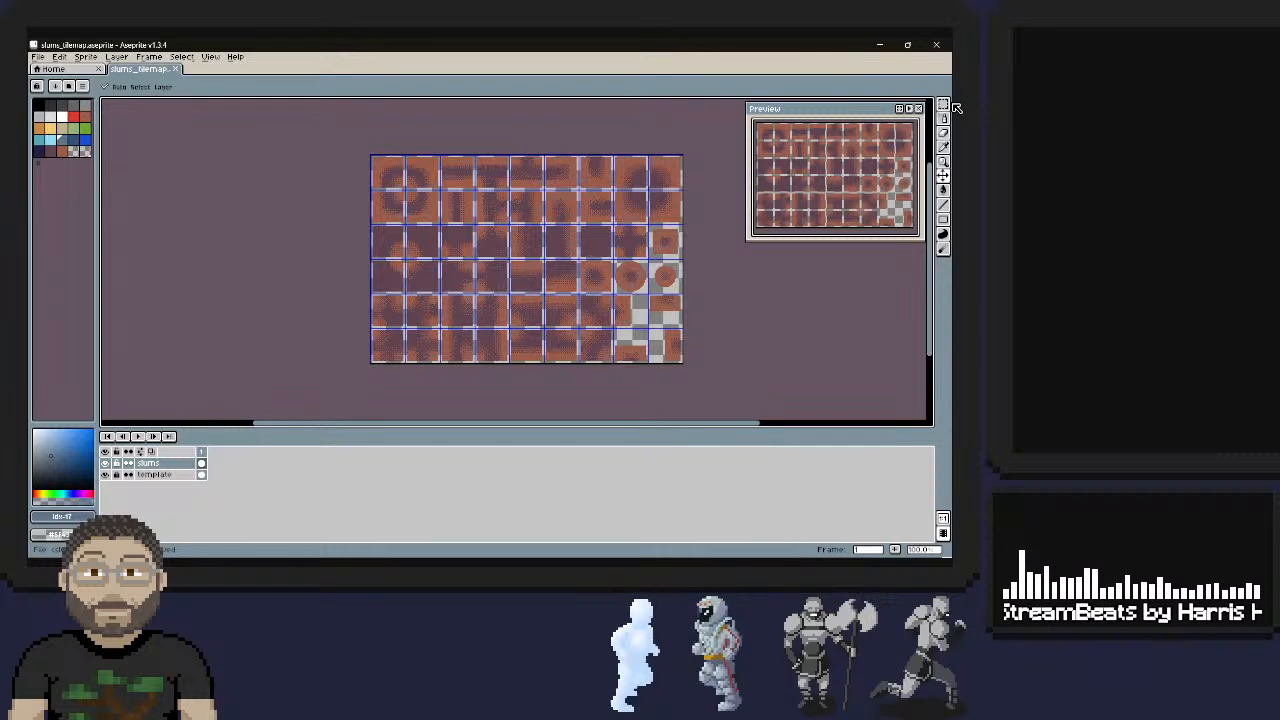
key(alt+f)
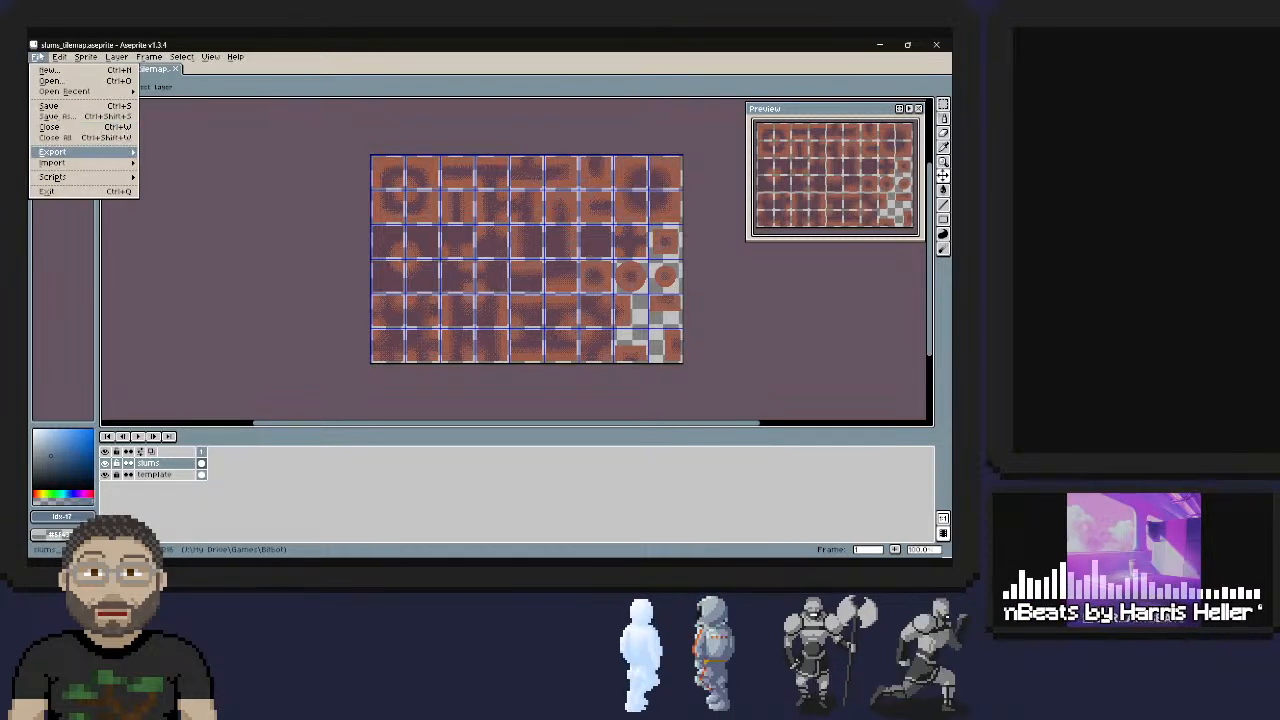
mouse_move(100, 152)
click(184, 153)
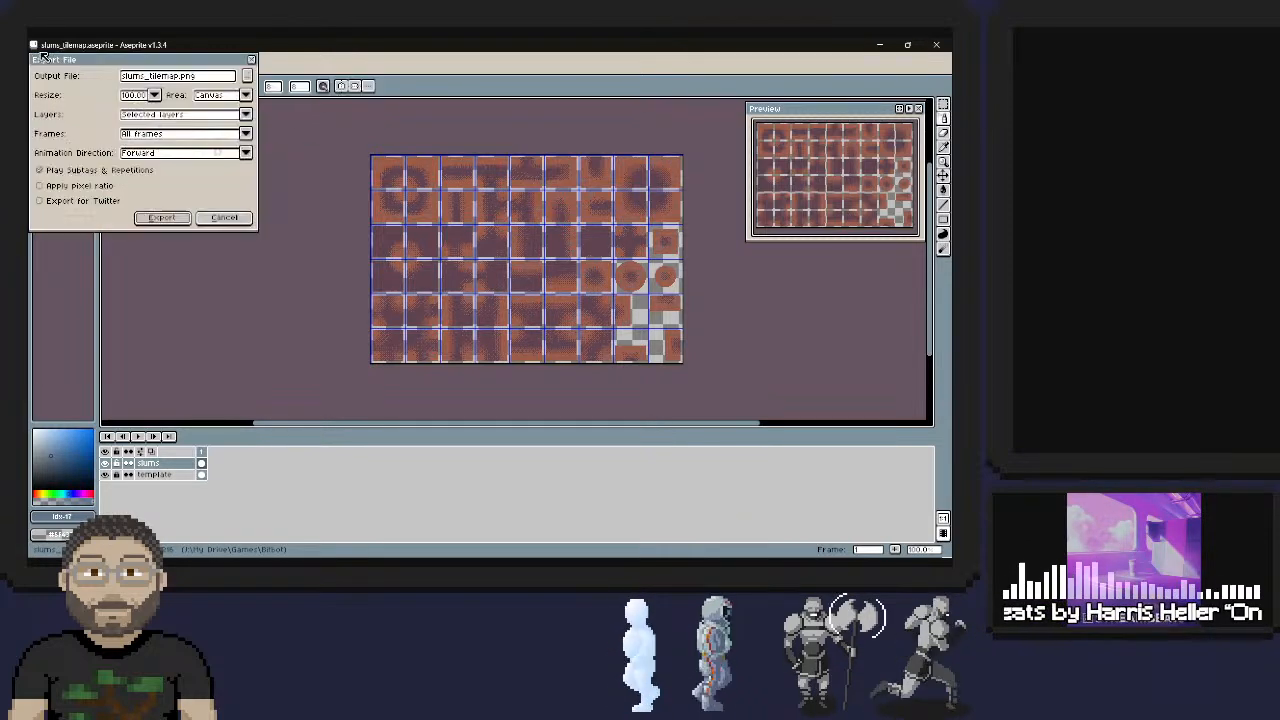
key(Return)
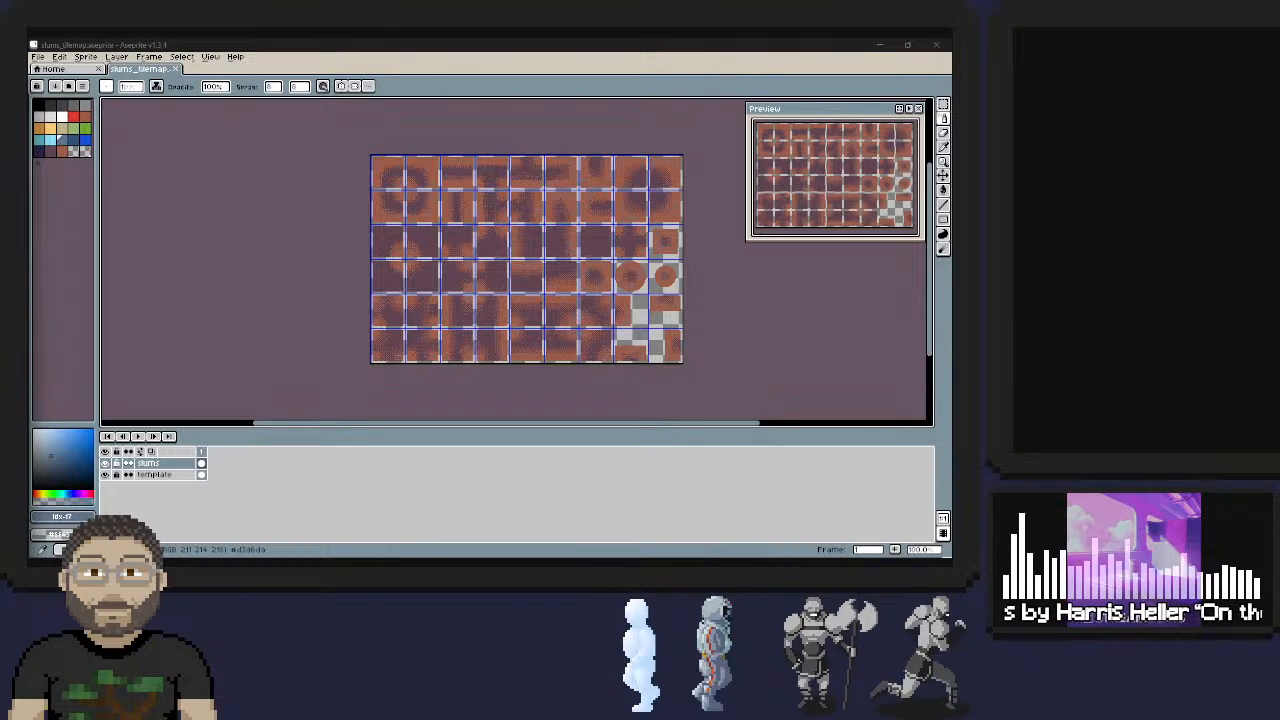
Switch to Godot, inspect the updated terrain tiles in DemoScene up close, and enlarge the 2D viewport to view the whole level
key(alt+Tab)
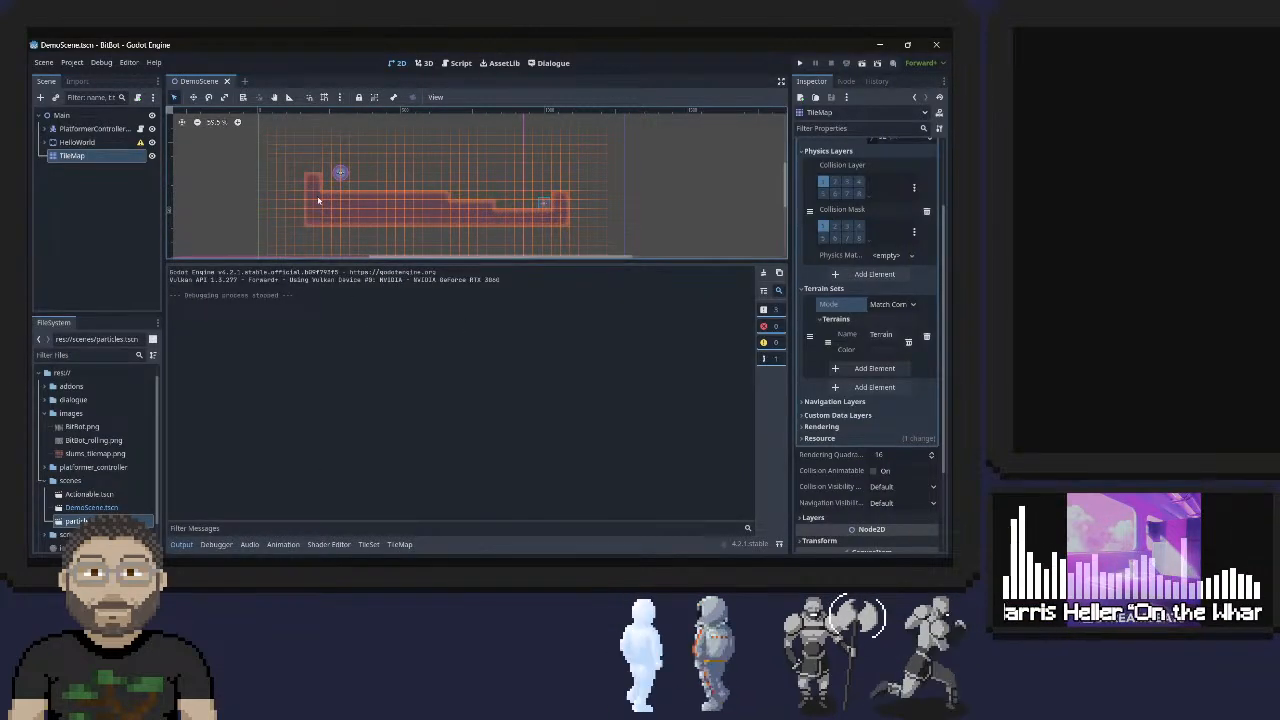
scroll(318, 195, up, 1)
scroll(318, 195, up, 7)
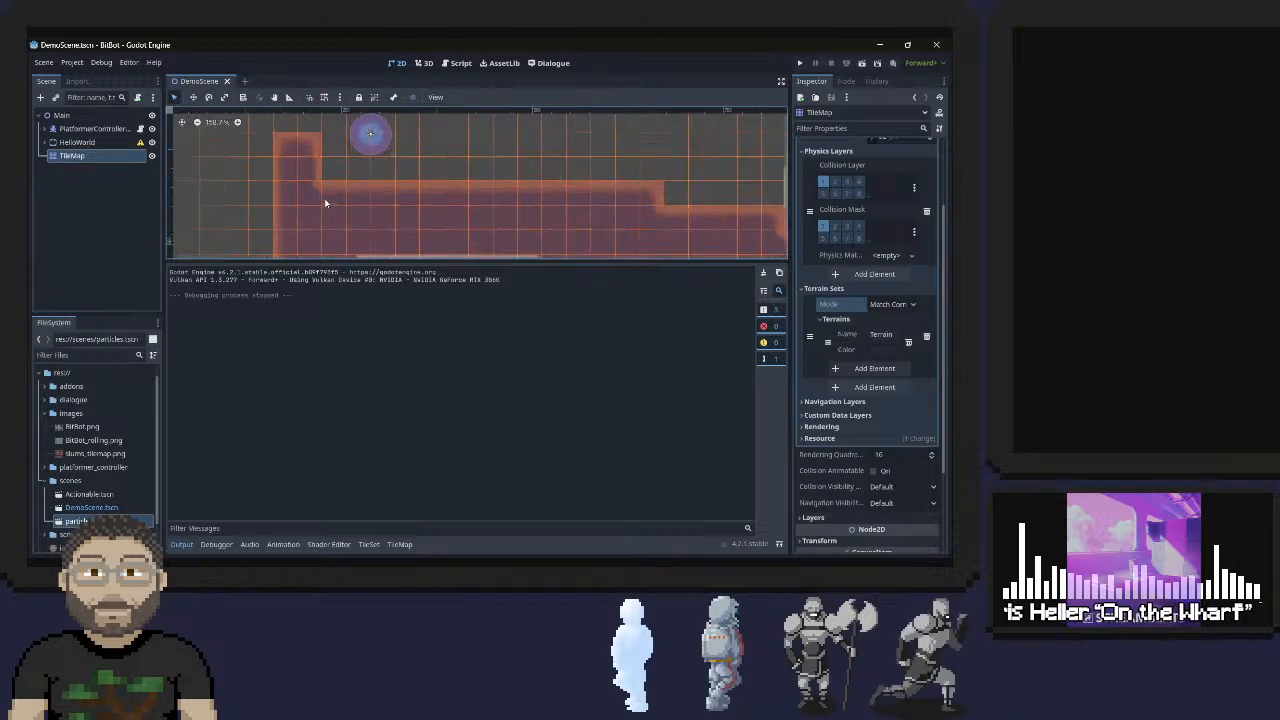
scroll(324, 203, up, 2)
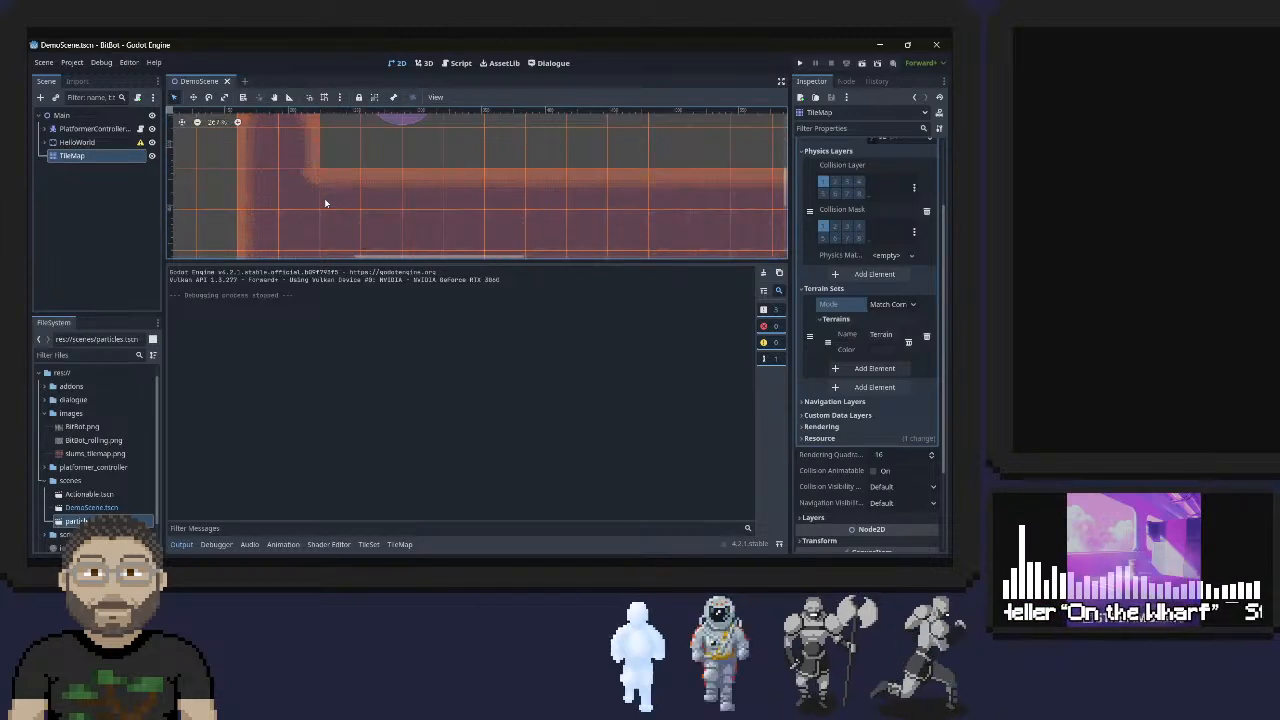
scroll(325, 202, down, 8)
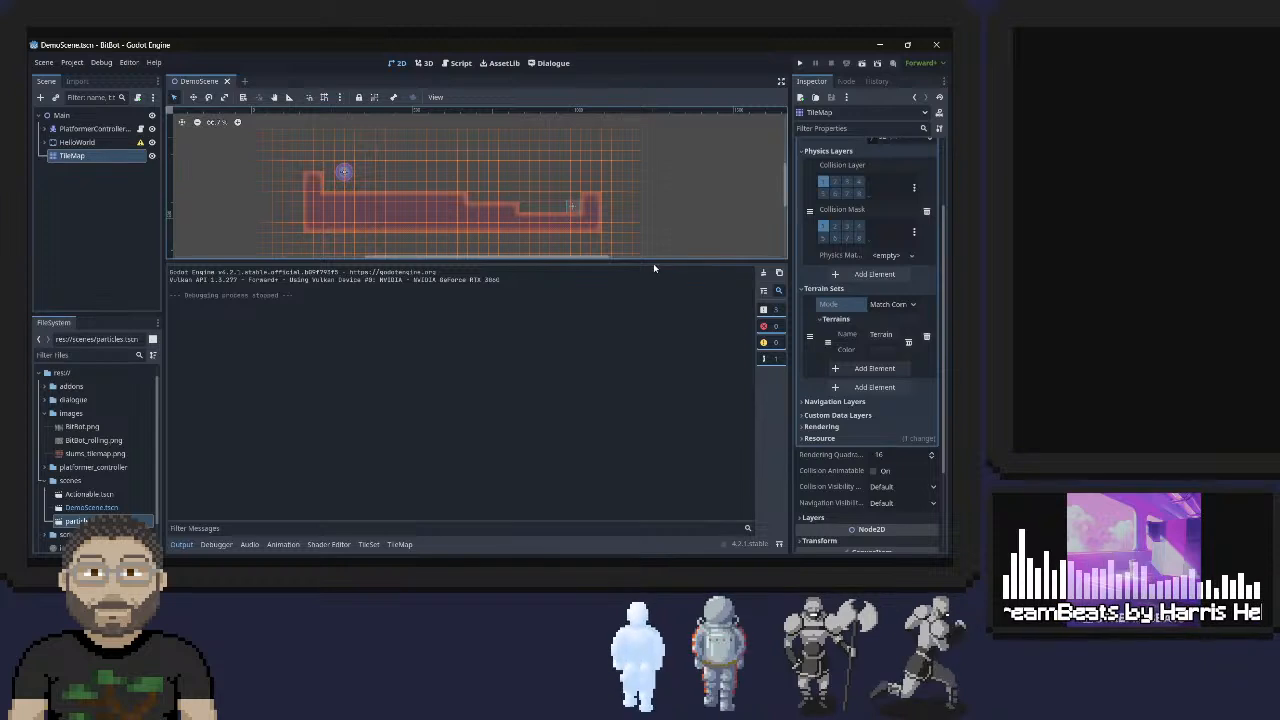
drag(655, 261, 649, 371)
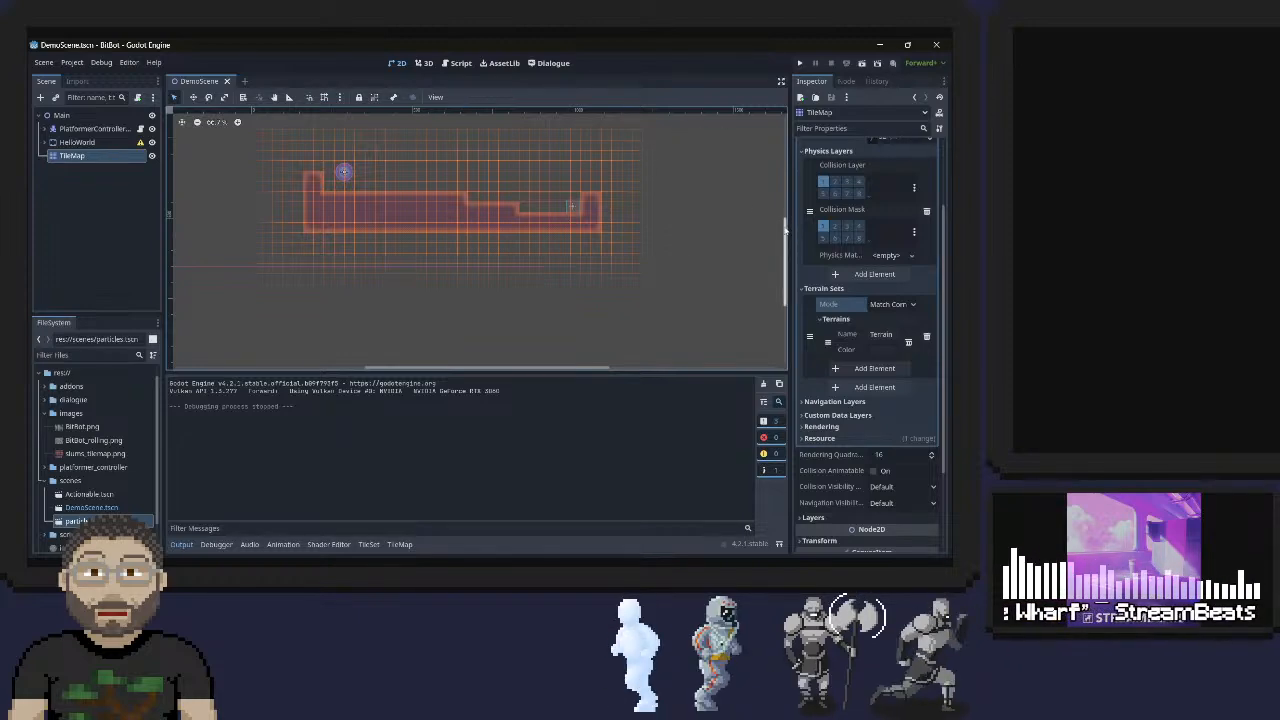
drag(786, 238, 771, 208)
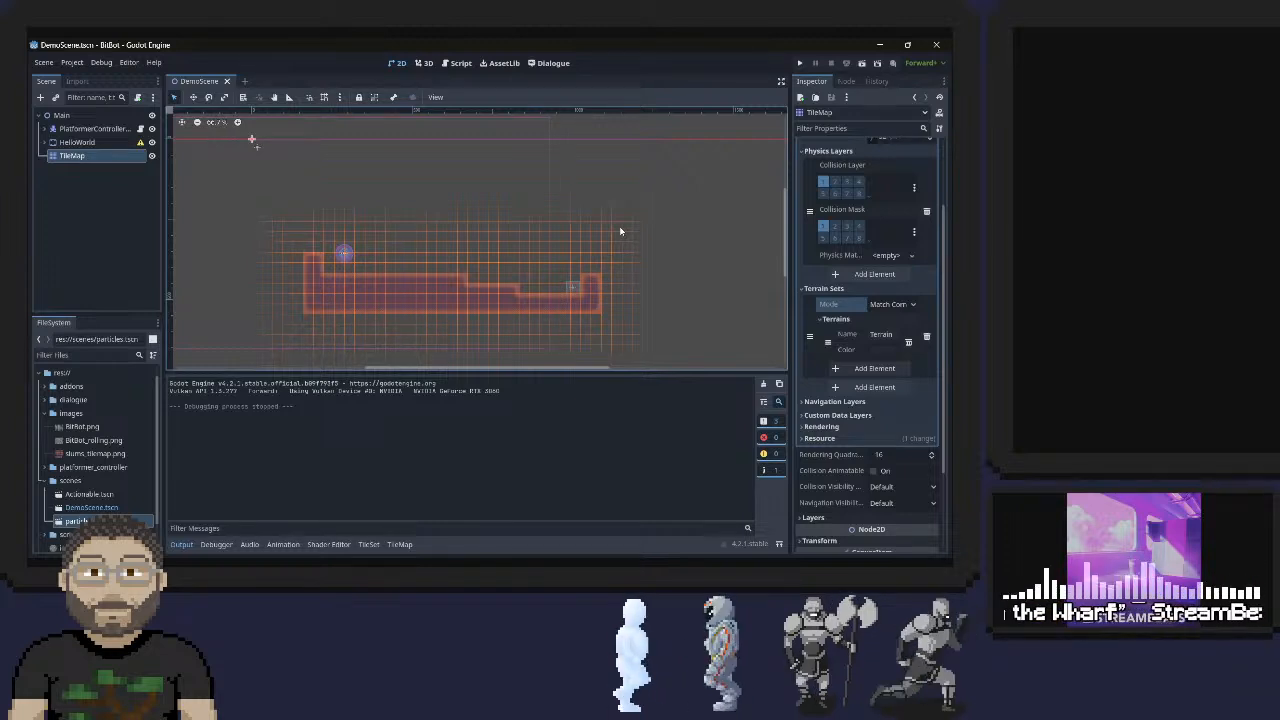
Erase the top of the raised wall at the ground's right end on the TileMap, using Terrain 0
click(399, 544)
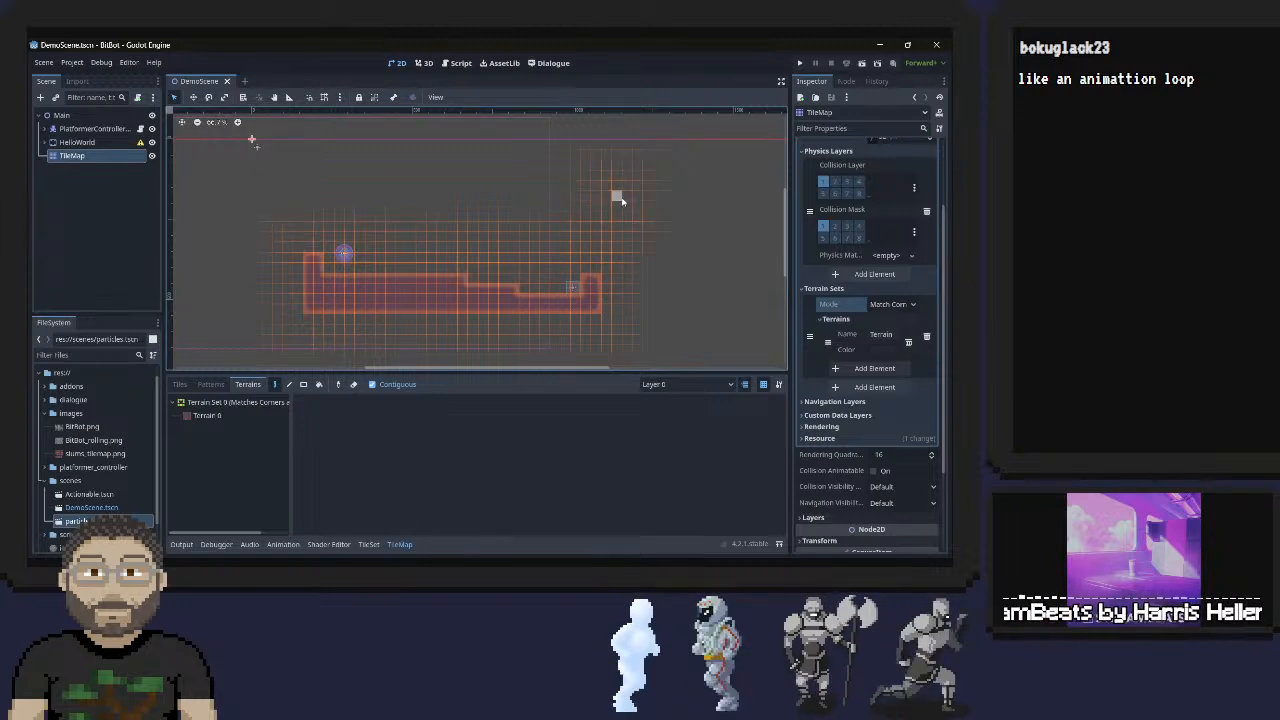
click(353, 384)
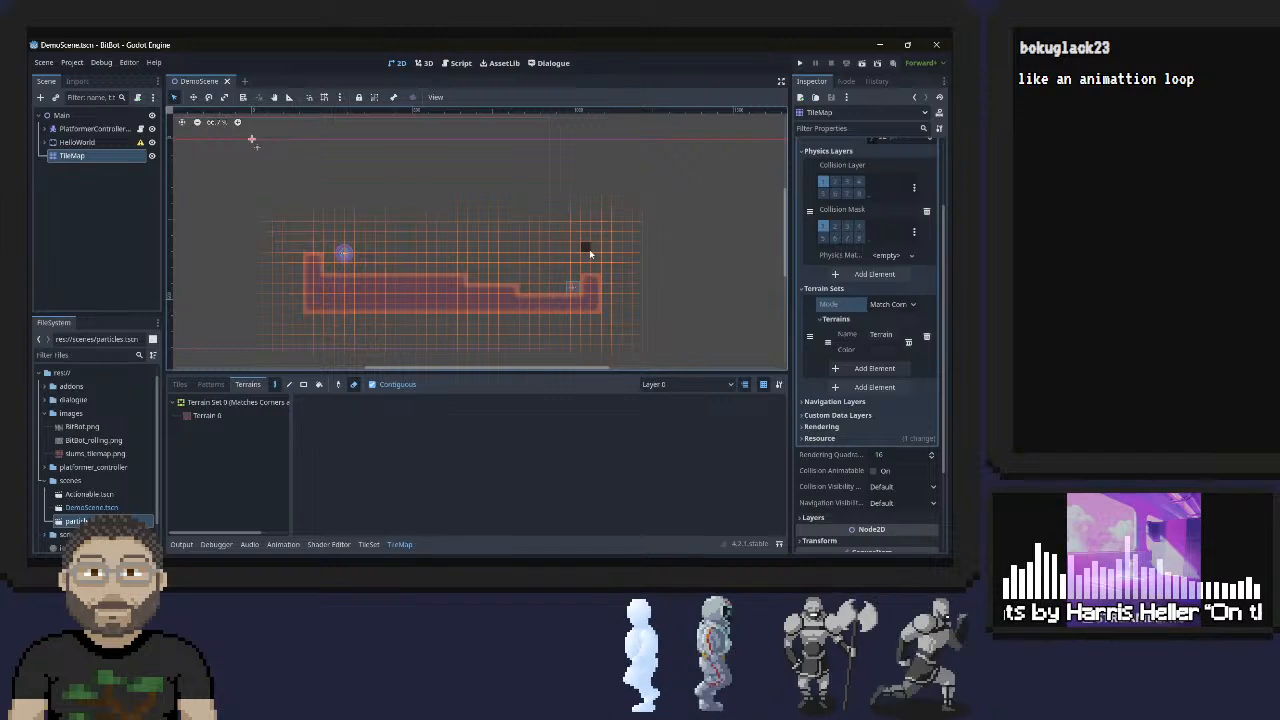
click(353, 384)
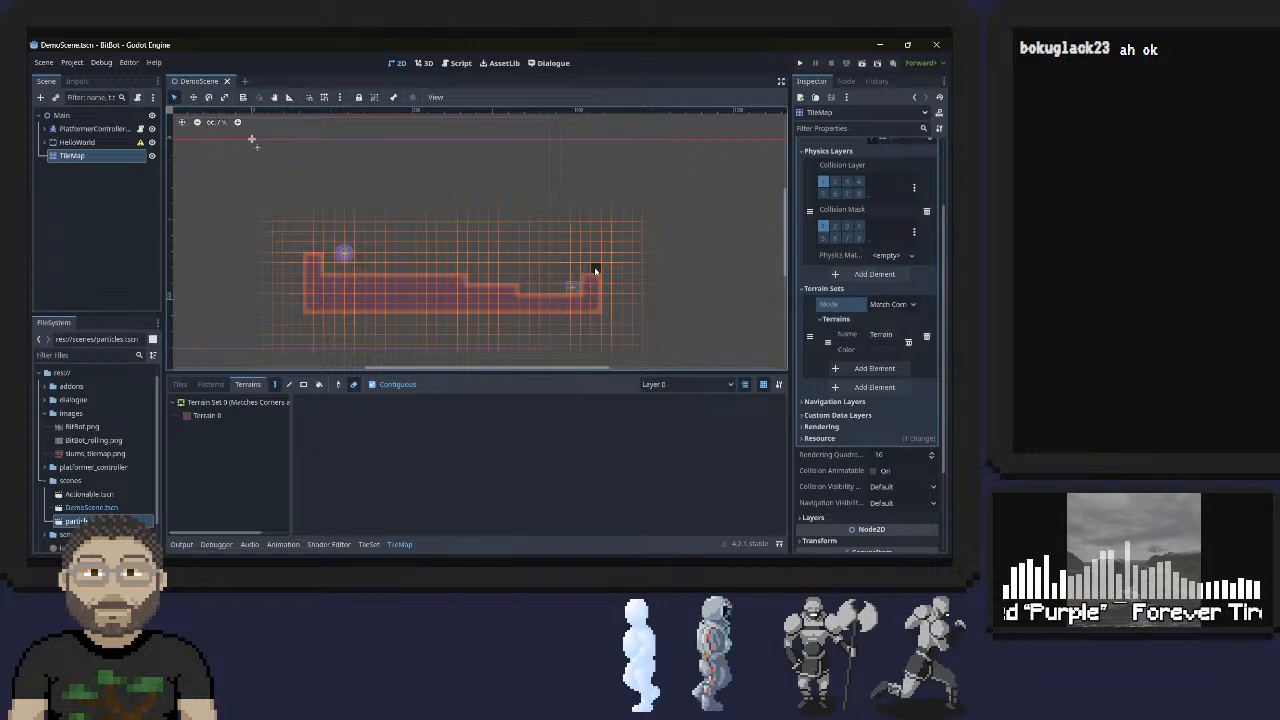
click(46, 142)
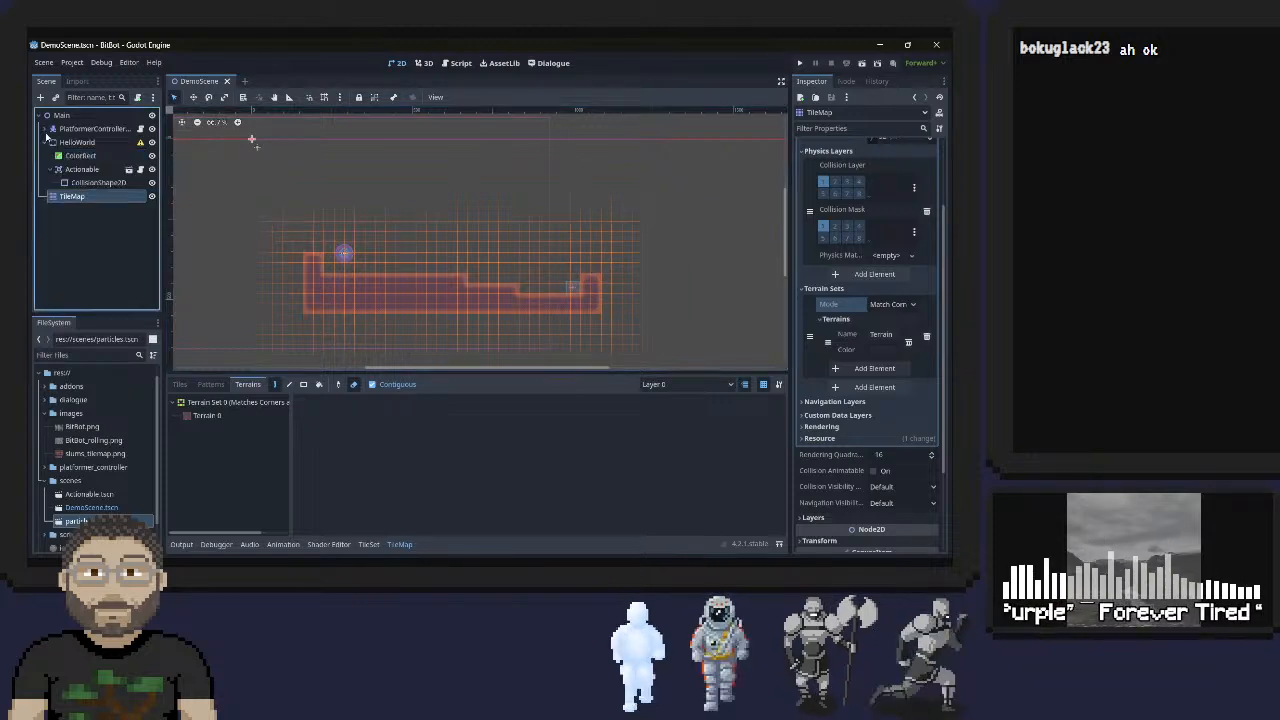
click(46, 141)
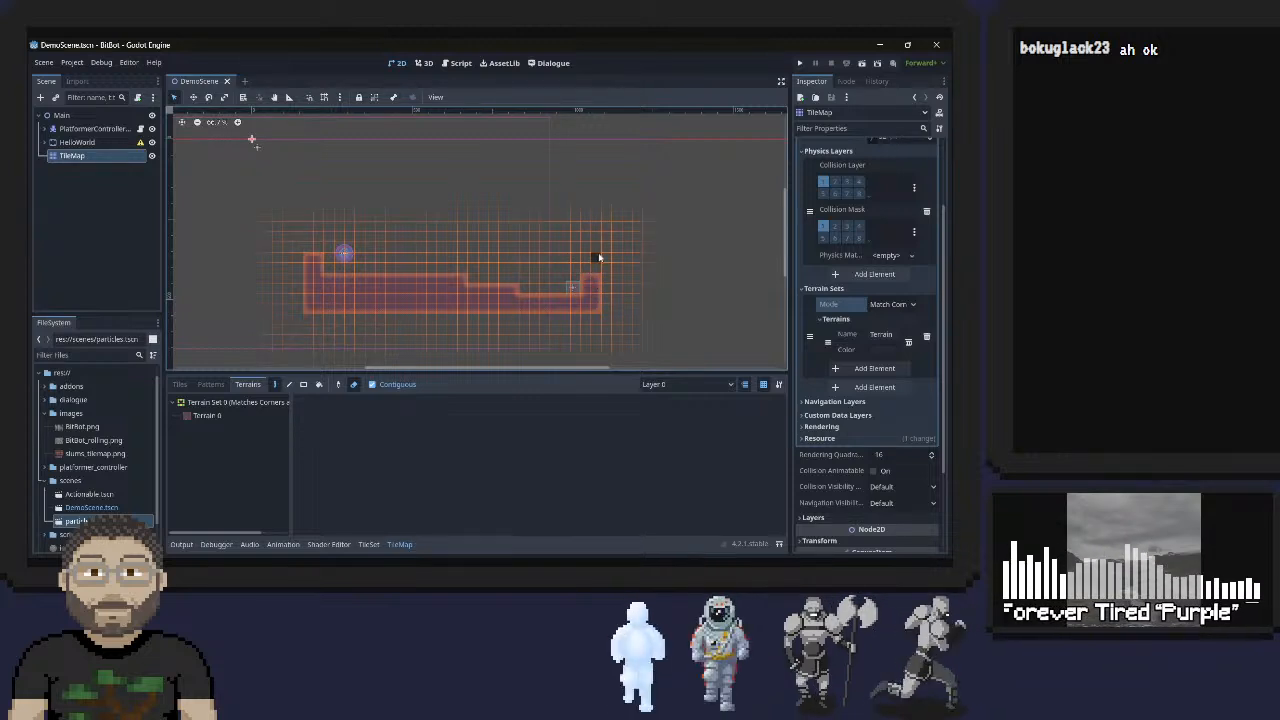
click(98, 156)
click(230, 414)
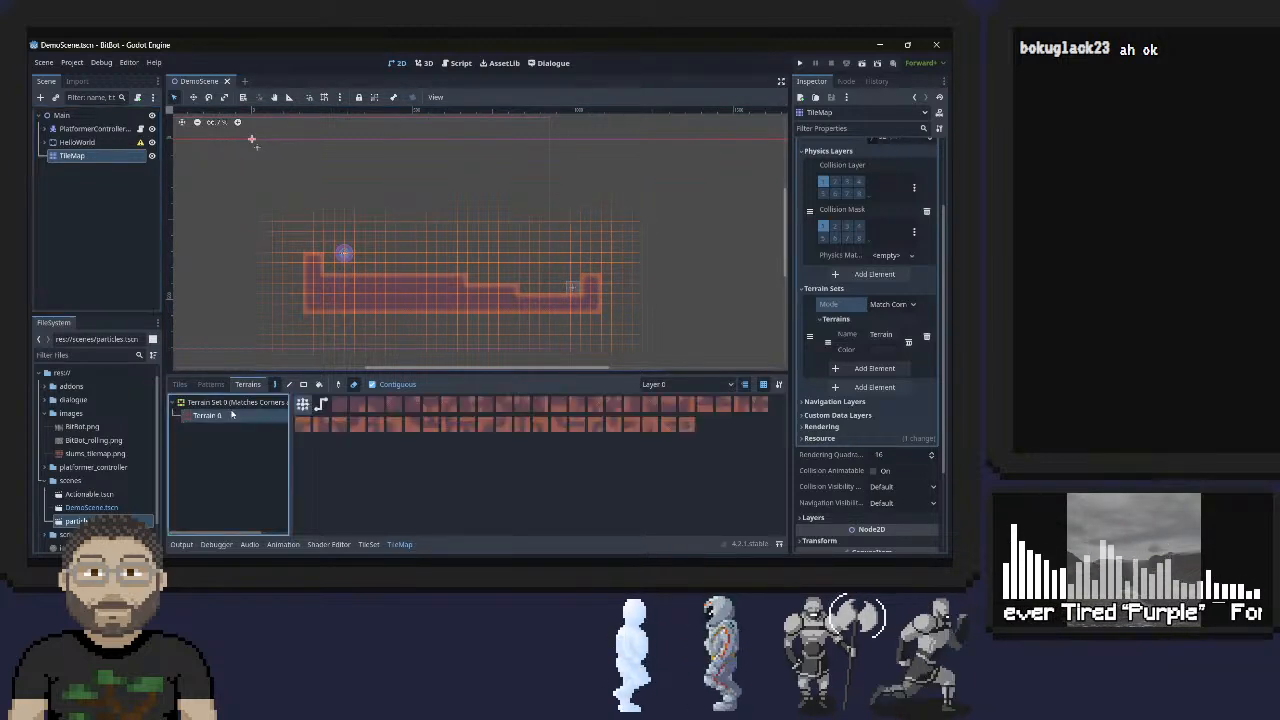
click(604, 271)
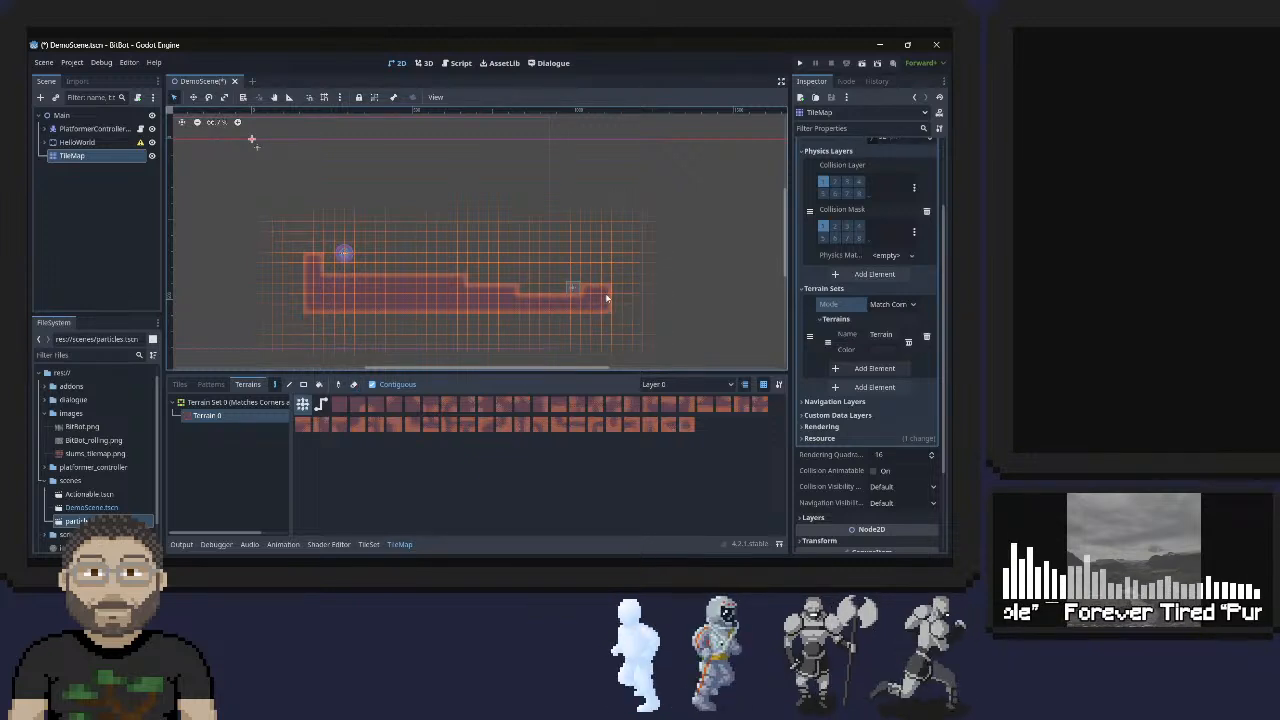
Extend the ground to the right with Terrain 0 tiles, fill in beneath the new strip, and trim its end column
drag(659, 291, 773, 294)
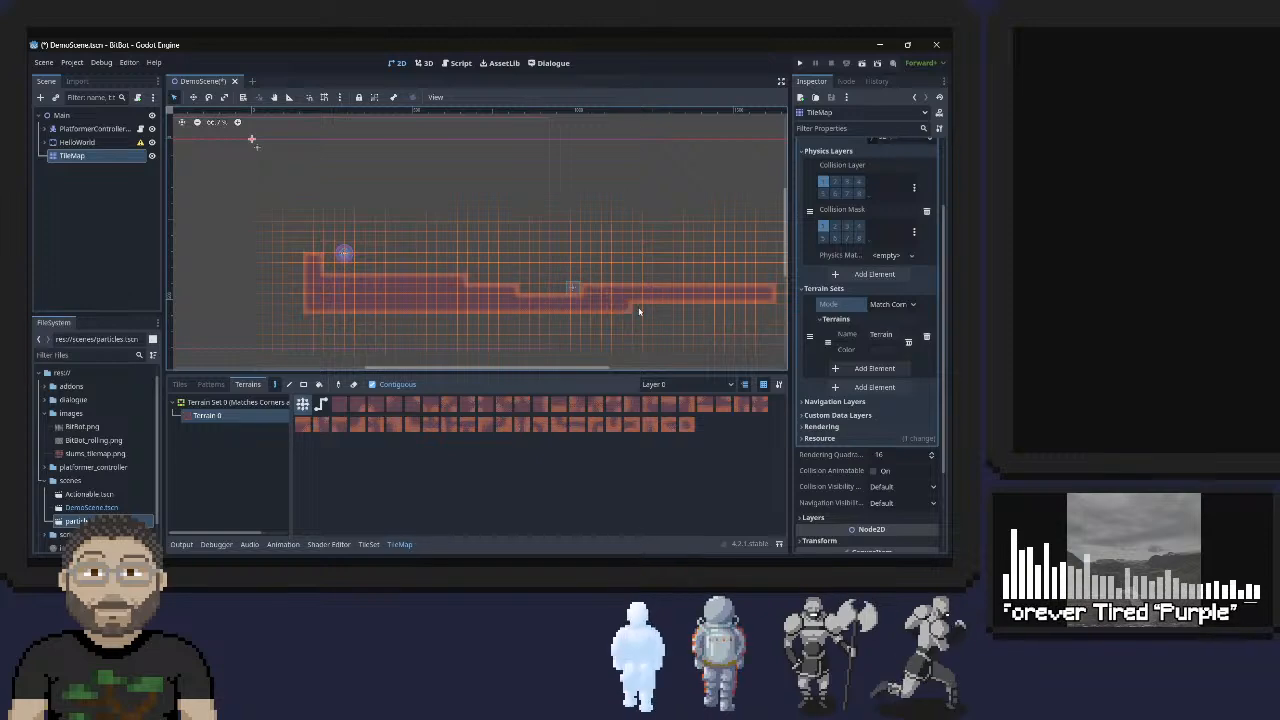
drag(634, 311, 741, 308)
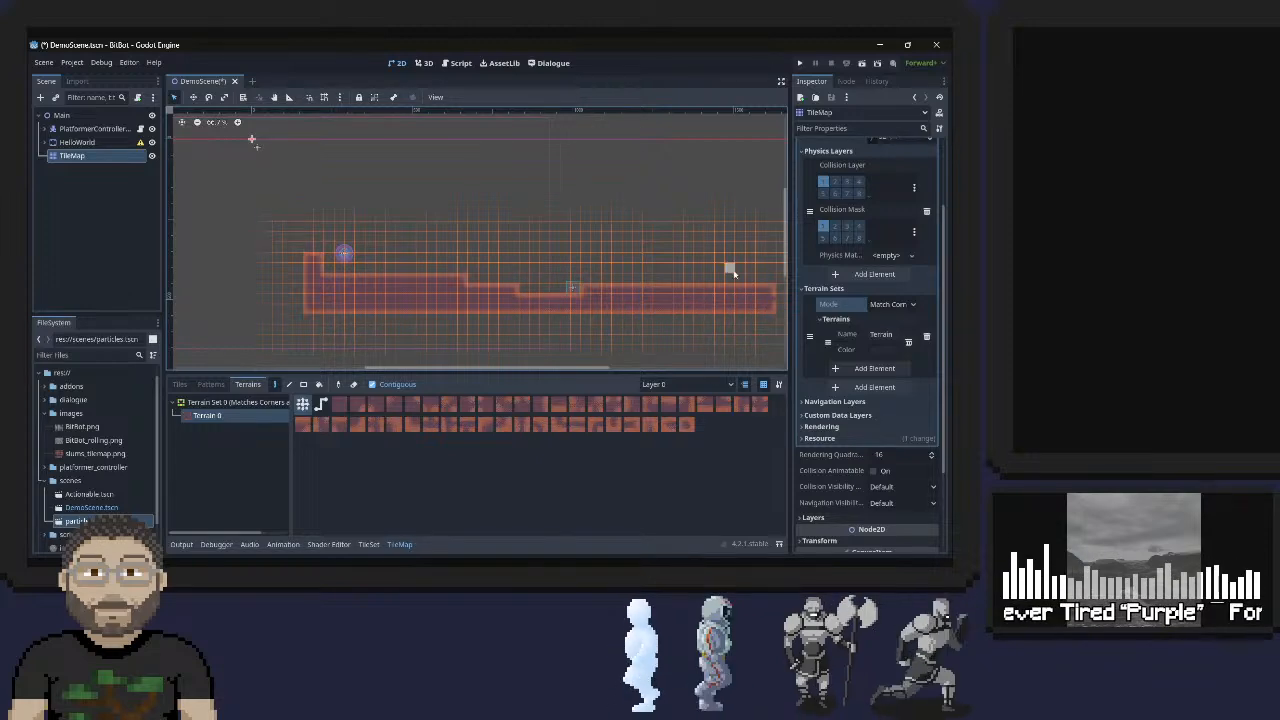
middle_drag(709, 297, 516, 297)
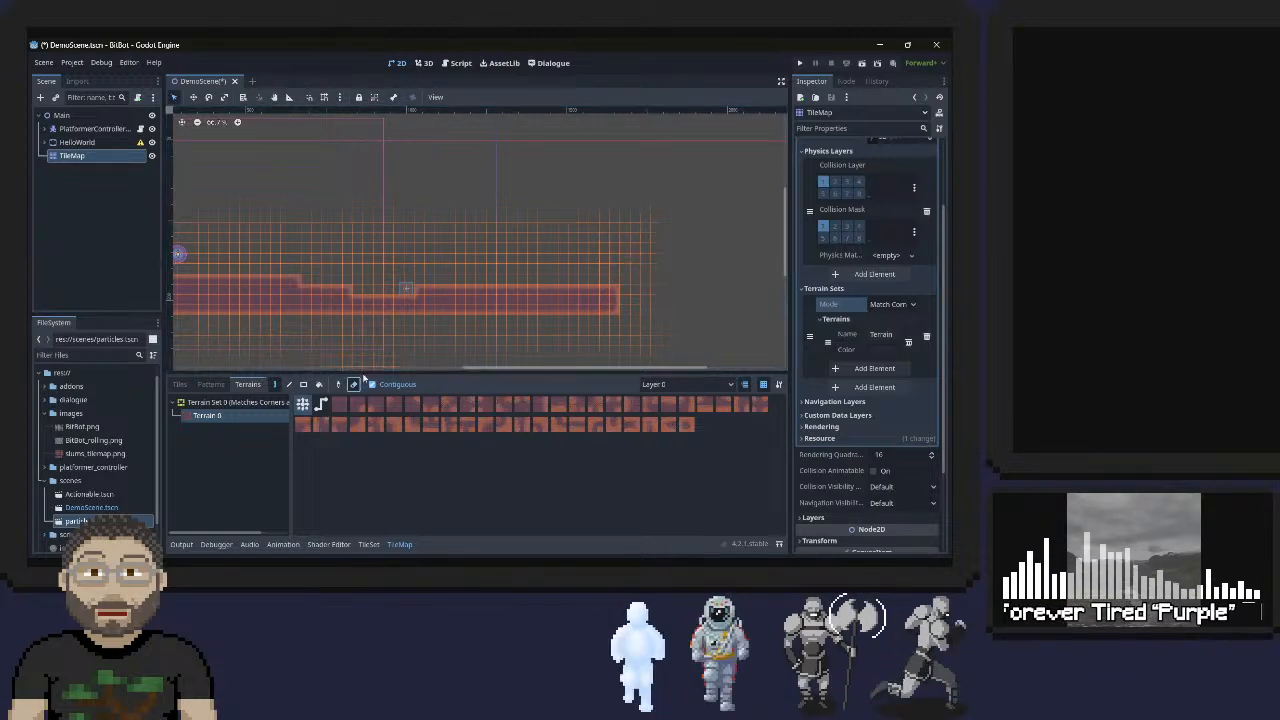
right_drag(620, 297, 617, 314)
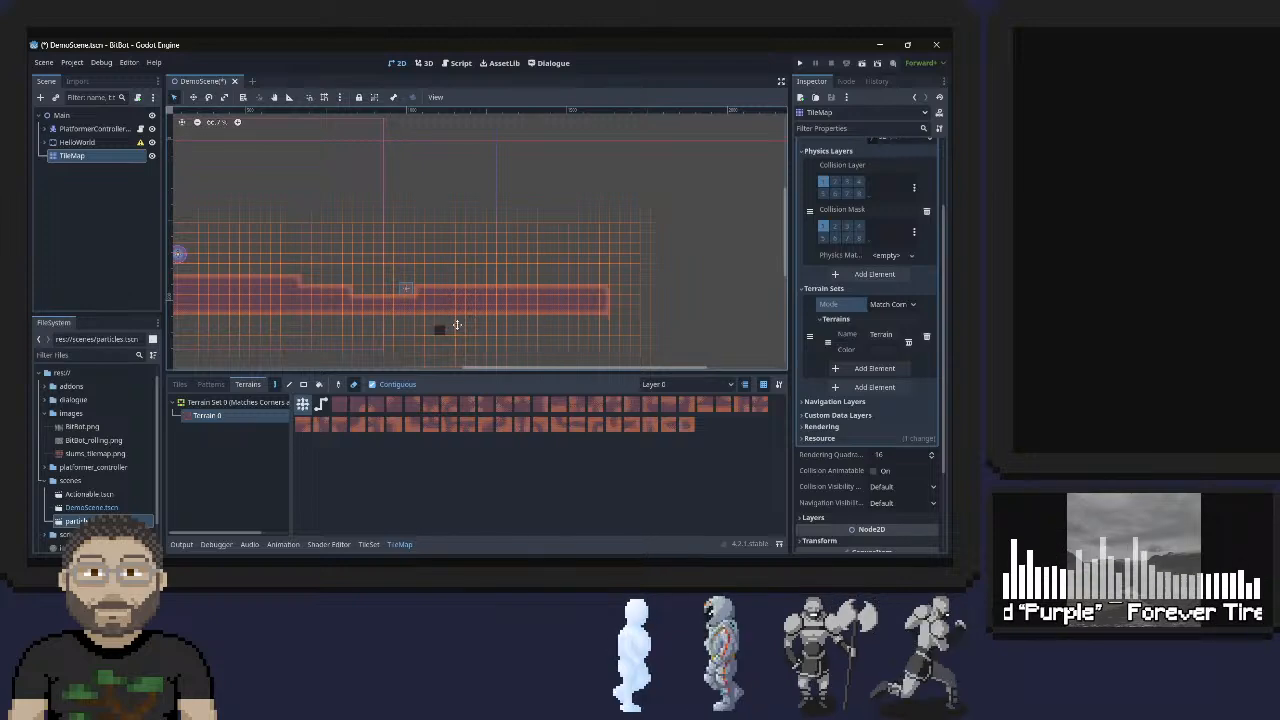
Paint a raised ledge at the ground's right end and extend the ground leftward beyond the pillar beside the player
scroll(480, 325, up, 3)
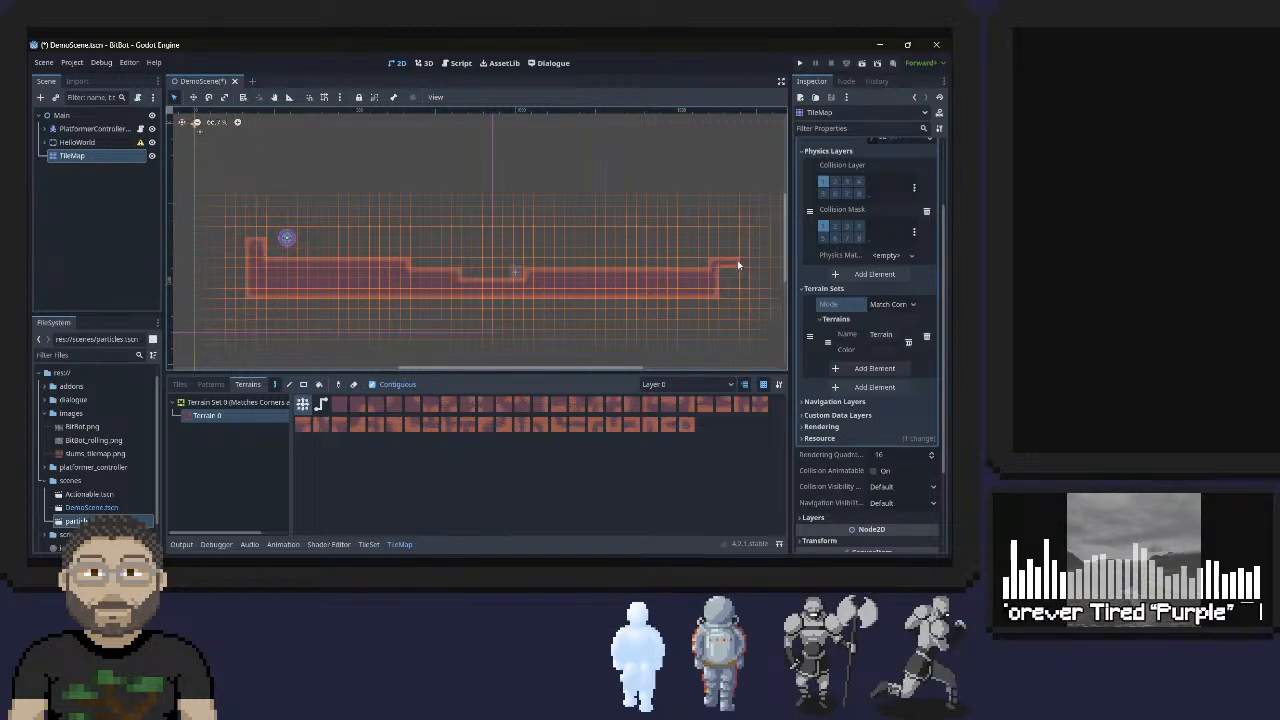
mouse_move(250, 264)
mouse_down()
mouse_move(198, 264)
mouse_move(200, 290)
mouse_move(207, 276)
mouse_move(229, 280)
mouse_up()
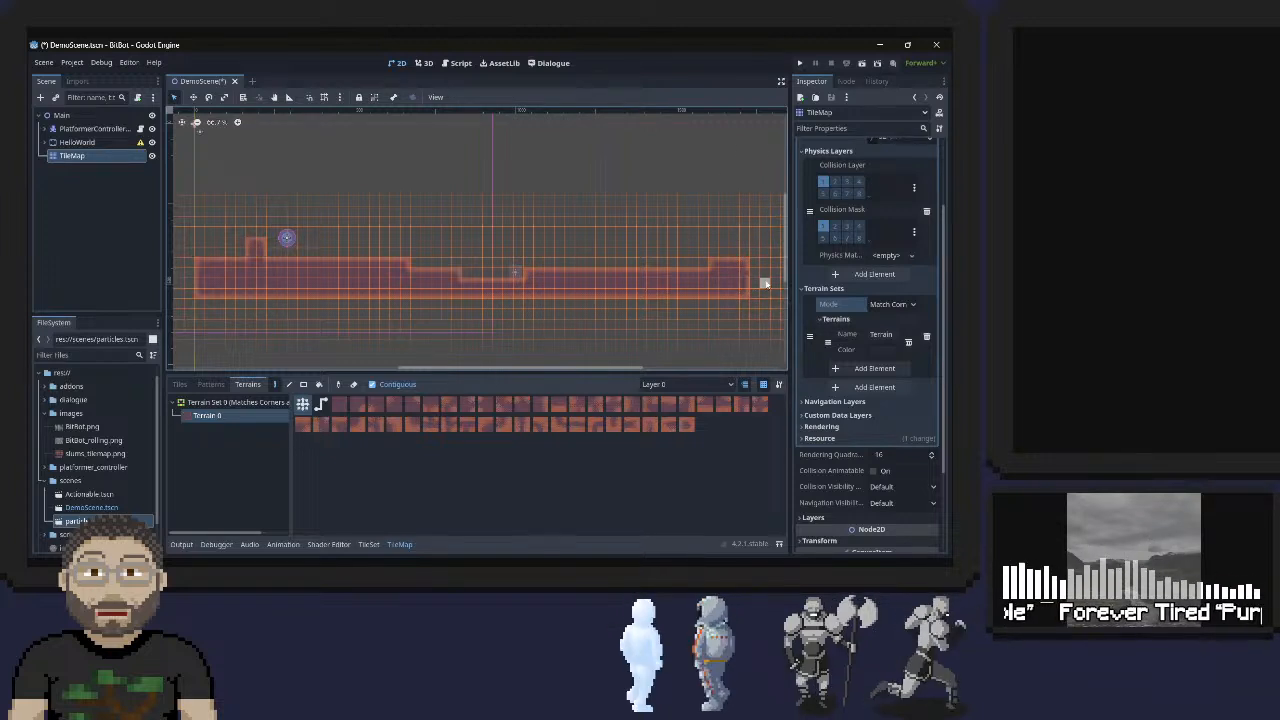
mouse_move(763, 283)
mouse_down()
mouse_move(754, 266)
mouse_move(751, 286)
mouse_up()
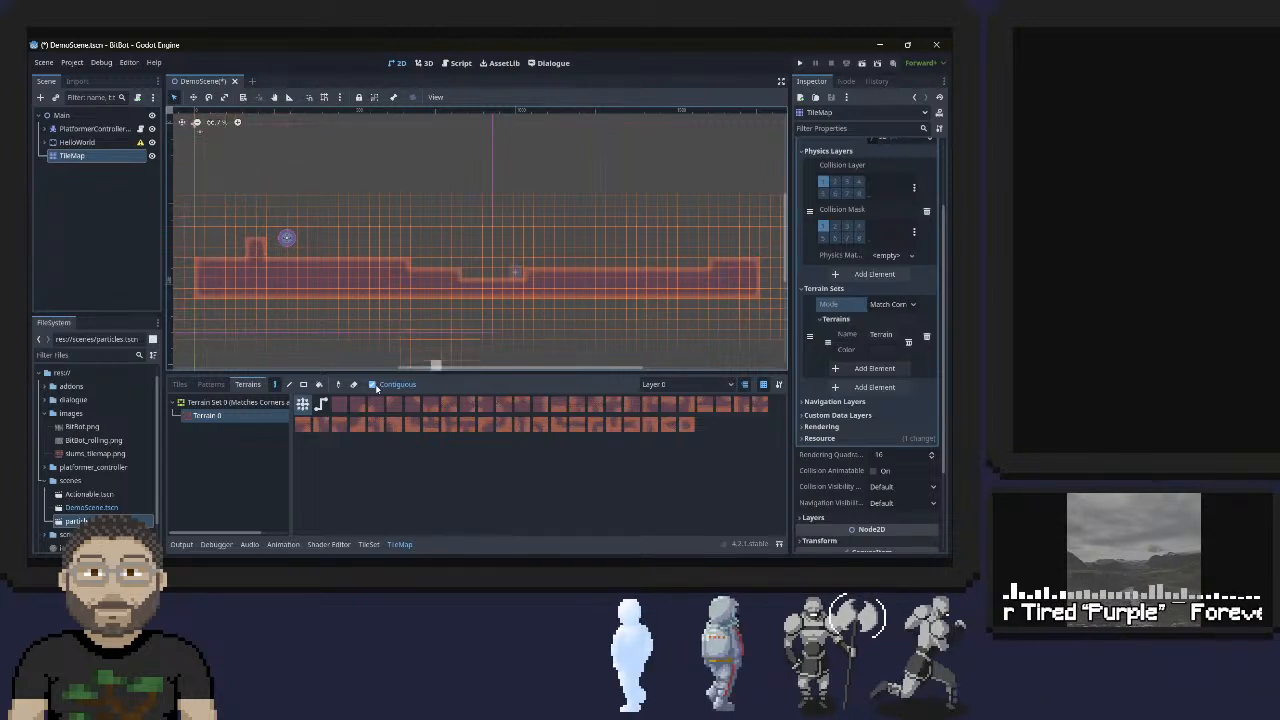
Erase the pillar left of the player to level the ground, and save the scene
click(354, 385)
drag(260, 255, 259, 231)
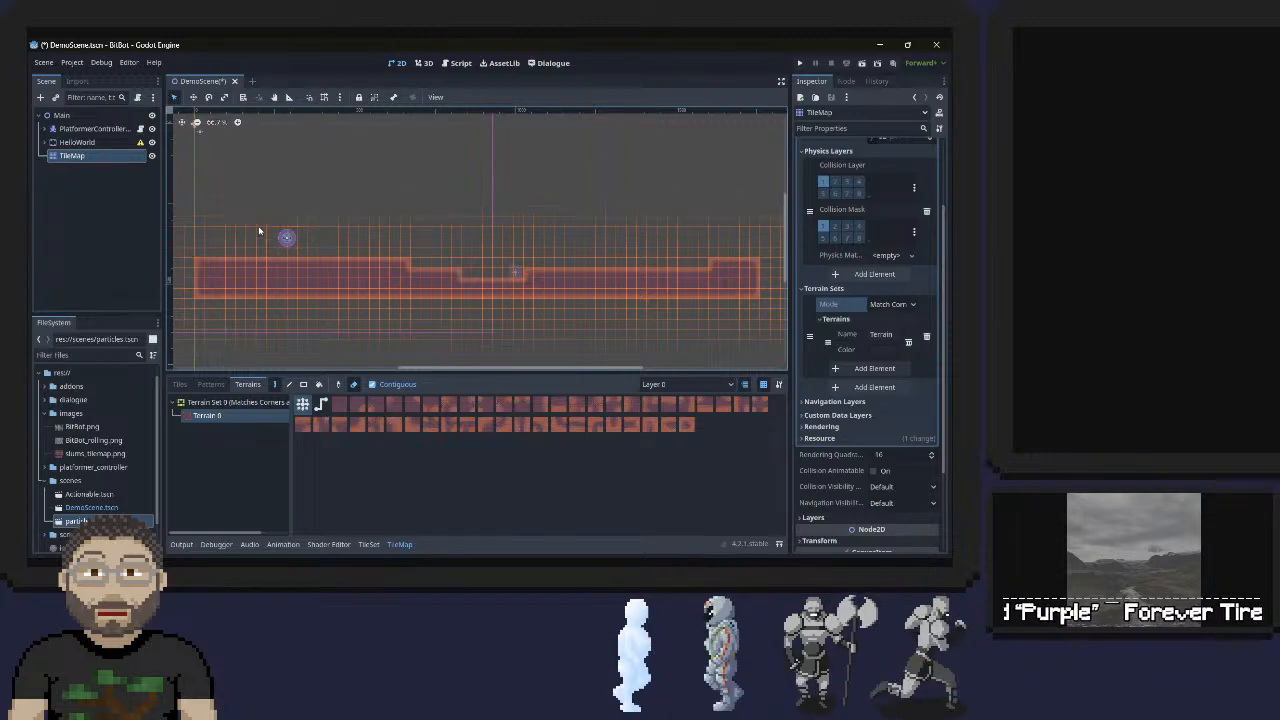
key(ctrl+s)
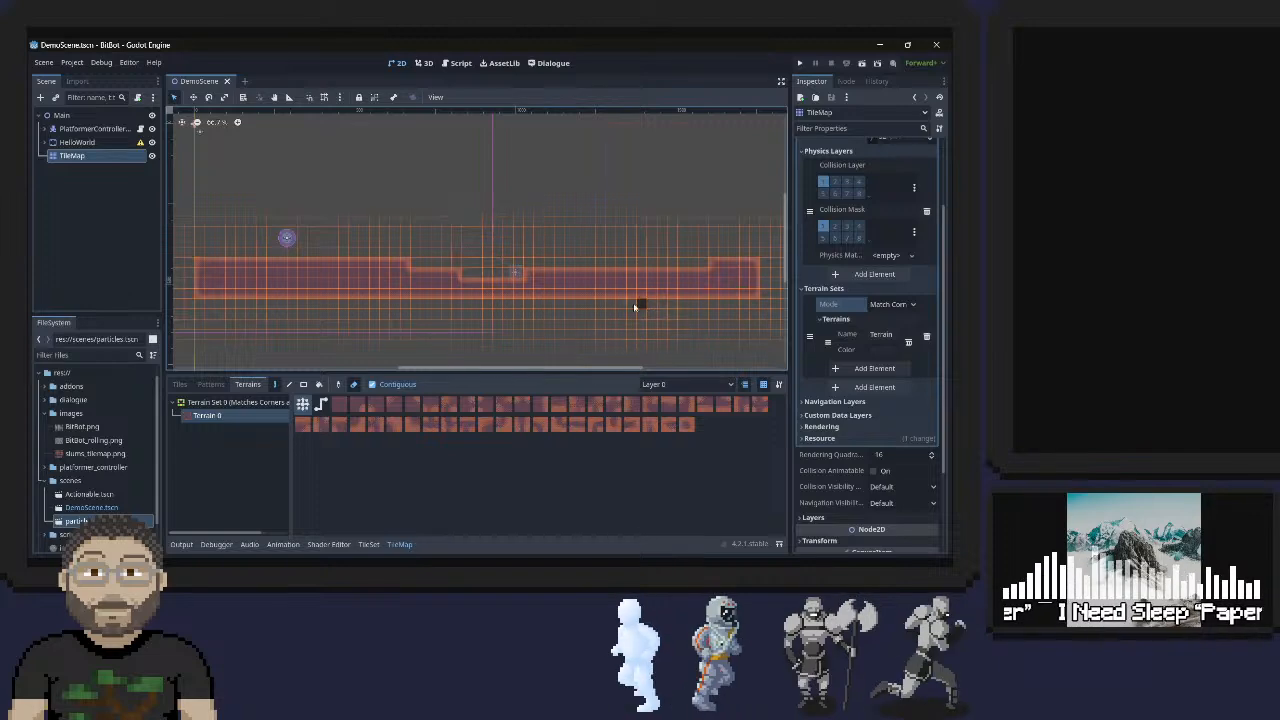
Lengthen the raised ledge at the ground's right end with Terrain 0 tiles down to its full depth
middle_drag(614, 314, 716, 273)
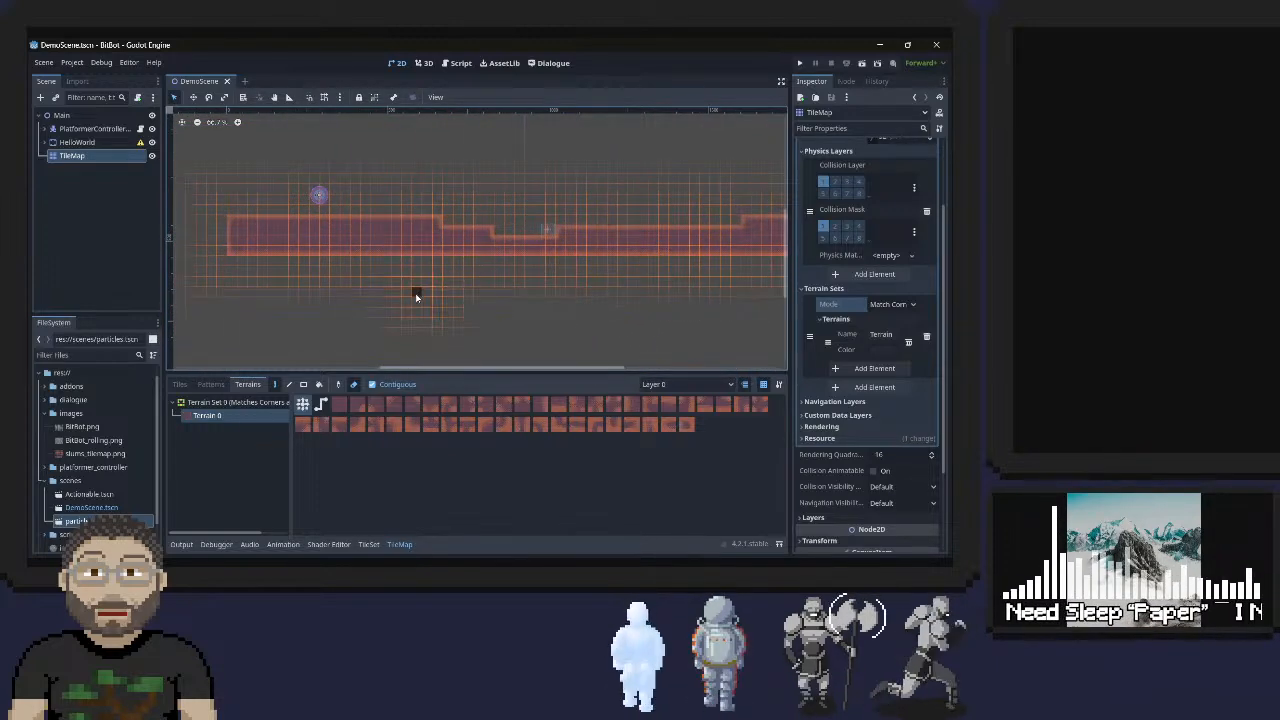
scroll(404, 273, up, 5)
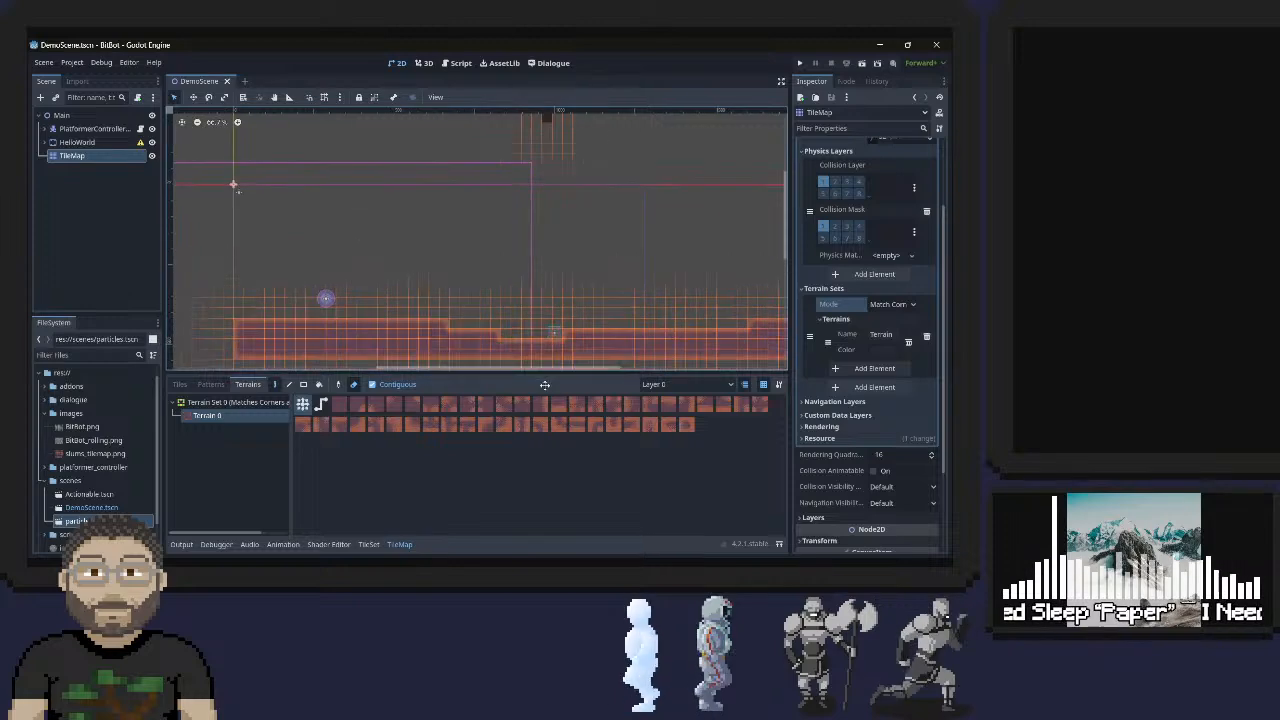
middle_drag(542, 286, 531, 151)
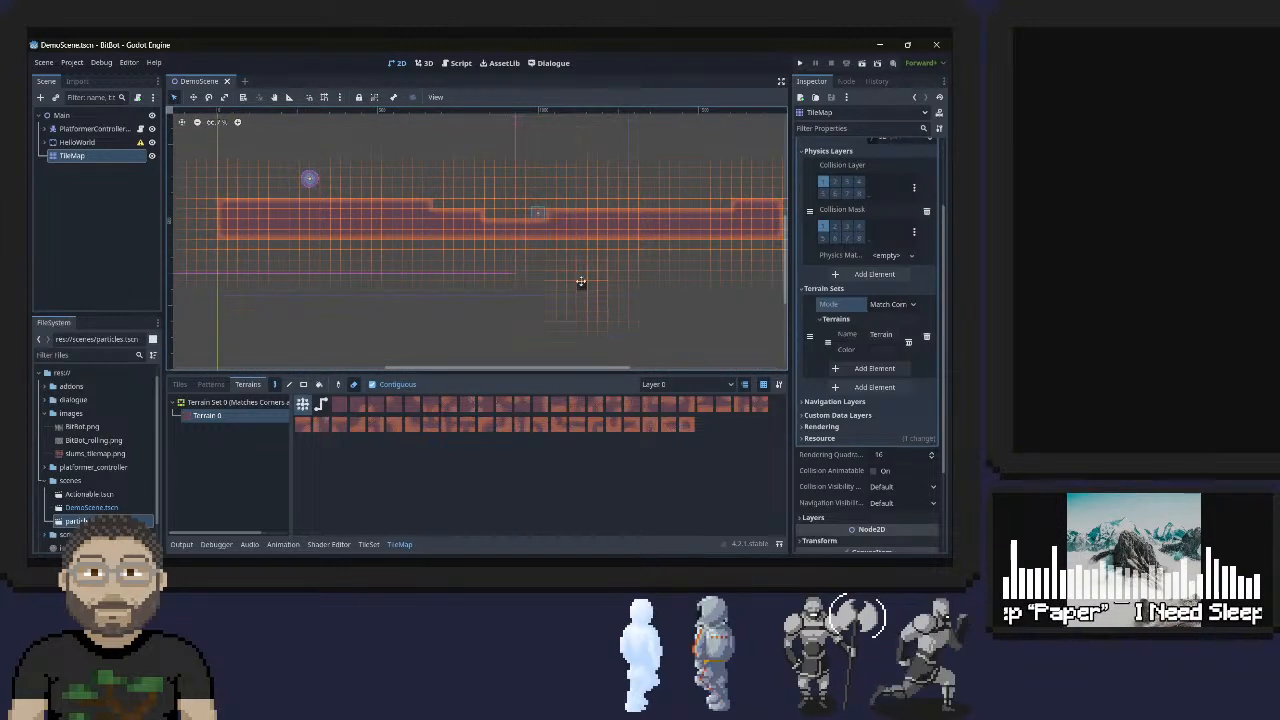
middle_drag(583, 280, 371, 277)
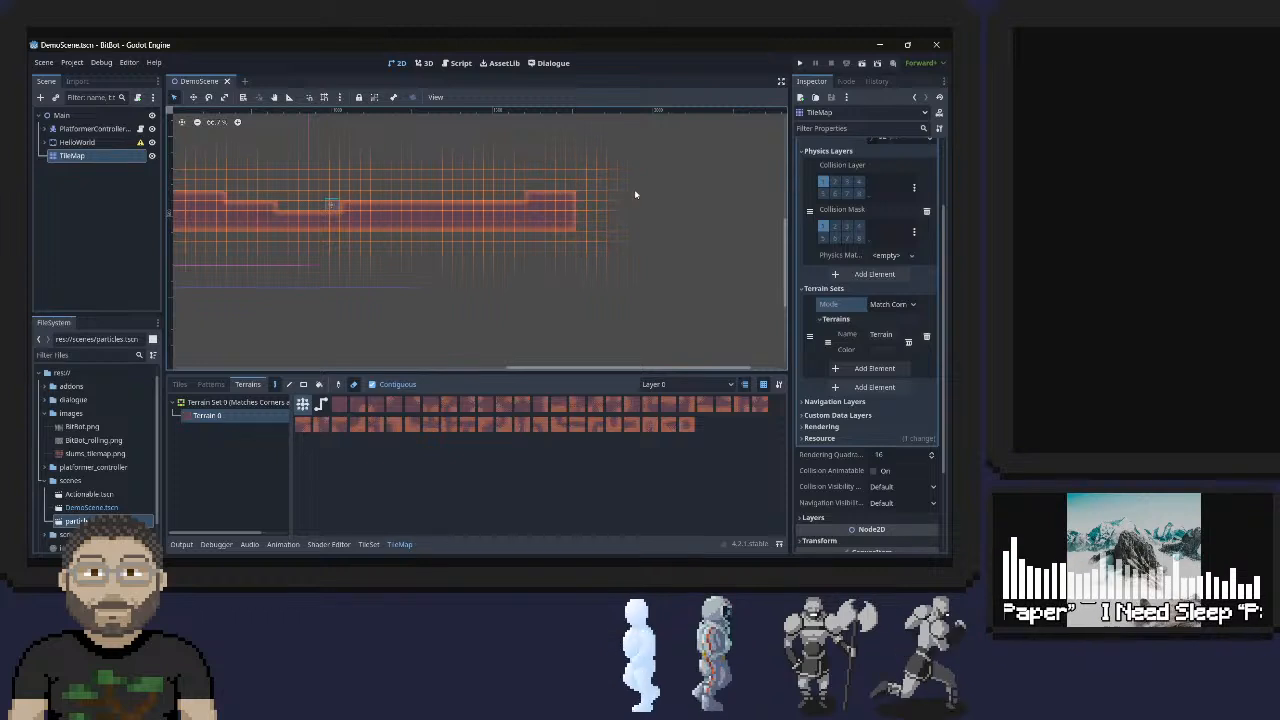
right_drag(635, 194, 594, 194)
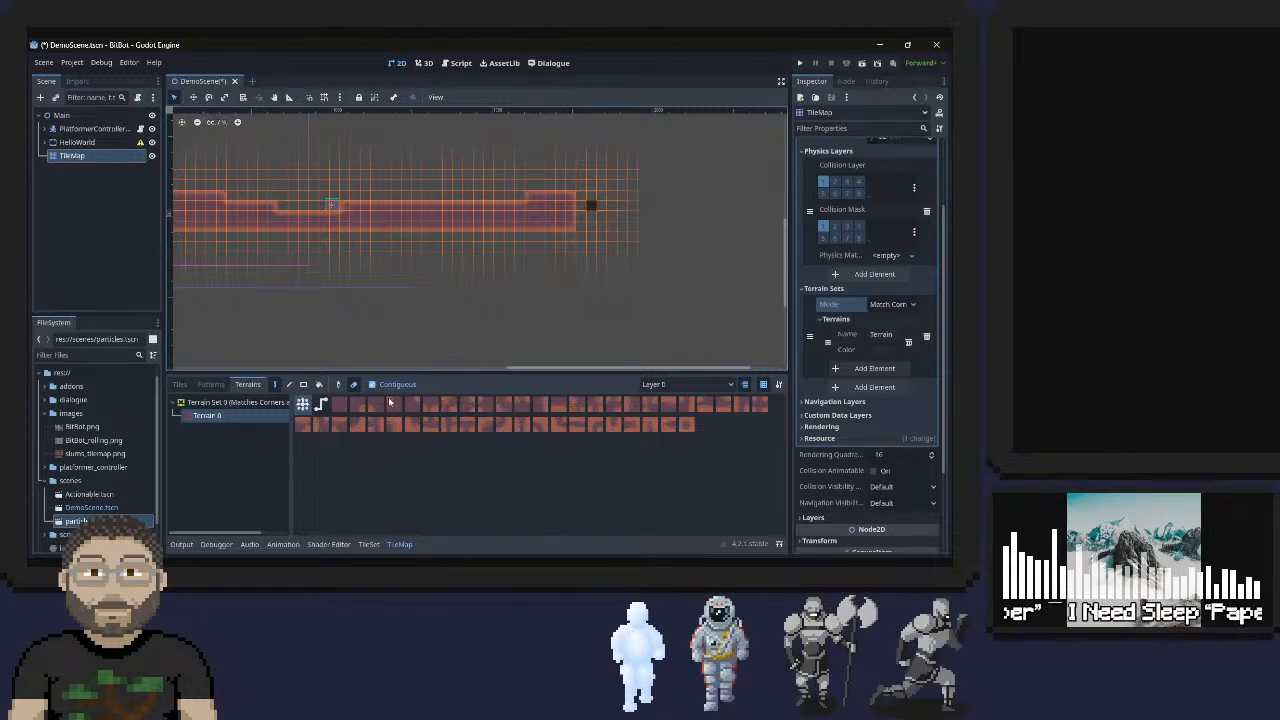
mouse_move(584, 196)
mouse_down()
mouse_move(695, 195)
mouse_move(619, 232)
mouse_move(594, 209)
mouse_move(695, 207)
mouse_up()
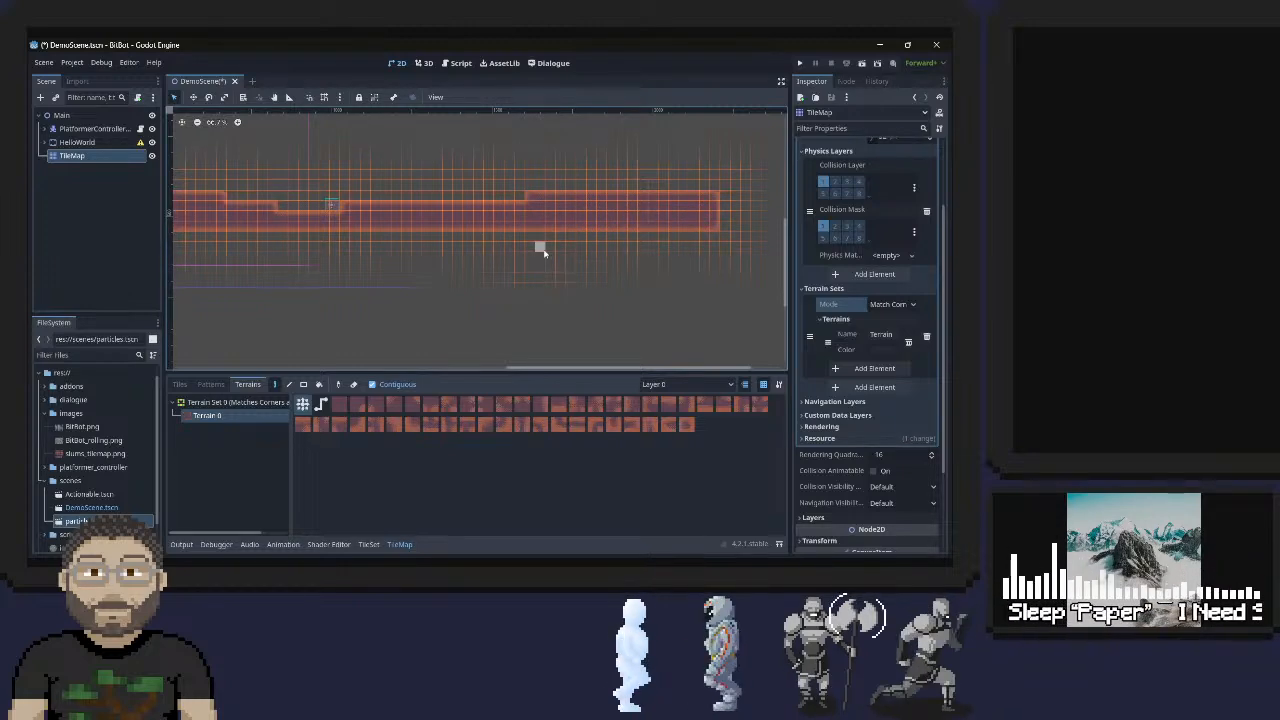
mouse_move(651, 266)
middle_down()
mouse_move(489, 260)
mouse_move(523, 334)
mouse_move(673, 281)
mouse_move(766, 277)
mouse_move(526, 277)
mouse_move(494, 296)
mouse_move(503, 306)
mouse_move(709, 277)
mouse_move(389, 275)
mouse_move(574, 291)
mouse_move(554, 297)
middle_up()
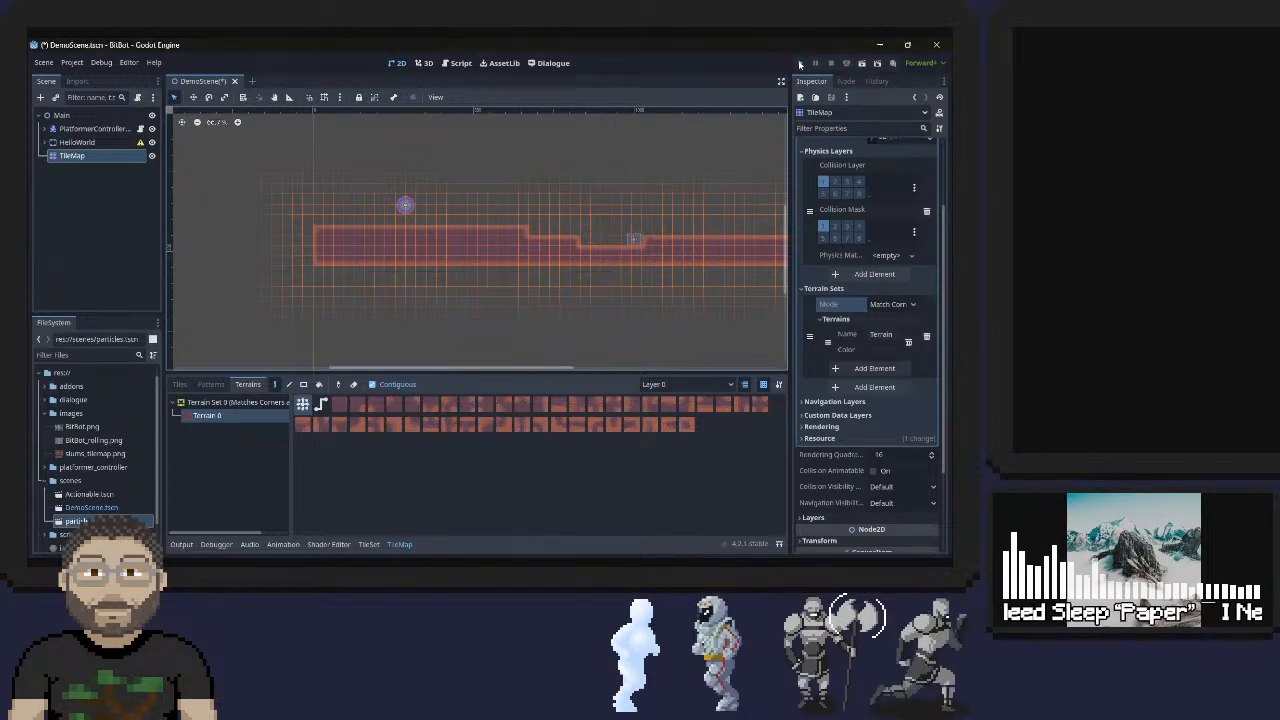
Run the project, roll and jump the robot across the extended terrain in both directions, and close the game window
click(800, 64)
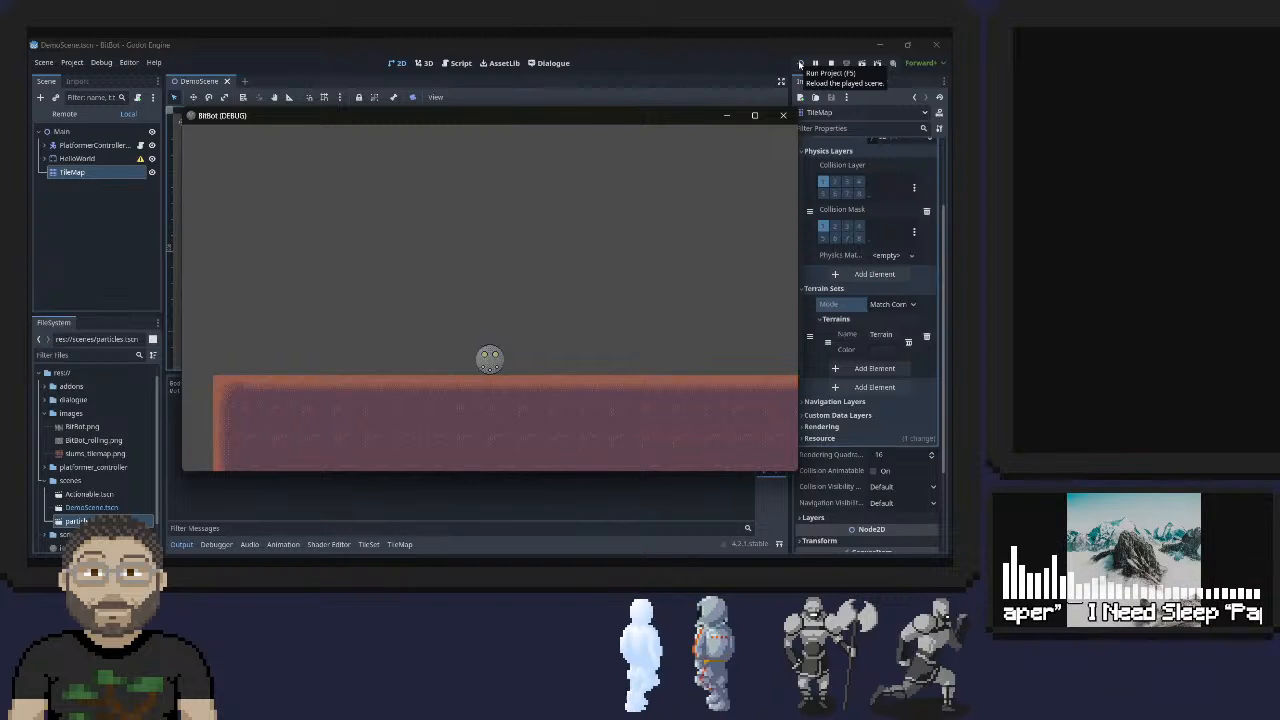
key(Right)
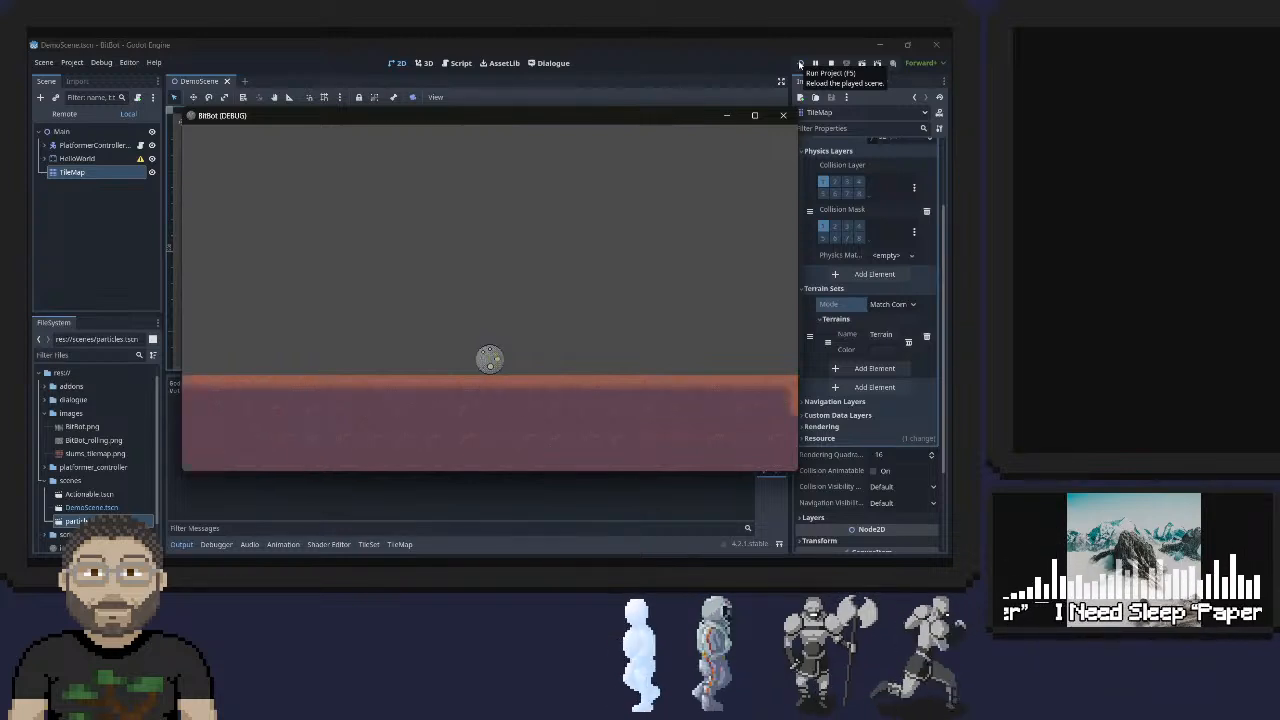
key(Right)
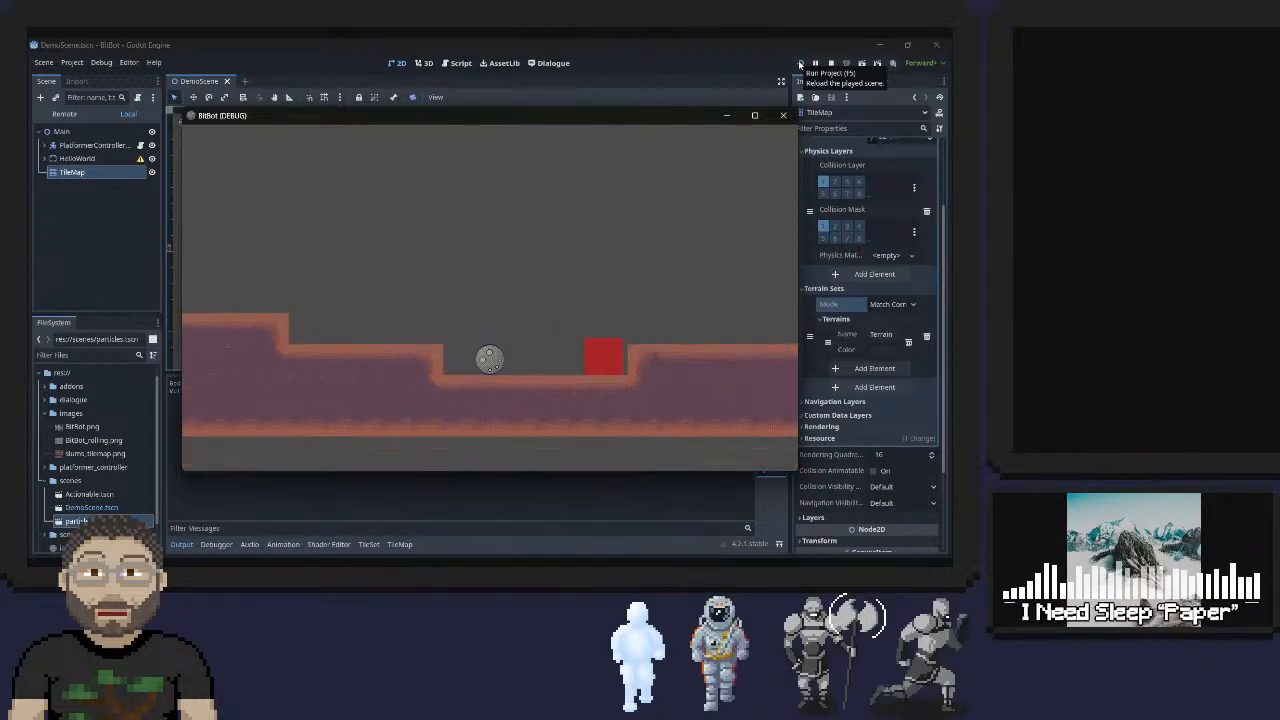
key(Right)
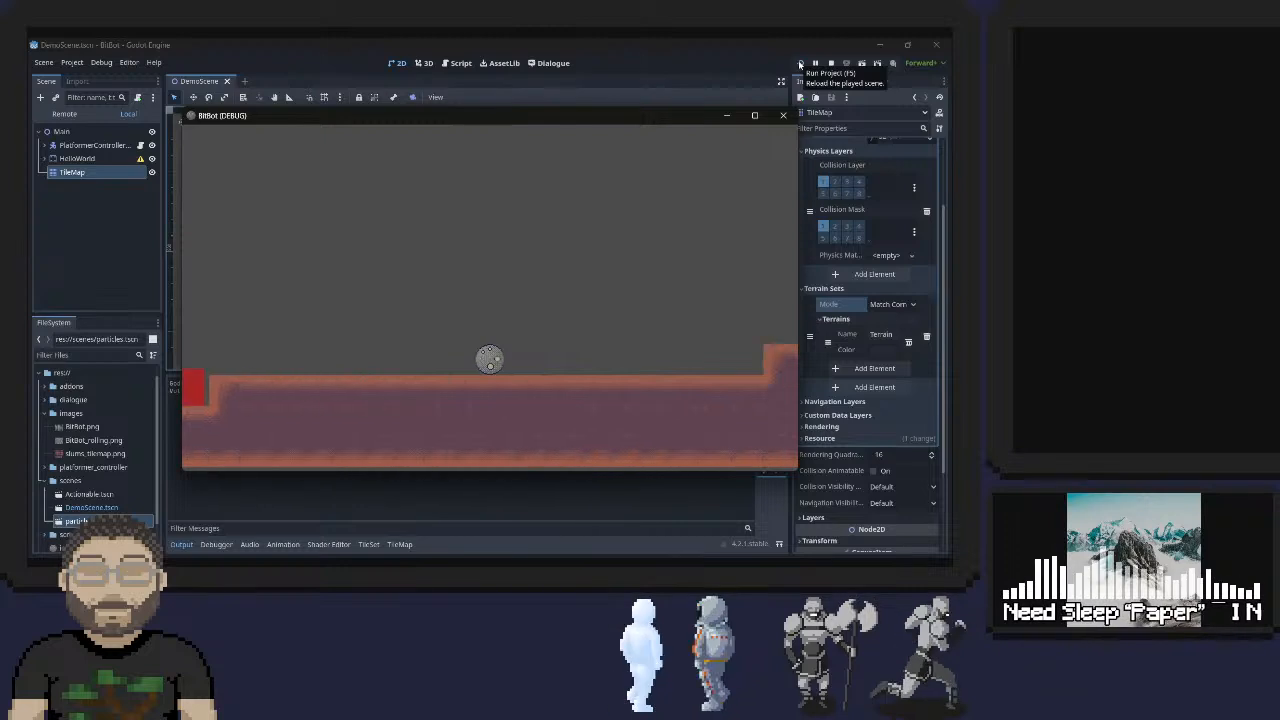
key(Right)
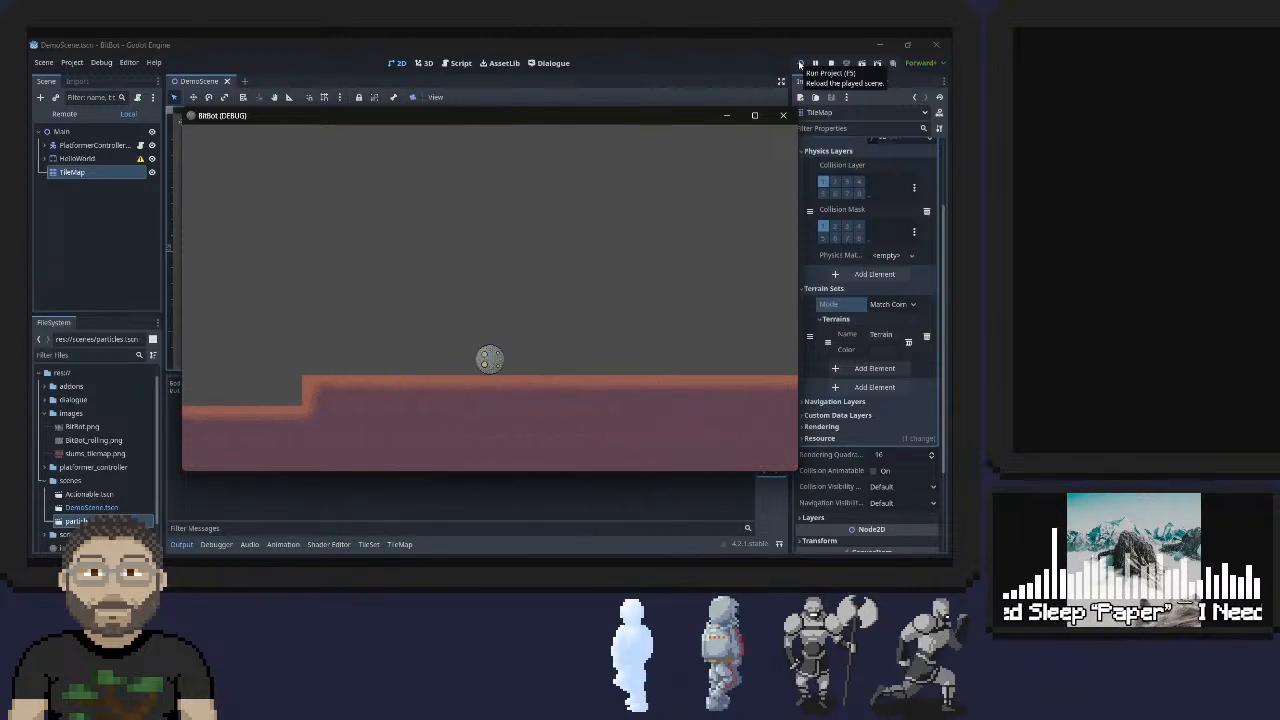
key(Left)
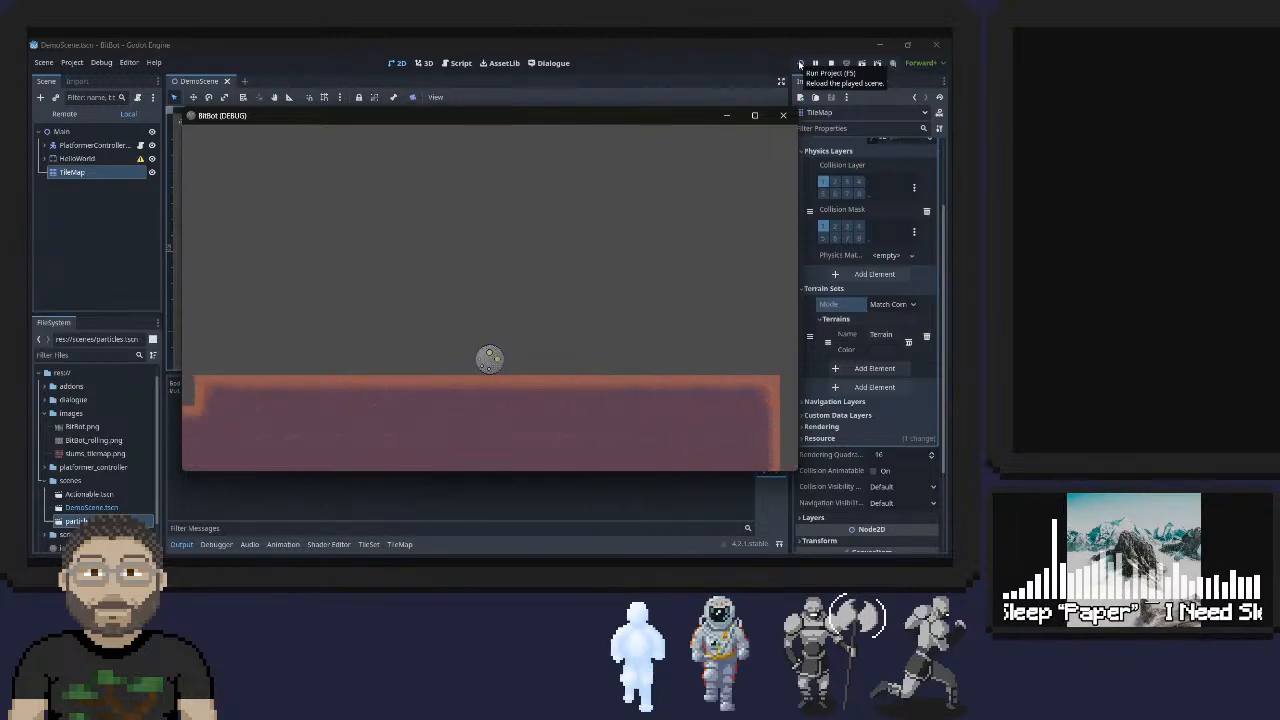
key(Left)
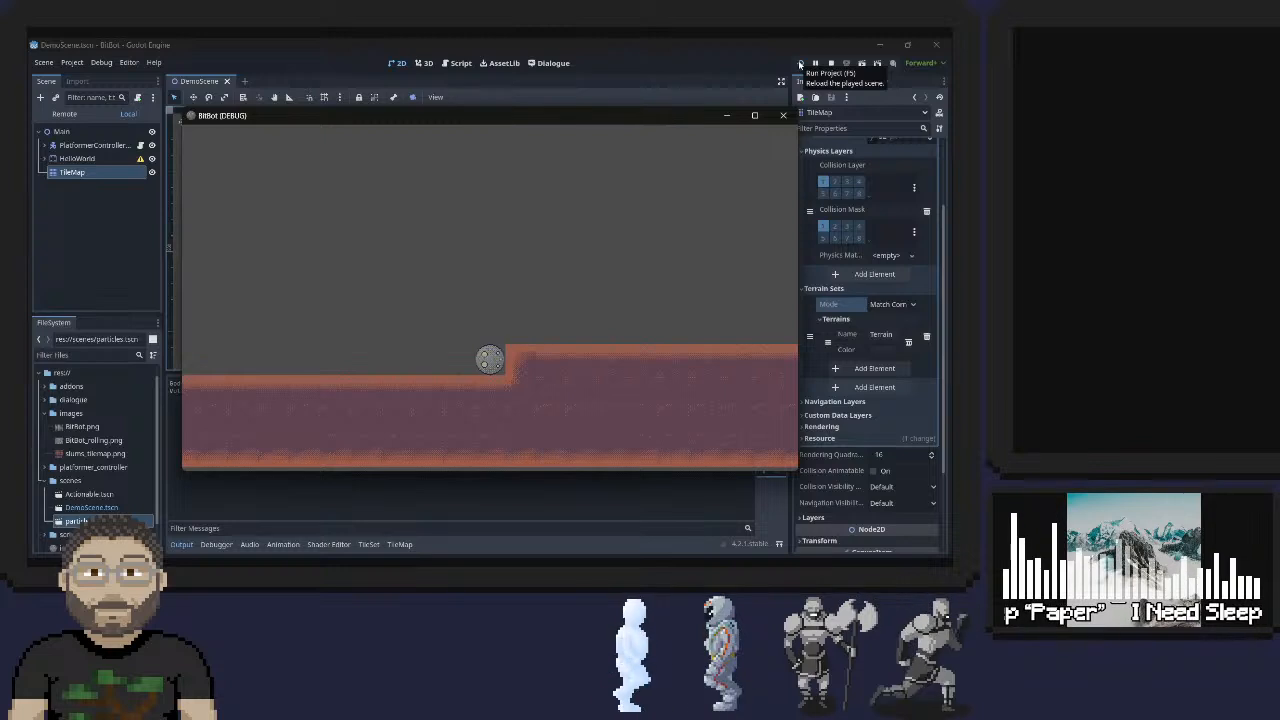
key(Right)
key(space)
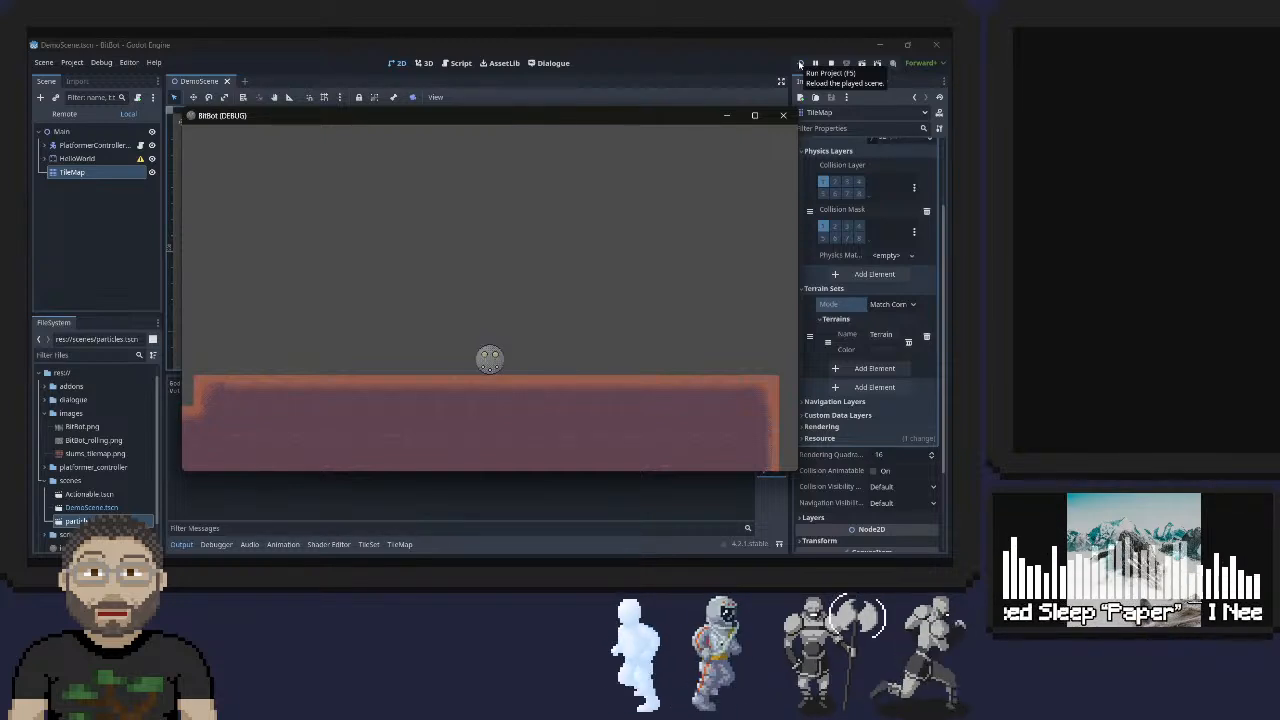
click(783, 115)
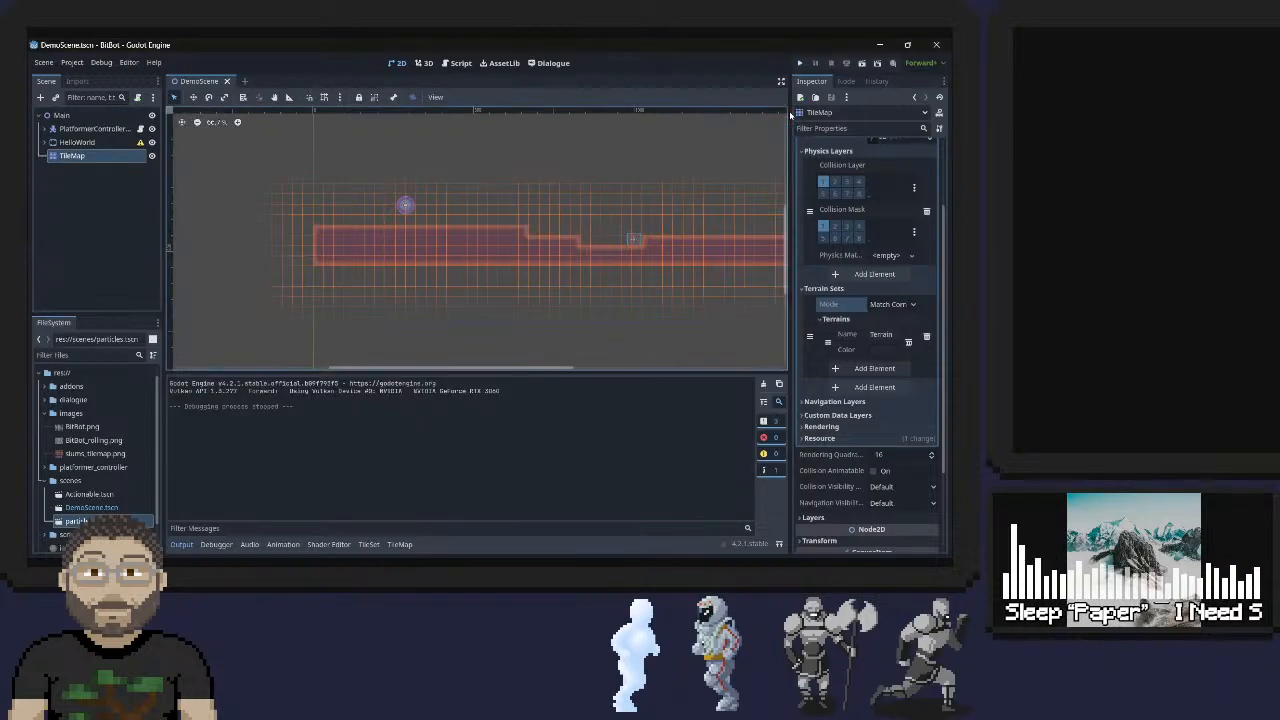
Extend the raised ledge at the ground's right end a few more columns rightward with Terrain 0 tiles, down to its full depth
middle_drag(607, 280, 306, 319)
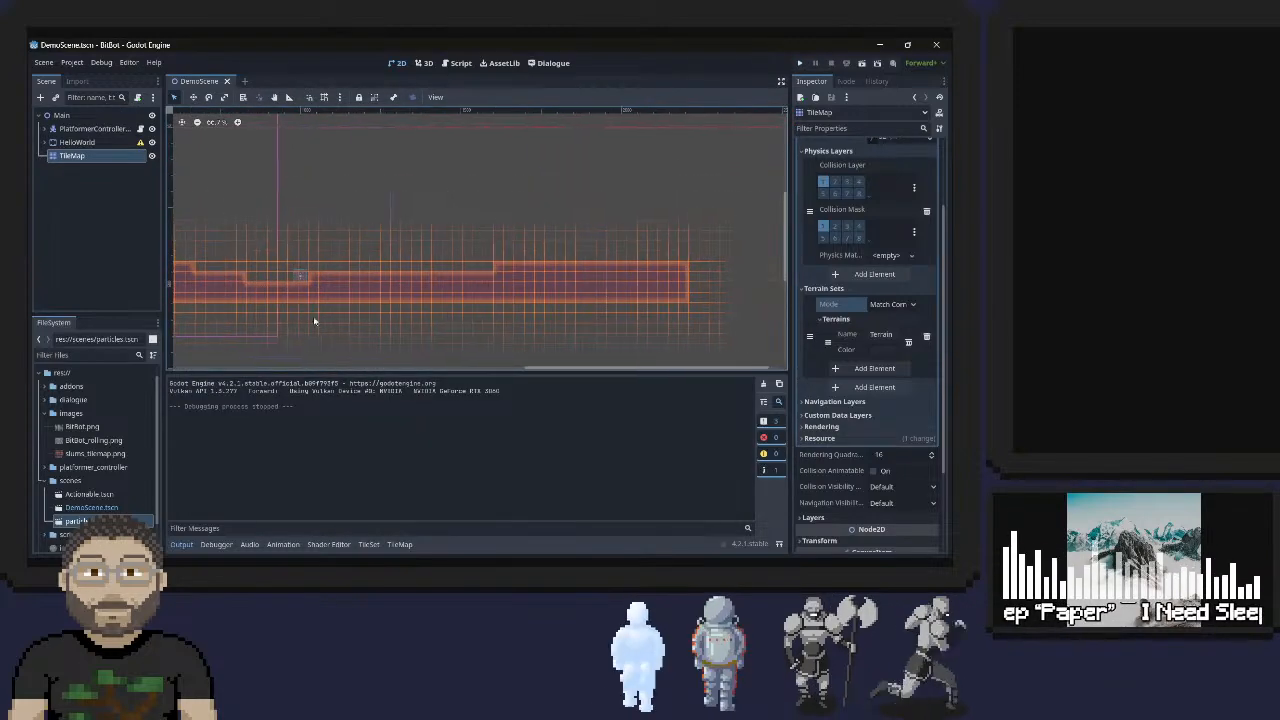
middle_drag(654, 303, 581, 293)
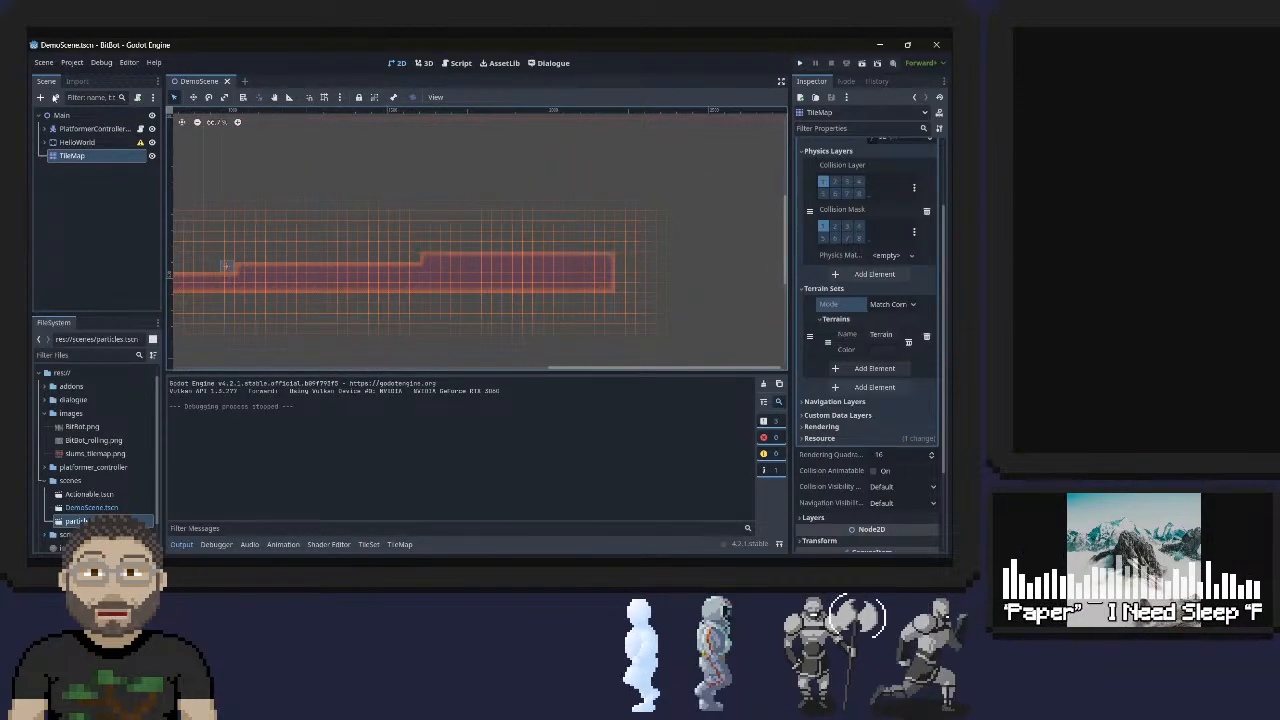
click(400, 544)
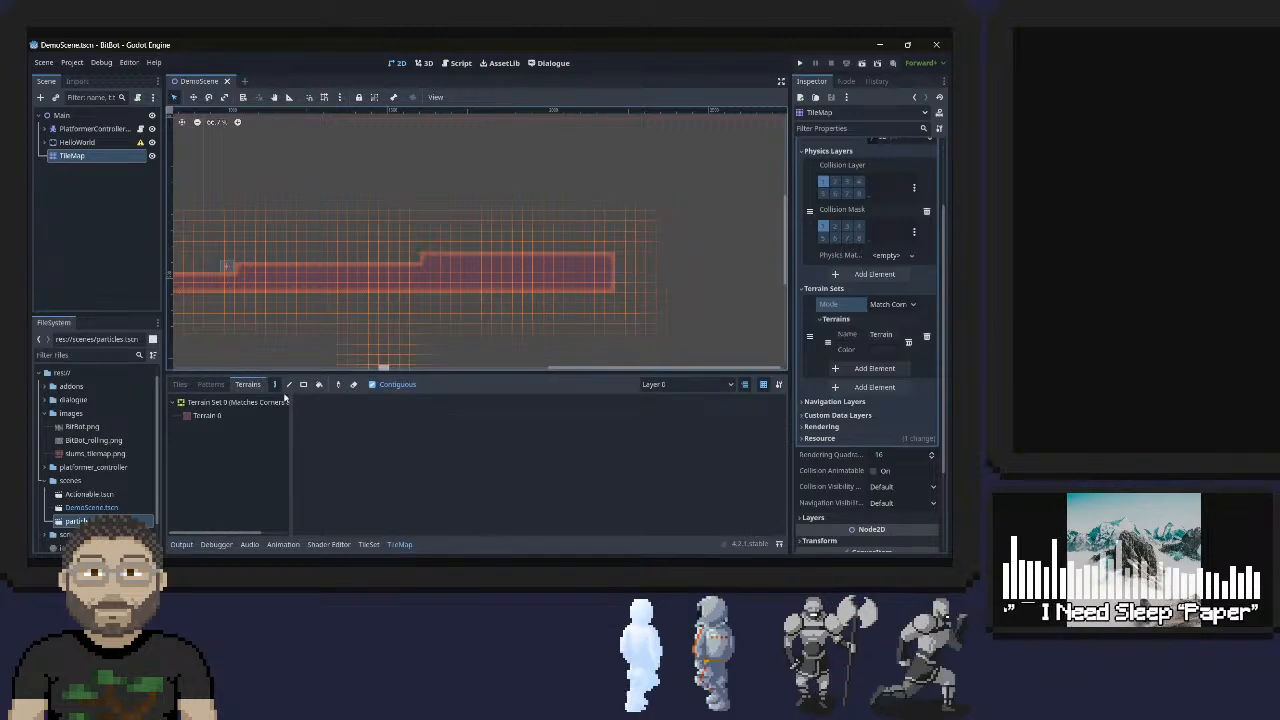
click(207, 415)
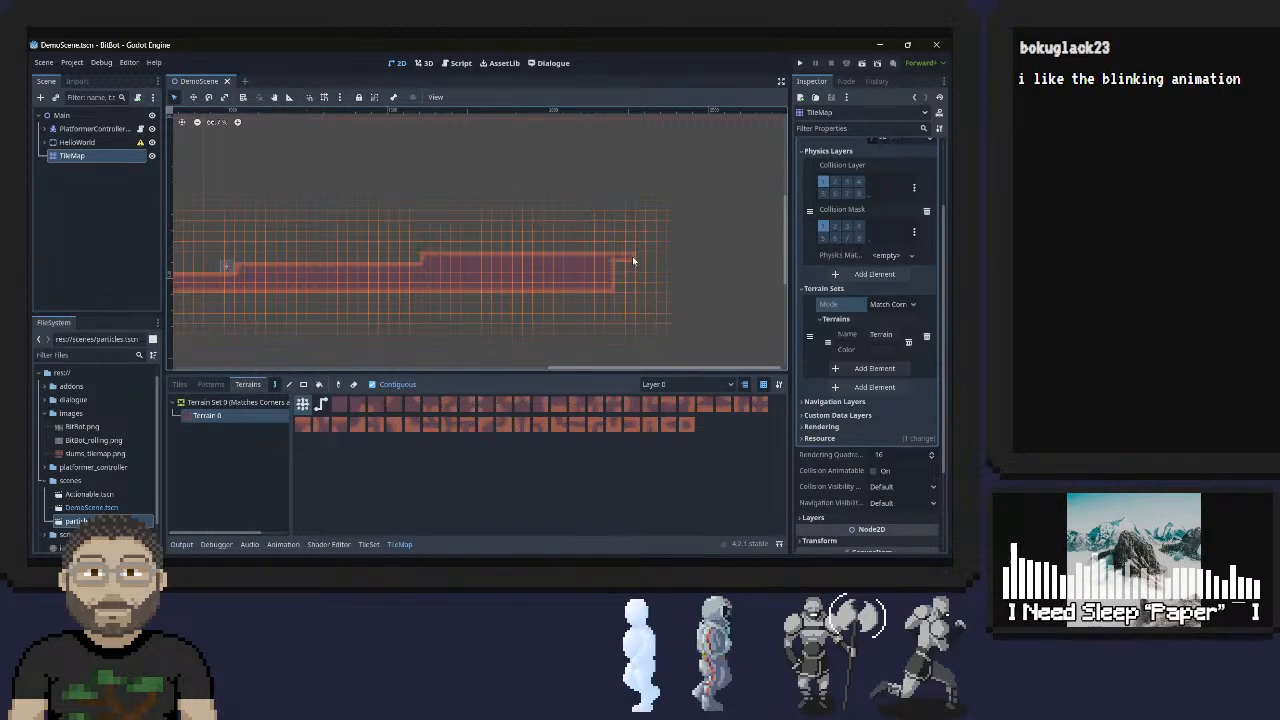
mouse_move(609, 280)
mouse_down()
mouse_move(631, 277)
mouse_move(617, 278)
mouse_move(630, 258)
mouse_up()
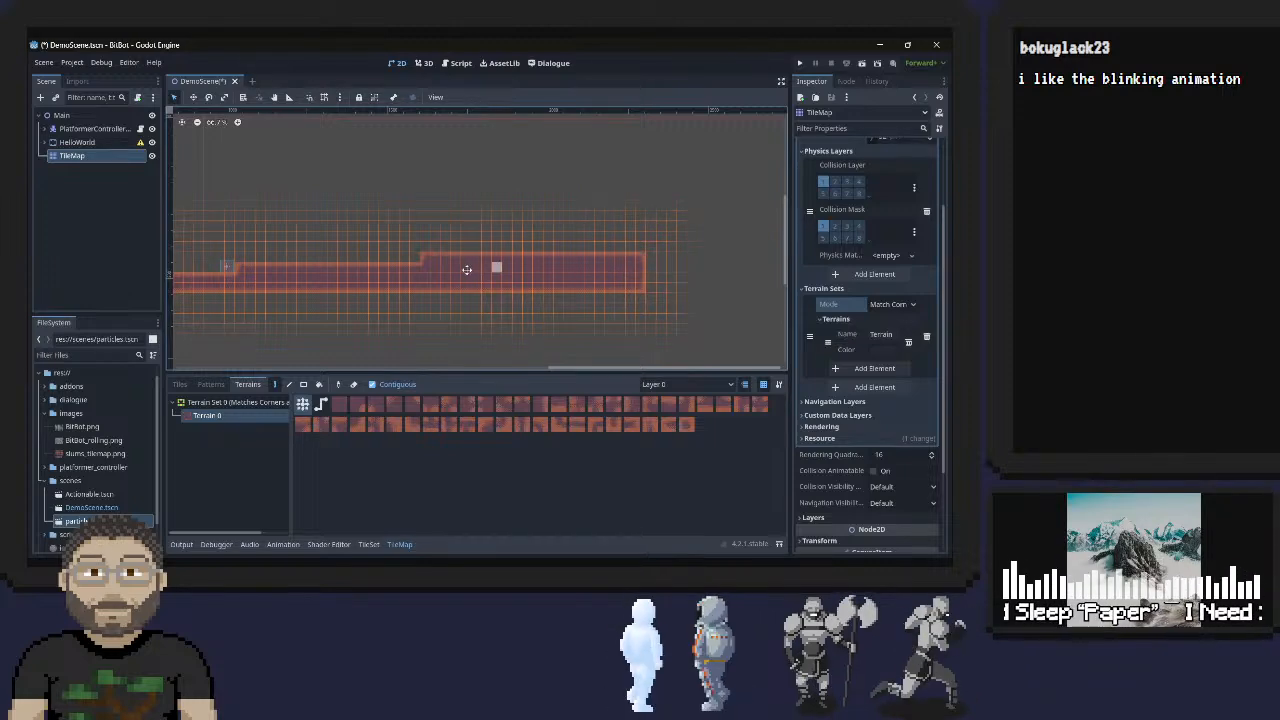
Run the project and roll and jump the robot rightward across the dip and up onto the lengthened ledge toward its far end
middle_drag(453, 270, 543, 289)
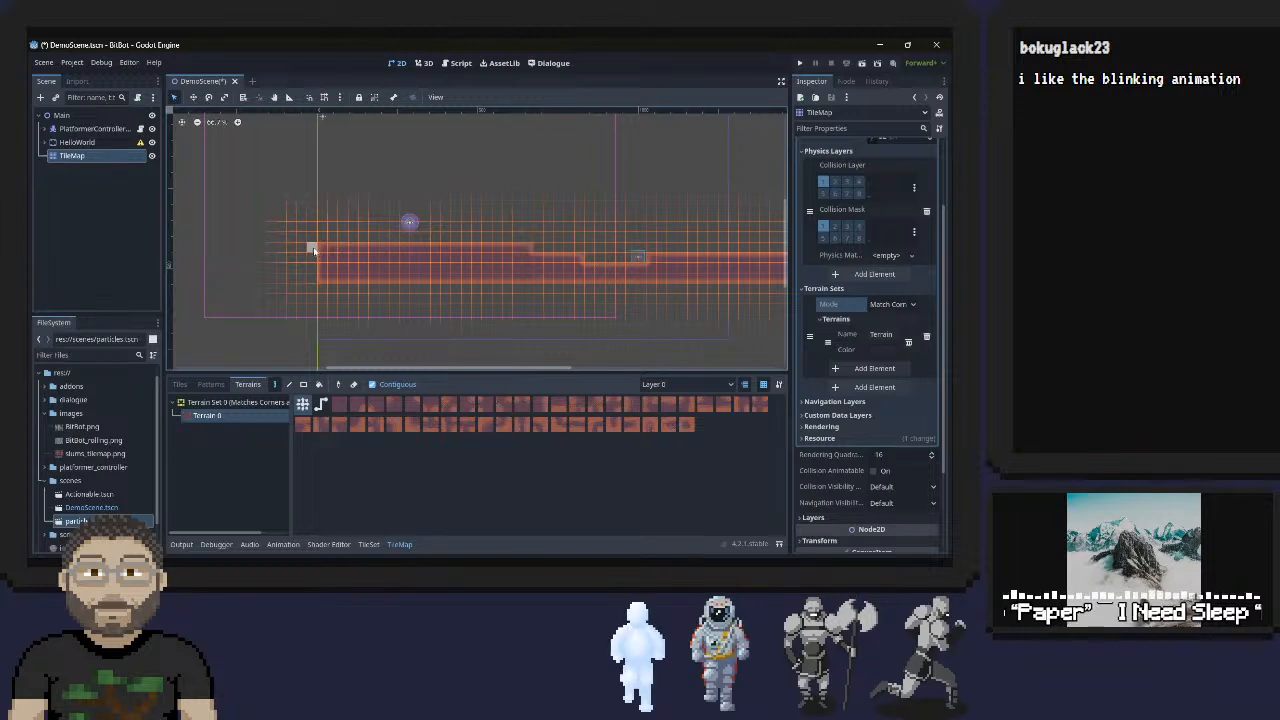
key(F5)
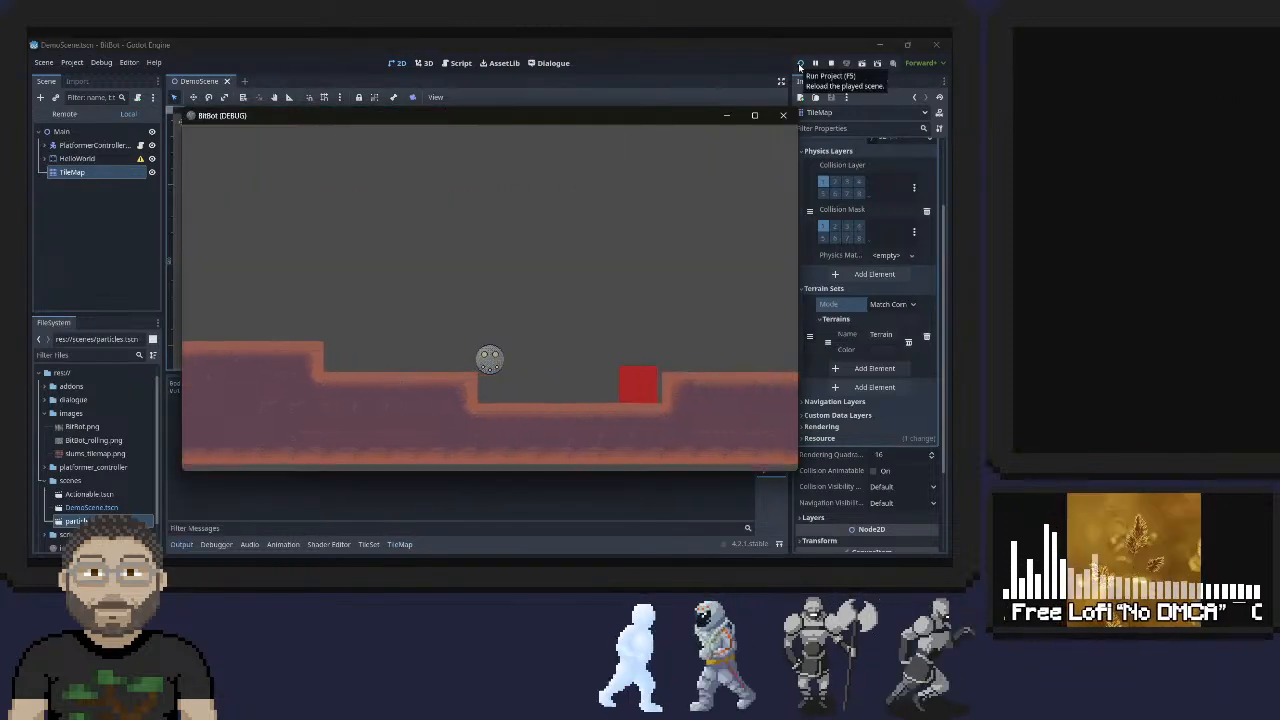
key(Right)
key(space)
key(space)
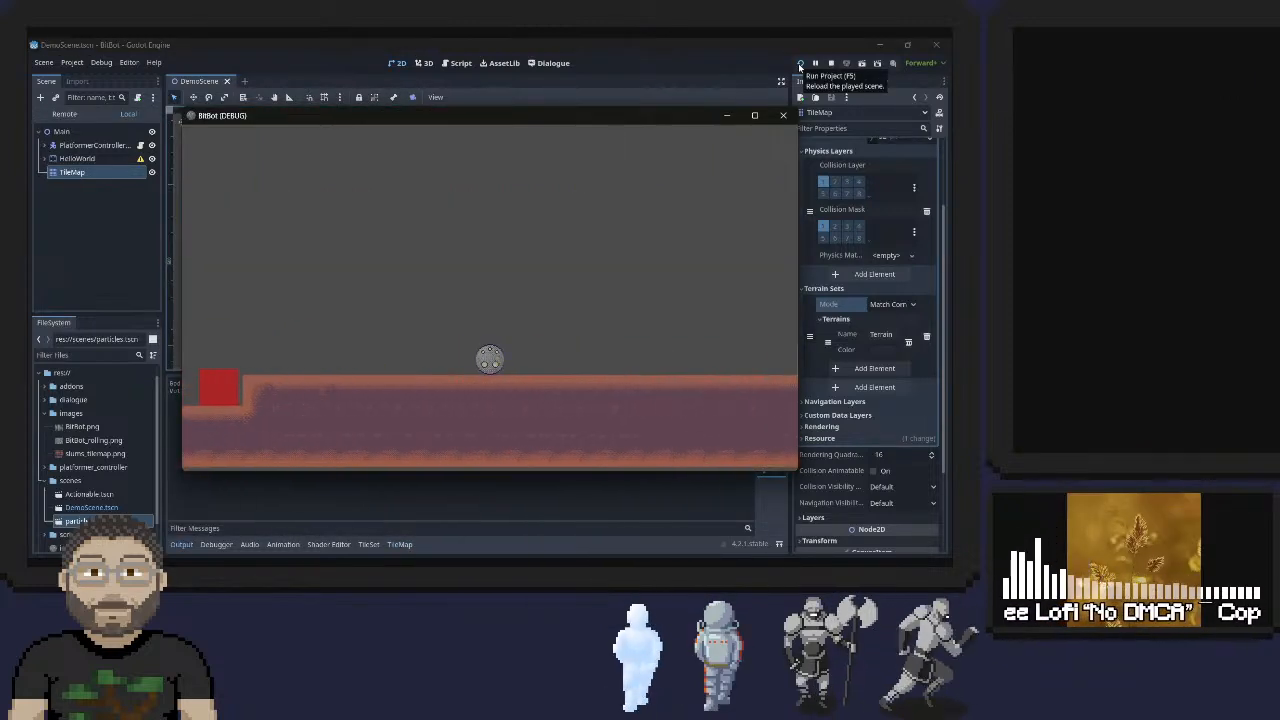
key(Right)
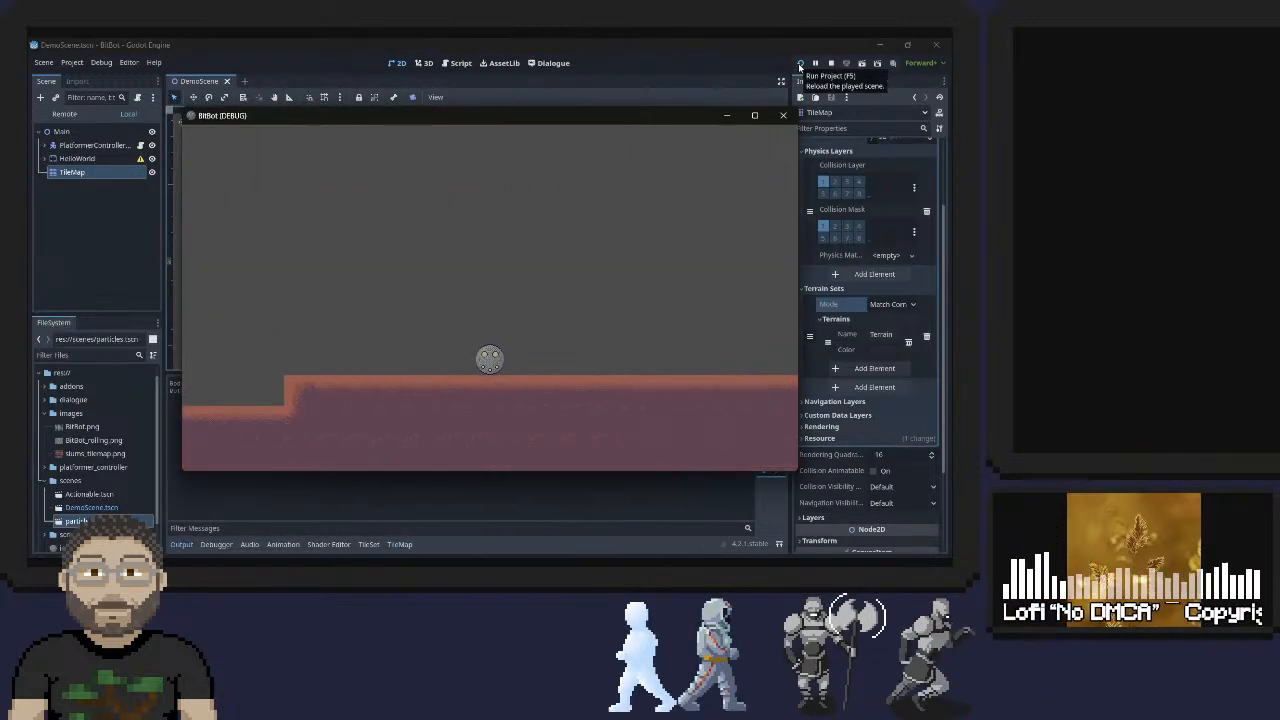
key(Right)
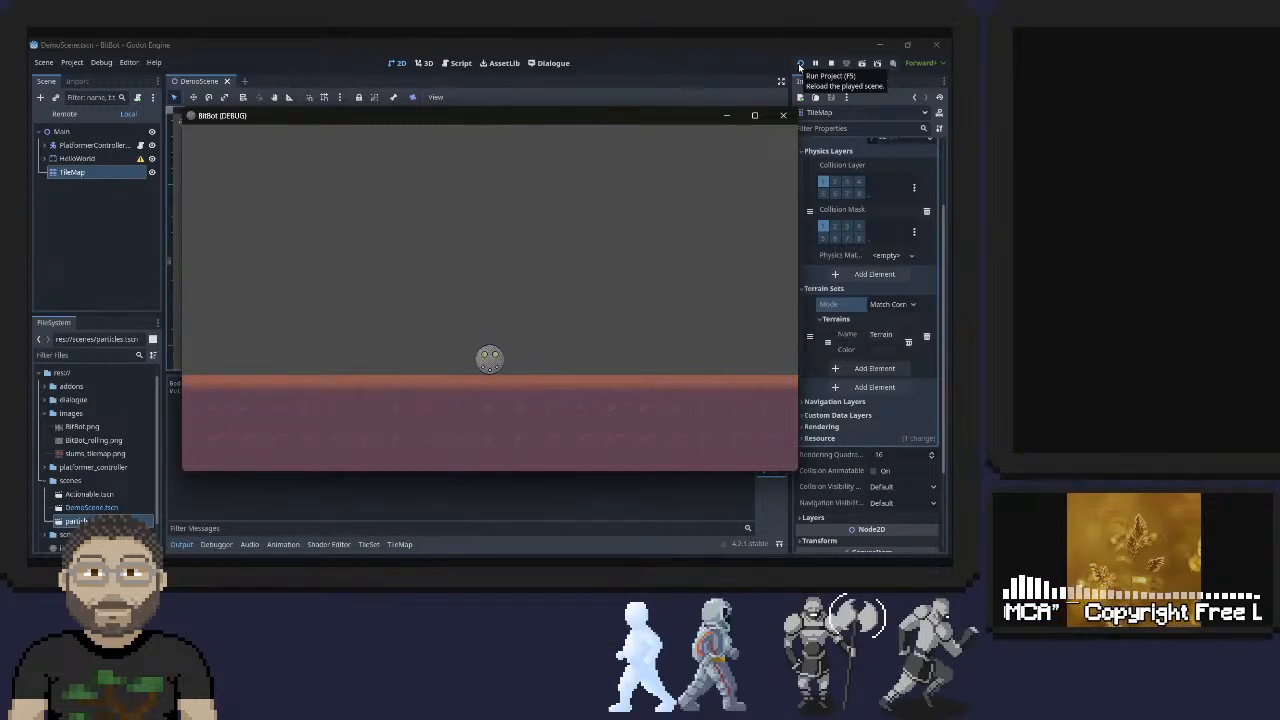
key(Left)
key(Right)
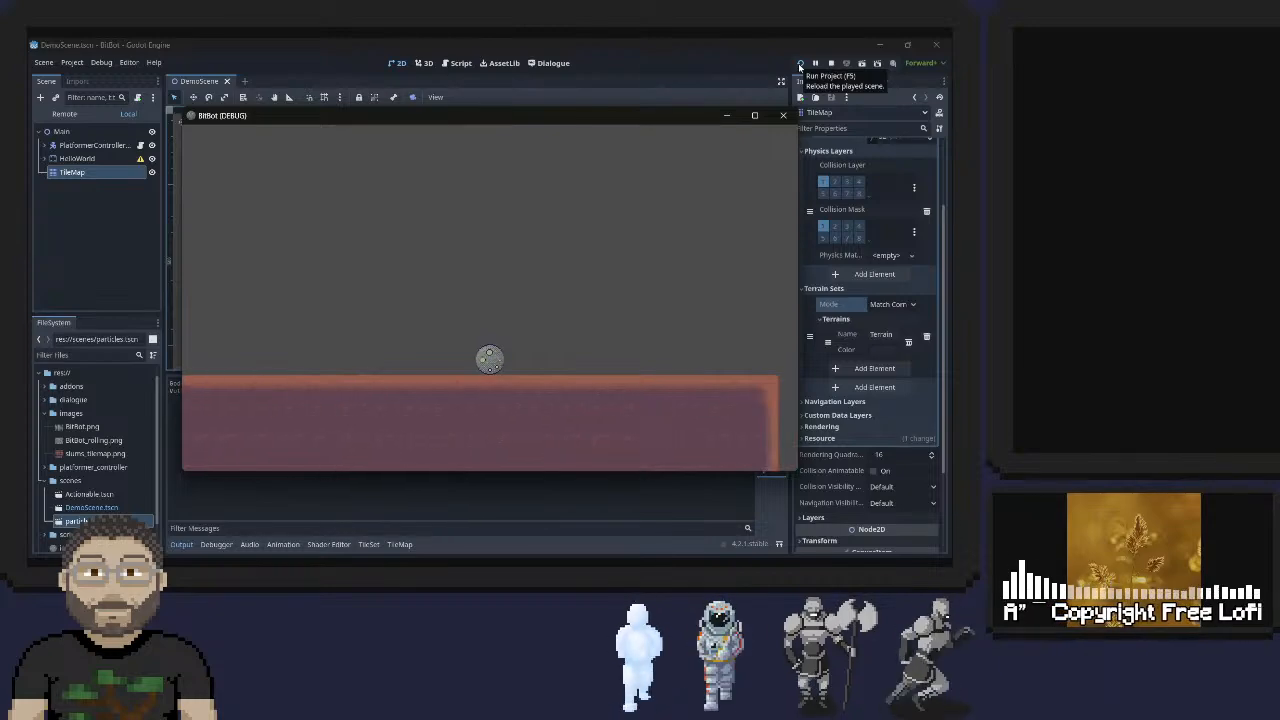
Close the running game and extend the right end of the TileMap ground with Terrain 0 tiles
key(Left)
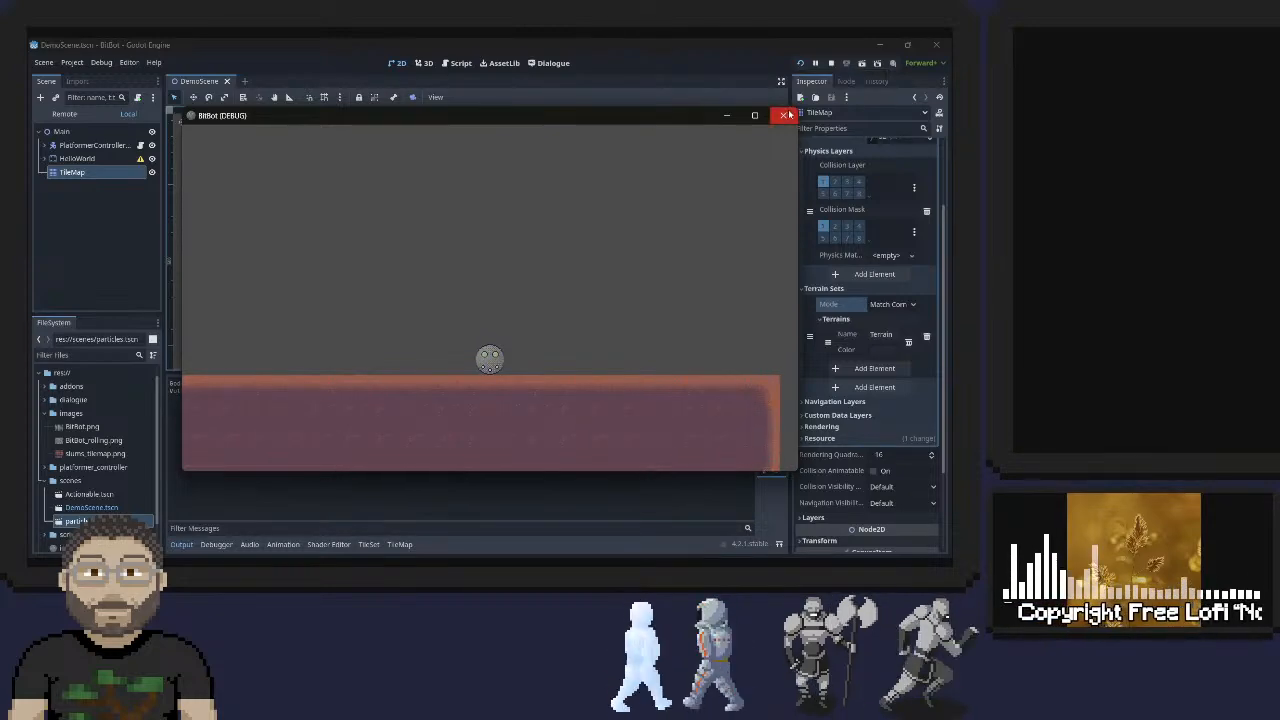
click(783, 115)
middle_drag(658, 296, 309, 310)
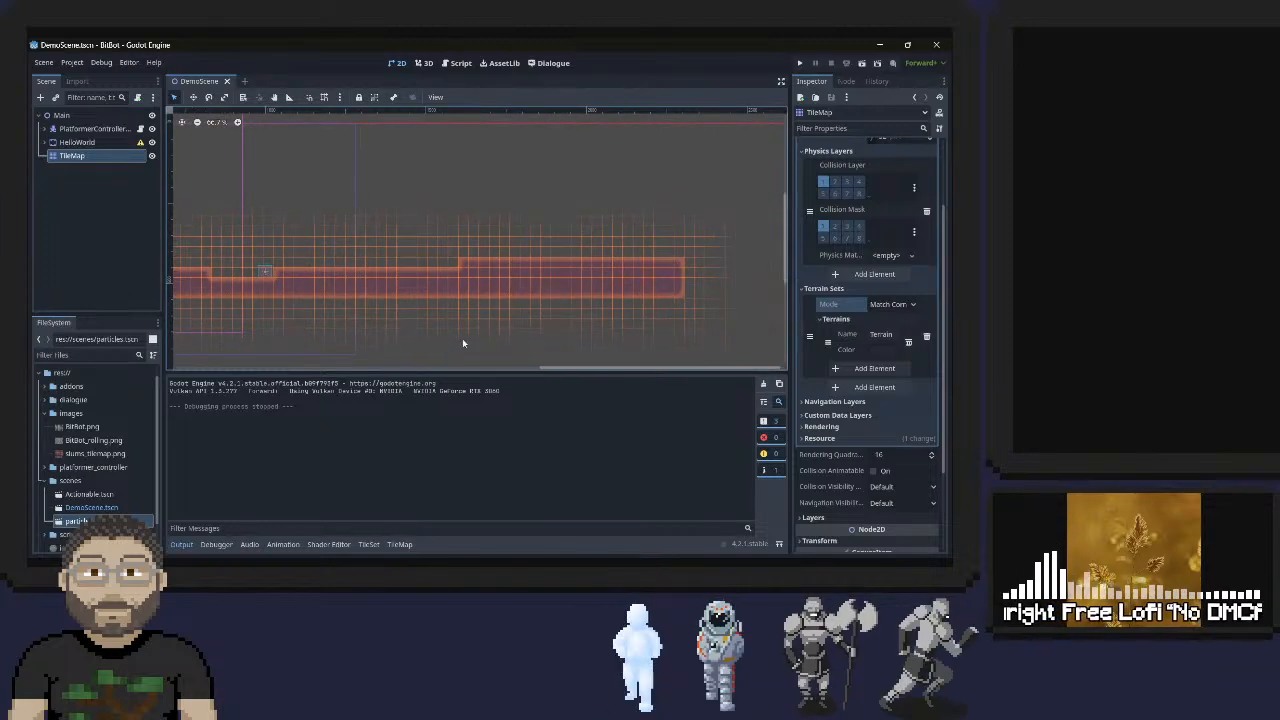
click(399, 544)
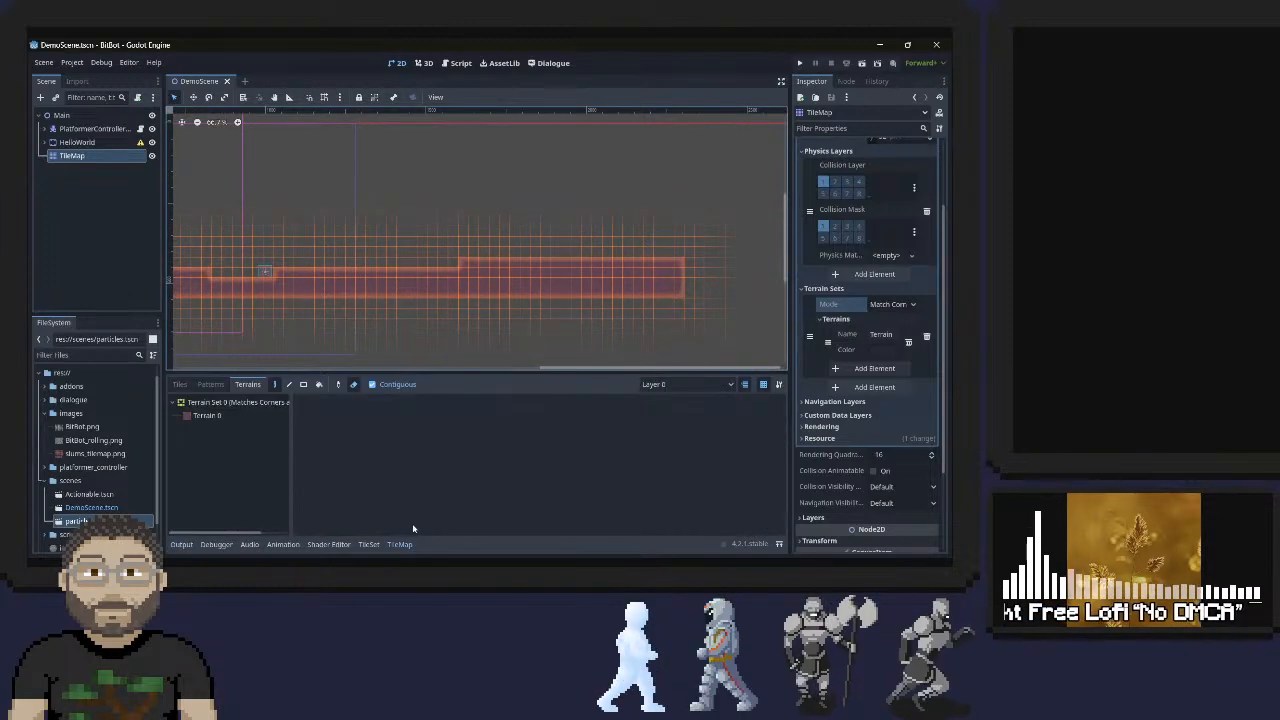
click(240, 414)
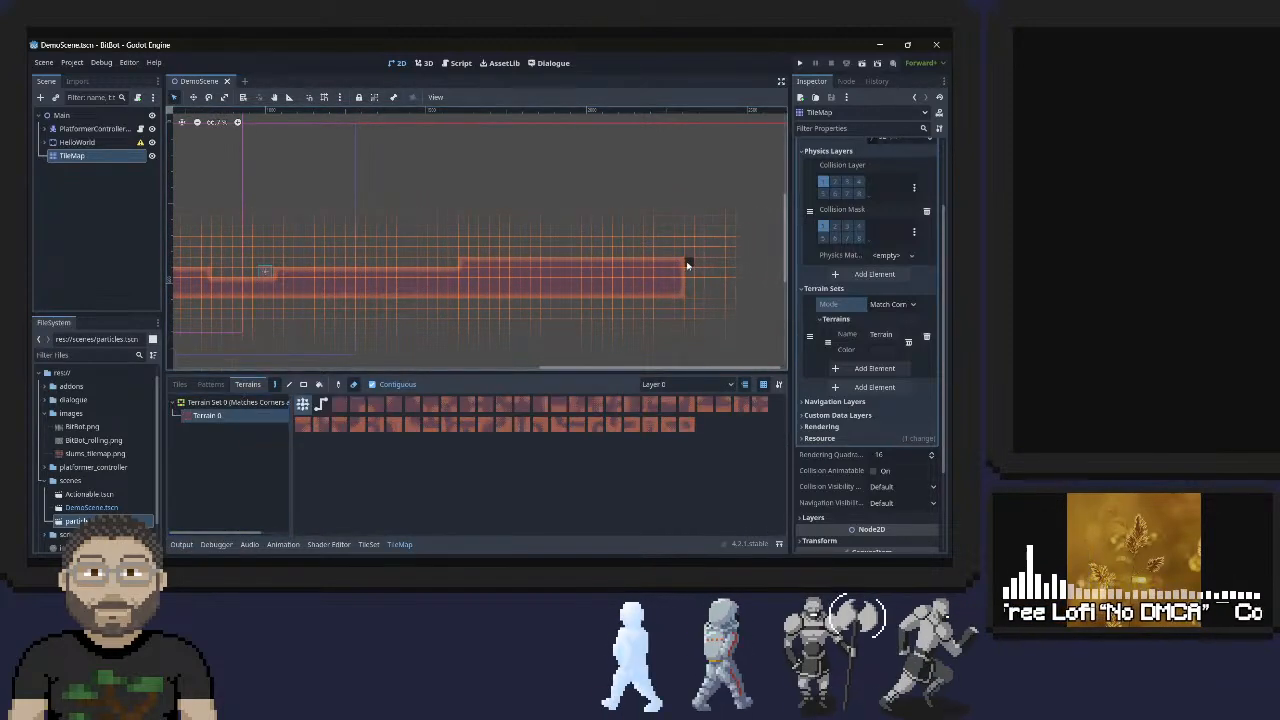
click(690, 210)
right_click(693, 211)
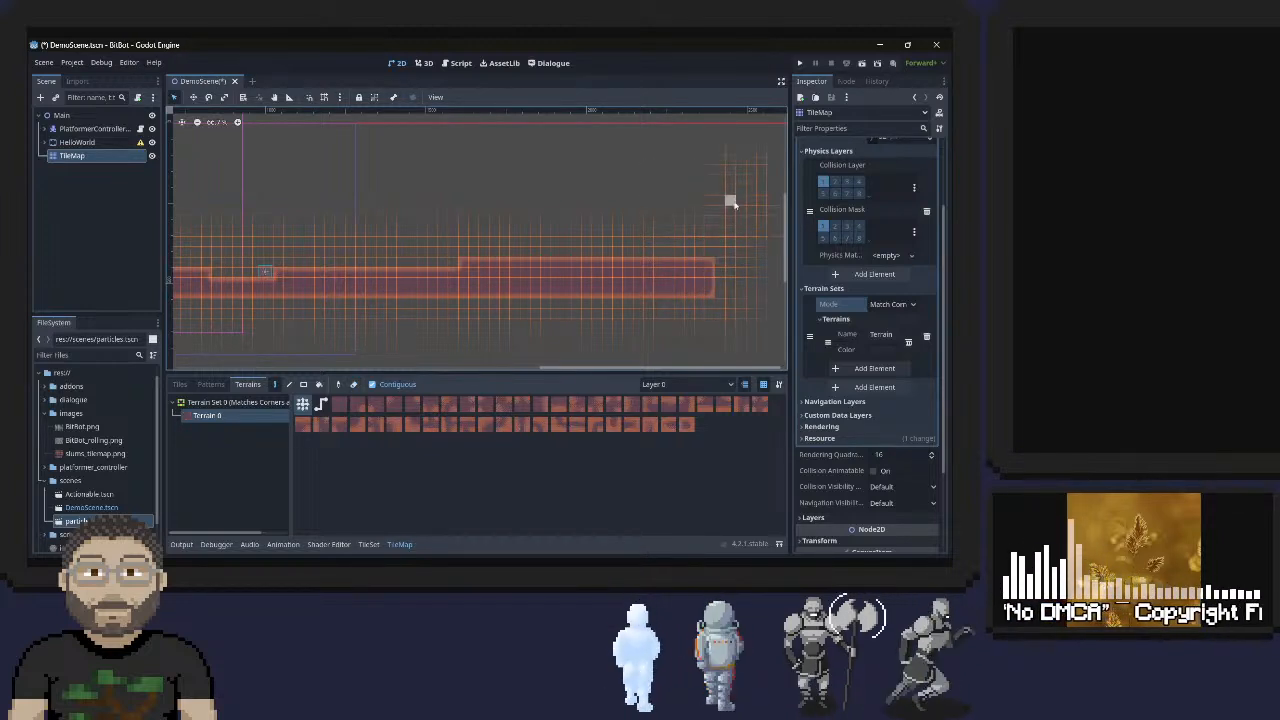
click(720, 274)
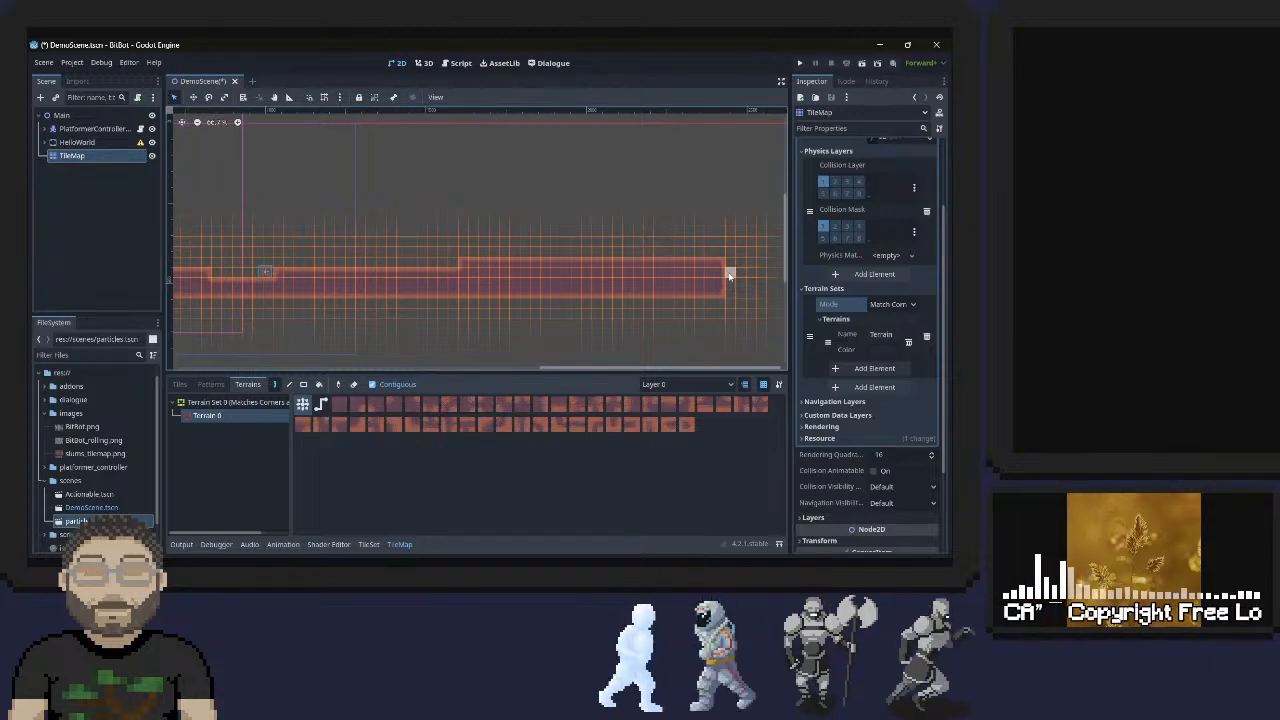
Run the project and roll the robot rightward, jumping over the pit and red block, toward the extended ground
middle_drag(298, 311, 627, 303)
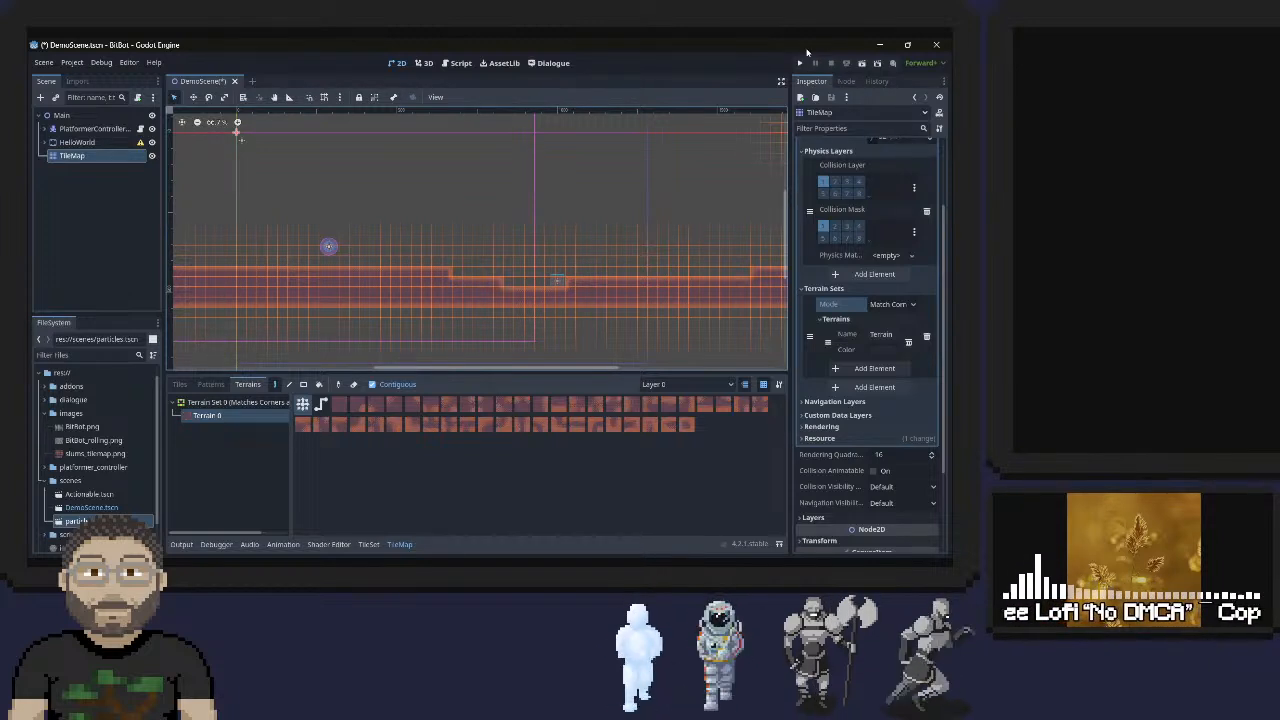
click(800, 63)
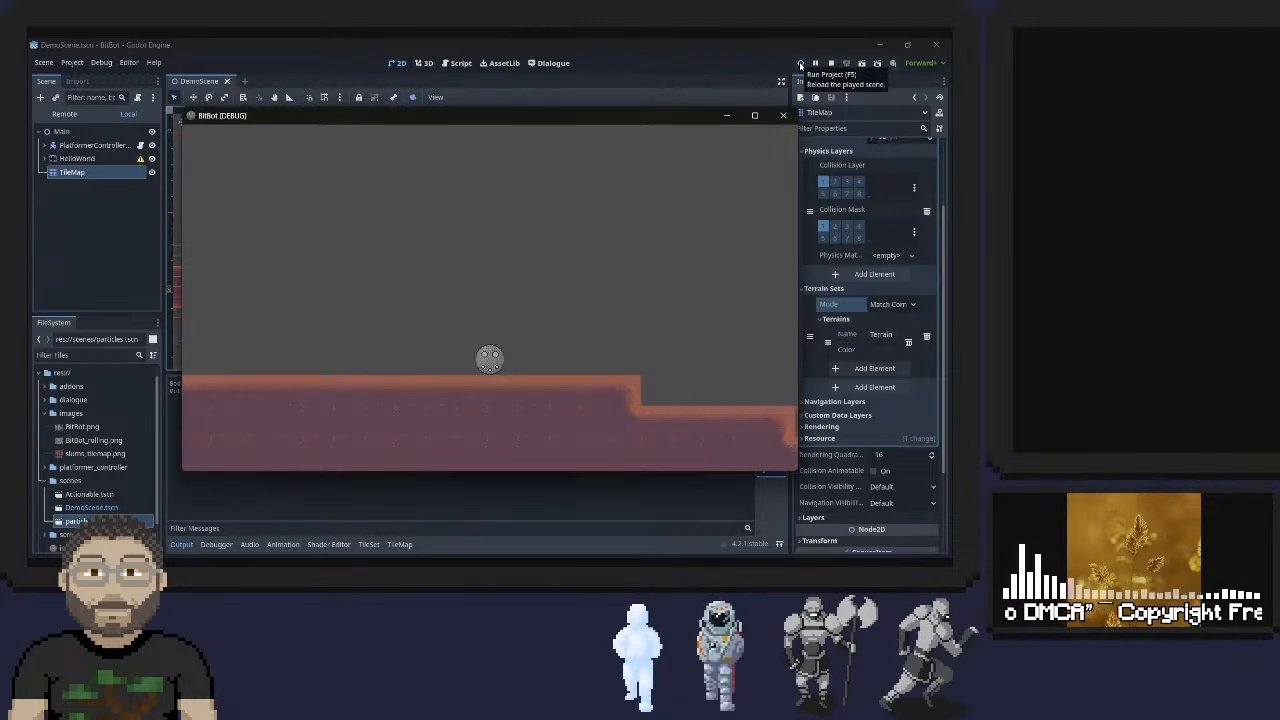
key(Right)
key(space)
key(space)
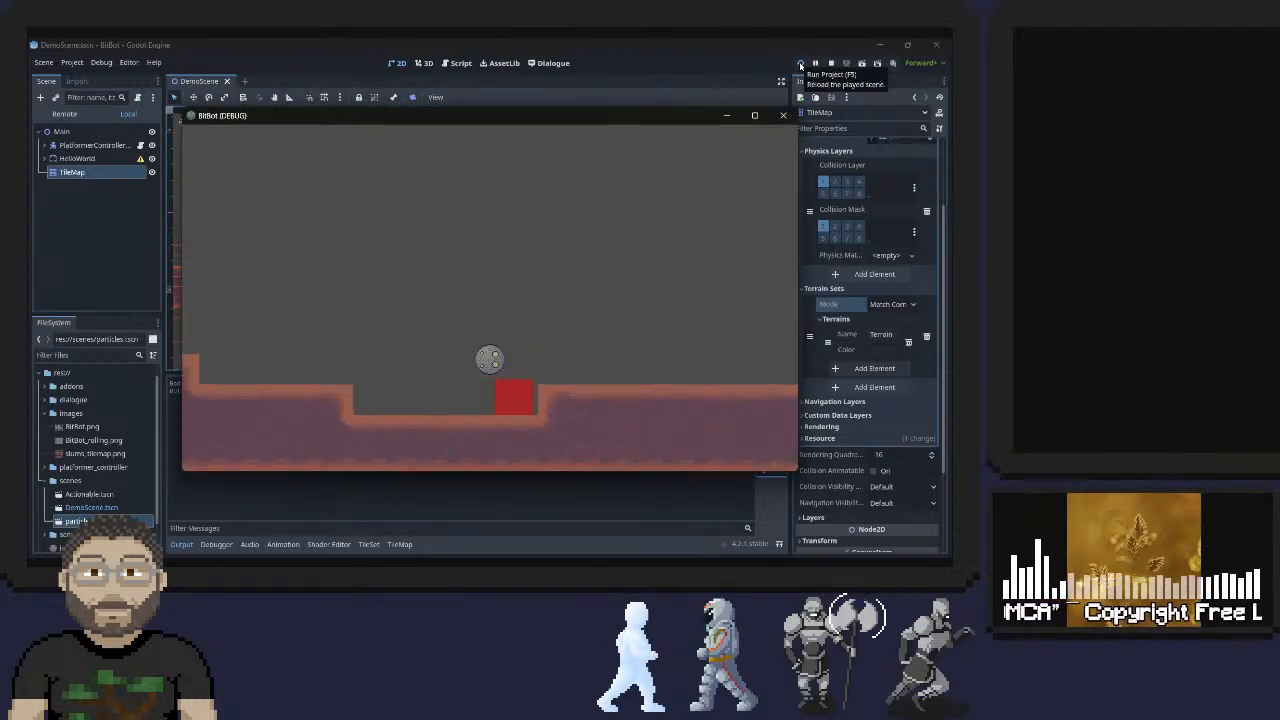
key(Right)
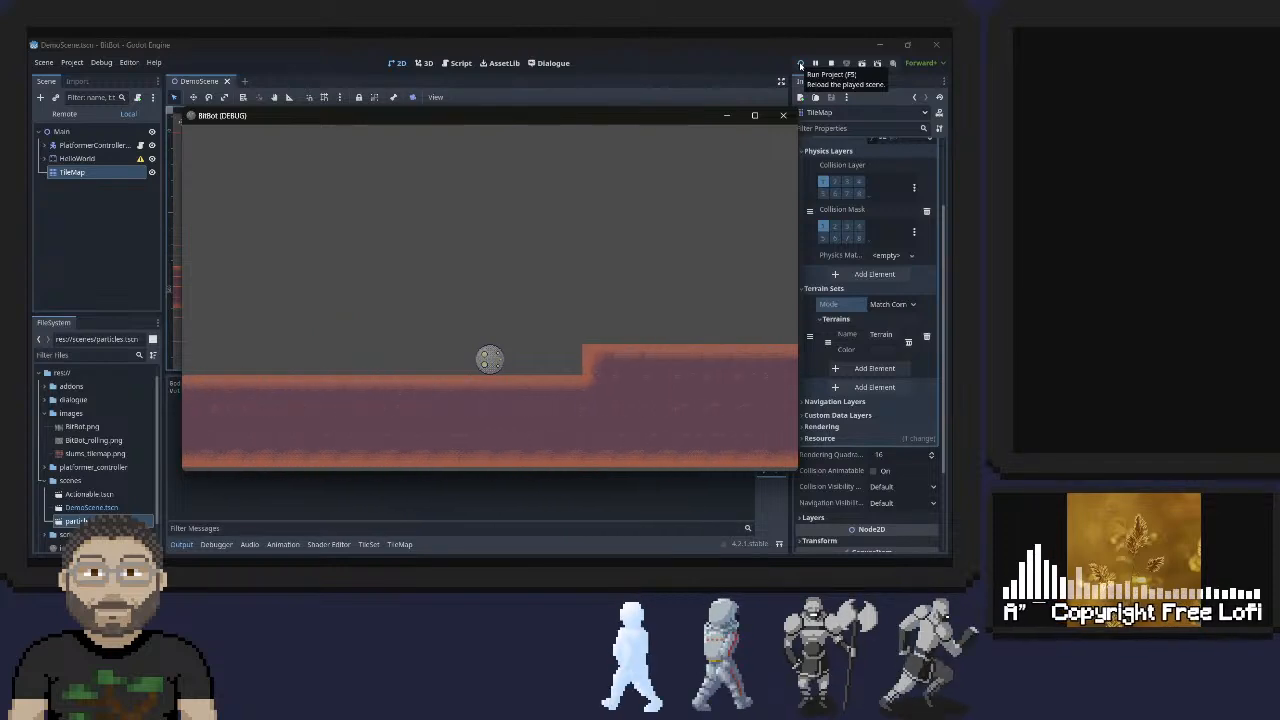
key(Right)
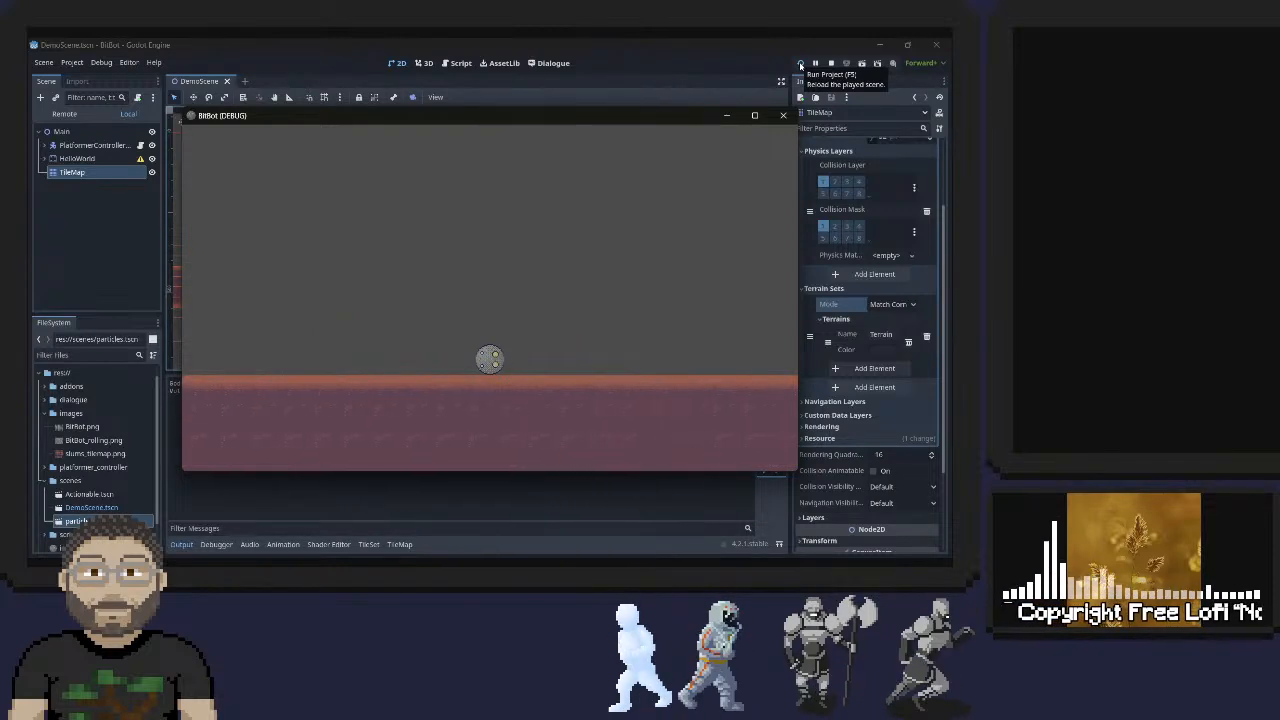
Test rolling the robot in both directions, return it past the red block to the starting ground, and close the game
key(Left)
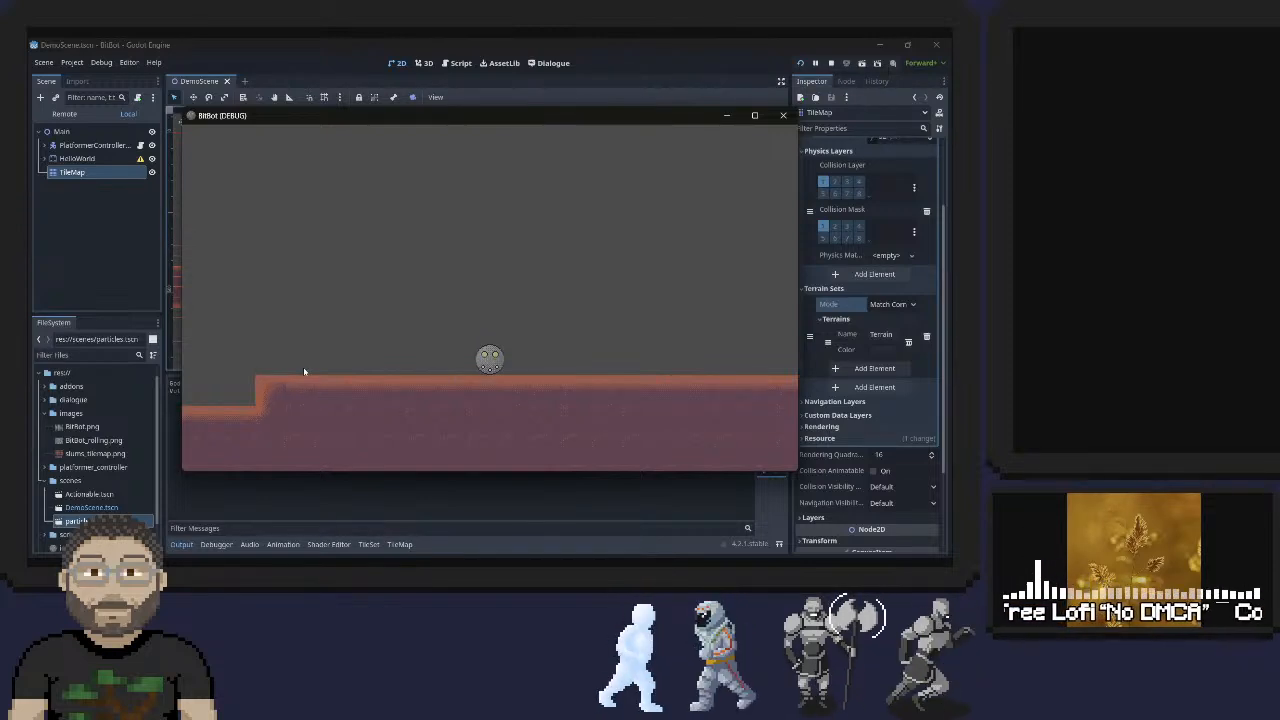
key(Right)
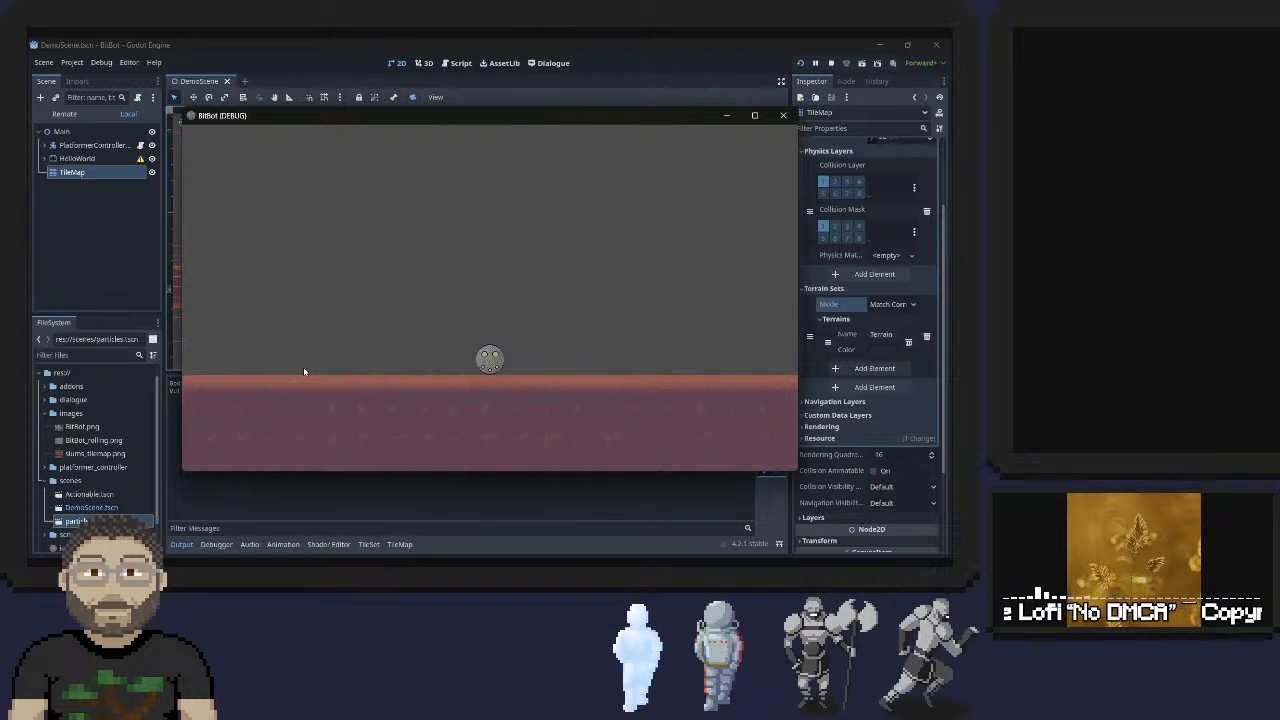
key(Left)
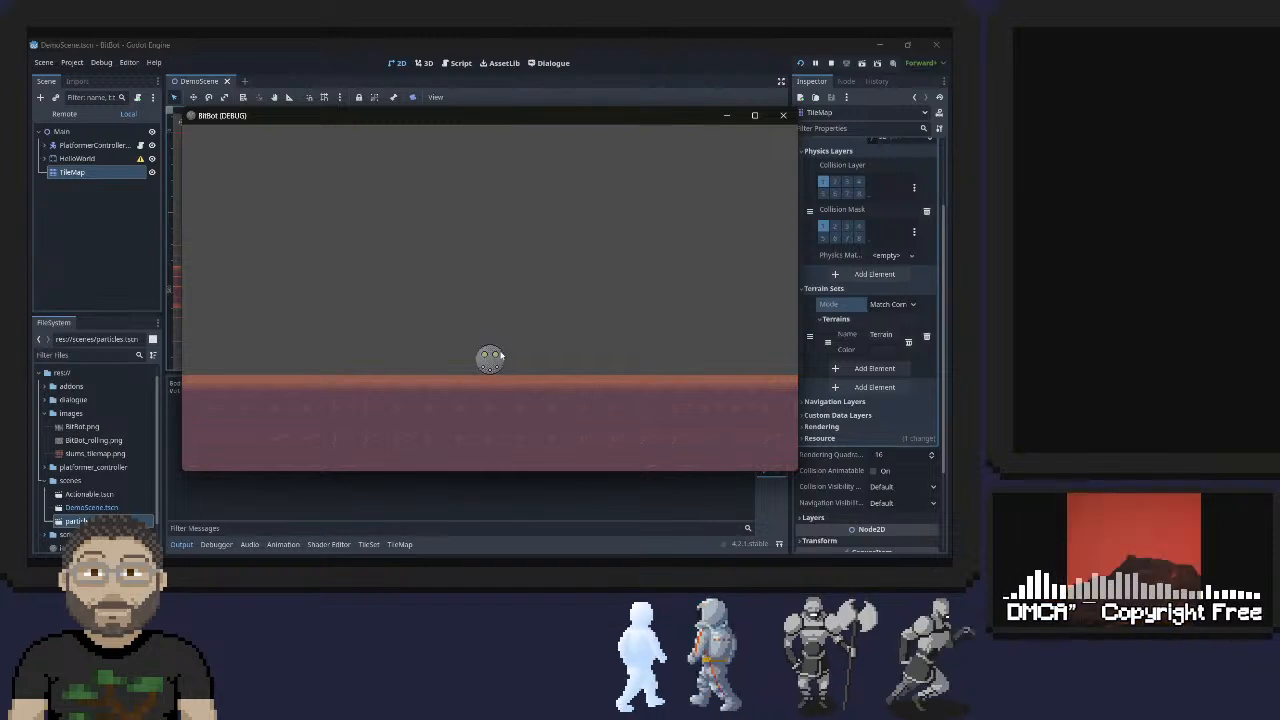
key(Left)
key(Left)
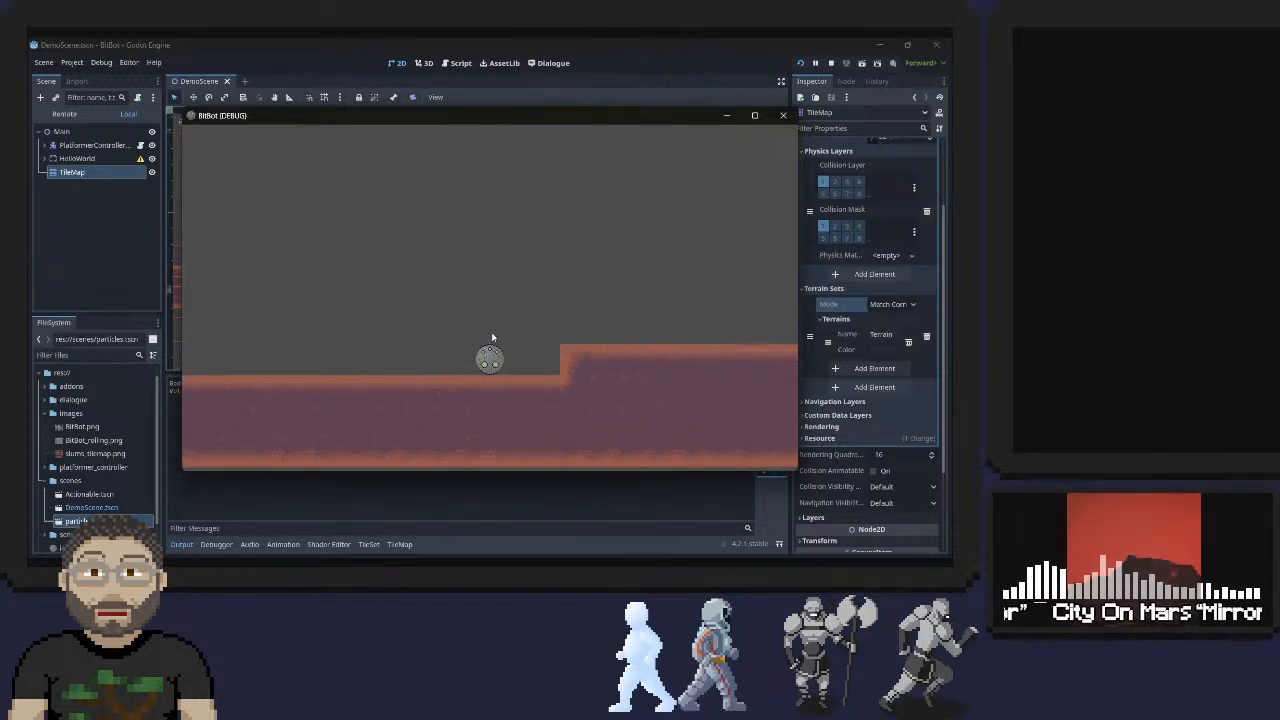
key(Left)
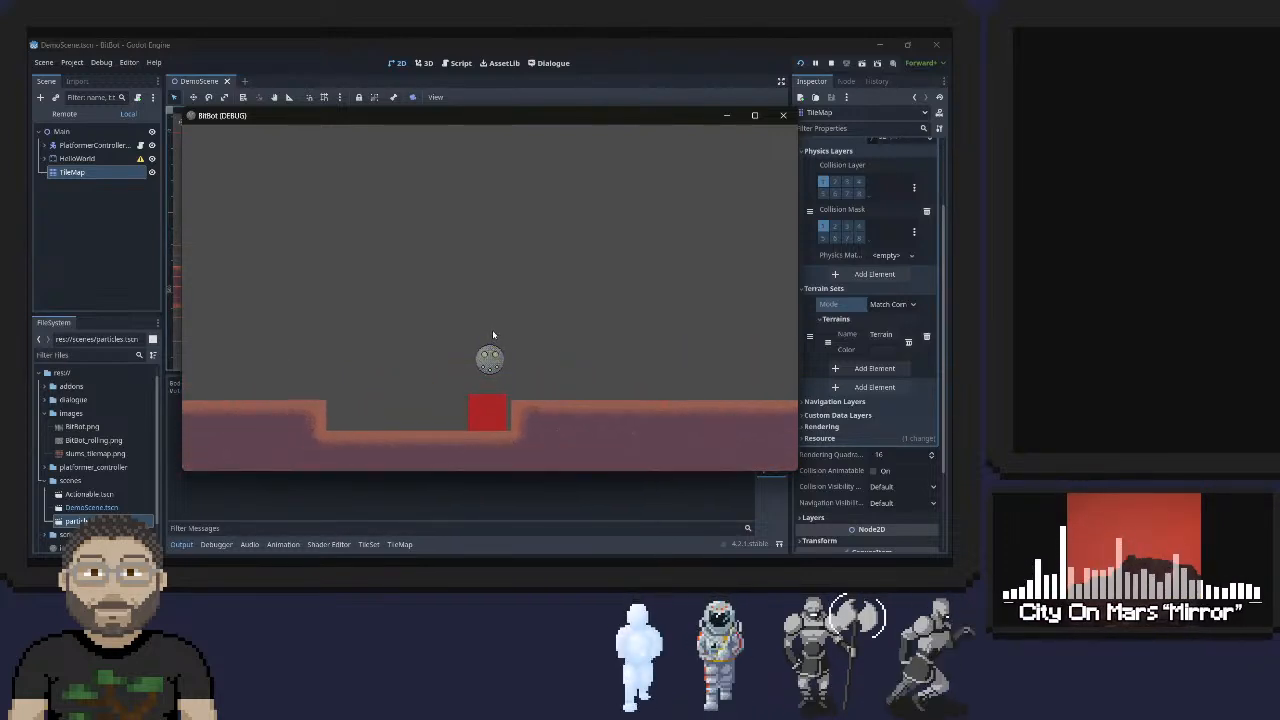
key(Left)
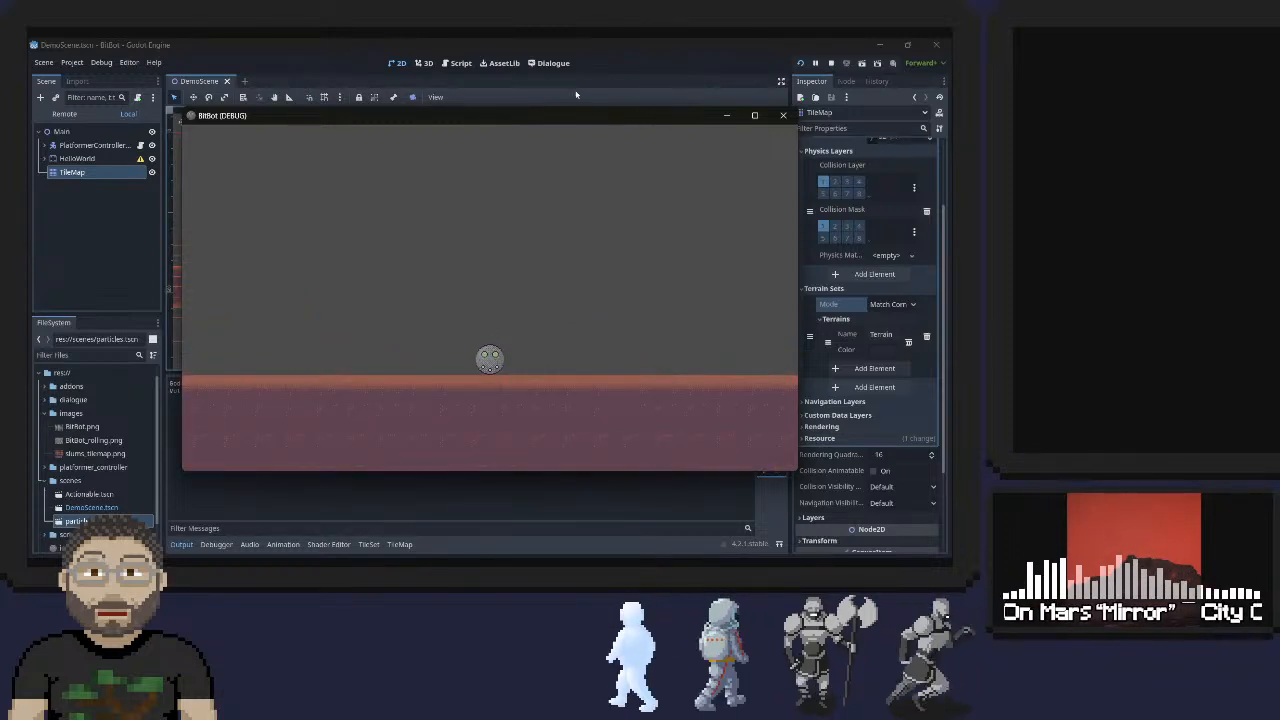
click(783, 115)
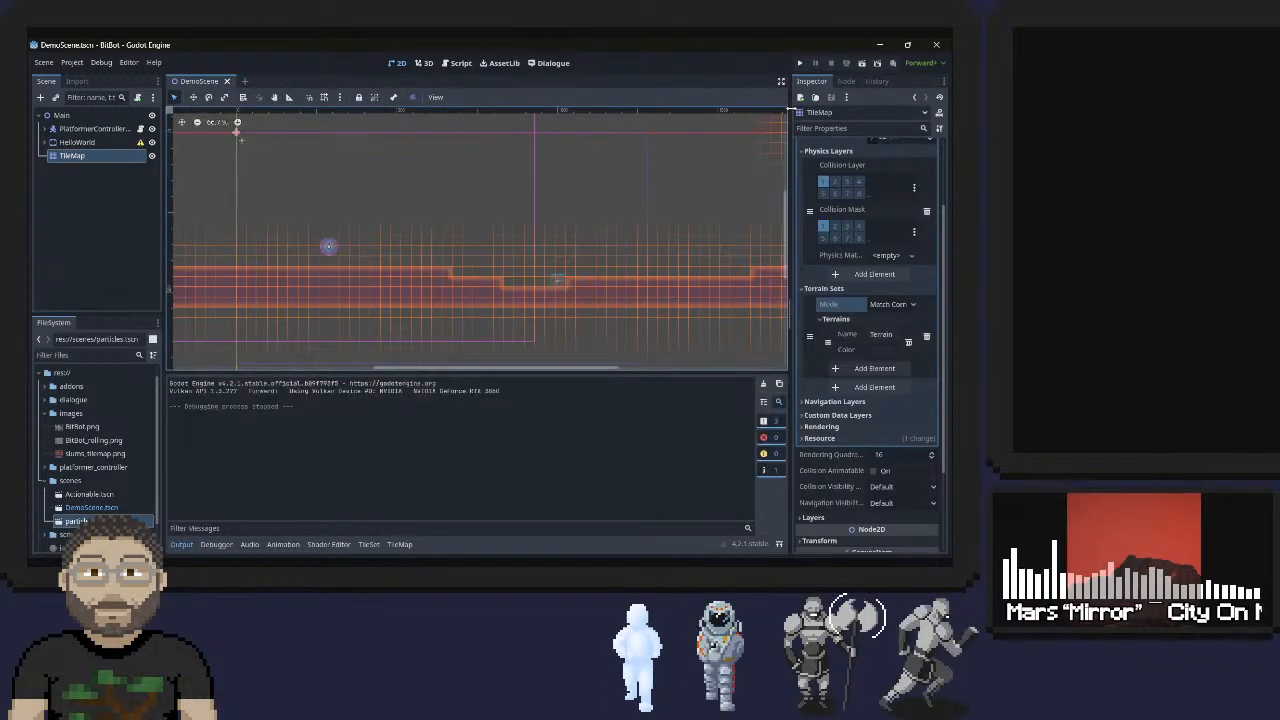
middle_drag(329, 297, 471, 279)
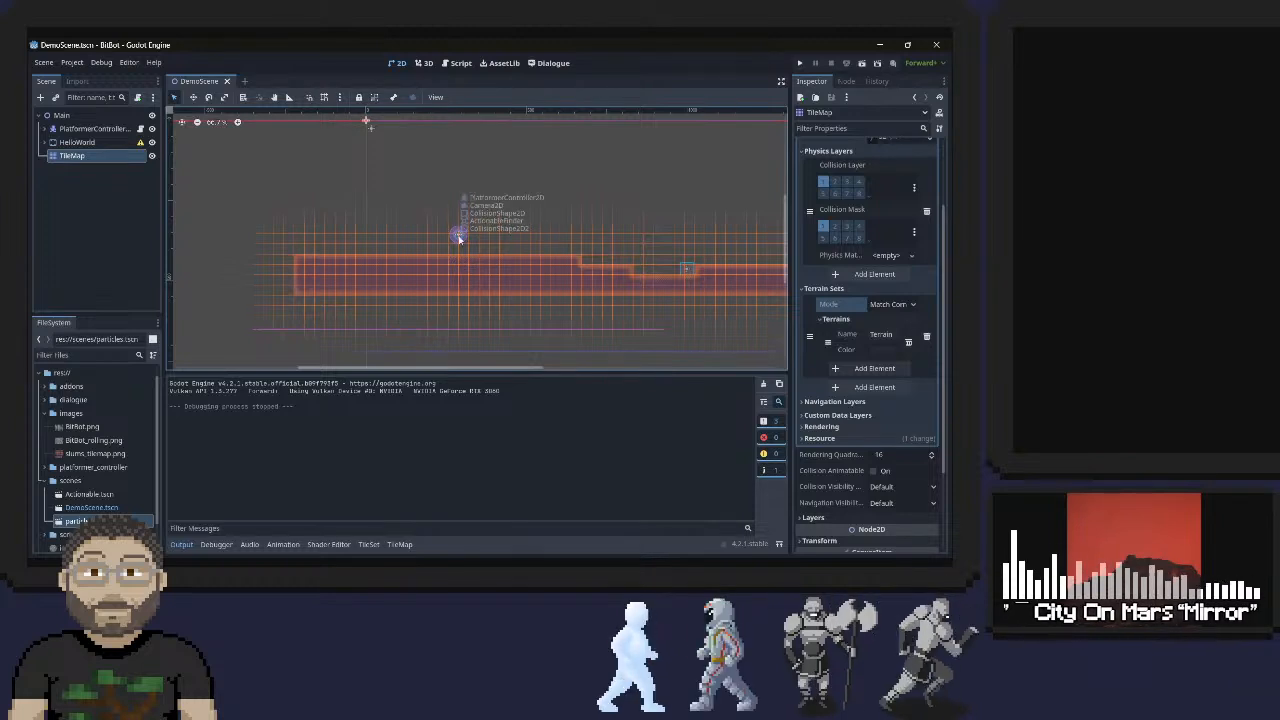
drag(459, 239, 453, 236)
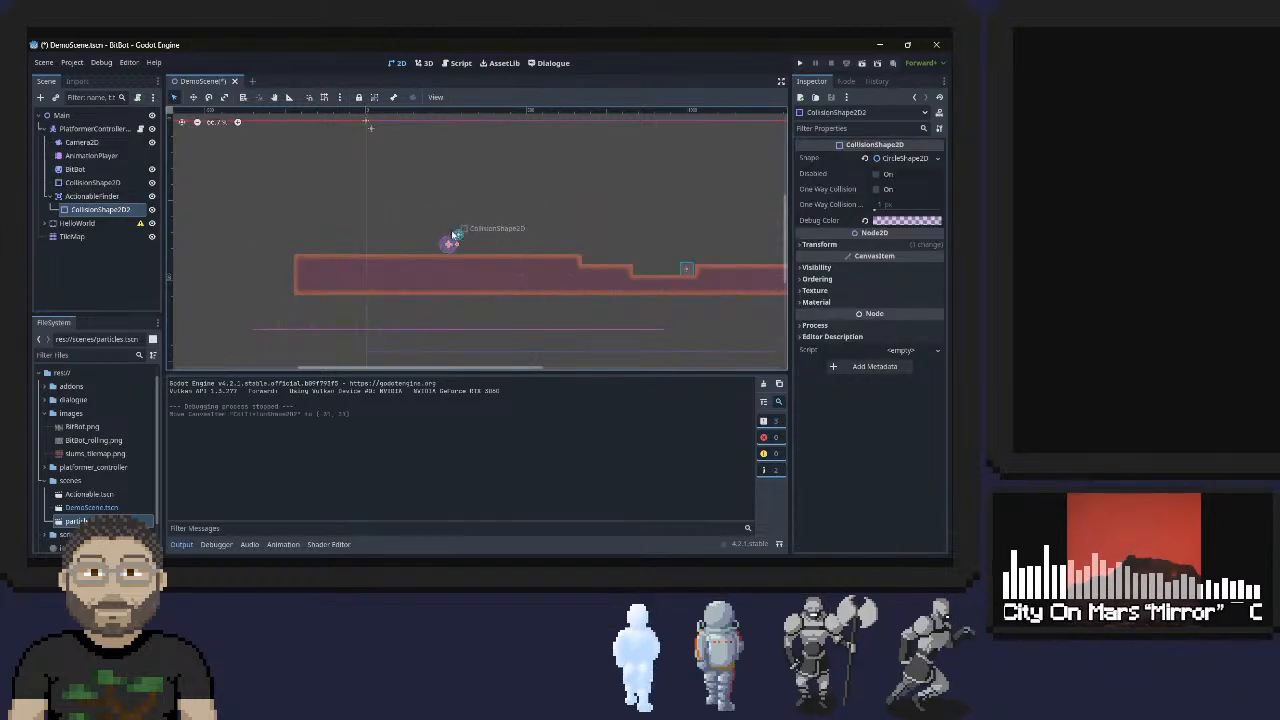
key(ctrl+z)
Move the whole PlatformerController2D node slightly left and down, just above the ground surface
click(91, 197)
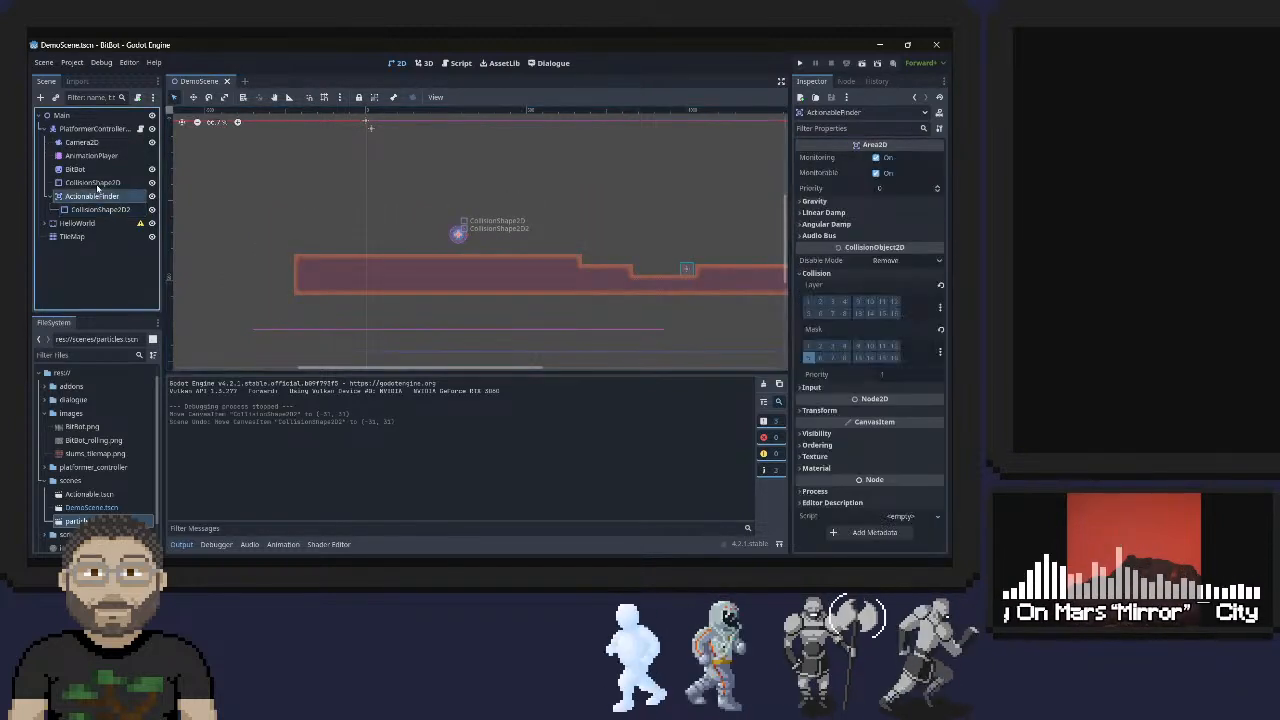
click(95, 129)
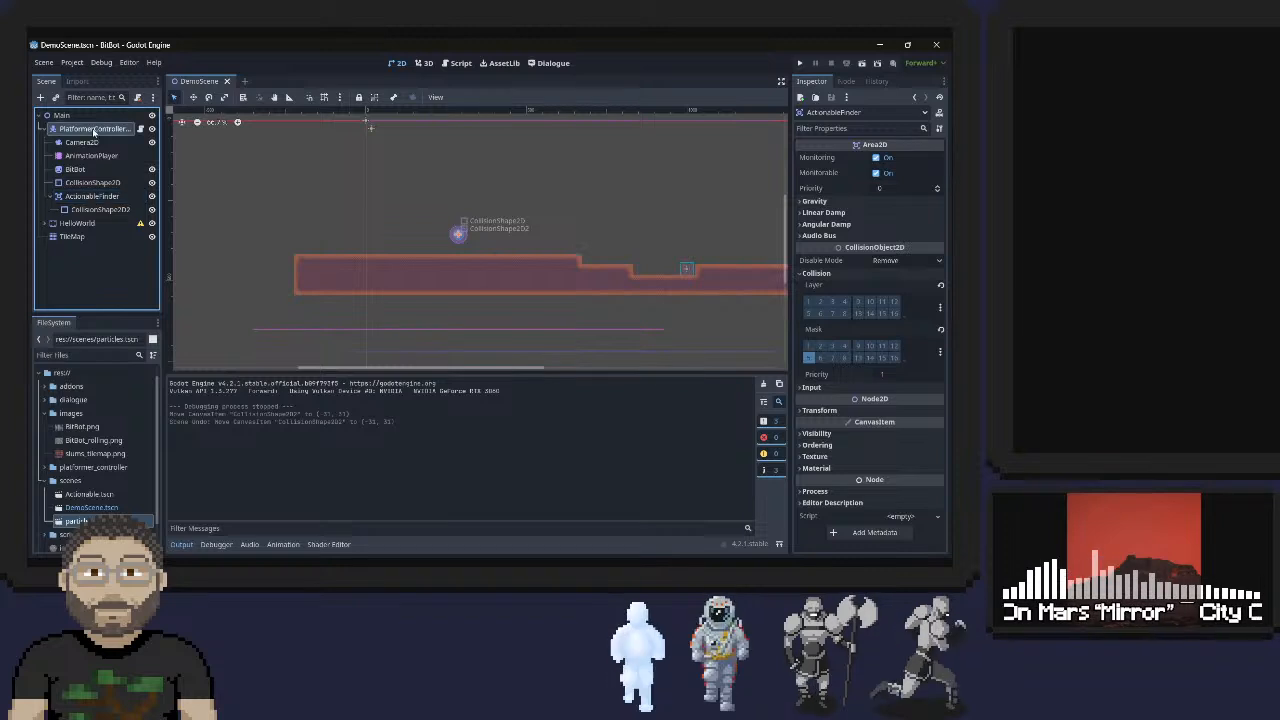
click(197, 97)
mouse_move(460, 246)
mouse_down()
mouse_move(451, 258)
mouse_move(446, 248)
mouse_up()
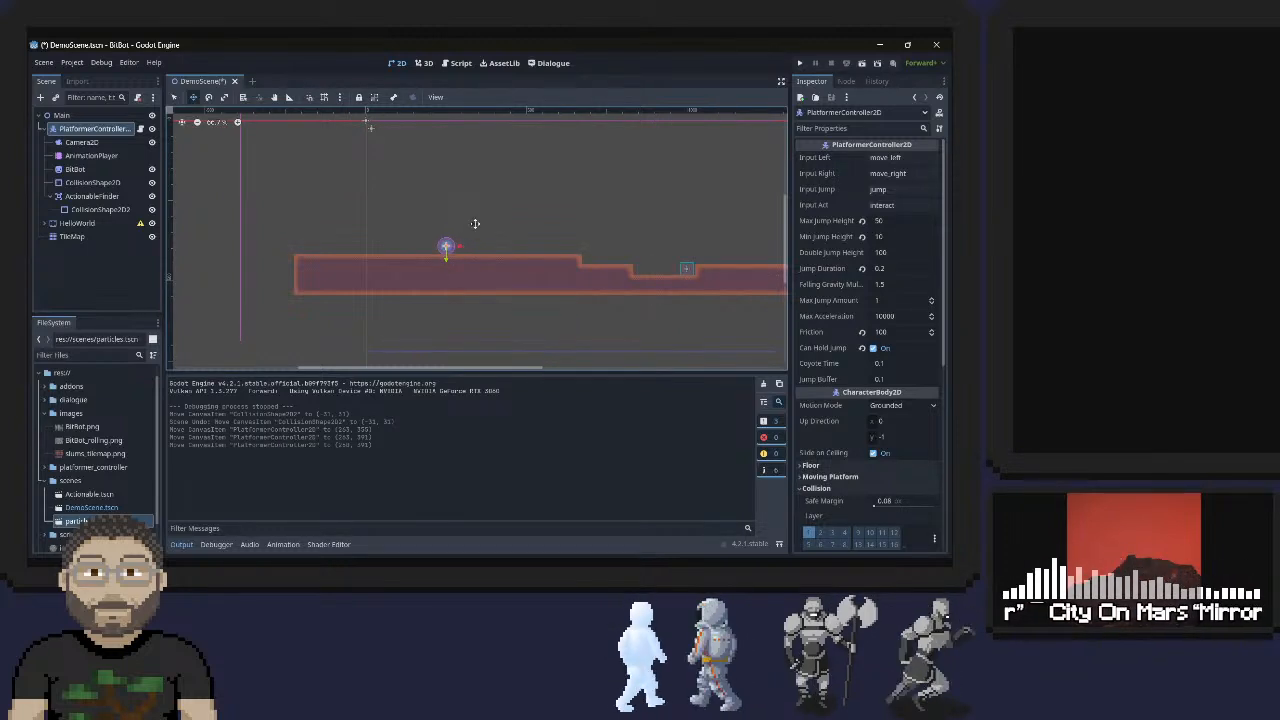
click(44, 127)
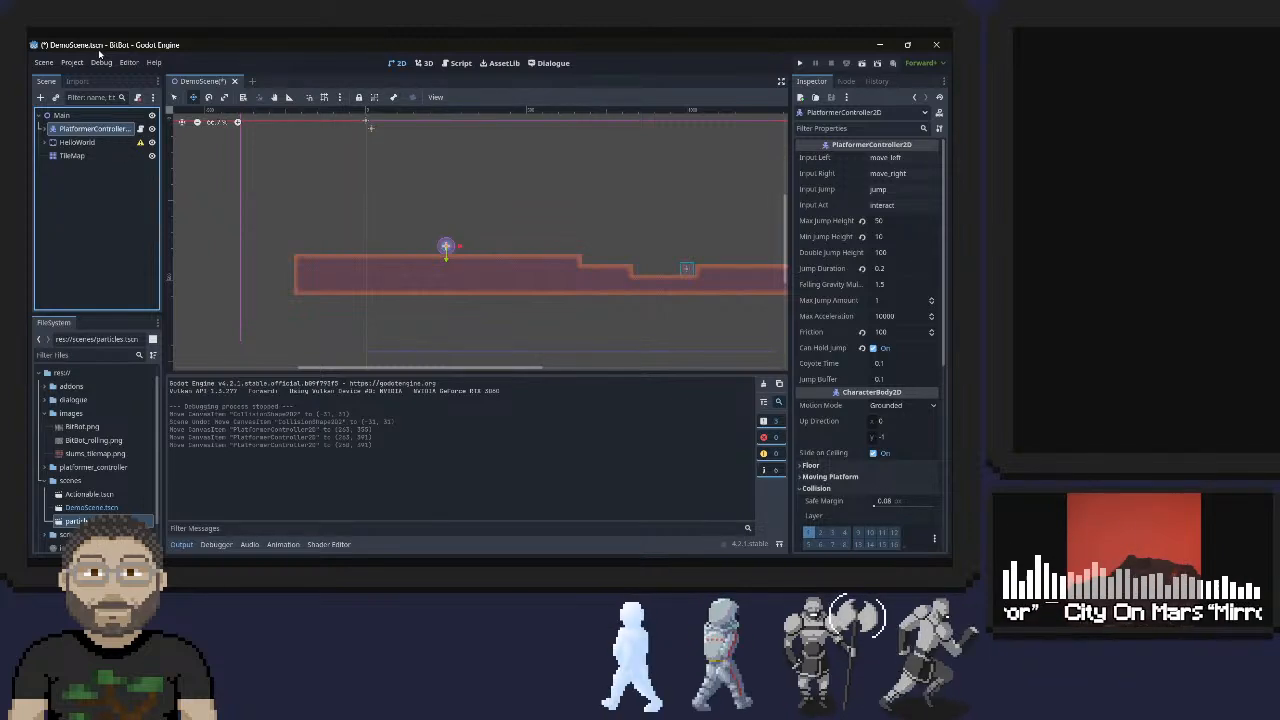
Duplicate the HelloWorld node with its children and rename the copy to spawn
click(44, 142)
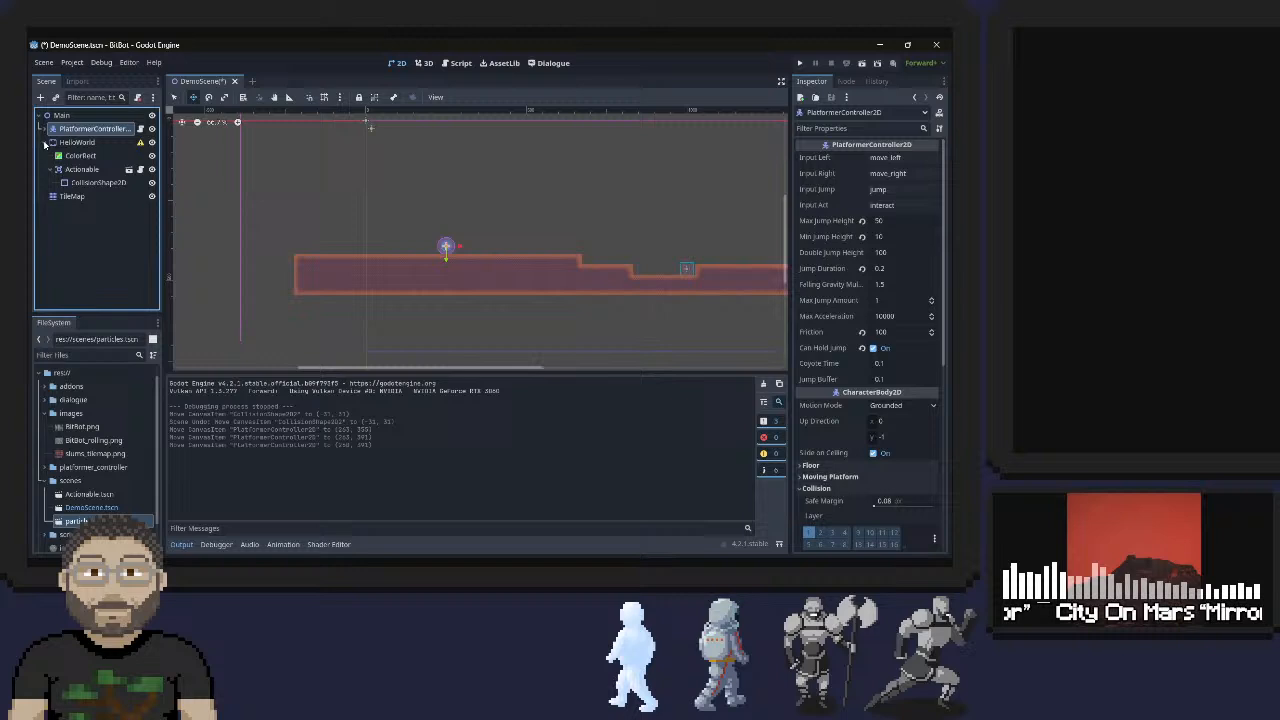
right_click(99, 143)
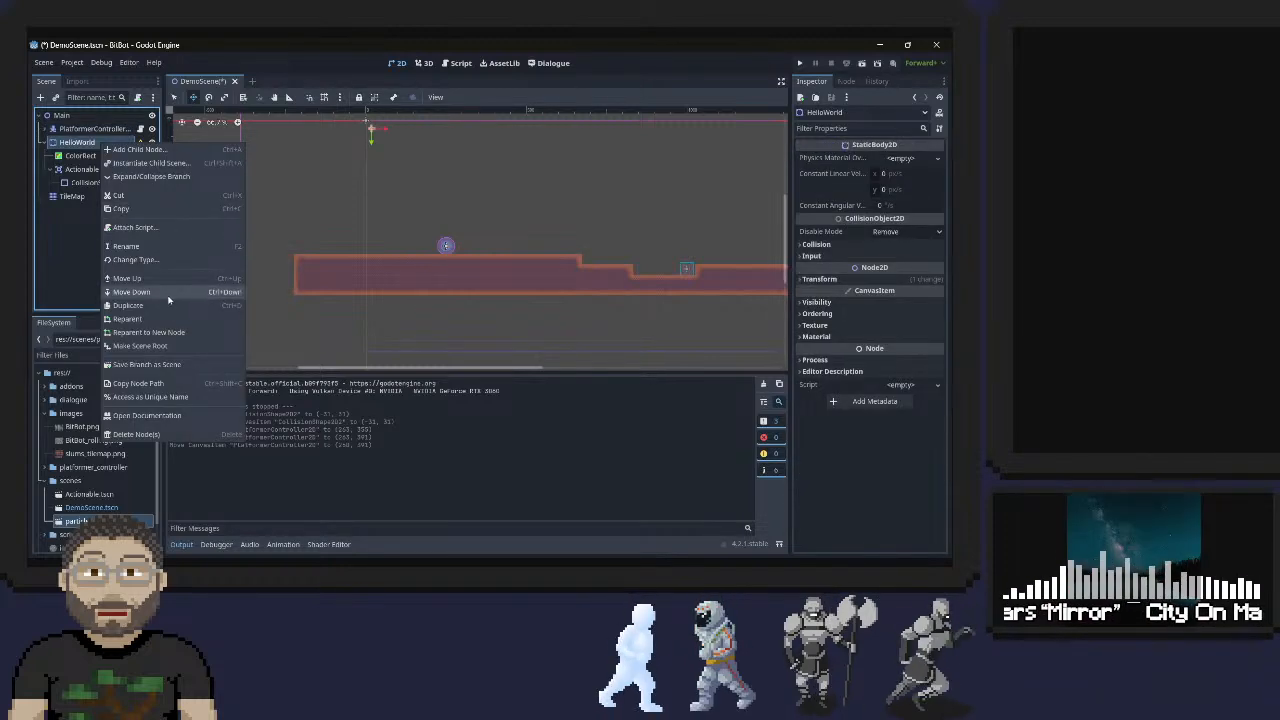
click(168, 305)
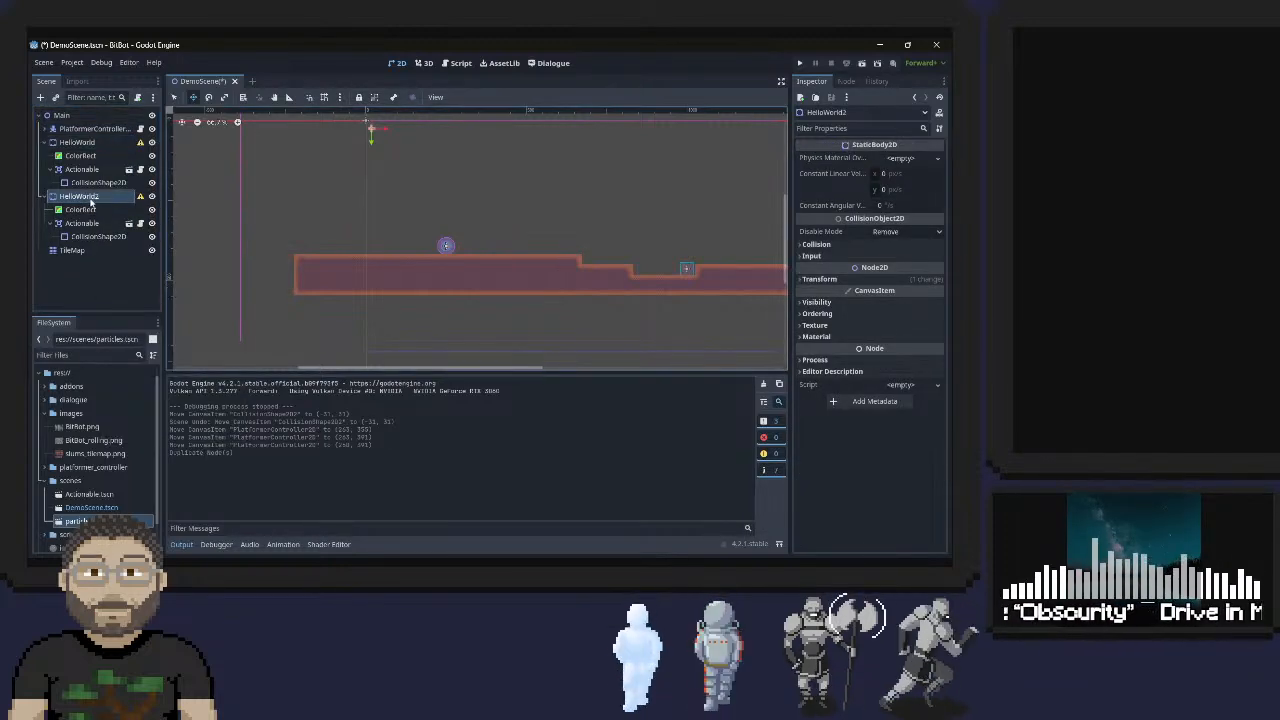
click(93, 197)
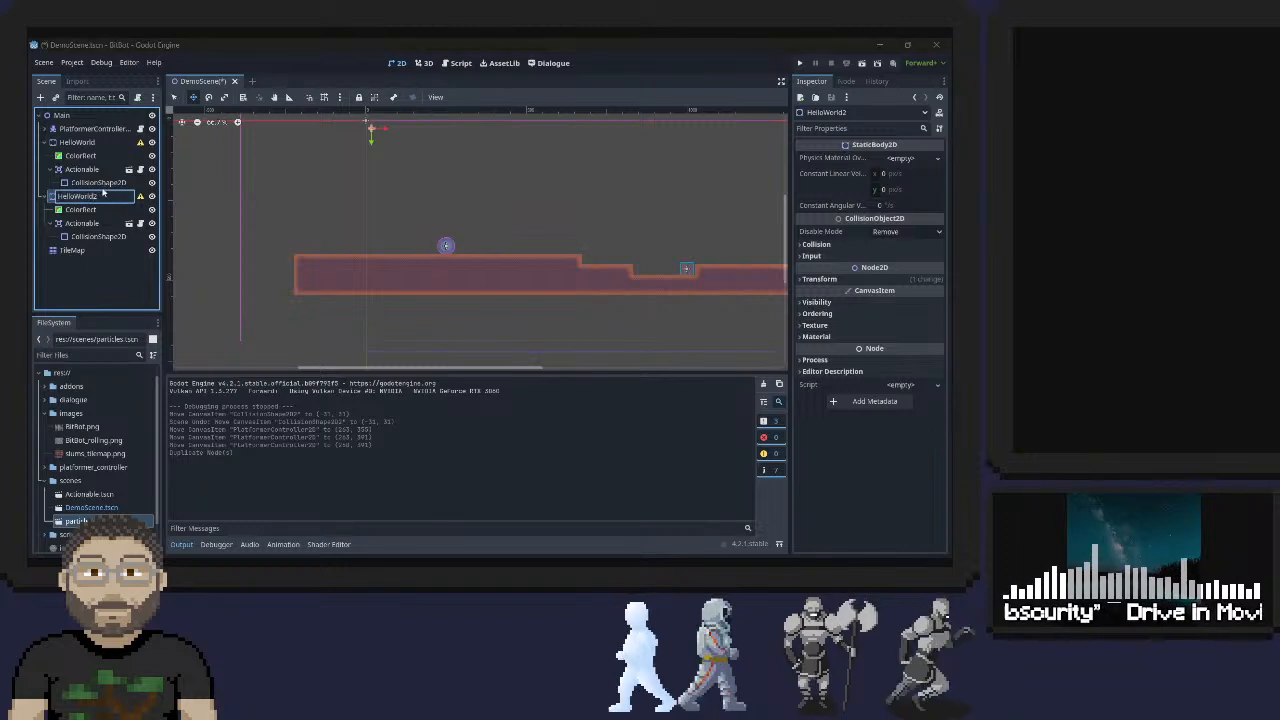
drag(103, 192, 35, 200)
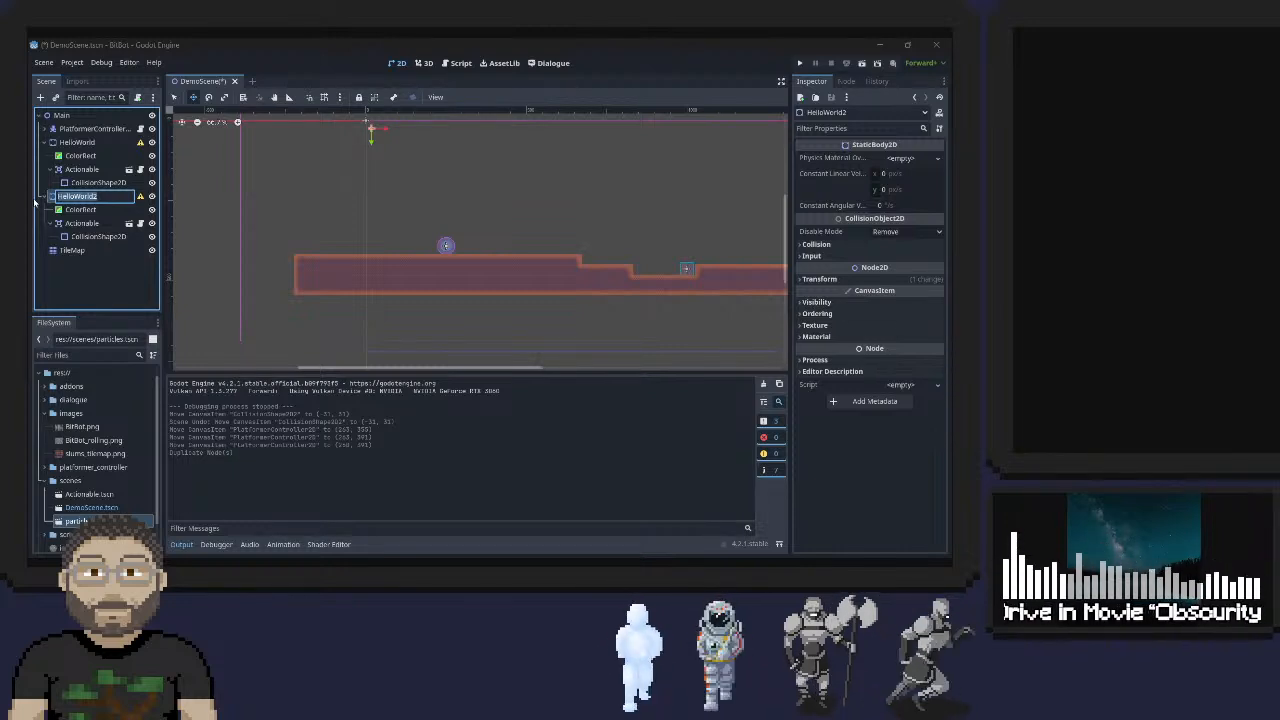
text(St)
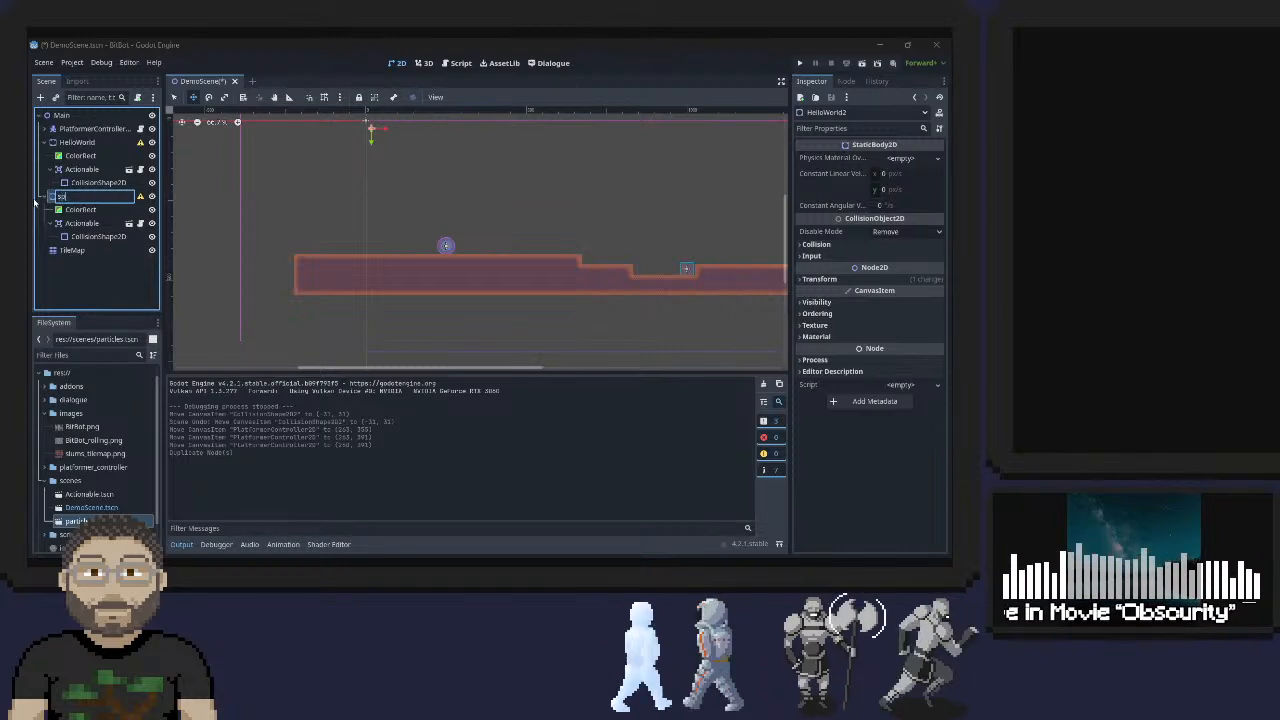
text(awnn)
key(Return)
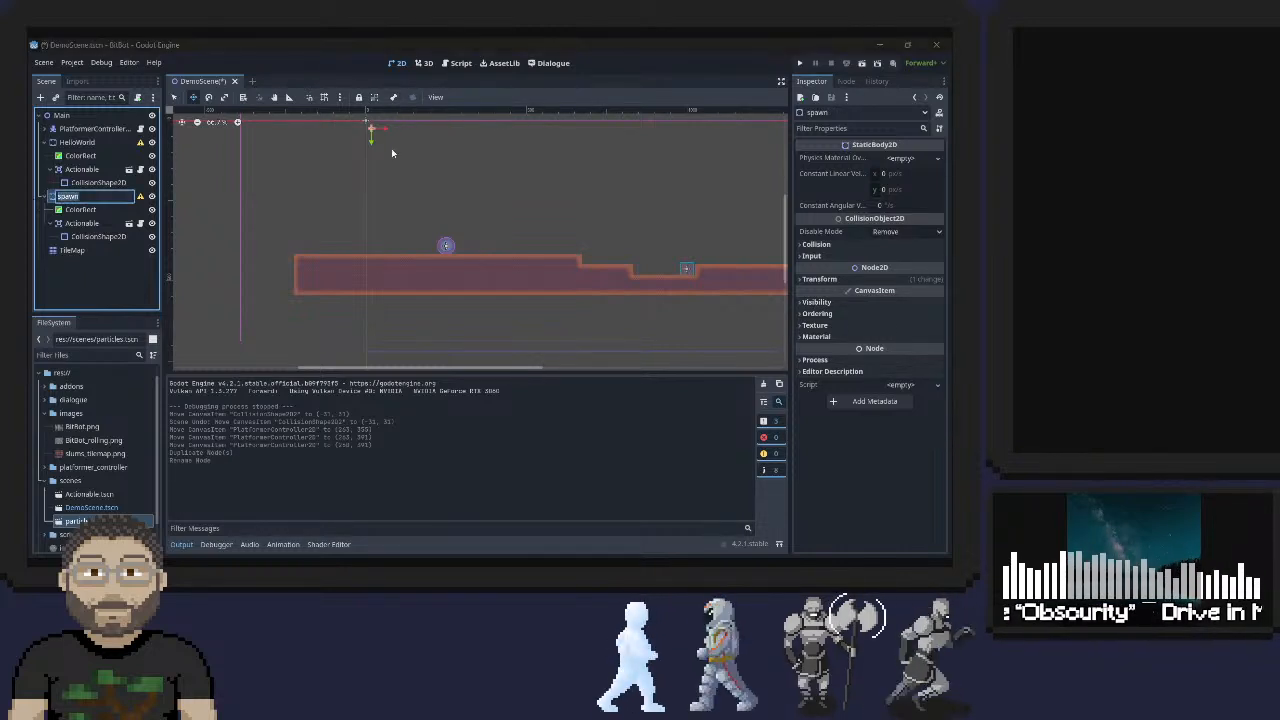
Place the spawn node's origin just above the first ledge of the ground and nudge HelloWorld slightly up and left
drag(371, 129, 579, 234)
click(98, 142)
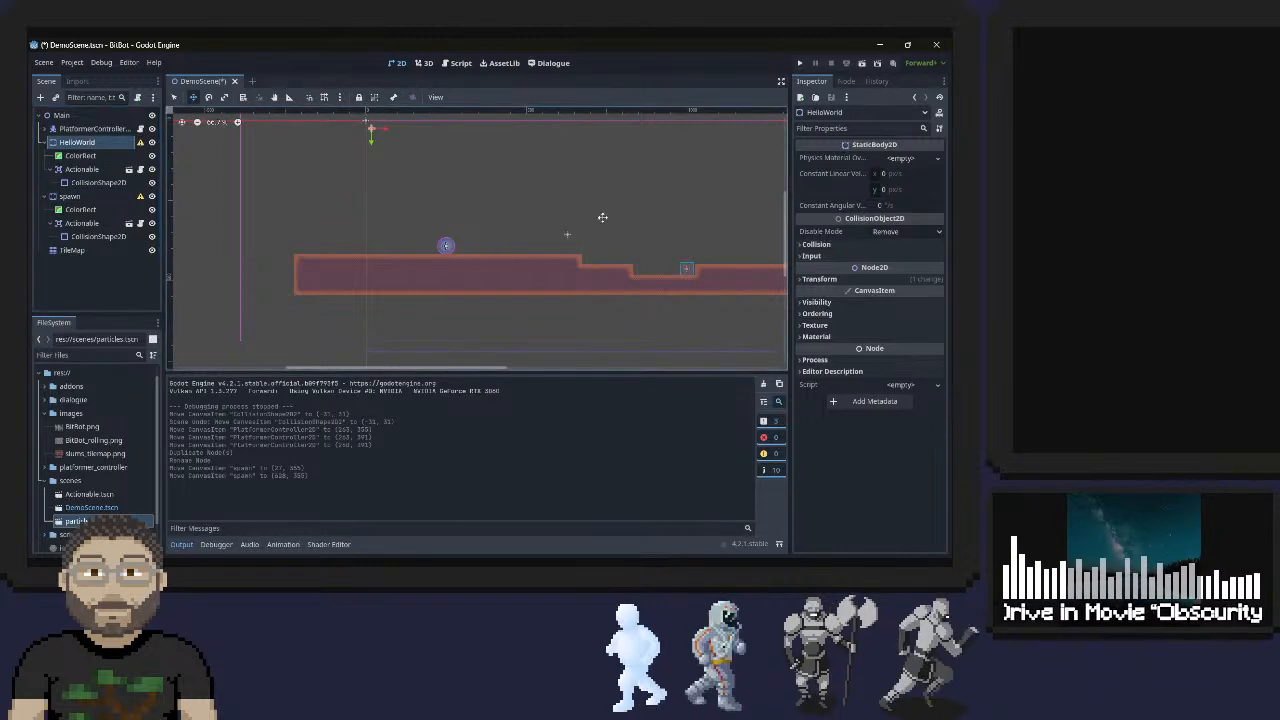
middle_drag(692, 220, 464, 118)
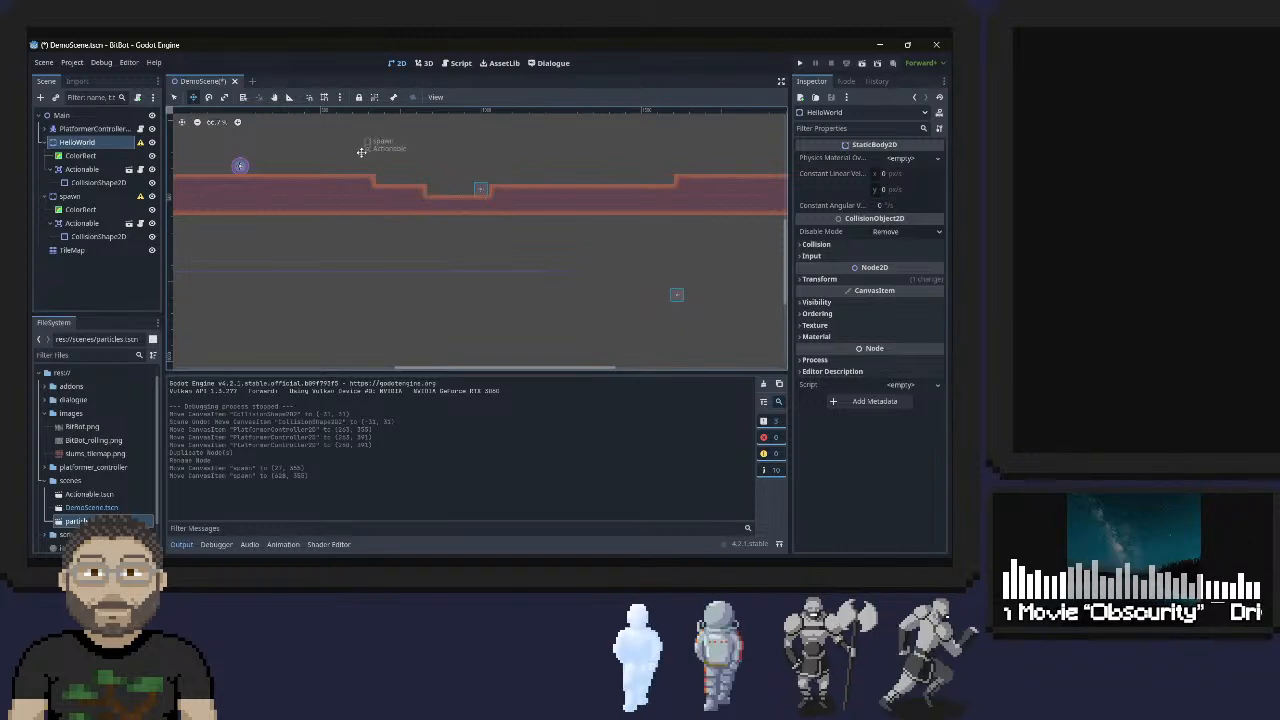
mouse_move(362, 150)
mouse_down()
mouse_move(663, 282)
mouse_move(590, 250)
mouse_move(355, 221)
mouse_move(379, 142)
mouse_move(353, 150)
mouse_up()
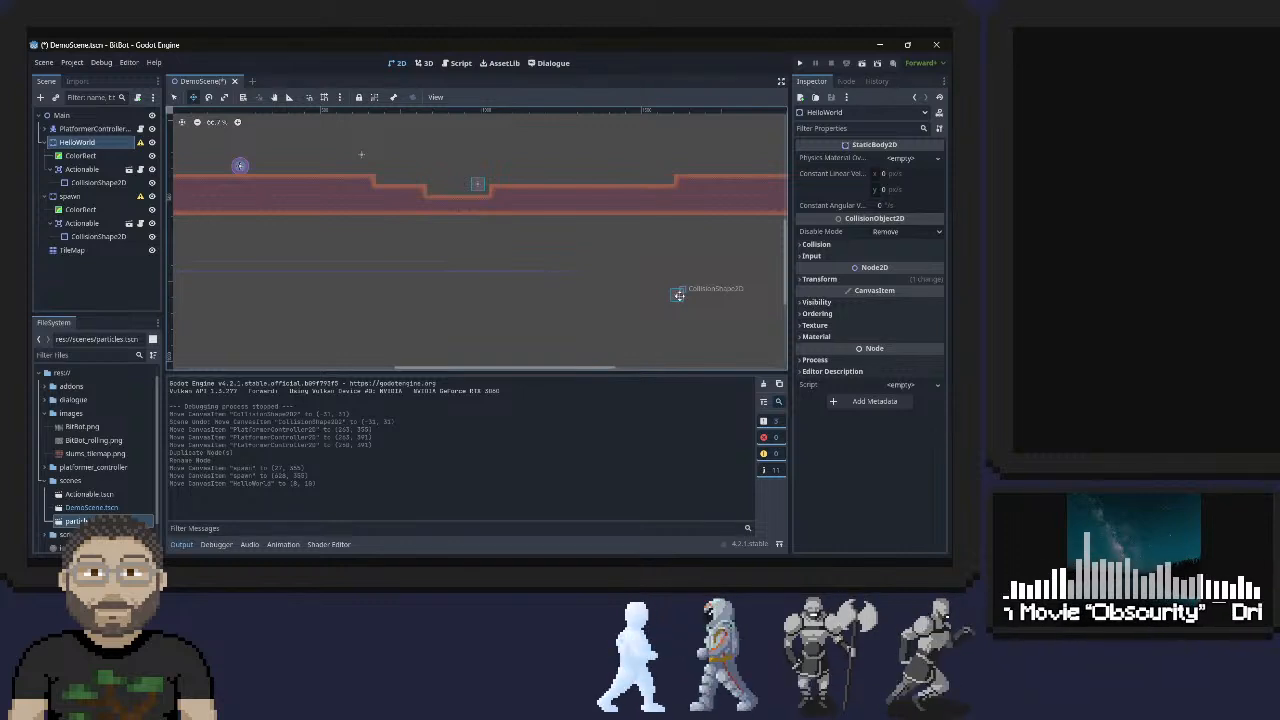
Move HelloWorld's ColorRect from the lowest ground section up to the scene origin, at about (-19, -21)
click(102, 156)
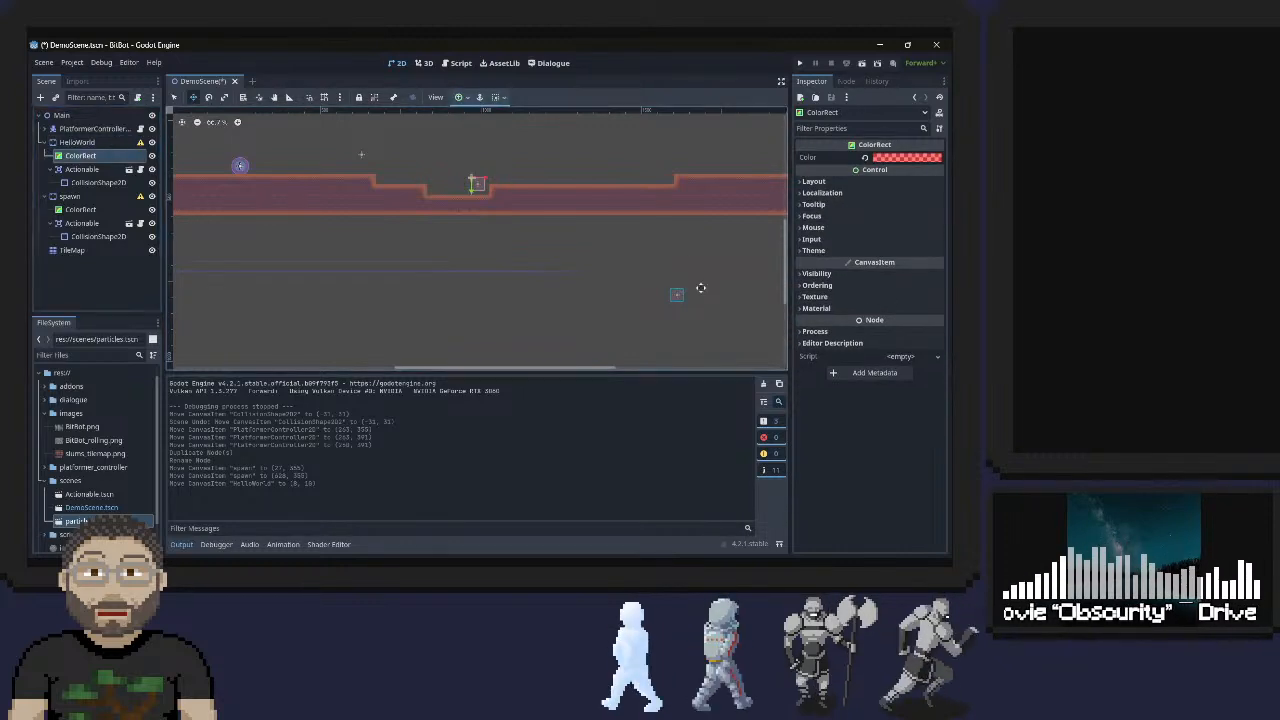
mouse_move(677, 294)
mouse_down()
mouse_move(574, 241)
mouse_move(491, 229)
mouse_move(600, 289)
mouse_move(677, 289)
mouse_up()
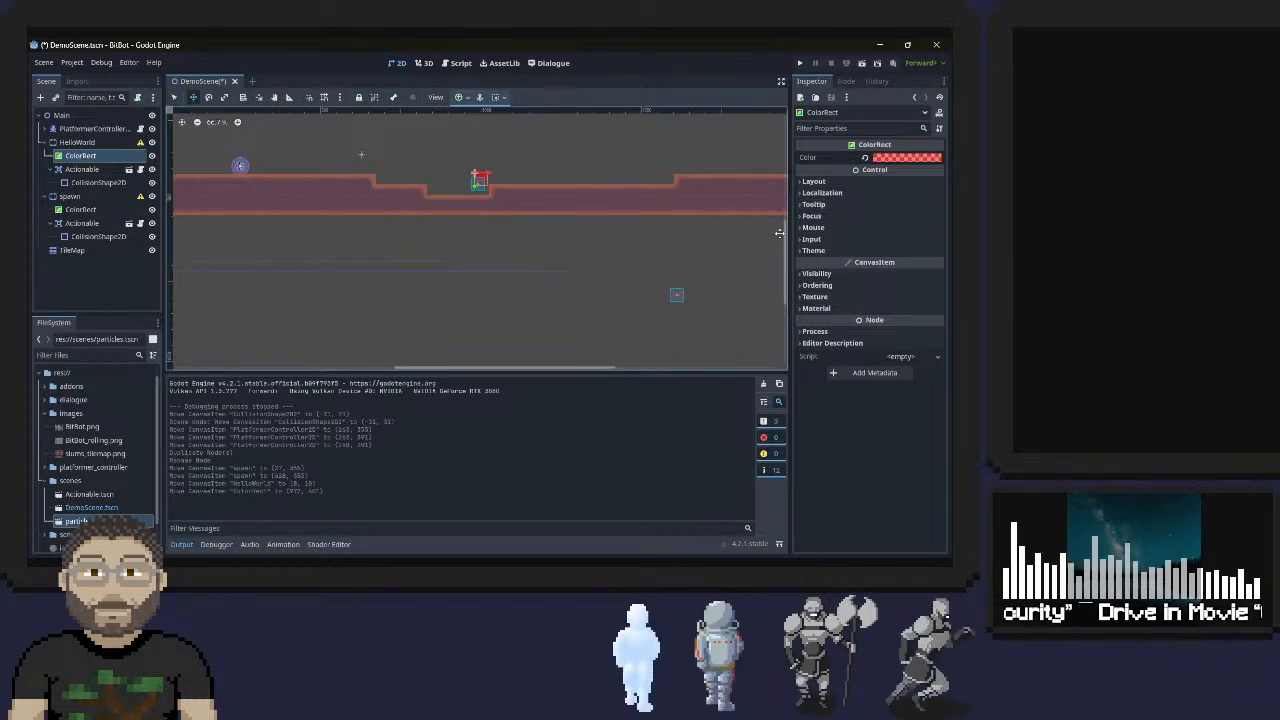
key(ctrl+z)
middle_drag(456, 243, 598, 358)
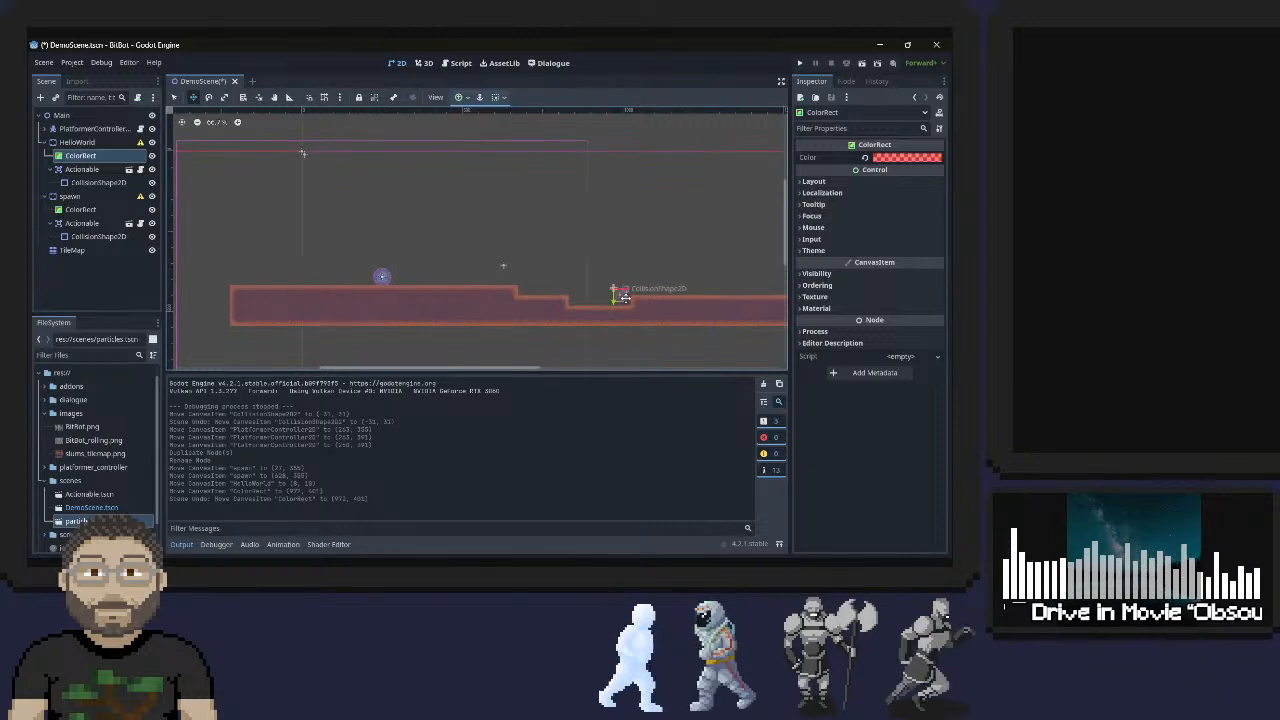
drag(621, 296, 307, 146)
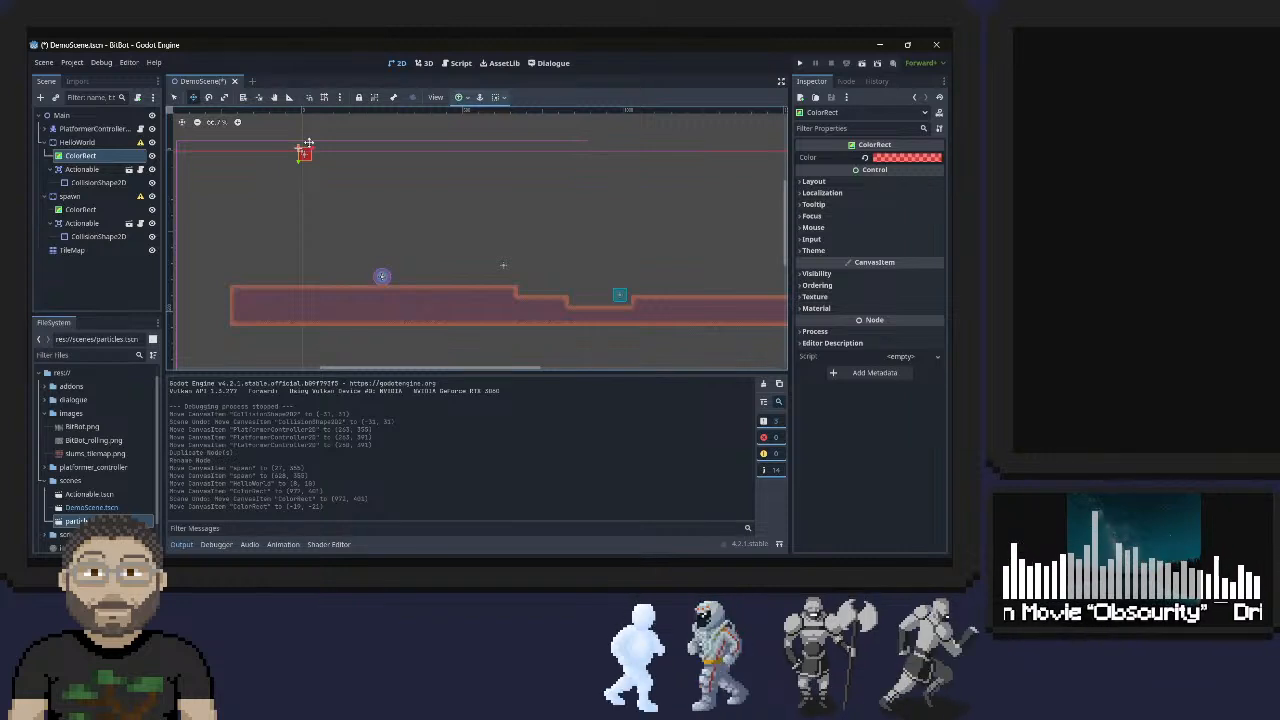
right_click(105, 157)
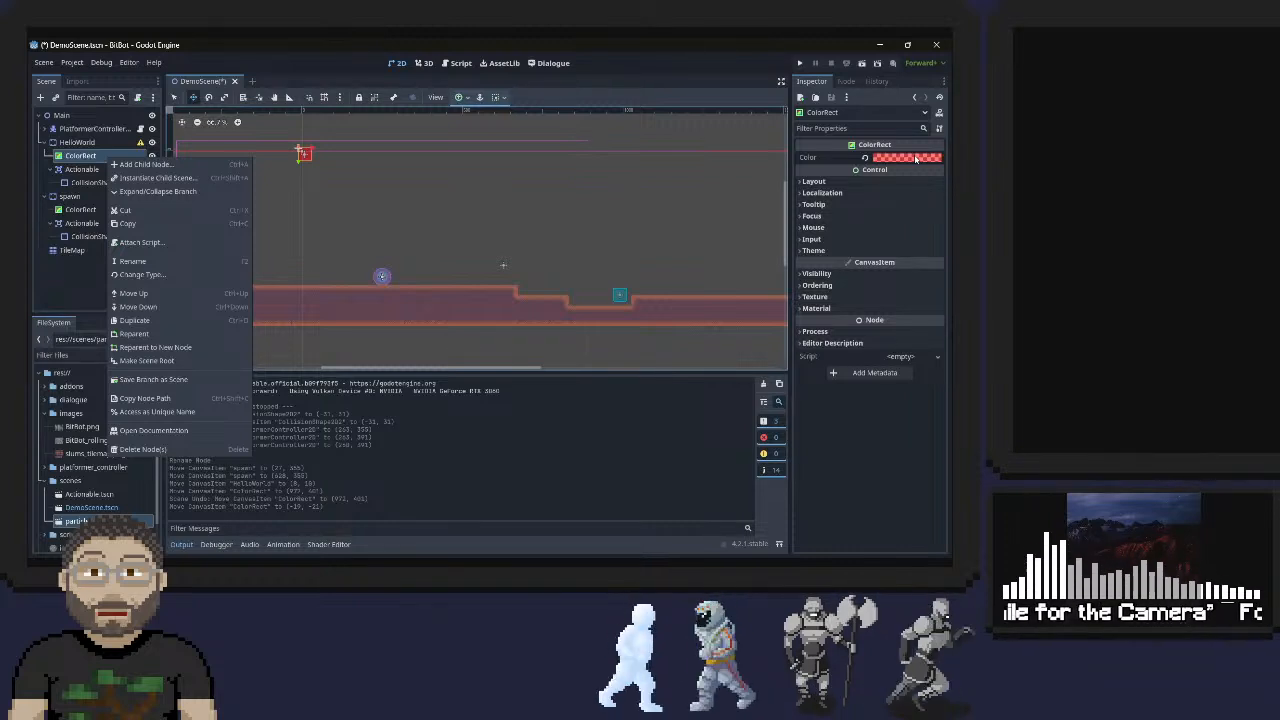
click(829, 186)
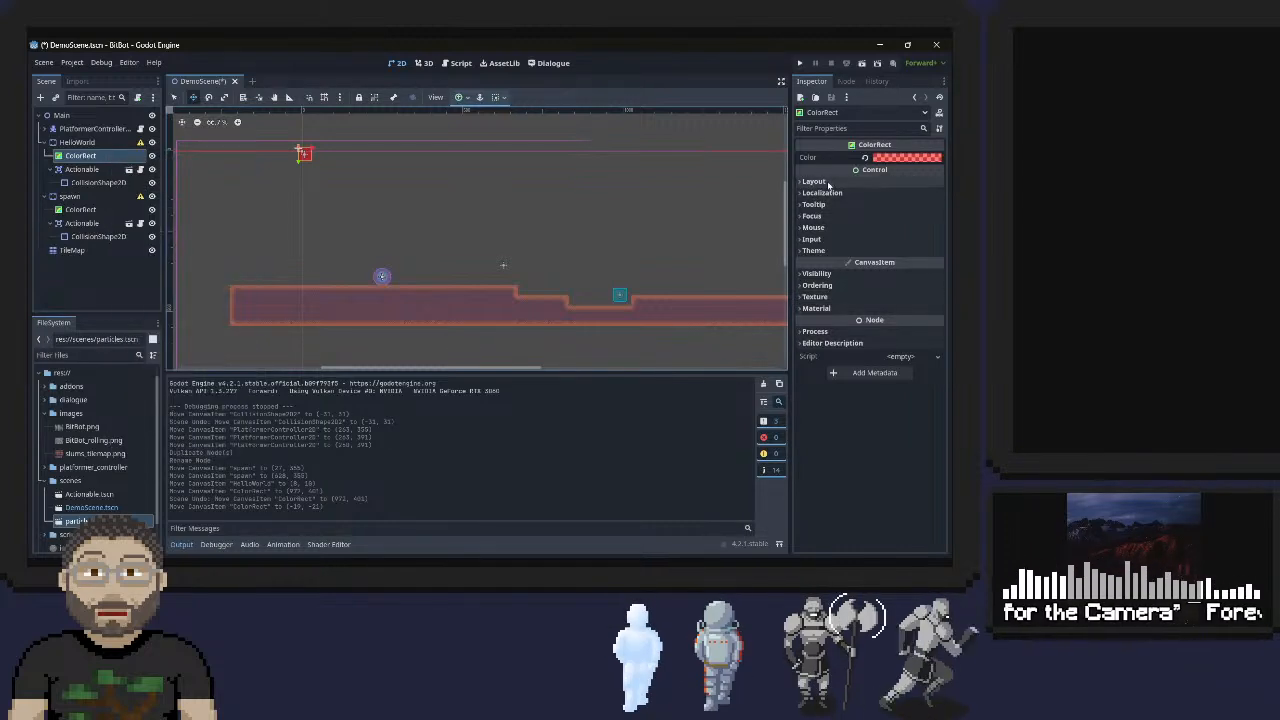
click(806, 193)
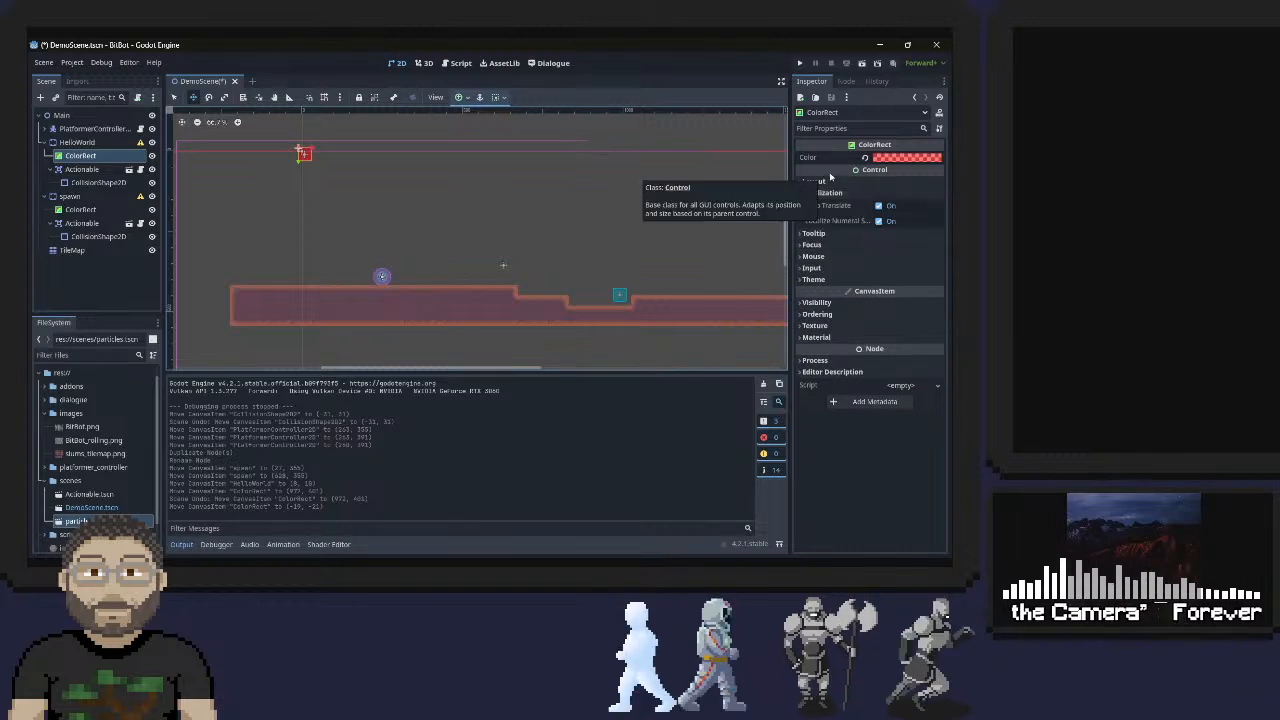
click(879, 206)
click(881, 205)
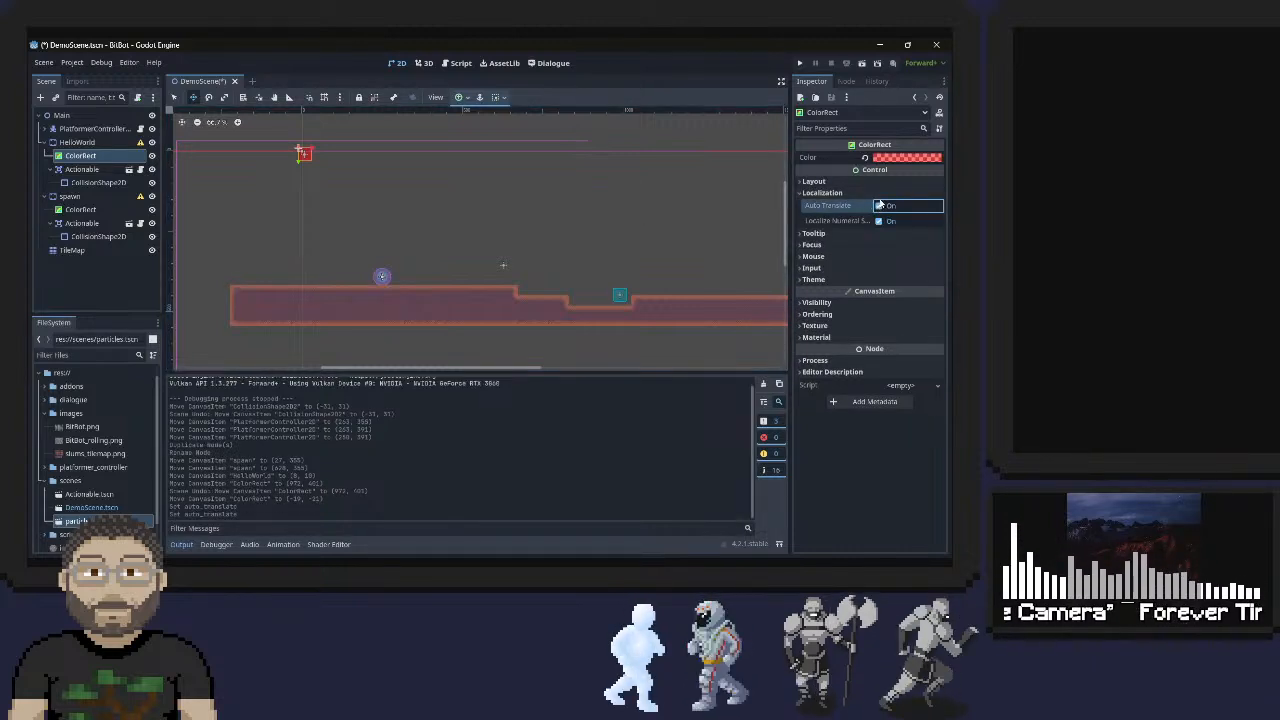
Show the layout transform properties of HelloWorld's ColorRect and set its position to x 0, y 0
click(813, 181)
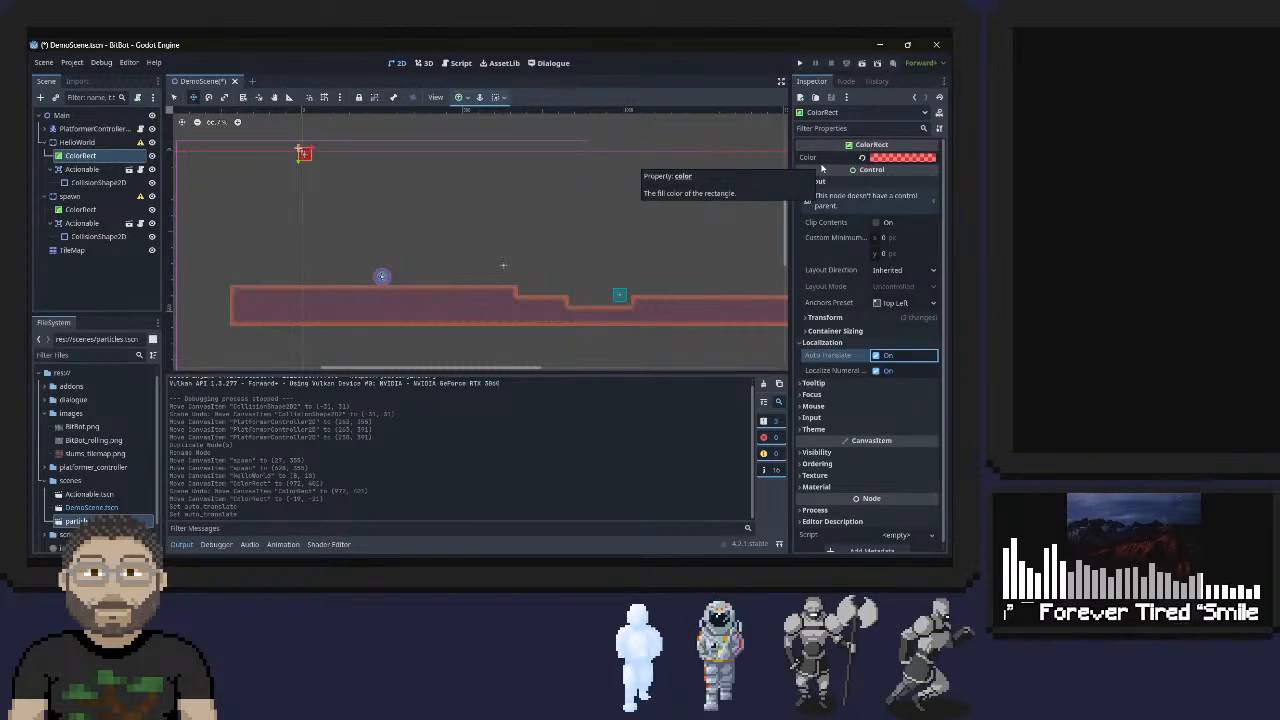
click(822, 317)
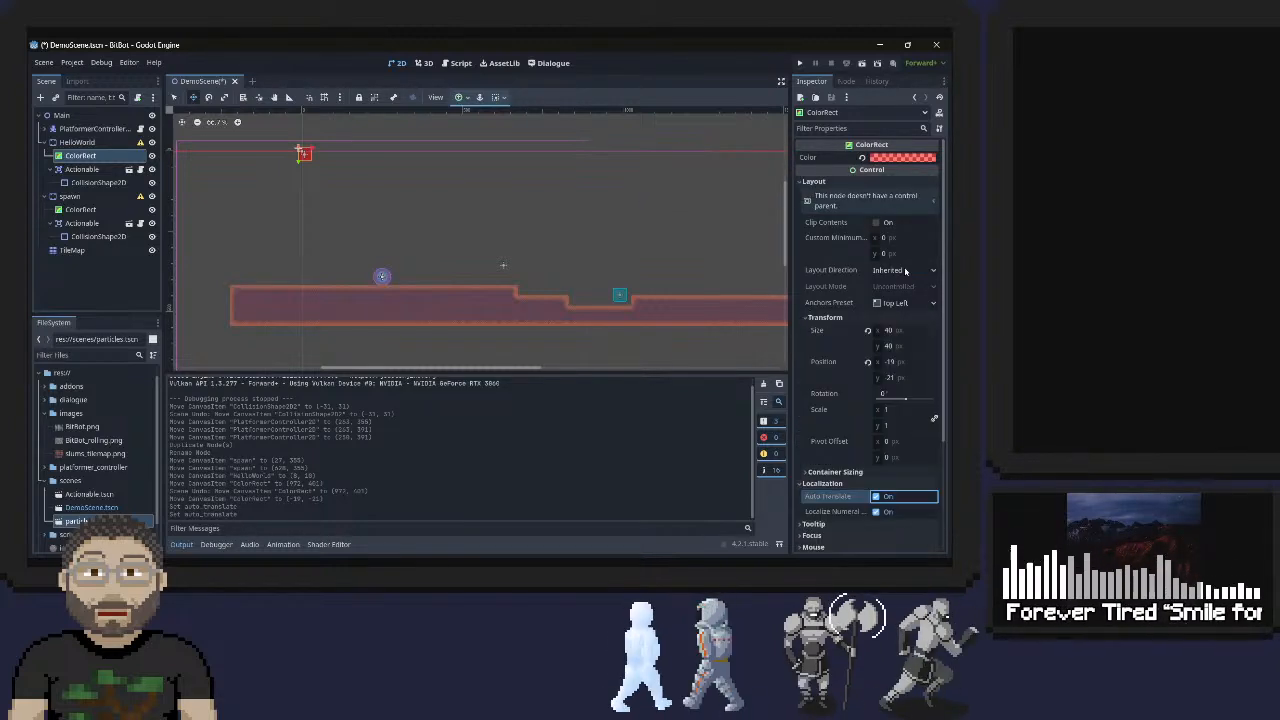
click(900, 361)
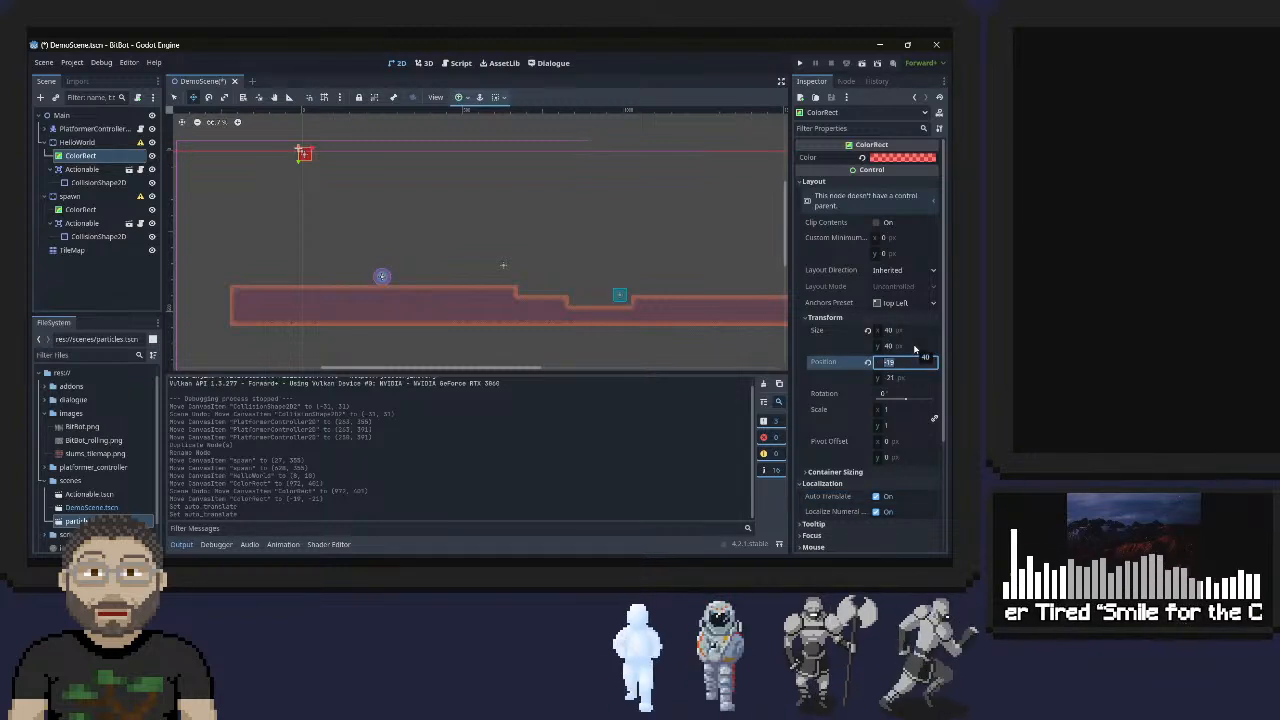
text(0)
key(Tab)
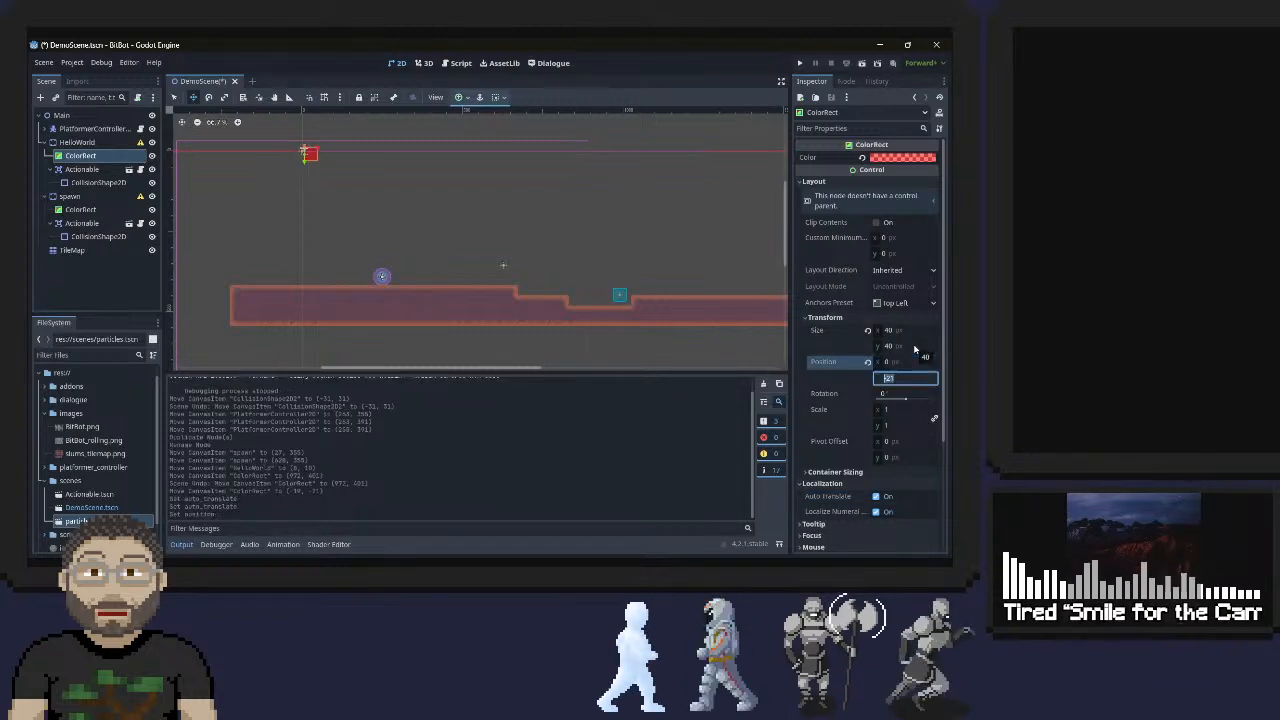
text(0)
key(Tab)
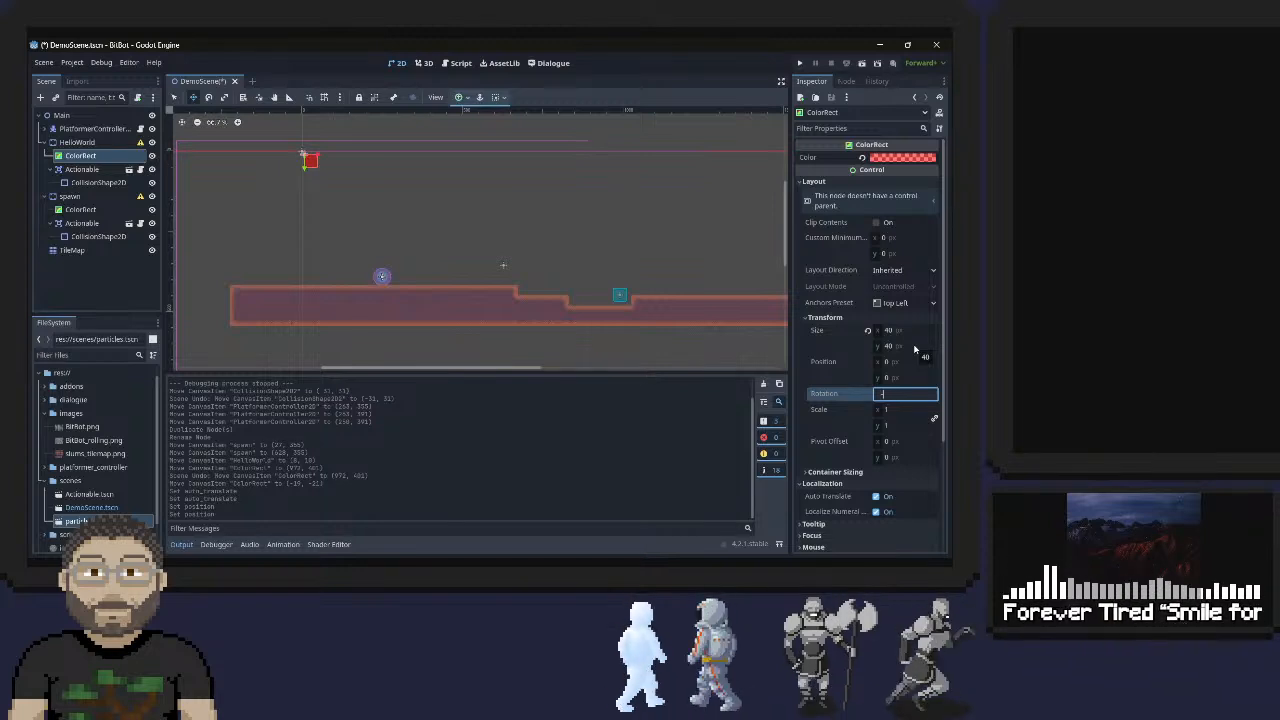
Centre the ColorRect on its parent's origin by setting its position to x -20, y -20
text(0)
key(shift+Tab)
key(shift+Tab)
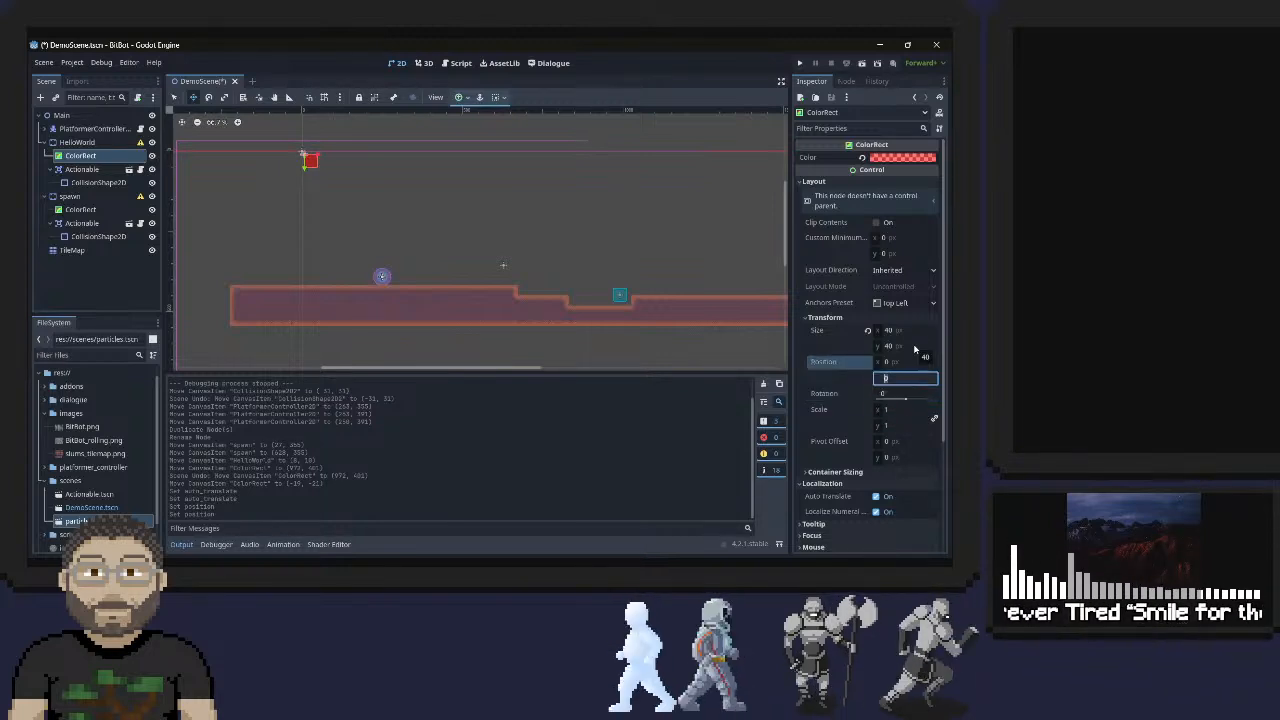
text(-)
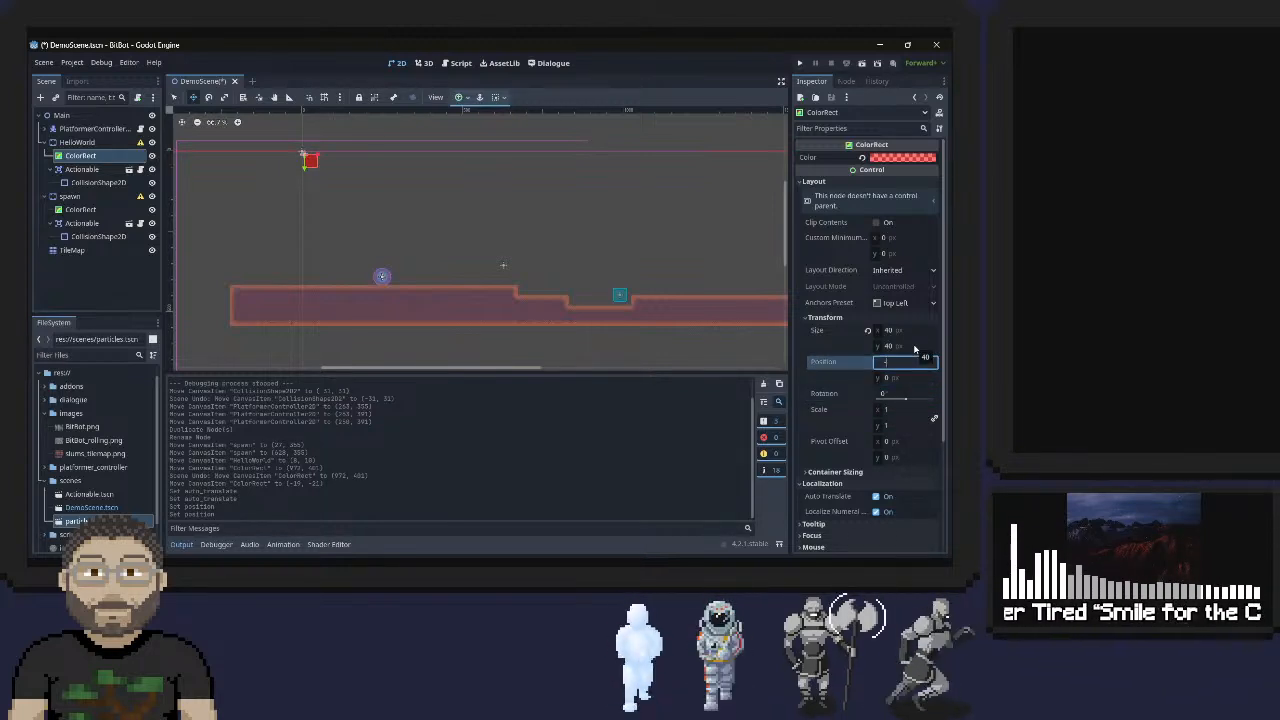
text(20)
key(Tab)
text(-20)
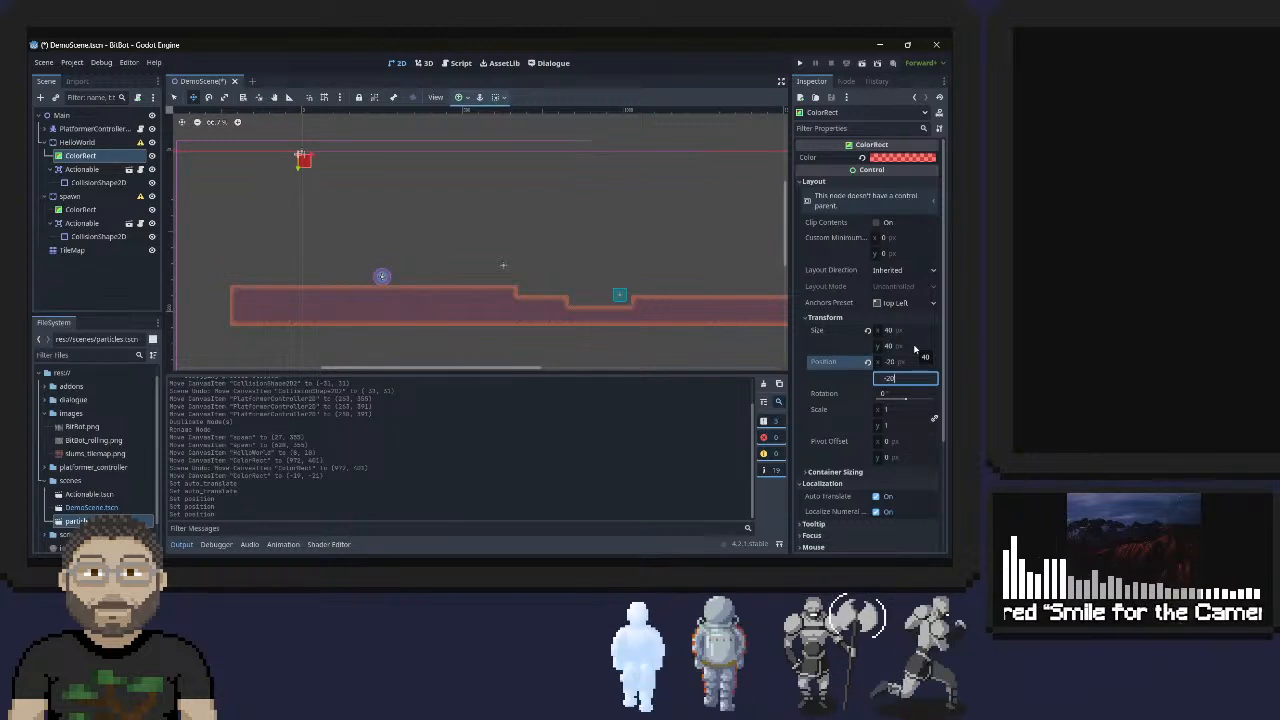
key(Tab)
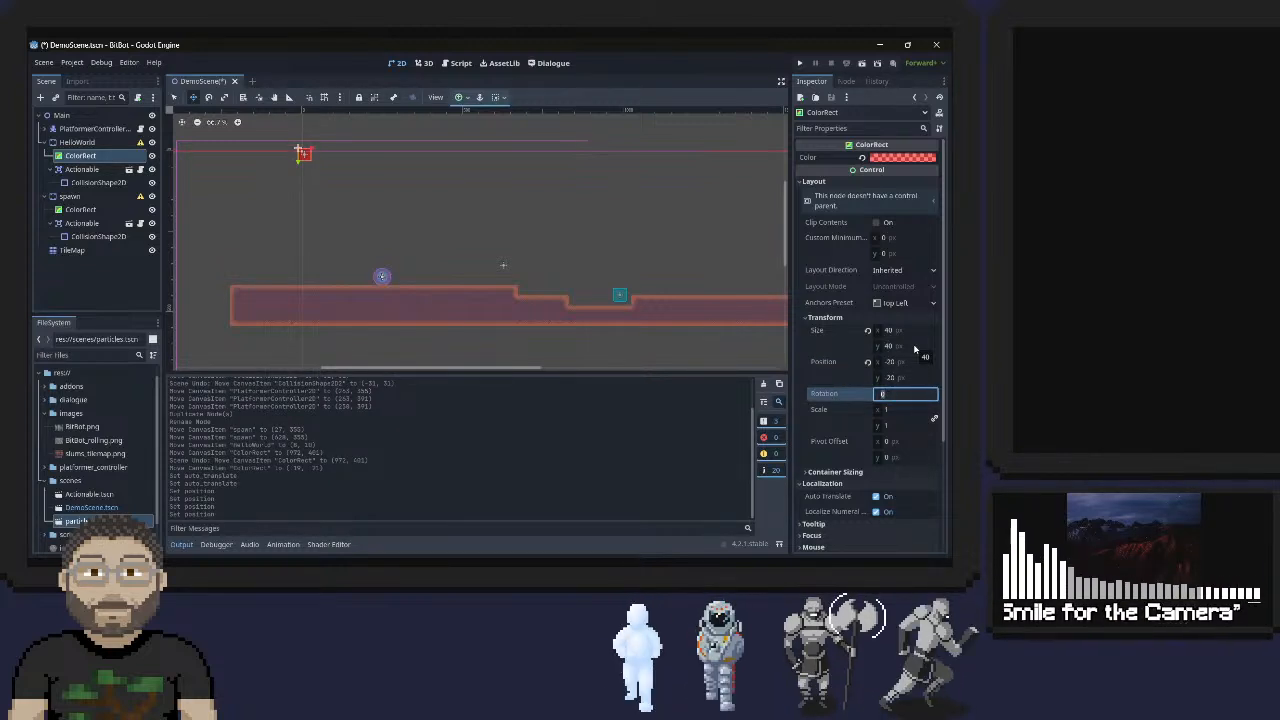
Check the transform values of HelloWorld's Actionable node
click(101, 168)
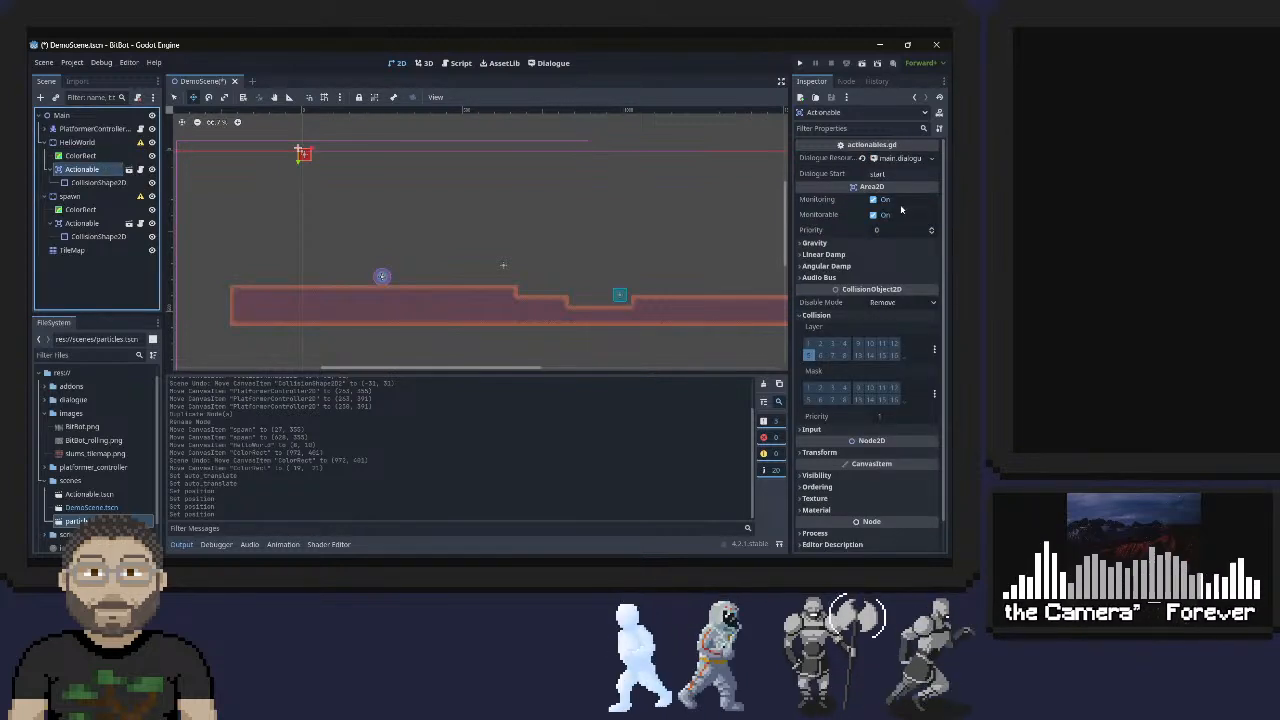
click(880, 452)
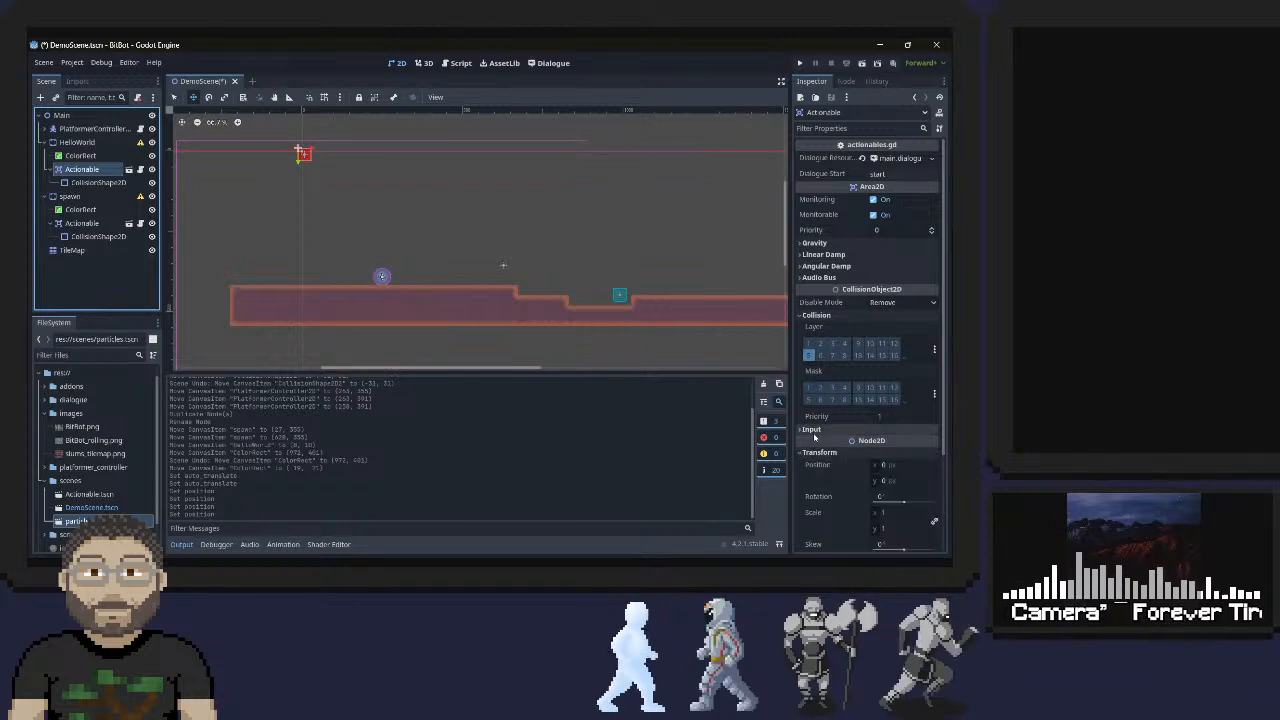
drag(943, 438, 947, 405)
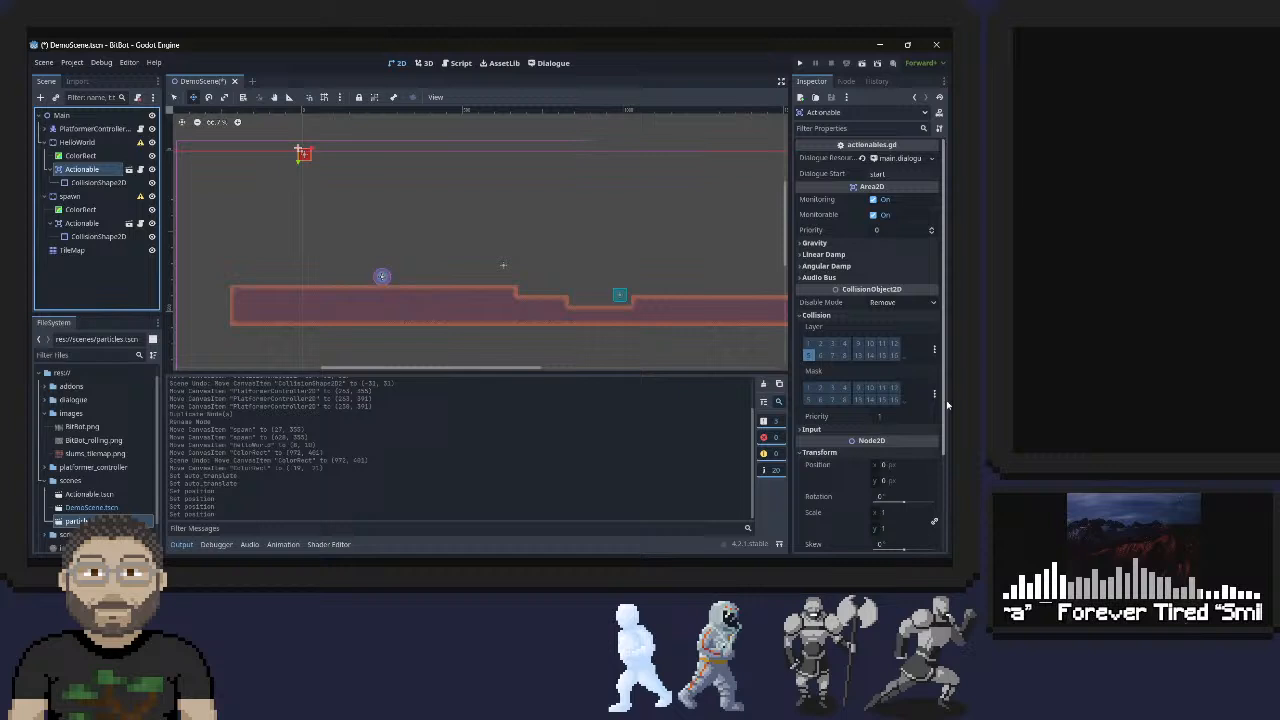
Set the position of the CollisionShape2D under HelloWorld's Actionable to x 0, y 0
click(90, 182)
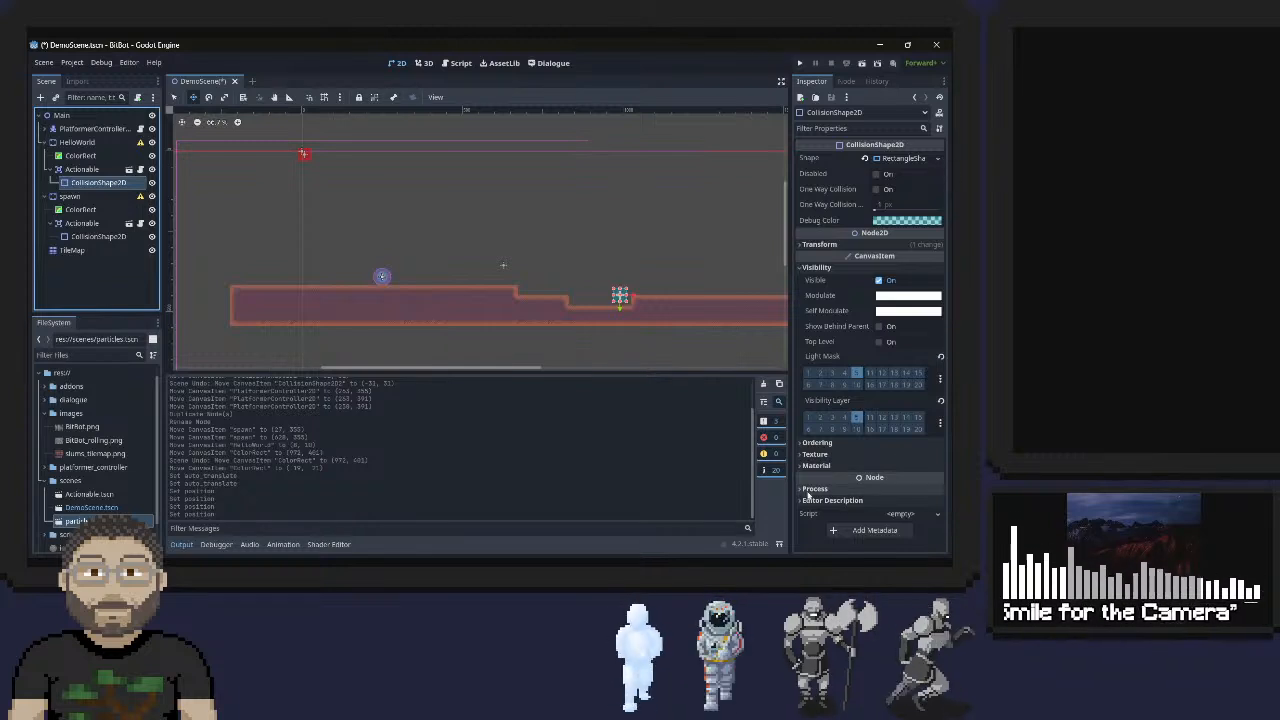
click(818, 244)
click(886, 257)
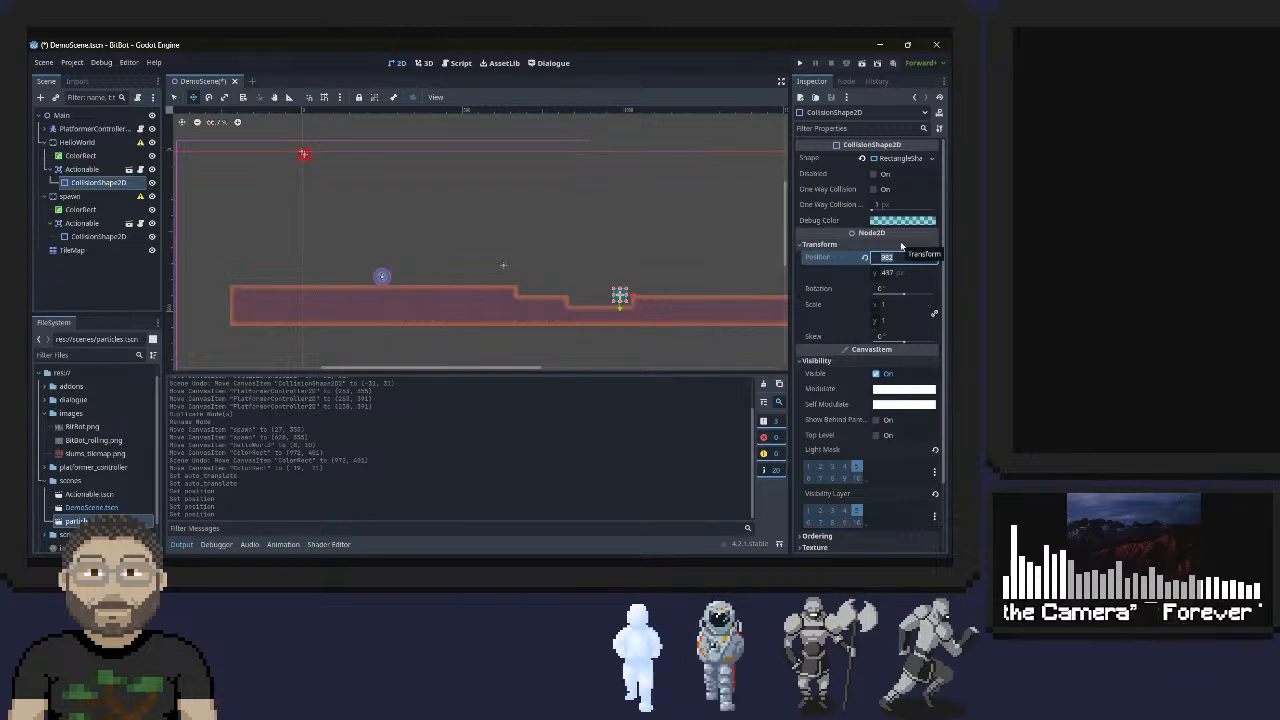
key(Tab)
key(shift+Tab)
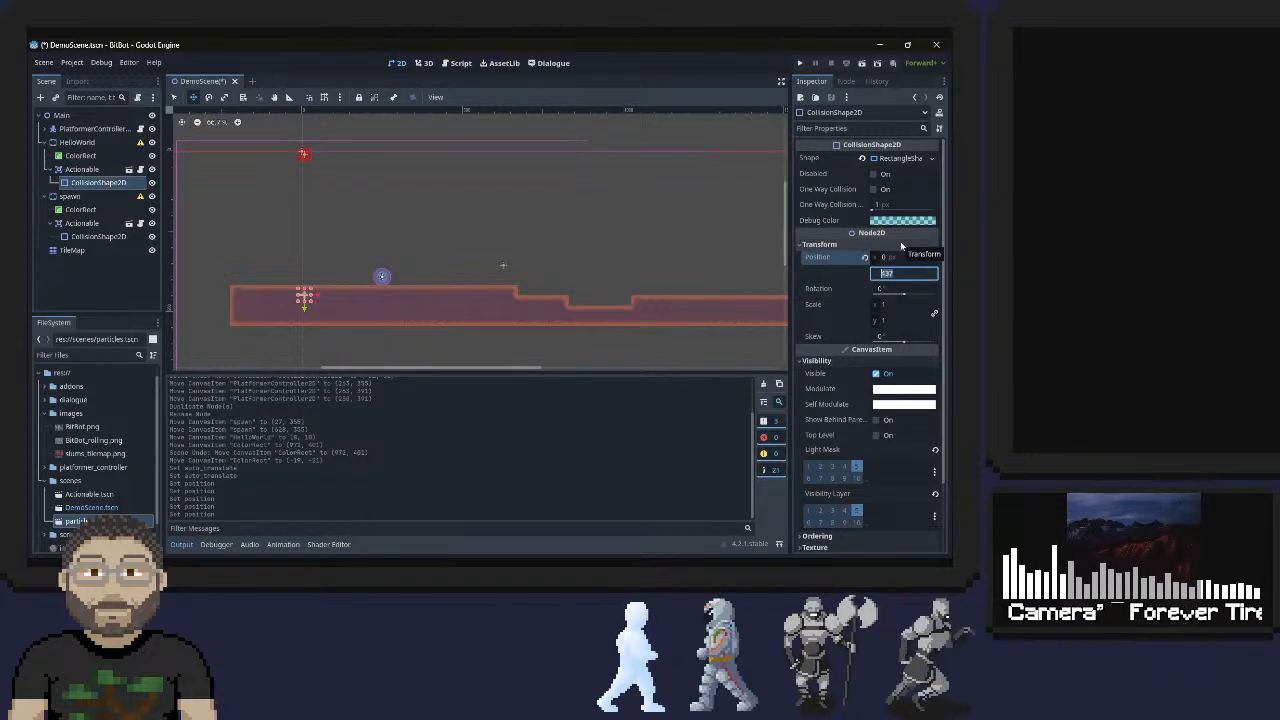
key(Tab)
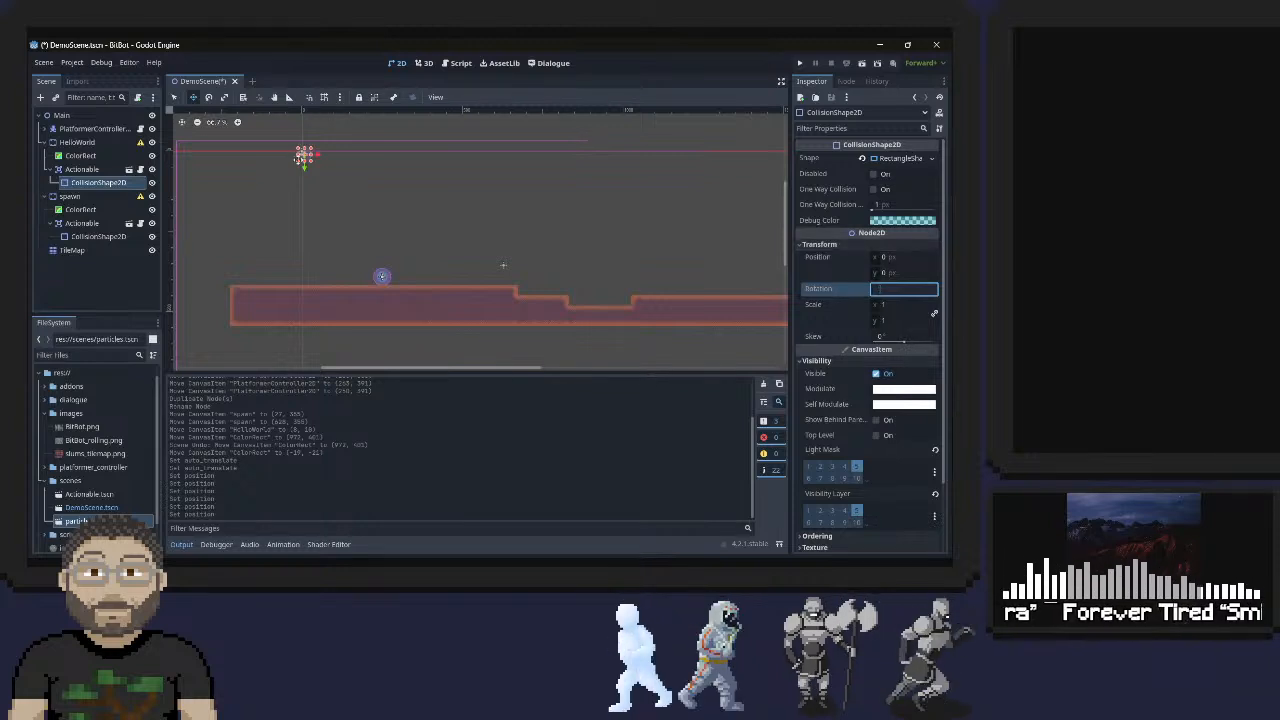
drag(304, 123, 316, 122)
key(ctrl+z)
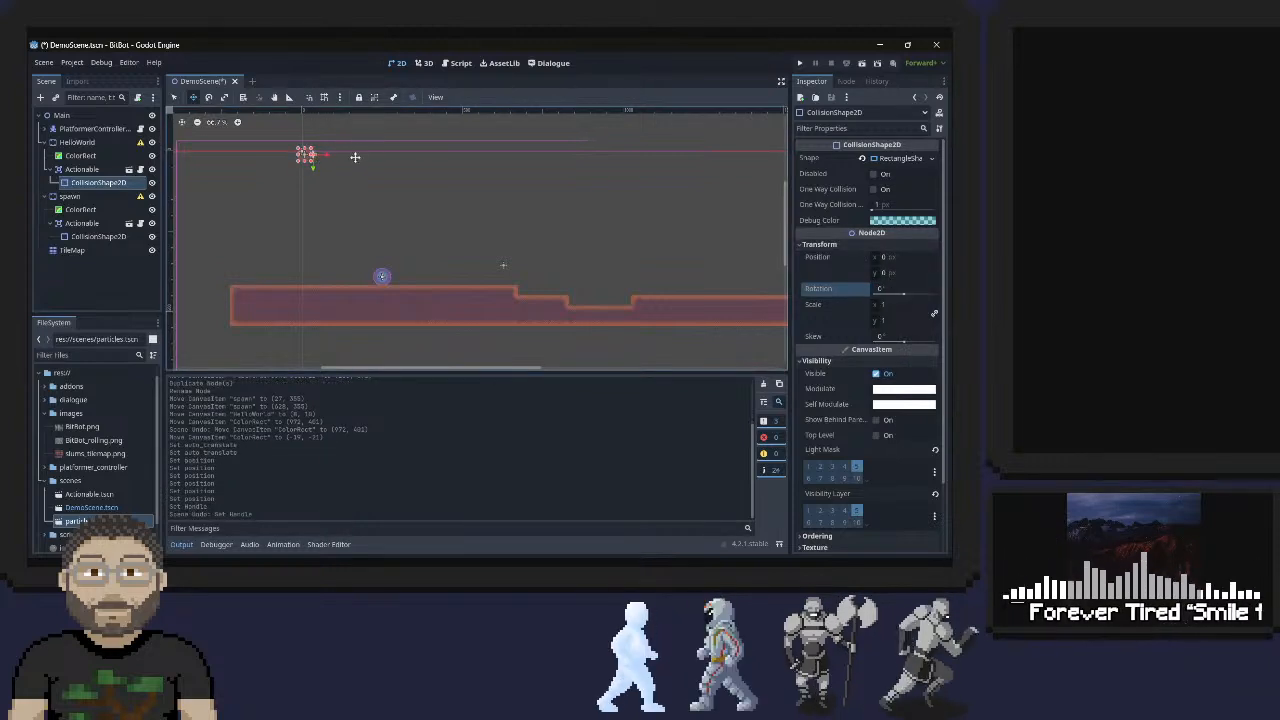
middle_drag(356, 182, 468, 266)
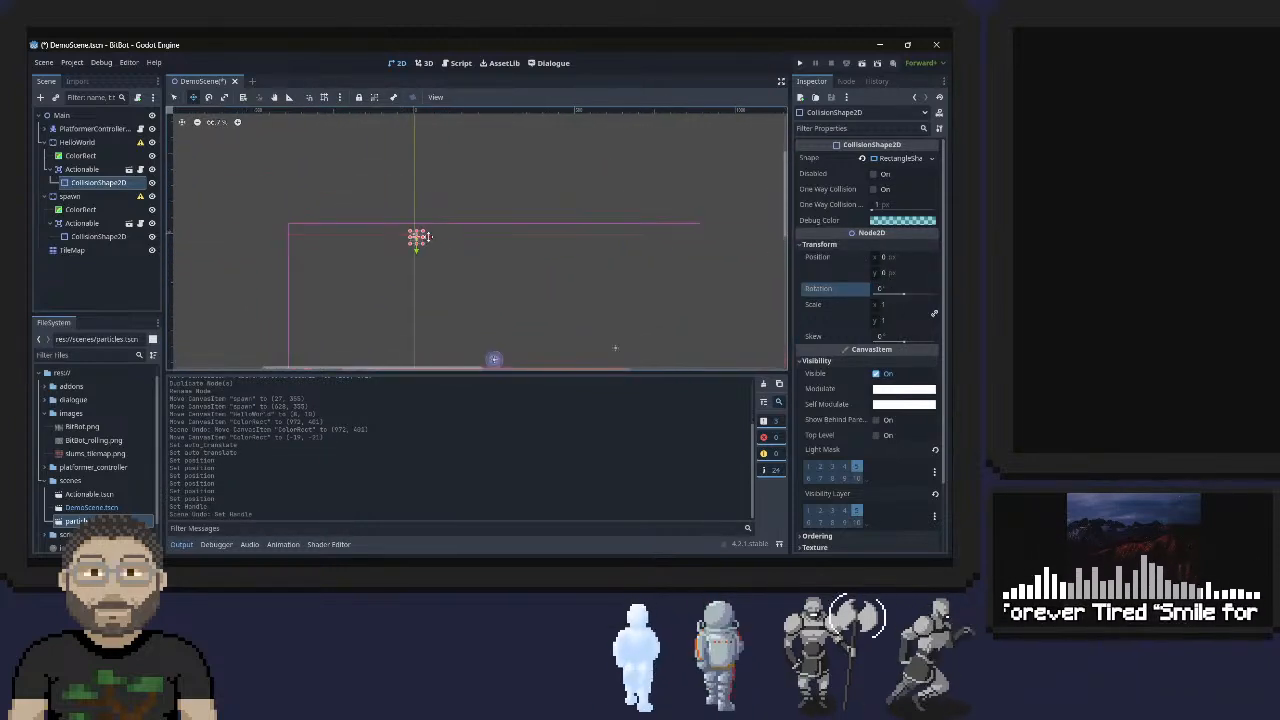
right_click(440, 259)
click(456, 177)
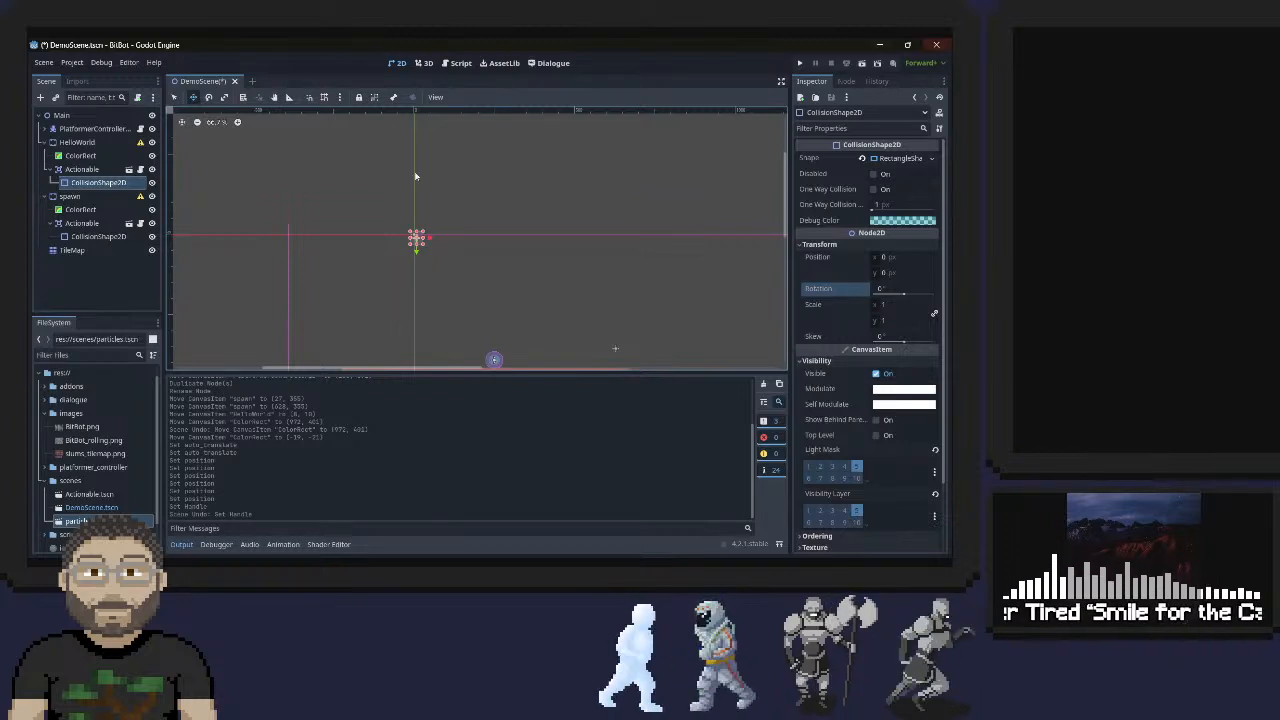
Move the whole HelloWorld node right and slightly down from the scene origin, to about (178, 44)
scroll(430, 240, up, 5)
scroll(430, 242, up, 2)
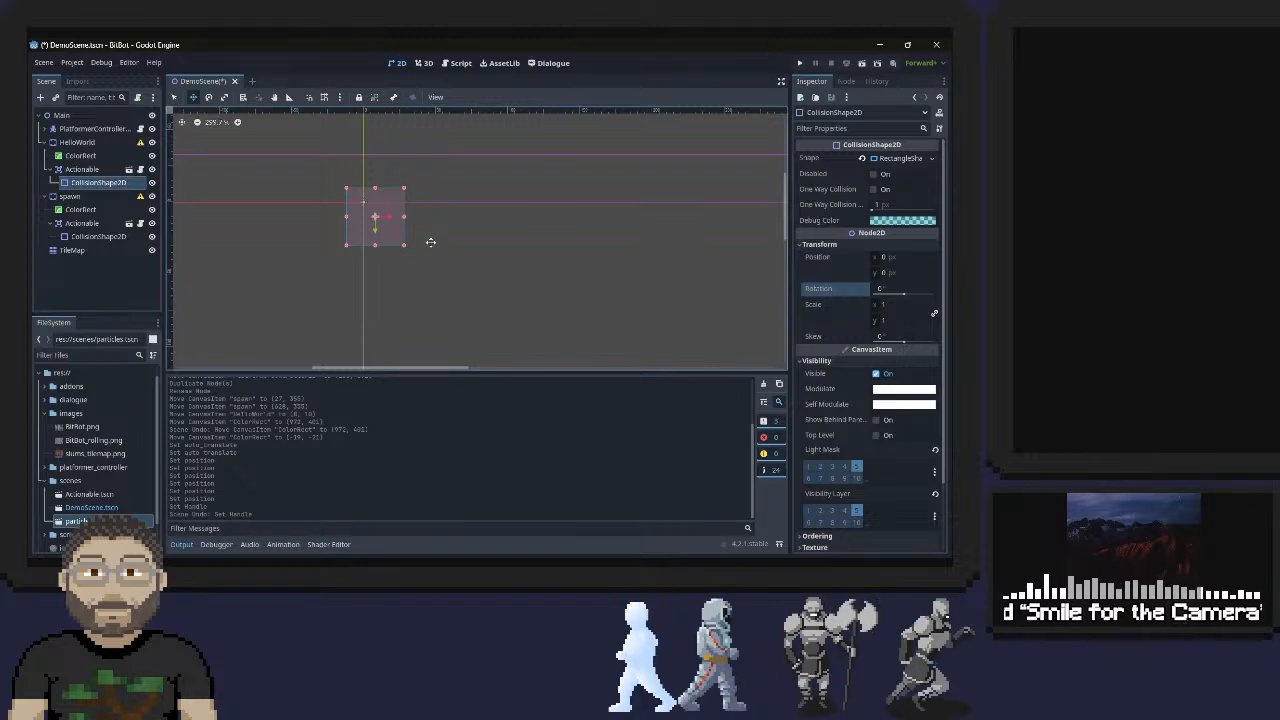
click(80, 142)
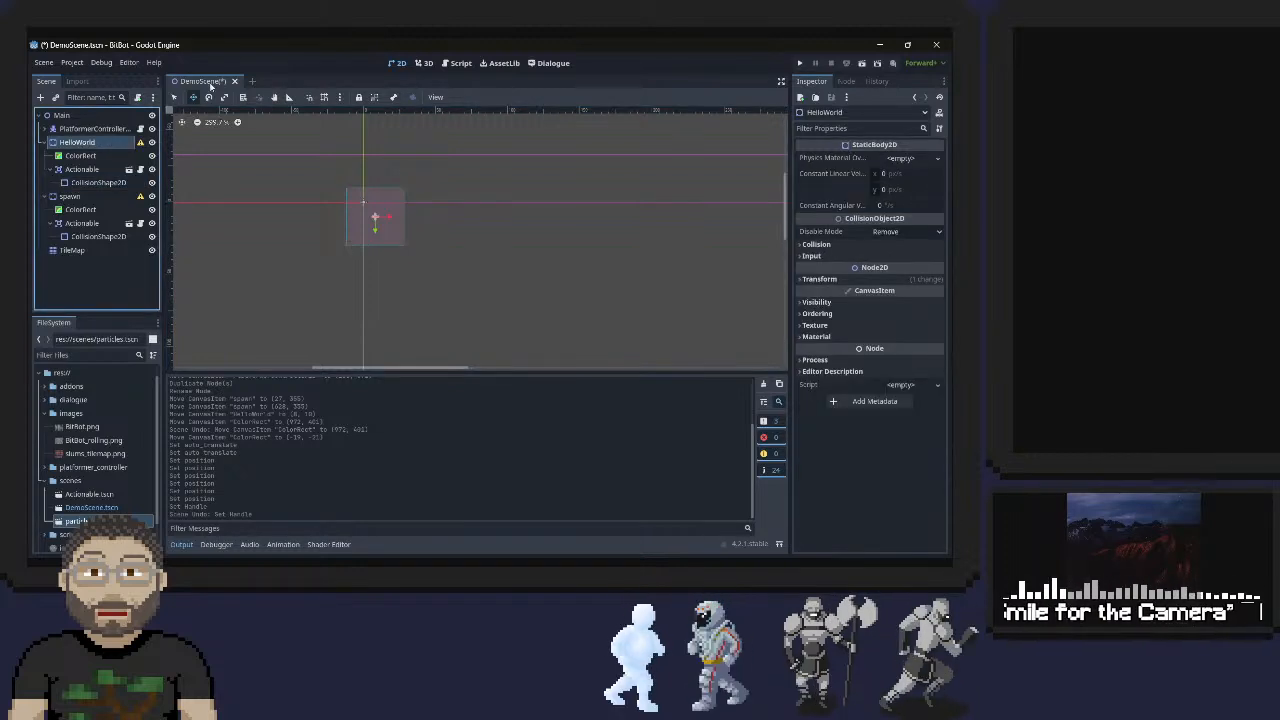
drag(402, 209, 665, 205)
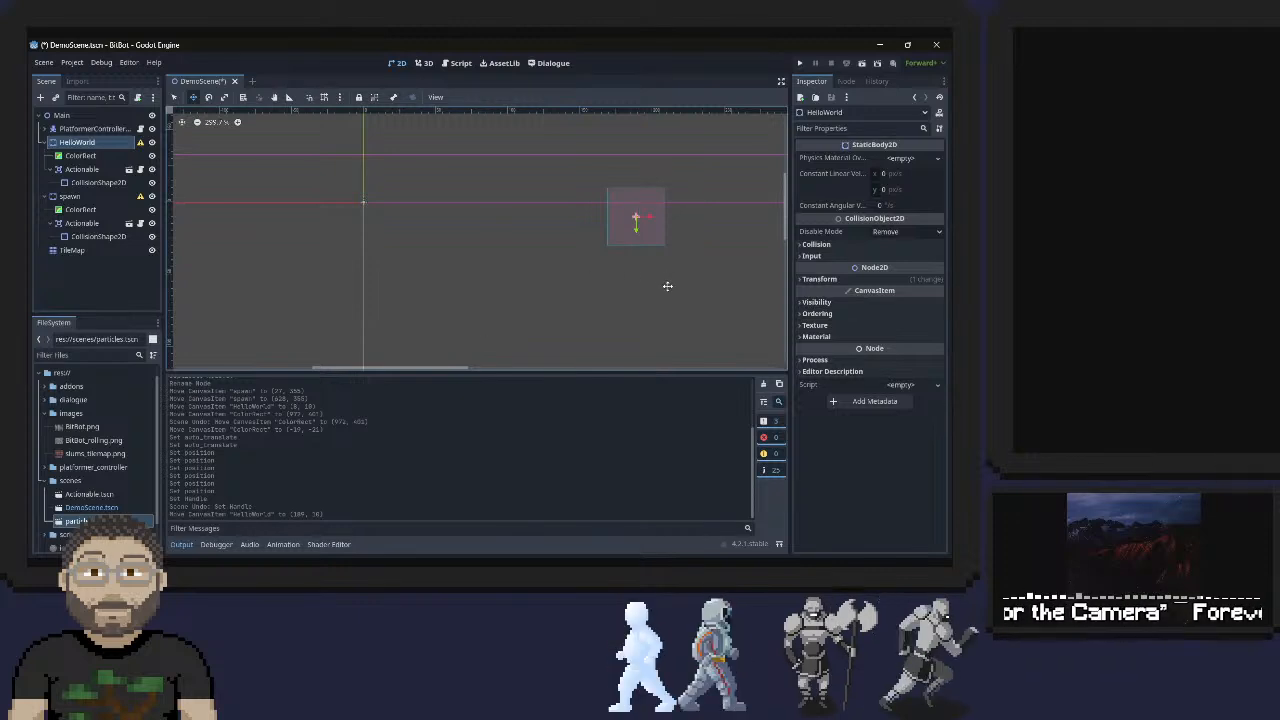
drag(668, 282, 659, 309)
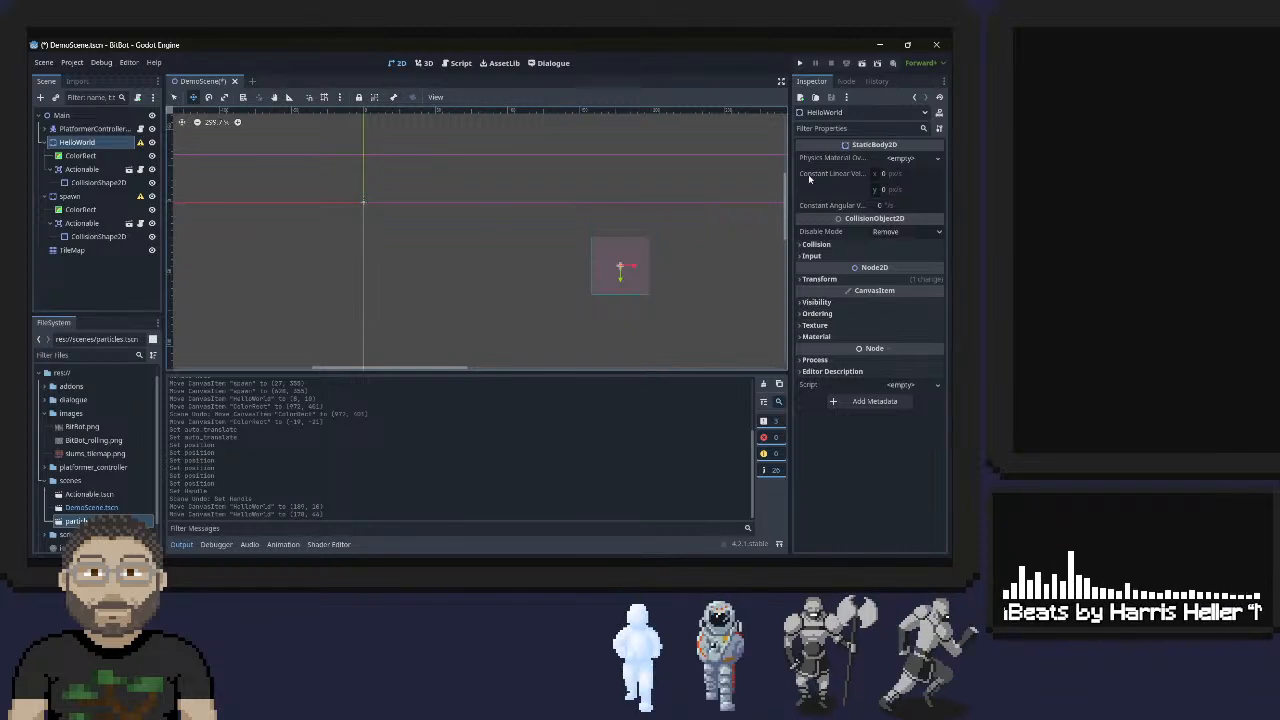
scroll(681, 259, down, 6)
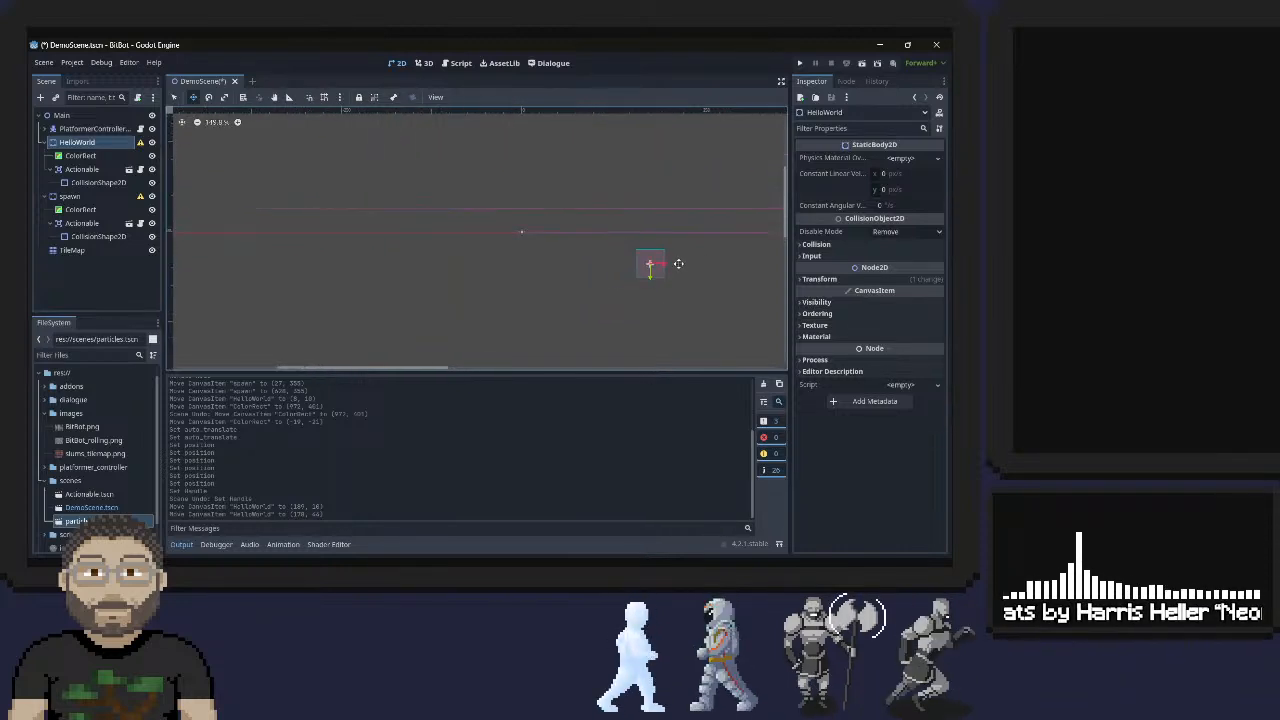
middle_drag(688, 263, 521, 177)
right_click(521, 177)
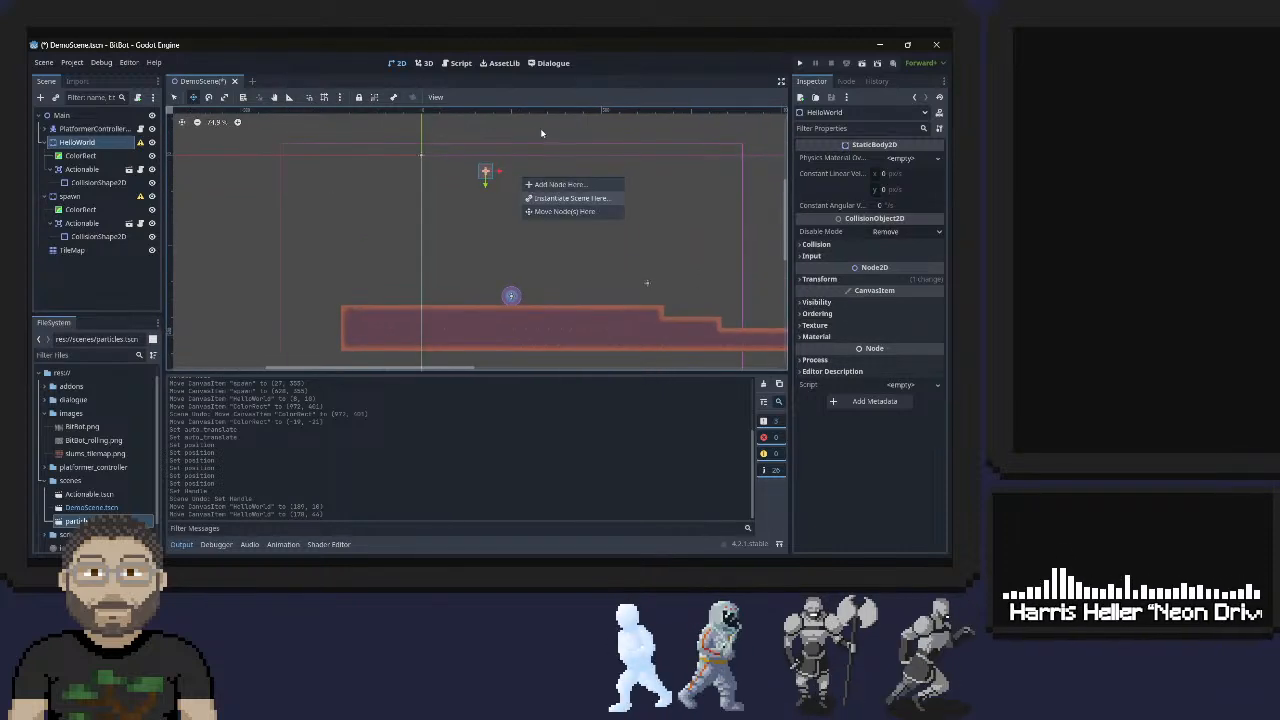
click(526, 165)
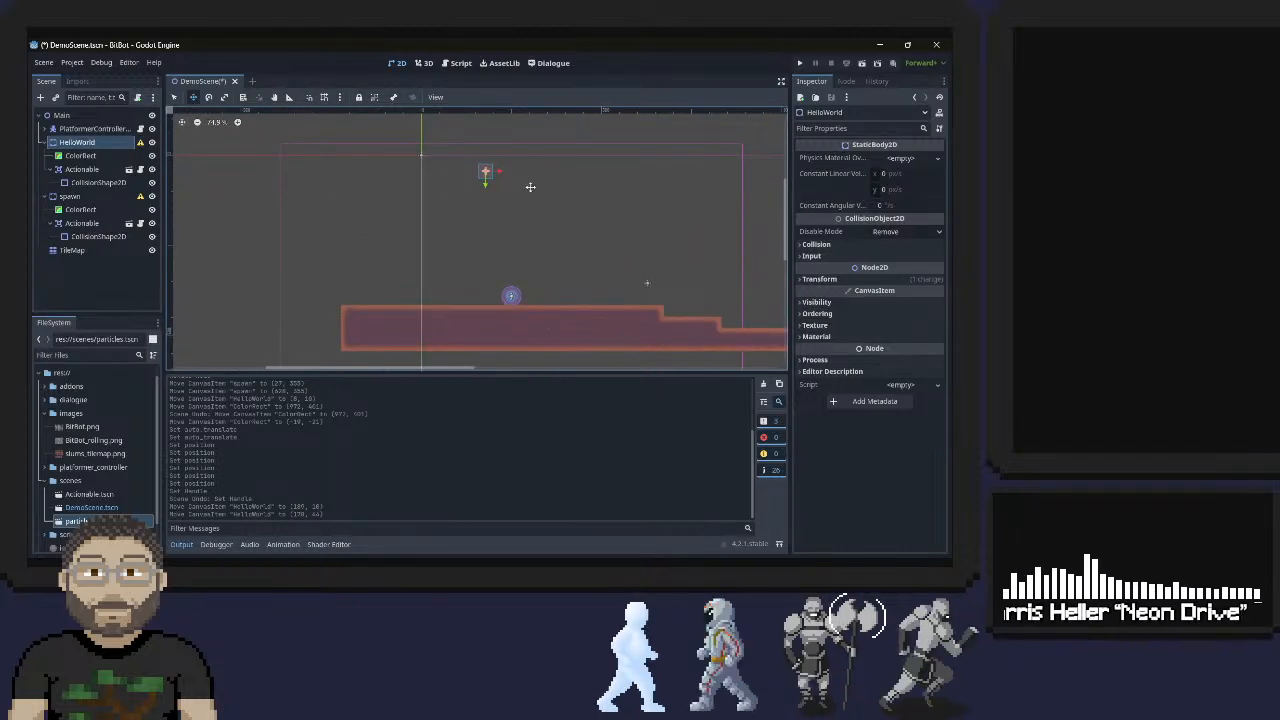
middle_drag(530, 187, 503, 189)
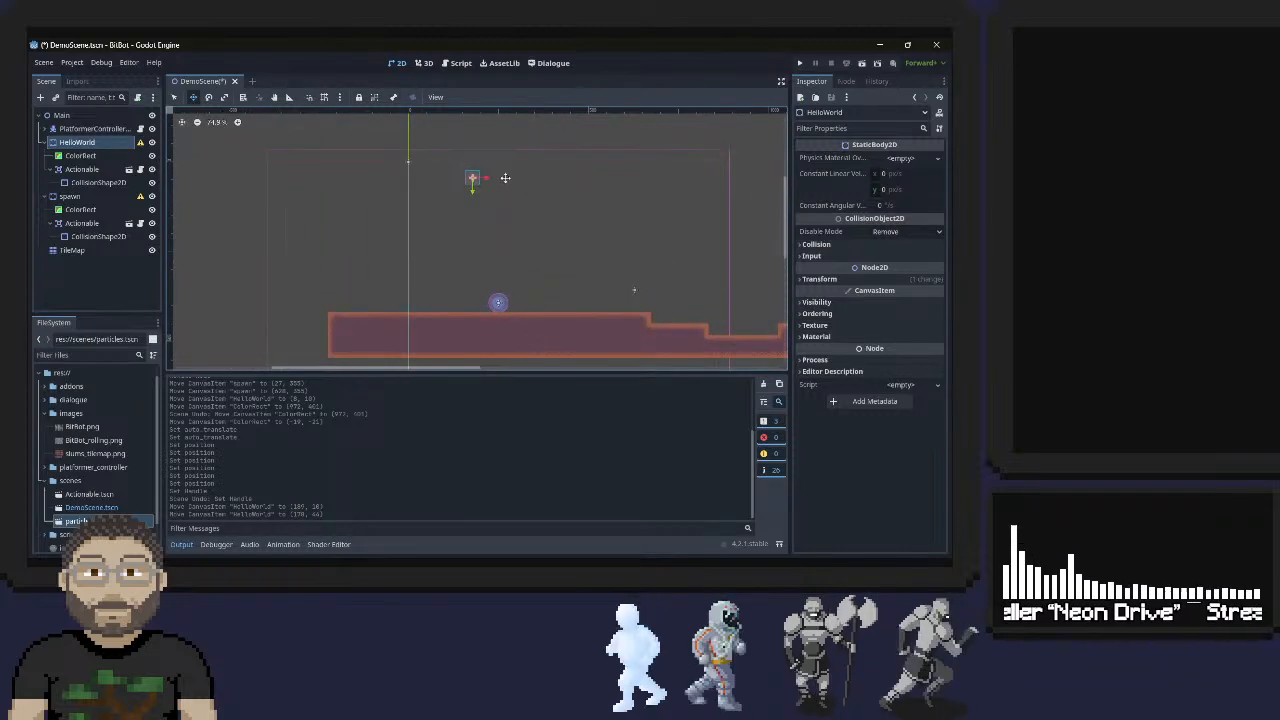
Move the HelloWorld node down and right so it rests at the right end of the dip in the platform floor
middle_drag(491, 180, 534, 177)
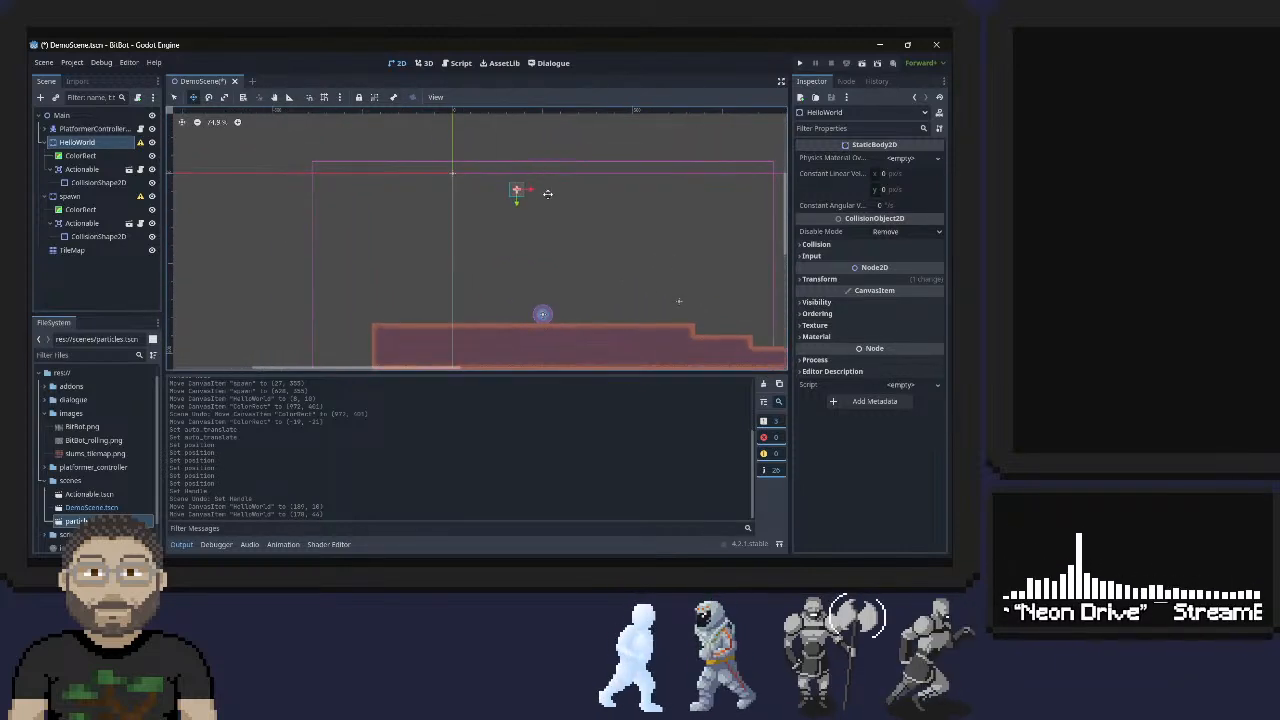
right_click(538, 198)
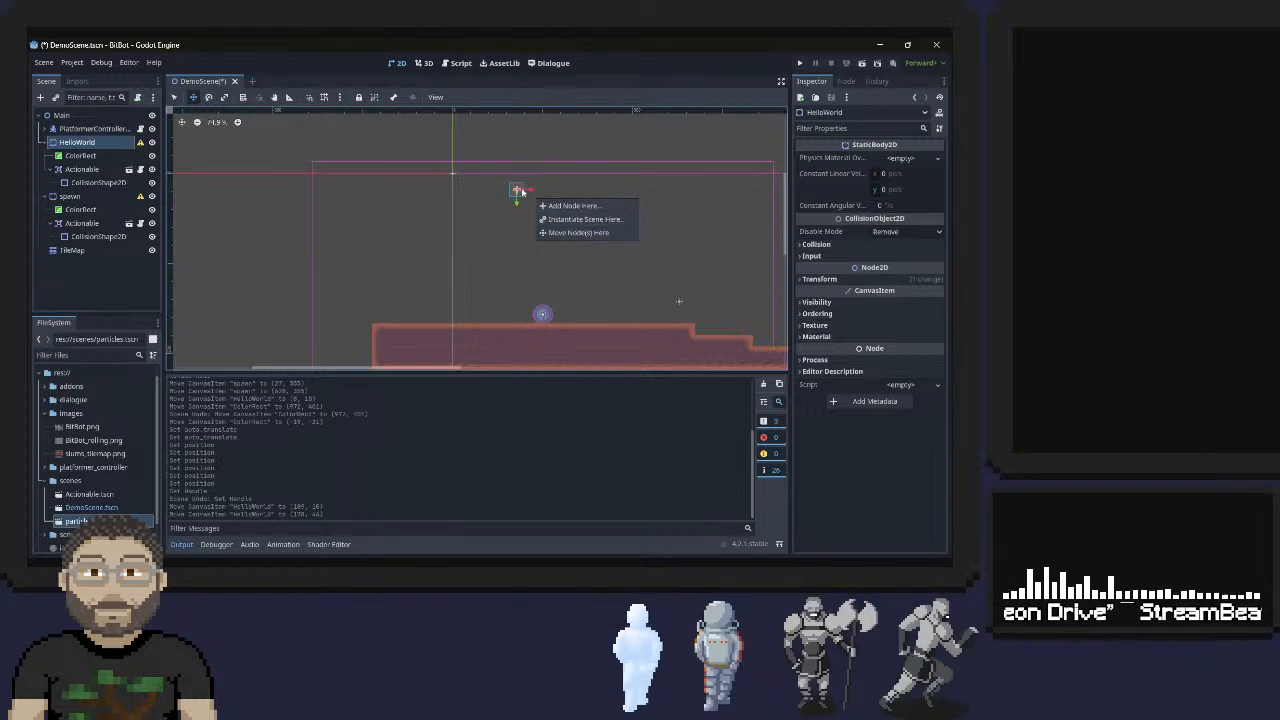
click(531, 191)
drag(520, 192, 757, 309)
middle_drag(678, 305, 447, 264)
drag(522, 266, 578, 288)
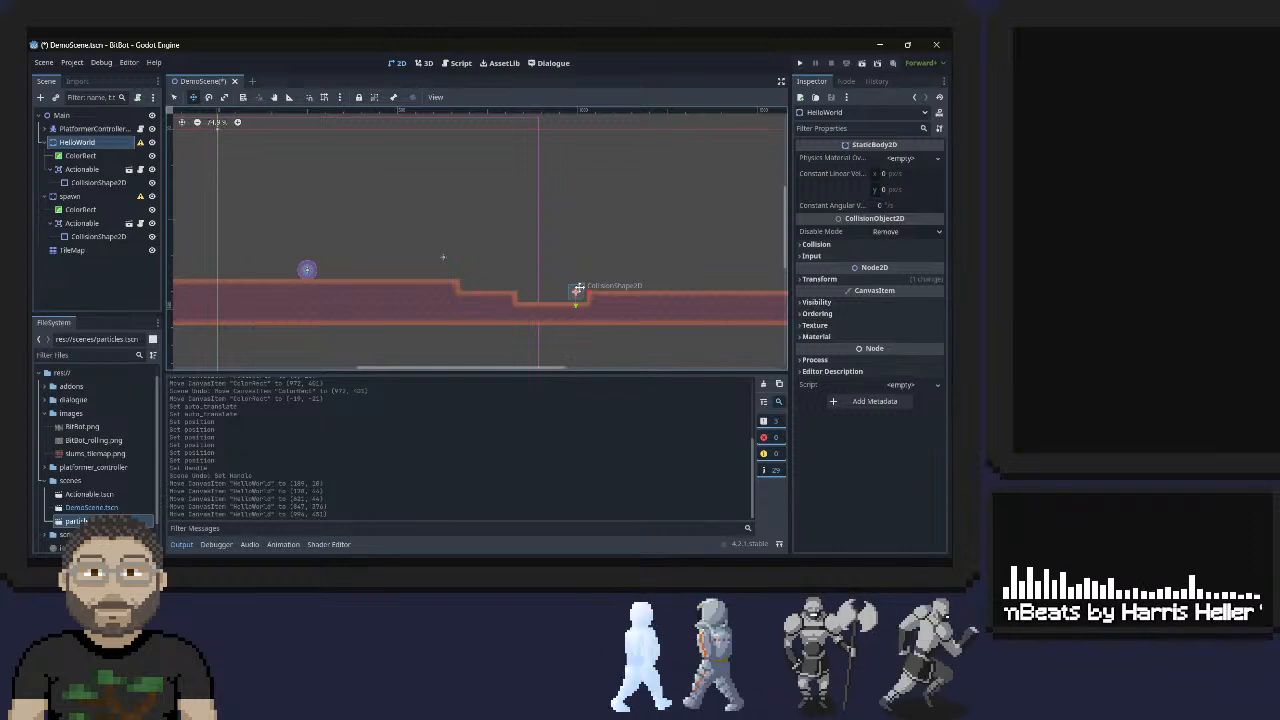
scroll(671, 343, down, 10)
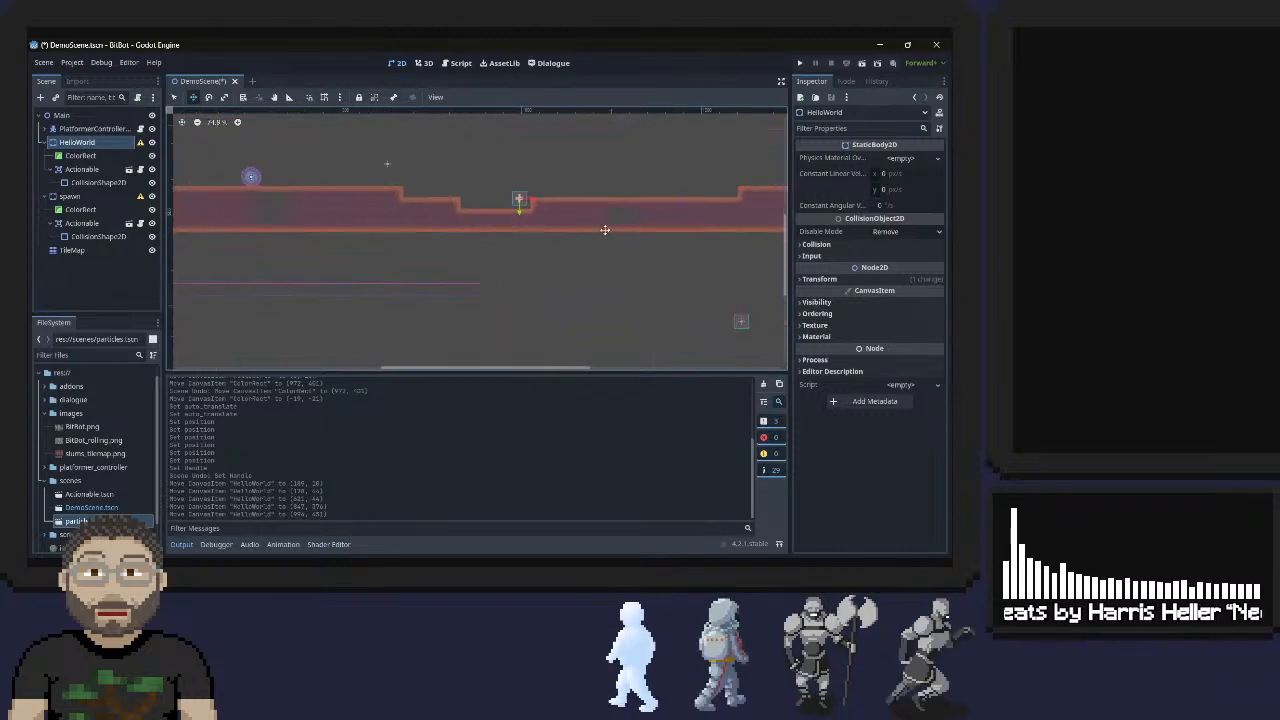
Delete the old spawn node together with its child nodes
scroll(537, 169, up, 5)
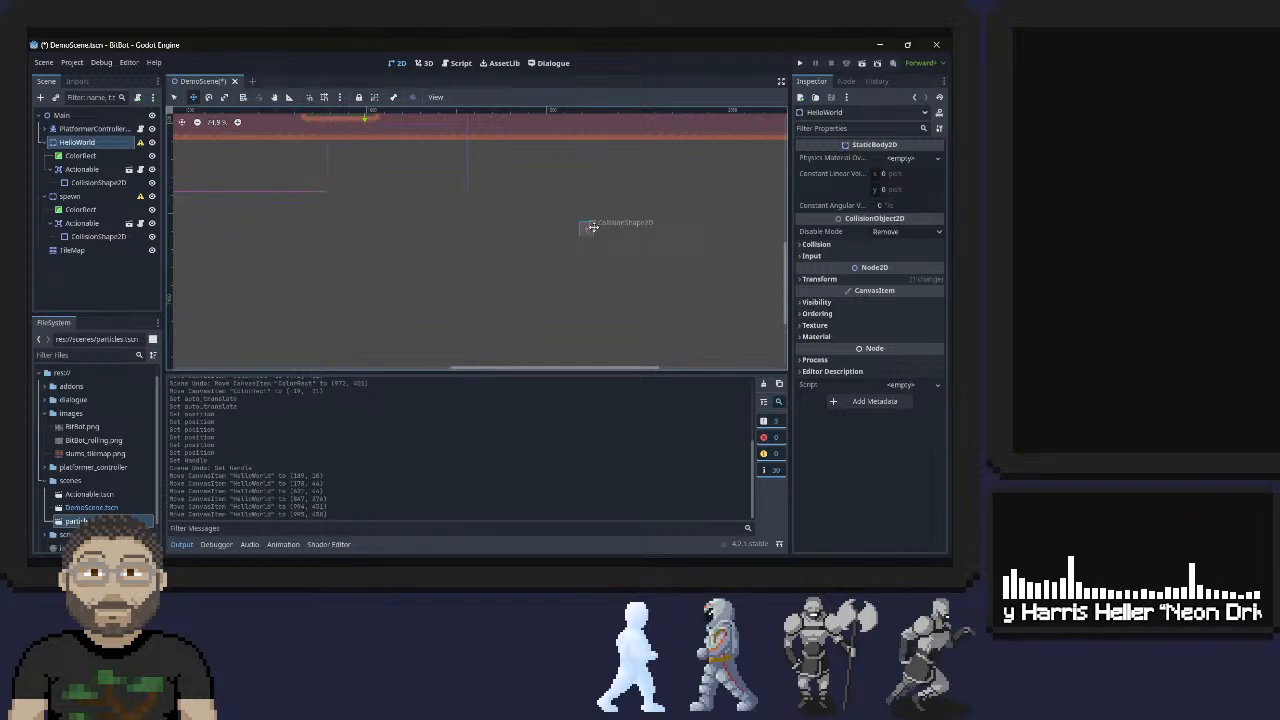
click(92, 198)
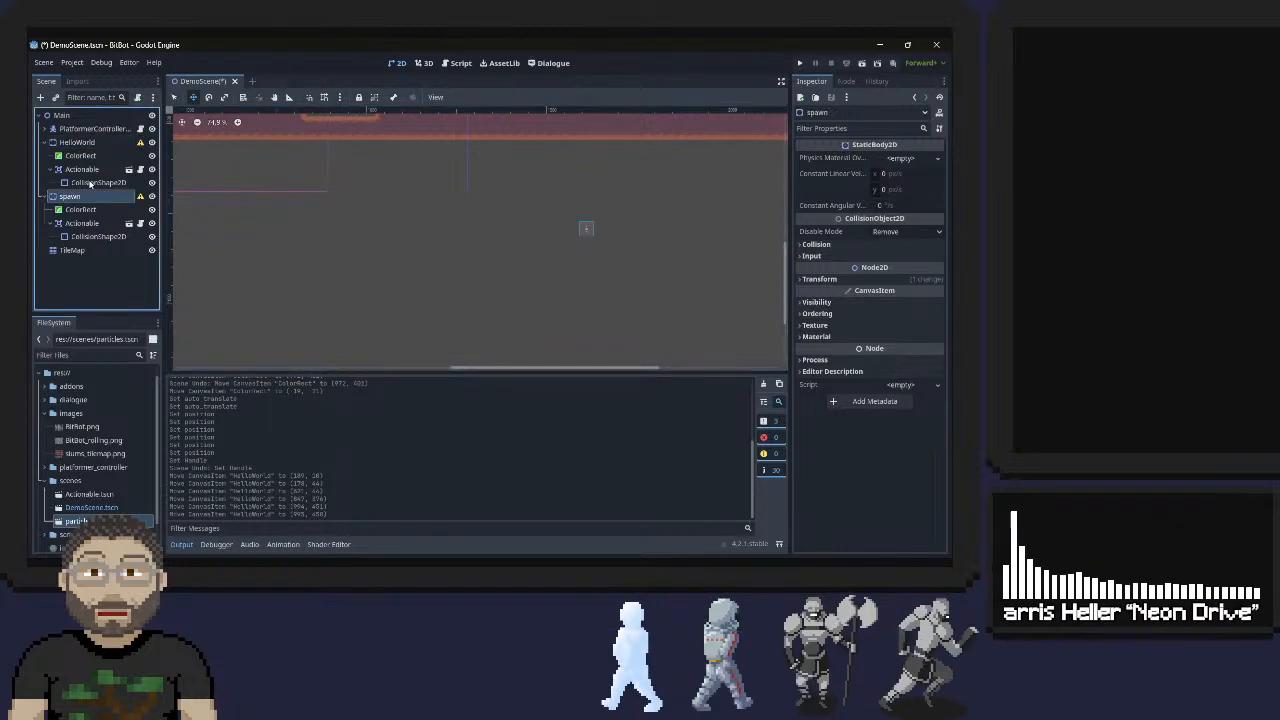
right_click(95, 199)
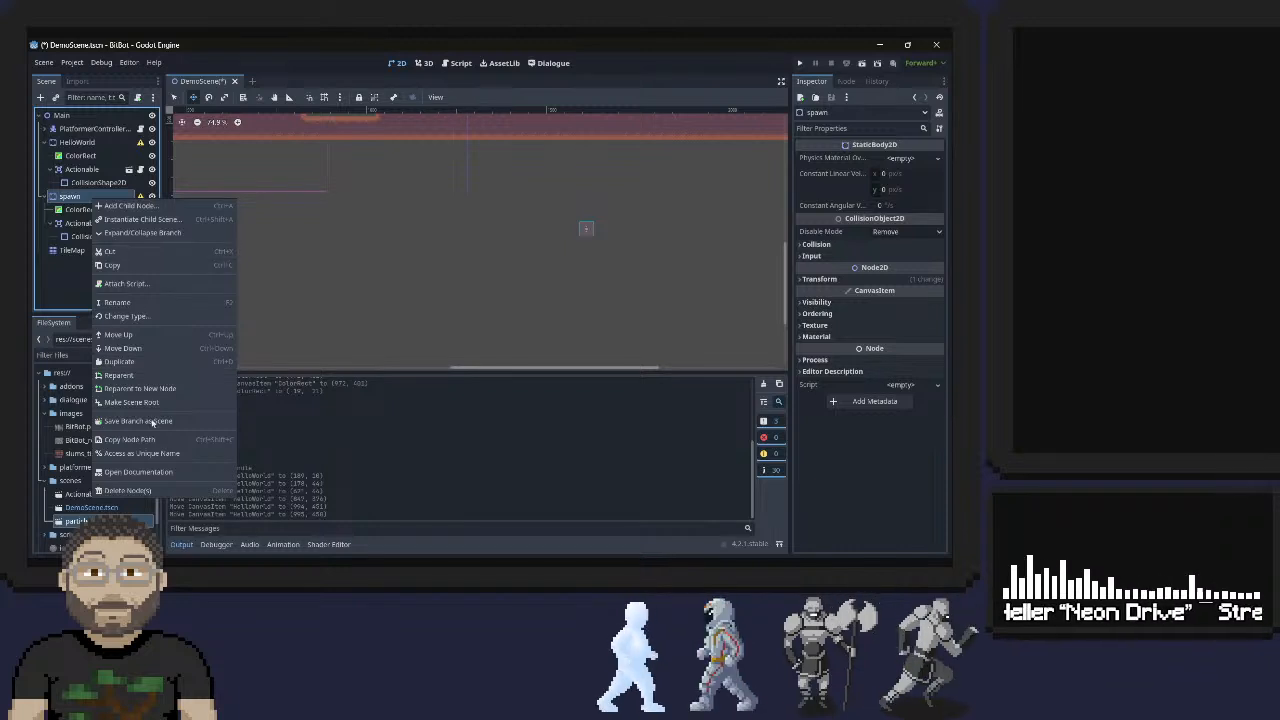
click(168, 490)
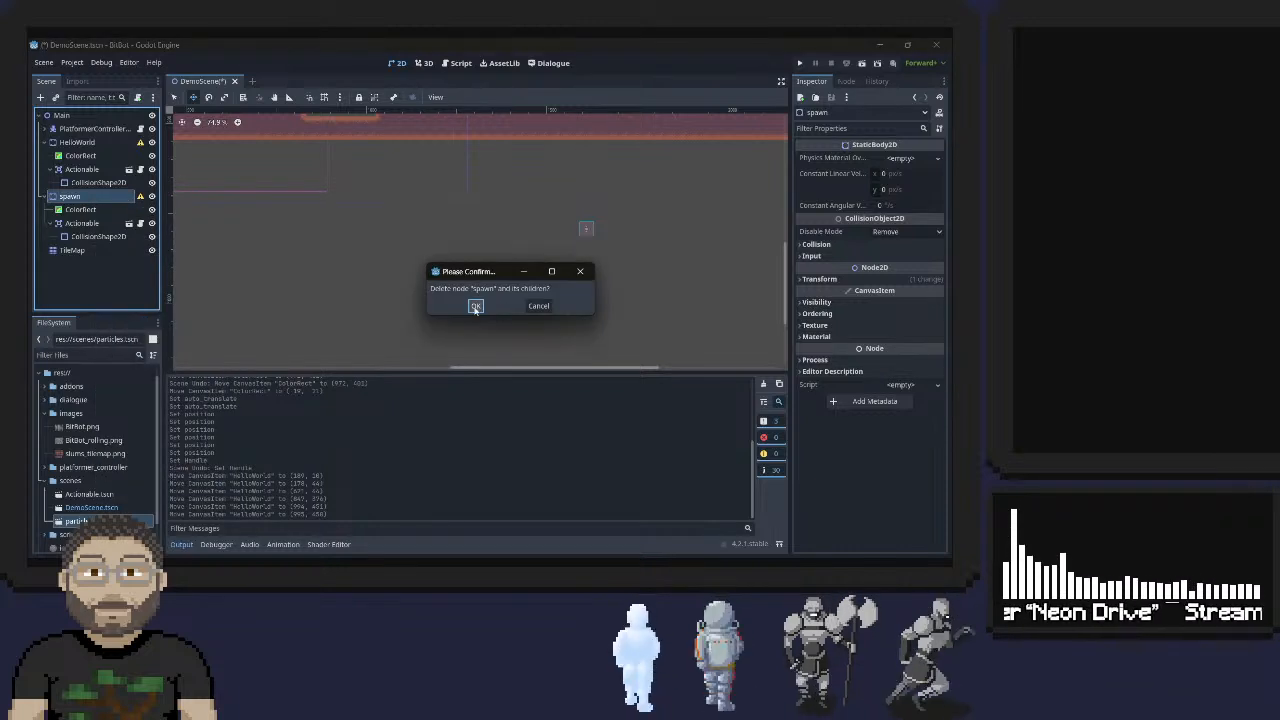
click(475, 305)
Duplicate the HelloWorld node with all its children
middle_drag(371, 171, 541, 320)
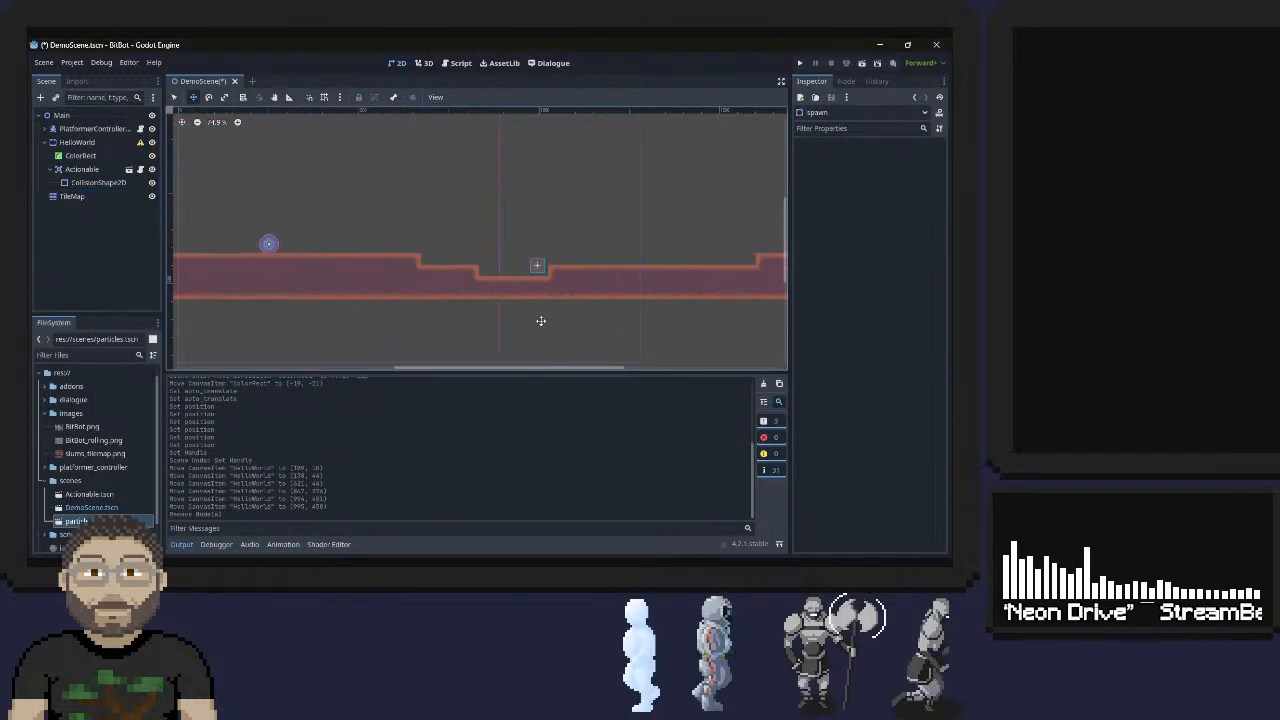
right_click(536, 267)
click(530, 251)
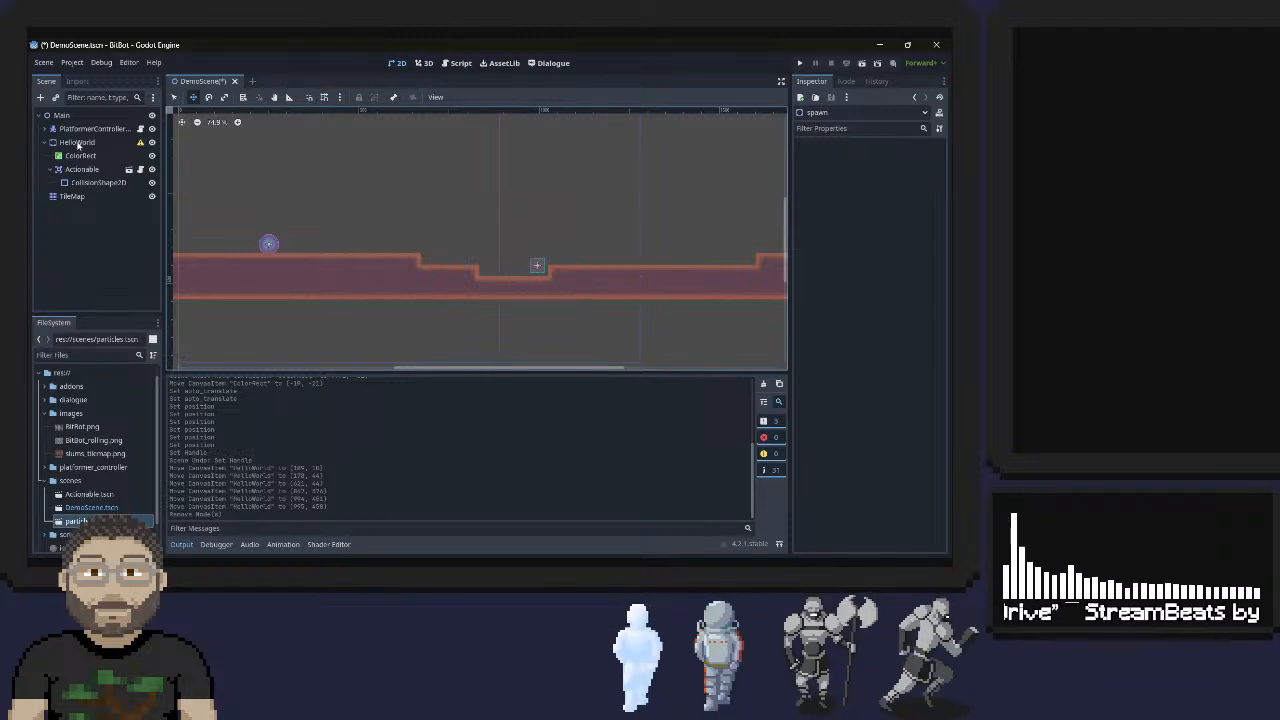
click(80, 143)
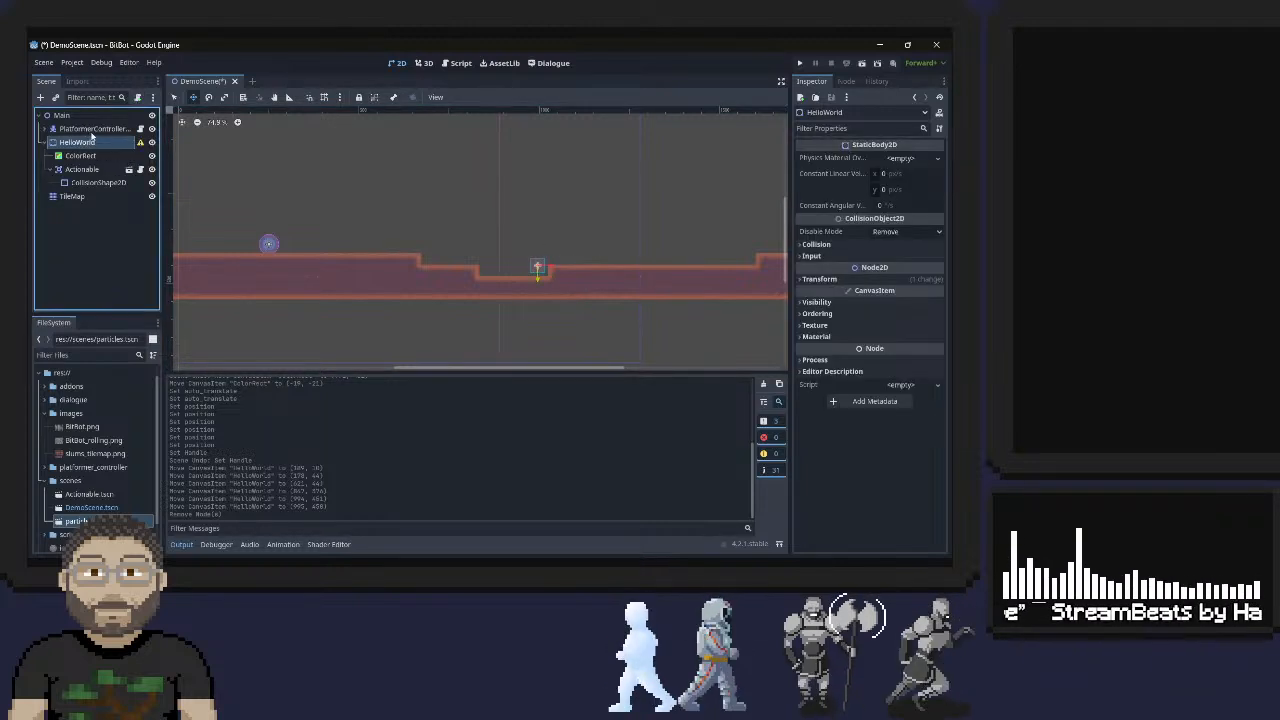
right_click(92, 145)
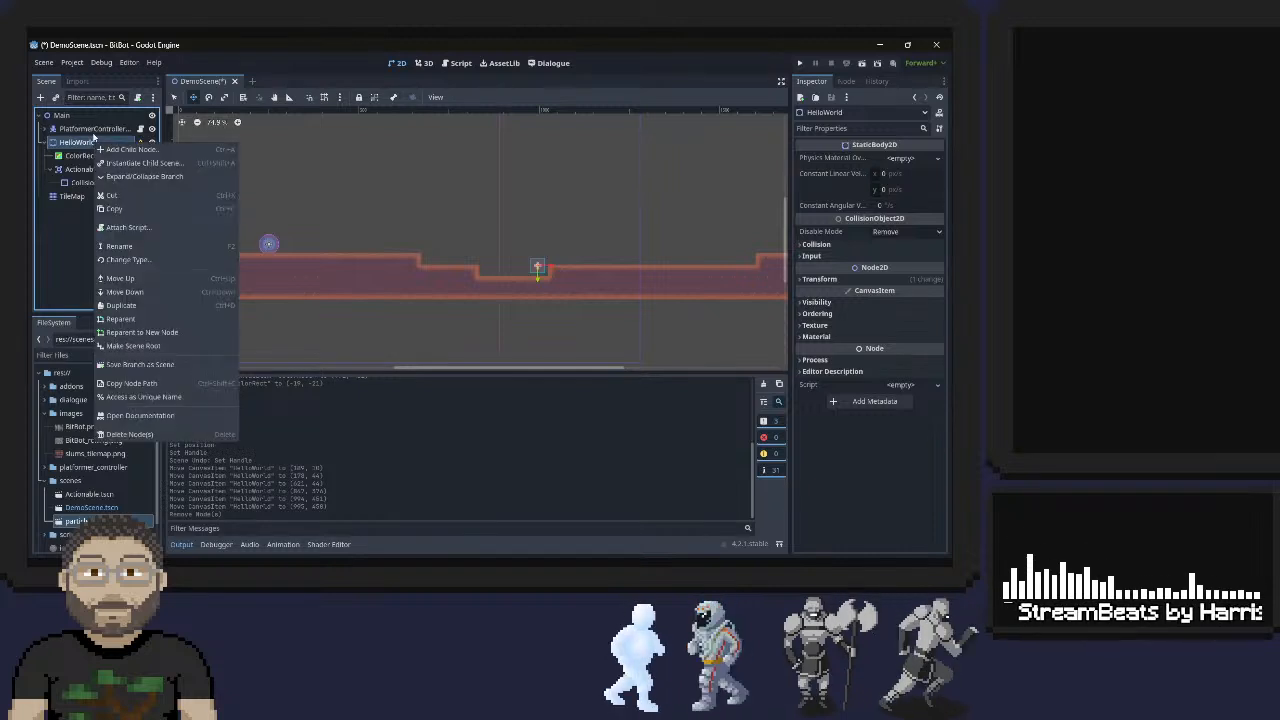
click(142, 305)
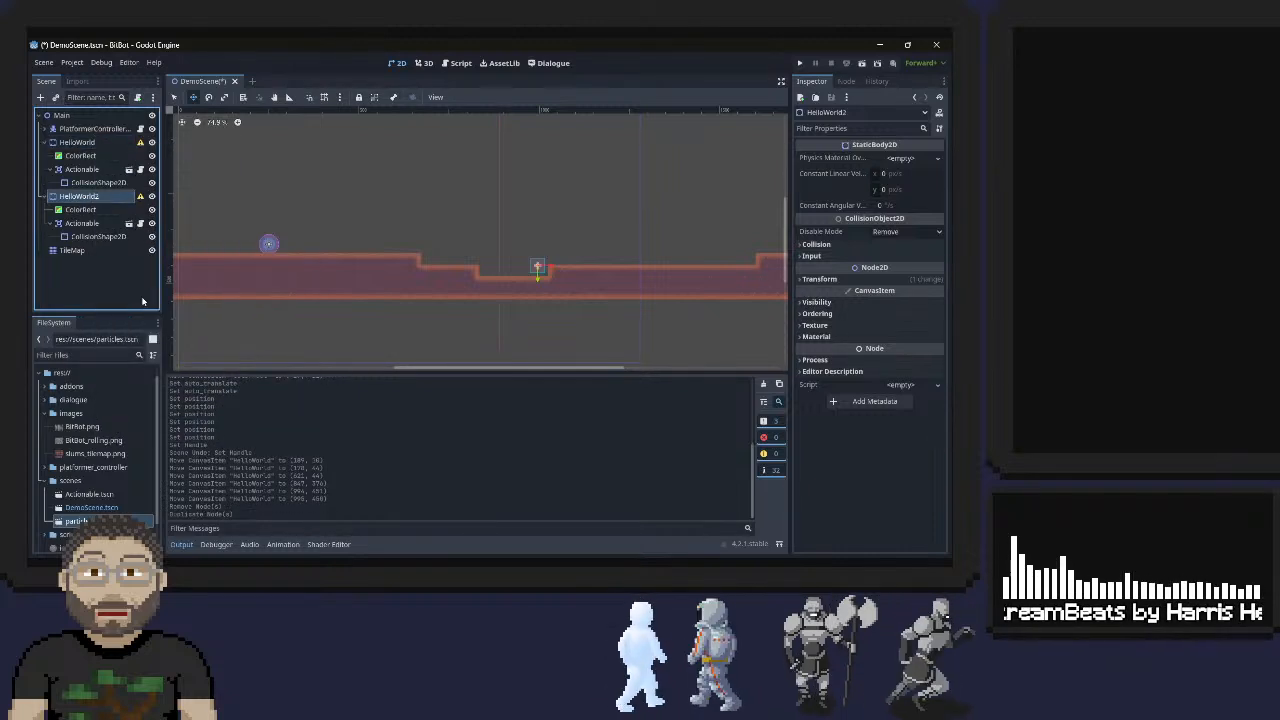
Rename the HelloWorld copy as spawn and move it onto the player character's start position
double_click(92, 196)
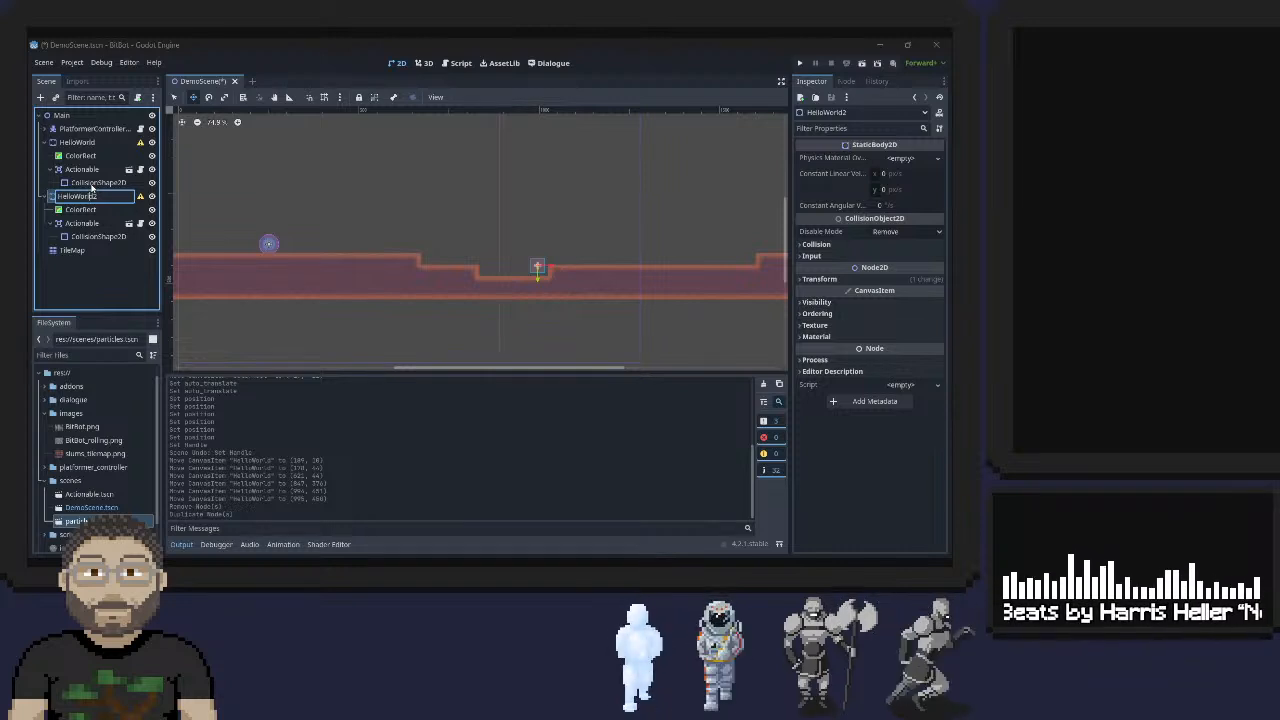
text(Solid)
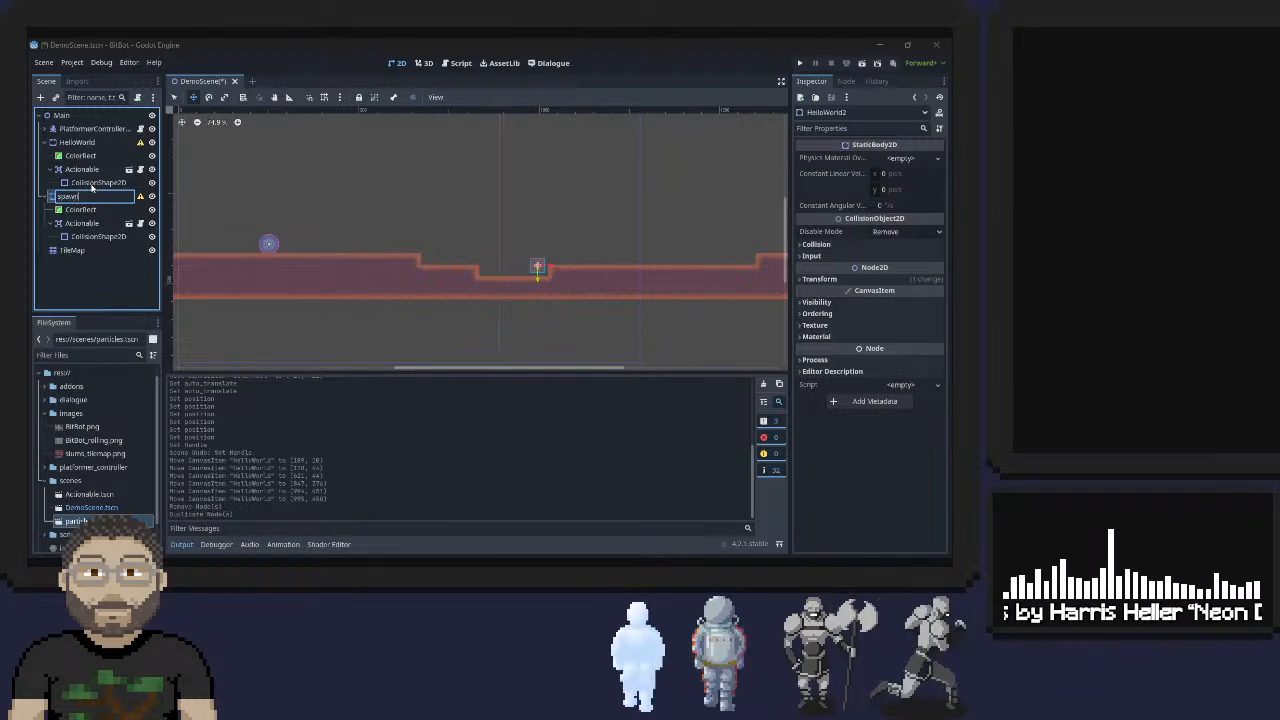
key(Return)
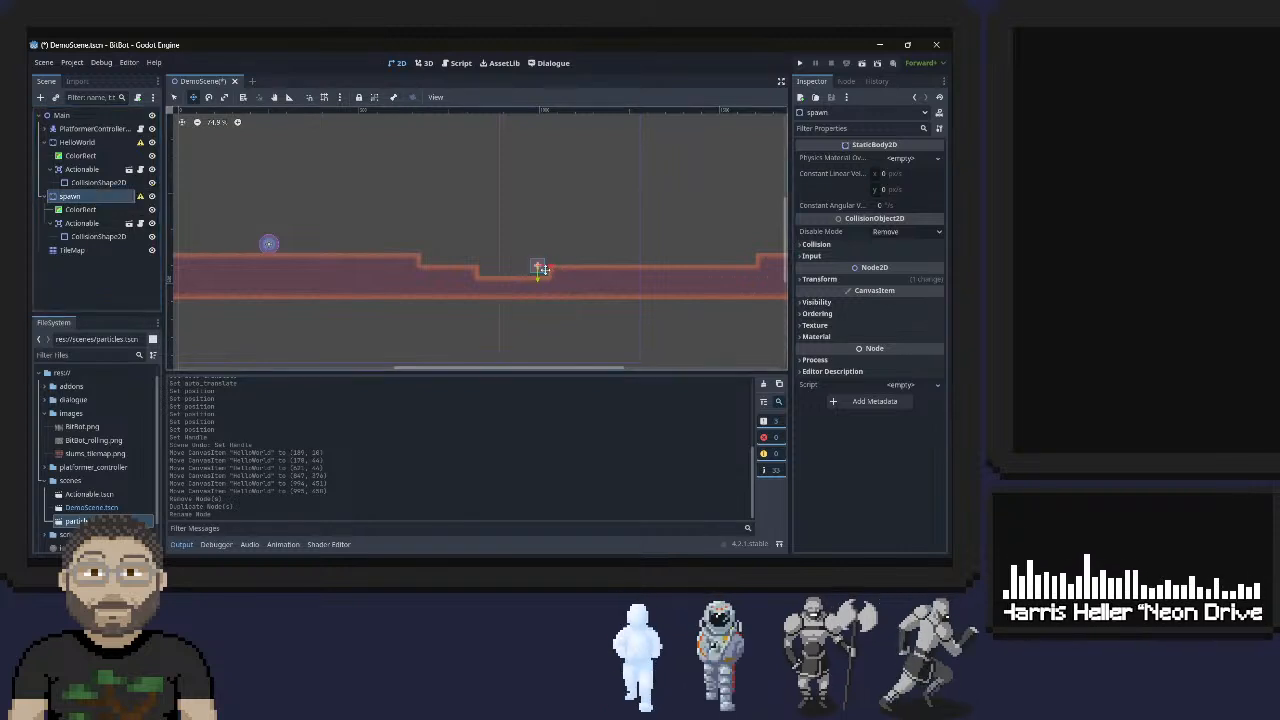
mouse_move(527, 274)
mouse_down()
mouse_move(363, 199)
mouse_move(270, 243)
mouse_up()
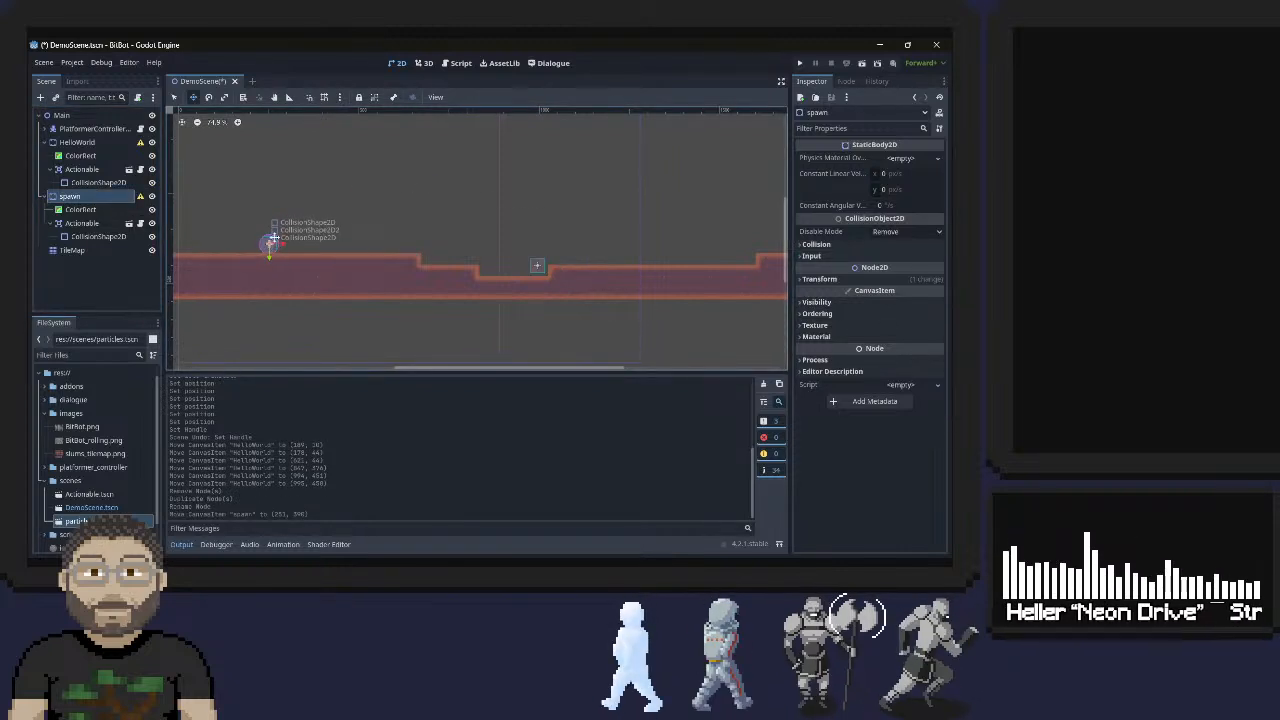
Open the Actionable node's script and duplicate the Actionable.tscn scene file as Trigger.tscn
click(140, 223)
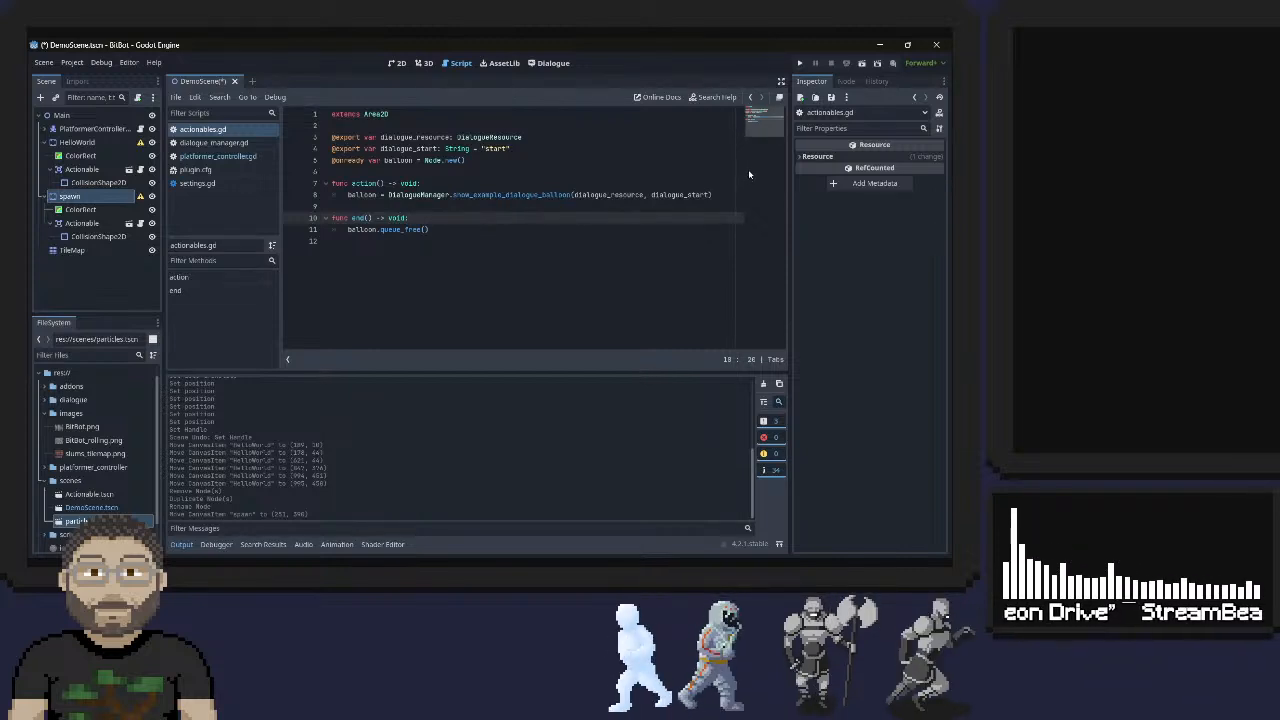
right_click(93, 494)
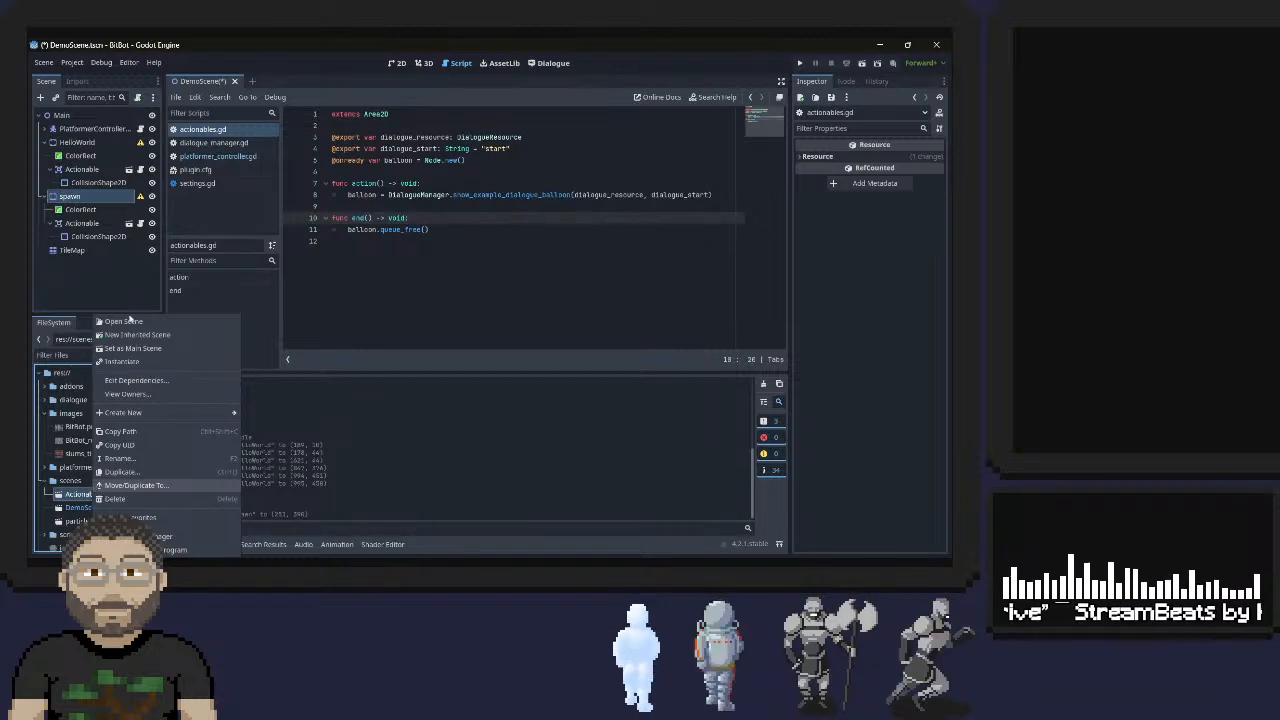
click(150, 471)
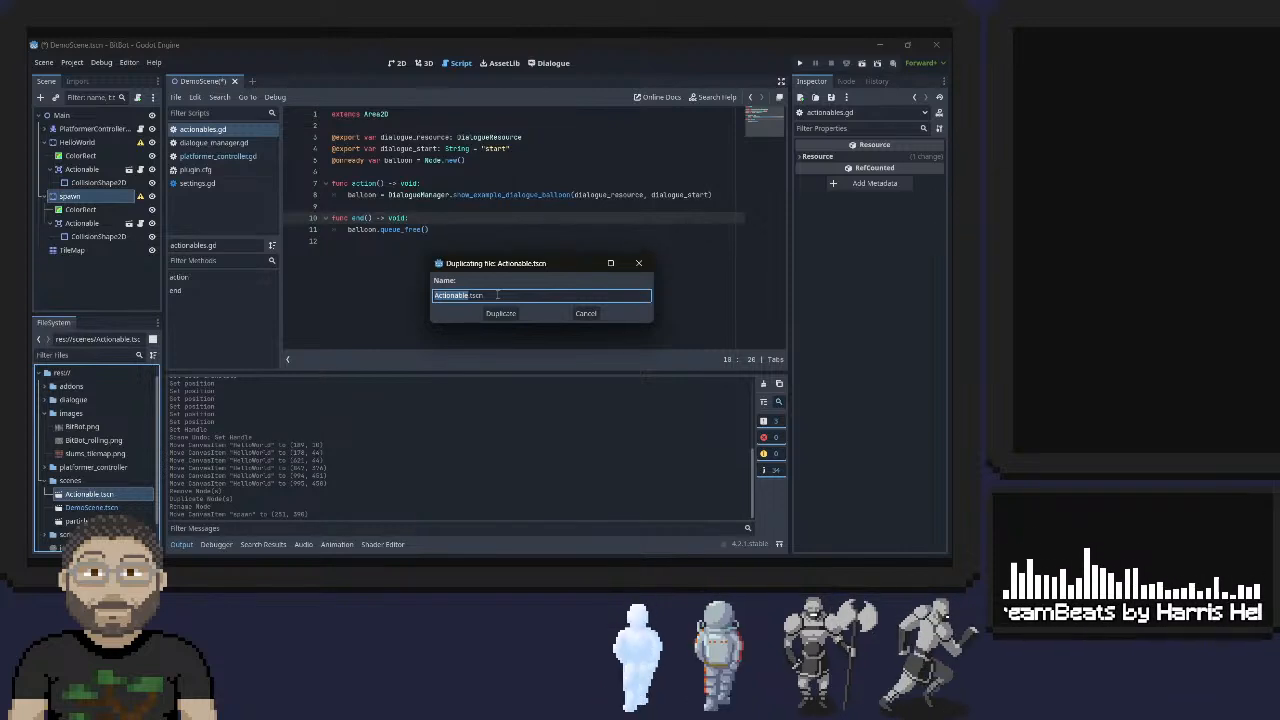
text(T)
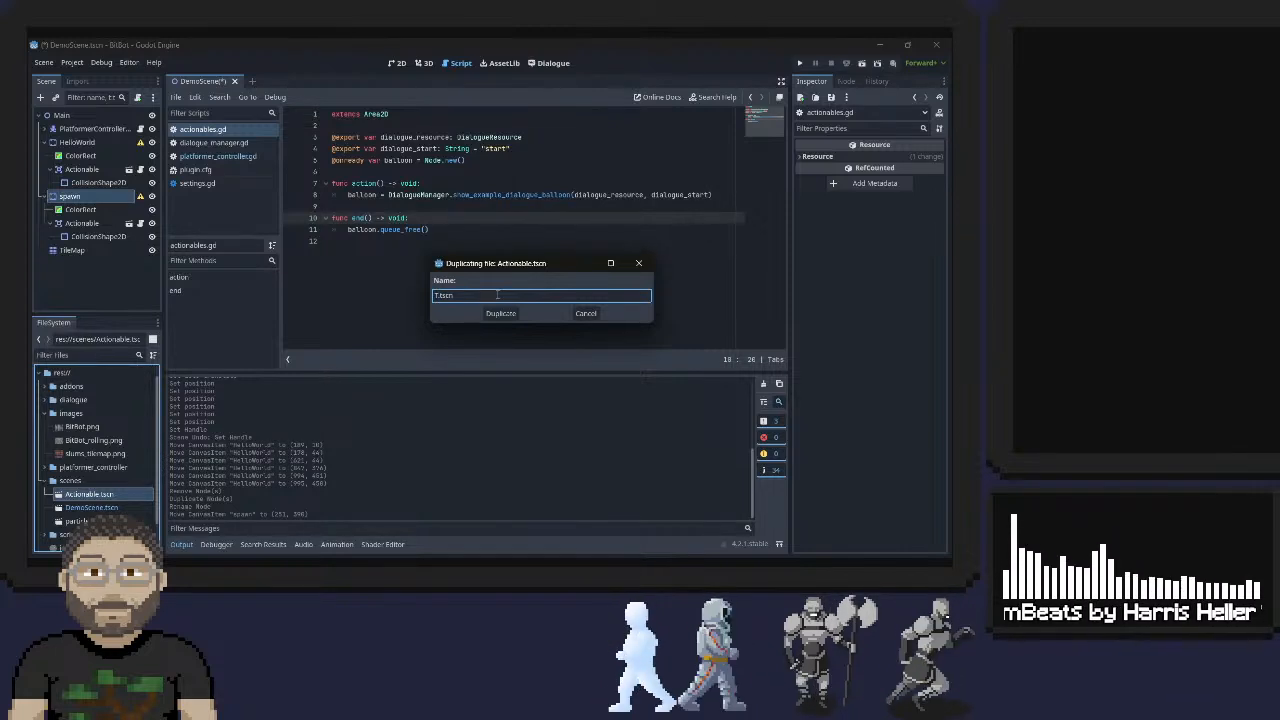
key(BackSpace)
text(Trigge)
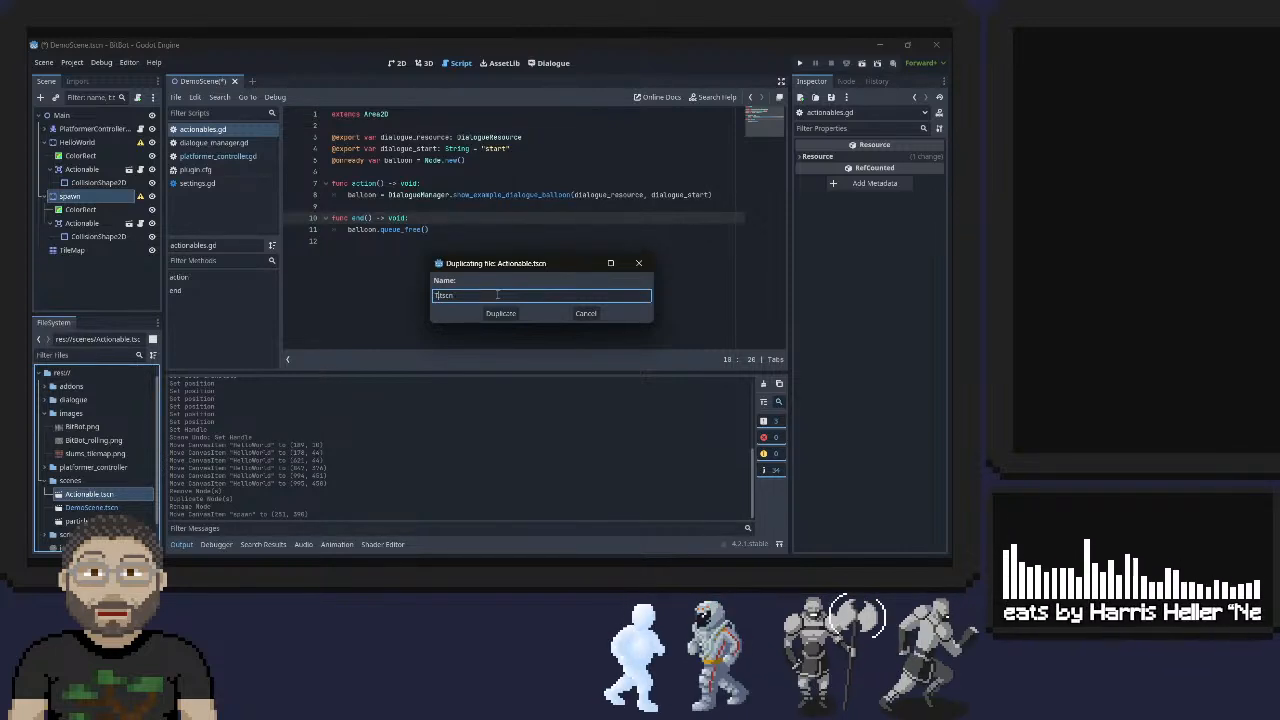
key(Return)
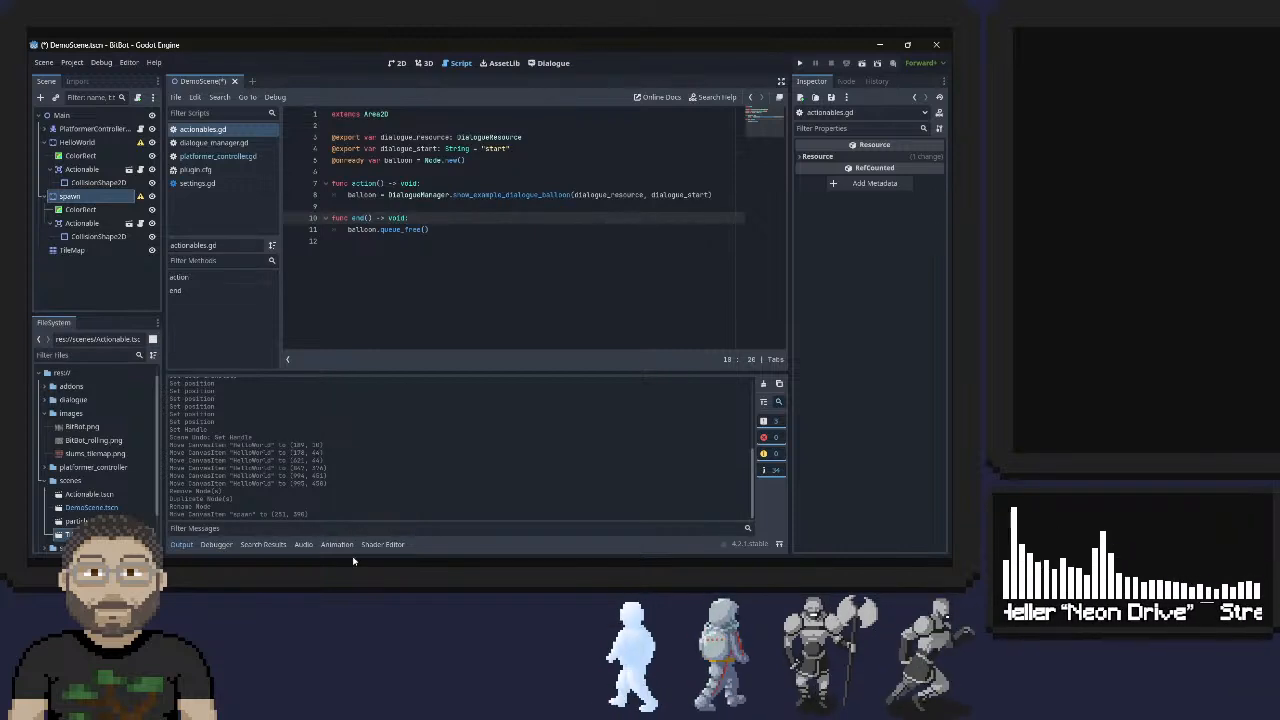
Open the Trigger.tscn scene and rename its root node as Trigger
double_click(75, 534)
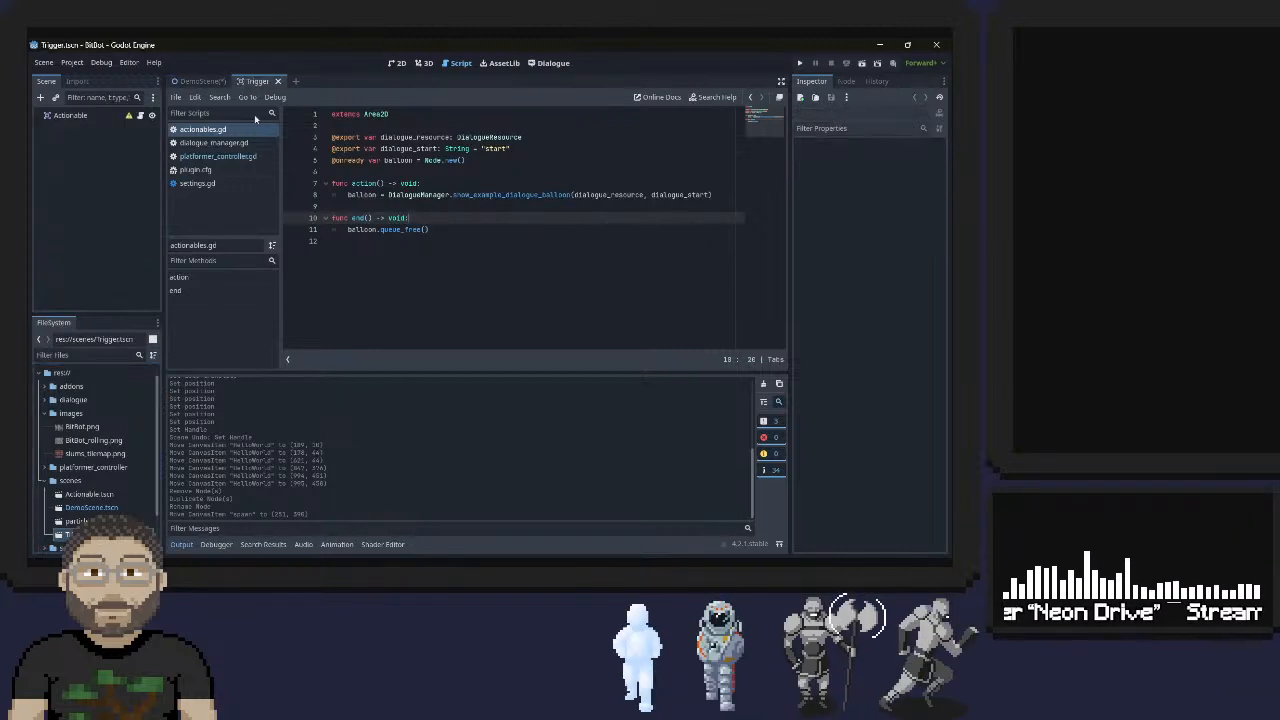
click(72, 115)
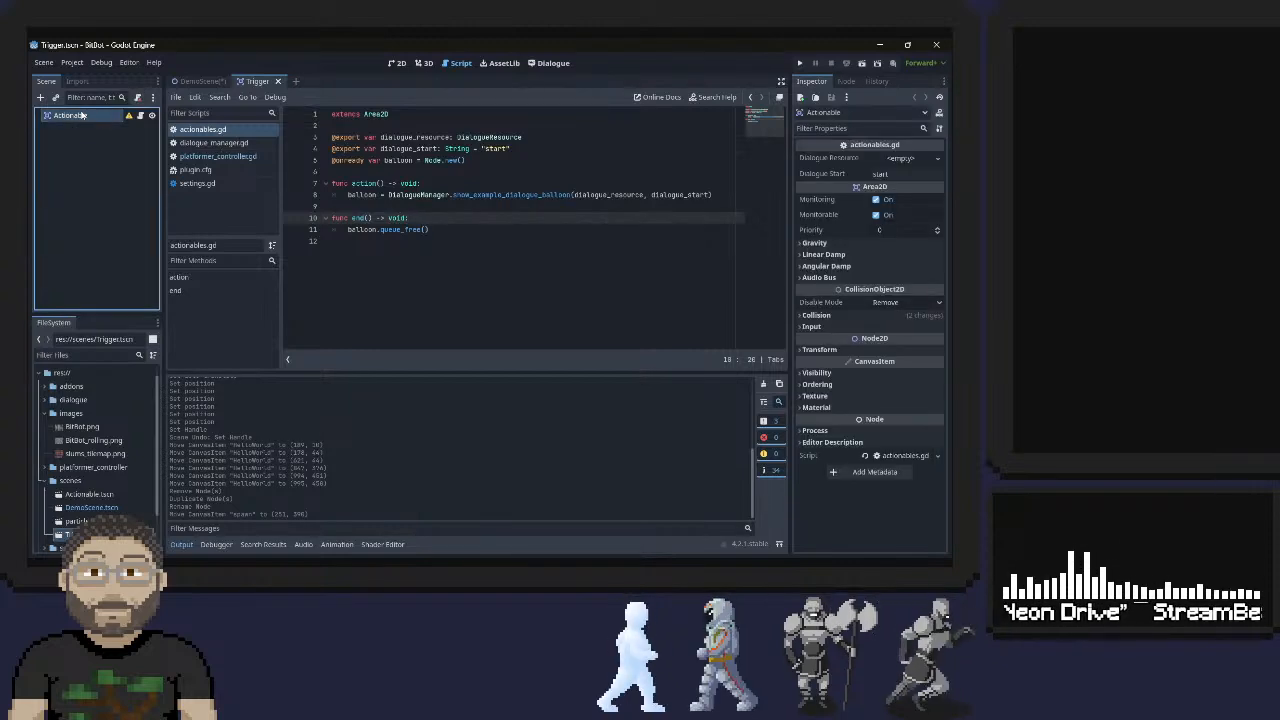
click(140, 115)
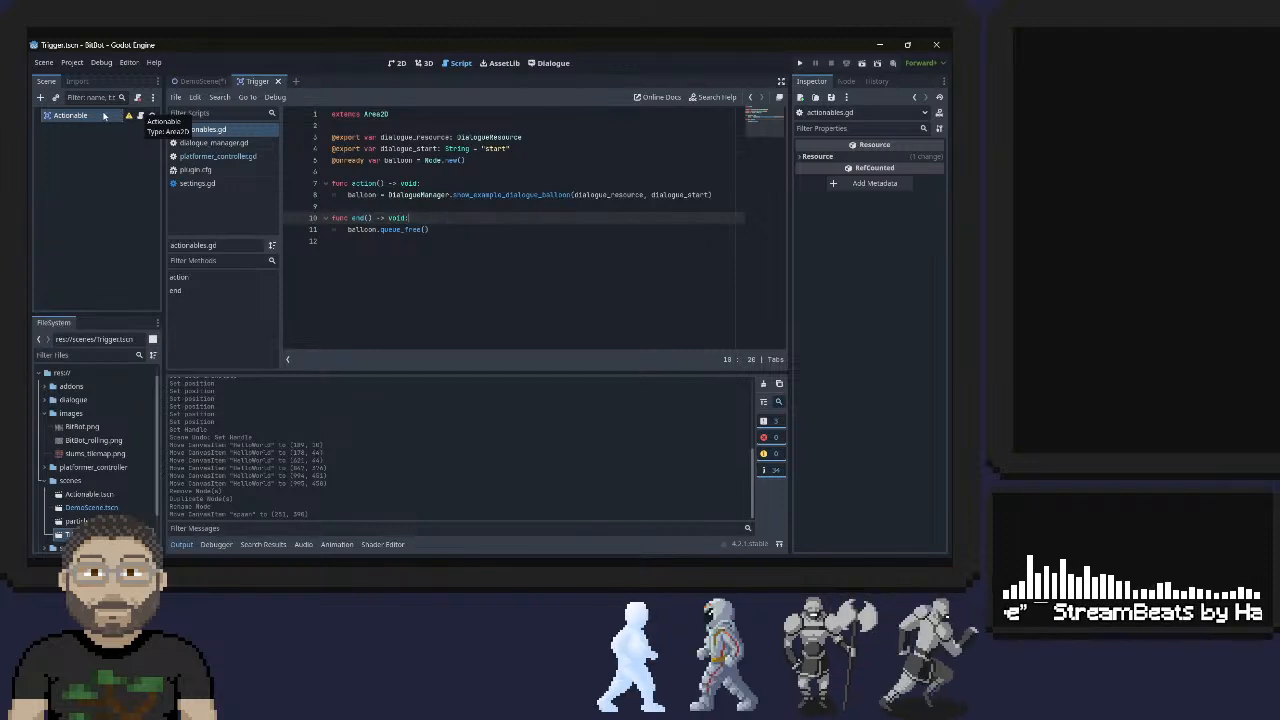
double_click(70, 115)
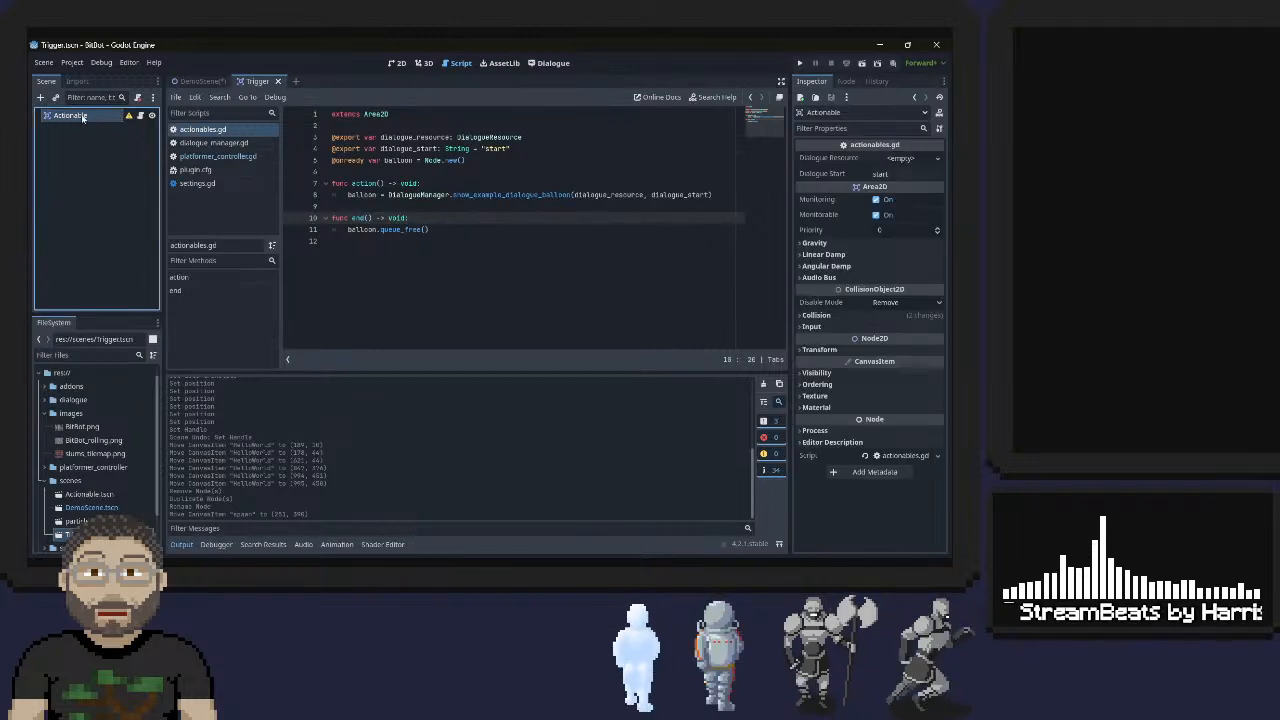
text(T)
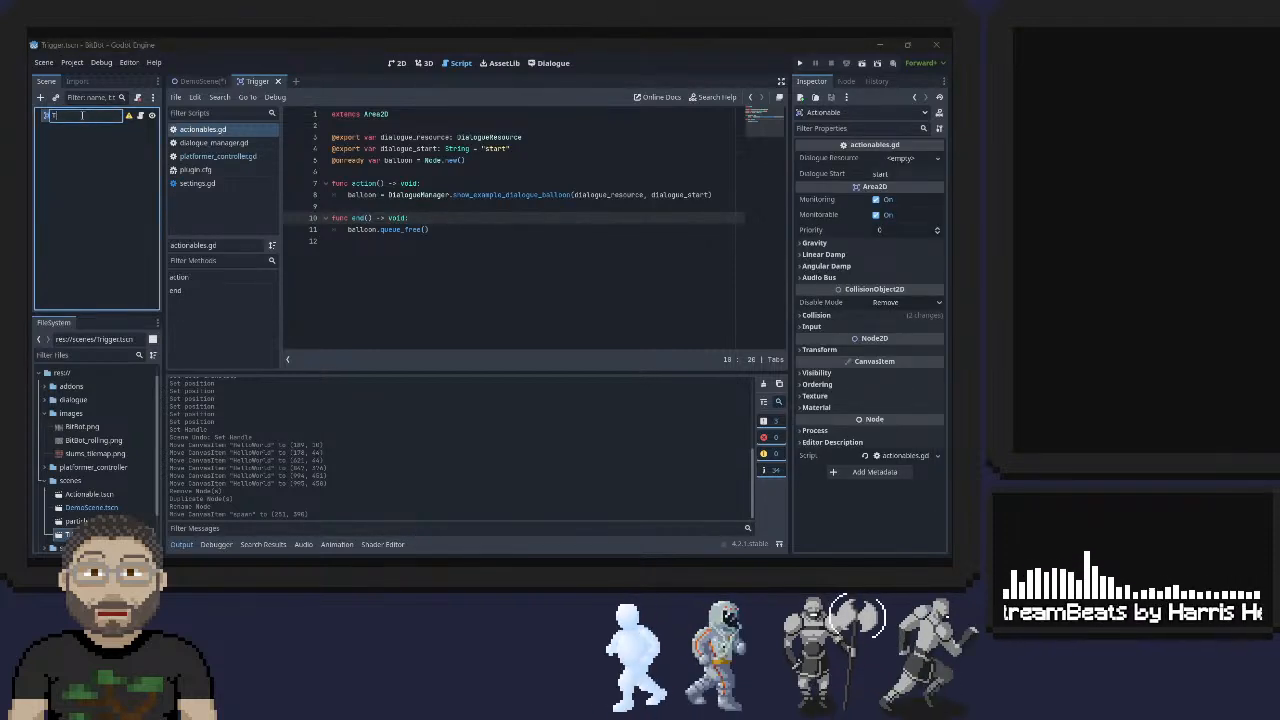
text(rigger)
key(Return)
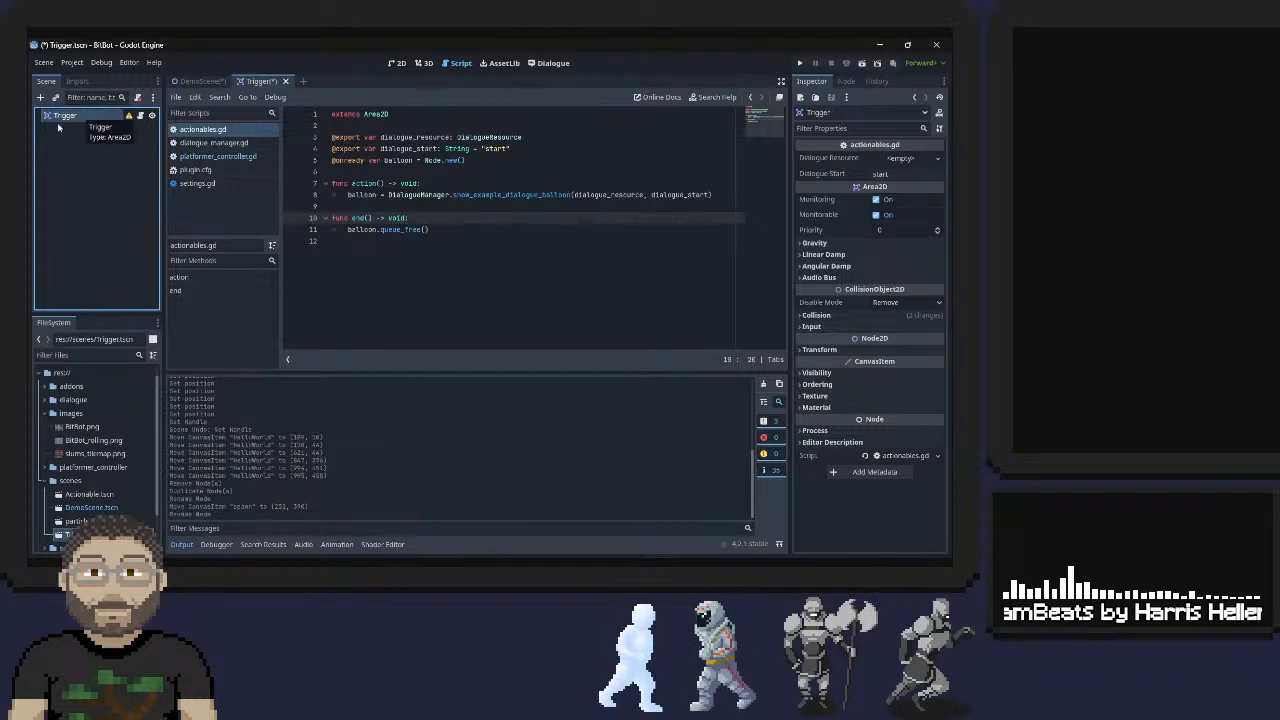
Duplicate the actionables.gd script in the scripts folder as trigger.gd
click(141, 116)
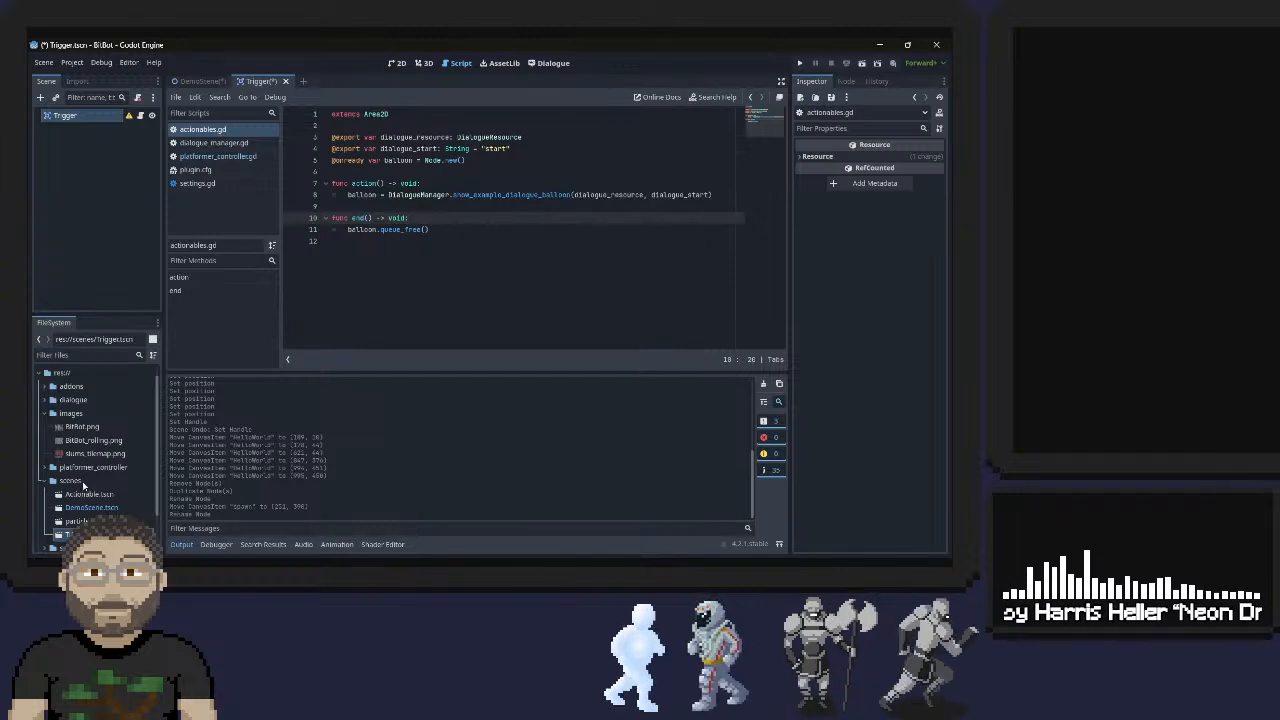
scroll(83, 486, down, 2)
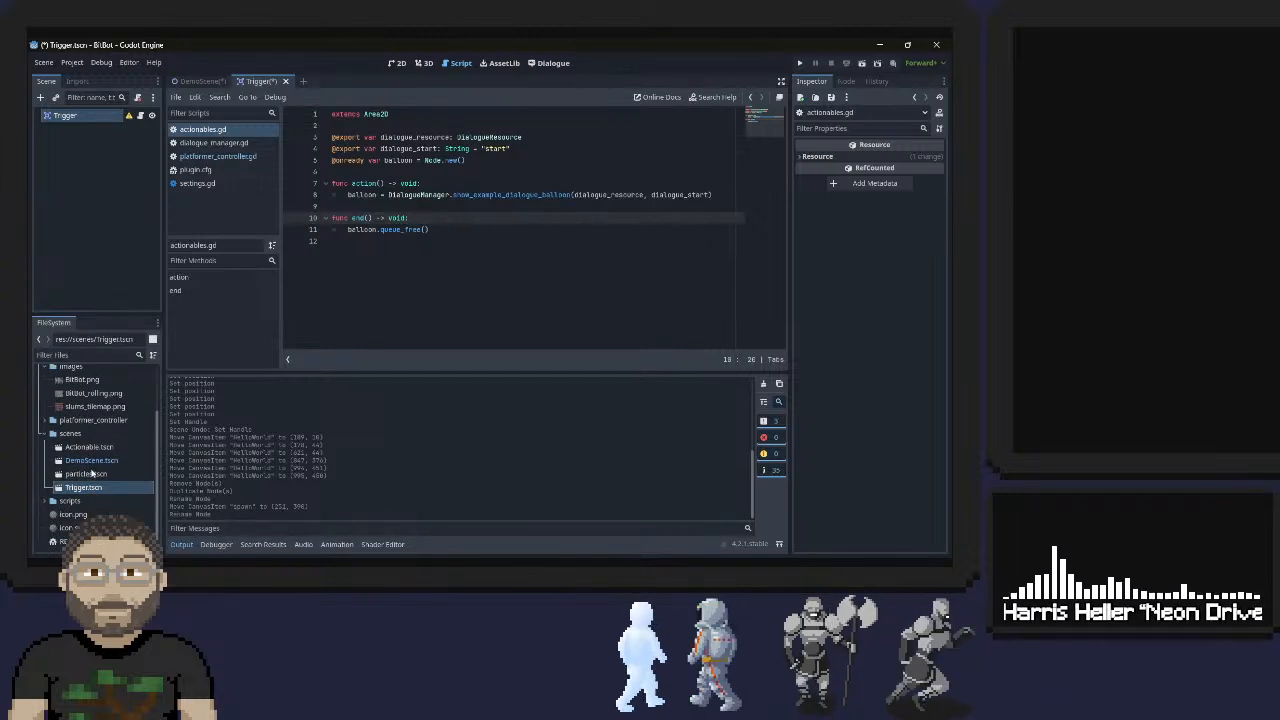
click(52, 500)
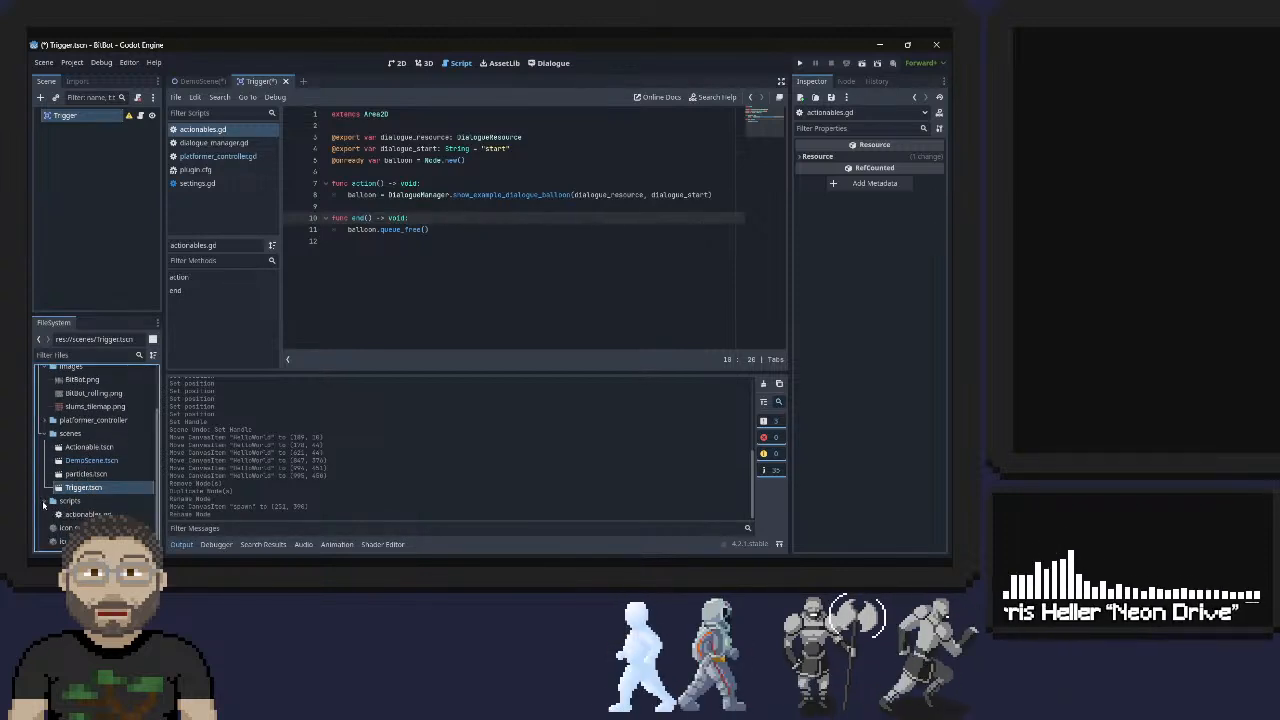
right_click(79, 514)
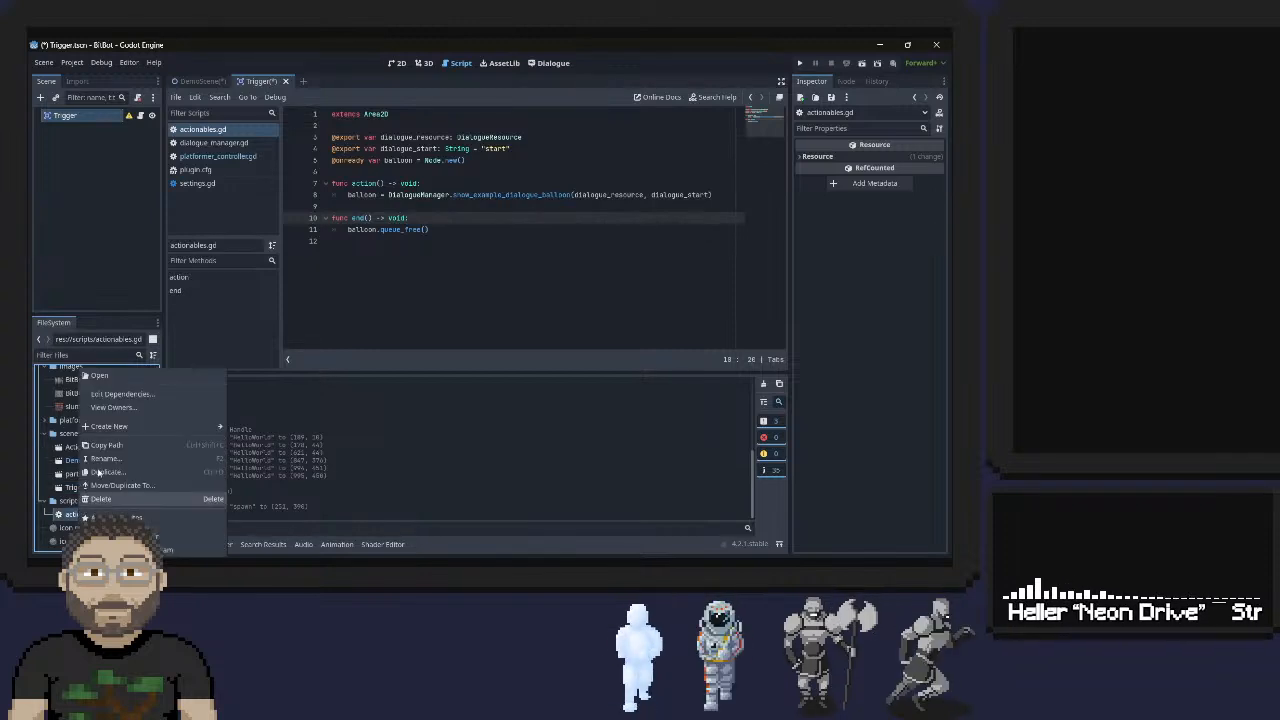
click(113, 426)
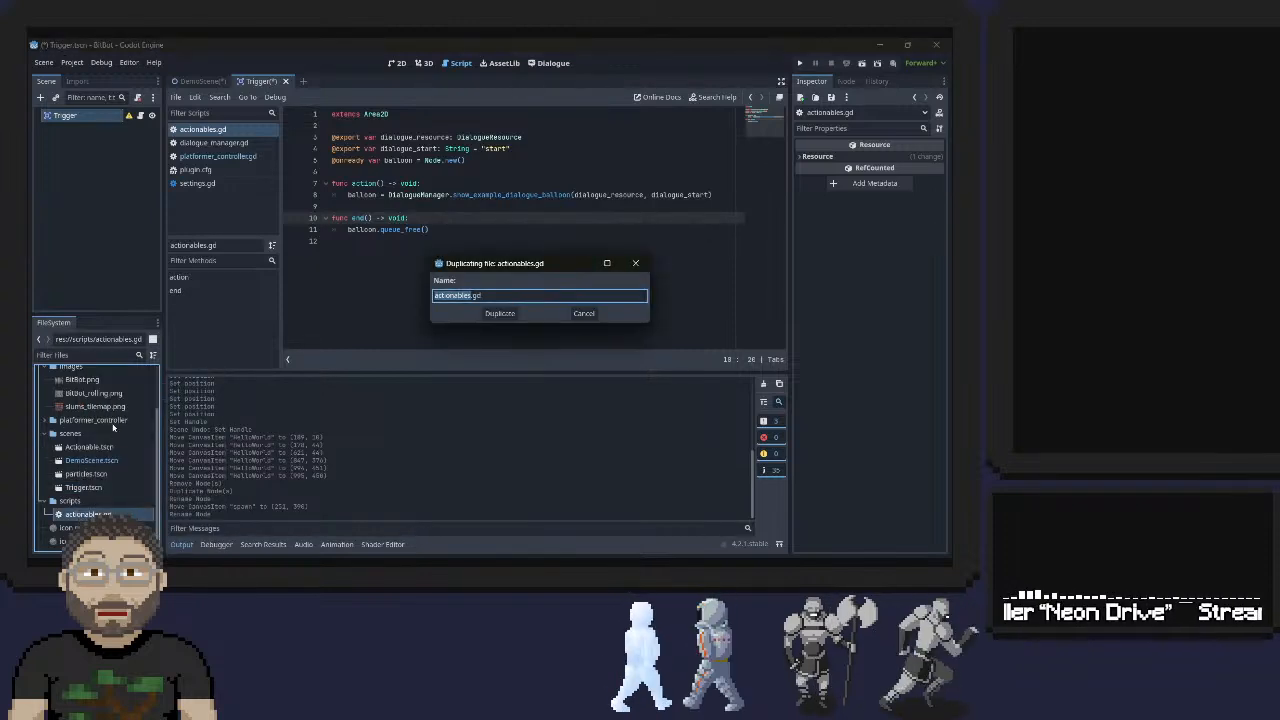
text(trigger)
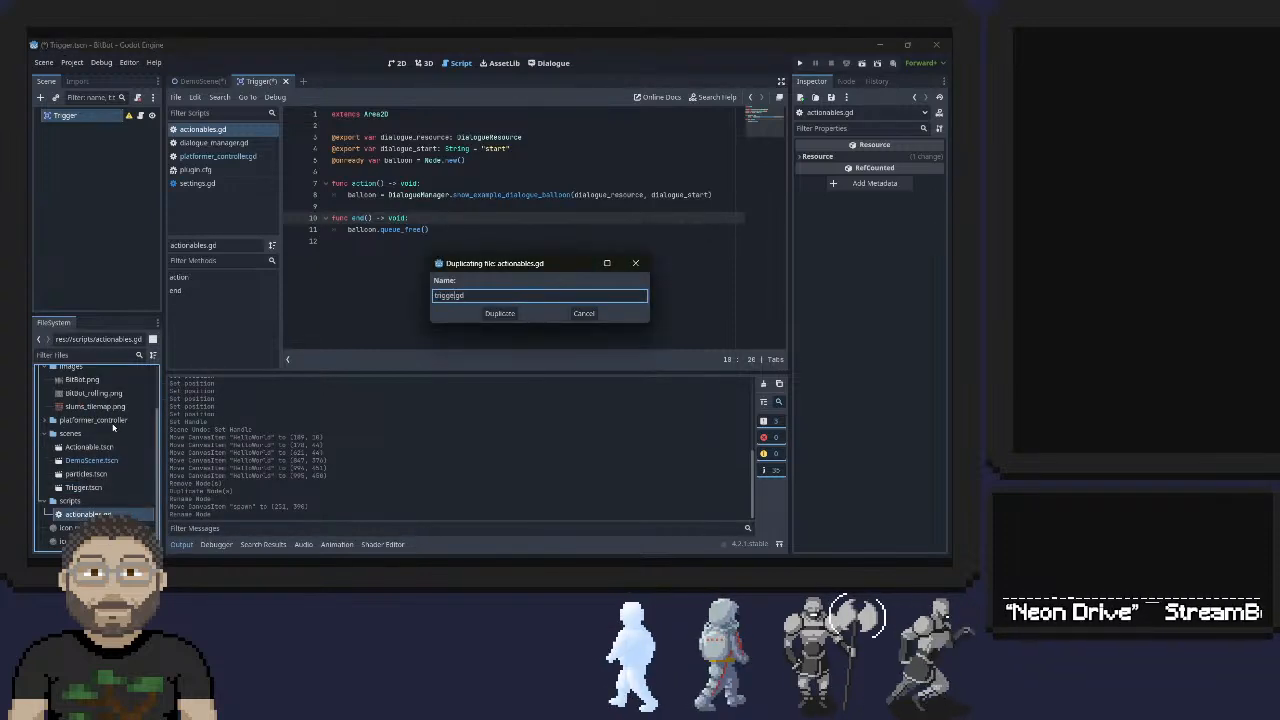
key(Return)
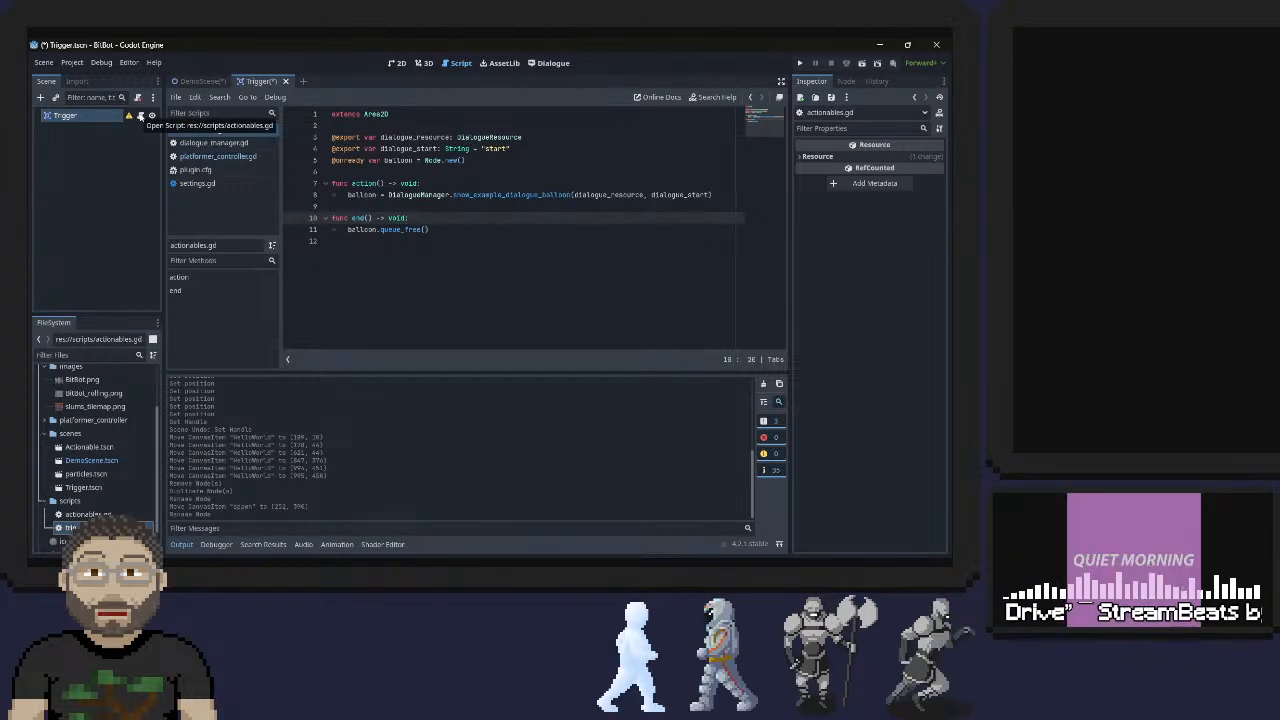
Replace the Trigger node's attached script with trigger.gd and open it for editing
drag(70, 527, 141, 117)
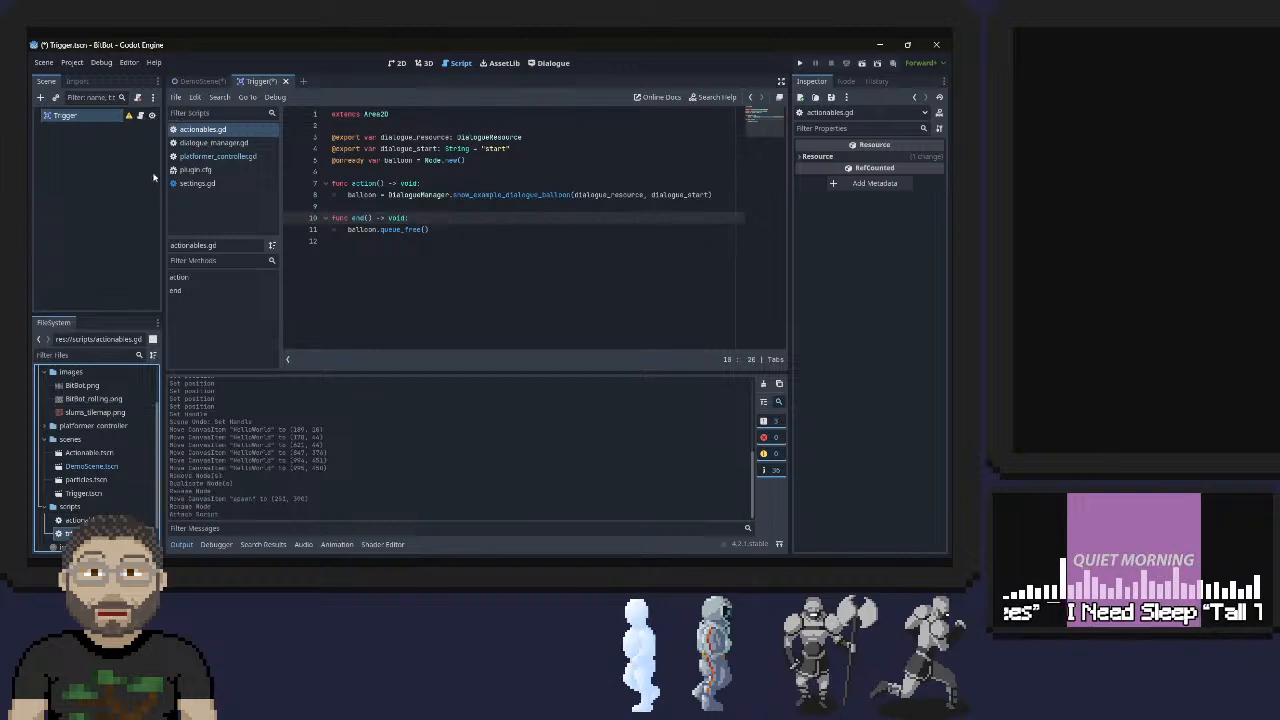
click(141, 117)
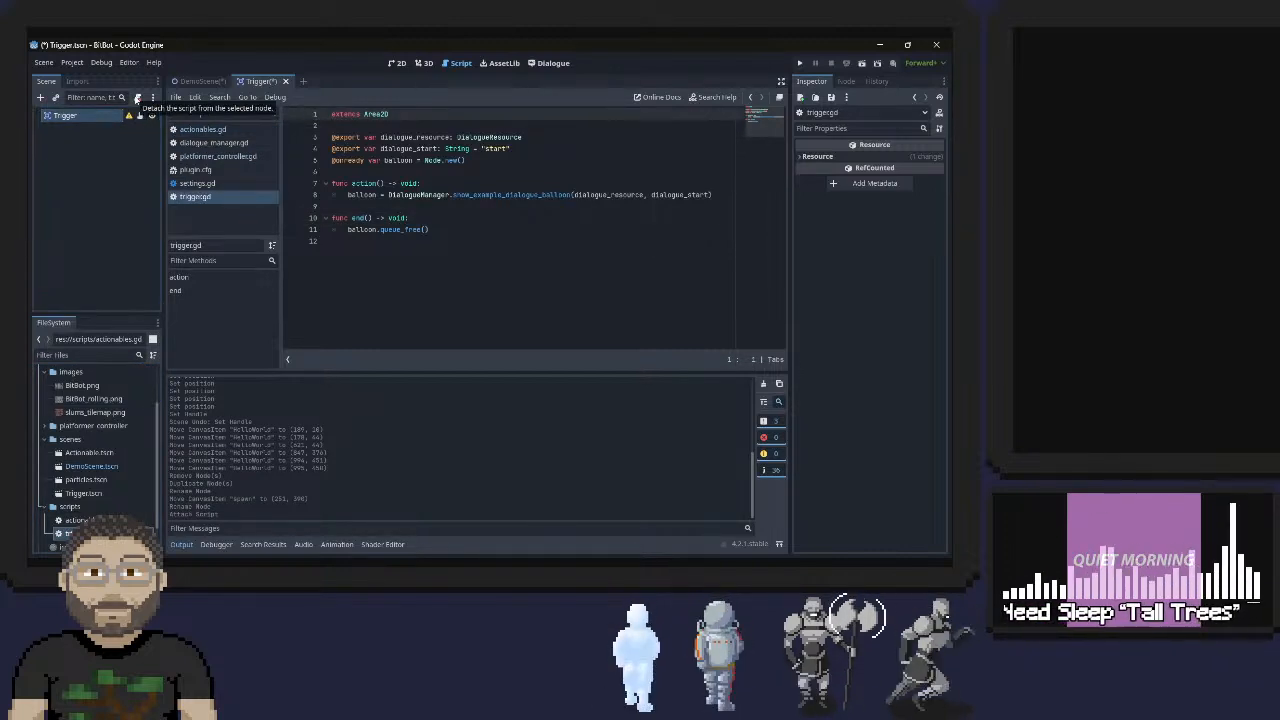
click(137, 97)
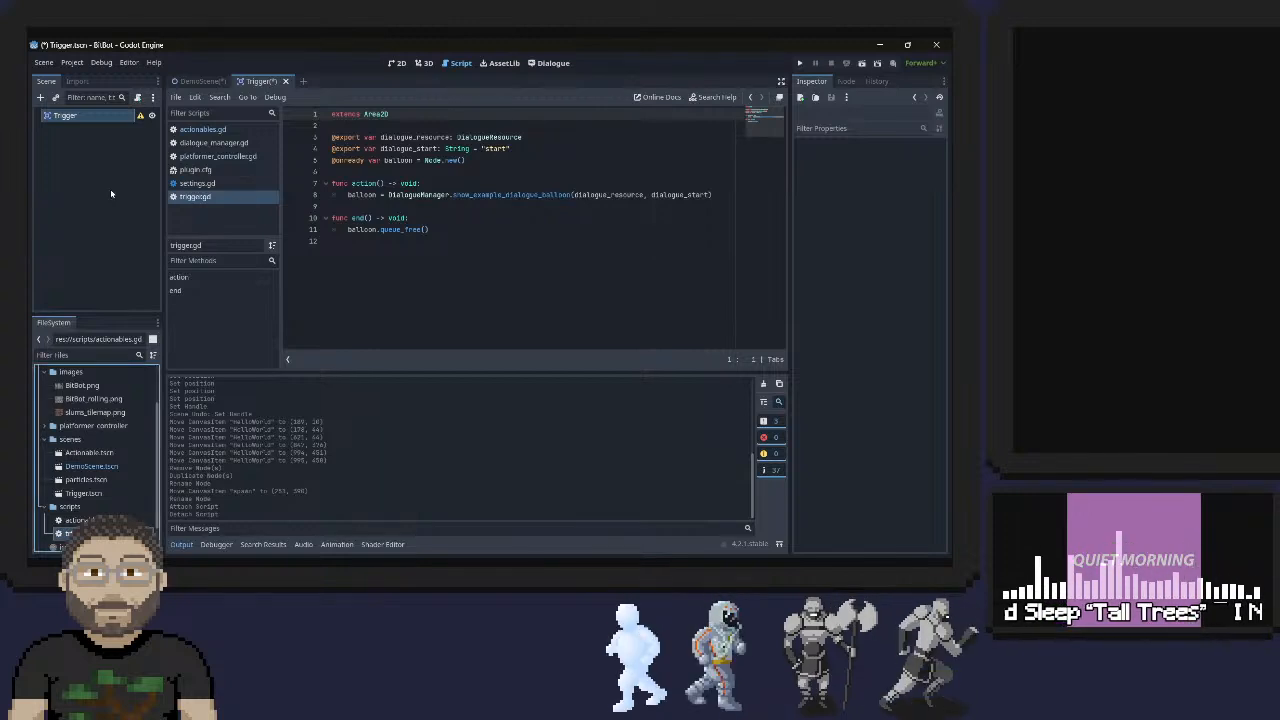
drag(112, 194, 106, 120)
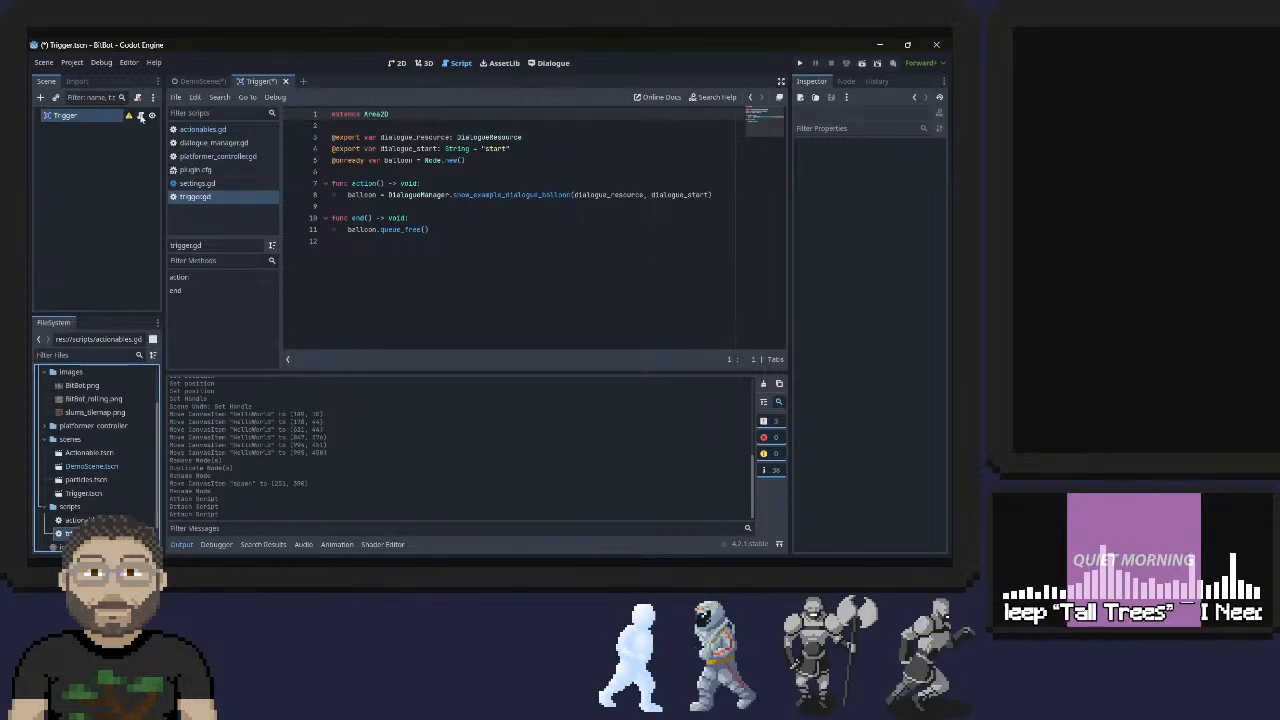
click(140, 116)
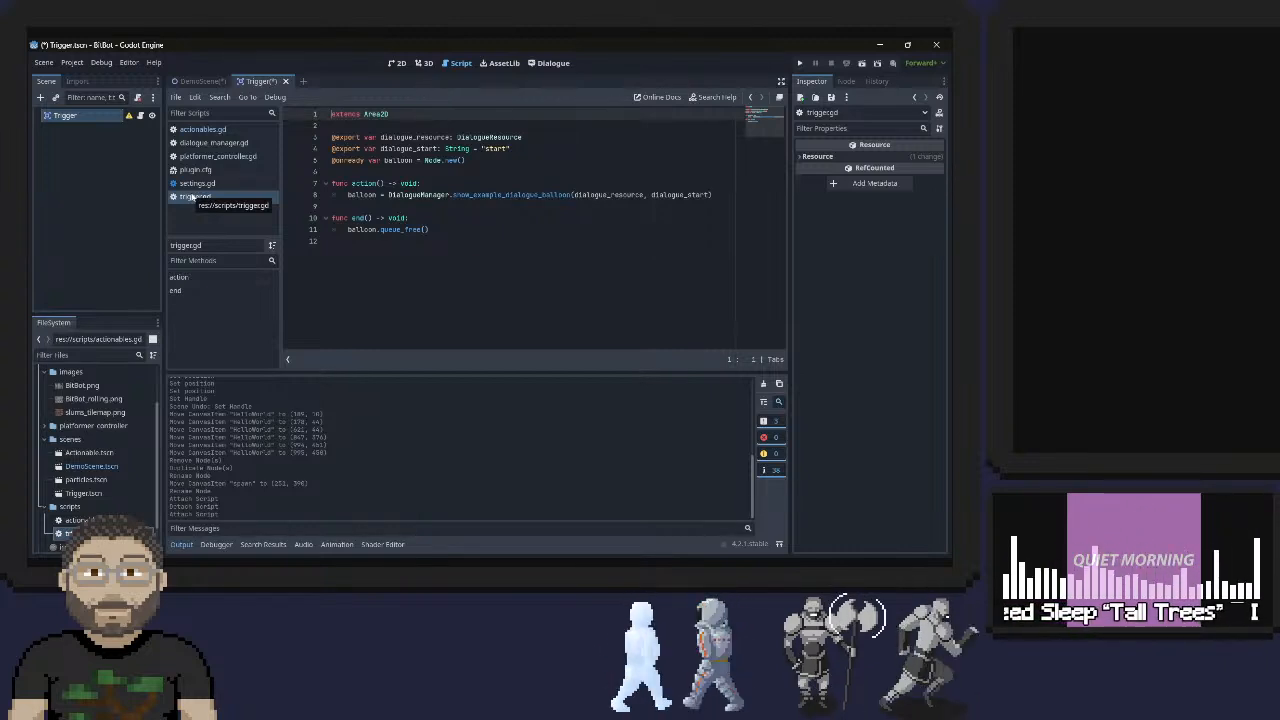
click(193, 196)
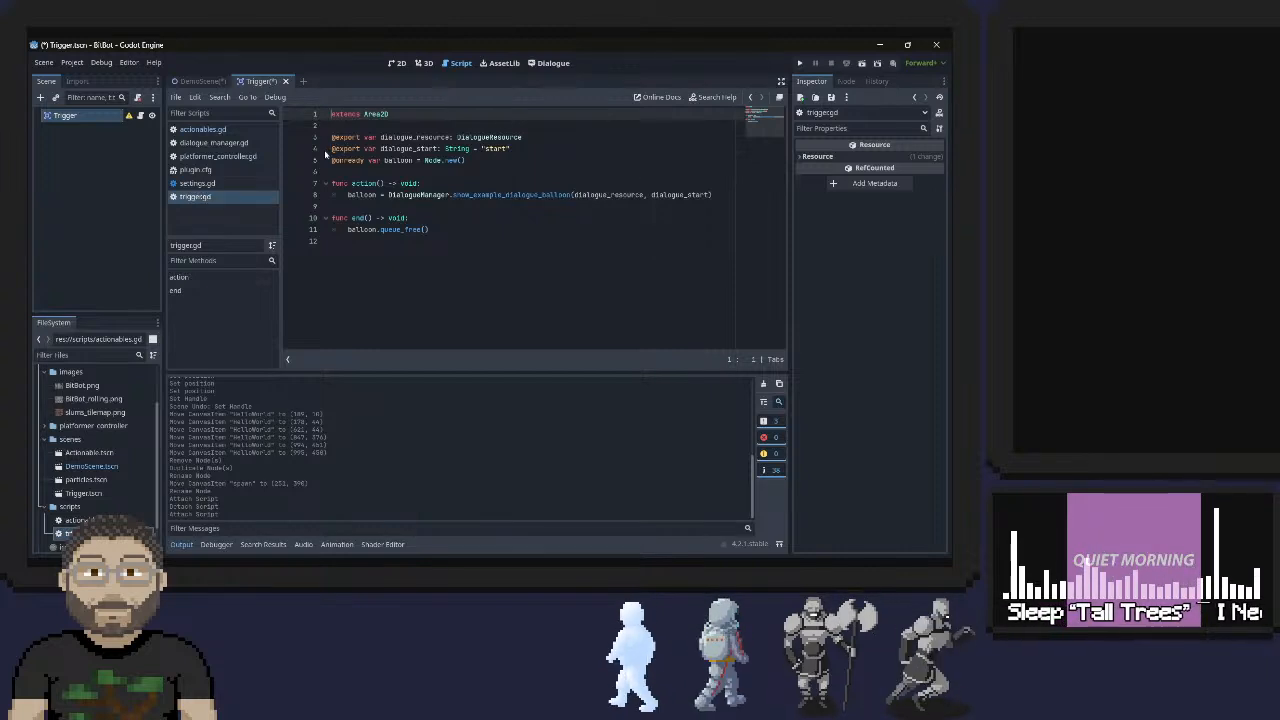
Delete the dialogue_resource, dialogue_start and balloon variable declarations from trigger.gd and save
drag(331, 137, 331, 149)
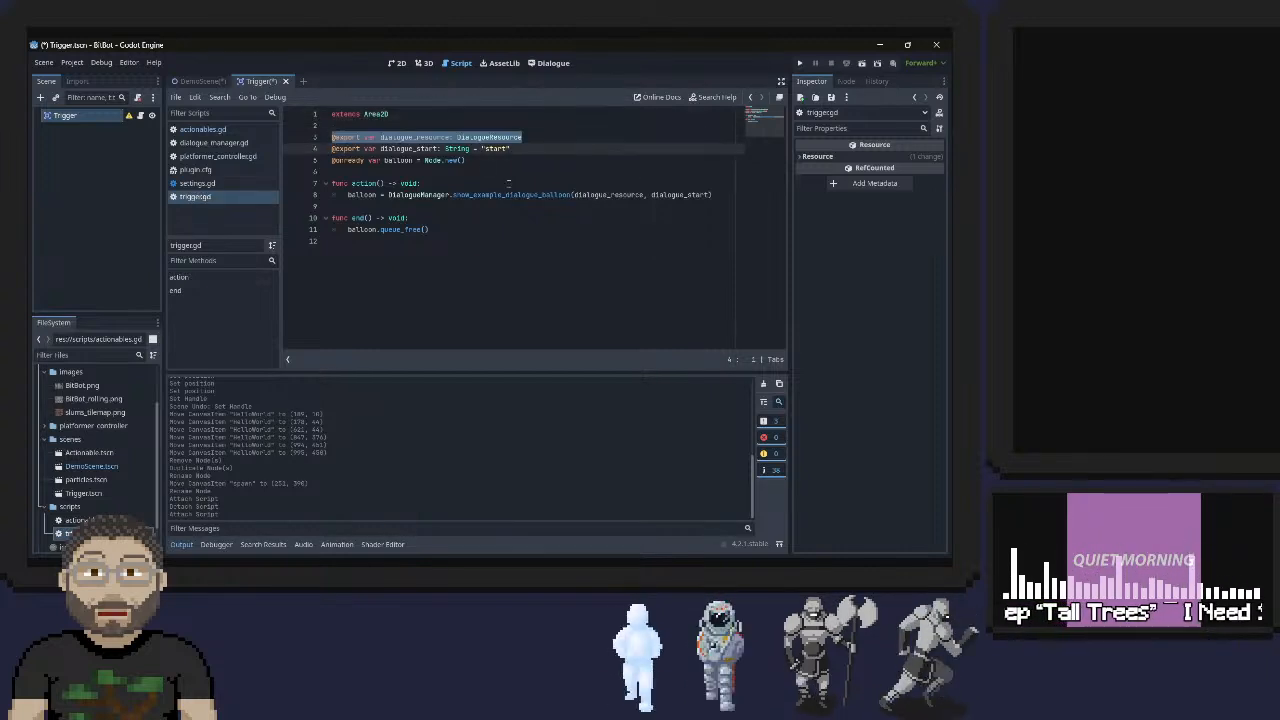
shift+click(497, 160)
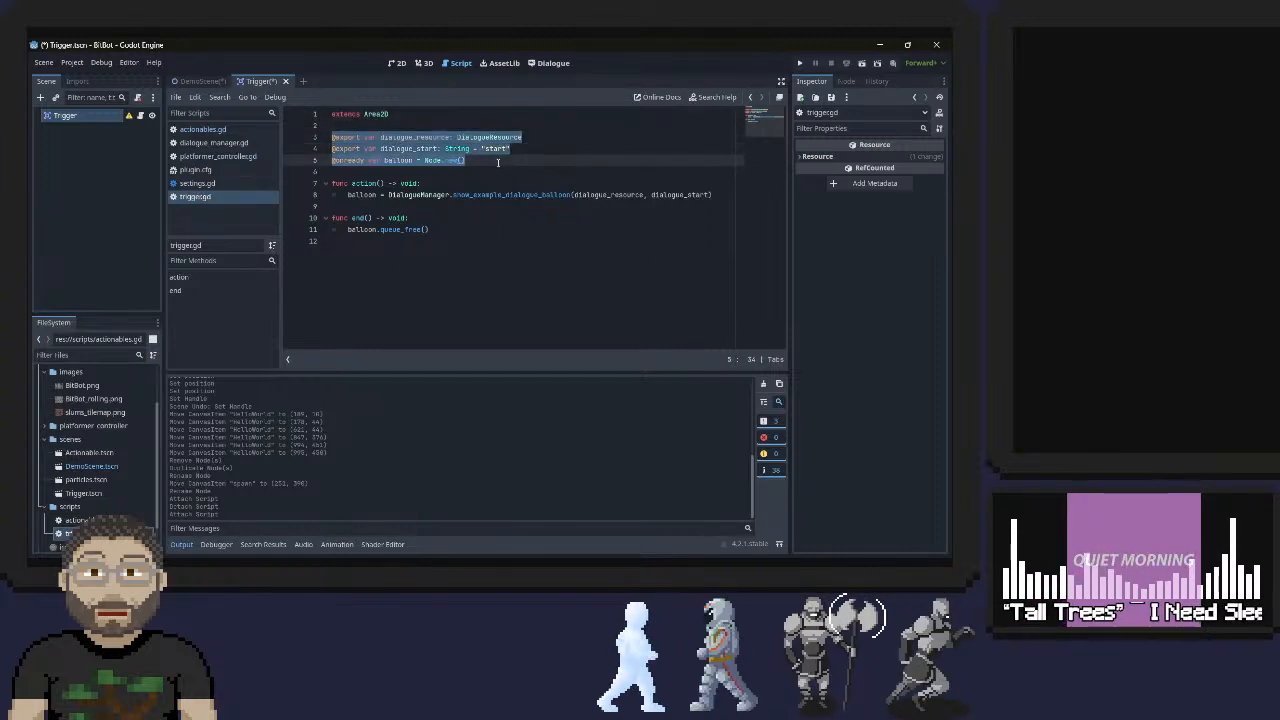
key(BackSpace)
key(BackSpace)
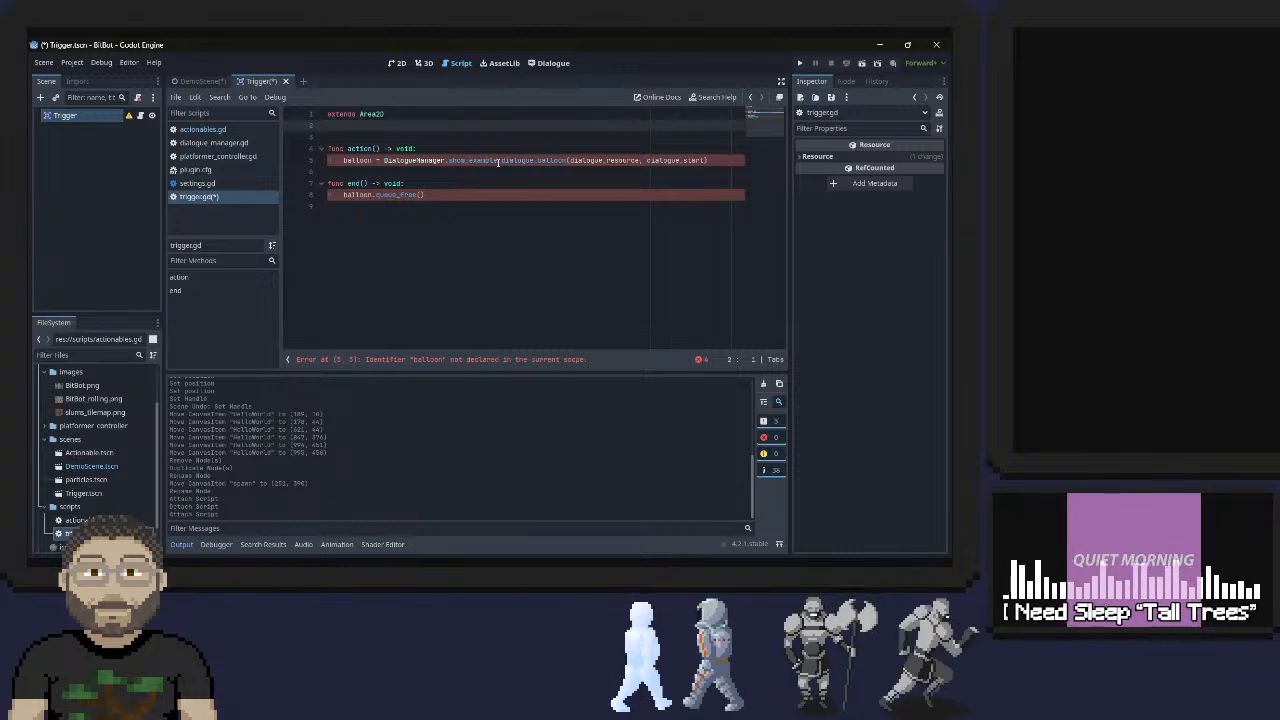
key(ctrl+s)
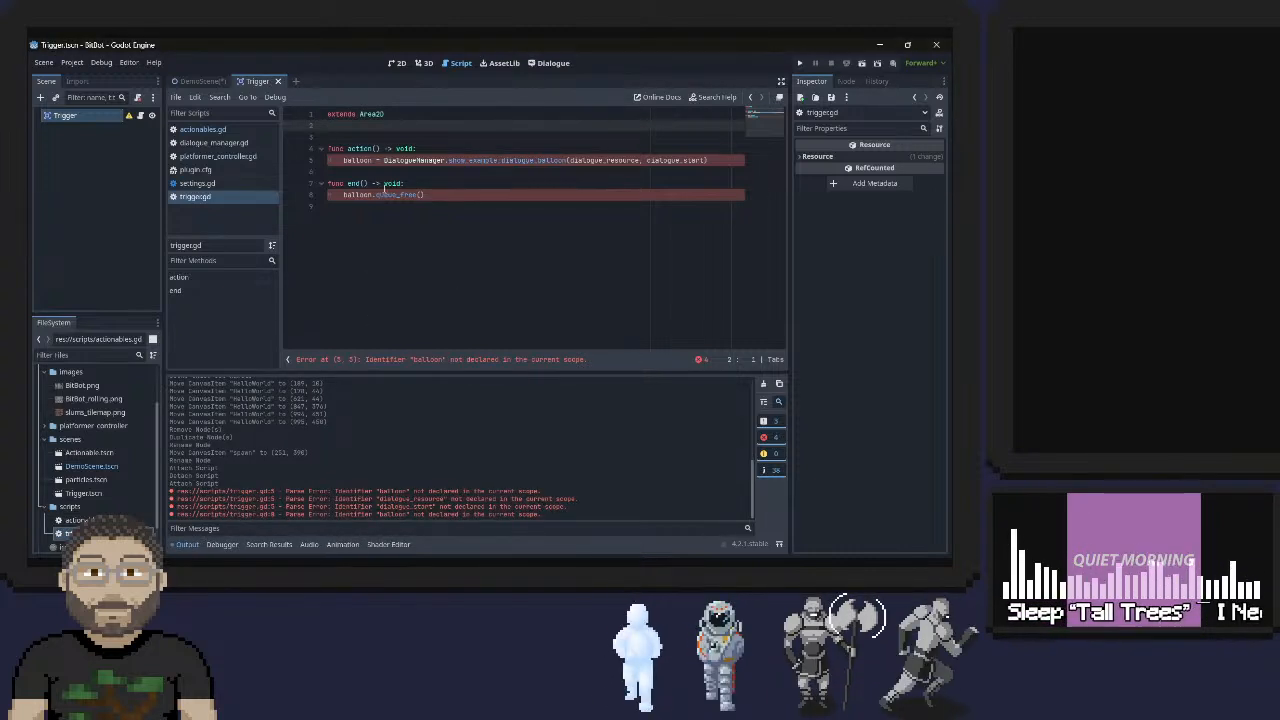
Clear the body of action() and remove the whole end() function from trigger.gd
triple_click(385, 192)
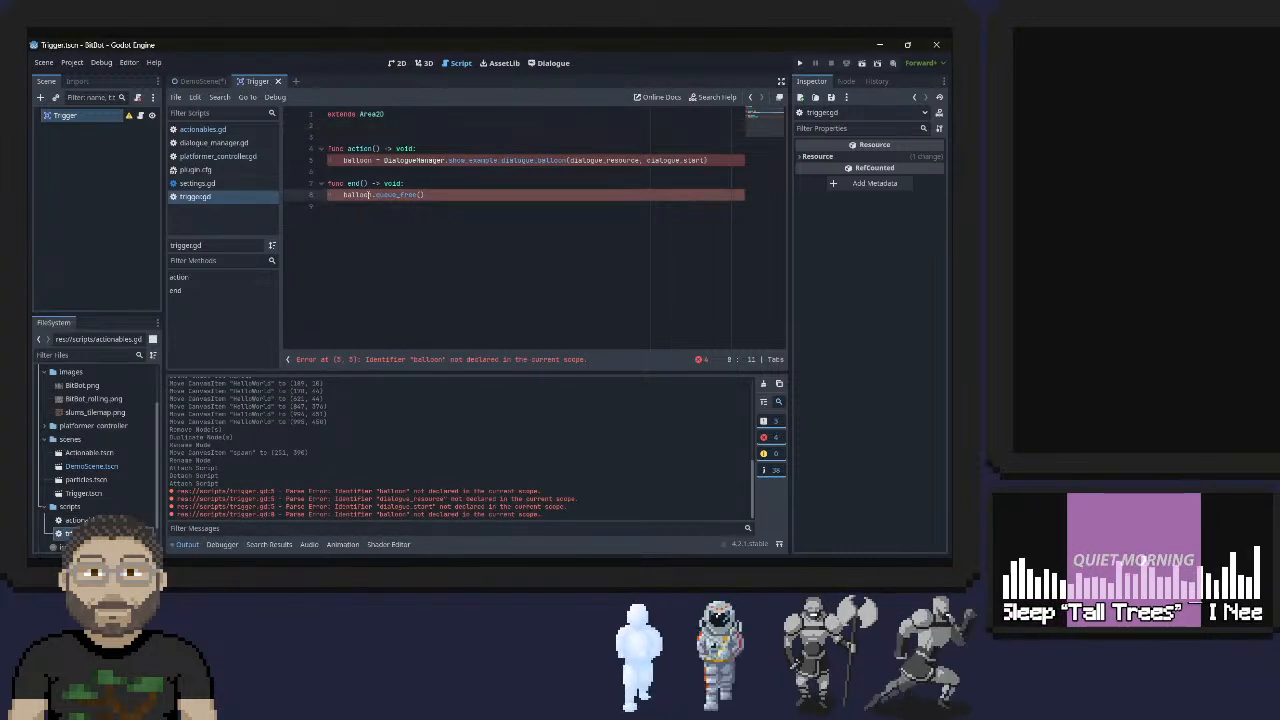
triple_click(427, 157)
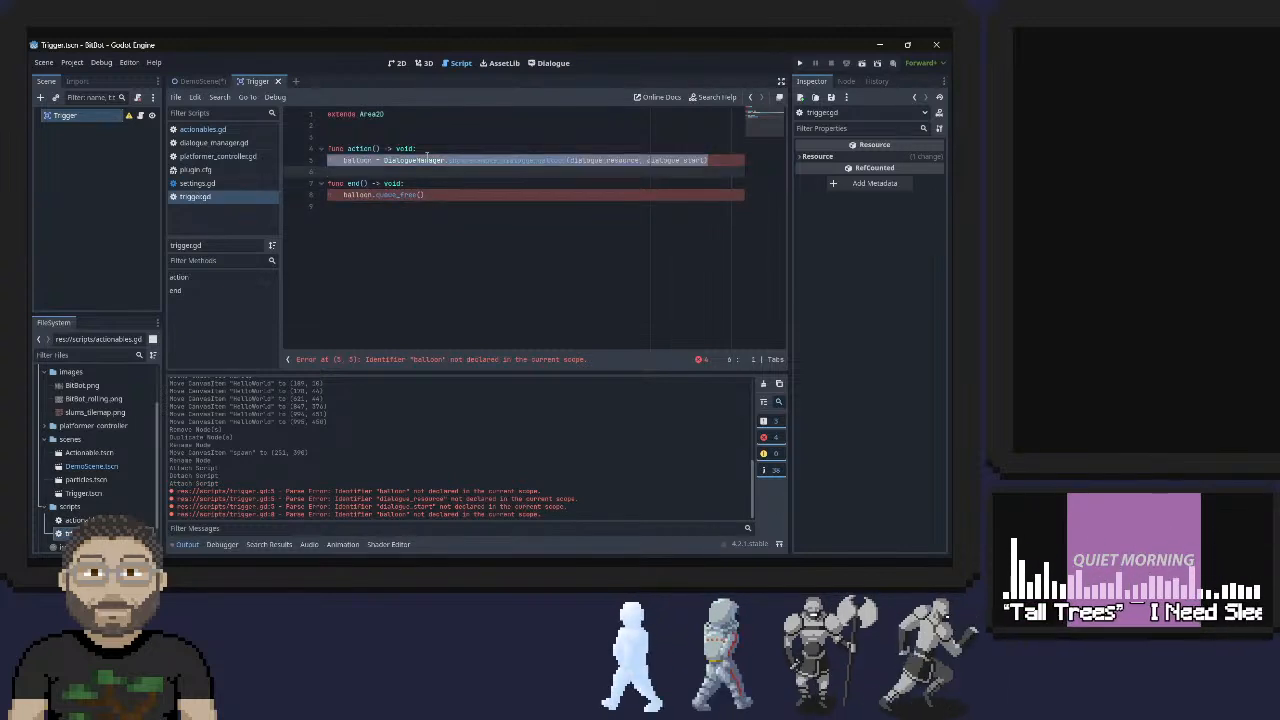
key(ctrl+x)
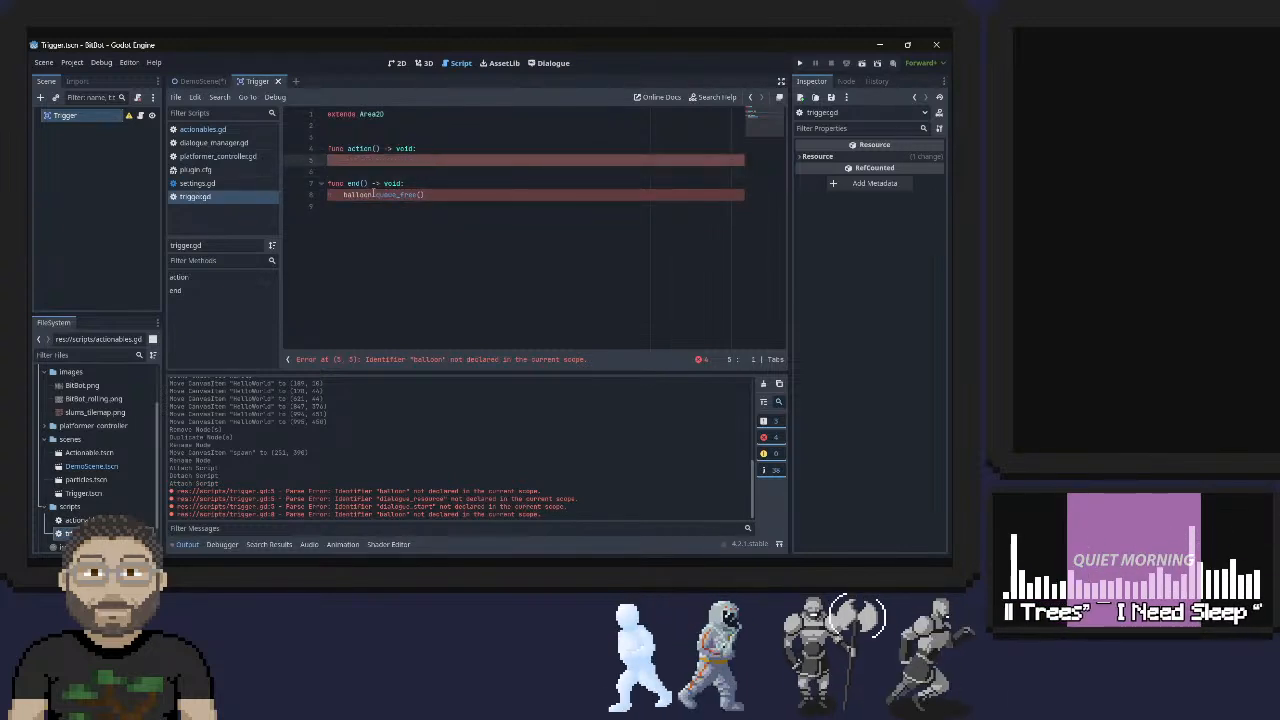
triple_click(373, 194)
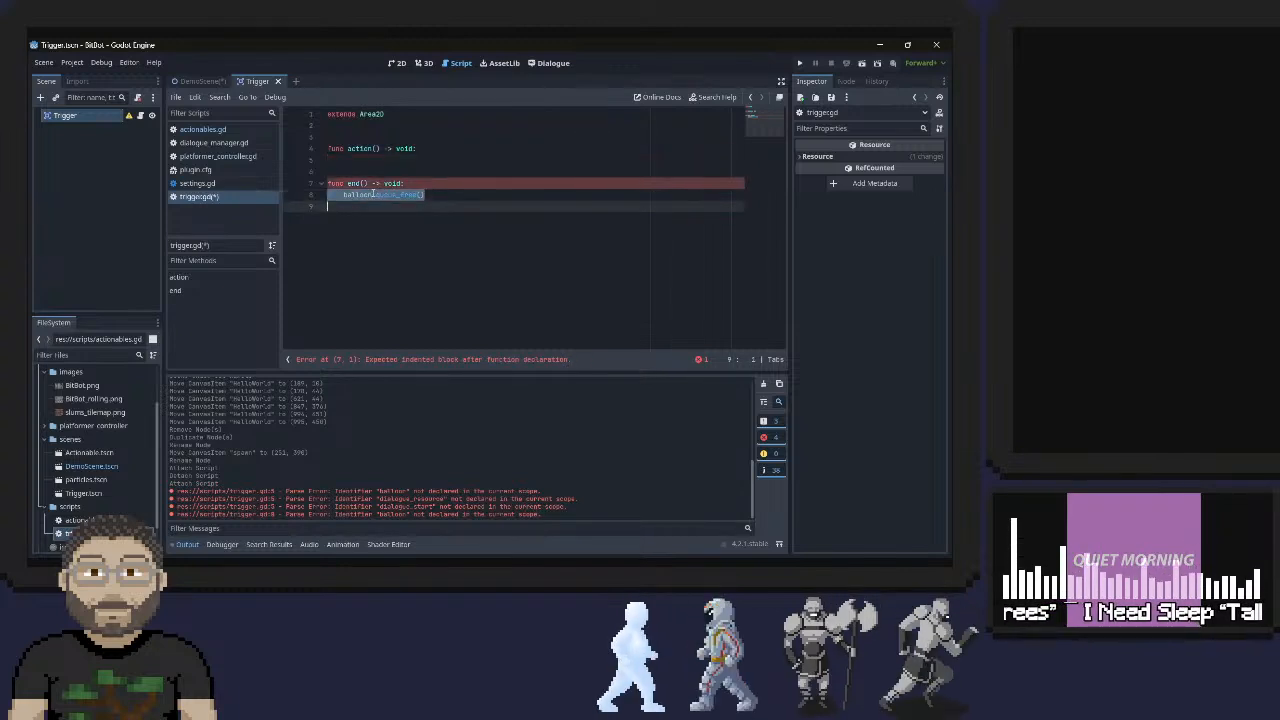
key(ctrl+x)
click(418, 157)
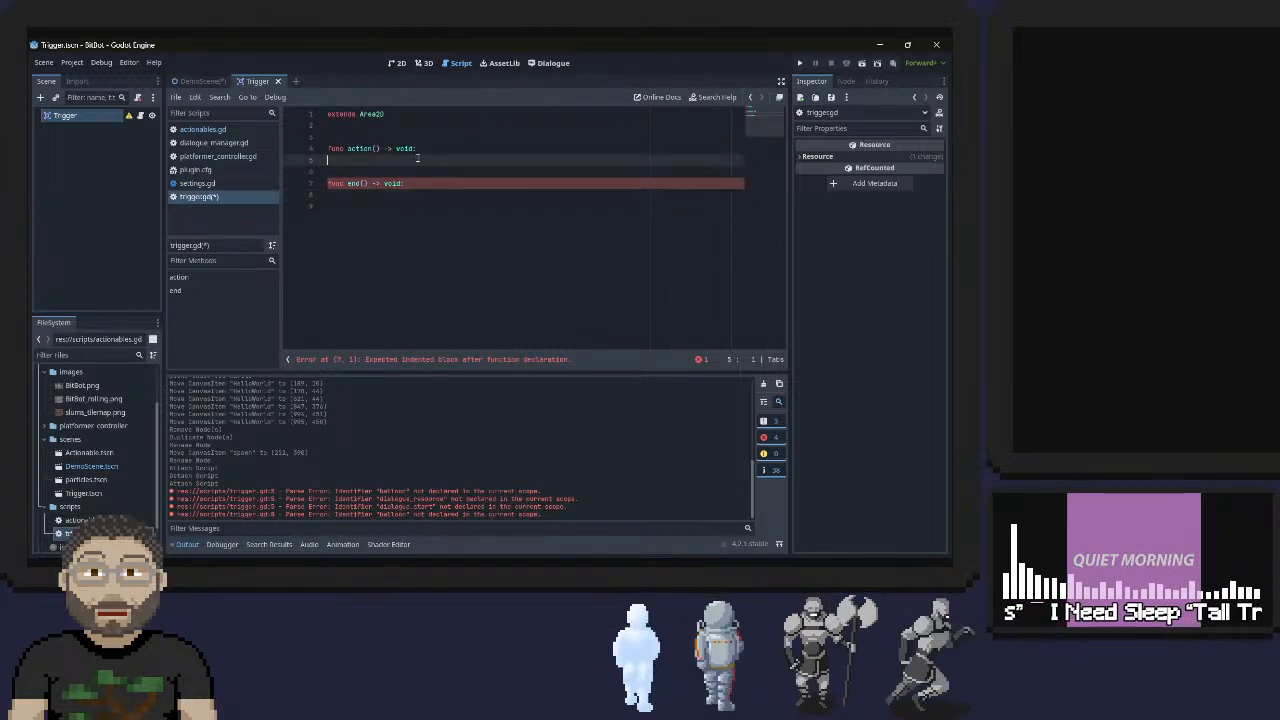
triple_click(363, 184)
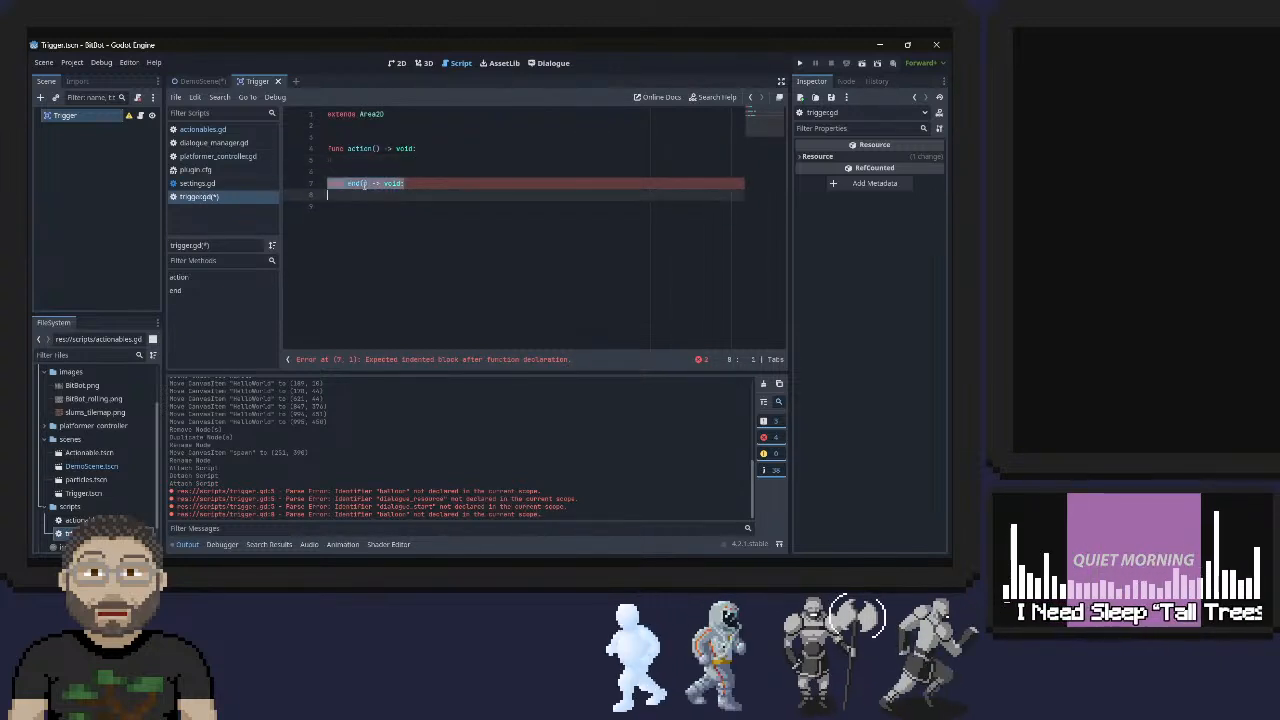
key(ctrl+x)
key(Up)
key(Up)
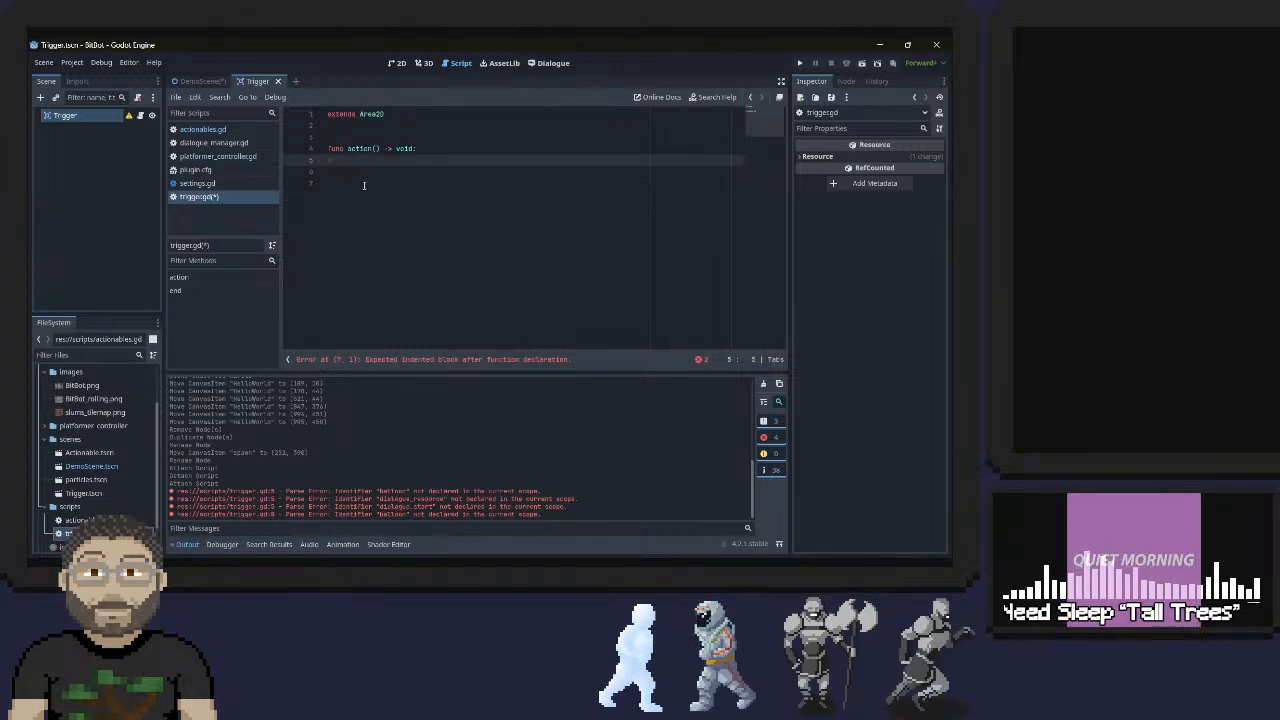
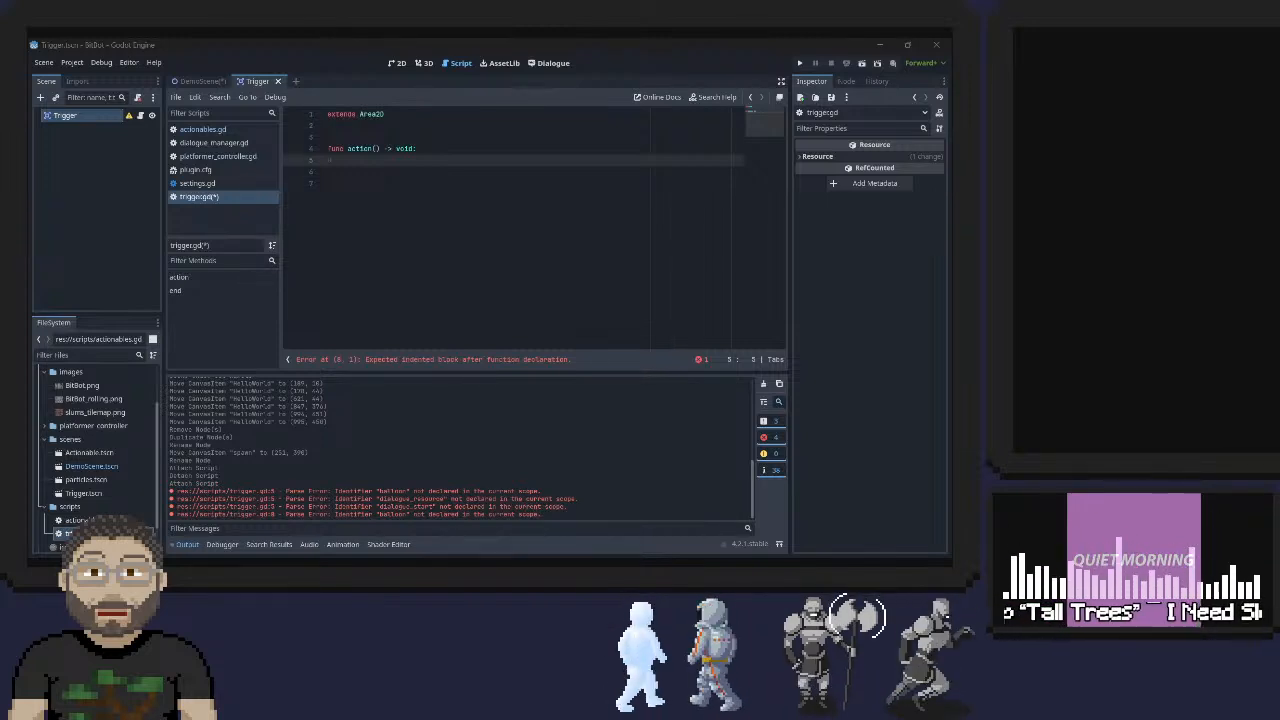
Find the exported input_act variable declaration in platformer_controller.gd and copy that line
click(218, 156)
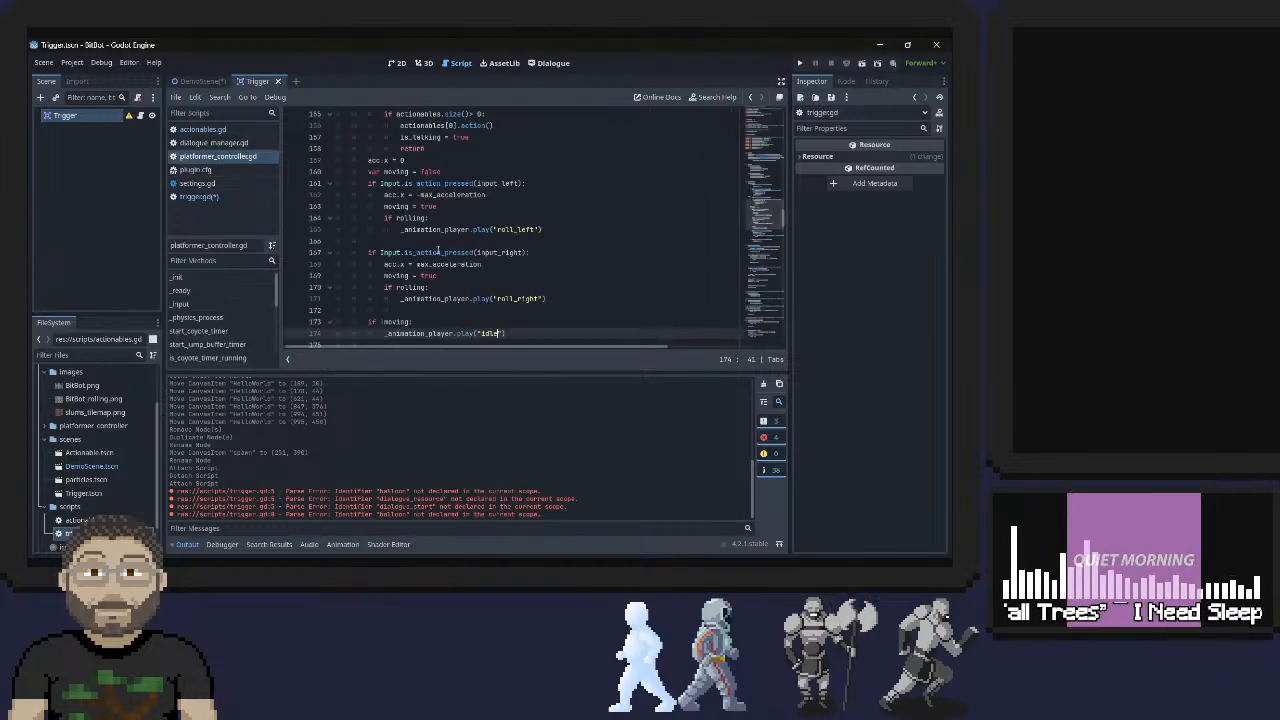
scroll(449, 241, up, 5)
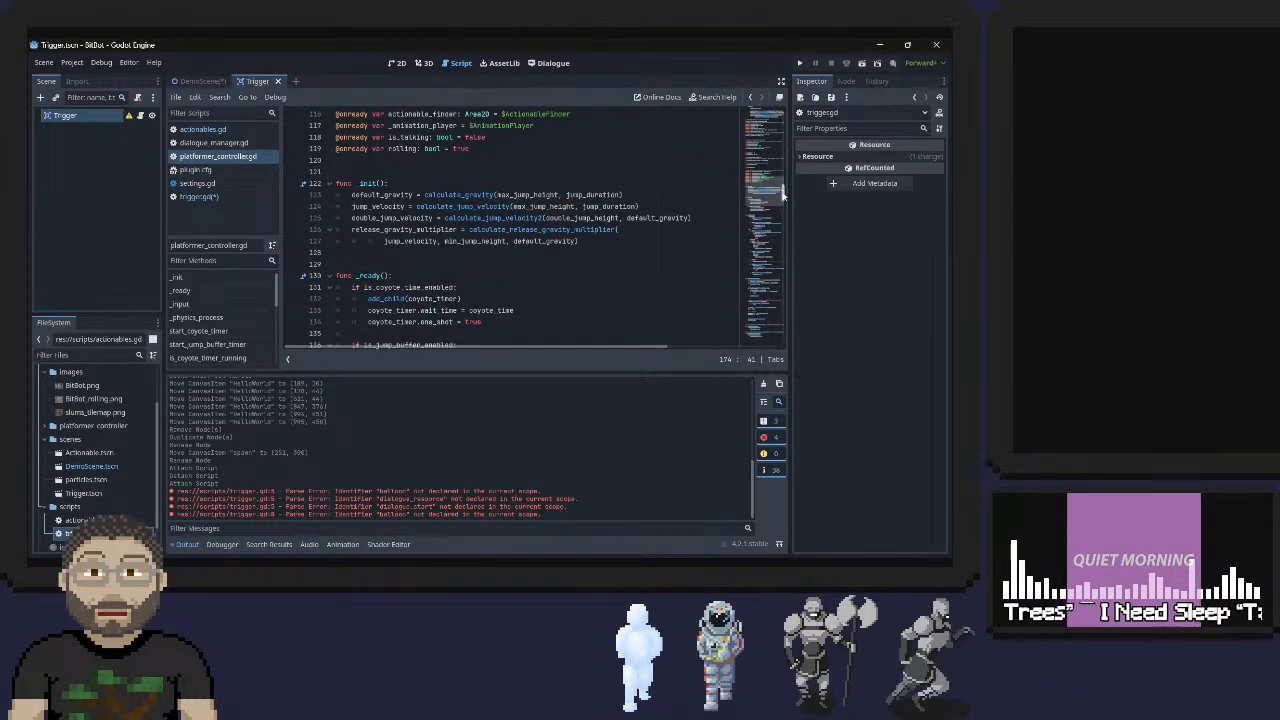
drag(781, 194, 763, 92)
scroll(521, 190, down, 4)
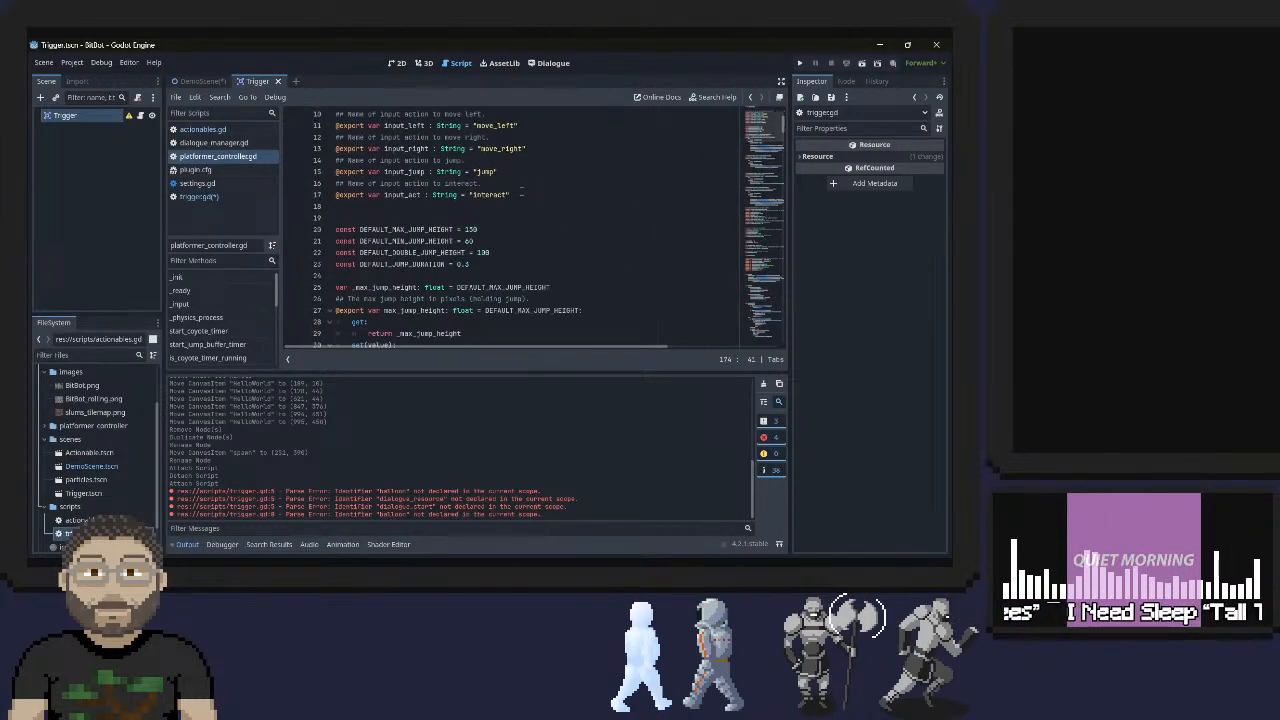
scroll(400, 208, up, 3)
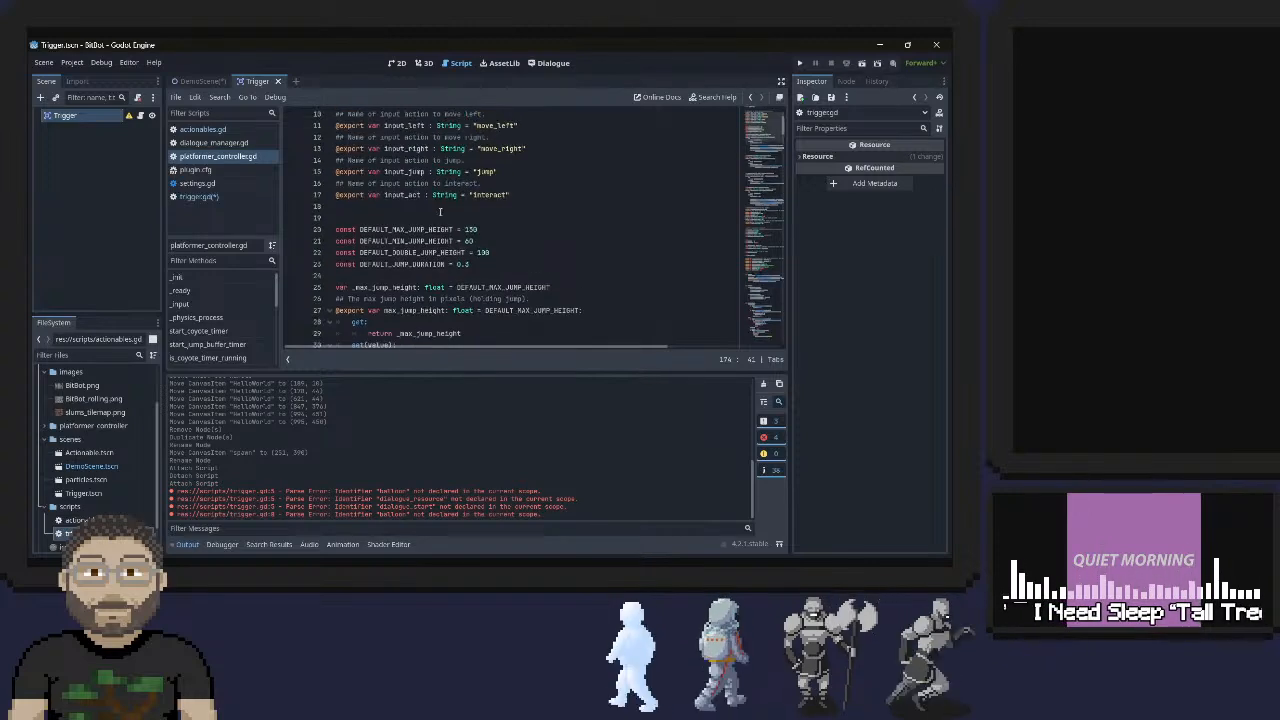
scroll(440, 210, down, 3)
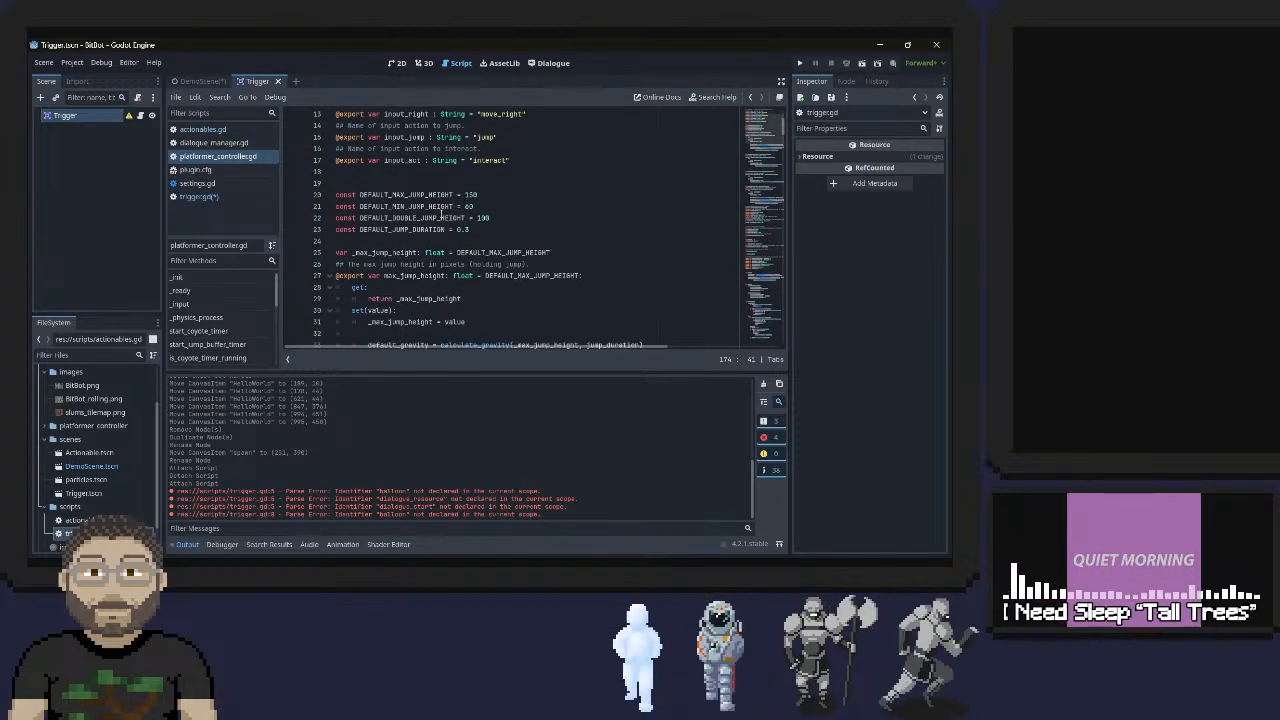
scroll(440, 214, down, 2)
scroll(440, 213, up, 3)
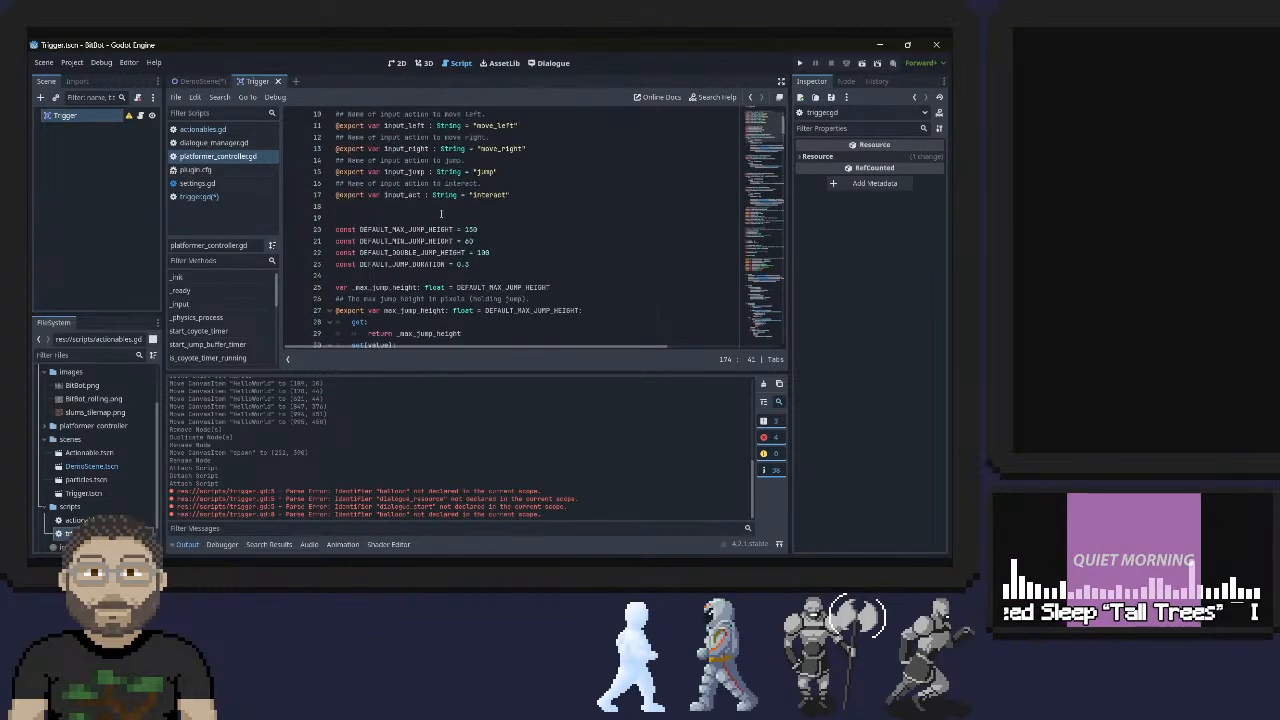
scroll(440, 213, up, 2)
triple_click(374, 264)
key(ctrl+c)
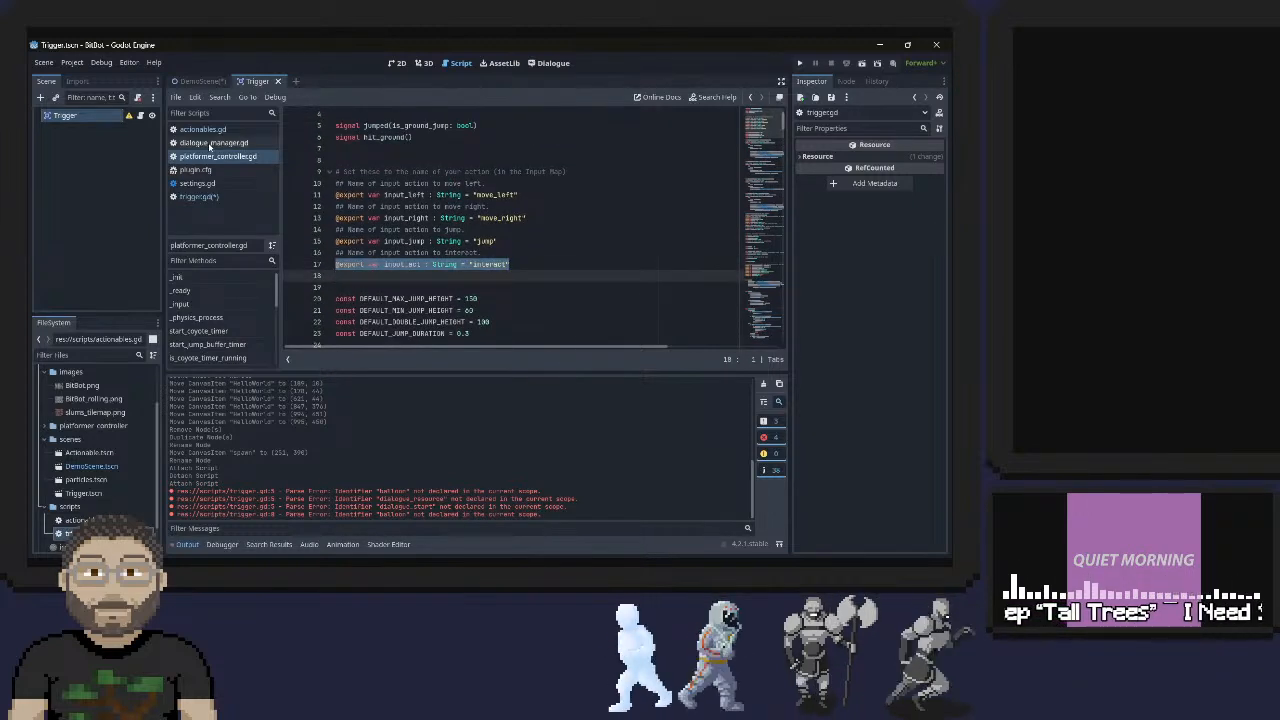
Paste the copied exported variable declaration below the extends line in trigger.gd and change its type to Node
click(204, 197)
click(343, 127)
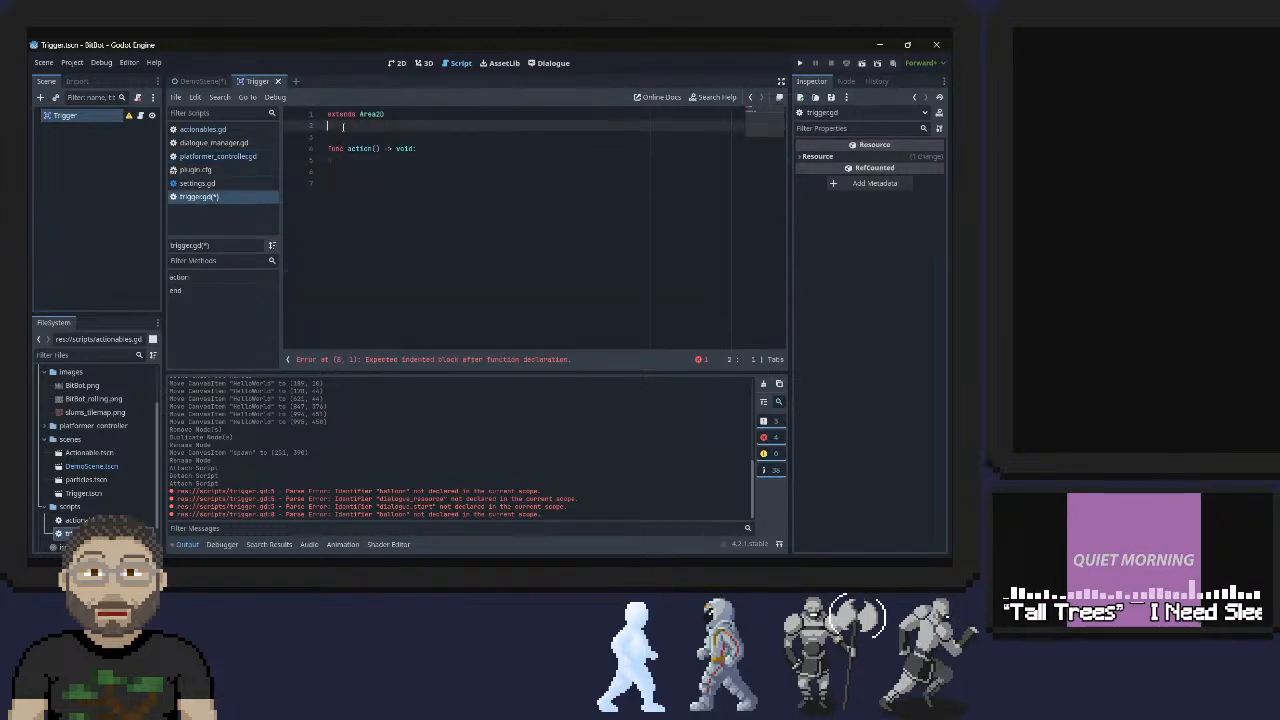
key(ctrl+v)
double_click(394, 125)
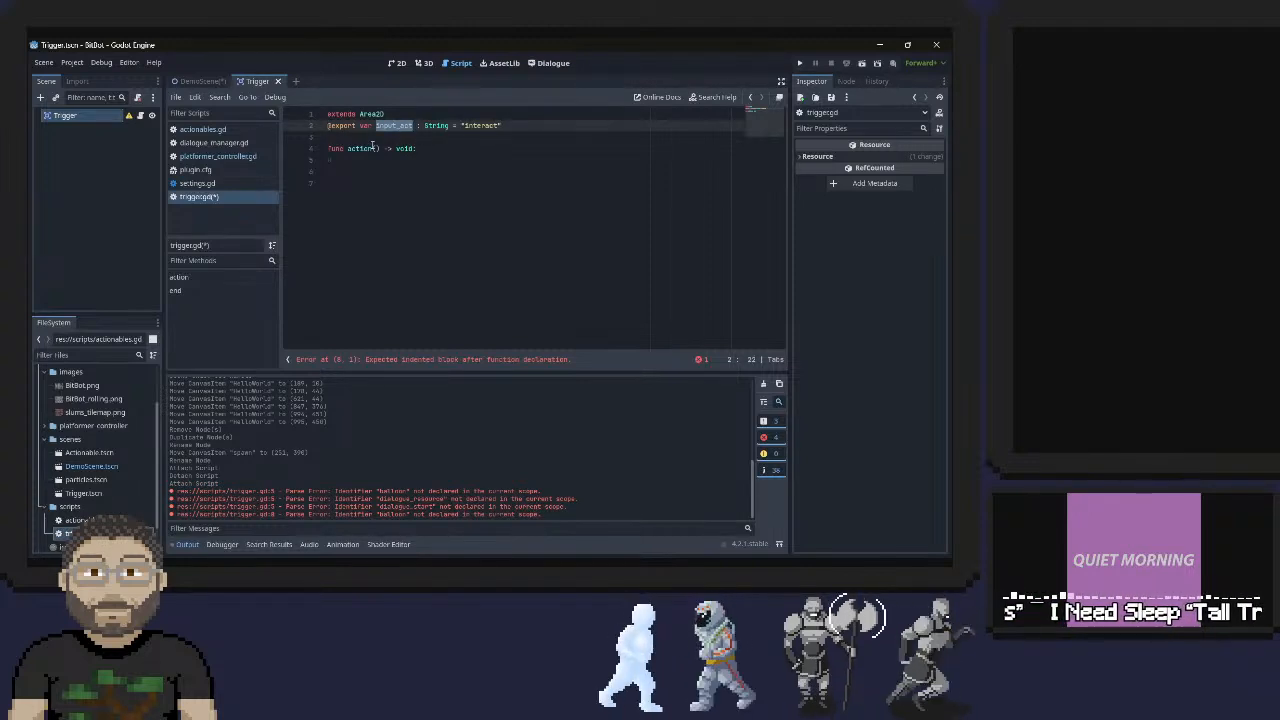
double_click(436, 125)
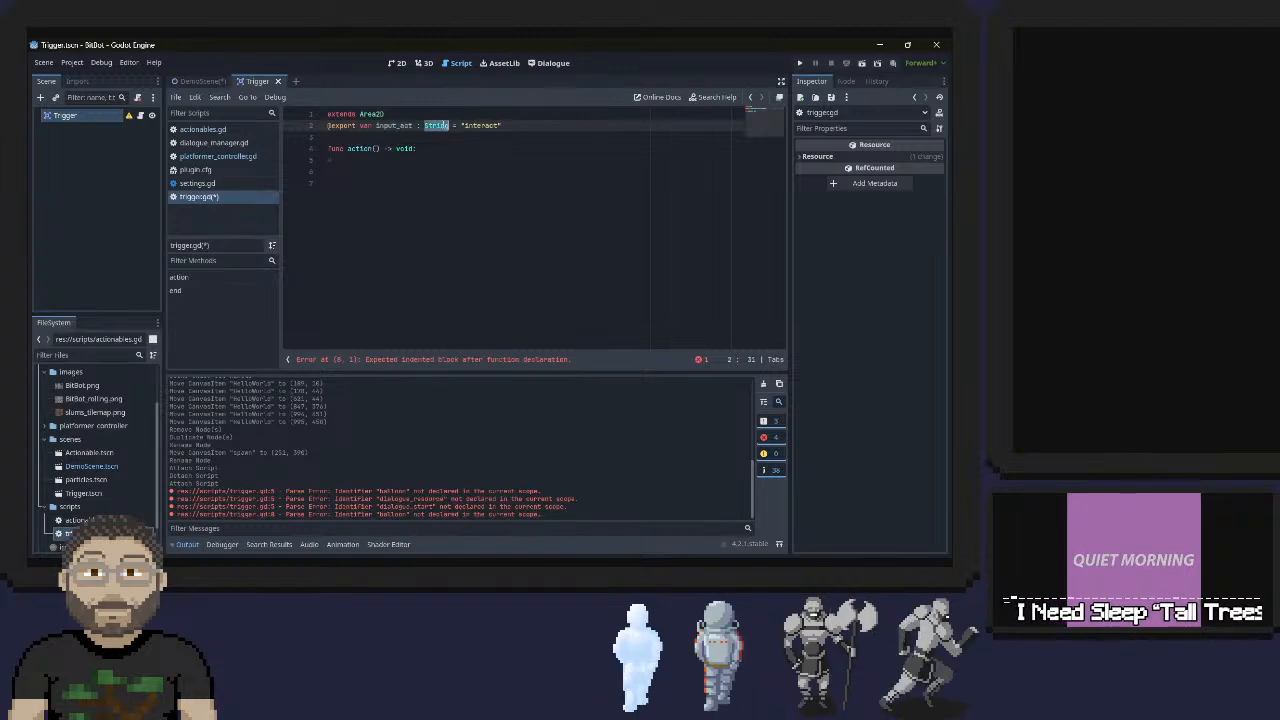
key(BackSpace)
text(Node)
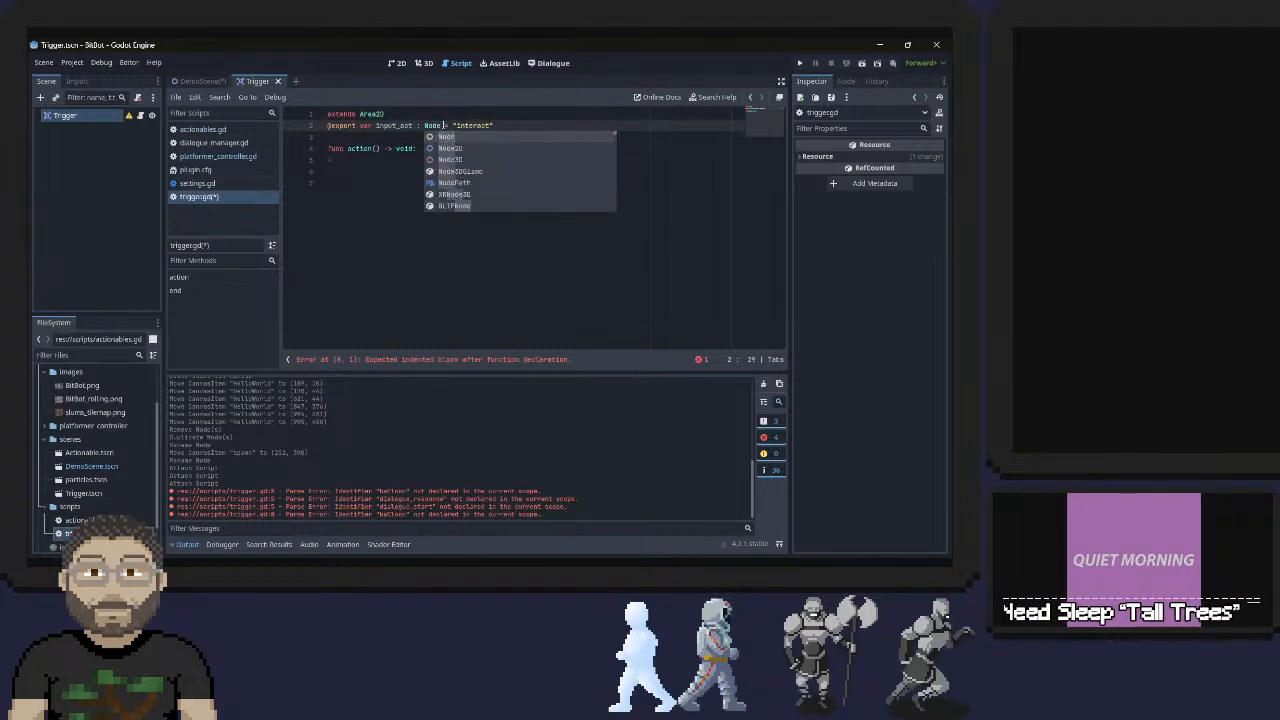
Rename the exported variable in trigger.gd to location, remove its "interact" default value, and save the script
double_click(393, 126)
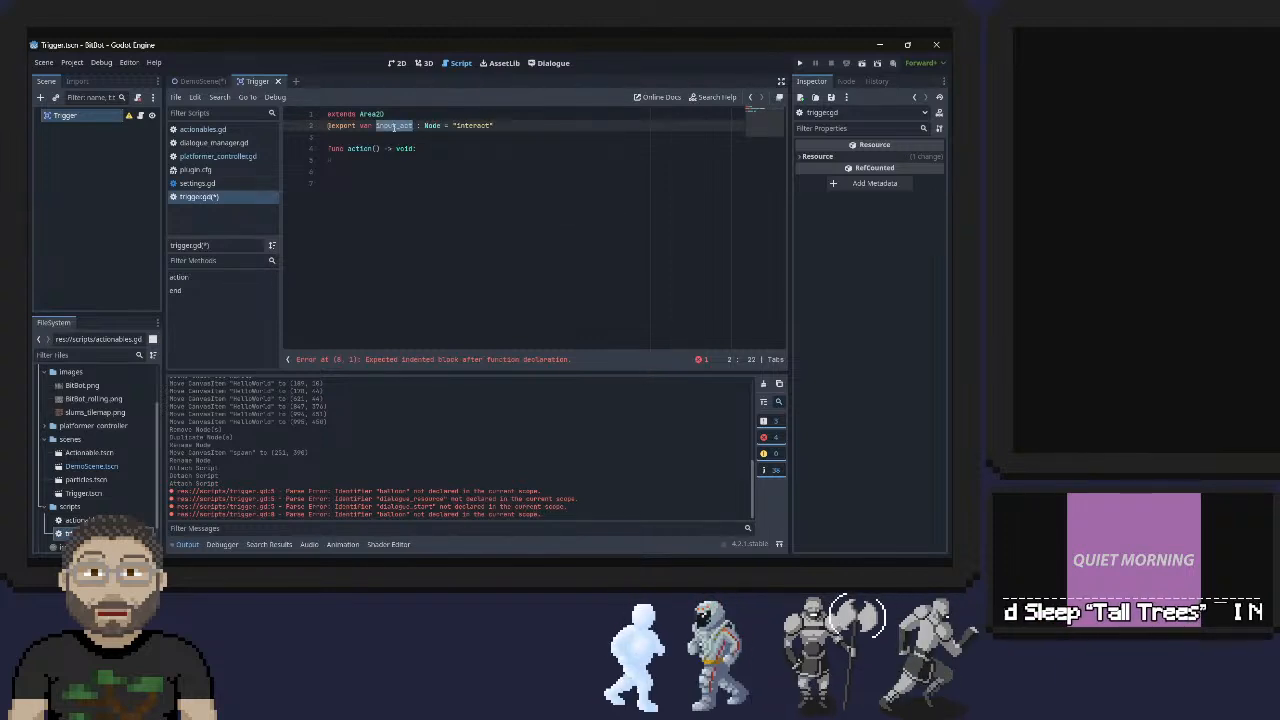
text(lo)
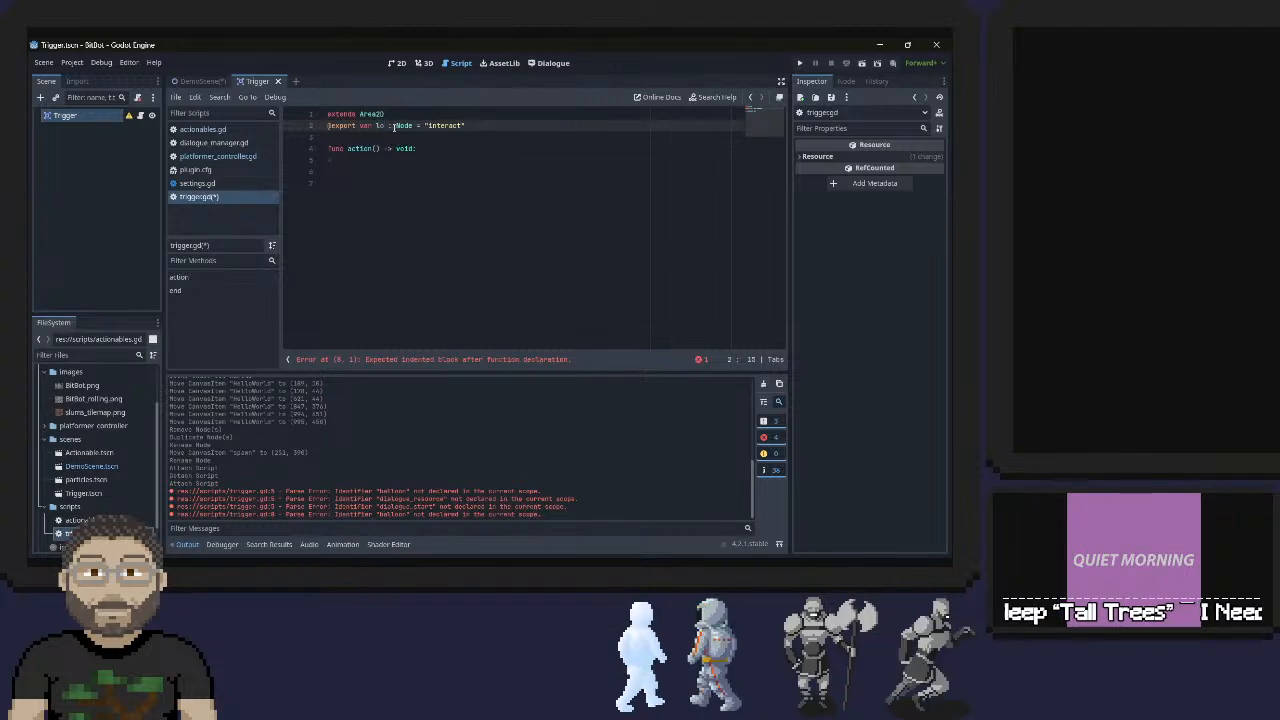
text(cation)
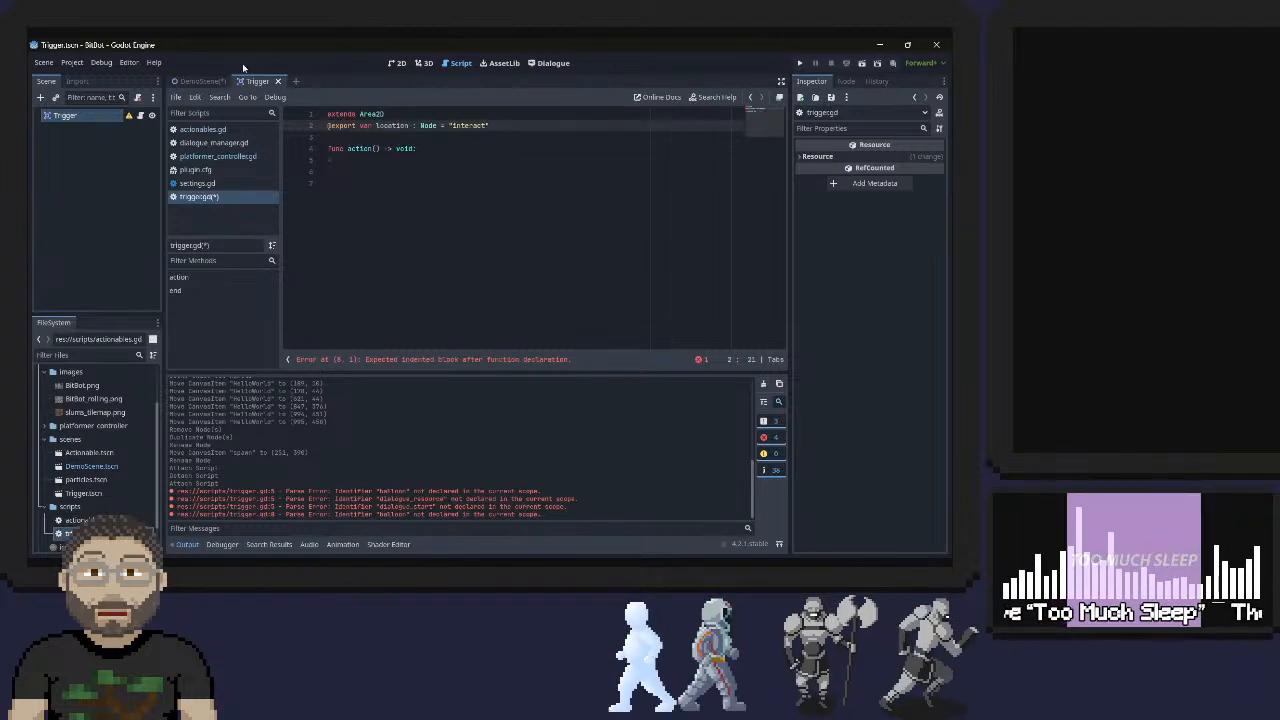
drag(441, 126, 497, 126)
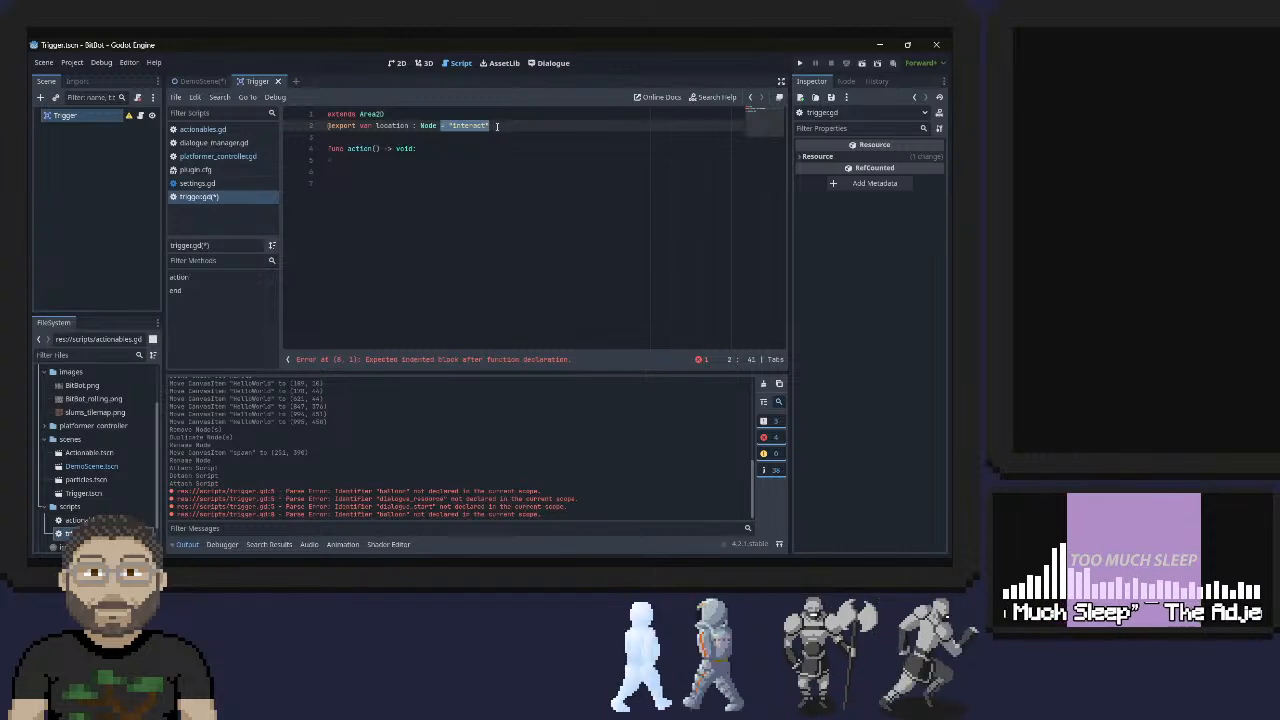
key(BackSpace)
key(ctrl+s)
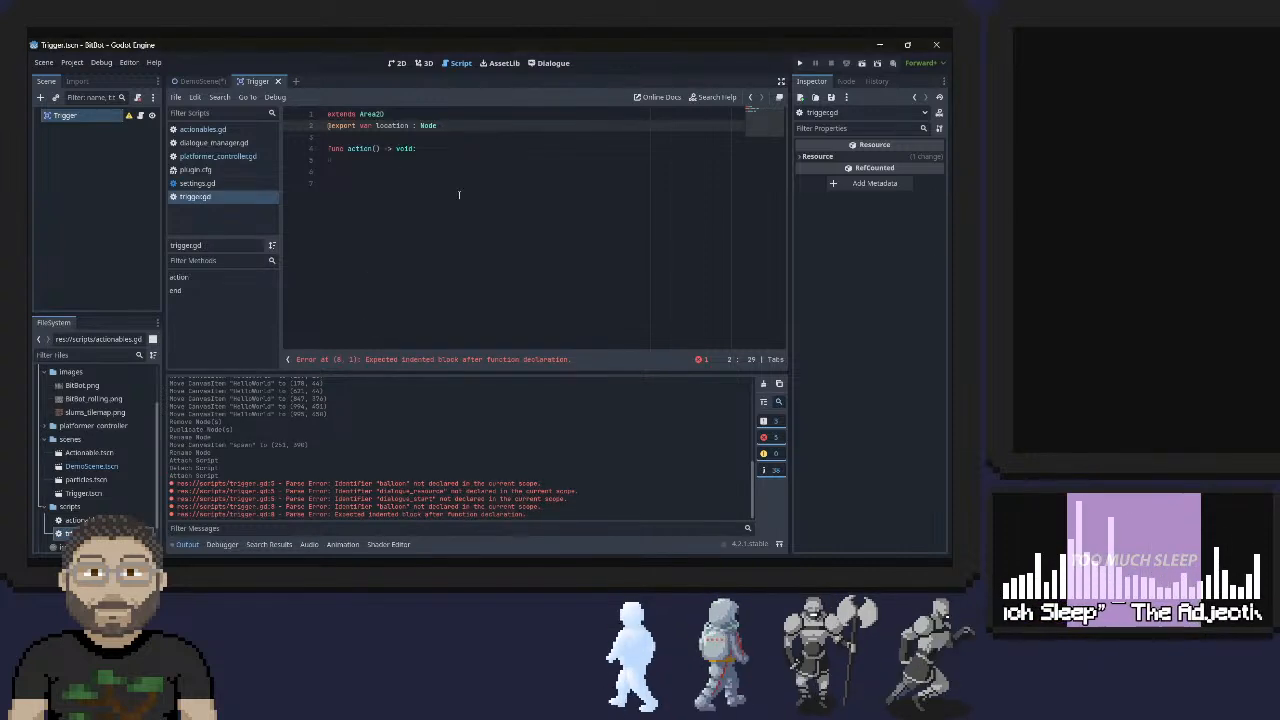
Examine the properties of trigger.gd and the Trigger node to check whether the exported location variable is listed
click(200, 198)
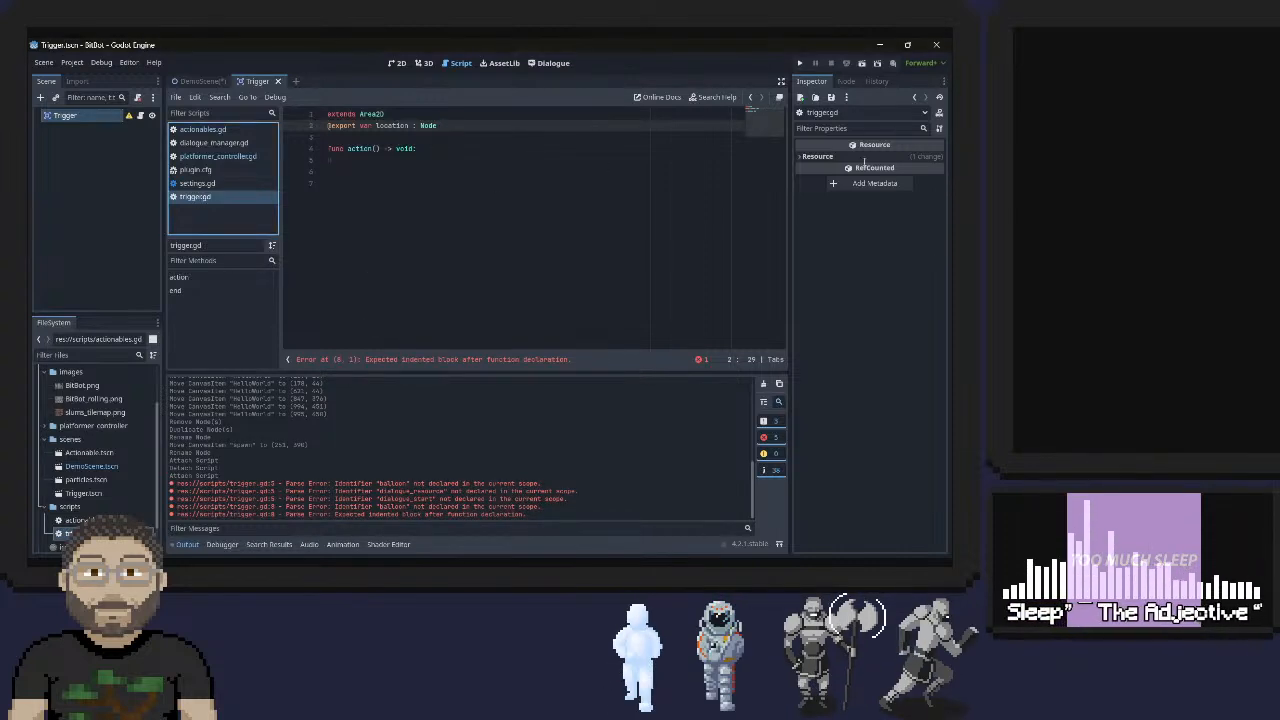
click(803, 157)
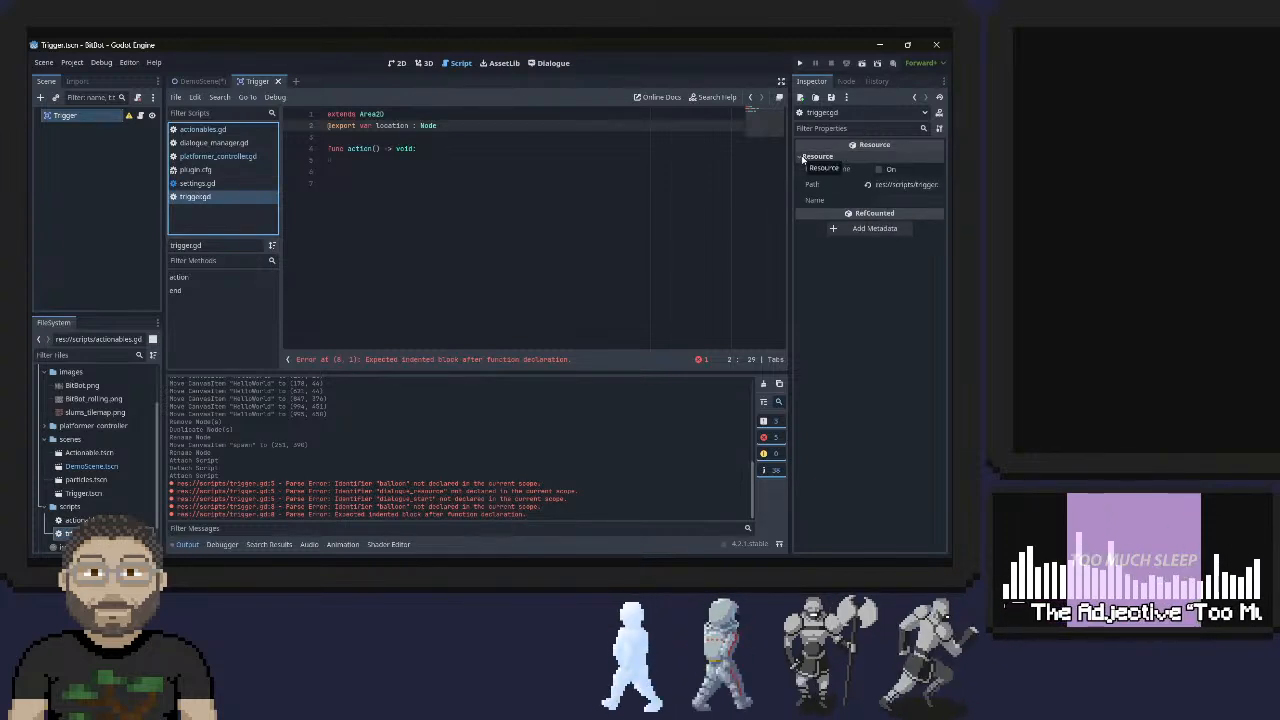
click(803, 157)
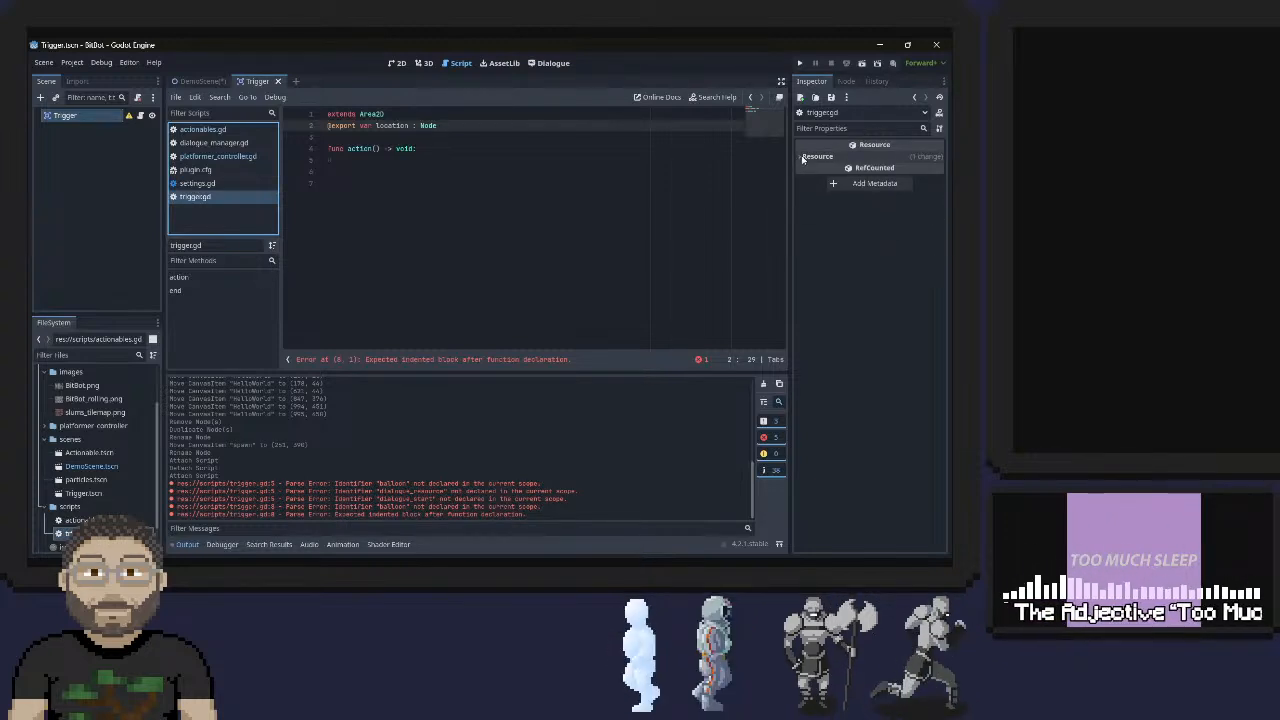
click(96, 118)
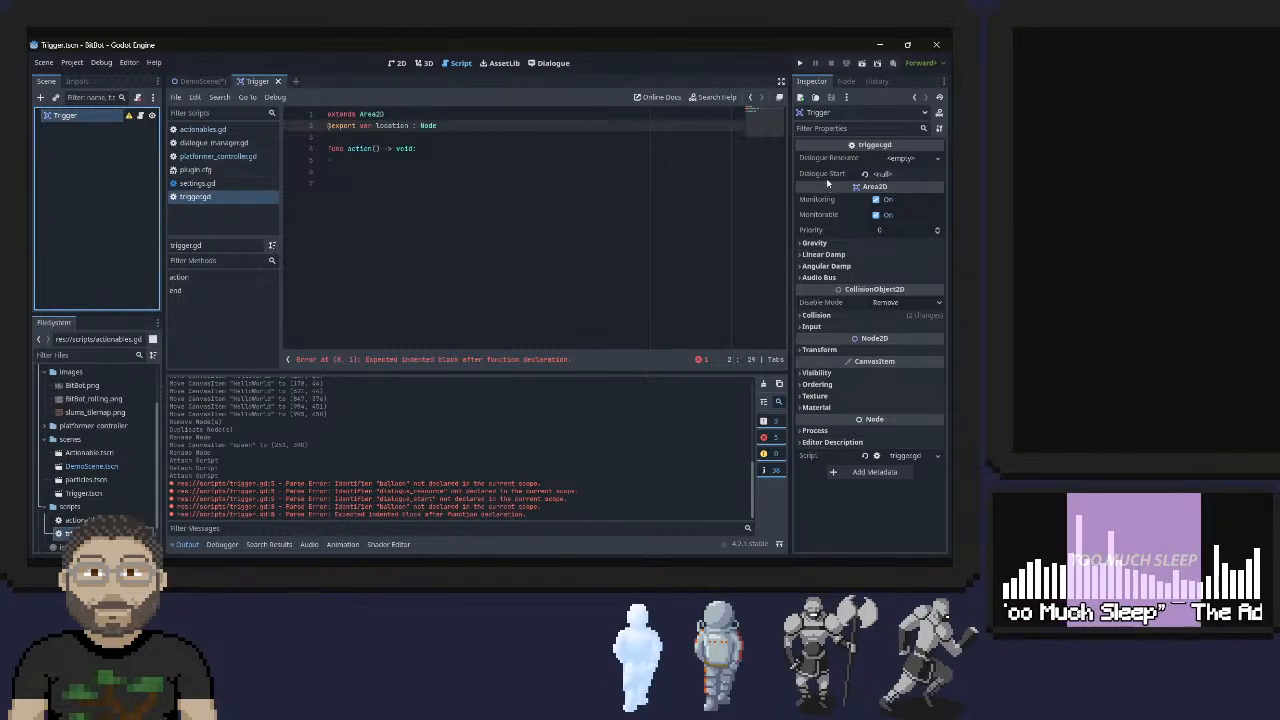
click(844, 114)
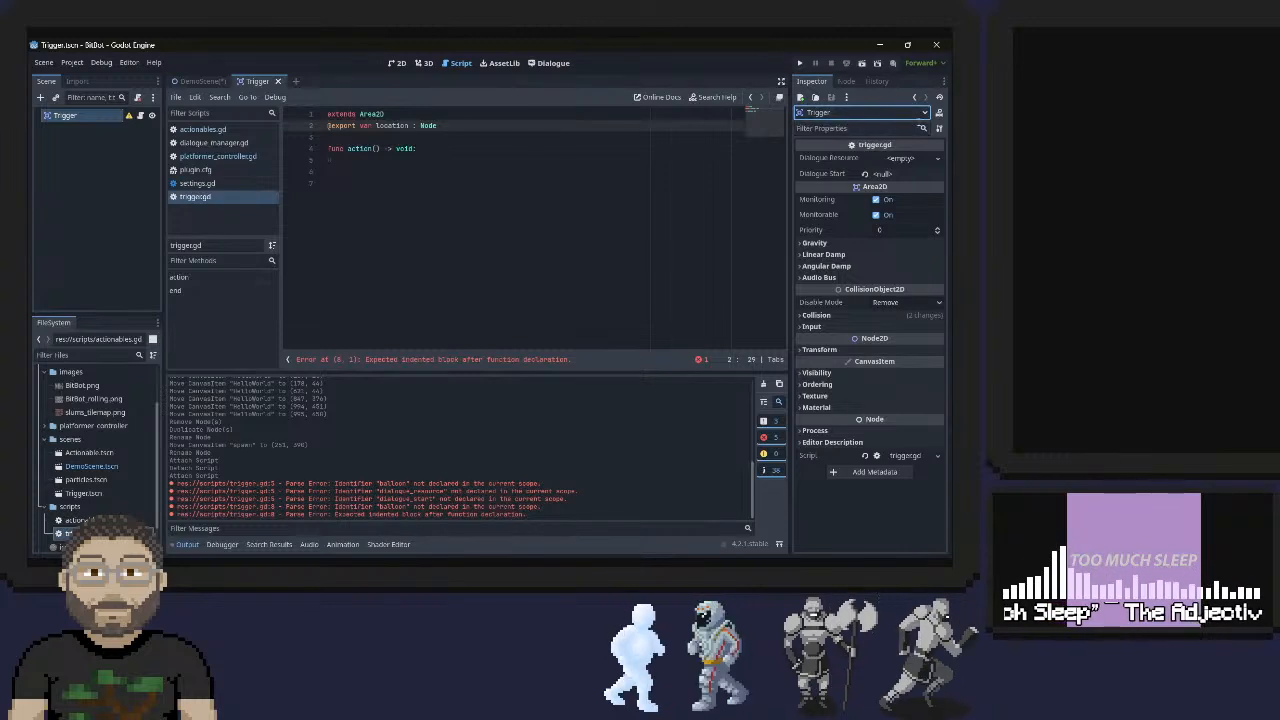
click(833, 128)
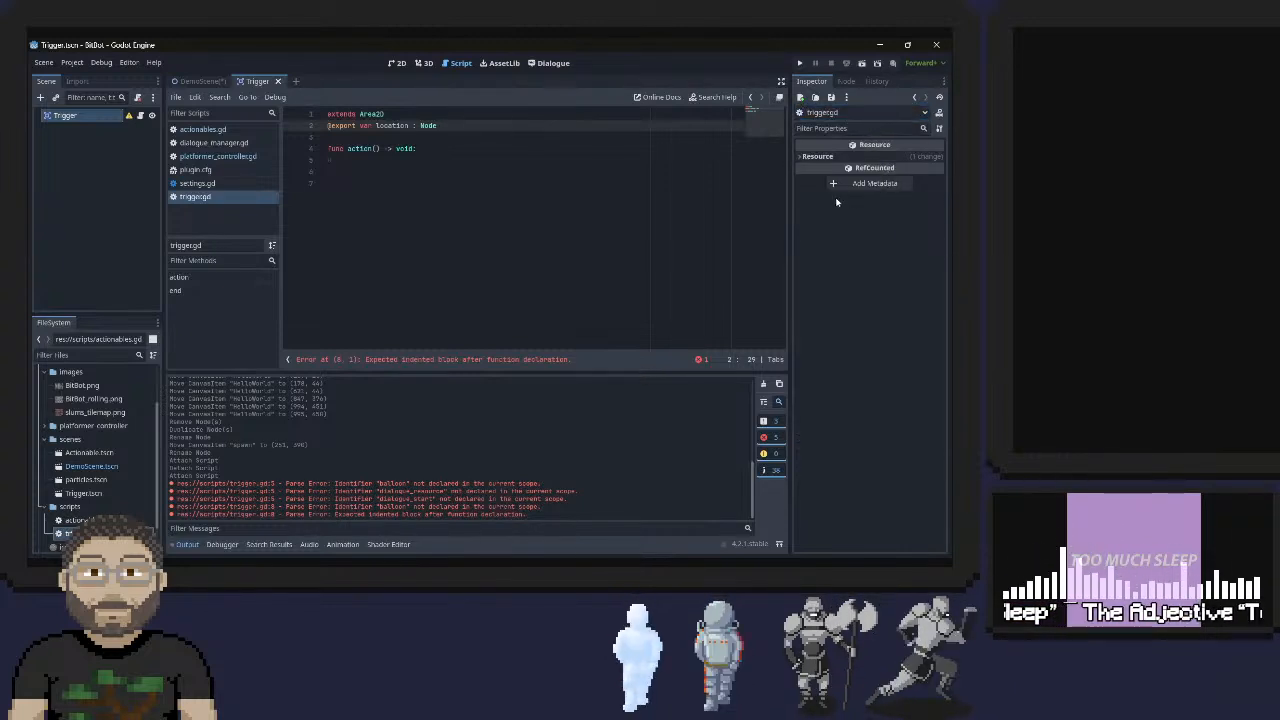
click(806, 156)
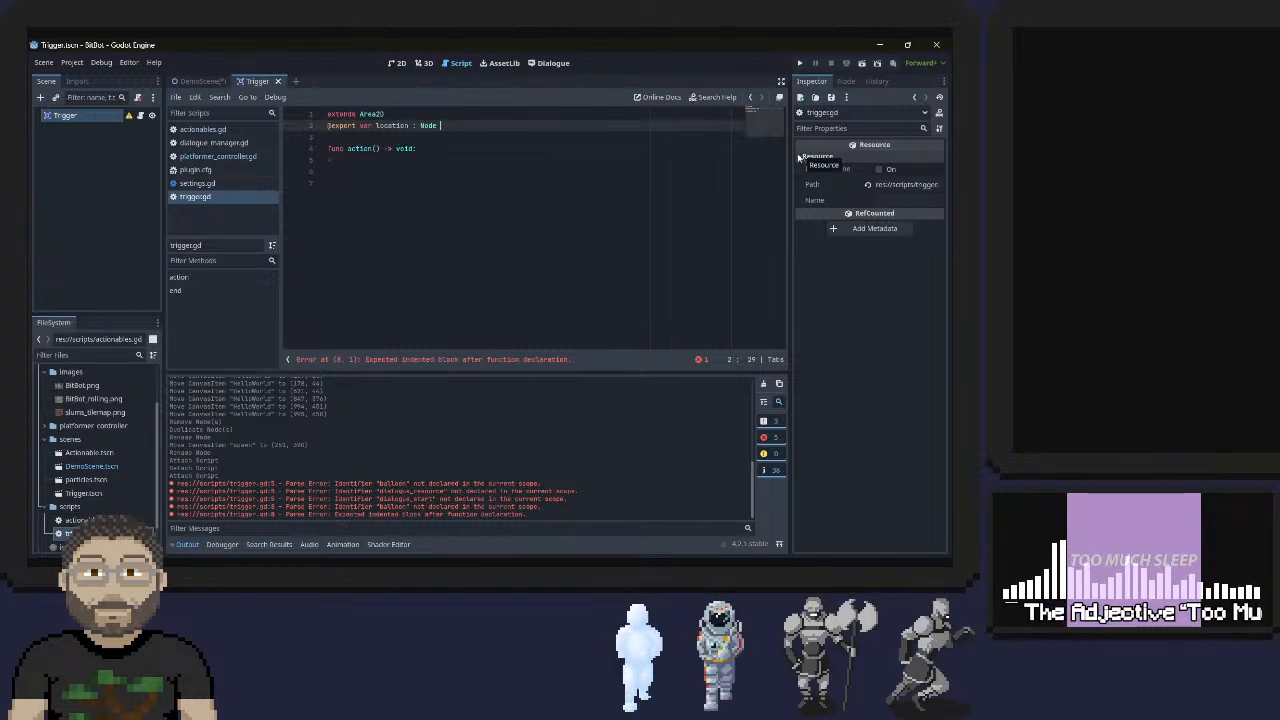
click(806, 156)
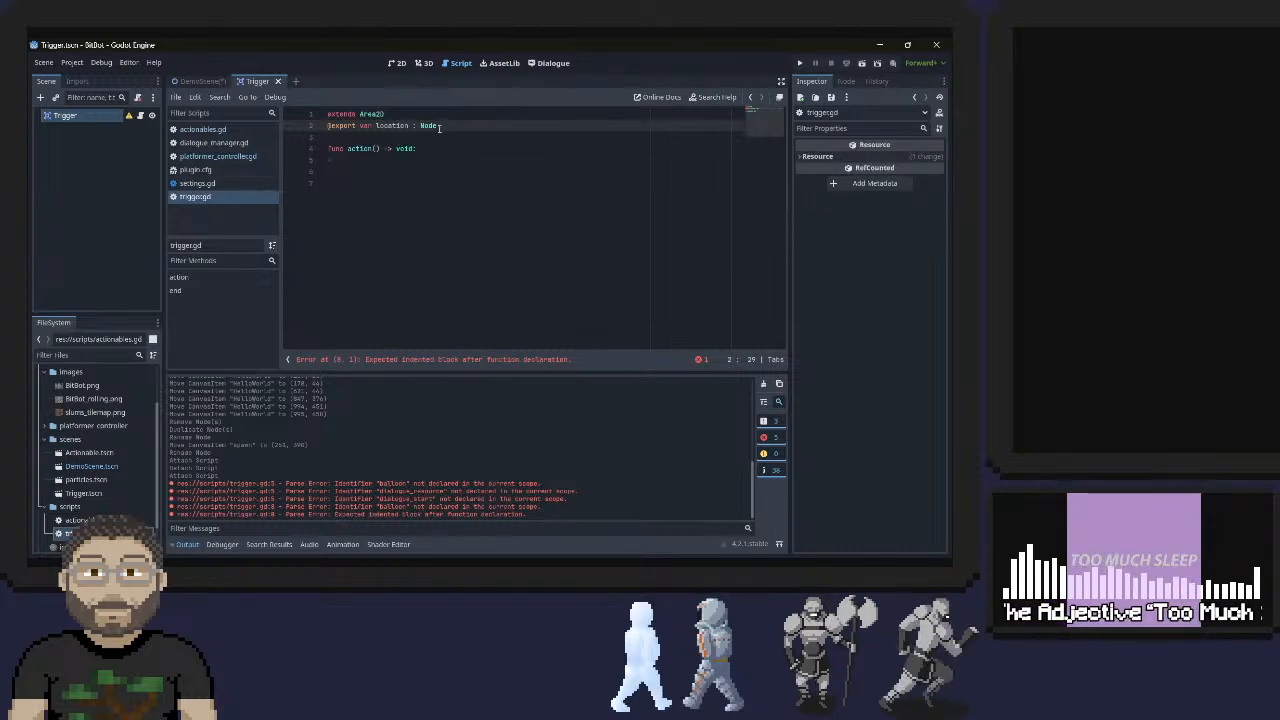
Save DemoScene and compare the PlatformerController2D node's exported properties with those of the Trigger node
click(238, 157)
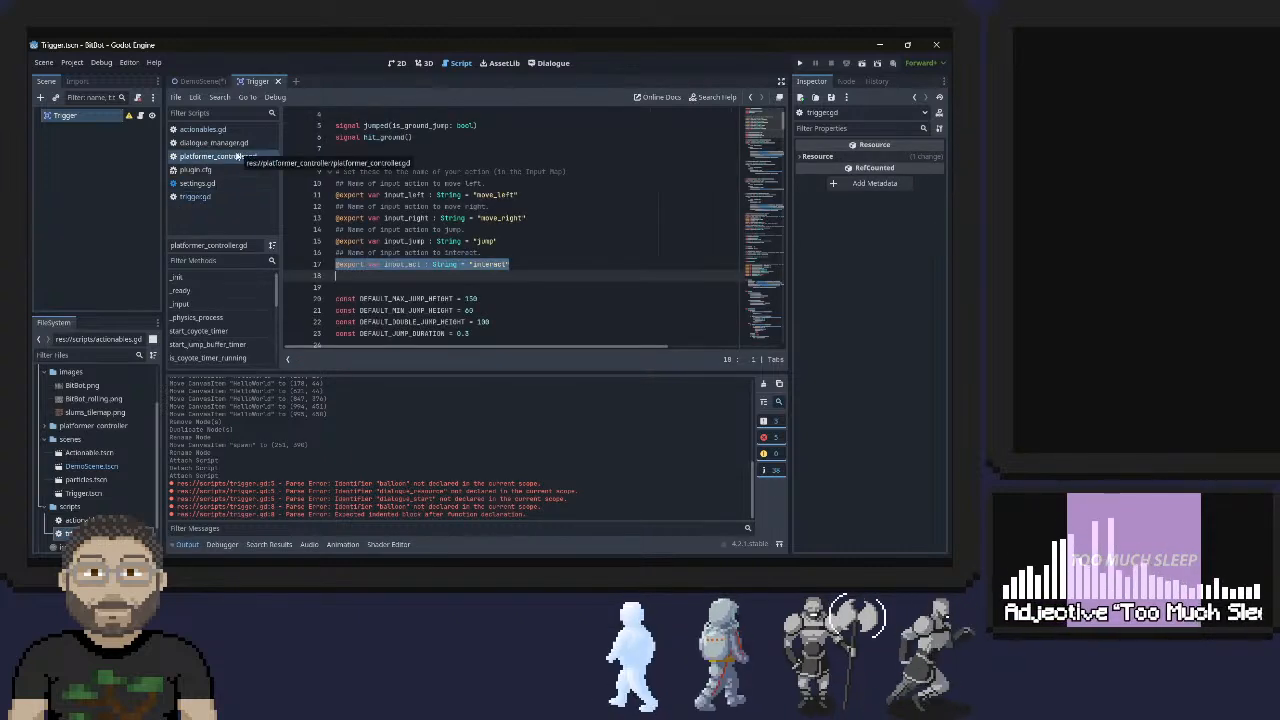
click(188, 158)
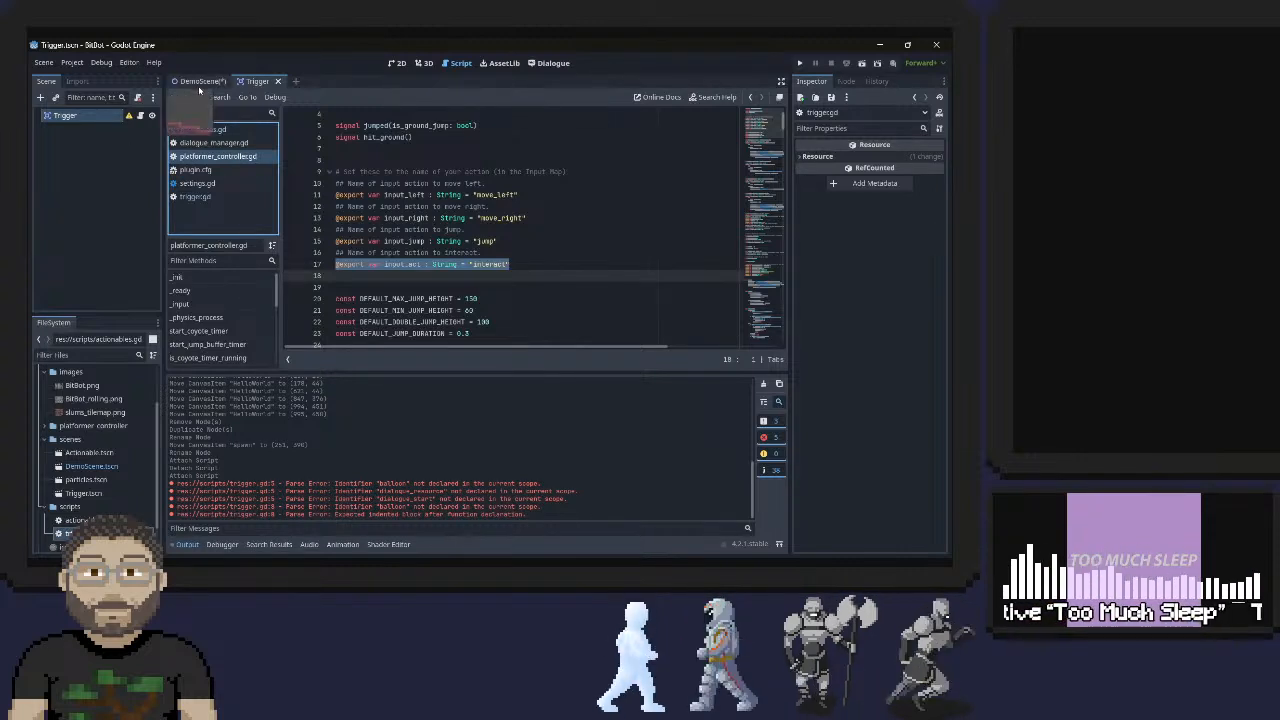
click(224, 86)
key(ctrl+s)
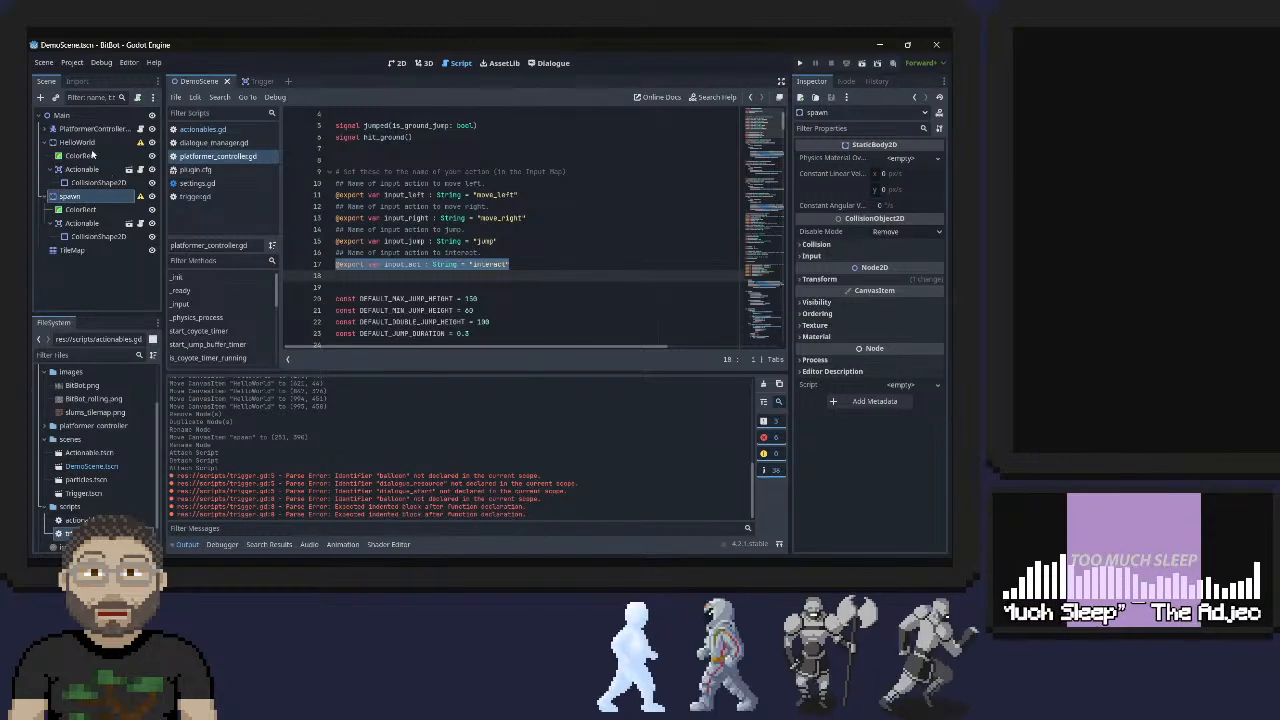
click(94, 129)
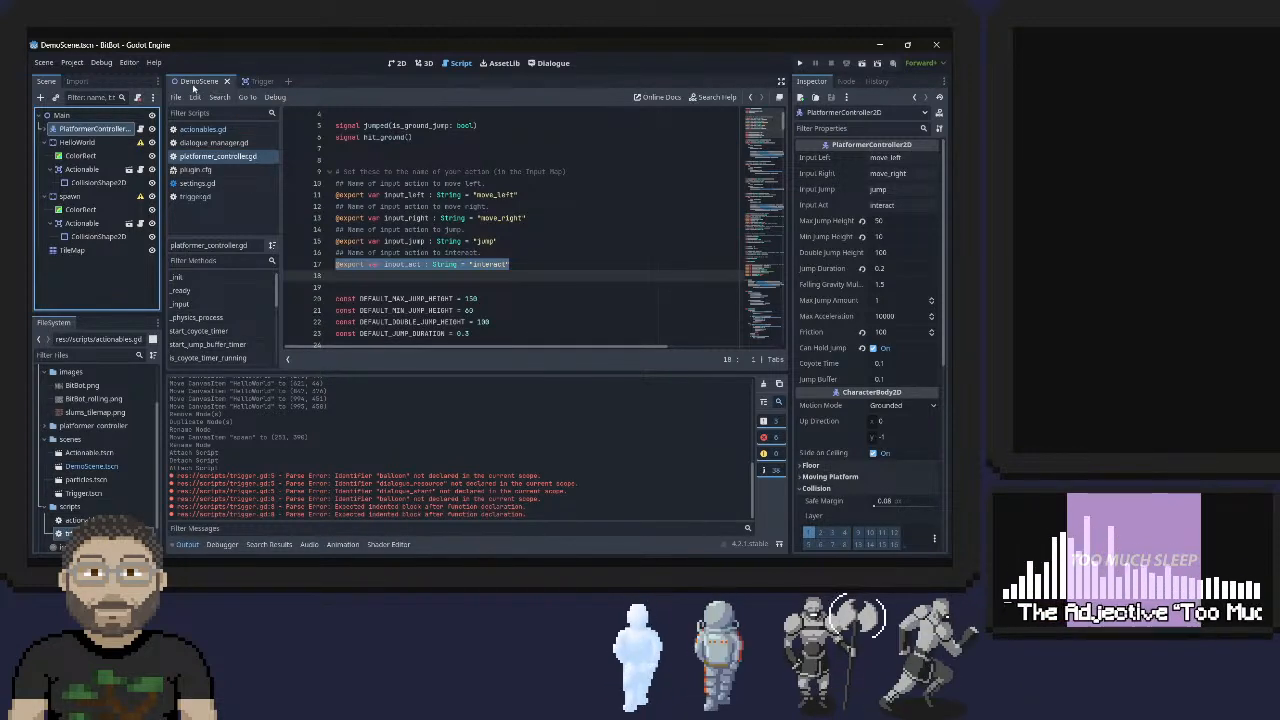
click(248, 81)
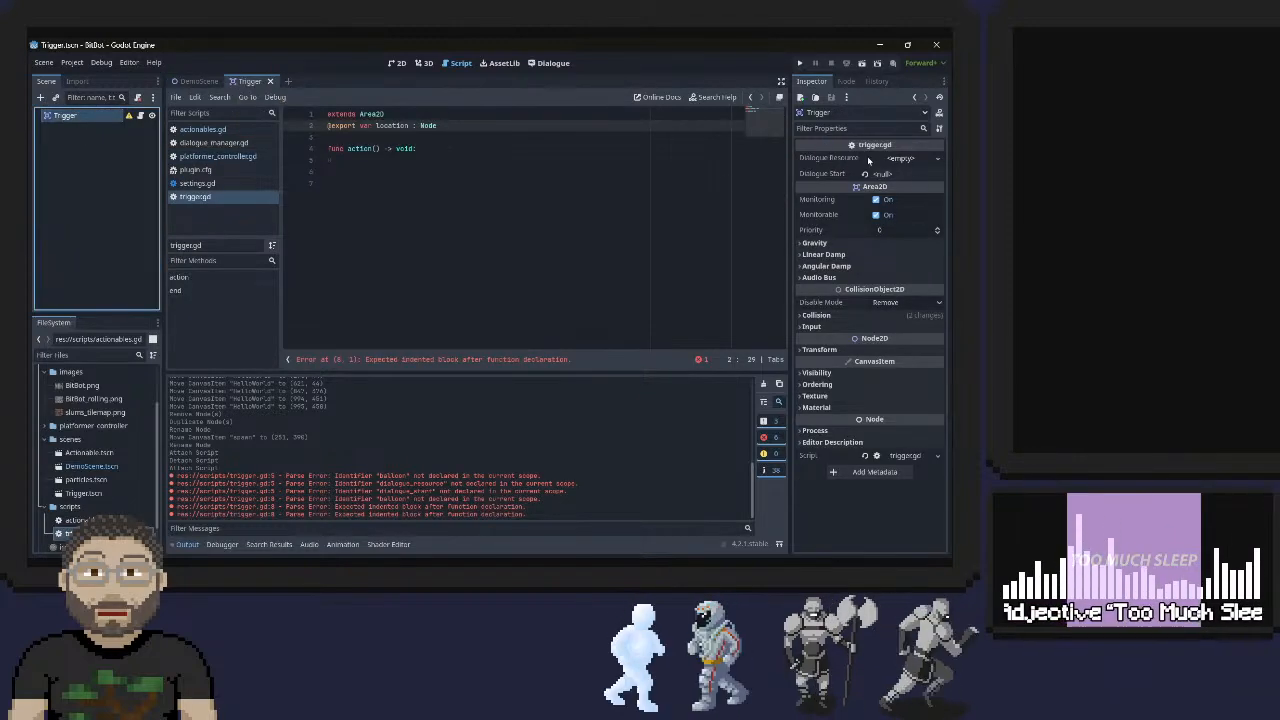
Add an object : Node parameter to the action() function in trigger.gd
click(434, 175)
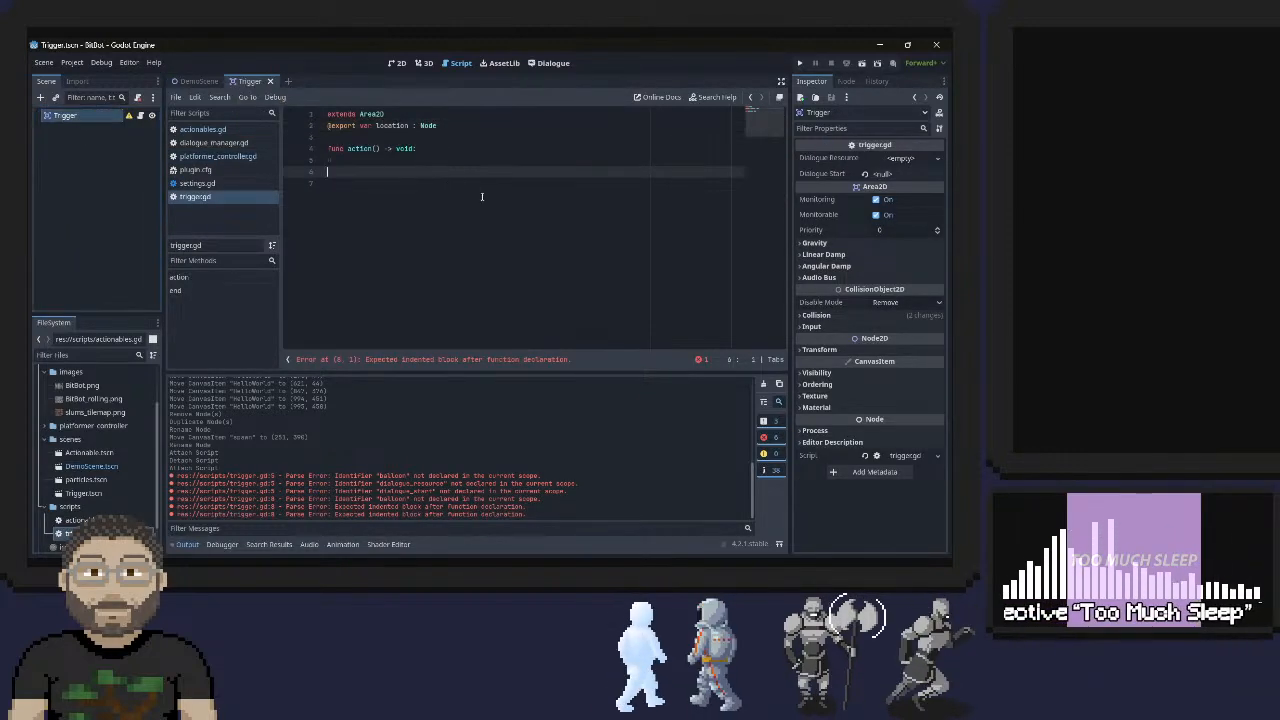
click(420, 157)
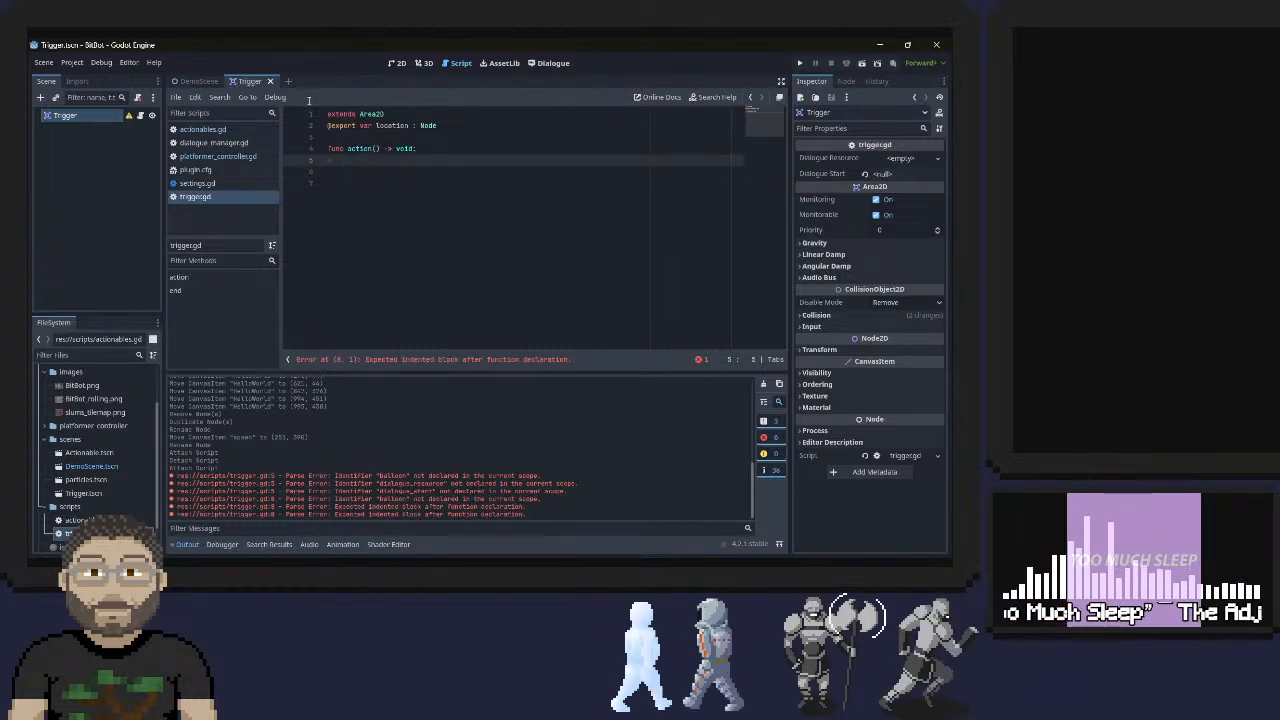
click(376, 148)
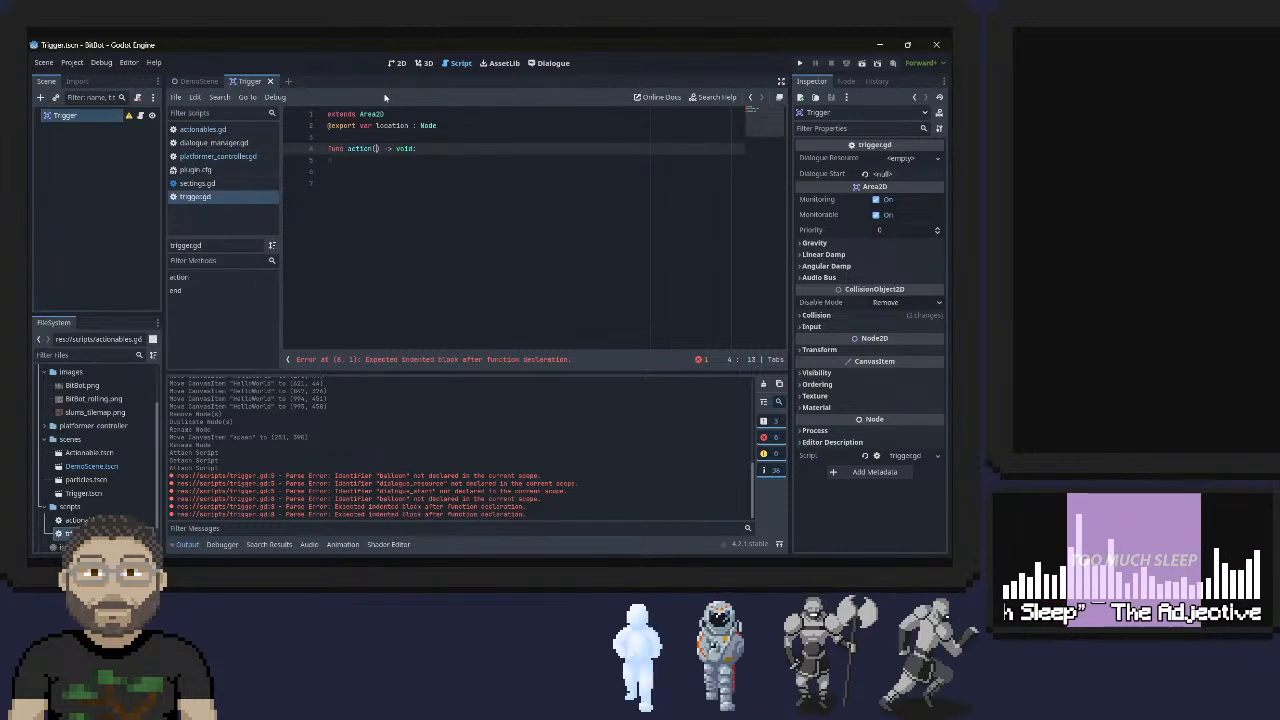
text(ob)
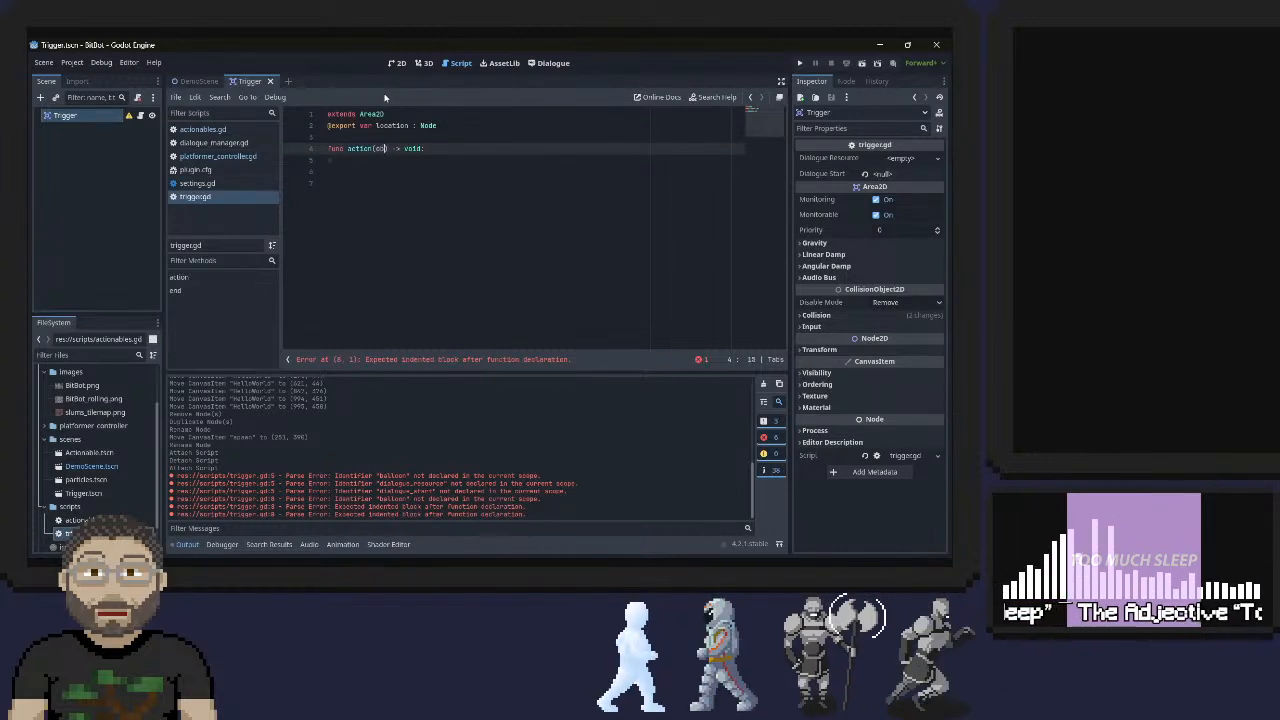
text(ject)
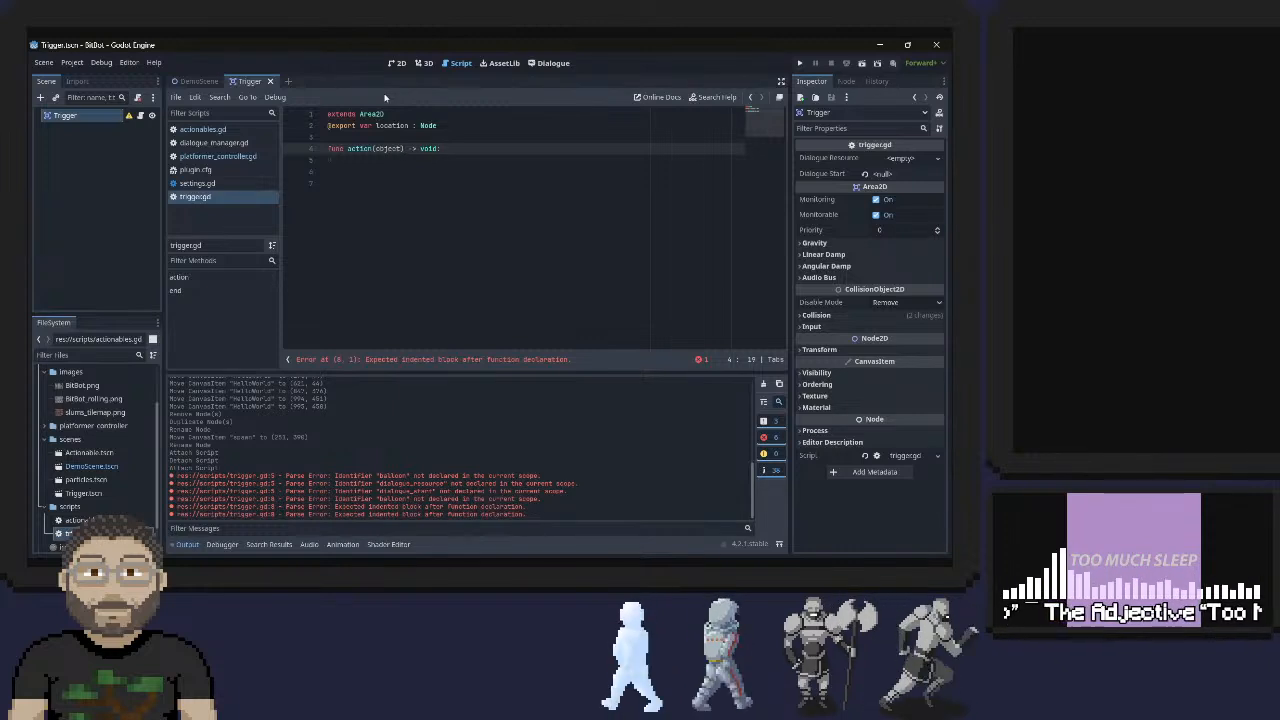
text(:Node)
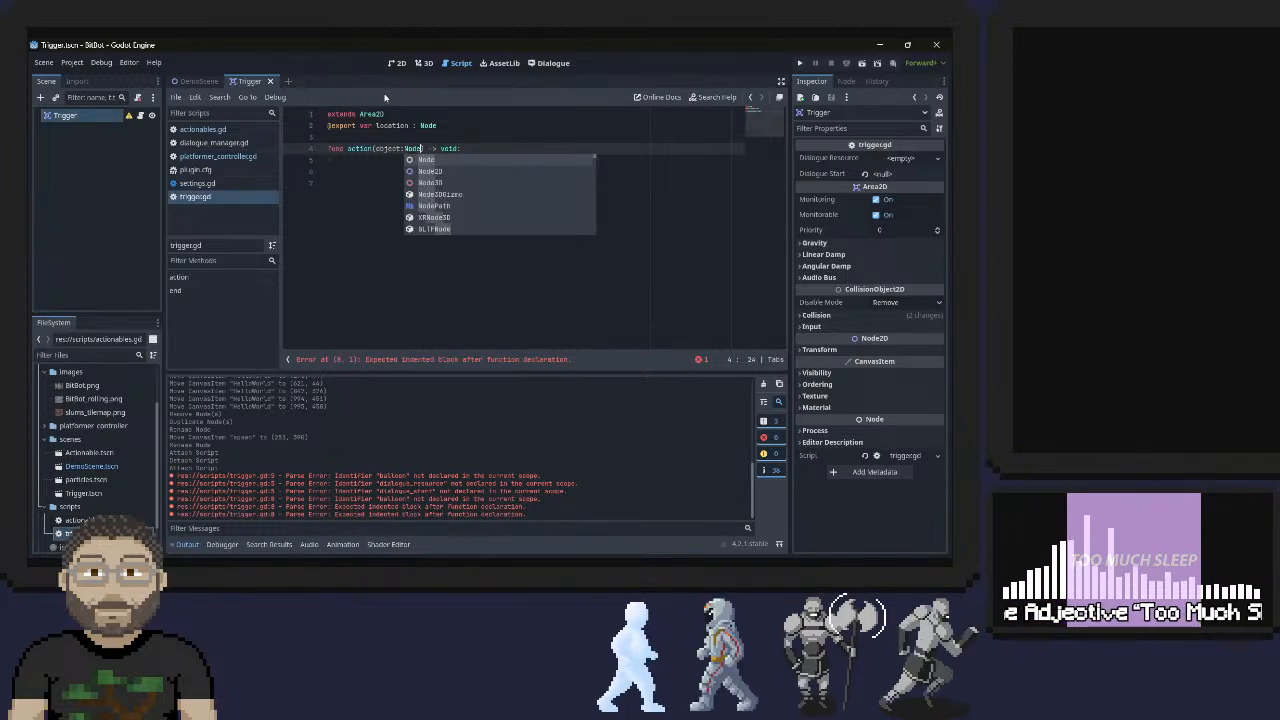
key(Escape)
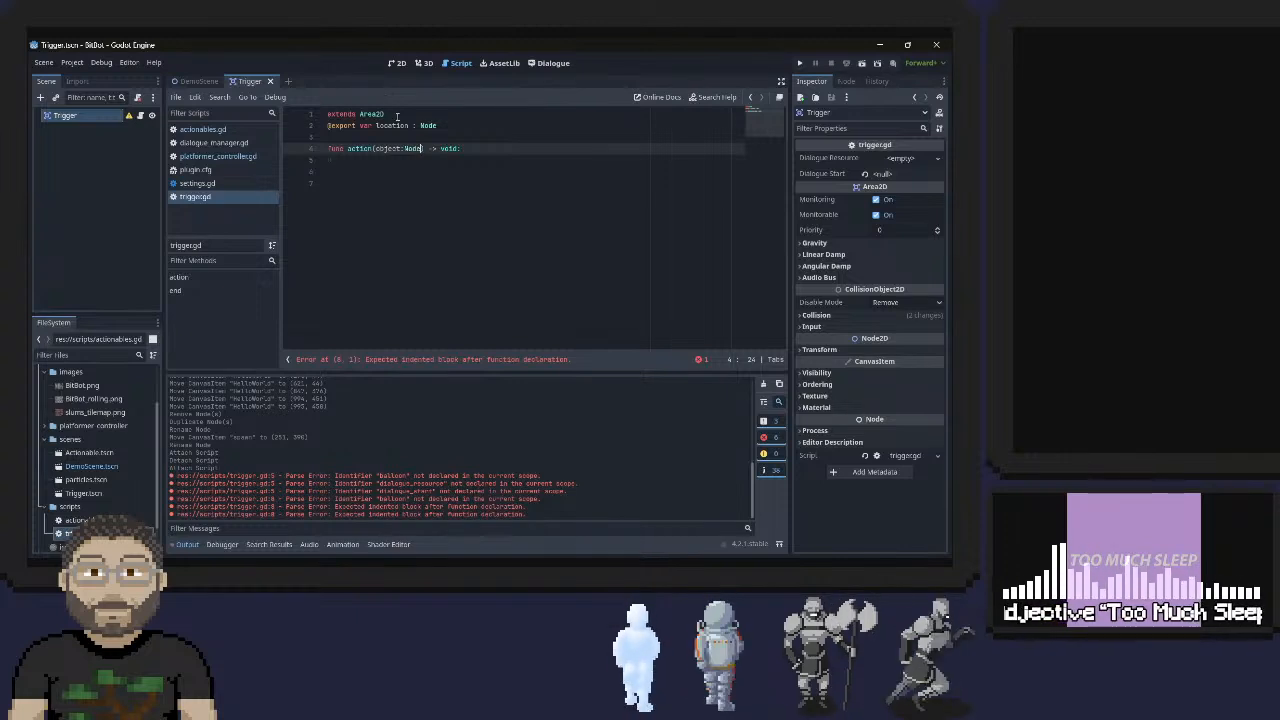
key(Right)
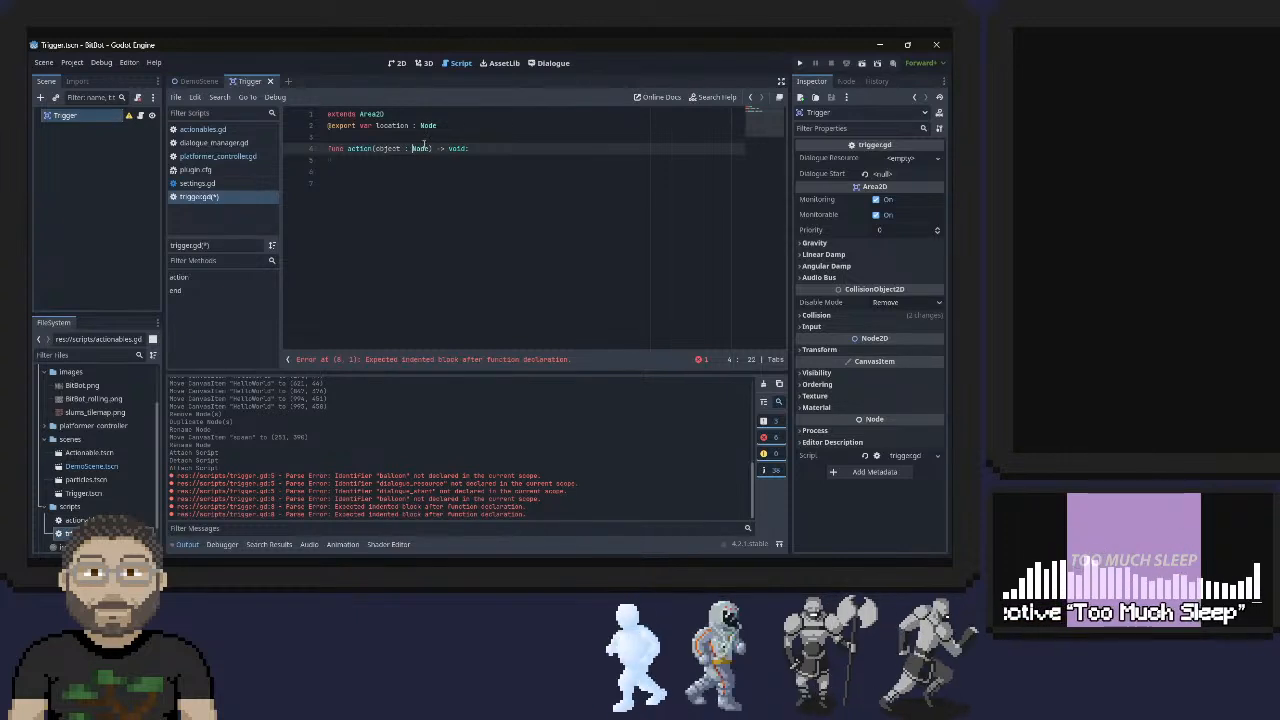
Begin the body of action() in trigger.gd with a member access on the parameter, "object."
click(476, 150)
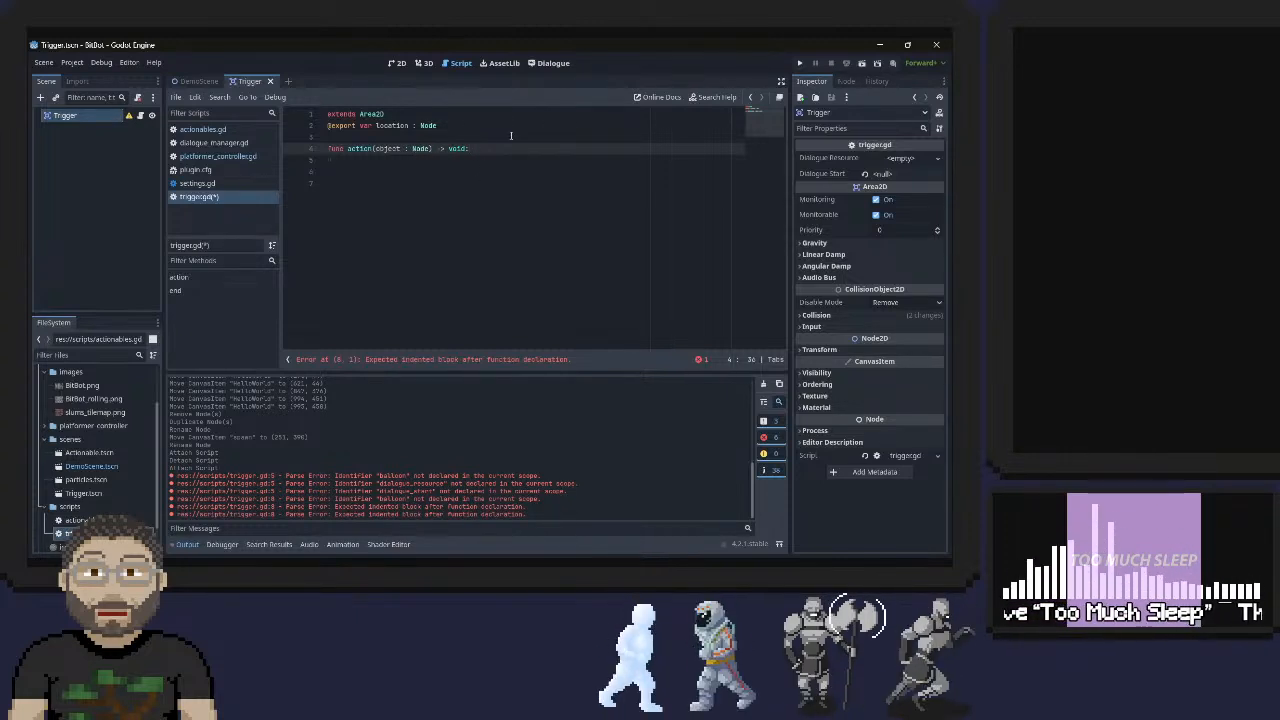
key(Return)
text(obj)
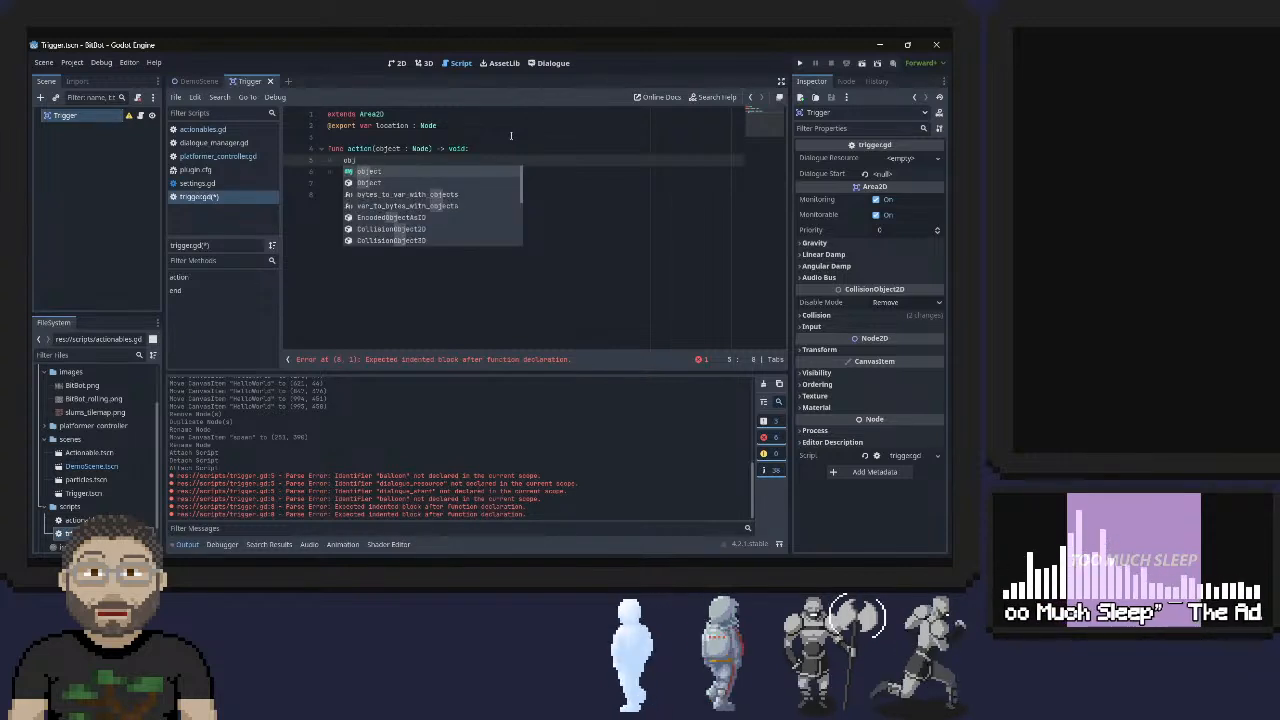
key(Return)
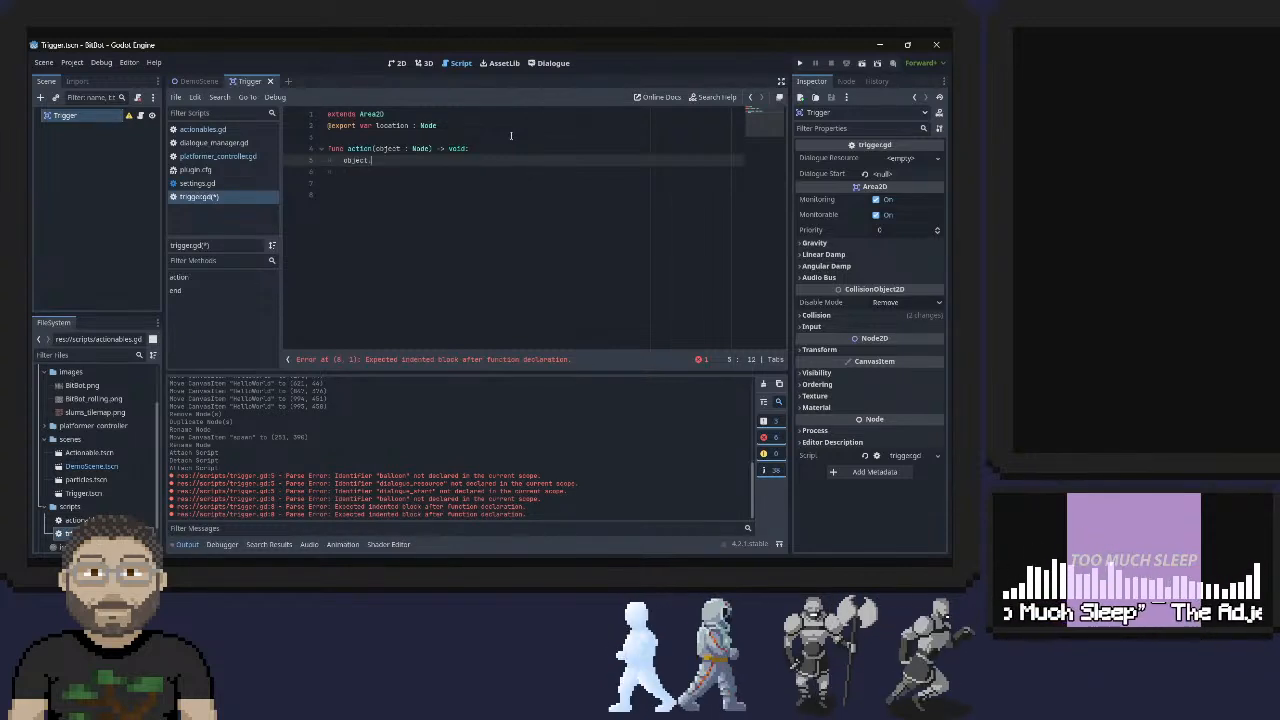
text(.)
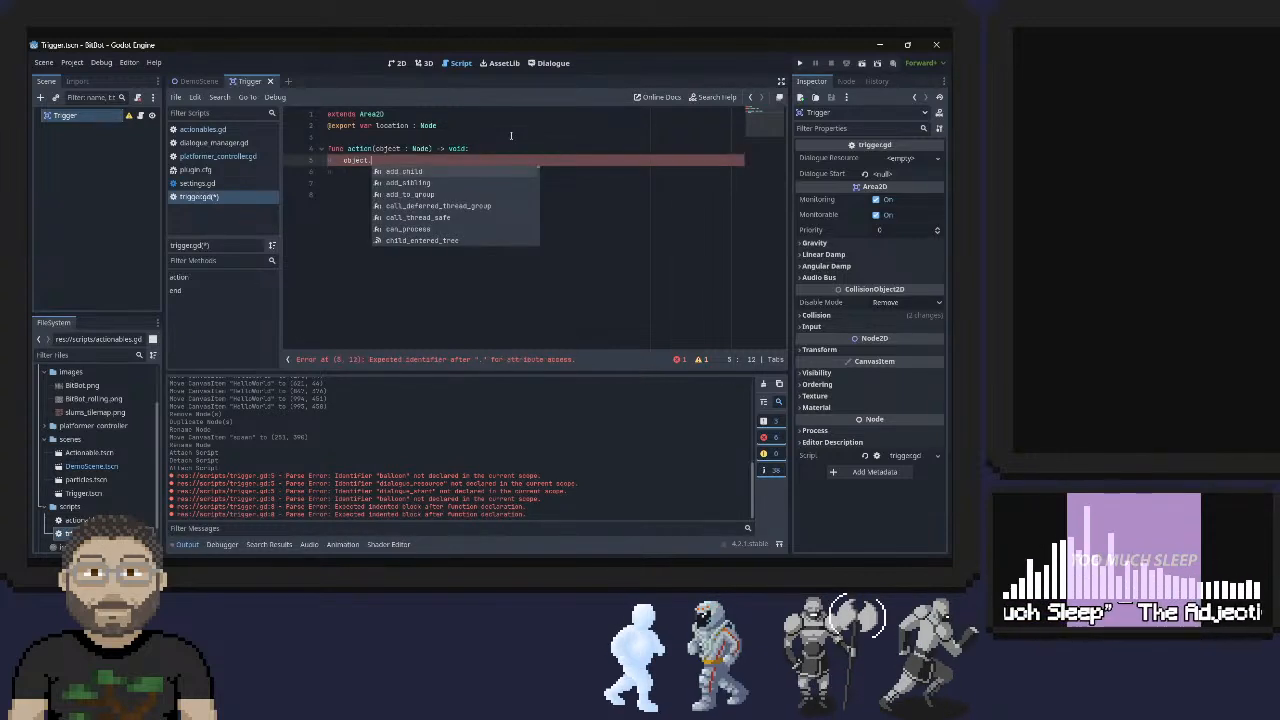
text(lo)
key(BackSpace)
key(BackSpace)
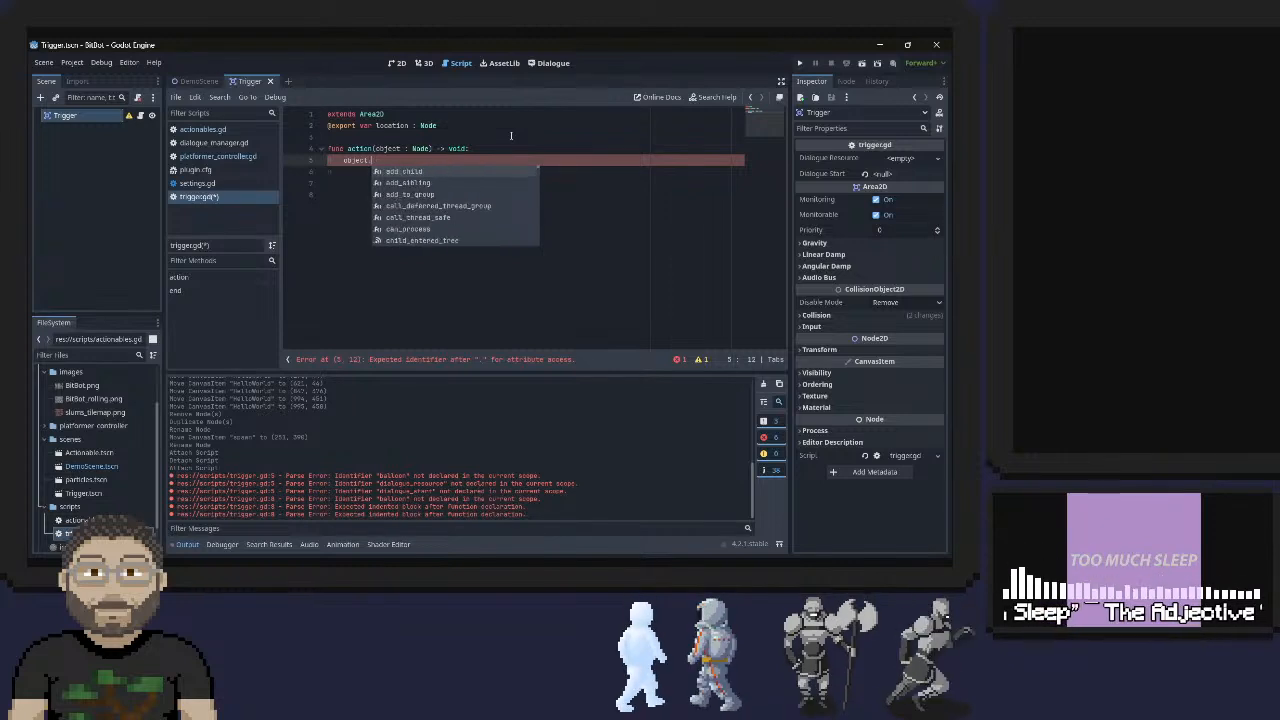
text(trans)
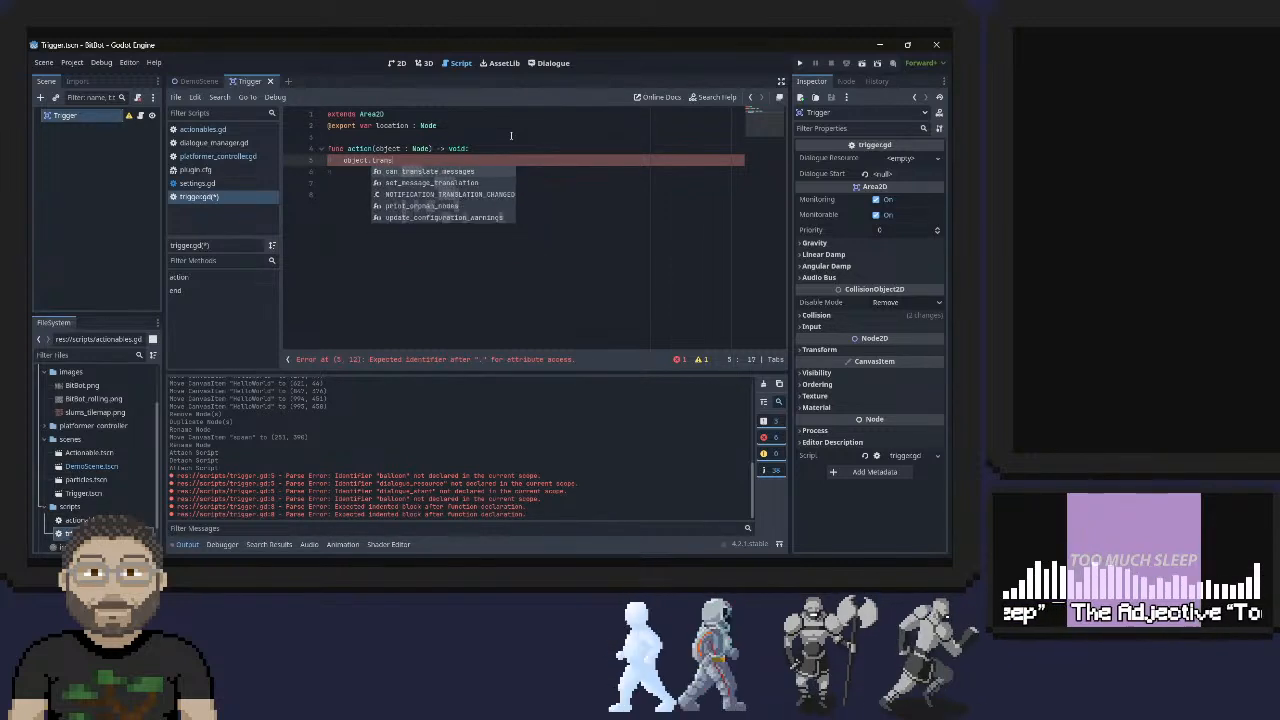
key(BackSpace)
key(BackSpace)
key(BackSpace)
key(BackSpace)
key(BackSpace)
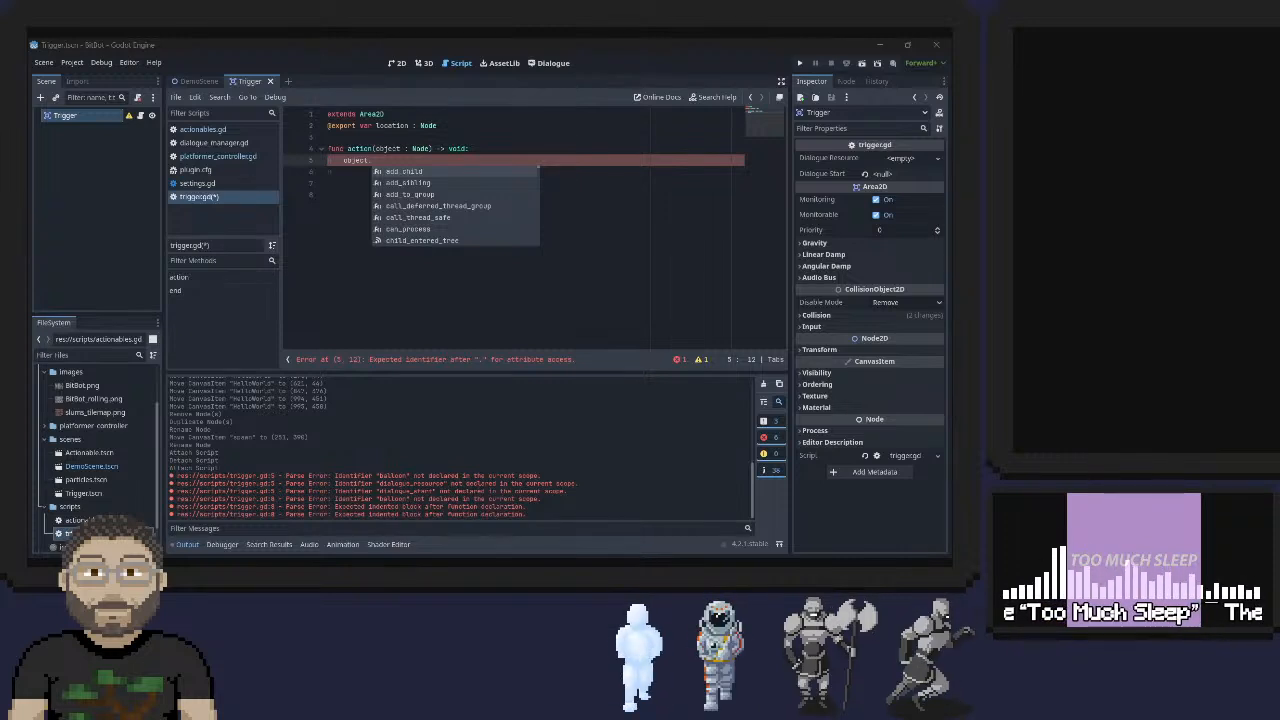
Complete the statement in action() as object.position = location.position and save the script
click(395, 157)
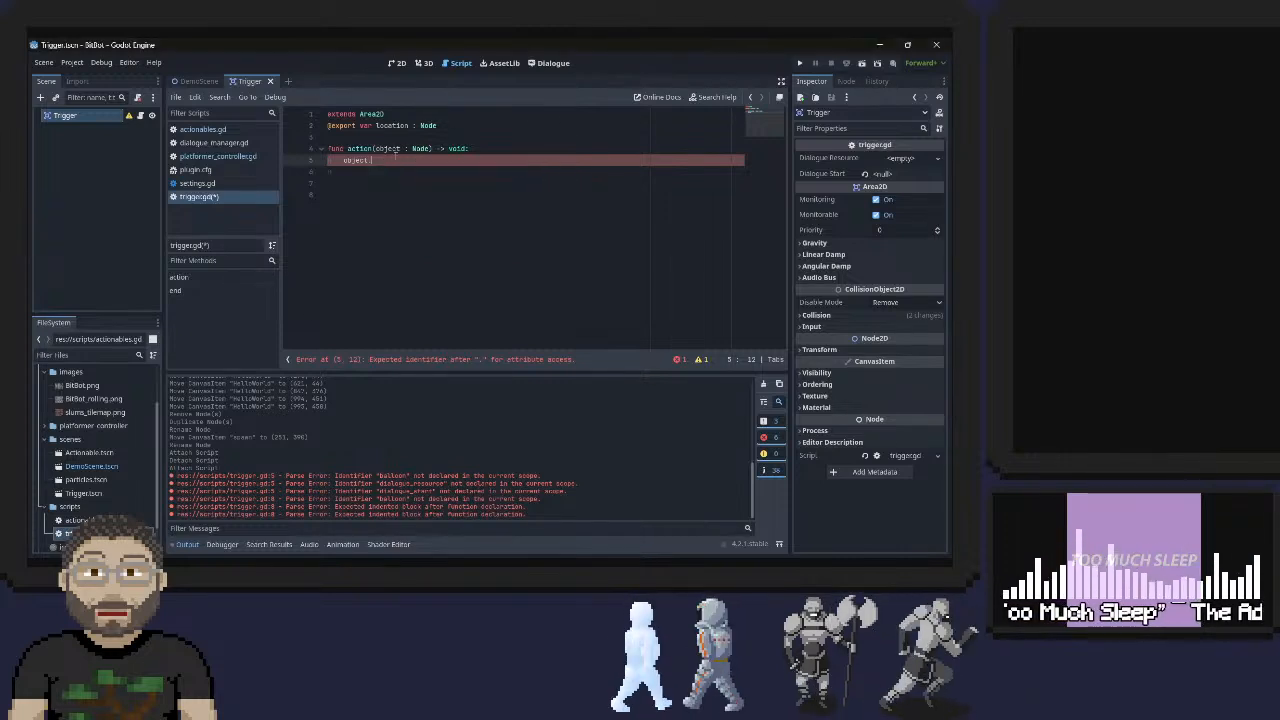
text(posi)
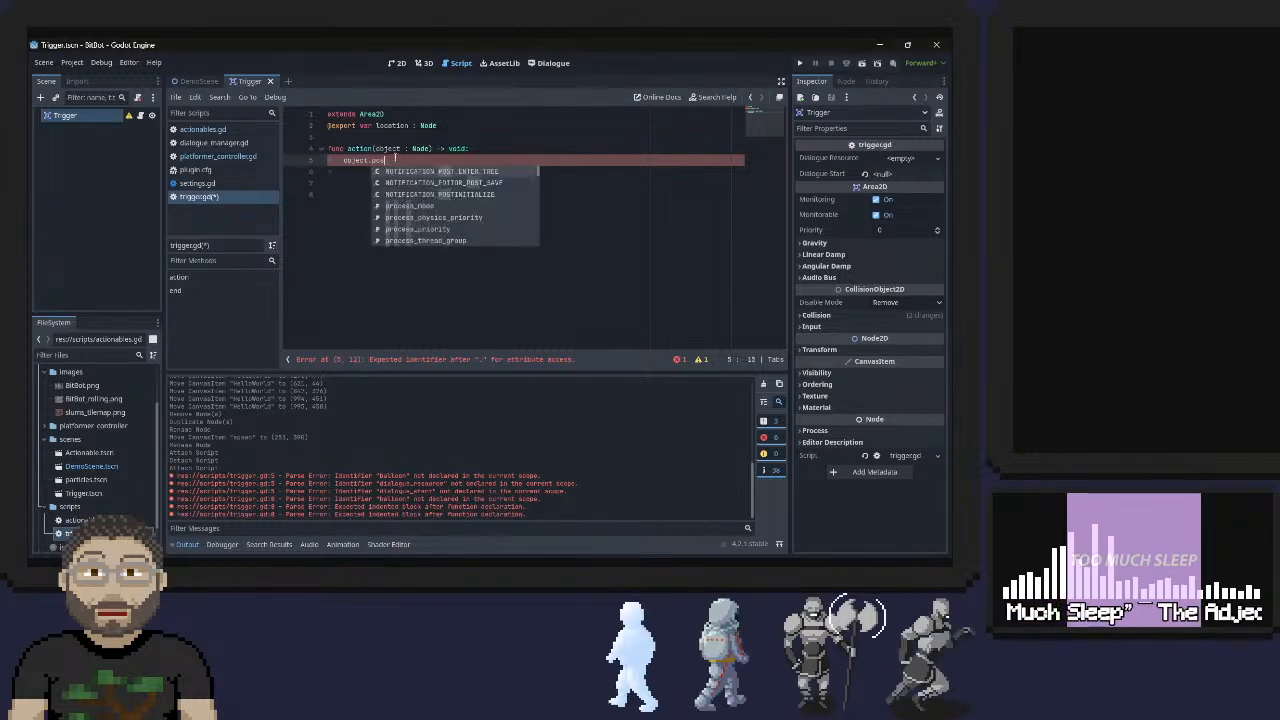
text(tion =)
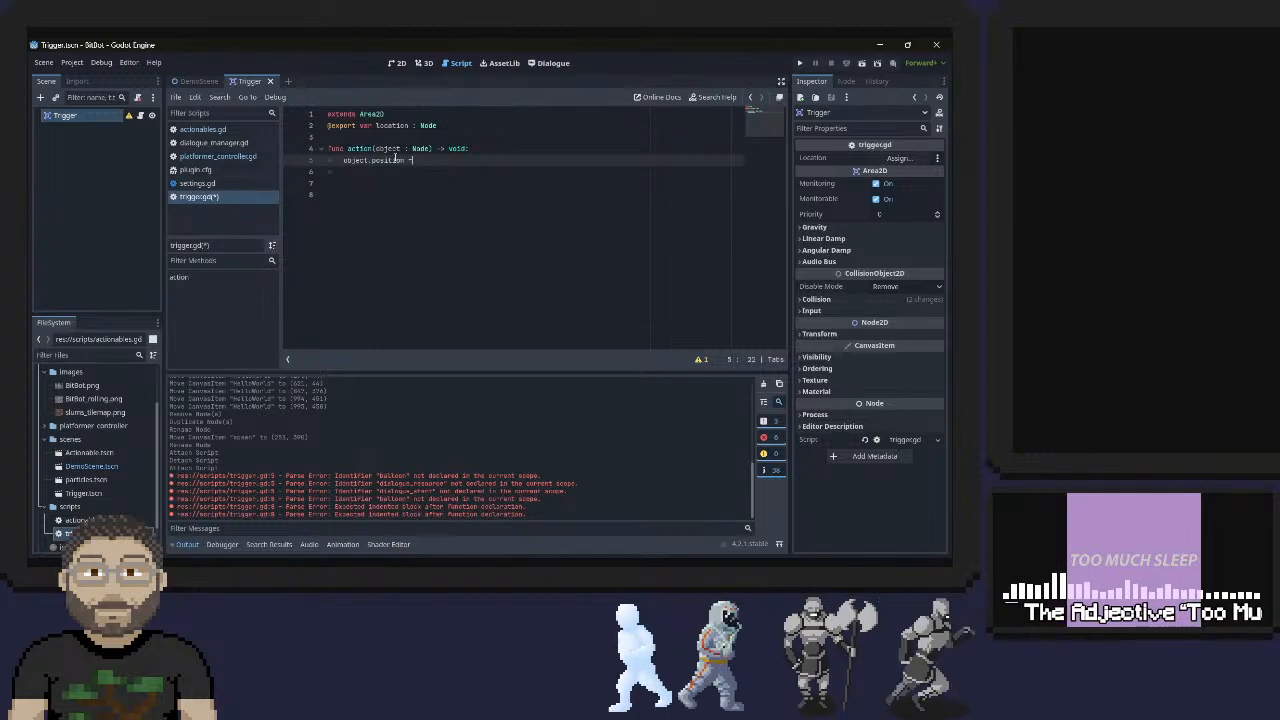
text(location.)
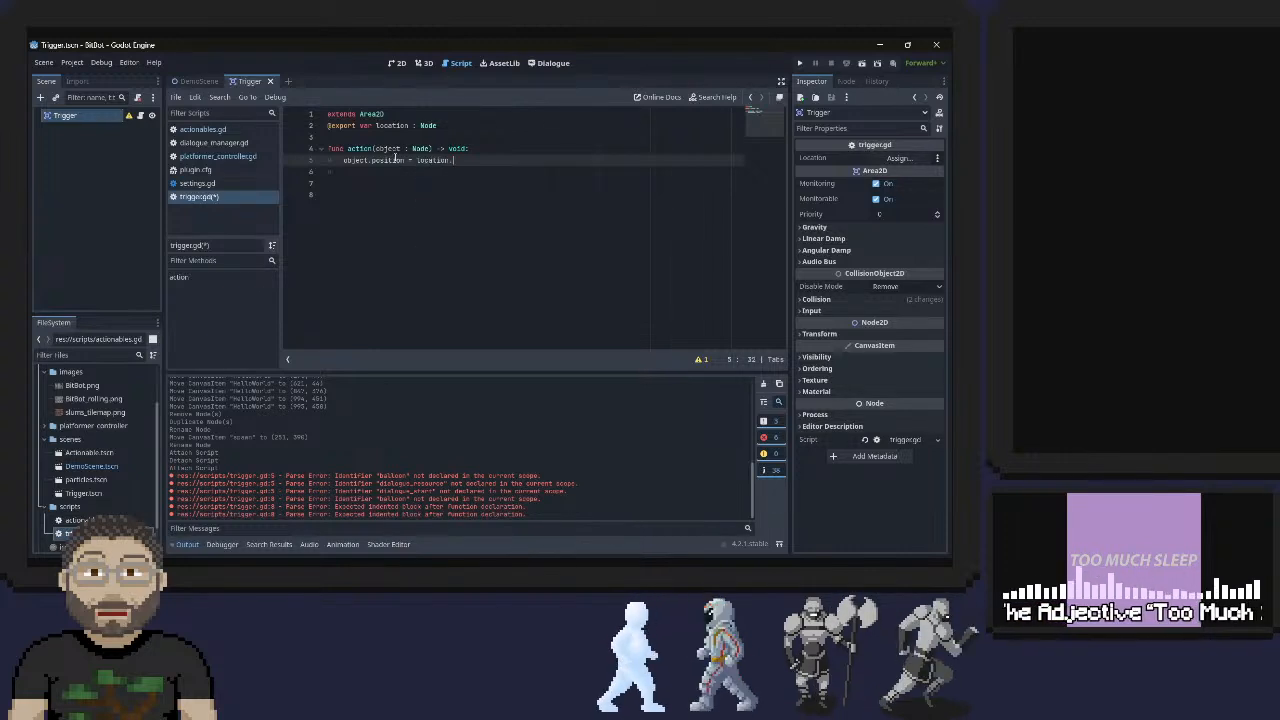
text(position)
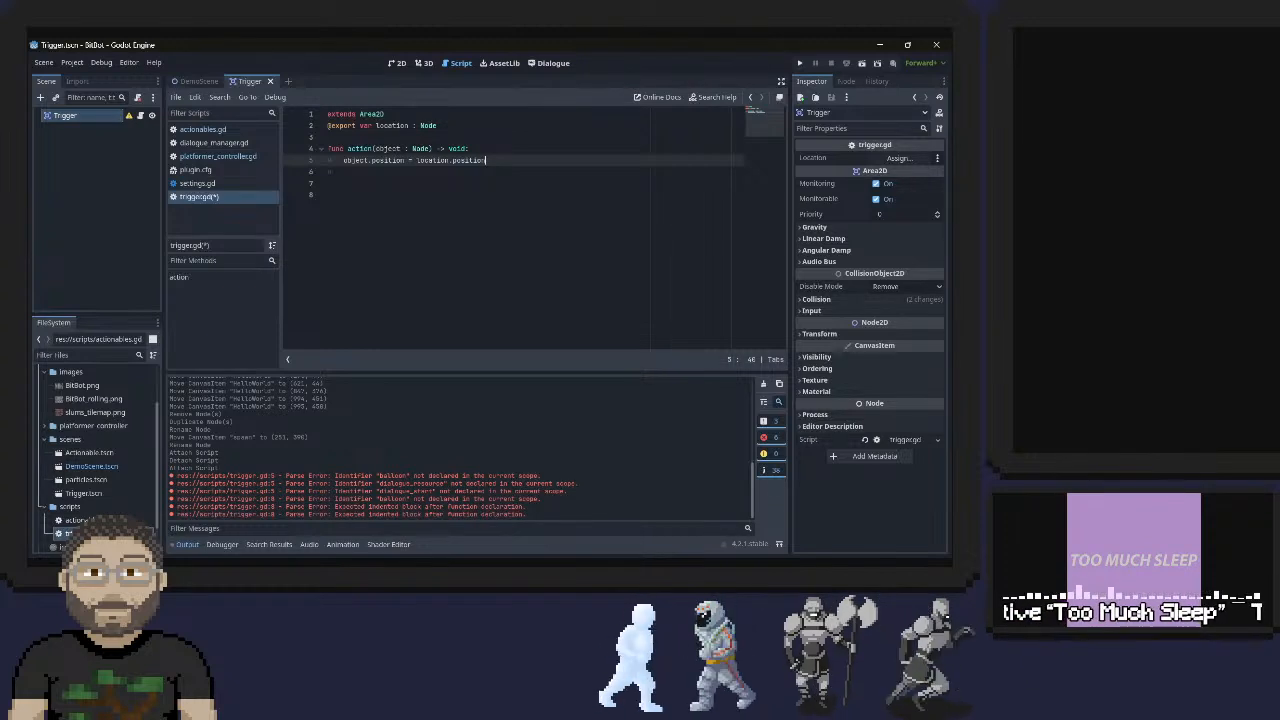
key(ctrl+s)
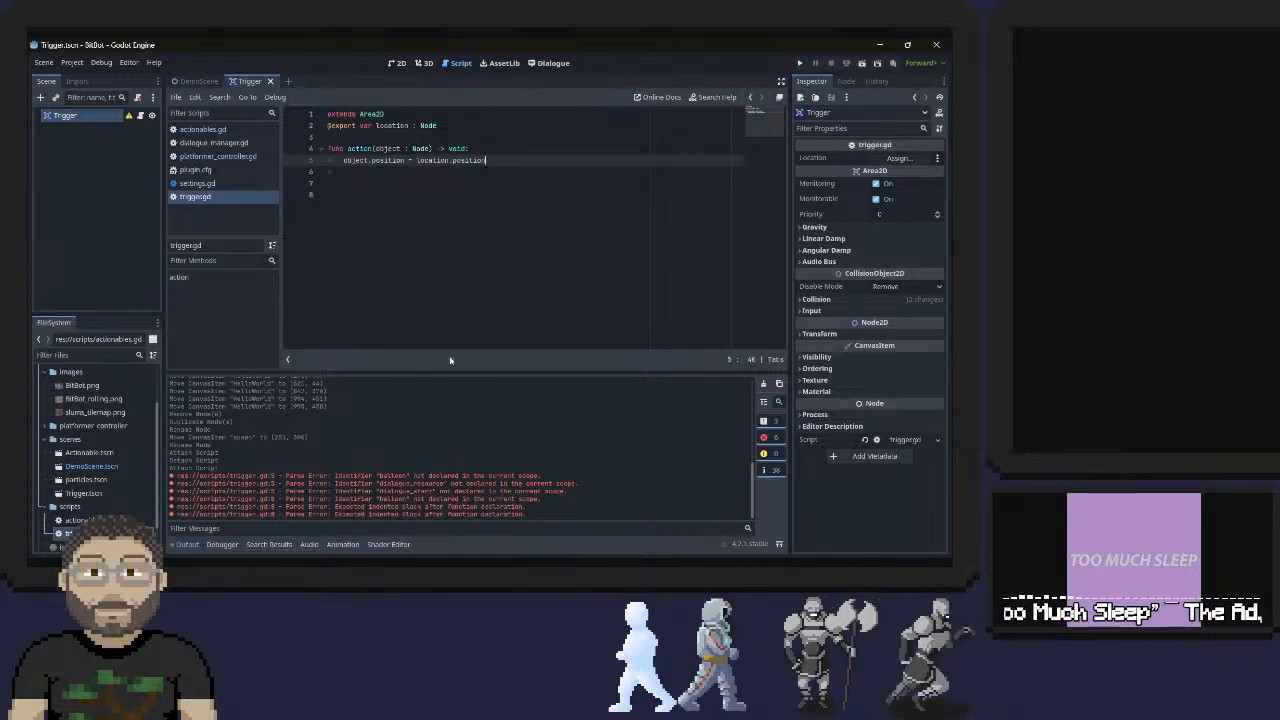
Remove the surplus empty line below the position assignment in trigger.gd and save the script
click(362, 170)
key(BackSpace)
key(BackSpace)
key(BackSpace)
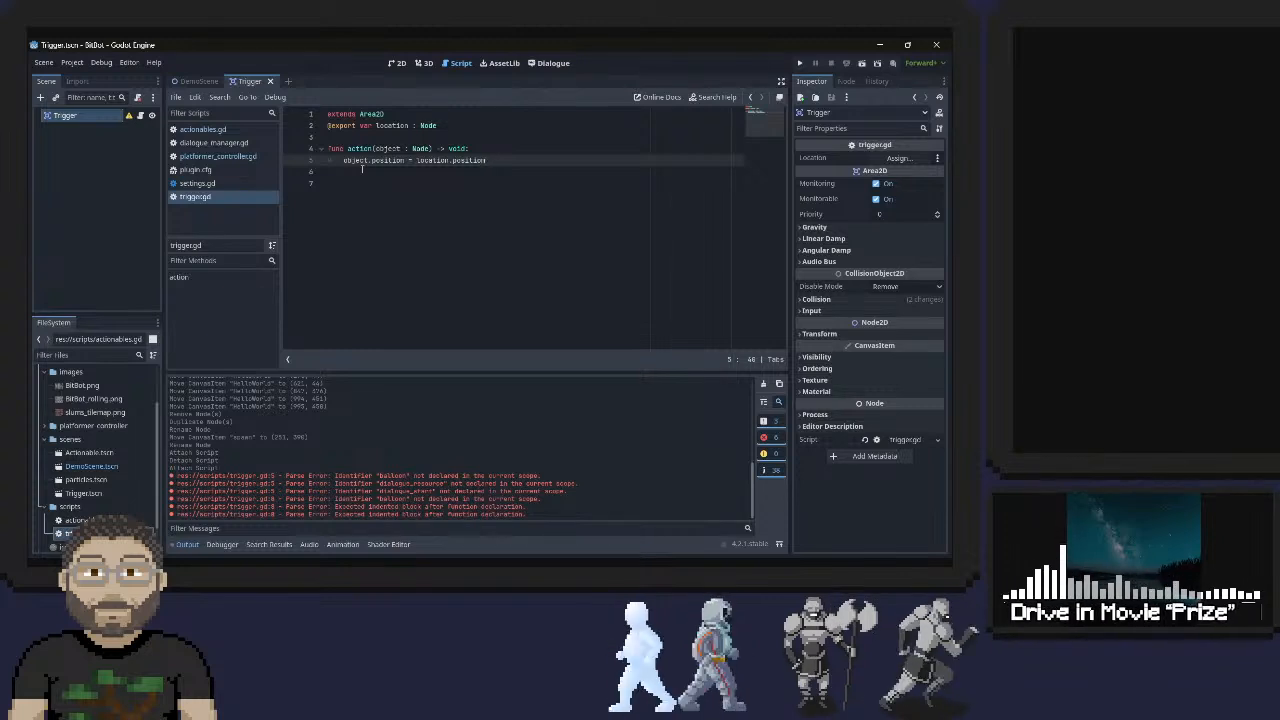
key(ctrl+s)
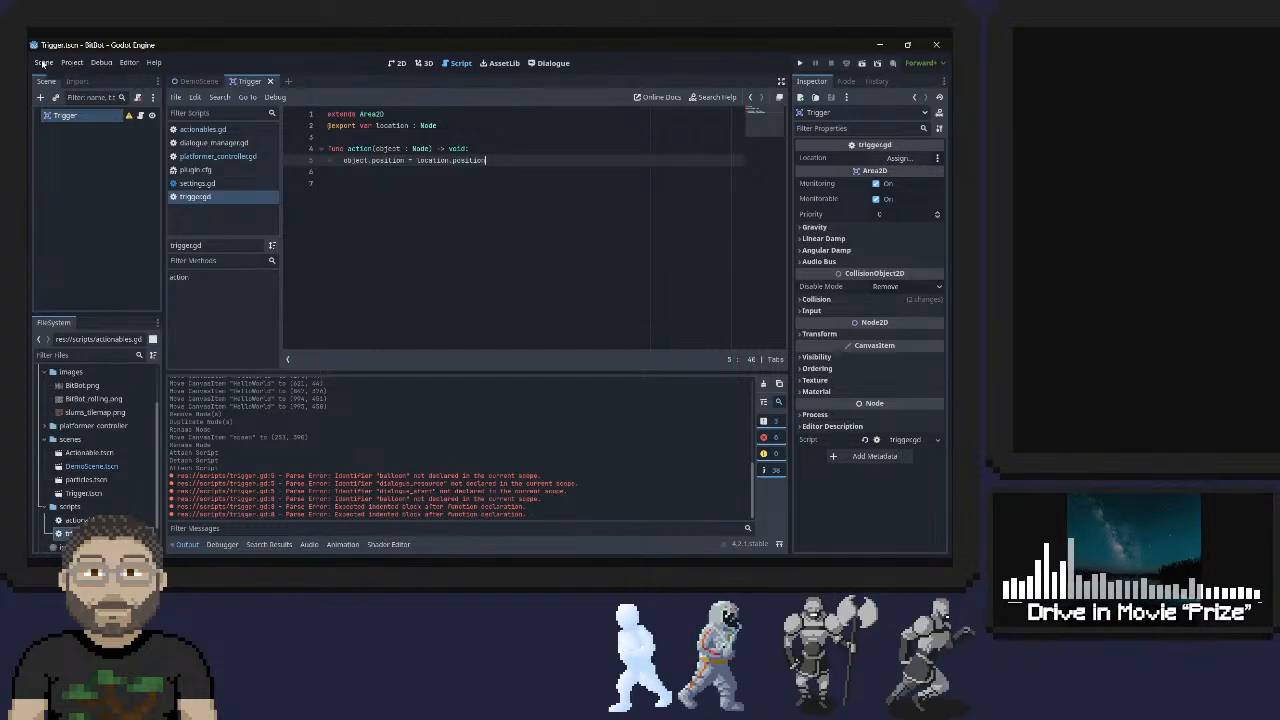
In DemoScene, instance Trigger.tscn under the spawn node and reparent the Actionable's CollisionShape2D to the new Trigger
click(197, 81)
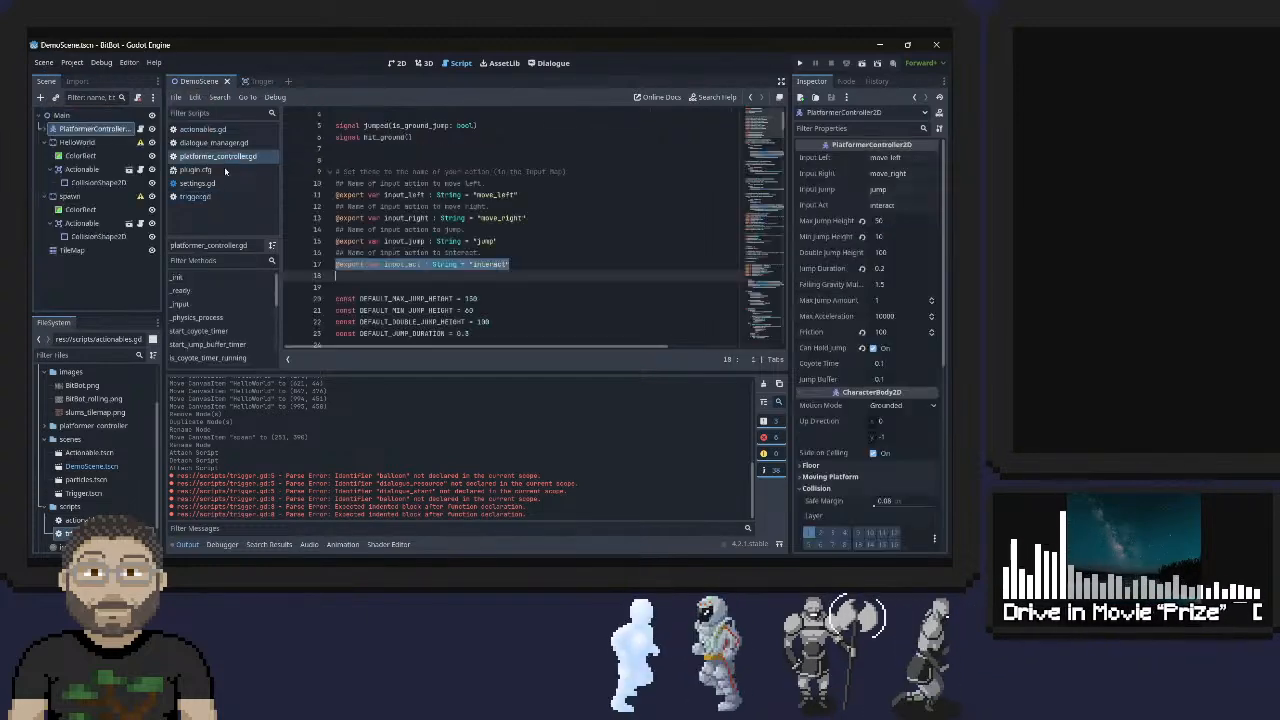
click(84, 223)
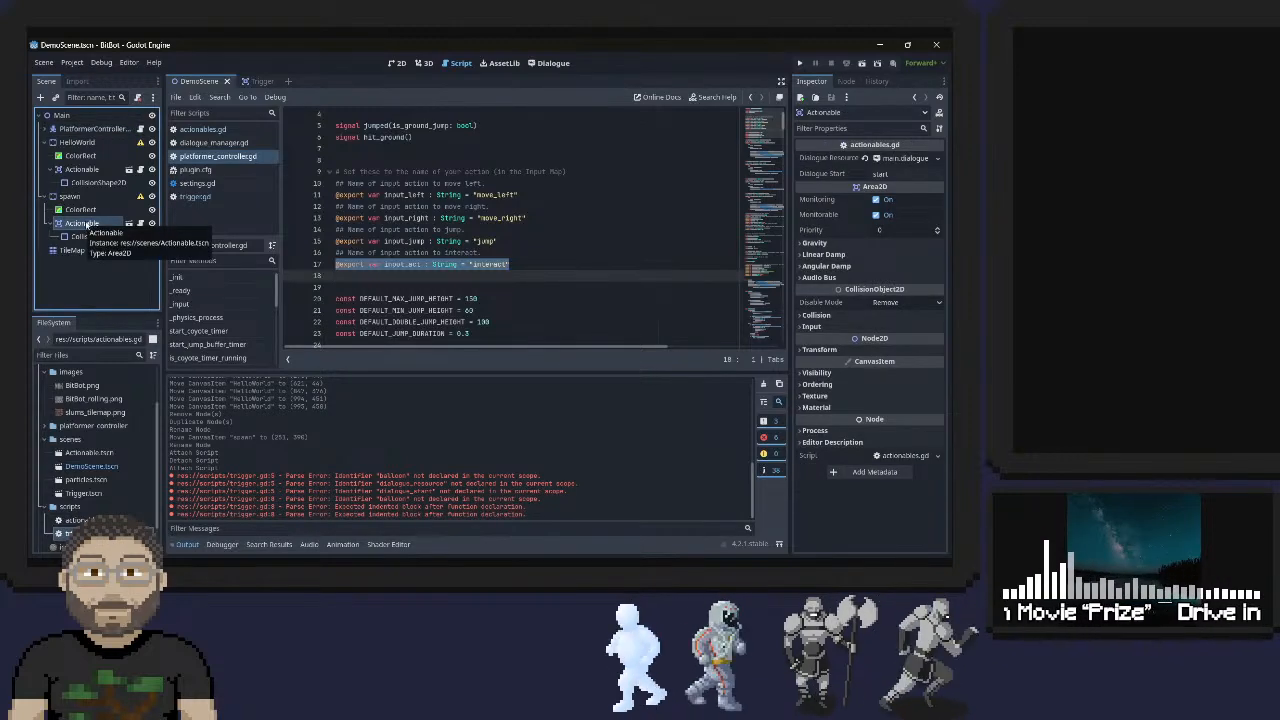
scroll(94, 492, down, 2)
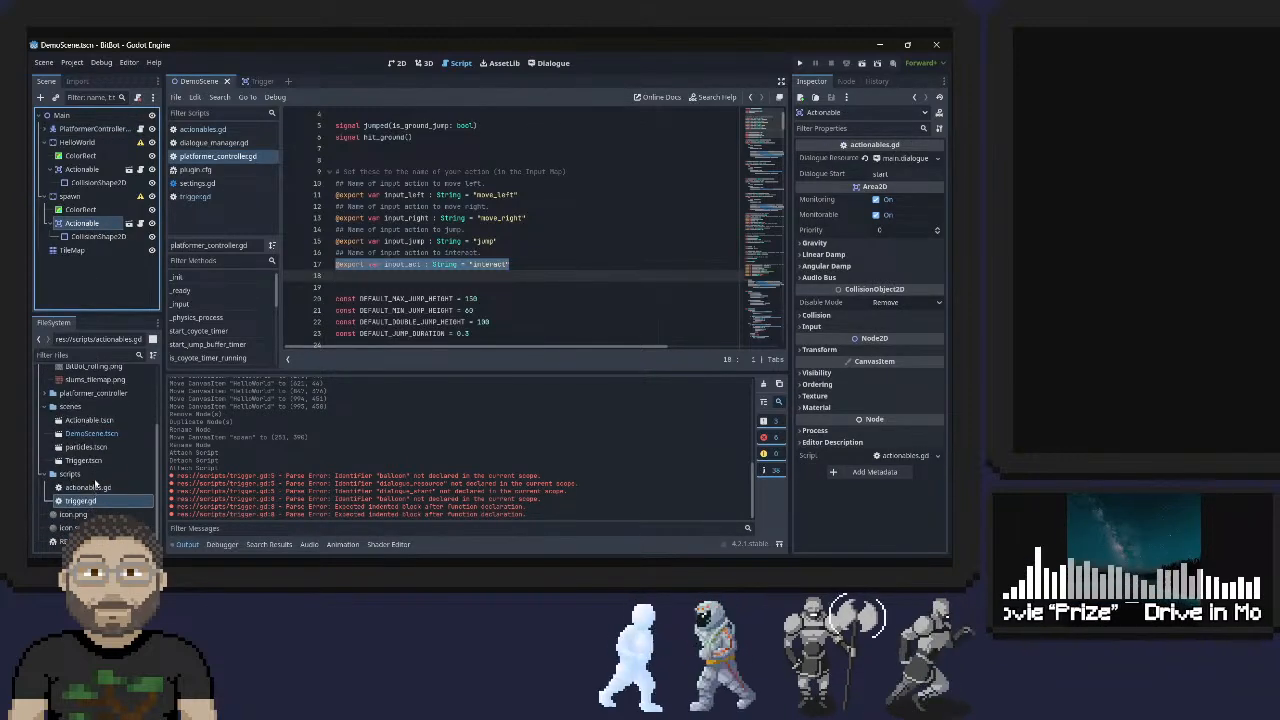
drag(85, 460, 74, 223)
Delete the Actionable node under spawn from DemoScene
click(78, 250)
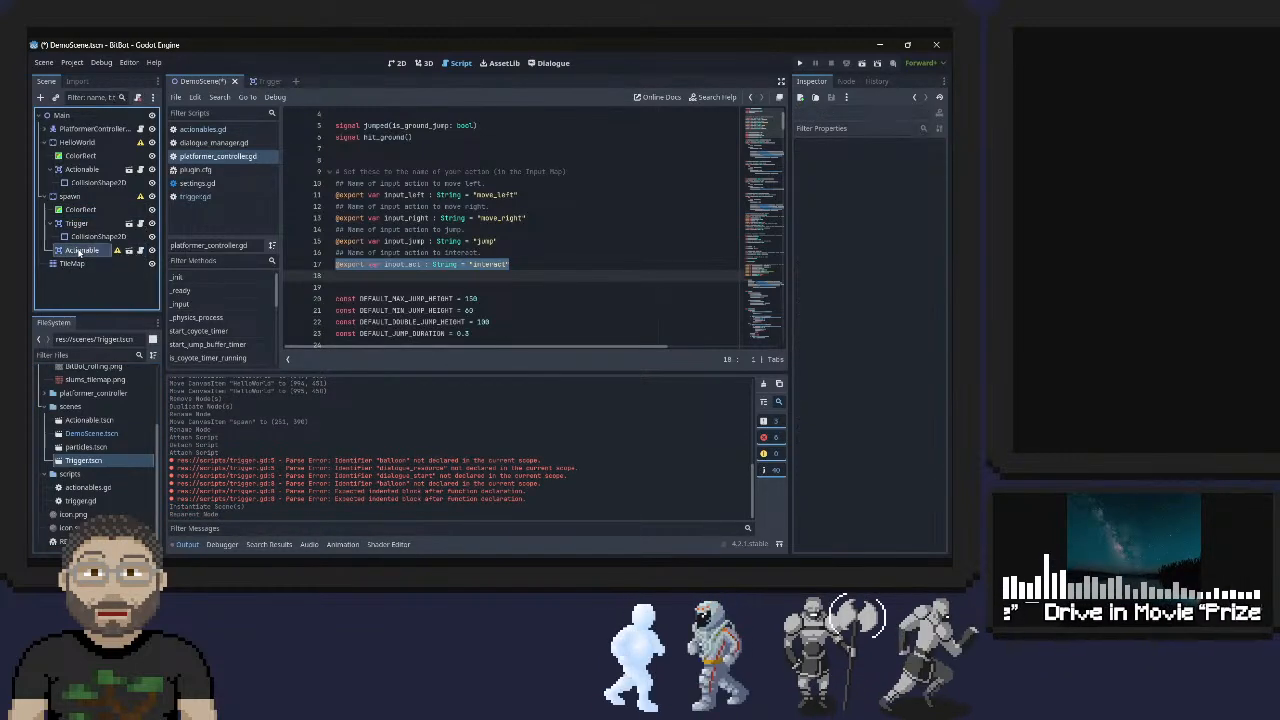
right_click(88, 250)
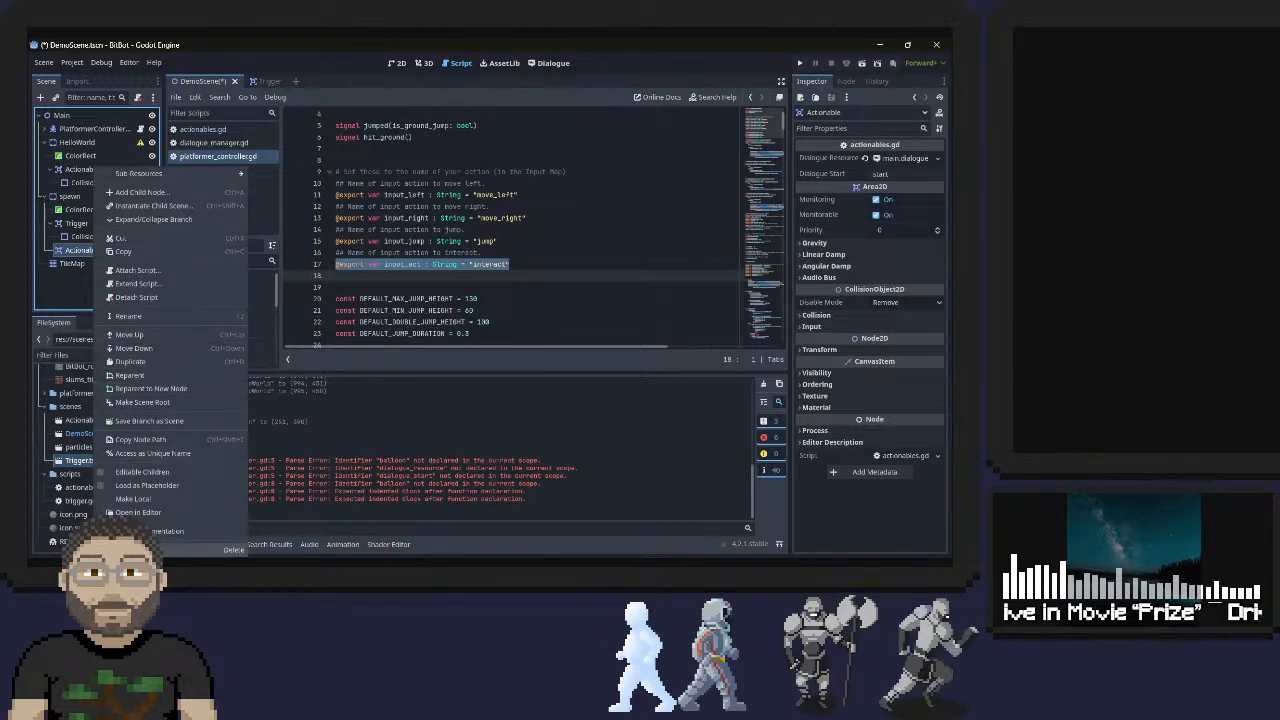
click(234, 550)
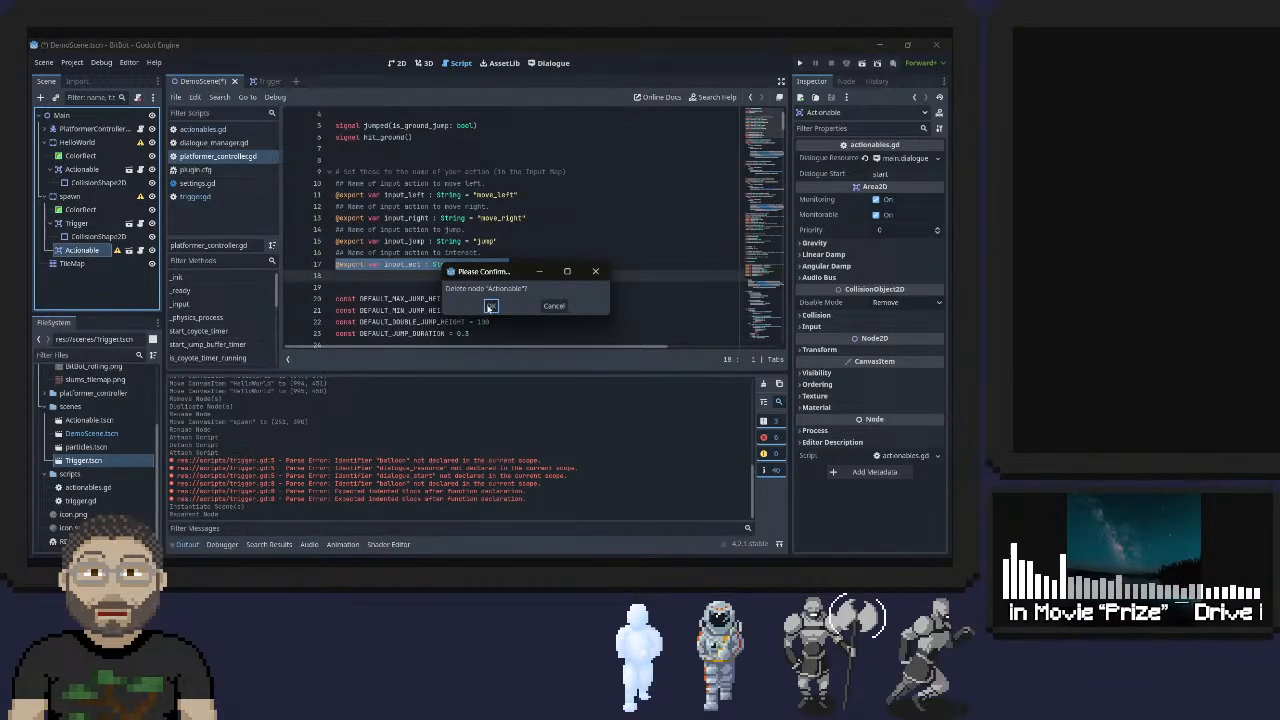
click(489, 306)
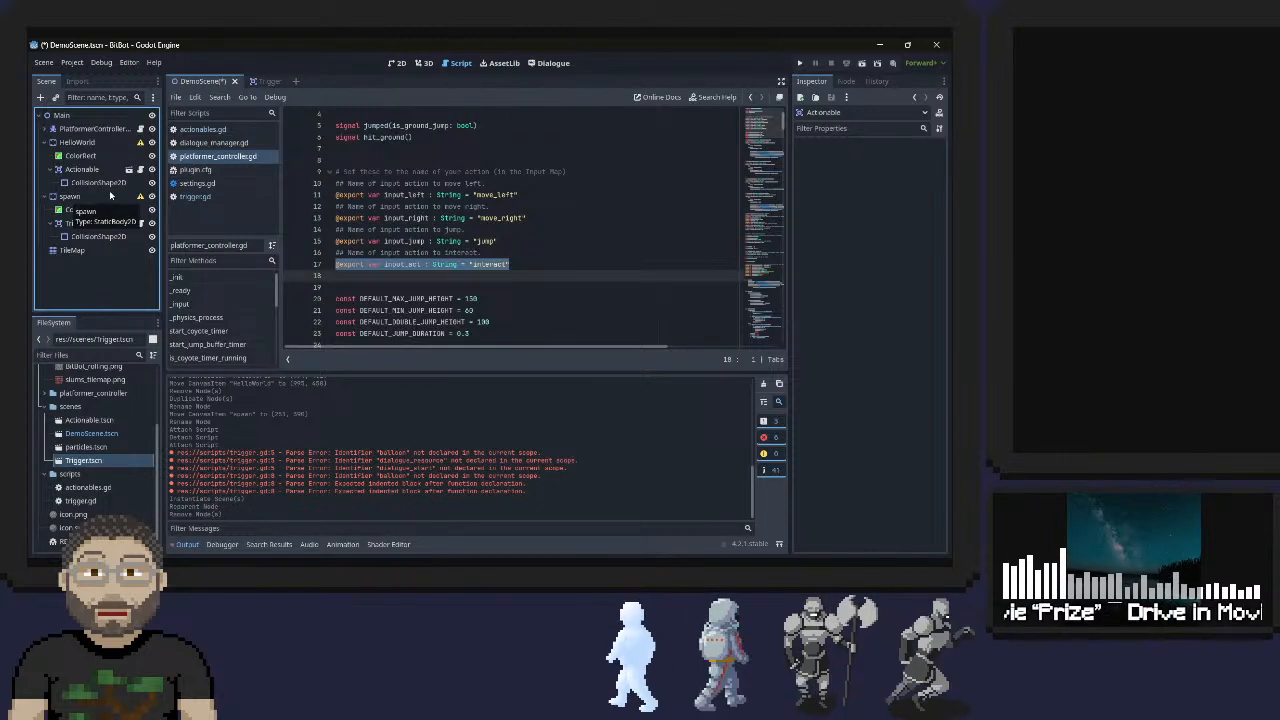
Check the new Trigger and its collision shape, and duplicate the spawn node with its children
click(98, 236)
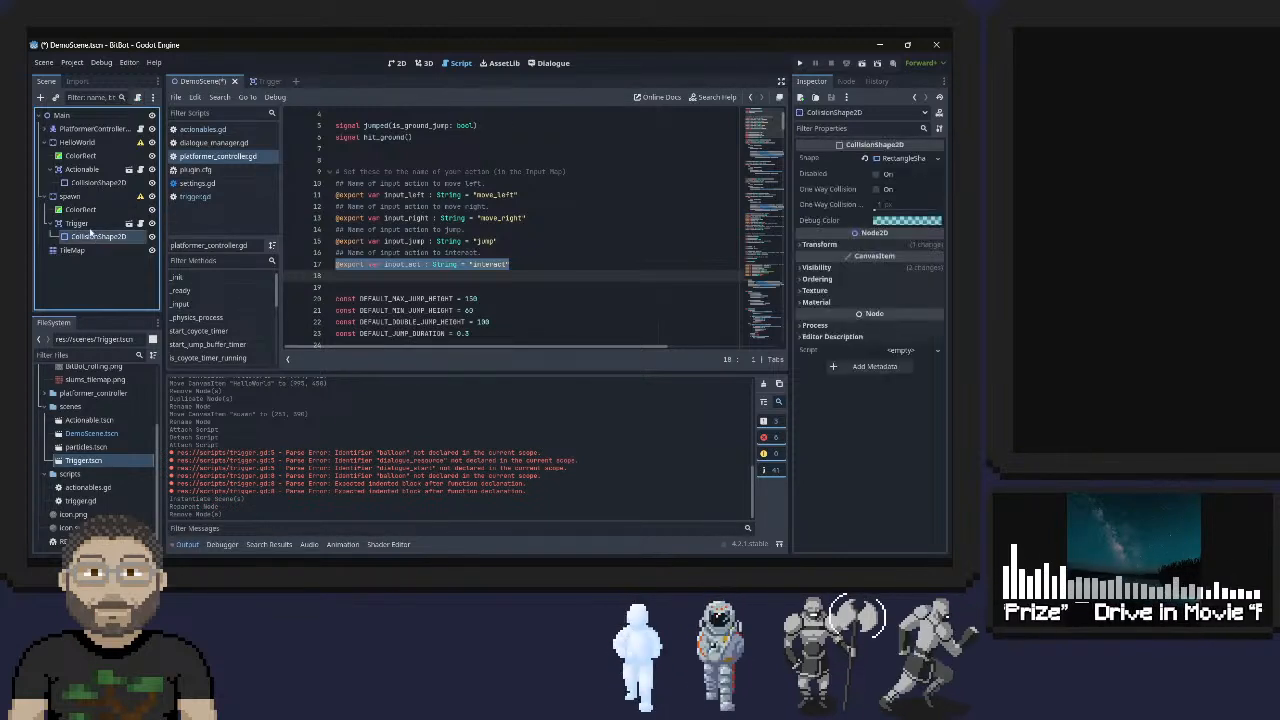
click(116, 223)
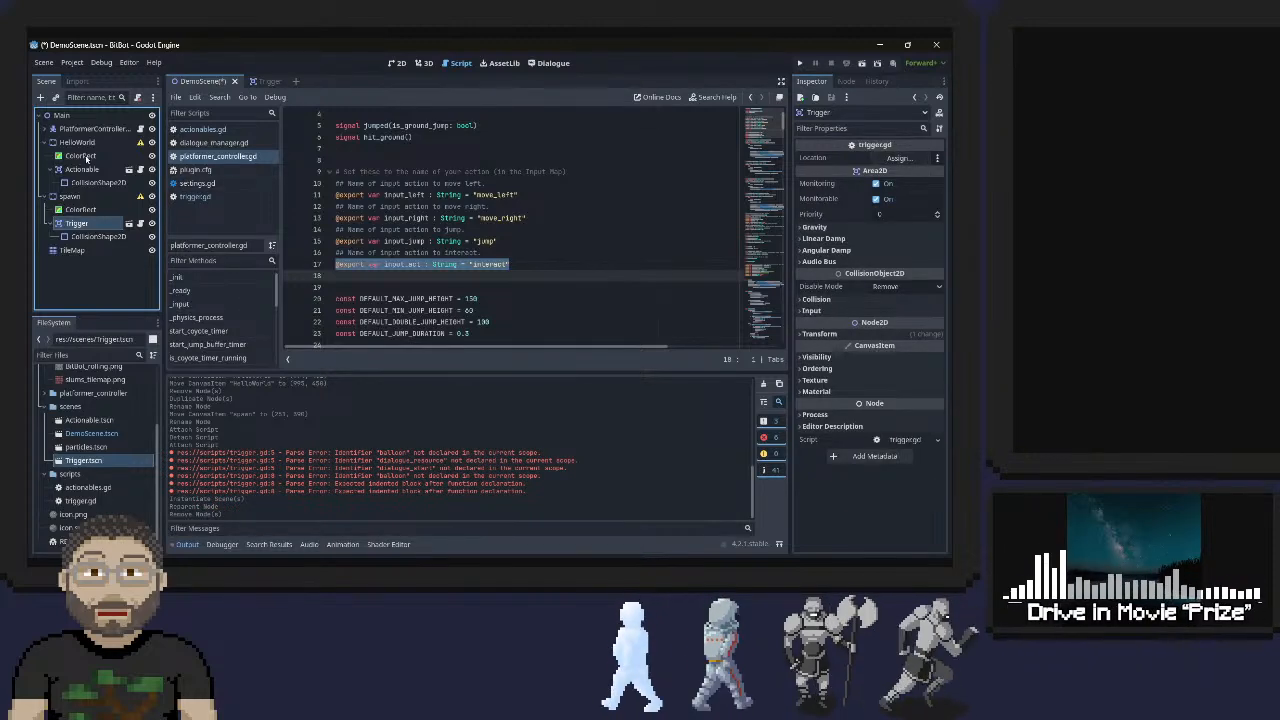
right_click(72, 196)
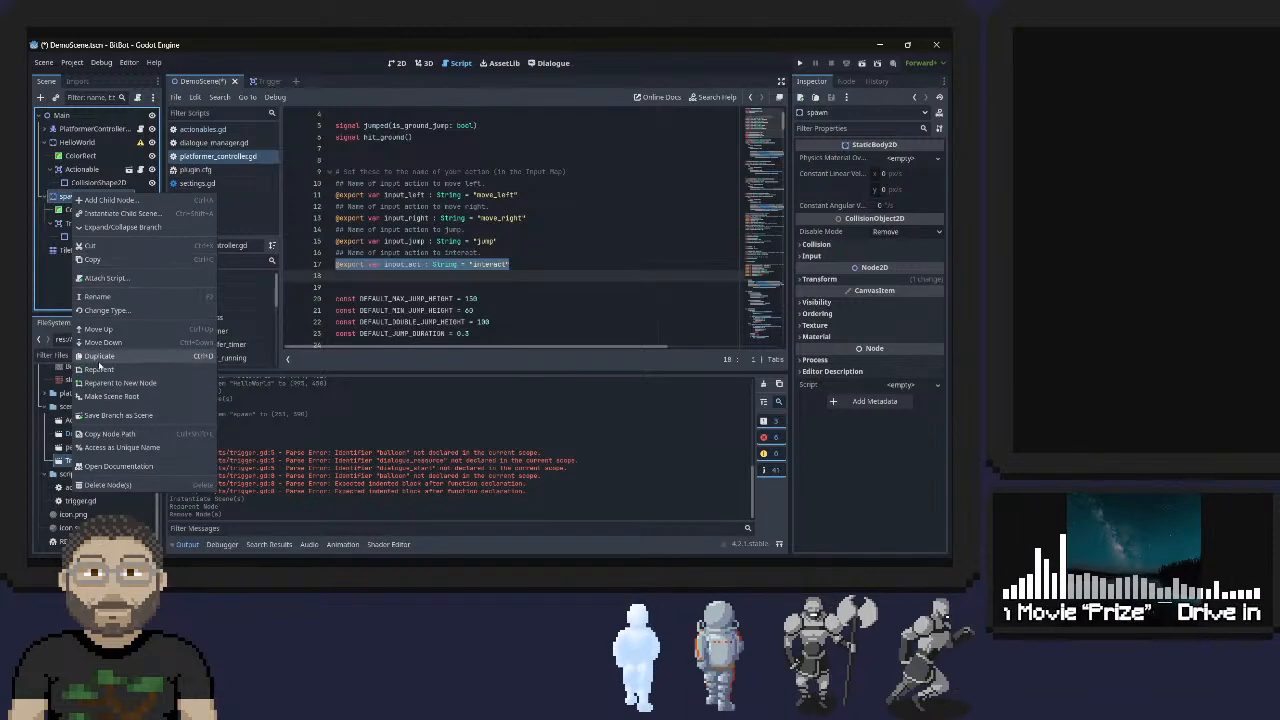
click(99, 355)
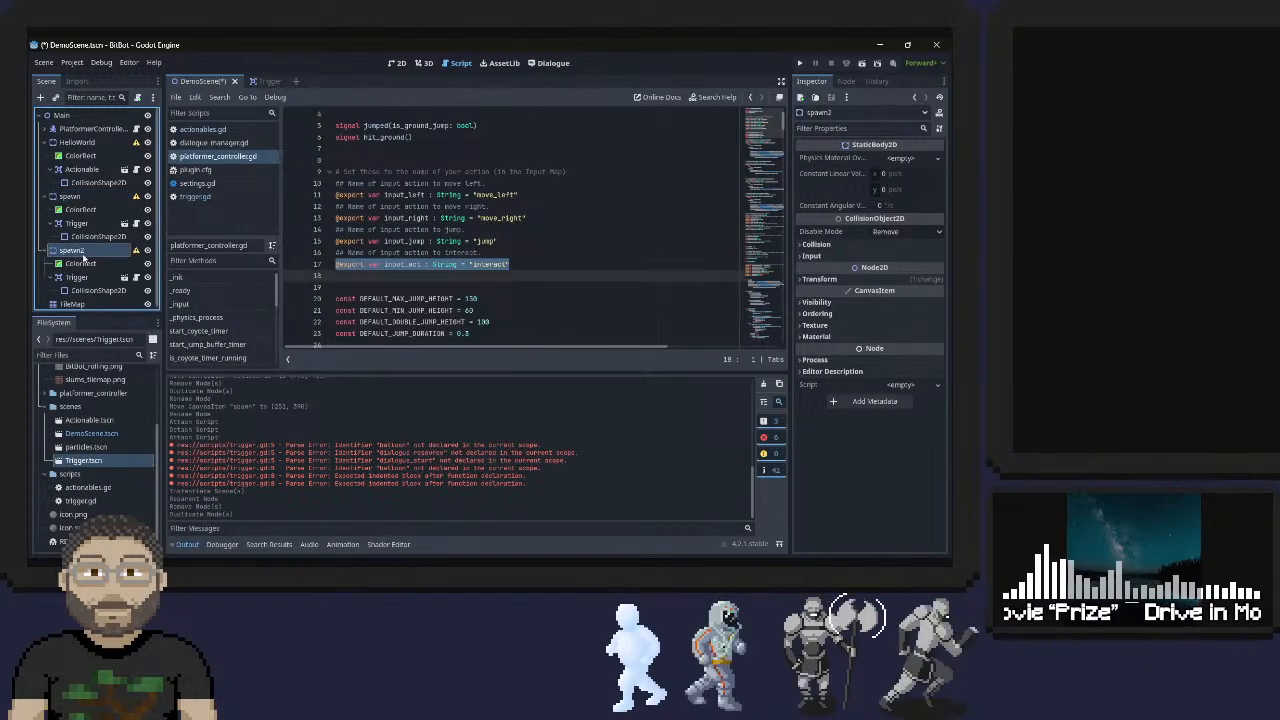
double_click(75, 251)
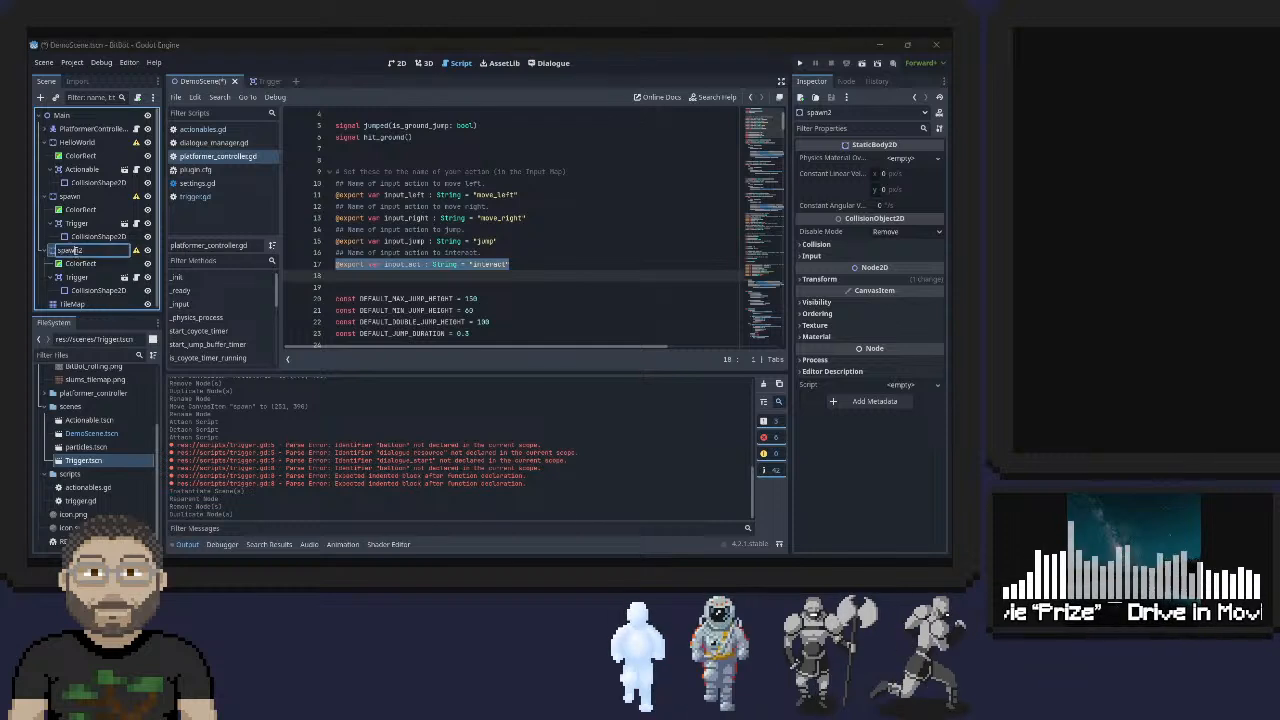
Rename the original spawn node to start
click(70, 197)
click(70, 197)
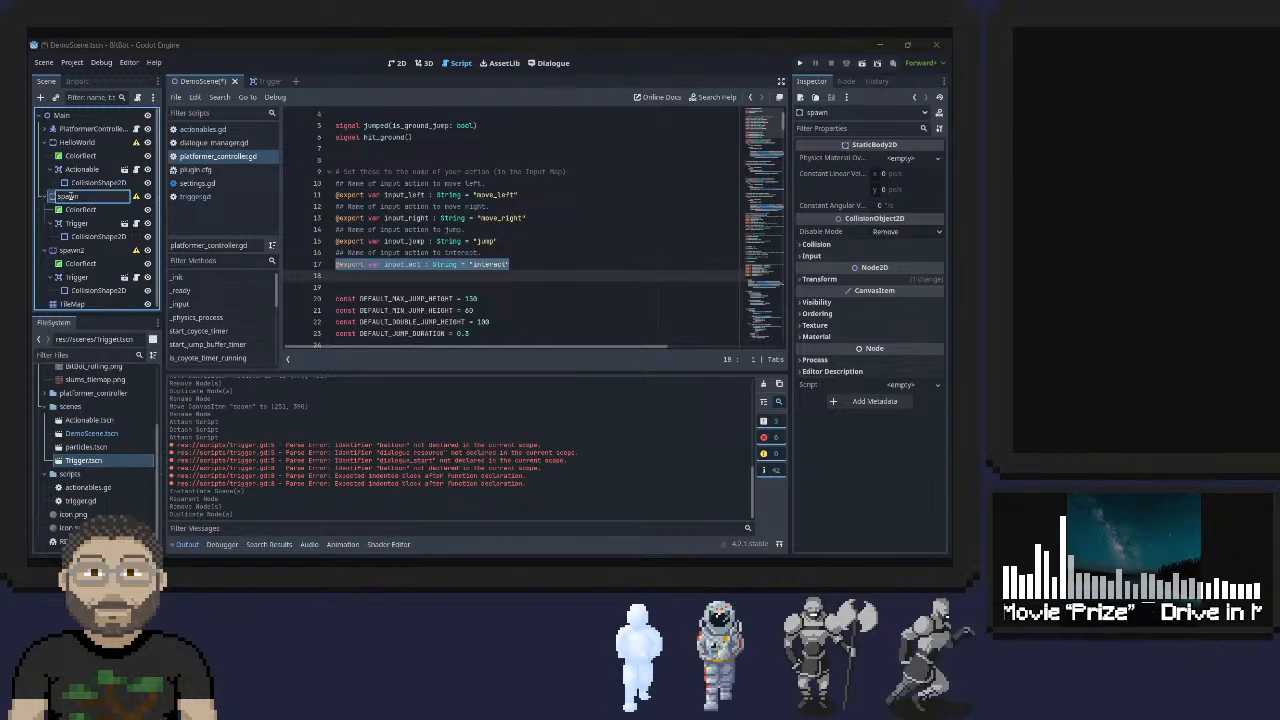
text(st)
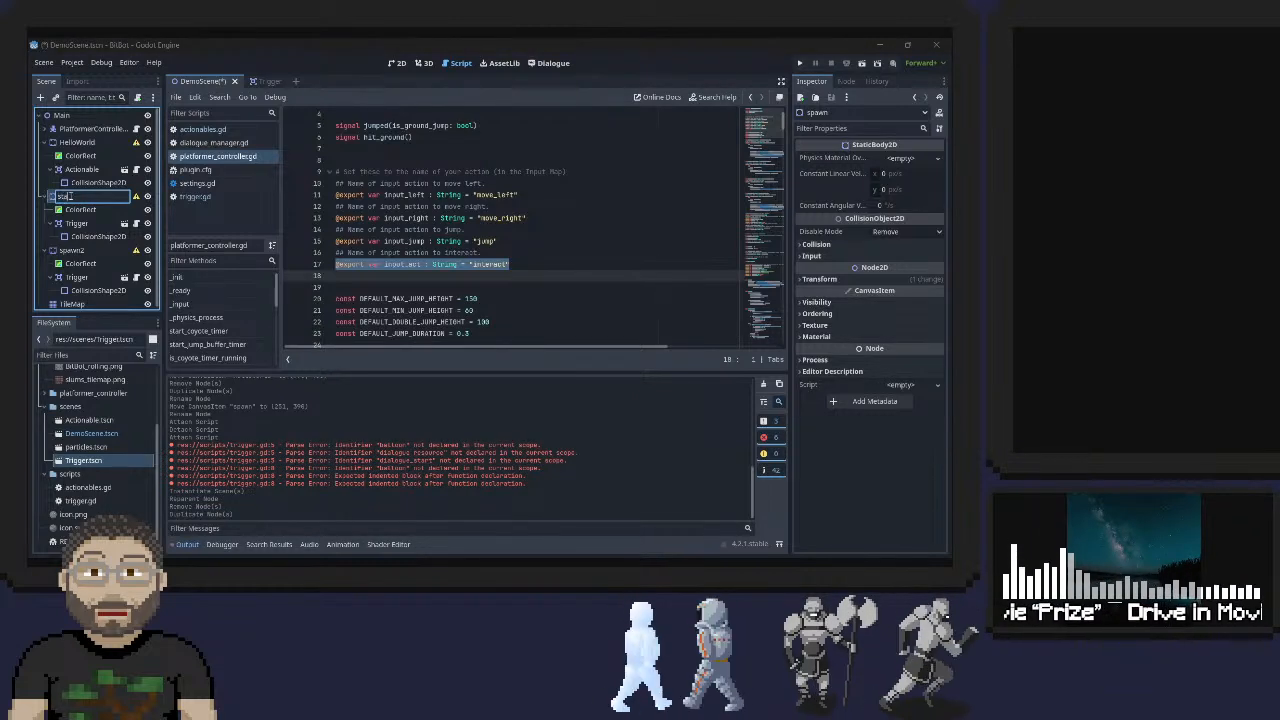
text(art)
key(Return)
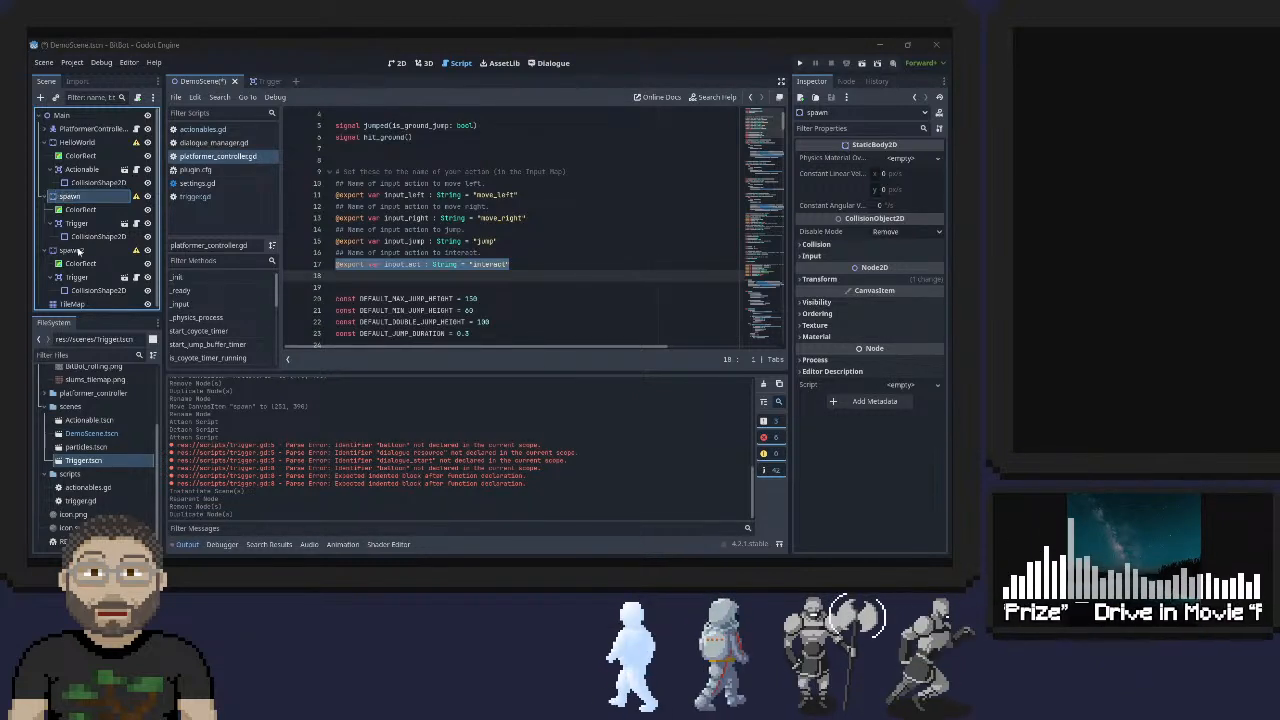
Rename the duplicated spawn2 node to end
click(80, 250)
click(80, 250)
double_click(79, 250)
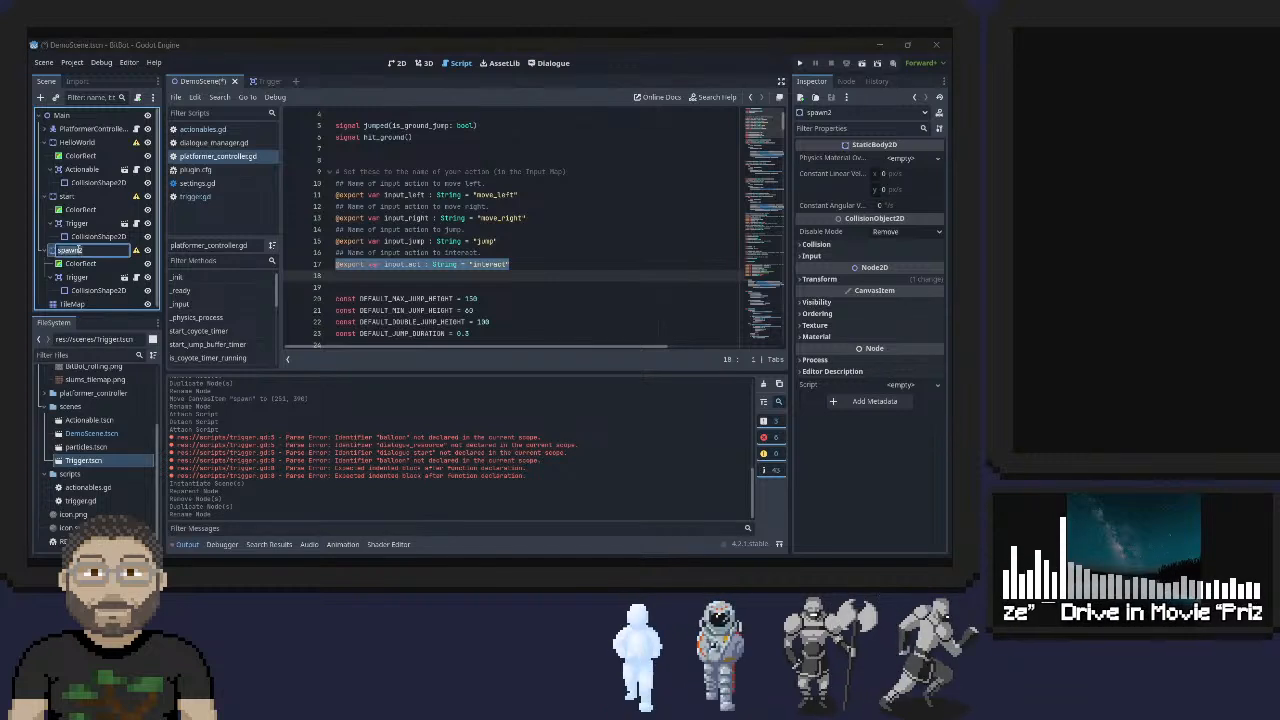
text(end)
key(Return)
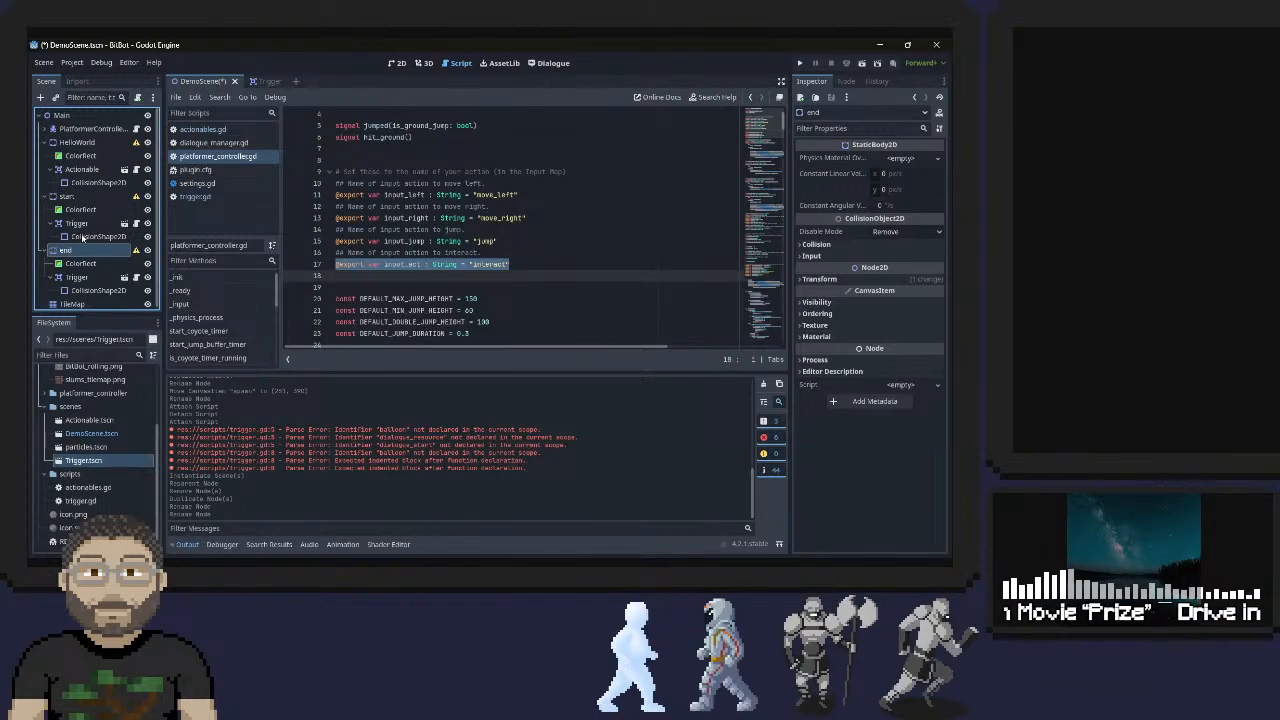
Assign the end node as the Location of the Trigger under start
click(78, 223)
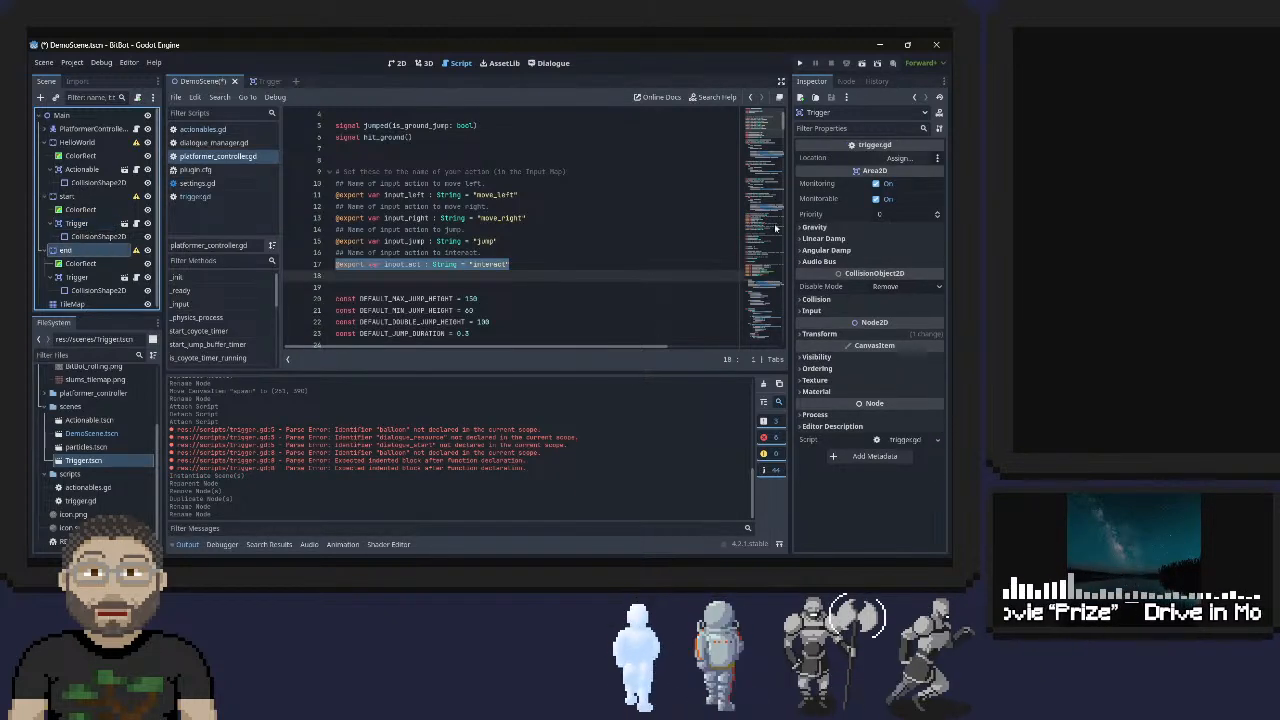
drag(775, 228, 895, 158)
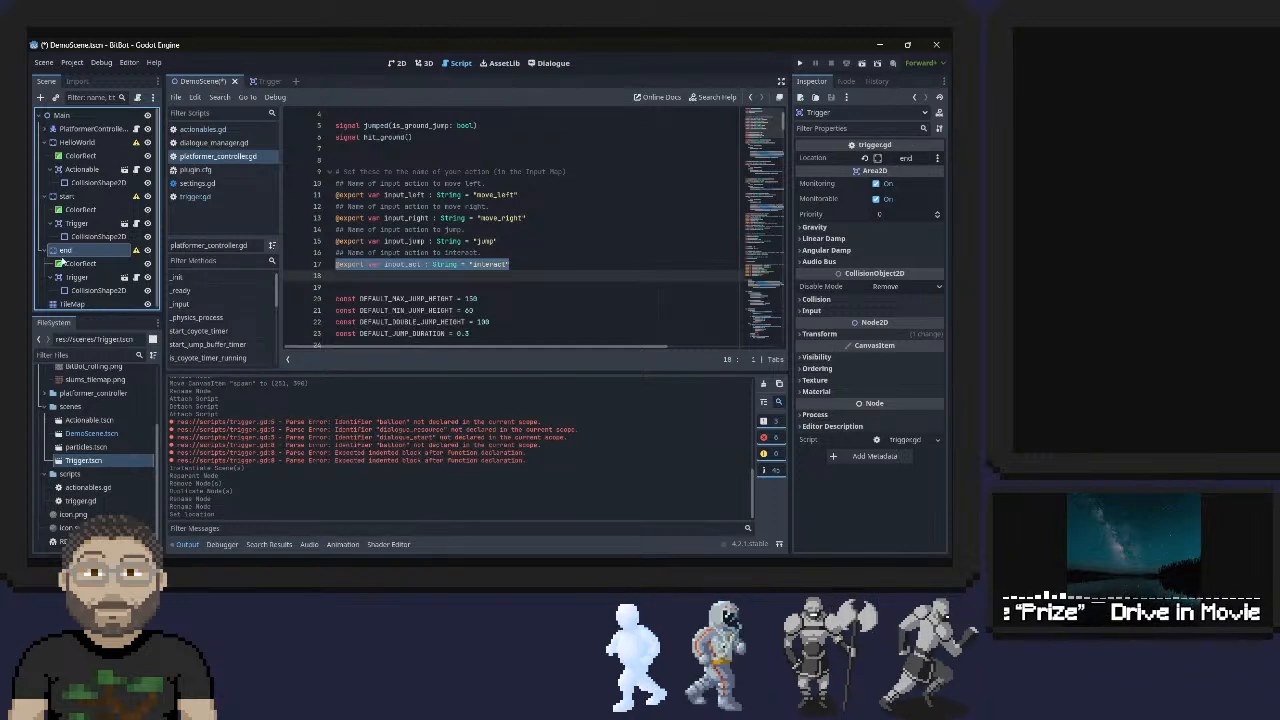
click(68, 197)
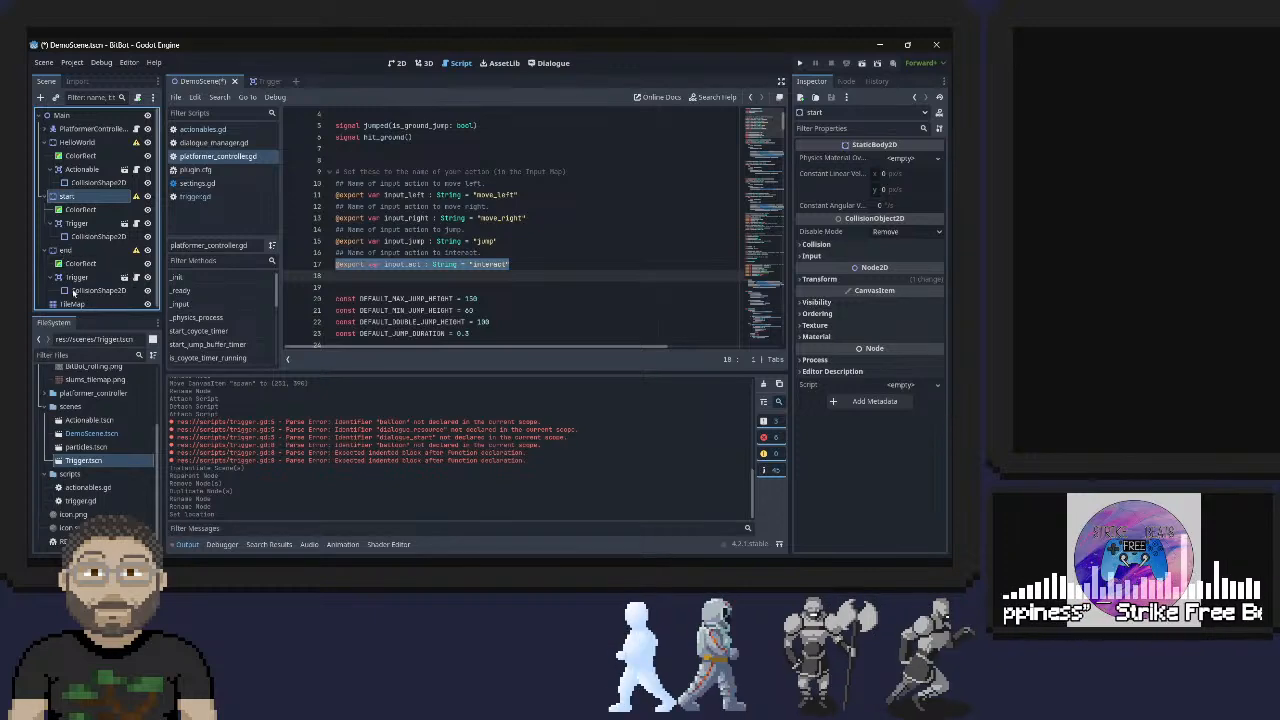
Assign the start node as the Location of the Trigger under end
click(75, 277)
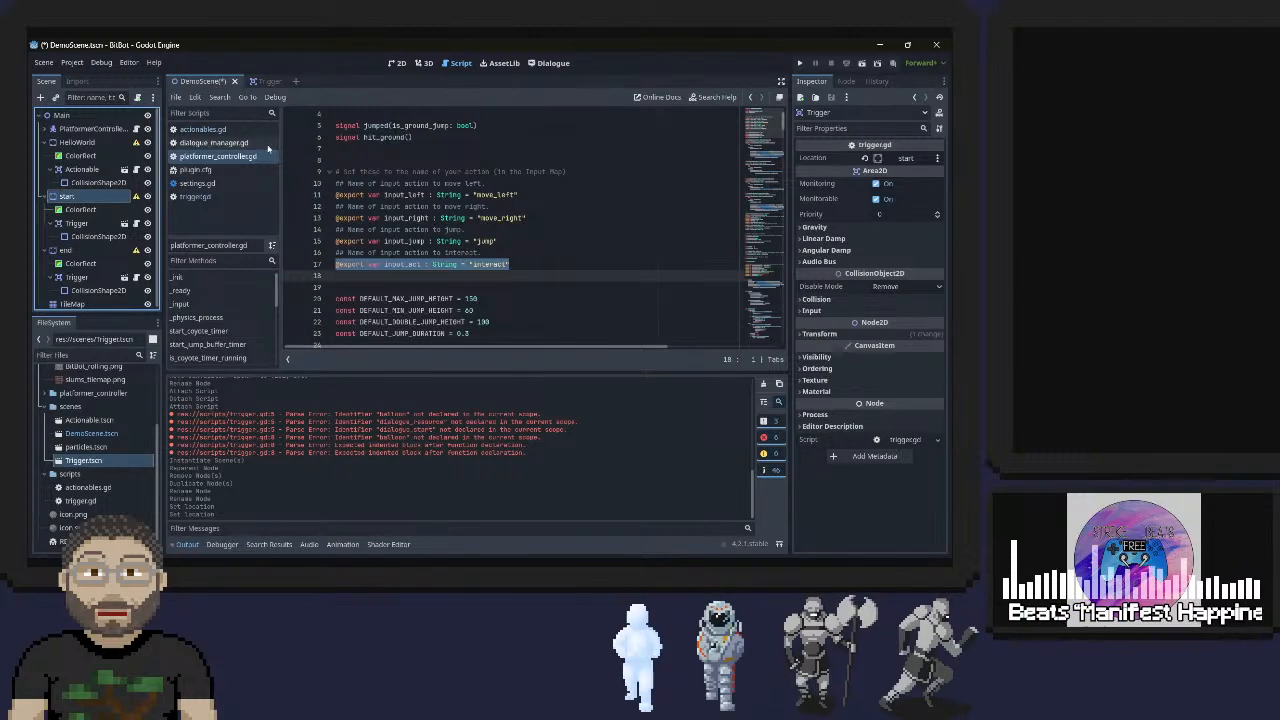
Save the scene and move the PlatformerController2D player in the 2D scene a short distance right of the start node
click(397, 62)
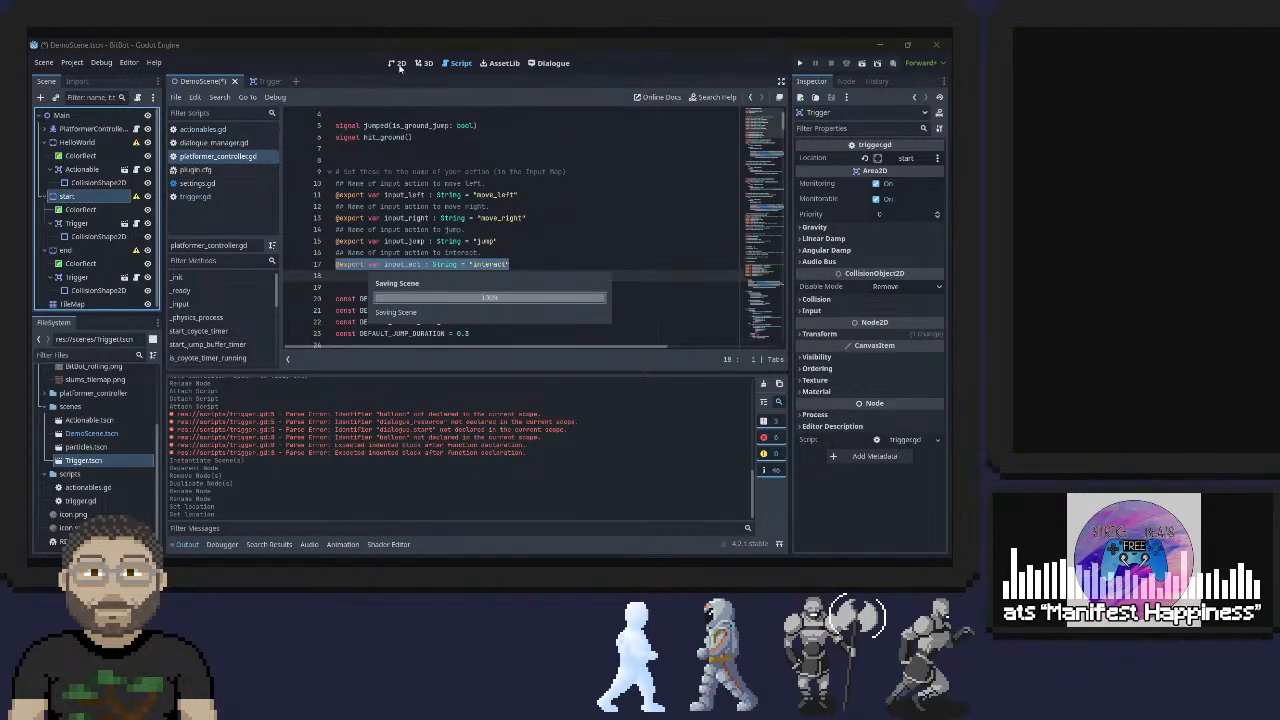
scroll(272, 225, down, 1)
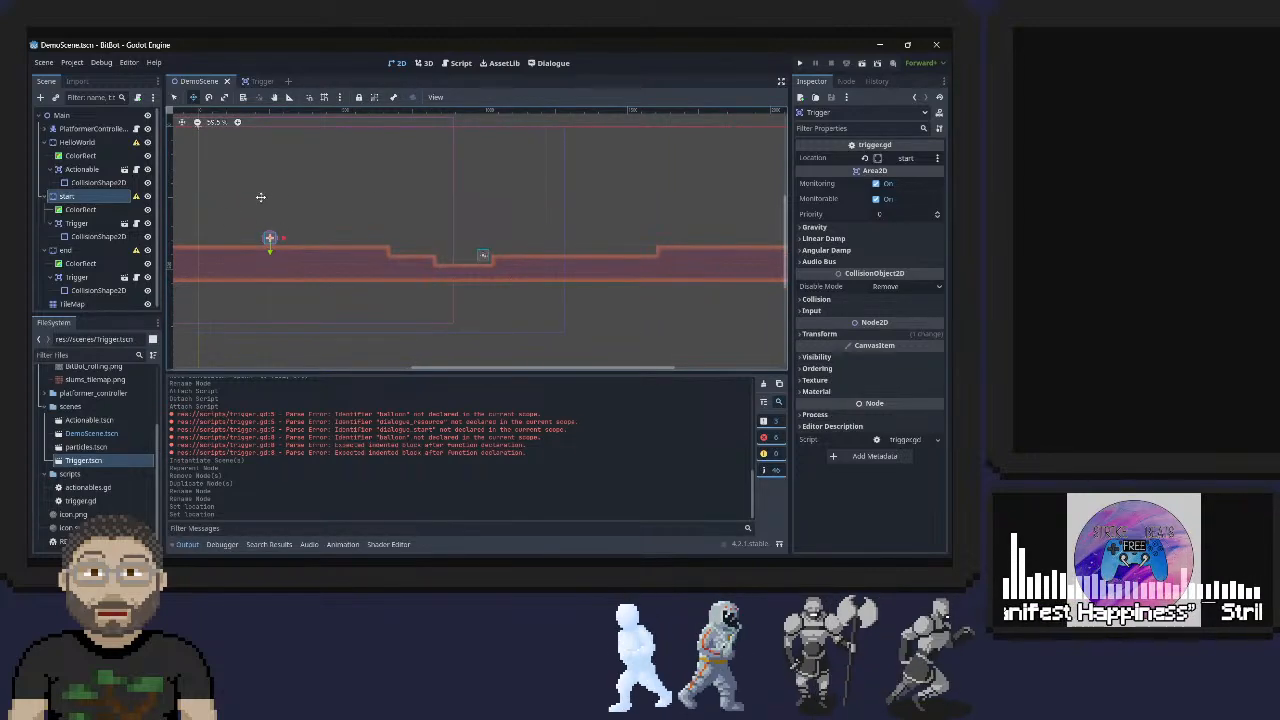
middle_drag(222, 199, 357, 214)
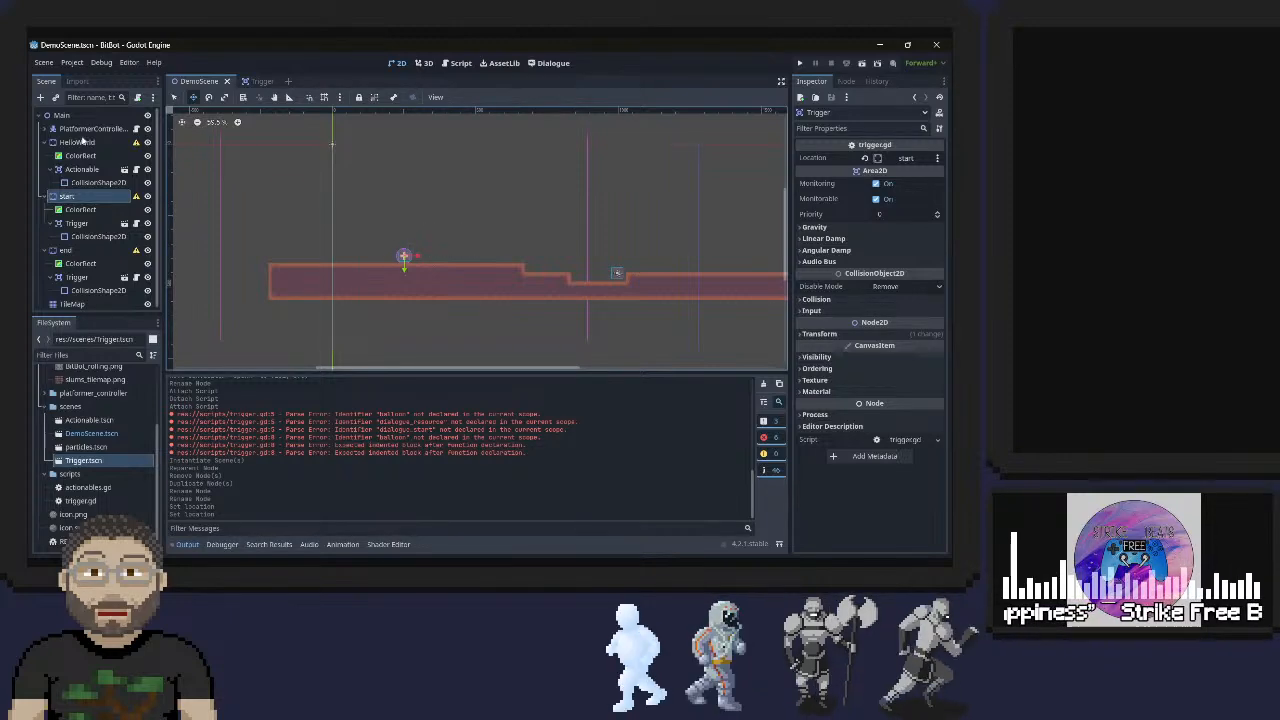
click(74, 128)
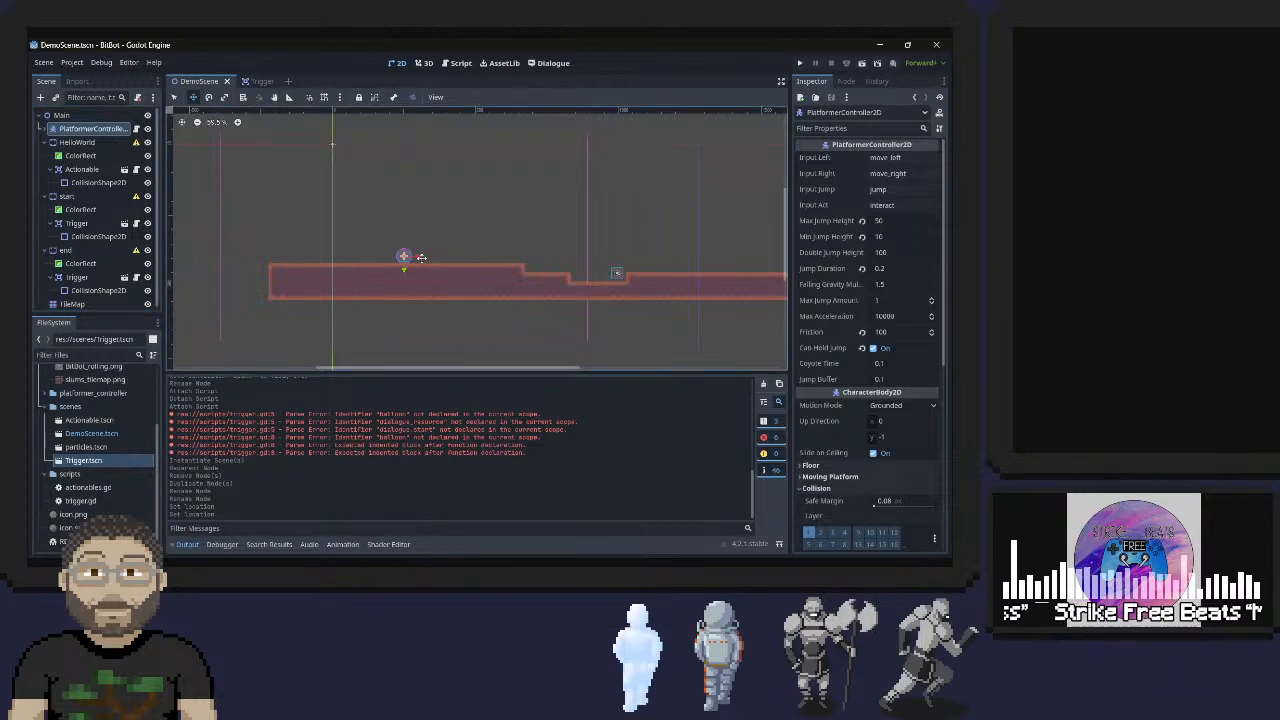
mouse_move(418, 255)
mouse_down()
mouse_move(464, 254)
mouse_move(420, 246)
mouse_move(451, 243)
mouse_move(423, 246)
mouse_move(449, 238)
mouse_move(433, 237)
mouse_up()
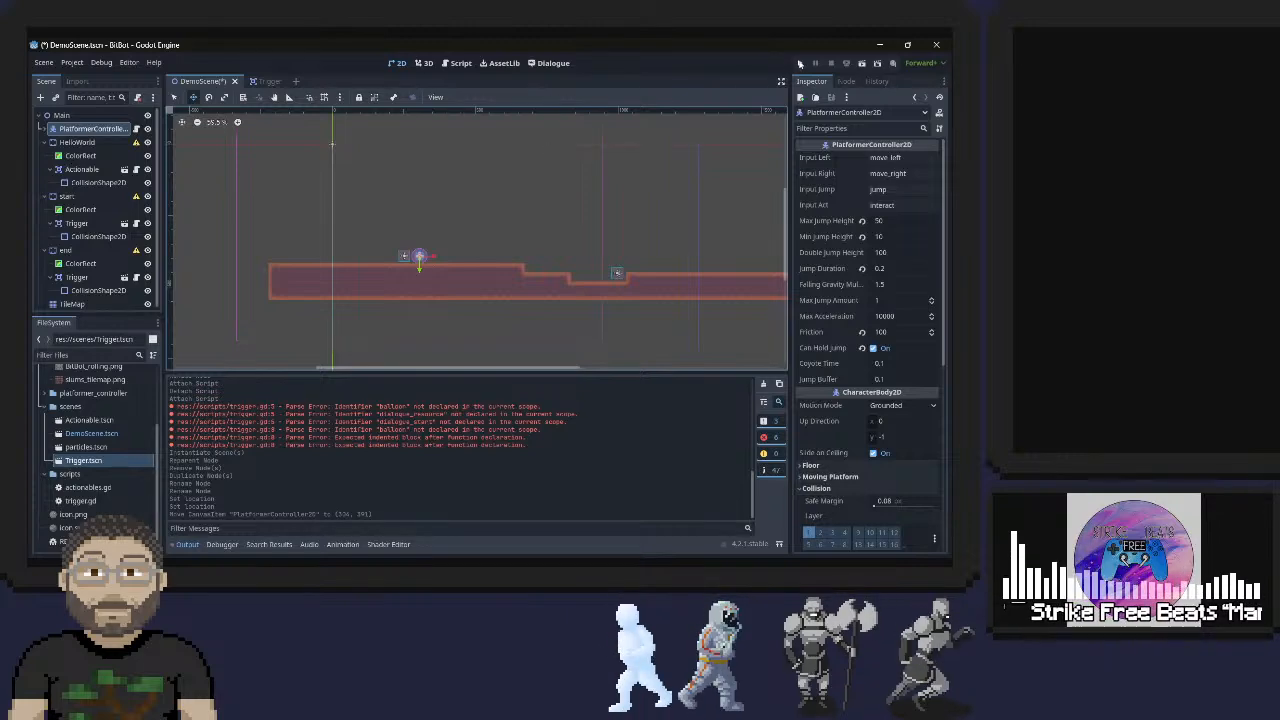
Run the game, roll the player back and forth across the red start block to test the trigger, and close the game
click(800, 63)
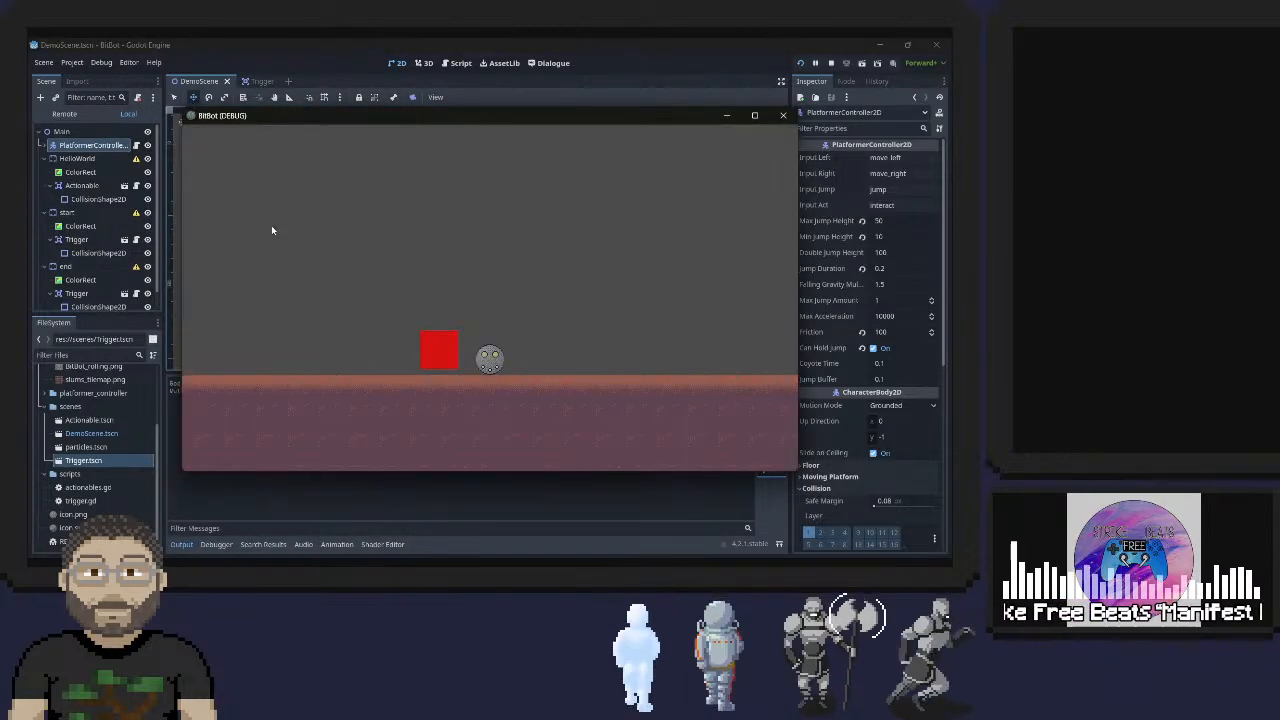
key(a)
key(d)
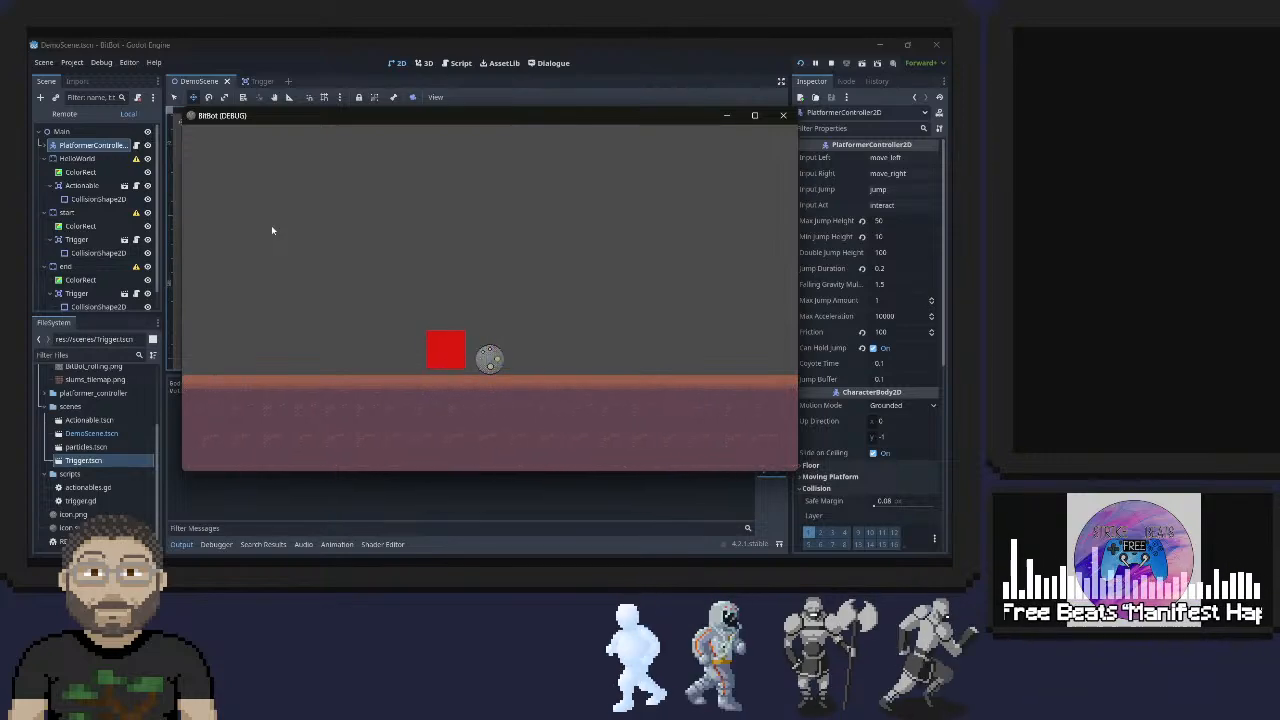
key(a)
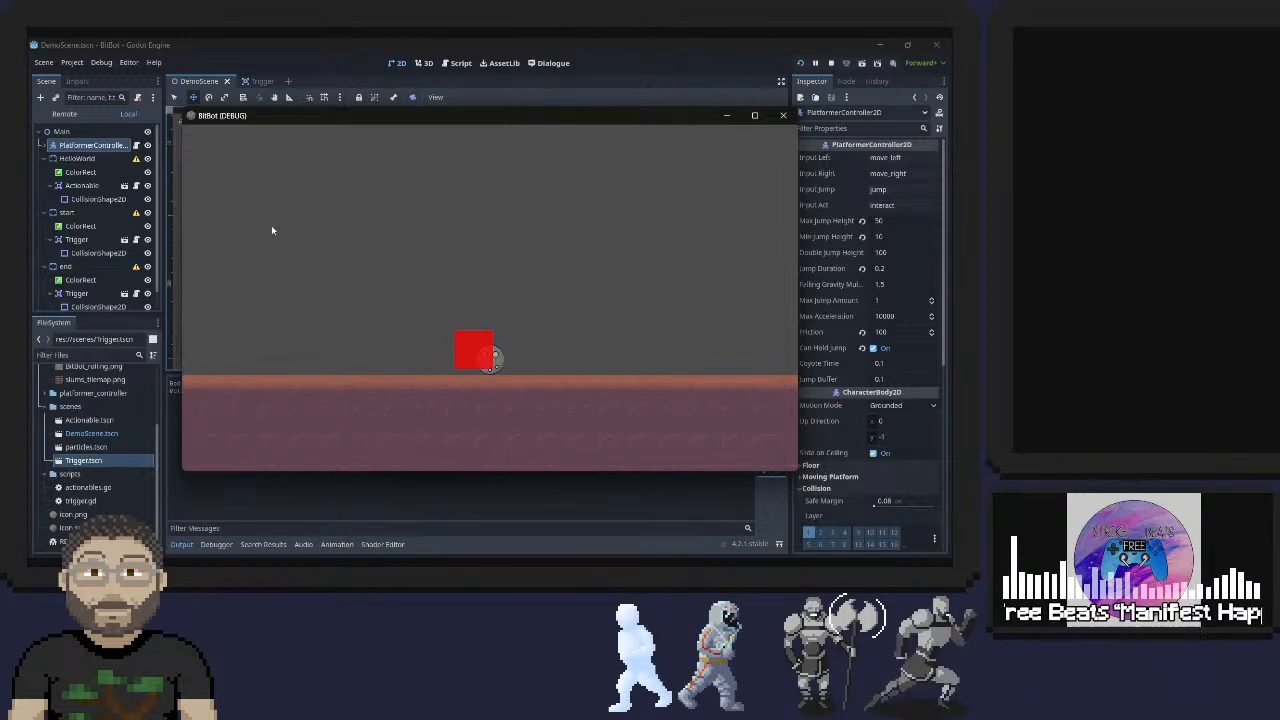
click(782, 115)
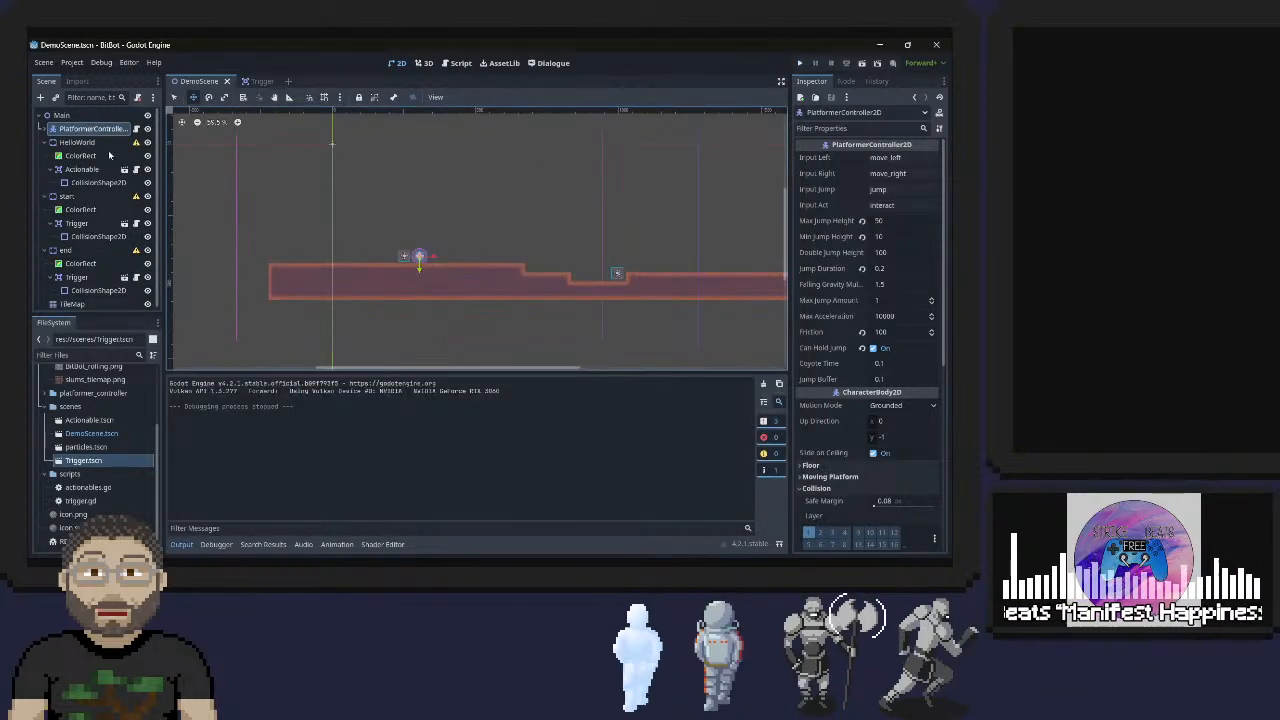
Open the player's platformer_controller.gd script and change the negated moving condition in _input to "if moving:"
double_click(92, 128)
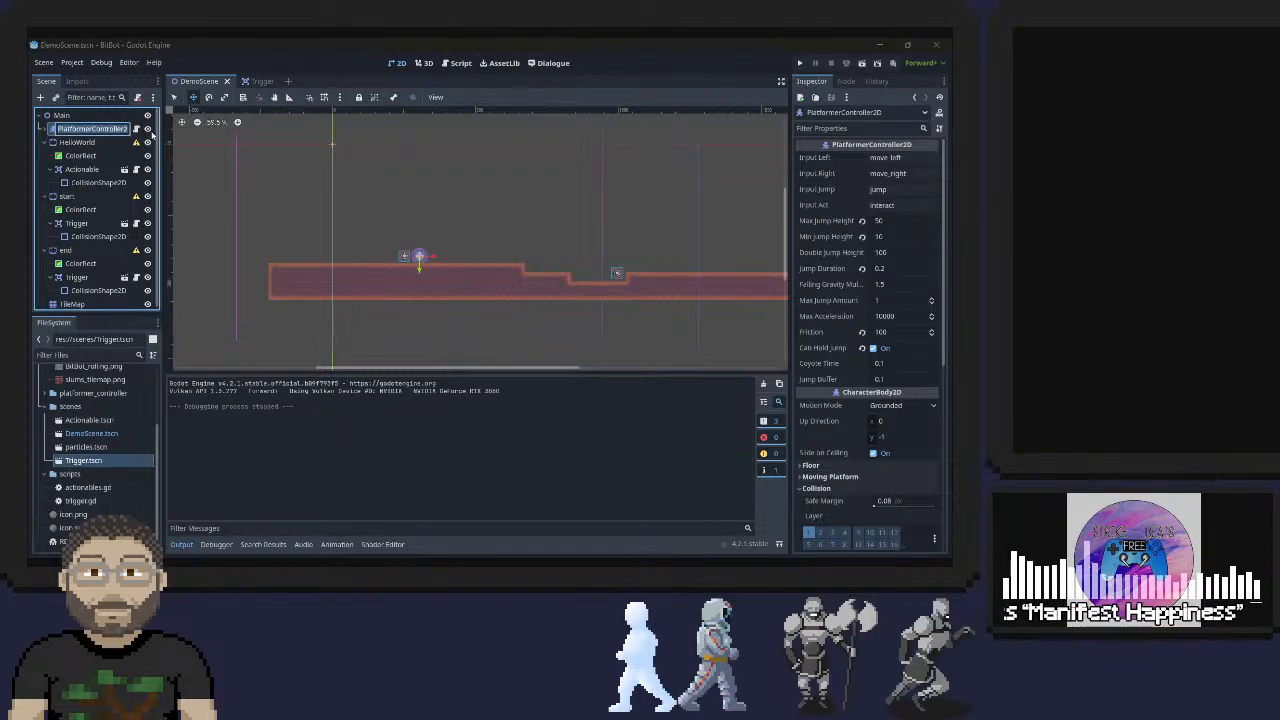
click(136, 130)
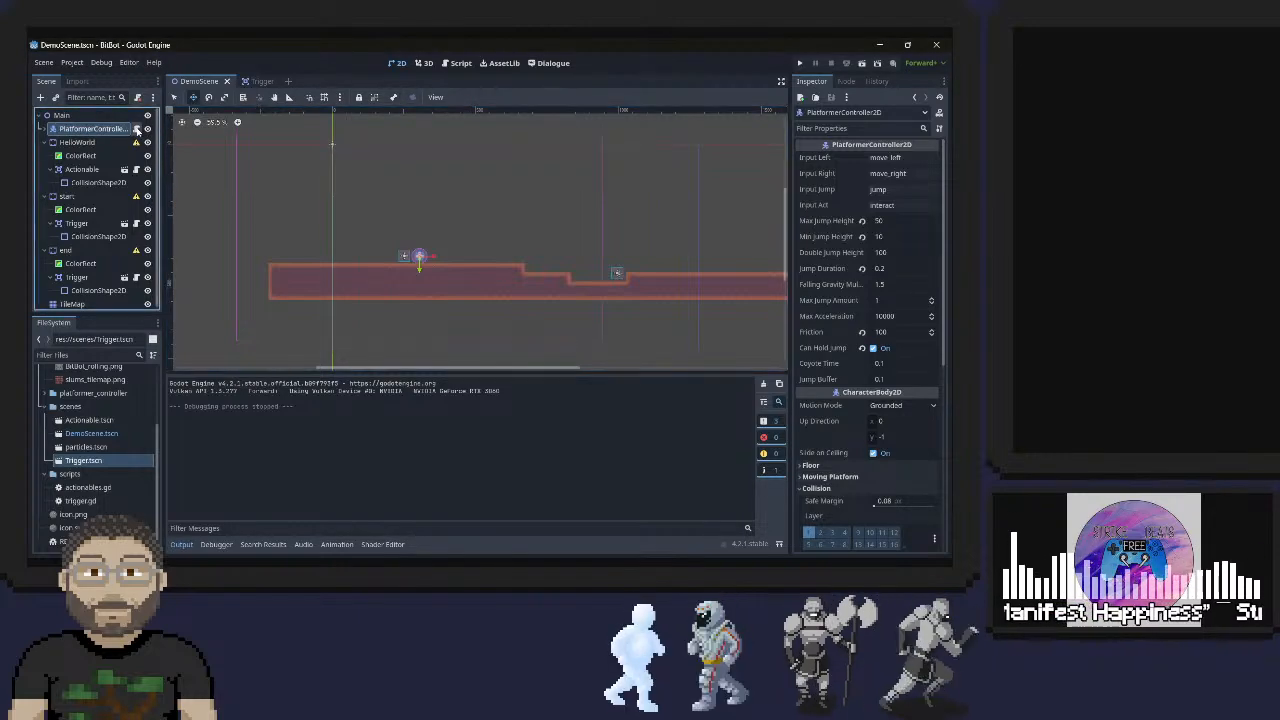
scroll(446, 243, down, 15)
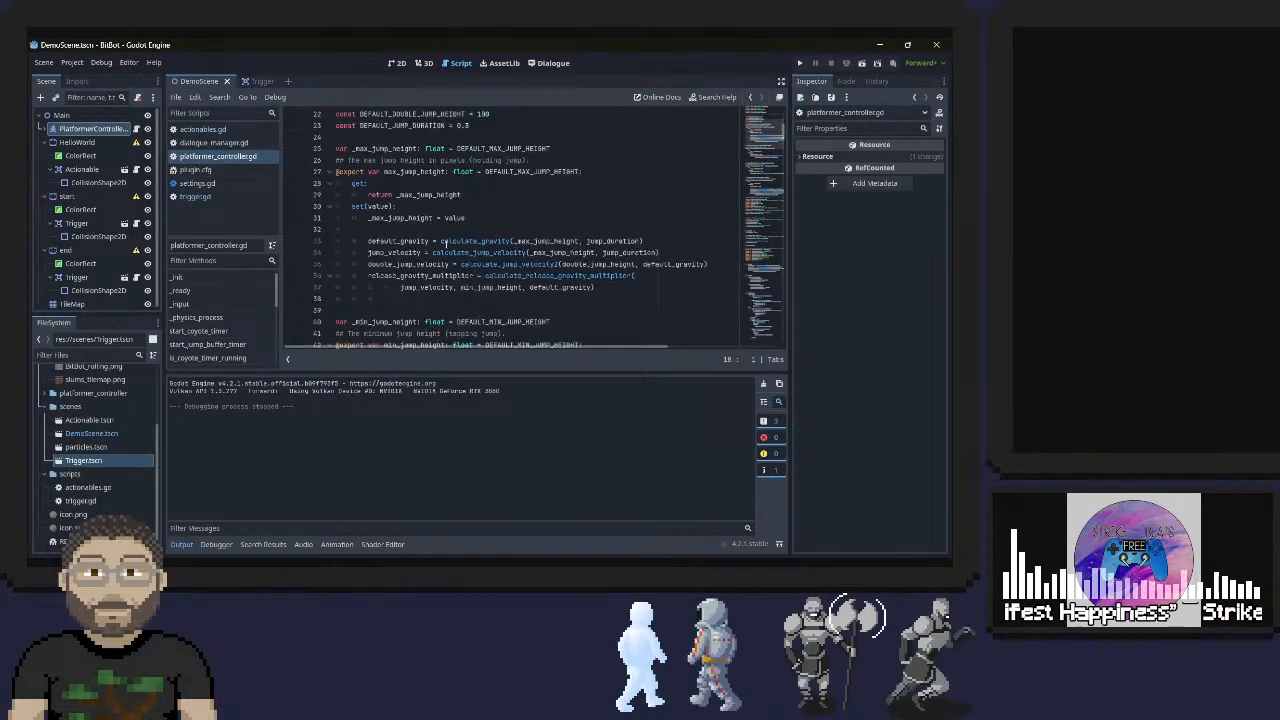
scroll(446, 243, down, 16)
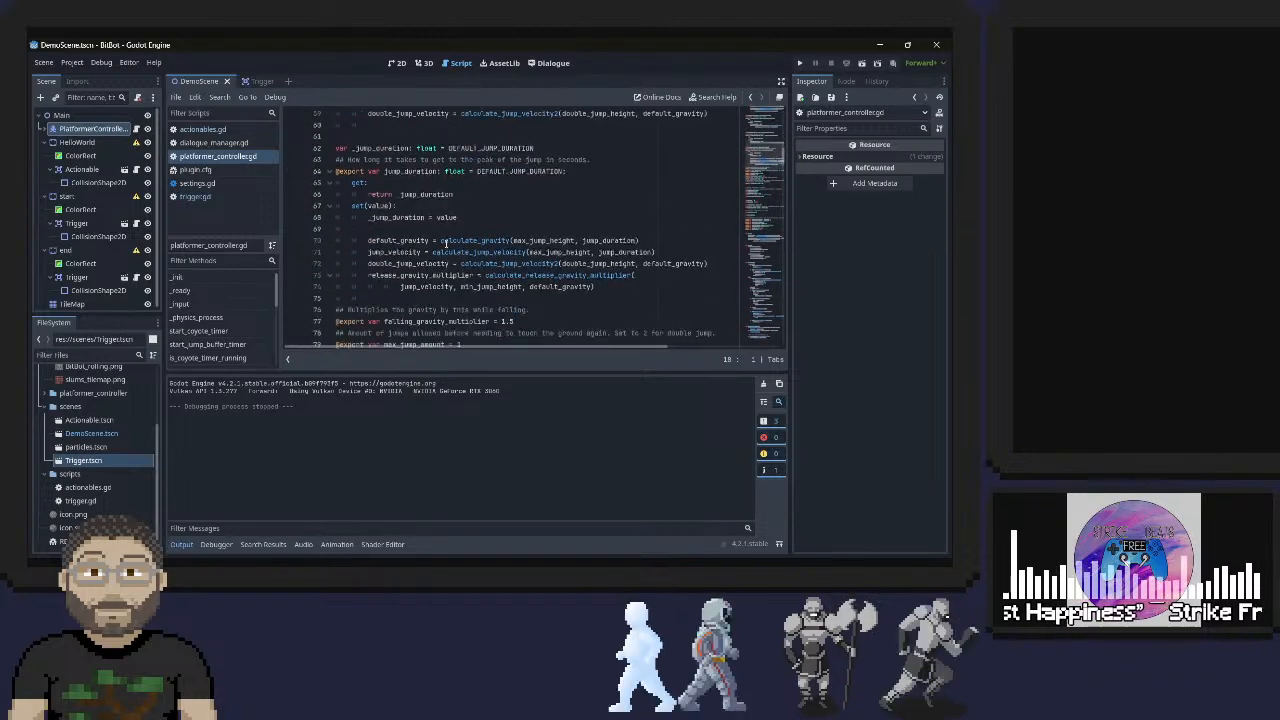
scroll(451, 244, down, 9)
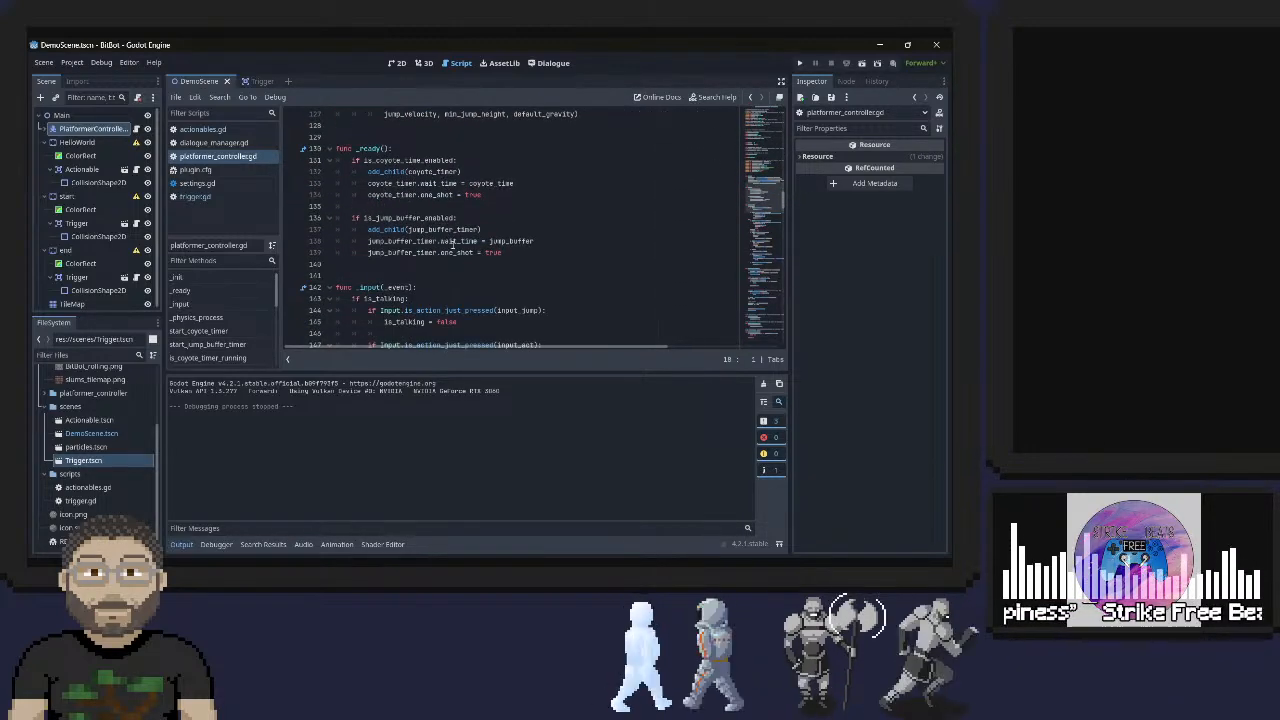
scroll(453, 245, down, 4)
scroll(453, 245, down, 3)
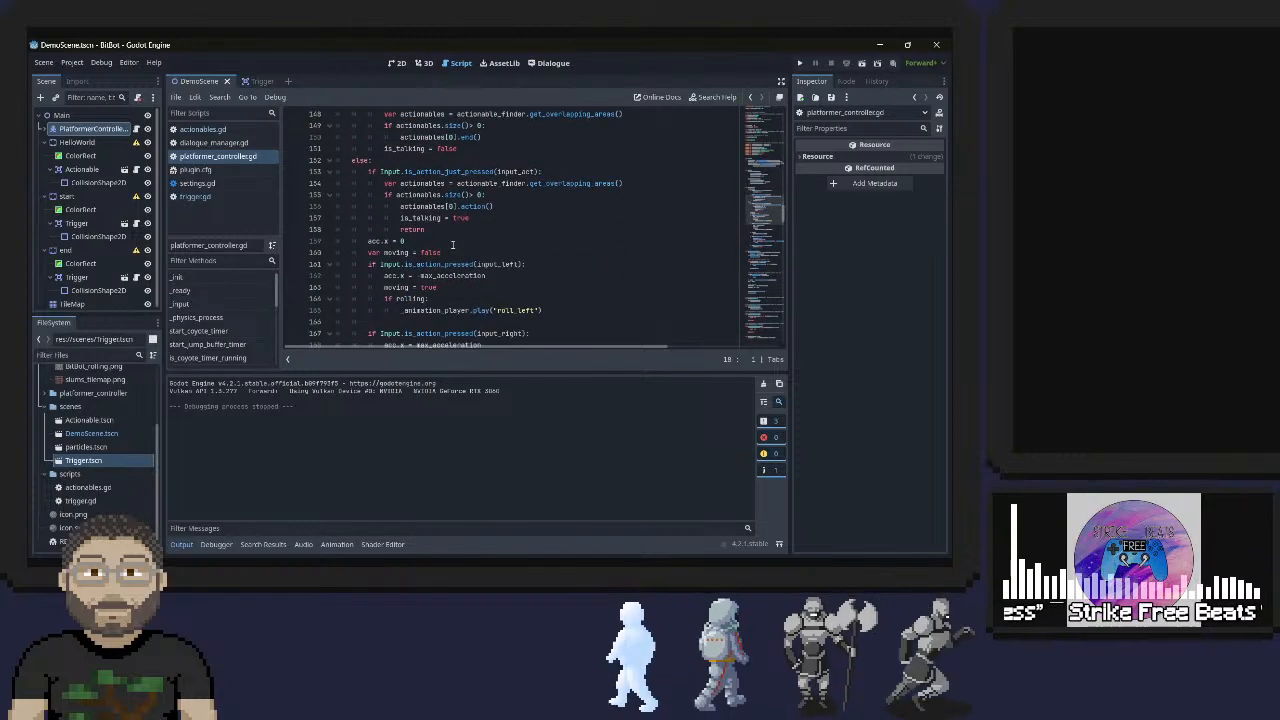
scroll(453, 245, down, 1)
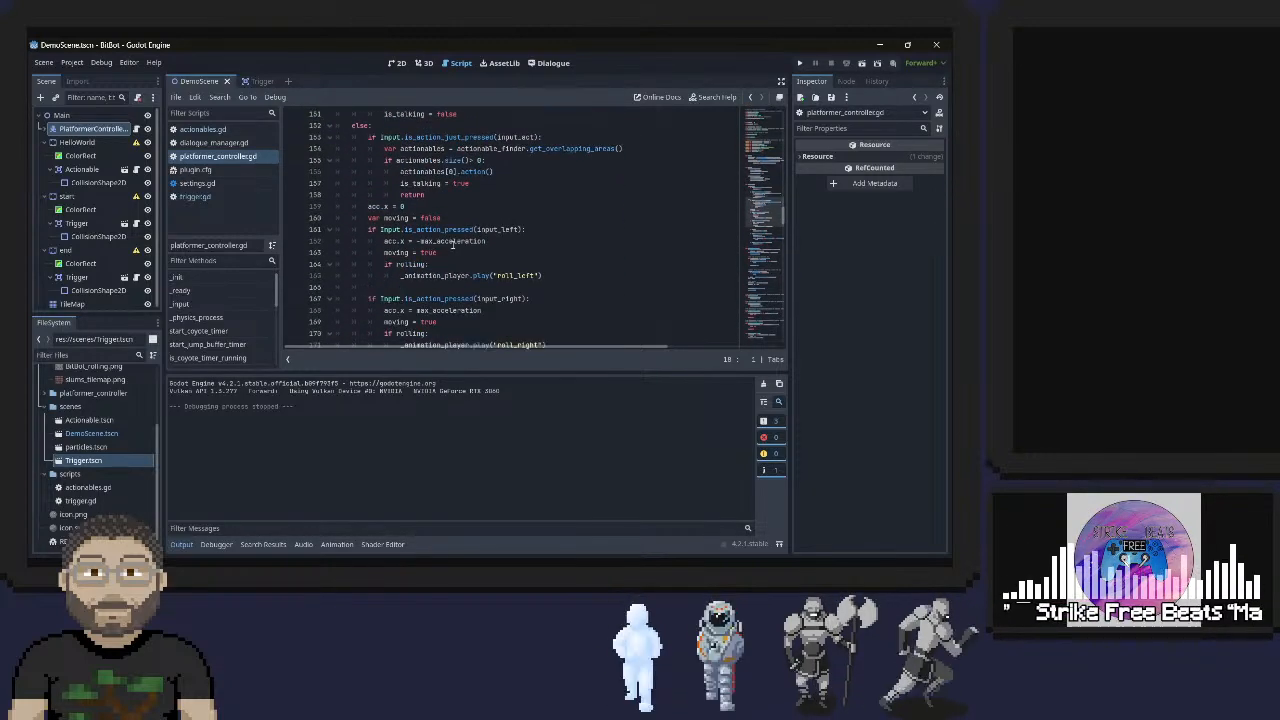
scroll(453, 245, down, 5)
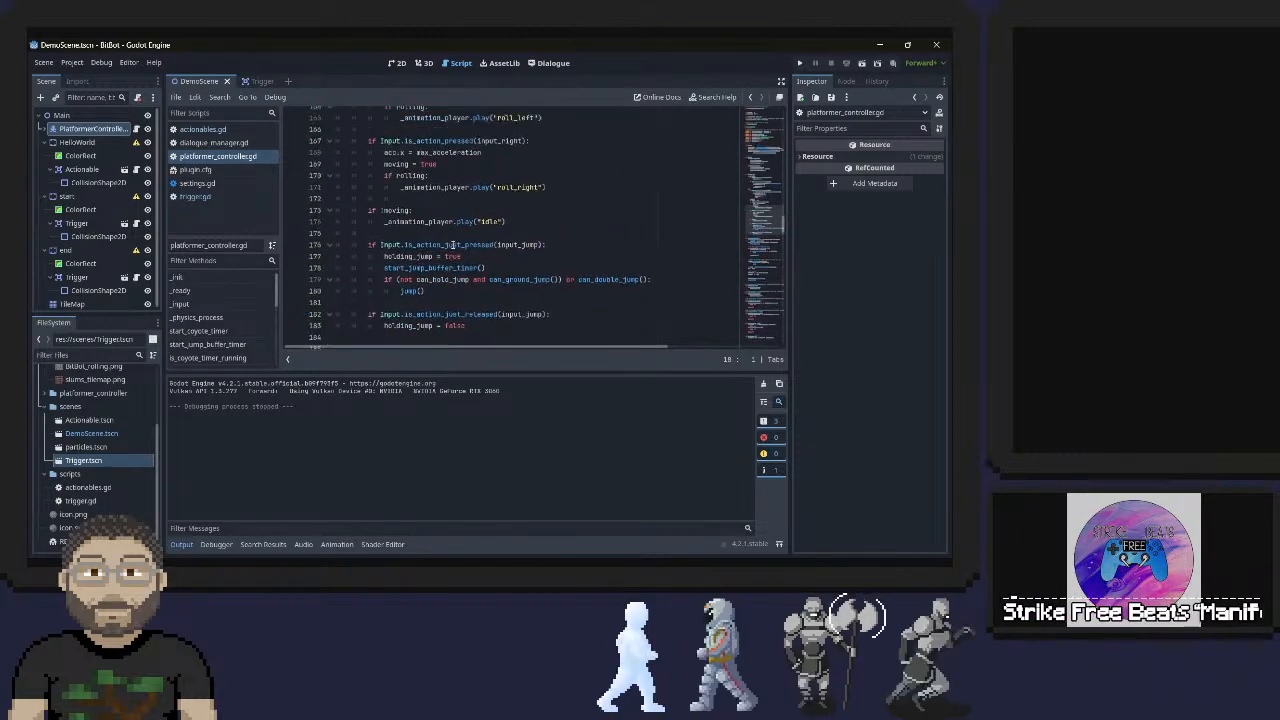
scroll(453, 245, up, 2)
click(384, 264)
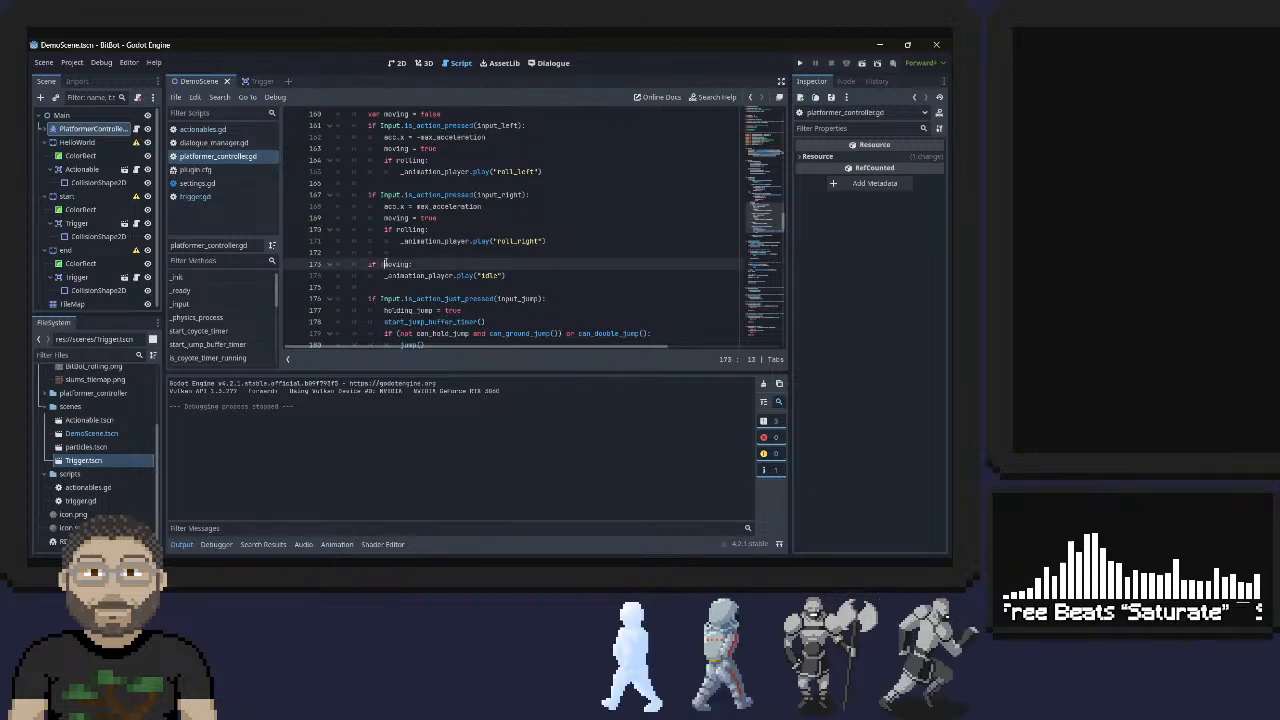
key(BackSpace)
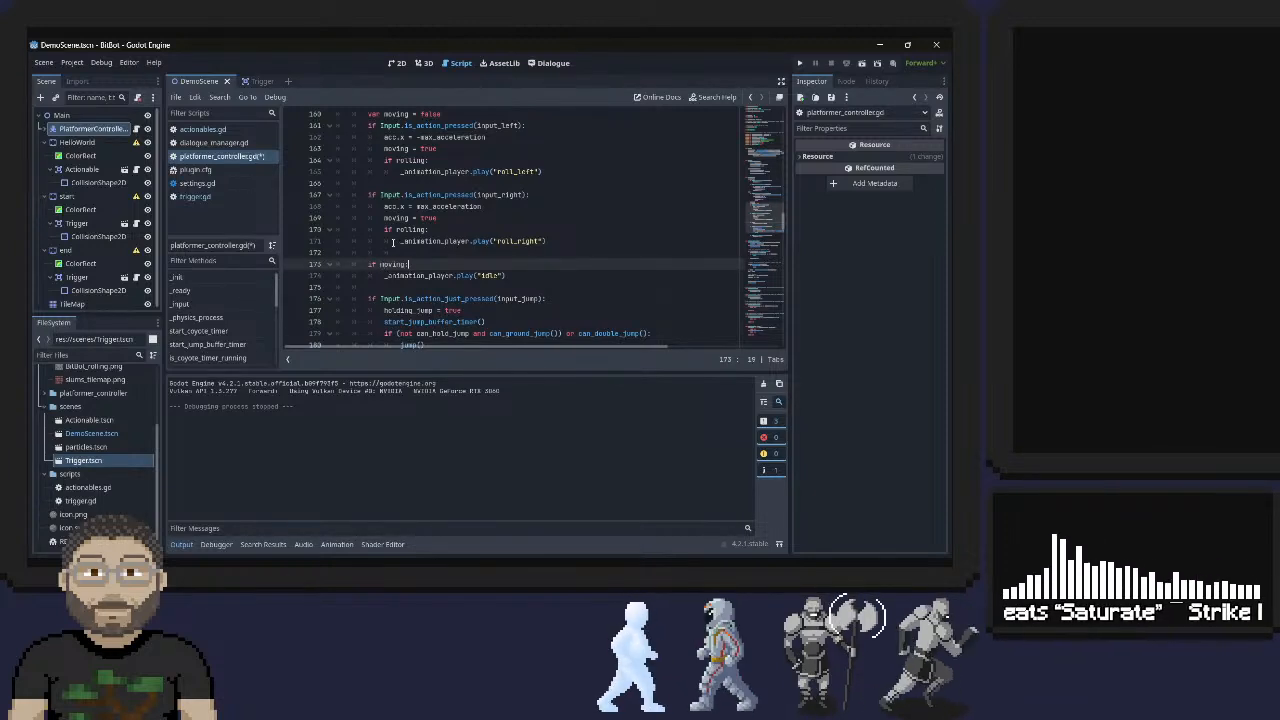
Insert an empty line for the if moving branch and an "else:" line above the idle animation call
key(Return)
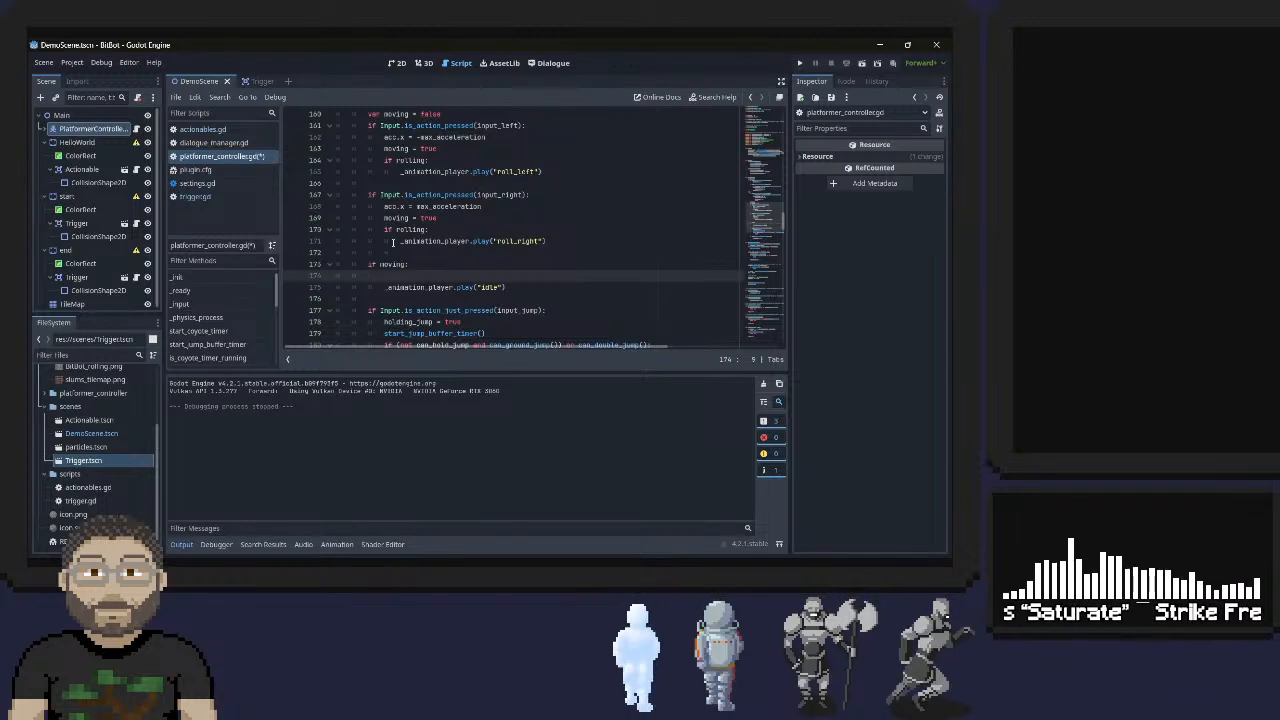
key(Return)
text(else)
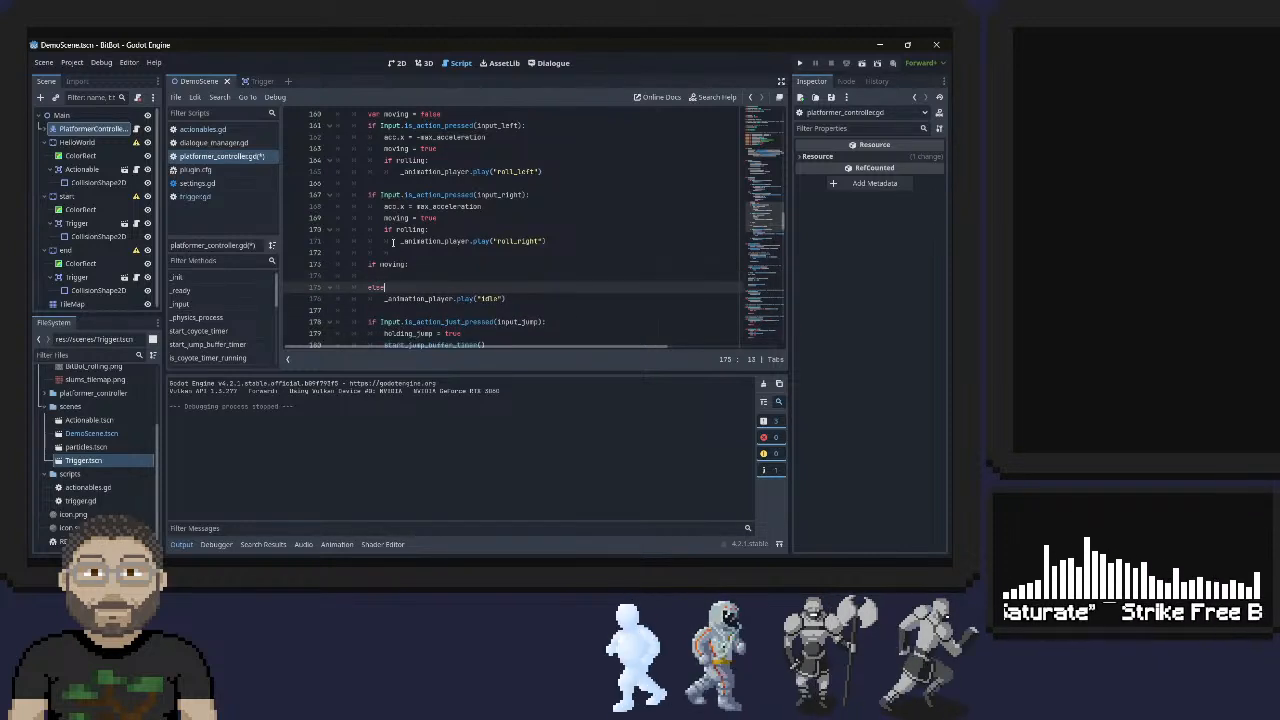
text(:)
key(Return)
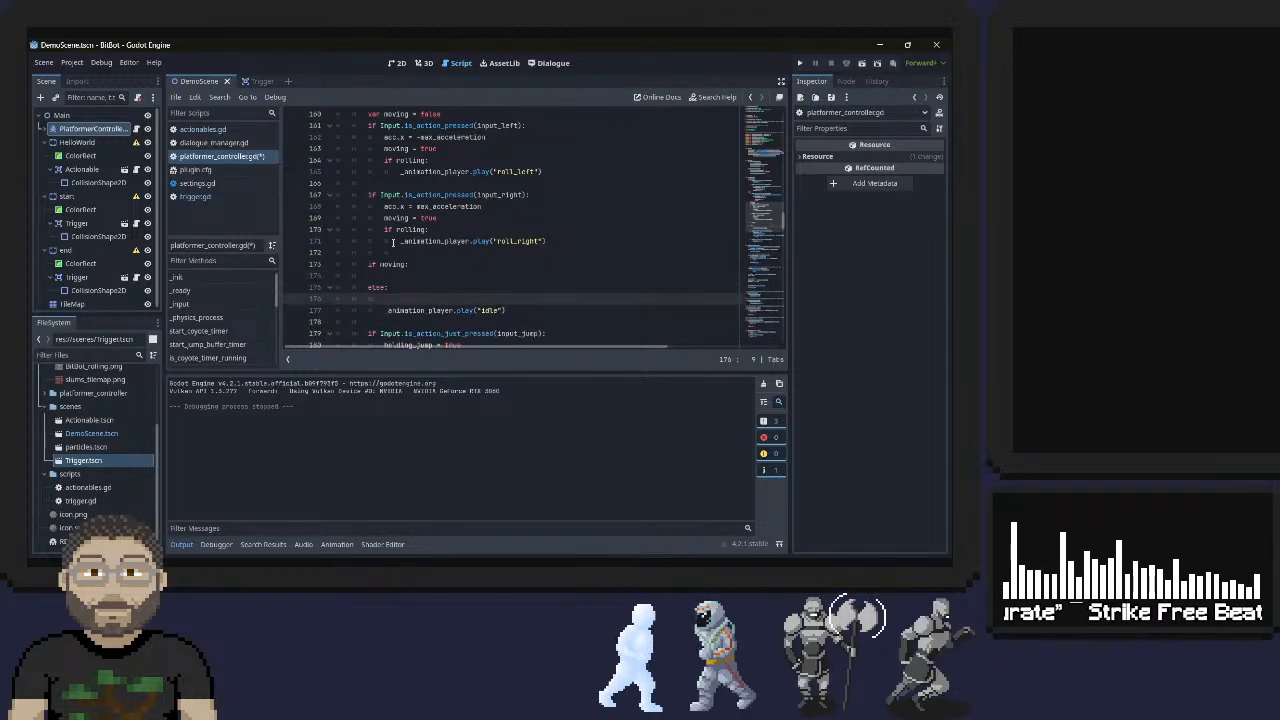
key(BackSpace)
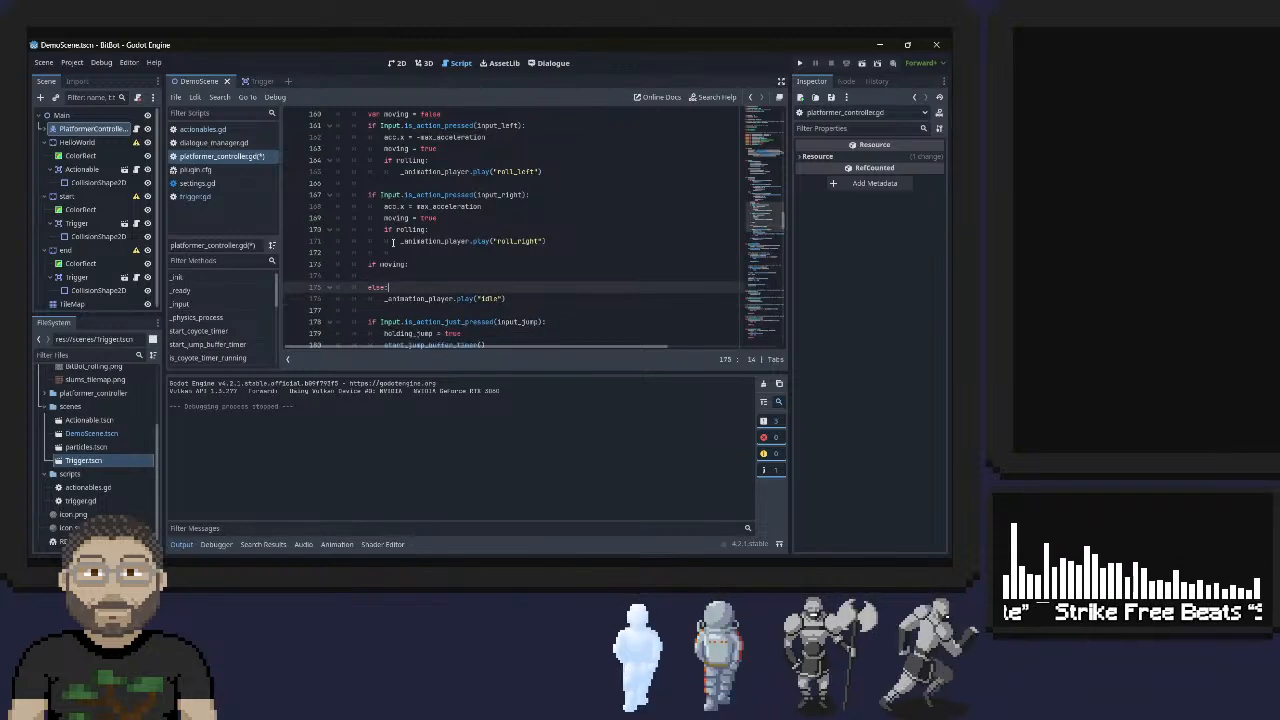
Copy the overlapping-areas block, from var actionables through return in the interact branch, into the if moving branch
scroll(565, 253, up, 4)
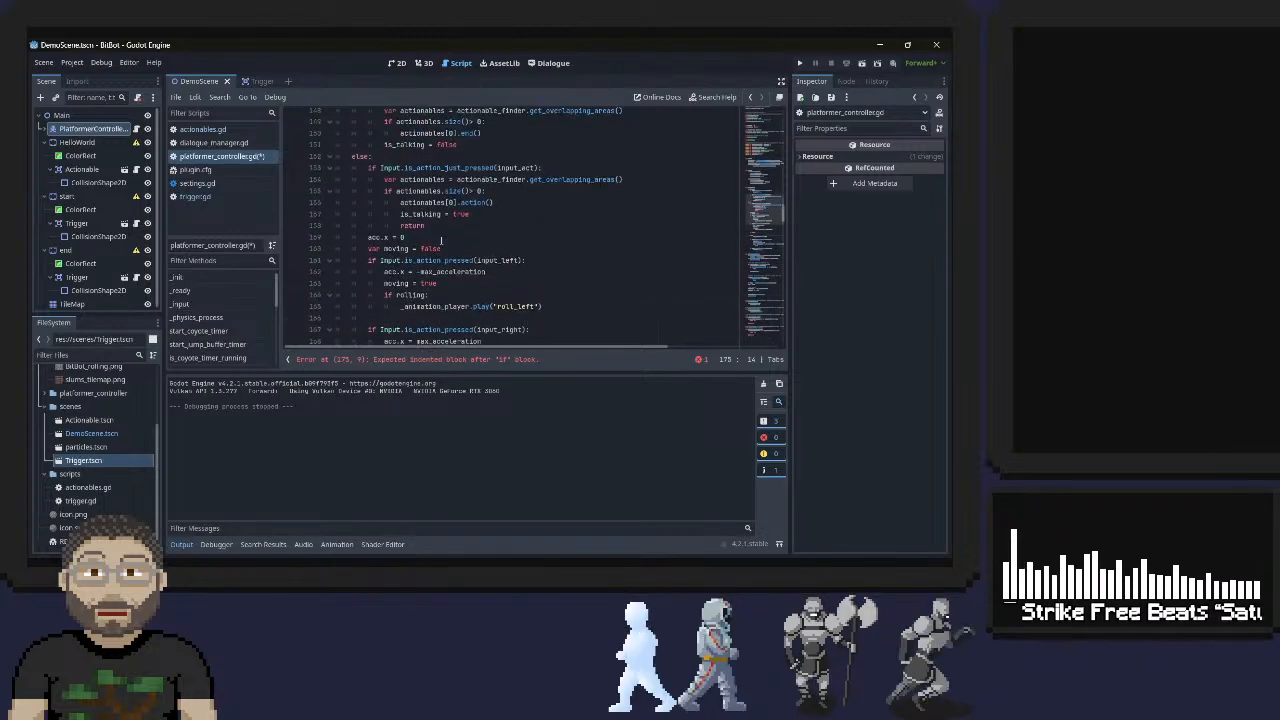
triple_click(412, 184)
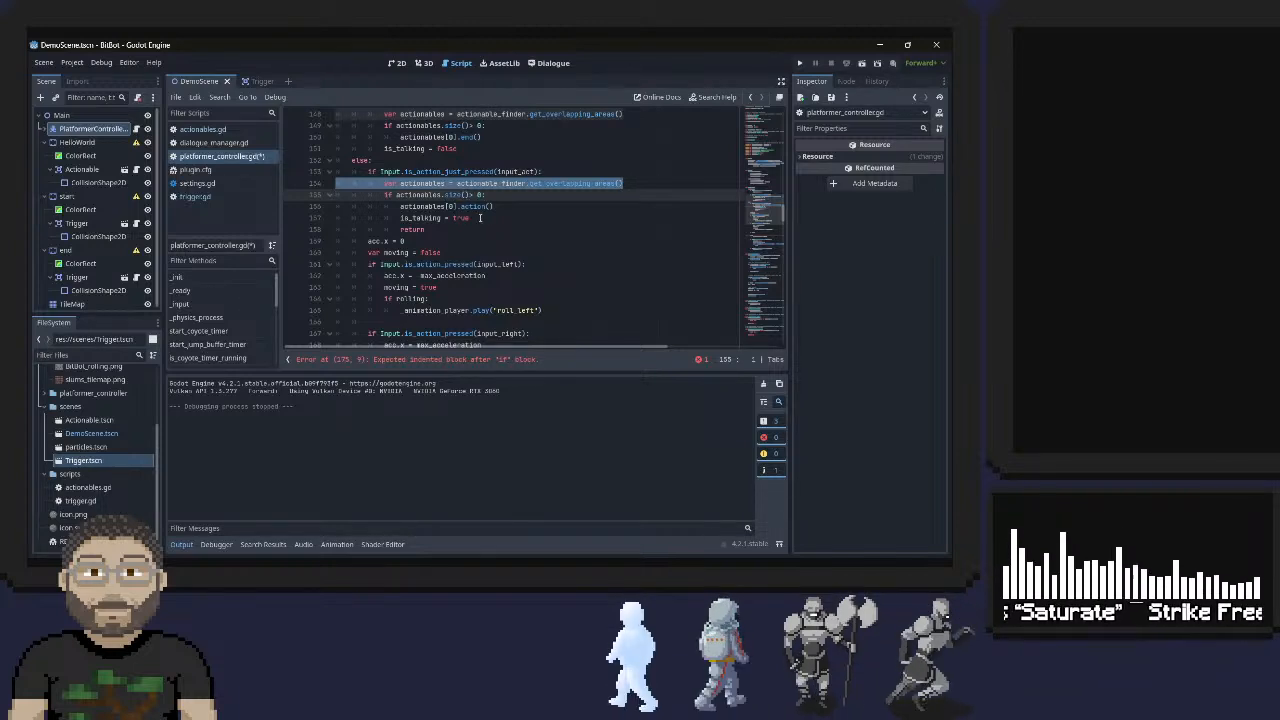
shift+click(480, 229)
key(ctrl+c)
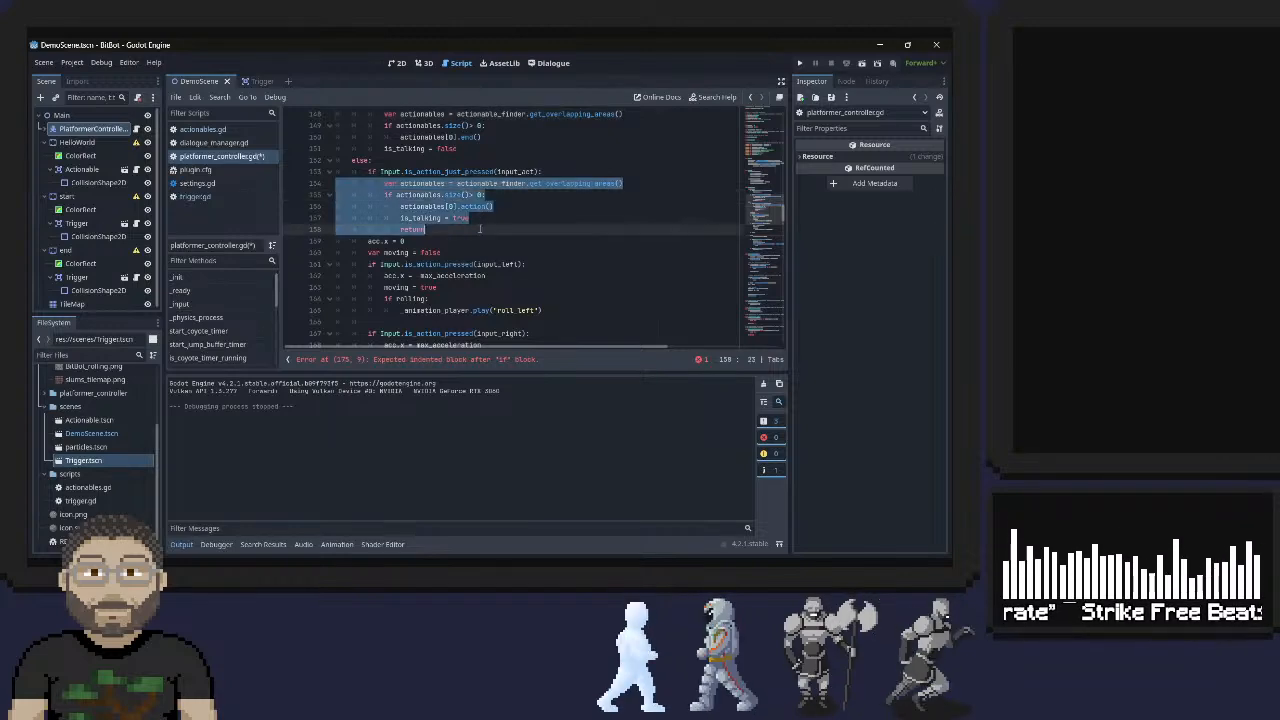
scroll(474, 229, down, 4)
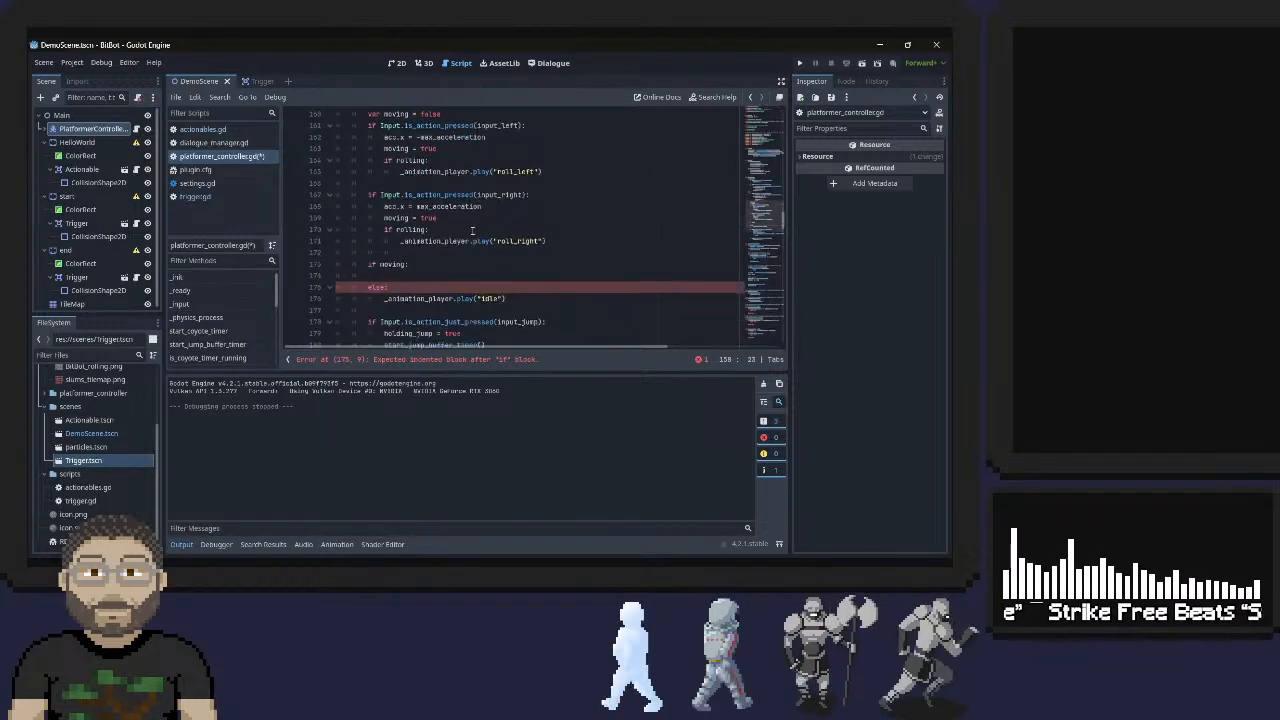
scroll(473, 230, up, 7)
scroll(473, 230, up, 2)
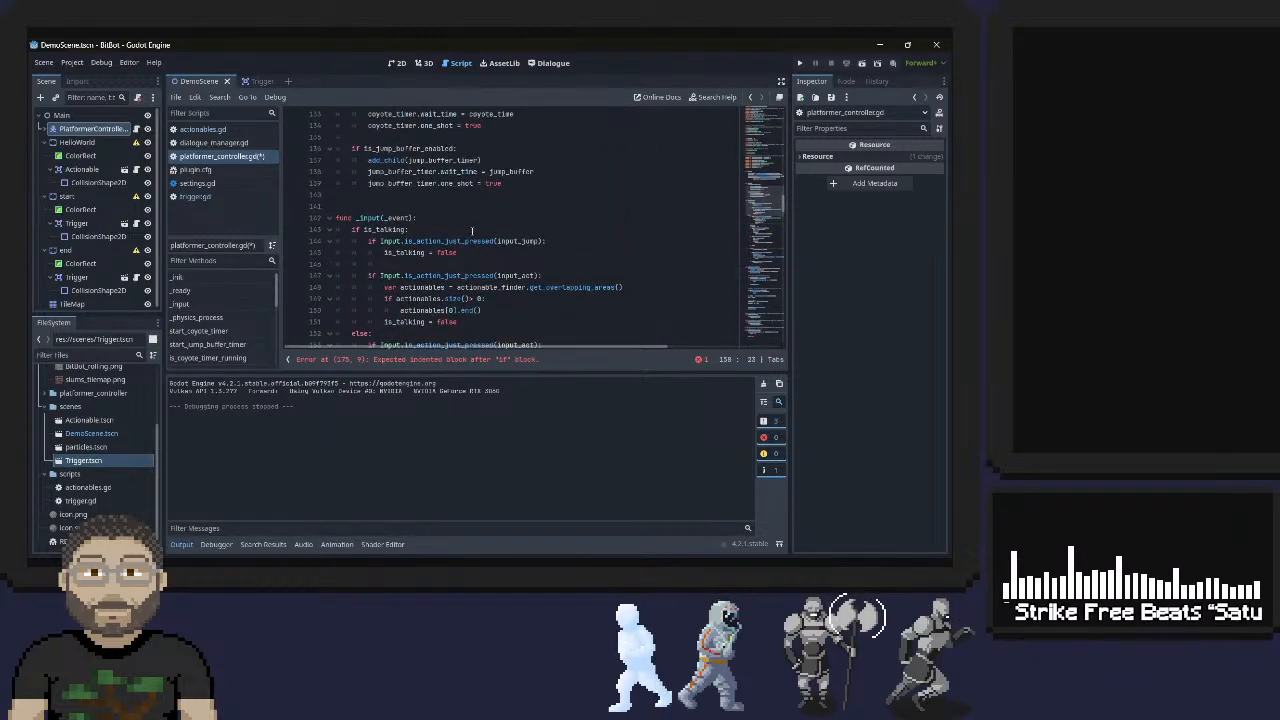
scroll(473, 230, down, 6)
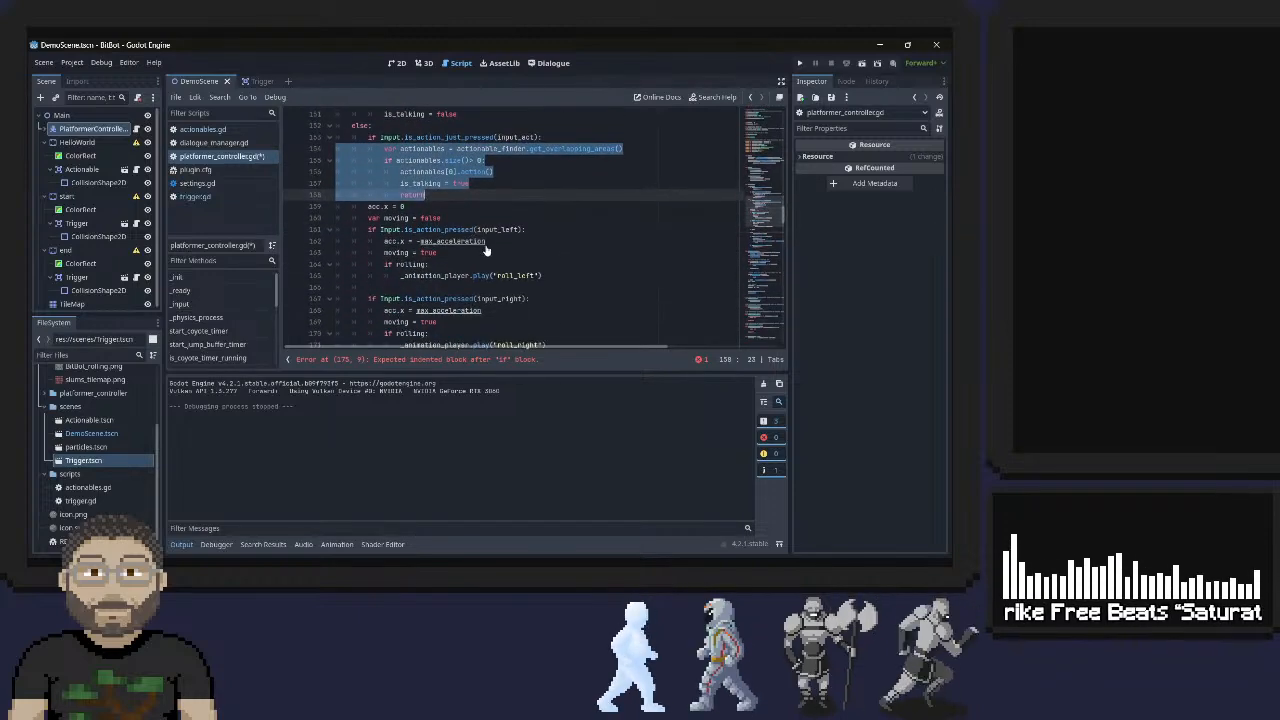
scroll(361, 229, down, 5)
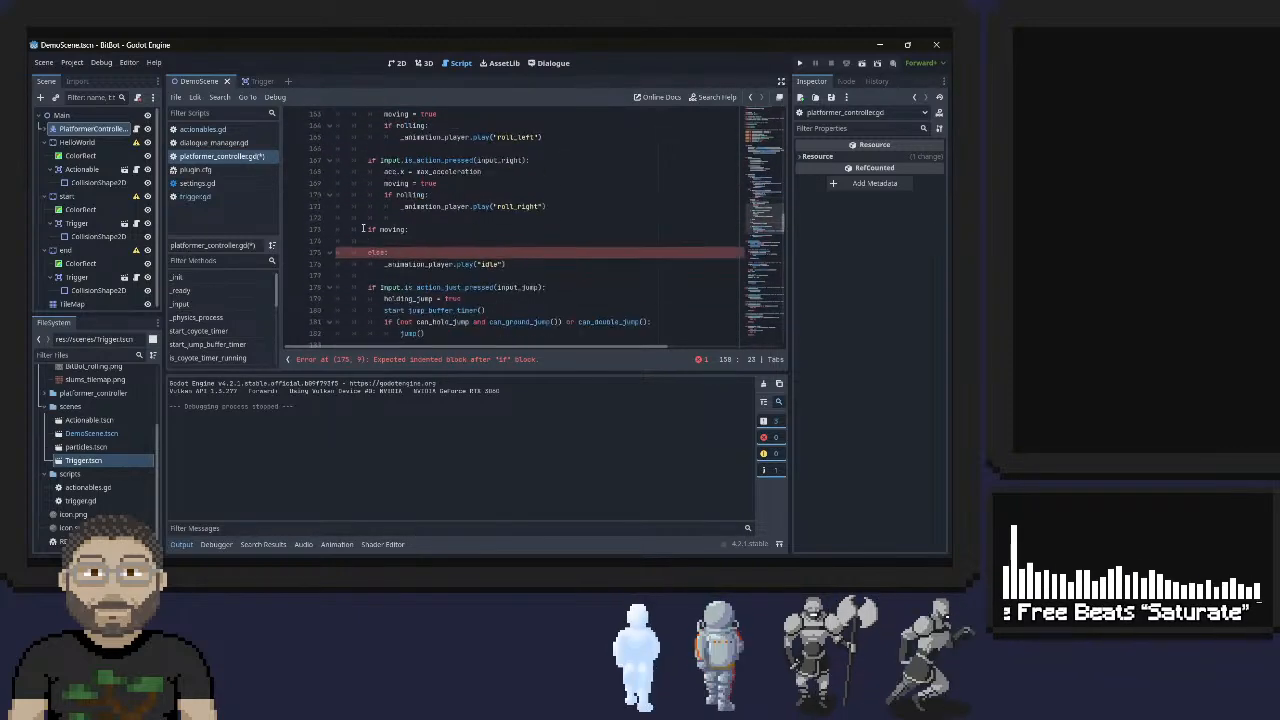
click(411, 240)
key(ctrl+v)
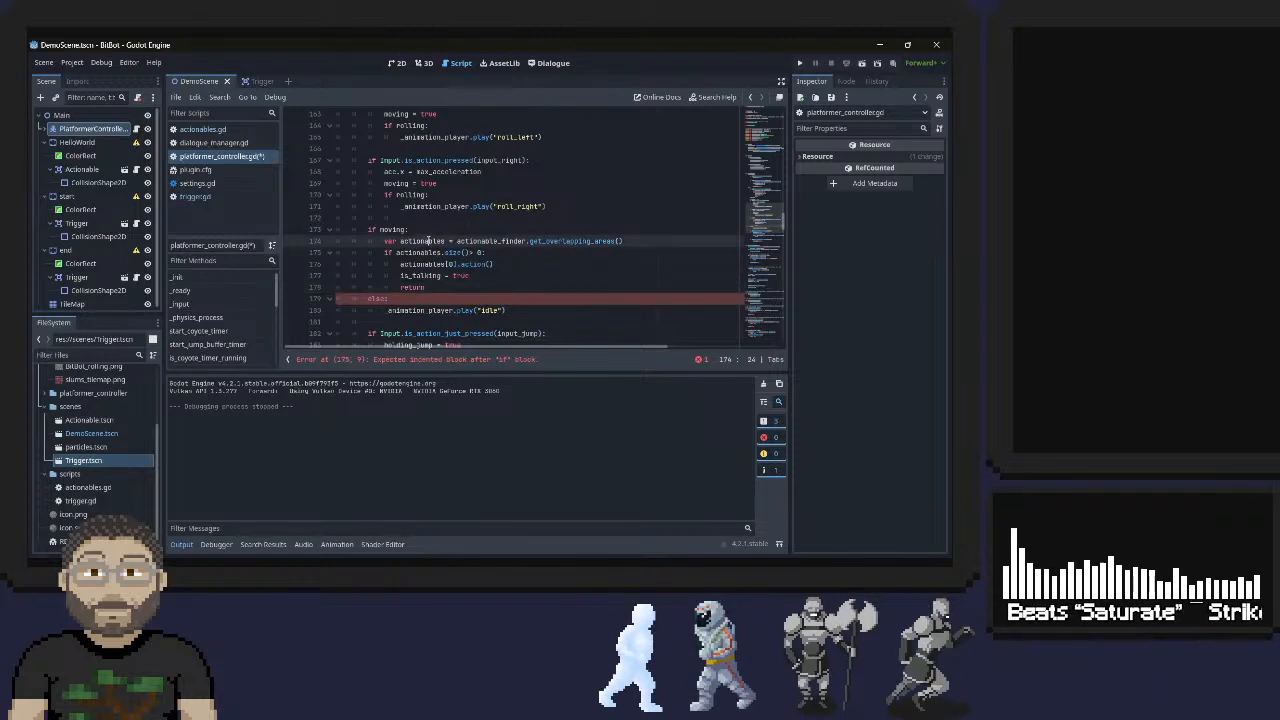
double_click(428, 241)
text(triggers)
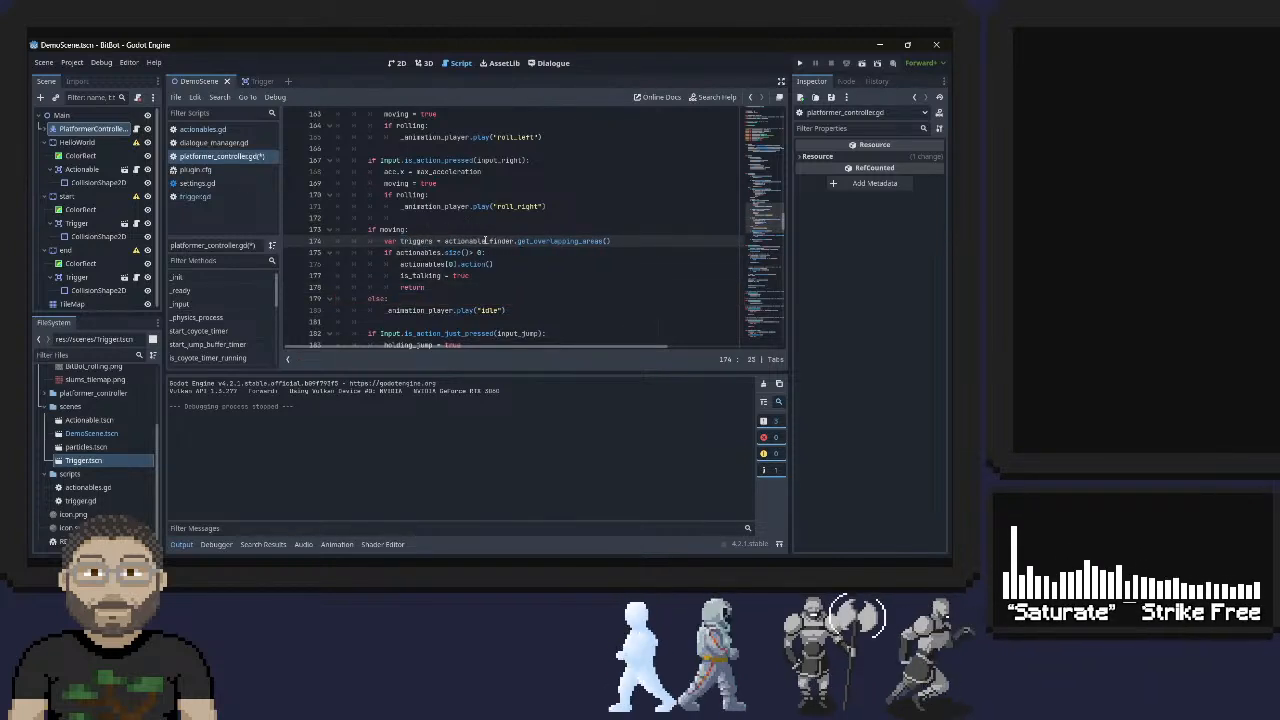
double_click(485, 241)
scroll(662, 228, up, 15)
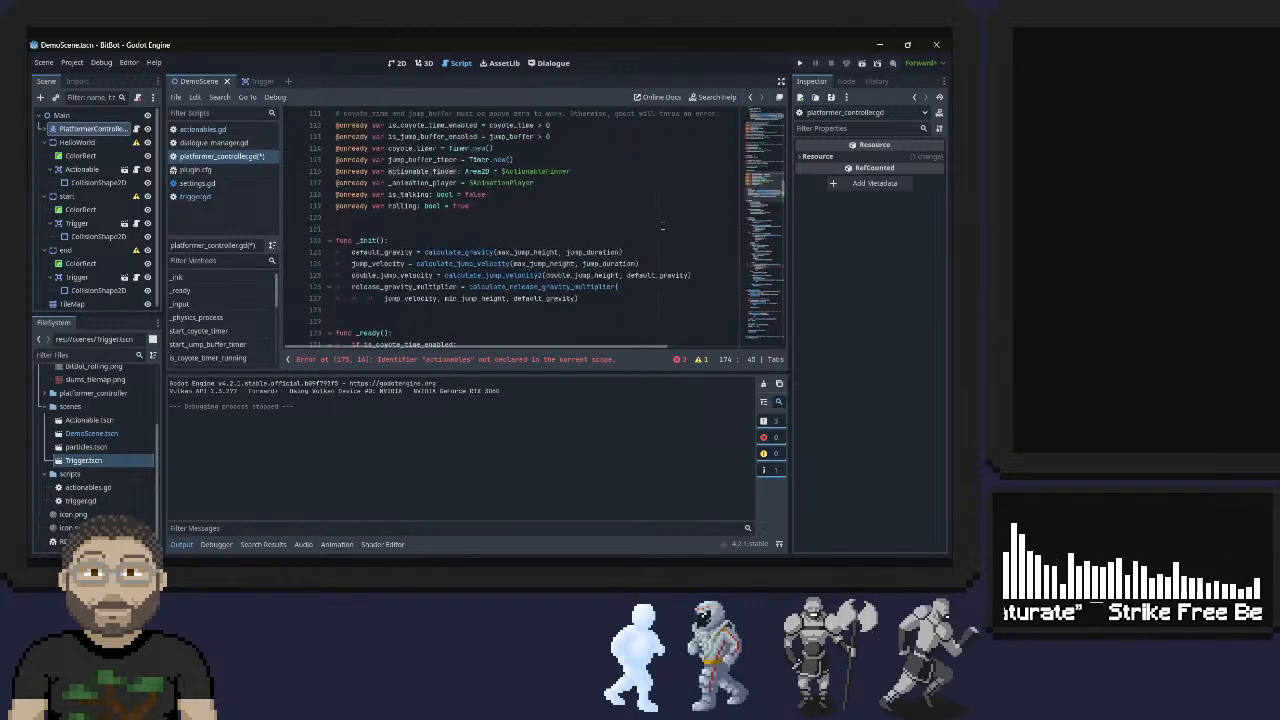
scroll(660, 230, up, 2)
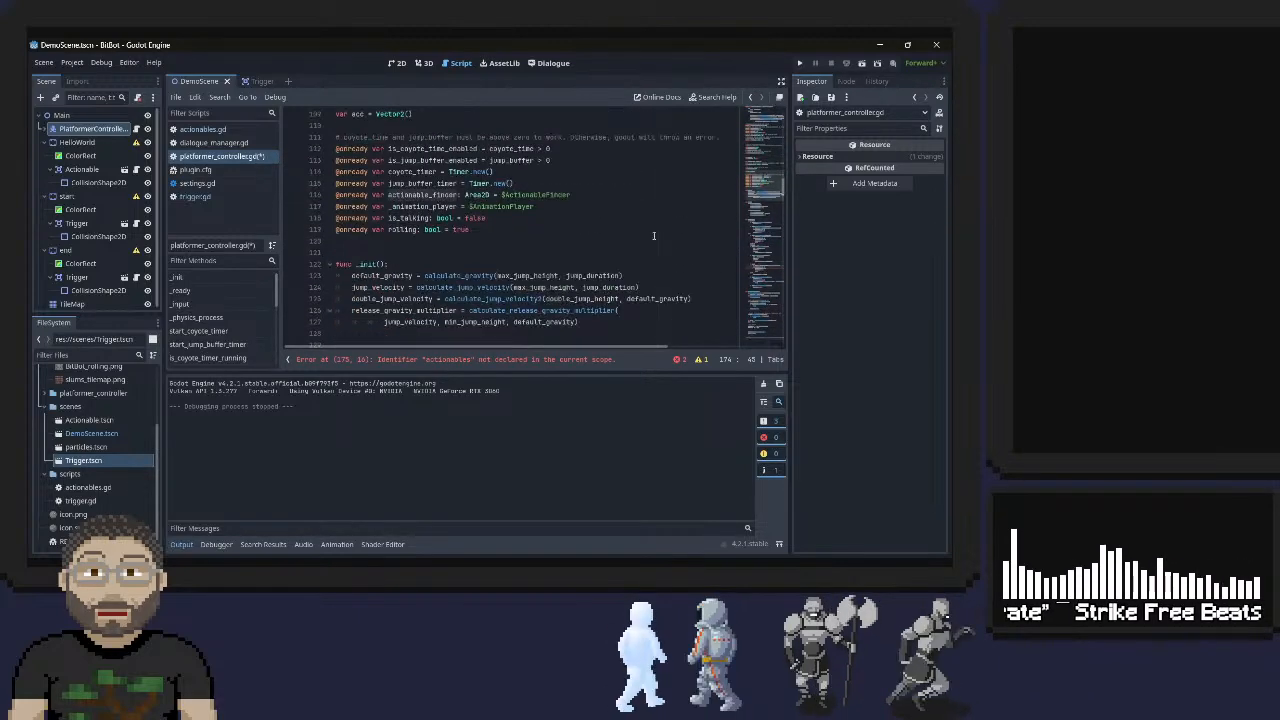
scroll(650, 237, down, 20)
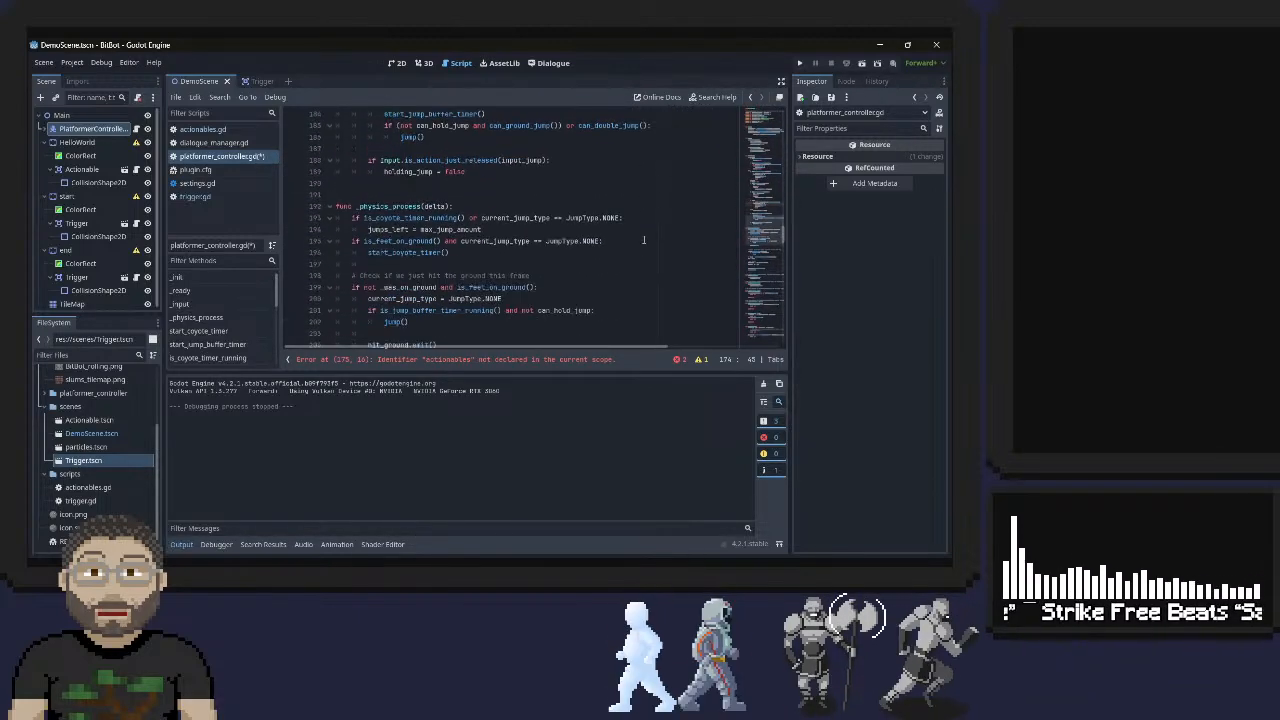
scroll(644, 240, down, 14)
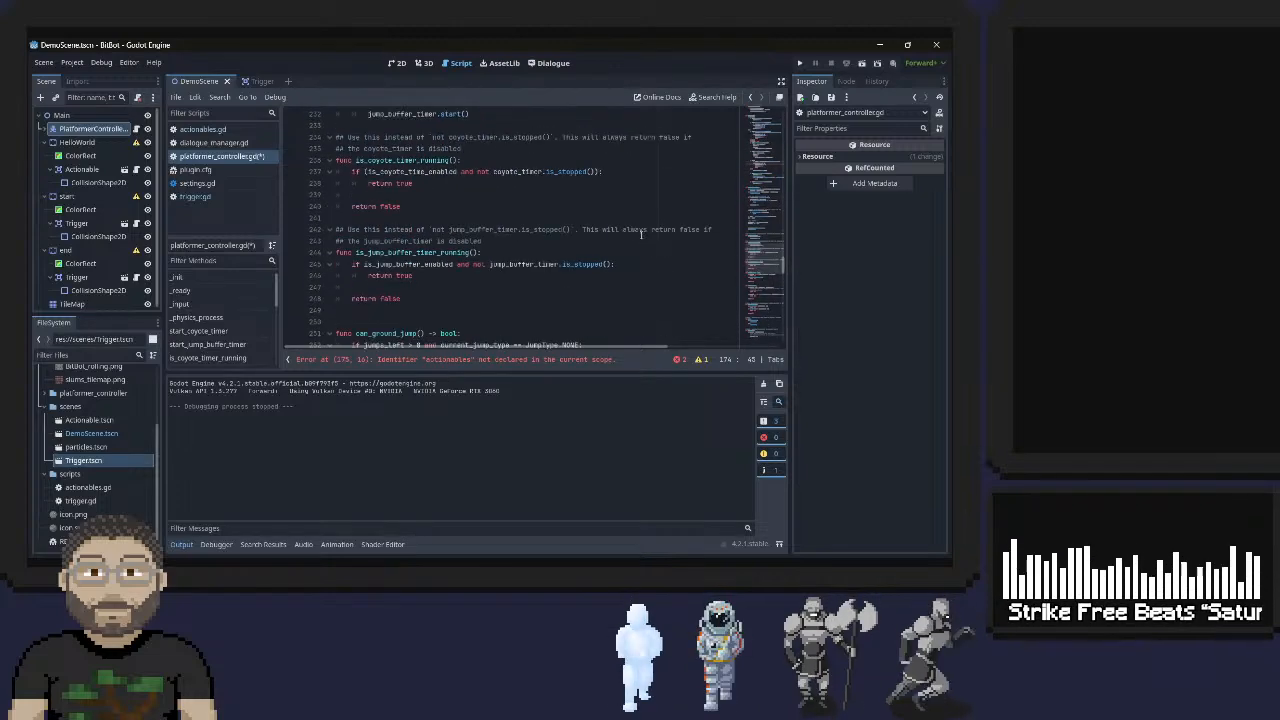
scroll(641, 233, up, 19)
scroll(506, 200, up, 3)
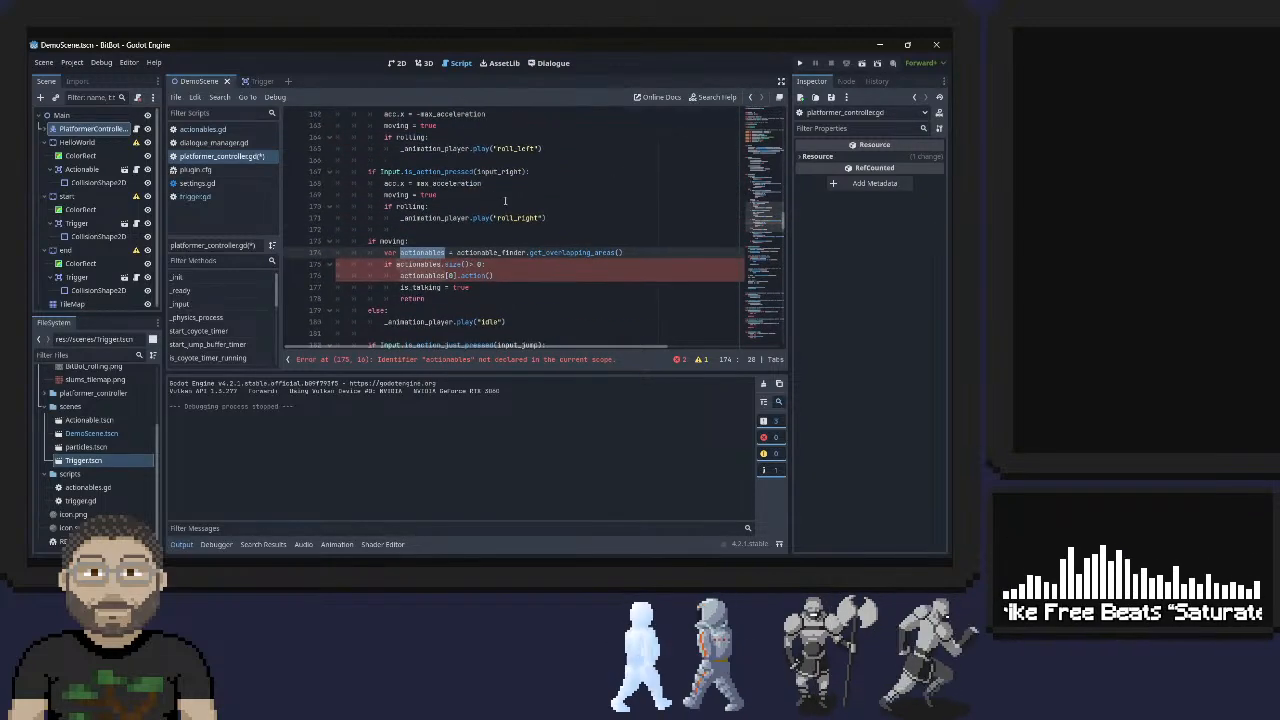
Rename the actionables variable to triggers in all three lines that use it inside the if moving branch
text(triggers)
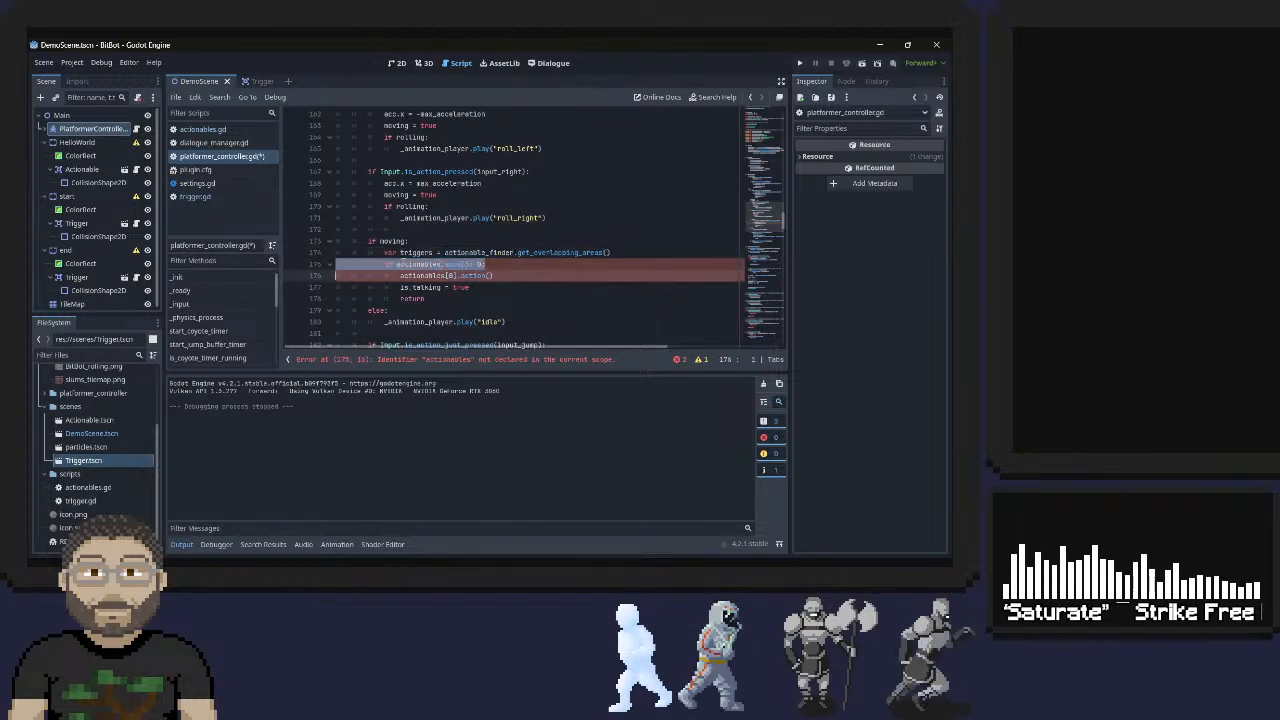
double_click(416, 252)
key(ctrl+c)
double_click(416, 264)
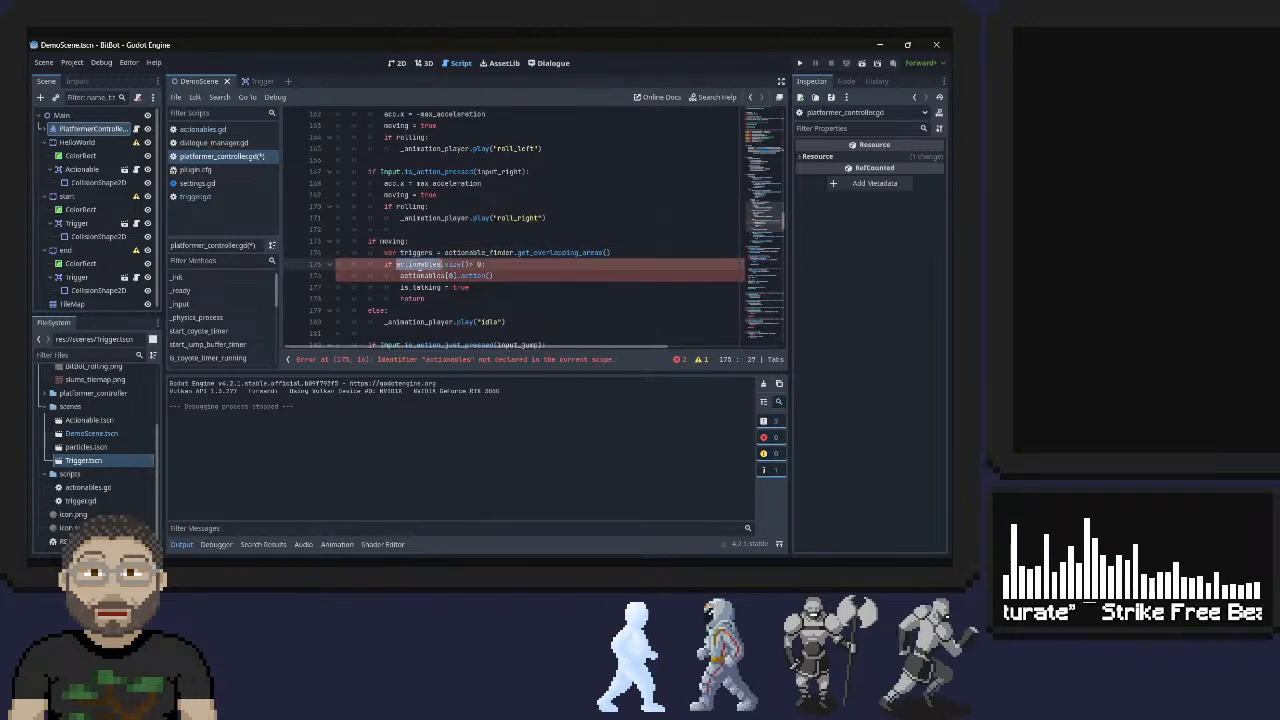
key(ctrl+v)
double_click(417, 276)
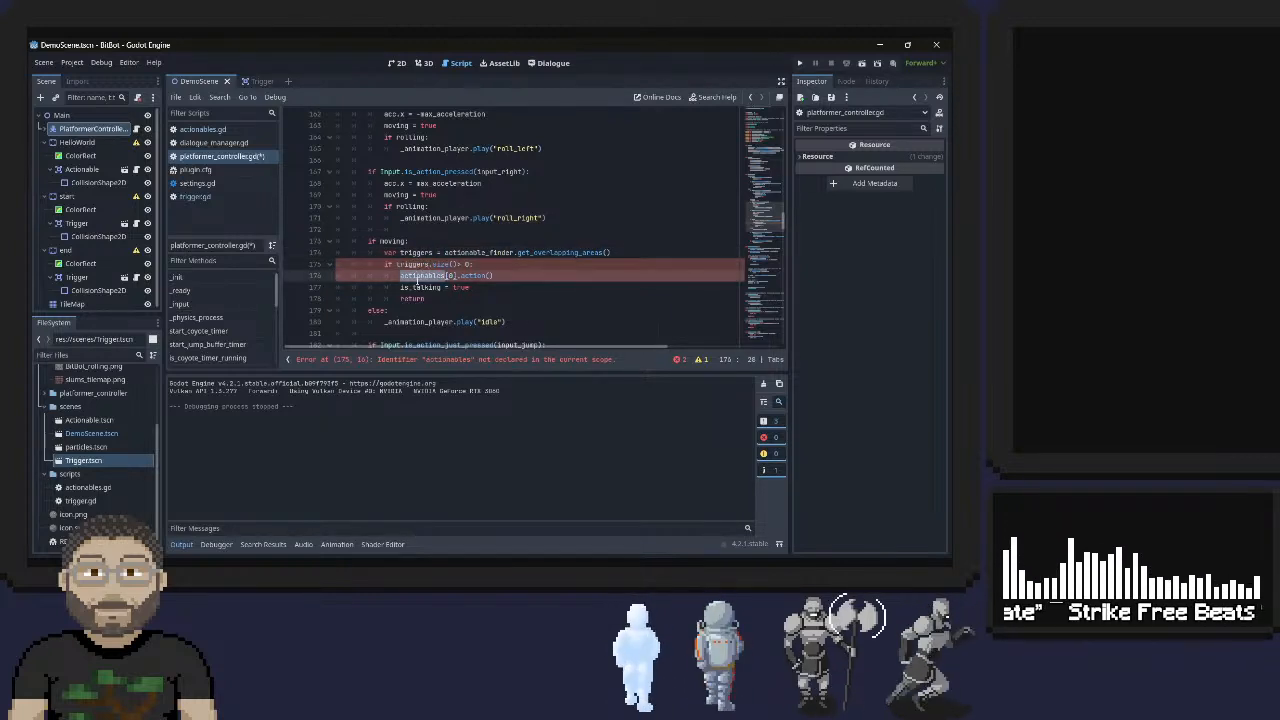
key(ctrl+v)
Delete the "is_talking = true" line from the if moving branch and save the script
triple_click(413, 287)
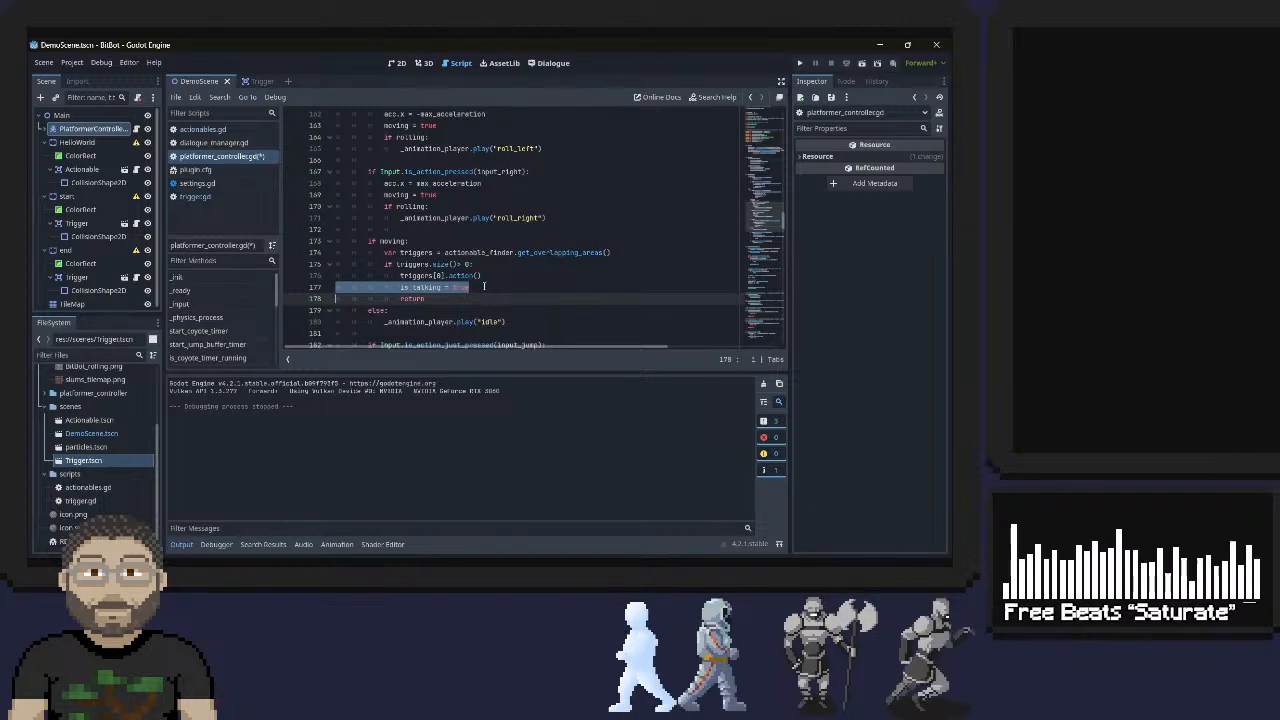
key(BackSpace)
key(BackSpace)
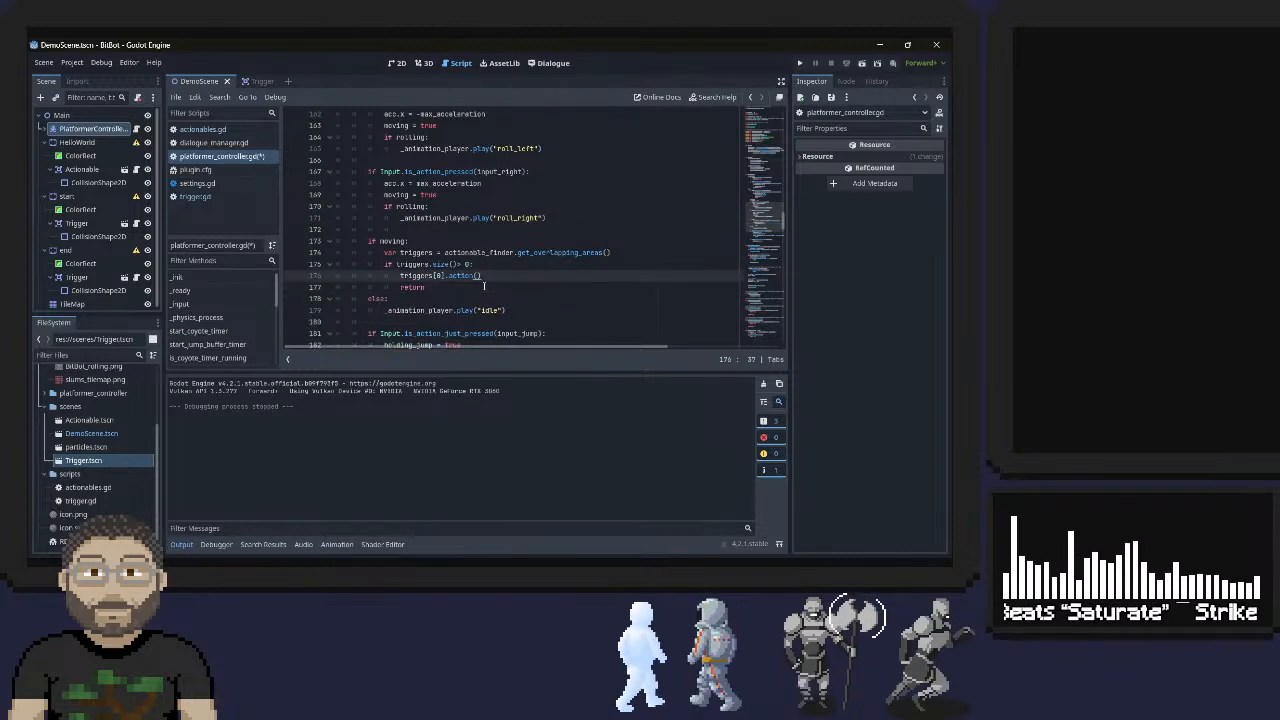
key(ctrl+s)
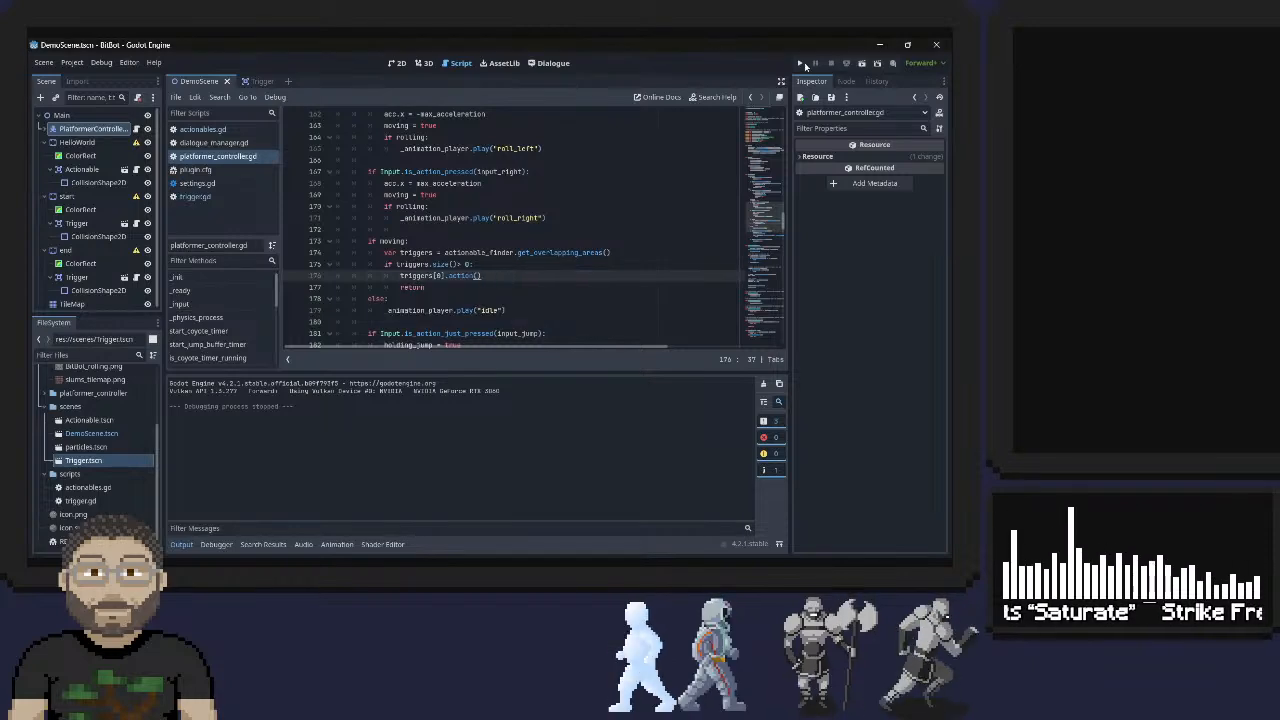
Run the game, move the player over the red start block, and inspect the debugger's errors and stack trace
click(803, 64)
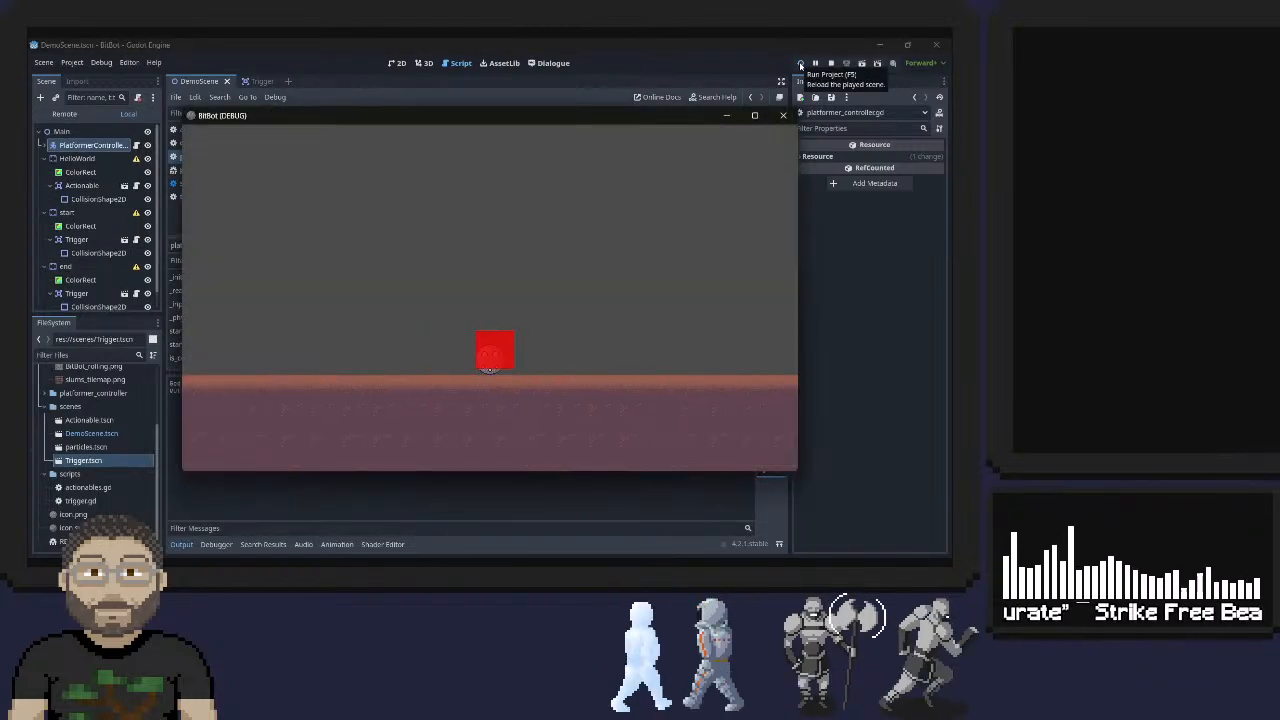
key(Right)
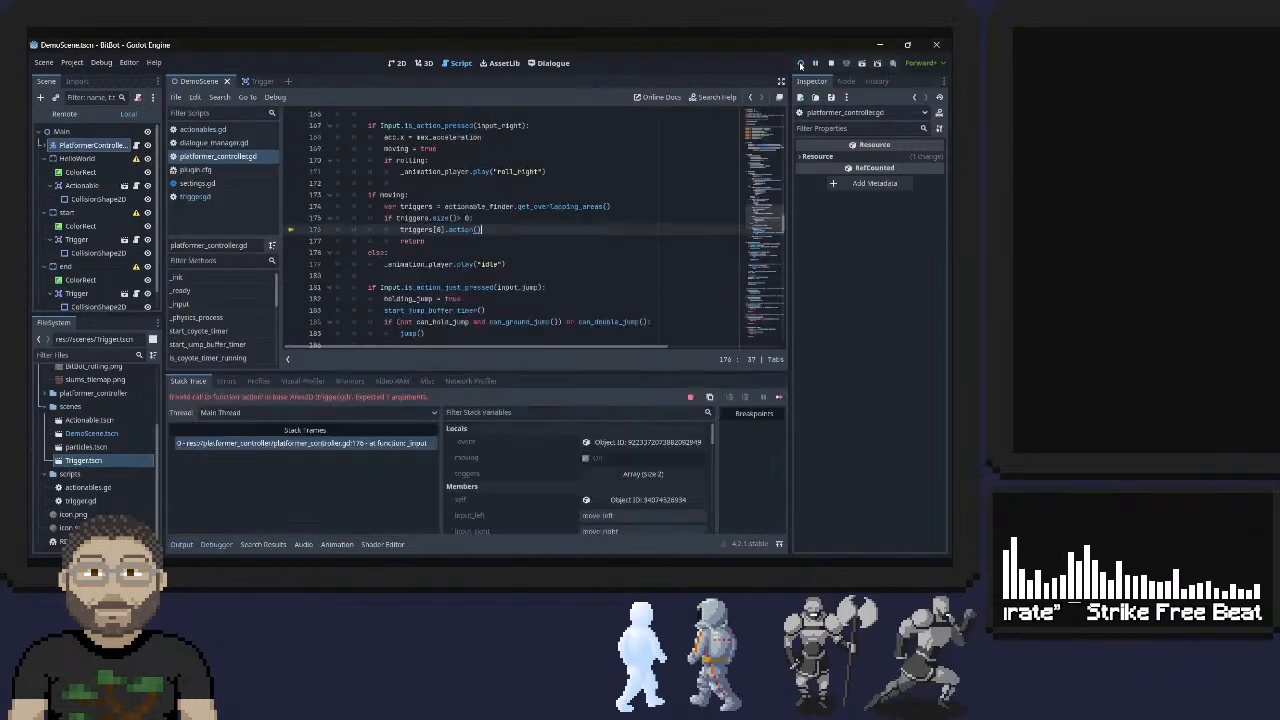
click(226, 381)
click(196, 381)
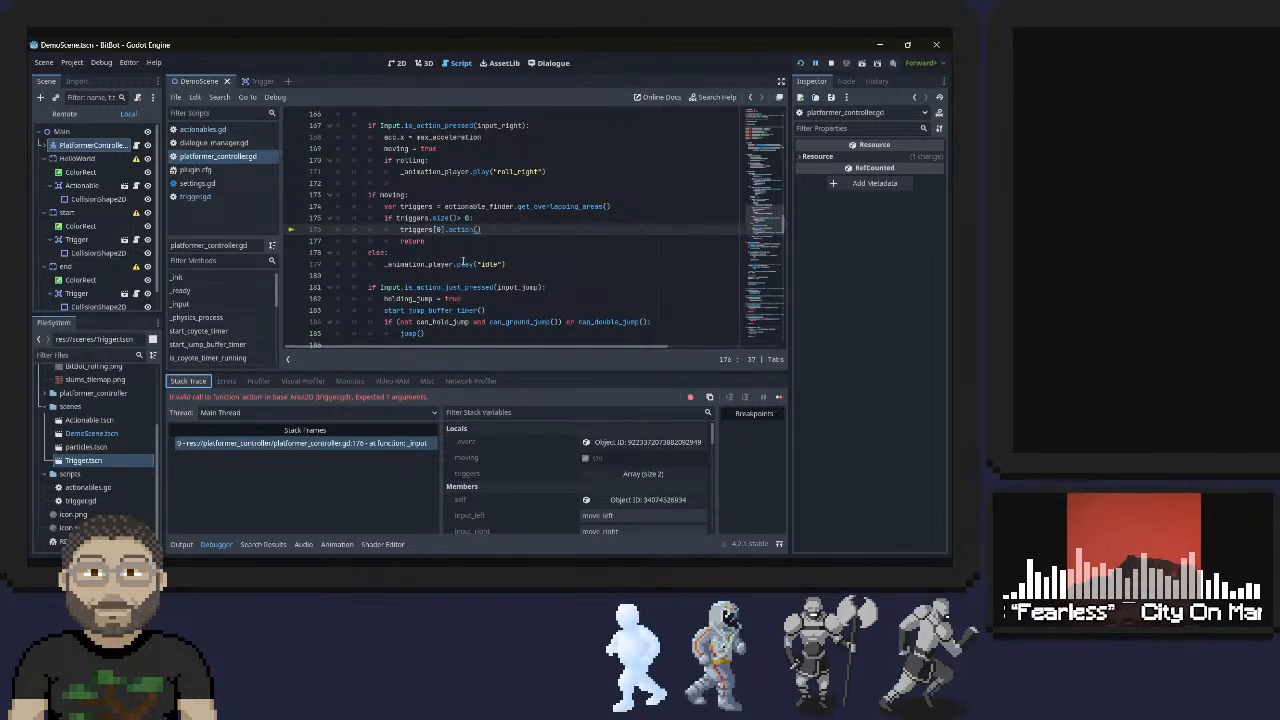
Pass self as the argument of the triggers[0].action() call in the if moving branch and save the script
key(Left)
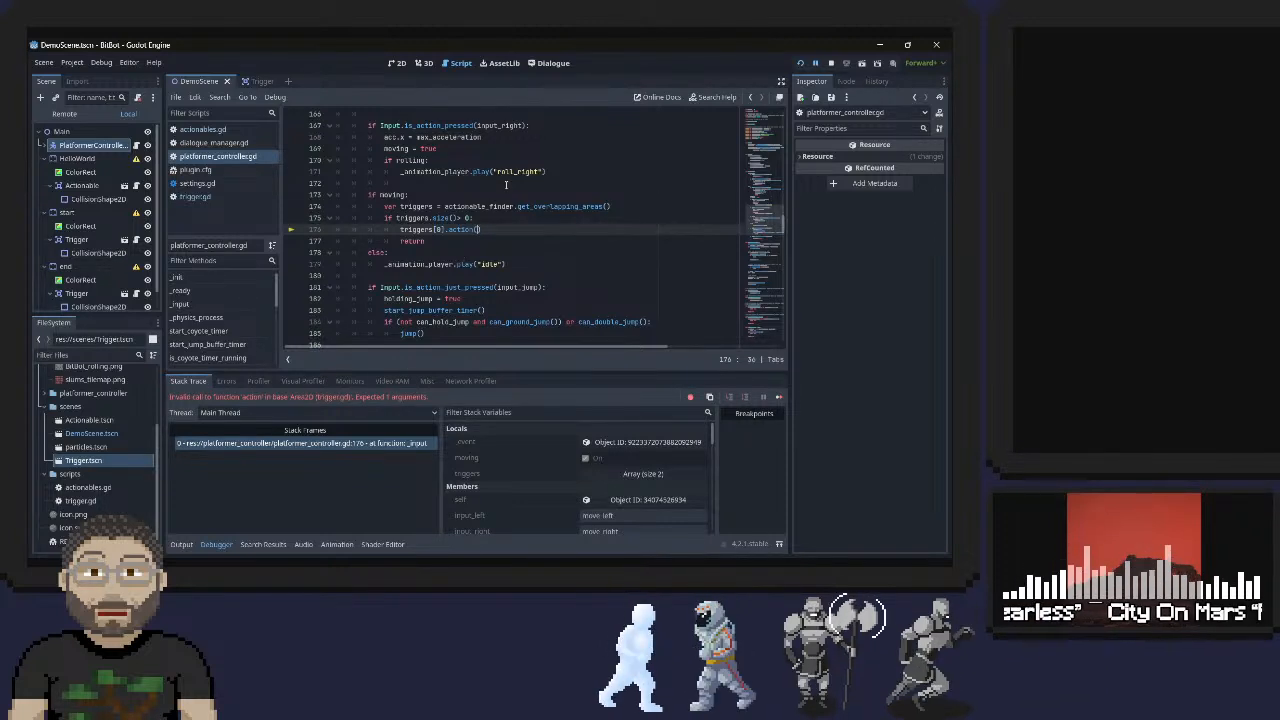
text(se)
key(Escape)
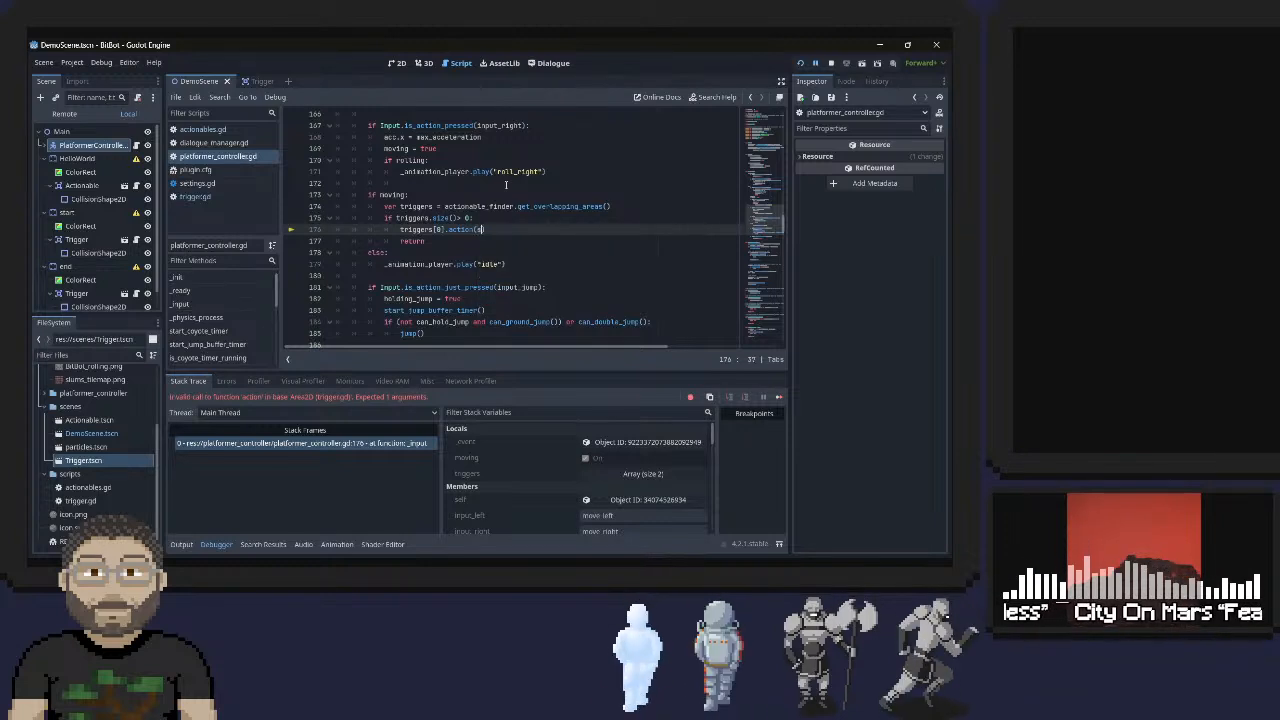
text(elf)
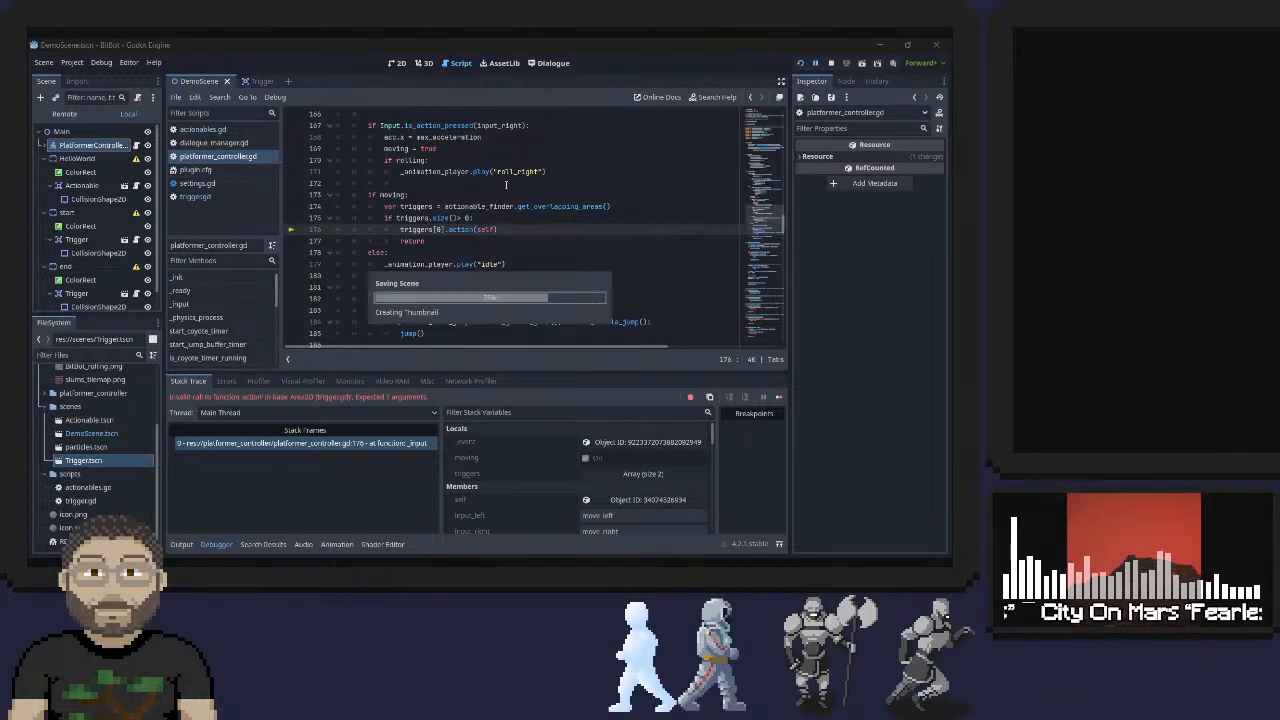
key(Escape)
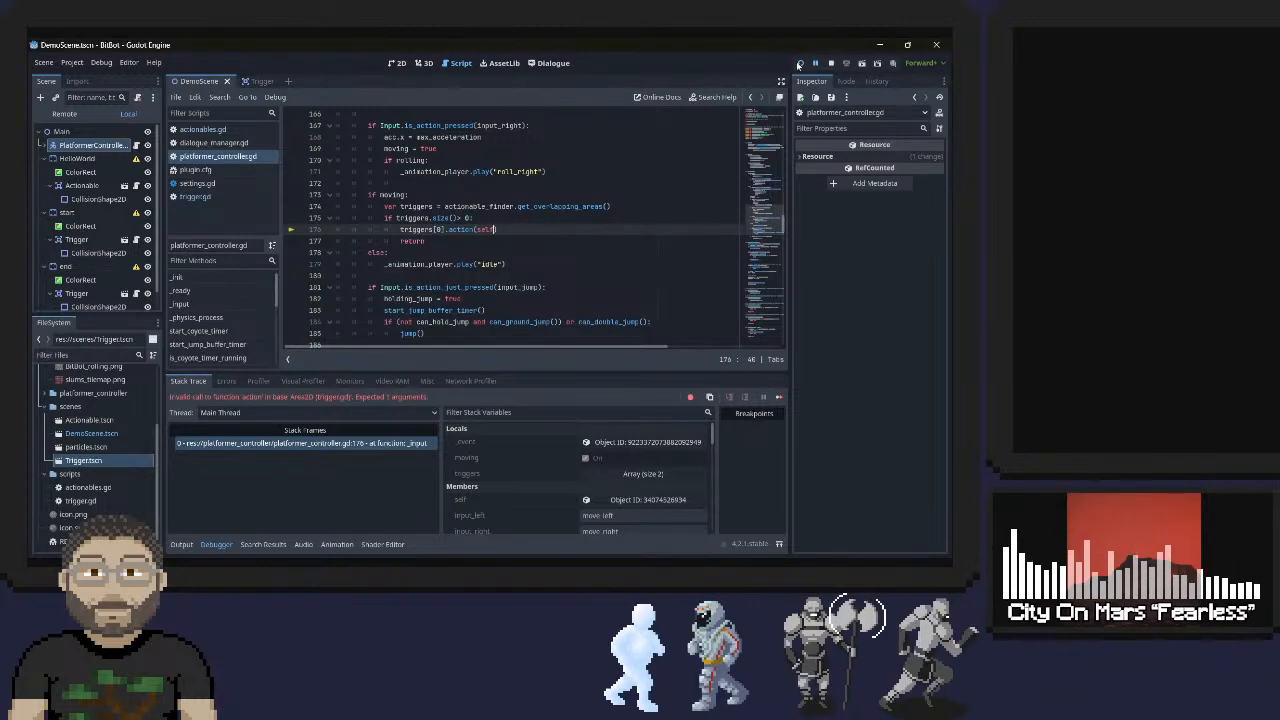
Rerun the game and roll the player repeatedly back and forth across the red start block to test the trigger
click(800, 63)
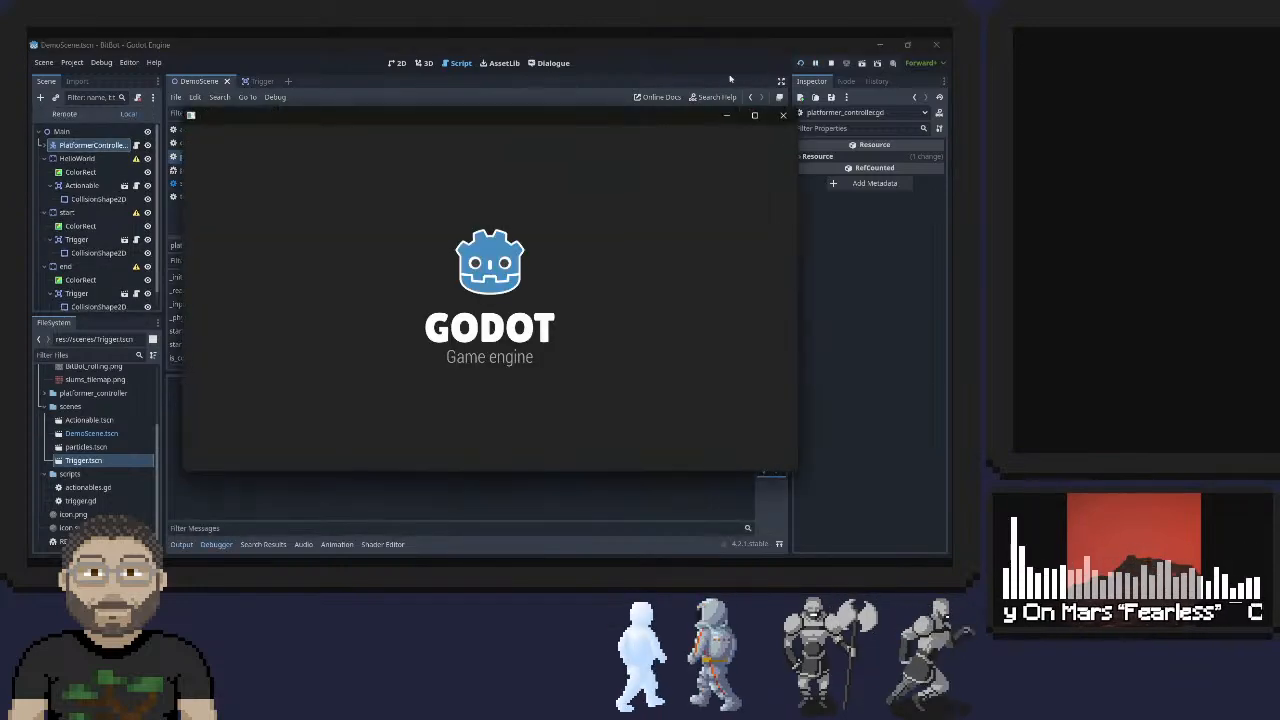
key(Left)
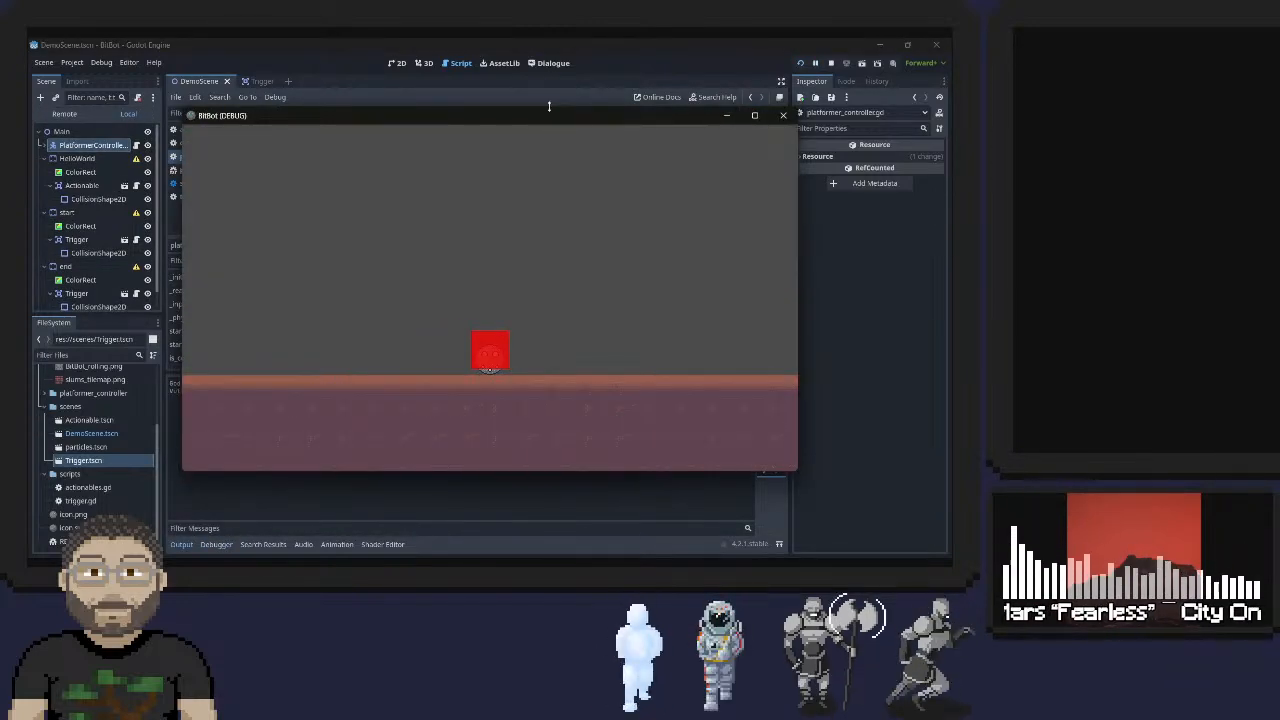
key(Right)
key(Left)
key(Right)
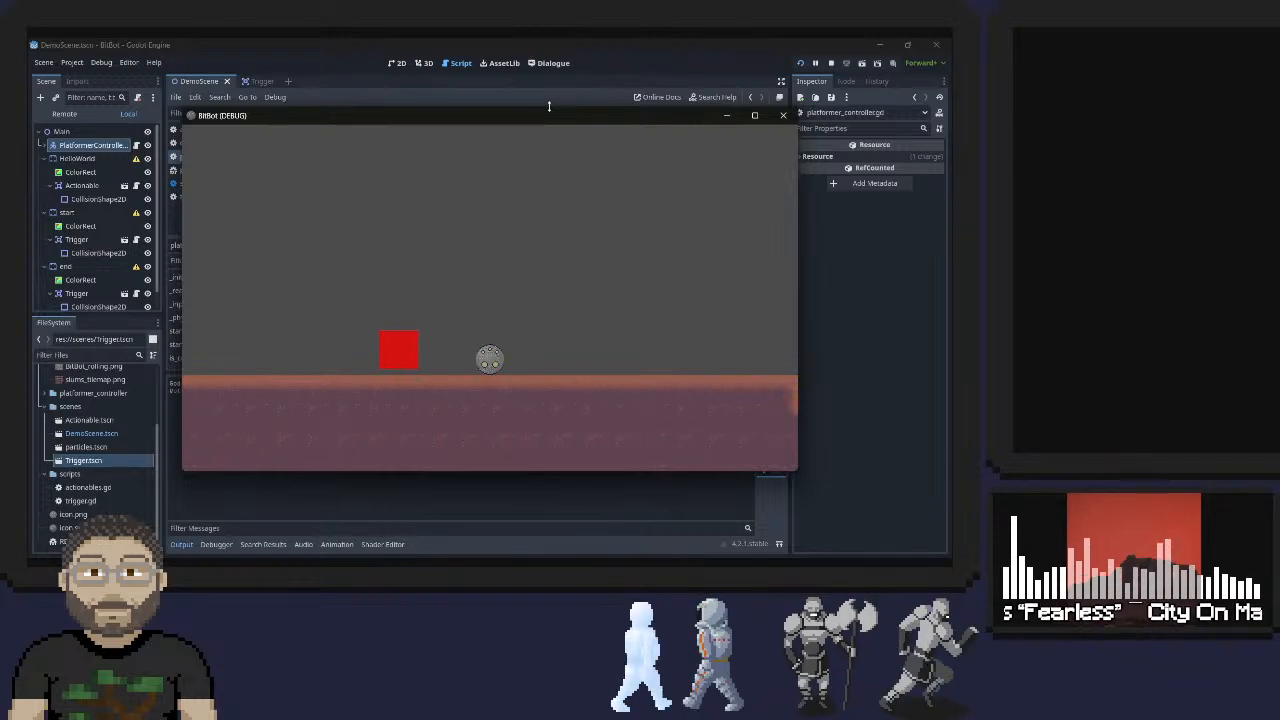
key(Left)
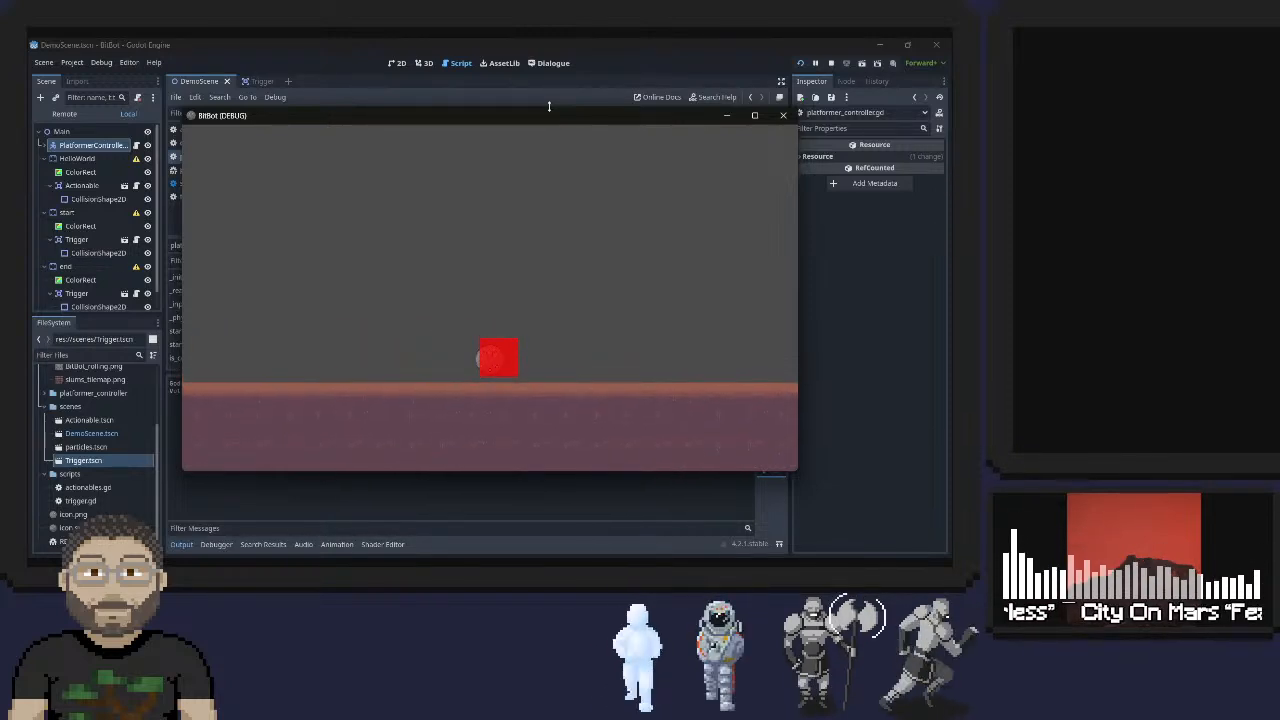
key(Left)
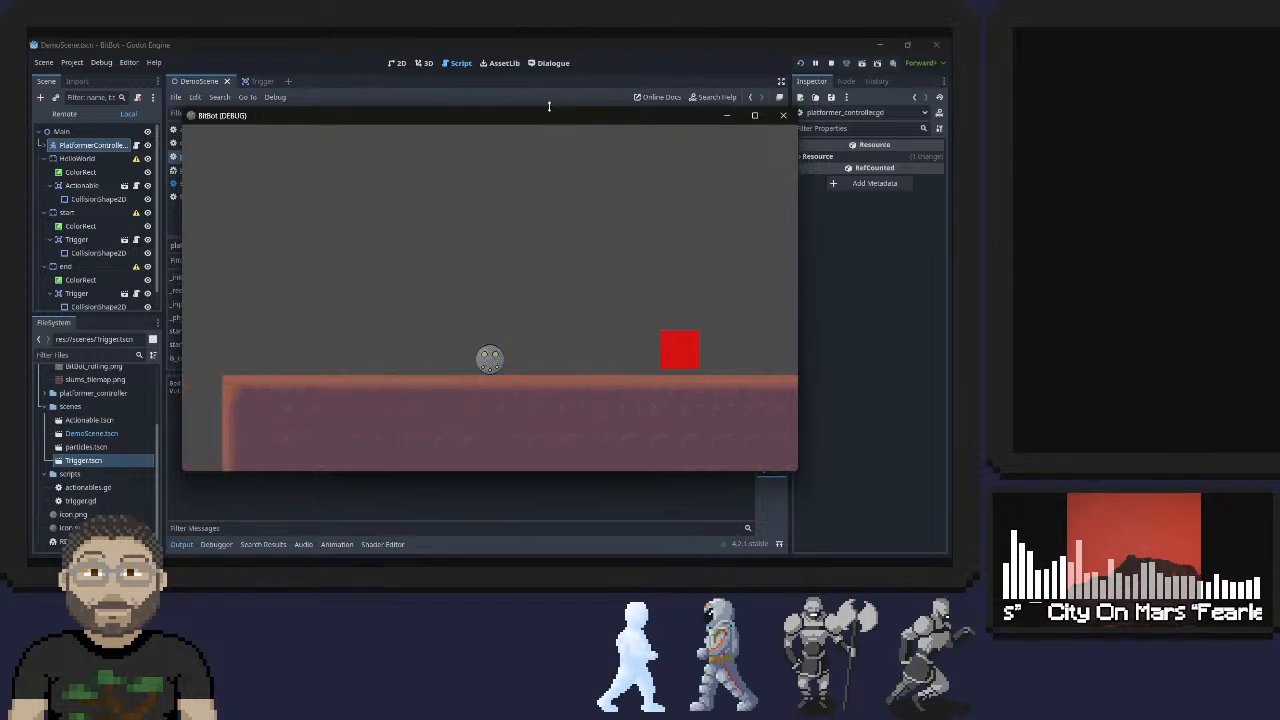
key(Right)
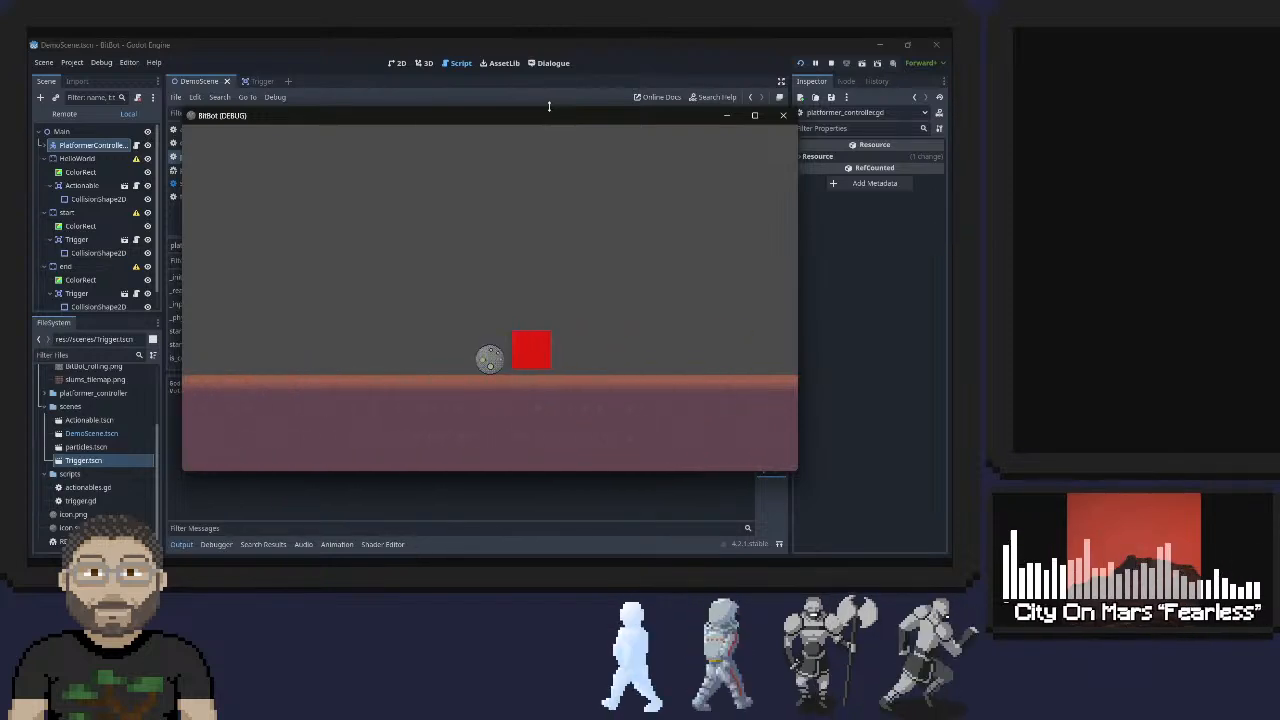
key(Right)
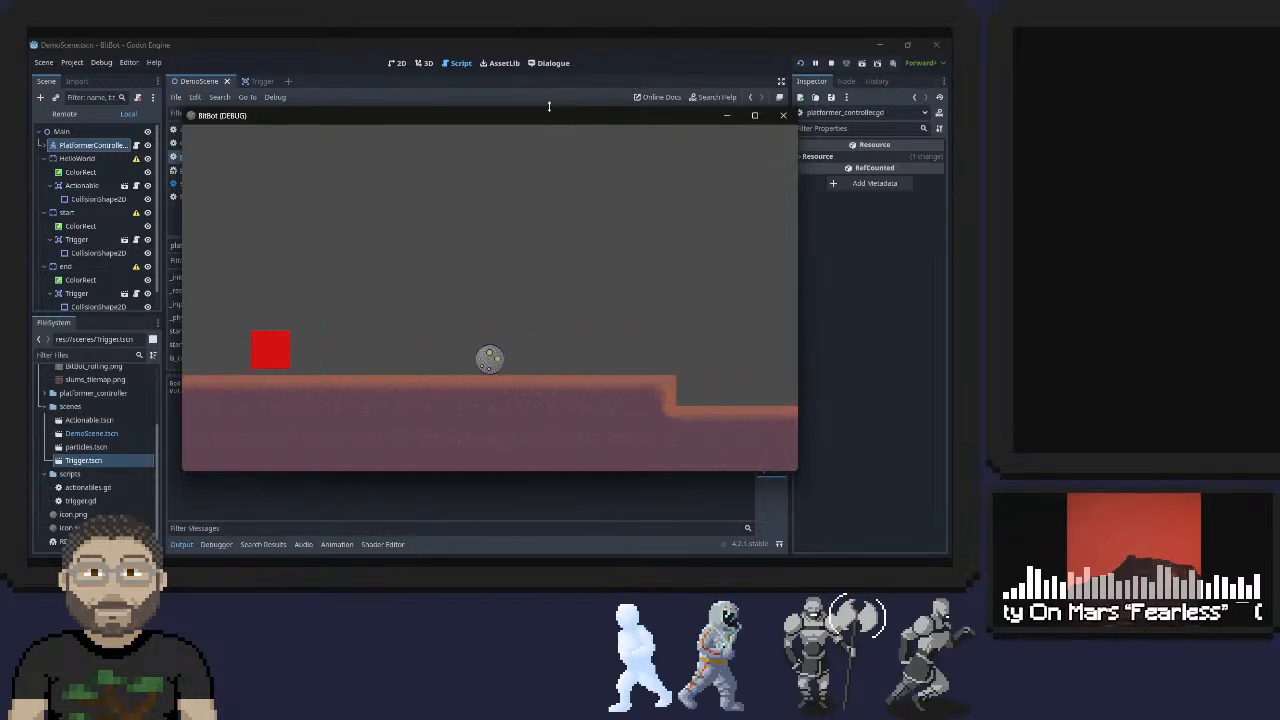
key(Left)
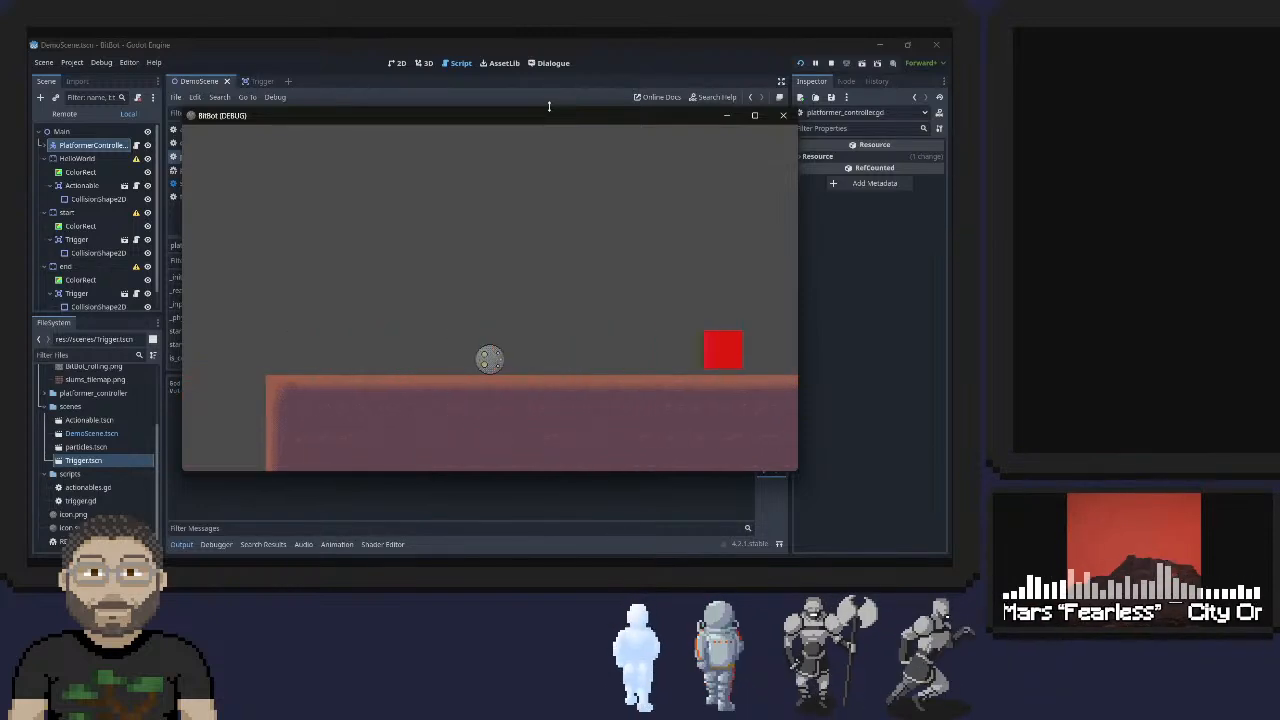
key(Right)
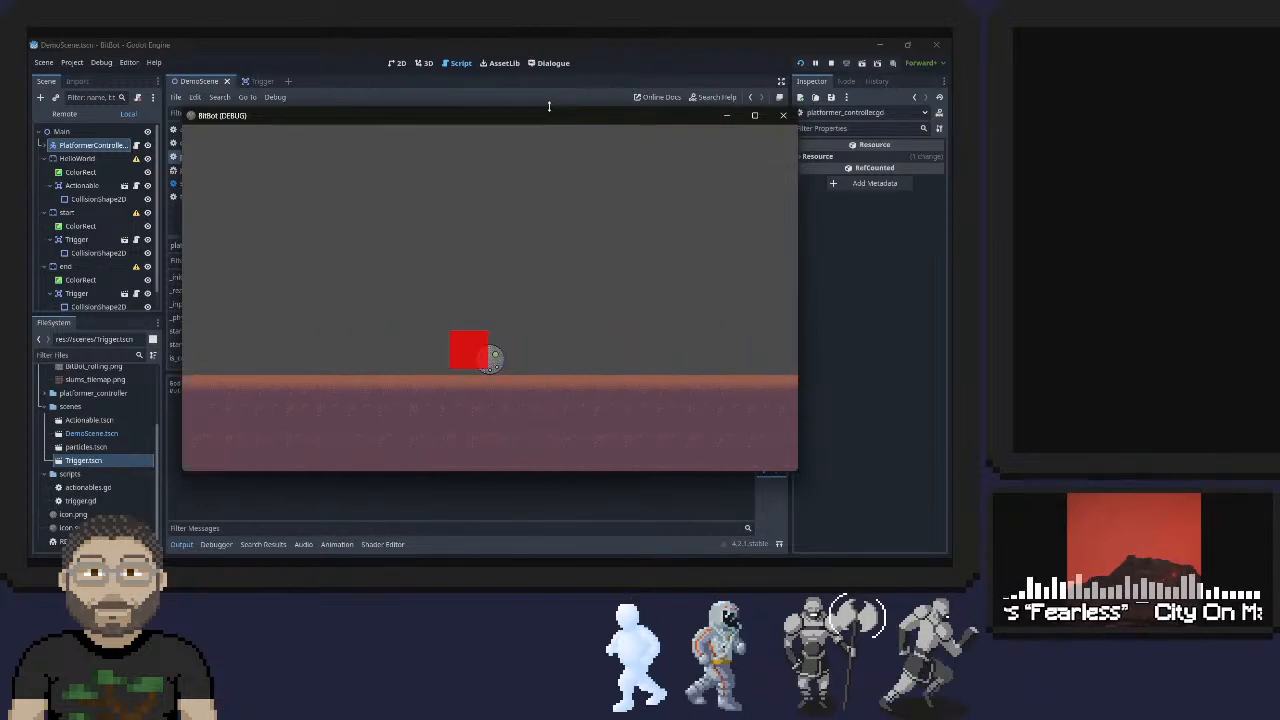
key(Left)
key(Right)
key(Left)
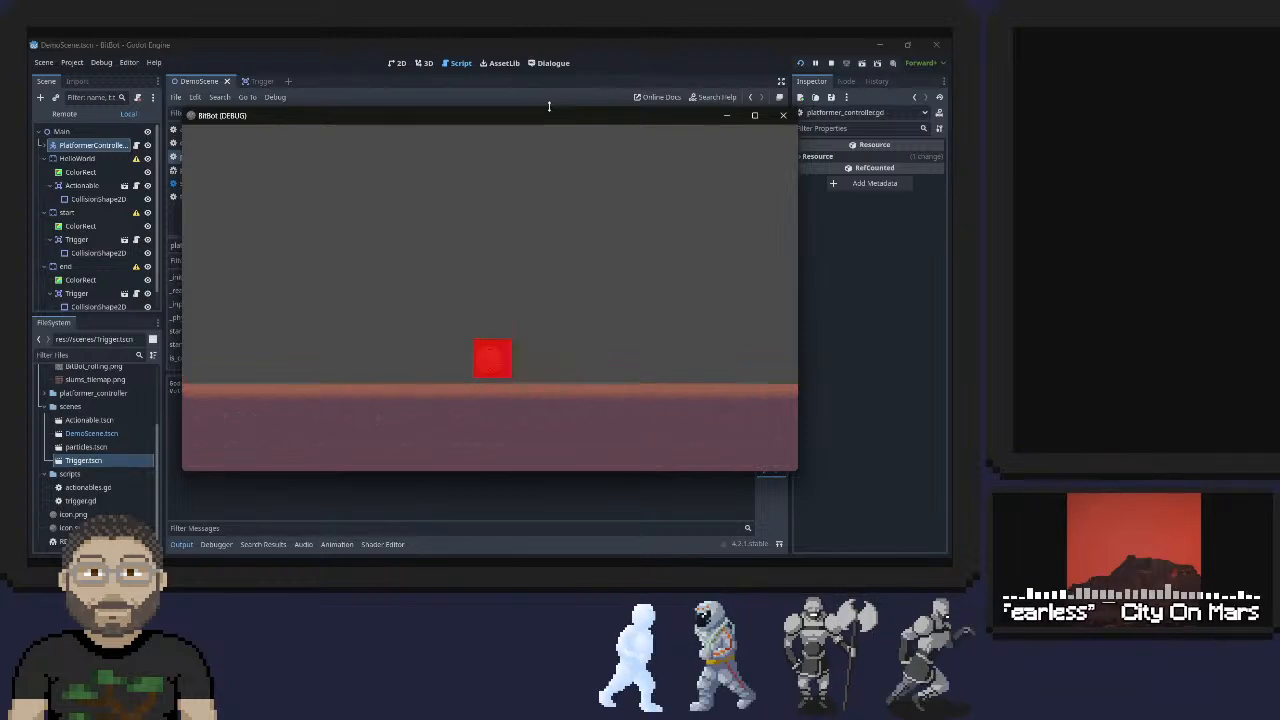
key(Right)
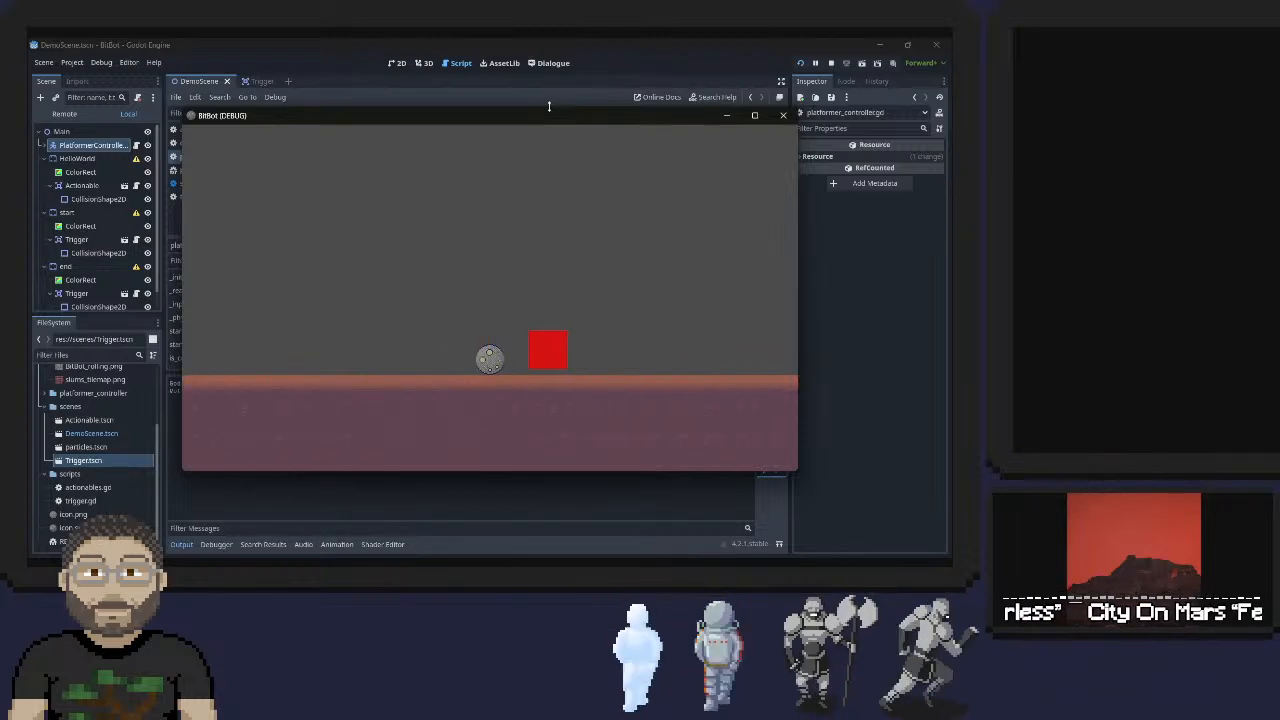
key(Left)
key(Right)
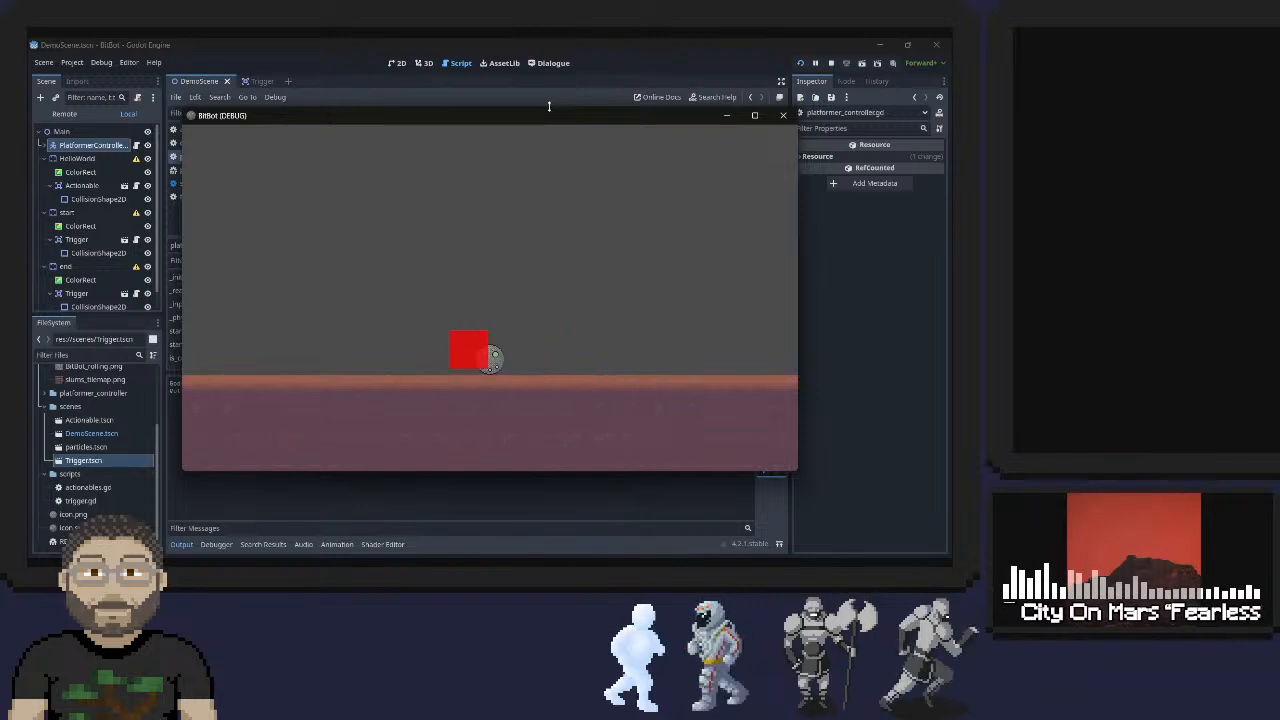
key(Left)
key(Right)
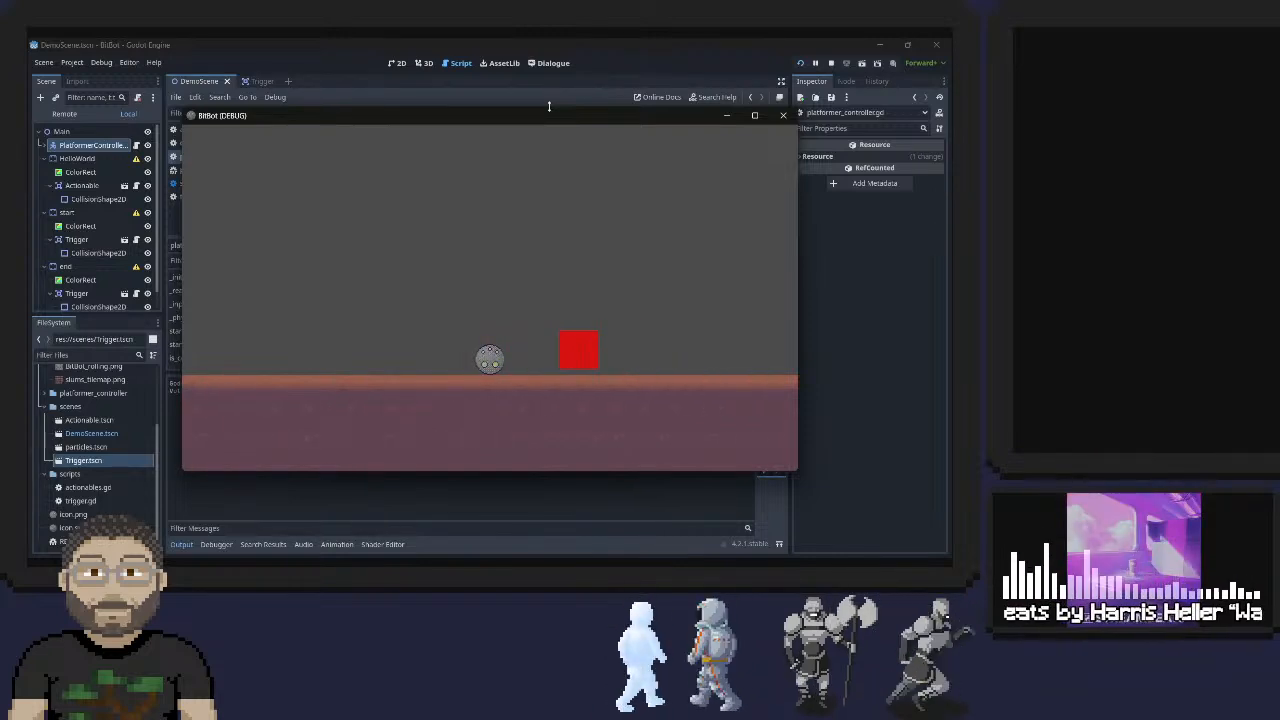
key(Left)
key(Right)
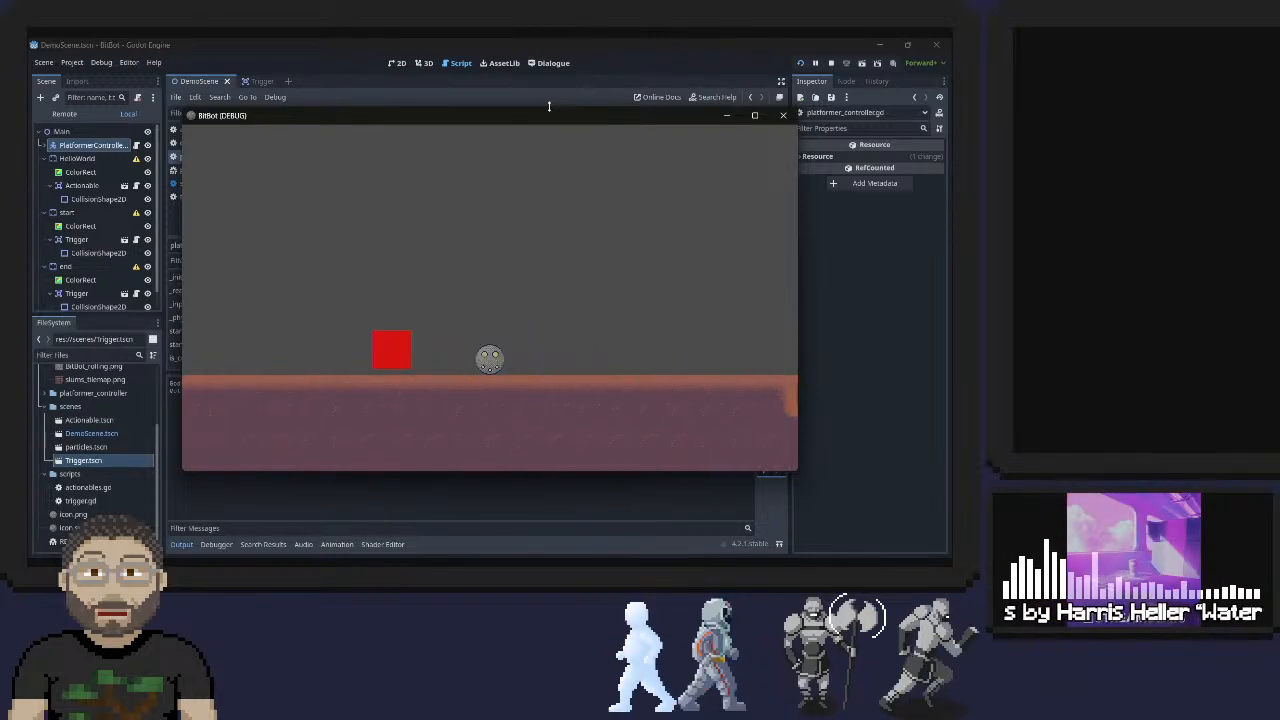
key(Left)
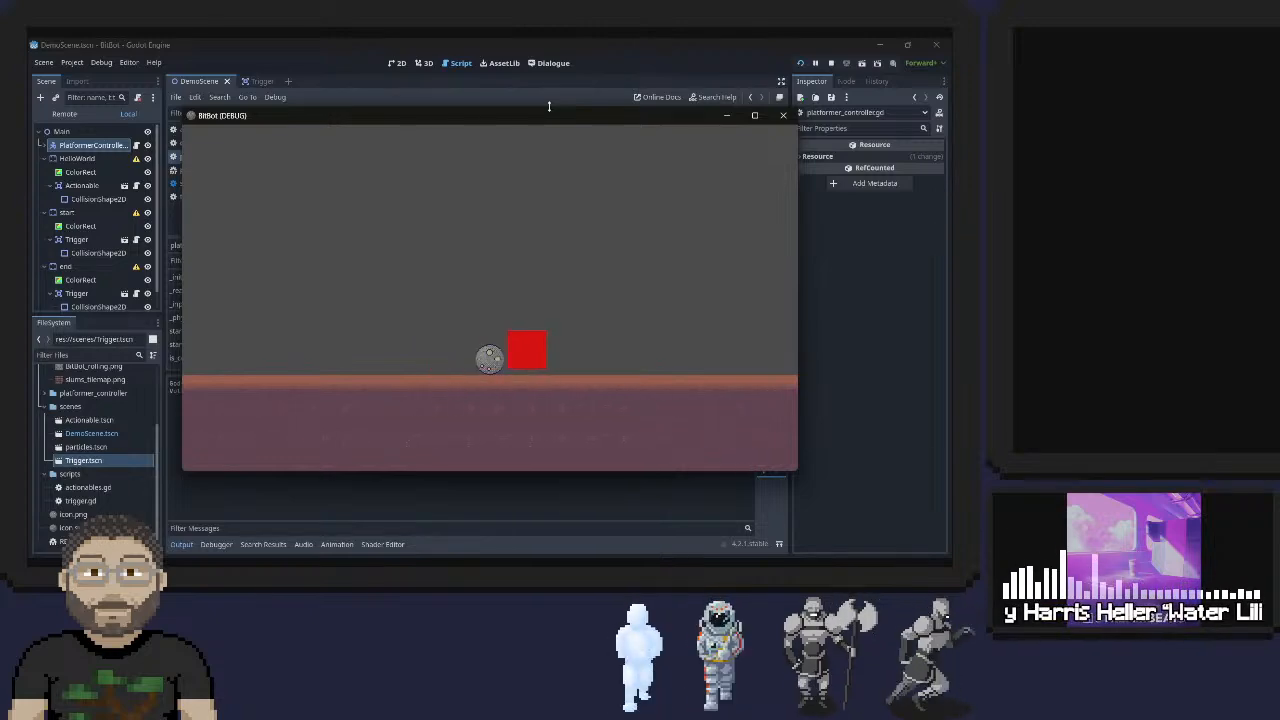
key(Right)
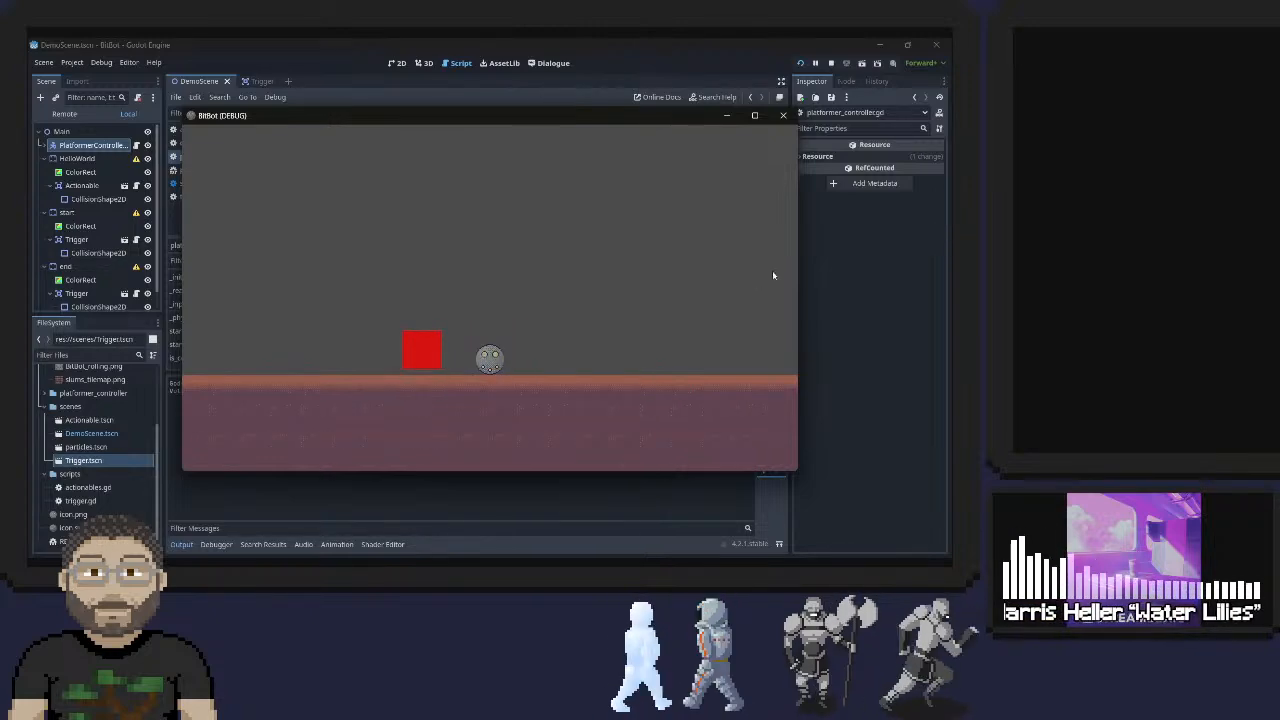
Stop the game and move the end node in the 2D view onto the ground near the far right edge of the tilemap
click(783, 115)
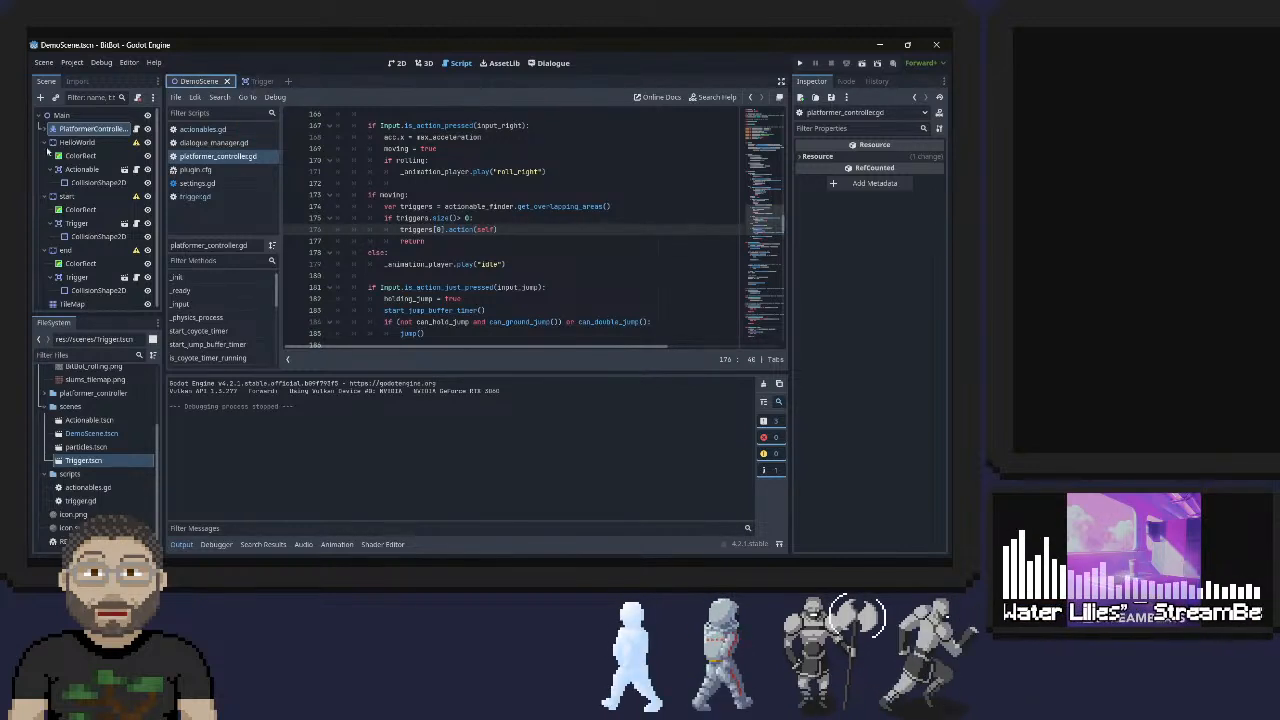
click(64, 250)
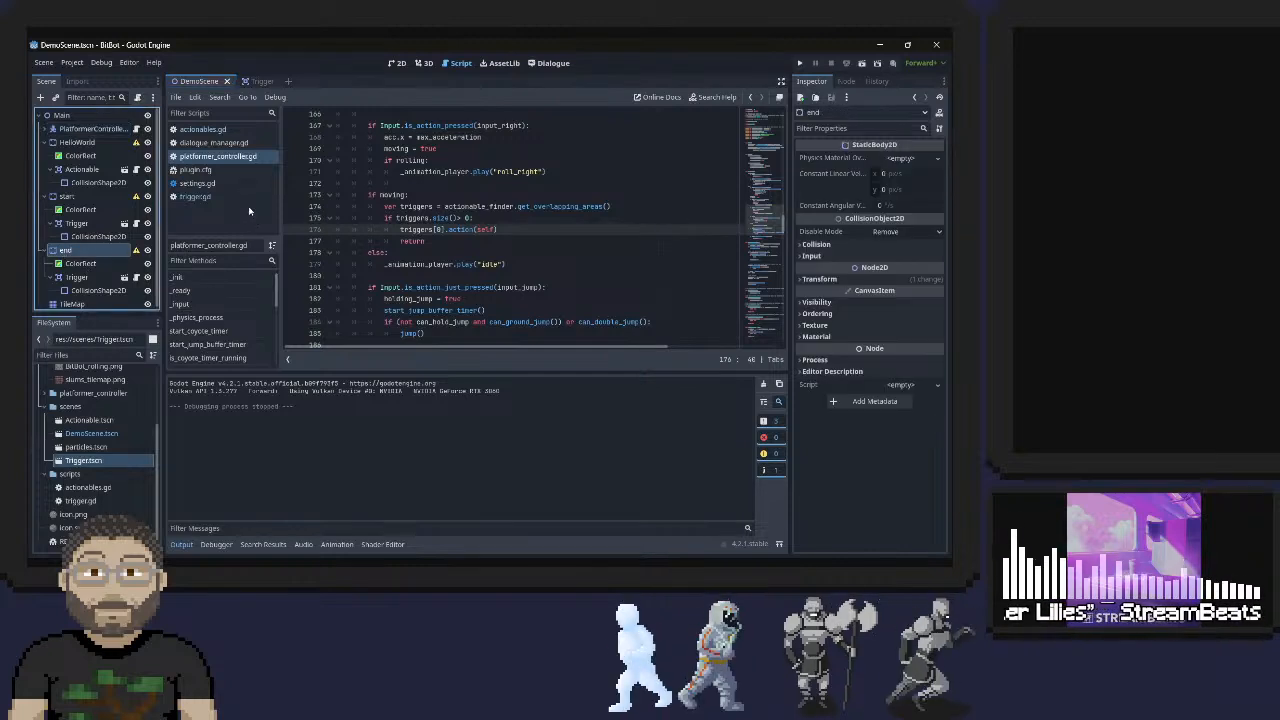
click(400, 63)
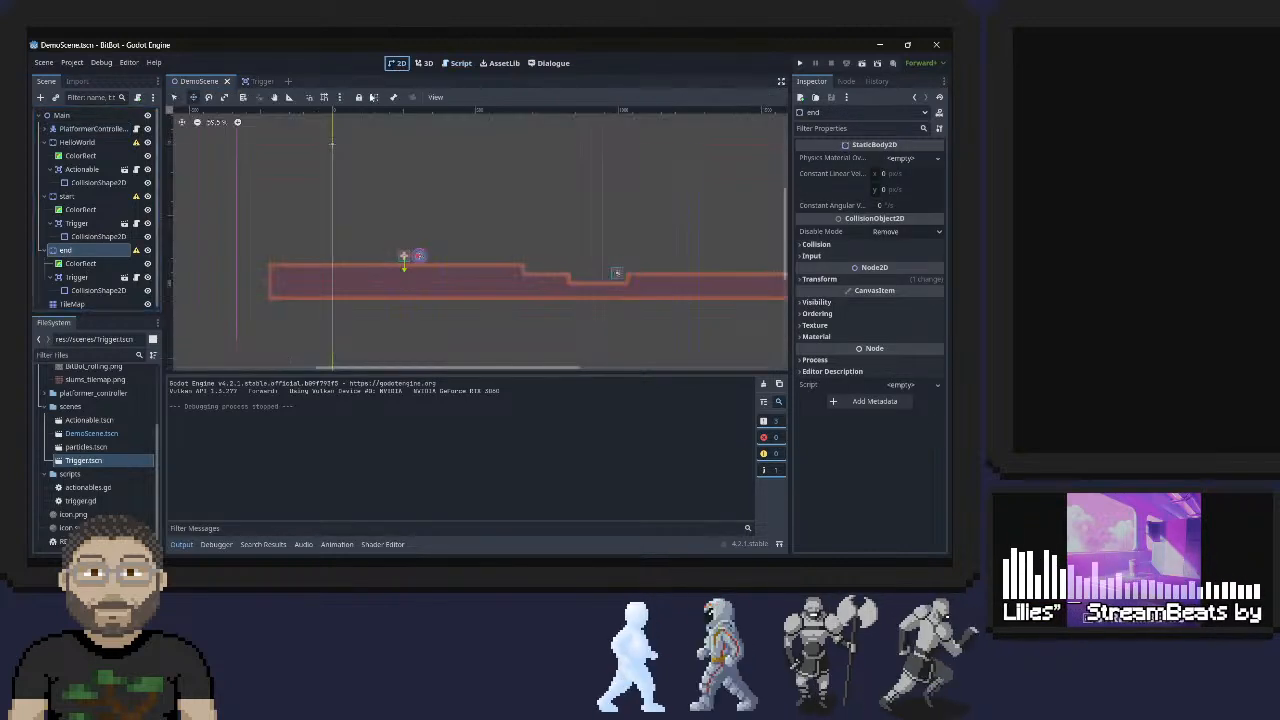
drag(405, 257, 772, 258)
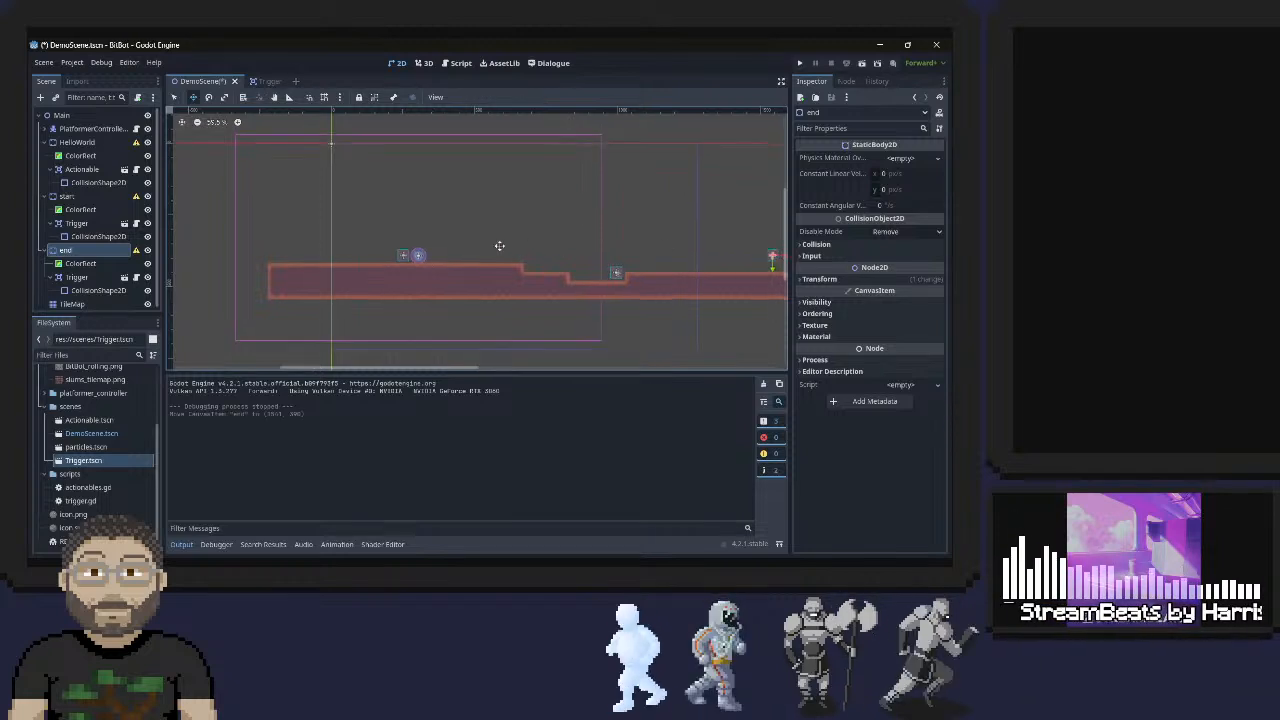
middle_drag(754, 269, 358, 221)
scroll(356, 221, up, 5)
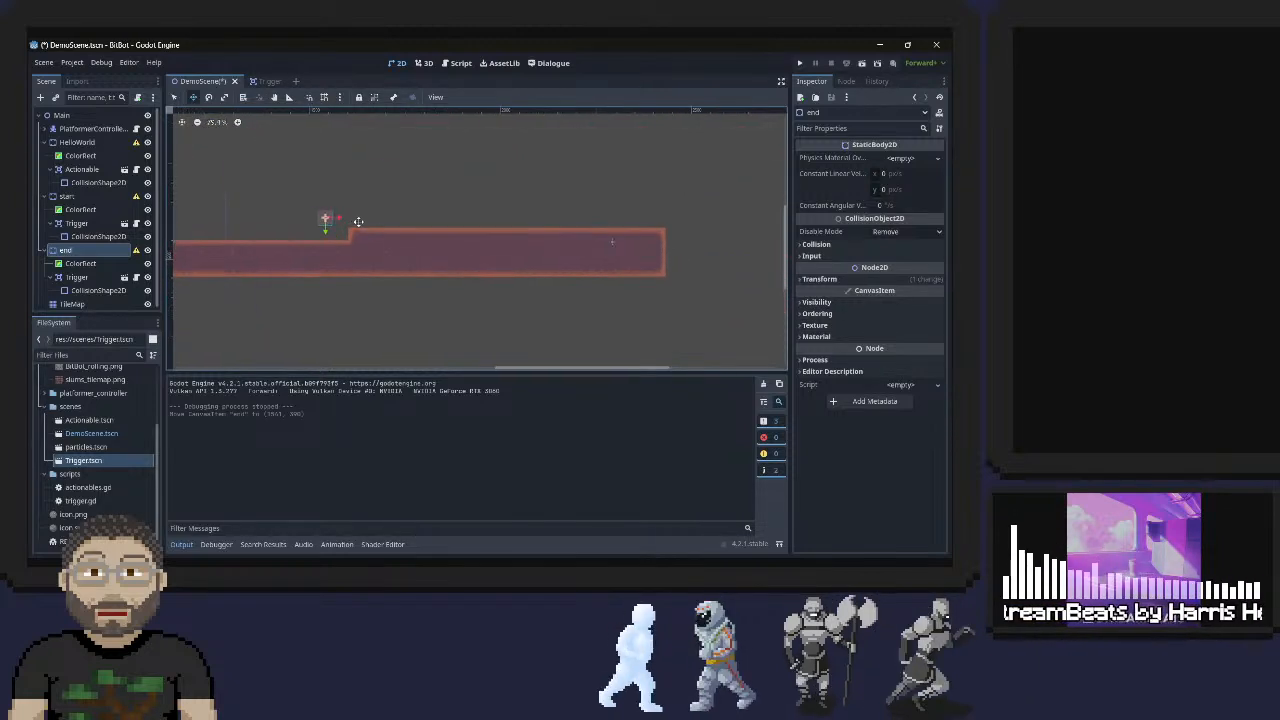
drag(300, 212, 734, 212)
middle_drag(608, 243, 290, 265)
mouse_move(433, 232)
mouse_down()
mouse_move(445, 232)
mouse_move(445, 252)
mouse_move(445, 204)
mouse_move(443, 216)
mouse_up()
scroll(300, 229, down, 1)
middle_drag(289, 214, 386, 214)
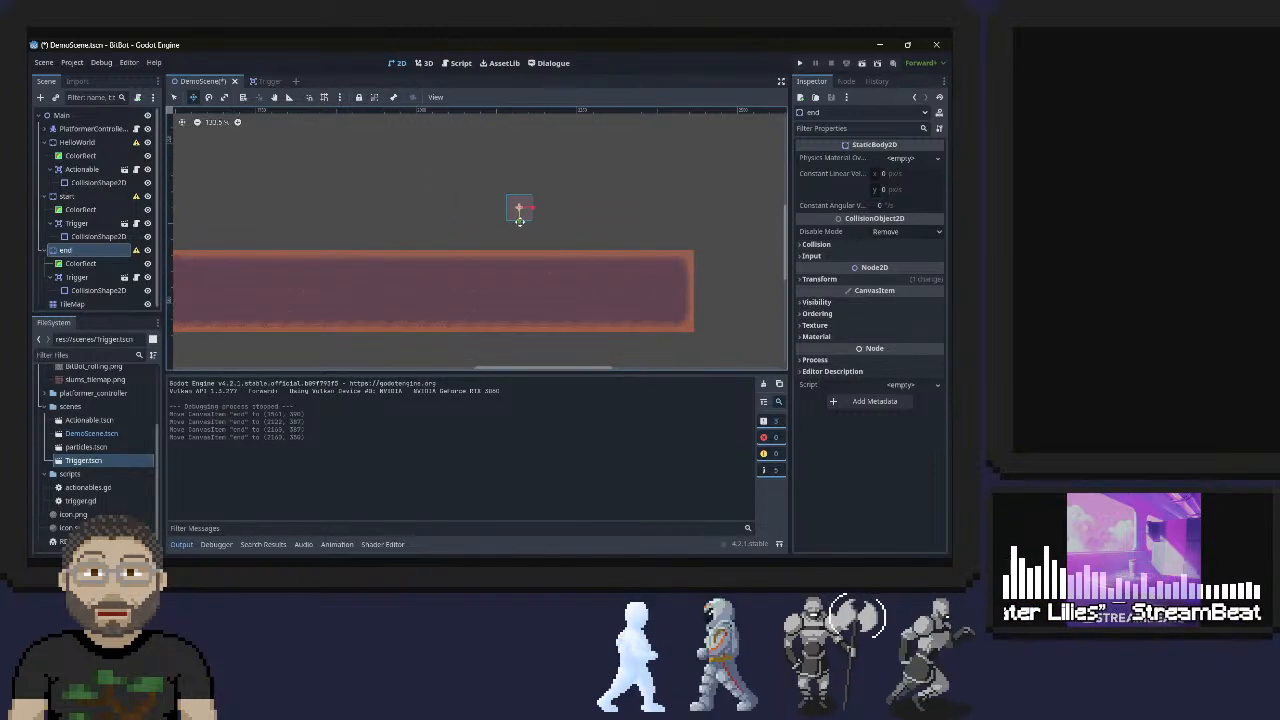
drag(517, 224, 518, 250)
Try to stretch the CollisionShape2D of the start node's Trigger vertically with the Scale tool
click(76, 236)
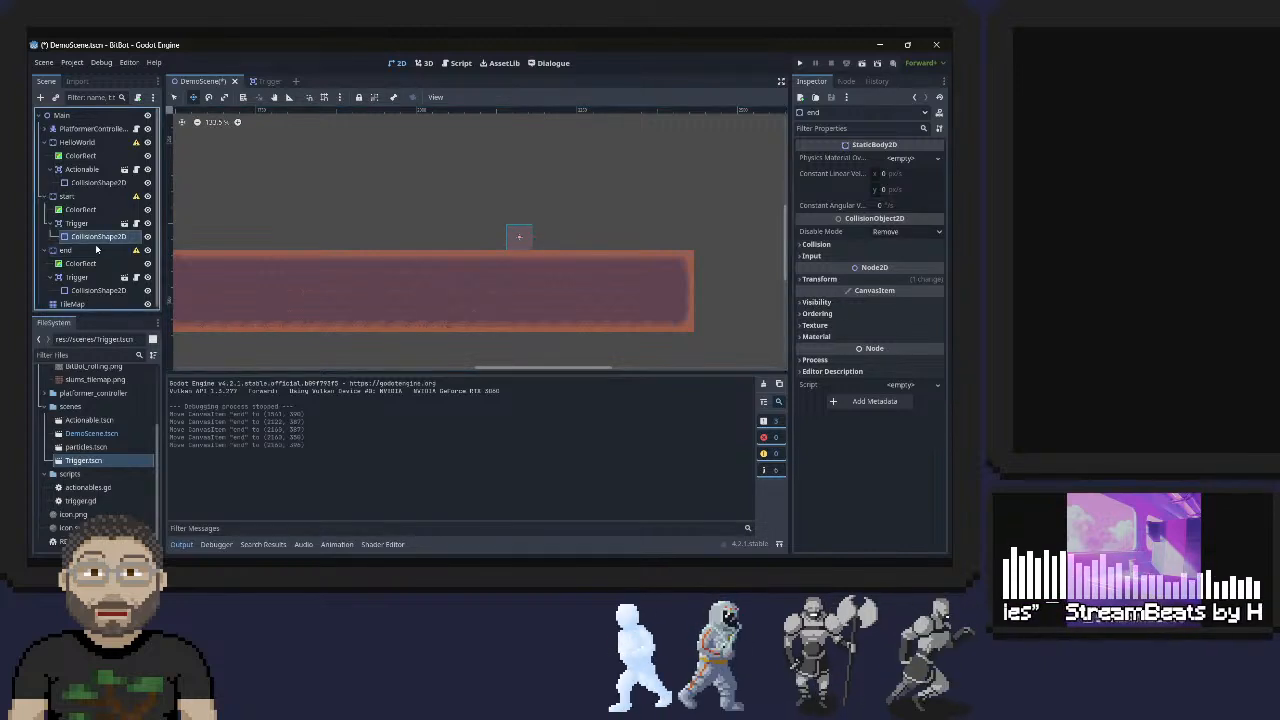
click(224, 97)
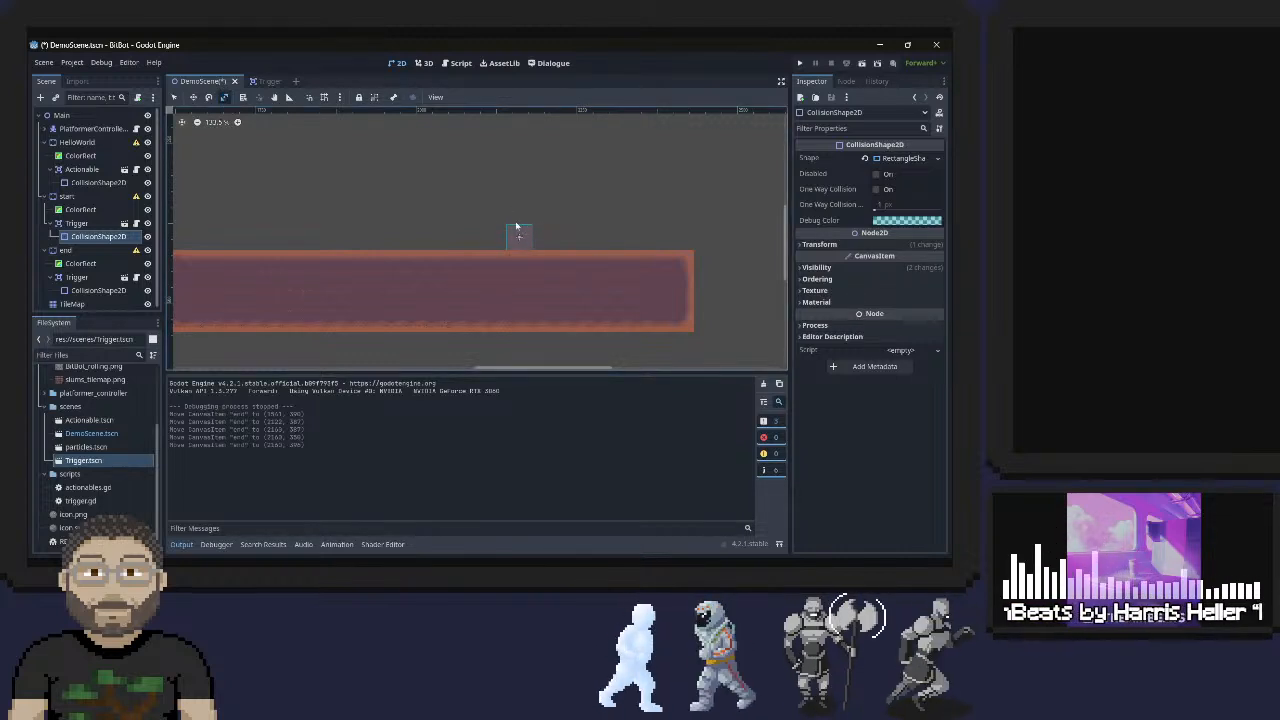
drag(516, 228, 443, 281)
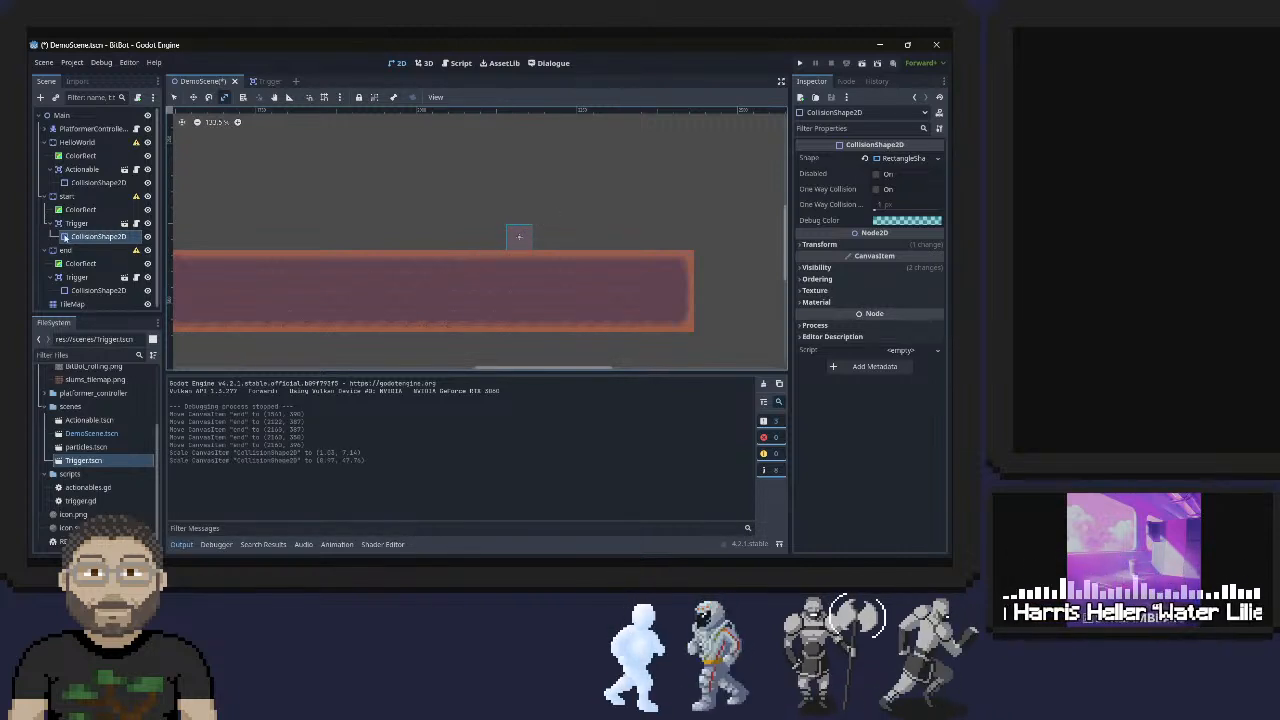
middle_drag(336, 232, 769, 219)
scroll(355, 240, down, 5)
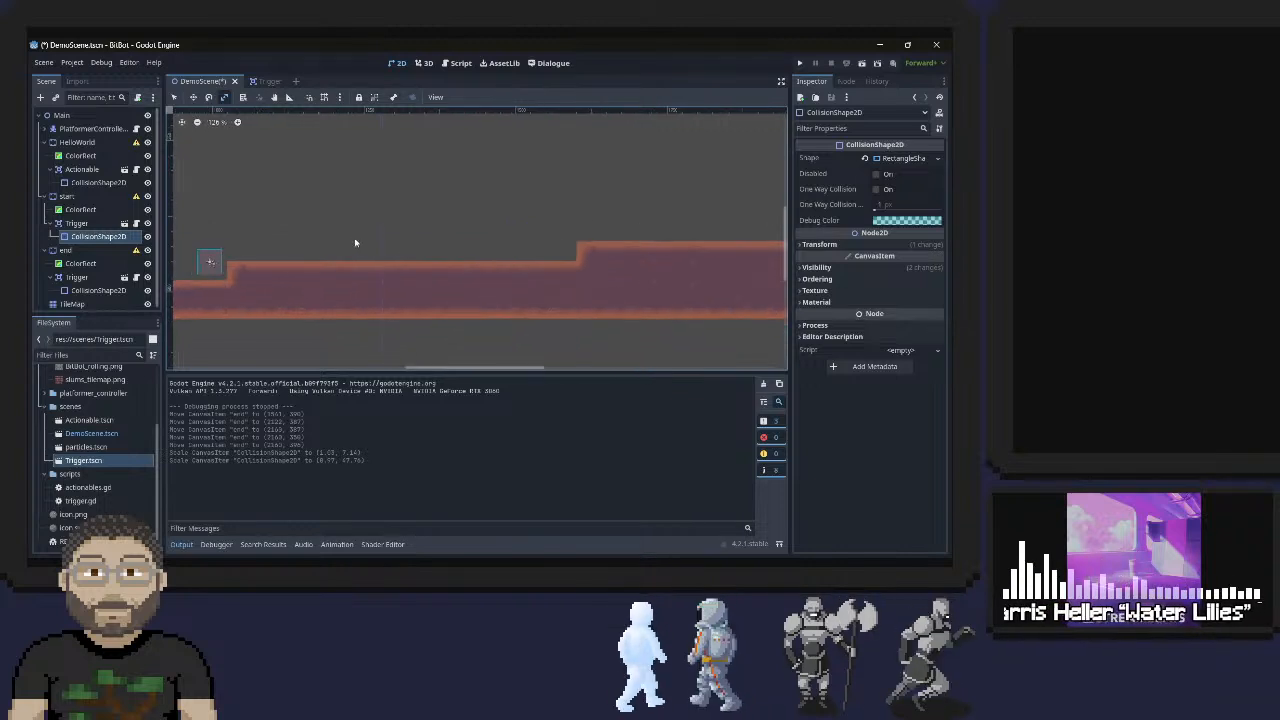
middle_drag(273, 221, 690, 227)
middle_drag(300, 226, 632, 255)
middle_drag(718, 263, 580, 214)
scroll(580, 214, down, 3)
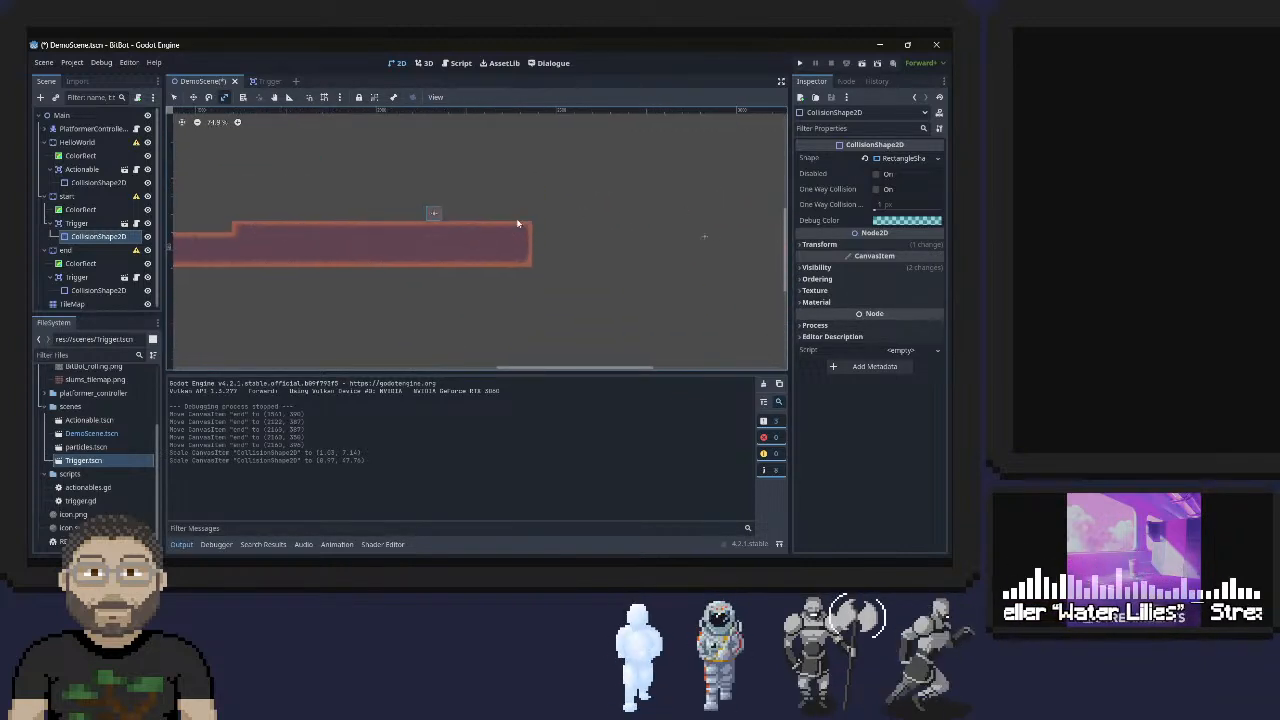
middle_drag(357, 209, 560, 282)
scroll(463, 258, up, 2)
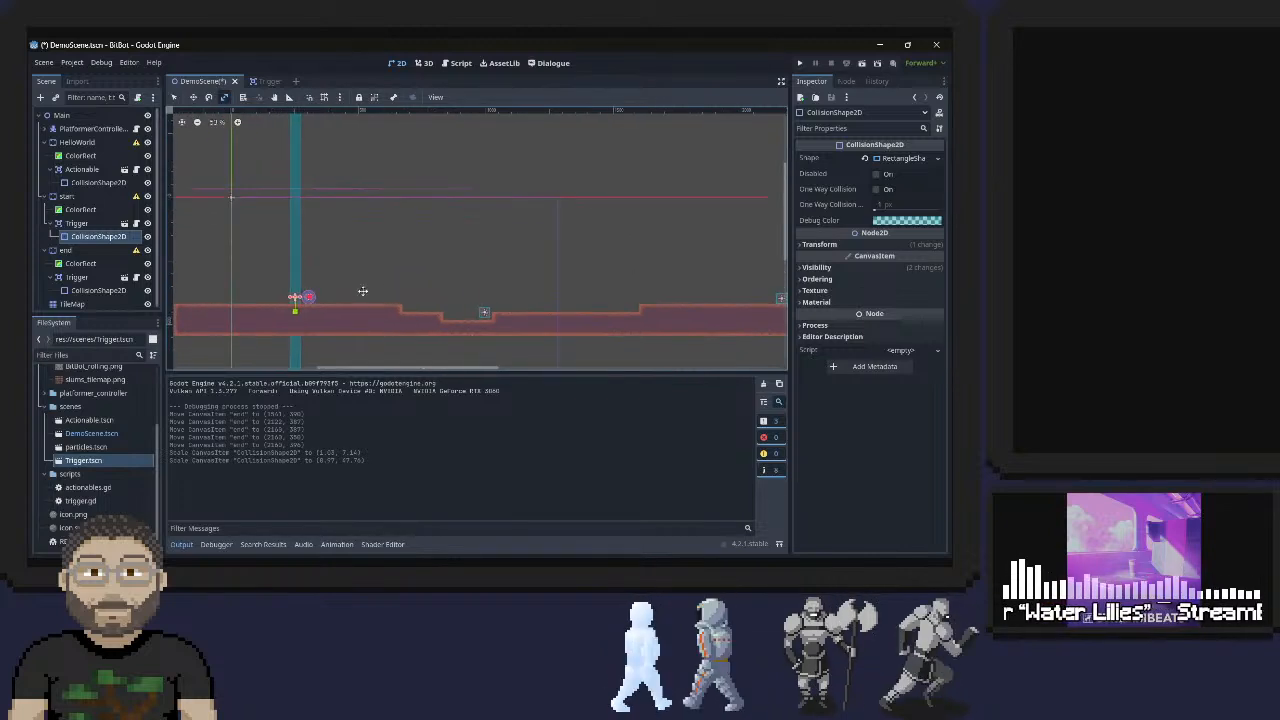
scroll(290, 295, up, 1)
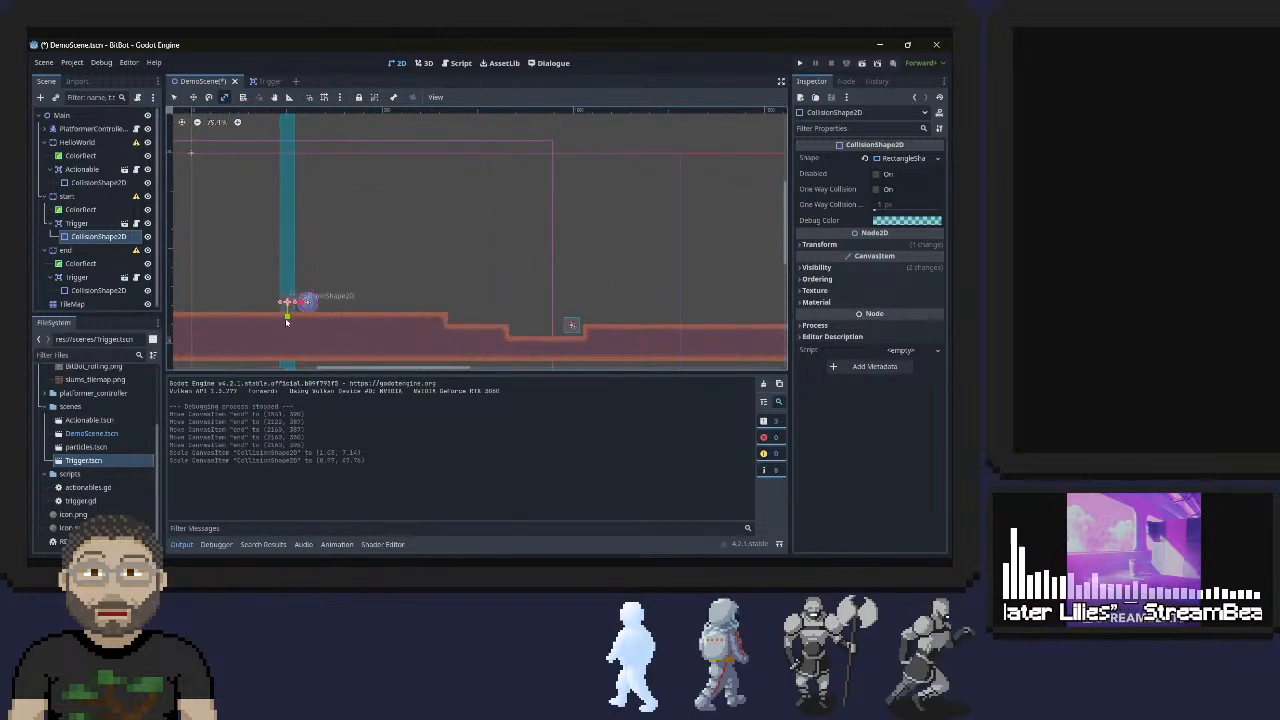
drag(288, 314, 288, 326)
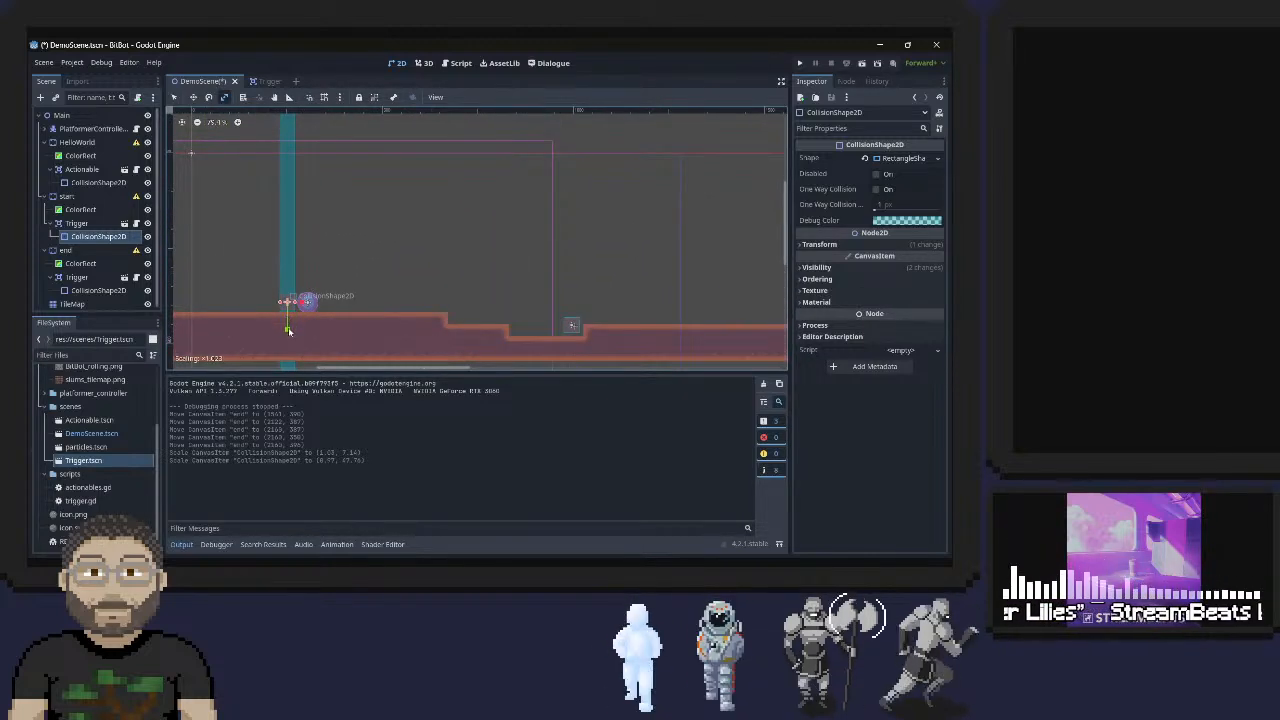
drag(288, 346, 295, 218)
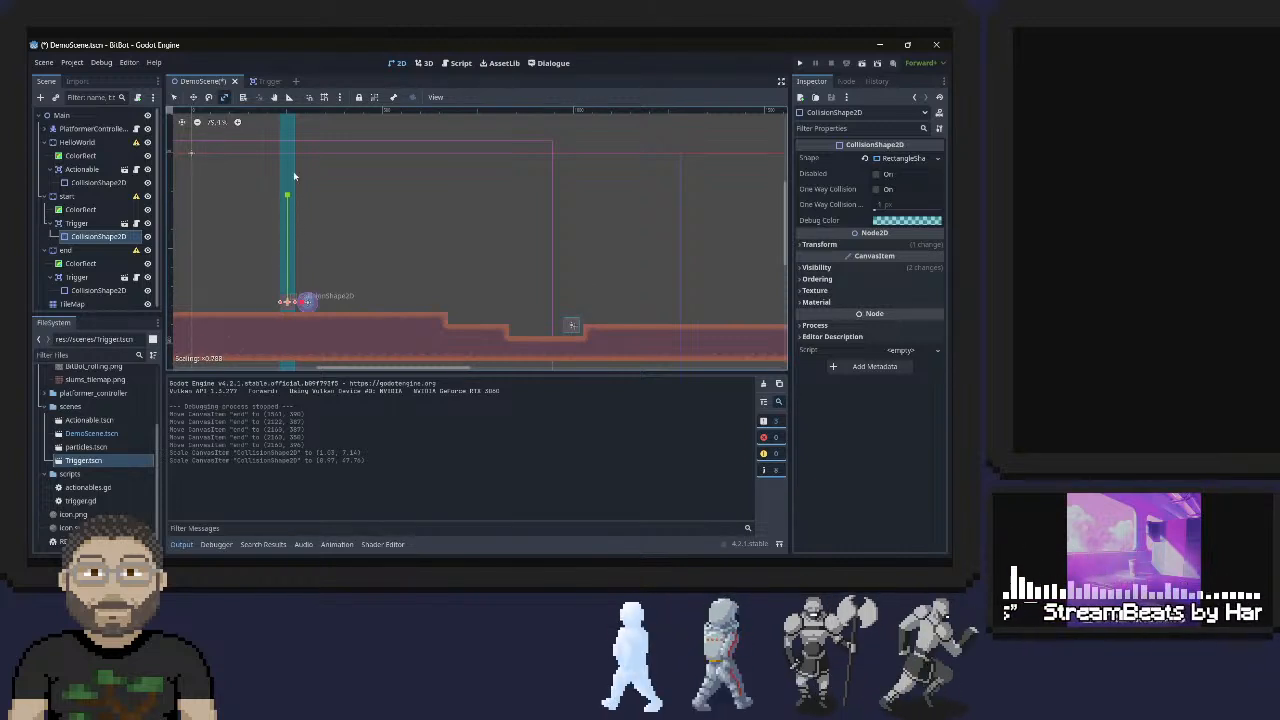
drag(290, 93, 291, 95)
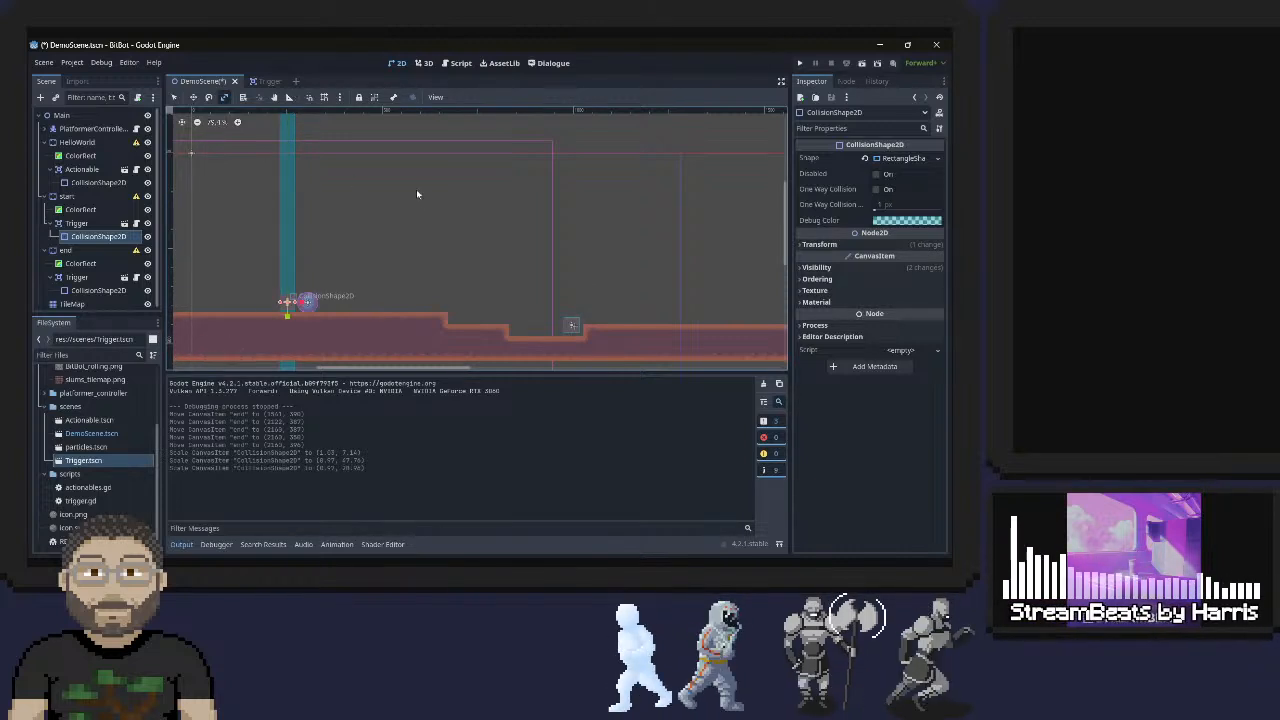
Undo the scaling of the CollisionShape2D under the start node's Trigger
key(ctrl+z)
key(ctrl+z)
key(ctrl+z)
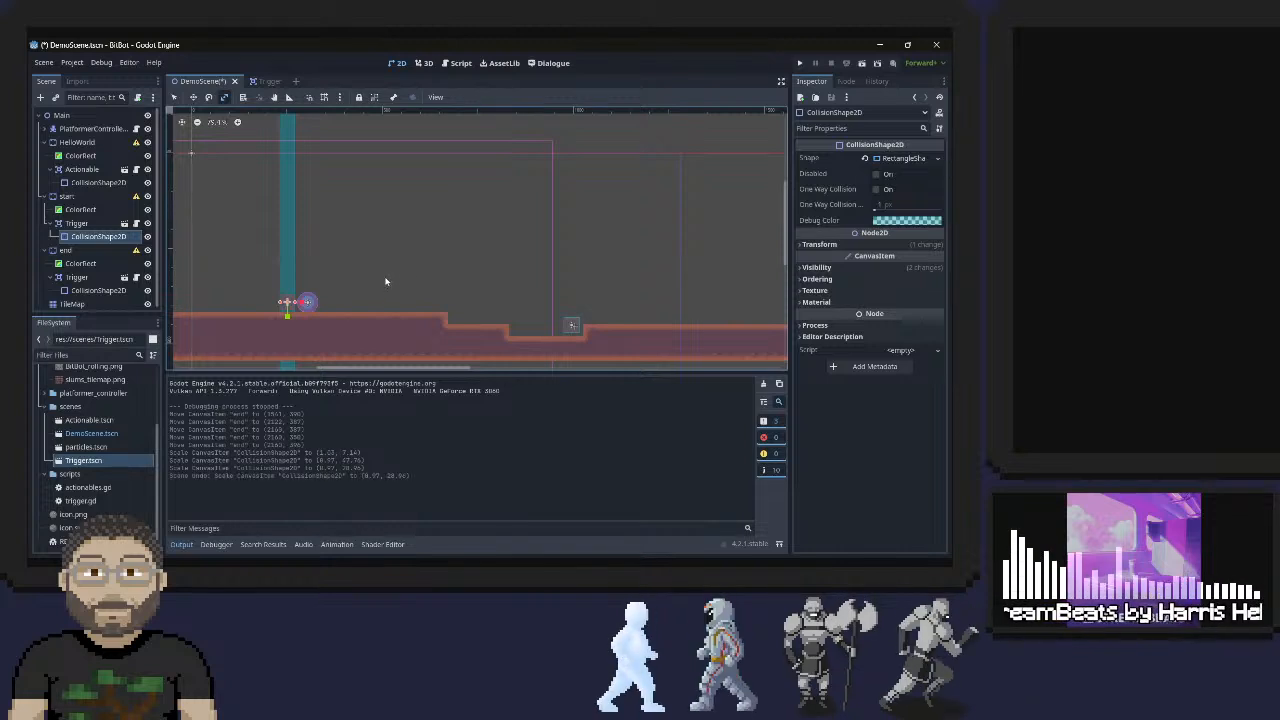
Scale the whole start node vertically to about 3.64, keeping its horizontal scale at 1
alt+right_click(305, 298)
scroll(250, 303, up, 6)
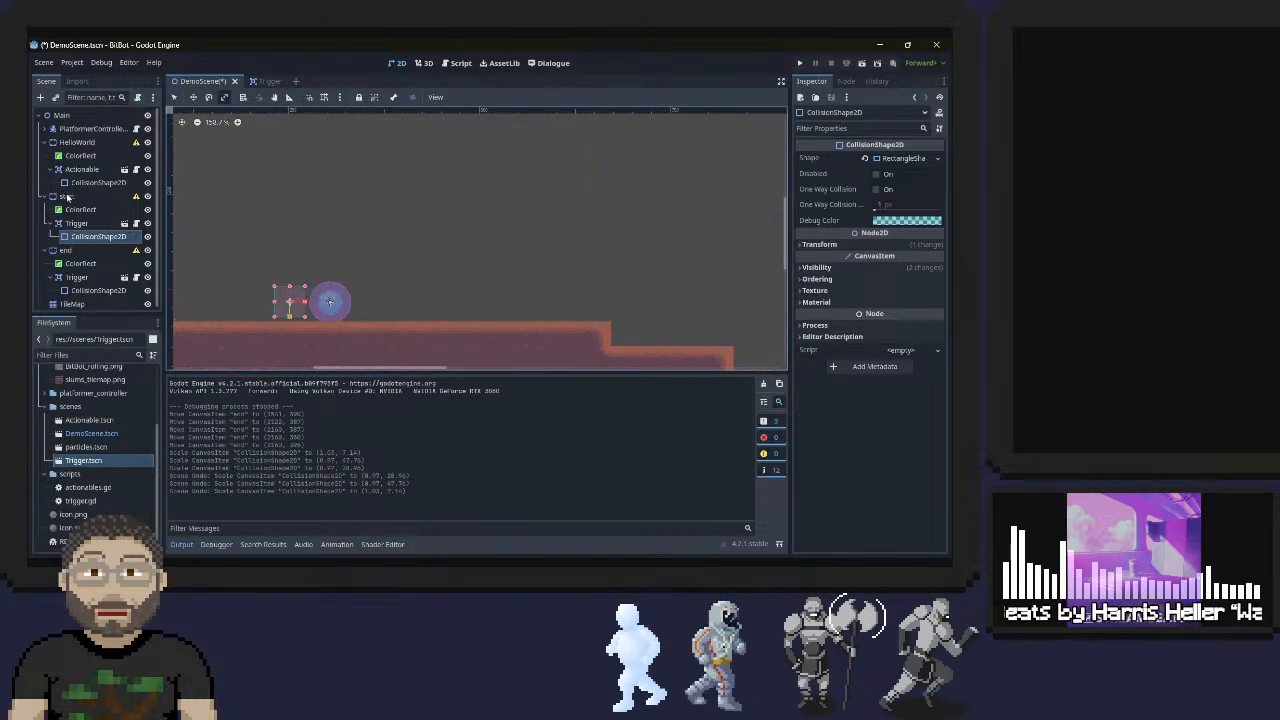
click(67, 197)
drag(289, 309, 291, 351)
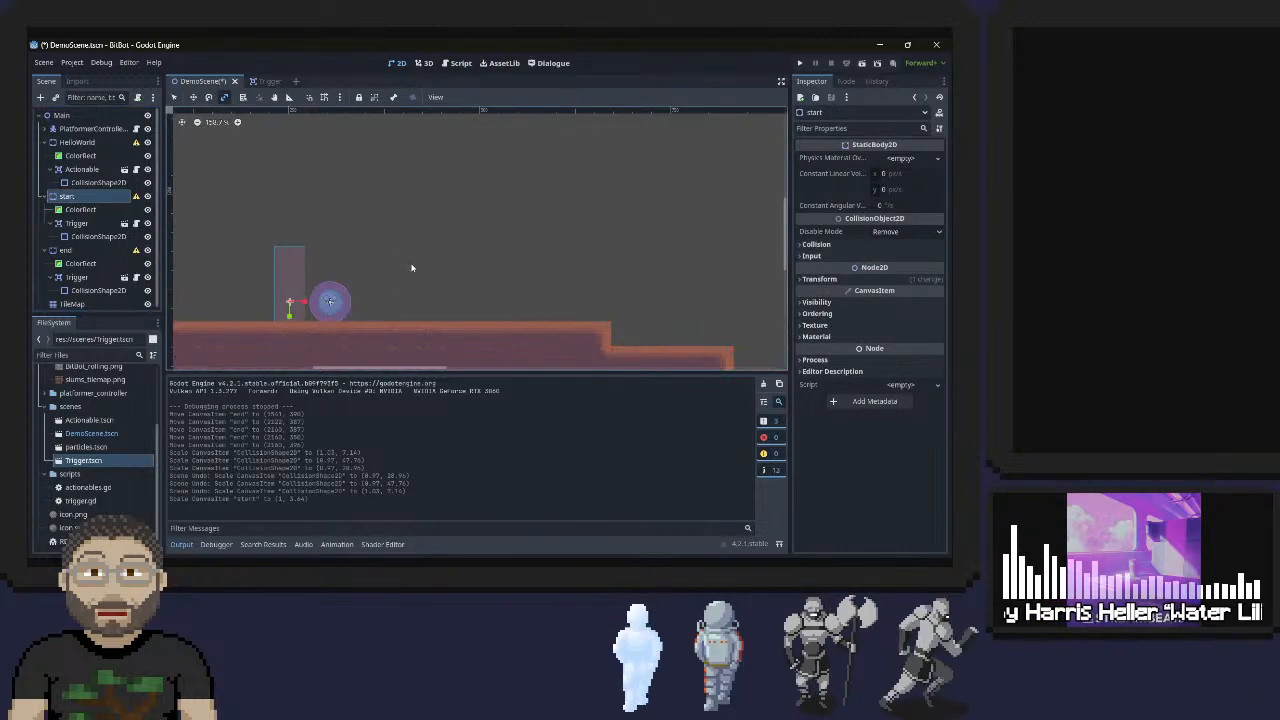
Scale the end node vertically to about 2.6 with its horizontal scale at 1, and save the scene
shift+scroll(423, 266, right, 8)
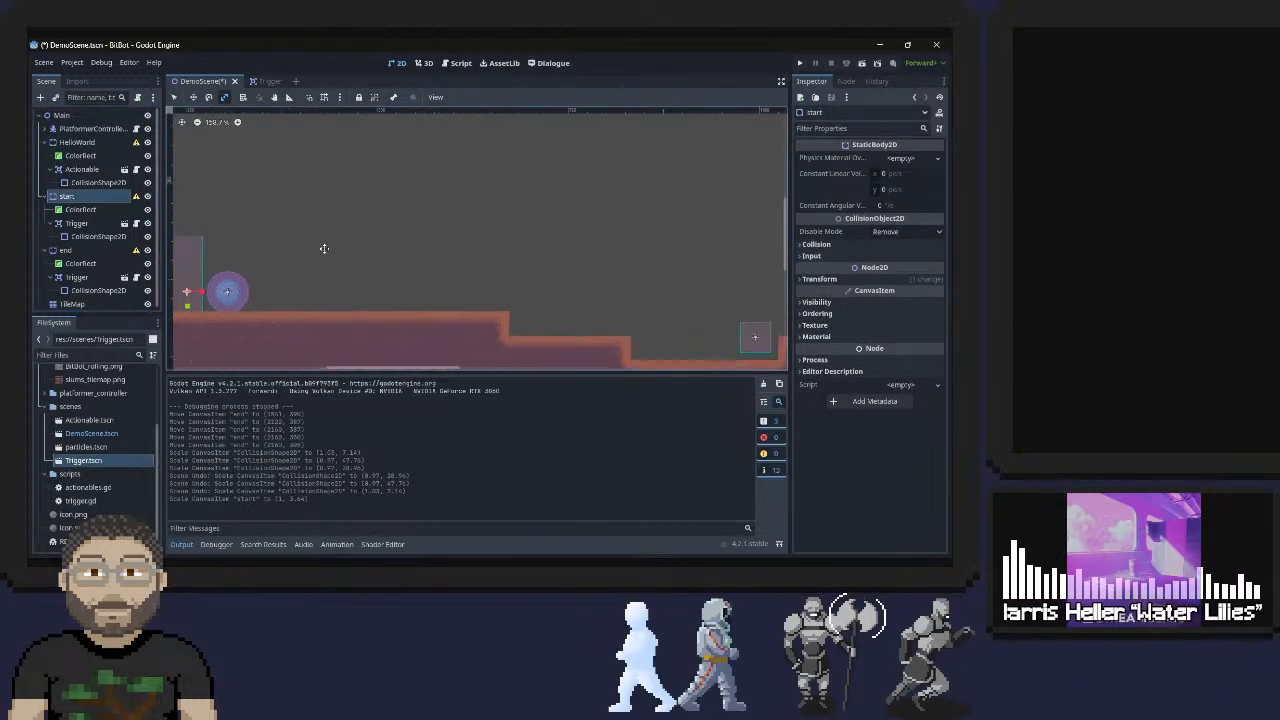
shift+scroll(659, 267, left, 2)
scroll(659, 267, down, 3)
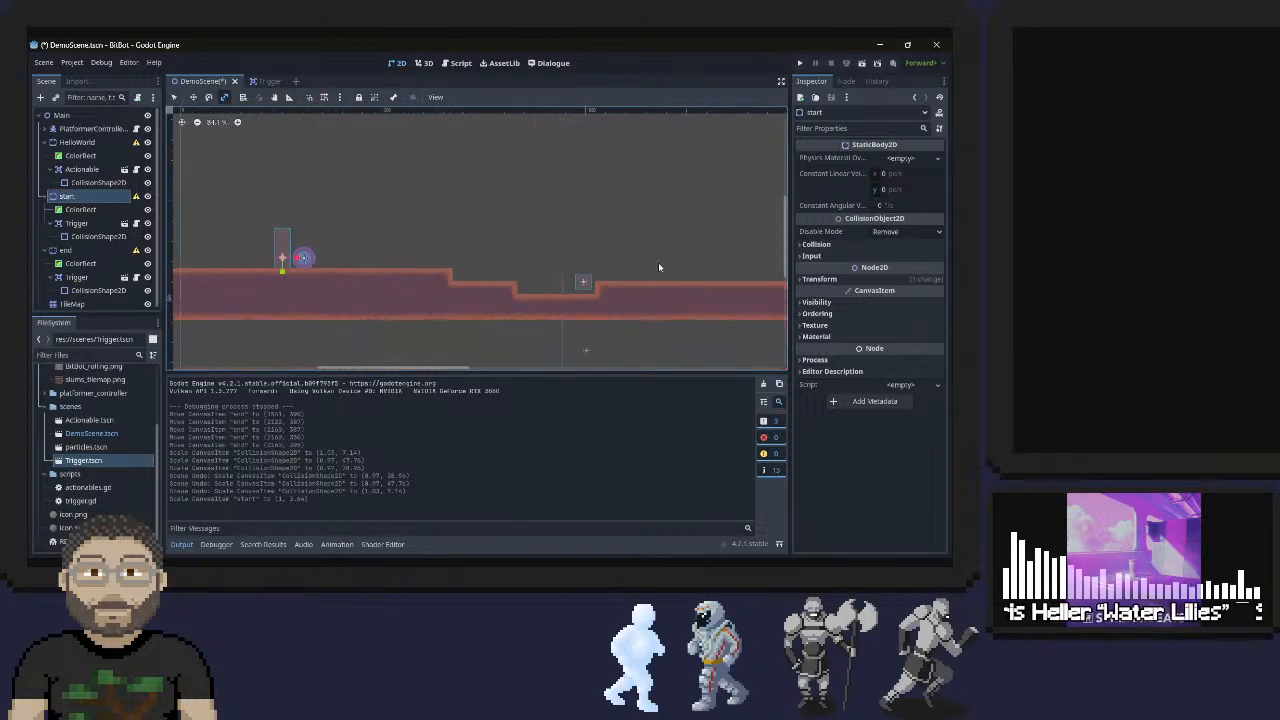
middle_drag(670, 258, 380, 252)
middle_drag(624, 245, 515, 276)
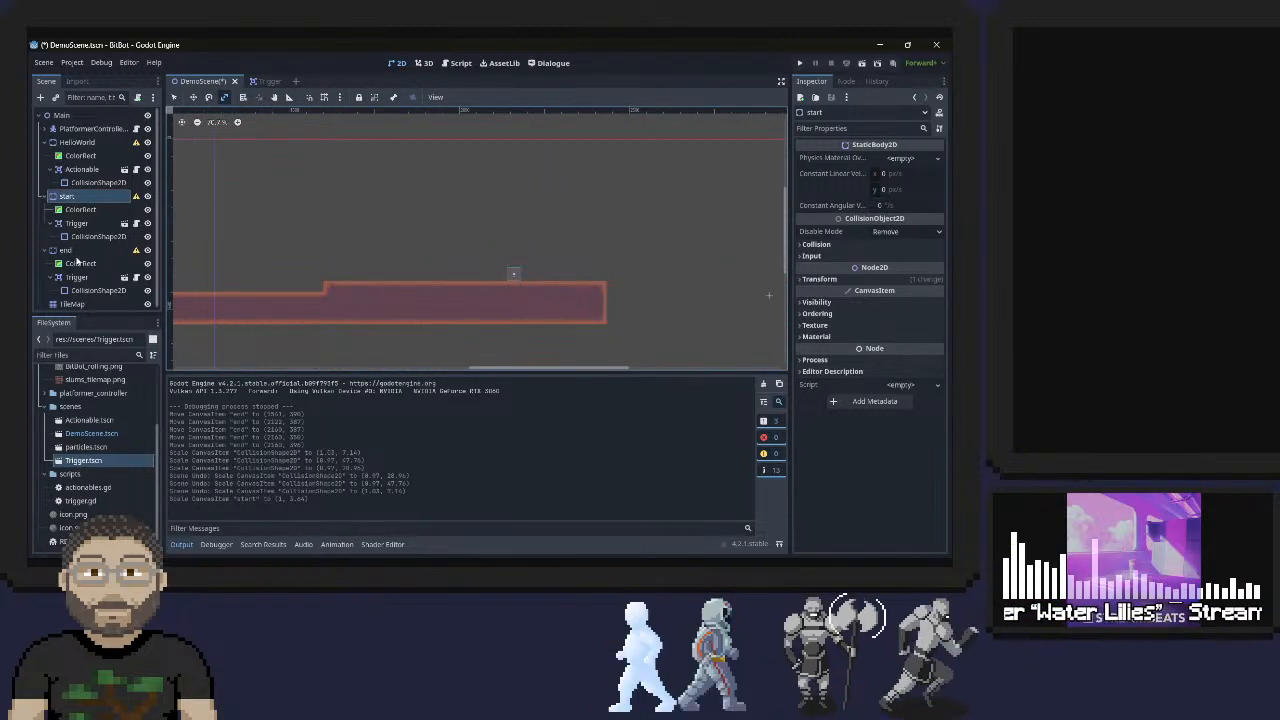
click(514, 276)
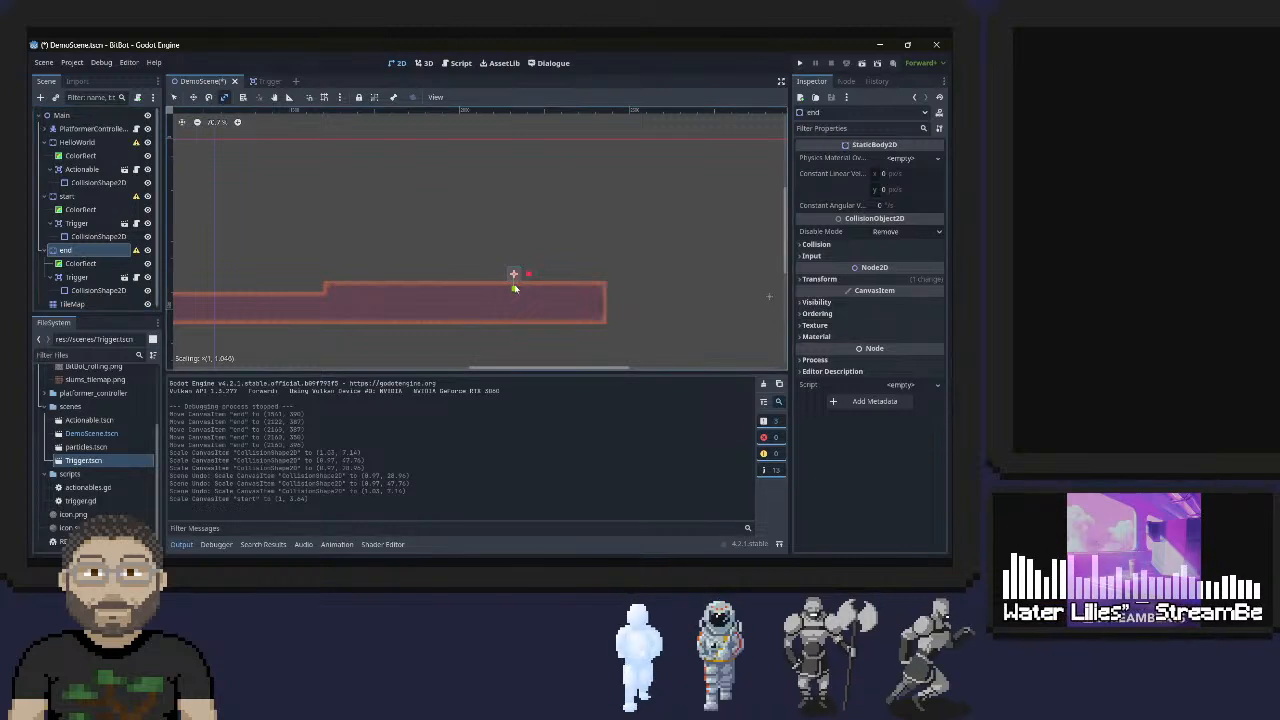
drag(514, 289, 517, 295)
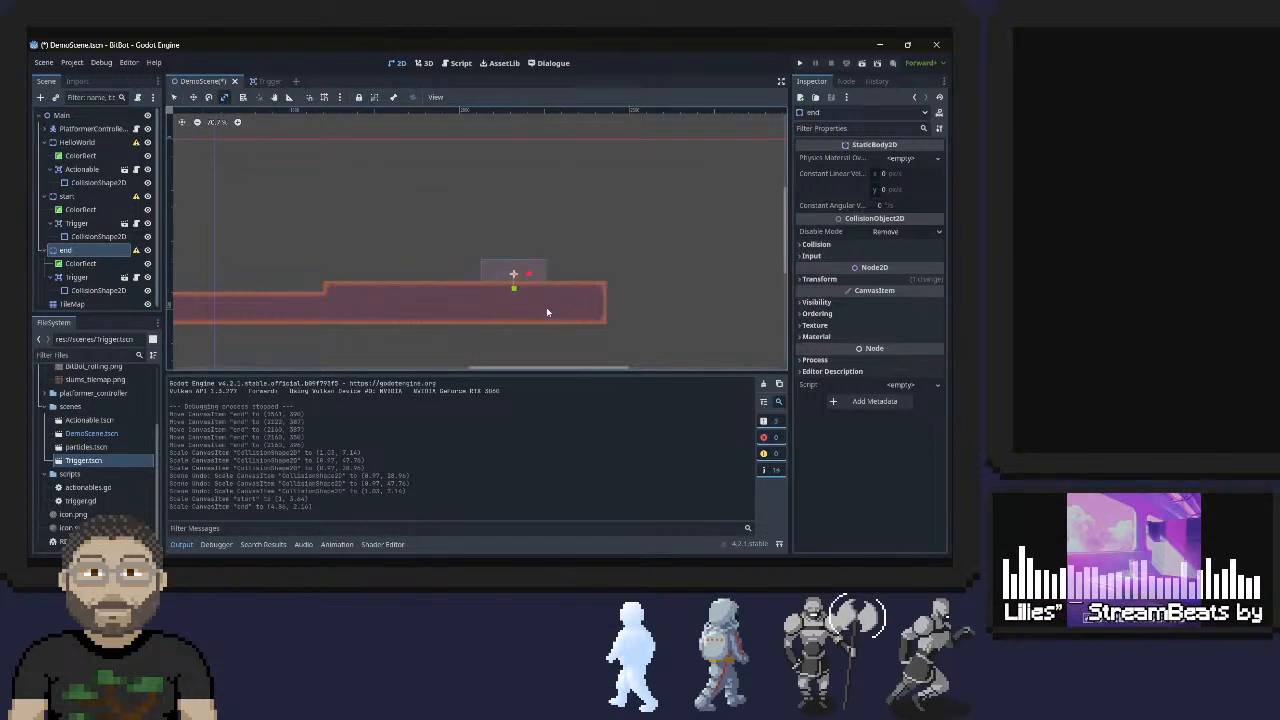
drag(514, 289, 511, 308)
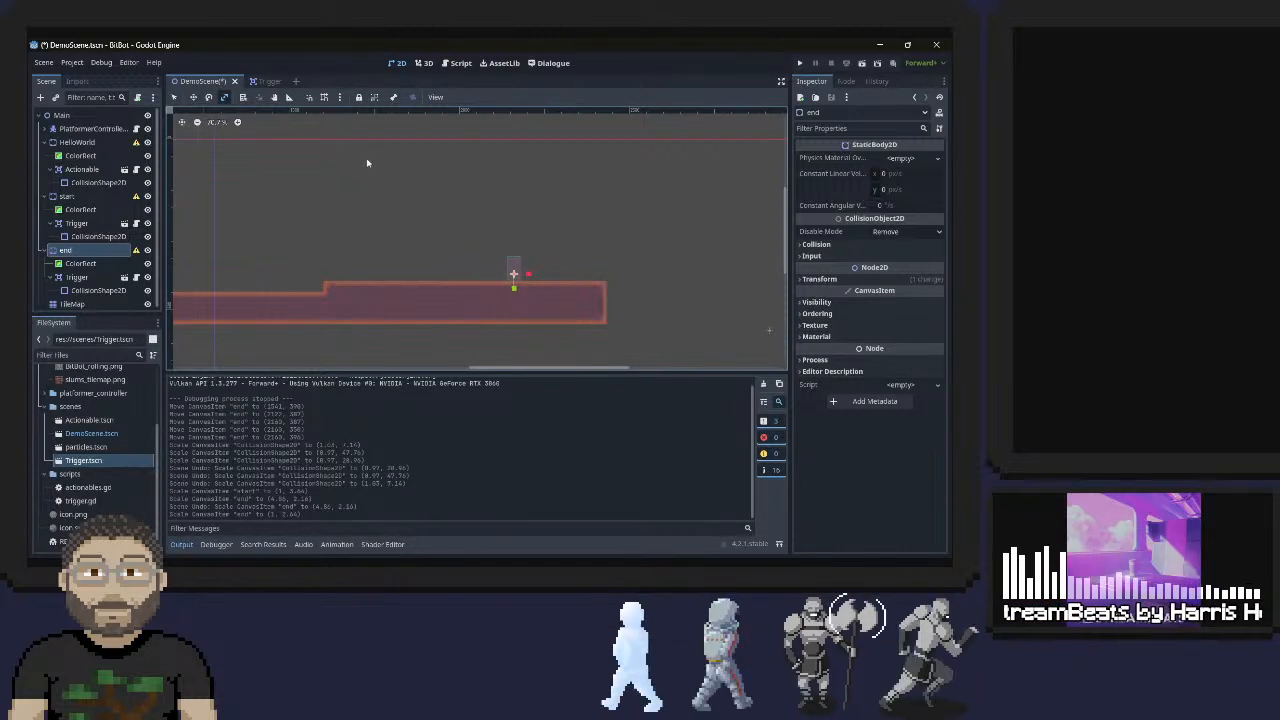
key(ctrl+s)
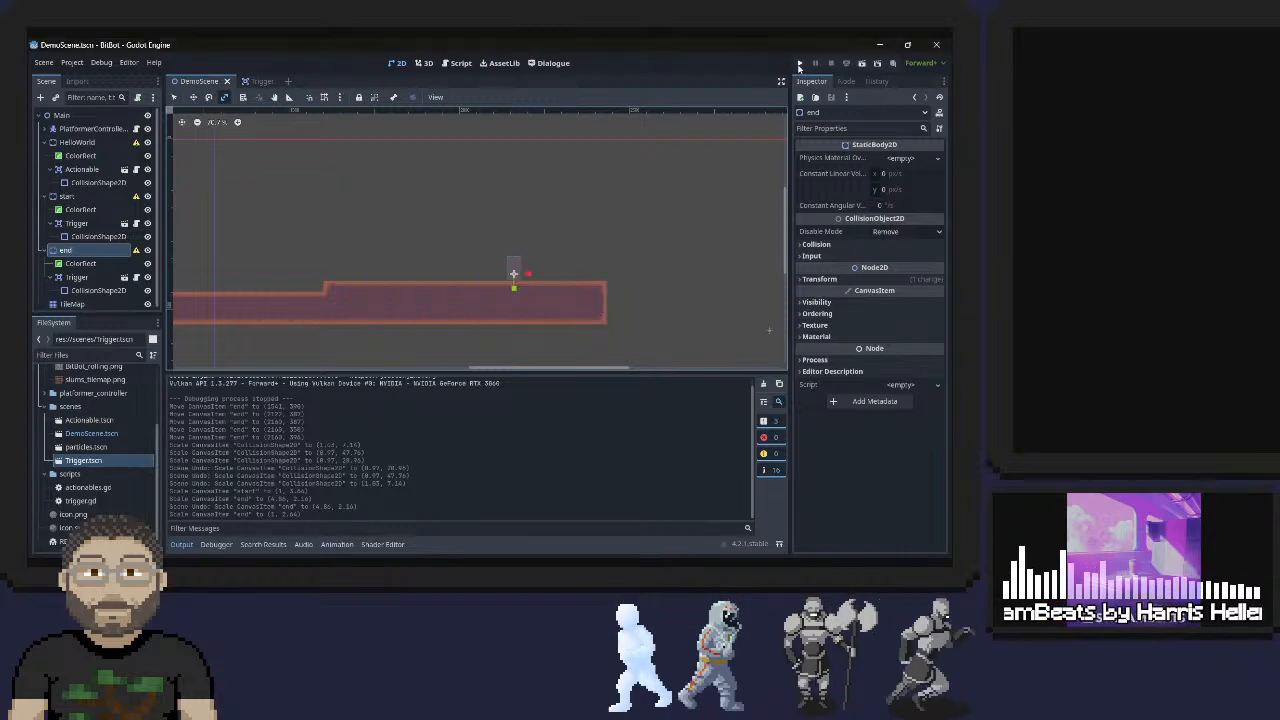
Run the game and roll the player back and forth through the tall red start and end blocks to test teleporting
click(800, 64)
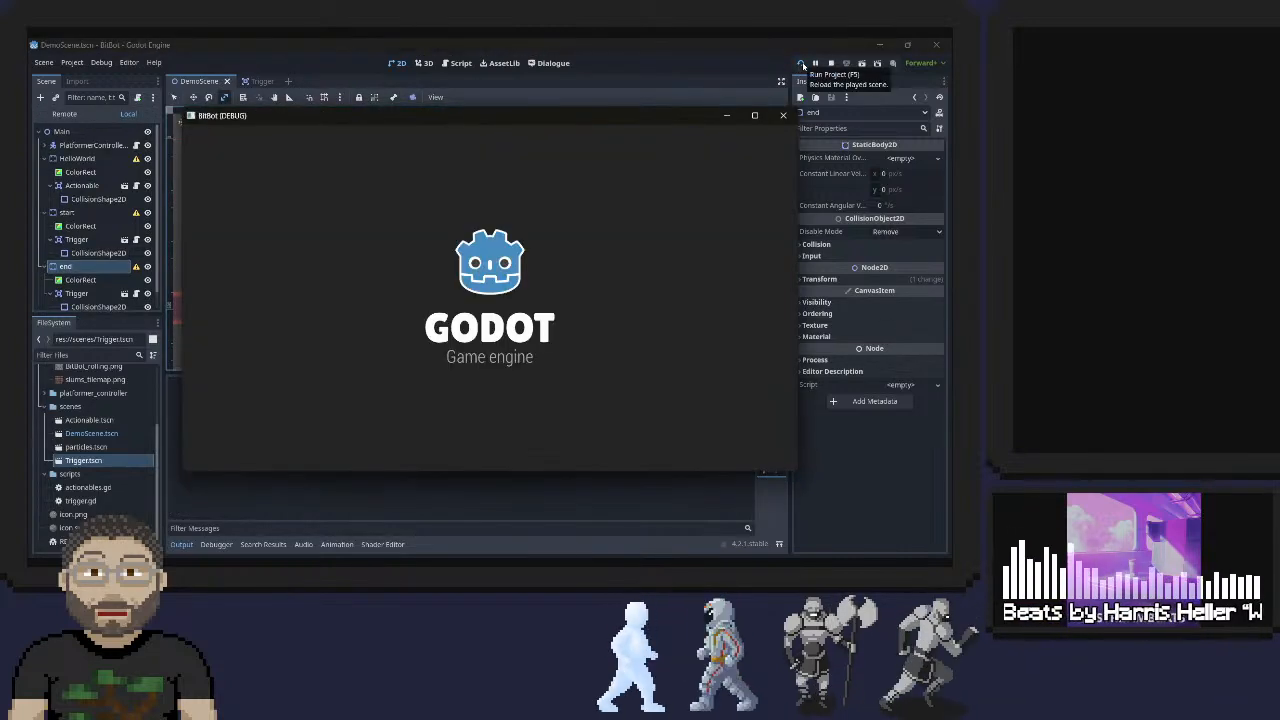
key(Left)
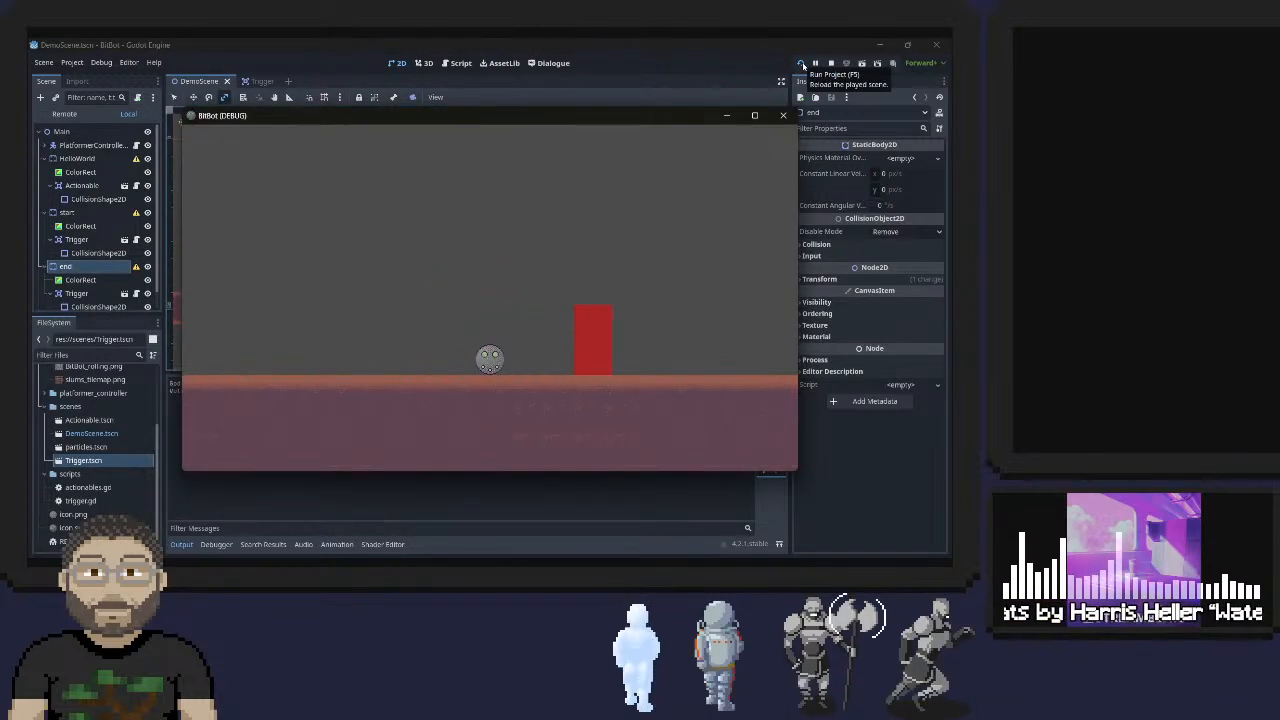
key(Left)
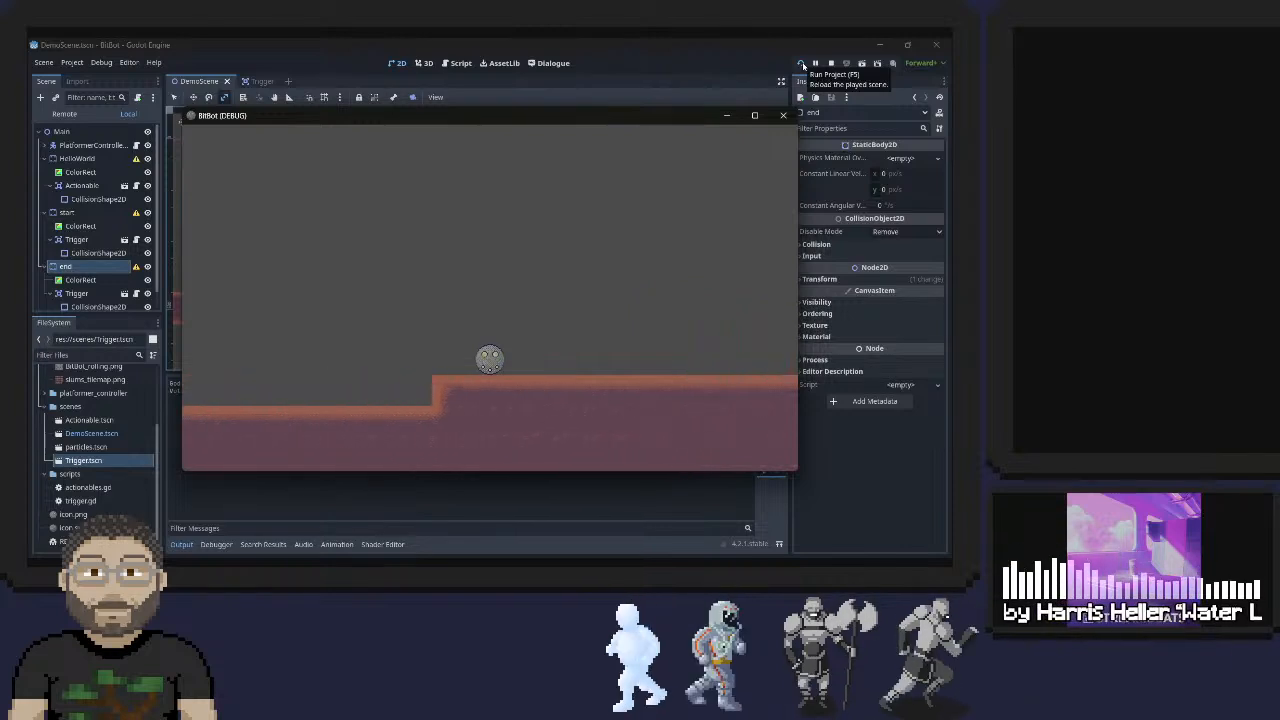
key(Left)
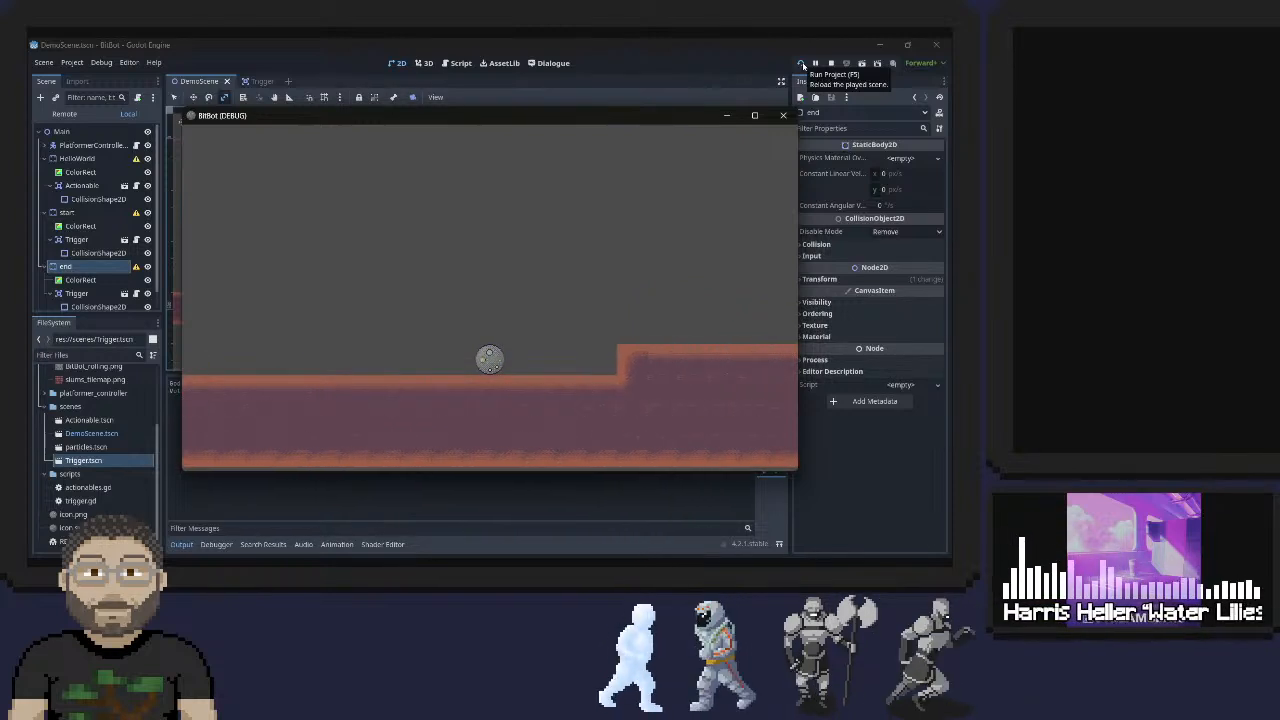
key(Right)
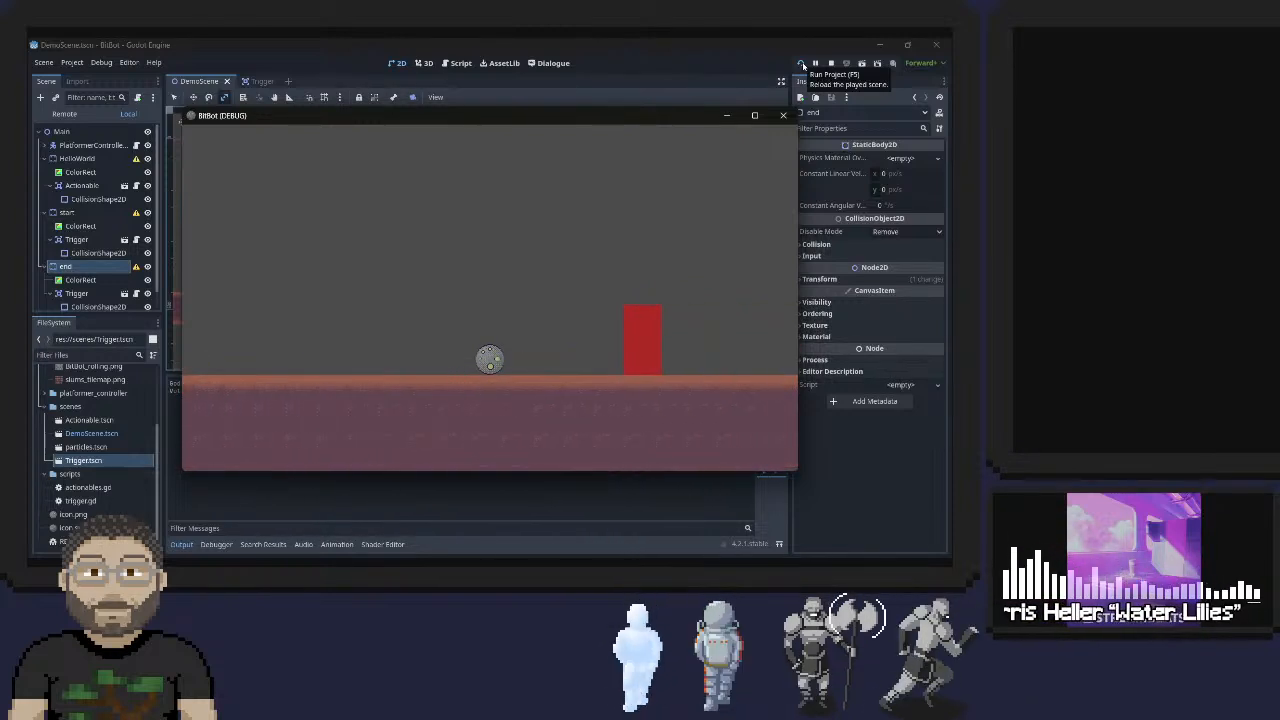
key(Right)
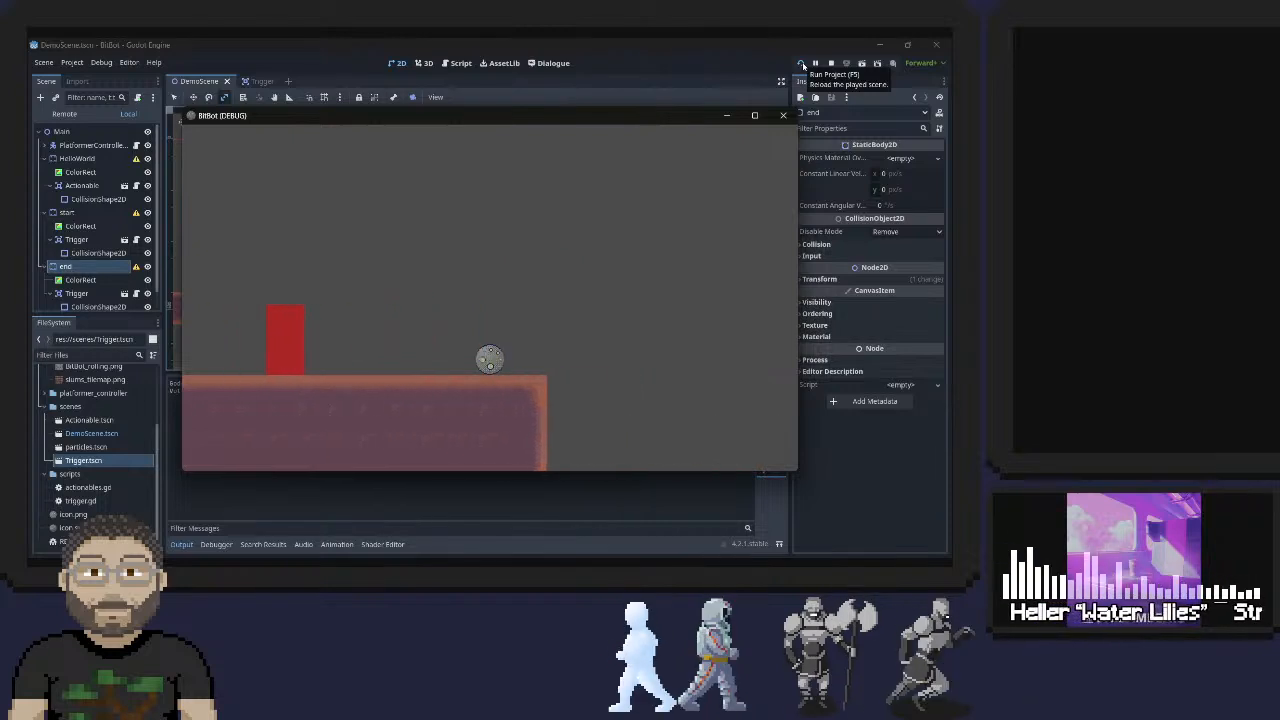
key(Right)
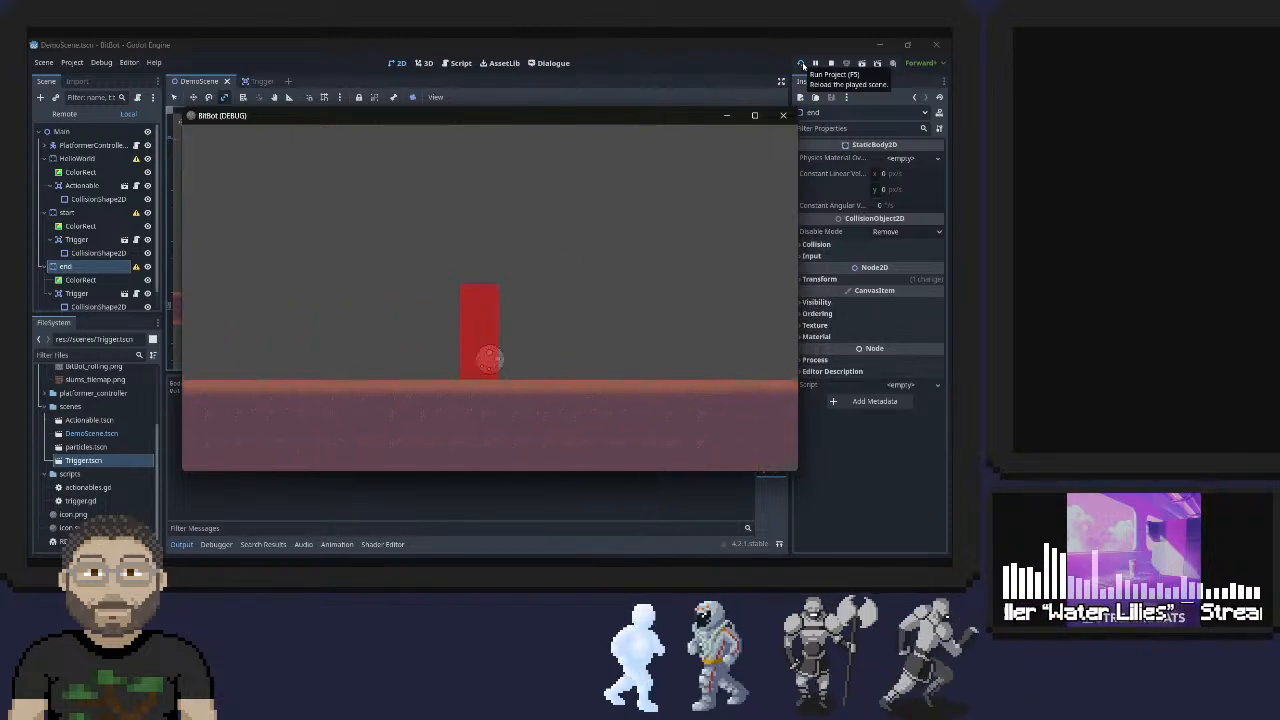
key(Right)
key(Left)
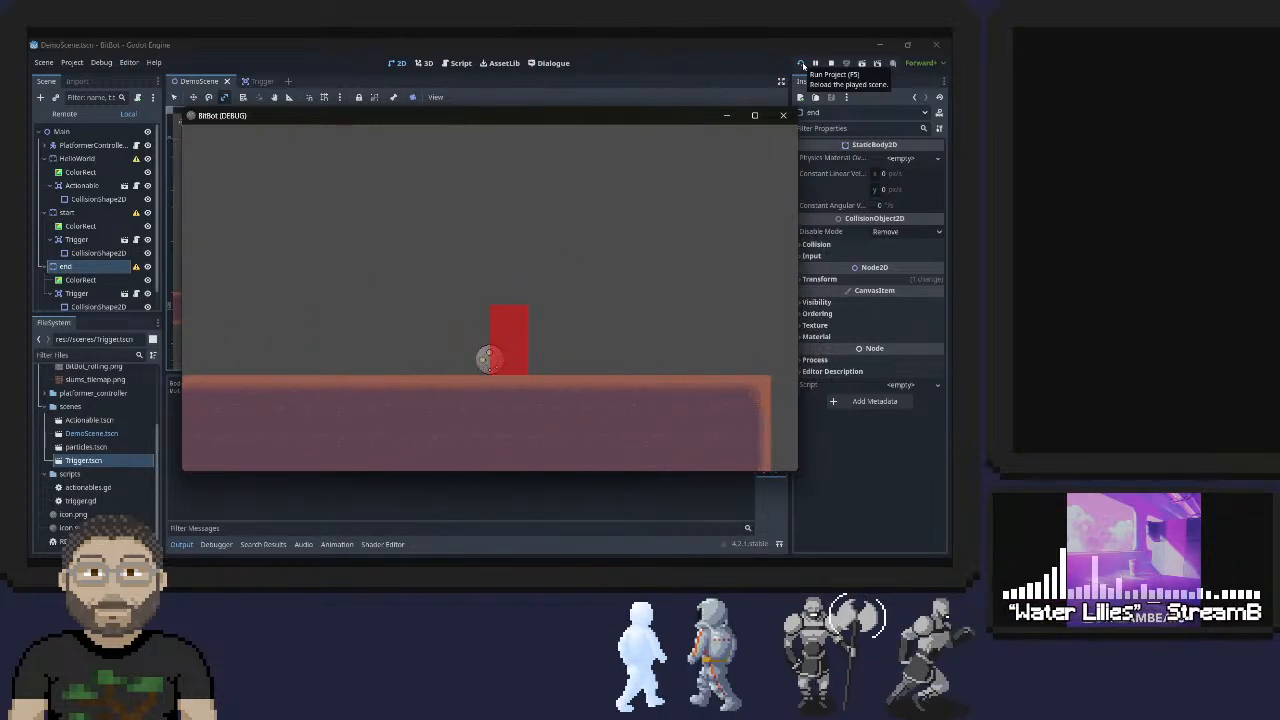
key(Left)
key(Right)
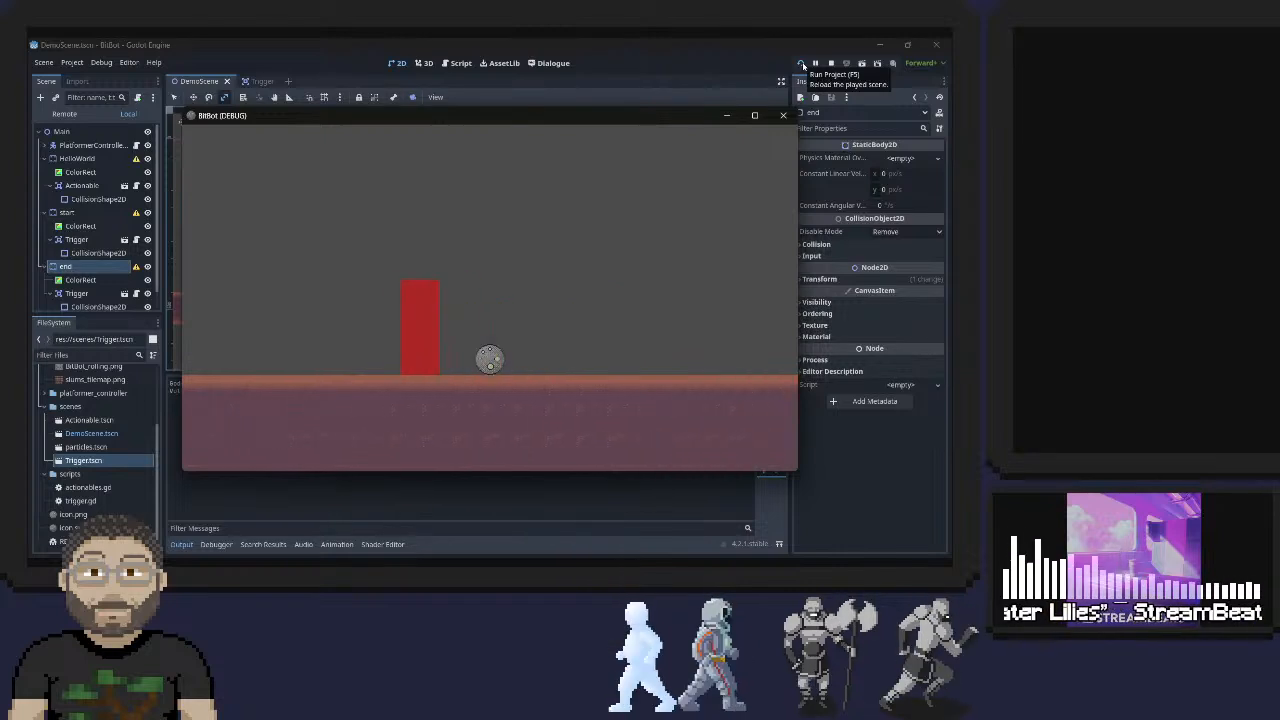
Keep rolling the player left and right through the red start and end blocks in the running game to test teleporting
key(Left)
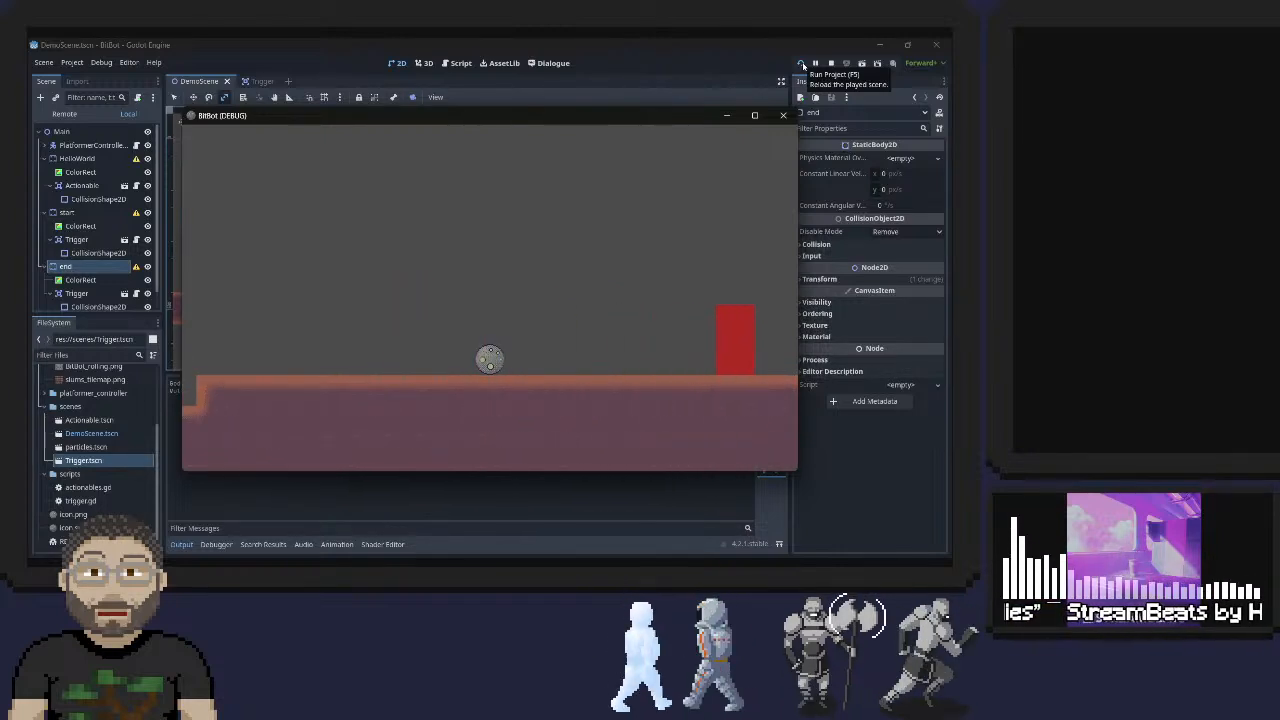
key(Right)
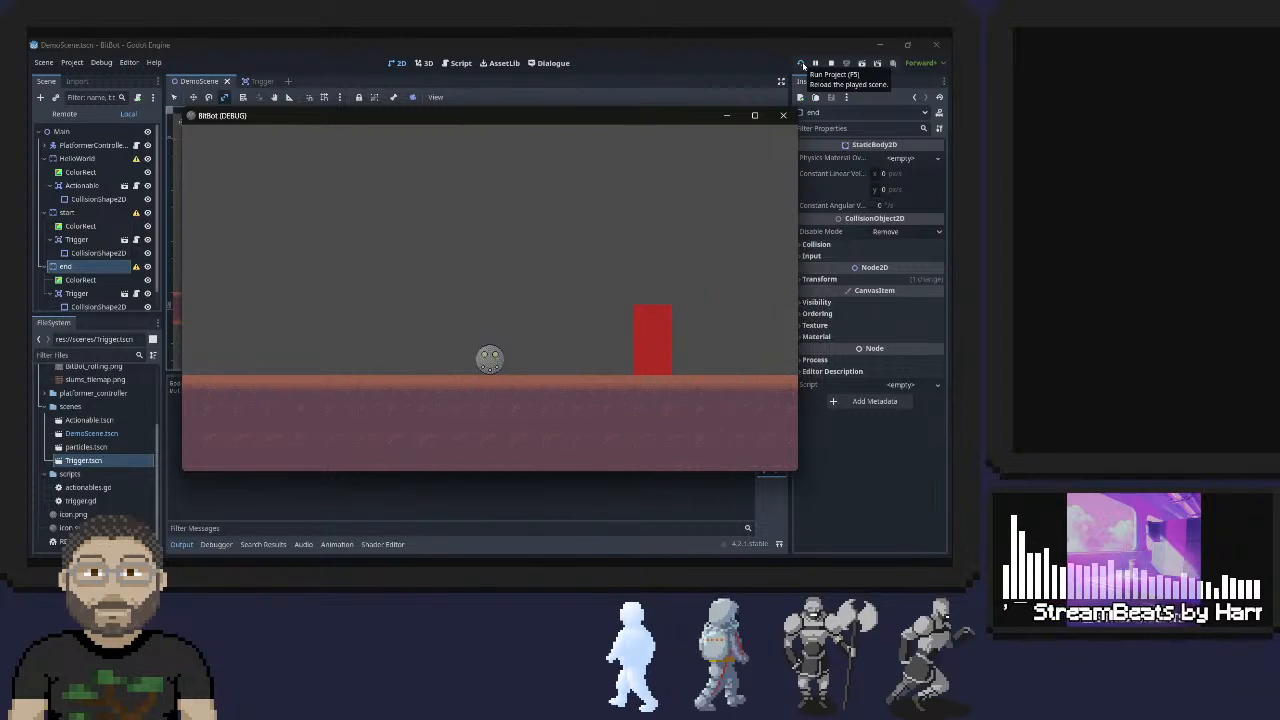
key(Right)
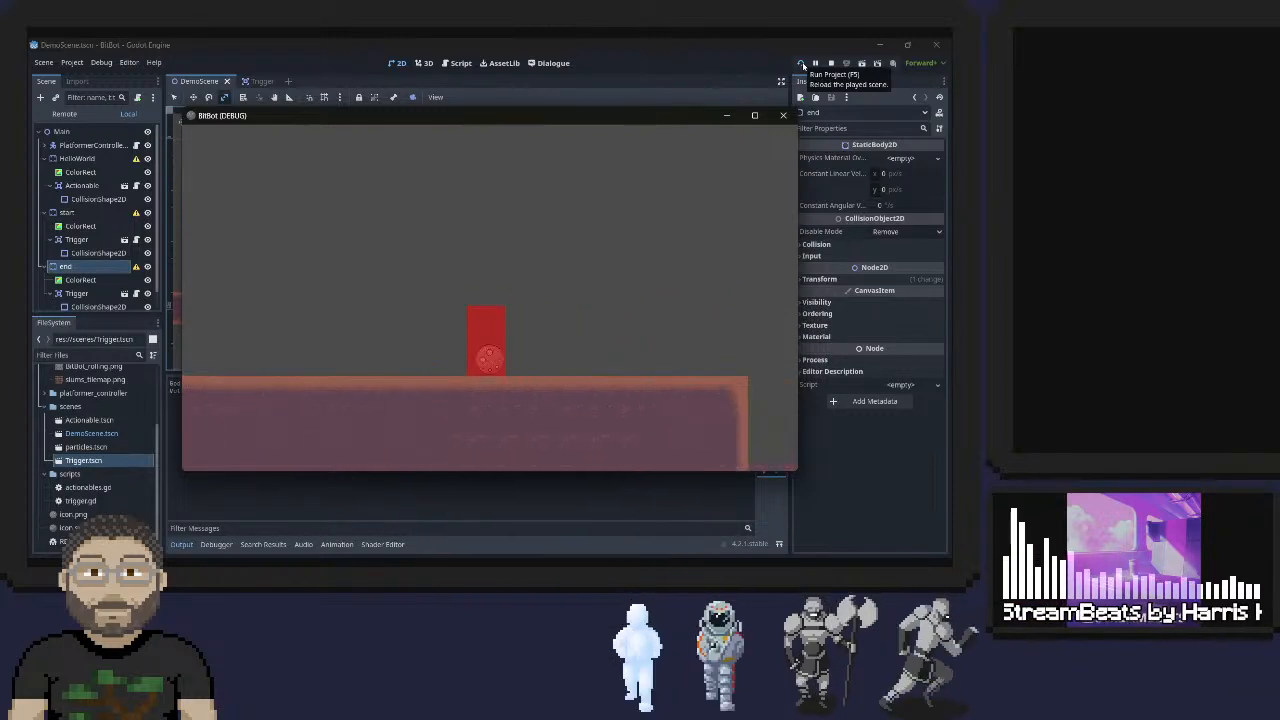
key(Return)
key(Left)
key(Right)
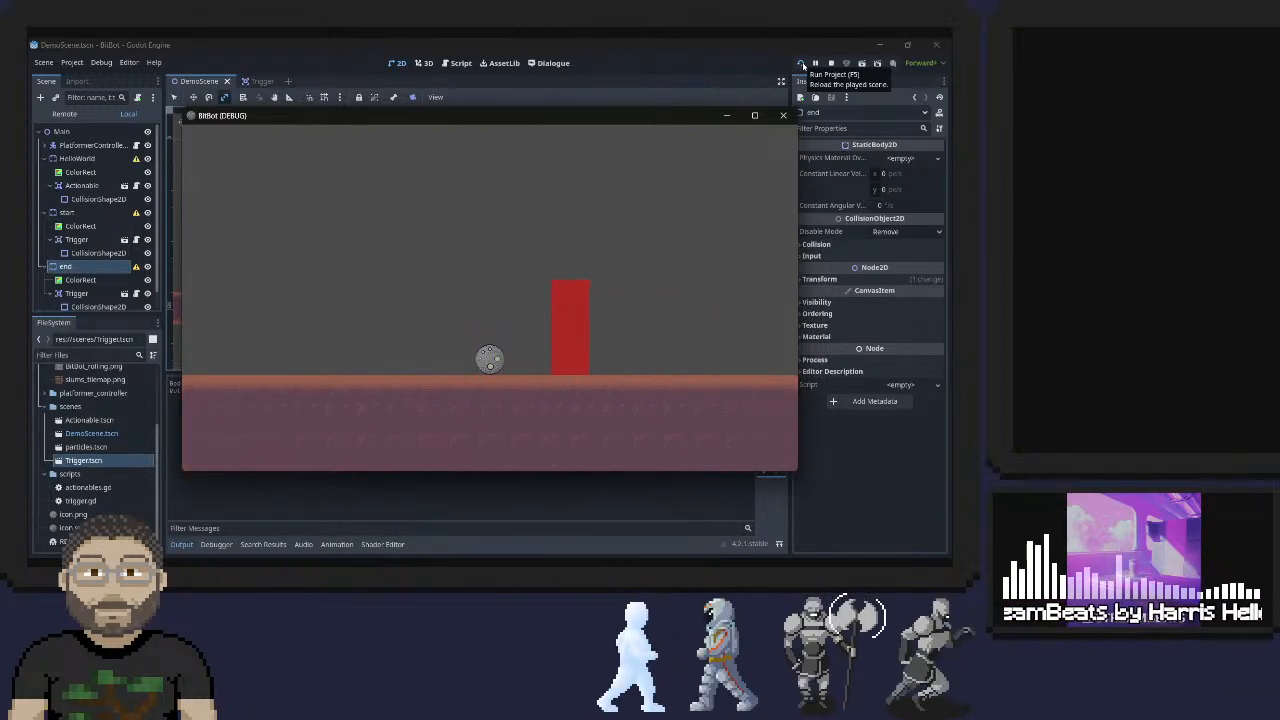
key(Return)
key(Return)
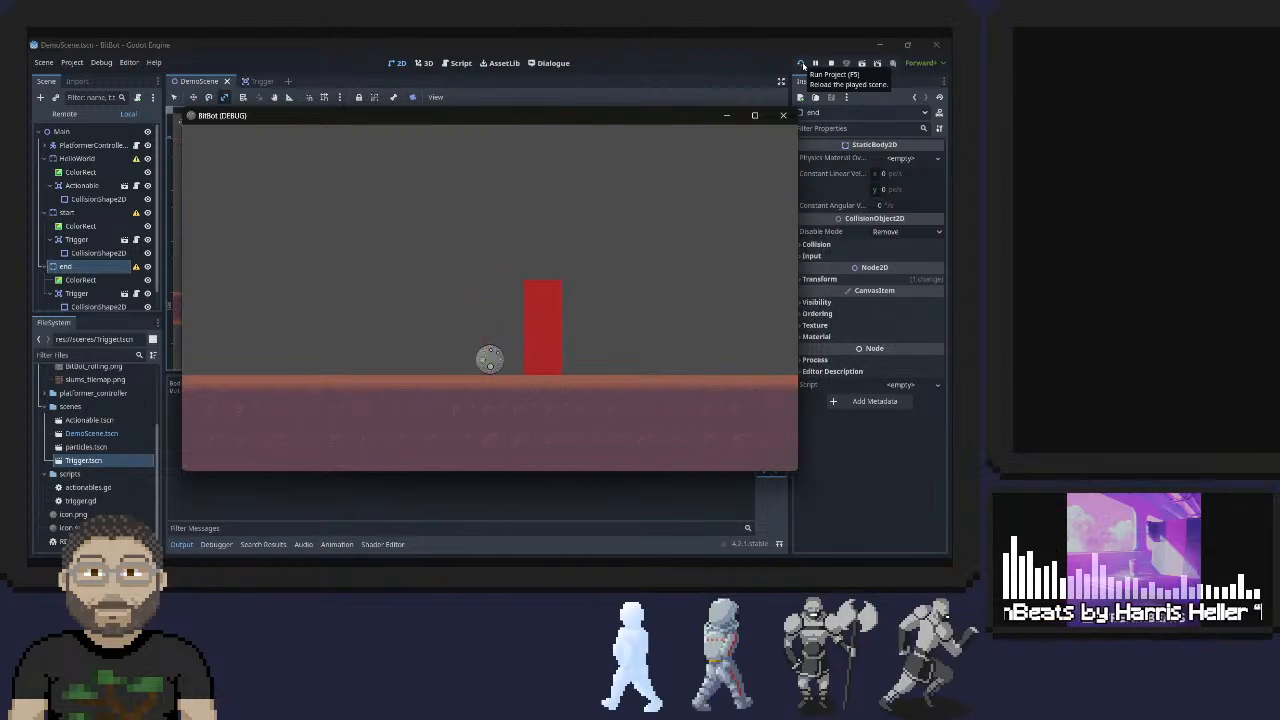
key(Right)
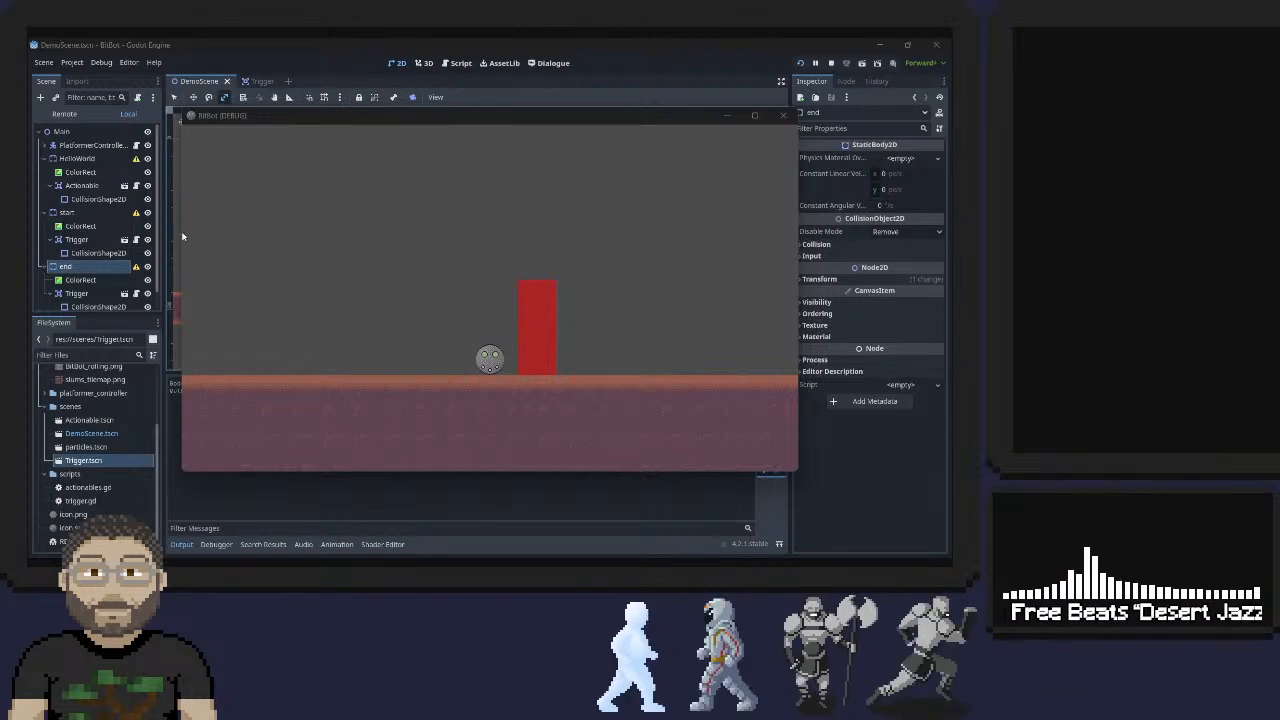
Return to the running game, roll the player through both blocks in either direction and off the platform's edge, and close the game
key(F8)
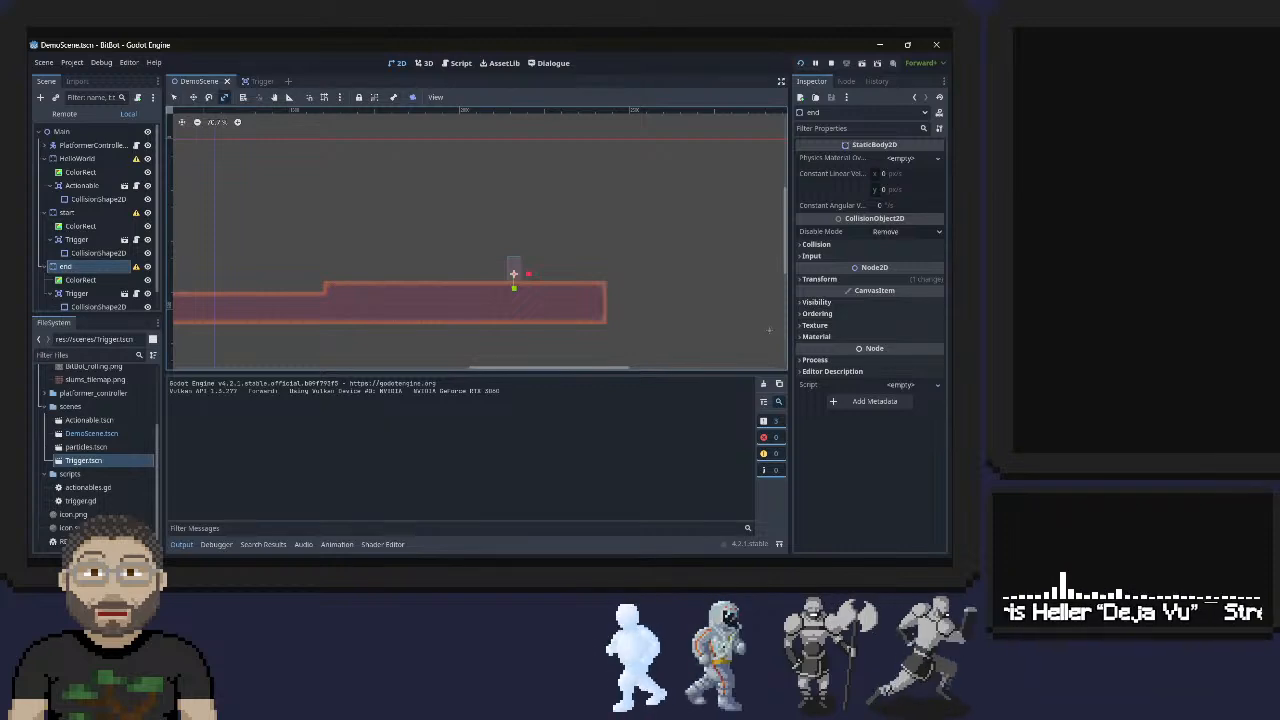
key(F5)
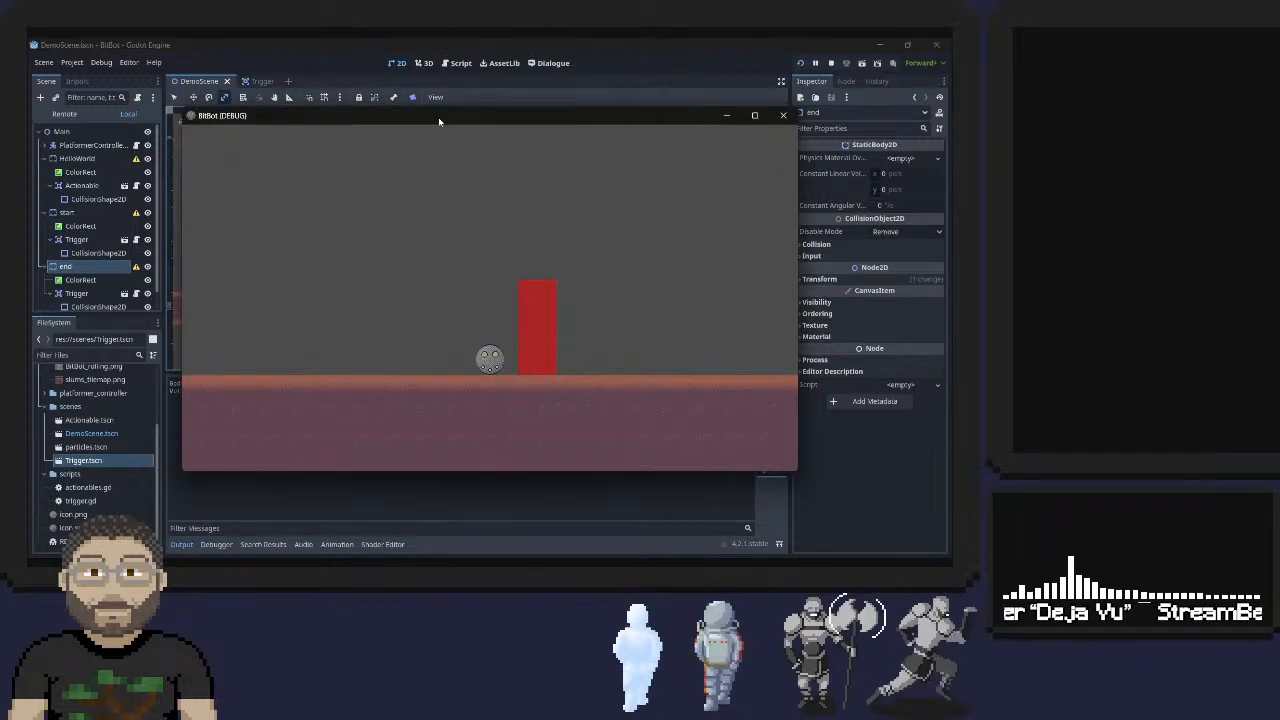
key(Right)
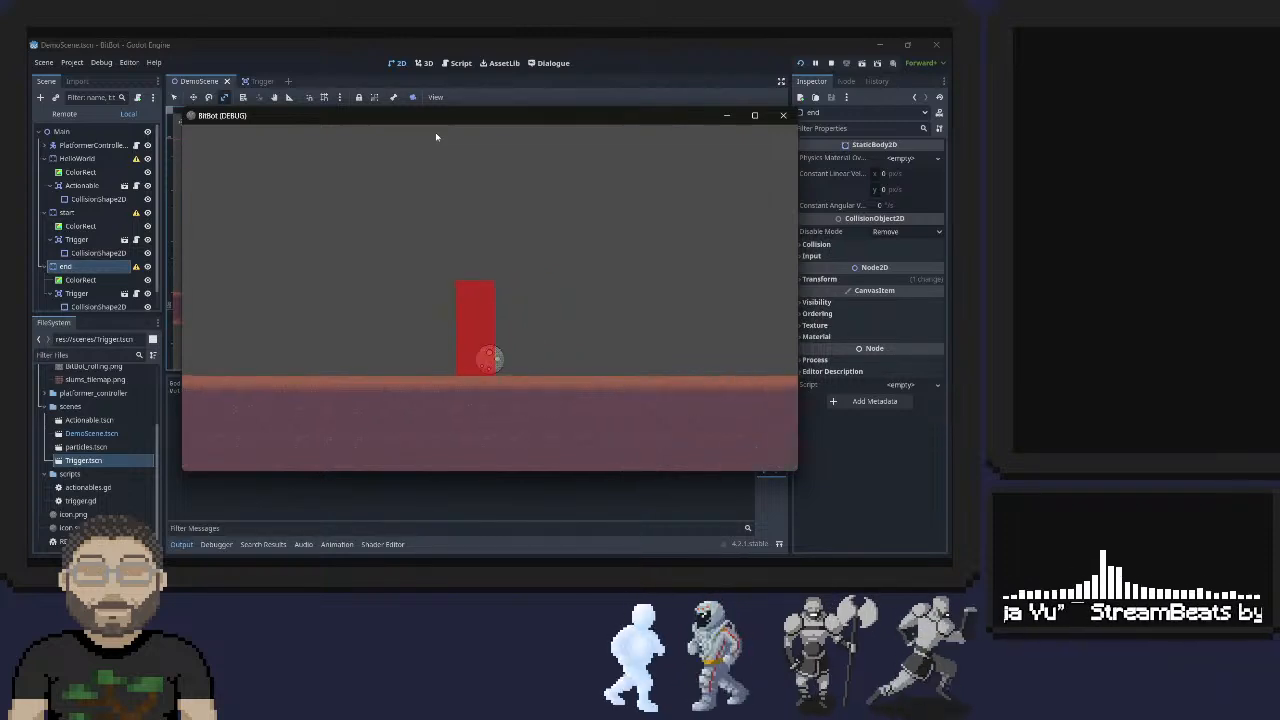
key(Right)
key(Left)
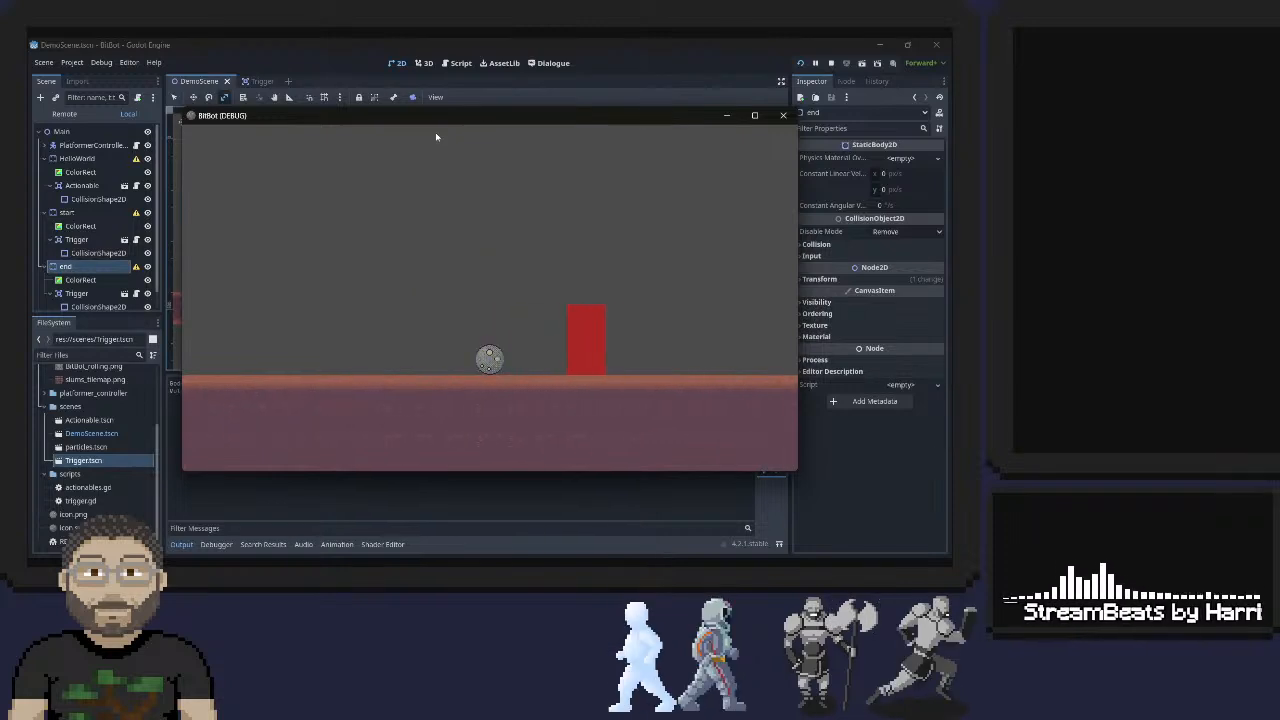
key(Right)
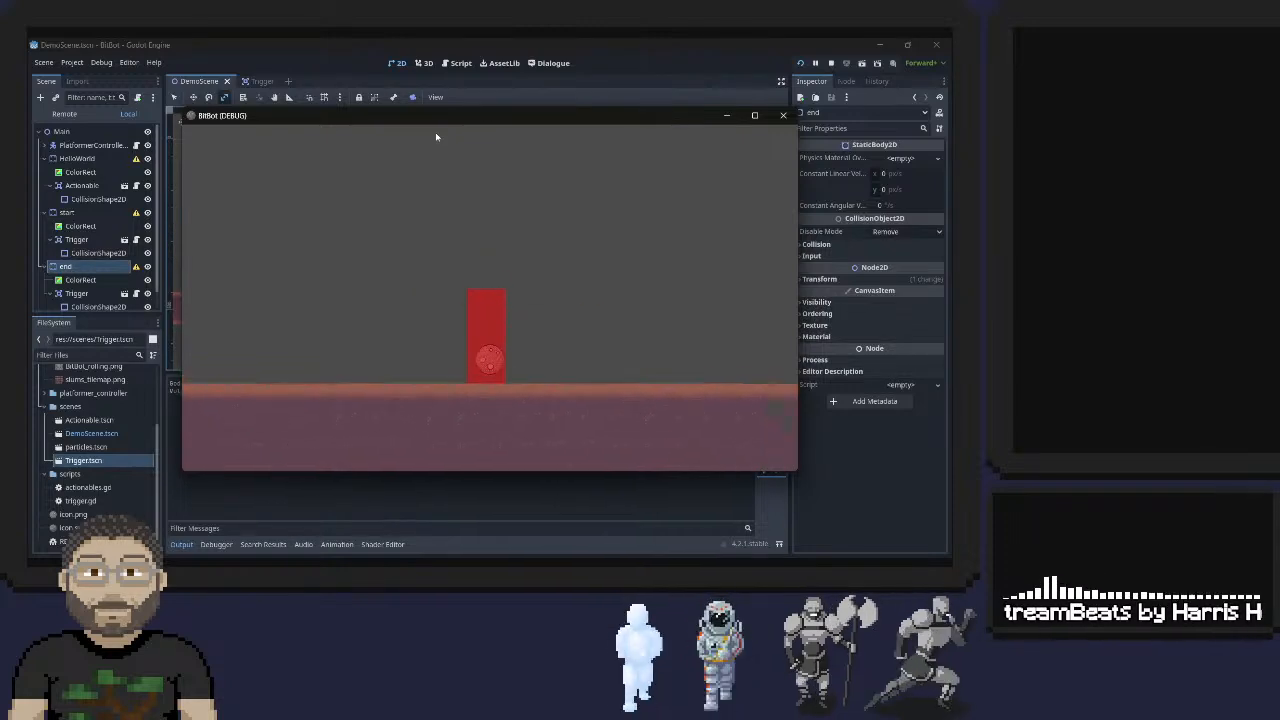
key(Left)
key(Right)
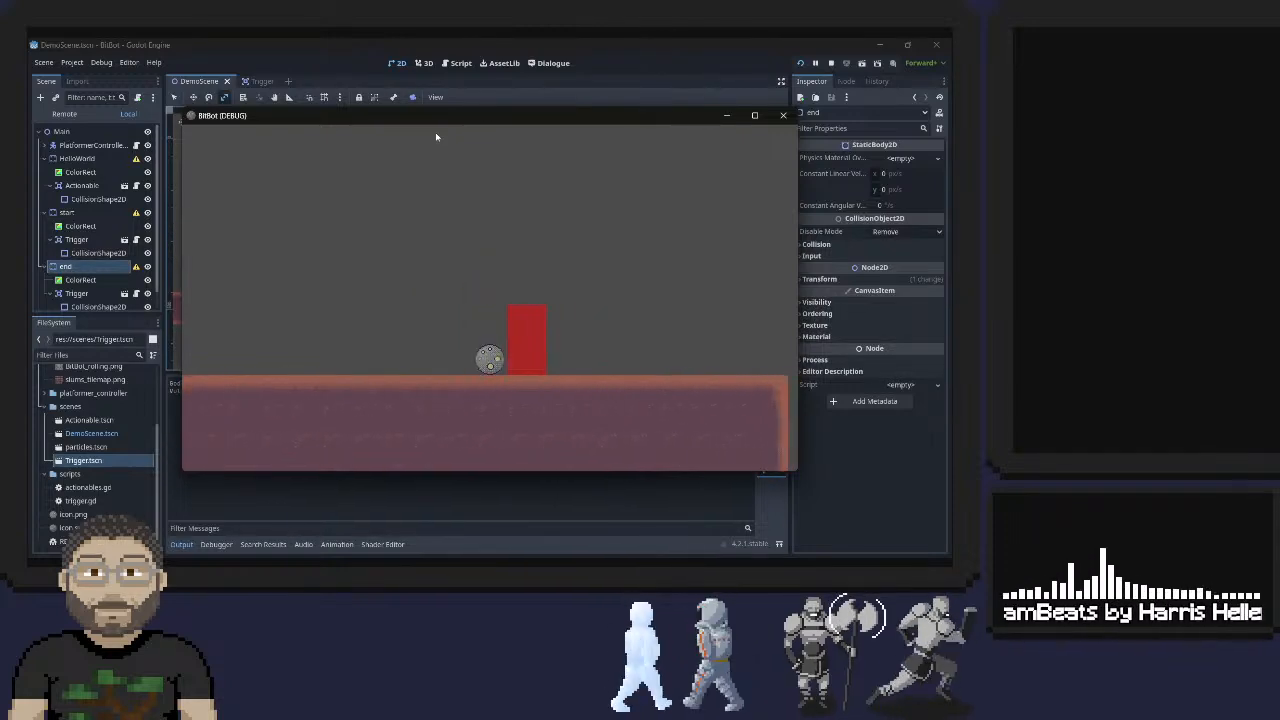
key(Left)
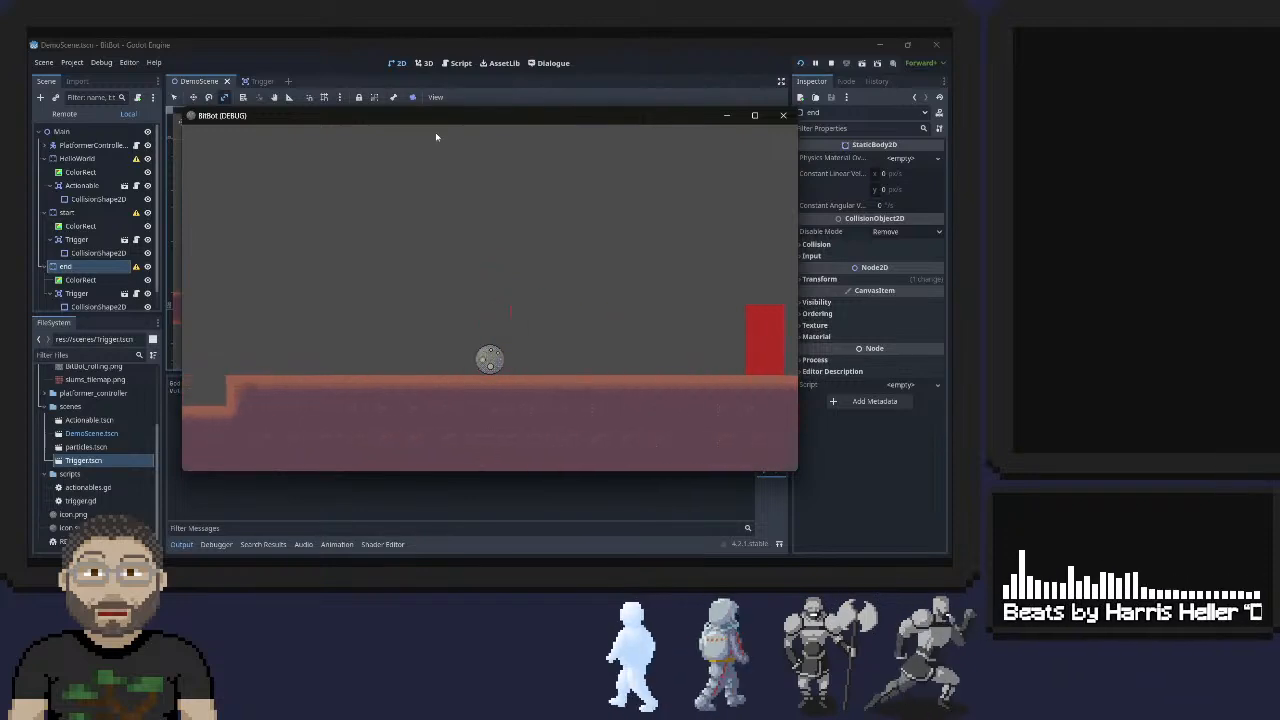
key(Right)
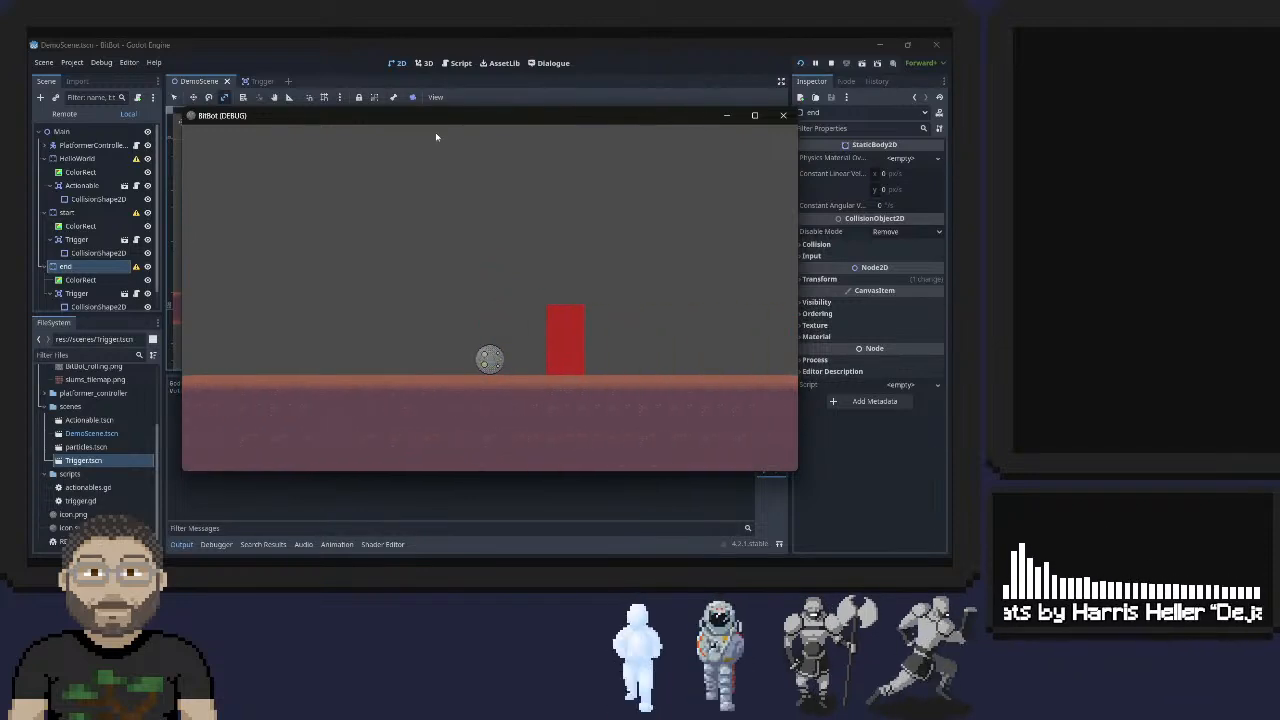
key(Left)
key(Right)
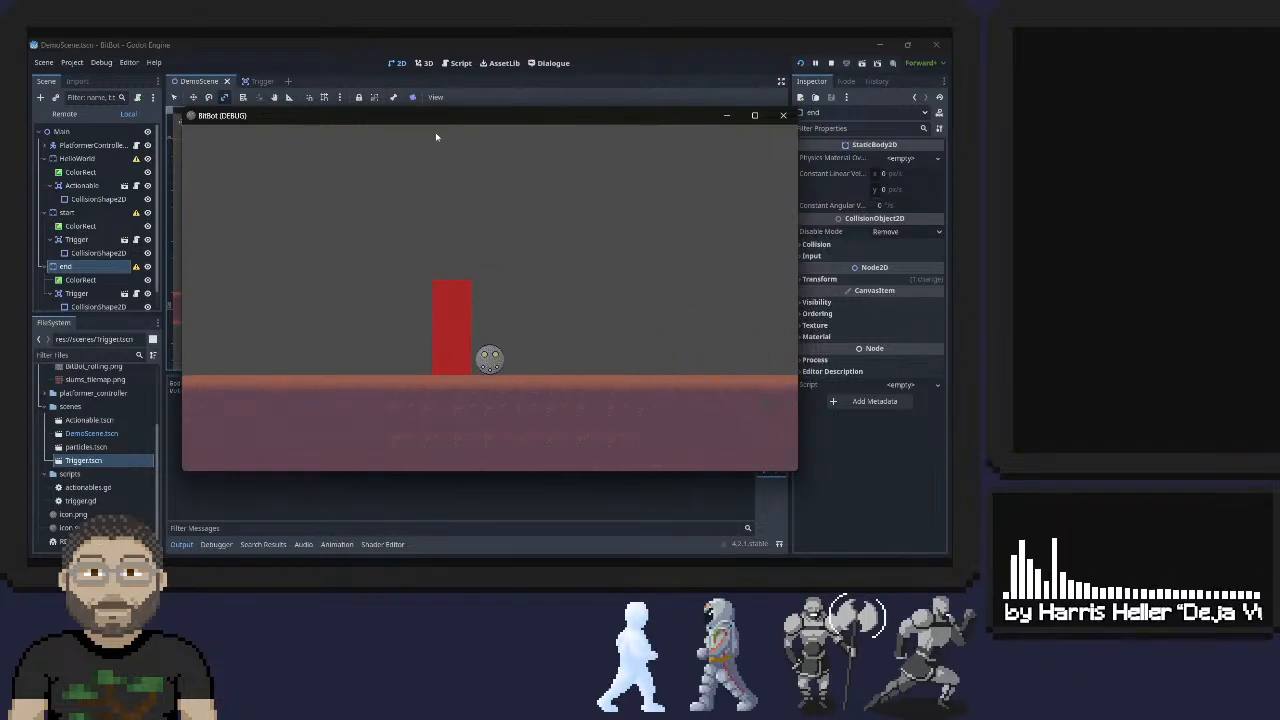
key(Right)
key(Right)
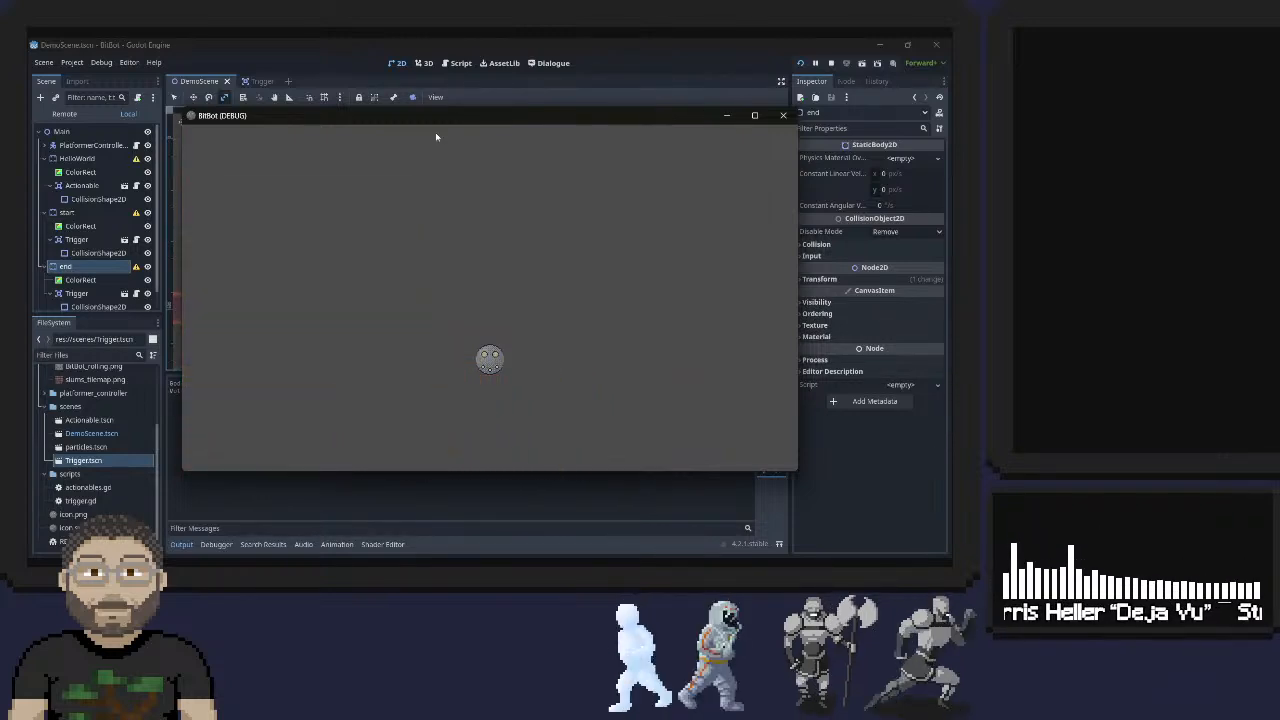
click(783, 115)
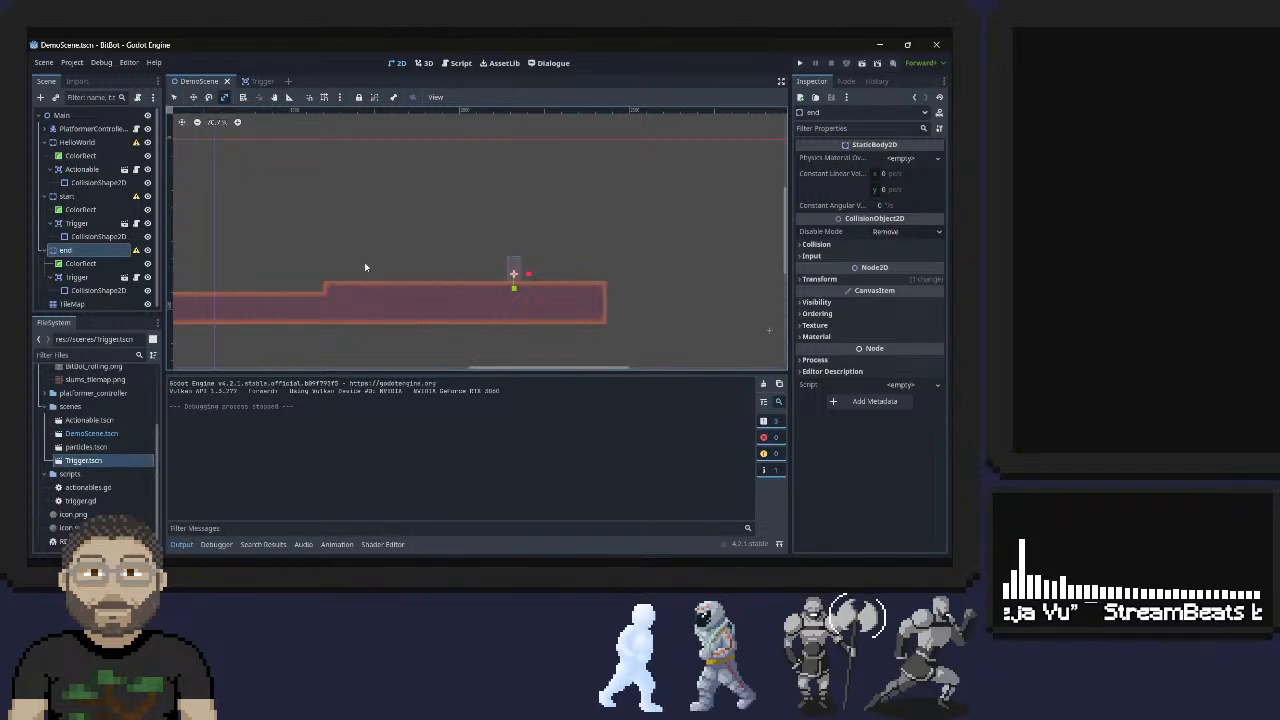
Compare the positions of the start node and its child Trigger, and move the start node along the platform away from the player
middle_drag(364, 266, 499, 197)
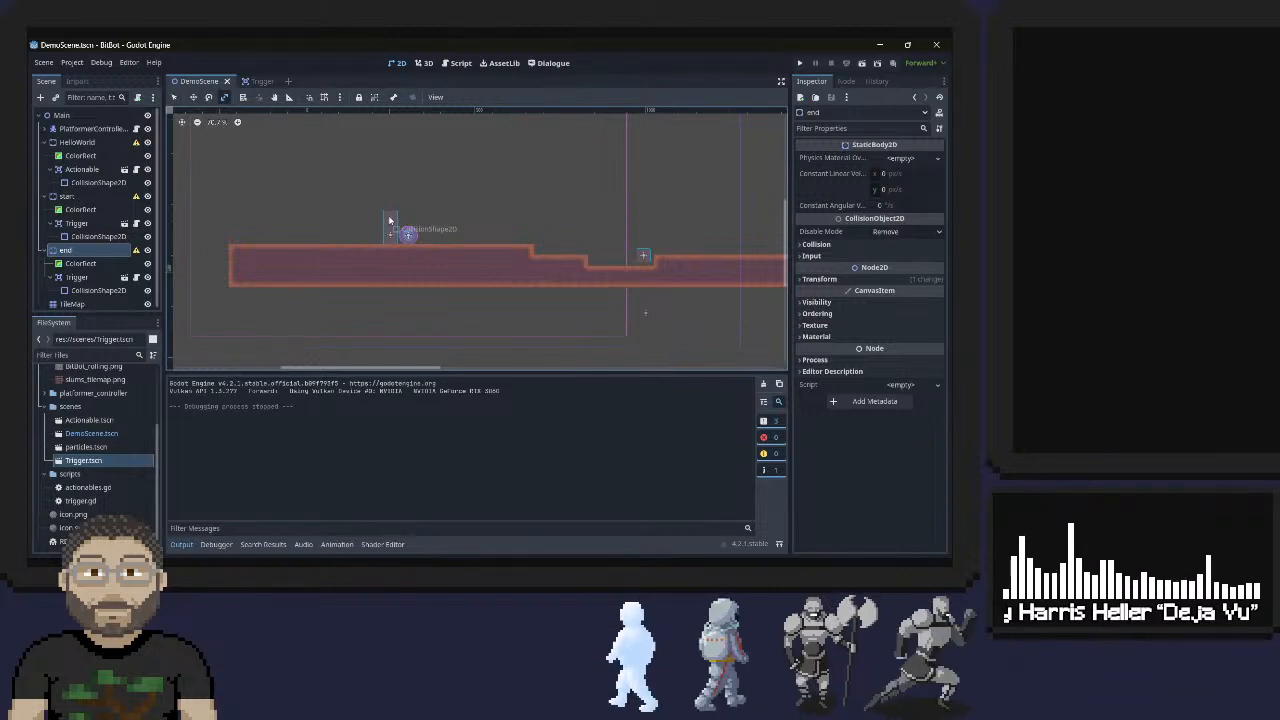
click(94, 224)
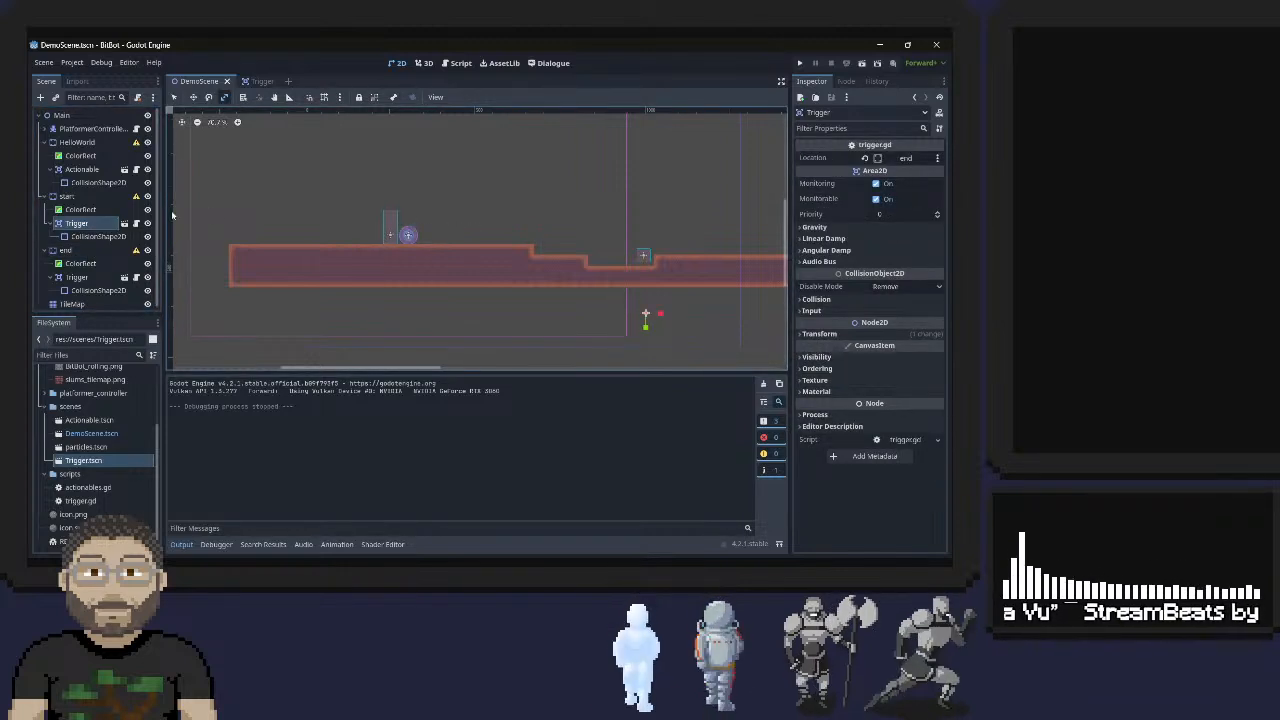
click(193, 97)
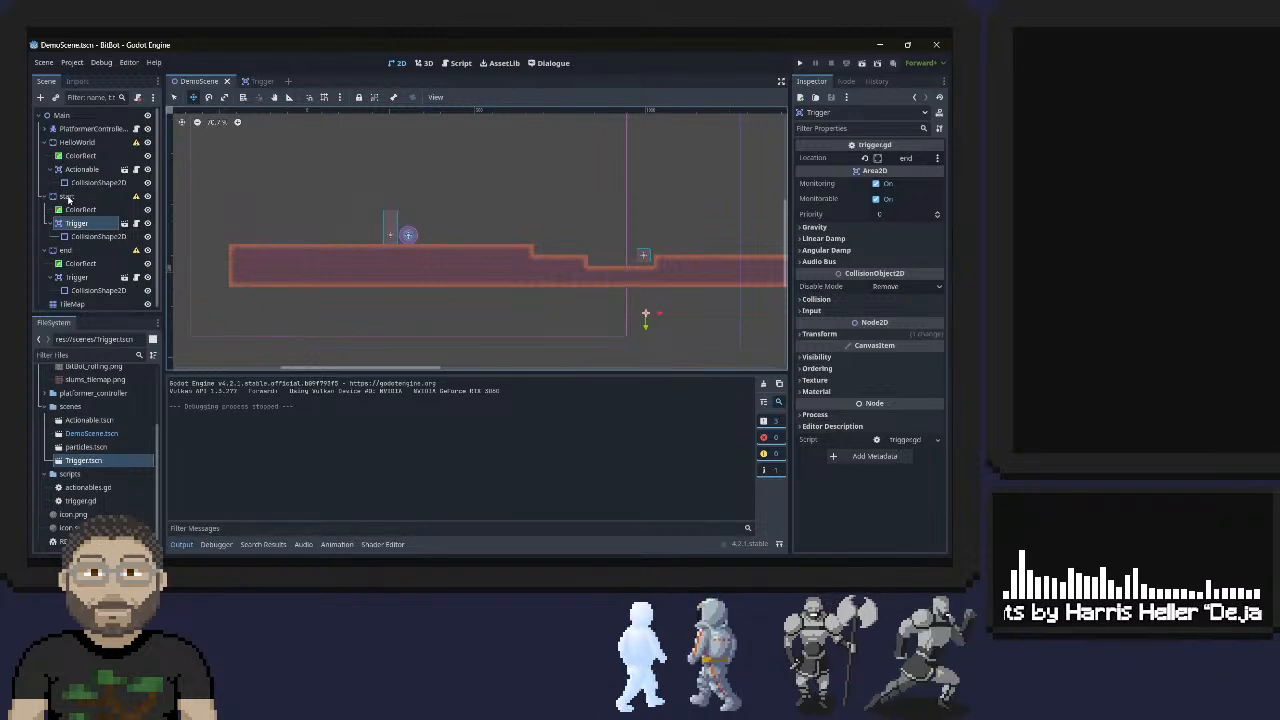
click(70, 197)
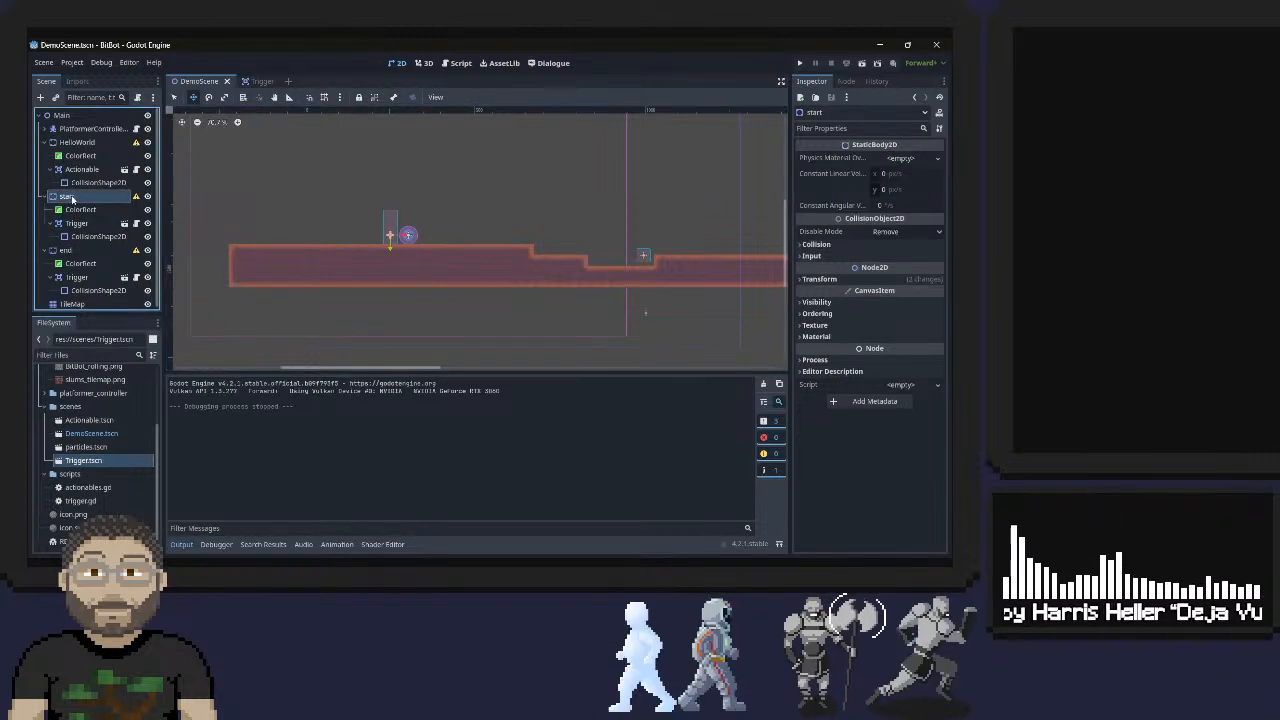
click(105, 224)
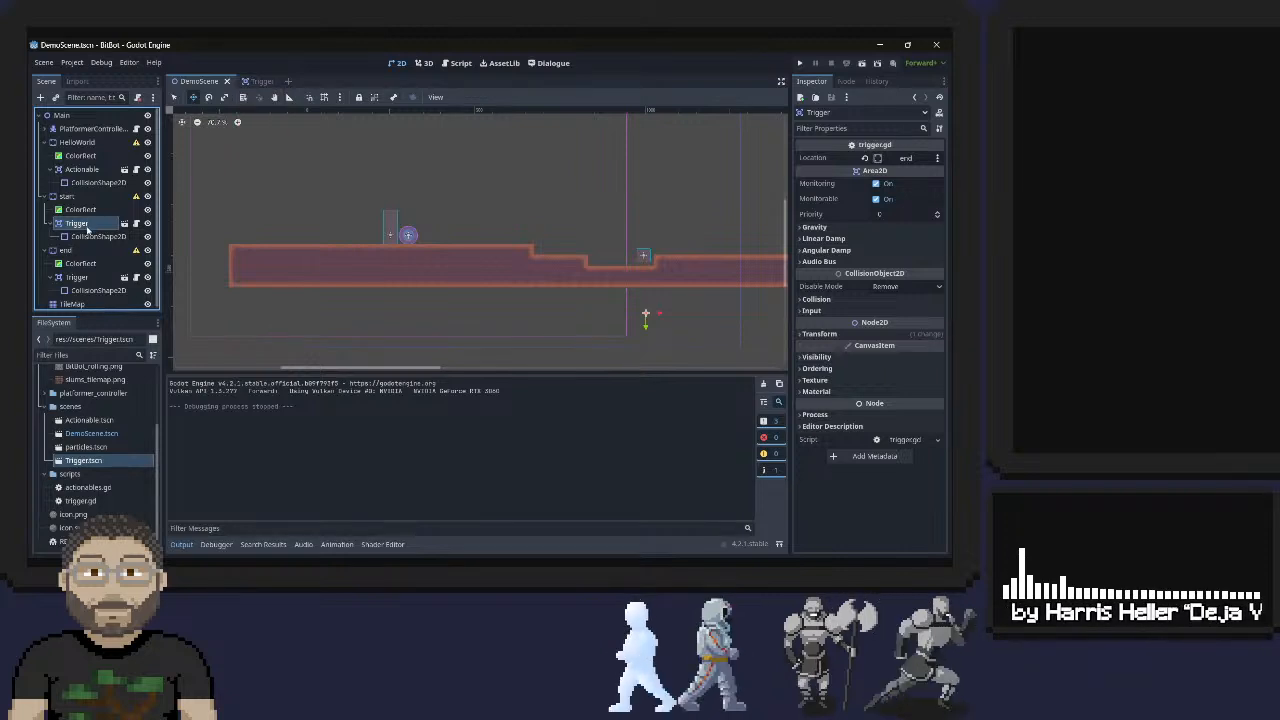
double_click(87, 225)
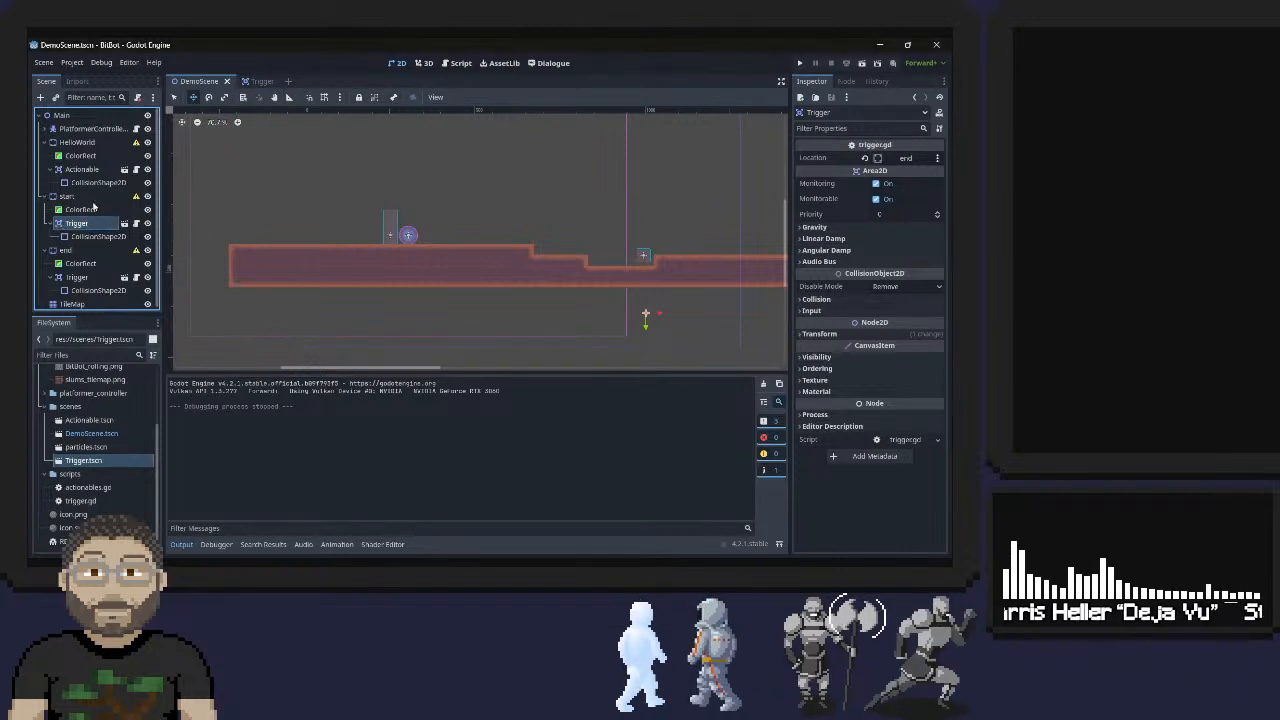
click(66, 196)
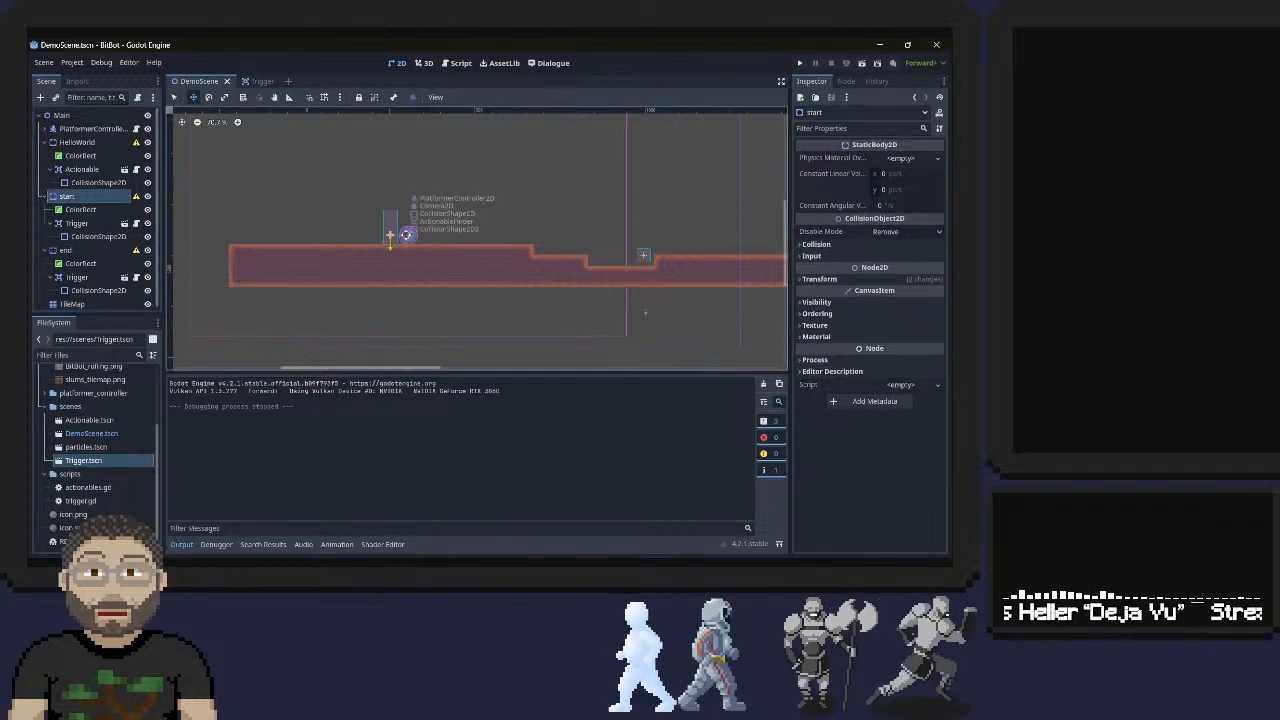
drag(407, 234, 387, 234)
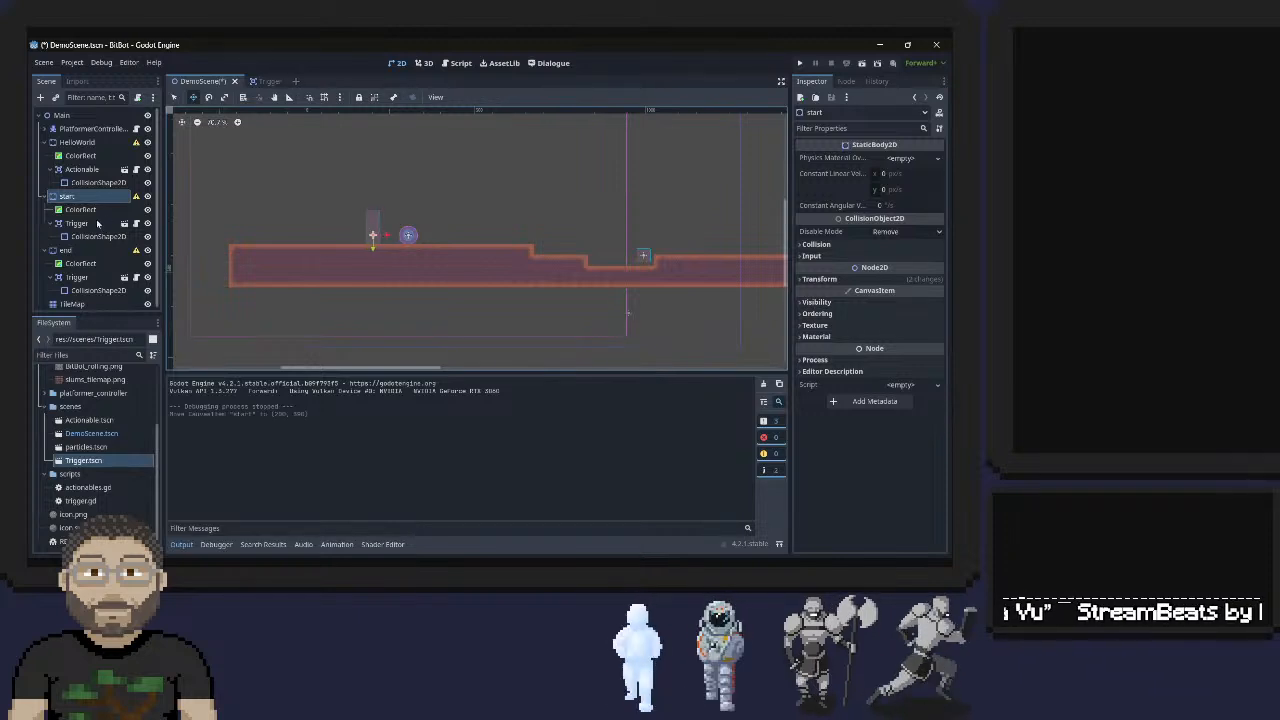
Try shifting the start node's Trigger horizontally on its own, check it against the ColorRect, and undo the Trigger move
click(97, 224)
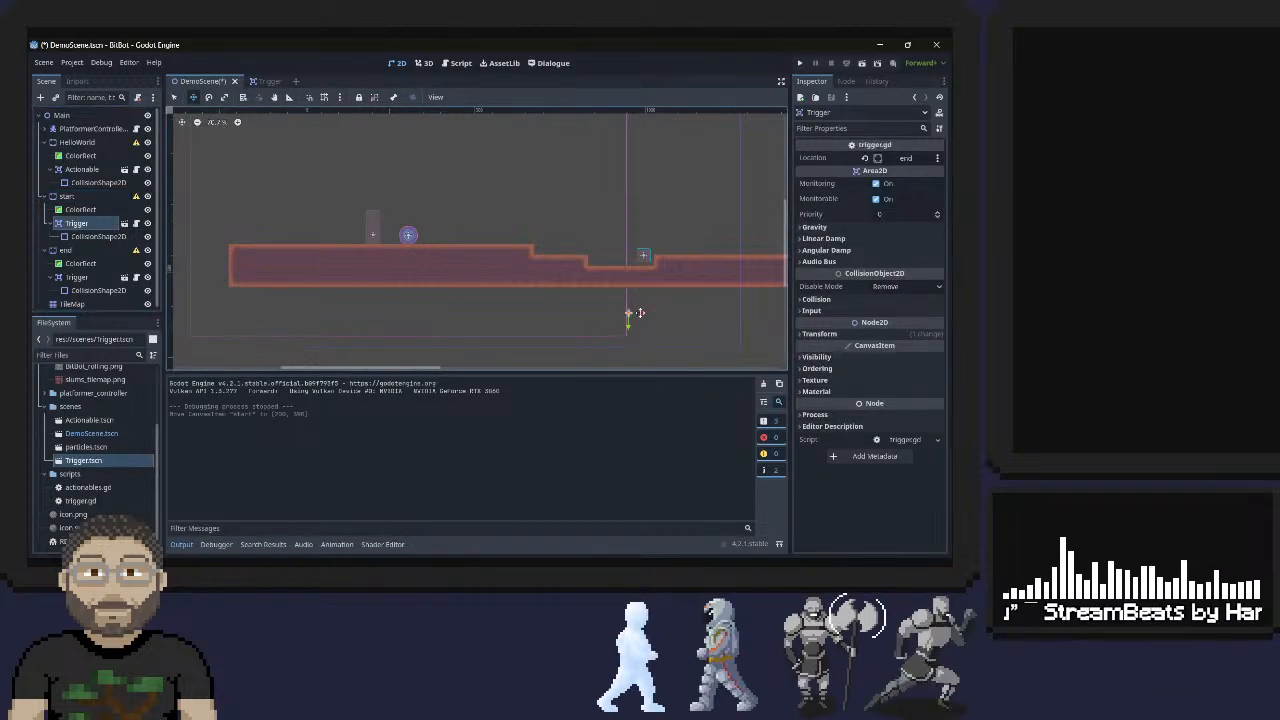
drag(636, 313, 652, 313)
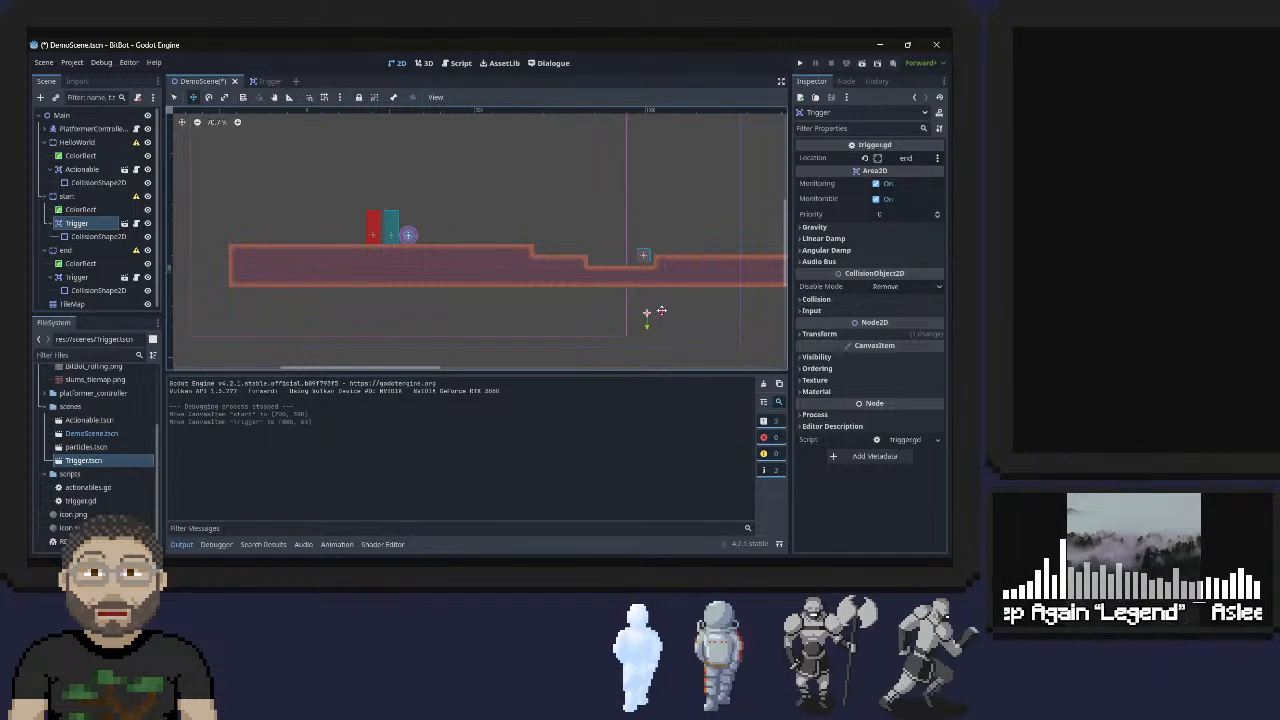
click(88, 209)
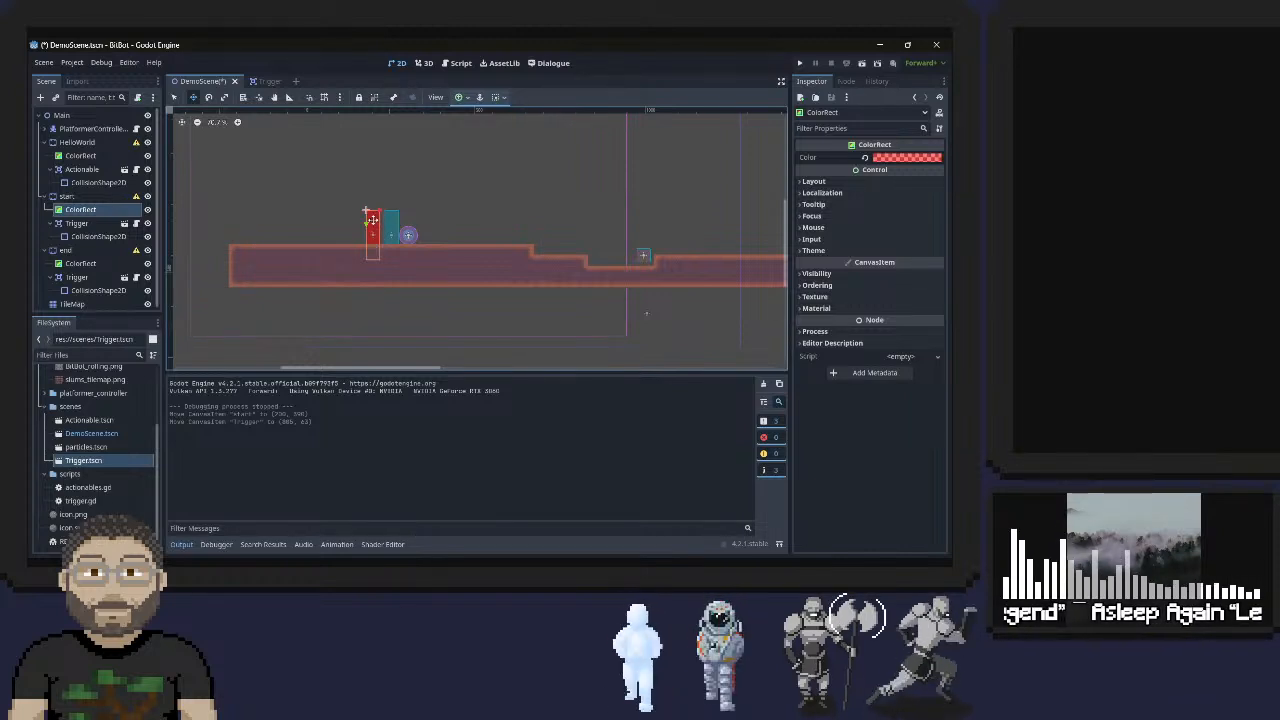
click(67, 196)
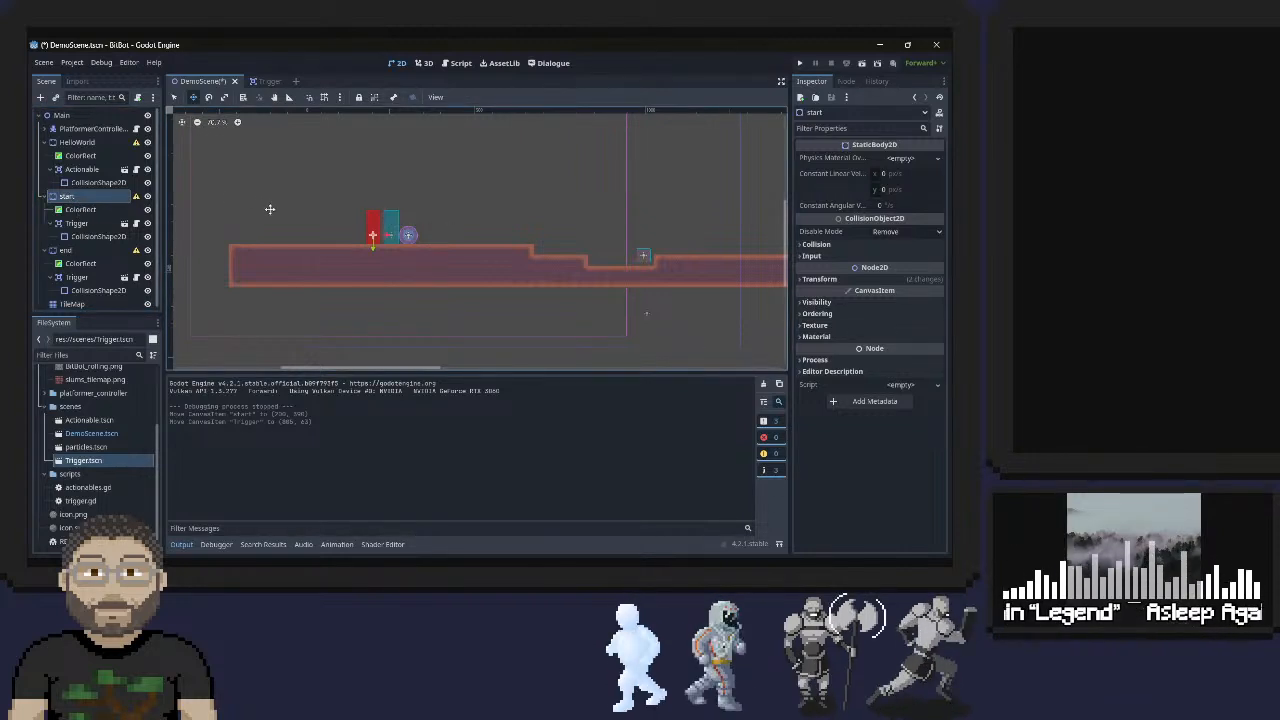
key(ctrl+z)
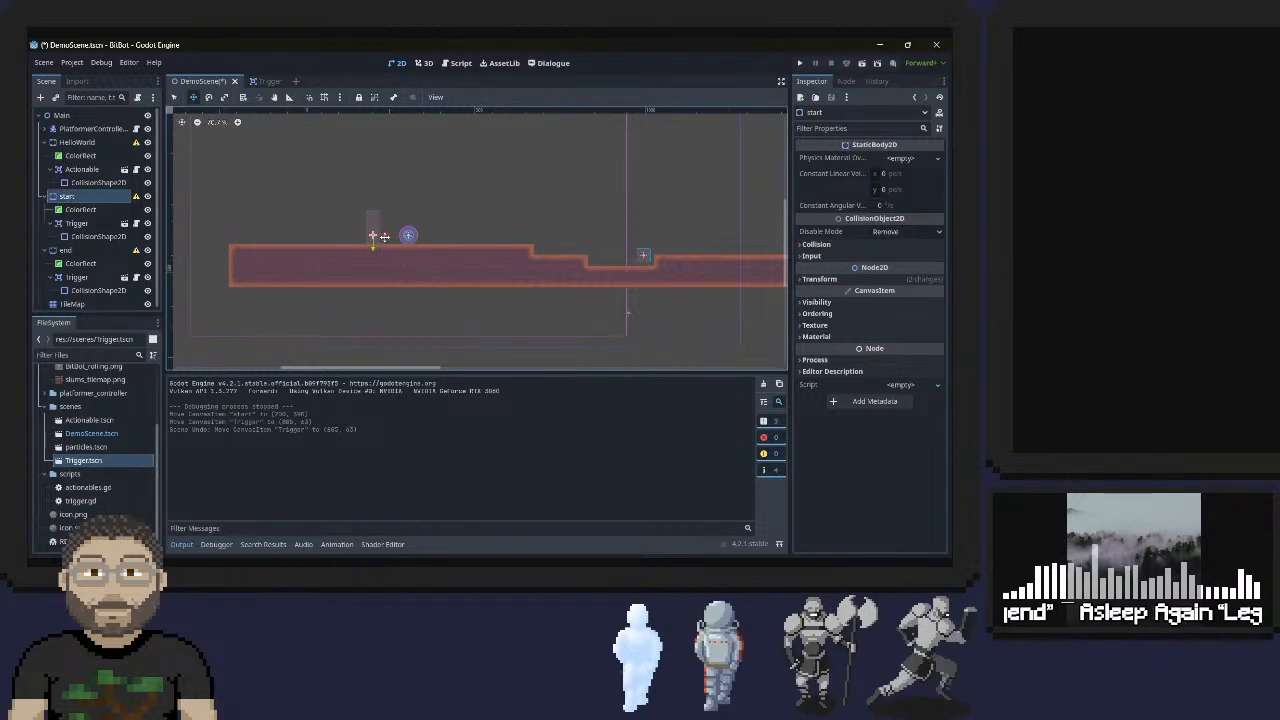
Move the start node back towards the player and set its child Trigger's position to x 0 and y 0
drag(384, 237, 410, 236)
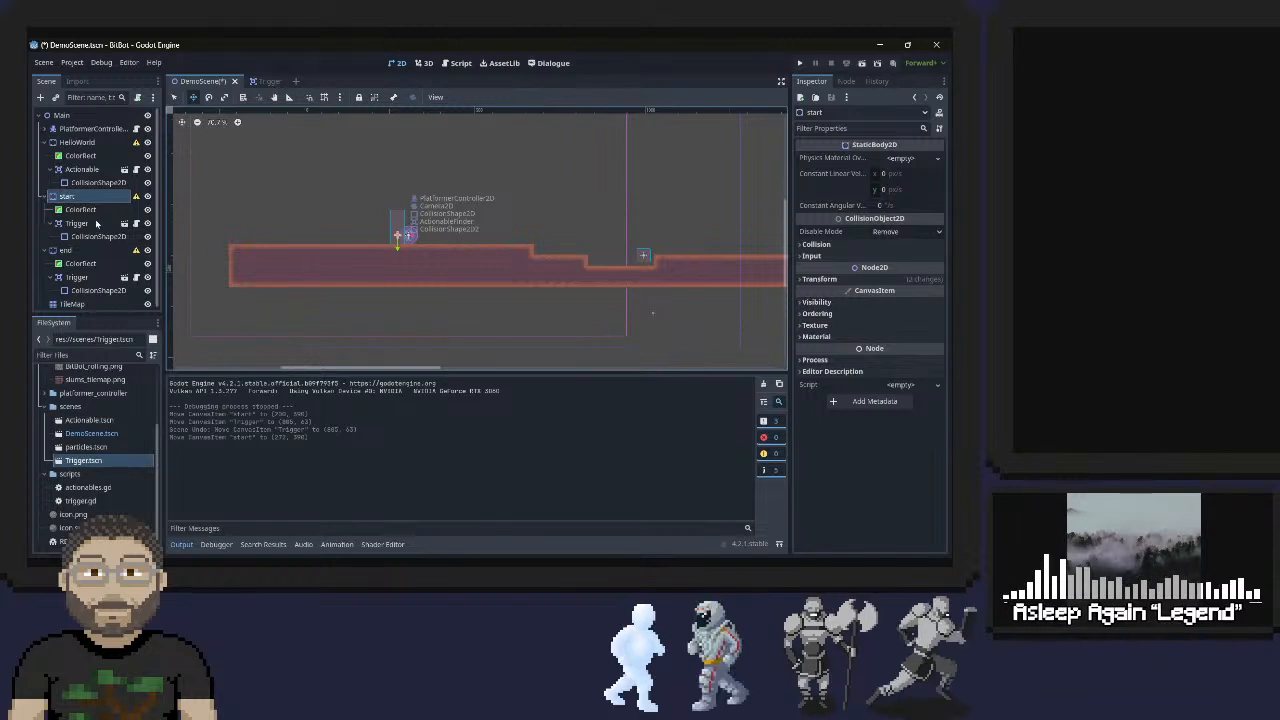
click(96, 223)
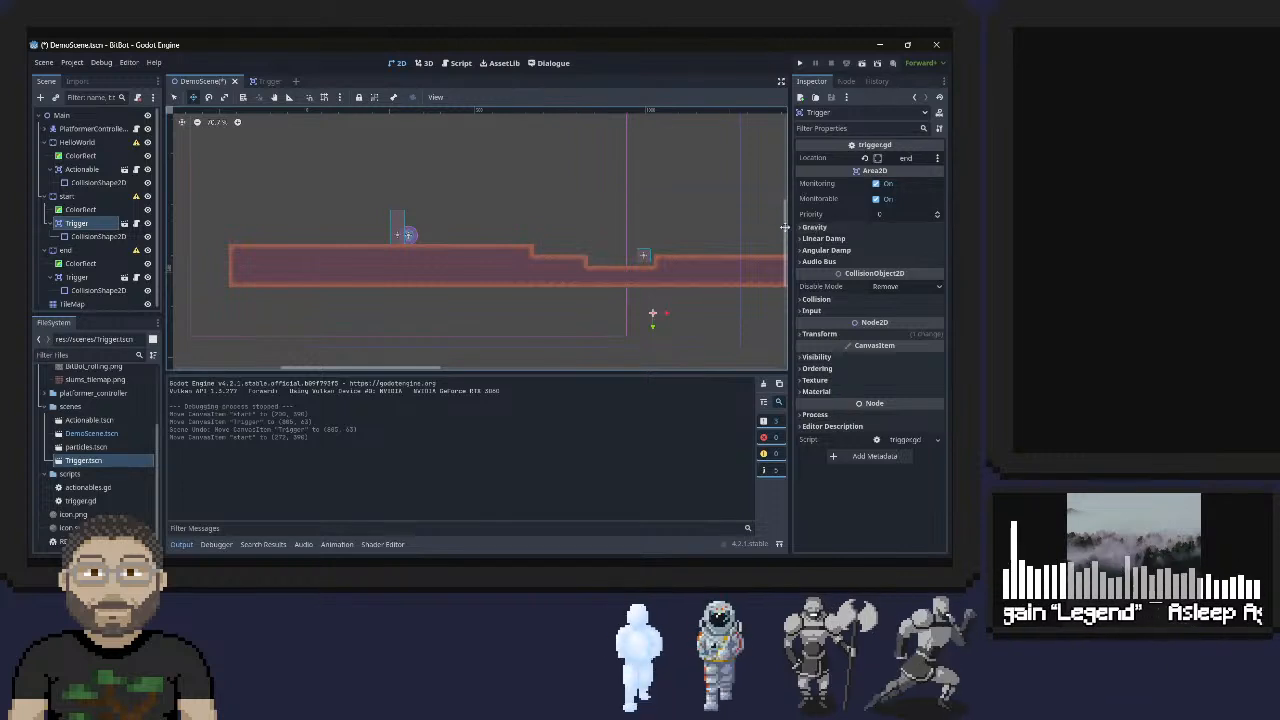
click(808, 335)
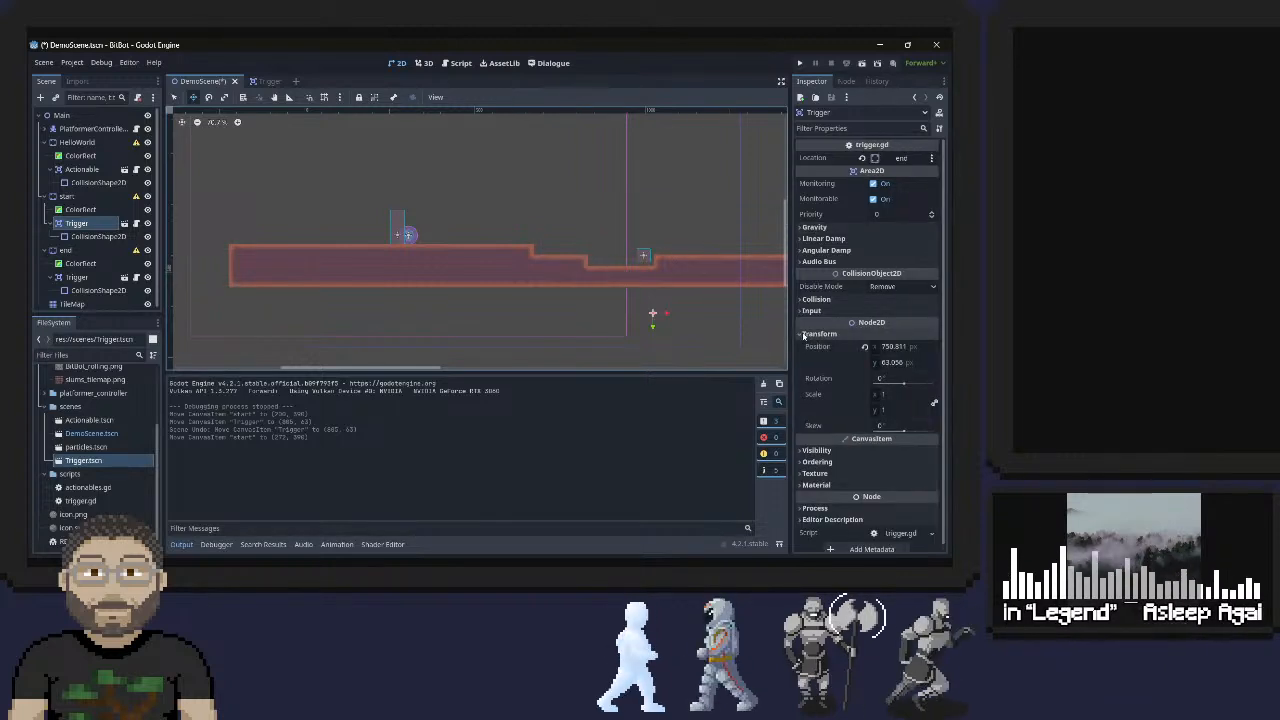
click(905, 347)
text(0)
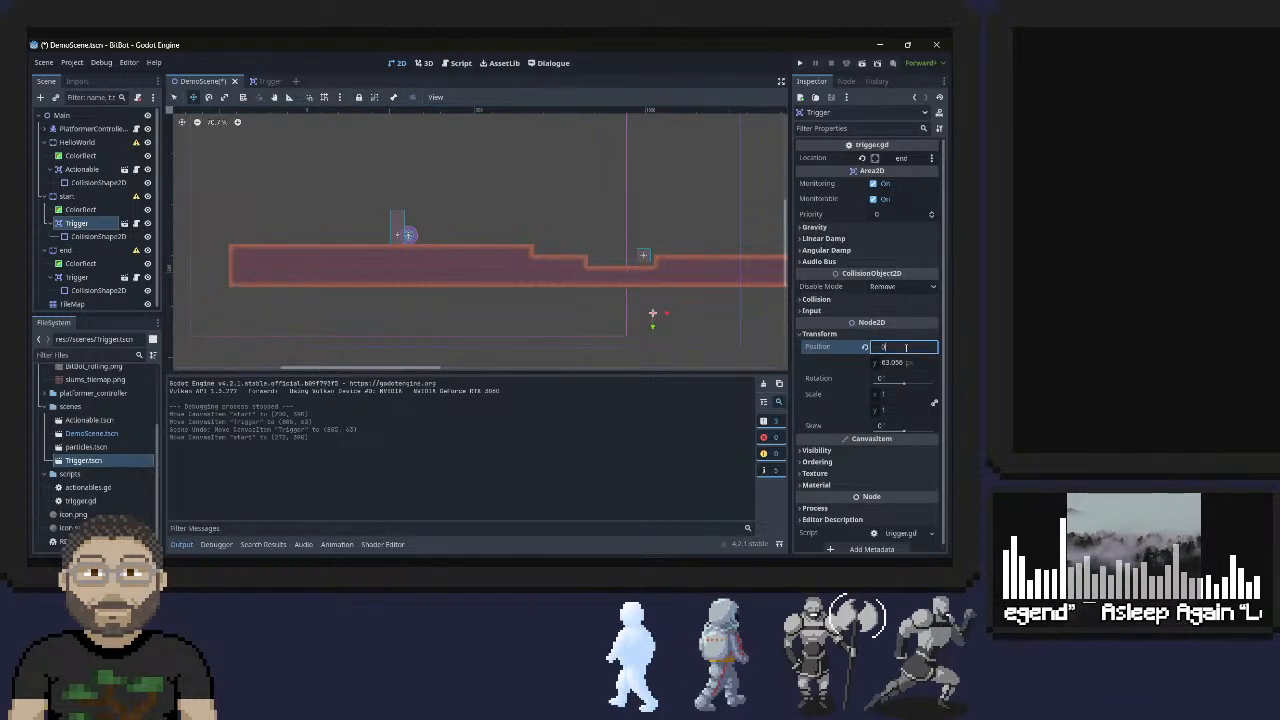
key(Tab)
text(0)
key(Tab)
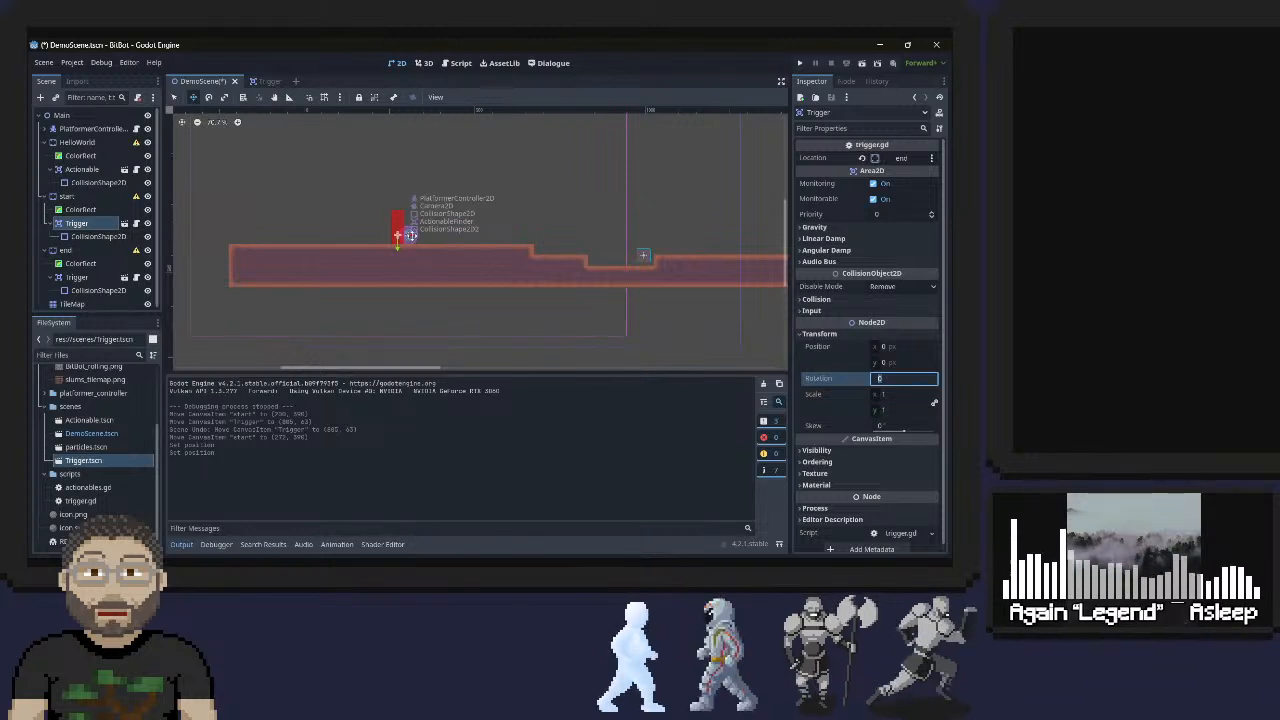
Try moving the start node's Trigger horizontally to about x -48, undo the move, and restore its x 0, y 0 position
drag(408, 235, 383, 235)
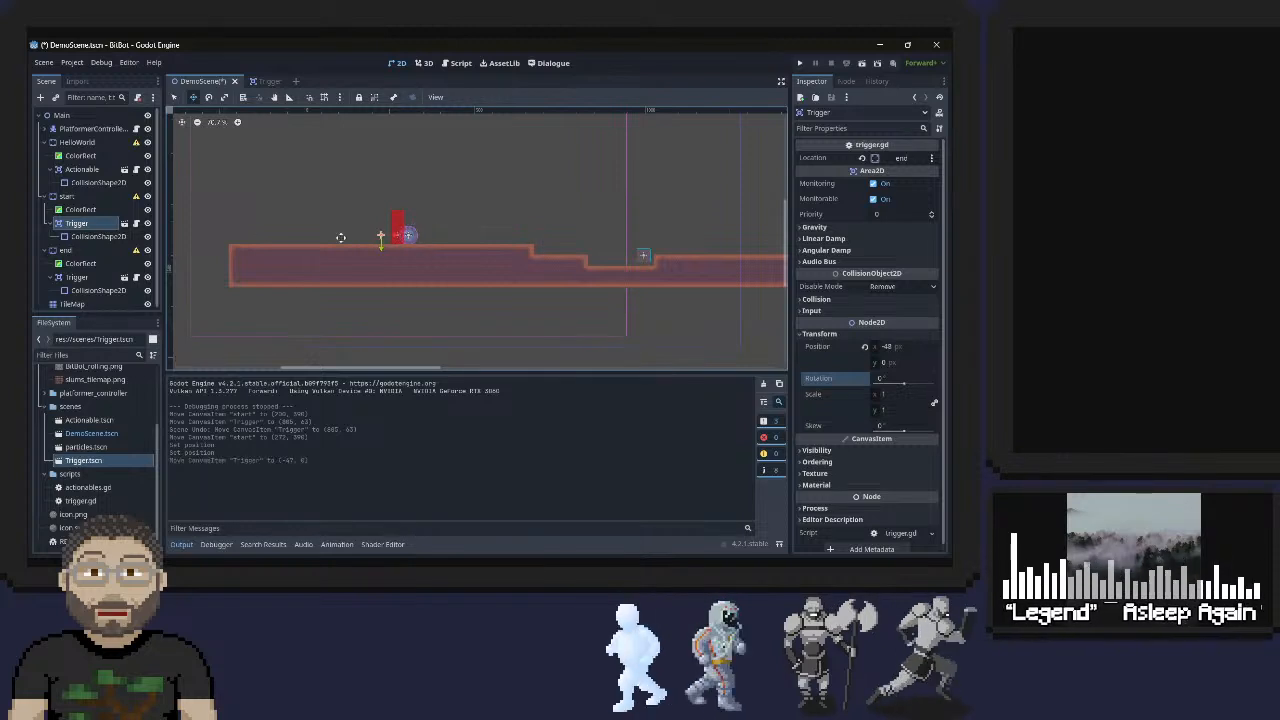
click(66, 197)
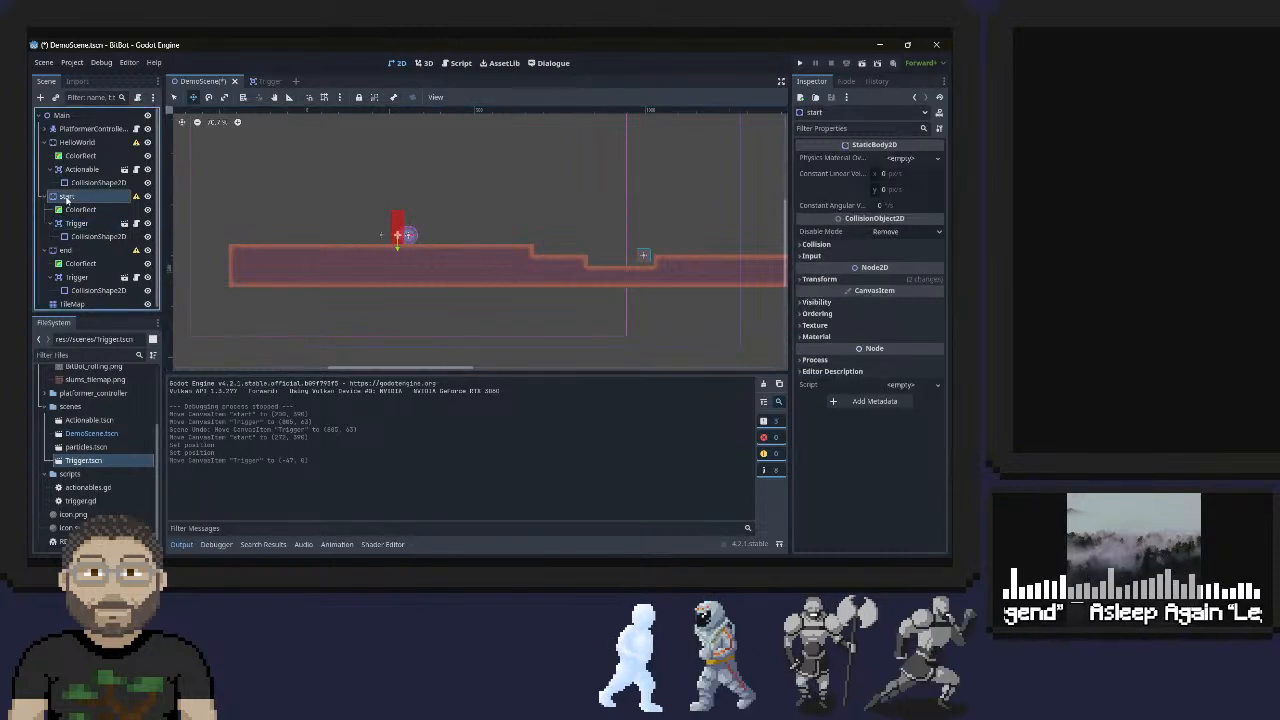
key(ctrl+z)
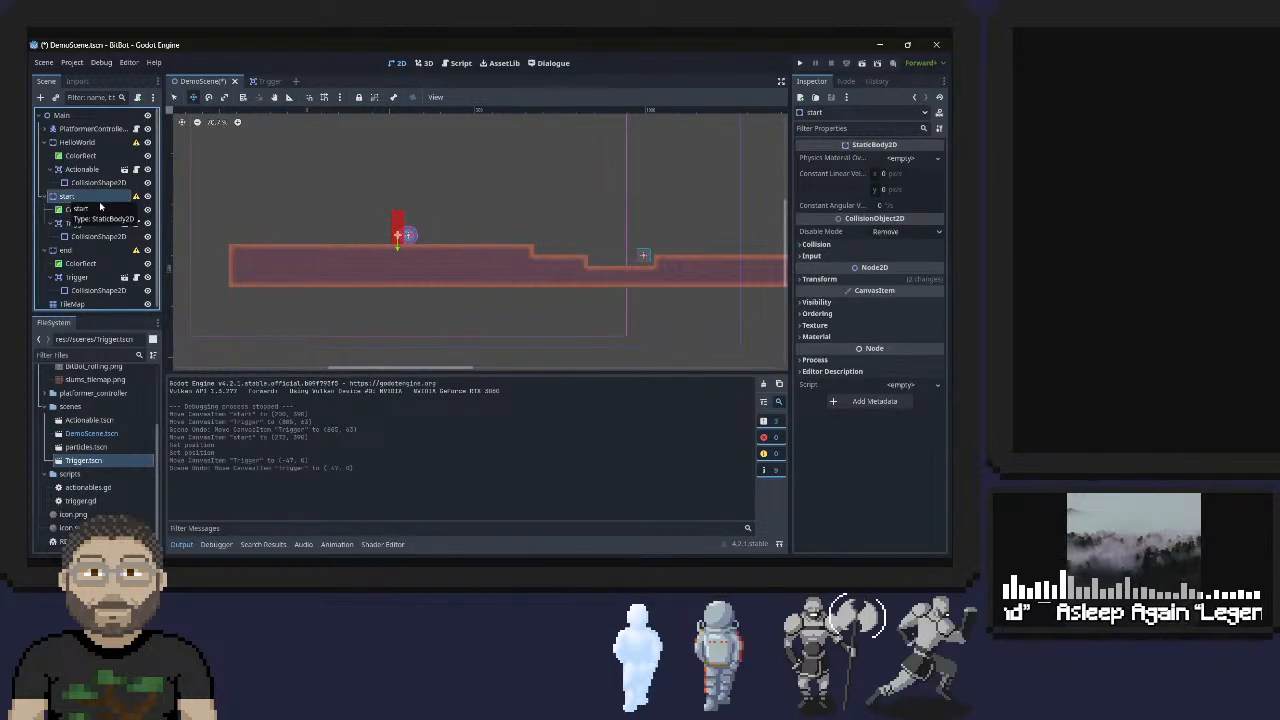
key(ctrl+z)
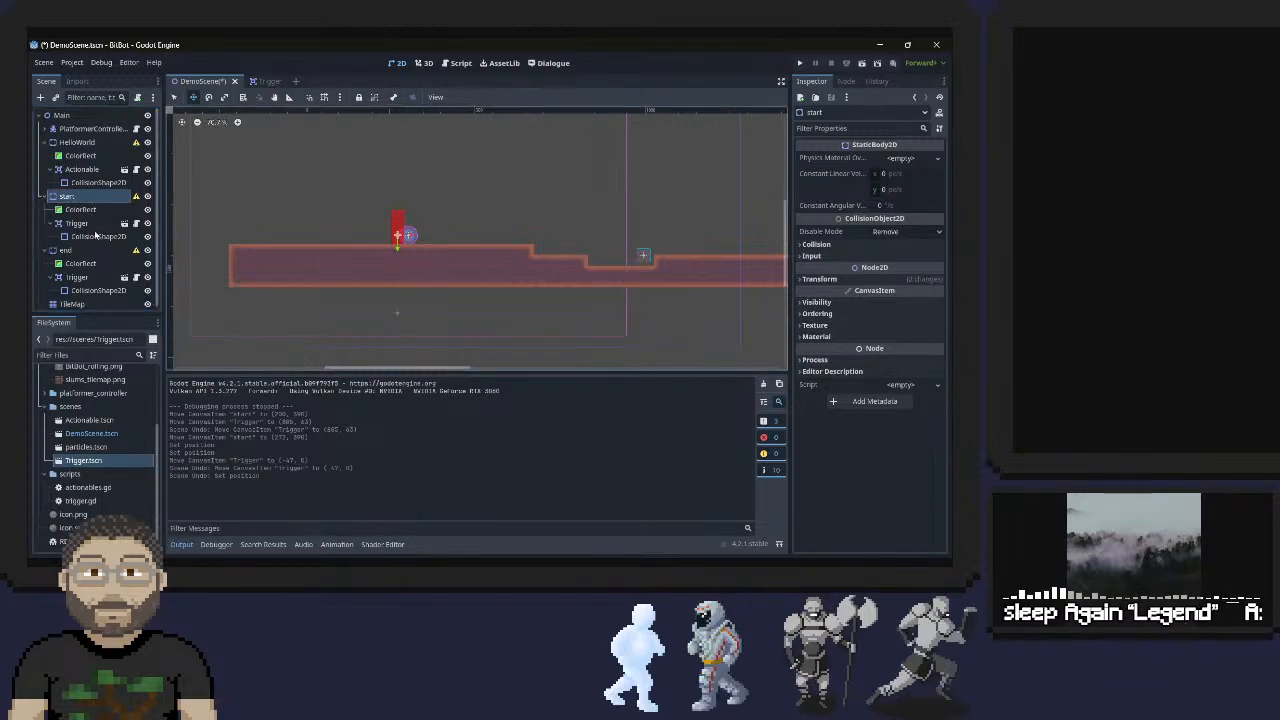
click(96, 225)
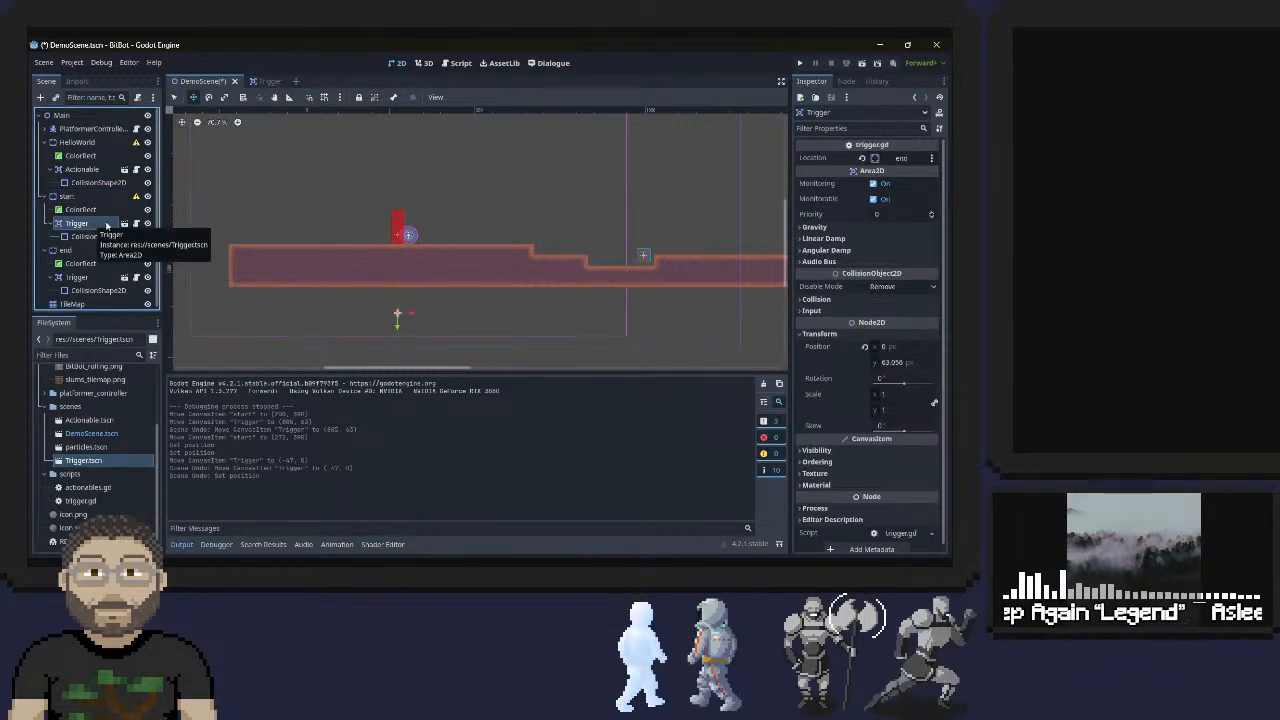
key(ctrl+z)
key(ctrl+shift+z)
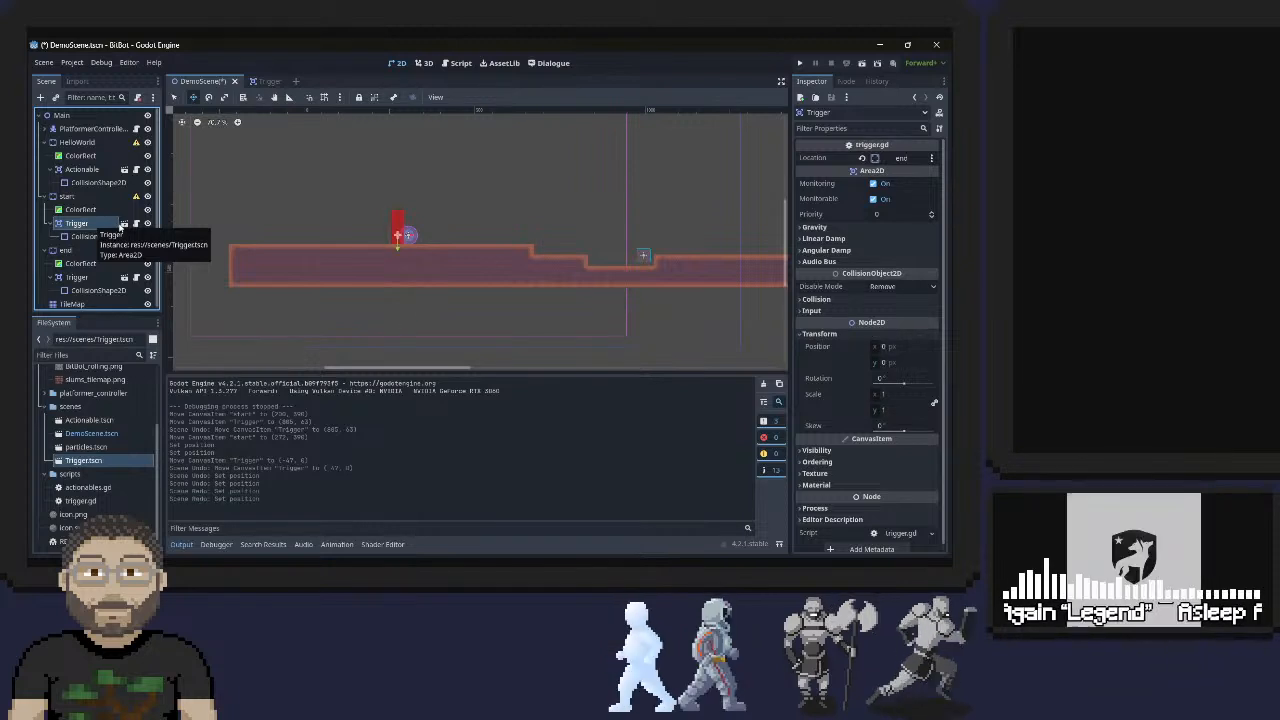
Set the position of the CollisionShape2D under the start node's Trigger to x 0 and y 0
click(99, 236)
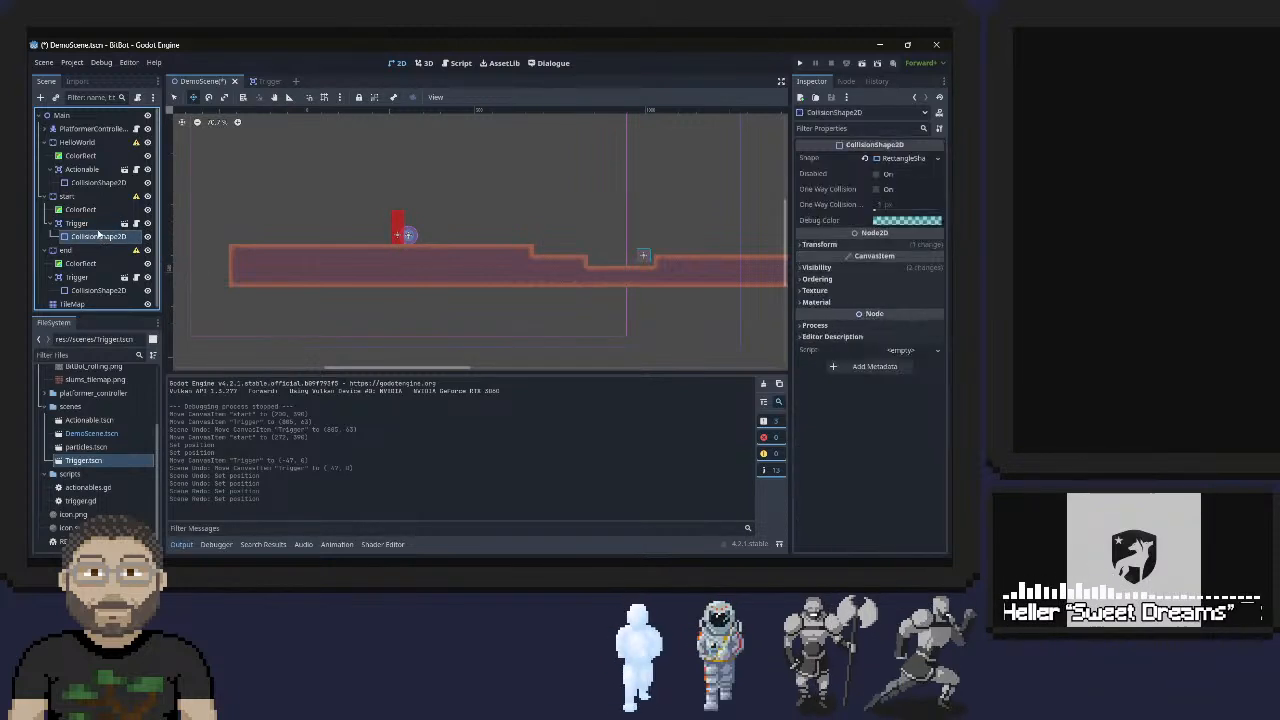
click(68, 197)
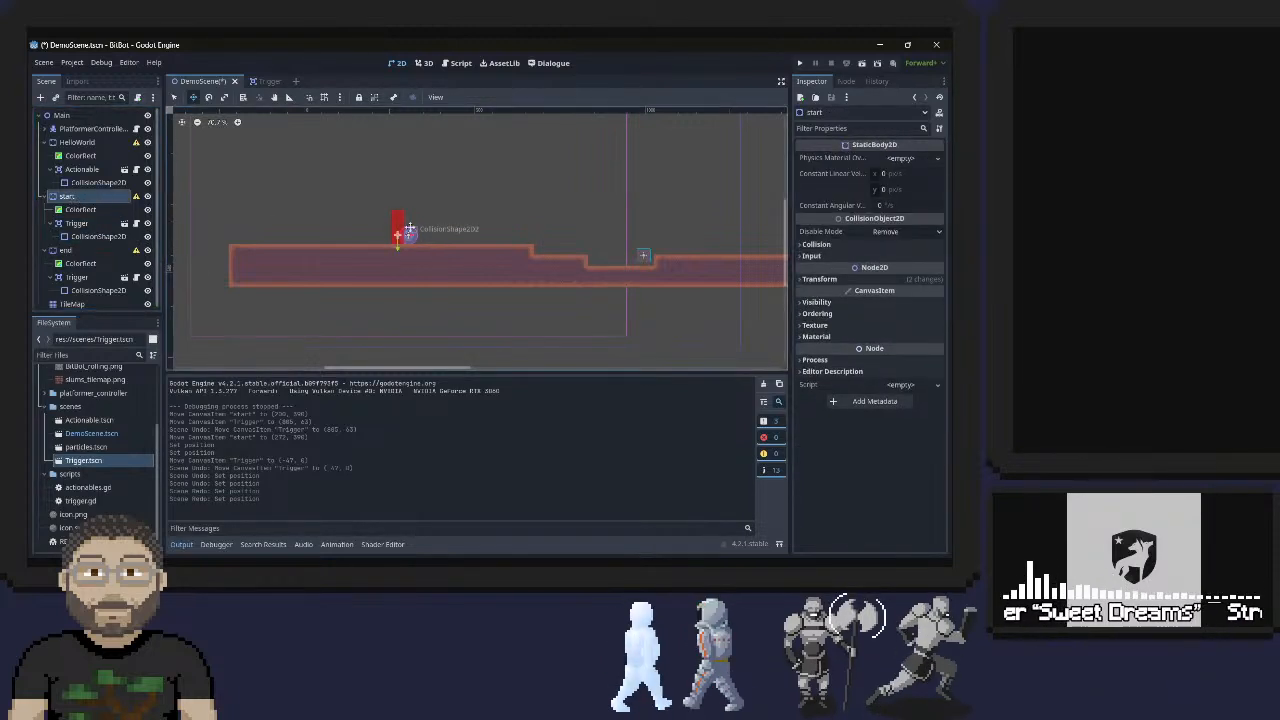
scroll(455, 243, down, 1)
scroll(455, 243, down, 1)
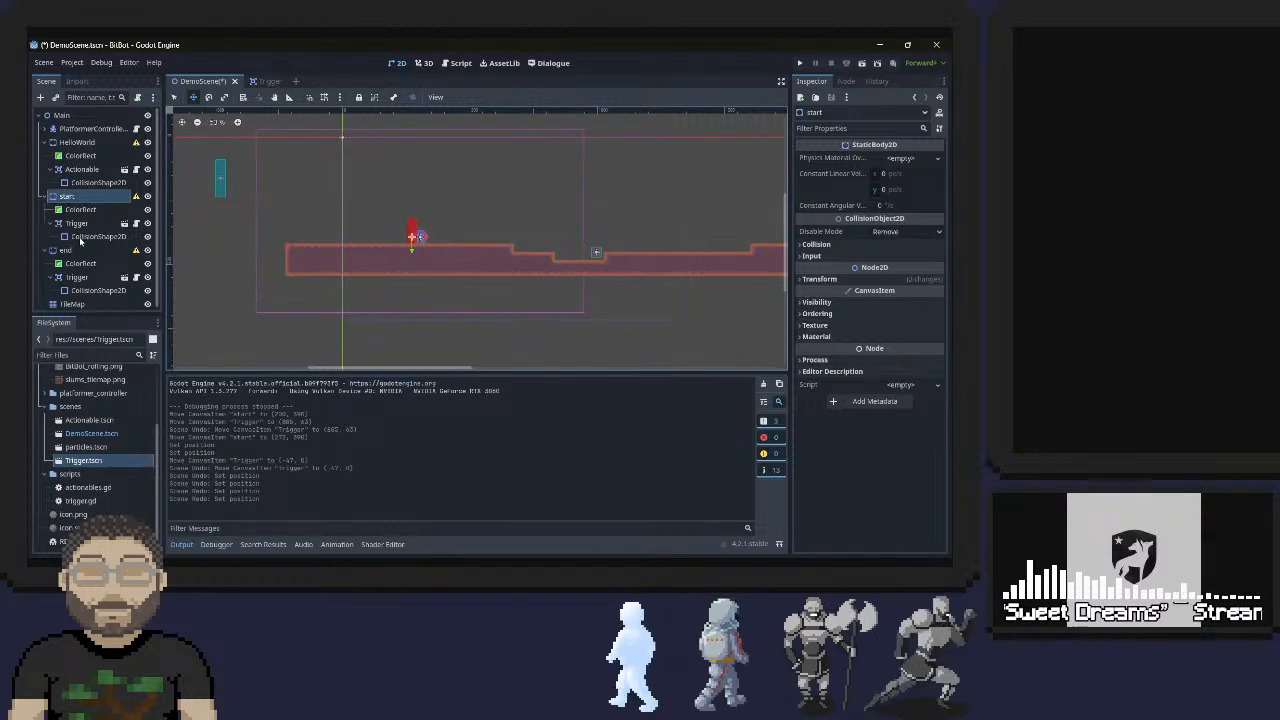
click(99, 236)
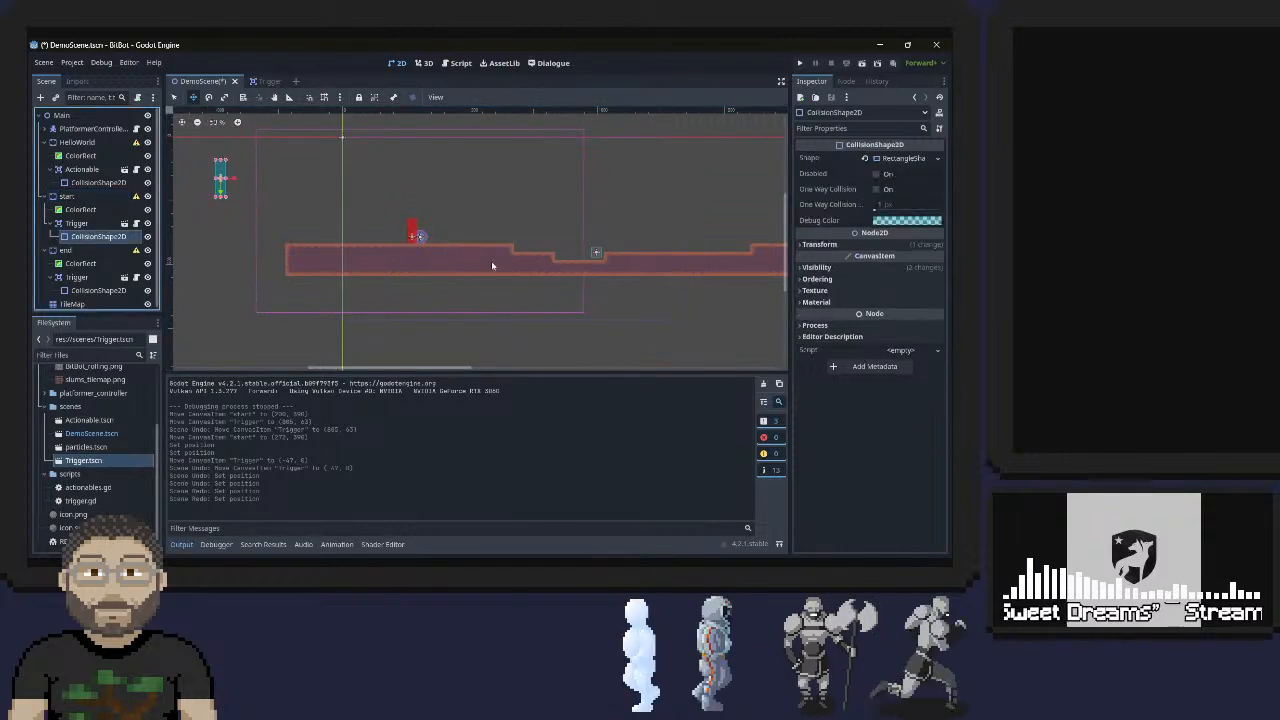
click(803, 245)
click(895, 257)
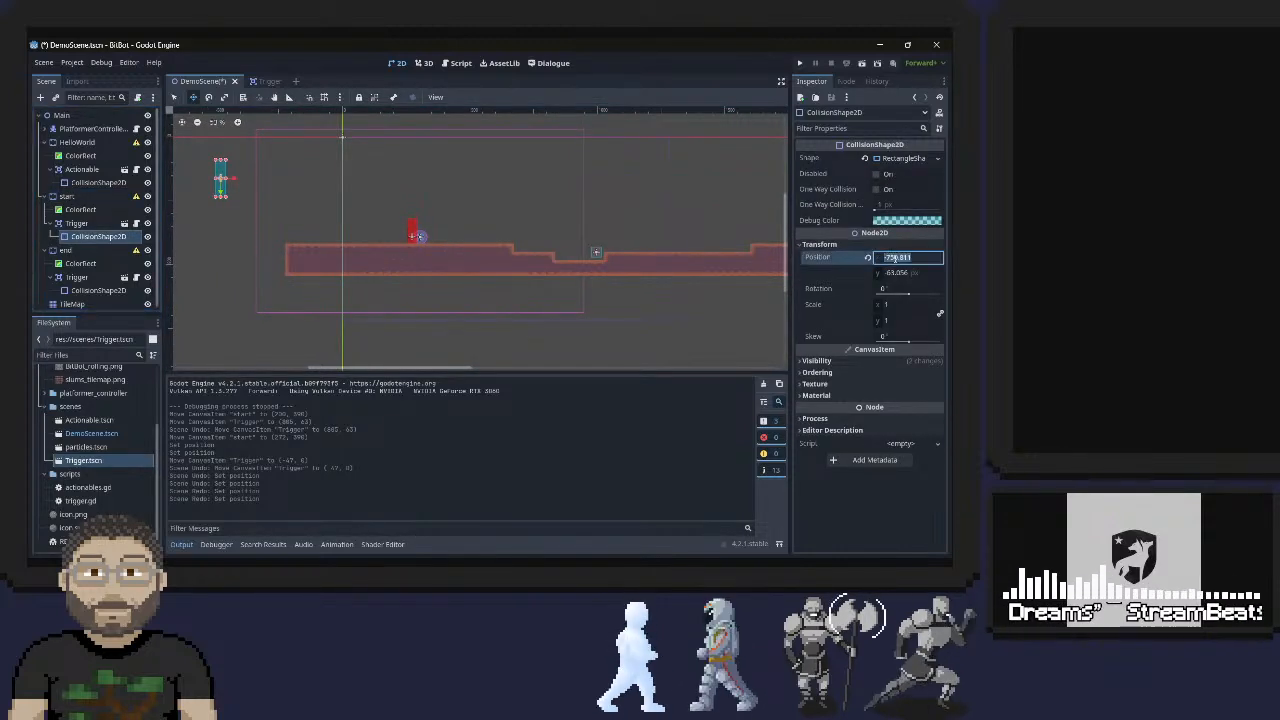
text(0)
key(Tab)
text(0)
key(Tab)
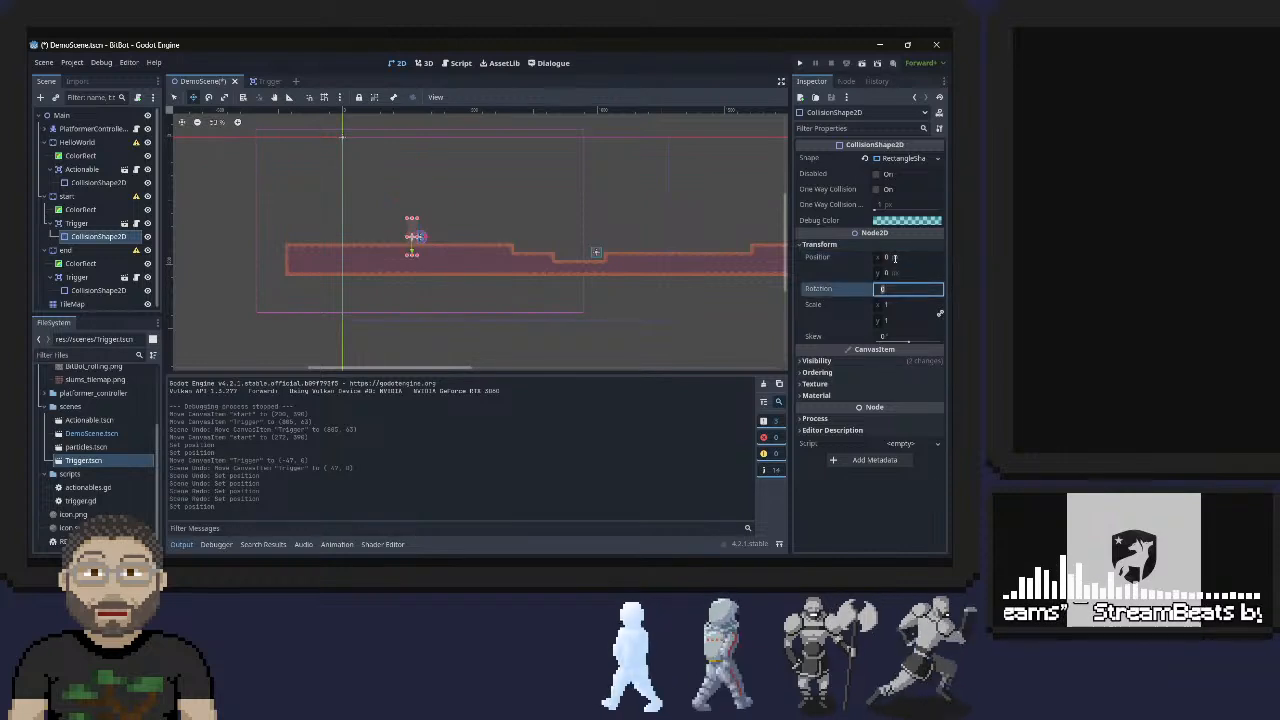
Move the start node's Trigger horizontally about 50 px away from the player, clear of the red ColorRect
click(84, 226)
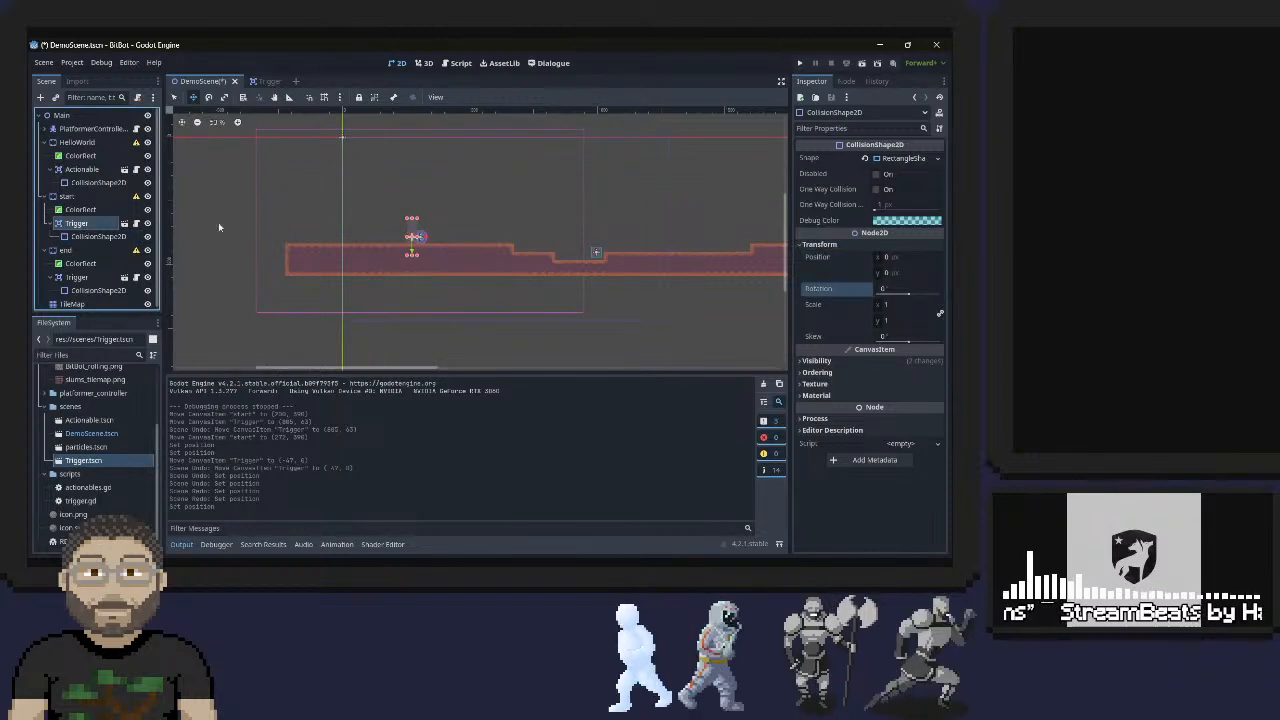
scroll(423, 246, up, 5)
scroll(428, 247, up, 2)
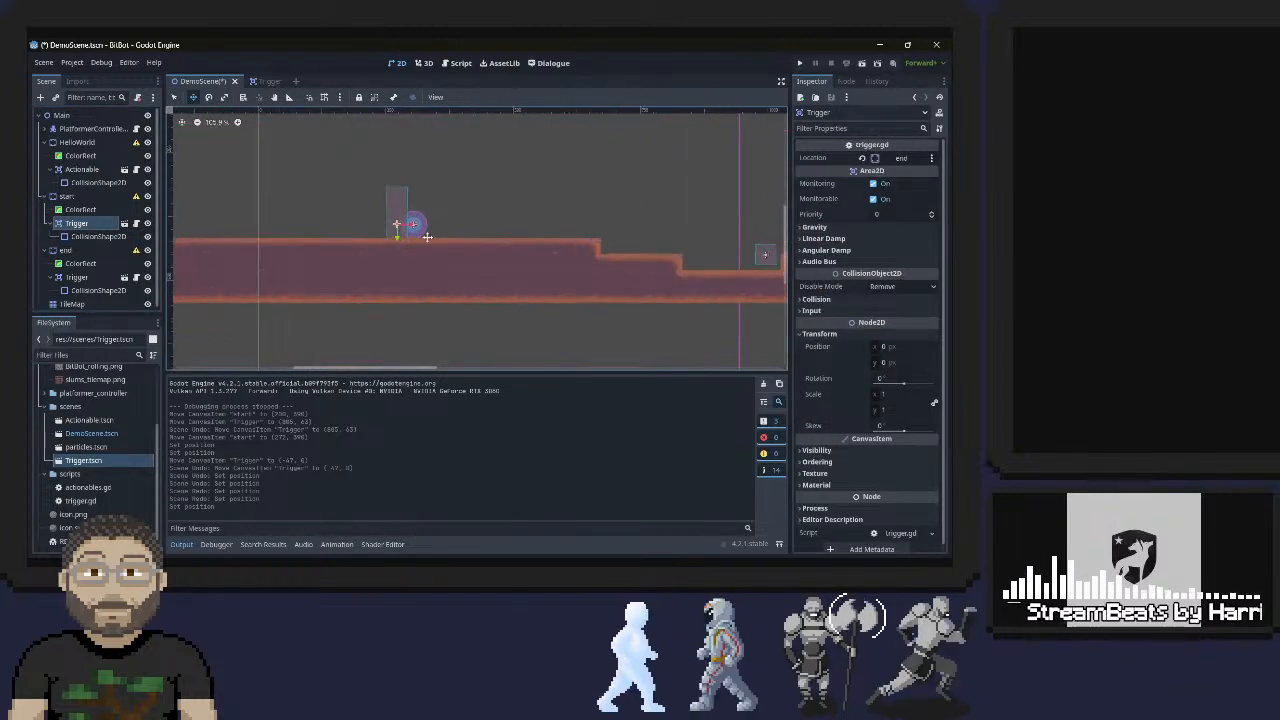
drag(412, 224, 383, 225)
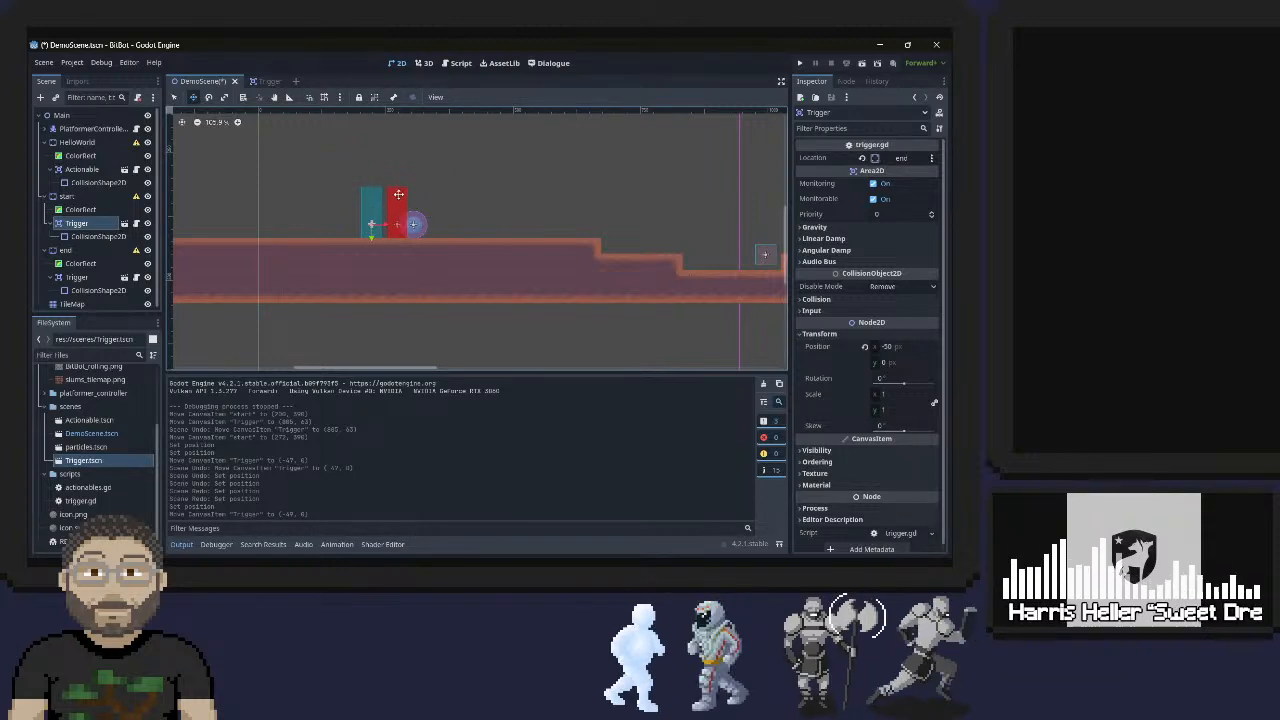
Move the end node along the raised far platform, further inward from the platform's outer edge
right_click(68, 251)
key(Escape)
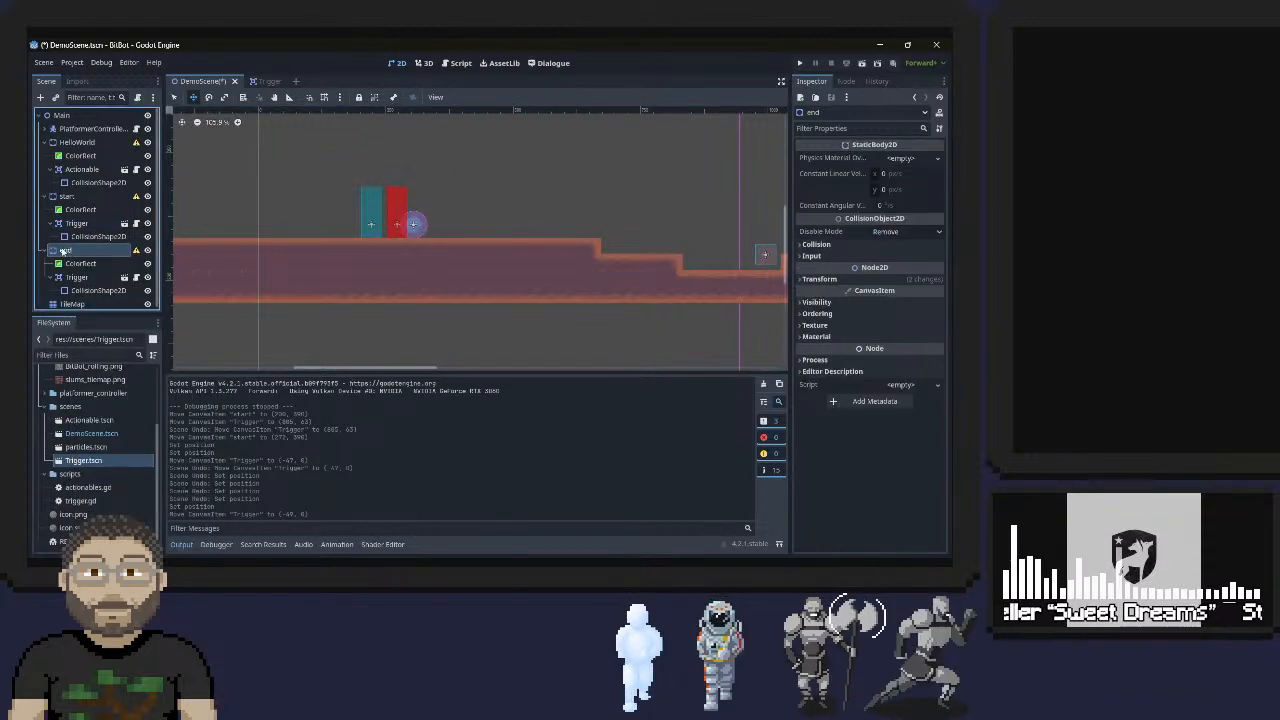
double_click(62, 250)
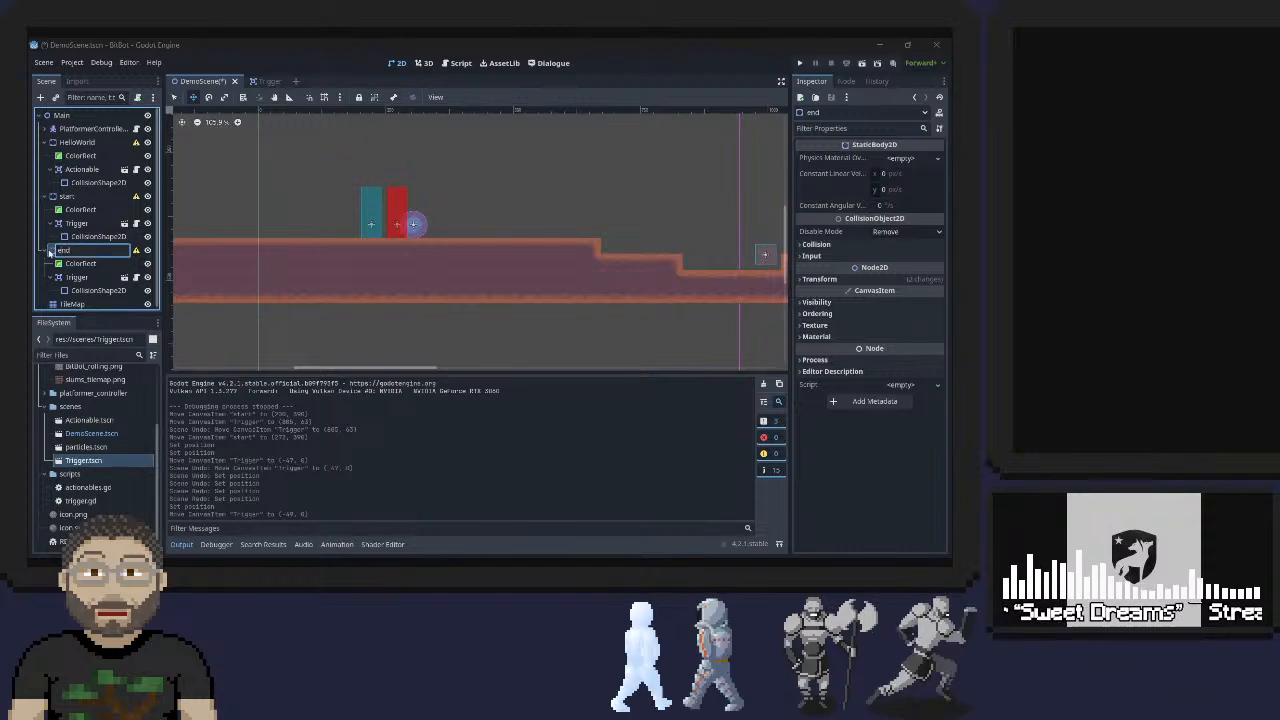
key(Return)
right_click(50, 252)
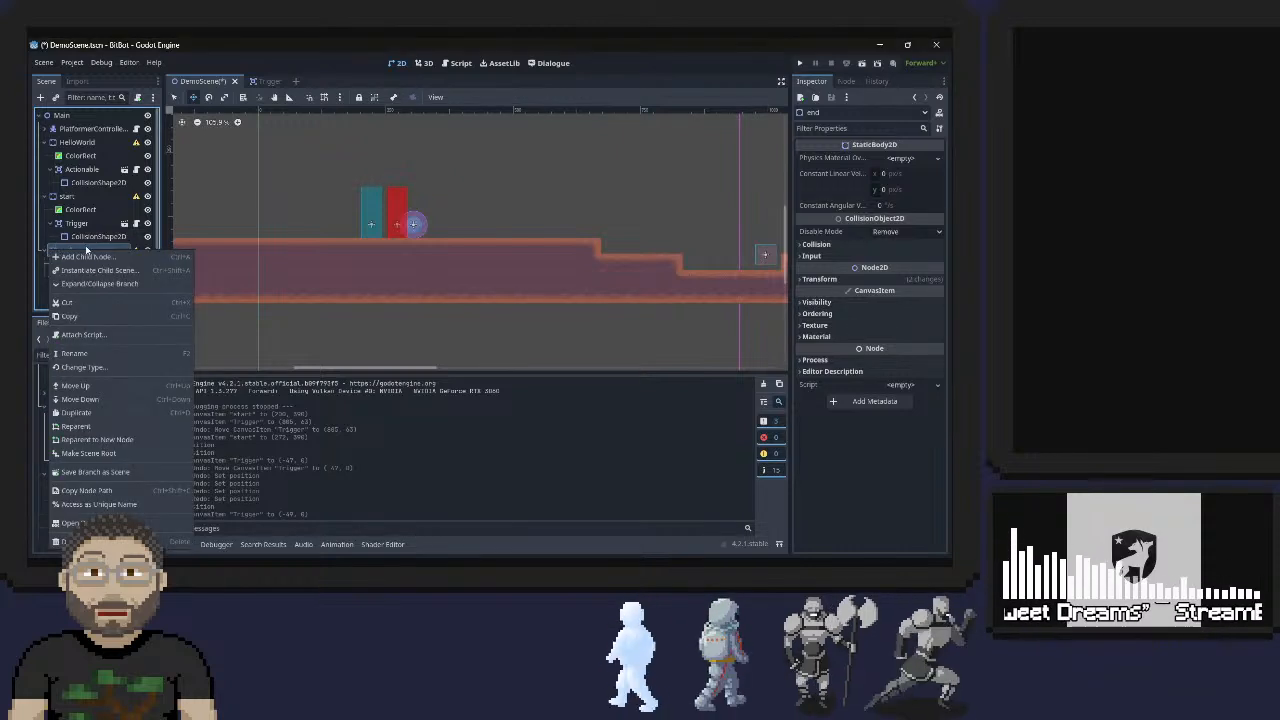
click(85, 245)
double_click(85, 250)
key(Return)
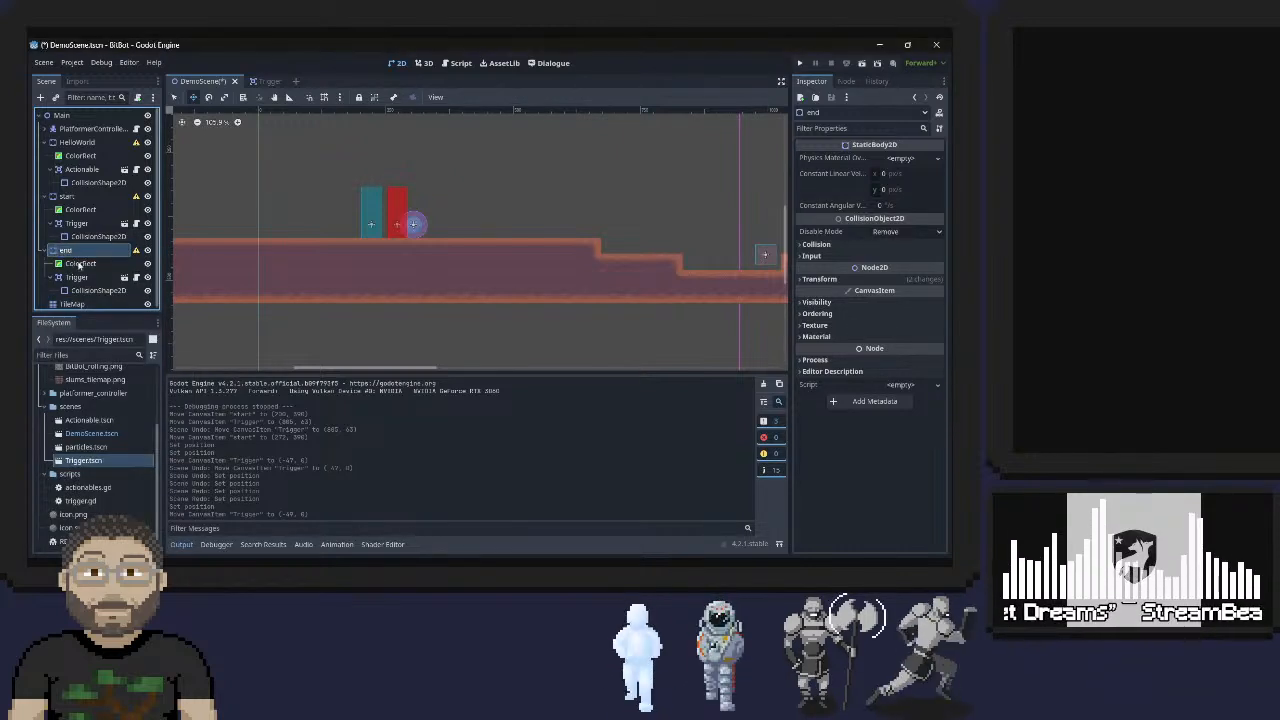
key(f)
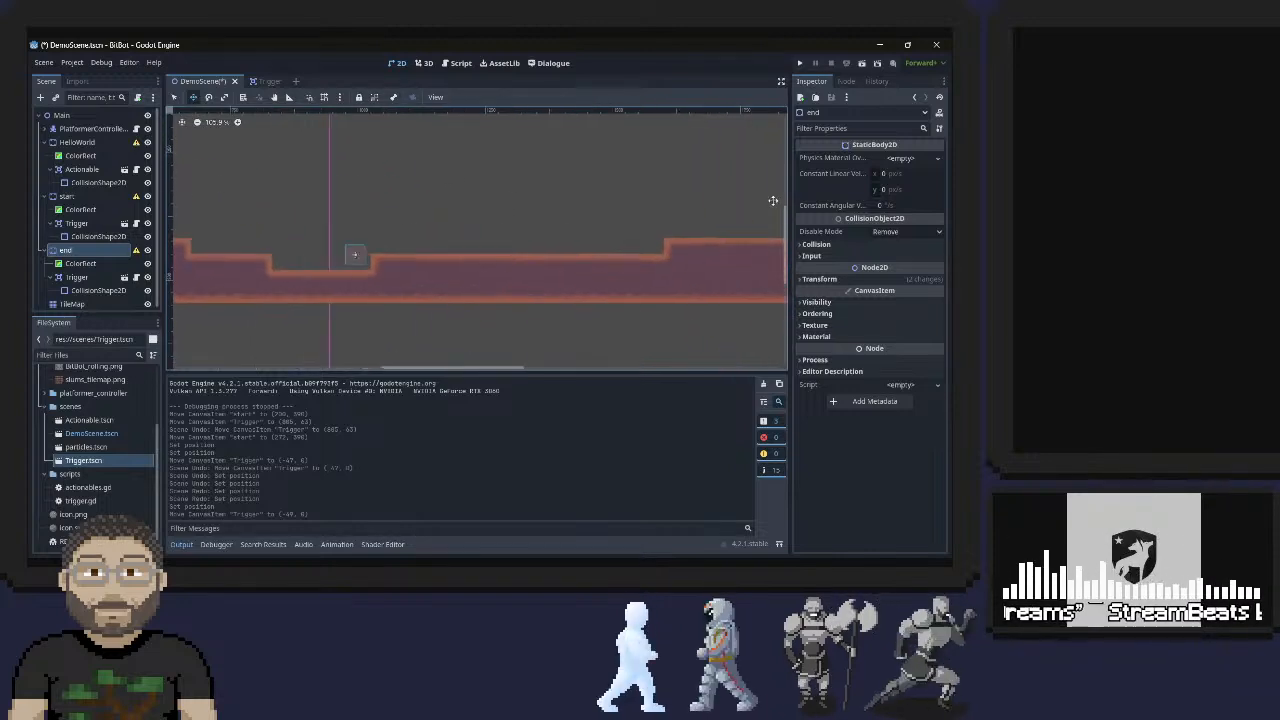
key(f)
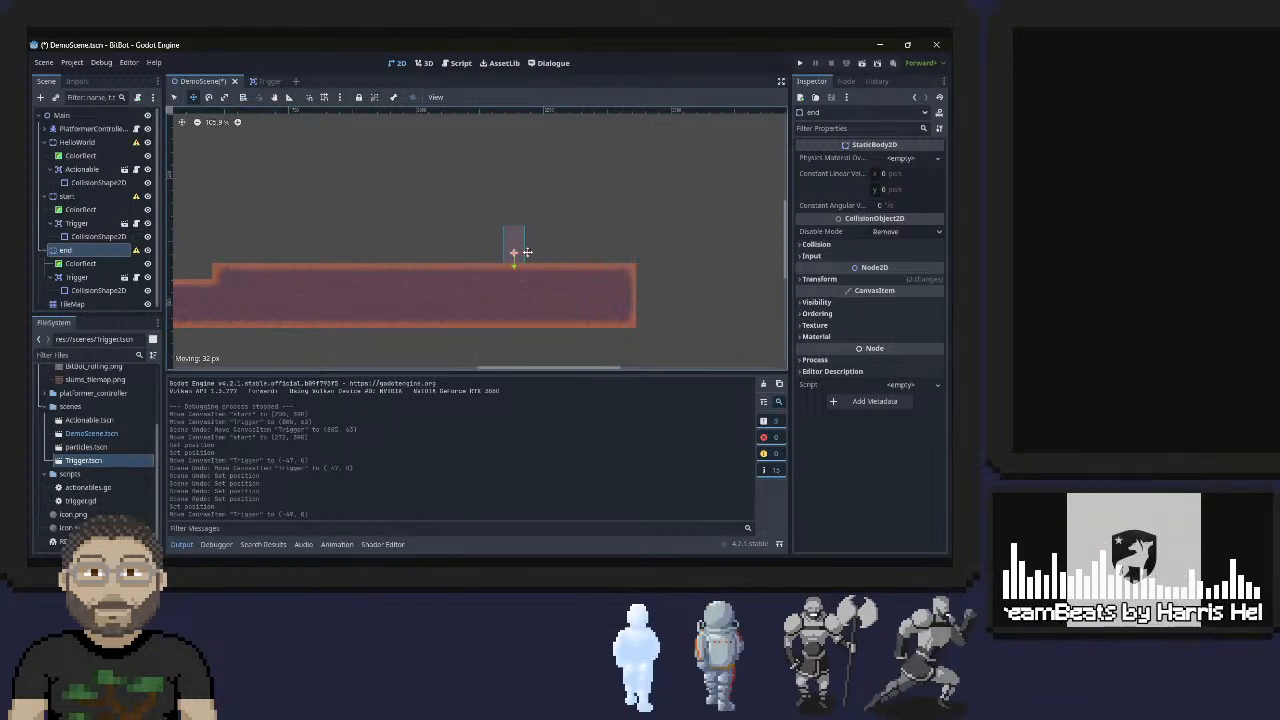
drag(512, 253, 487, 253)
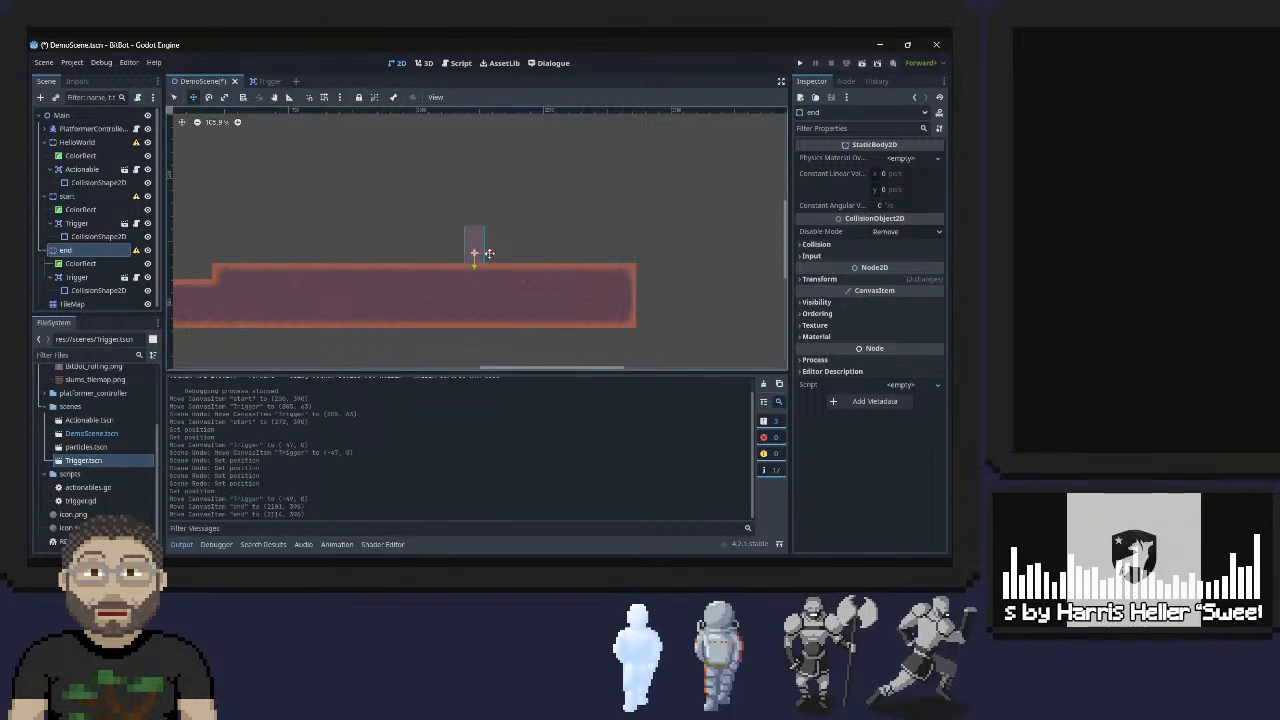
drag(489, 253, 448, 253)
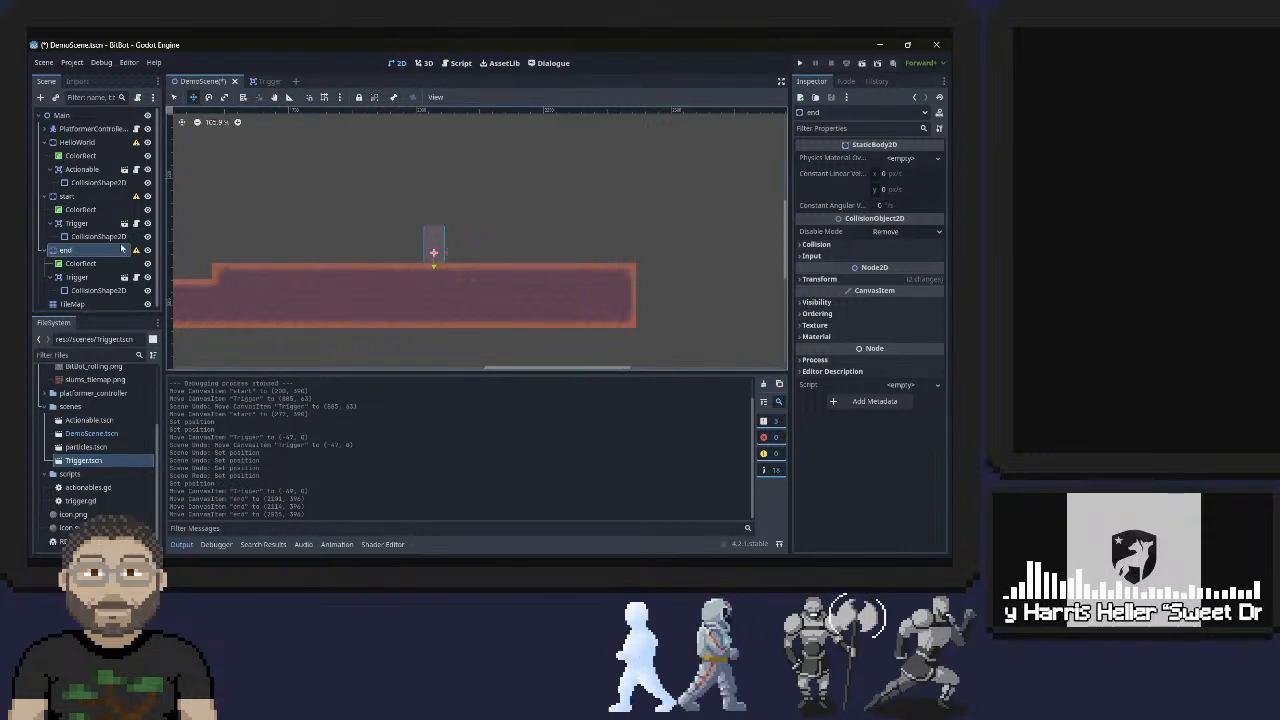
Set the position of the end node's child Trigger to x 0 and y 0
click(77, 277)
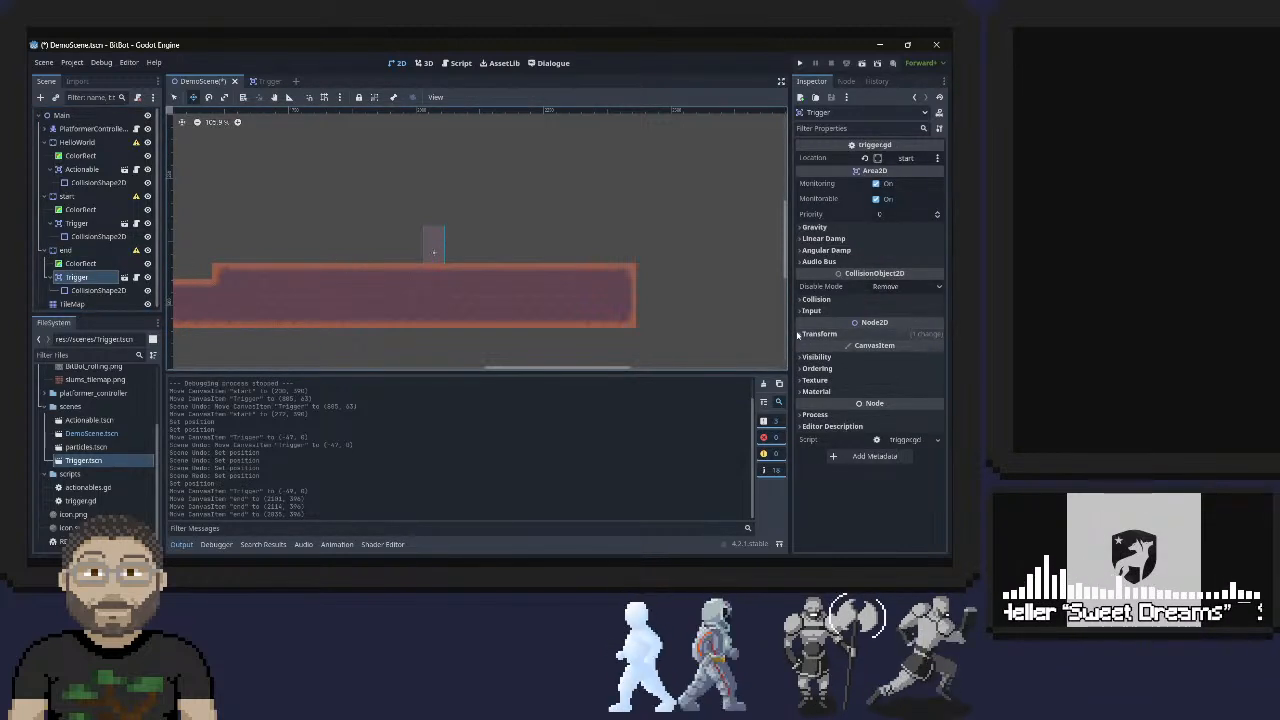
click(826, 336)
click(895, 348)
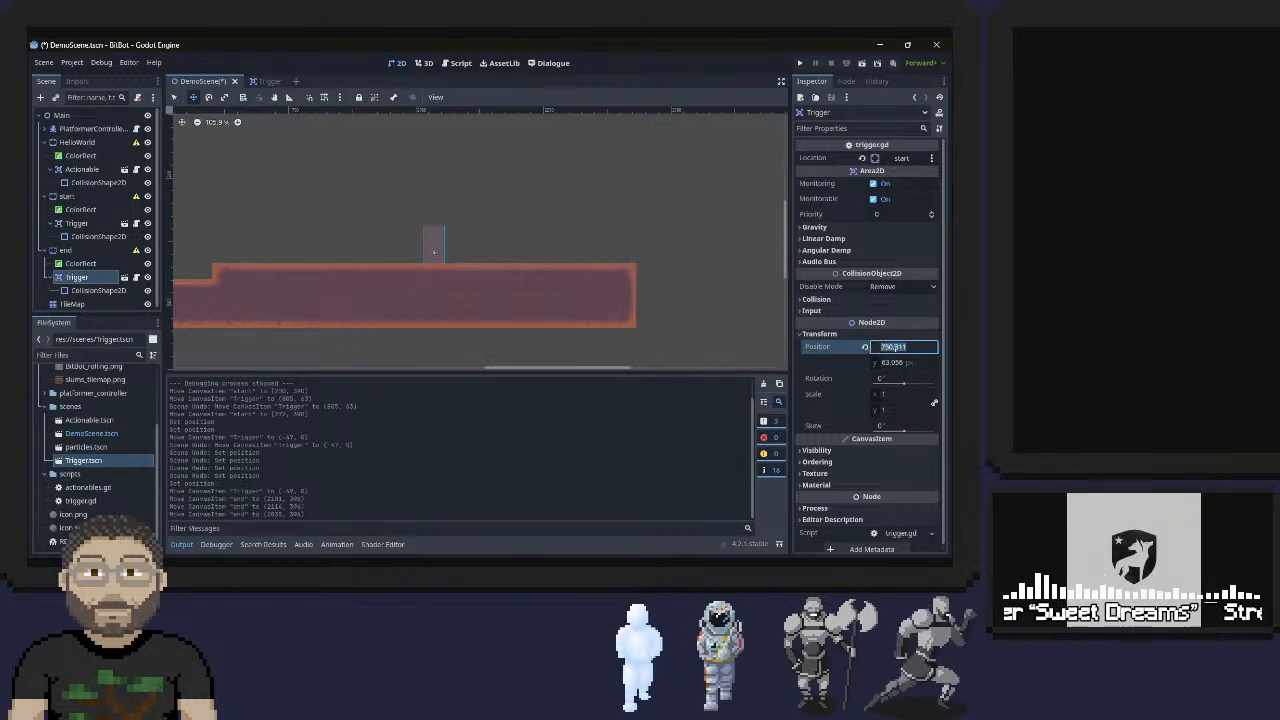
text(0)
key(Tab)
text(0)
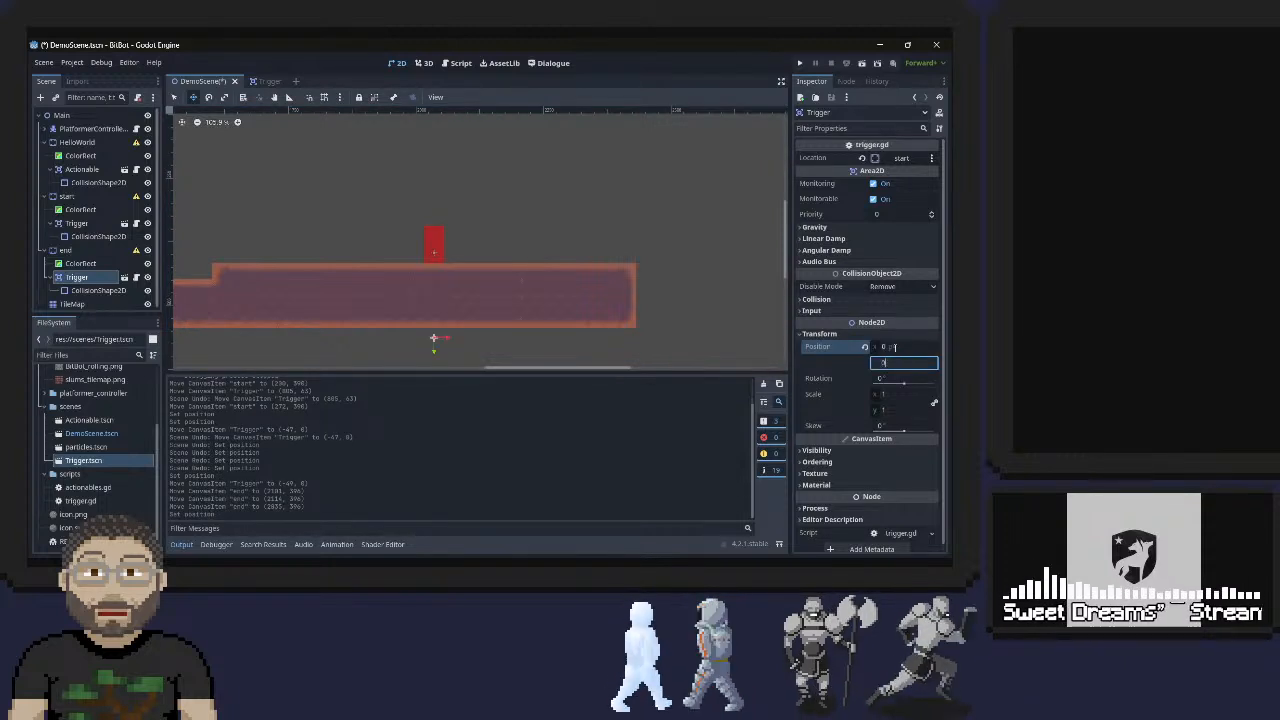
key(Tab)
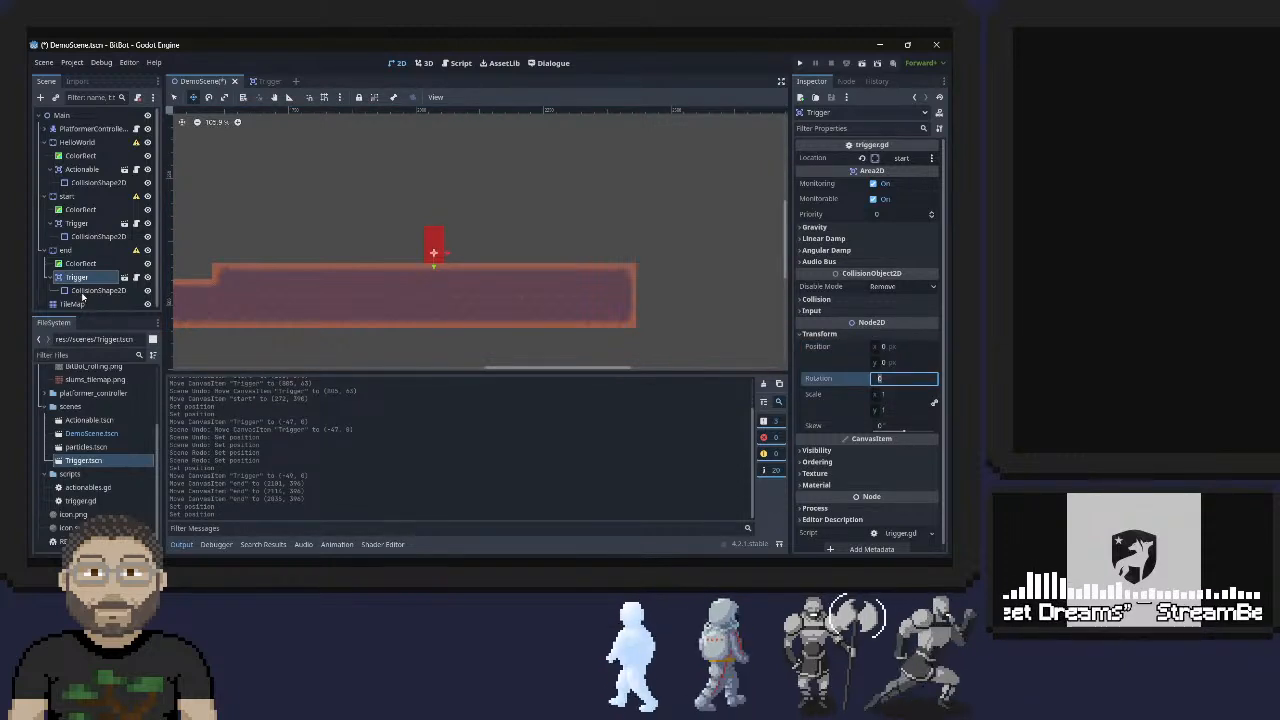
Set the end Trigger's CollisionShape2D position to x 0, y 0, and move that Trigger outward beside the red ColorRect to x 51
click(83, 291)
click(820, 245)
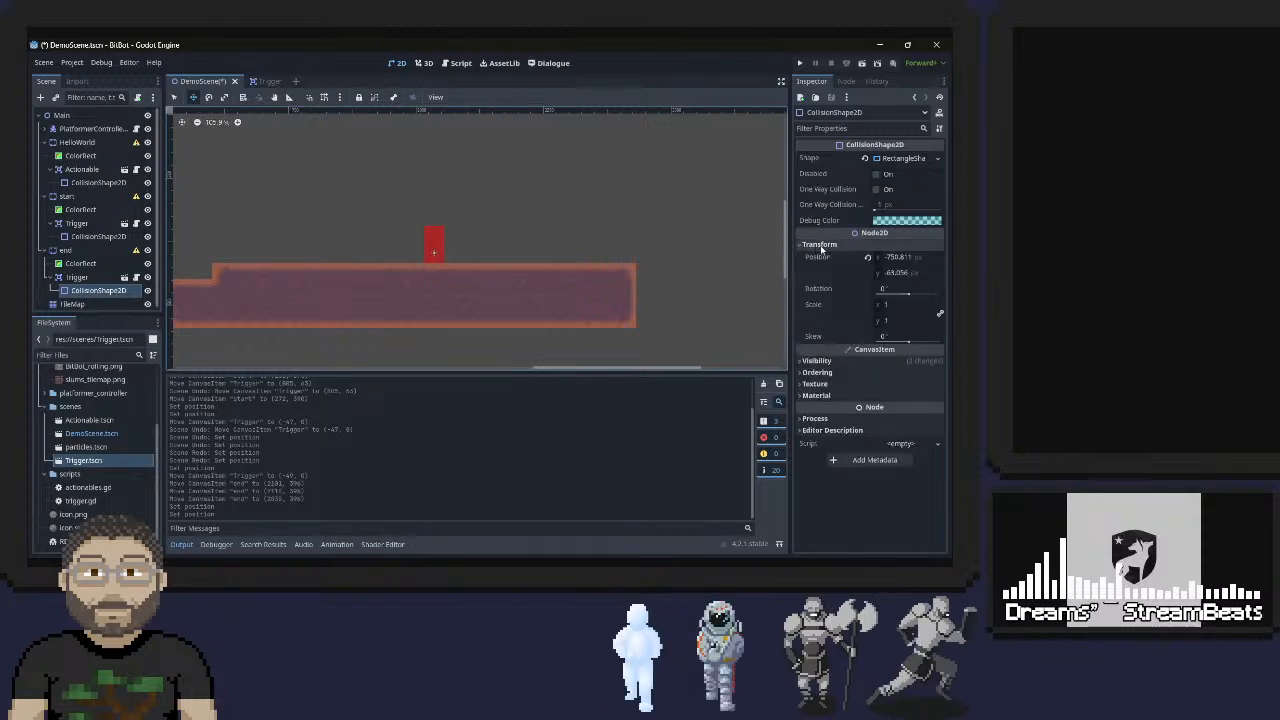
click(897, 257)
text(0)
key(Tab)
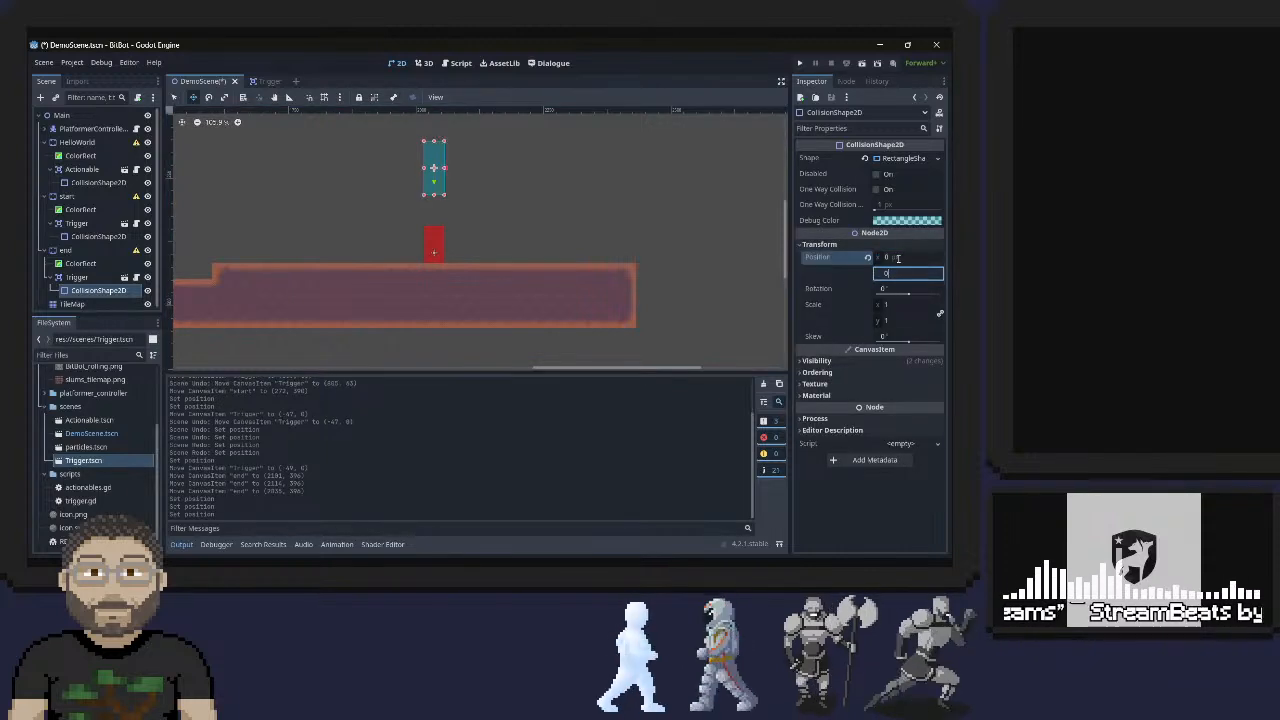
text(0)
key(Tab)
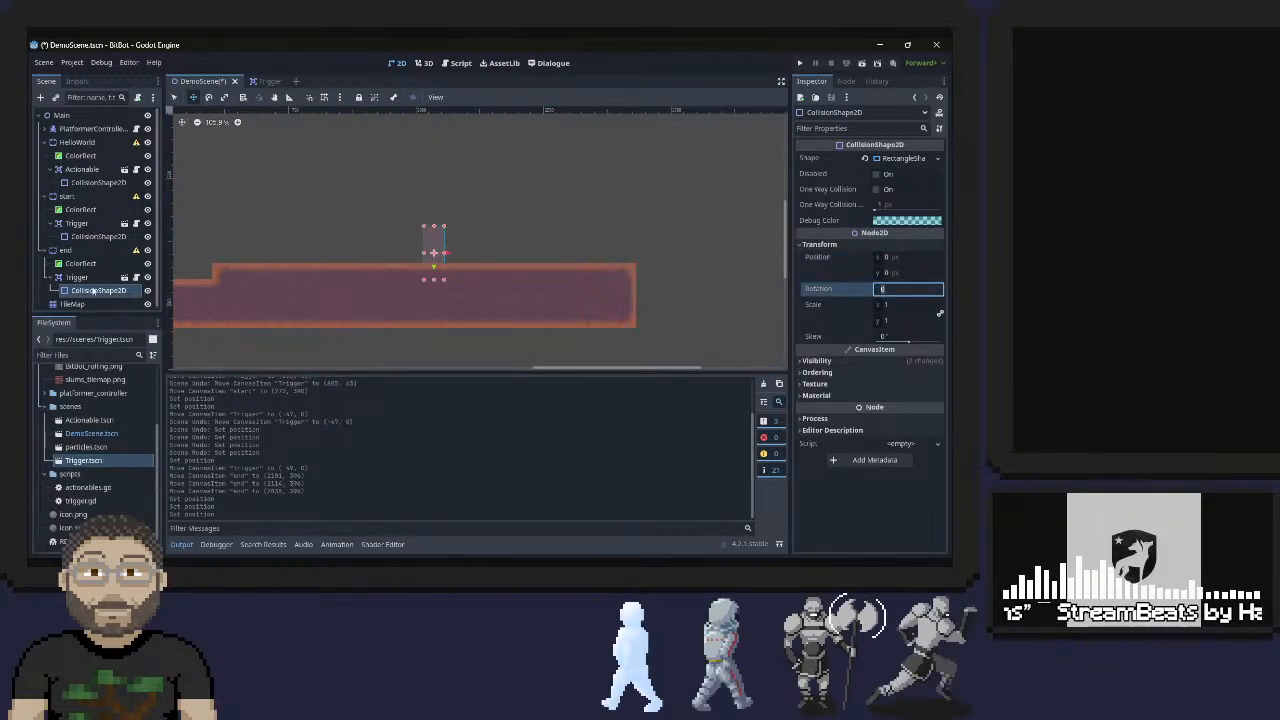
click(90, 279)
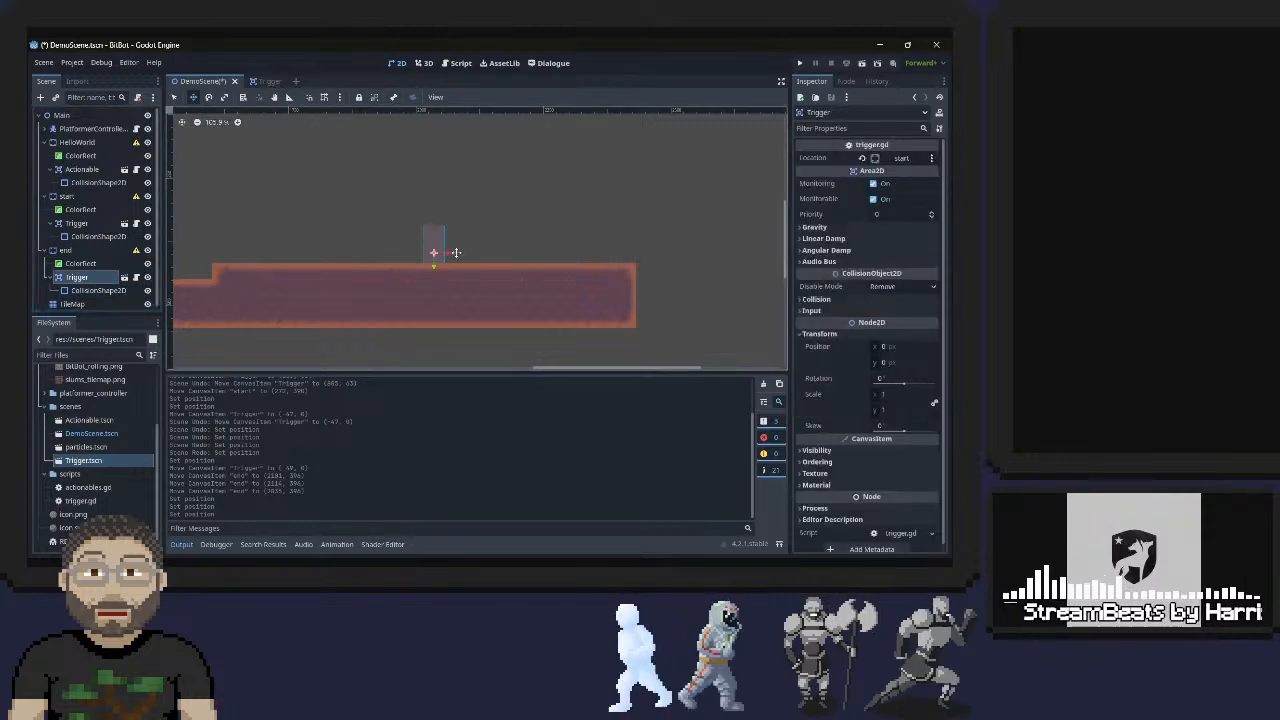
drag(447, 252, 474, 252)
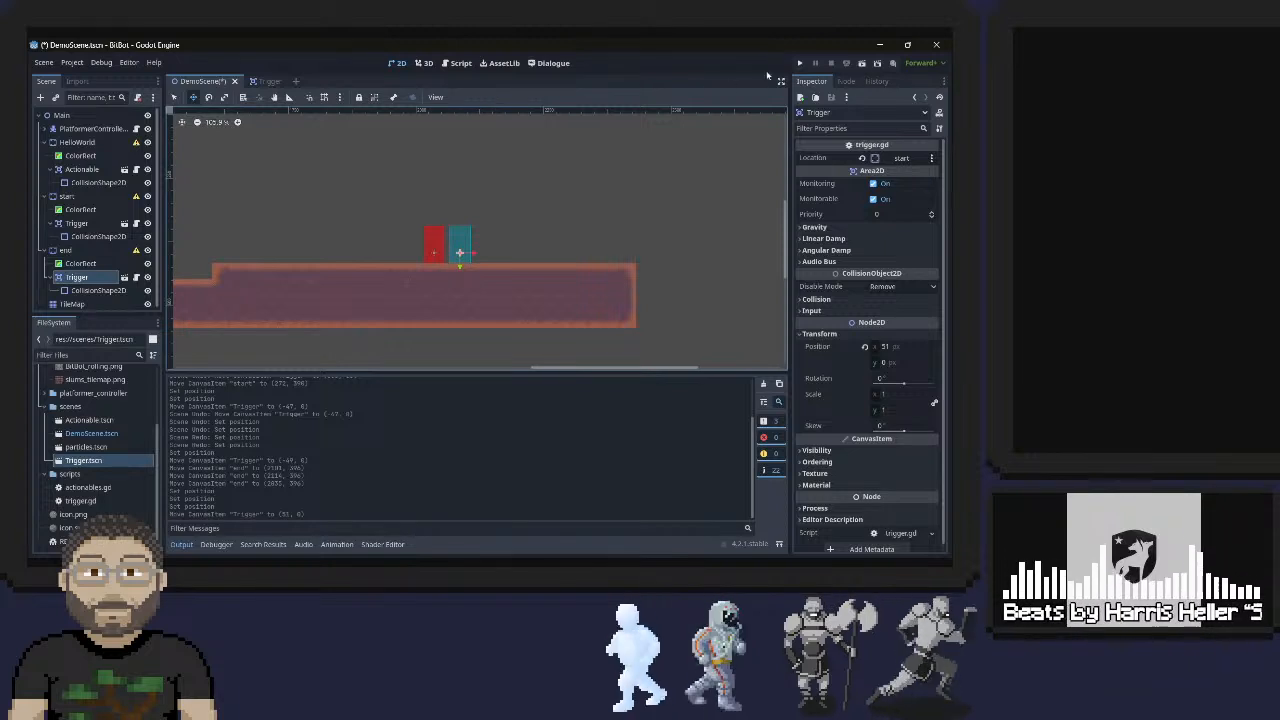
Run the project, roll the player repeatedly back and forth through the start and end triggers to test teleporting, and close the game
click(801, 63)
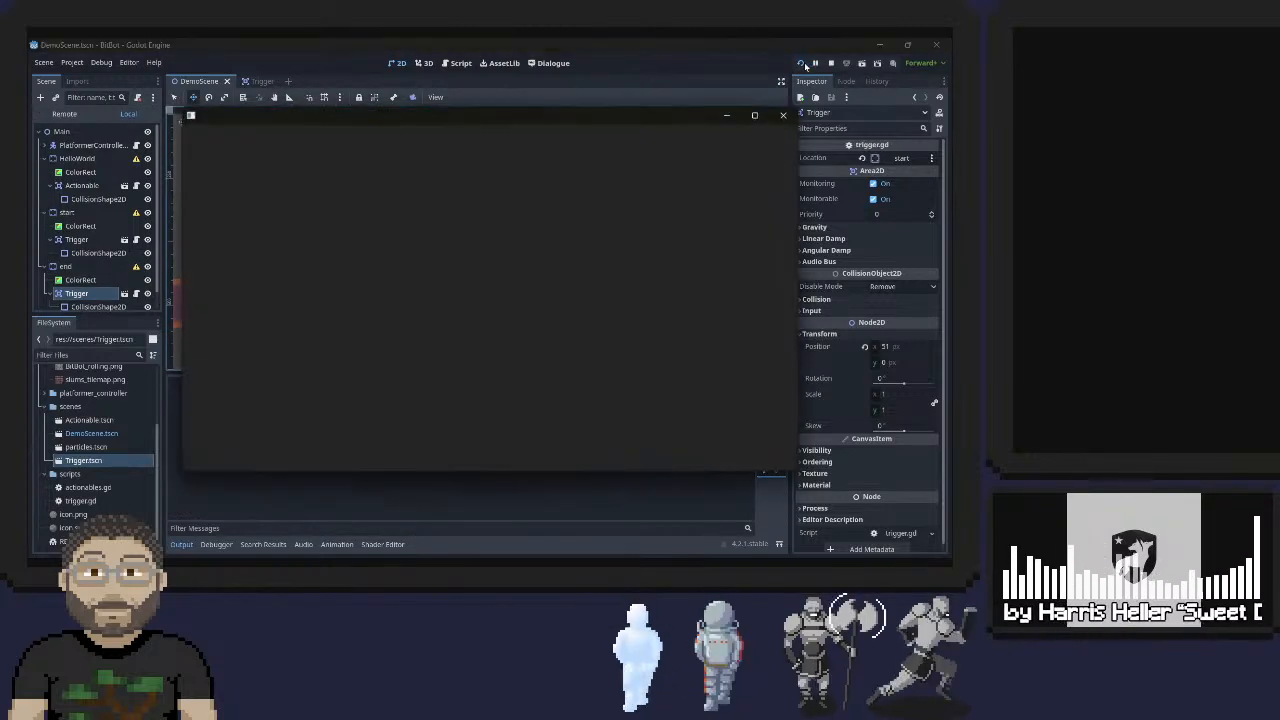
key(Right)
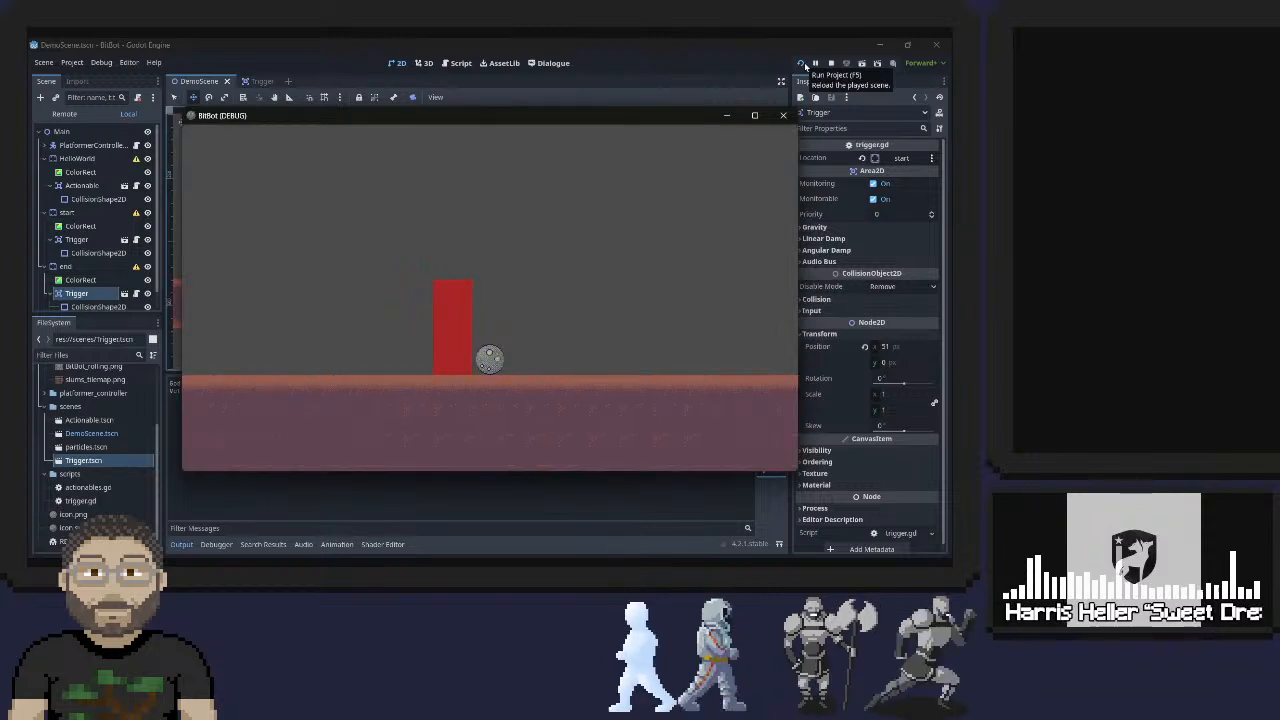
key(Left)
key(Left)
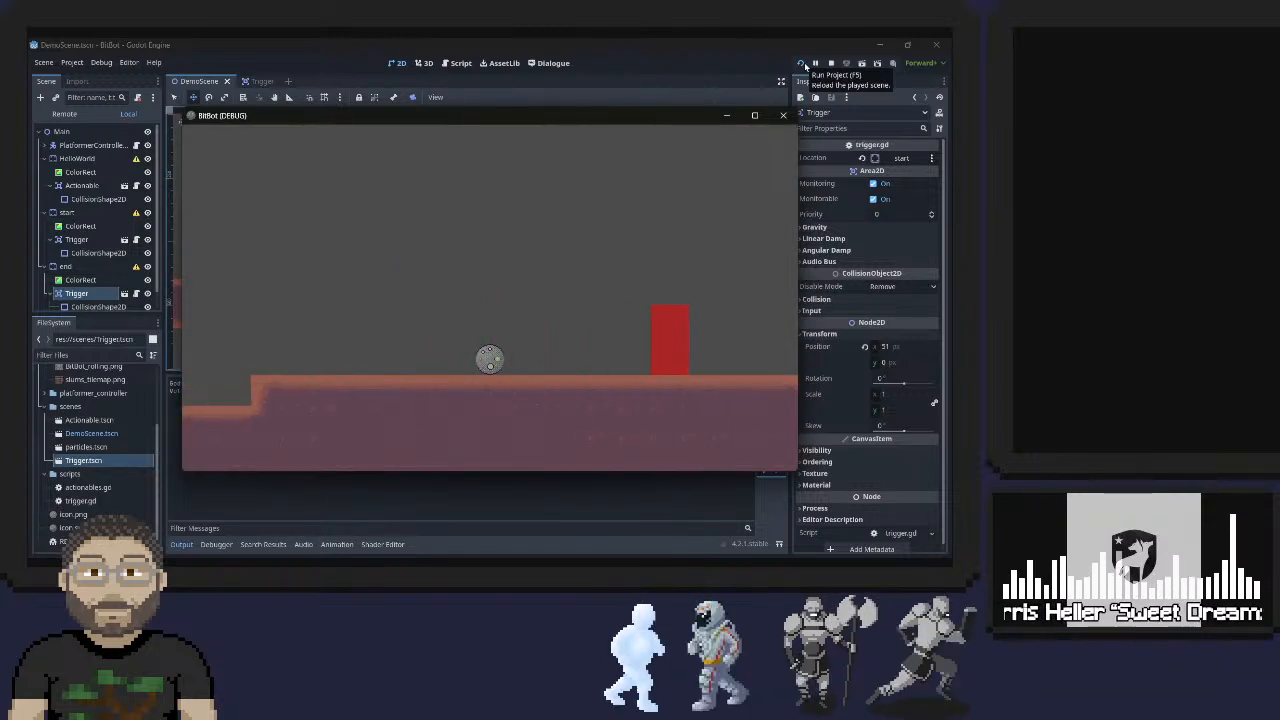
key(Right)
key(Right)
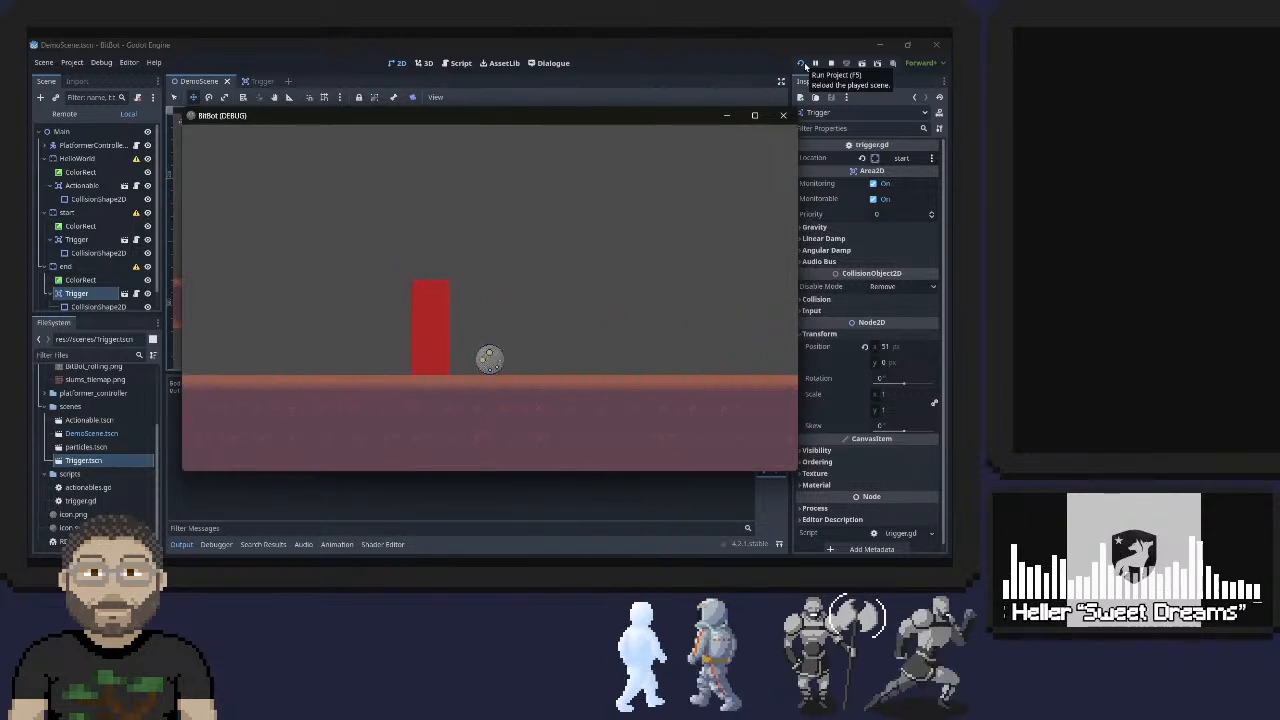
key(Left)
key(Right)
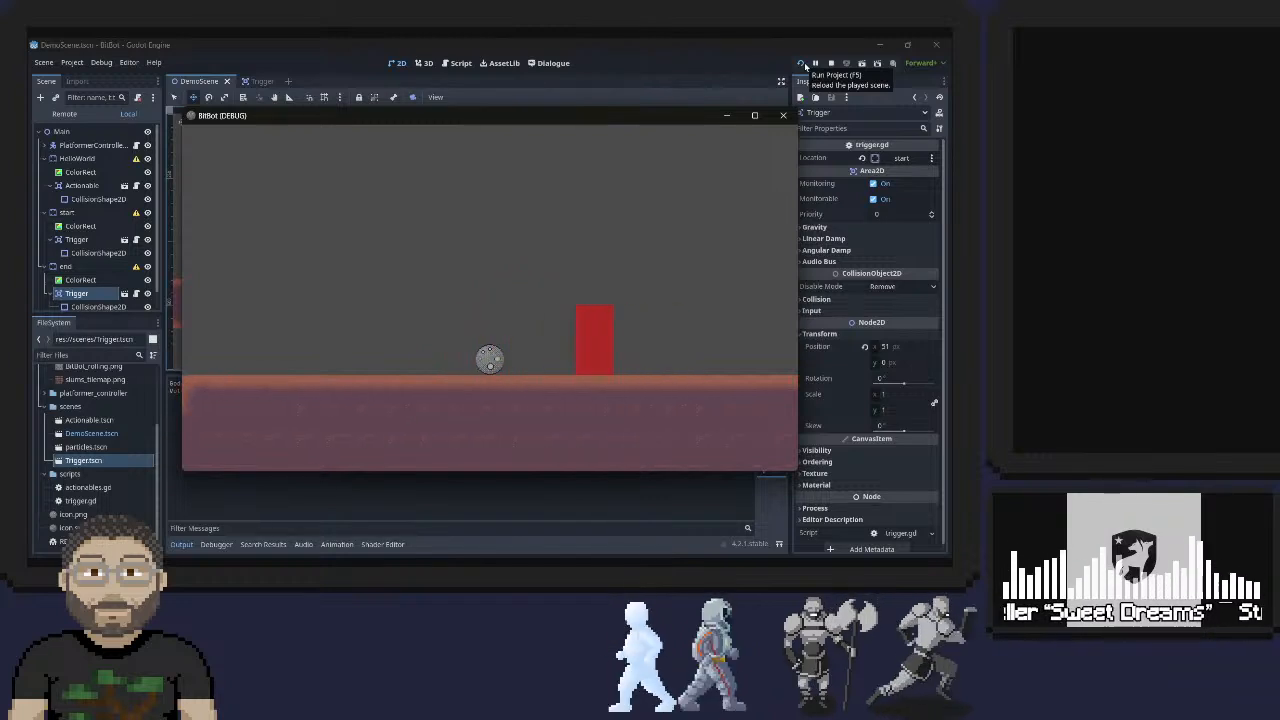
key(Left)
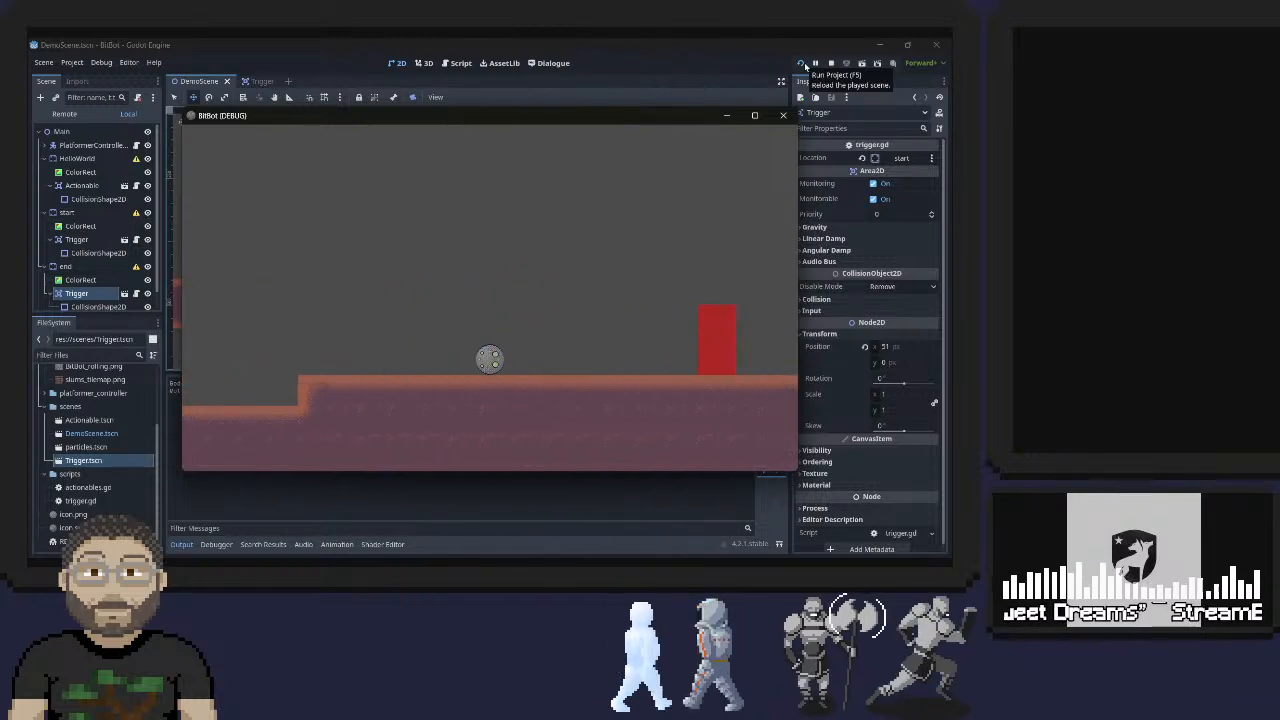
key(Right)
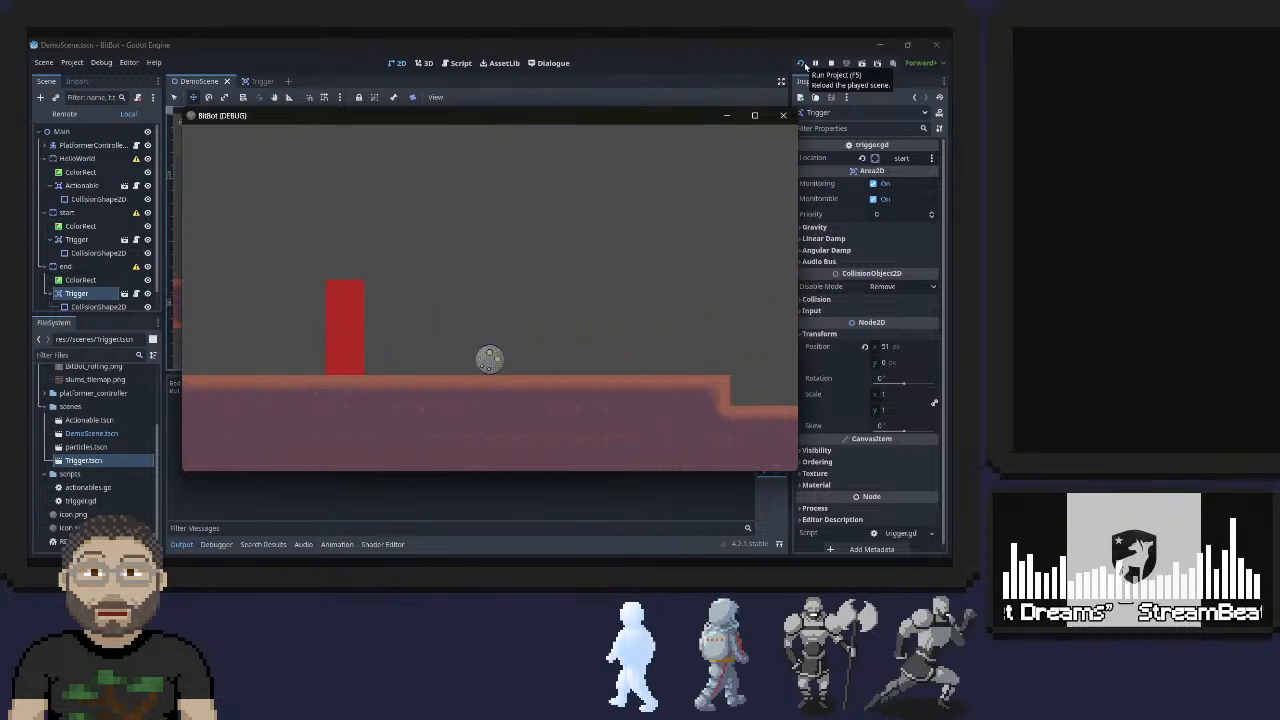
key(Left)
key(Right)
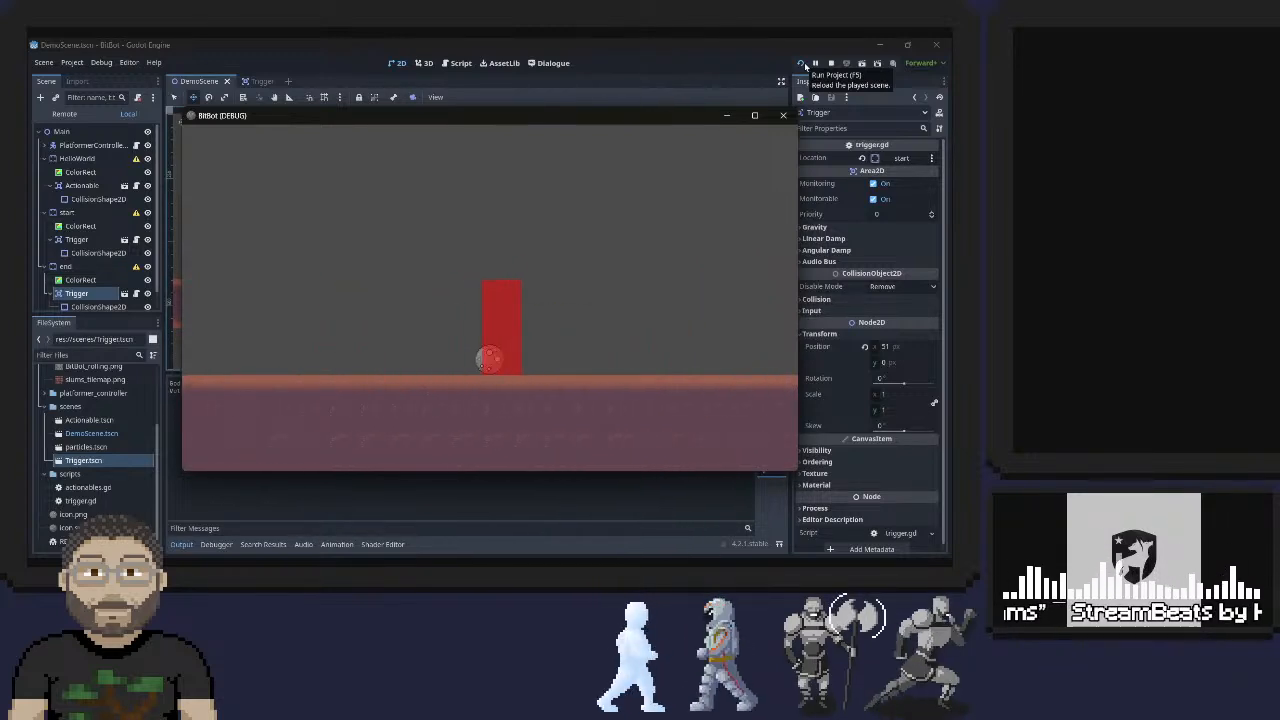
key(Right)
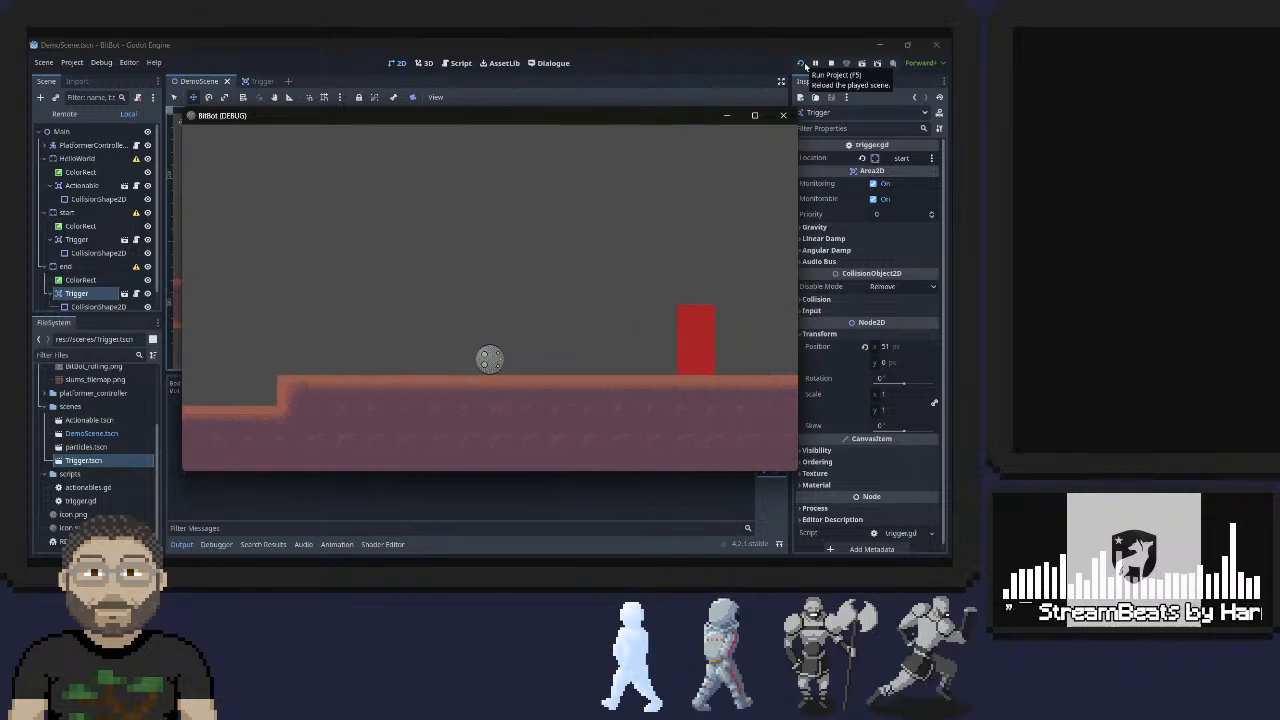
key(Left)
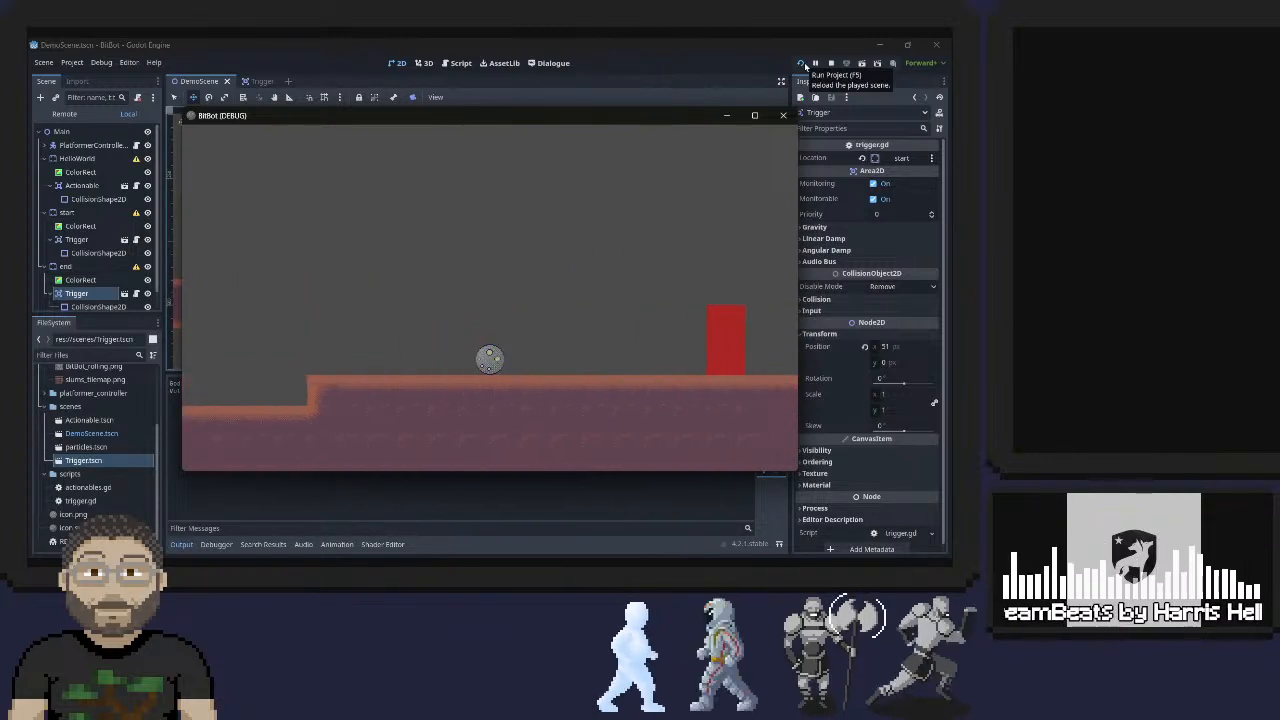
key(Right)
key(Left)
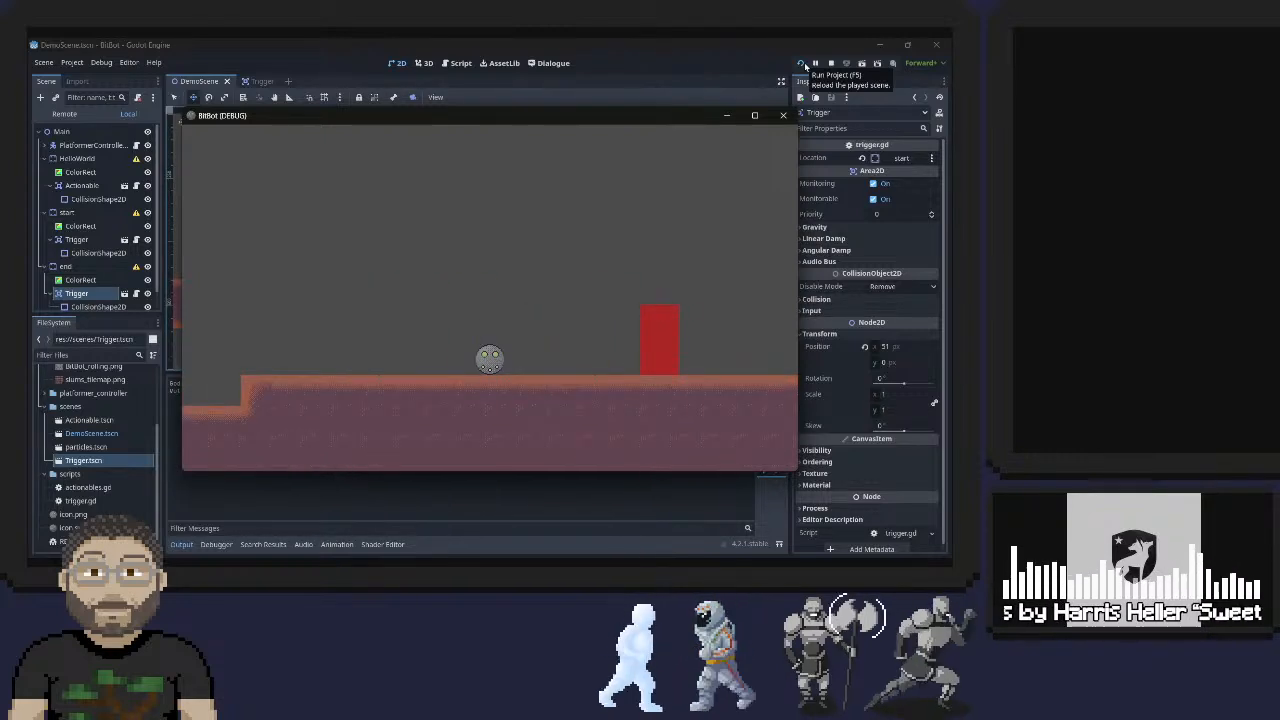
key(Right)
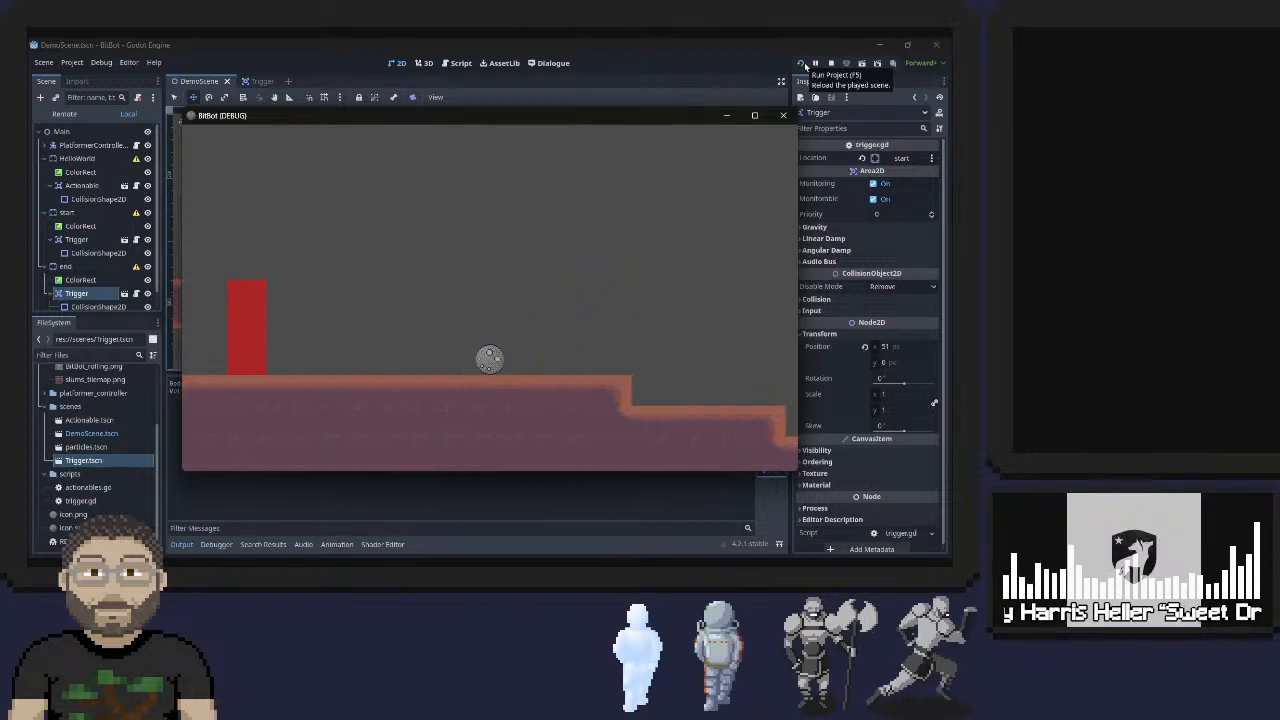
key(Left)
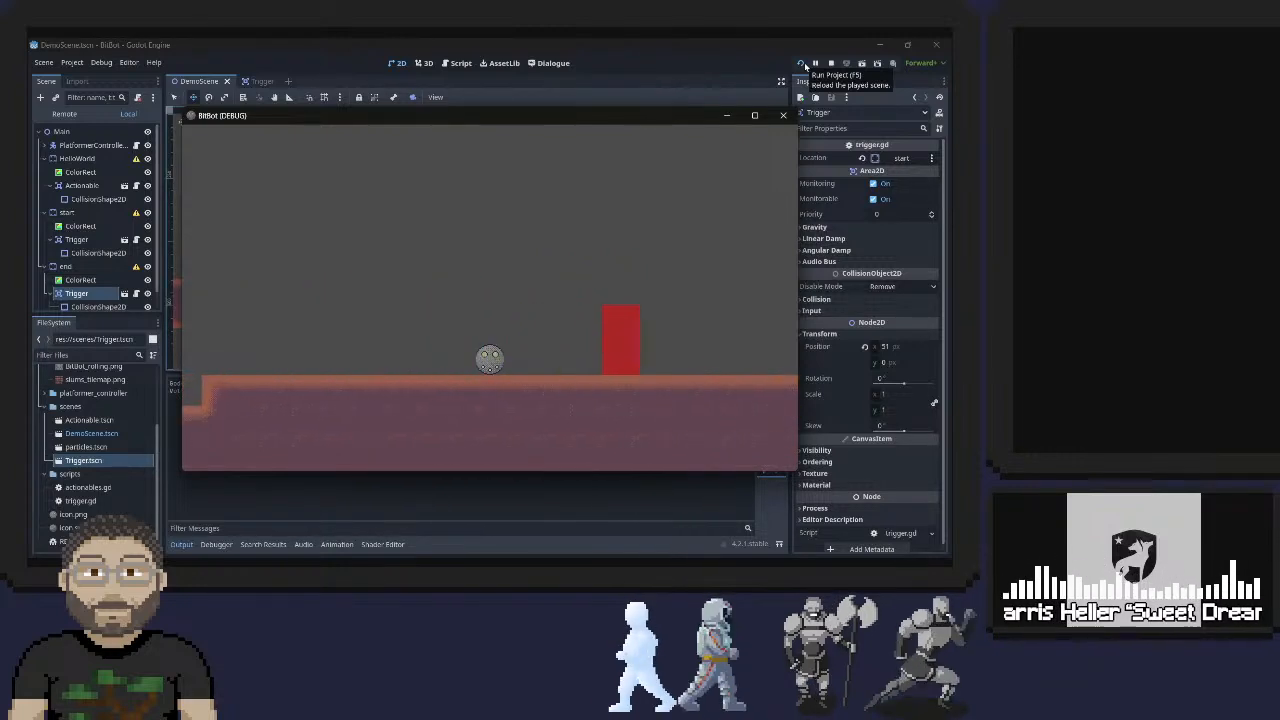
key(Right)
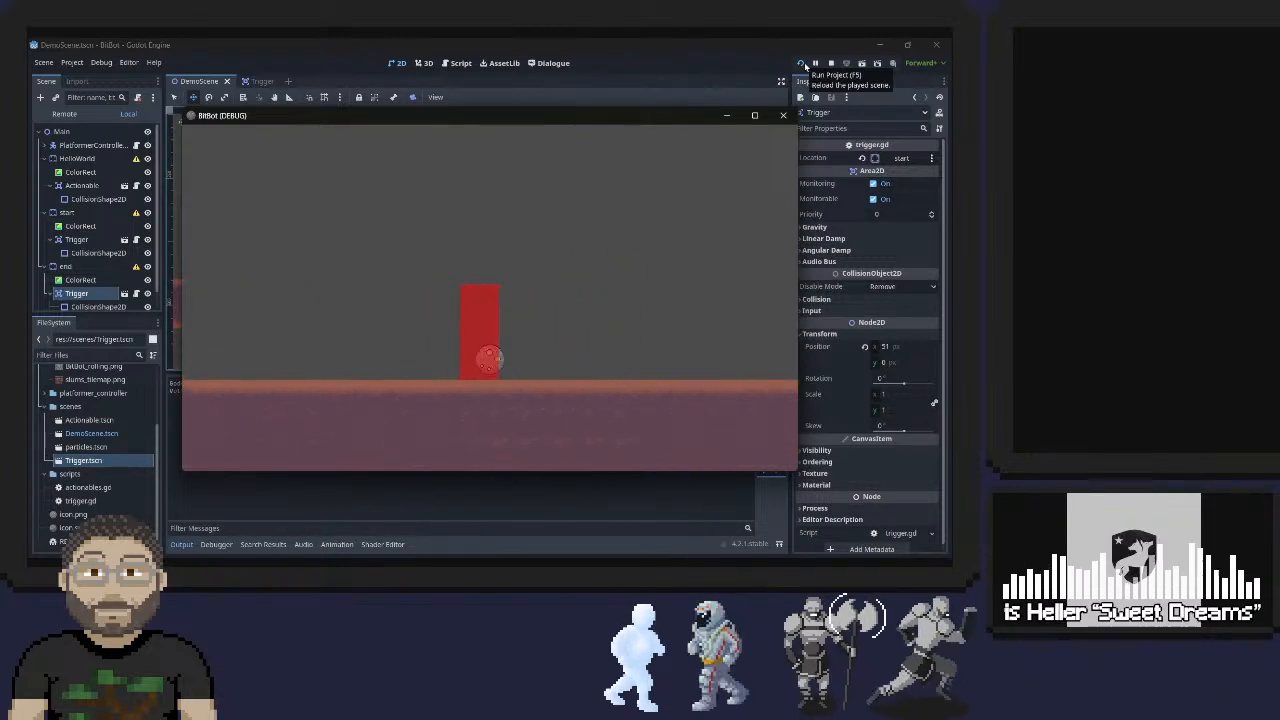
key(Left)
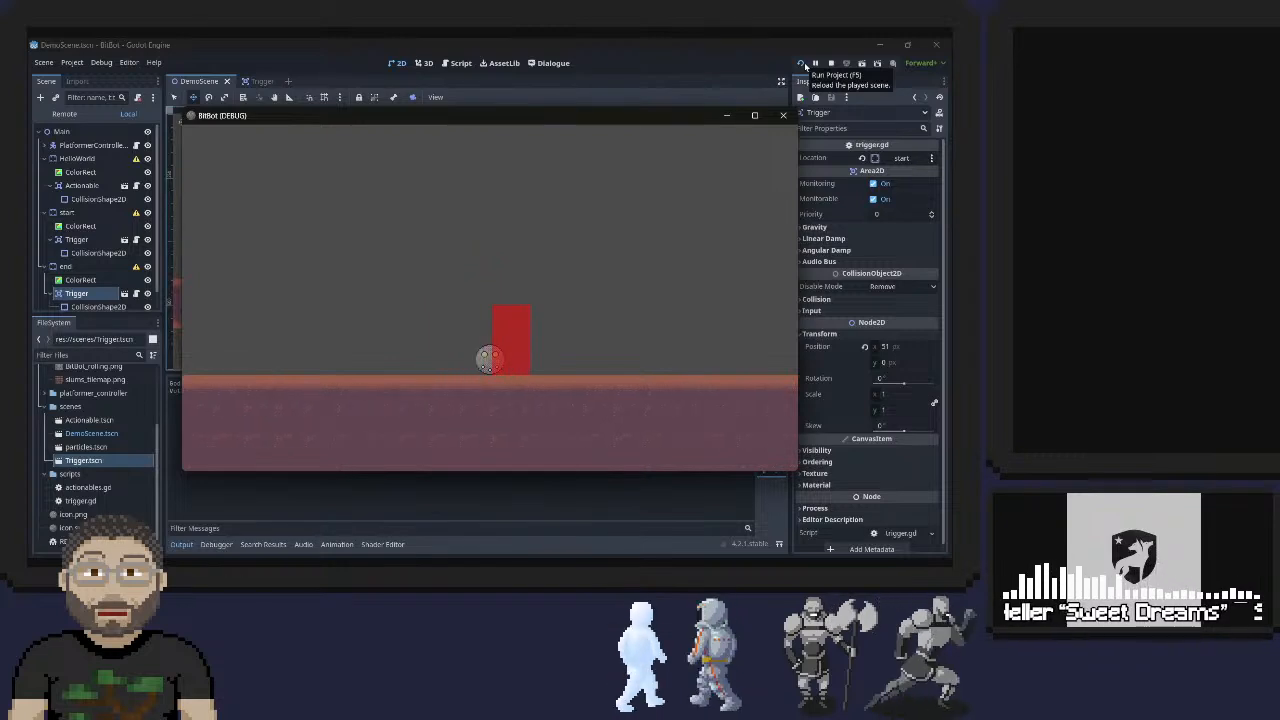
key(Right)
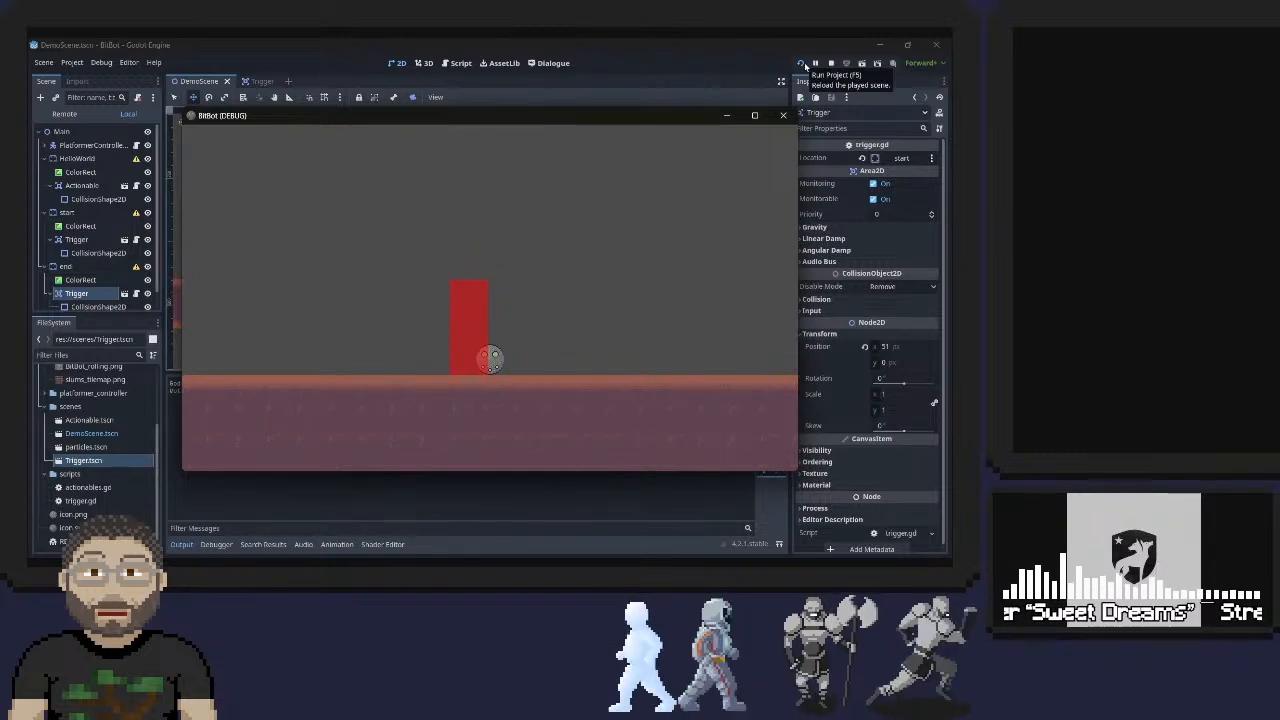
key(Left)
key(Right)
key(Left)
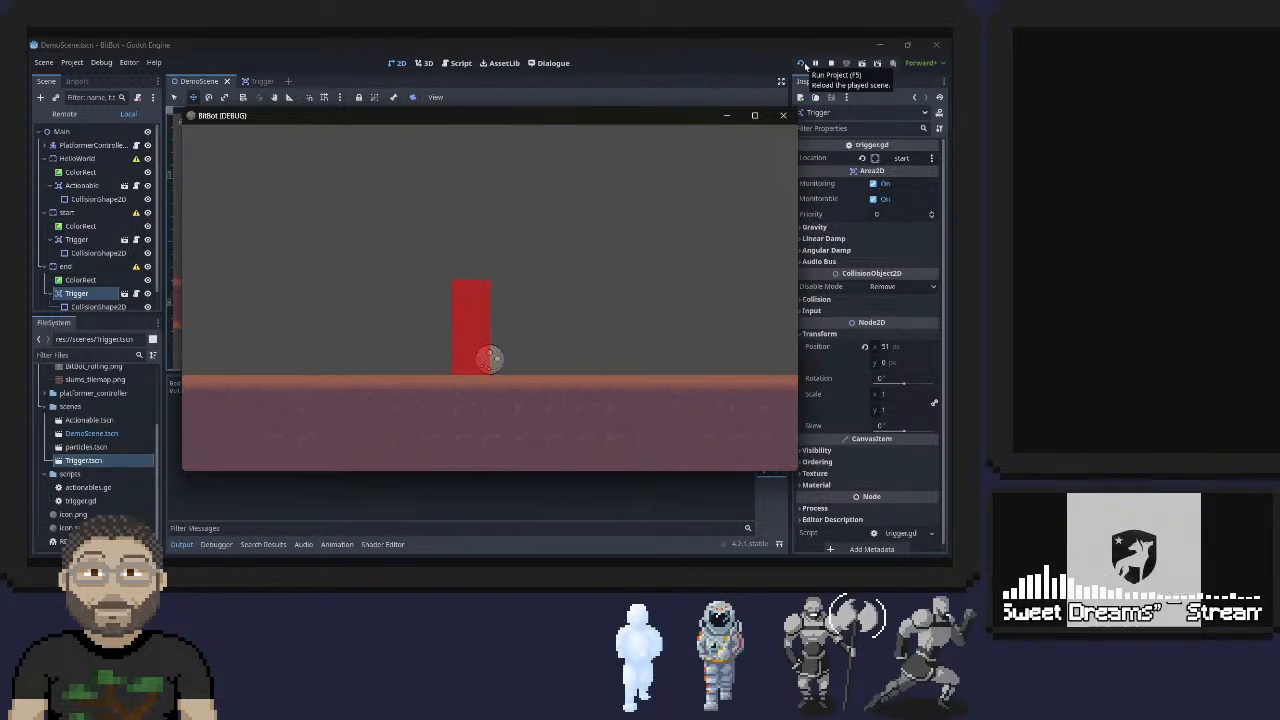
key(Right)
key(Left)
key(Right)
key(Left)
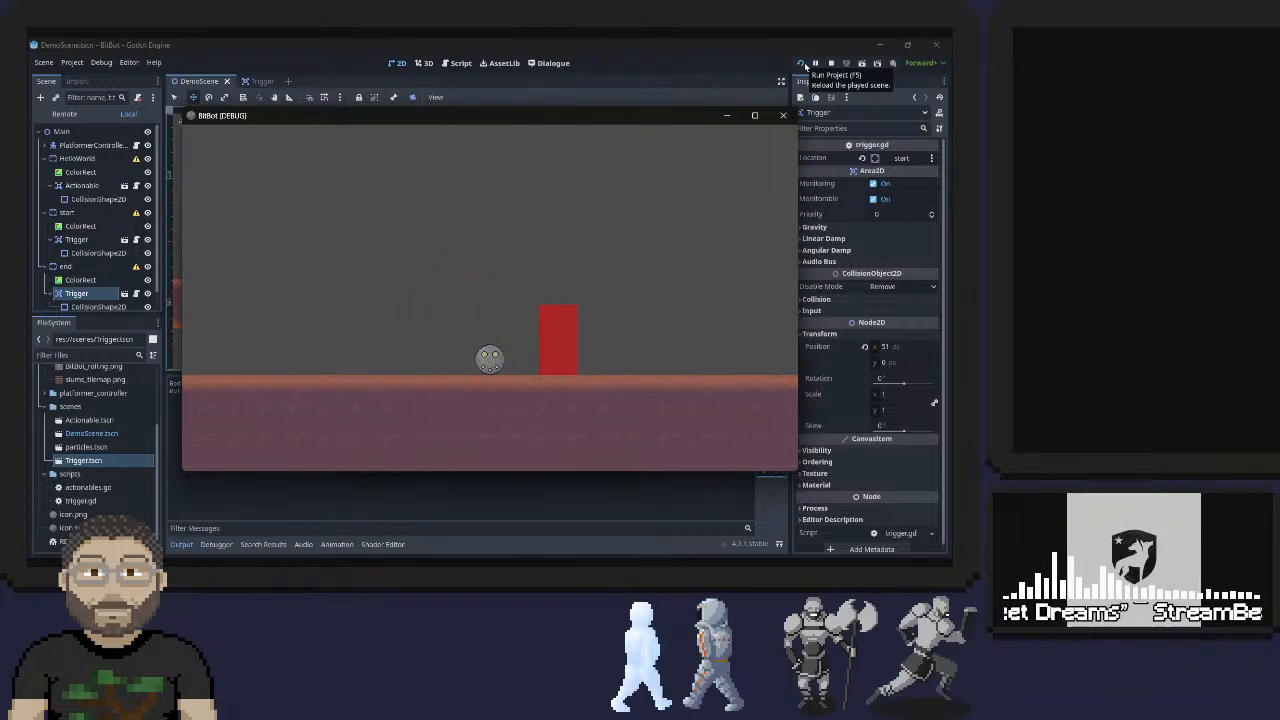
key(Right)
key(Left)
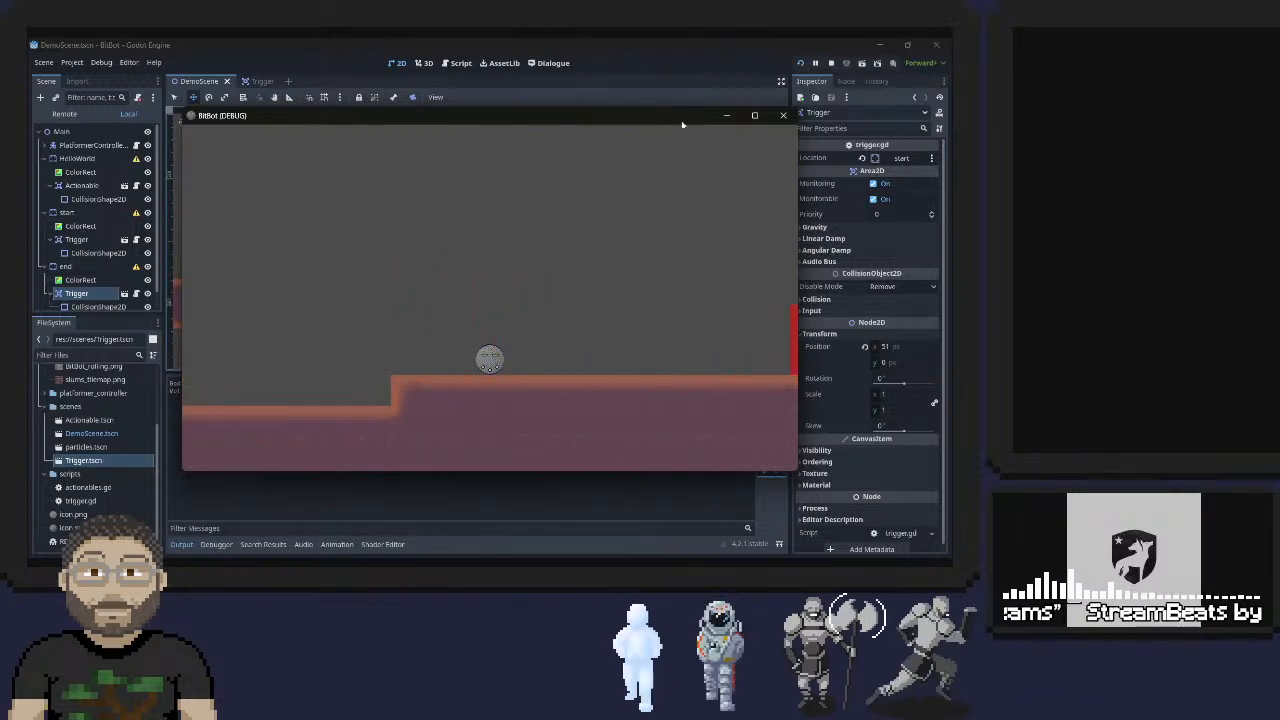
click(783, 115)
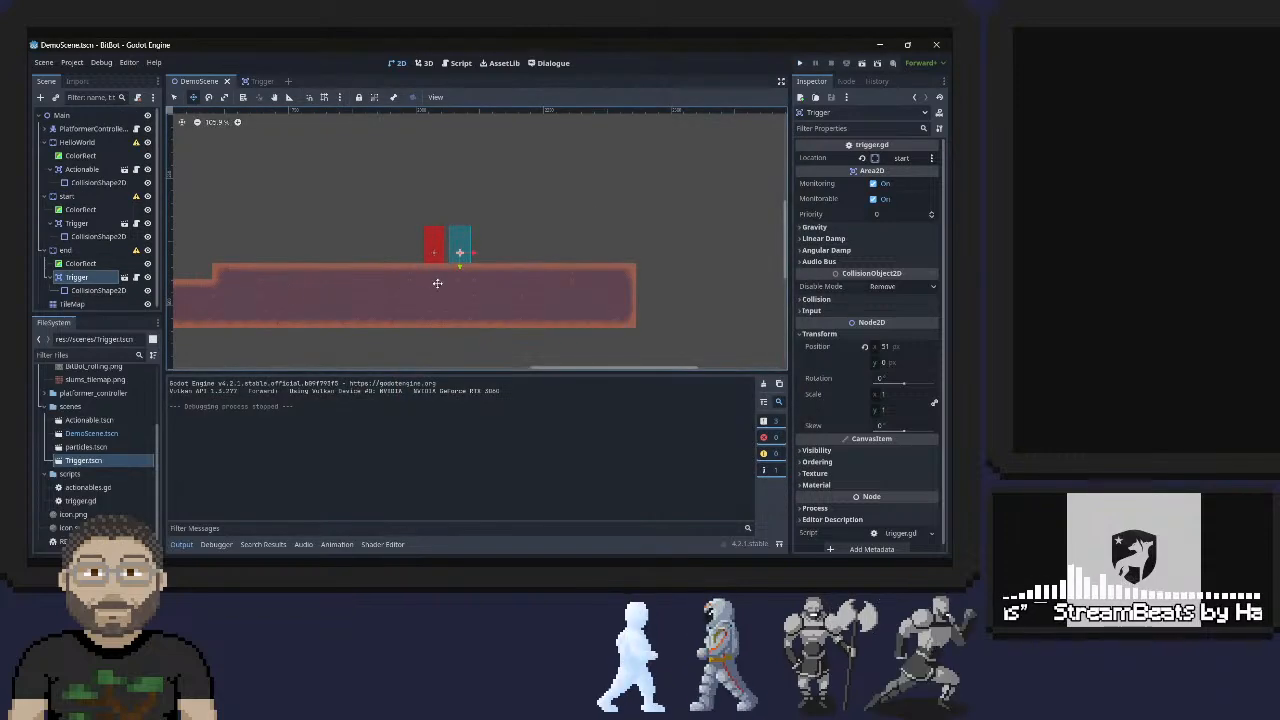
Move the PlatformerController2D node slightly down so the player rests closer to the ground beside the start node's red block
click(68, 252)
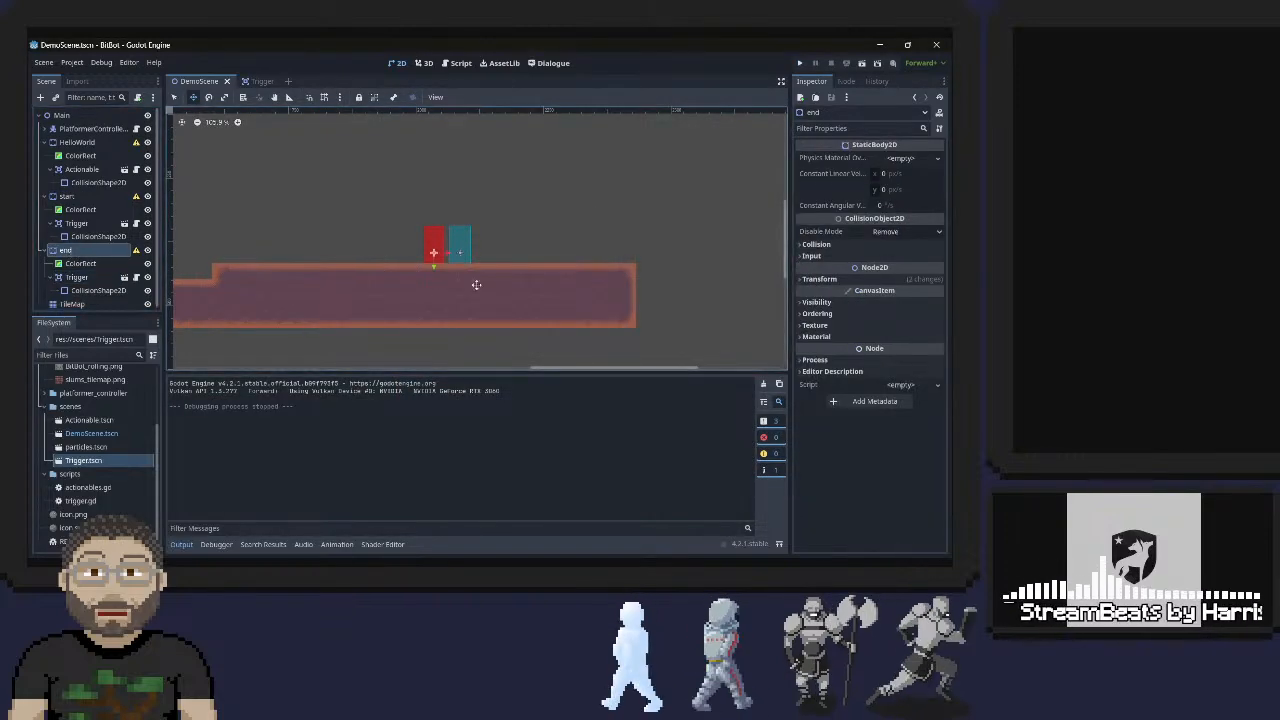
scroll(438, 262, up, 2)
scroll(438, 269, up, 2)
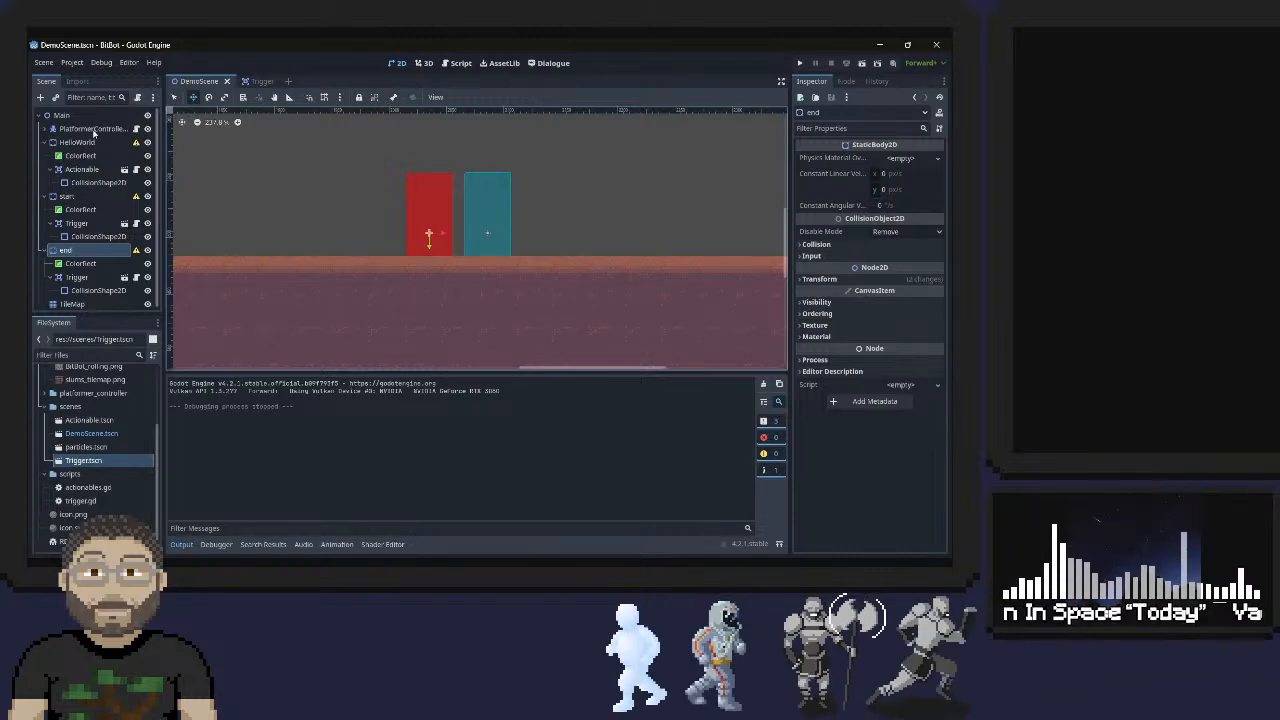
click(94, 129)
click(100, 131)
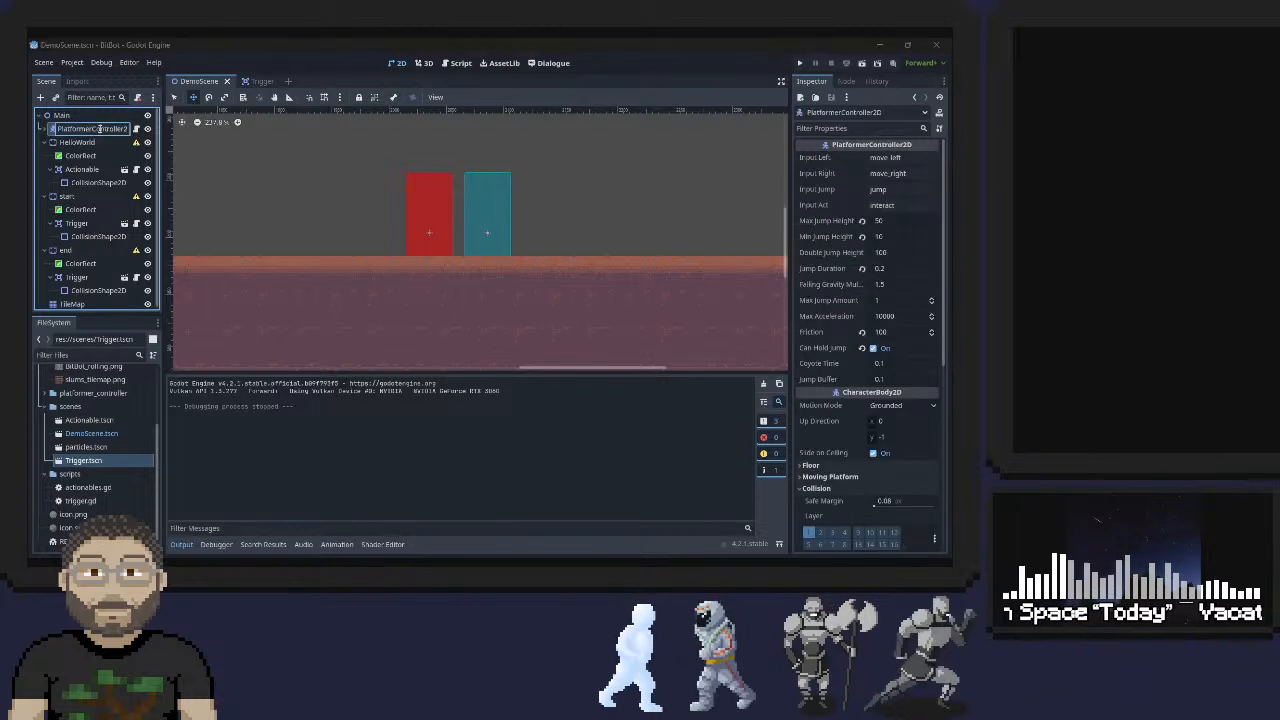
double_click(51, 130)
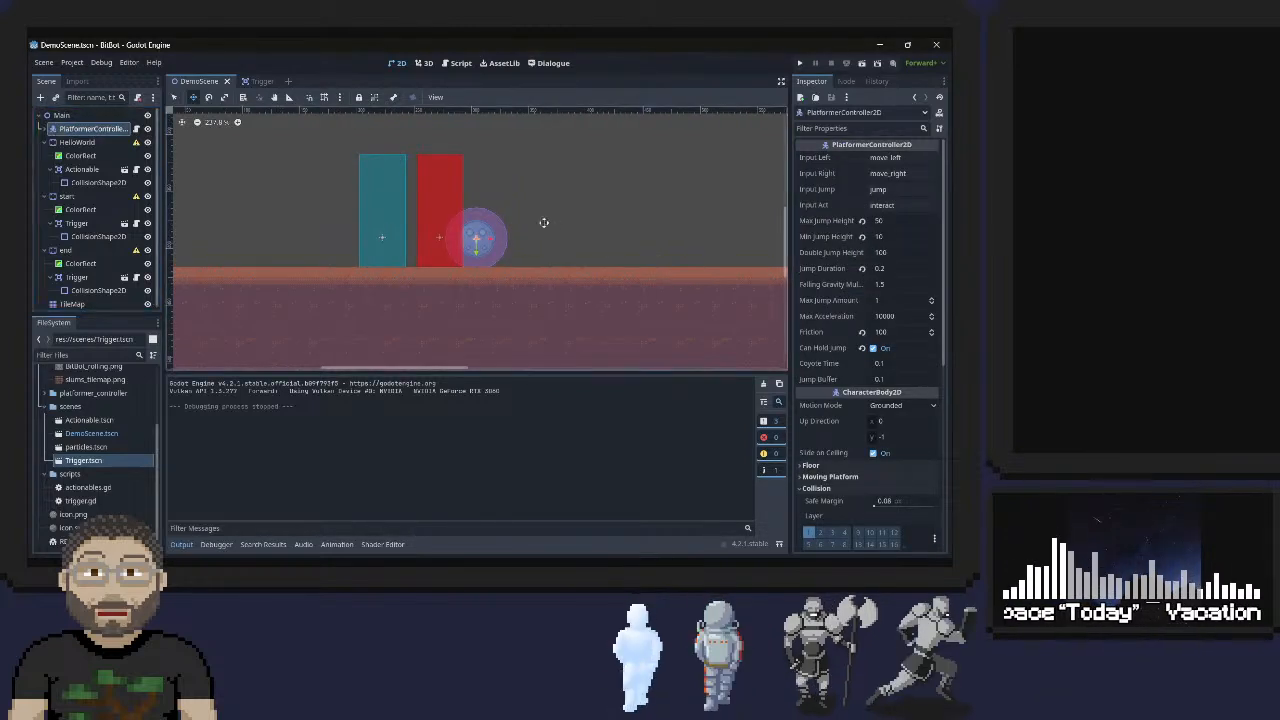
drag(476, 252, 478, 263)
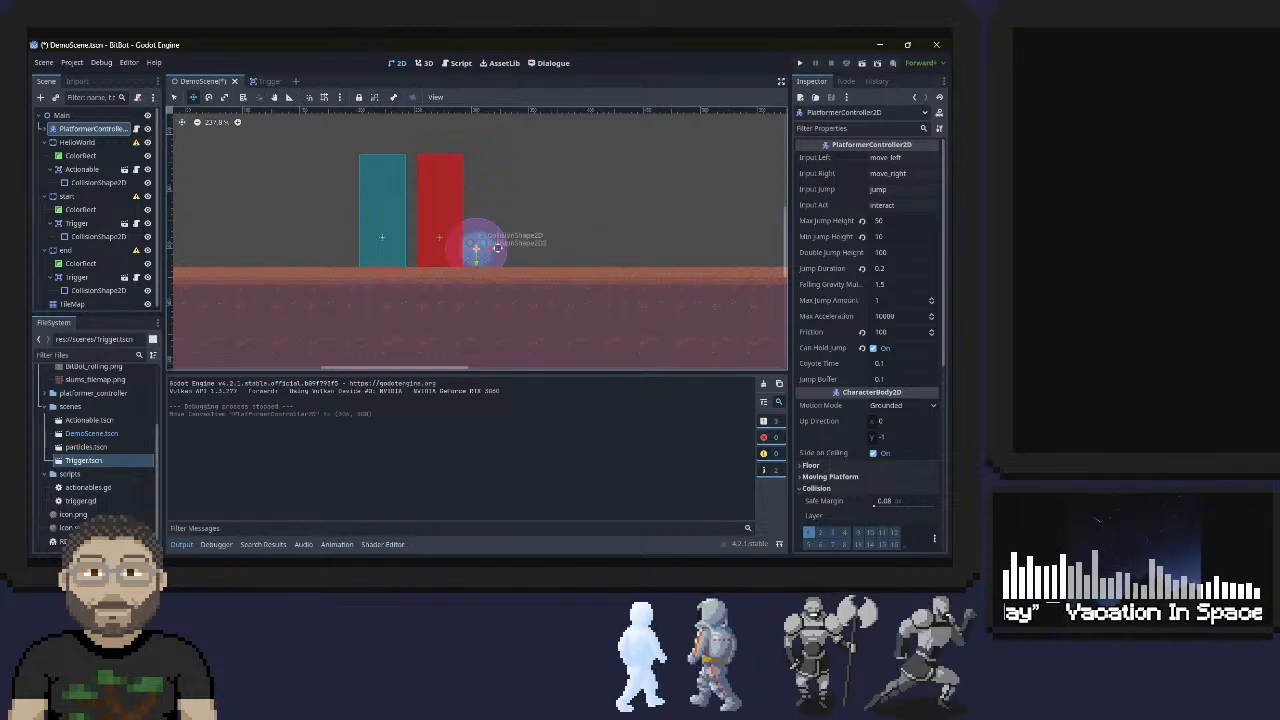
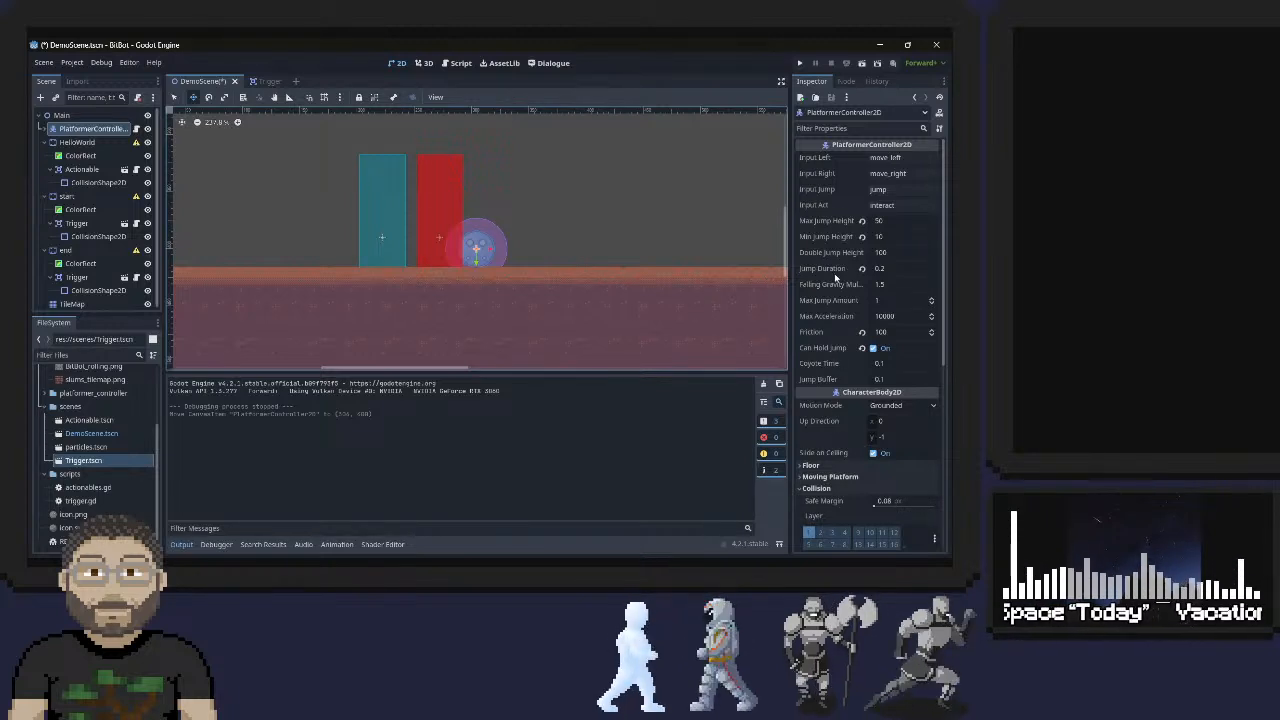
Set the start node's Y position to 400 px to match the PlatformerController2D height
scroll(818, 250, down, 5)
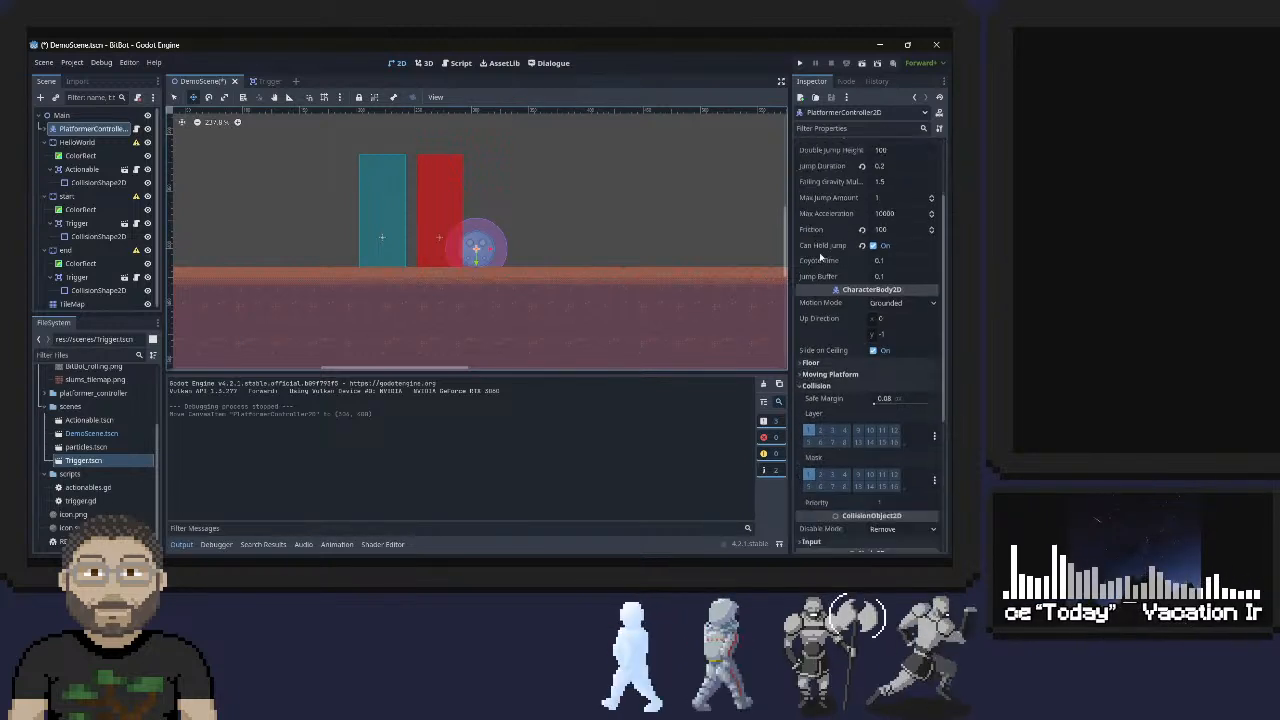
scroll(830, 300, down, 3)
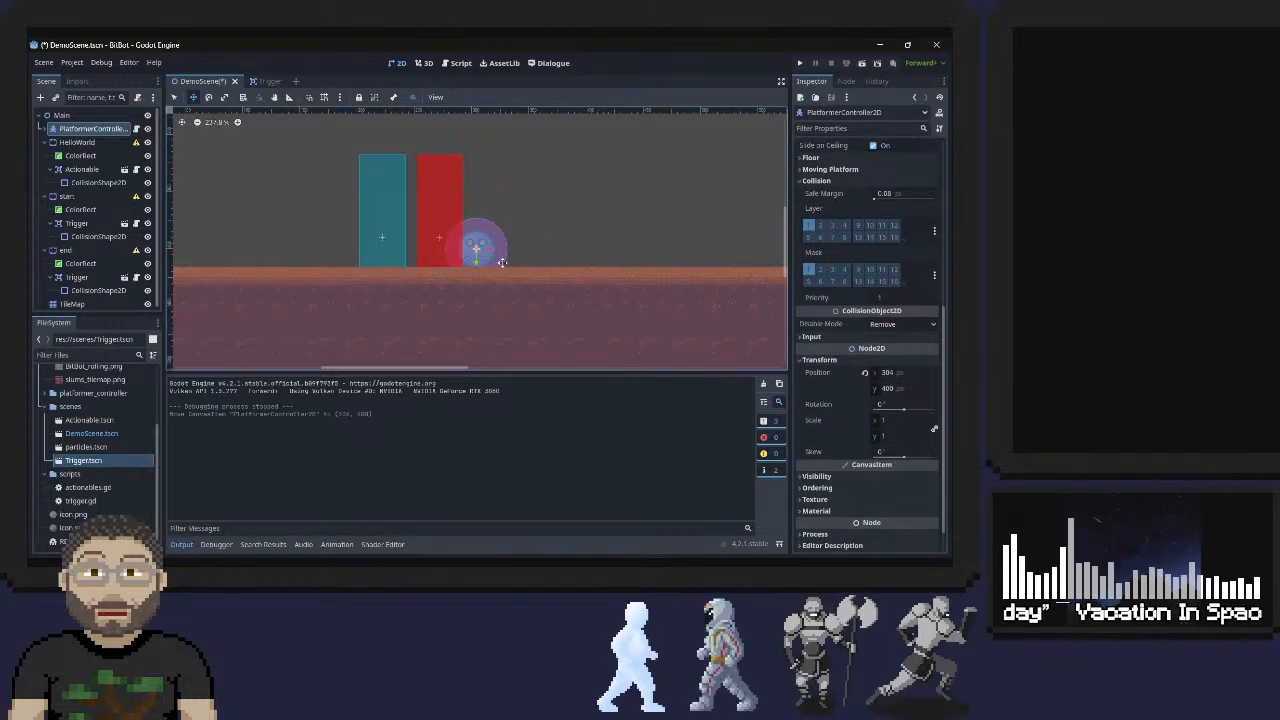
drag(476, 261, 474, 262)
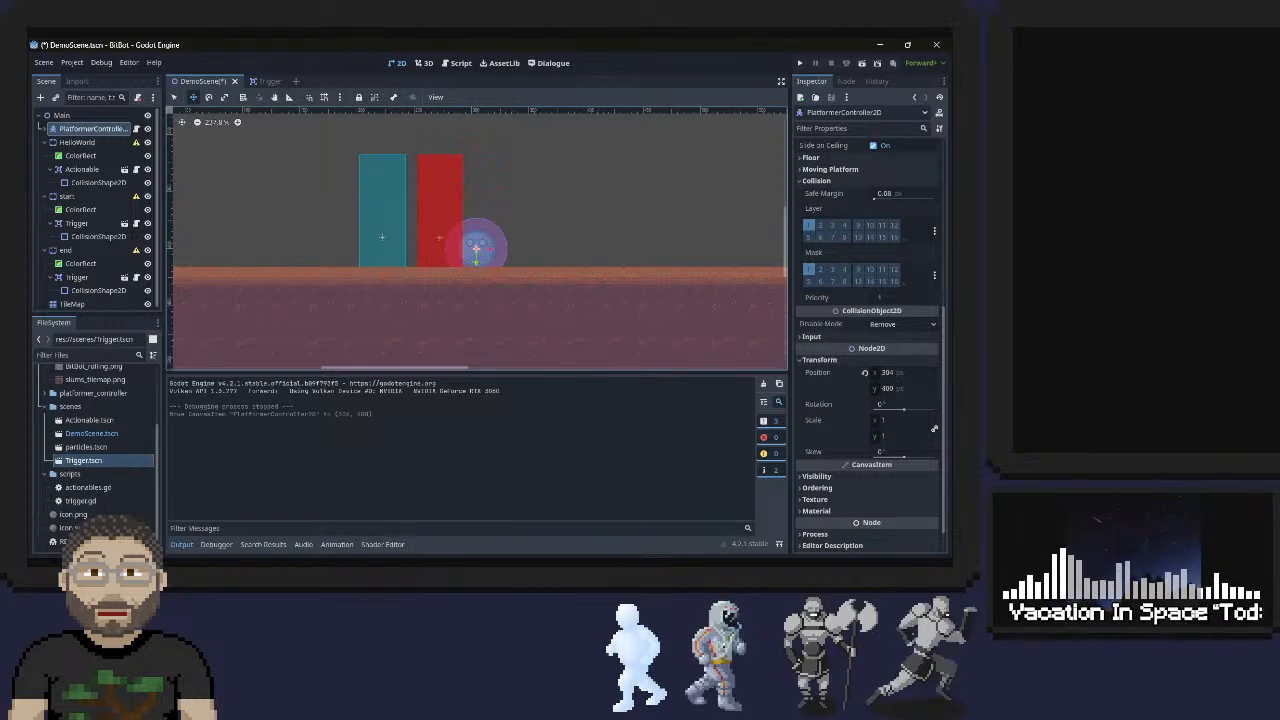
click(78, 197)
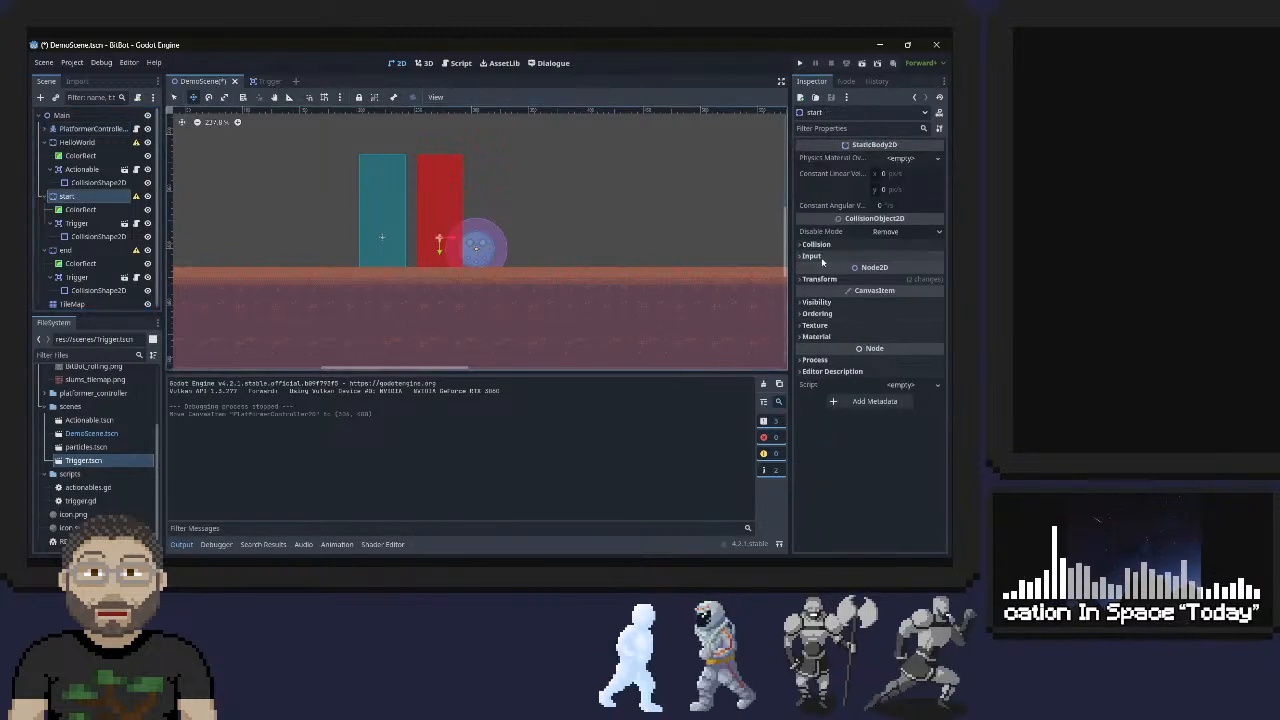
click(805, 279)
click(888, 307)
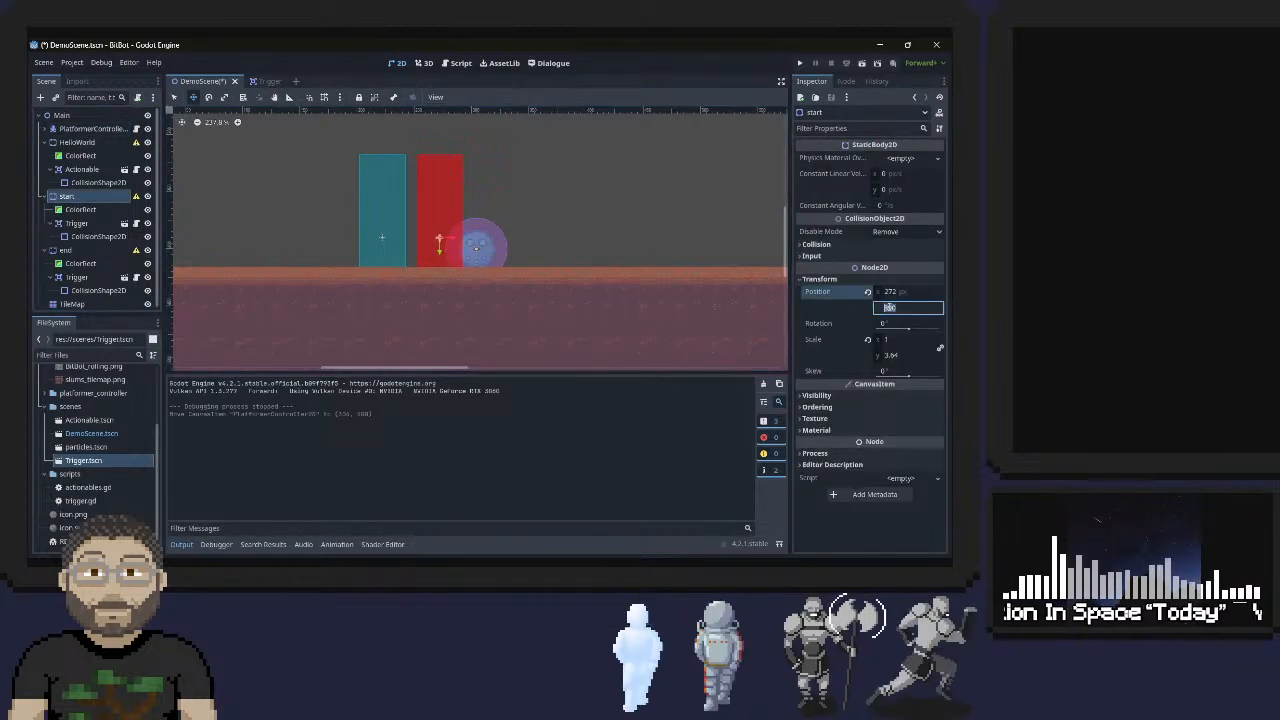
key(Tab)
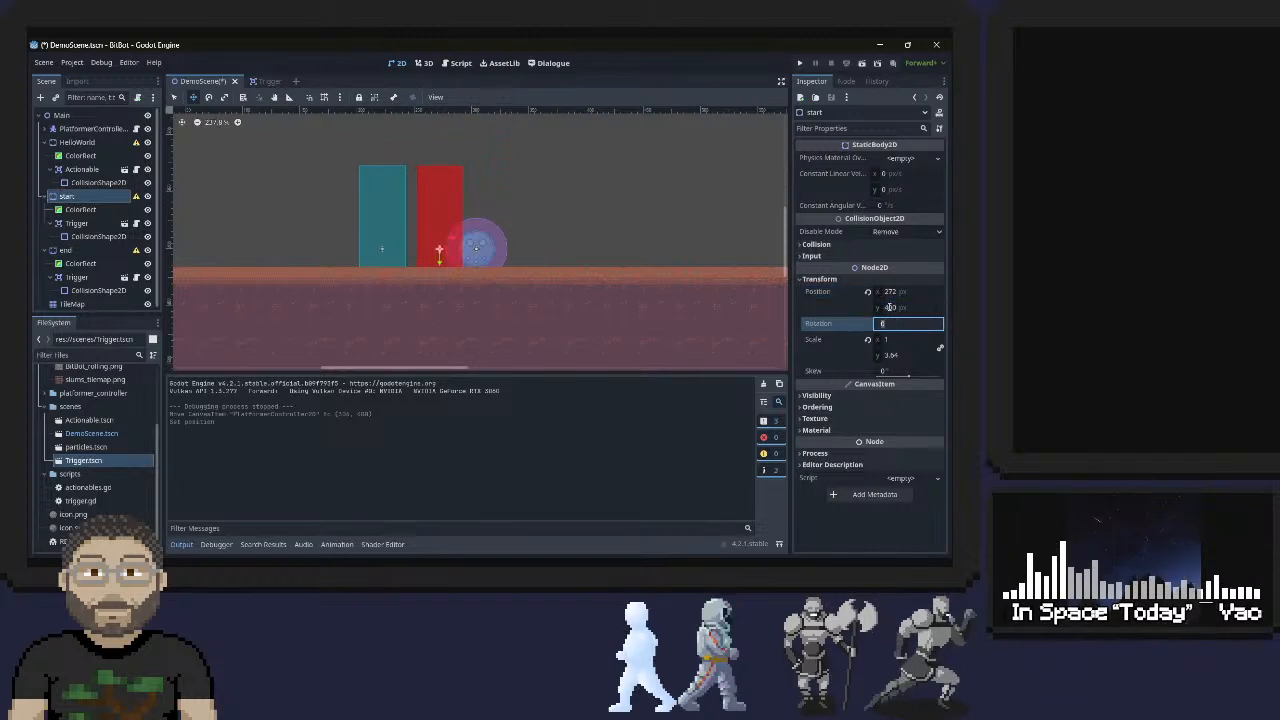
Set the end node's Y position to 400 px
click(66, 249)
click(822, 279)
click(800, 280)
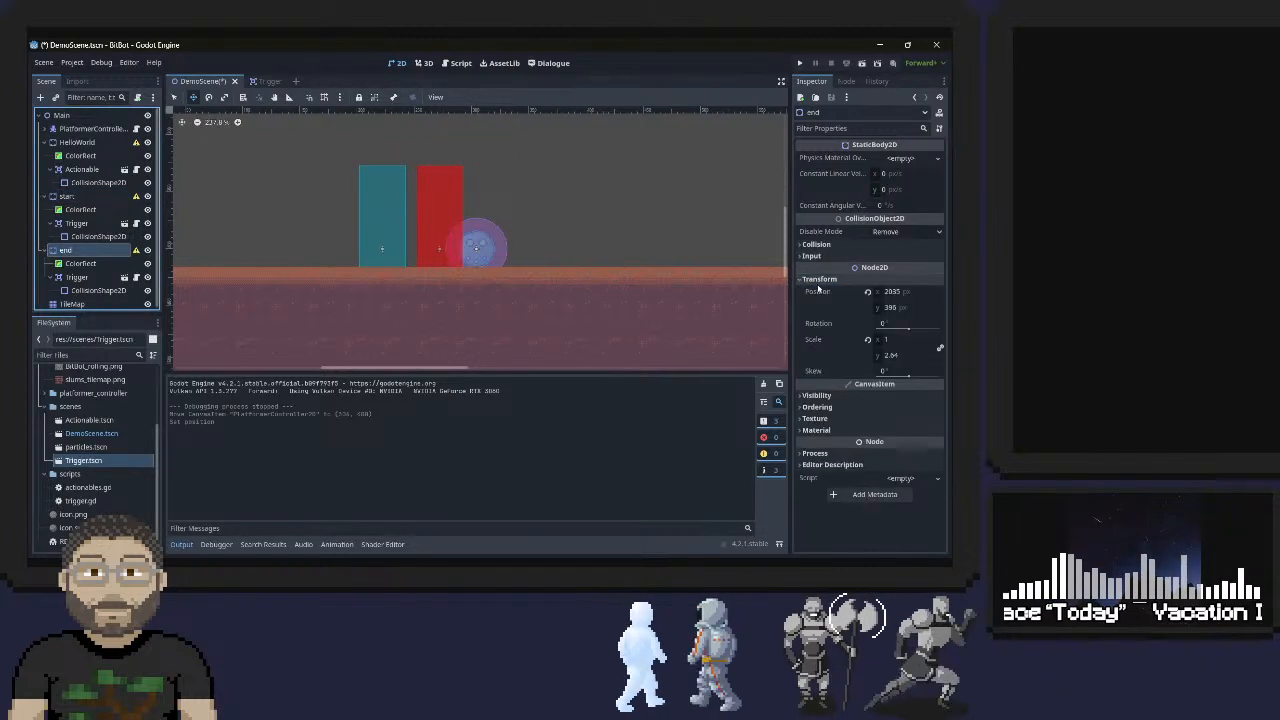
click(891, 310)
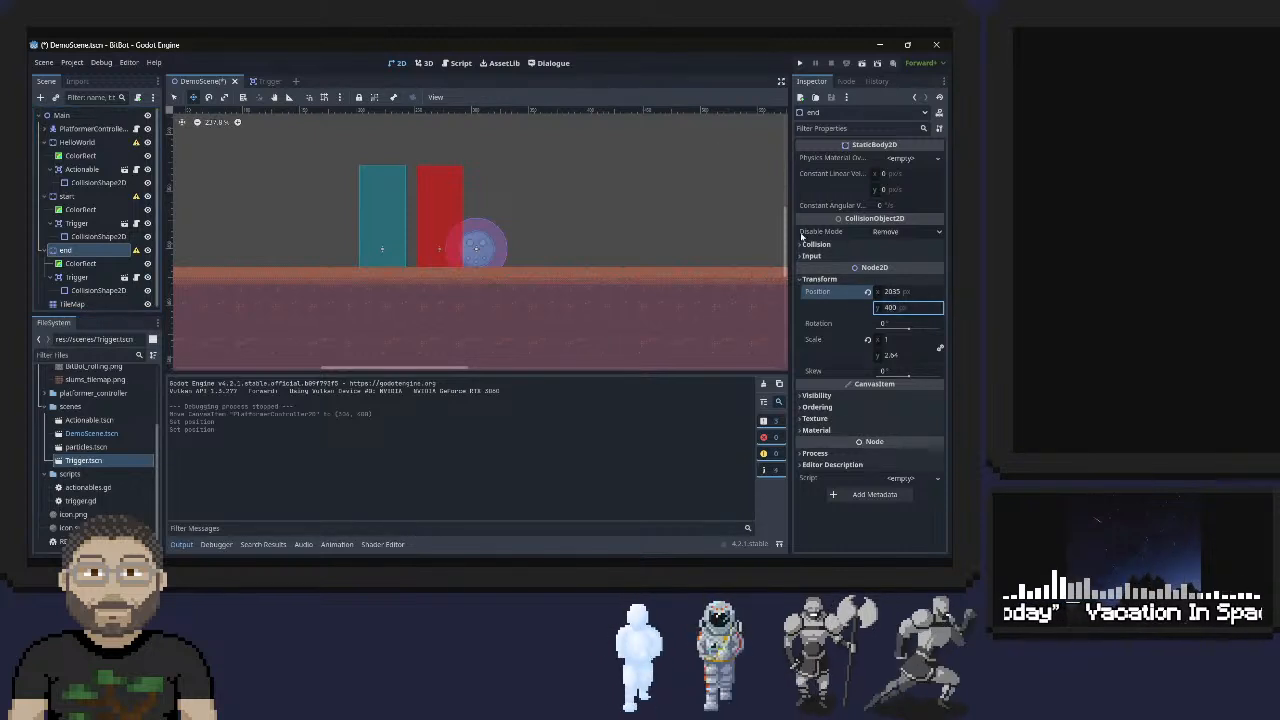
Run the project, roll the character back and forth through the start and end triggers to test them, and close the game
click(798, 63)
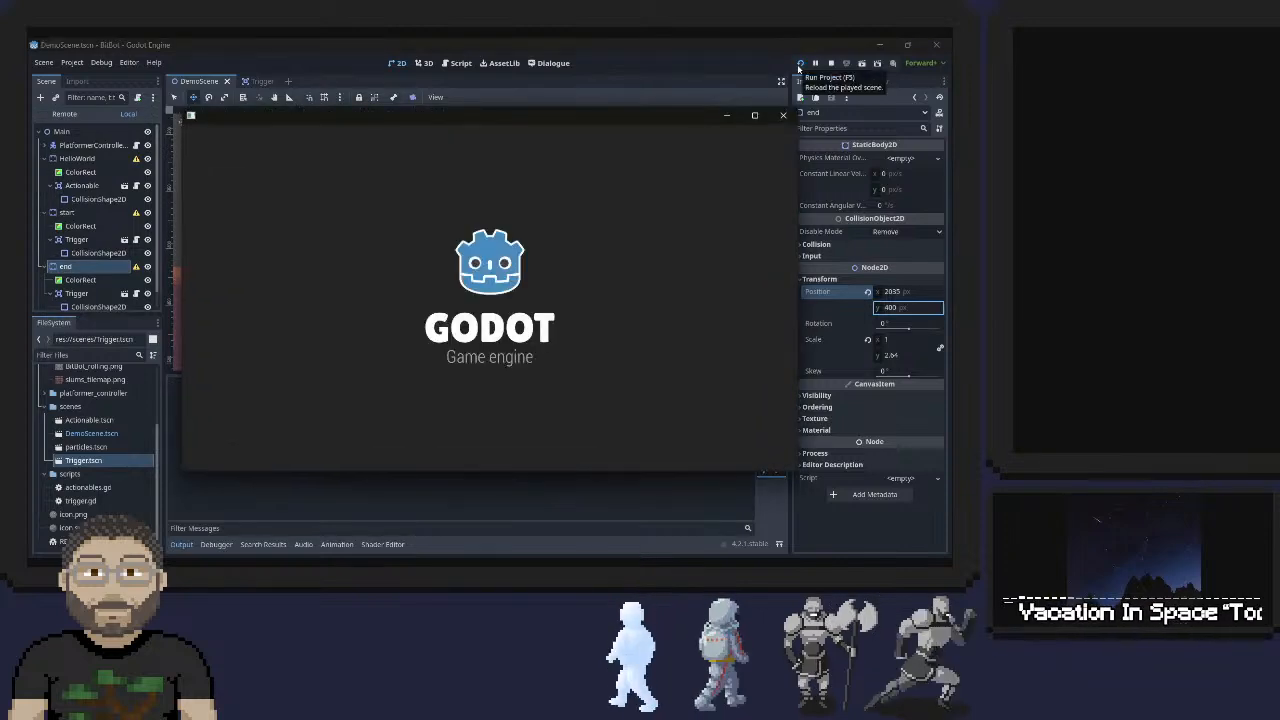
key(Right)
key(Left)
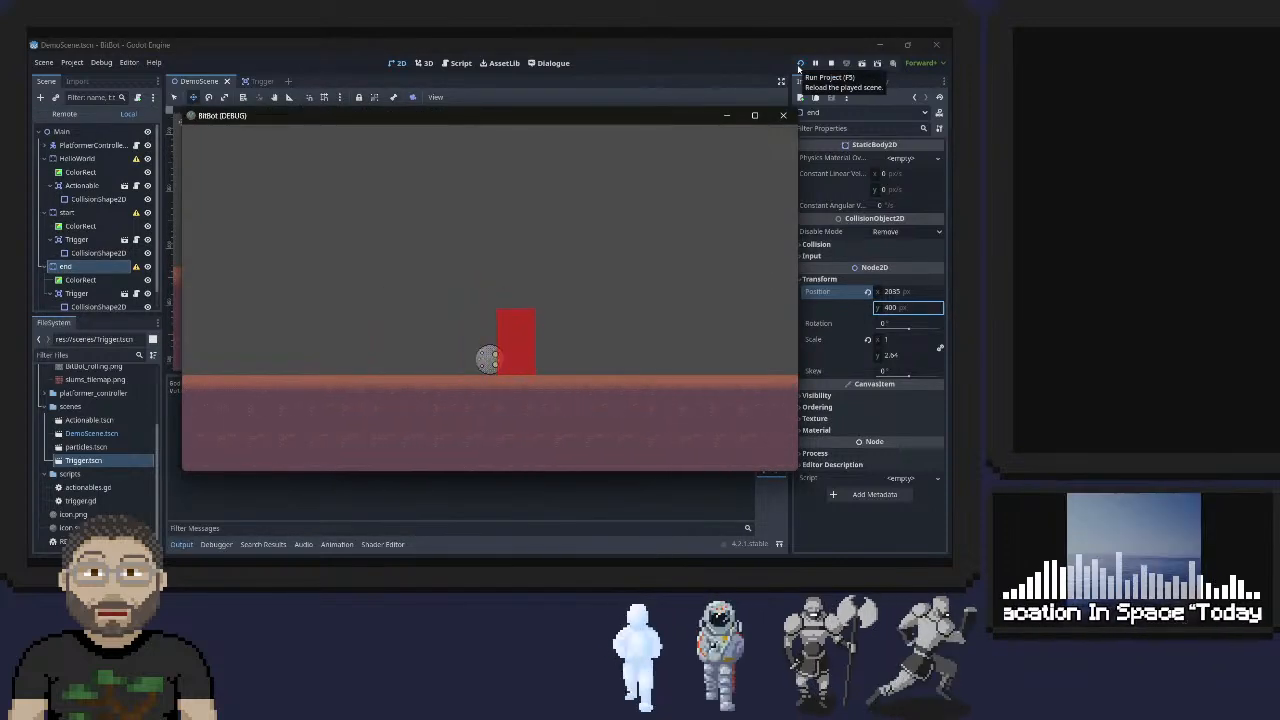
key(Right)
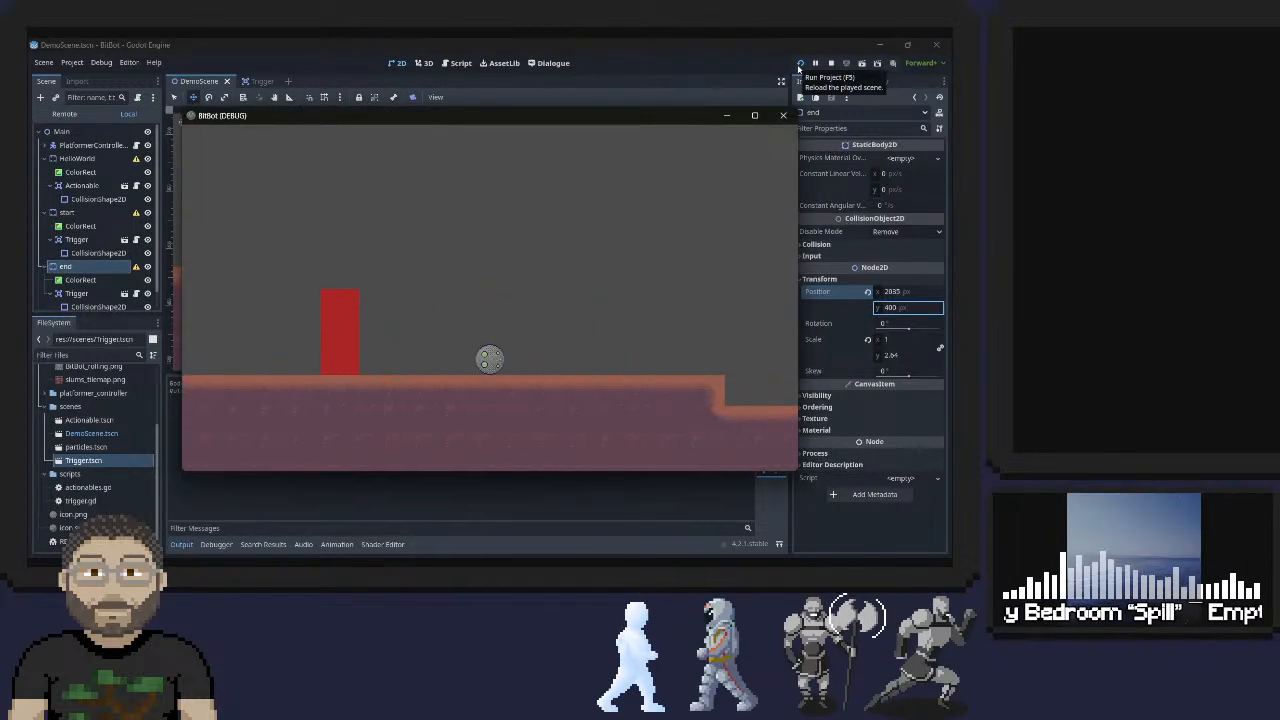
key(Left)
key(Right)
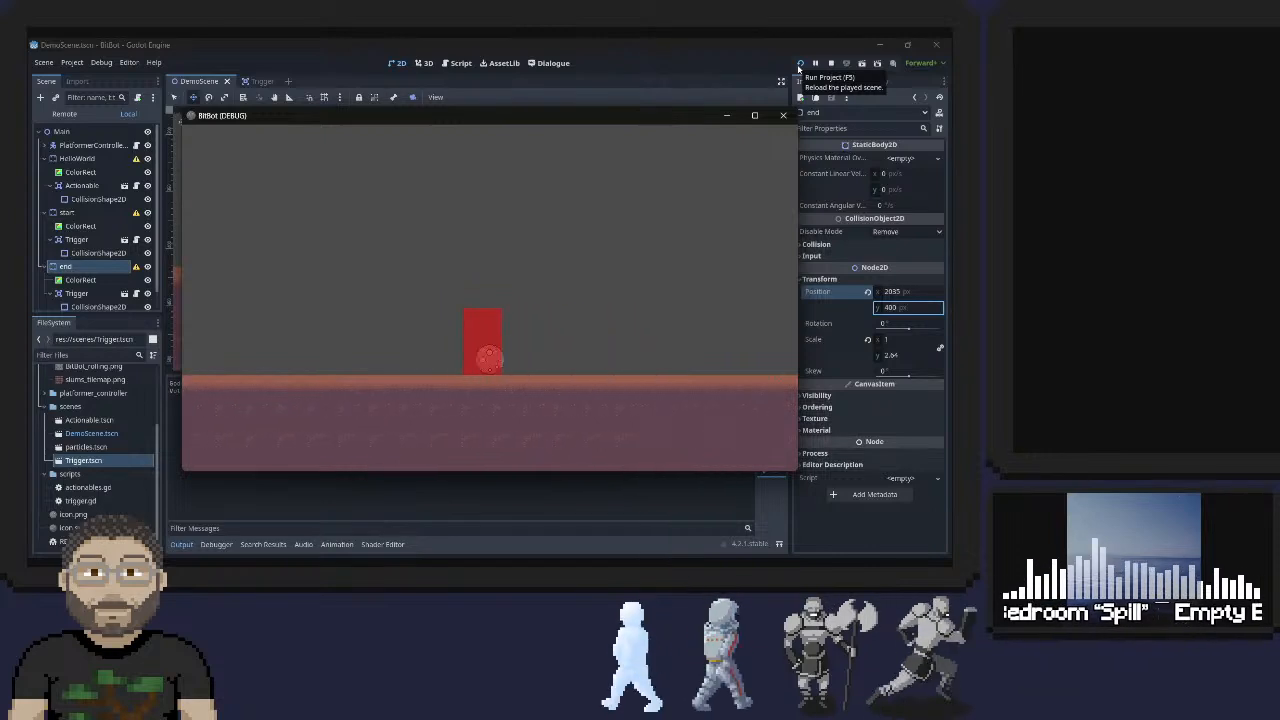
key(Left)
key(Right)
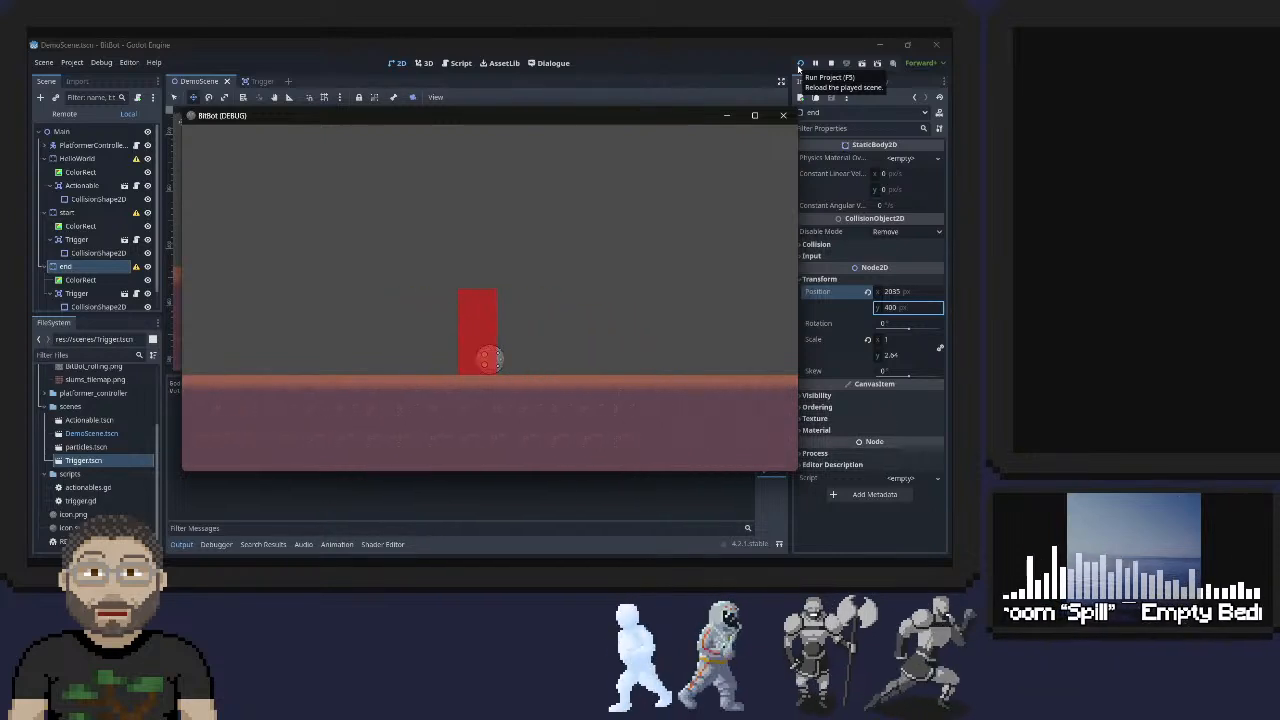
key(Left)
key(Right)
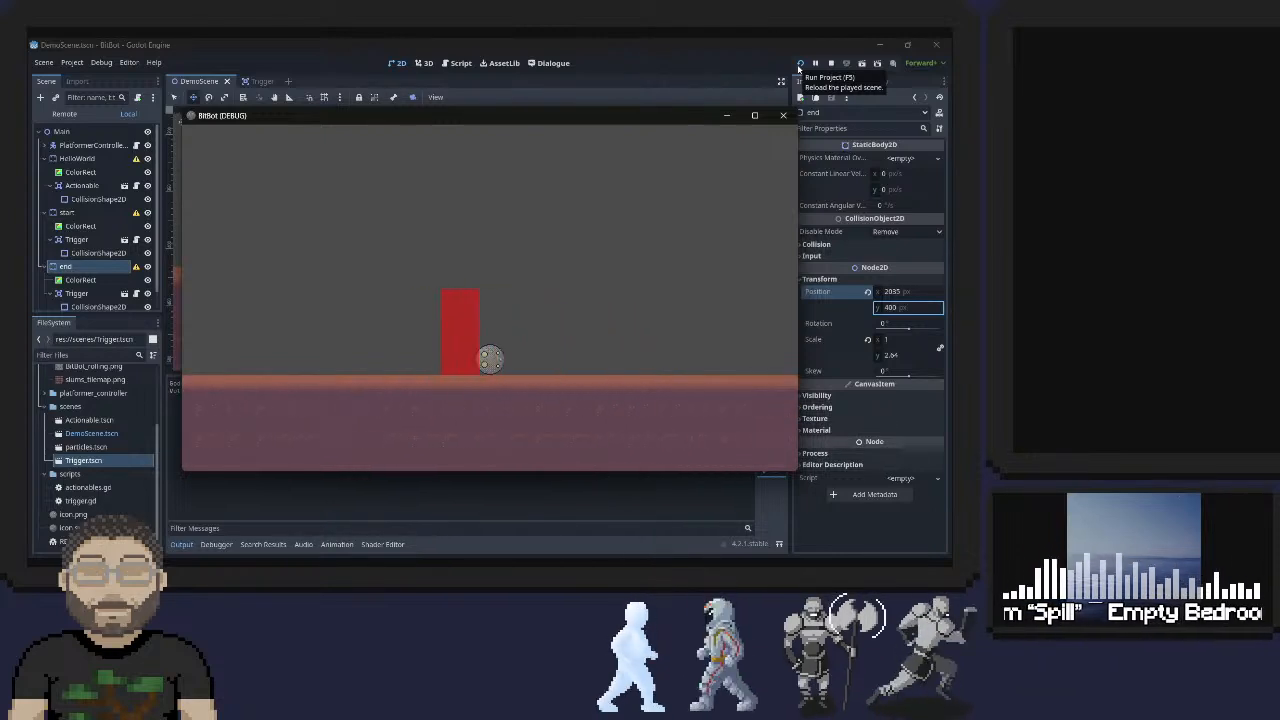
key(Left)
key(Right)
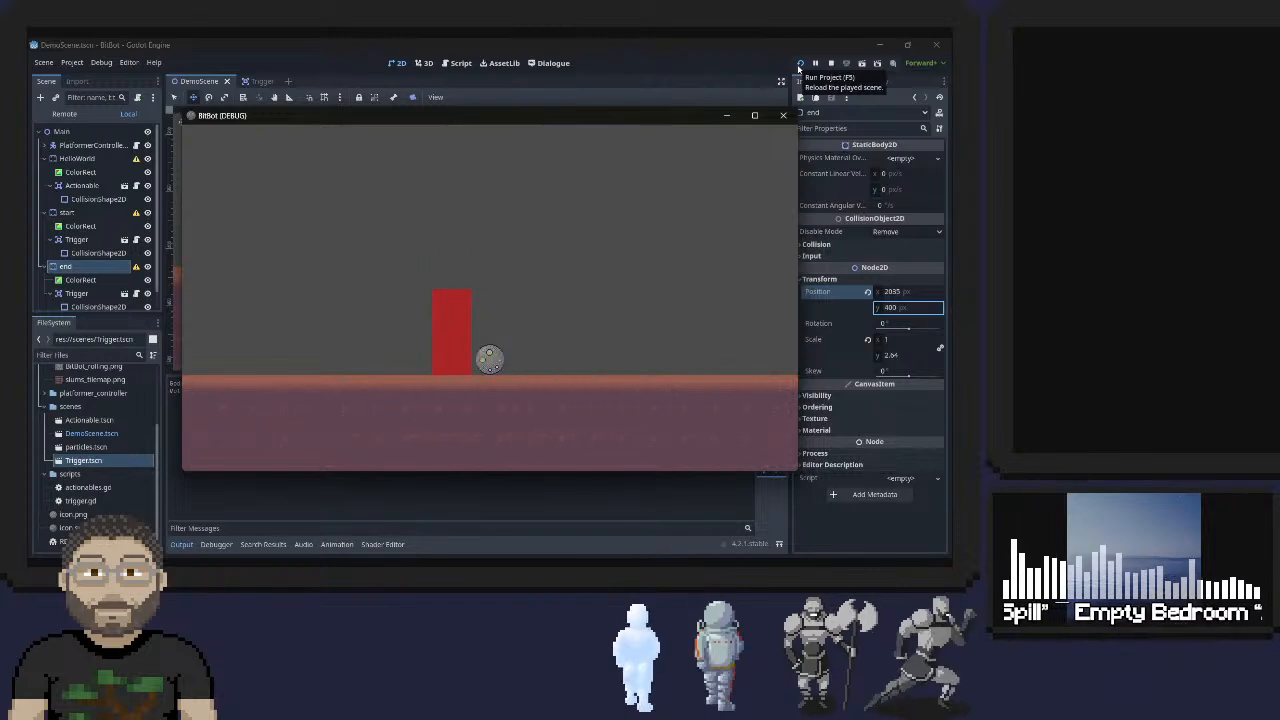
key(Left)
key(Right)
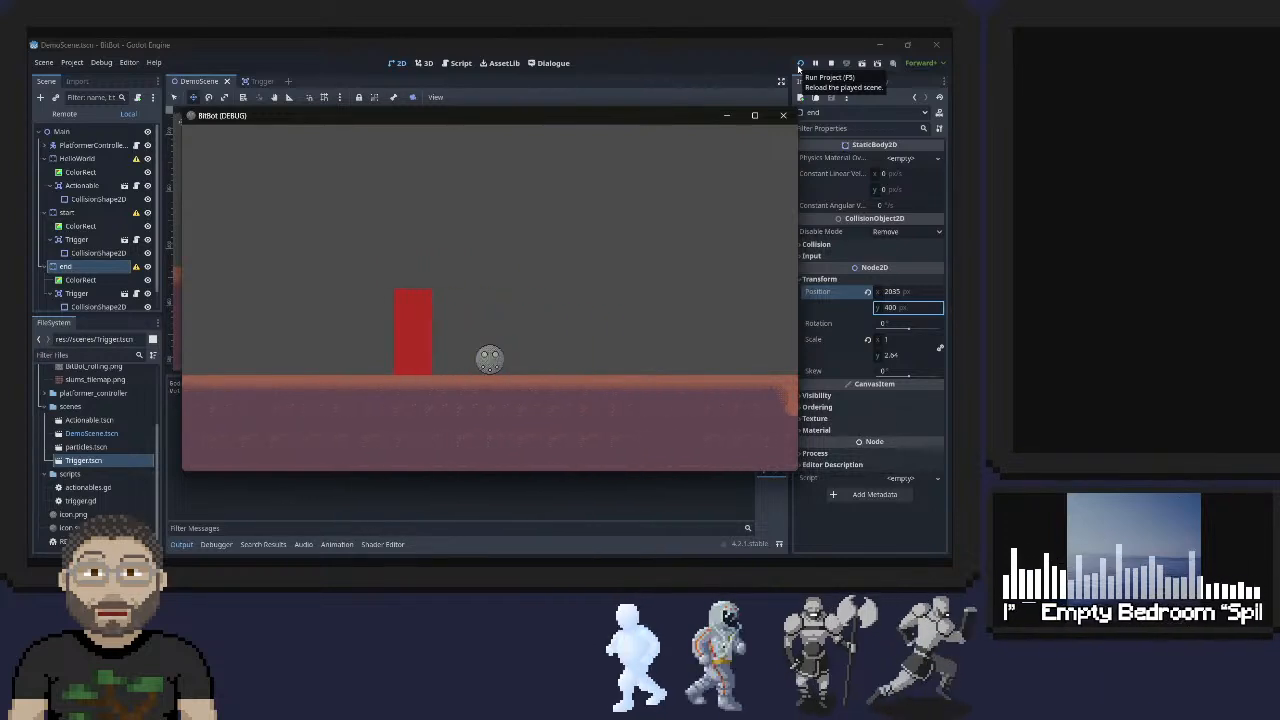
key(Left)
key(Right)
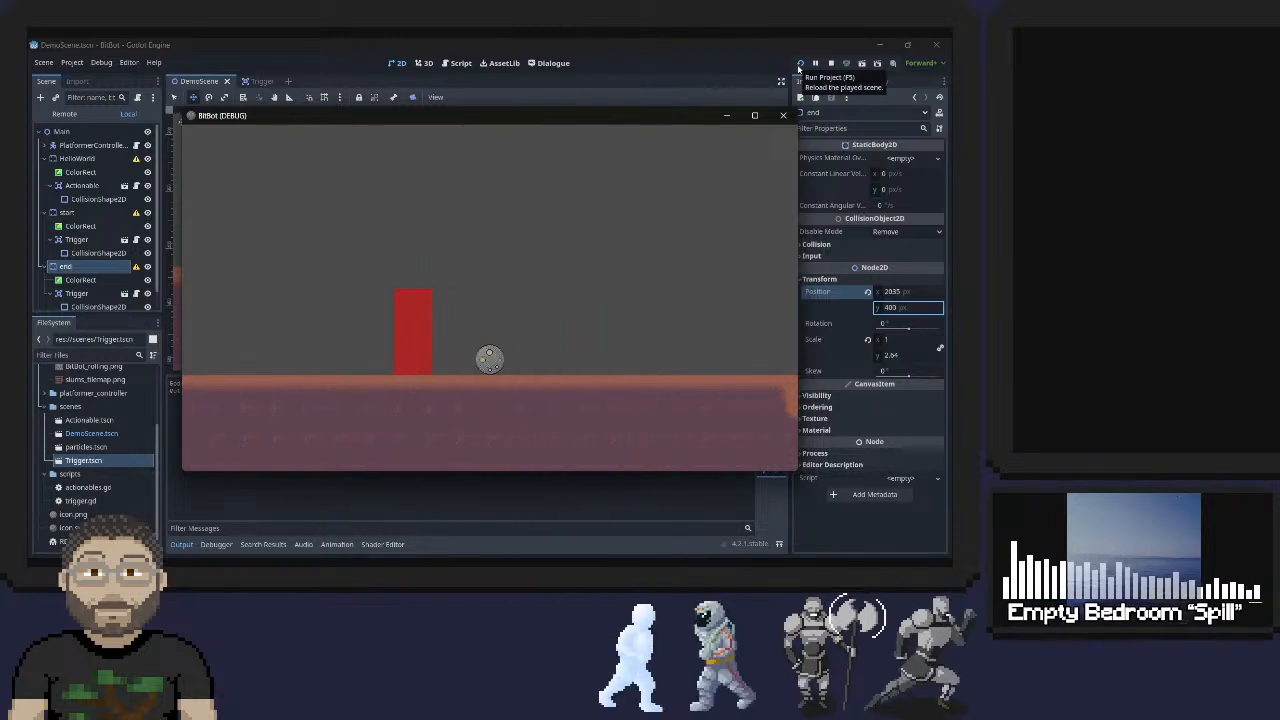
key(Left)
key(Right)
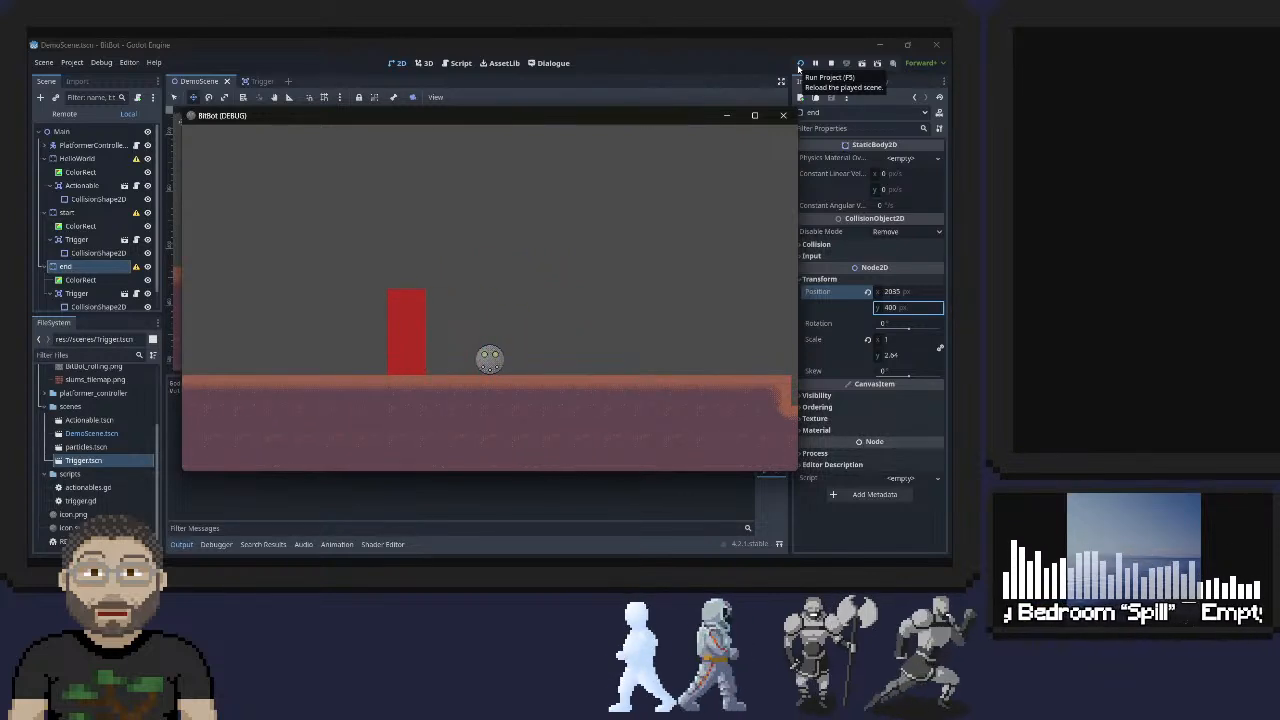
key(Left)
key(Right)
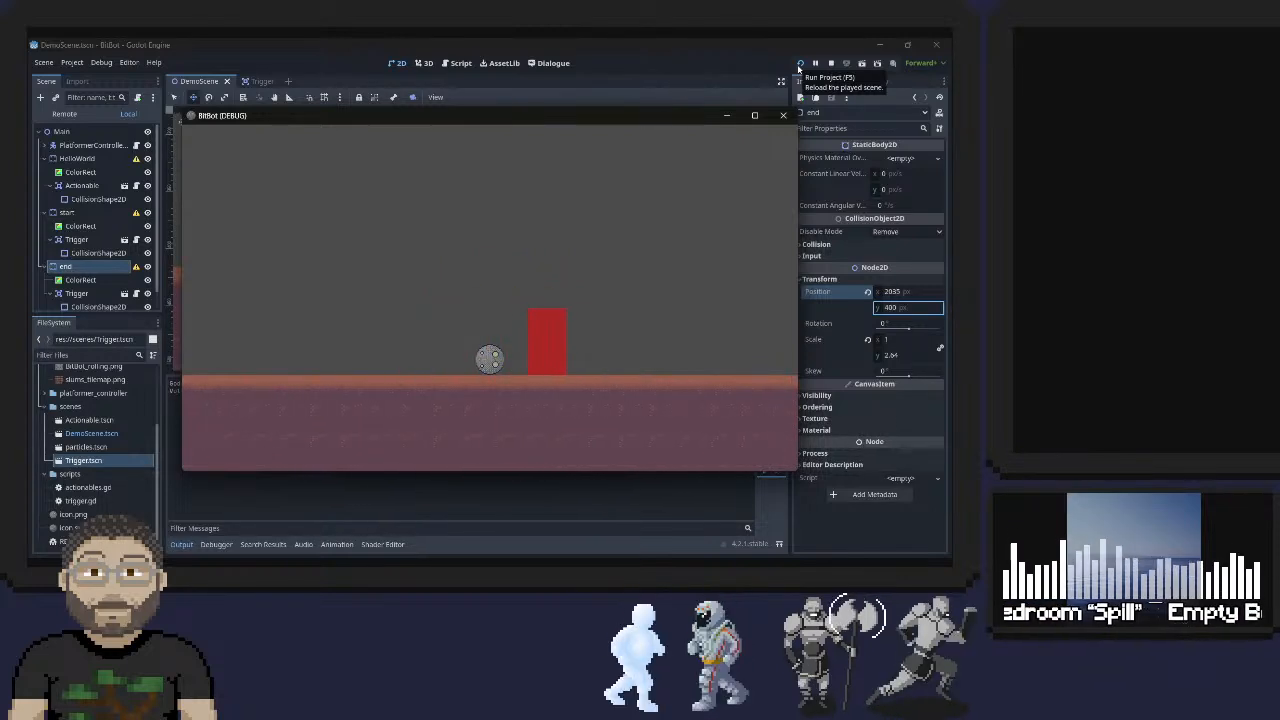
key(Left)
key(Right)
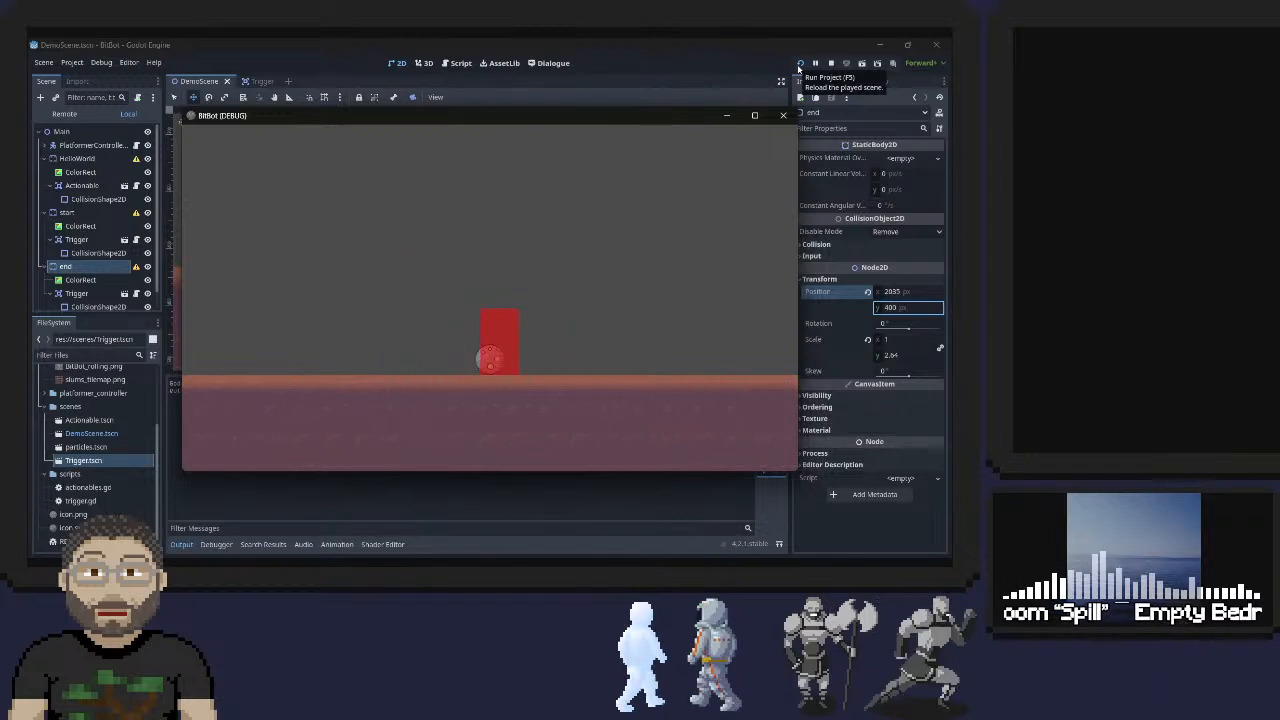
key(Left)
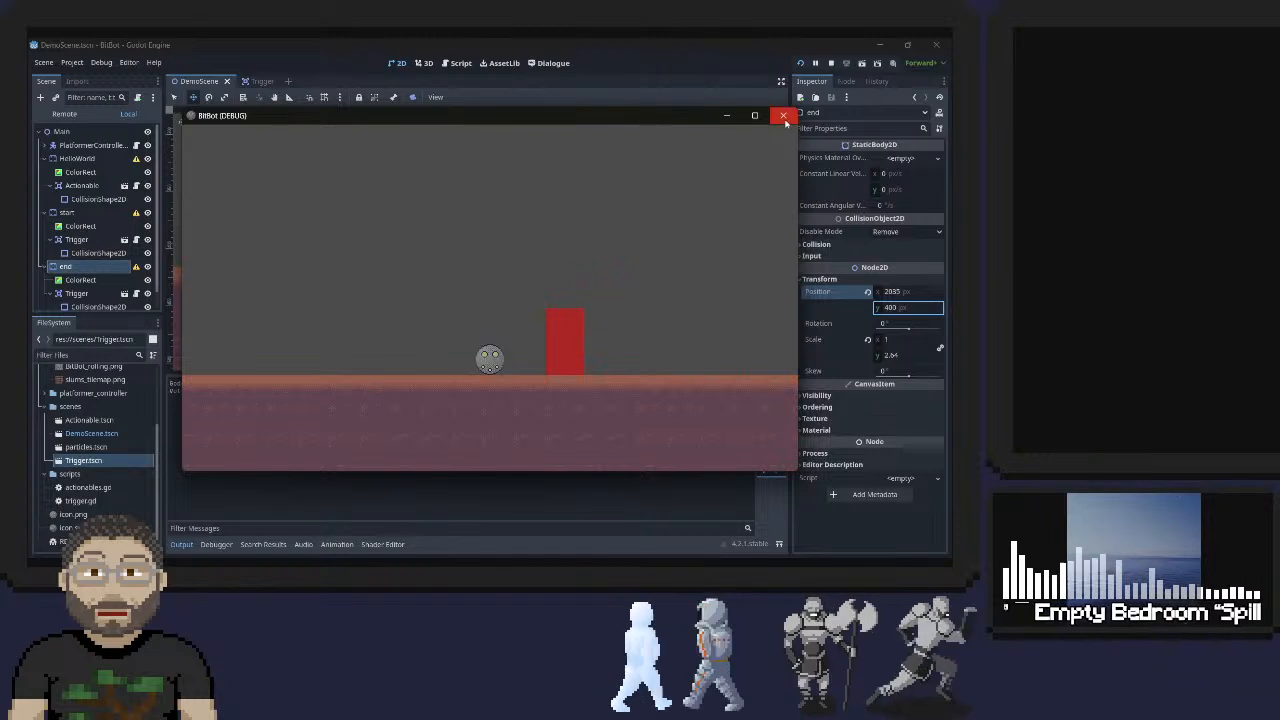
click(783, 115)
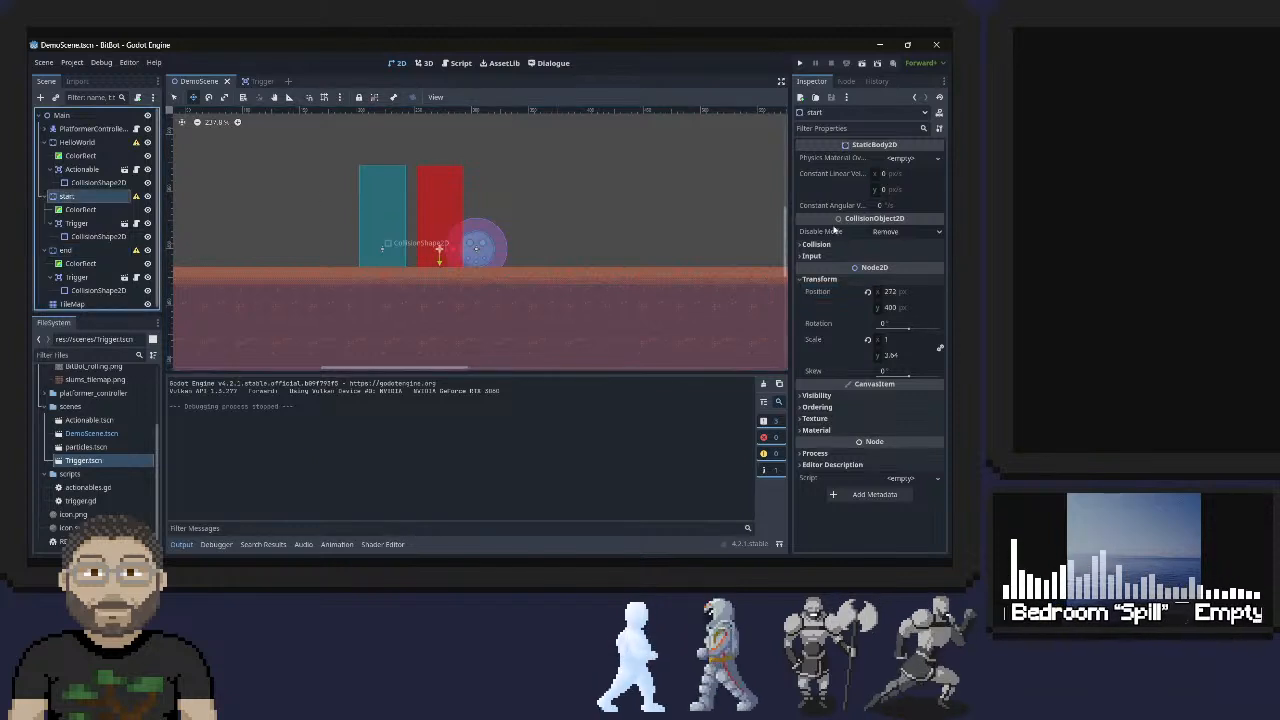
Select the start node, switch to the Calculator and divide its X position of 272 by 32
click(357, 229)
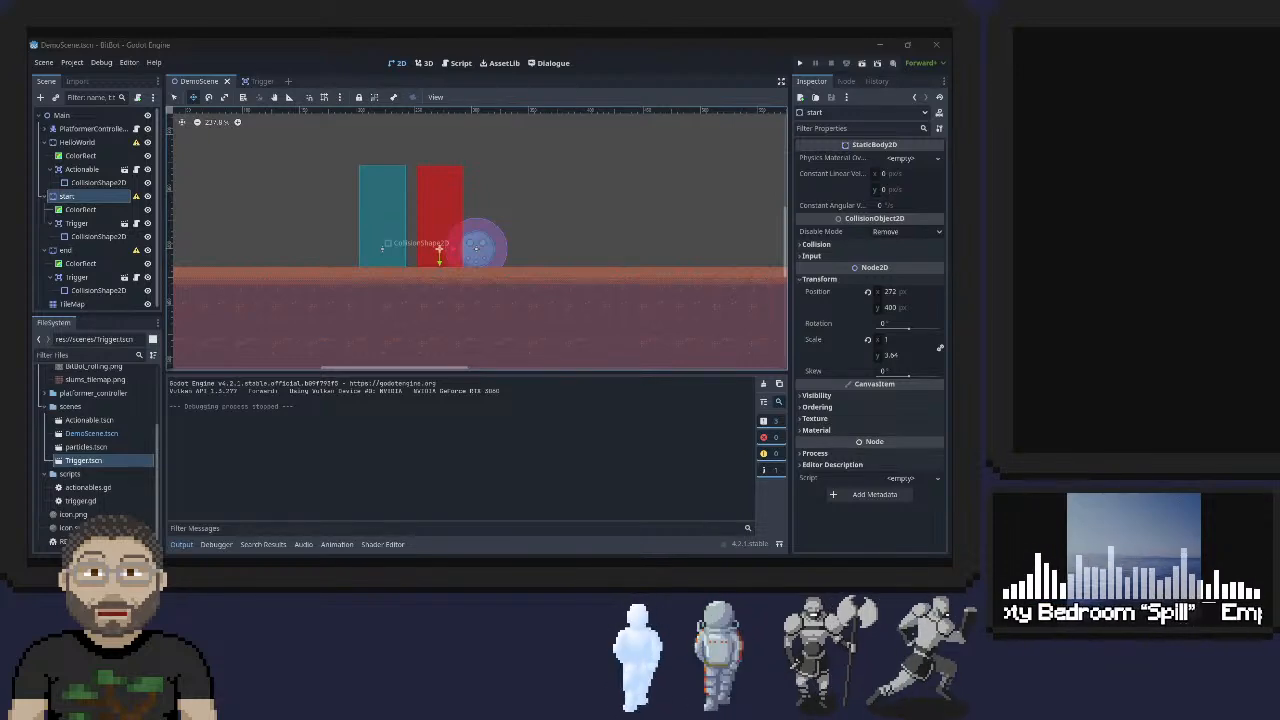
drag(30, 202, 434, 76)
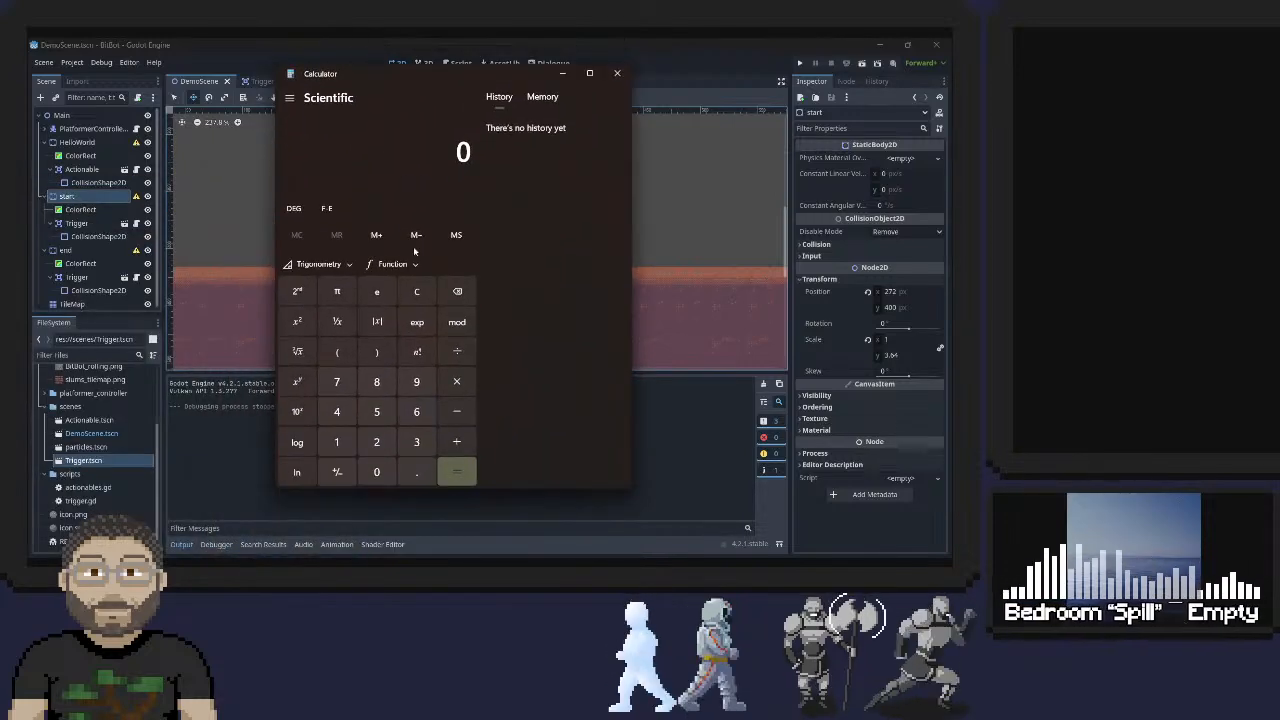
click(376, 441)
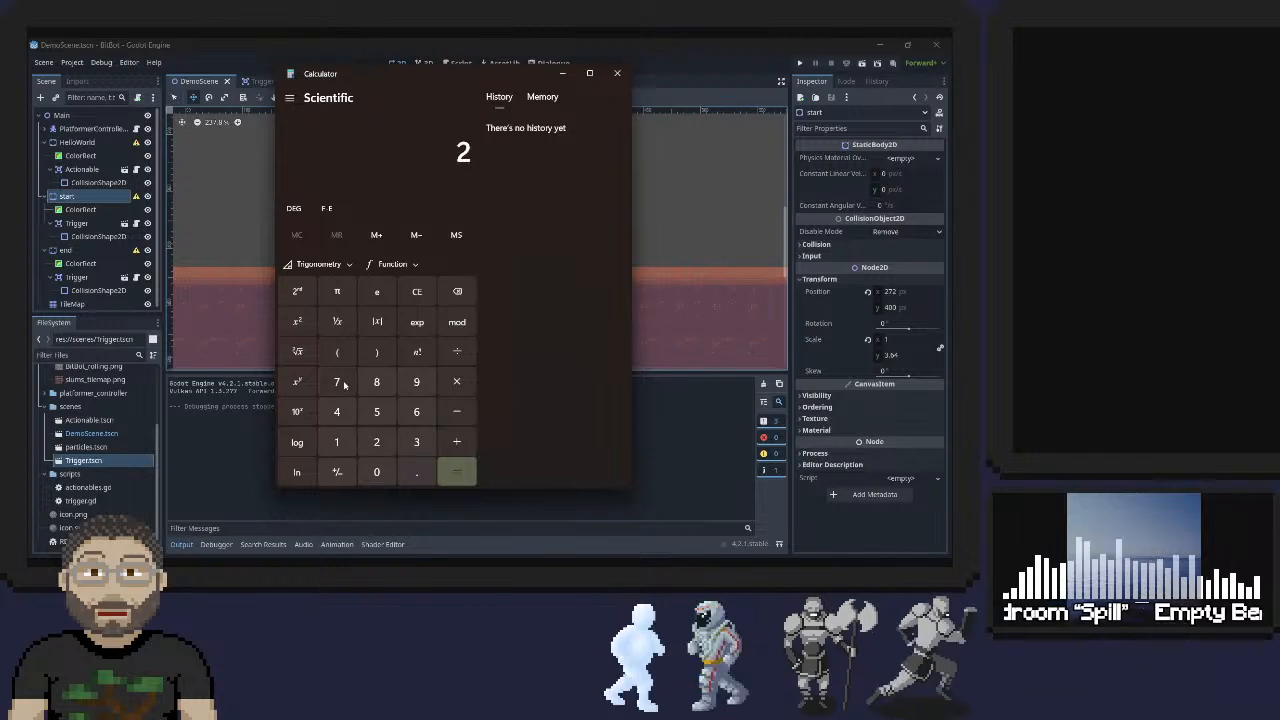
click(337, 381)
click(376, 441)
click(456, 351)
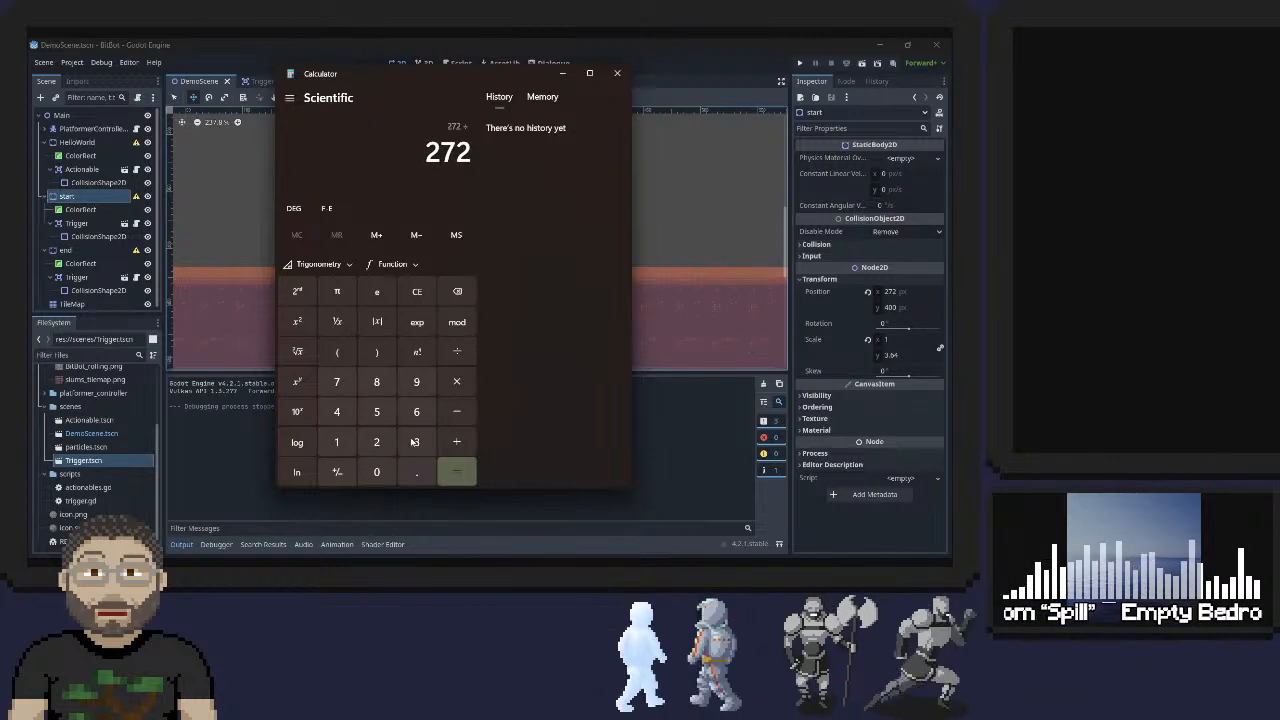
click(416, 441)
click(376, 441)
click(456, 471)
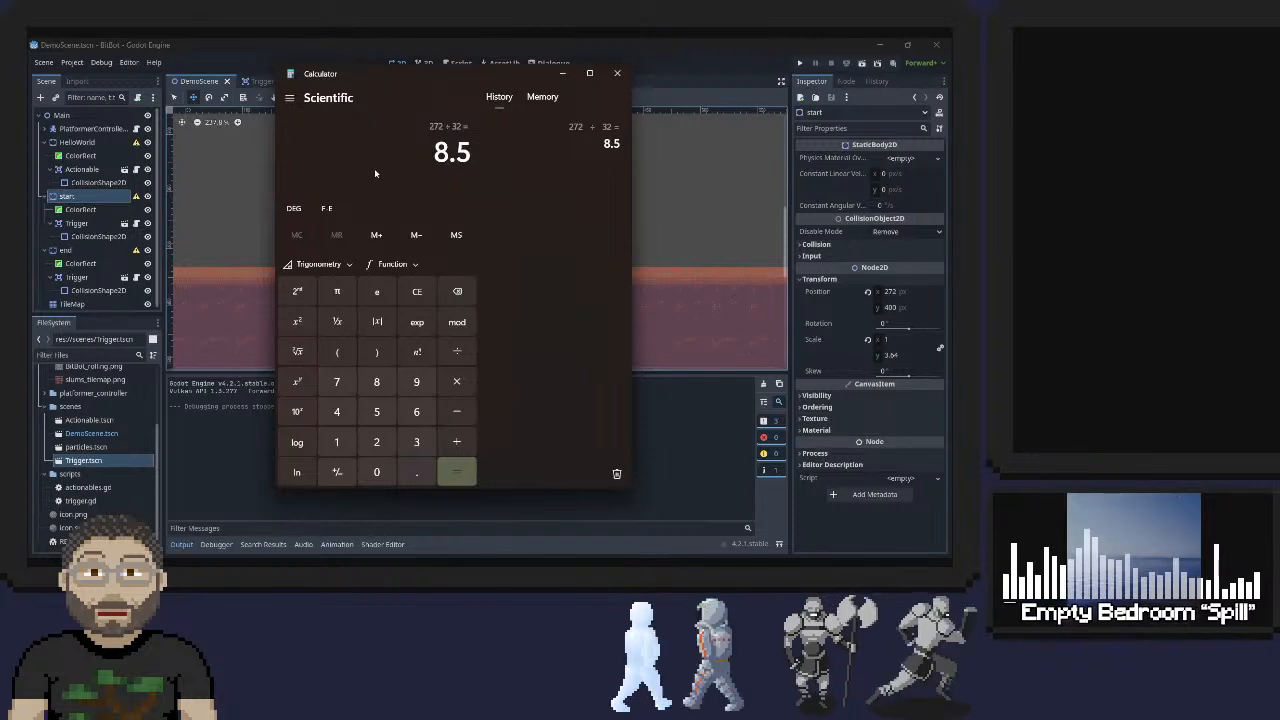
Multiply 32 by 9 in the Calculator to get a grid-aligned X position
click(416, 441)
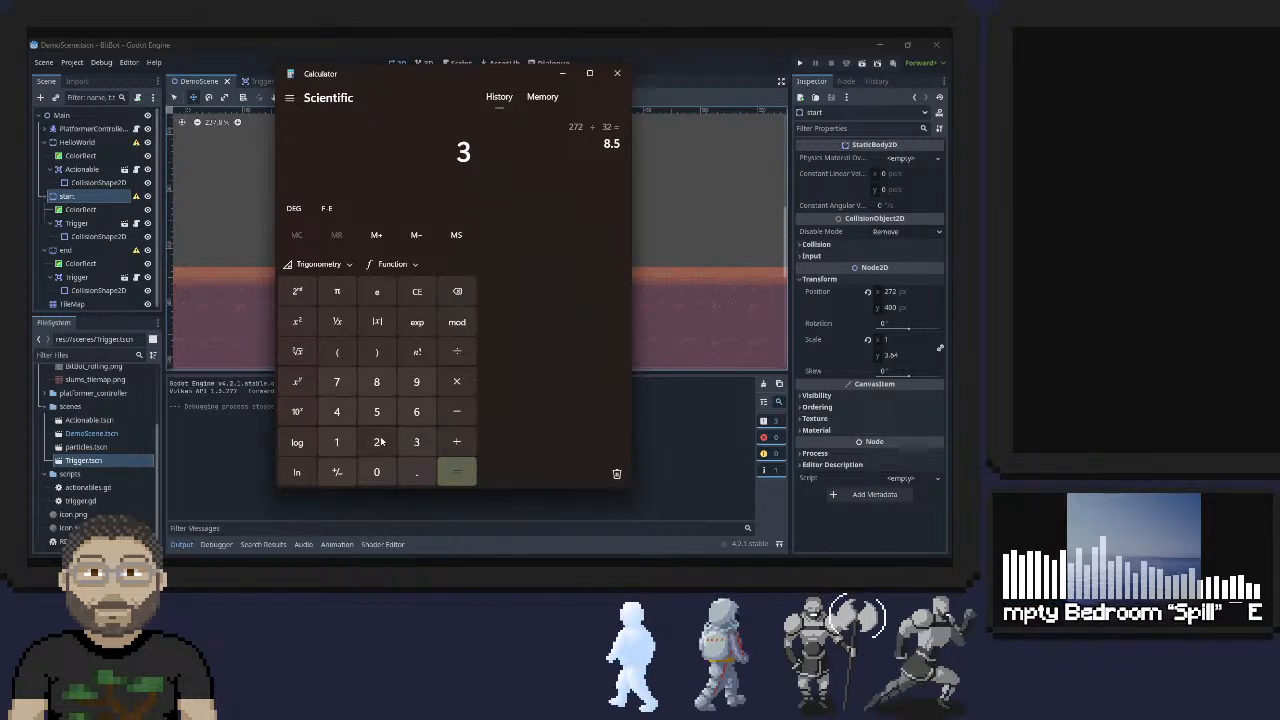
click(376, 441)
click(456, 381)
click(416, 381)
key(Return)
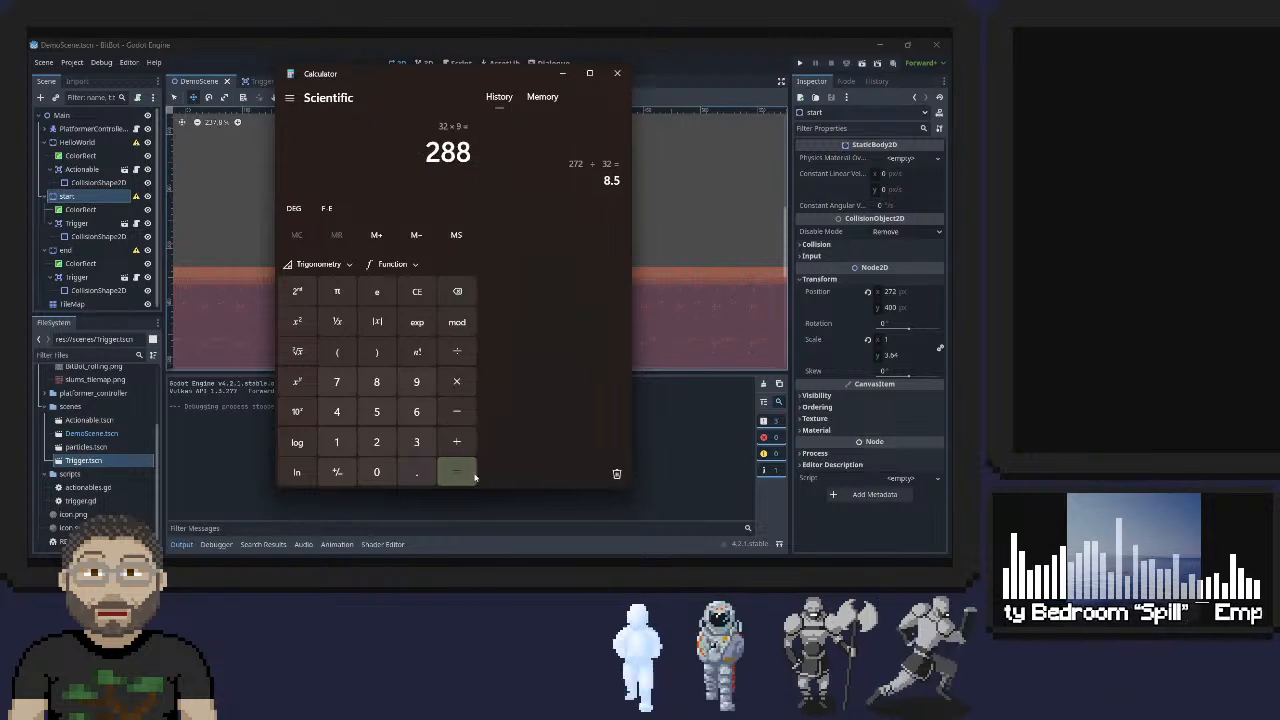
Return to Godot and set the start node's X position to 288 px, undoing any stray move of the node
click(895, 291)
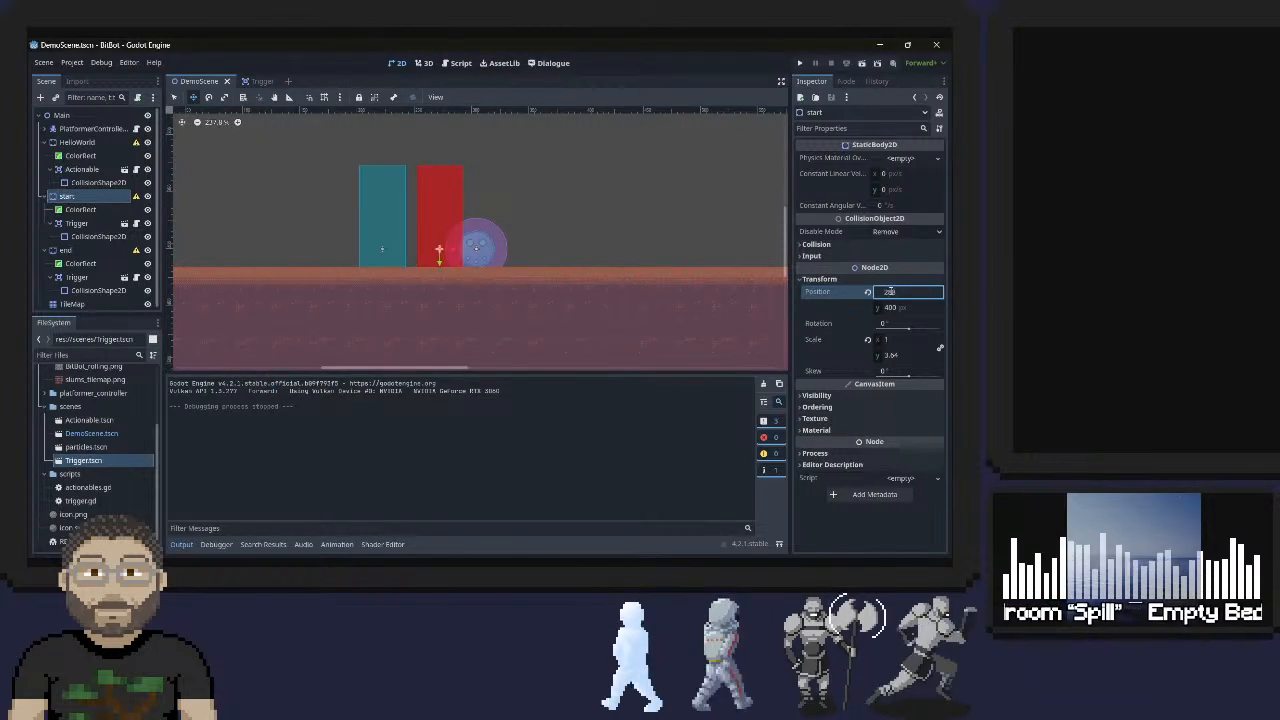
key(Return)
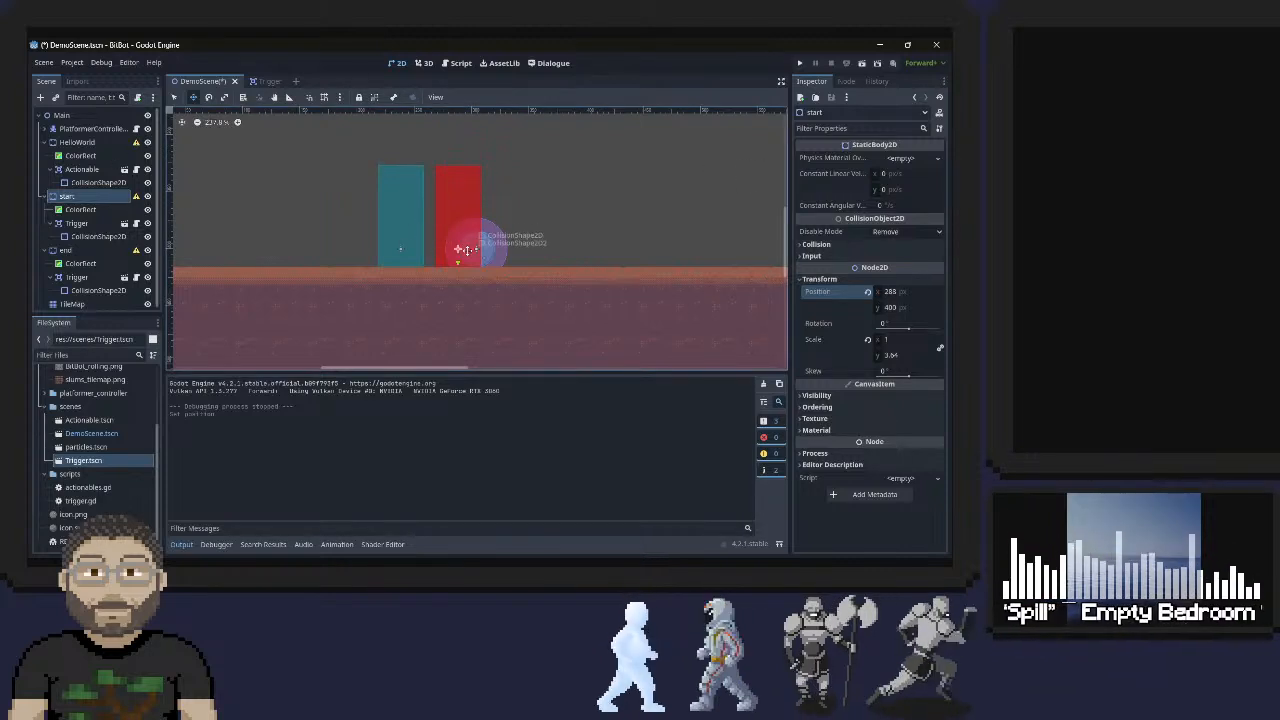
drag(468, 250, 462, 250)
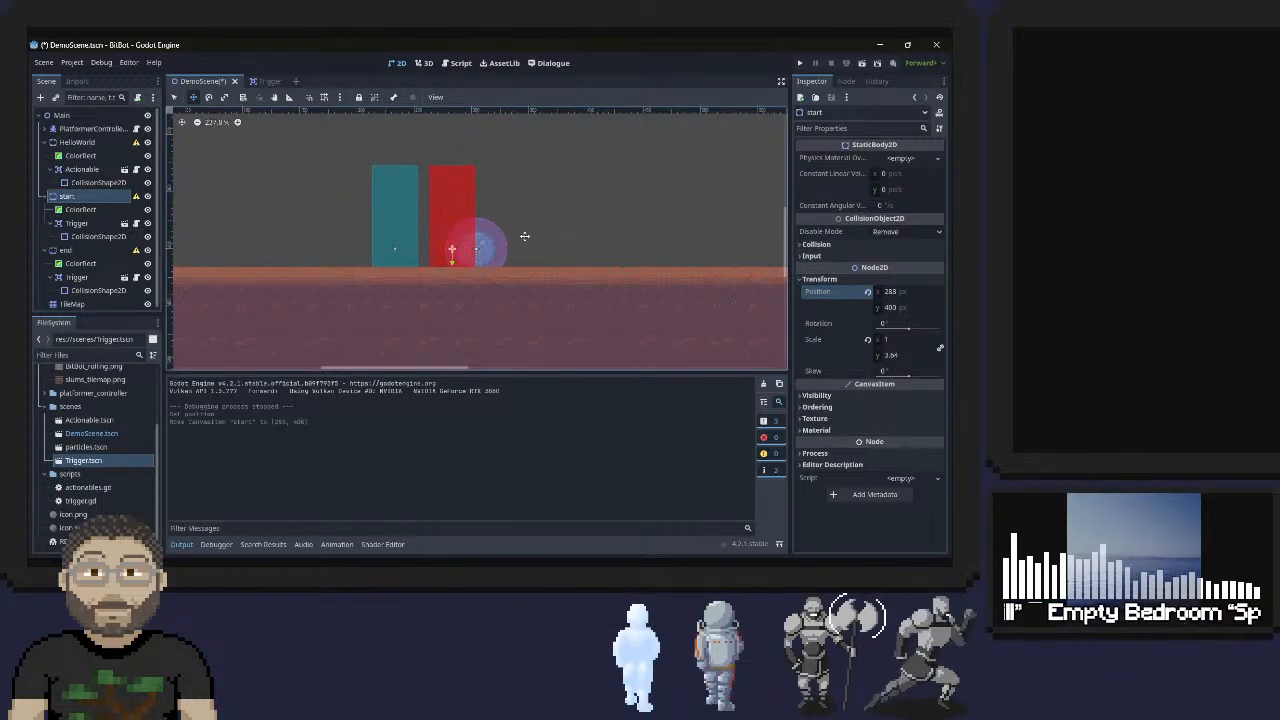
key(ctrl+z)
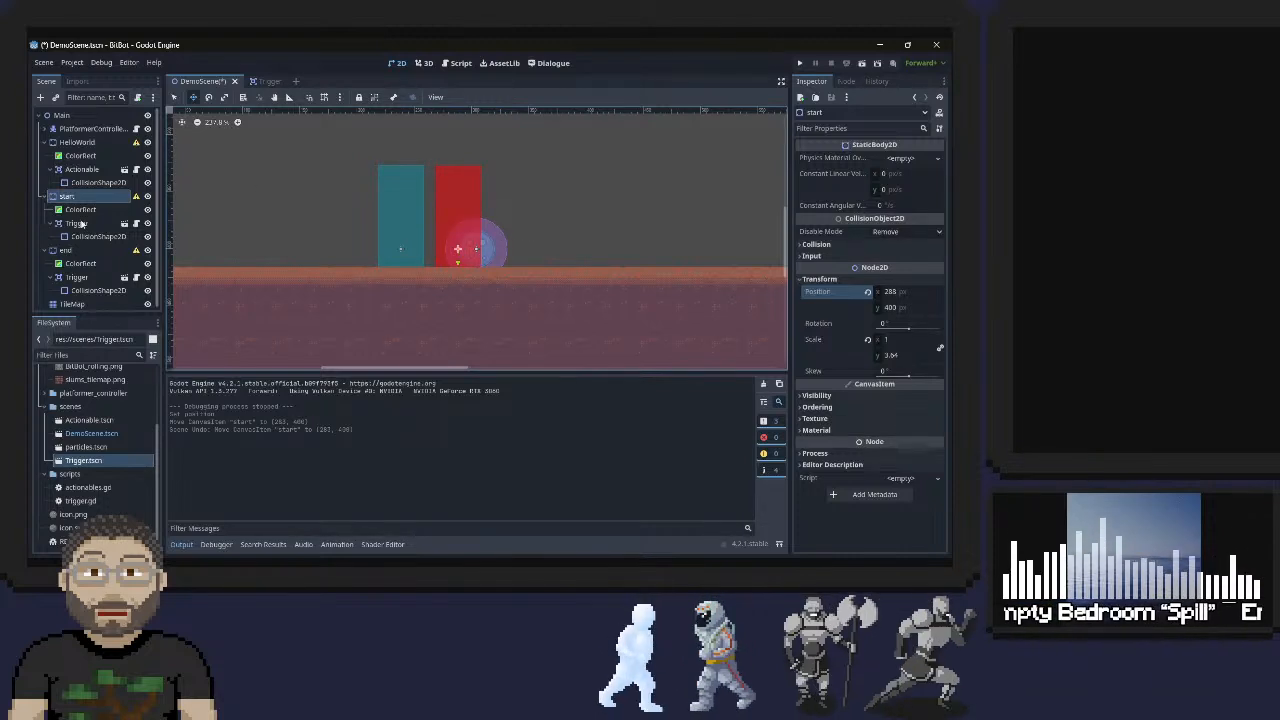
Move the start node's Trigger horizontally to about x -40 px, flush against the red rectangle, and reselect the start node
click(78, 223)
drag(415, 247, 427, 248)
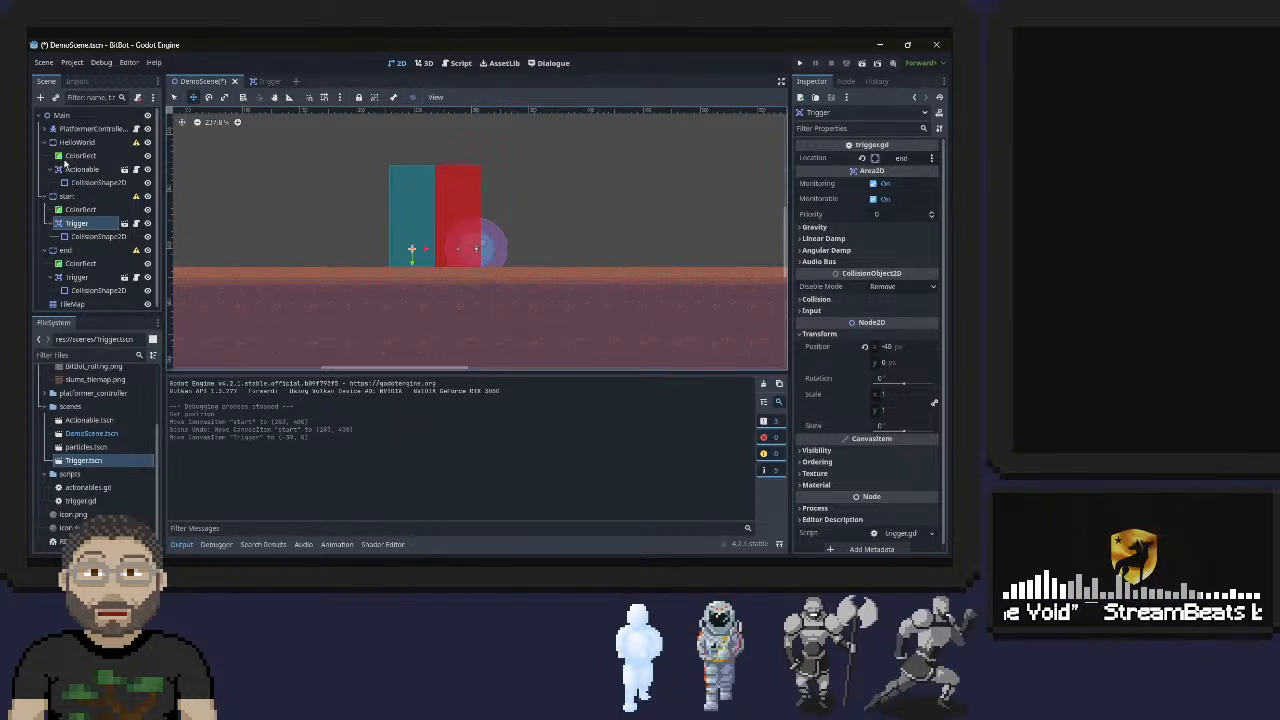
click(400, 215)
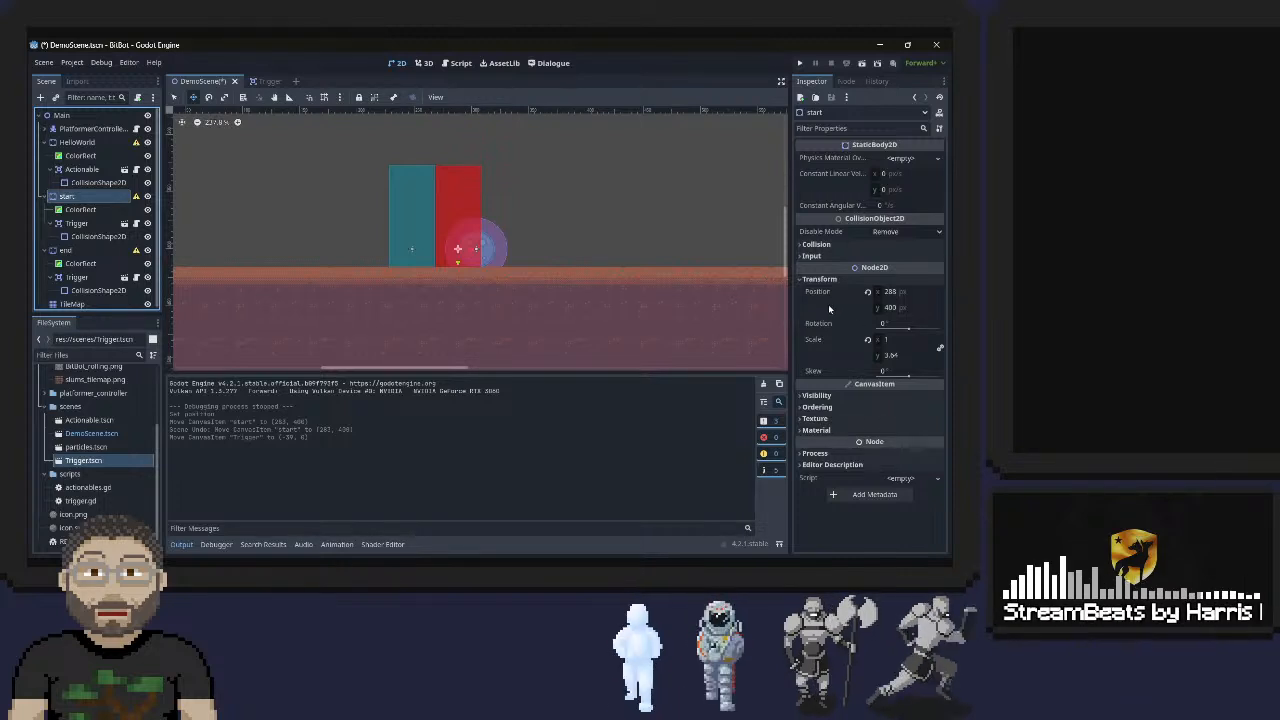
Set the width of the start node's ColorRect to 32 px in its layout transform
click(803, 246)
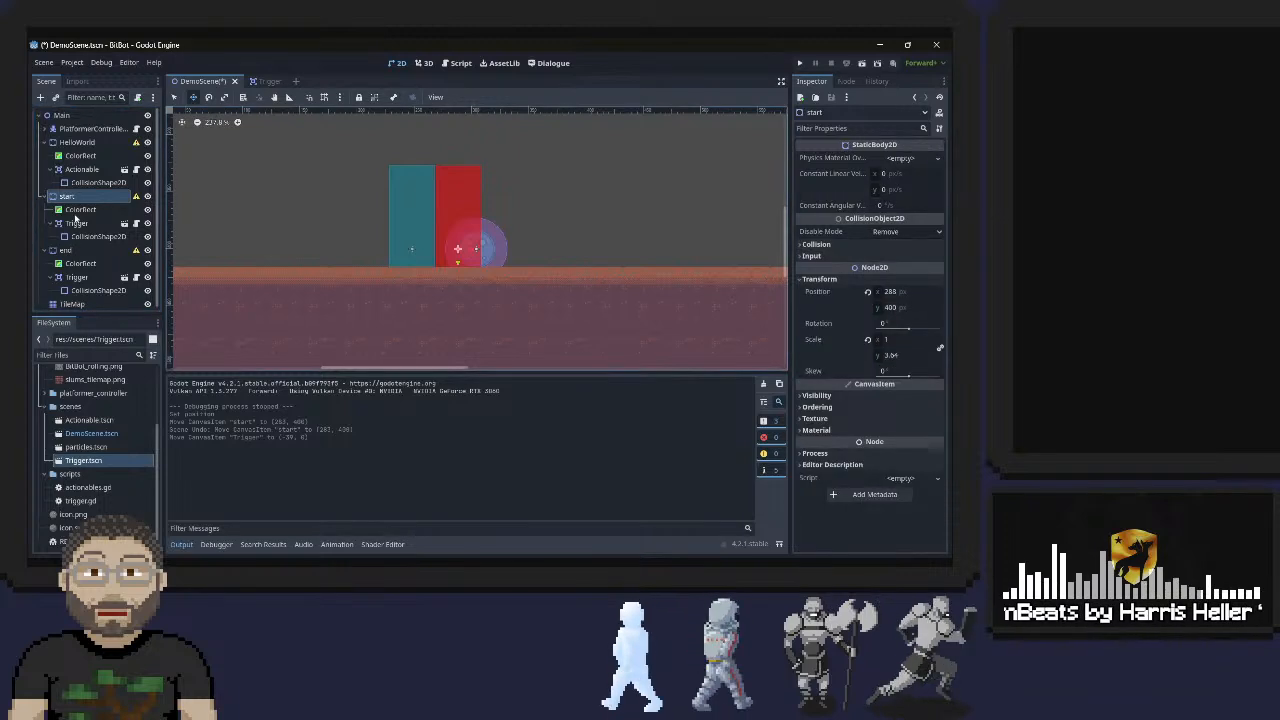
click(80, 209)
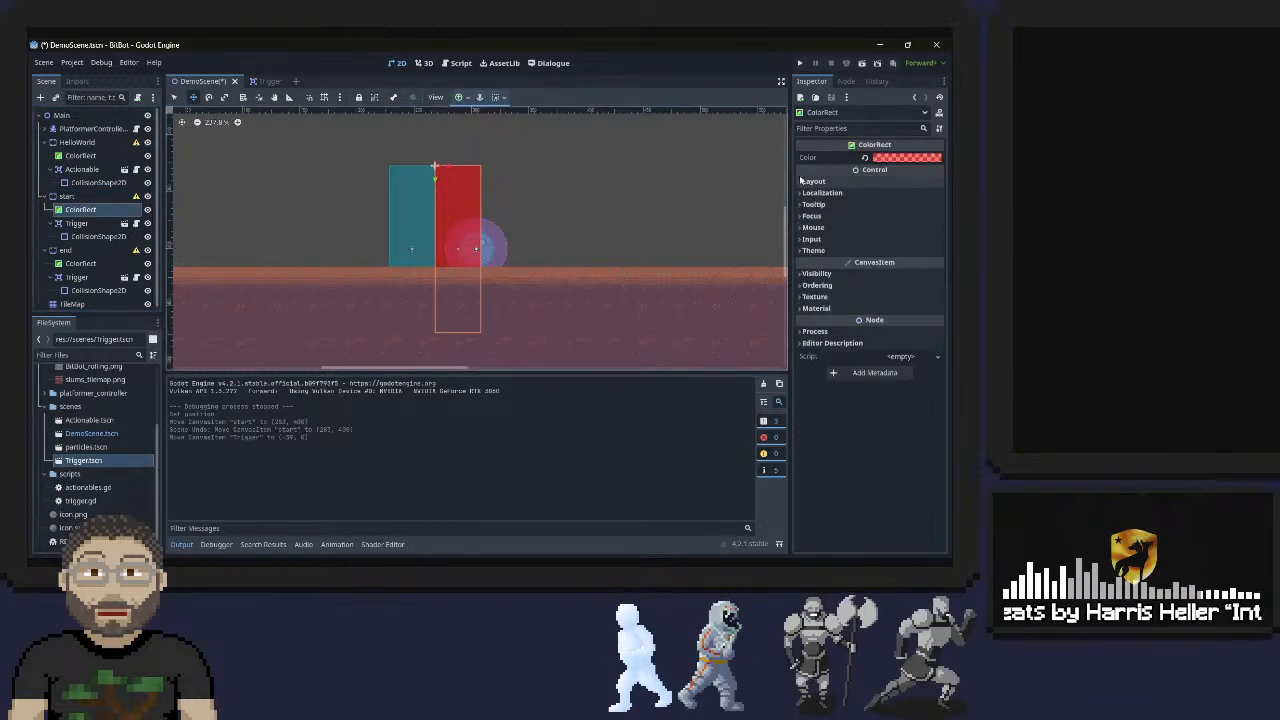
click(803, 193)
click(803, 193)
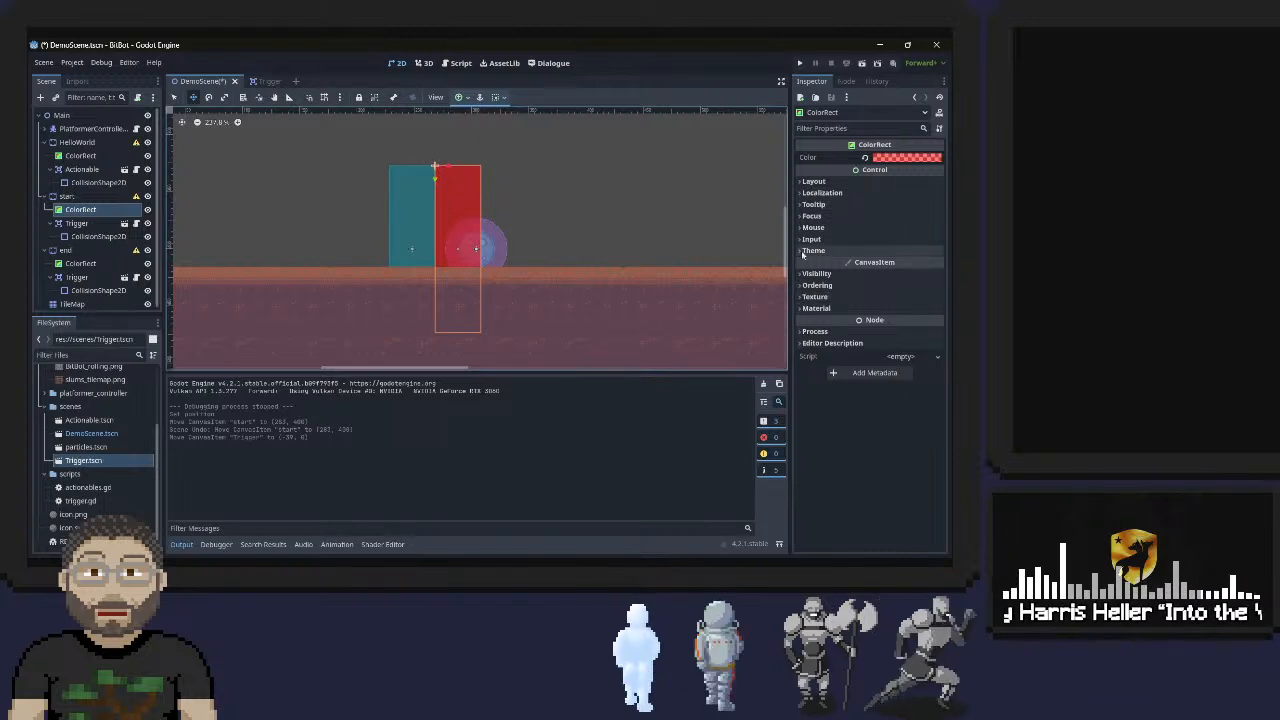
click(801, 183)
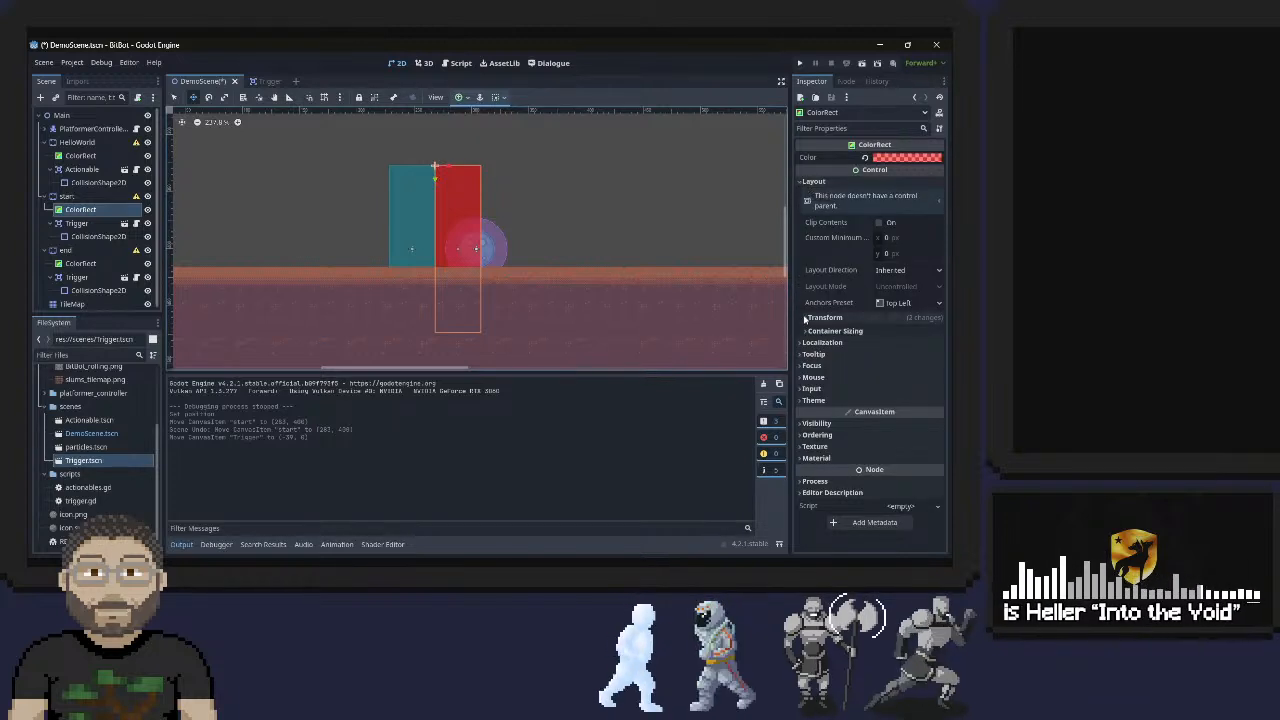
click(870, 318)
click(887, 331)
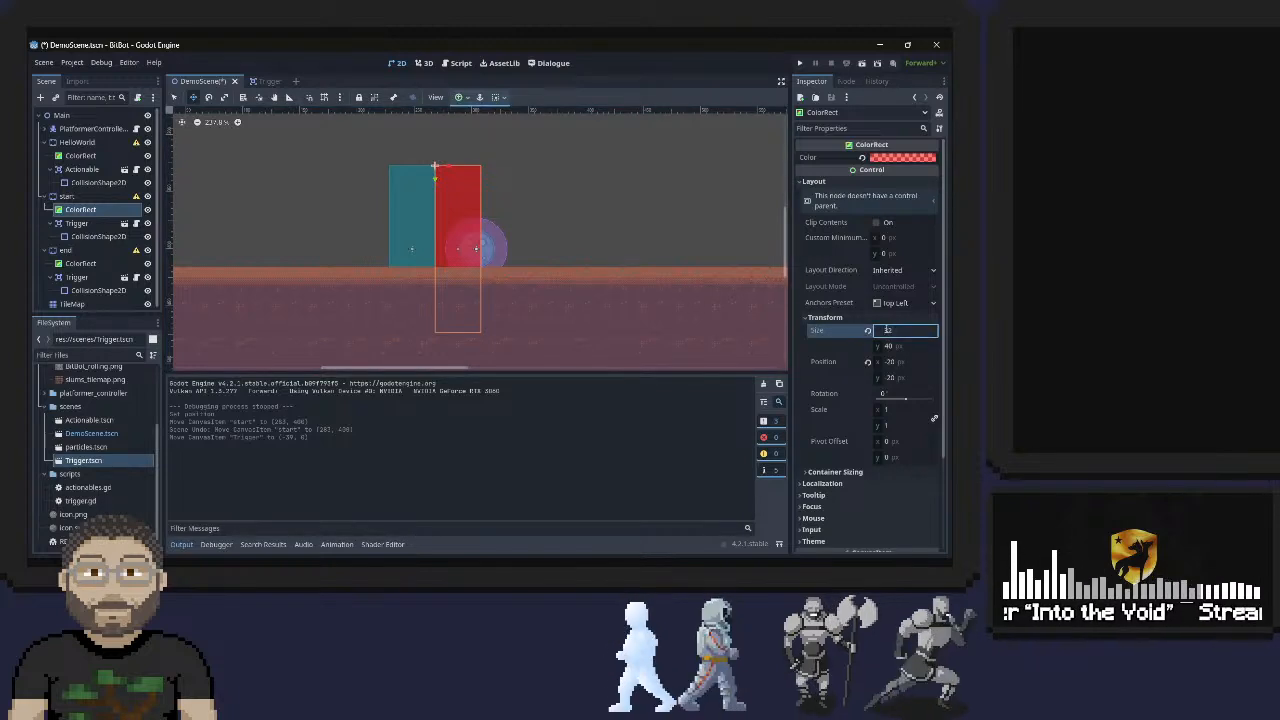
text(32)
key(Tab)
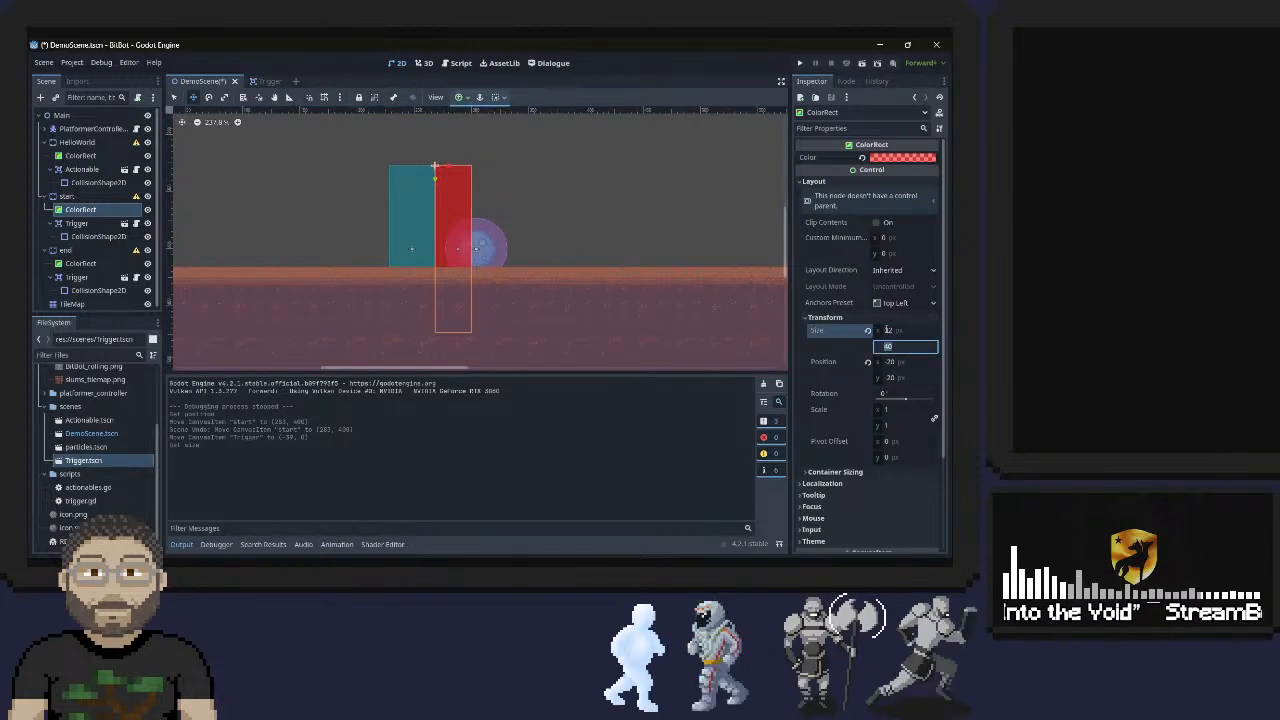
text(80)
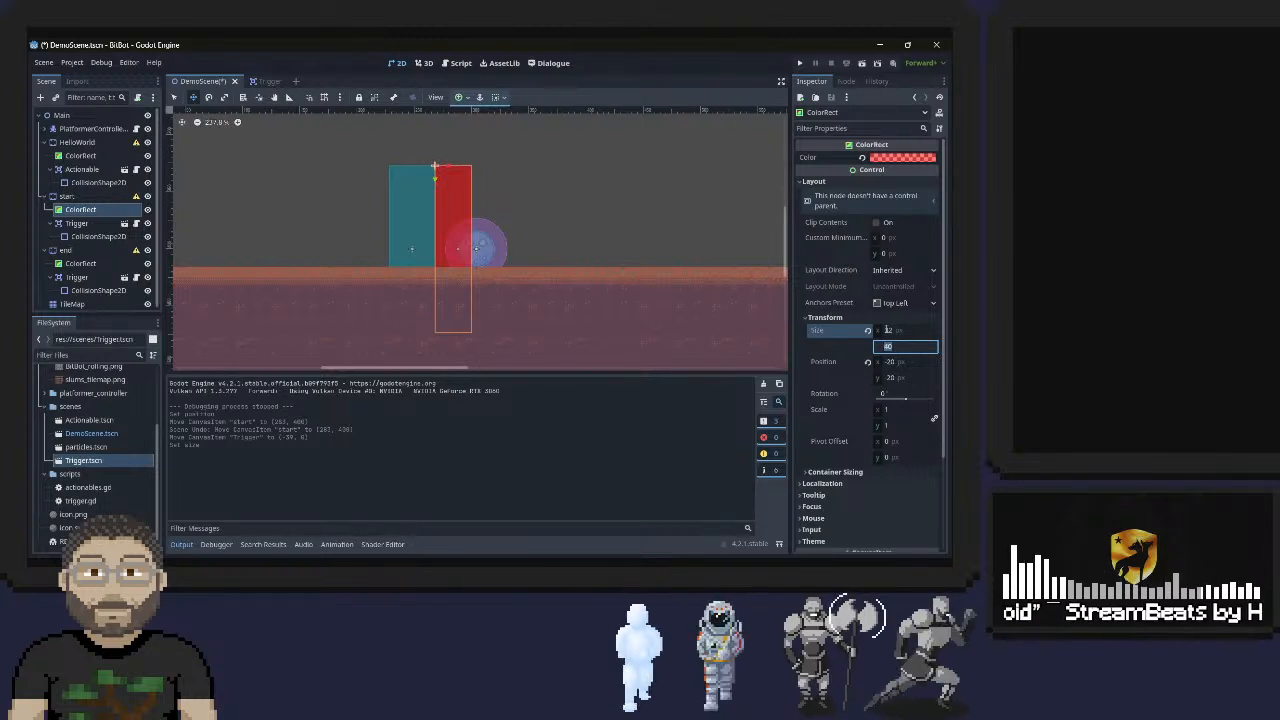
key(Tab)
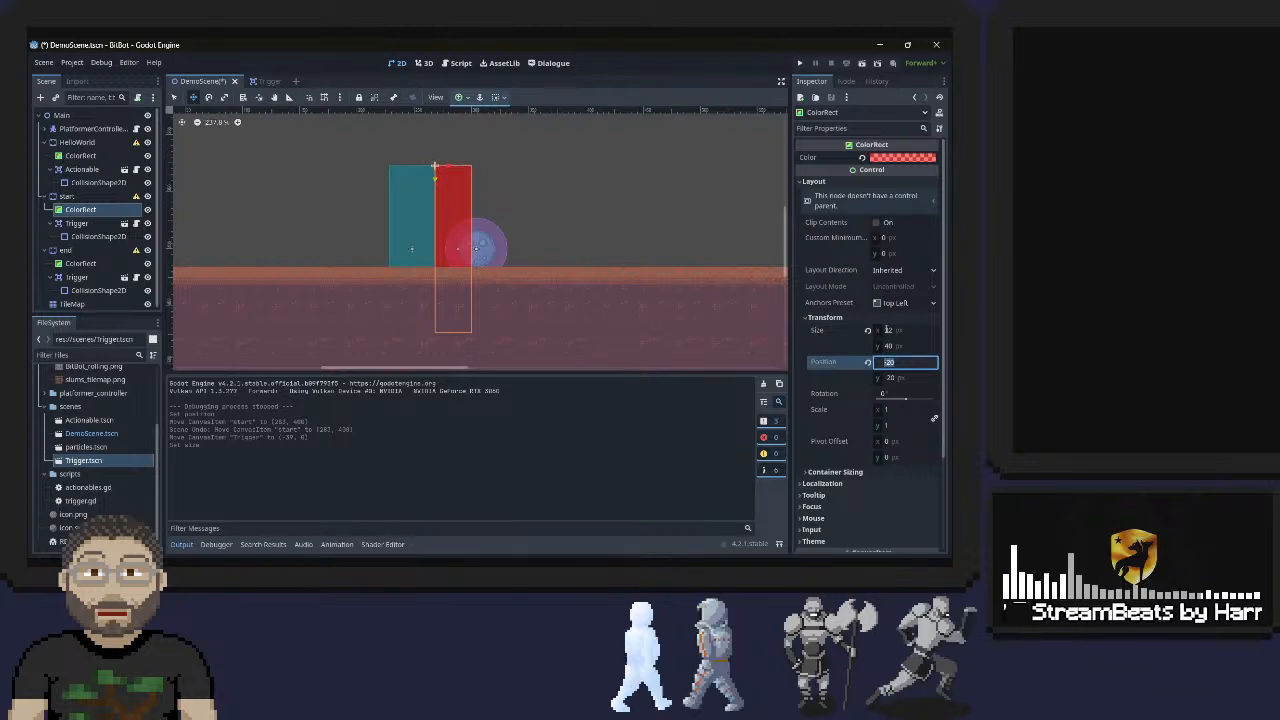
Set the ColorRect's position to x 16 px and y 16 px
text(16)
key(Tab)
text(16)
key(Tab)
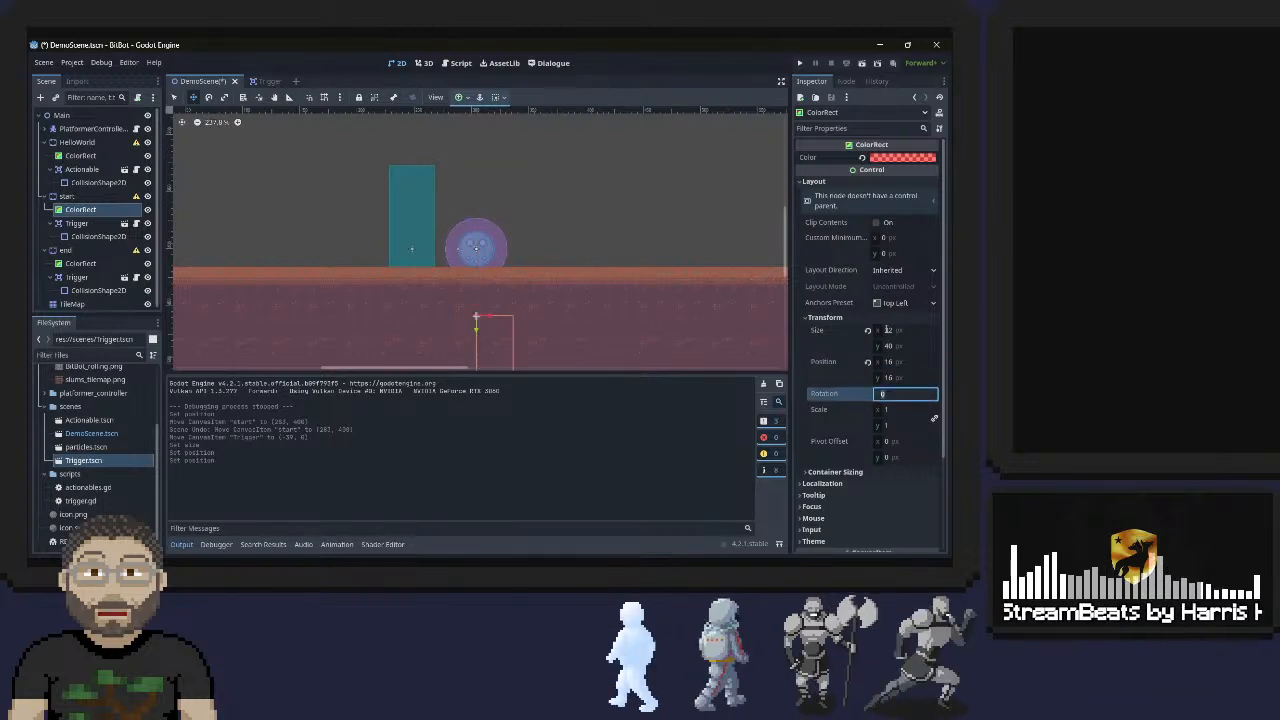
Set the ColorRect's position to x -16 px and y -16 px
key(shift+Tab)
key(shift+Tab)
text(-)
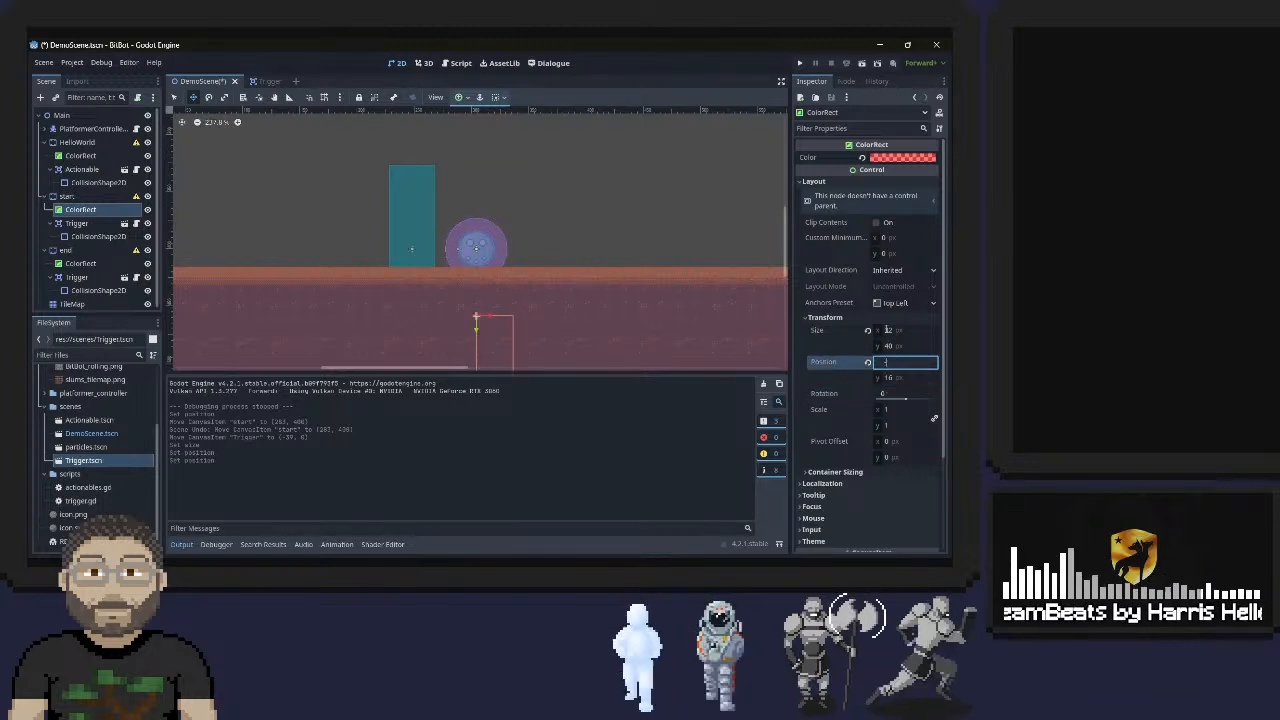
text(16)
key(Tab)
text(1)
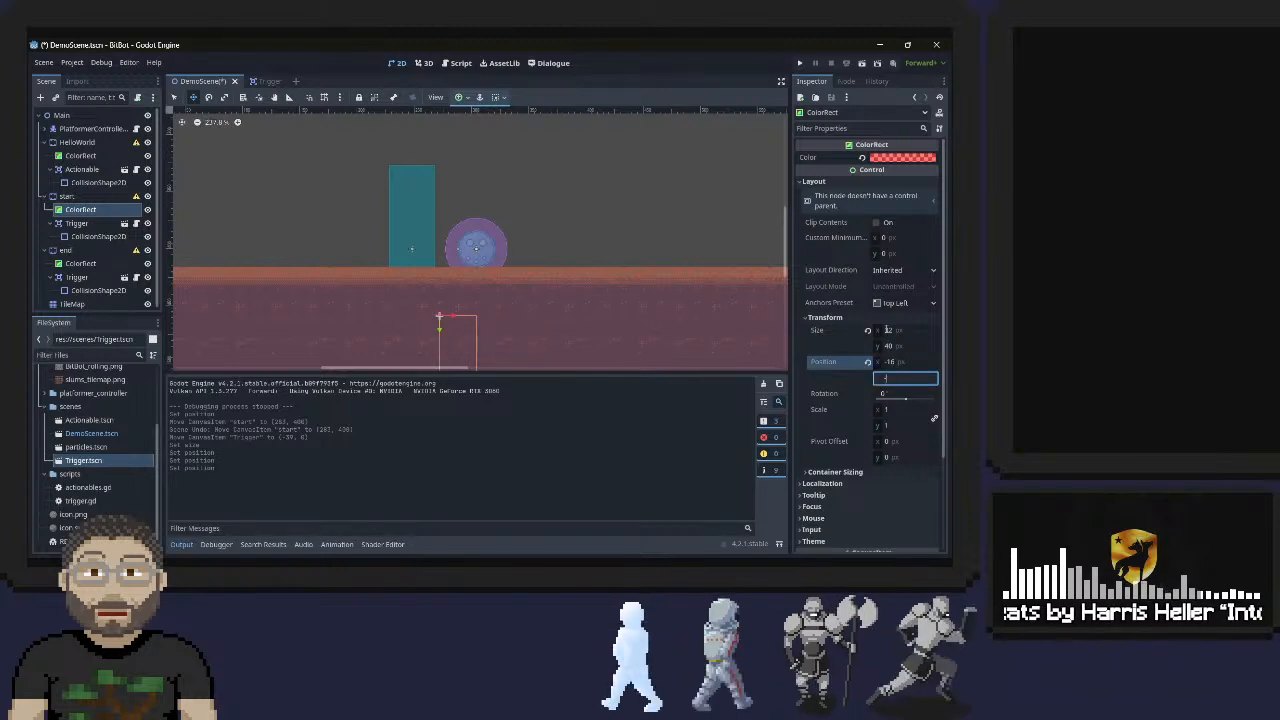
text(-16)
key(Return)
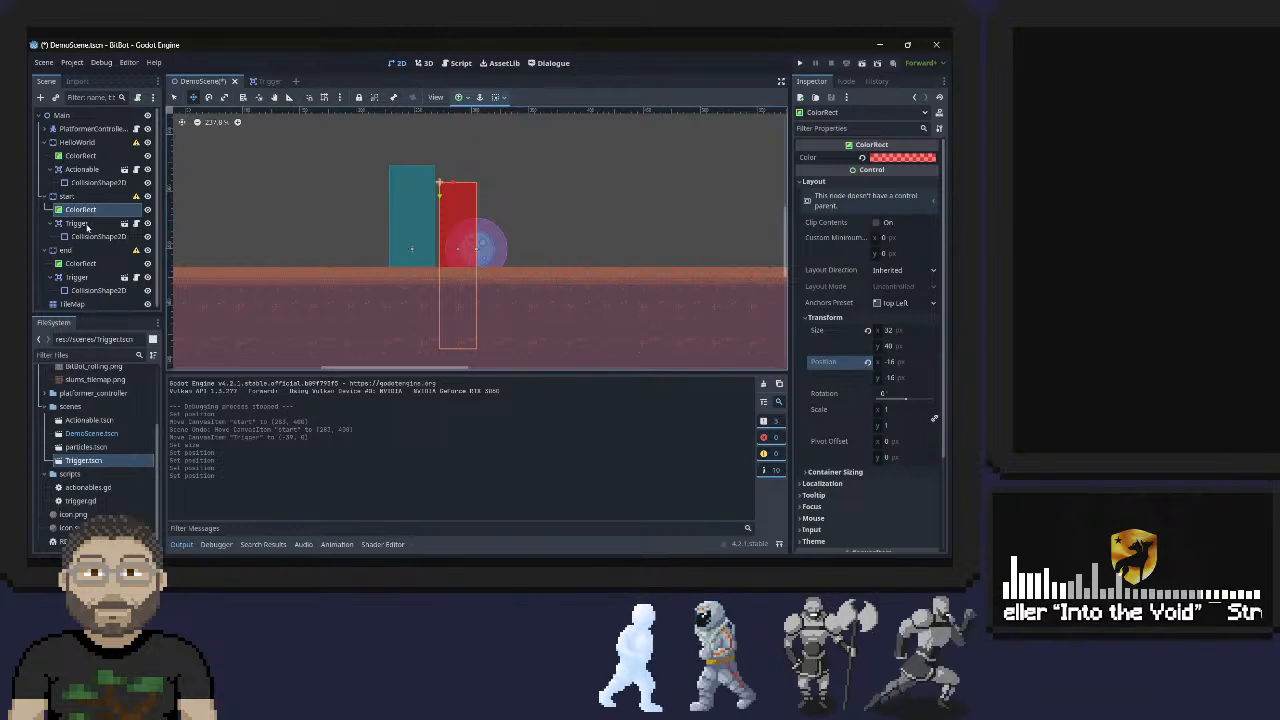
Look through the transform and visibility properties of the start Trigger's CollisionShape2D for a size setting, comparing them with the ColorRect's
click(90, 236)
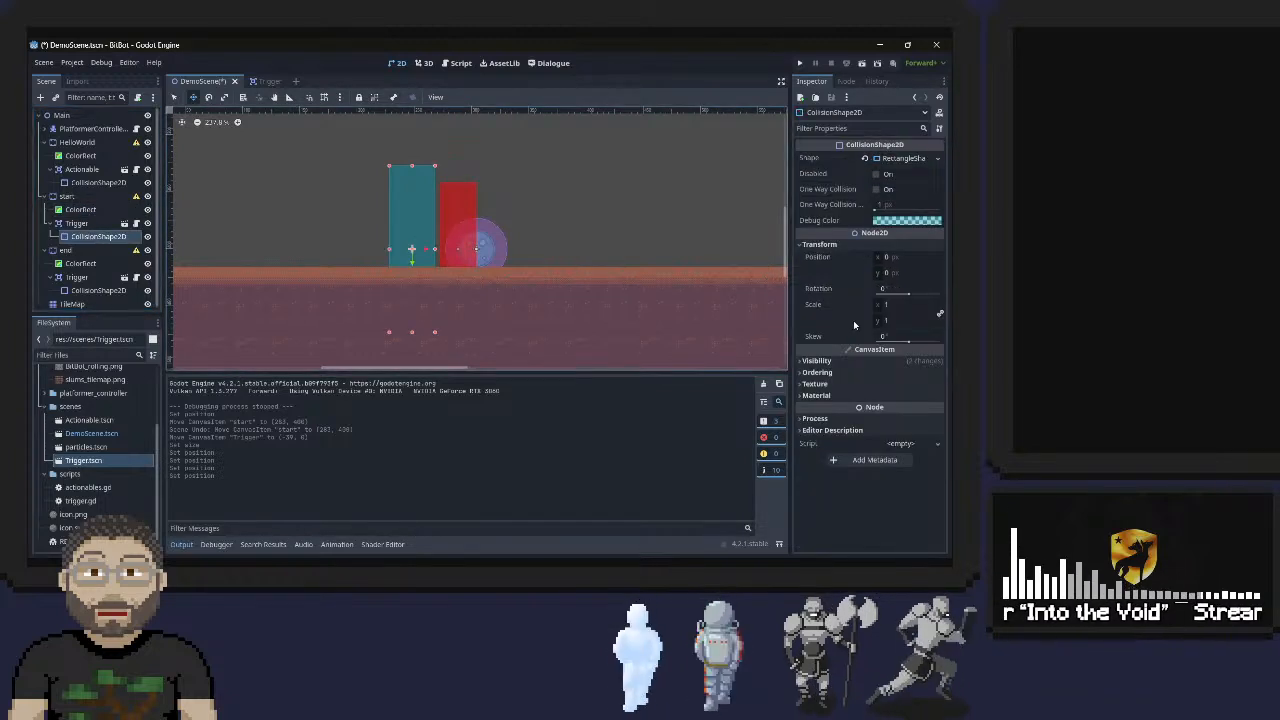
click(806, 360)
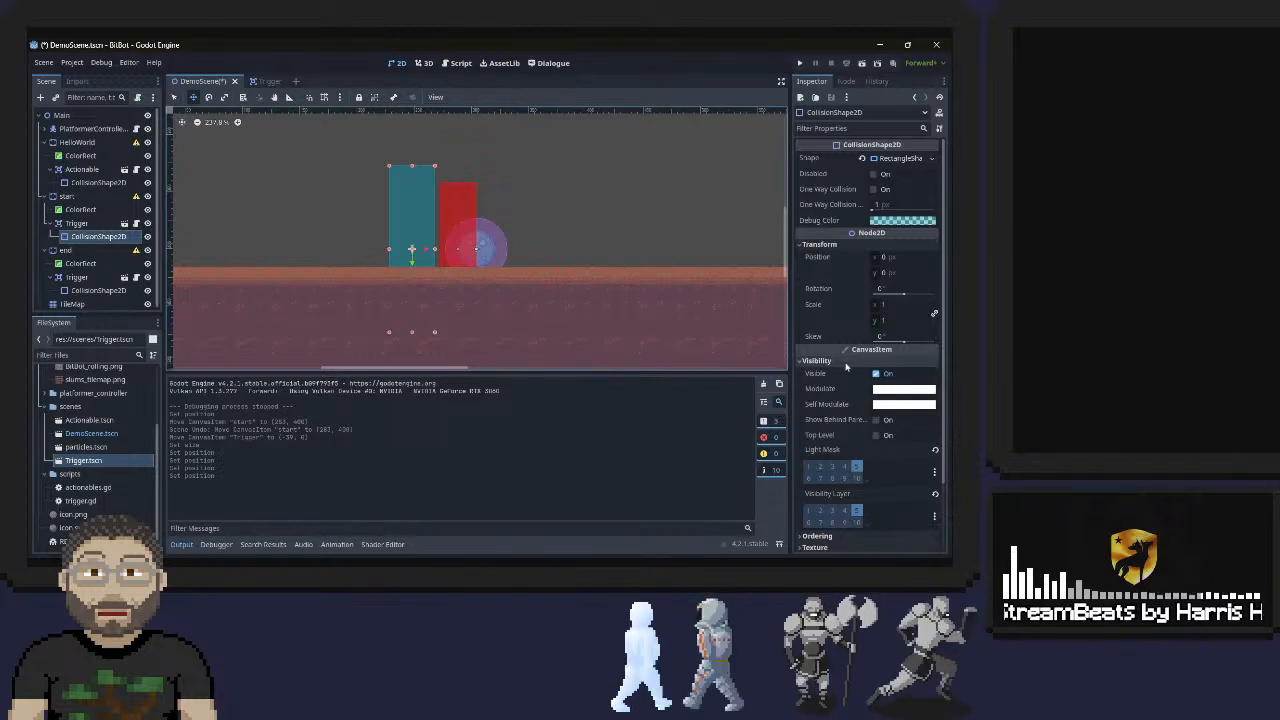
scroll(843, 375, down, 3)
scroll(822, 470, up, 3)
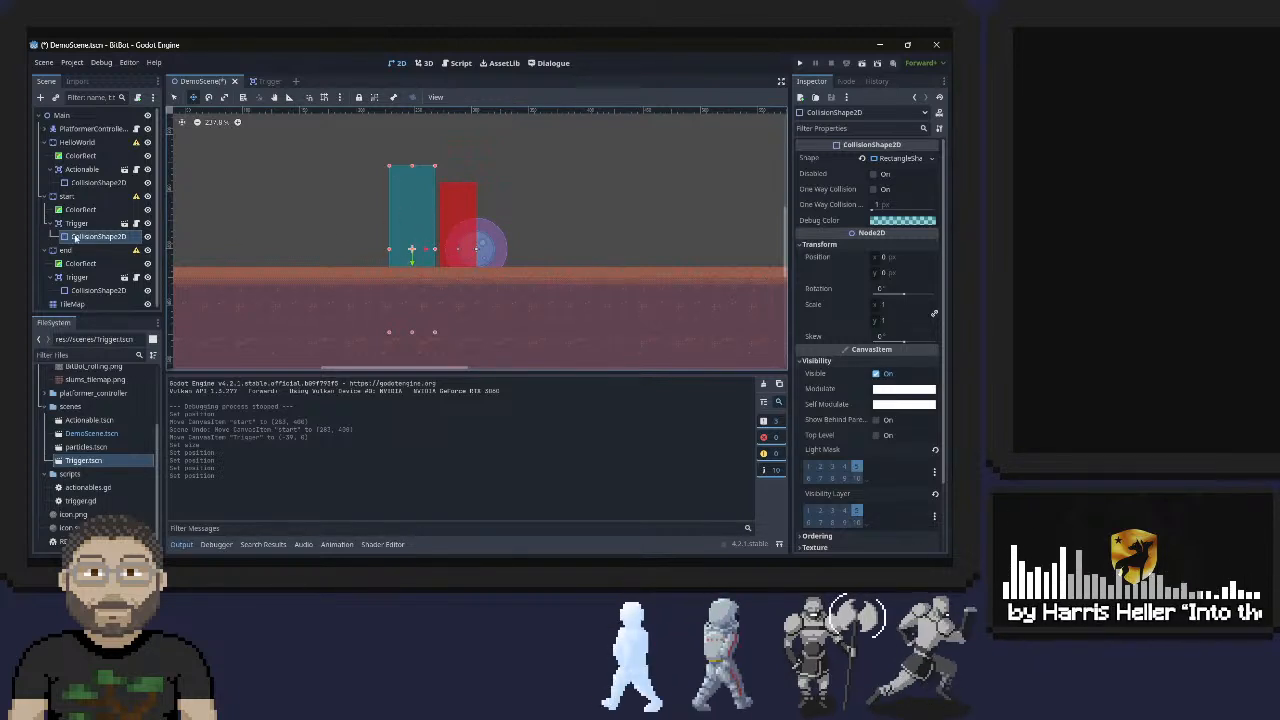
click(77, 210)
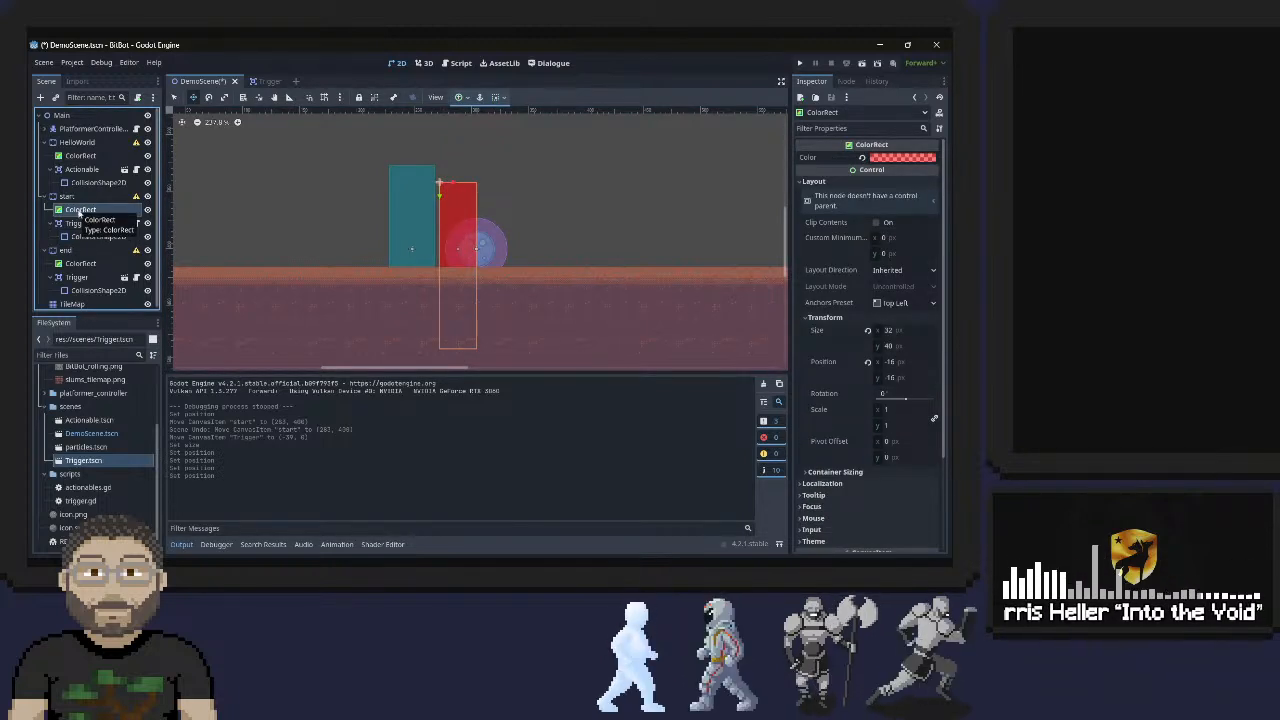
click(78, 237)
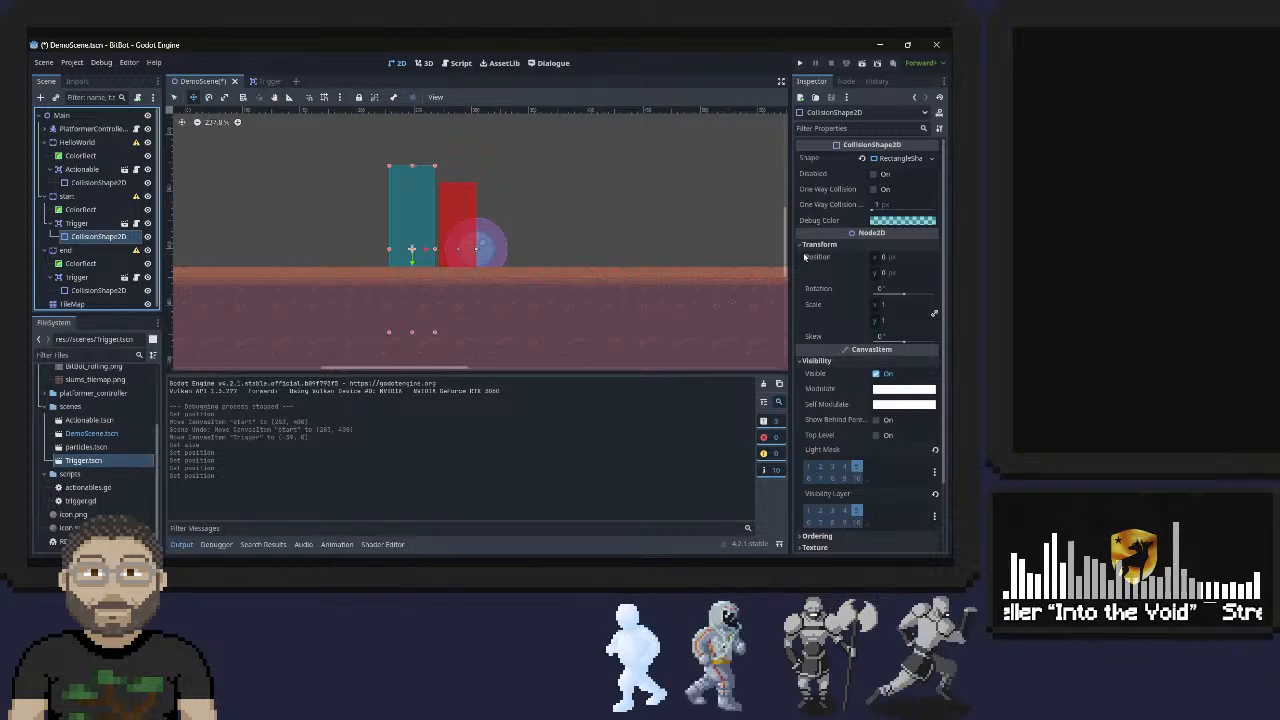
scroll(814, 320, down, 3)
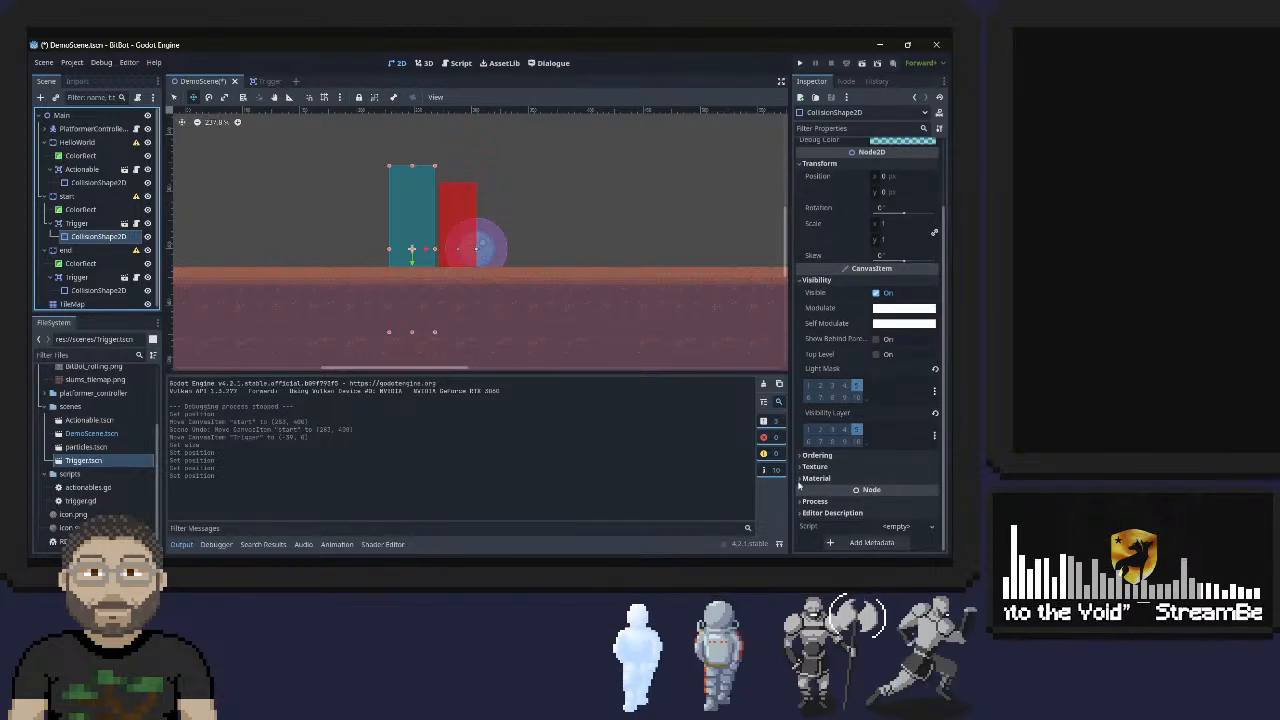
scroll(812, 428, up, 3)
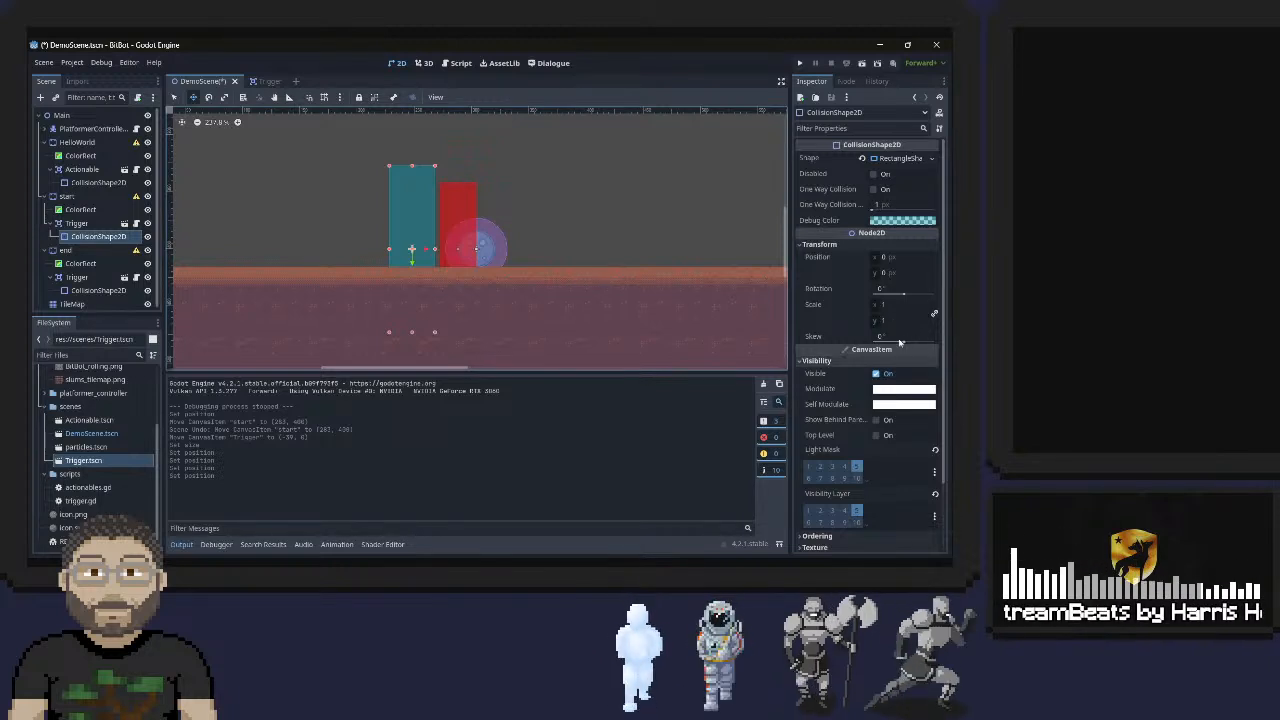
Examine the collision shape's ordering, texture, material, process, thread group and editor description properties for a size setting
scroll(846, 423, down, 2)
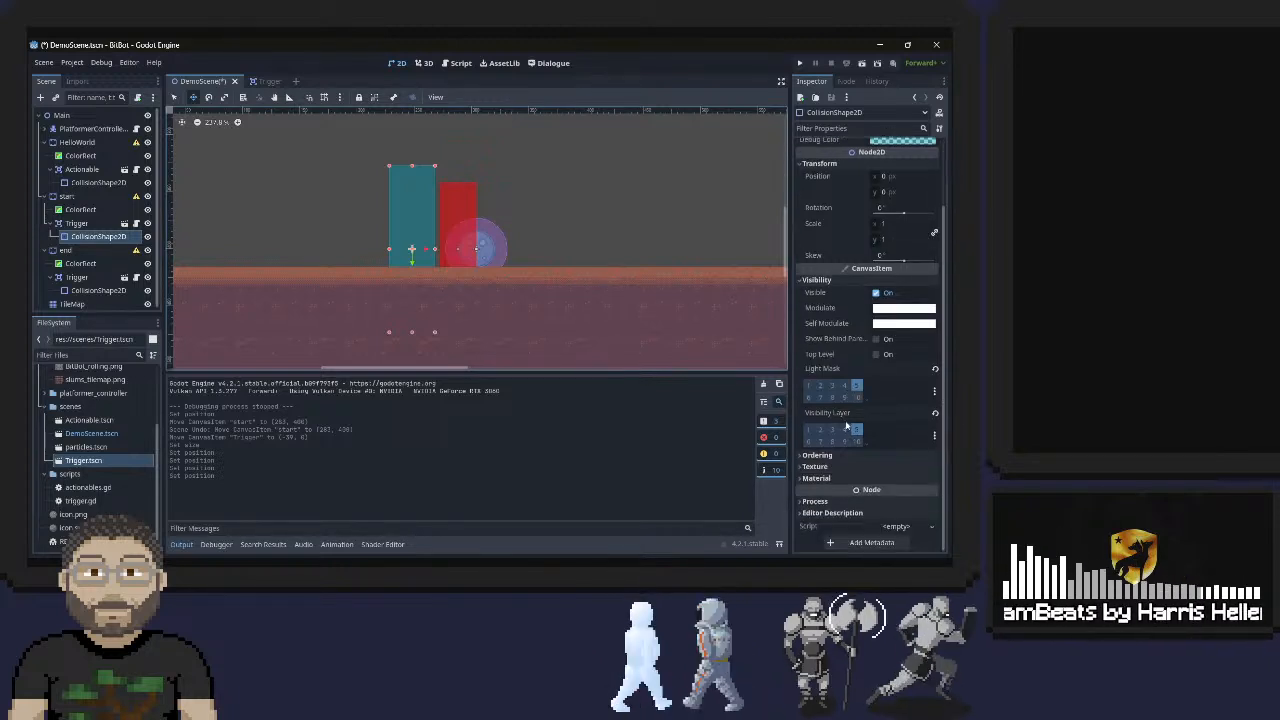
click(800, 457)
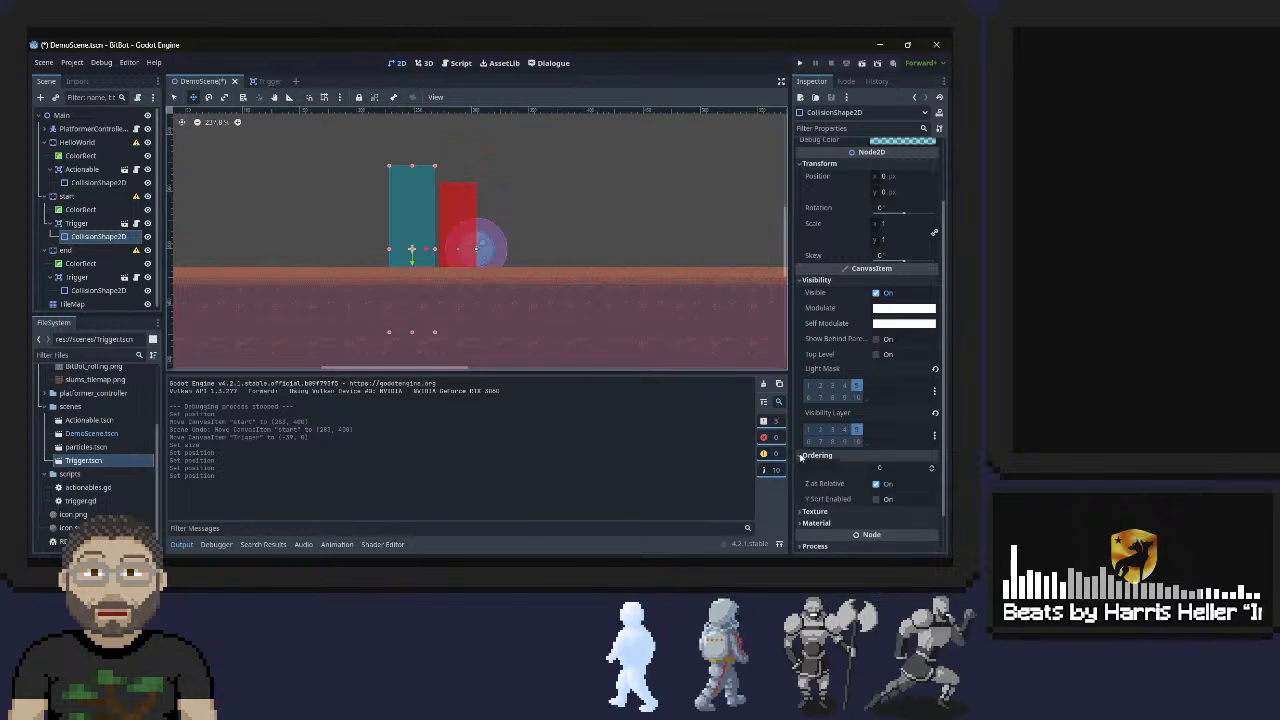
click(800, 456)
click(801, 467)
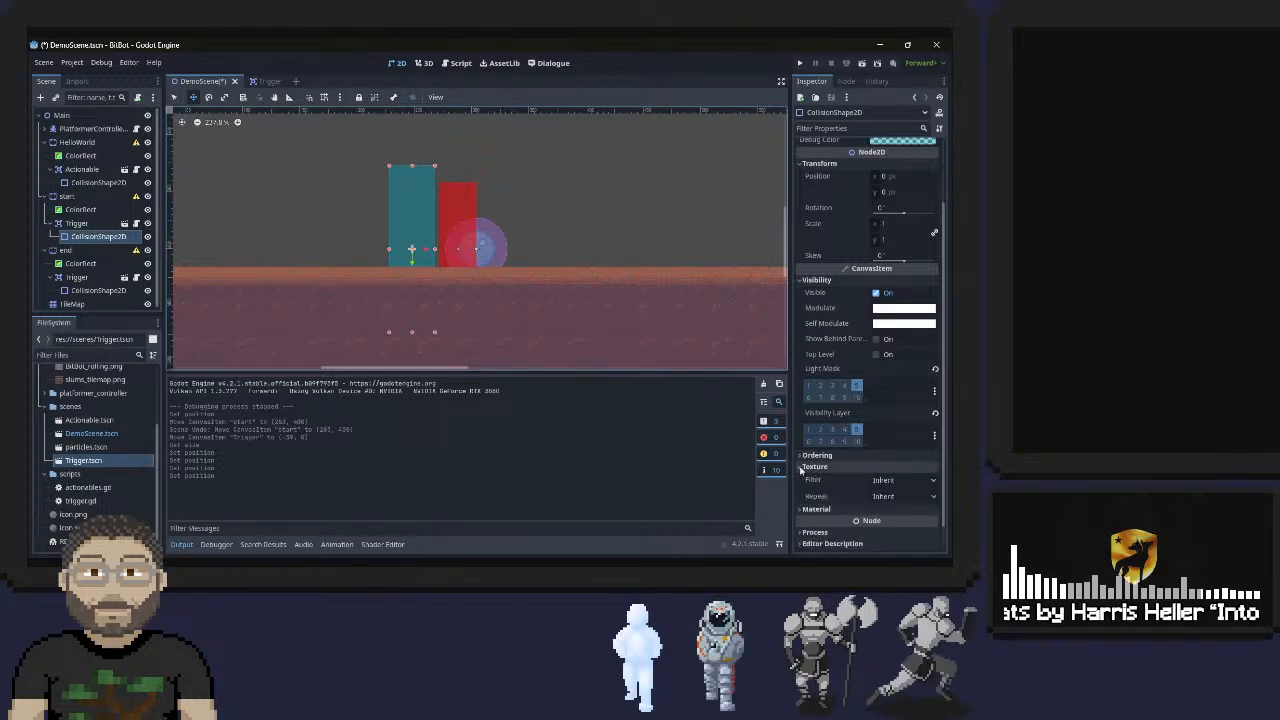
click(801, 467)
click(802, 479)
scroll(808, 477, down, 1)
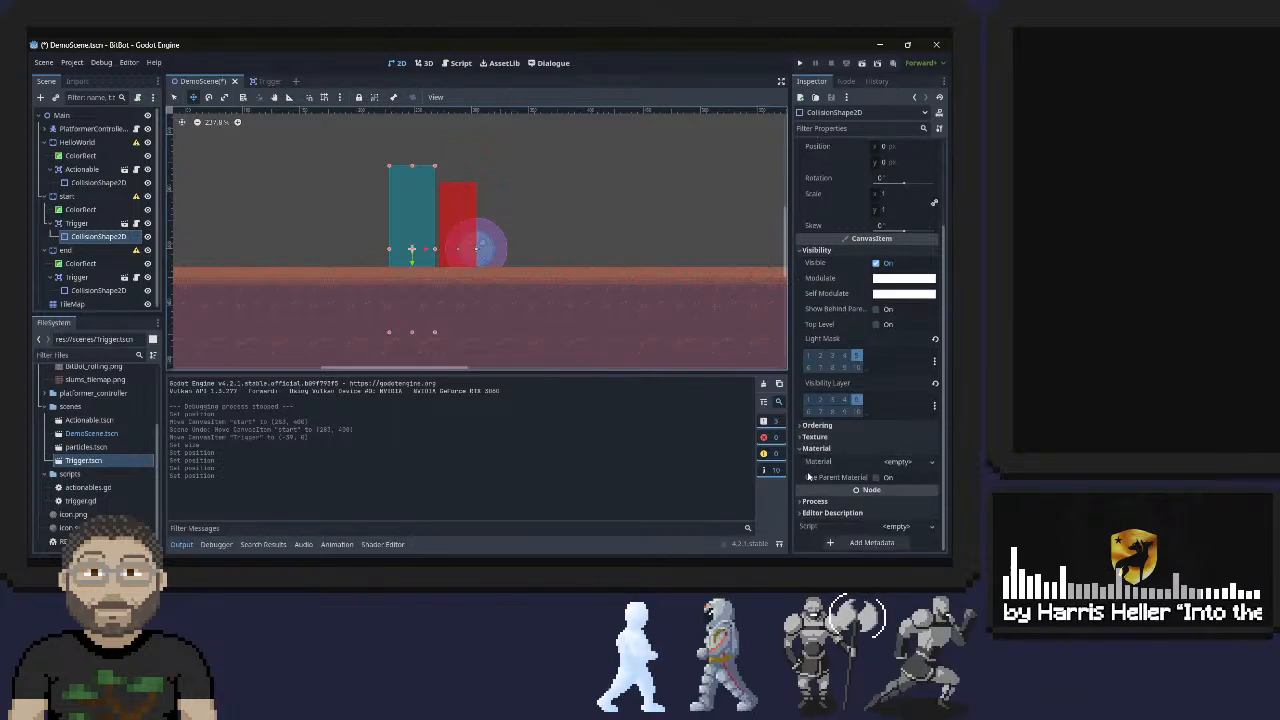
click(802, 500)
scroll(812, 485, down, 2)
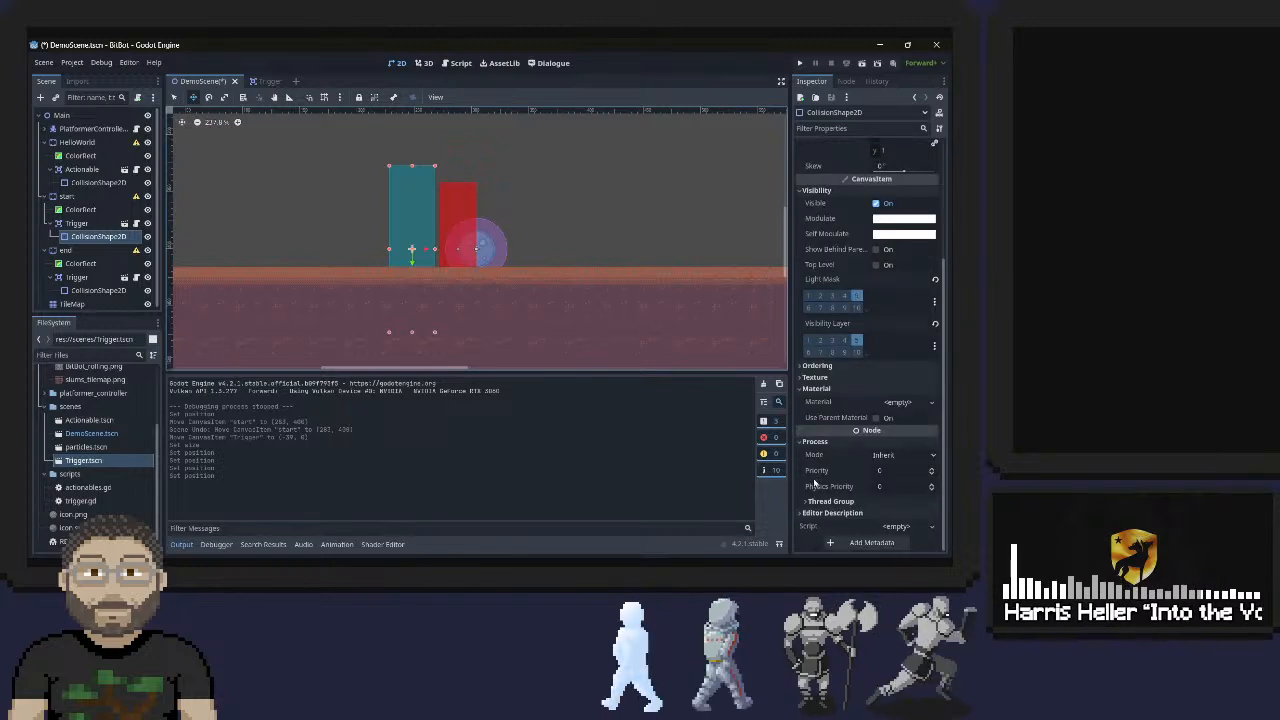
click(808, 501)
scroll(810, 490, down, 1)
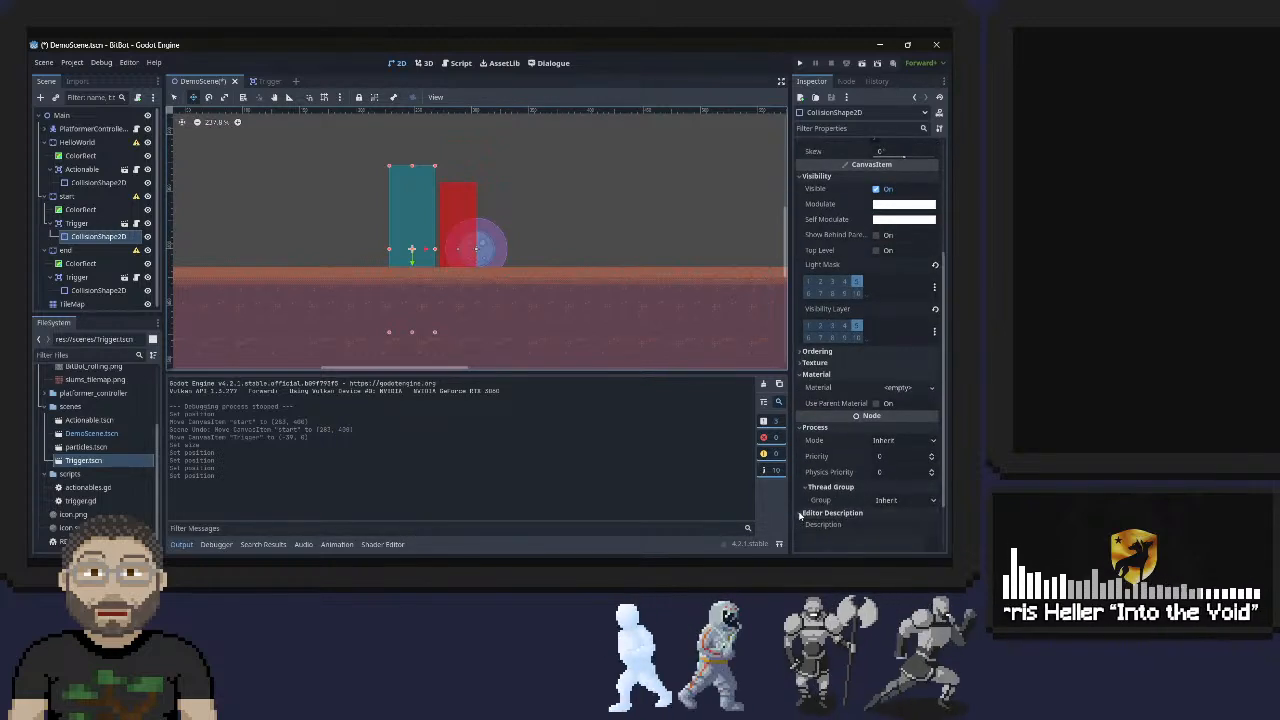
scroll(812, 472, down, 2)
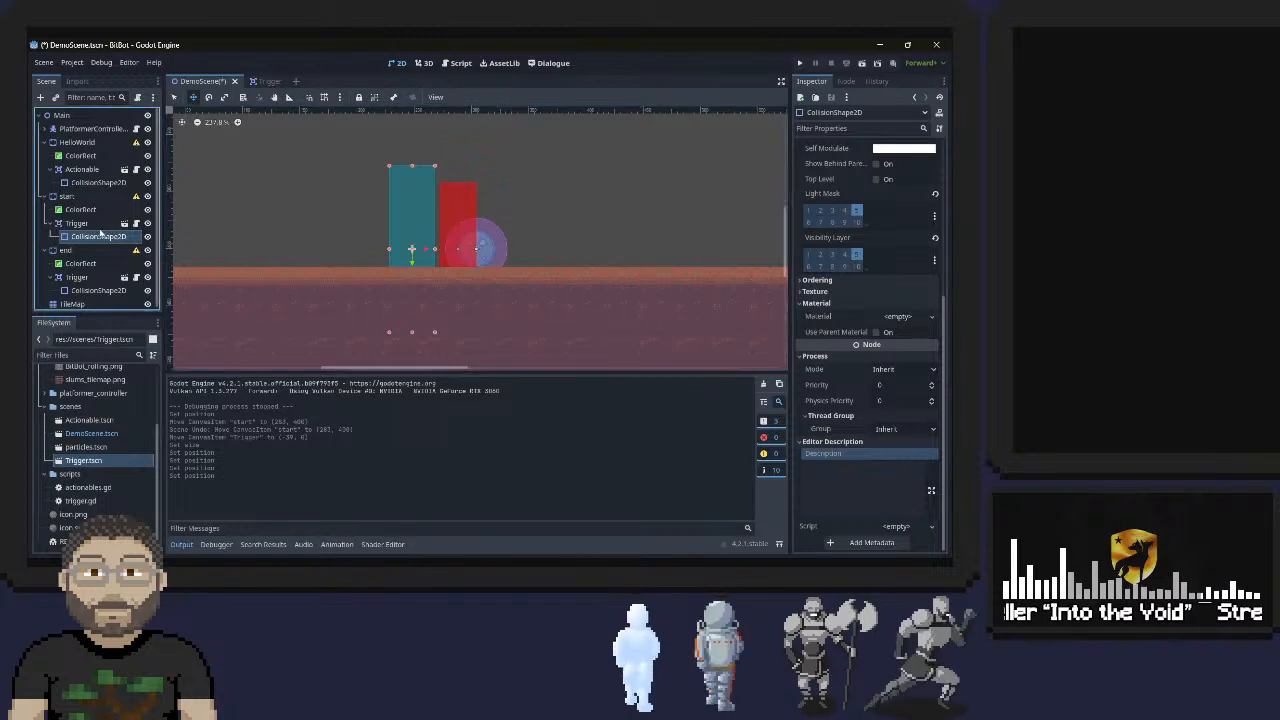
Check the start node's Trigger properties, and toggle its collision shape's visibility off and back on
click(94, 225)
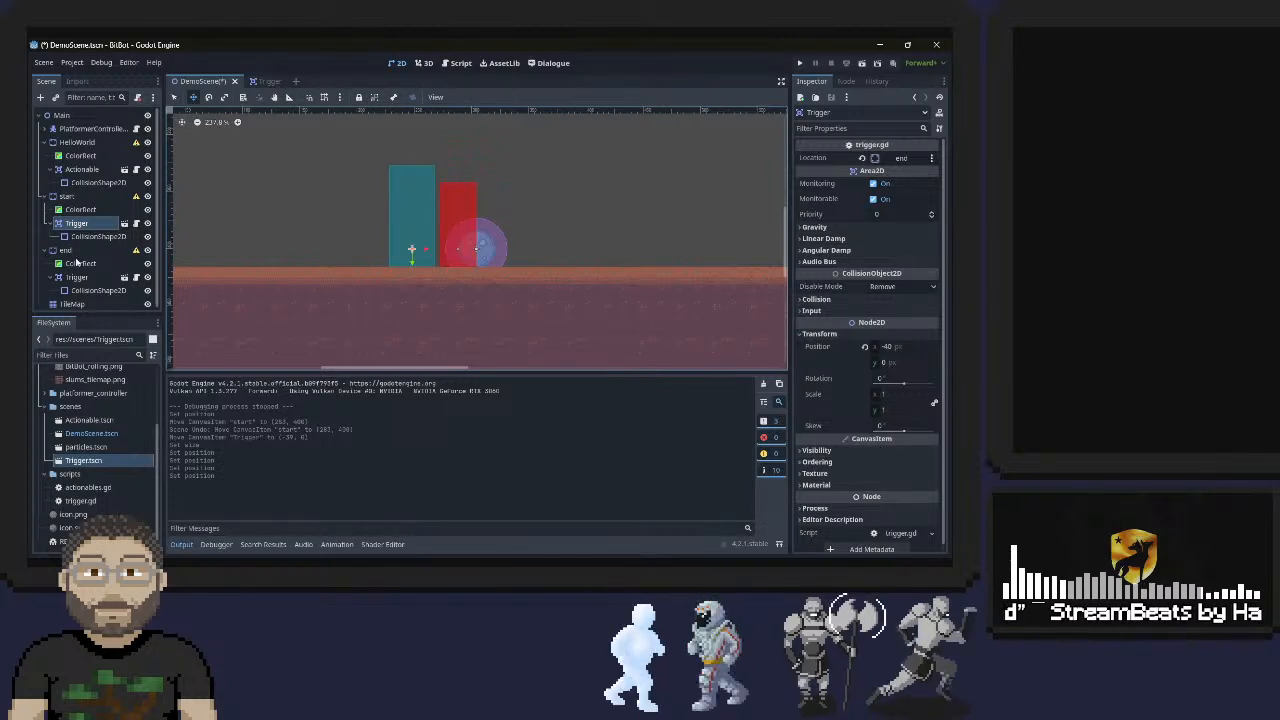
click(98, 236)
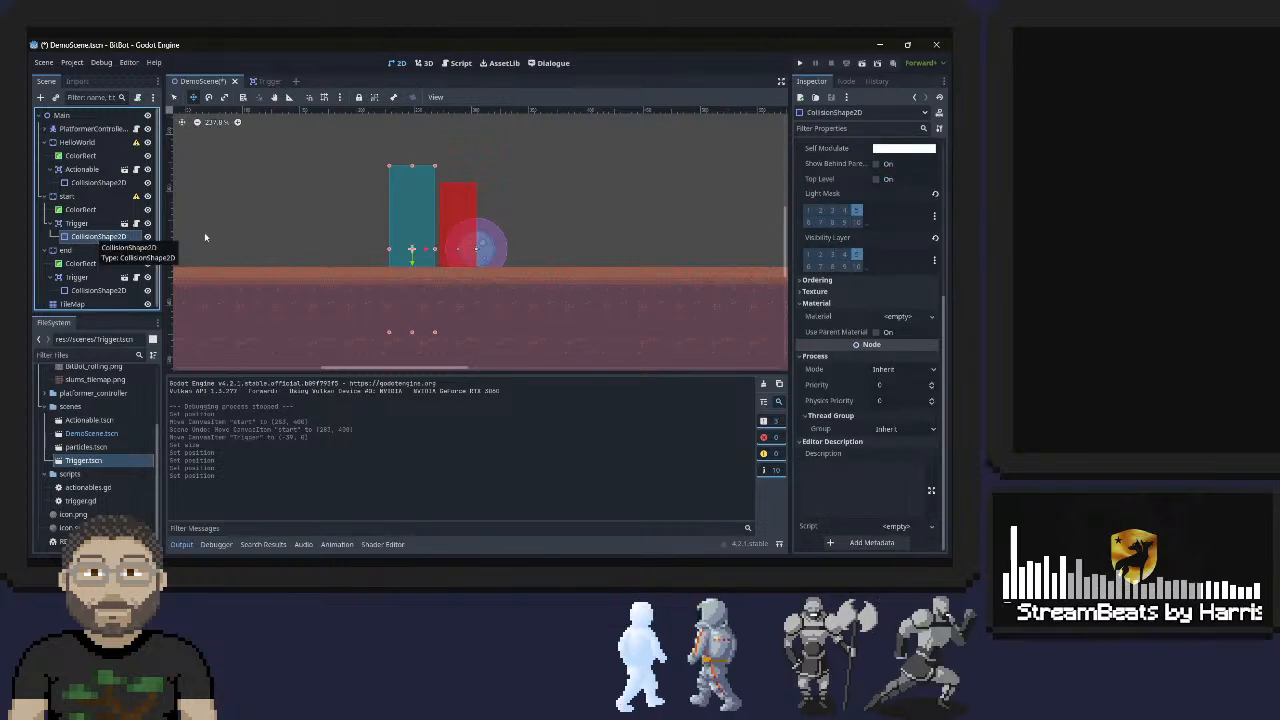
click(147, 236)
click(147, 236)
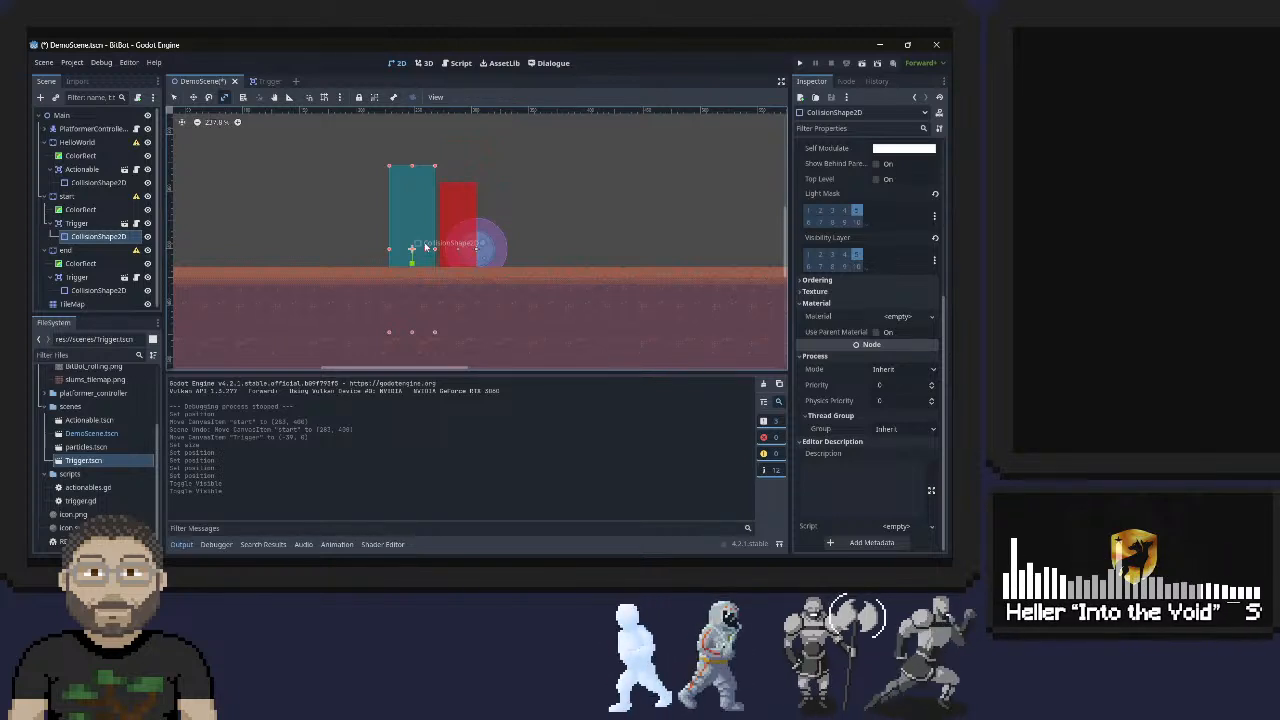
Check the collision shape's texture, ordering, shape and transform properties for a size setting
click(806, 291)
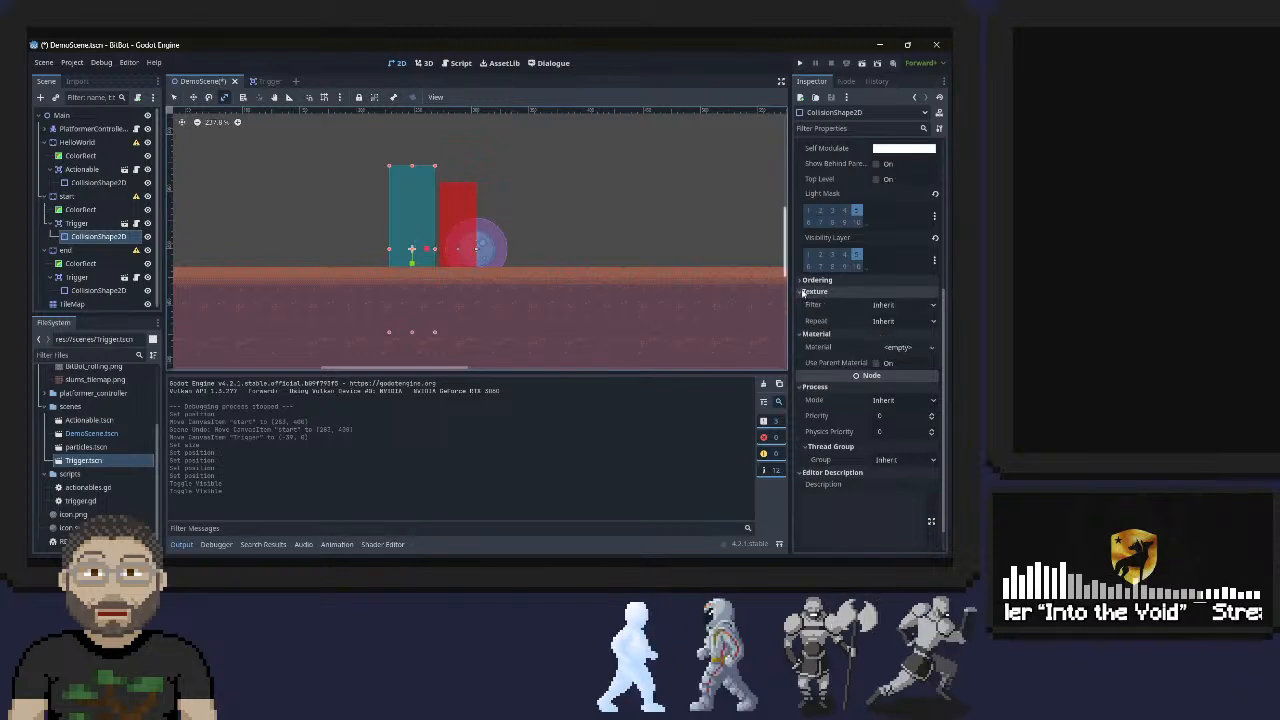
click(806, 281)
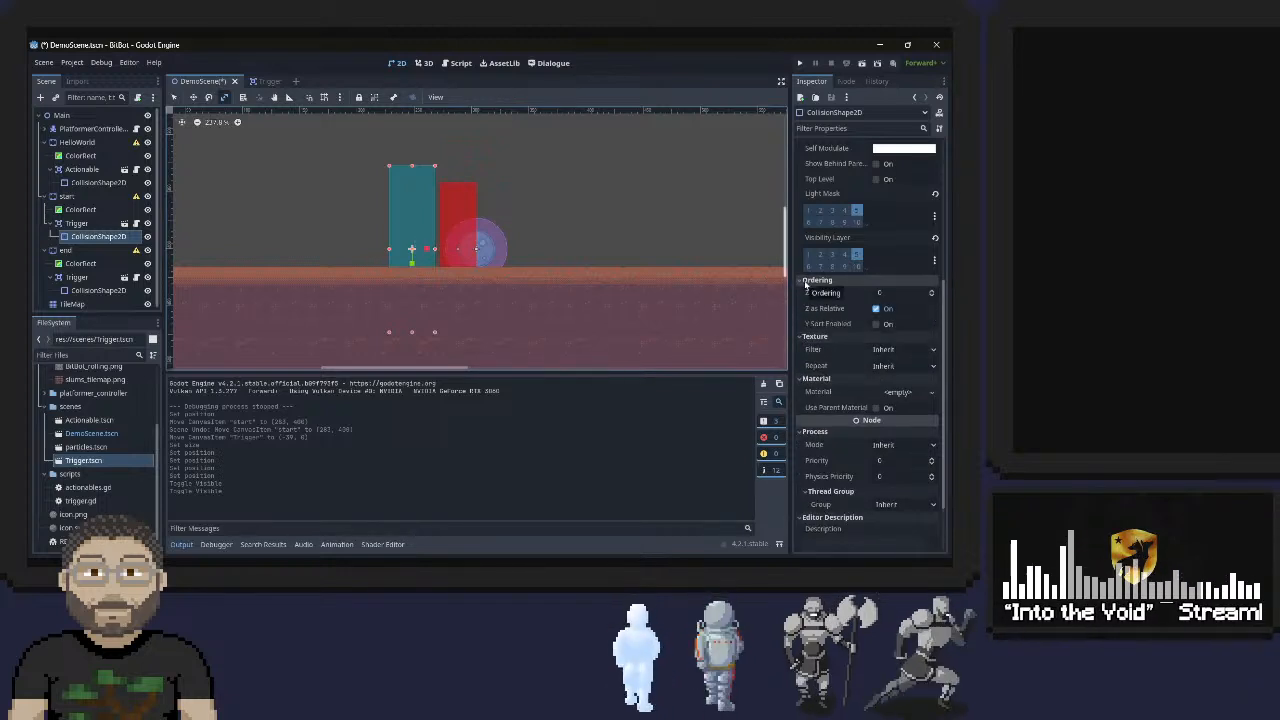
scroll(839, 207, up, 5)
scroll(839, 207, up, 1)
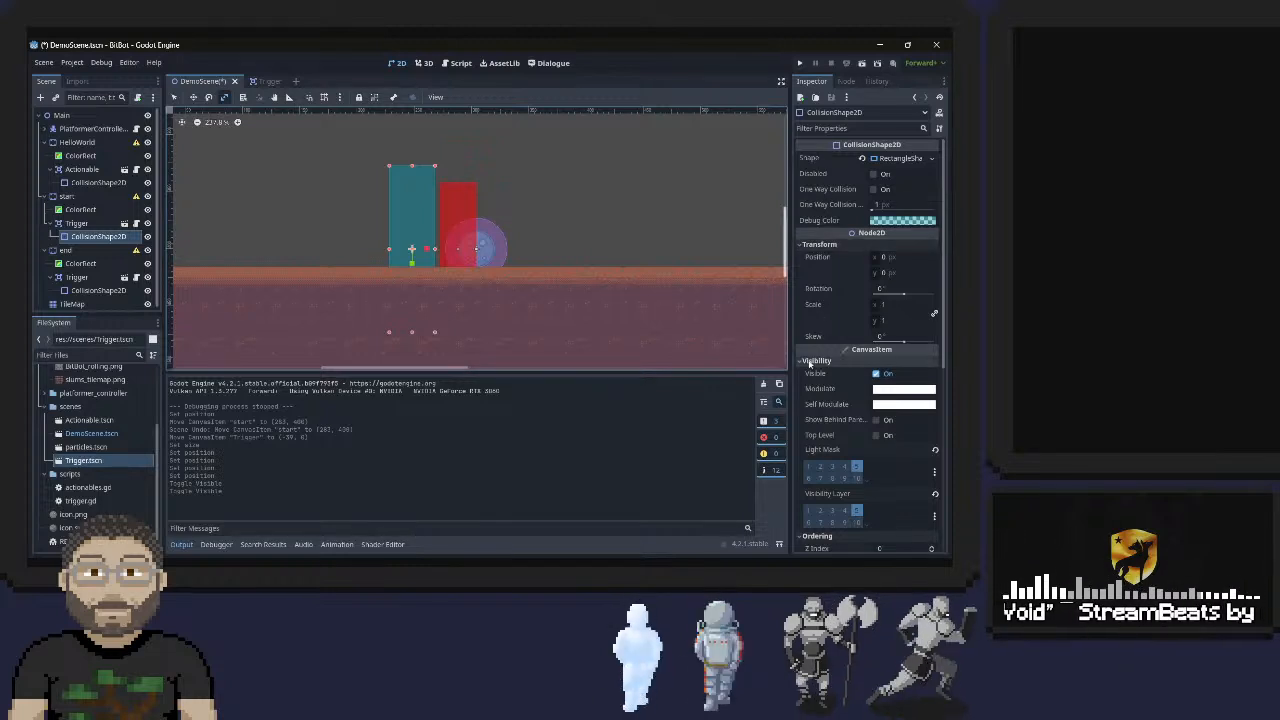
scroll(808, 368, down, 2)
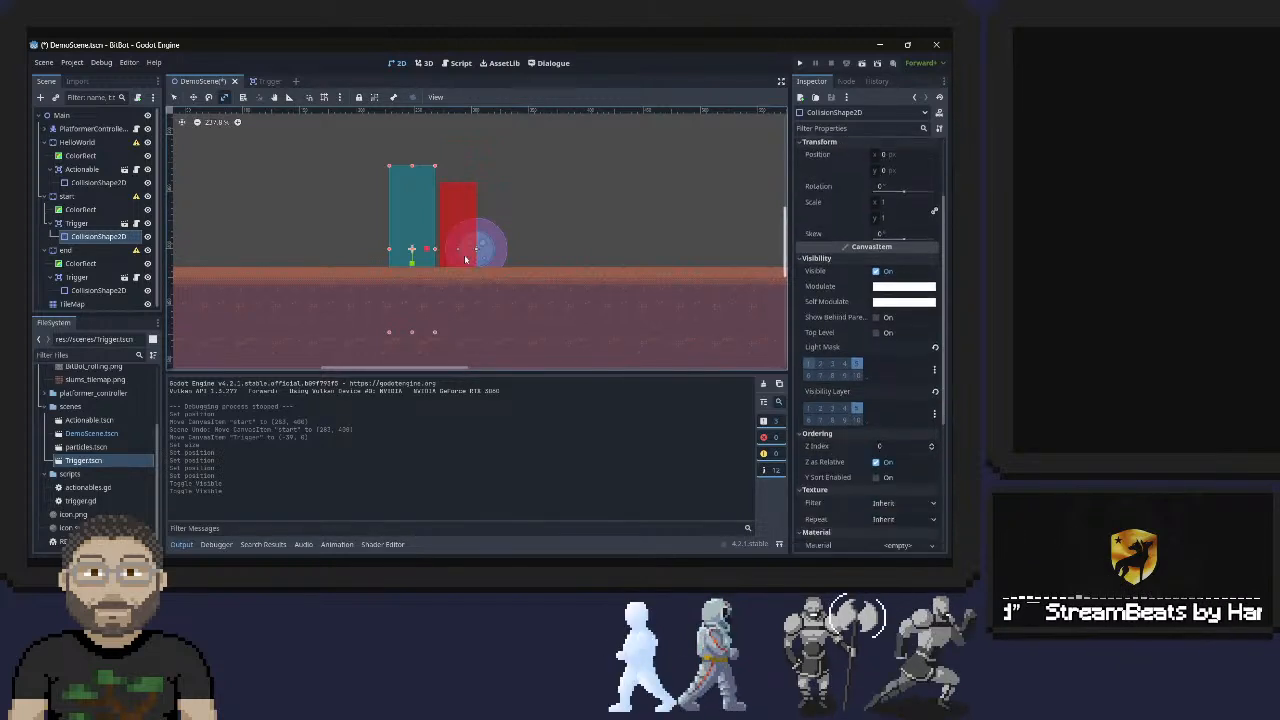
Resize the start Trigger's collision shape to the width of the red start block, with its upper edge slightly above the block
drag(435, 251, 427, 251)
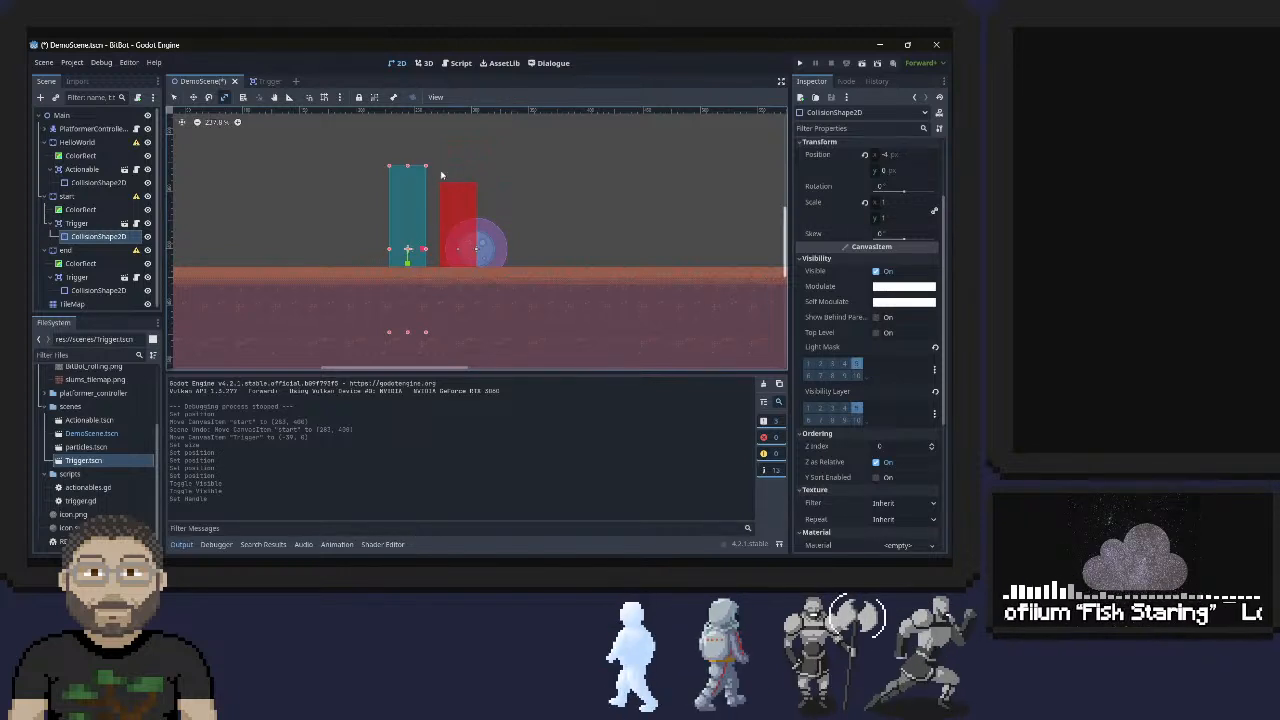
drag(425, 166, 476, 183)
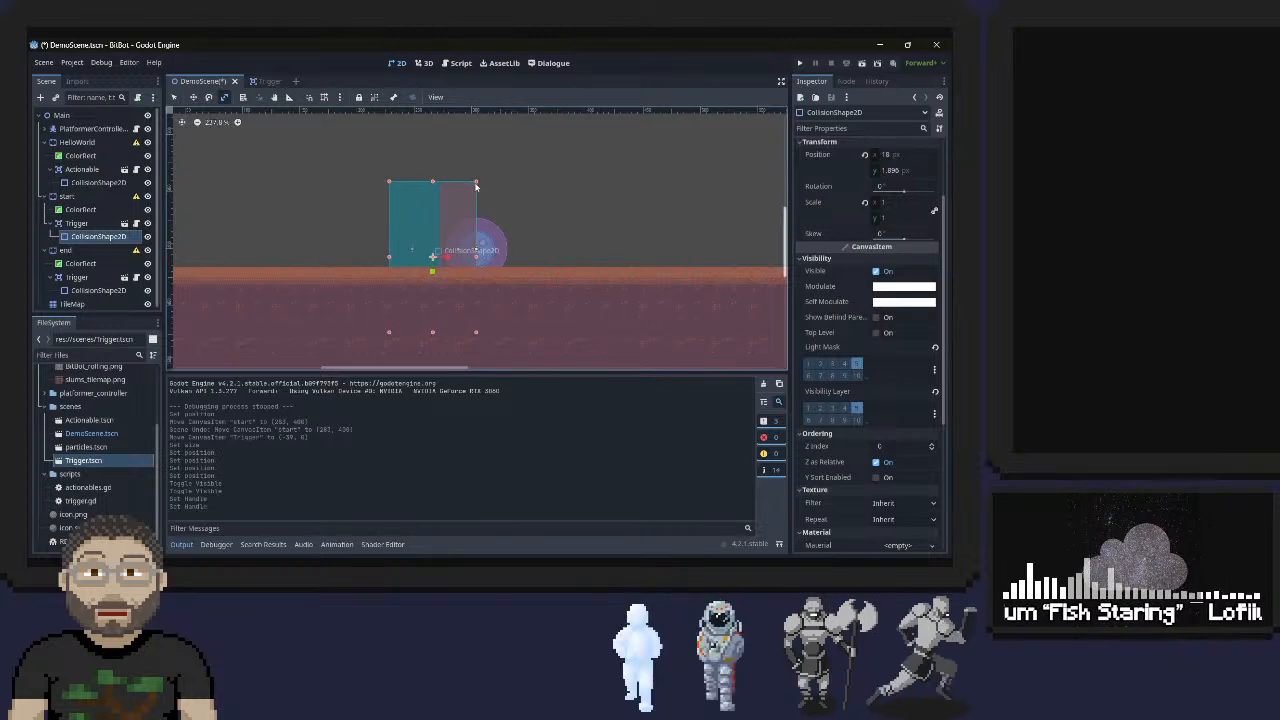
drag(389, 257, 440, 257)
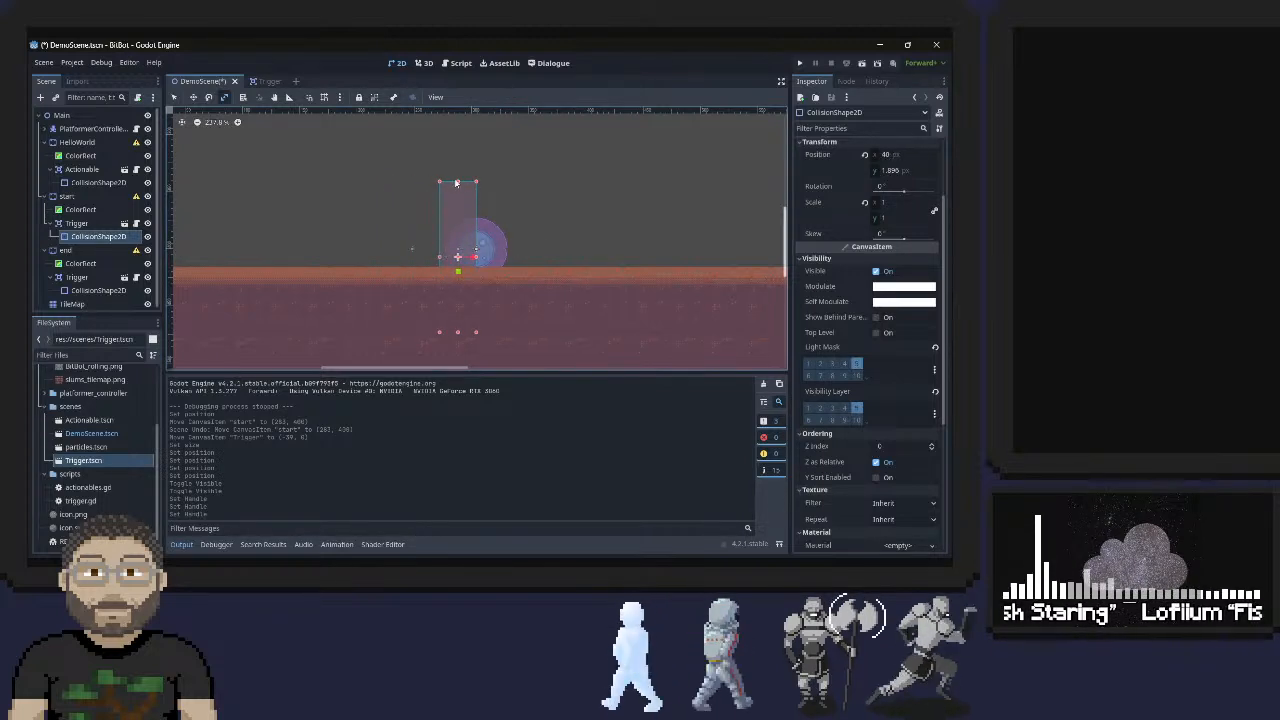
drag(457, 182, 457, 181)
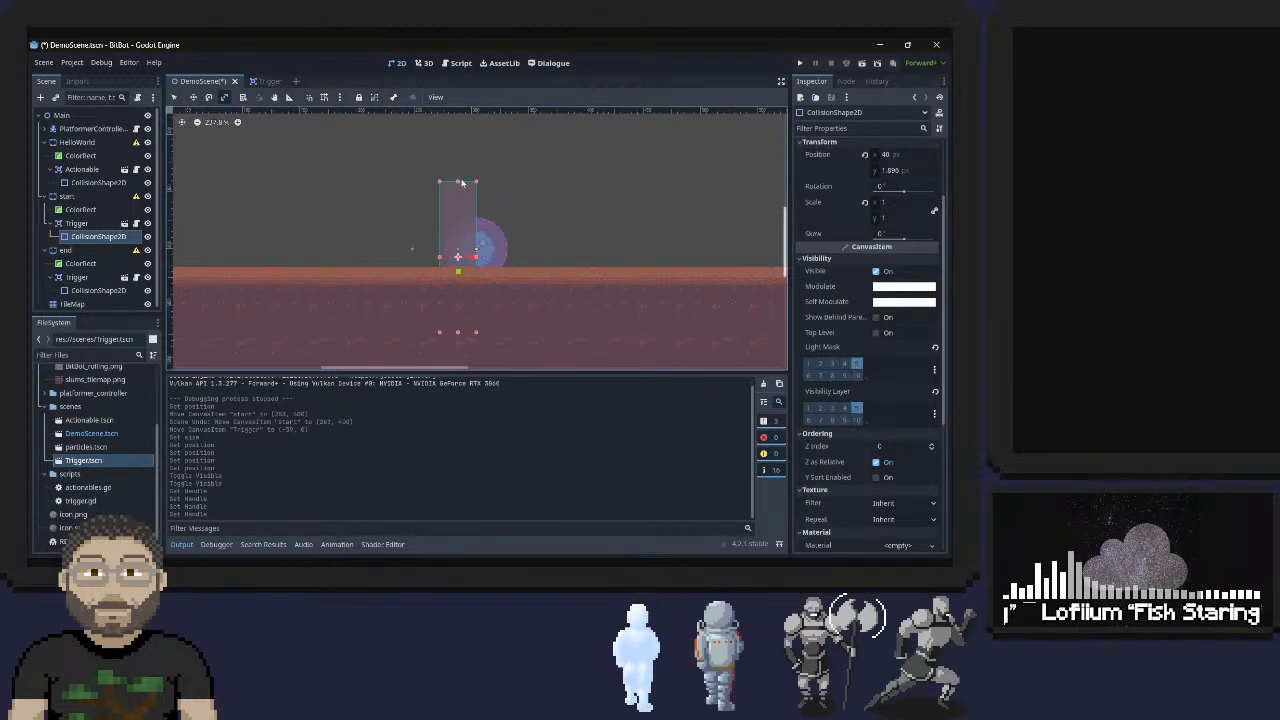
drag(458, 182, 457, 168)
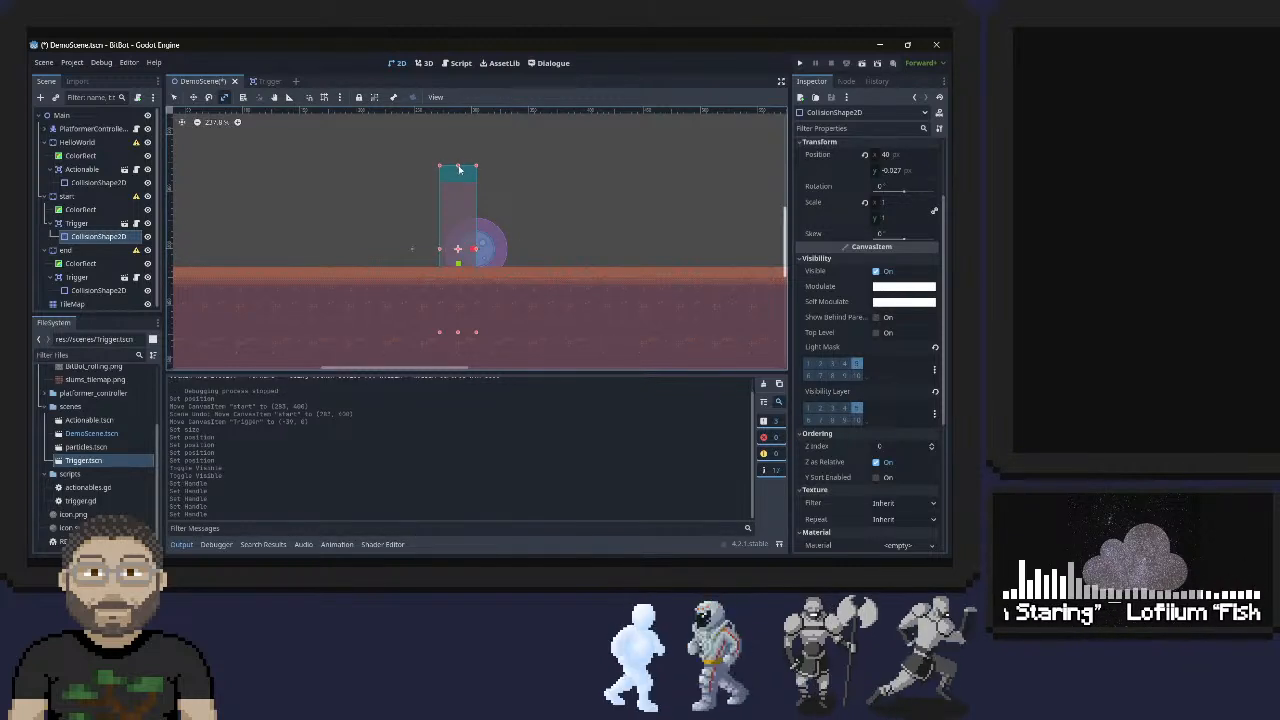
Set the position of the start Trigger's collision shape to x 0 px and y 0 px
click(904, 170)
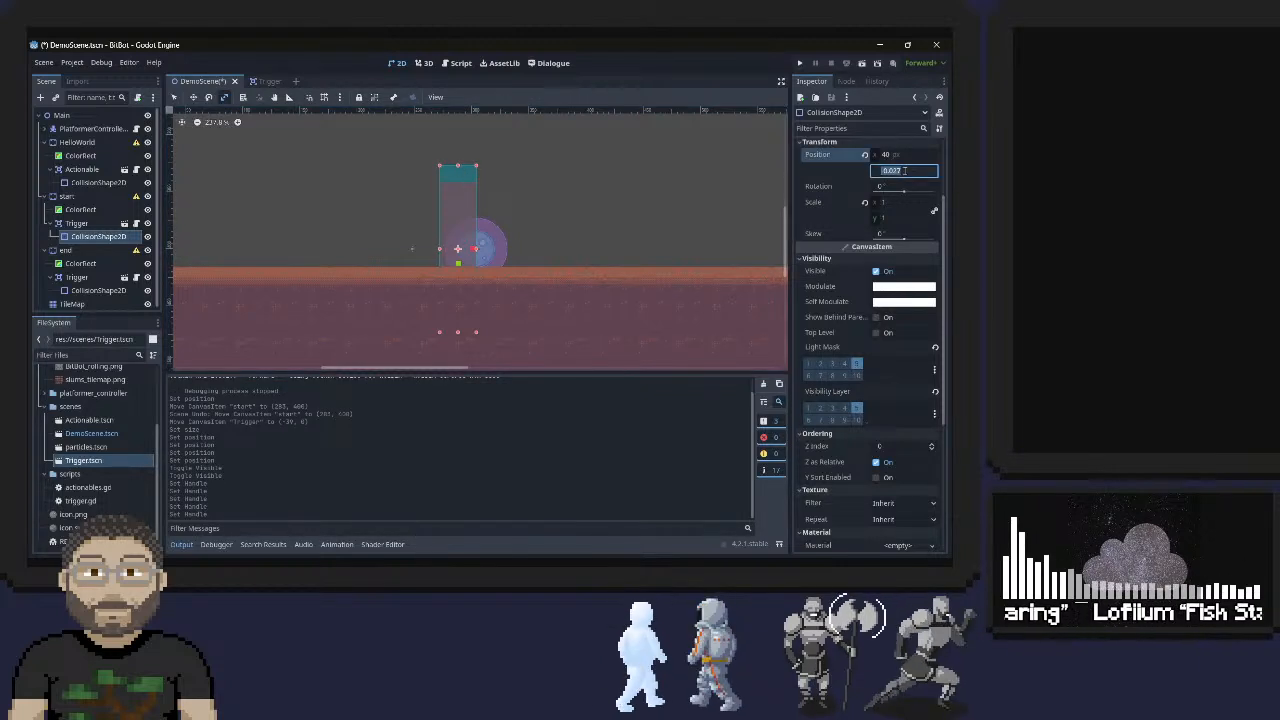
text(0)
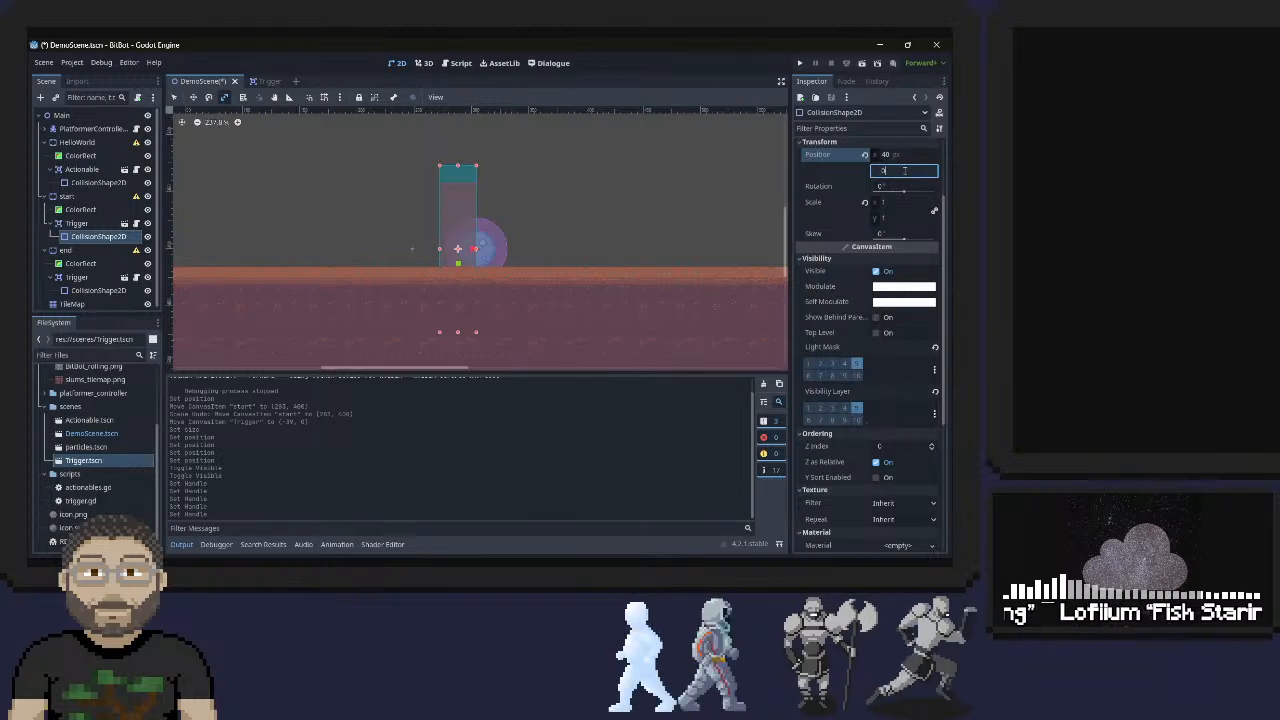
key(shift+Tab)
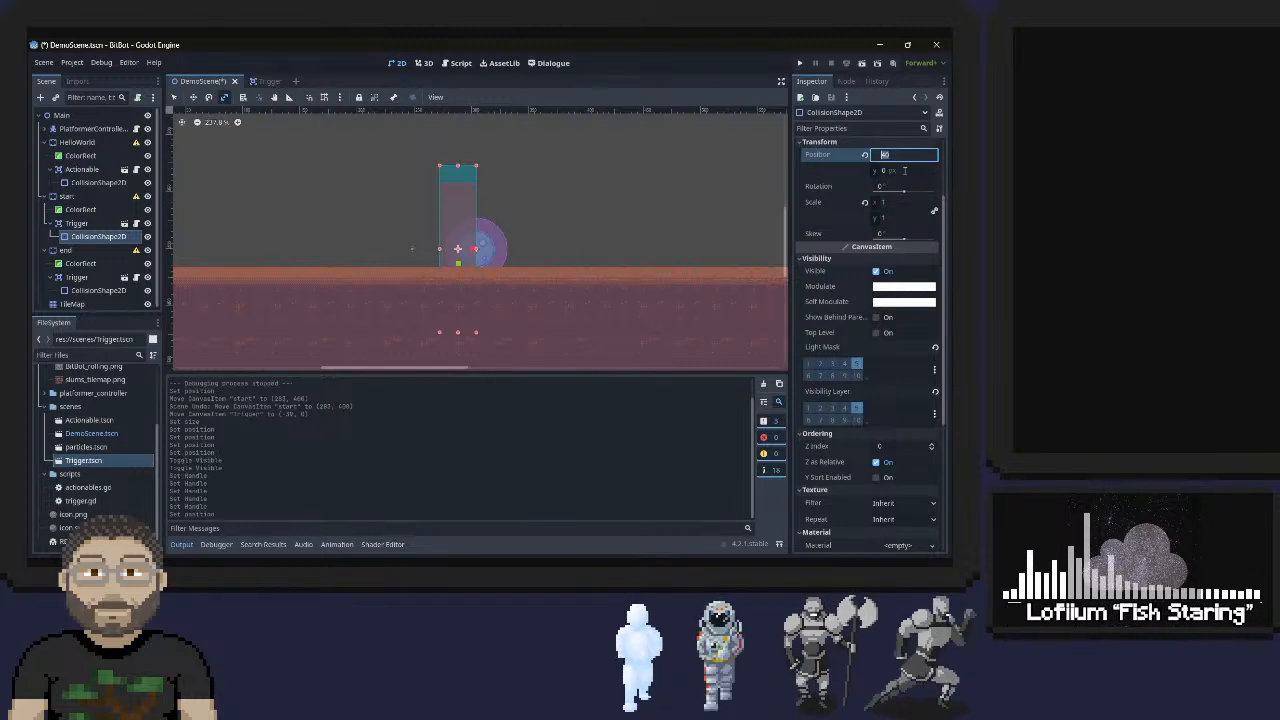
text(0)
key(Tab)
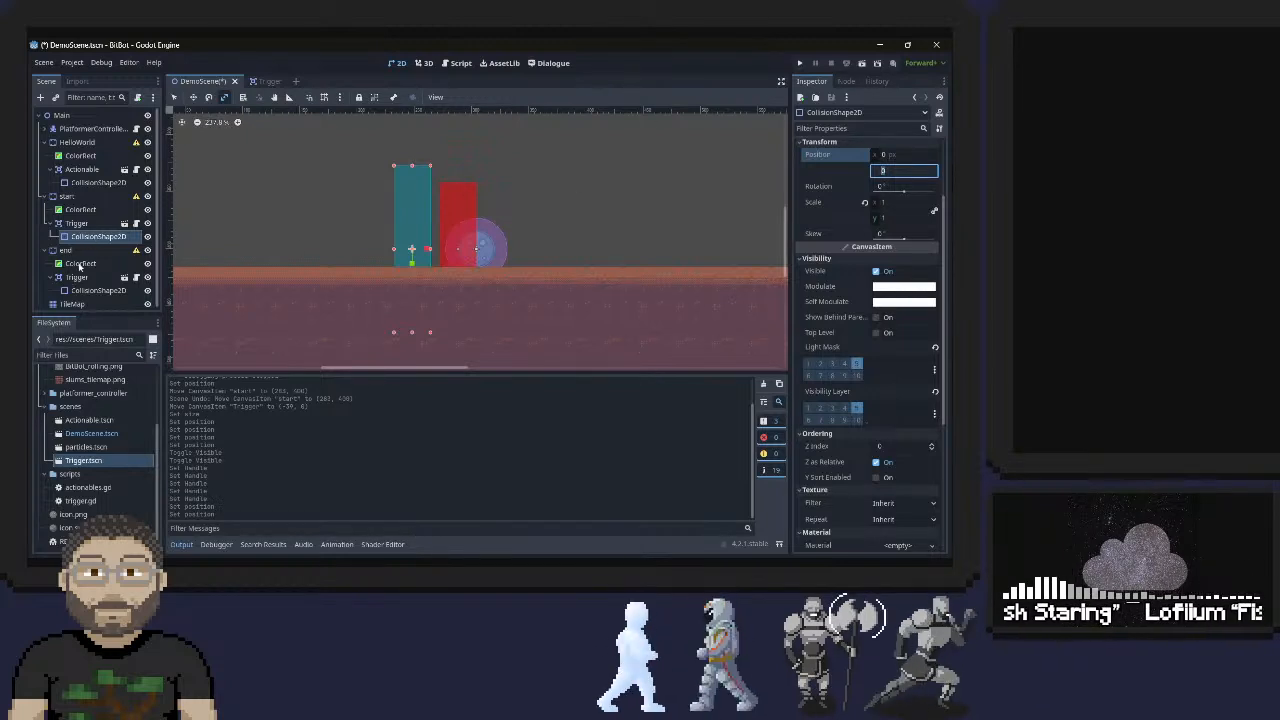
Set the size of the end node's ColorRect to 32 px by 32 px
click(83, 293)
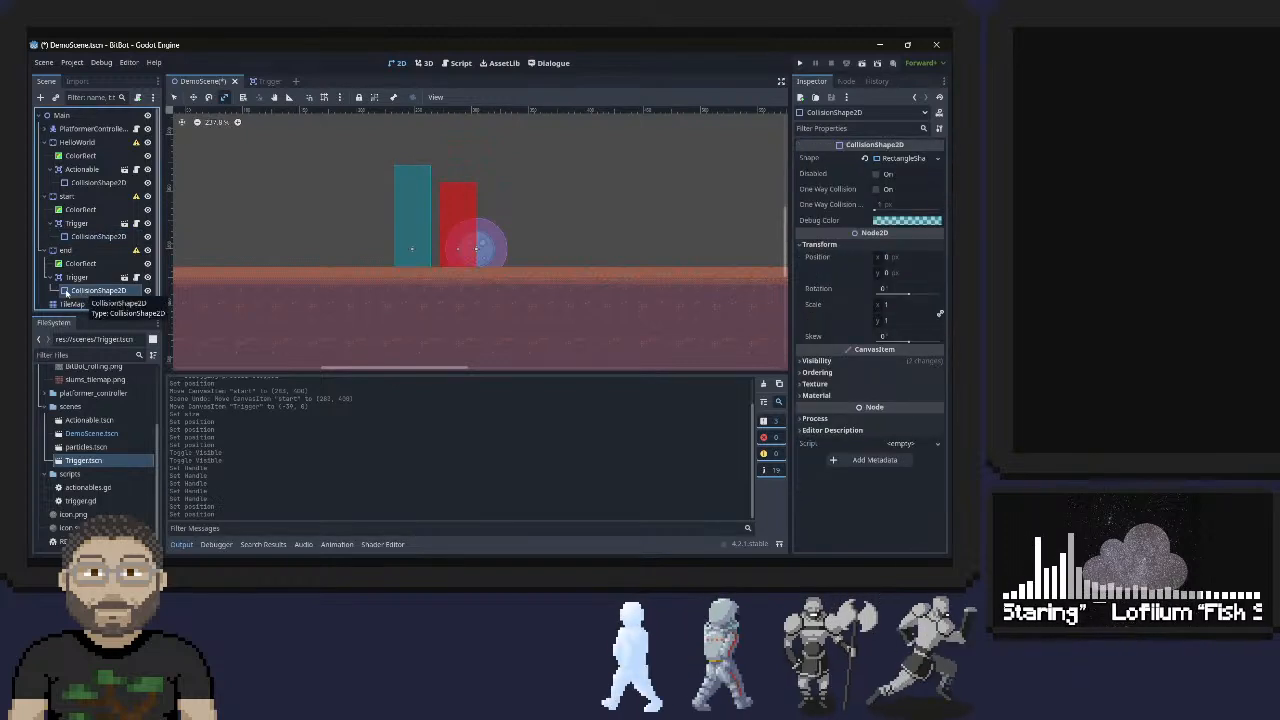
double_click(65, 291)
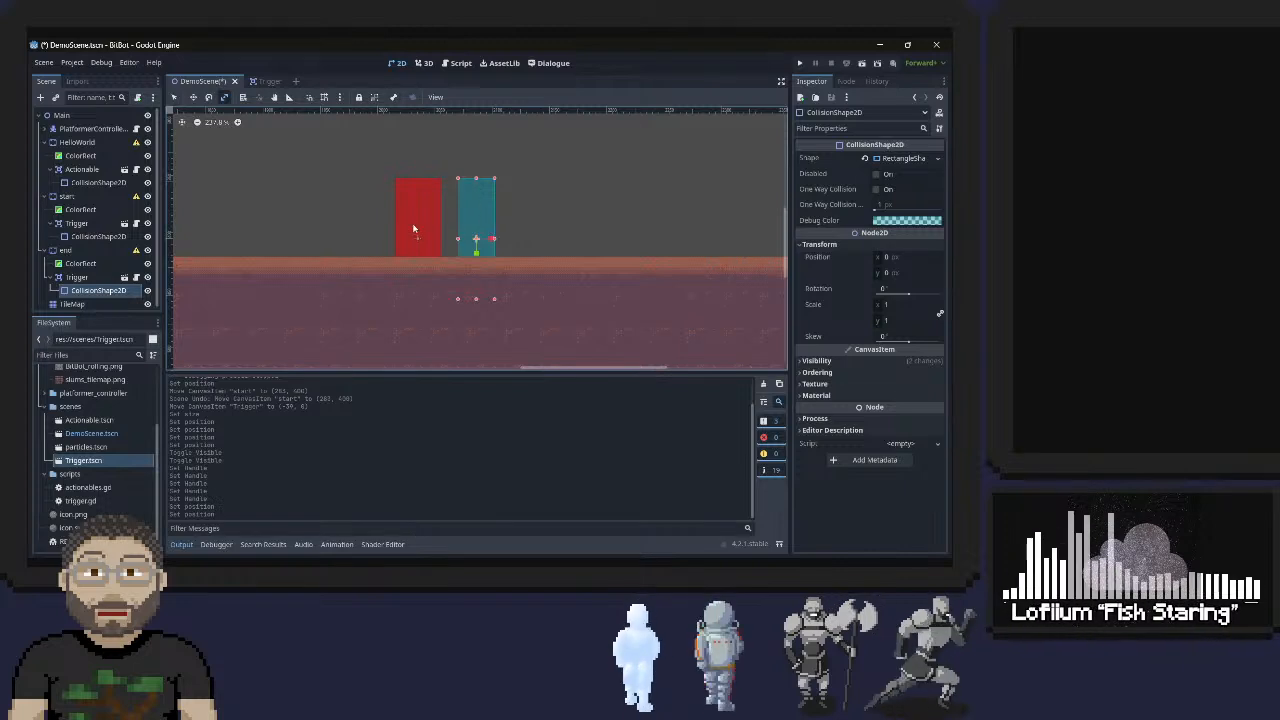
click(72, 264)
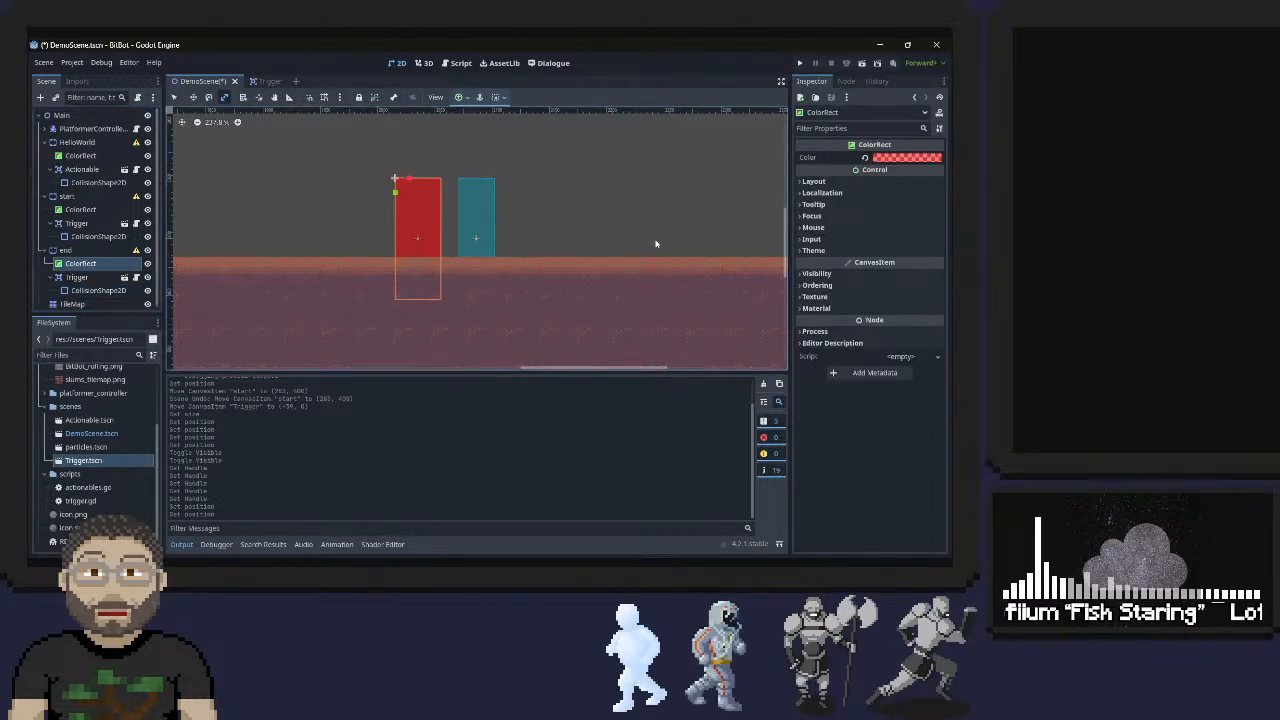
click(804, 182)
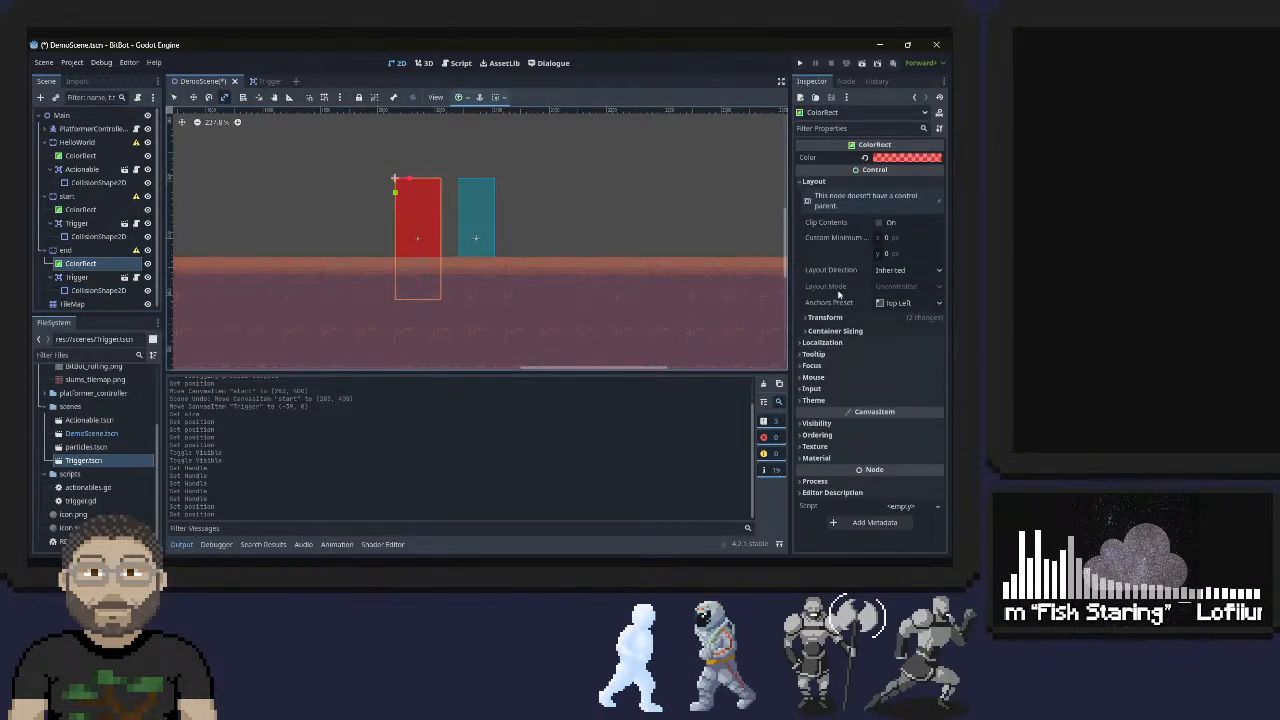
click(807, 318)
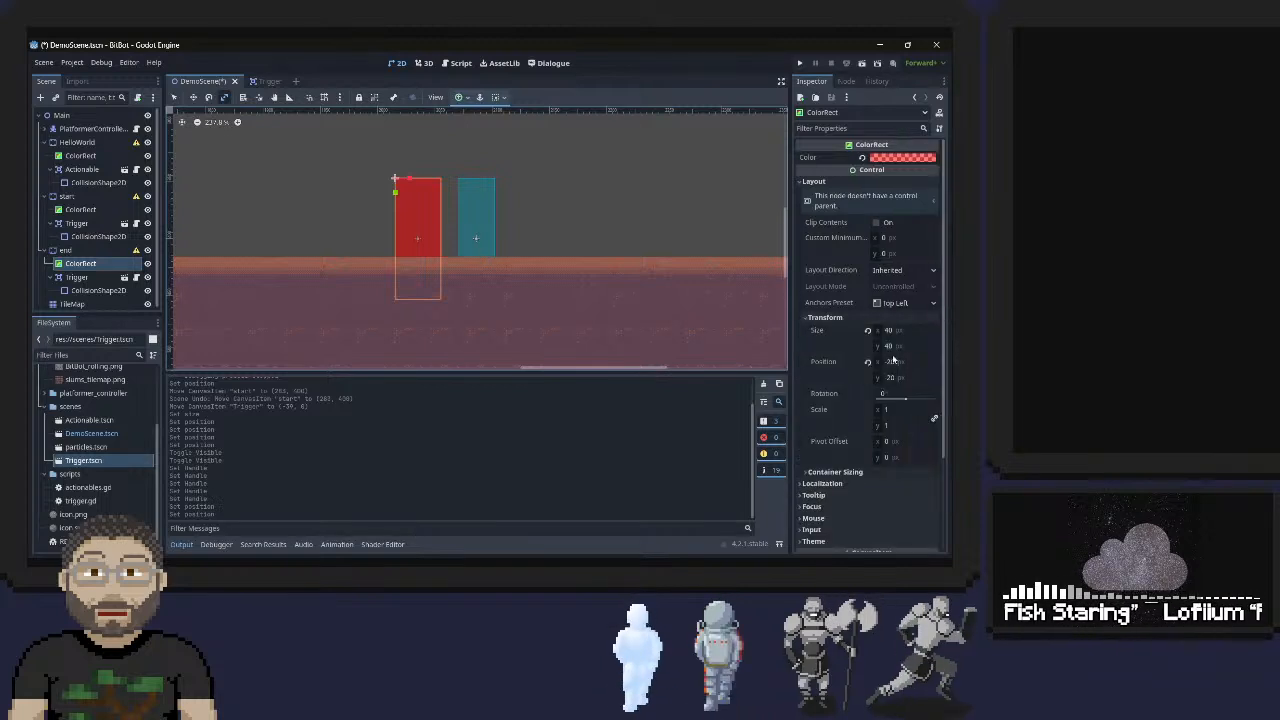
click(888, 330)
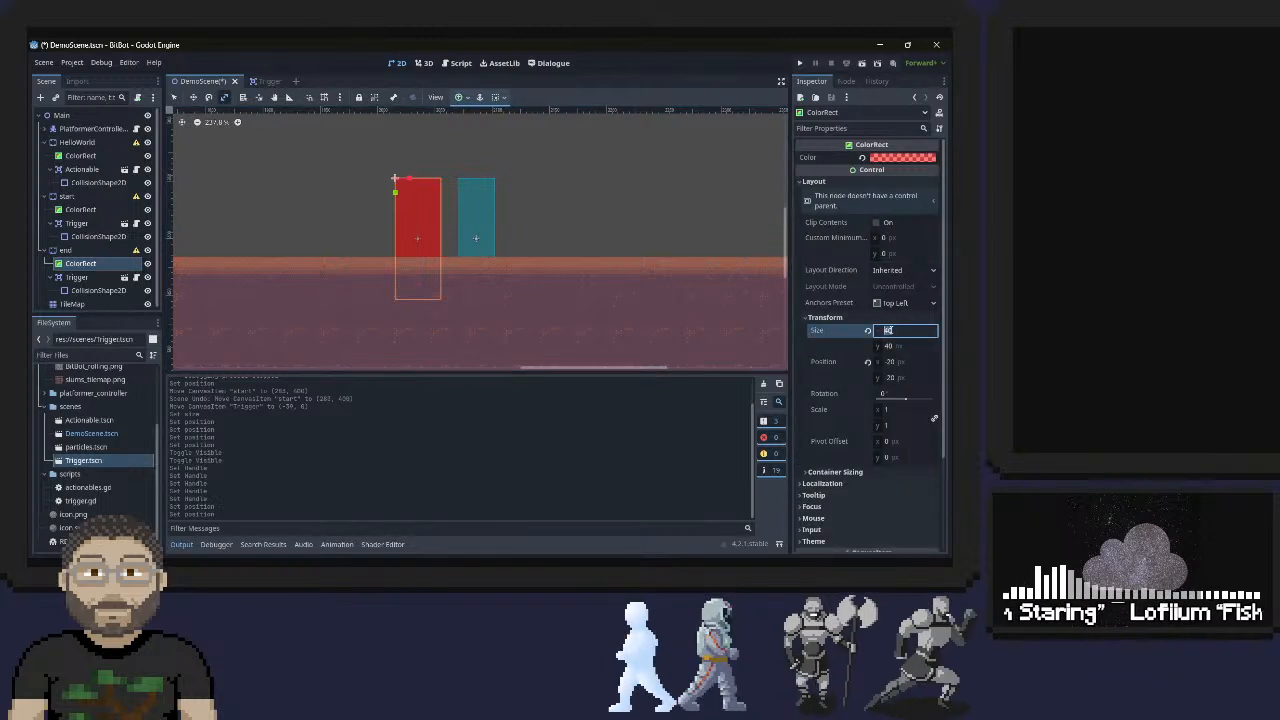
text(32)
key(Tab)
text(32)
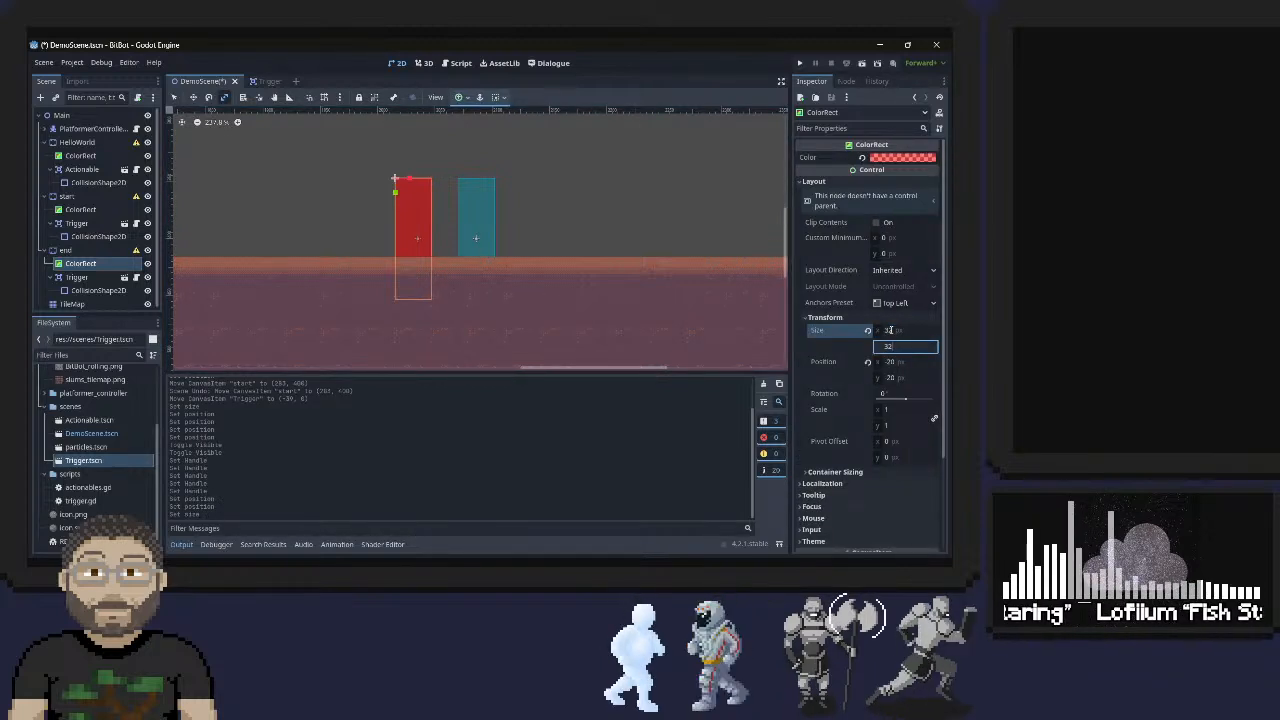
Set the position of the end node's ColorRect to x -16 px and y -16 px
key(Tab)
text(-)
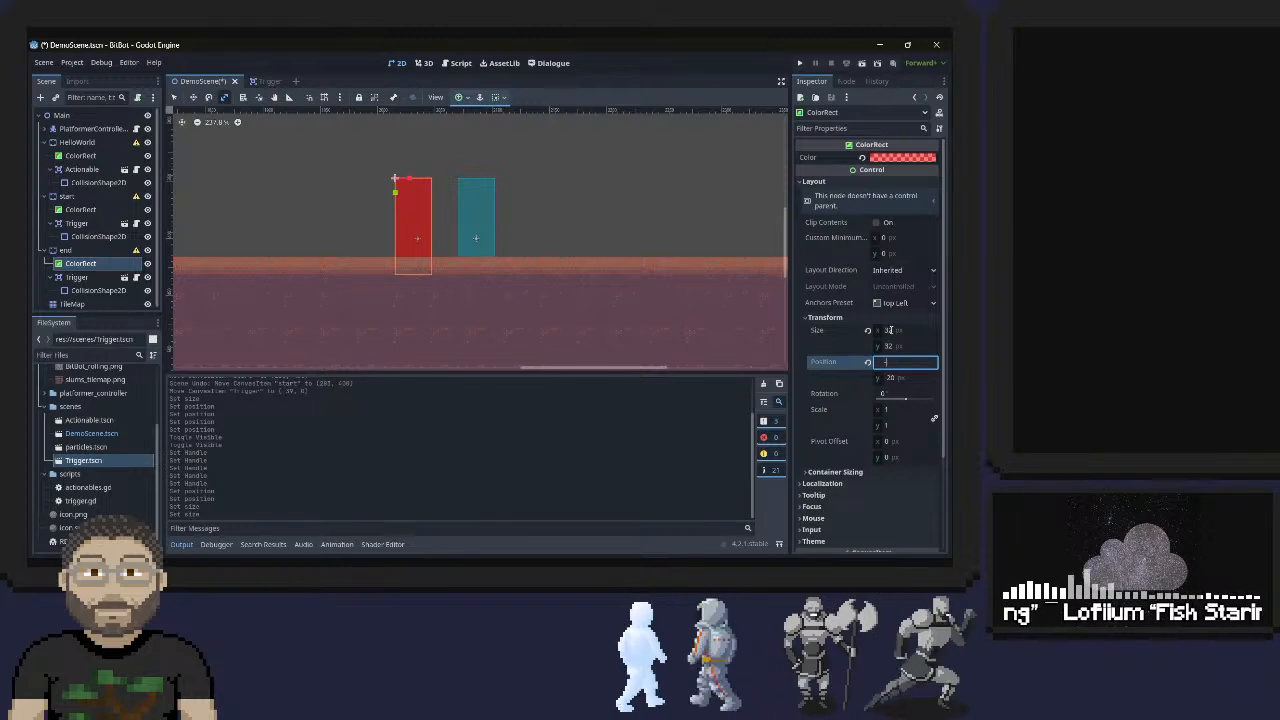
text(16)
key(Tab)
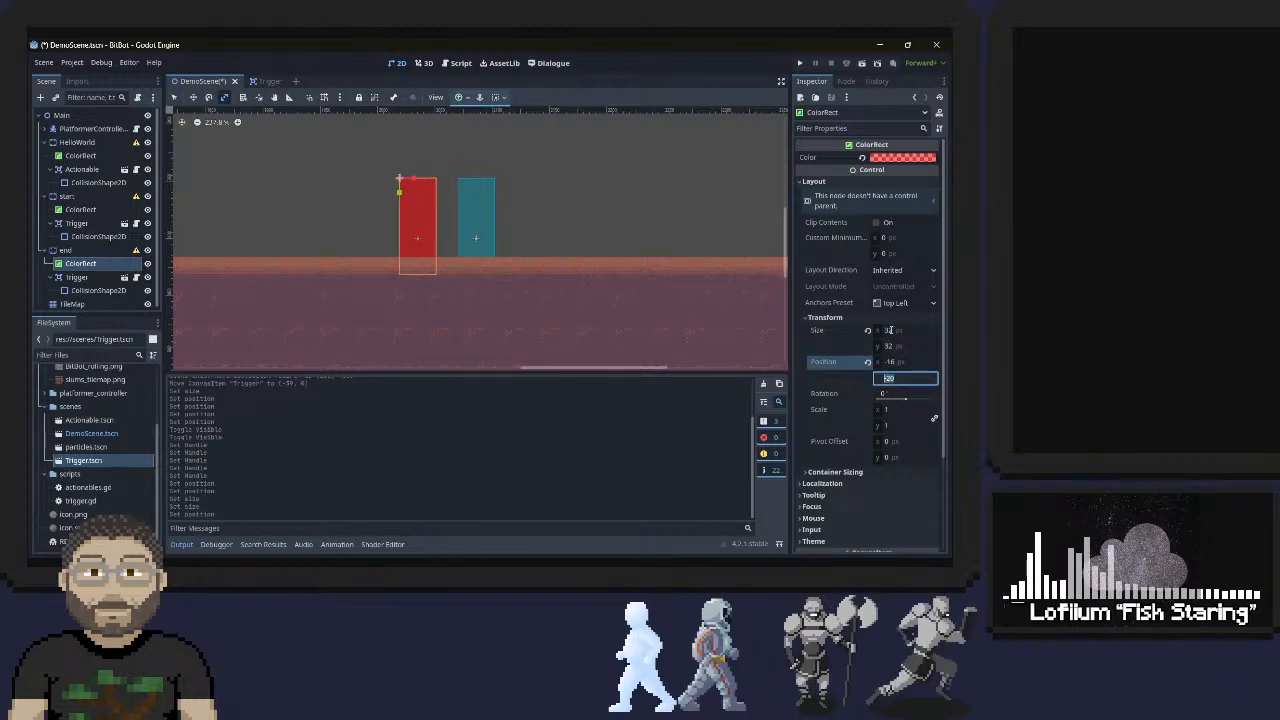
text(-16)
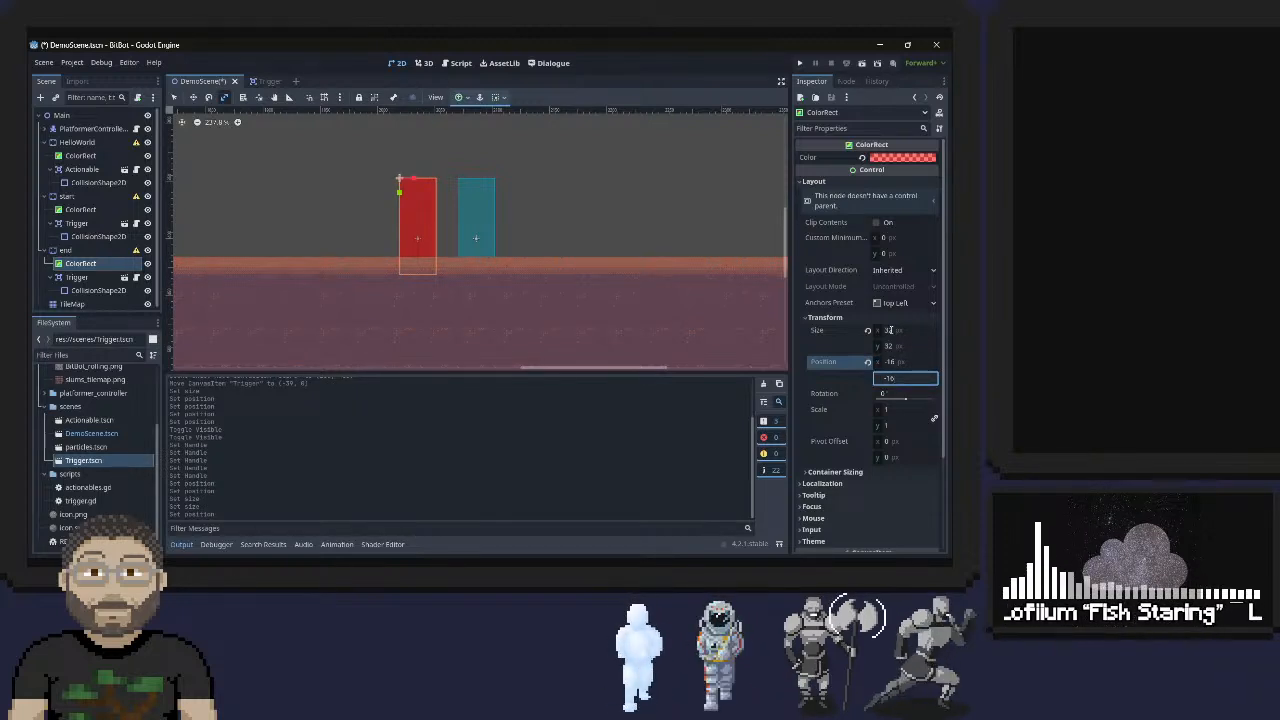
key(Return)
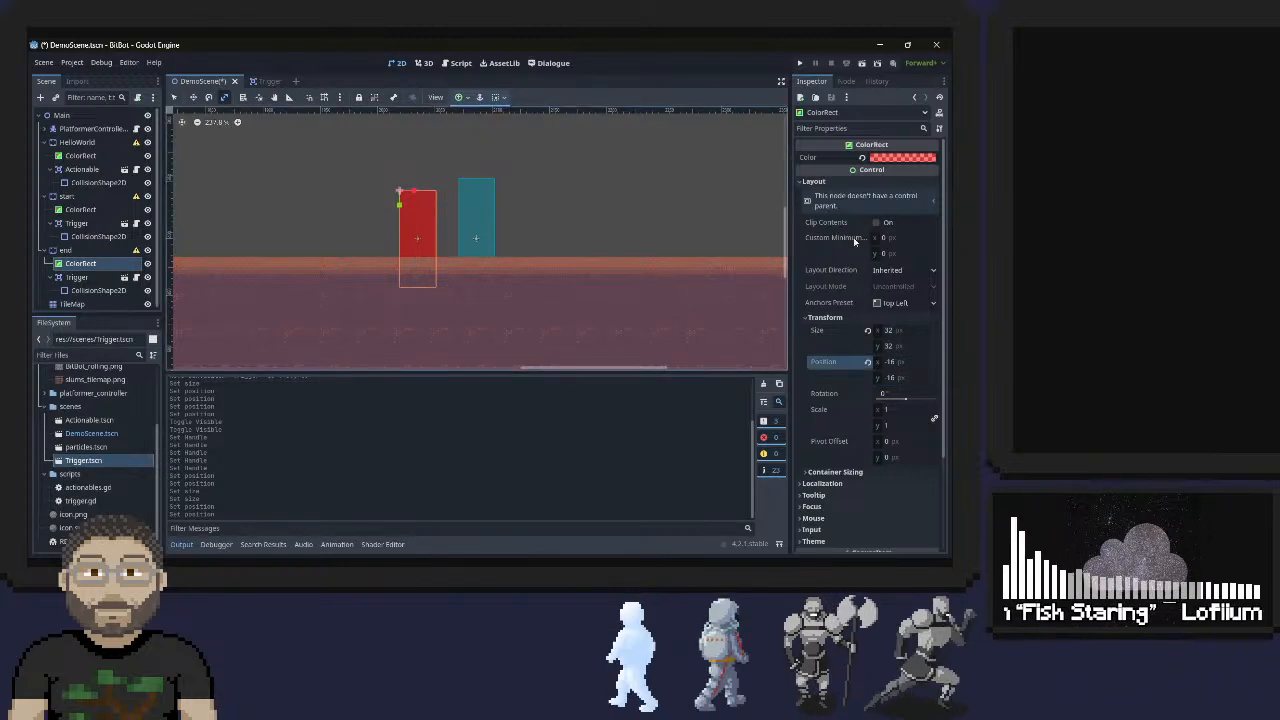
click(84, 290)
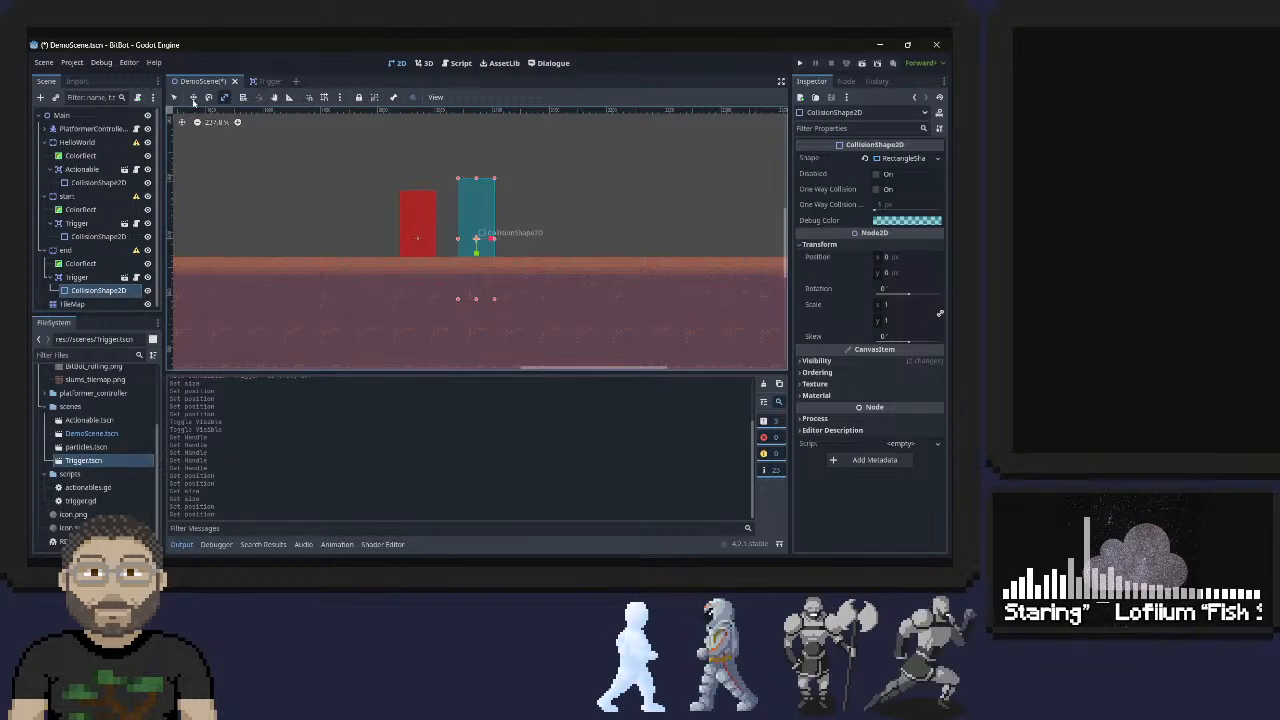
drag(493, 238, 468, 238)
key(ctrl+z)
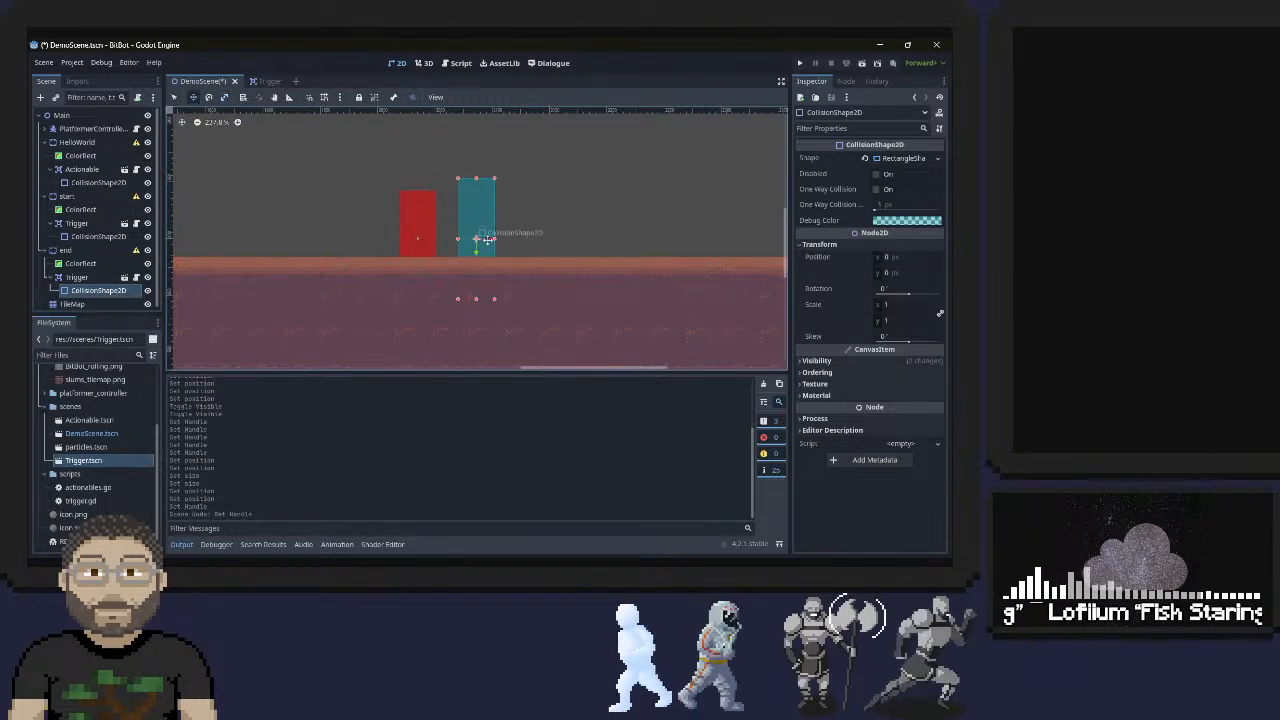
Move the end node's Trigger to x 32 px, y 0 px, flush against the red end block
click(77, 277)
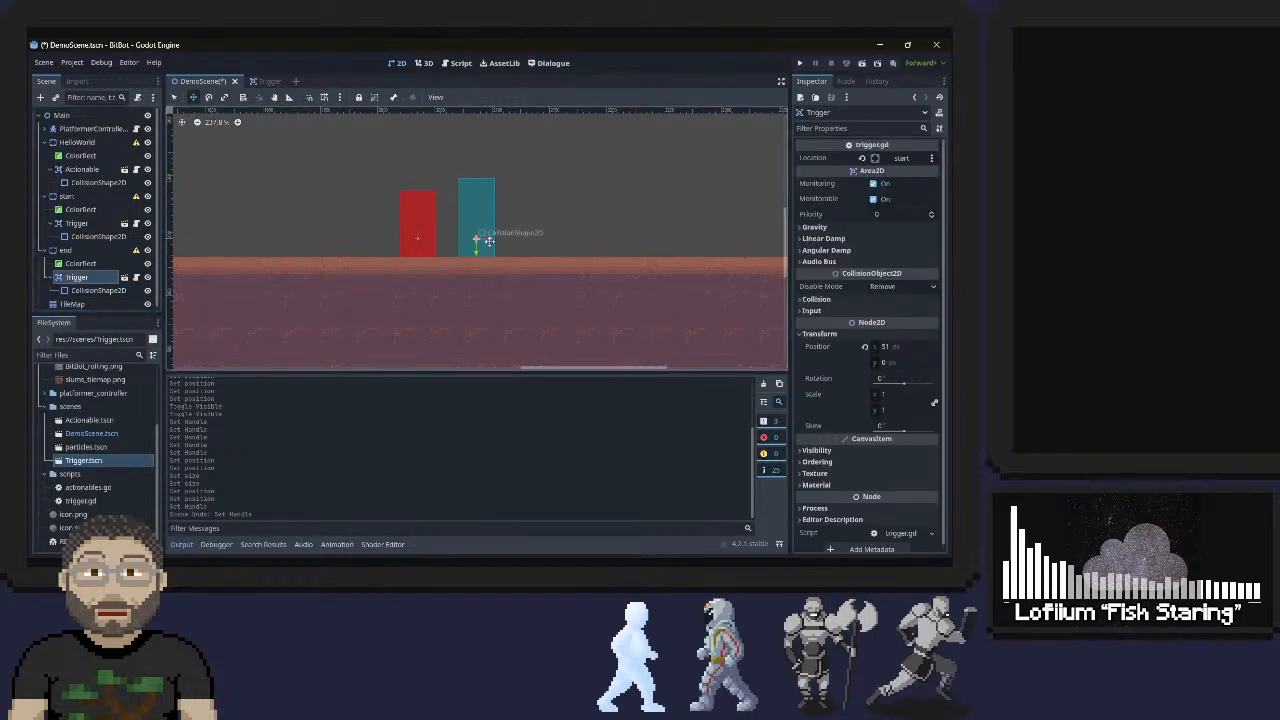
drag(487, 238, 465, 238)
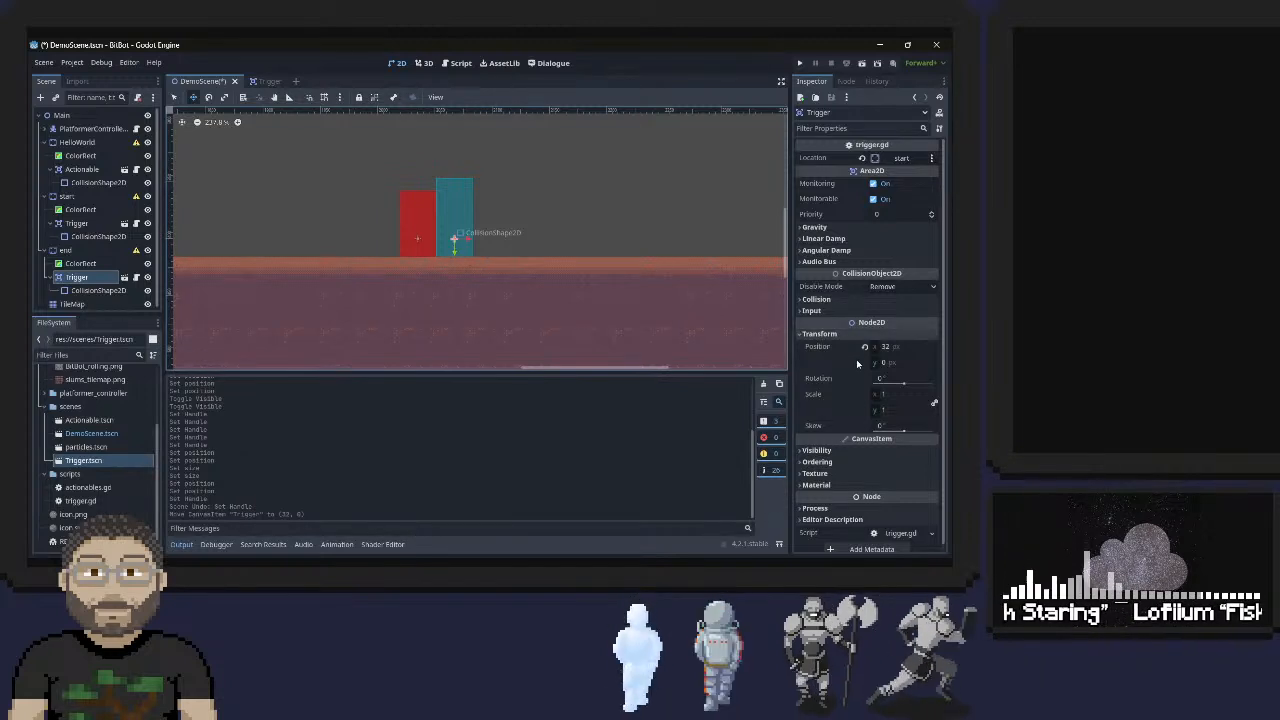
click(885, 346)
text(2)
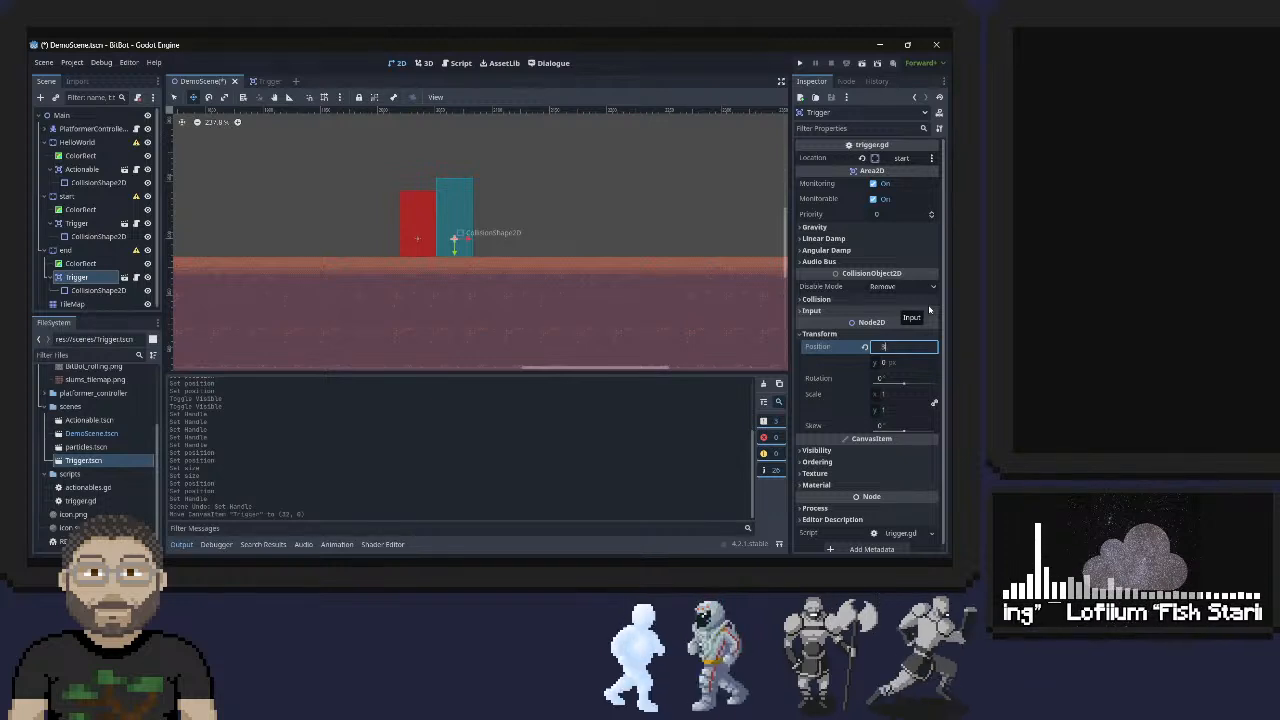
text(2)
key(Return)
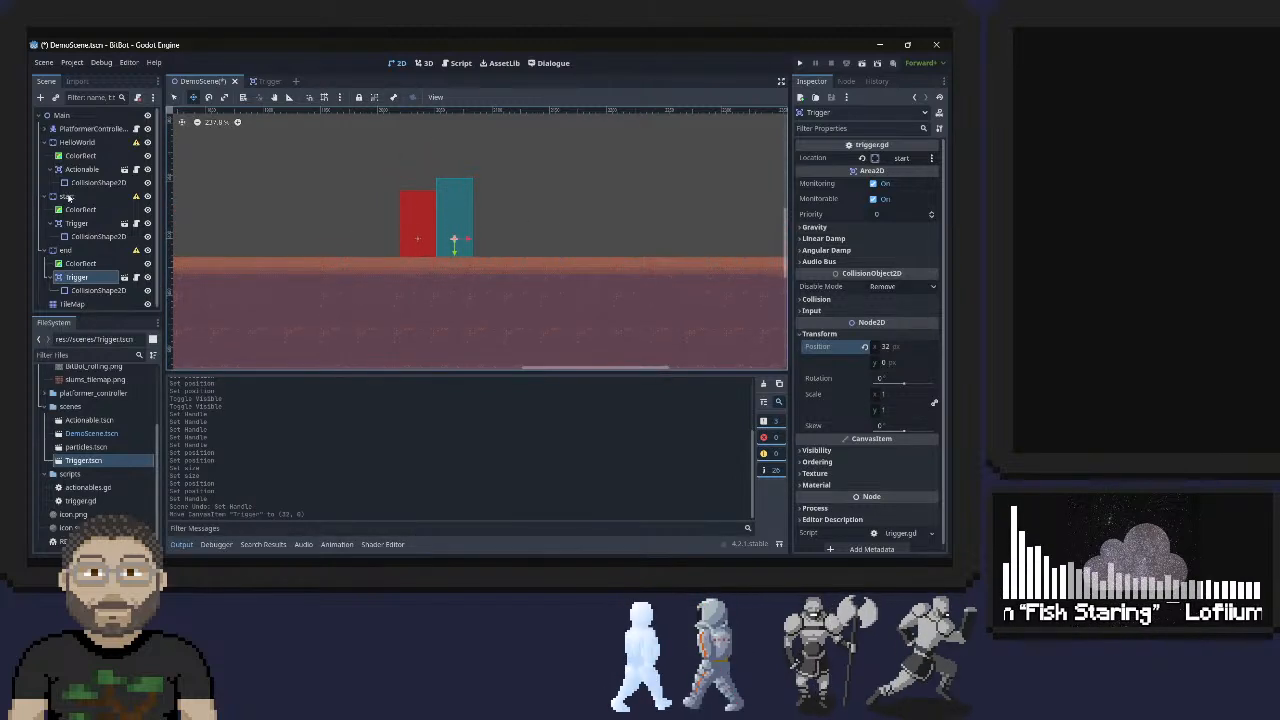
Move the start node's Trigger to x -32 px, y 0 px, flush against the red start block, and save the scene
double_click(66, 196)
double_click(50, 198)
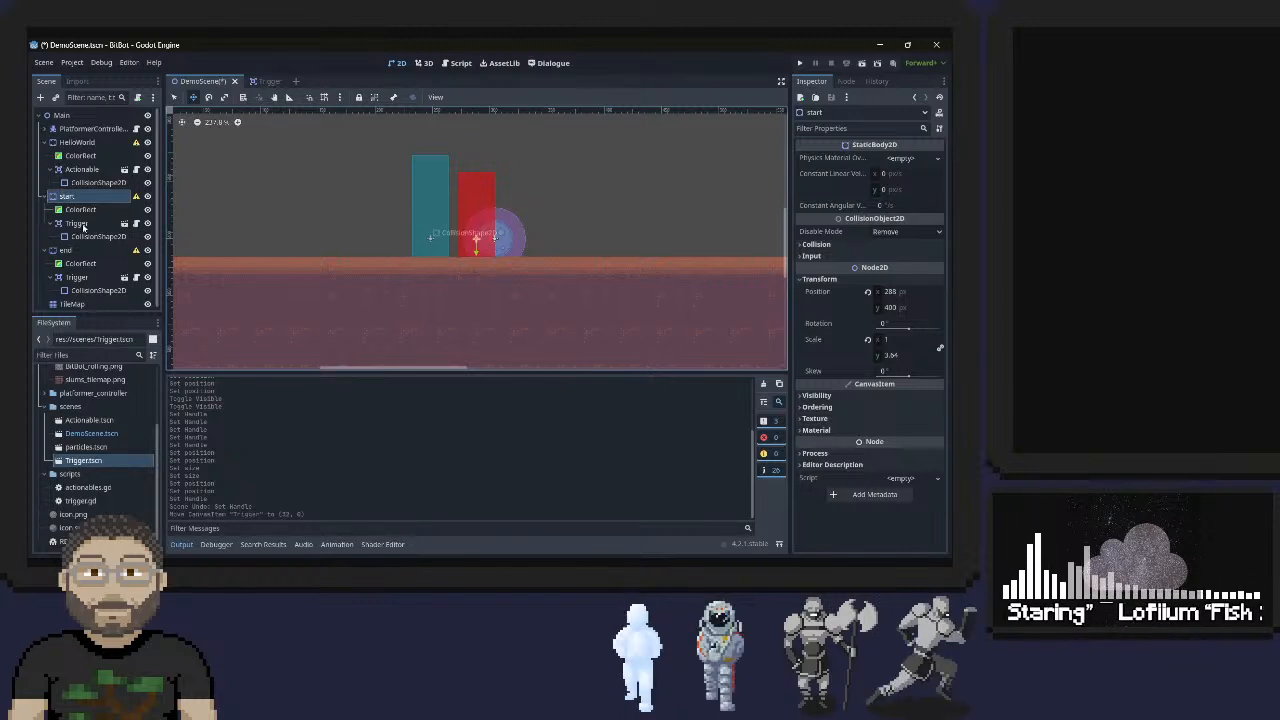
click(80, 224)
drag(443, 238, 446, 240)
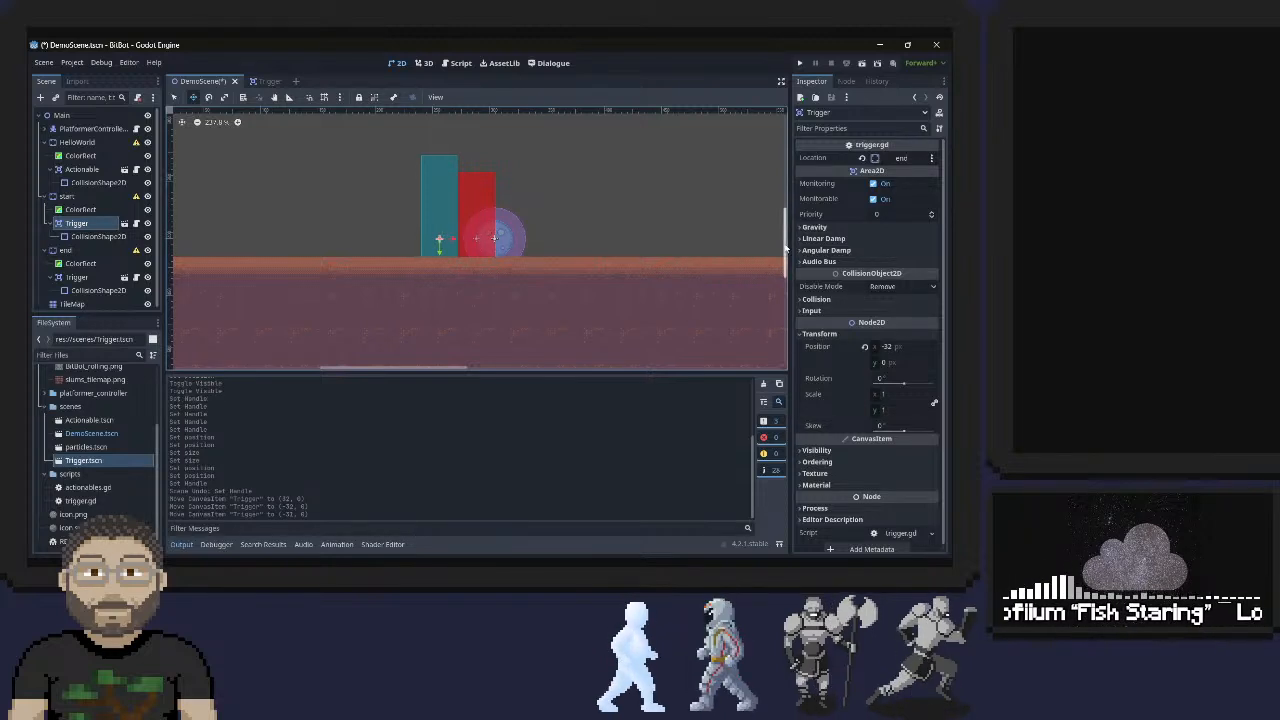
key(ctrl+s)
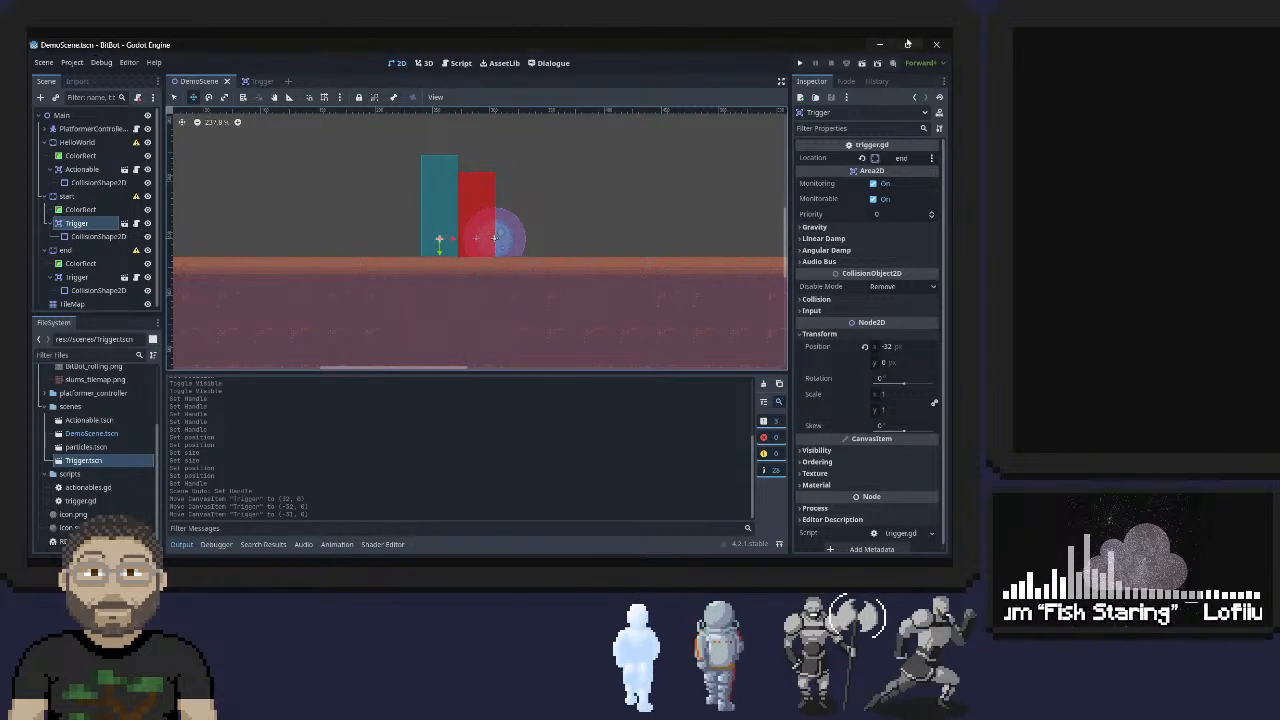
Run the project and roll and jump the robot back and forth past the red start and end blocks to test the teleporting
click(800, 62)
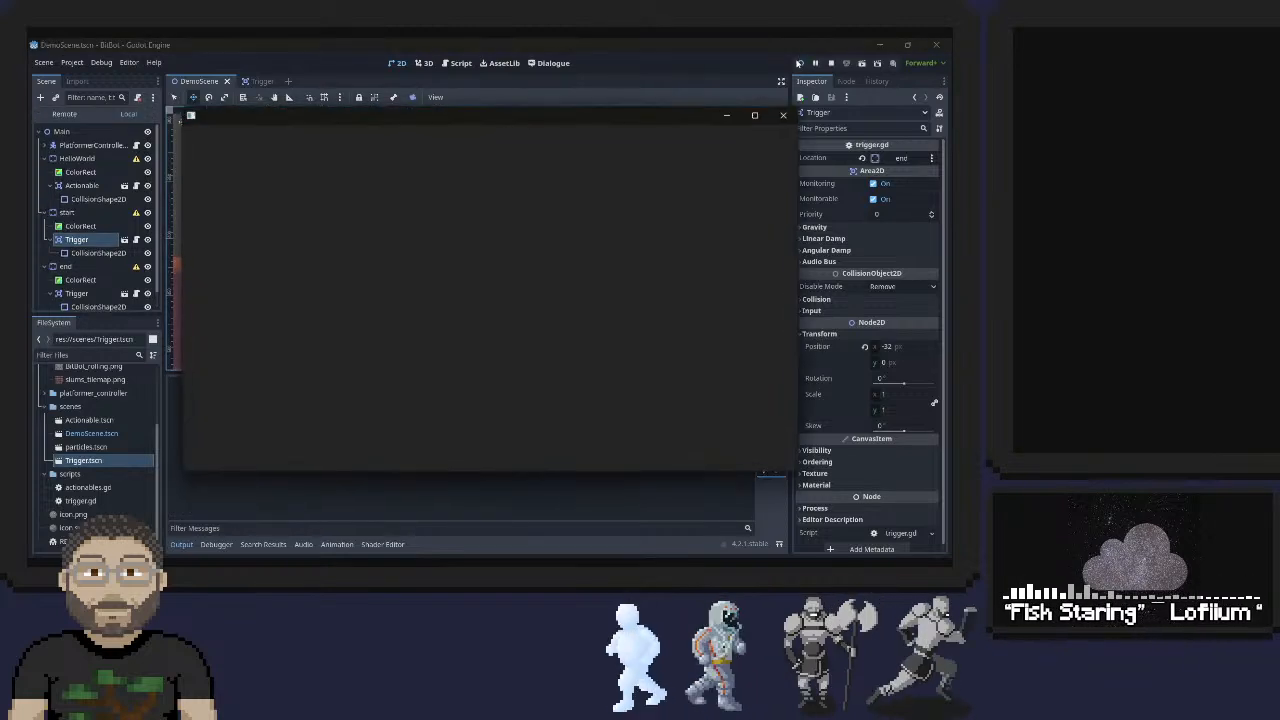
key(Left)
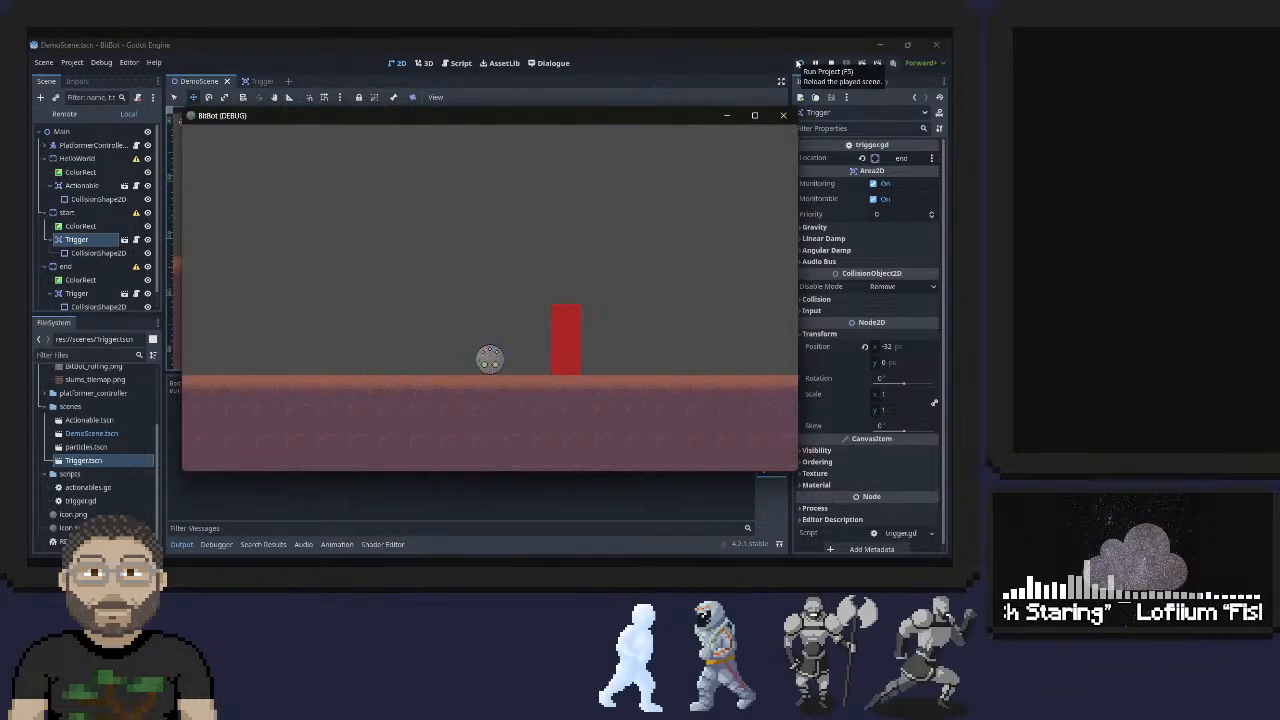
key(Right)
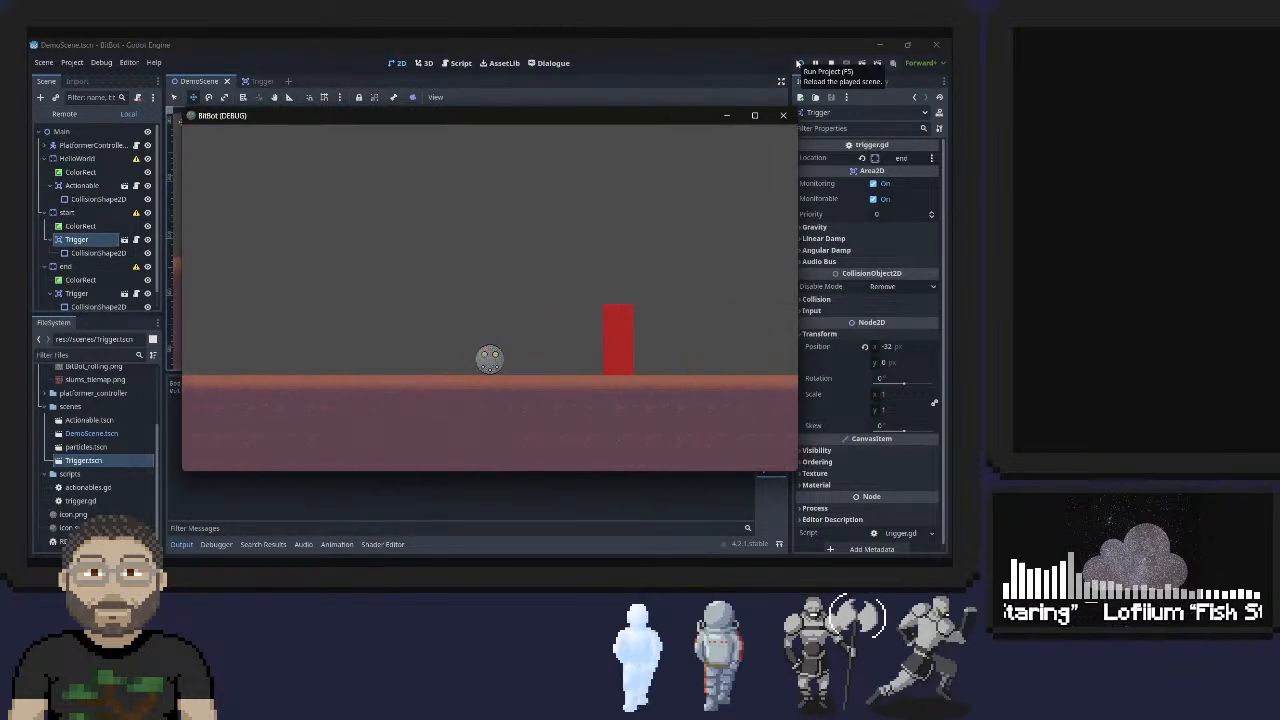
key(Right)
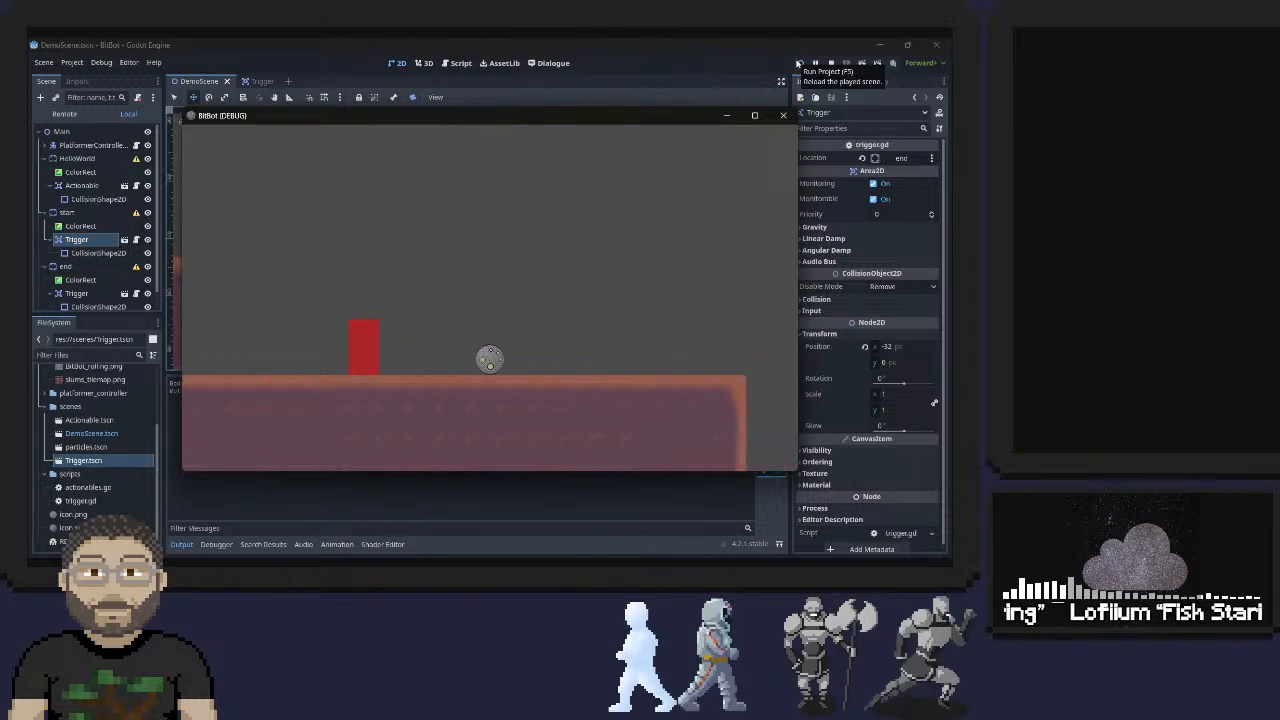
key(Left)
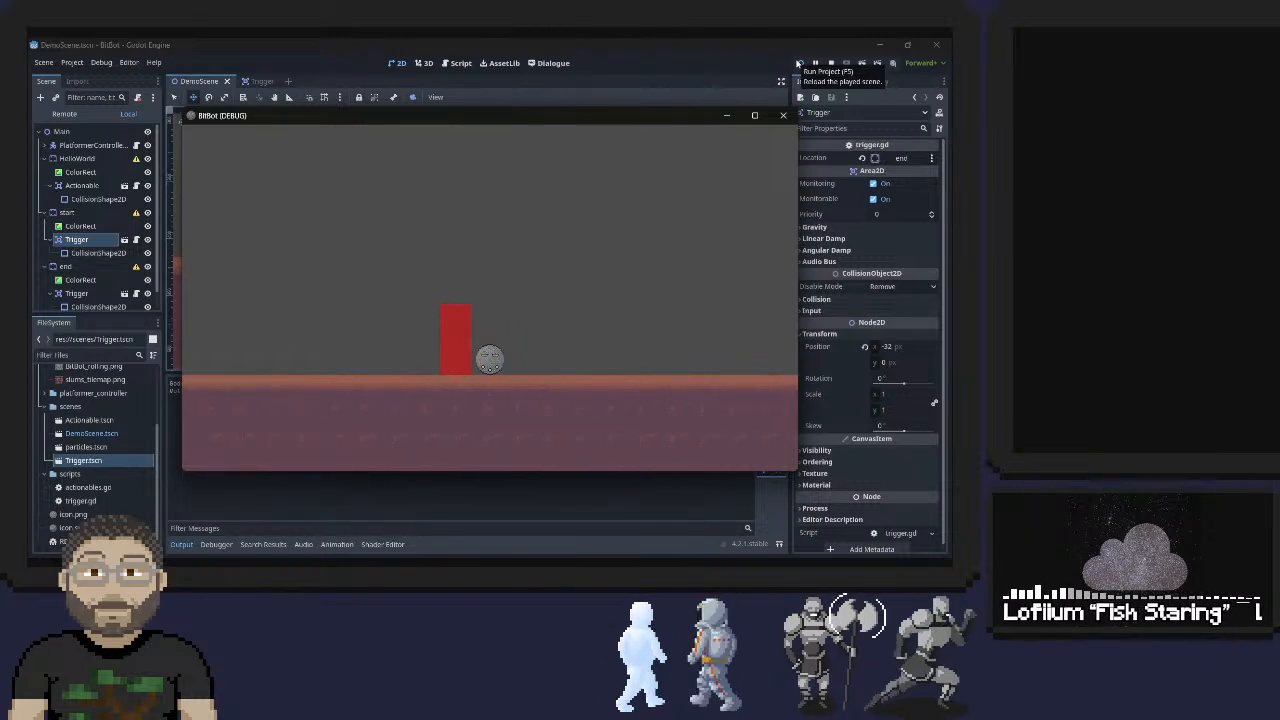
key(Right)
key(Left)
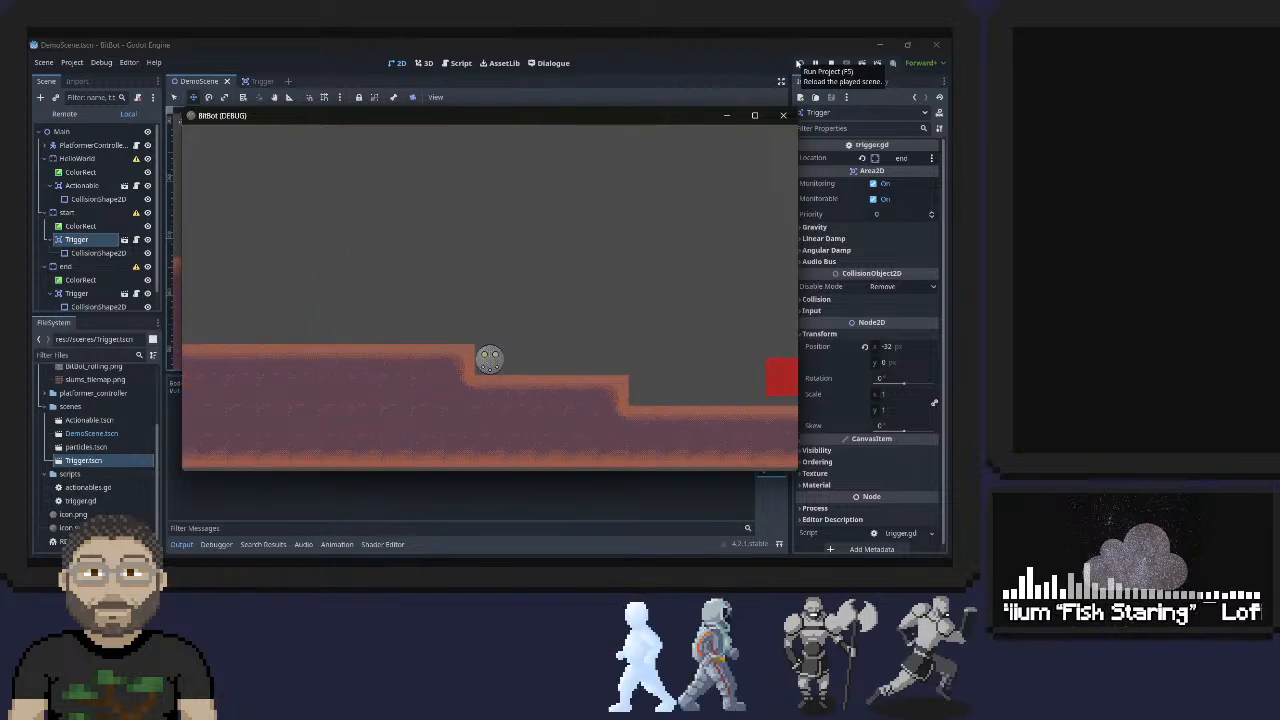
key(space)
key(Left)
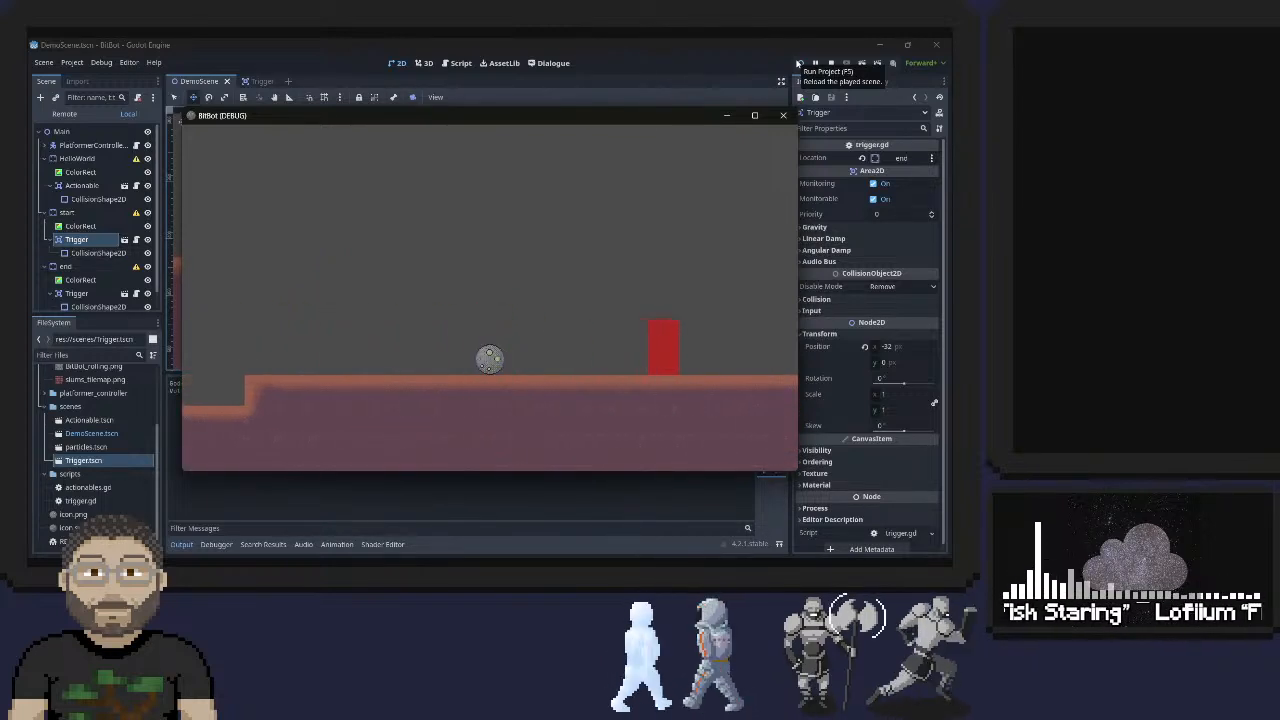
Test teleporting in both directions with the triggers spaced away from the red blocks by rolling the robot right and left
key(Right)
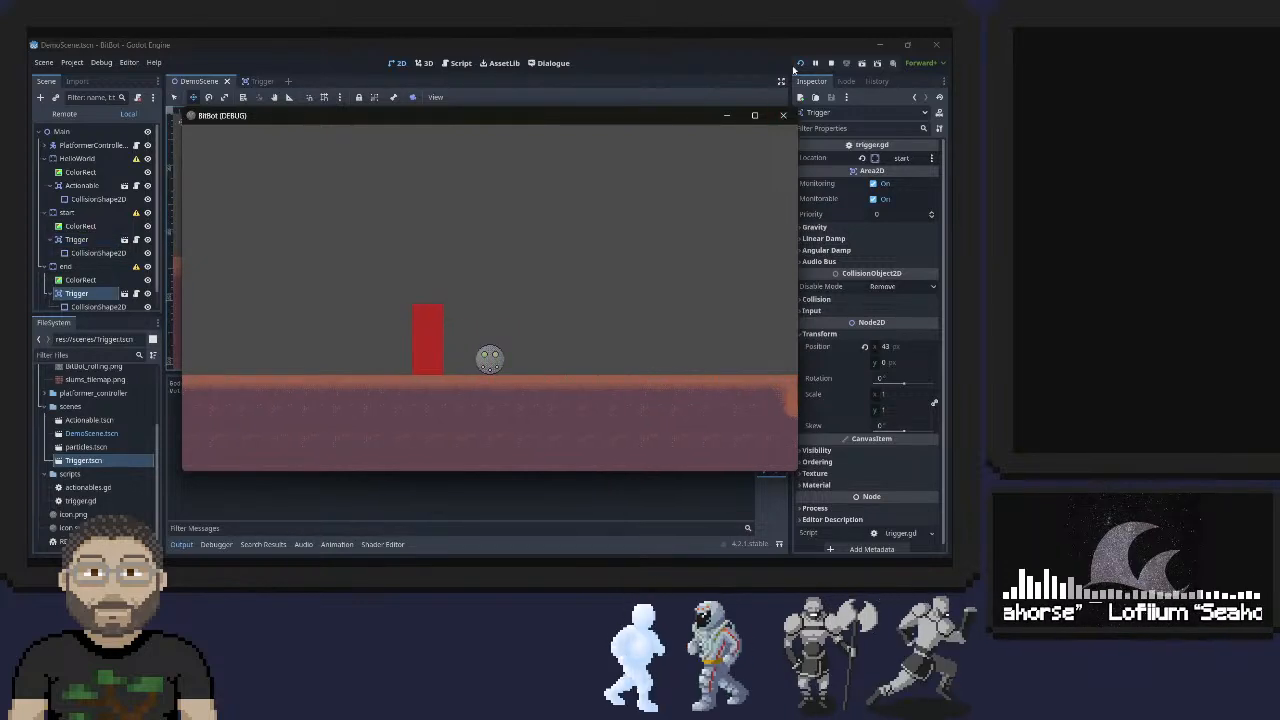
key(Left)
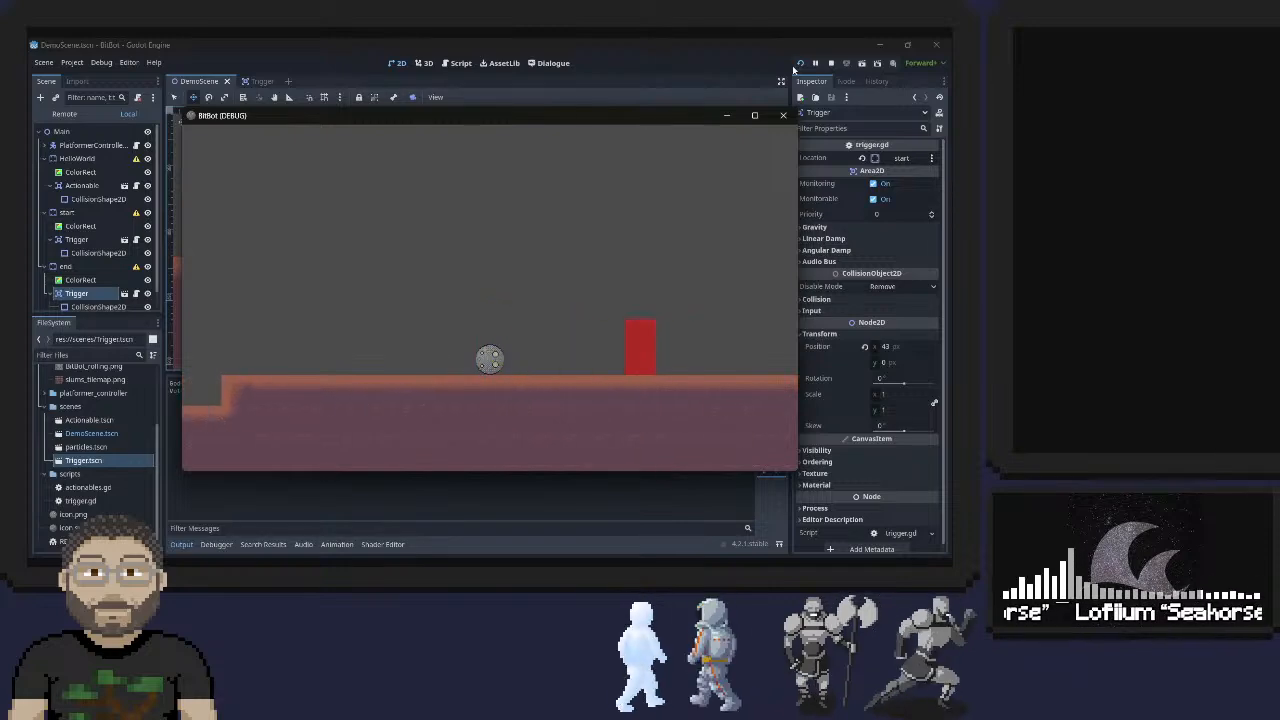
key(Right)
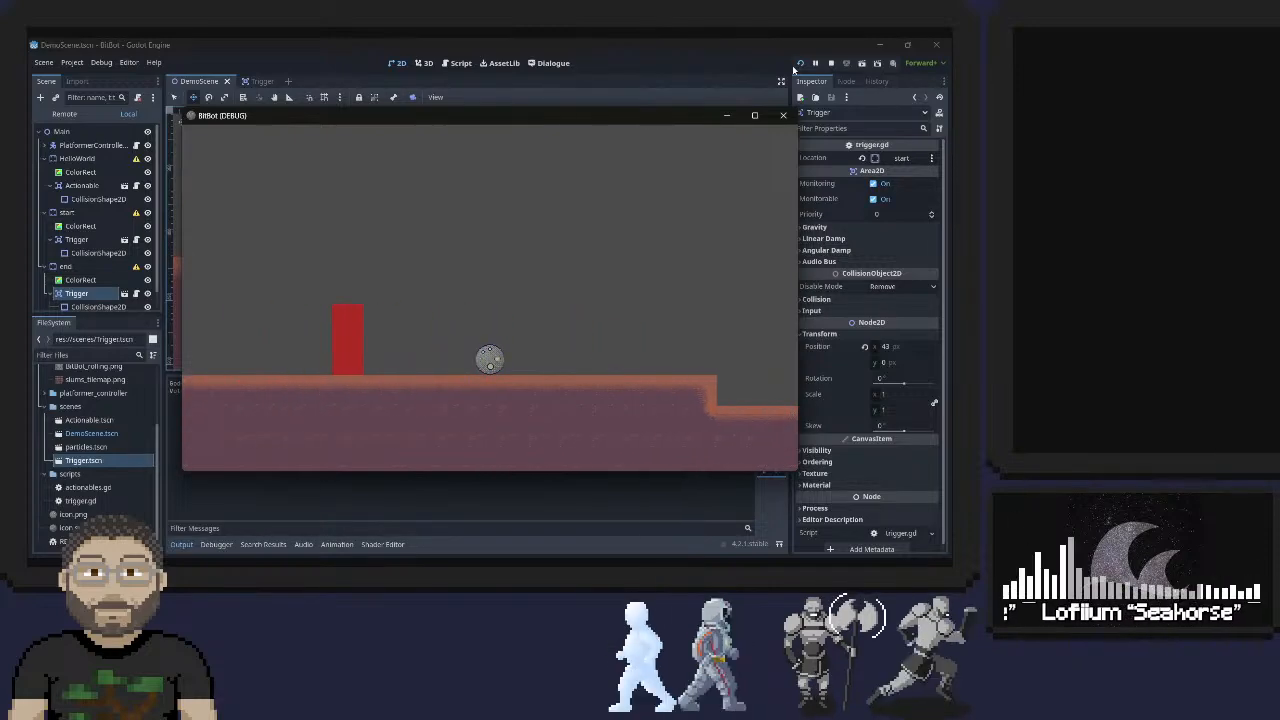
key(Left)
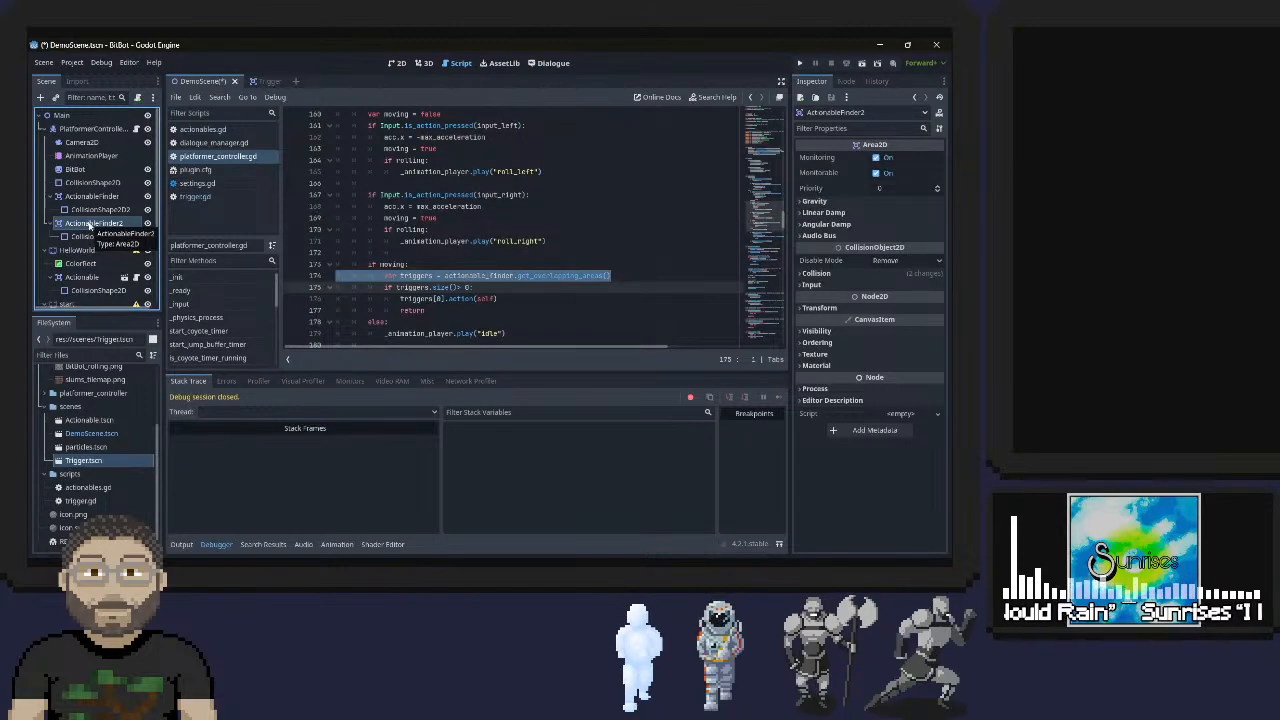
Rename the ActionableFinder2 node as TriggerFinder
double_click(84, 224)
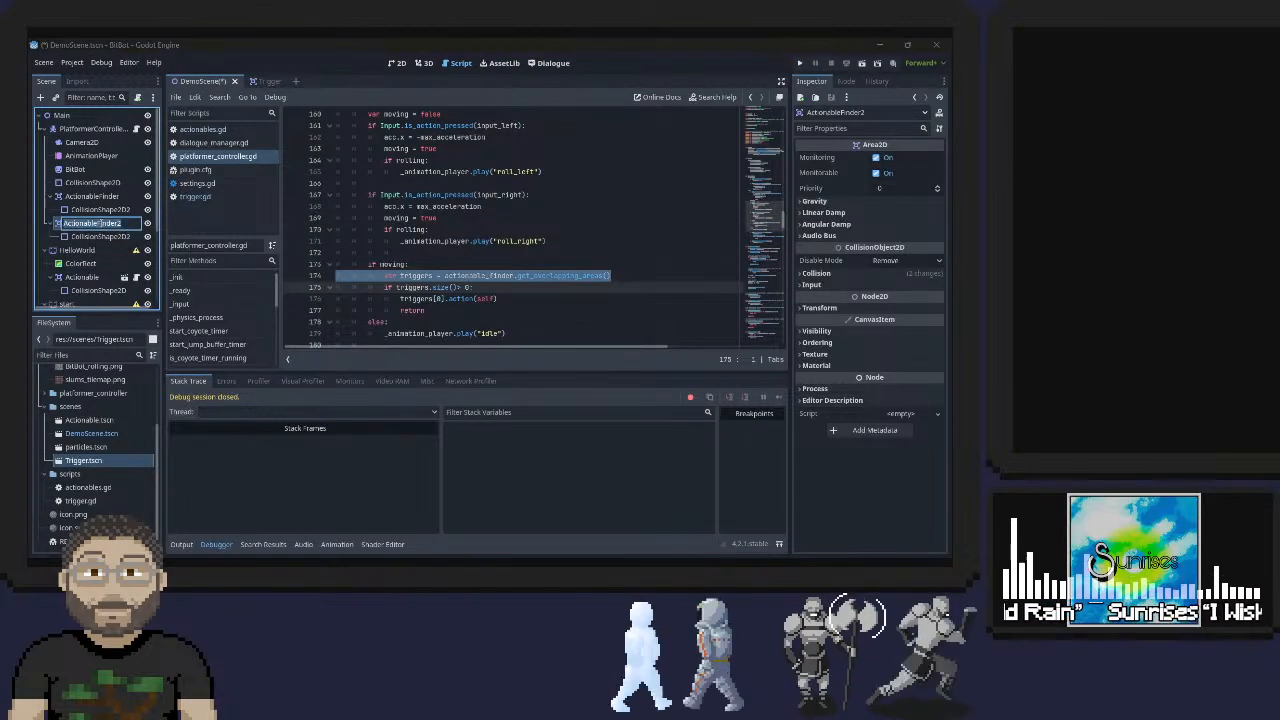
text(Trig)
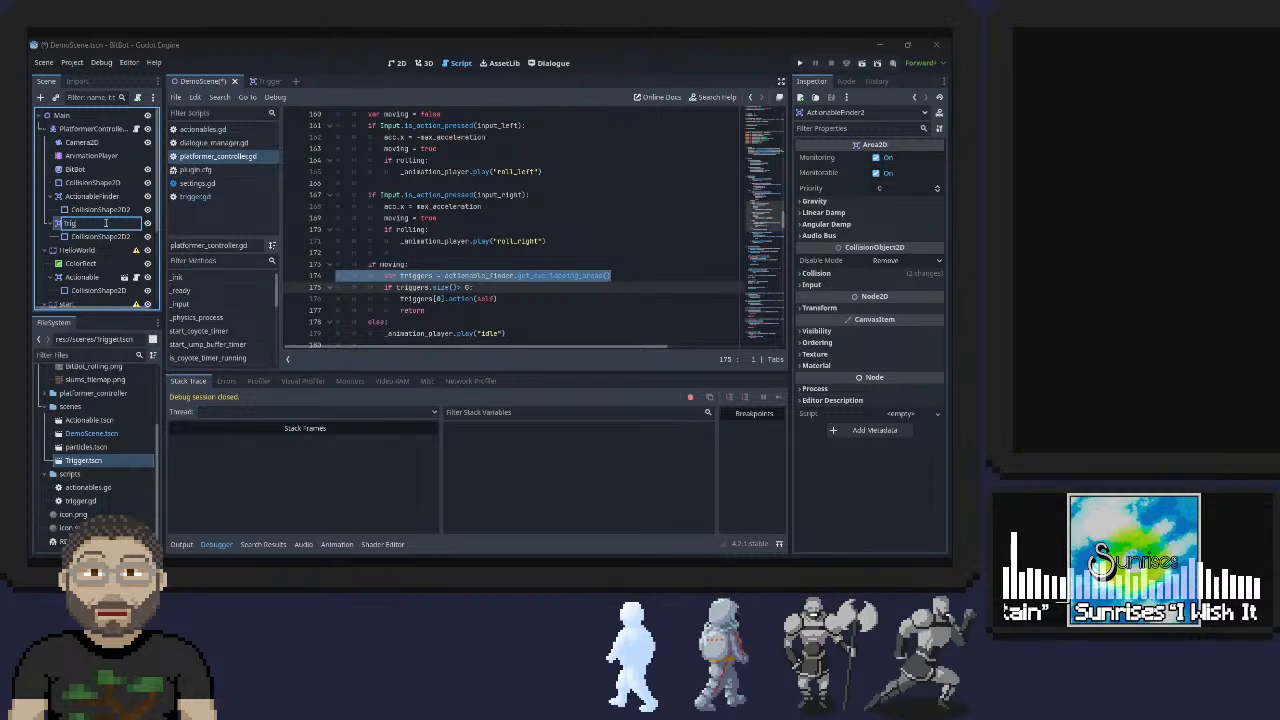
text(gerFinder)
key(Return)
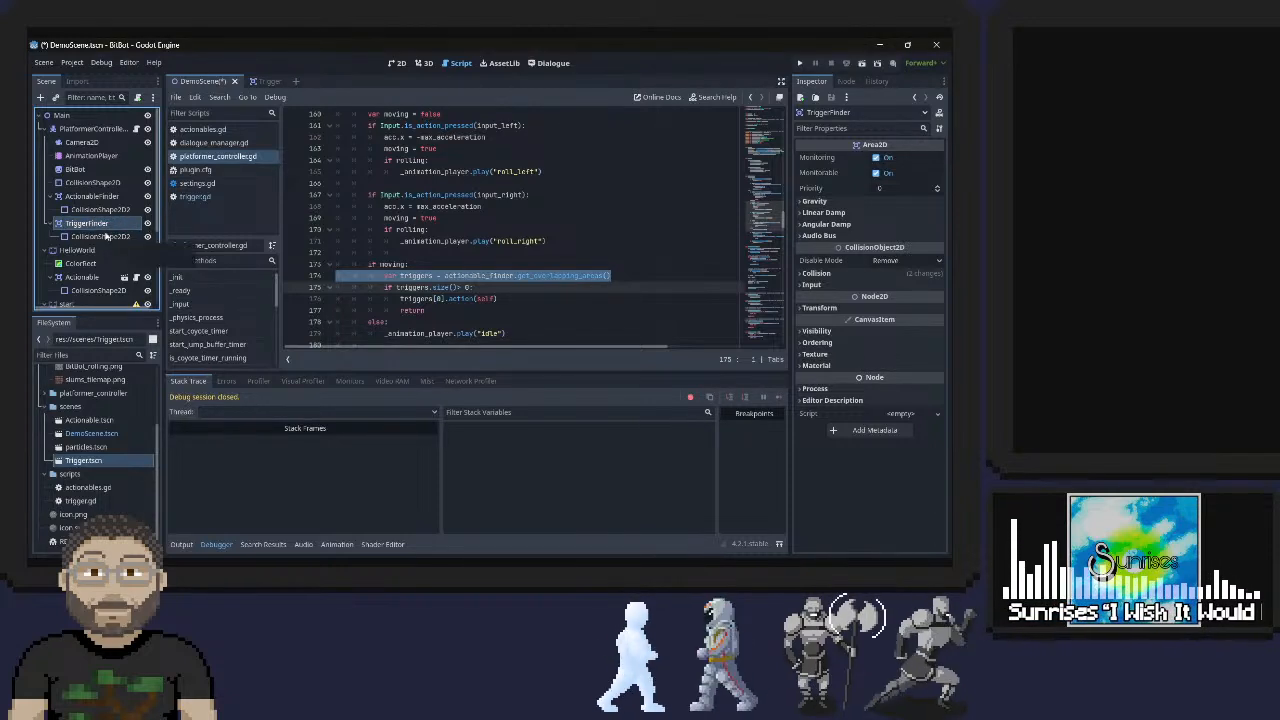
Scale the TriggerFinder's CollisionShape2D2 circle down in the 2D view to about the width of the red end block
click(397, 62)
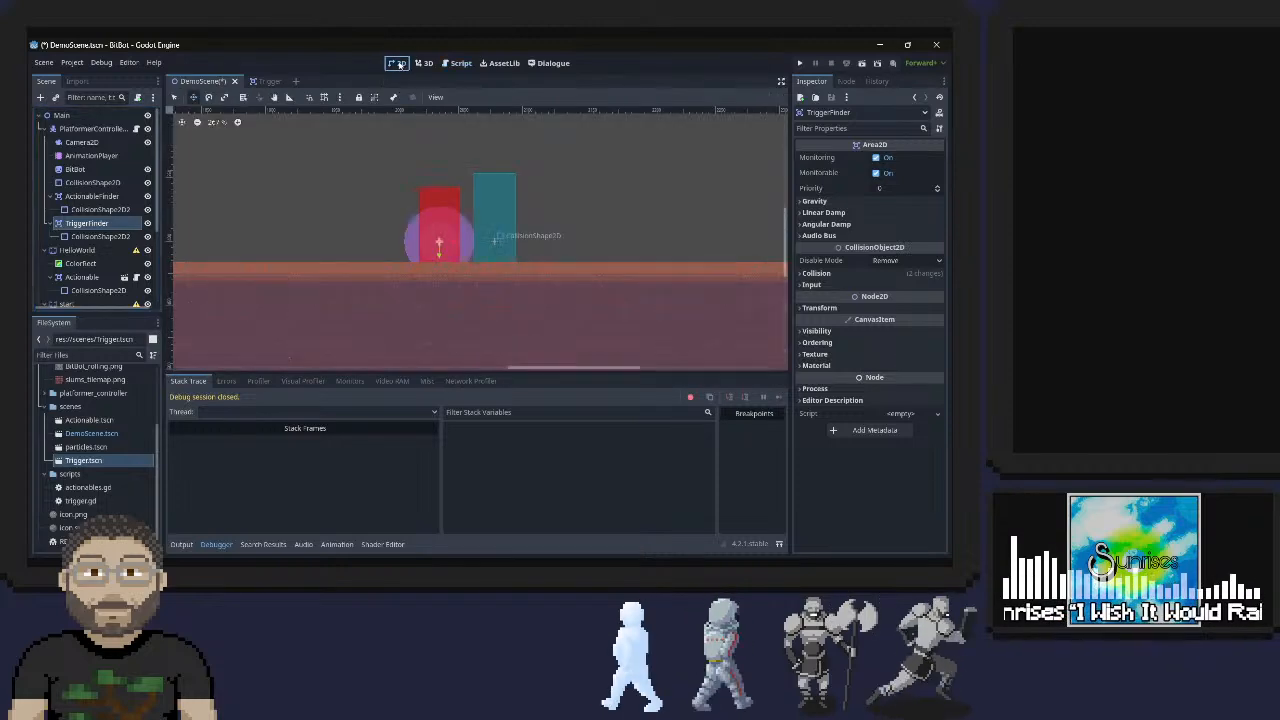
click(58, 224)
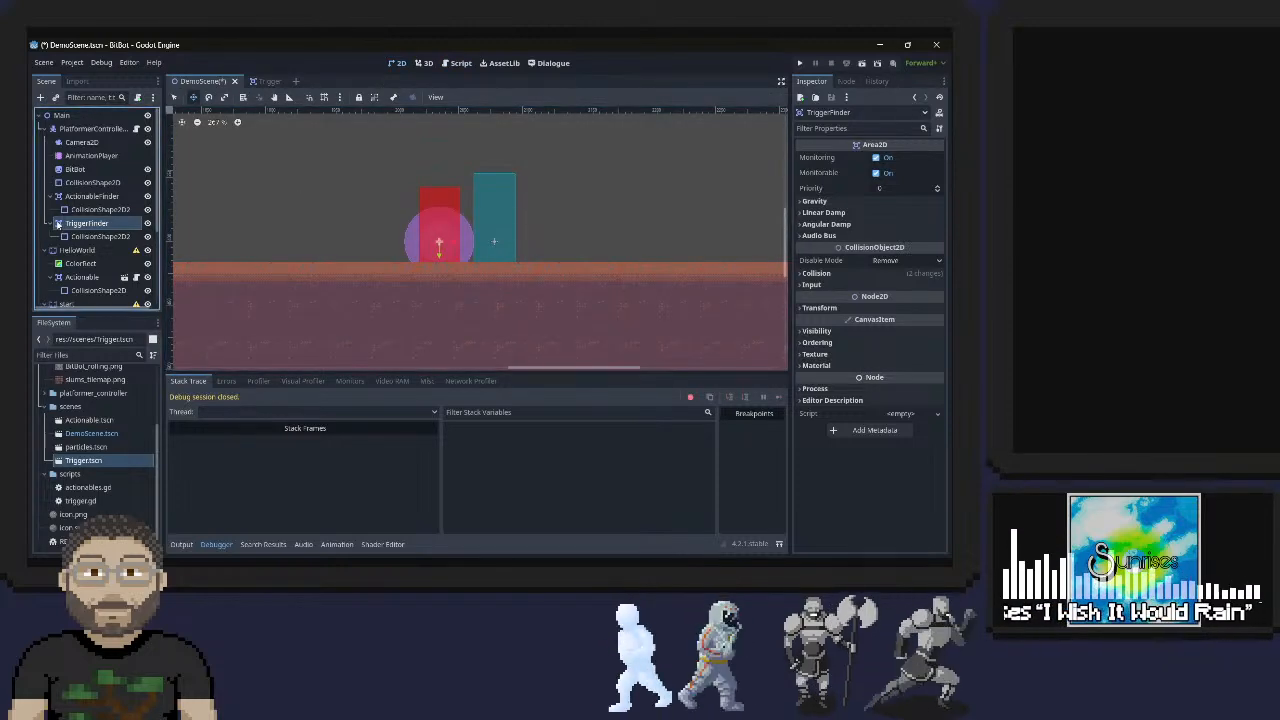
click(80, 236)
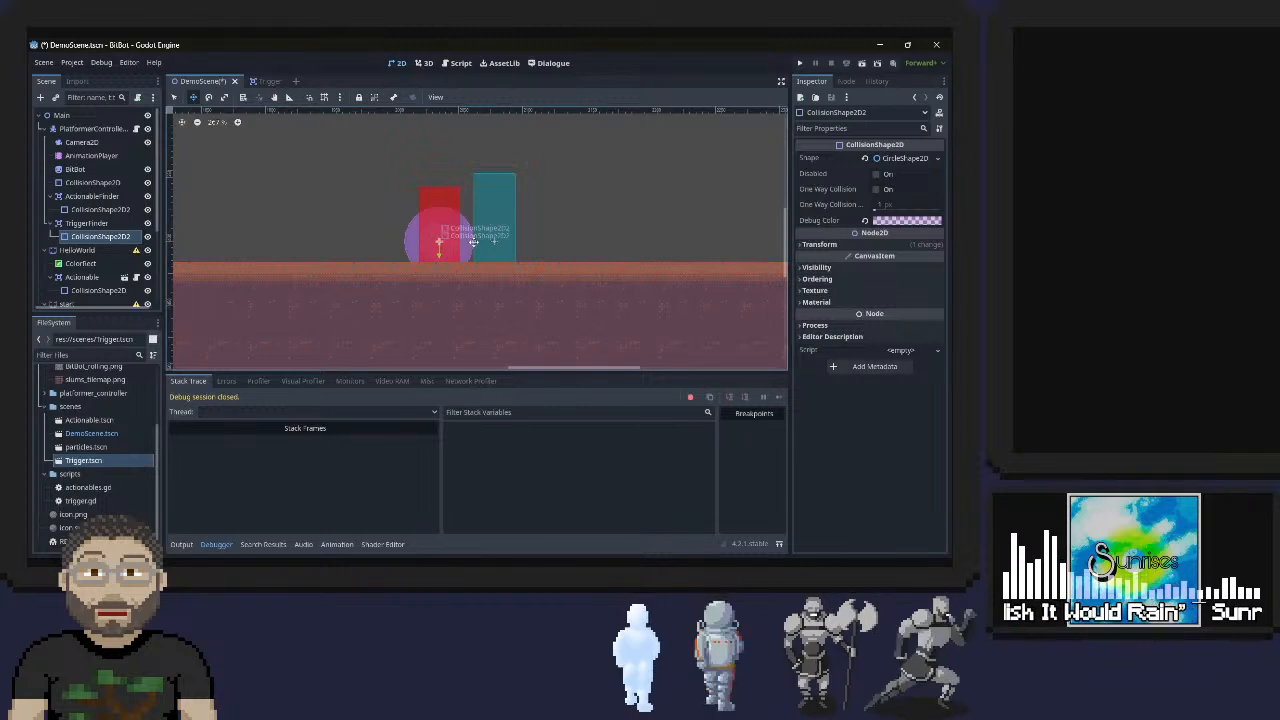
click(225, 97)
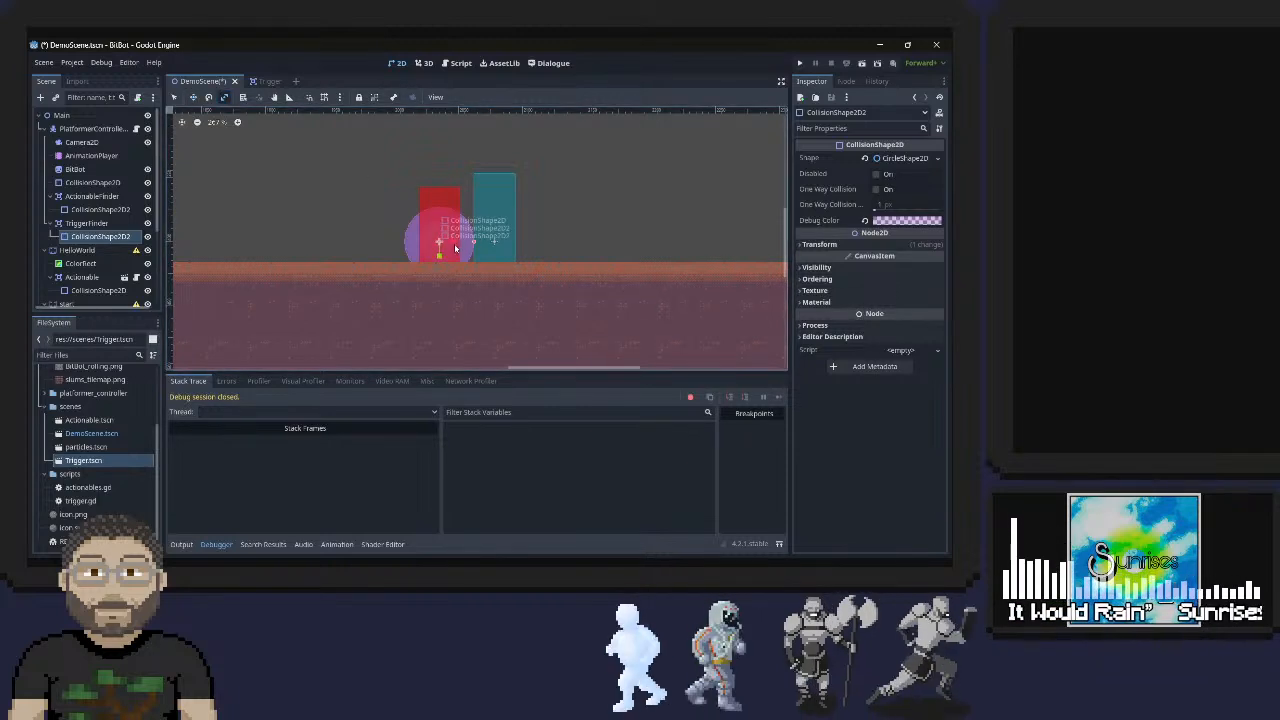
drag(453, 244, 451, 243)
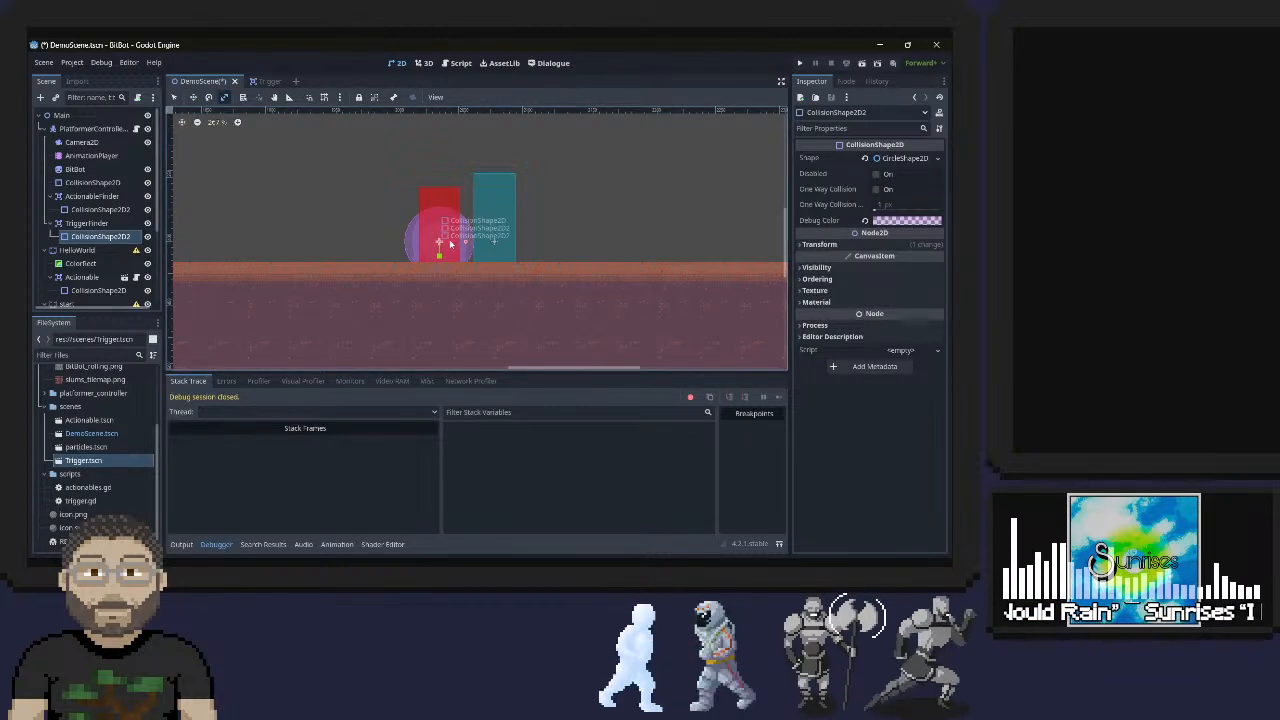
drag(450, 230, 449, 234)
drag(449, 234, 441, 229)
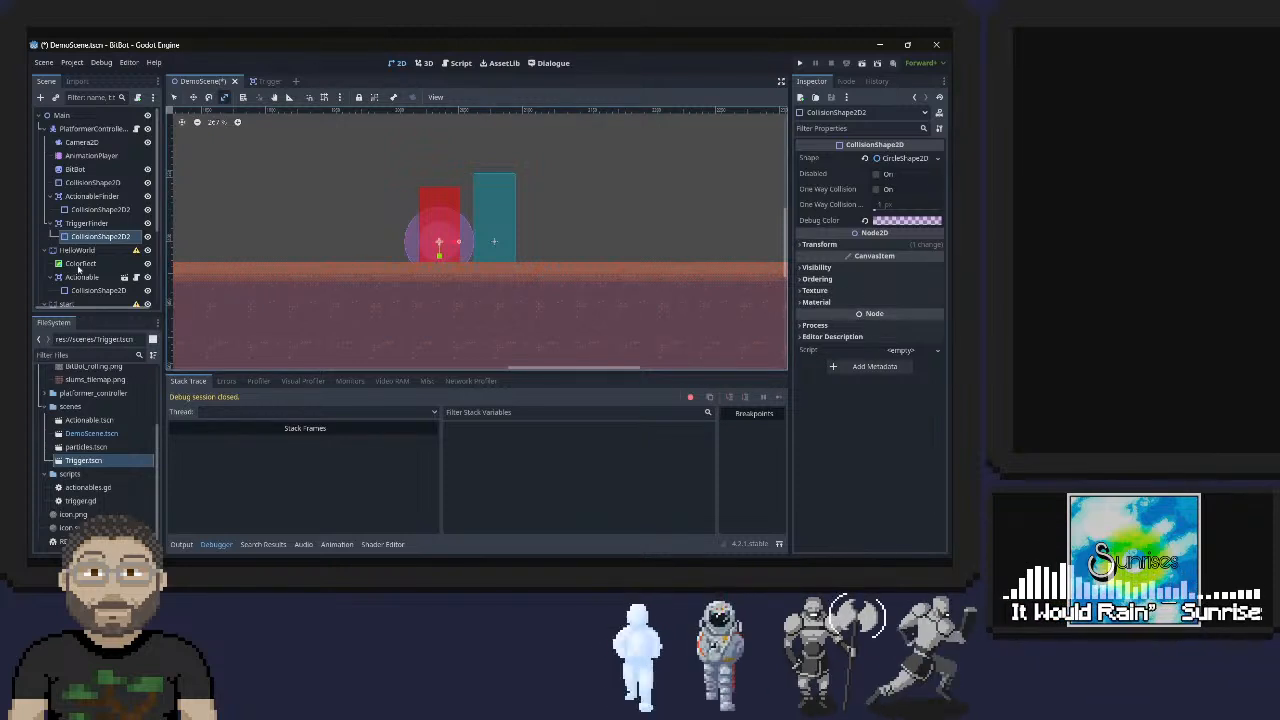
Set the x position of the start node's Trigger to -32 px and check its placement beside the red start block
scroll(79, 271, down, 3)
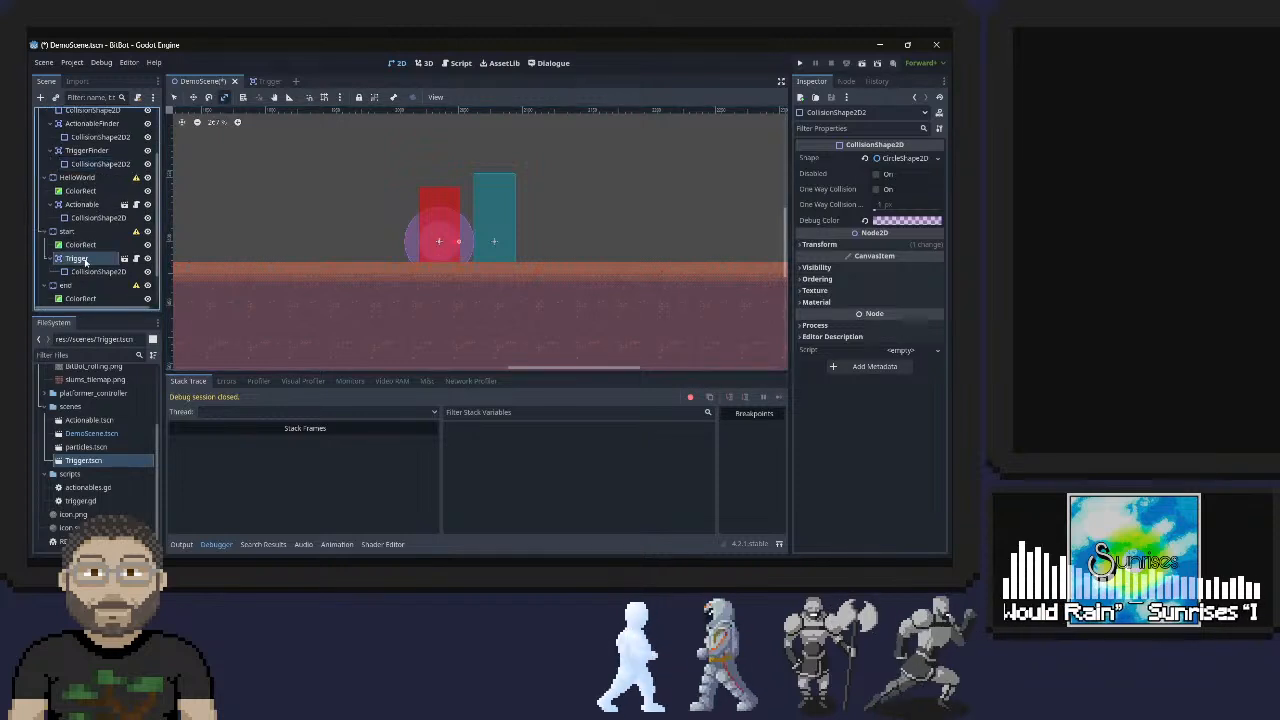
click(76, 258)
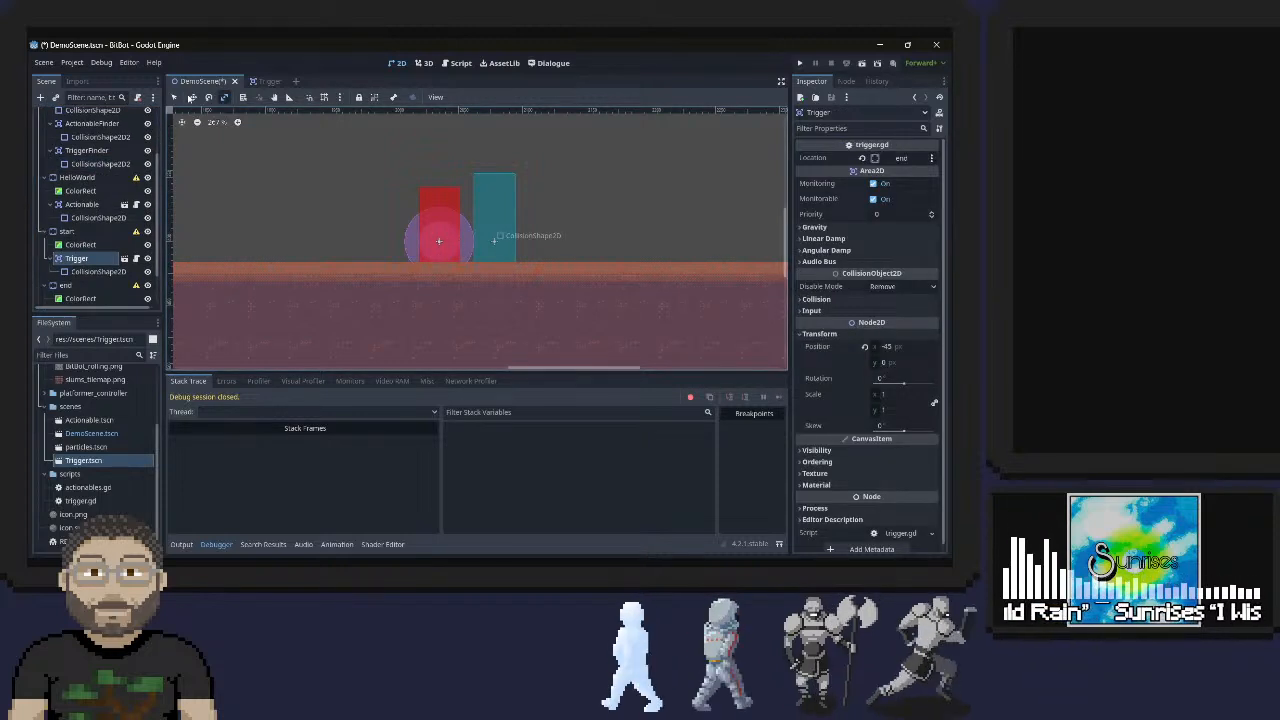
click(898, 346)
text(-32)
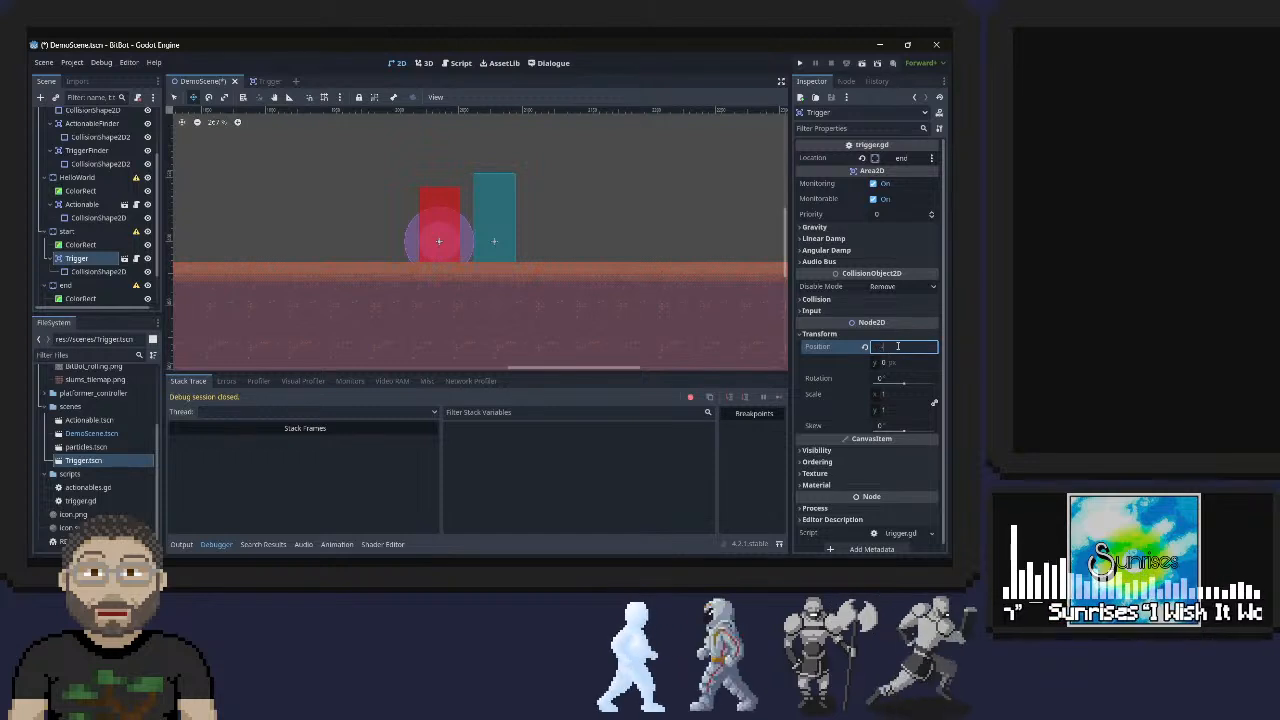
key(Return)
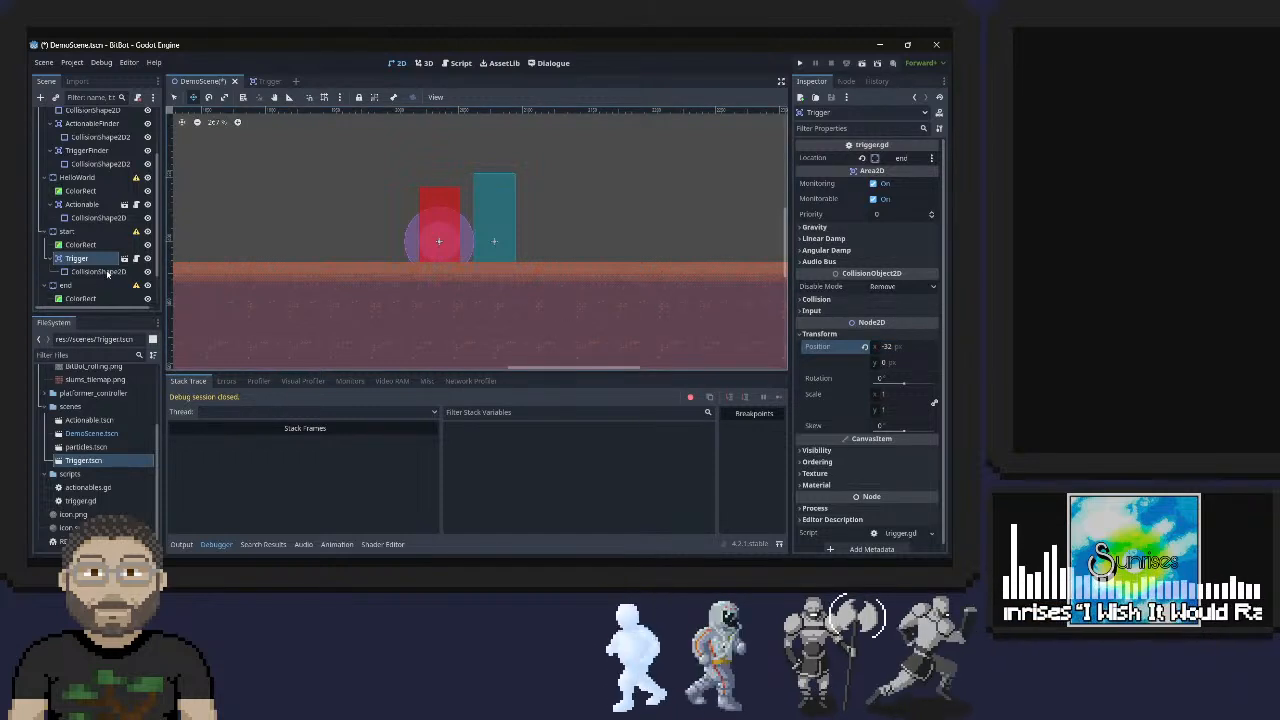
click(107, 272)
click(99, 259)
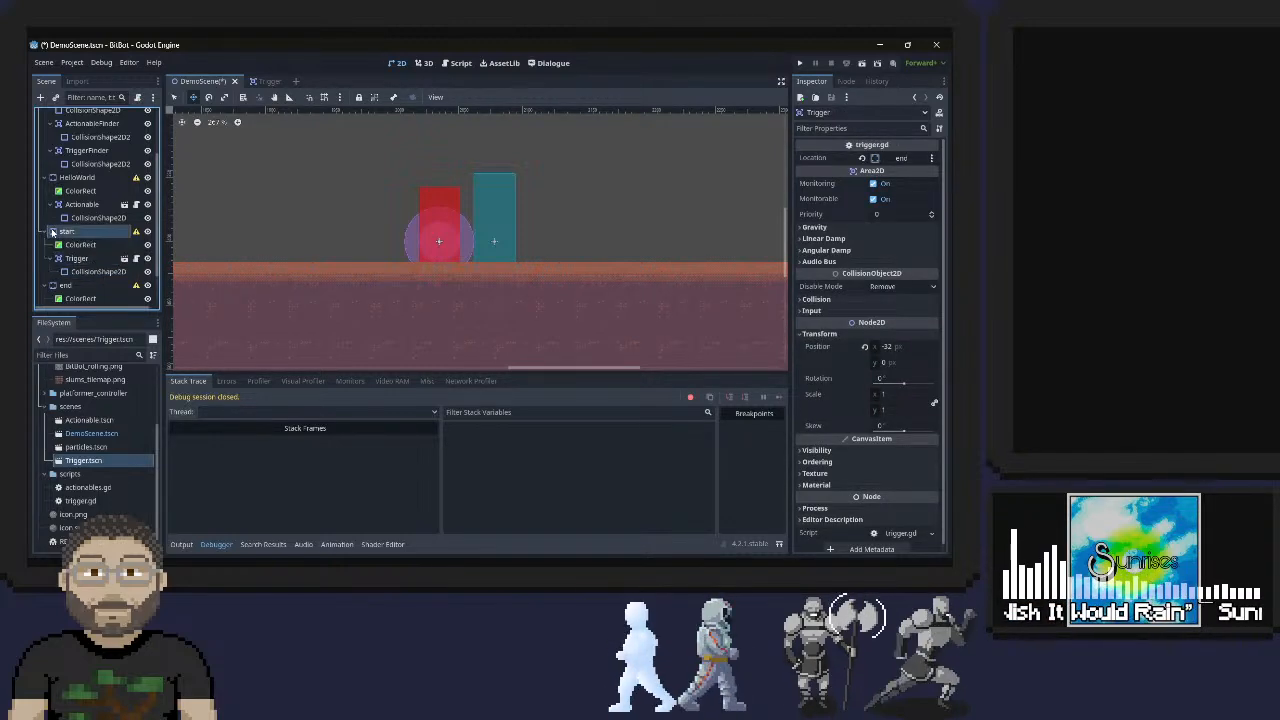
double_click(55, 231)
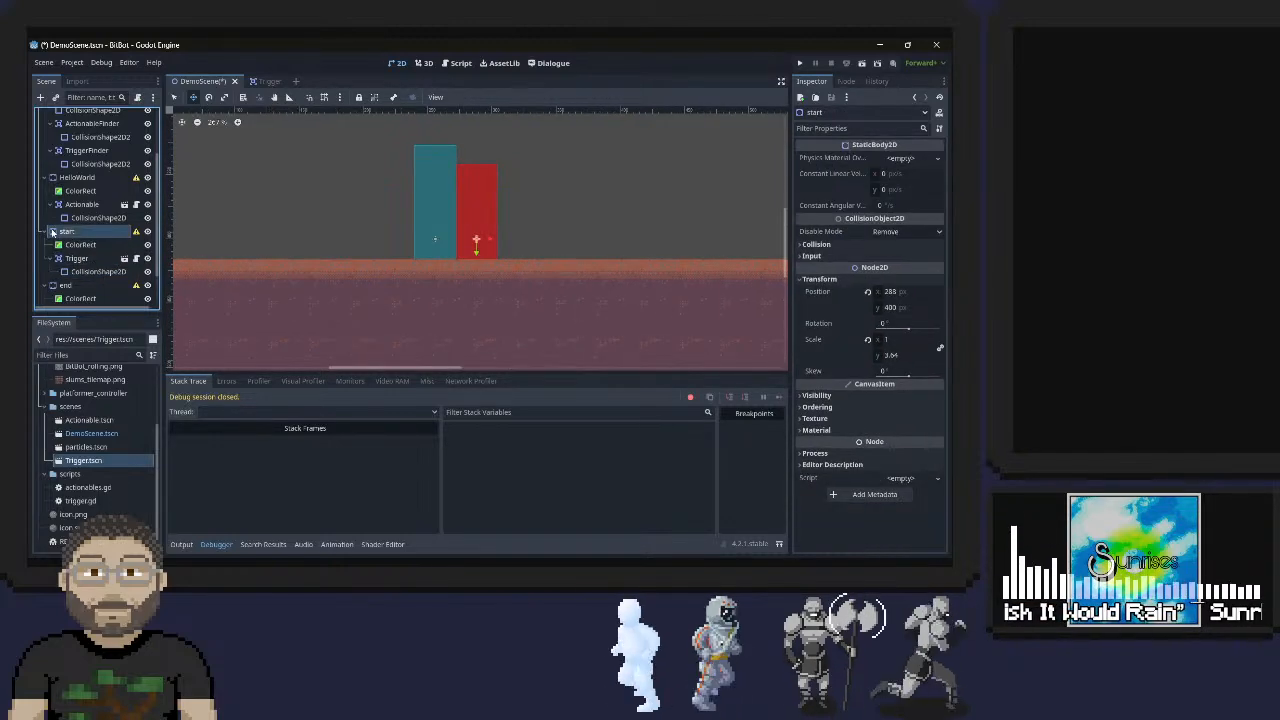
Set the x position of the end node's Trigger to 32 px, flush against the red end block
click(52, 286)
double_click(52, 286)
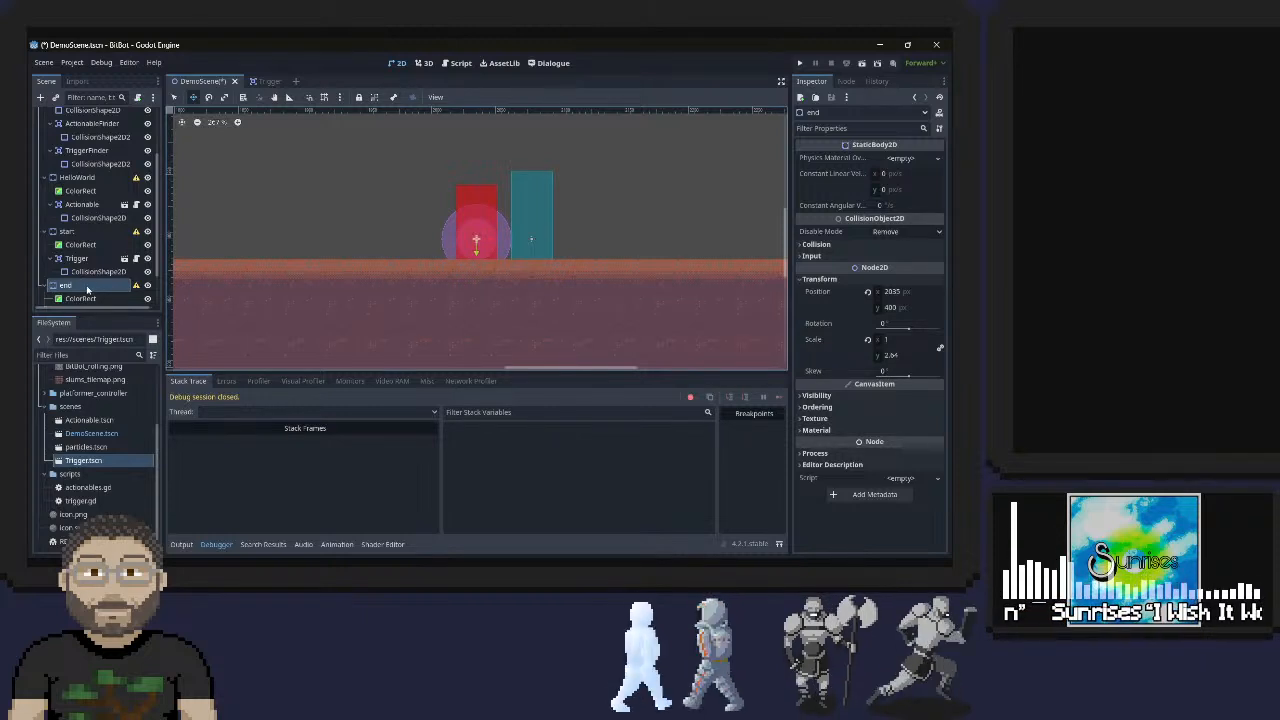
key(ctrl+v)
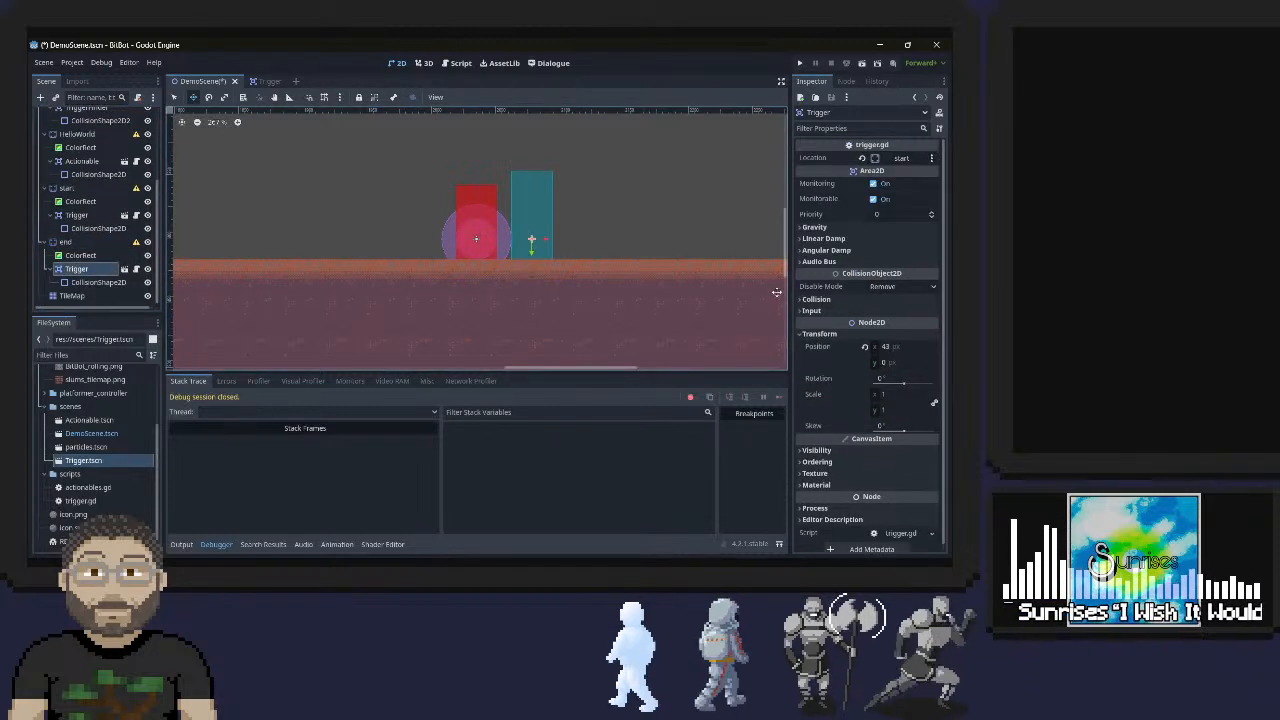
click(890, 348)
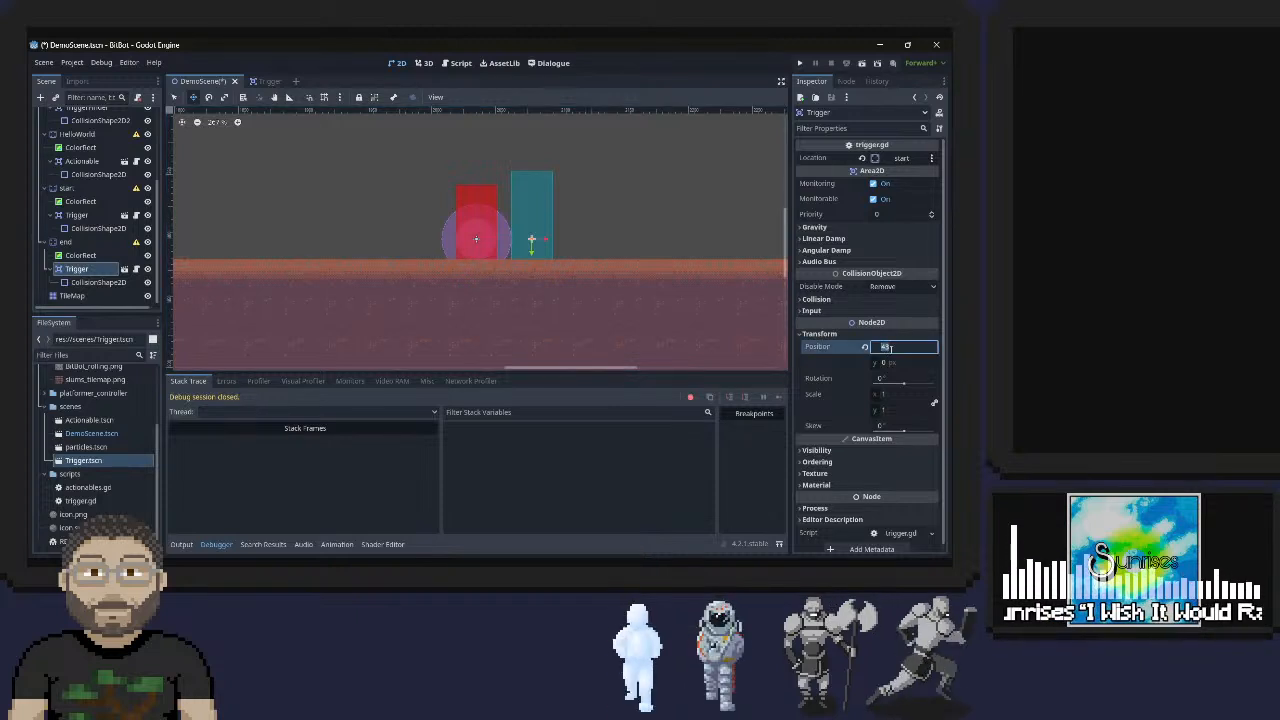
text(32)
key(Return)
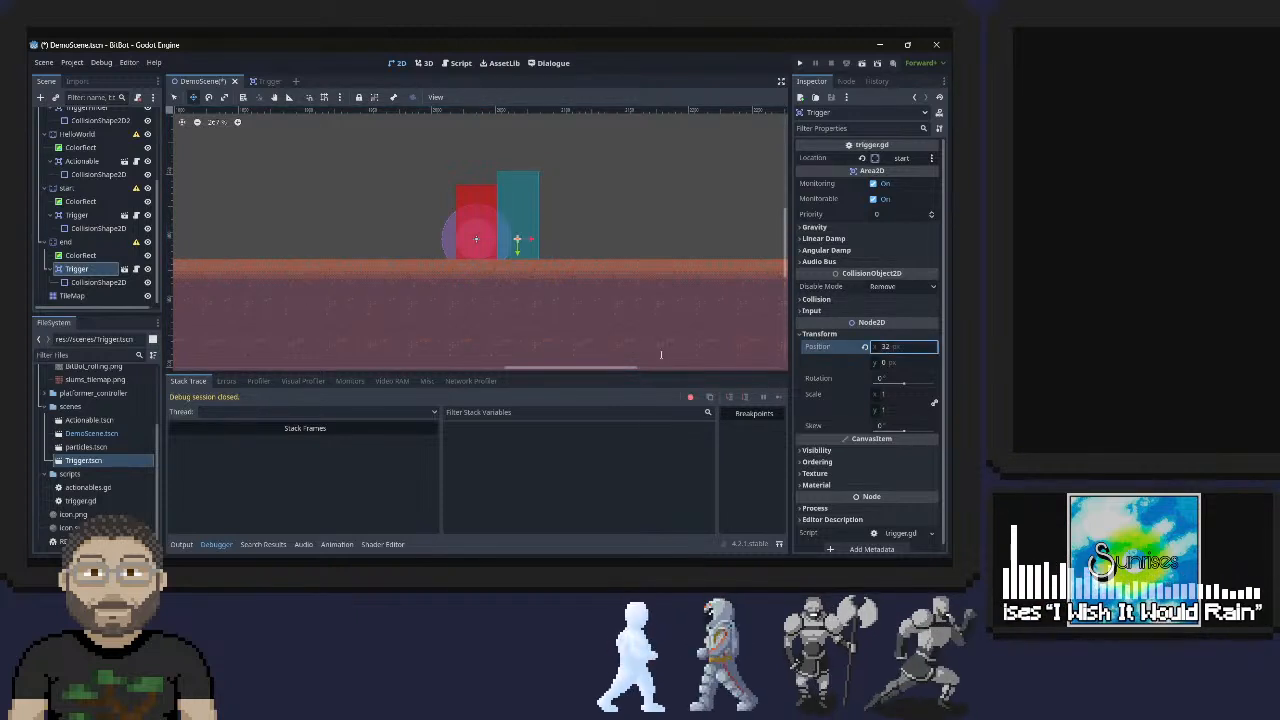
Save the scene, run the project for a brief test, and close the game window
key(ctrl+s)
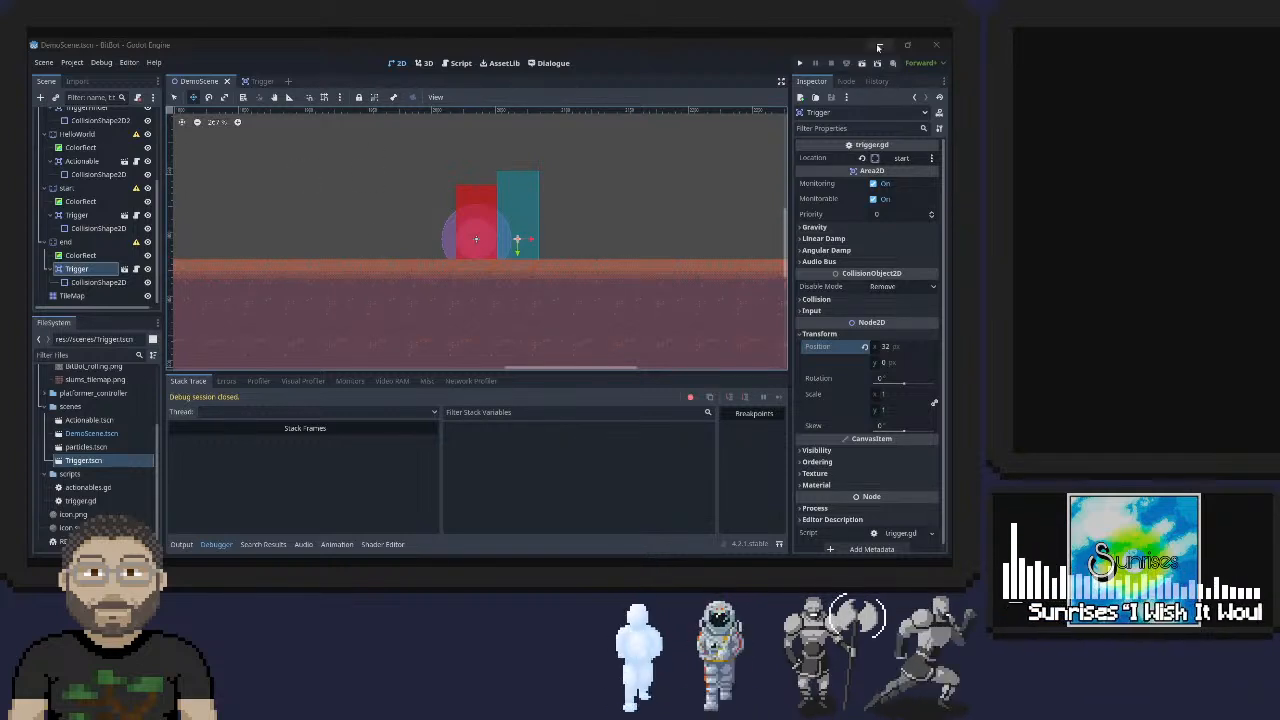
click(799, 63)
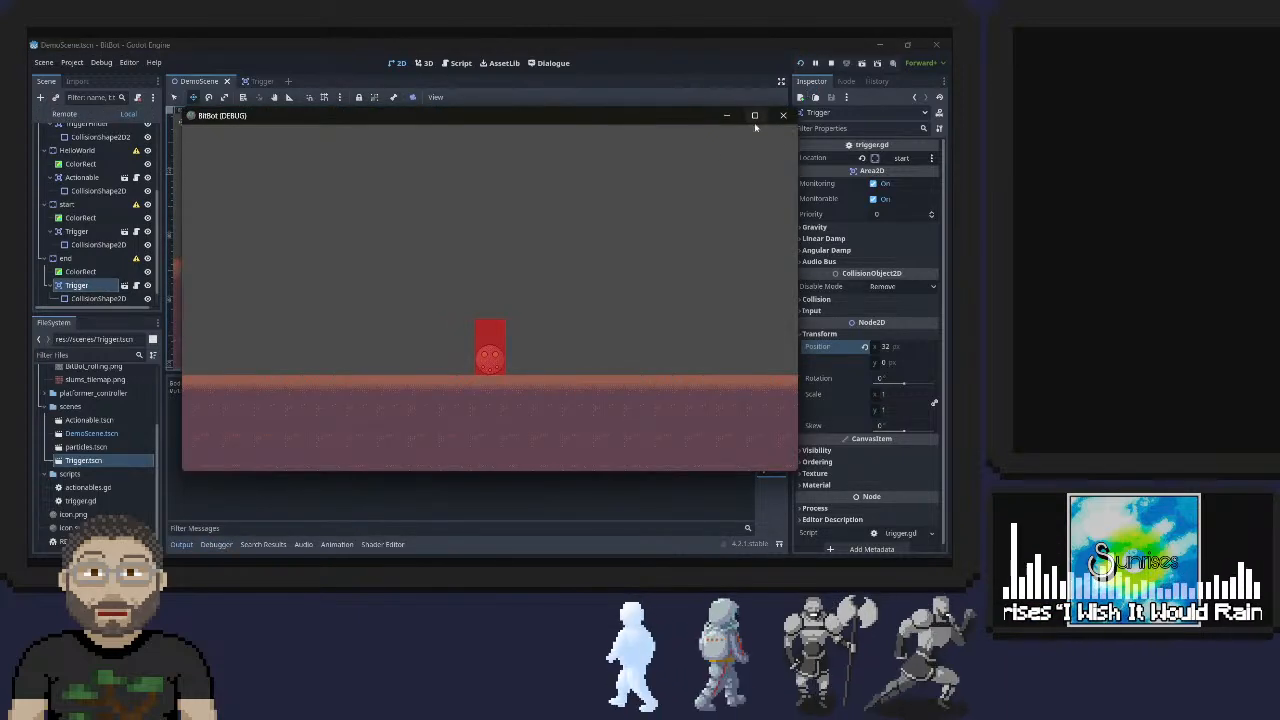
click(783, 115)
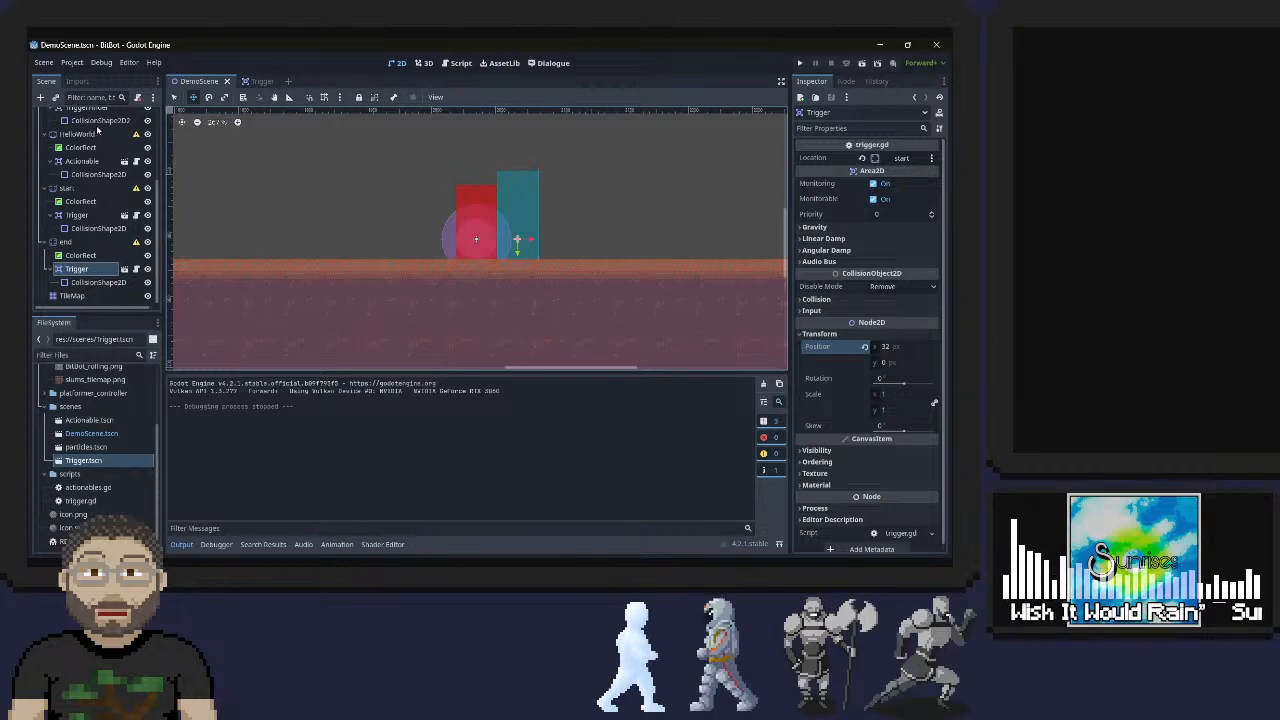
Open the script attached to the PlatformerController2D node
scroll(95, 140, up, 4)
double_click(100, 130)
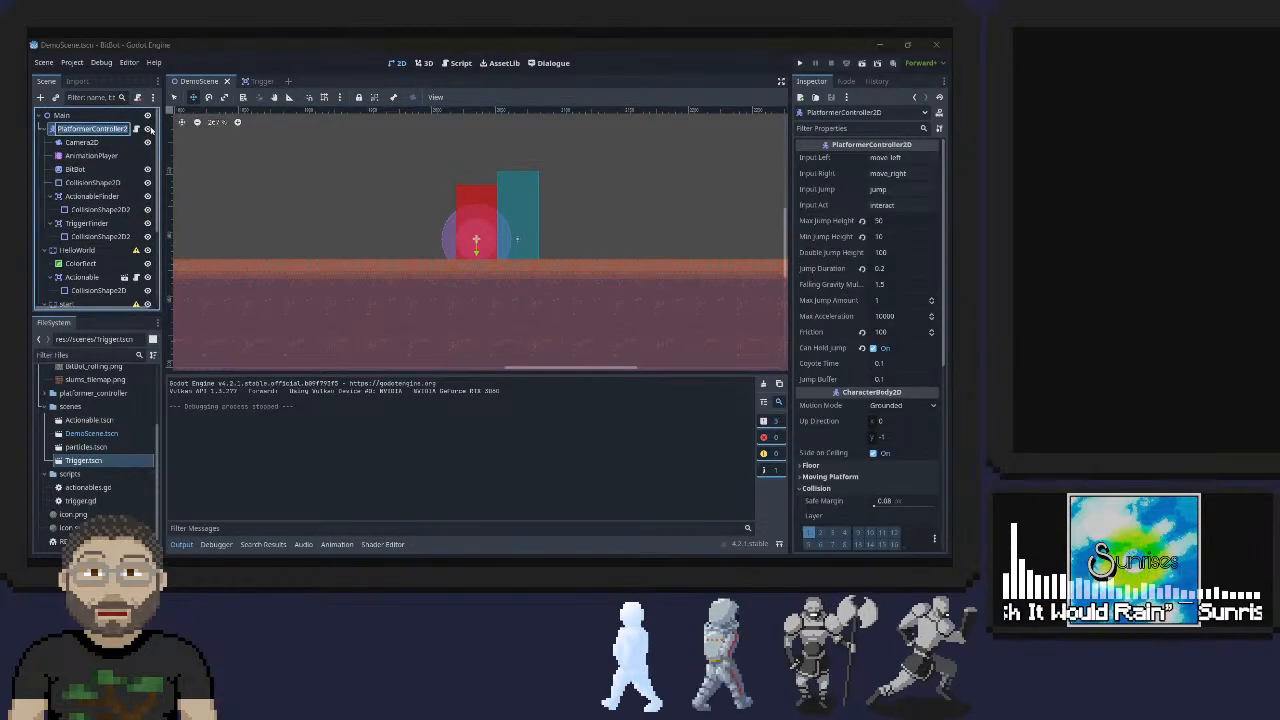
click(136, 129)
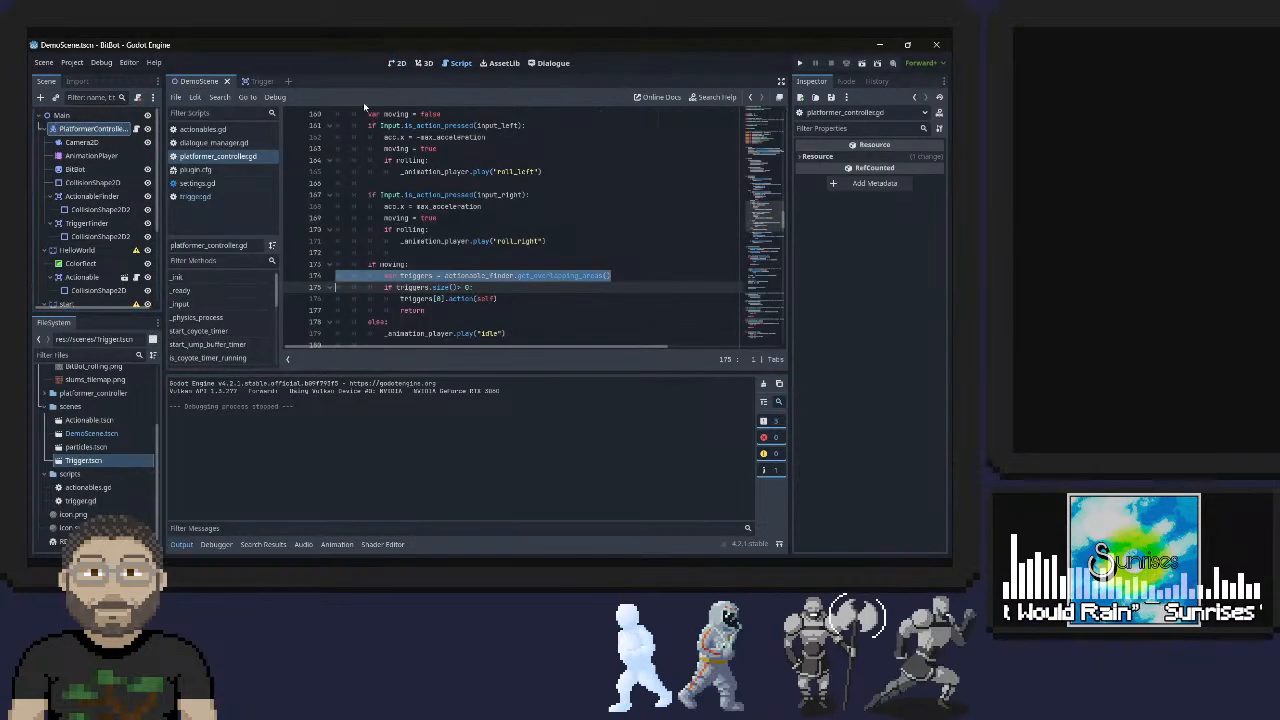
scroll(452, 221, up, 15)
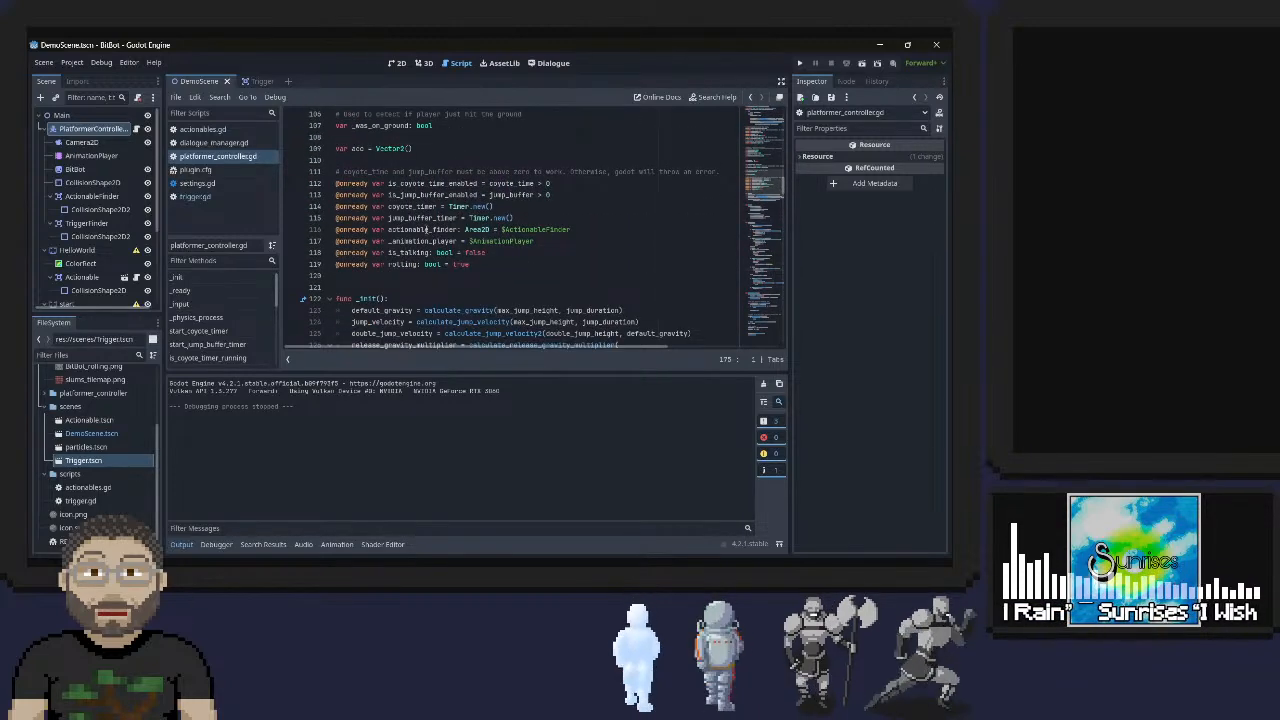
double_click(427, 229)
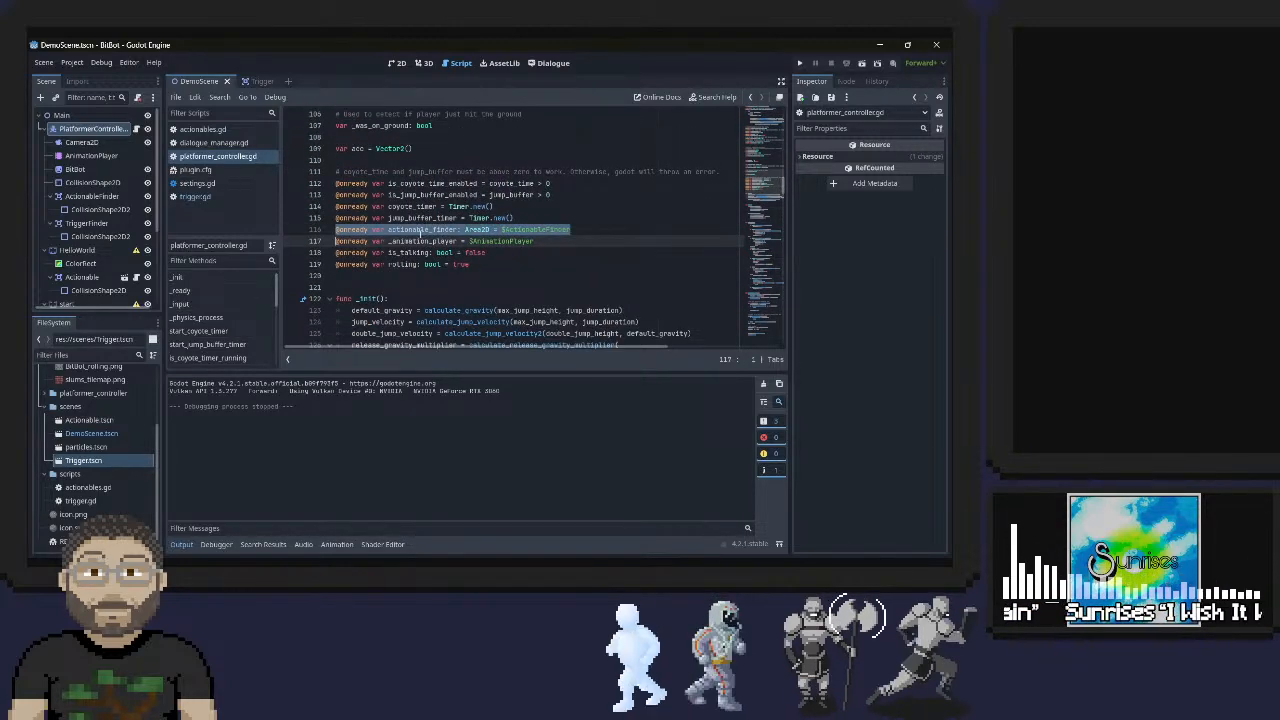
click(571, 229)
text(@onready var actionable_finder: Area2D = $ActionableFinder)
key(ctrl+z)
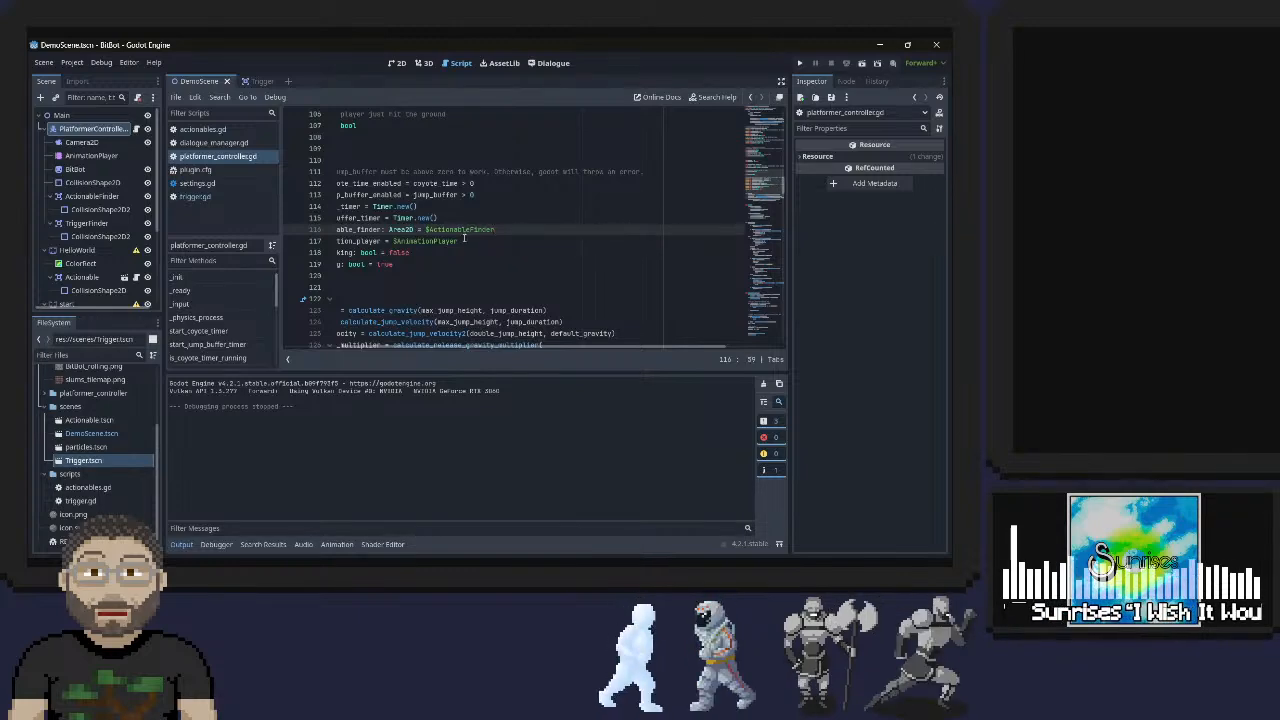
key(Right)
text(@onready var actionable_finder: Area2D = $ActionableFinder)
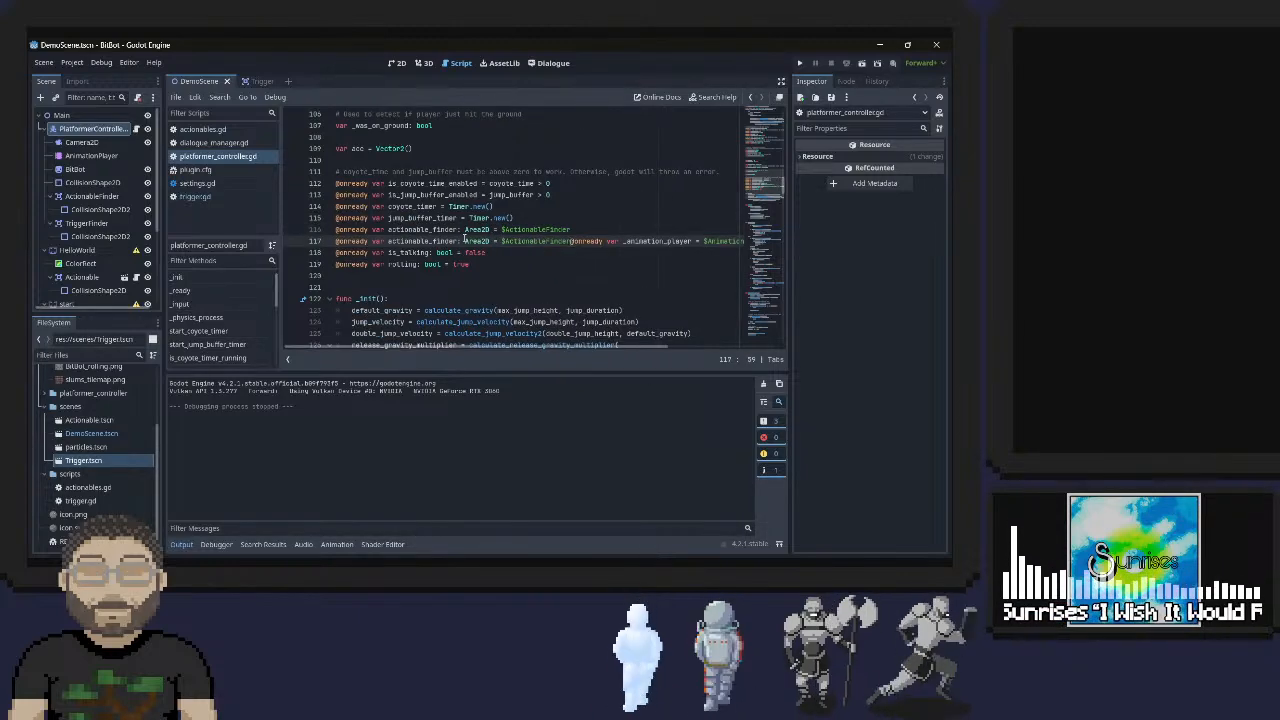
key(Return)
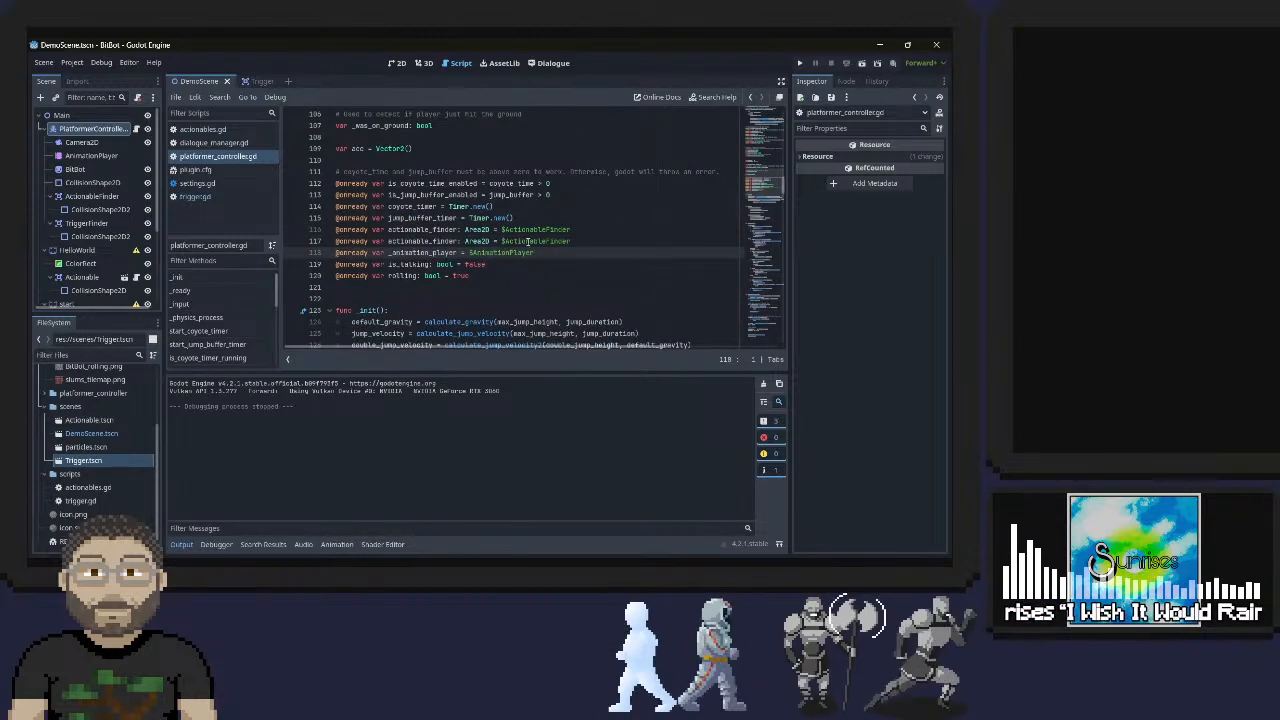
Change the duplicated declaration to trigger_finder: Area2D = $TriggerFinder and save the script
click(527, 241)
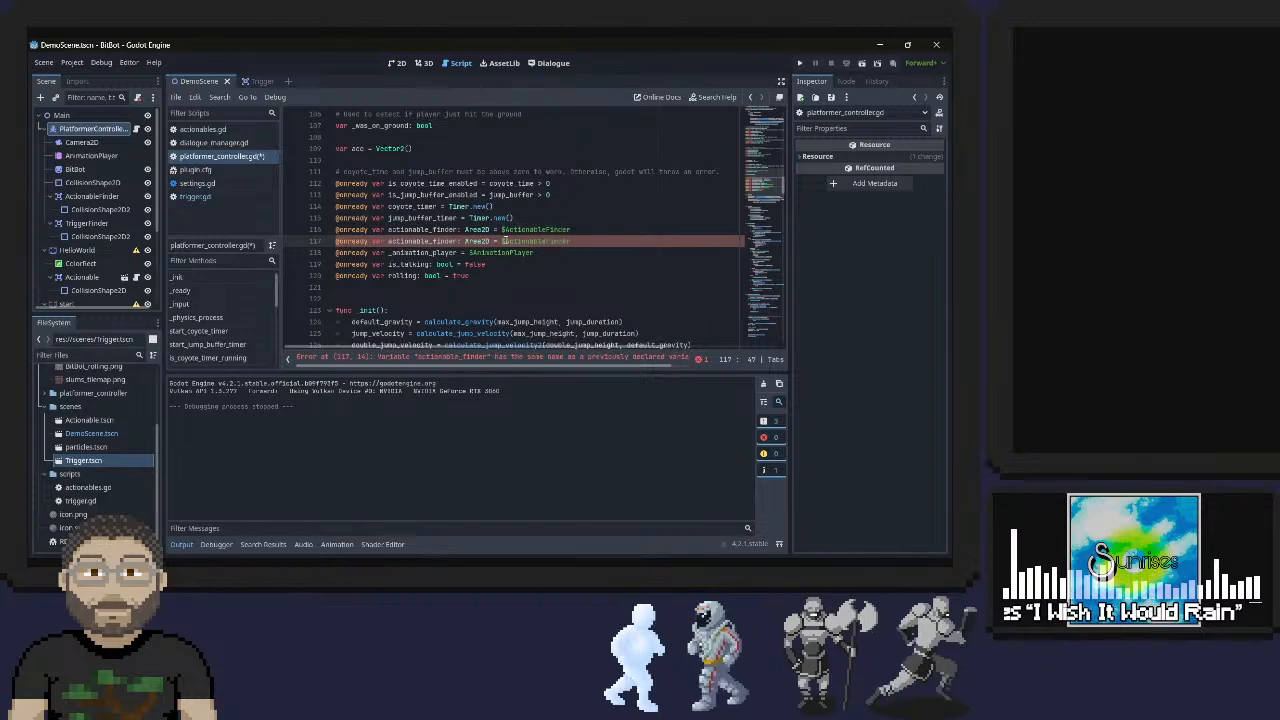
drag(504, 241, 547, 241)
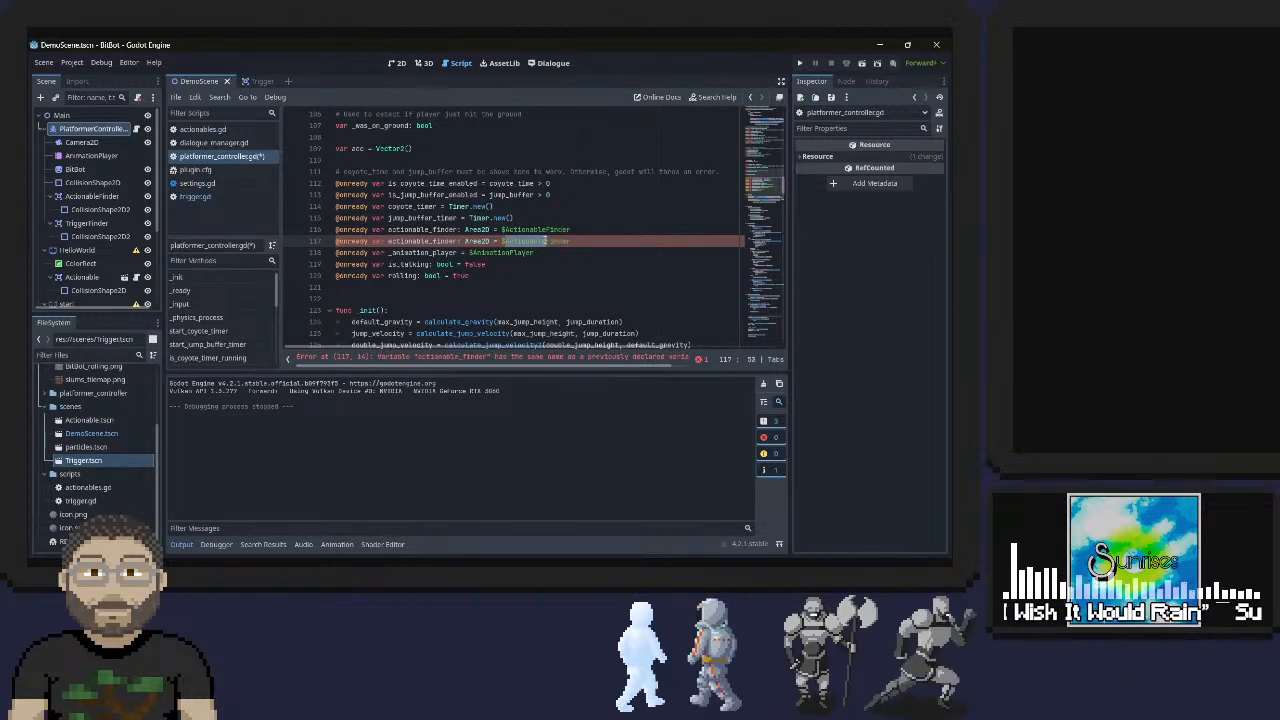
text($Trigger)
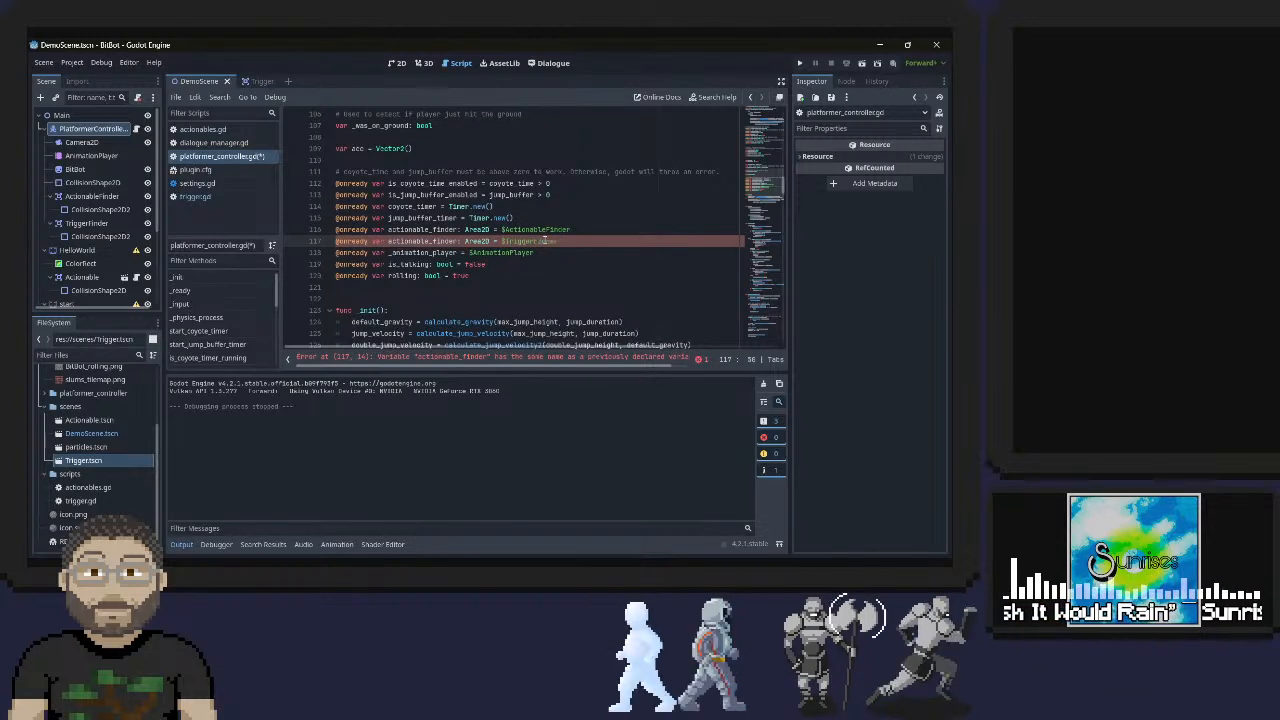
drag(431, 241, 384, 241)
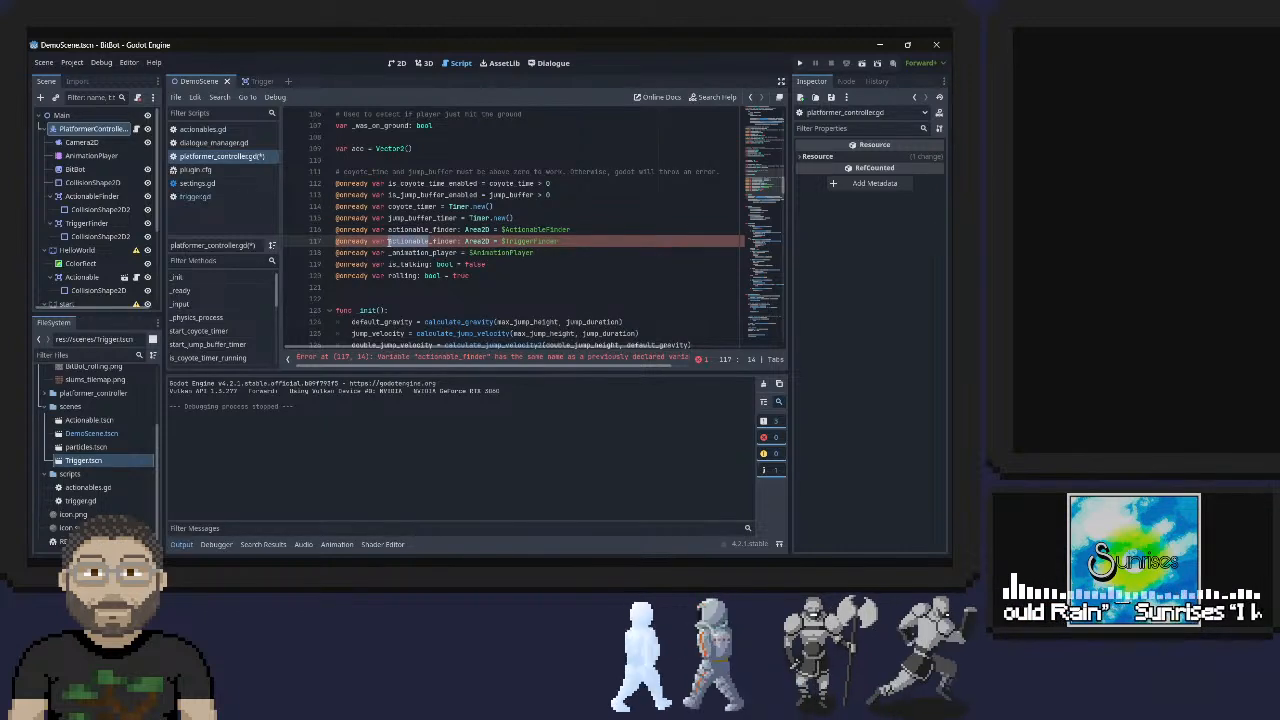
text(trigger)
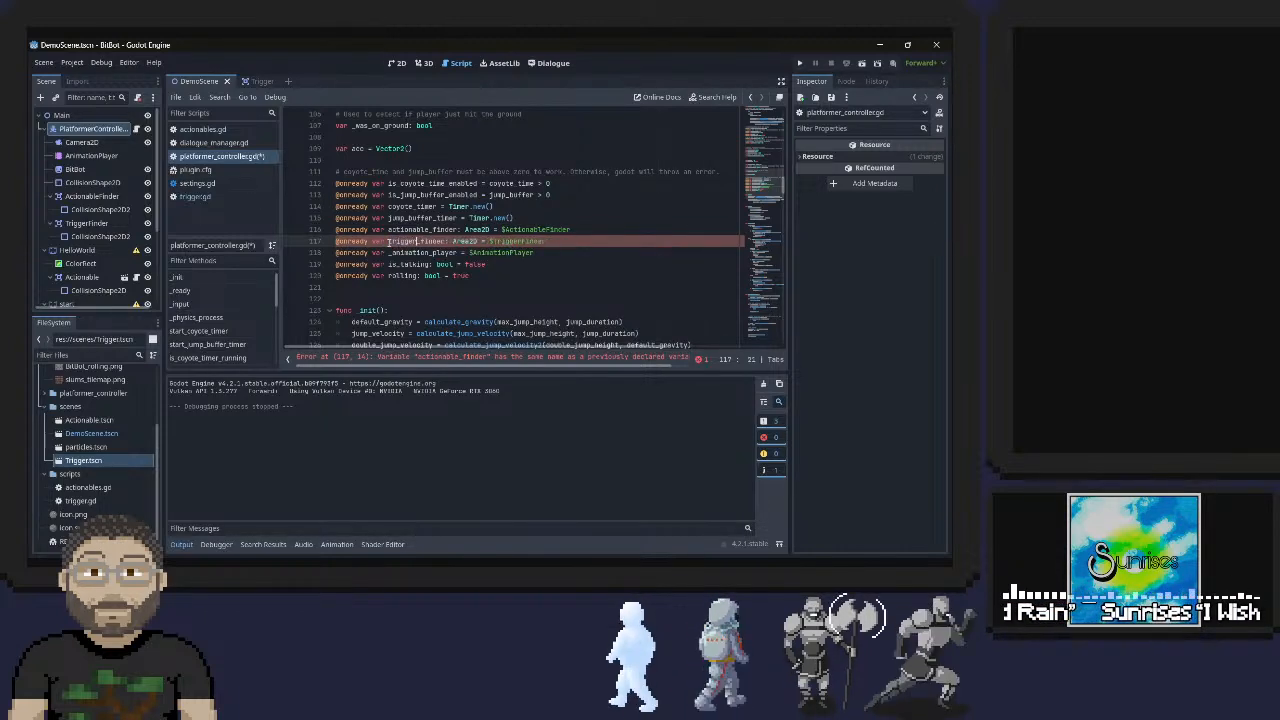
key(ctrl+s)
Look through the rest of platformer_controller.gd for the places where the finder areas are used
double_click(418, 241)
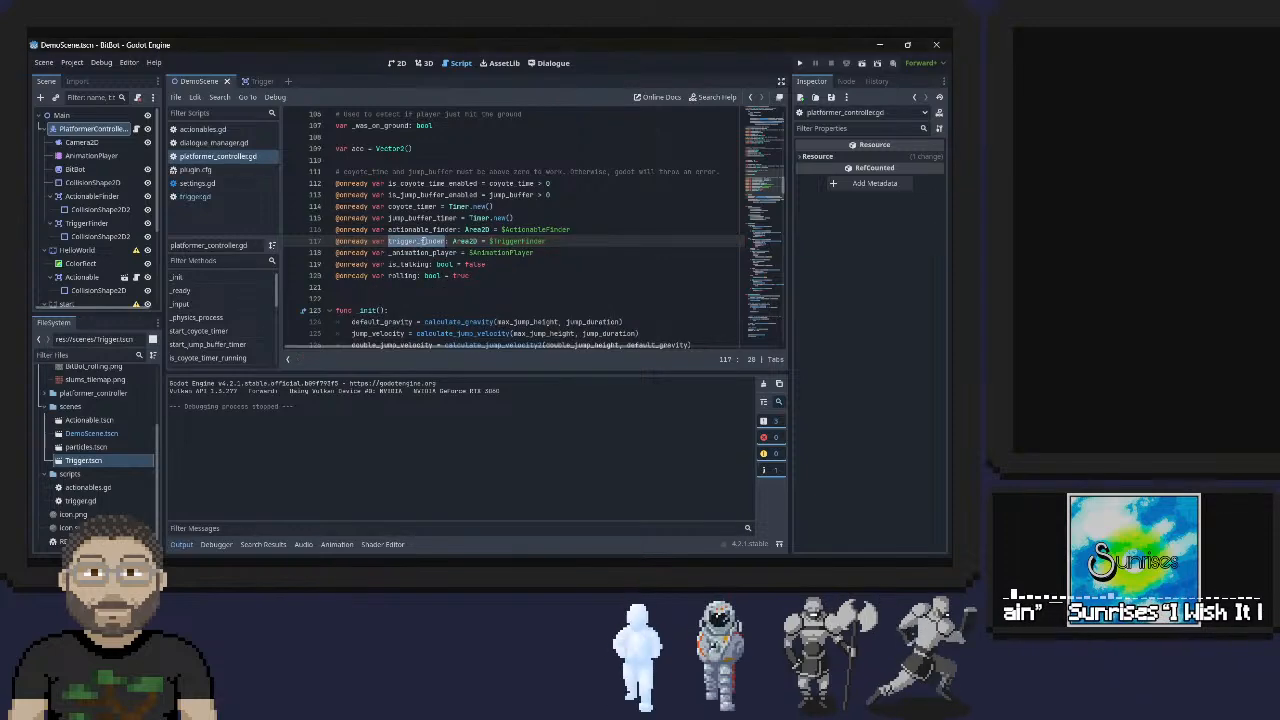
scroll(382, 207, down, 18)
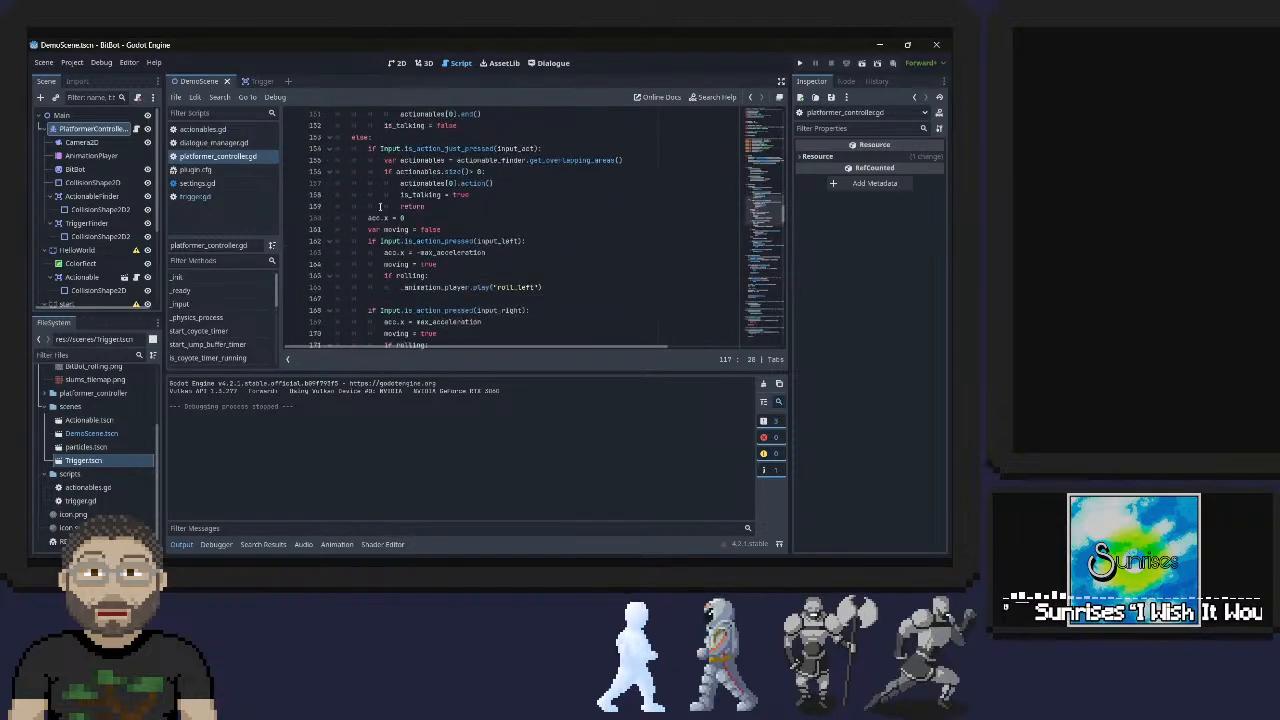
scroll(382, 207, down, 13)
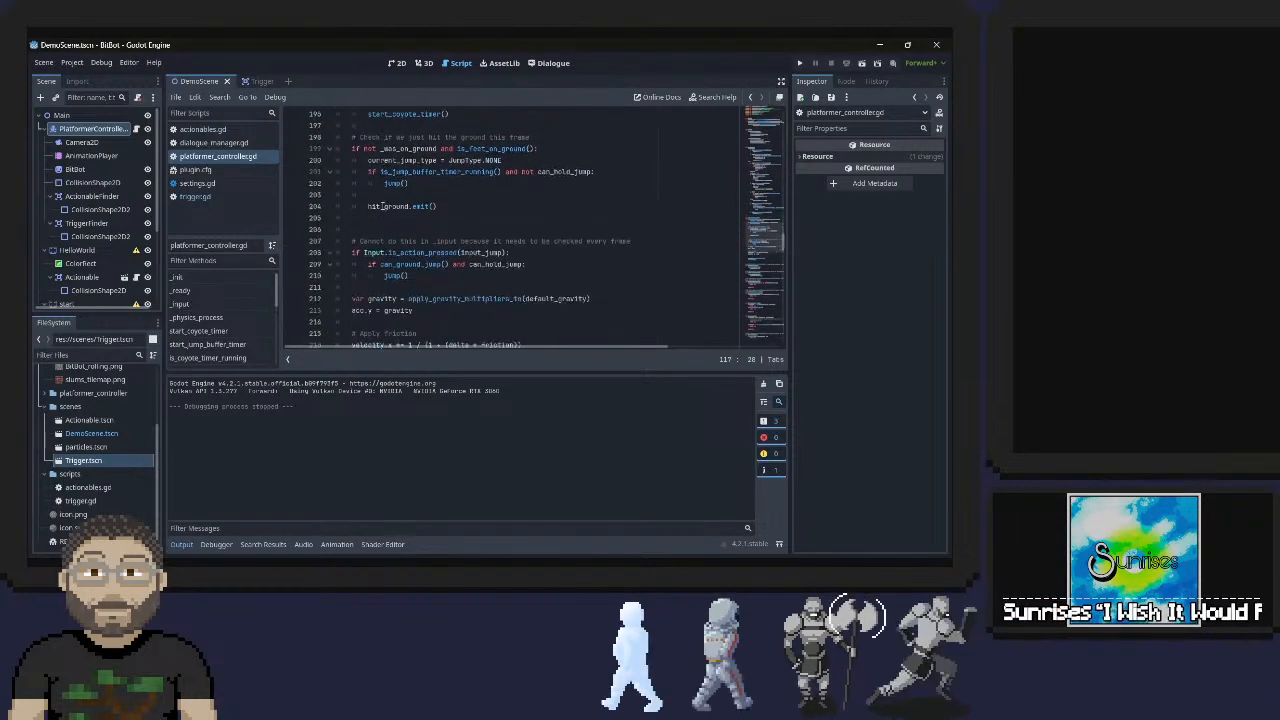
scroll(386, 204, down, 12)
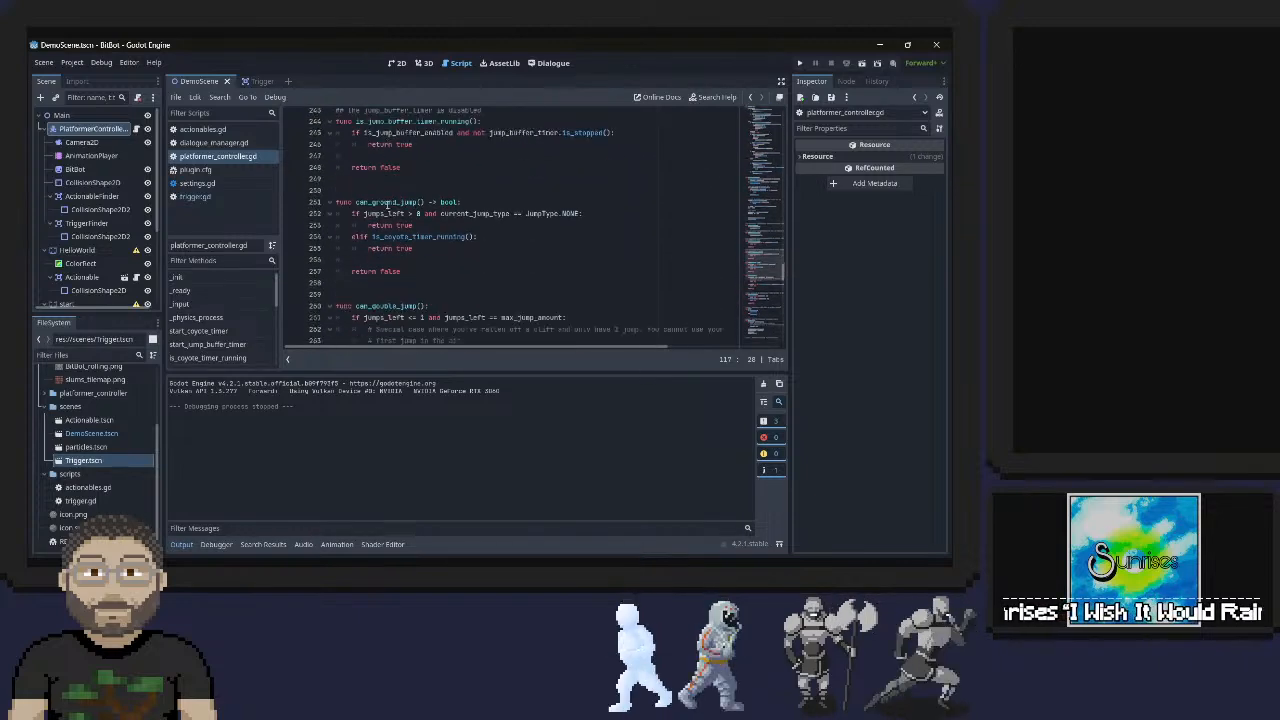
scroll(388, 204, up, 20)
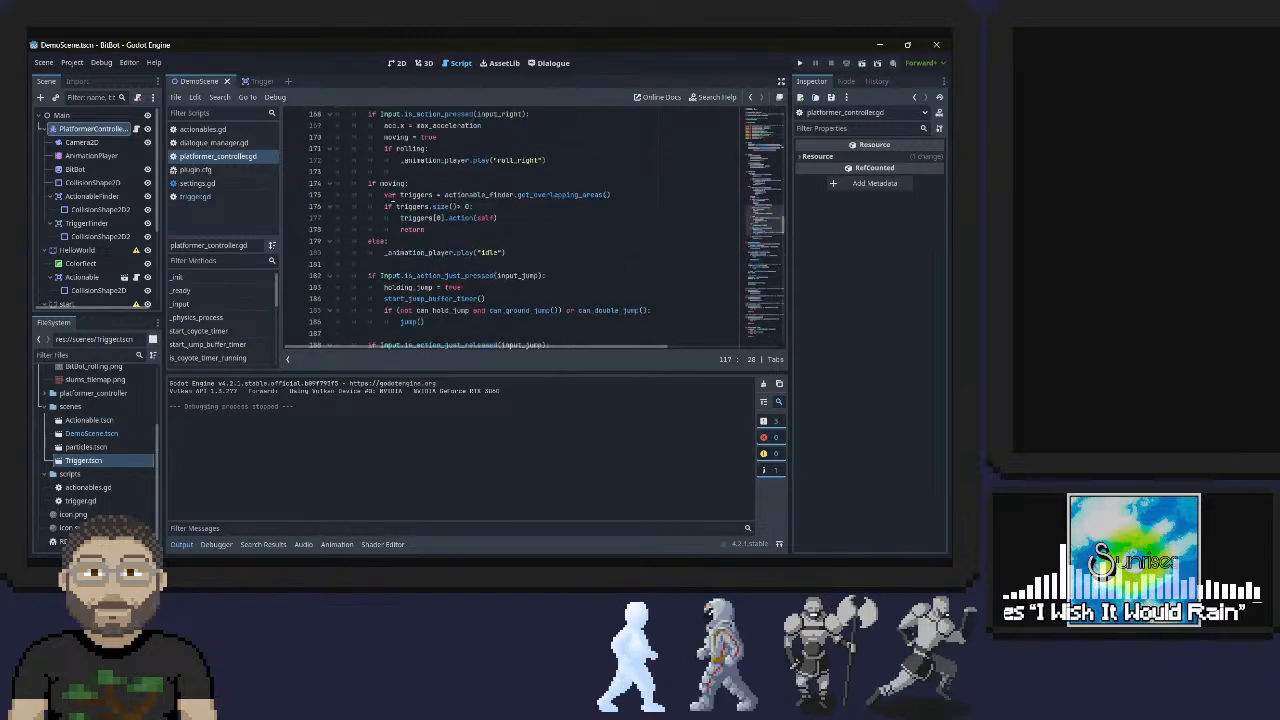
scroll(388, 204, up, 15)
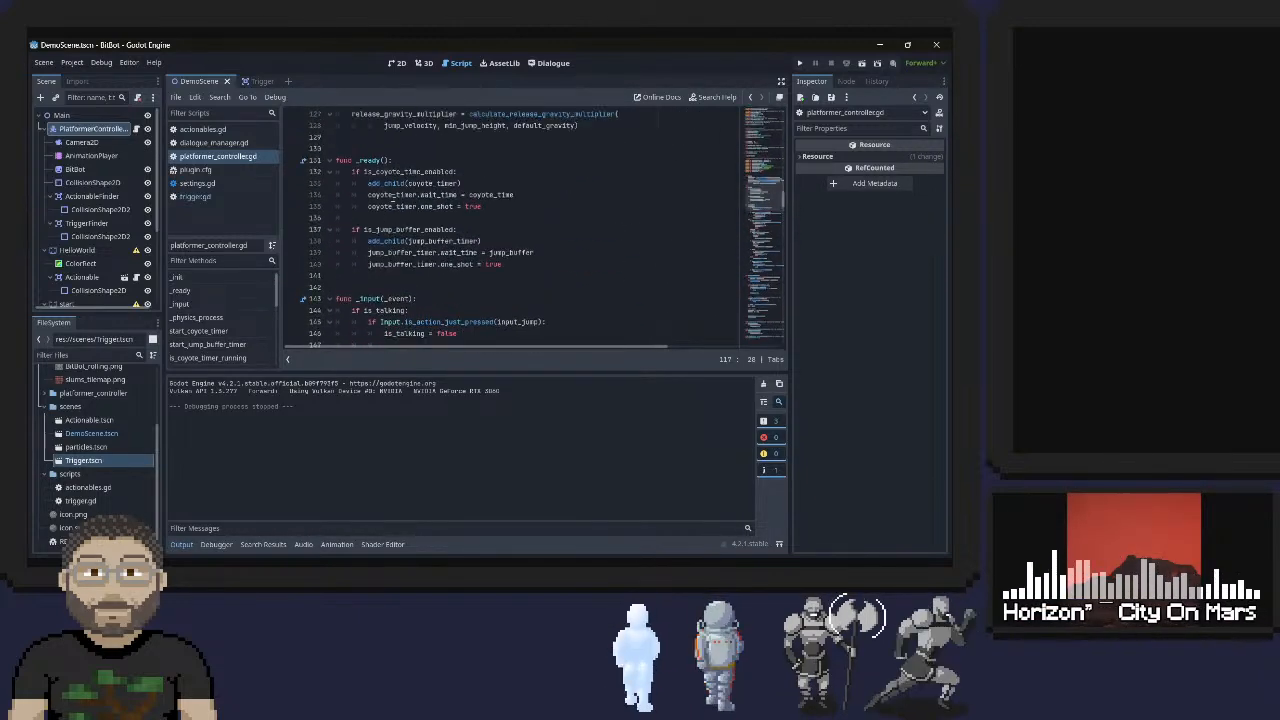
scroll(390, 203, down, 10)
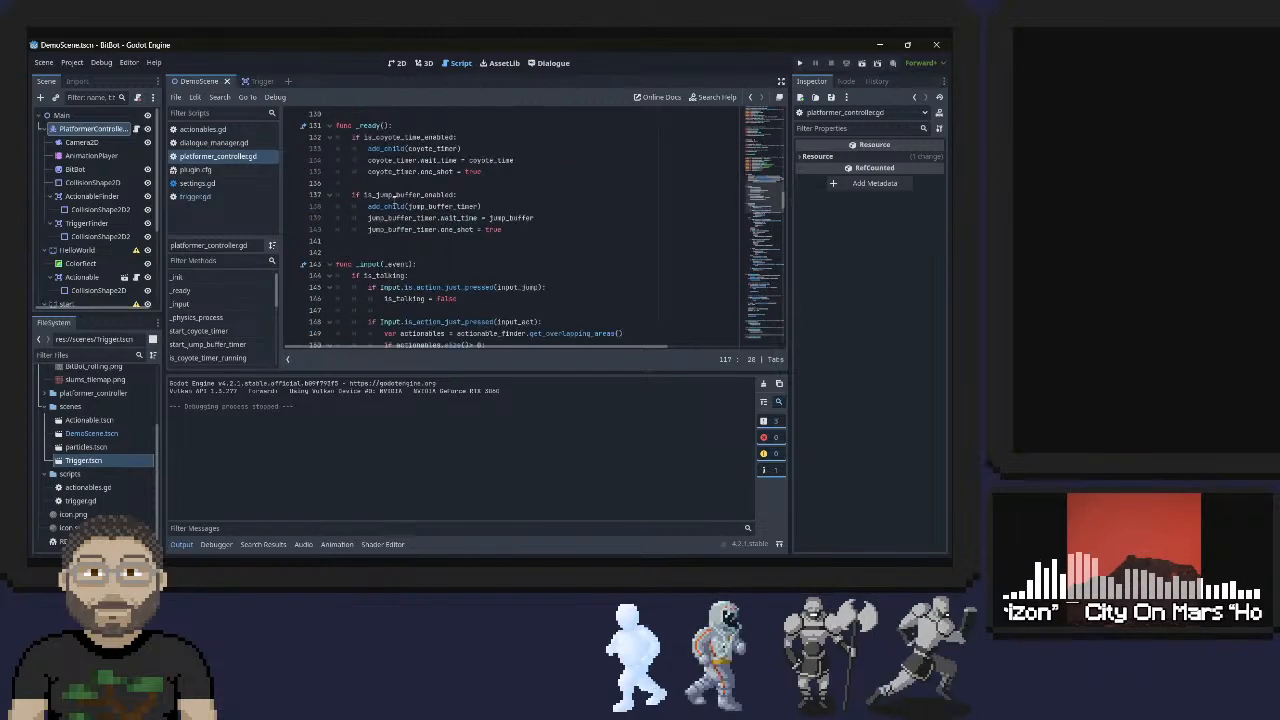
drag(420, 374, 420, 432)
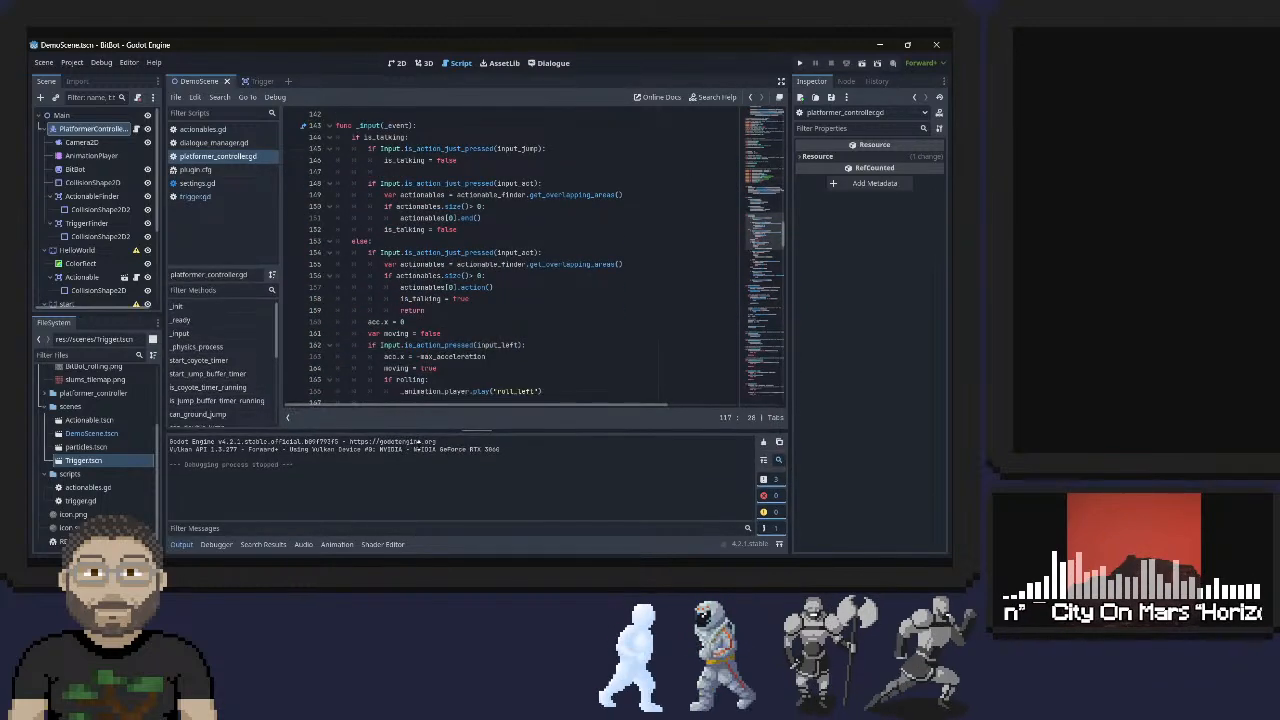
scroll(450, 310, down, 6)
scroll(449, 310, down, 15)
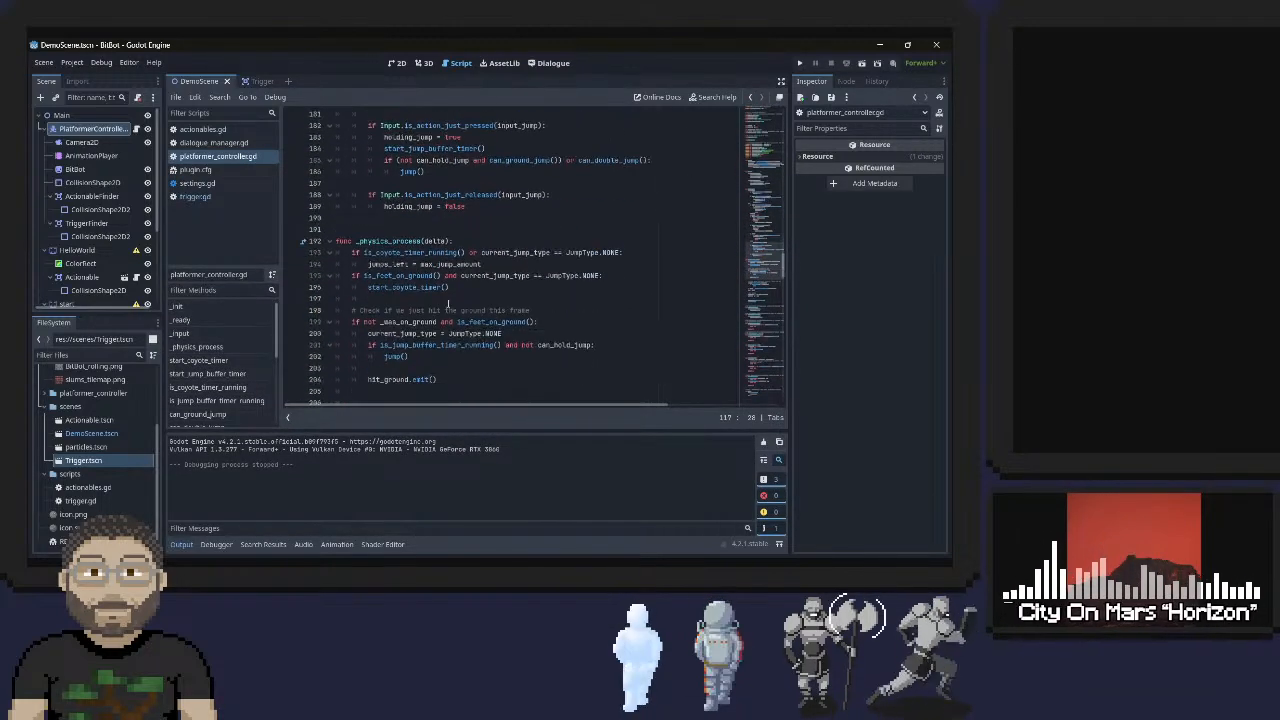
scroll(449, 300, down, 18)
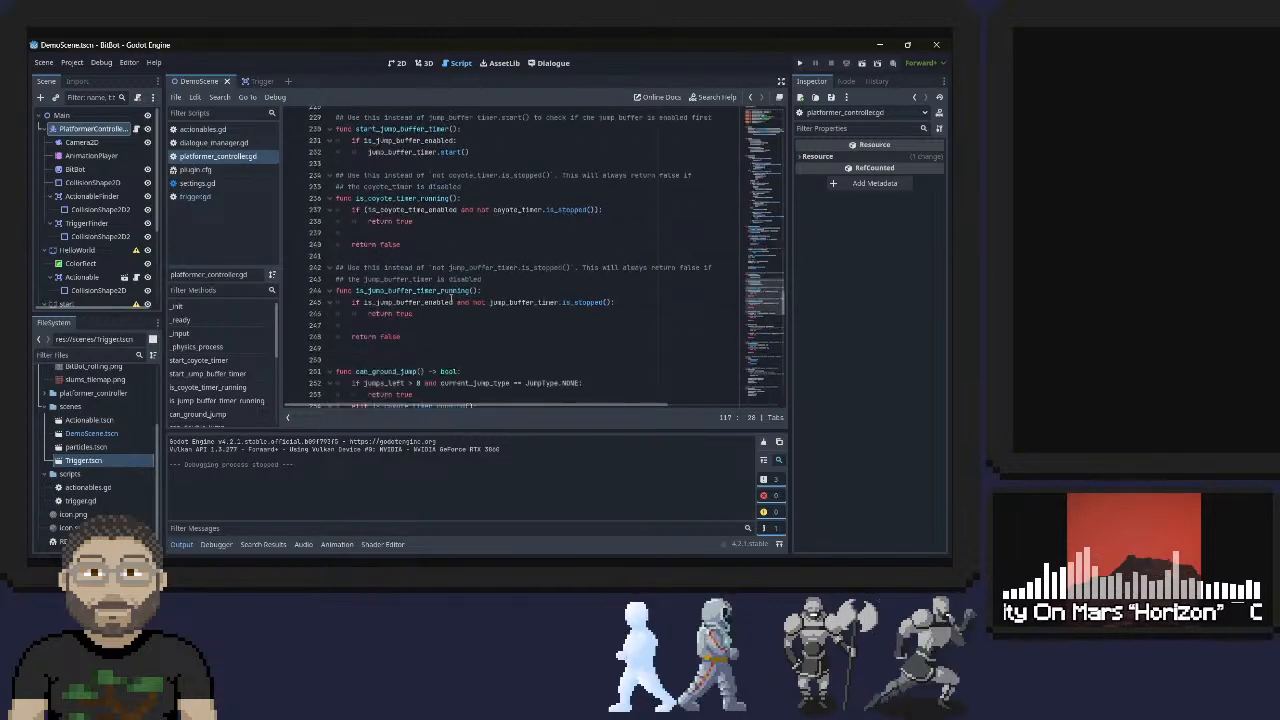
scroll(451, 297, down, 16)
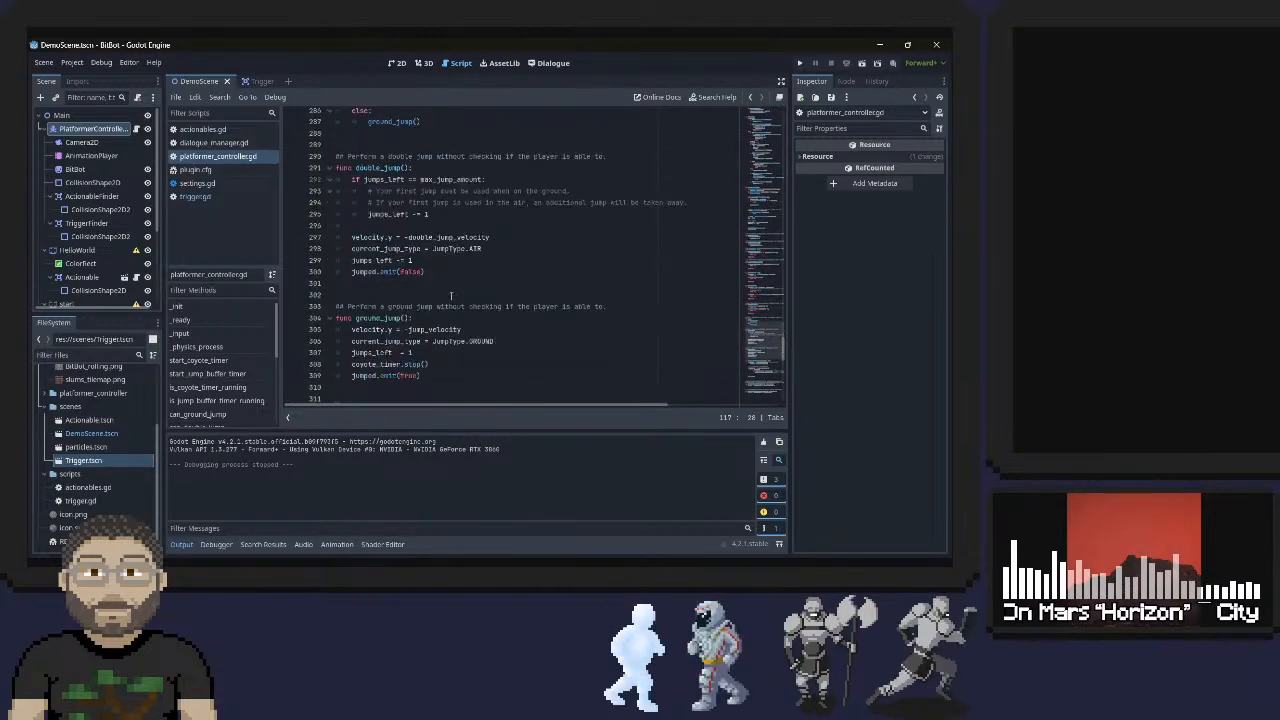
scroll(451, 297, down, 10)
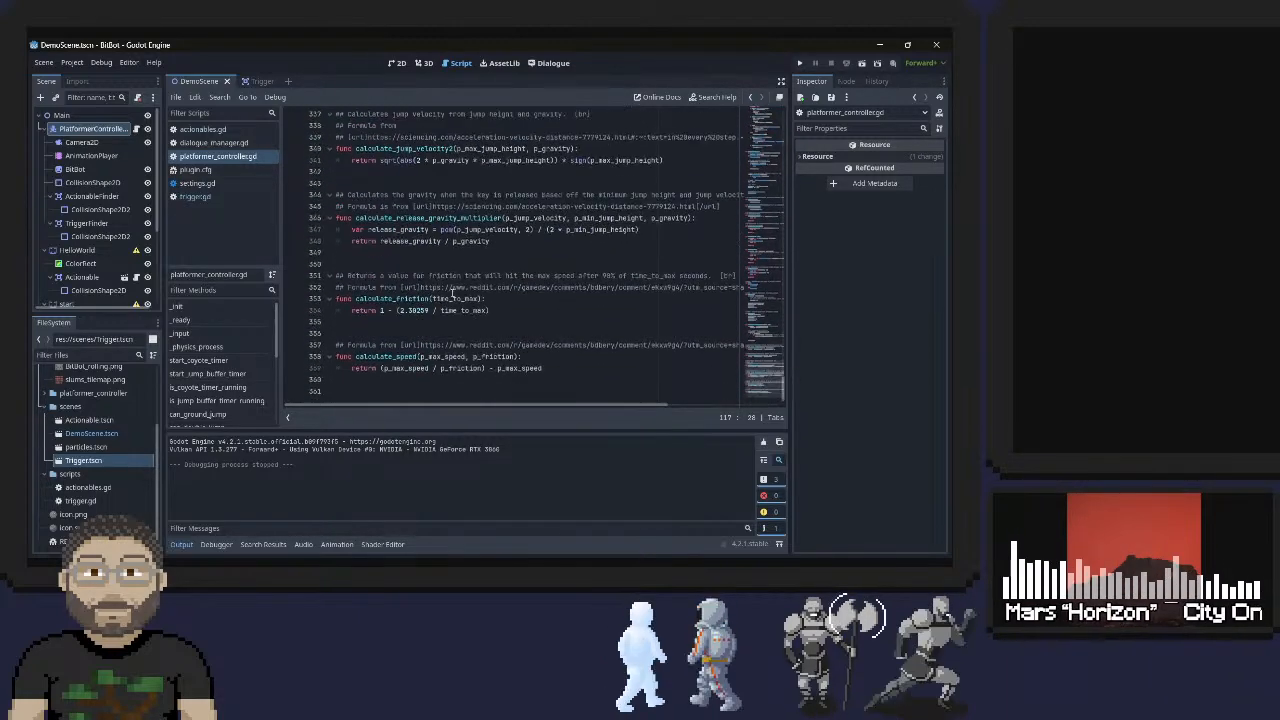
Search the script for "actionable", make the triggers variable under "if moving" use trigger_finder.get_overlapping_areas(), and save
key(ctrl+f)
text(actionable)
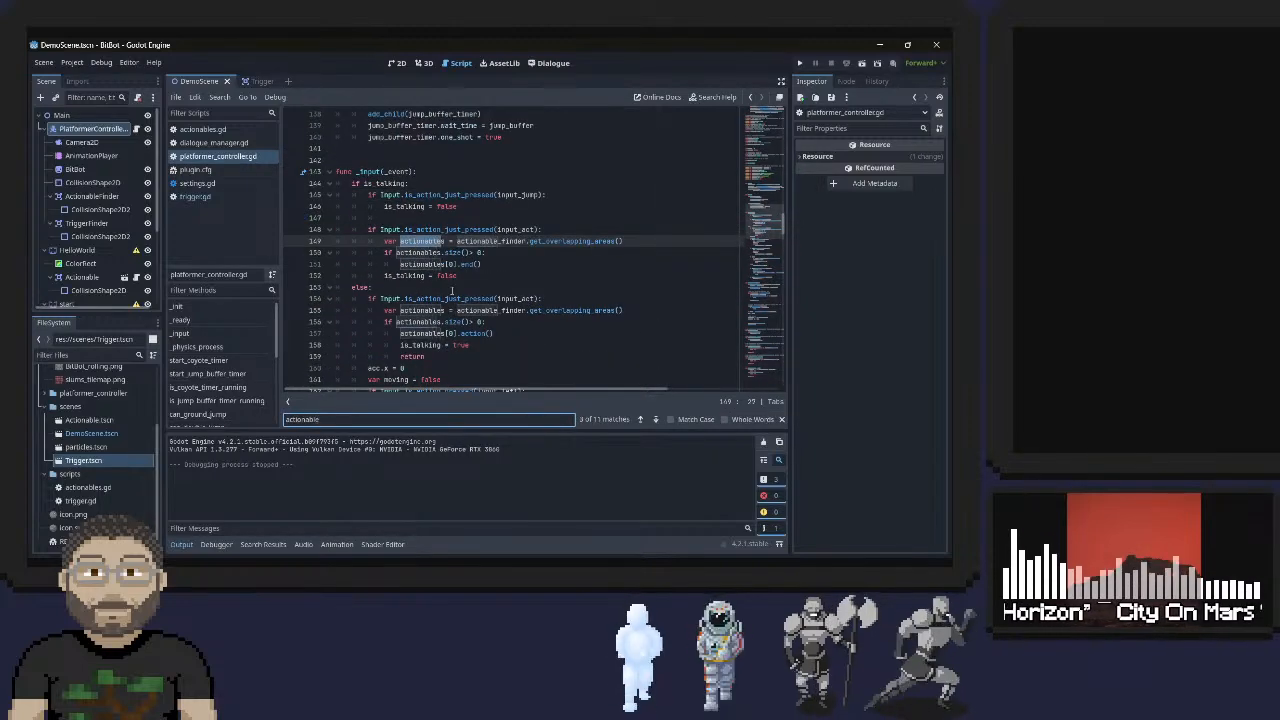
scroll(522, 237, down, 9)
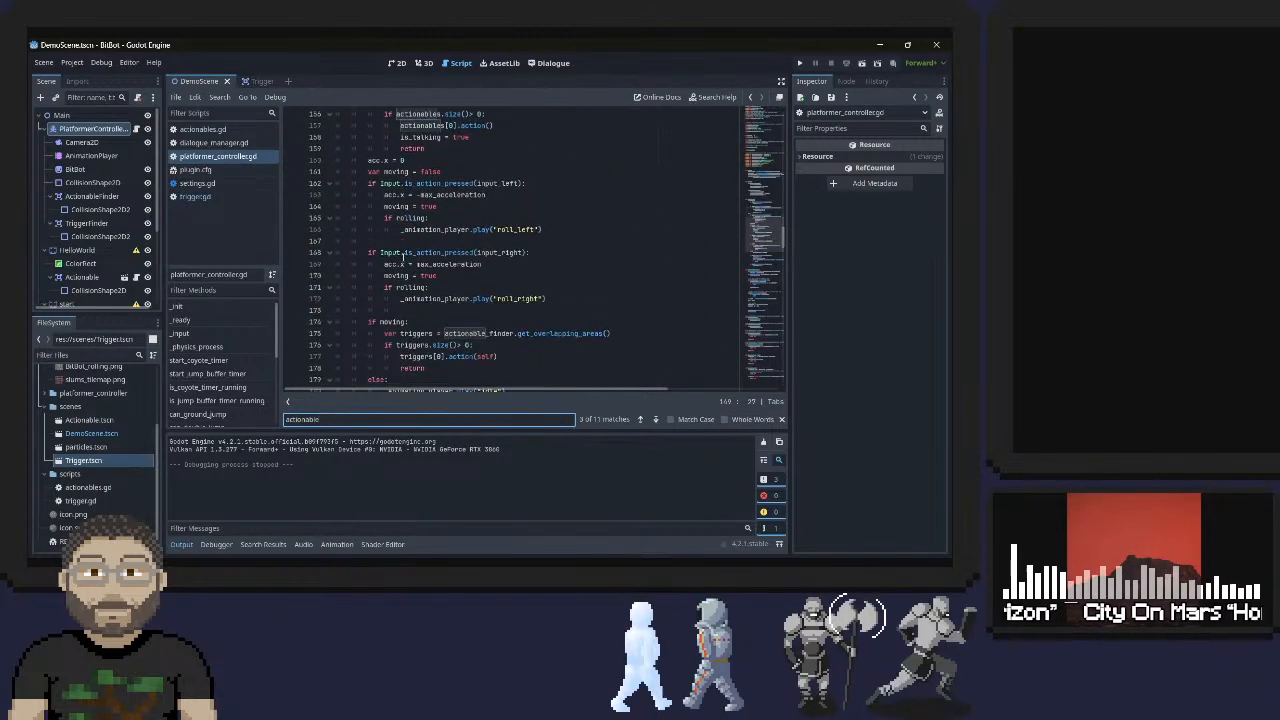
scroll(405, 253, up, 9)
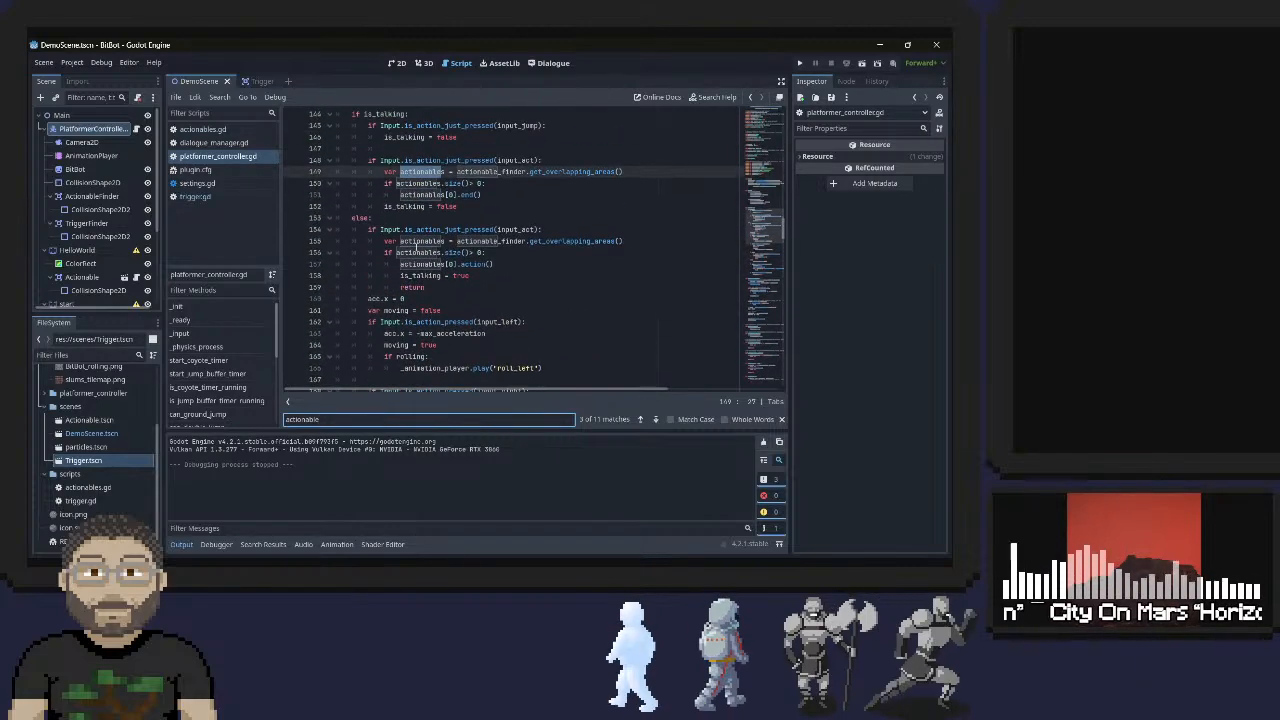
scroll(417, 250, down, 5)
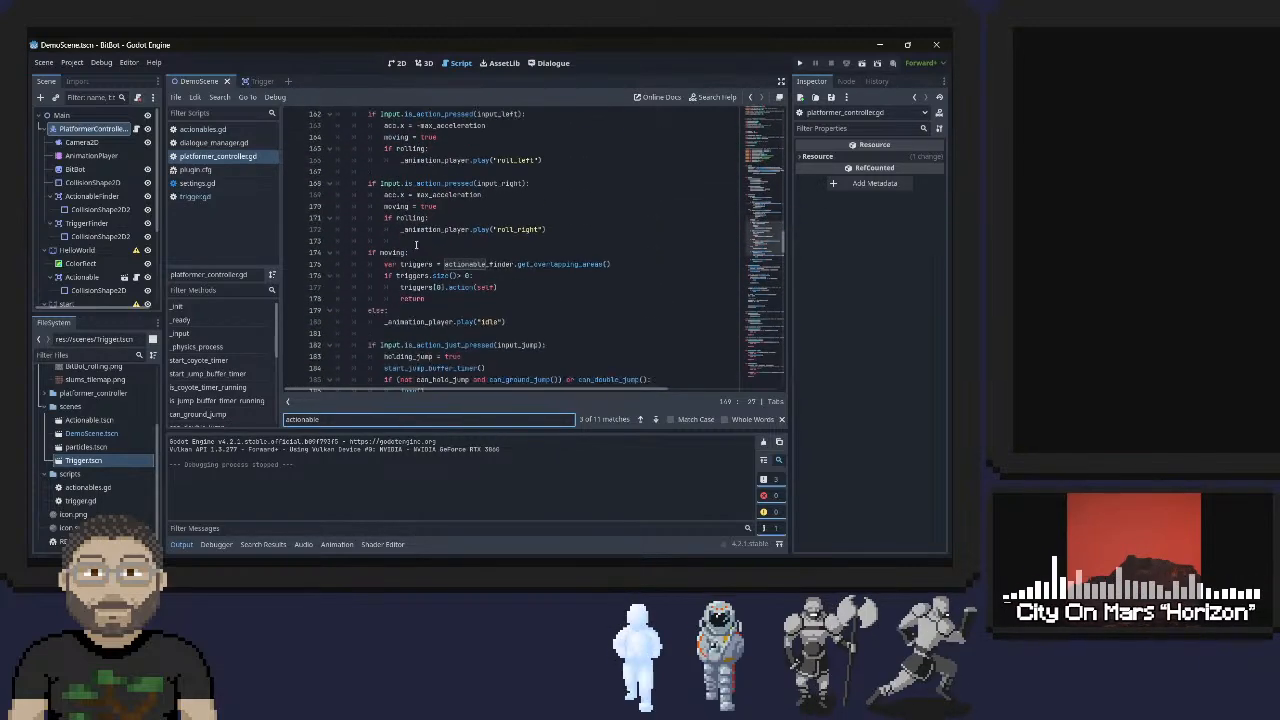
scroll(427, 241, down, 3)
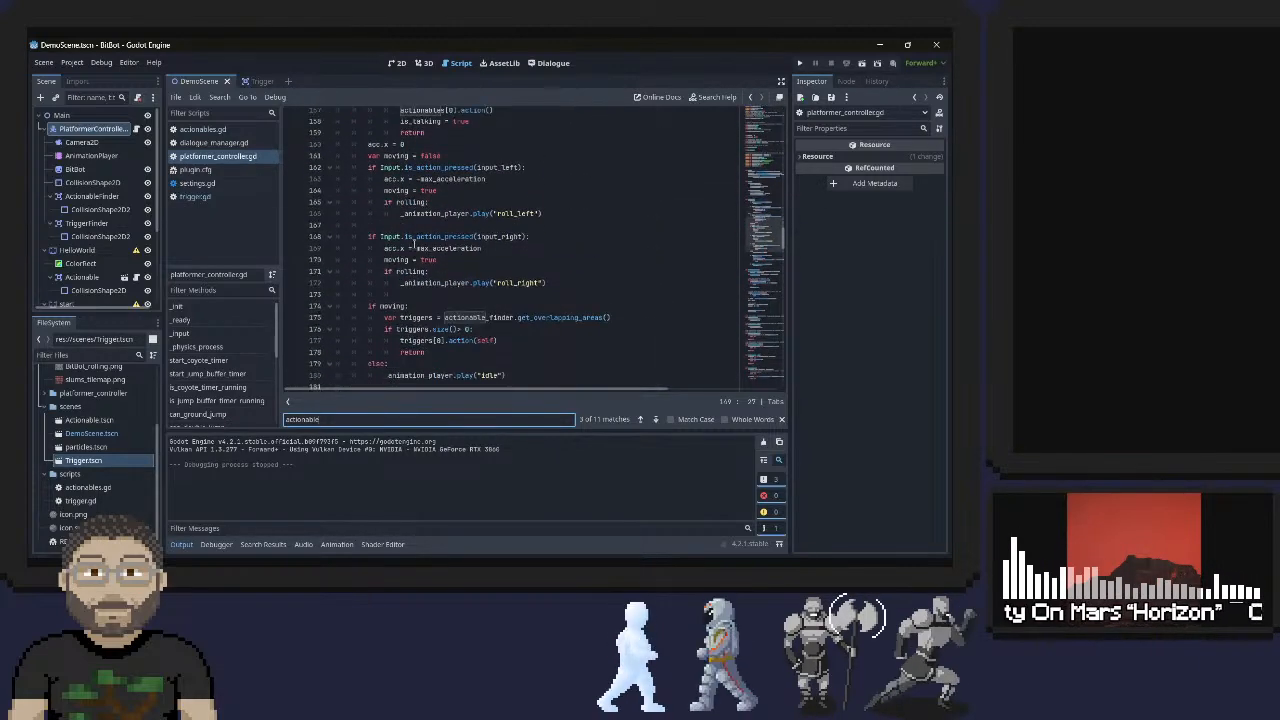
click(460, 263)
double_click(460, 263)
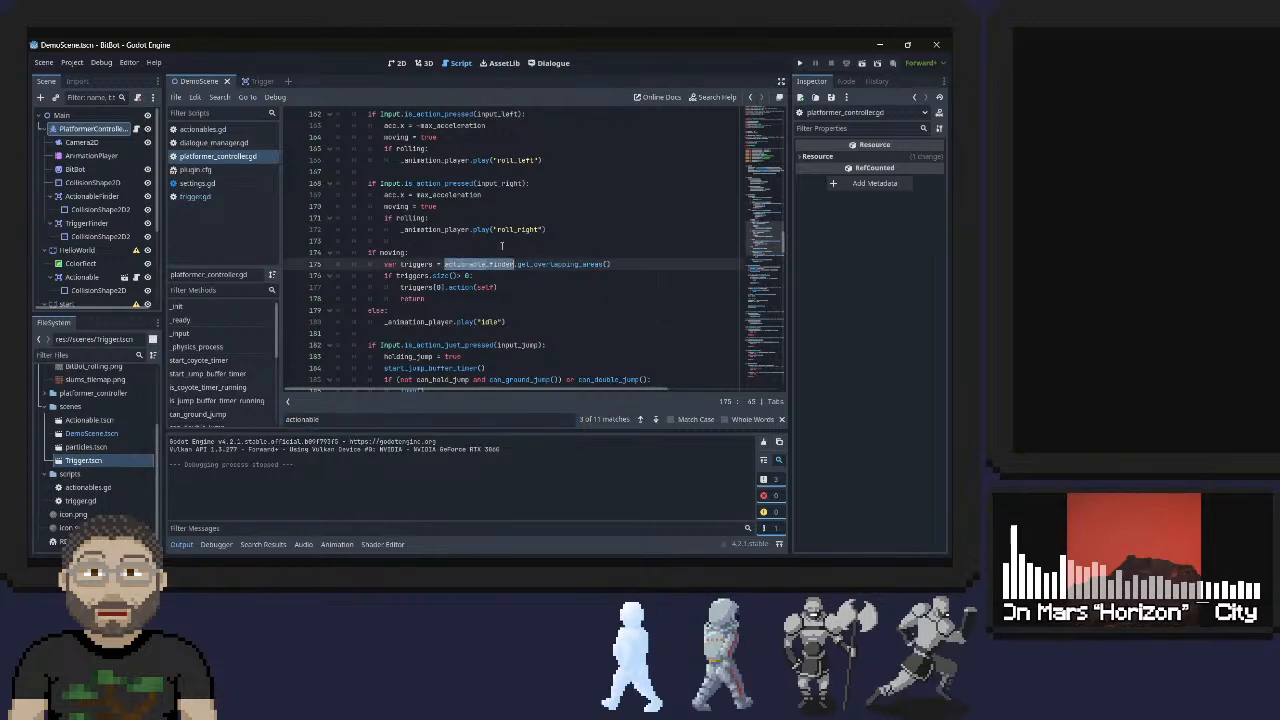
text(trigger_finder)
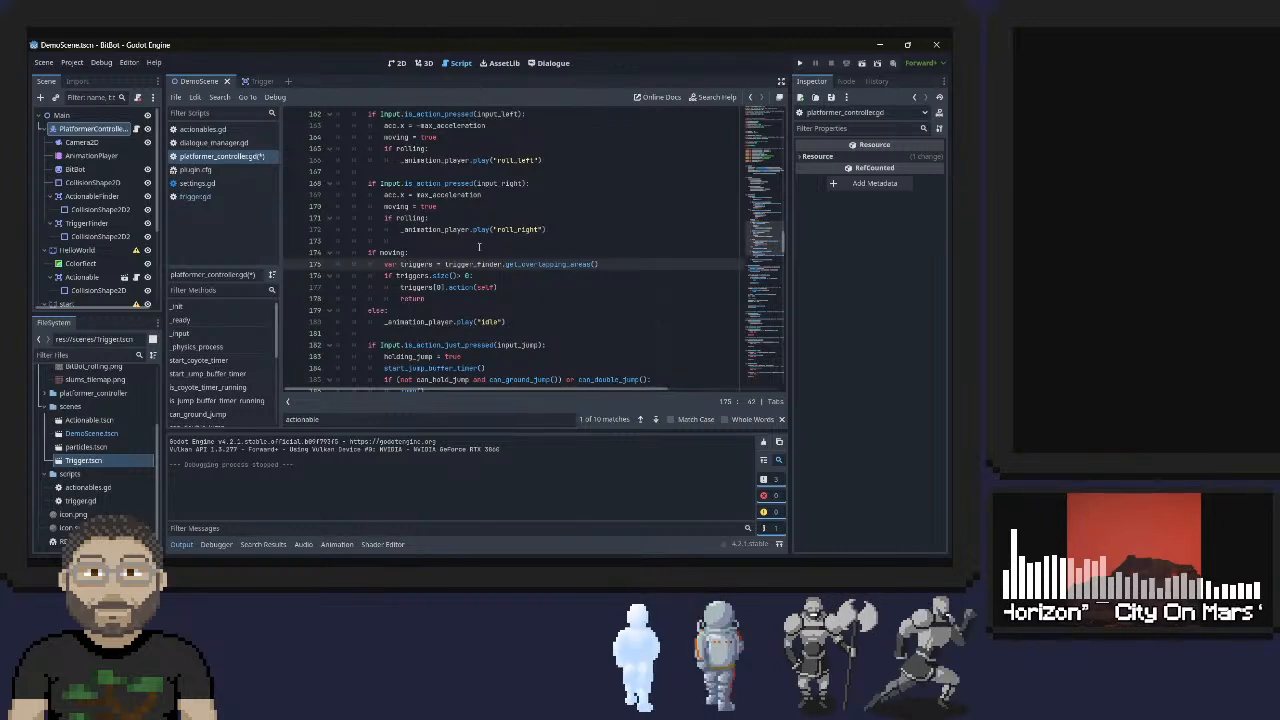
key(ctrl+s)
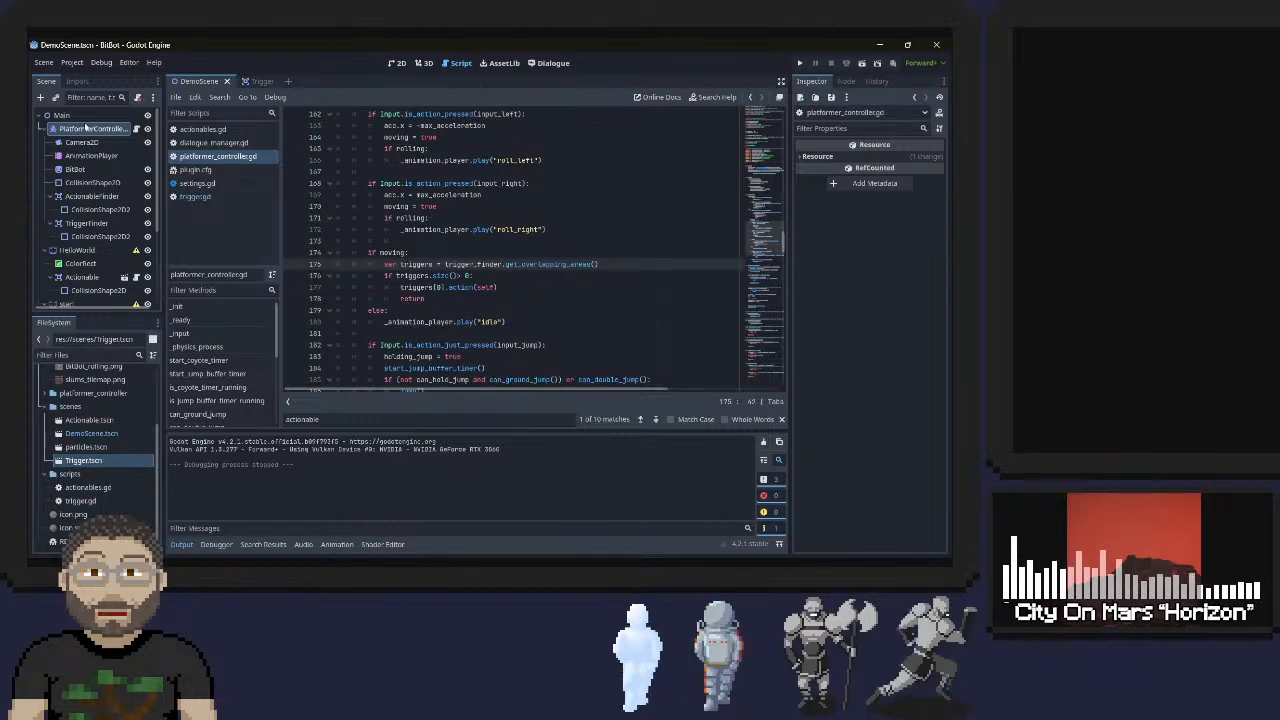
click(44, 63)
click(45, 64)
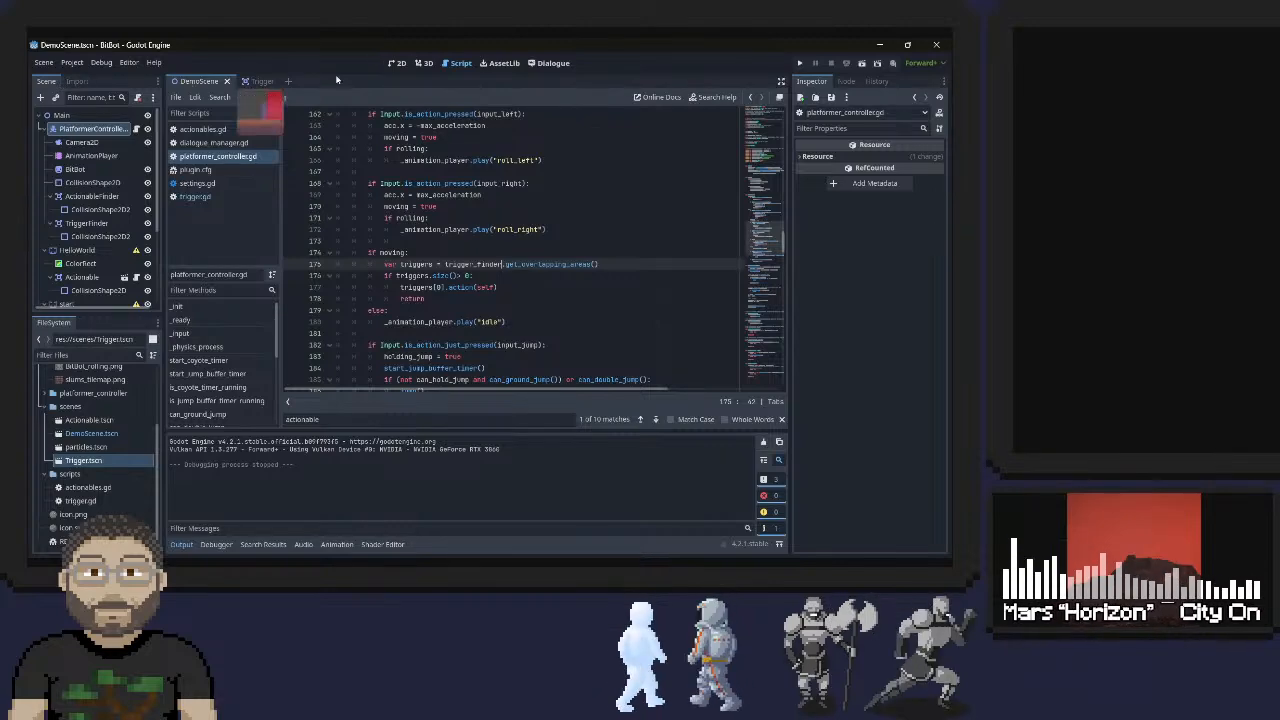
In the 2D view, set the TriggerFinder area's collision mask to only layer 6 and save the scene
click(396, 63)
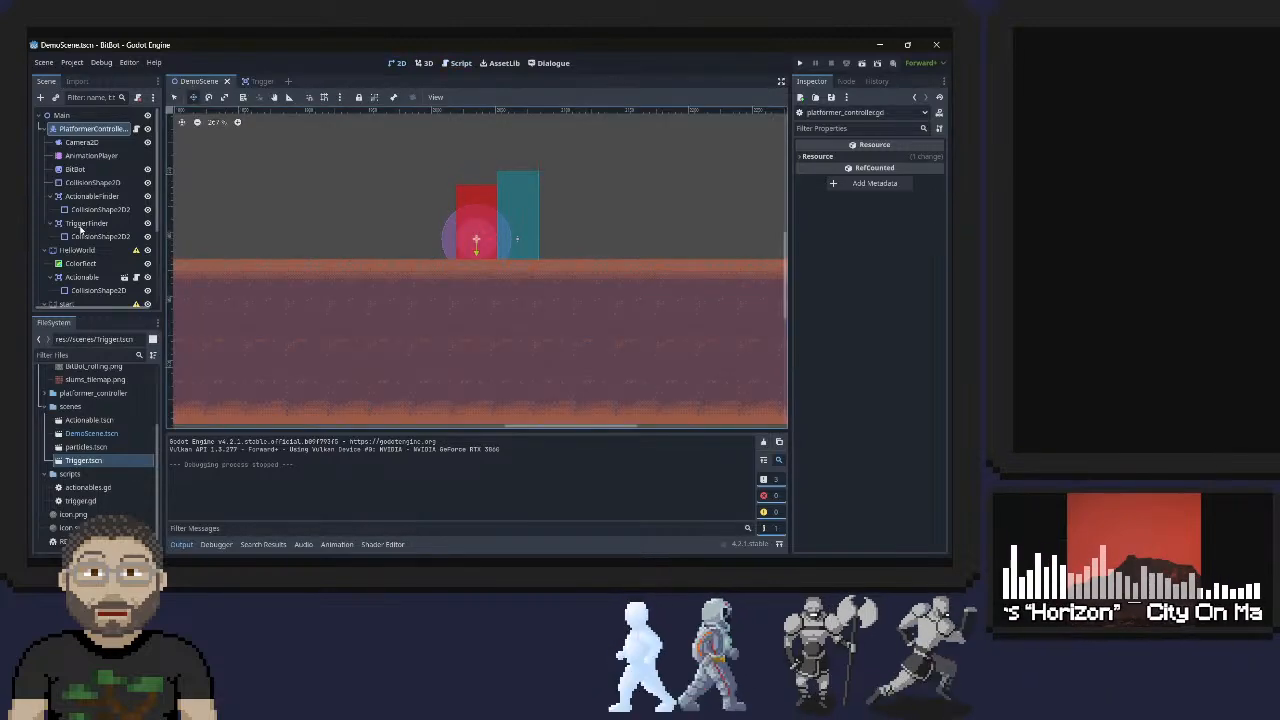
click(88, 223)
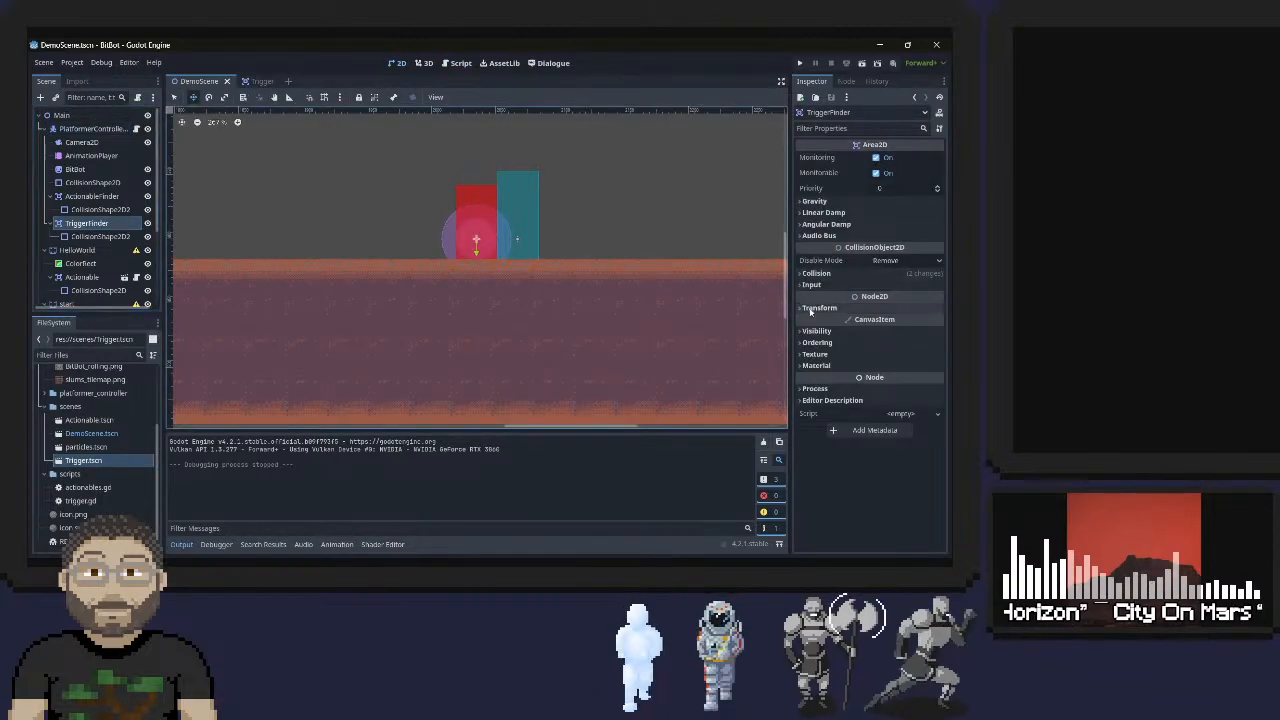
click(801, 274)
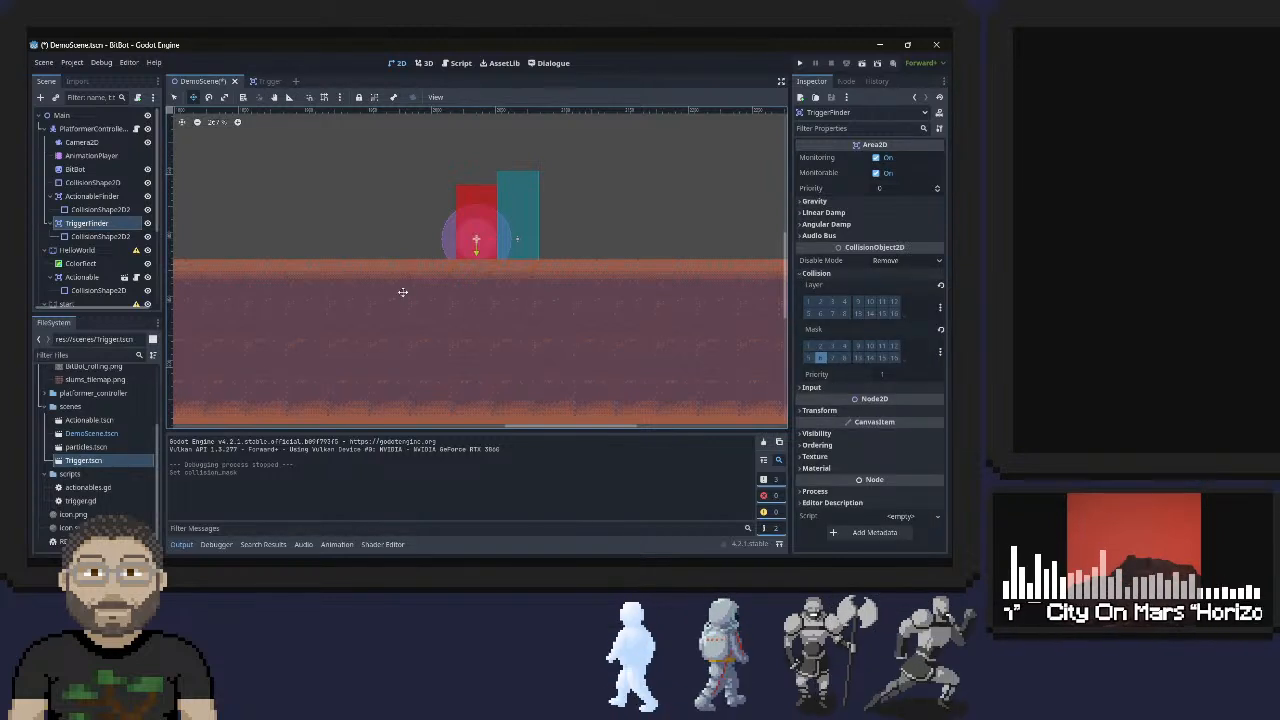
key(ctrl+s)
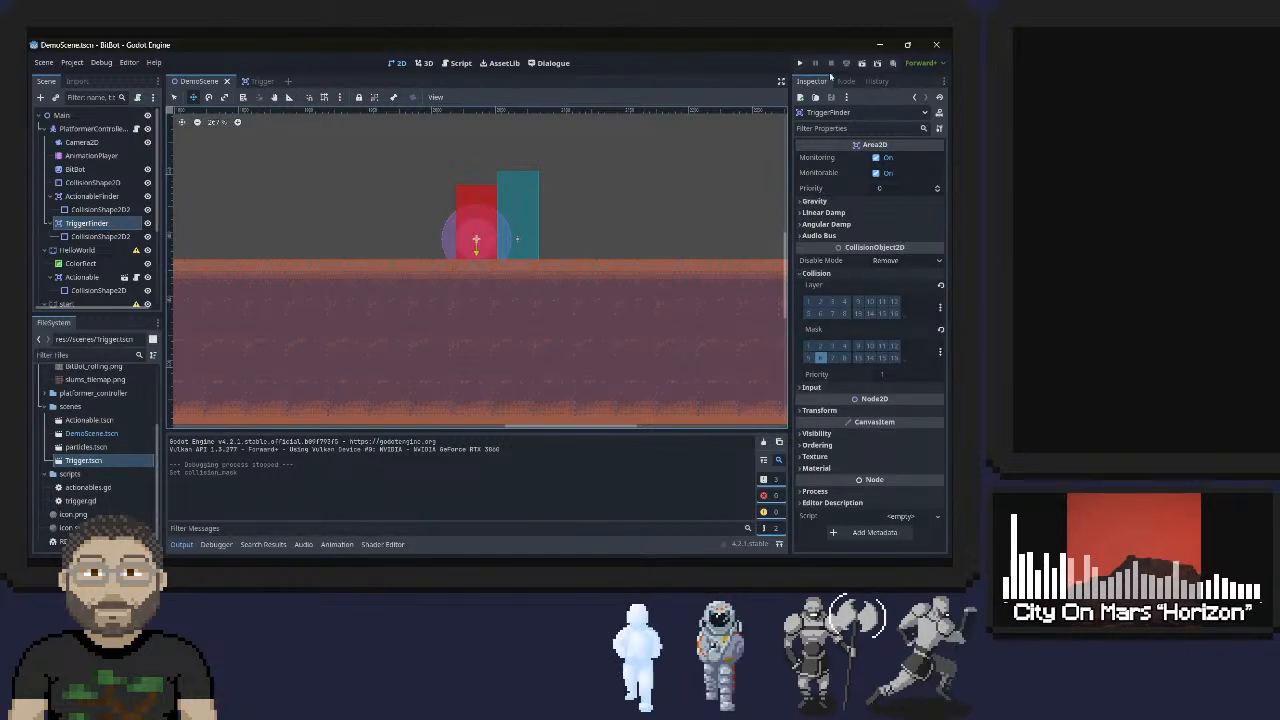
Run the project, roll the player back and forth into the start and end blocks to test the teleport, and close the game
click(800, 63)
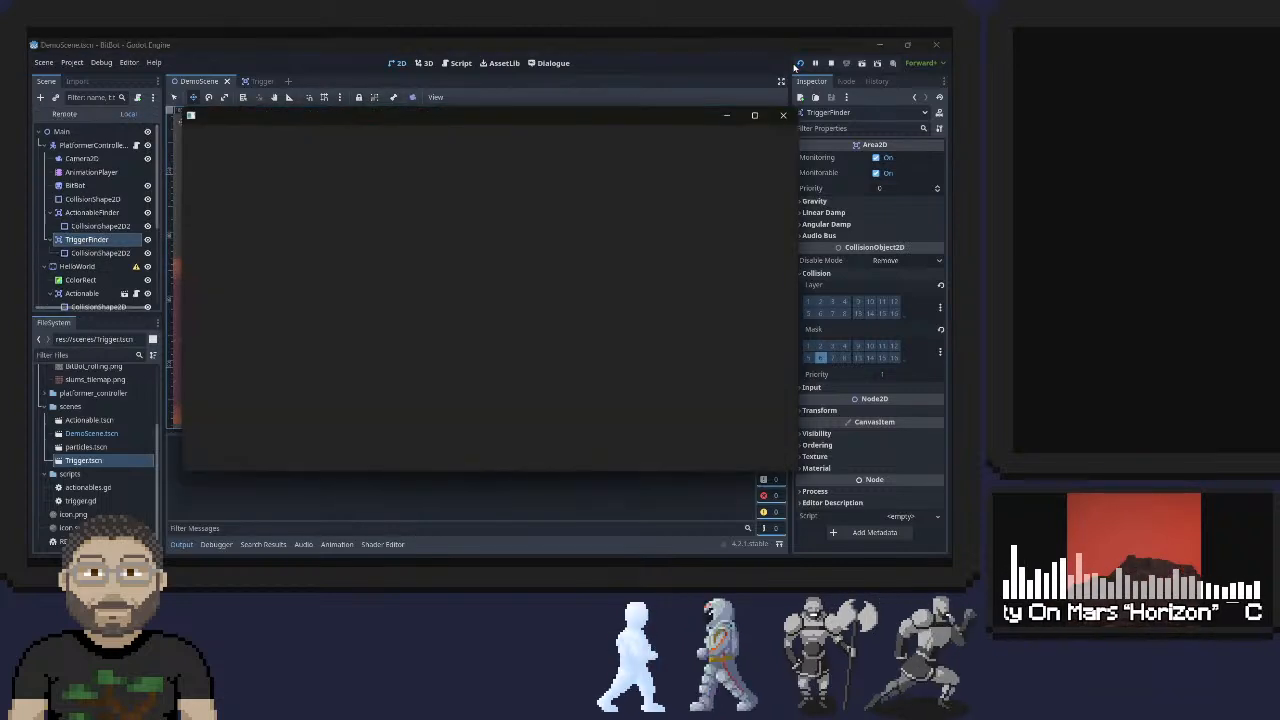
key(Right)
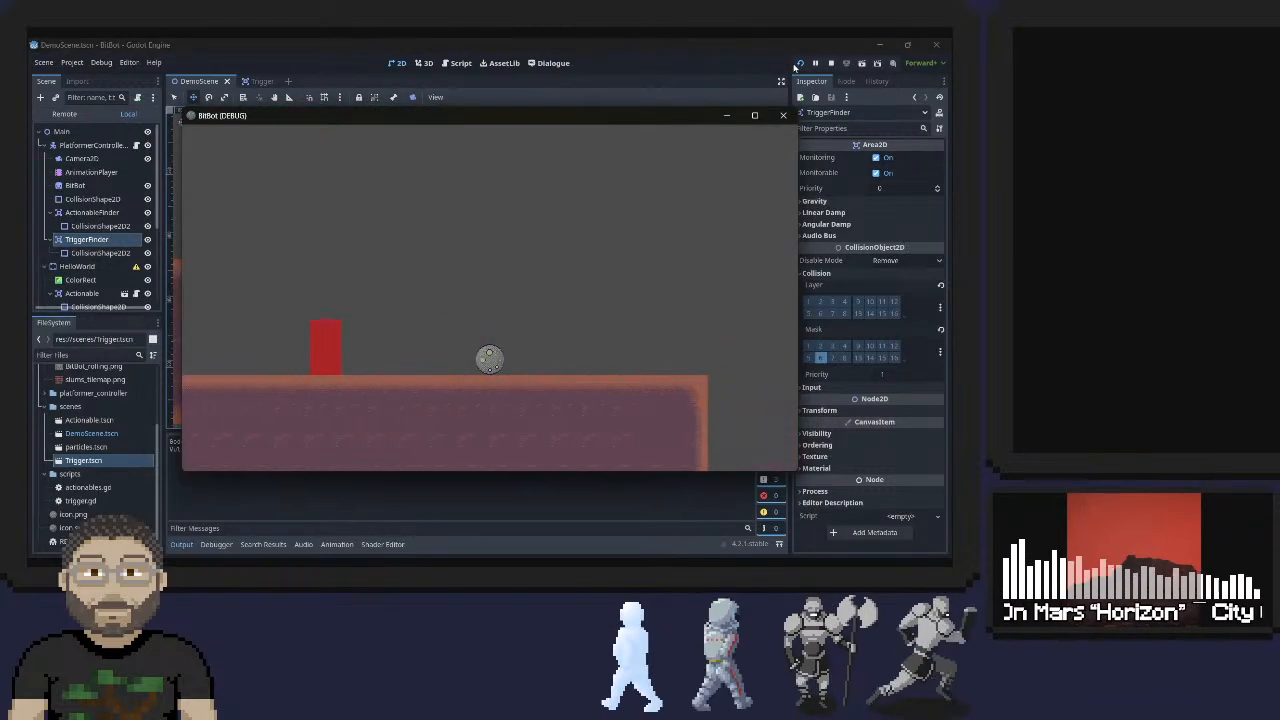
key(Left)
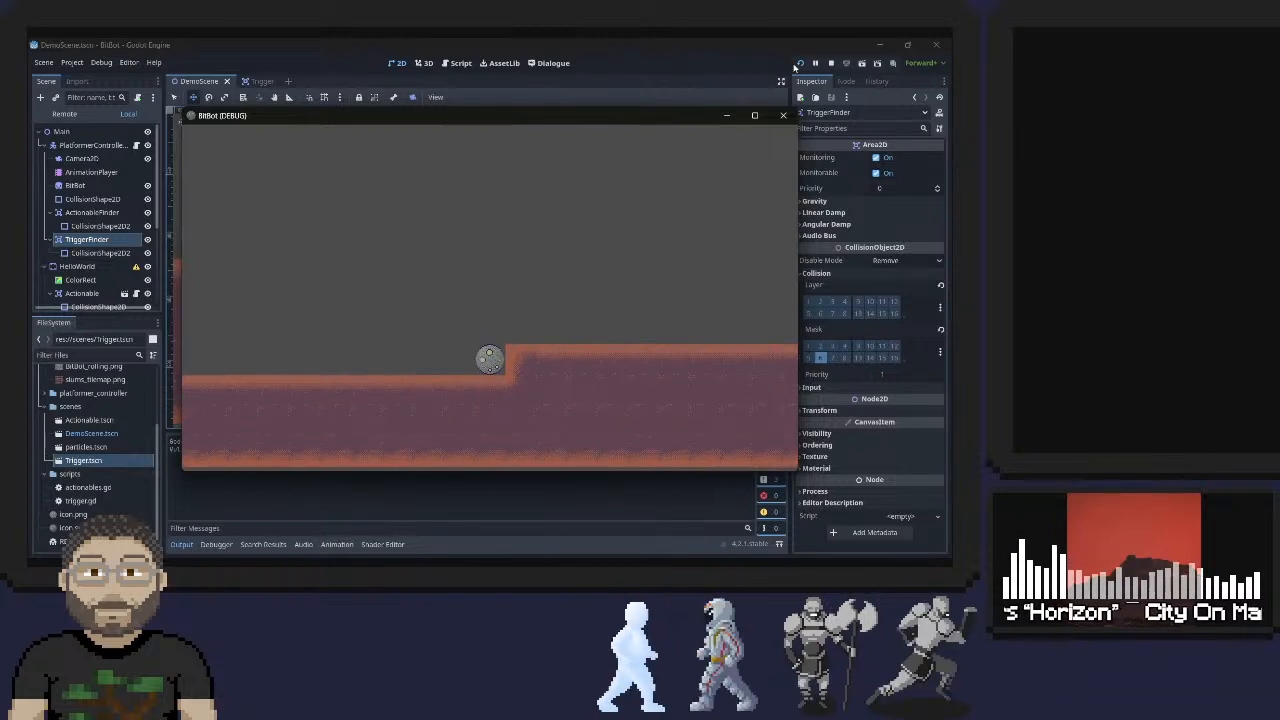
key(Right)
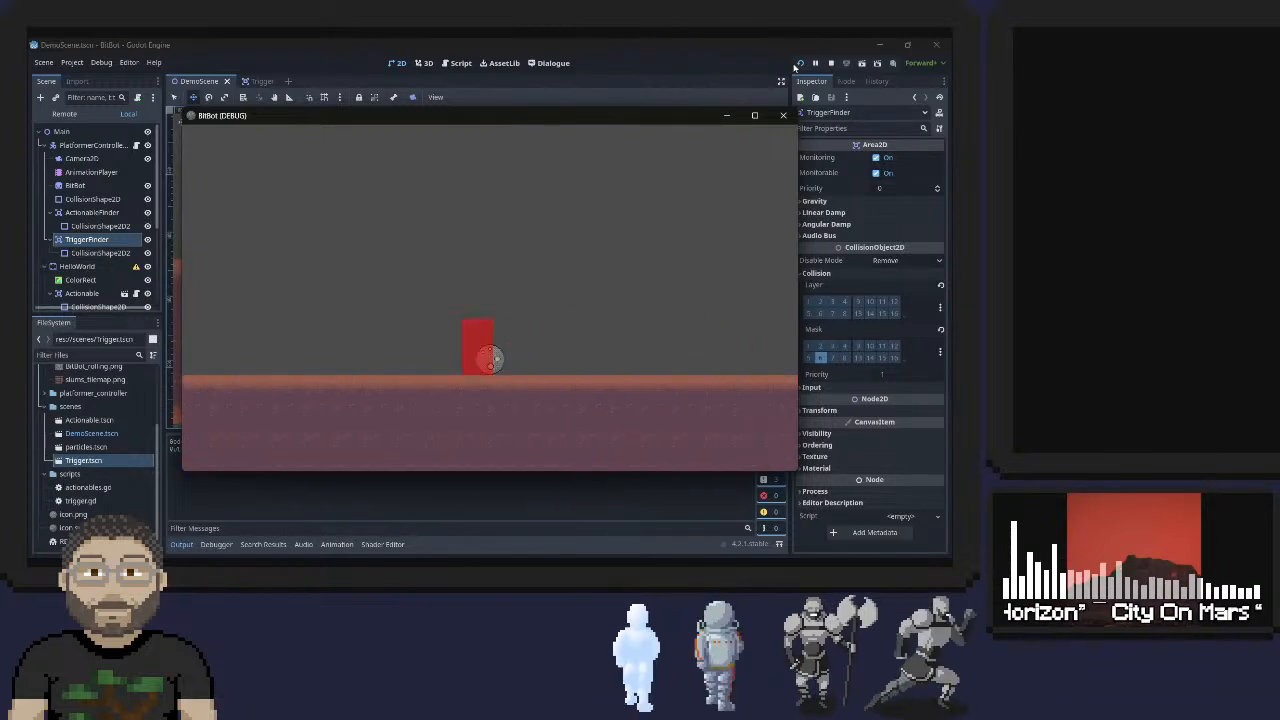
key(Left)
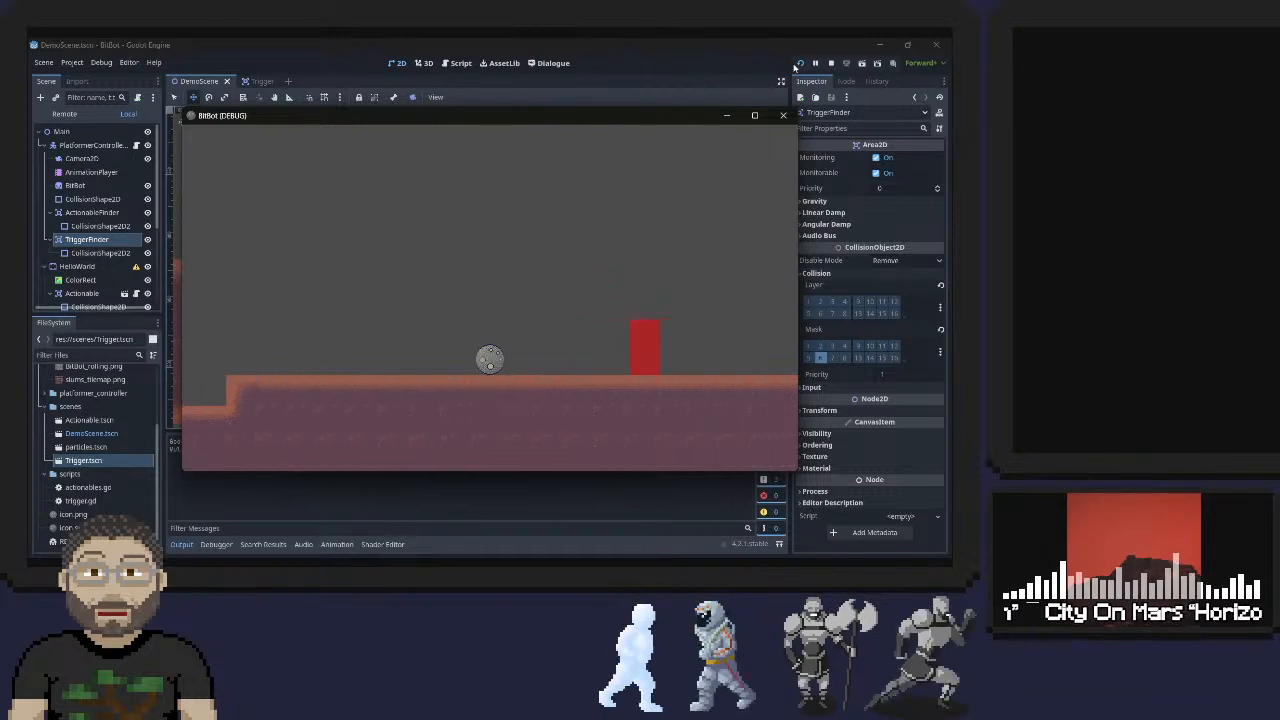
key(Right)
key(Left)
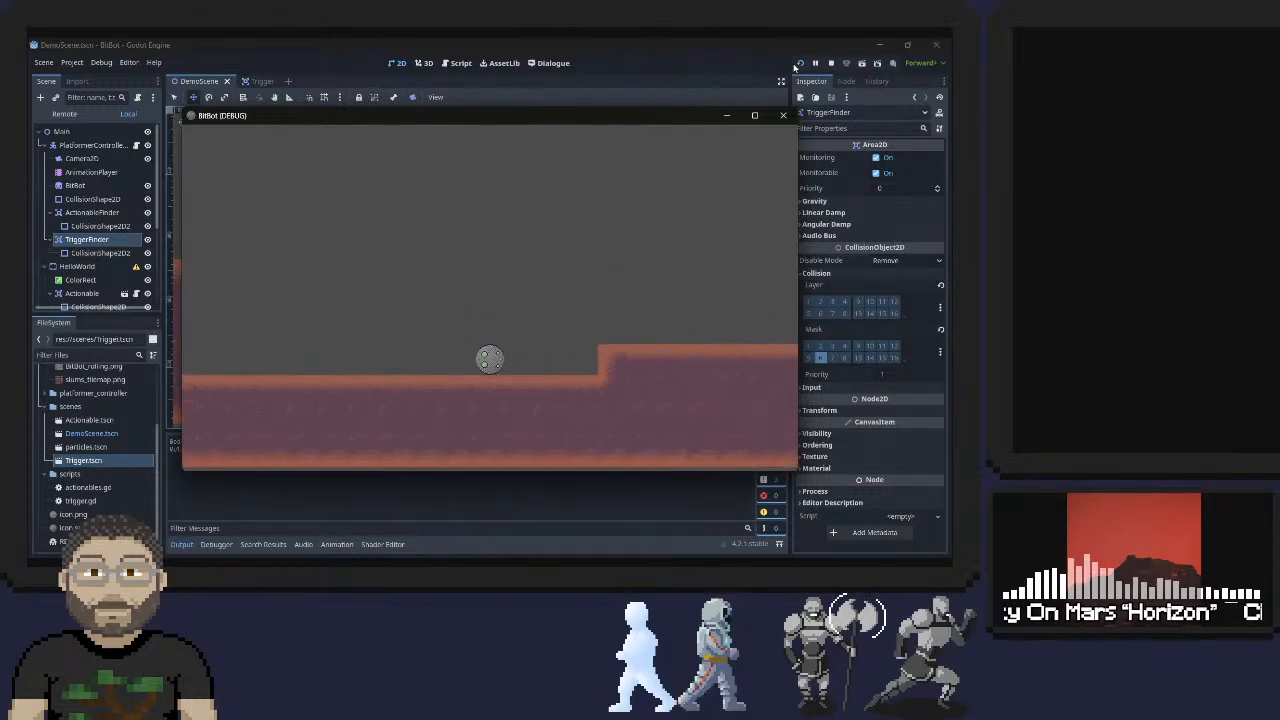
key(Right)
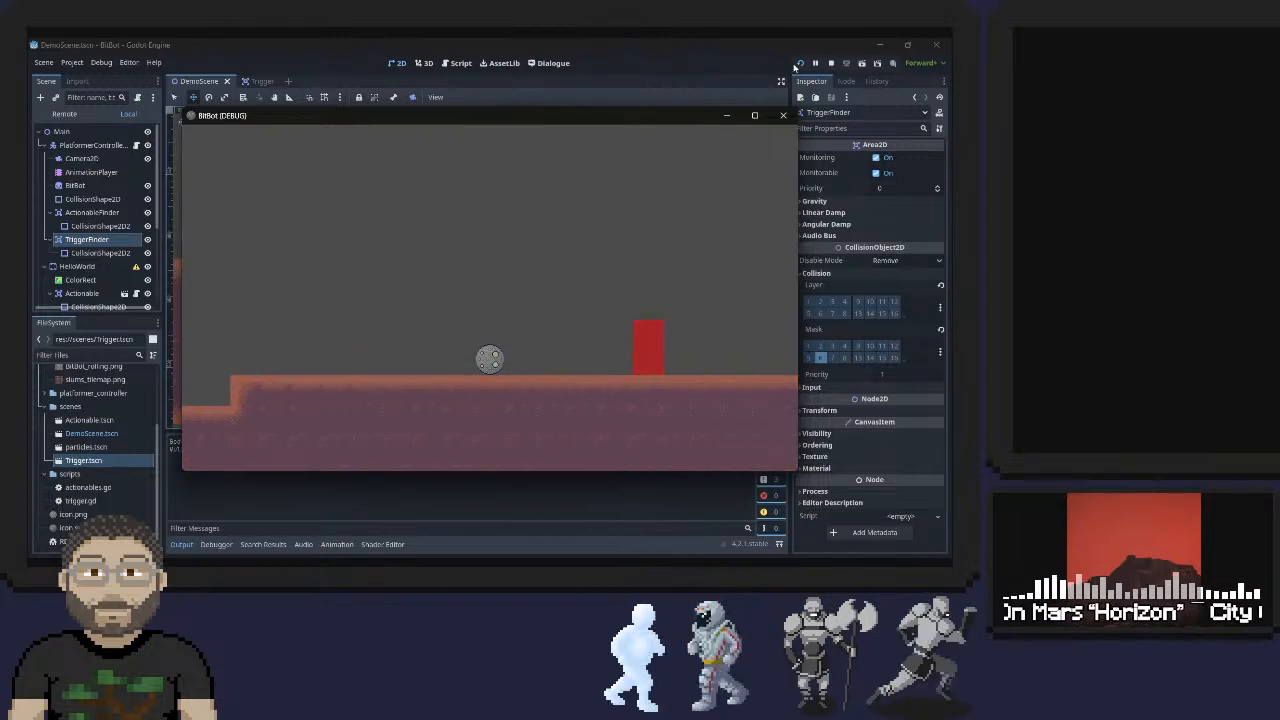
key(Left)
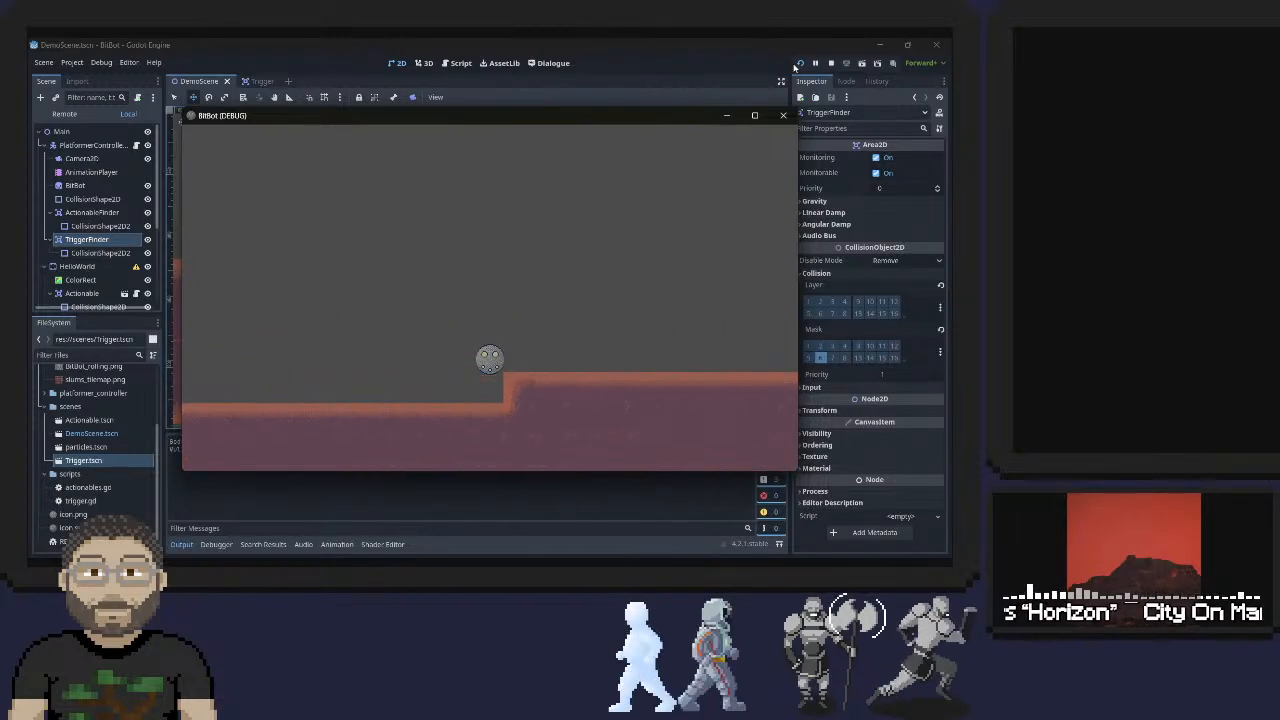
key(Right)
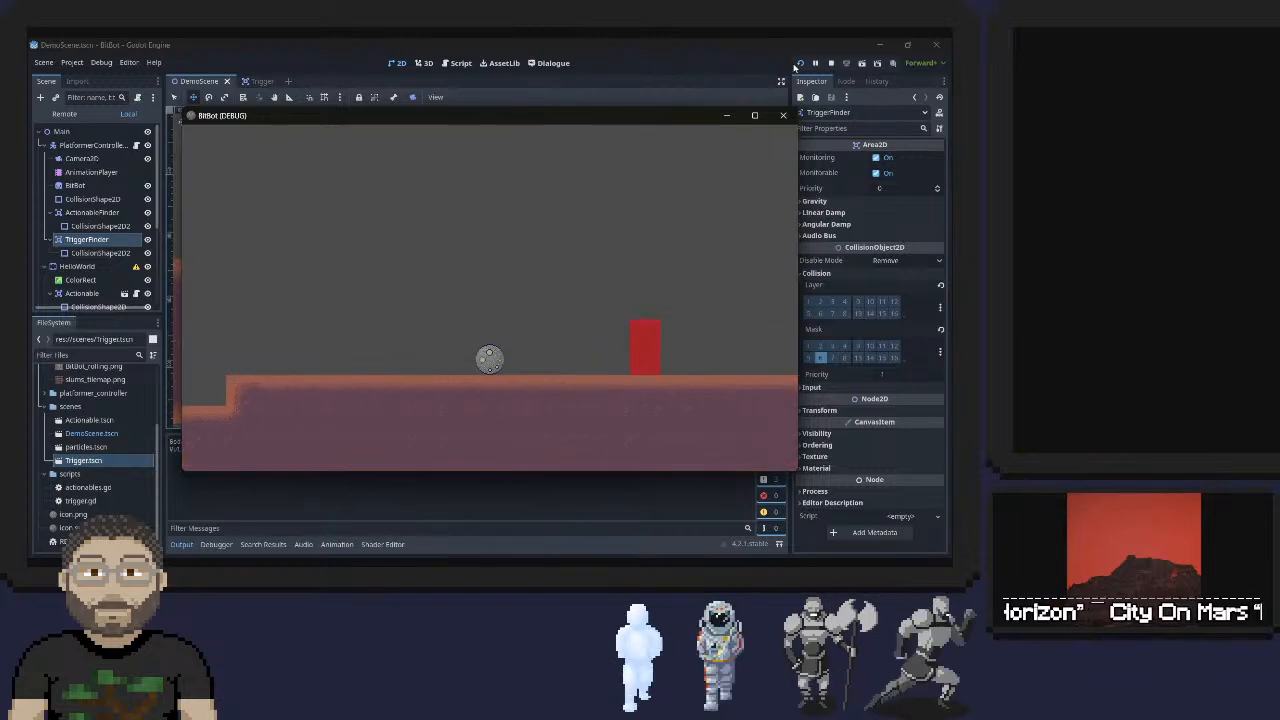
key(Left)
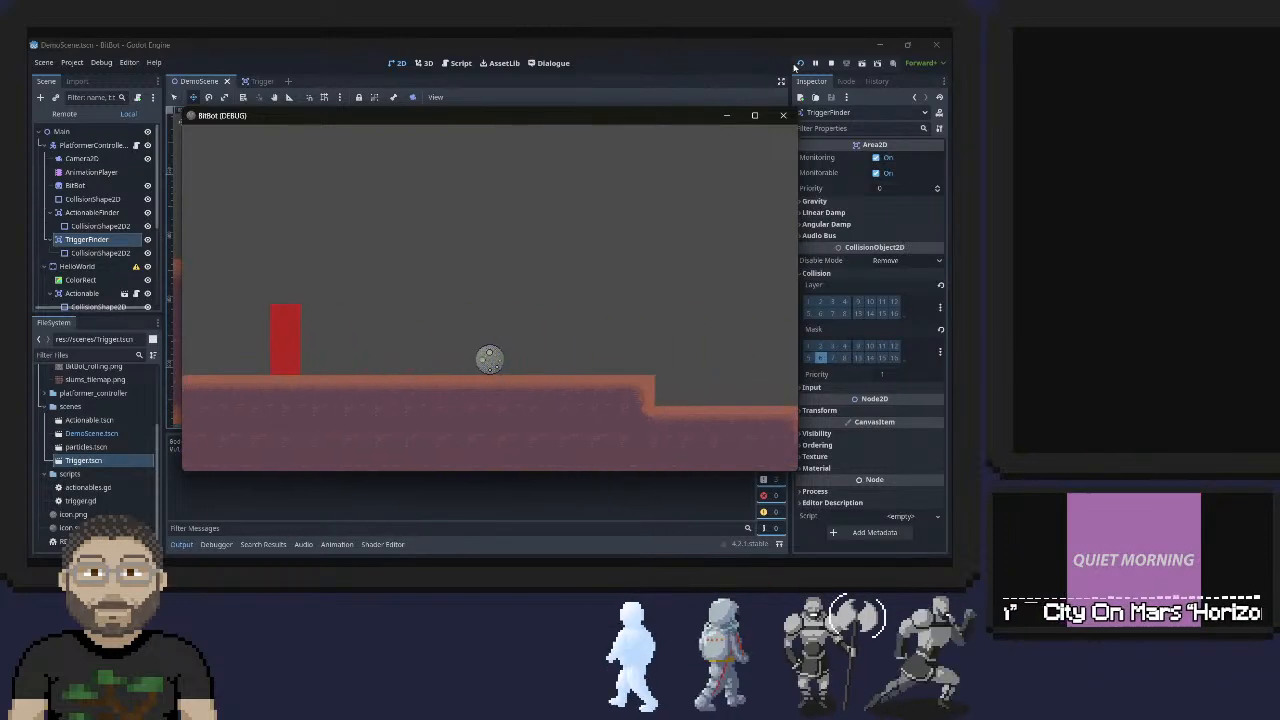
key(Left)
key(Right)
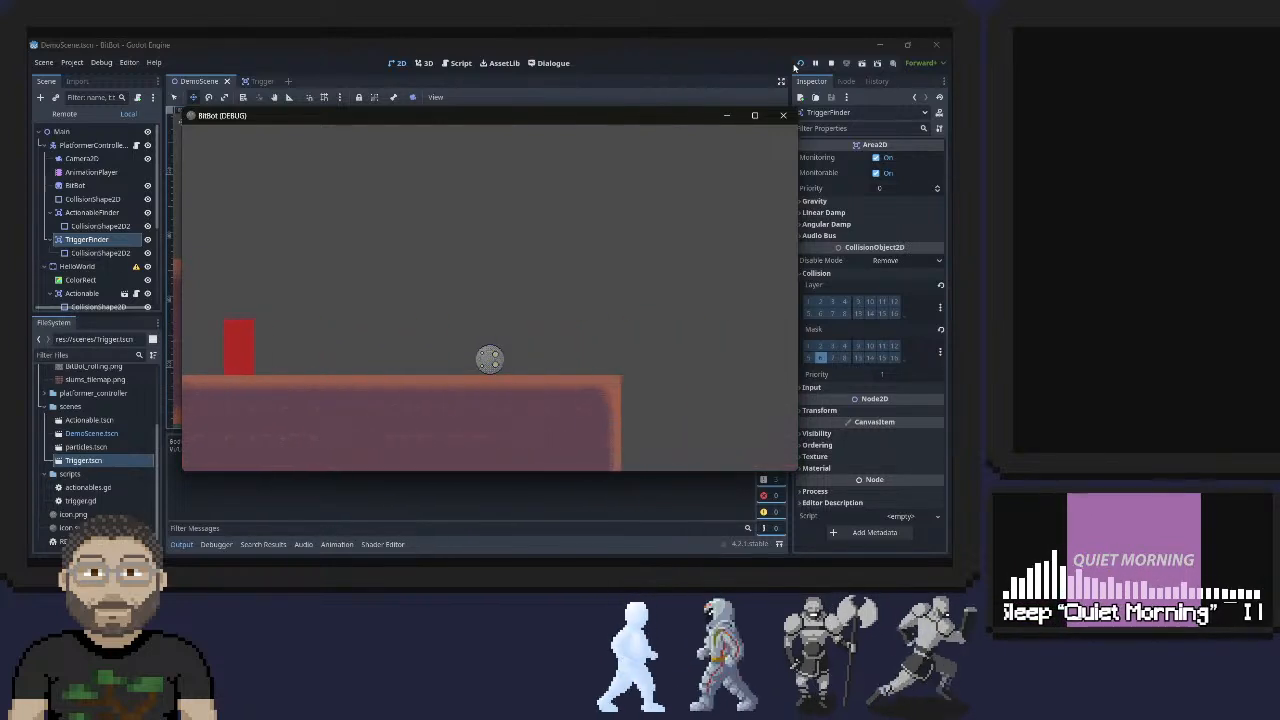
key(Left)
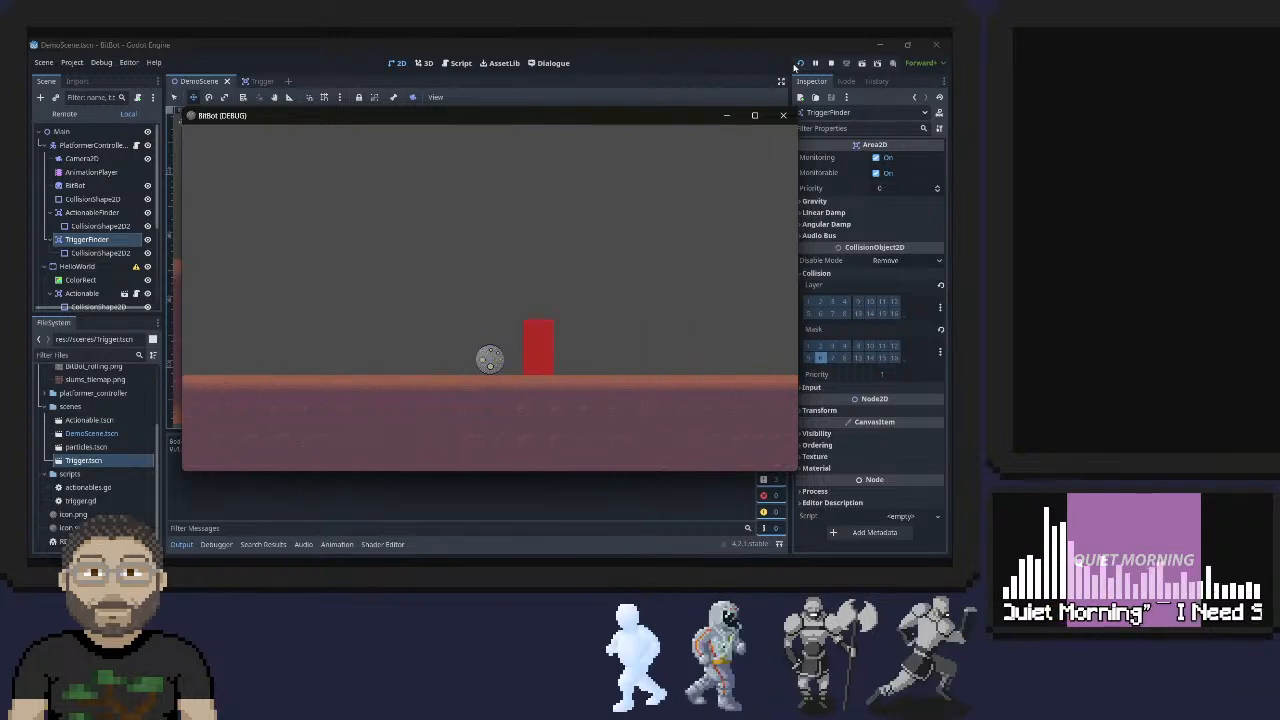
key(Left)
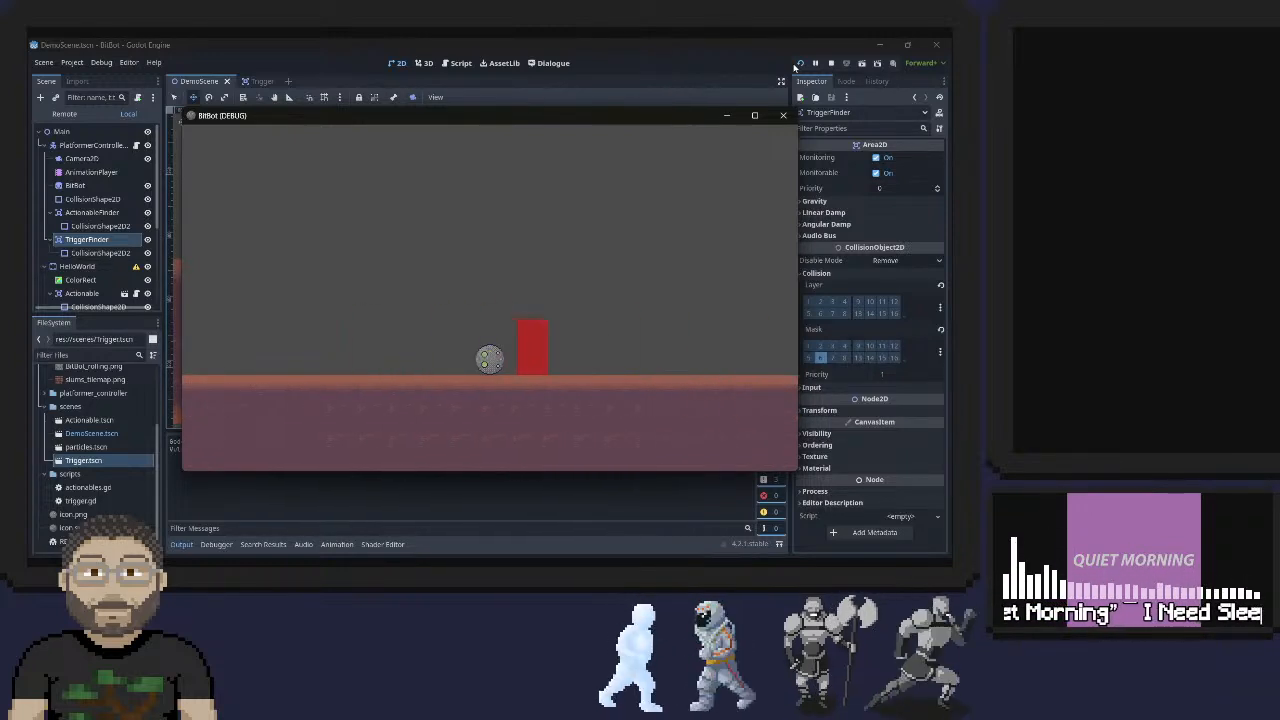
key(Right)
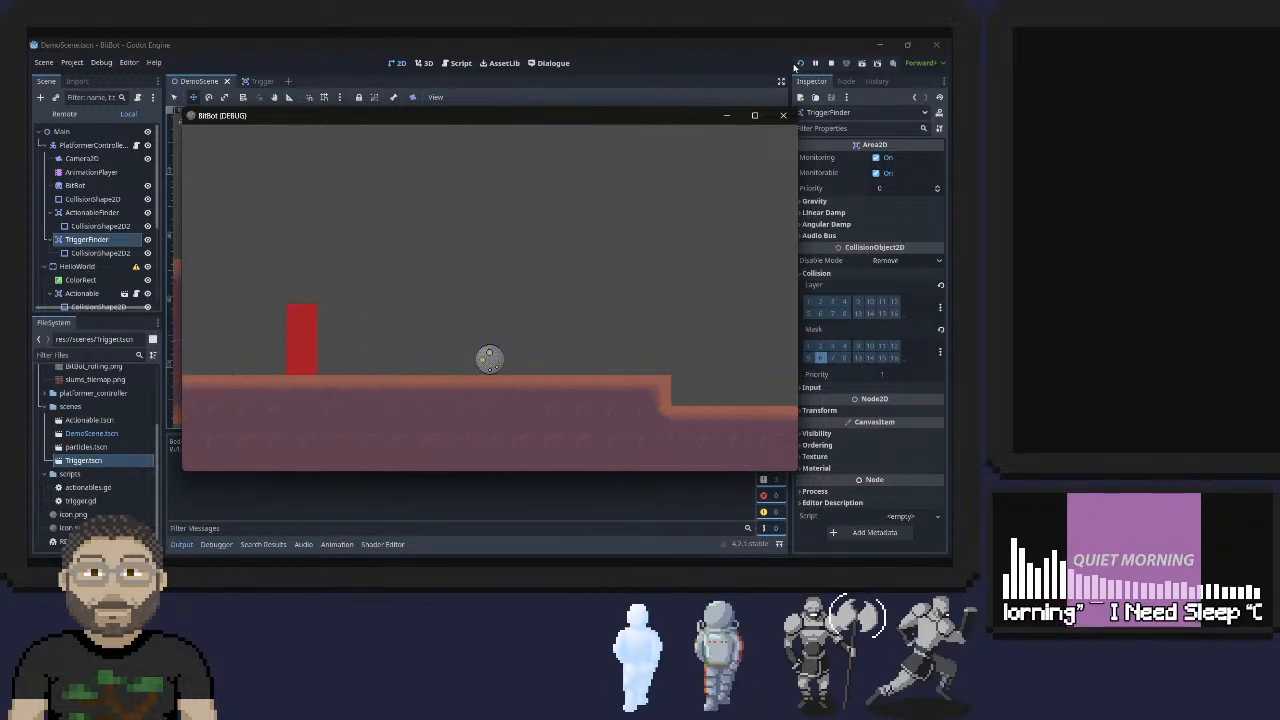
key(Left)
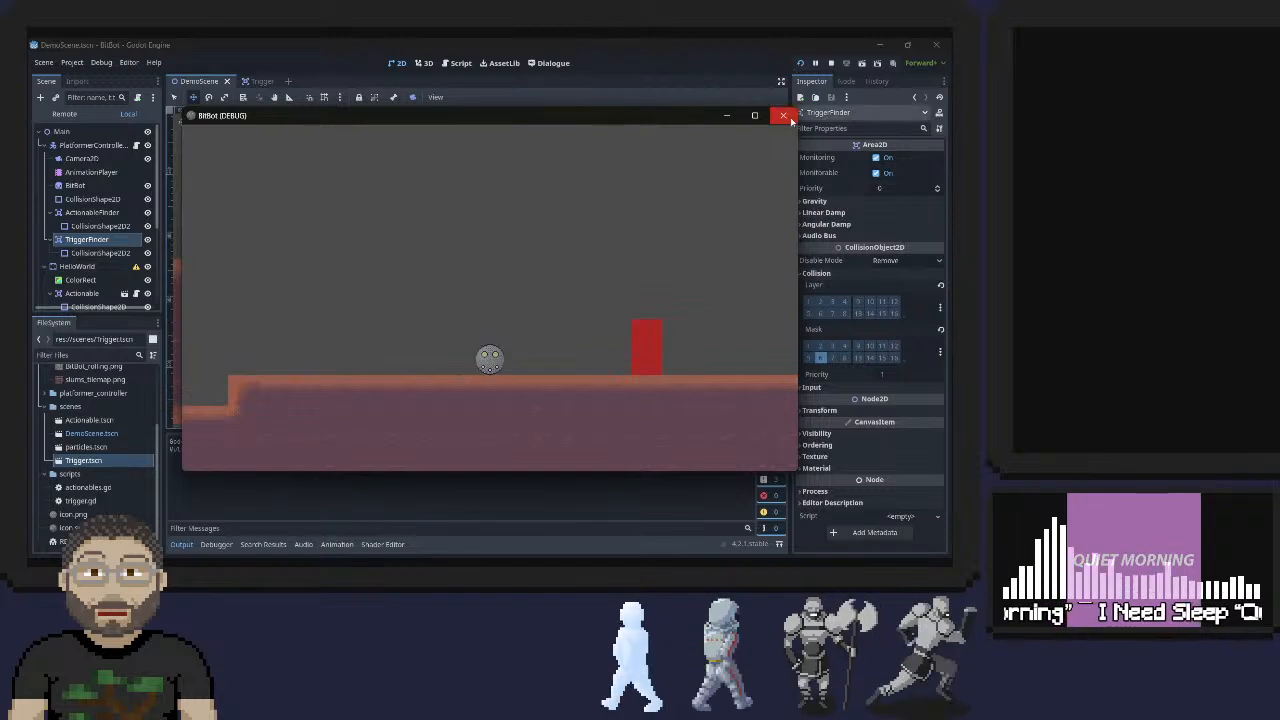
click(783, 115)
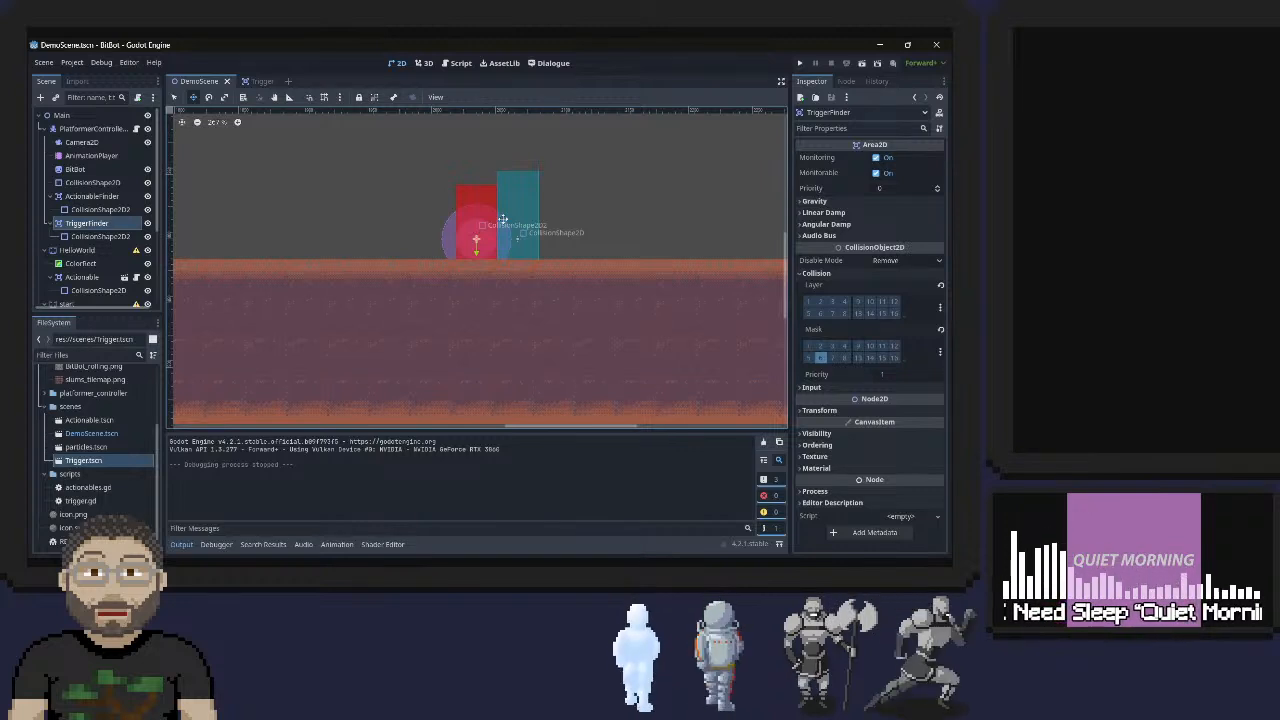
Widen the end Trigger's collision shape outward to position x 14 px, and move the start Trigger's collision shape to x -14 px
click(139, 235)
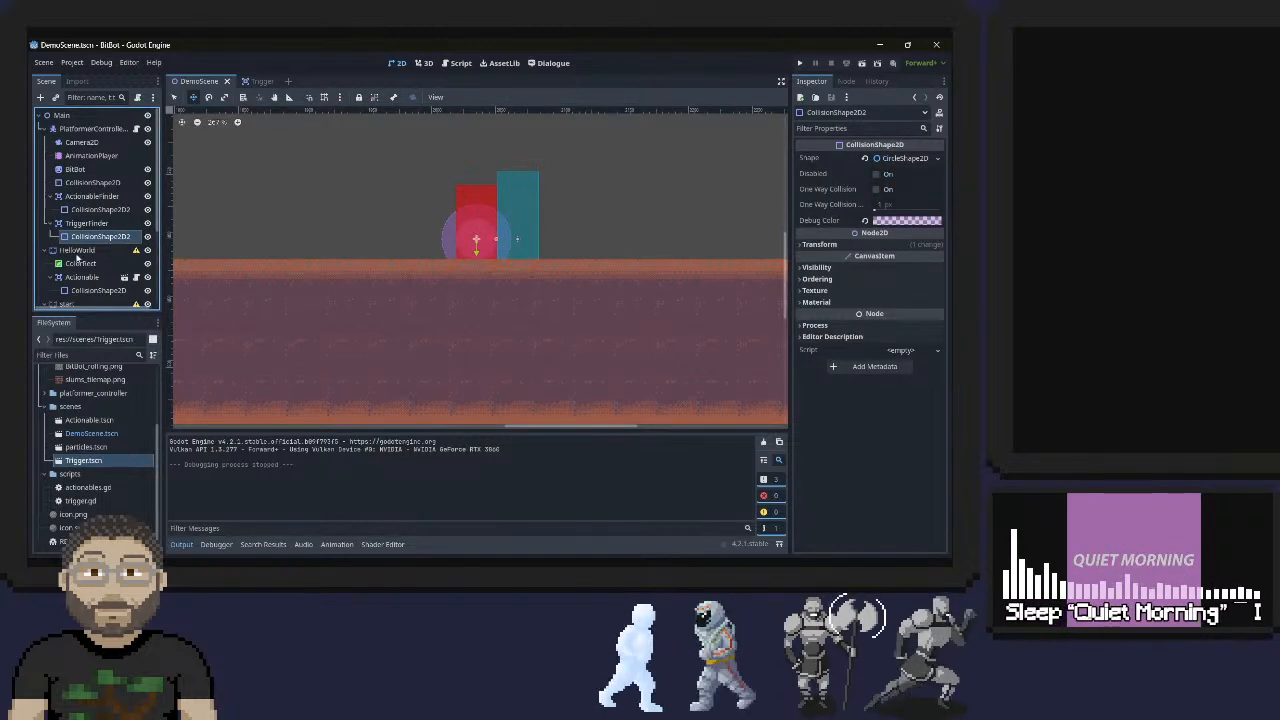
scroll(84, 284, down, 3)
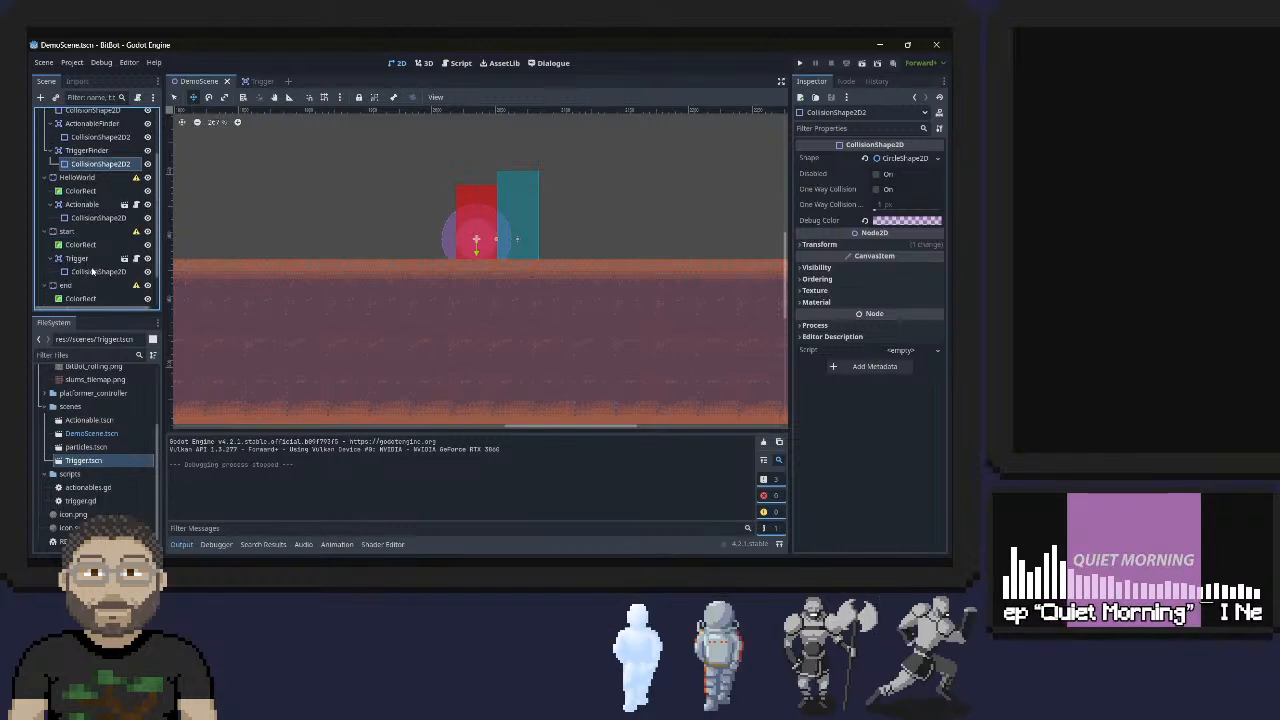
scroll(86, 283, down, 2)
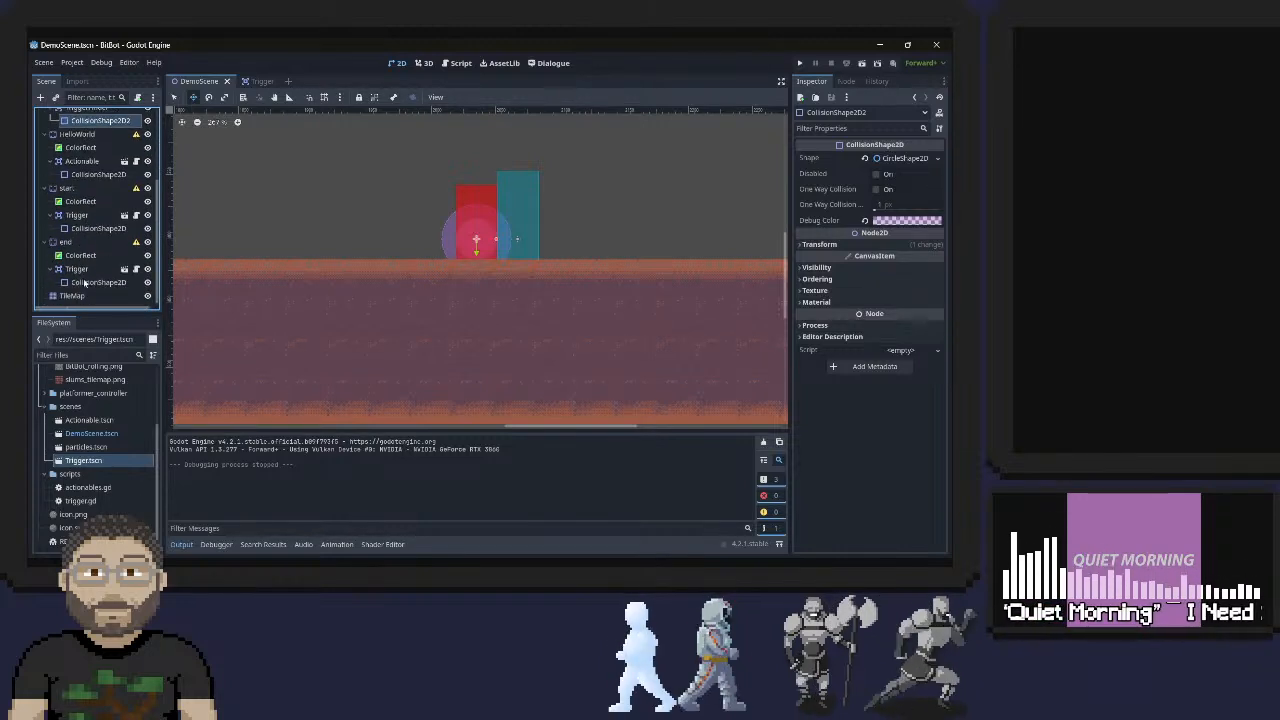
click(96, 229)
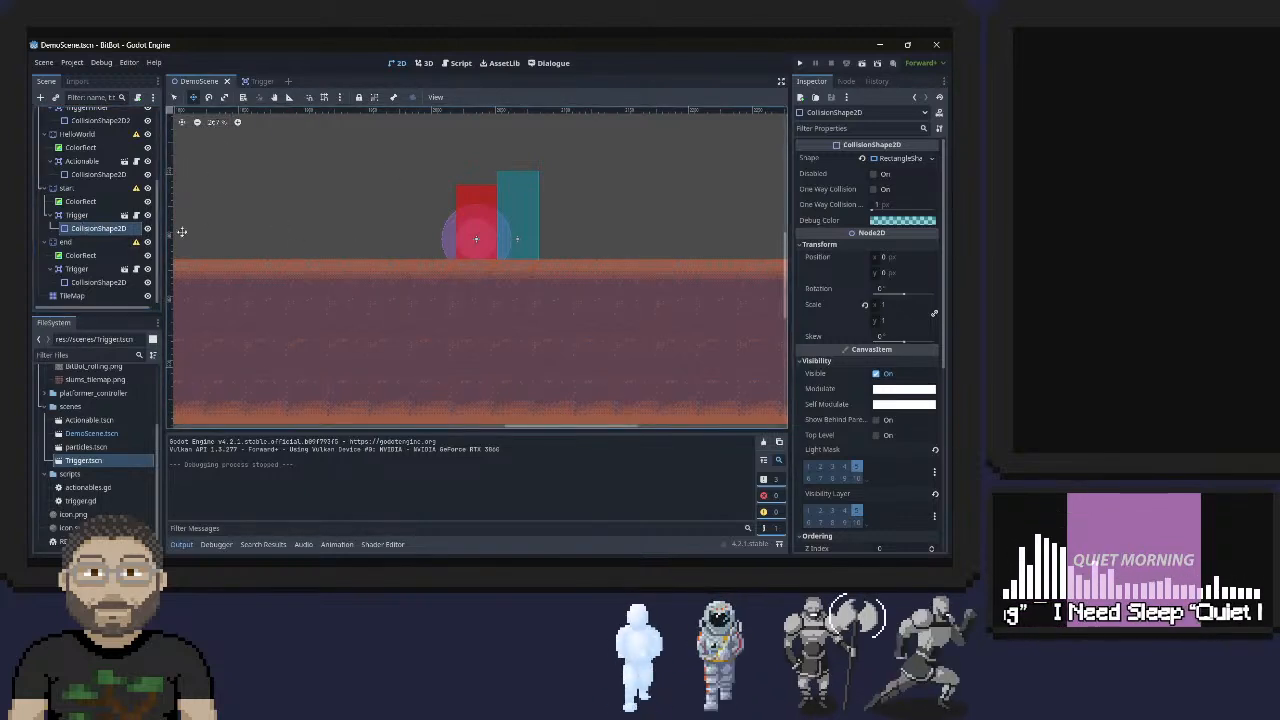
click(82, 282)
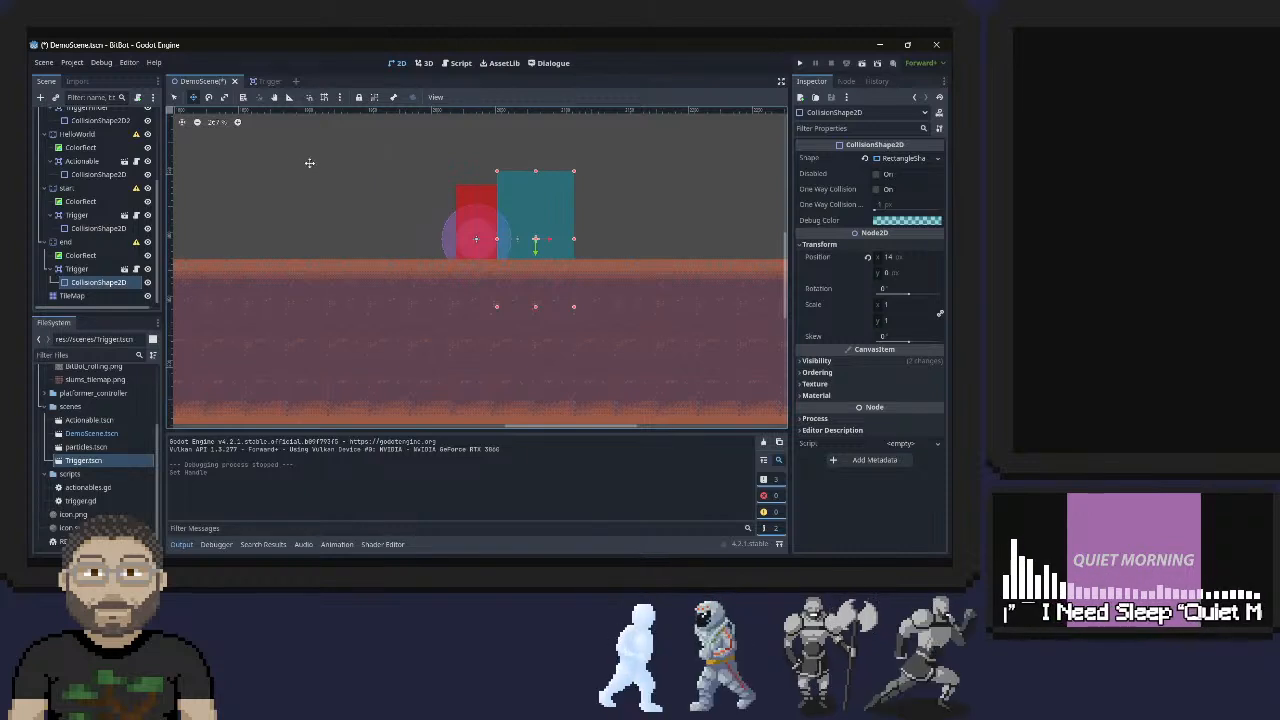
click(82, 229)
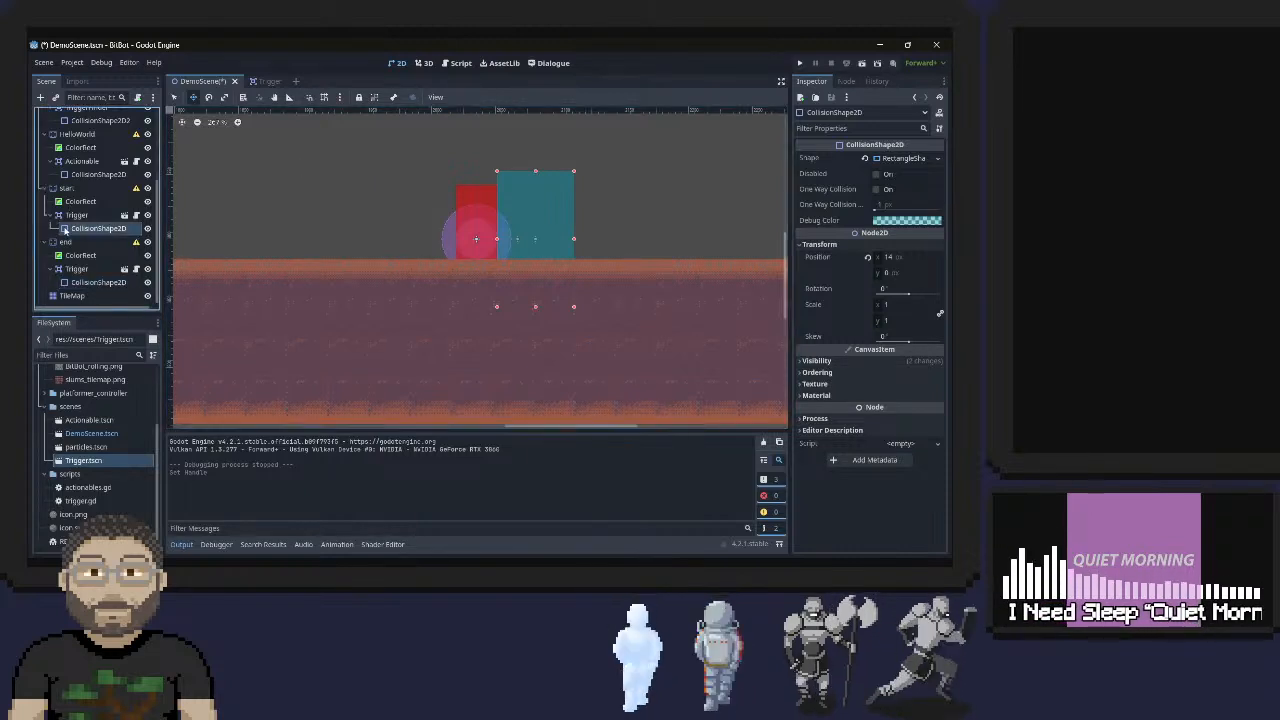
key(f)
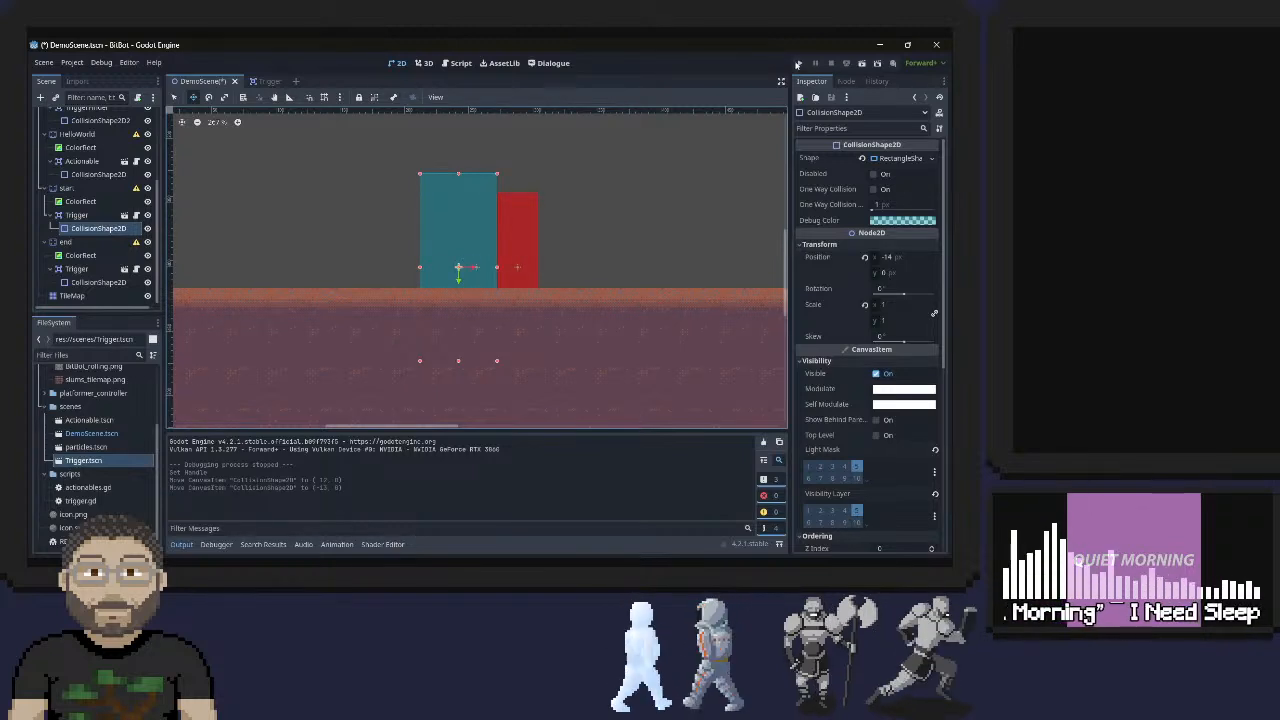
Run the project again and roll the player into the teleport blocks in both directions with the repositioned trigger shapes
click(798, 63)
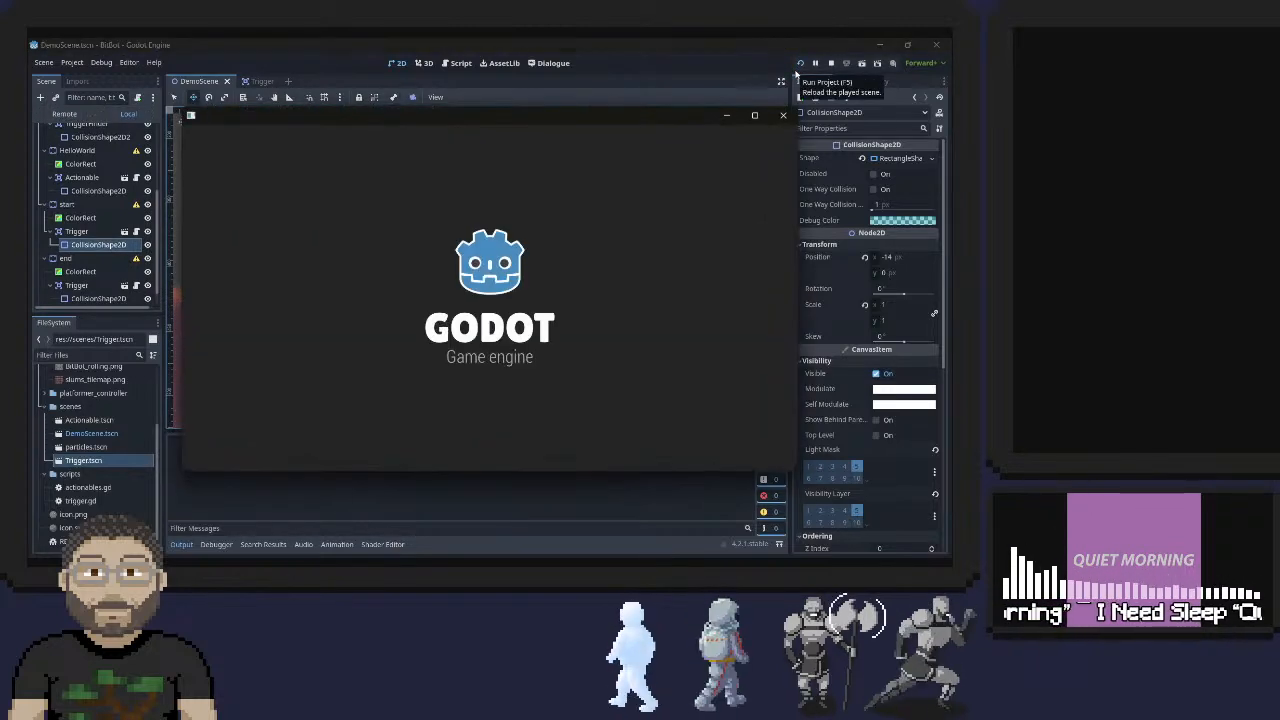
key(Right)
key(Left)
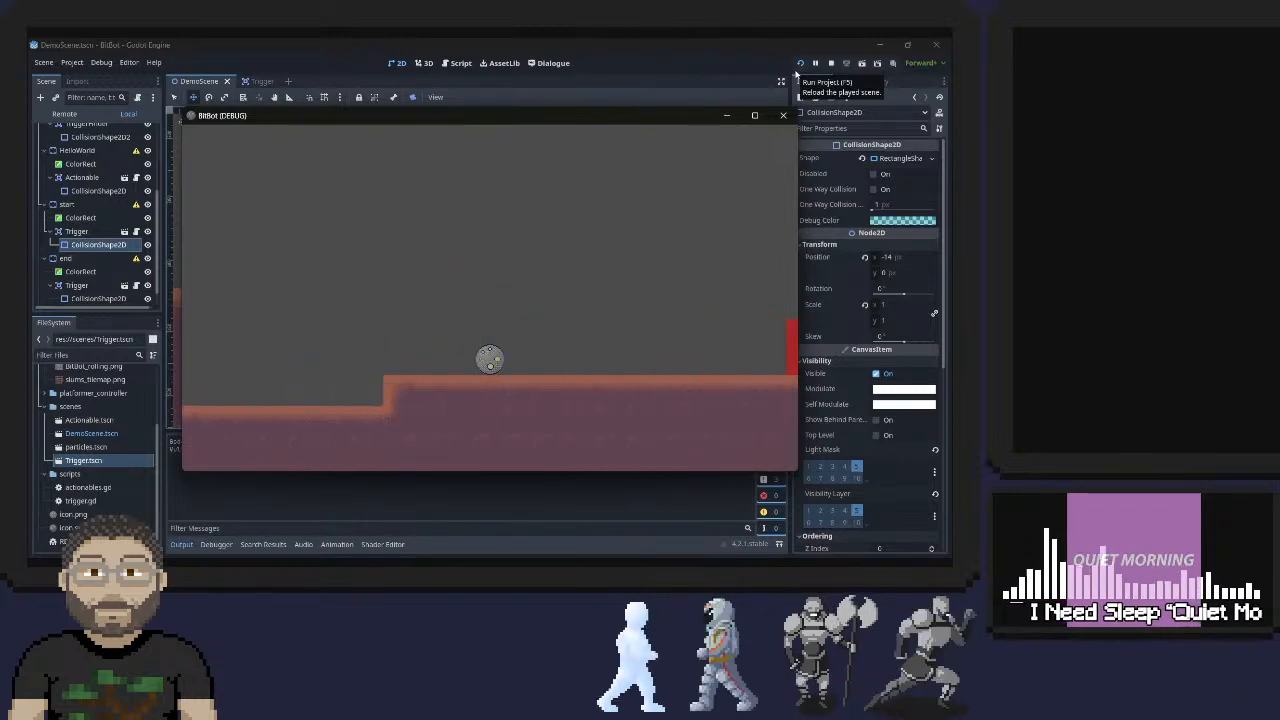
key(Right)
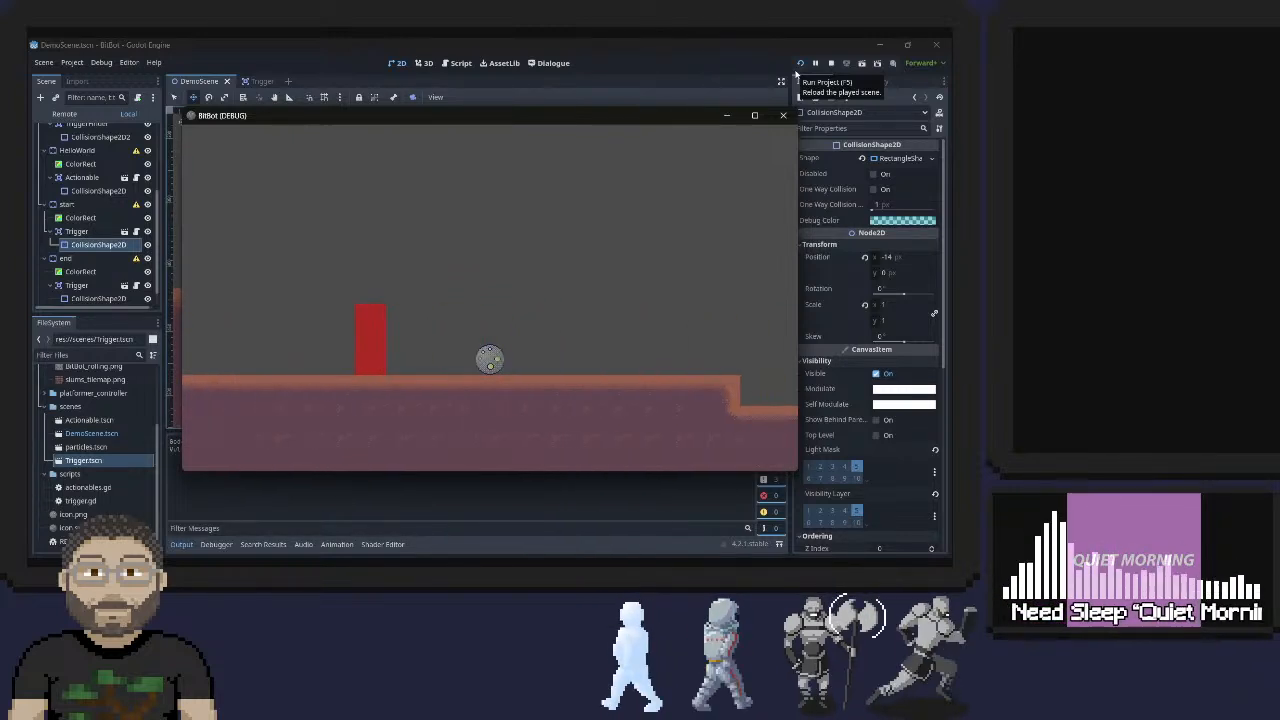
key(Left)
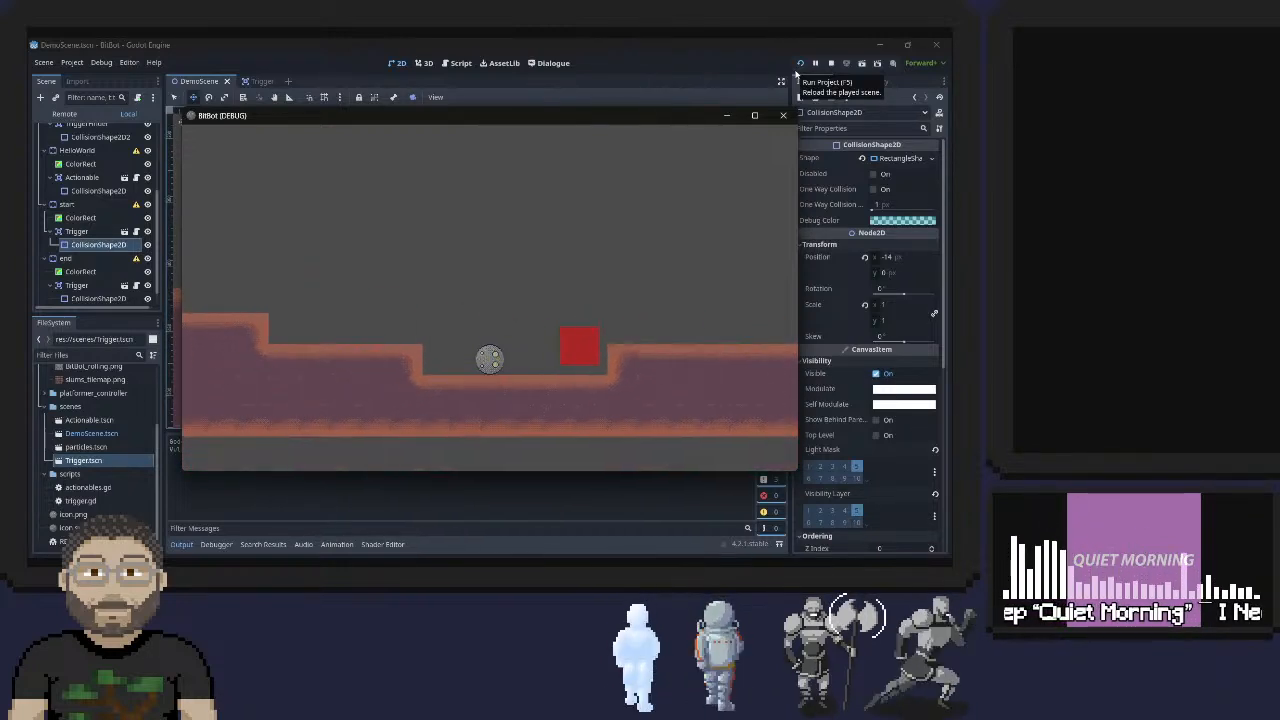
Roll the player onto the HelloWorld block and interact with it to check its action
key(Right)
key(Right)
key(Right)
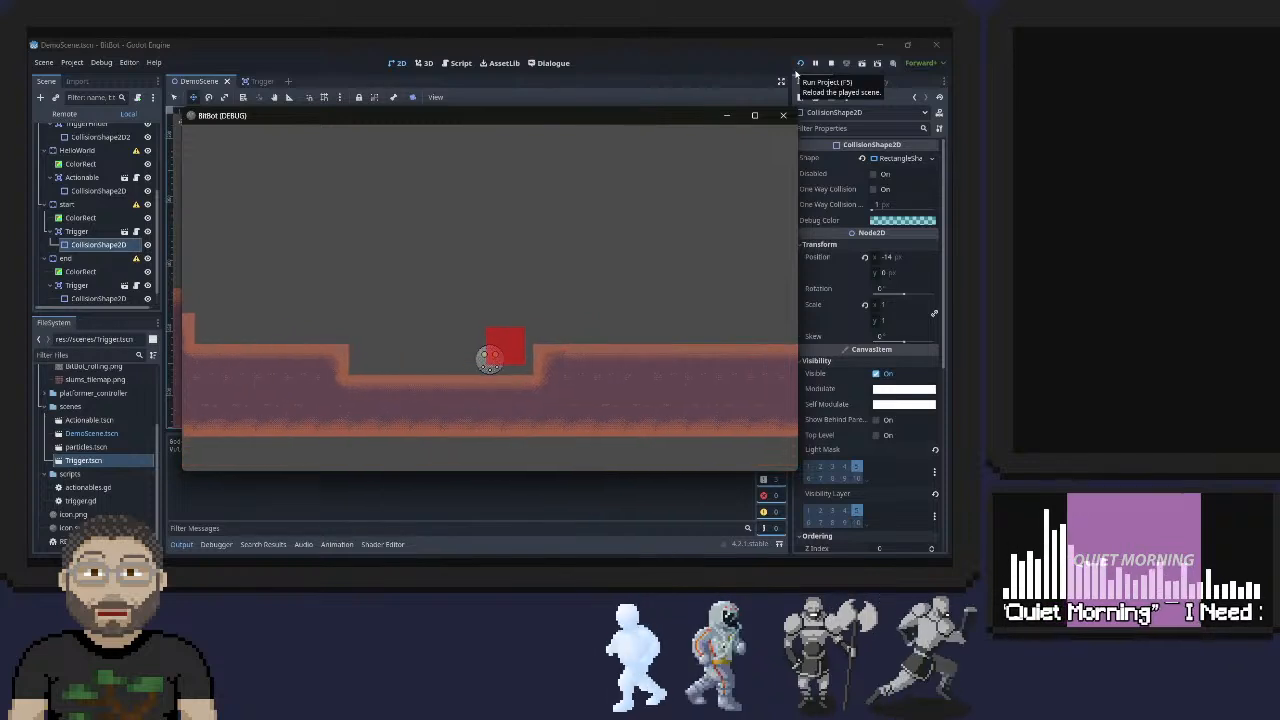
key(Return)
key(Return)
Return the player to the start and end blocks and keep reversing direction to retest teleporting both ways
key(Left)
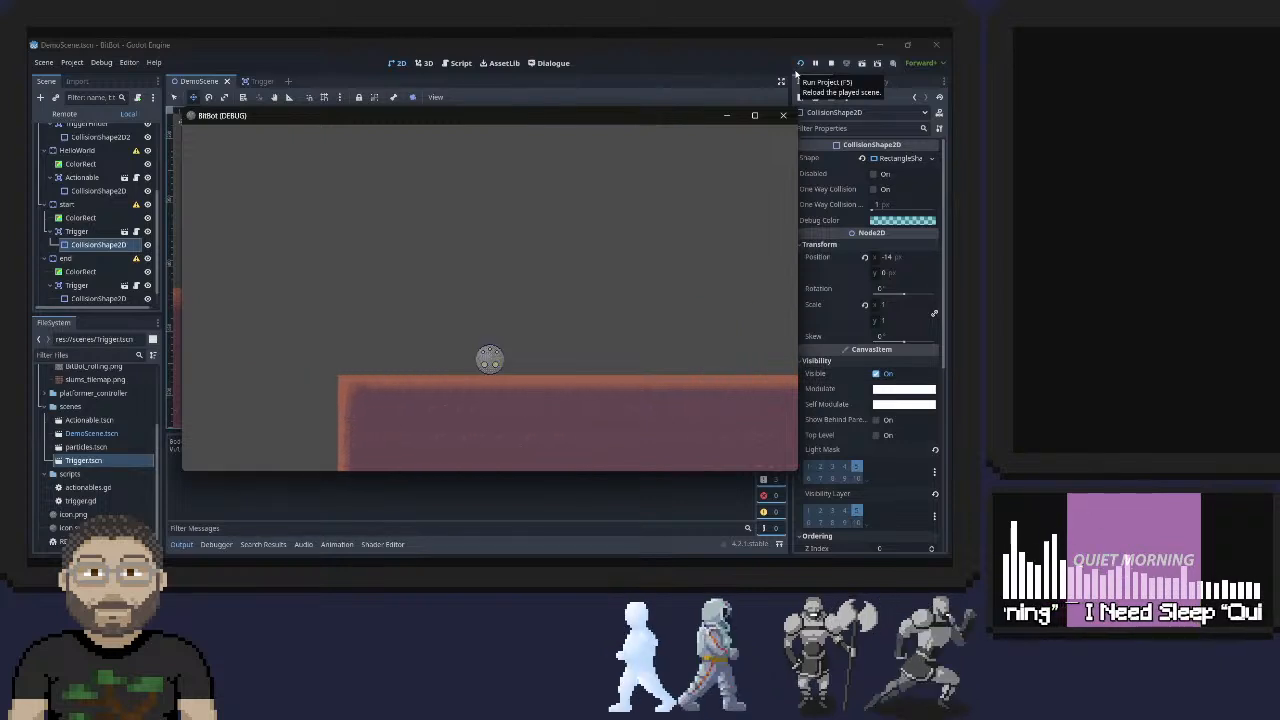
key(Right)
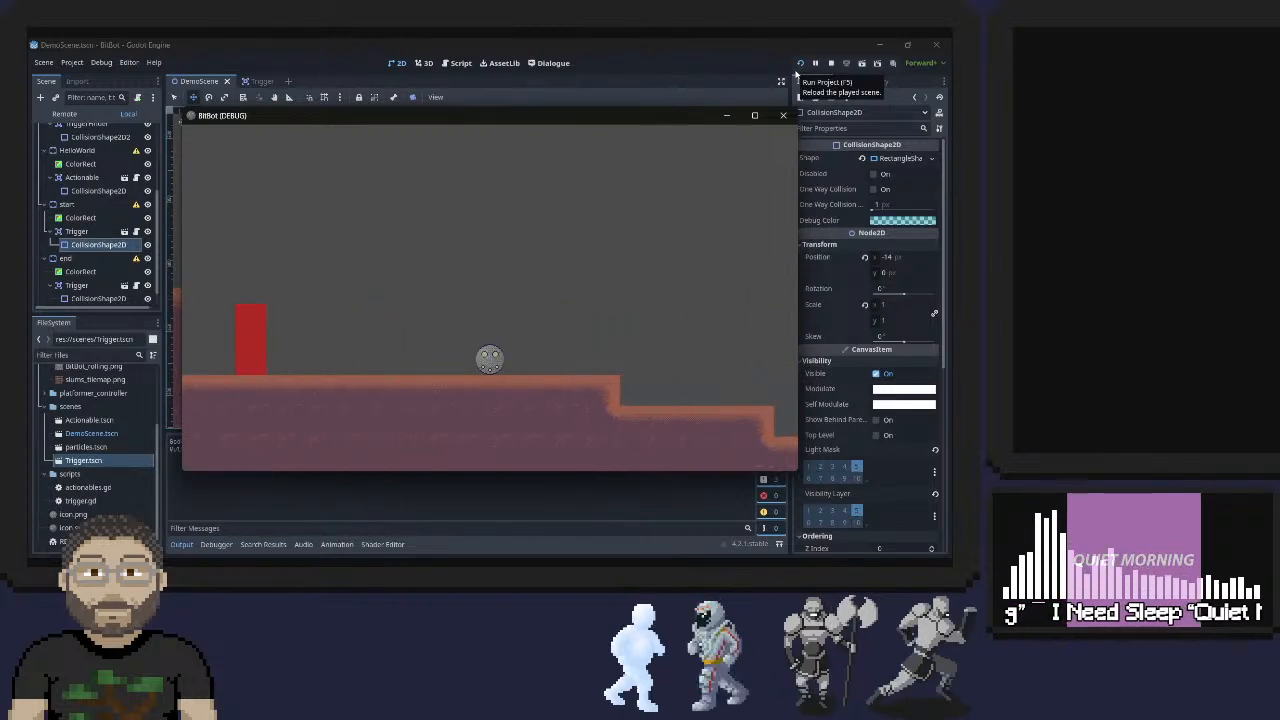
key(Left)
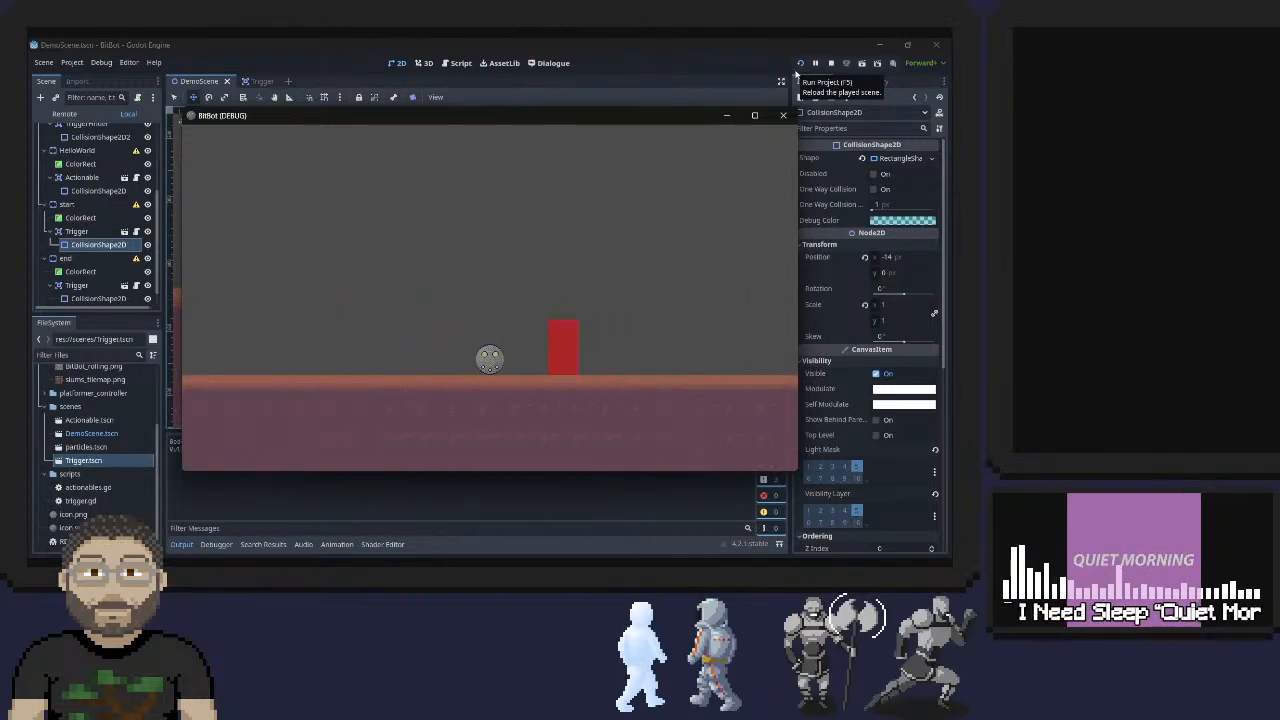
key(Right)
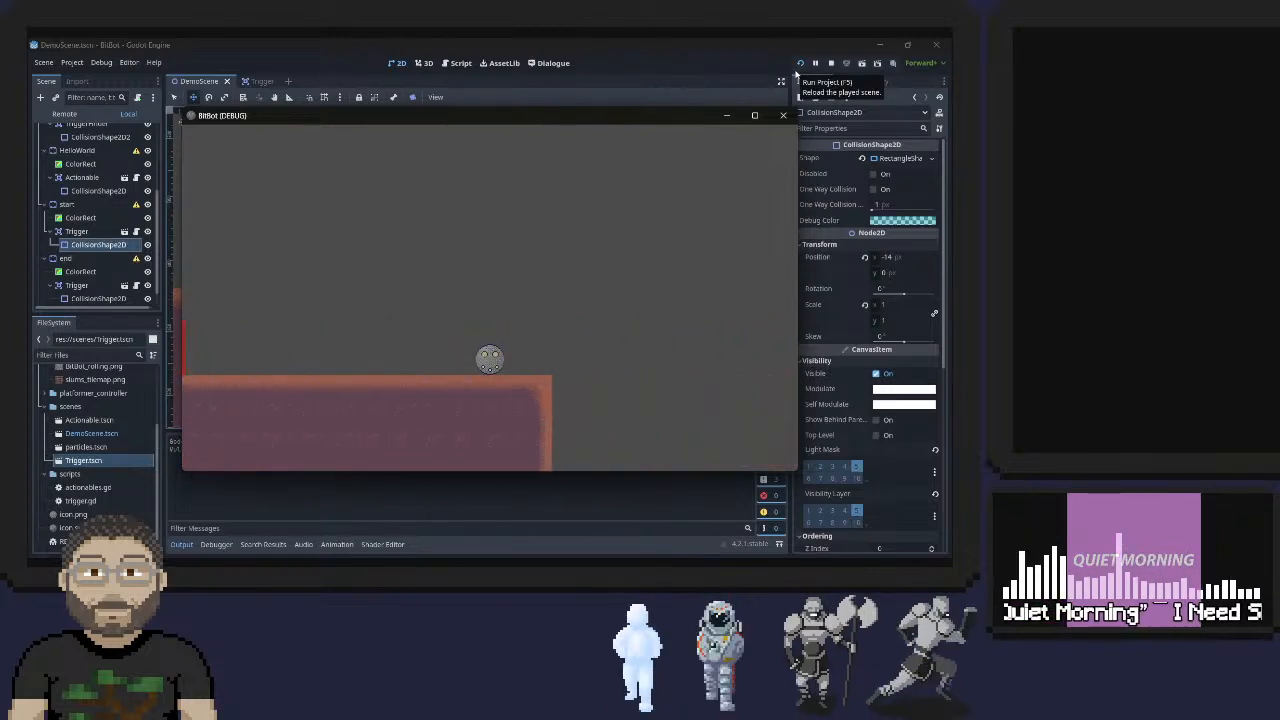
key(Left)
key(Right)
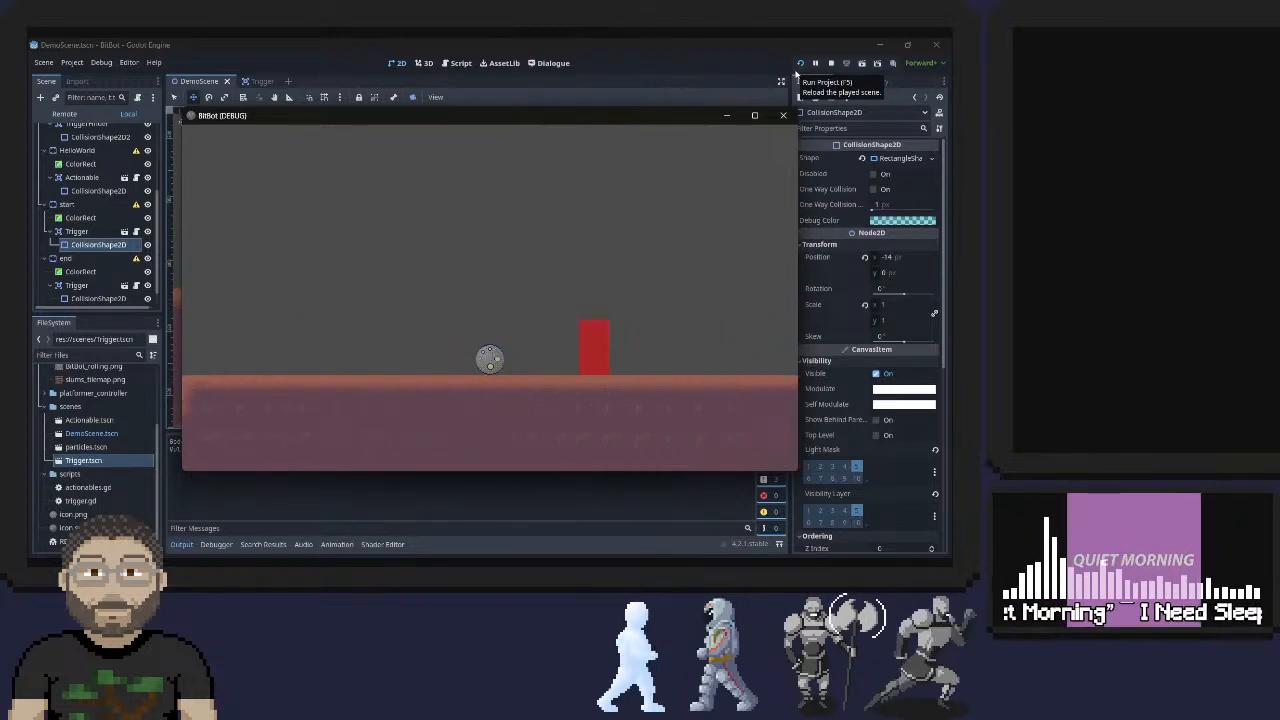
key(Left)
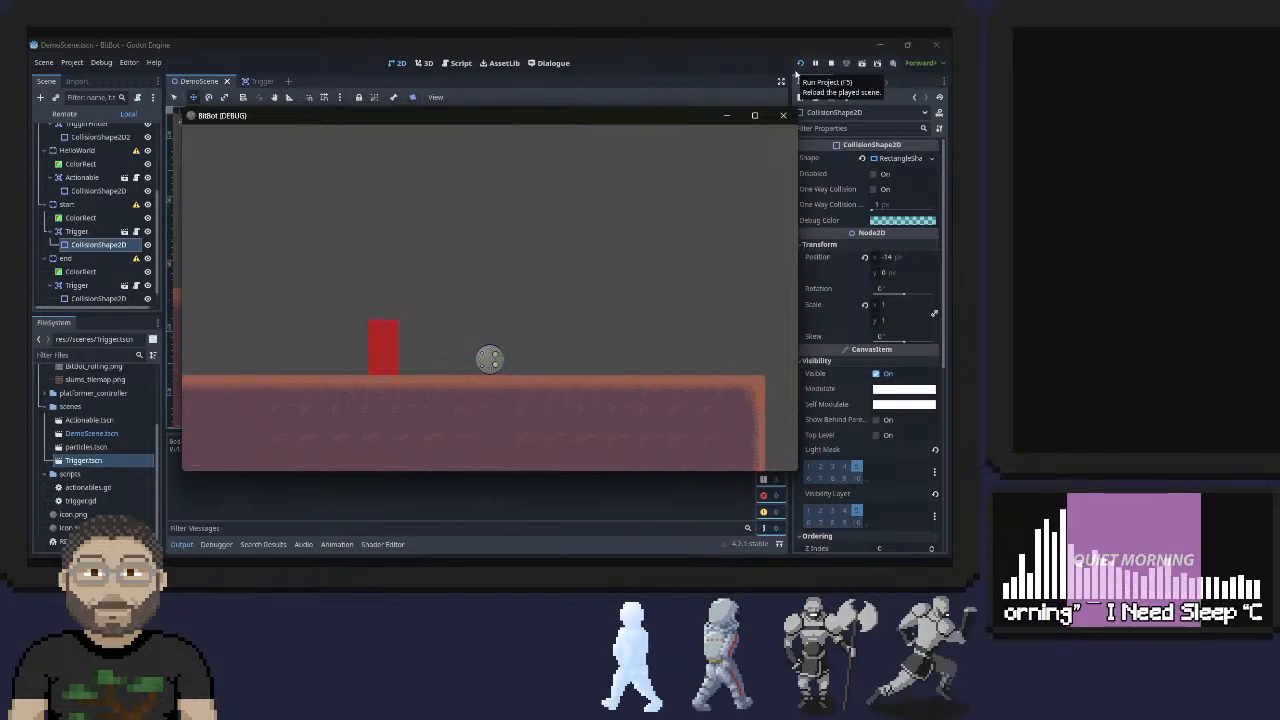
key(Right)
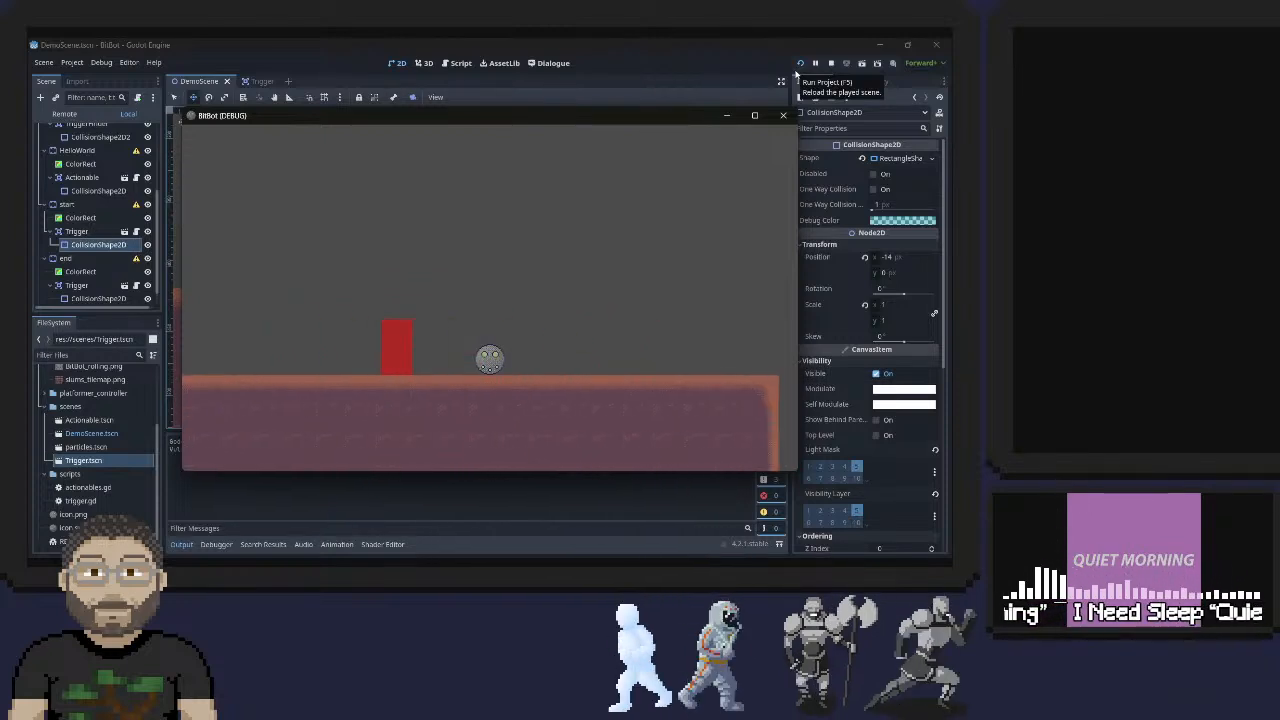
Keep rolling the player through the start and end blocks in alternating directions to recheck the teleports
key(Left)
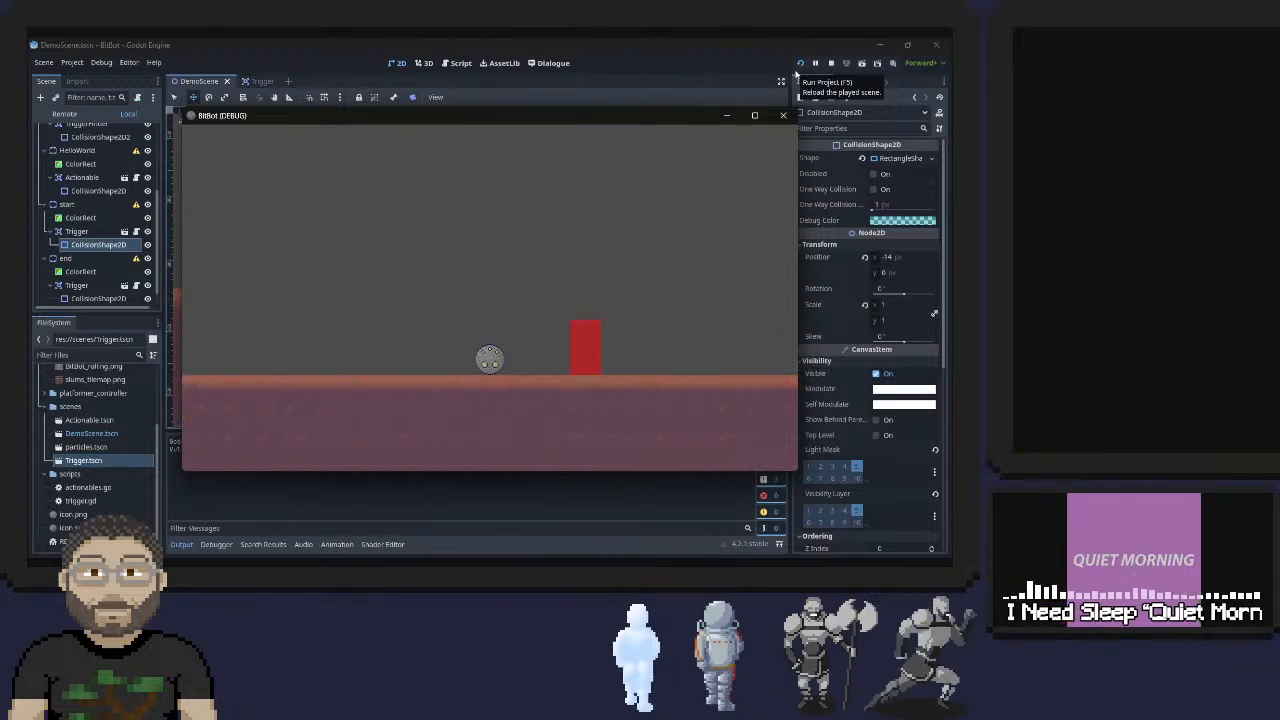
key(Left)
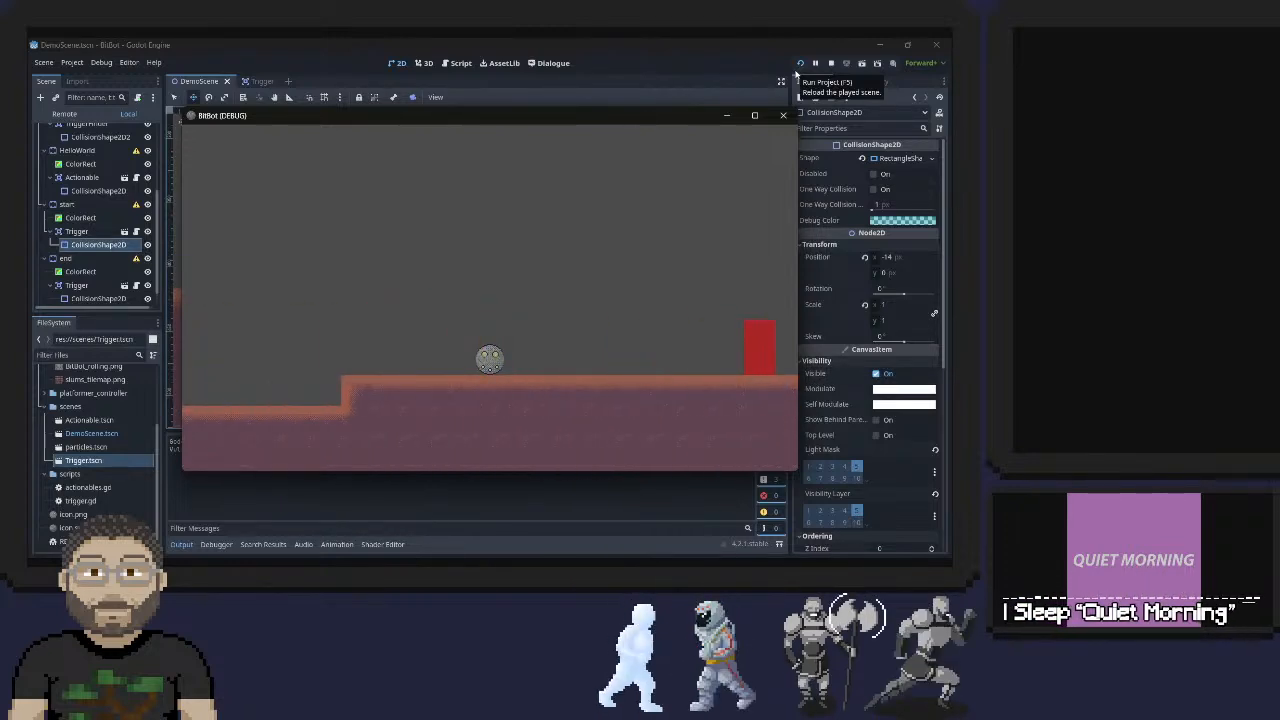
key(Right)
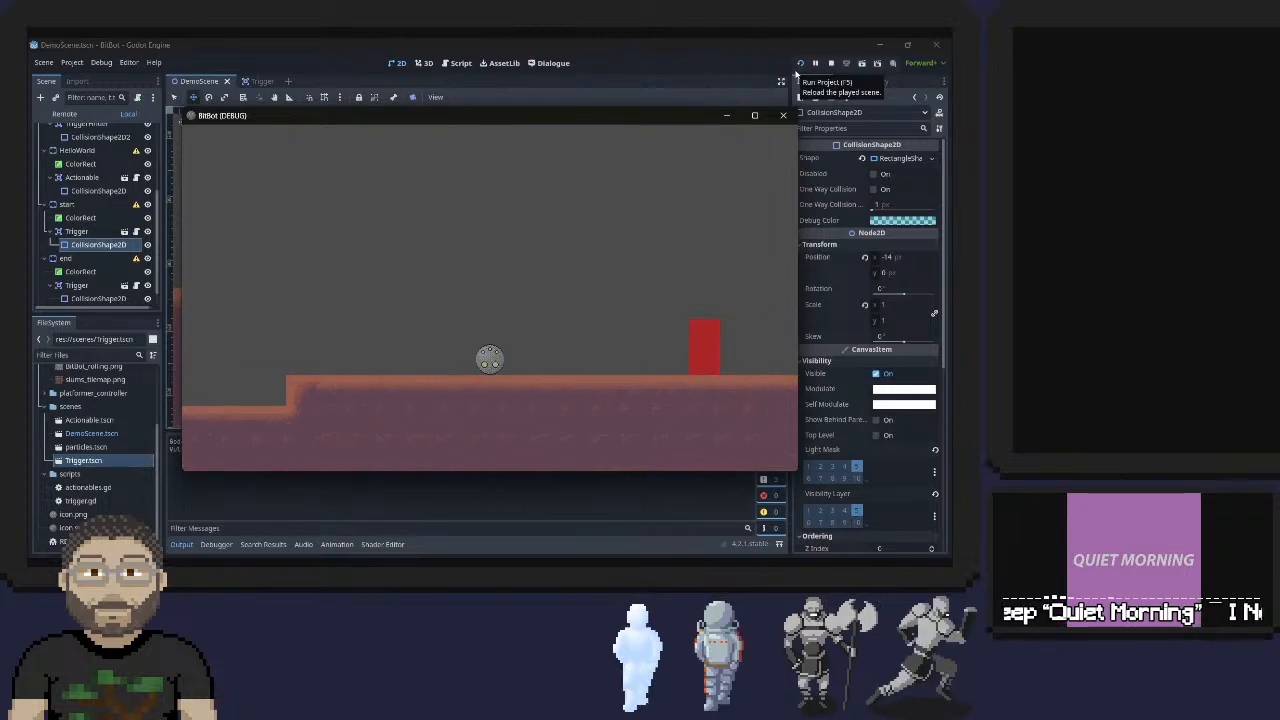
key(Left)
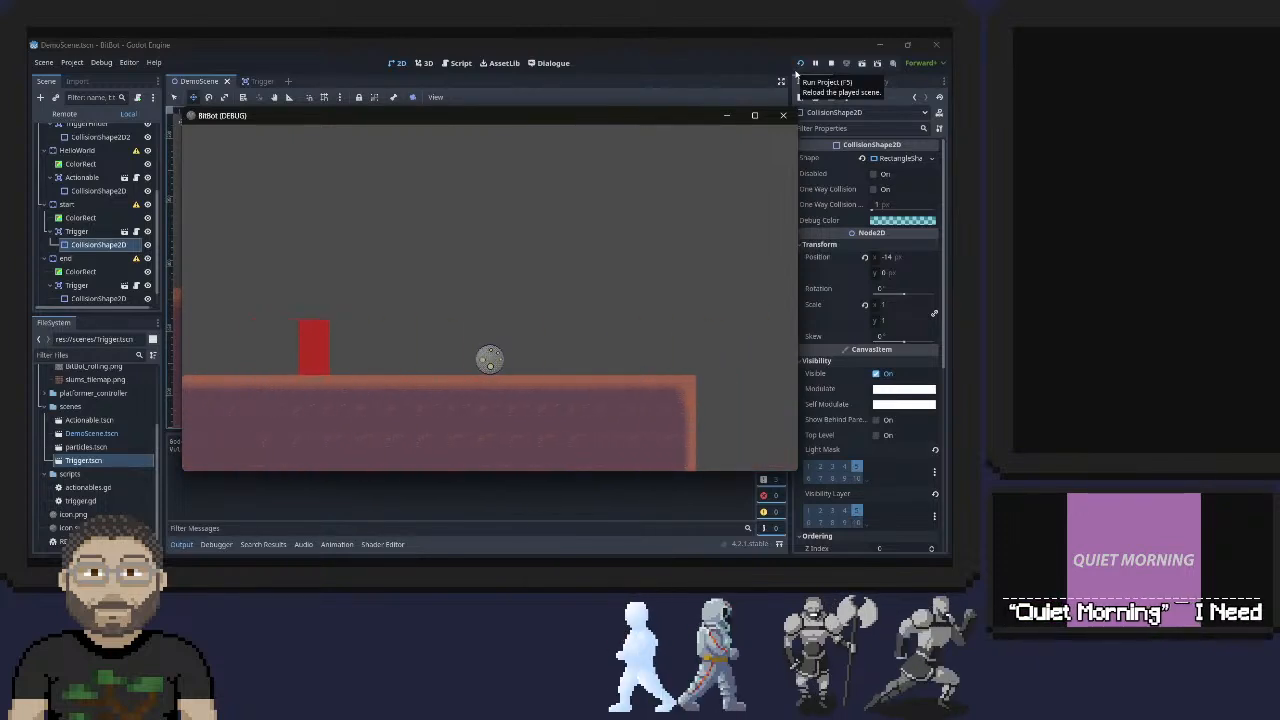
key(Right)
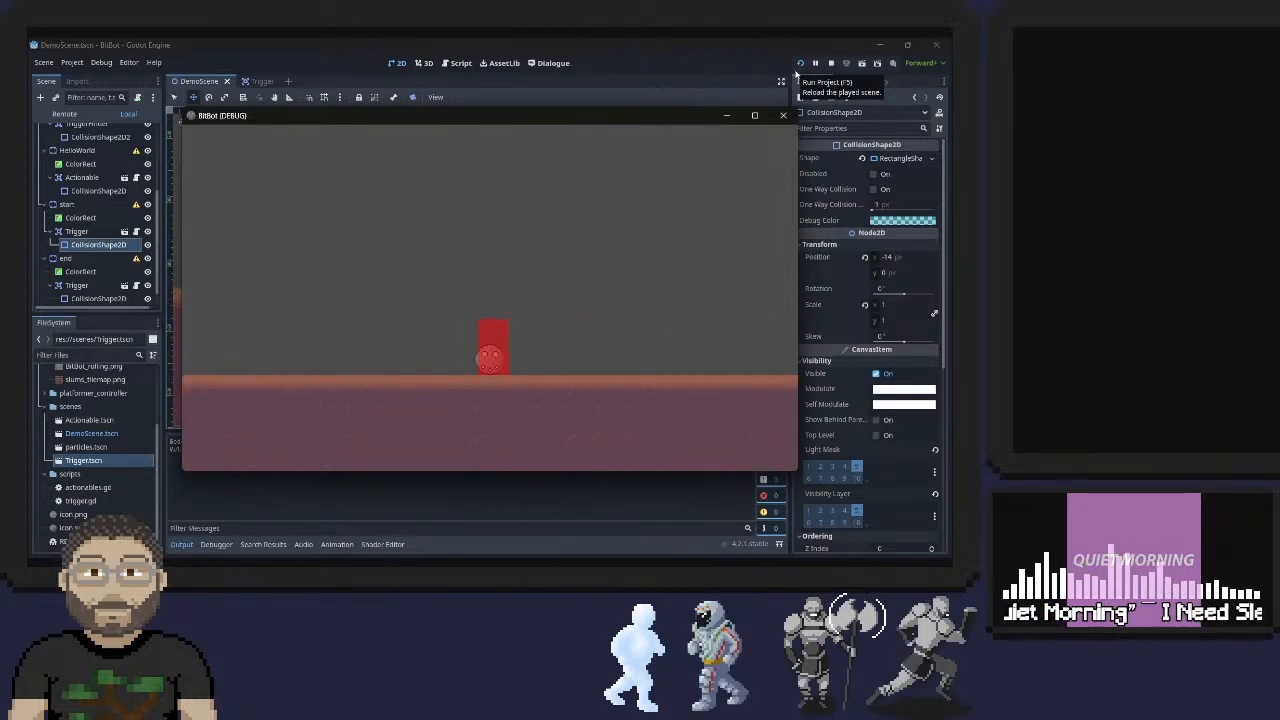
key(Left)
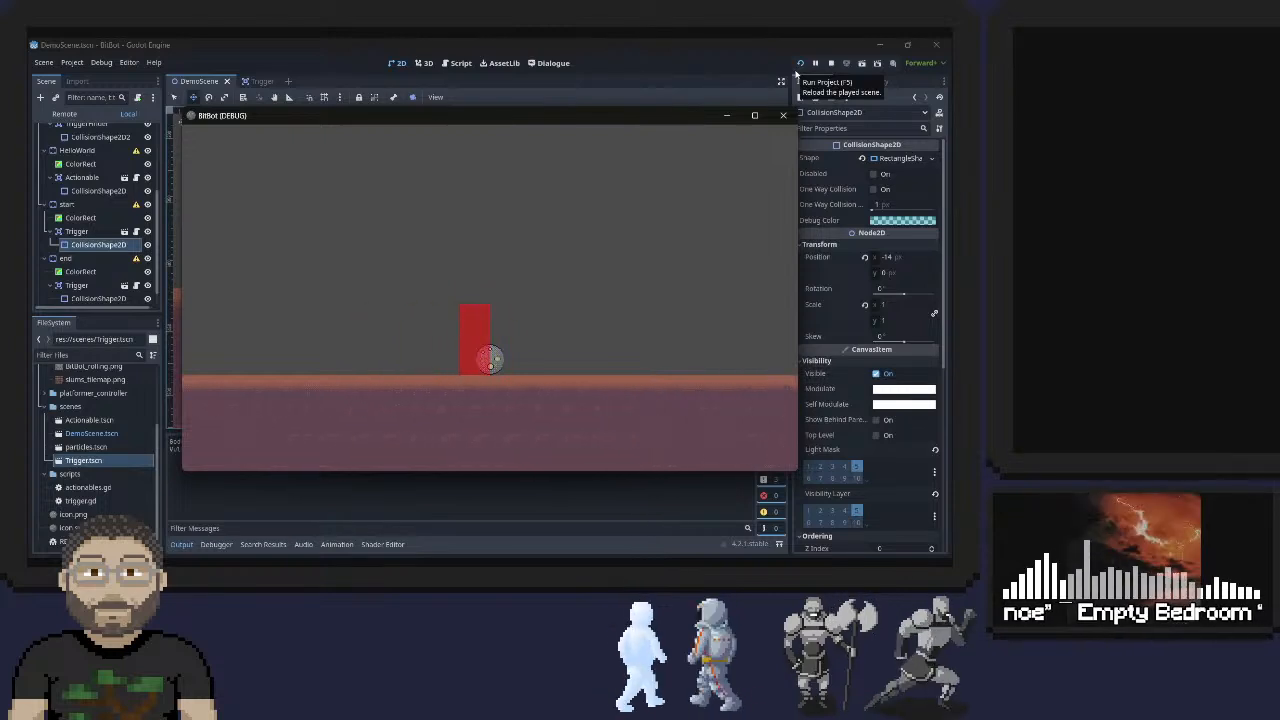
key(Right)
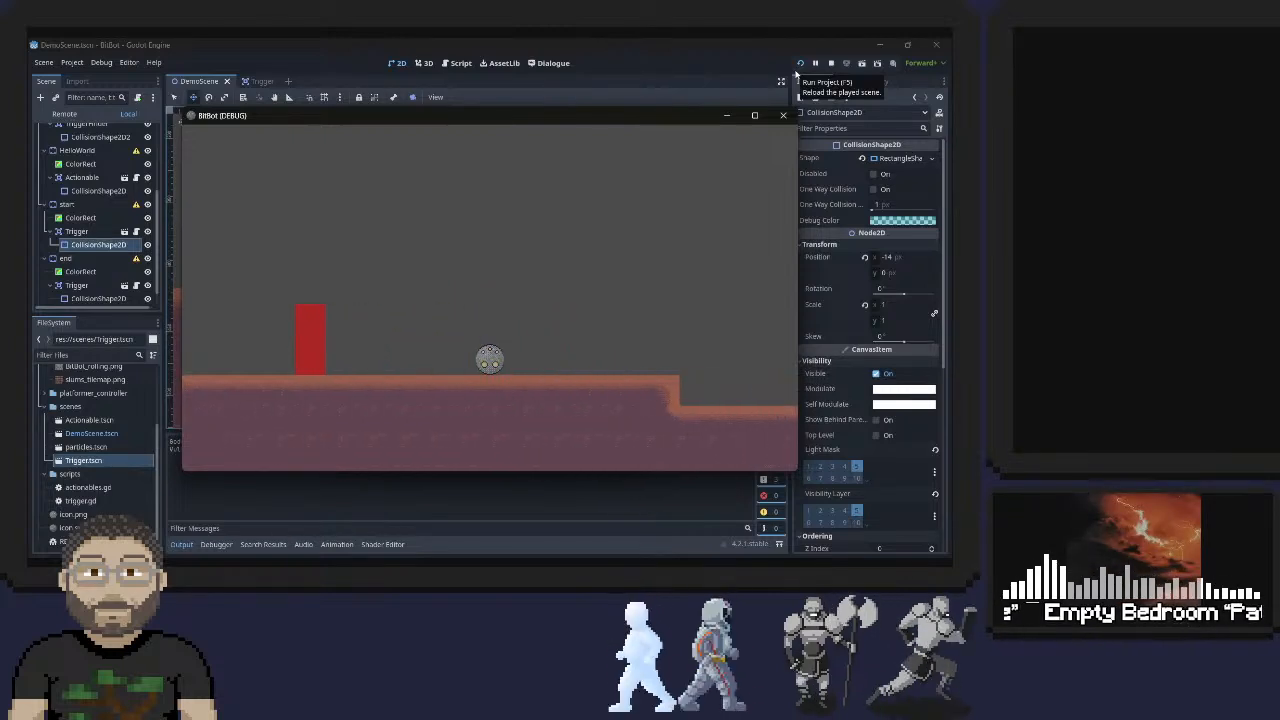
key(Left)
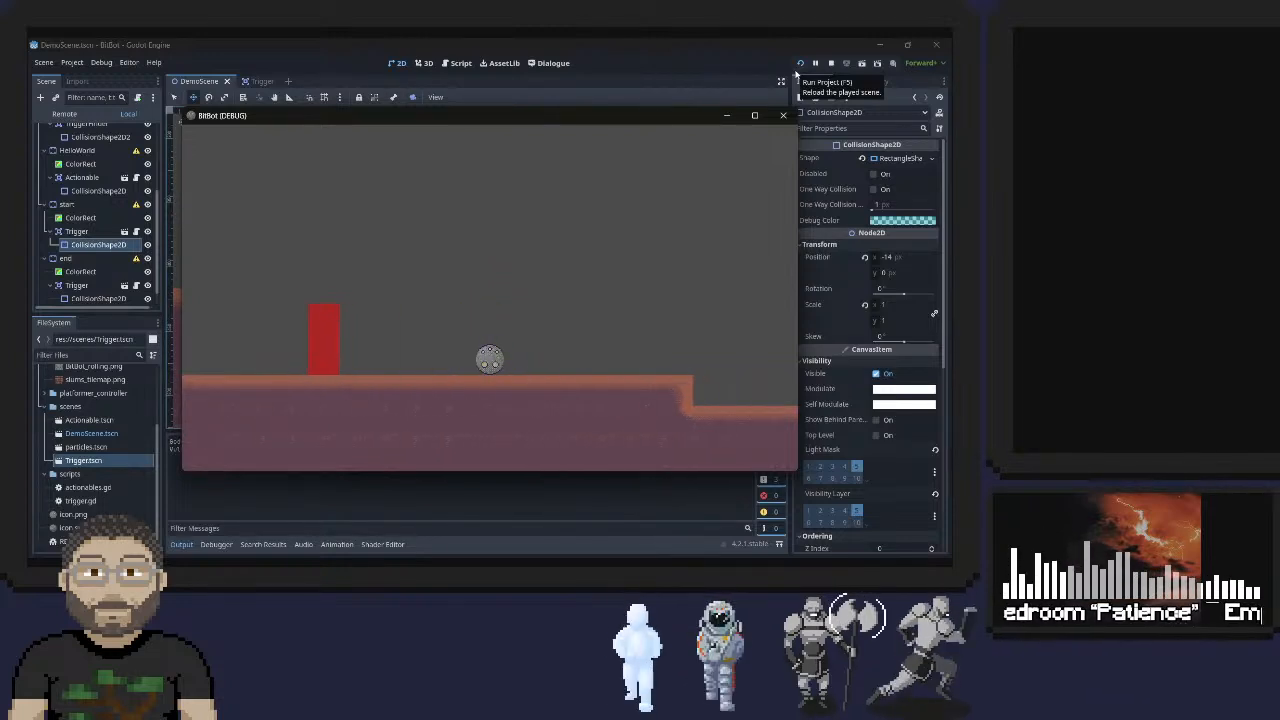
key(Left)
key(Left)
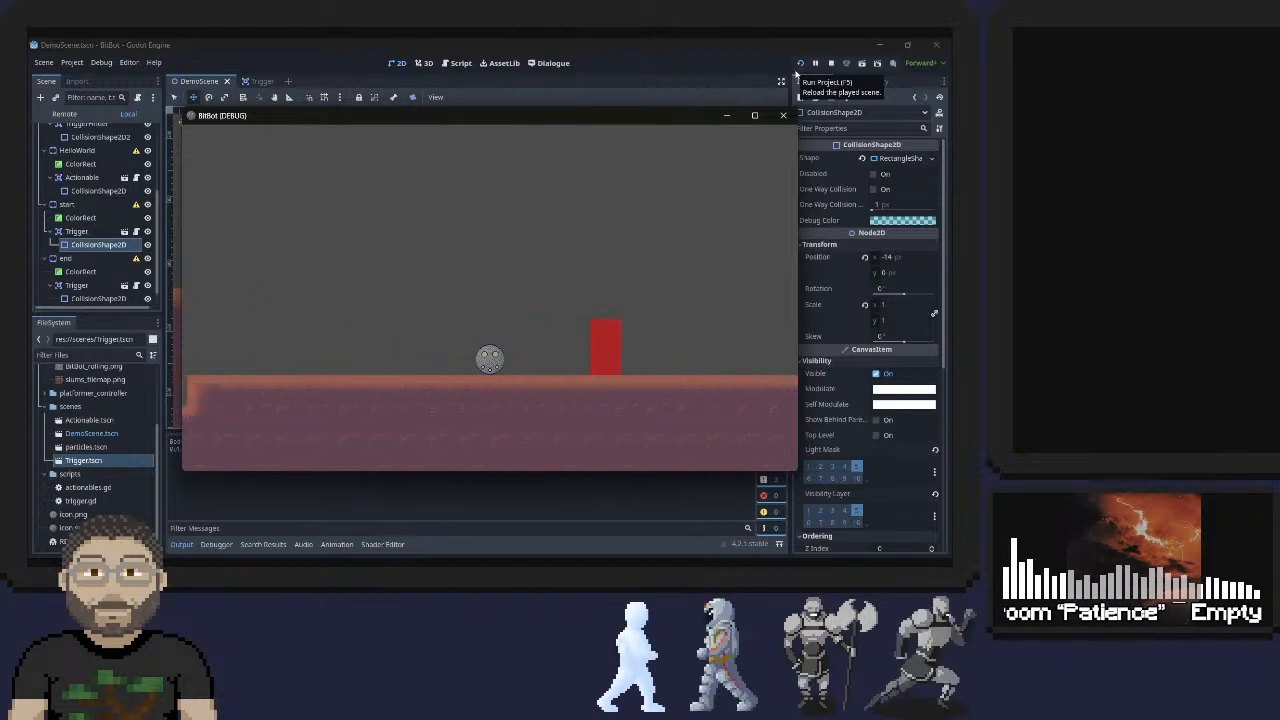
Test rapid direction changes beside the end block by rocking the player back and forth against its edge
key(Right)
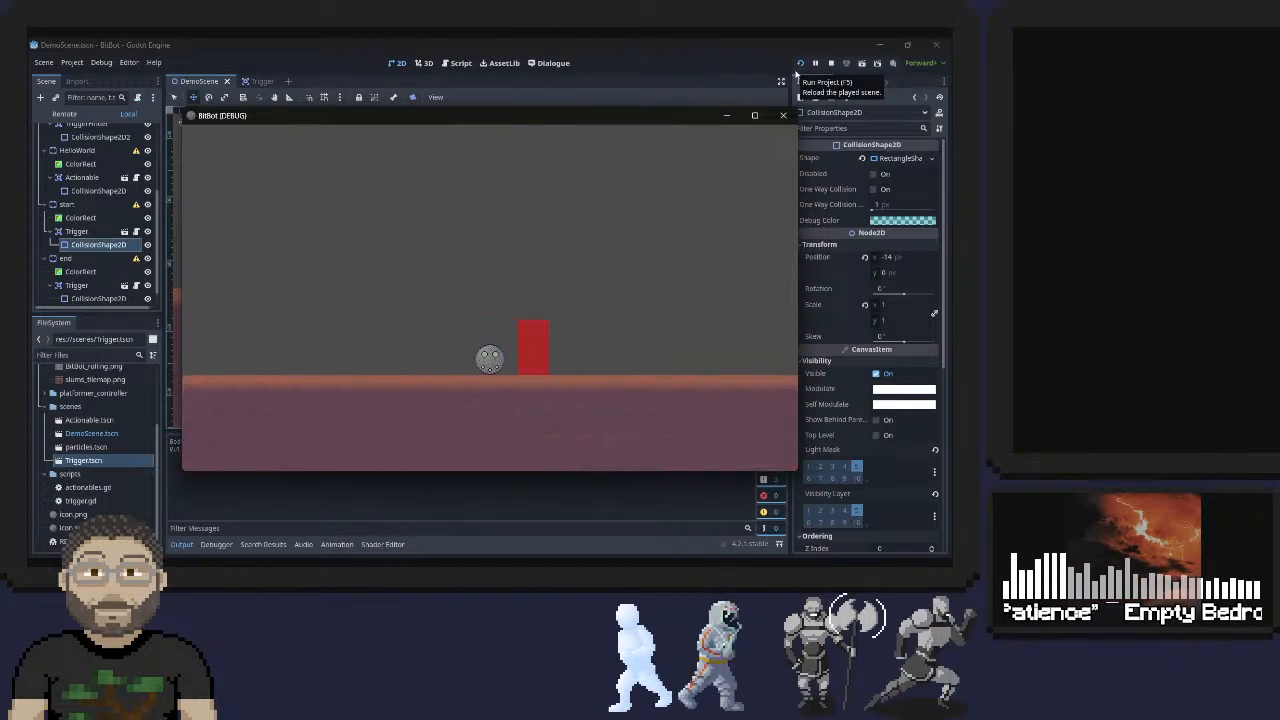
key(Left)
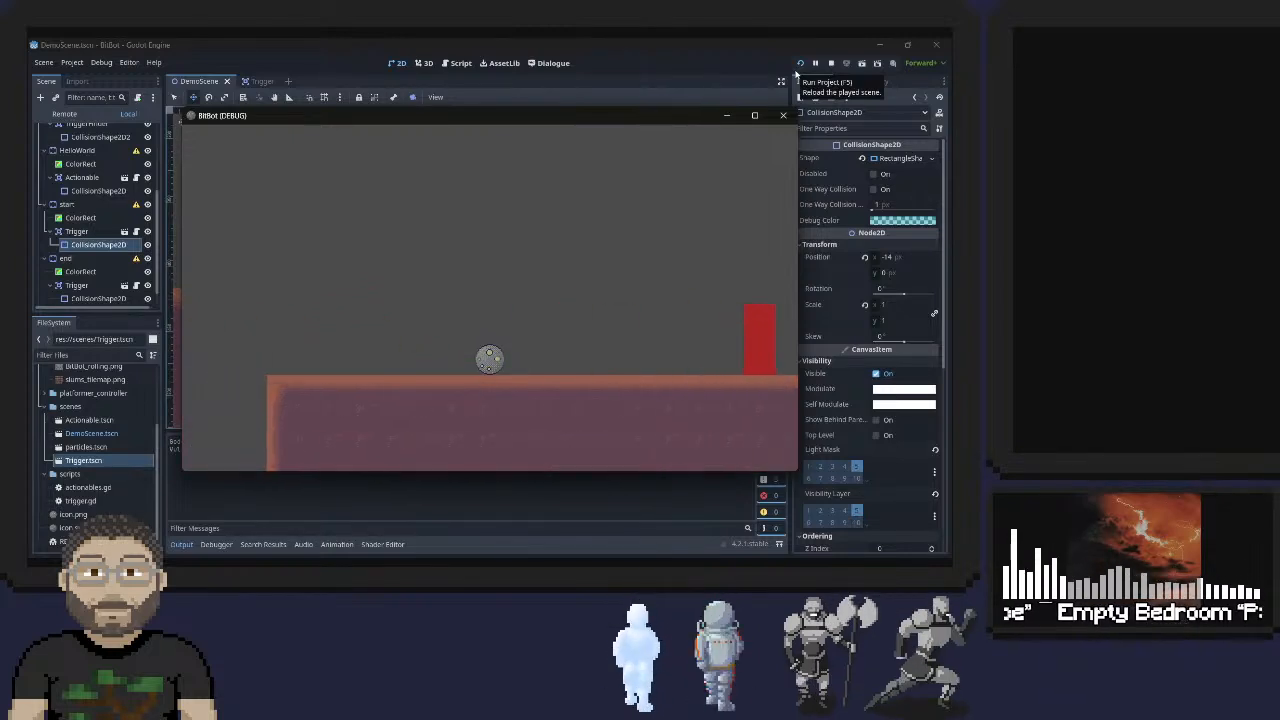
key(Right)
key(Left)
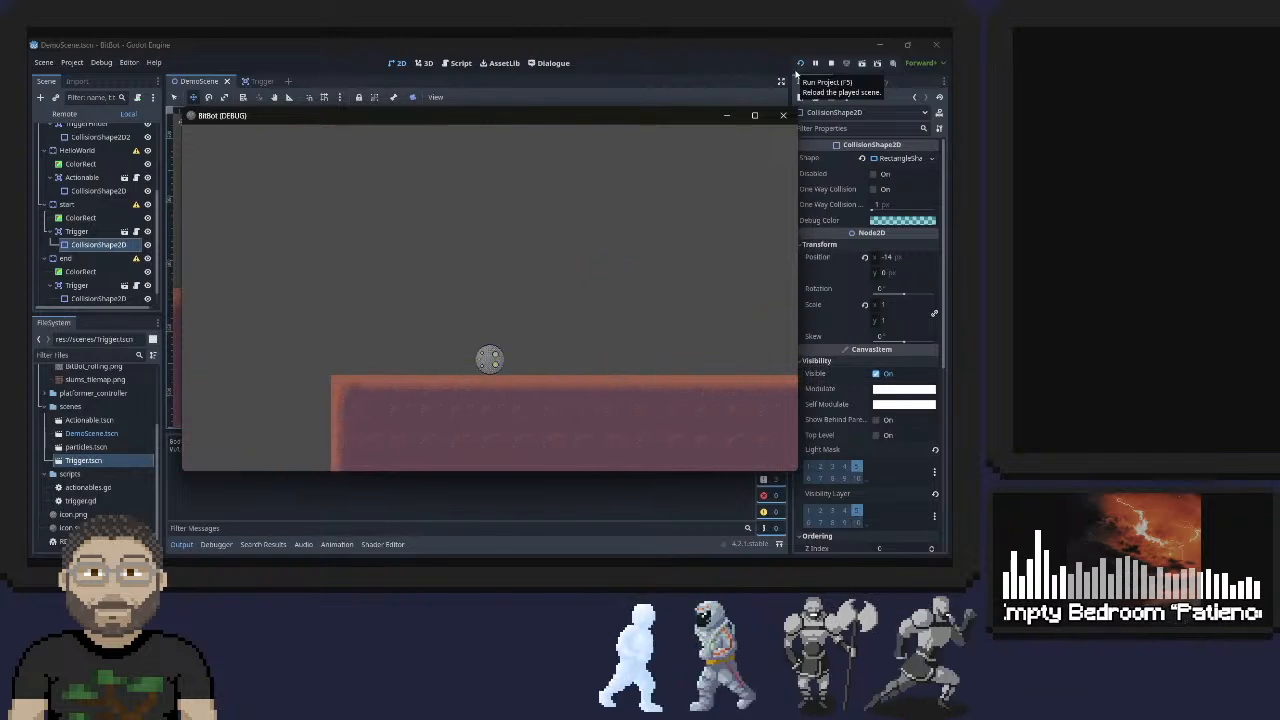
key(Right)
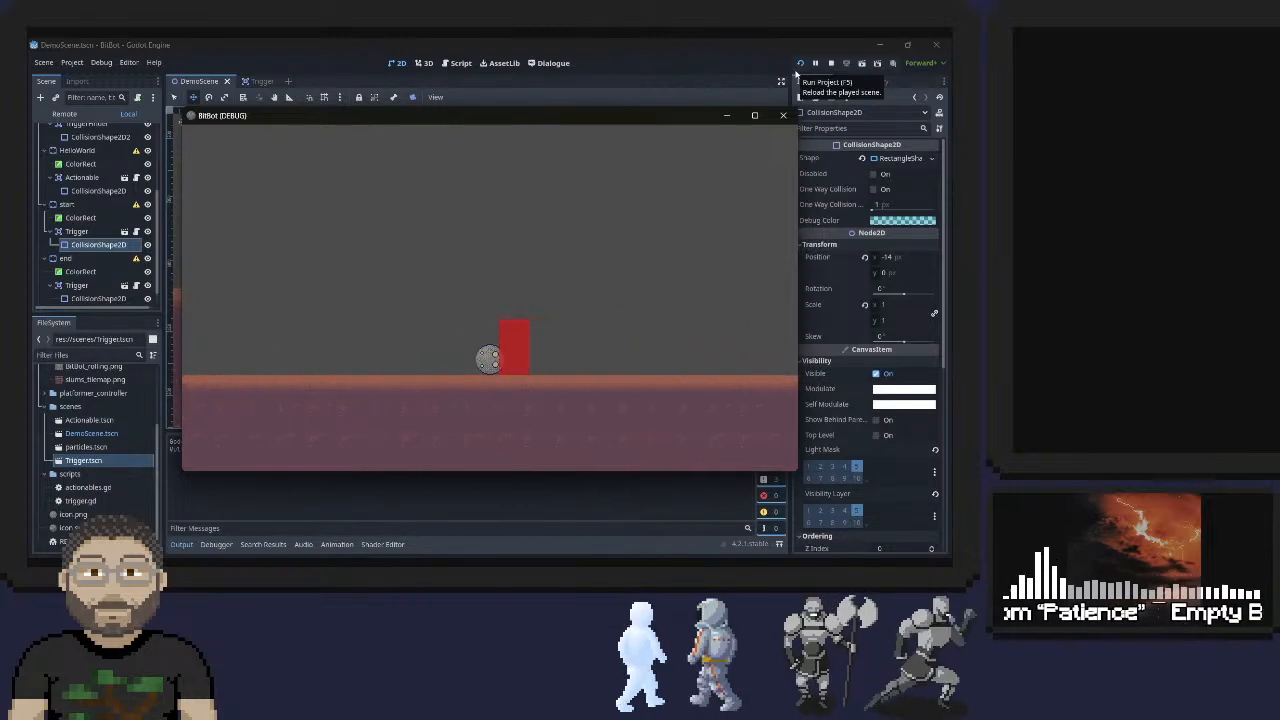
key(Left)
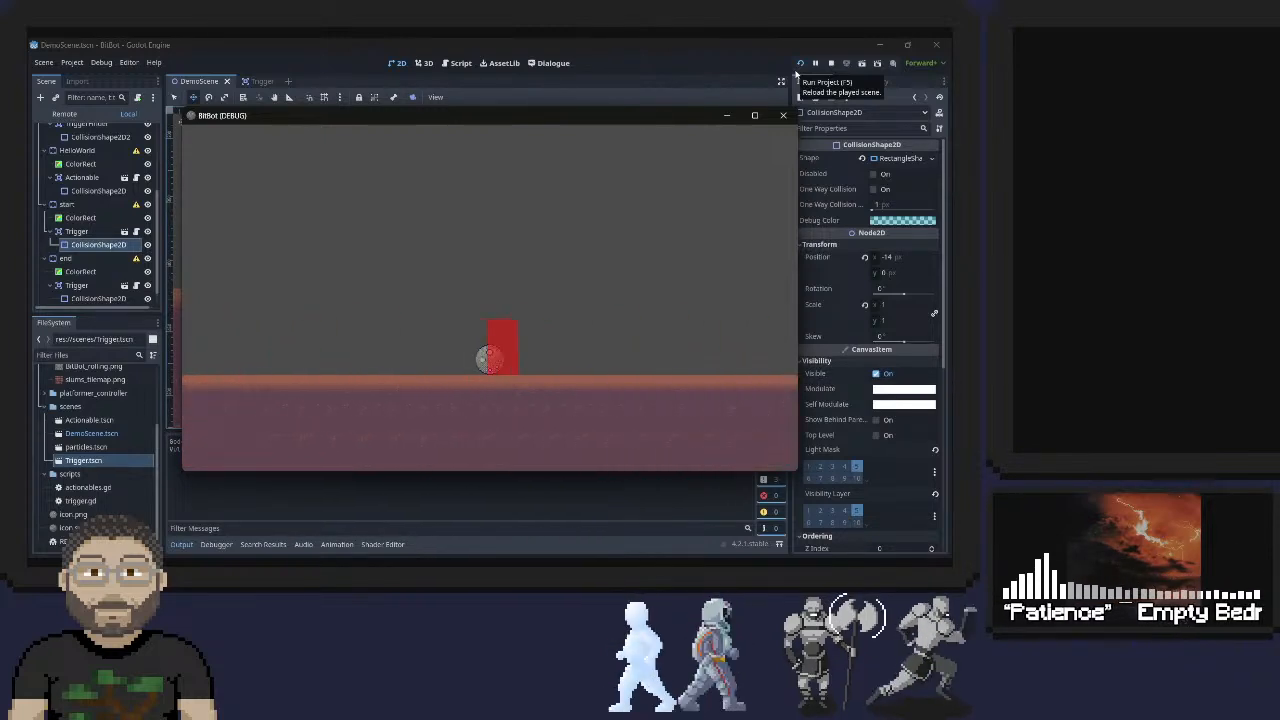
key(Right)
key(Left)
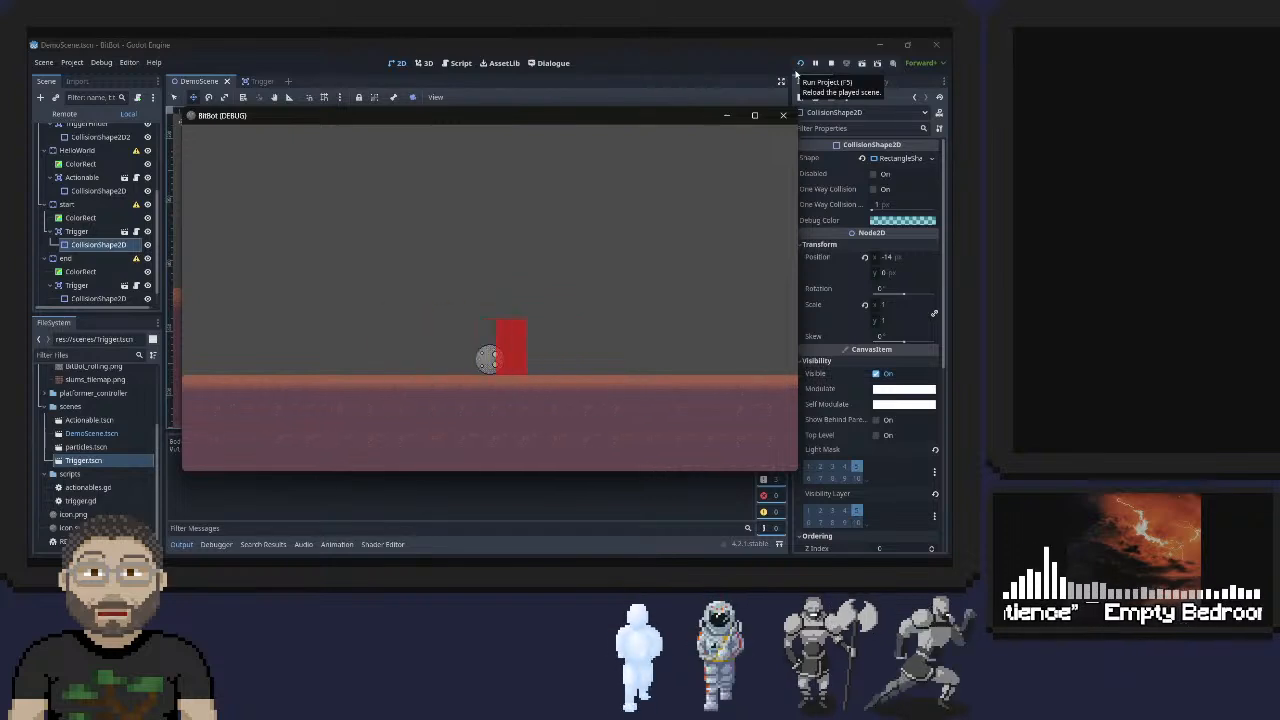
key(Right)
key(Left)
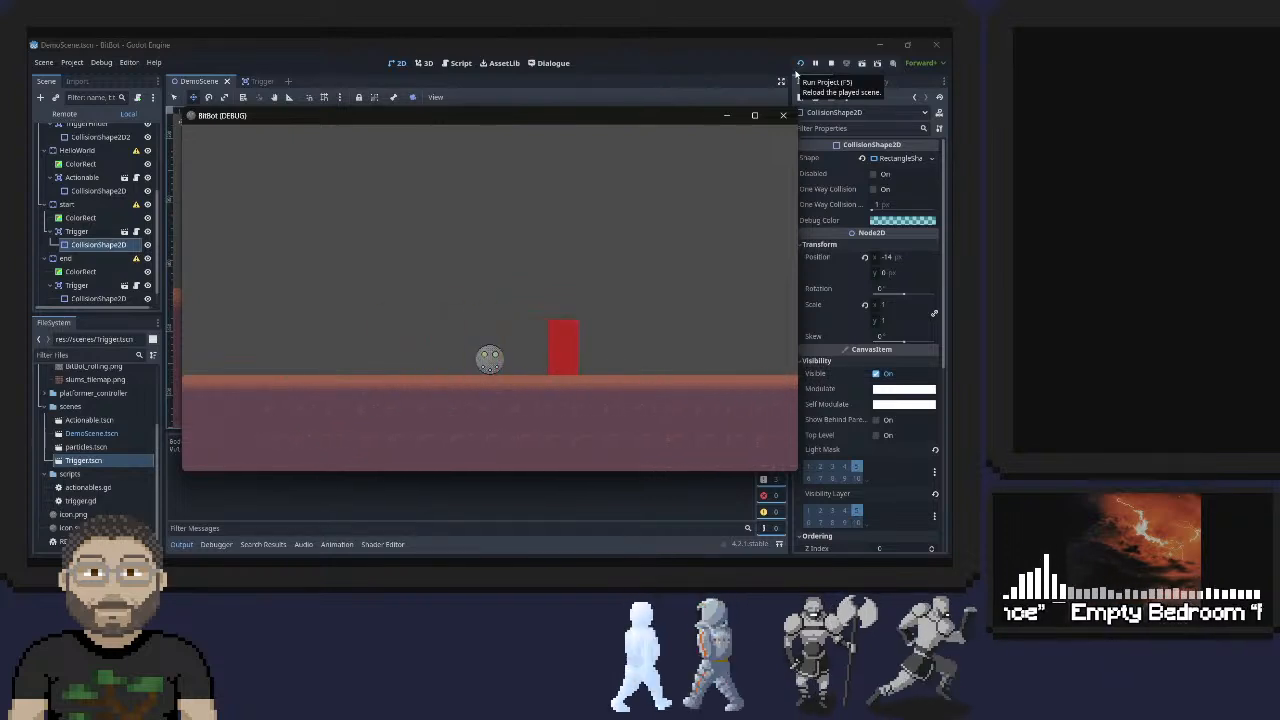
key(Right)
key(Left)
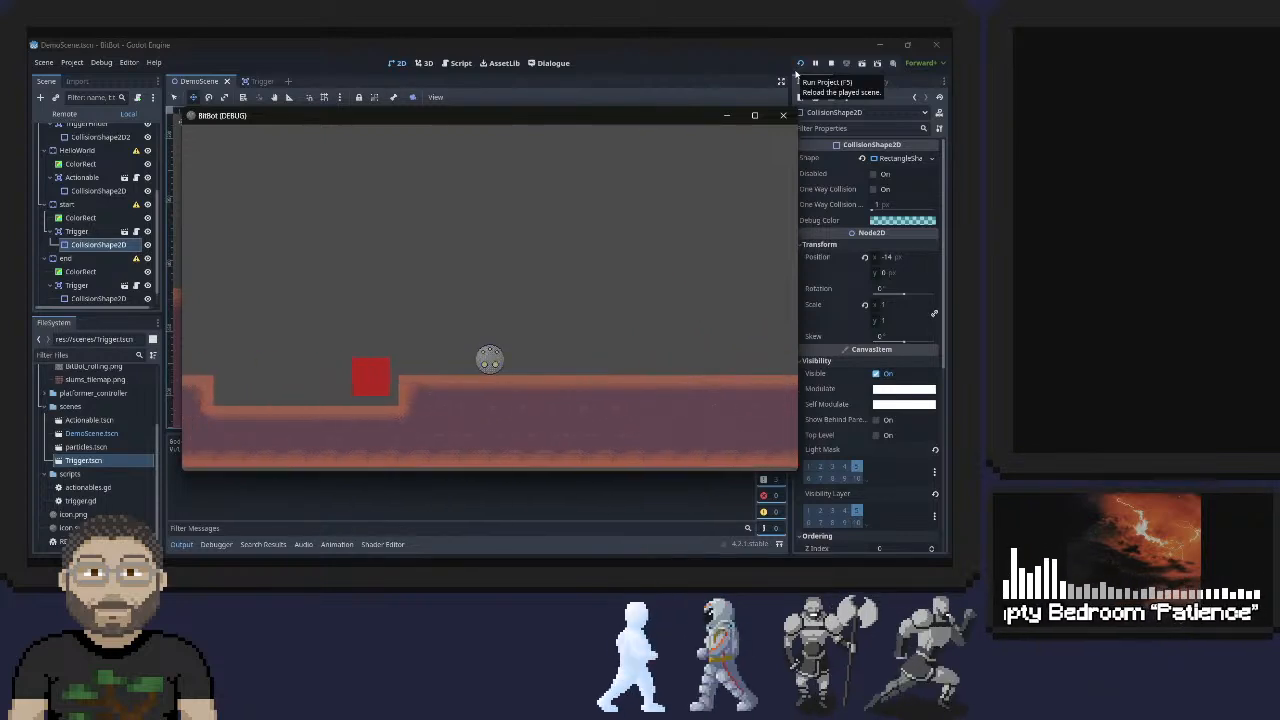
Roll the player across the level and through the teleport blocks once more, and close the running game
key(Right)
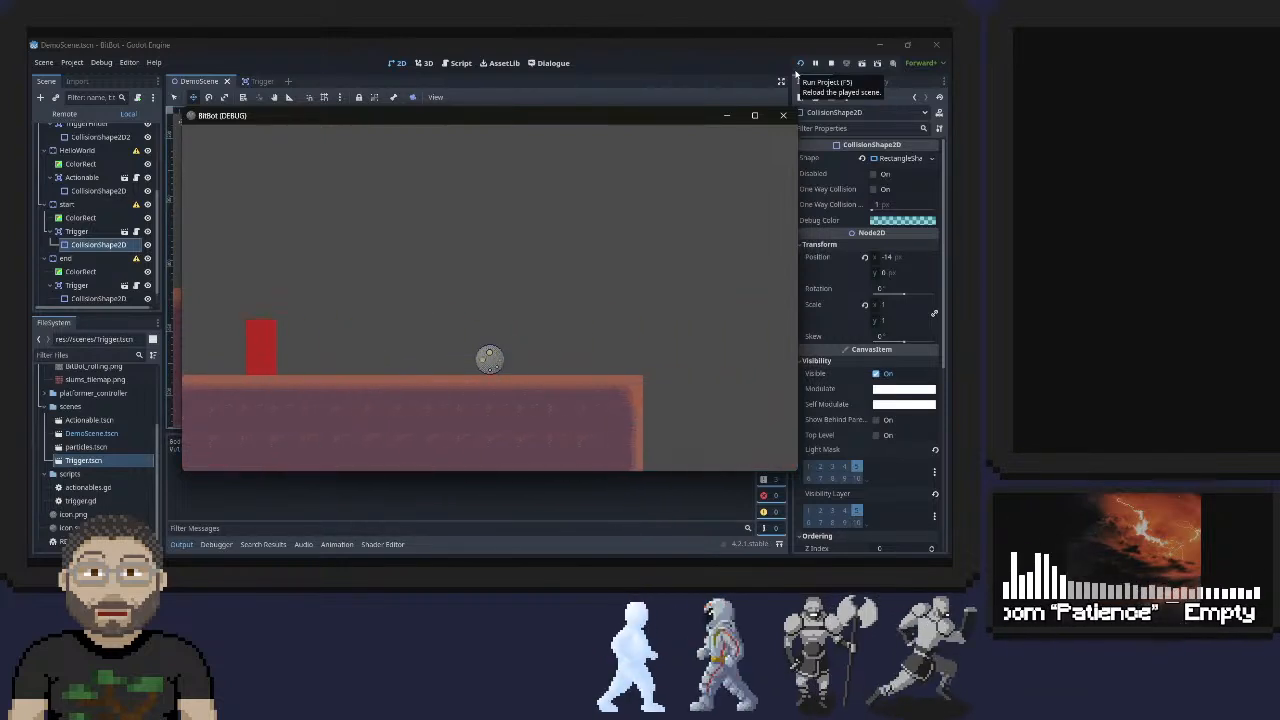
key(Left)
key(Right)
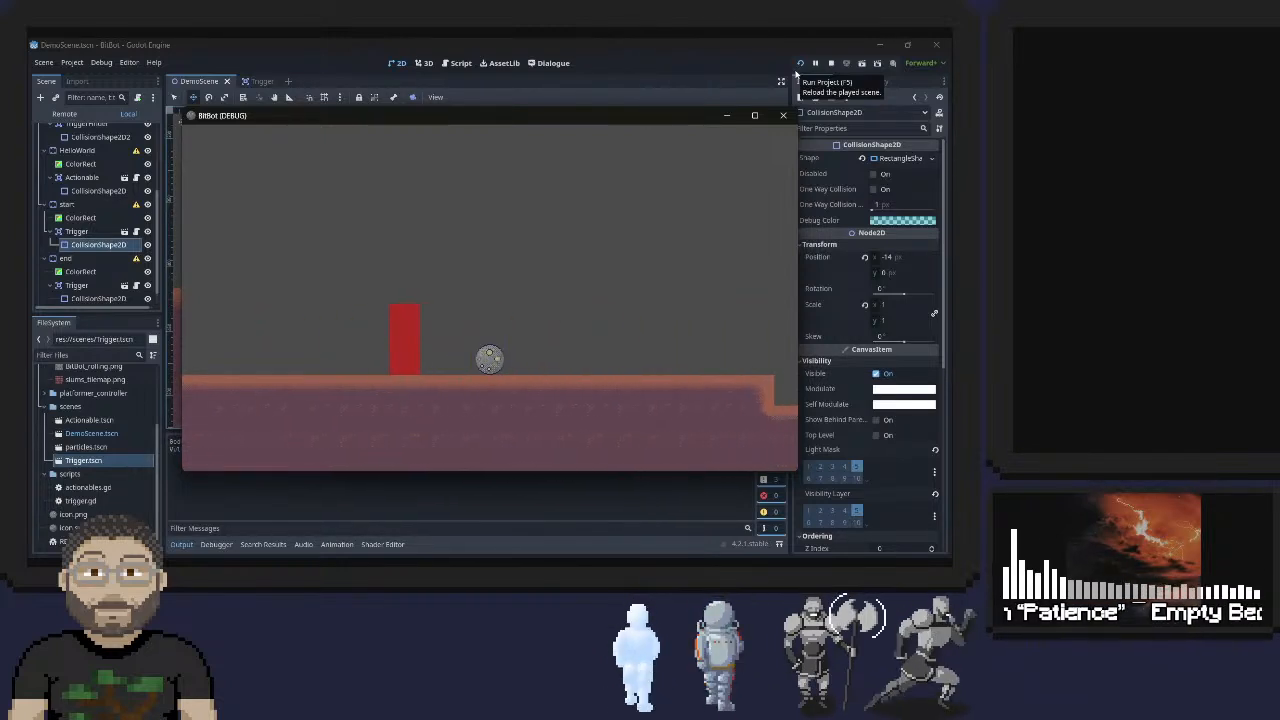
key(Left)
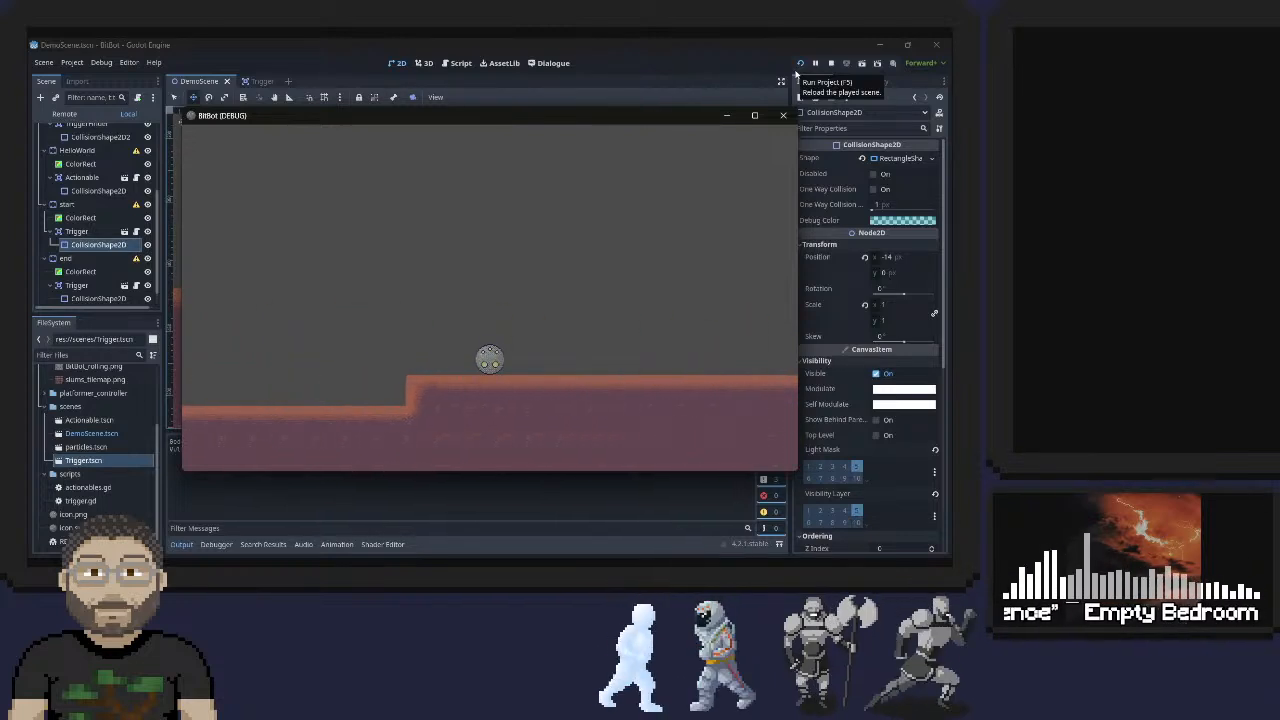
key(Right)
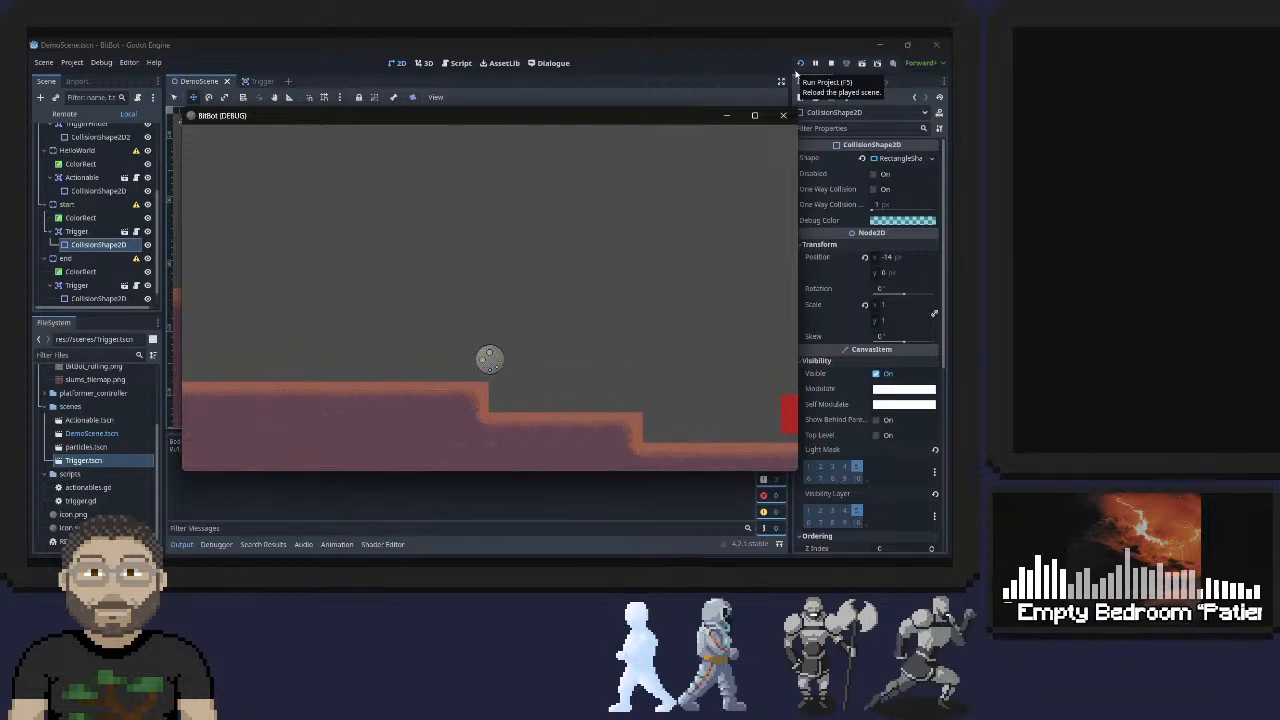
key(Left)
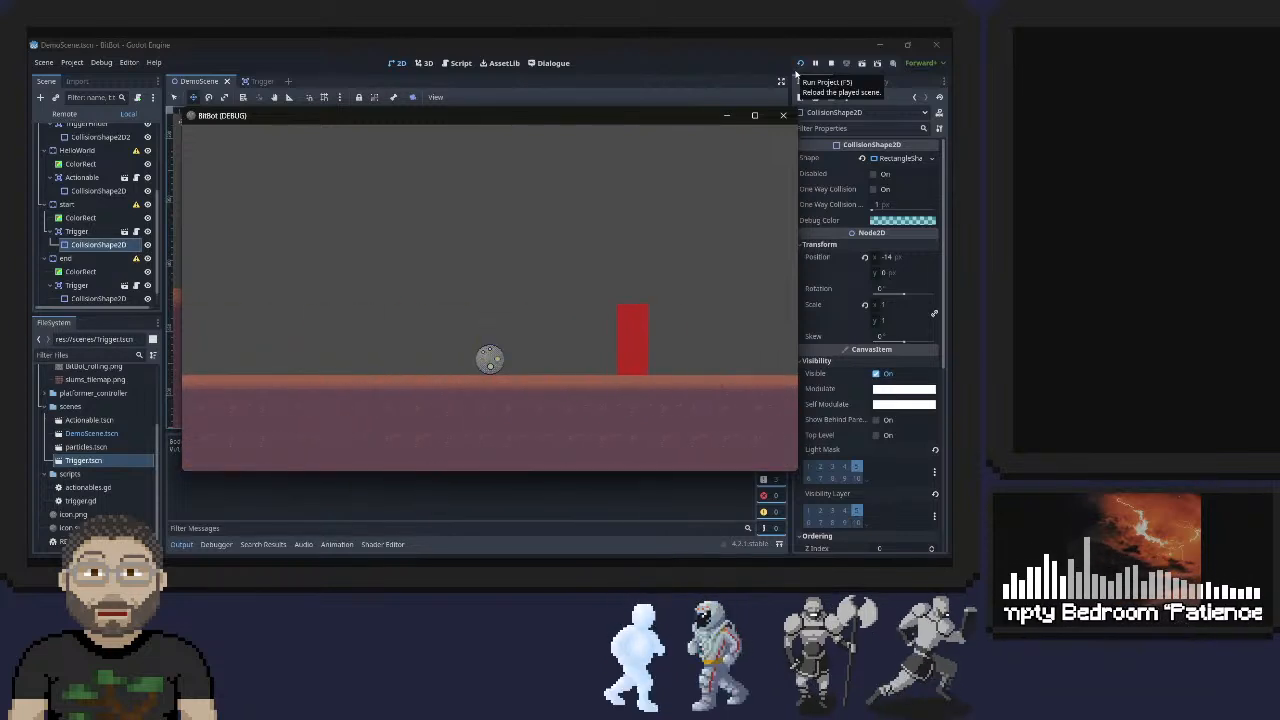
key(Right)
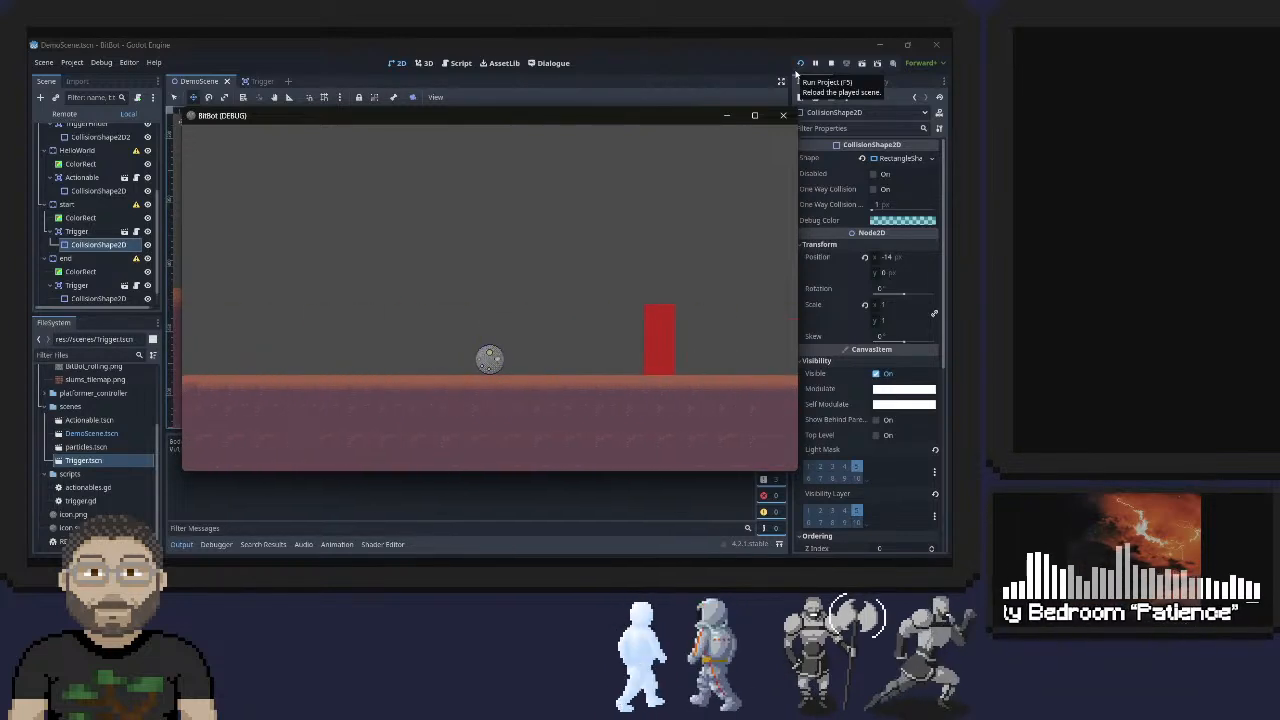
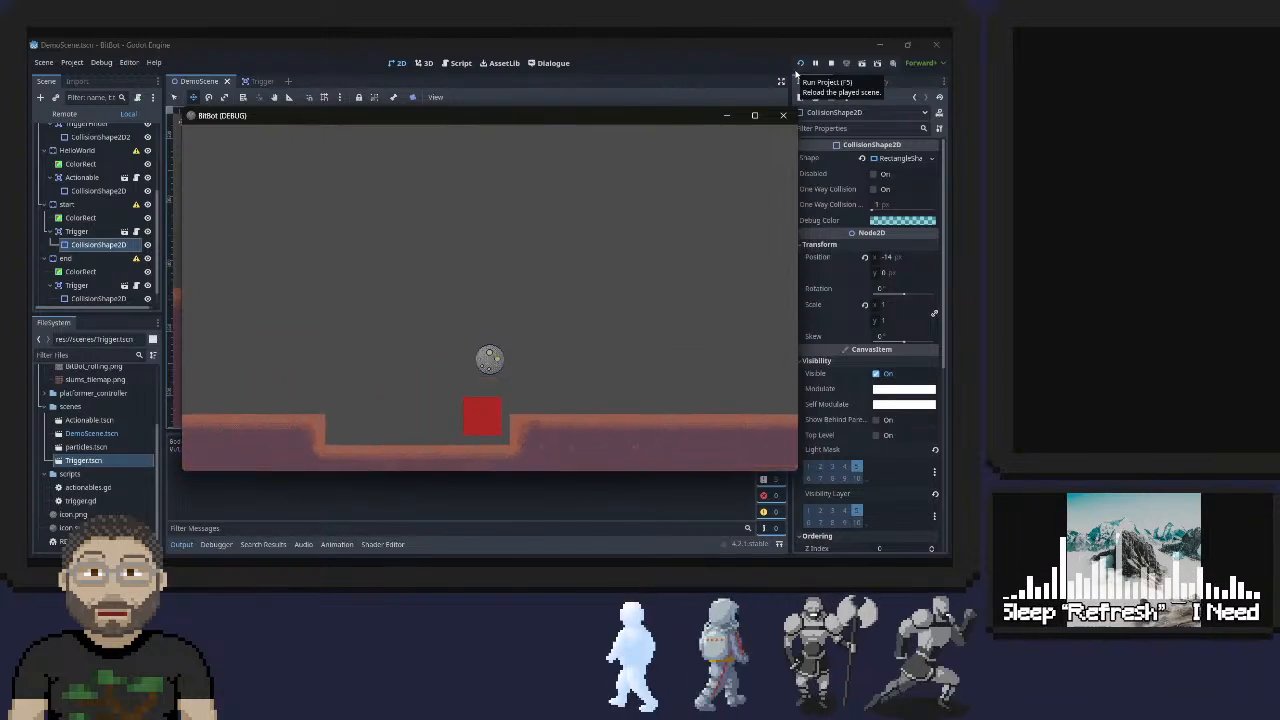
key(Left)
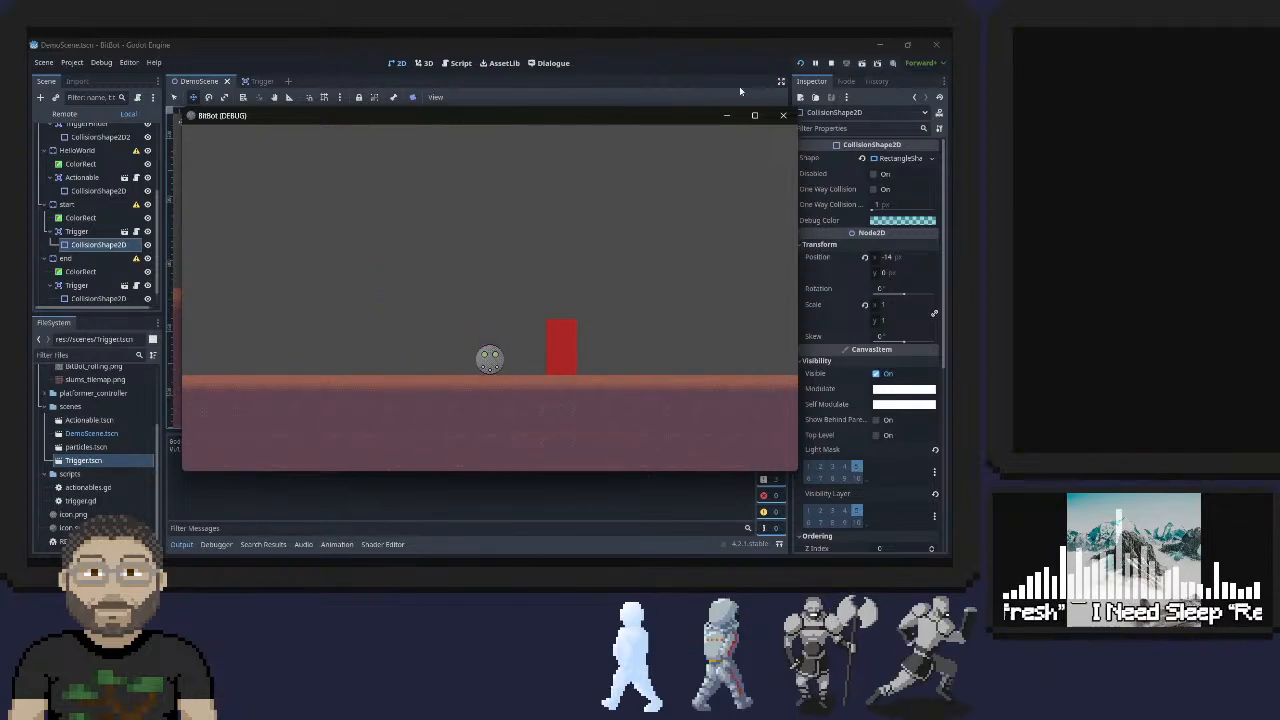
click(785, 117)
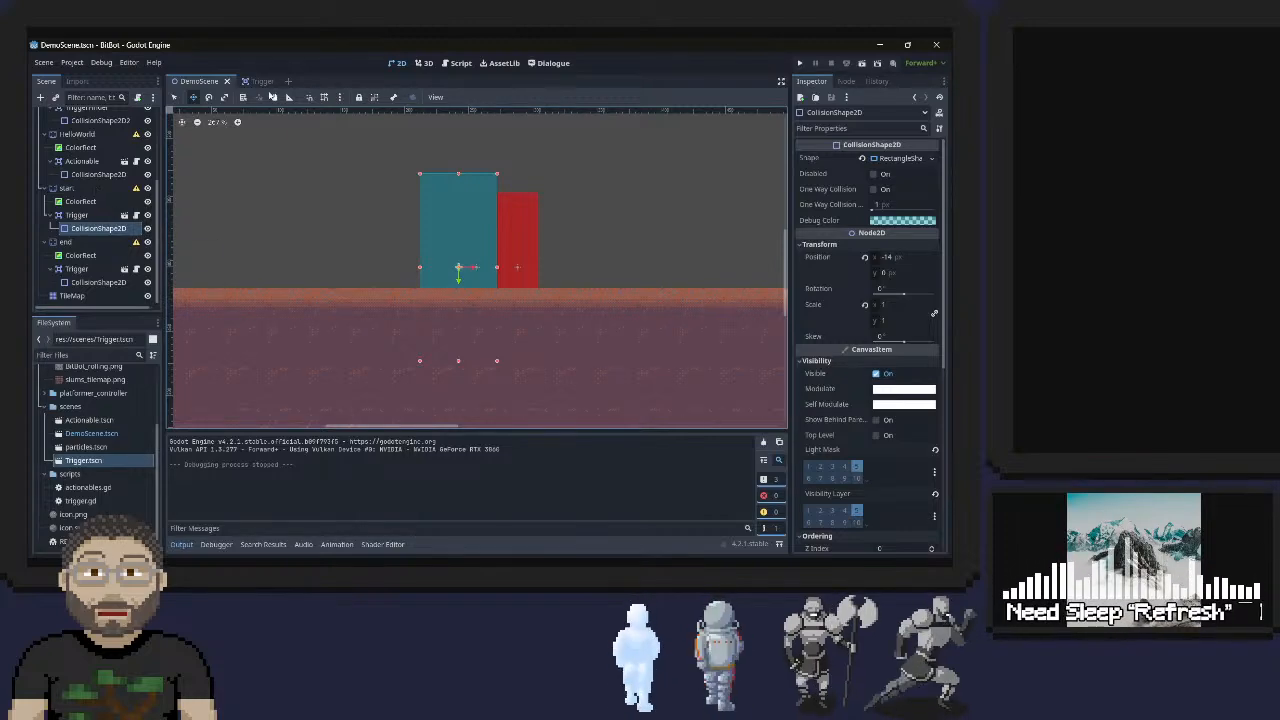
Open the Trigger scene from the start block's Trigger node to inspect it, and return to DemoScene
click(124, 215)
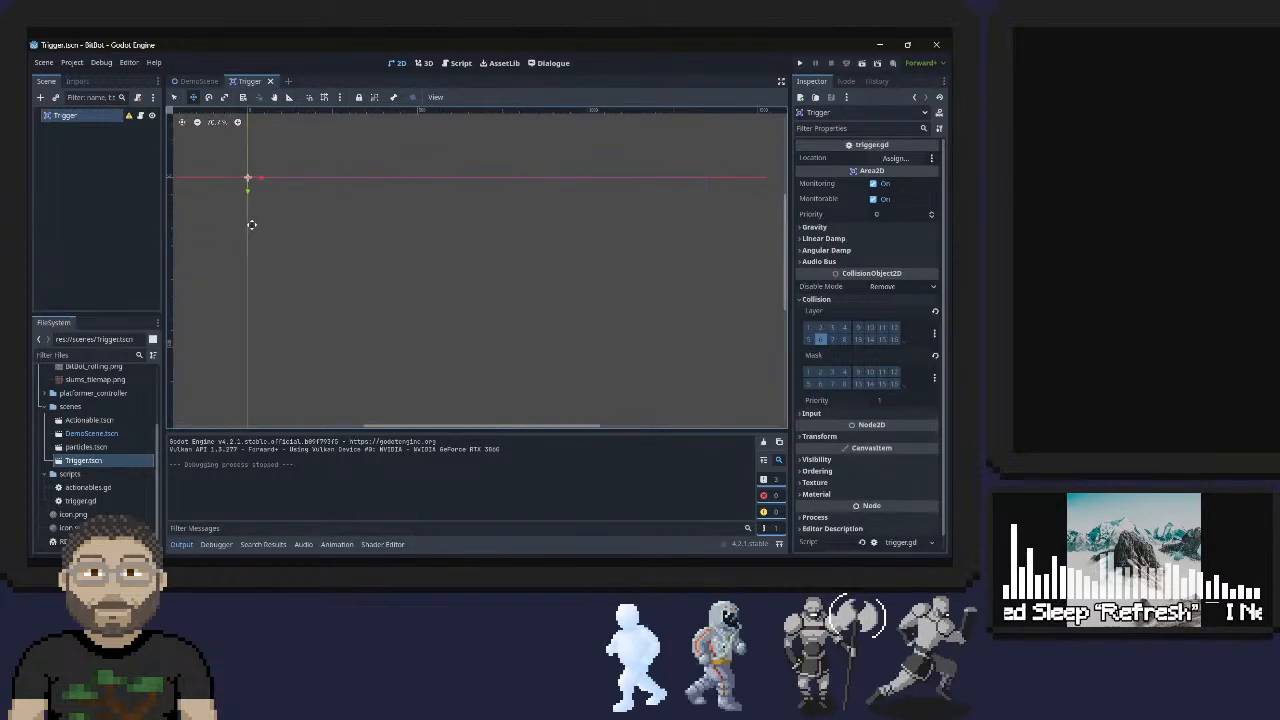
scroll(253, 221, up, 1)
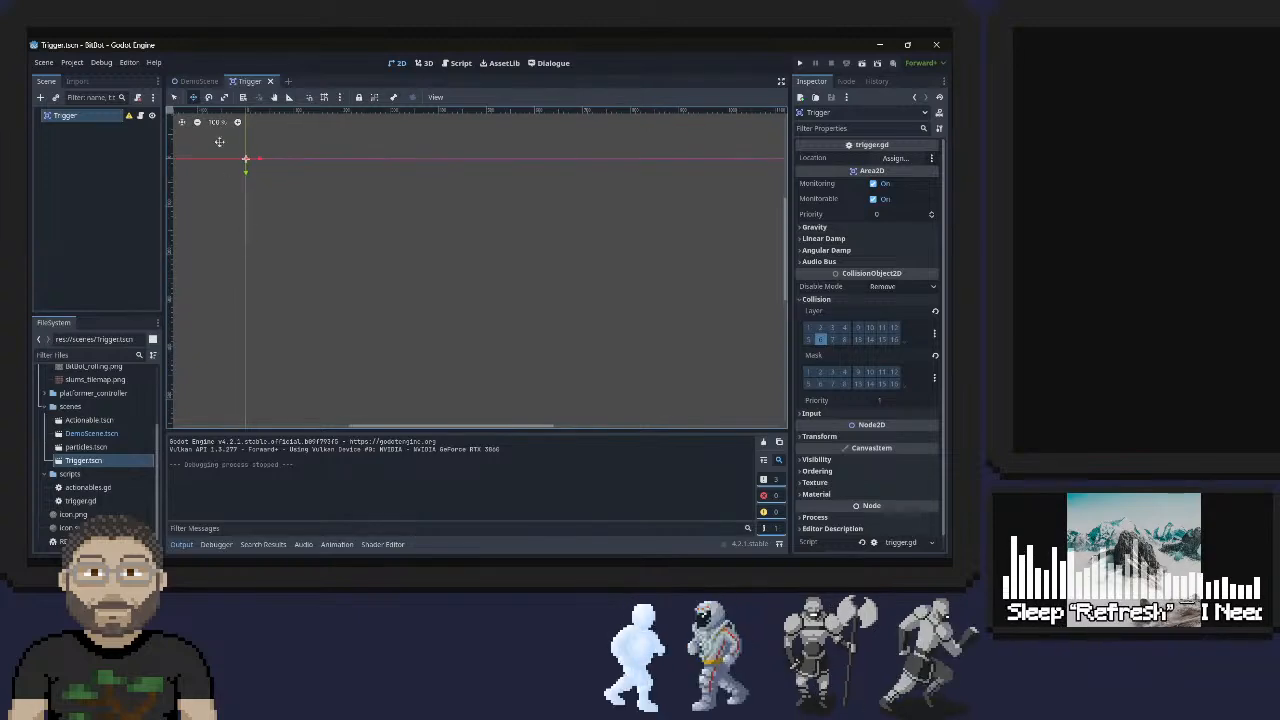
click(199, 82)
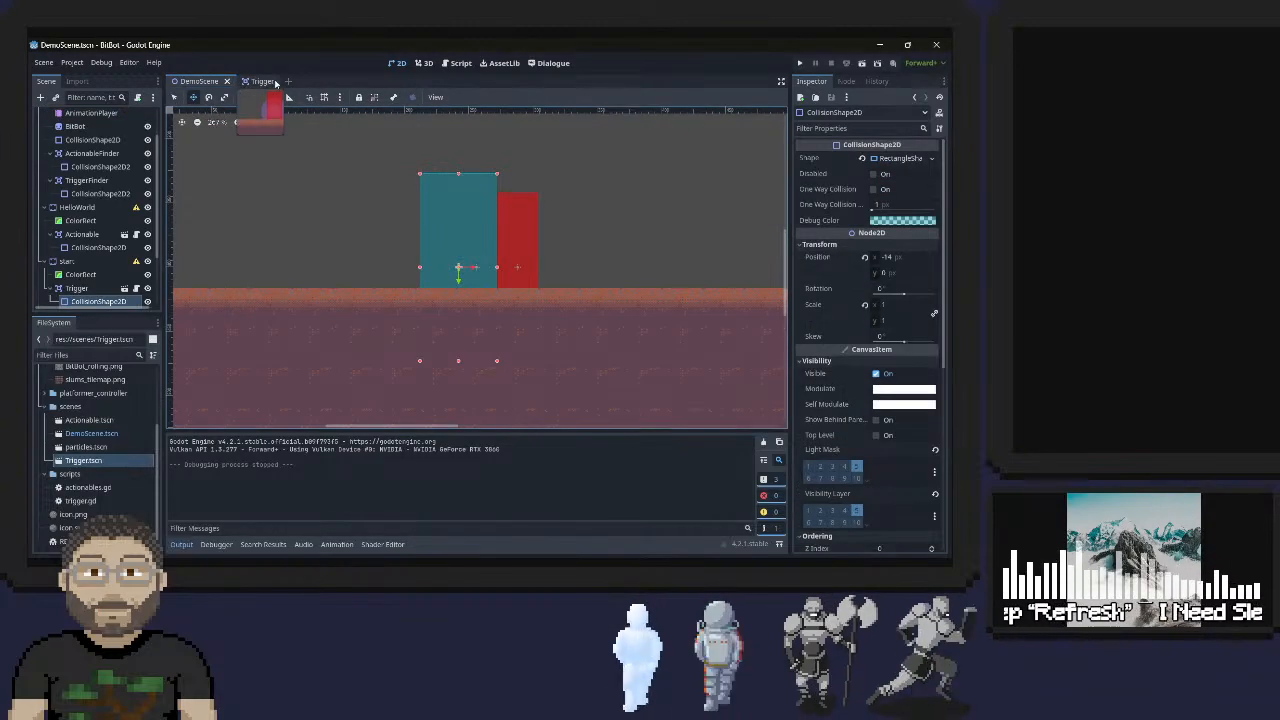
Open the PlatformerController2D node's script and review how its movement code calls the trigger action through trigger_finder
scroll(78, 186, up, 2)
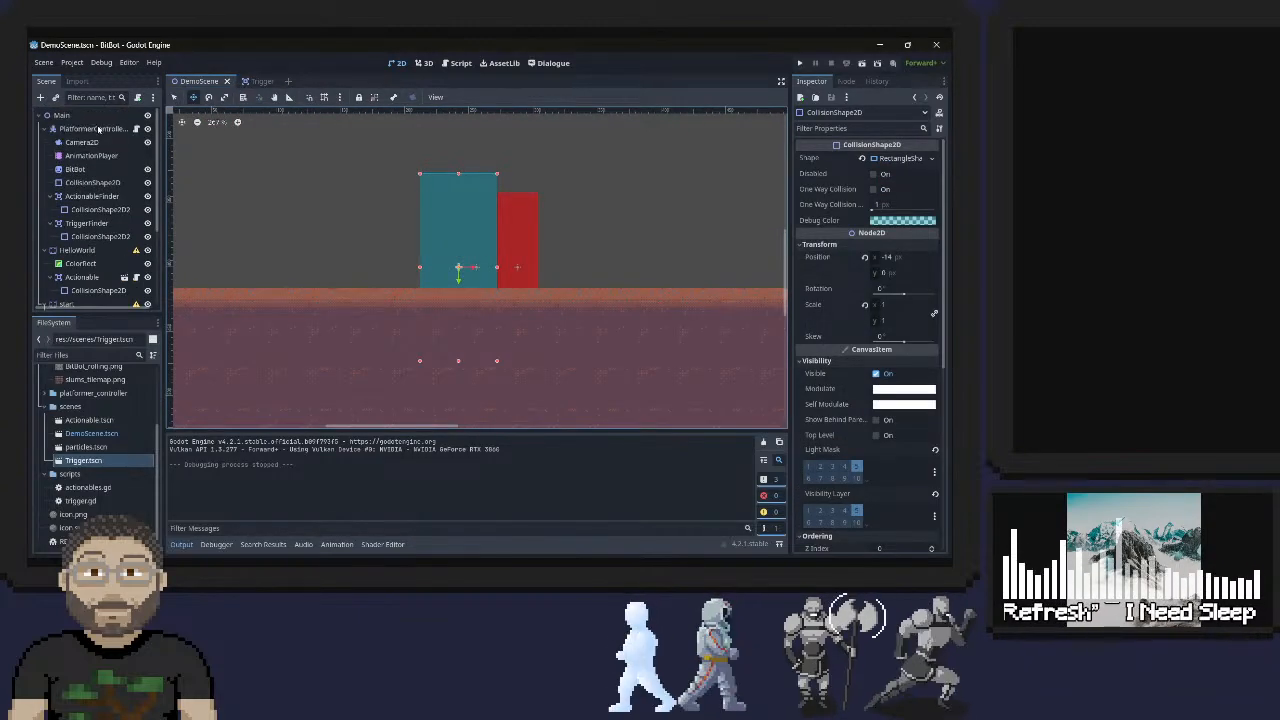
click(97, 129)
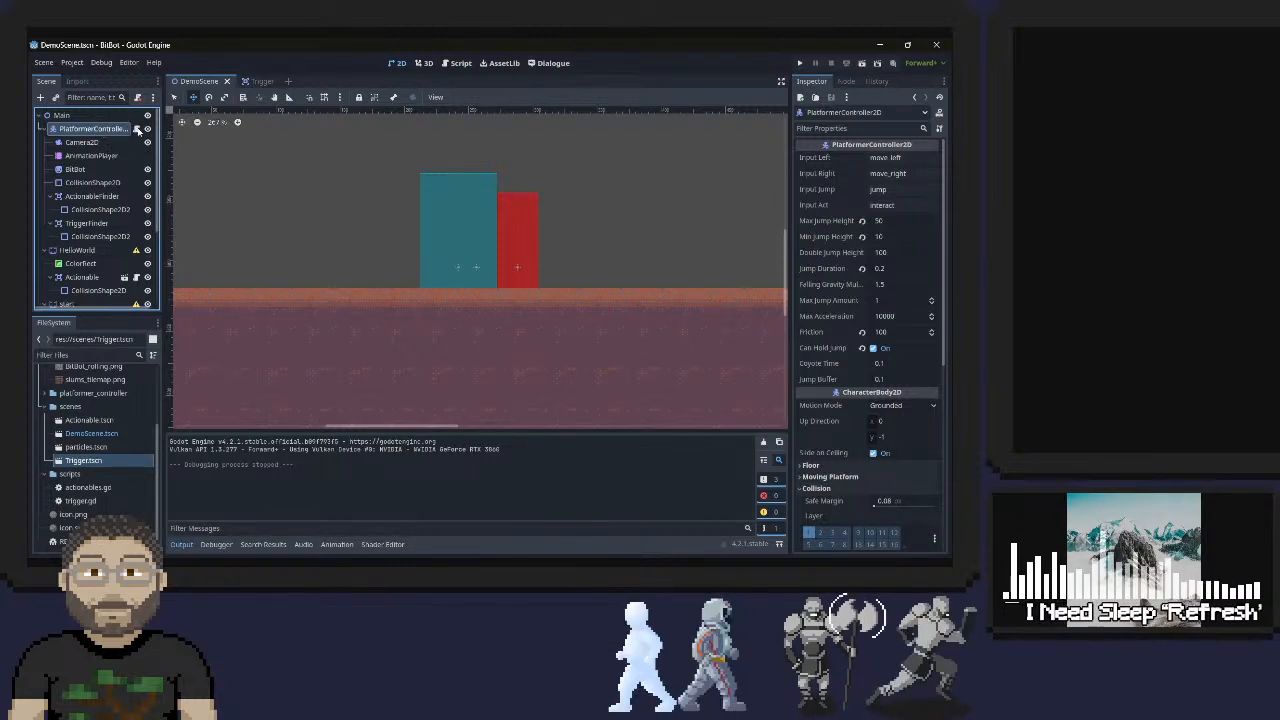
click(137, 129)
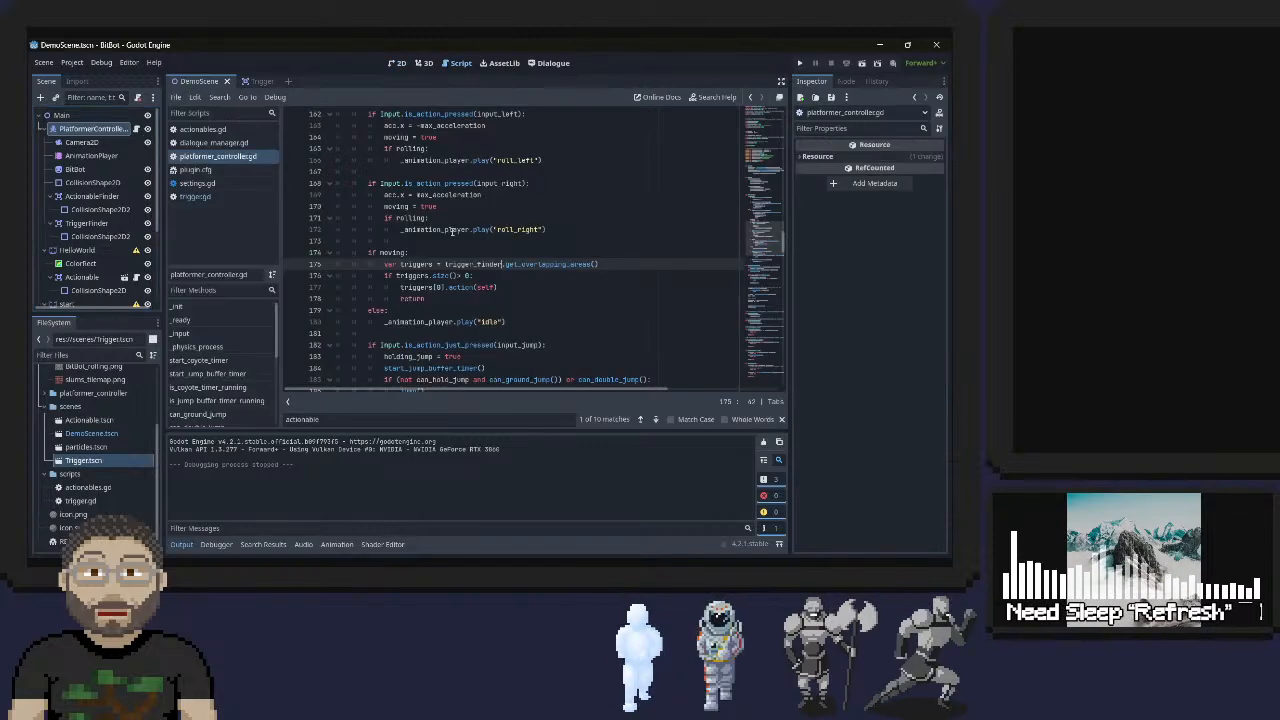
scroll(452, 231, down, 1)
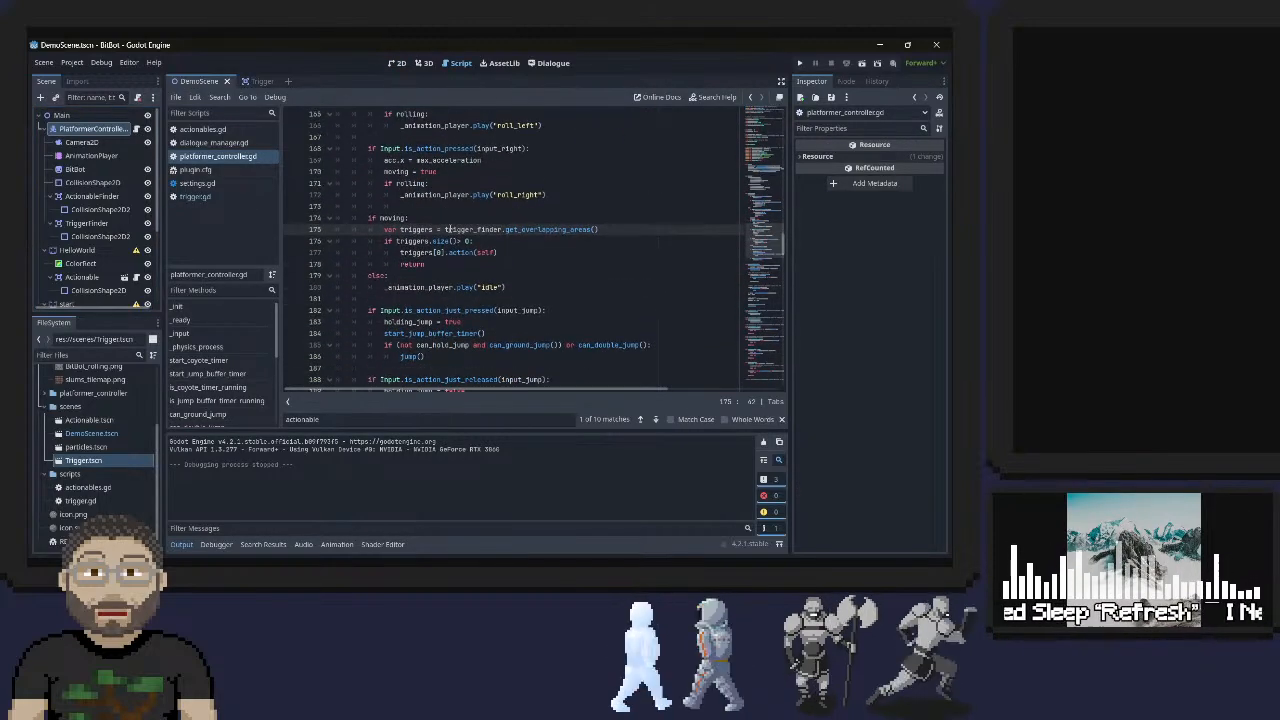
scroll(449, 230, down, 1)
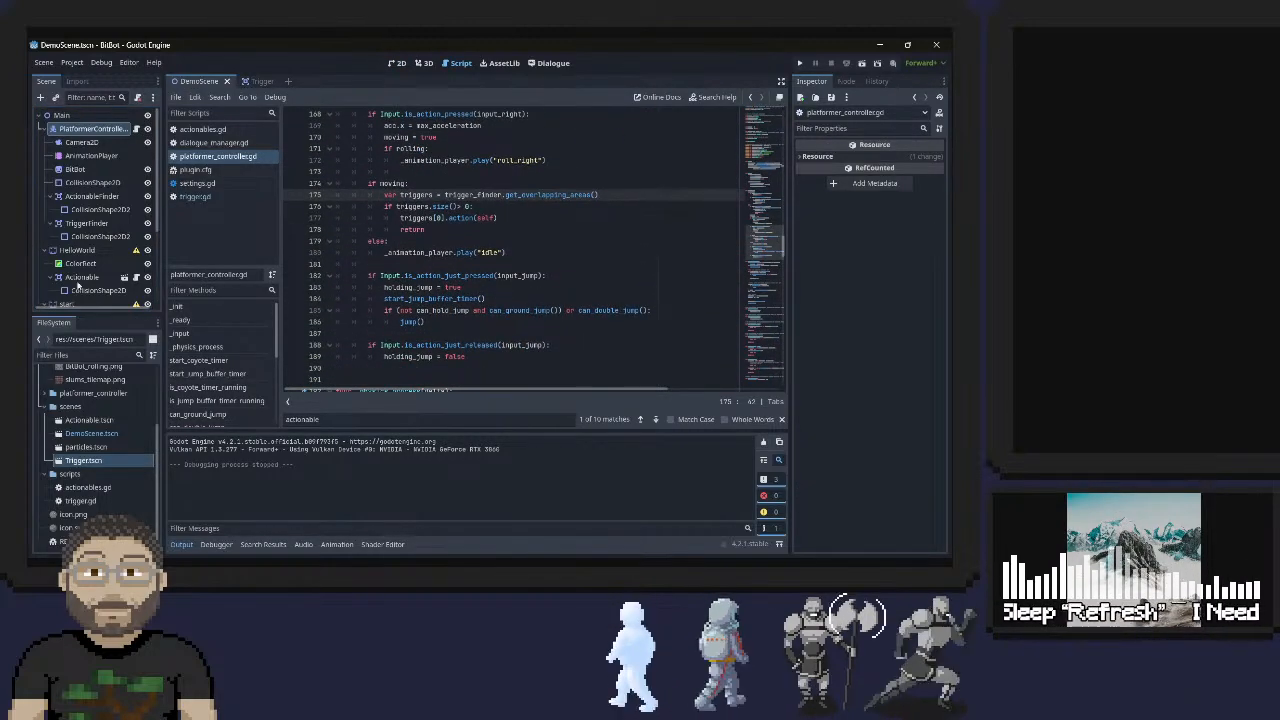
Change the trigger script's action to assign only the x coordinate, object.position.x = location.position.x, and save it
double_click(85, 462)
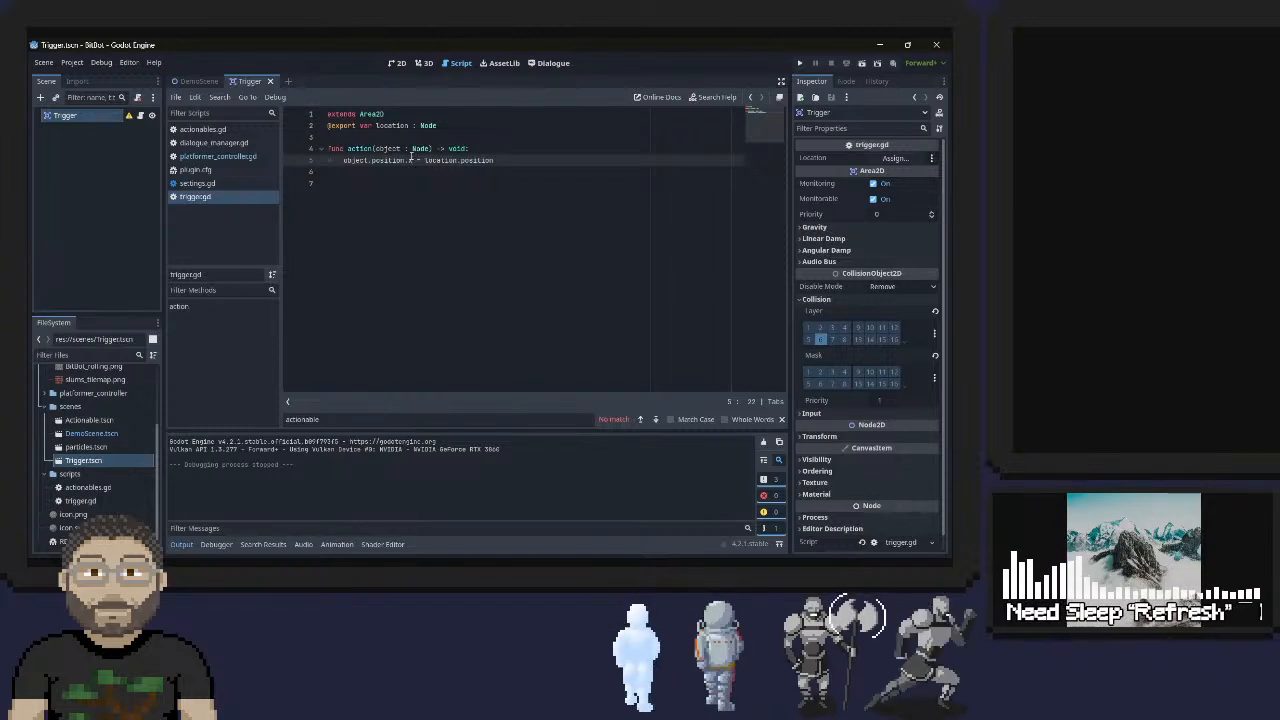
key(Down)
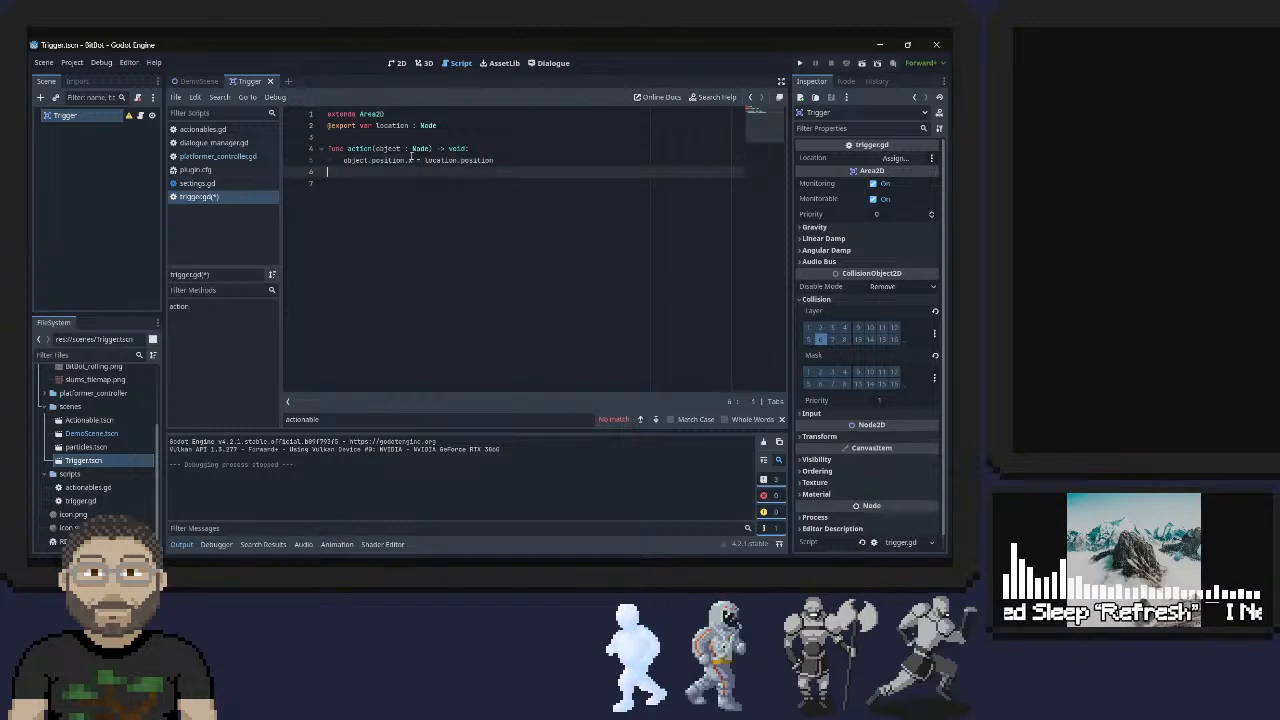
key(Up)
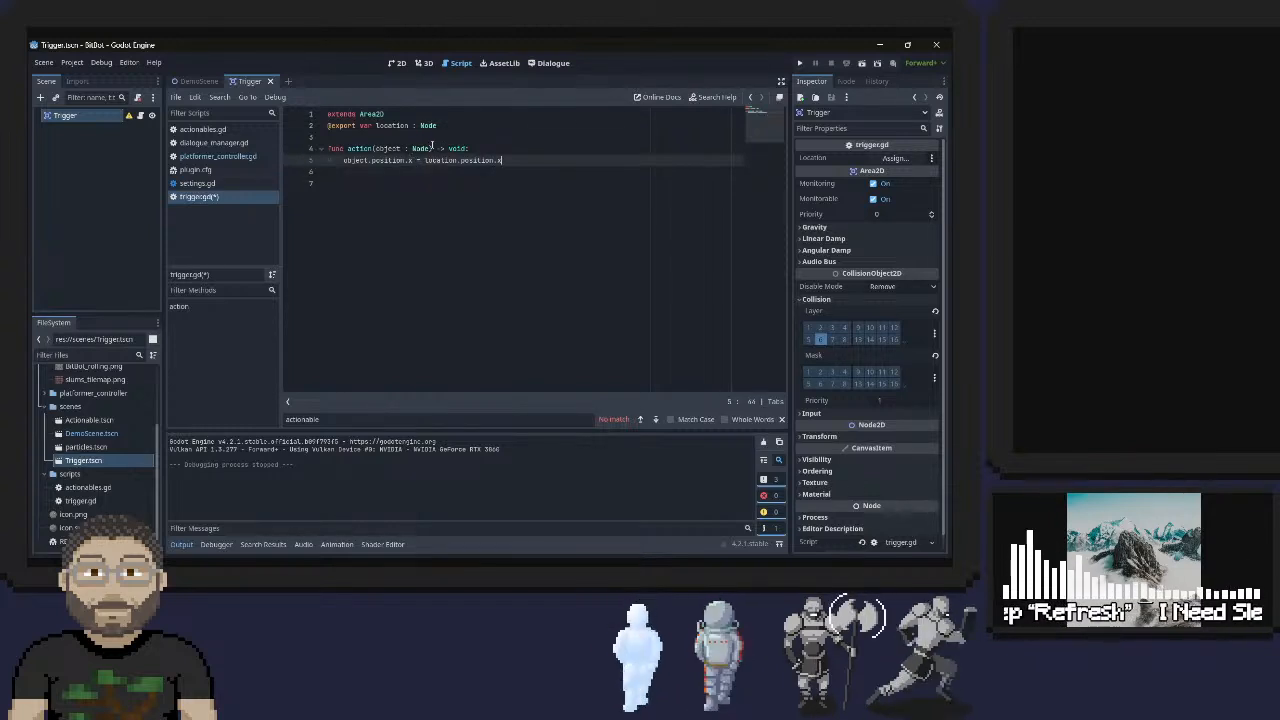
key(ctrl+s)
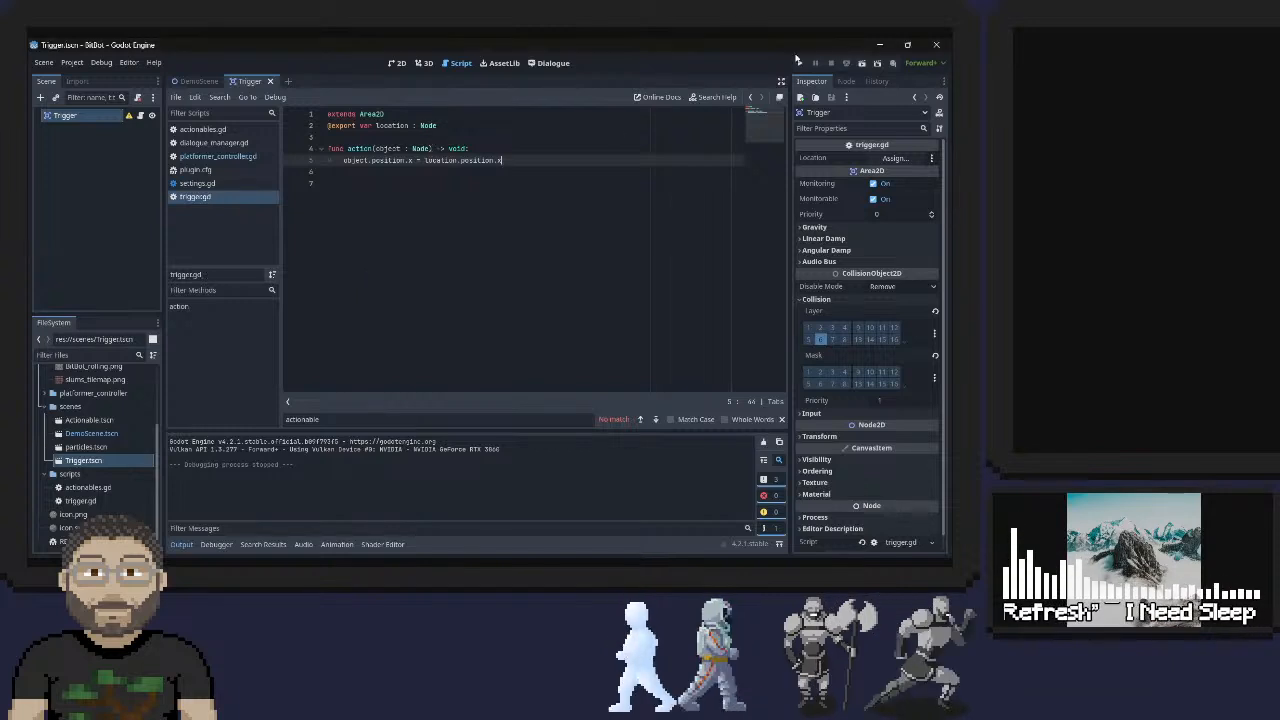
Run the game and roll the player back and forth through the teleport blocks to test the x-only teleport
click(801, 64)
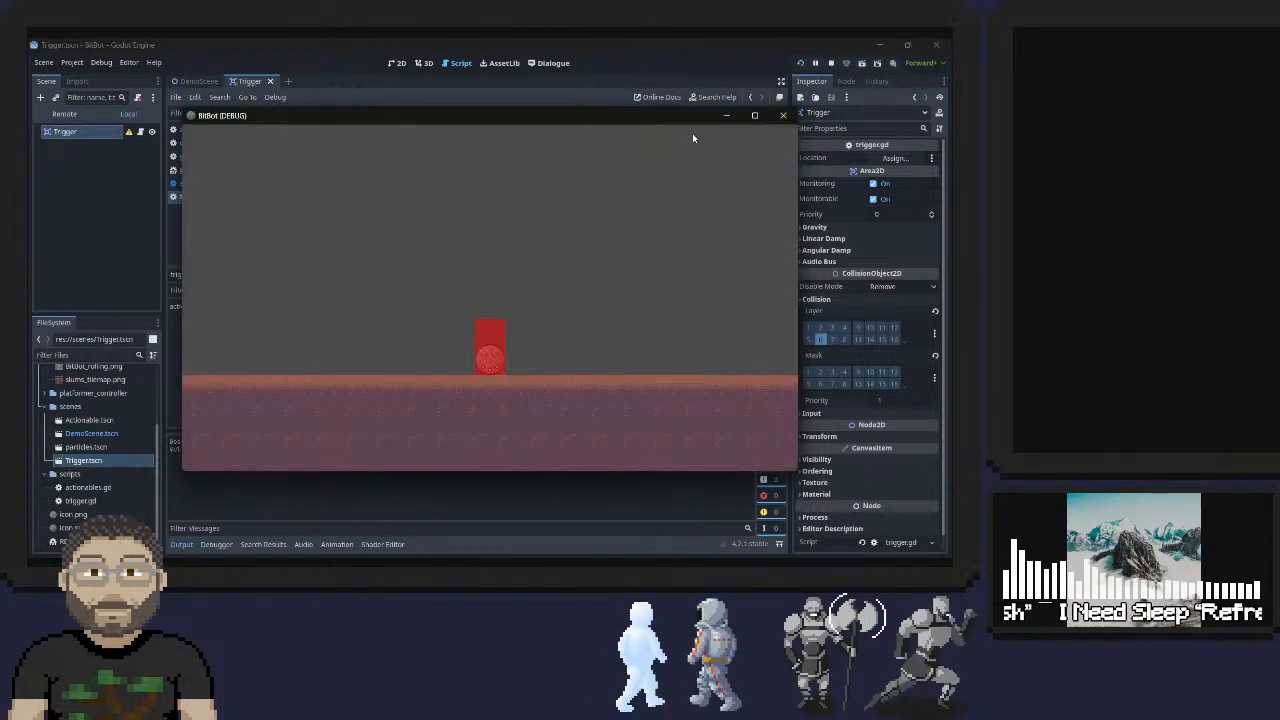
key(Left)
key(Right)
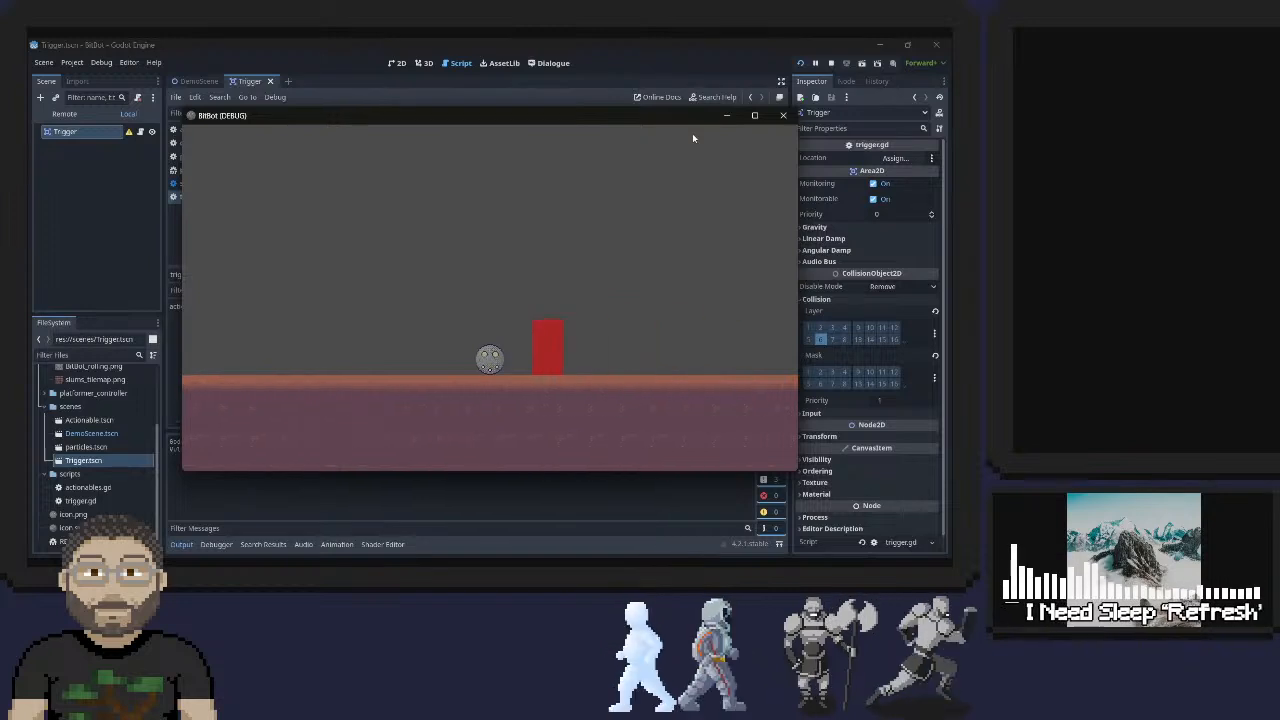
key(Left)
key(space)
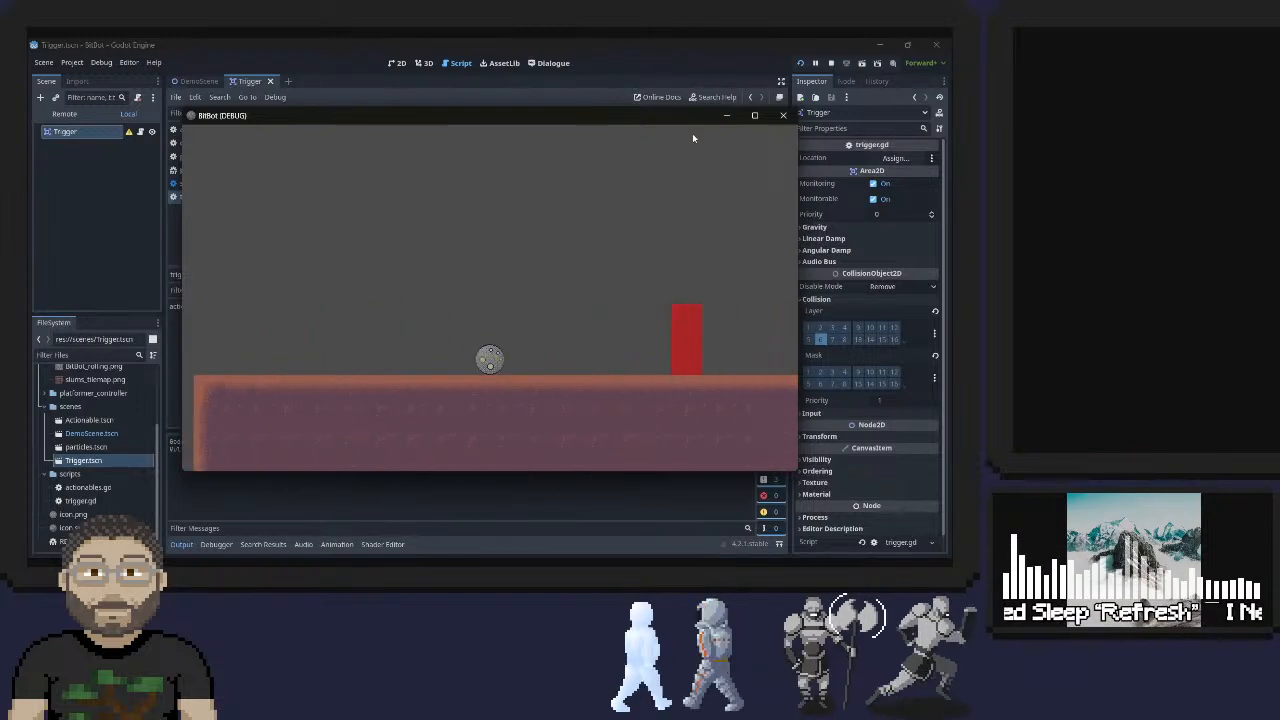
key(Right)
key(Left)
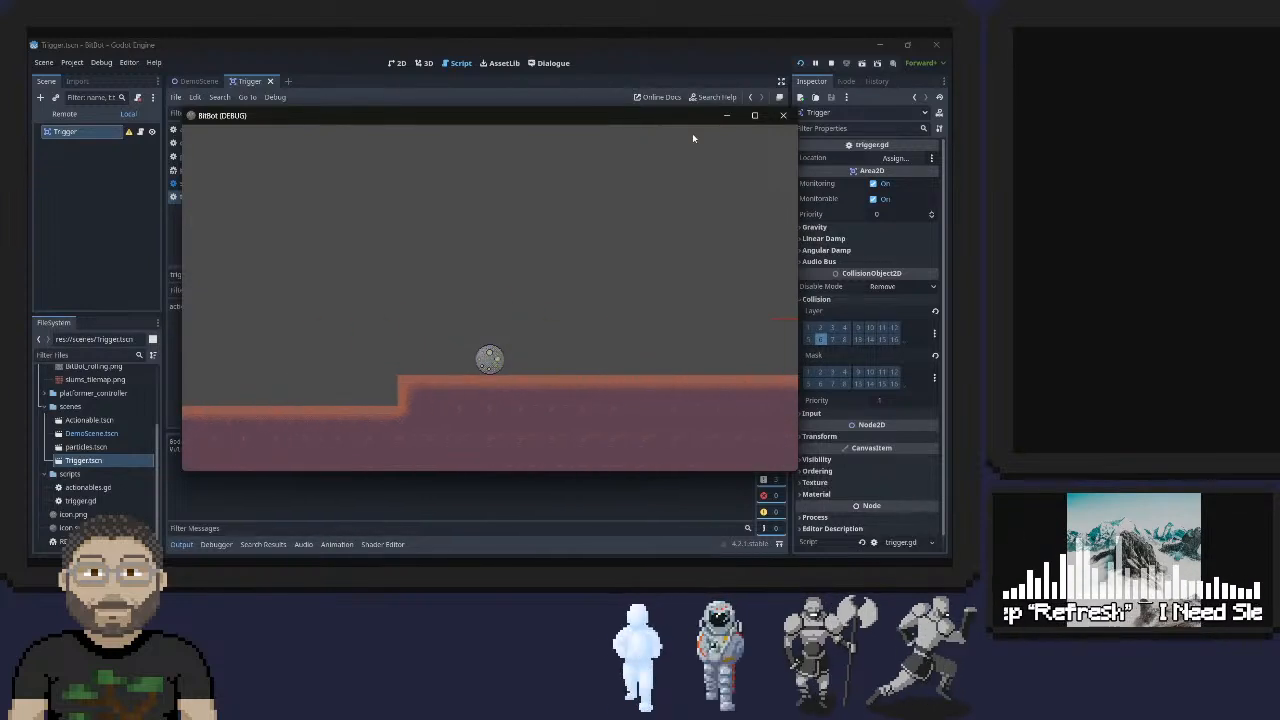
key(Right)
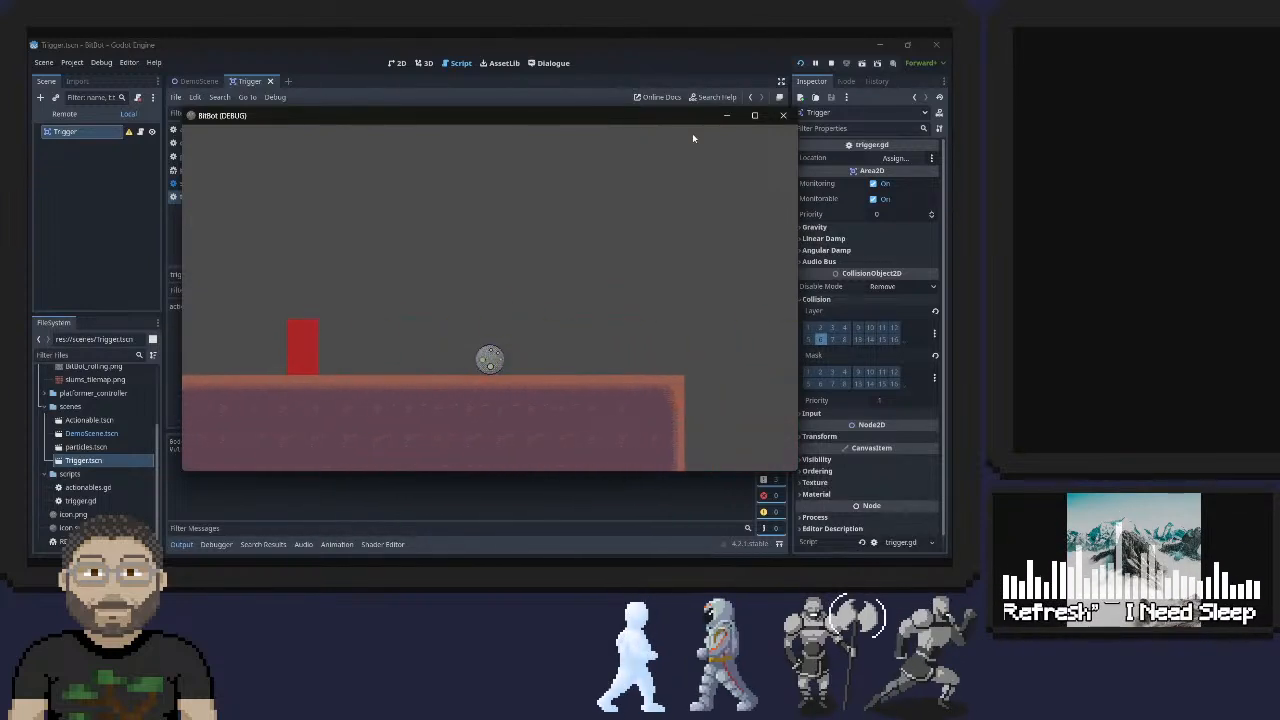
key(Left)
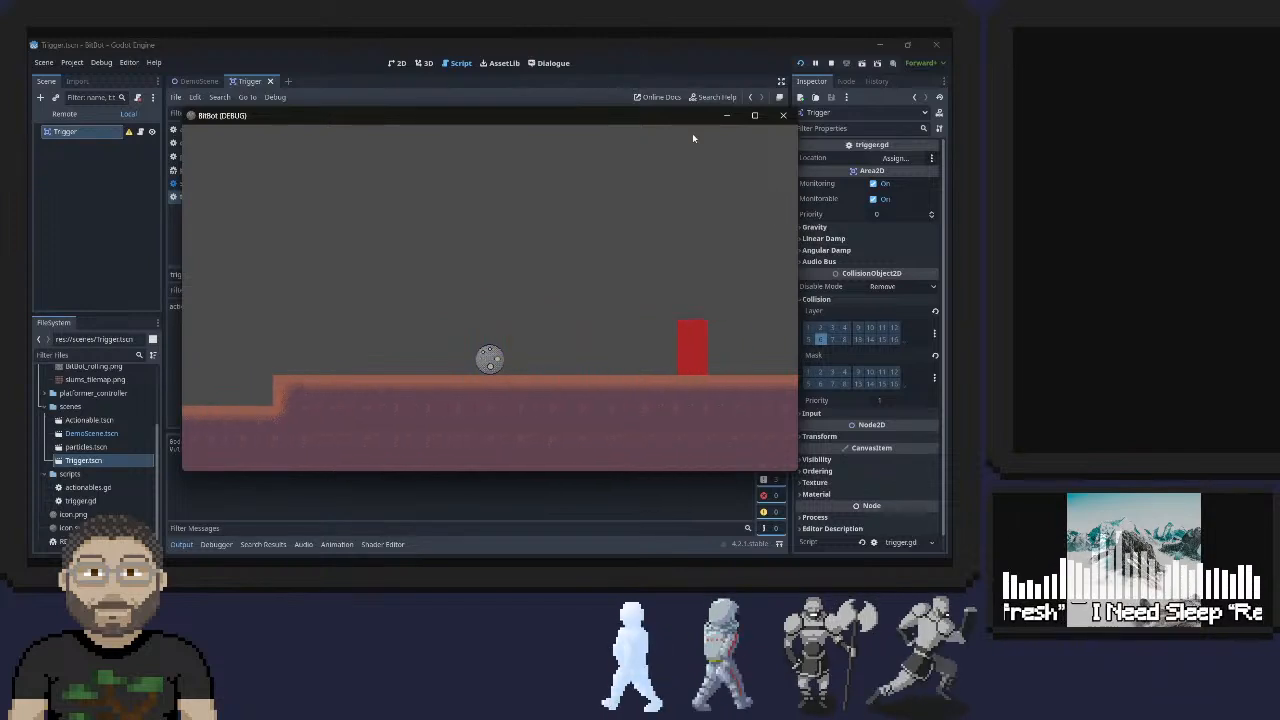
key(Left)
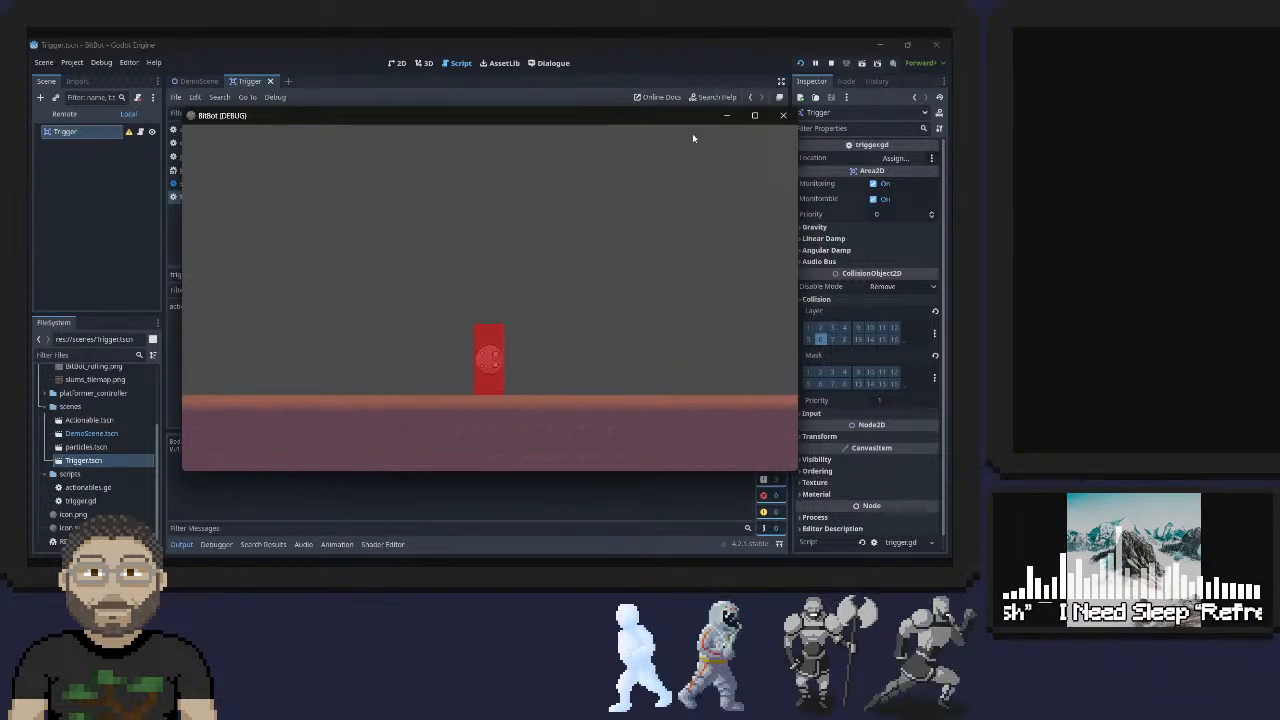
Test quick direction reversals by rocking the player back and forth around the shorter red teleport block
key(Right)
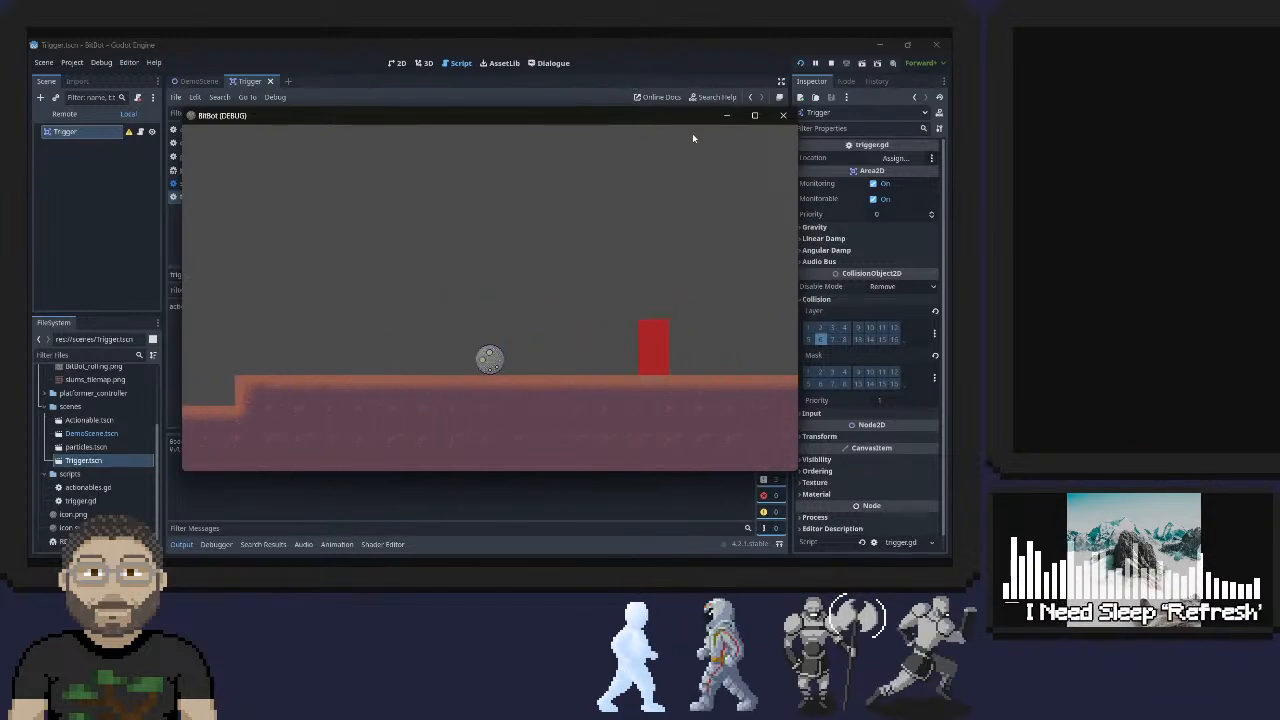
key(Left)
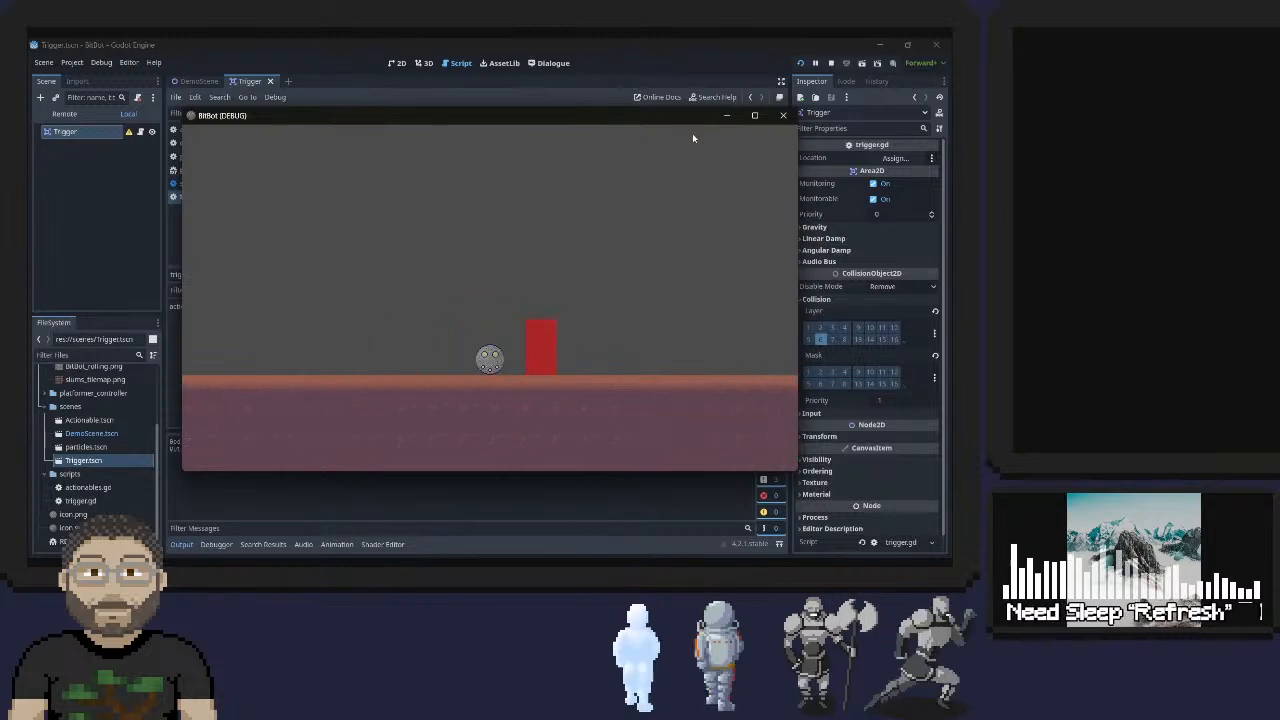
key(Right)
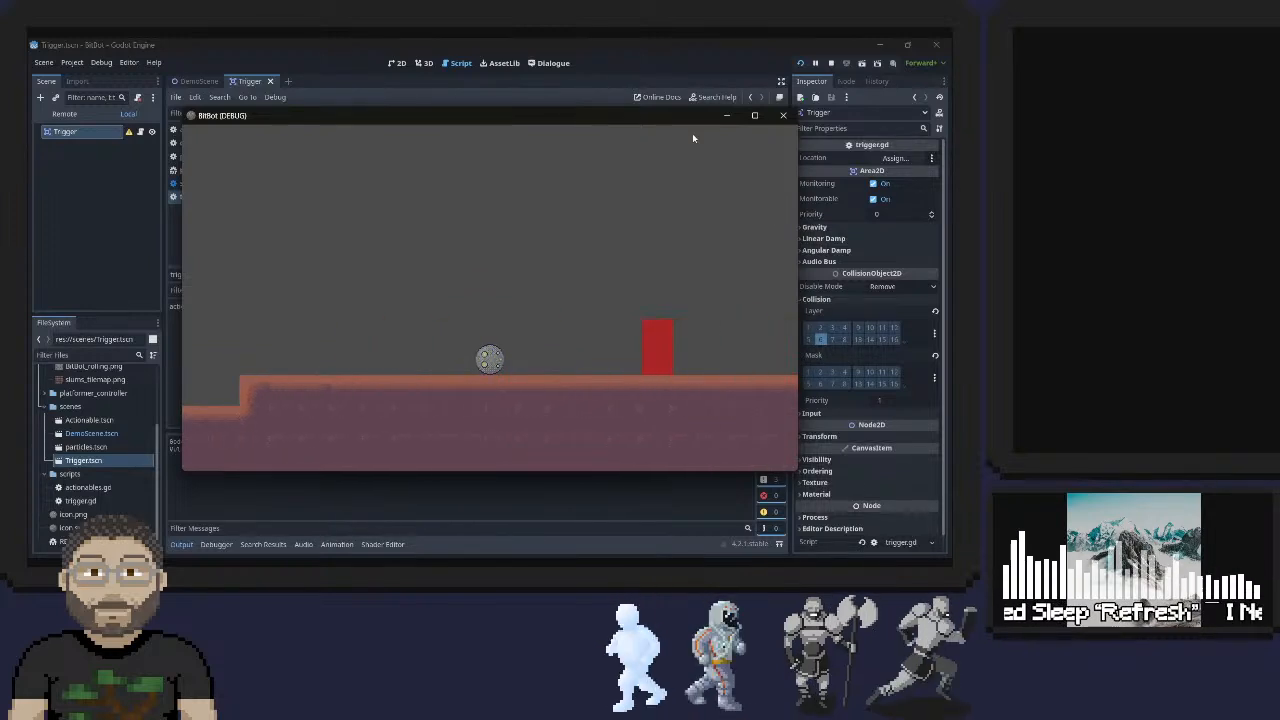
key(Left)
key(Right)
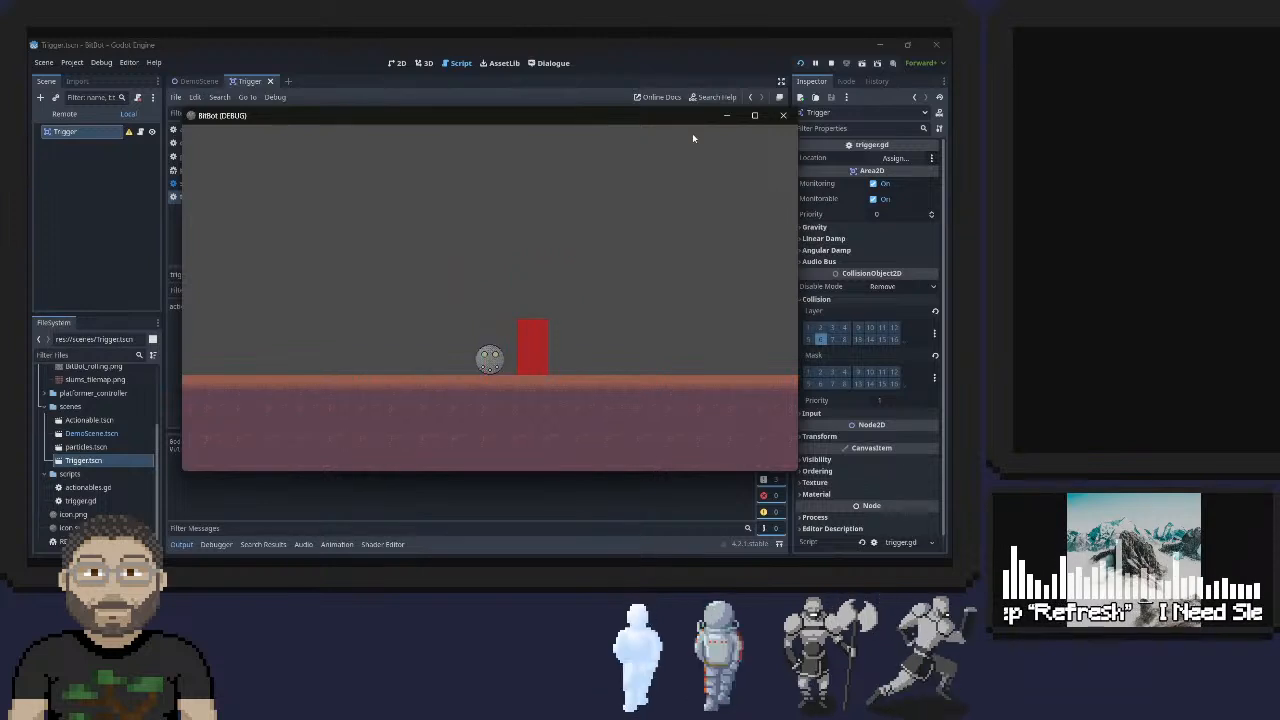
key(Left)
key(Right)
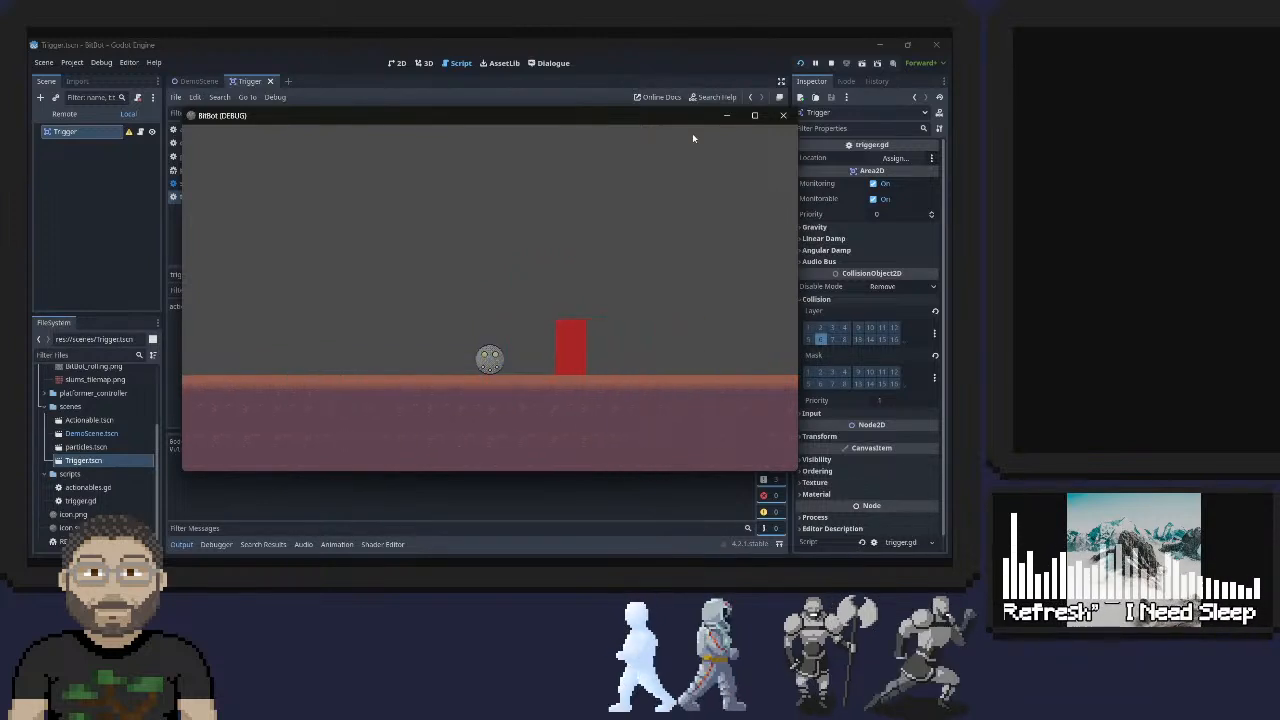
key(Left)
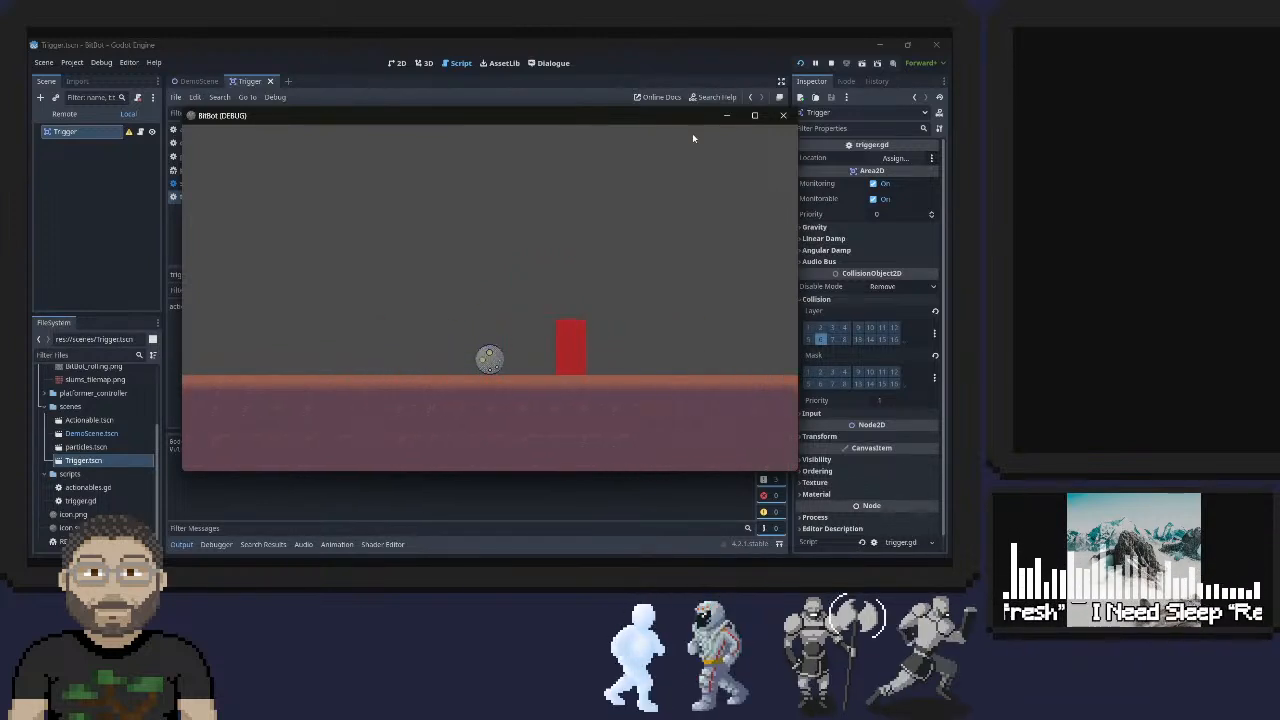
Test teleporting in mid-air by moving the player through both teleport blocks, and close the running game
key(Right)
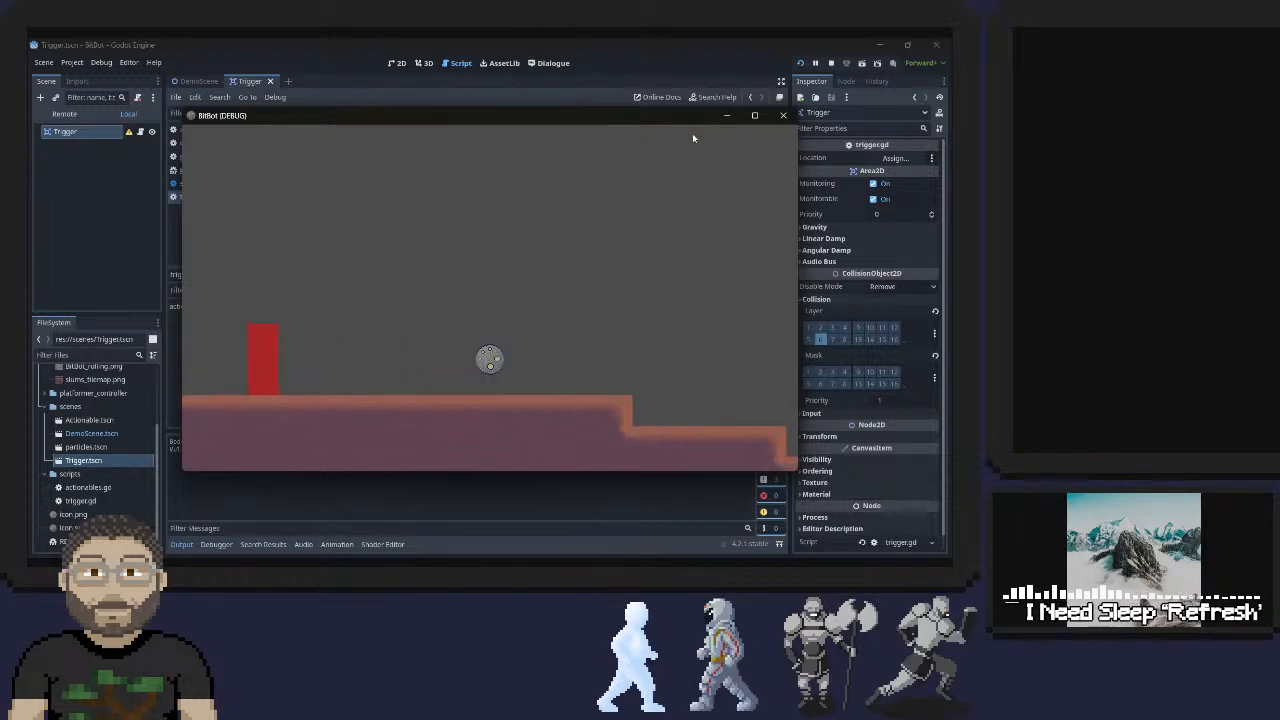
key(Left)
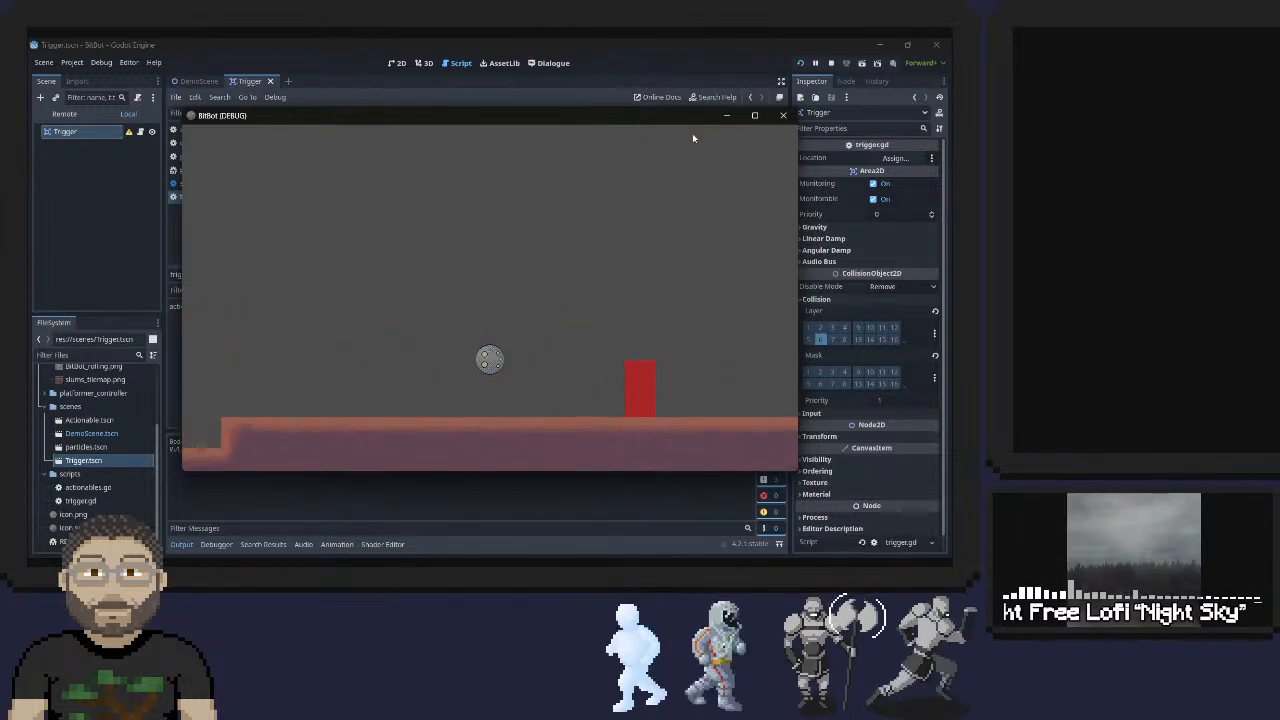
key(Right)
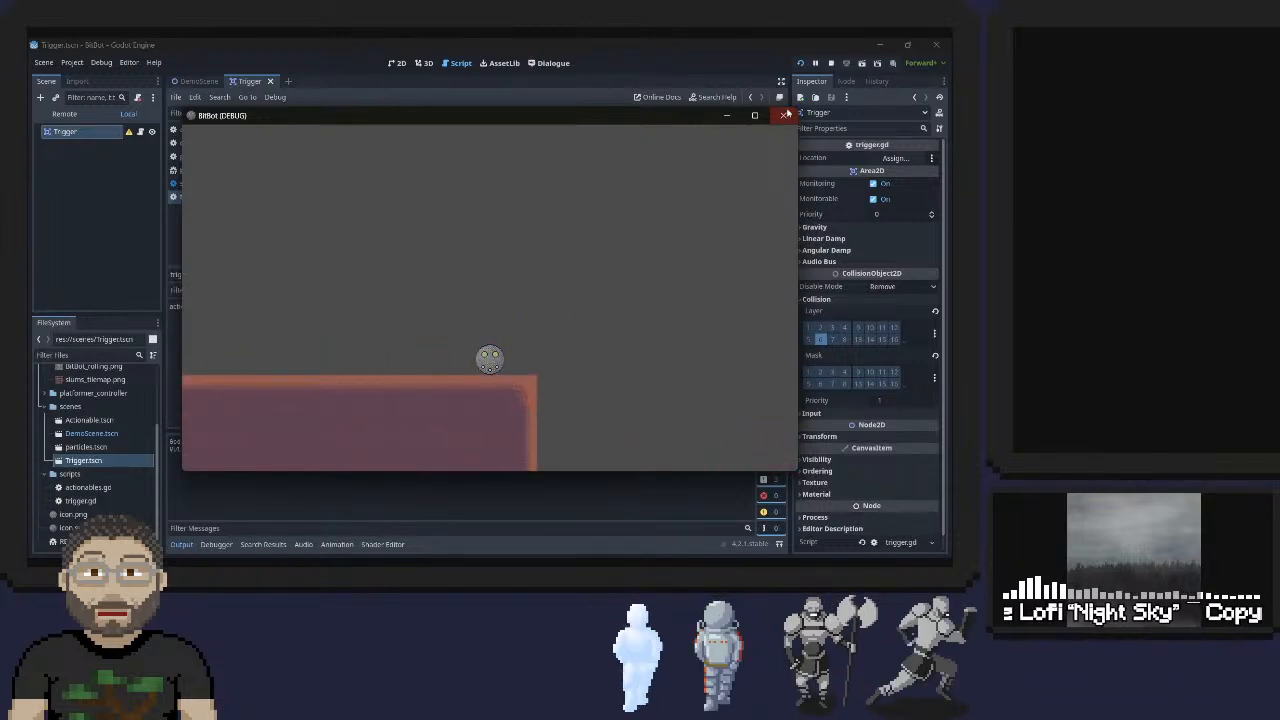
click(786, 115)
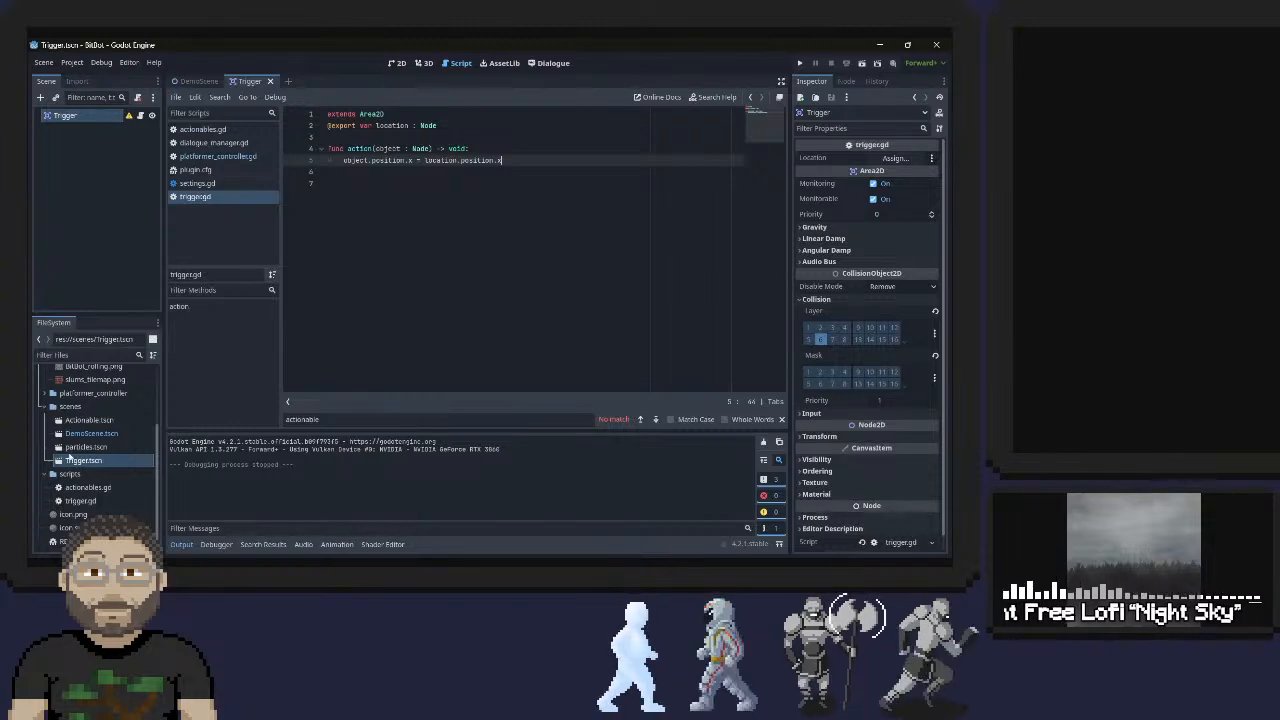
Enable position smoothing on DemoScene's Camera2D with a speed of 20 px/s, and save the scene
scroll(75, 455, up, 3)
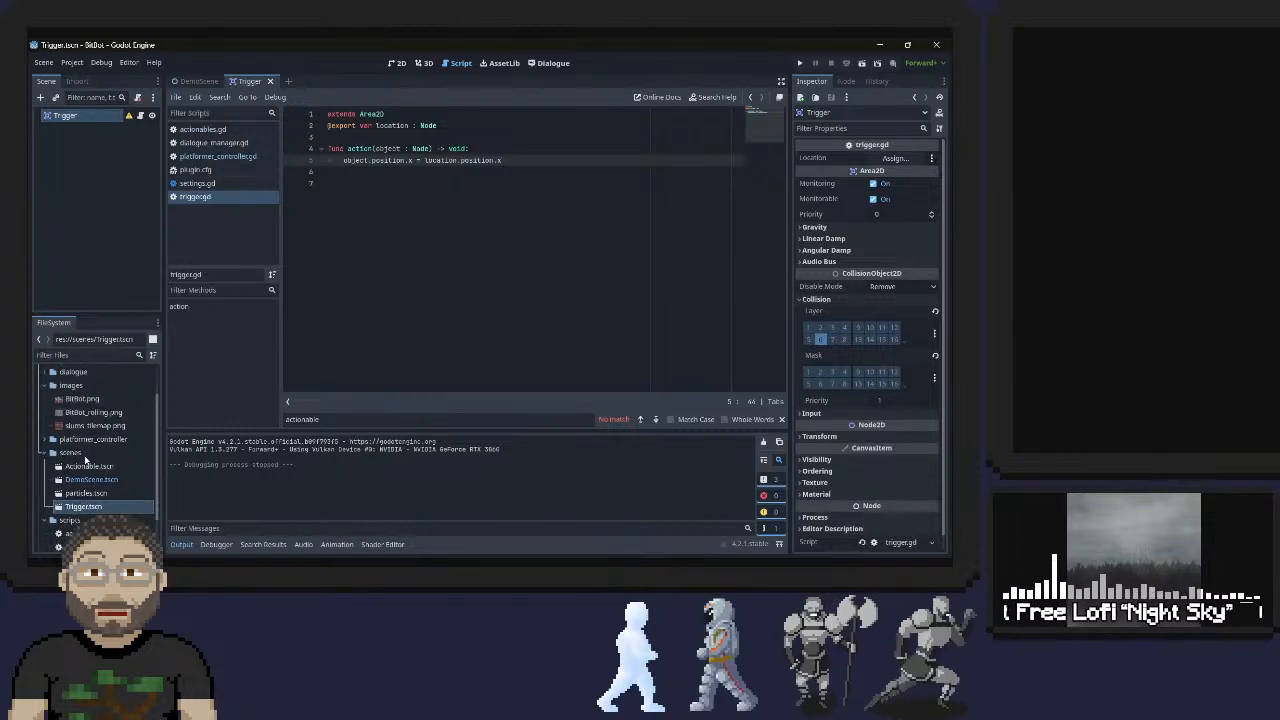
click(198, 81)
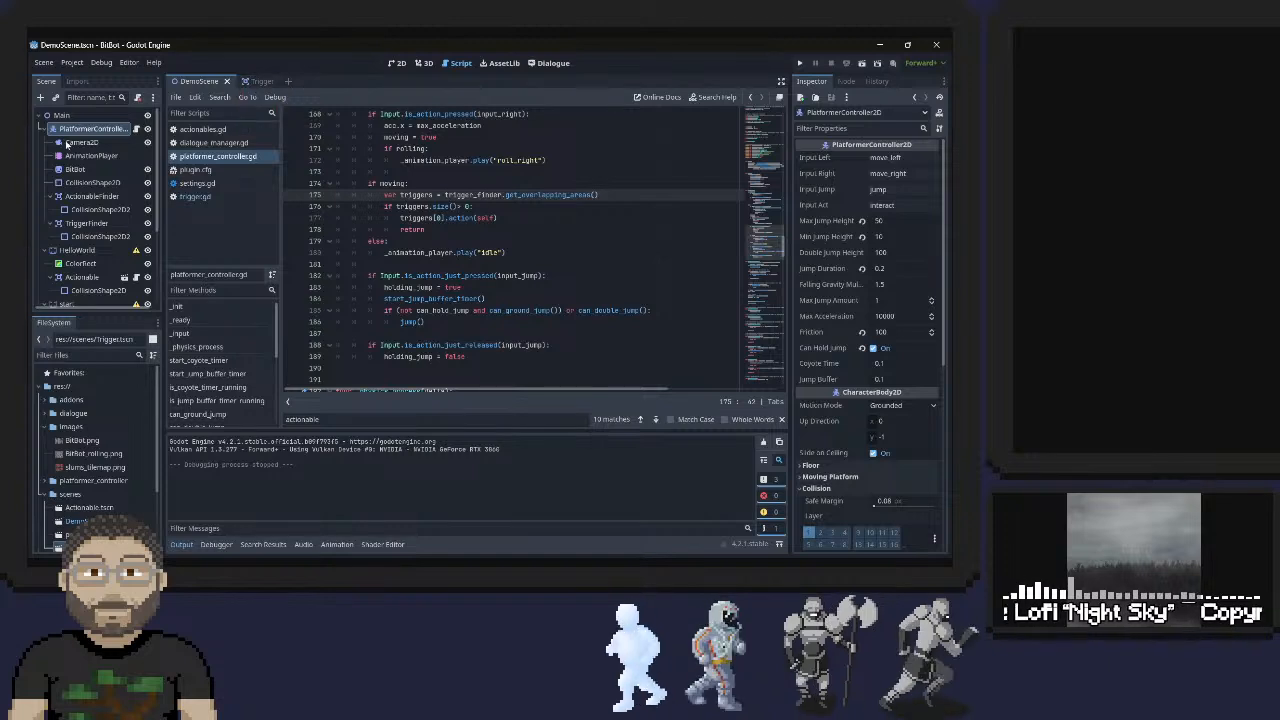
click(75, 143)
click(86, 143)
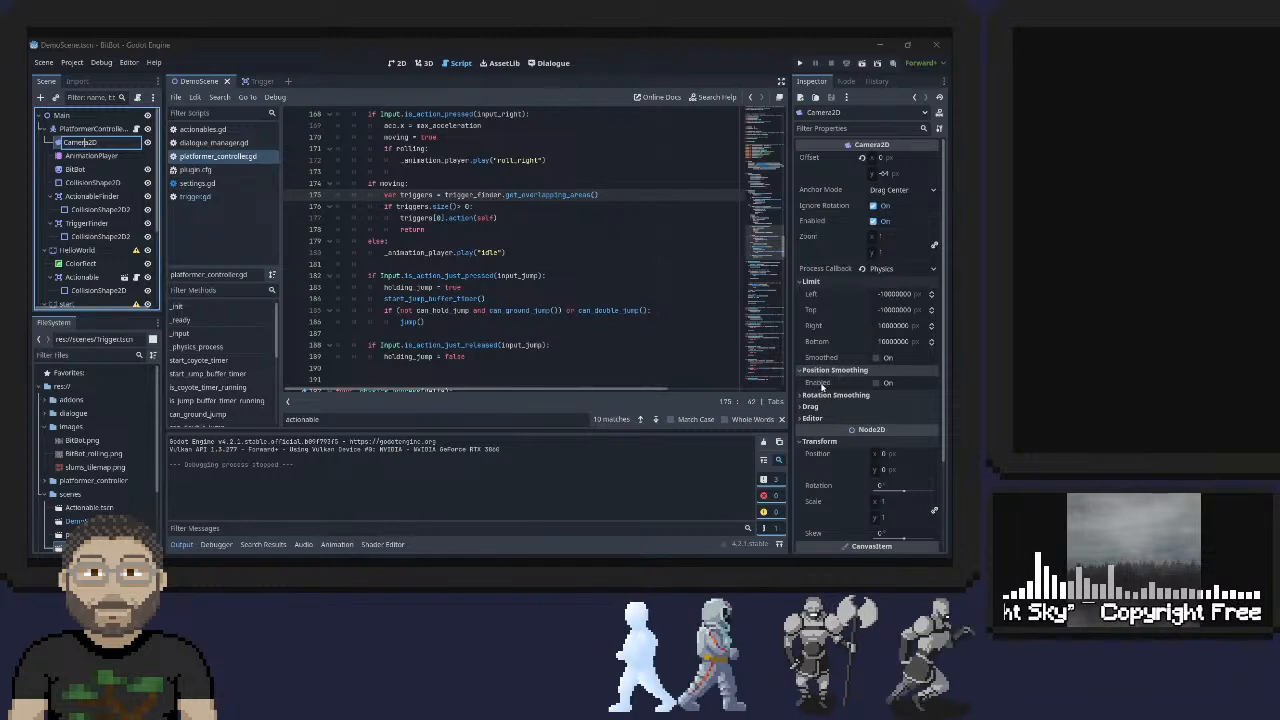
click(875, 383)
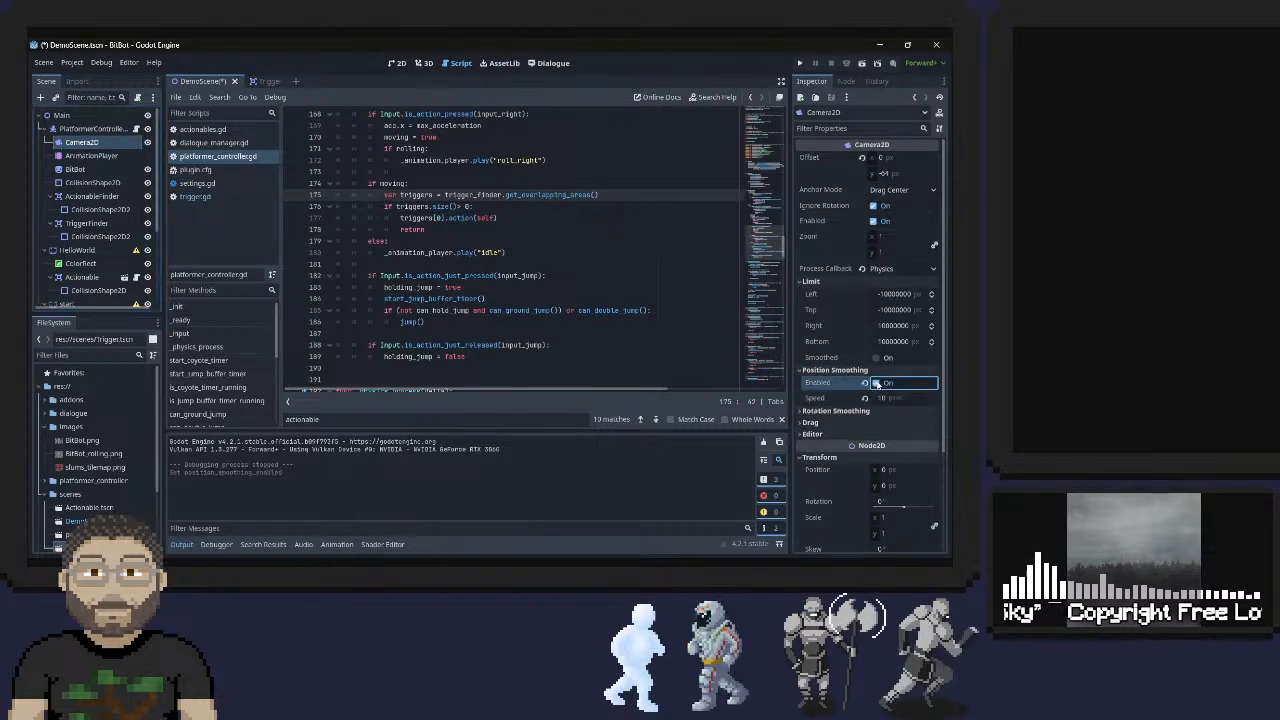
click(882, 399)
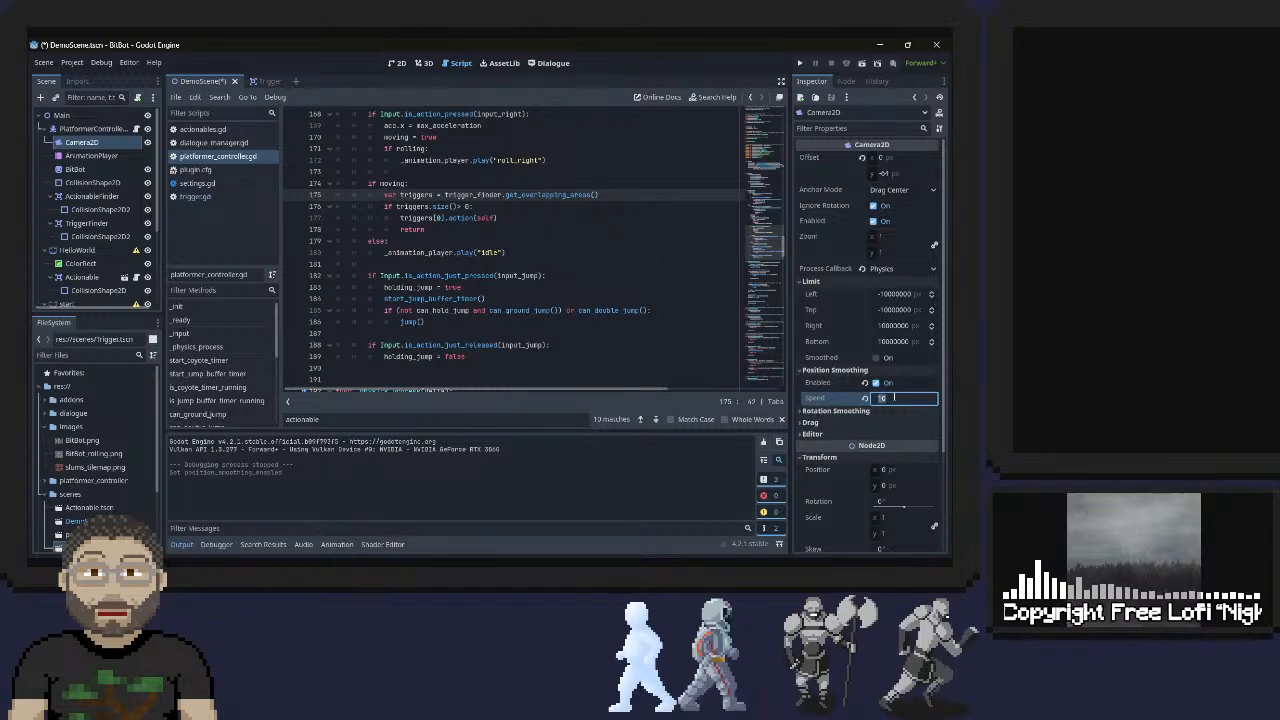
key(ctrl+s)
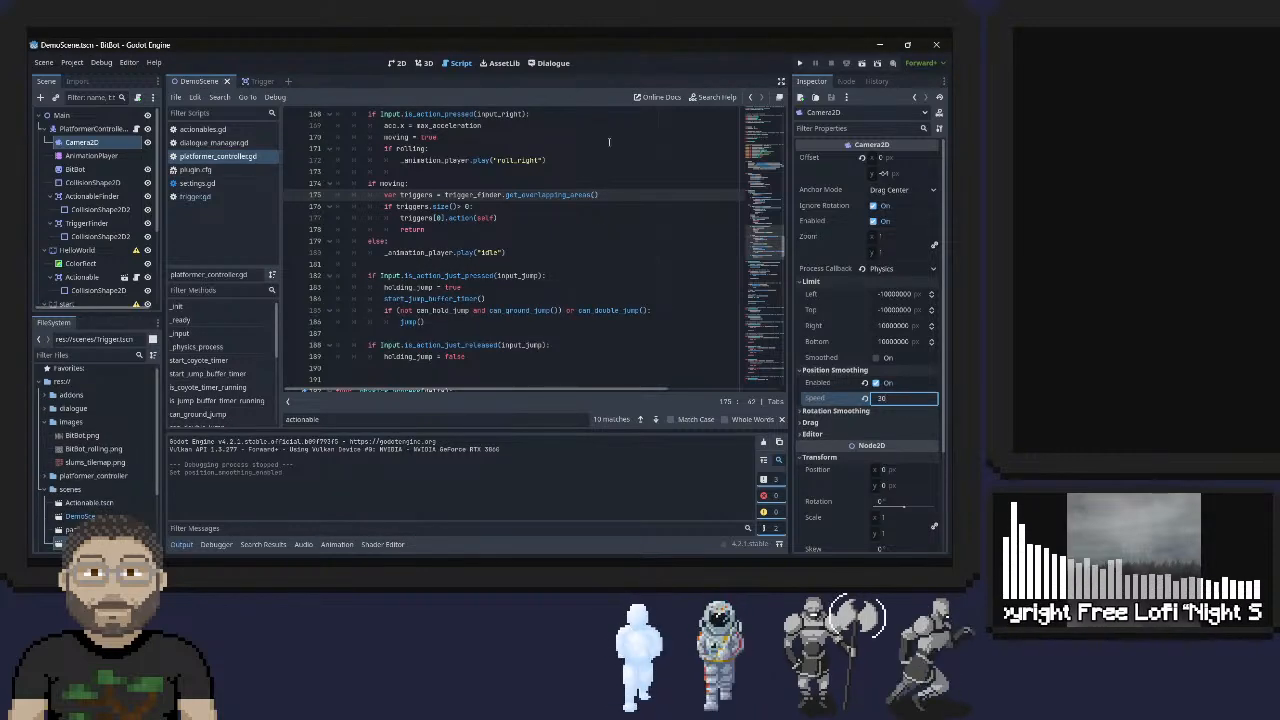
Run the game and roll the player repeatedly between the teleport blocks to test how the smoothed camera follows
key(F5)
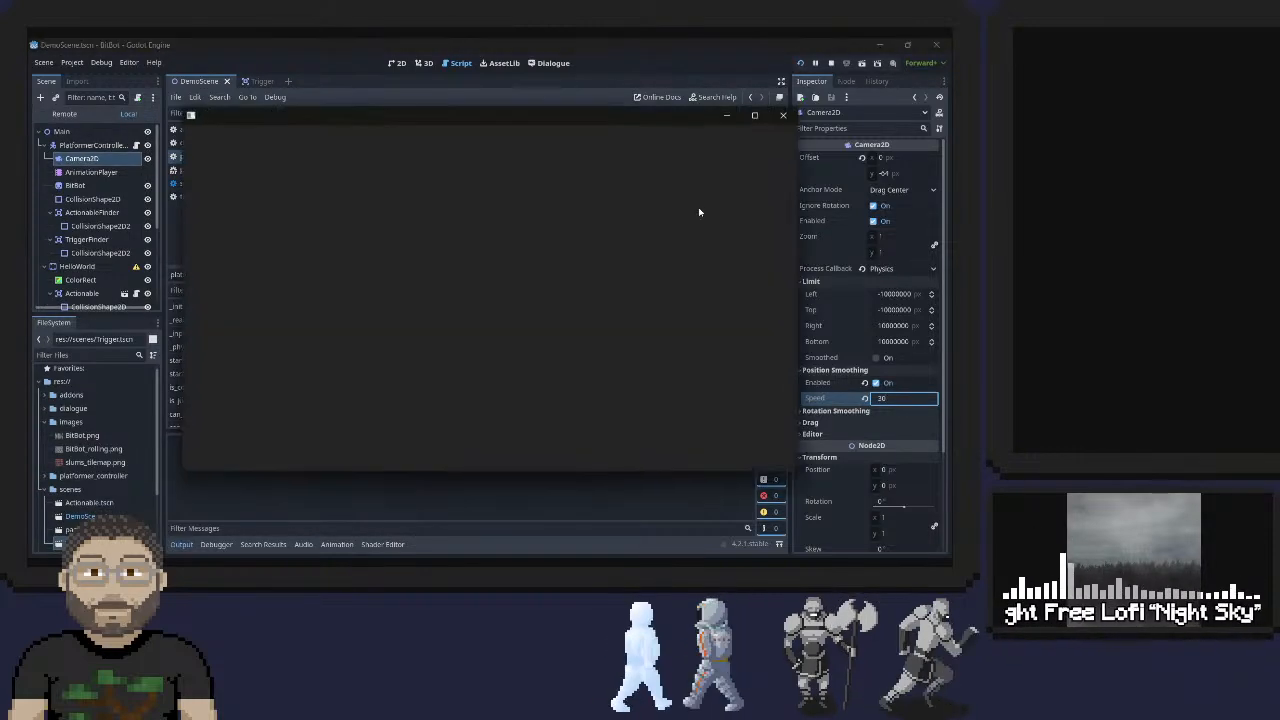
key(Right)
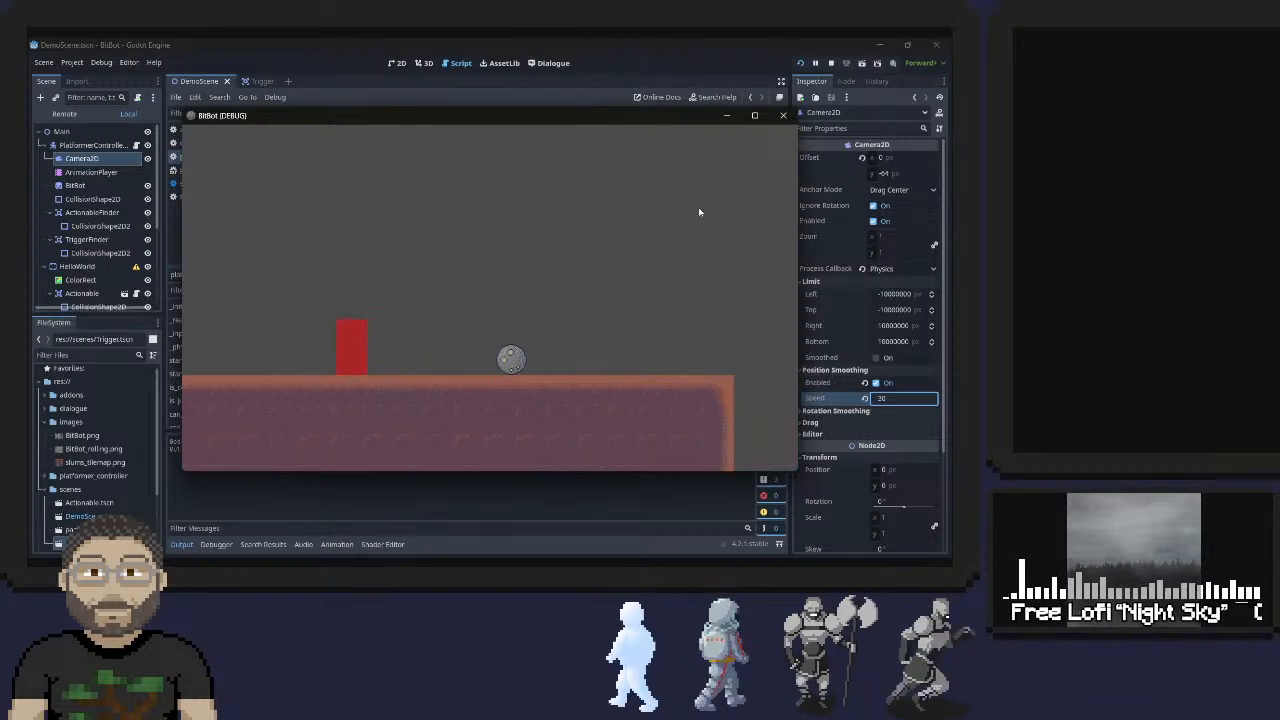
key(Left)
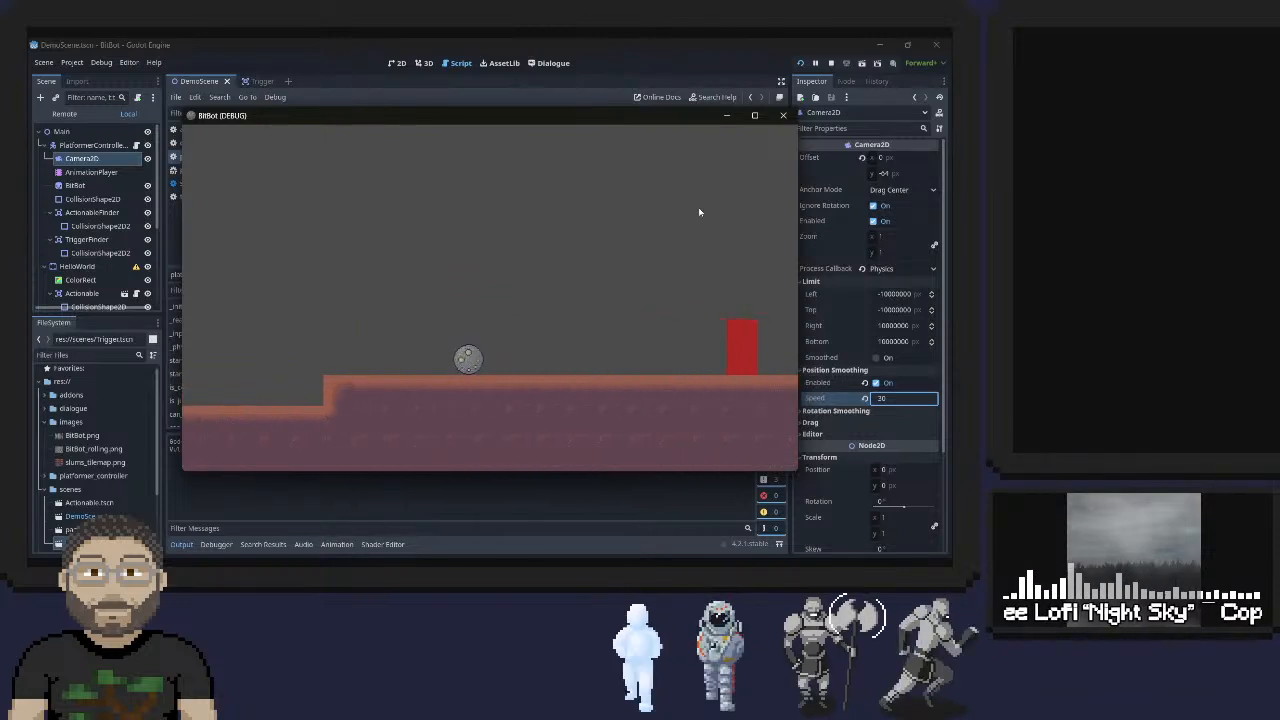
key(Right)
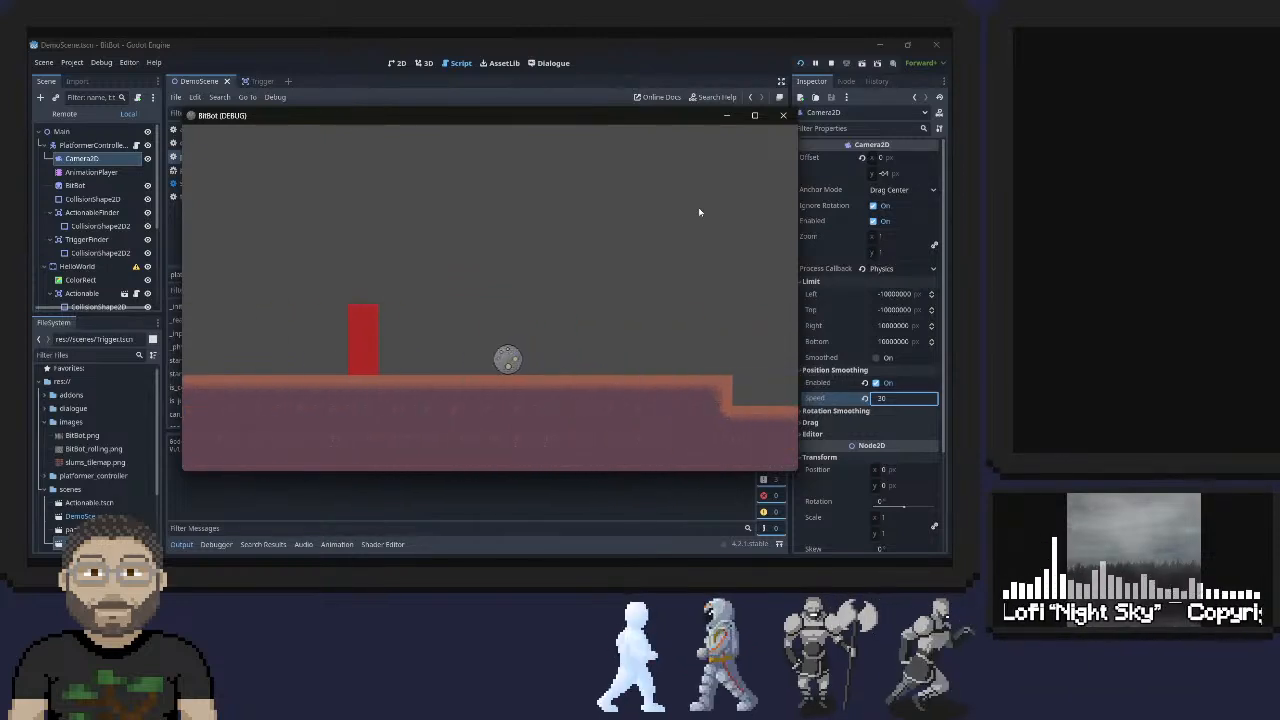
key(Left)
key(Right)
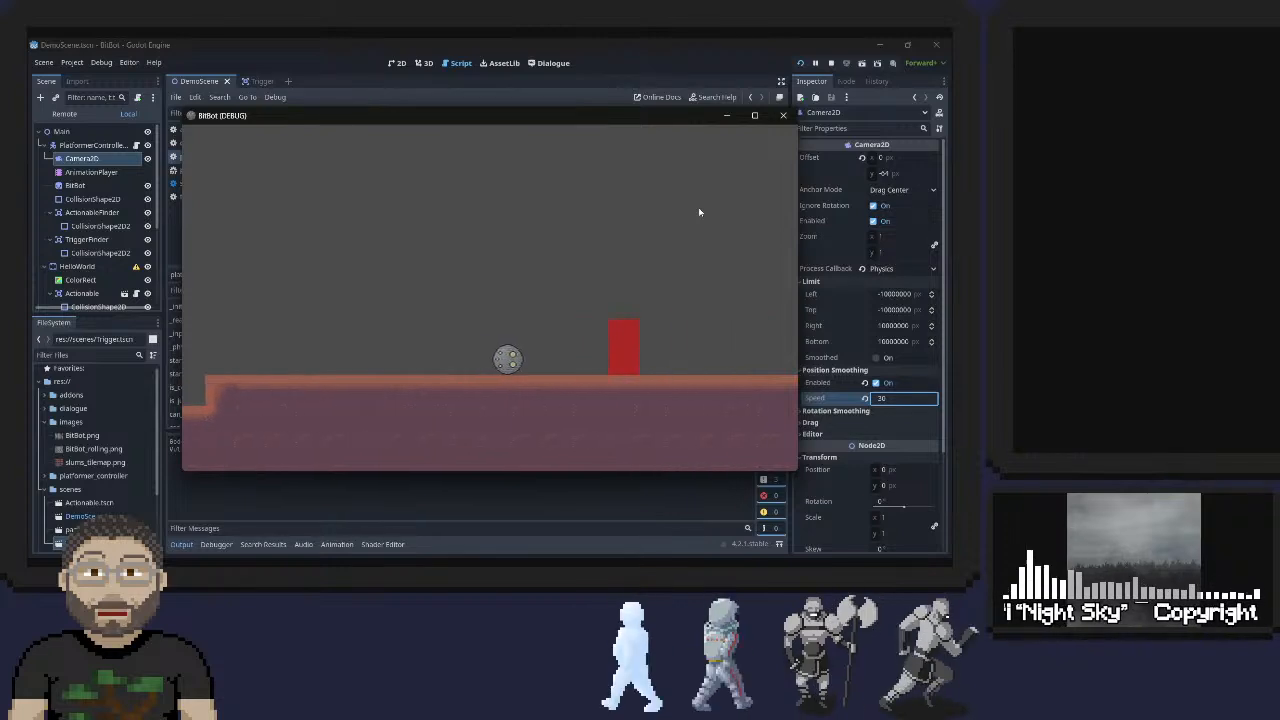
key(Left)
key(Right)
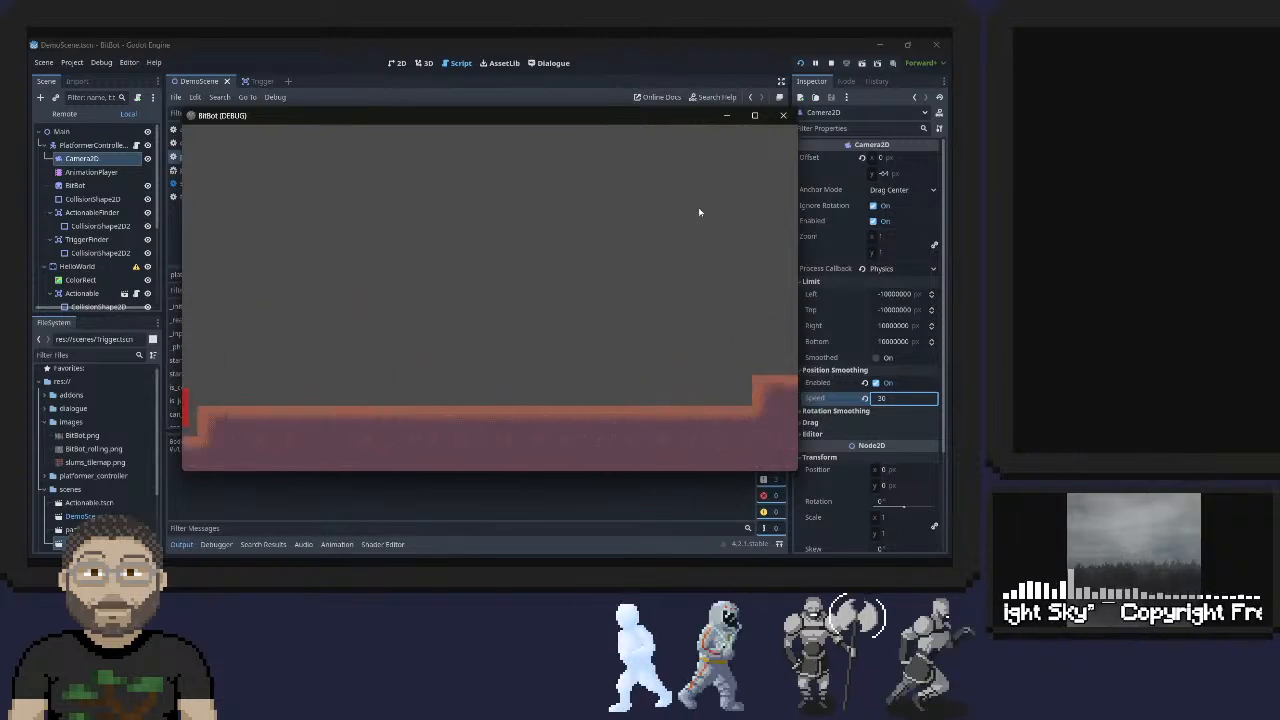
key(Left)
key(Right)
key(Left)
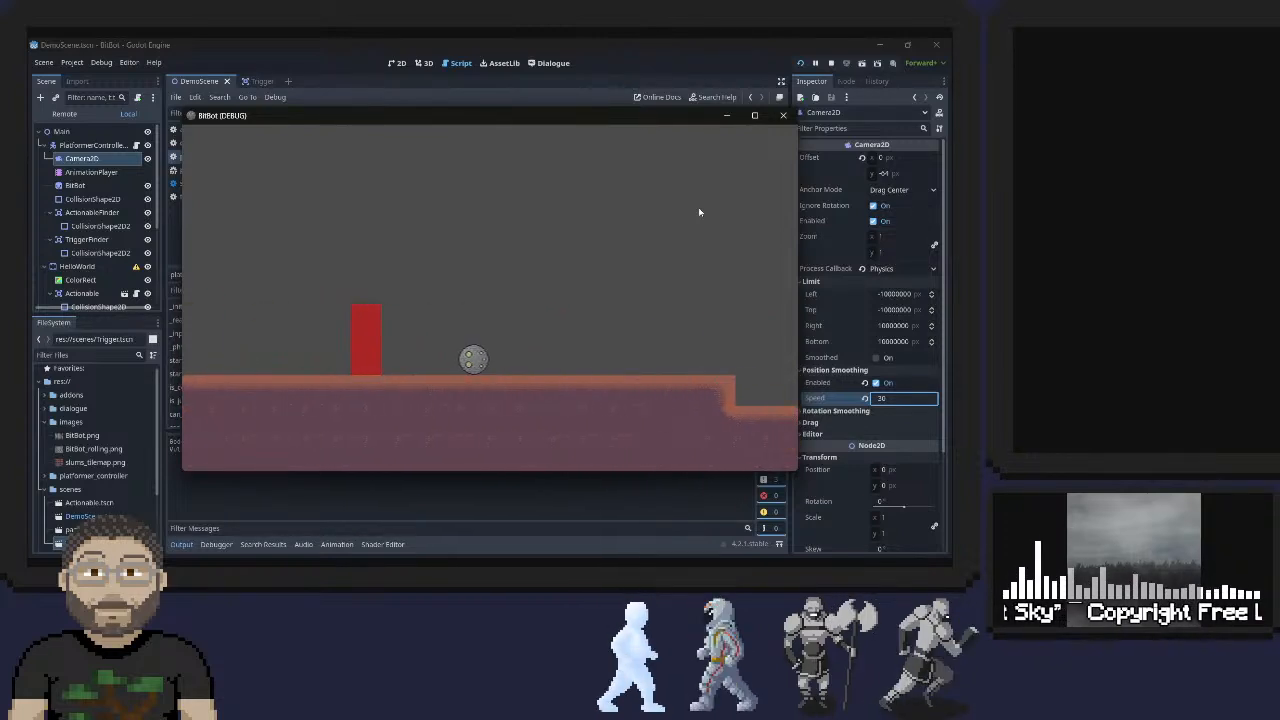
key(Right)
key(Right)
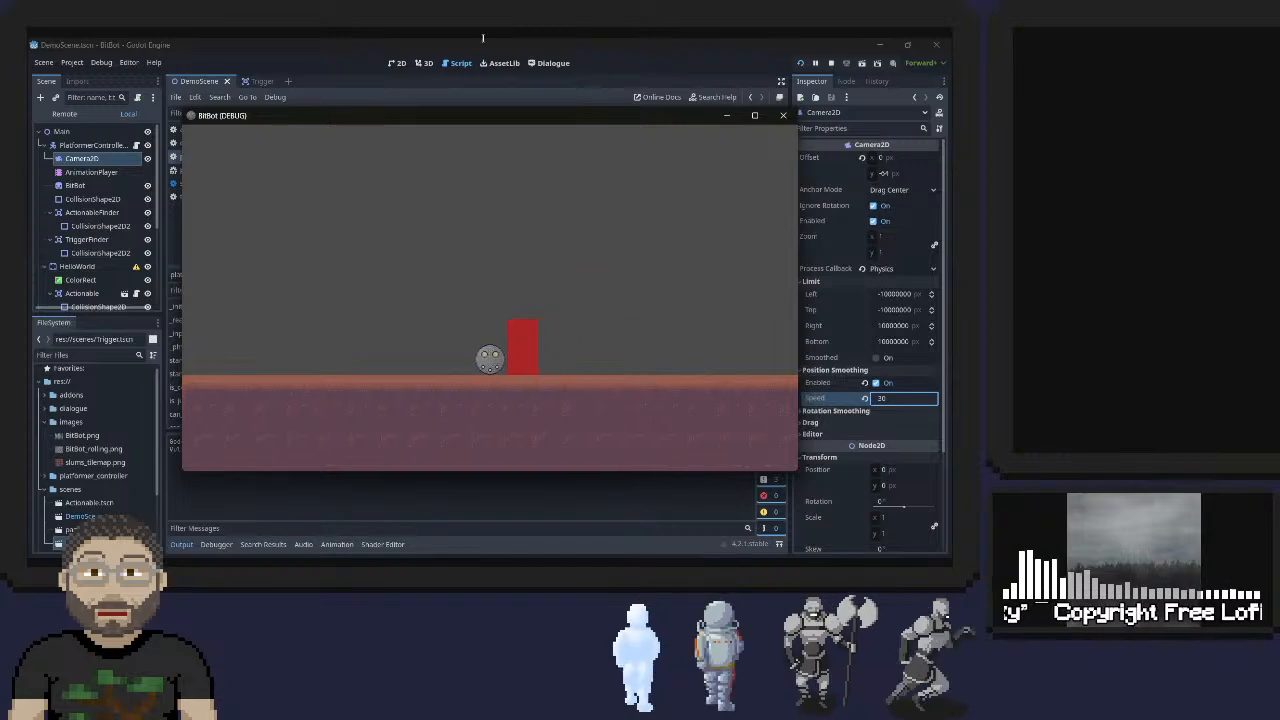
Close the game, then replace Camera2D's position smoothing with horizontal drag using a Horizontal Offset of 0.3
click(782, 117)
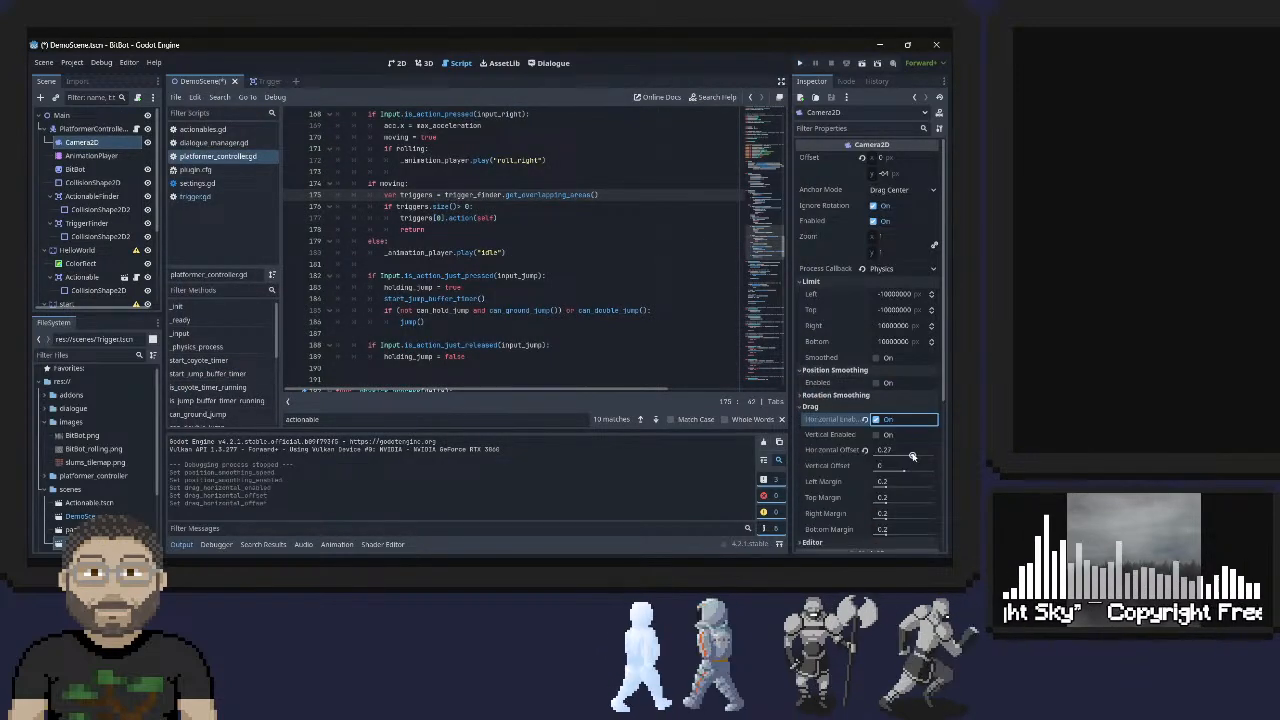
drag(913, 456, 914, 456)
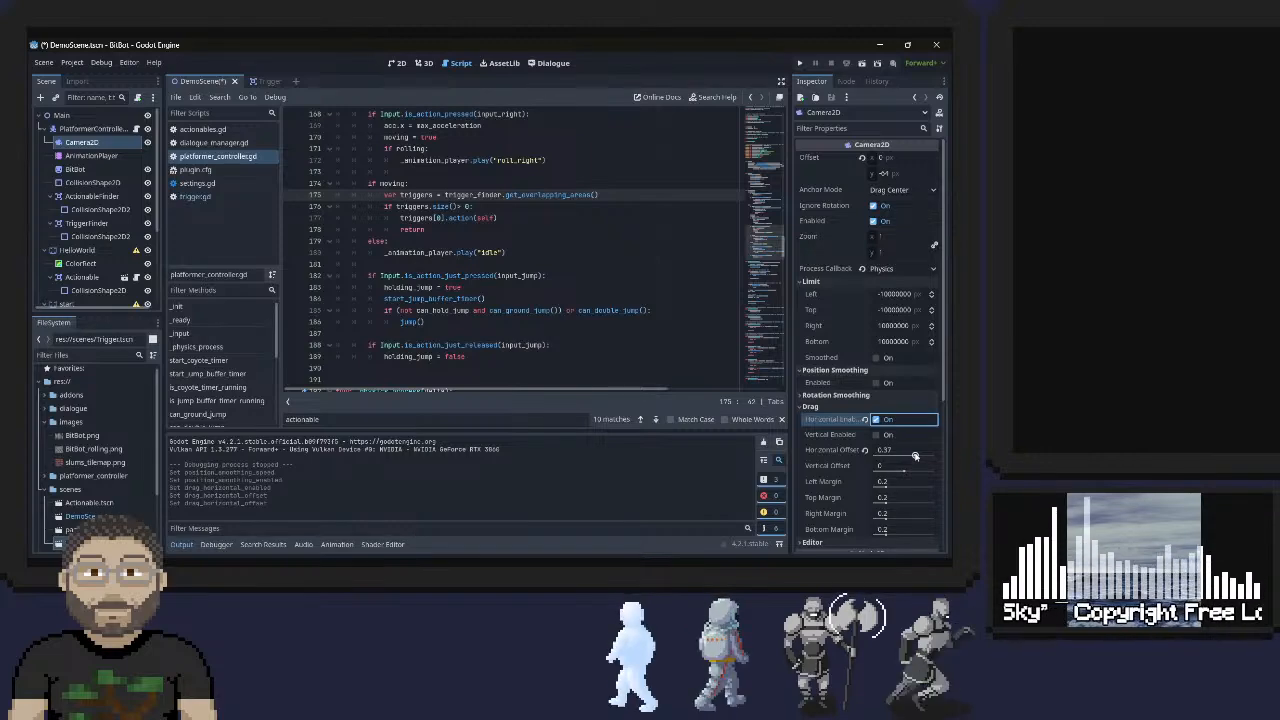
Run the game and roll the player between the teleport blocks to test the camera's horizontal drag, then close it
click(801, 63)
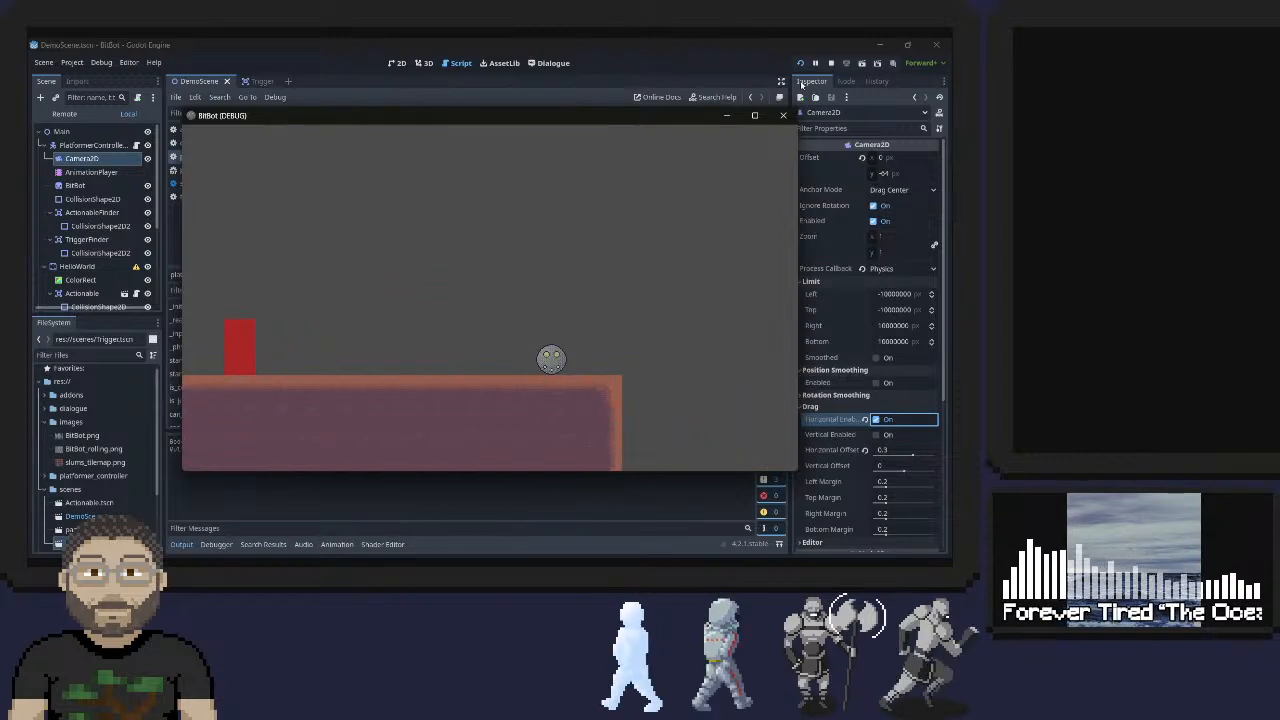
key(Left)
key(Left)
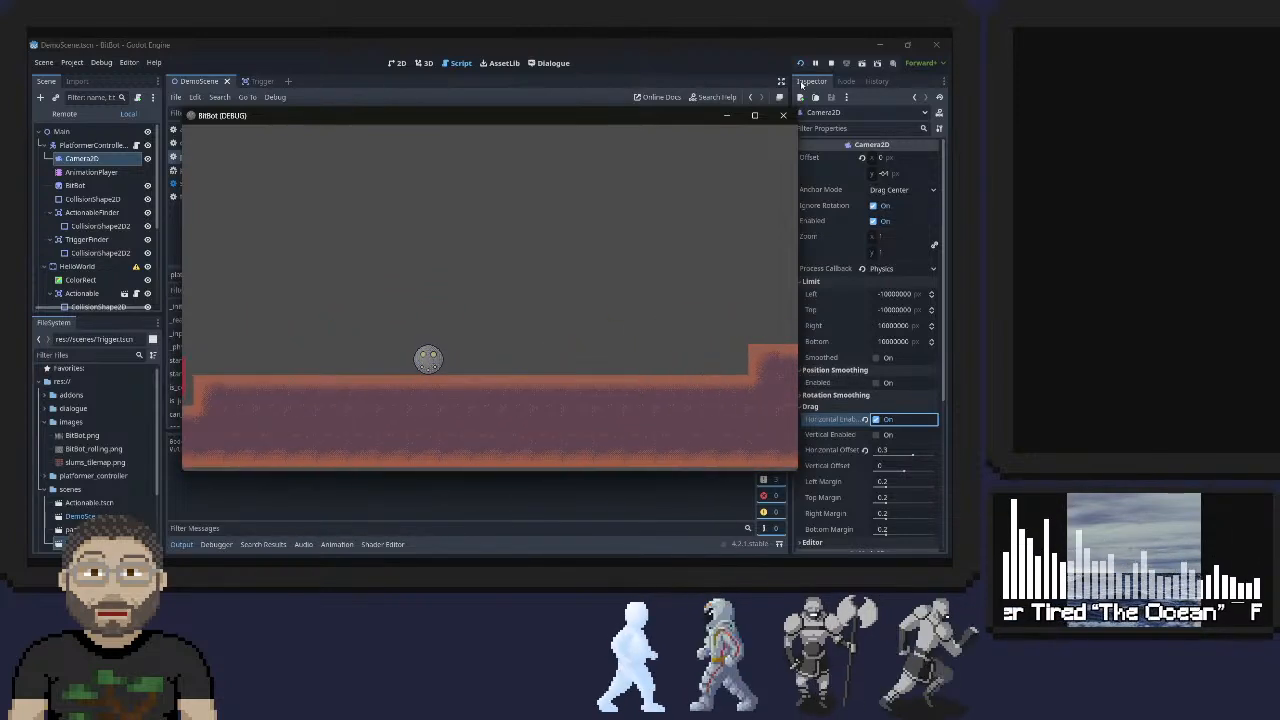
key(Right)
key(Left)
key(Right)
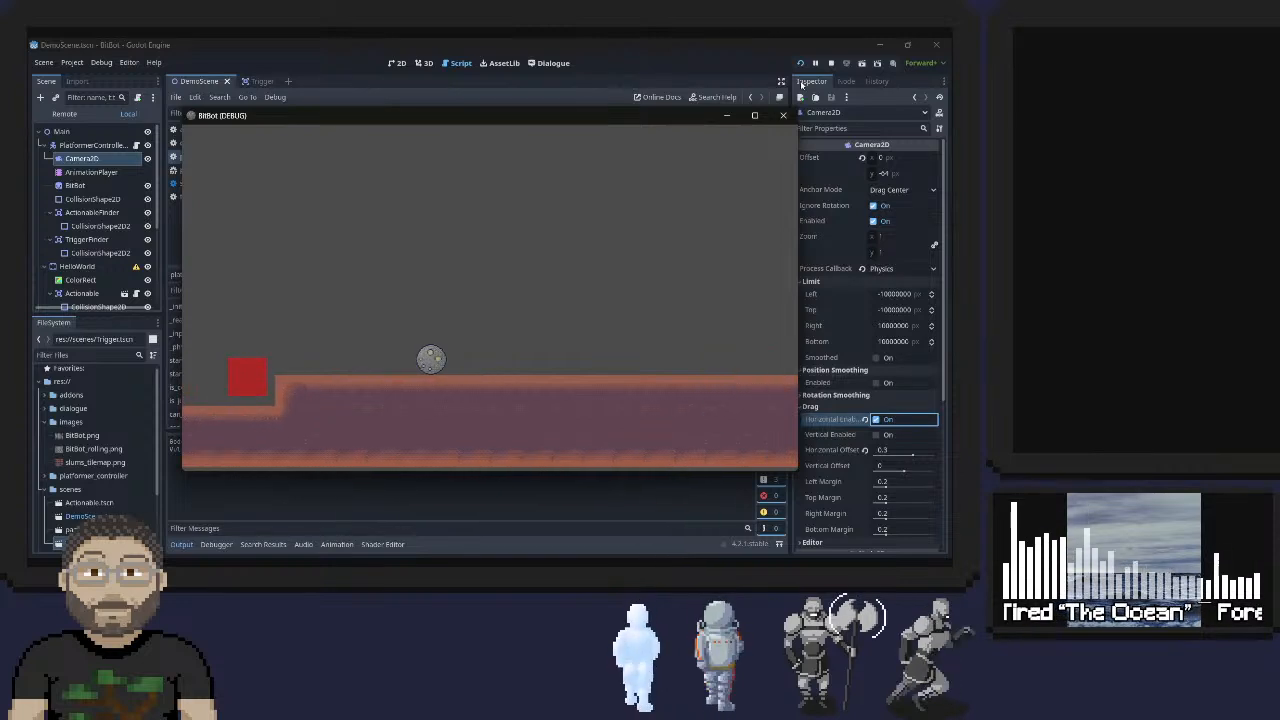
key(Right)
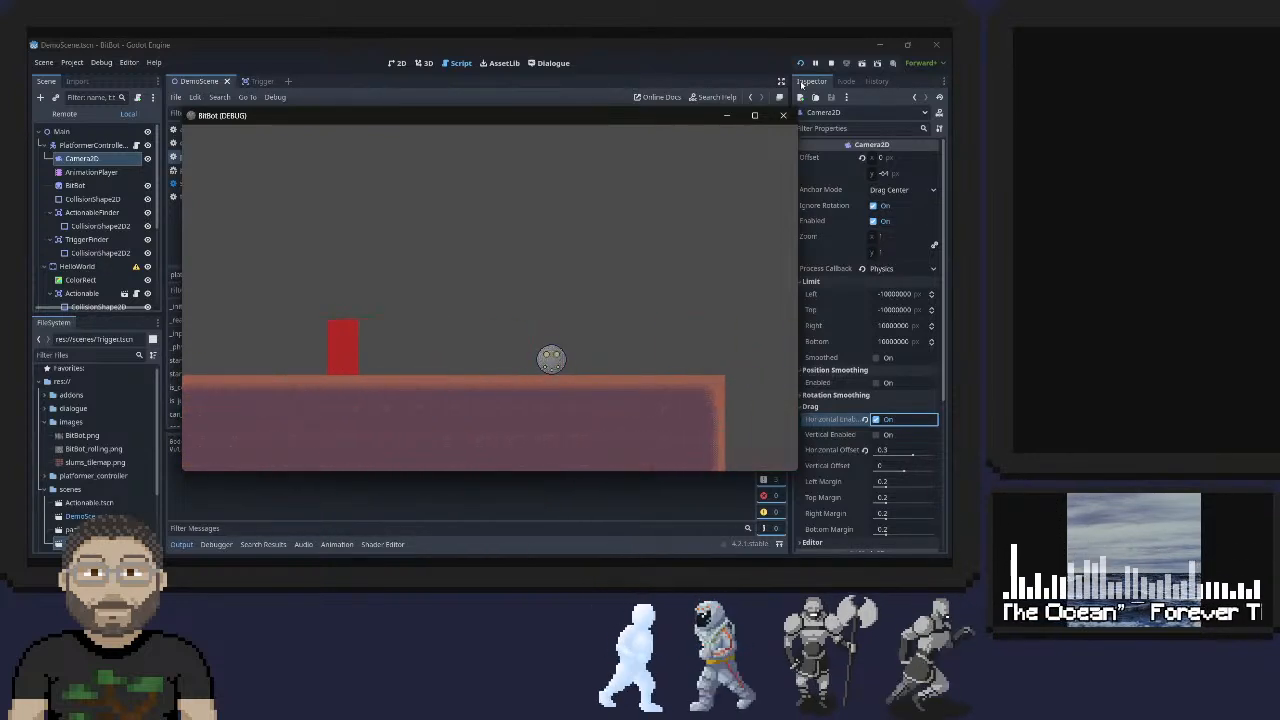
key(Left)
key(Right)
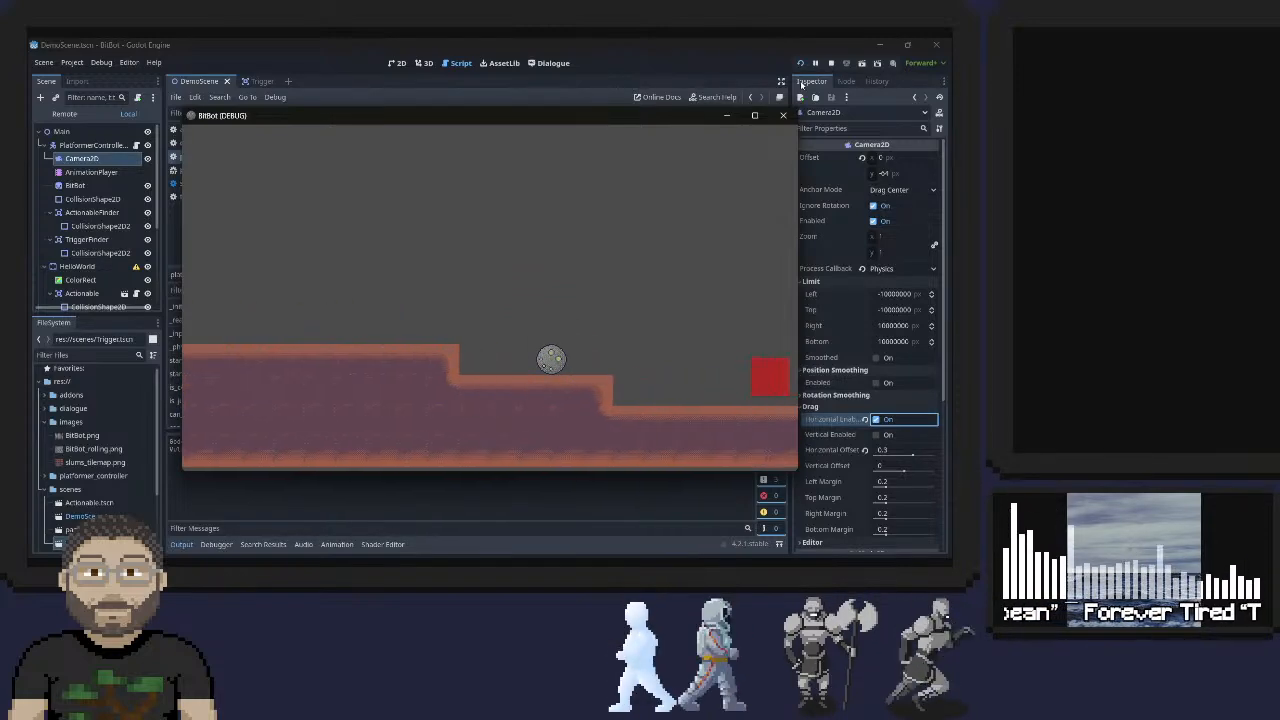
key(Left)
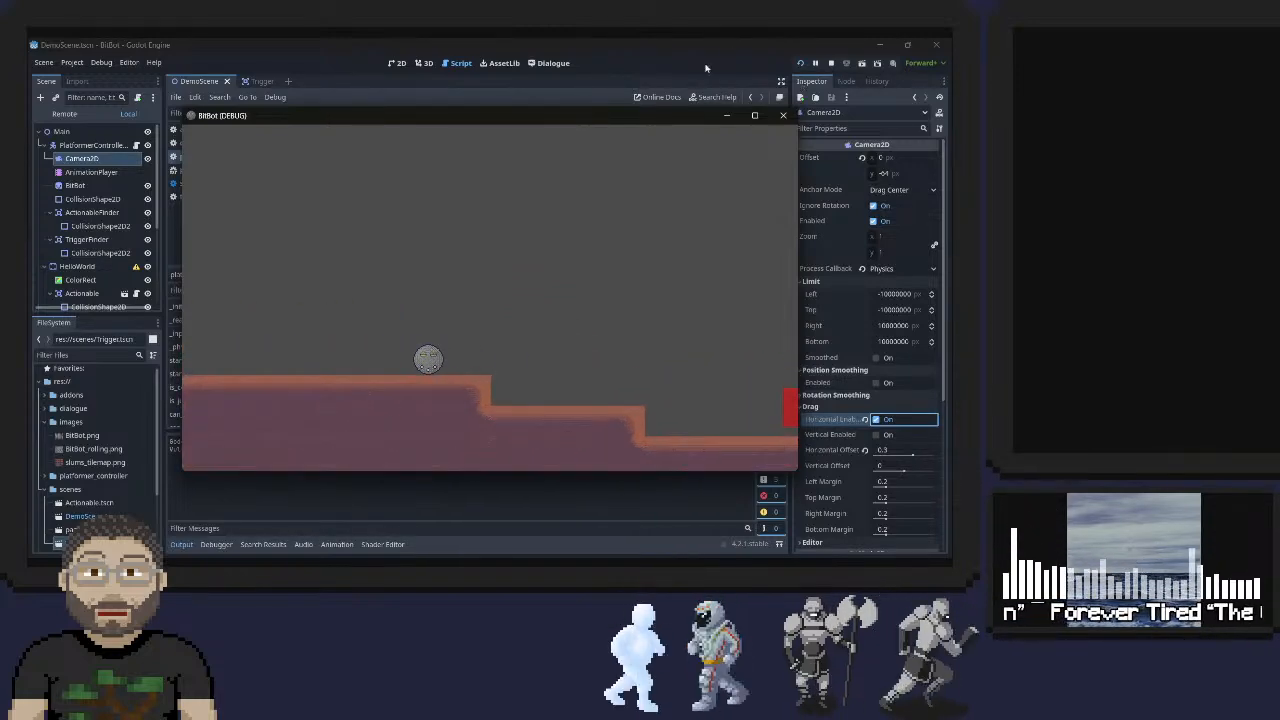
click(783, 115)
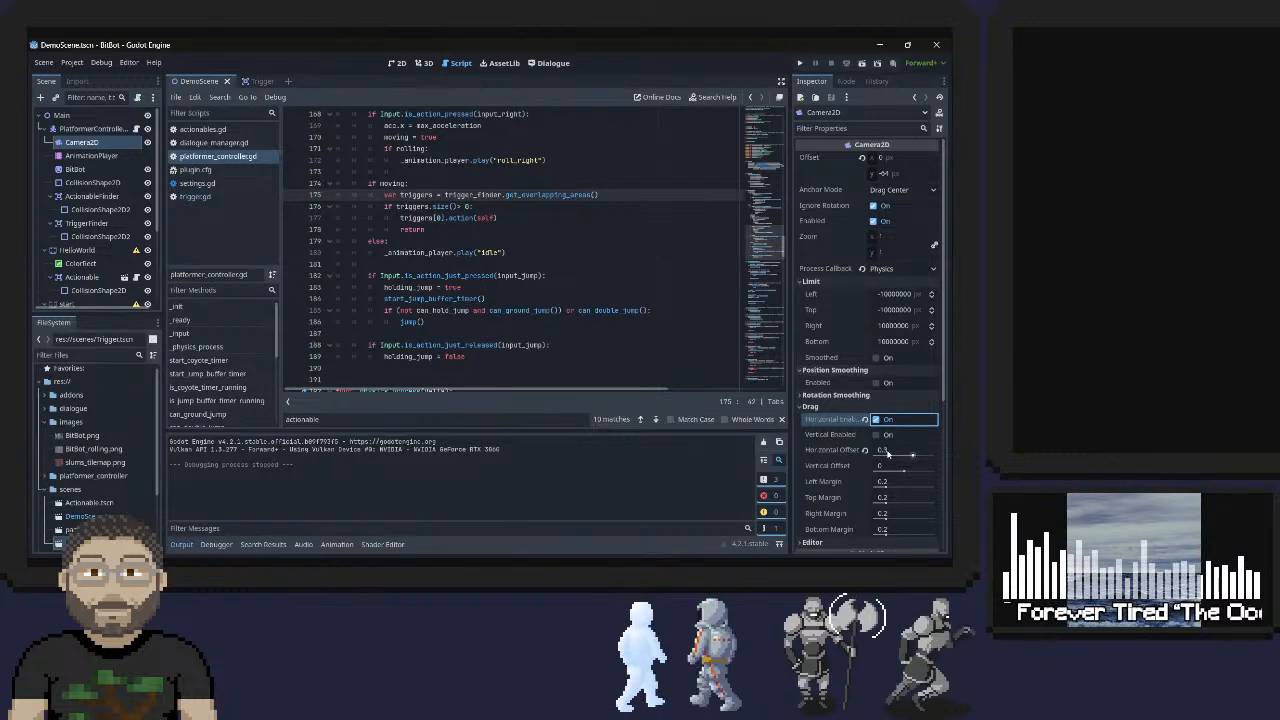
Set Camera2D's drag Horizontal Offset to 0.5 and playtest the camera by rolling the player past the teleport blocks
drag(912, 455, 918, 455)
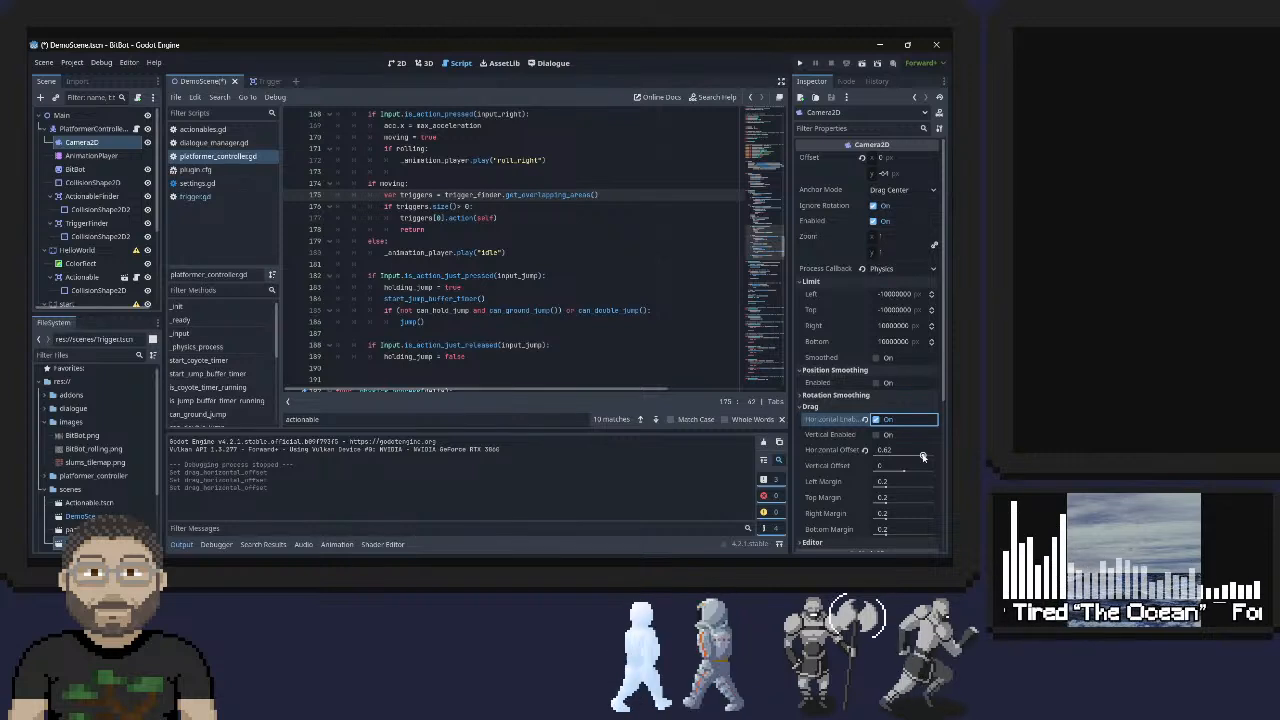
click(885, 451)
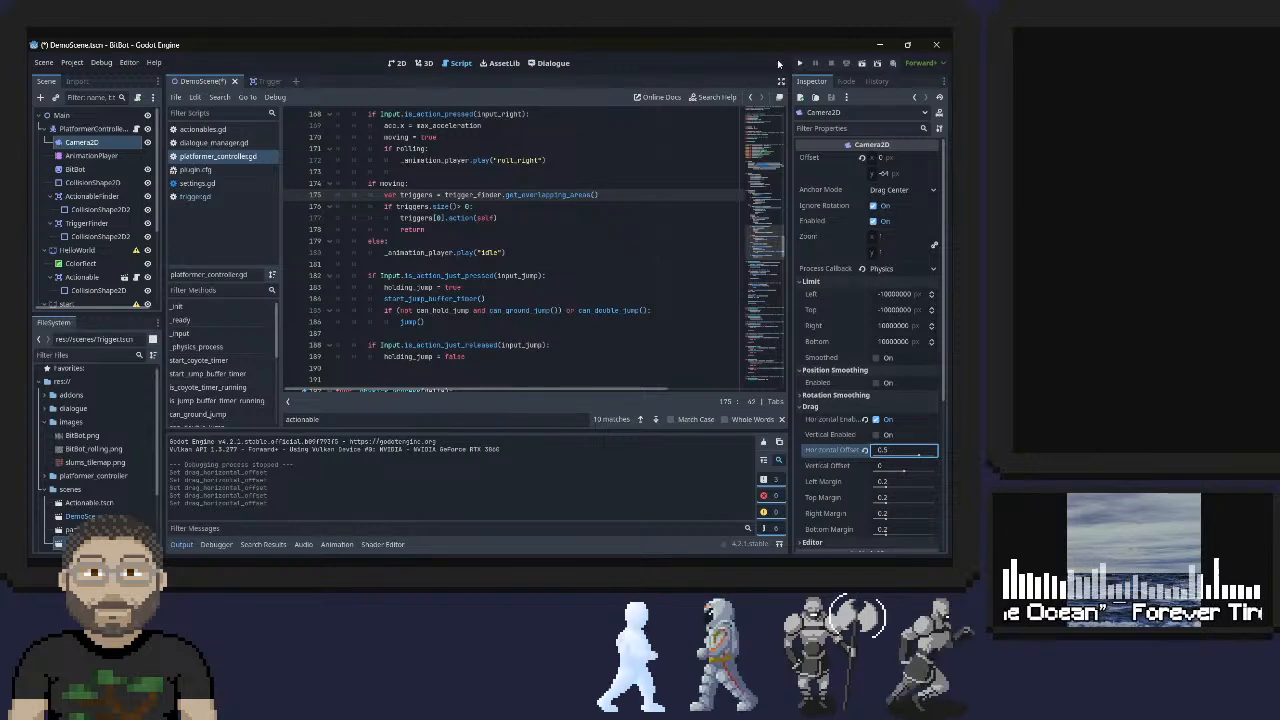
click(800, 63)
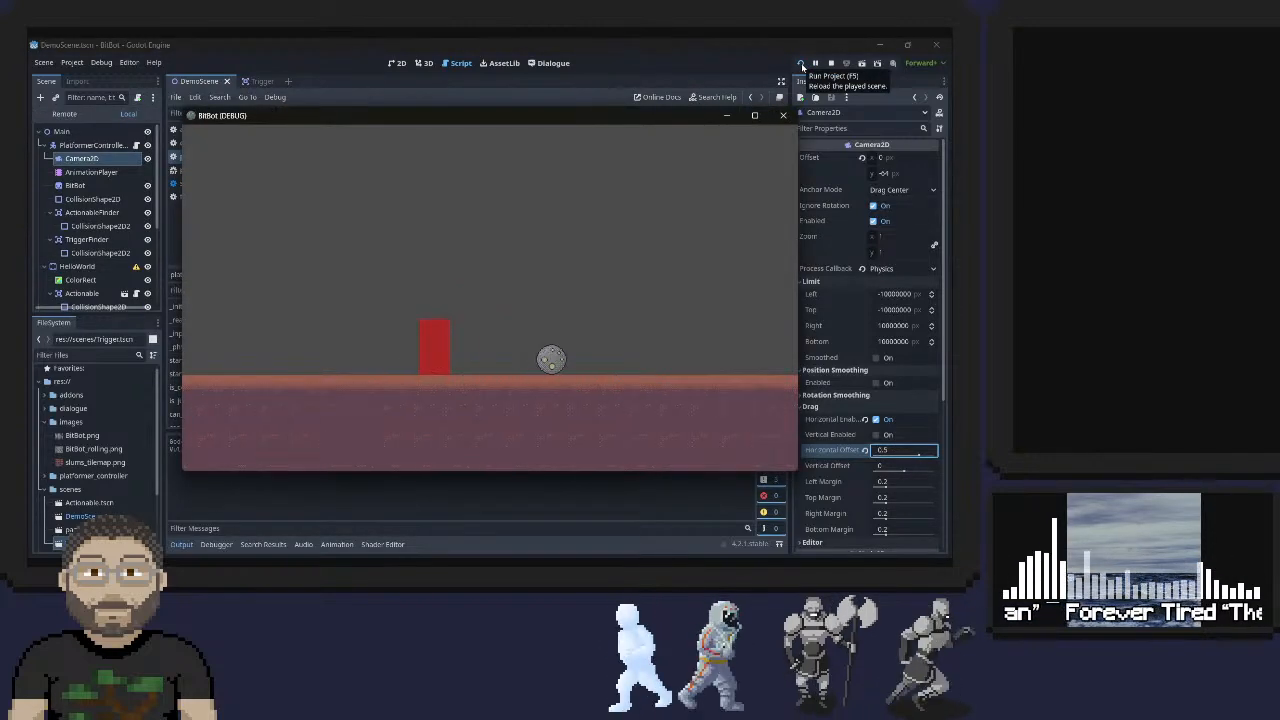
key(Left)
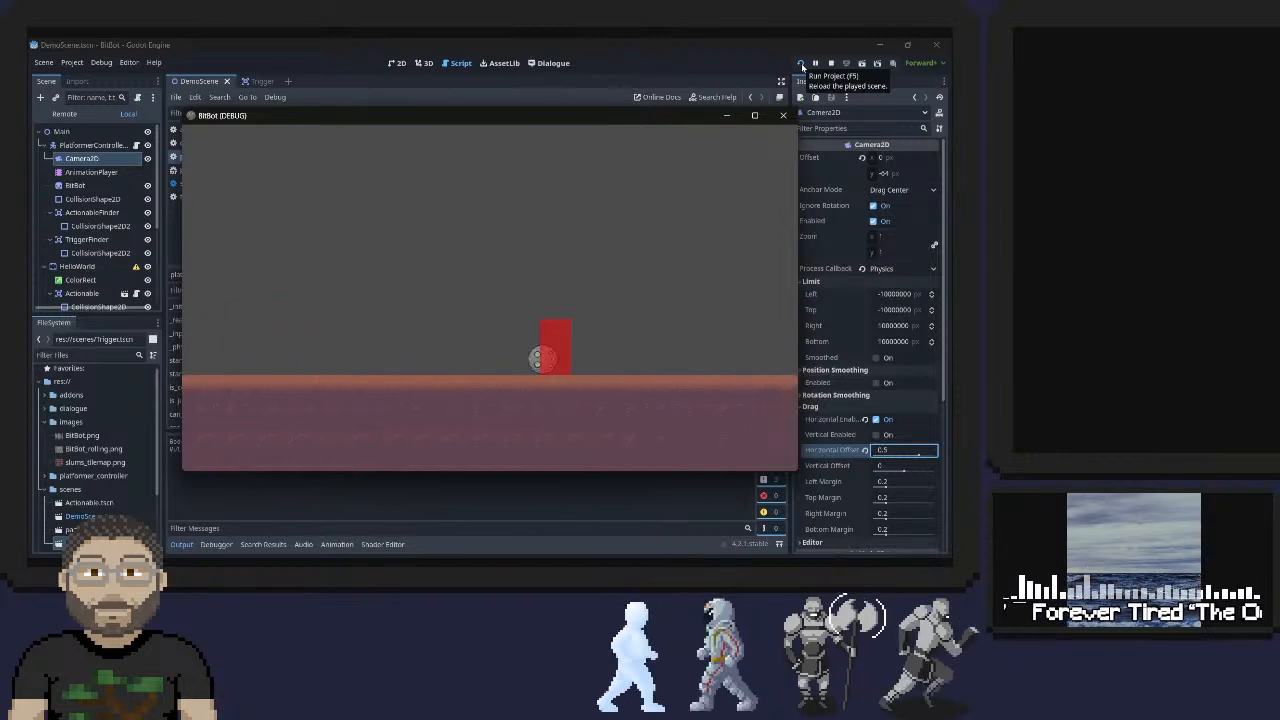
key(Right)
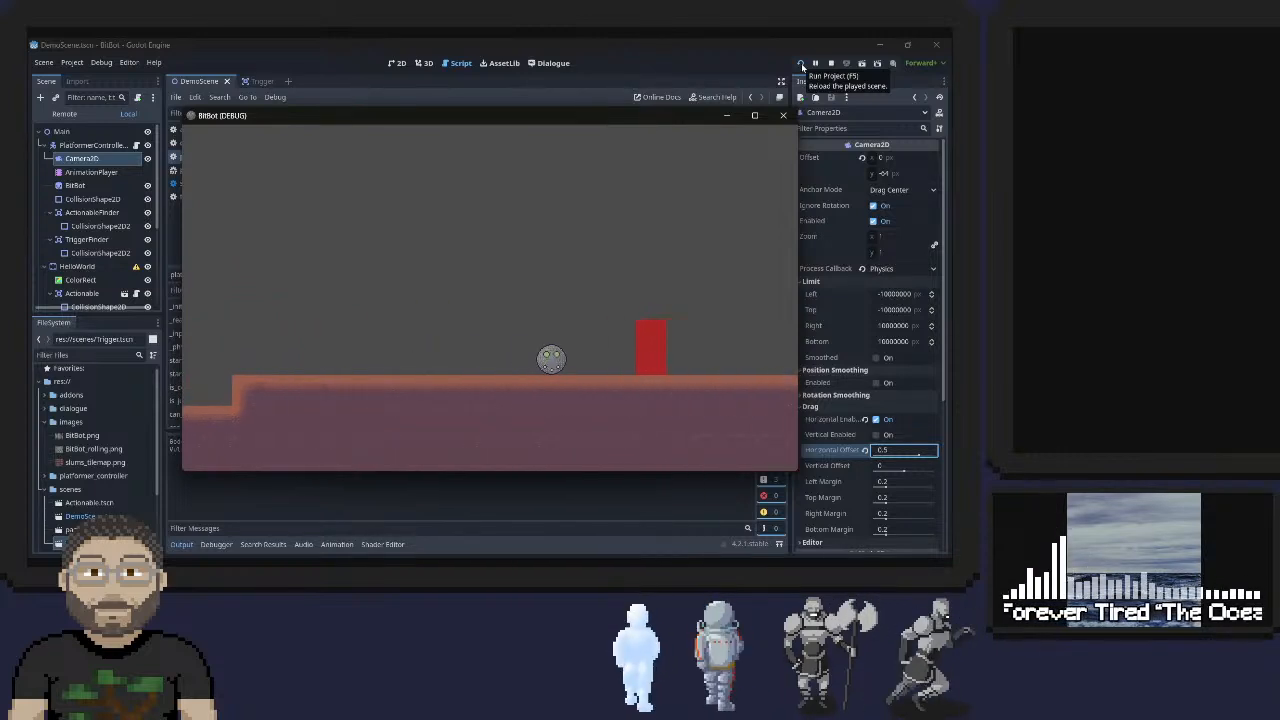
key(Right)
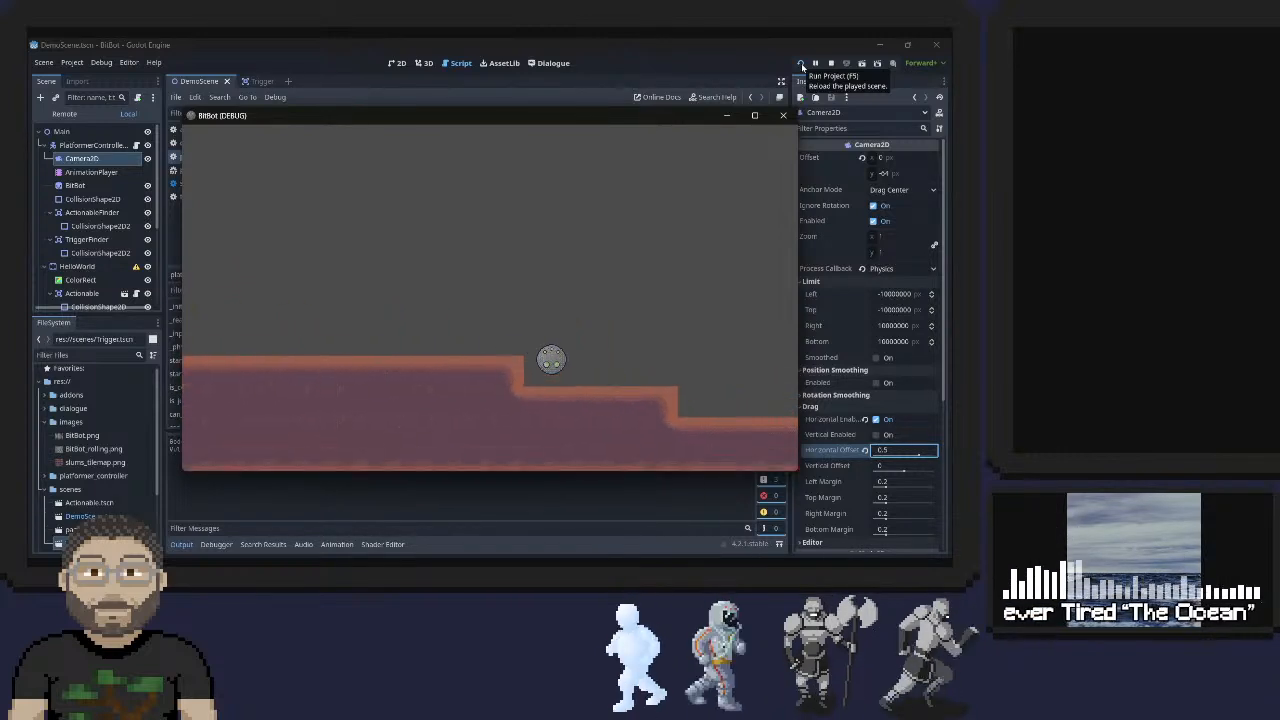
key(Left)
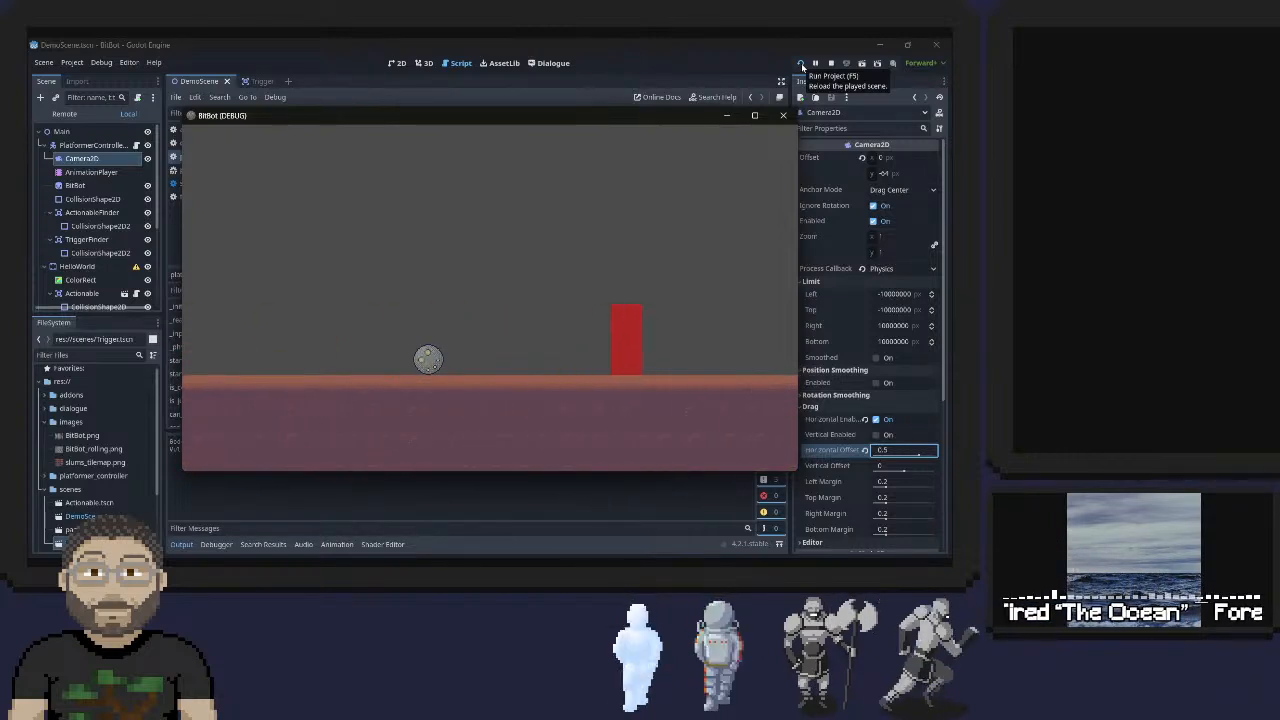
Test the drag camera on quick direction reversals by rocking the player beside the taller red block, and close the game
key(Right)
key(Left)
key(Right)
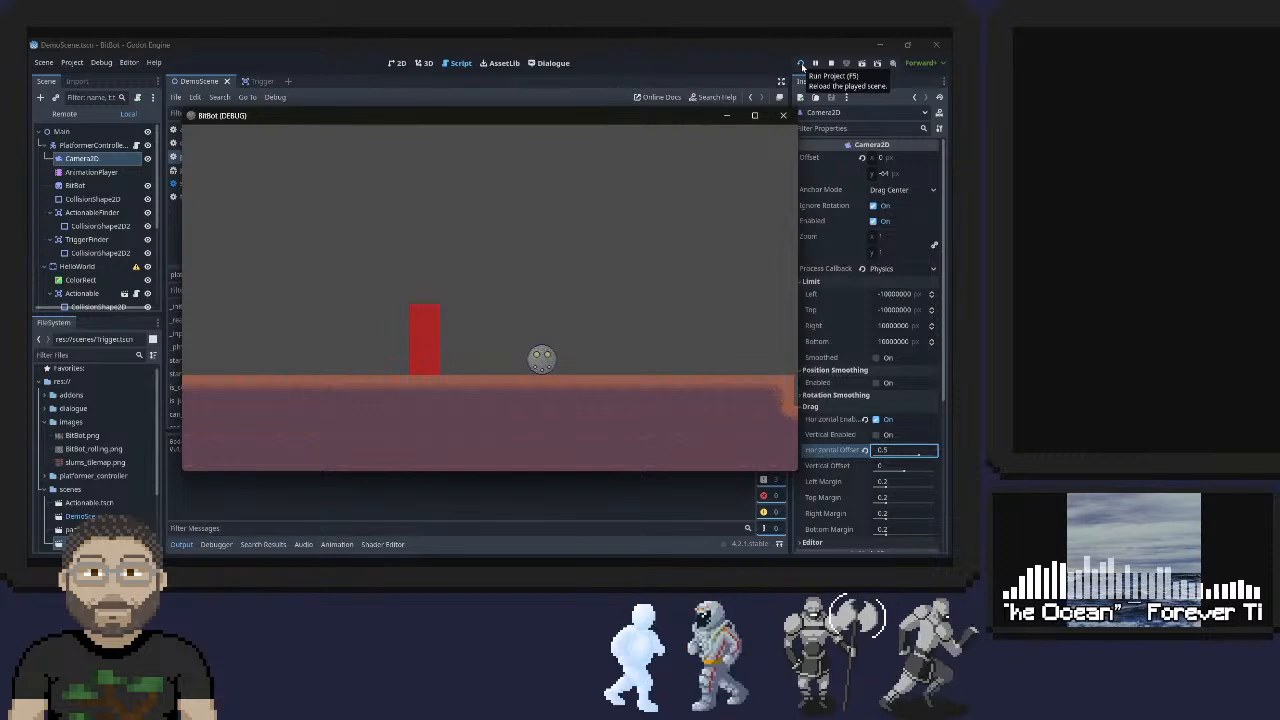
key(Left)
key(Right)
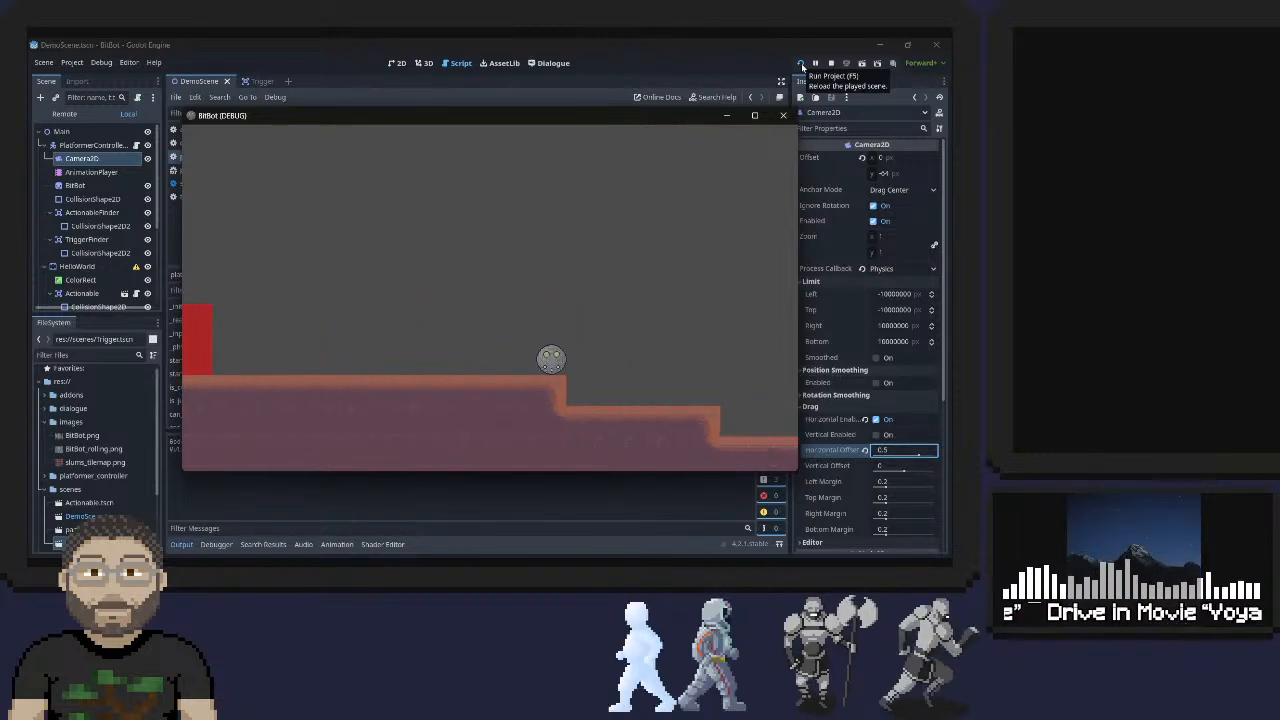
key(Left)
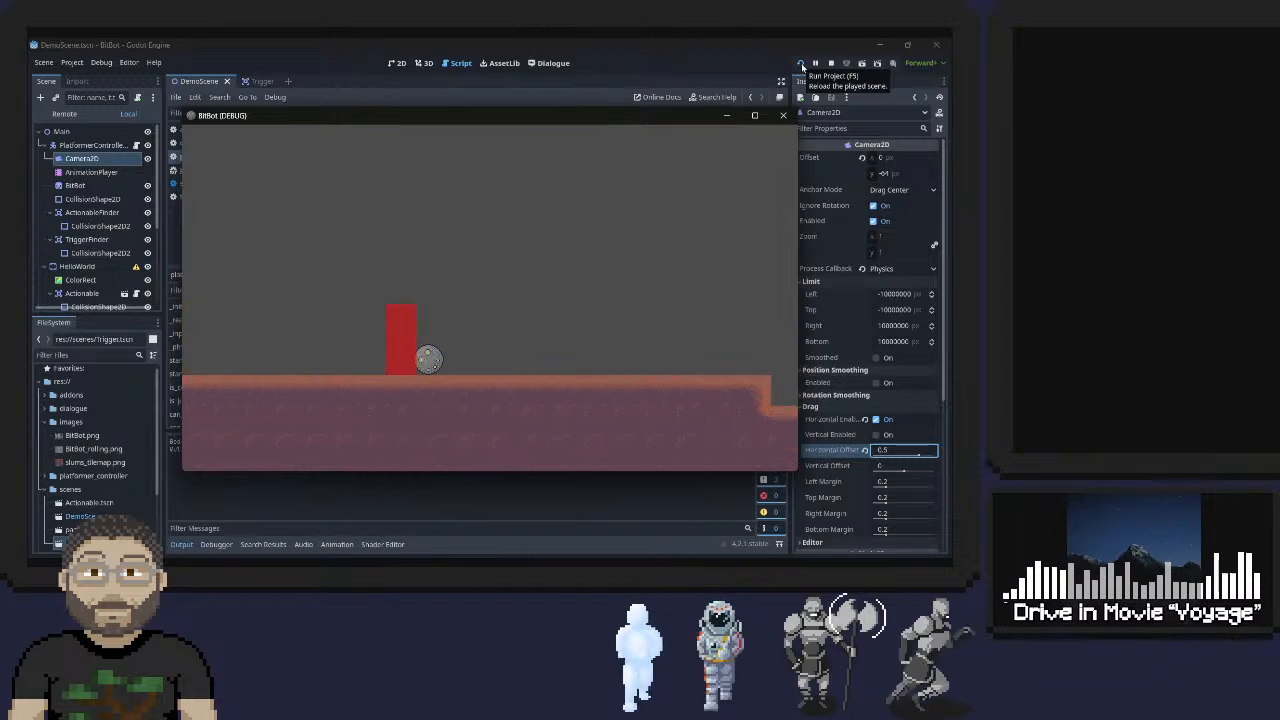
key(Right)
key(Left)
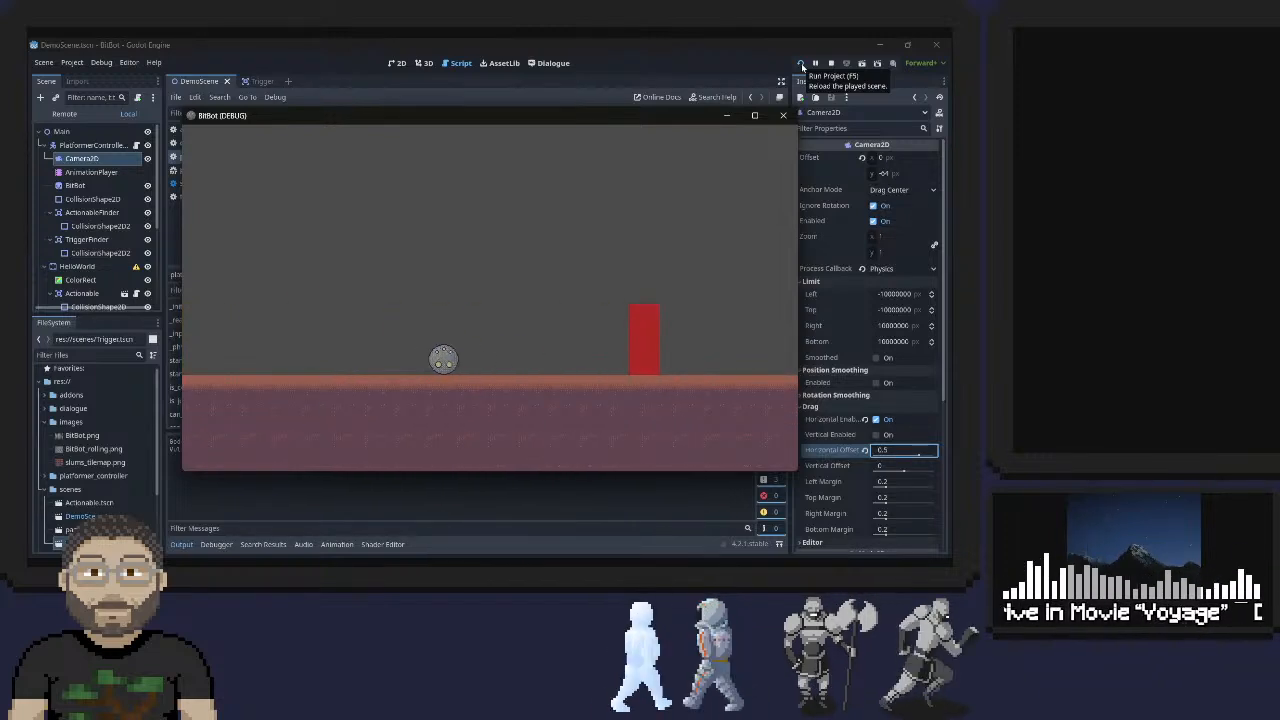
key(Right)
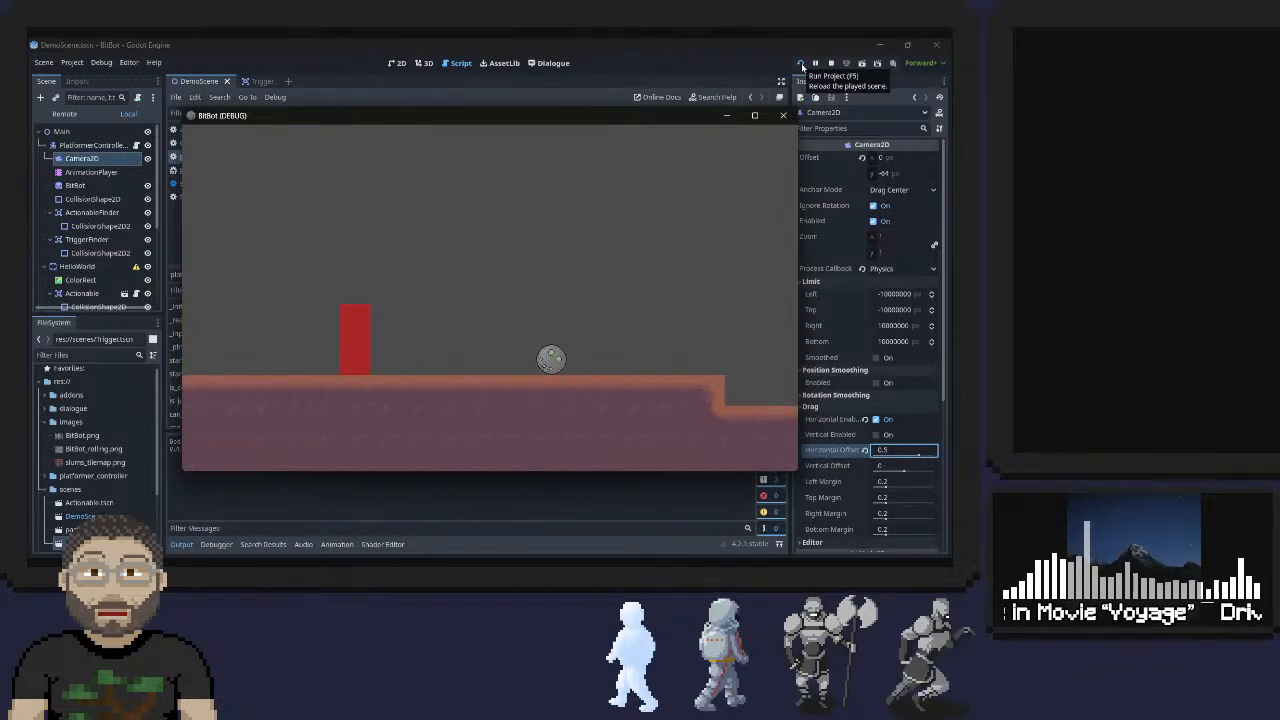
key(Left)
key(Right)
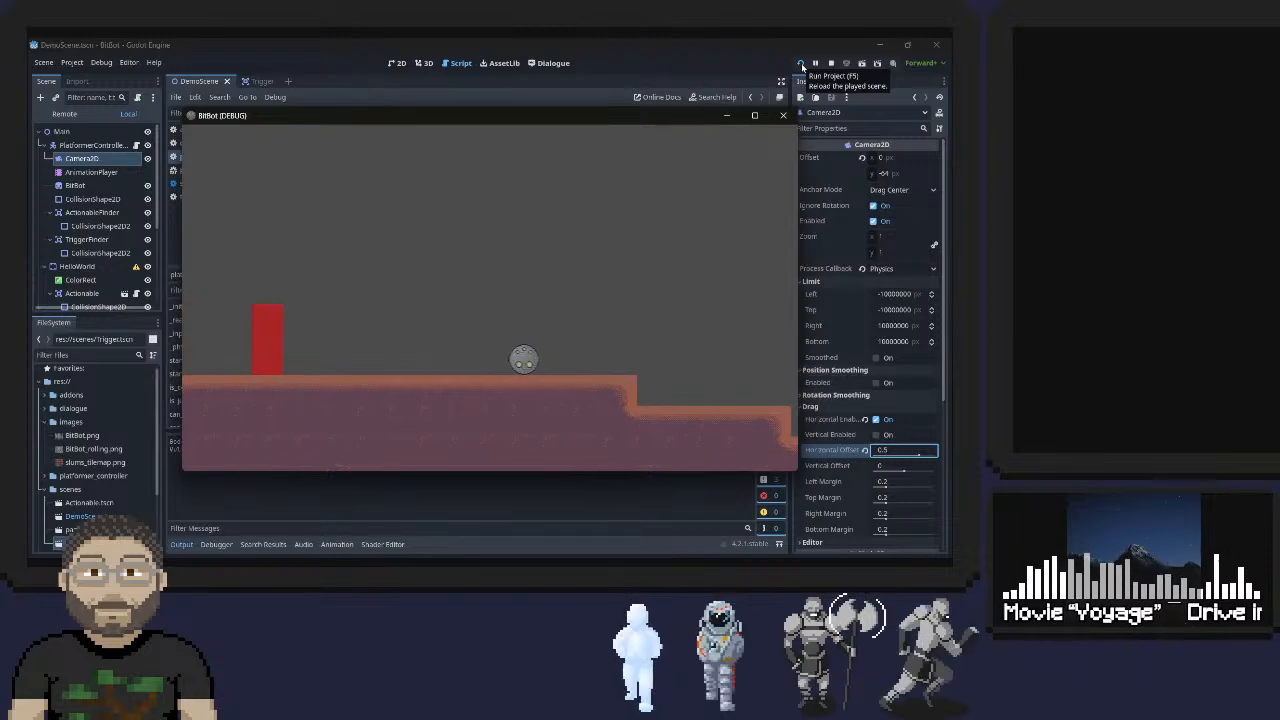
key(Left)
key(Right)
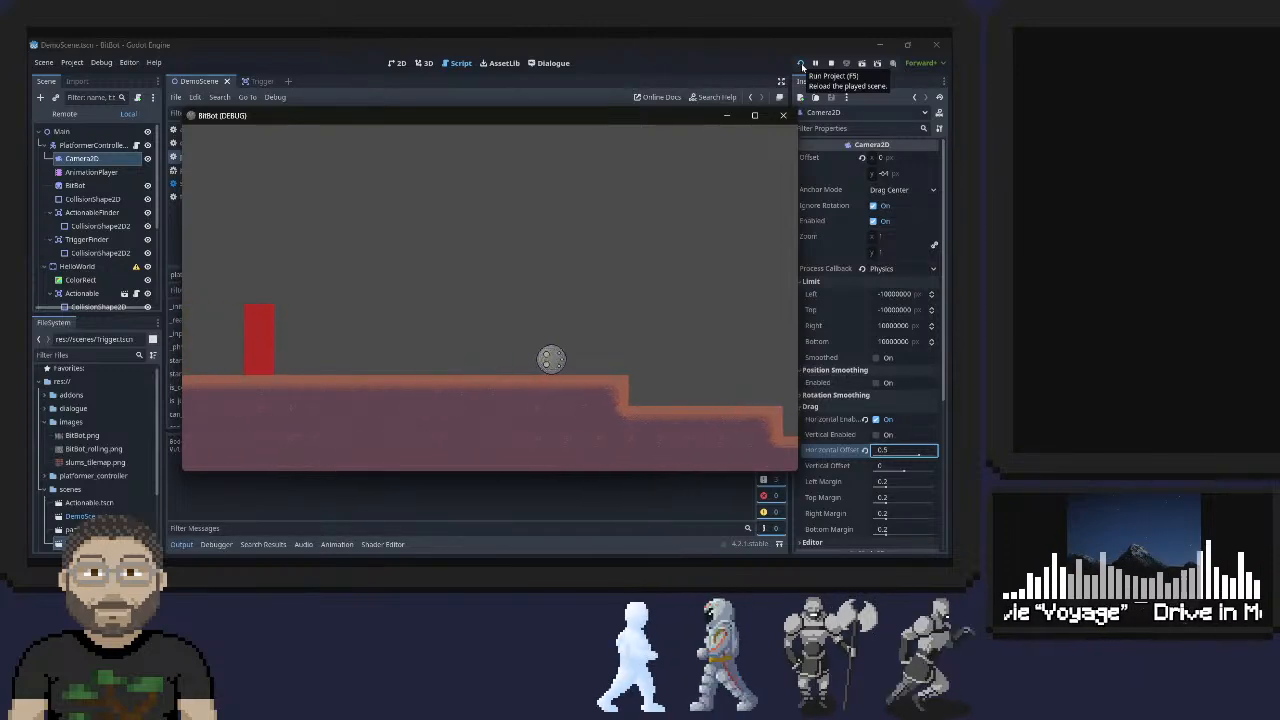
key(Left)
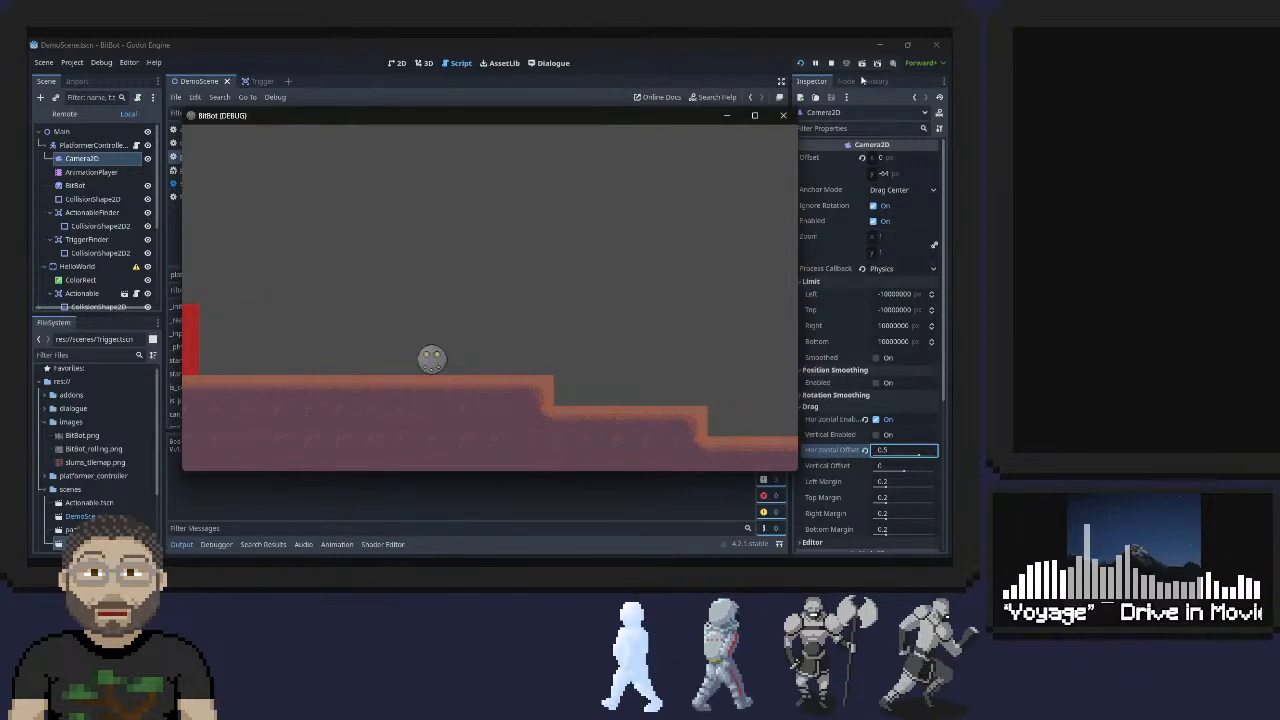
click(783, 115)
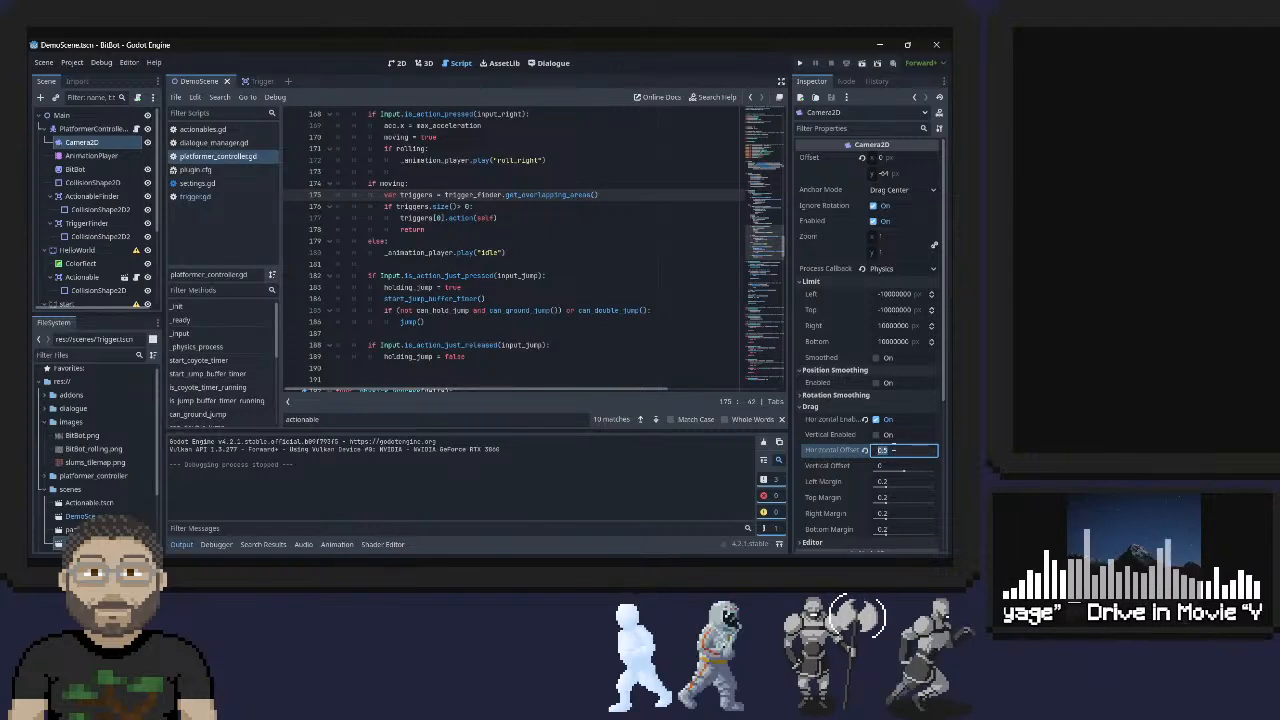
Set Camera2D's drag Horizontal Offset to 0.75 and playtest the camera around the shorter red block
text(.75)
key(Return)
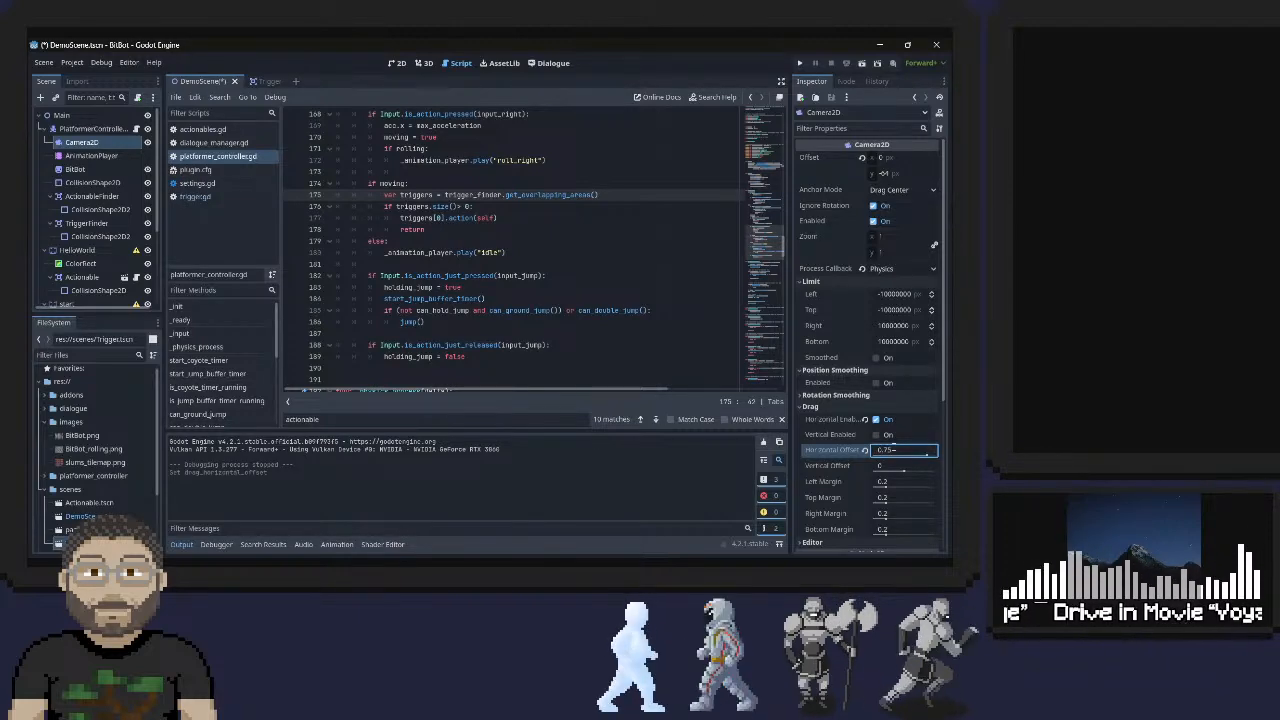
click(800, 63)
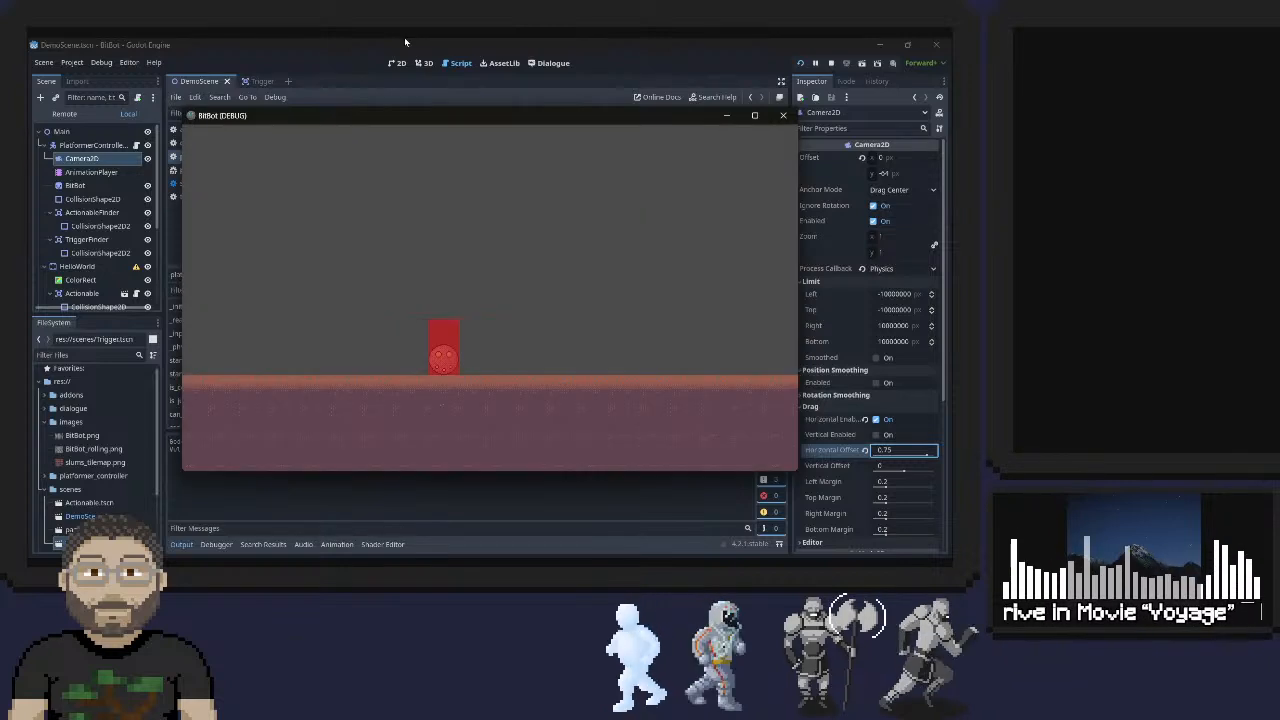
key(Right)
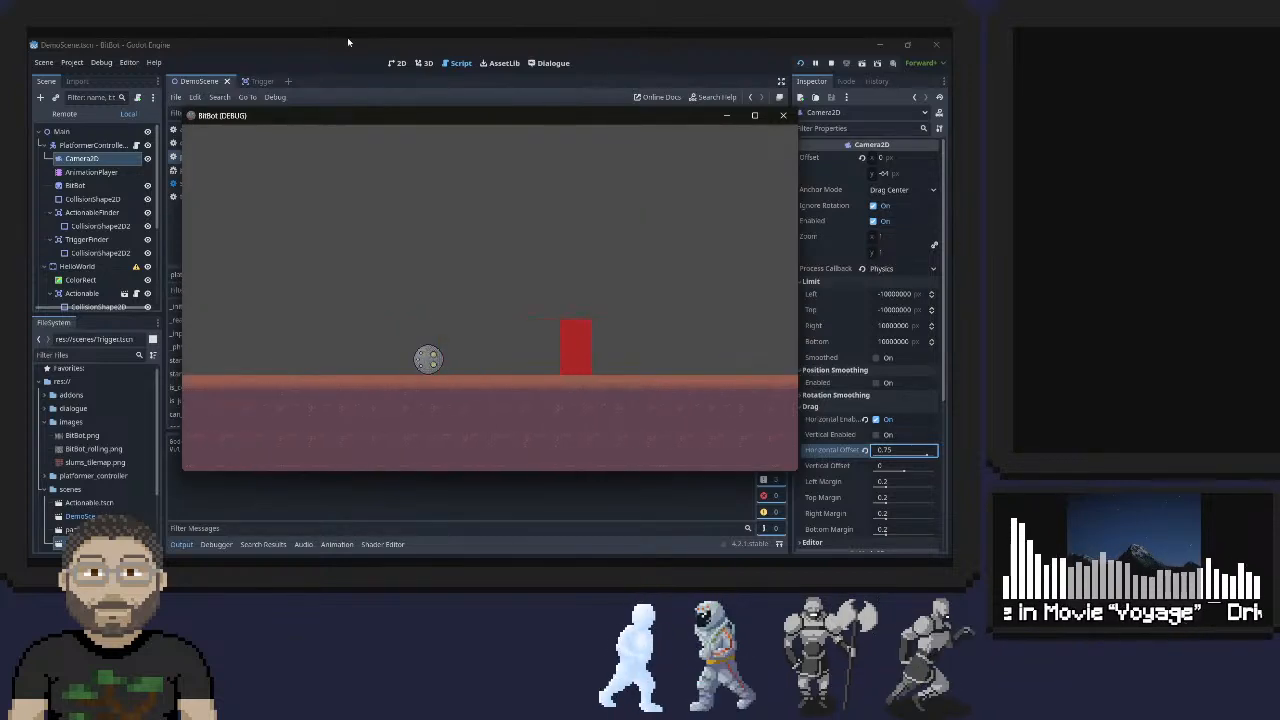
key(Right)
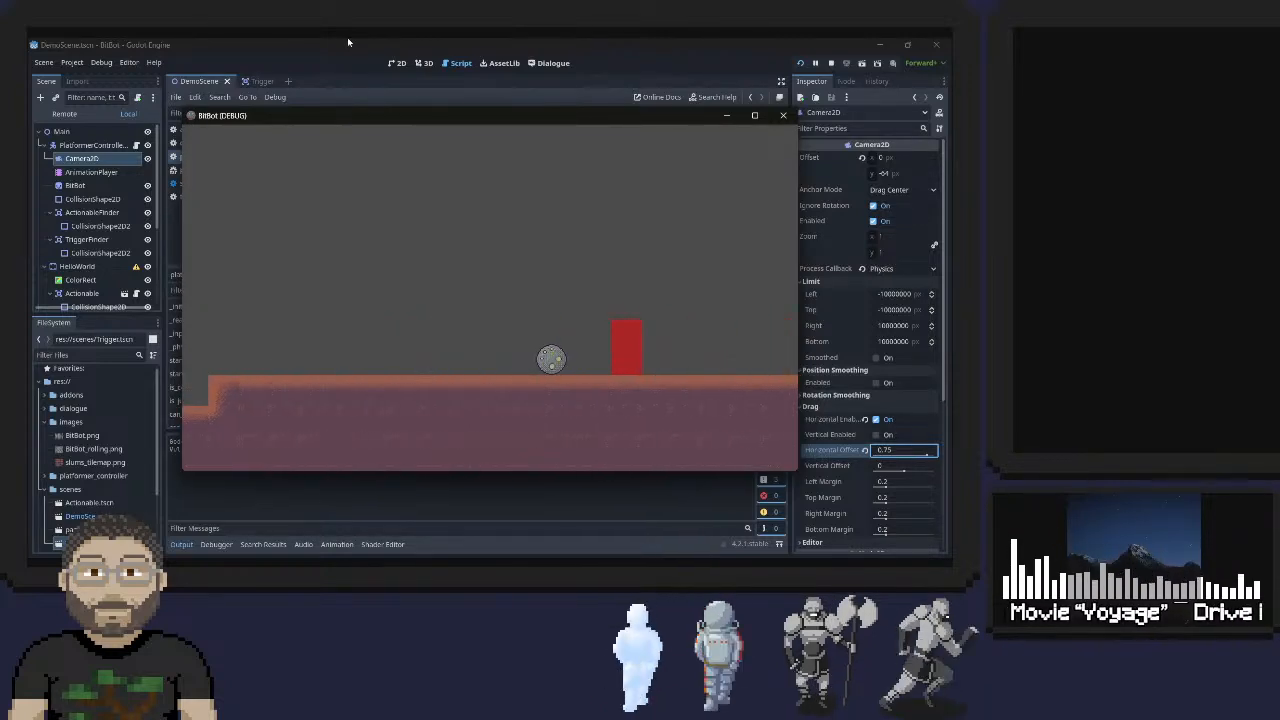
key(Left)
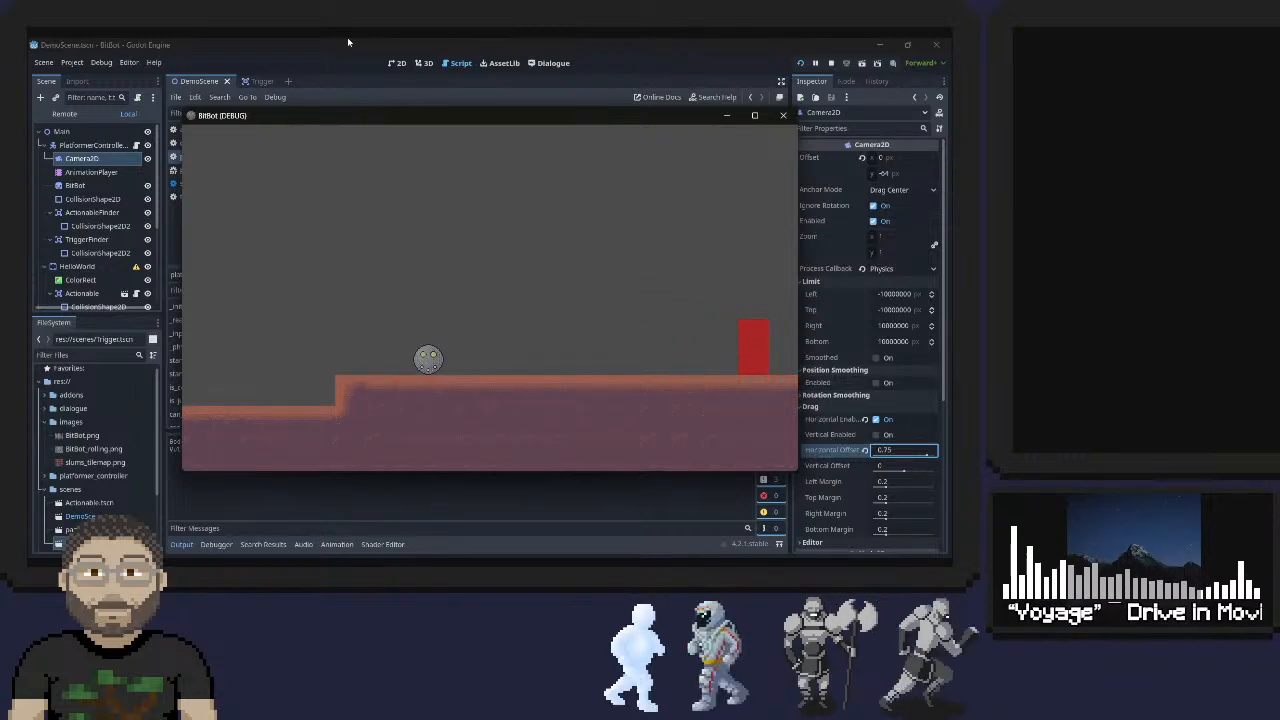
click(783, 117)
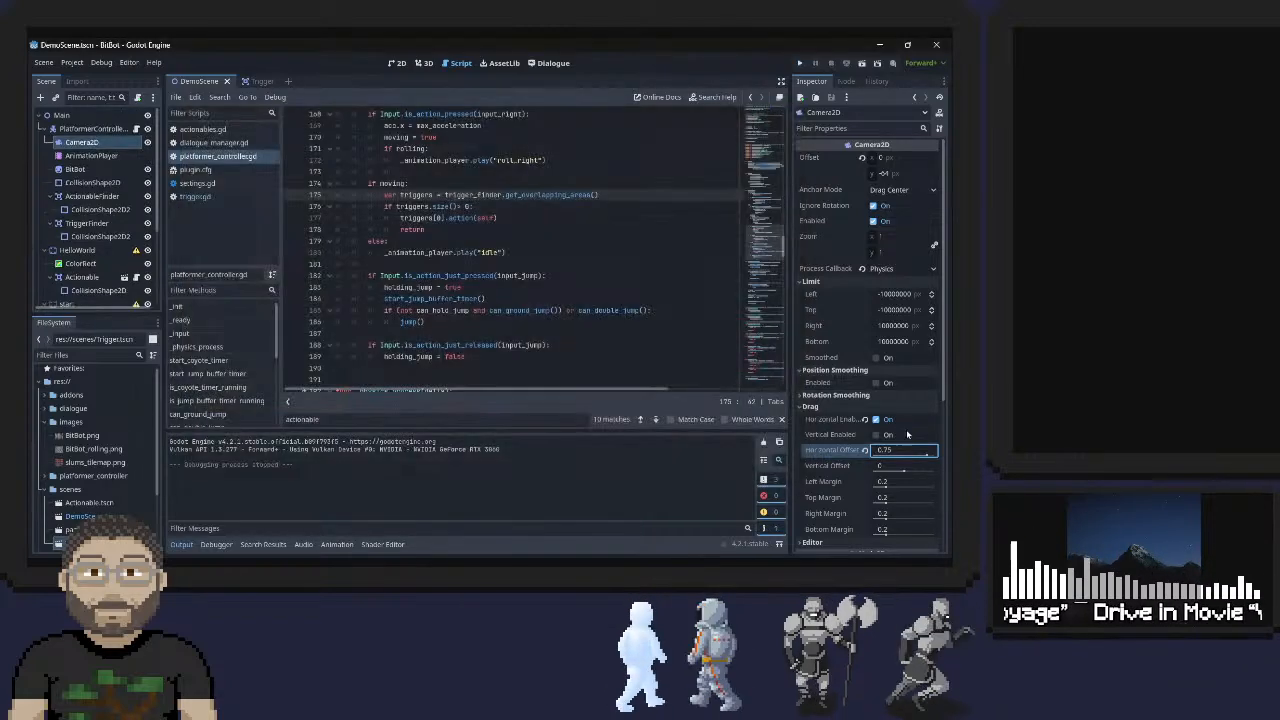
Set Camera2D's drag Horizontal Offset to -1 and playtest the camera by rolling the player around the taller red block
drag(926, 456, 856, 459)
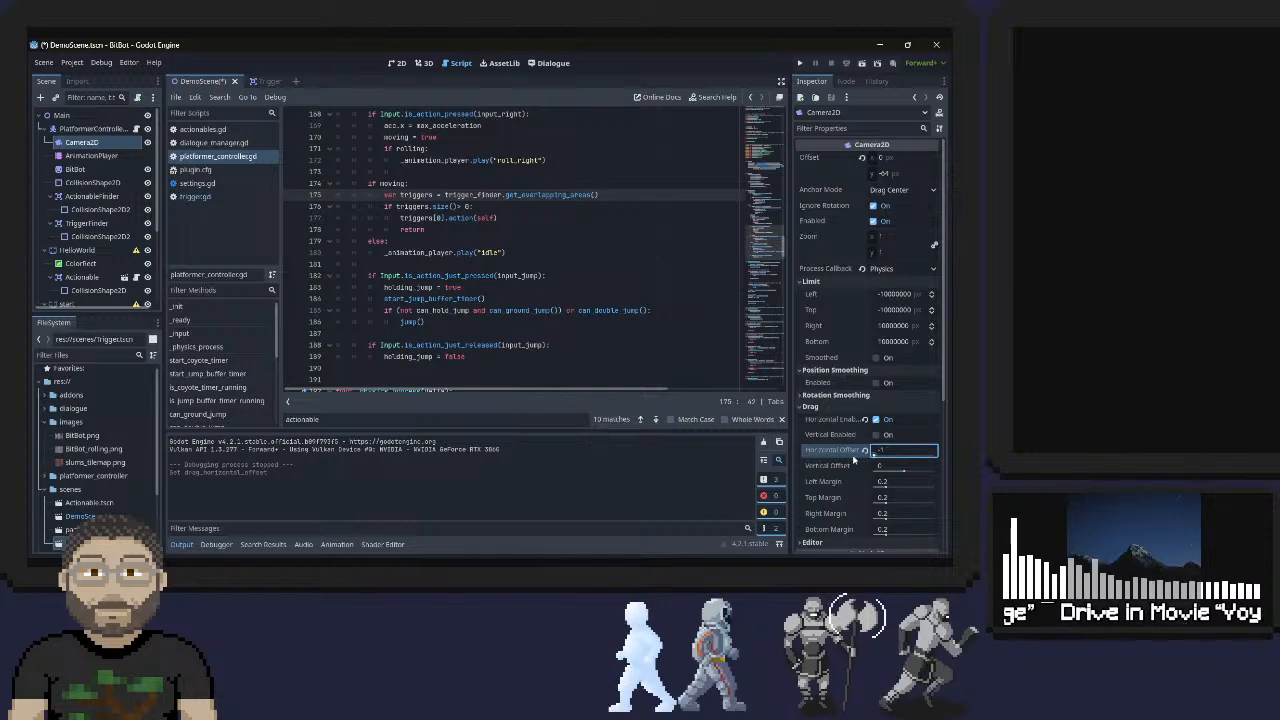
click(799, 63)
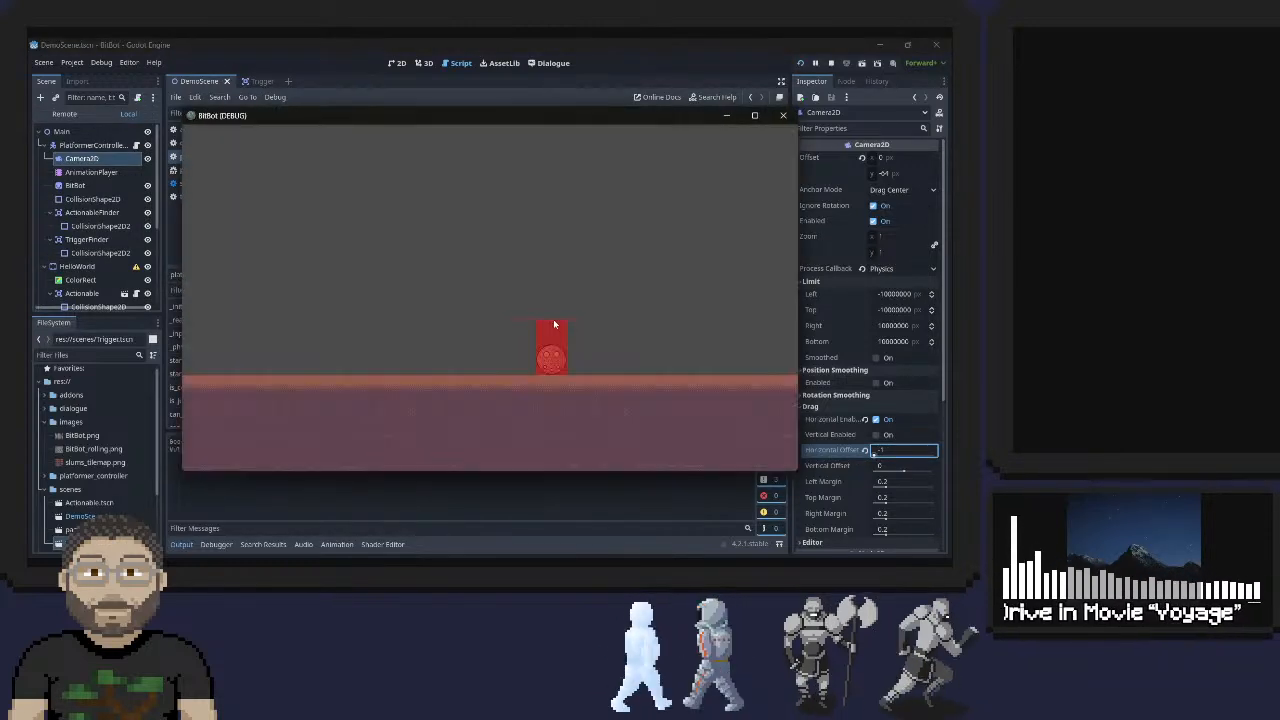
key(Left)
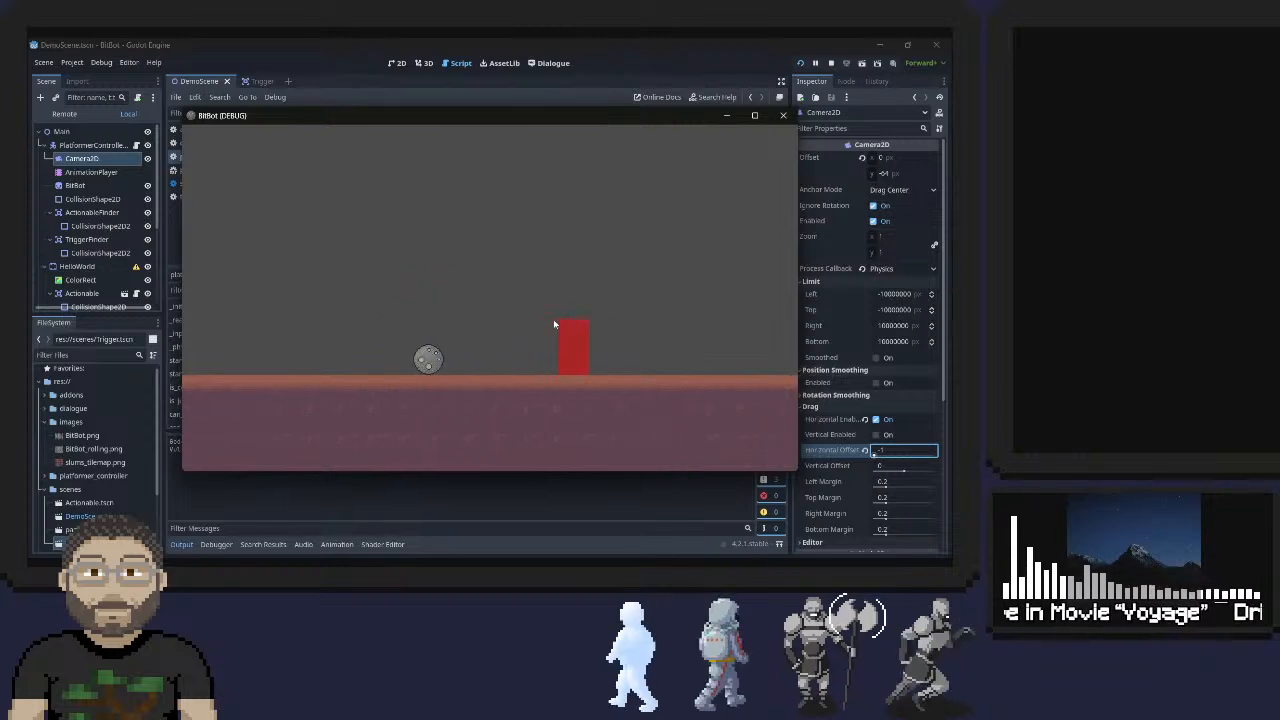
key(Right)
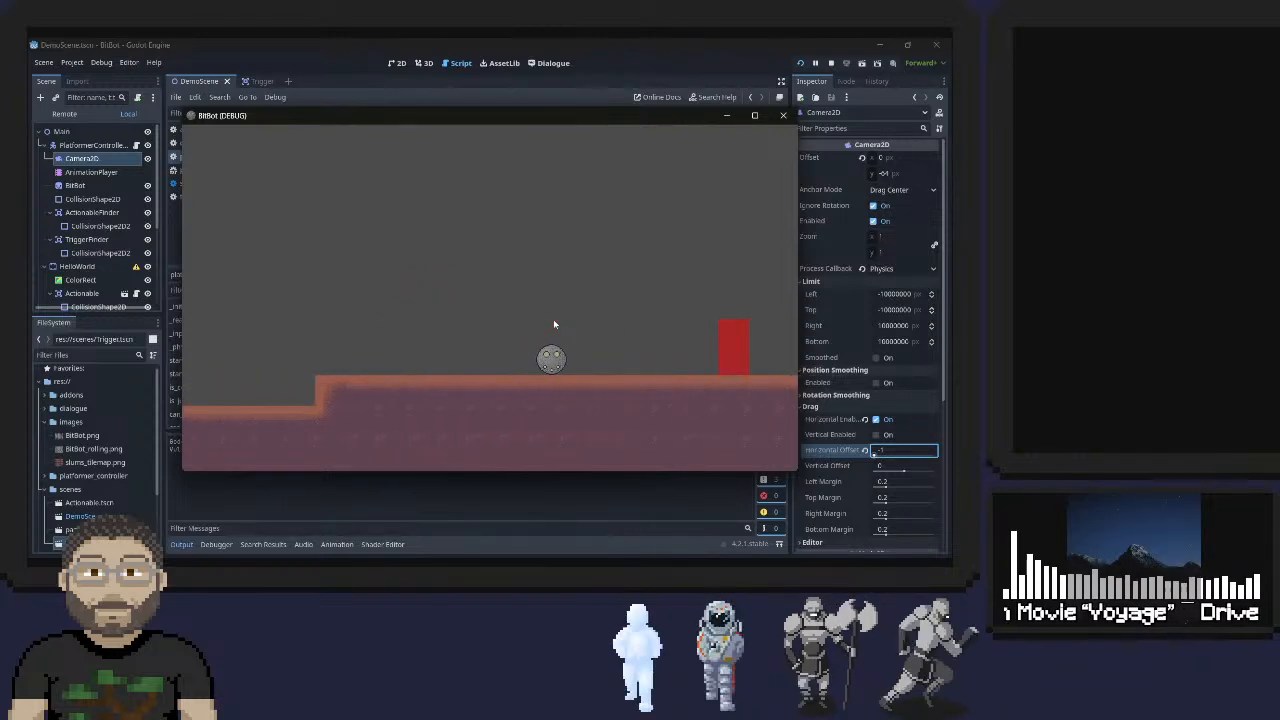
key(Left)
key(Right)
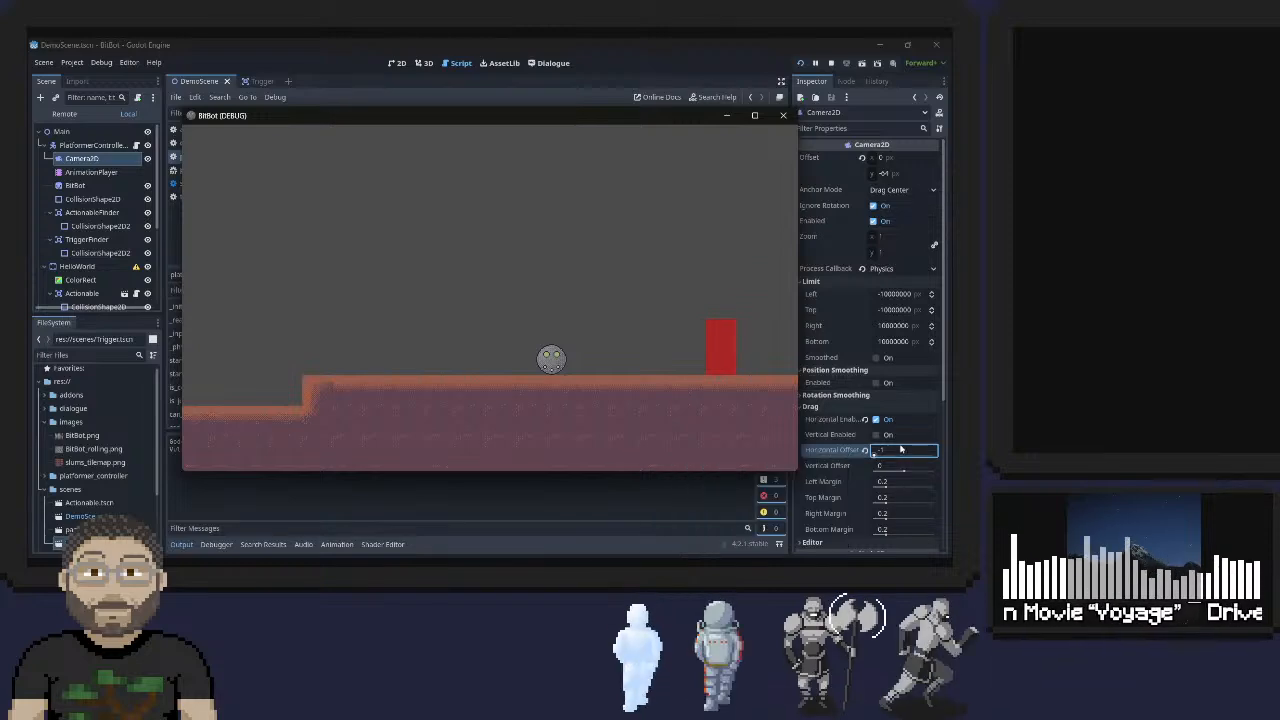
key(F8)
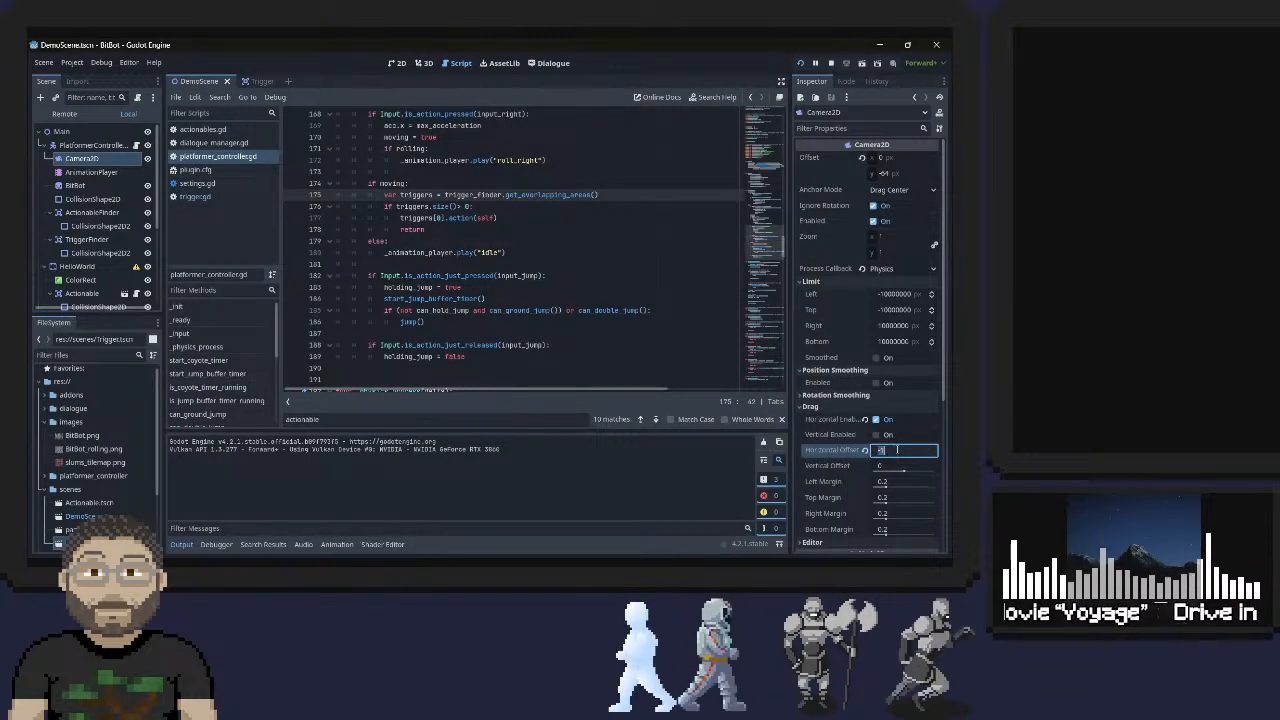
Reset Camera2D's drag Horizontal Offset to 0, set the left, top, right and bottom drag margins to 0.1, and save the scene
key(Return)
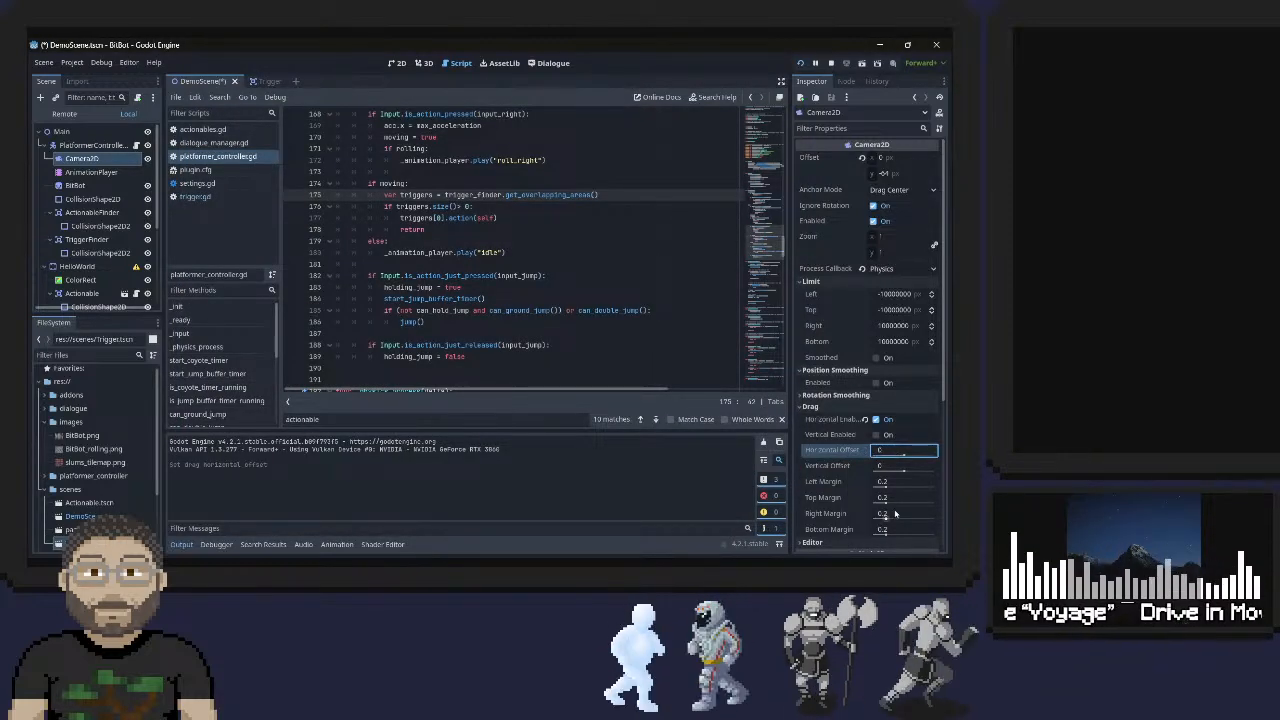
click(884, 483)
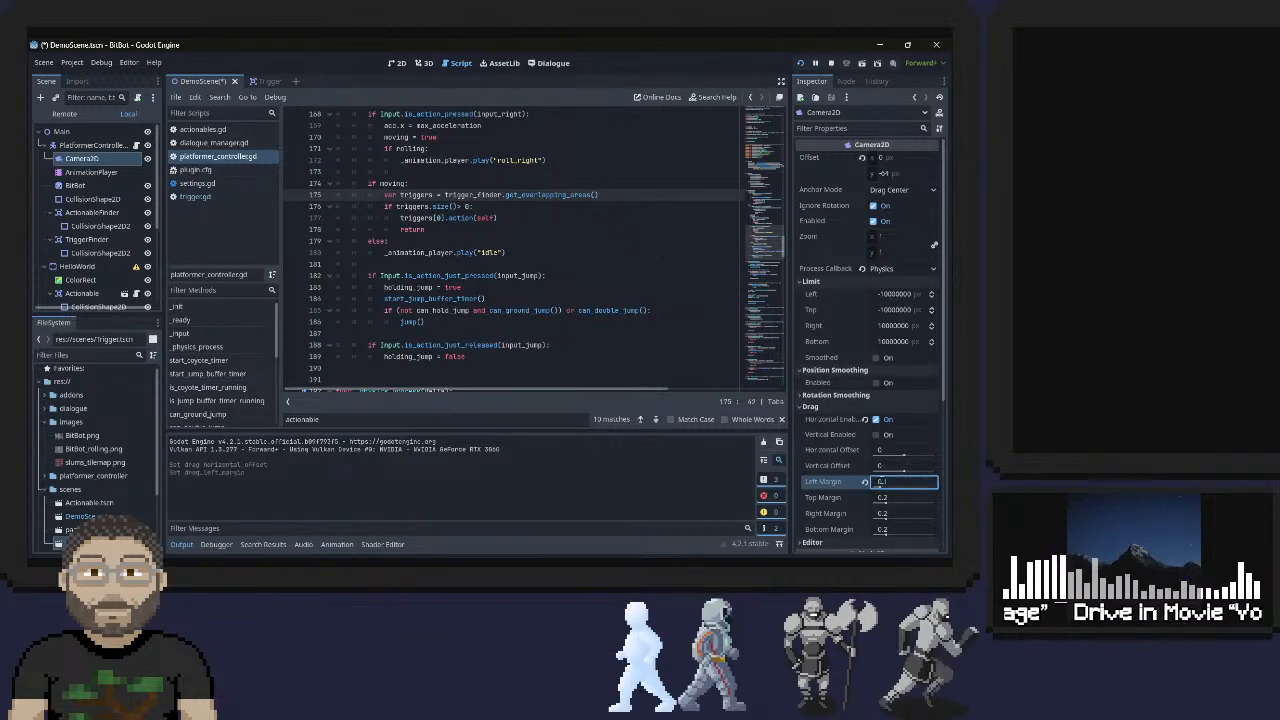
text(0.1)
key(Tab)
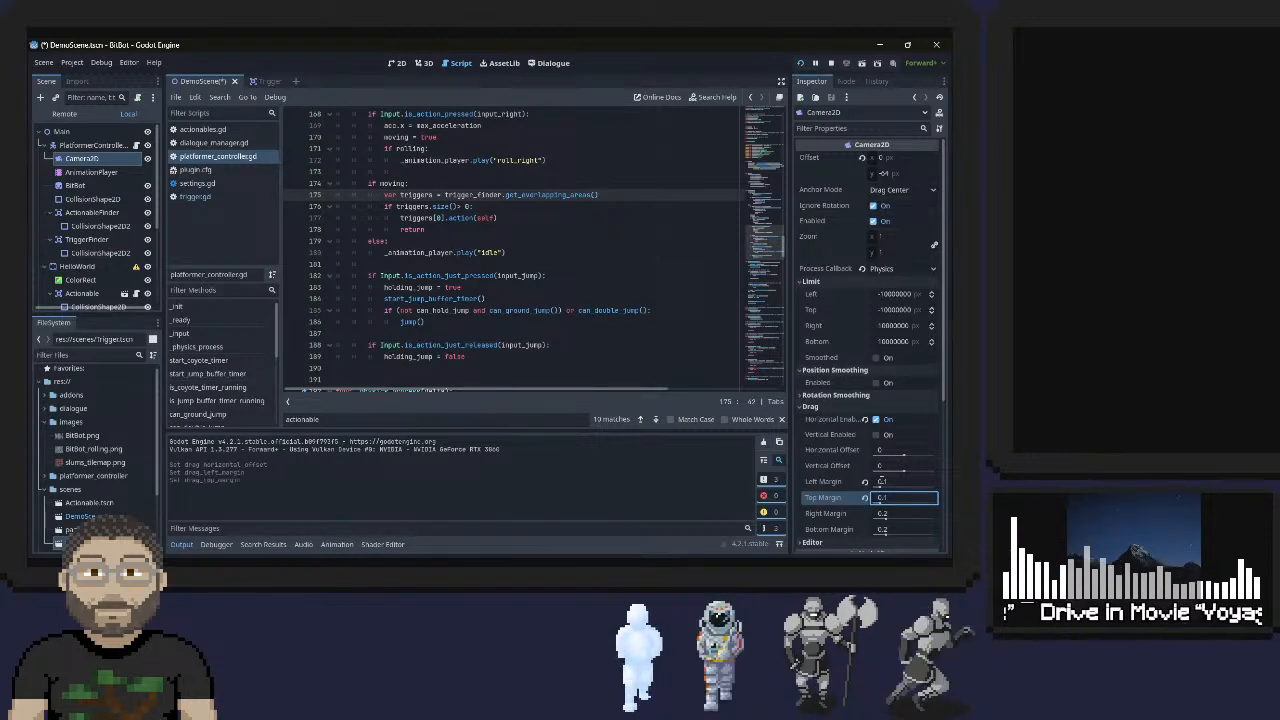
text(0.1)
key(Tab)
text(0.1)
key(Tab)
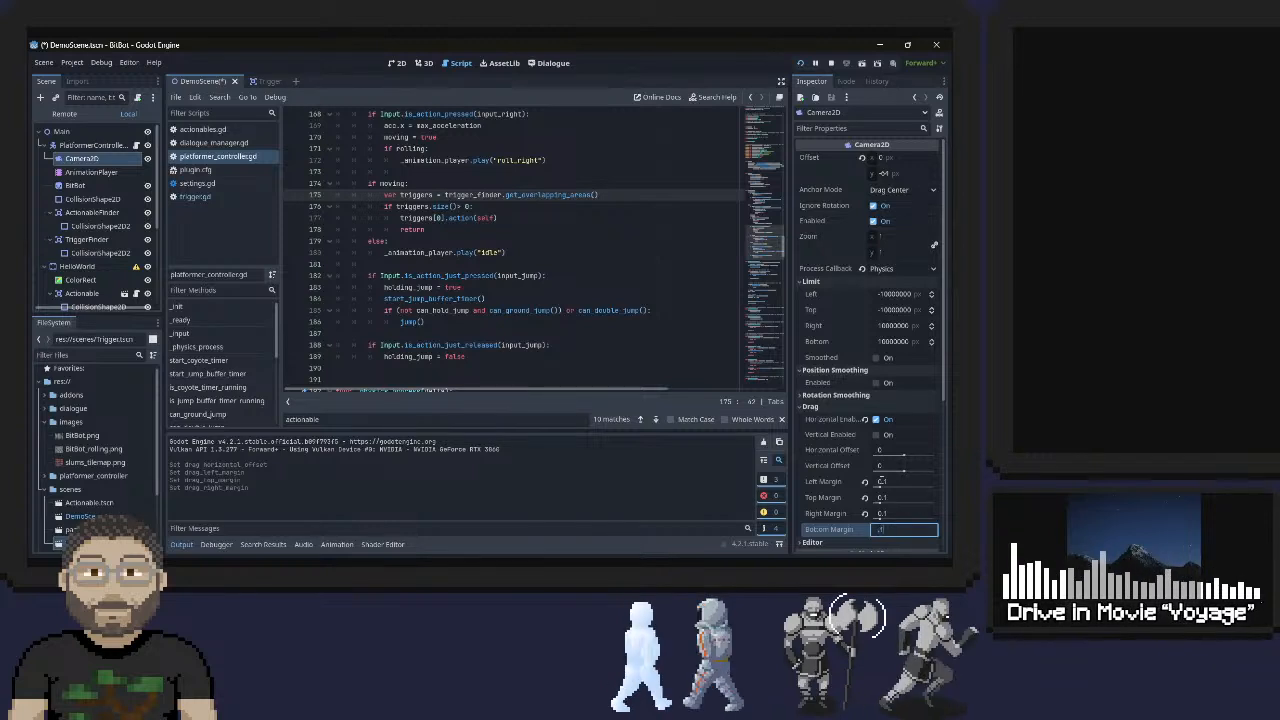
text(0.1)
key(Tab)
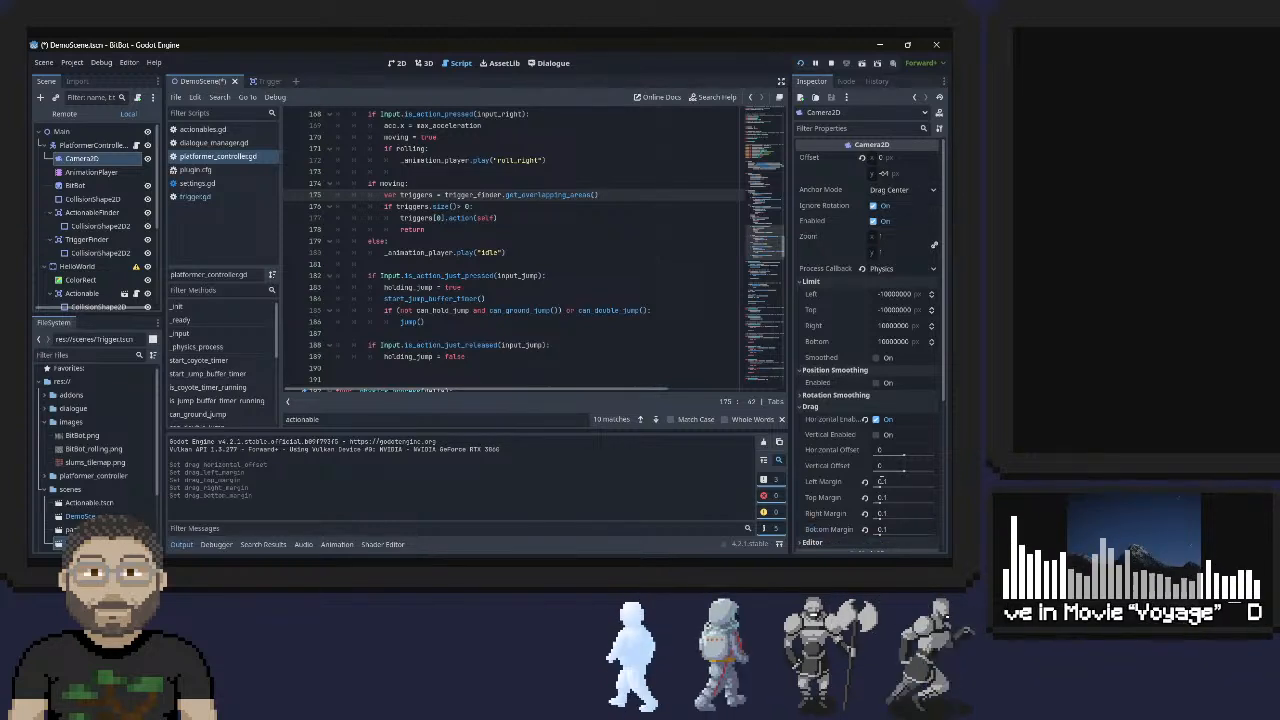
click(903, 529)
key(ctrl+s)
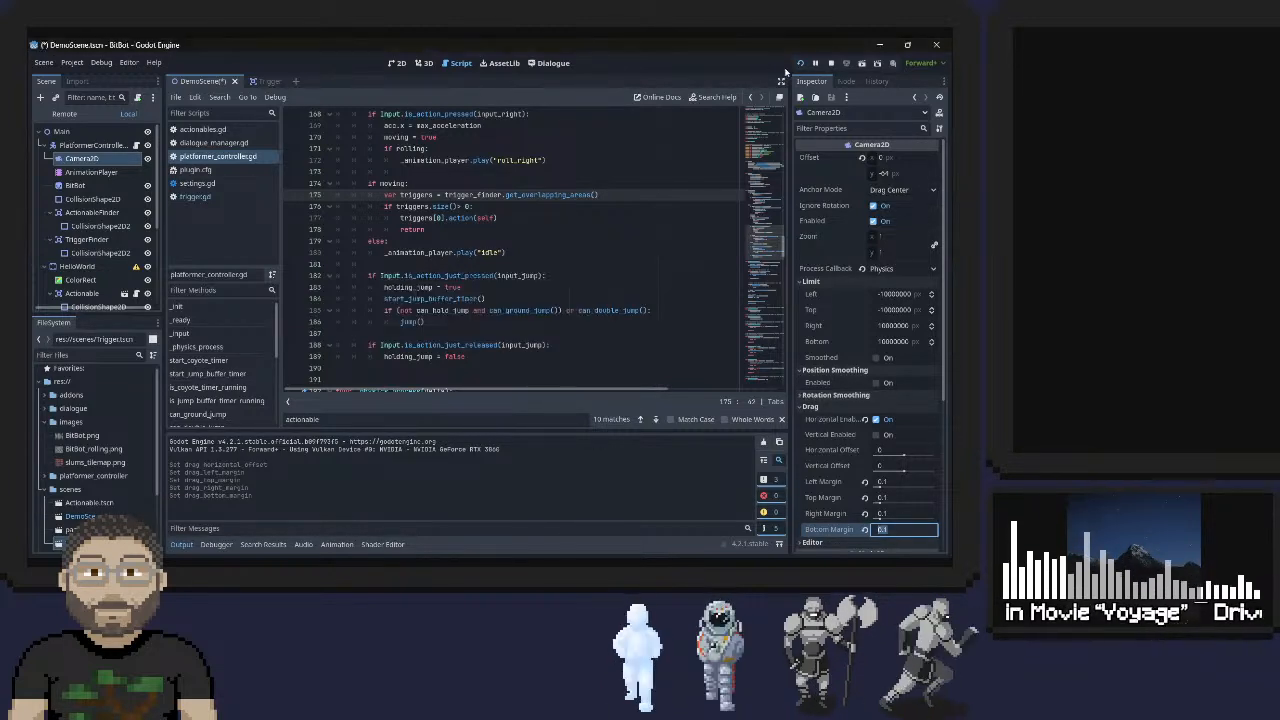
Playtest the narrower drag margins by rolling the player away from the taller red block and reversing direction, and close the game
click(801, 63)
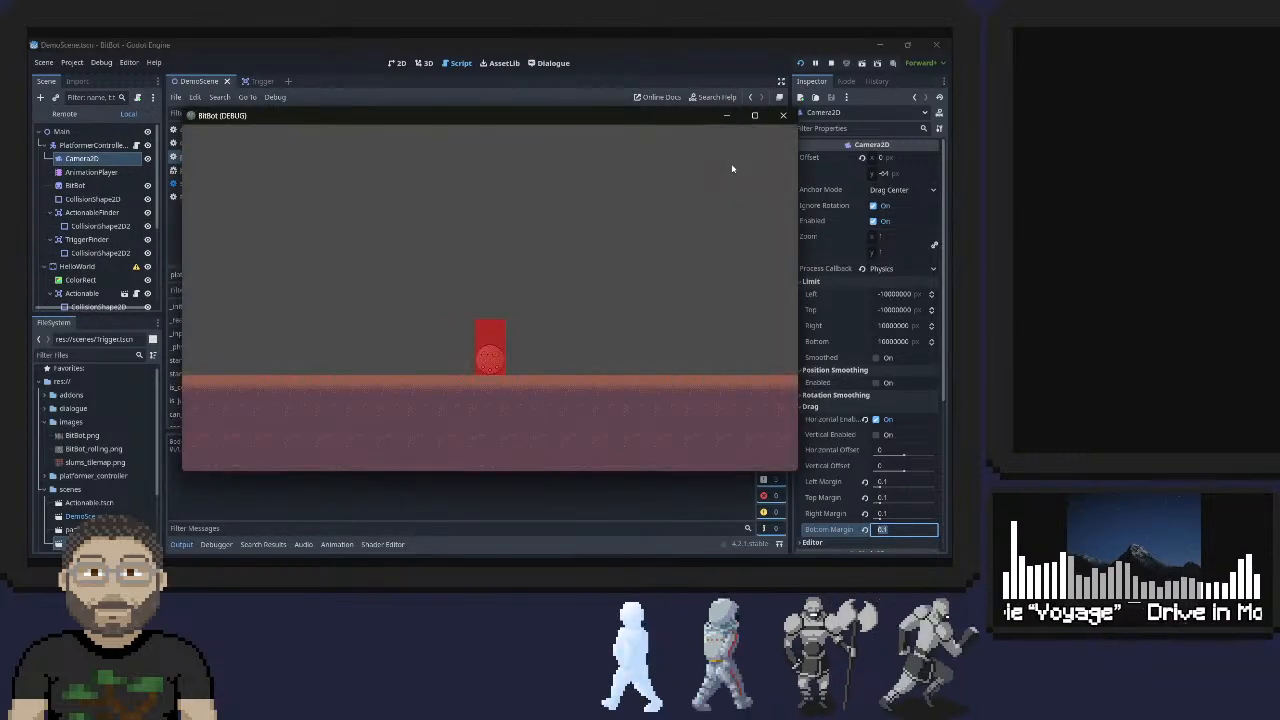
key(Right)
key(Left)
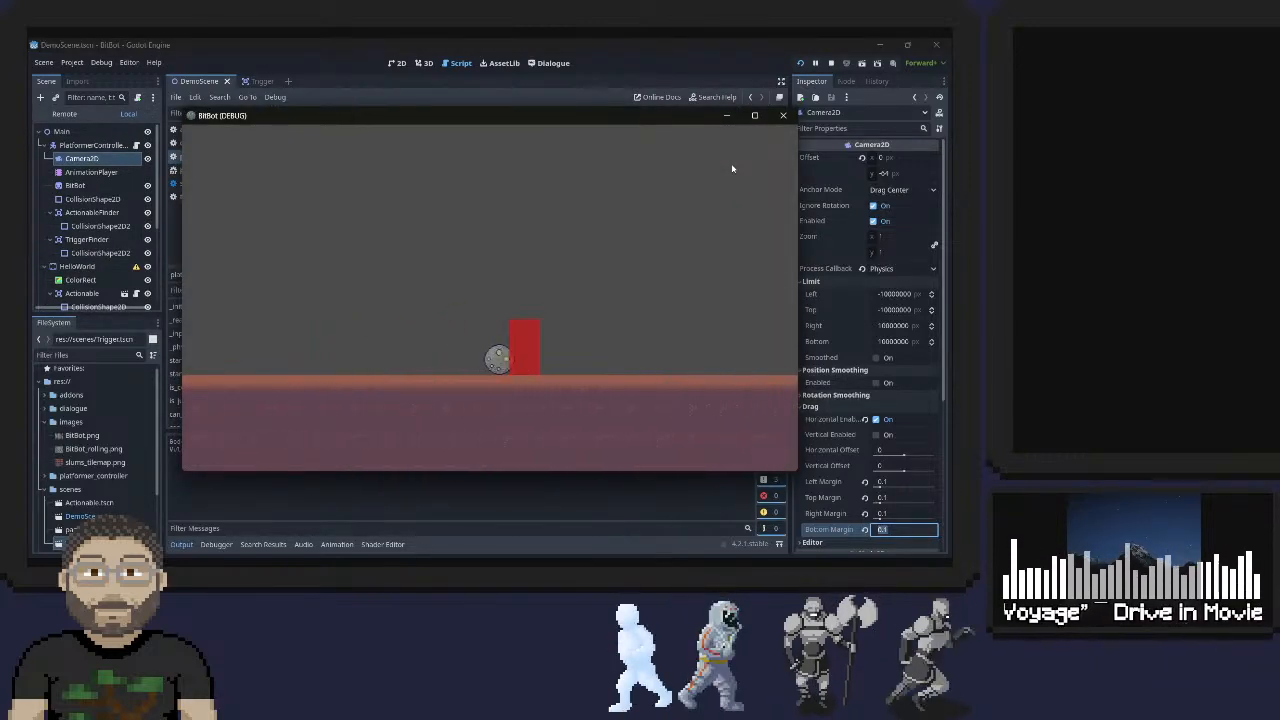
key(Left)
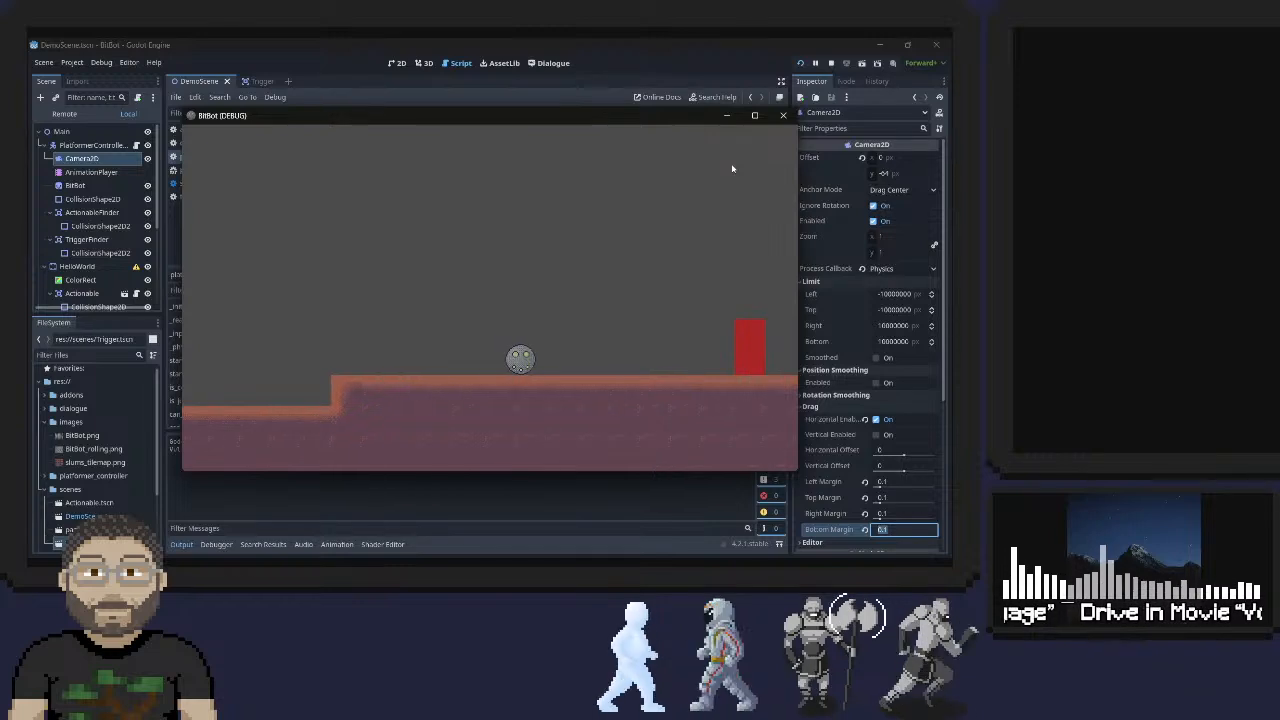
key(Right)
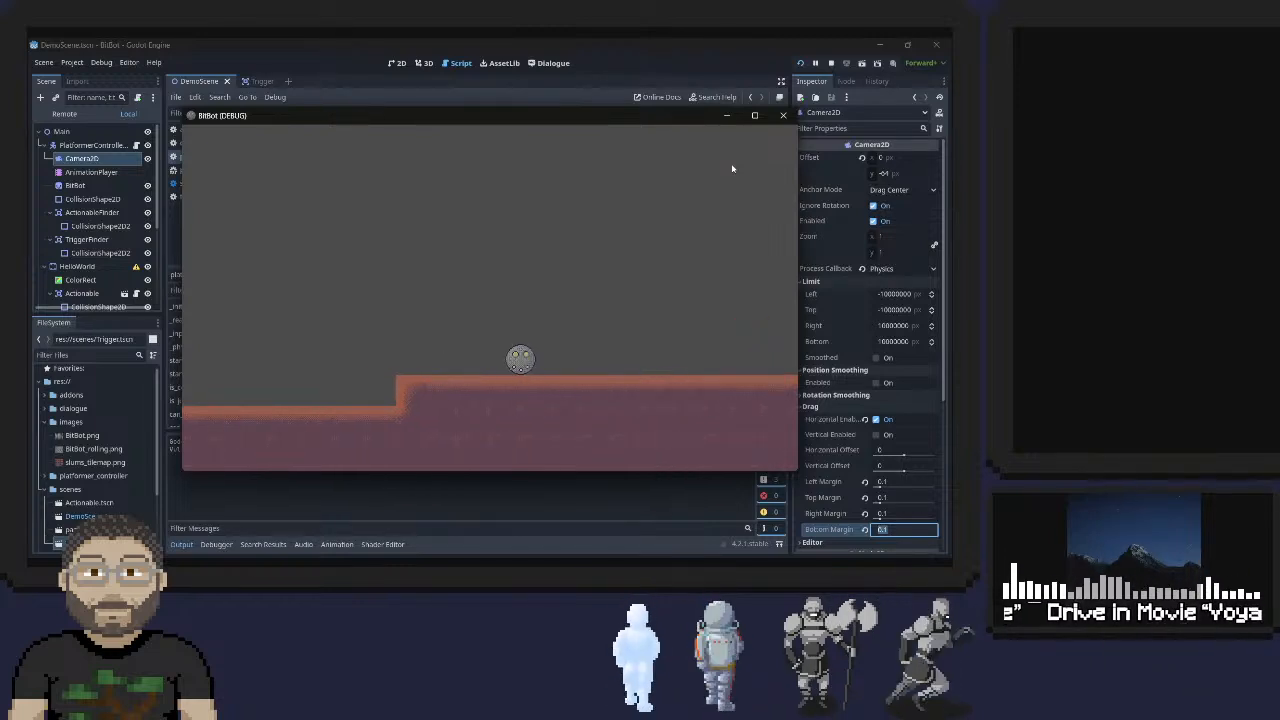
scroll(820, 407, down, 3)
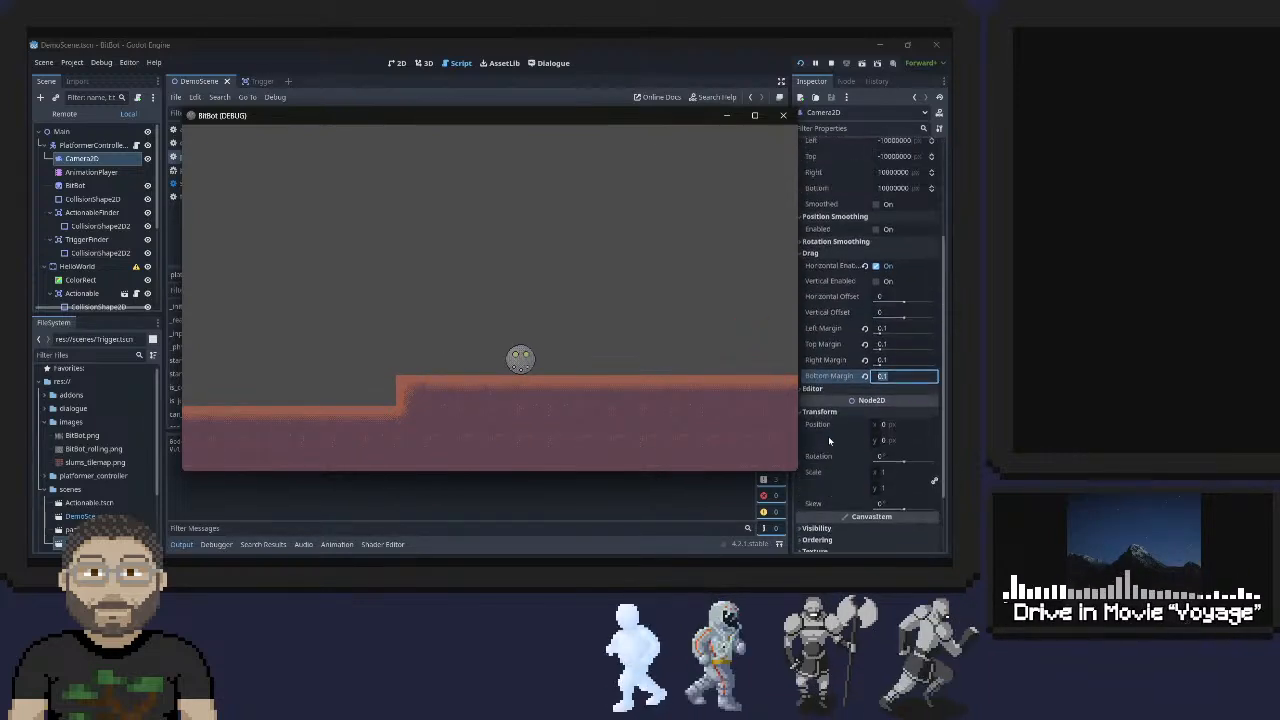
click(782, 115)
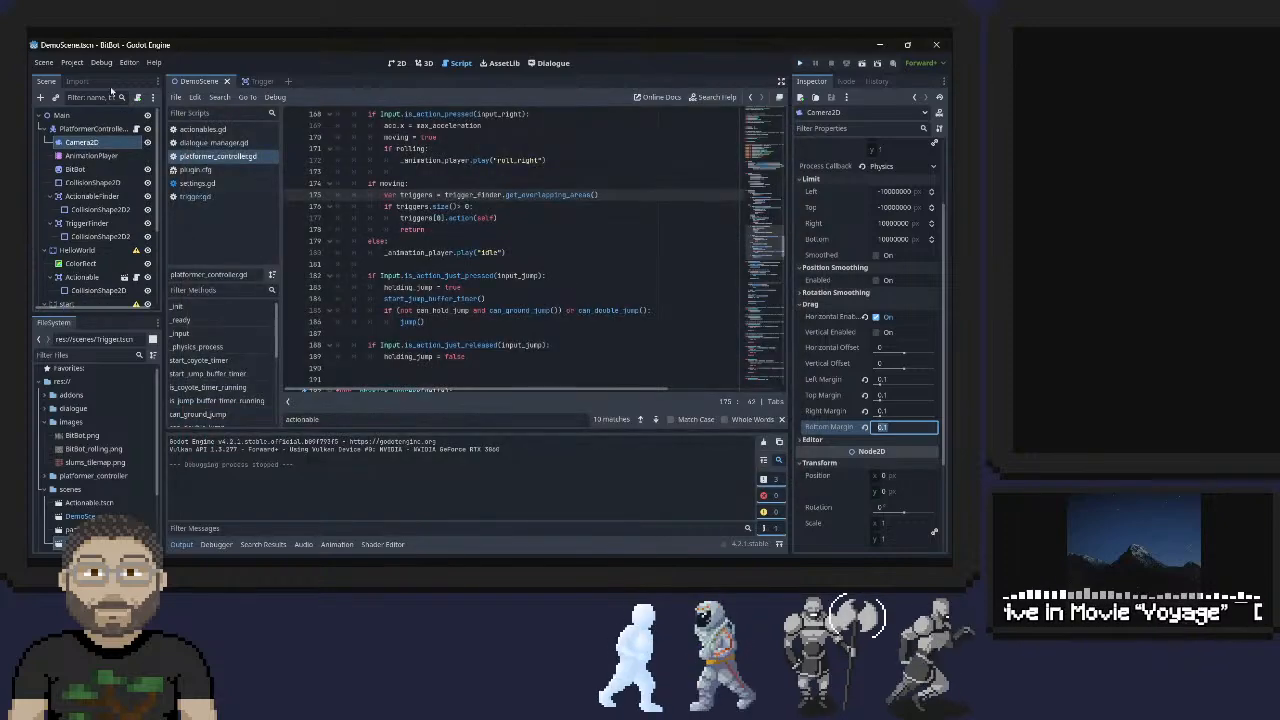
Enable Draw Drag Margin in Camera2D's Editor properties to outline the drag area in the 2D view, leaving Draw Limits off
click(397, 63)
scroll(362, 242, down, 6)
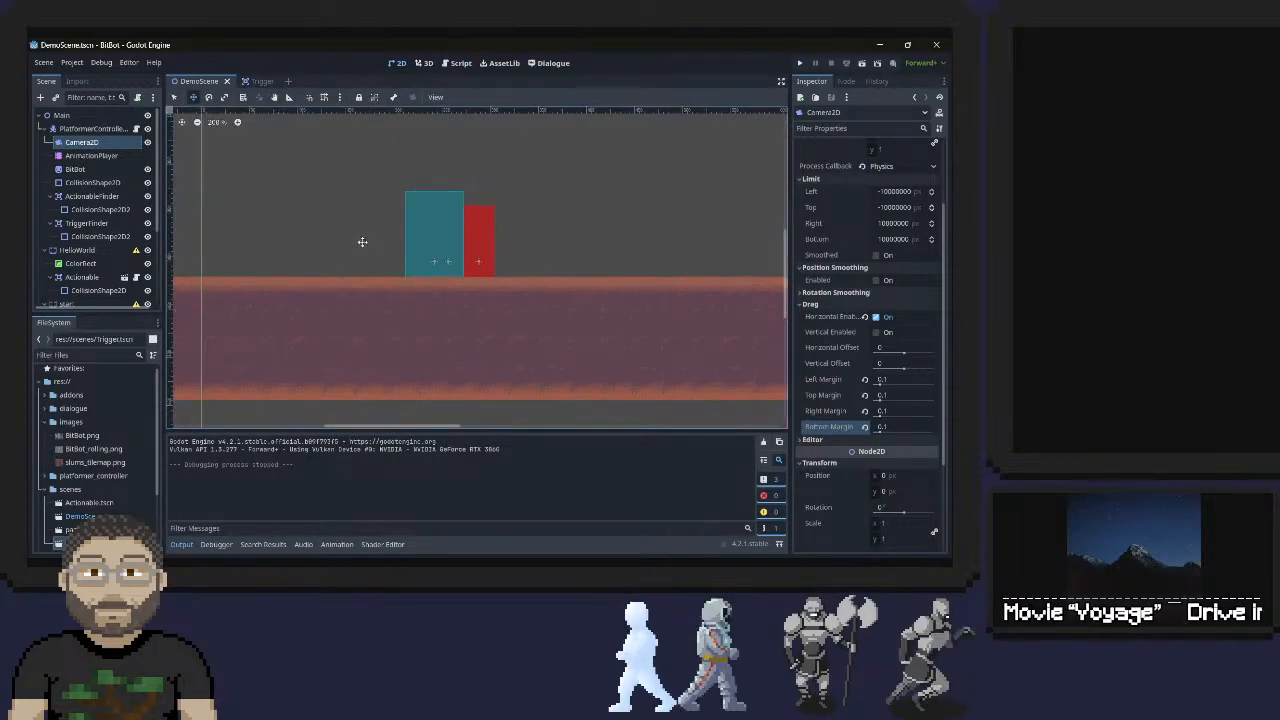
scroll(367, 241, down, 2)
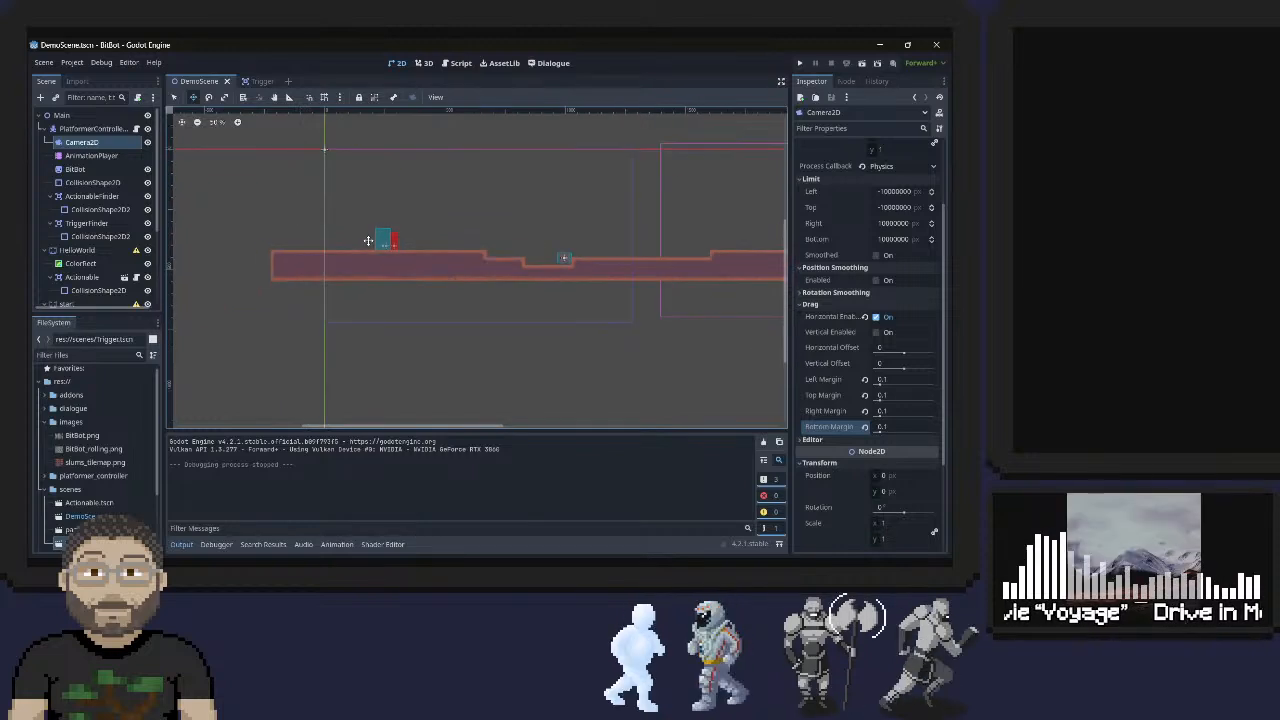
middle_drag(346, 250, 112, 269)
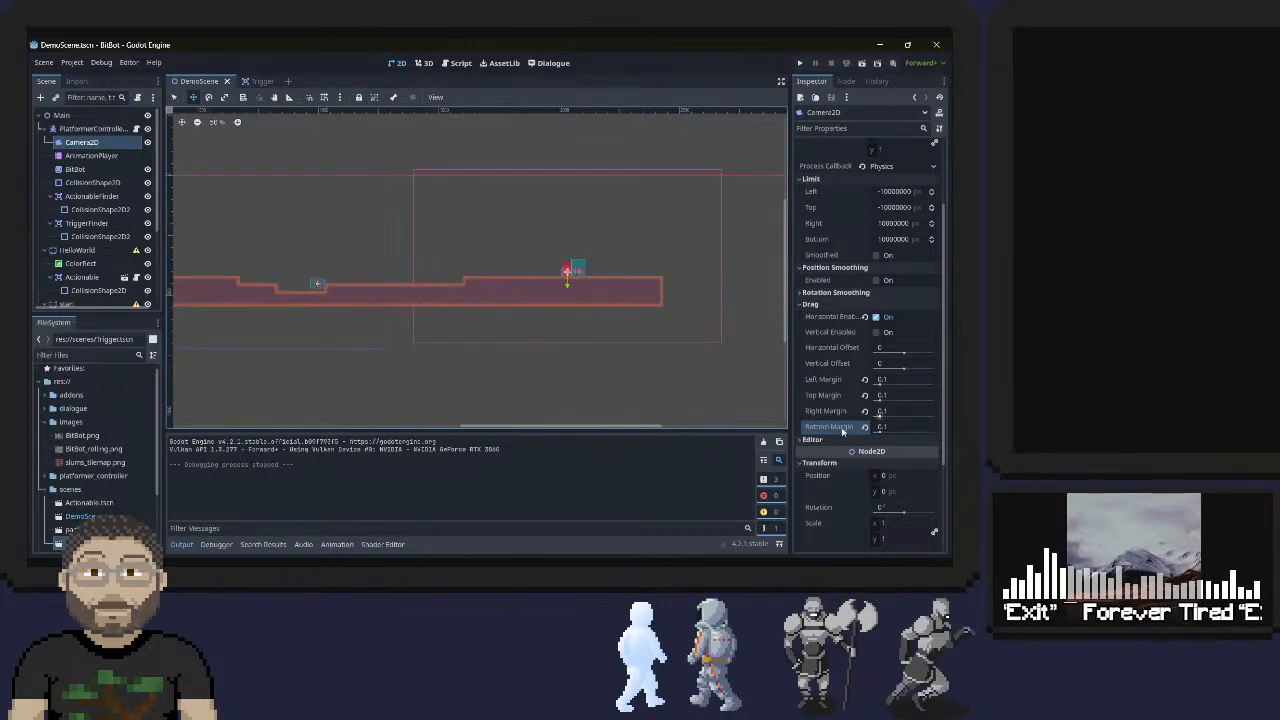
scroll(838, 491, down, 1)
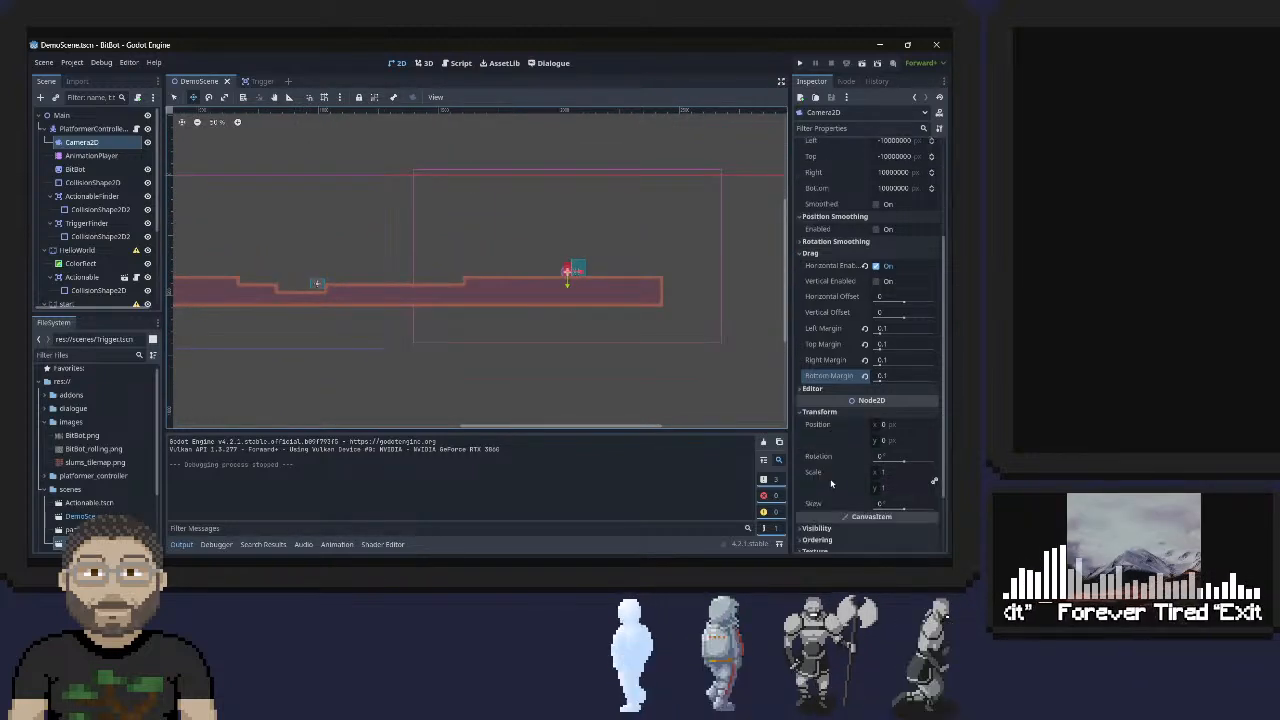
click(805, 390)
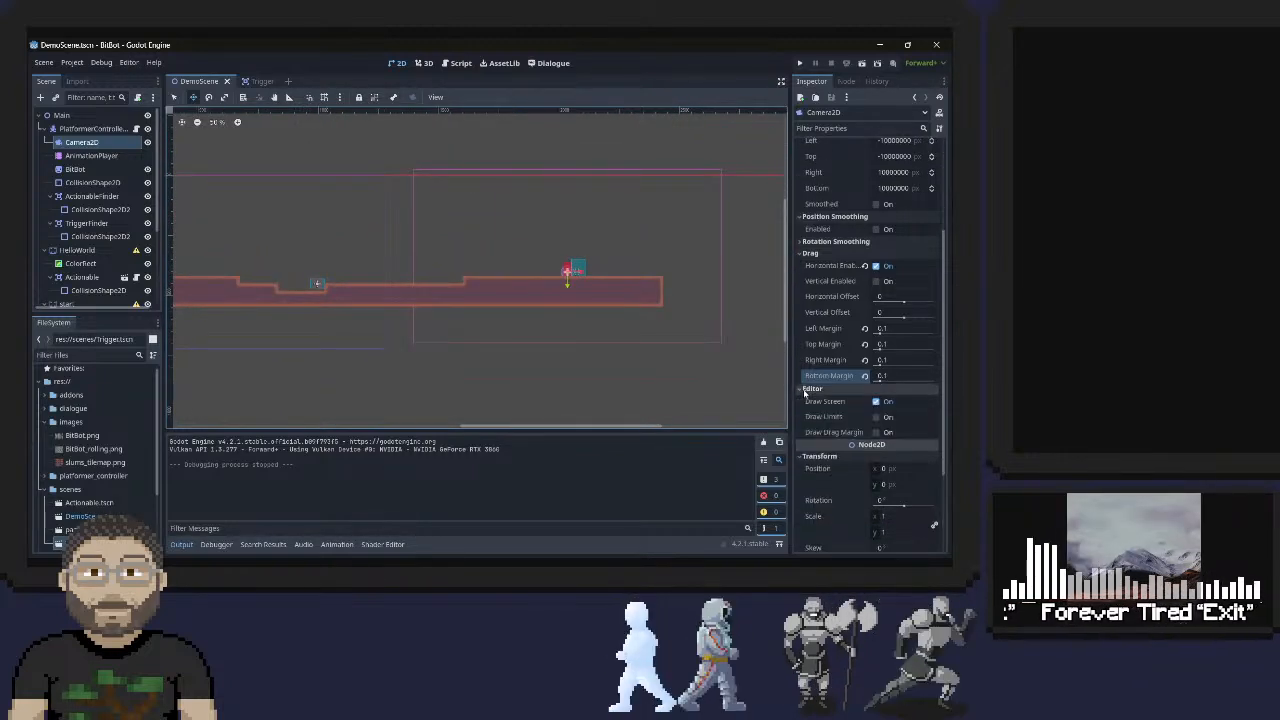
click(876, 417)
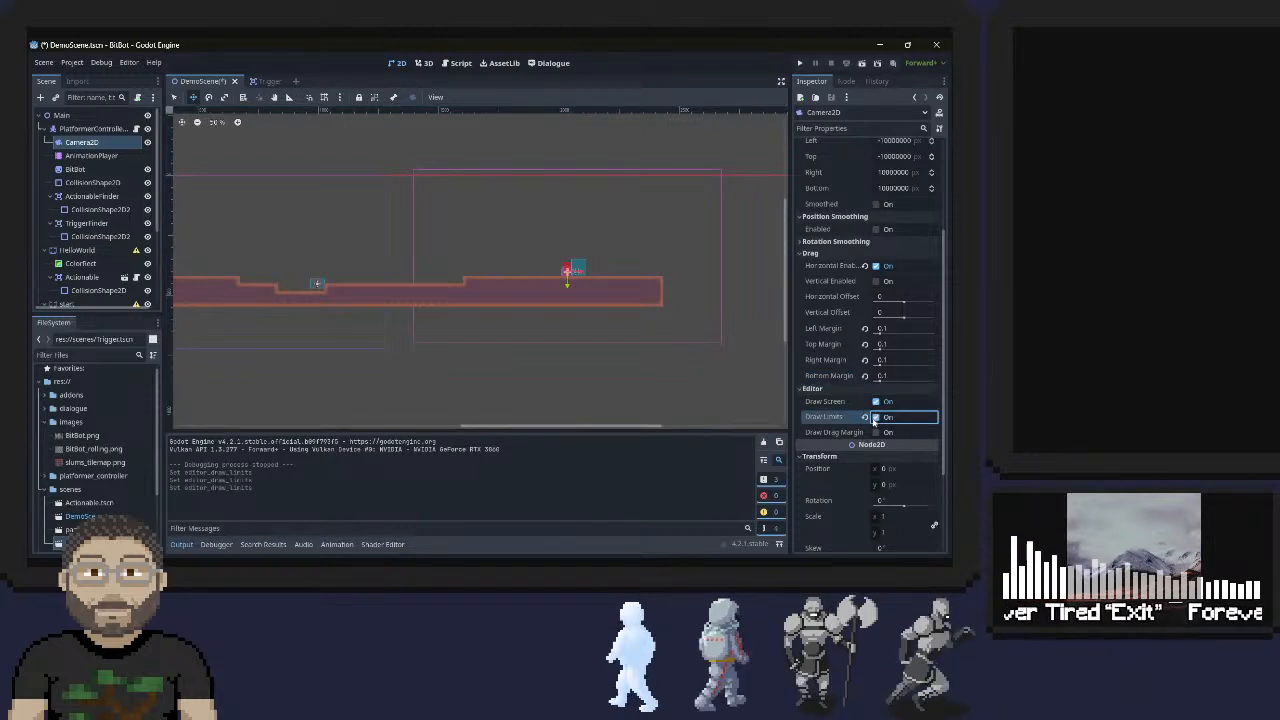
click(876, 432)
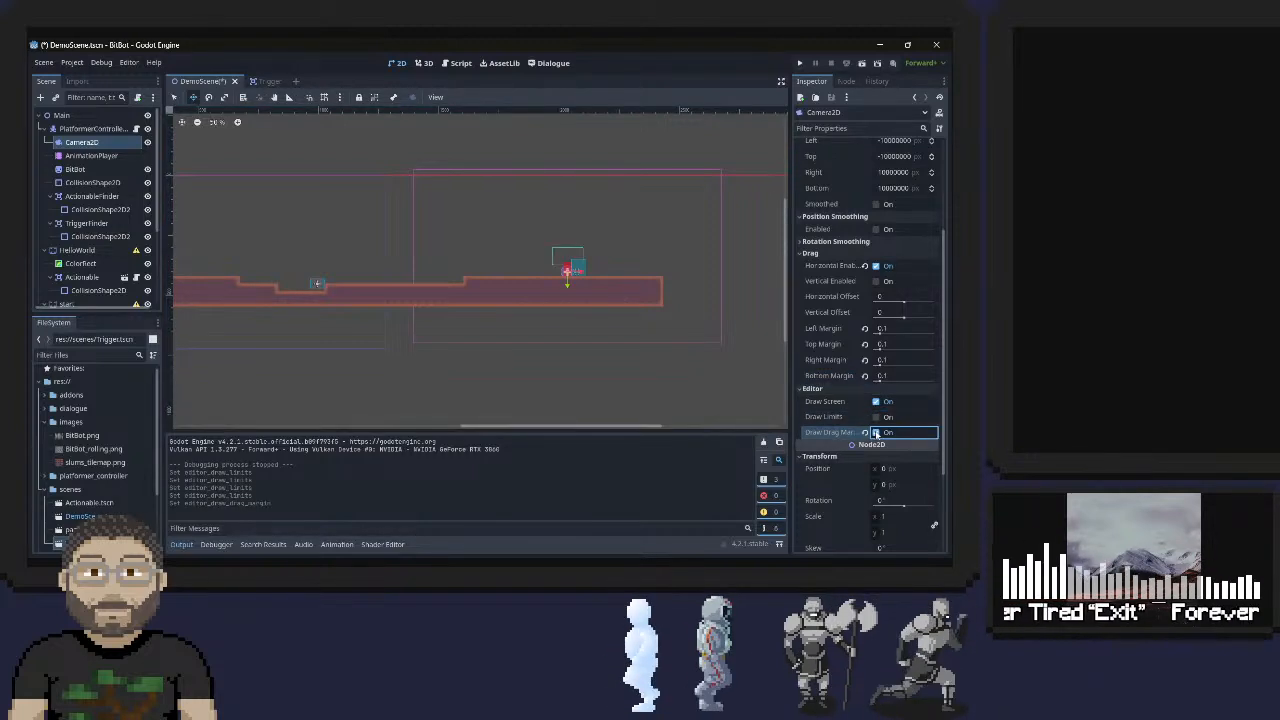
Try larger drag margins on Camera2D, setting the left and top margins to 0.9
click(885, 330)
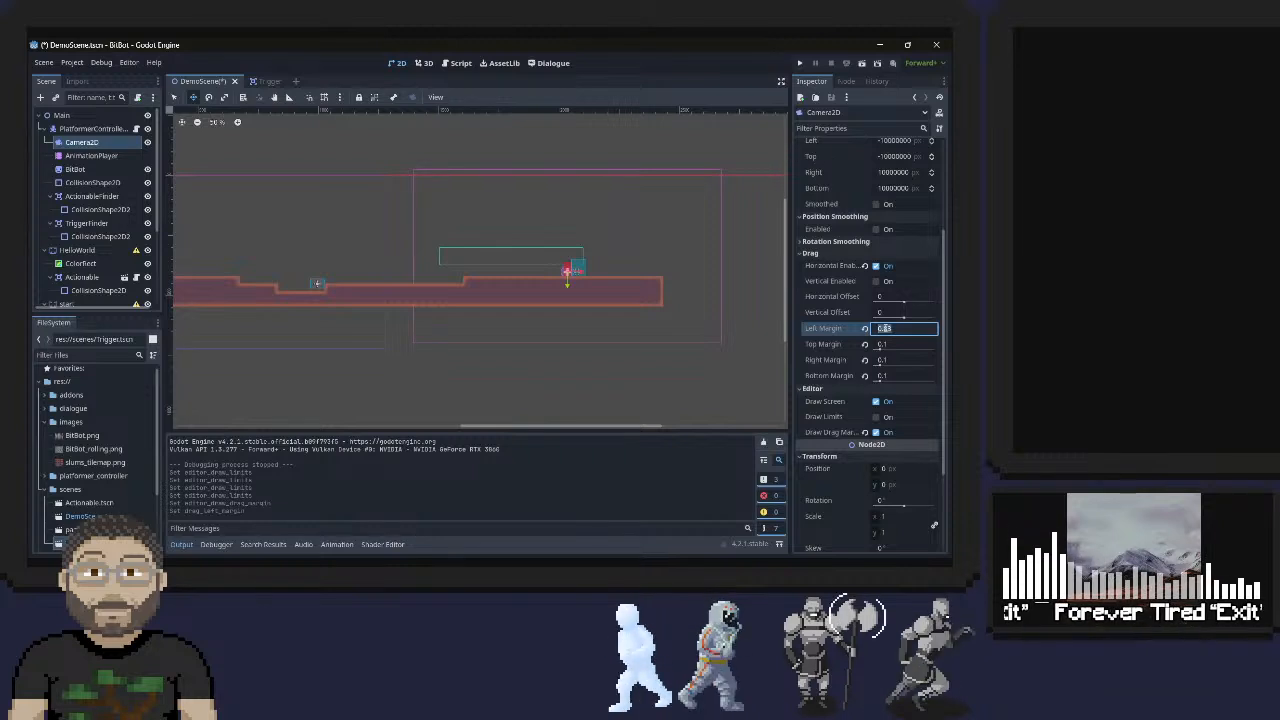
key(Tab)
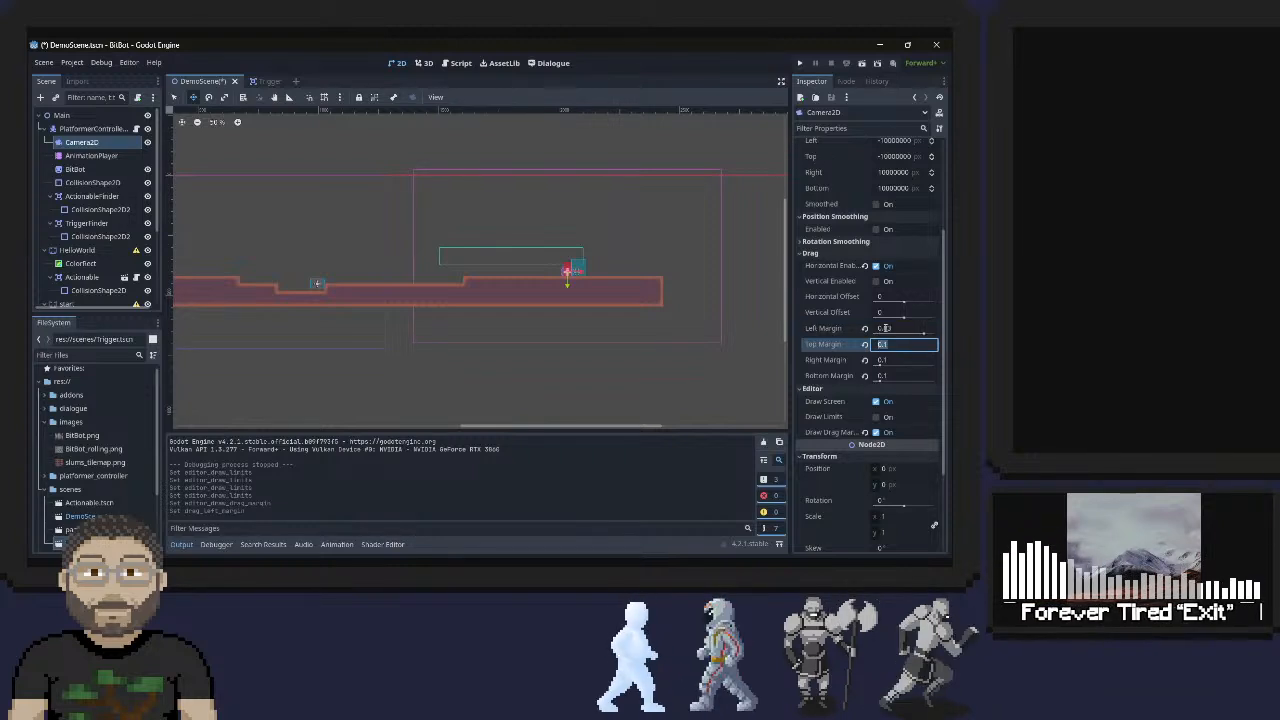
click(890, 328)
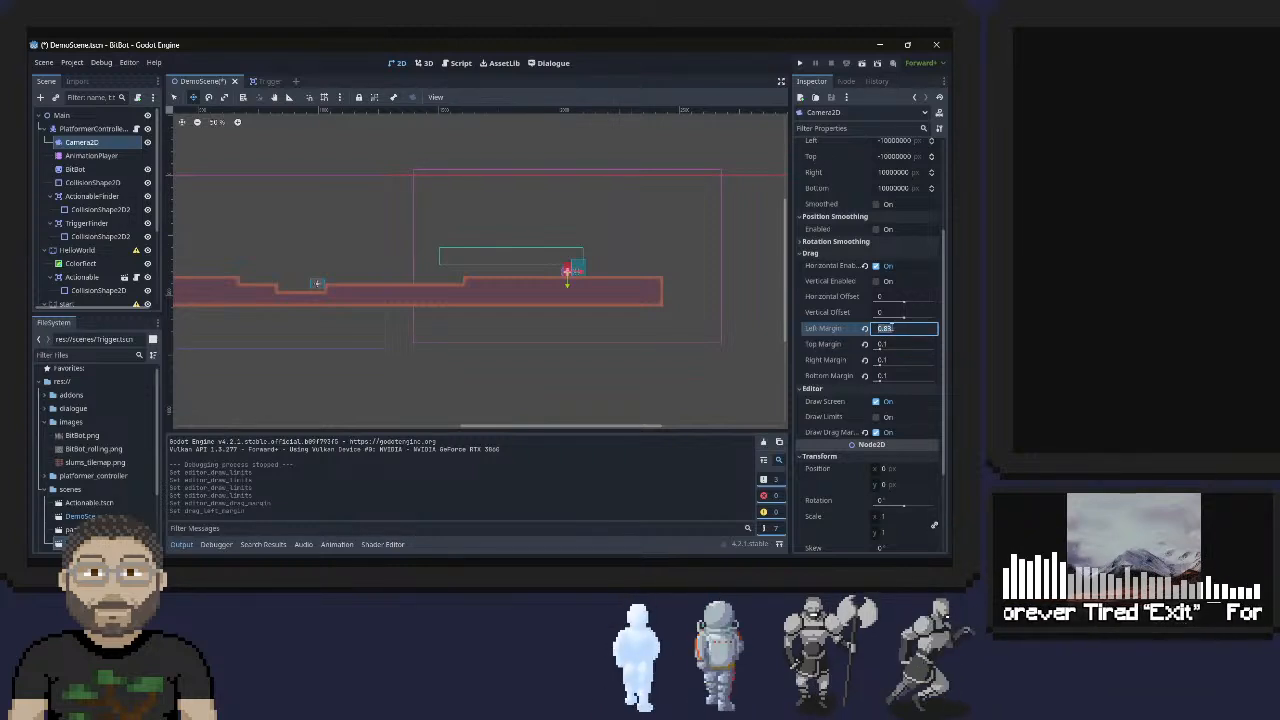
key(Tab)
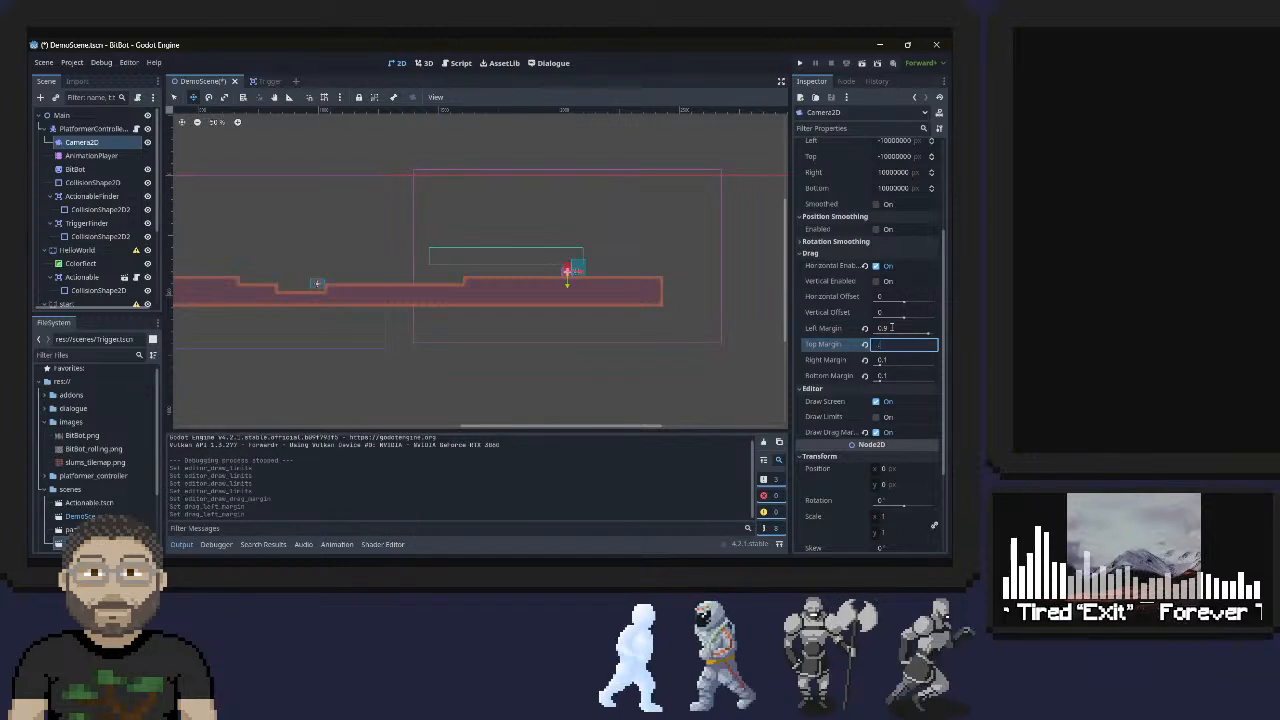
key(Tab)
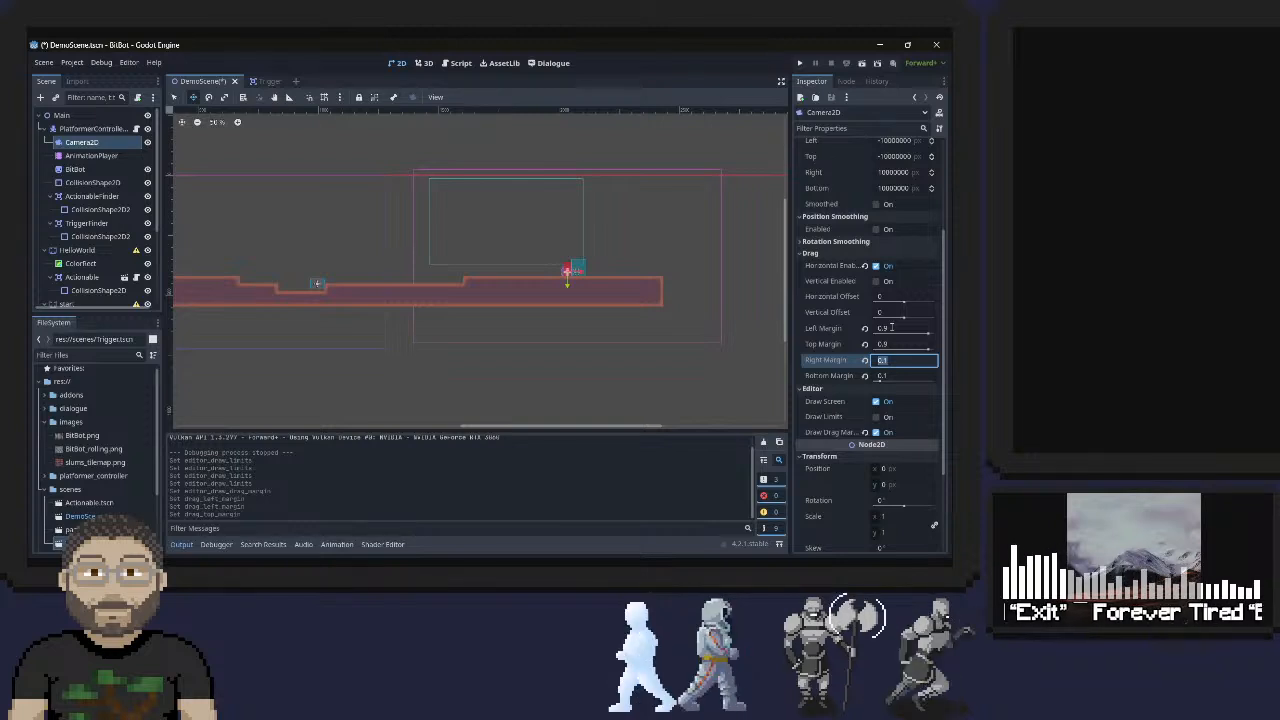
Set Camera2D's left, top, right and bottom drag margins to 0.75, and run the saved scene
click(885, 328)
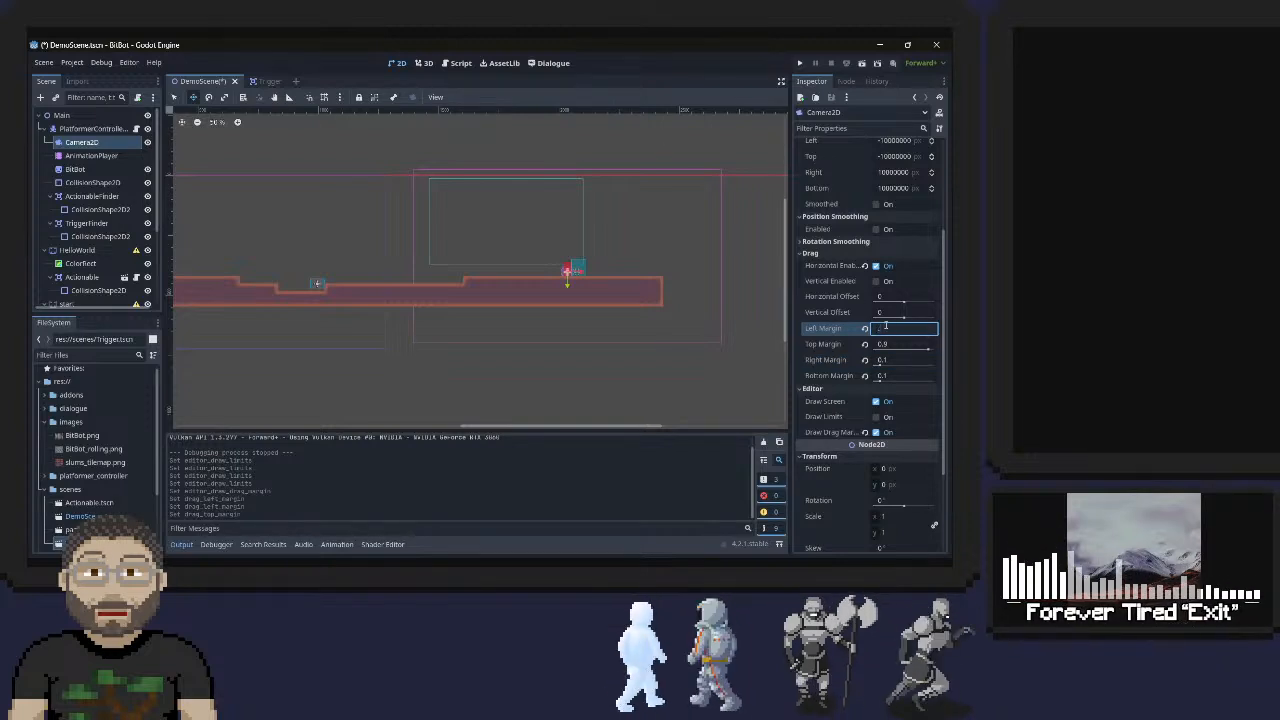
key(Return)
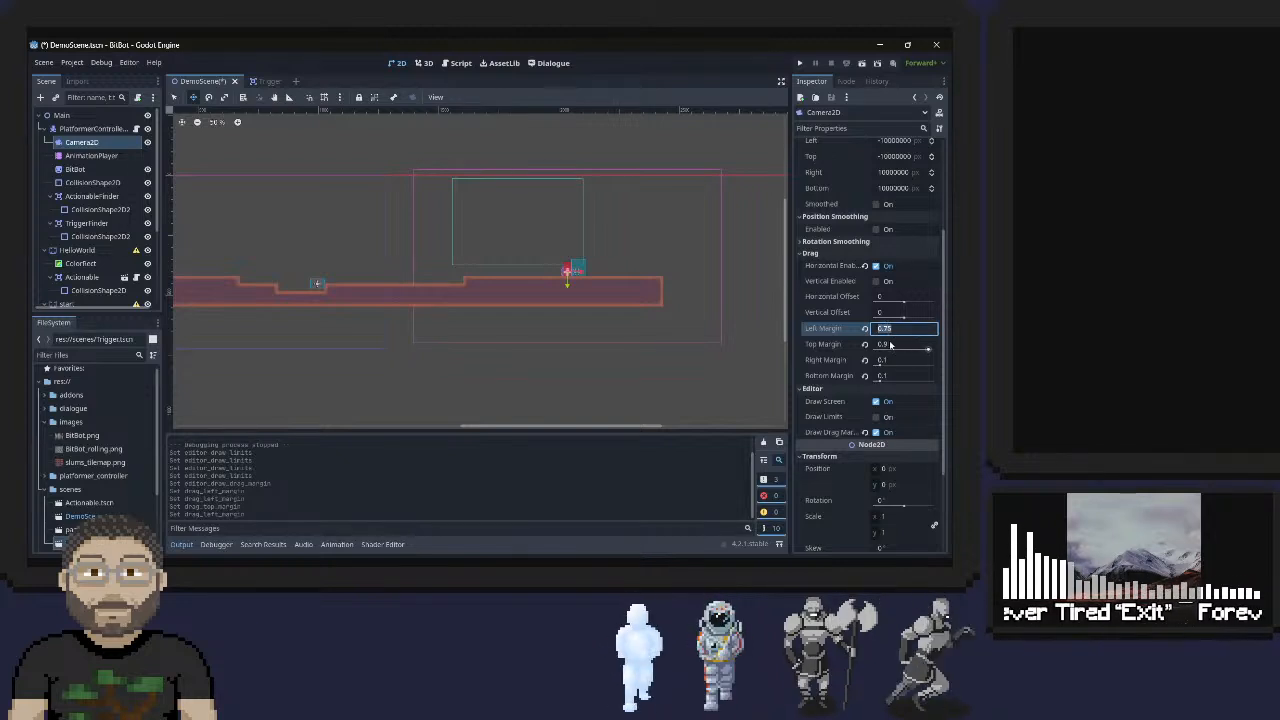
double_click(889, 344)
key(Tab)
text(0.75)
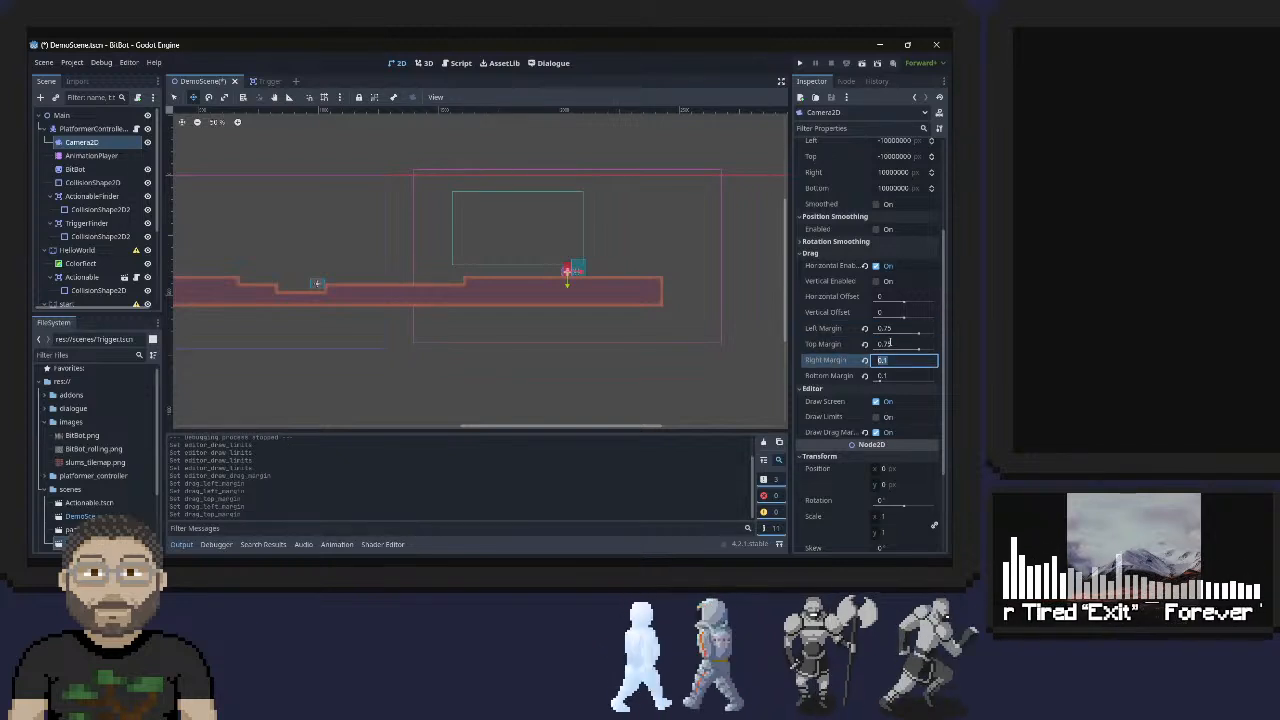
key(Tab)
key(Tab)
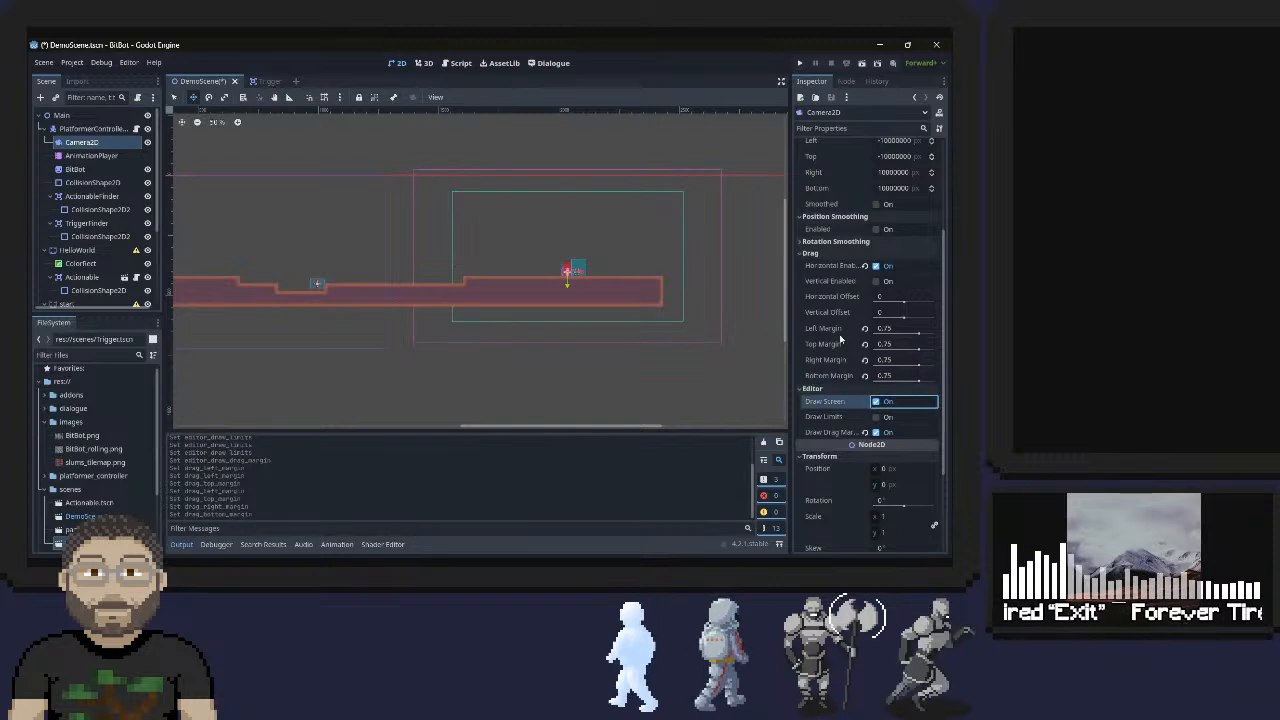
key(ctrl+s)
click(800, 64)
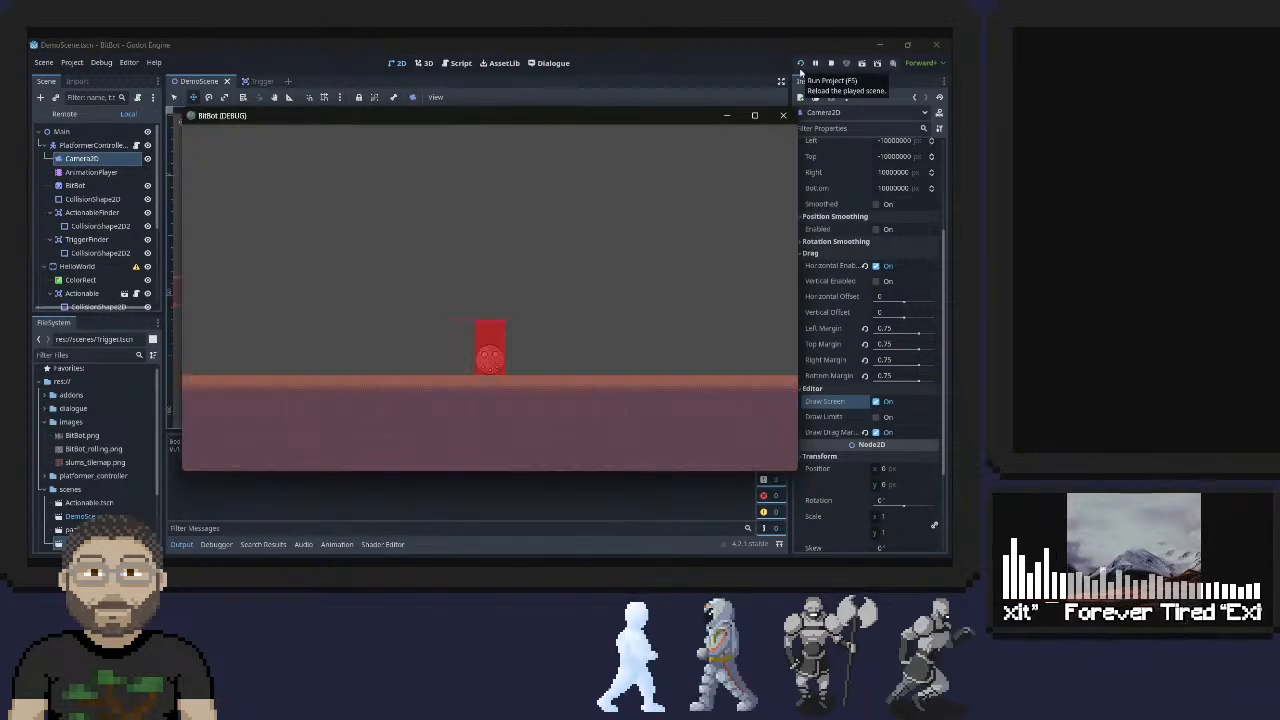
Playtest the 0.75 drag margins by rolling the player in both directions and jumping in place, and close the game
key(Left)
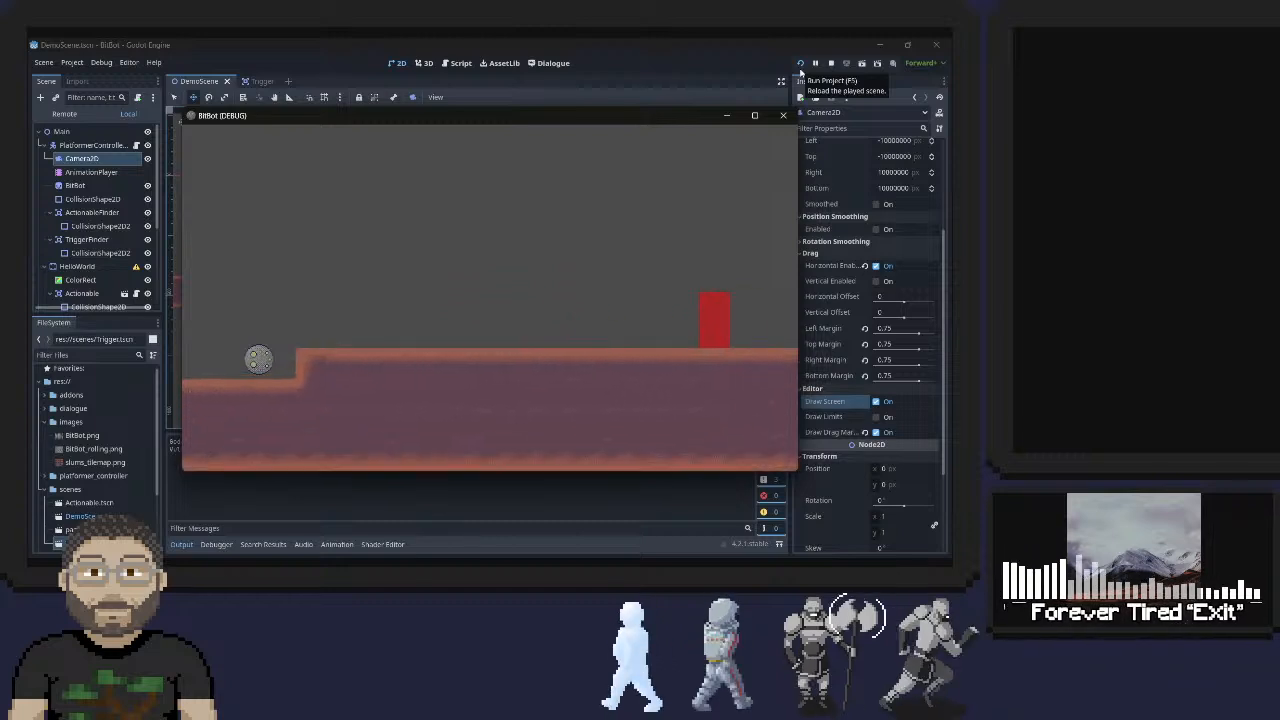
key(Right)
key(space)
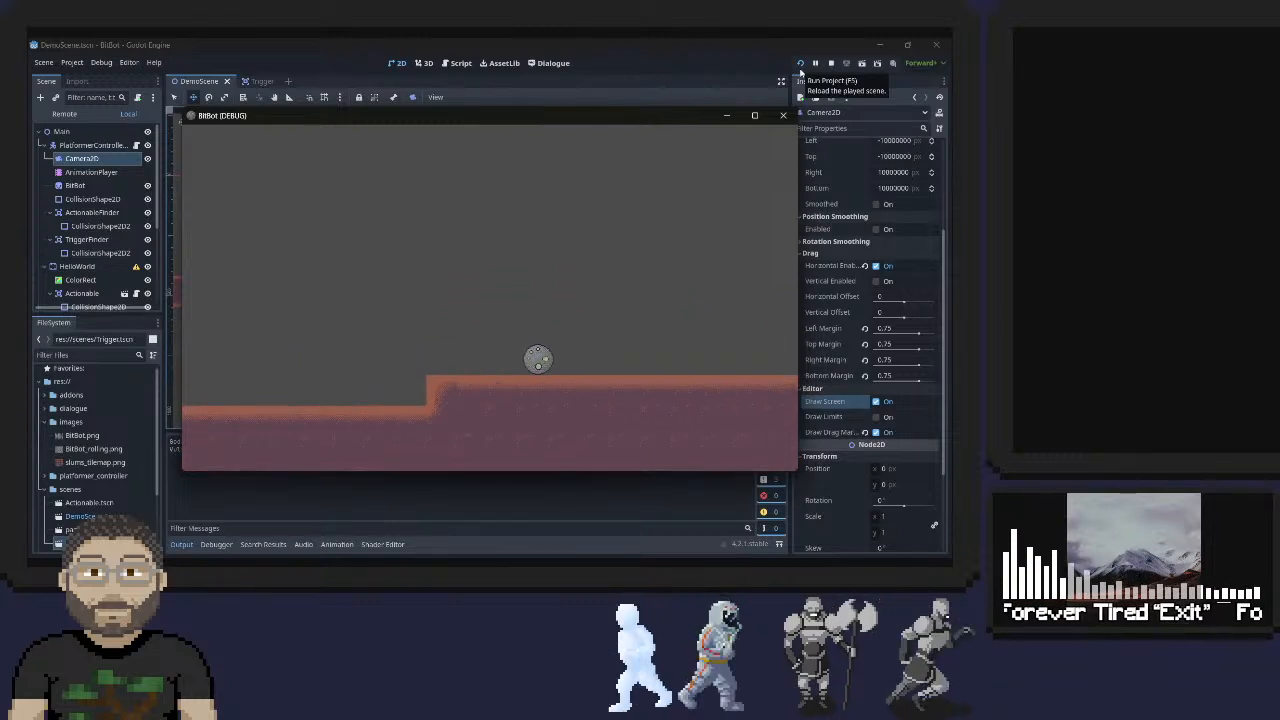
key(Left)
key(space)
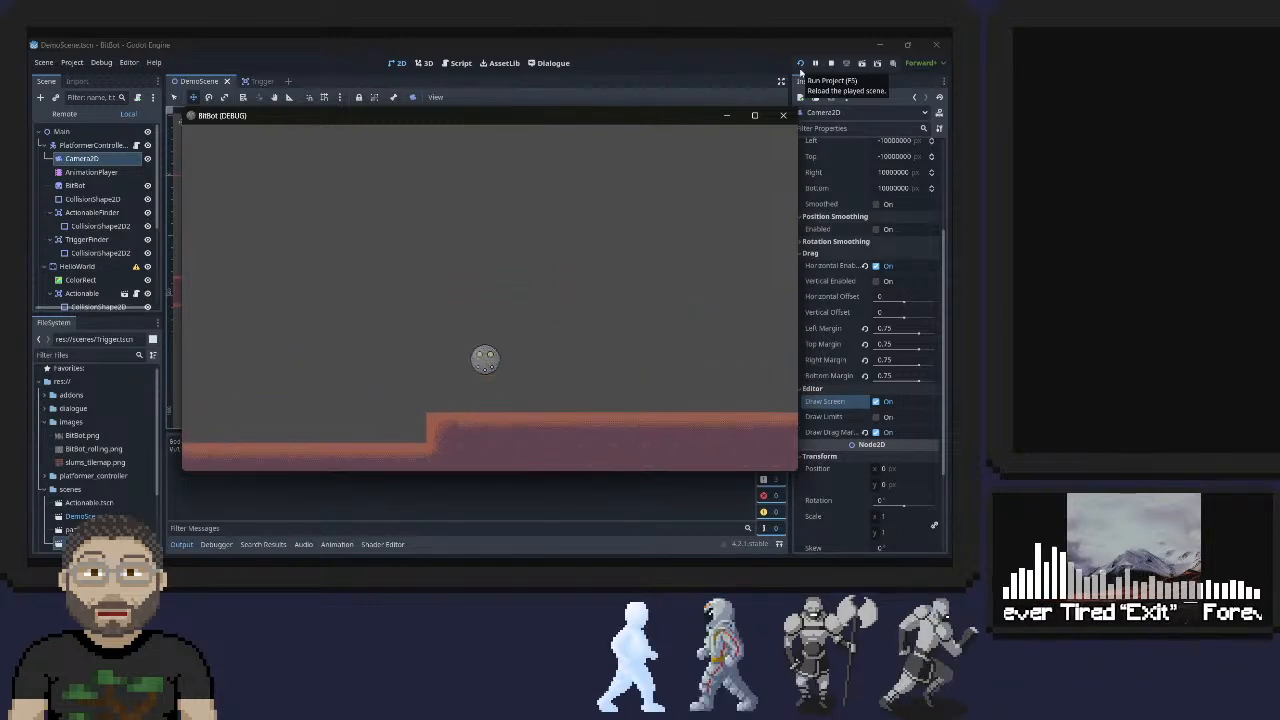
key(space)
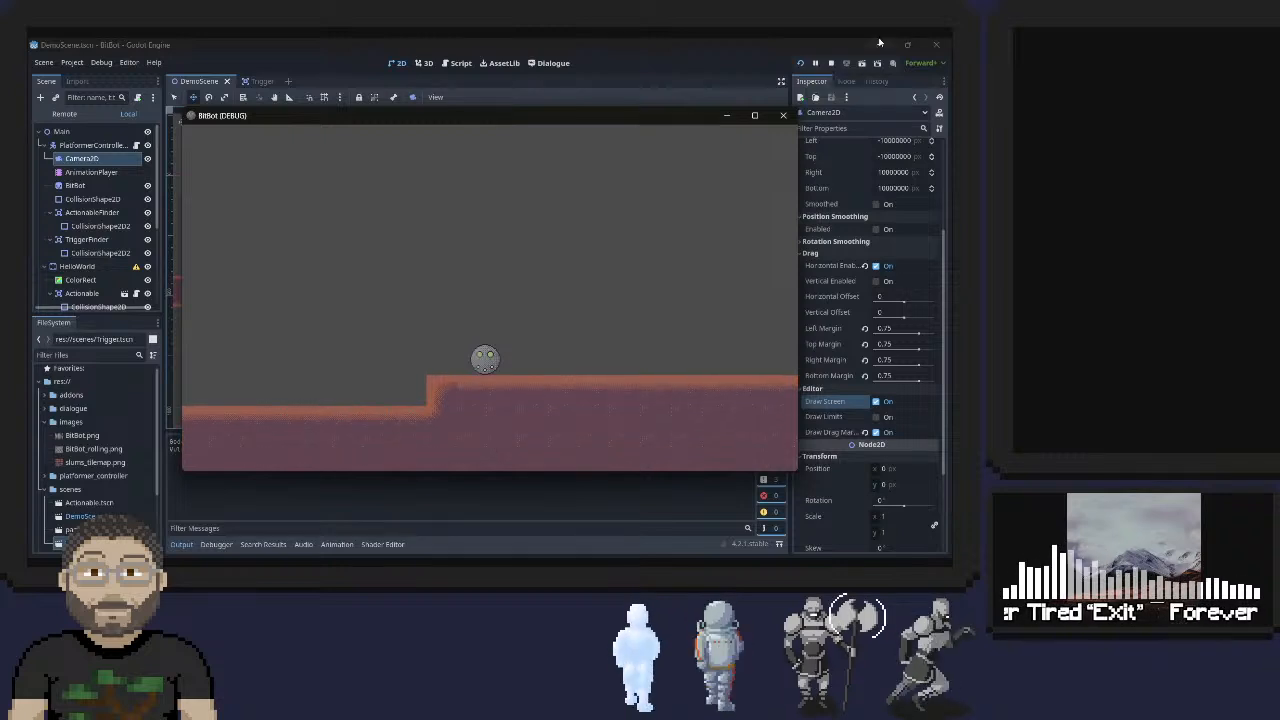
click(783, 117)
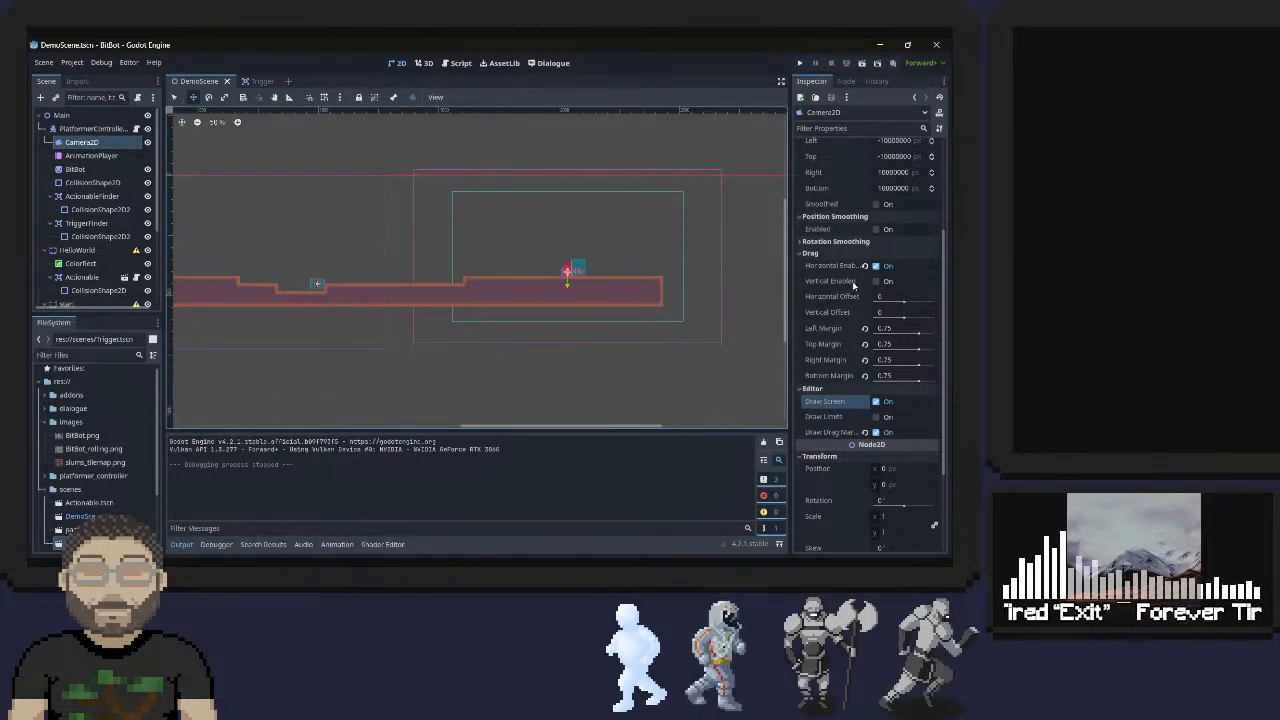
Enable vertical drag on Camera2D, save the demo scene, and run the project
click(876, 281)
key(ctrl+s)
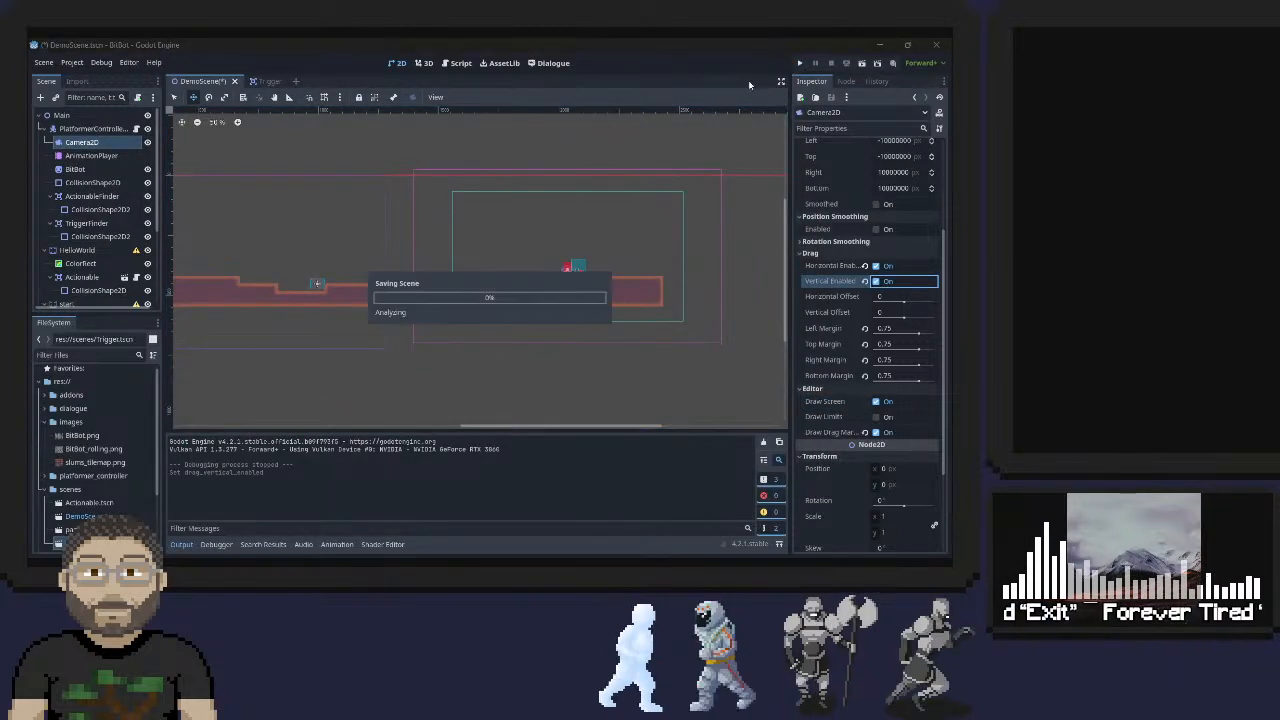
click(799, 63)
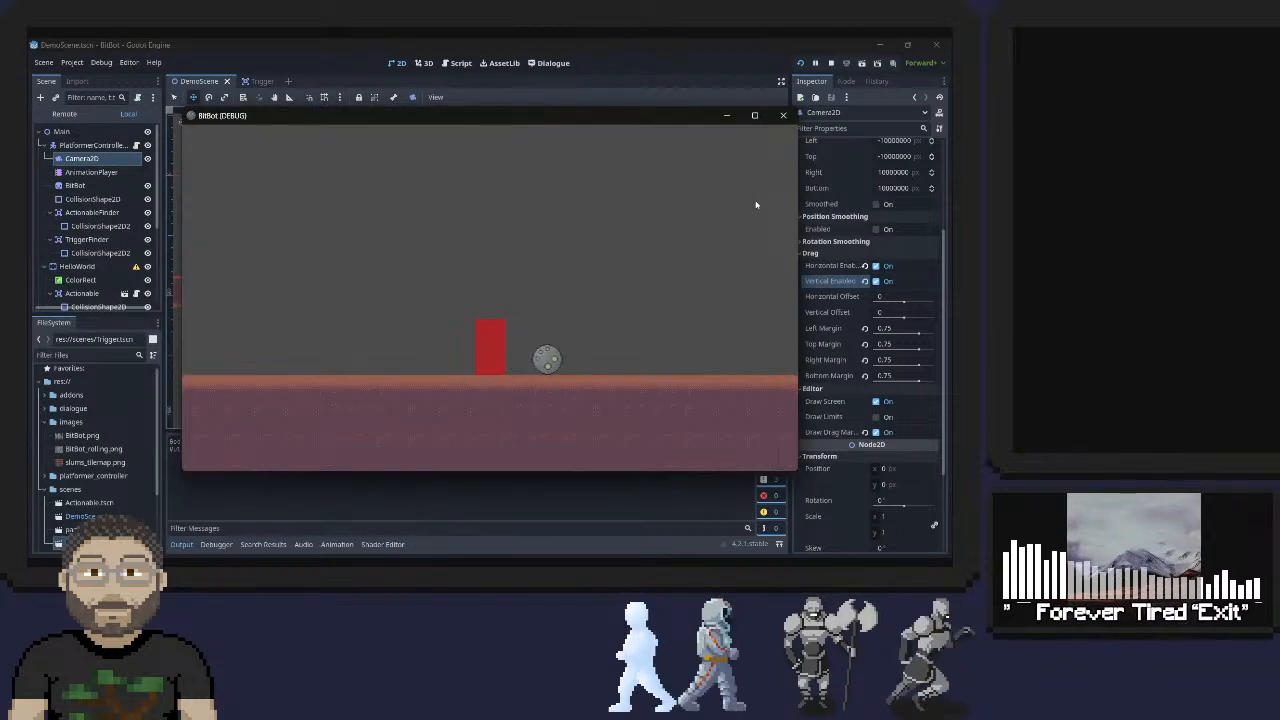
Playtest the camera dragging by rolling the player both ways past the start block and teleporting between the start and end blocks
key(Right)
key(Right)
key(space)
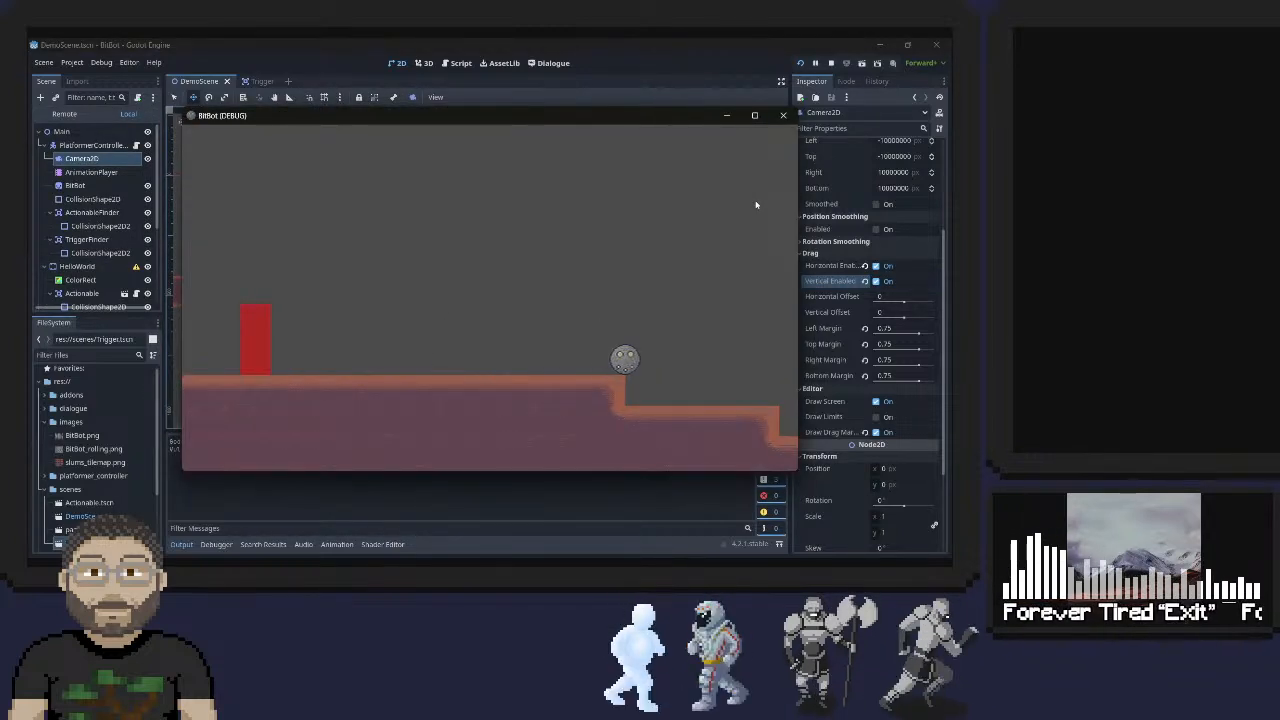
key(Left)
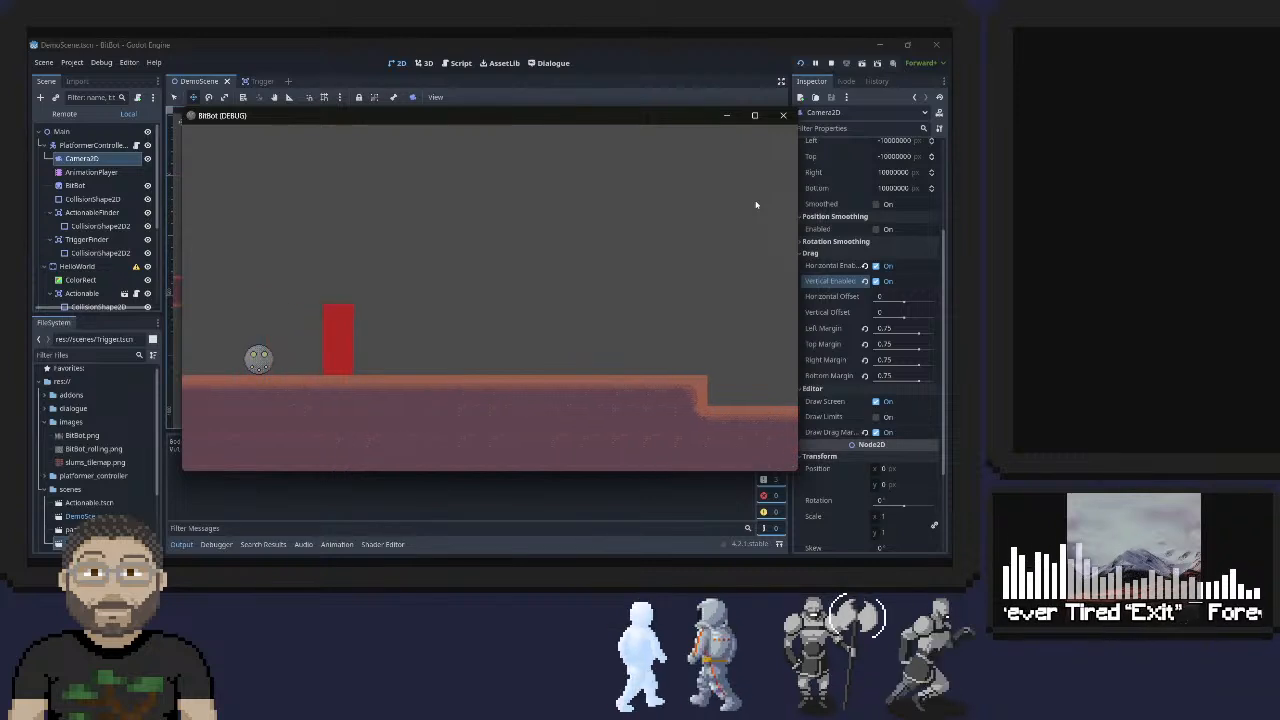
key(Right)
key(Left)
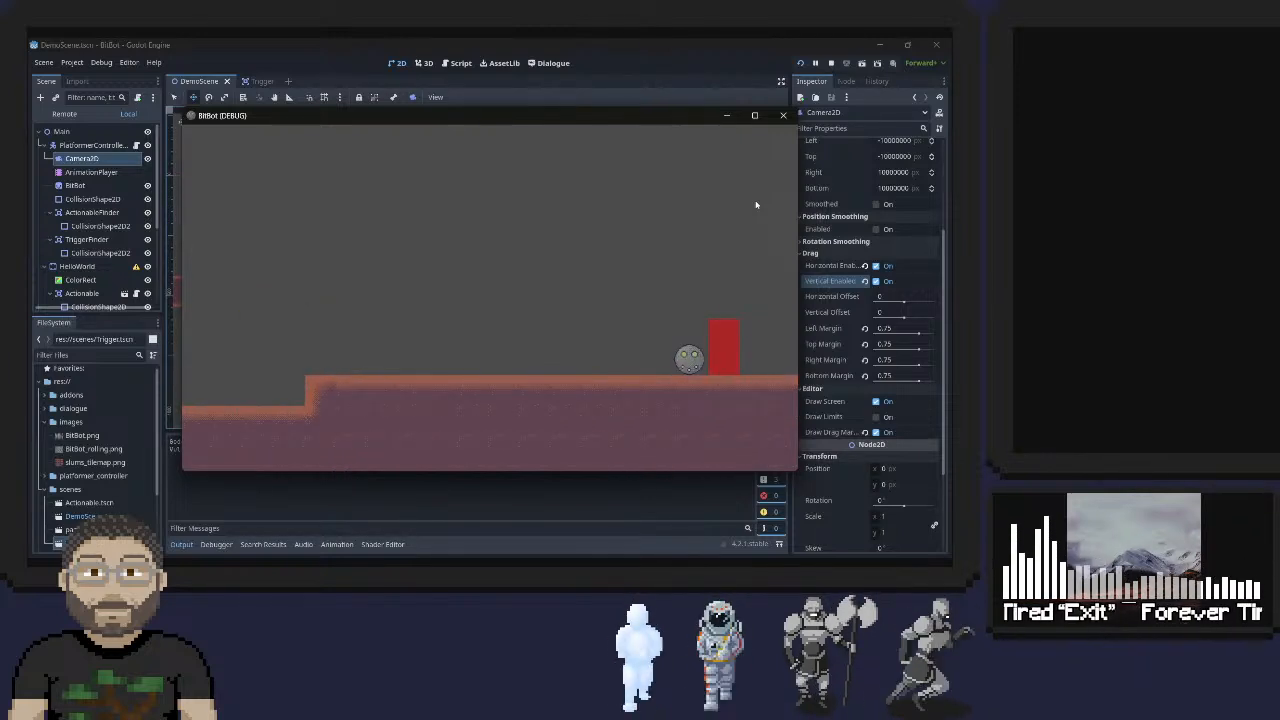
key(Left)
key(Right)
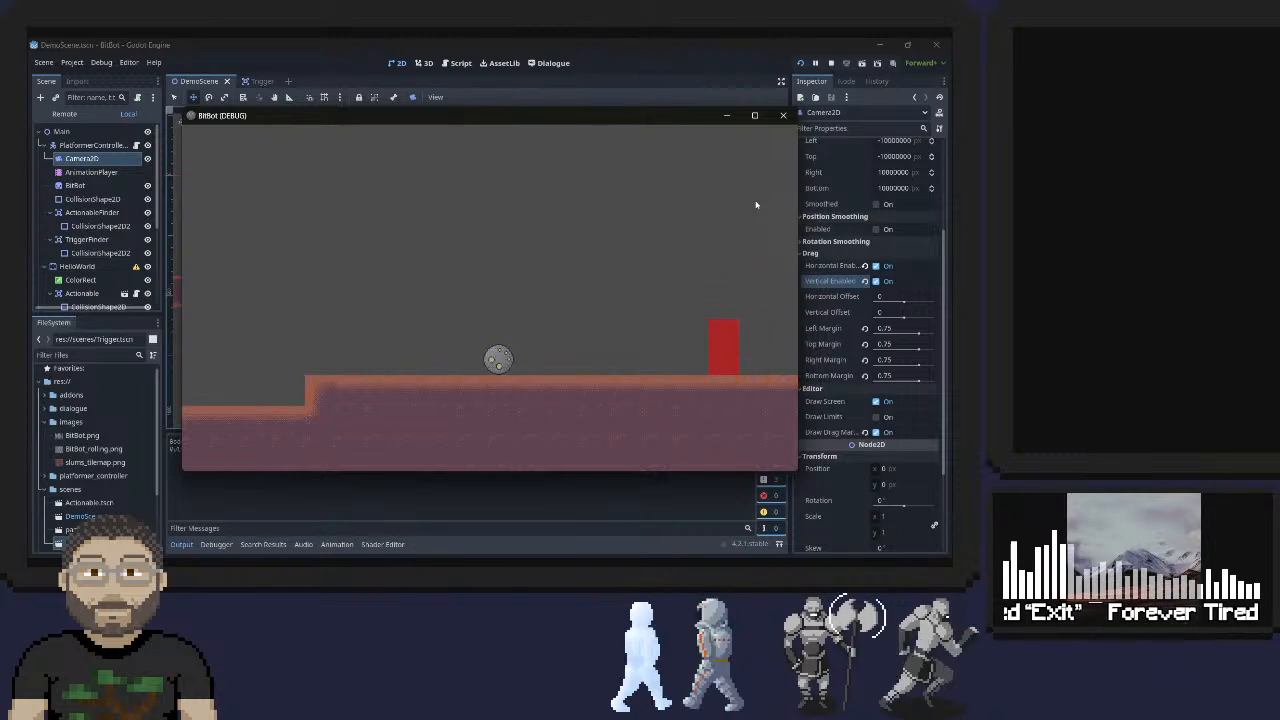
key(Right)
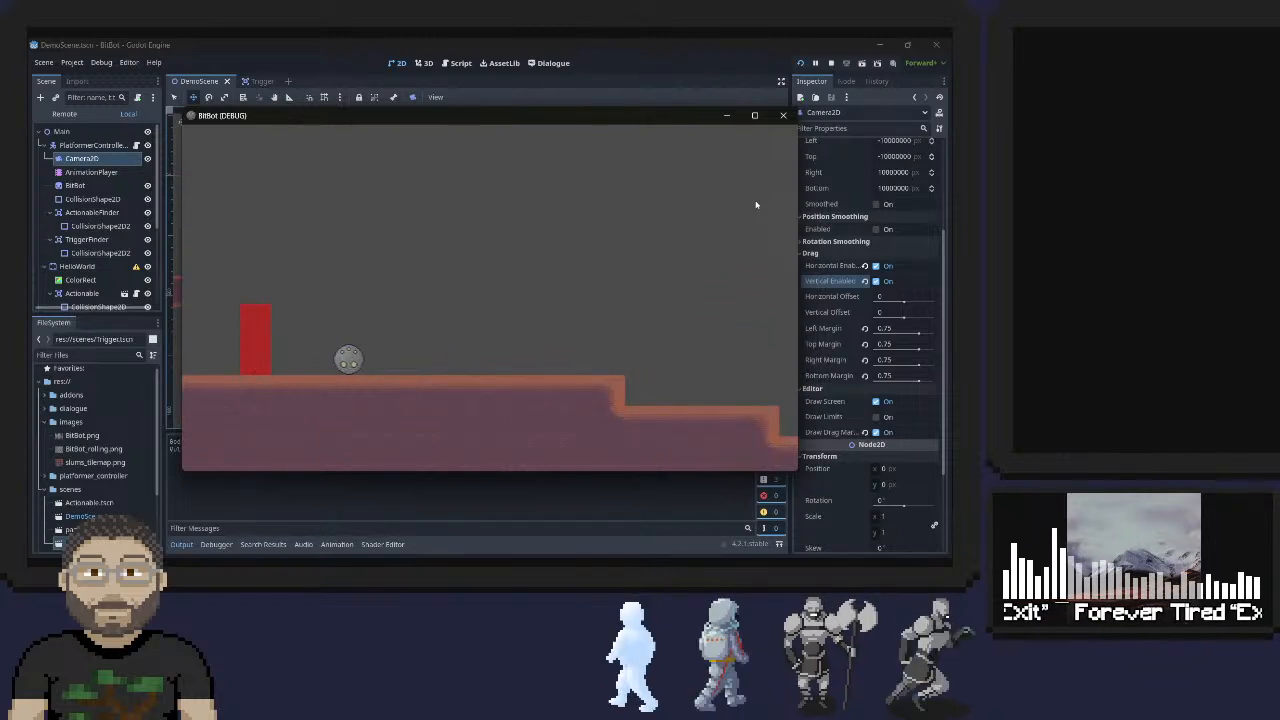
Roll the player down the steps into the pit and up to the square red block
key(Right)
key(space)
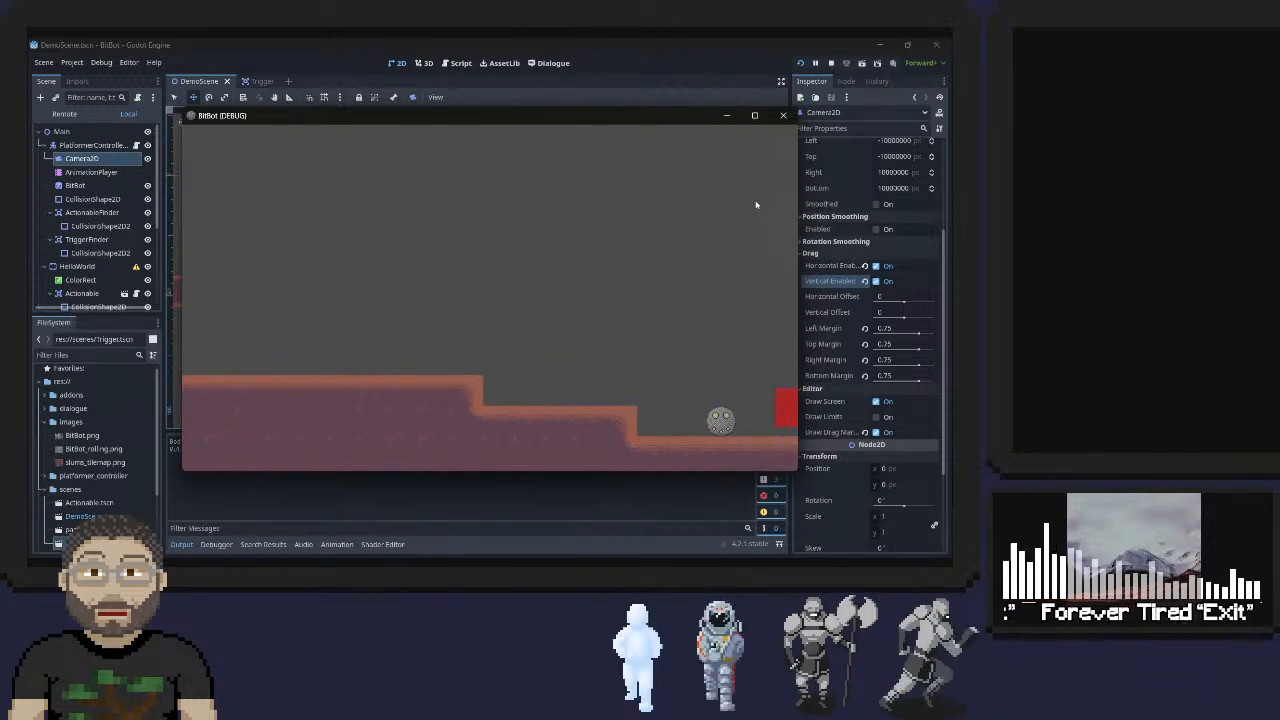
key(Right)
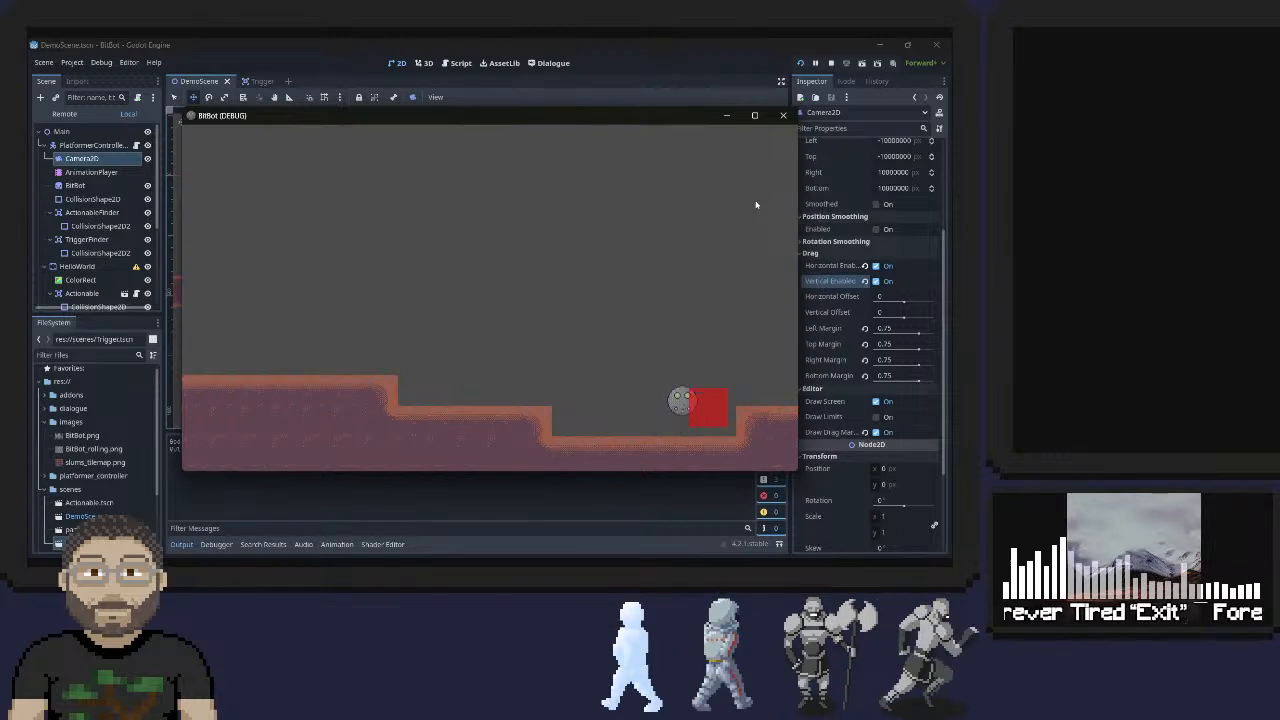
Test the vertical drag by jumping the player back and forth between the pit with the square red block and the upper ledge
key(Left)
key(space)
key(Right)
key(space)
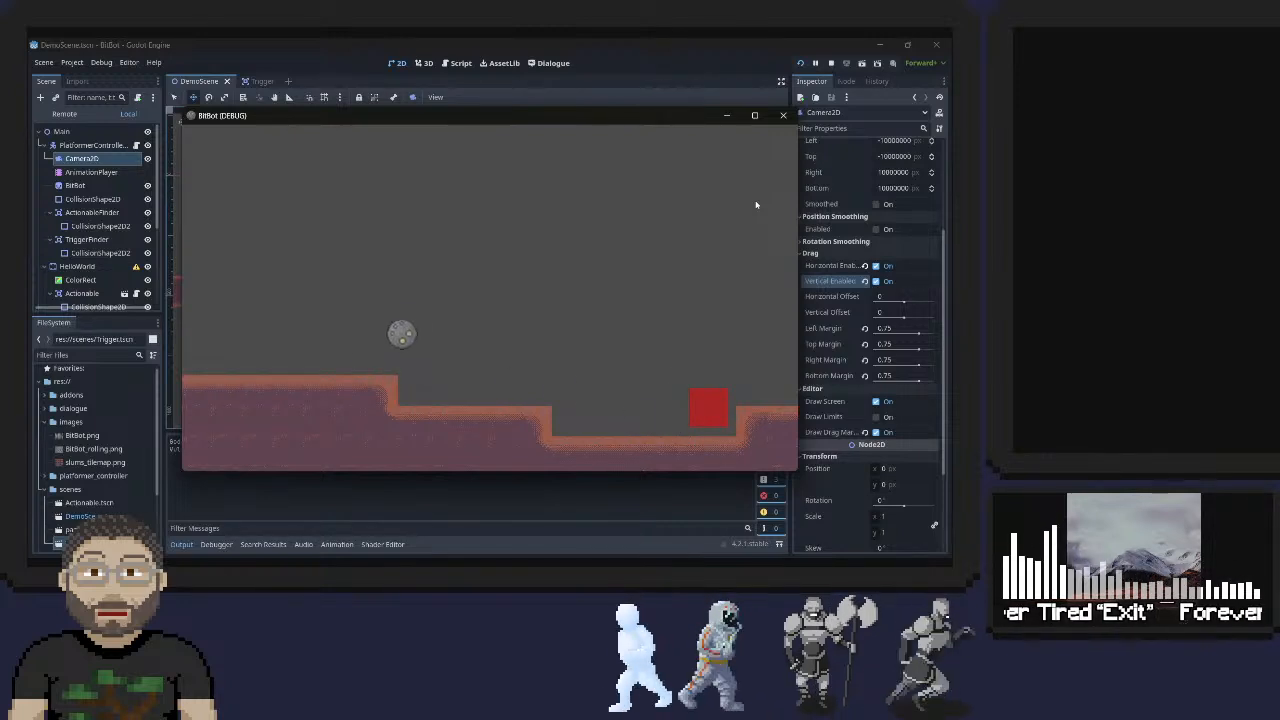
key(Left)
key(space)
key(space)
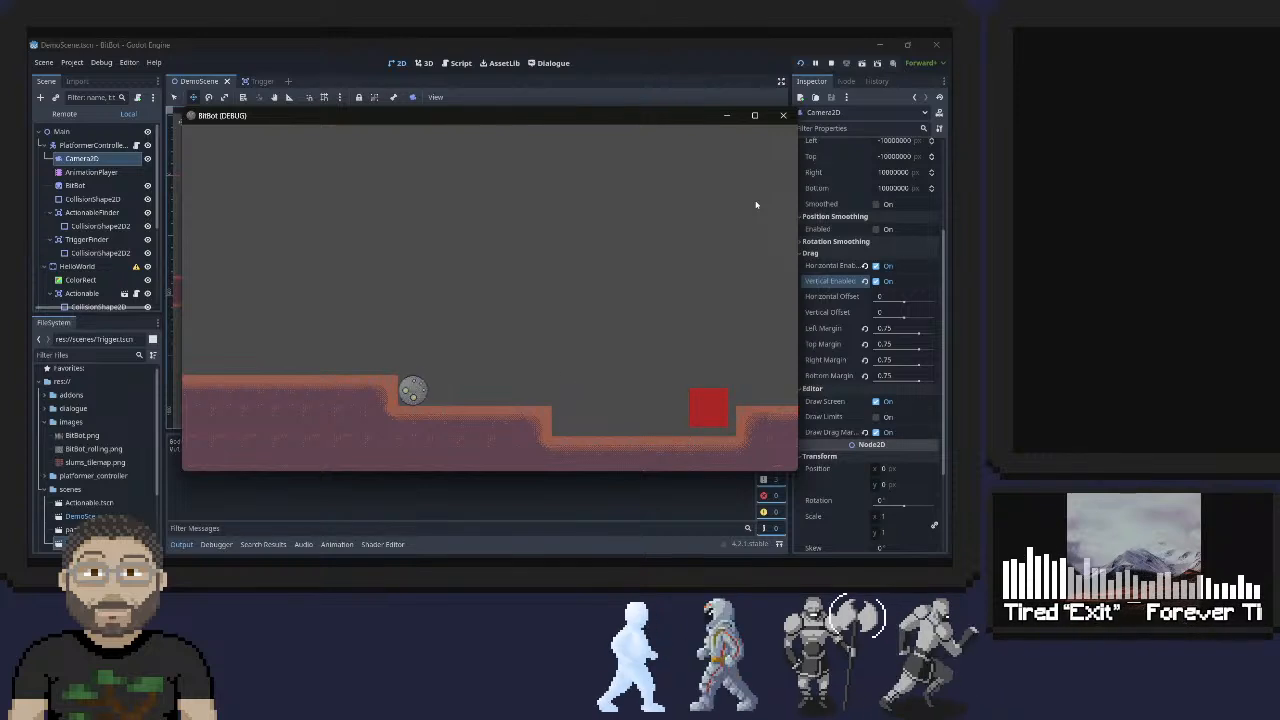
key(Left)
key(space)
key(Right)
key(space)
key(space)
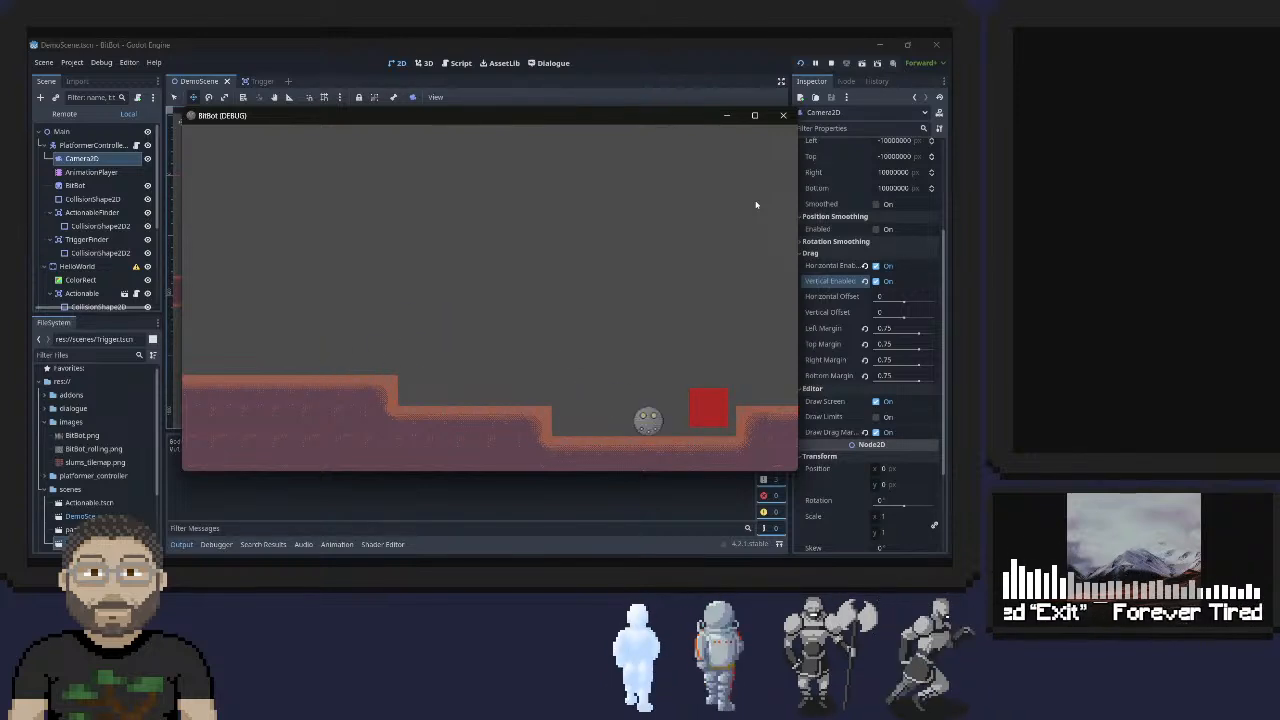
key(Right)
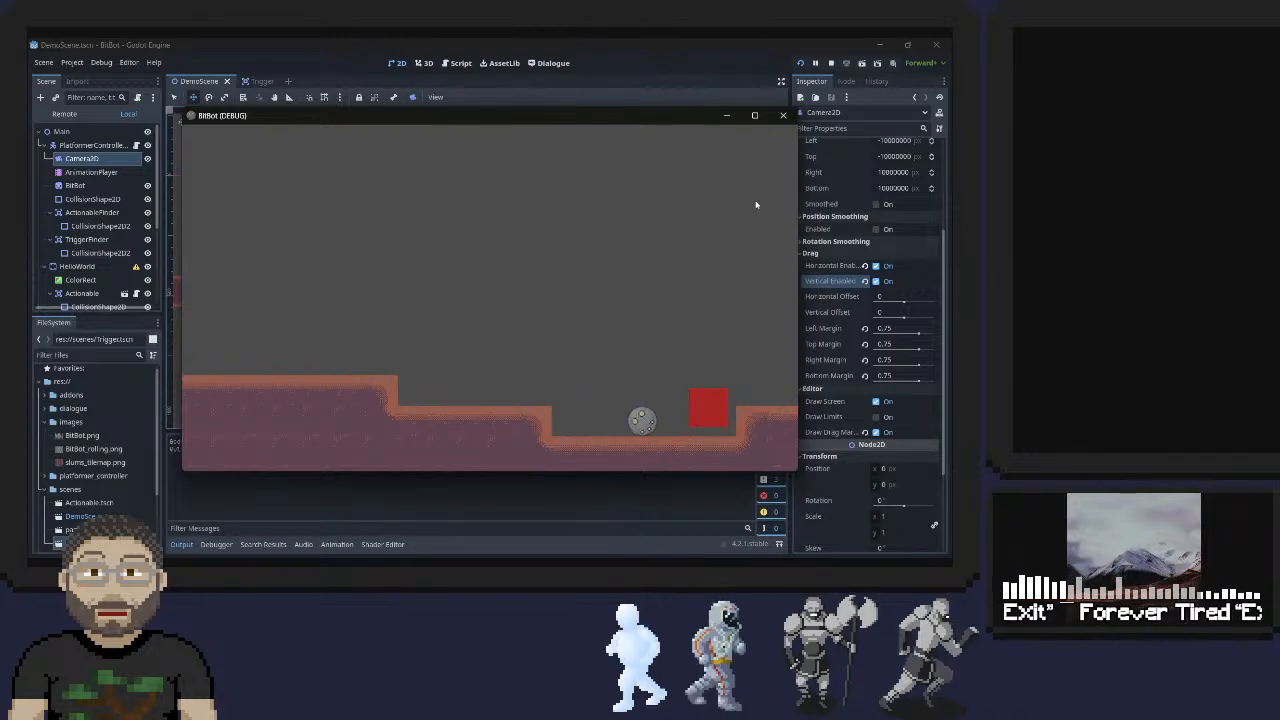
key(Left)
key(space)
key(space)
key(Right)
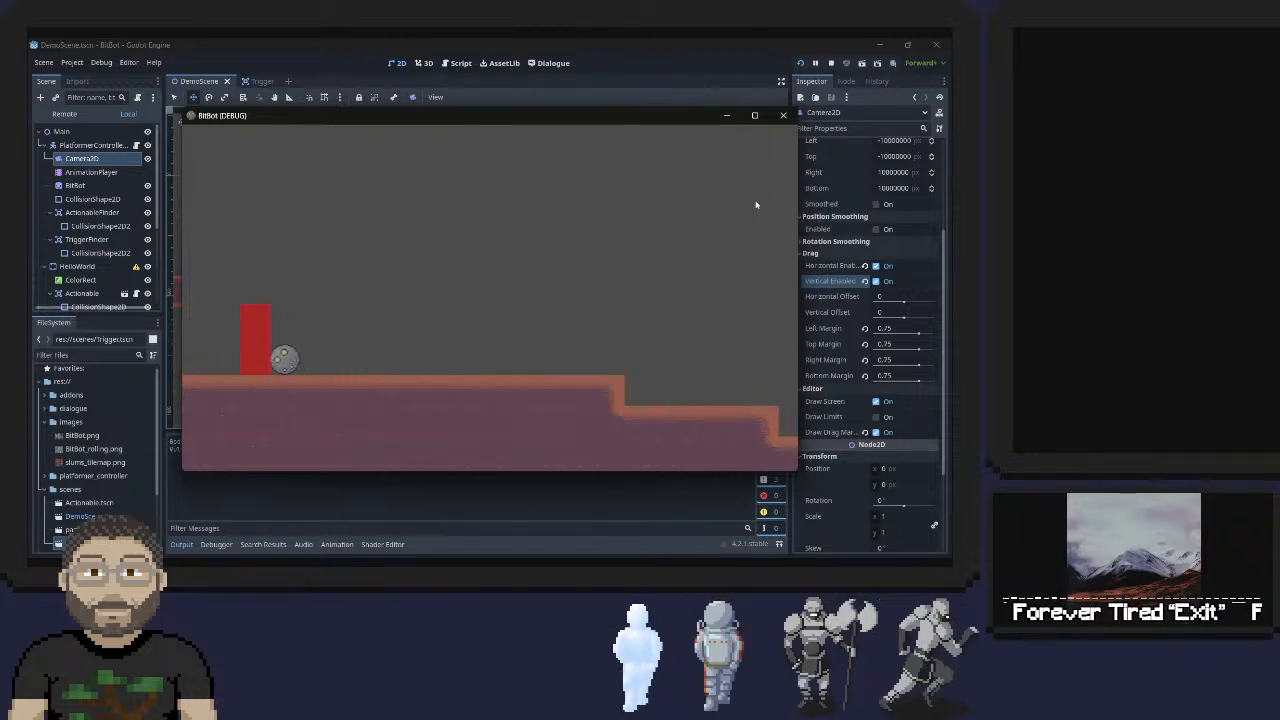
Test the camera across repeated teleports by rolling the player back and forth through the start and end blocks
key(Left)
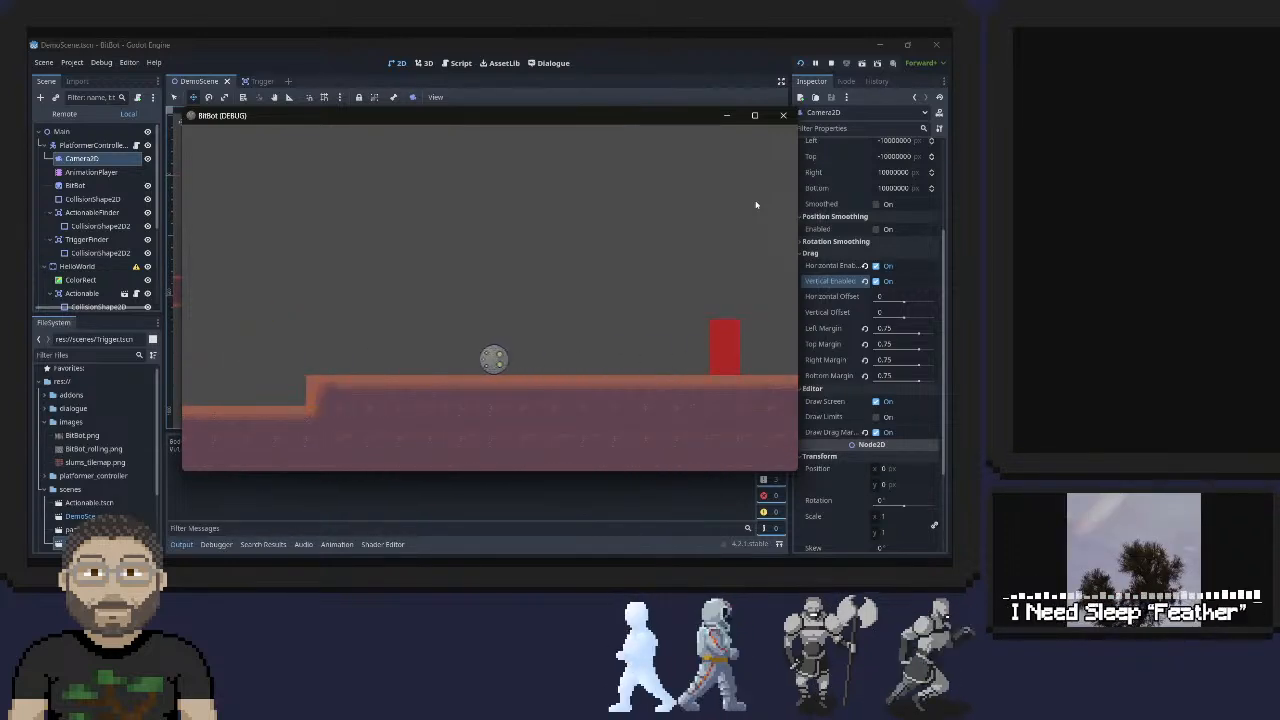
key(Right)
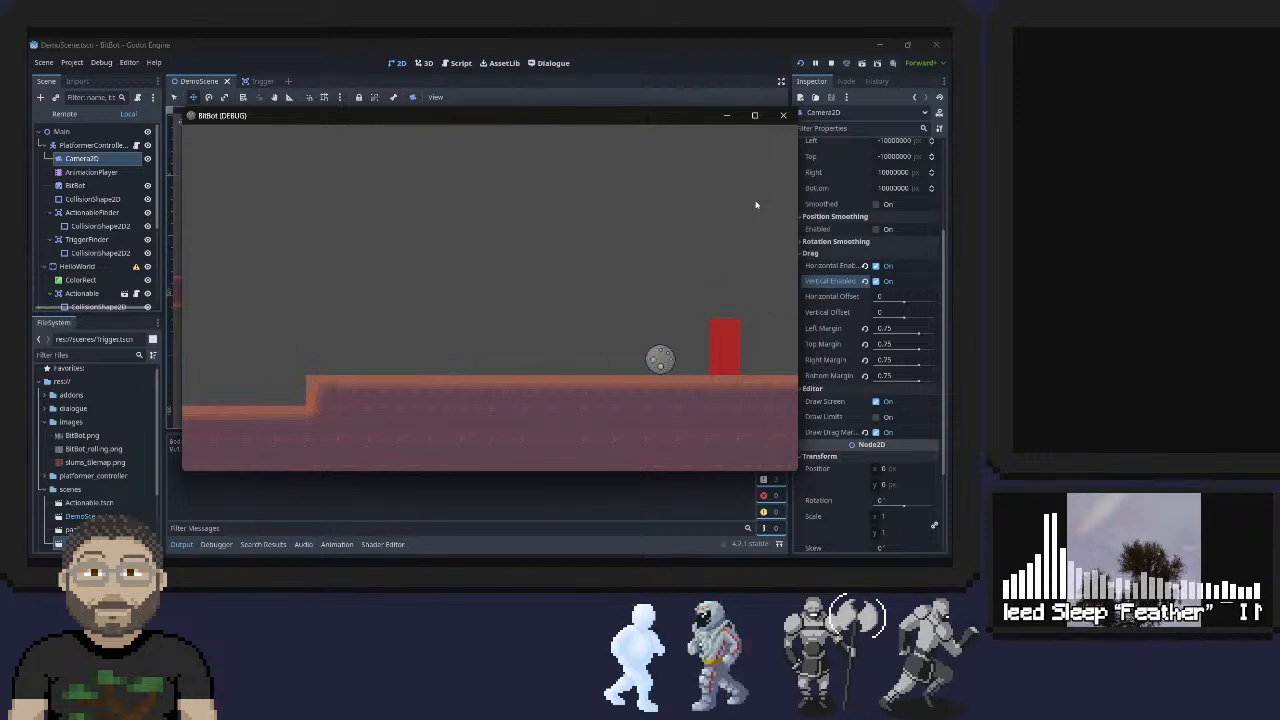
key(Left)
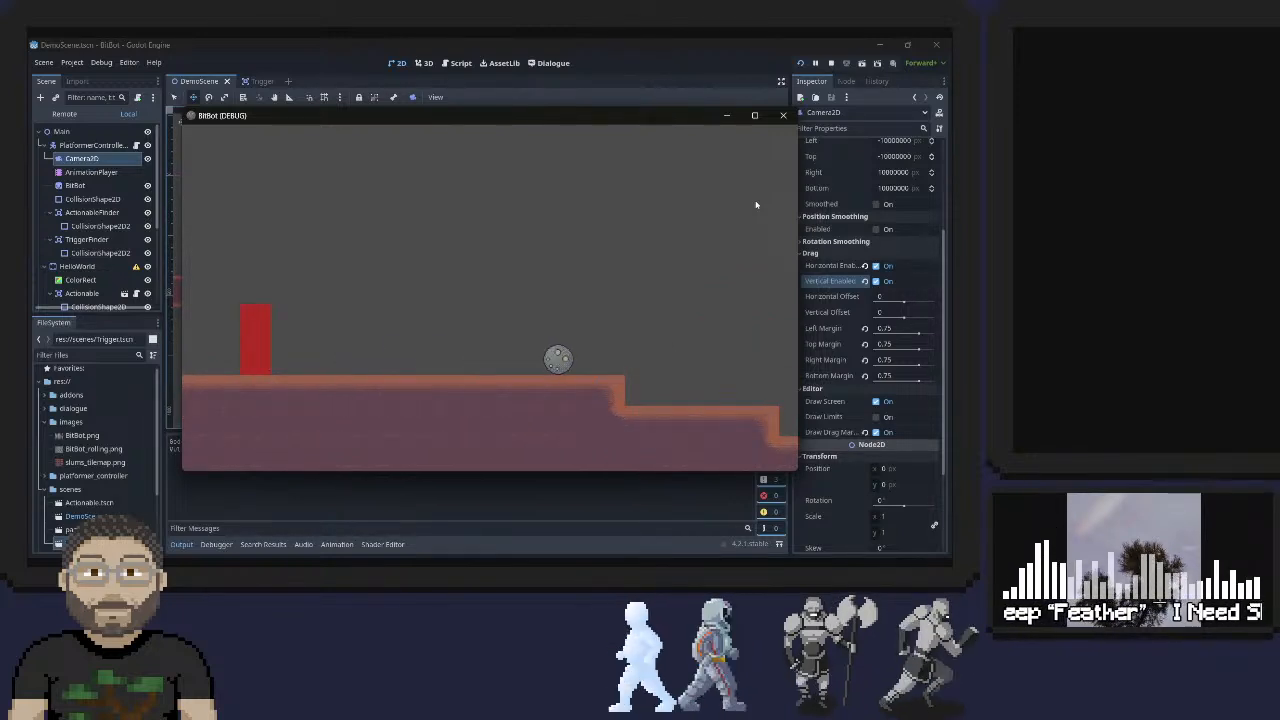
key(Left)
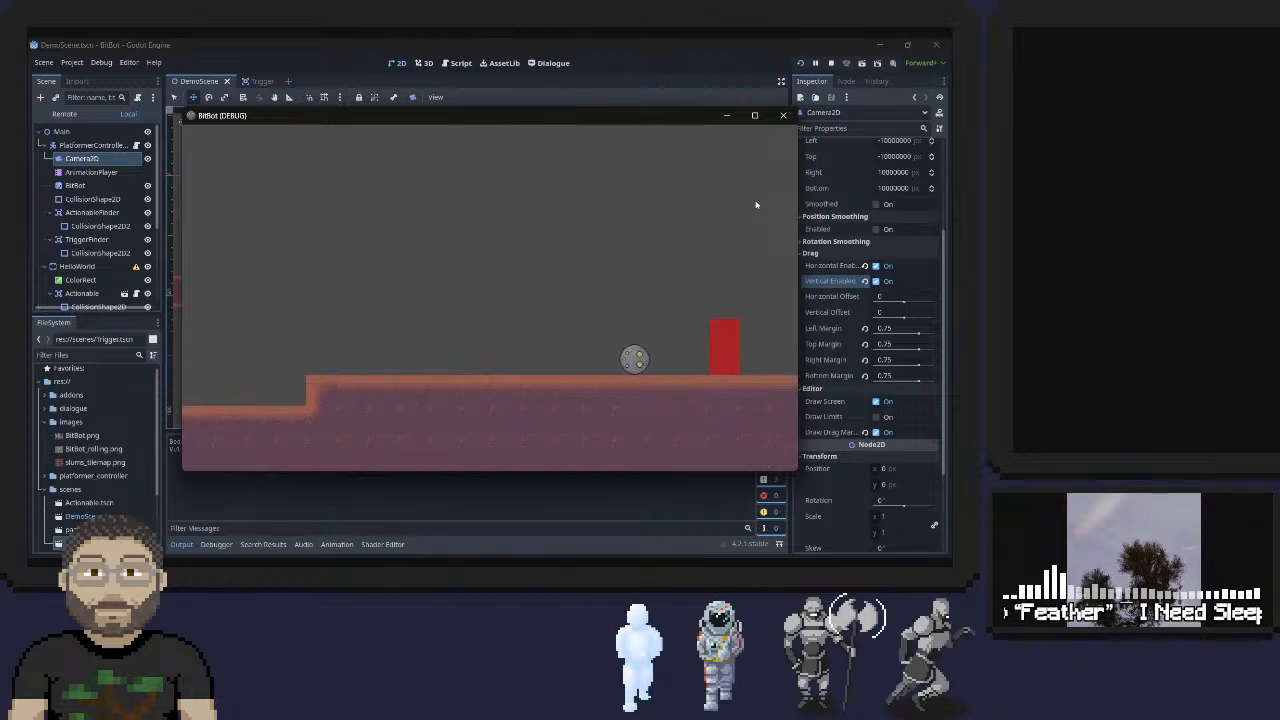
key(Right)
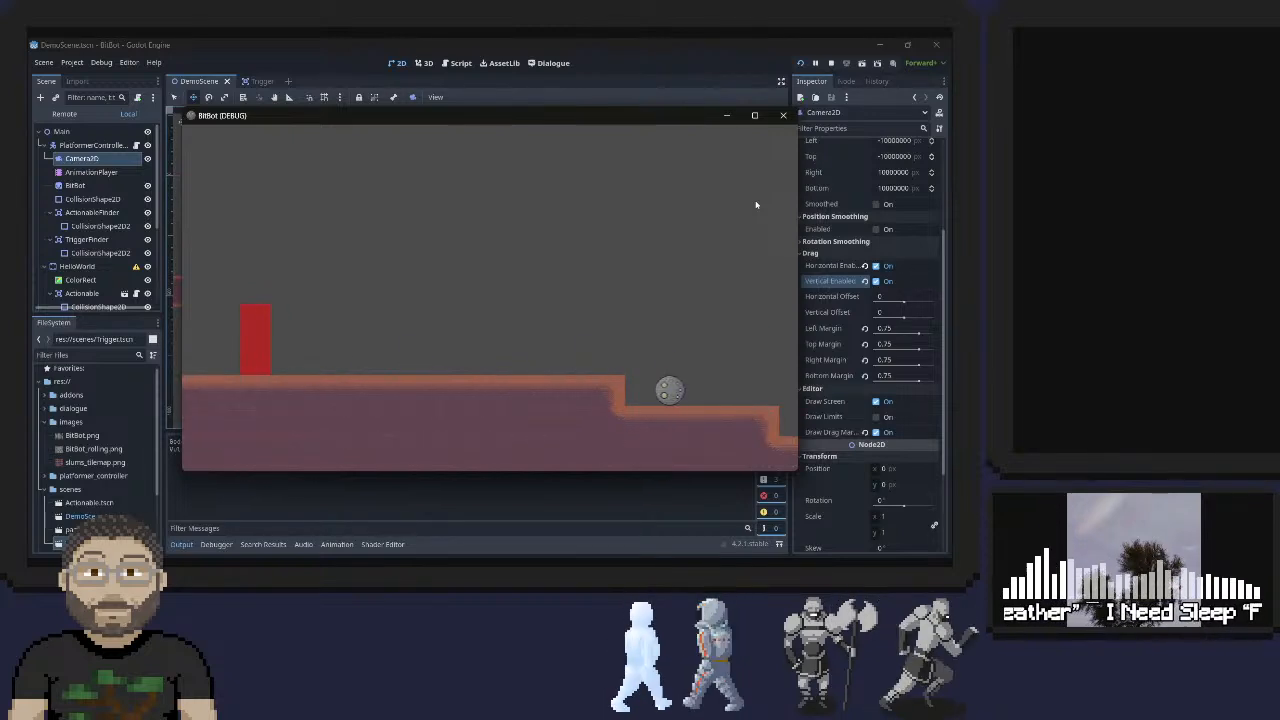
key(Left)
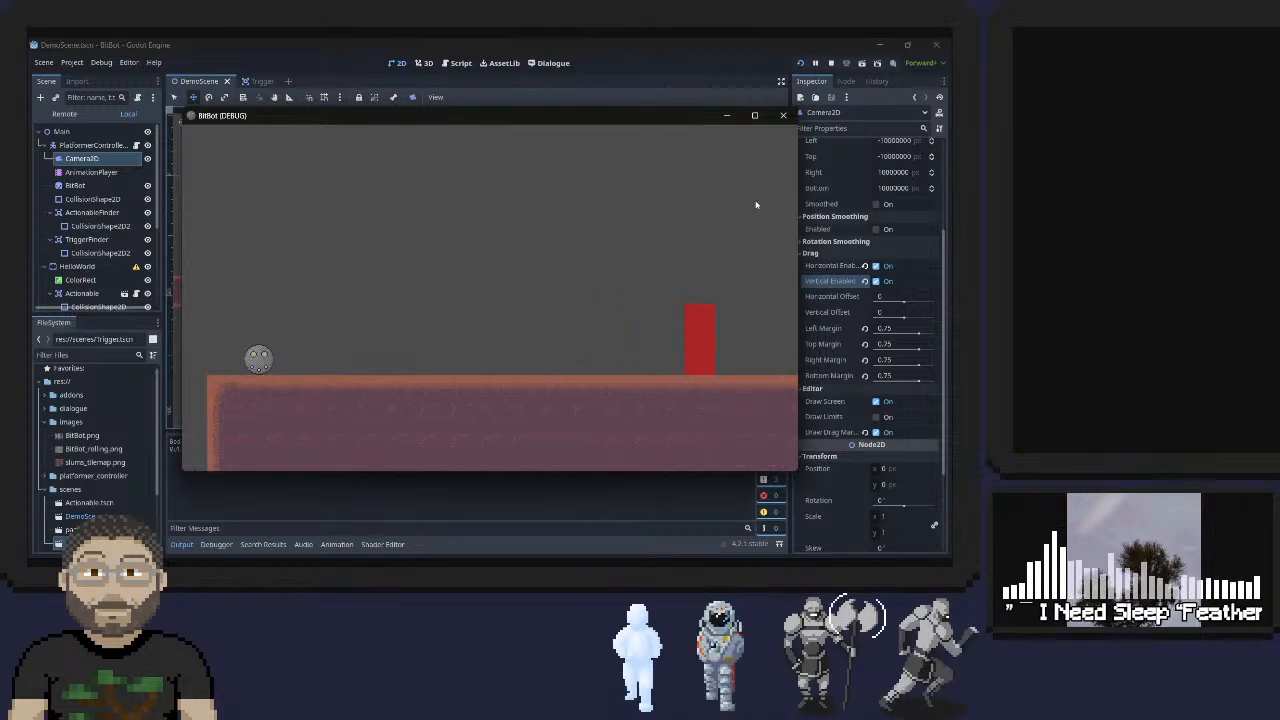
key(Right)
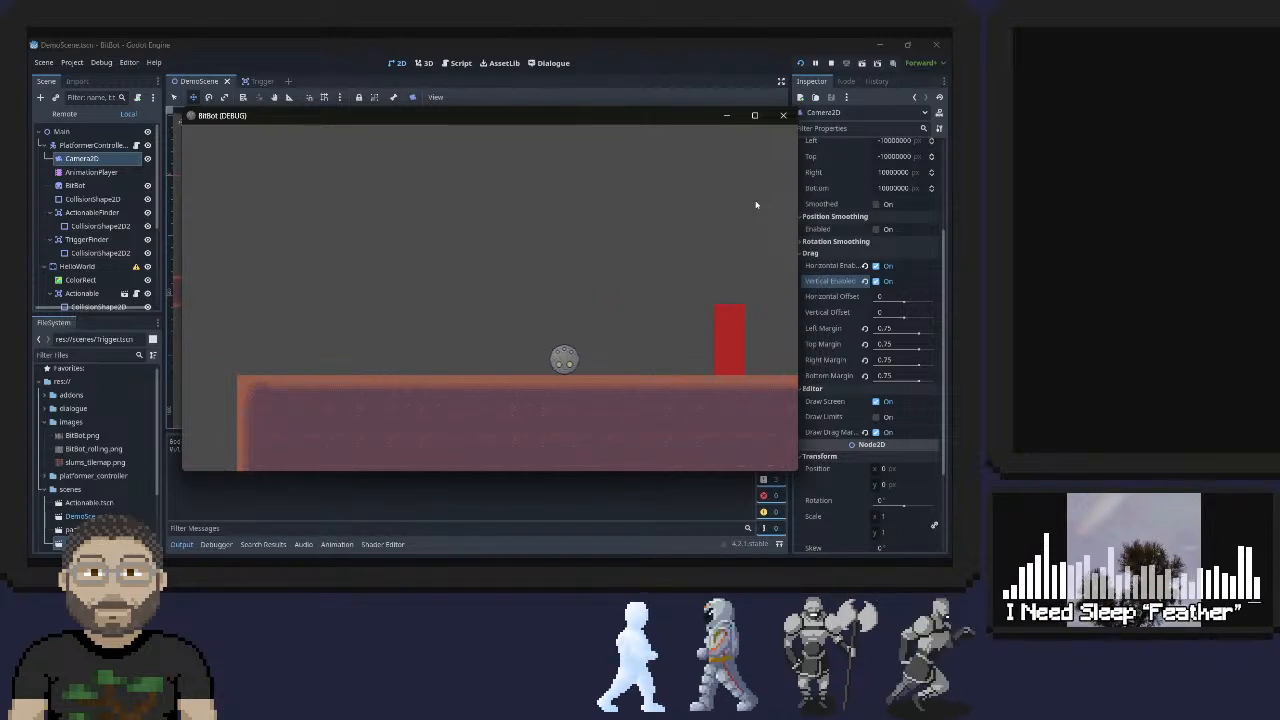
Playtest the camera drag by jumping the player over the steps and pit through repeated laps between the start and end blocks
key(space)
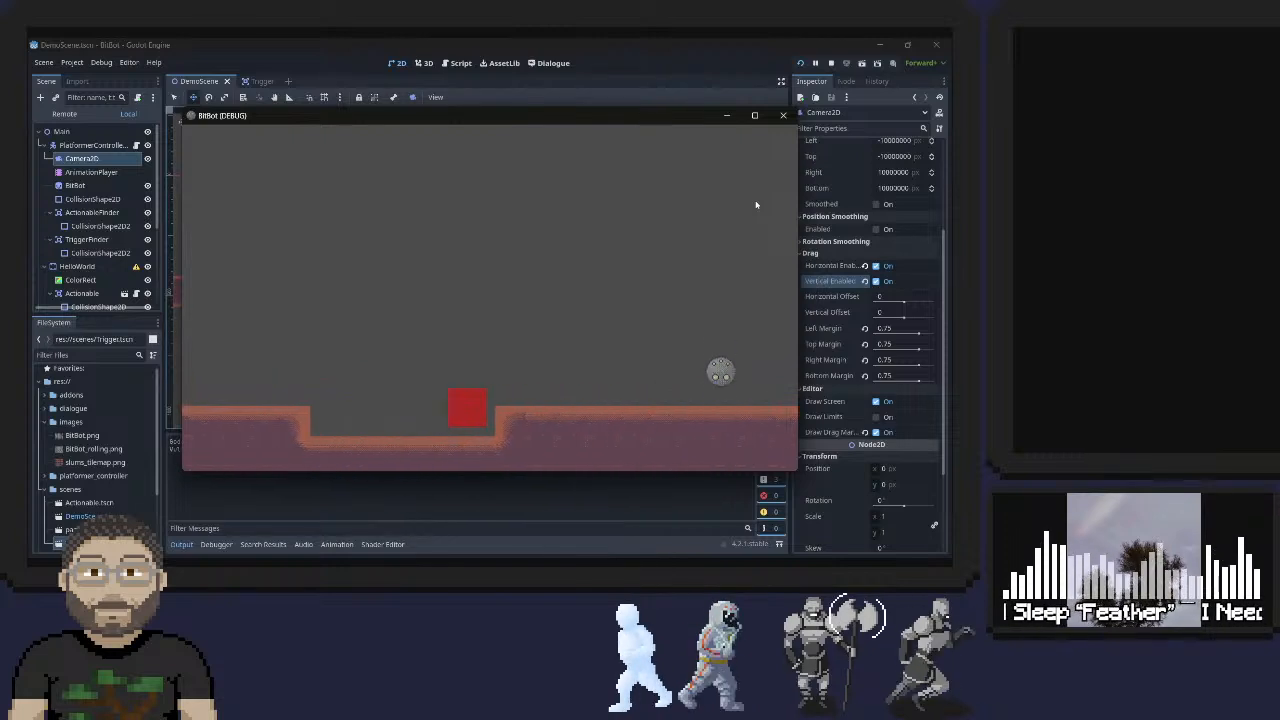
key(space)
key(space)
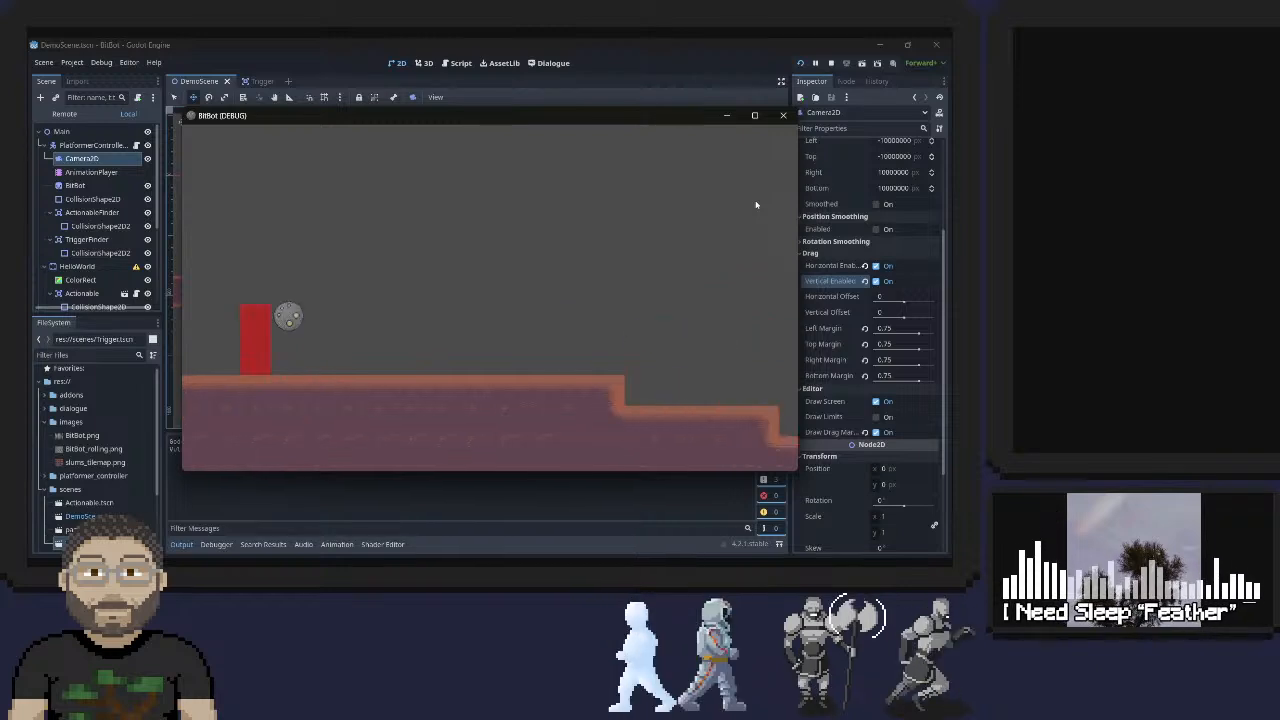
key(space)
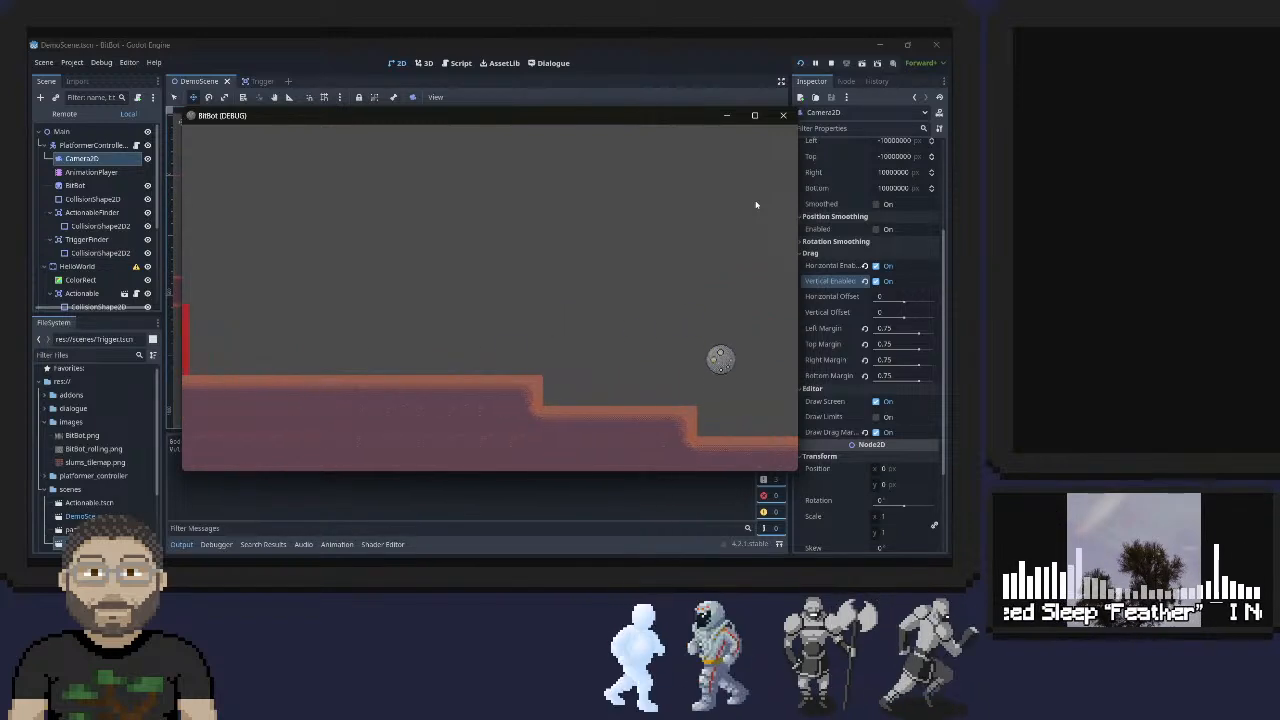
key(space)
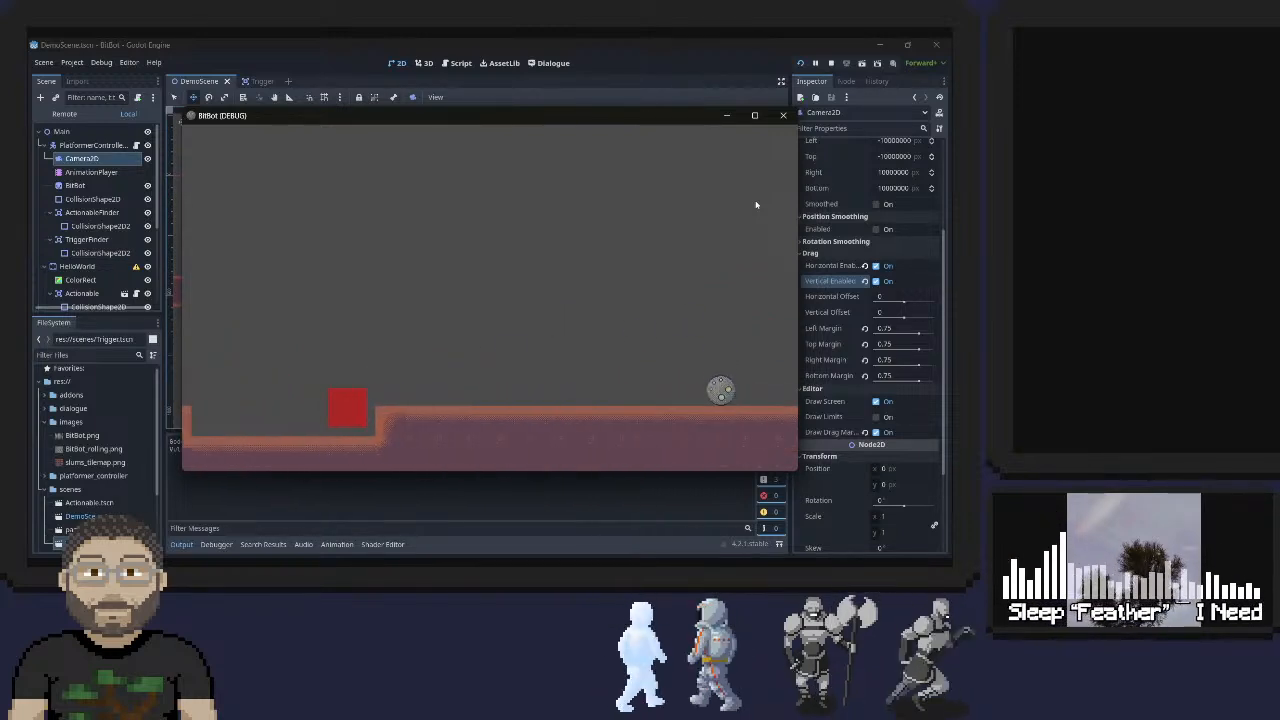
key(space)
key(space)
key(space)
key(space)
key(space)
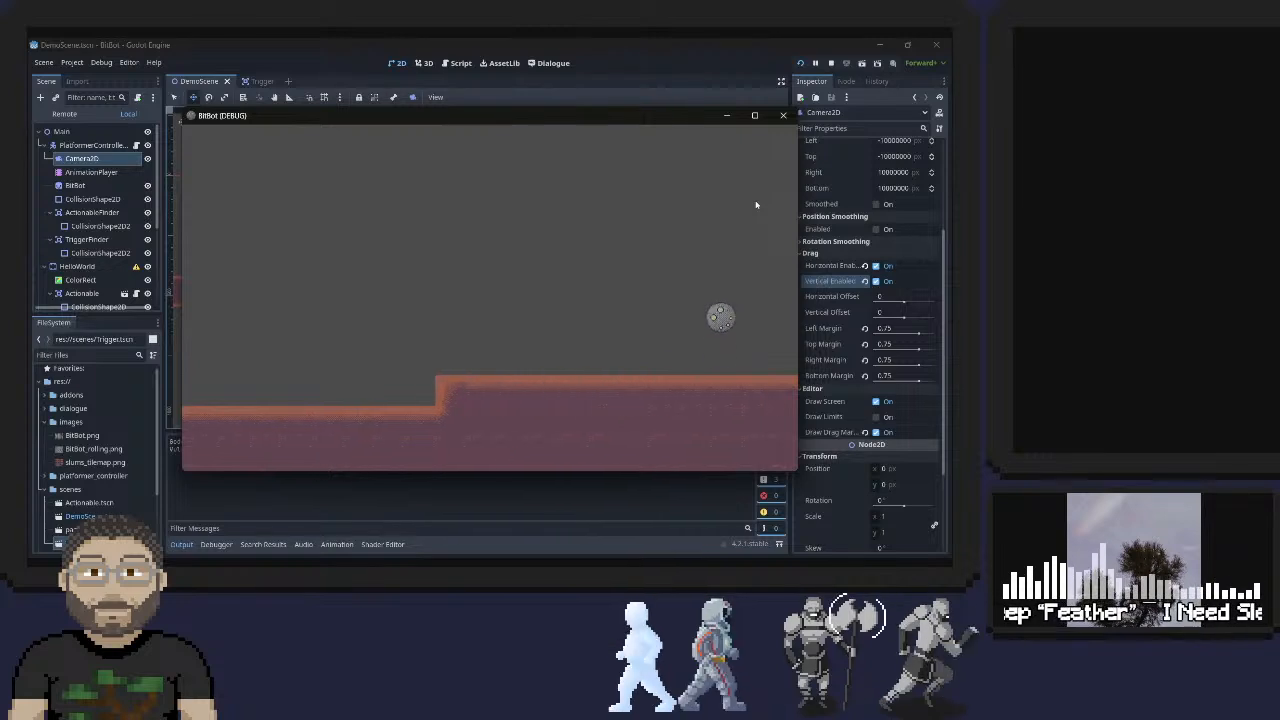
key(space)
key(space)
key(space)
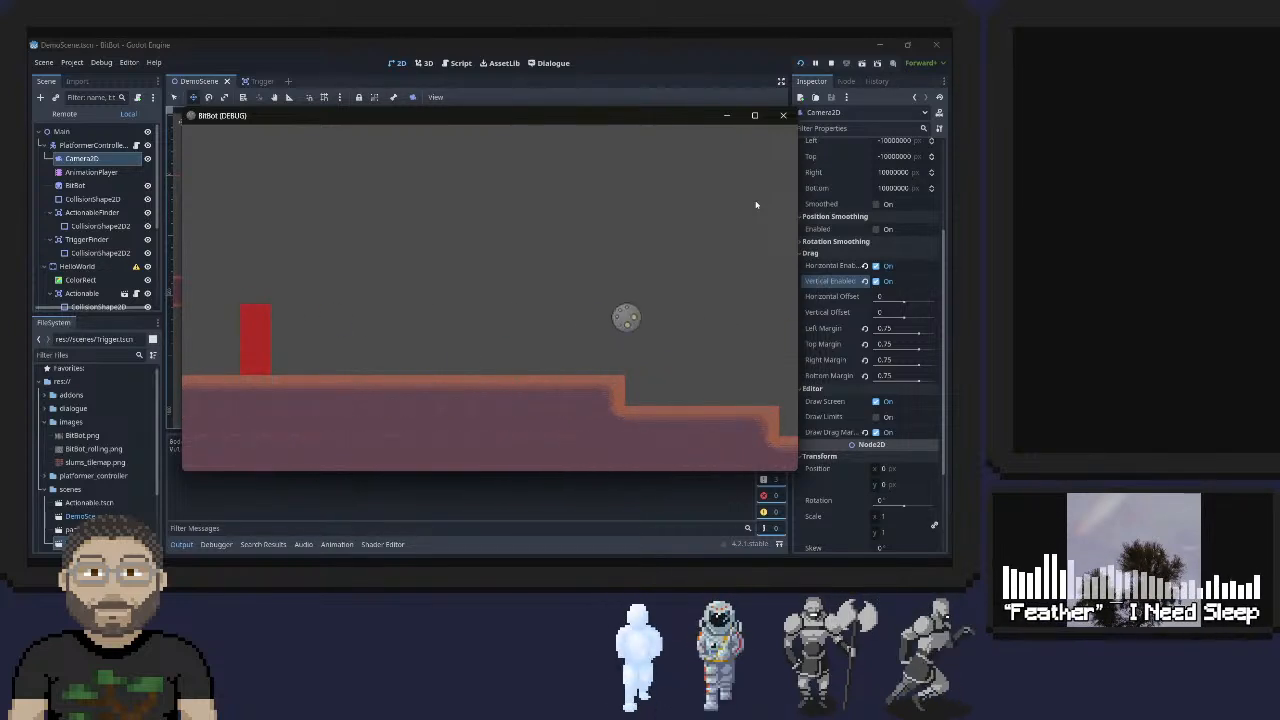
key(space)
key(space)
key(space)
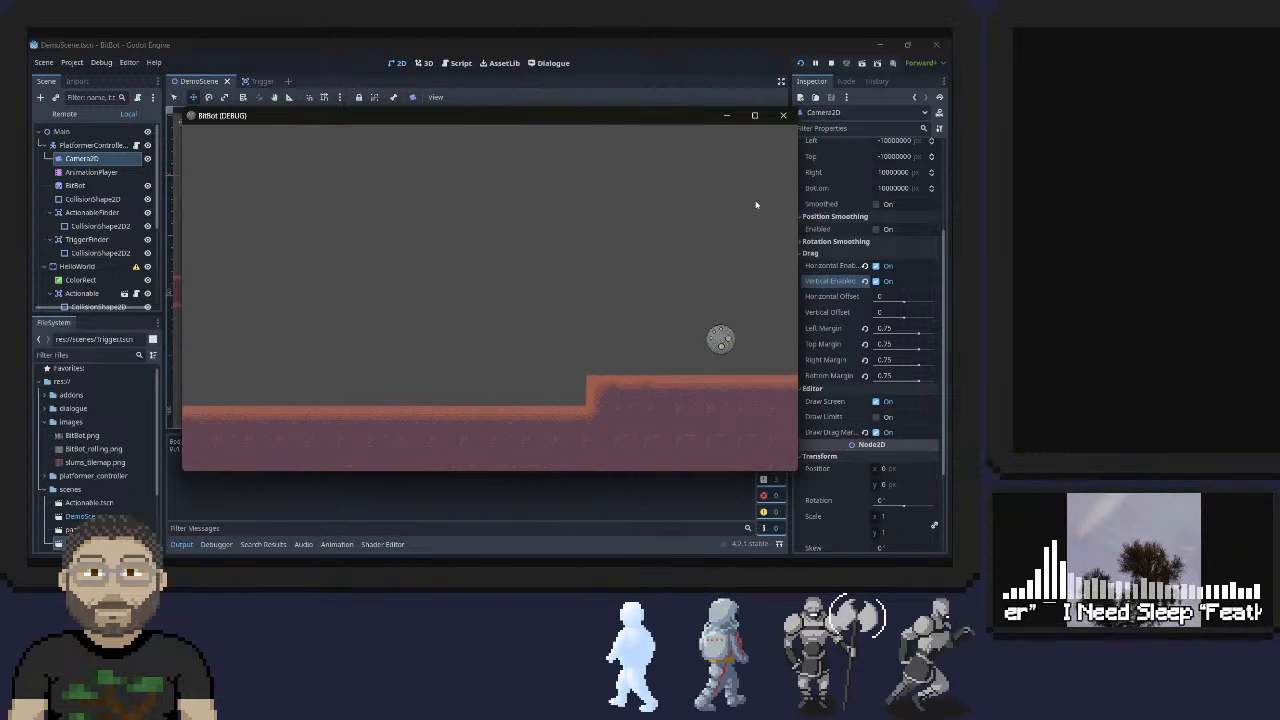
key(space)
key(space)
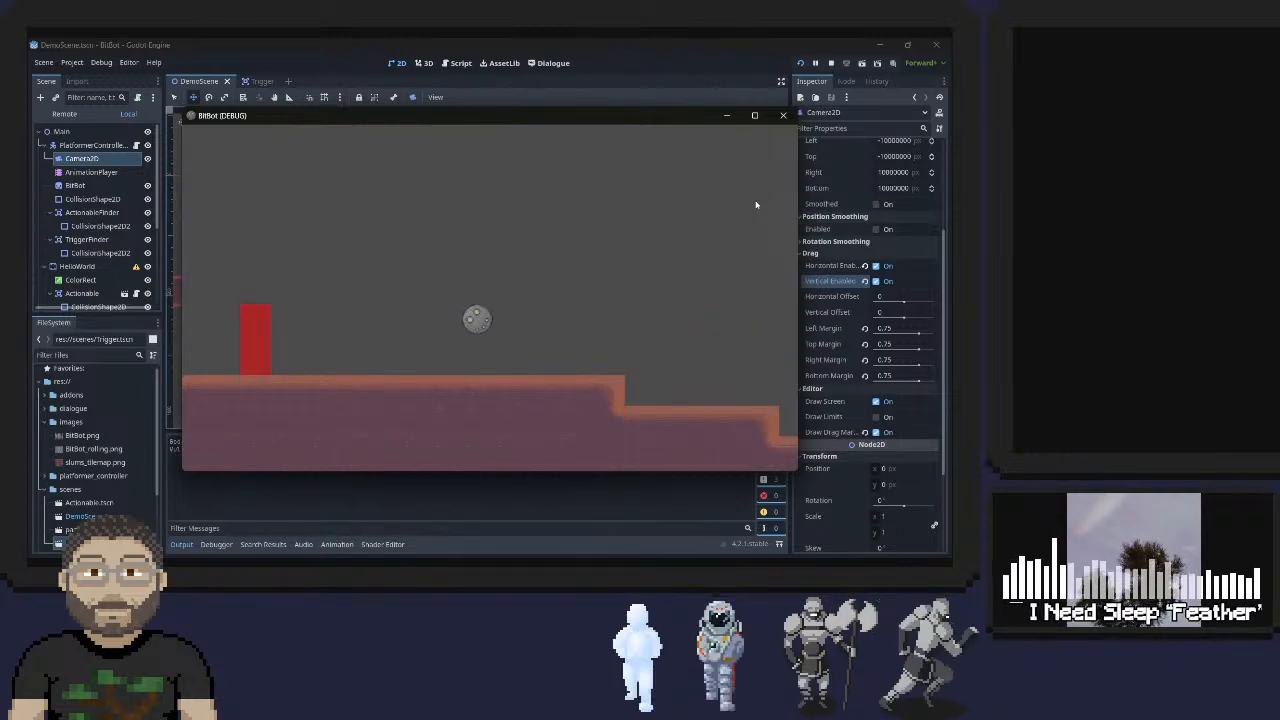
key(space)
key(space)
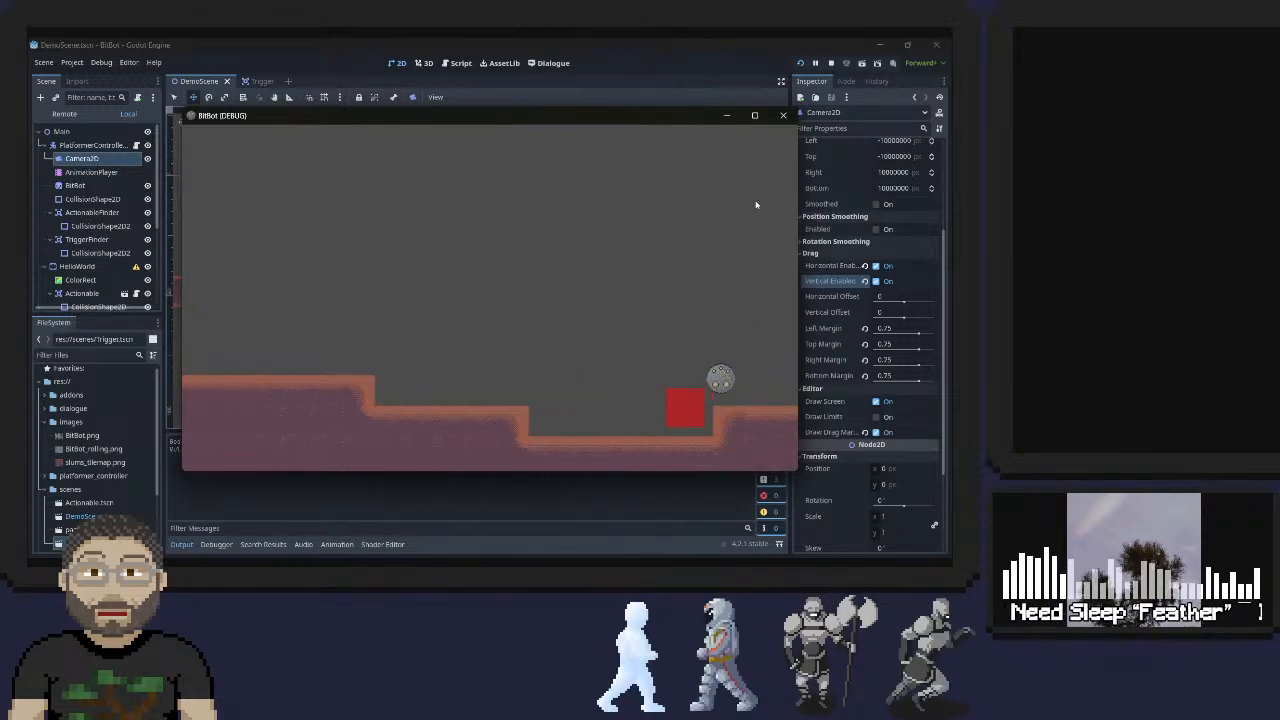
key(space)
key(space)
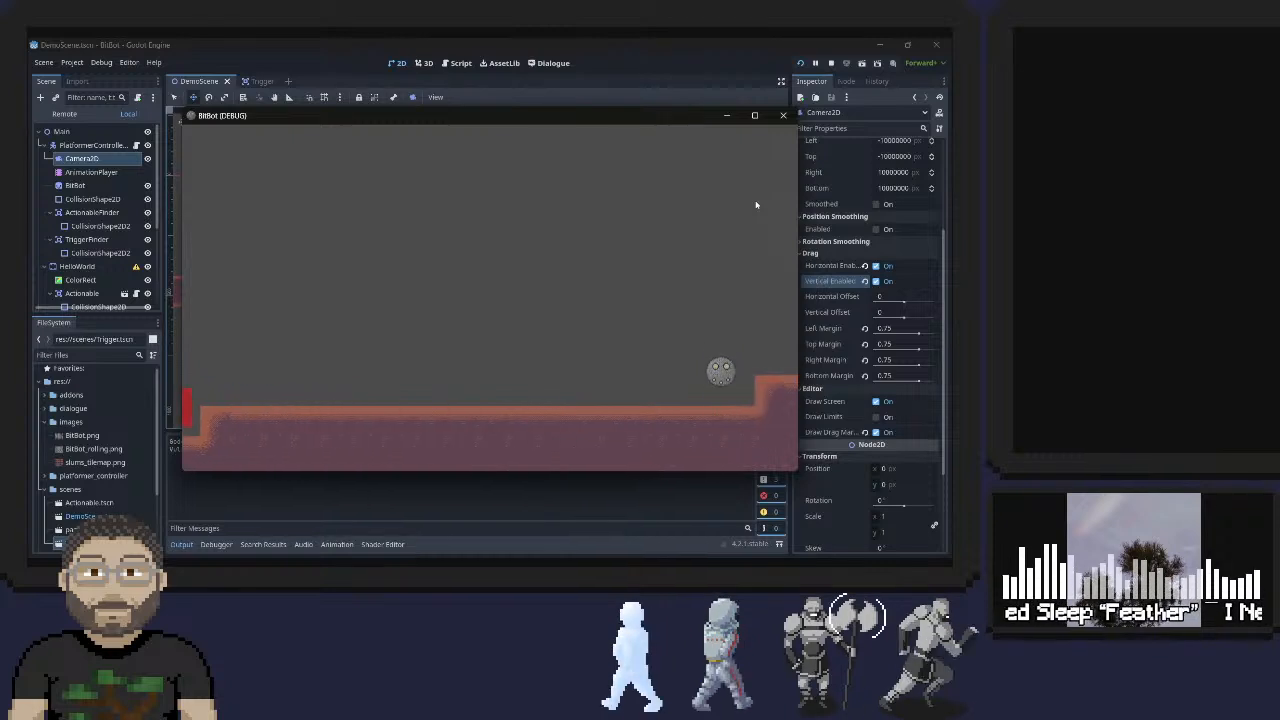
key(space)
key(space)
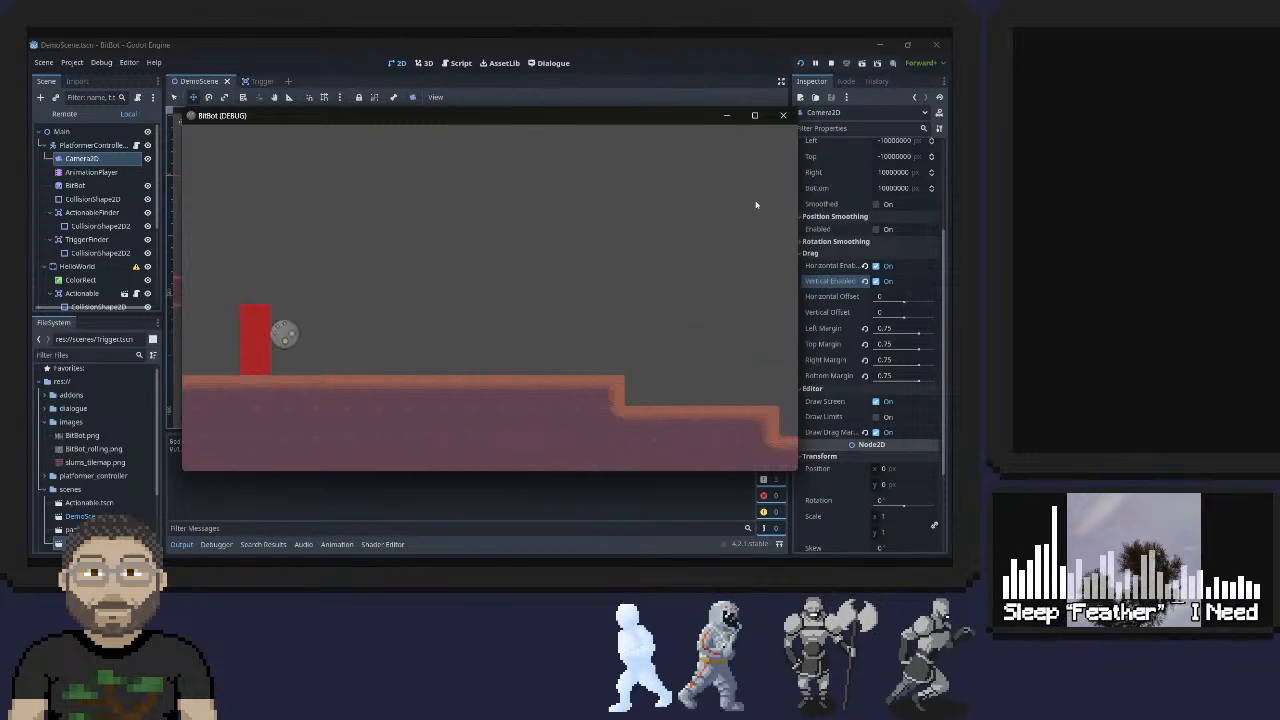
key(space)
key(space)
key(space)
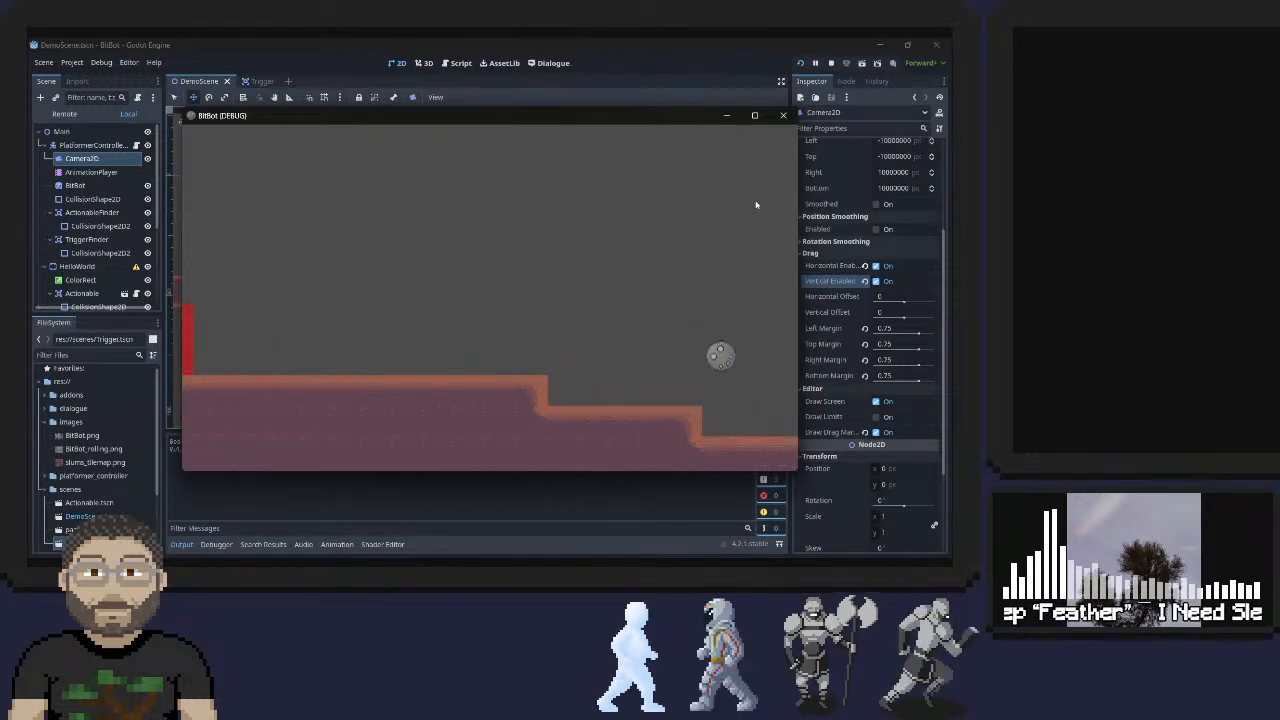
key(space)
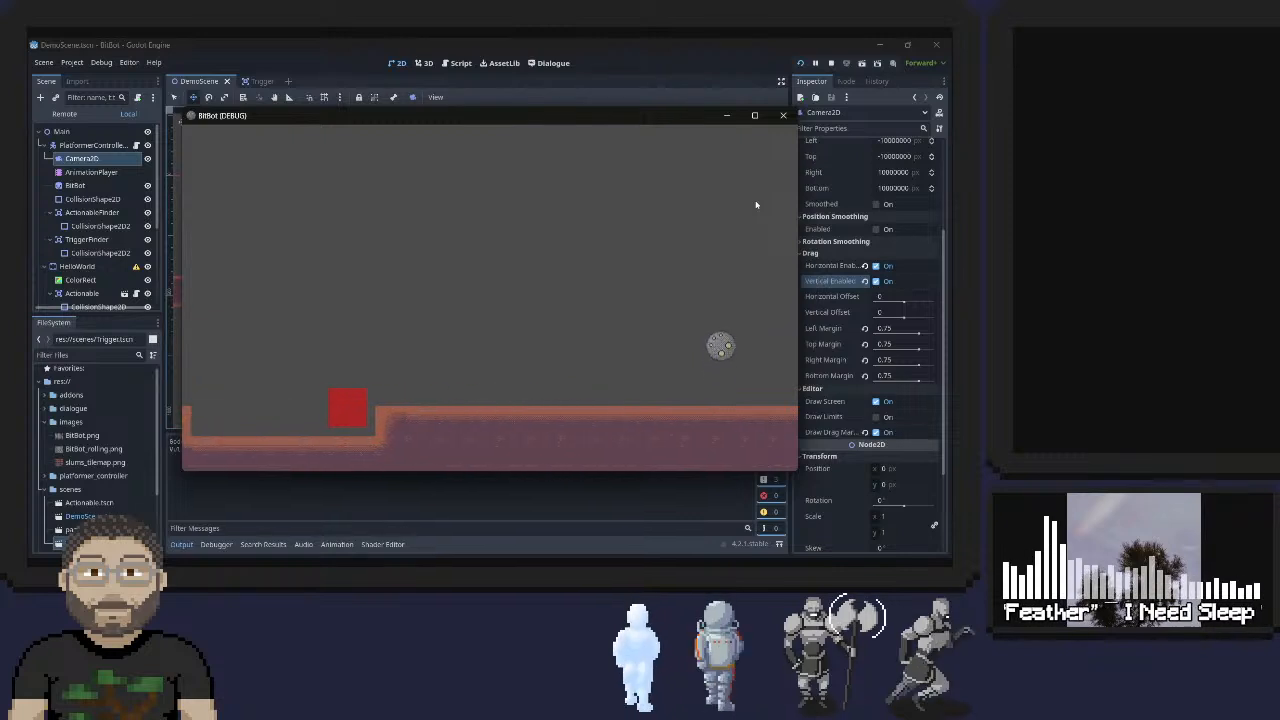
key(space)
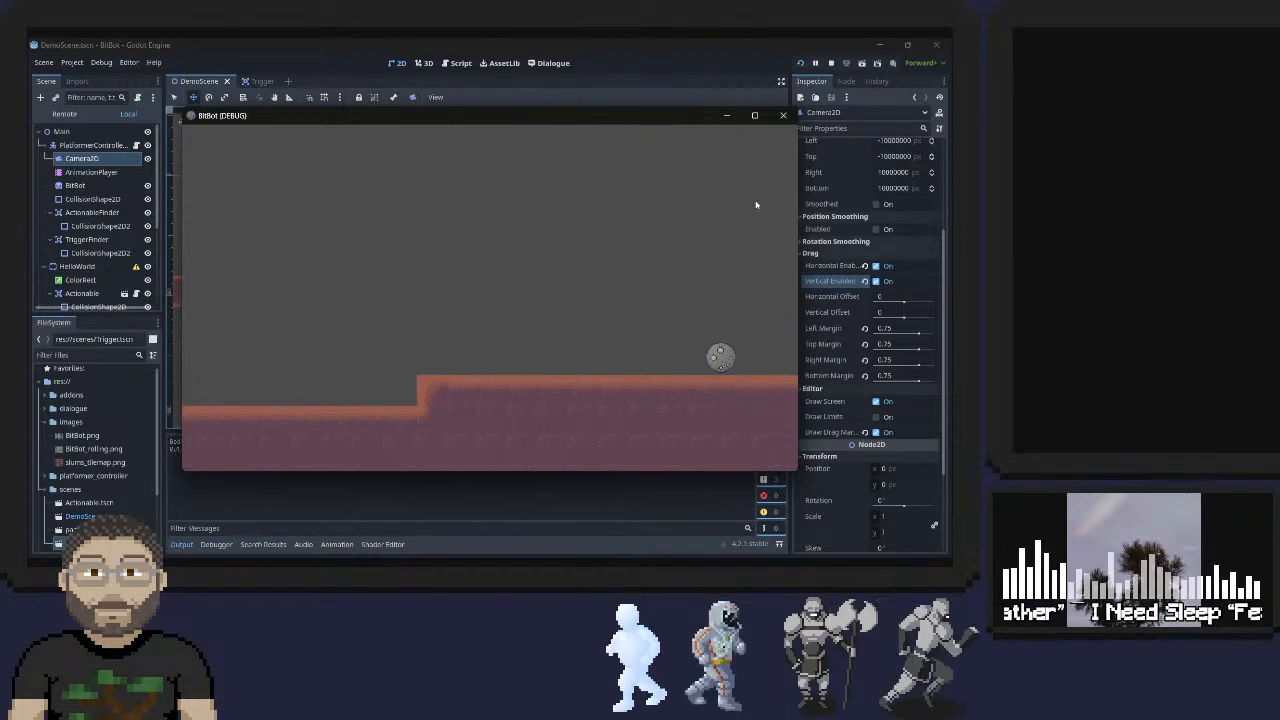
key(space)
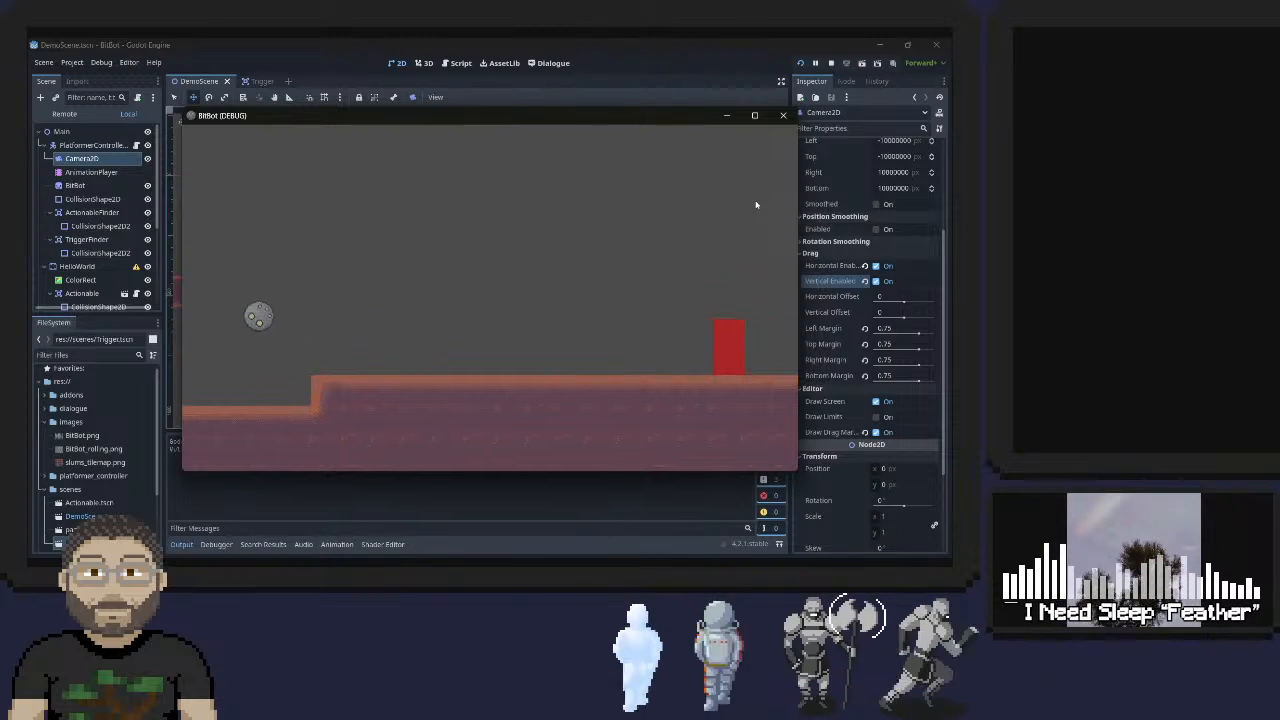
Test teleporting in both directions by rolling the player back and forth into the start and end blocks without jumping
key(Right)
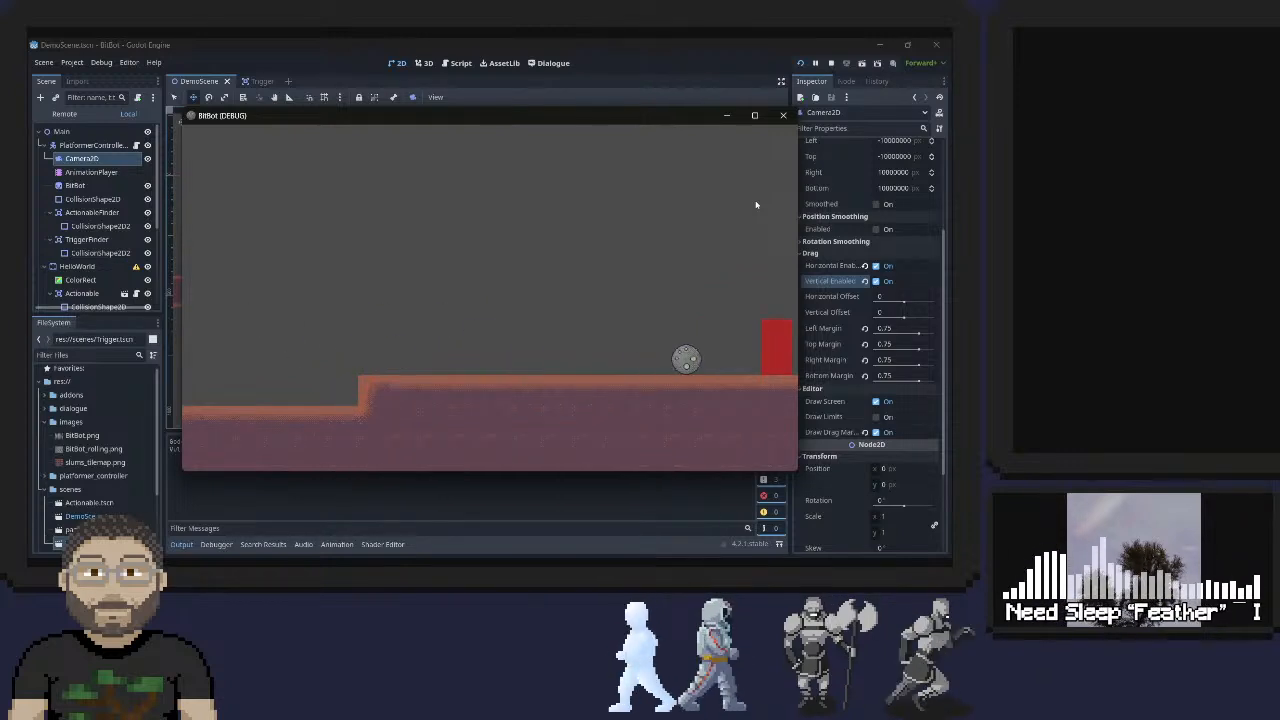
key(Left)
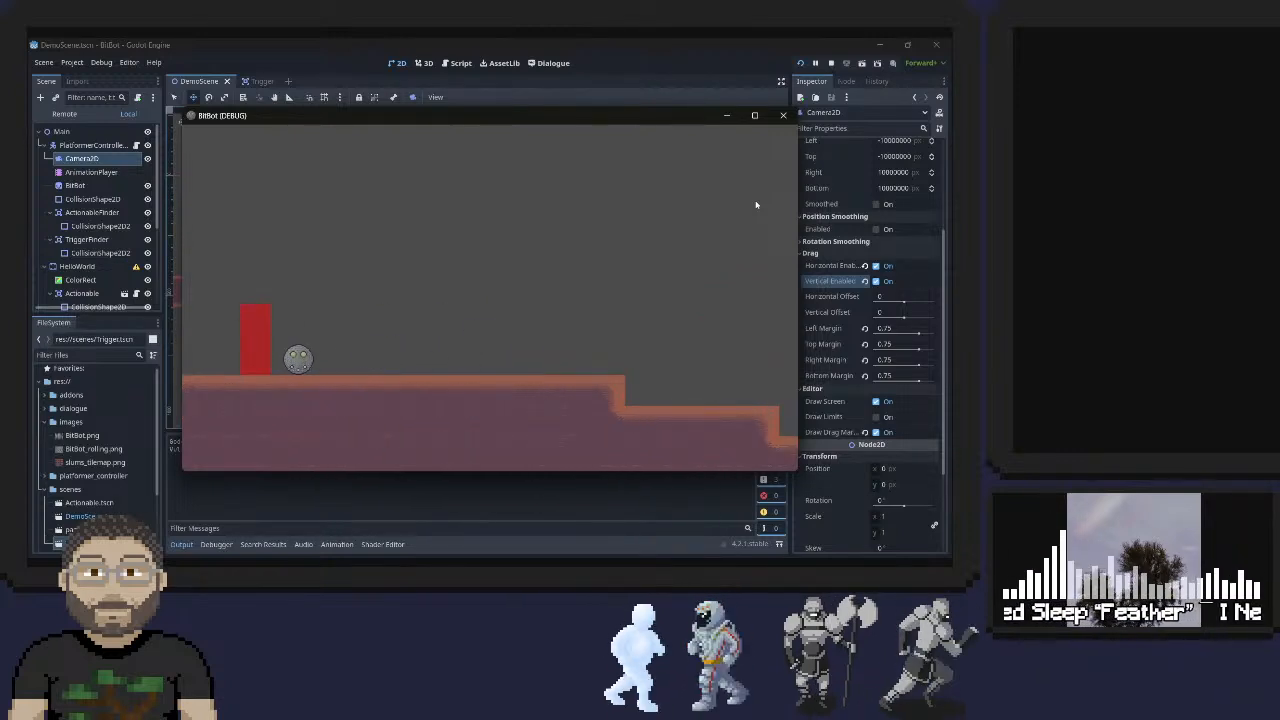
key(Right)
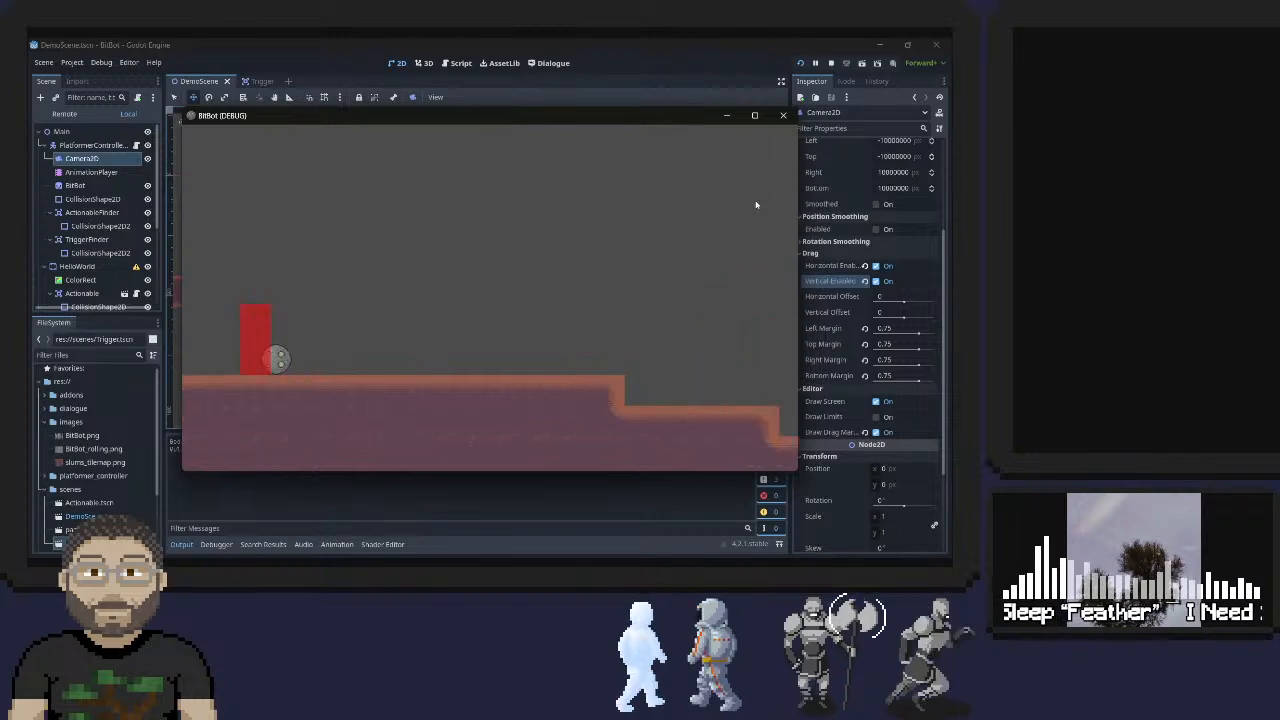
key(Left)
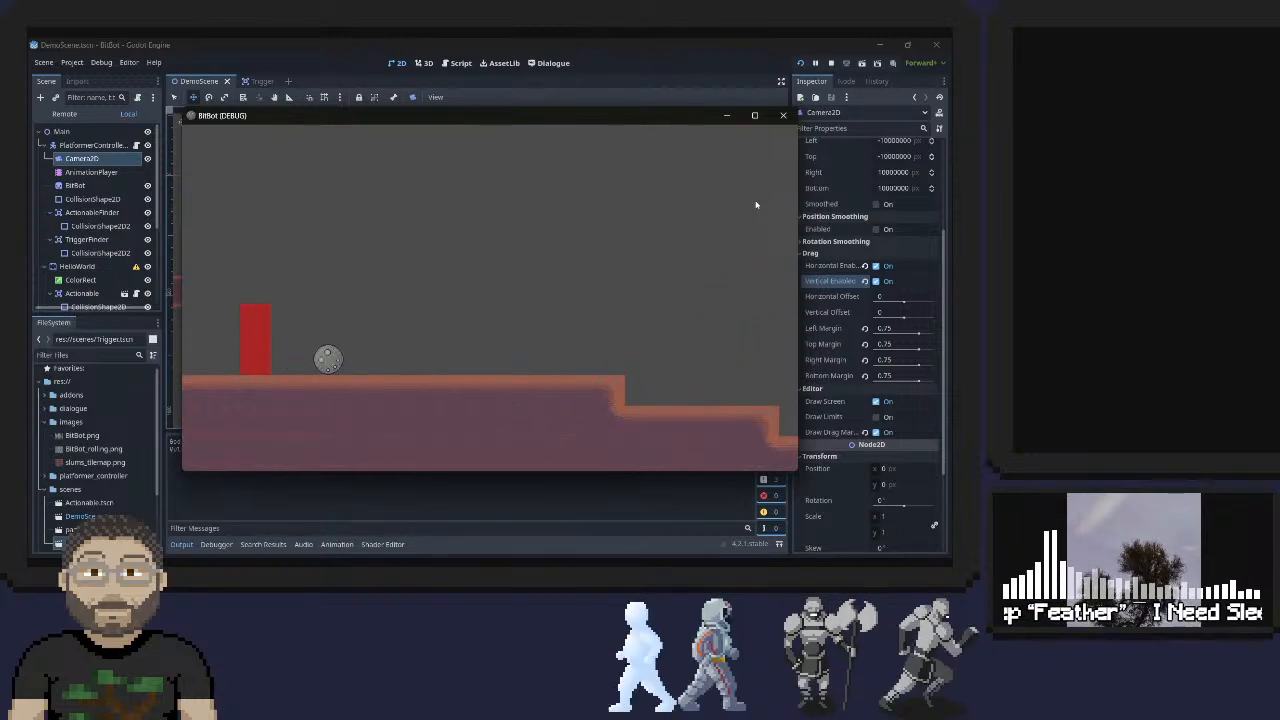
key(Right)
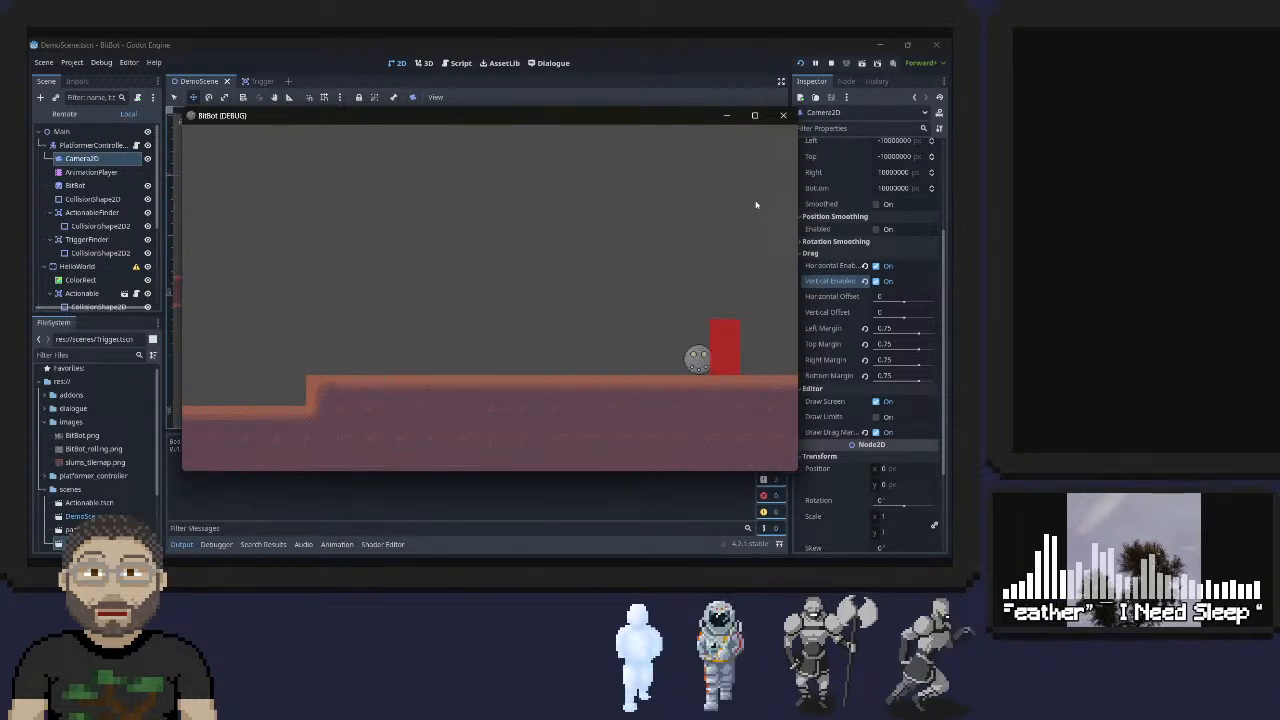
key(Left)
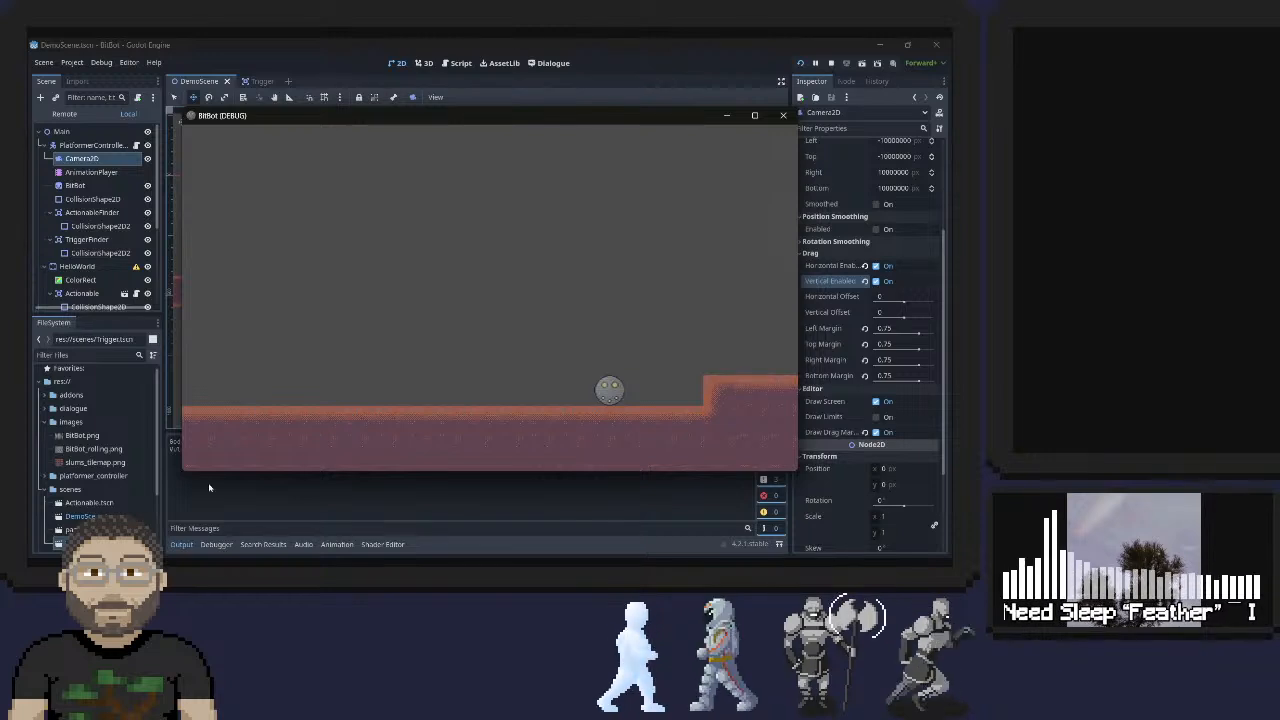
Look through the debugger's Profiler, Visual Profiler, Monitors, Video RAM, Misc, Network Profiler and Stack Trace views, and stop the running game
click(218, 546)
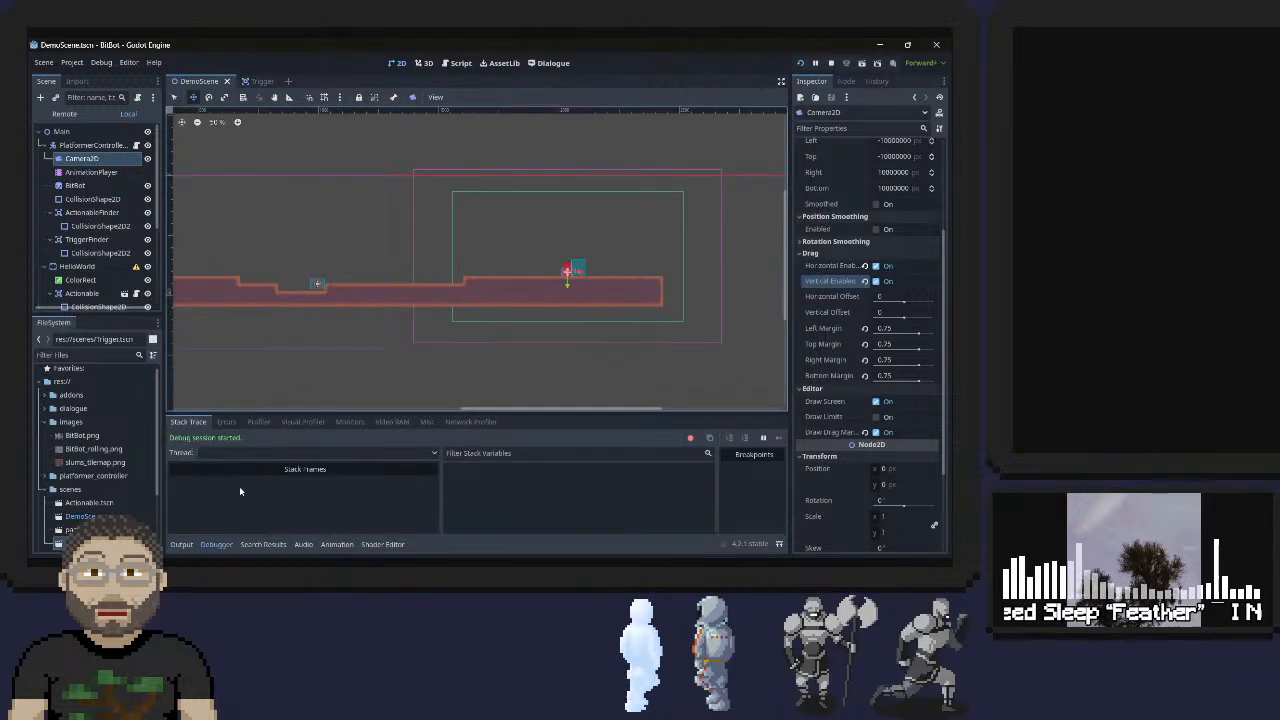
click(258, 422)
click(302, 422)
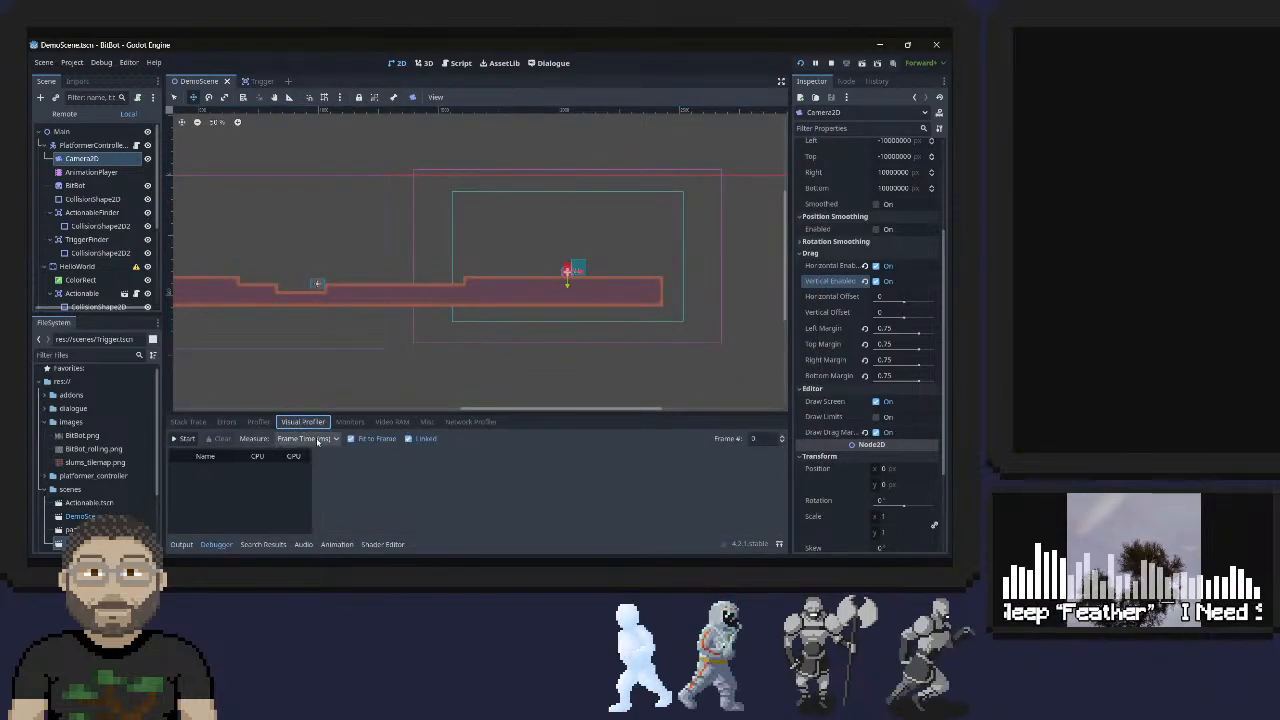
click(350, 422)
click(390, 422)
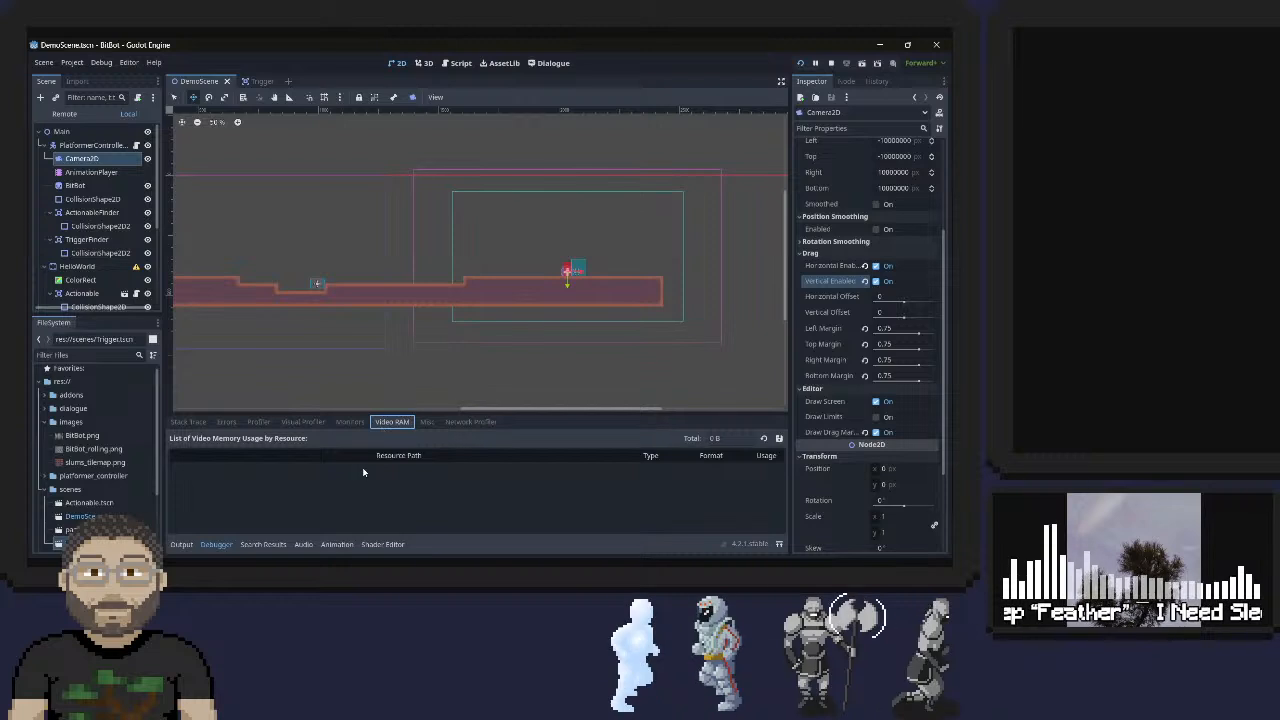
click(427, 422)
click(466, 422)
click(199, 421)
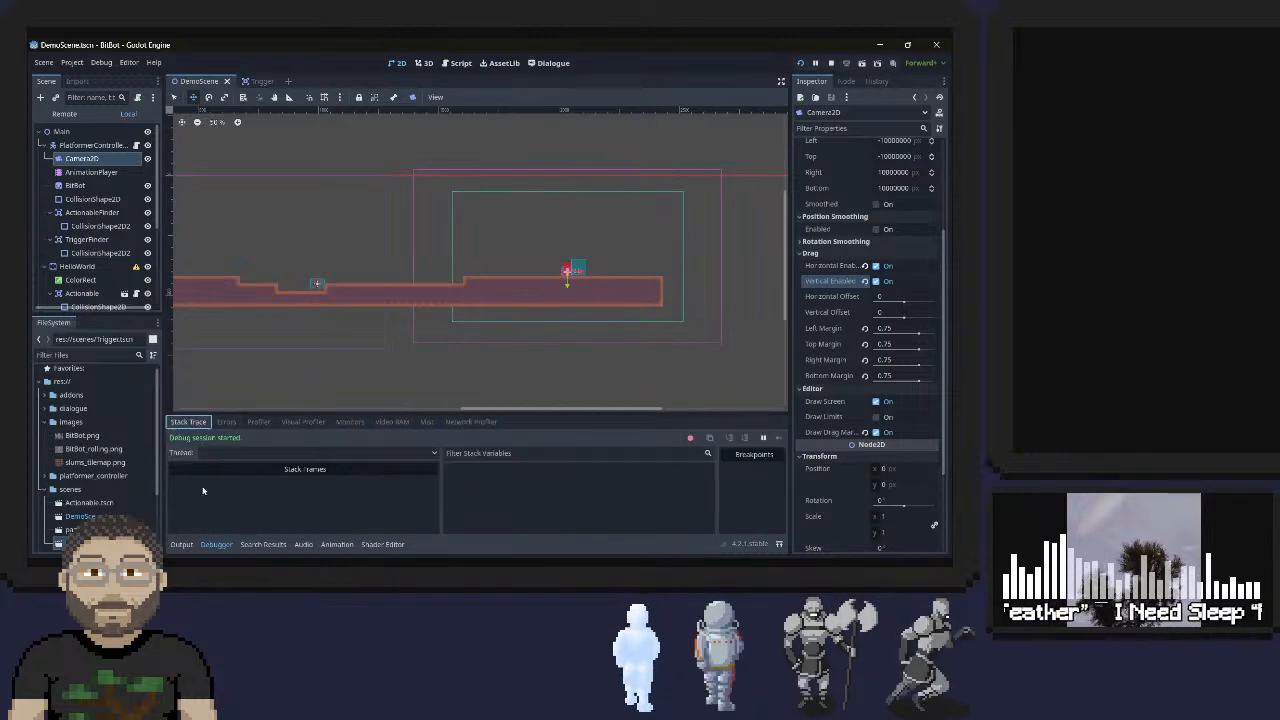
click(830, 63)
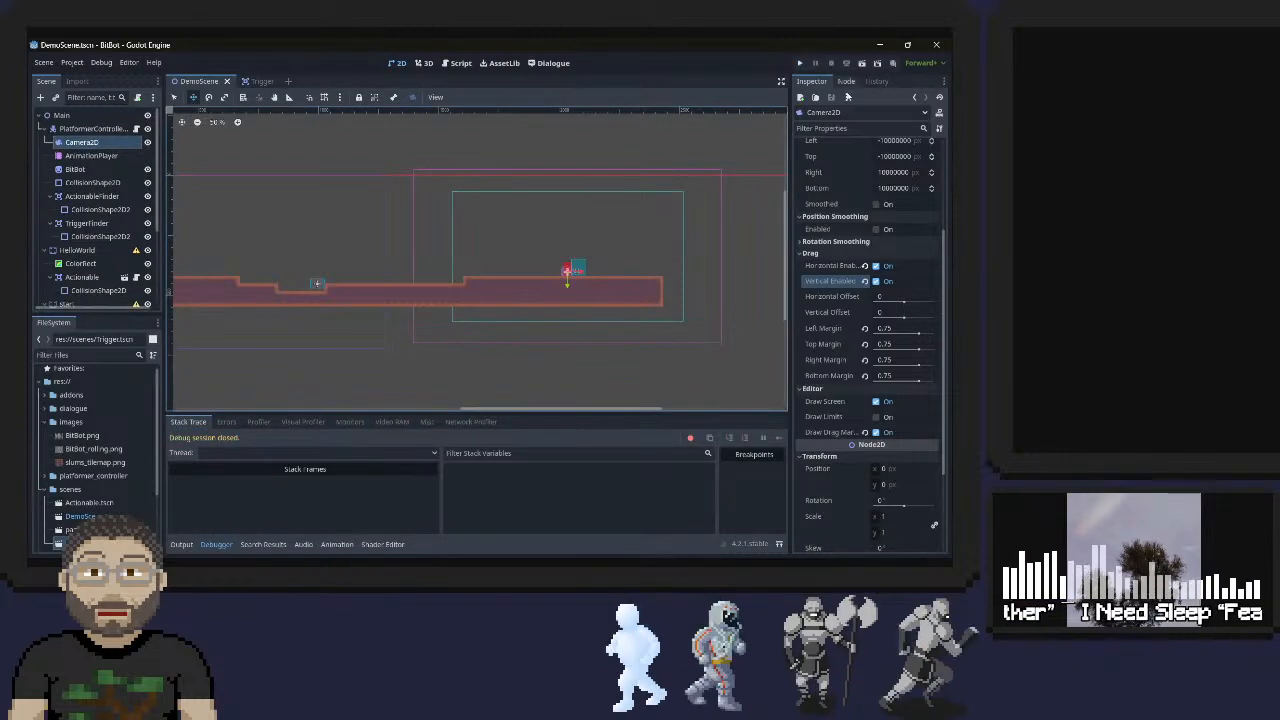